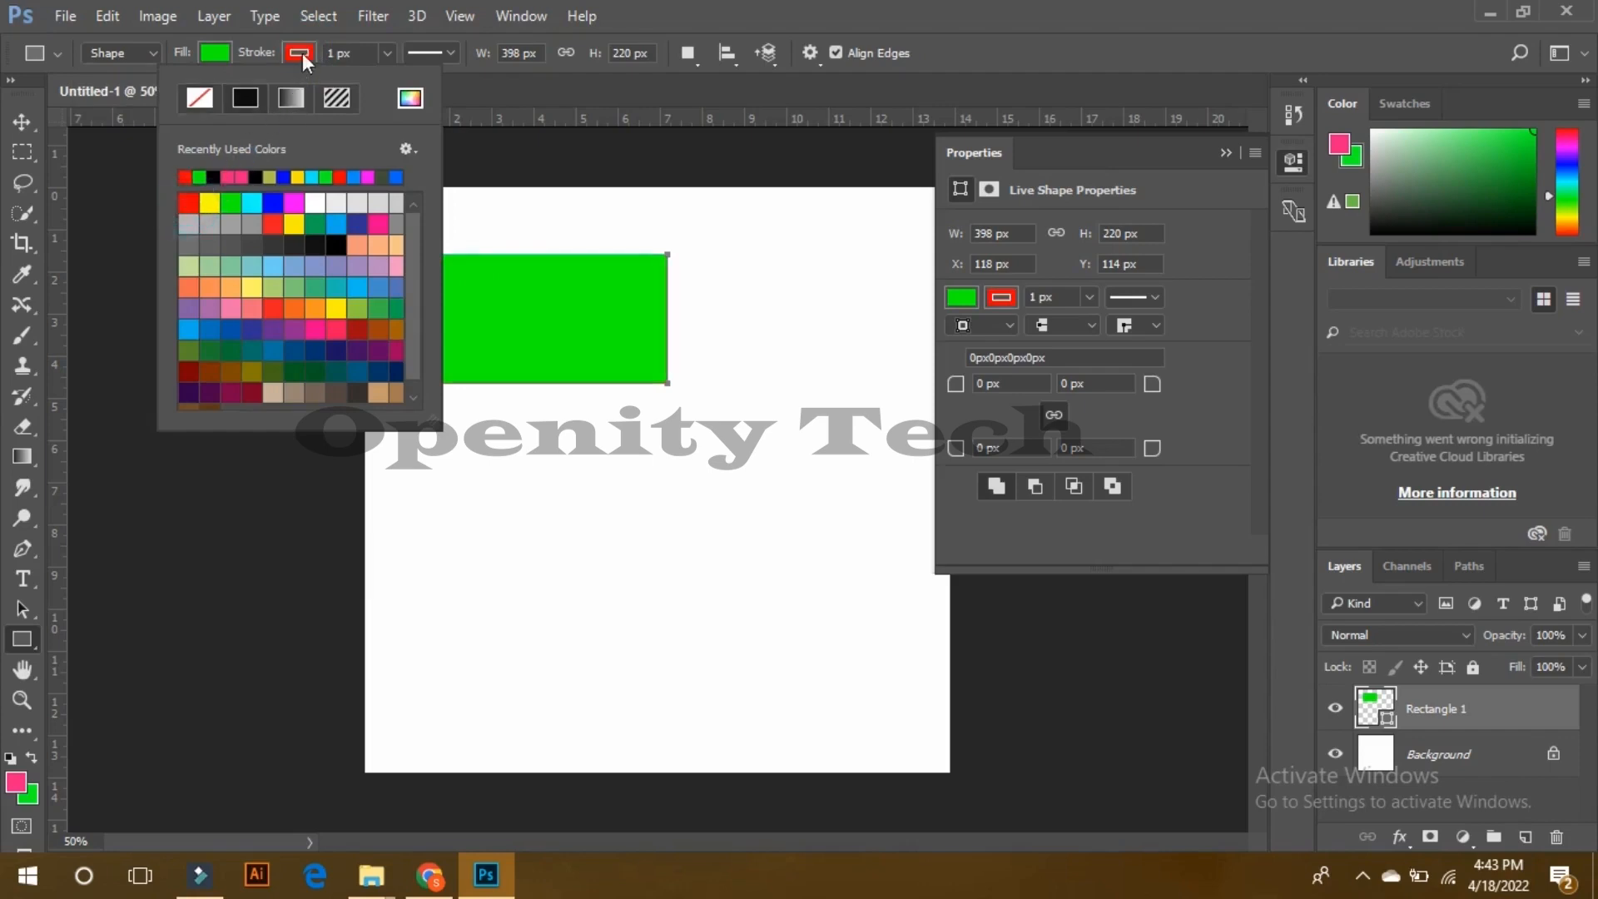
Step: Set the green rectangle's red stroke to about 14 px wide and give it the dashed line style
click(388, 54)
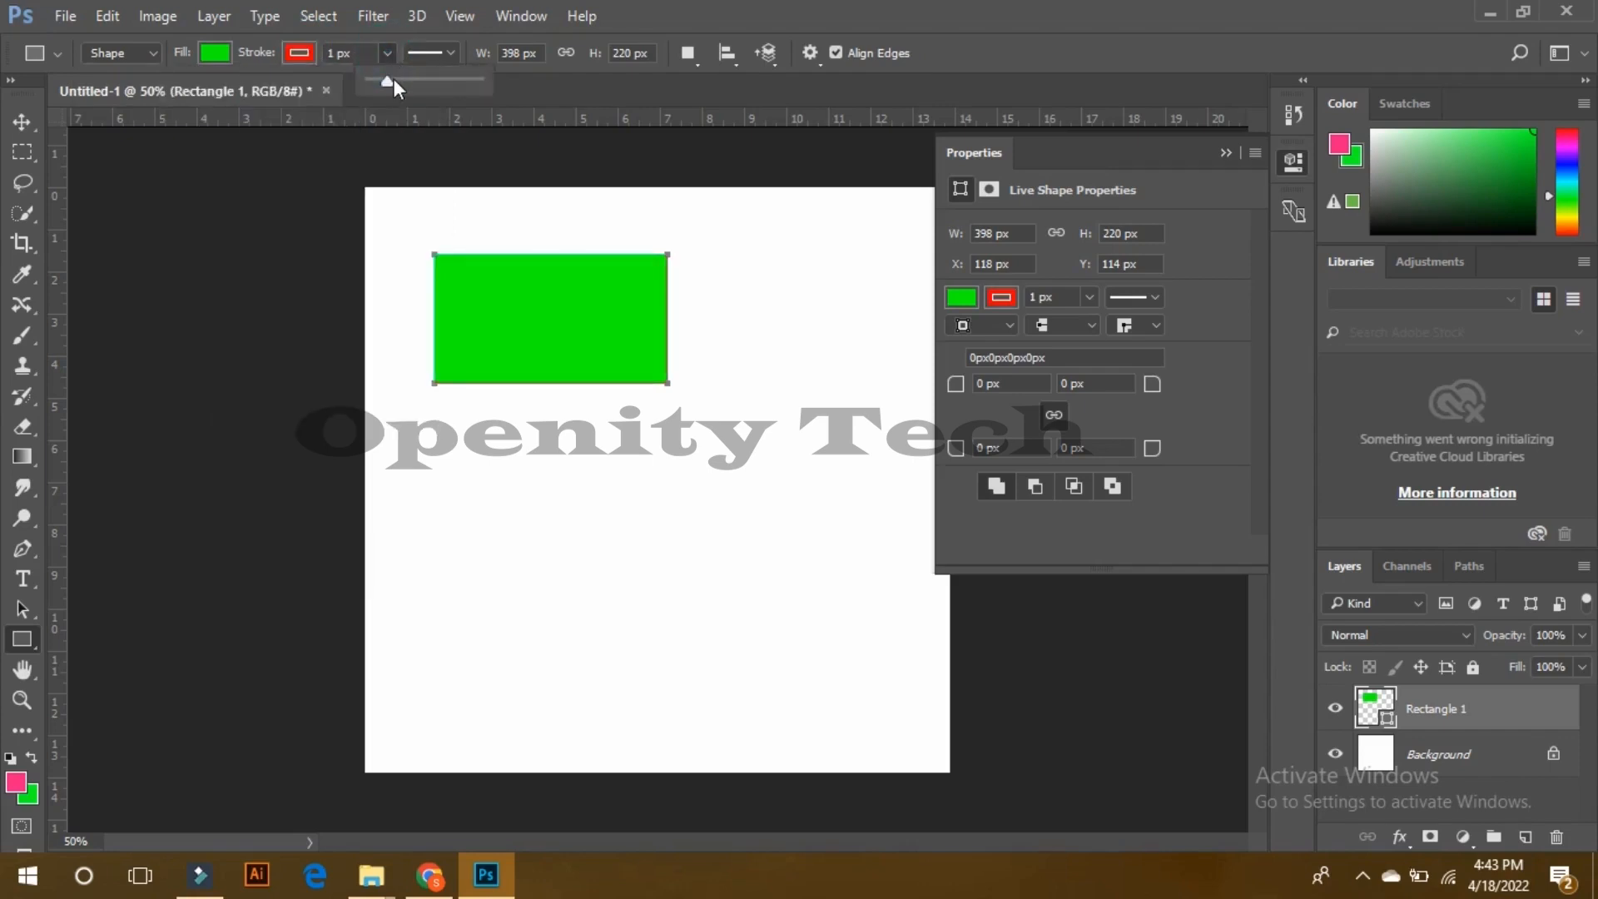
drag(393, 79, 417, 83)
click(431, 52)
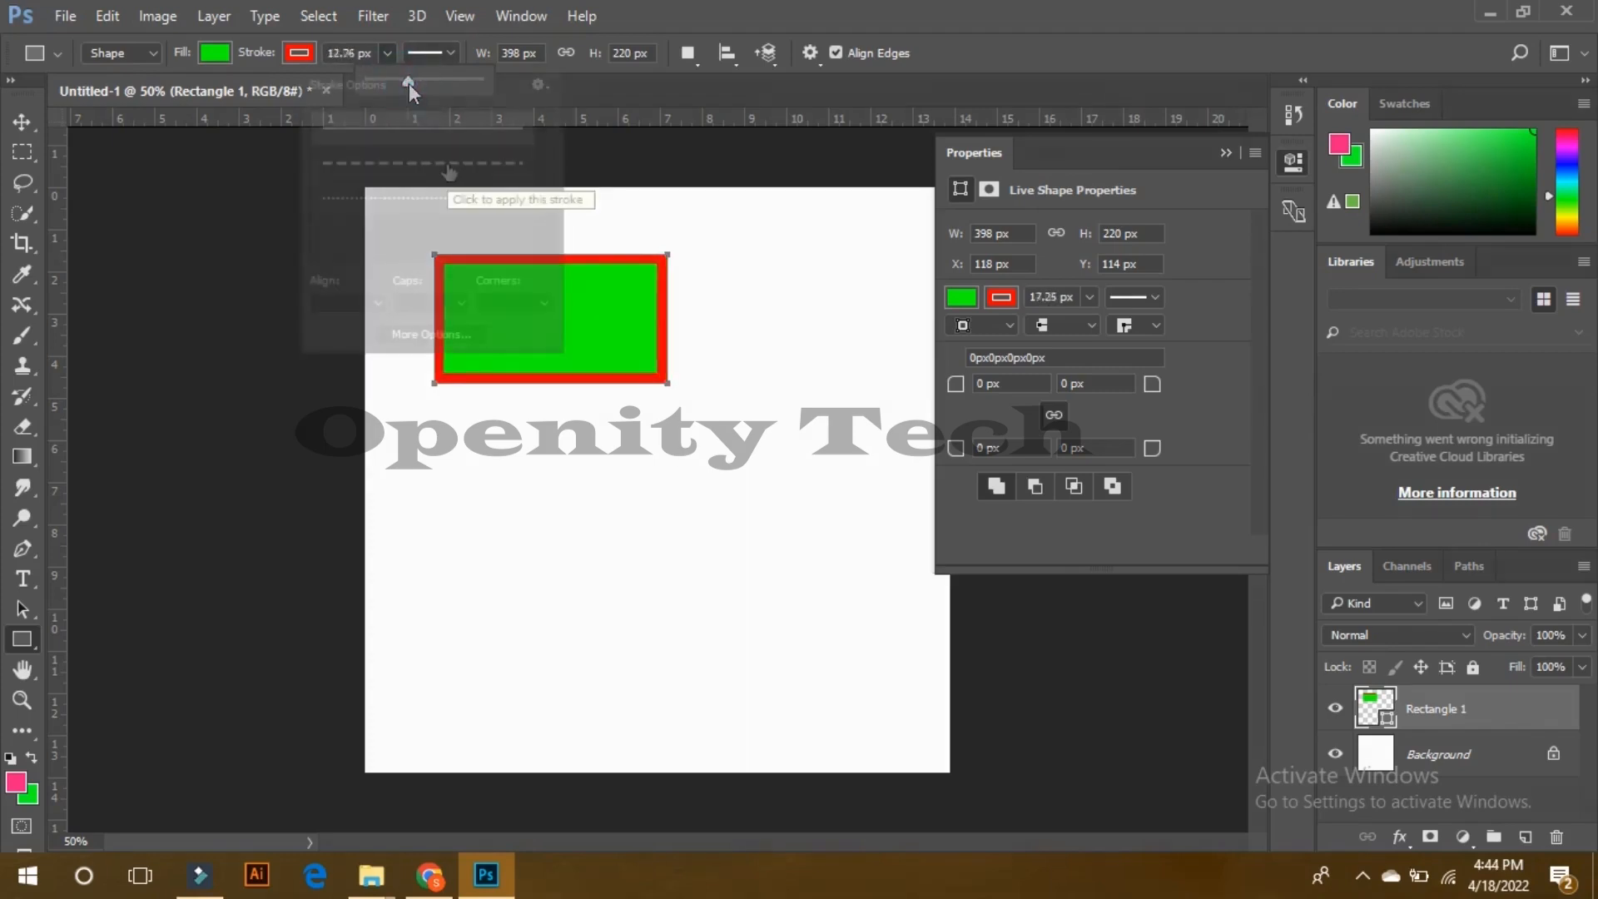
click(449, 171)
click(449, 200)
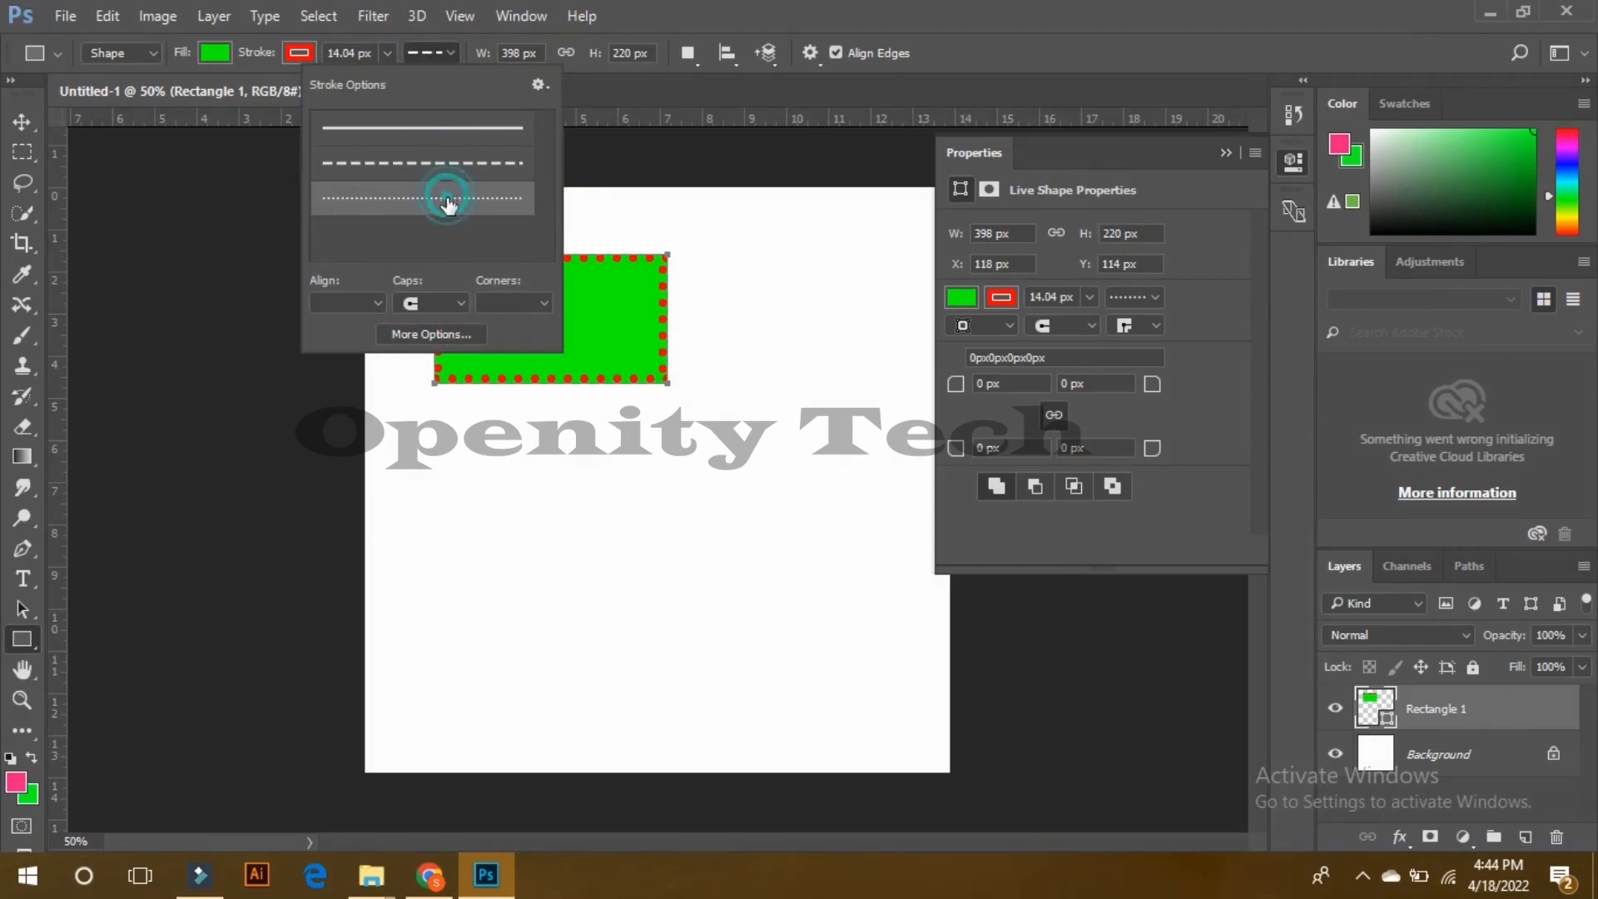
click(439, 154)
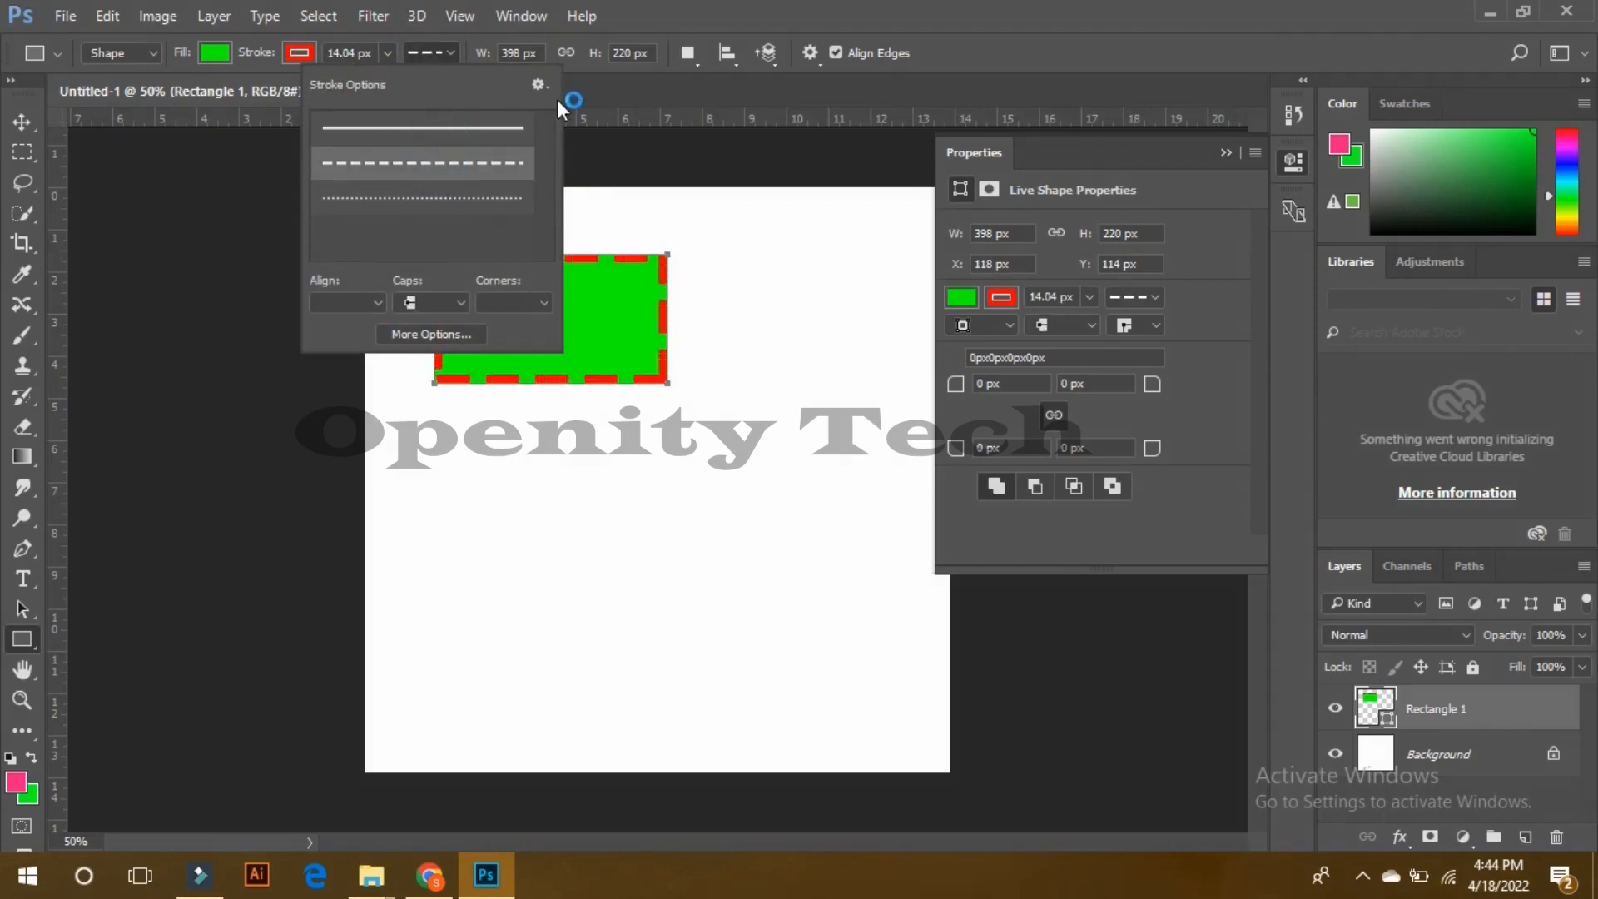
Step: Resize the rectangle to 100 px wide and 400 px high
click(533, 57)
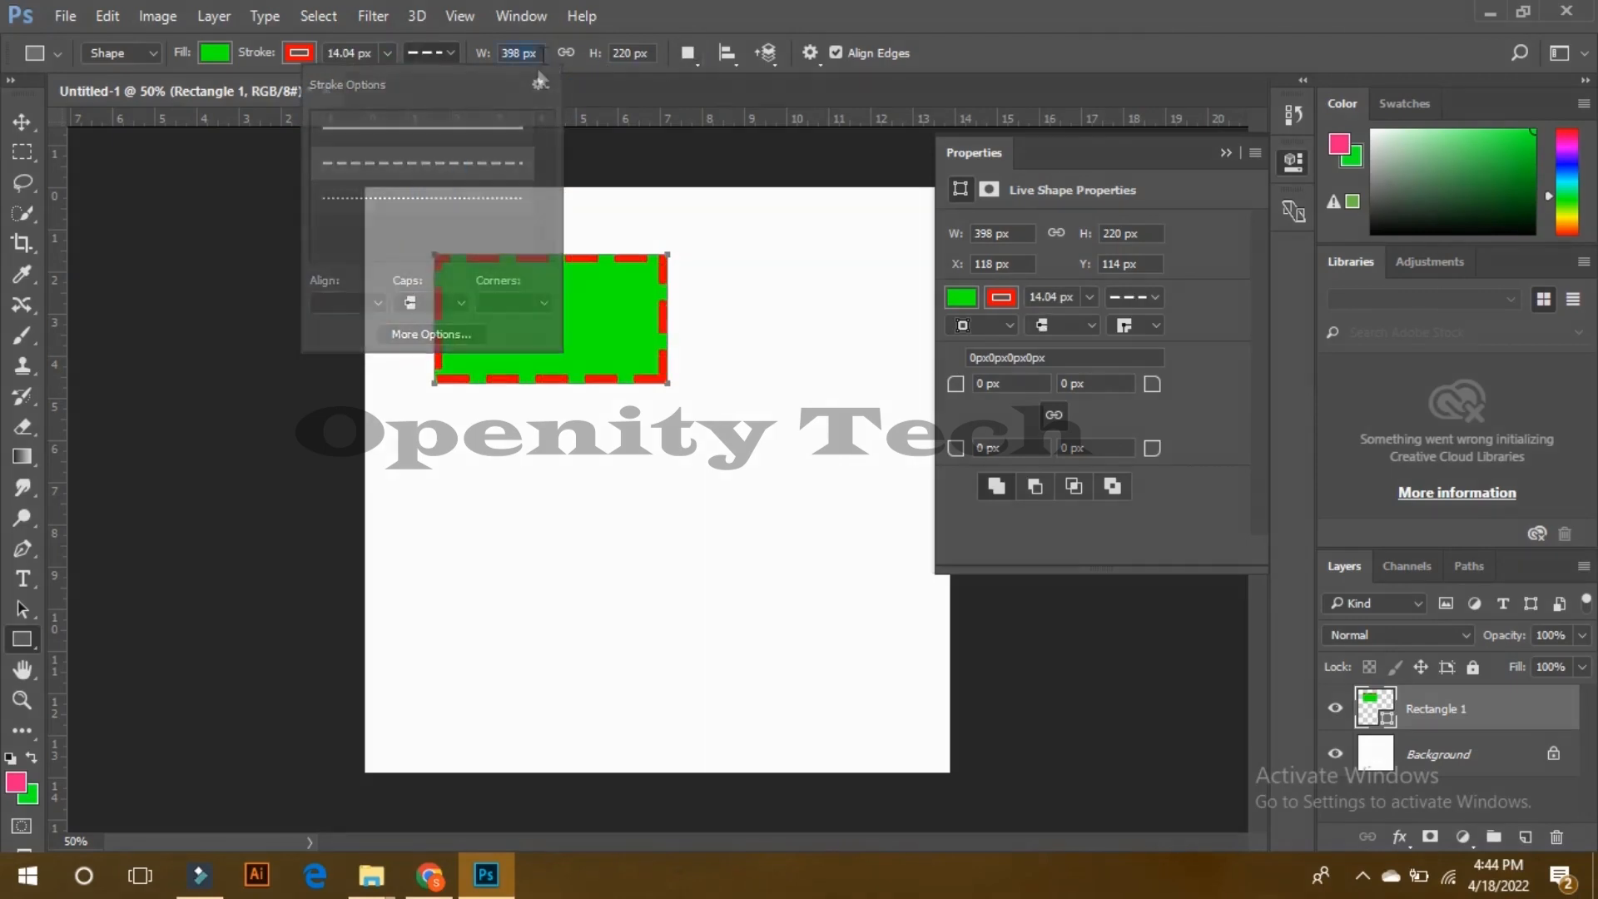
text(100)
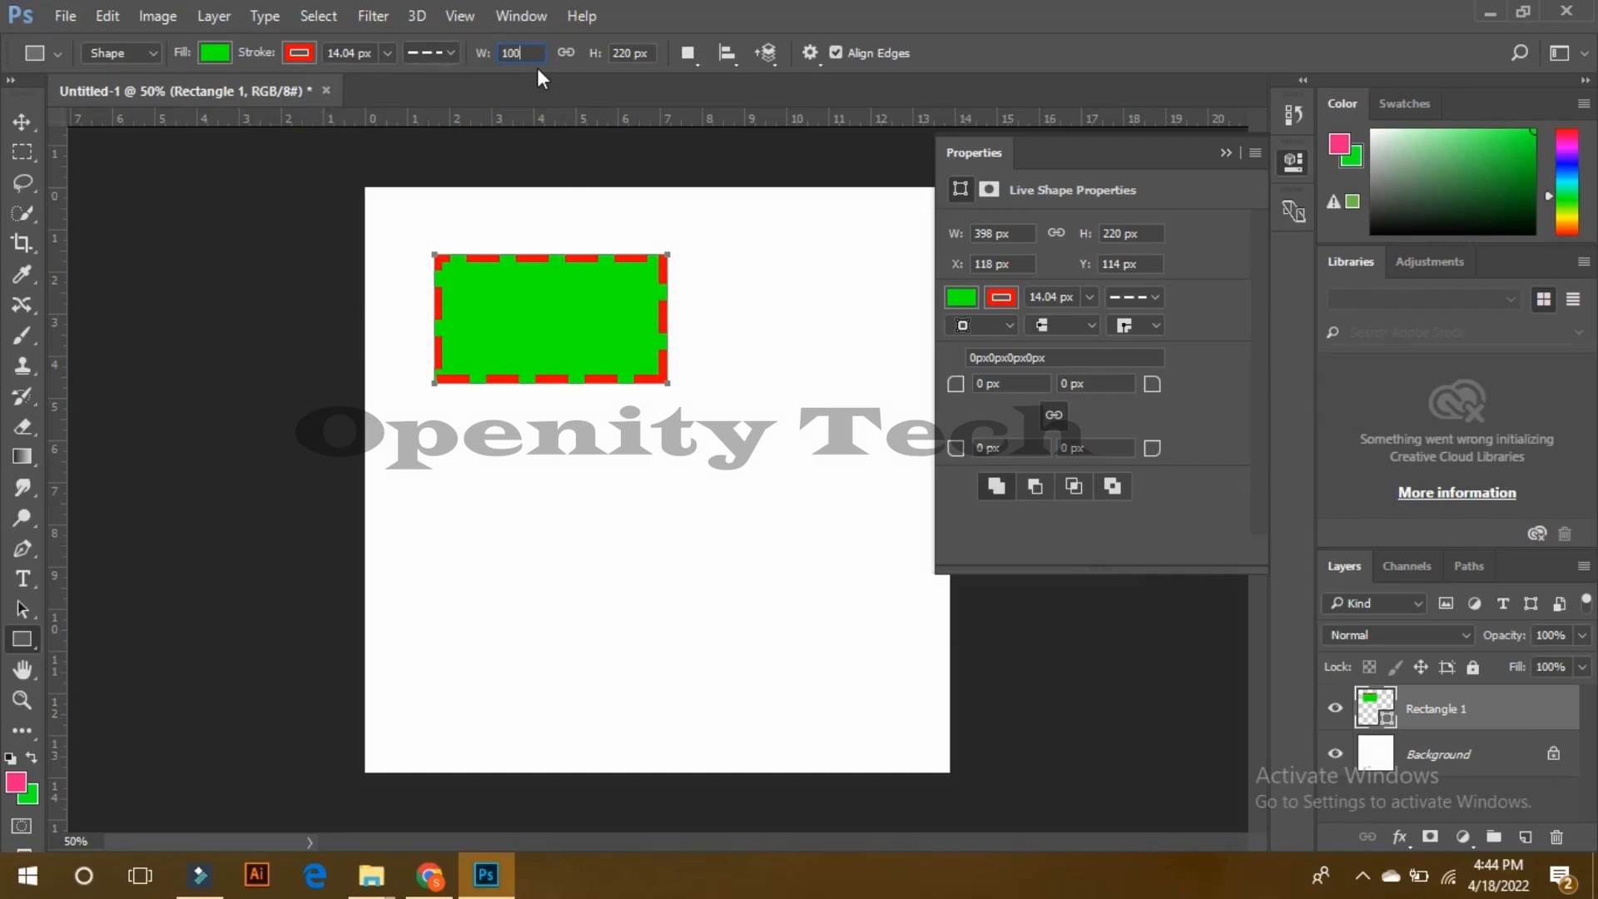
key(Return)
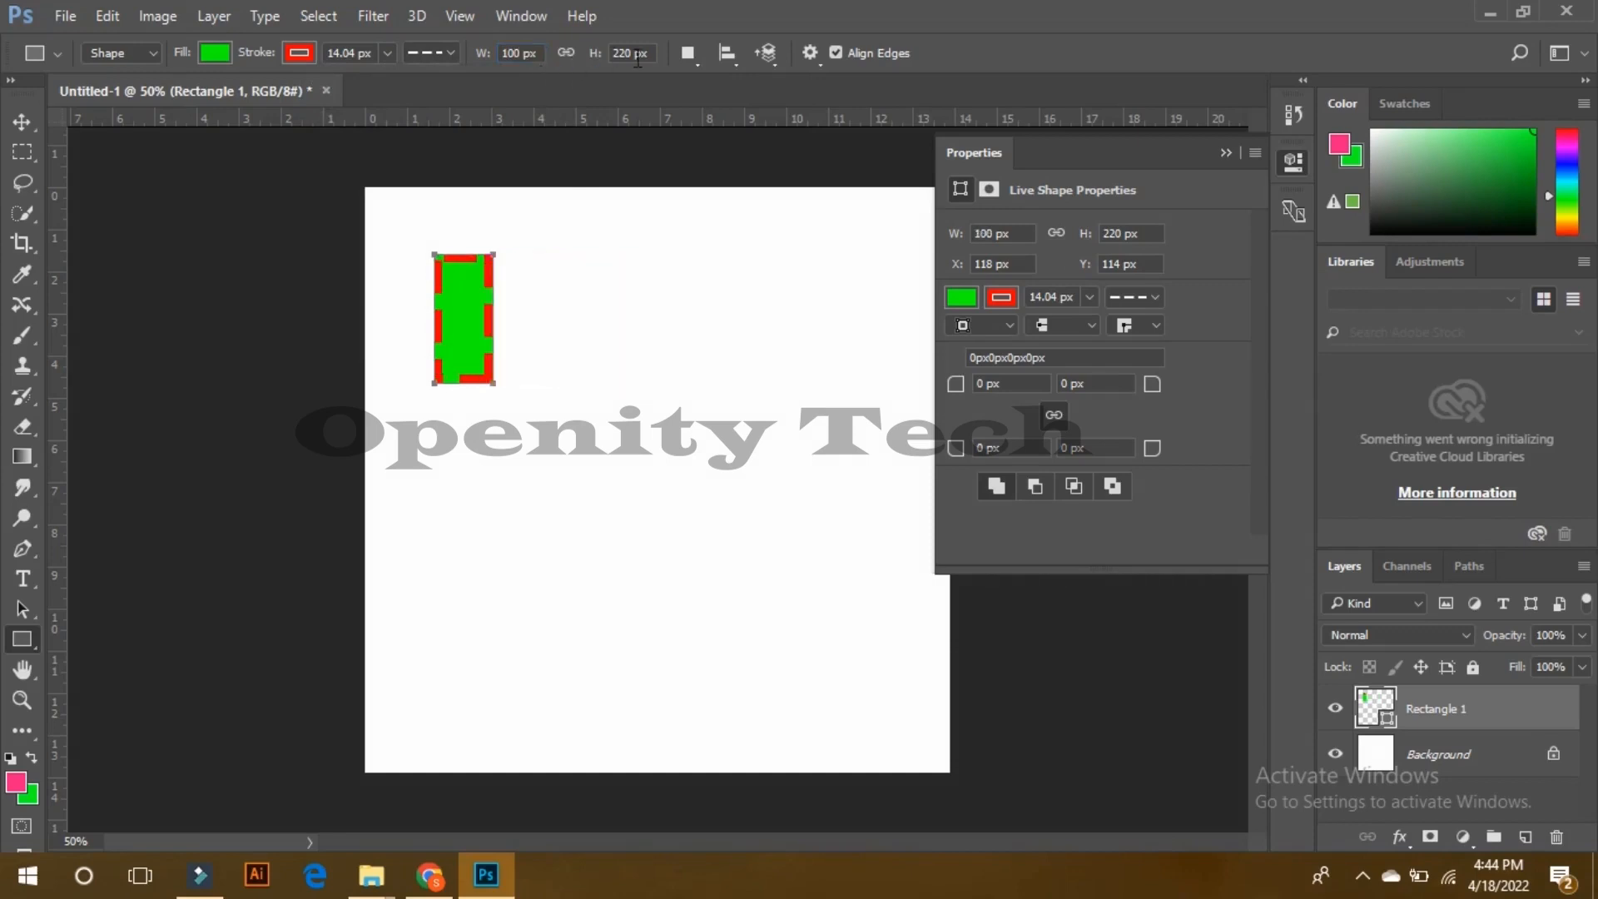
drag(626, 60, 605, 65)
text(400)
key(Return)
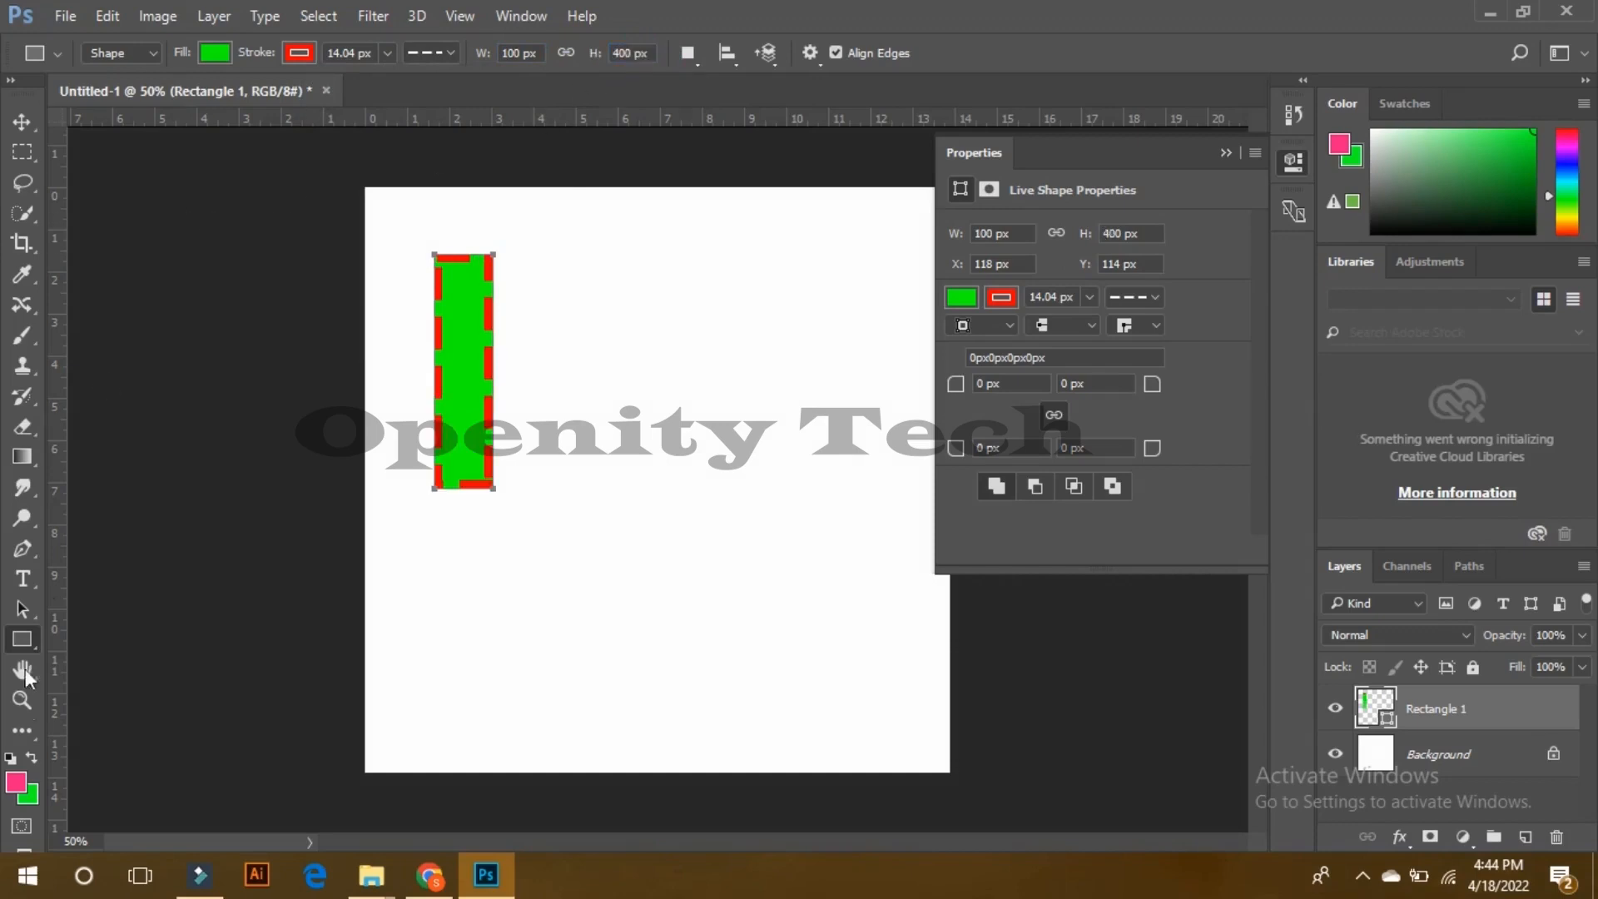
Step: Draw a rounded rectangle about 266 by 330 px near the canvas centre and a smaller one above it
click(22, 643)
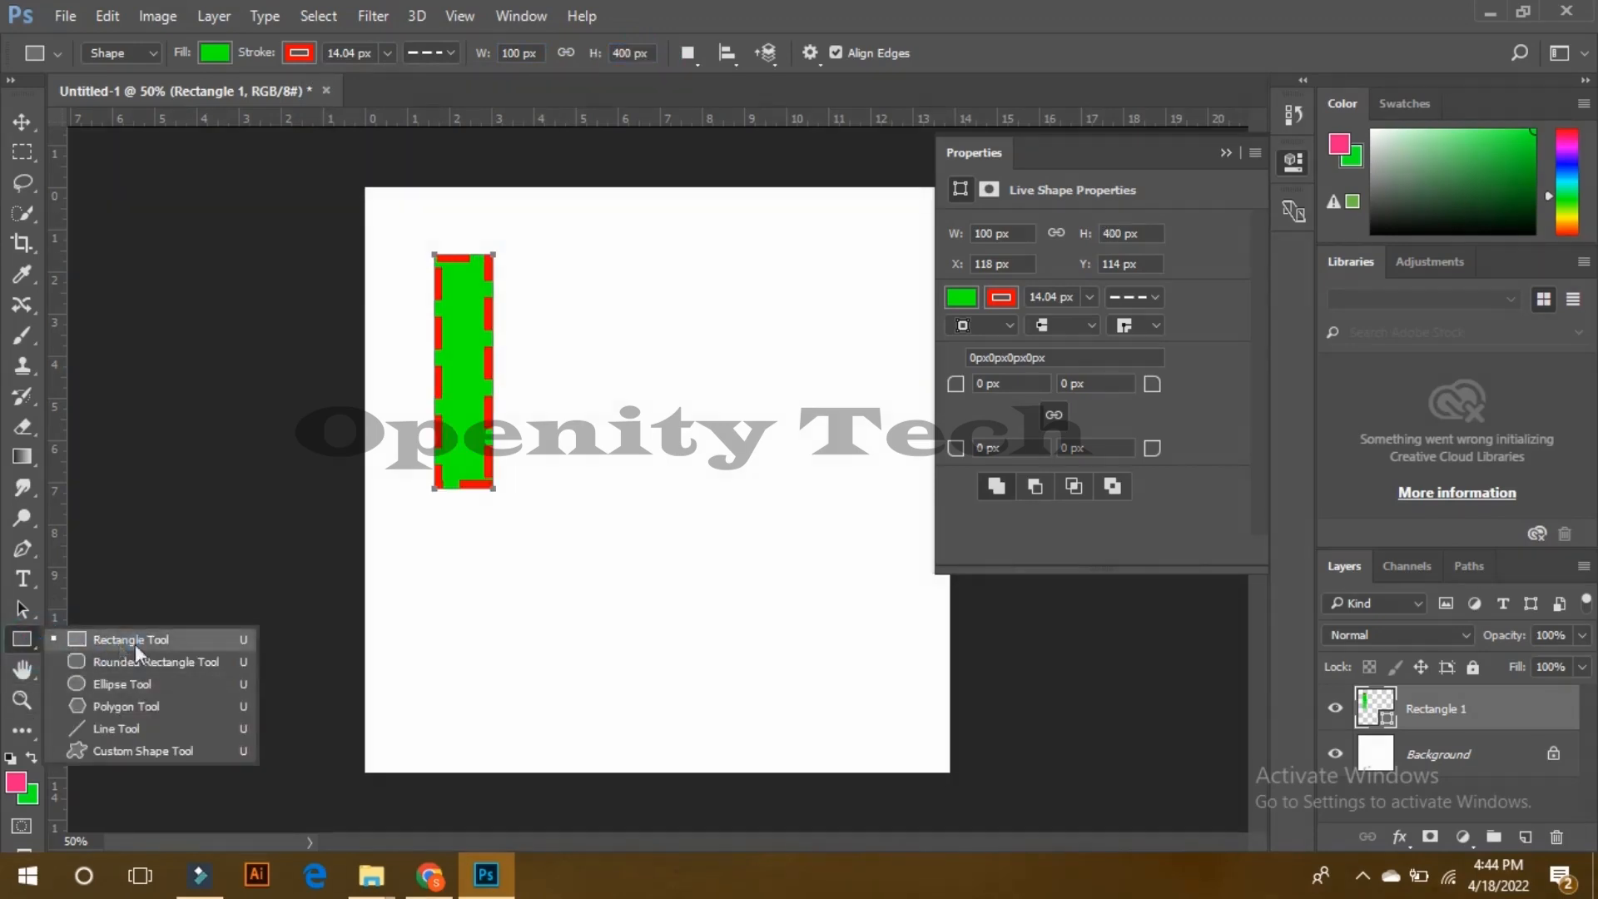
click(191, 642)
drag(590, 448, 746, 638)
drag(642, 267, 751, 332)
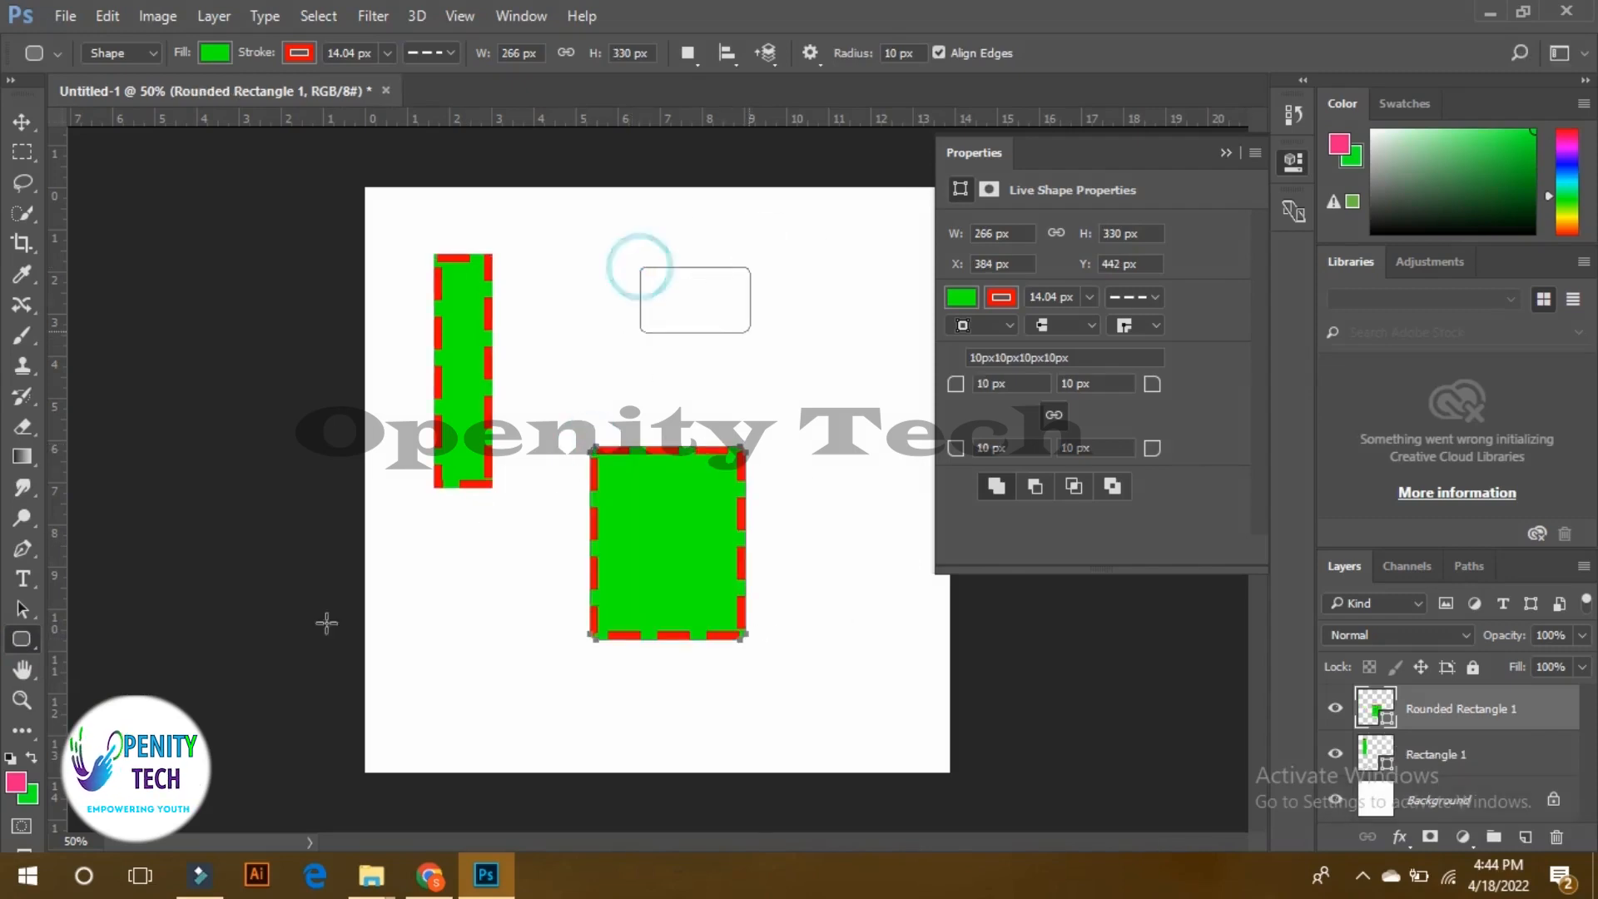
Step: Draw a five-sided polygon about 427 by 428 px below the tall rectangle, partly beyond the canvas edge
click(22, 633)
click(115, 706)
mouse_move(467, 561)
mouse_down()
mouse_move(593, 681)
mouse_move(562, 652)
mouse_up()
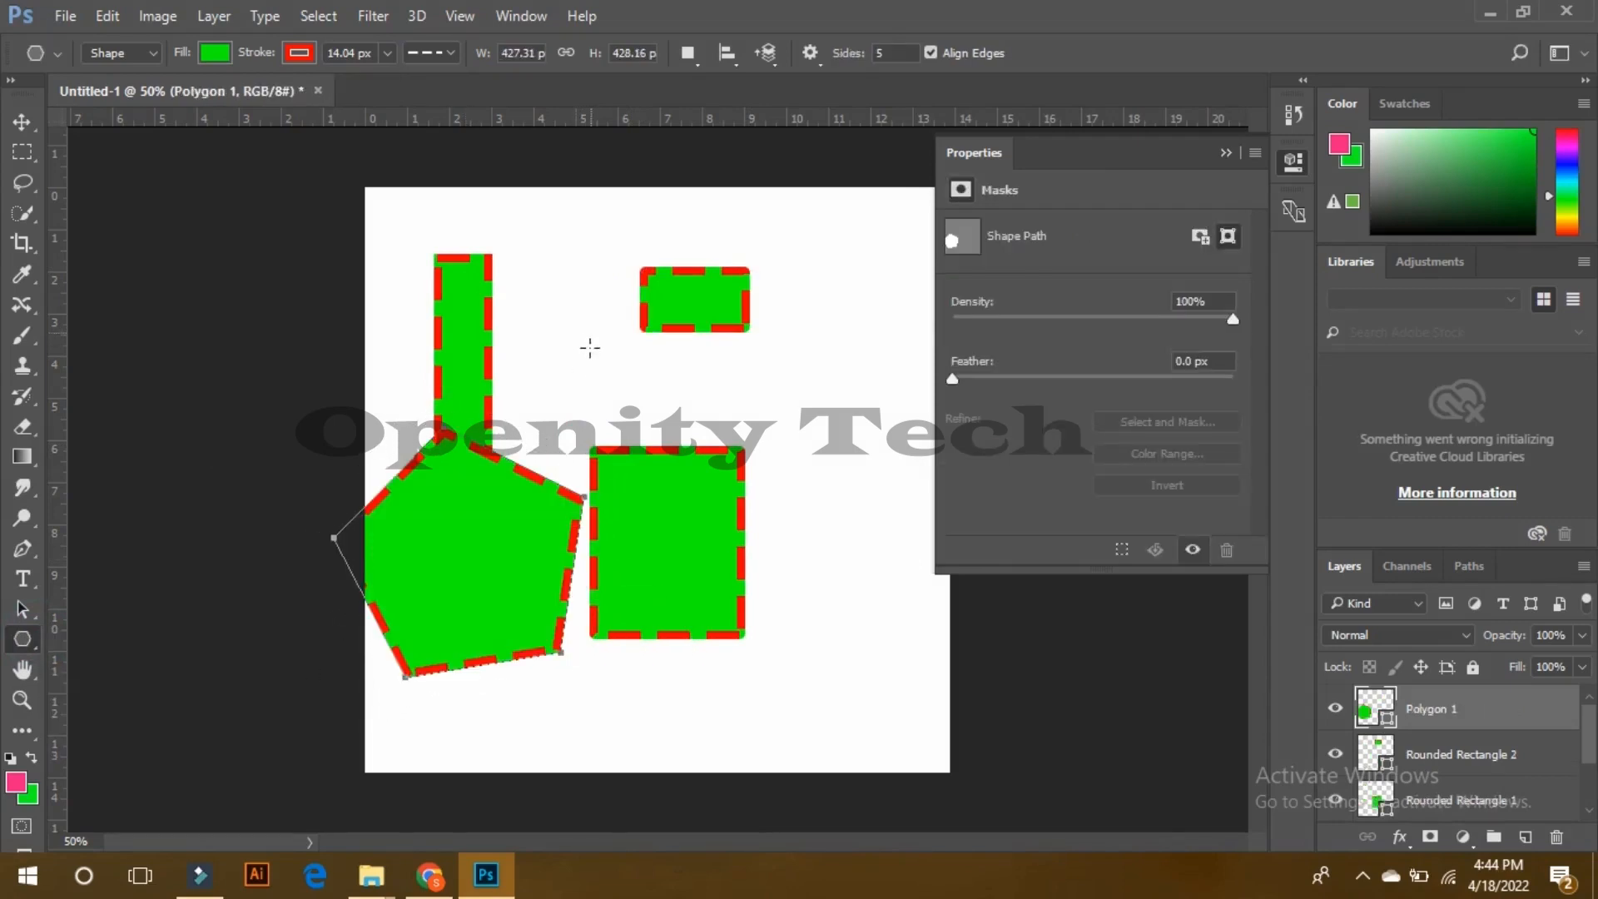
Step: Set the Polygon tool to 7 sides and draw a heptagon about 261 by 264 px in the canvas's upper-right area
click(22, 640)
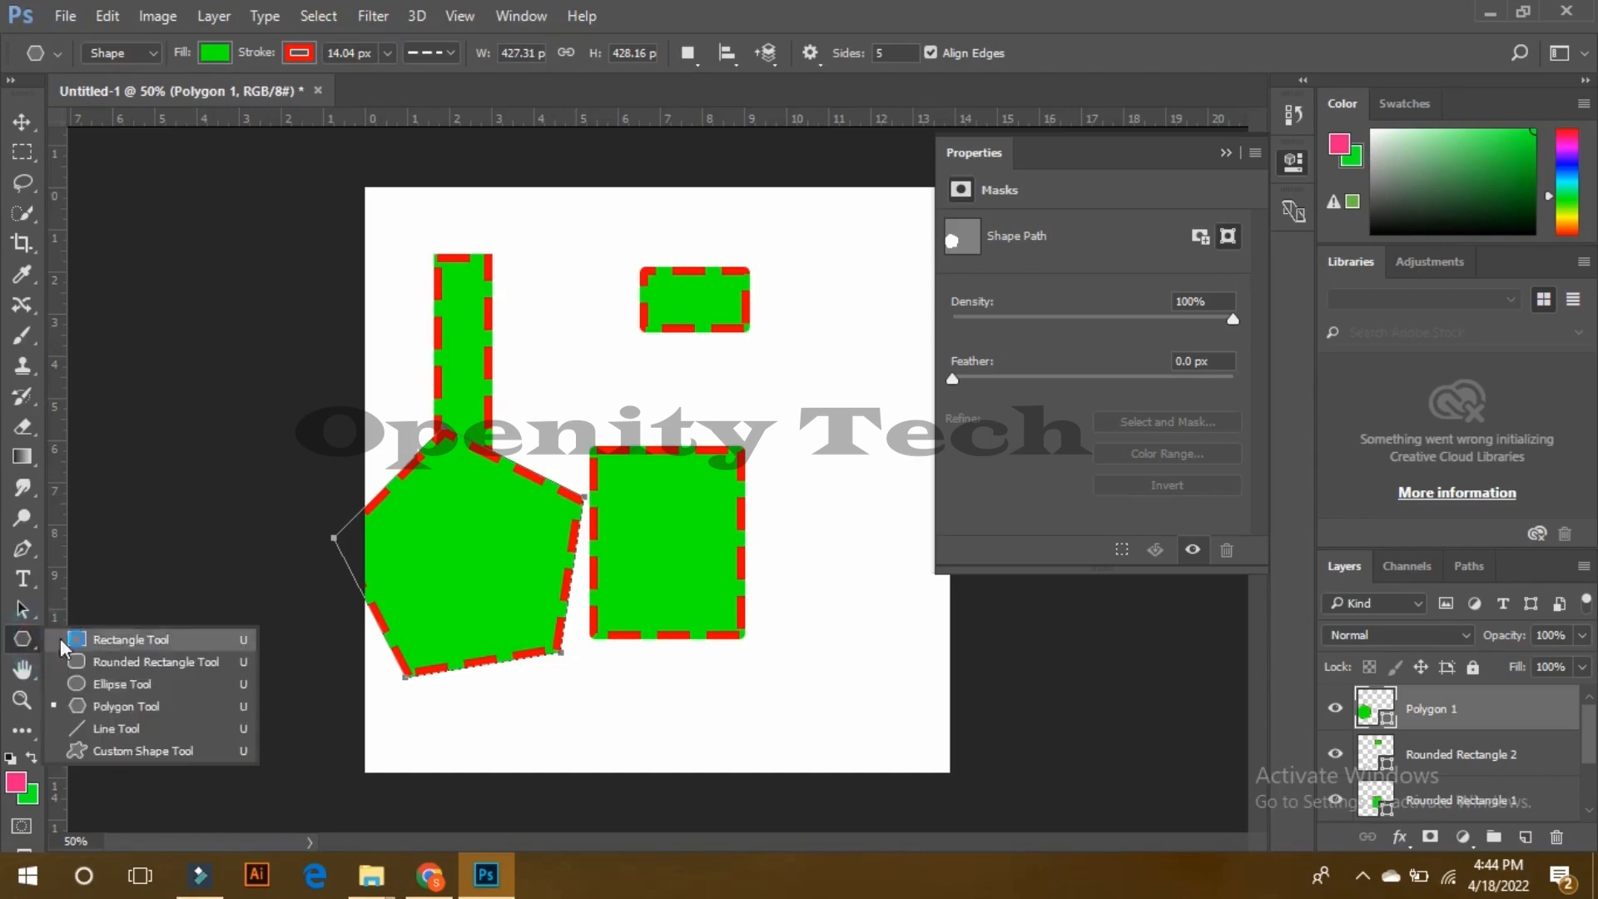
click(133, 712)
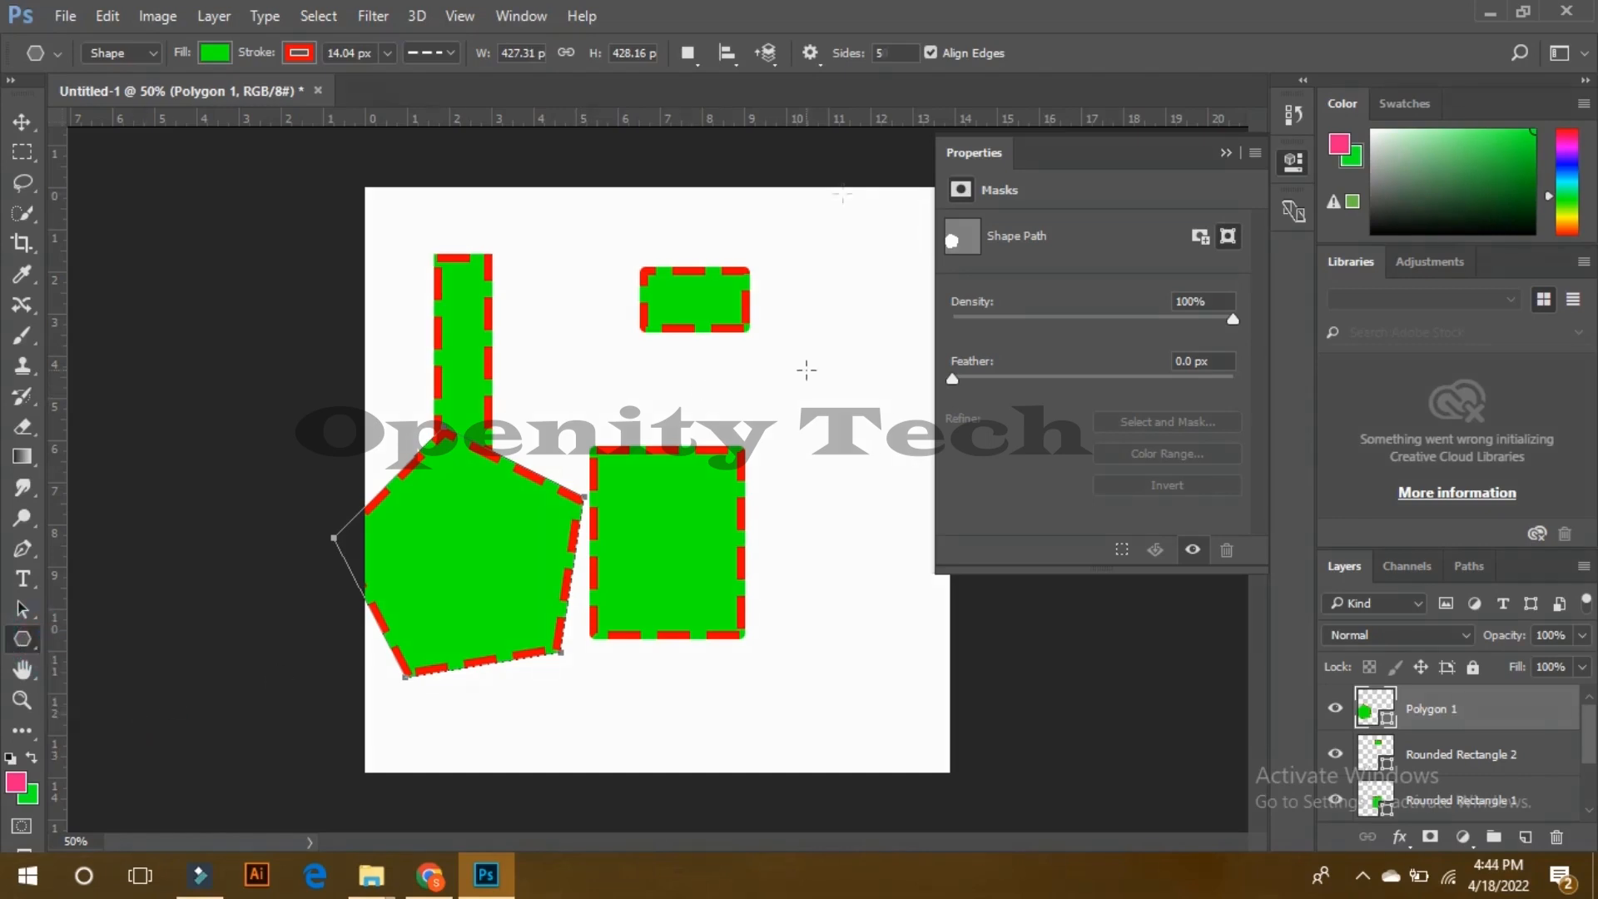
click(20, 641)
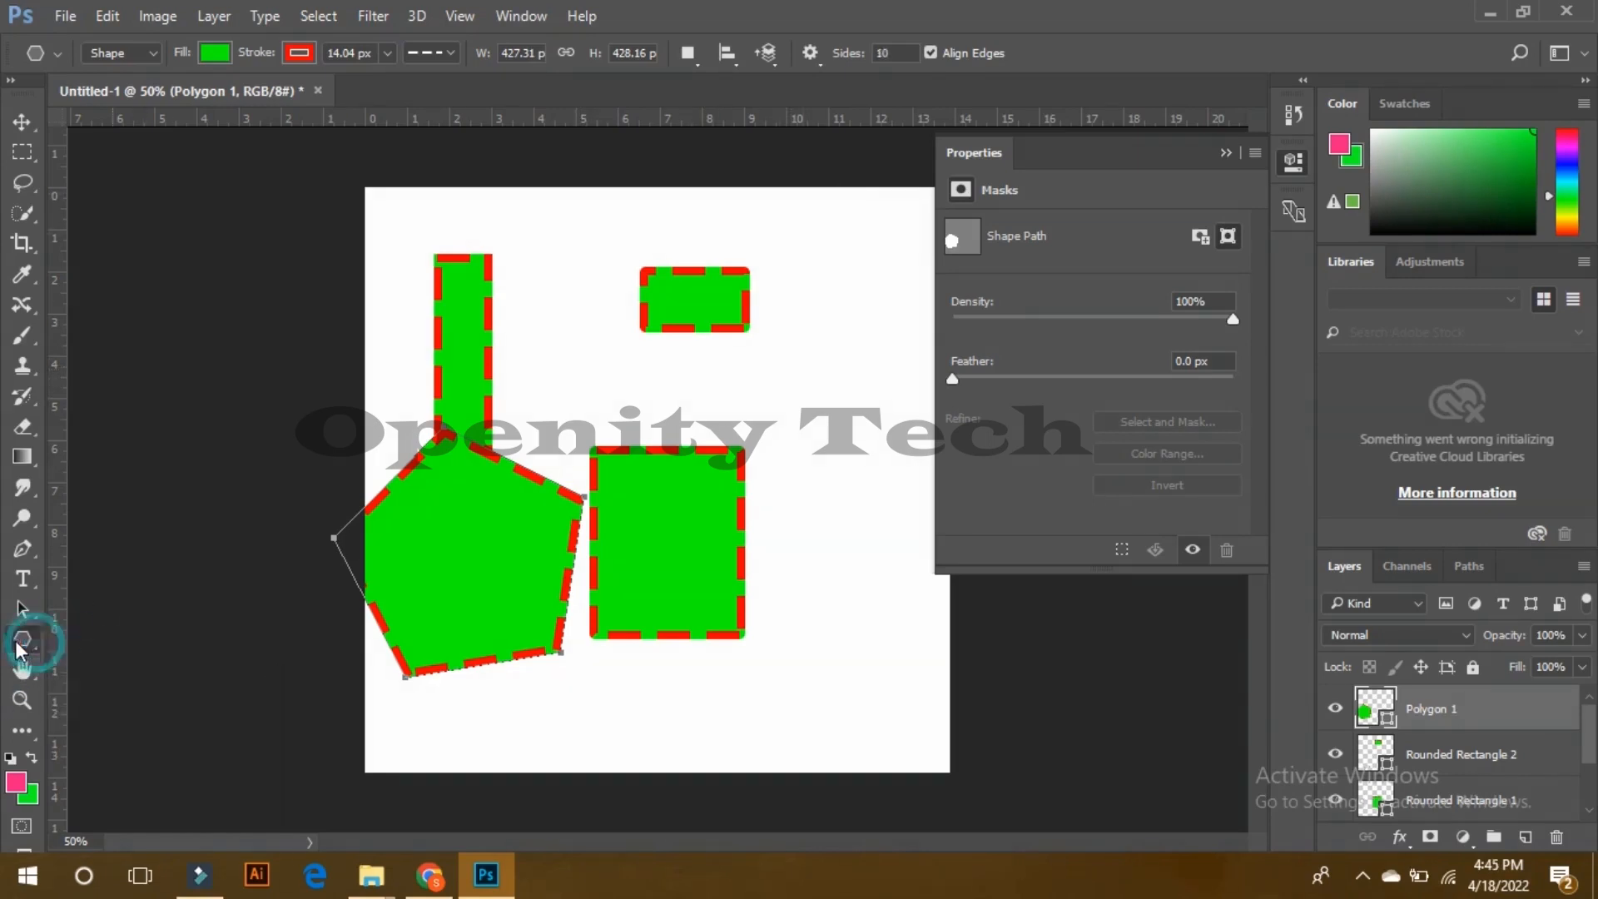
click(116, 711)
double_click(895, 52)
text(7)
drag(829, 257, 854, 329)
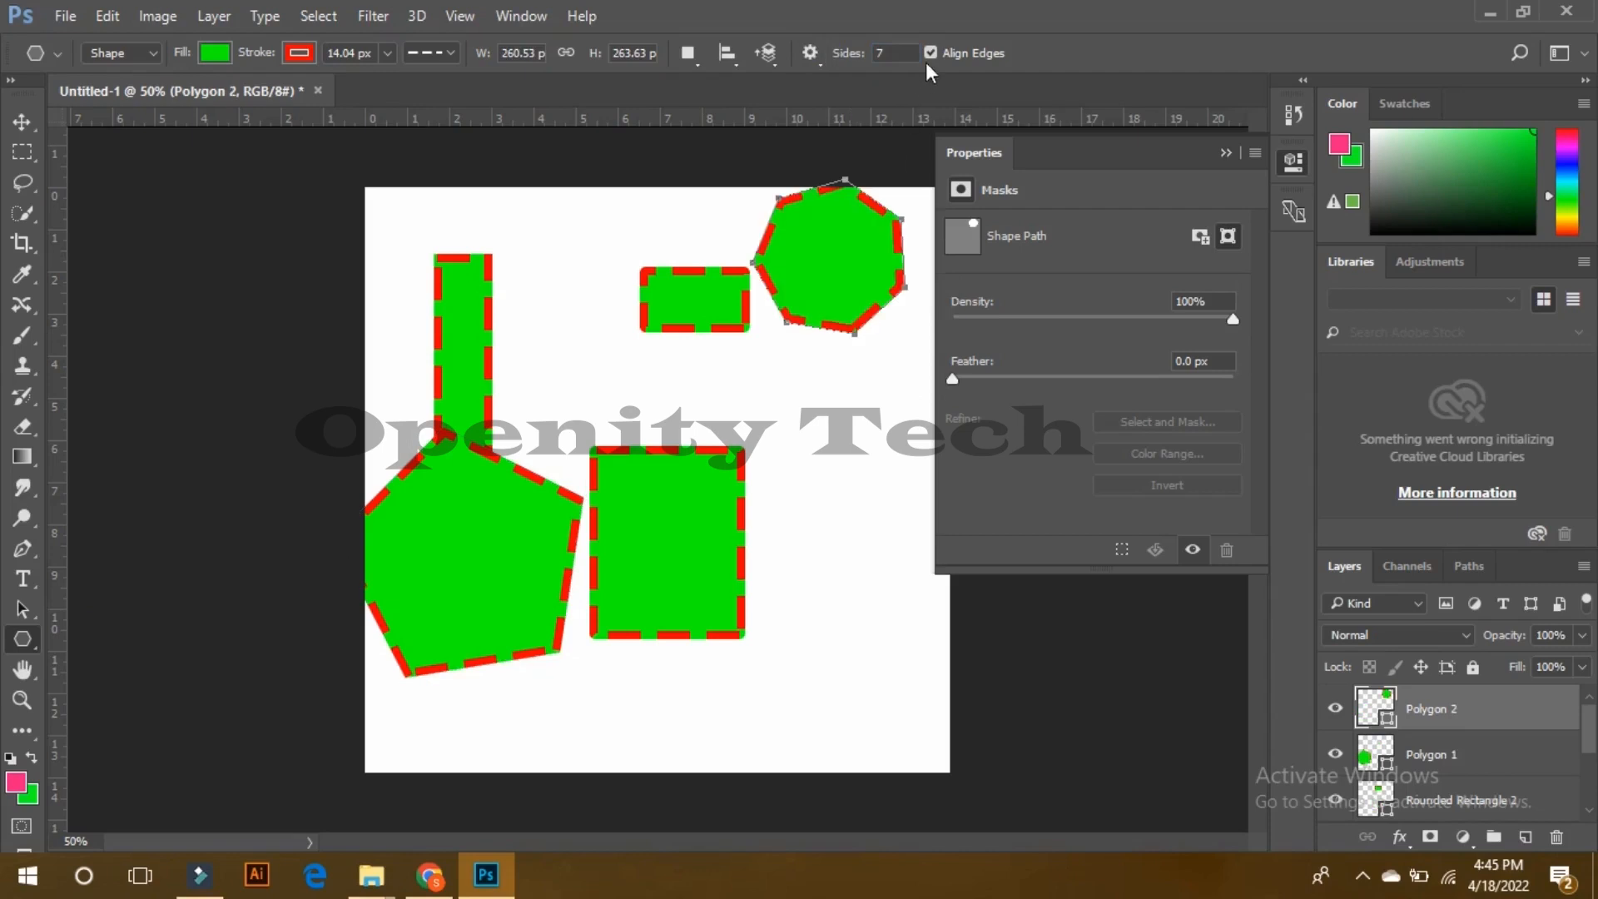
Step: Draw a tilted four-sided polygon about 280 by 280 px below the heptagon and a six-sided one about 279 by 264 px beneath it
drag(812, 439, 857, 521)
click(891, 58)
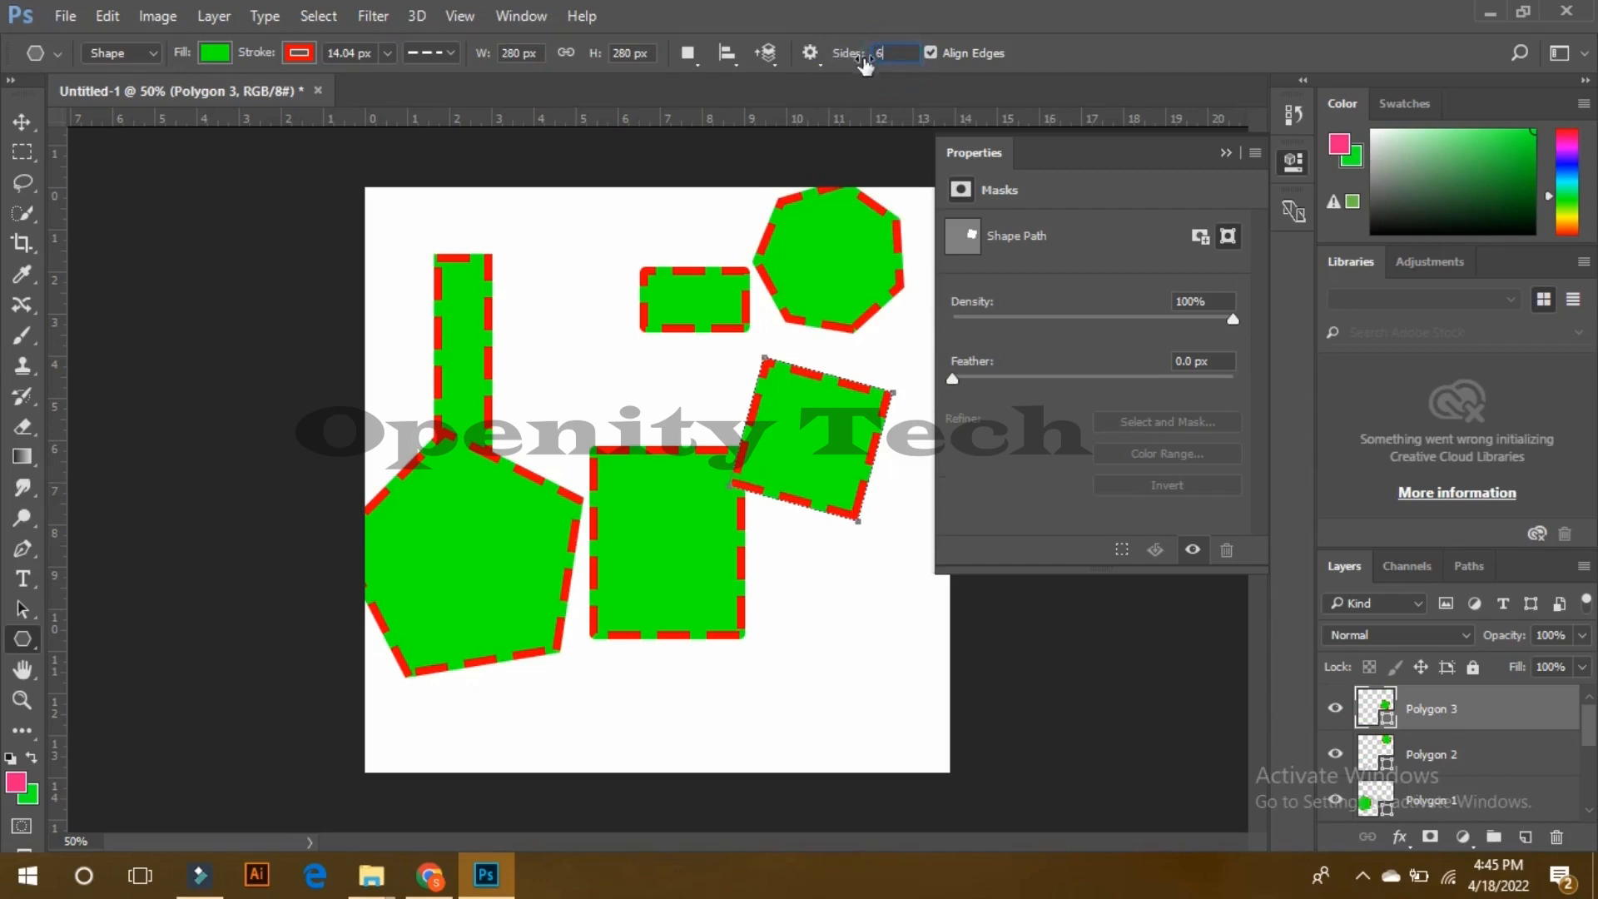
drag(782, 607, 833, 651)
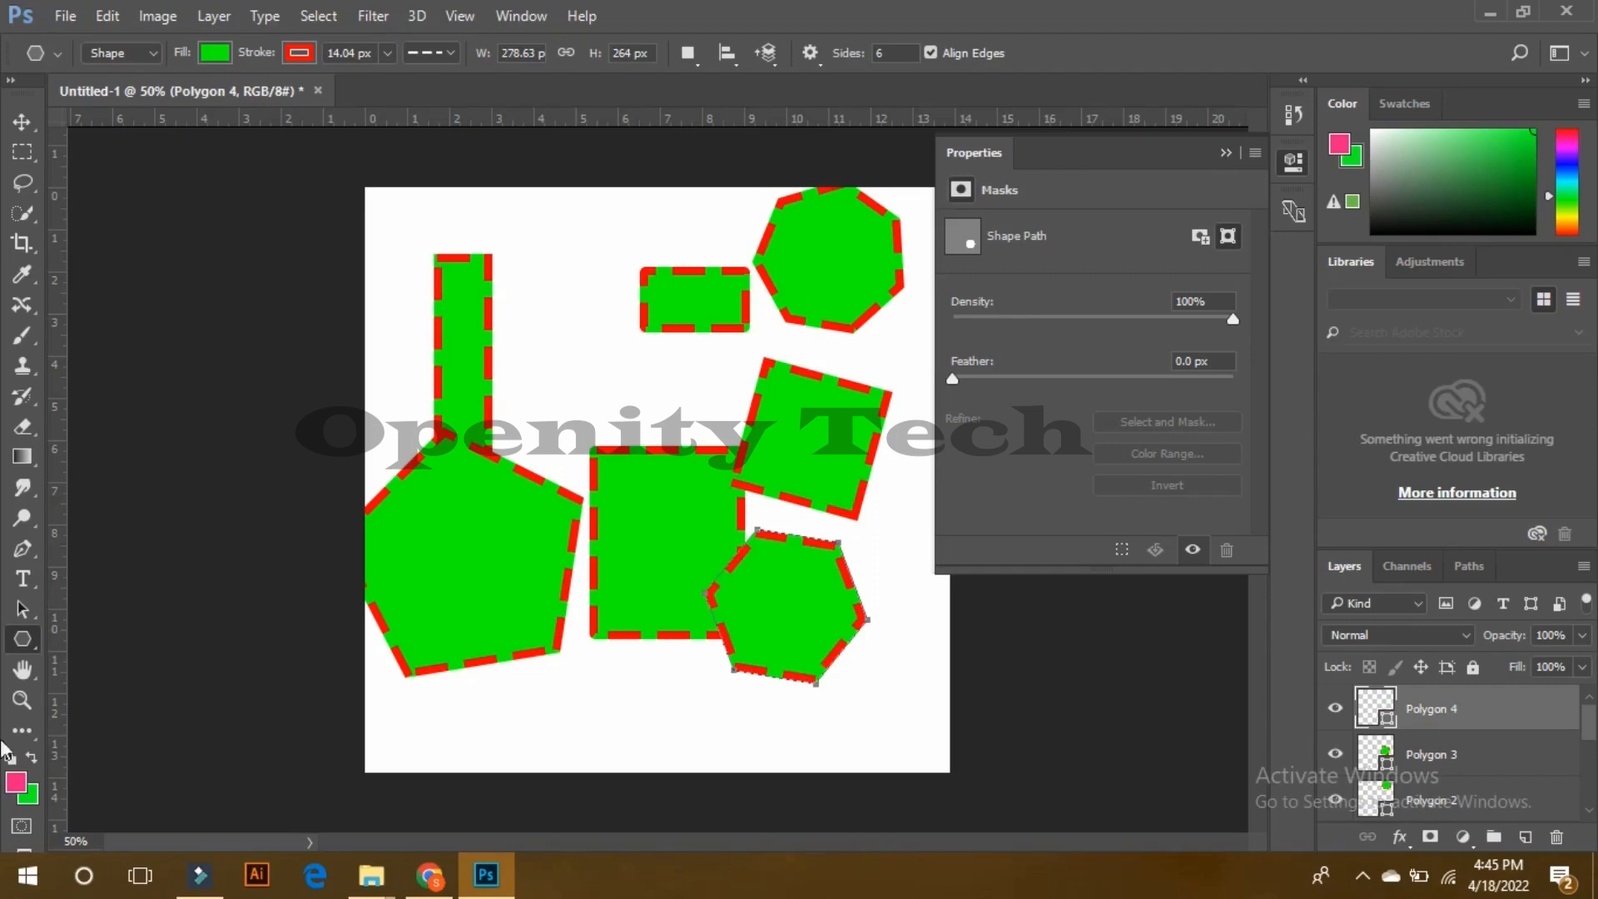
Step: Draw a snowflake custom shape about 274 by 242 px between the tall rectangle and the small rounded rectangle
click(22, 641)
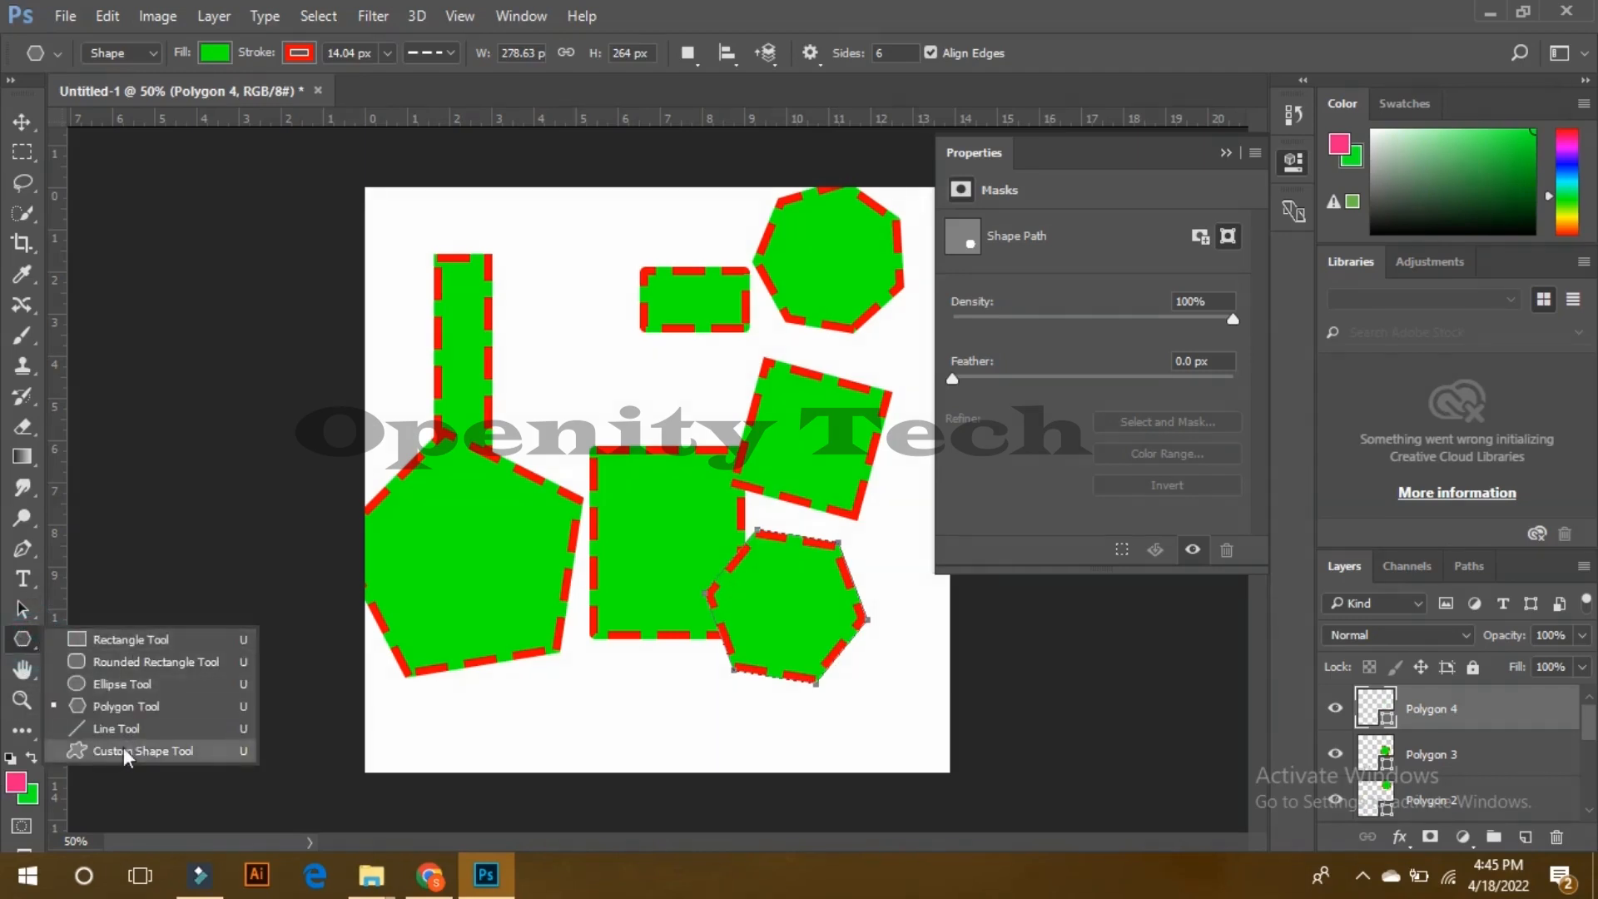
click(123, 750)
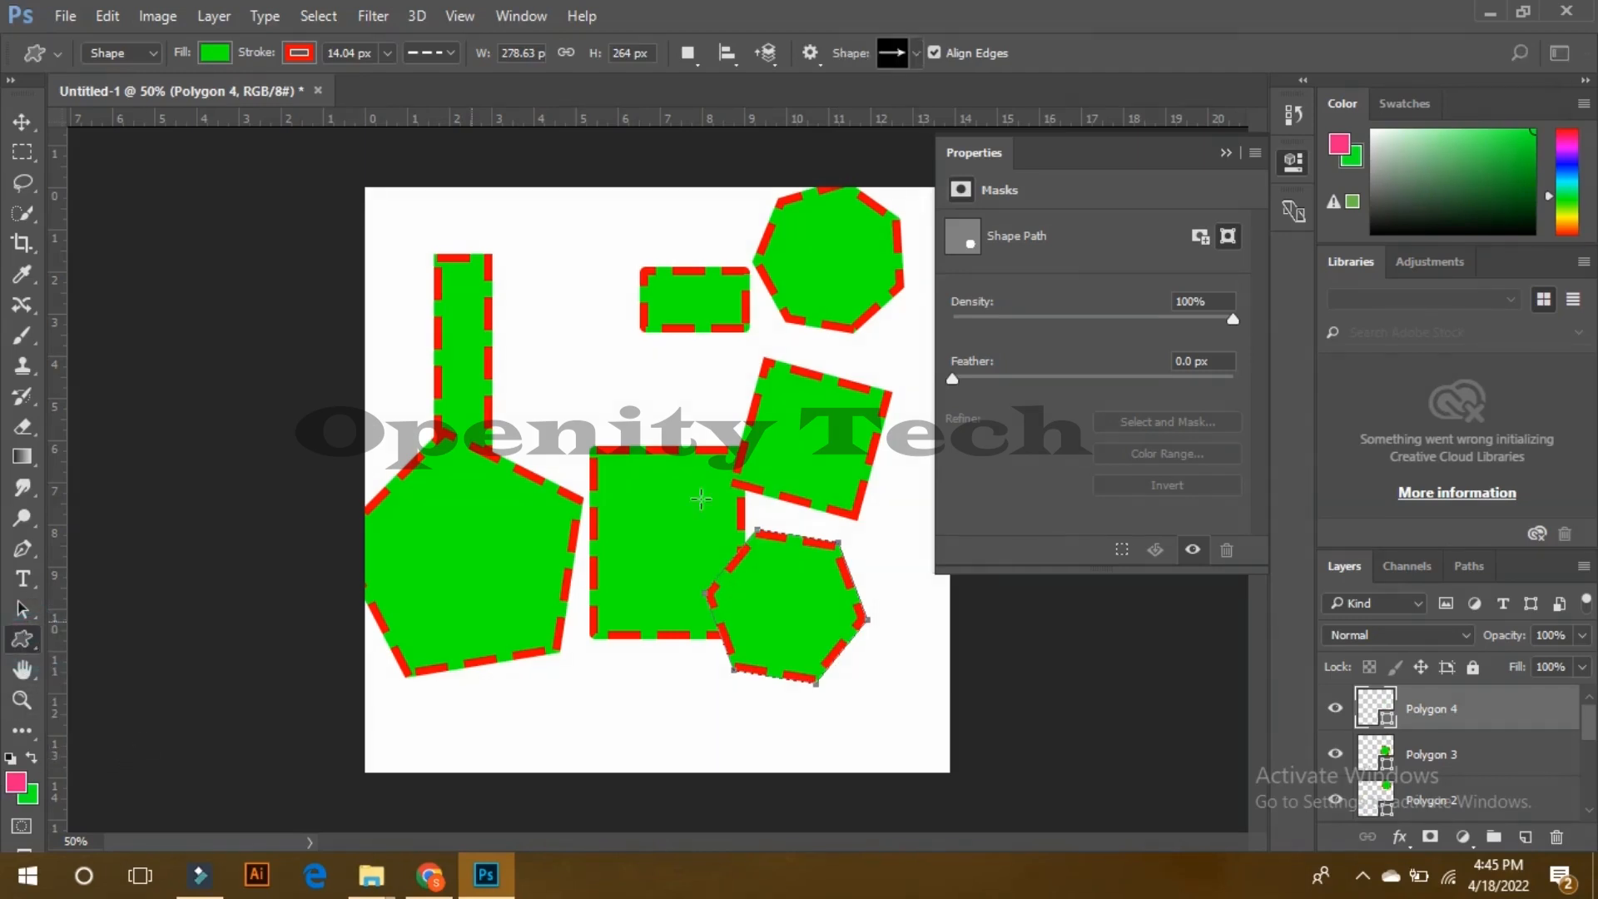
click(916, 53)
scroll(917, 98, down, 10)
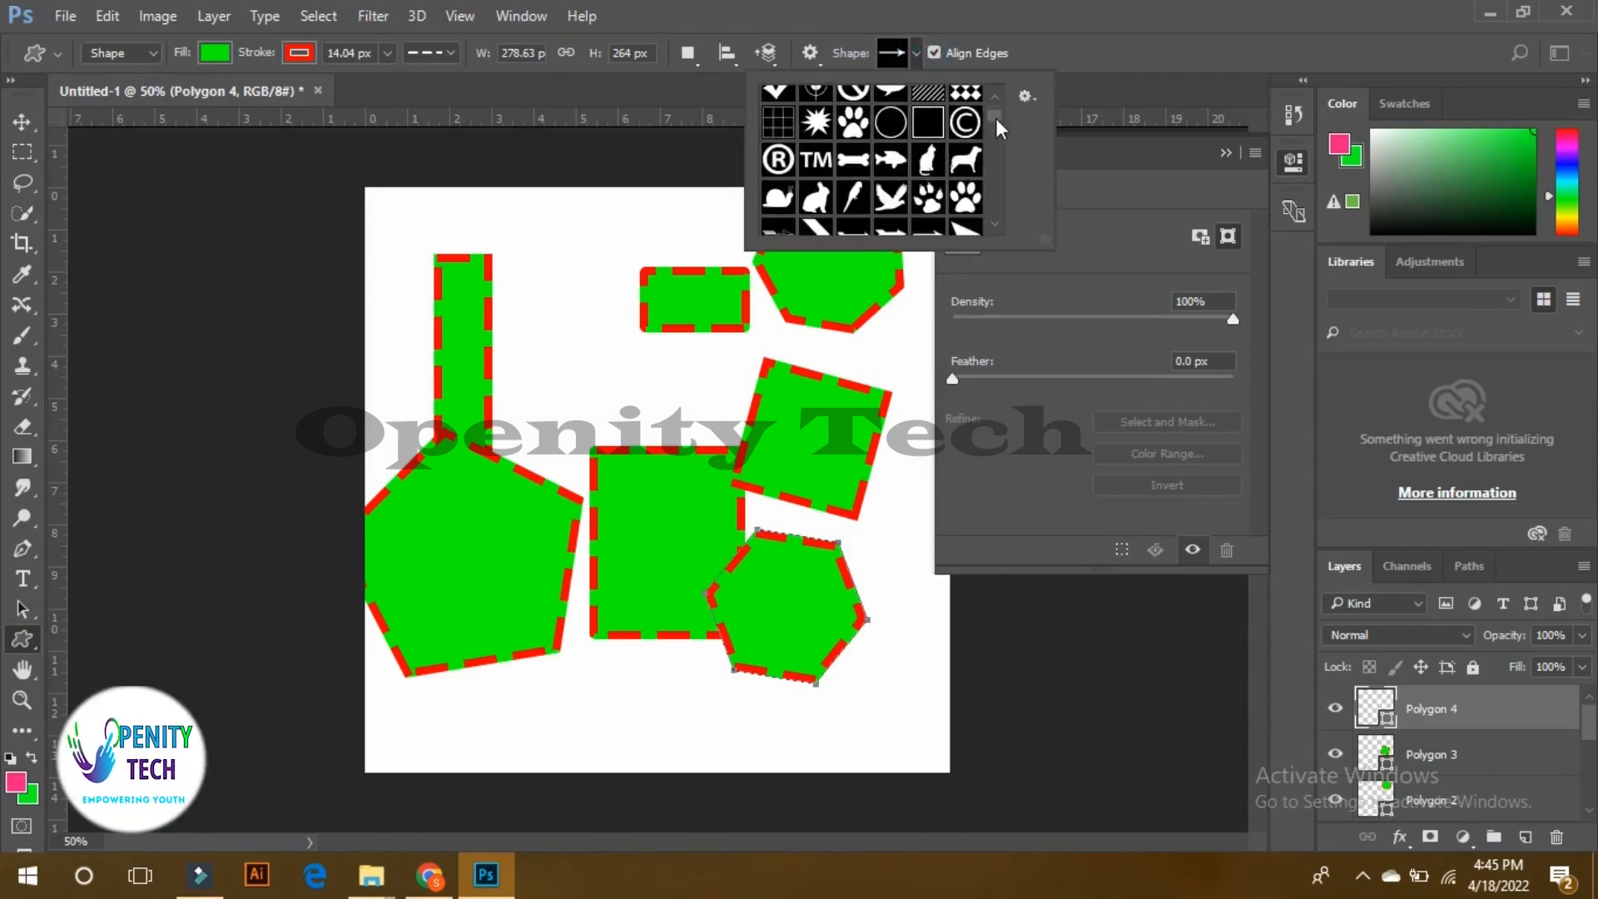
drag(997, 125, 992, 148)
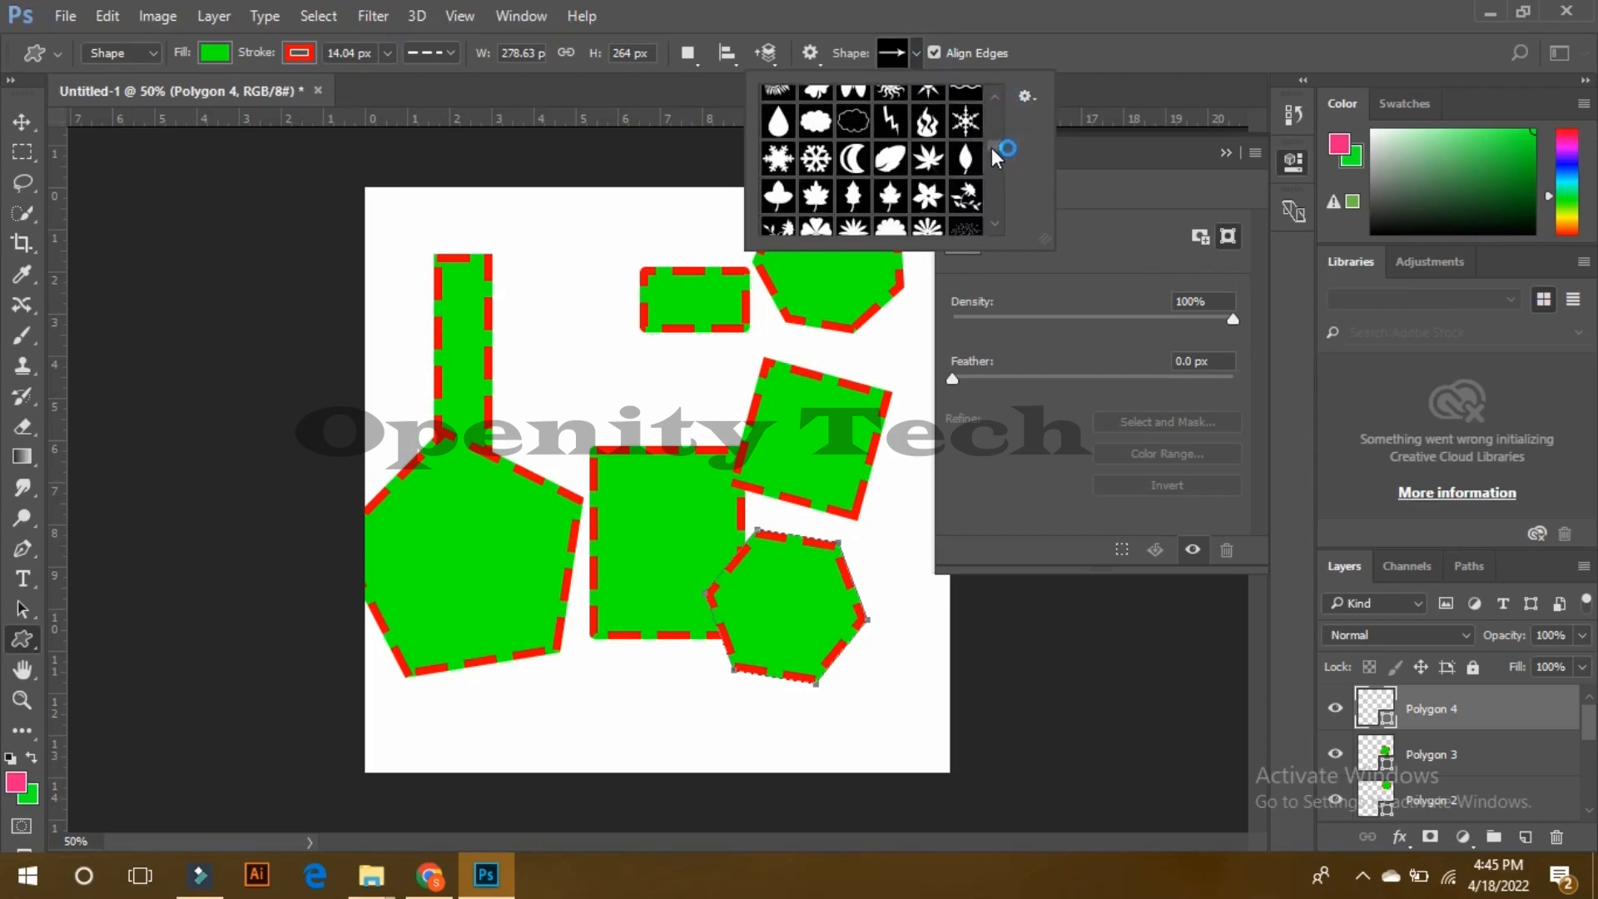
click(778, 158)
drag(523, 233, 684, 369)
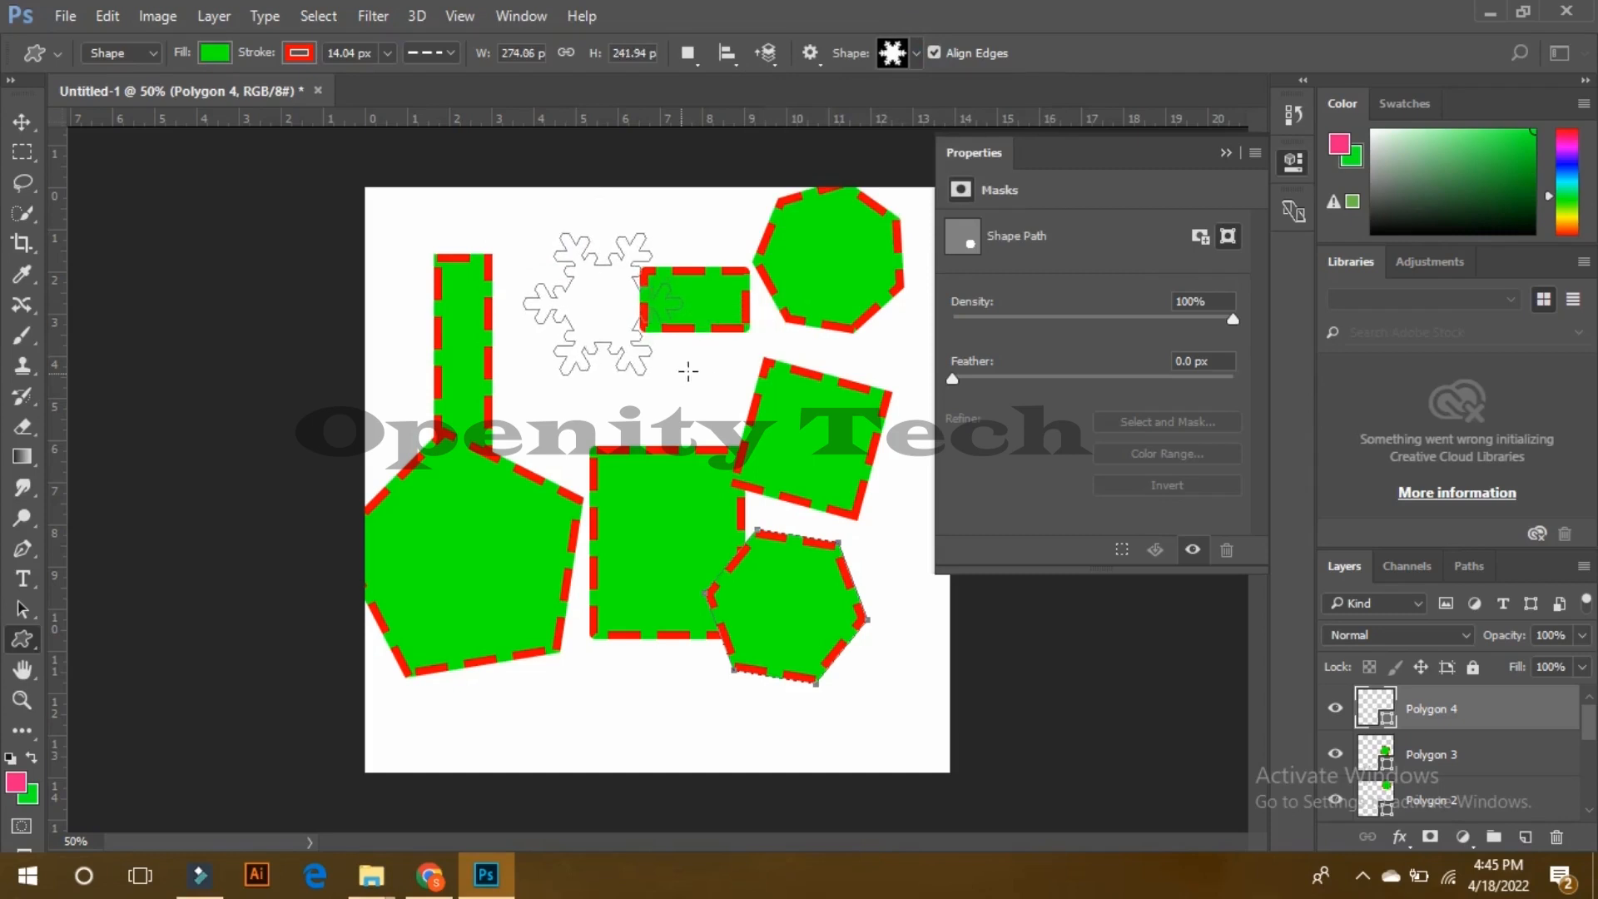
Step: Draw an umbrella custom shape about 469 by 508 px over the middle of the canvas
click(916, 53)
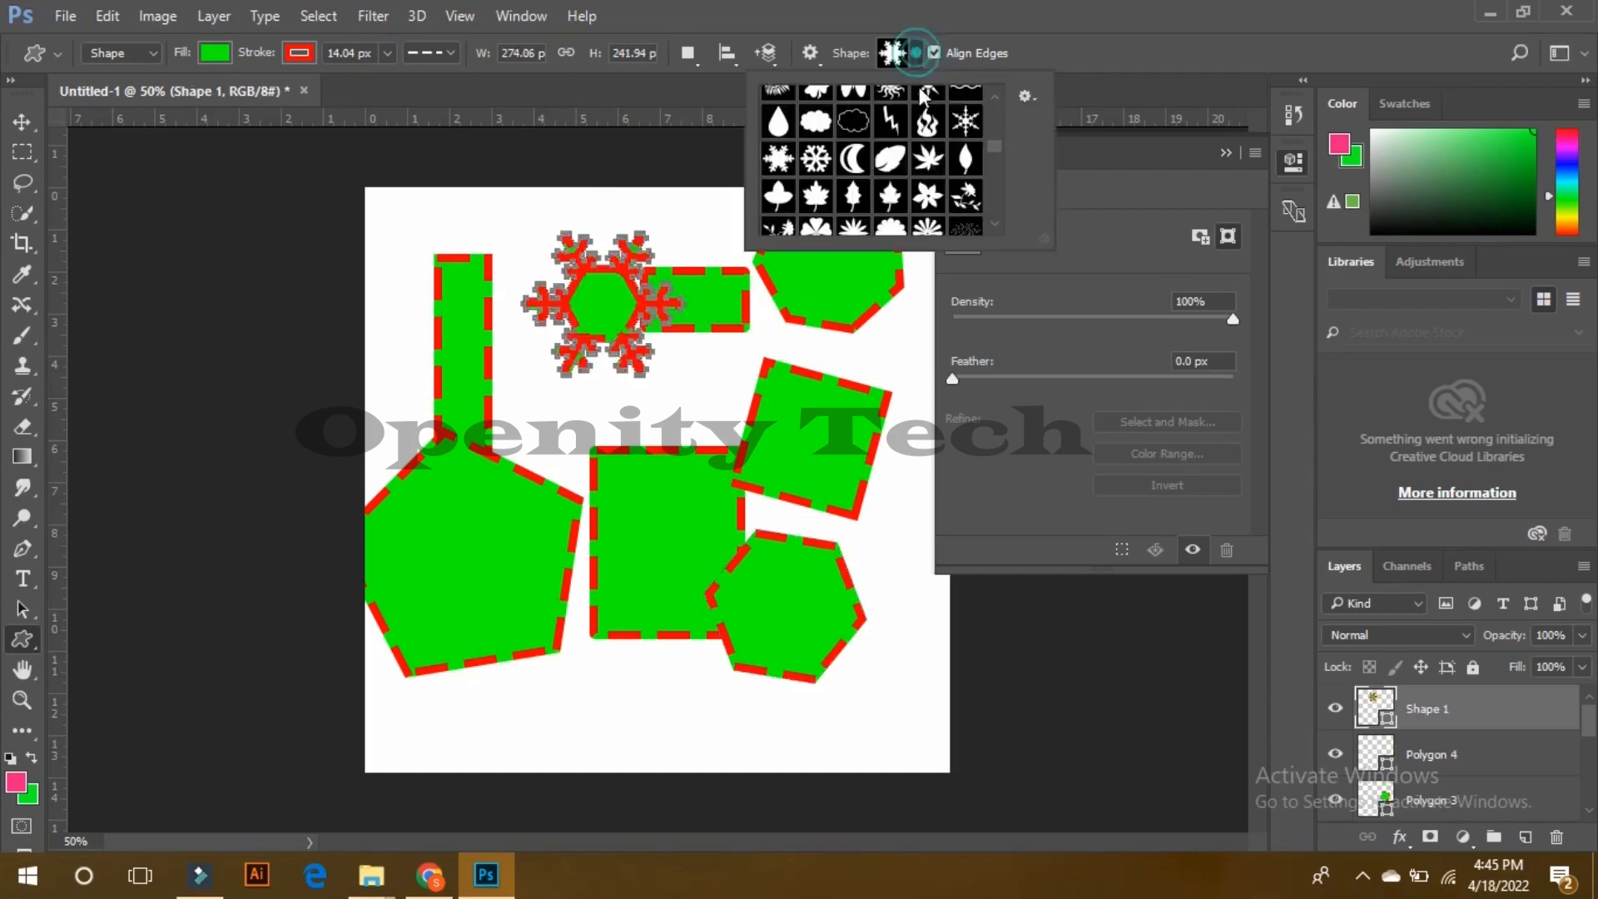
scroll(923, 202, down, 2)
click(854, 176)
drag(640, 364, 812, 509)
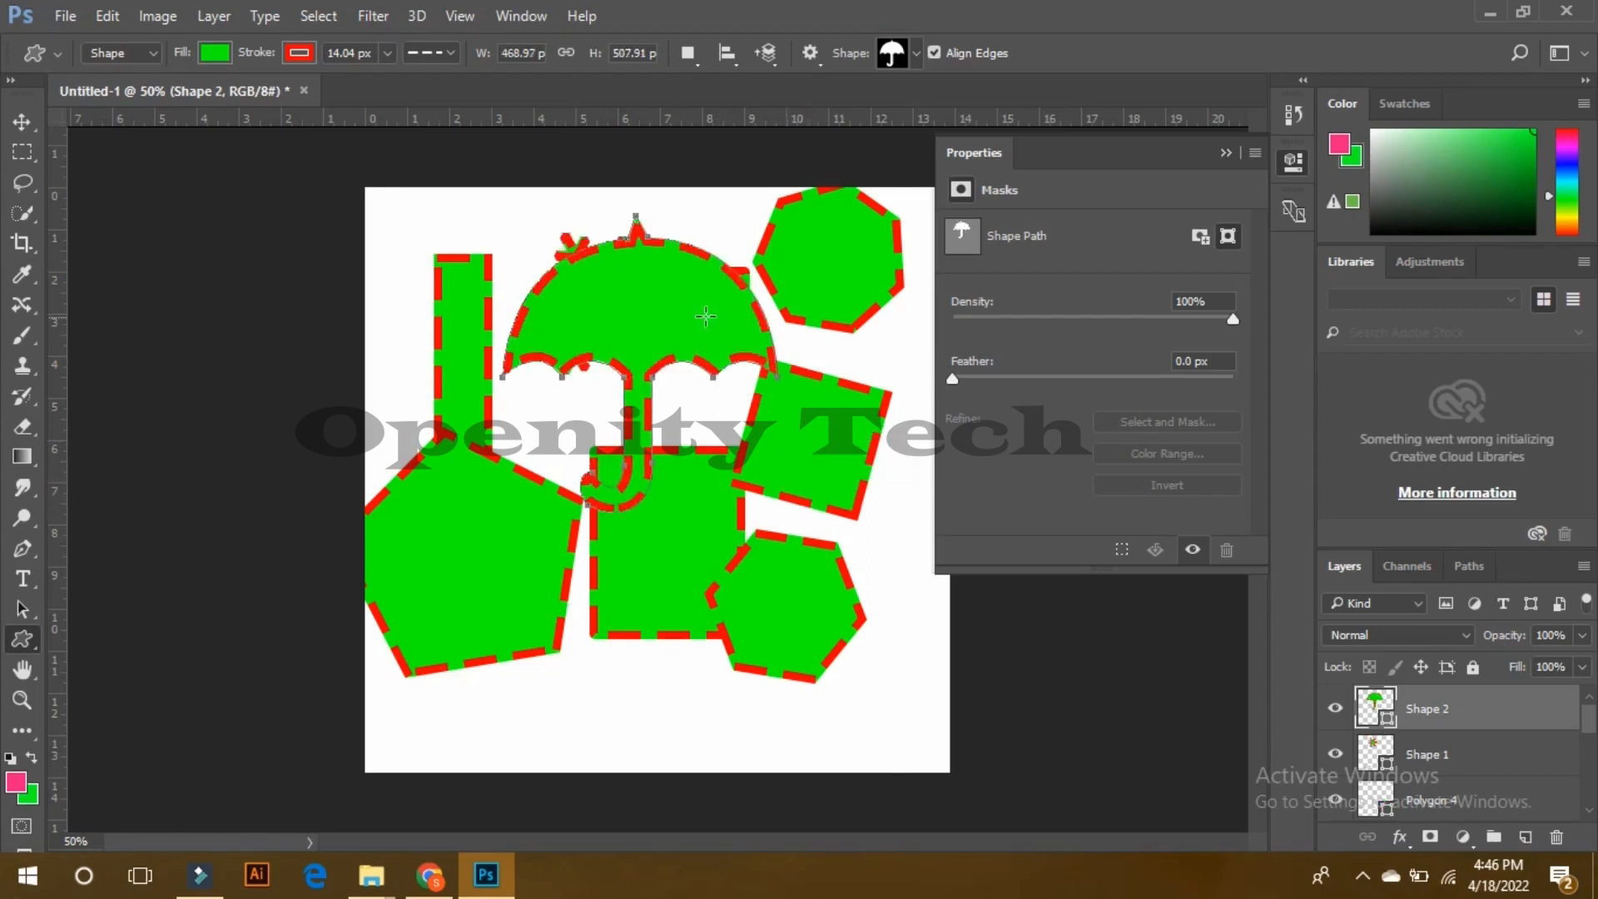
Step: Move the umbrella down over the pentagon and large rounded rectangle, and shift the heptagon, tilted square and hexagon slightly downward
click(23, 121)
drag(556, 372, 531, 613)
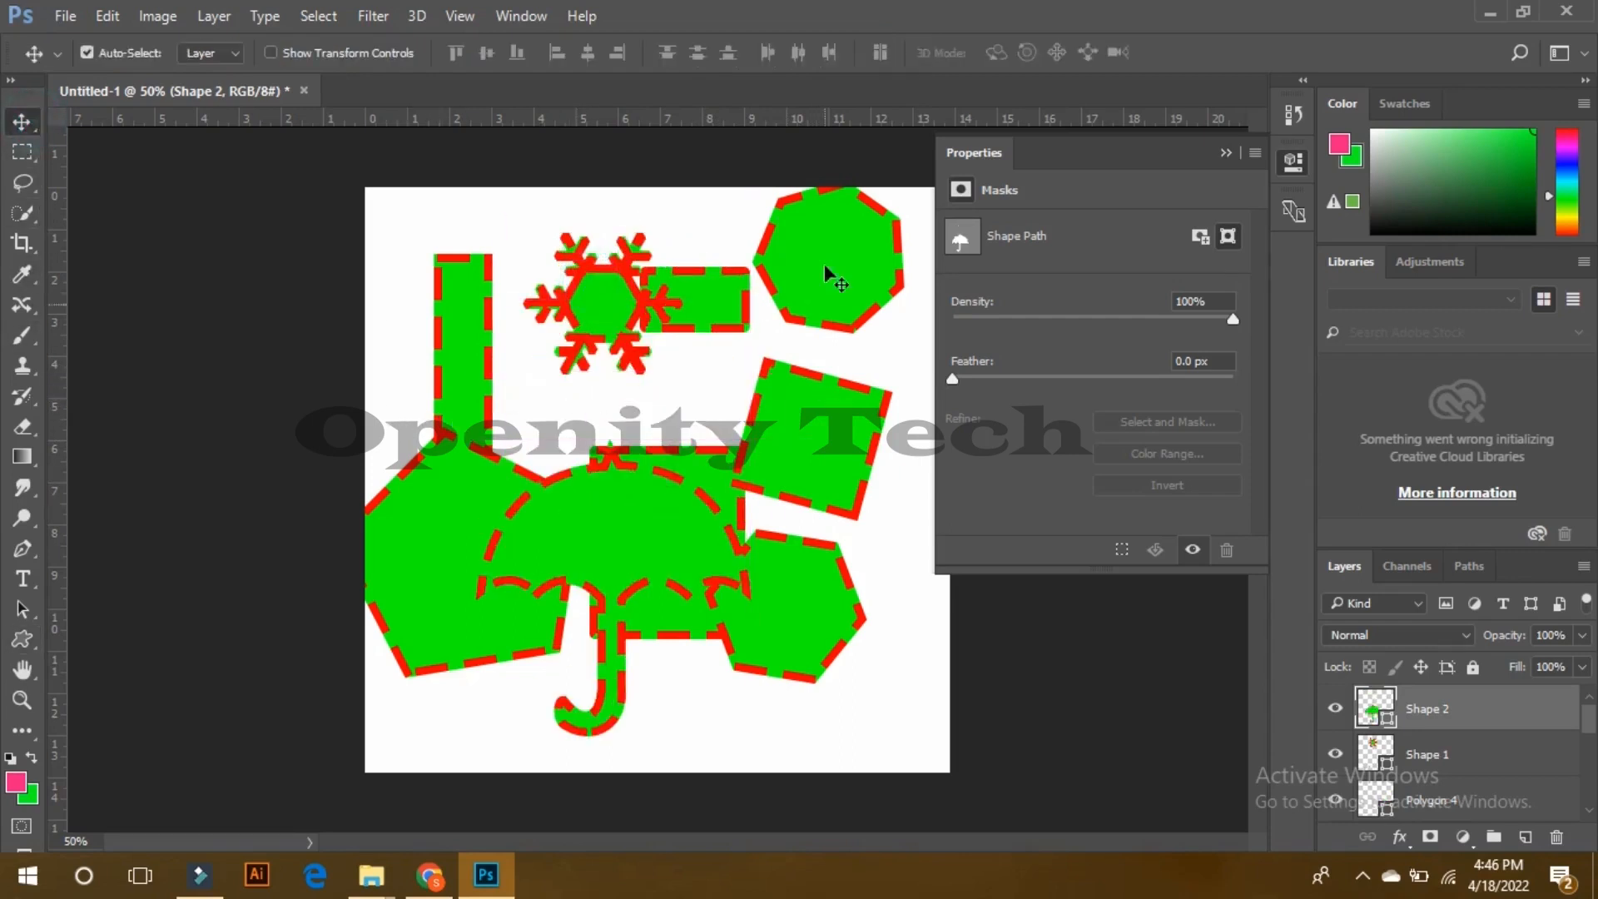
drag(642, 533, 637, 450)
drag(828, 263, 820, 301)
drag(815, 437, 814, 479)
drag(796, 609, 789, 673)
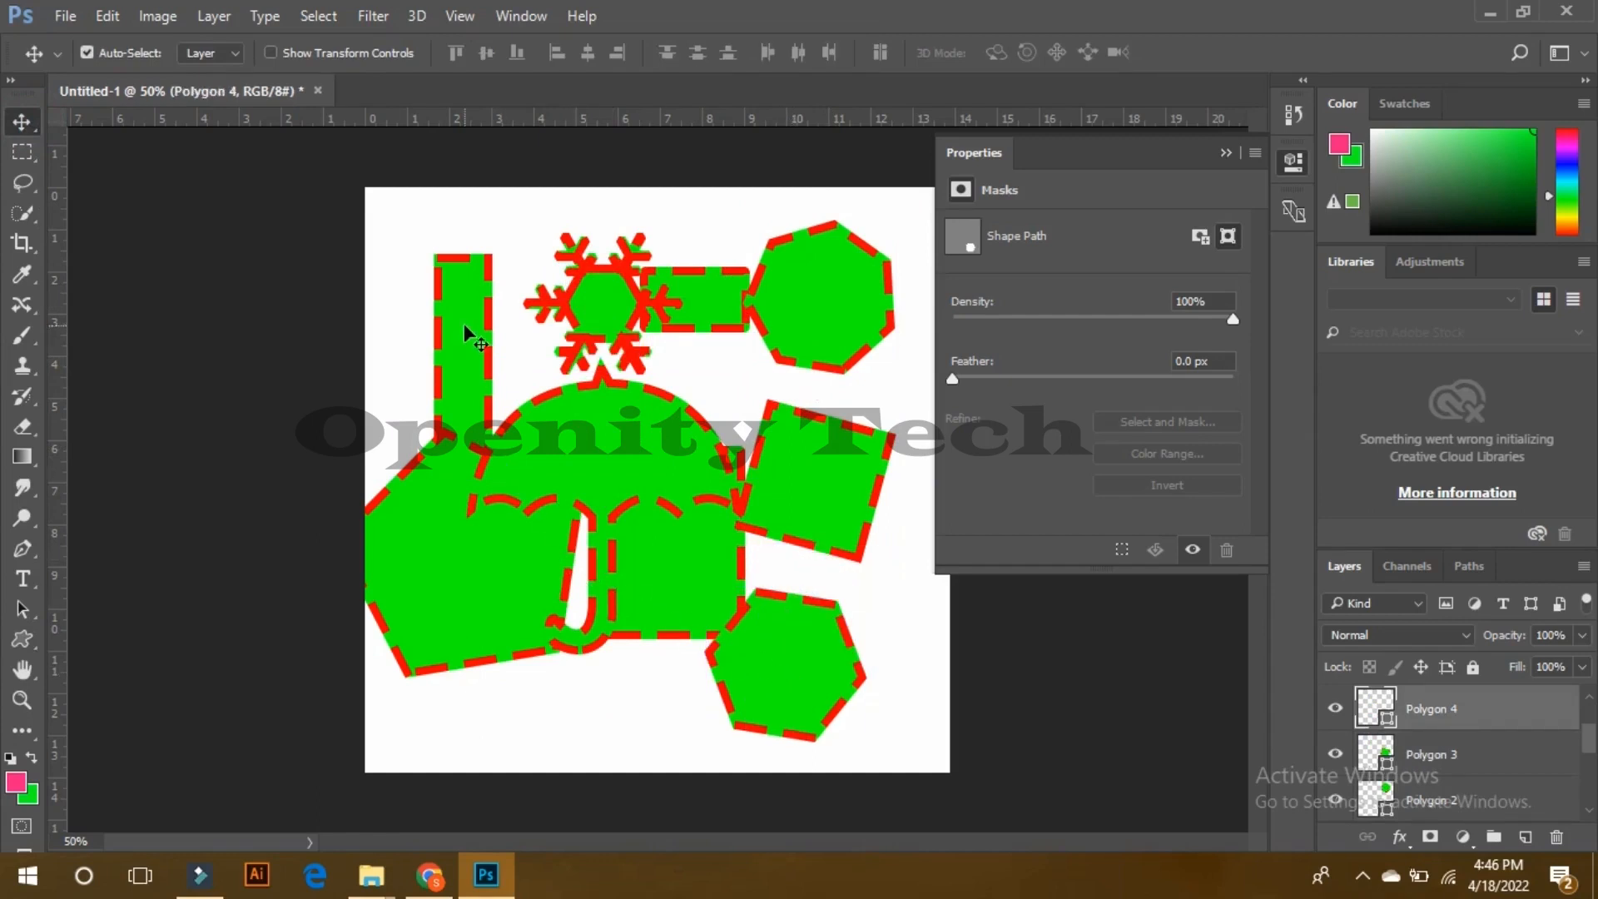
Step: Select the Hand tool and open the blue car photo from the Downloads folder as a separate document
click(22, 639)
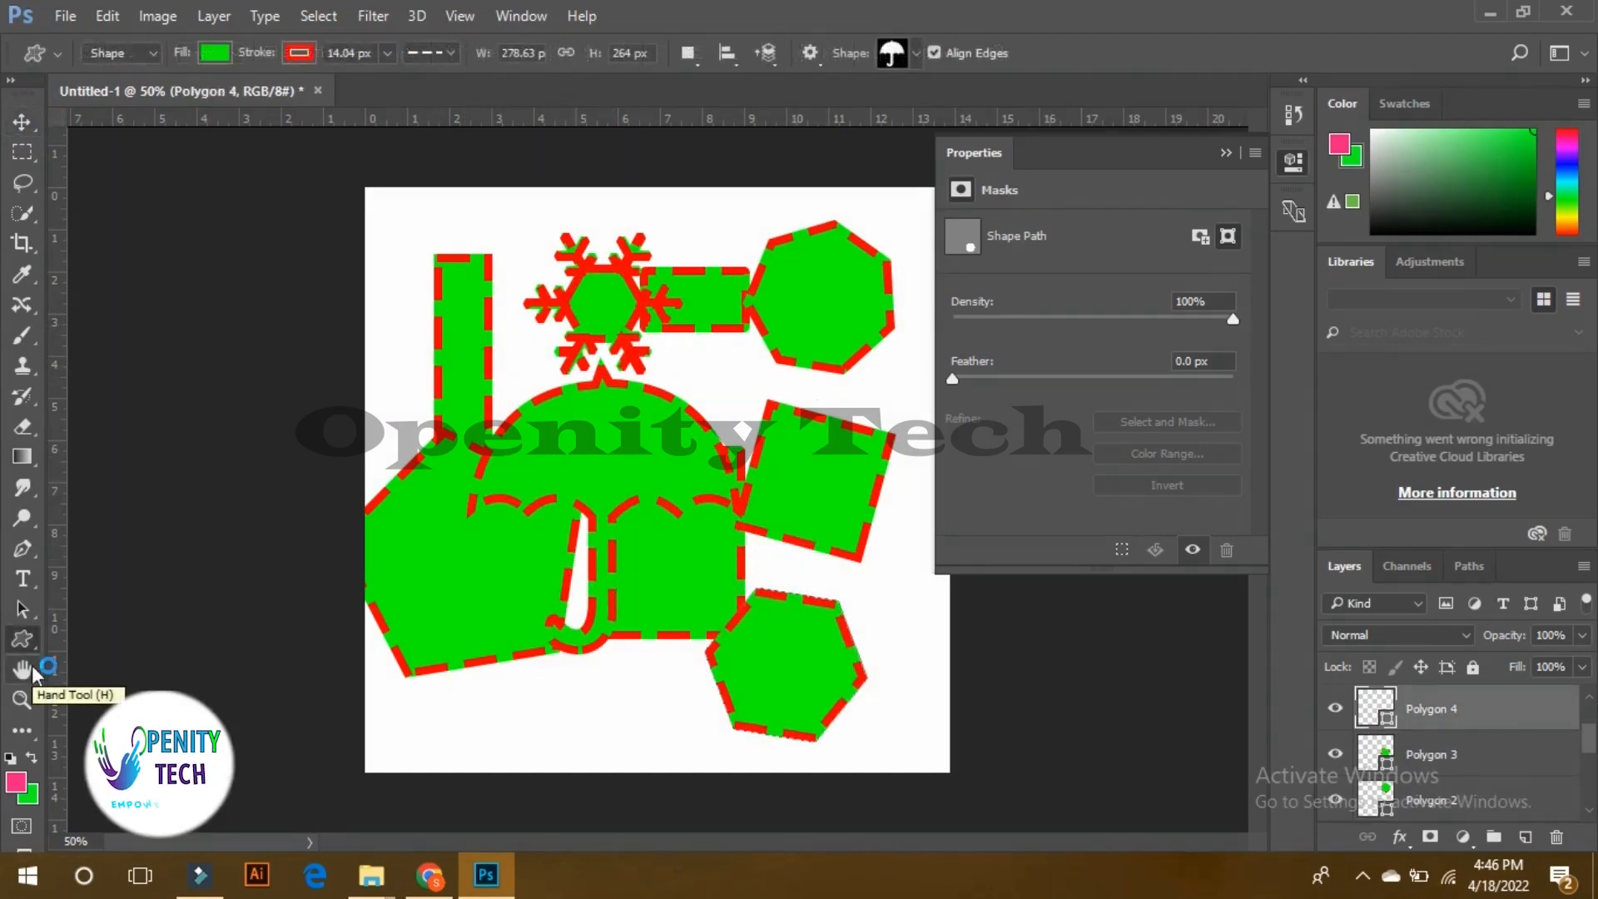
click(32, 671)
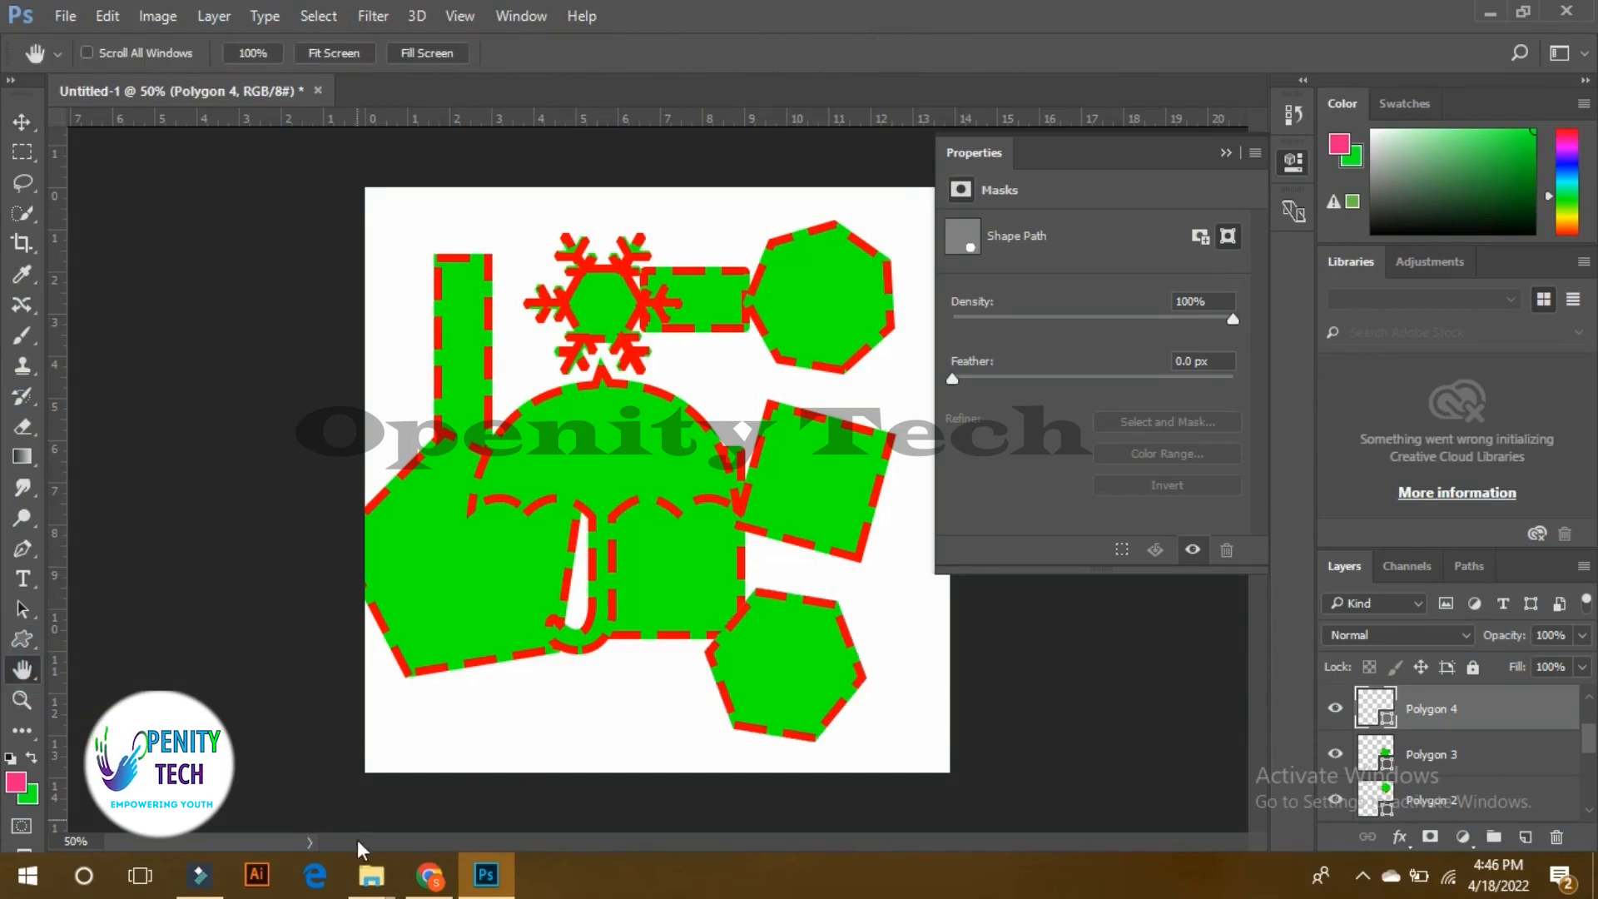
mouse_move(371, 875)
click(299, 766)
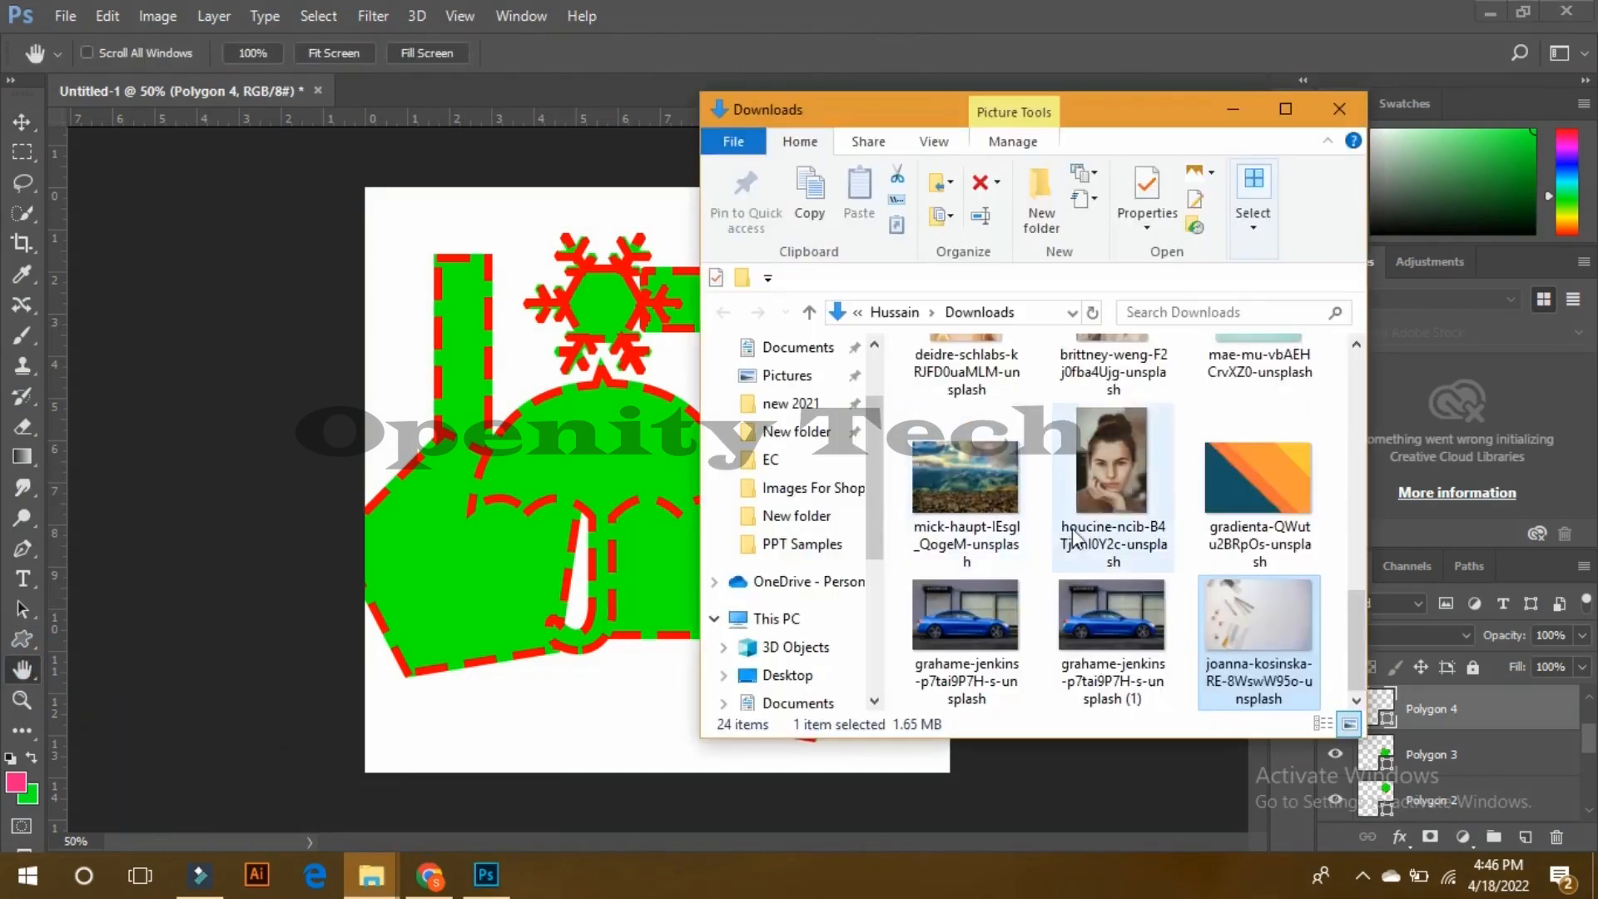
drag(988, 619, 653, 68)
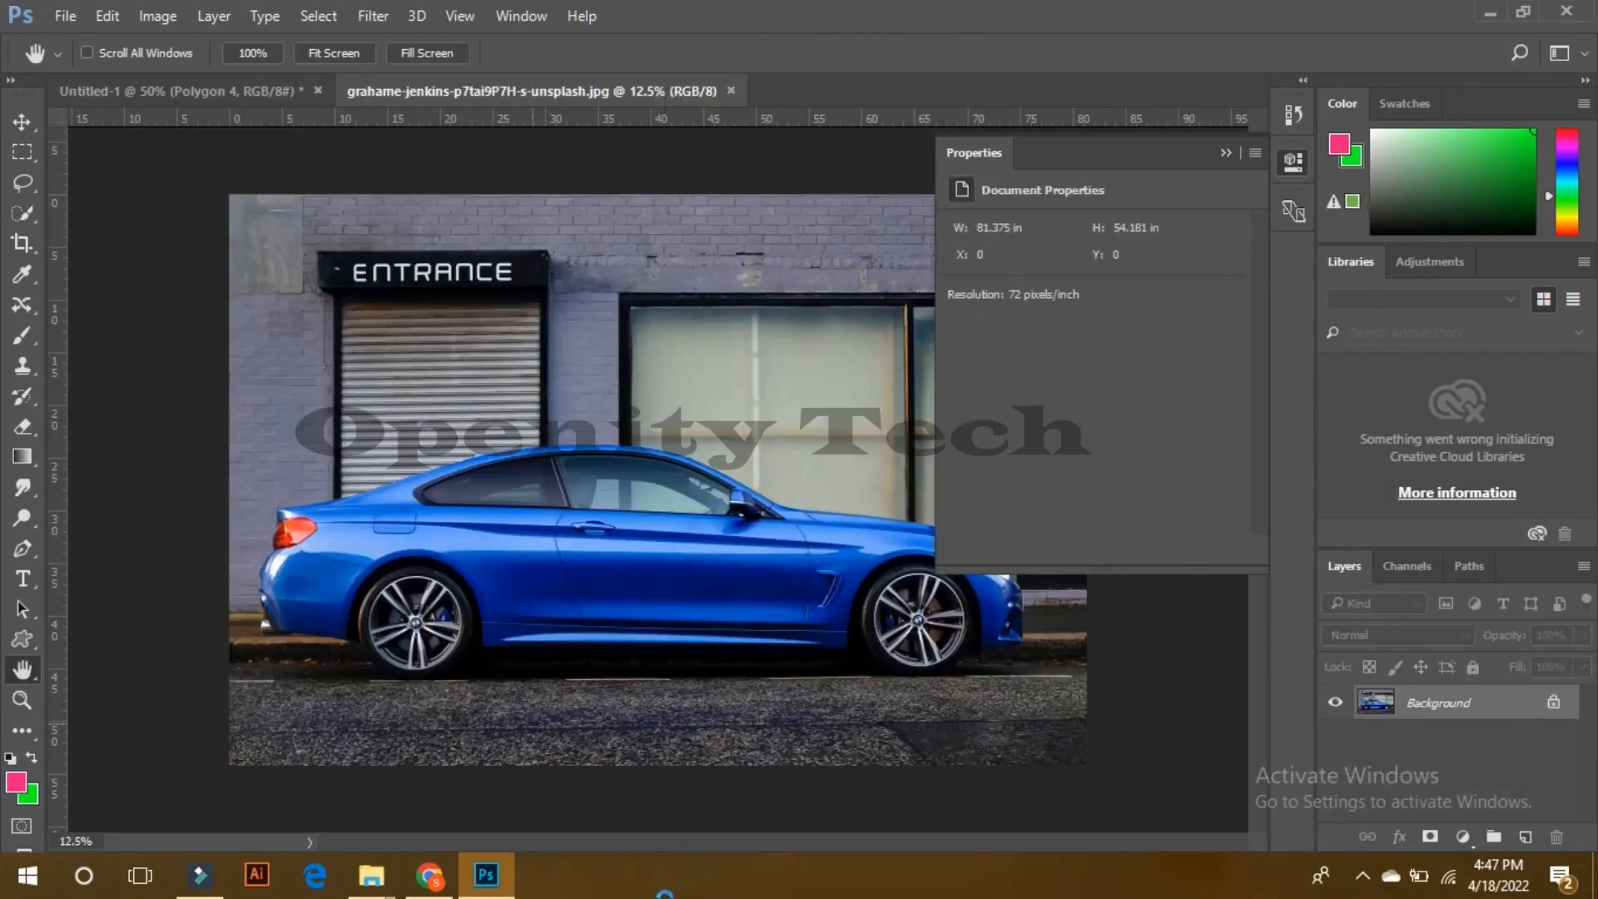
Step: Zoom in to 300% on the car photo and pan around the bodywork with the Hand tool
scroll(745, 512, up, 10)
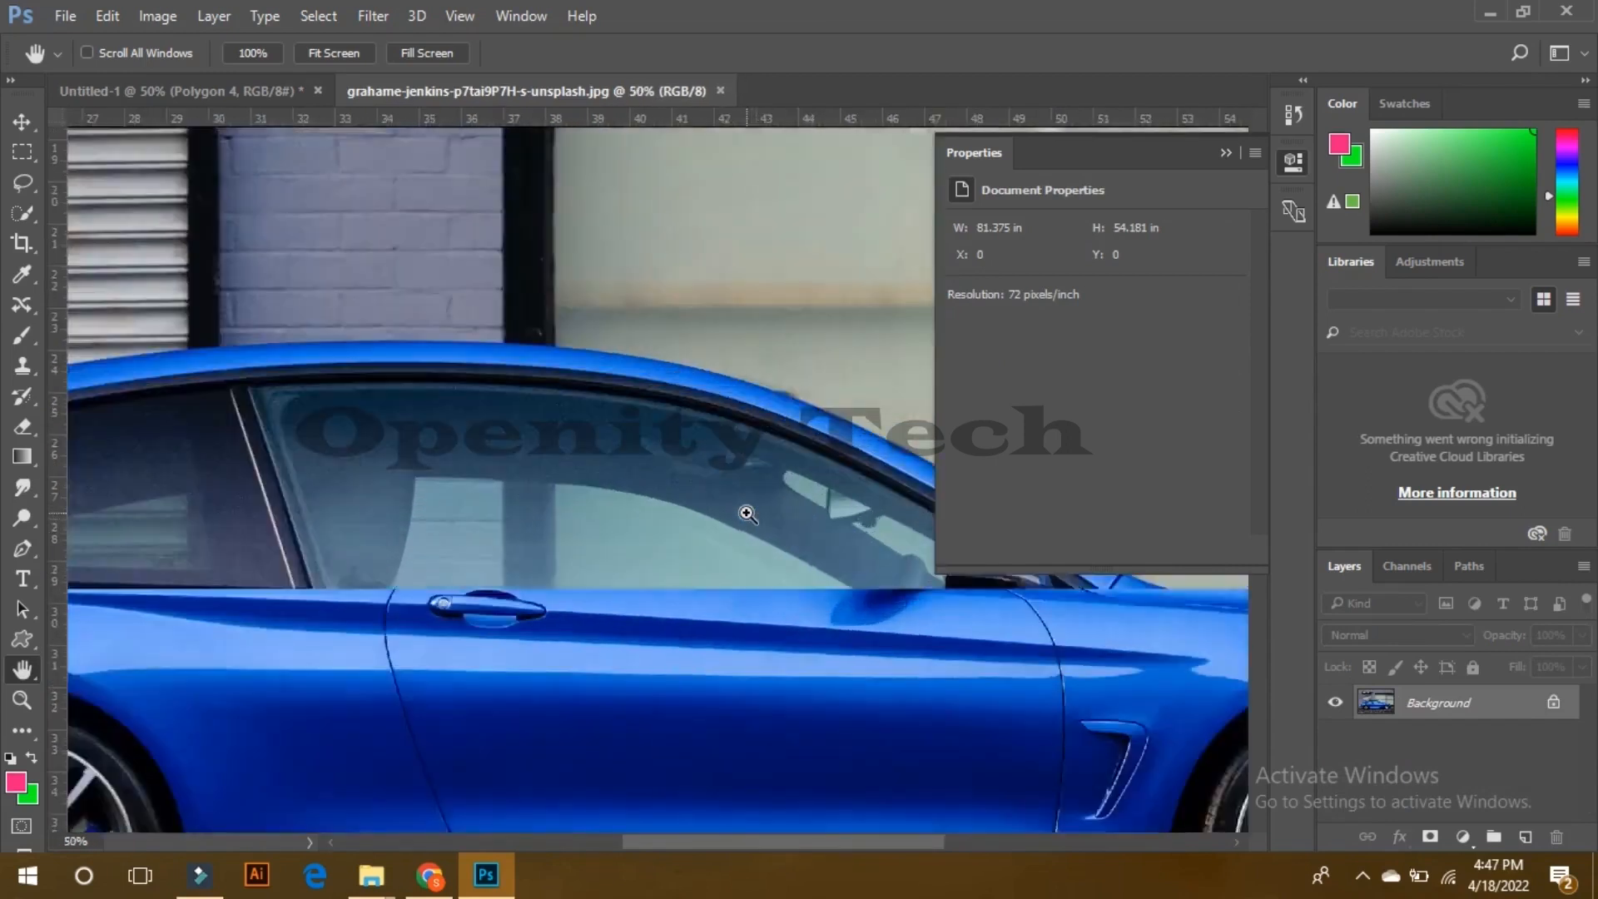
scroll(747, 514, up, 1)
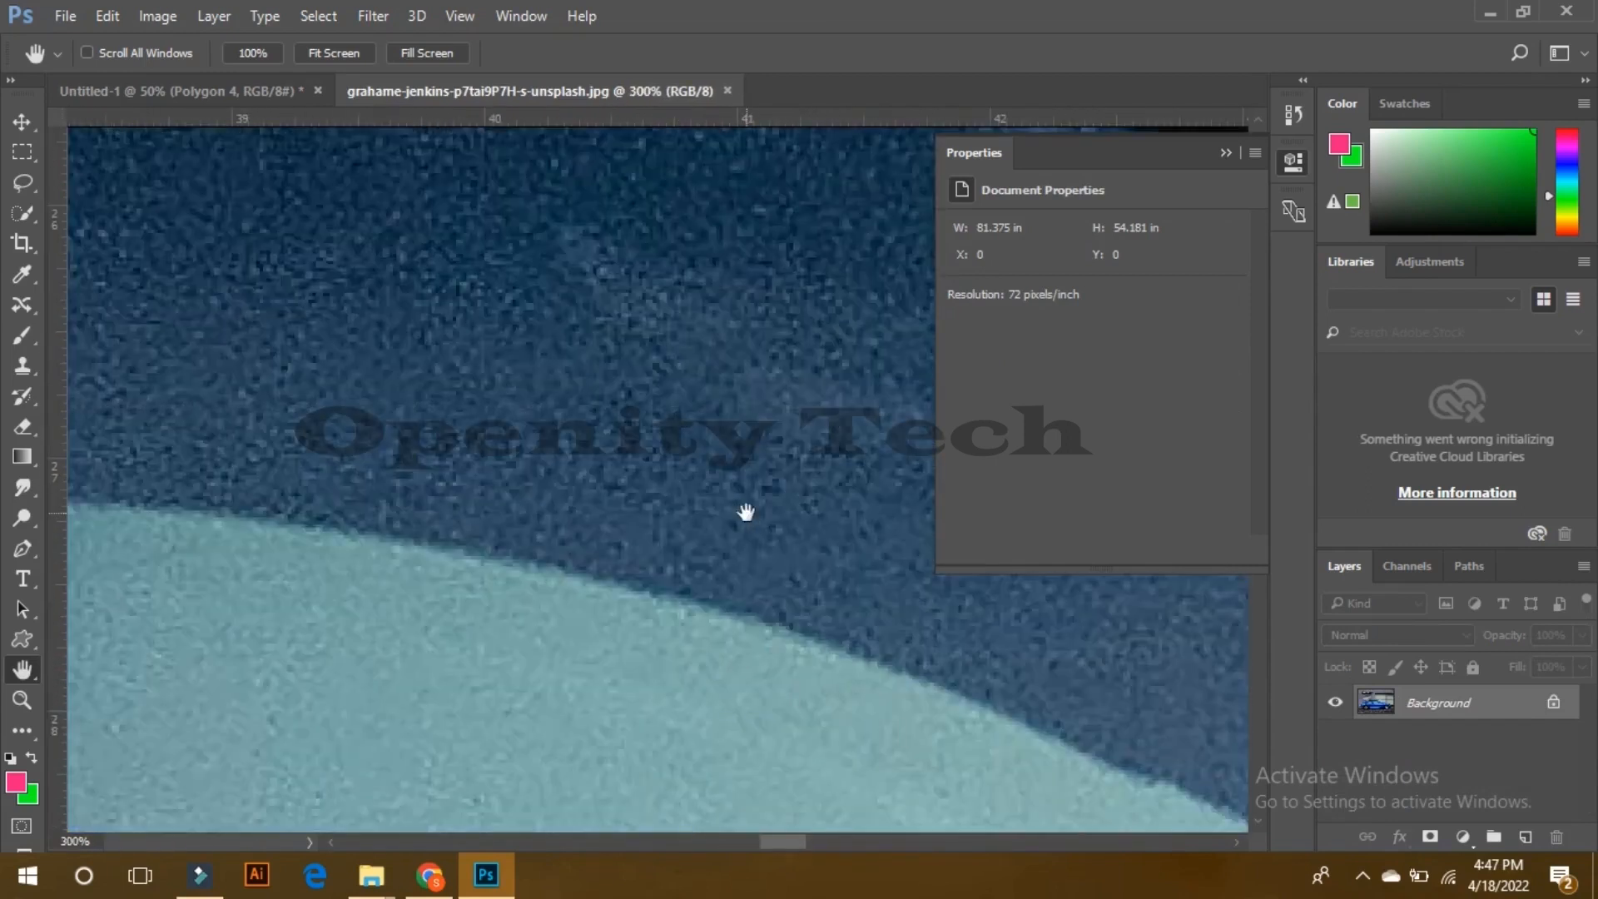
drag(460, 535, 567, 240)
drag(449, 496, 528, 249)
drag(466, 633, 510, 350)
drag(250, 749, 517, 402)
drag(560, 774, 582, 475)
drag(560, 661, 624, 496)
drag(509, 517, 750, 599)
drag(346, 525, 667, 535)
drag(419, 537, 627, 537)
drag(592, 607, 350, 499)
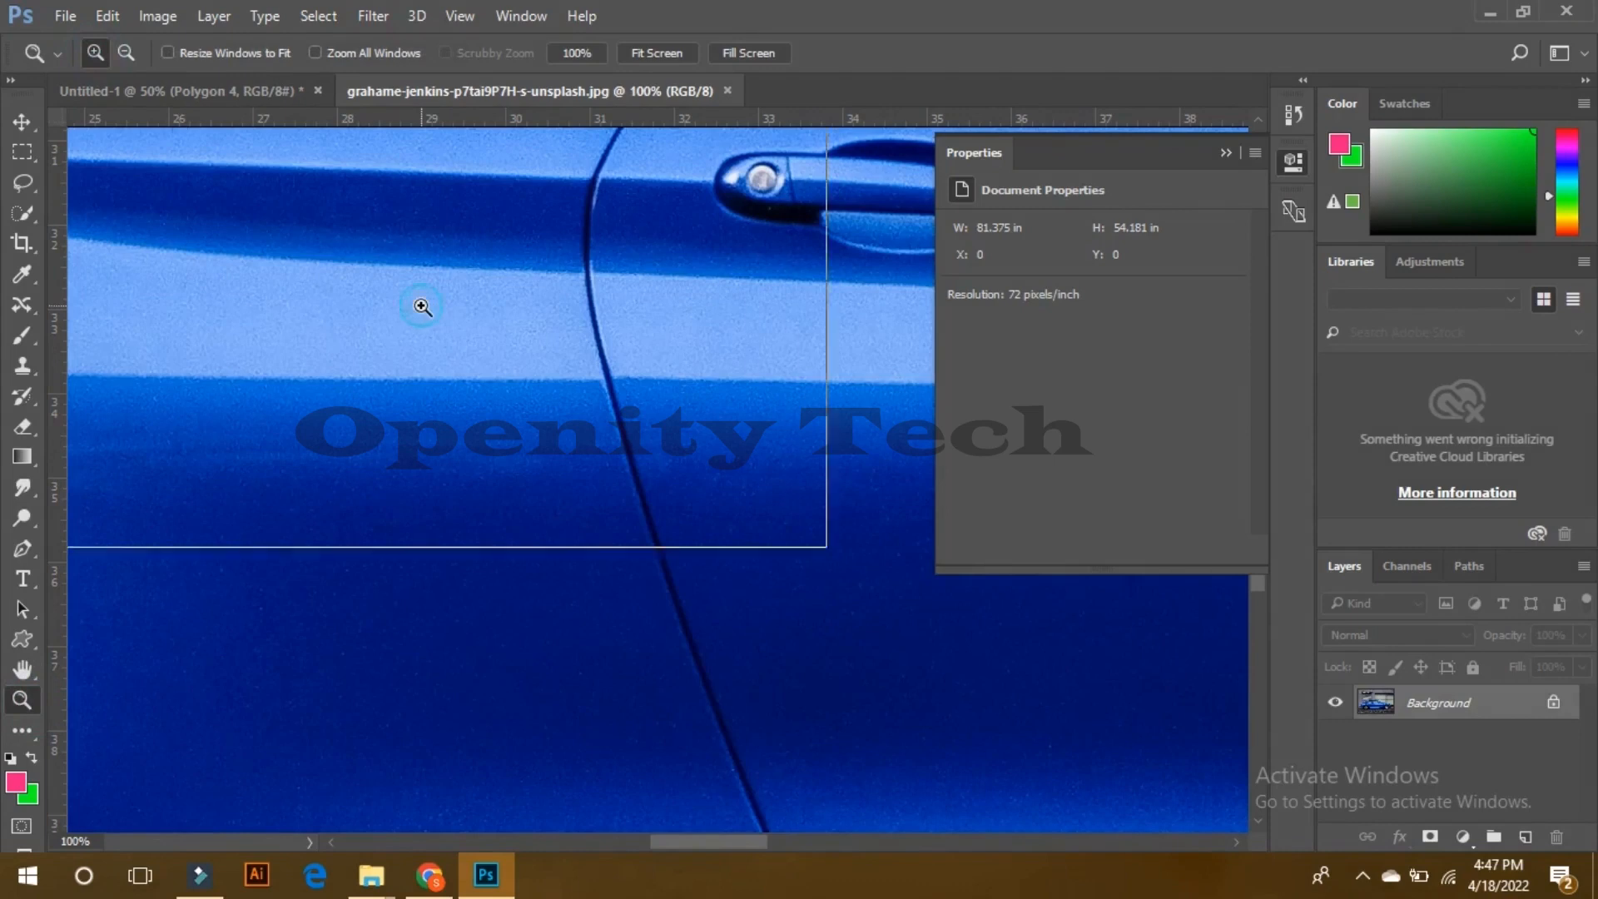
Step: Use the Zoom tool to magnify the car door to 400%, and zoom back out to 300%
click(454, 412)
click(663, 459)
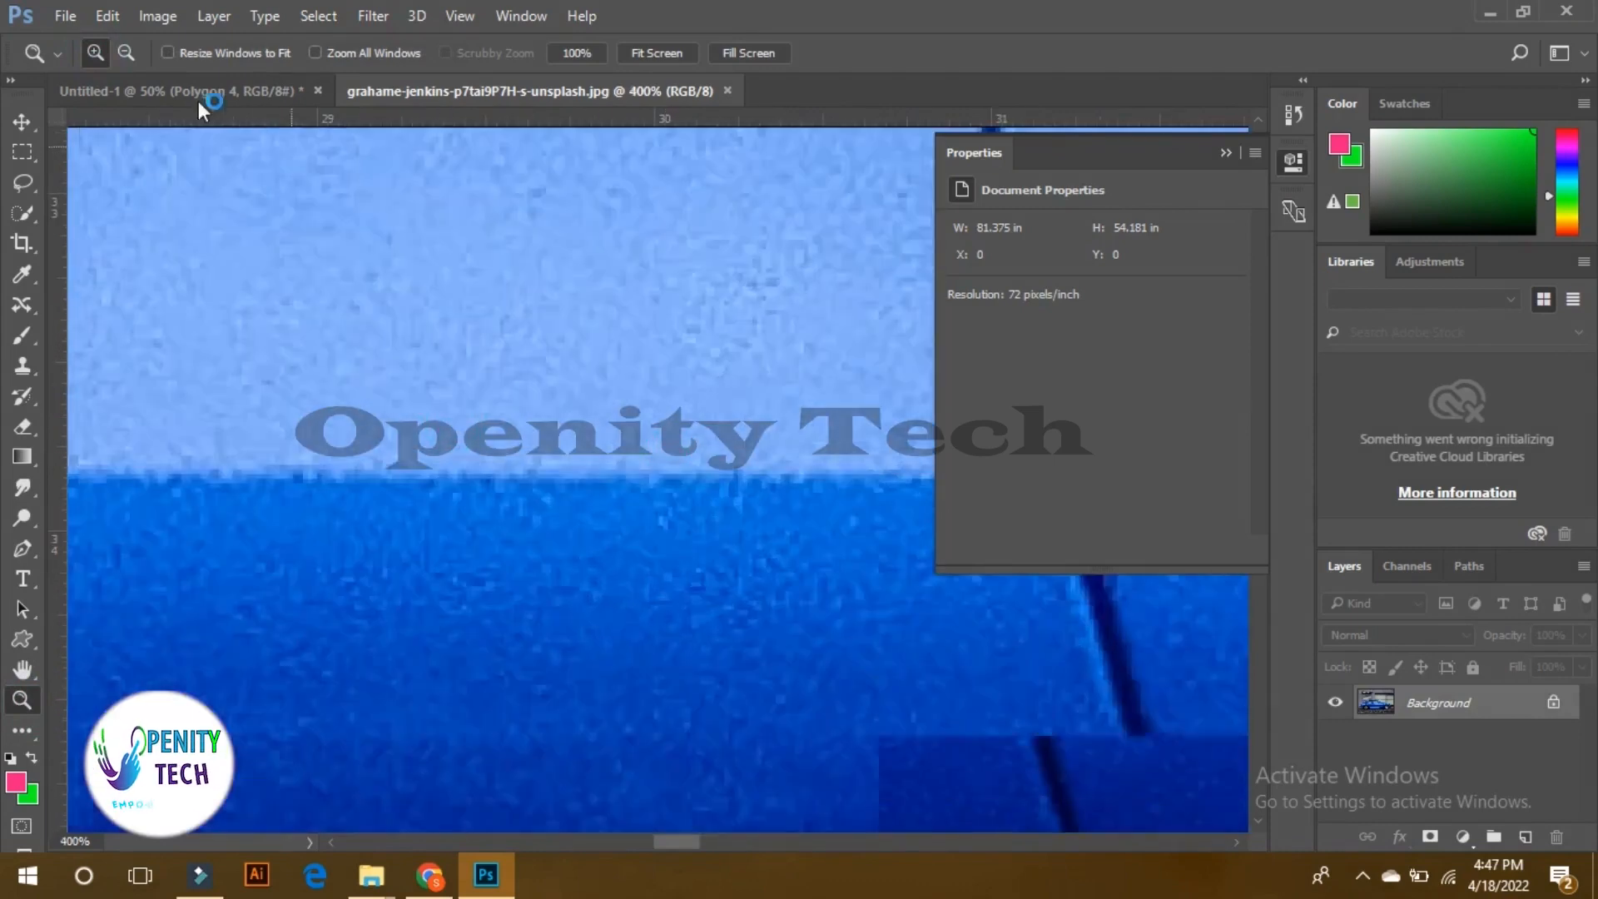
click(127, 52)
click(546, 408)
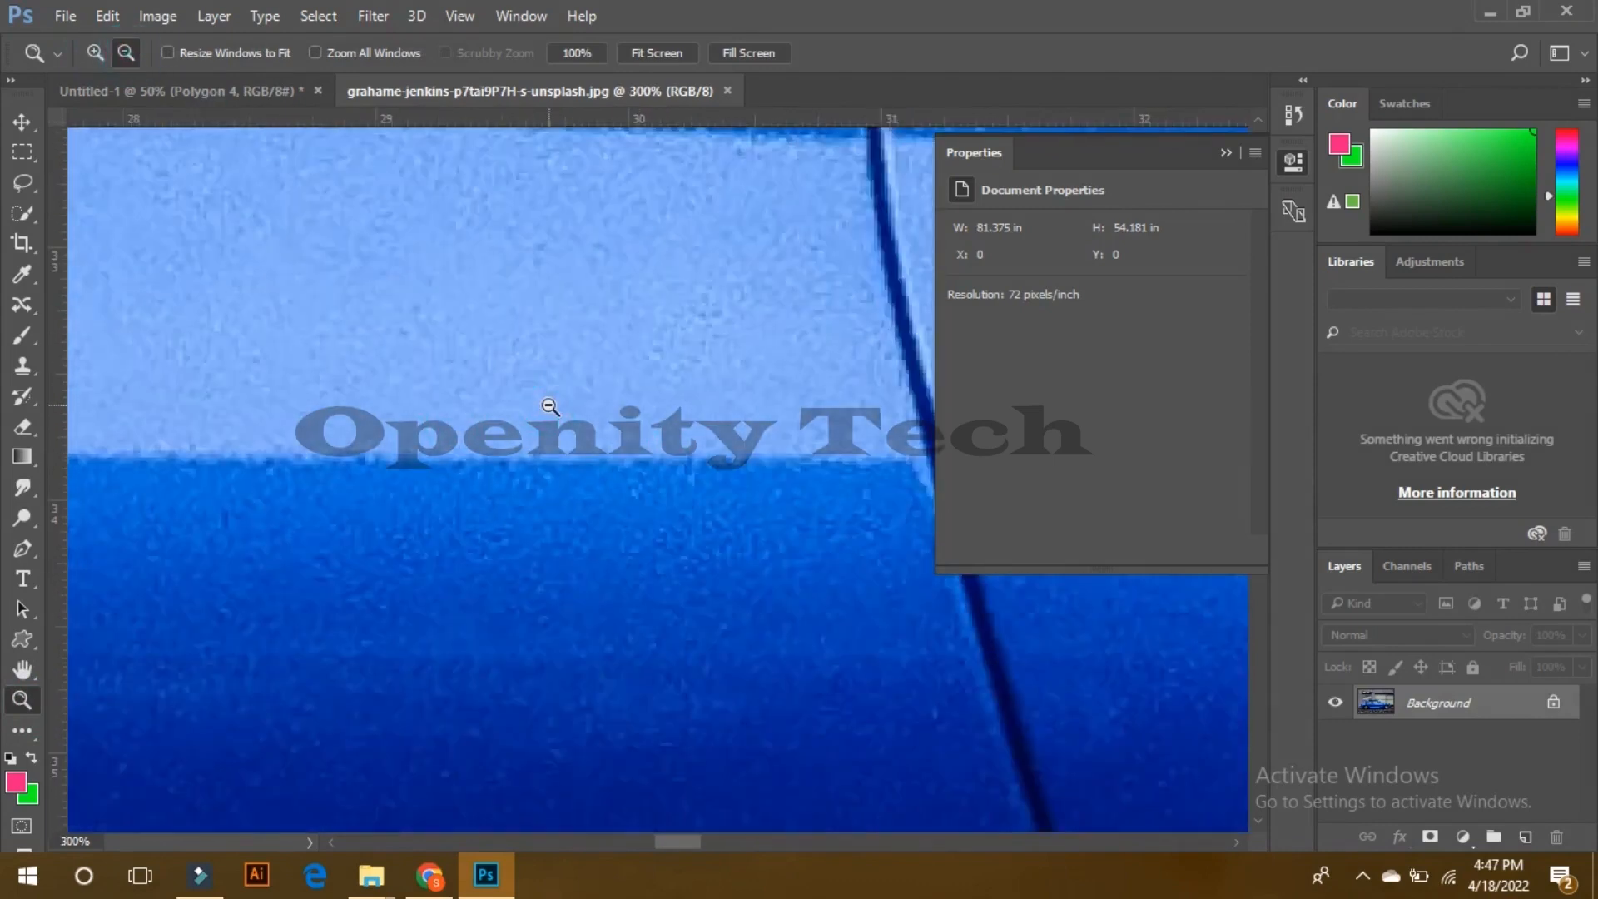
Step: Zoom out on the car photo to 16.7% with the Zoom tool
click(548, 408)
click(550, 408)
click(550, 407)
click(551, 407)
click(550, 407)
click(550, 407)
click(550, 408)
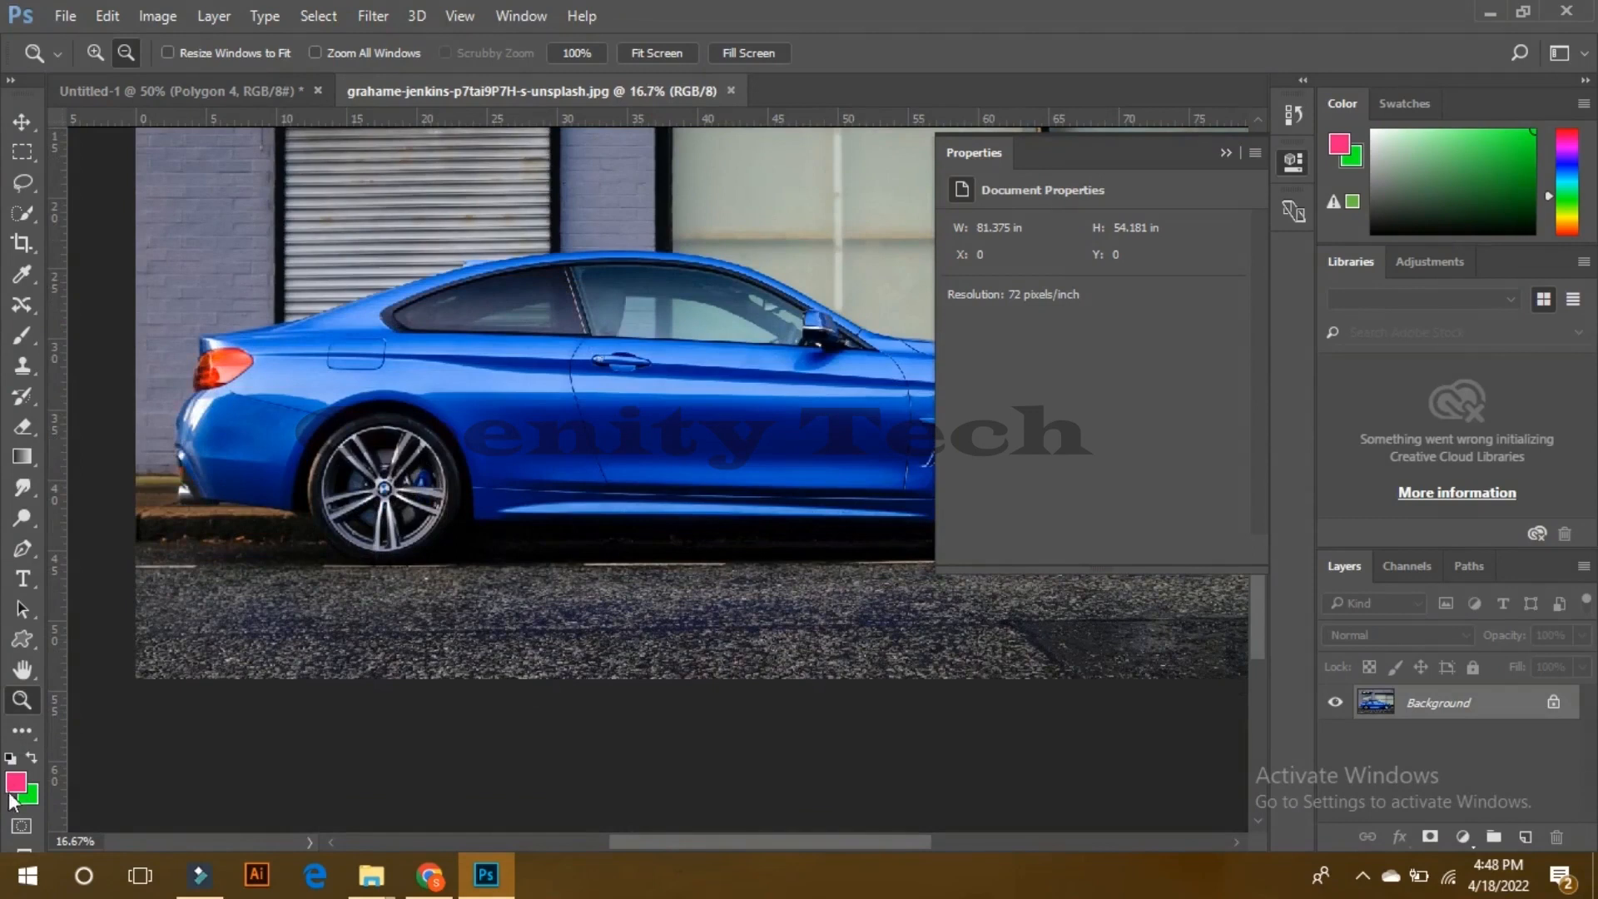
Step: Pick a deeper pink as the foreground colour, and open and confirm the background colour in the Color Picker
click(16, 784)
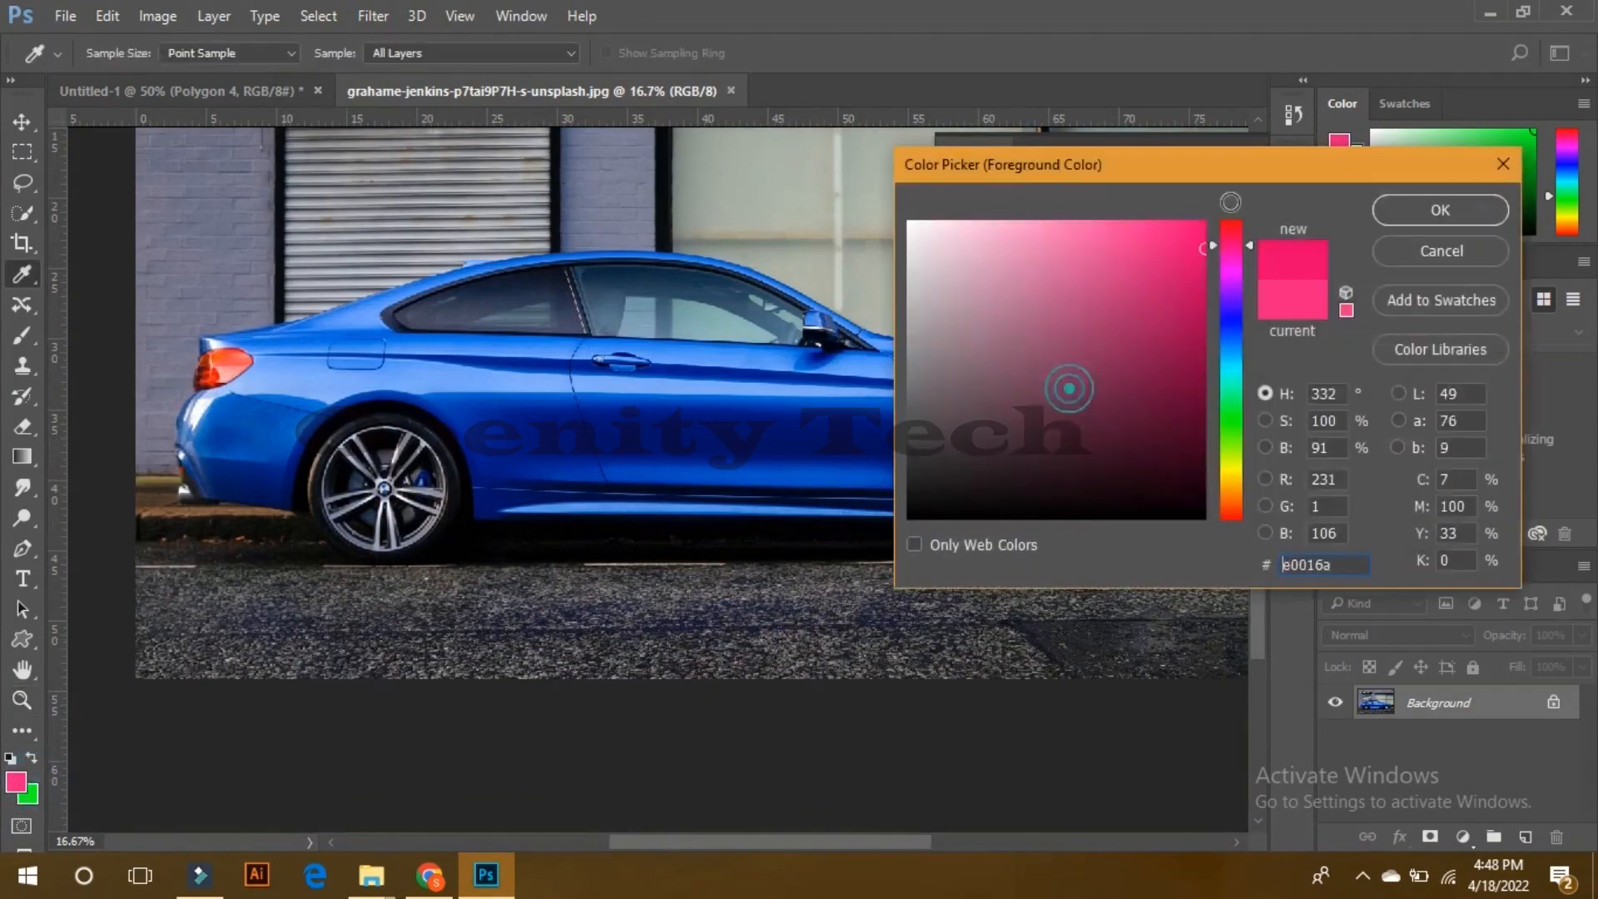
click(1391, 207)
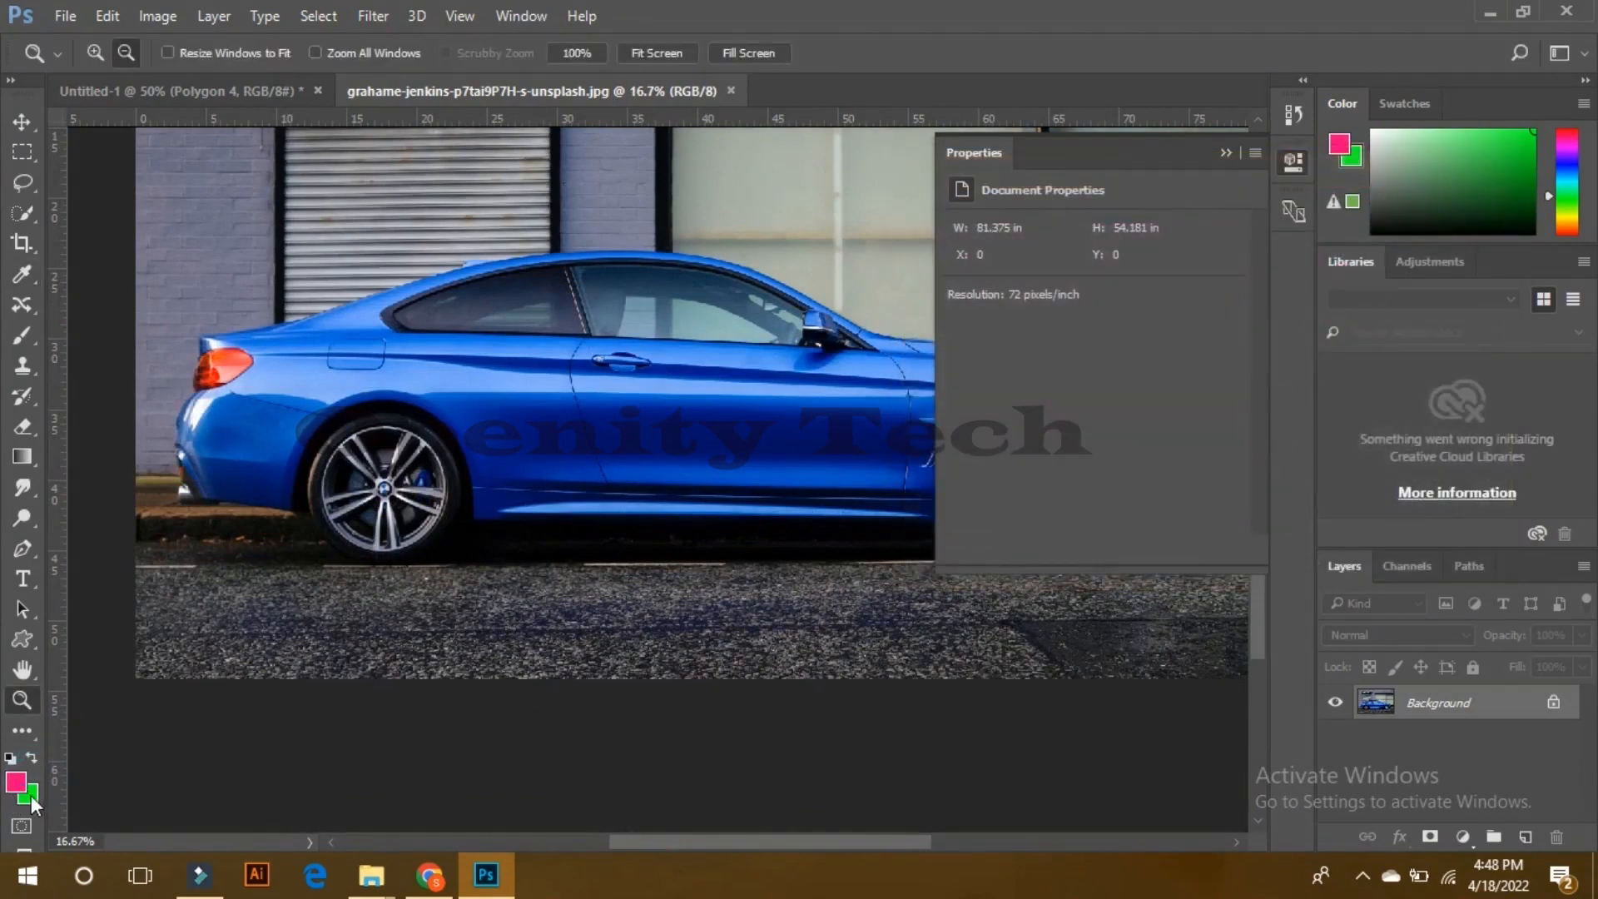
click(32, 798)
click(1398, 207)
Step: Swap the foreground and background colours back and forth several times, ending with pink as foreground and green as background
click(37, 755)
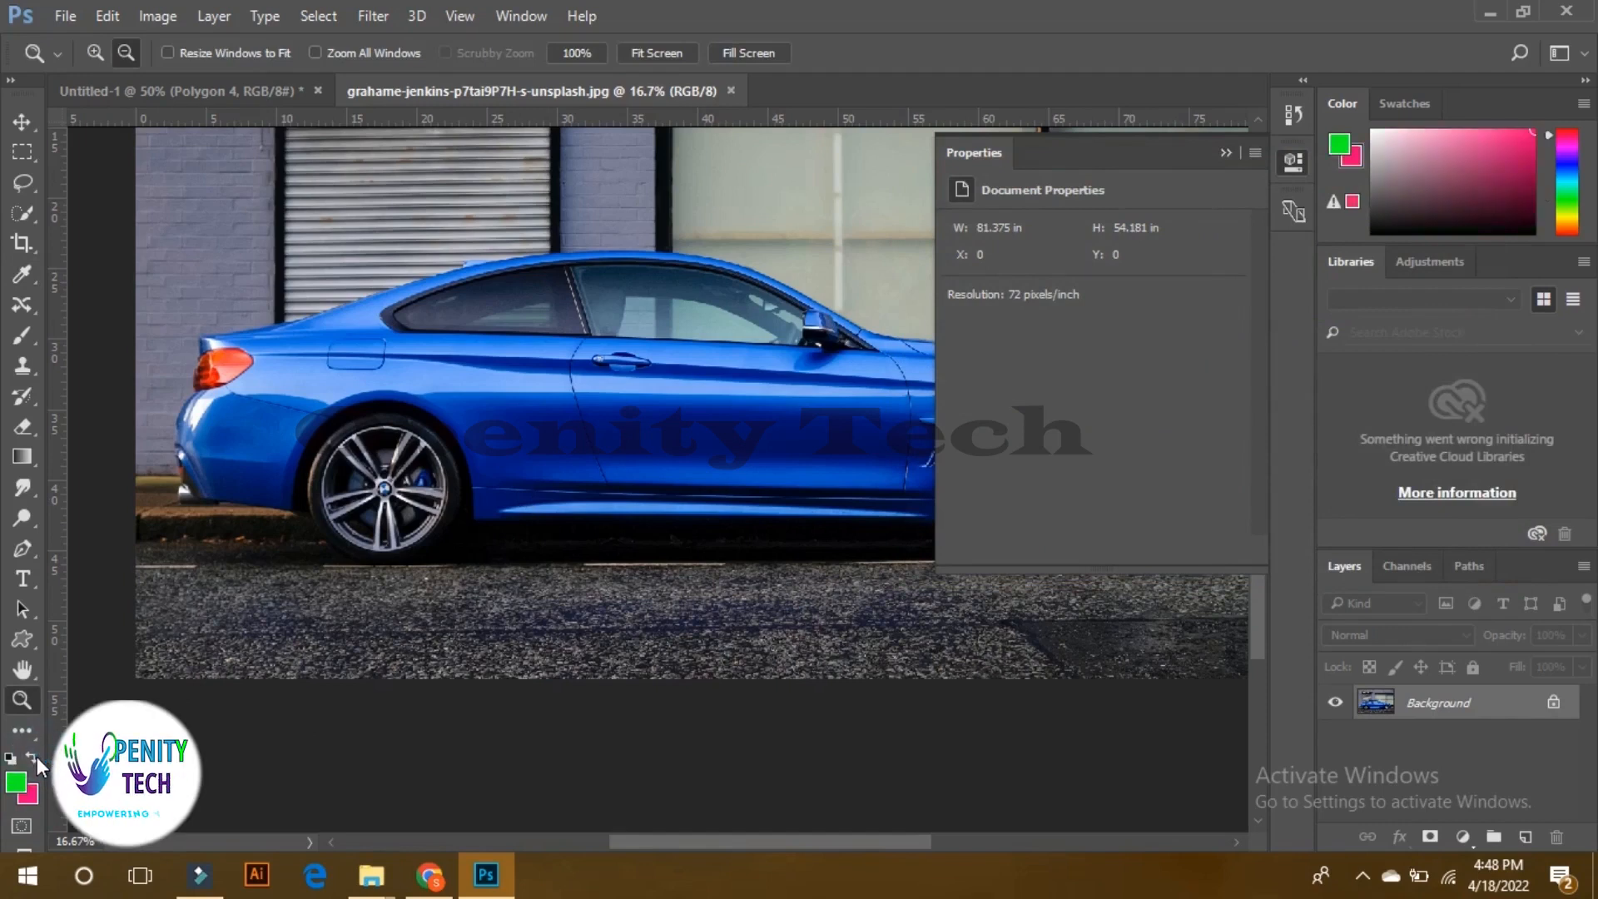
click(37, 757)
click(36, 757)
click(36, 757)
click(36, 757)
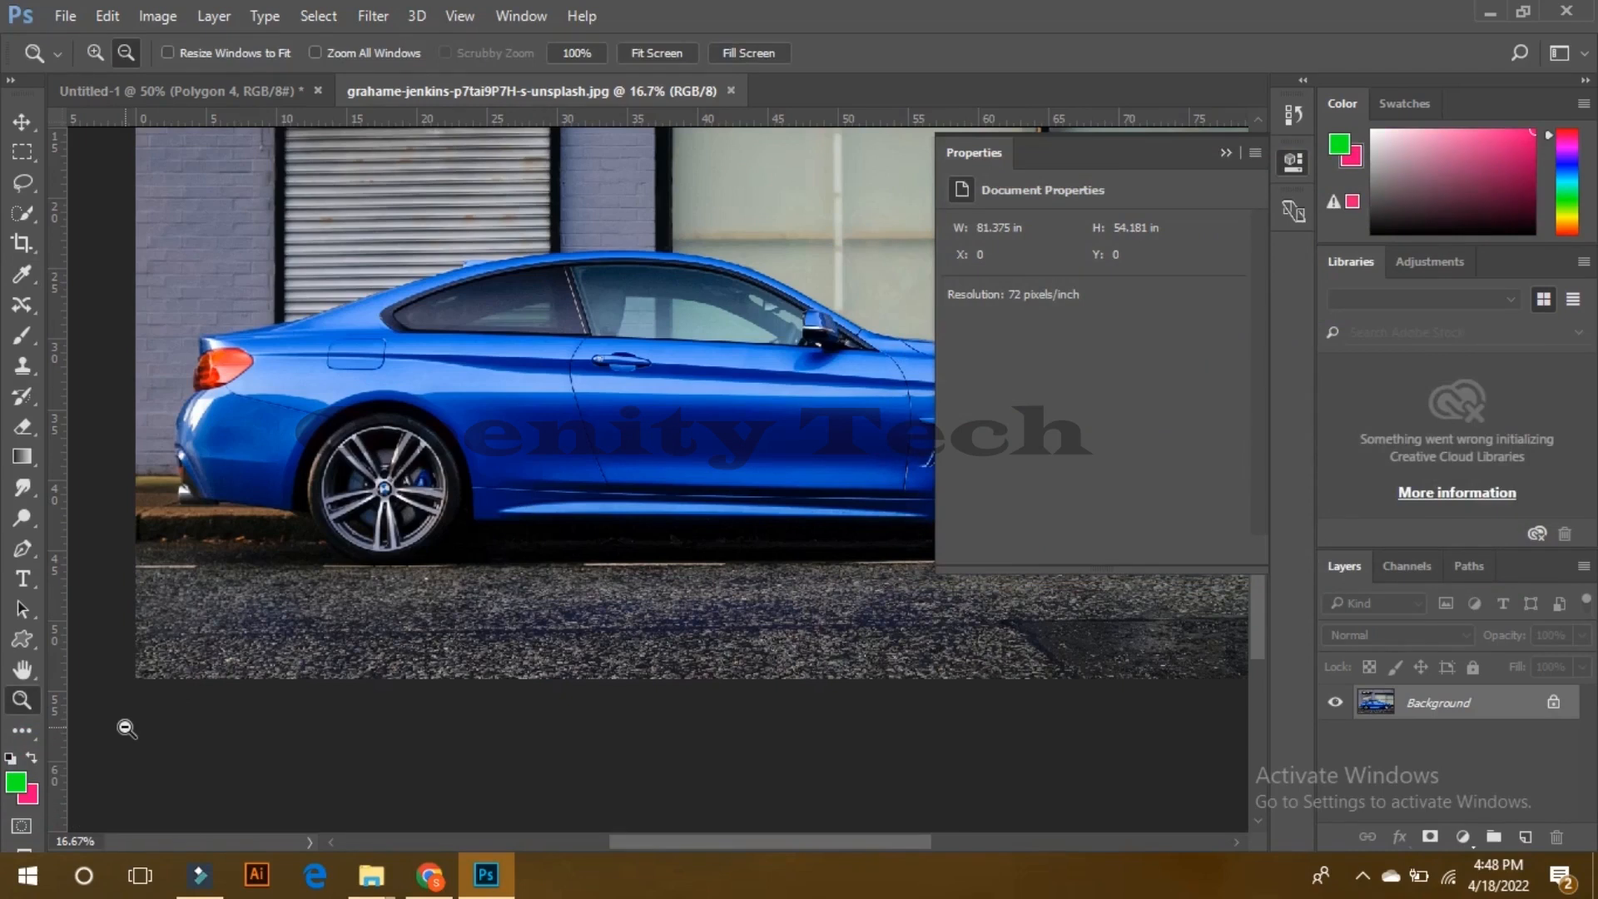
key(x)
key(x)
key(x)
key(x)
key(x)
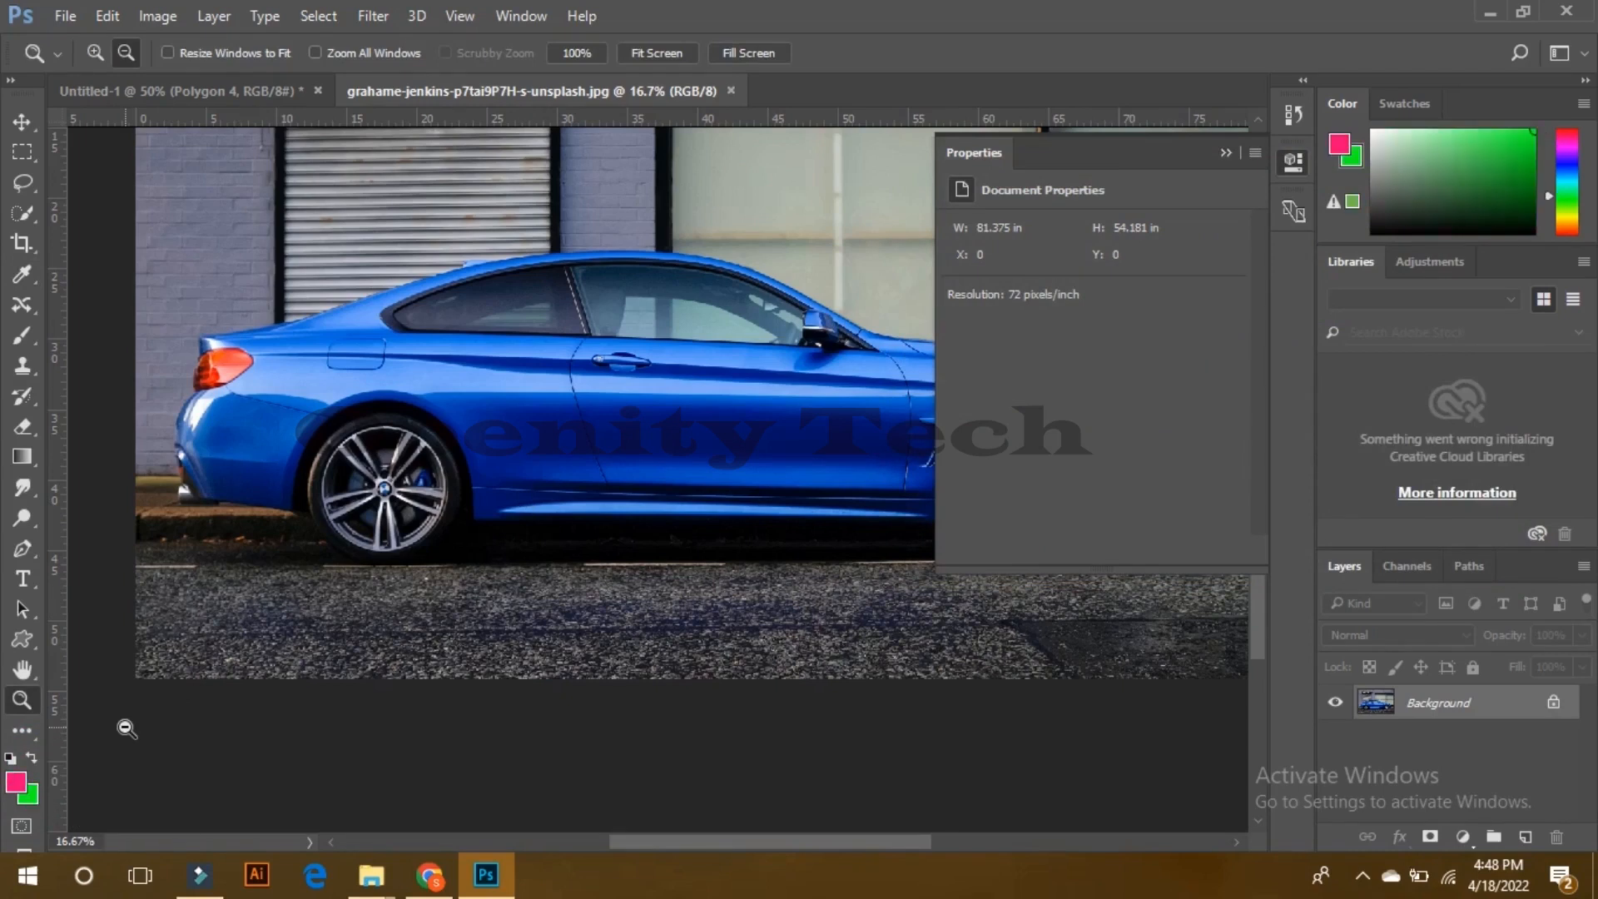
Step: Select the Move tool, close the car photo and the Untitled-1 document without saving, and collapse the Properties panel
scroll(127, 728, down, 3)
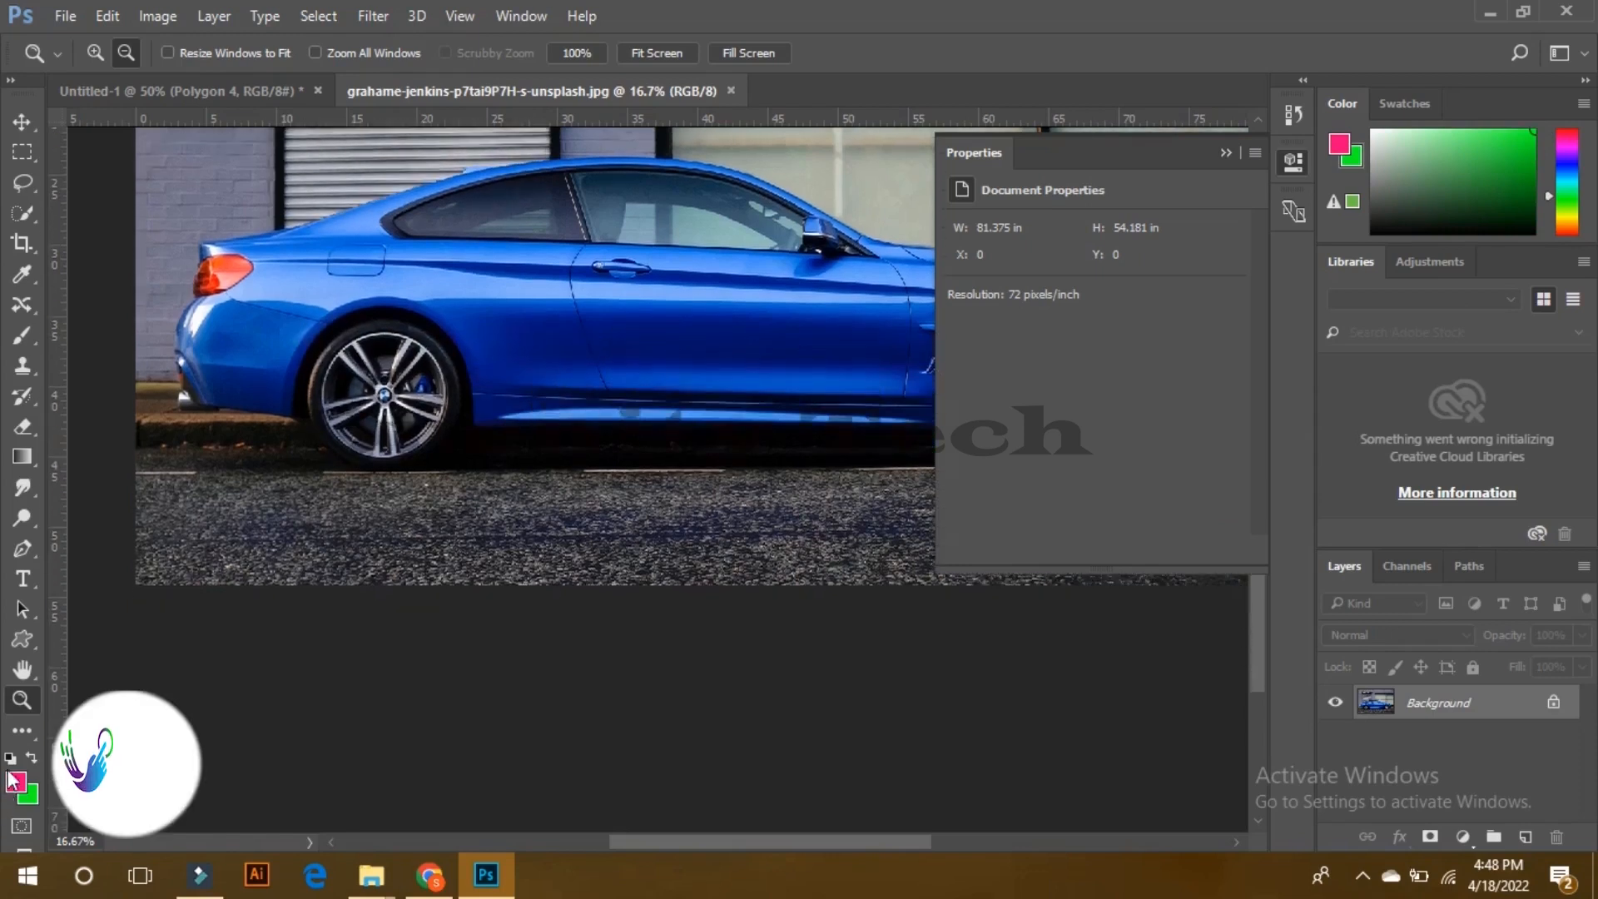
scroll(312, 607, up, 2)
scroll(308, 606, down, 1)
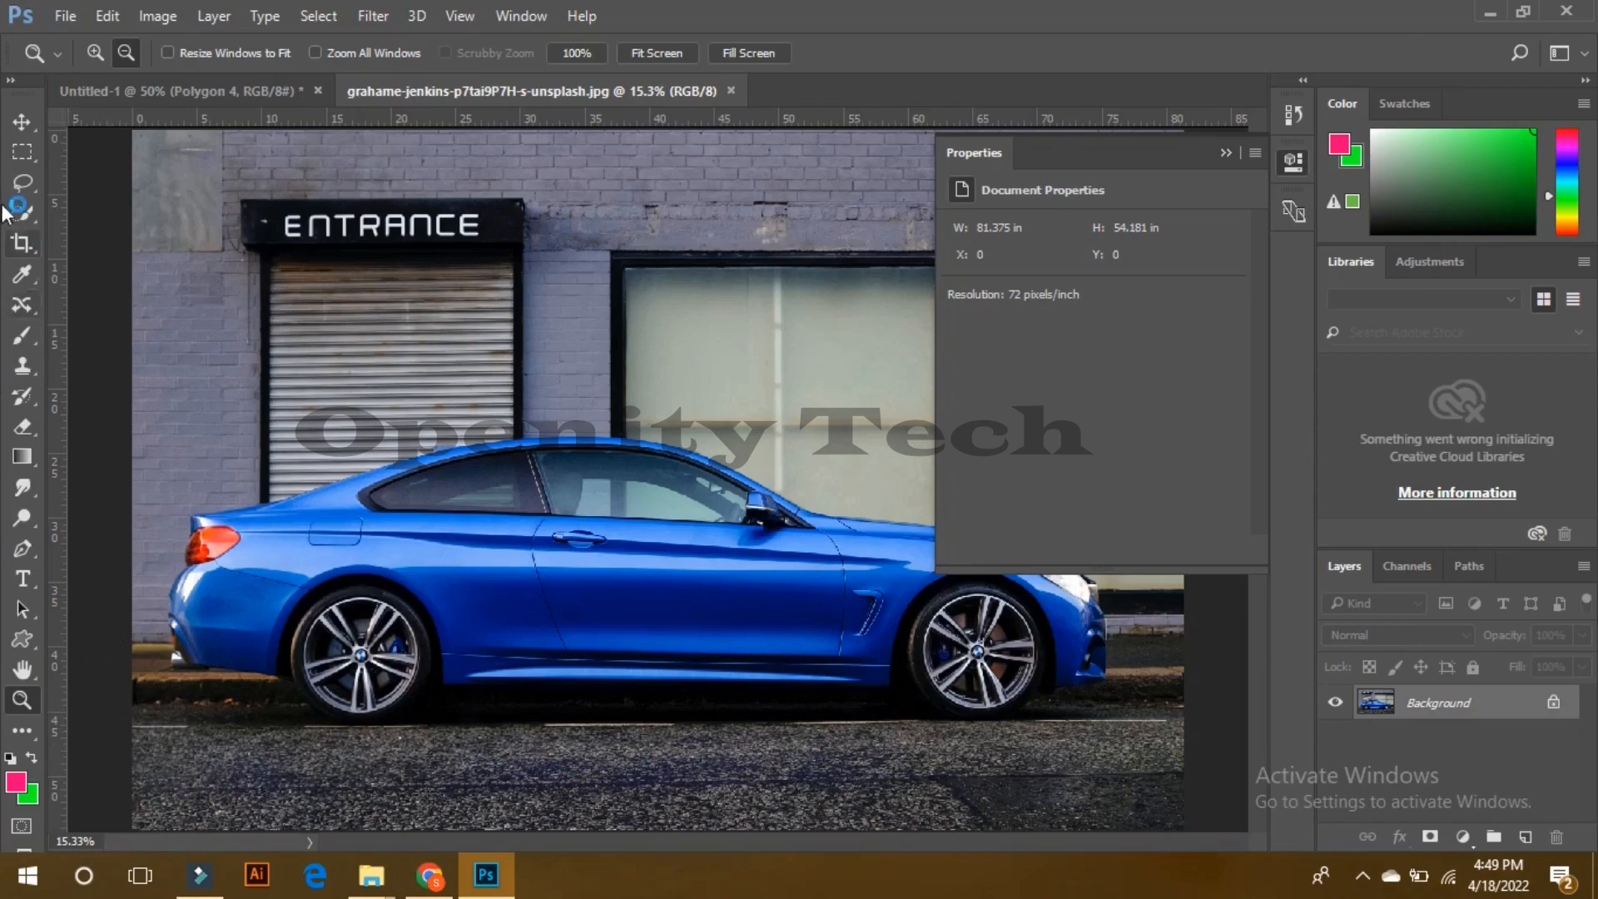
click(18, 123)
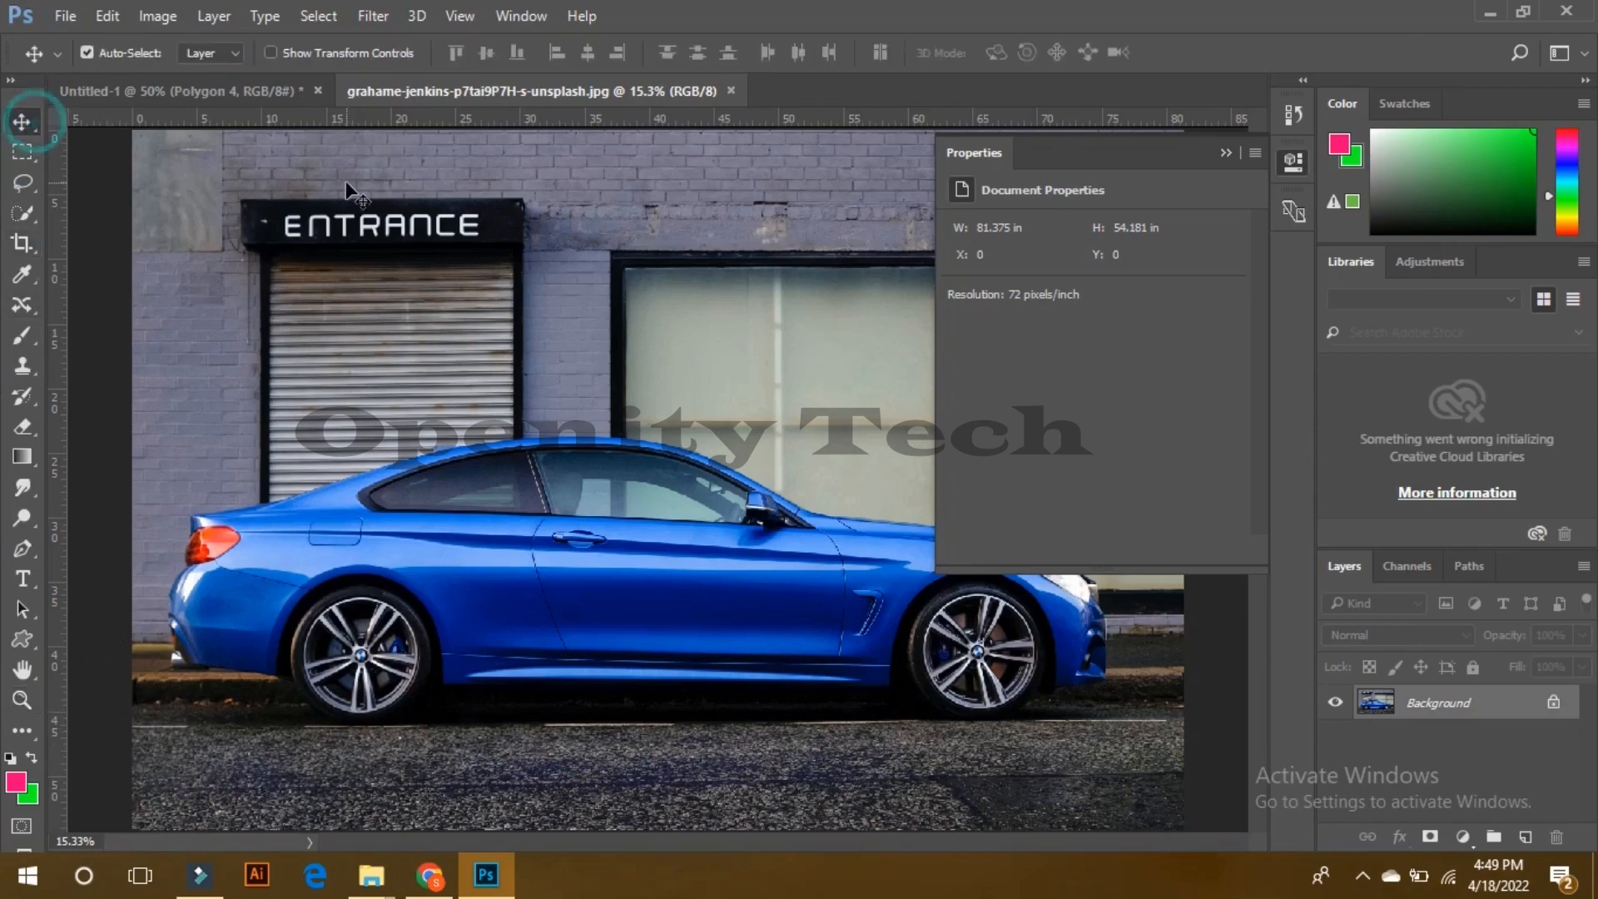
click(730, 91)
click(319, 91)
click(783, 348)
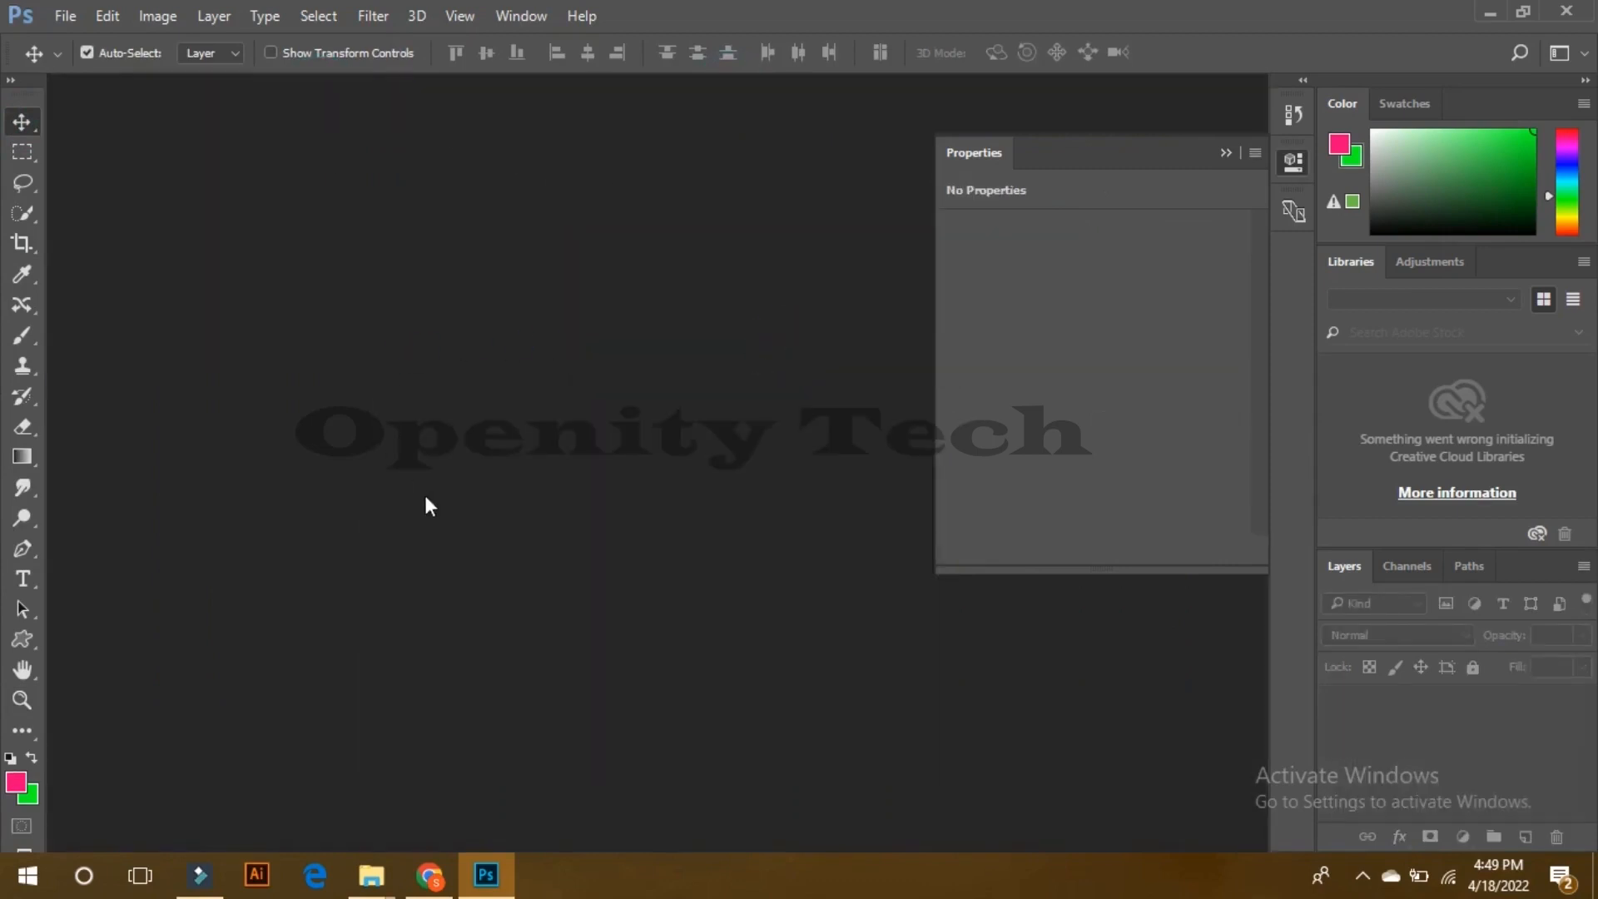
click(1225, 154)
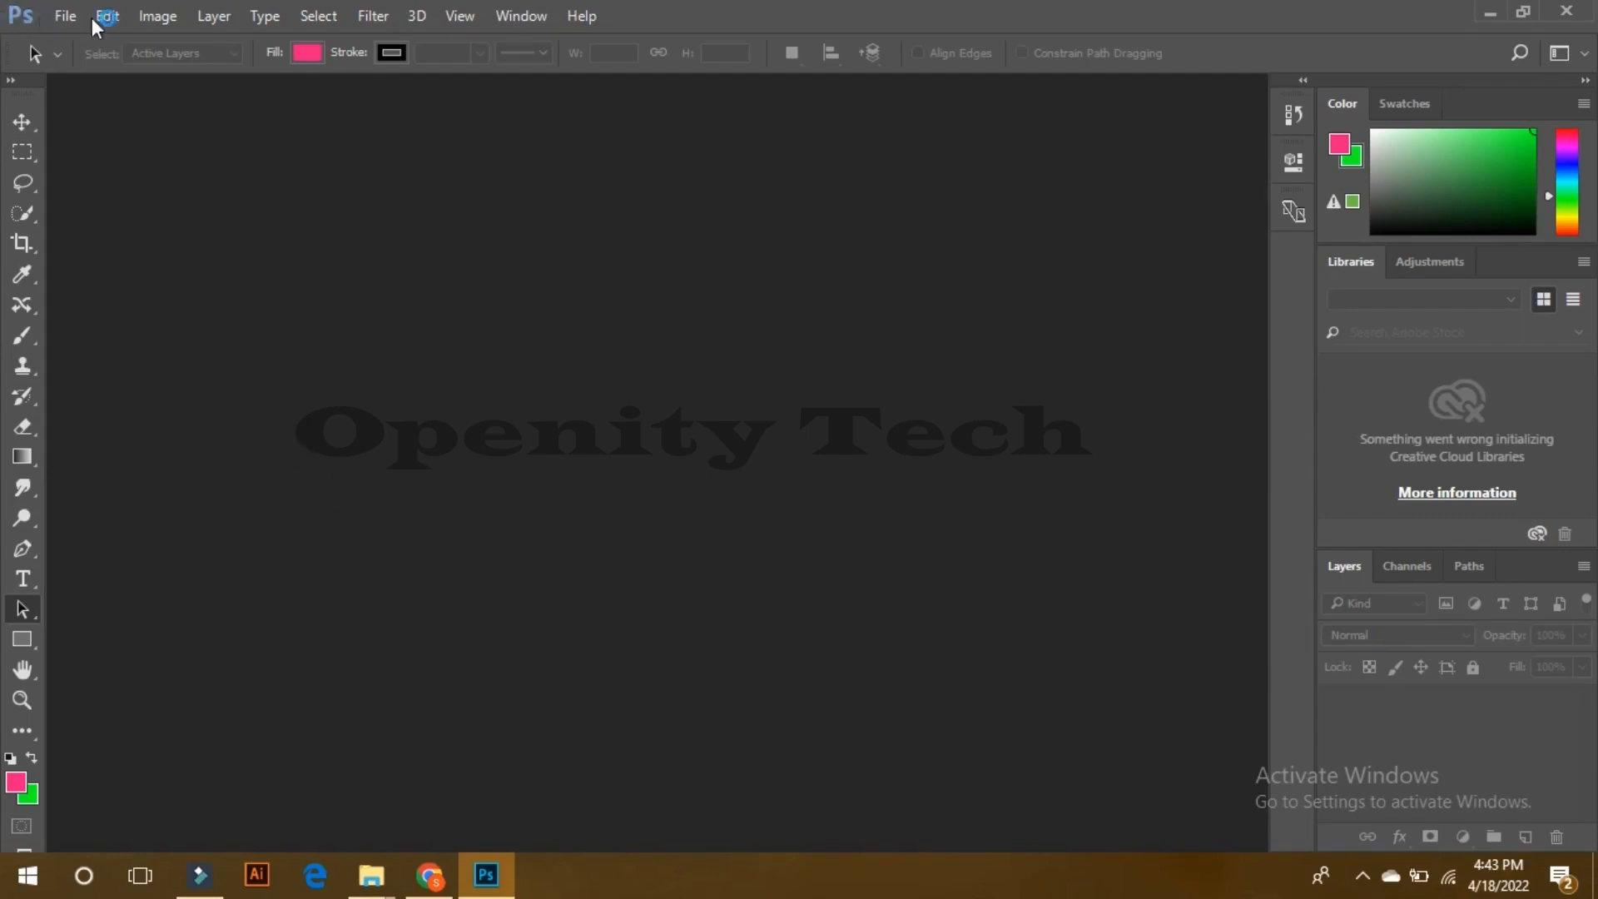
Step: Create a new 1000 x 1000 px document at 72 ppi in RGB Color with a white background
click(65, 16)
click(63, 43)
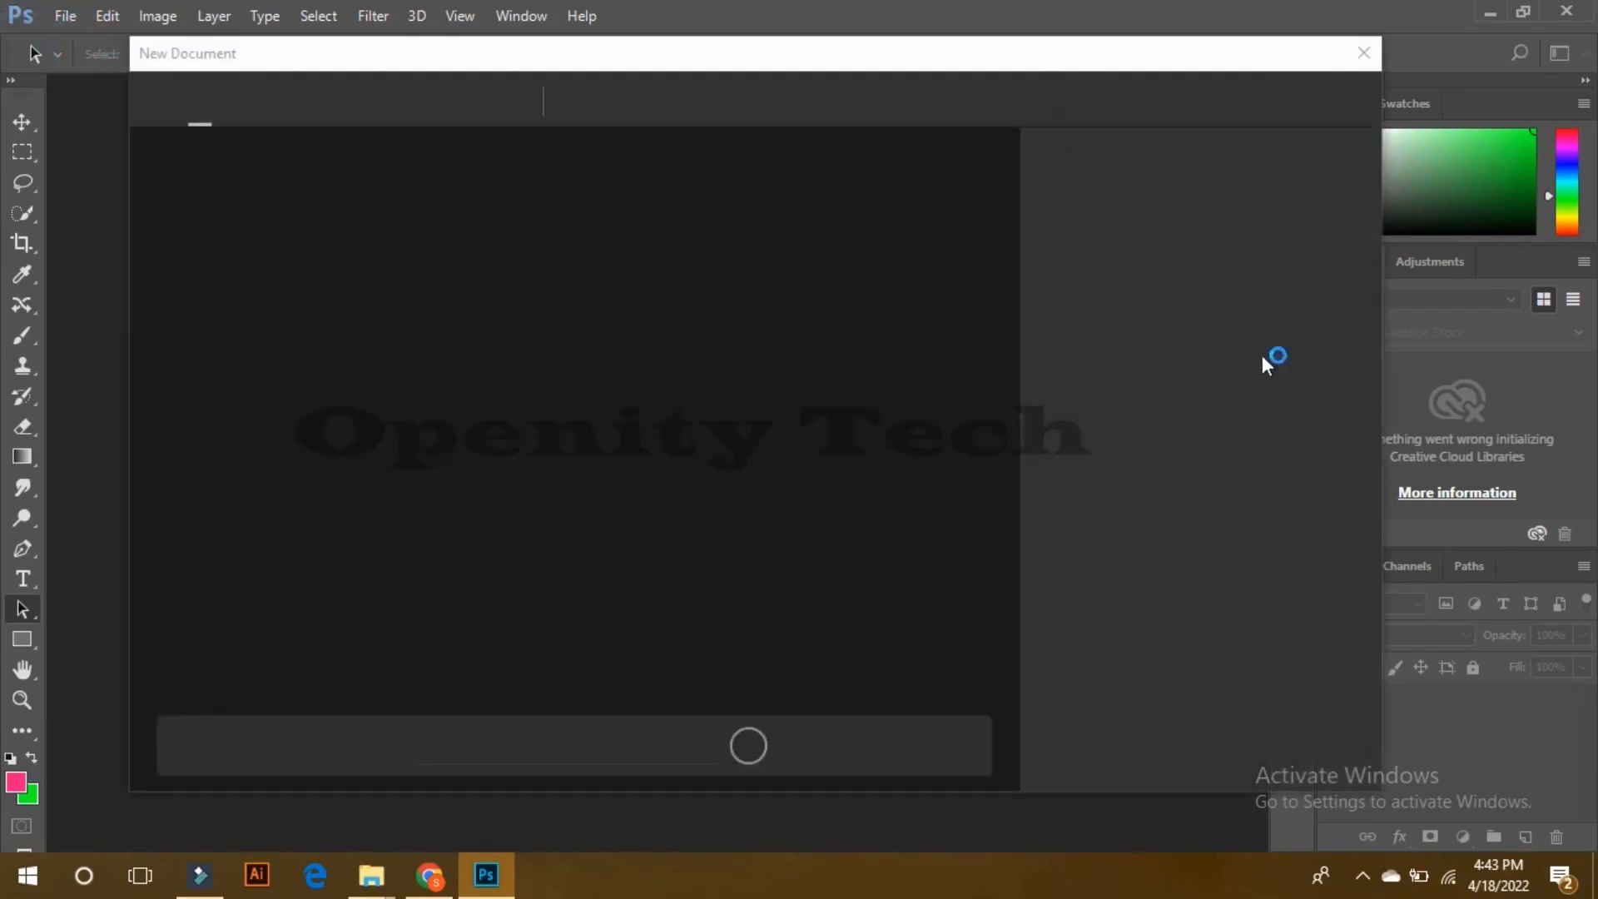
click(1313, 751)
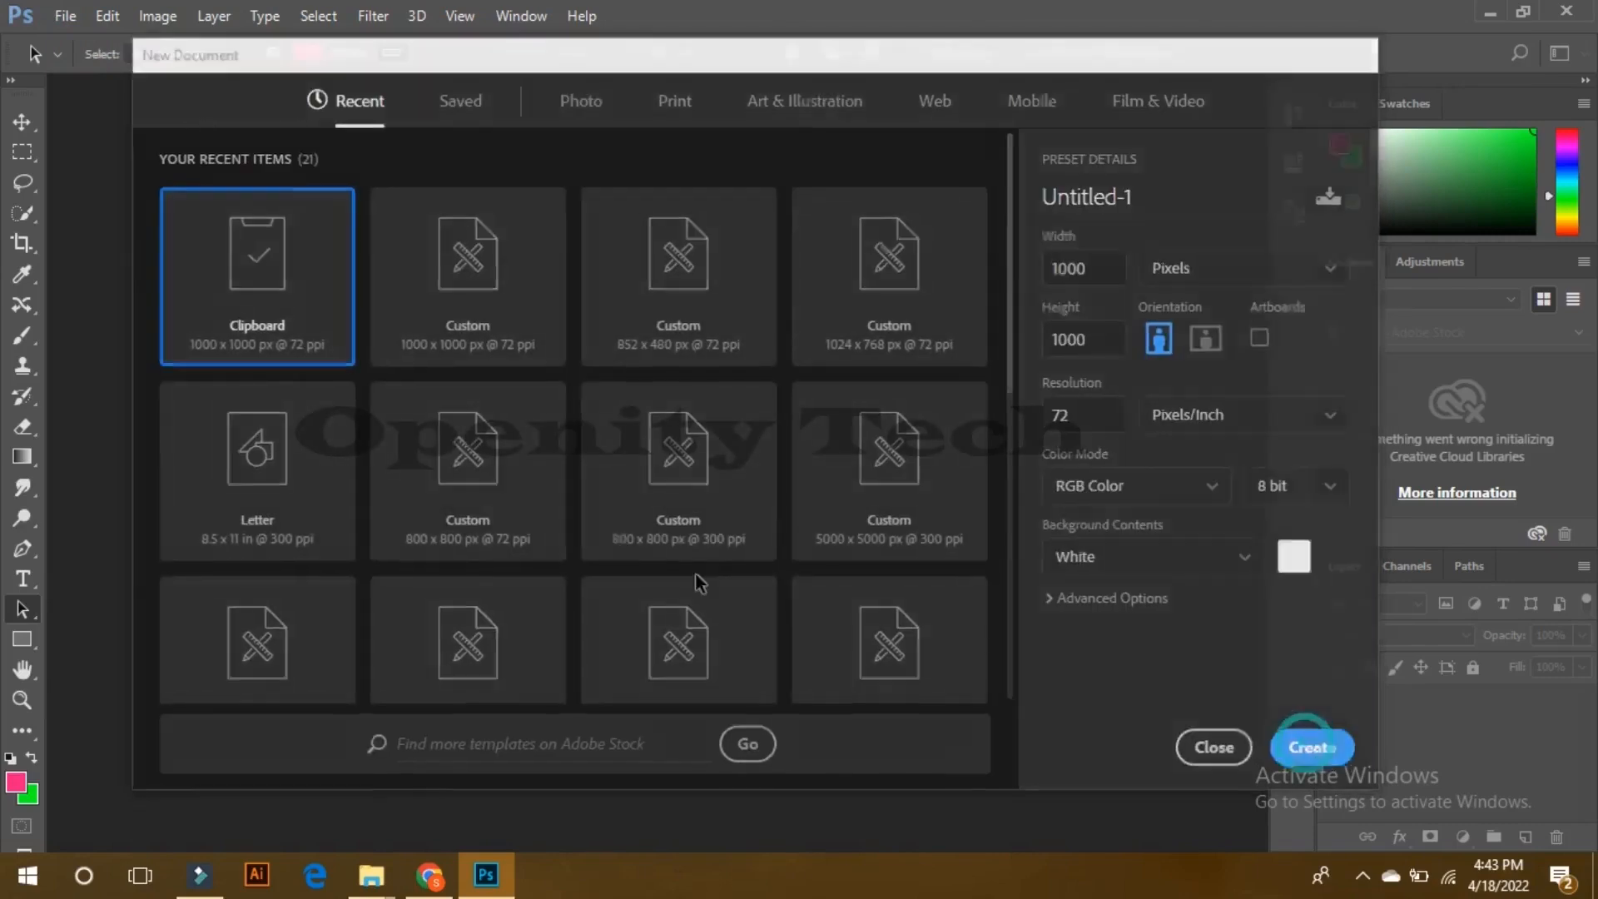
Step: Draw a rectangle about 398 x 220 px in the canvas's upper-left area and fill it with green
click(19, 643)
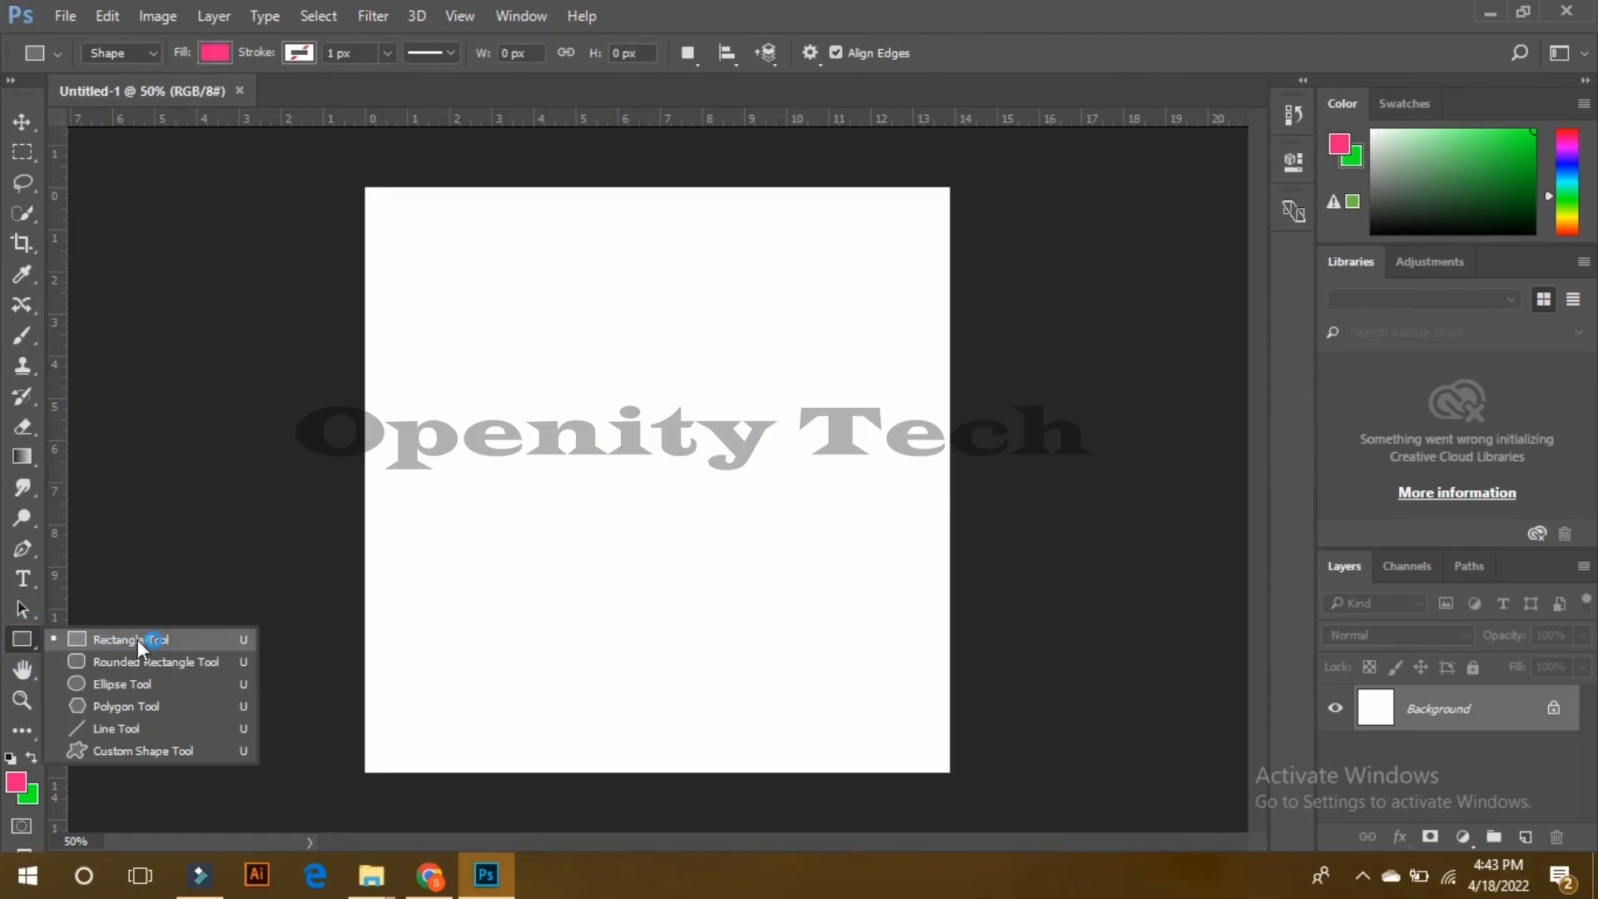
click(137, 639)
mouse_move(435, 254)
mouse_down()
mouse_move(557, 357)
mouse_move(667, 384)
mouse_up()
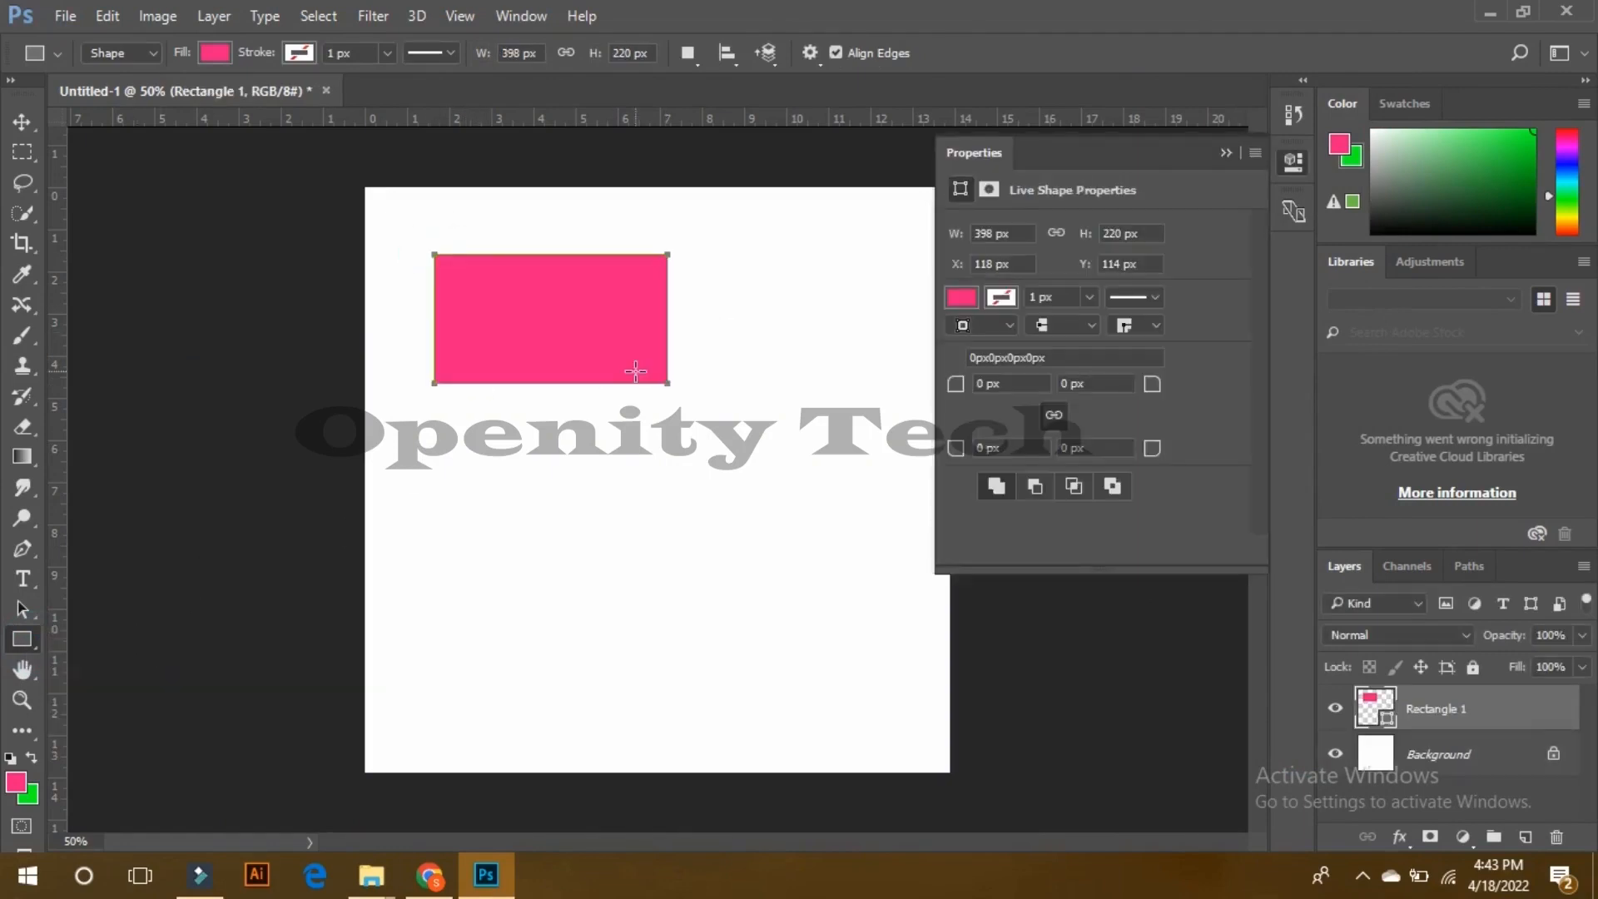
click(217, 53)
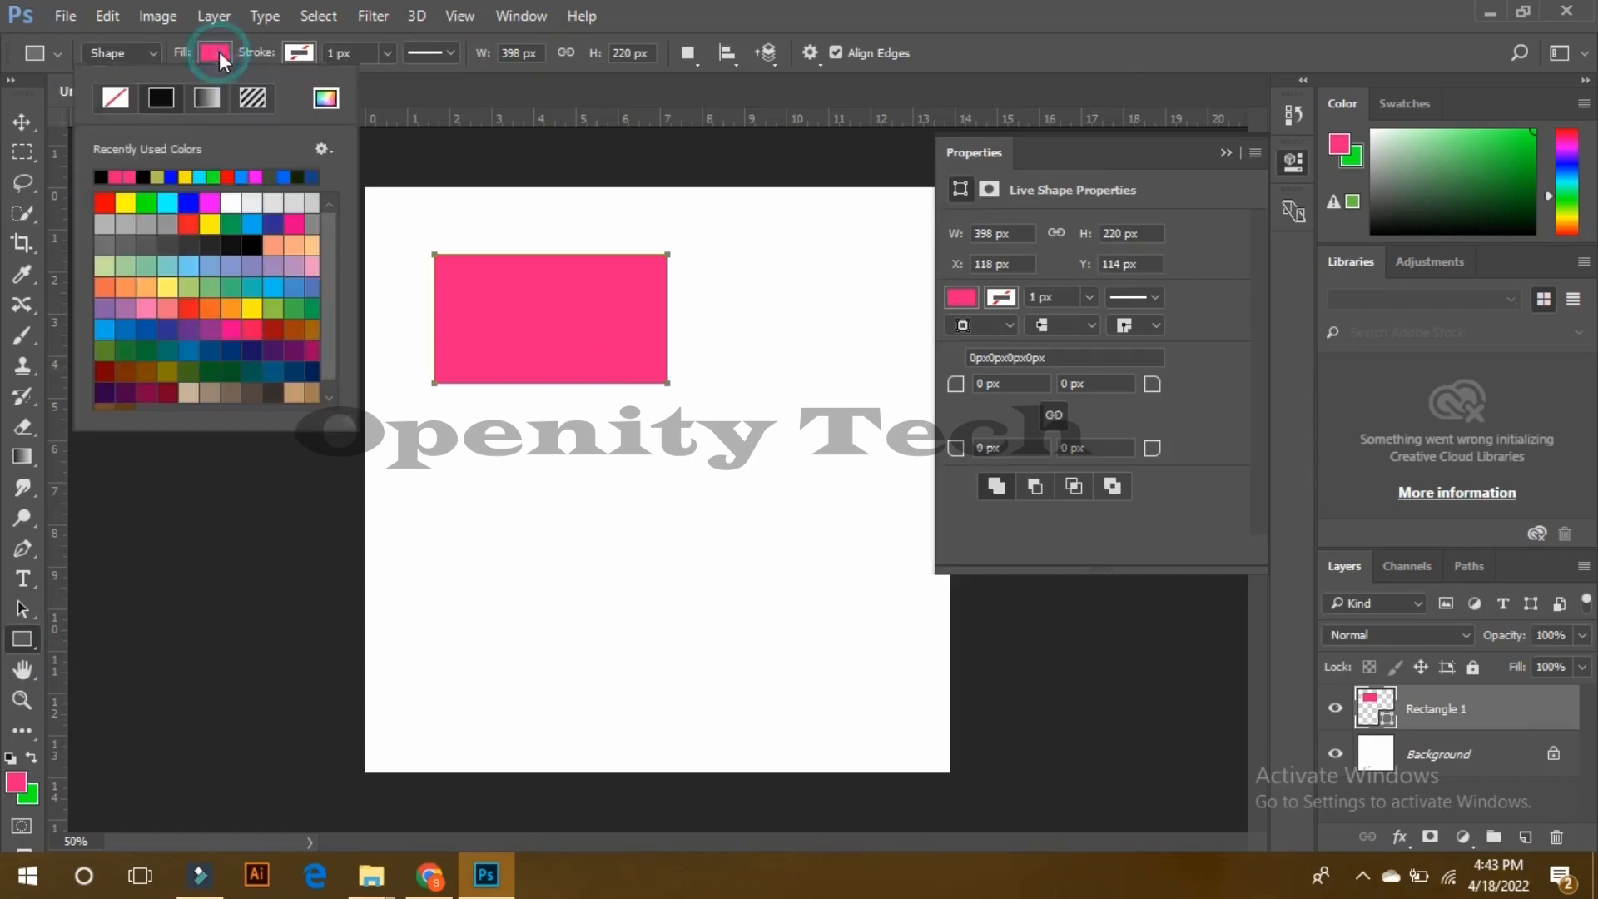
click(152, 202)
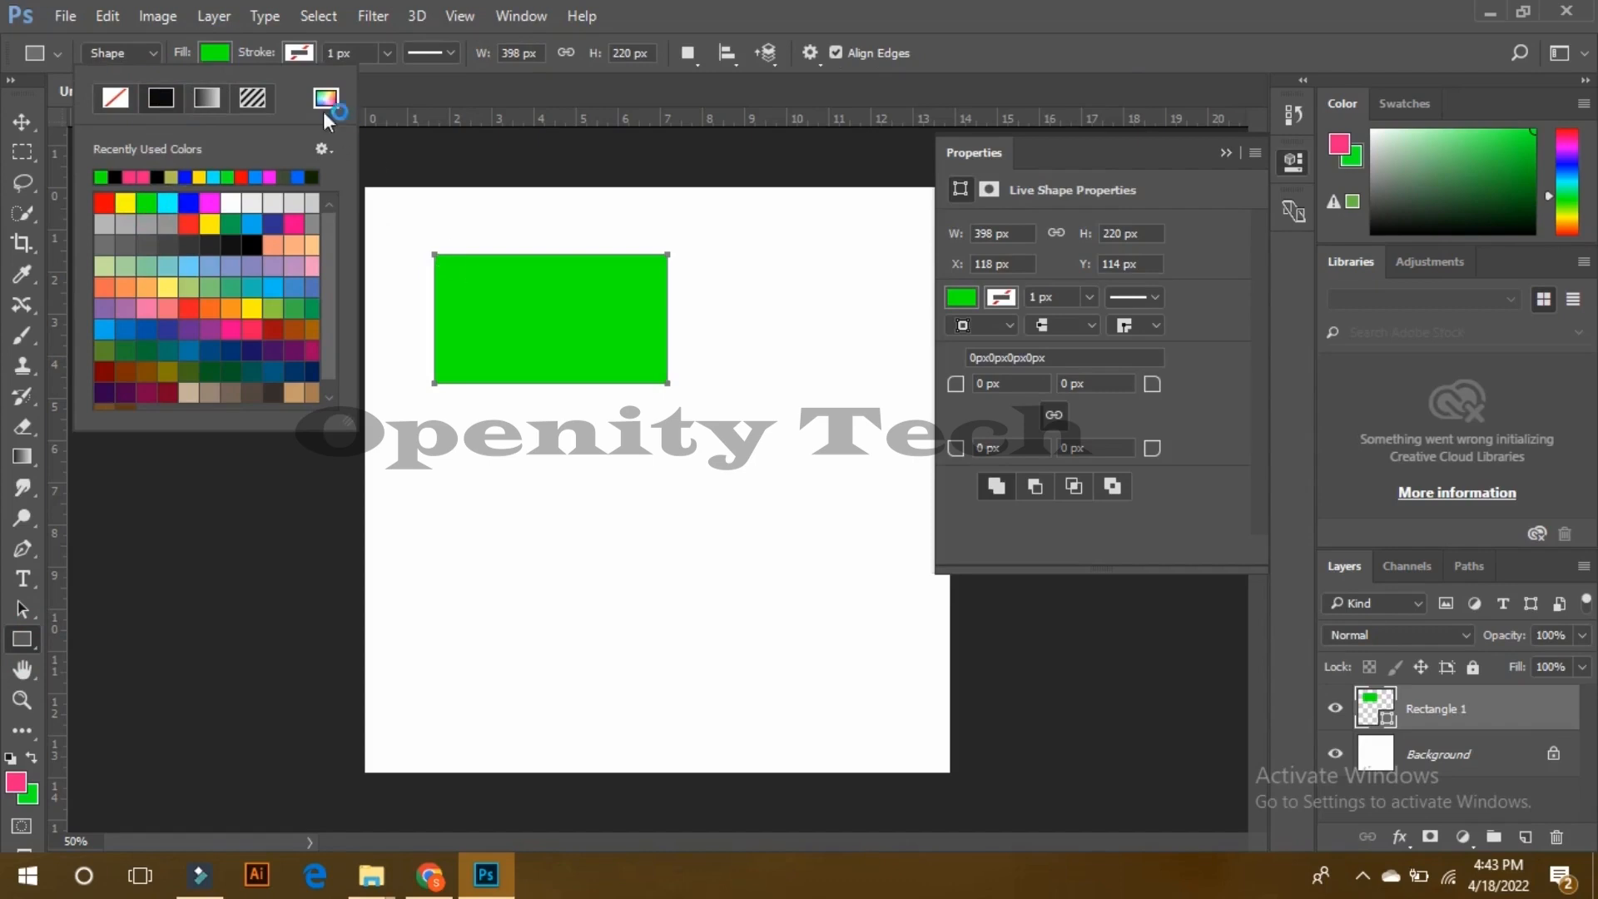
Step: Give the green rectangle a red stroke about 14 px wide
click(301, 52)
click(308, 50)
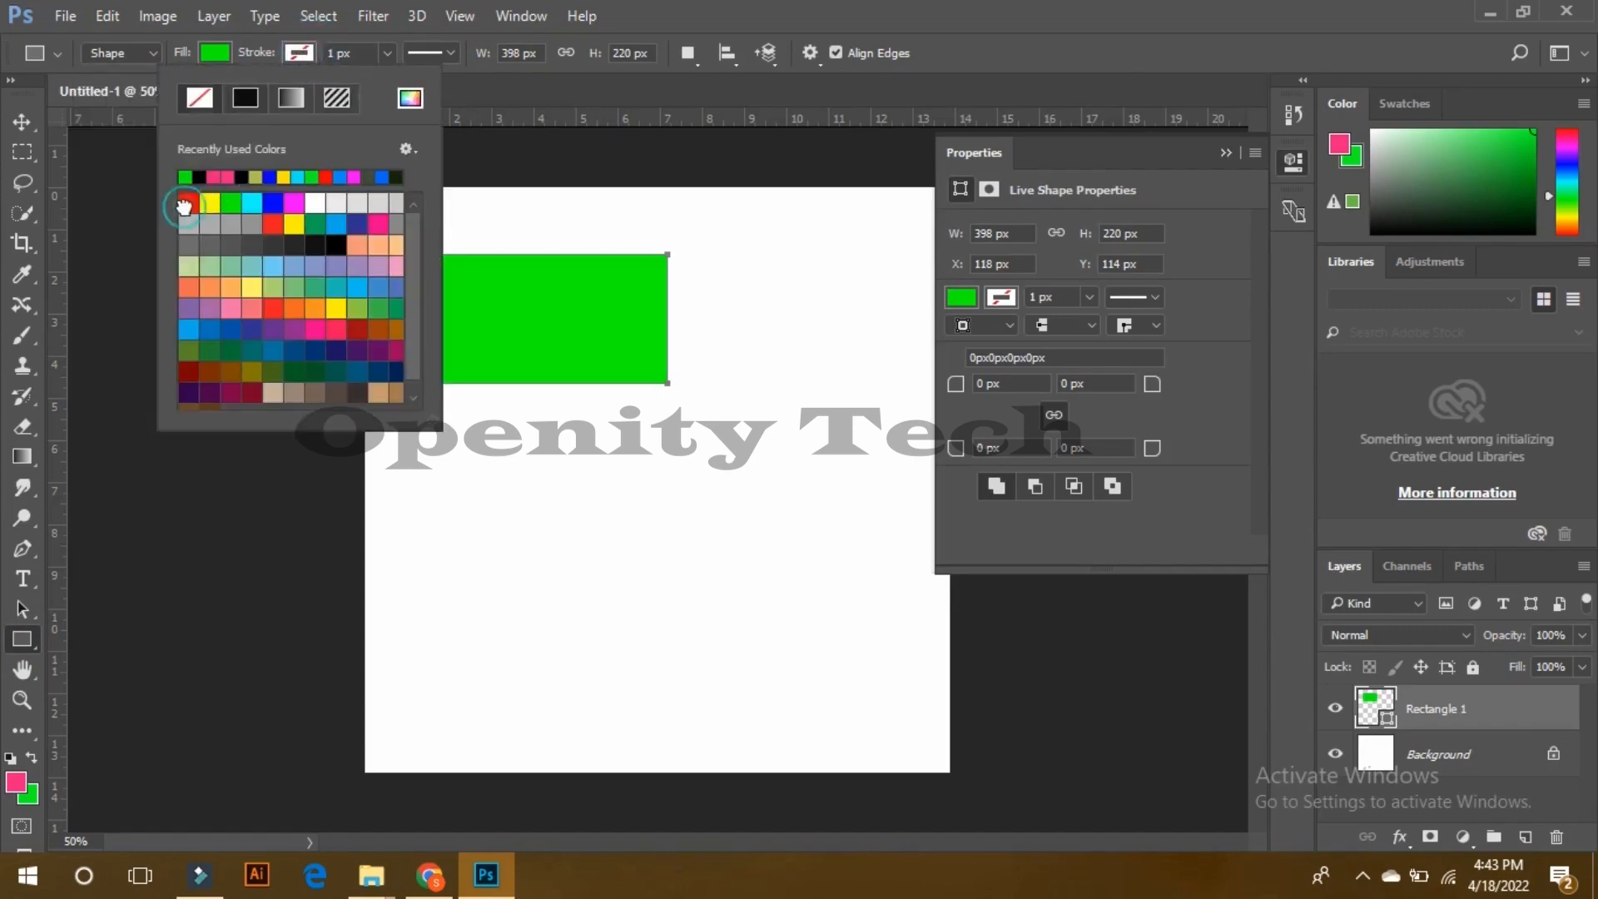
click(185, 203)
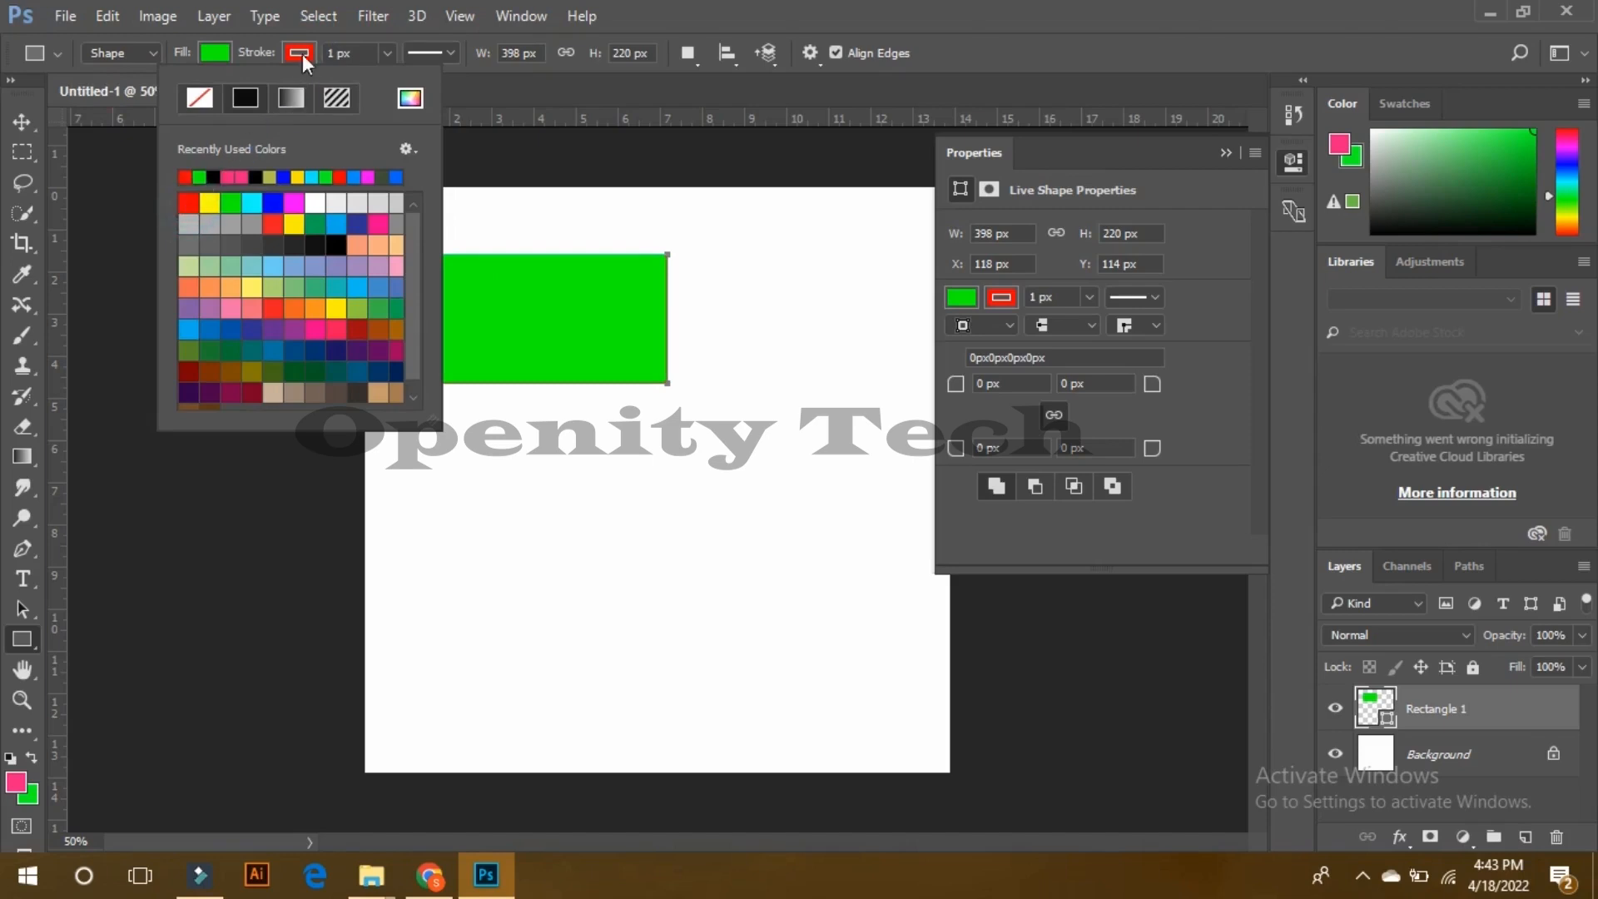
click(387, 53)
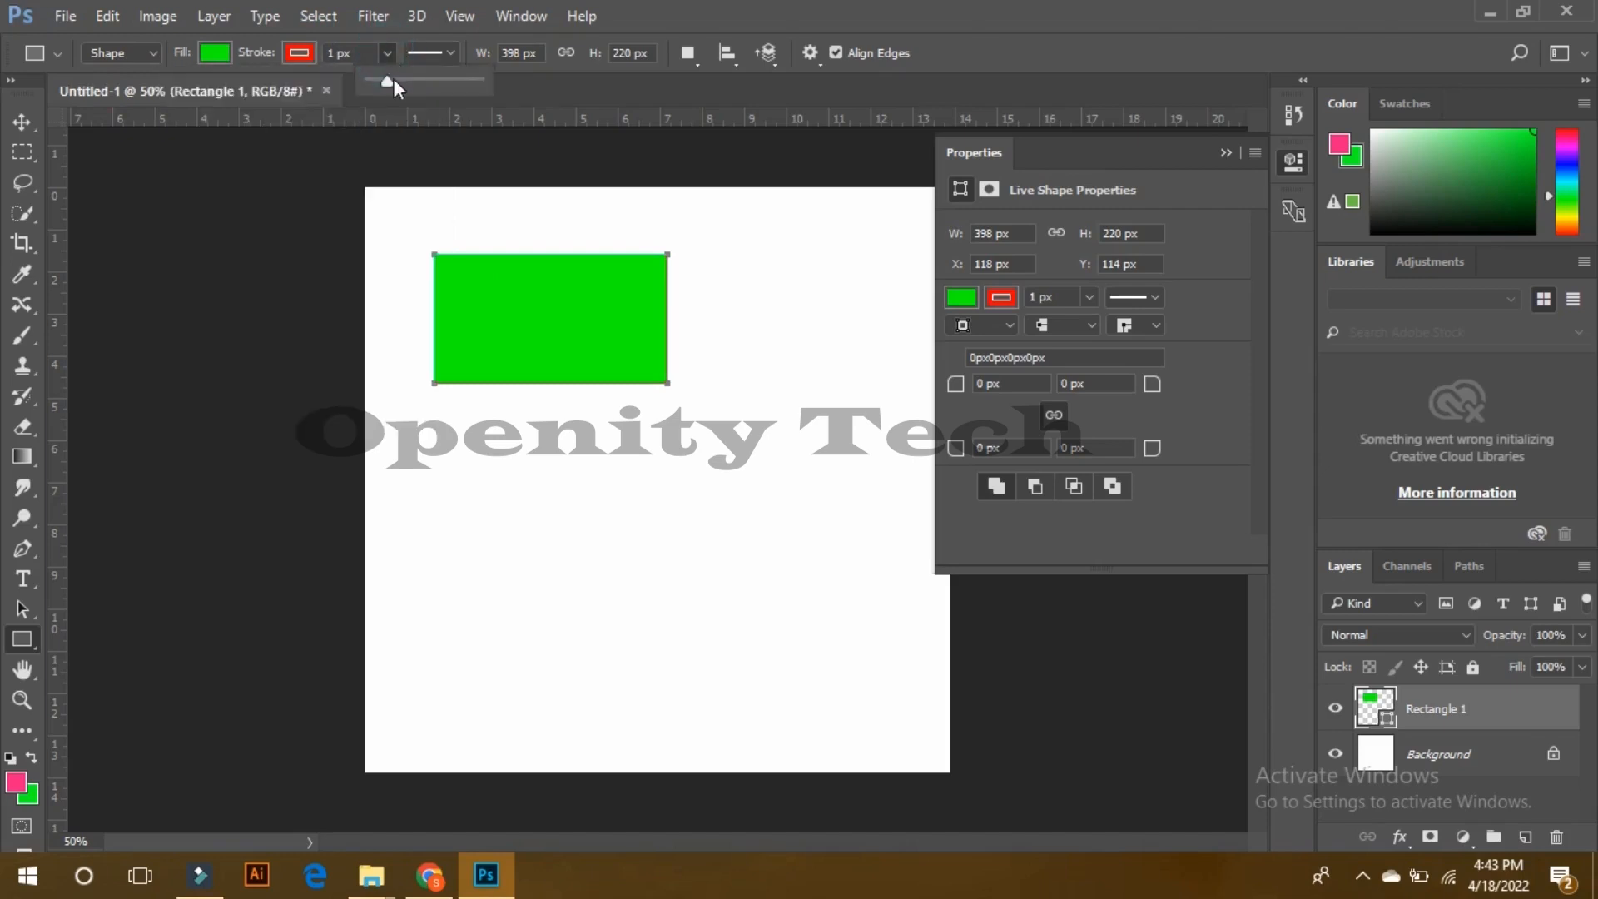
drag(393, 79, 417, 83)
Step: Try the dotted line style on the rectangle's red stroke and set it to the dashed style
click(429, 53)
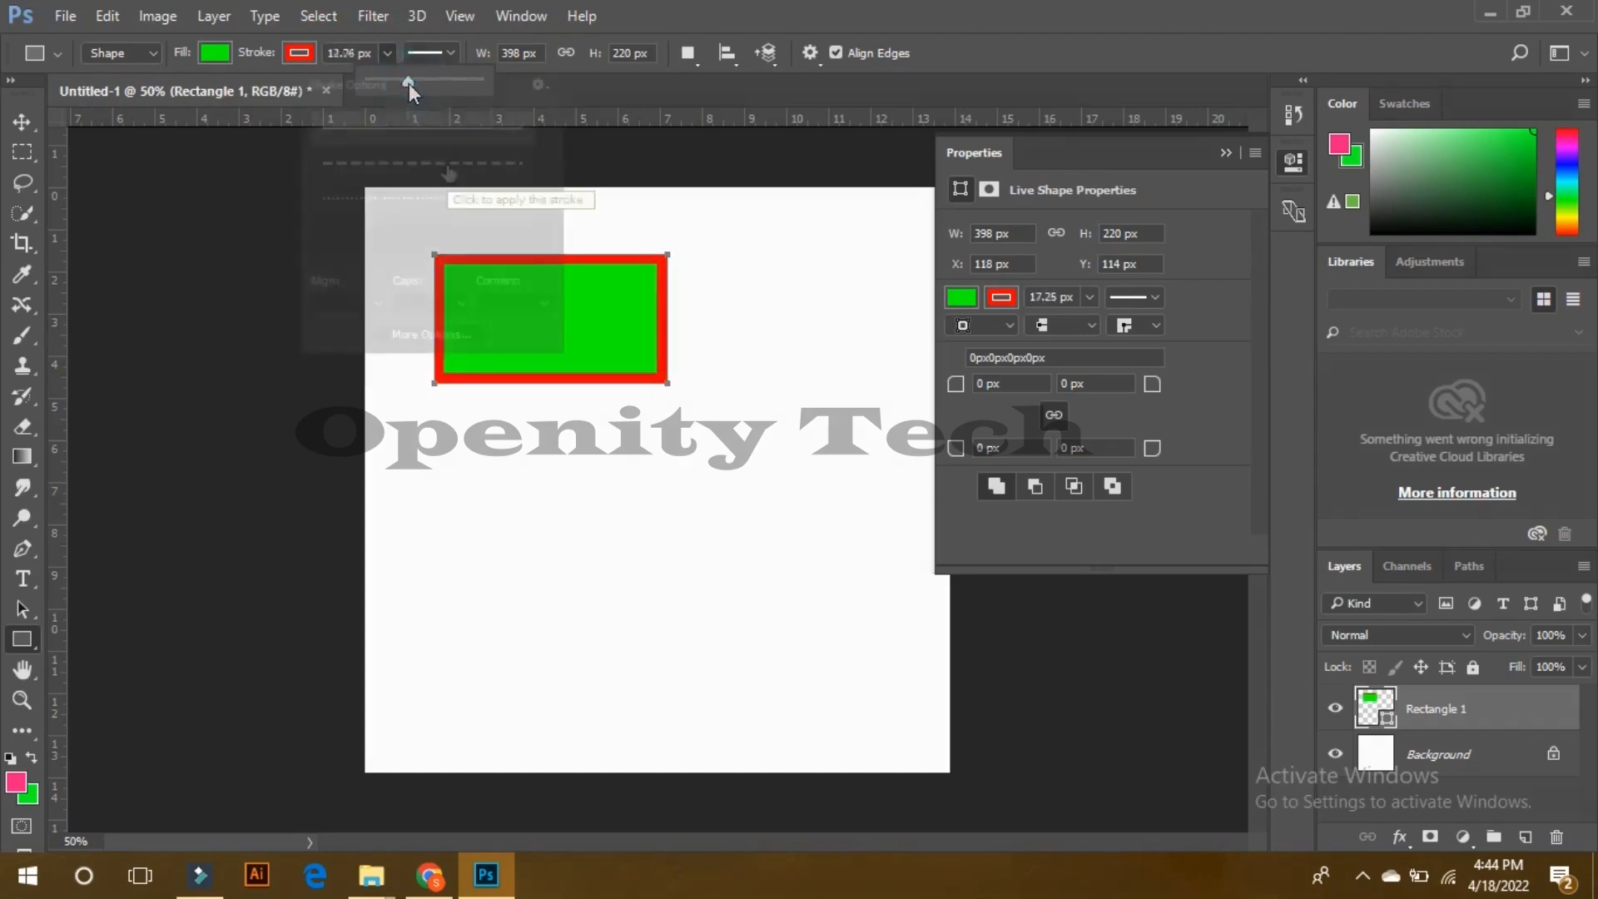
click(450, 173)
click(446, 198)
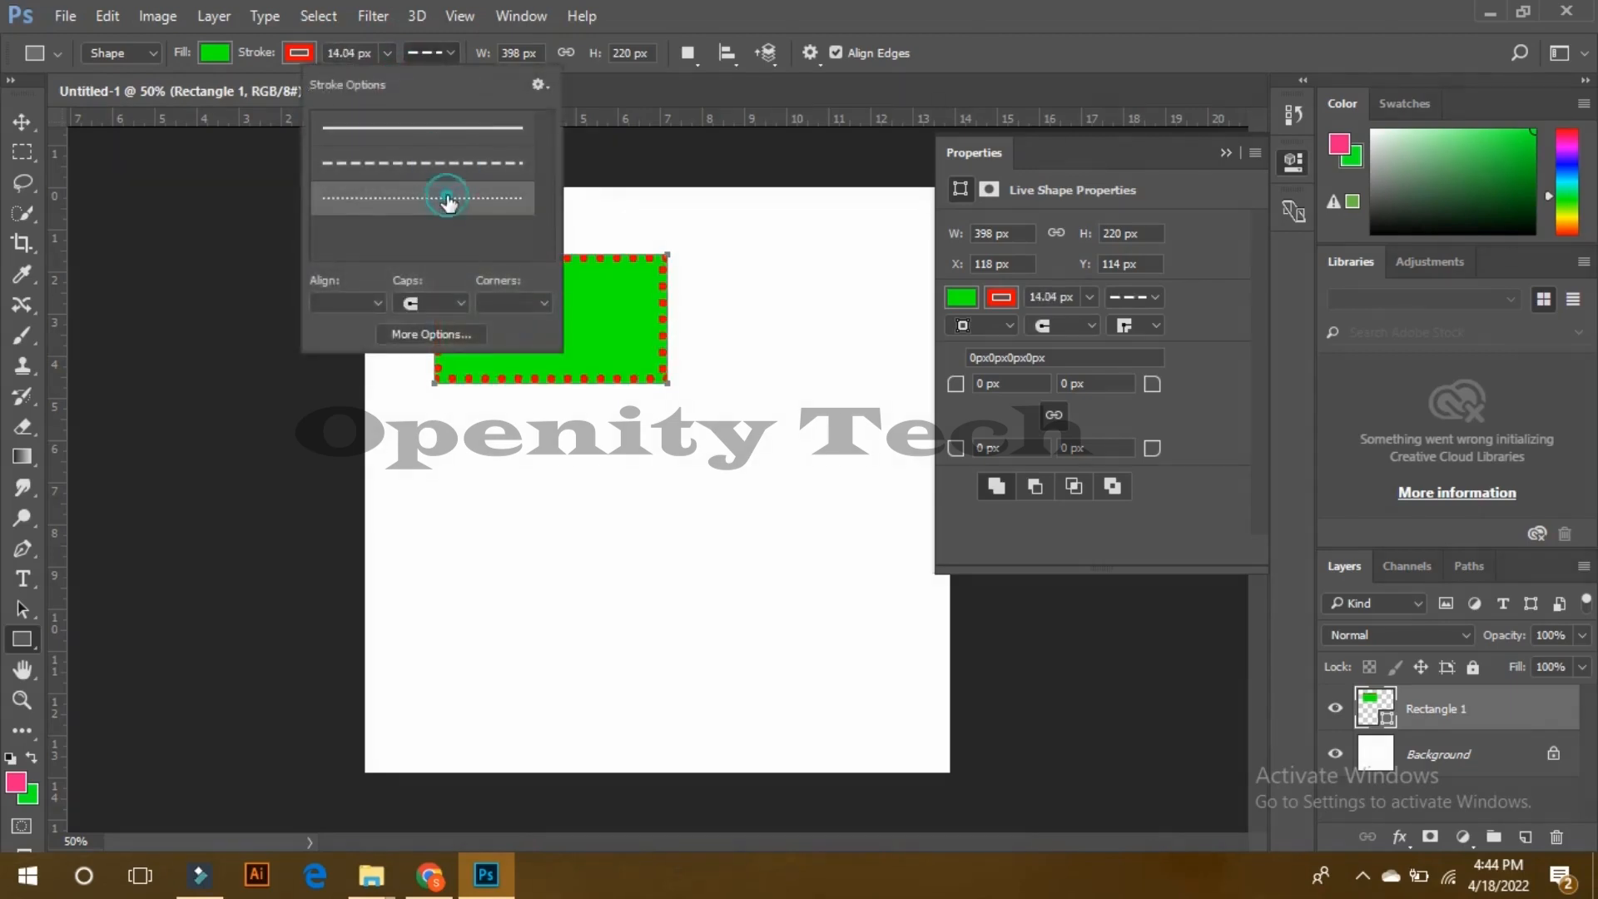
click(442, 170)
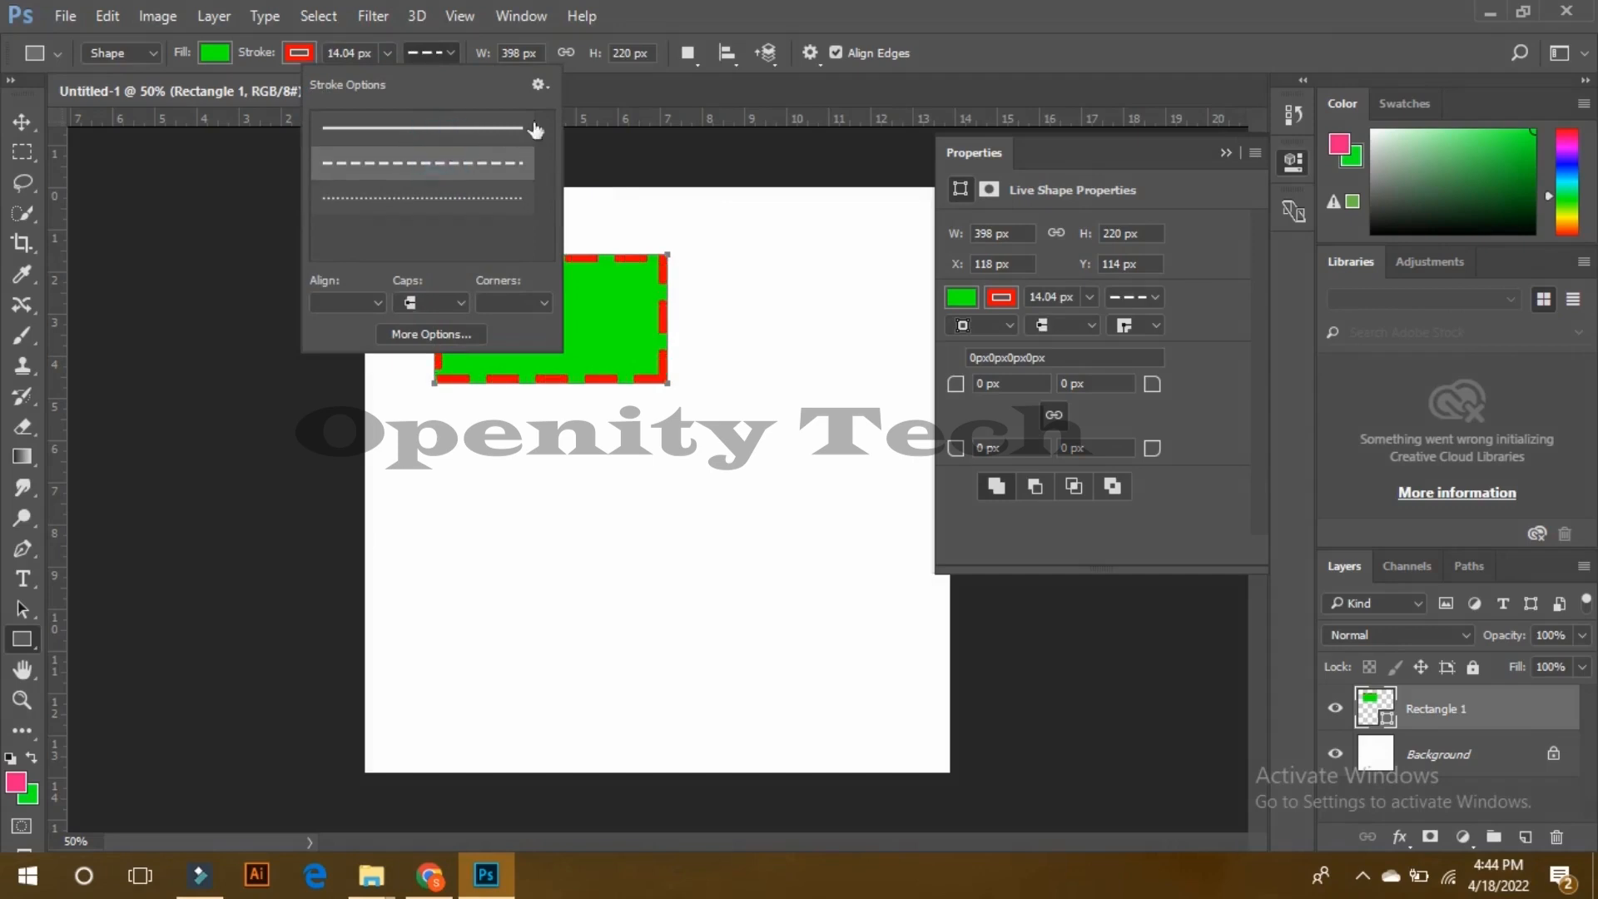
Step: Set the rectangle's width to 100 px and its height to 400 px
click(537, 53)
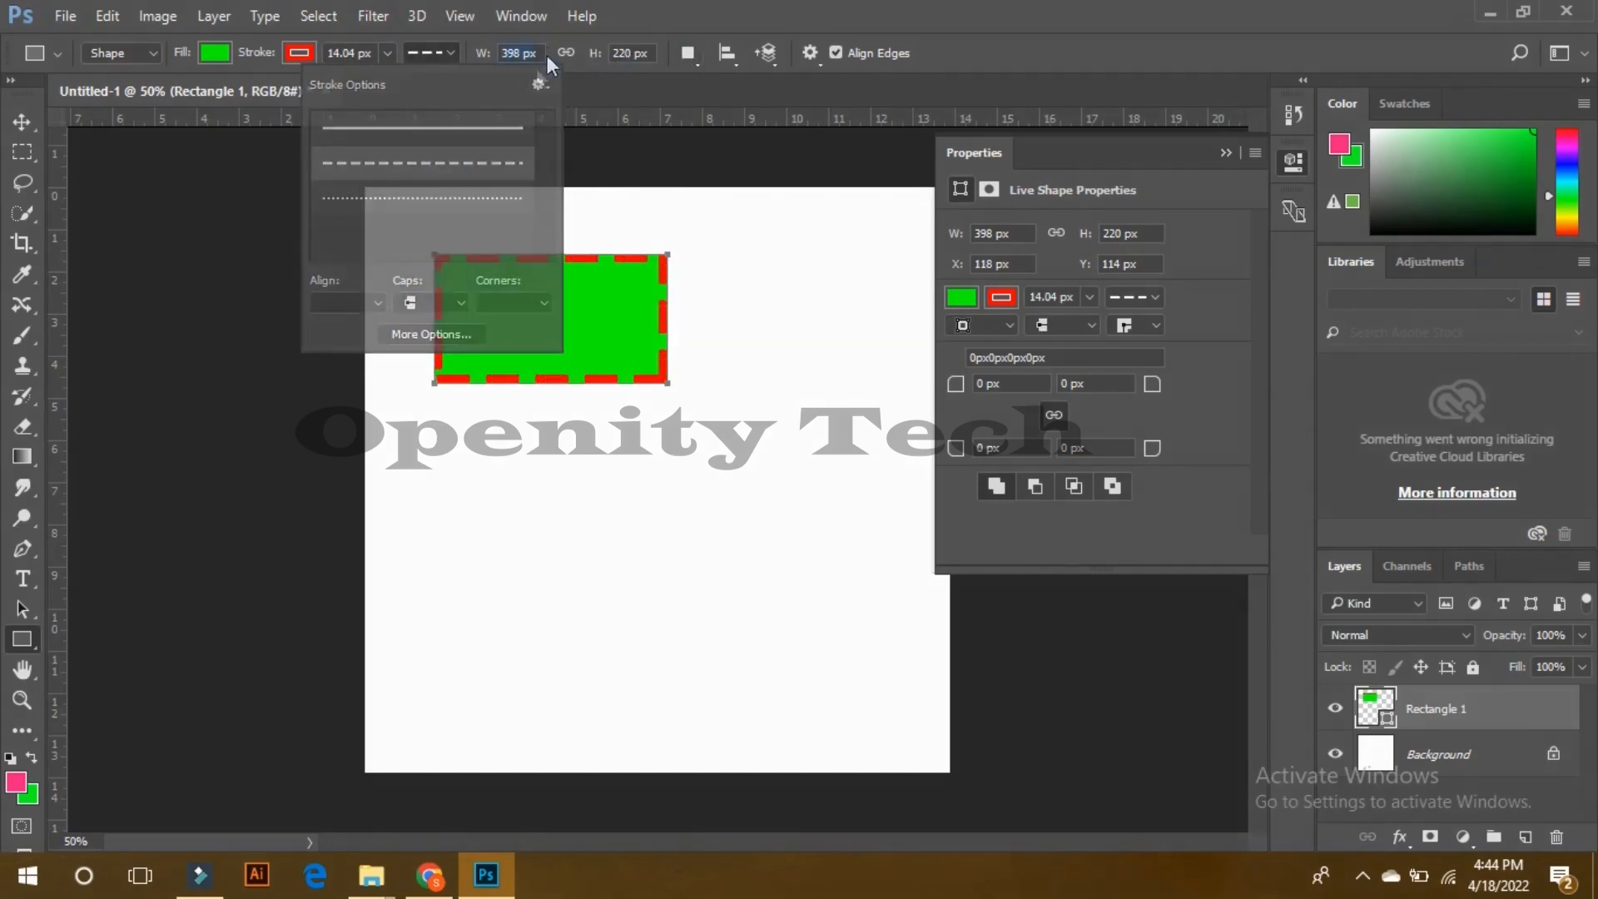
text(100)
key(Return)
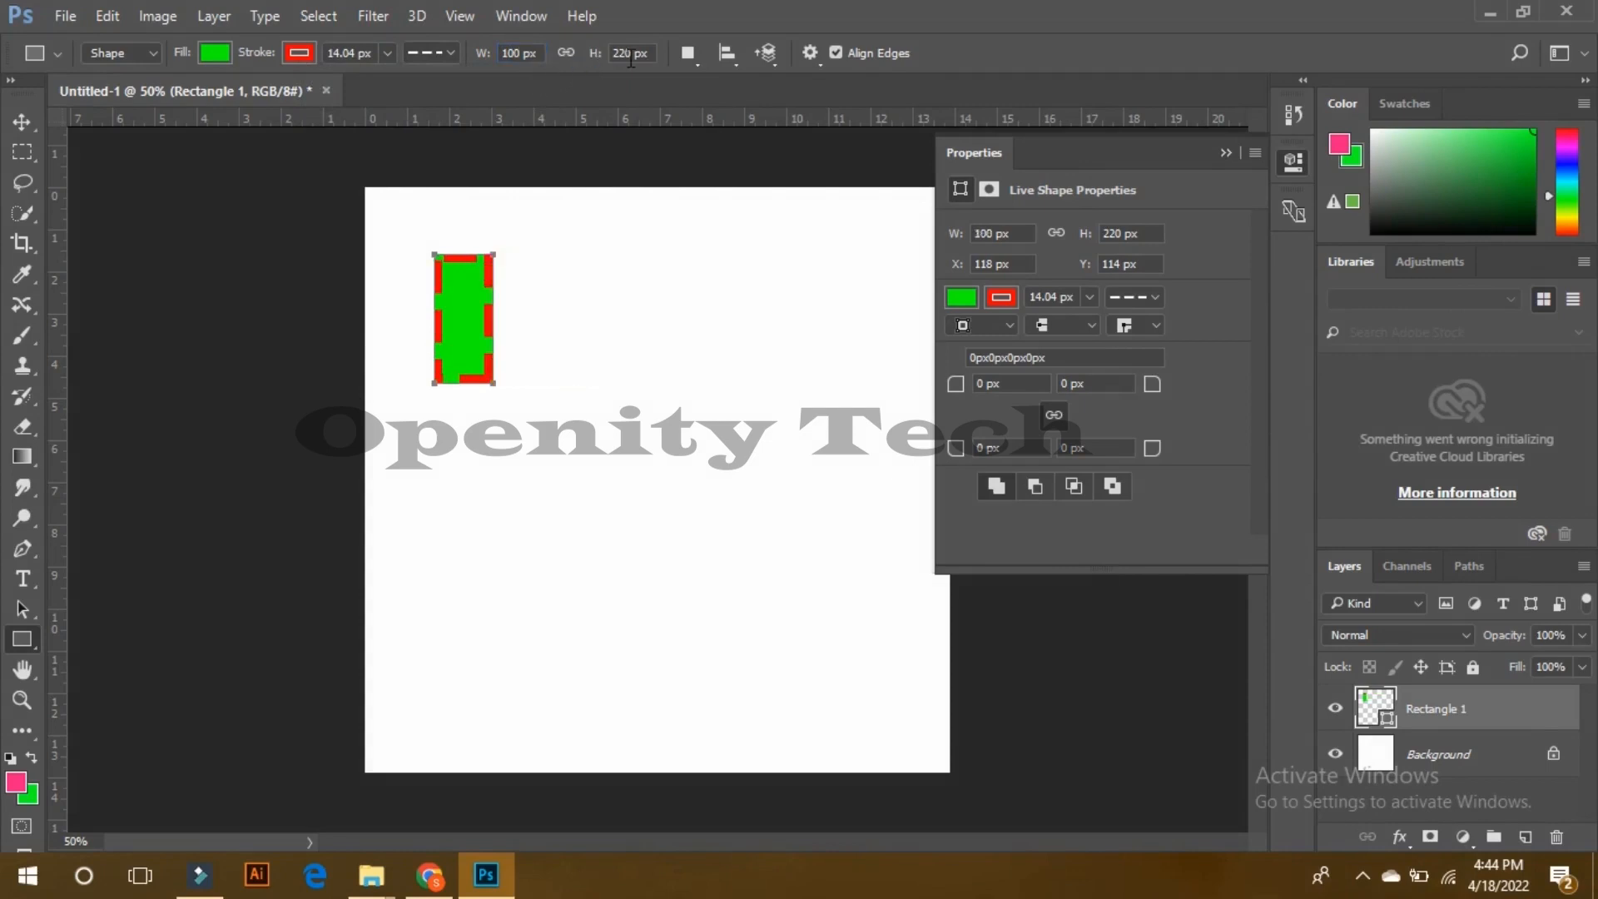
click(603, 57)
key(Return)
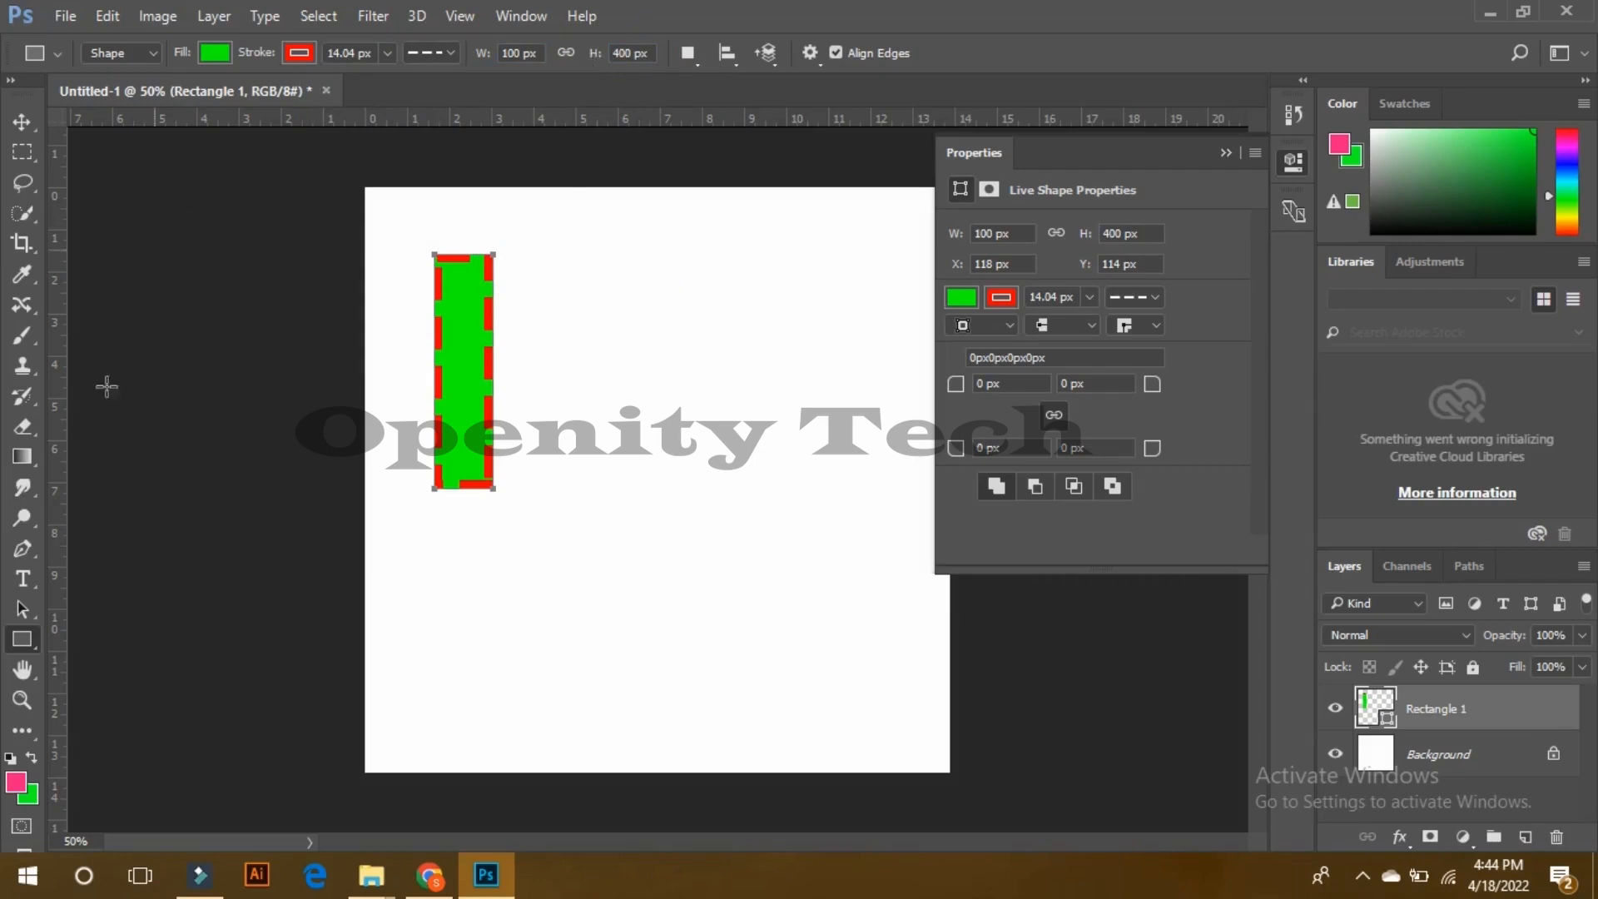
Step: Draw a large rounded rectangle near the canvas centre and a smaller one about 188 x 112 px above it
click(21, 645)
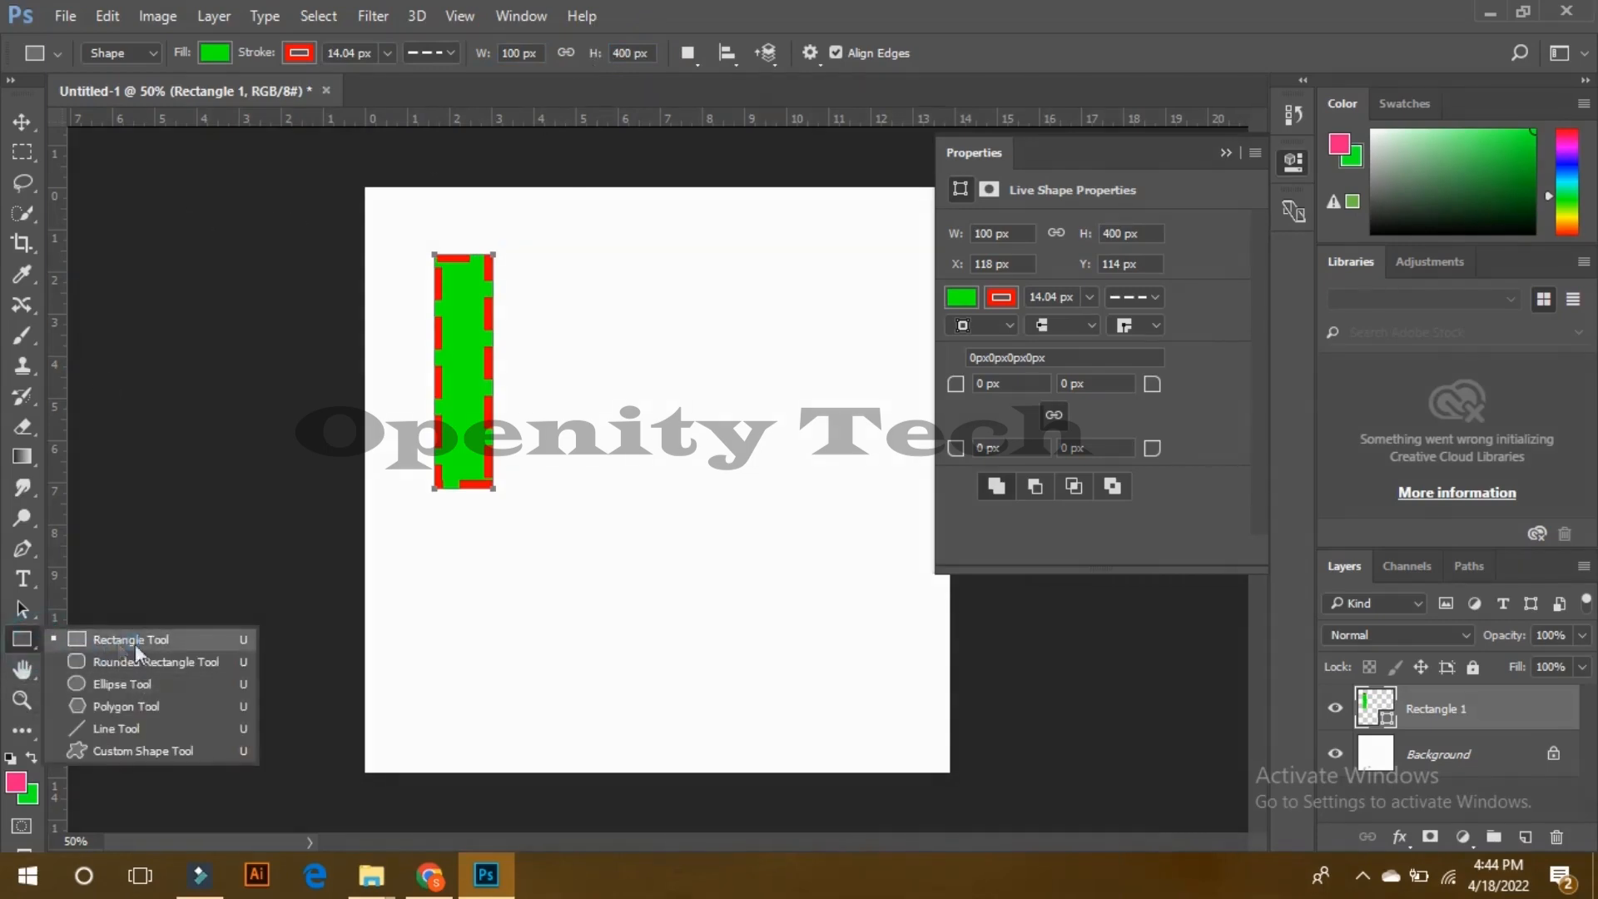
click(130, 662)
mouse_move(589, 431)
mouse_down()
mouse_move(742, 631)
mouse_move(762, 629)
mouse_move(745, 638)
mouse_up()
drag(639, 268, 752, 333)
Step: Draw a five-sided polygon about 427 x 428 px below the tall narrow rectangle
click(23, 639)
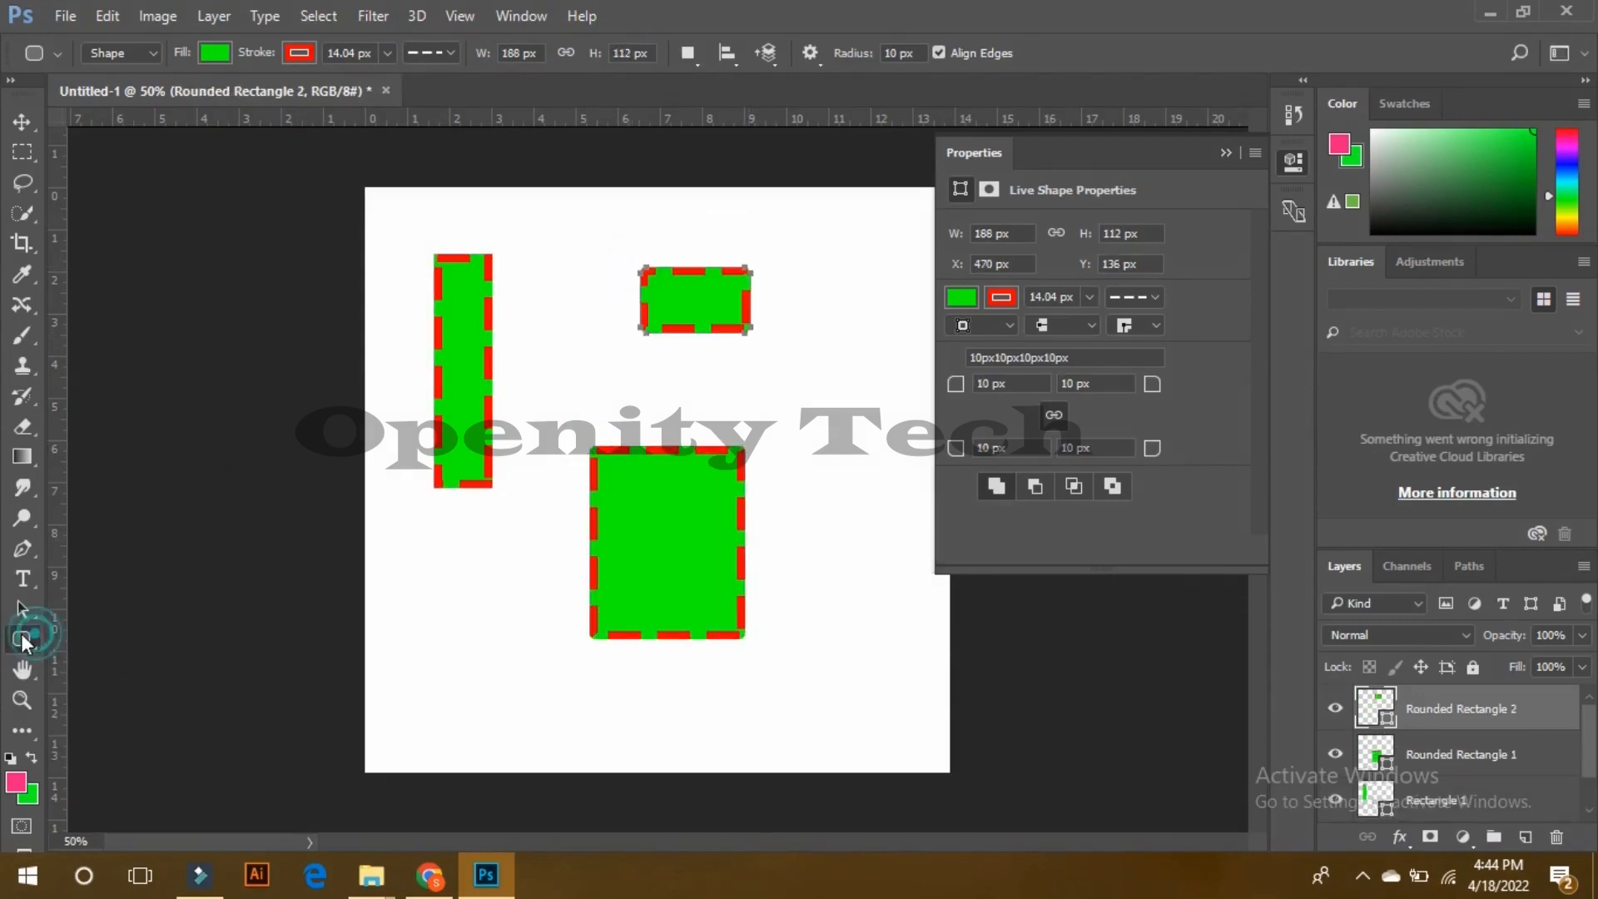
click(118, 704)
mouse_move(465, 558)
mouse_down()
mouse_move(593, 681)
mouse_move(561, 654)
mouse_up()
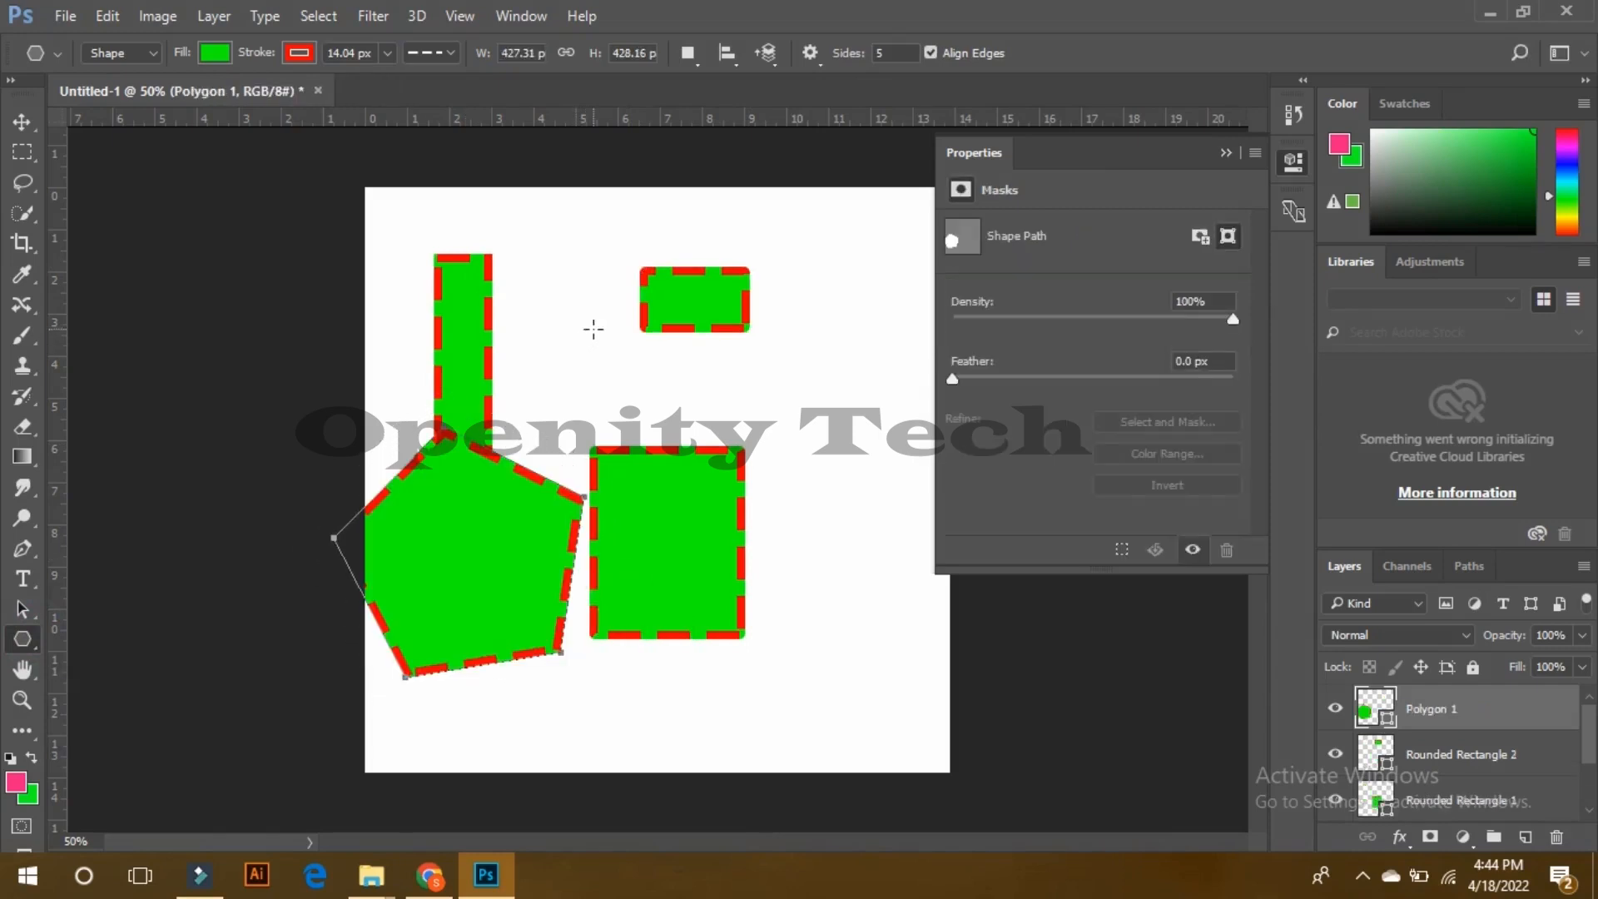
Step: Set the Polygon tool to 7 sides and draw a heptagon about 261 x 264 px in the canvas's upper-right corner
click(23, 641)
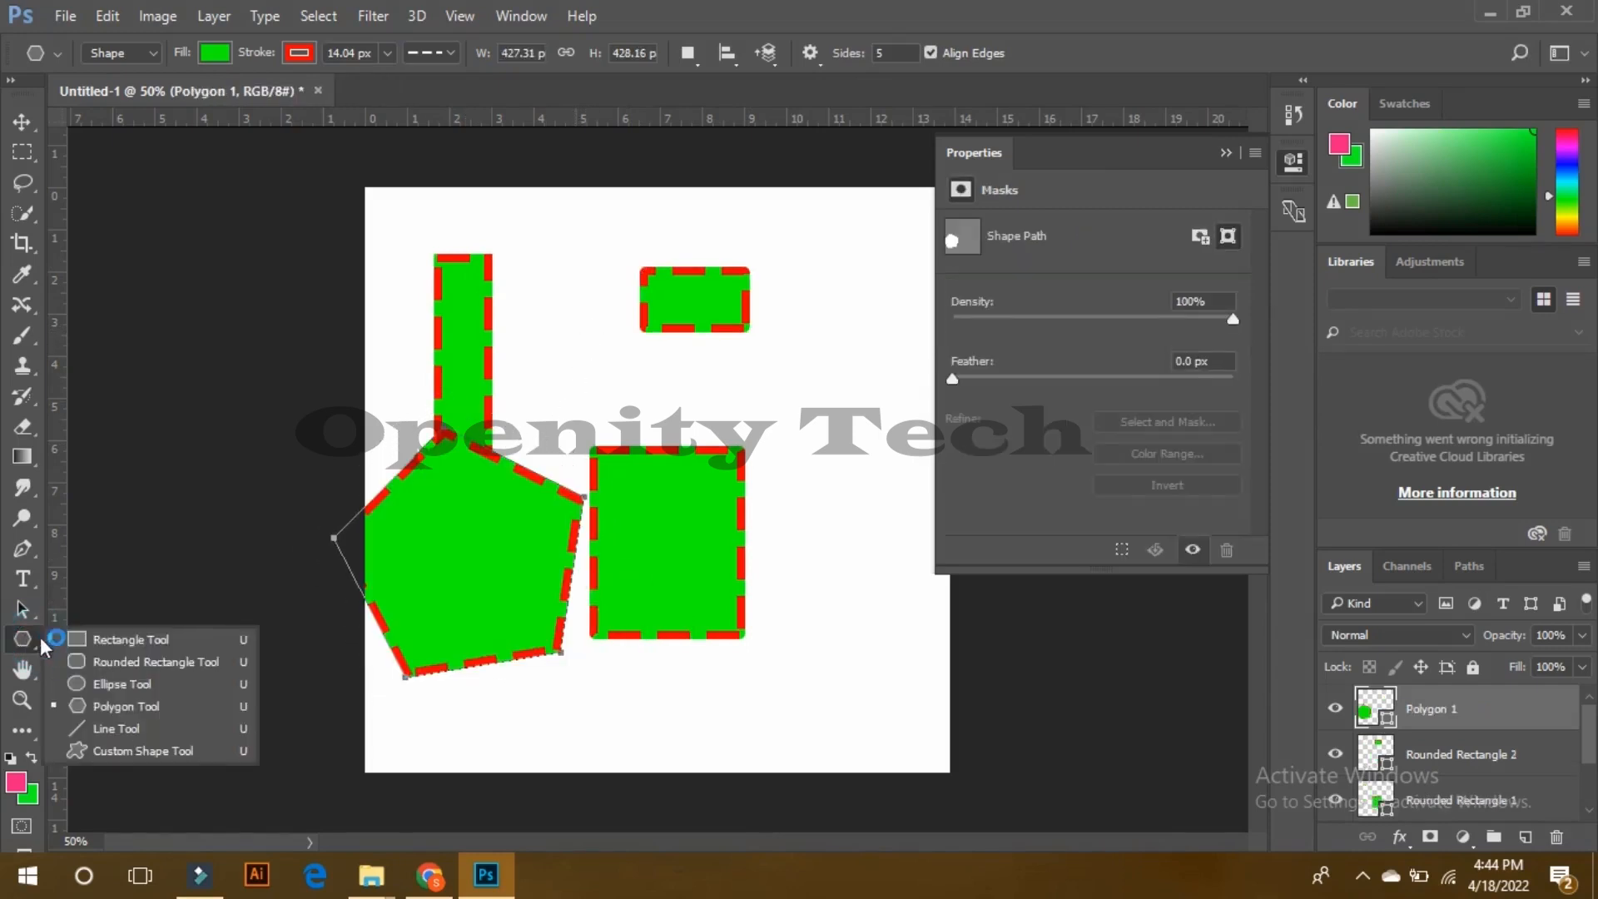
click(131, 714)
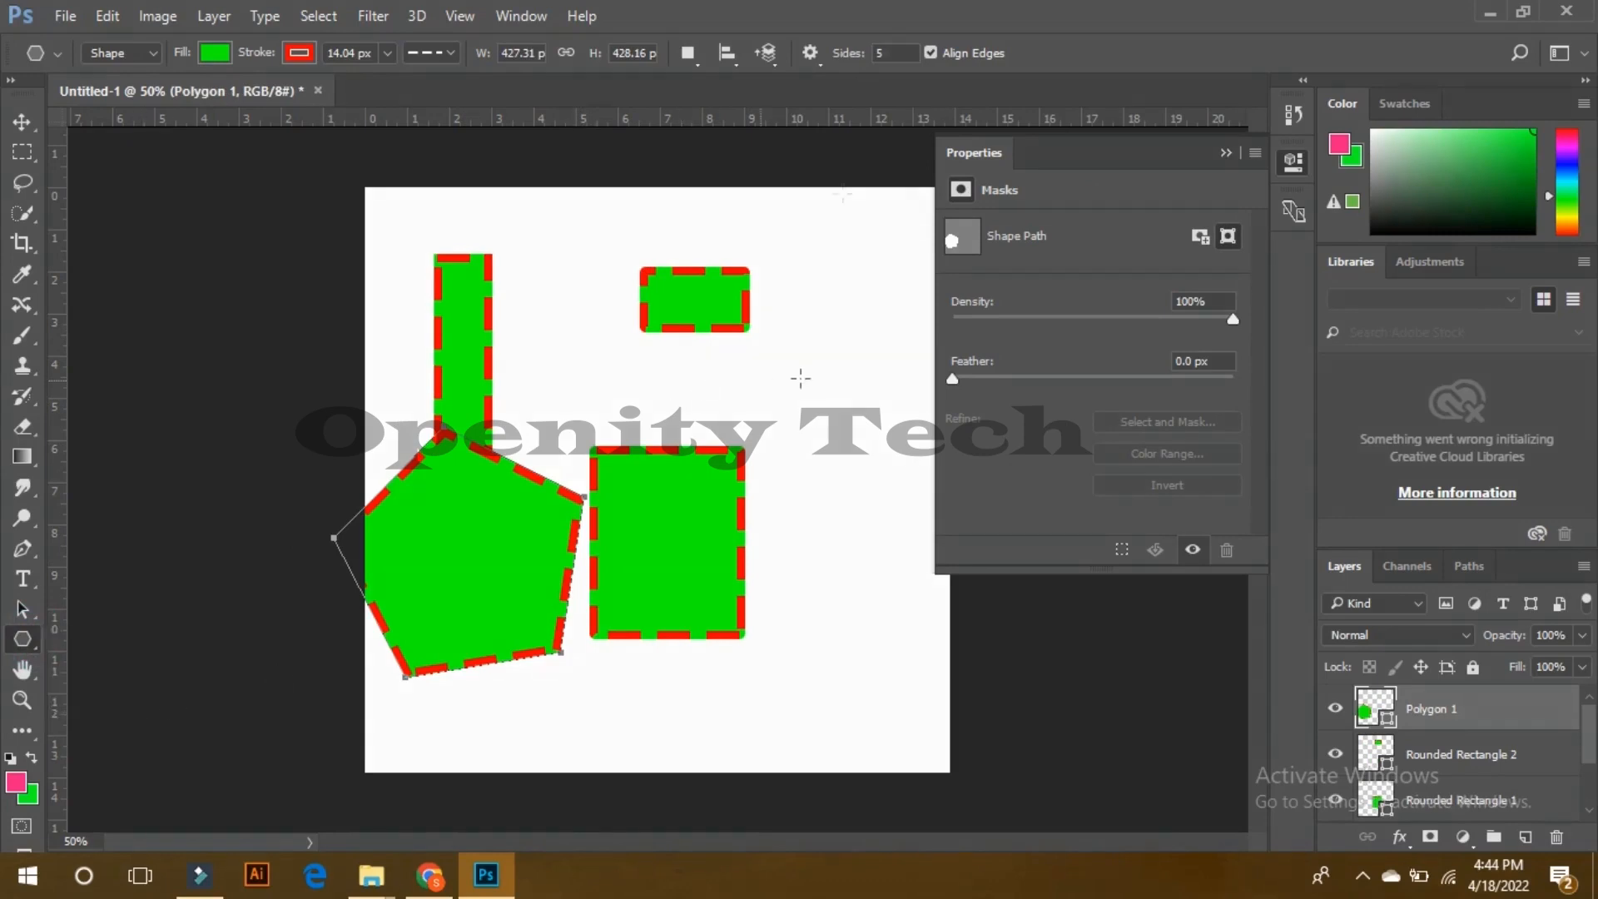
right_click(15, 651)
click(117, 707)
text(7)
drag(831, 256, 854, 333)
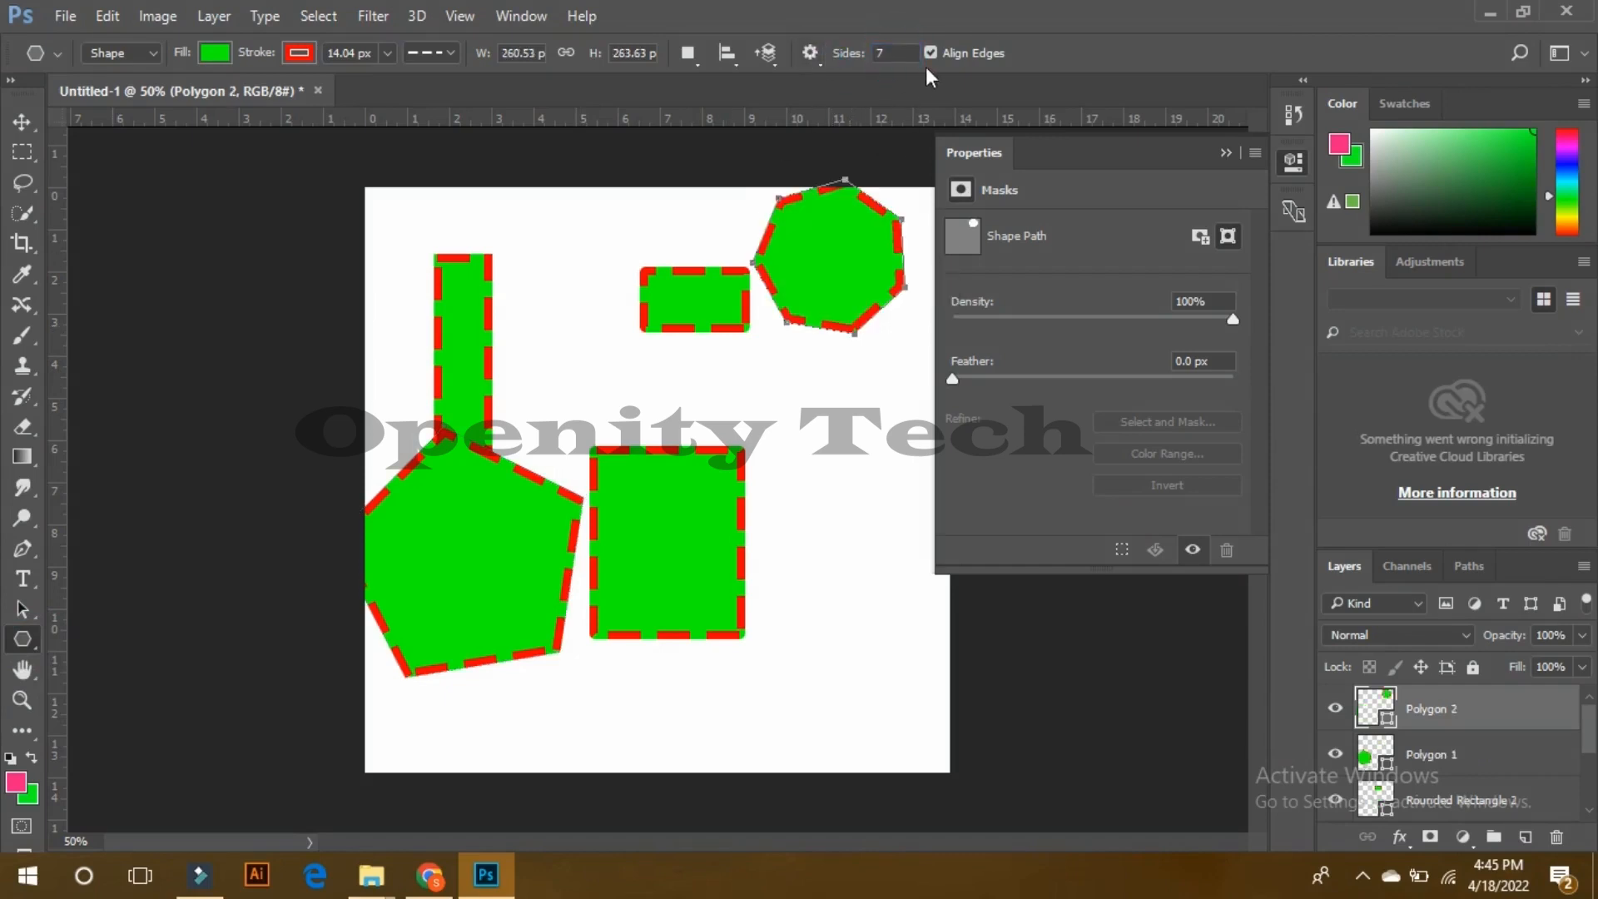
Step: Draw a tilted 4-sided polygon about 280 x 280 px below the heptagon and a 6-sided one about 279 x 264 px beneath it
click(861, 56)
drag(812, 440, 858, 520)
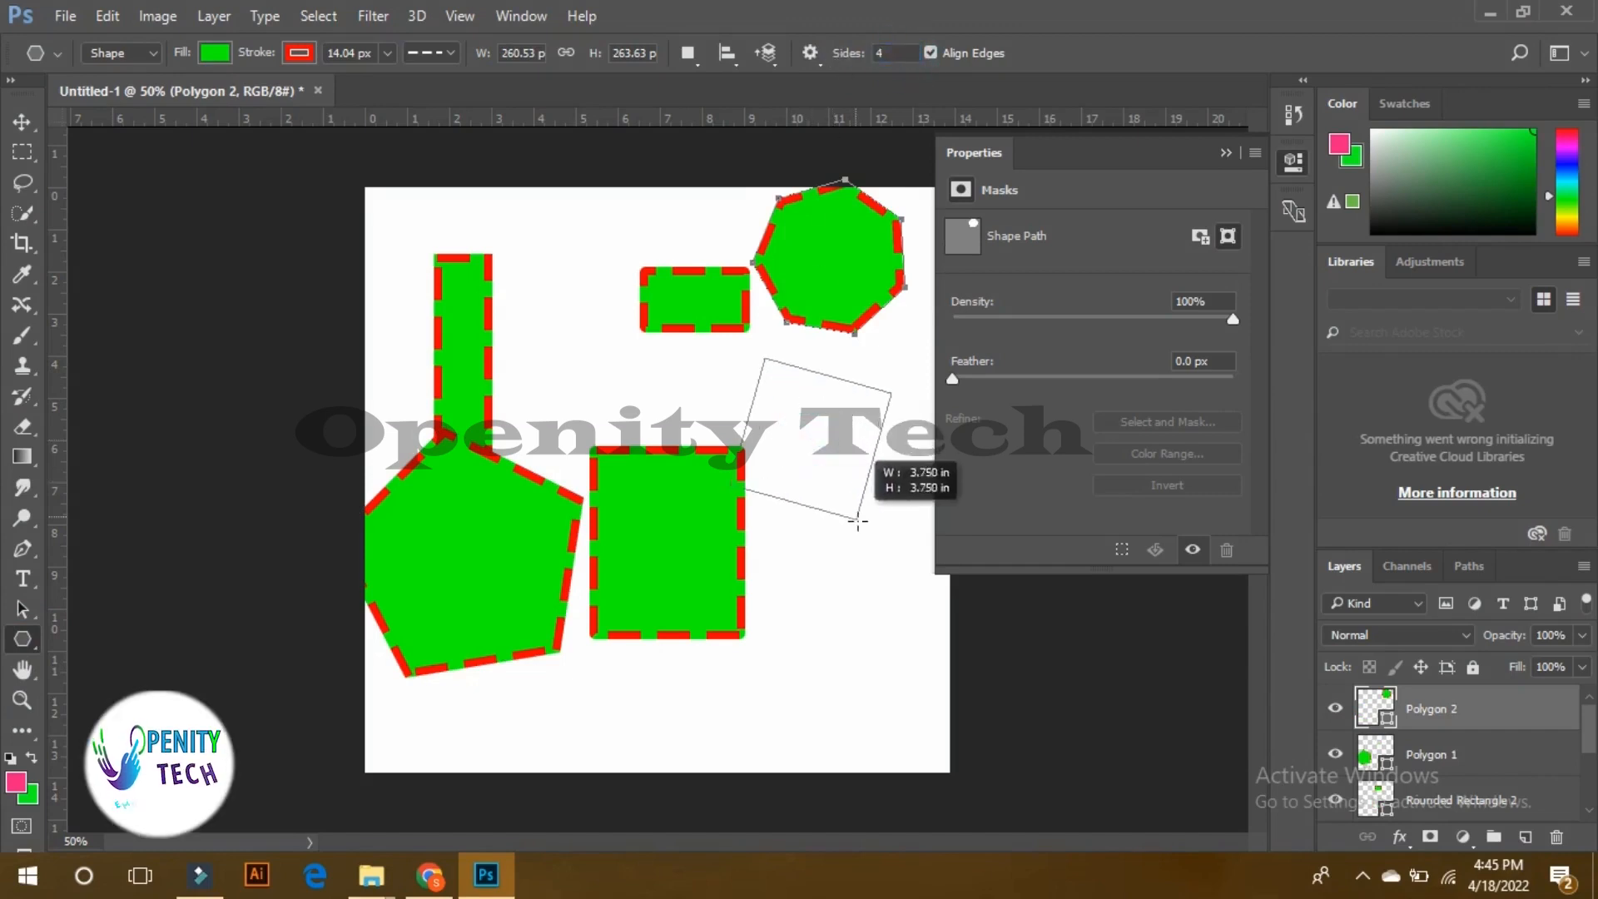
click(866, 60)
text(6)
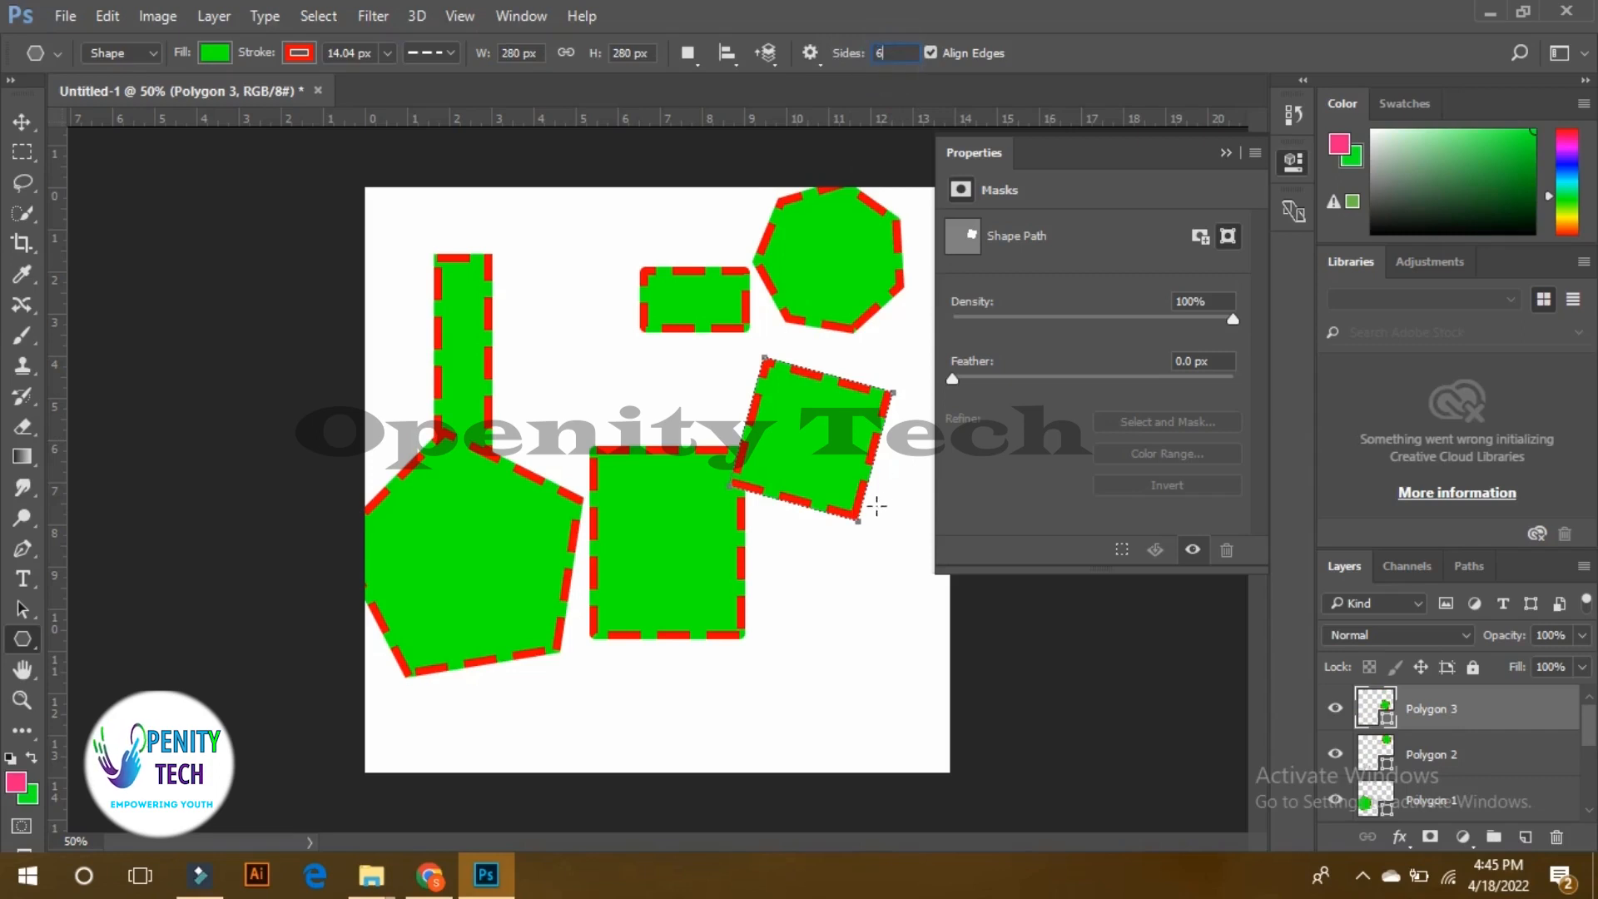
drag(787, 606, 840, 653)
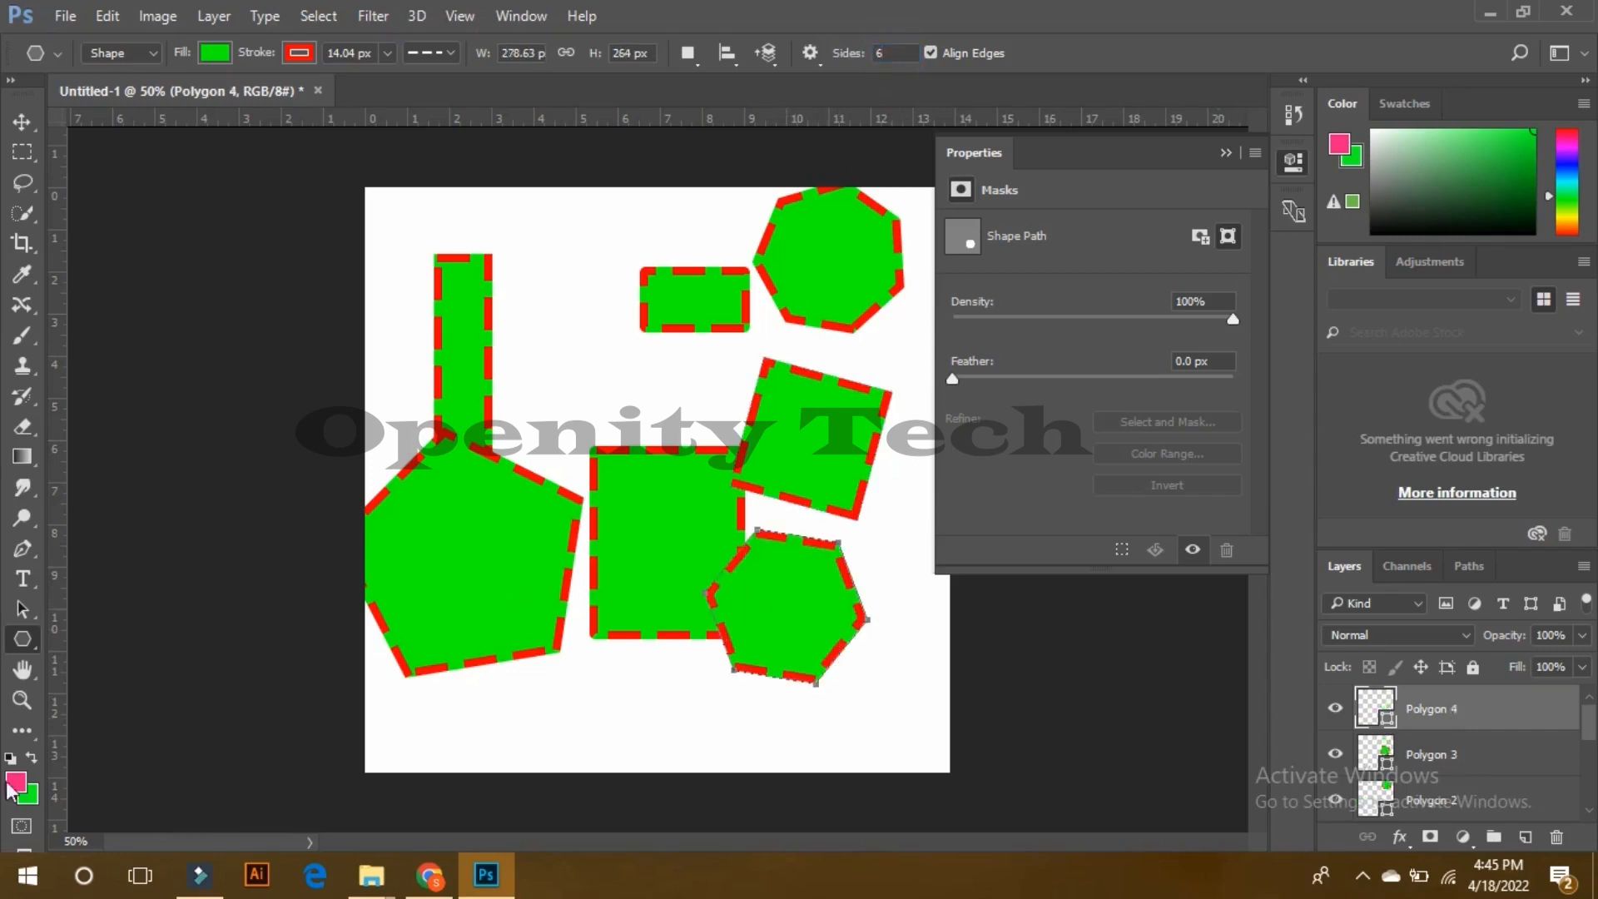
Step: Draw a snowflake custom shape about 274 x 242 px beside the small rounded rectangle
click(23, 646)
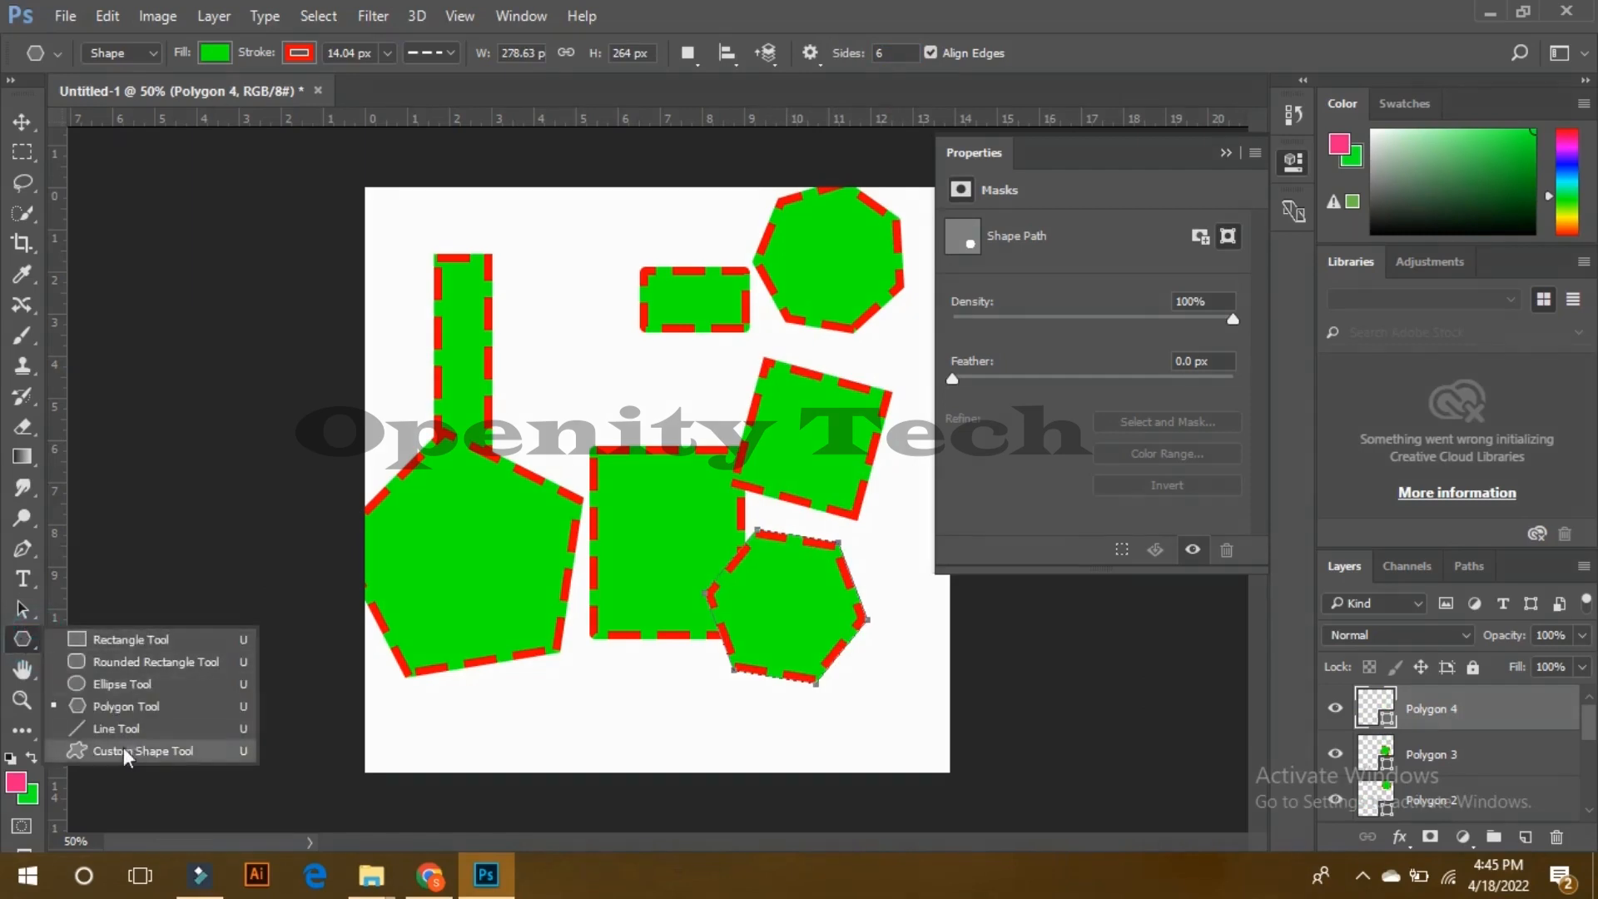
click(123, 746)
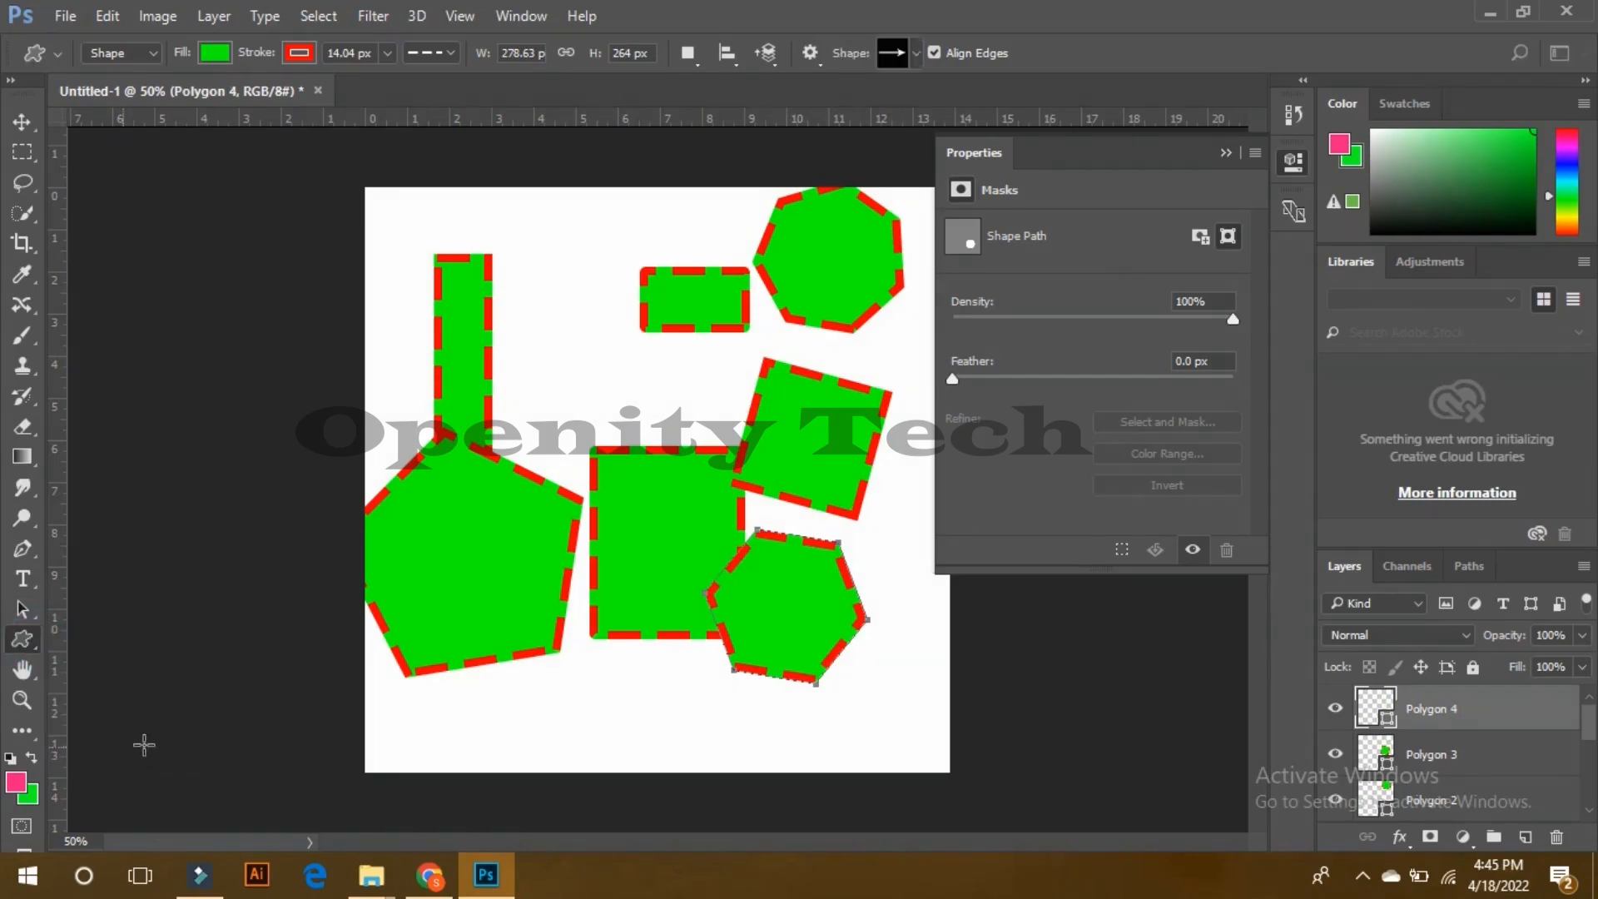
click(918, 51)
scroll(985, 146, down, 3)
scroll(987, 146, down, 15)
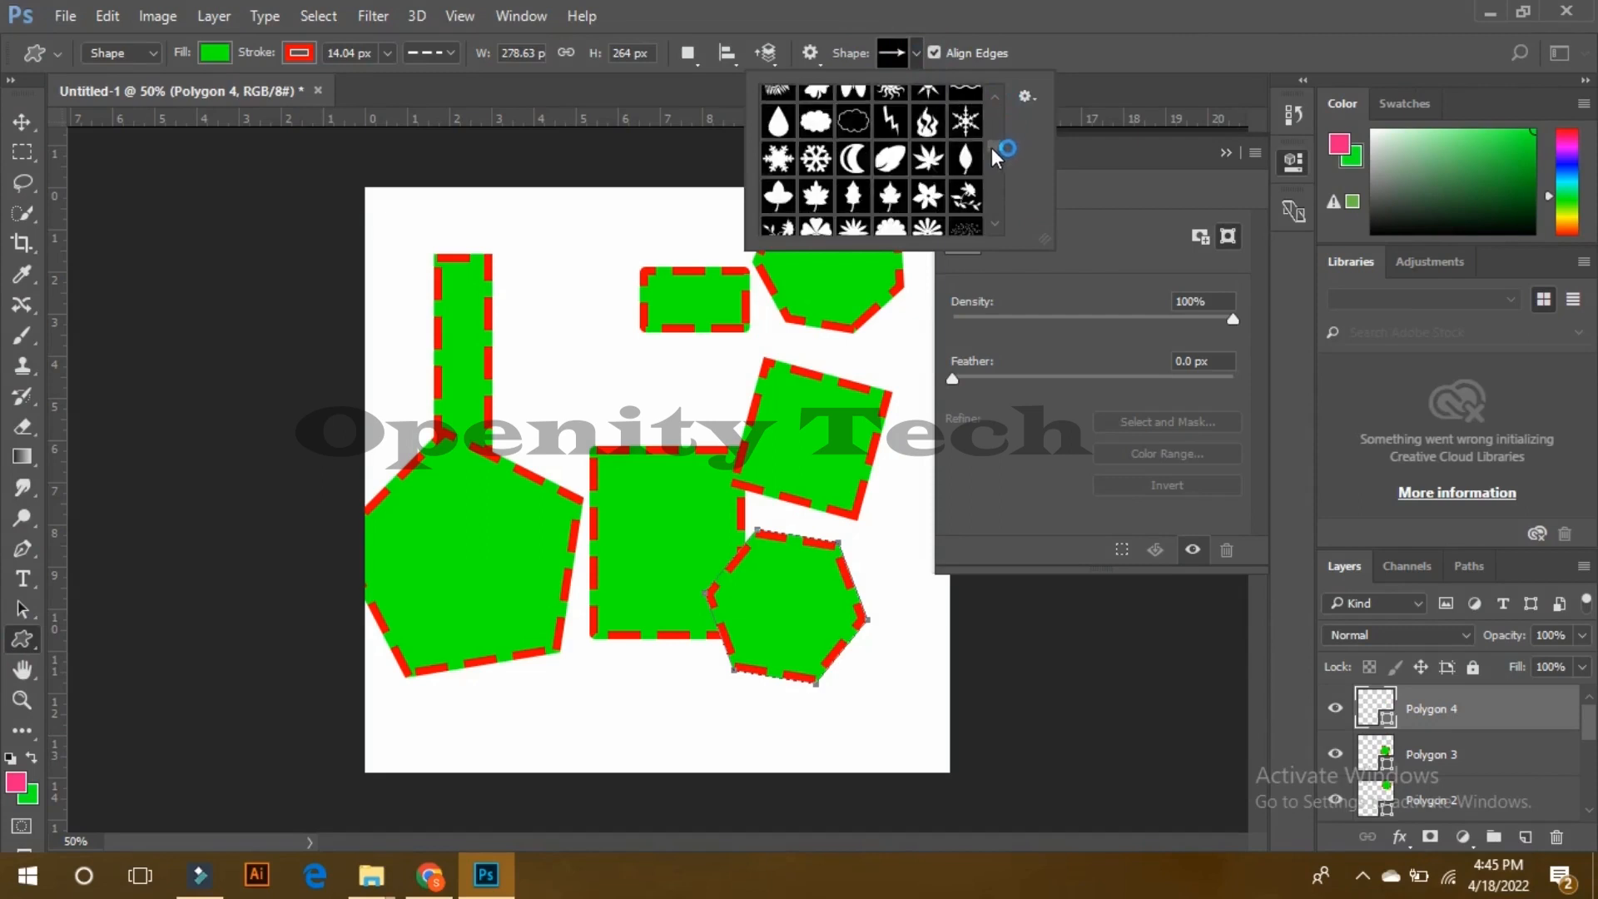
click(779, 157)
drag(528, 208, 682, 374)
Step: Draw an umbrella custom shape about 469 x 508 px over the snowflake and the central rectangle
click(916, 53)
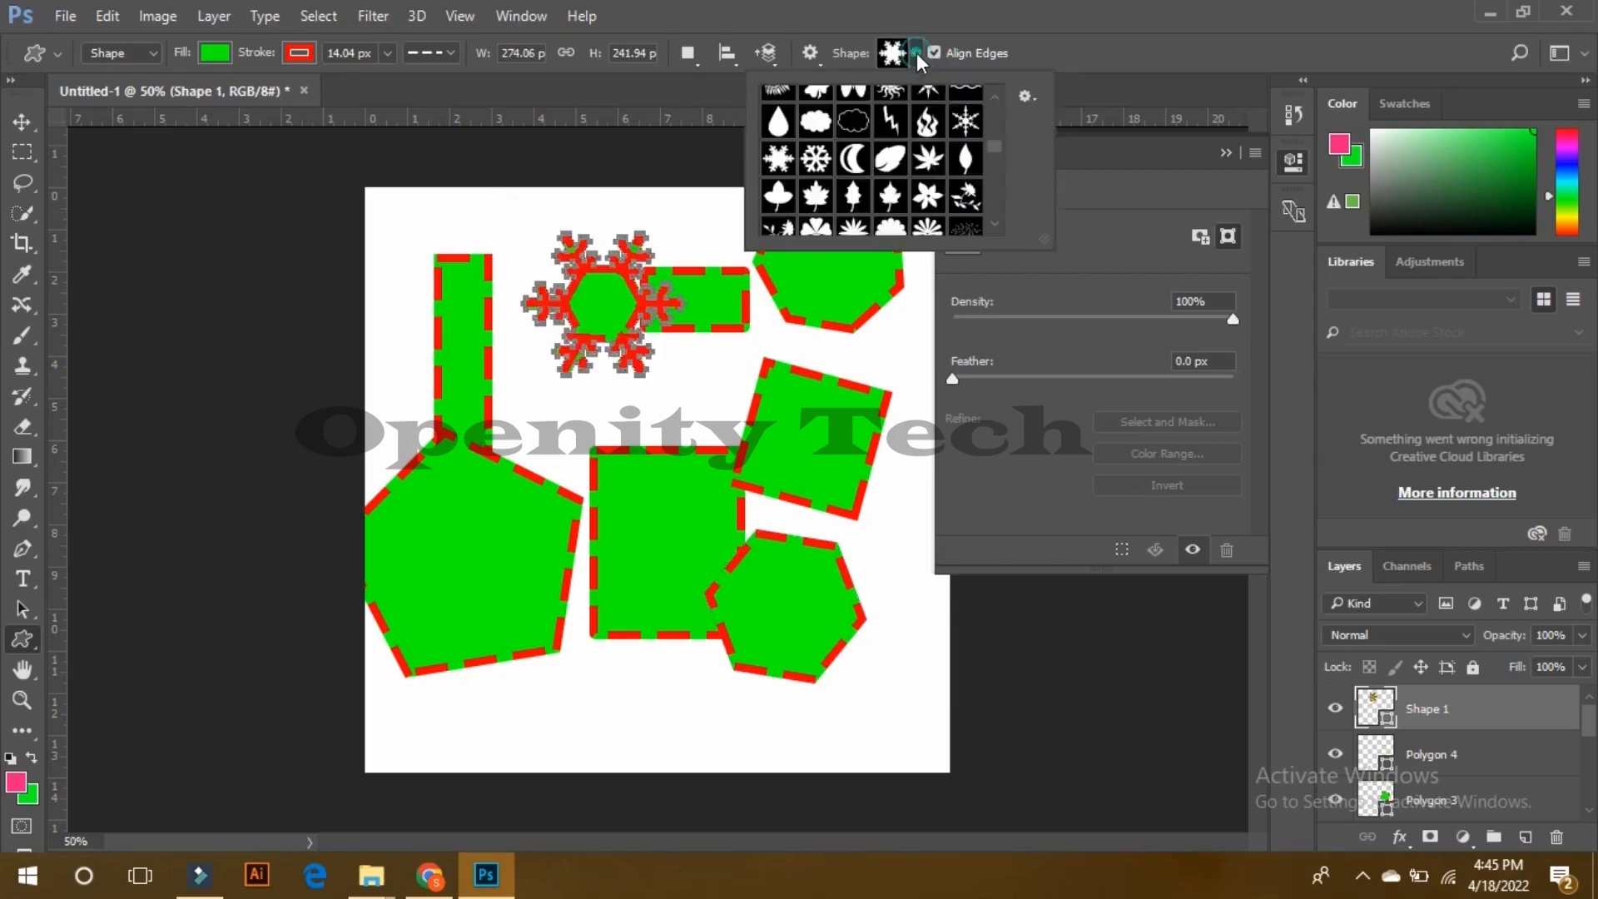
scroll(926, 208, down, 5)
click(853, 178)
drag(639, 364, 778, 483)
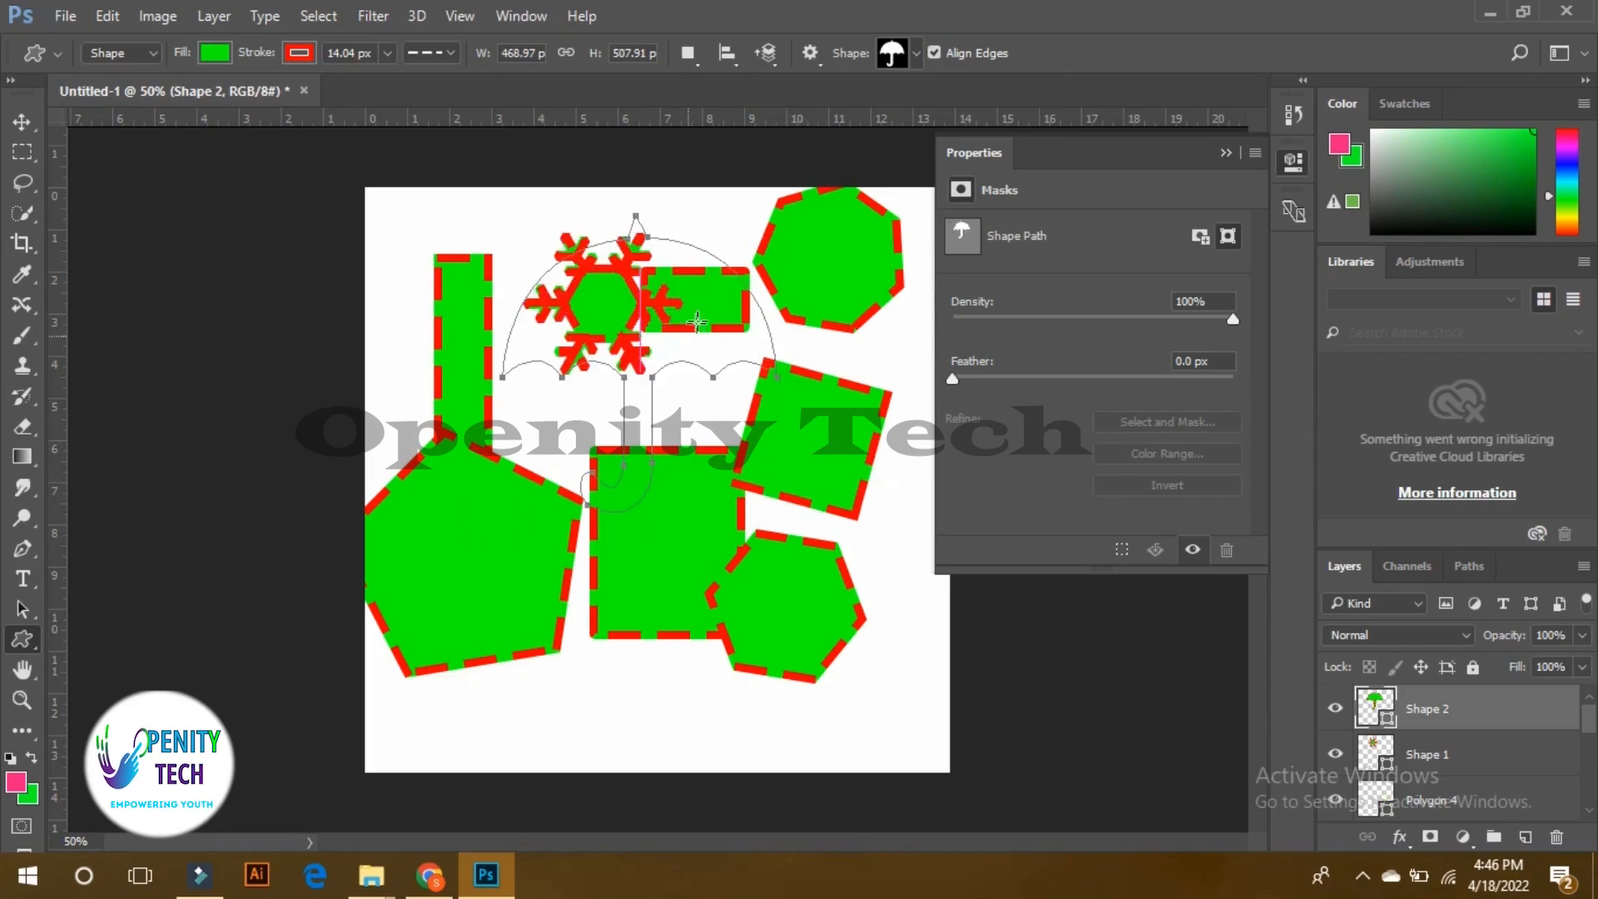
Step: Move the umbrella down below the snowflake so it overlaps the pentagon and the central rectangle
click(22, 121)
drag(541, 367, 517, 609)
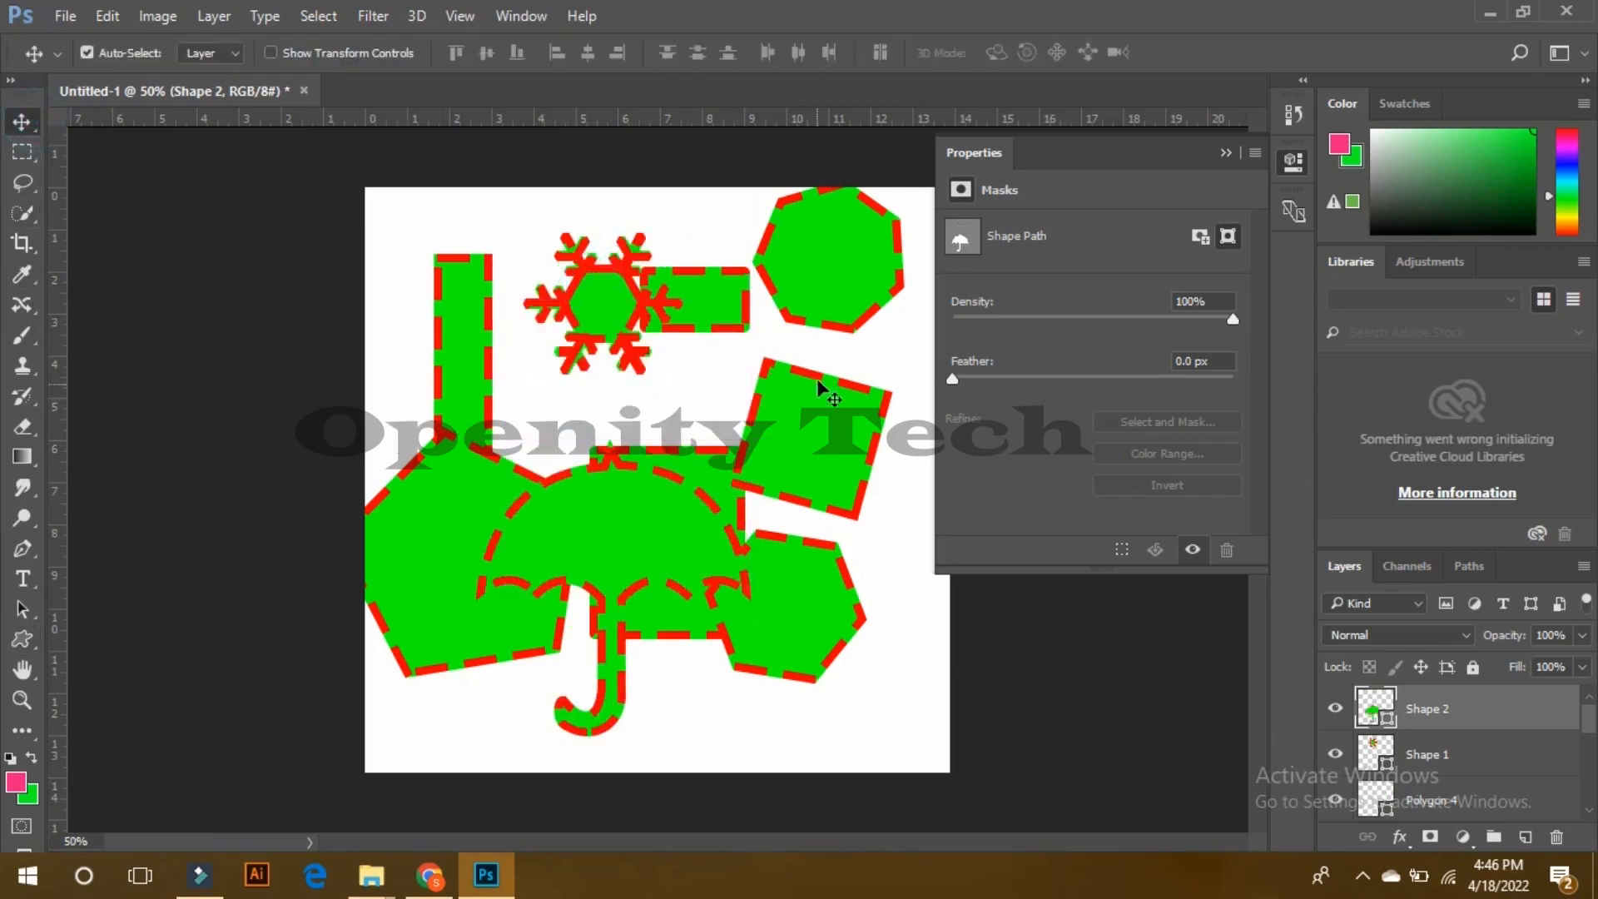
drag(648, 537, 637, 440)
Step: Shift the heptagon, the tilted square and the hexagon slightly down the canvas
drag(823, 266, 825, 323)
drag(820, 433, 820, 474)
drag(795, 628, 791, 678)
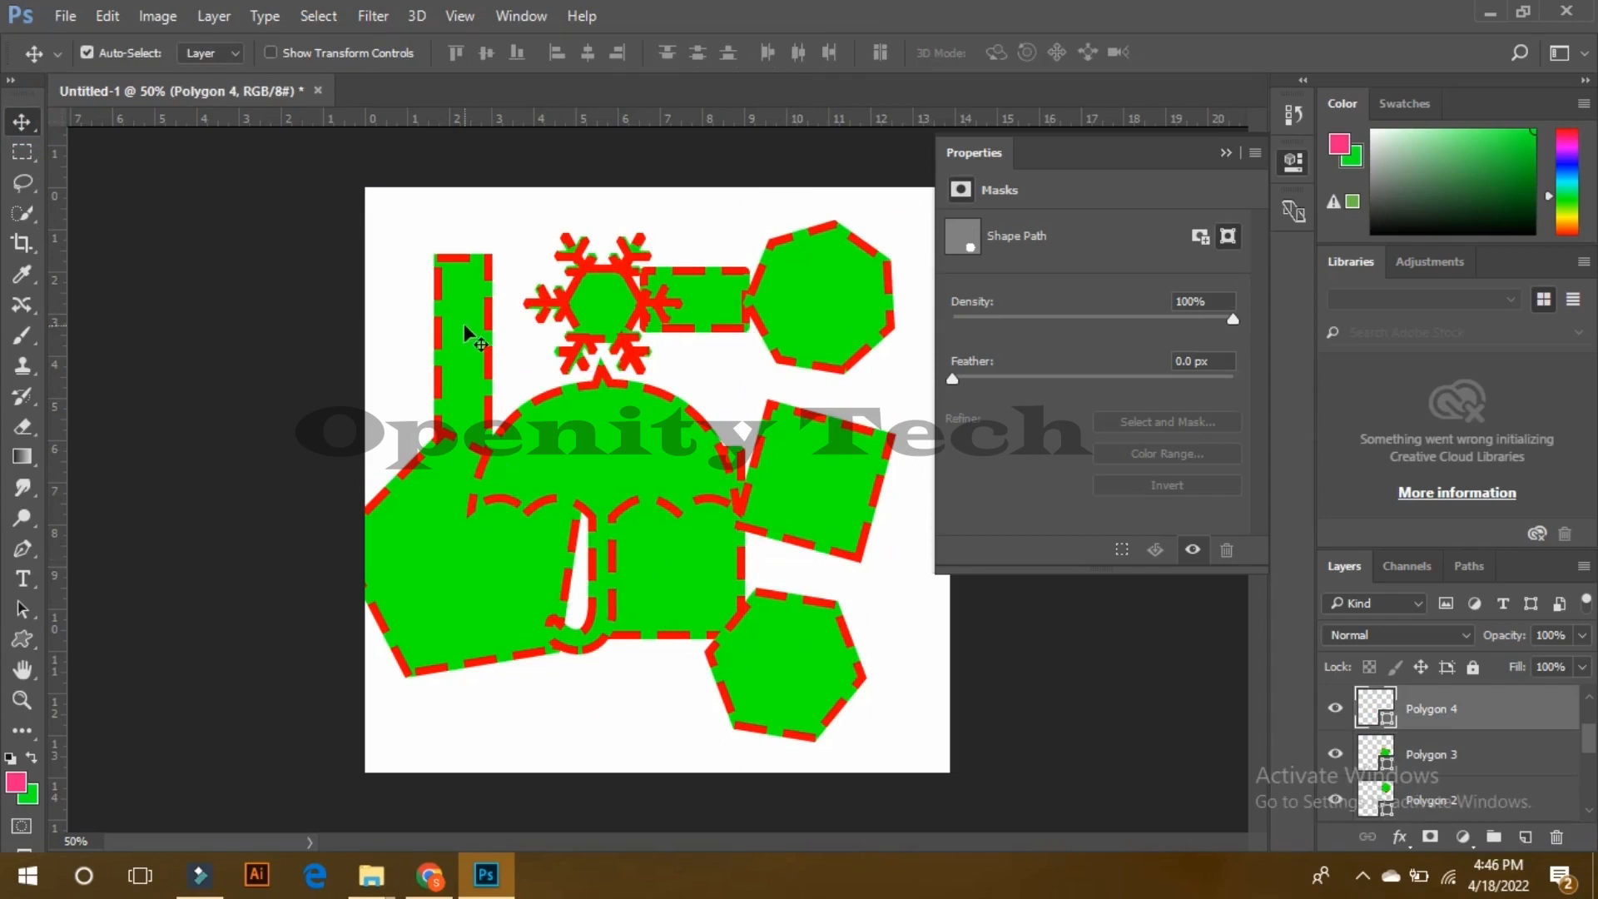
Step: Activate the Hand tool and open the blue car photo grahame-jenkins-p7tai9P7H-s-unsplash from Downloads as a separate document
click(22, 639)
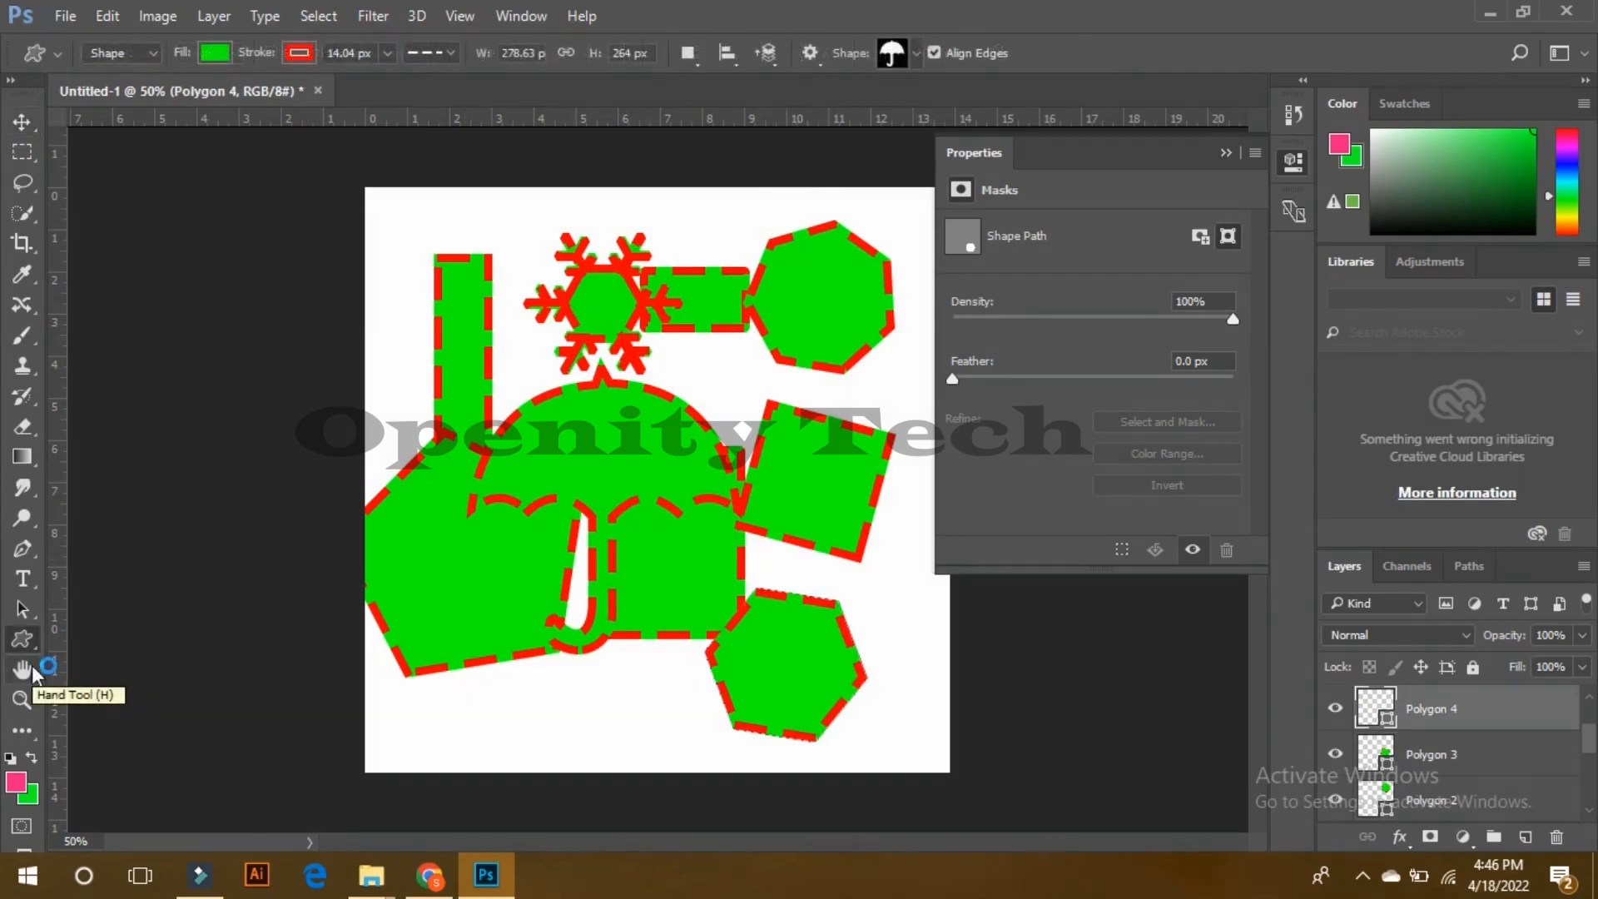
click(23, 670)
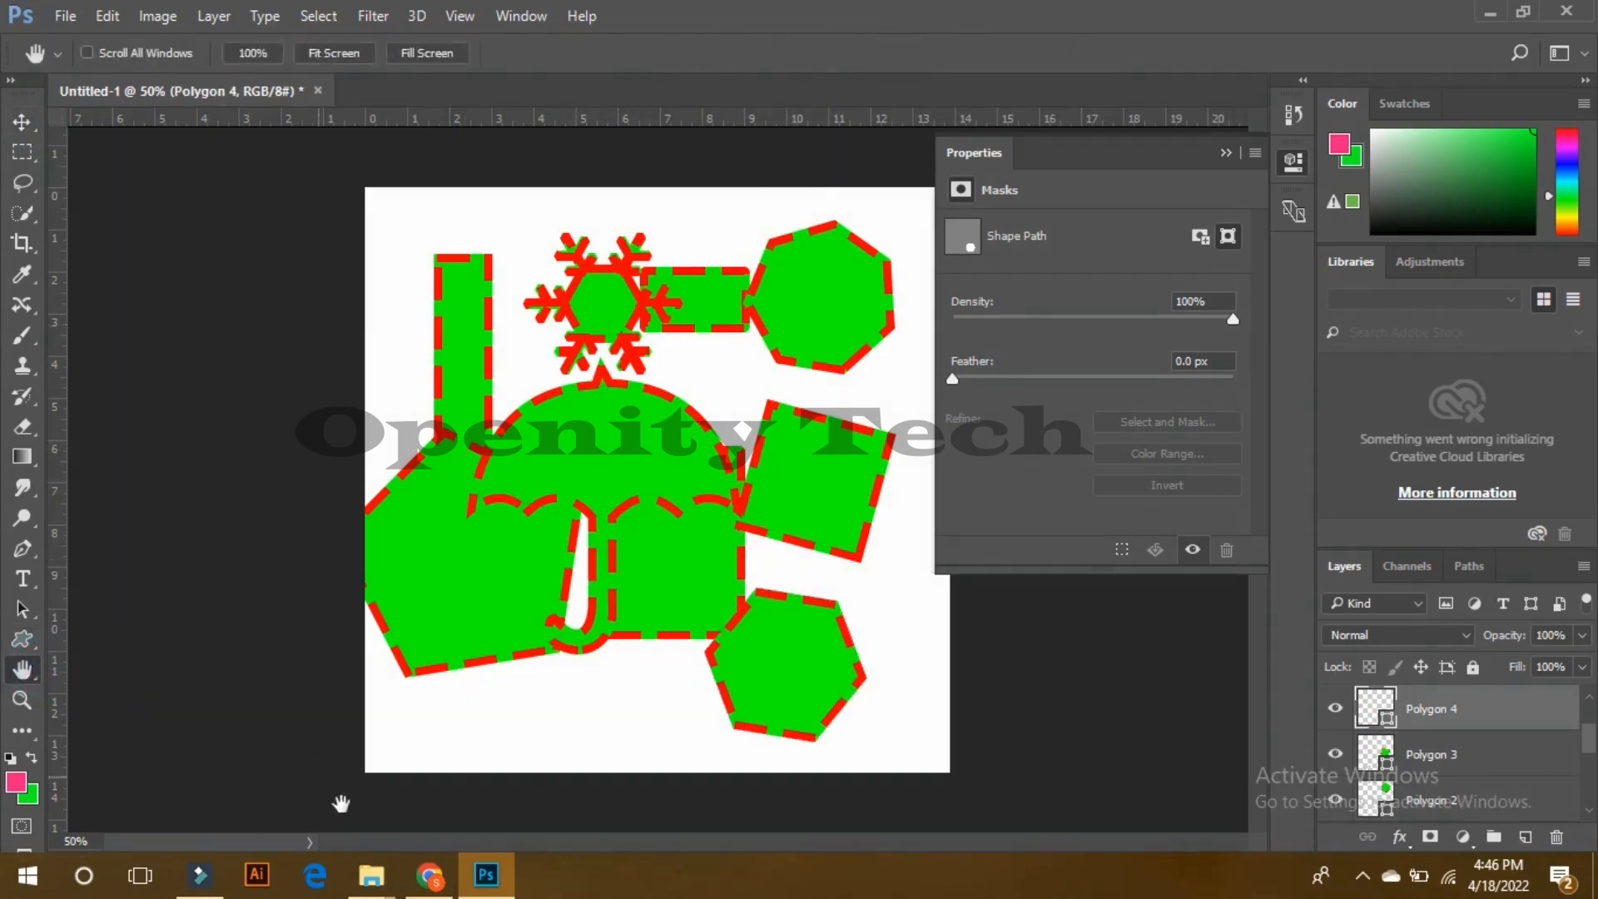
mouse_move(369, 889)
click(292, 766)
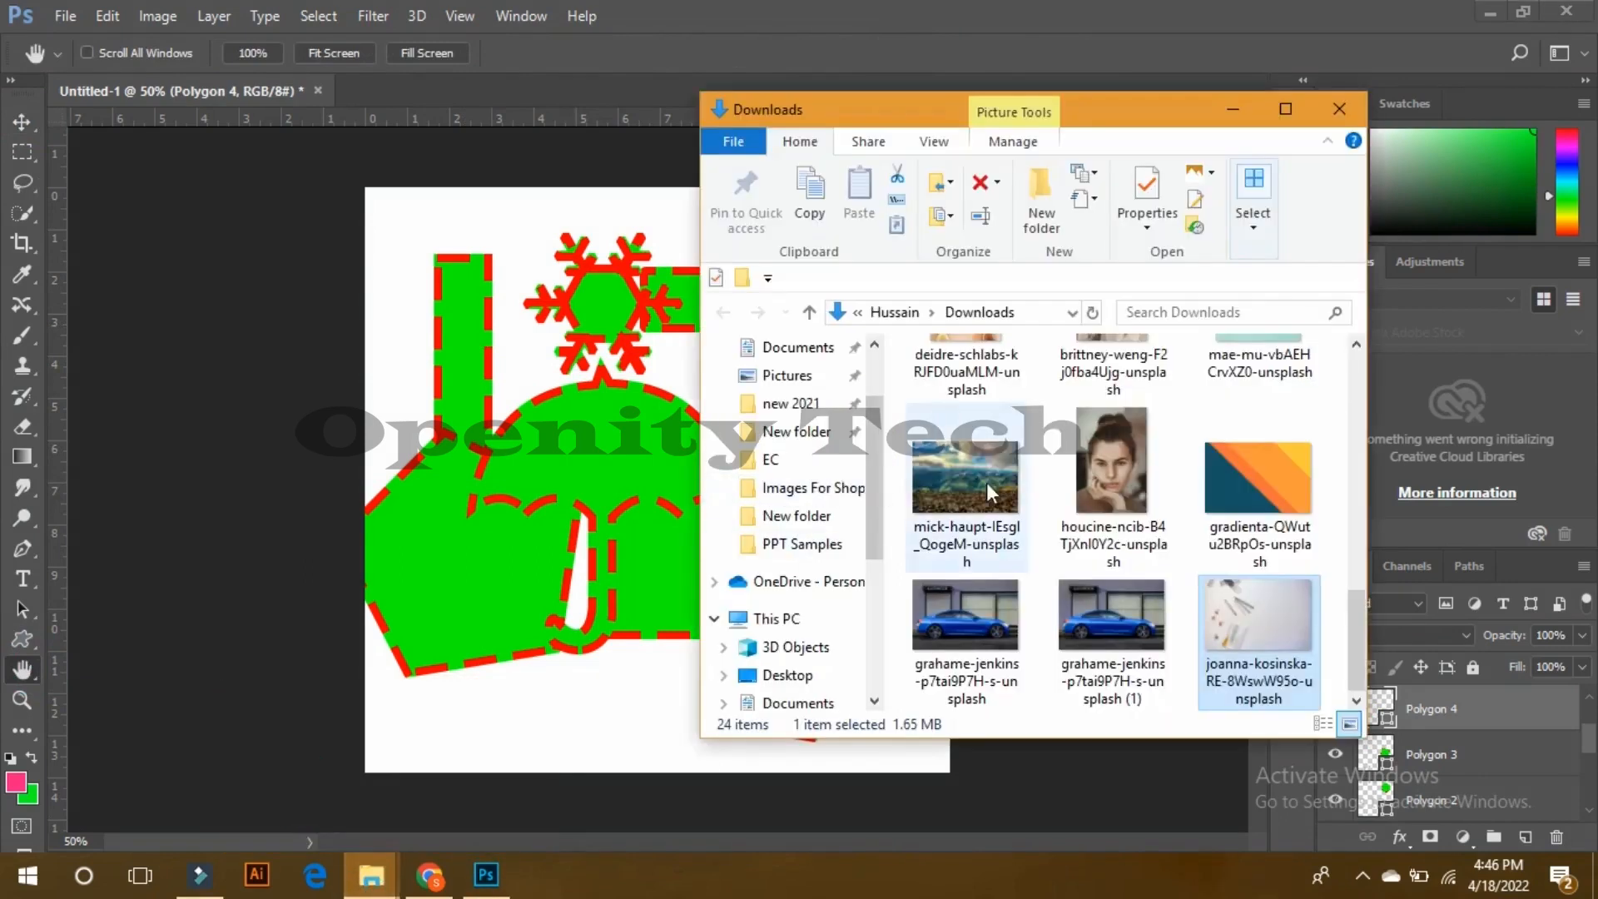
drag(991, 630, 651, 73)
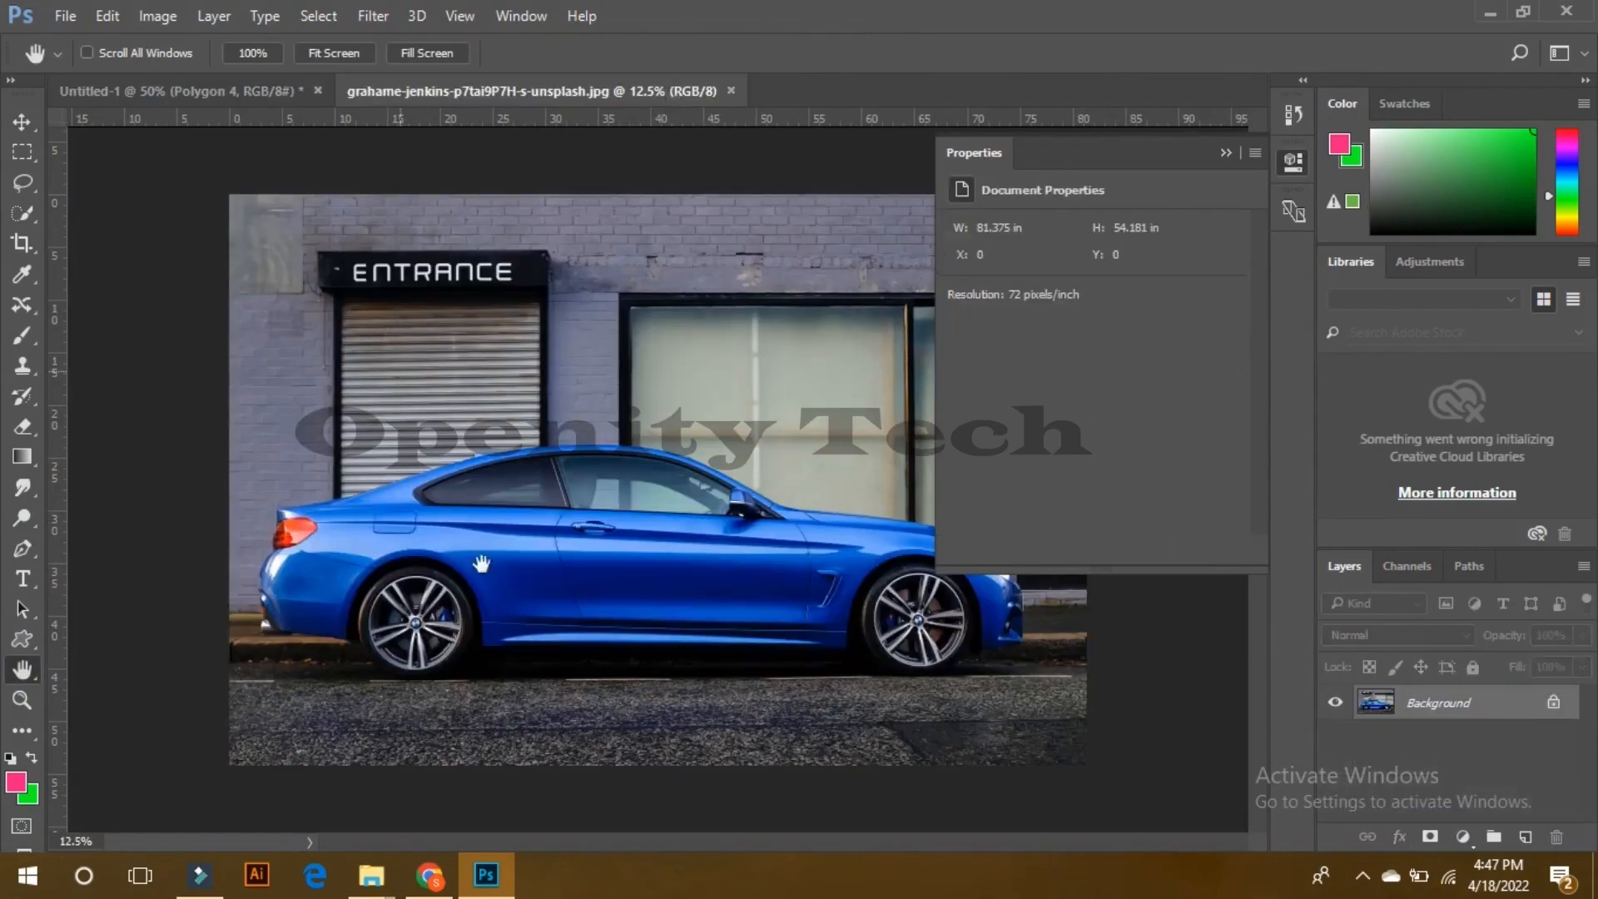
Step: Zoom into the car photo to 300% and pan across the car's window and door with the Hand tool
scroll(745, 510, up, 7)
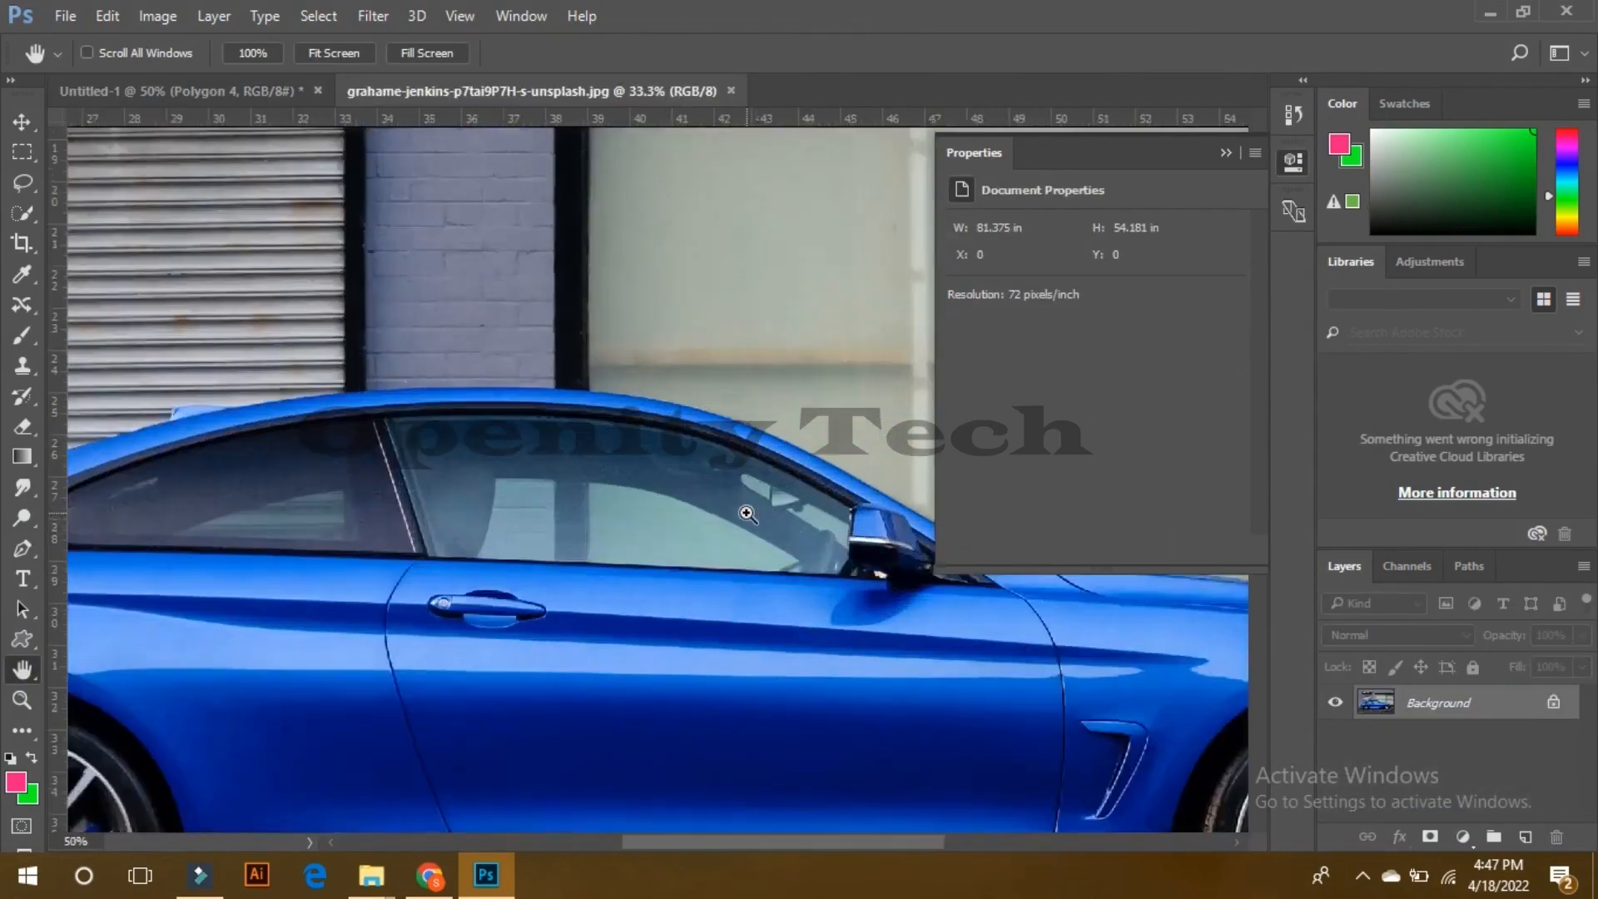
scroll(747, 514, up, 1)
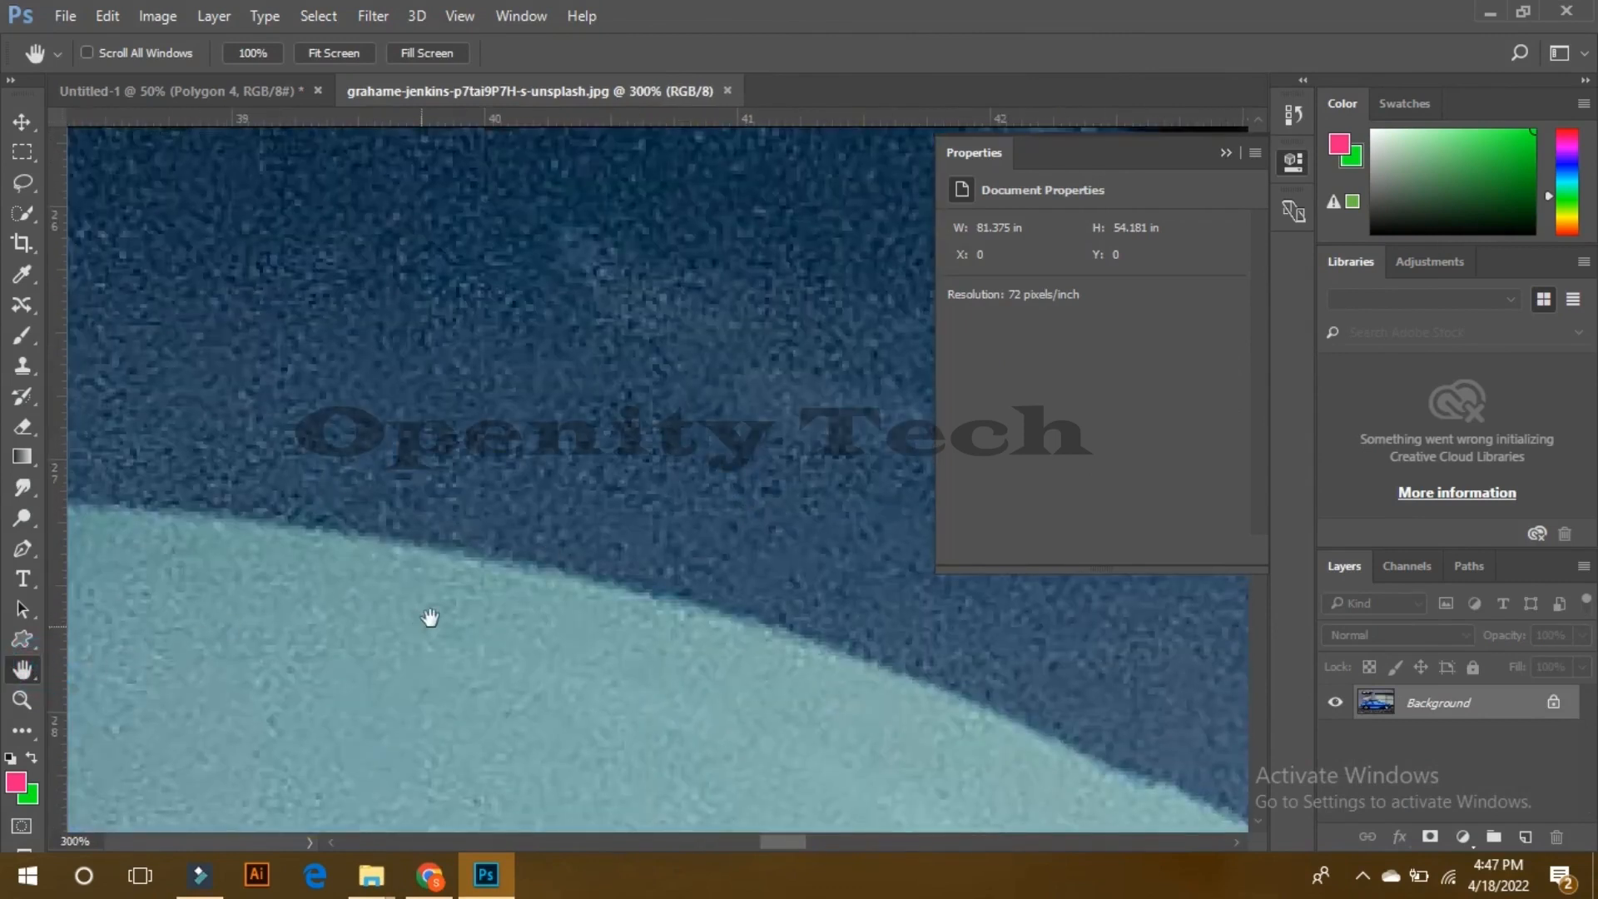
drag(428, 614, 502, 388)
click(269, 845)
drag(410, 576, 505, 286)
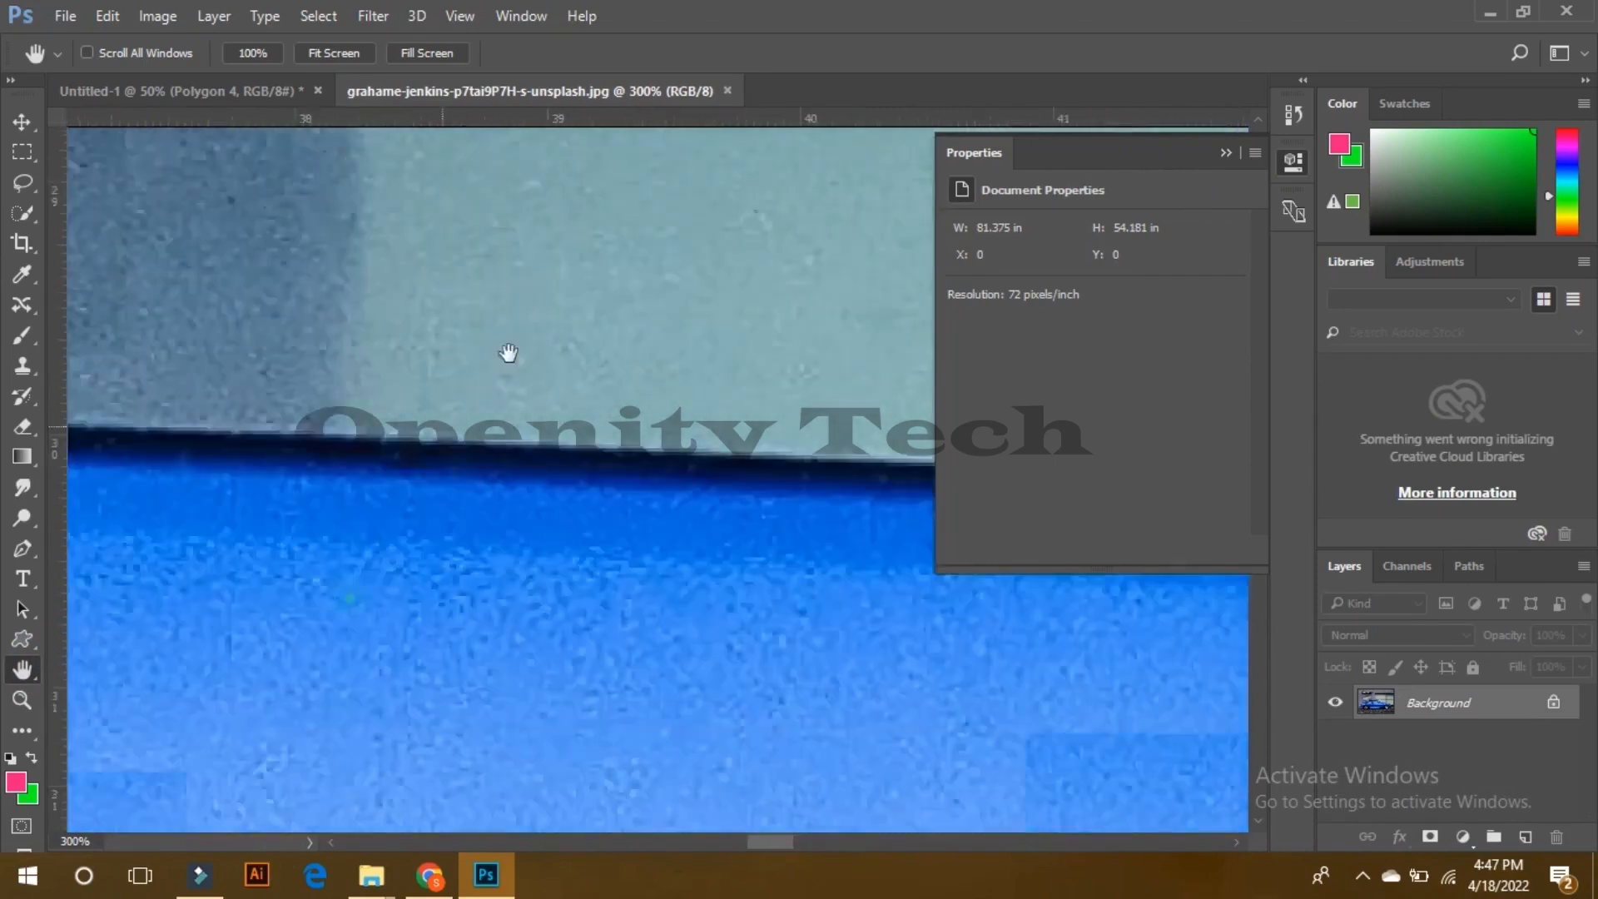
drag(267, 624, 571, 410)
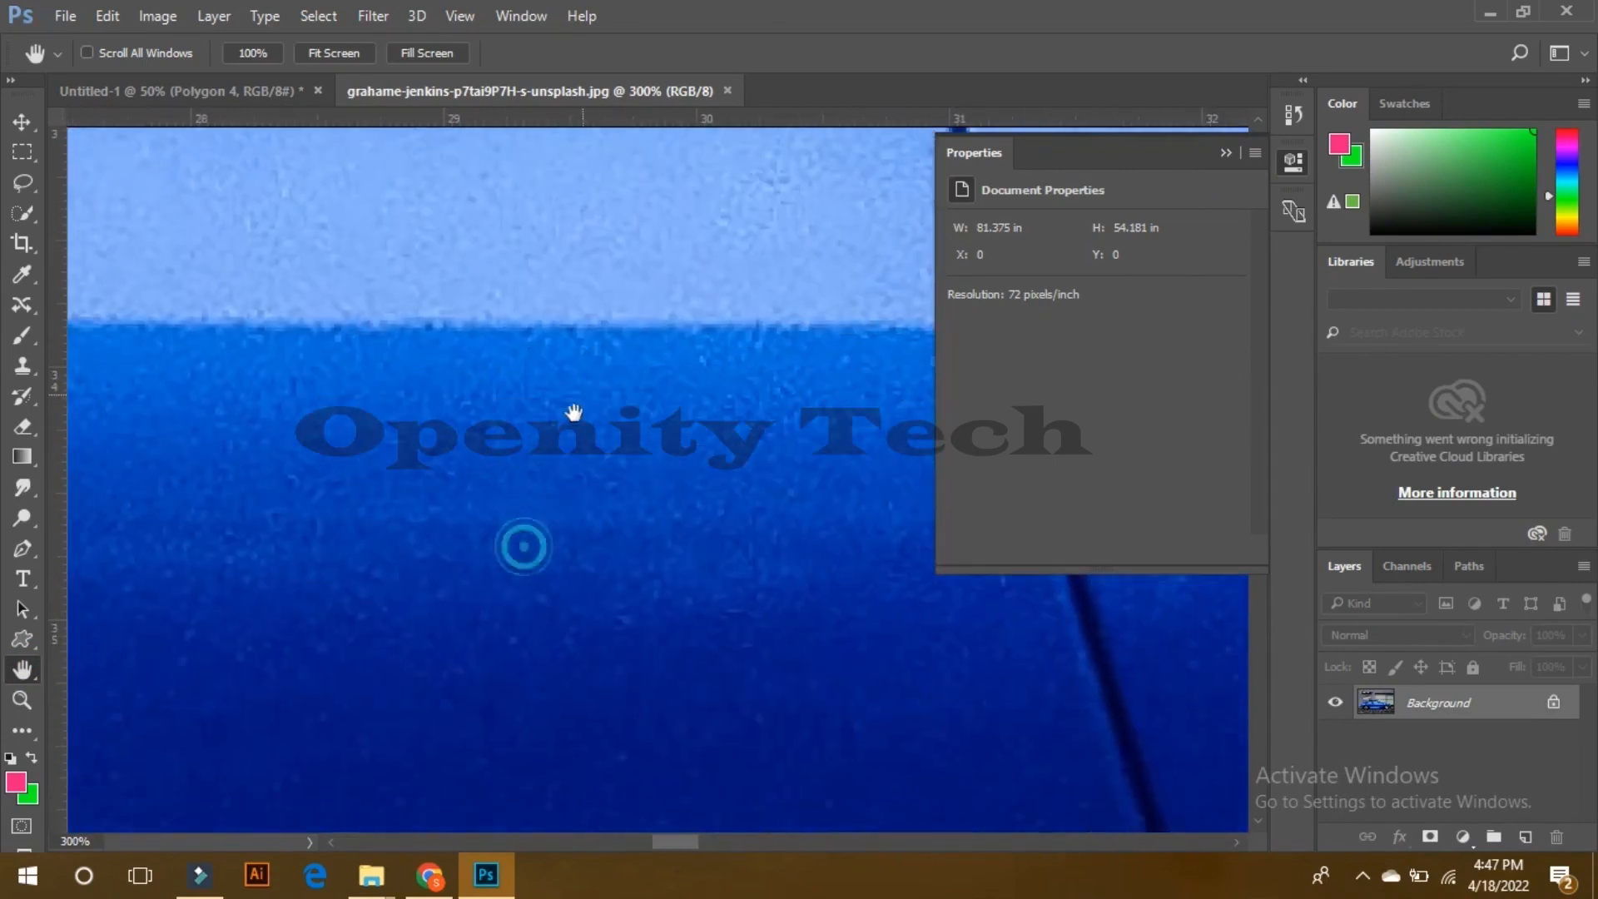
Step: Magnify the car's side panel to 400% with the Zoom tool in zoom-in mode
double_click(22, 699)
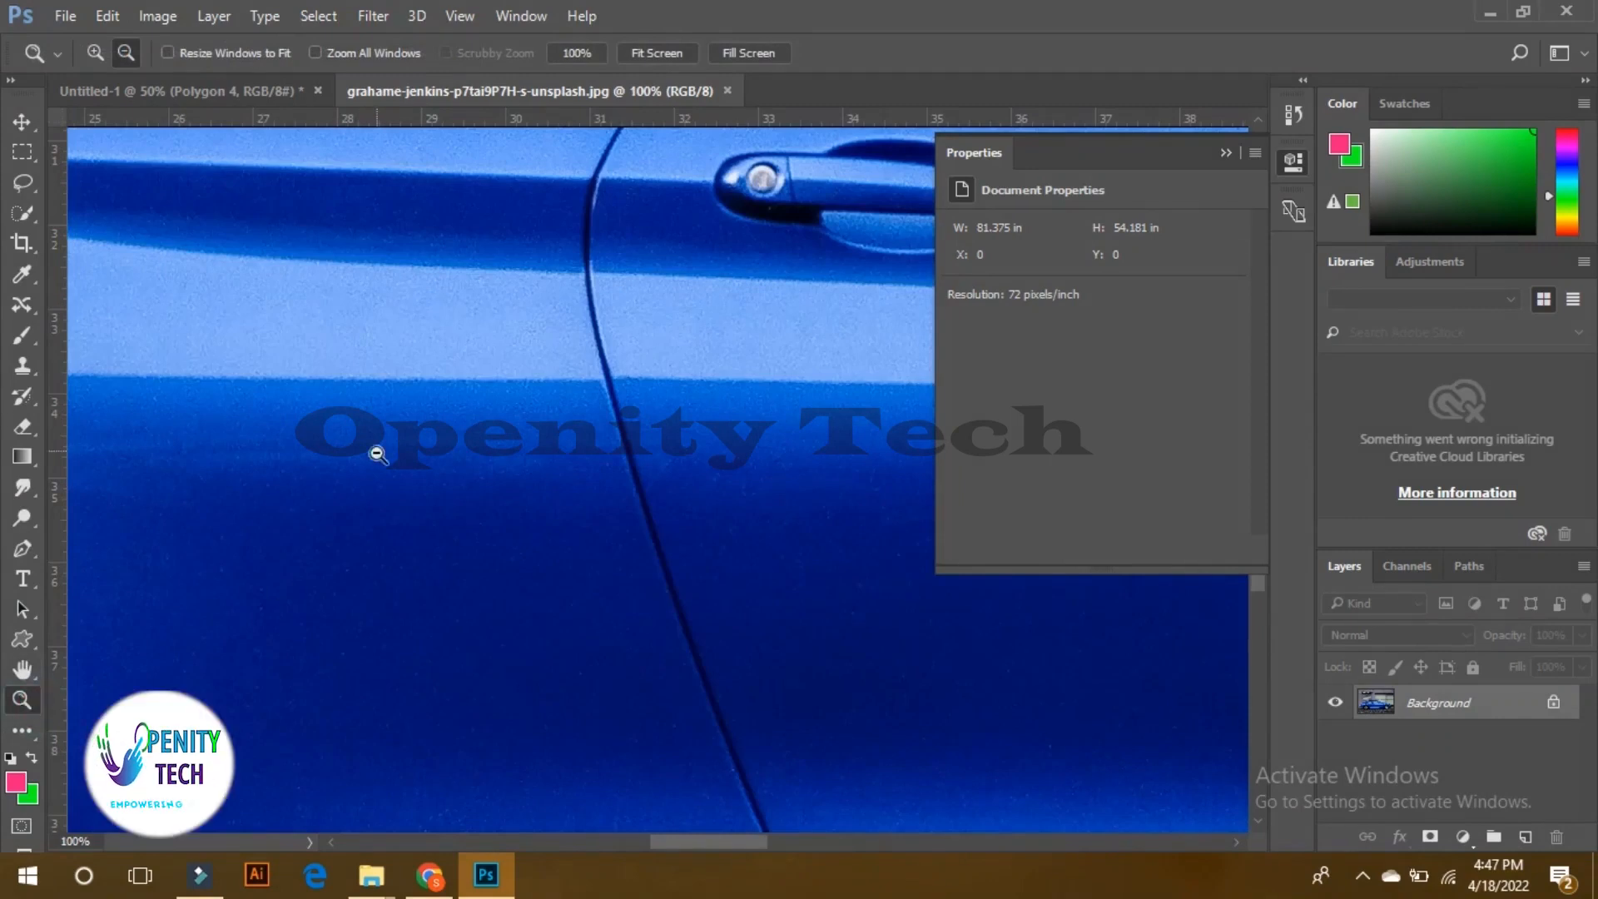
click(95, 52)
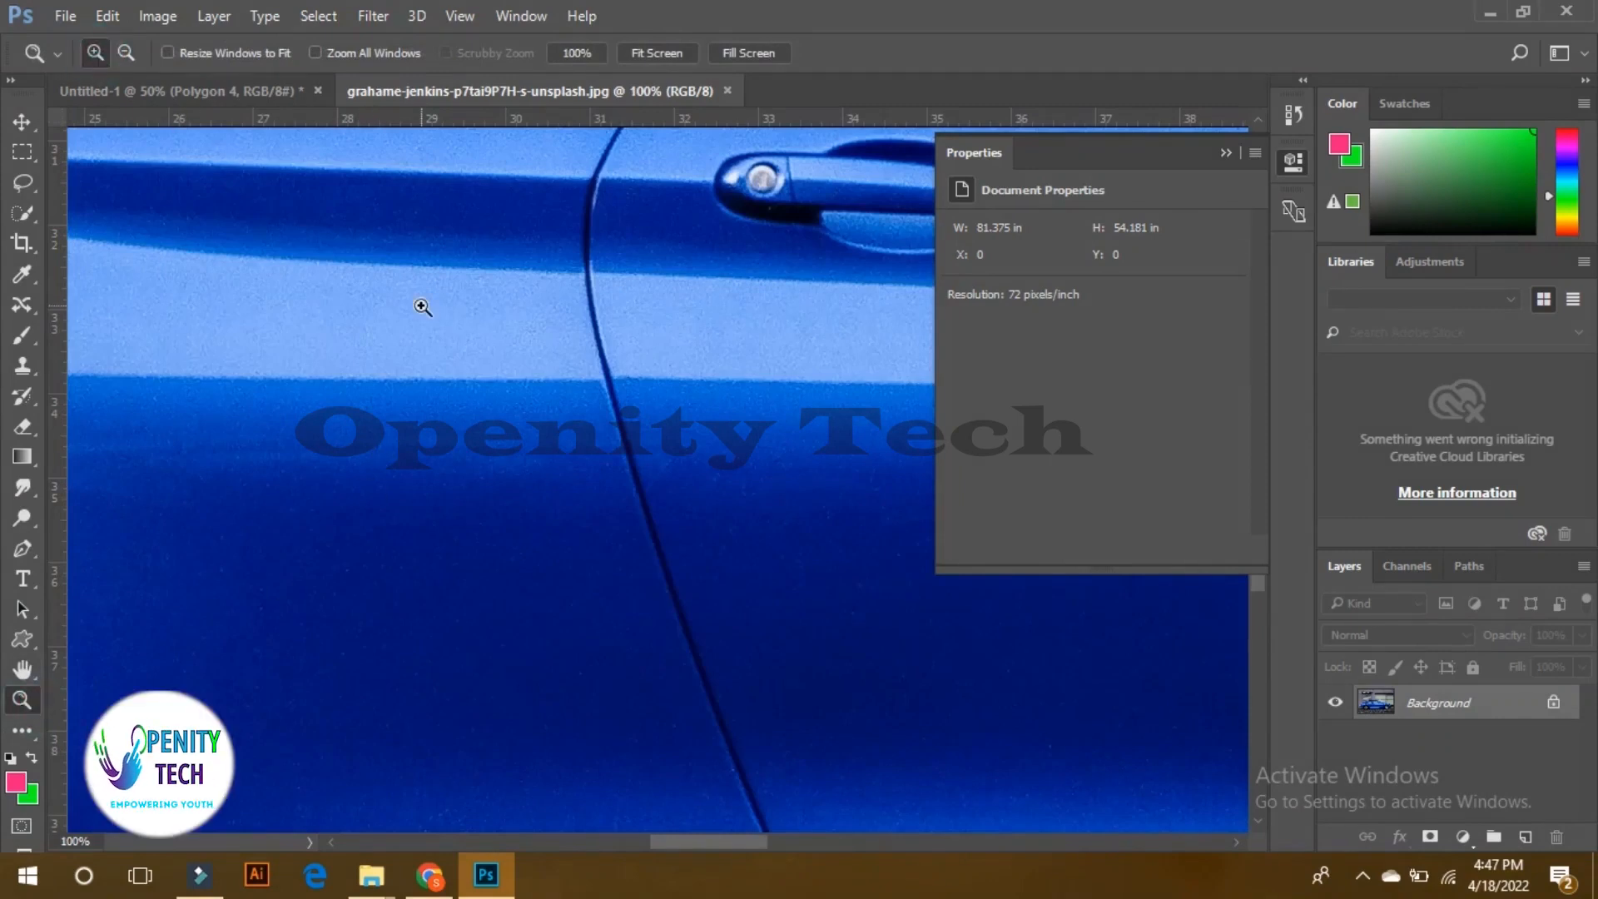
click(454, 420)
click(666, 454)
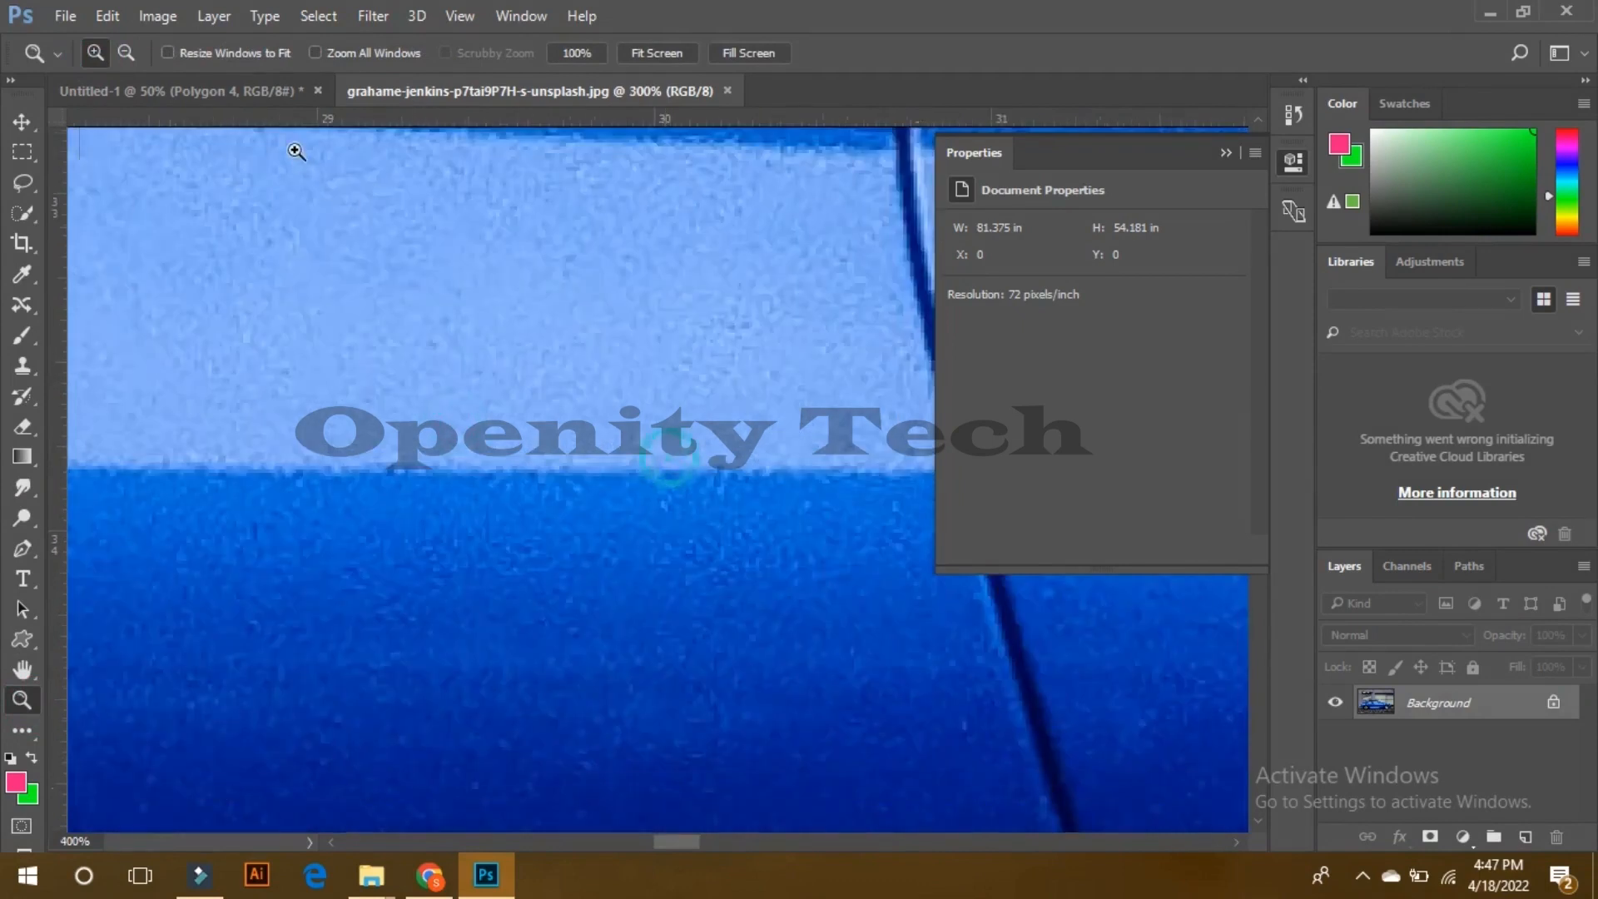
Step: Switch the Zoom tool to zoom-out mode and reduce the car photo's view to 16.7%
click(127, 53)
click(547, 408)
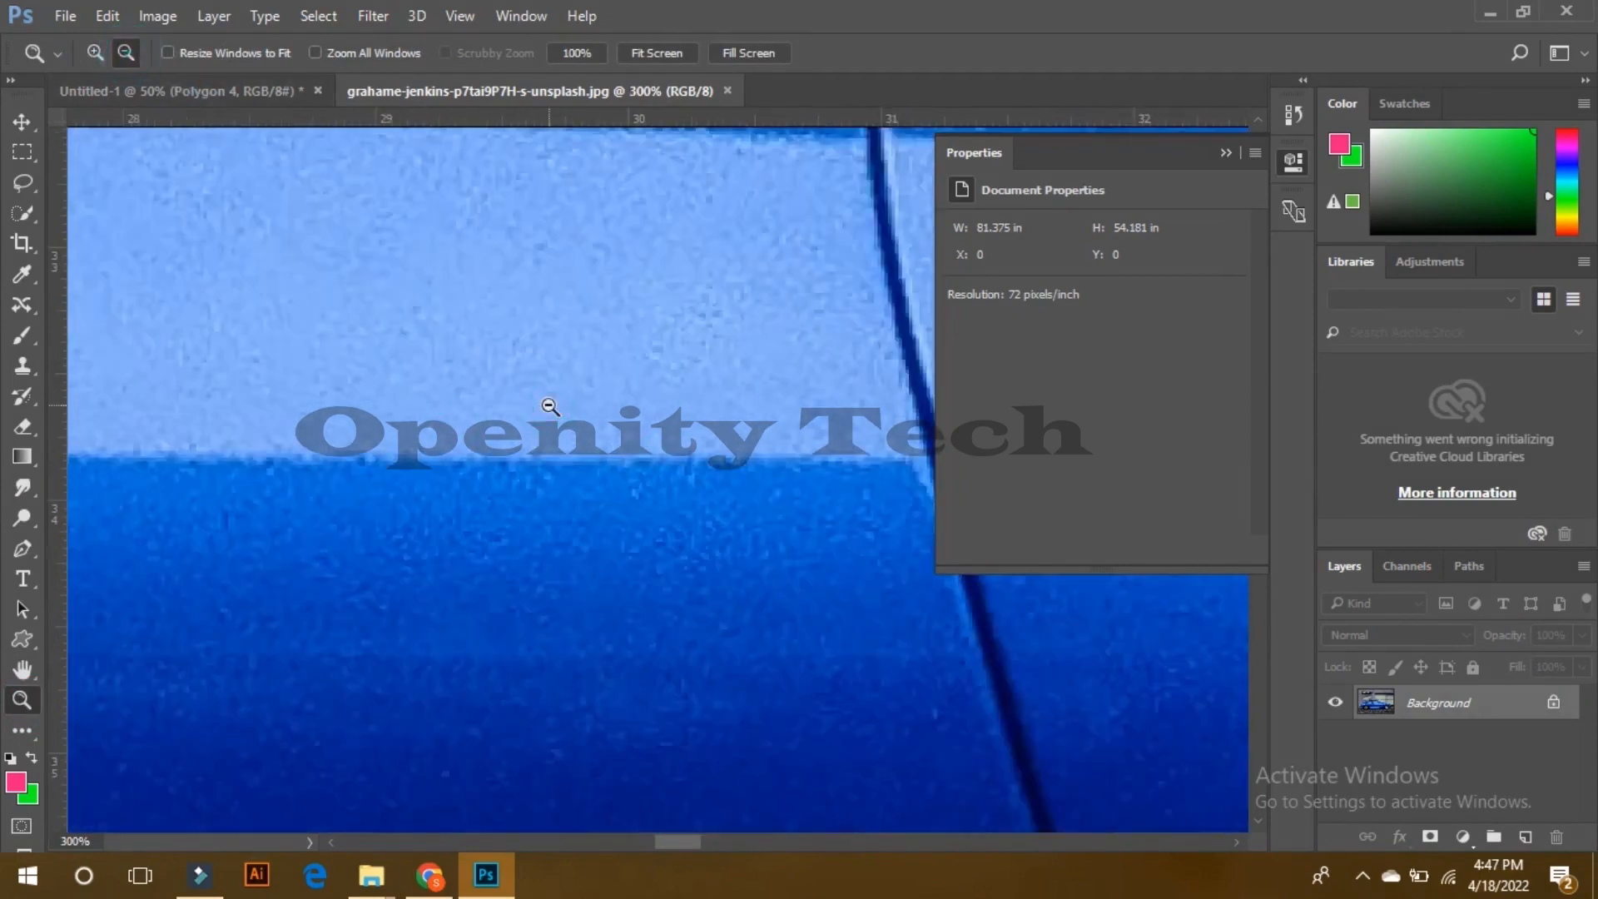
click(549, 407)
click(550, 407)
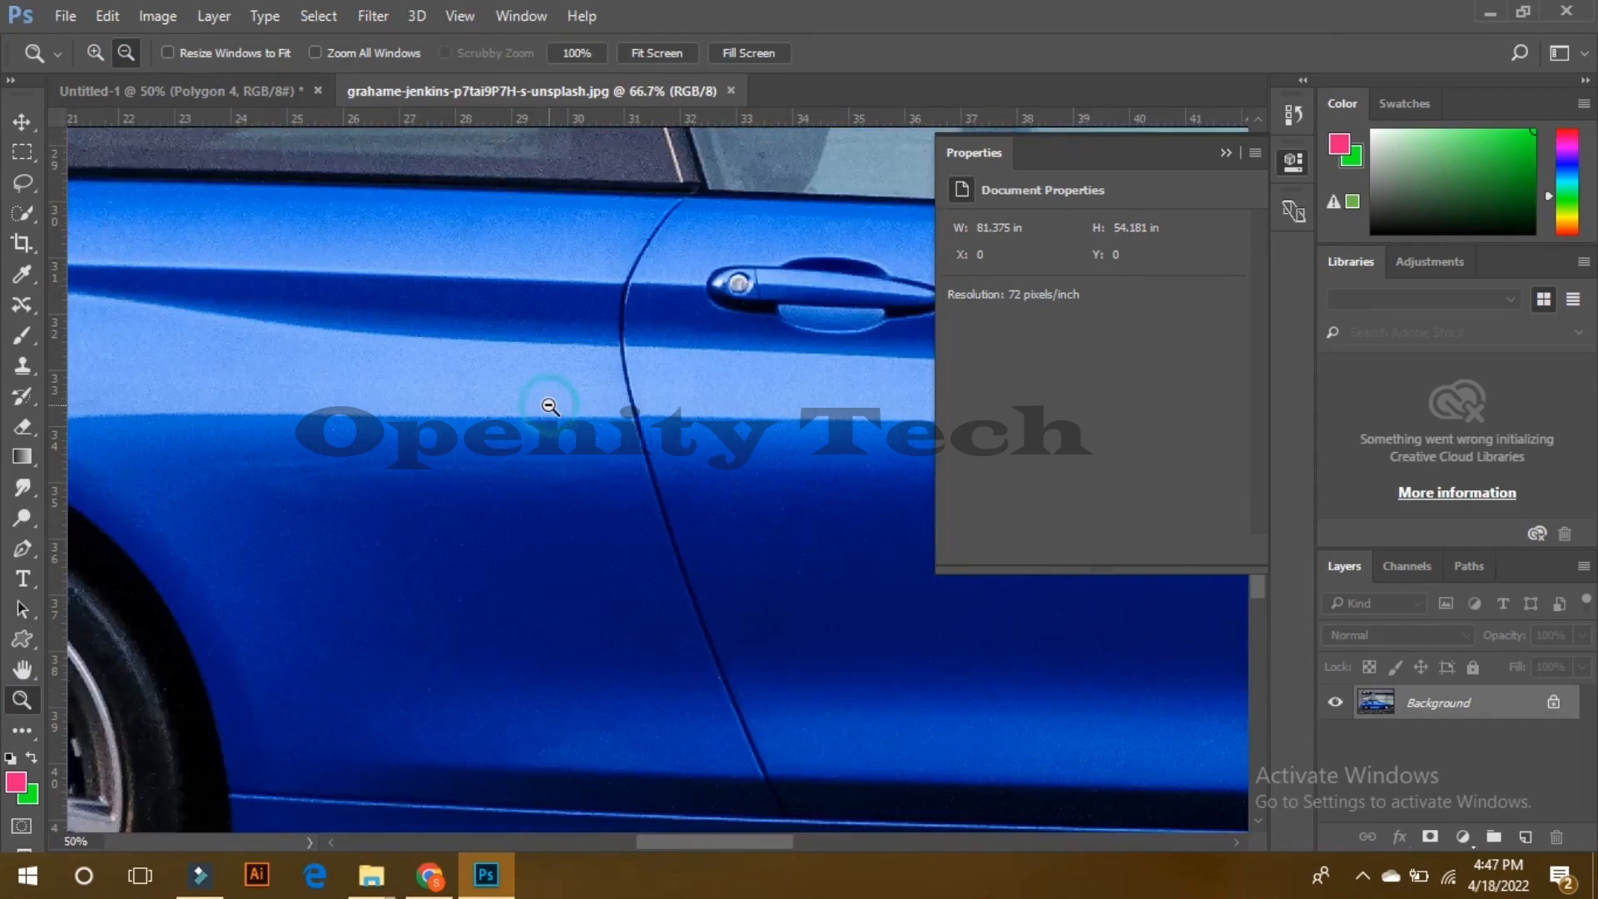
click(549, 407)
click(550, 407)
click(549, 407)
click(549, 408)
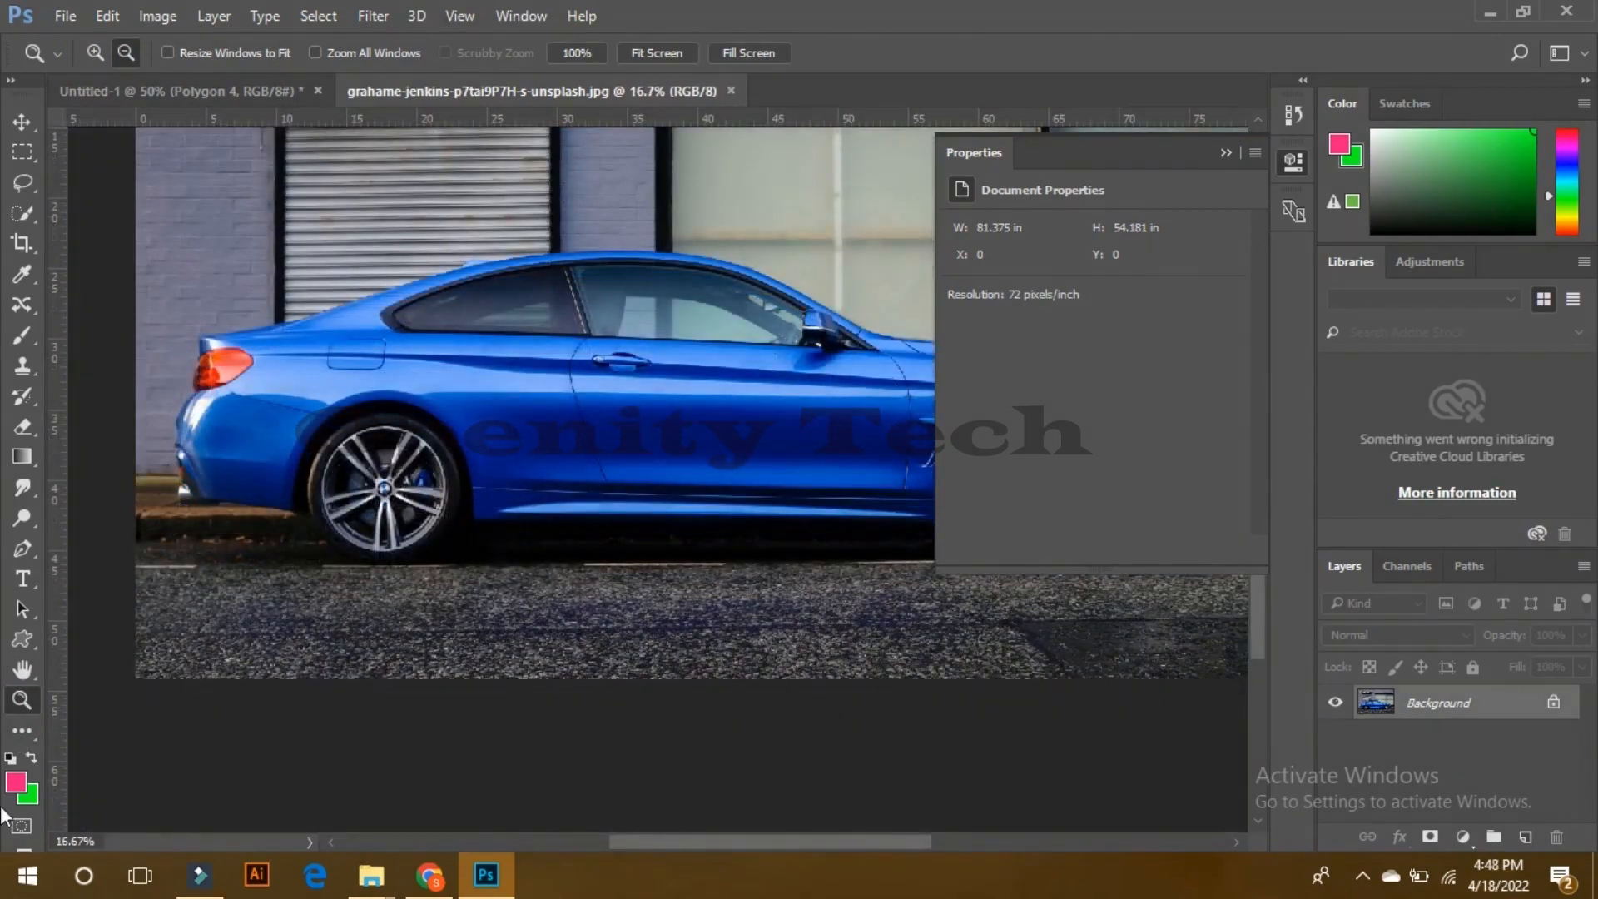
Step: Set the foreground colour to a deeper pink and accept green as the background colour
click(17, 785)
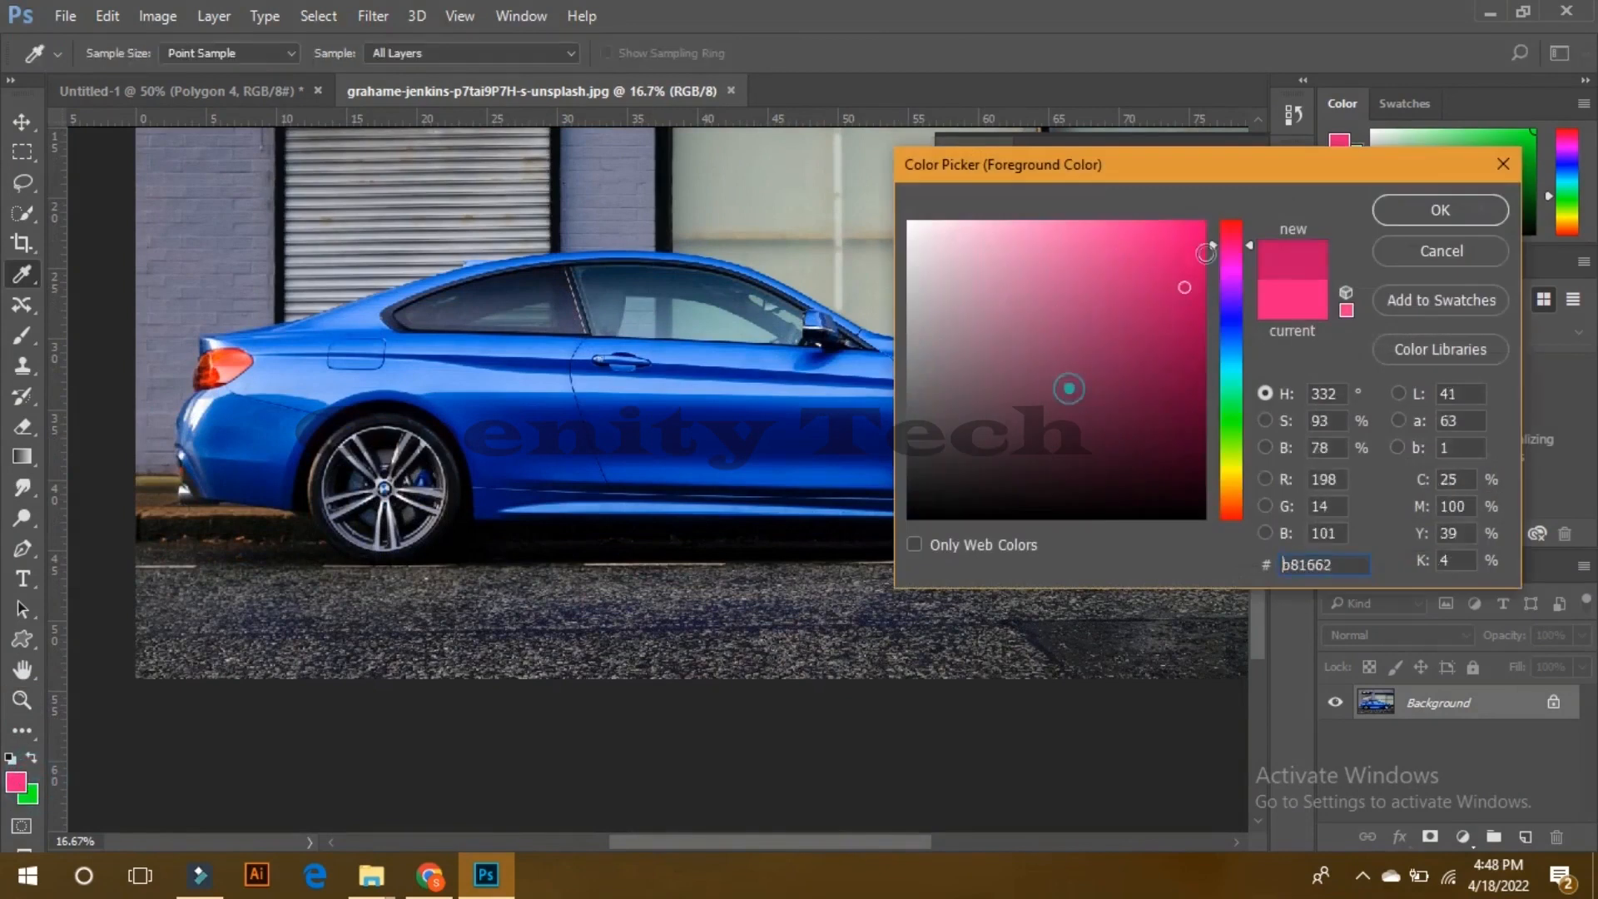
click(1394, 206)
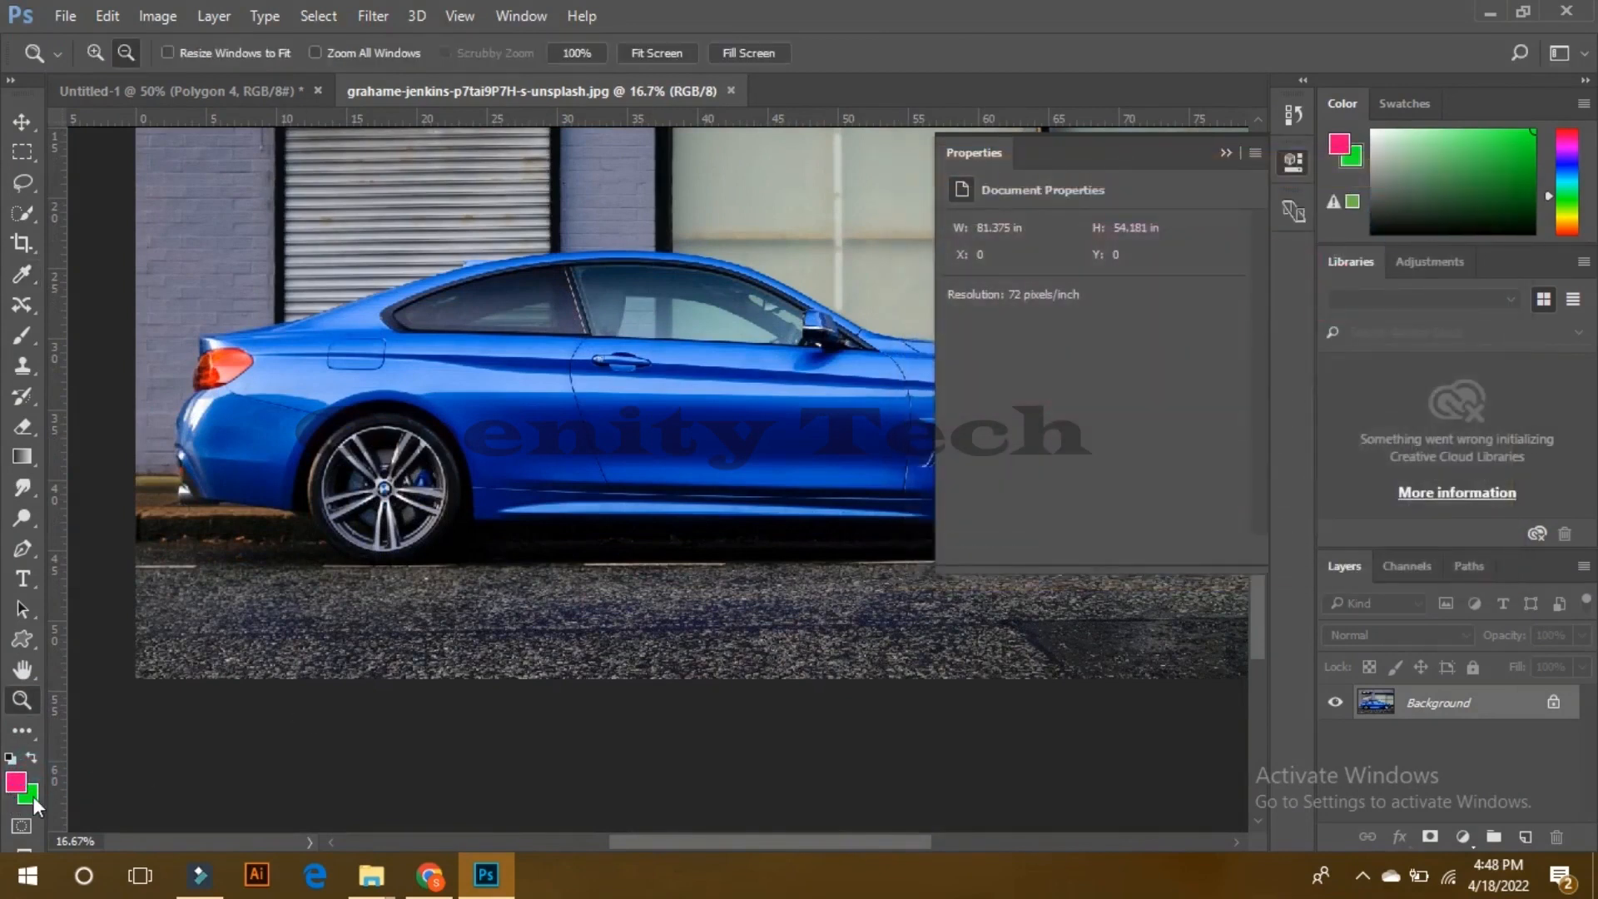
click(30, 797)
click(1415, 206)
Step: Swap the foreground and background colours back and forth several times
click(34, 758)
click(33, 757)
click(33, 757)
click(34, 758)
click(33, 757)
click(33, 757)
click(33, 758)
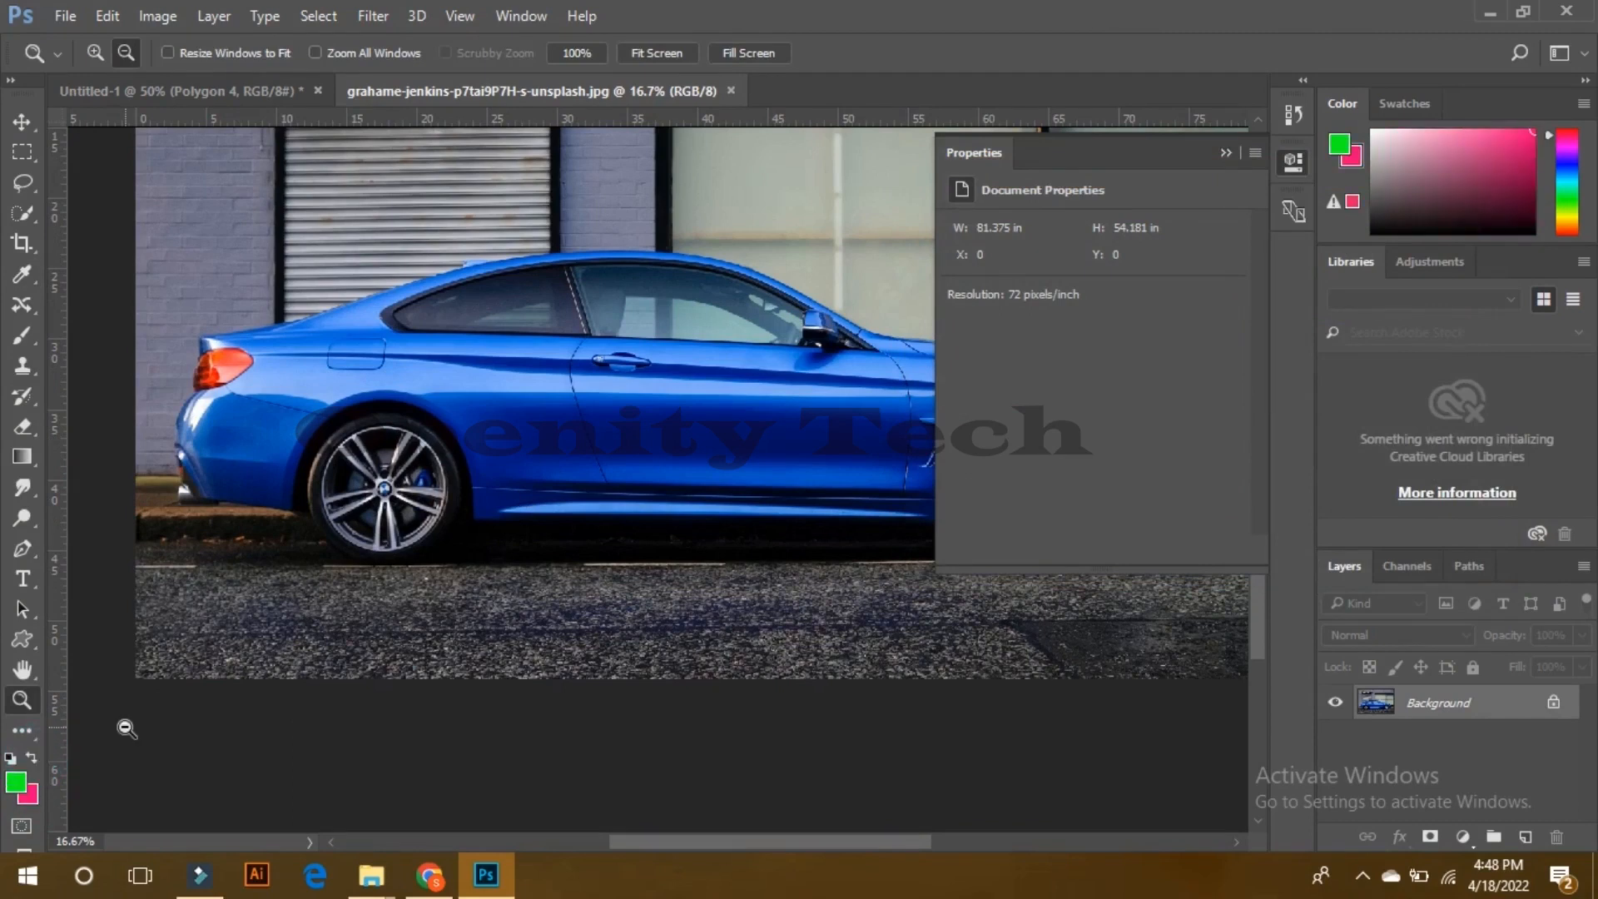
key(x)
key(x)
key(x)
key(x)
key(x)
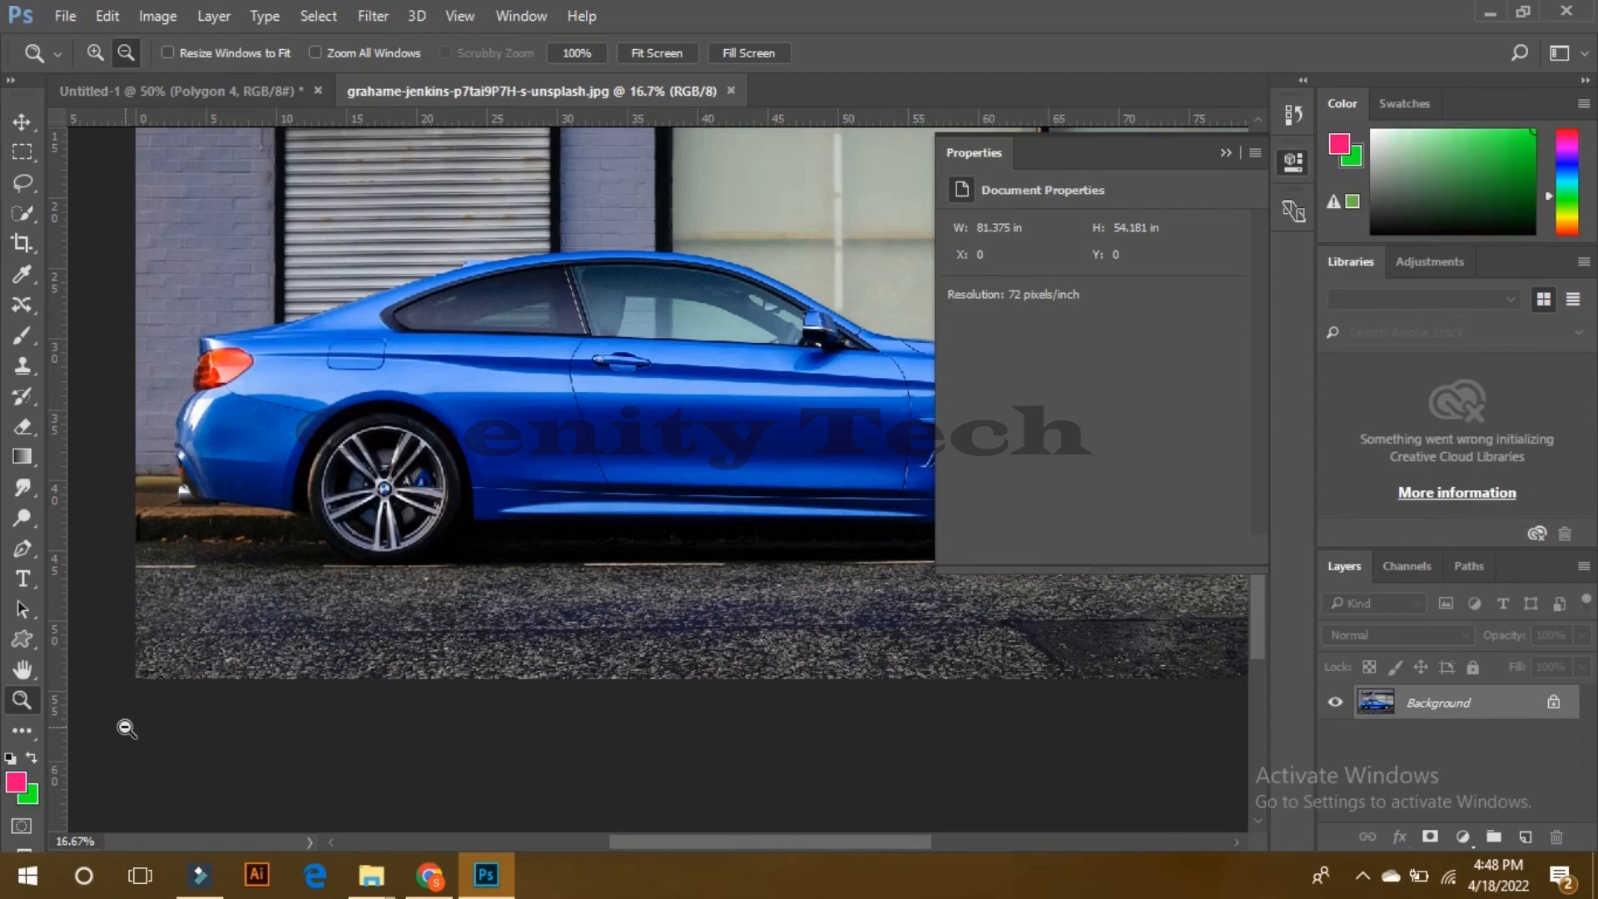
scroll(126, 730, down, 5)
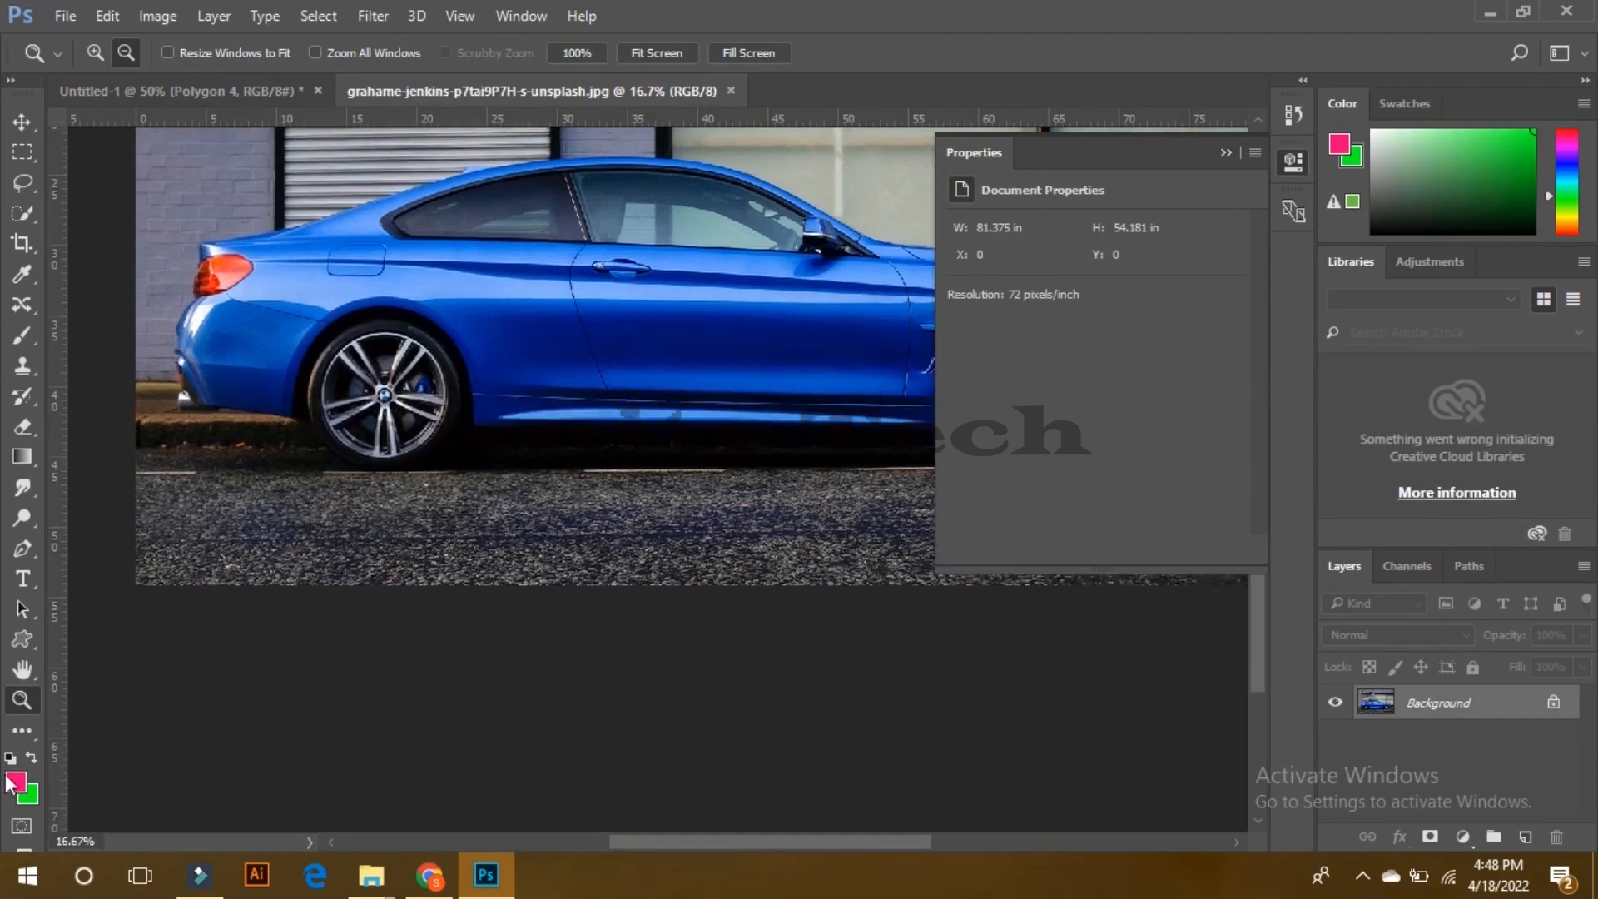
scroll(311, 608, up, 5)
scroll(311, 608, down, 1)
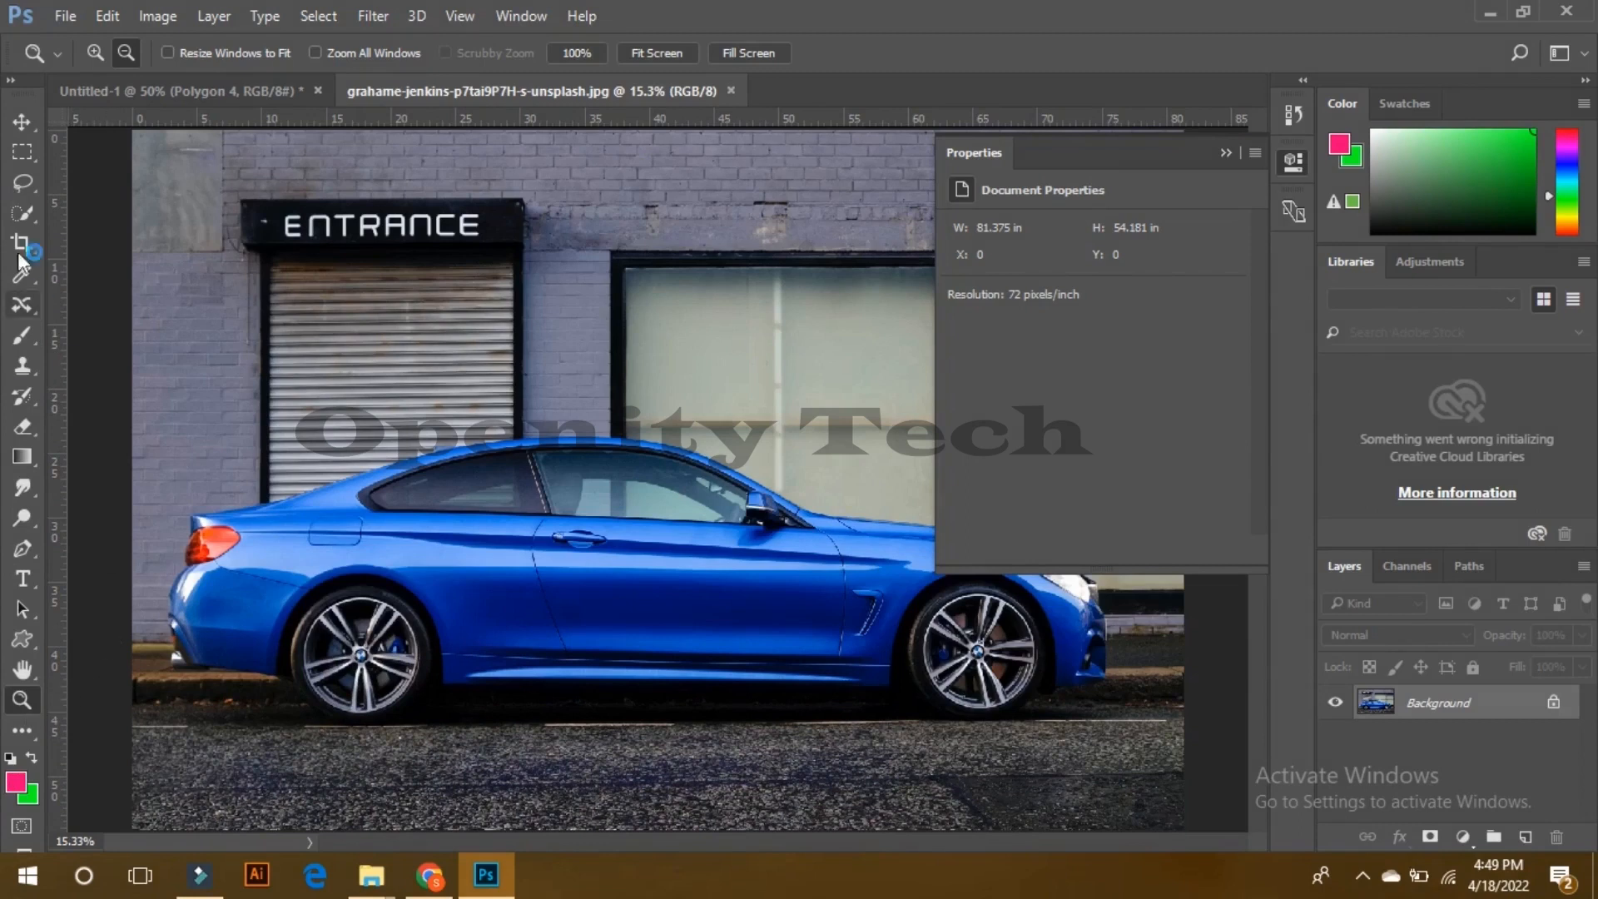
Step: Activate the Move tool, close the car photo and the Untitled-1 document without saving, and collapse the Properties panel
click(17, 122)
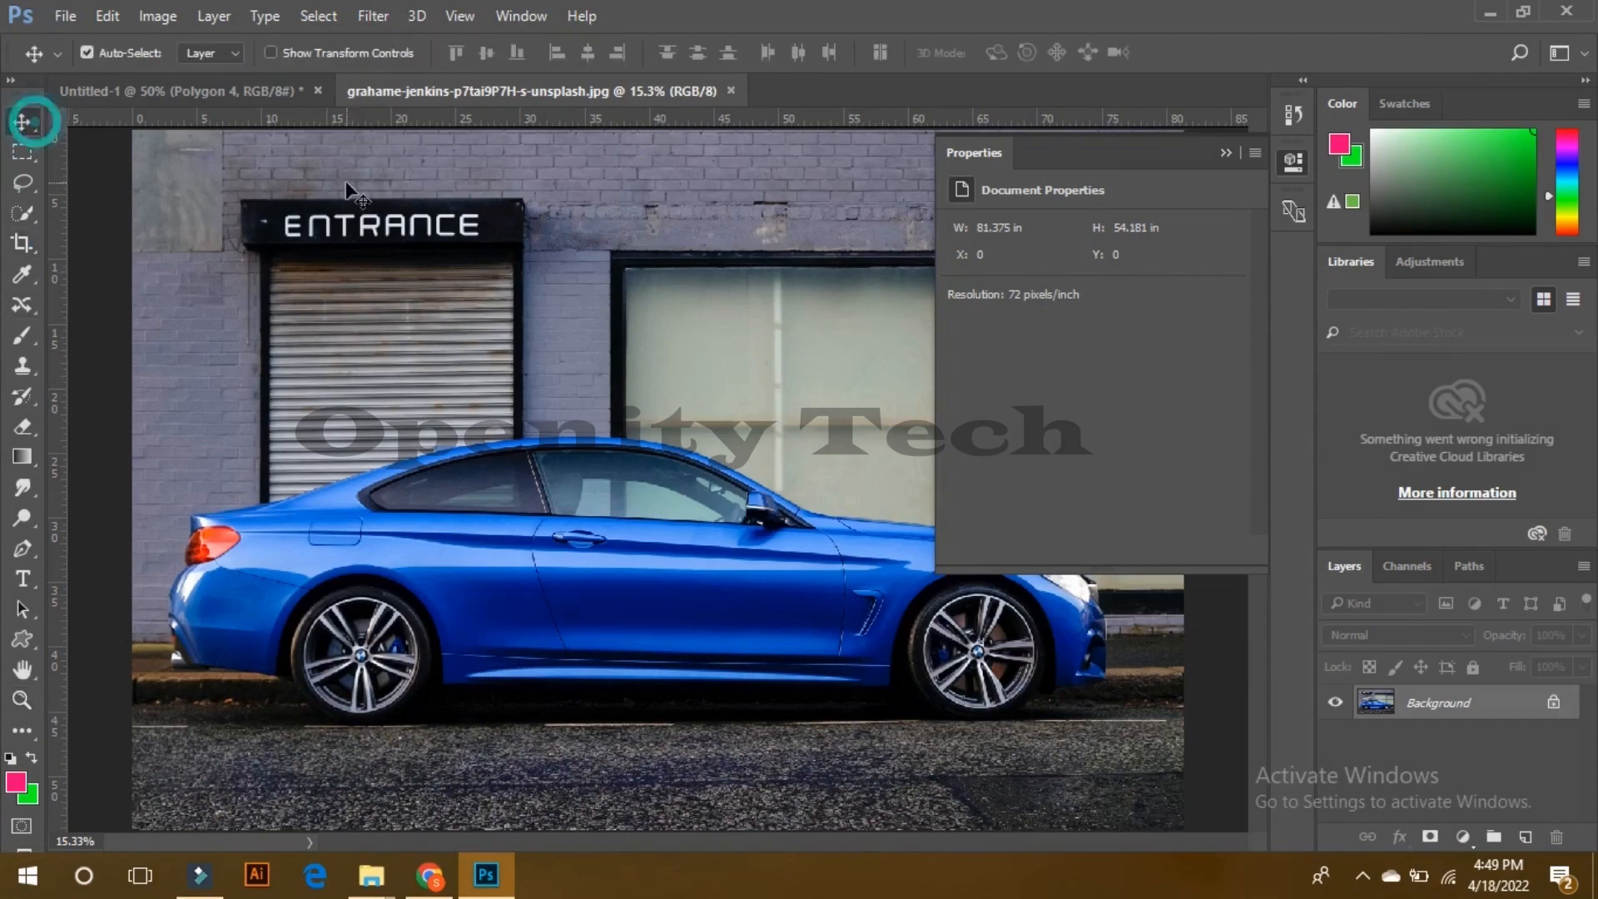
click(730, 91)
click(318, 91)
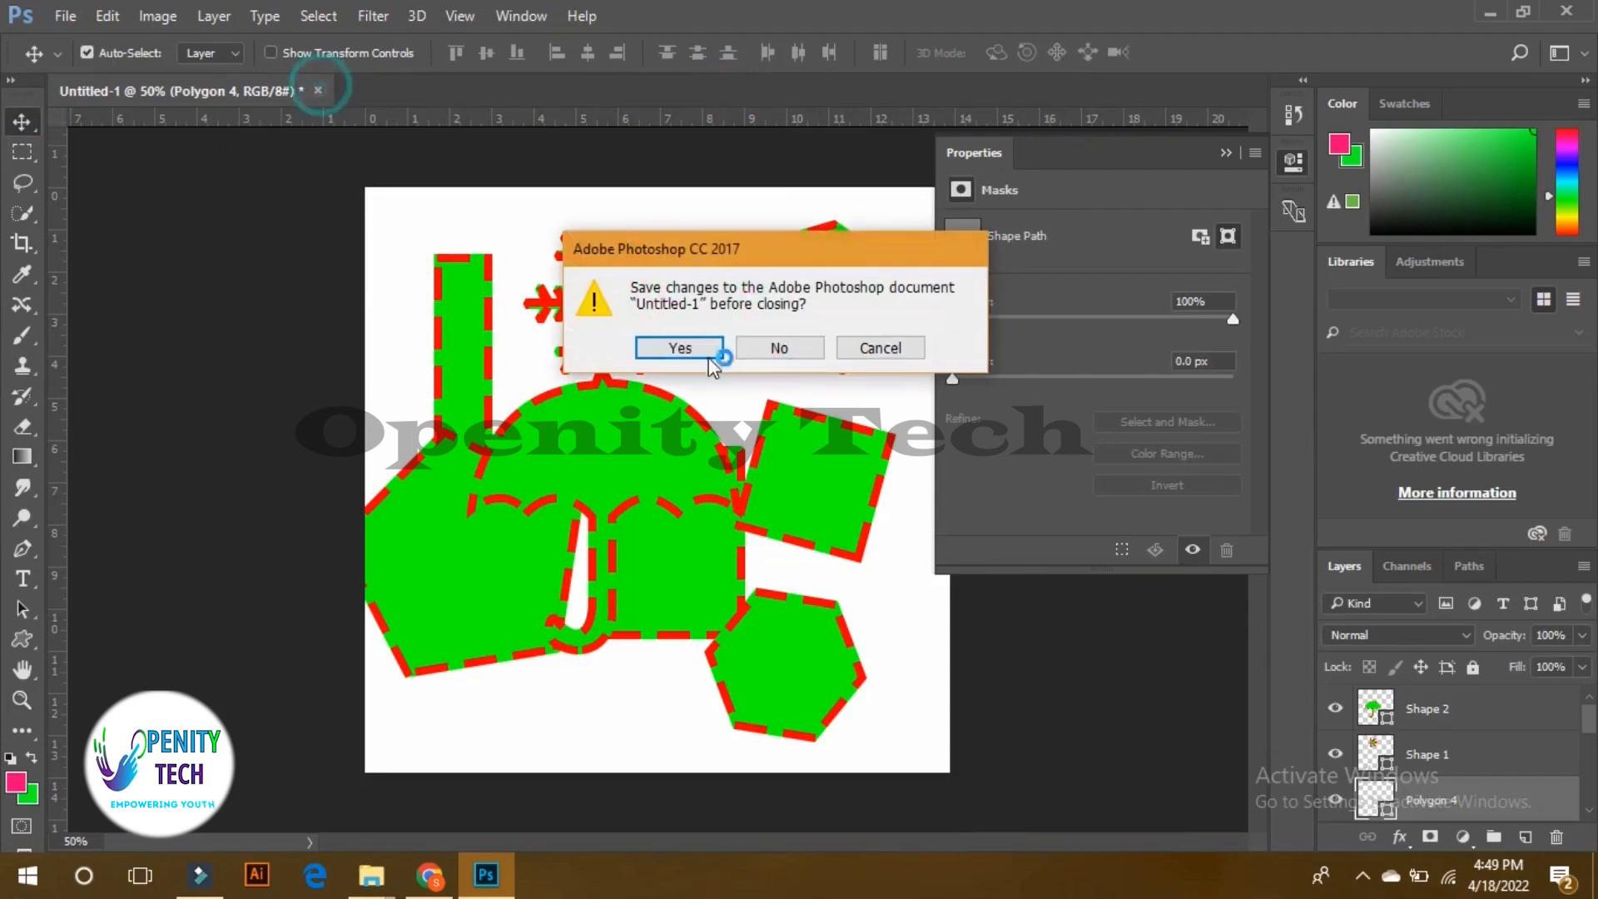
click(774, 347)
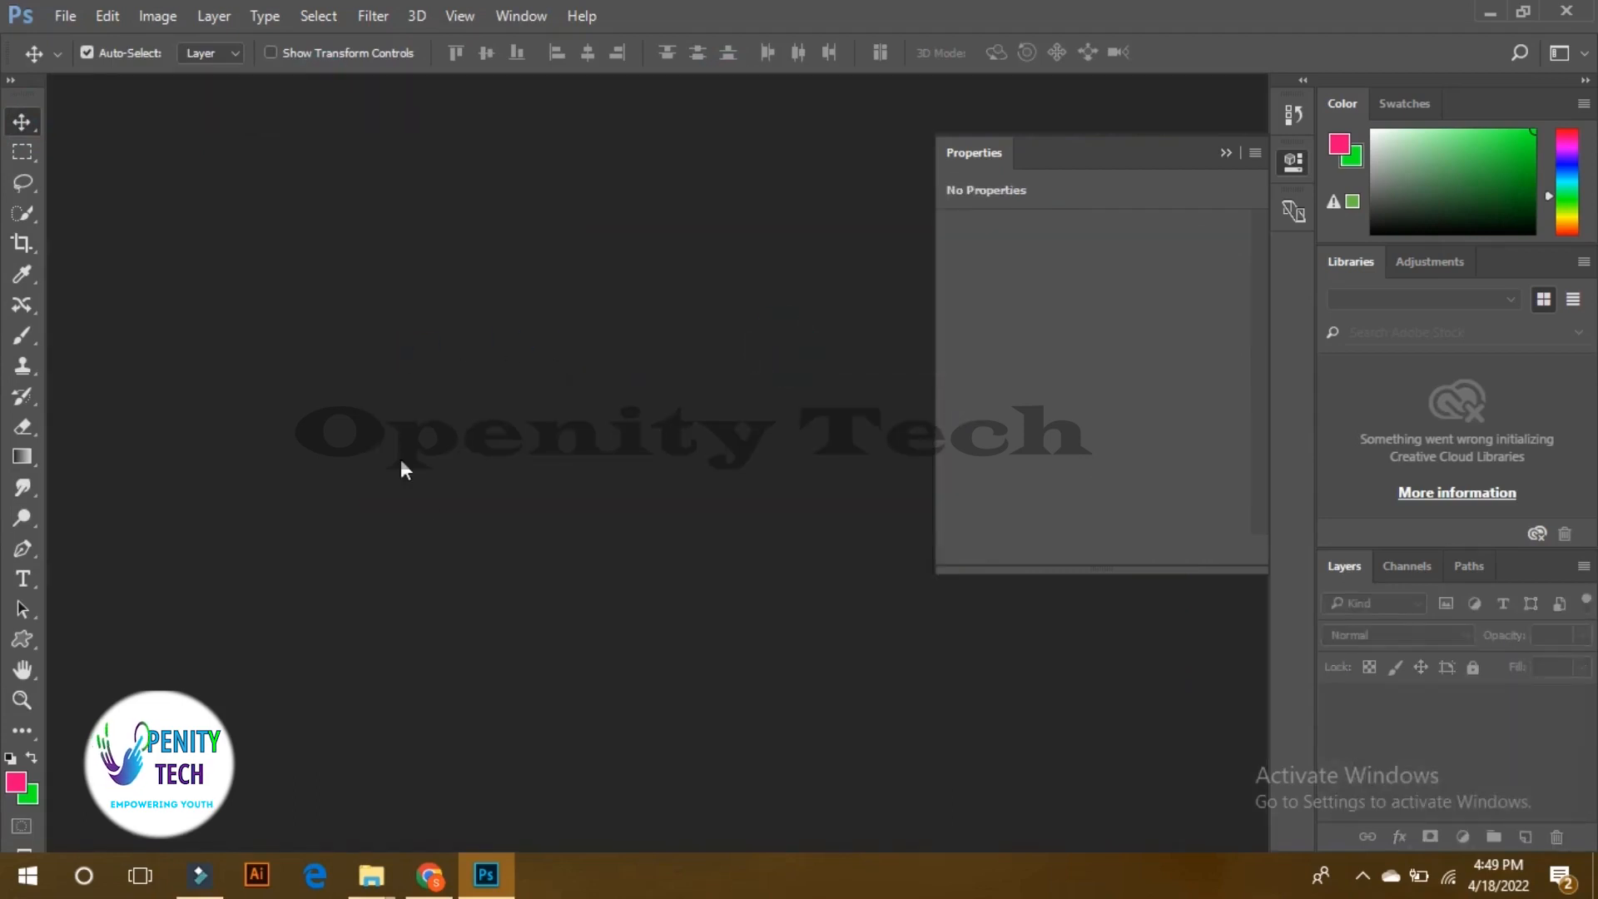
click(1222, 152)
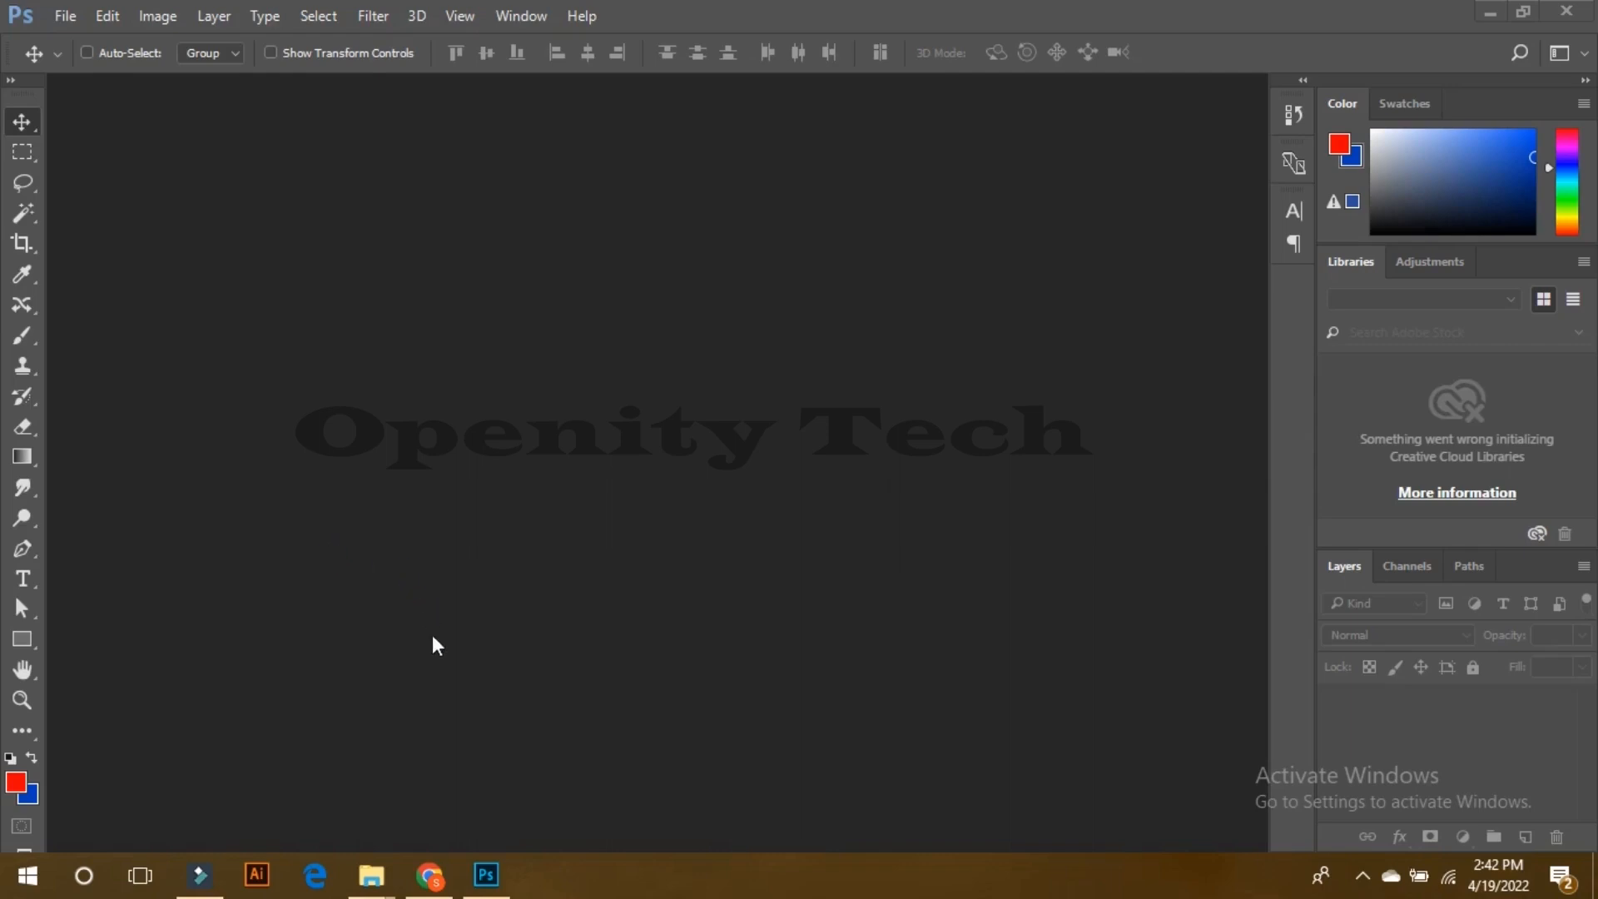
Step: Switch to Chrome and review the tool names, hot keys and functions listed in Photoshop tools.pdf
click(429, 875)
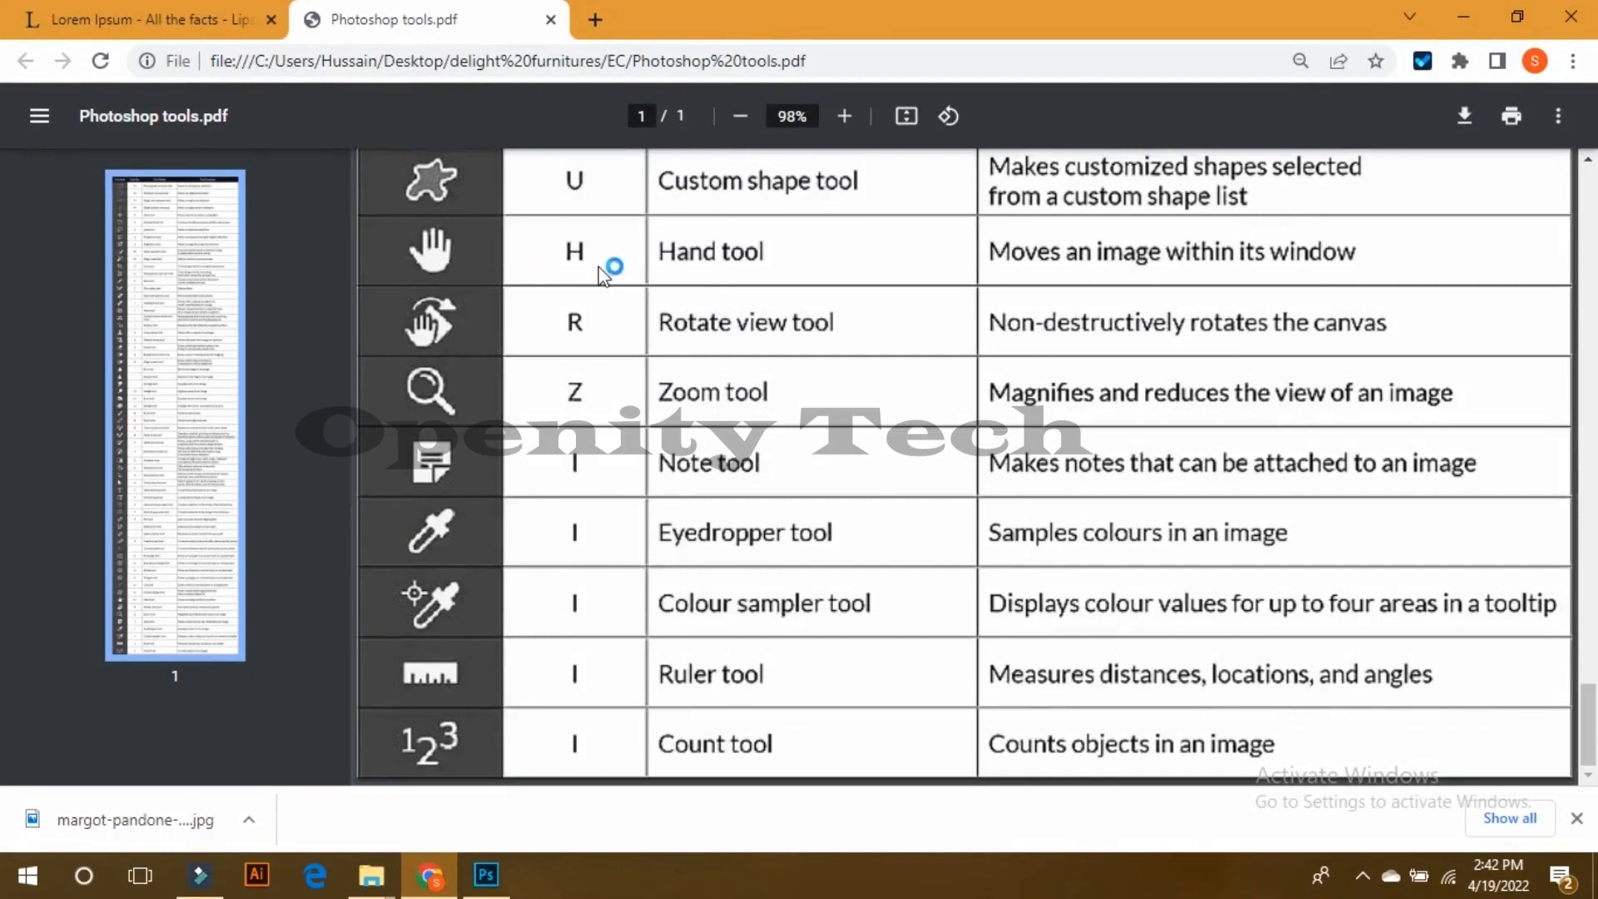
scroll(1026, 376, up, 8)
scroll(707, 278, up, 20)
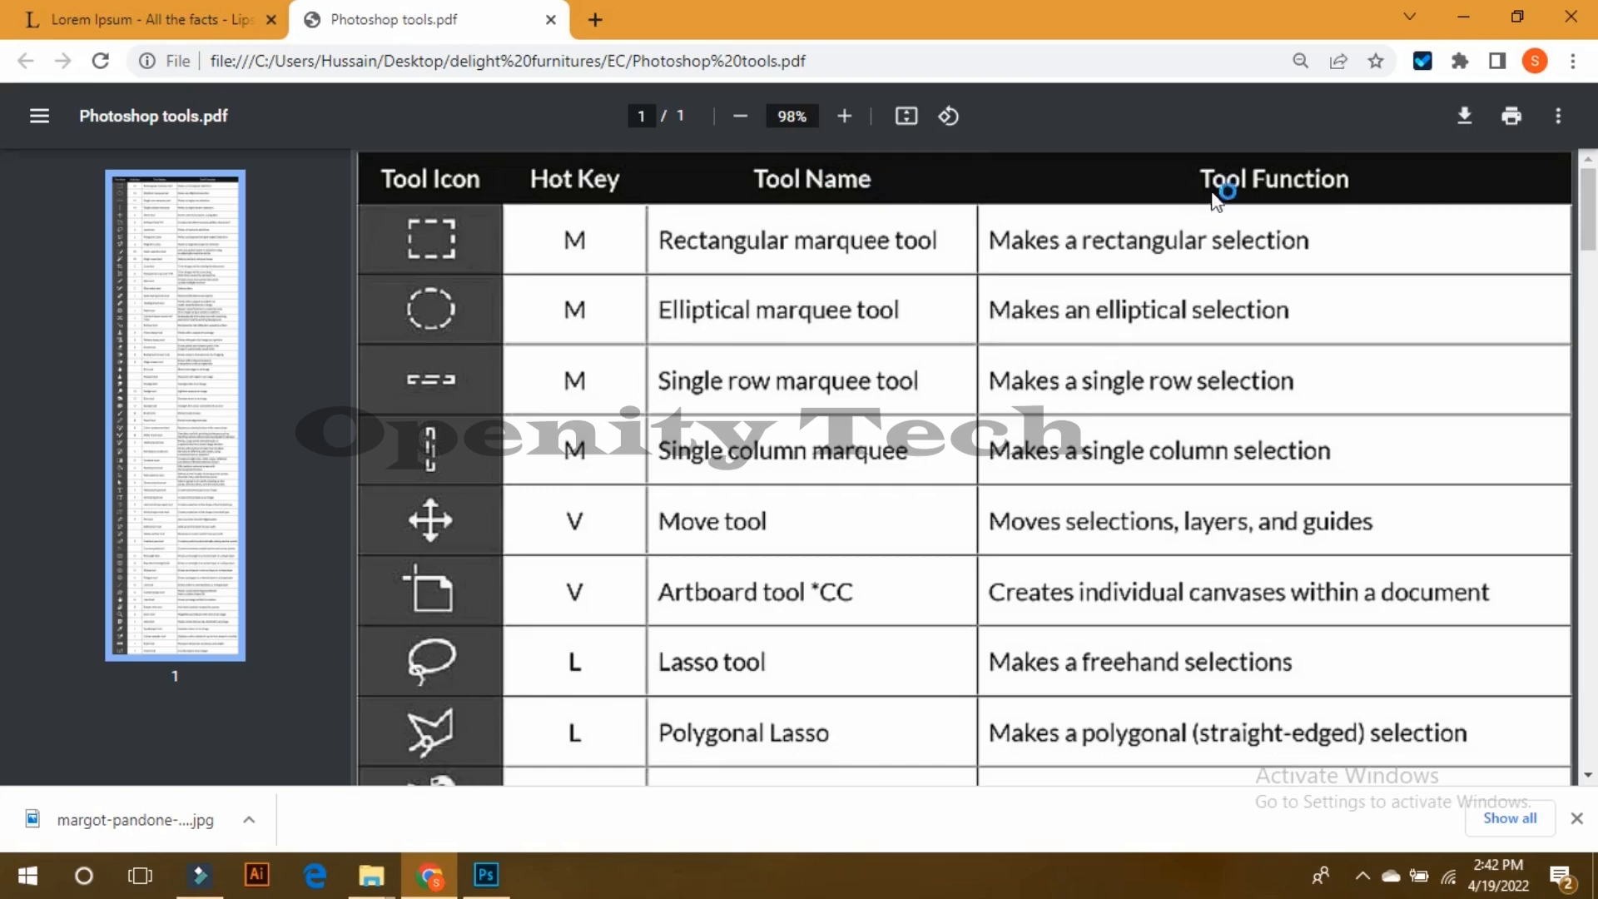
mouse_move(1585, 218)
mouse_down()
mouse_move(1586, 762)
mouse_move(1538, 149)
mouse_up()
Step: Switch to Photoshop and create a new 1500 x 1500 px RGB document at 72 ppi with a white background
click(489, 882)
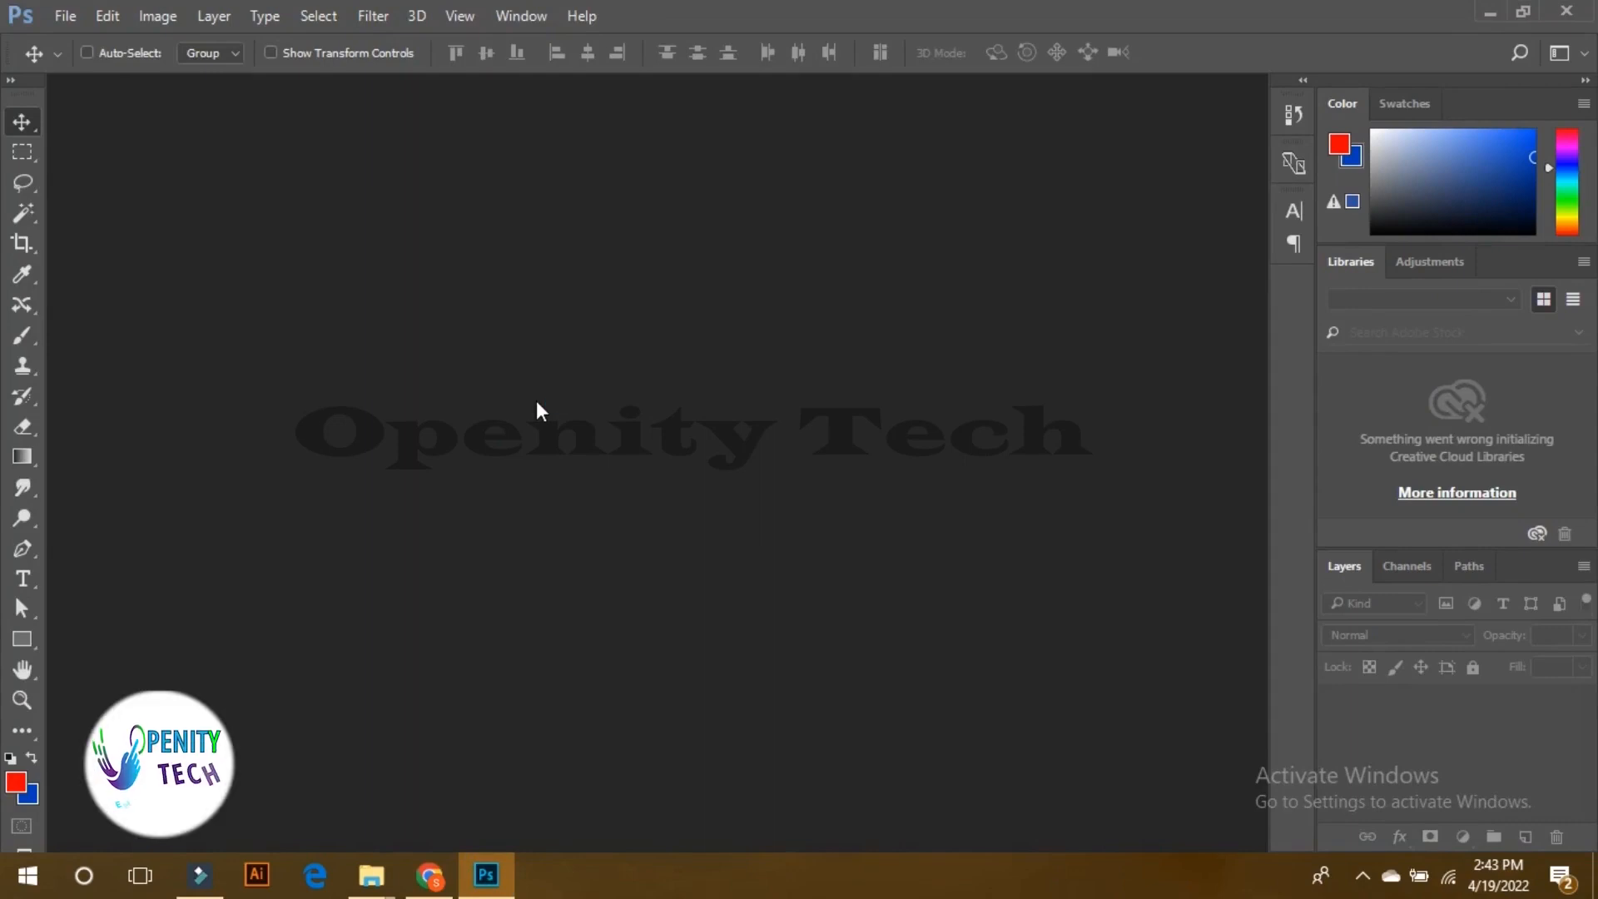
click(58, 17)
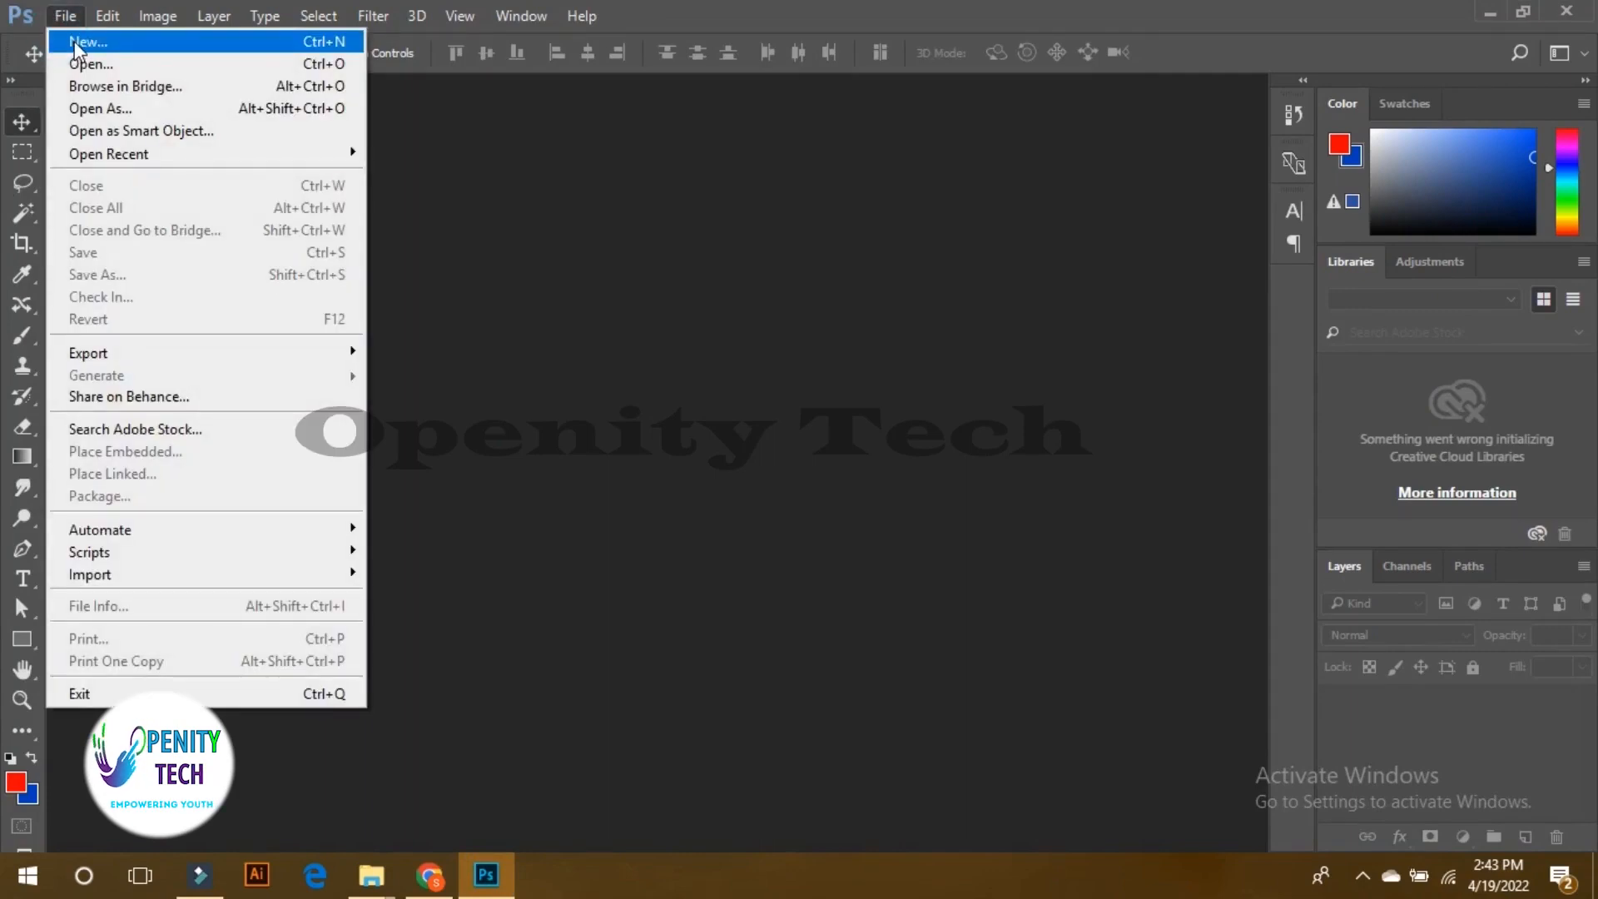
click(73, 42)
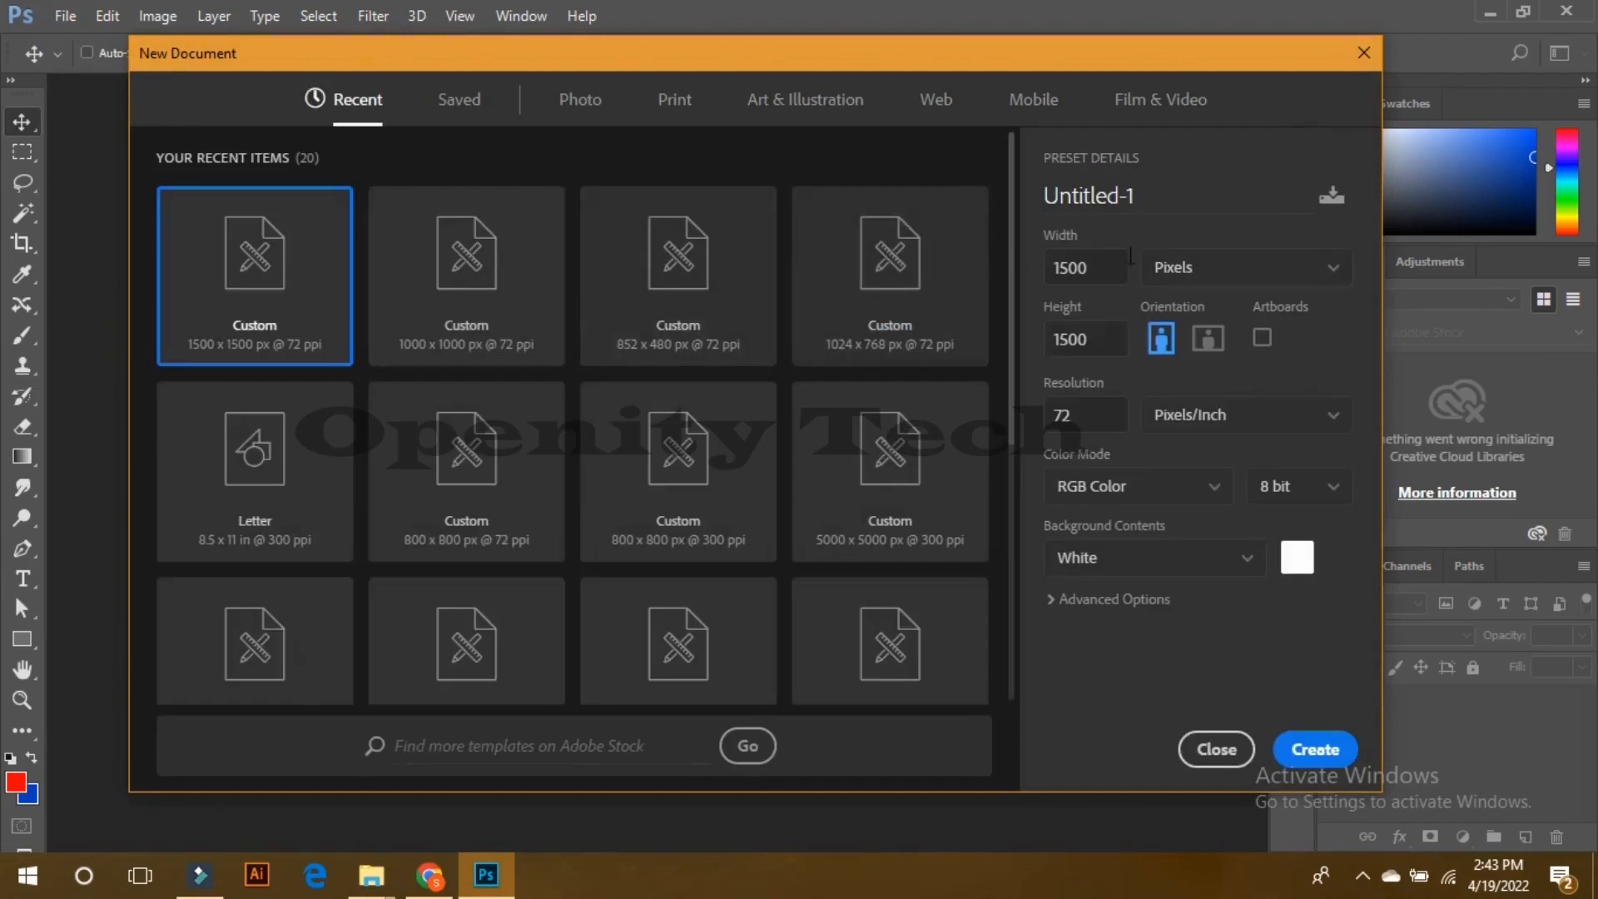
click(1327, 749)
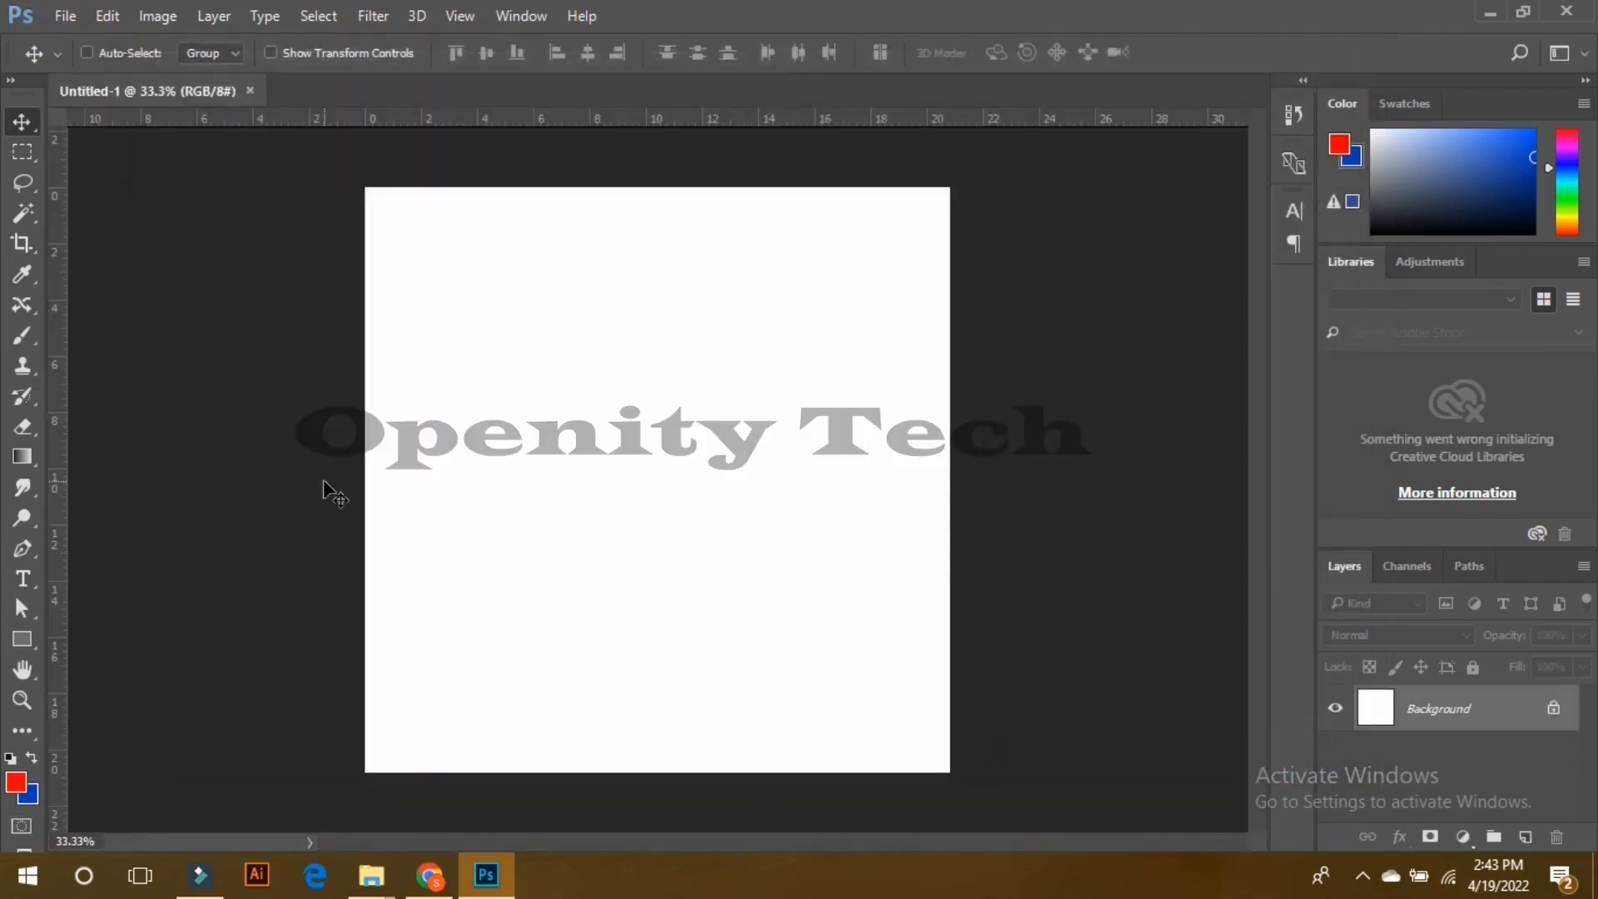
Step: Place the pear photo with the dark tabletop from the Downloads folder into the Untitled-1 document
click(371, 872)
scroll(678, 642, down, 5)
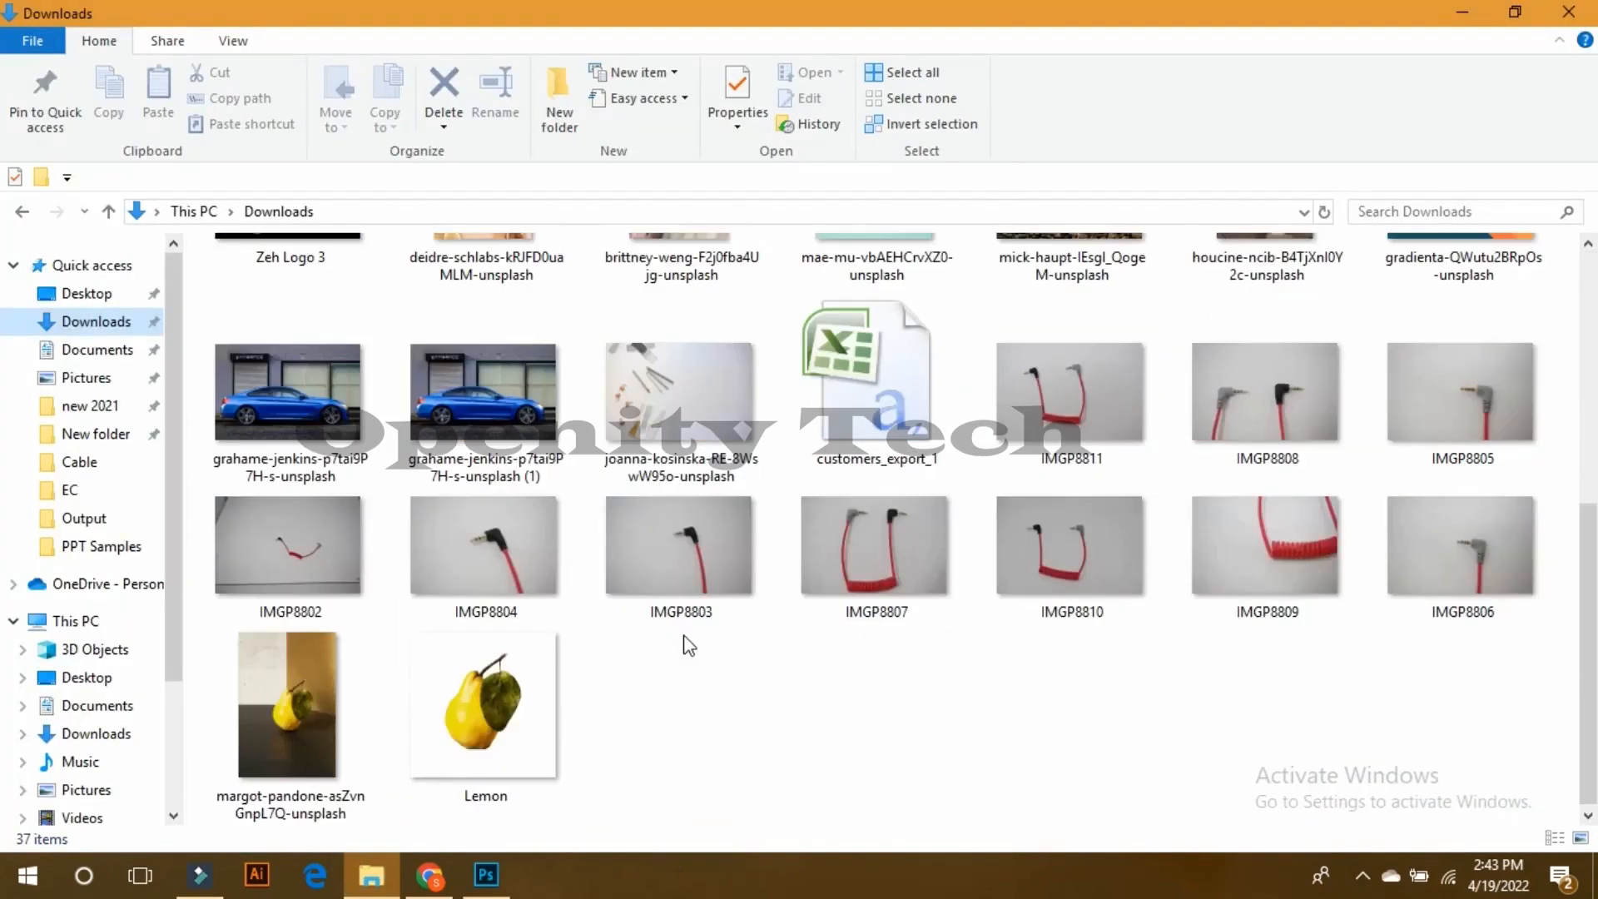
scroll(949, 646, up, 2)
scroll(982, 634, down, 2)
scroll(982, 634, up, 2)
scroll(966, 635, down, 2)
drag(315, 795, 623, 502)
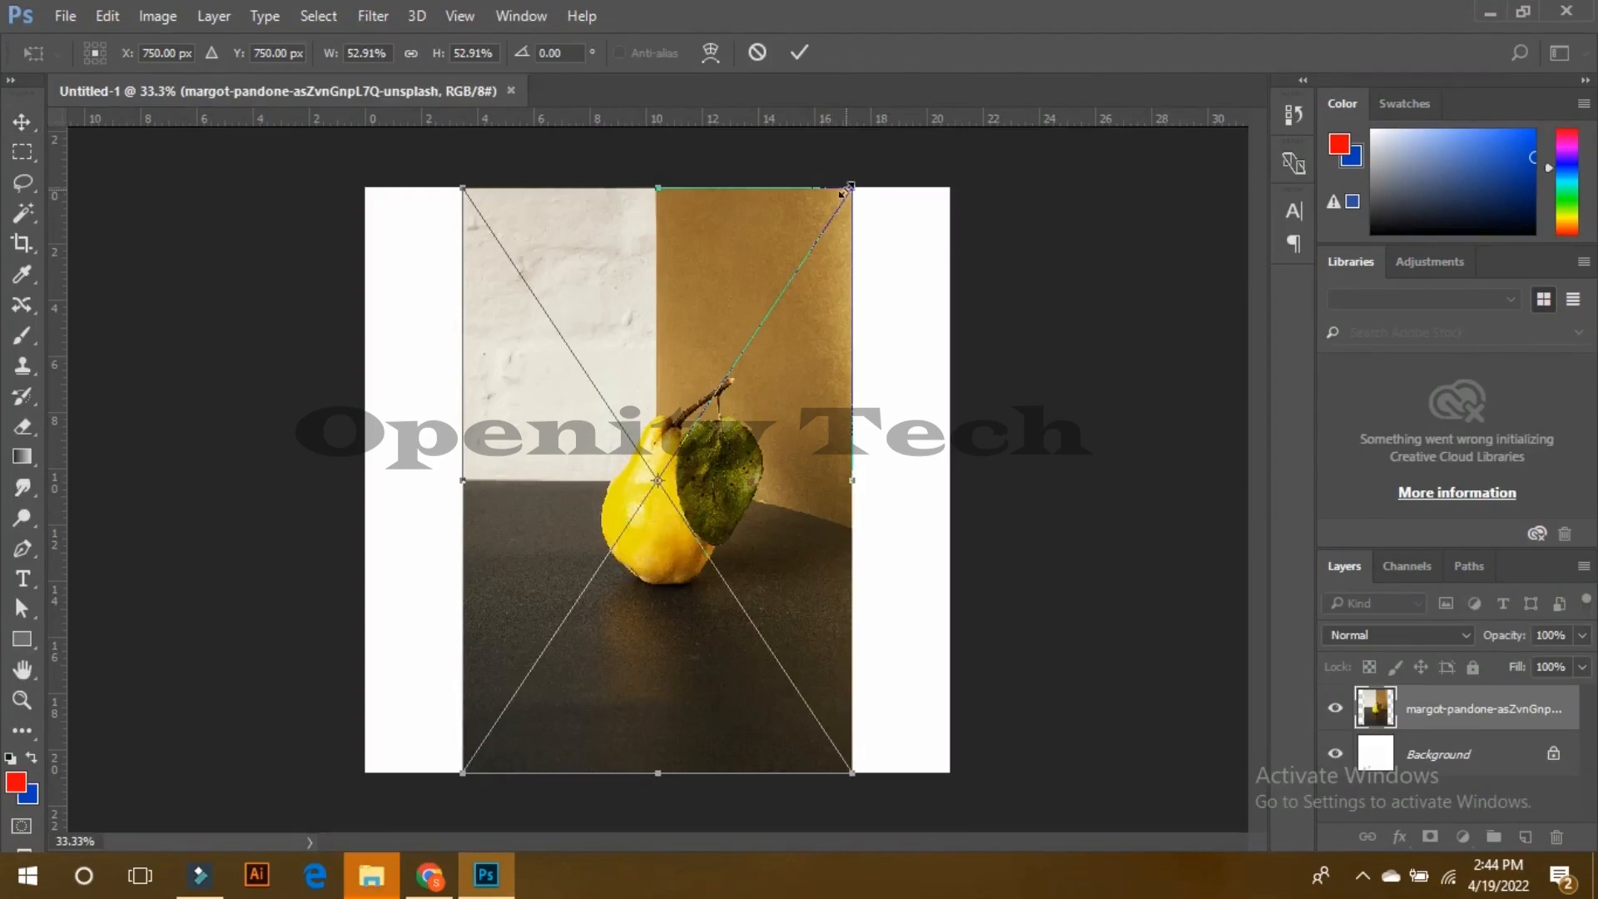
Step: Scale the placed pear photo to about 79.58% so it fills the canvas width, shift it slightly up, and commit the transform
drag(853, 189, 1071, 114)
drag(724, 497, 724, 474)
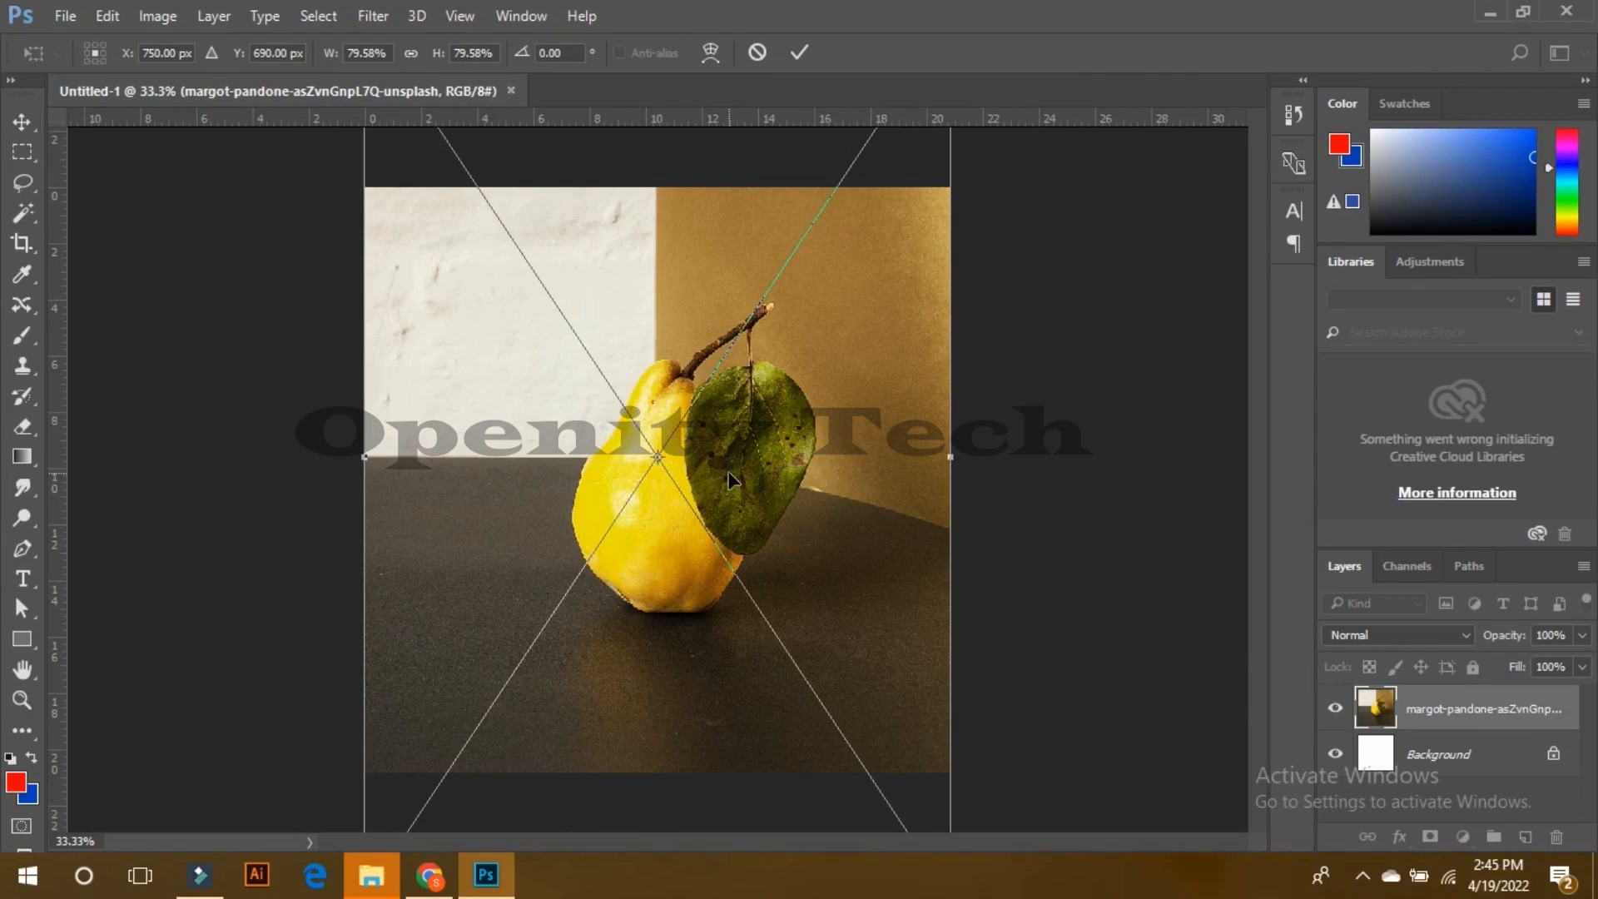
key(Return)
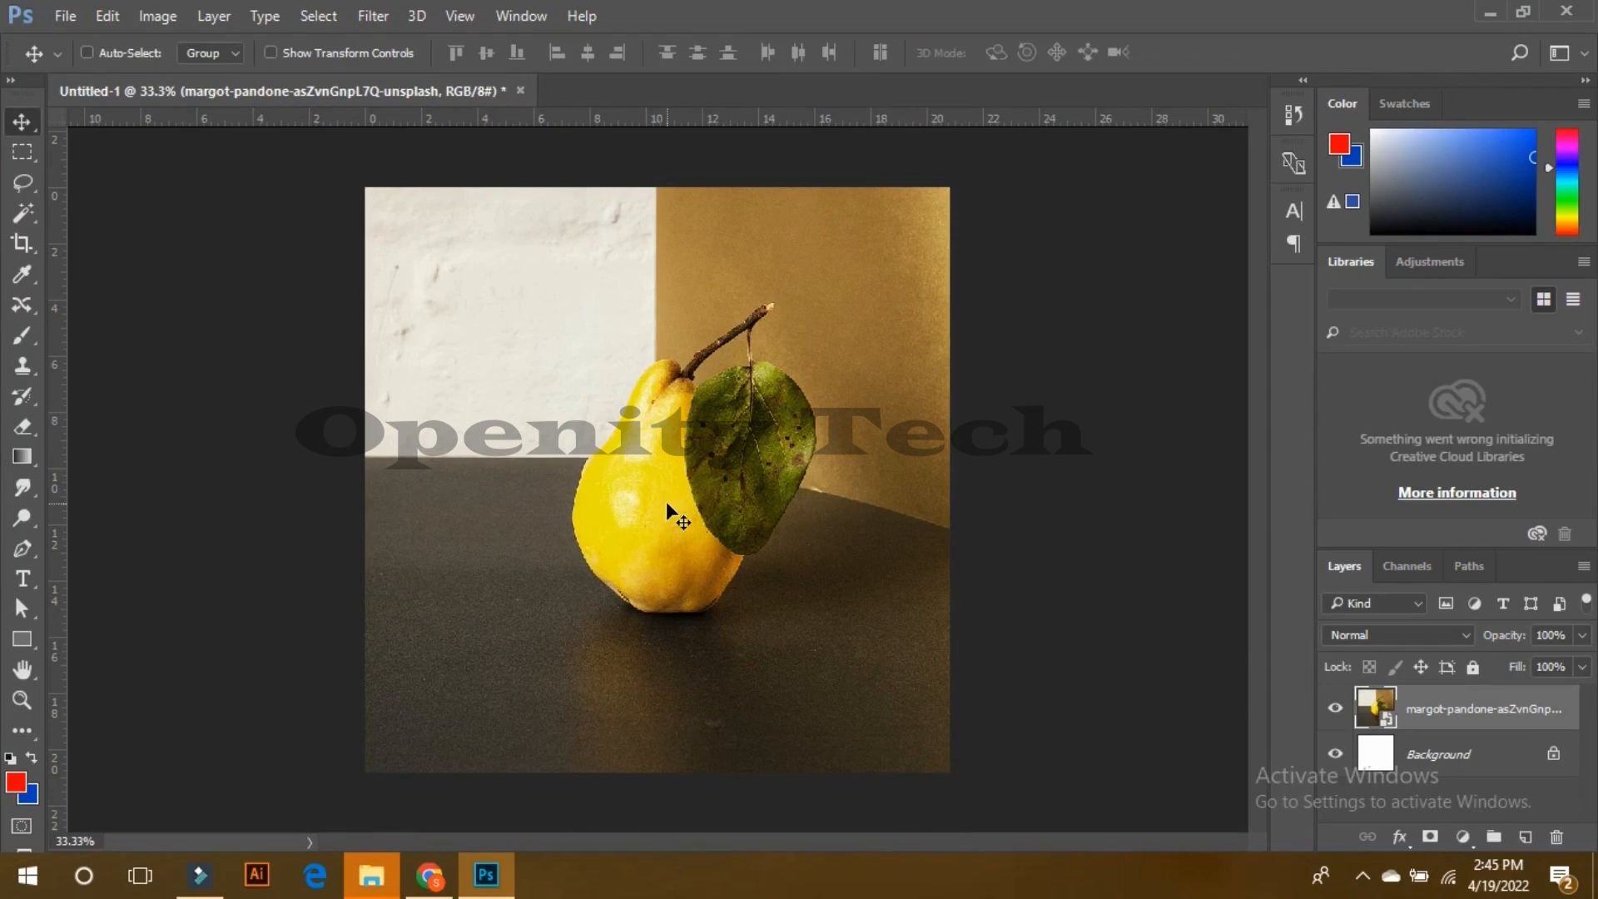
Step: Open the second copy of the blue car photo from Downloads as a separate document and return to Untitled-1
click(372, 875)
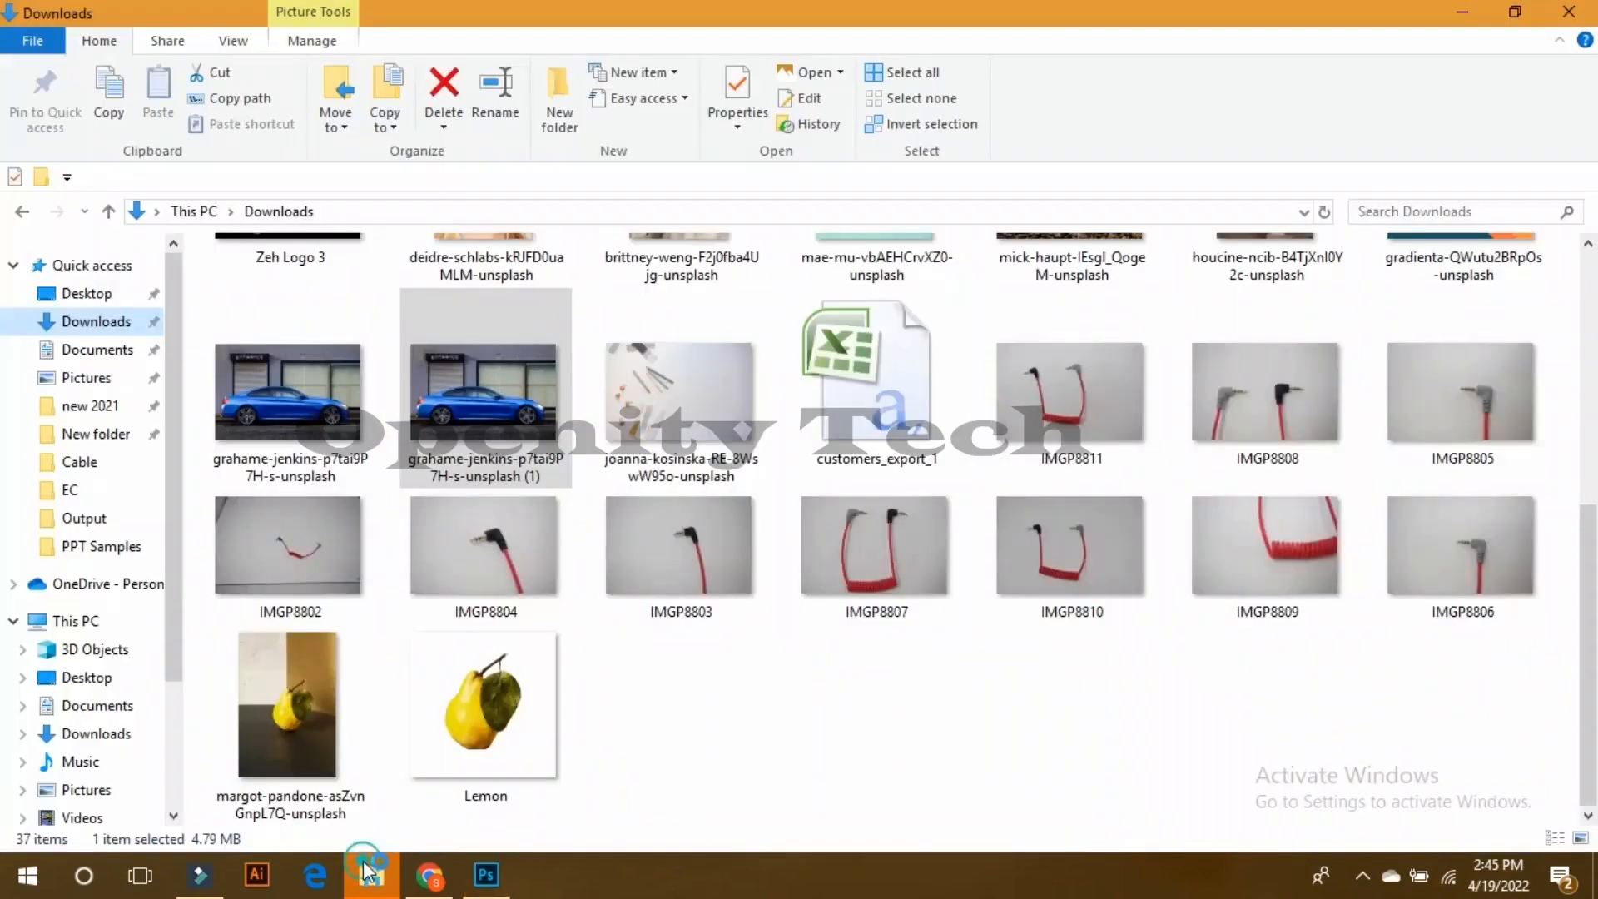
drag(487, 412, 614, 82)
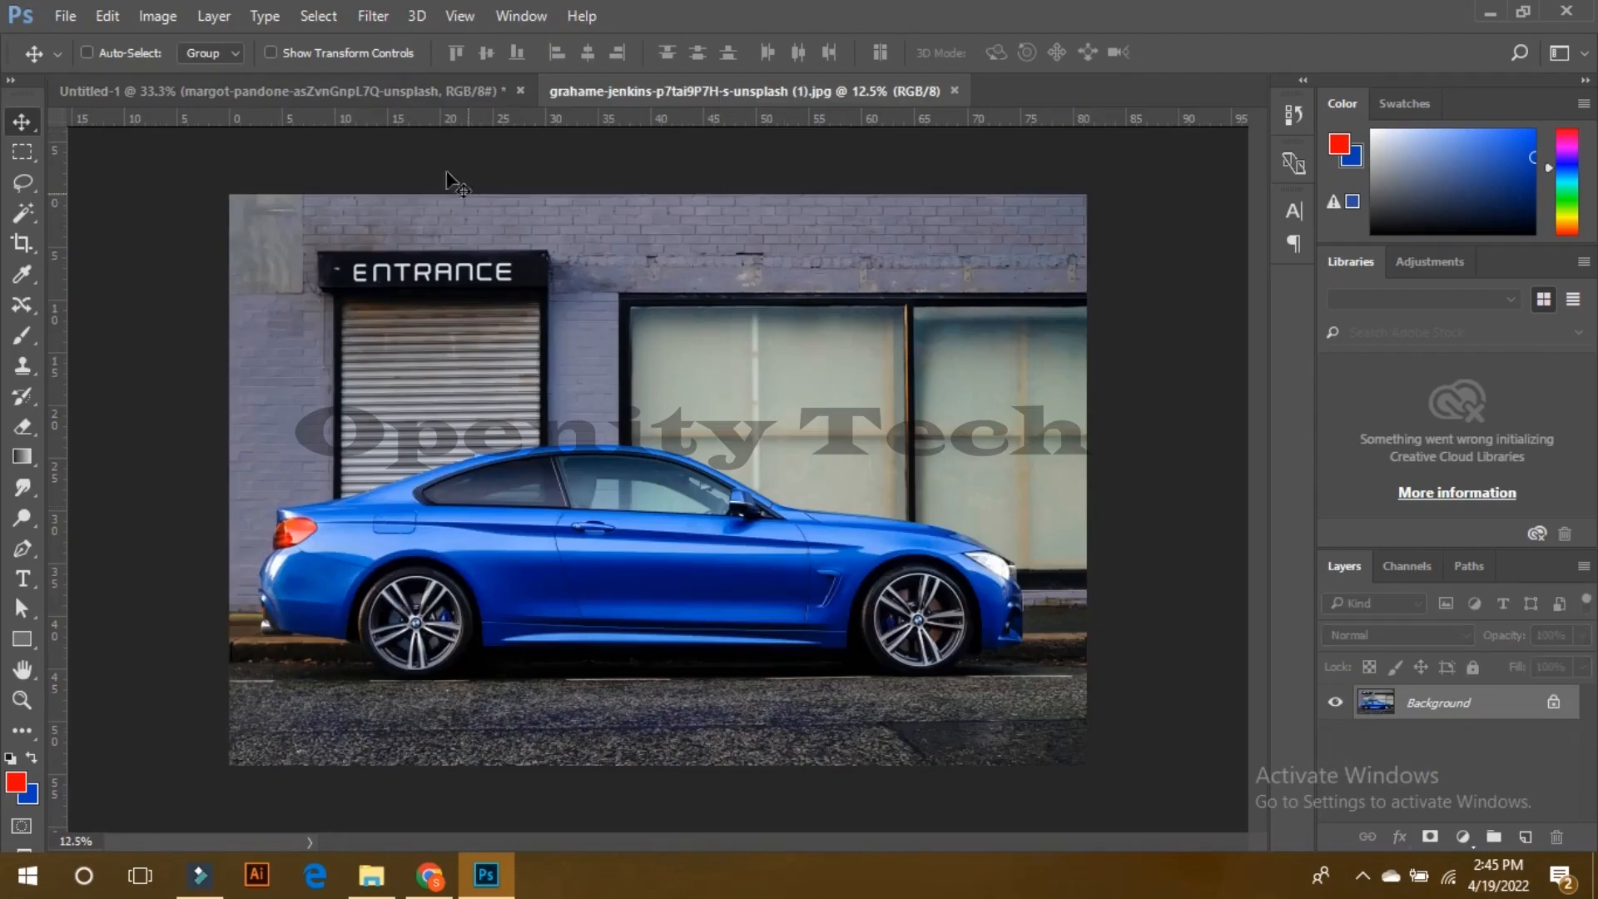
click(403, 89)
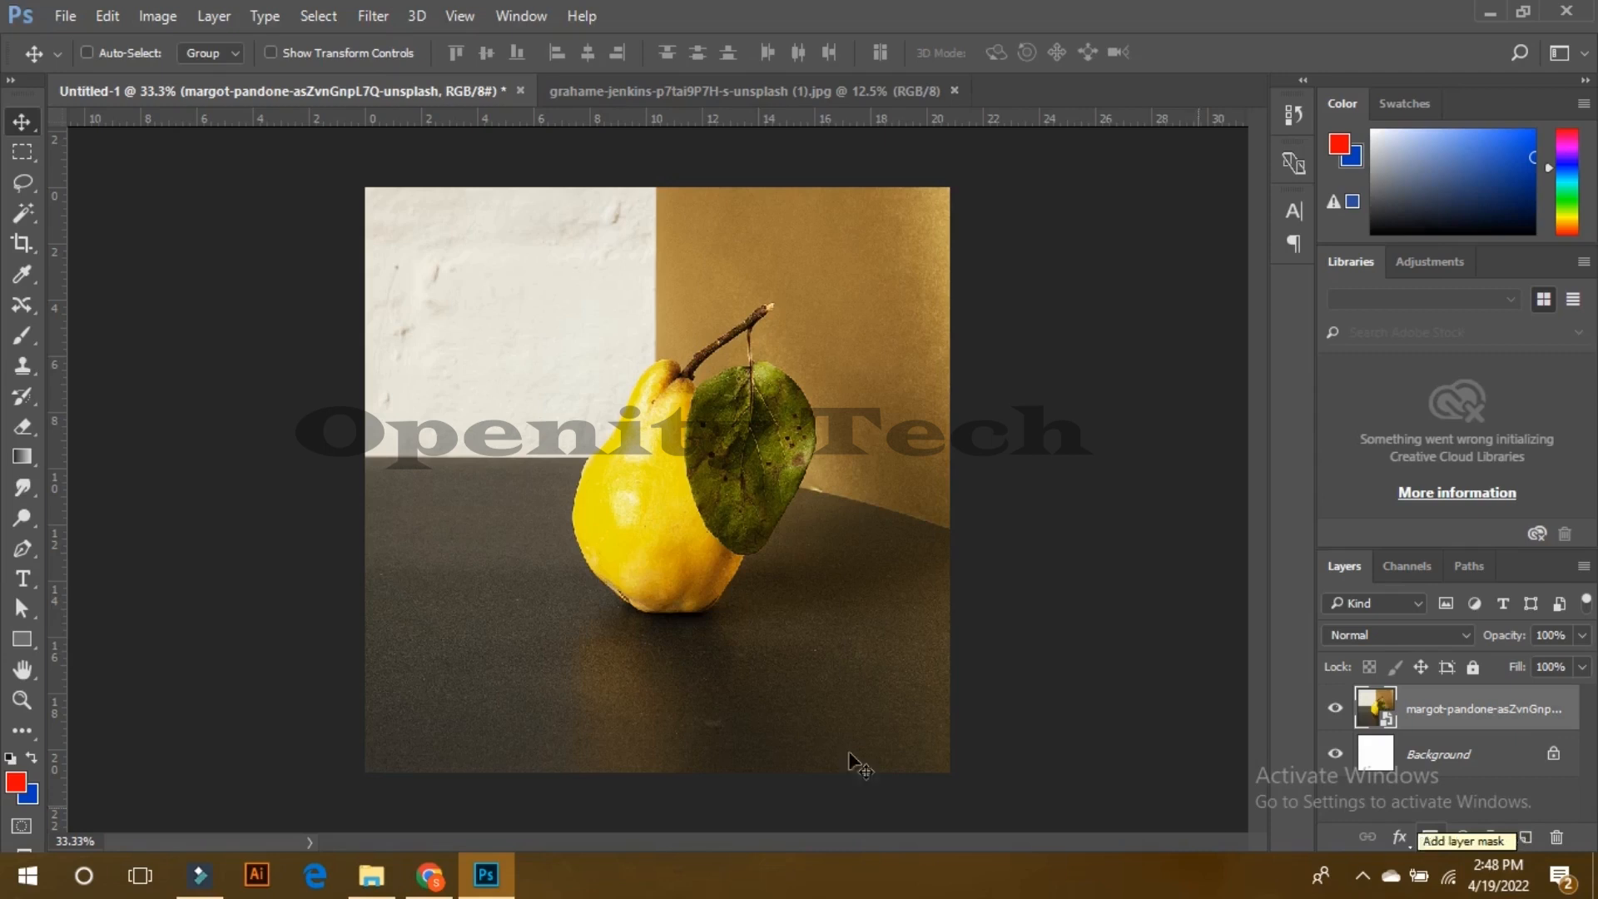
Step: Set the text colour to yellow (#f6ff00) and add the text "Lemon" beside the pear
click(23, 578)
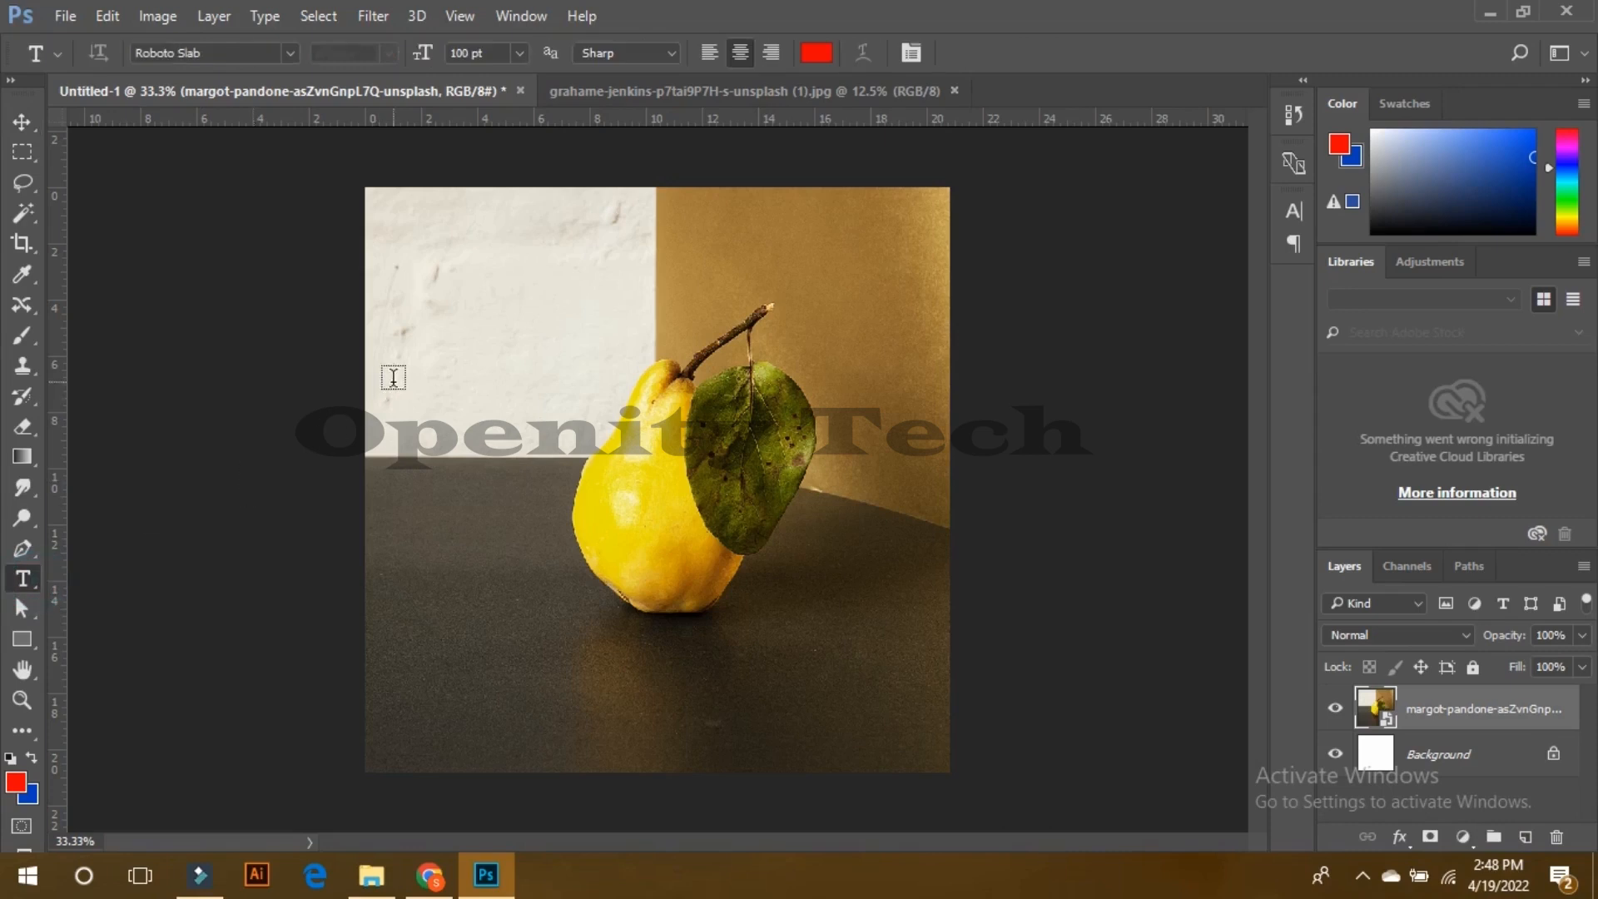
click(808, 58)
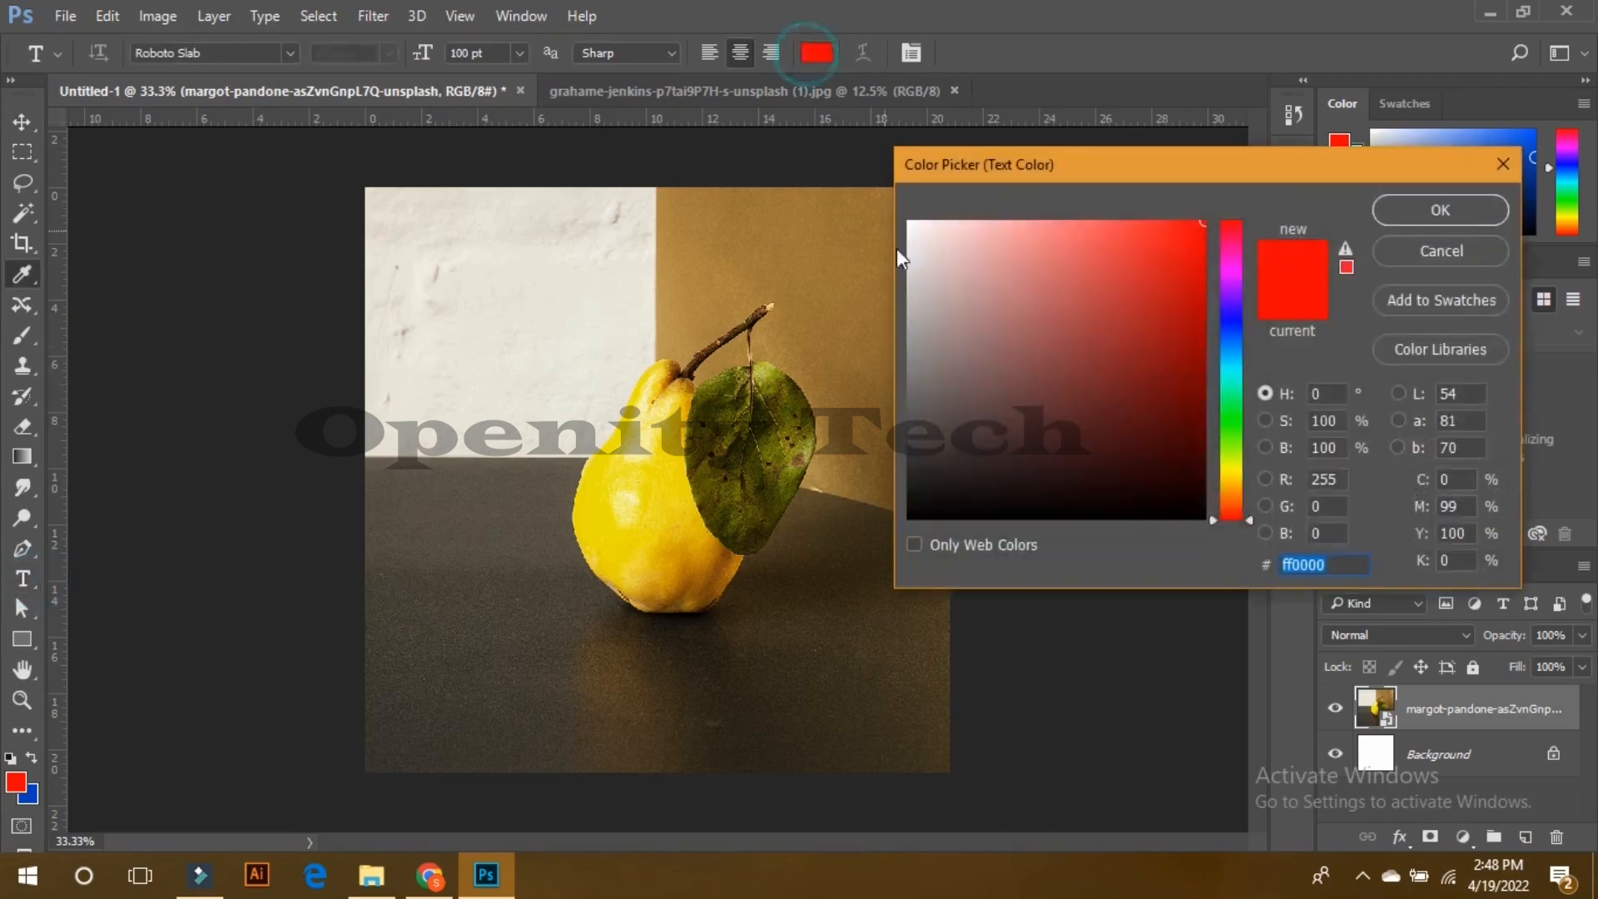
click(1236, 470)
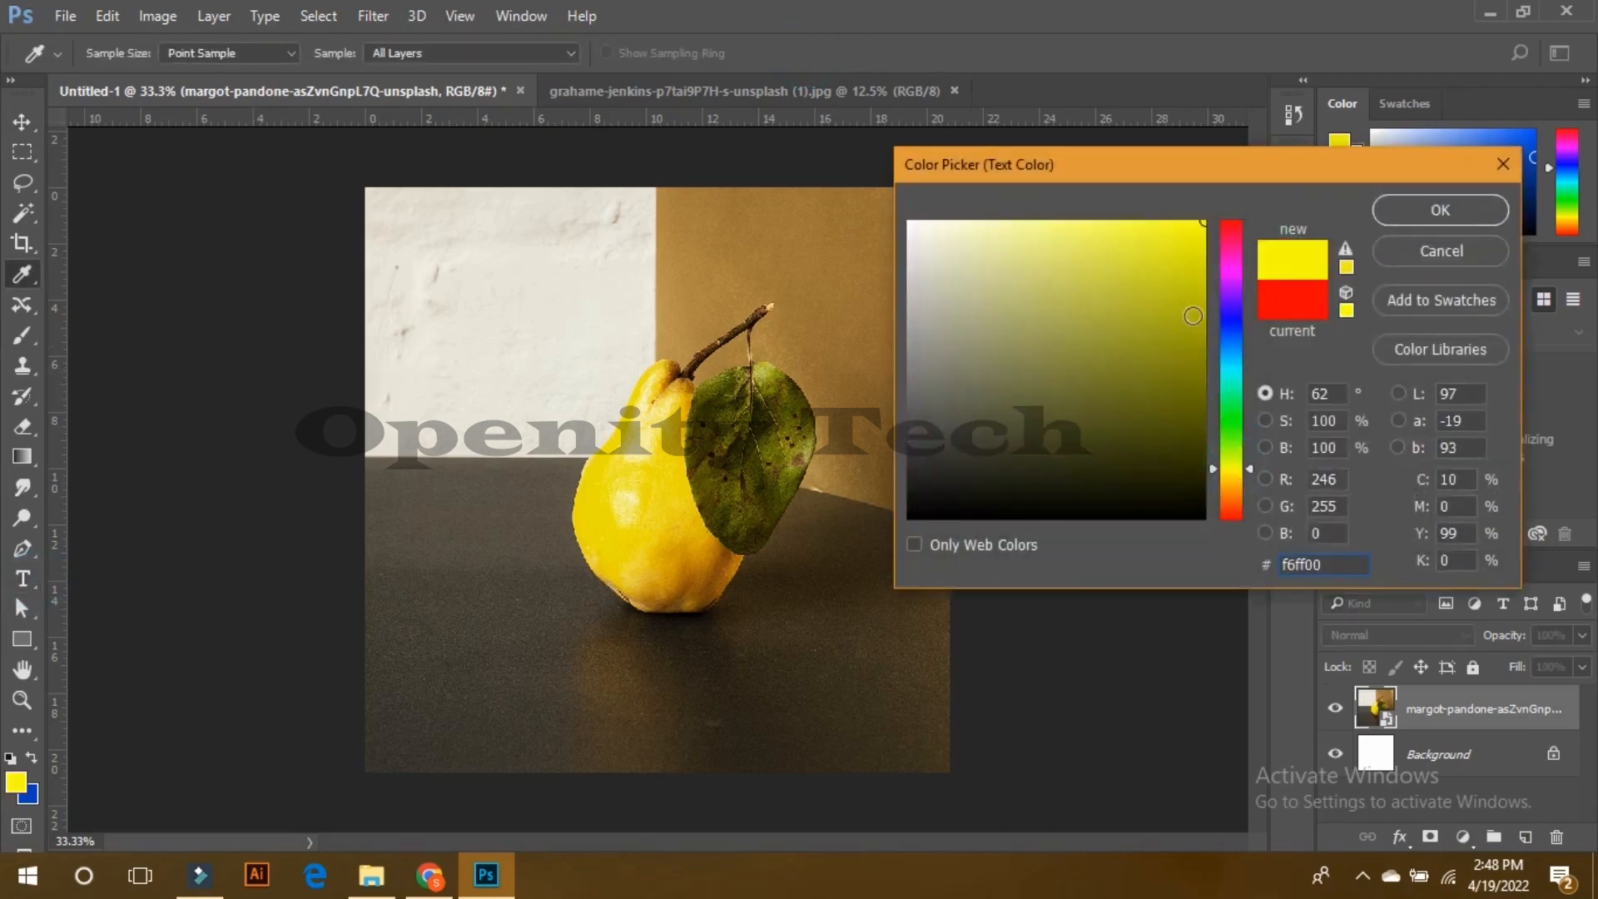
click(1396, 211)
click(414, 448)
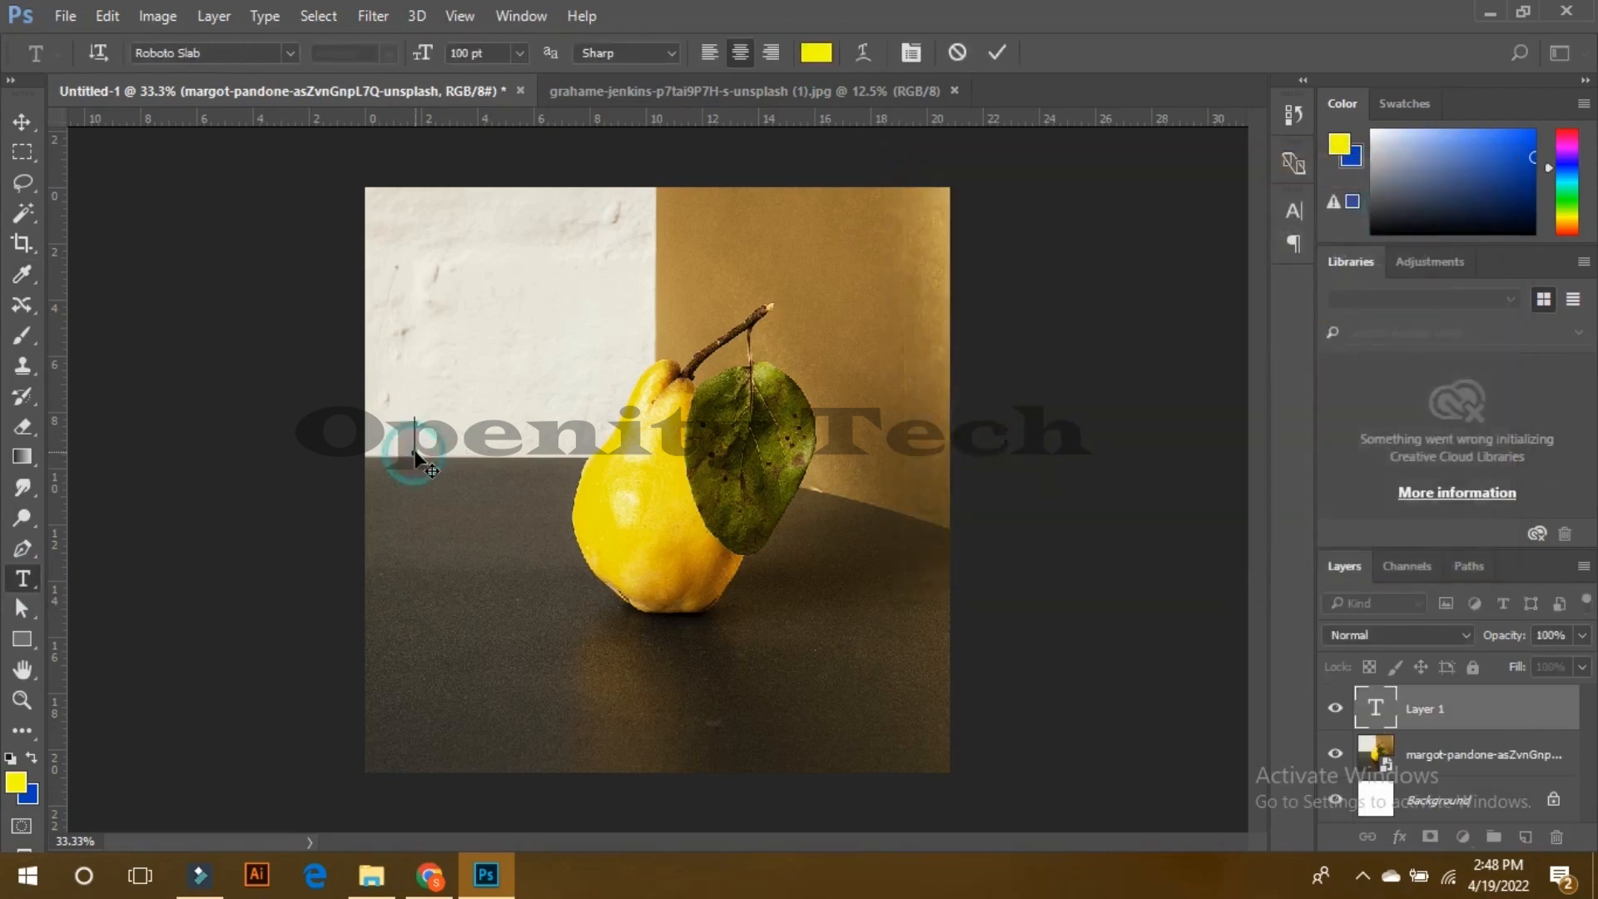
text(Pear)
Step: Set the Lemon text size to 350 pt and move the text over the top of the pear
key(ctrl)
key(ctrl+a)
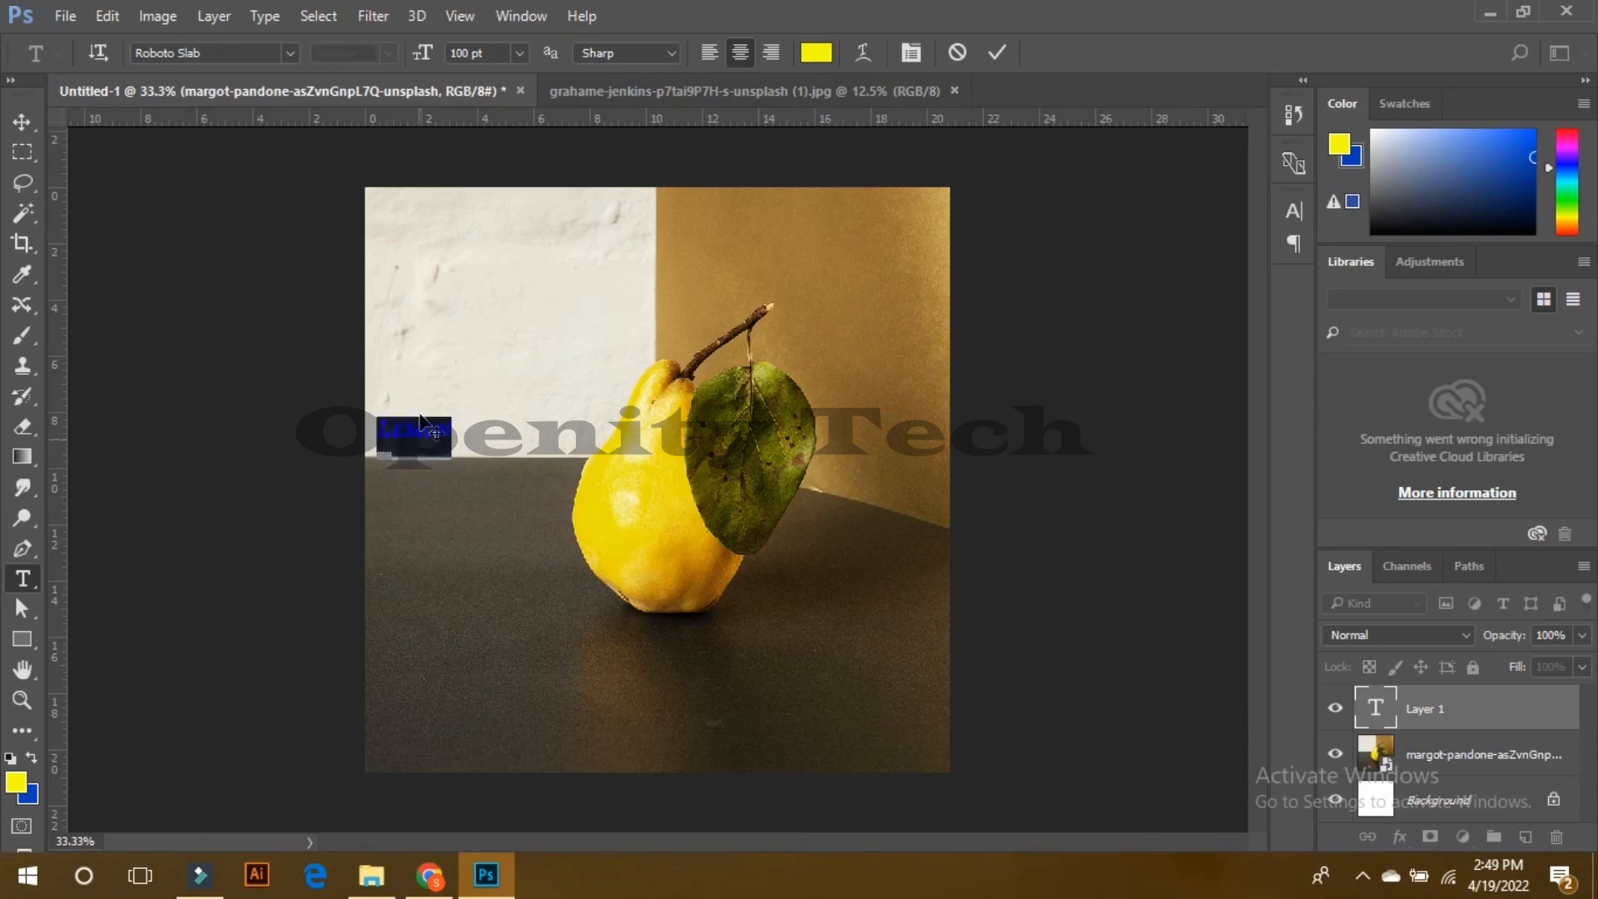
click(485, 52)
text(500)
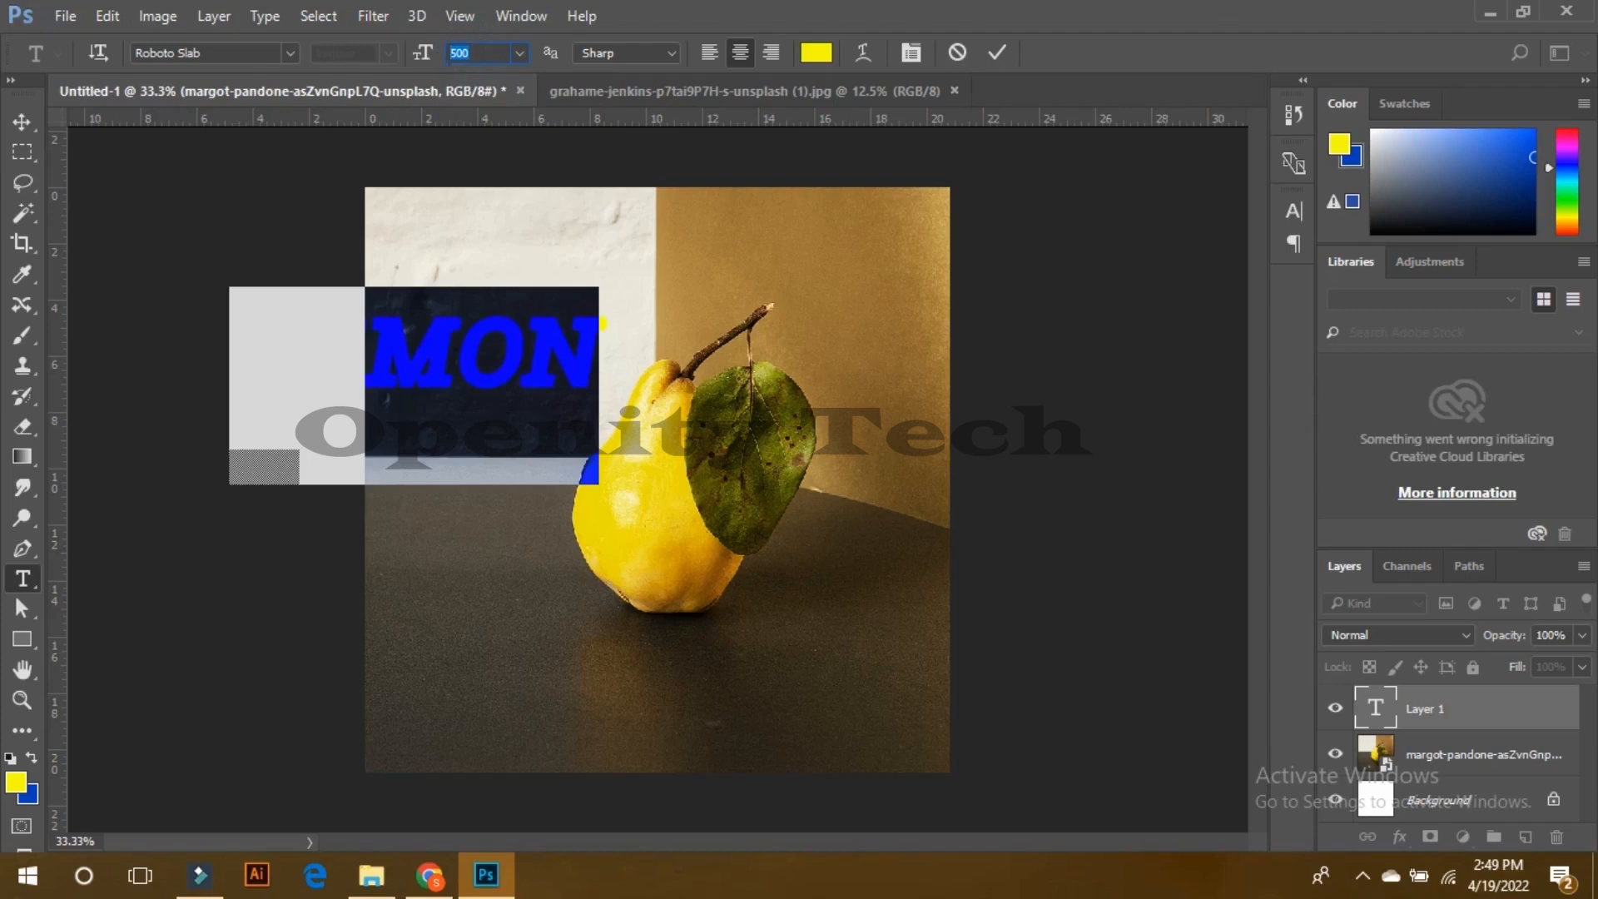
key(BackSpace)
key(BackSpace)
key(BackSpace)
text(35)
key(Return)
click(22, 122)
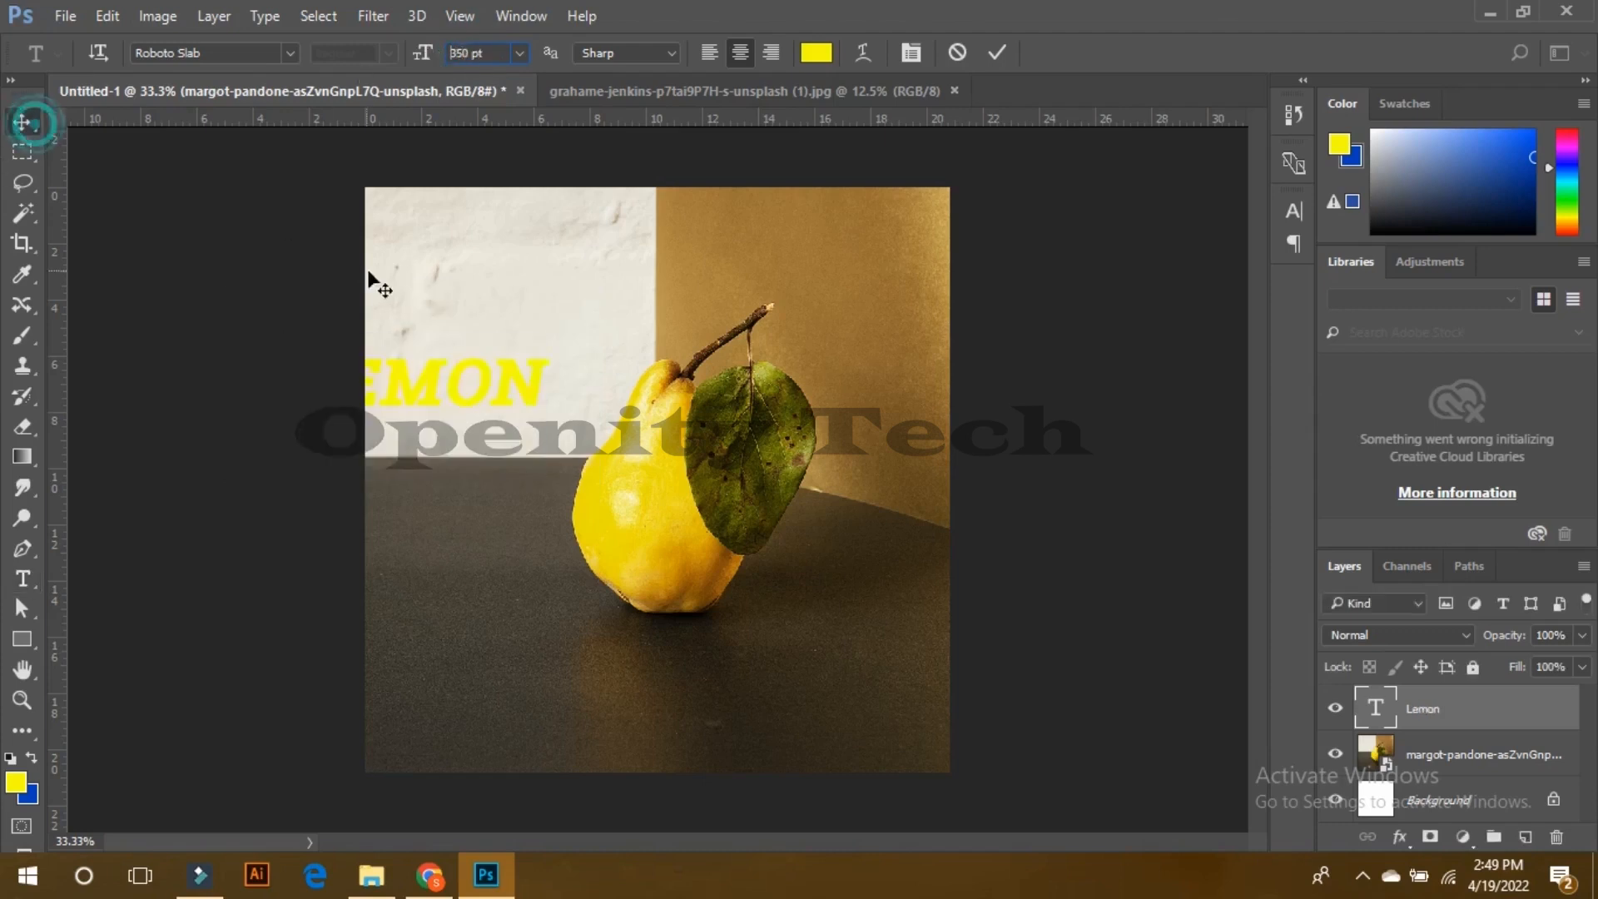
drag(443, 389, 719, 380)
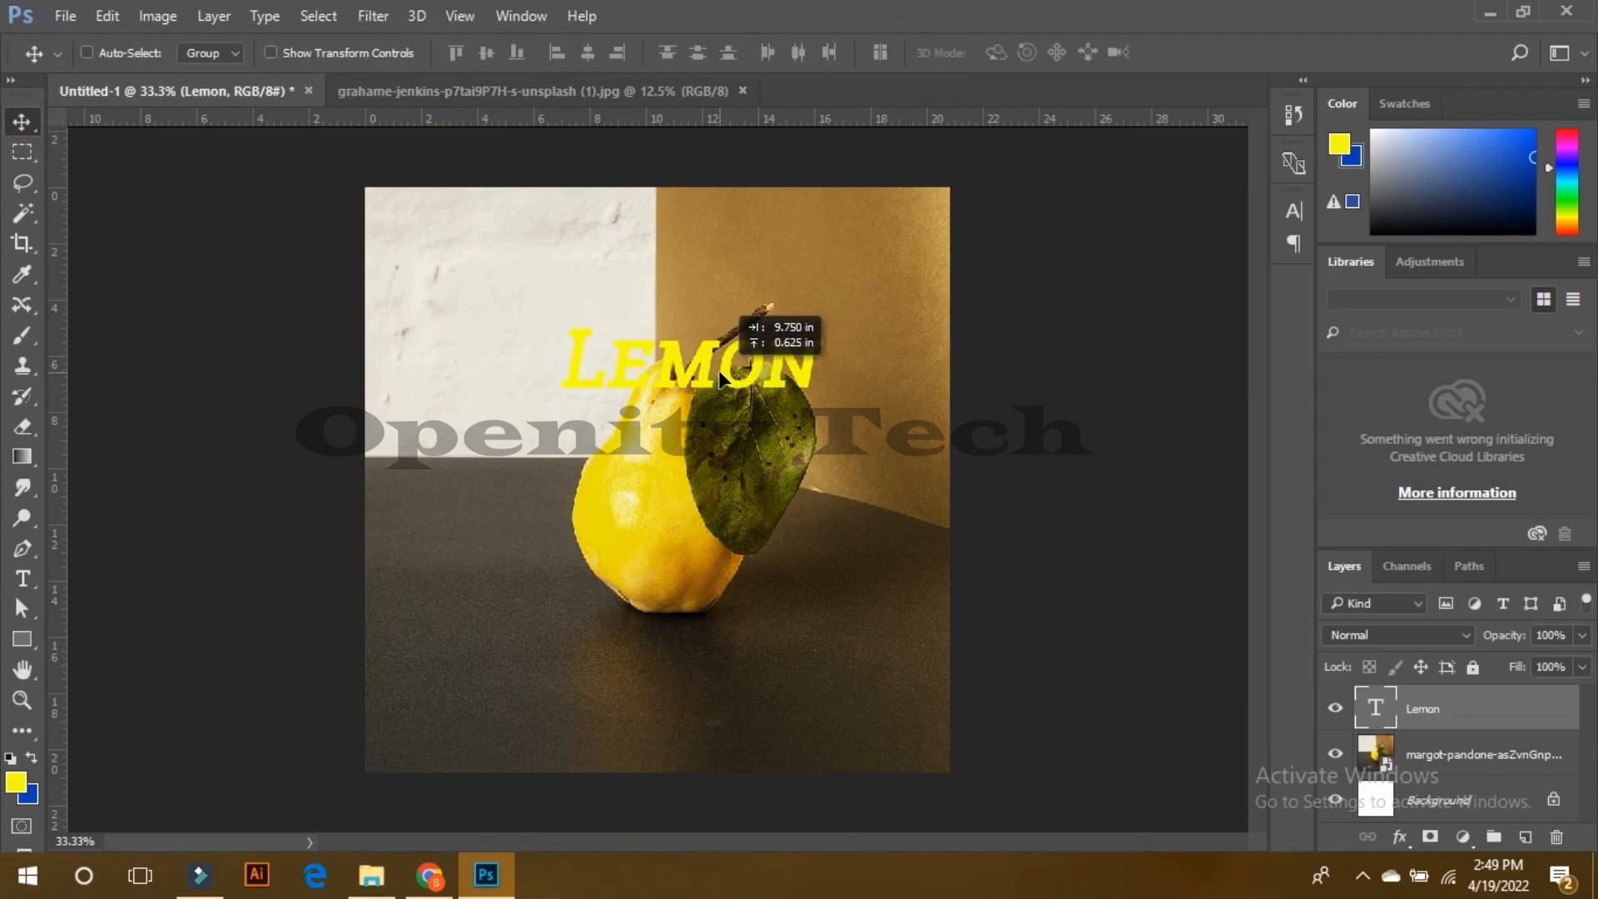
Step: Recolour the whole Lemon text to dark indigo (#180056) and return to the Move tool
key(t)
click(682, 356)
key(ctrl+a)
click(816, 52)
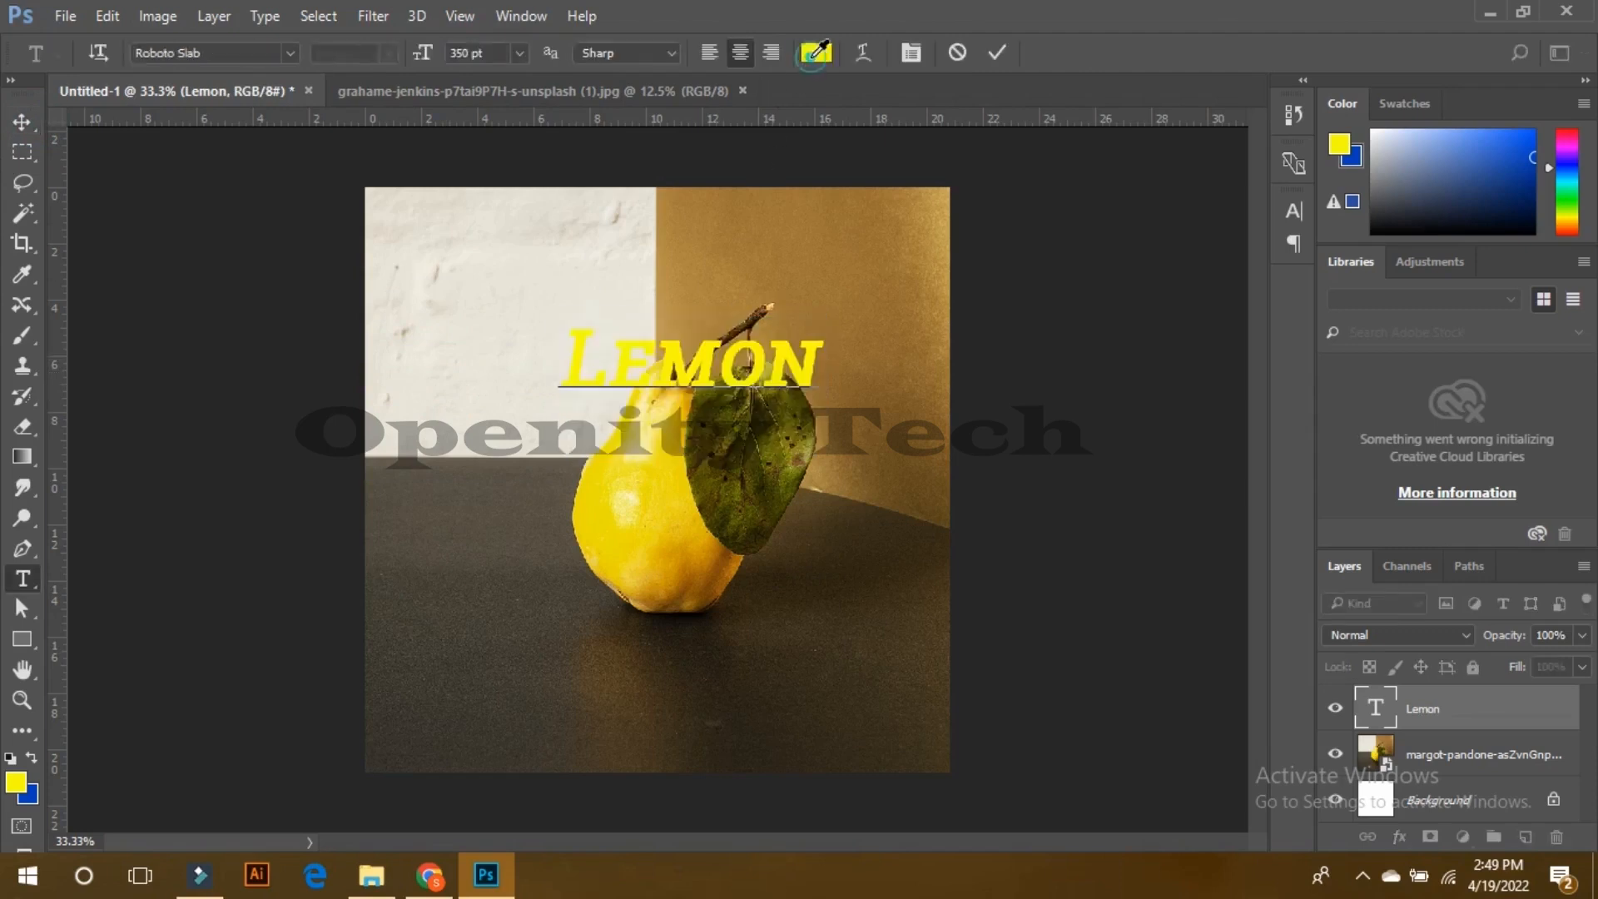
text(380056)
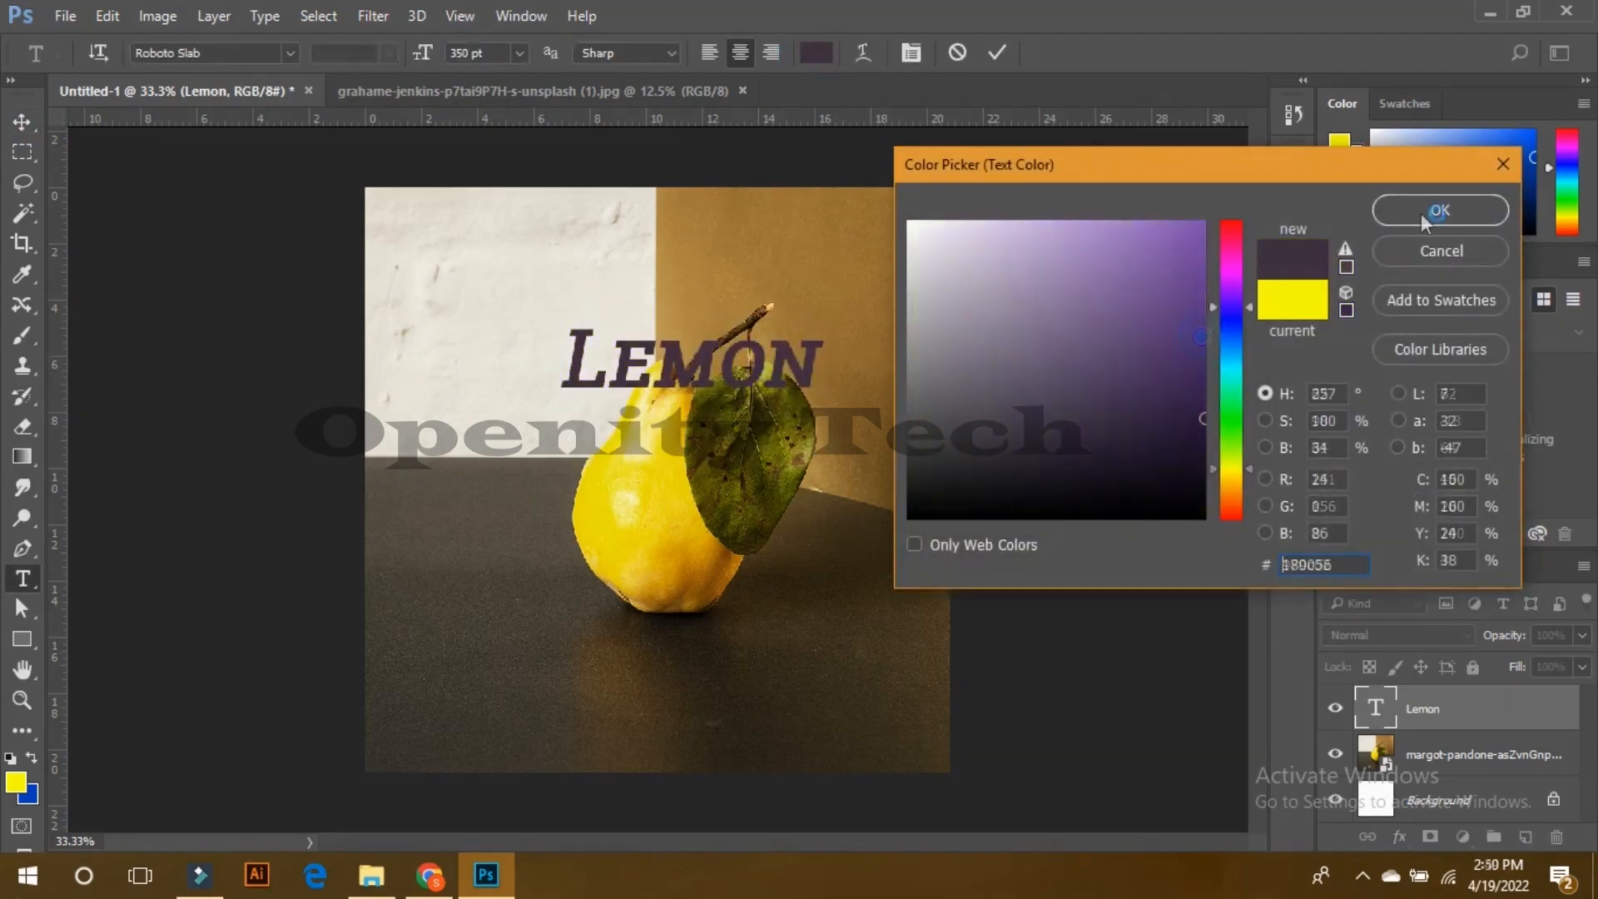
click(1421, 213)
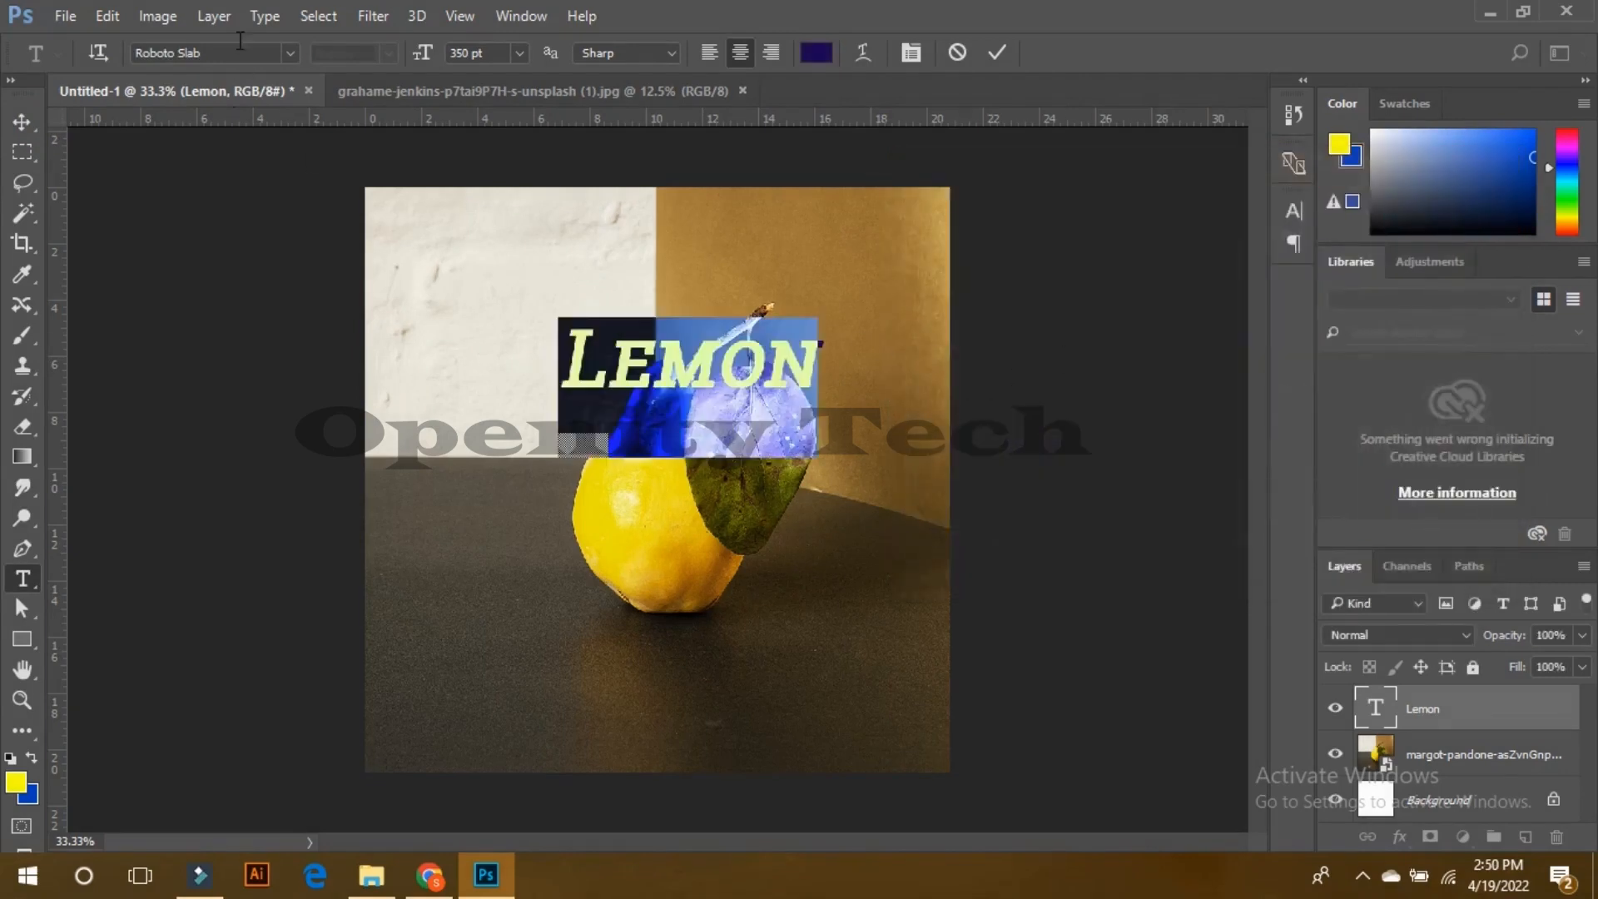
click(23, 122)
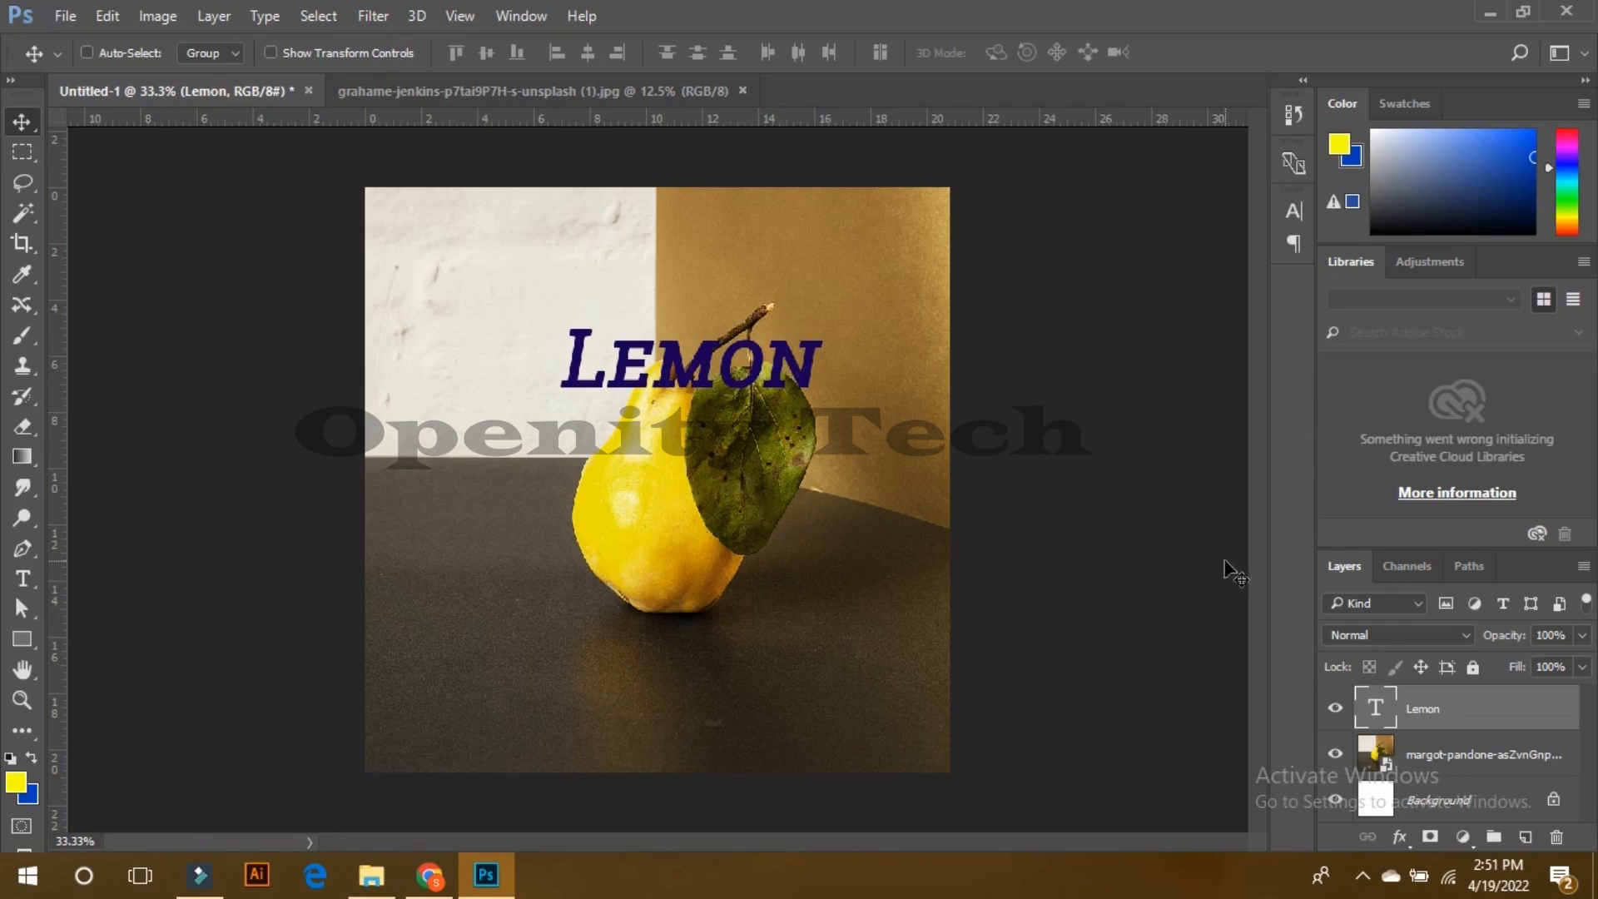
Step: Add a layer mask to the Lemon text layer and alternate the selection between the text and mask thumbnails
click(1431, 841)
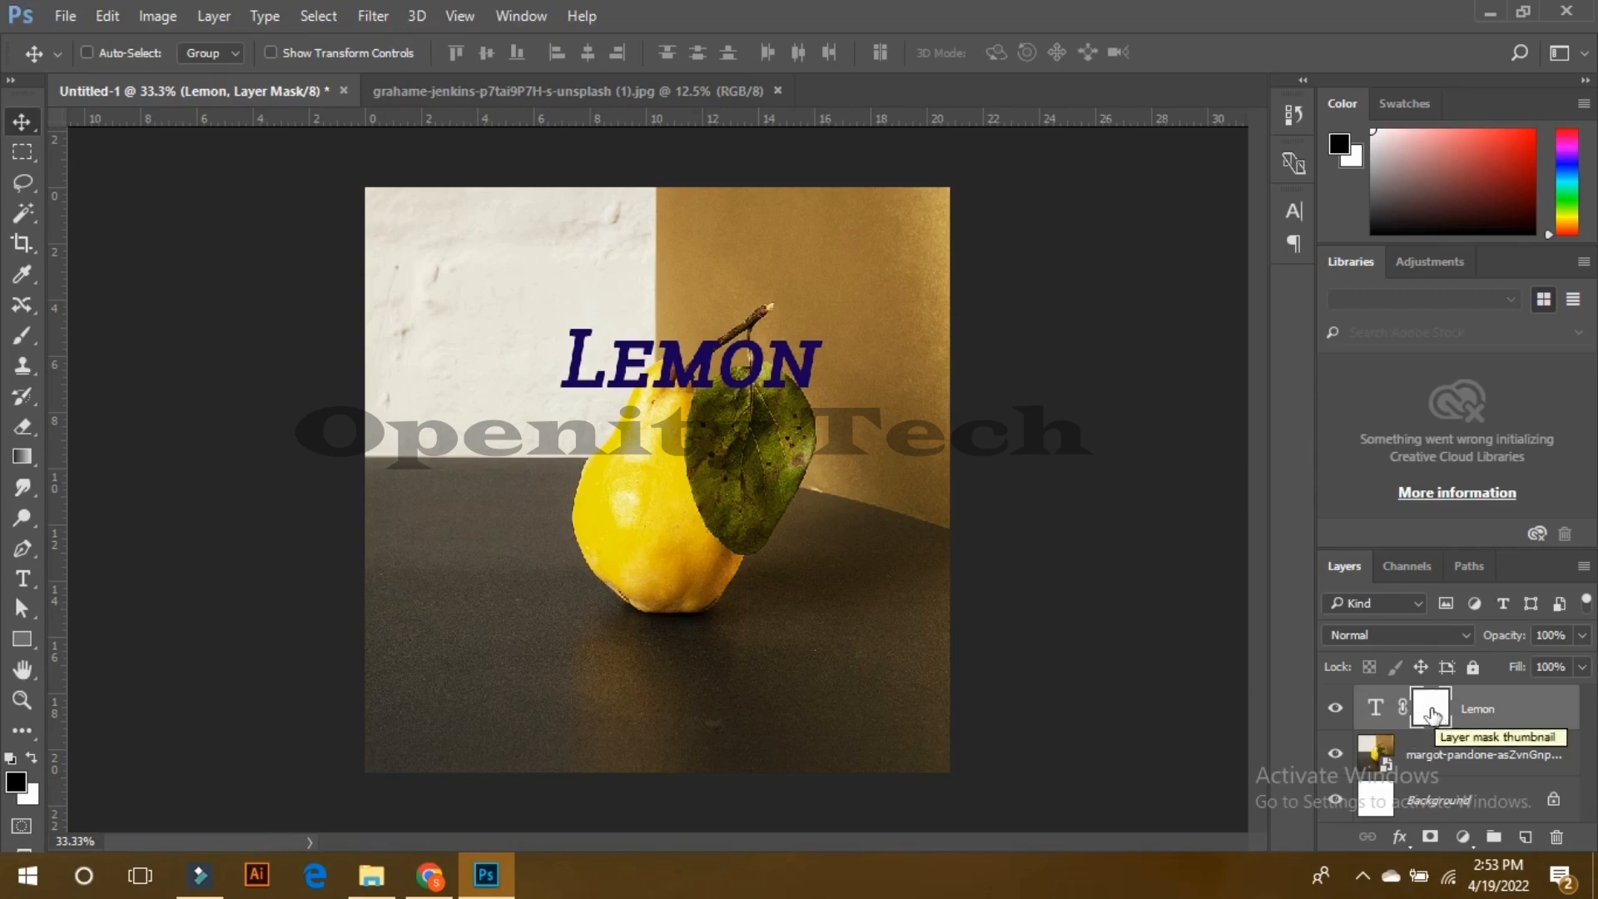
click(1376, 710)
click(1431, 707)
click(1376, 709)
click(1429, 713)
click(1376, 711)
click(1431, 710)
click(1382, 718)
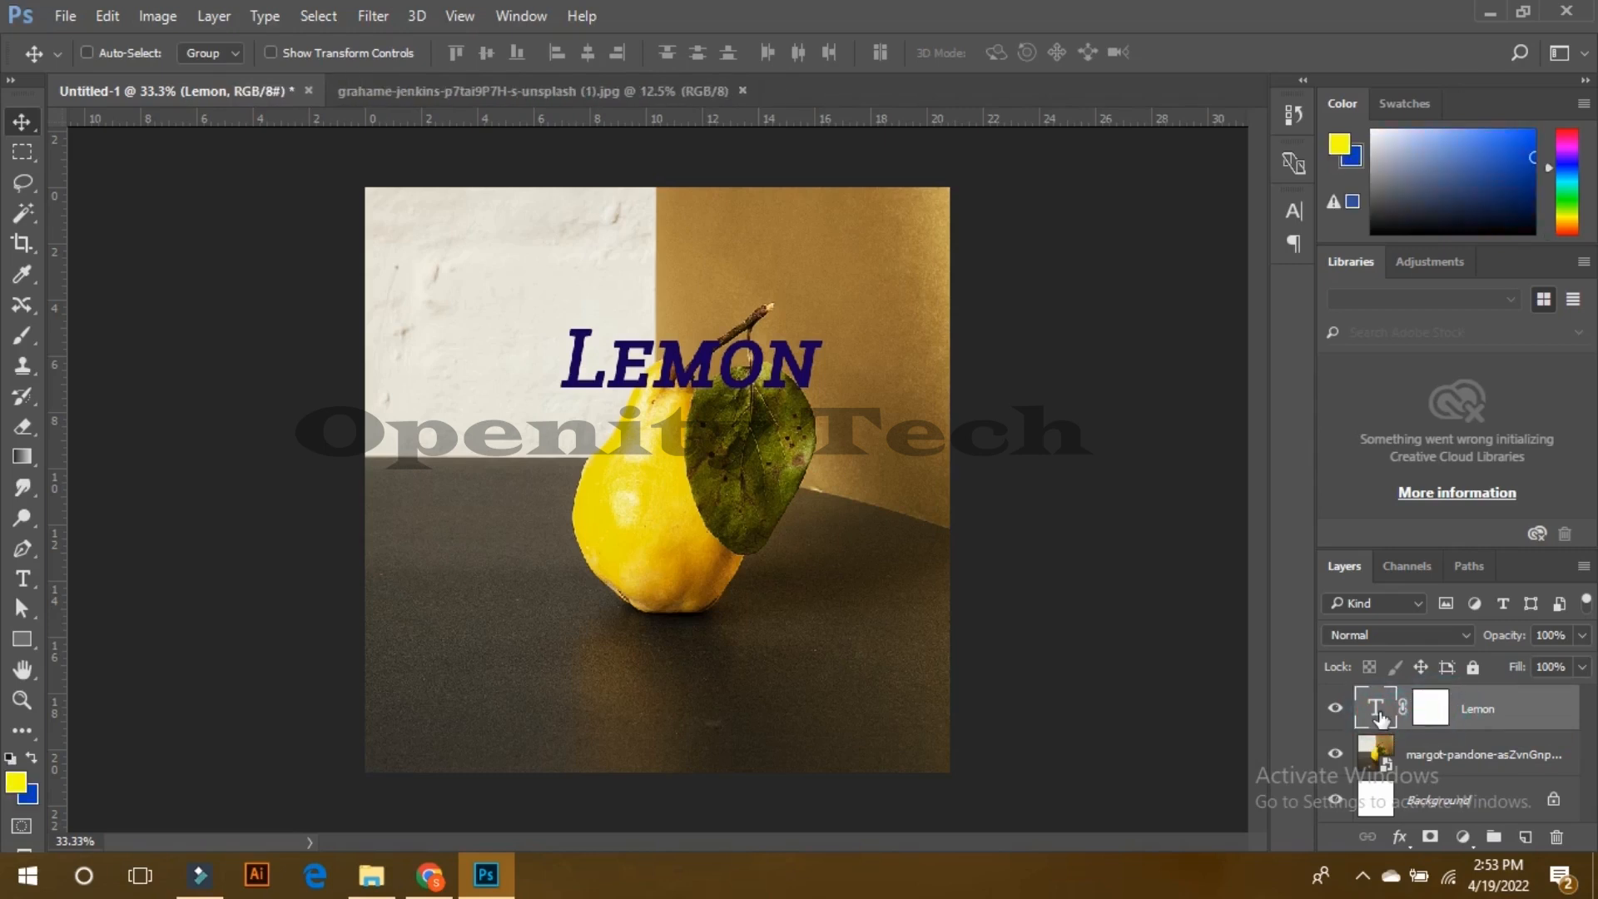
click(1429, 710)
click(1378, 712)
Step: Fill the Lemon text alternately with the yellow foreground and red background colours, finishing with yellow
click(1376, 708)
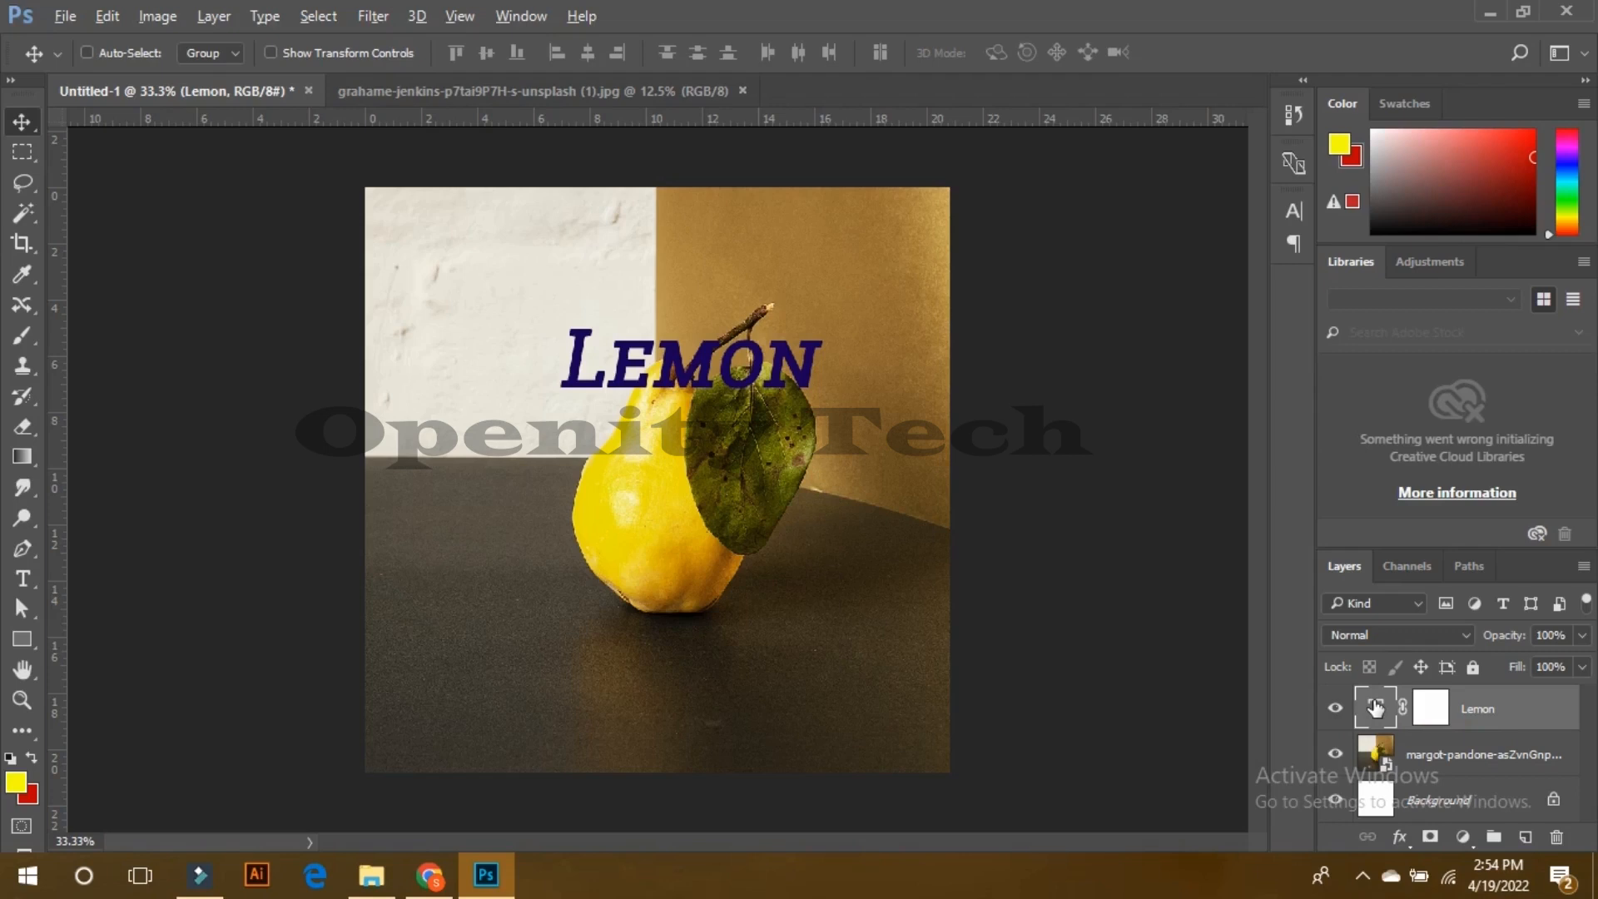
key(alt+BackSpace)
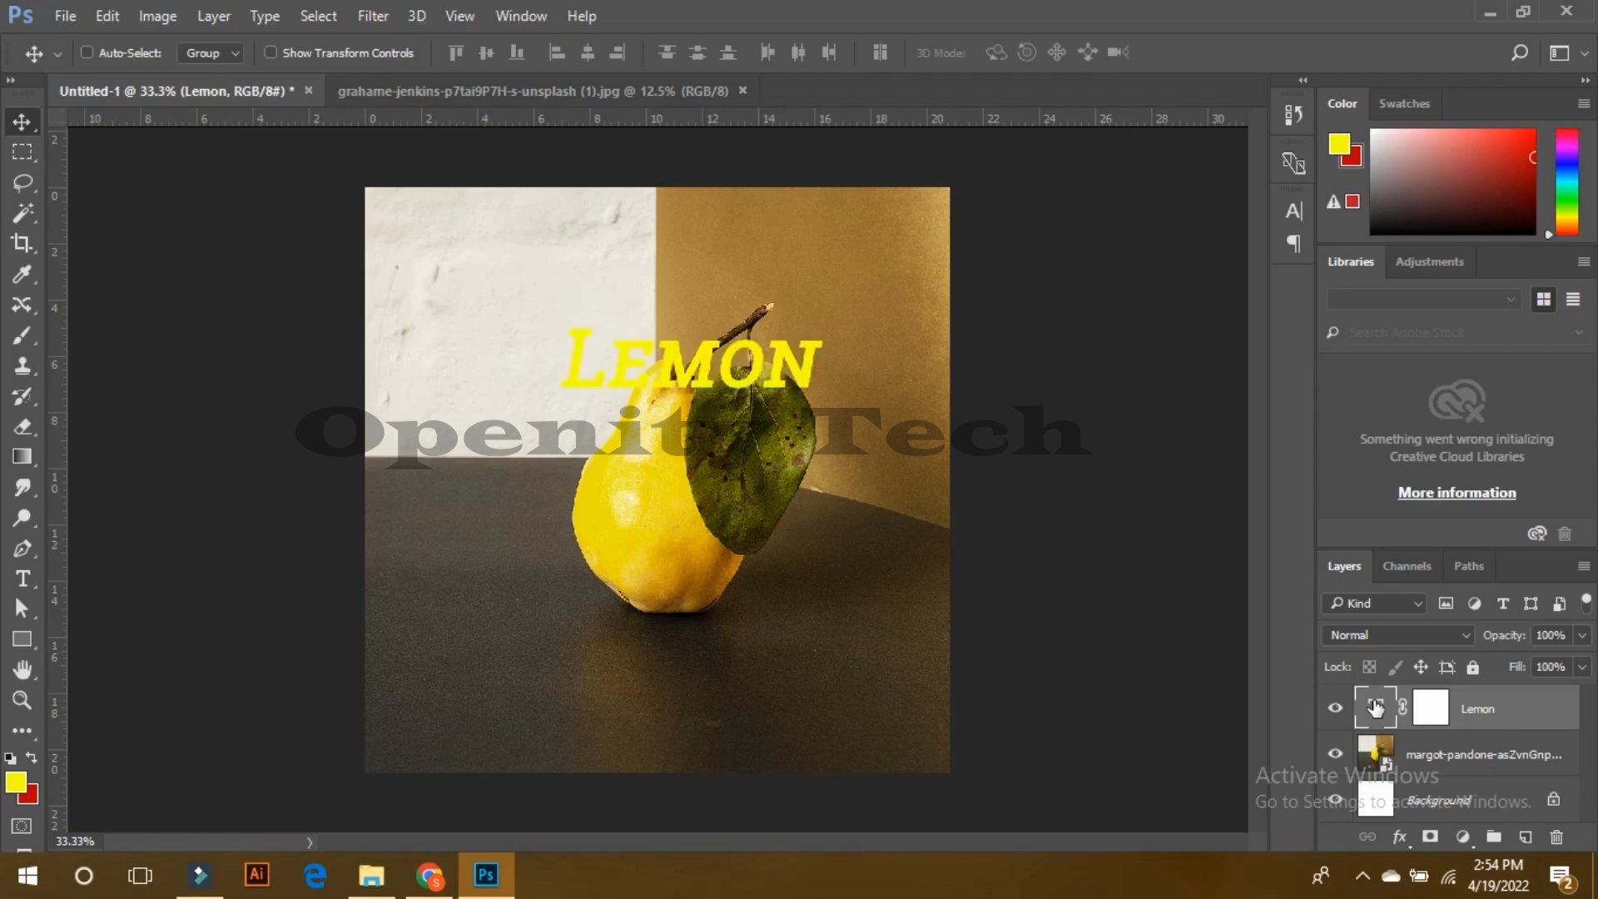
key(ctrl+BackSpace)
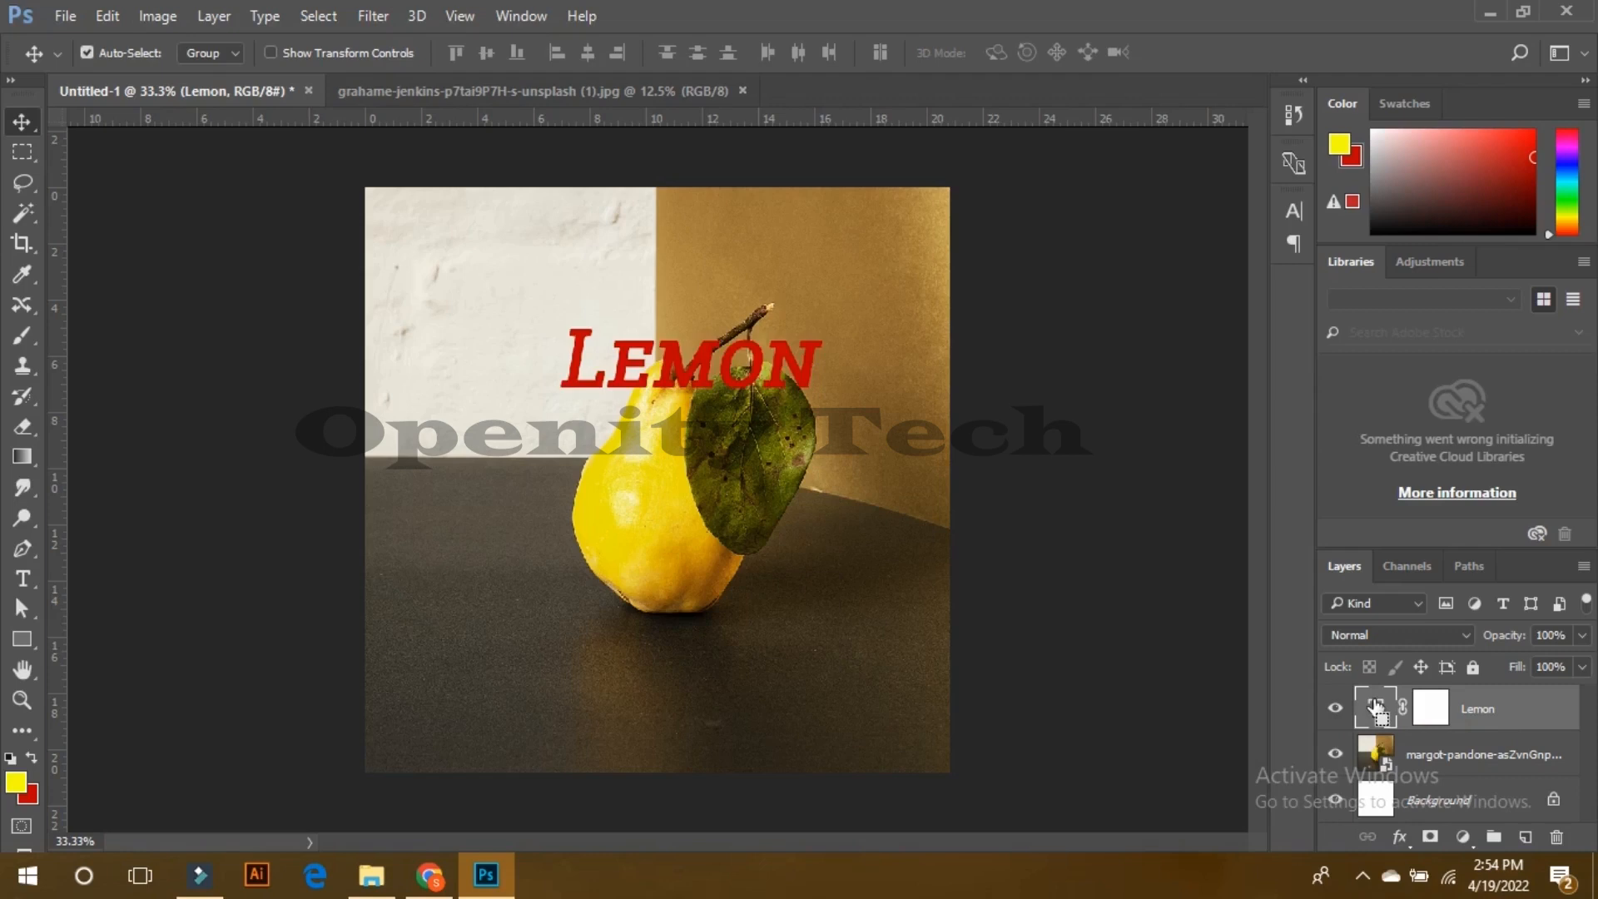
key(alt+BackSpace)
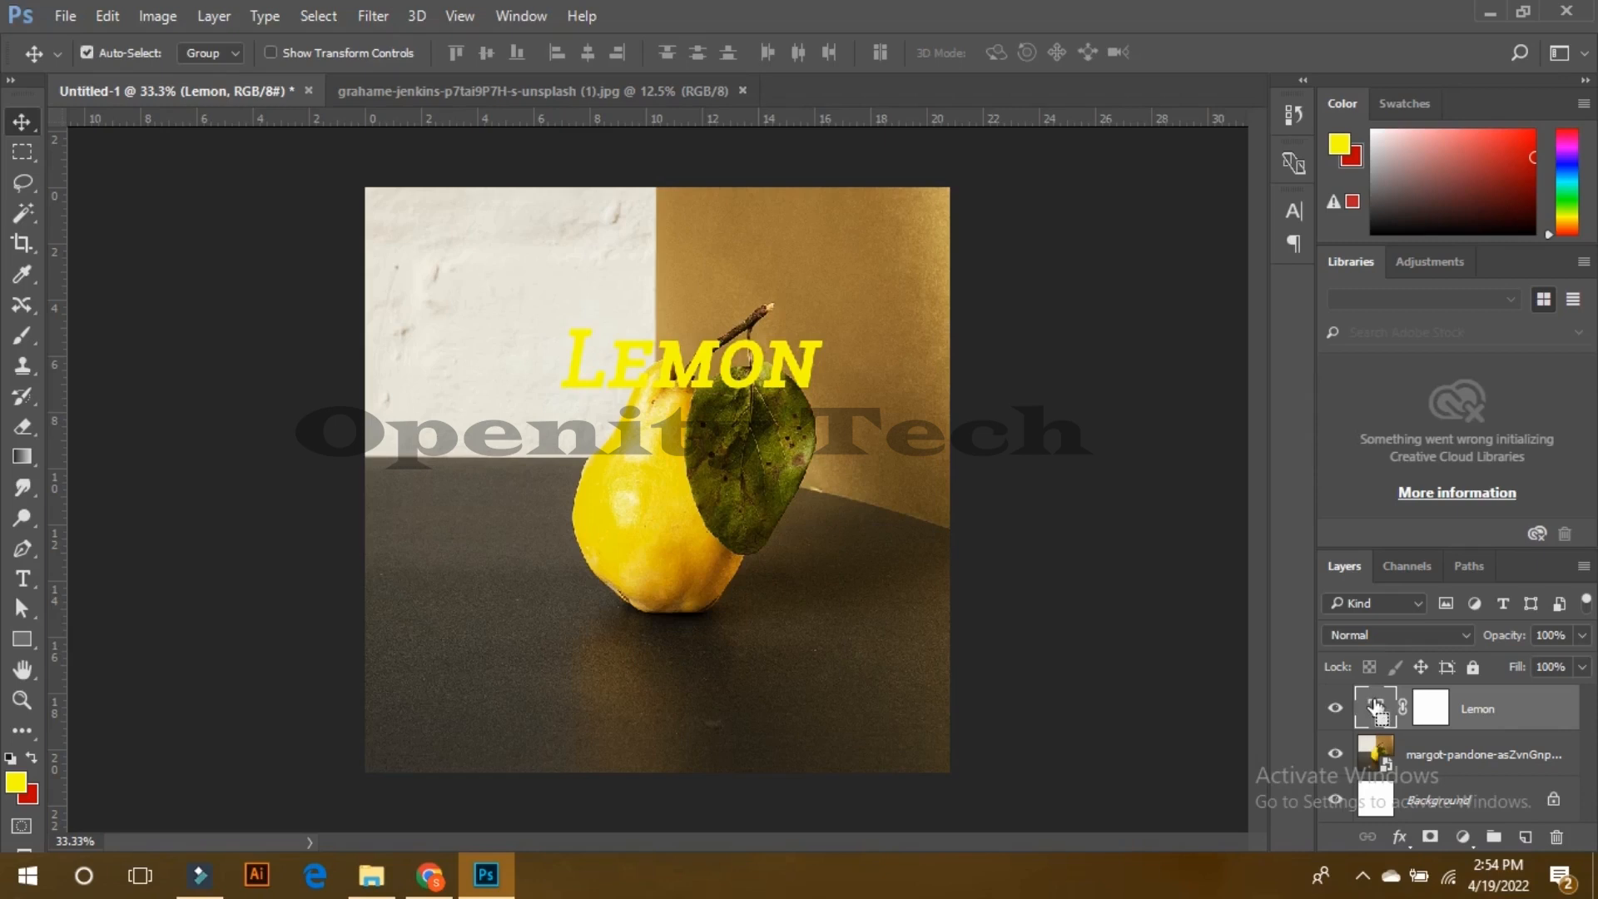
key(ctrl+BackSpace)
key(alt+BackSpace)
Step: Invert the Lemon layer mask to black to hide the text, and invert it back to white
click(1433, 712)
click(1439, 716)
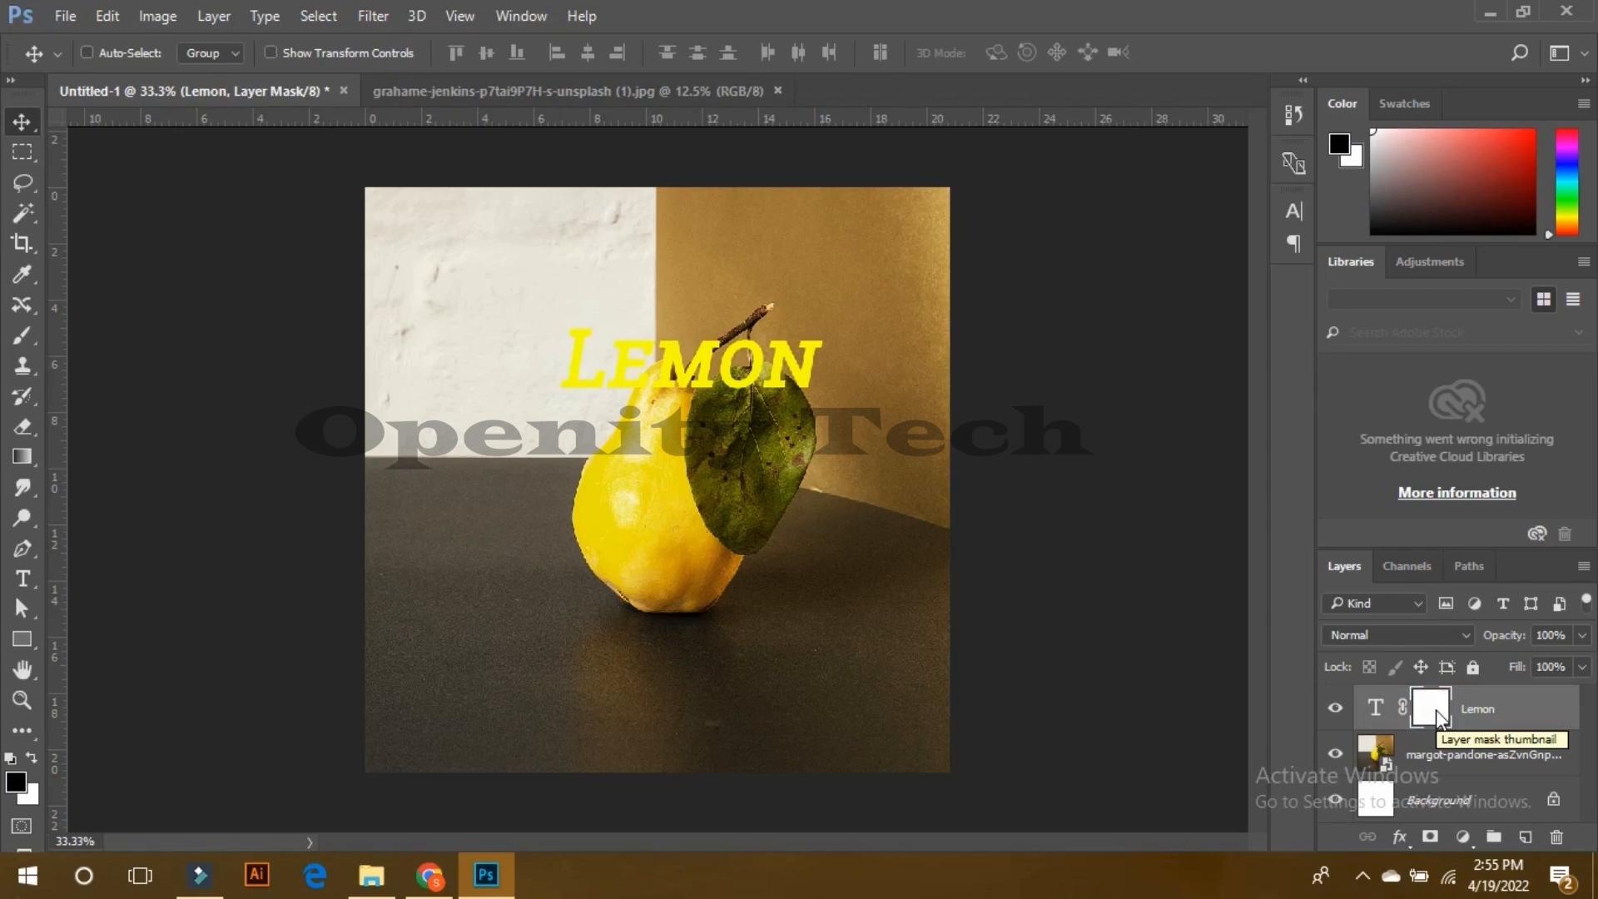
click(1438, 713)
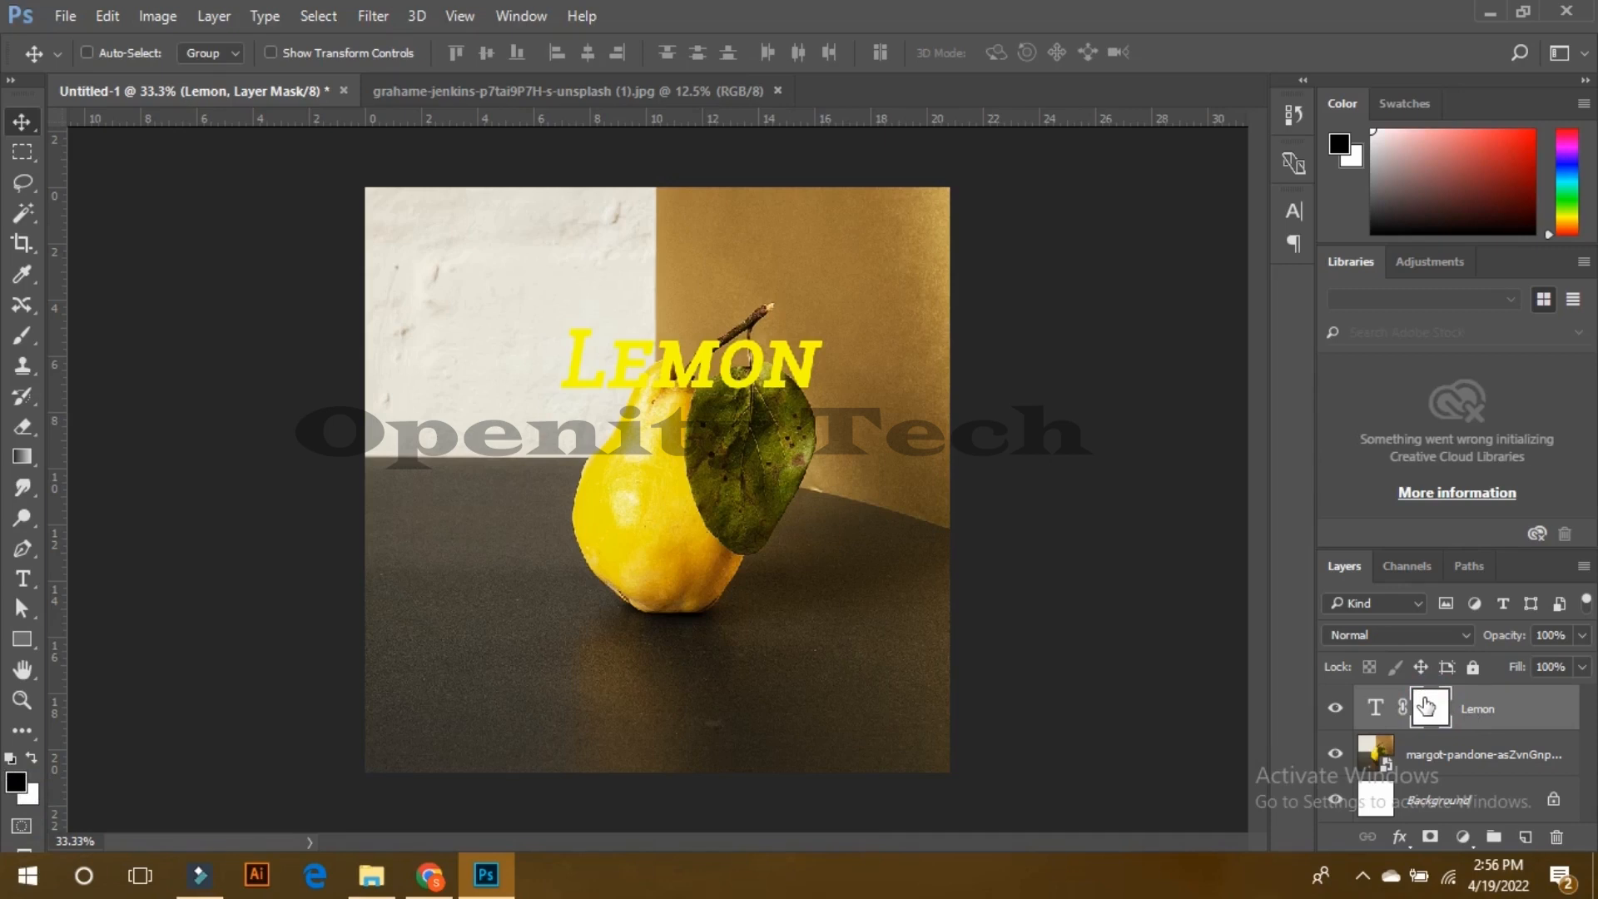
key(ctrl+i)
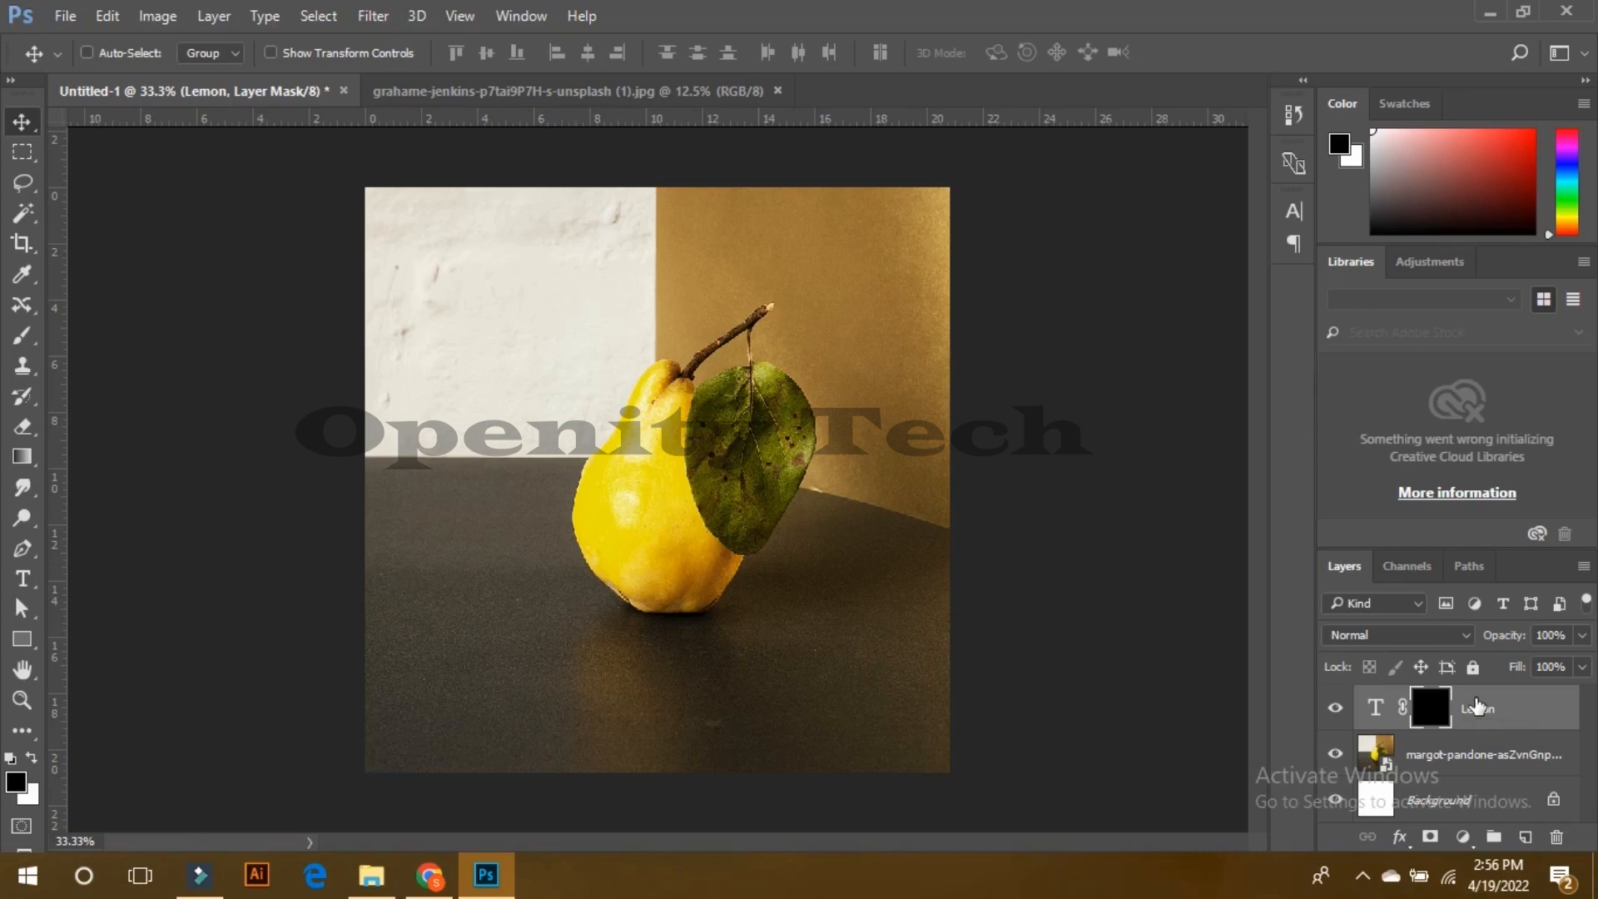
key(ctrl)
drag(1429, 715, 1433, 717)
key(ctrl+i)
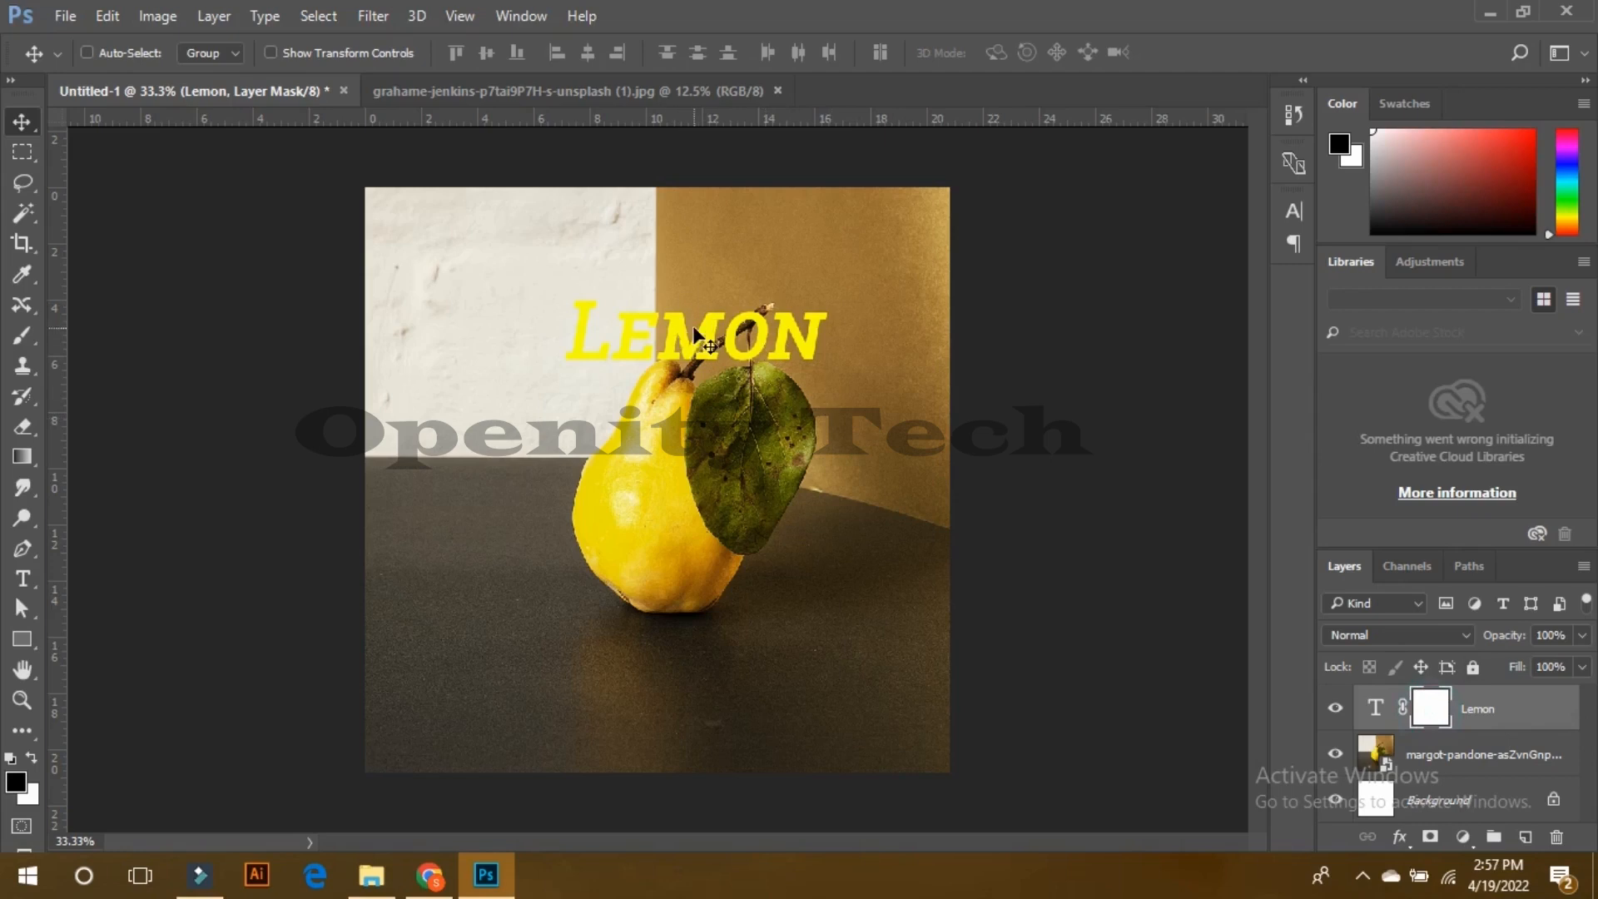
Step: Move the Lemon text slightly down over the pear's stem and activate the Brush tool
drag(692, 326, 695, 346)
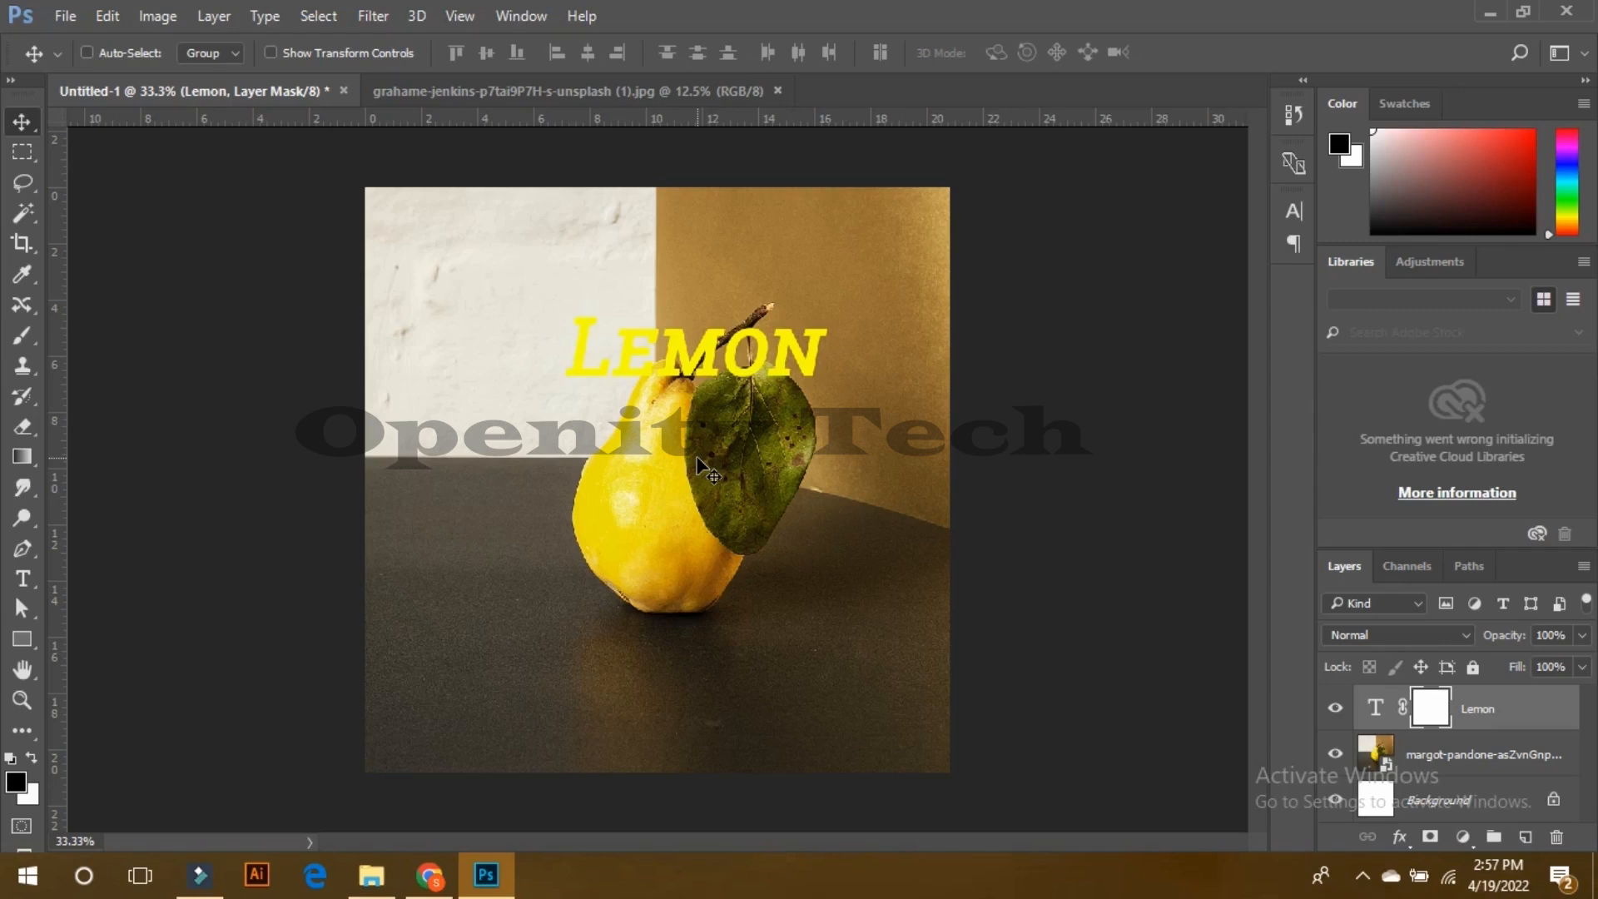
click(22, 337)
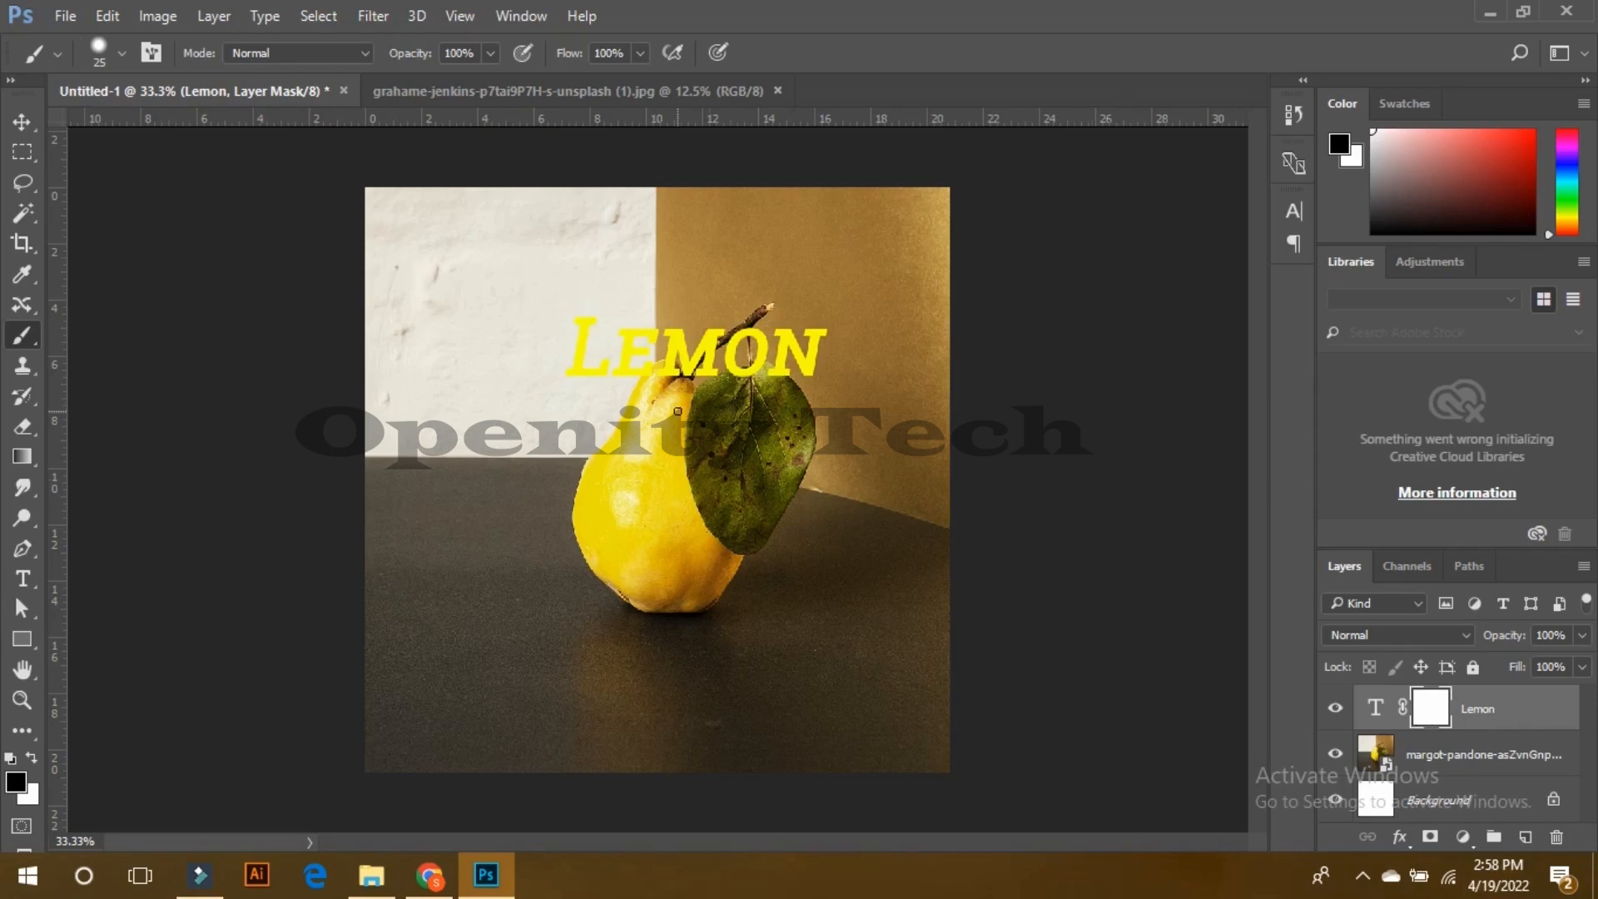
Step: Paint black on the Lemon mask with the 25 px brush to reveal the pear's top through the letters E and M
scroll(677, 412, up, 6)
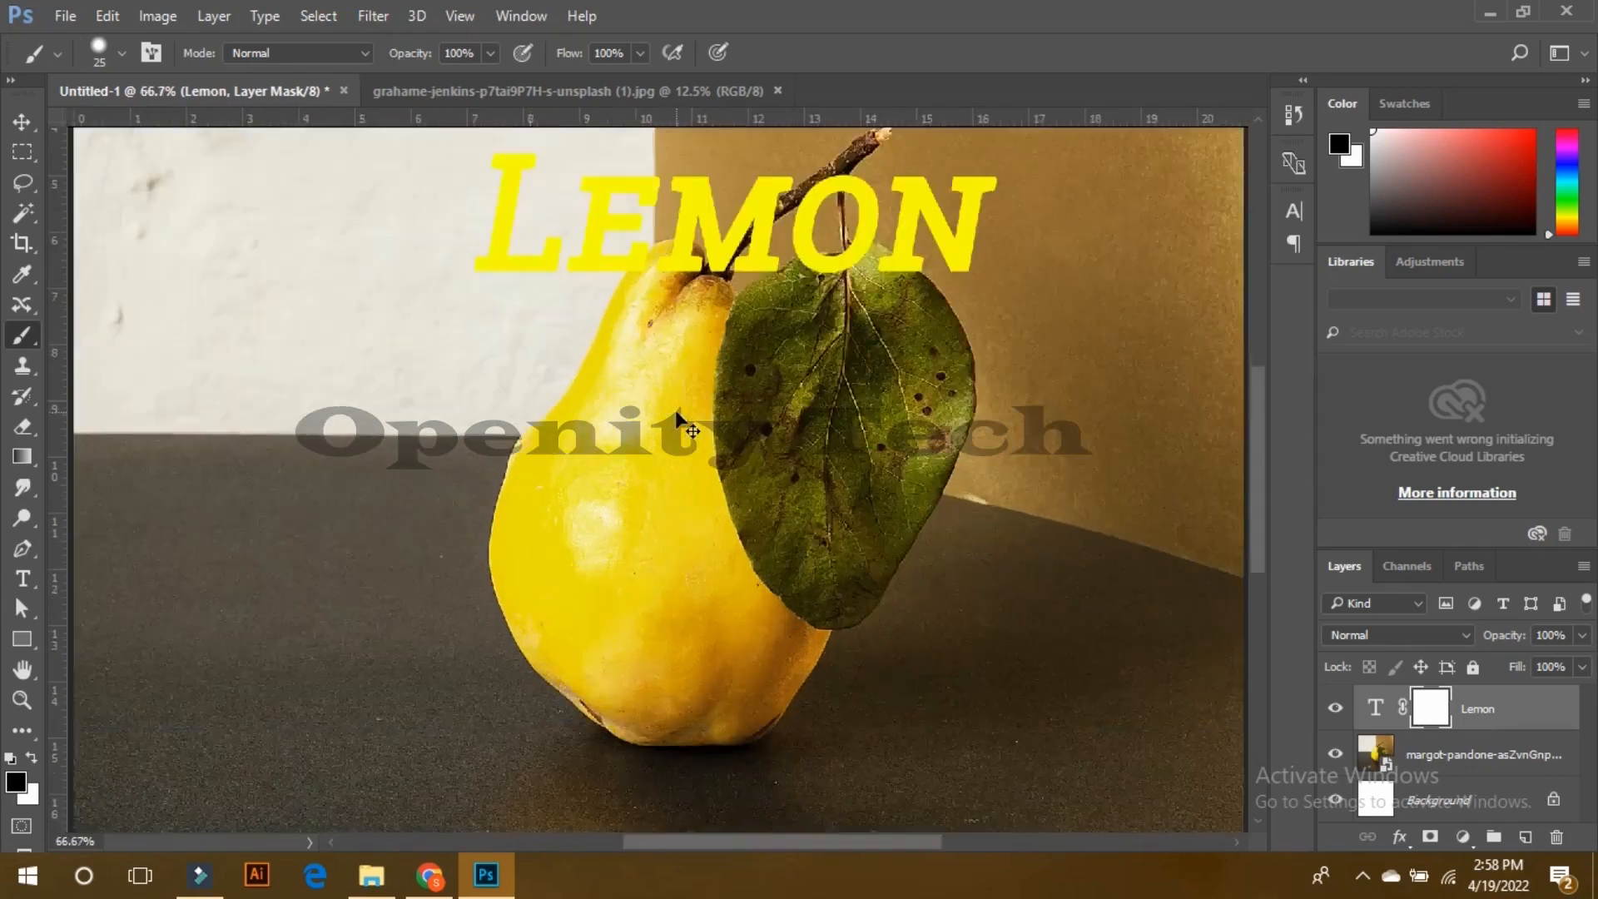
scroll(617, 310, up, 8)
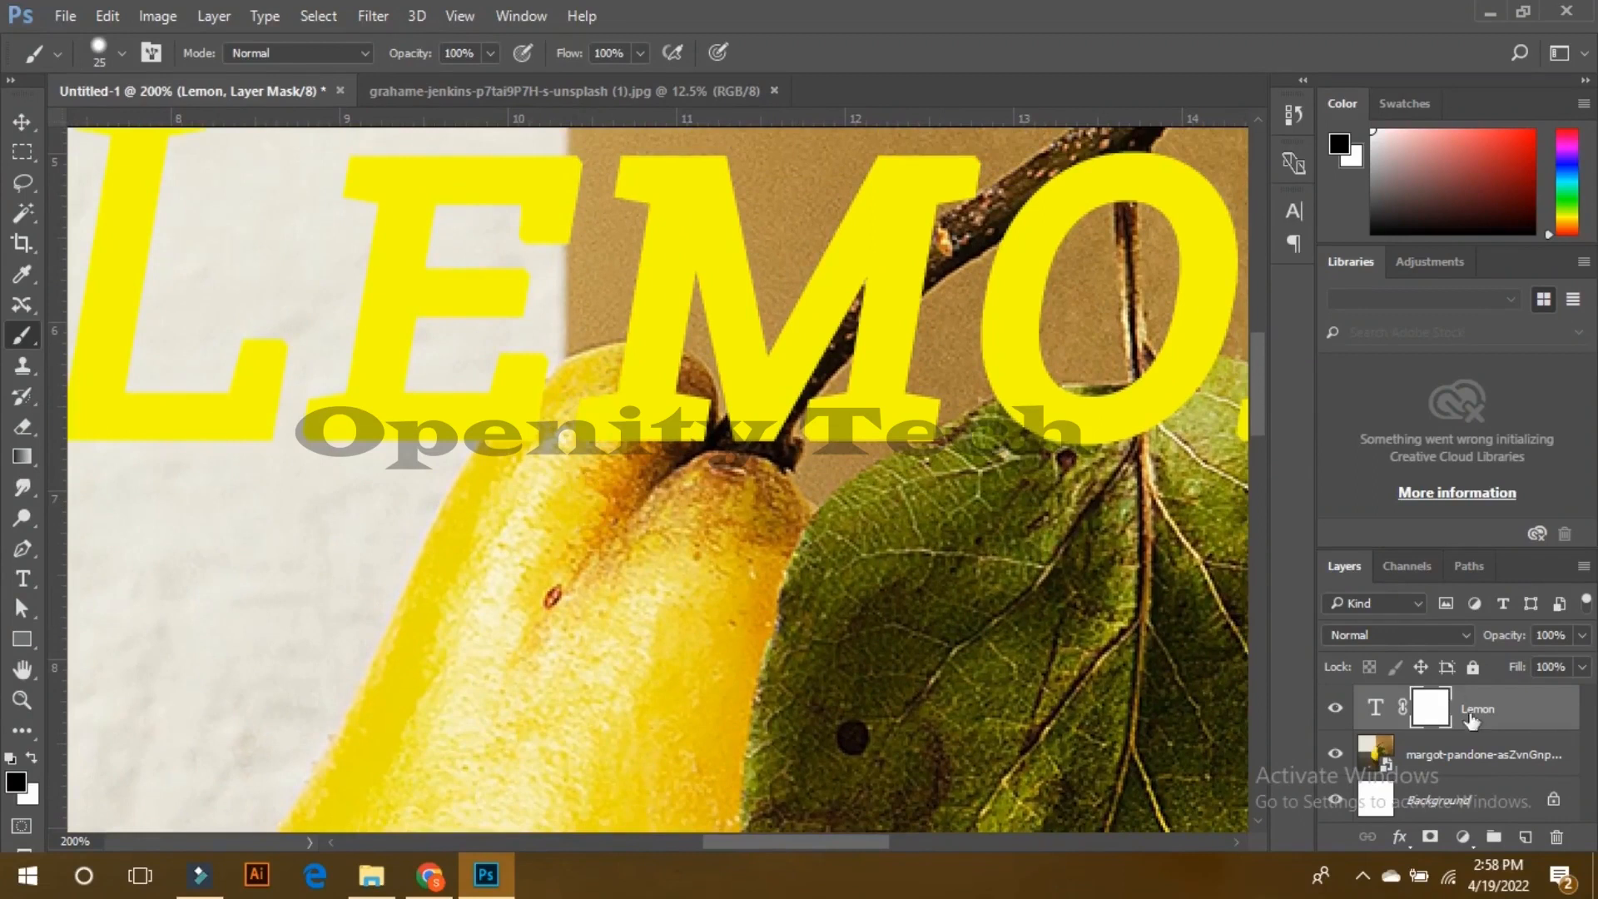
mouse_move(607, 438)
mouse_down()
mouse_move(593, 417)
mouse_move(628, 389)
mouse_move(625, 360)
mouse_move(553, 386)
mouse_move(519, 466)
mouse_up()
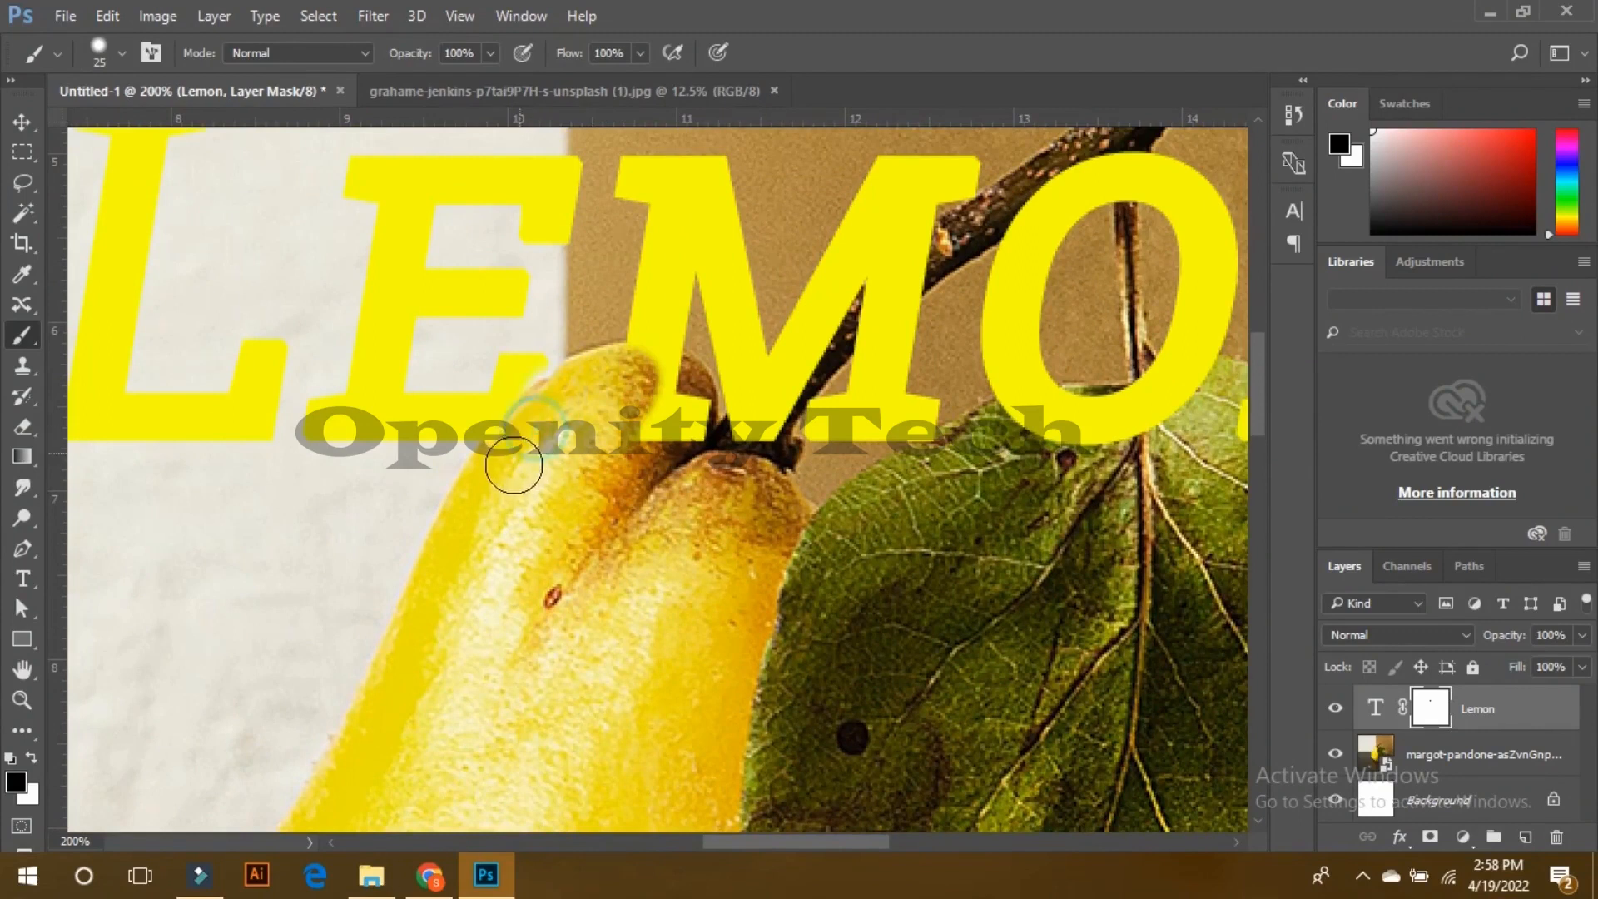
mouse_move(603, 437)
mouse_down()
mouse_move(680, 447)
mouse_move(686, 417)
mouse_move(658, 396)
mouse_move(663, 377)
mouse_move(627, 374)
mouse_move(667, 375)
mouse_up()
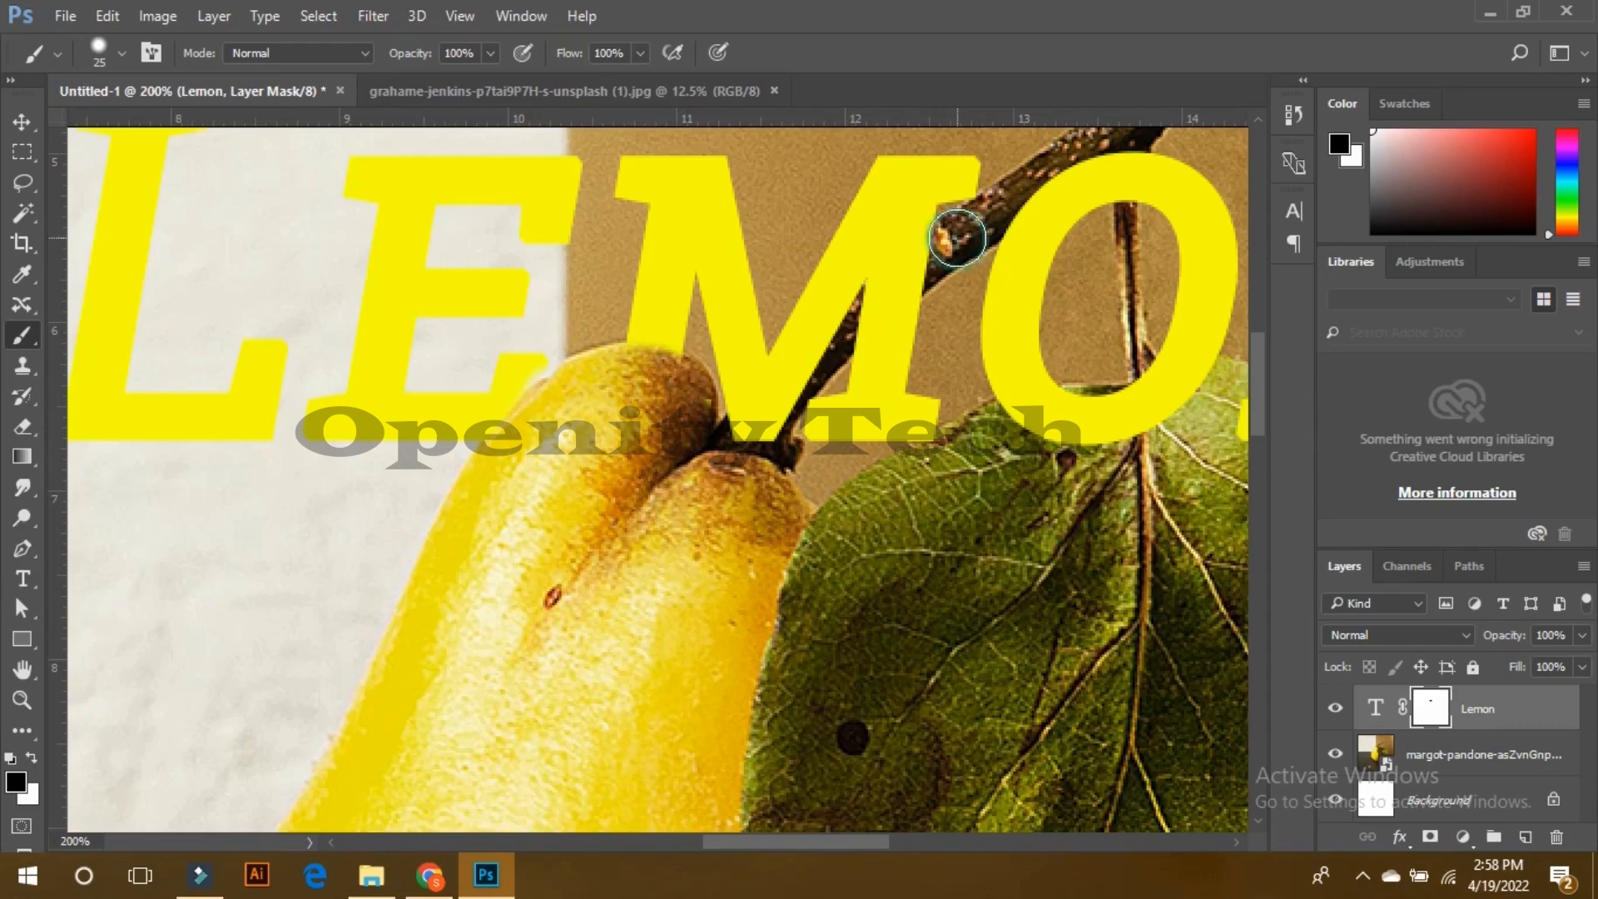
Step: Reduce the brush to 15 px and paint the Lemon mask along the branch where it crosses the letter M
key(bracketleft)
mouse_move(957, 238)
mouse_down()
mouse_move(826, 337)
mouse_move(737, 450)
mouse_move(795, 377)
mouse_move(792, 356)
mouse_move(762, 441)
mouse_up()
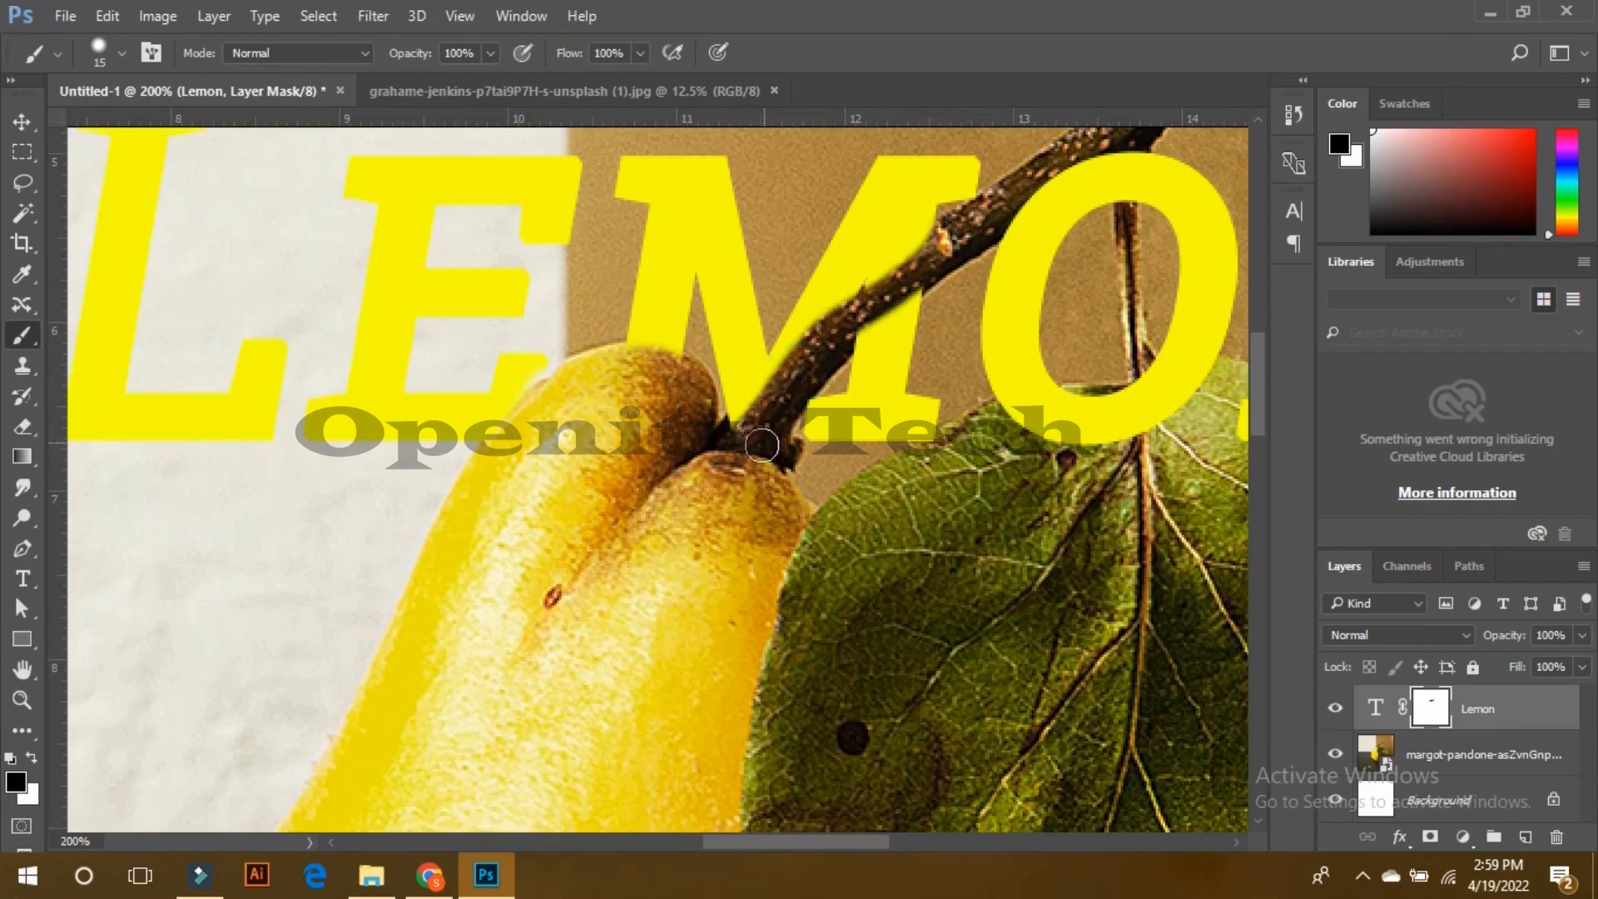
drag(924, 263, 891, 289)
Step: Lower the Lemon layer's opacity to 37% and mask the leftover M edges off the branch
click(1581, 636)
drag(1527, 656, 1510, 665)
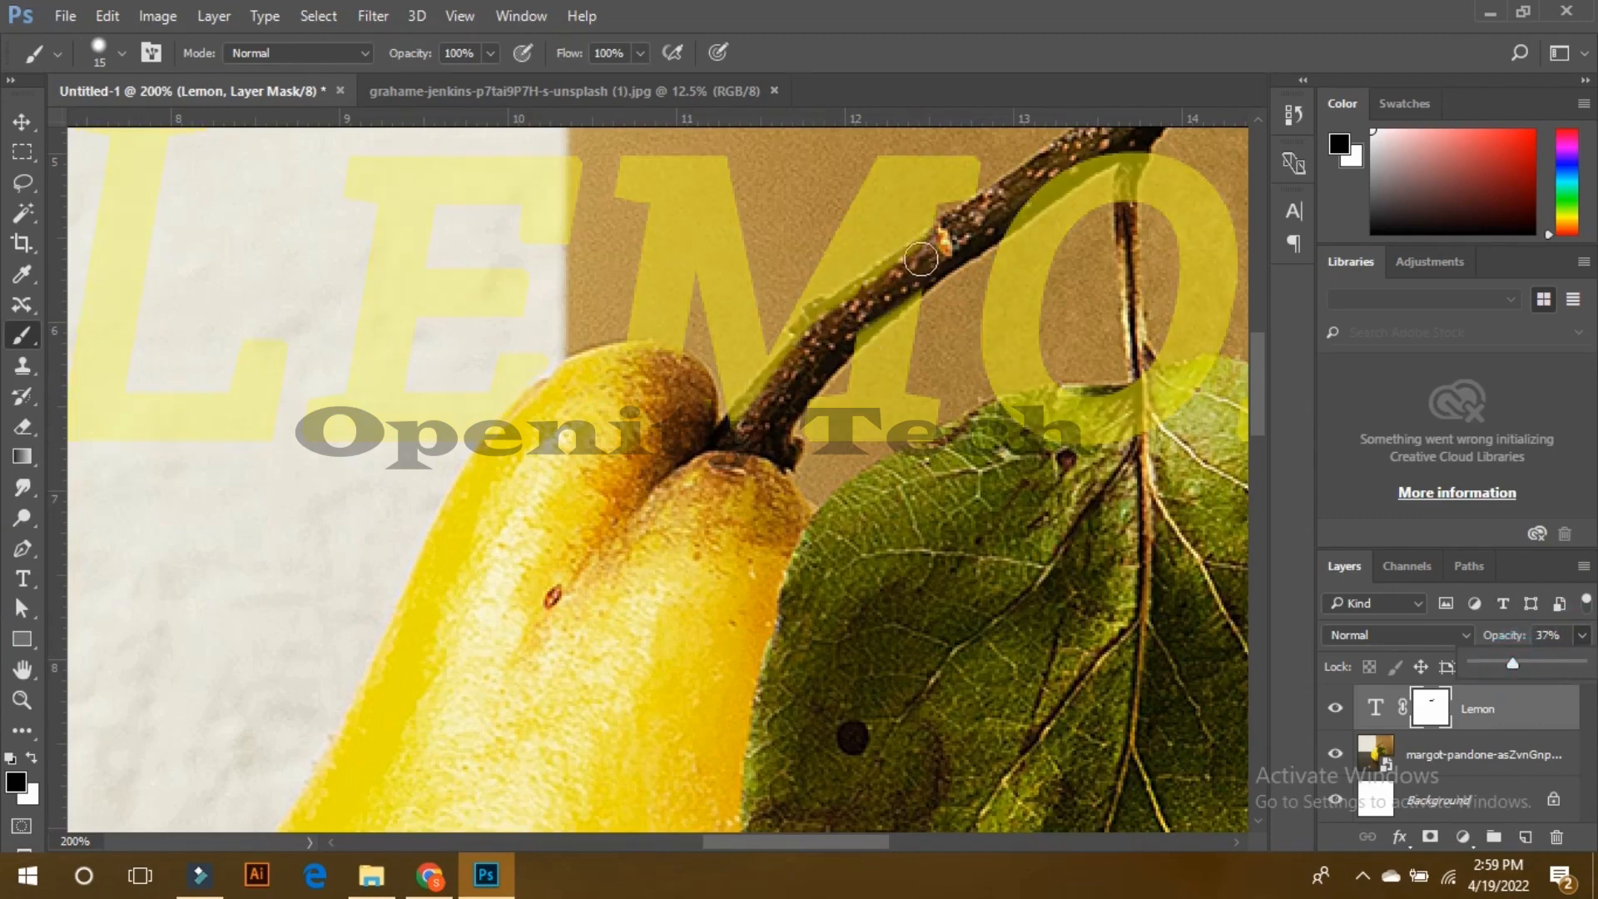
mouse_move(920, 260)
mouse_down()
mouse_move(822, 332)
mouse_move(745, 433)
mouse_up()
drag(907, 281, 847, 339)
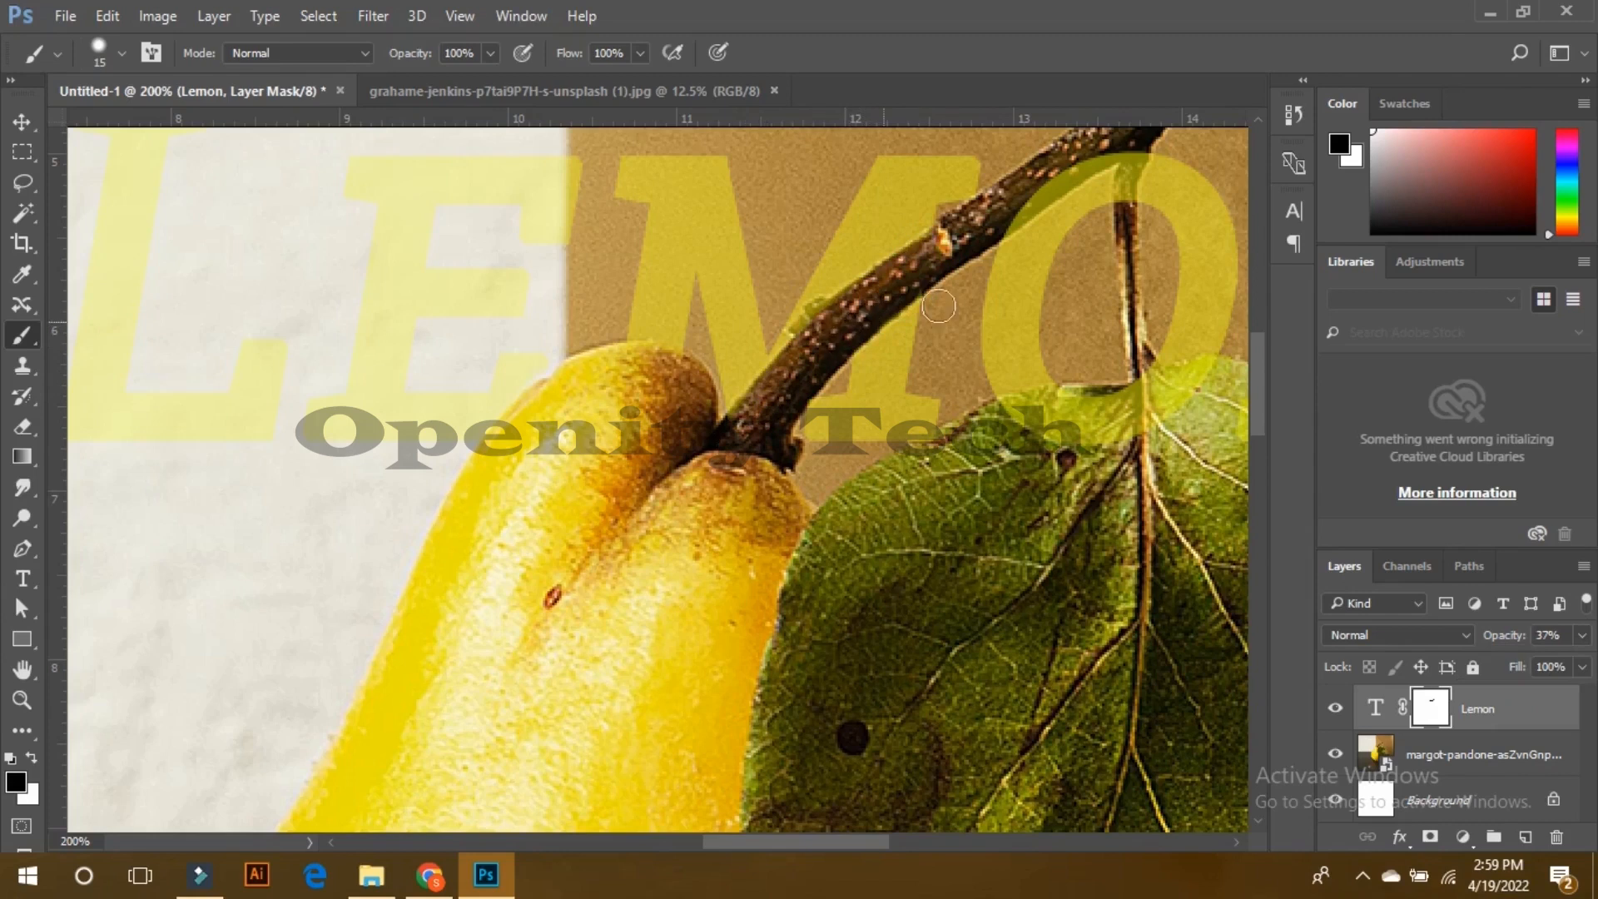
Step: Mask the letter O off the upper branch and the thin leaf stalk, reducing the brush to 9 px
drag(1036, 223, 842, 386)
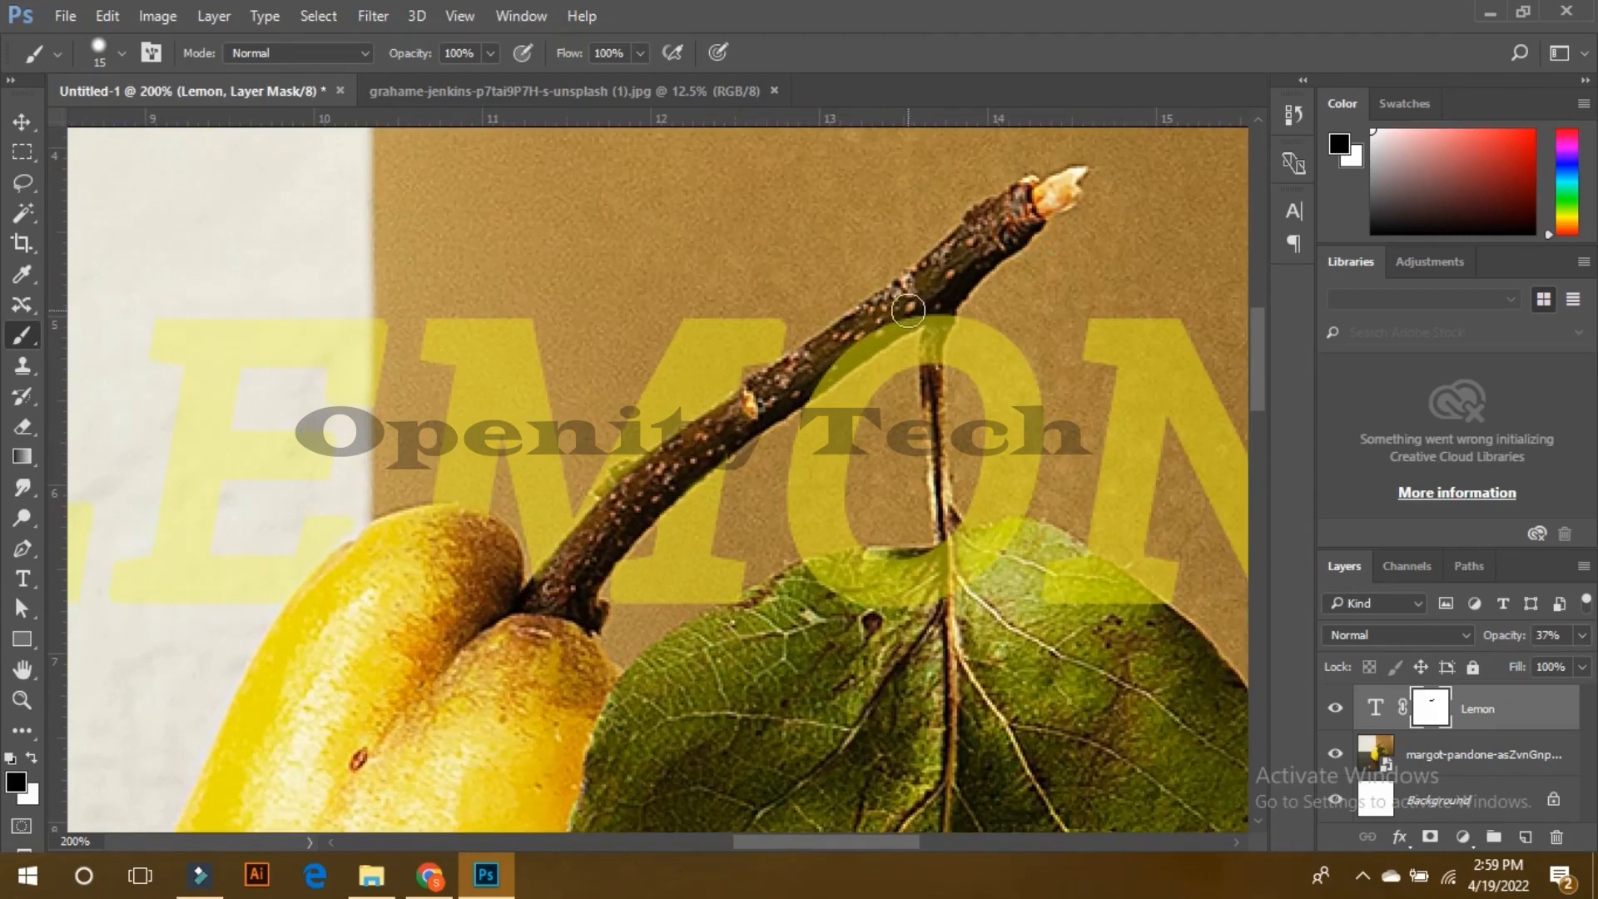
drag(877, 327, 803, 395)
mouse_move(908, 323)
mouse_down()
mouse_move(957, 303)
mouse_move(930, 304)
mouse_move(930, 372)
mouse_move(936, 318)
mouse_move(922, 343)
mouse_move(911, 293)
mouse_up()
key(bracketleft)
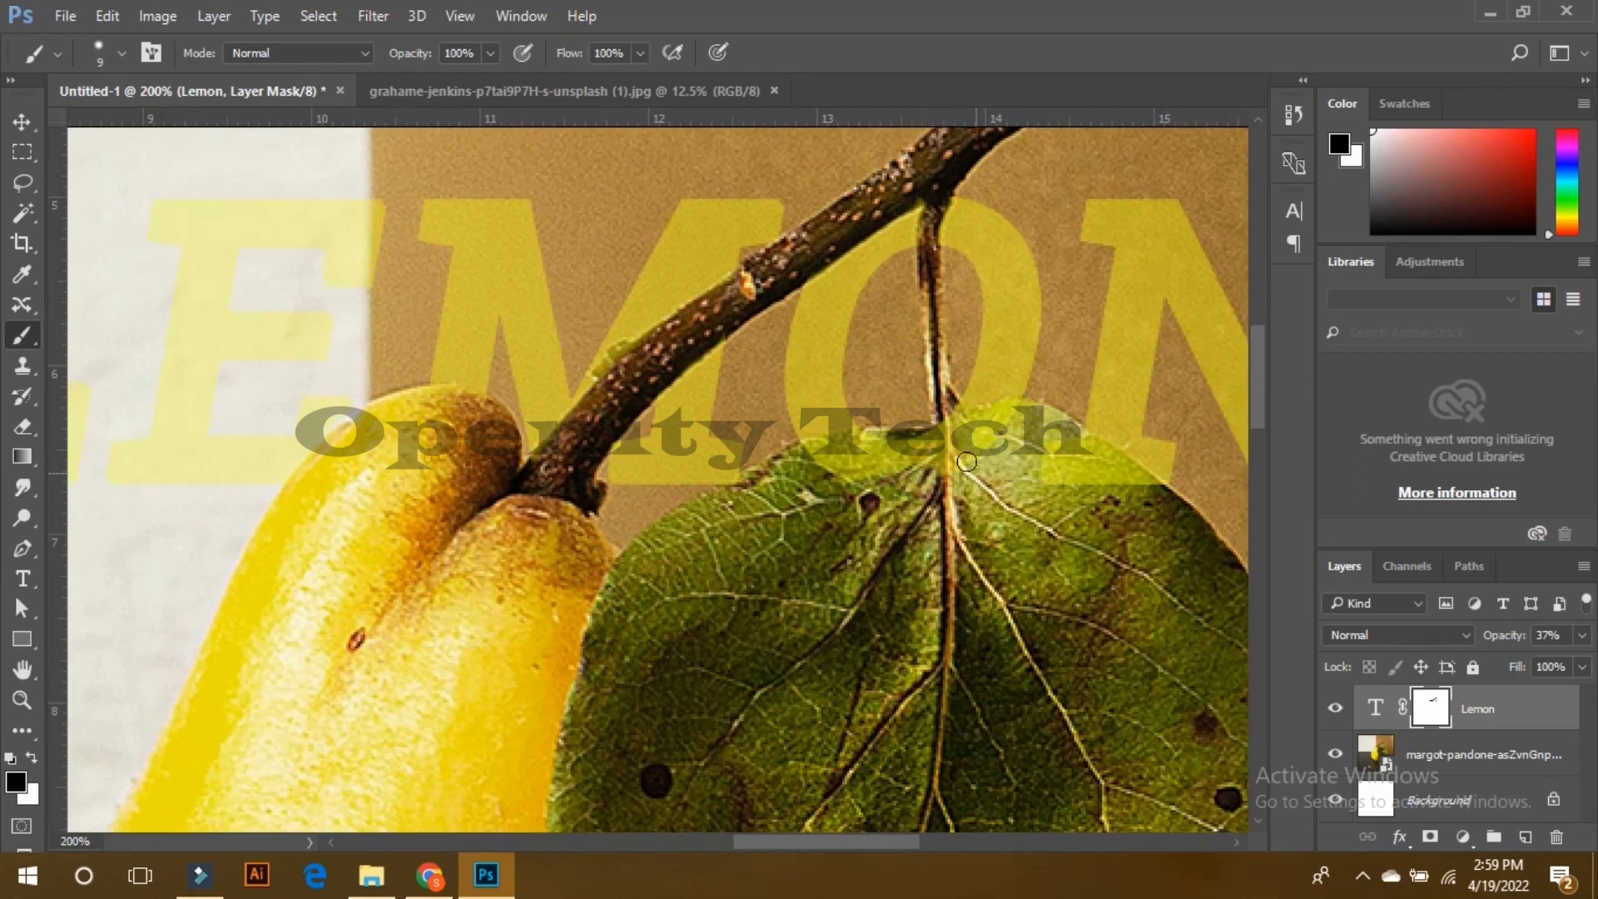
Step: Resize the brush to 15 px and mask the base of the O off the upper part of the leaf
key(bracketright)
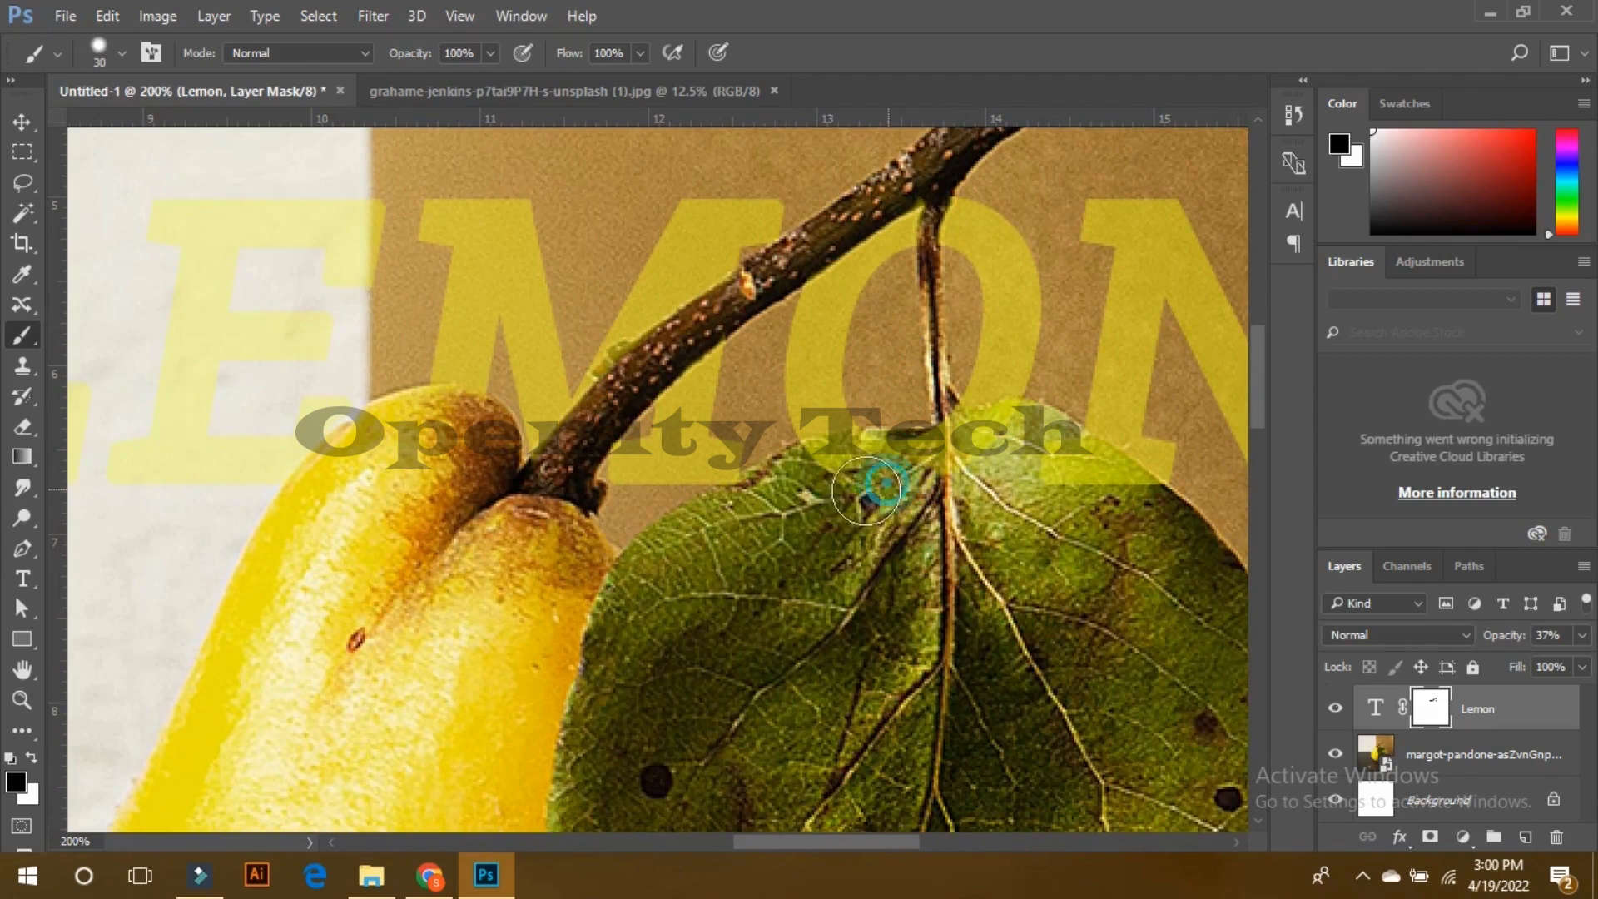
key(bracketleft)
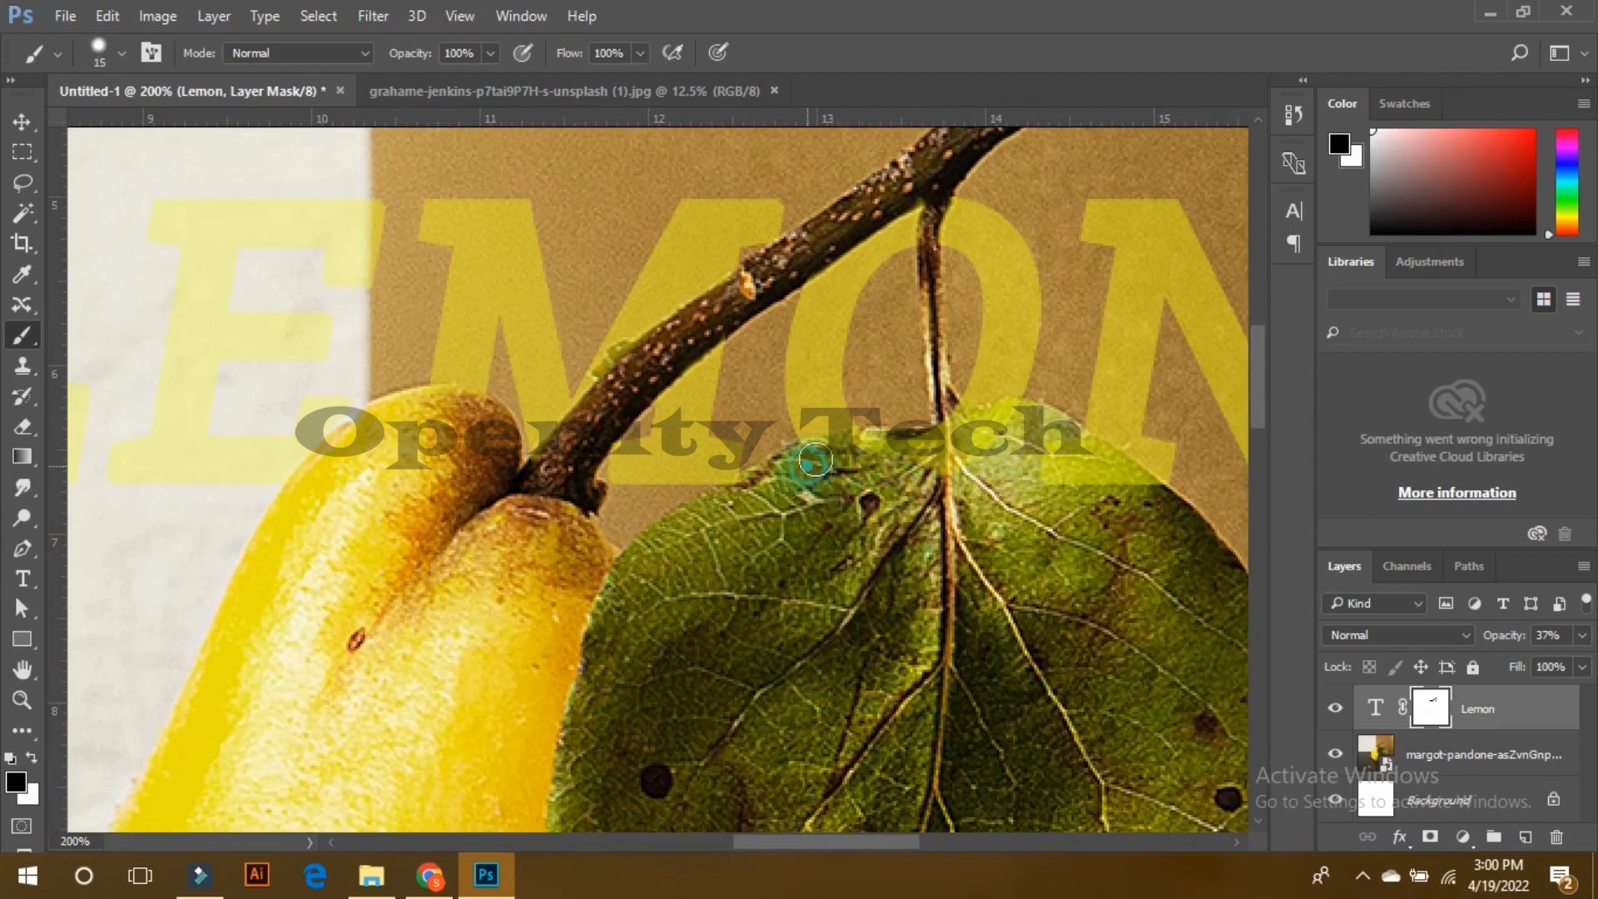
mouse_move(847, 454)
mouse_down()
mouse_move(958, 459)
mouse_move(911, 449)
mouse_move(983, 439)
mouse_up()
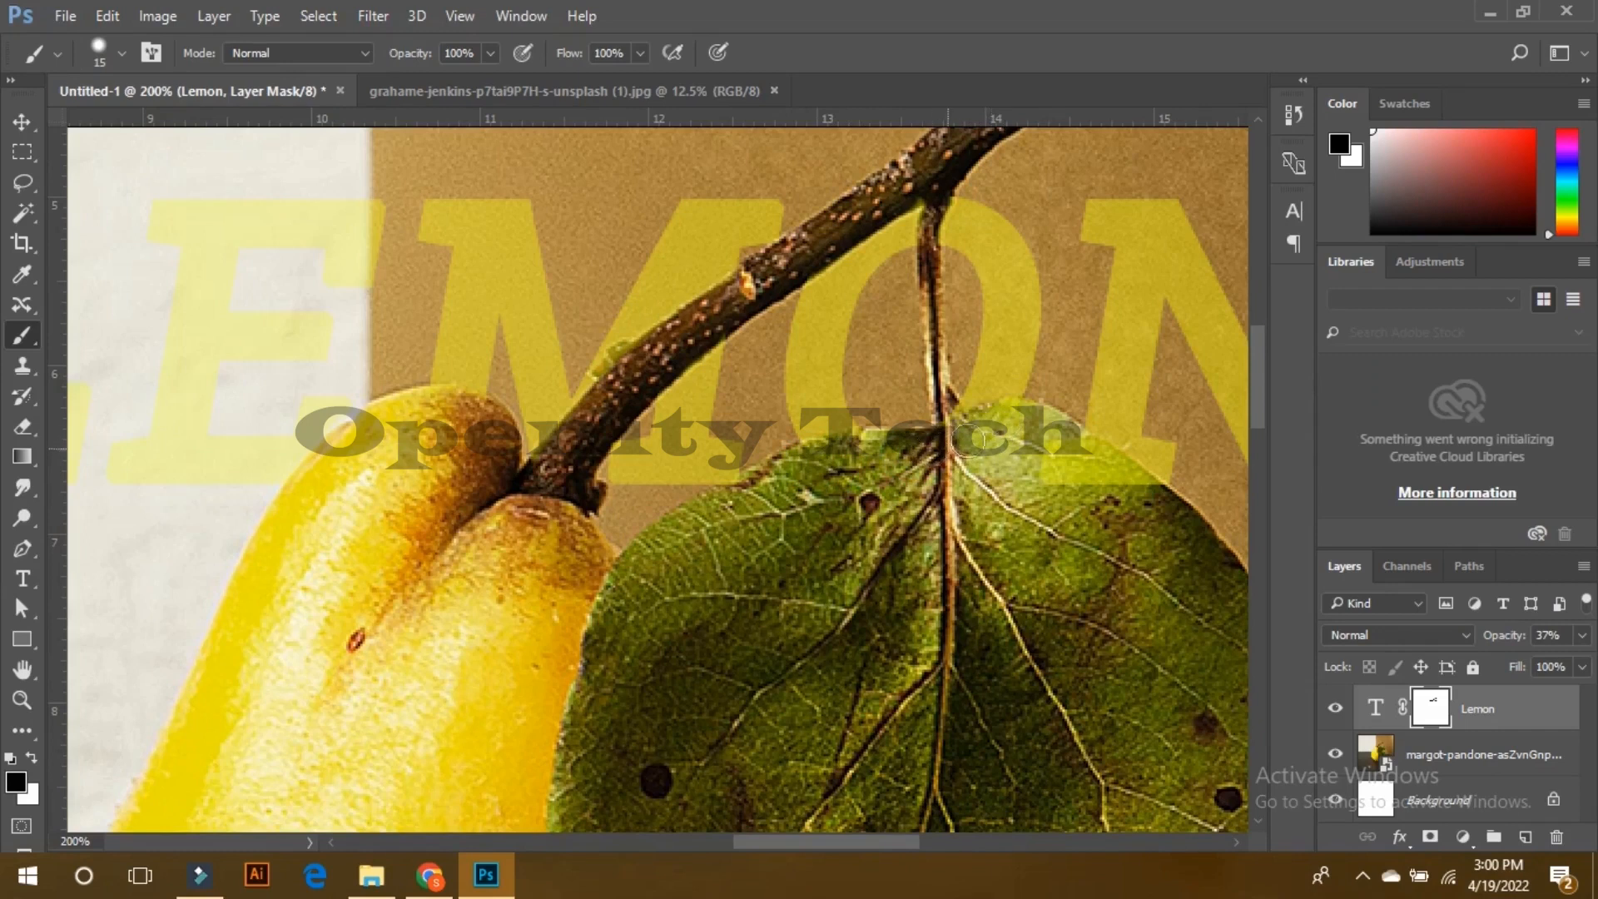
Step: Alternately enlarge and shrink the brush, finishing at 25 px, and mask the remaining text off the leaf
key(bracketright)
key(bracketright)
key(bracketright)
key(bracketright)
key(bracketleft)
key(bracketleft)
key(bracketleft)
key(bracketleft)
key(bracketleft)
key(bracketleft)
key(bracketleft)
key(bracketright)
key(bracketright)
key(bracketright)
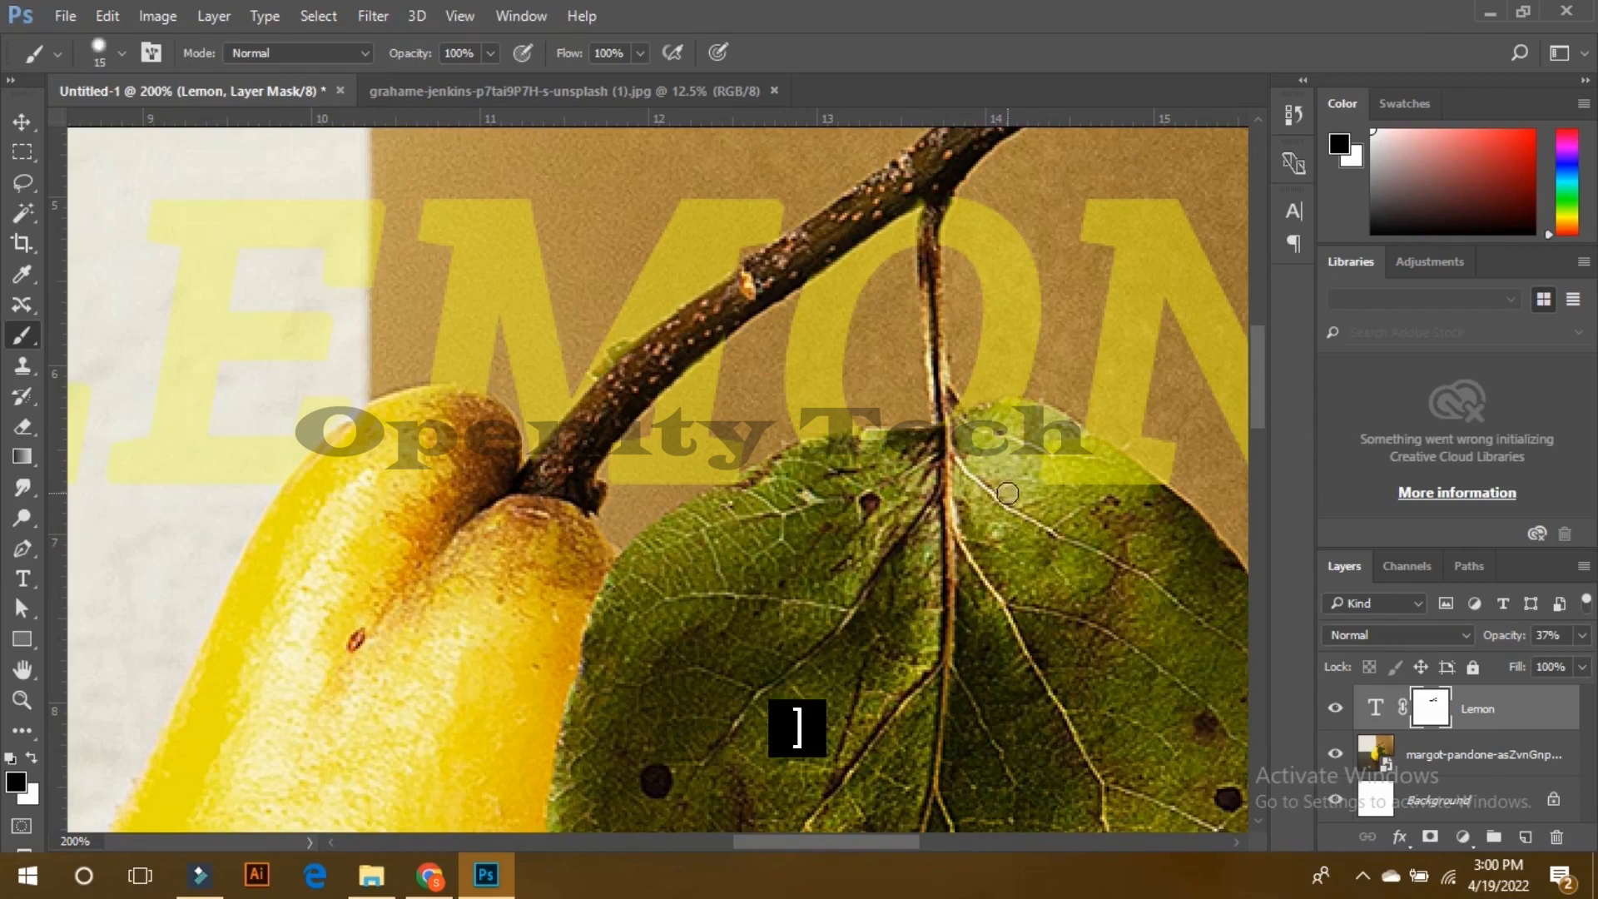
key(bracketright)
key(bracketright)
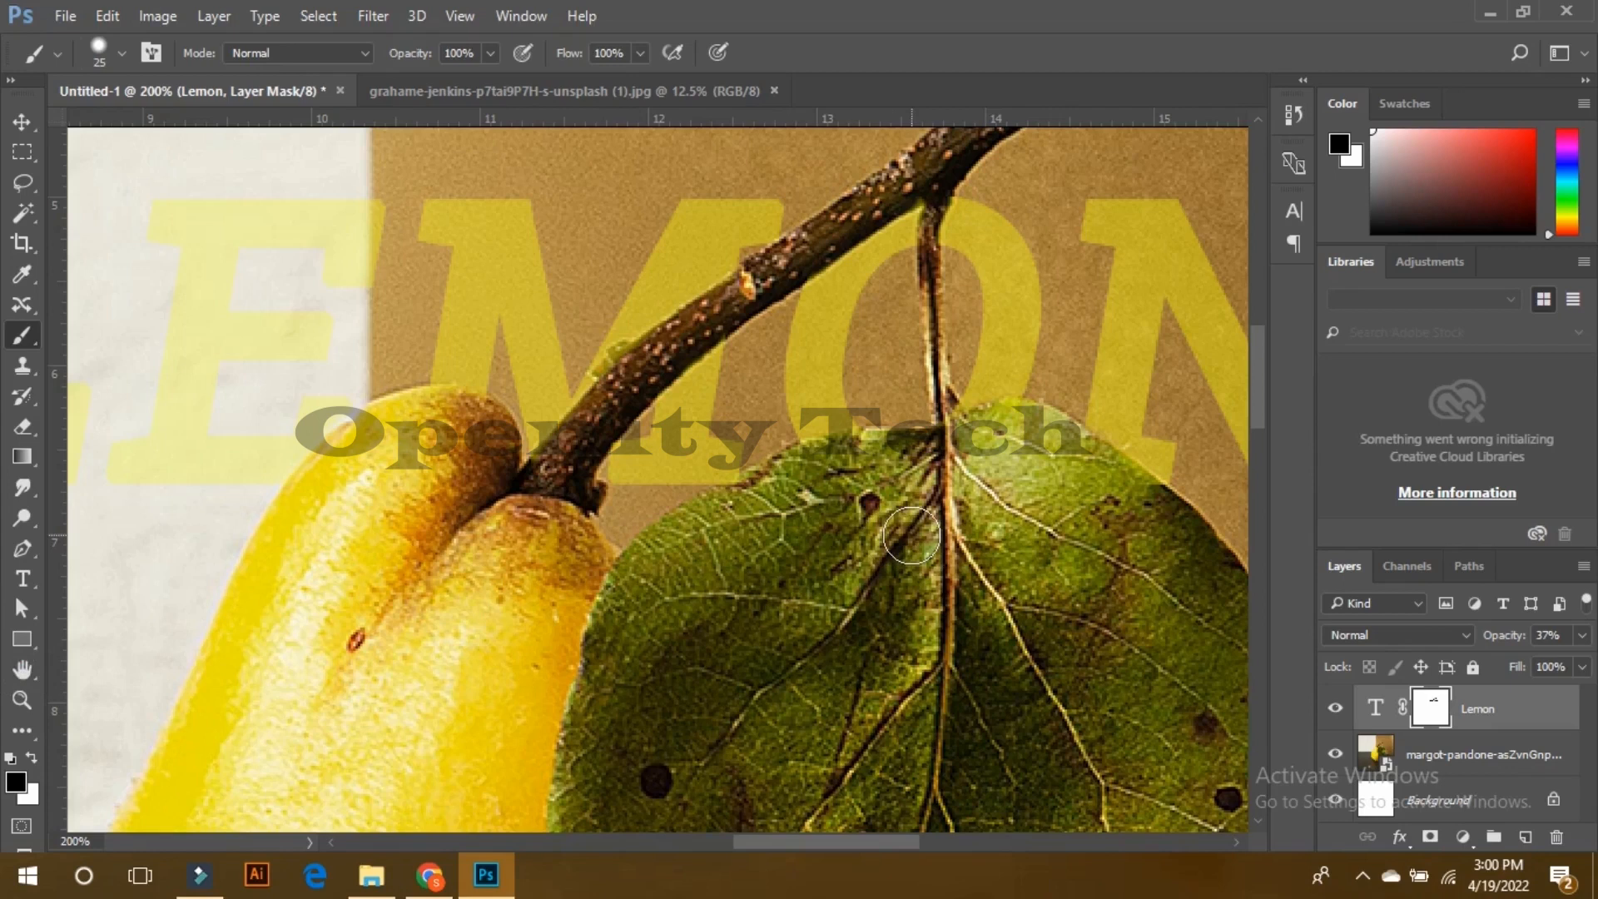
mouse_move(1116, 487)
mouse_down()
mouse_move(895, 512)
mouse_move(942, 507)
mouse_move(795, 670)
mouse_move(813, 642)
mouse_move(971, 571)
mouse_move(798, 574)
mouse_move(853, 575)
mouse_up()
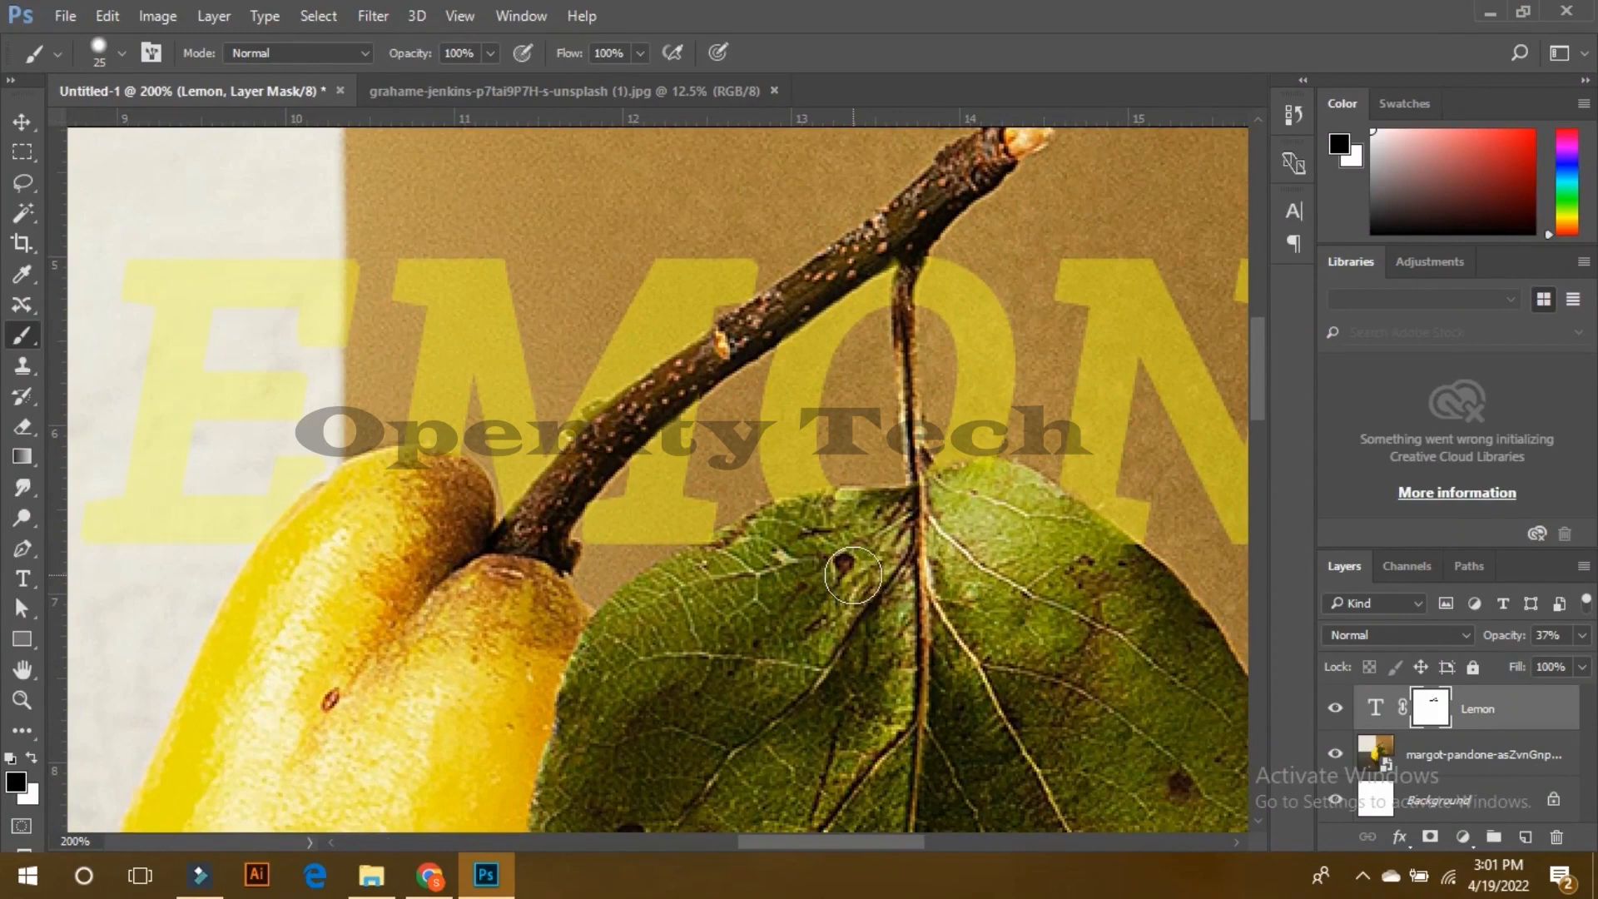
Step: Restore the Lemon layer's opacity to 100% and review the masked text around the pear up close
scroll(866, 591, down, 4)
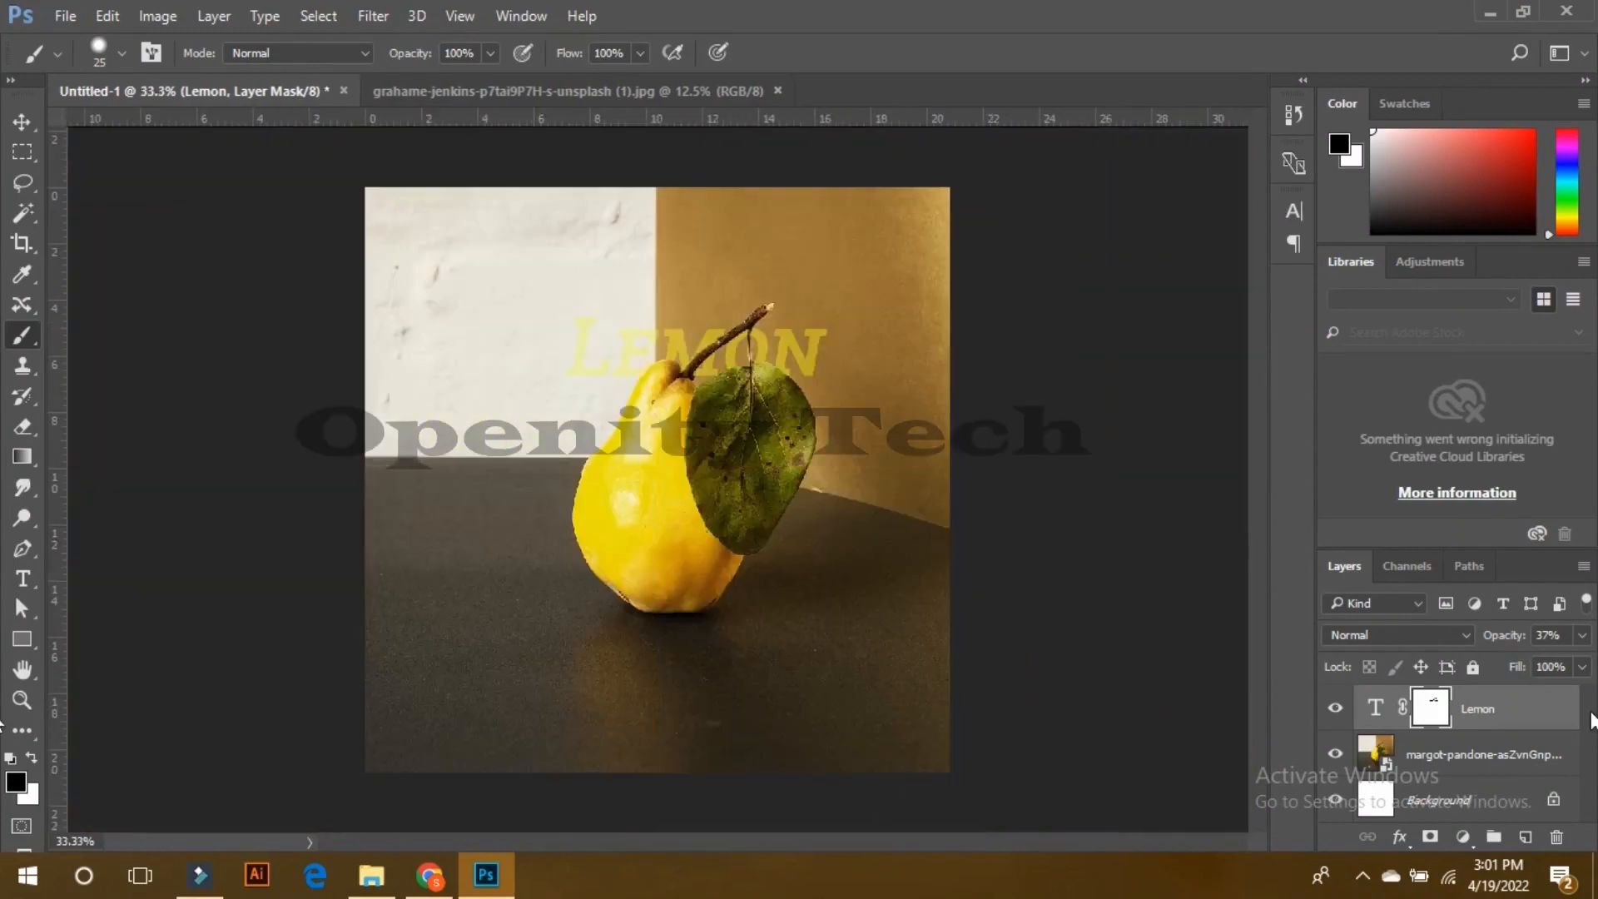
click(1582, 635)
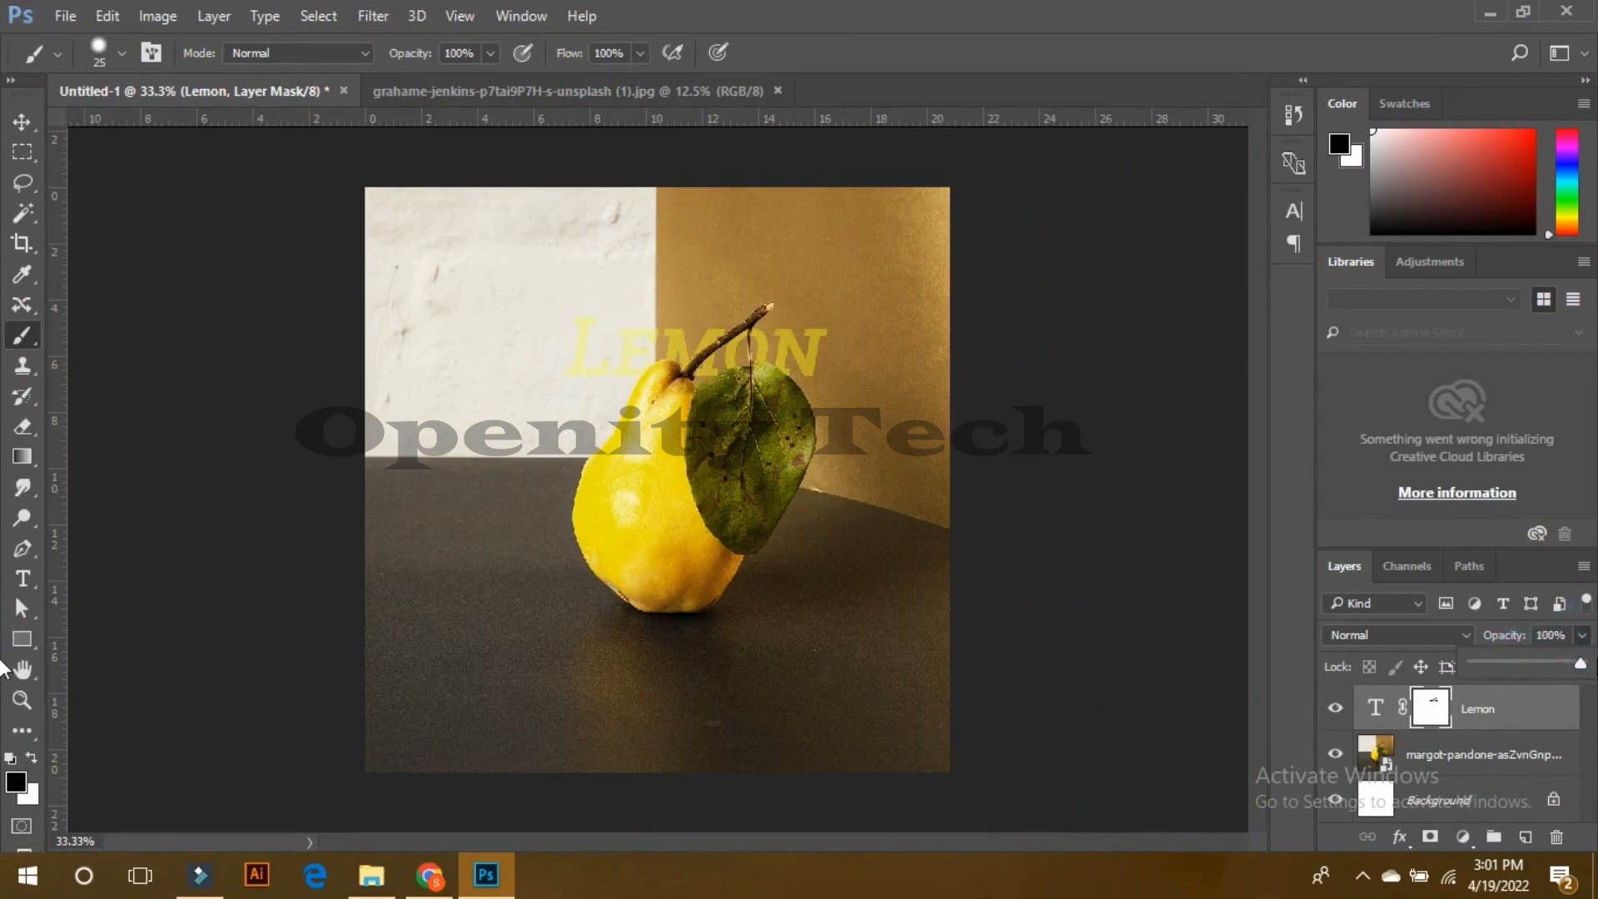
drag(1520, 662, 1581, 663)
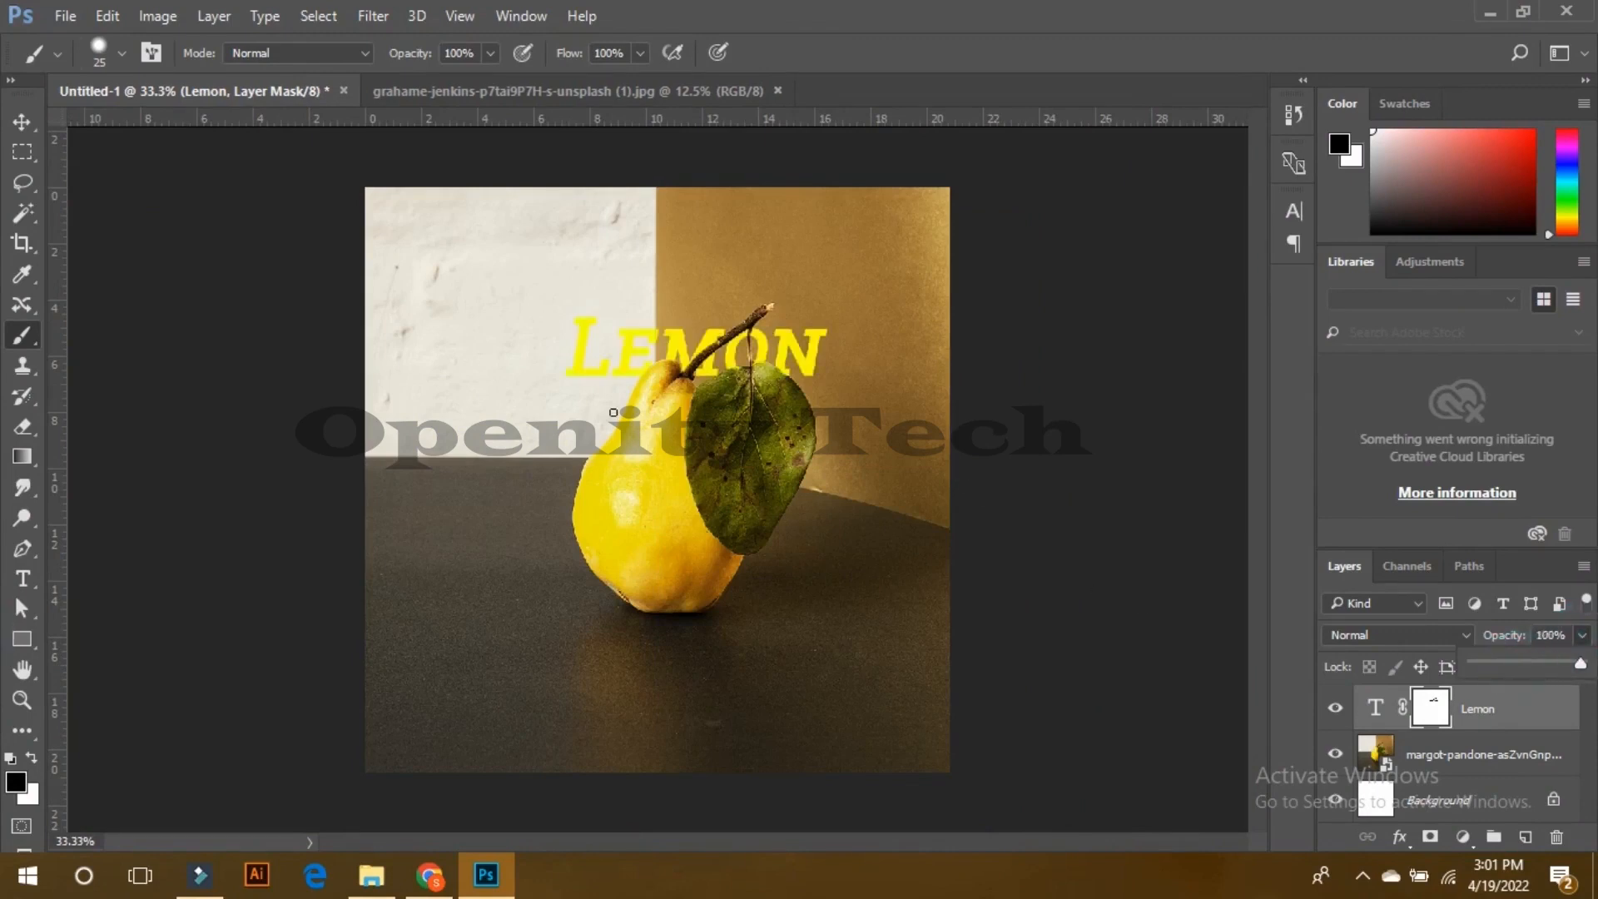
scroll(613, 412, up, 3)
drag(613, 414, 635, 627)
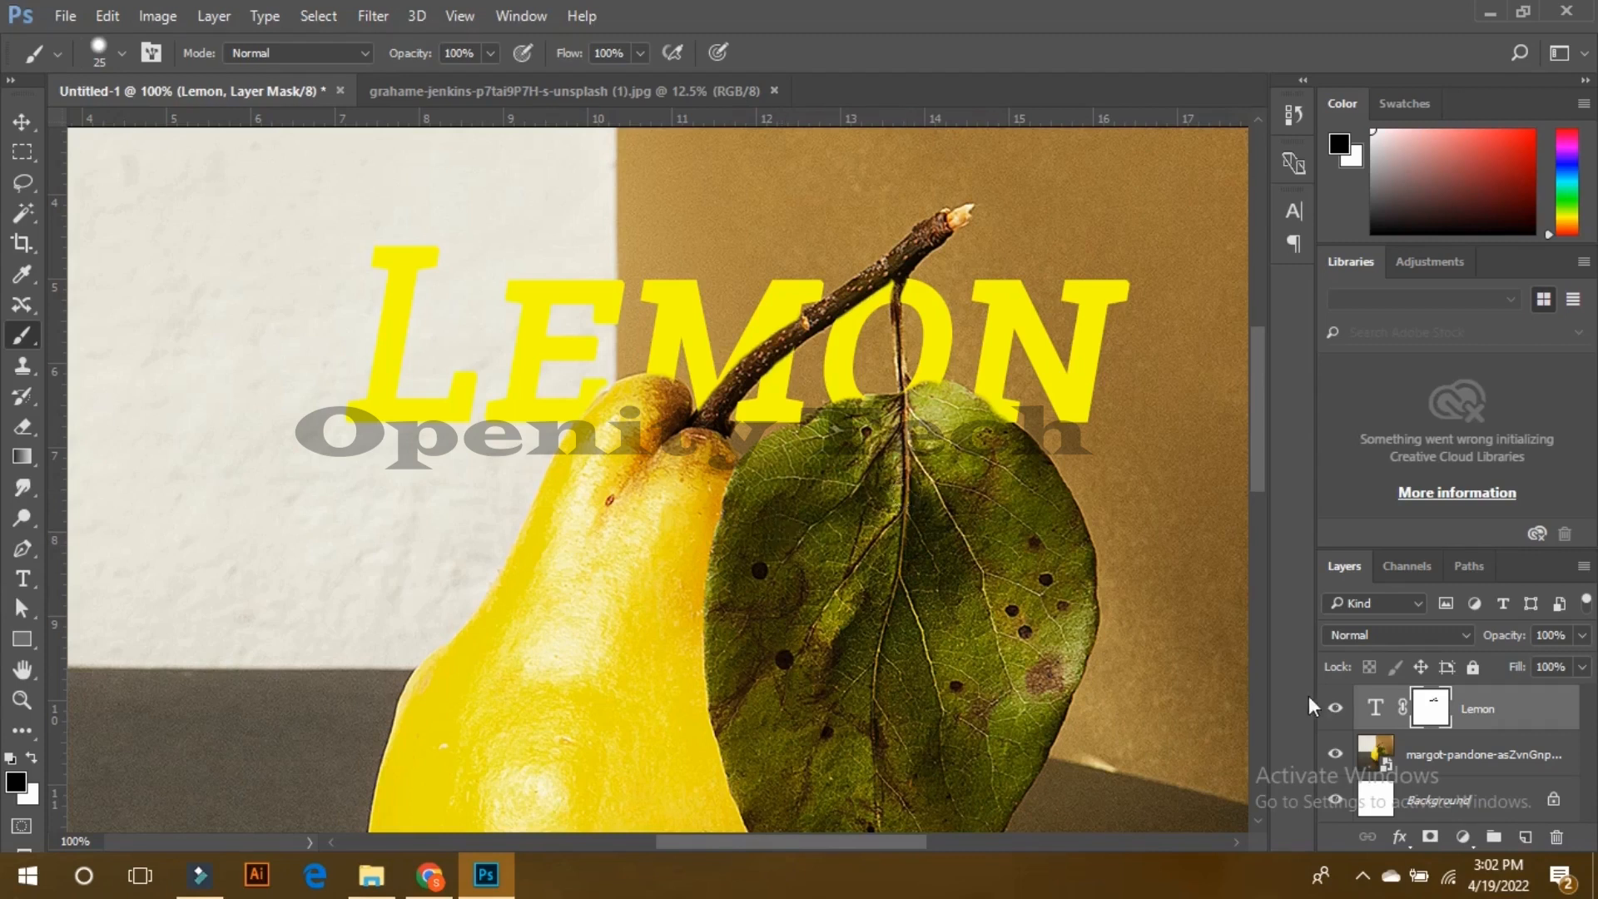
Step: Disable the Lemon layer mask, enable it again, and fit the whole image in view
right_click(1422, 711)
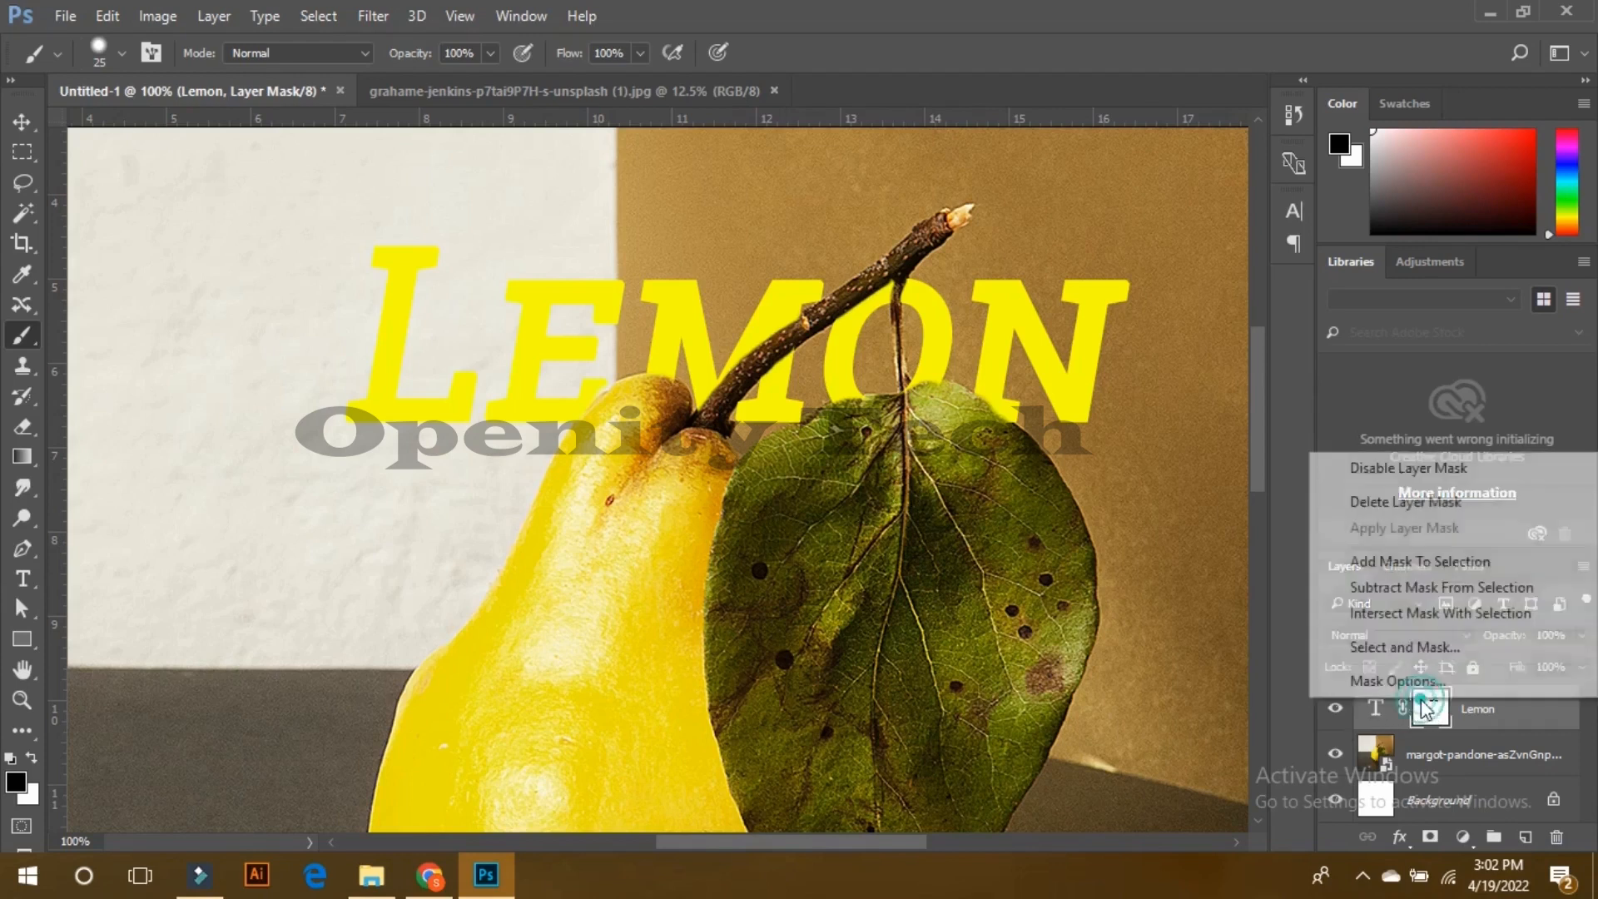
click(1422, 475)
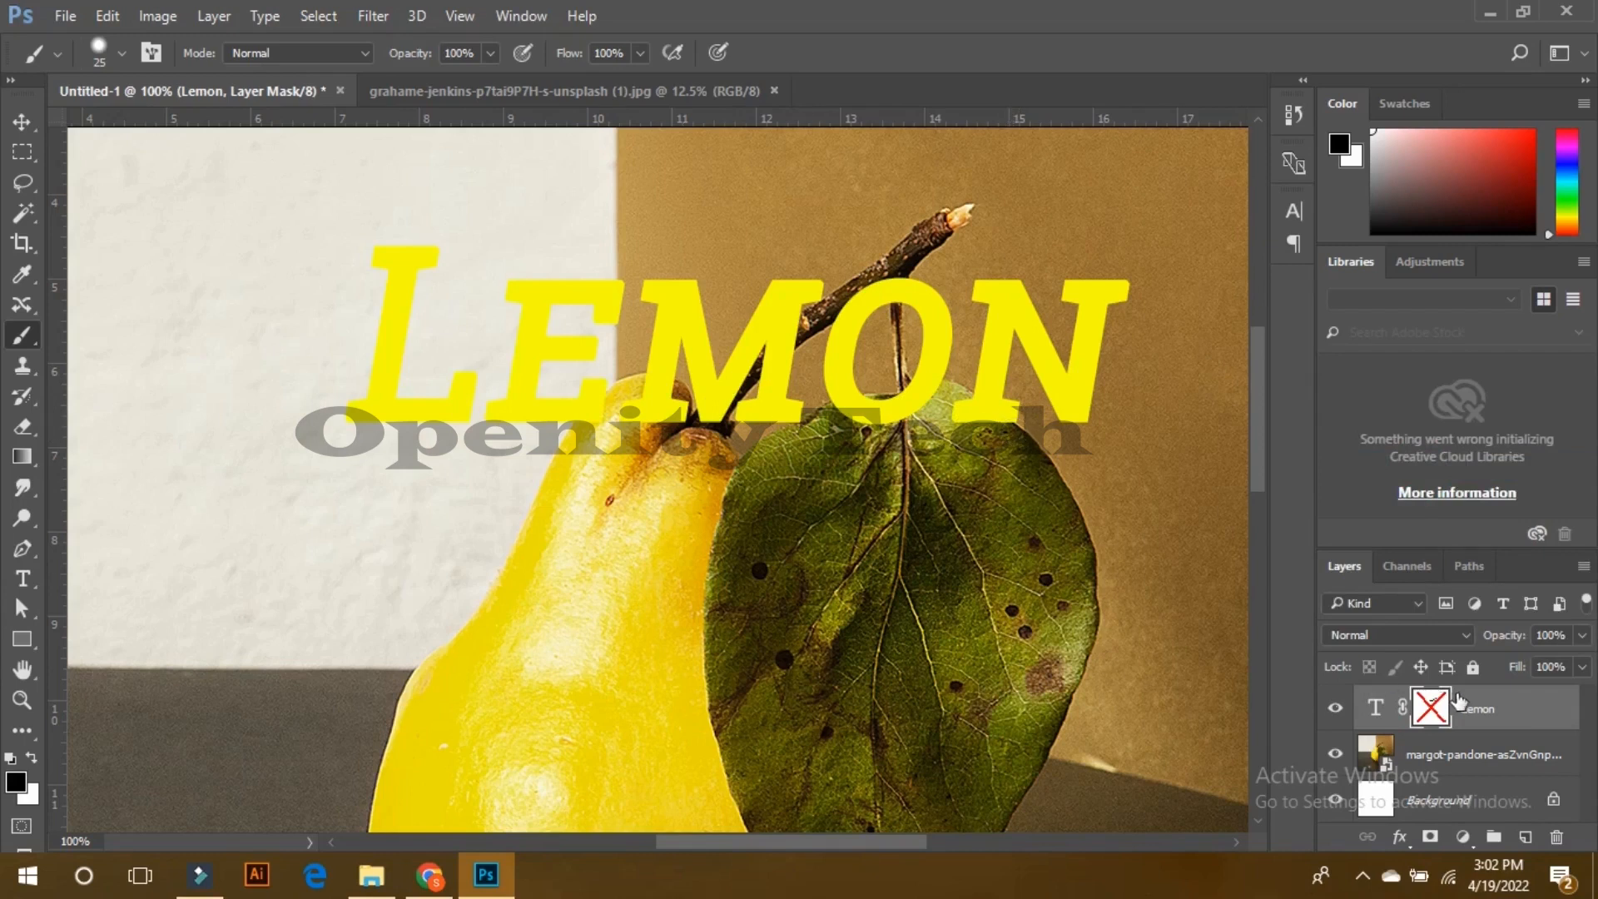
right_click(1432, 709)
click(1415, 476)
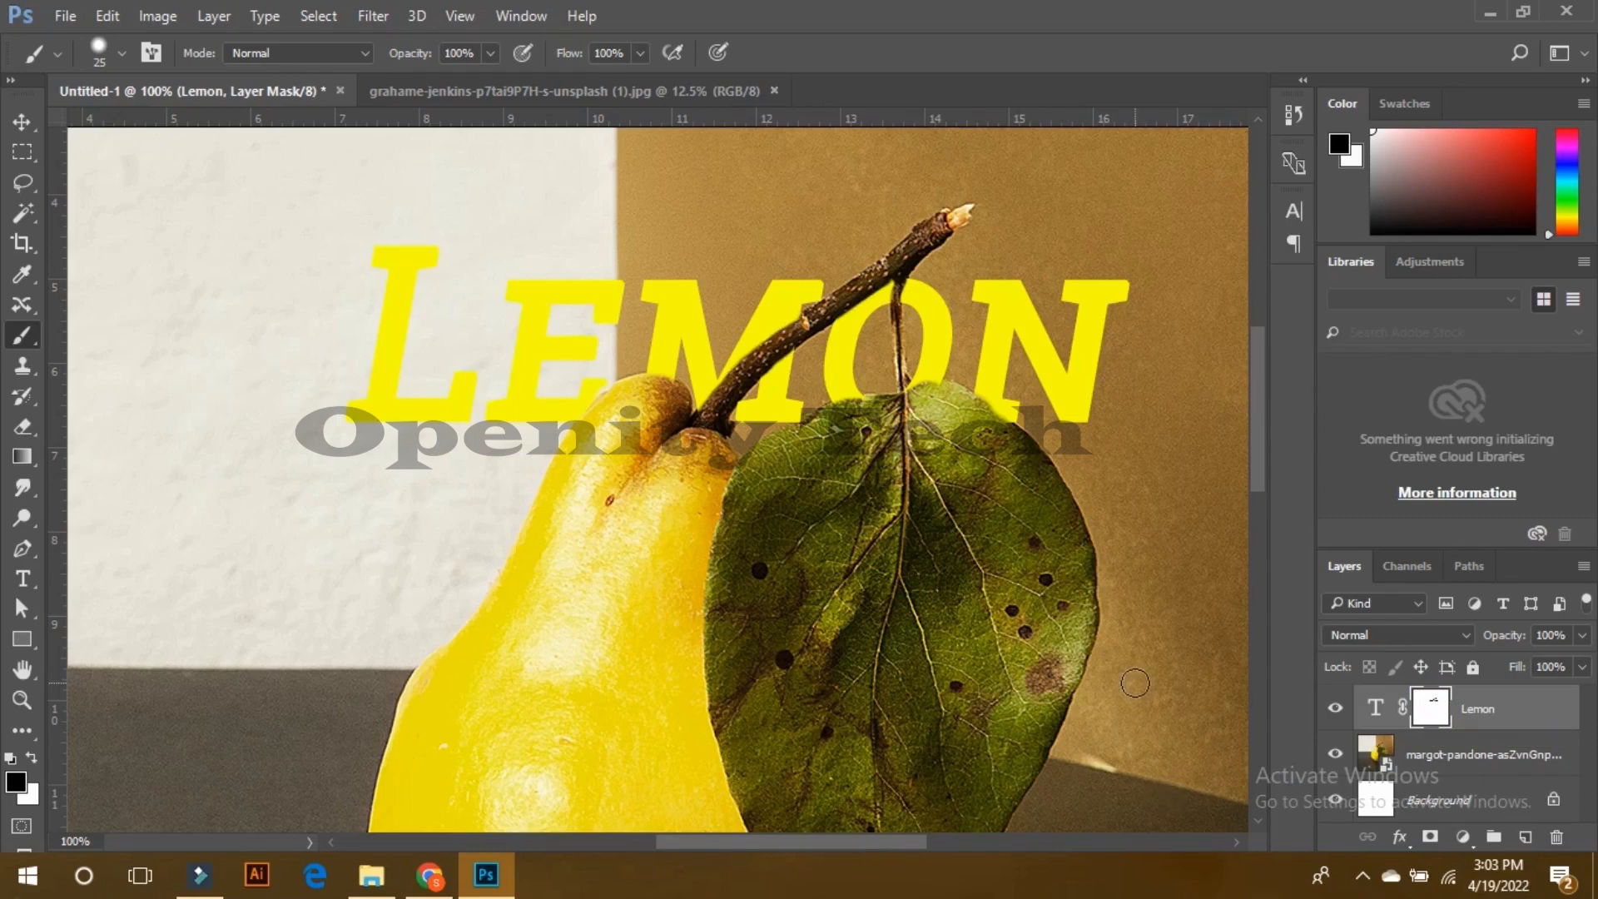
key(ctrl+0)
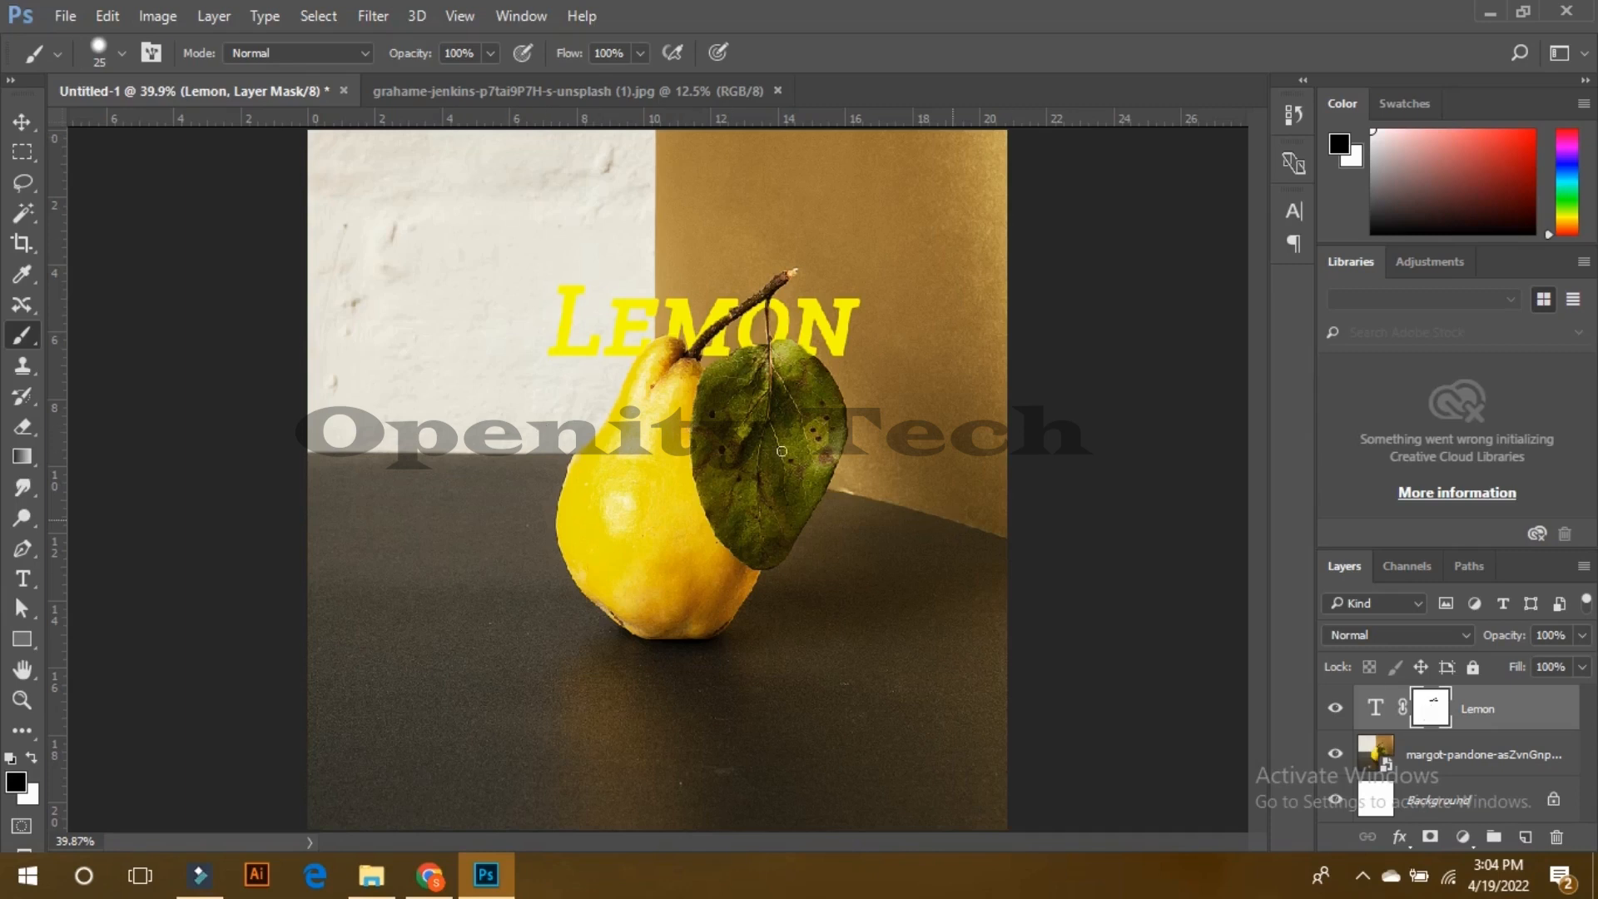
Step: Switch to the blue car document and place the Lemon image over the car, enlarged to 233.73%
click(443, 91)
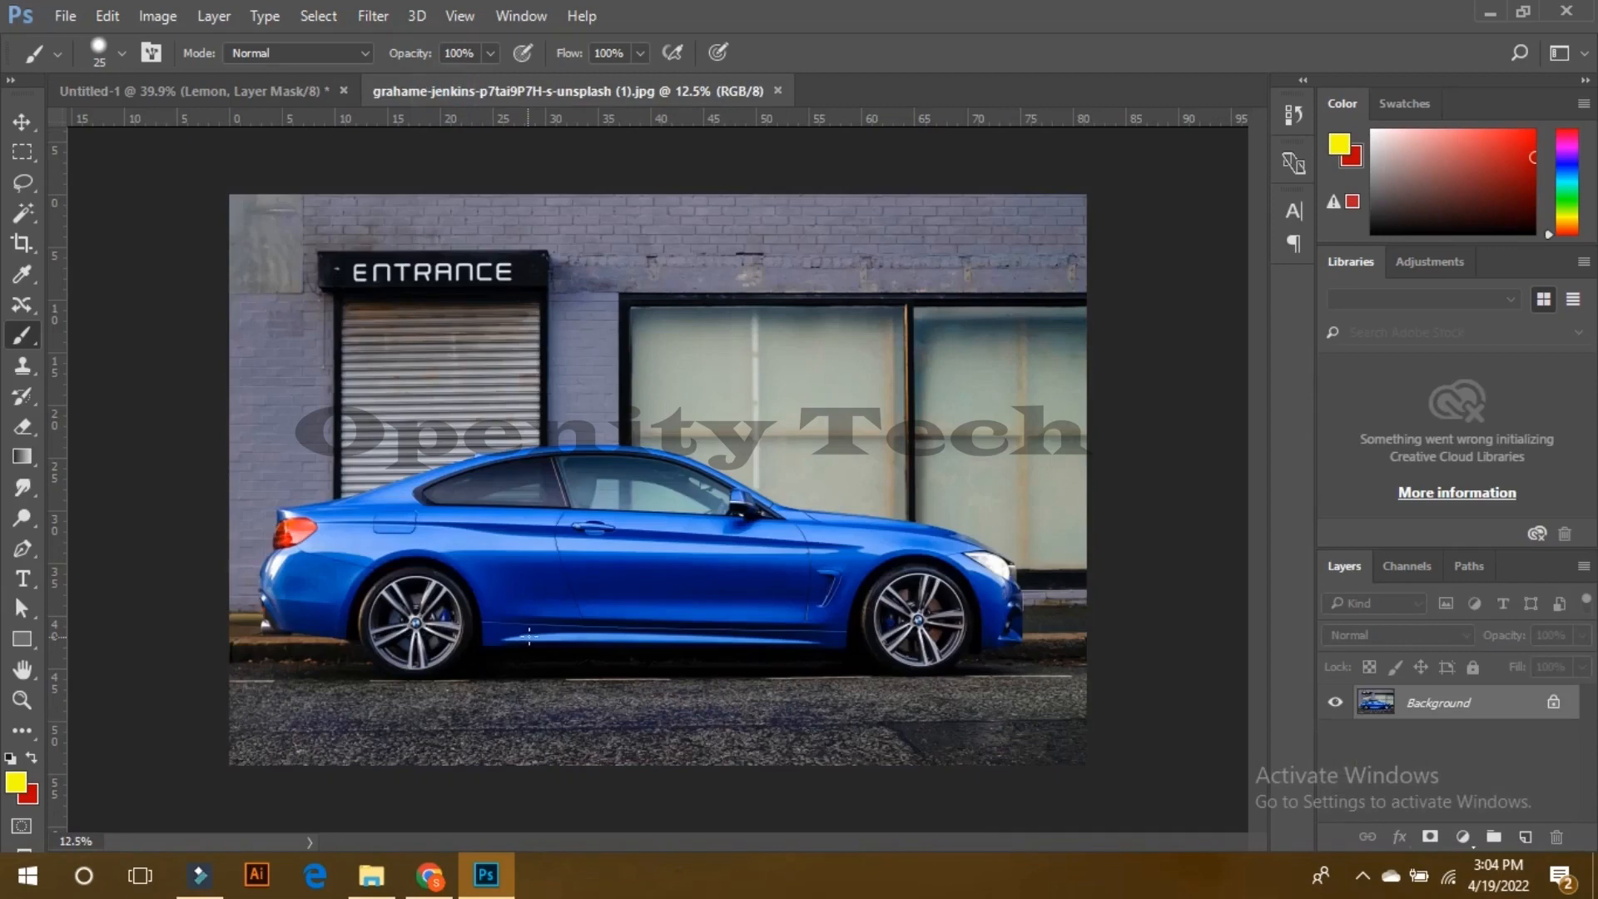
click(372, 875)
drag(486, 684, 622, 483)
drag(767, 370, 924, 243)
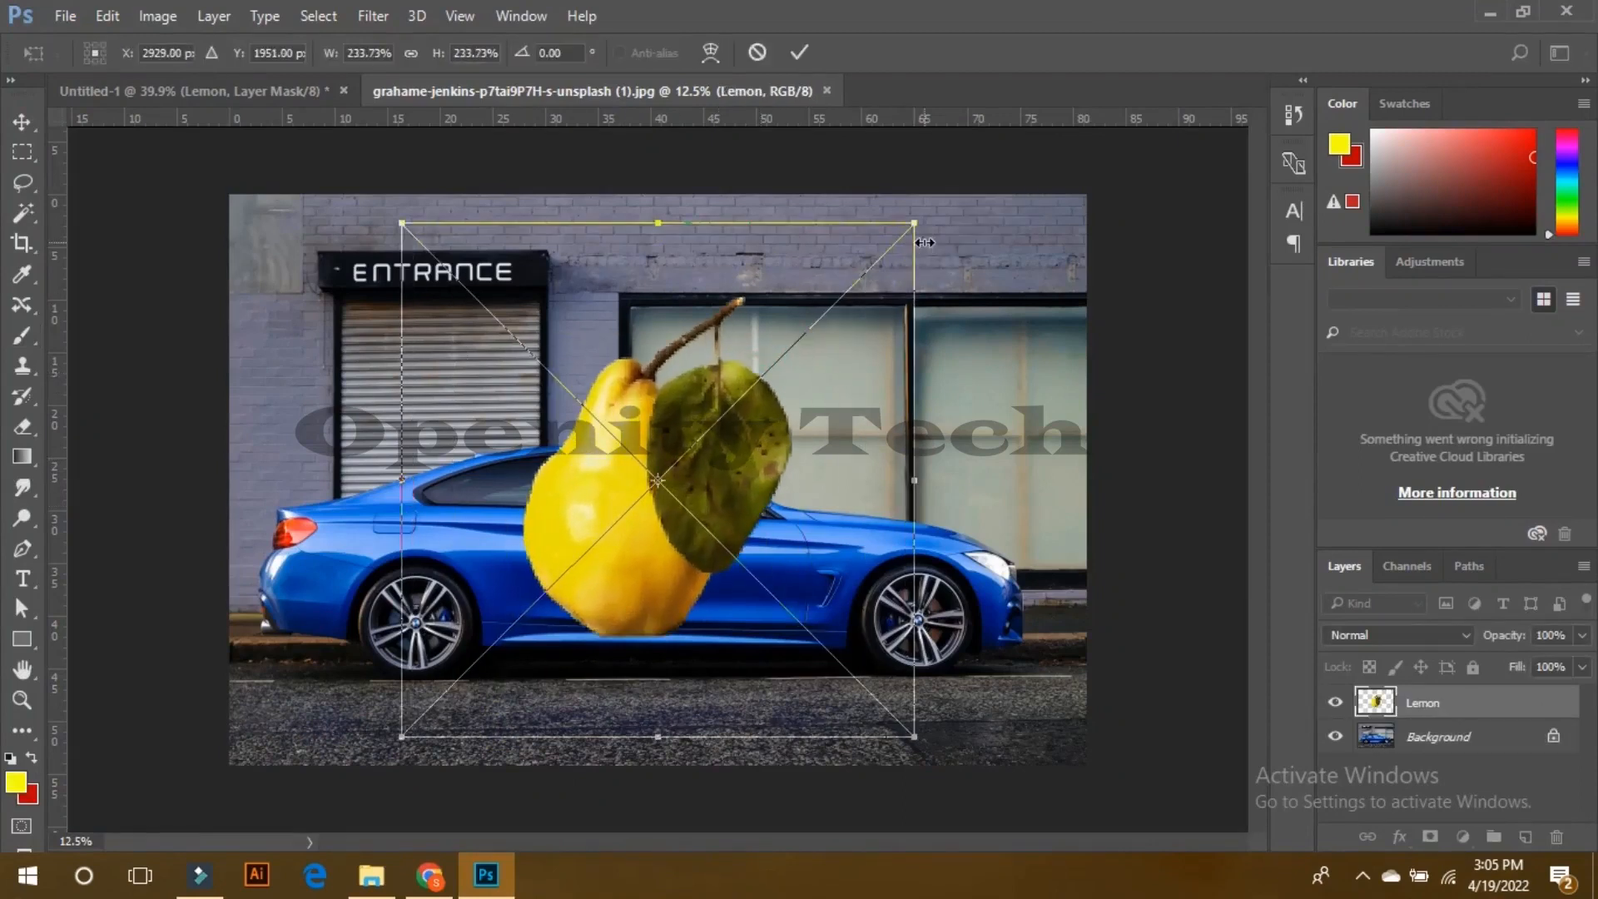
key(b)
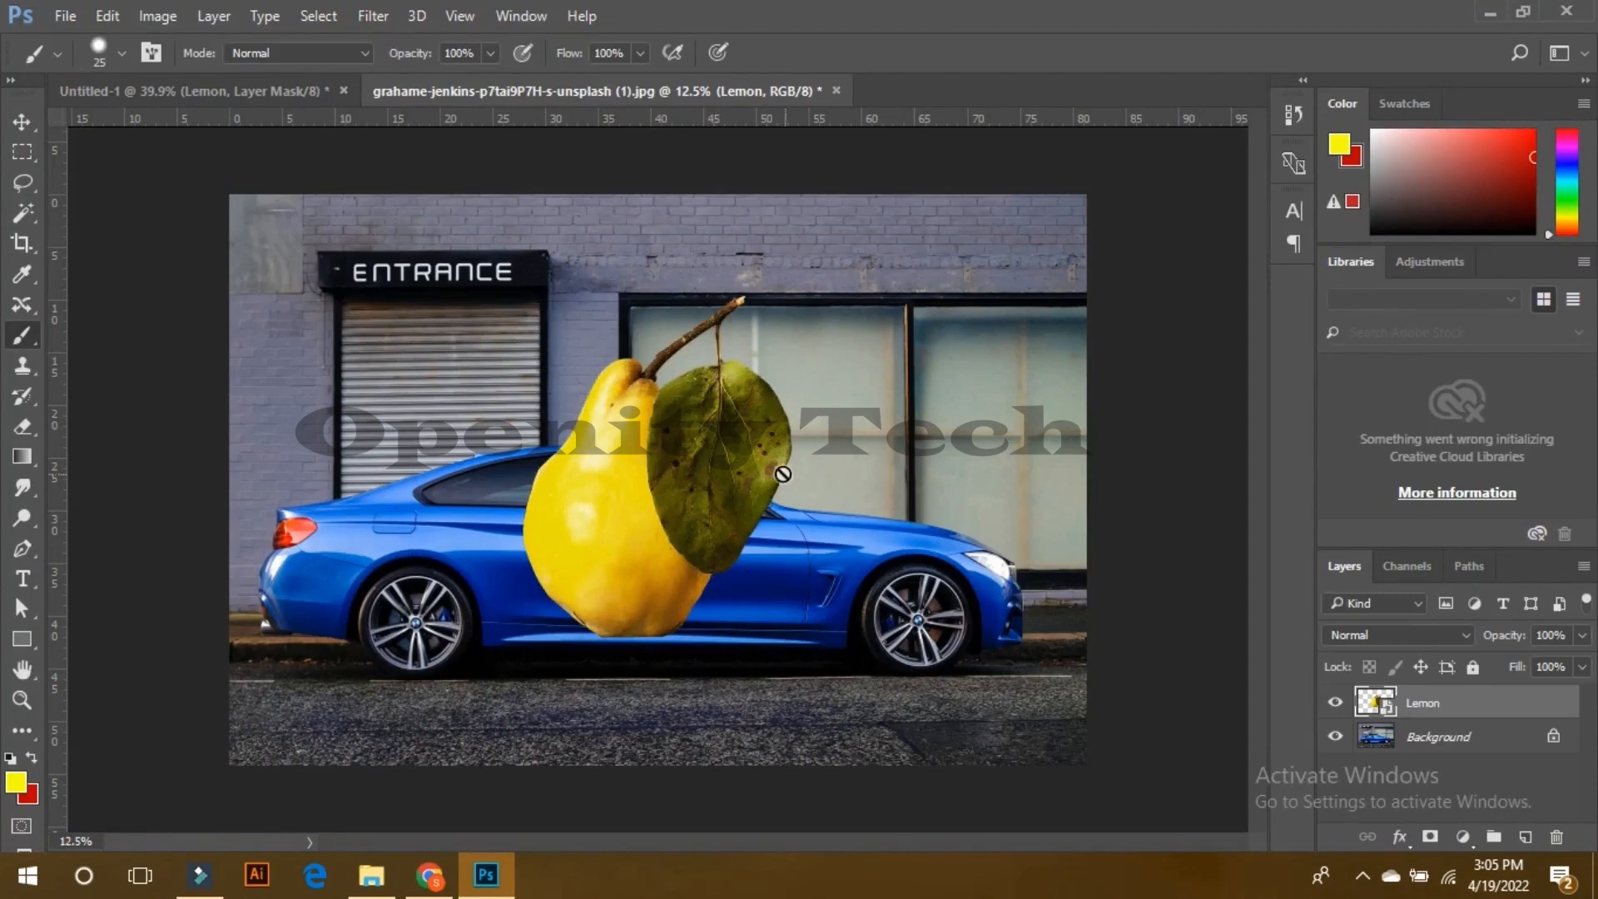
Step: Add a layer mask to the placed Lemon layer and enlarge the brush to 300 px
click(1432, 835)
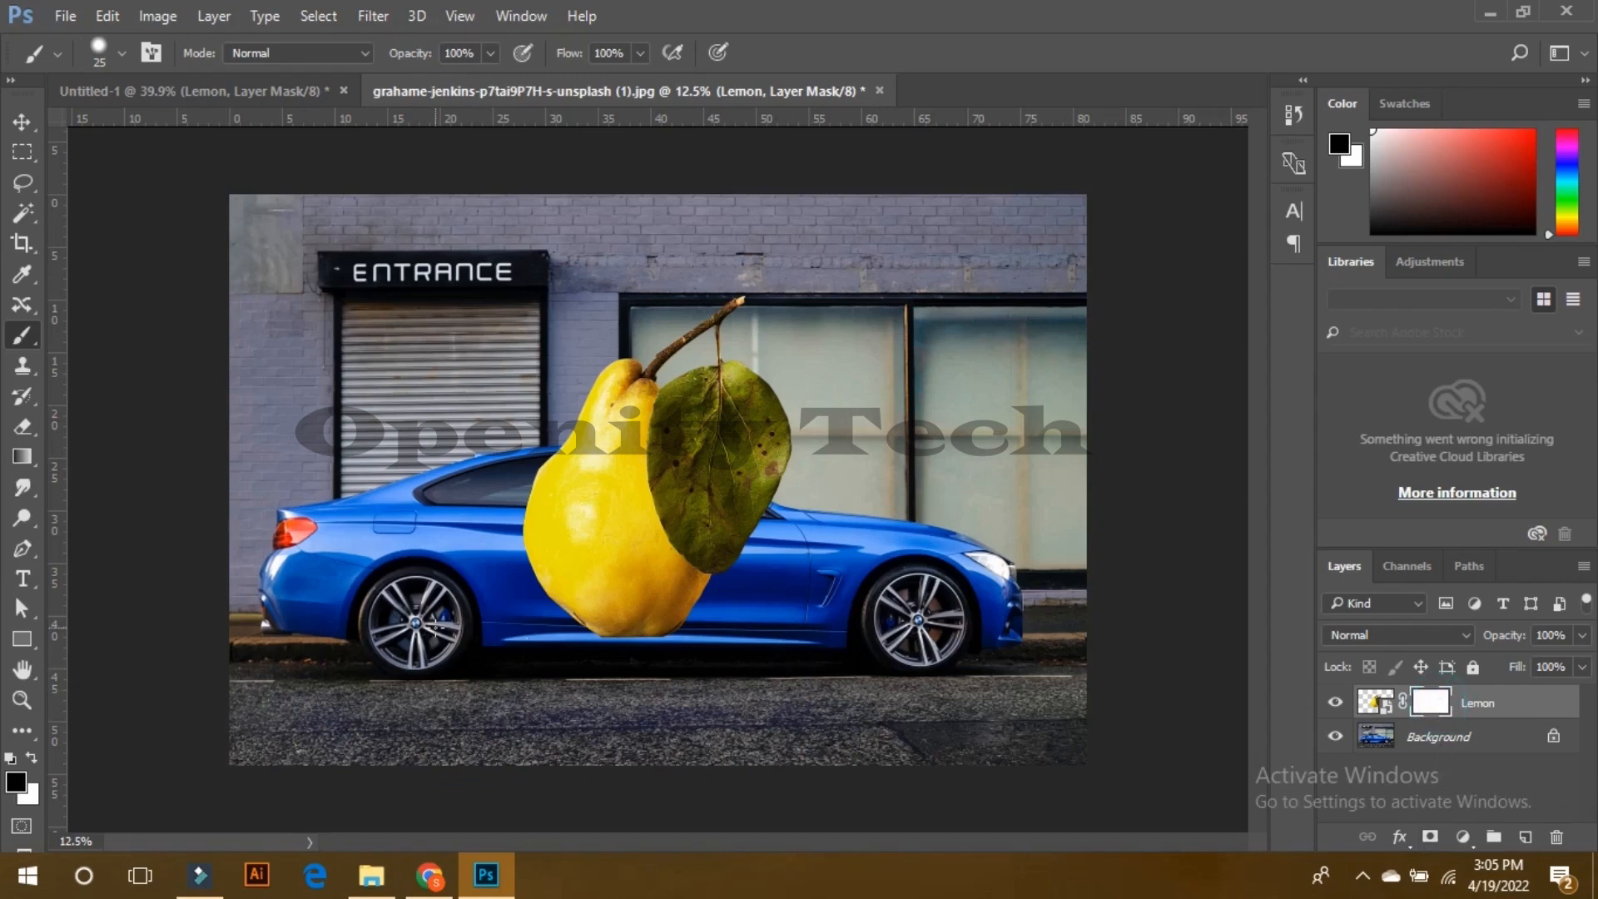
click(32, 334)
key(bracketright)
key(bracketright)
key(bracketright)
key(bracketright)
key(bracketright)
key(bracketright)
key(bracketright)
key(bracketright)
key(bracketright)
key(bracketright)
key(bracketright)
key(bracketright)
key(bracketright)
Step: Paint black on the Lemon mask to hide the pear's stem and the outer edge of its leaf
click(776, 278)
mouse_move(748, 275)
mouse_down()
mouse_move(671, 425)
mouse_move(710, 332)
mouse_move(664, 360)
mouse_move(716, 349)
mouse_move(741, 378)
mouse_move(774, 446)
mouse_move(773, 507)
mouse_up()
click(663, 359)
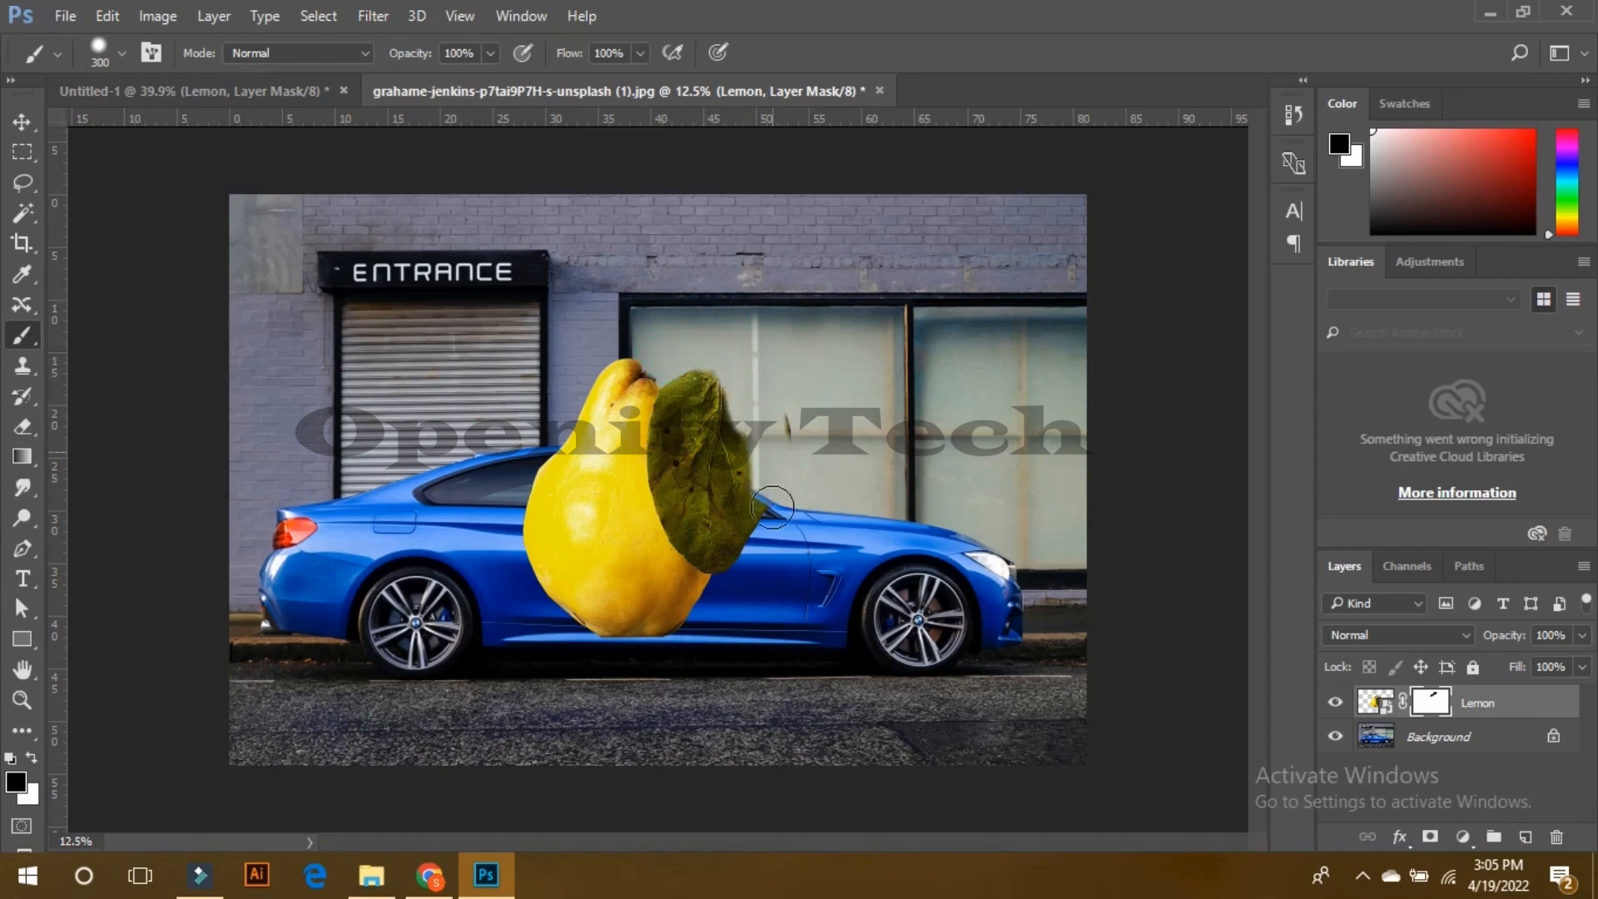
click(690, 376)
mouse_move(691, 376)
mouse_down()
mouse_move(735, 423)
mouse_move(780, 525)
mouse_up()
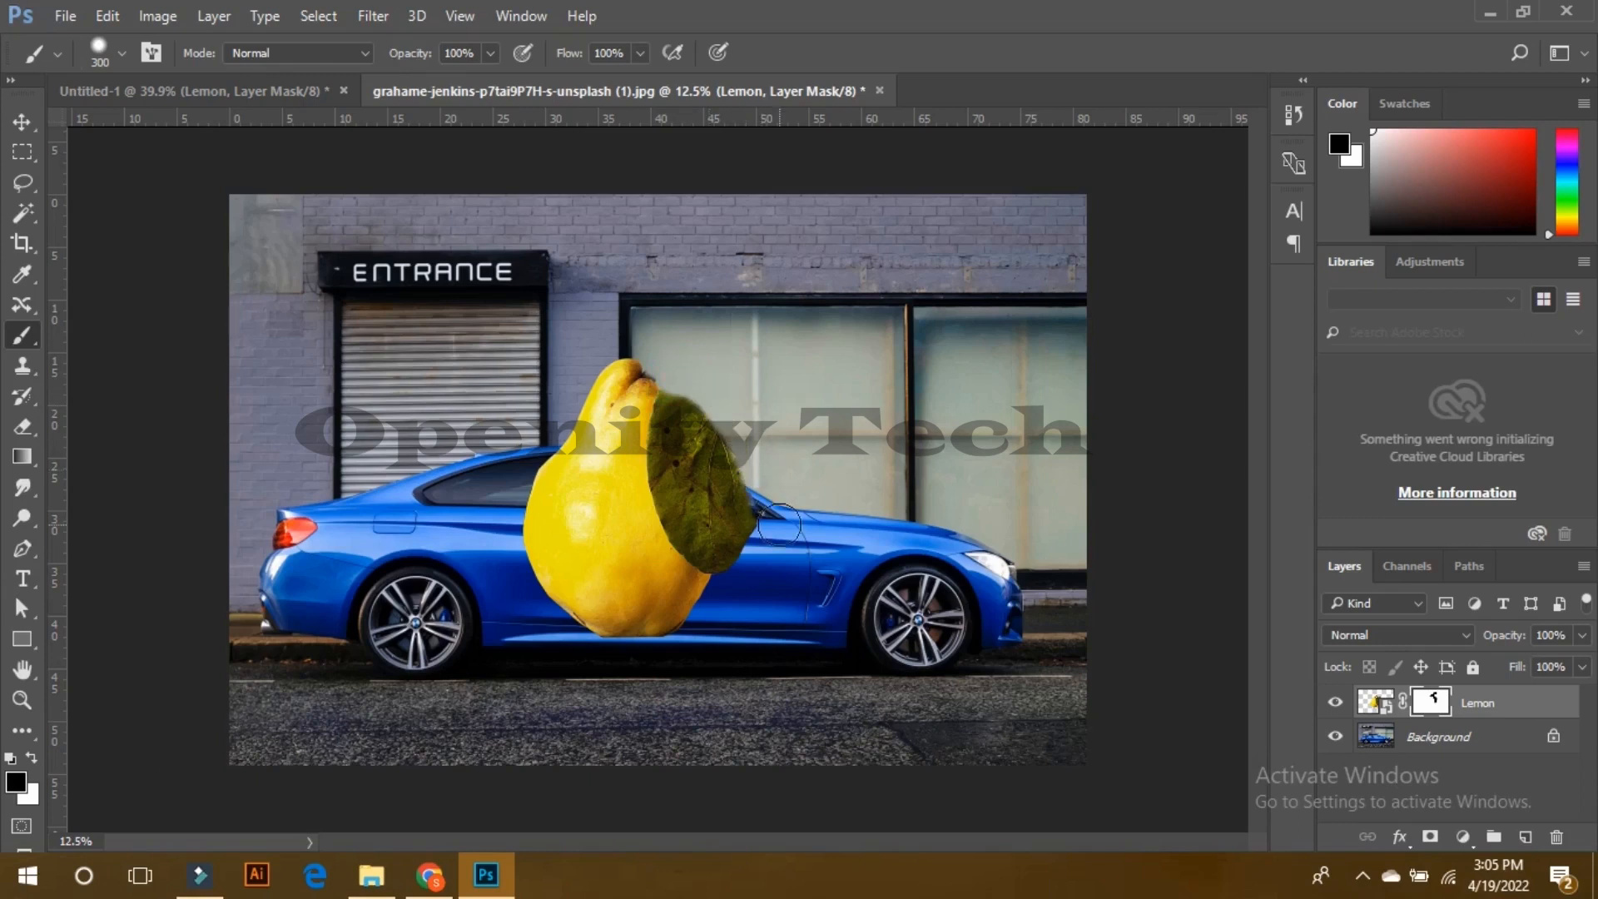
click(700, 379)
drag(712, 392, 780, 525)
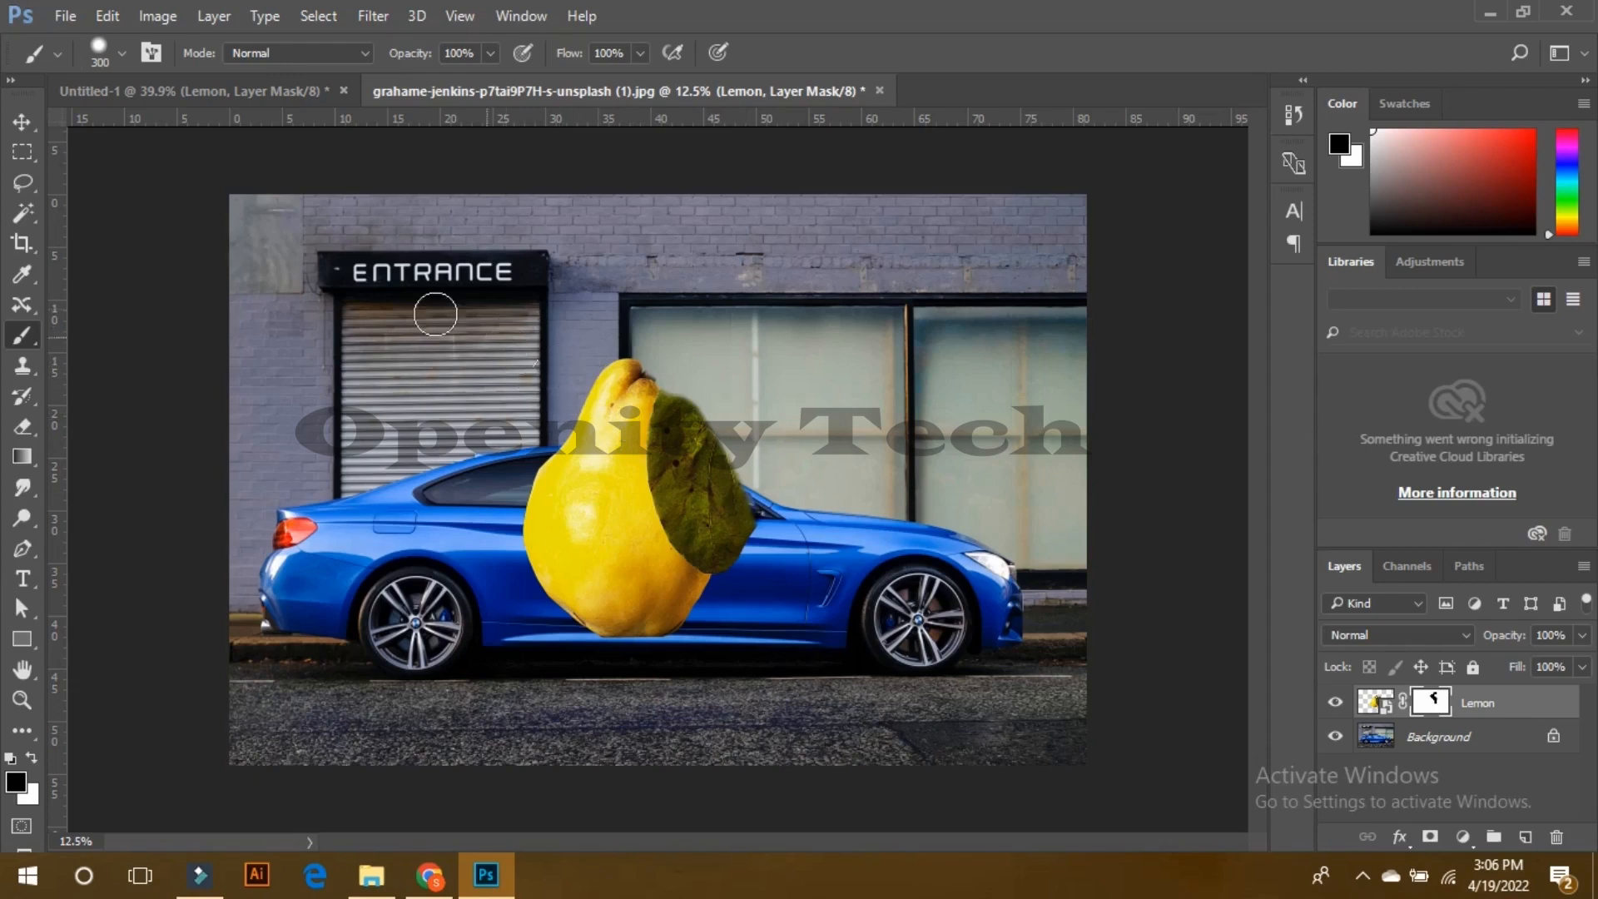
Step: Set the brush hardness to 0% and paint a soft masked edge diagonally along the leaf and the pear's lower side
click(122, 49)
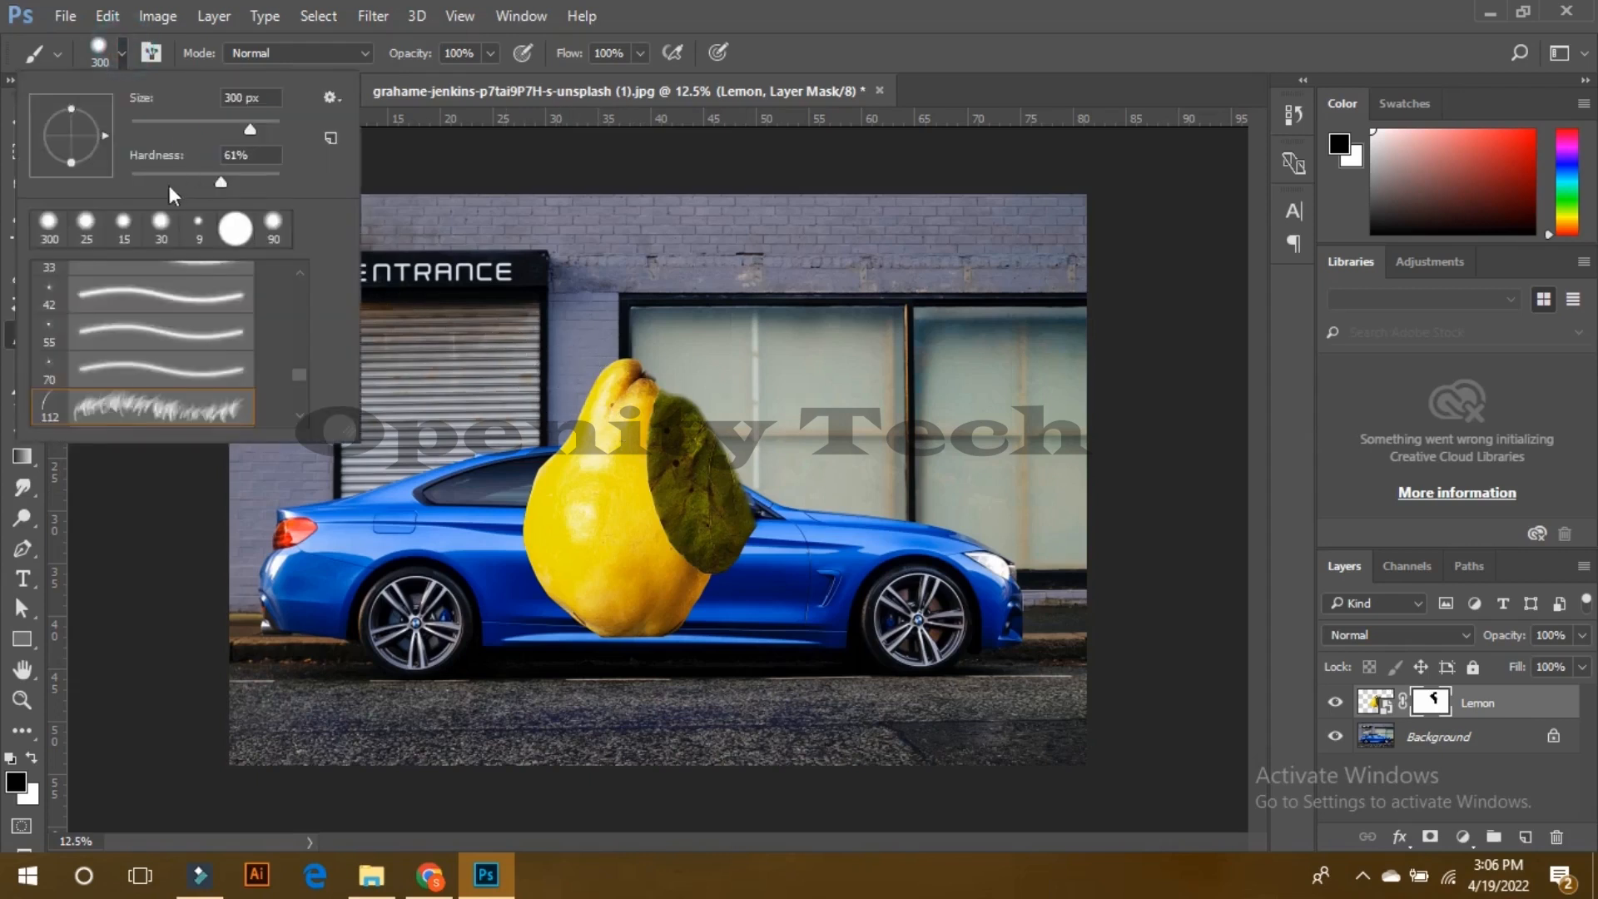
drag(218, 182, 107, 178)
click(778, 493)
drag(778, 493, 629, 677)
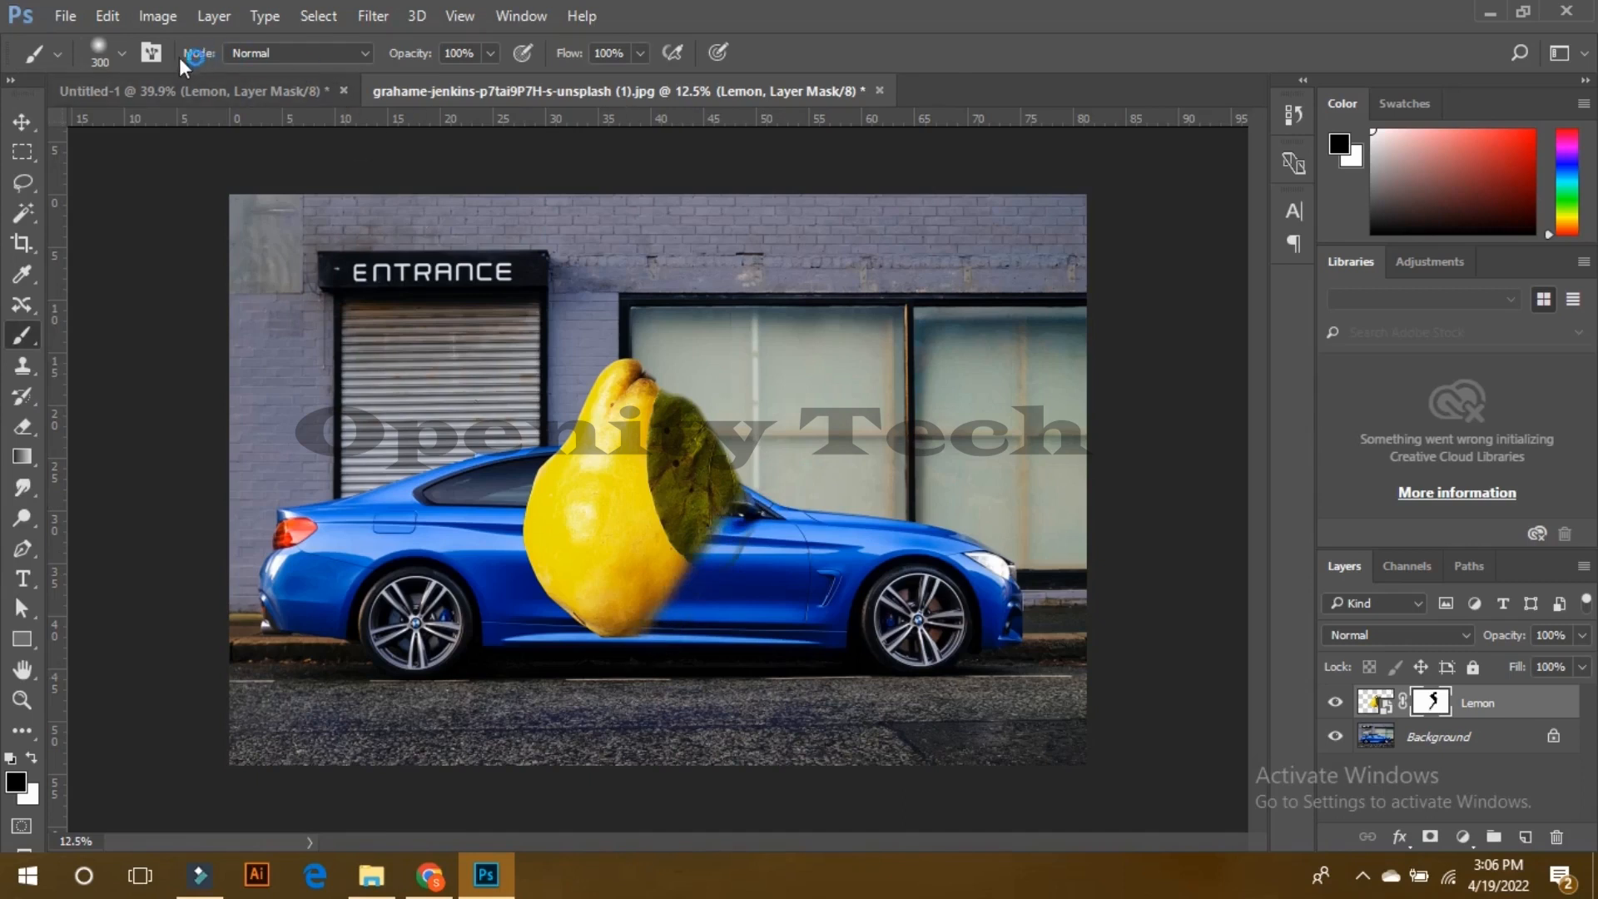
Step: Raise the brush hardness to maximum, paint a hard-edged diagonal stroke across the pear on the mask, and undo the stroke
click(125, 52)
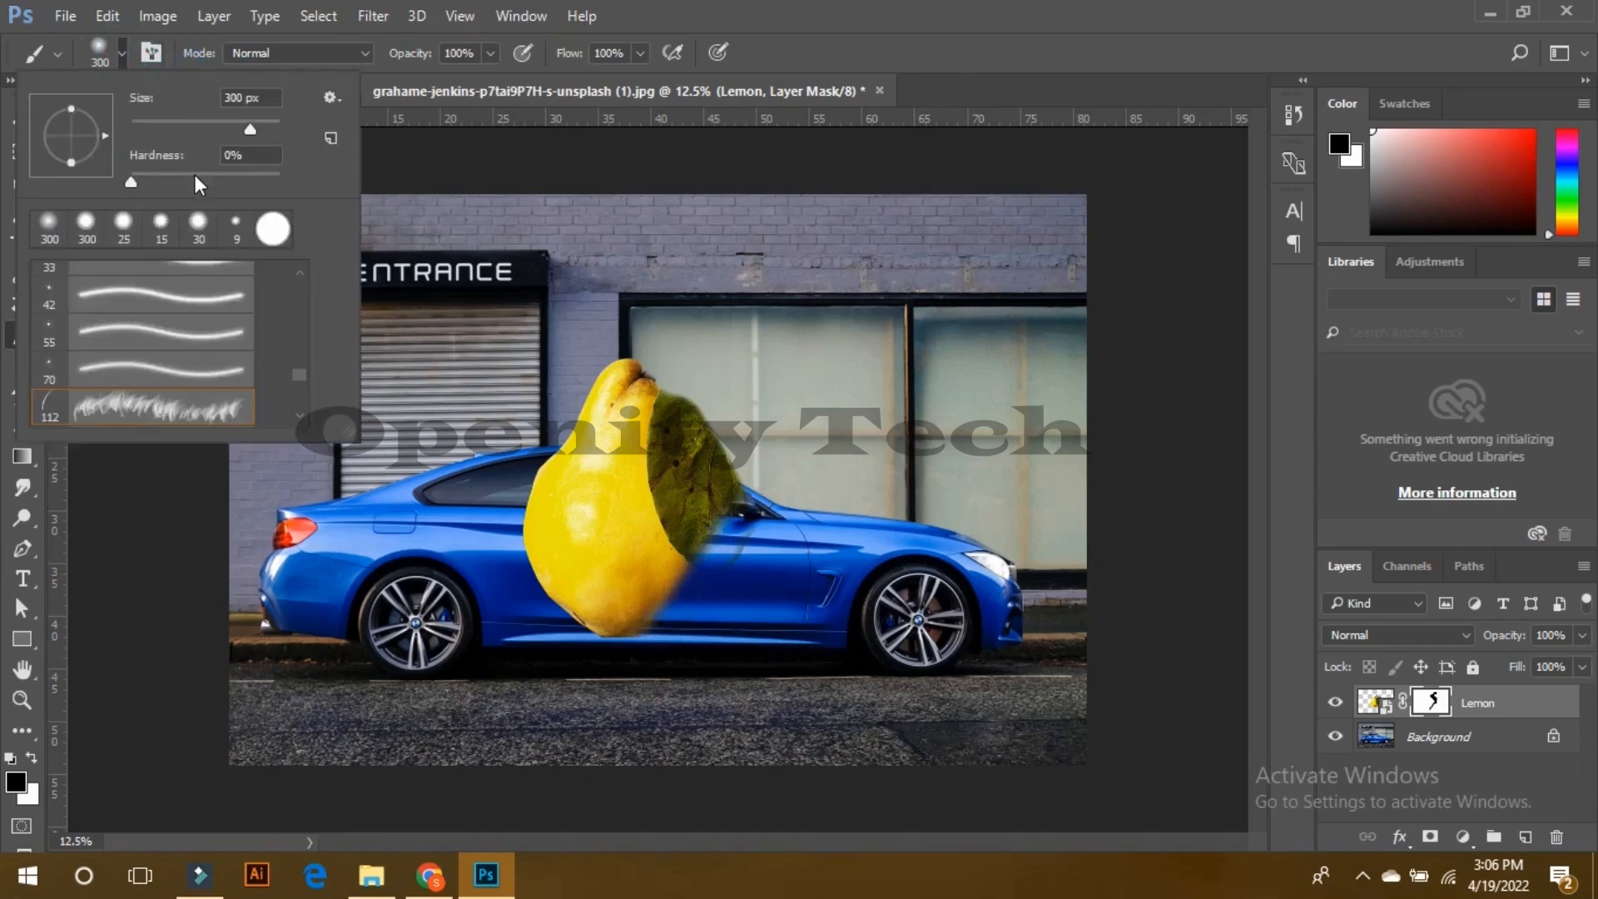
drag(195, 175, 293, 187)
click(717, 390)
drag(712, 396, 528, 587)
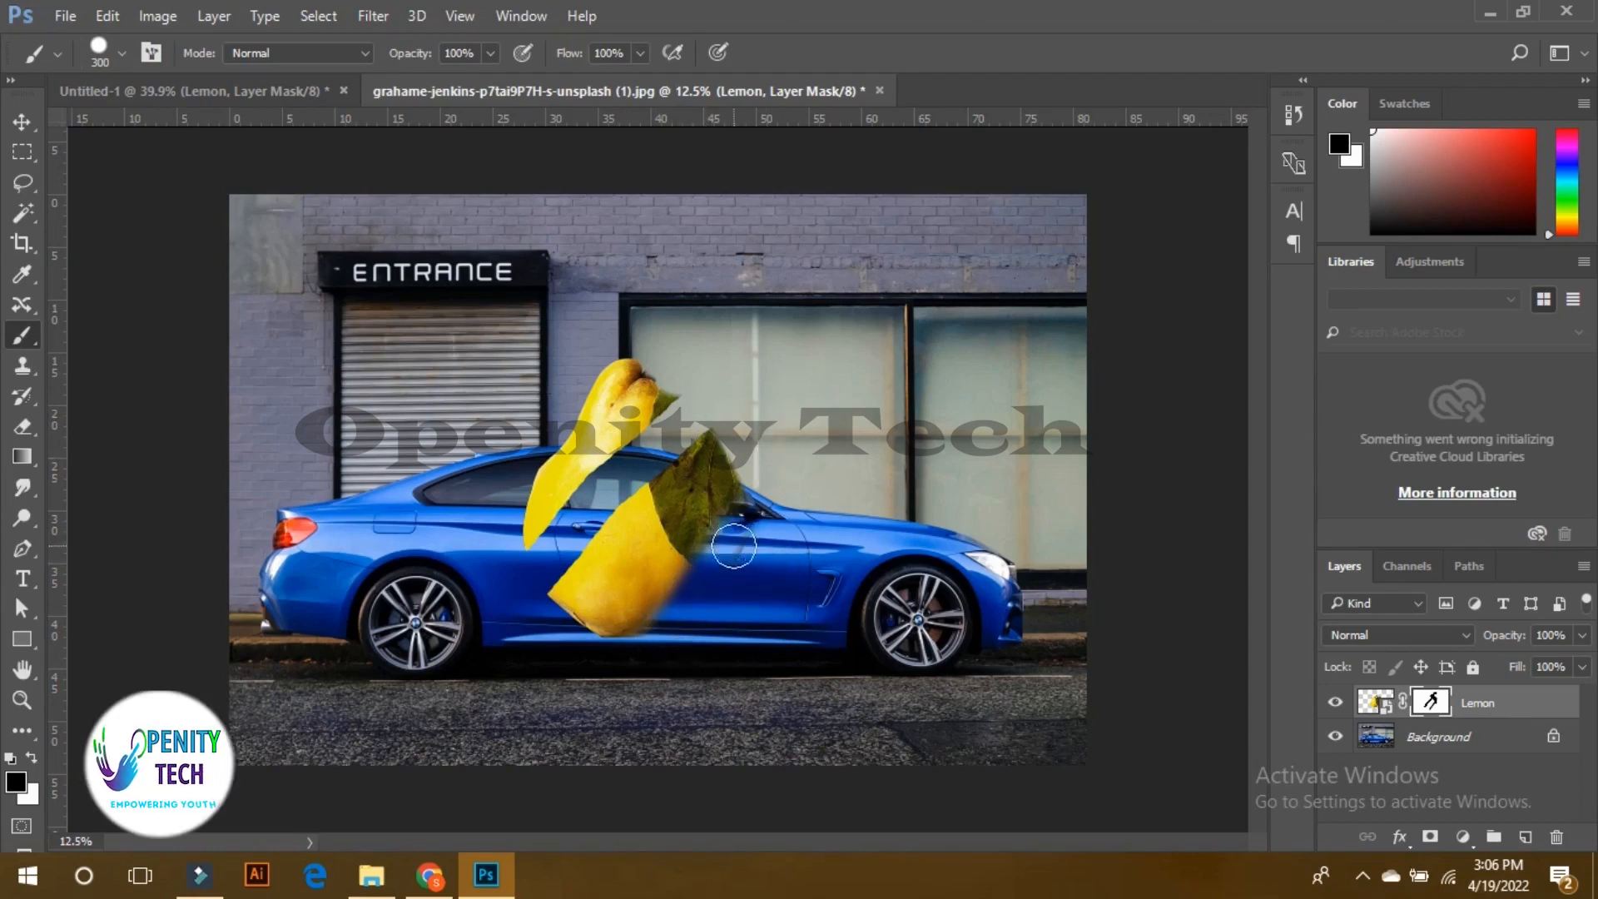
key(ctrl+alt+z)
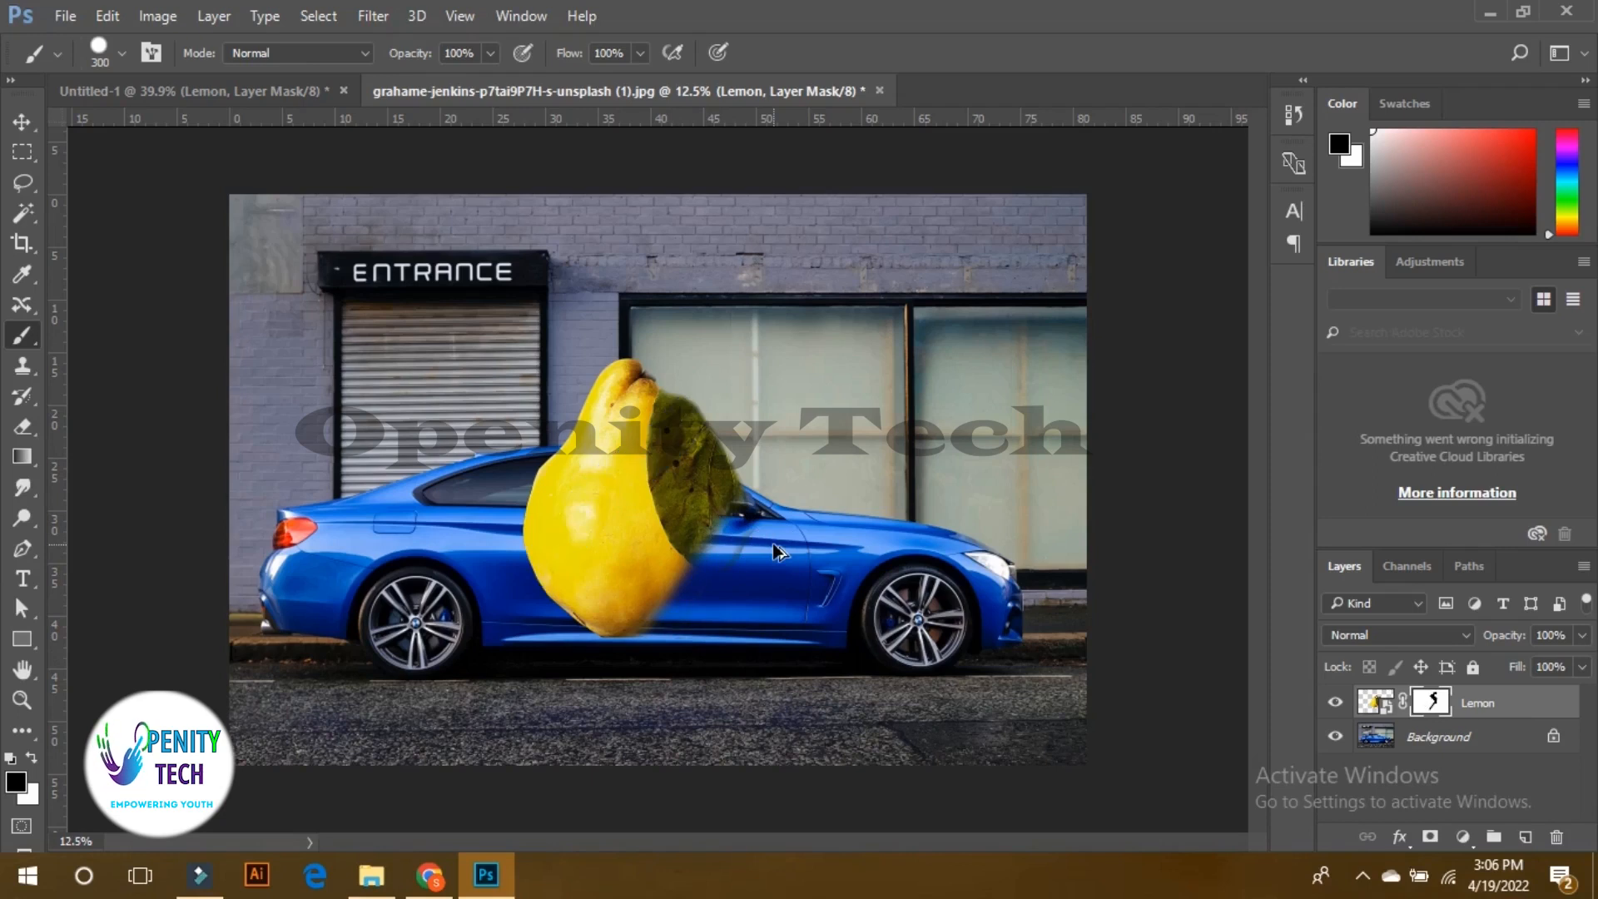
Step: Undo the soft-edged mask strokes, then paint black along the leaf's outer edge with the brush at 75% hardness
key(ctrl+alt+z)
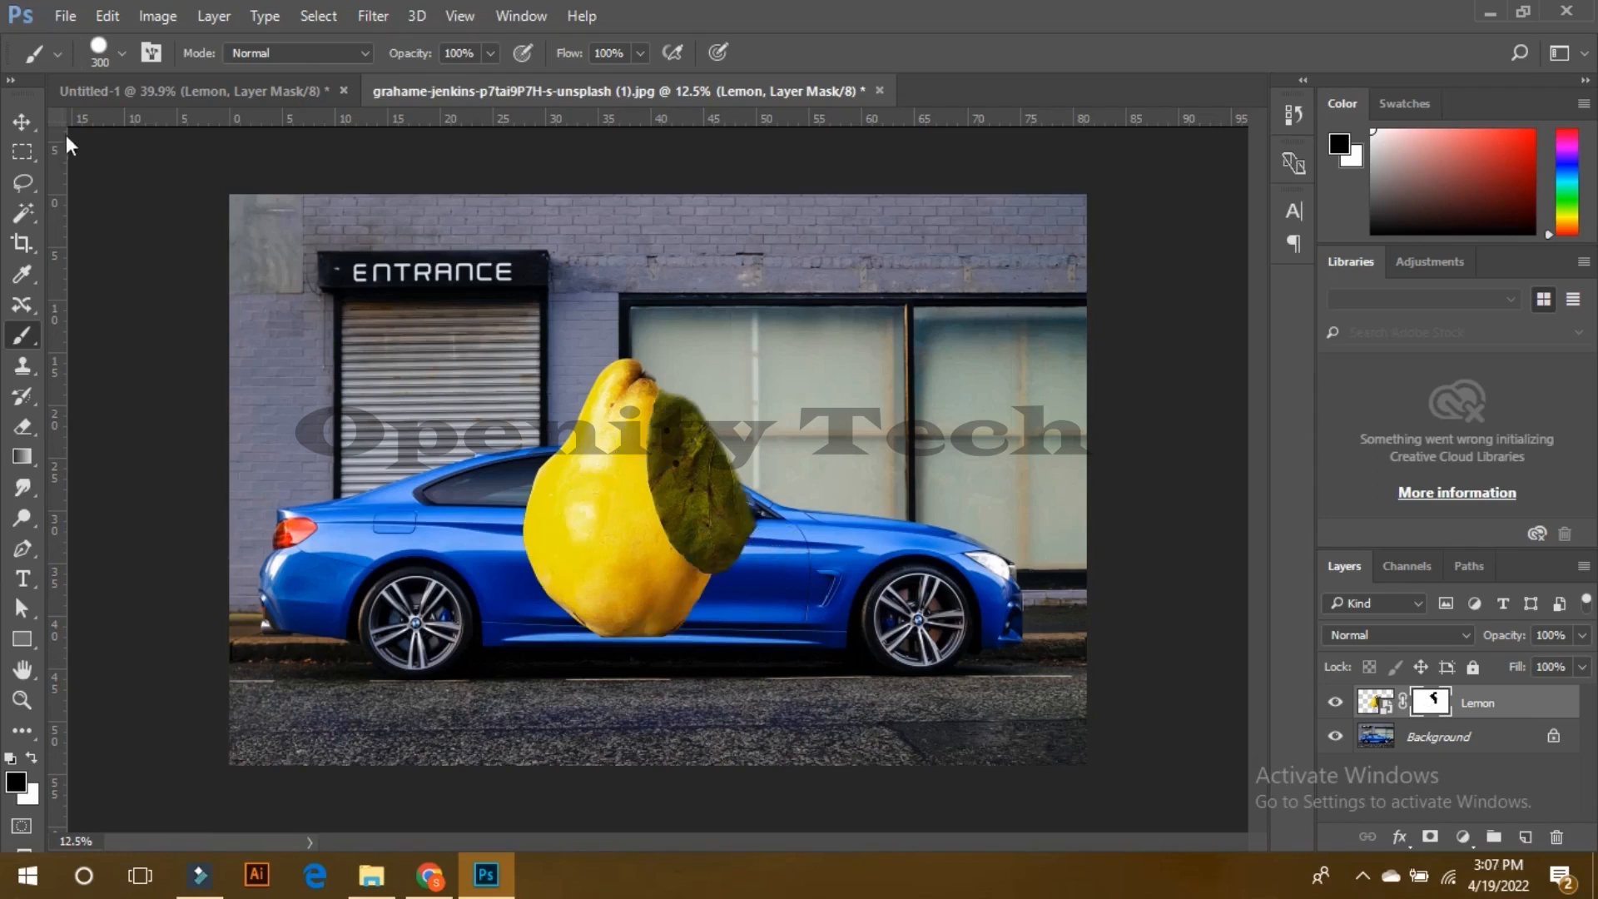
click(121, 52)
drag(242, 177, 242, 173)
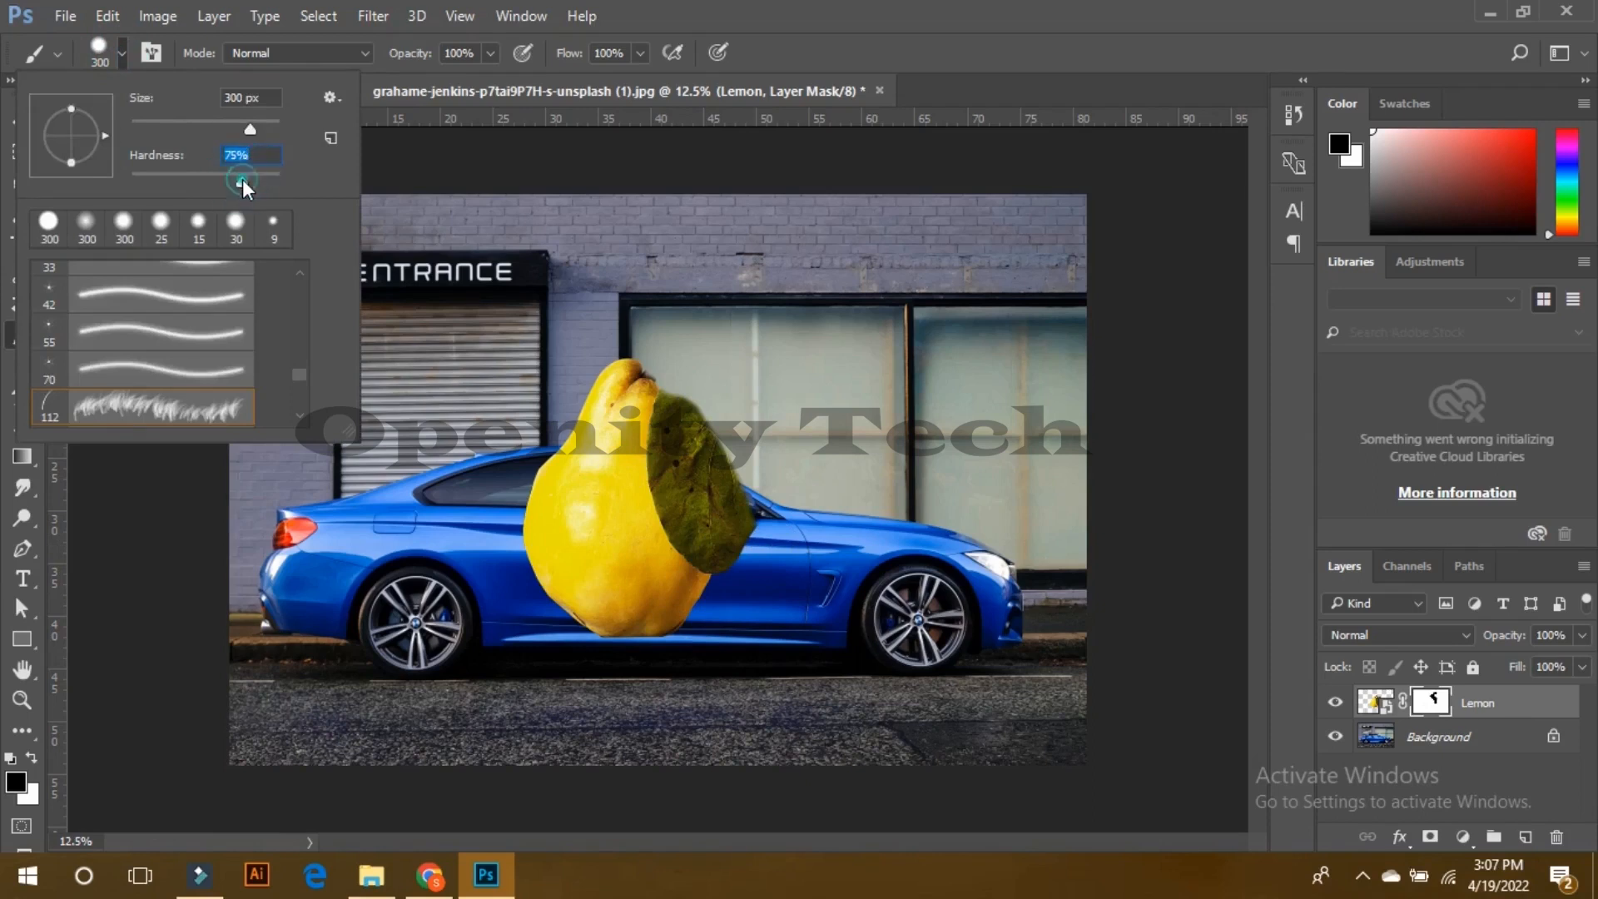
click(765, 516)
drag(717, 597, 759, 502)
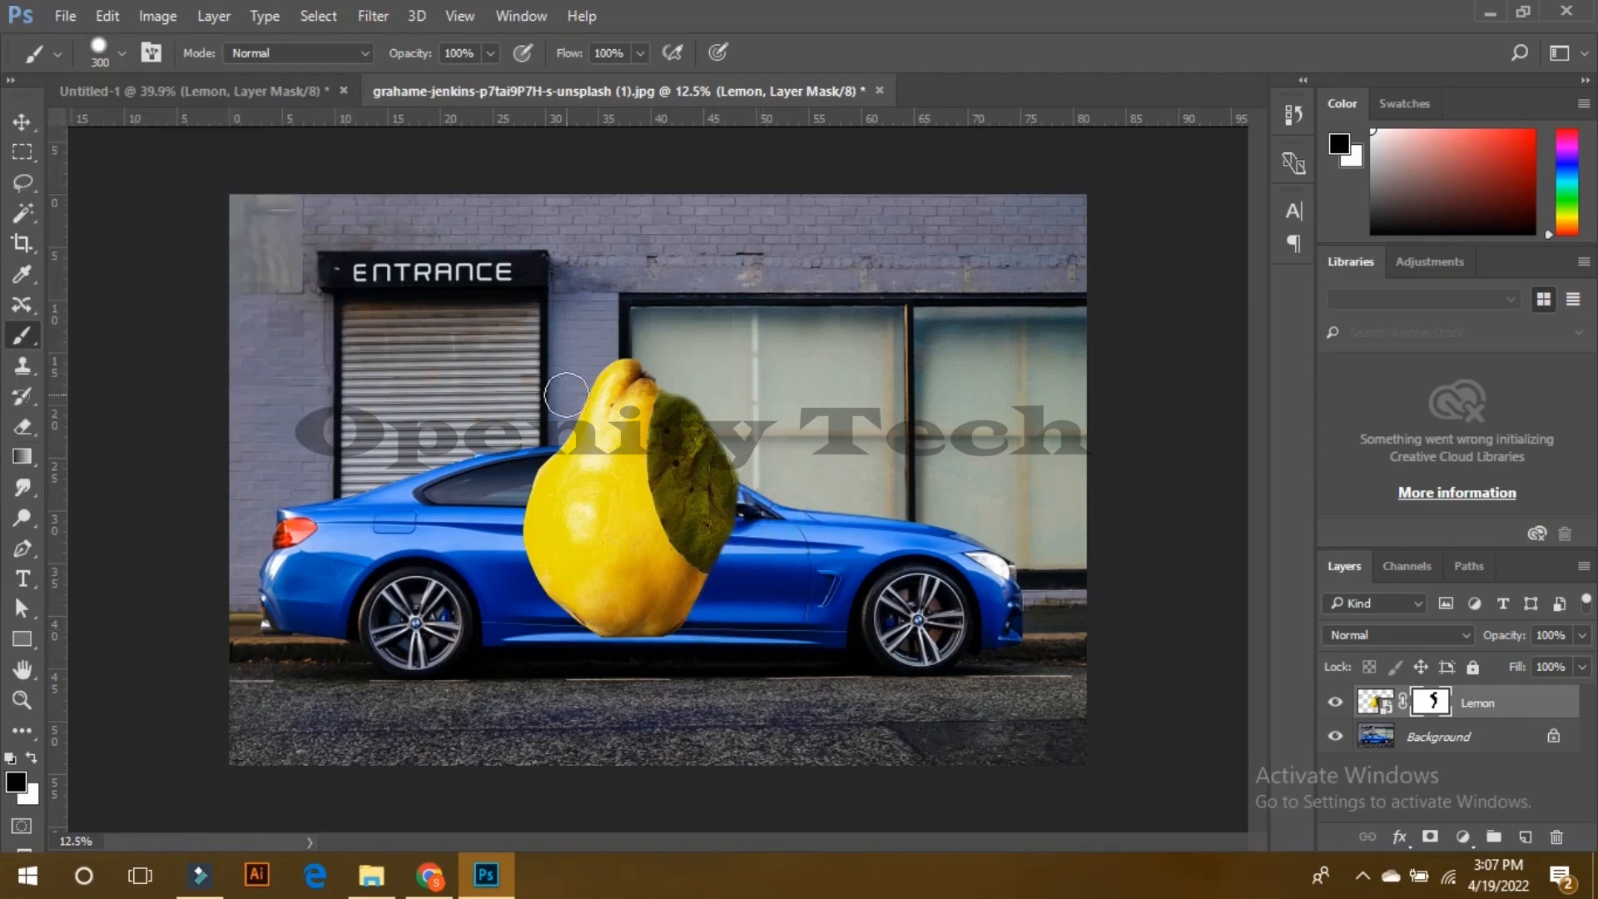
mouse_move(530, 476)
mouse_down()
mouse_move(509, 631)
mouse_move(521, 495)
mouse_move(500, 504)
mouse_up()
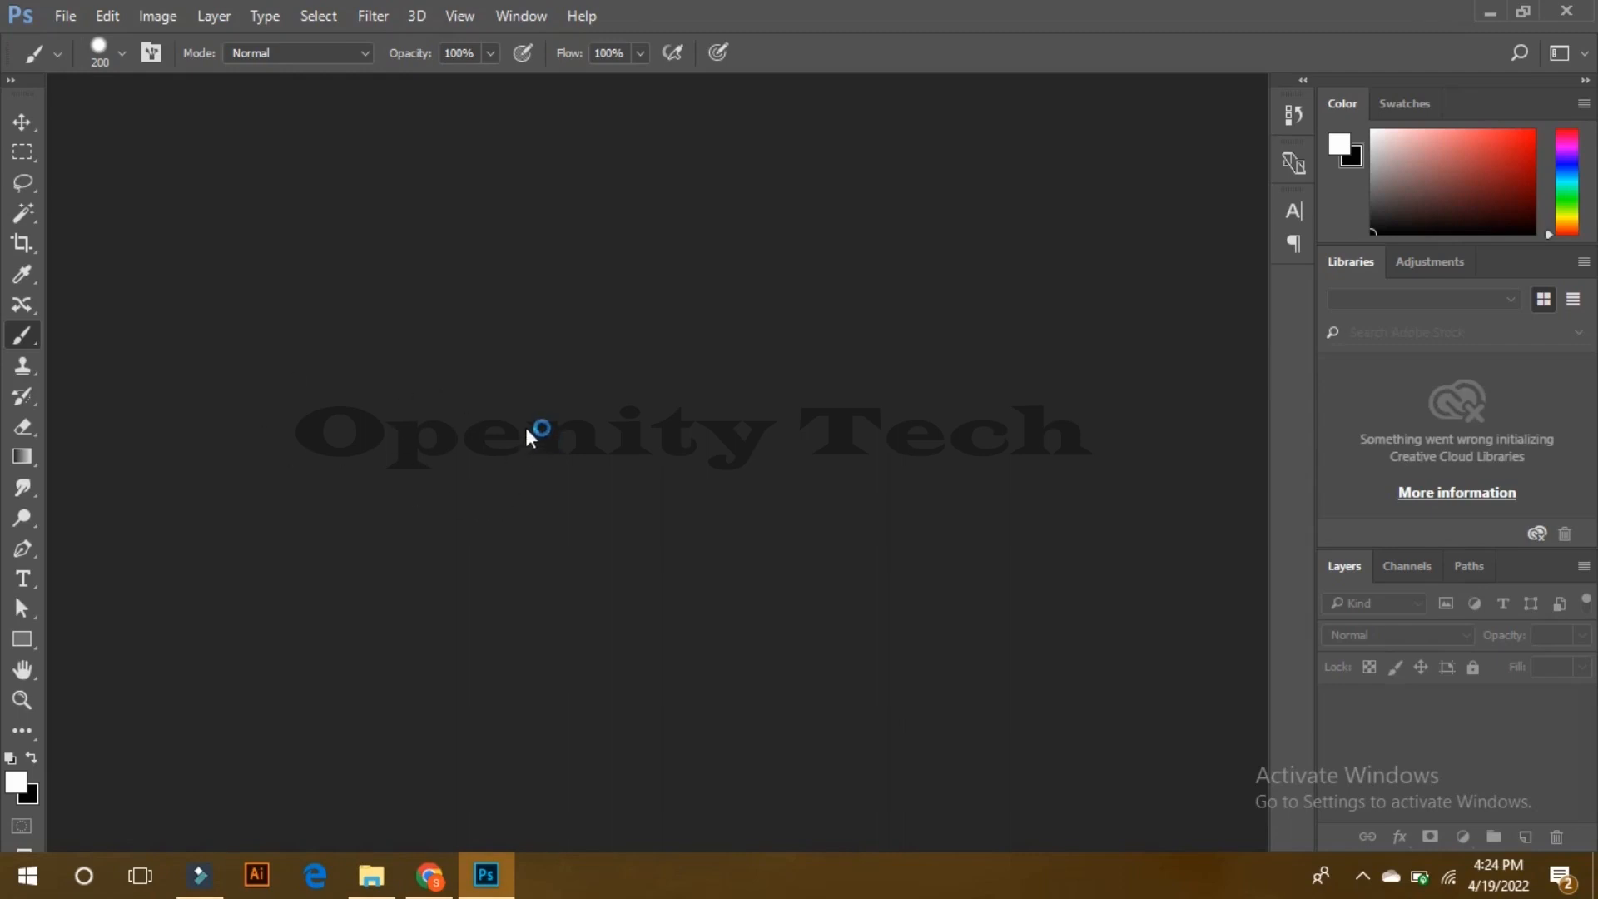
Step: Create a new 1500 x 1500 px document at 72 pixels/inch in RGB Color with a white background
click(17, 125)
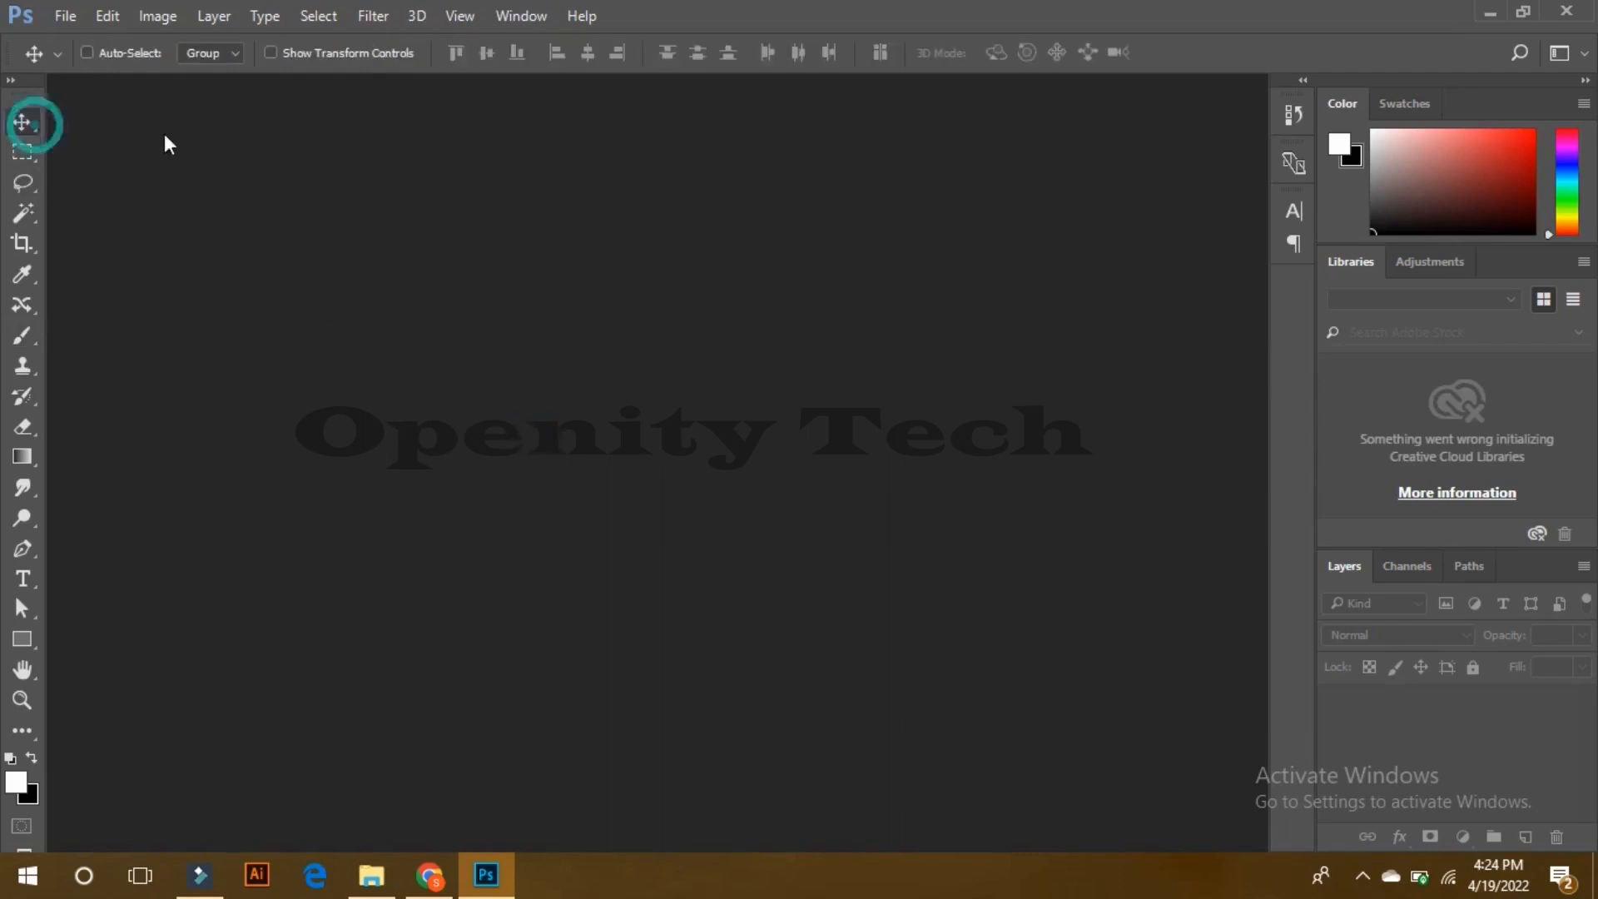
click(77, 22)
click(100, 45)
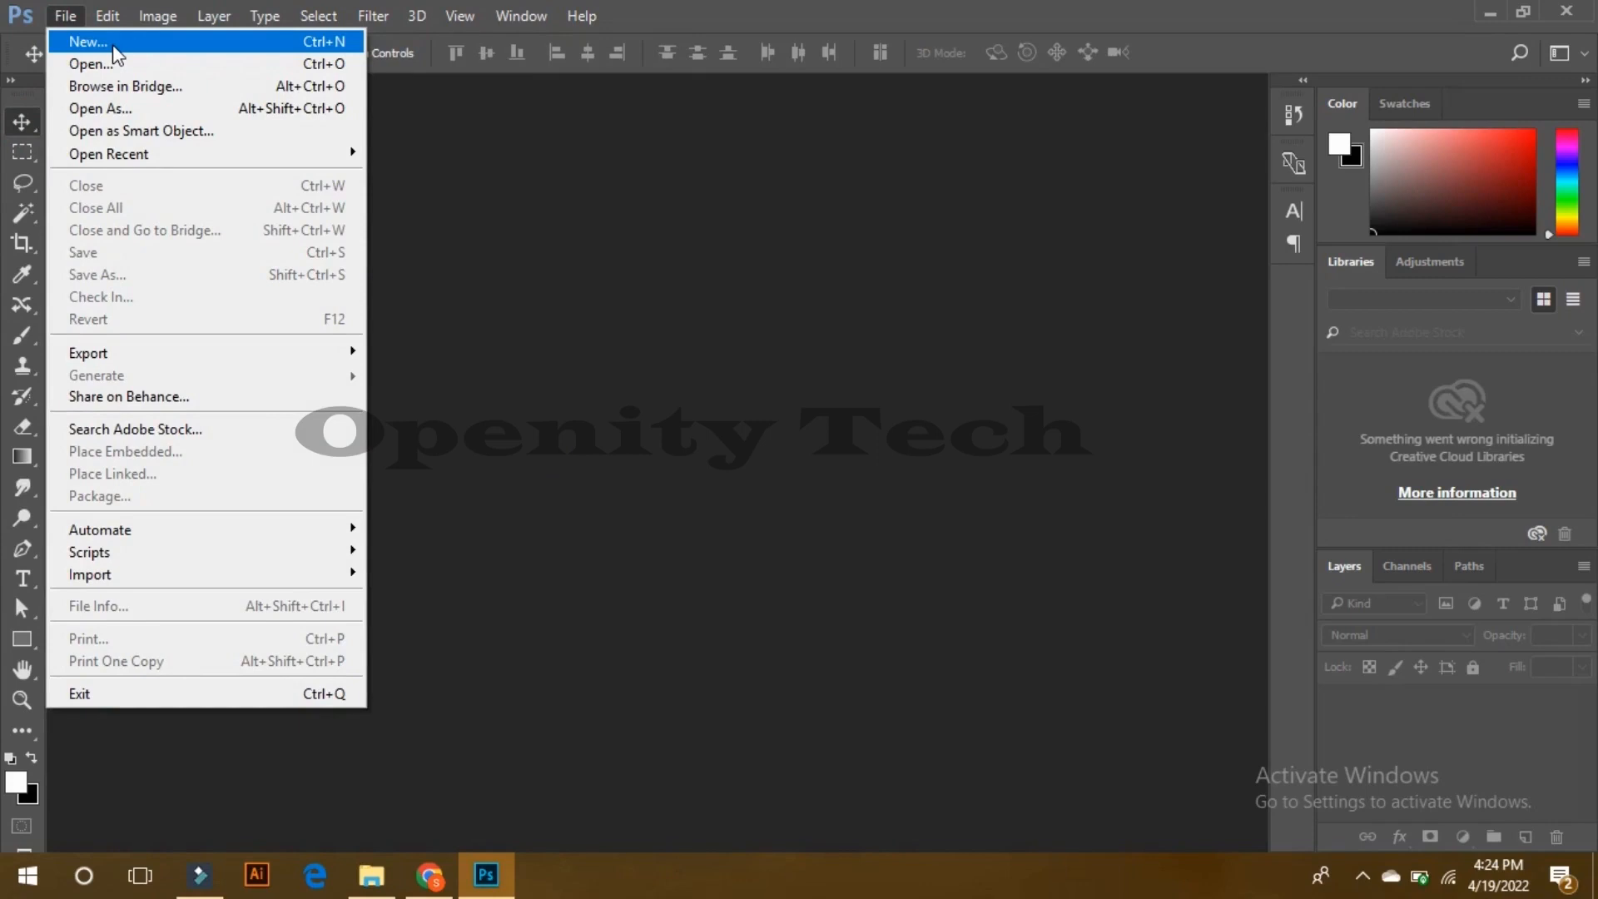
click(112, 43)
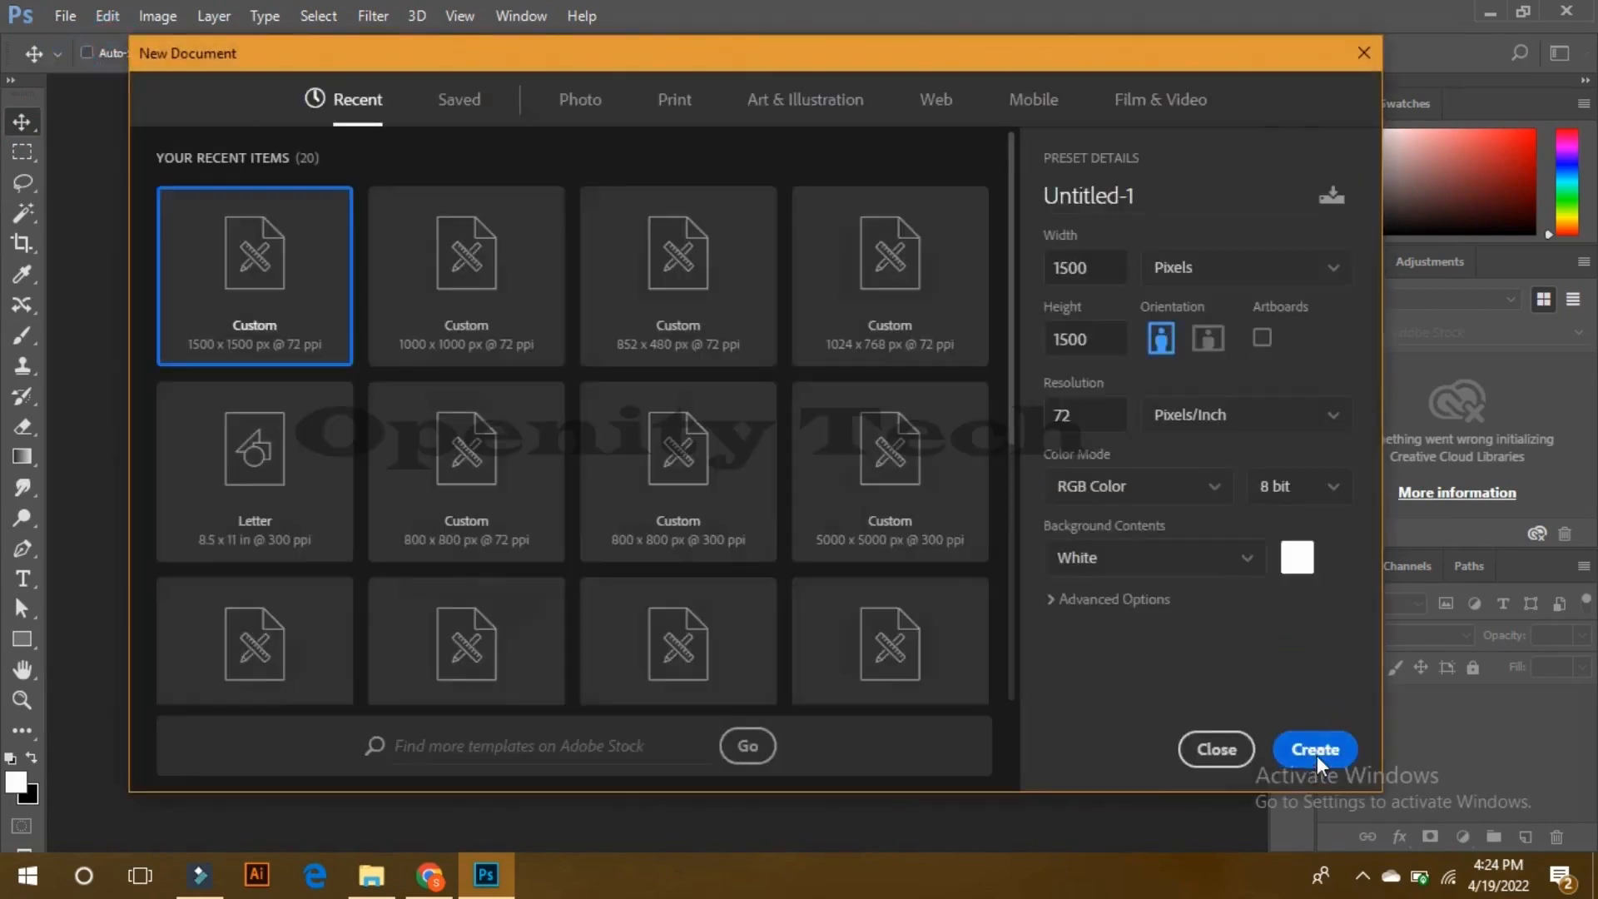
click(1315, 754)
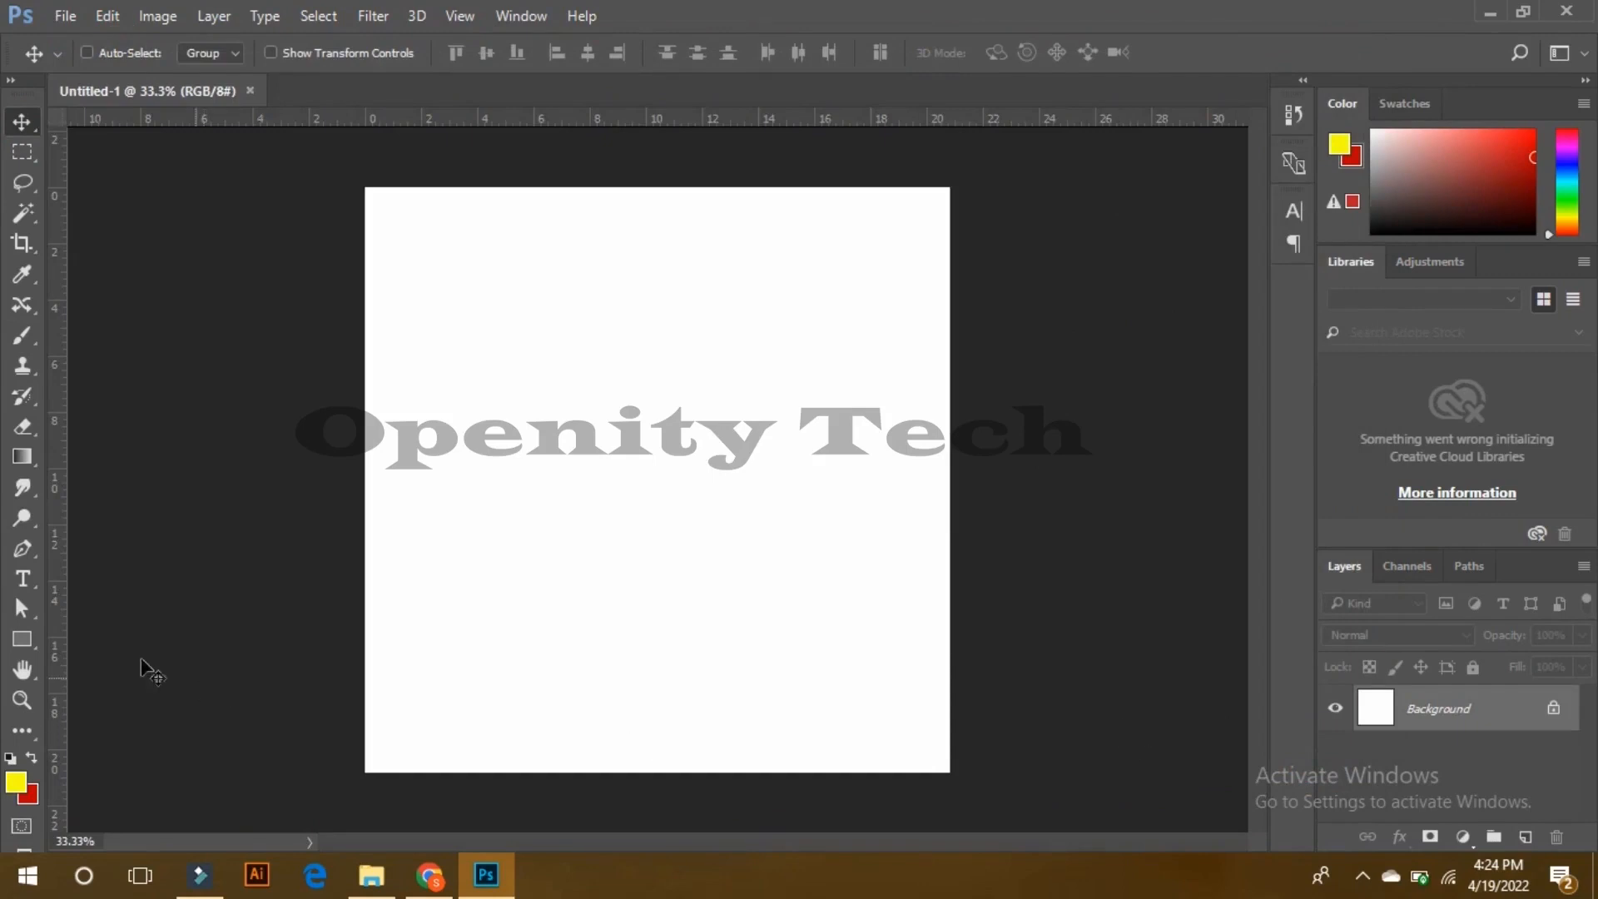
Step: Add a dark red "Hello" text layer in 350 pt Roboto Slab and move it to the middle of the canvas
click(22, 578)
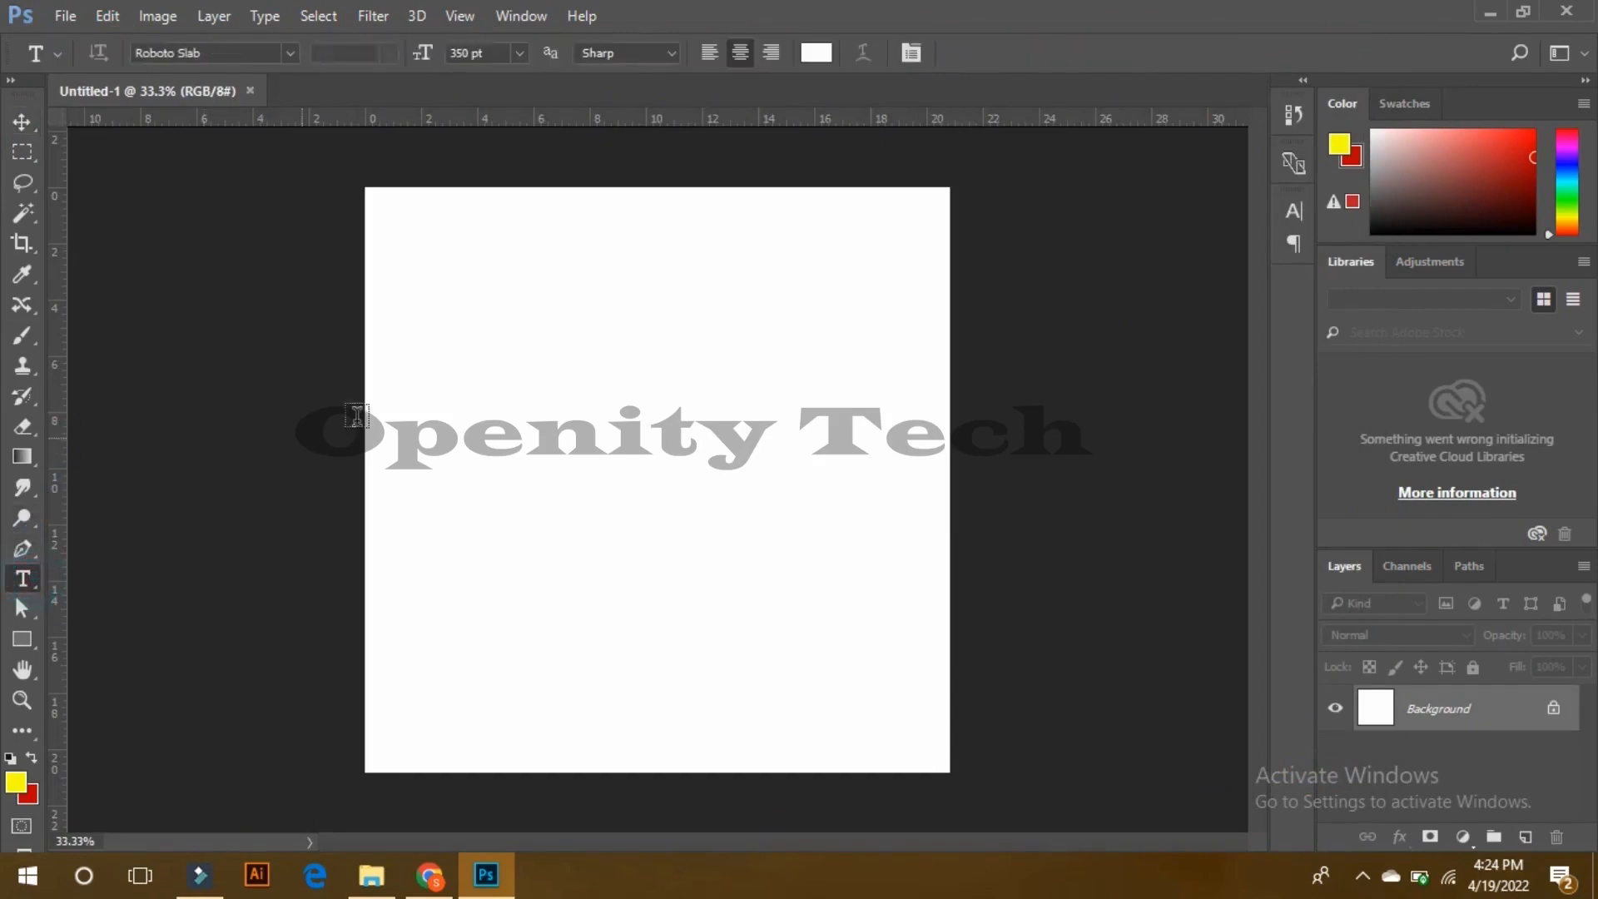
click(474, 381)
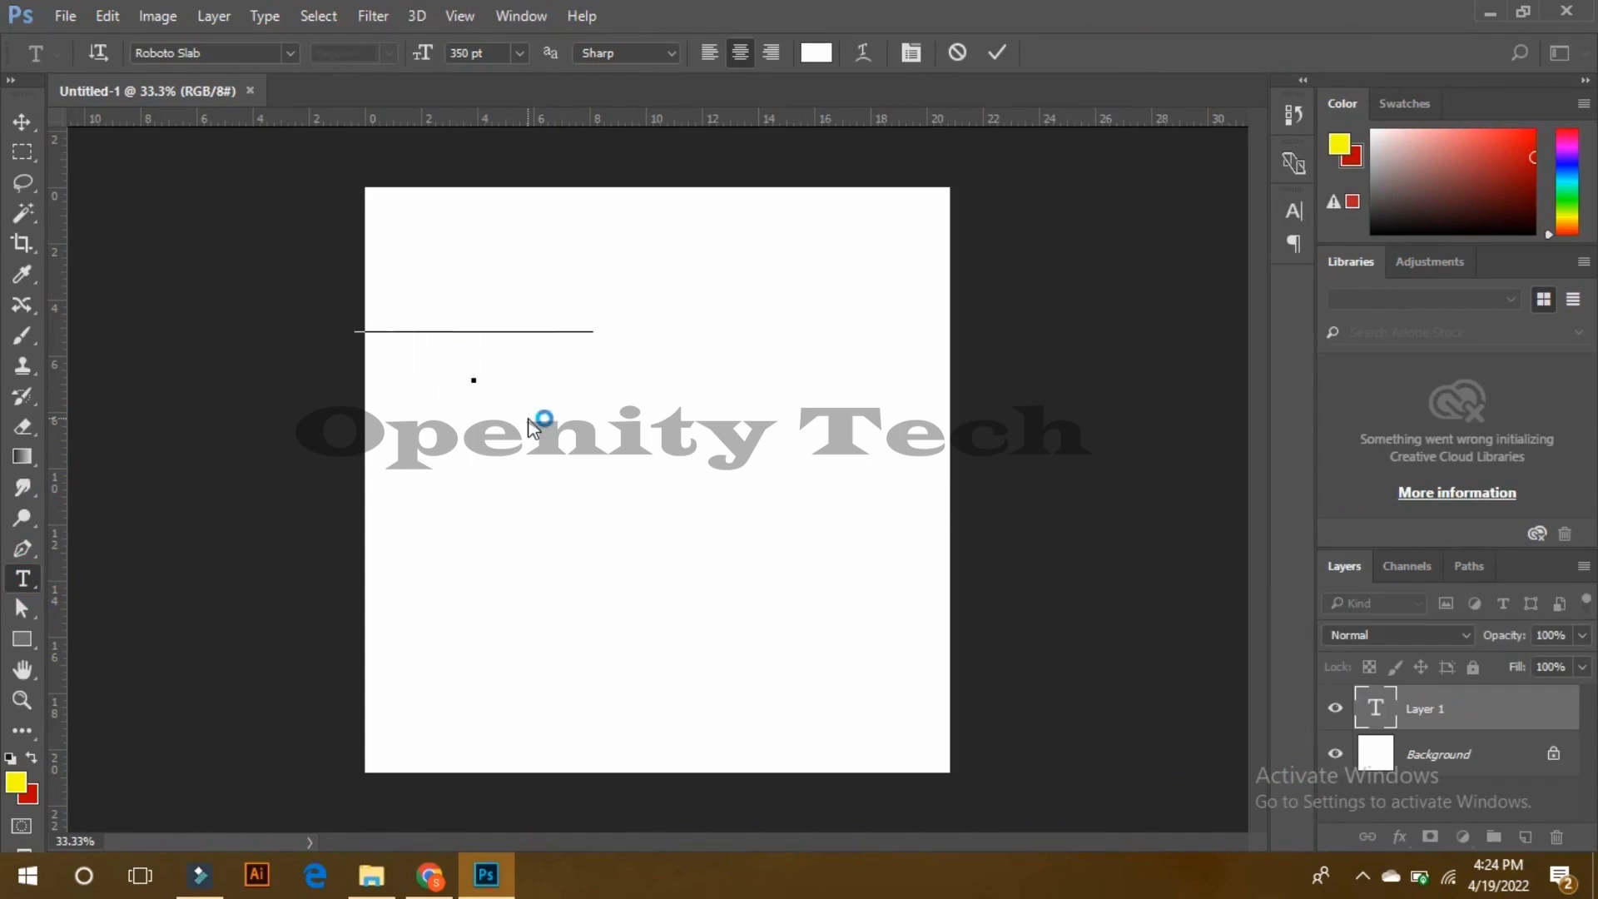
click(491, 283)
key(ctrl+a)
click(817, 52)
text(c90000)
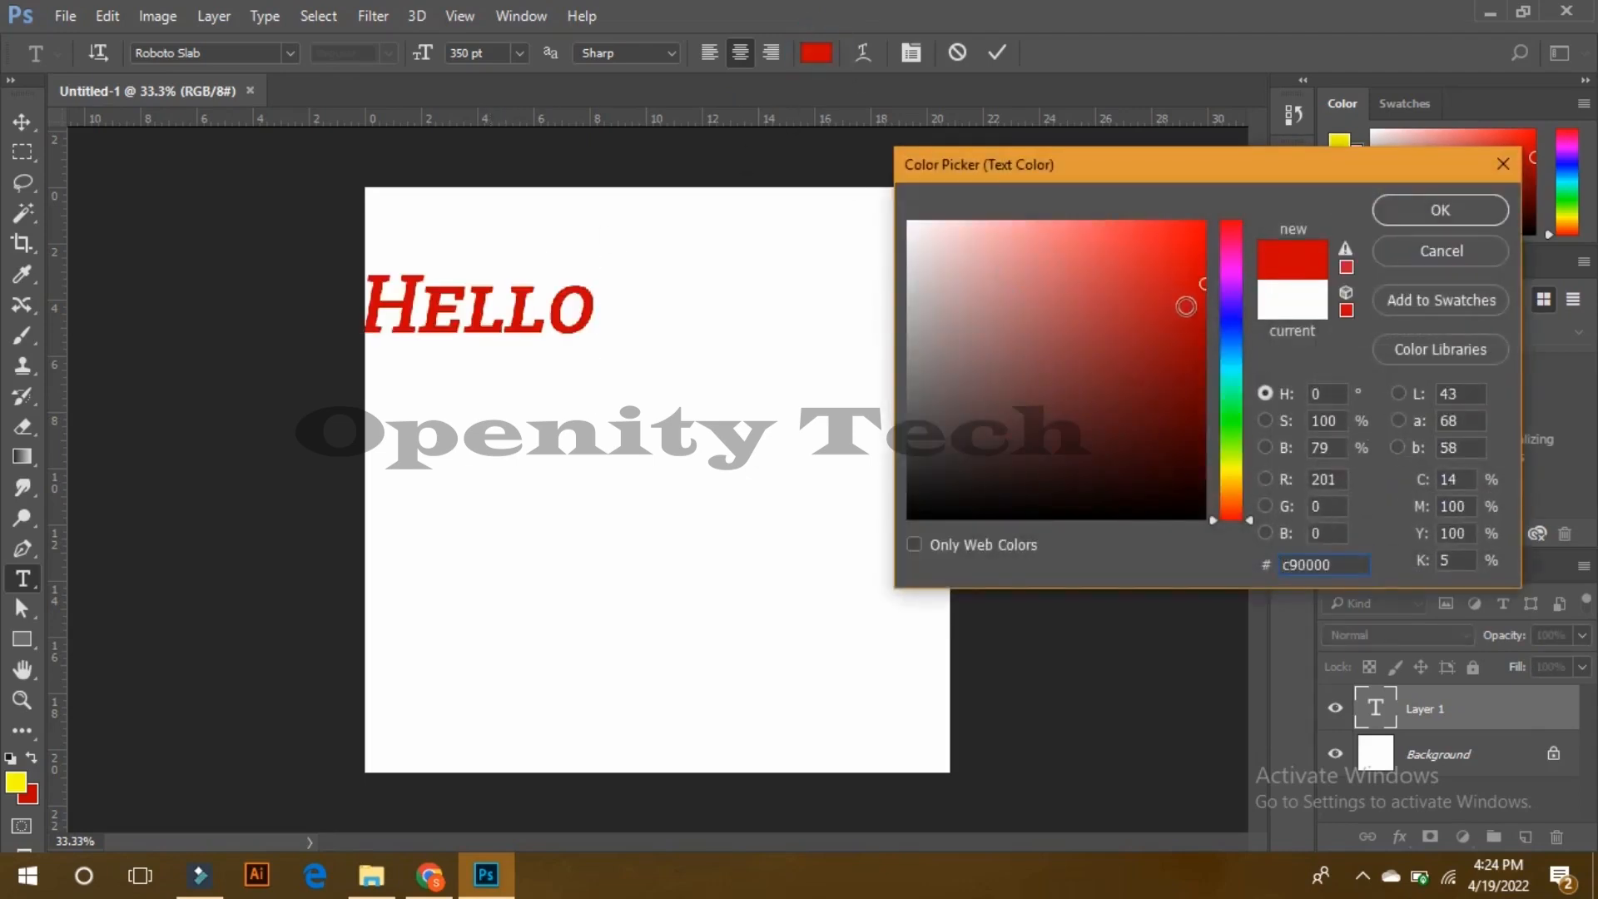
click(1204, 420)
click(1433, 210)
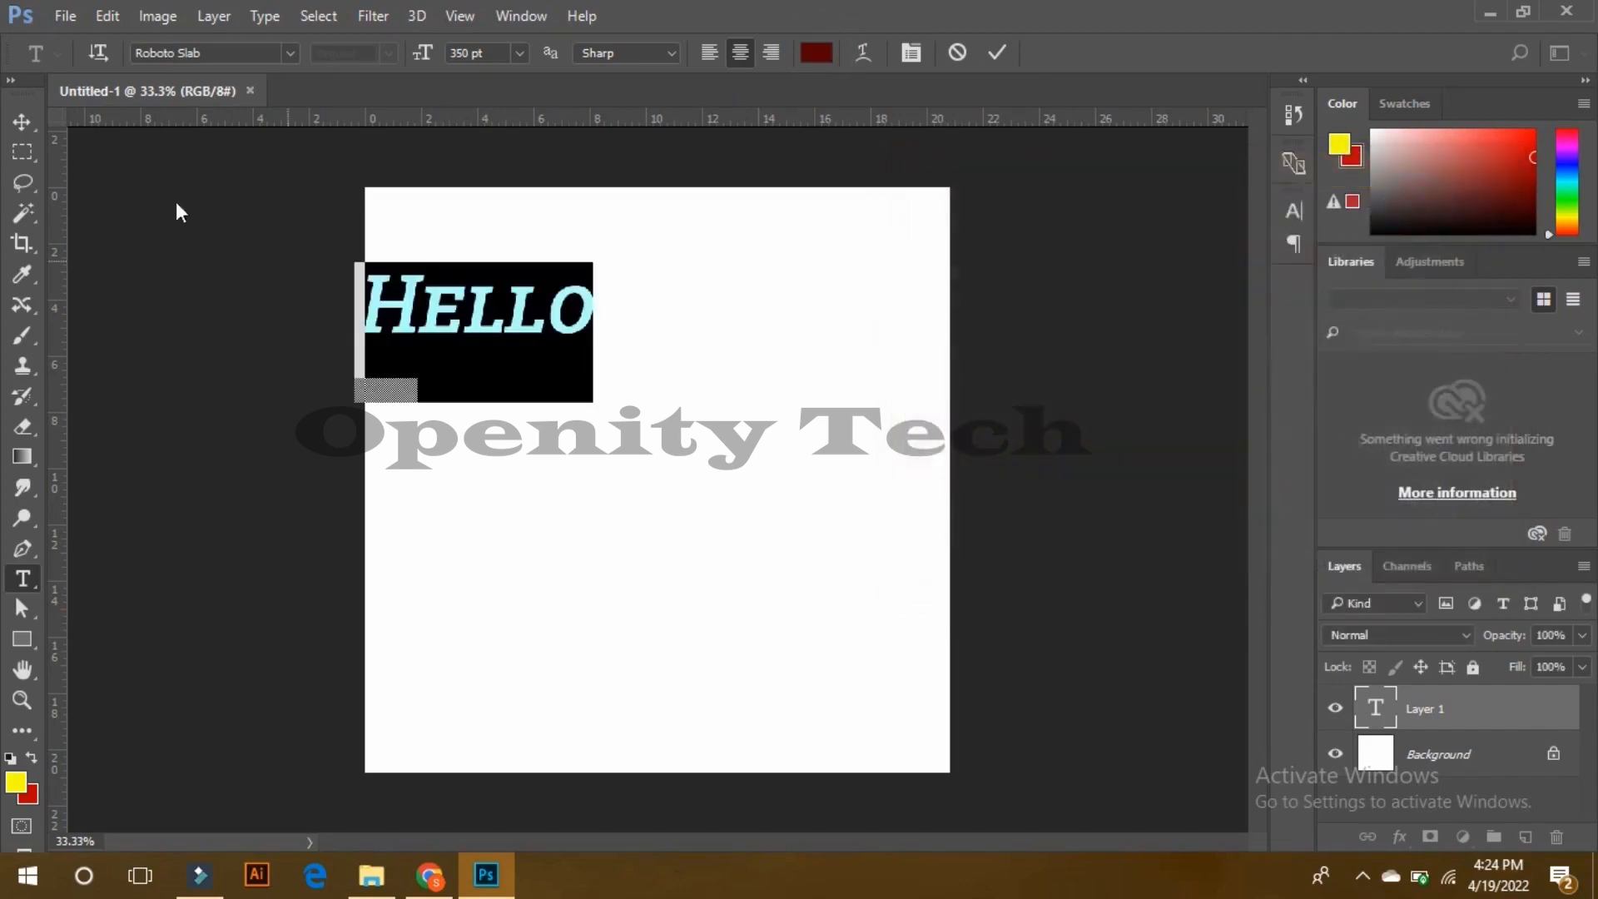
click(22, 121)
drag(446, 337, 641, 473)
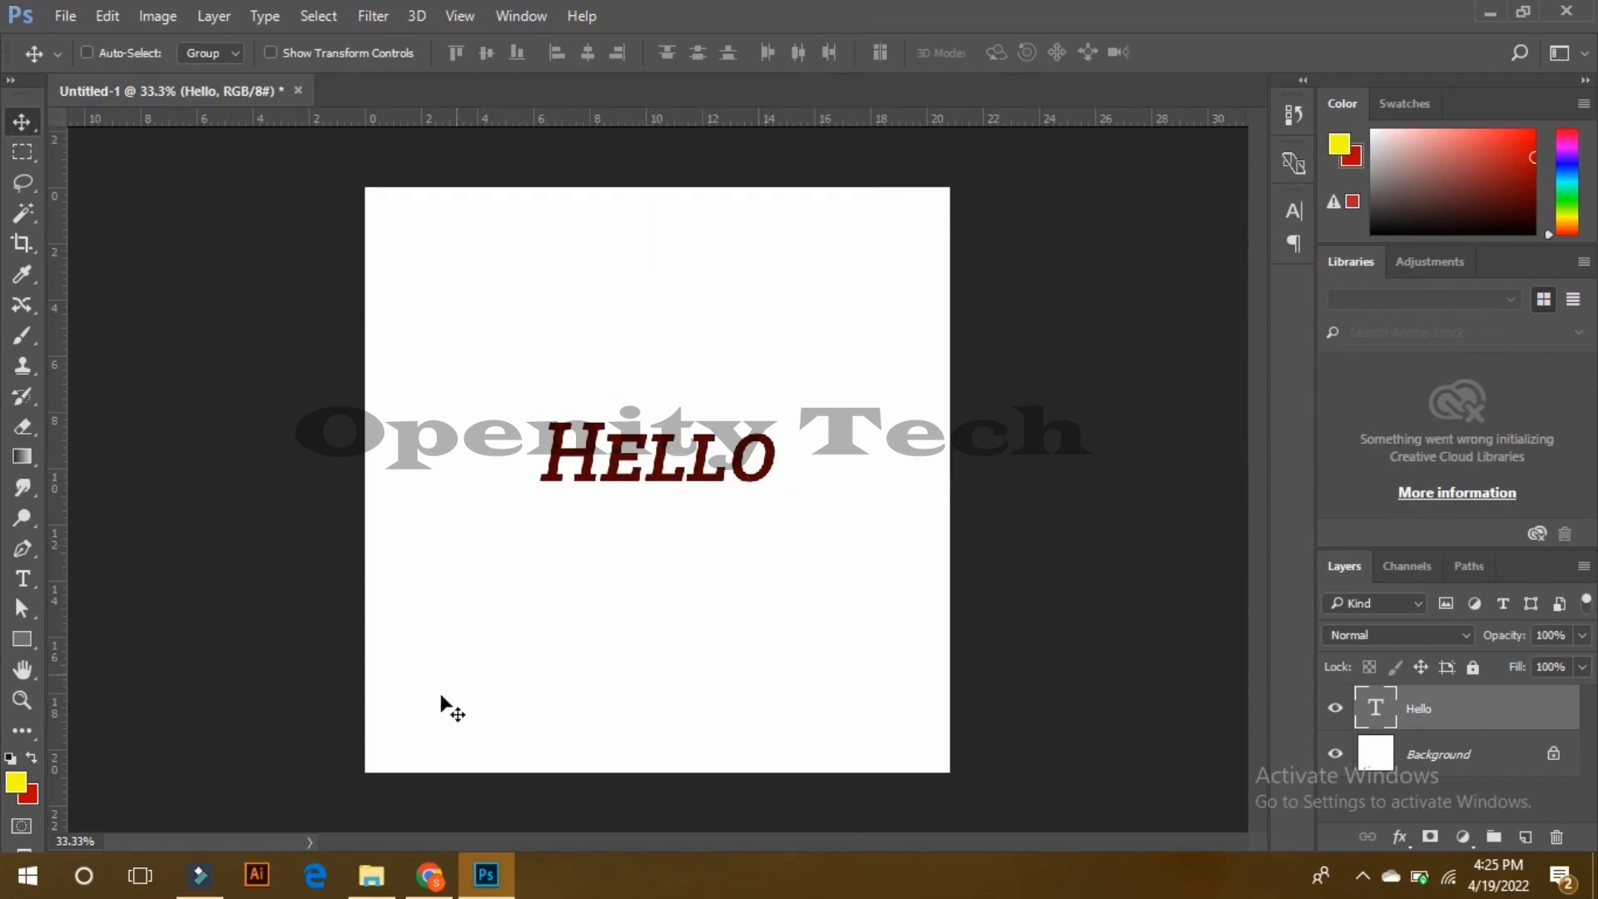
Step: Place the dark orange-flower photo from the Downloads folder and scale it to about 12%, covering the Hello text
click(373, 875)
scroll(1261, 583, down, 5)
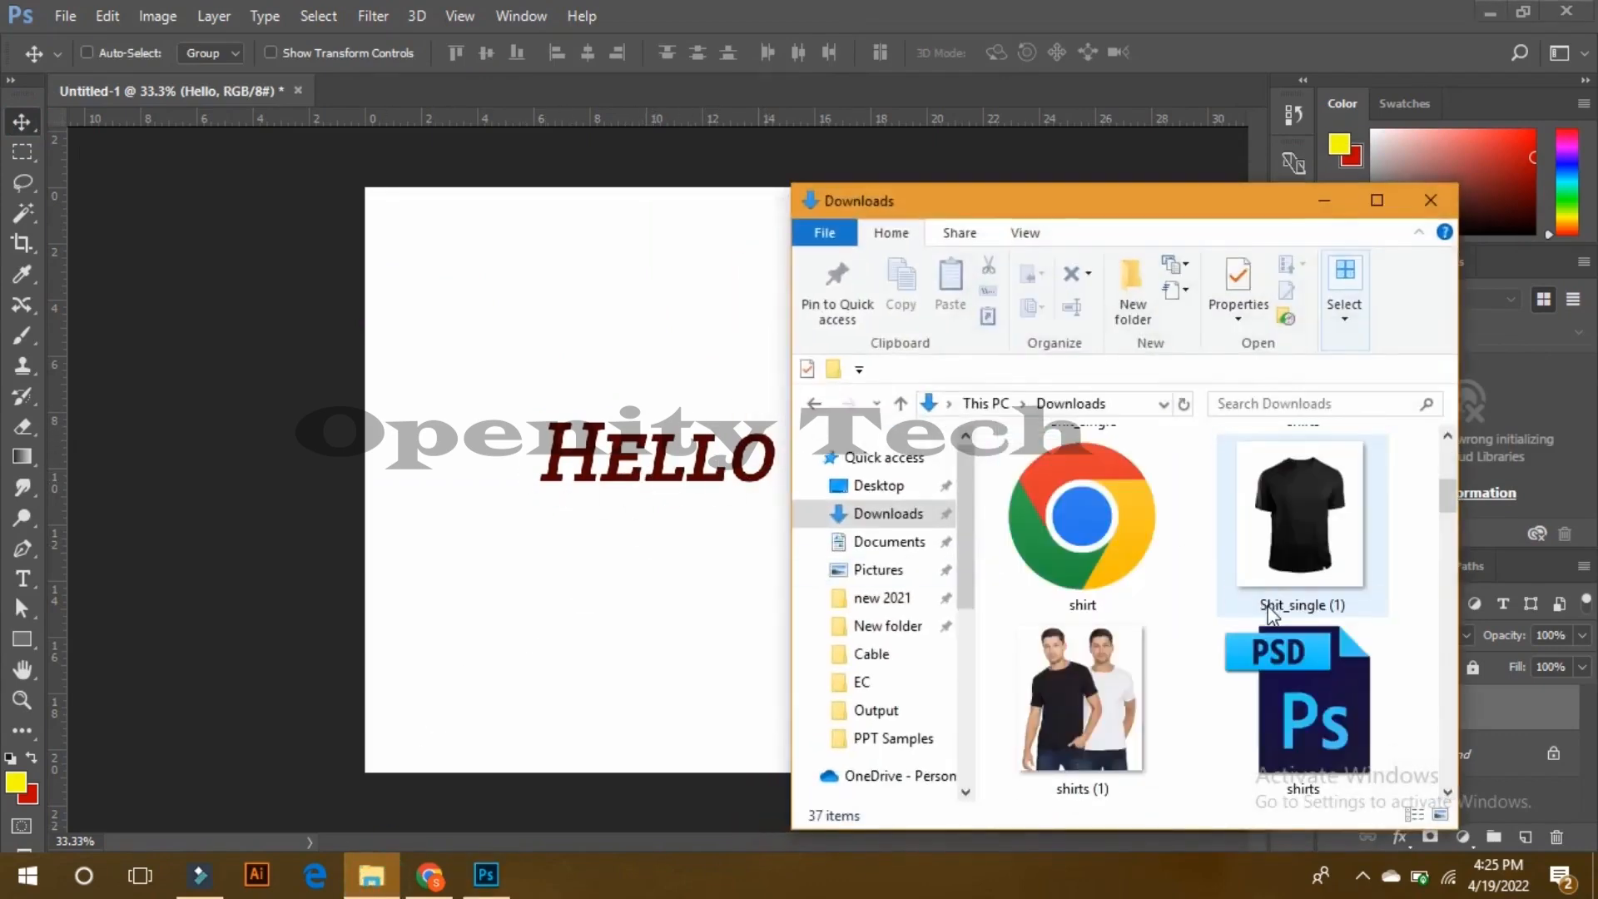
click(1082, 512)
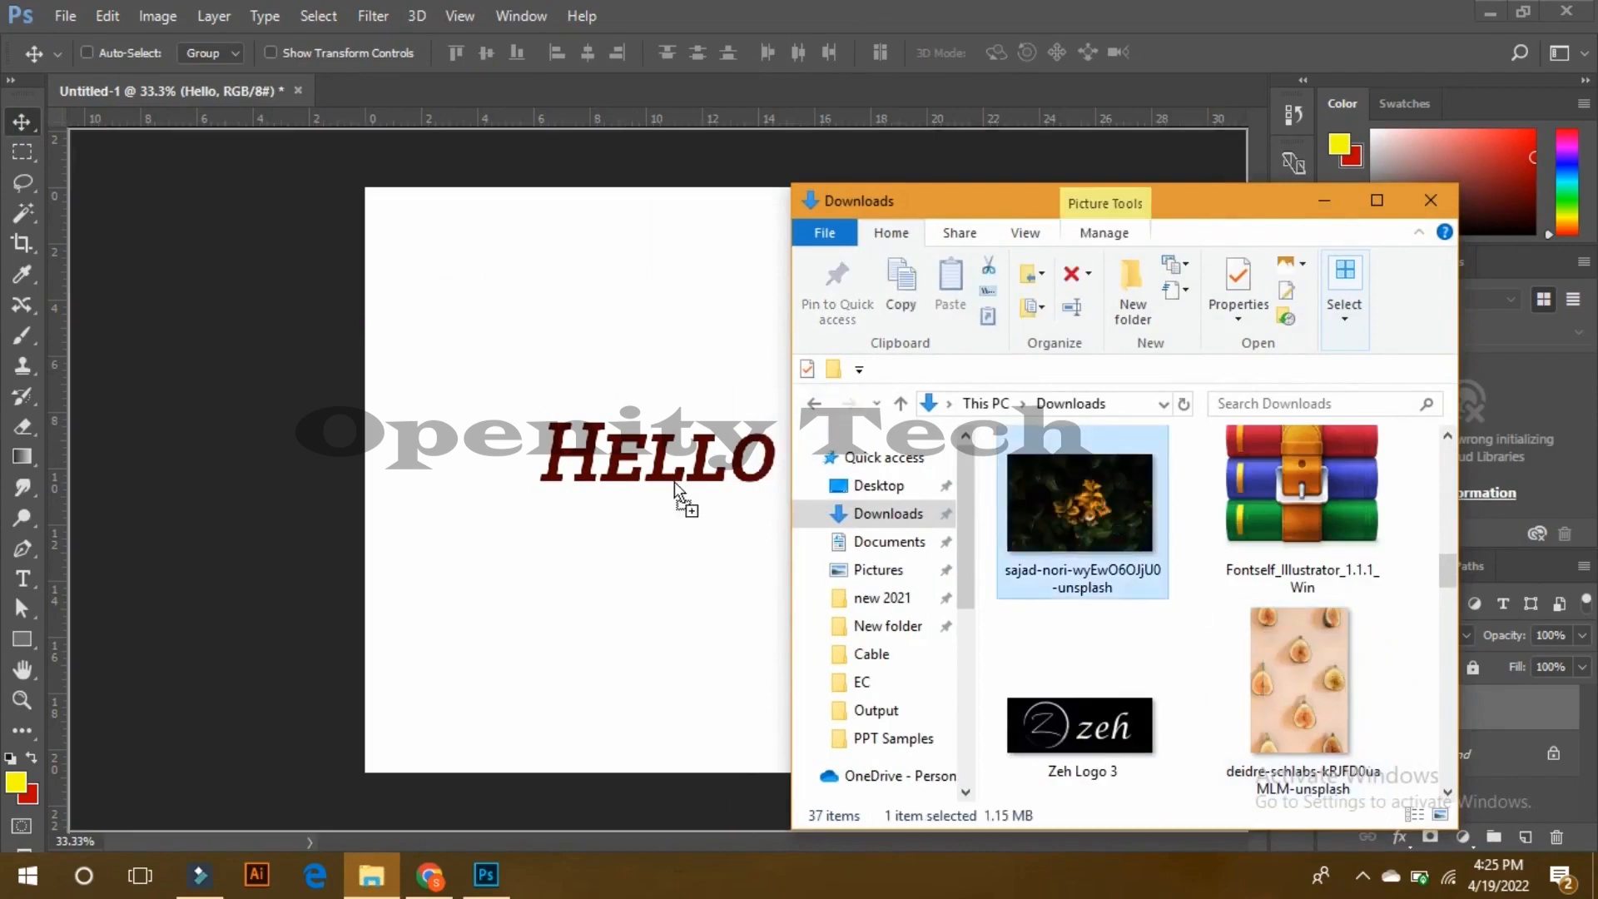
click(676, 483)
drag(739, 484, 732, 477)
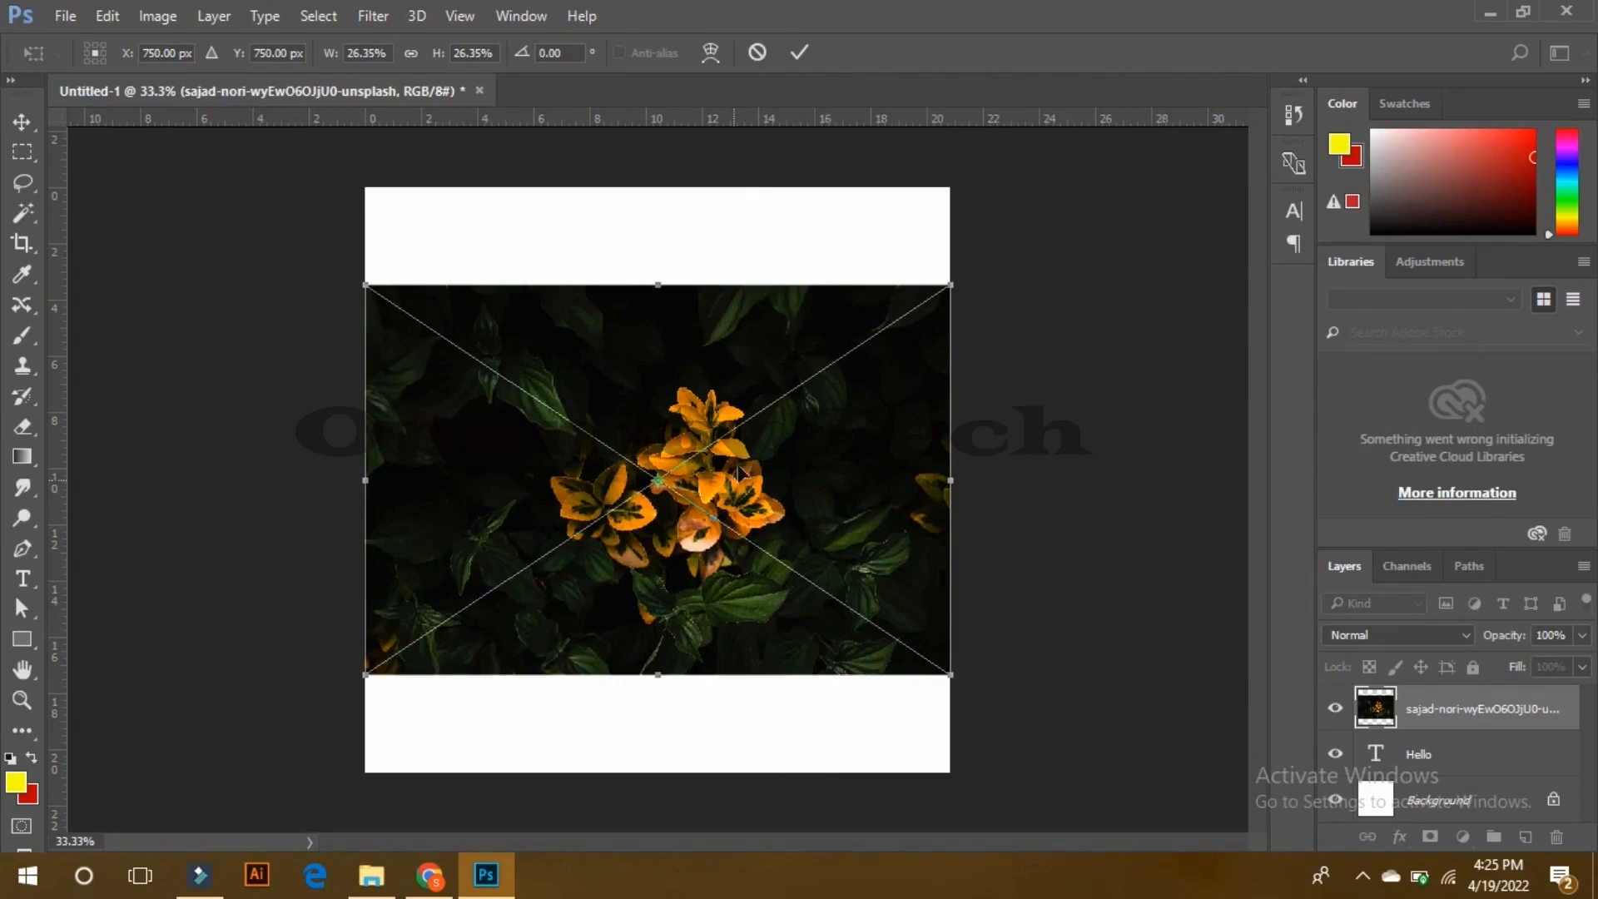
drag(953, 283, 824, 430)
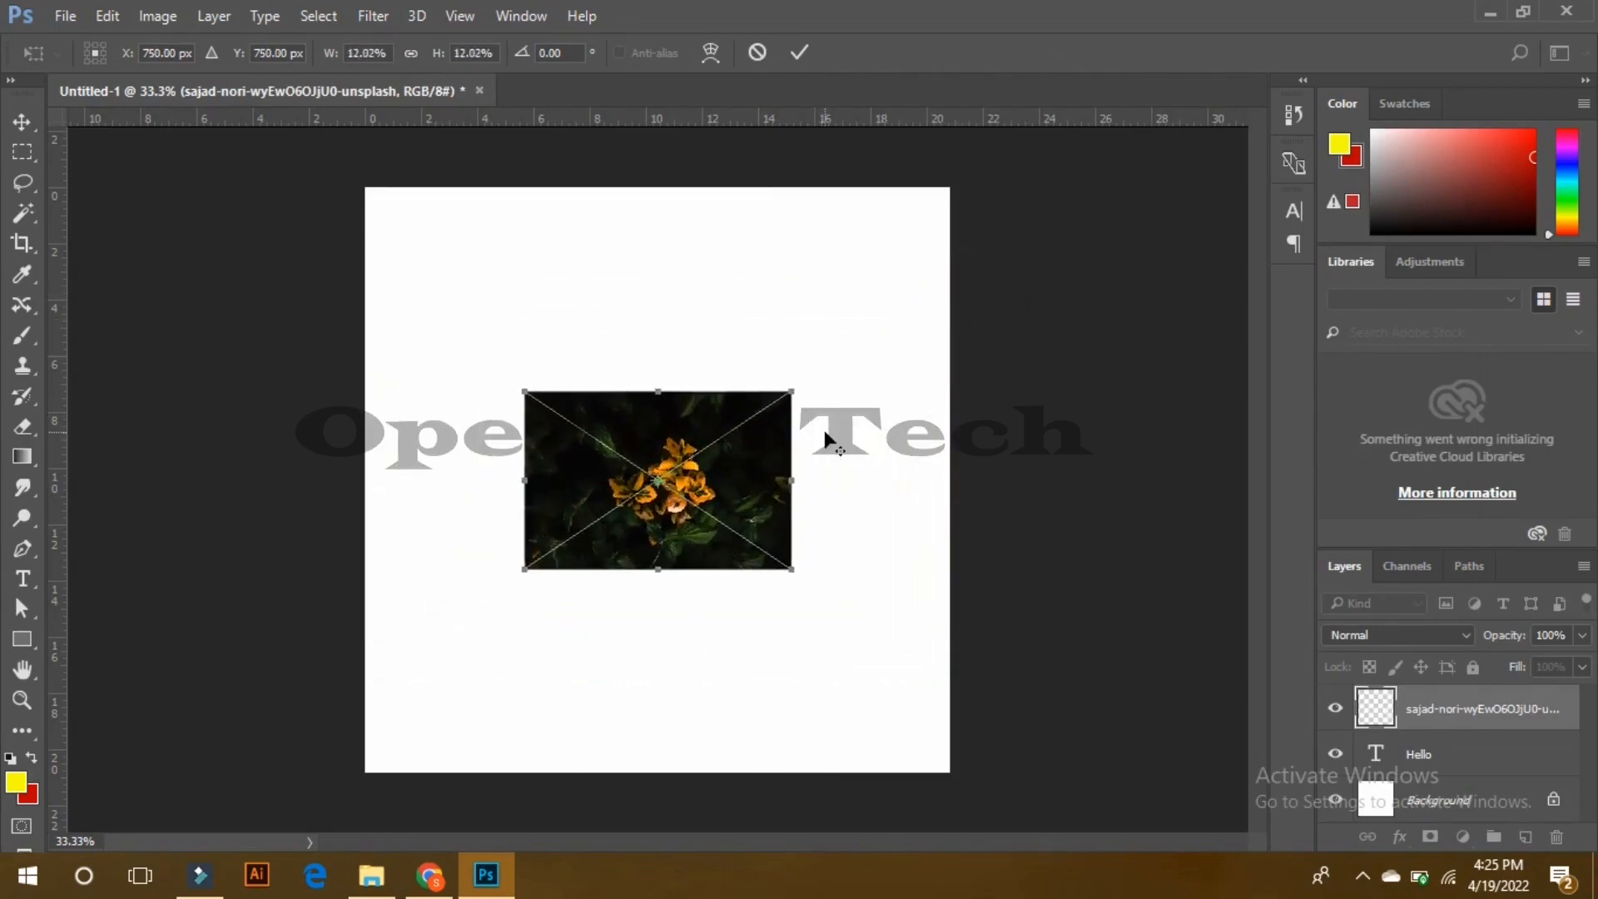
key(Return)
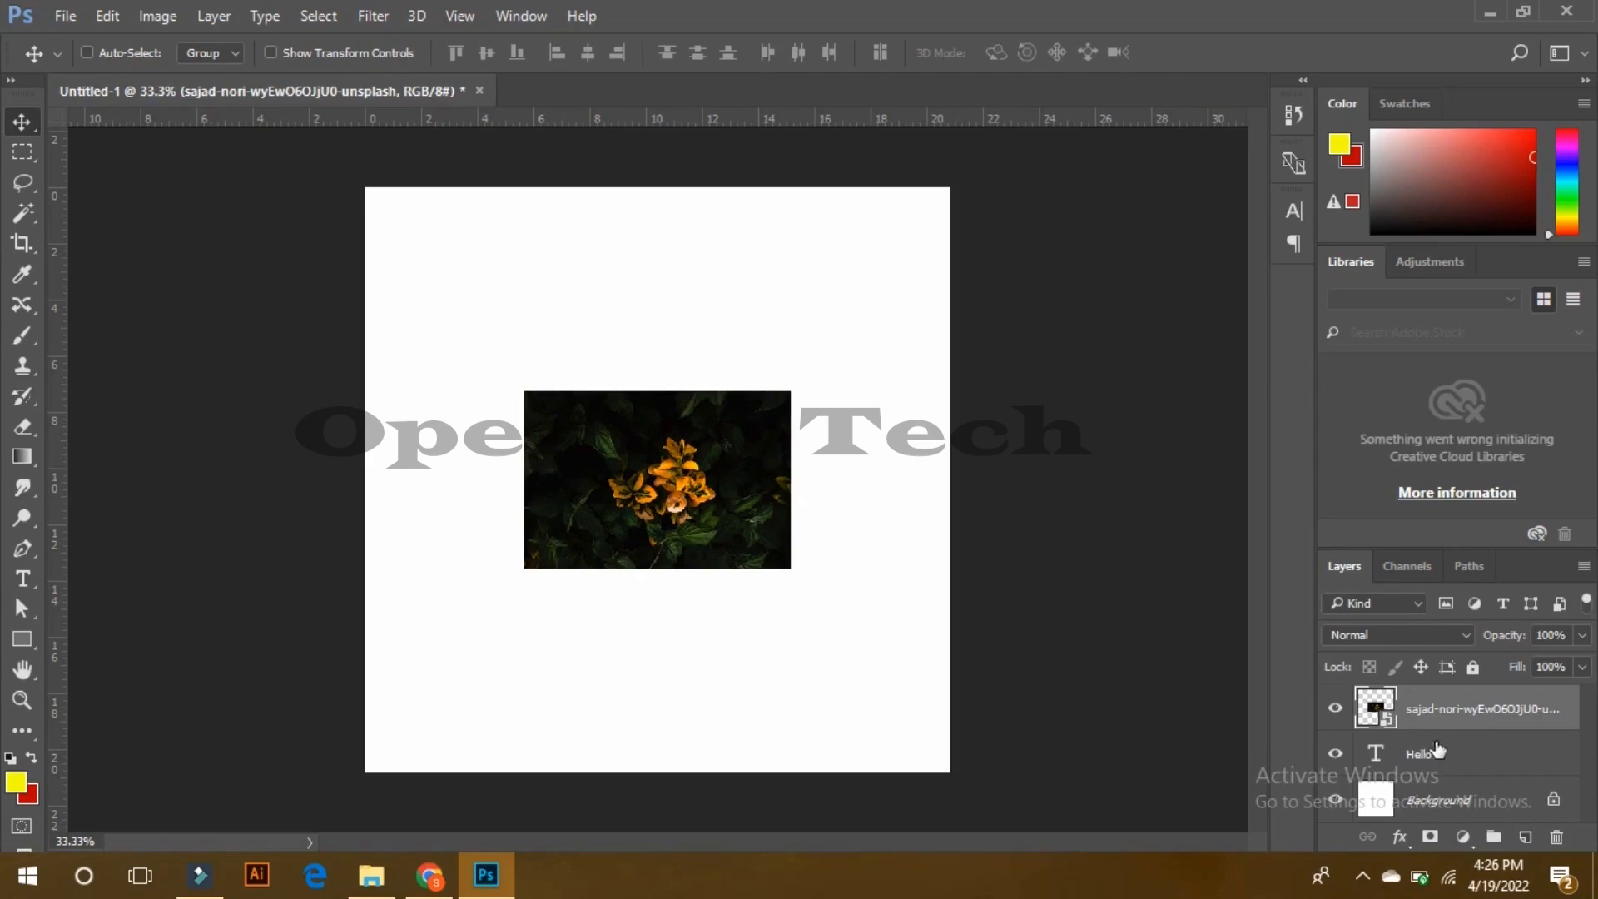
Step: Clip the flower photo to the Hello text layer and shift the photo slightly so the orange flowers fill the middle letters
alt+click(1371, 726)
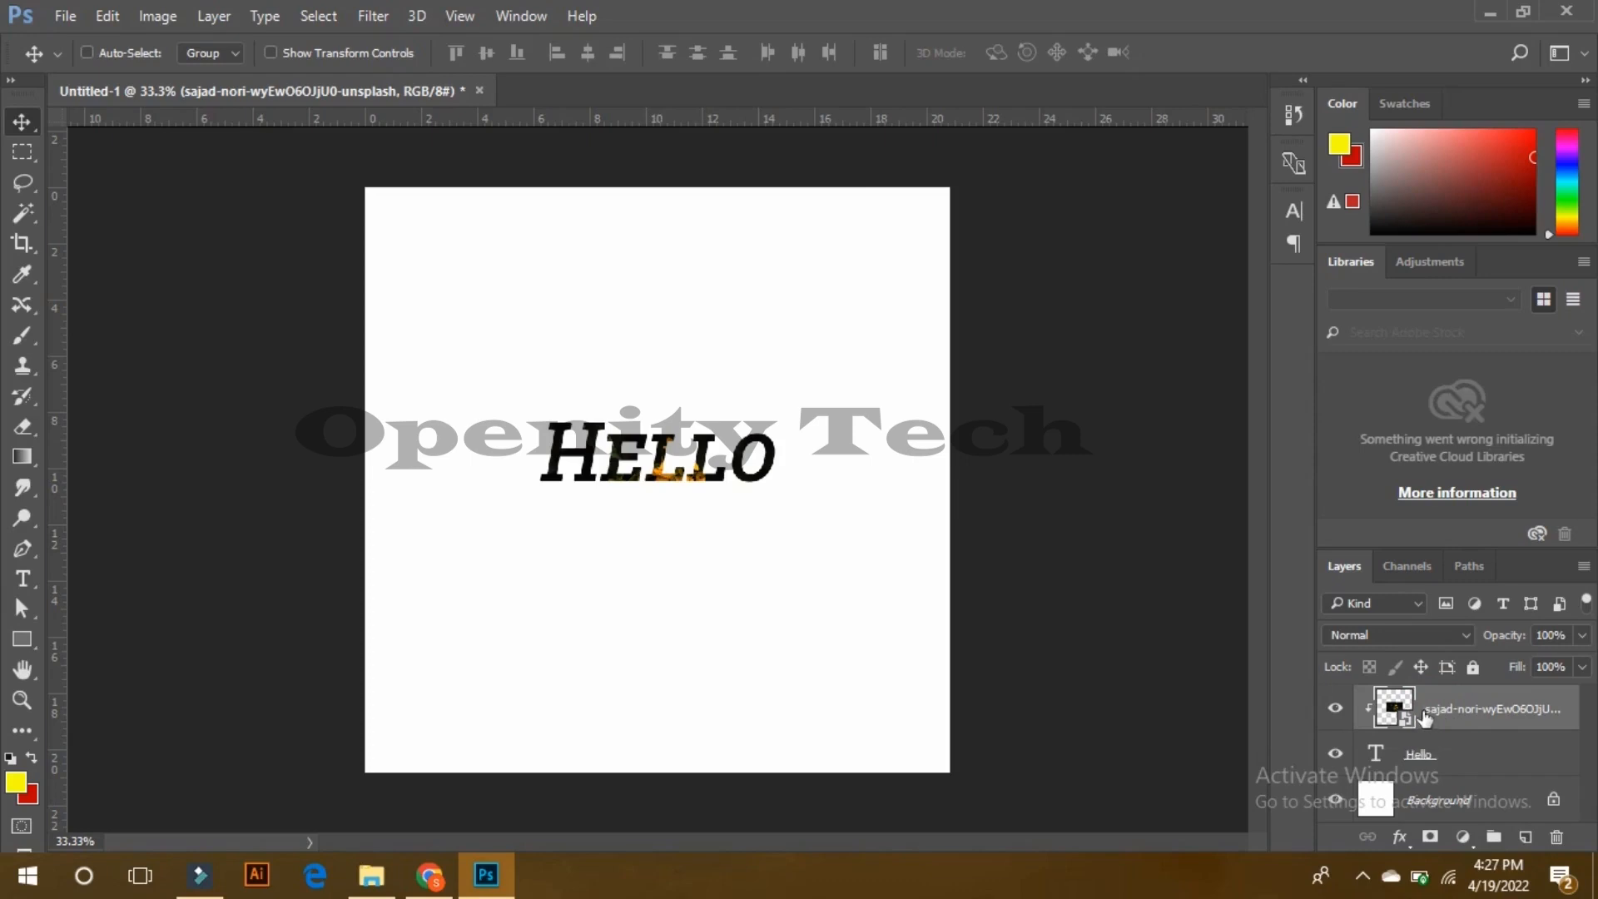
click(664, 460)
mouse_move(665, 461)
mouse_down()
mouse_move(632, 447)
mouse_move(646, 430)
mouse_move(632, 444)
mouse_move(653, 456)
mouse_up()
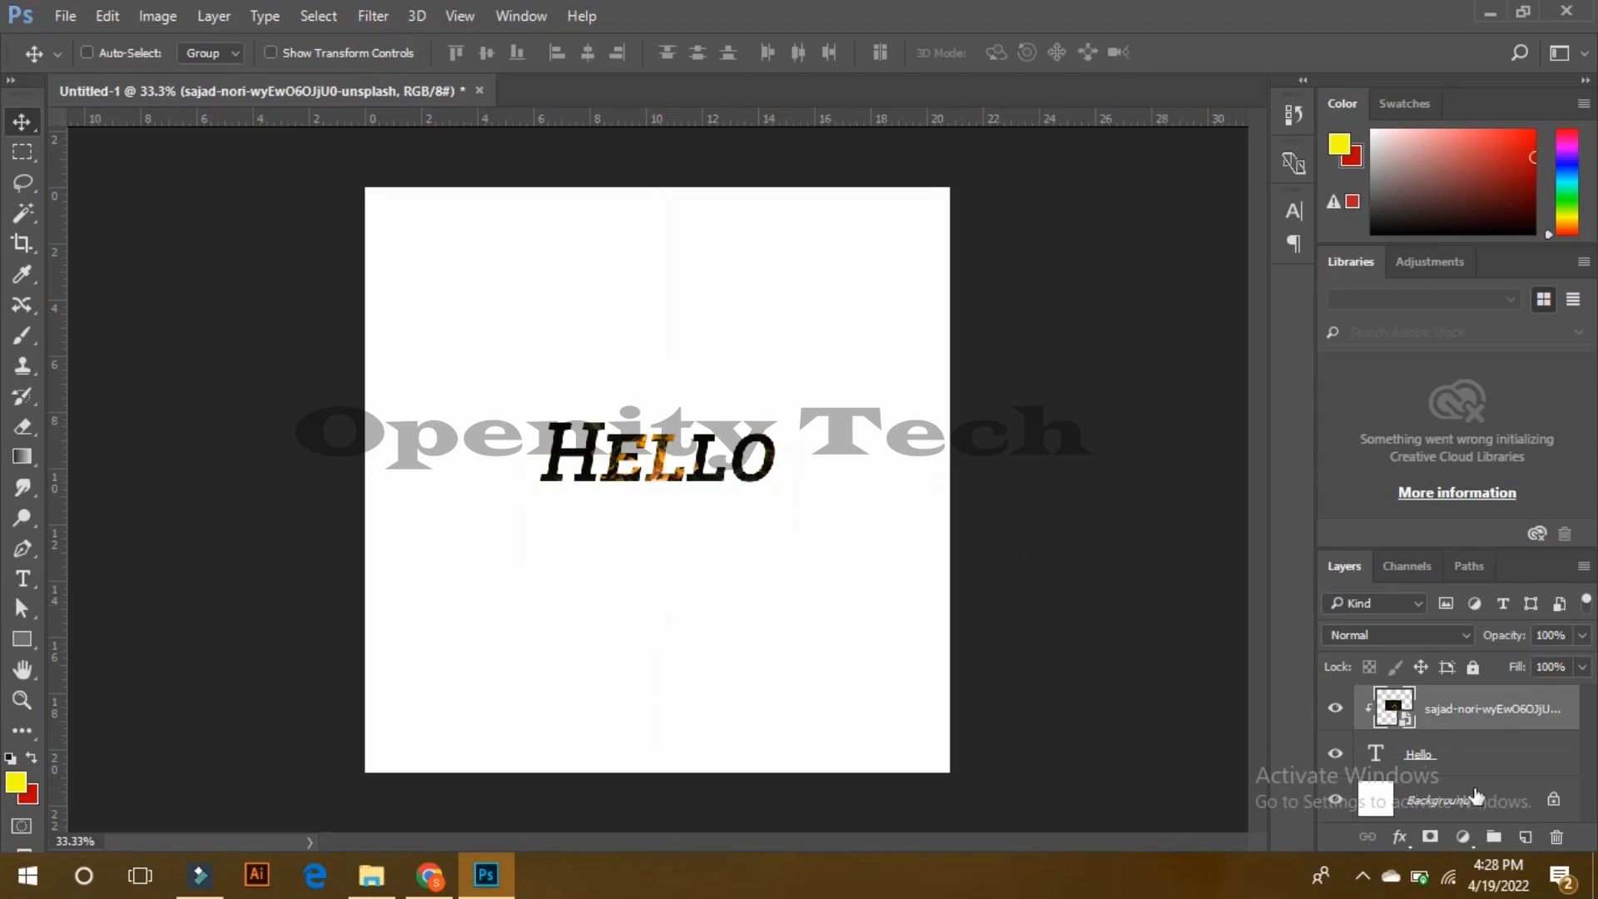
Step: Enlarge the Hello text layer from its centre until it spans the full canvas width
click(1470, 758)
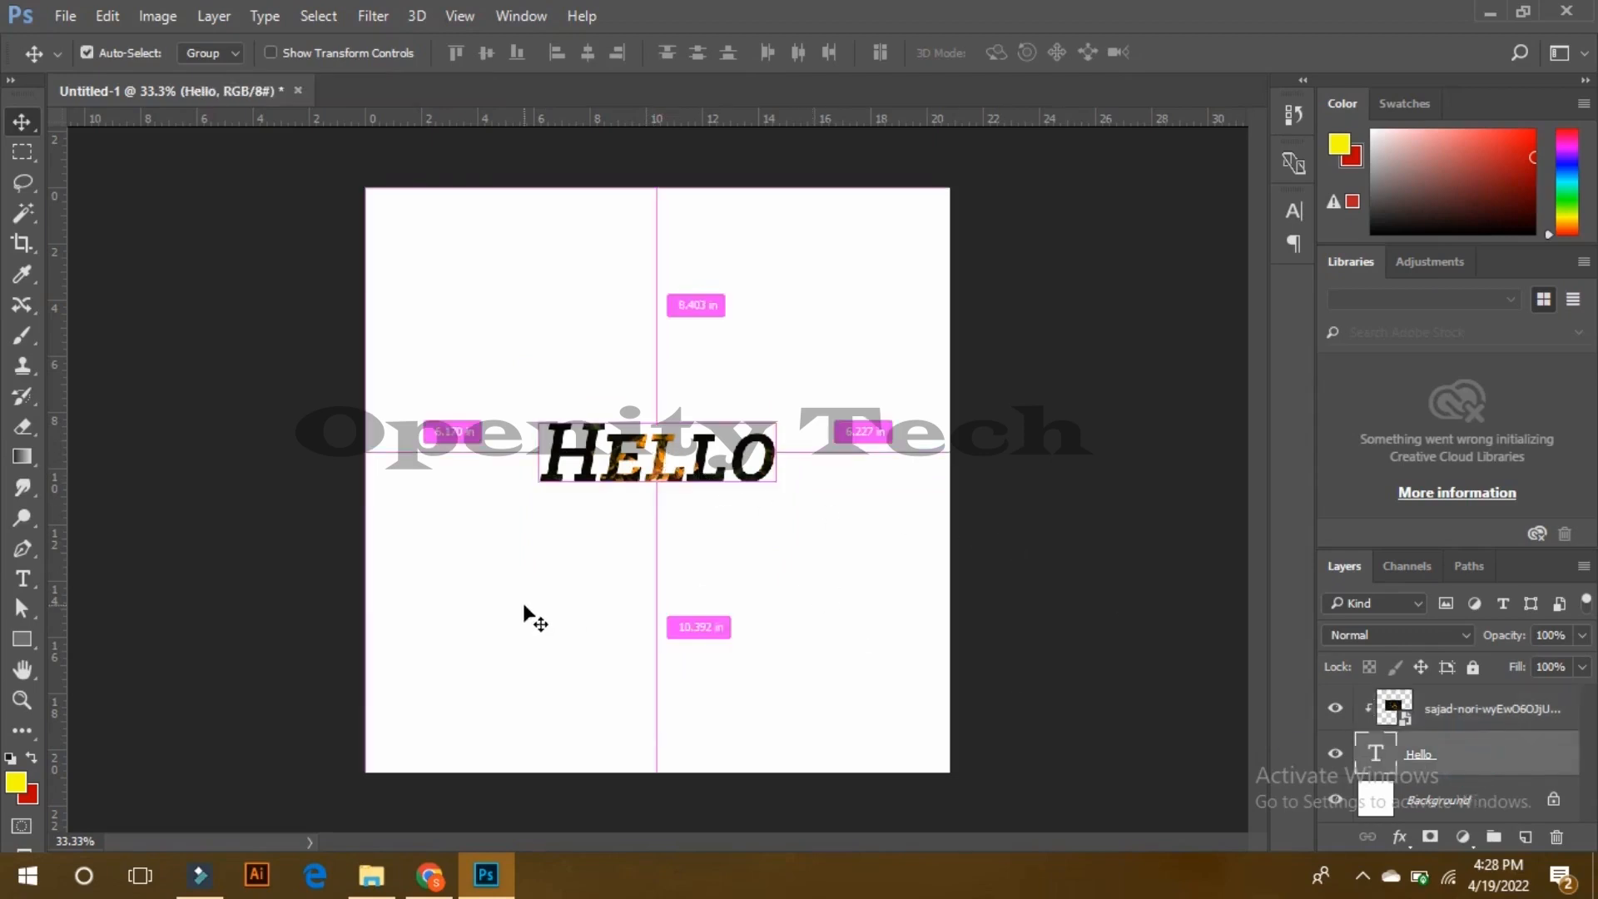
key(ctrl+t)
drag(772, 429, 935, 261)
key(Return)
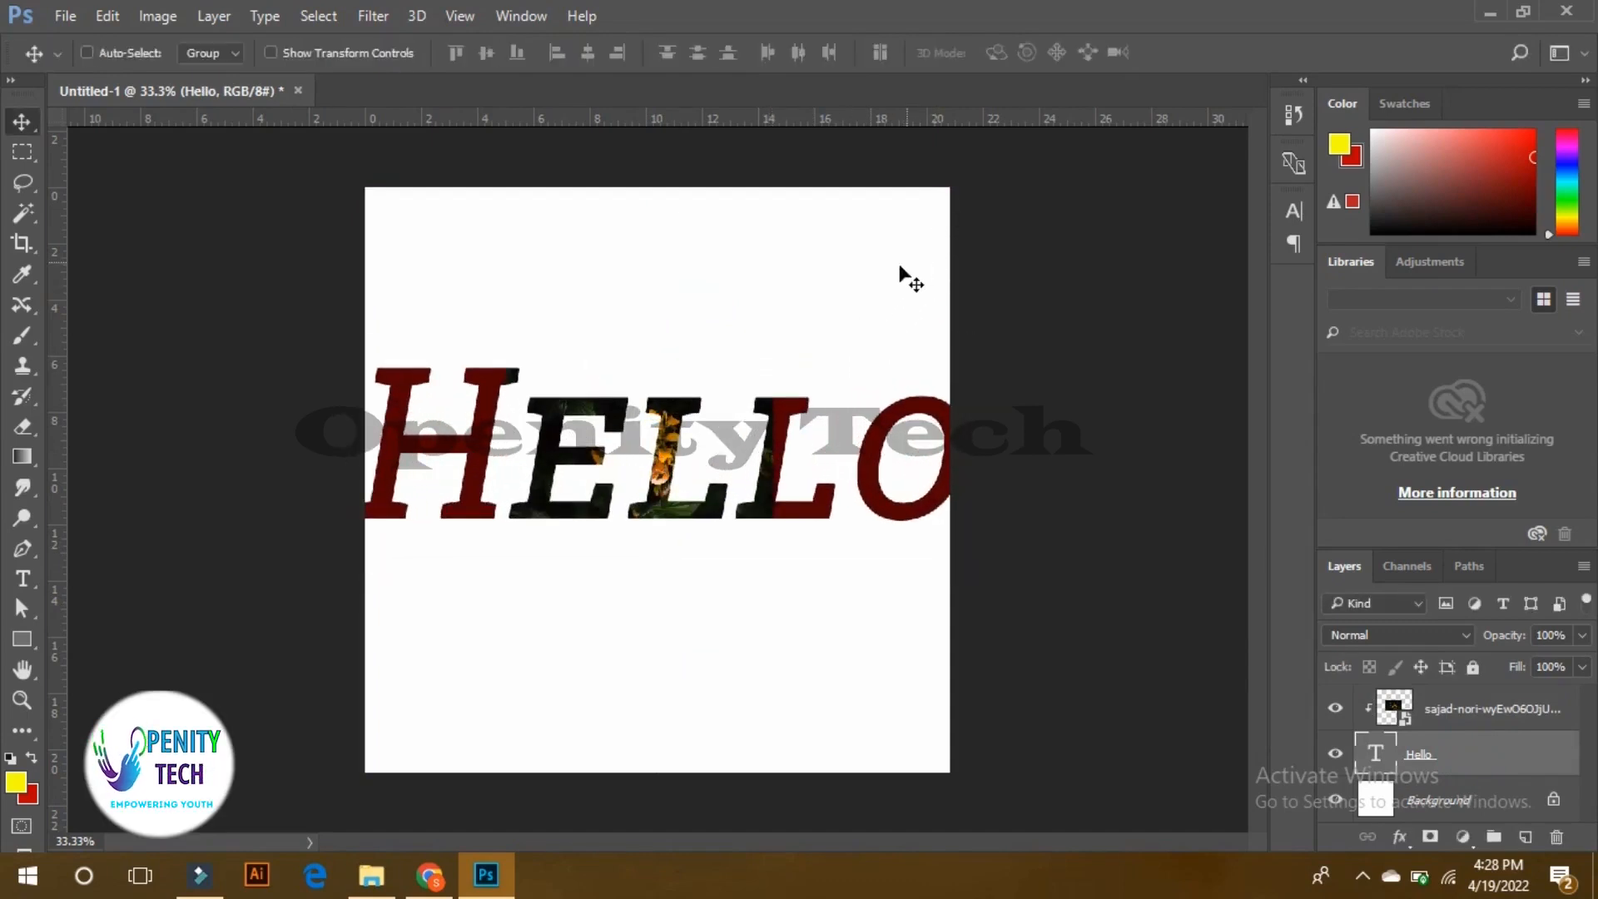
Step: Scale the clipped flower photo to about 28.8% and move it so the orange flowers fill the letters H and E
click(1399, 715)
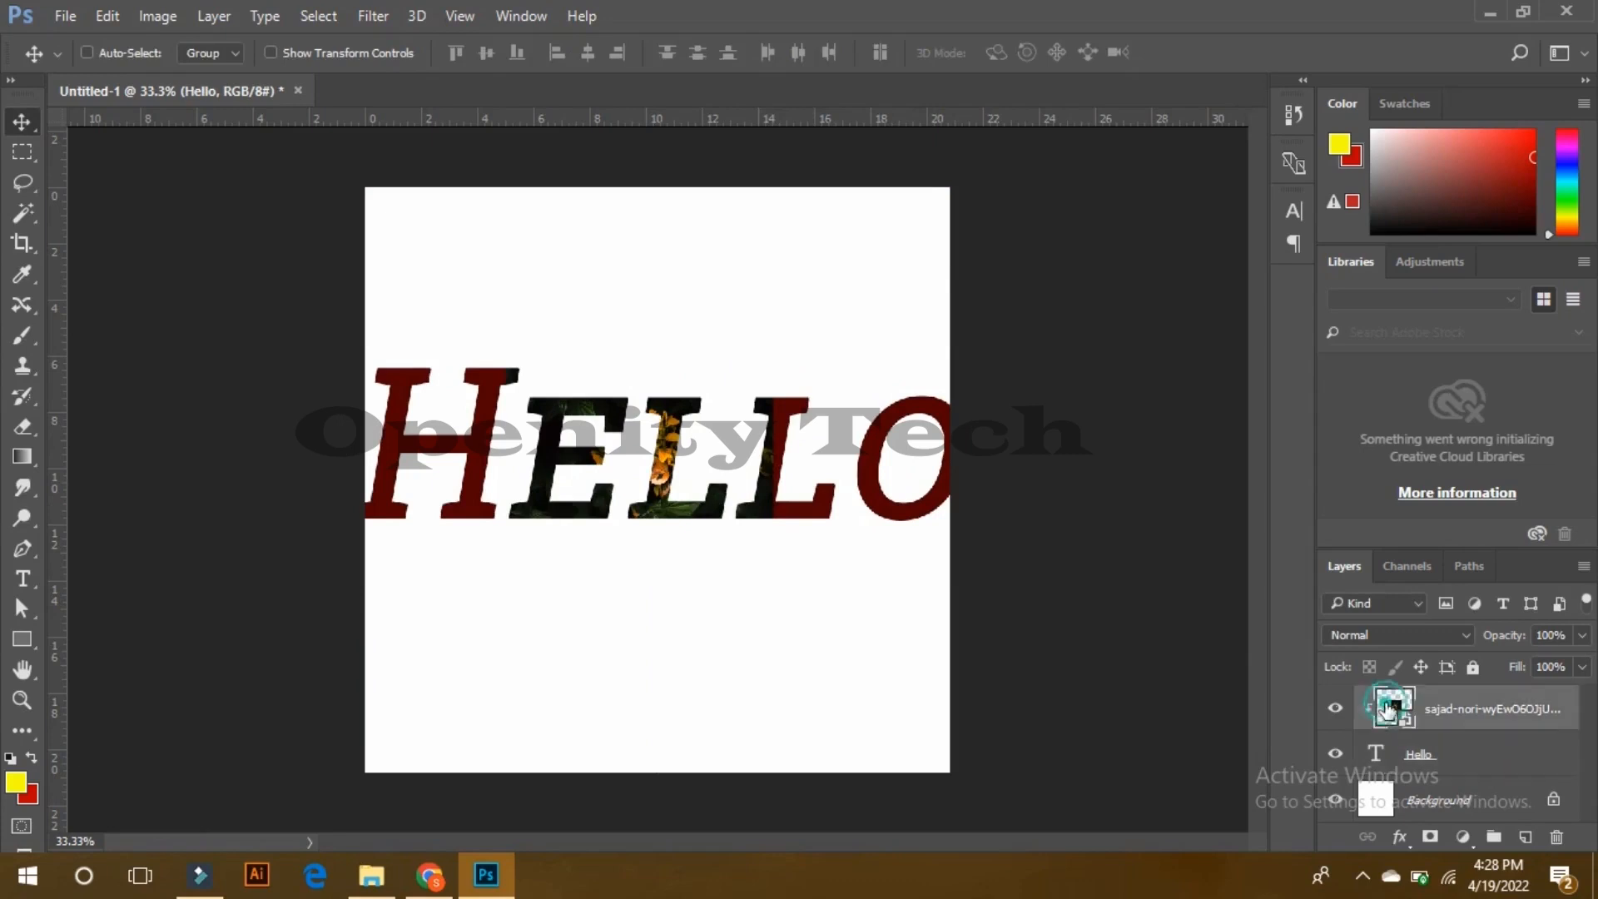
key(ctrl+t)
drag(774, 364, 1010, 306)
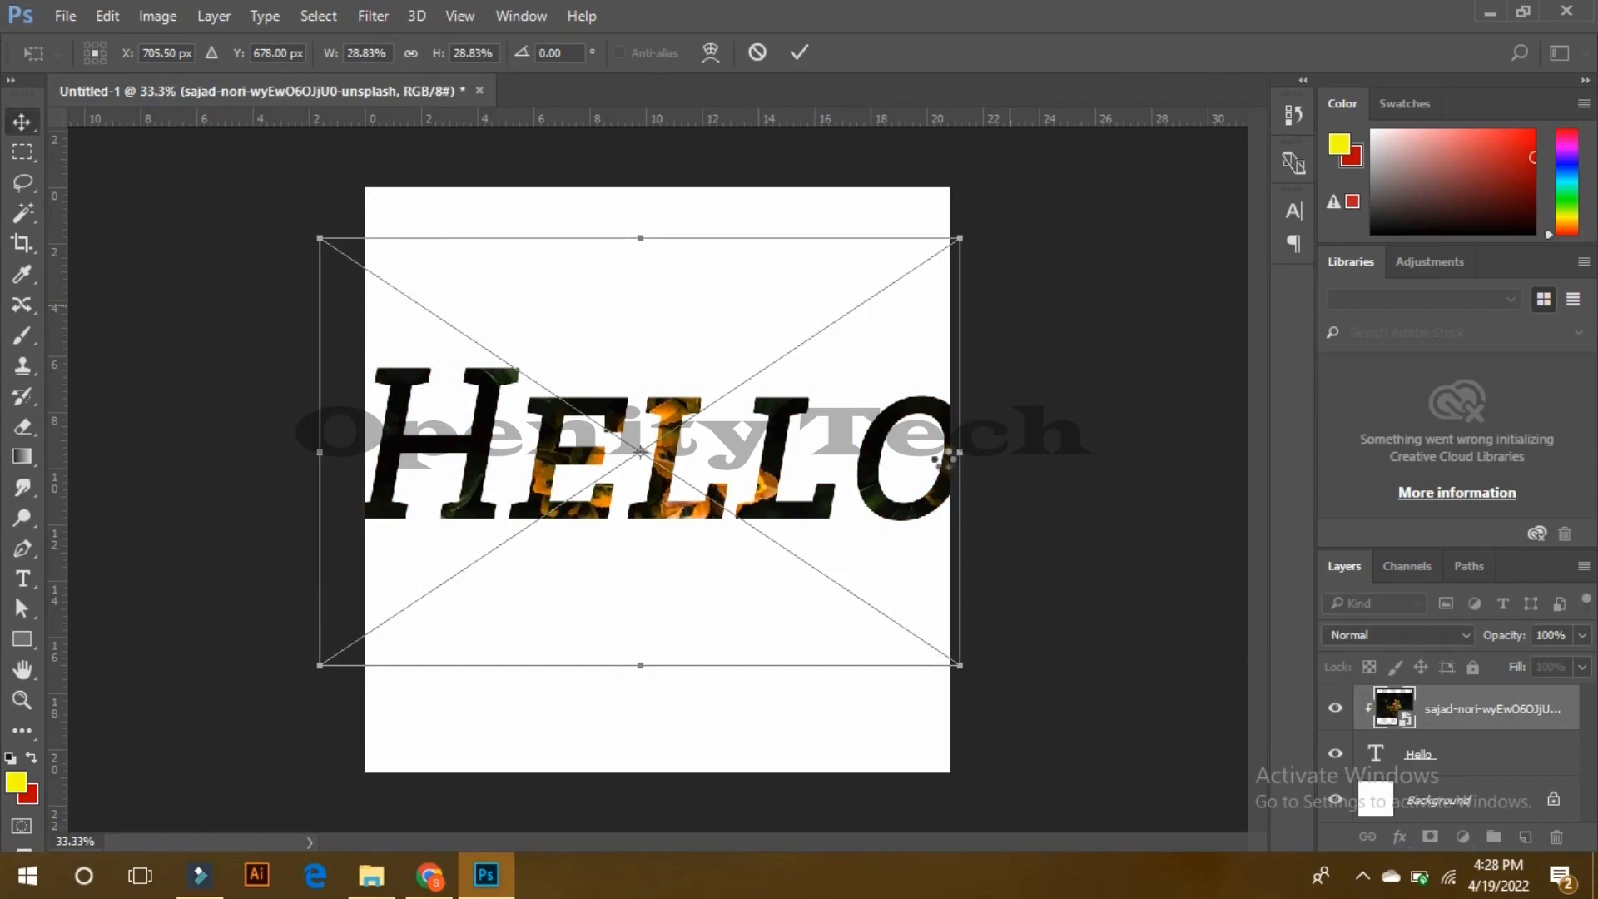
key(Return)
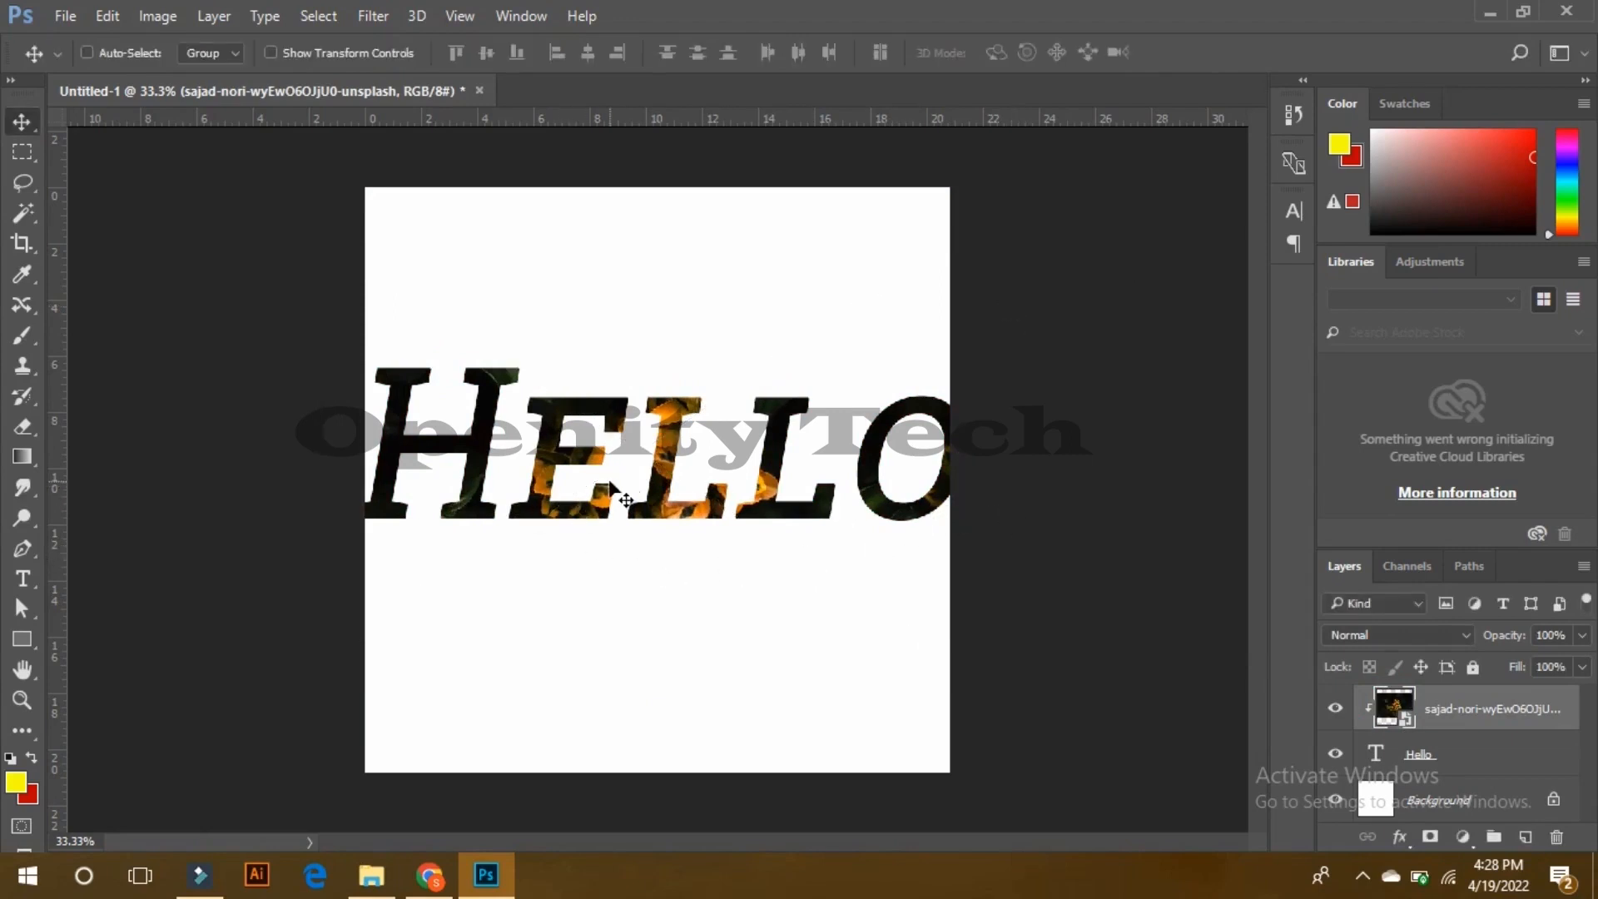
drag(733, 491, 576, 477)
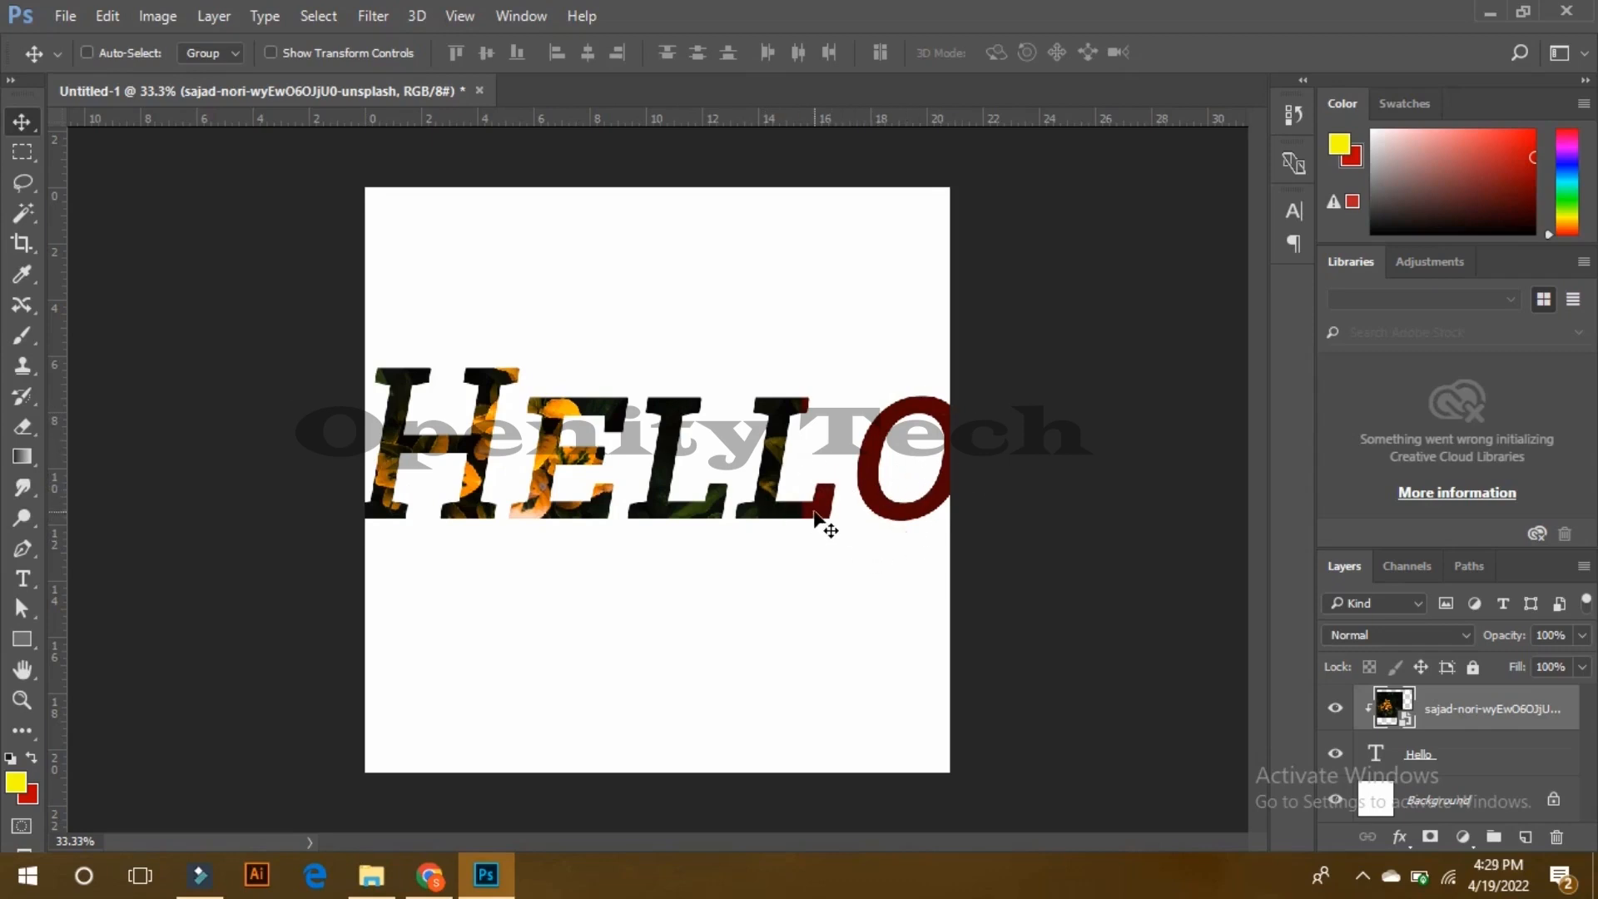
Step: Delete the flower photo and Hello text layers, and draw a circle about 870 px in diameter with the Ellipse tool
key(Delete)
key(Delete)
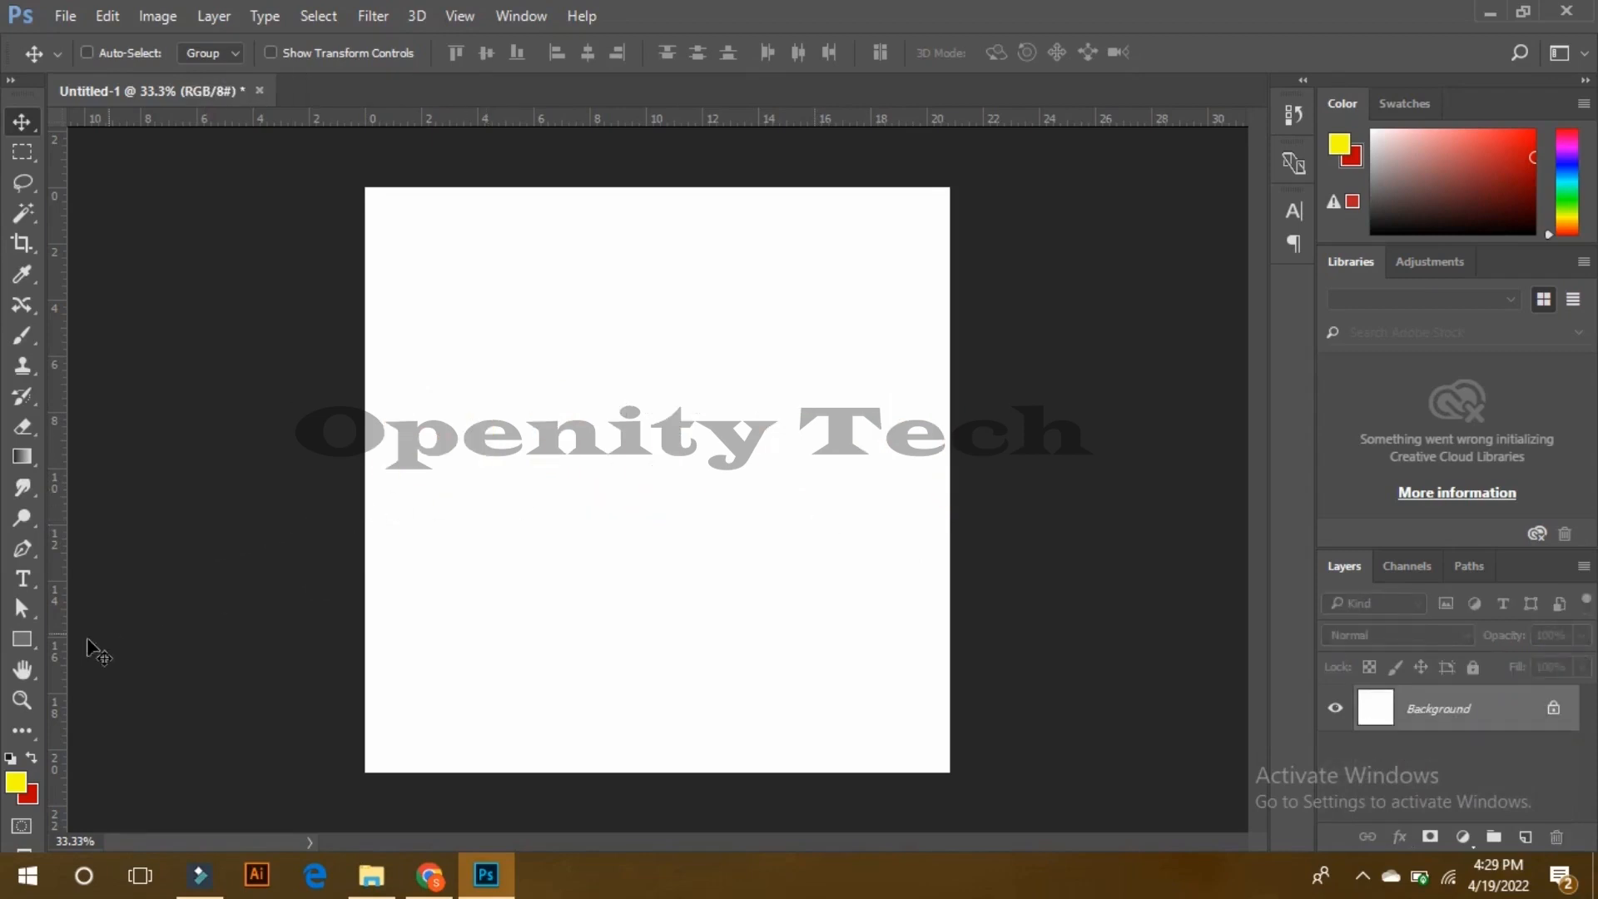
drag(27, 643, 62, 647)
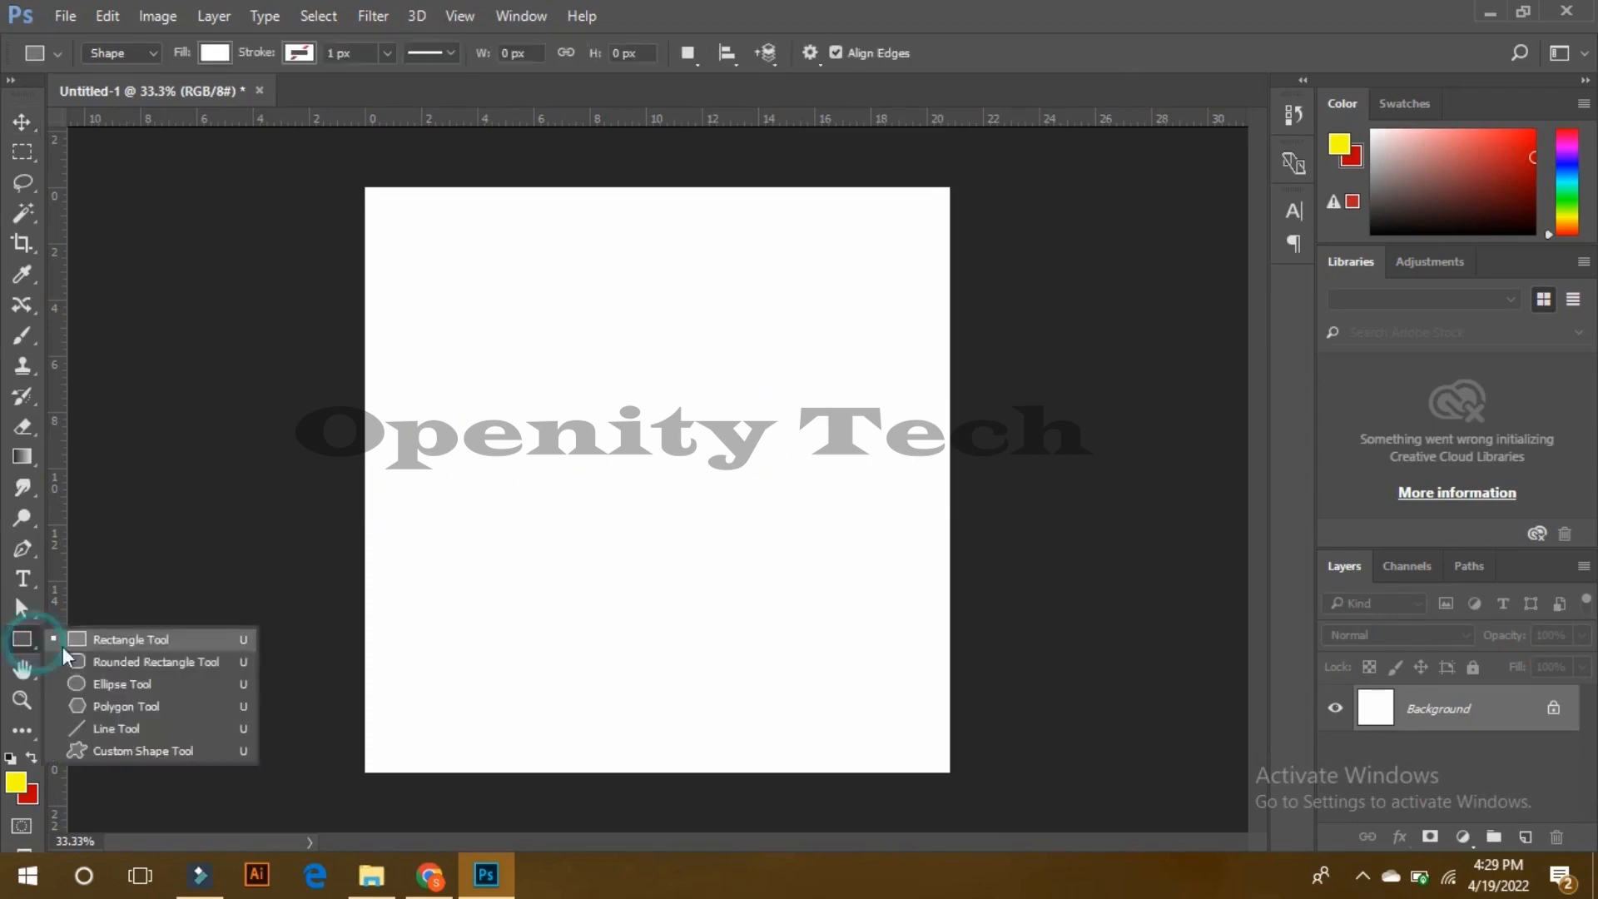
click(152, 681)
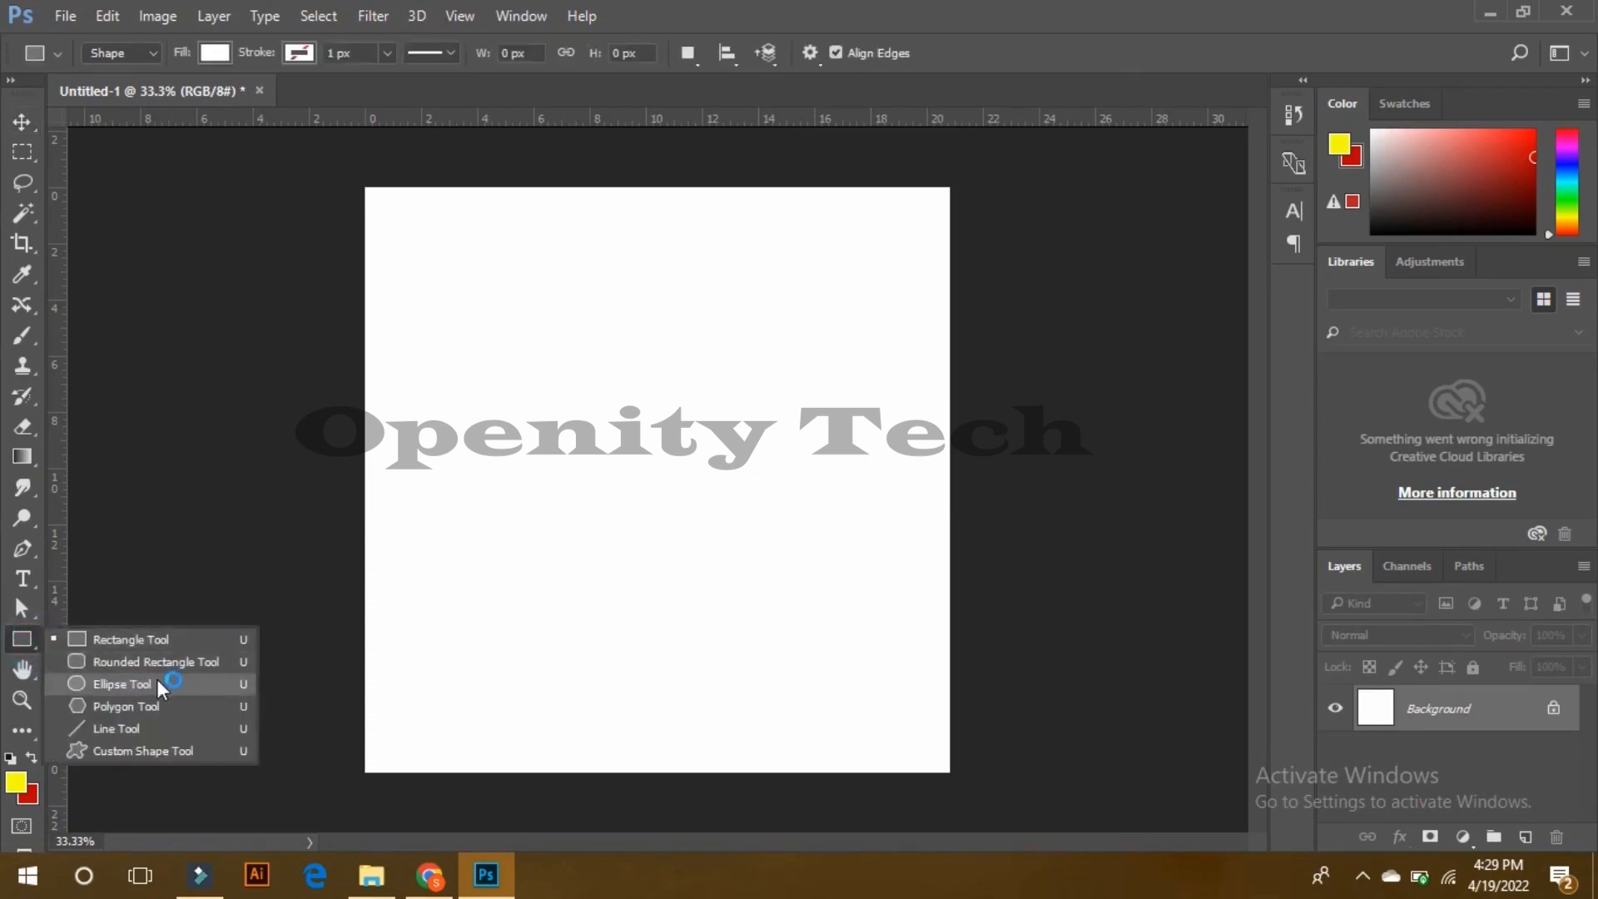
click(629, 463)
drag(638, 471, 821, 641)
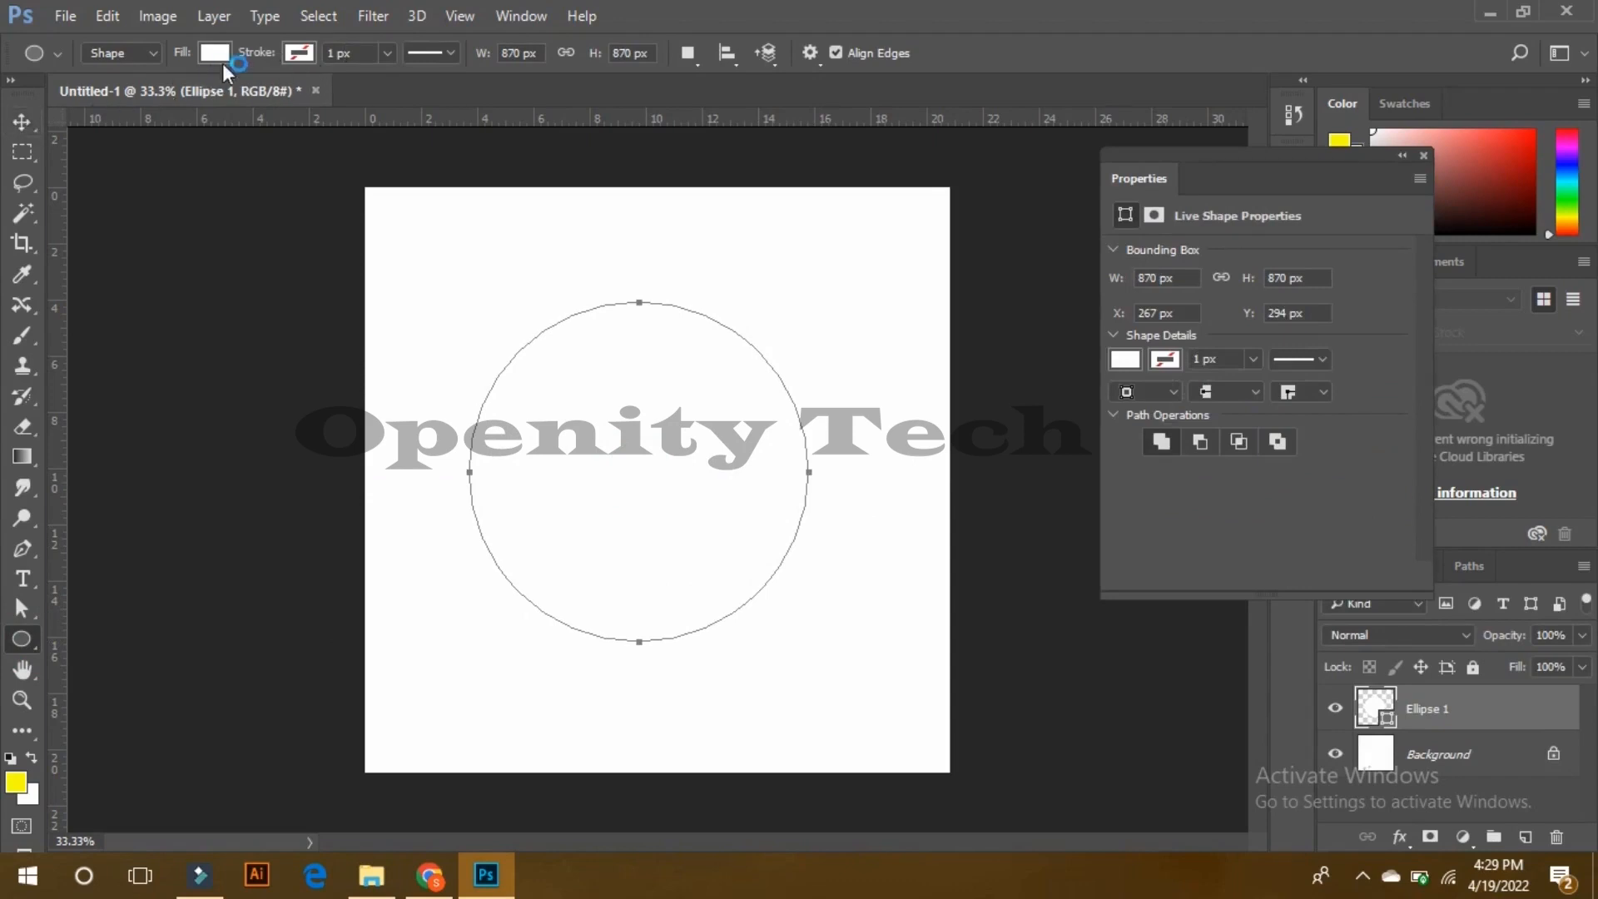
Step: Fill the circle with black and centre it on the canvas at X 315 px, Y 315 px
click(217, 53)
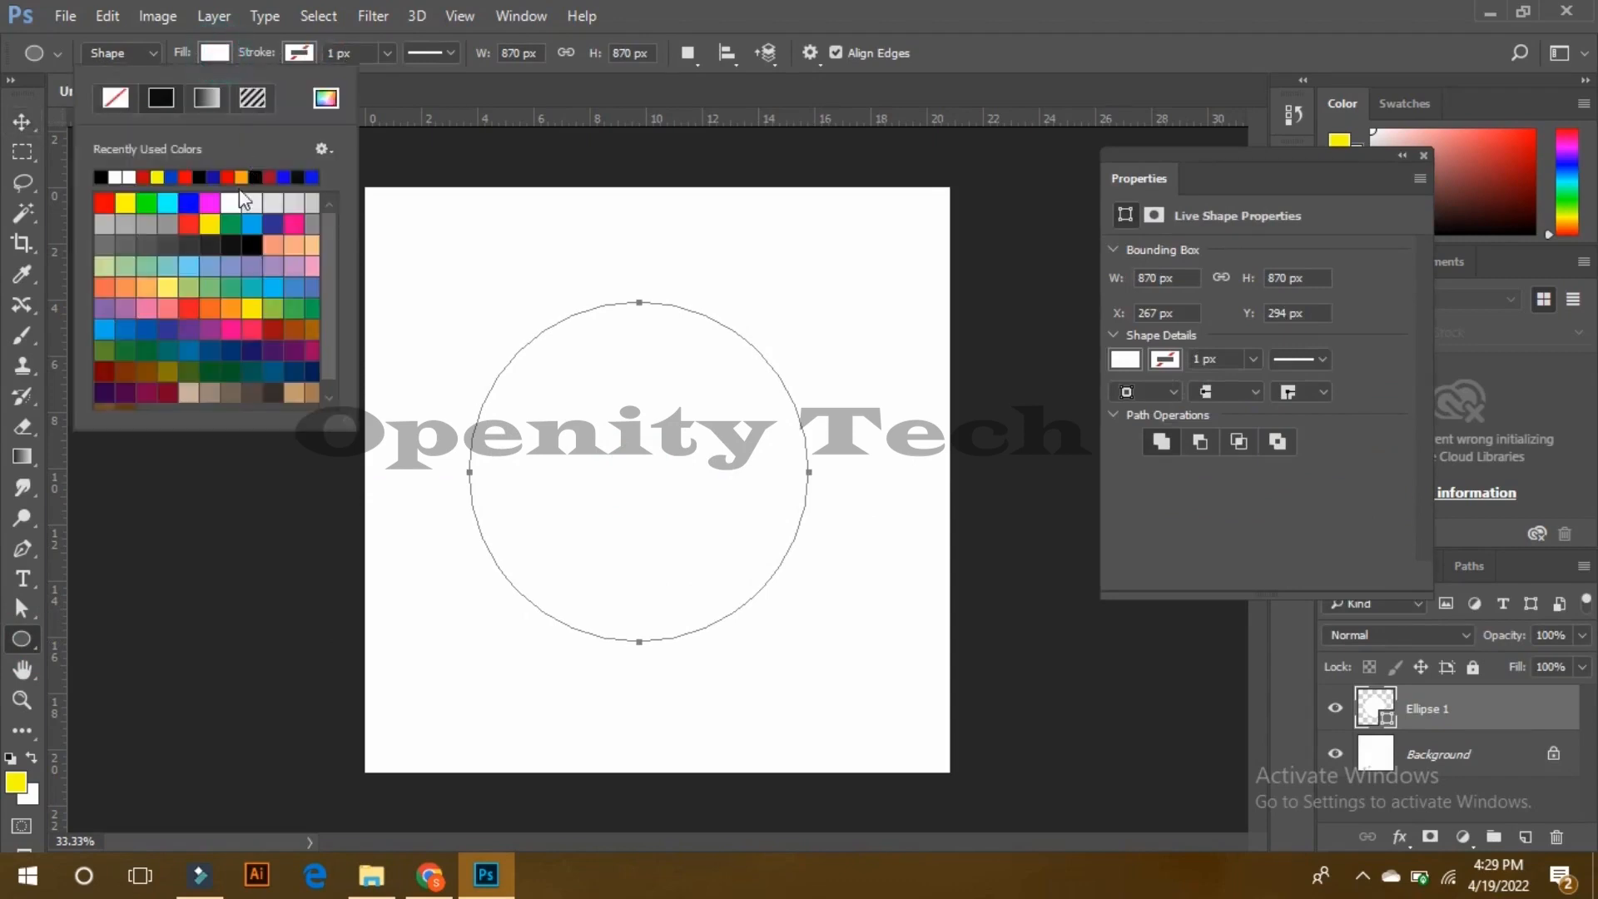
click(200, 176)
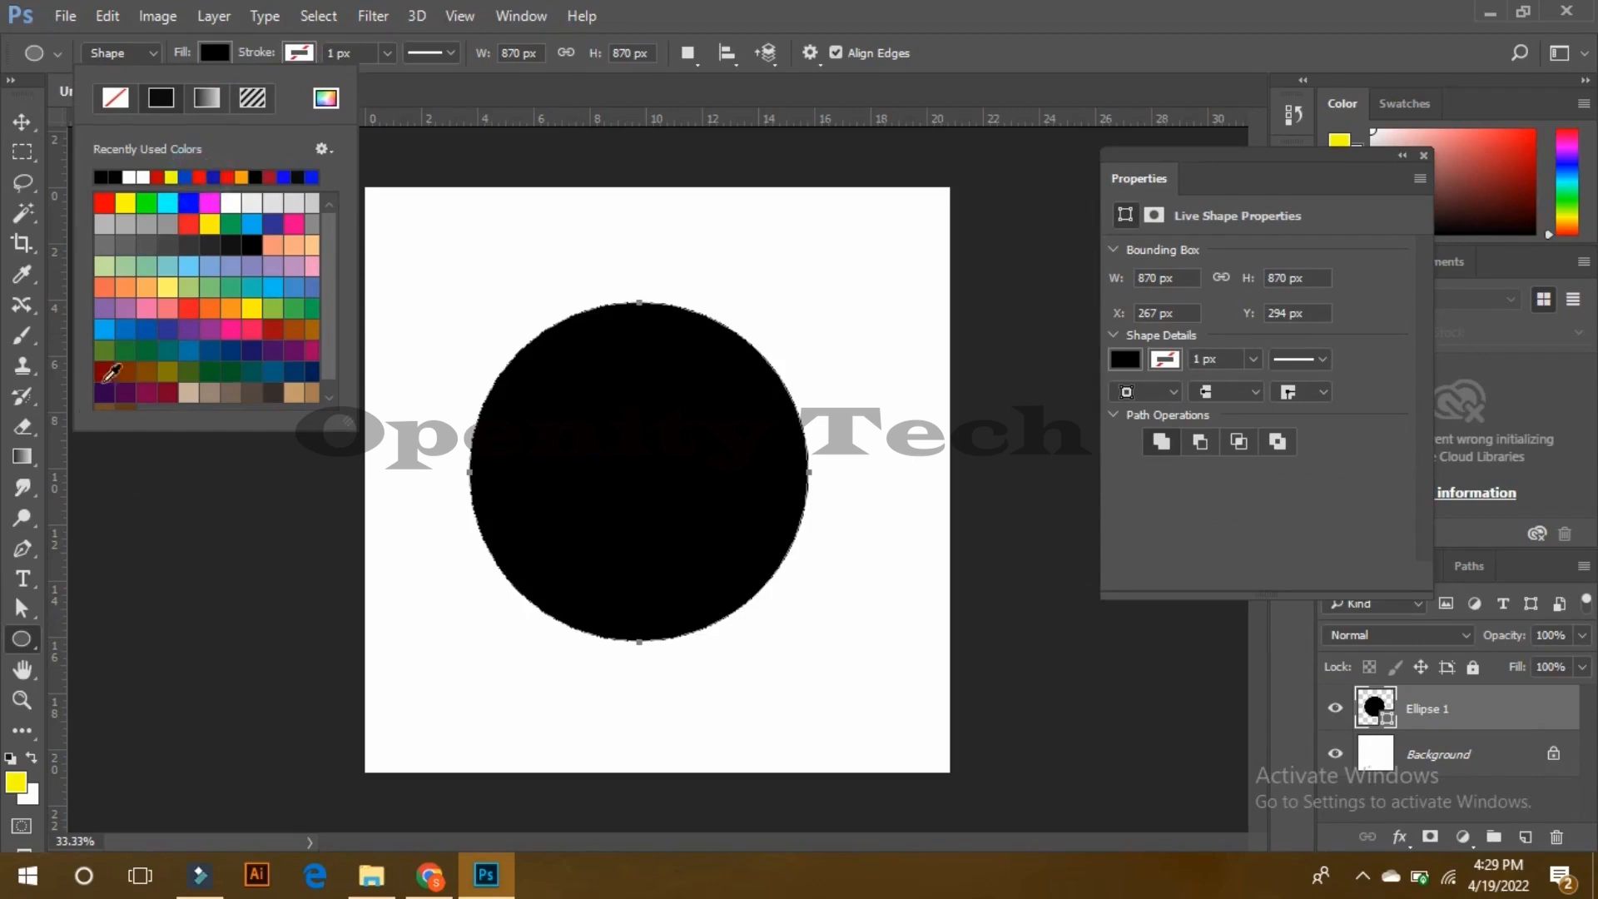
click(21, 121)
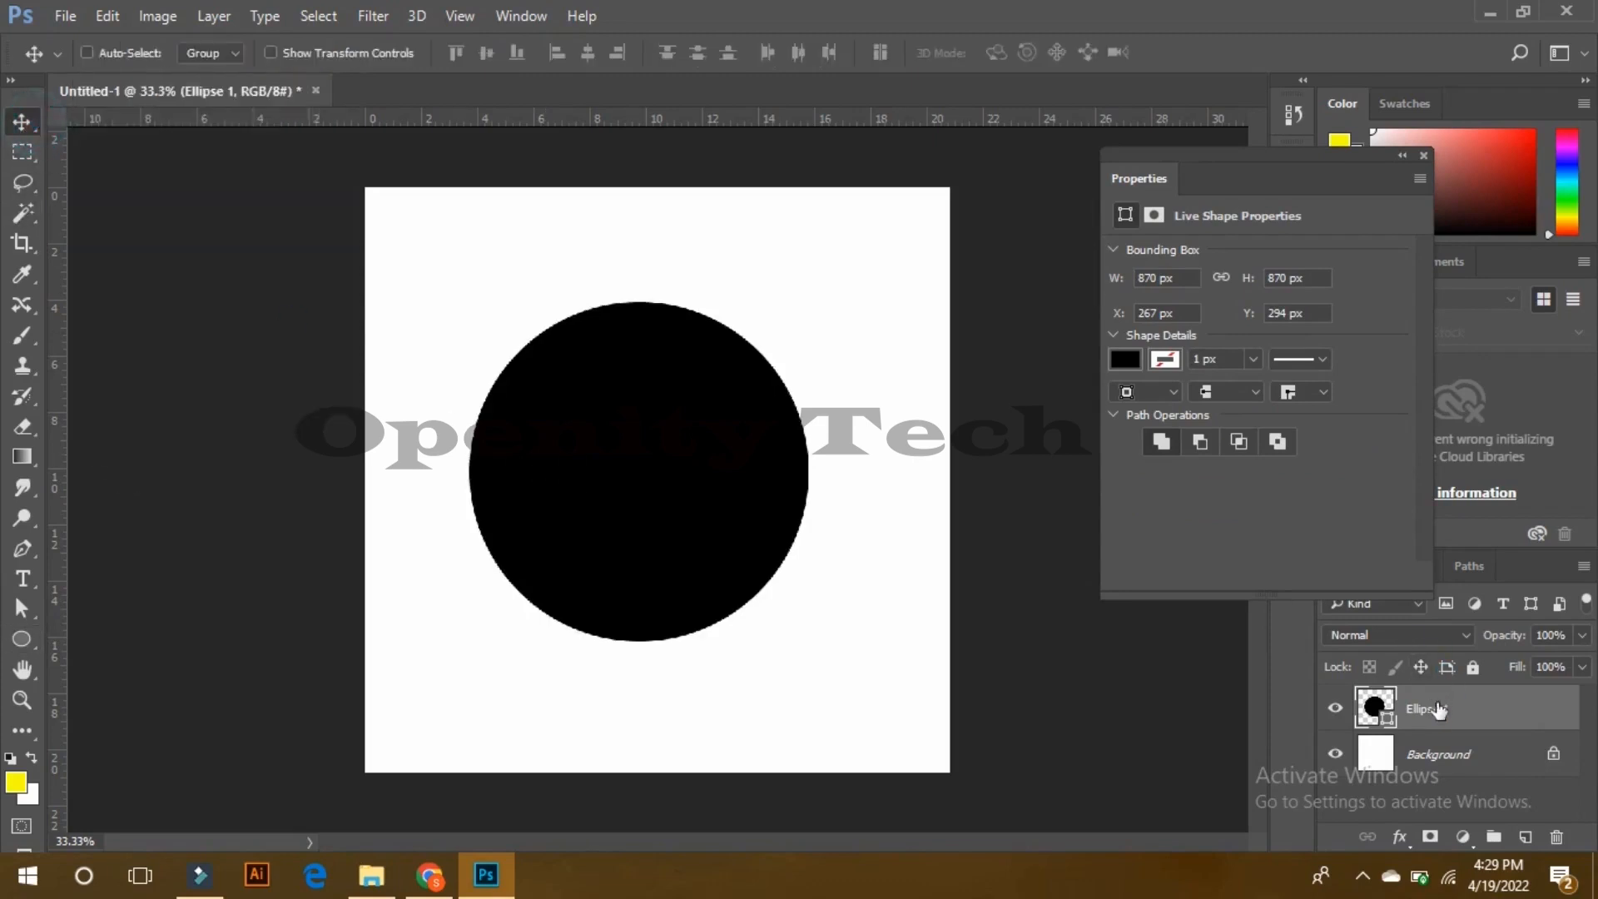
mouse_move(654, 447)
mouse_down()
mouse_move(792, 431)
mouse_move(654, 475)
mouse_move(666, 458)
mouse_up()
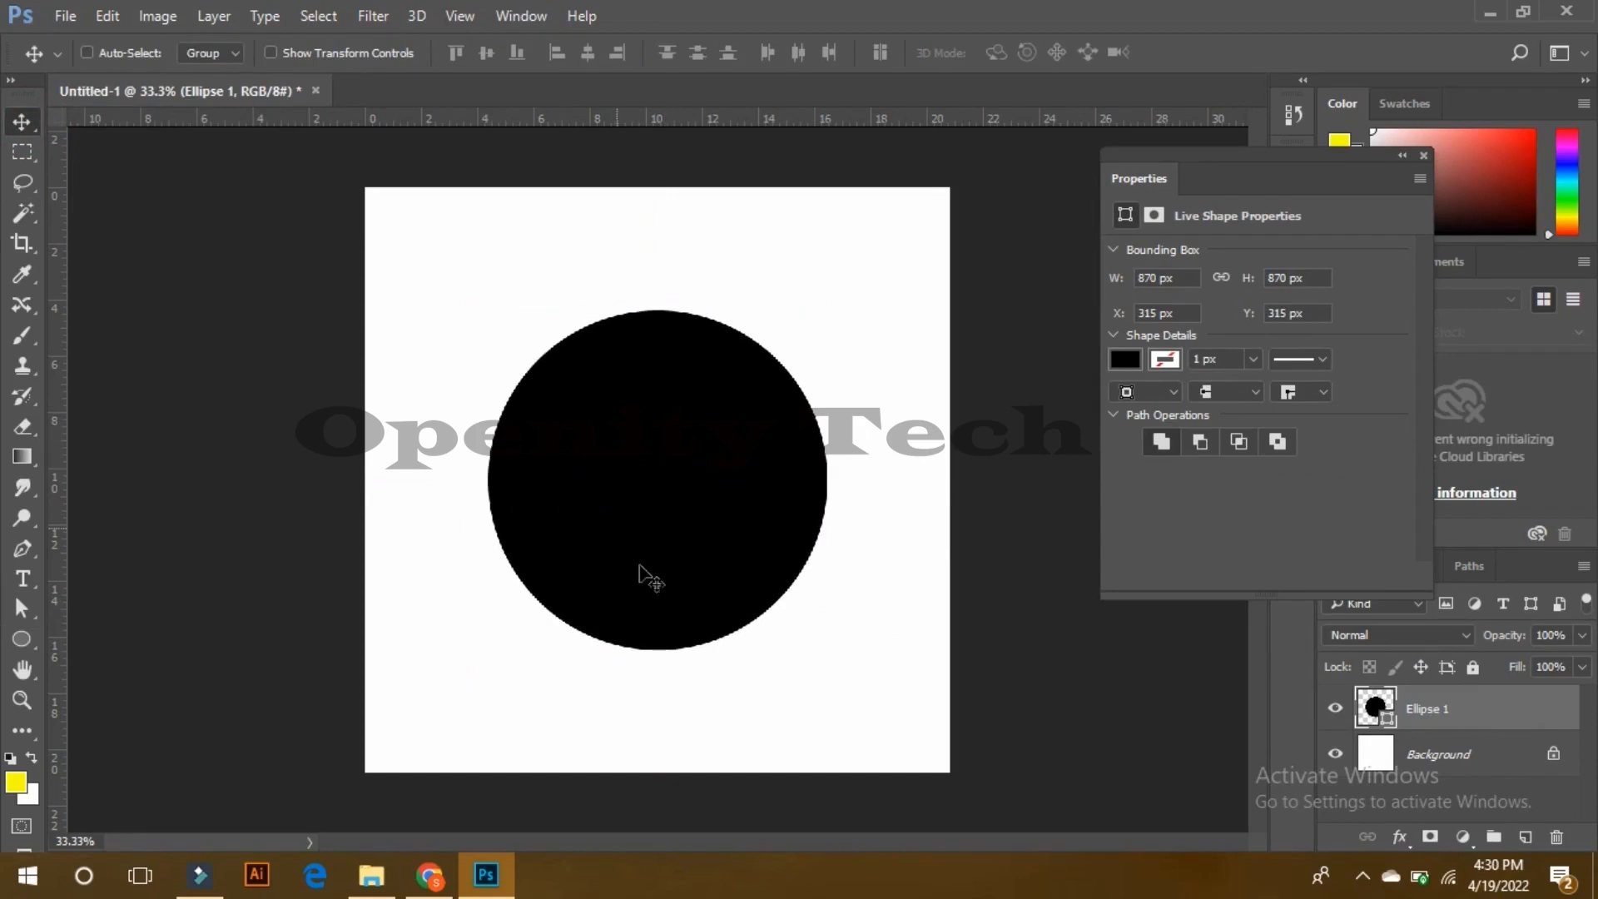
Step: Place the cherry photo mae-mu-vbAEHCrvXZ0-unsplash from the Downloads folder over the black circle
click(372, 875)
scroll(1162, 657, up, 3)
scroll(1162, 656, down, 5)
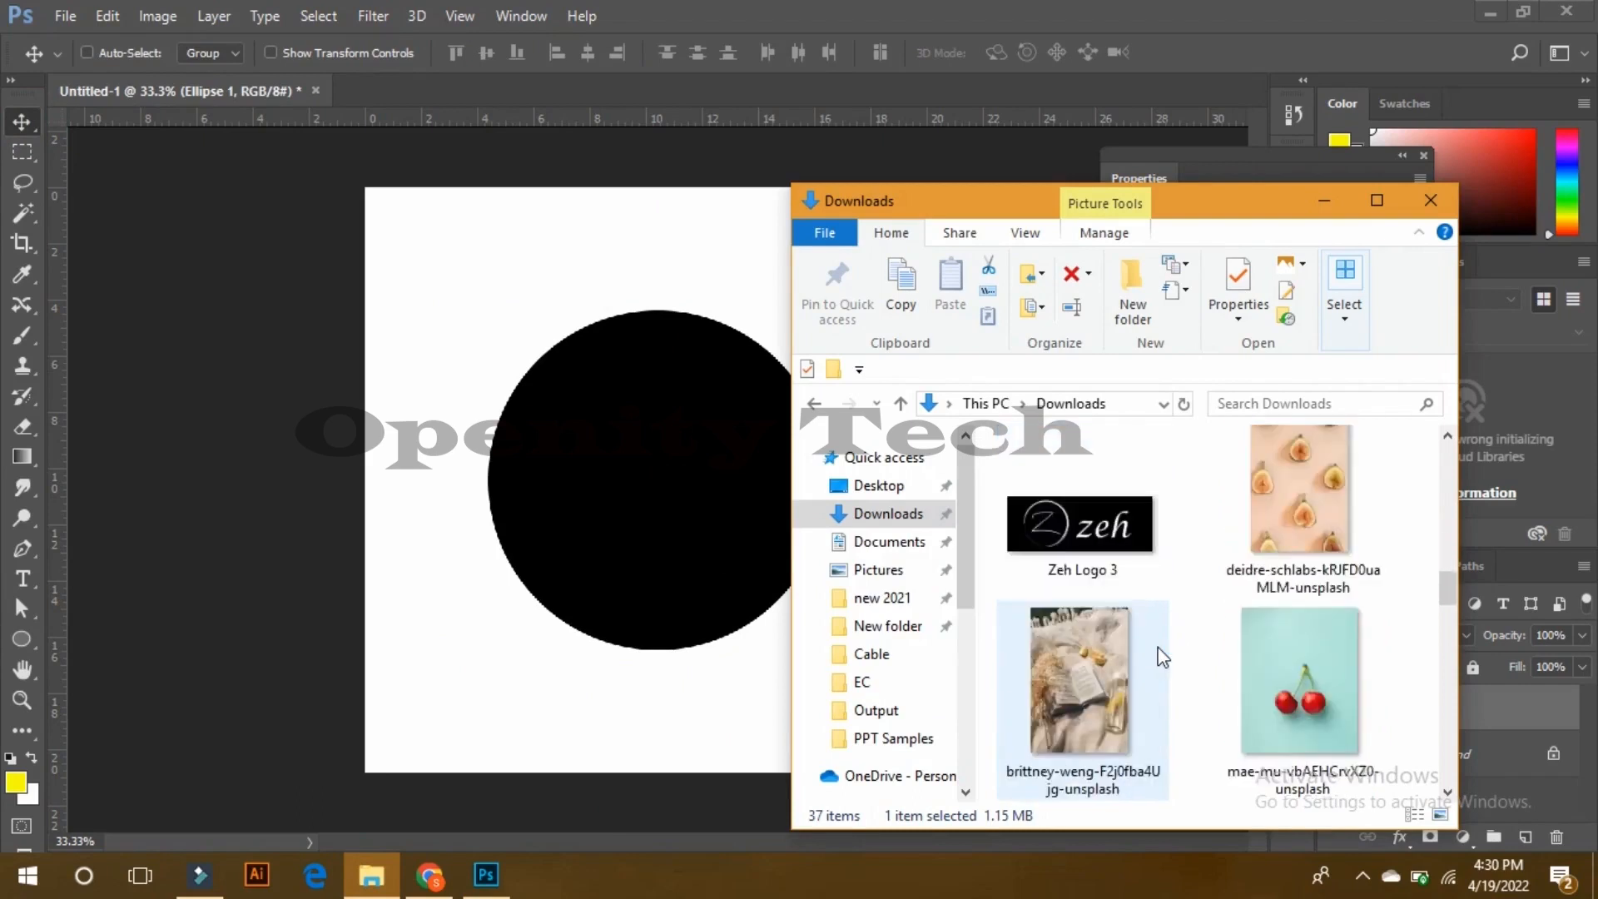
click(1286, 513)
drag(1286, 513, 726, 473)
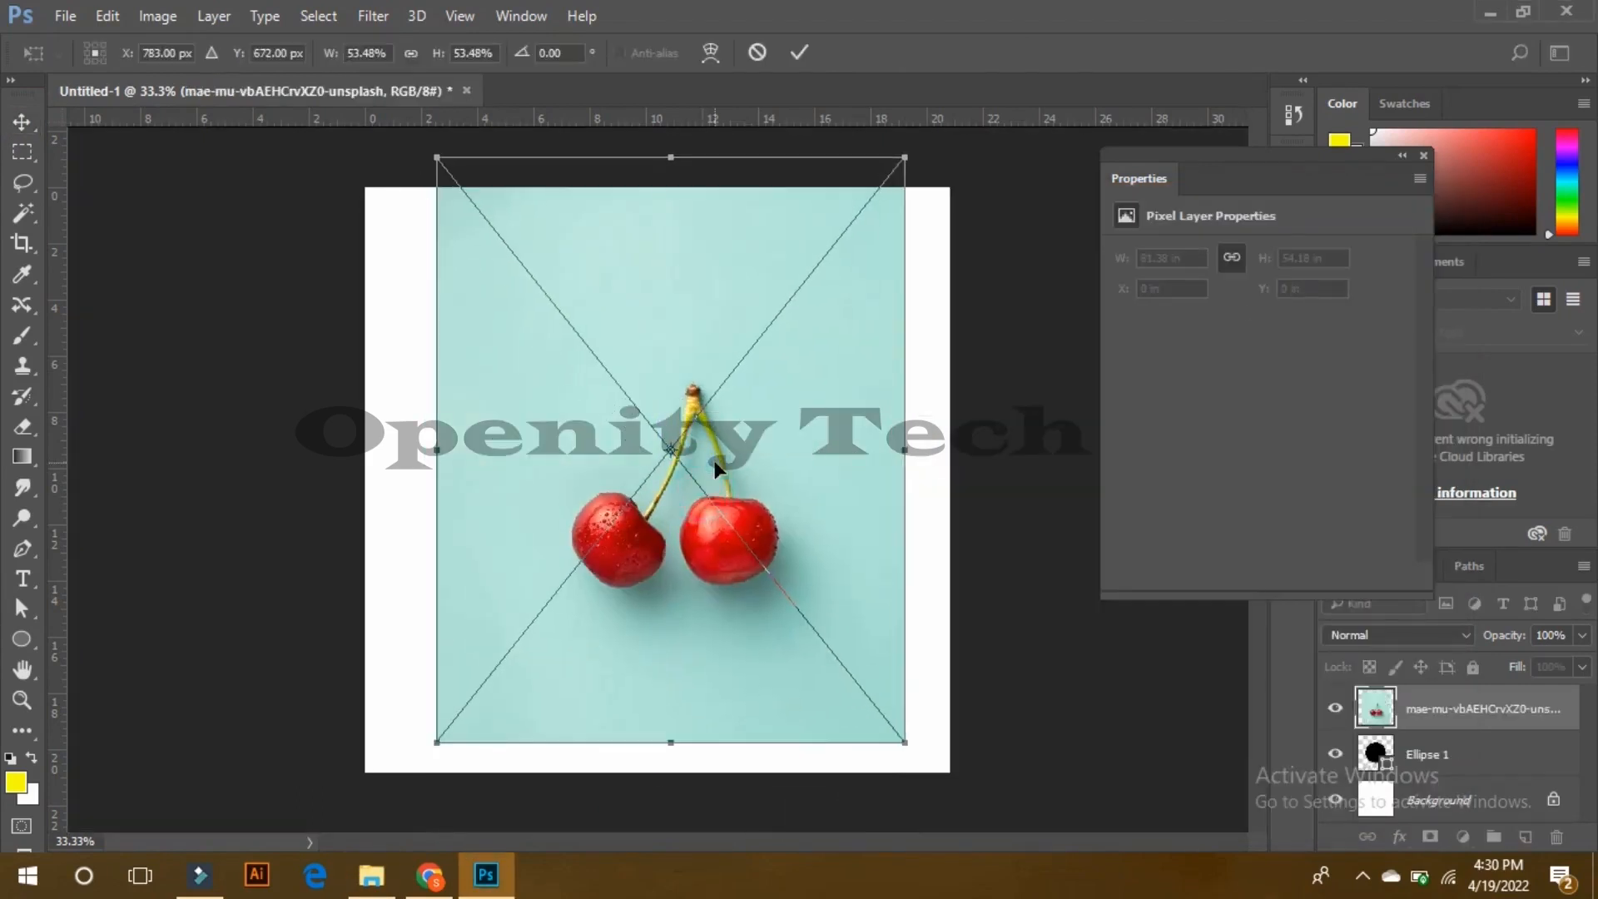
key(Return)
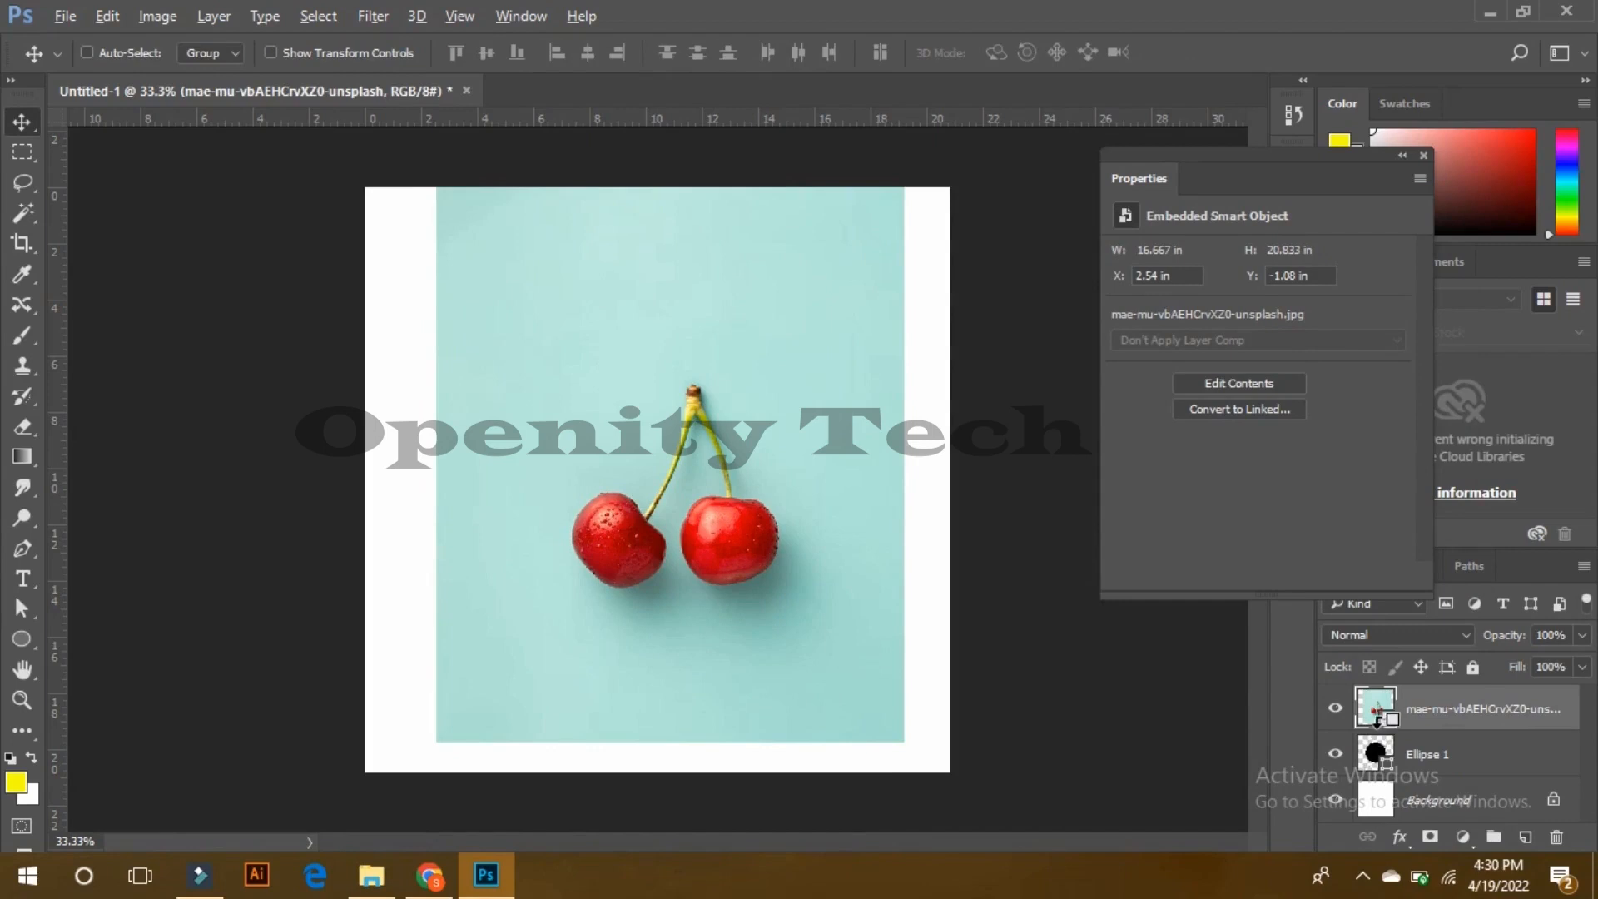
Step: Clip the cherry photo to the circle and shift it so both cherries sit near the circle's centre
alt+click(1380, 733)
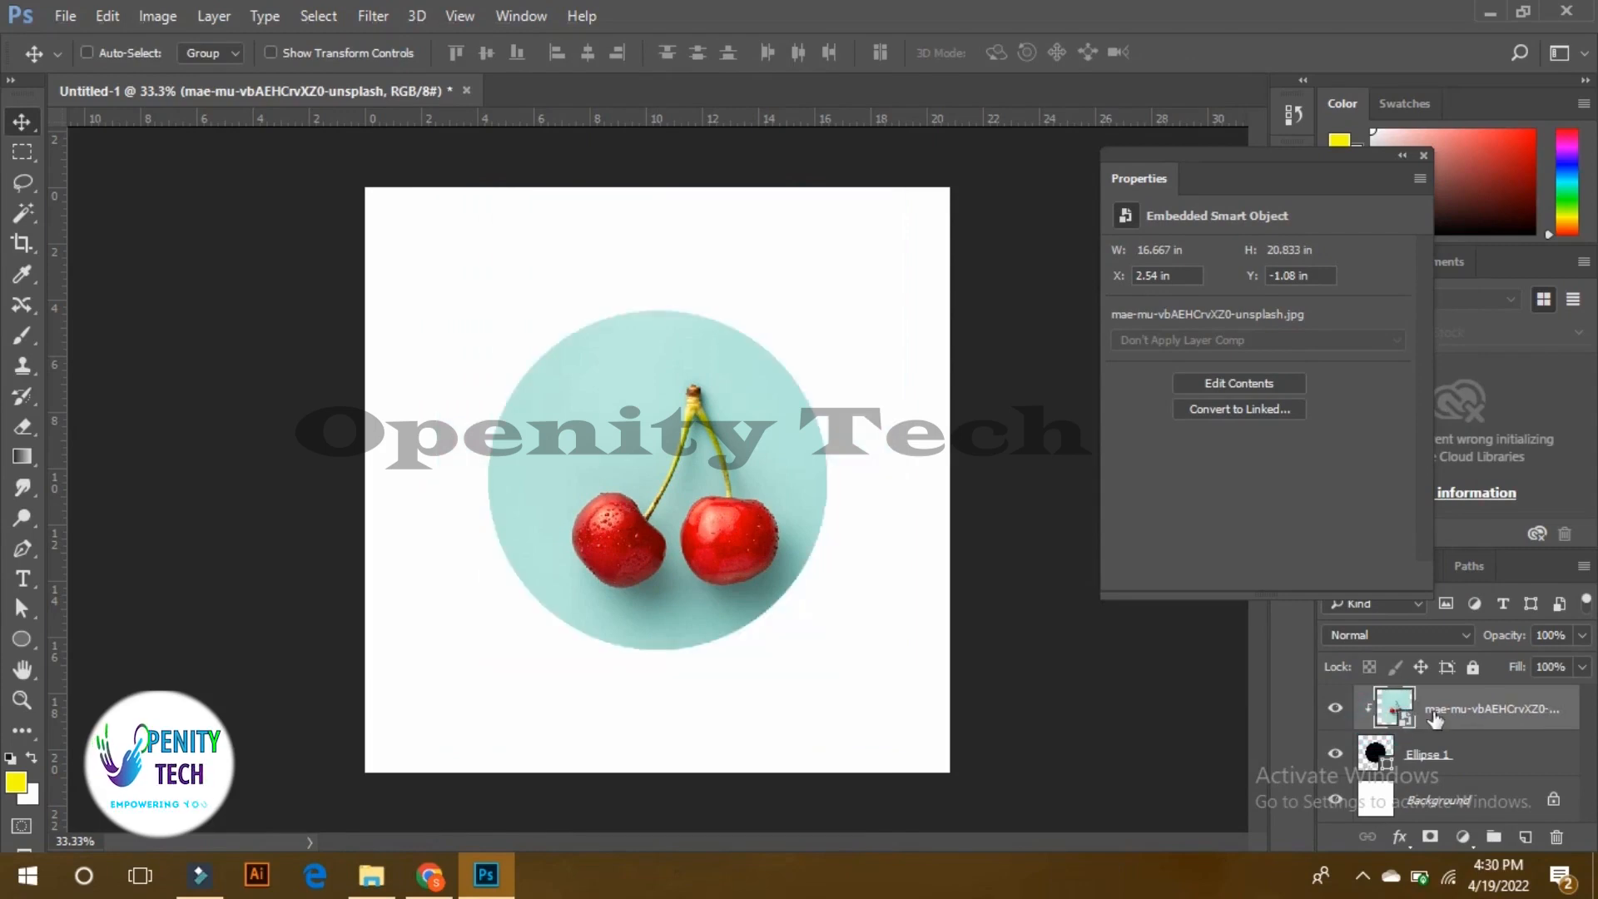
mouse_move(668, 481)
mouse_down()
mouse_move(643, 456)
mouse_move(684, 503)
mouse_up()
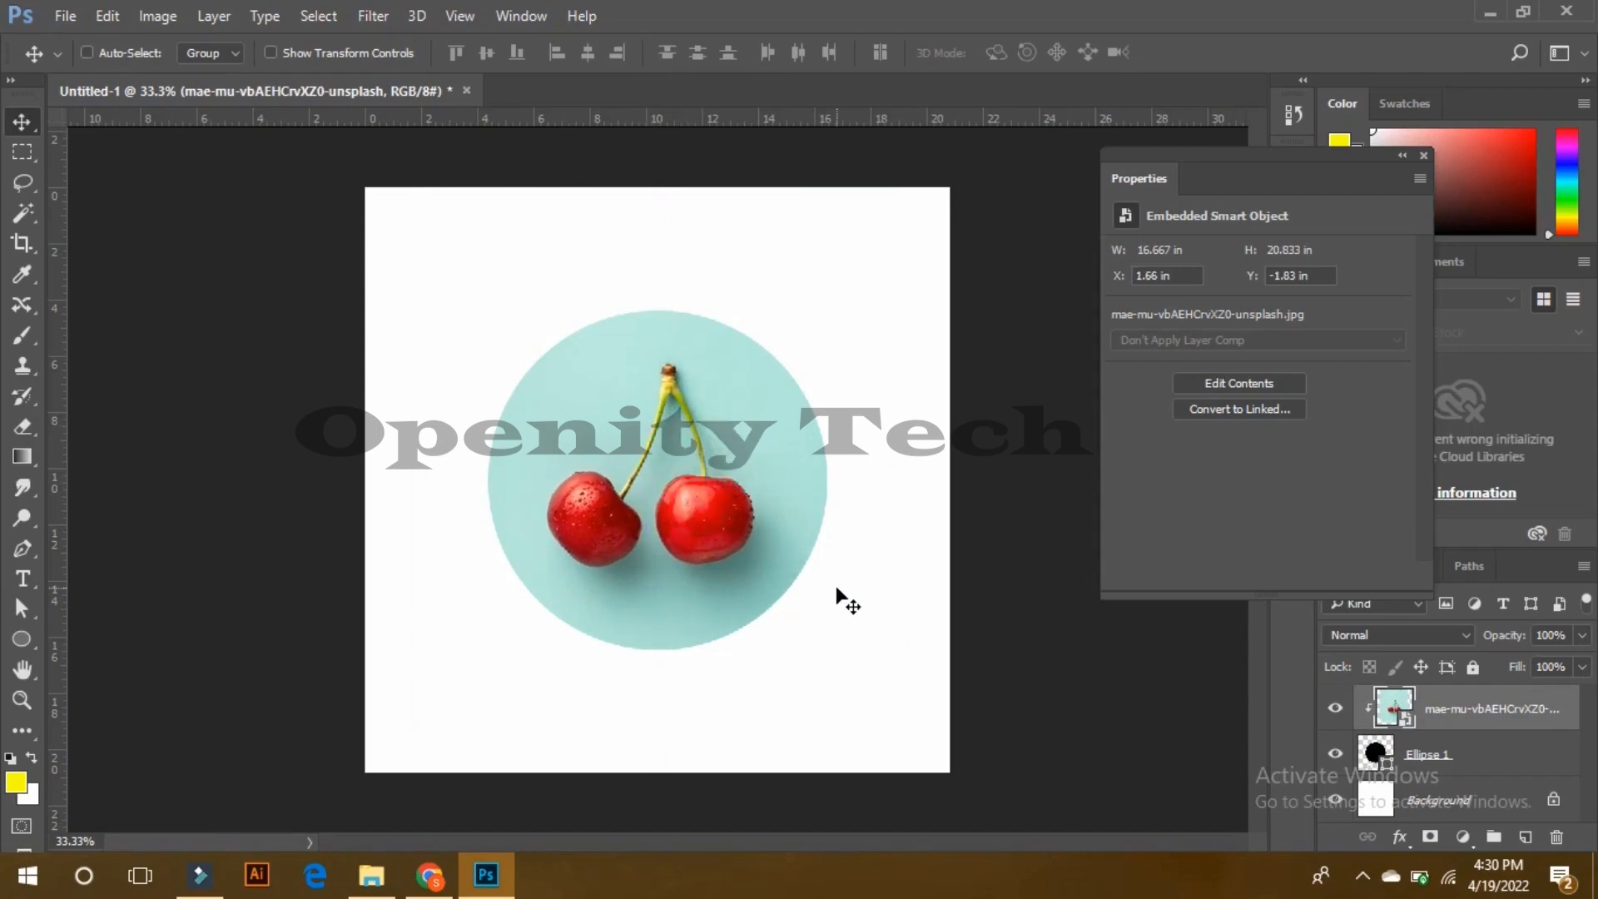
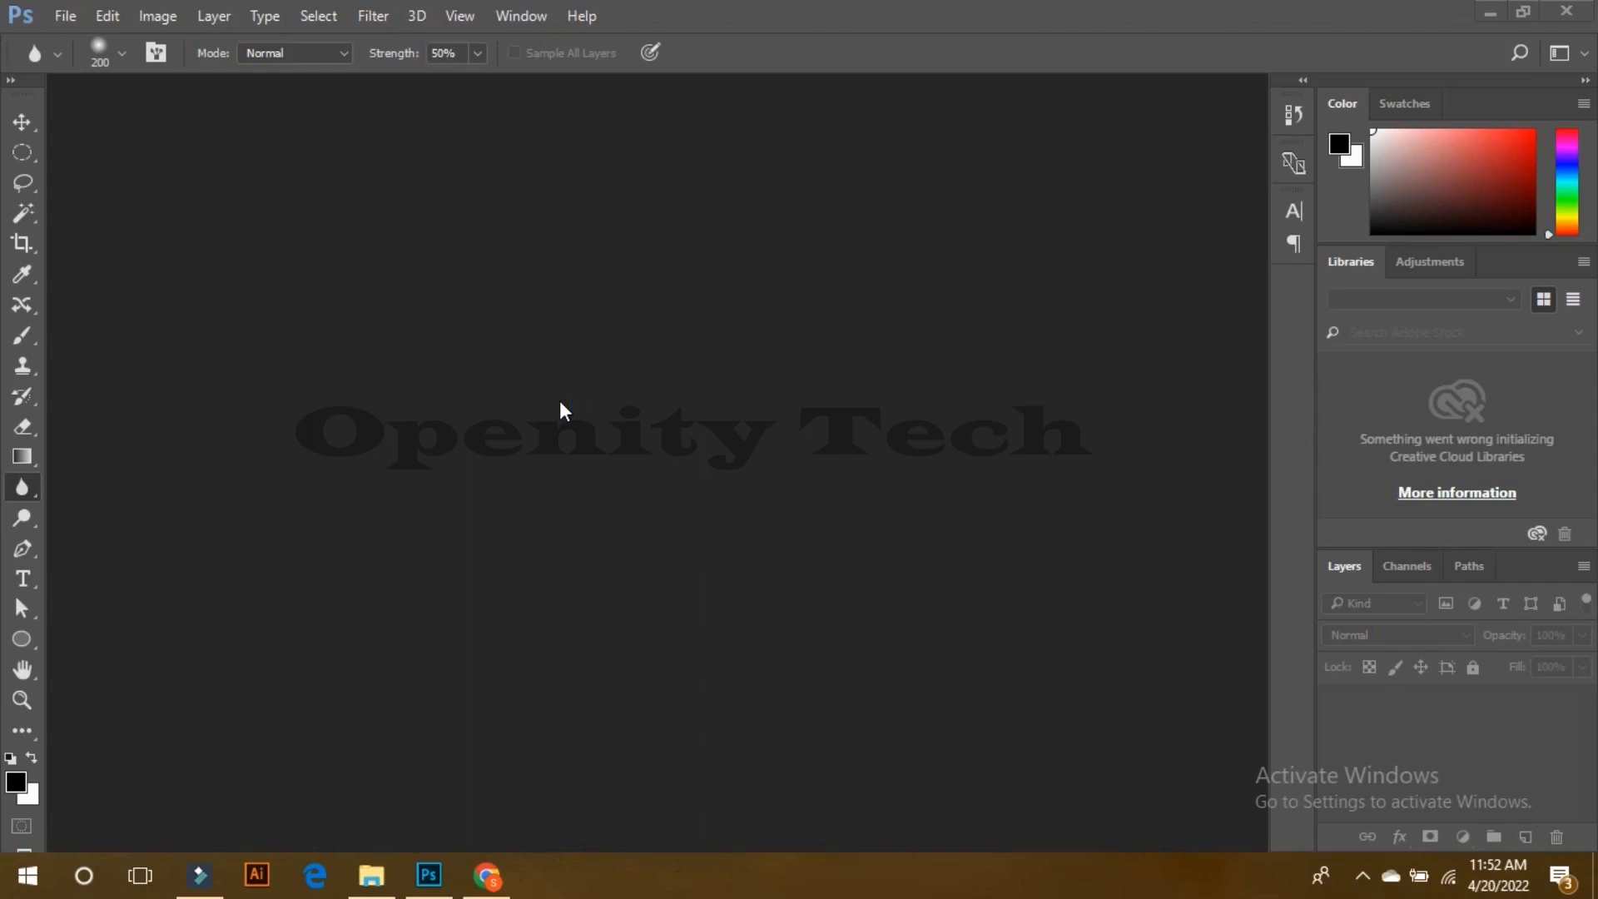
Step: Open the laptop-with-blank-black-screen-white-table photo from the Downloads folder as its own document
click(371, 875)
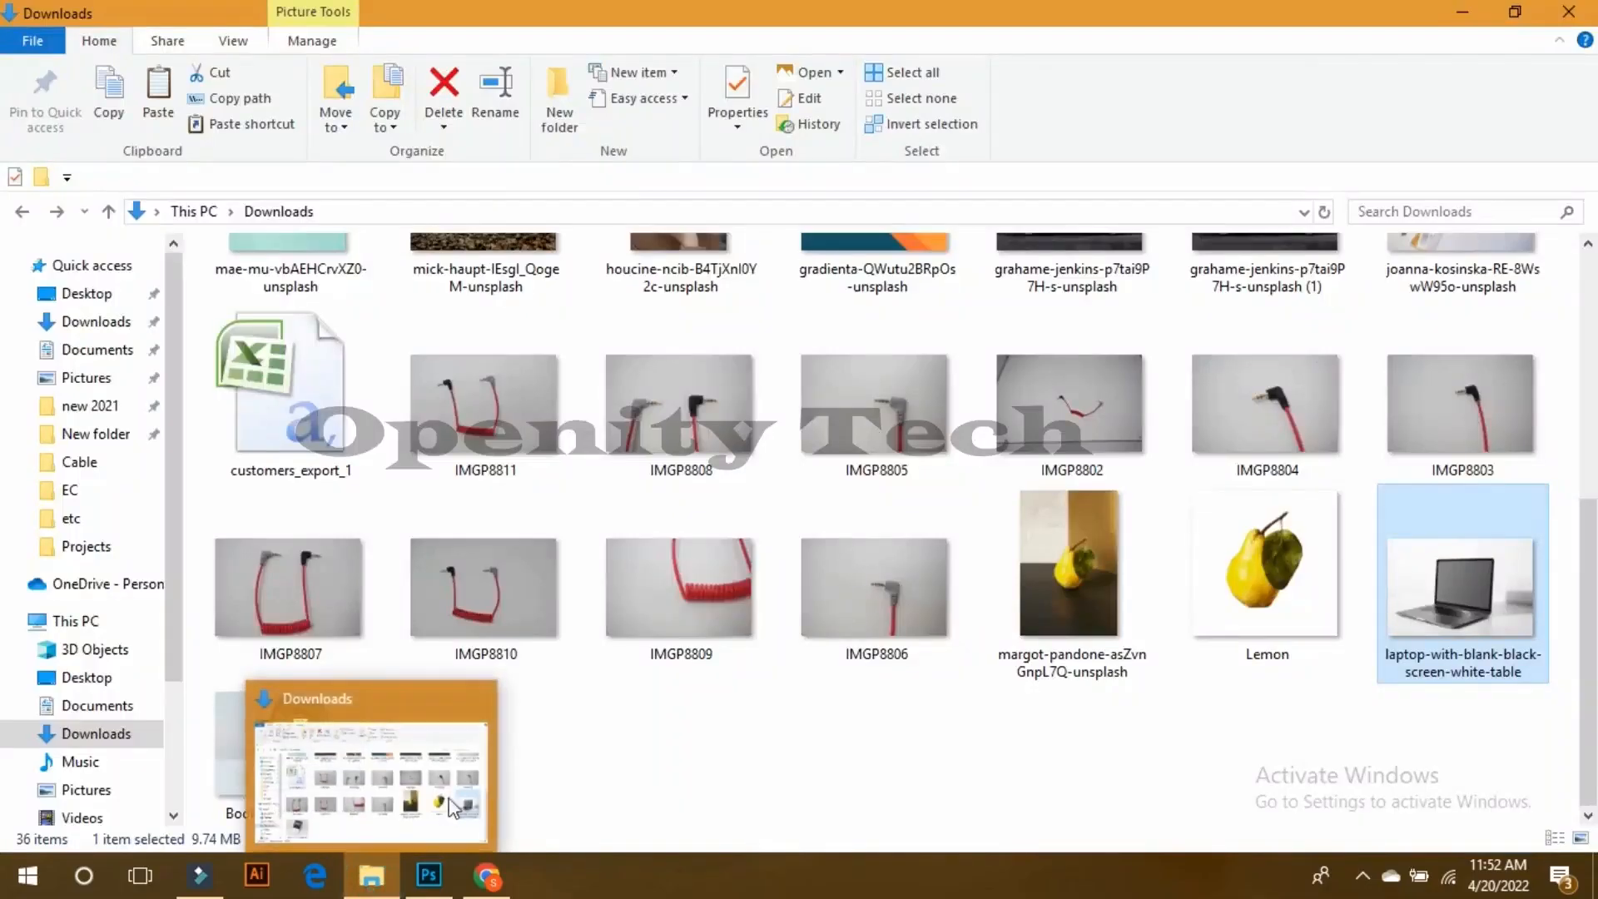
drag(1450, 597, 635, 562)
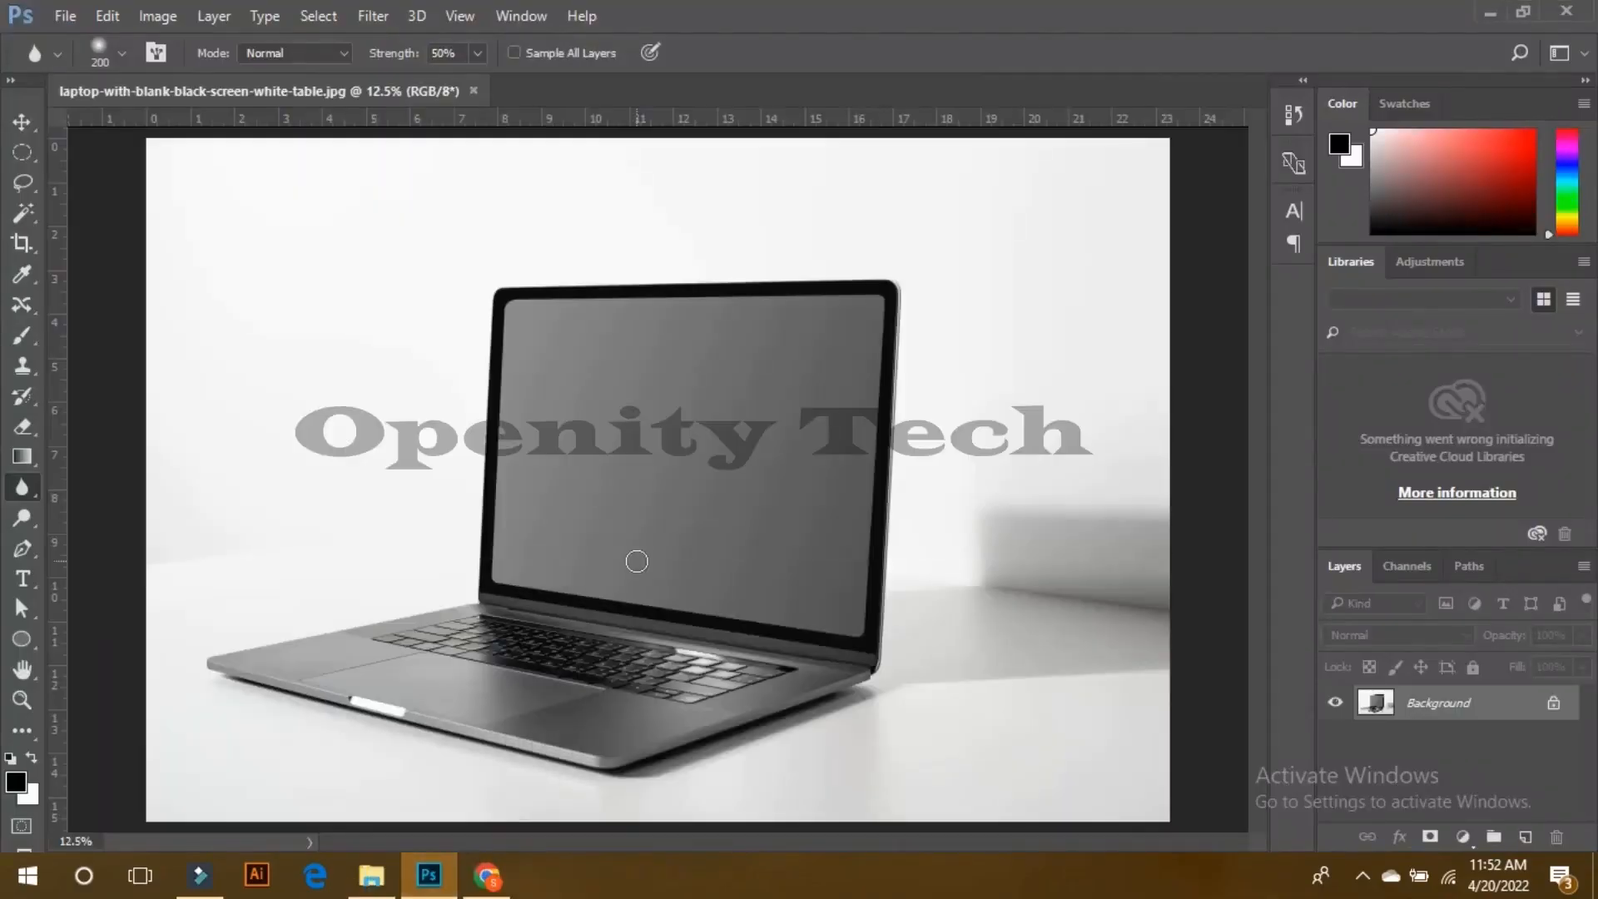
click(22, 122)
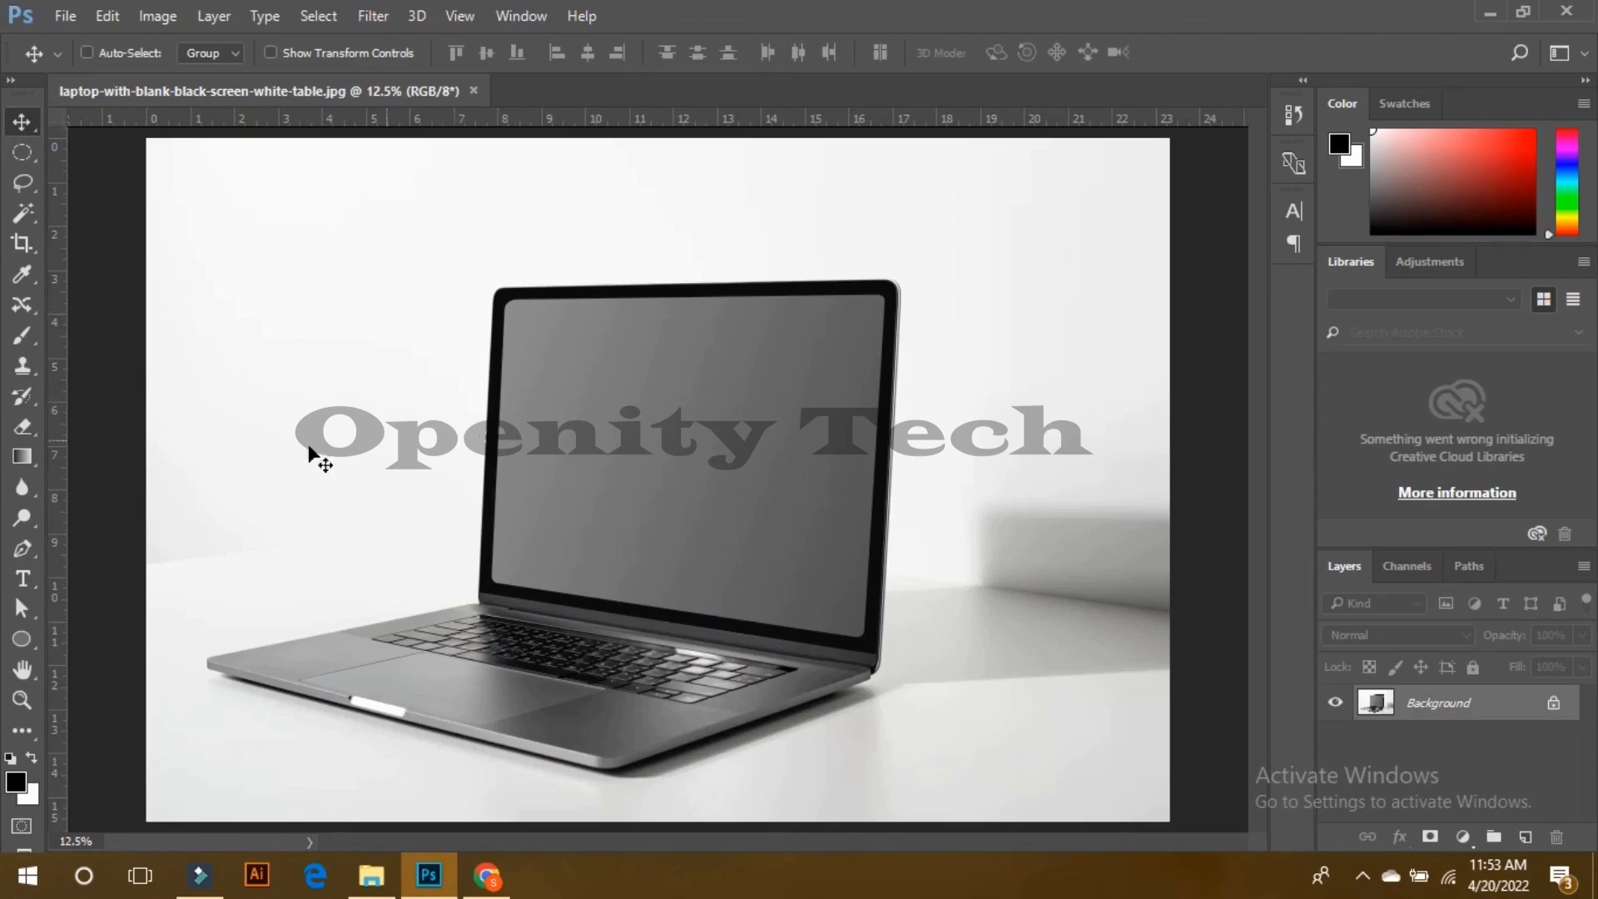
Step: Start a Pen tool path around the laptop's display, curving it around the grey area's upper-left corner
click(22, 548)
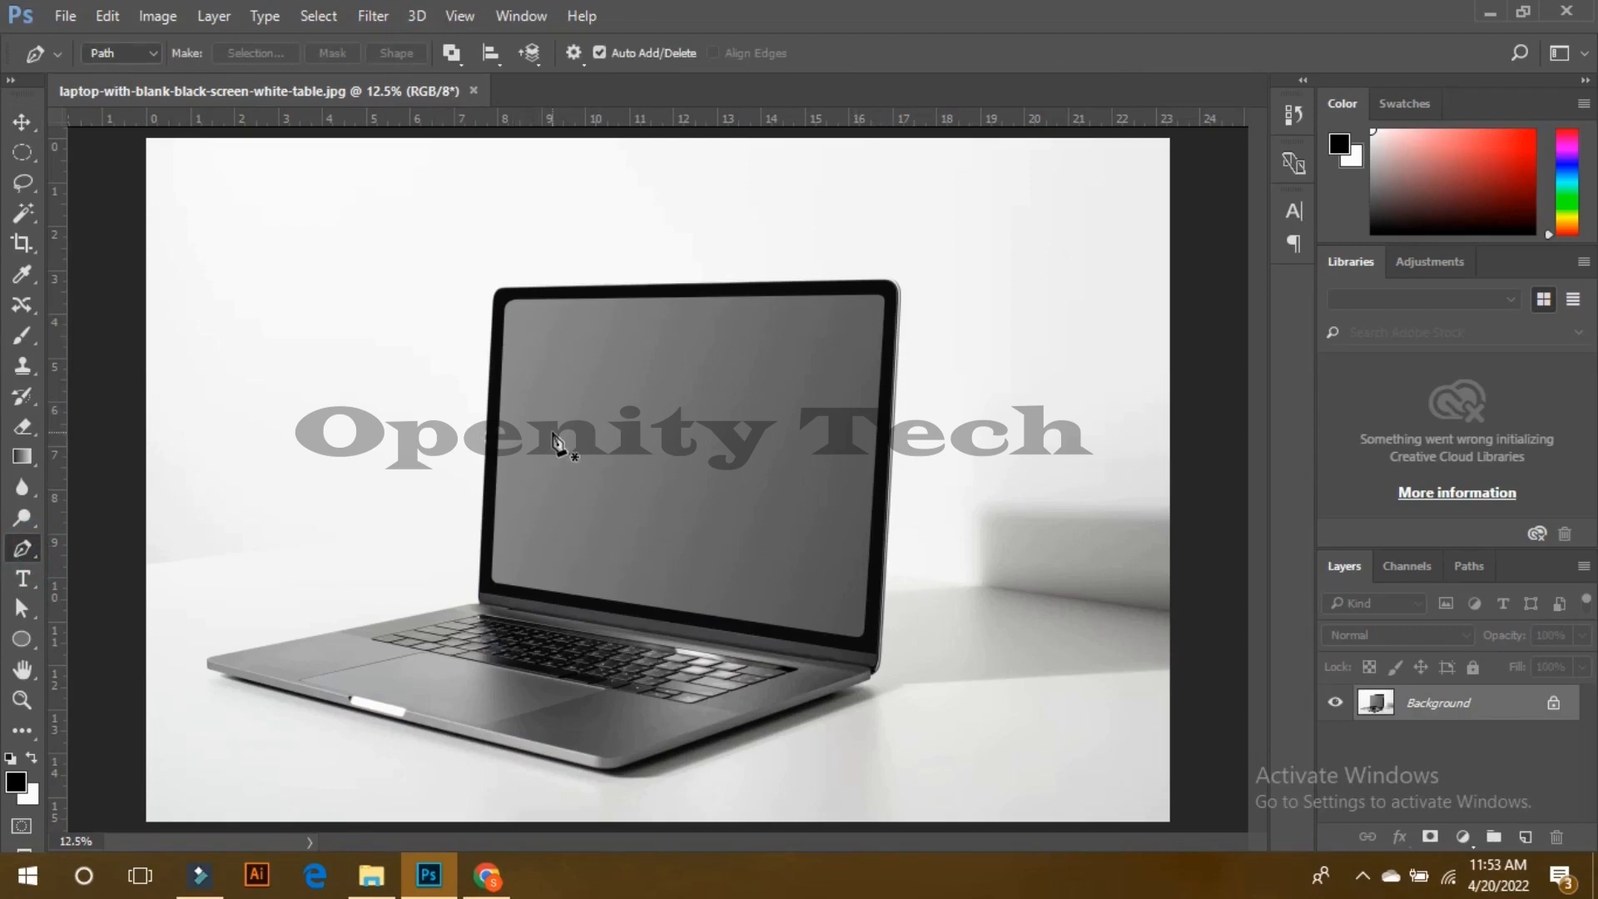
key(ctrl+plus)
key(ctrl+plus)
key(ctrl+plus)
key(ctrl+plus)
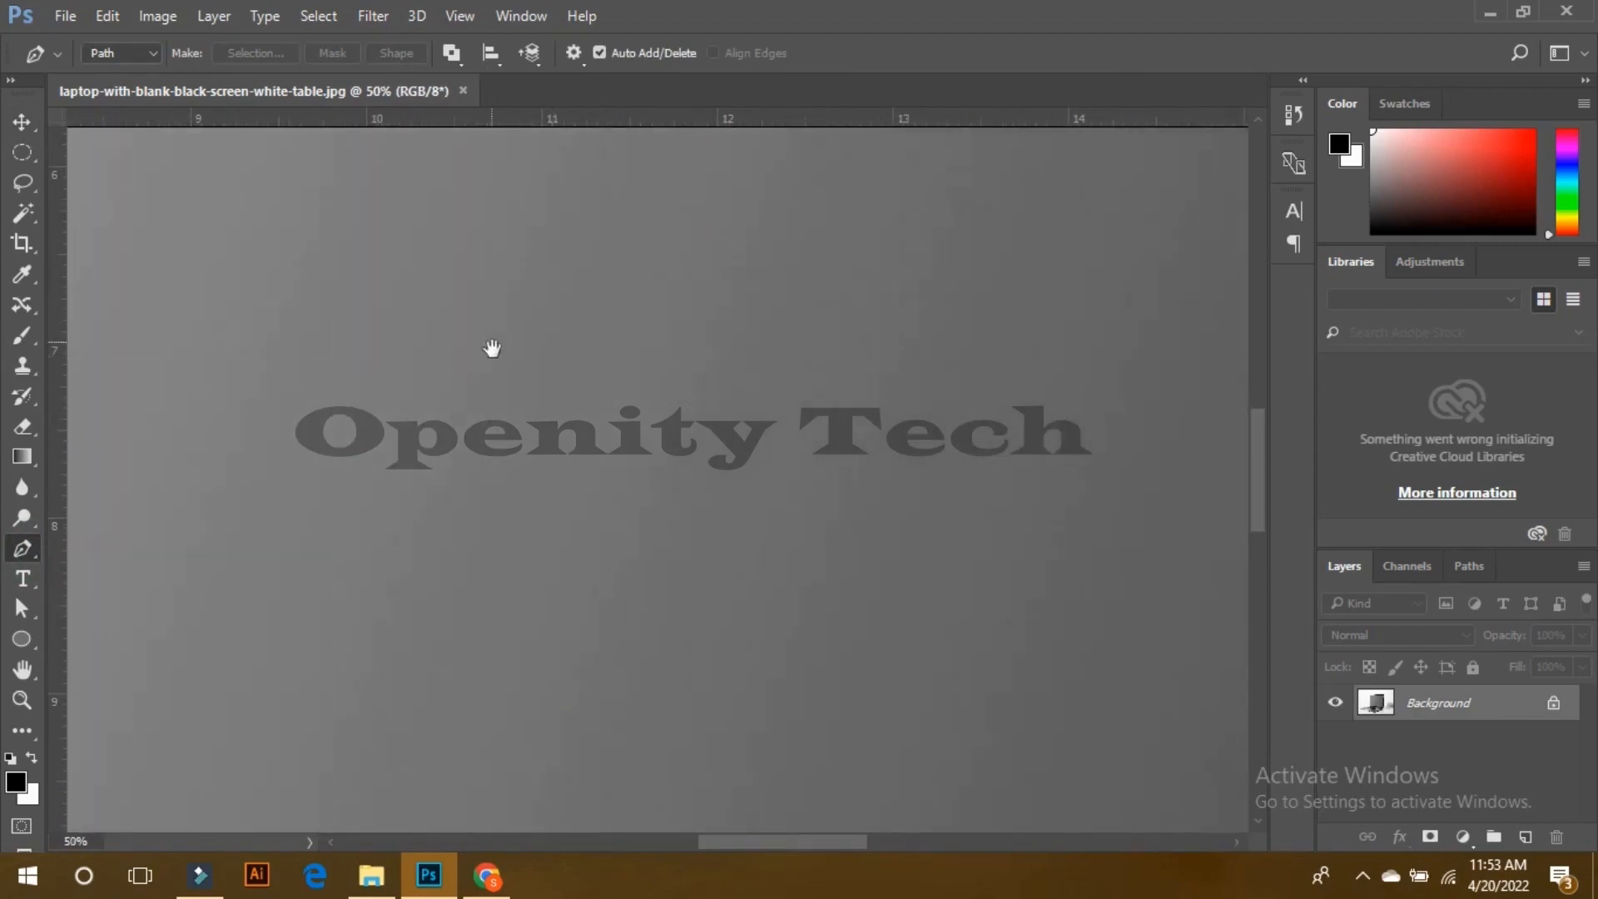
scroll(492, 350, left, 4)
scroll(449, 293, up, 8)
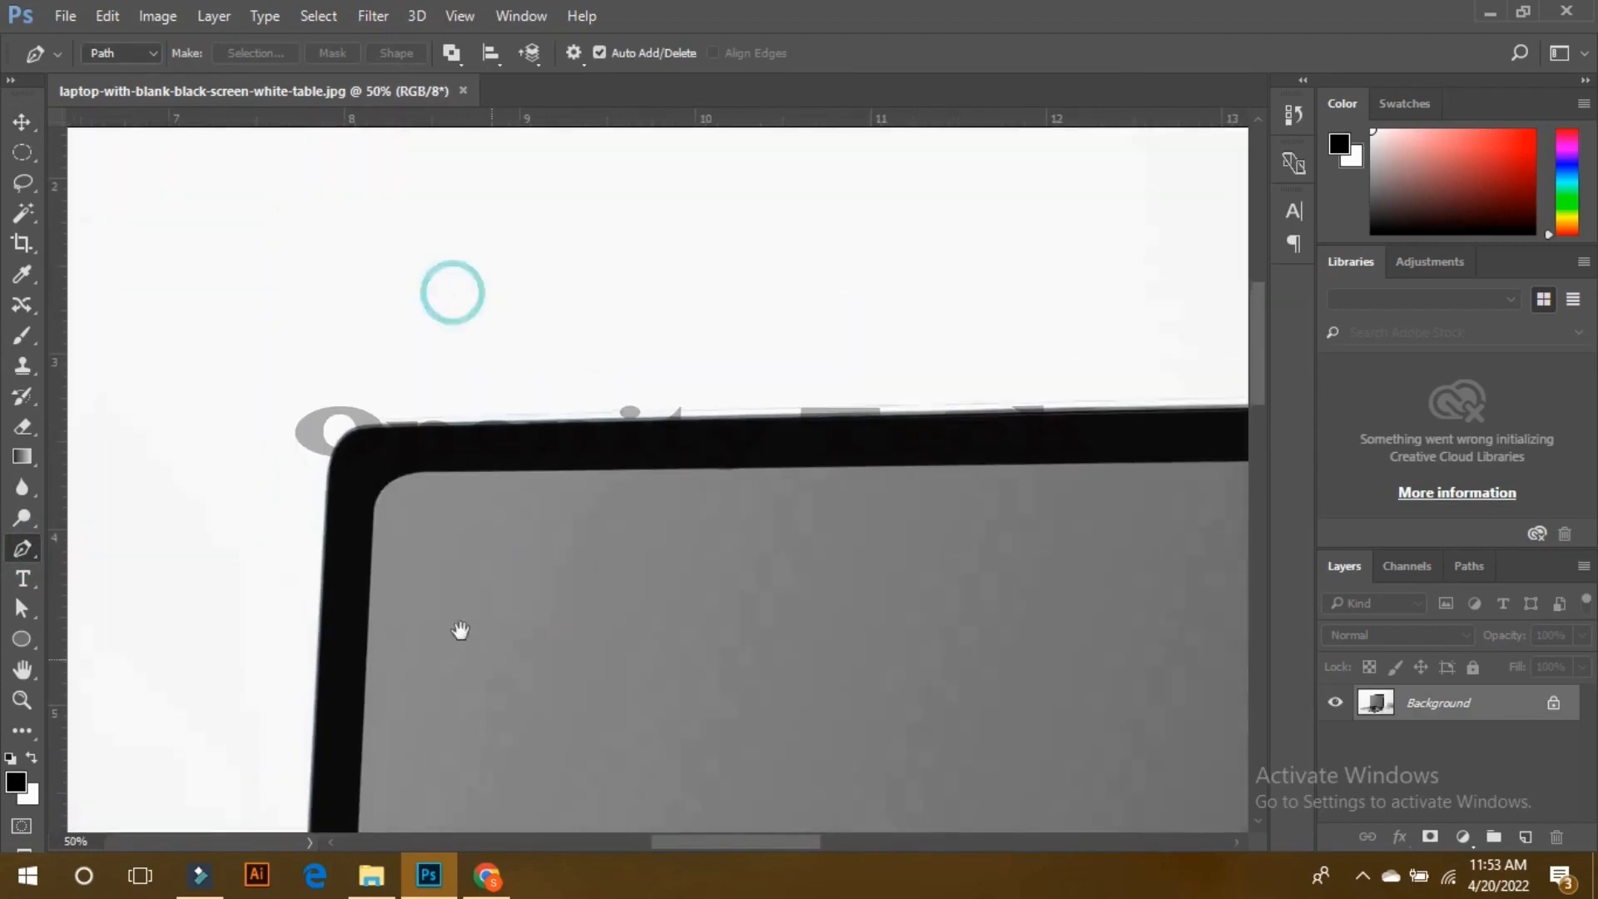
click(371, 521)
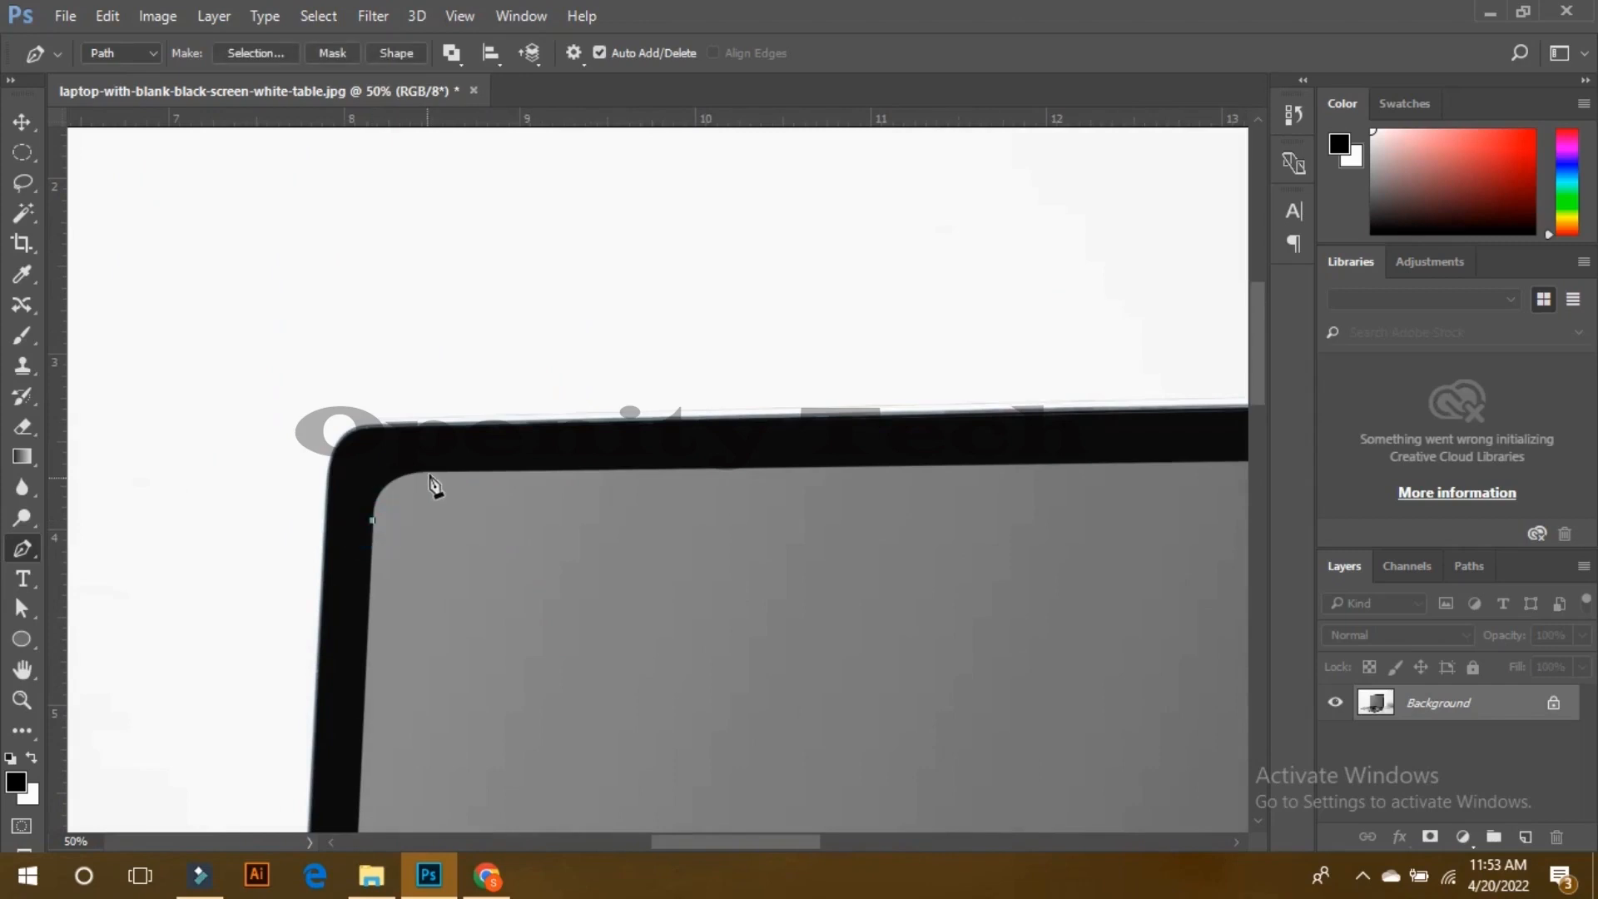
drag(431, 471, 447, 476)
drag(496, 483, 496, 471)
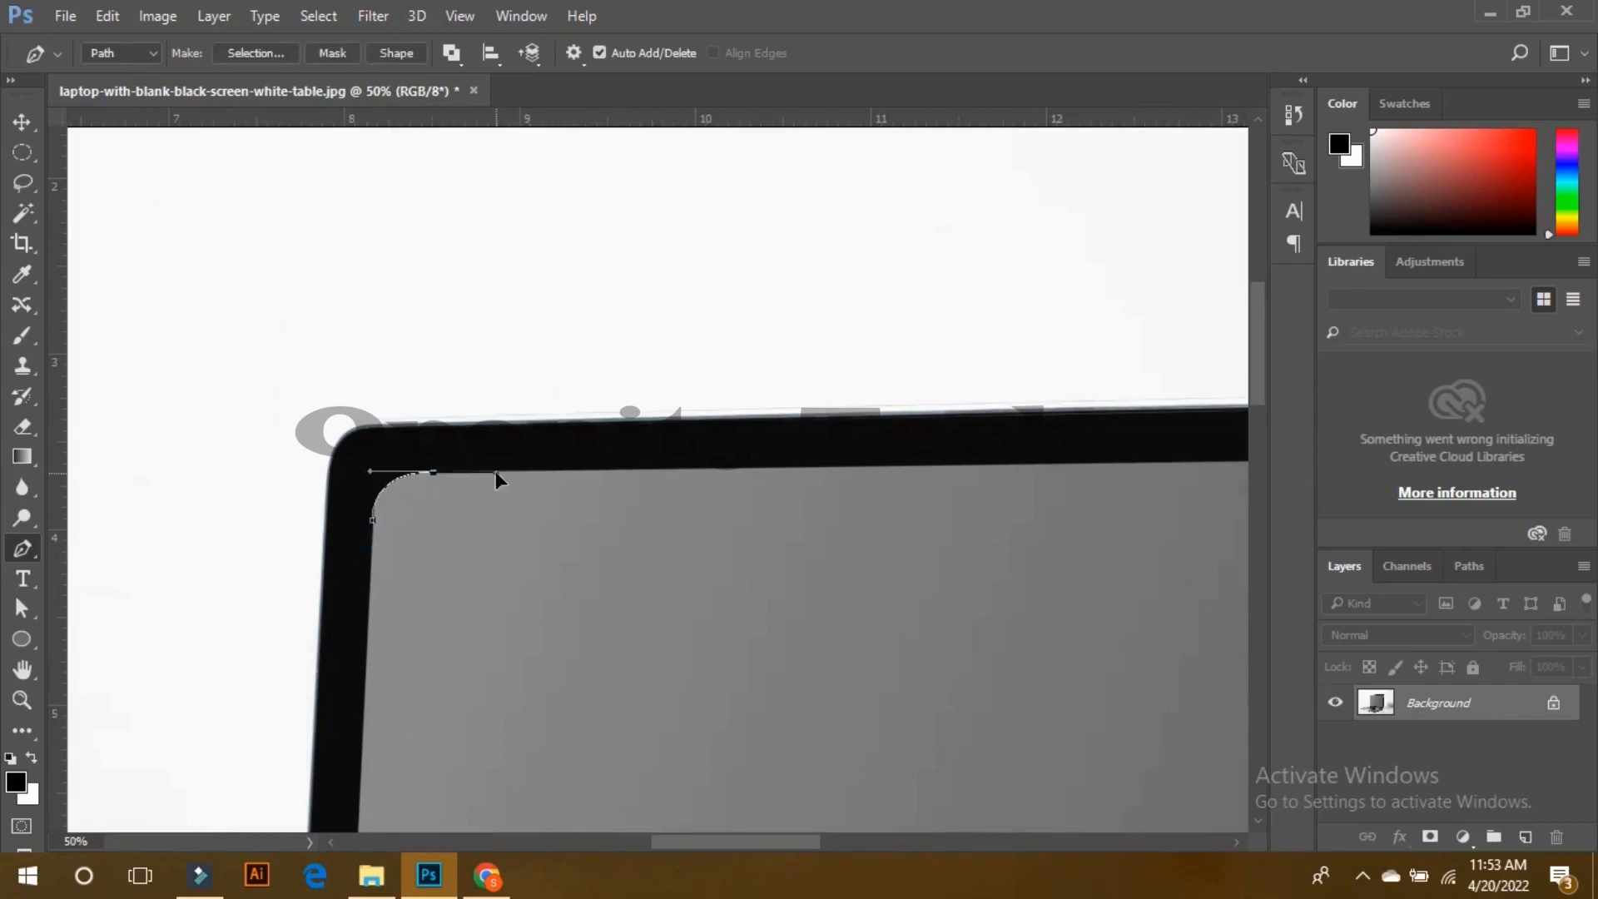
click(434, 472)
Step: Continue the path along the display's upper and right edges, curving it around both right-hand corners
drag(942, 506, 820, 492)
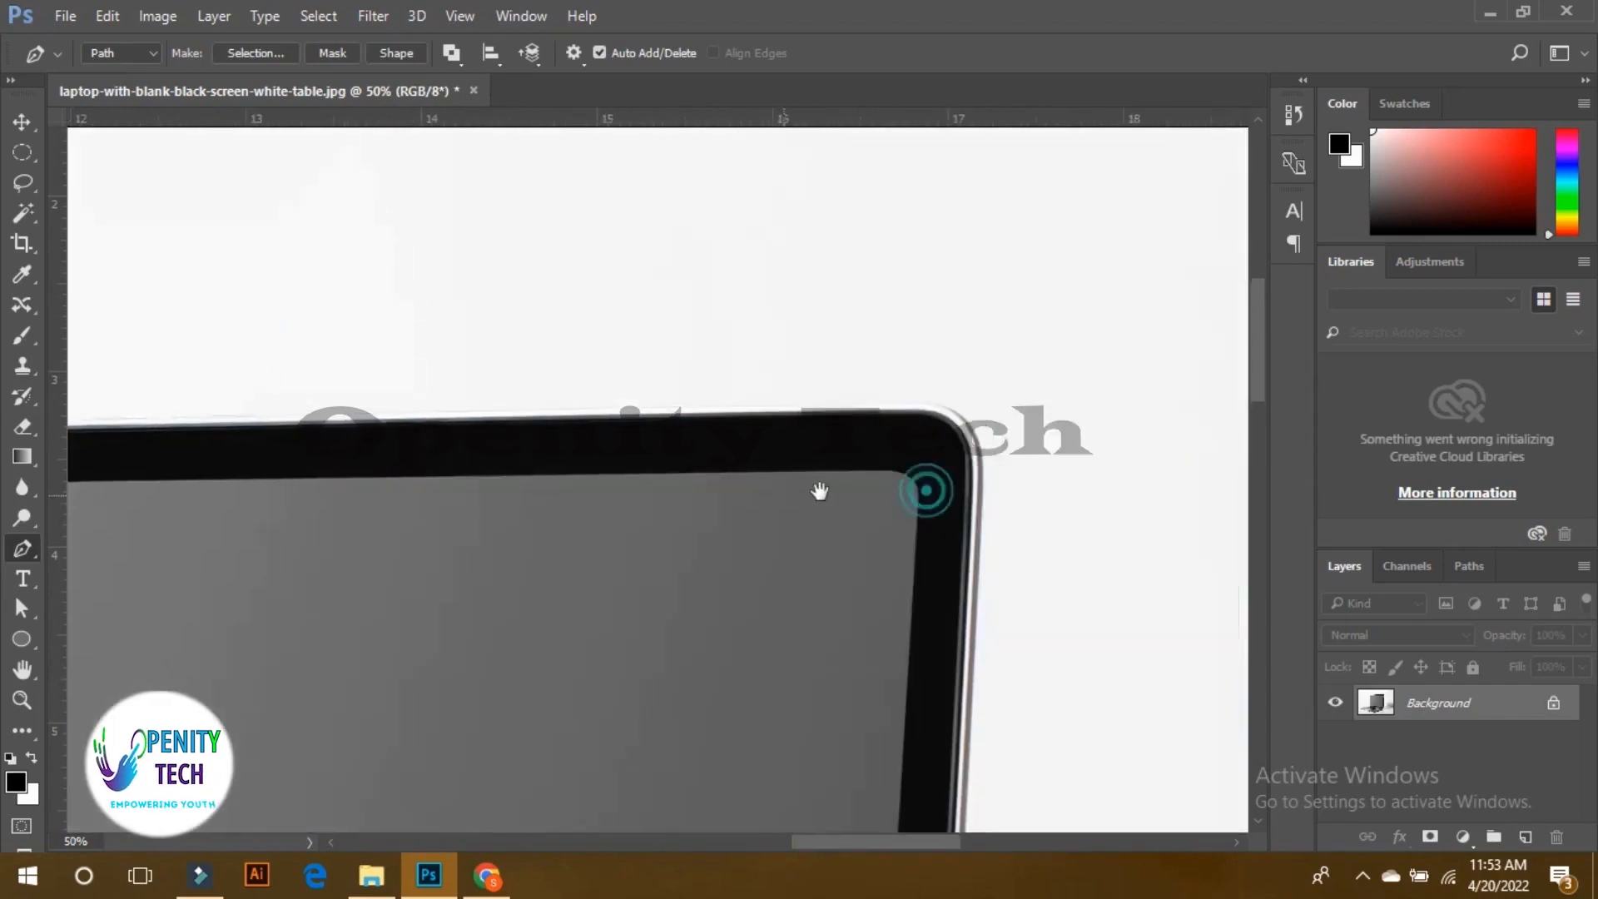
click(879, 472)
mouse_move(919, 517)
mouse_down()
mouse_move(912, 577)
mouse_move(920, 537)
mouse_up()
alt+click(919, 517)
scroll(912, 692, down, 10)
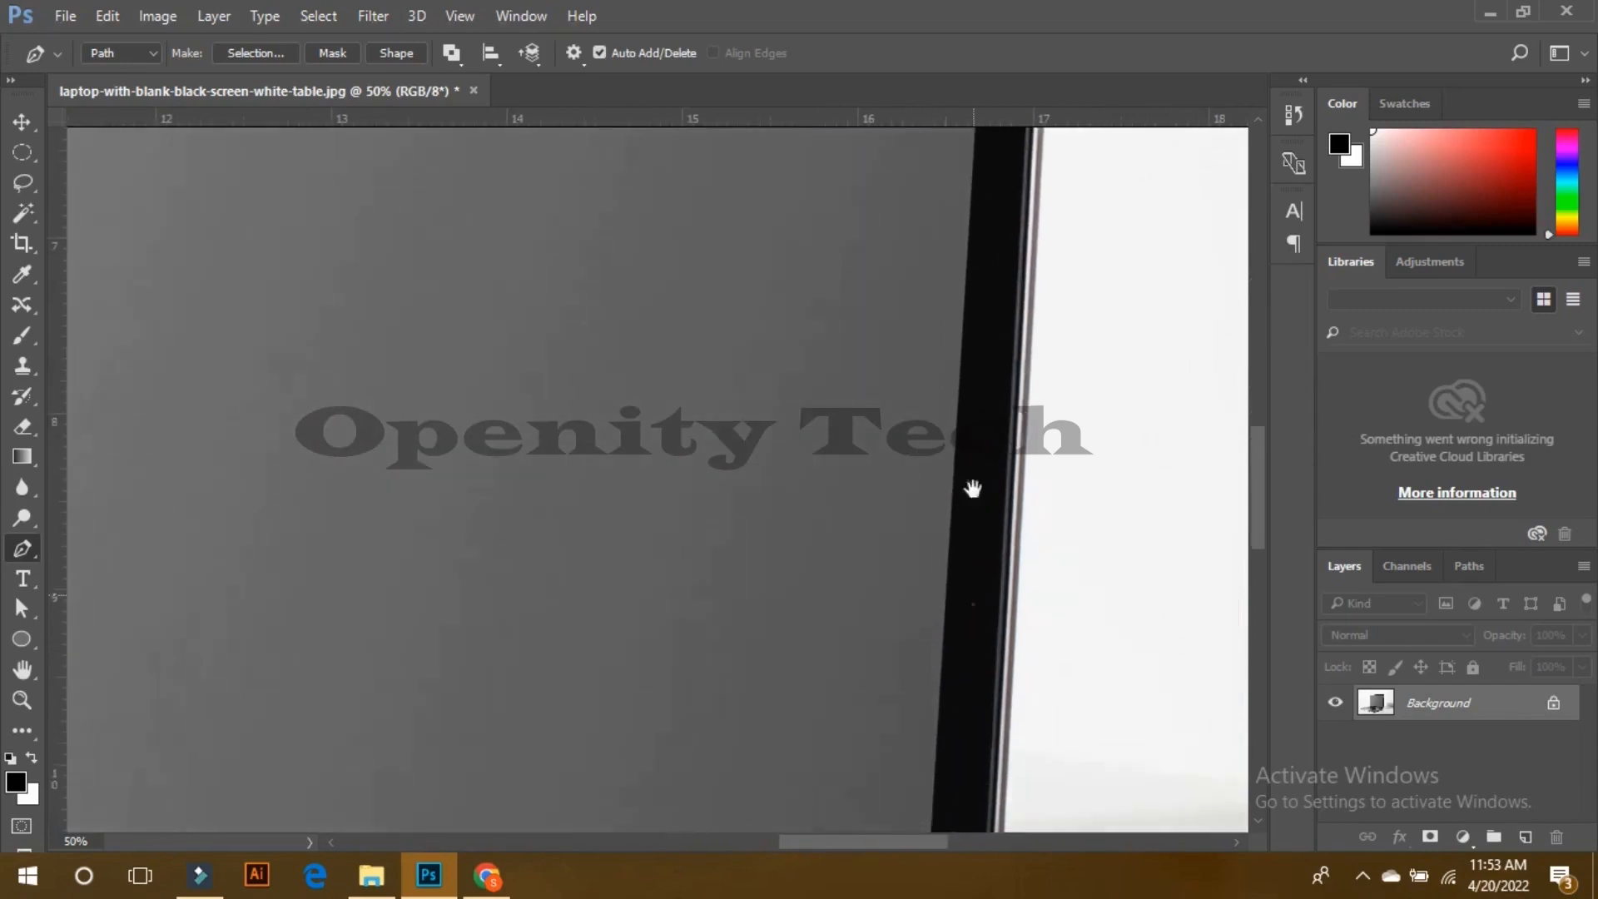
scroll(955, 521, down, 1)
click(925, 651)
drag(857, 694, 777, 671)
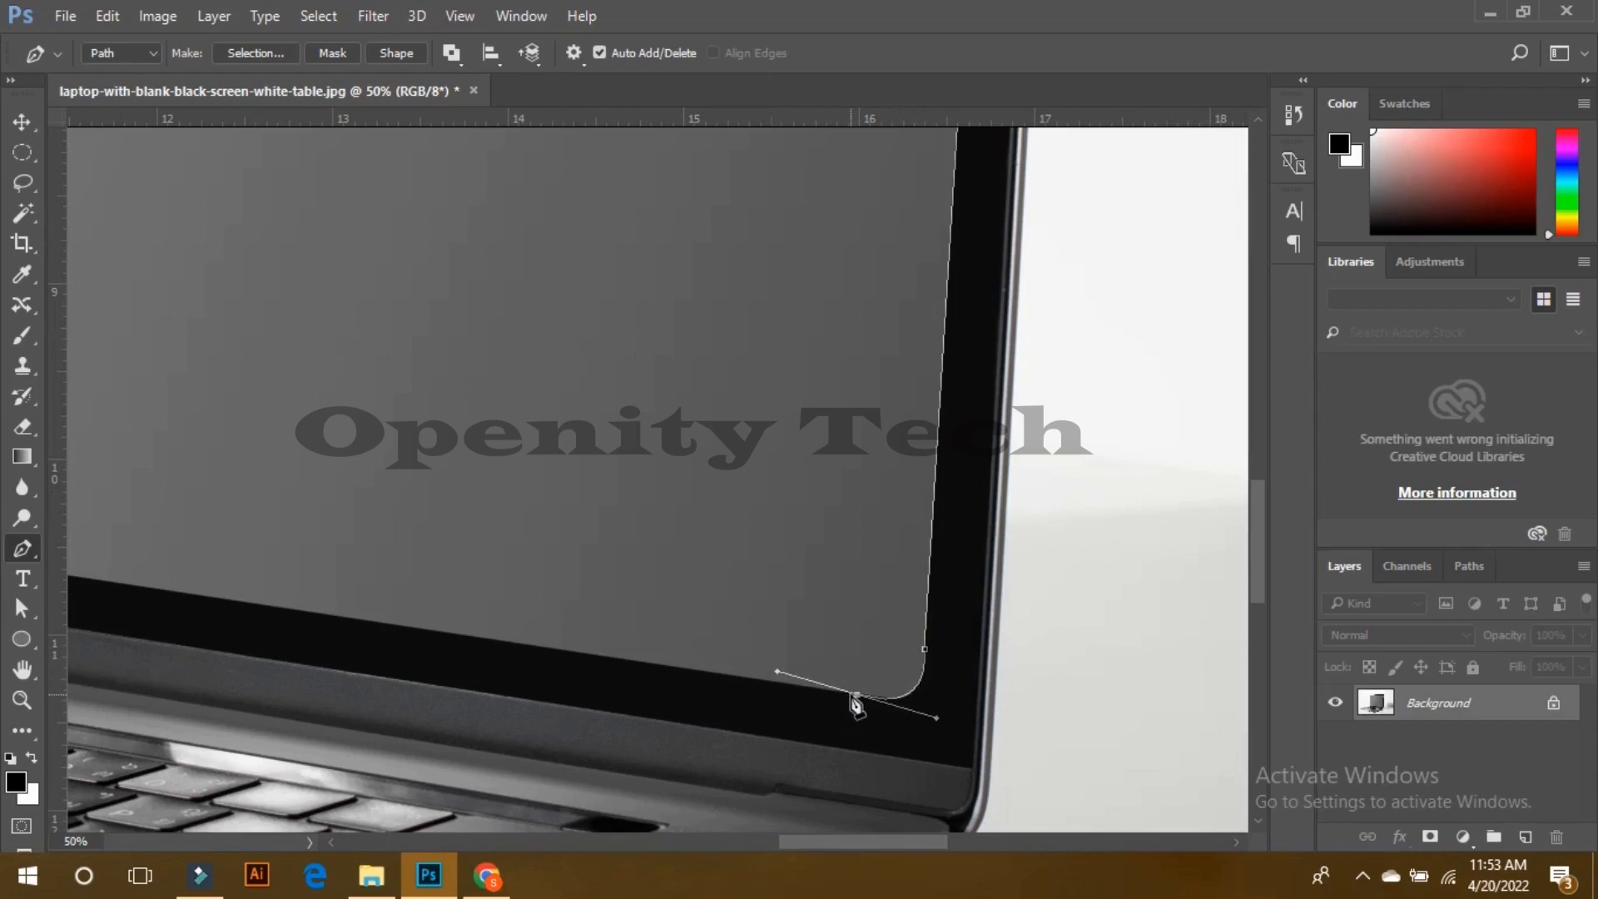
Step: Trace the display's lower edge, lower-left corner and left edge, and finish the path around the grey area
drag(862, 706, 337, 591)
click(272, 584)
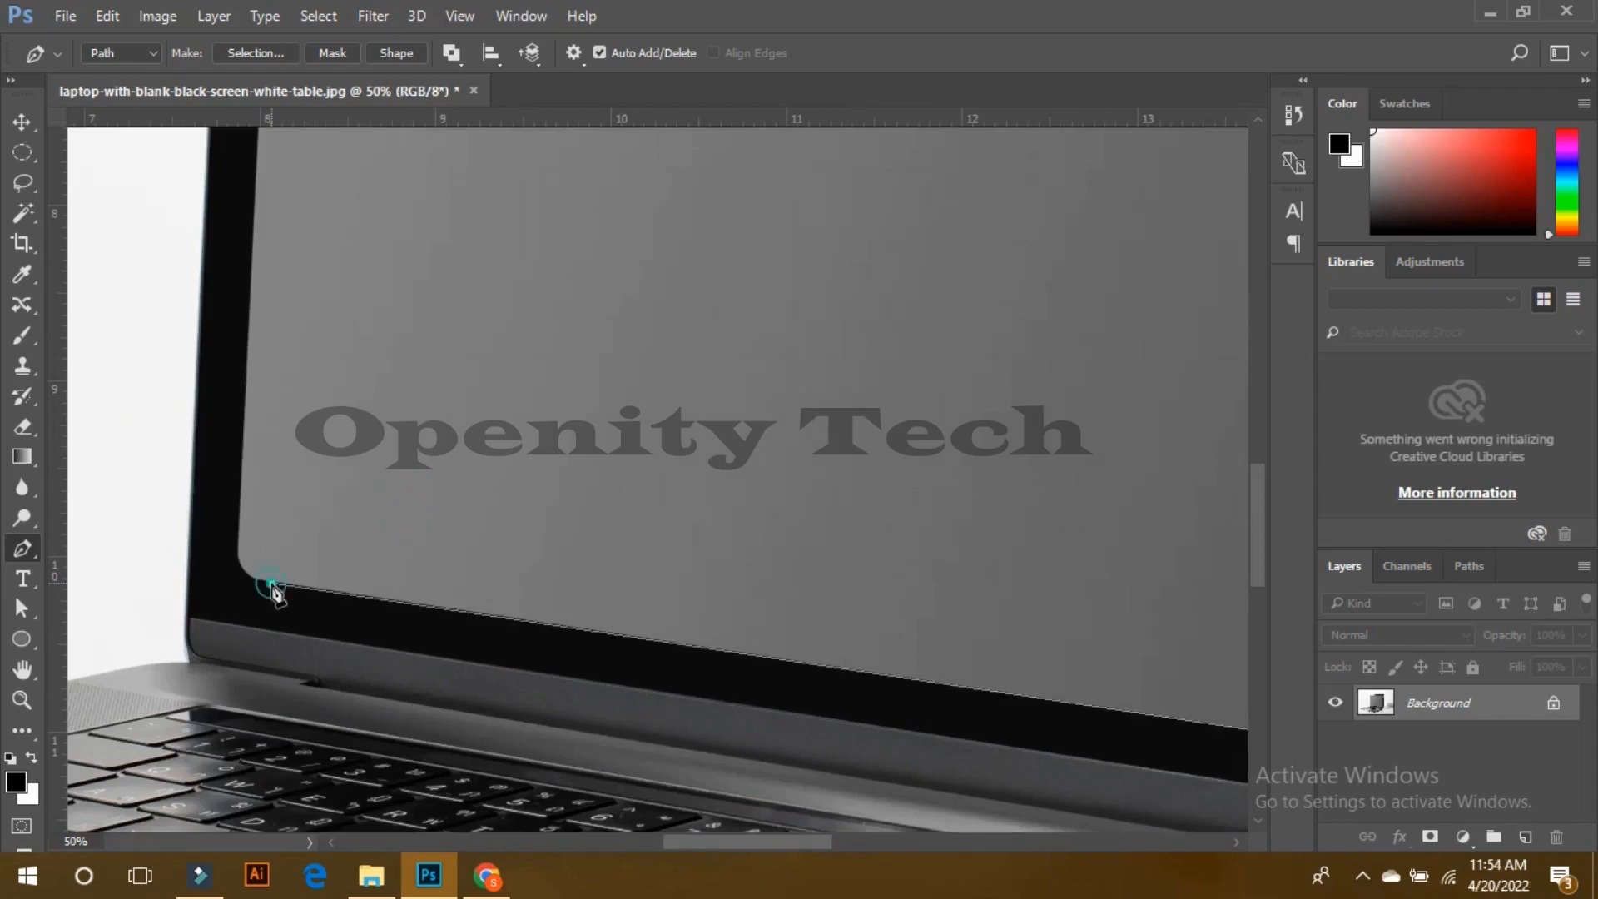
click(271, 582)
drag(241, 524, 251, 471)
scroll(268, 450, up, 4)
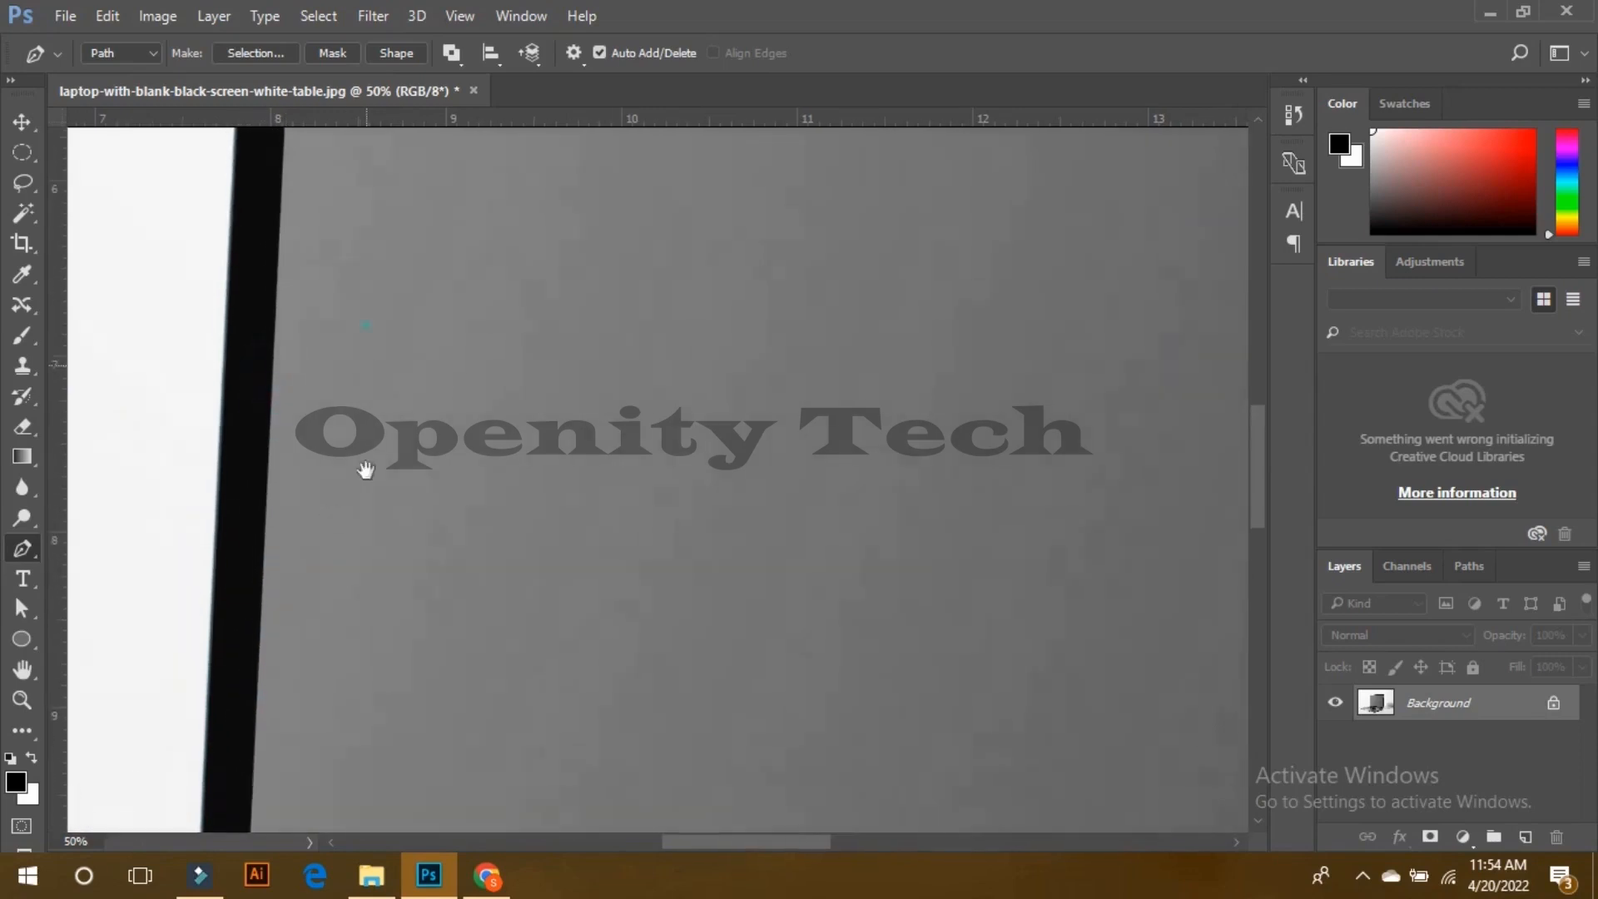
drag(366, 470, 375, 525)
scroll(407, 427, up, 5)
click(322, 228)
key(ctrl+0)
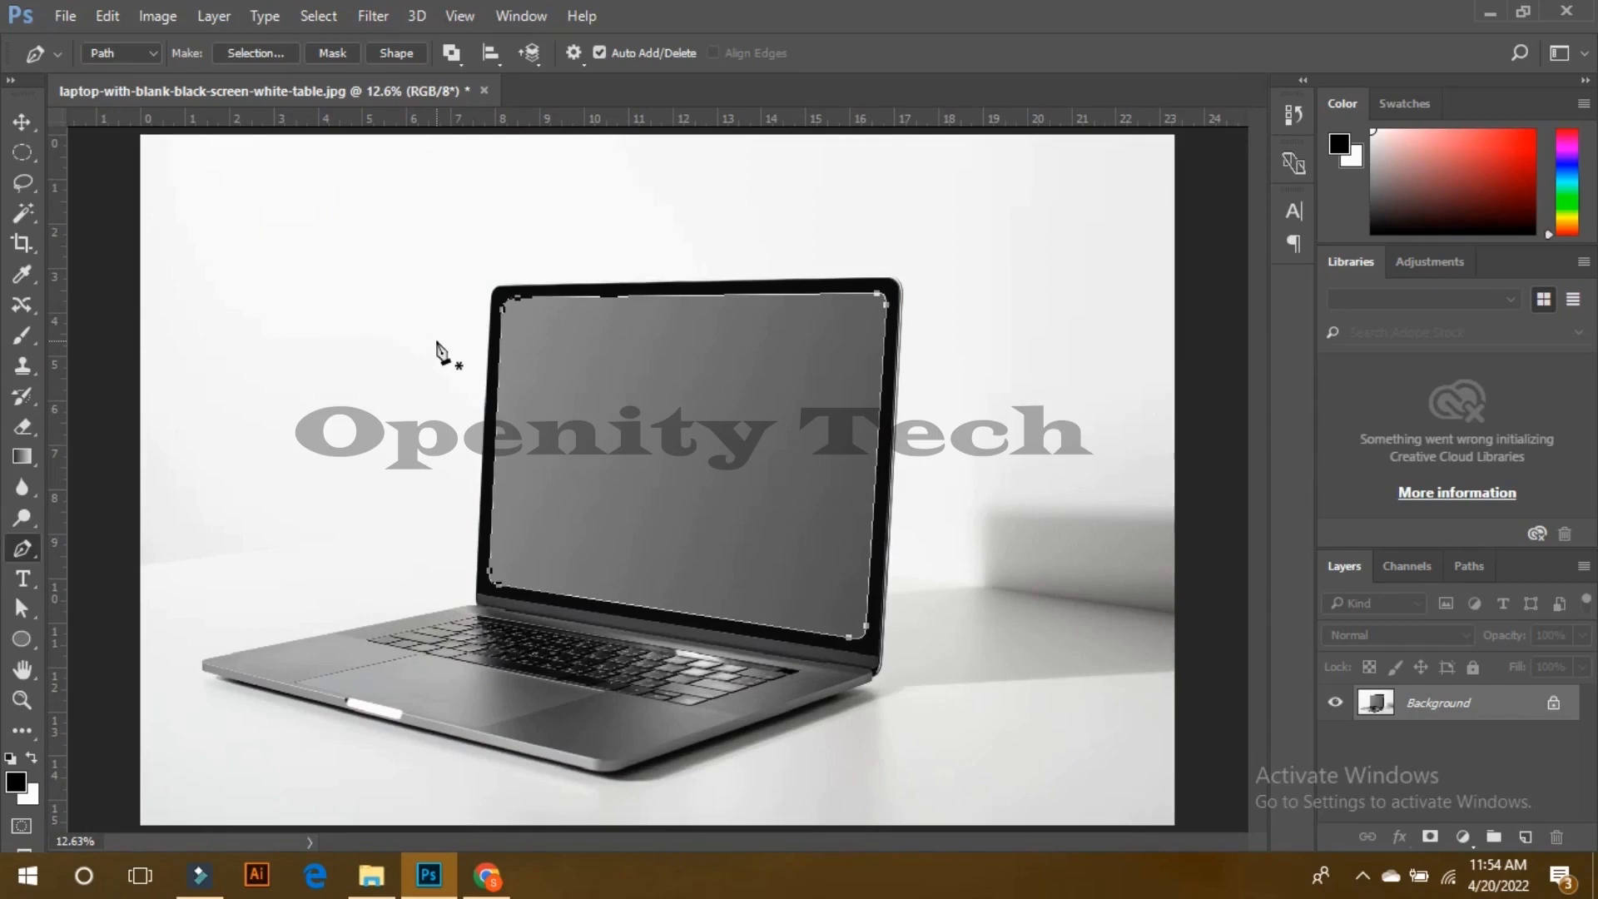
Step: Turn the display path into a selection and copy the selected area to a new layer named Screen
key(ctrl+Return)
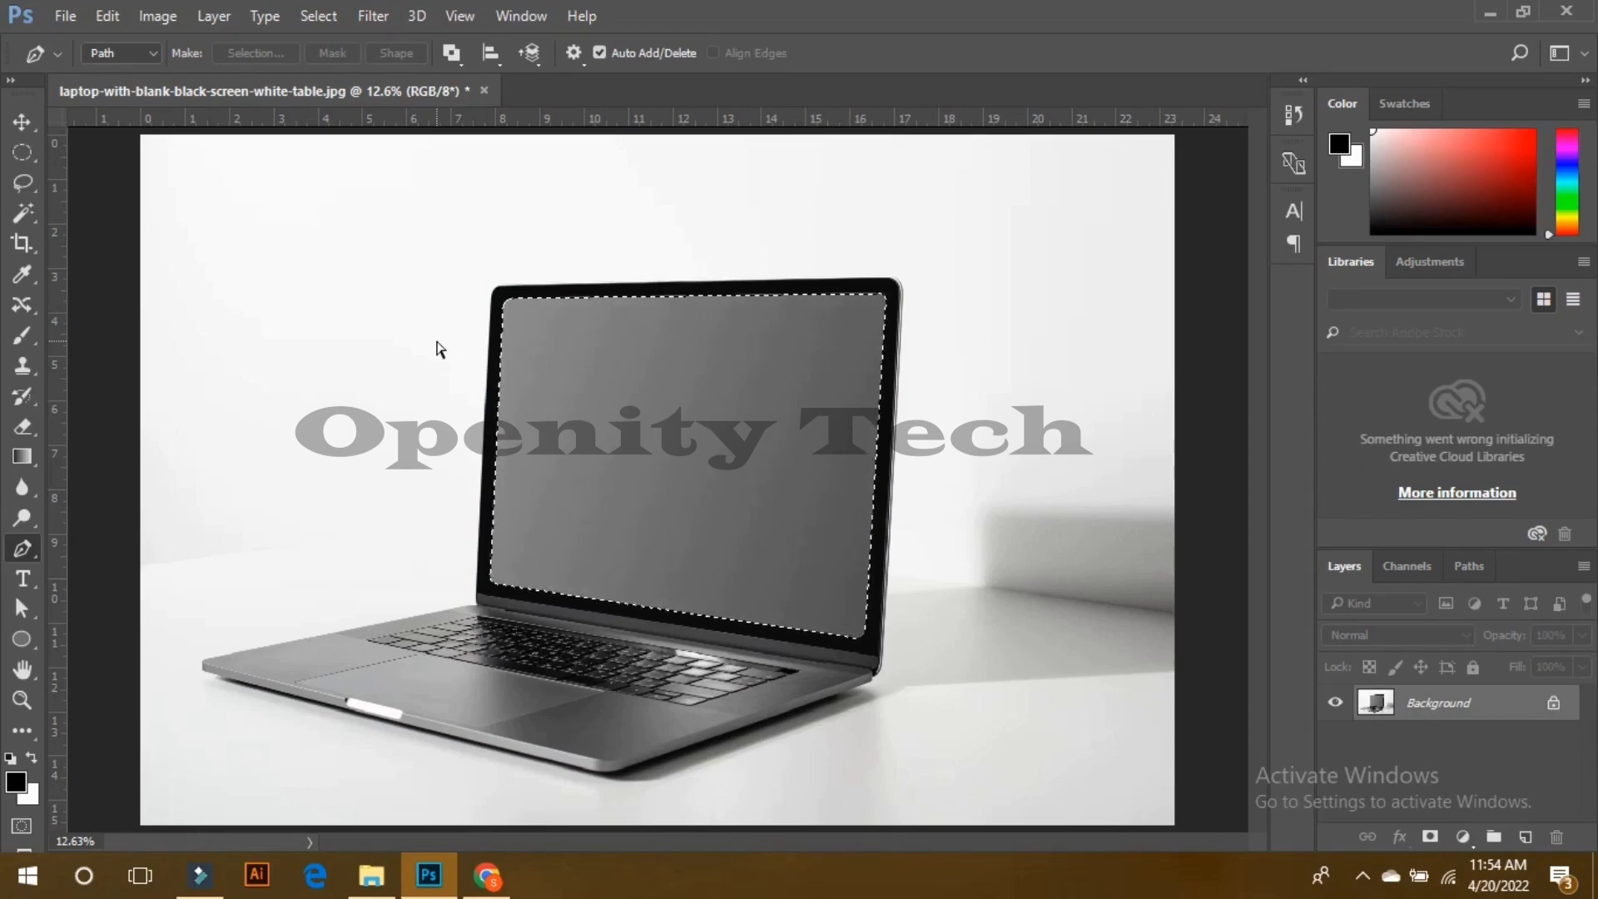
key(ctrl+j)
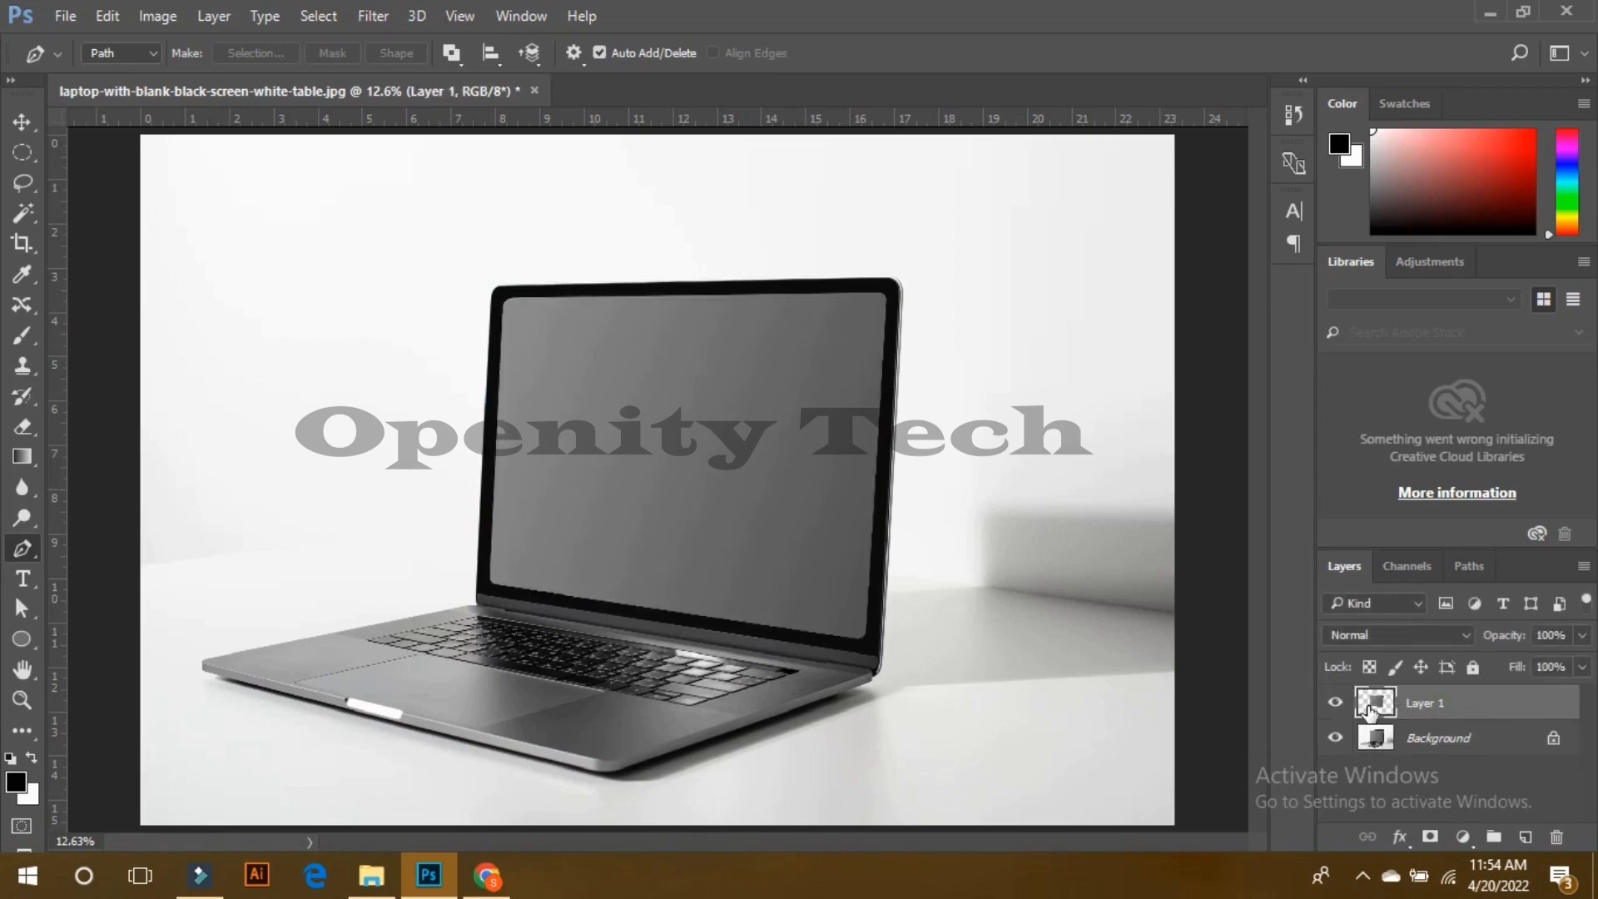
double_click(1425, 705)
text(Screen)
key(Return)
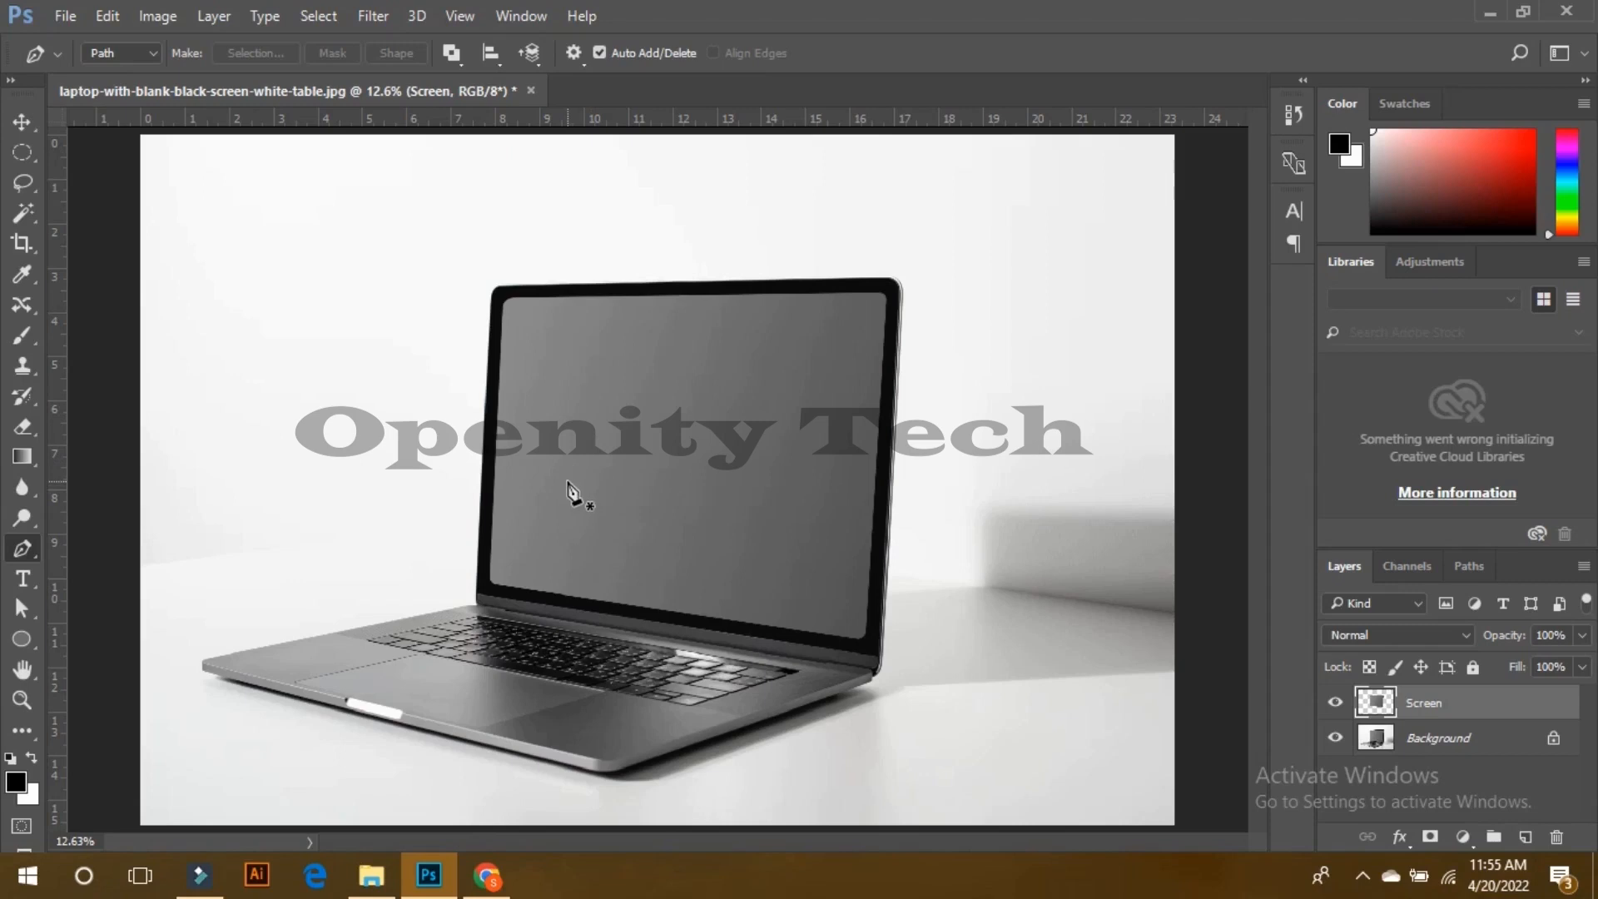
Step: Delete the Screen layer and select the laptop's grey display on the Background with the Magic Wand at tolerance 32
click(27, 208)
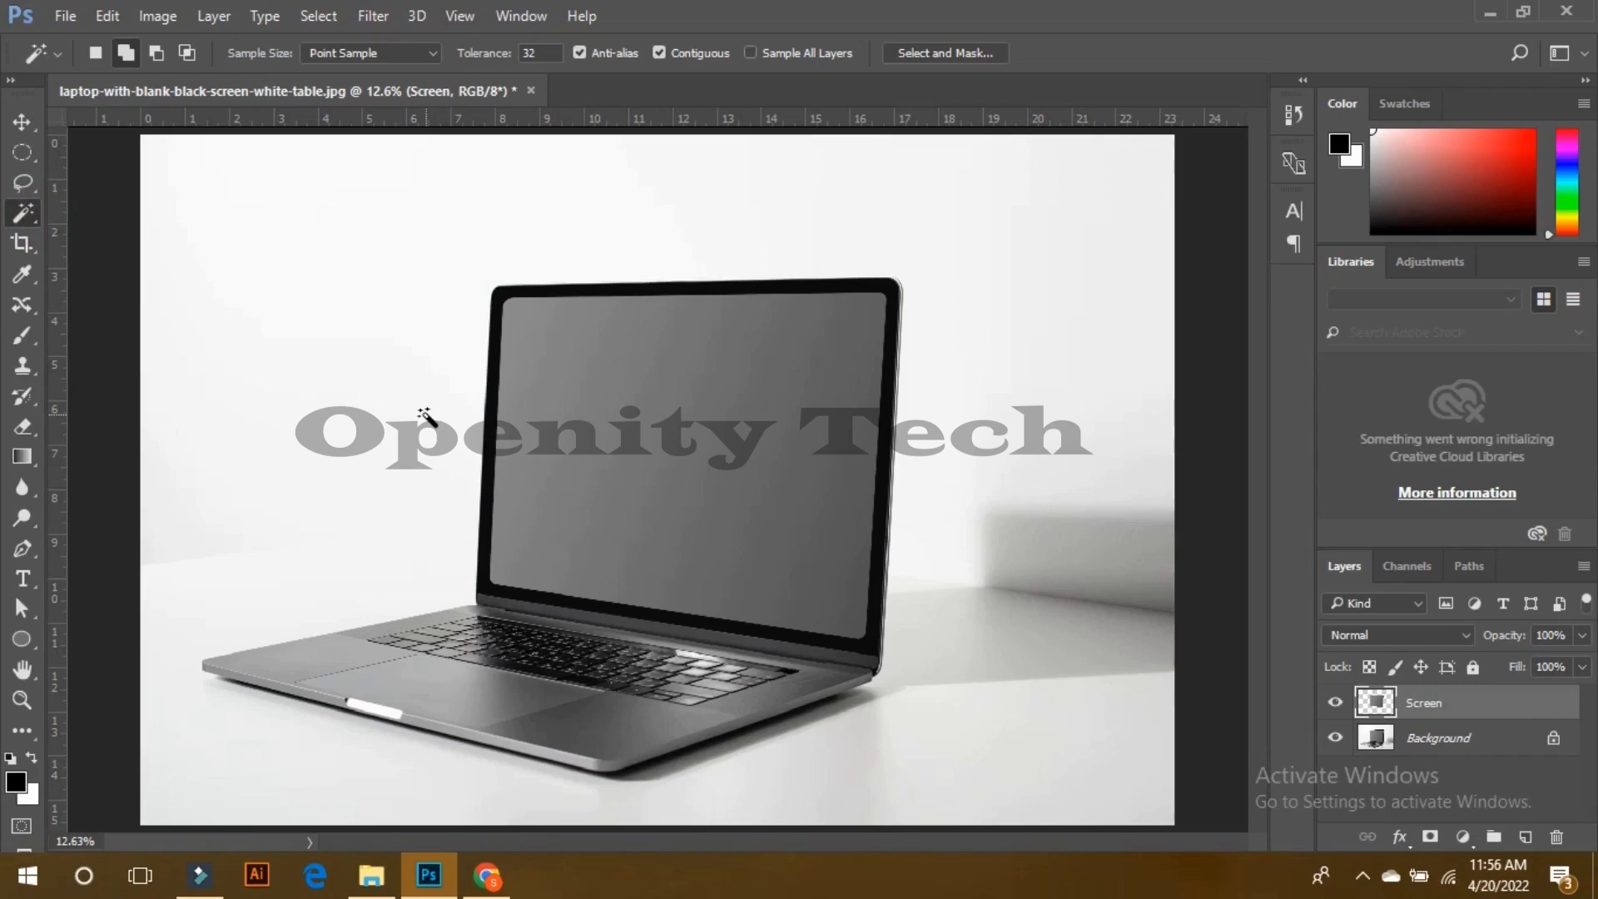
drag(1422, 703, 1555, 843)
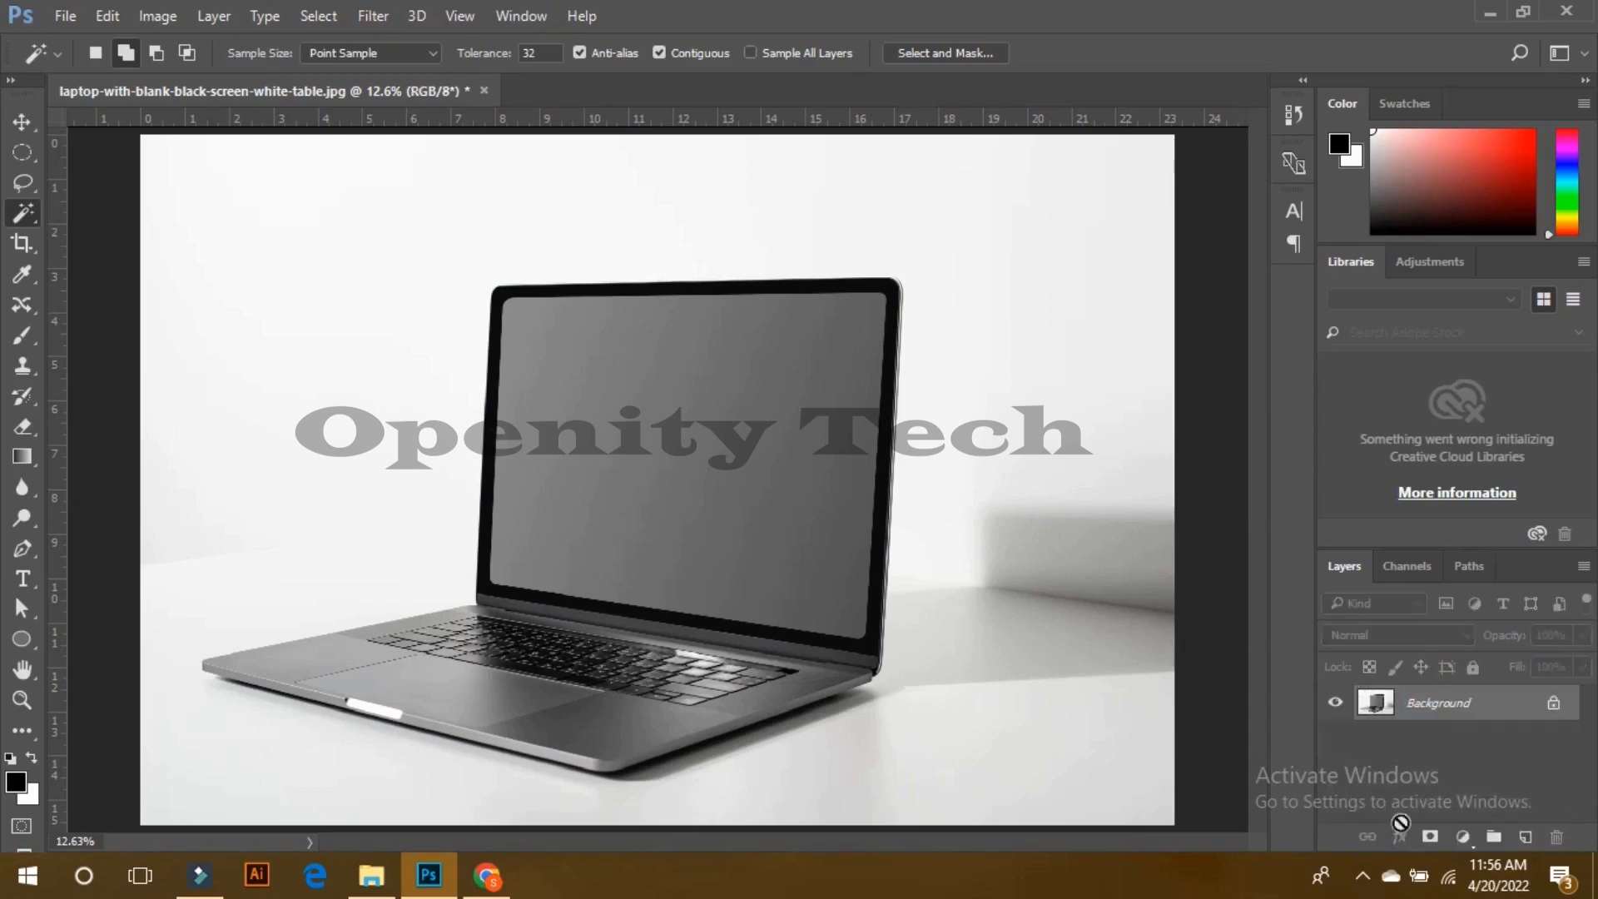
click(1419, 705)
click(530, 351)
shift+click(793, 487)
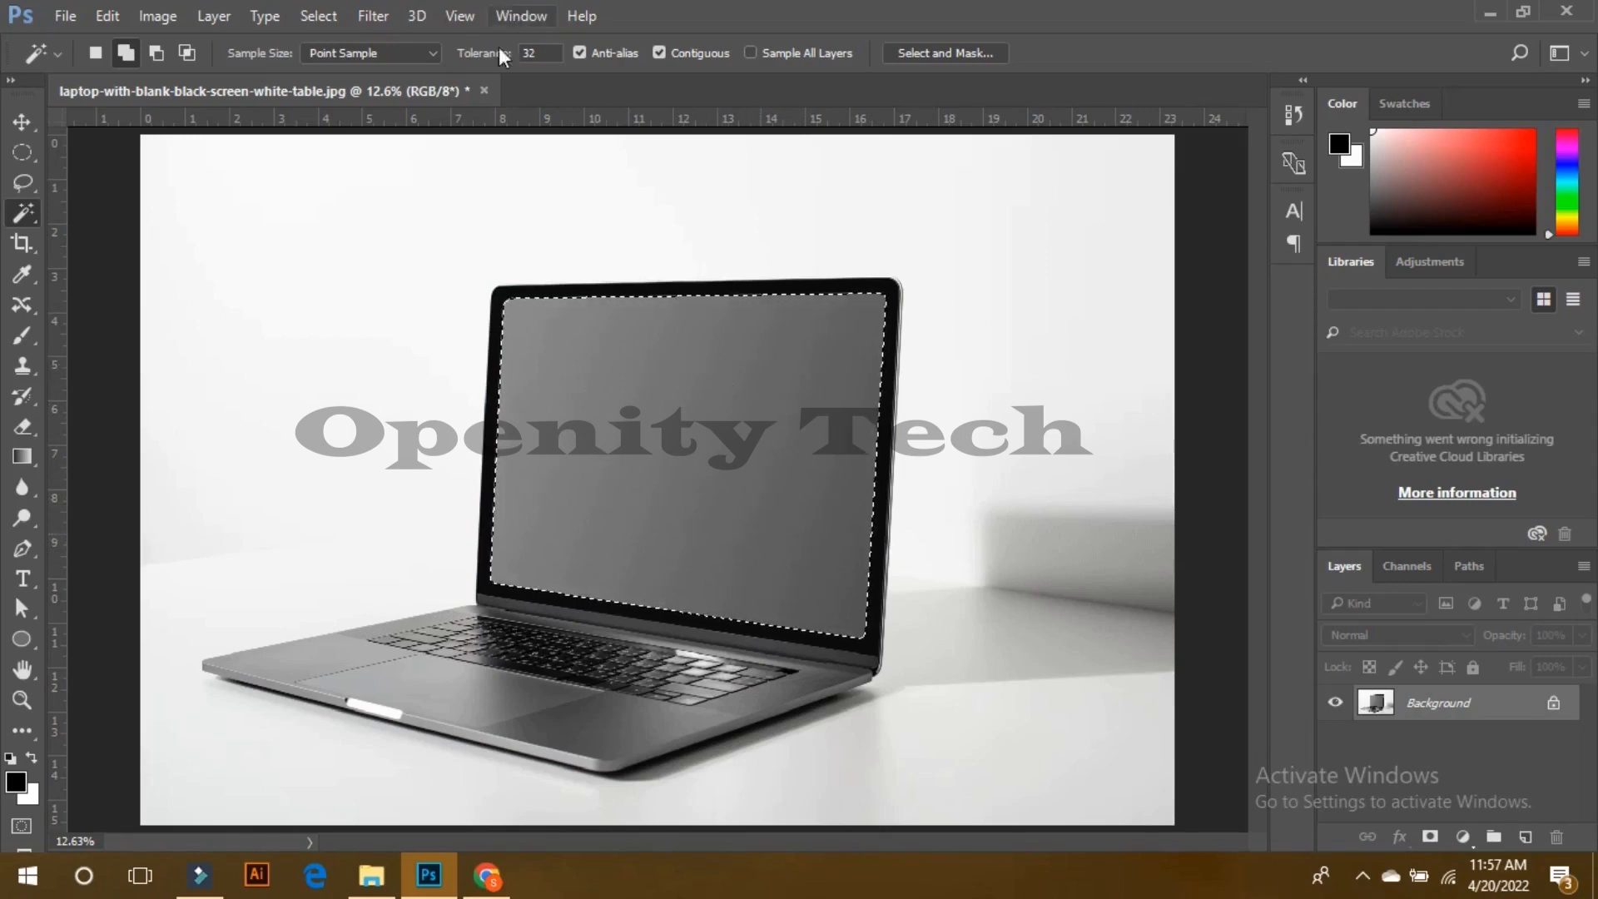
Step: Set the Magic Wand tolerance to 11, select the display's grey bands one after another, and clear the selection
click(537, 52)
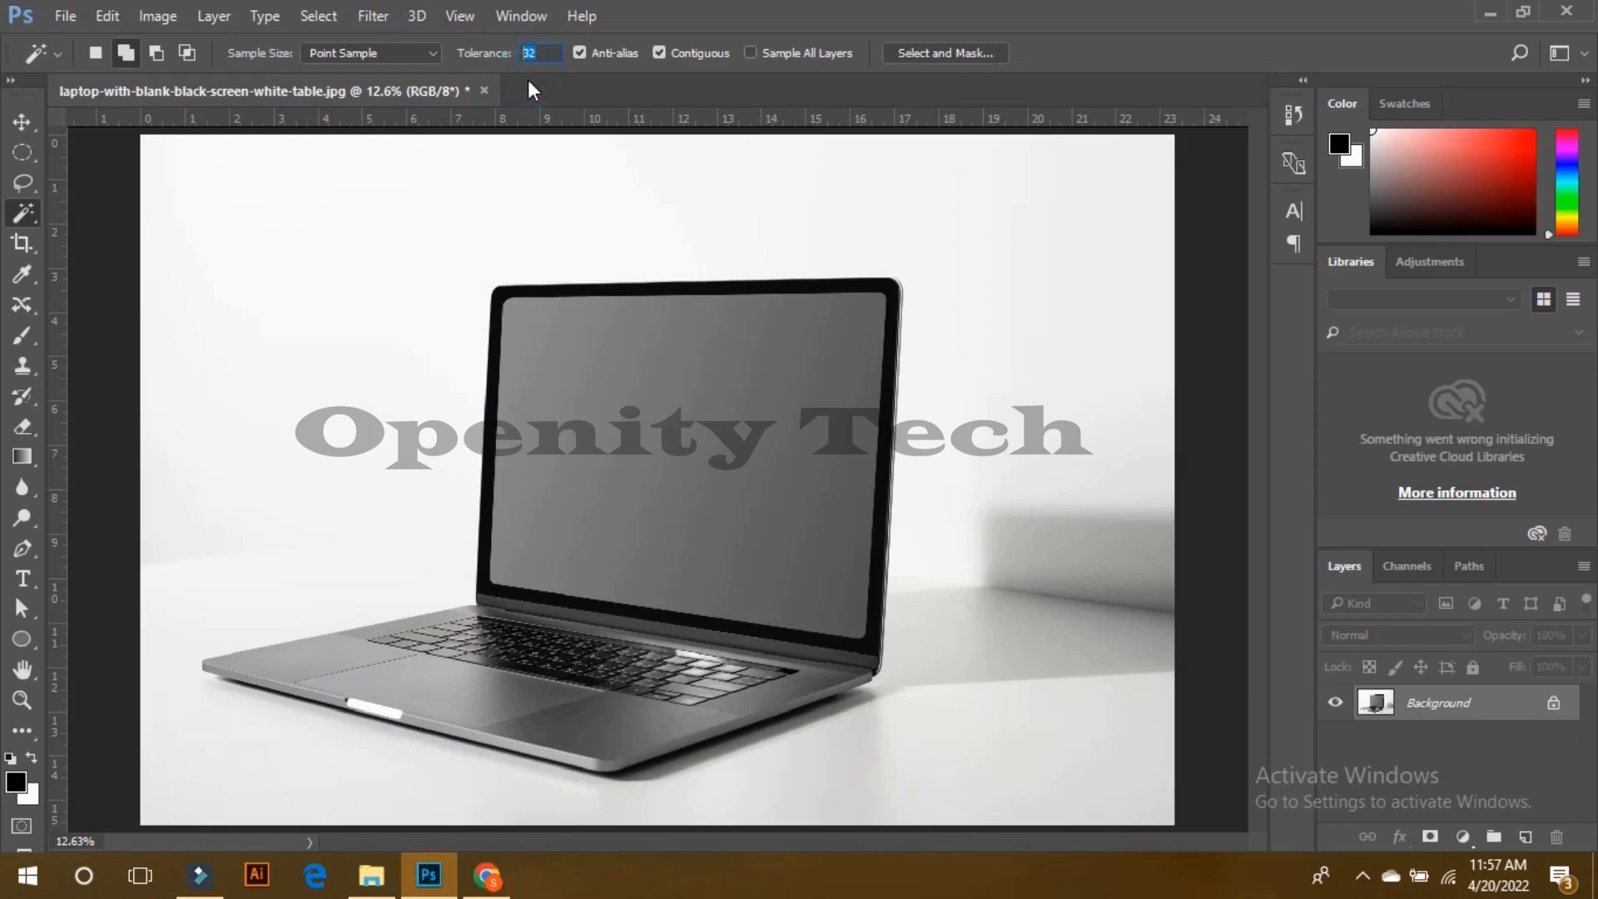
text(11)
click(543, 331)
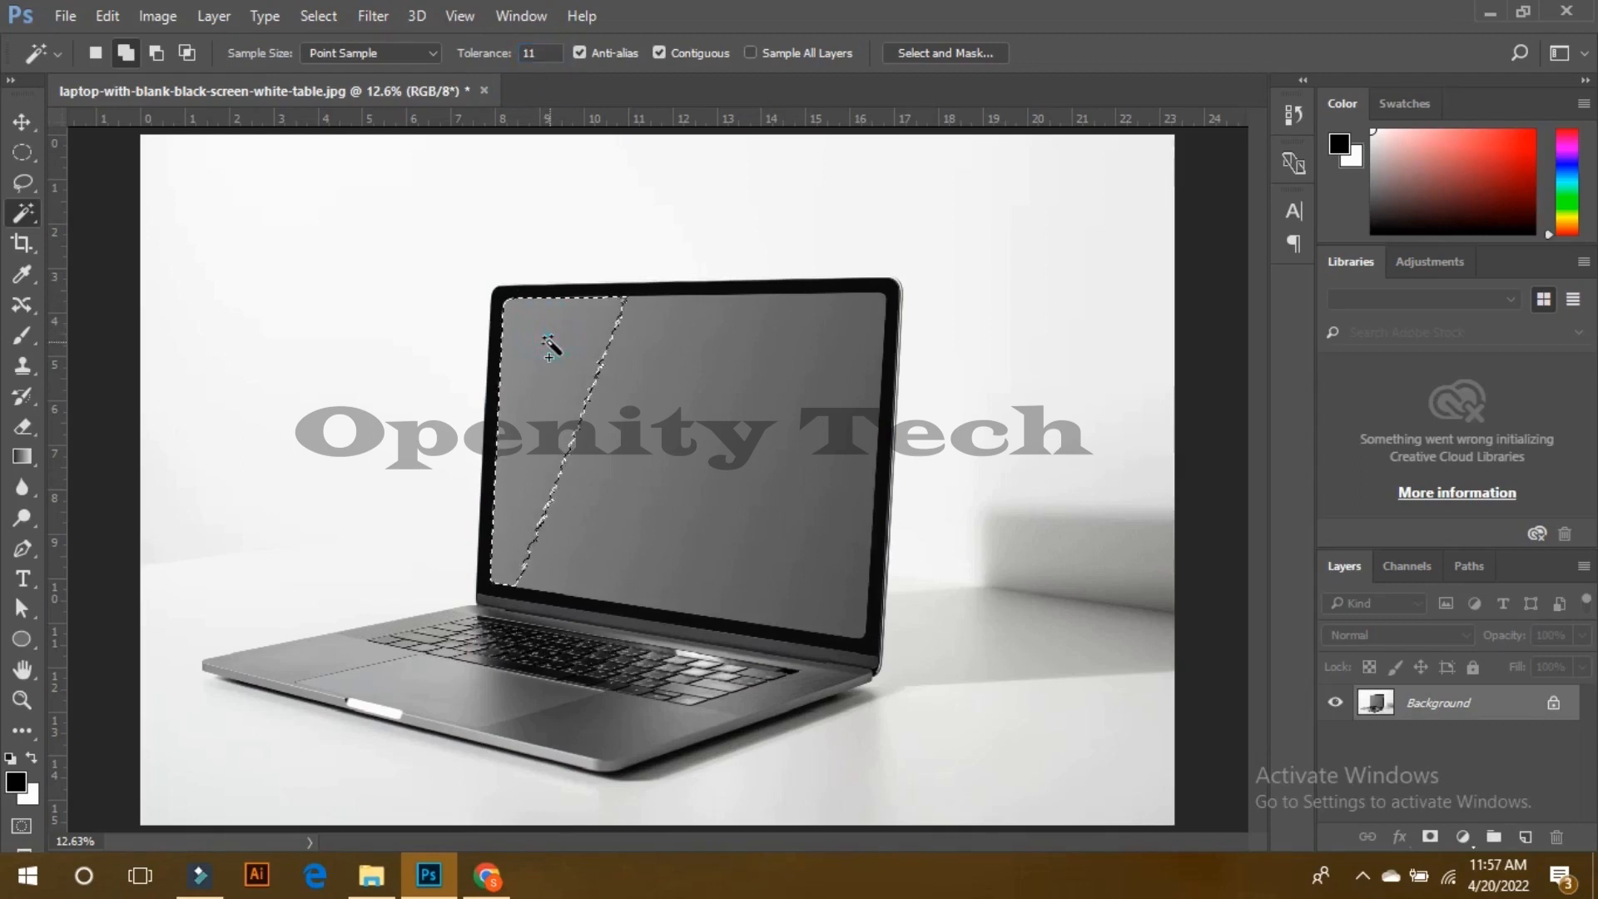
click(718, 398)
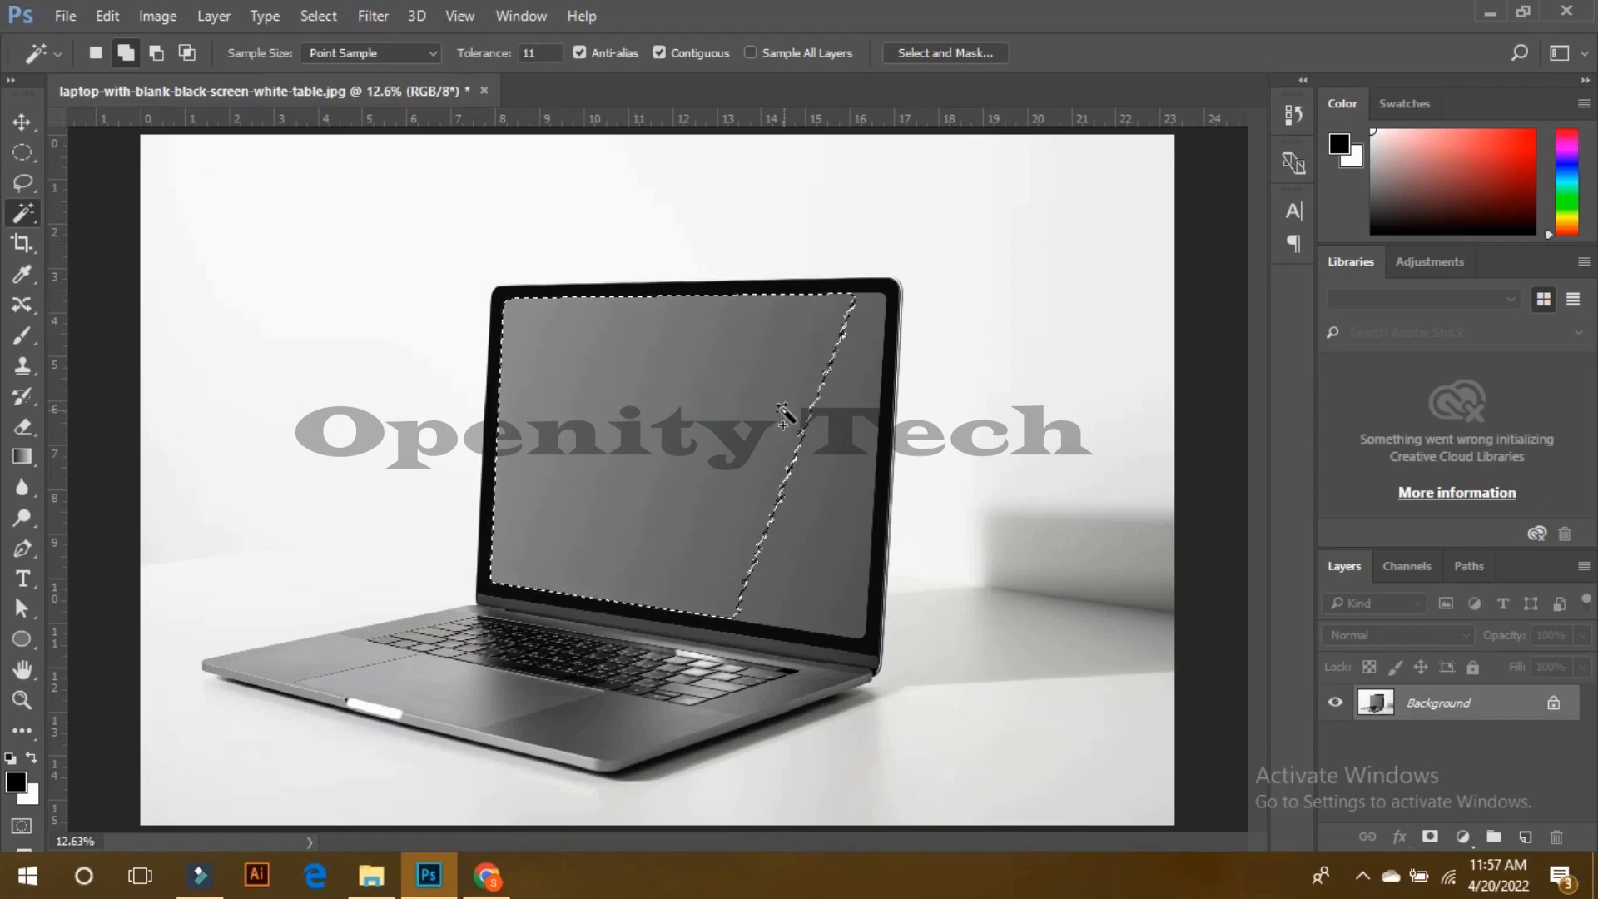
click(817, 458)
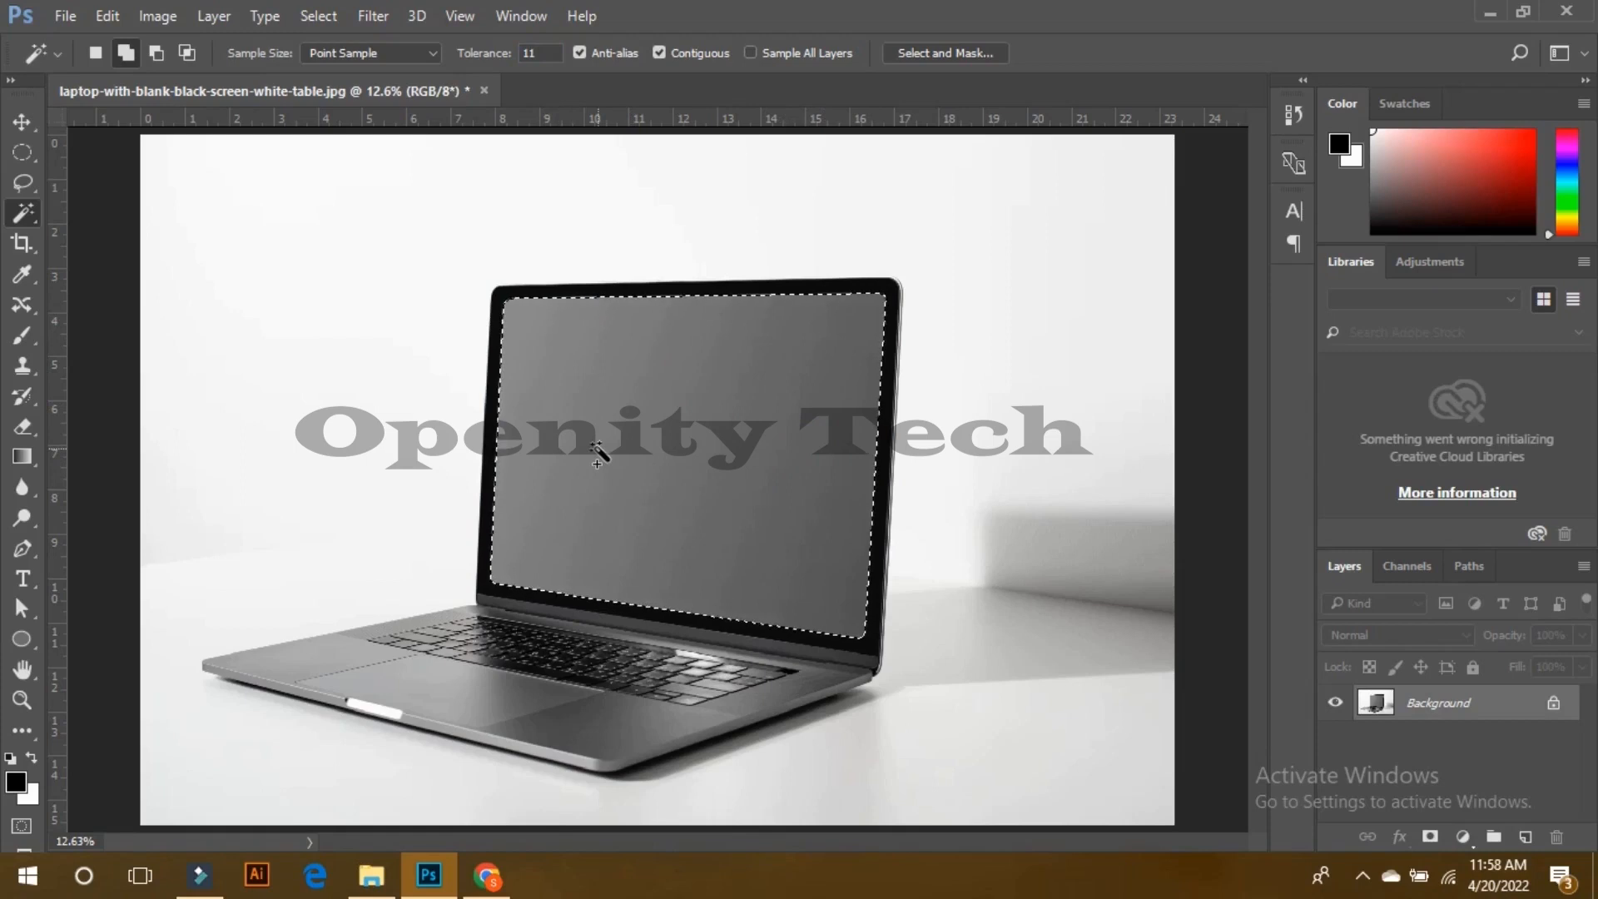
key(ctrl+d)
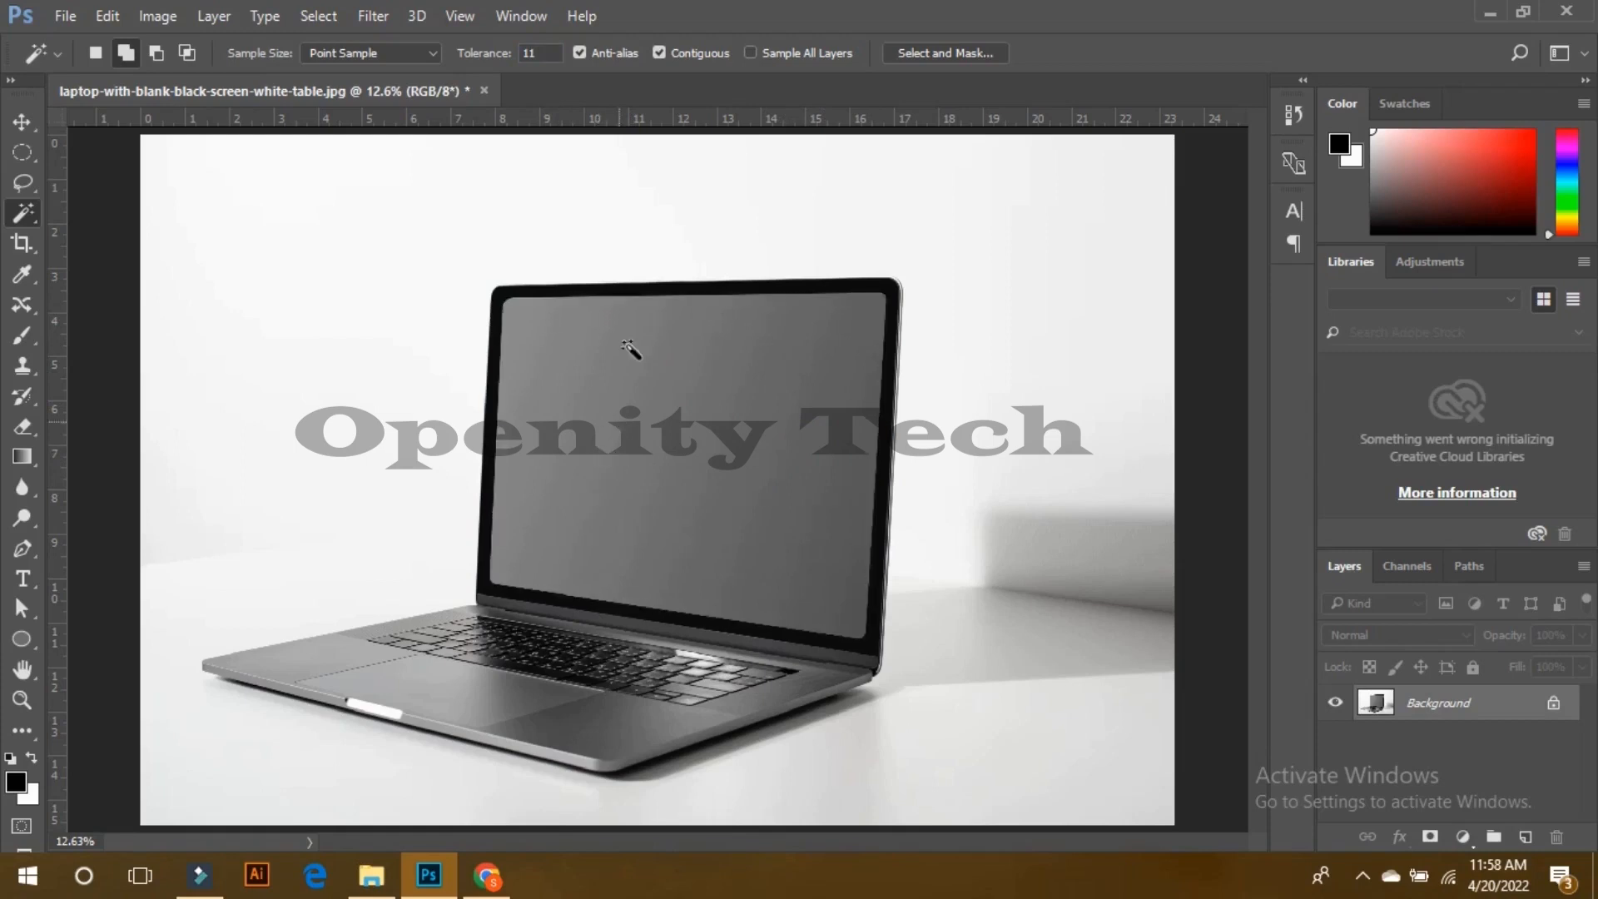
Step: Set the Magic Wand tolerance to 70 and select the laptop's whole grey display
drag(552, 52, 513, 54)
text(70)
click(586, 363)
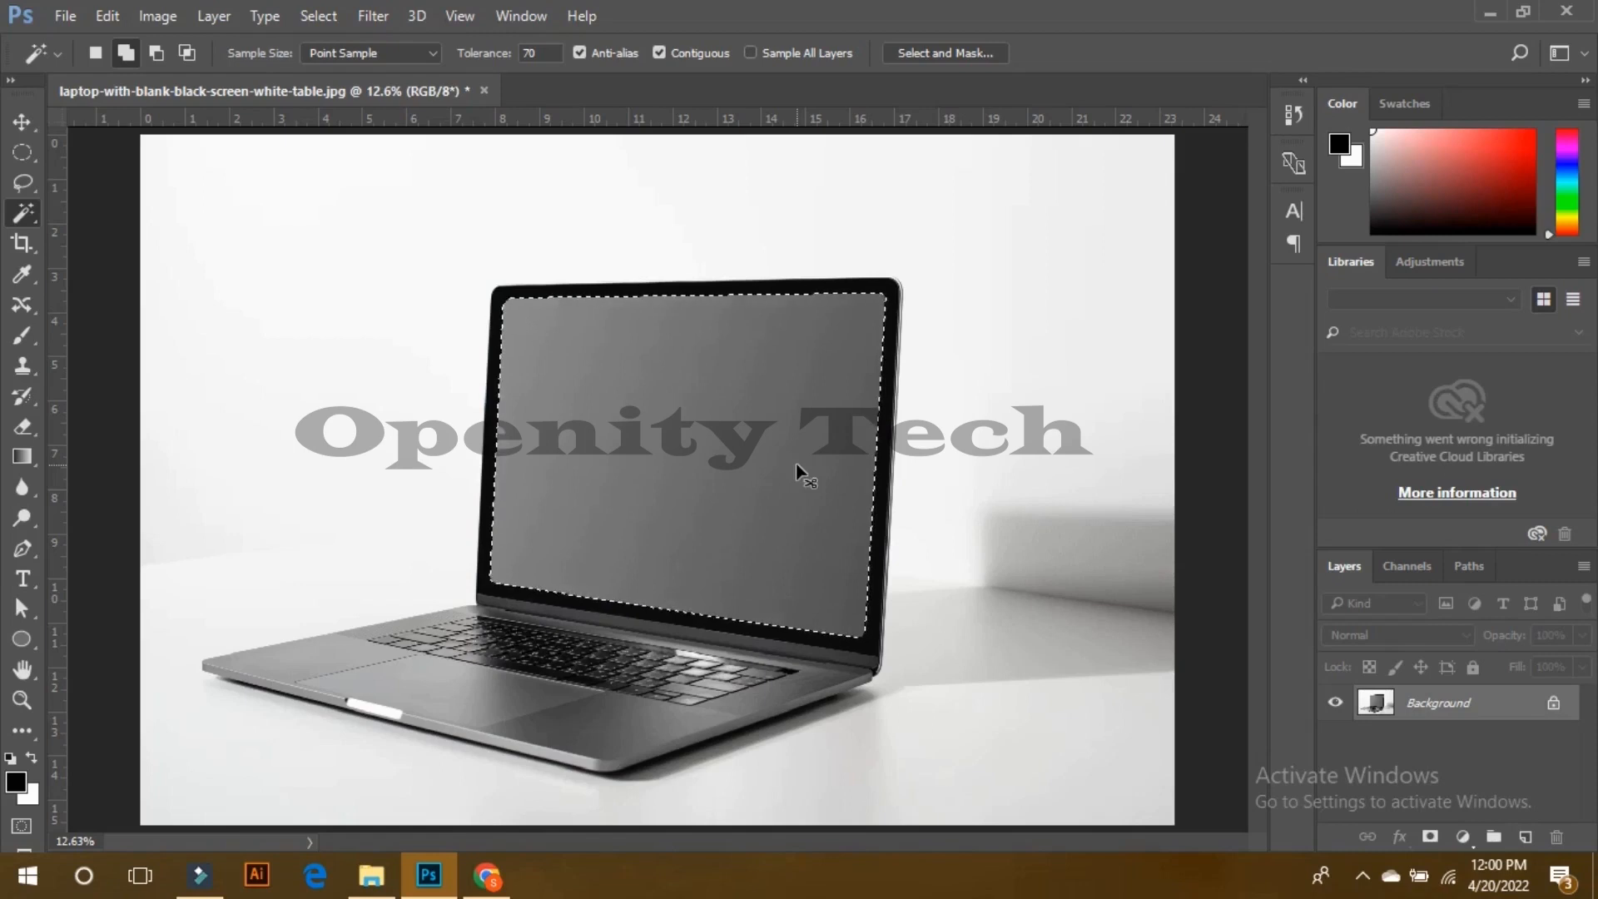
Step: Copy the selected display area to a new layer and name it Screen
key(ctrl+j)
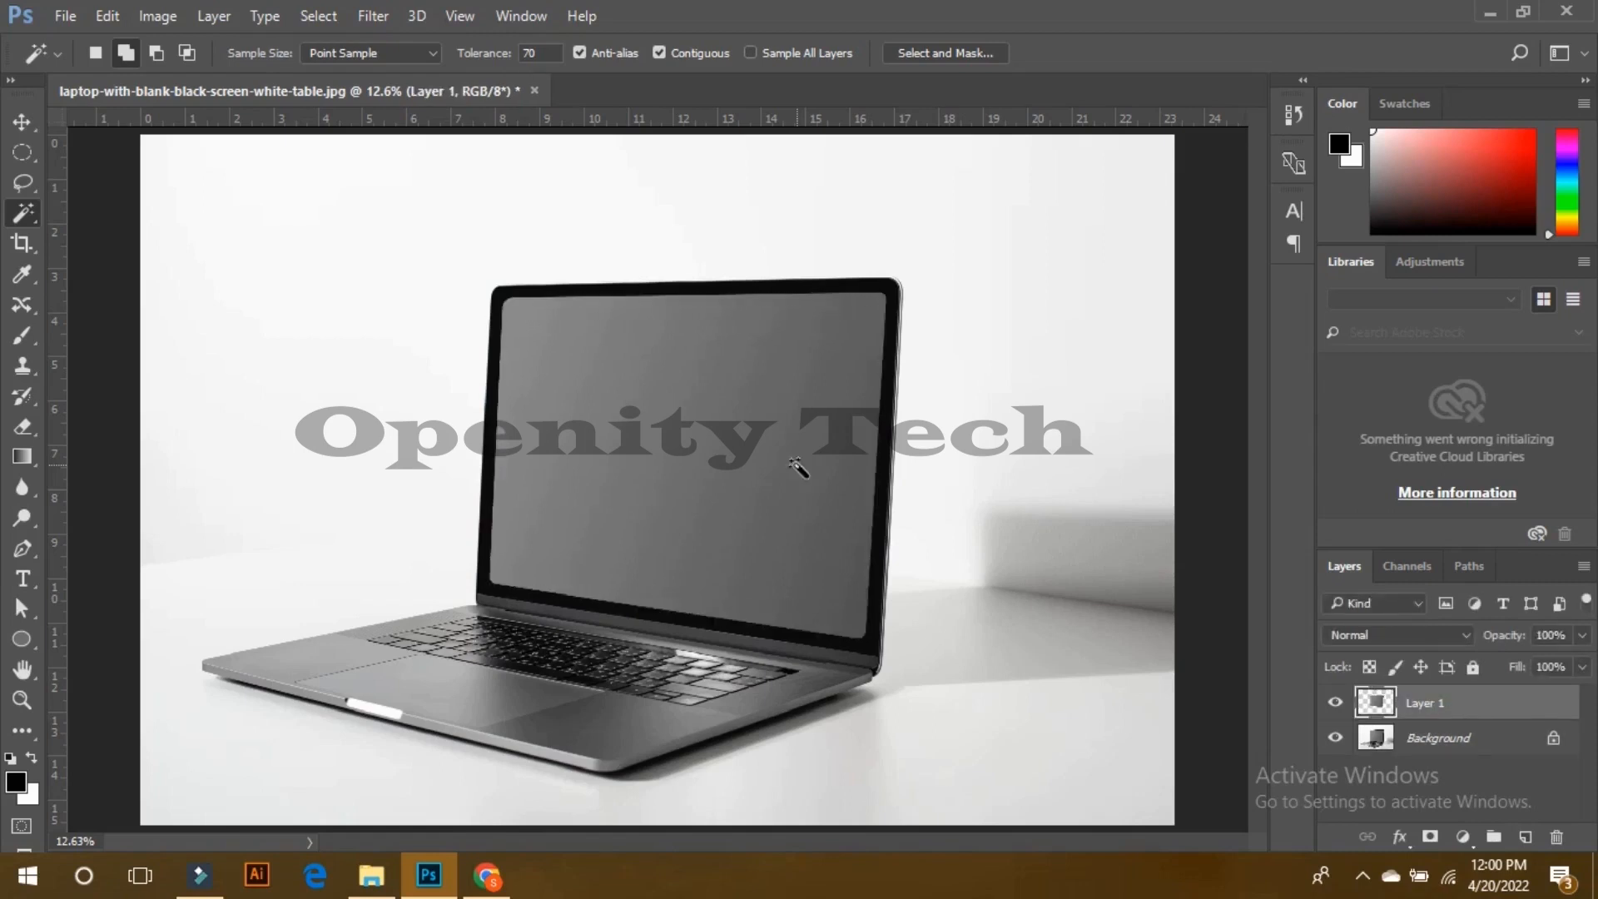
double_click(1433, 704)
text(Screen)
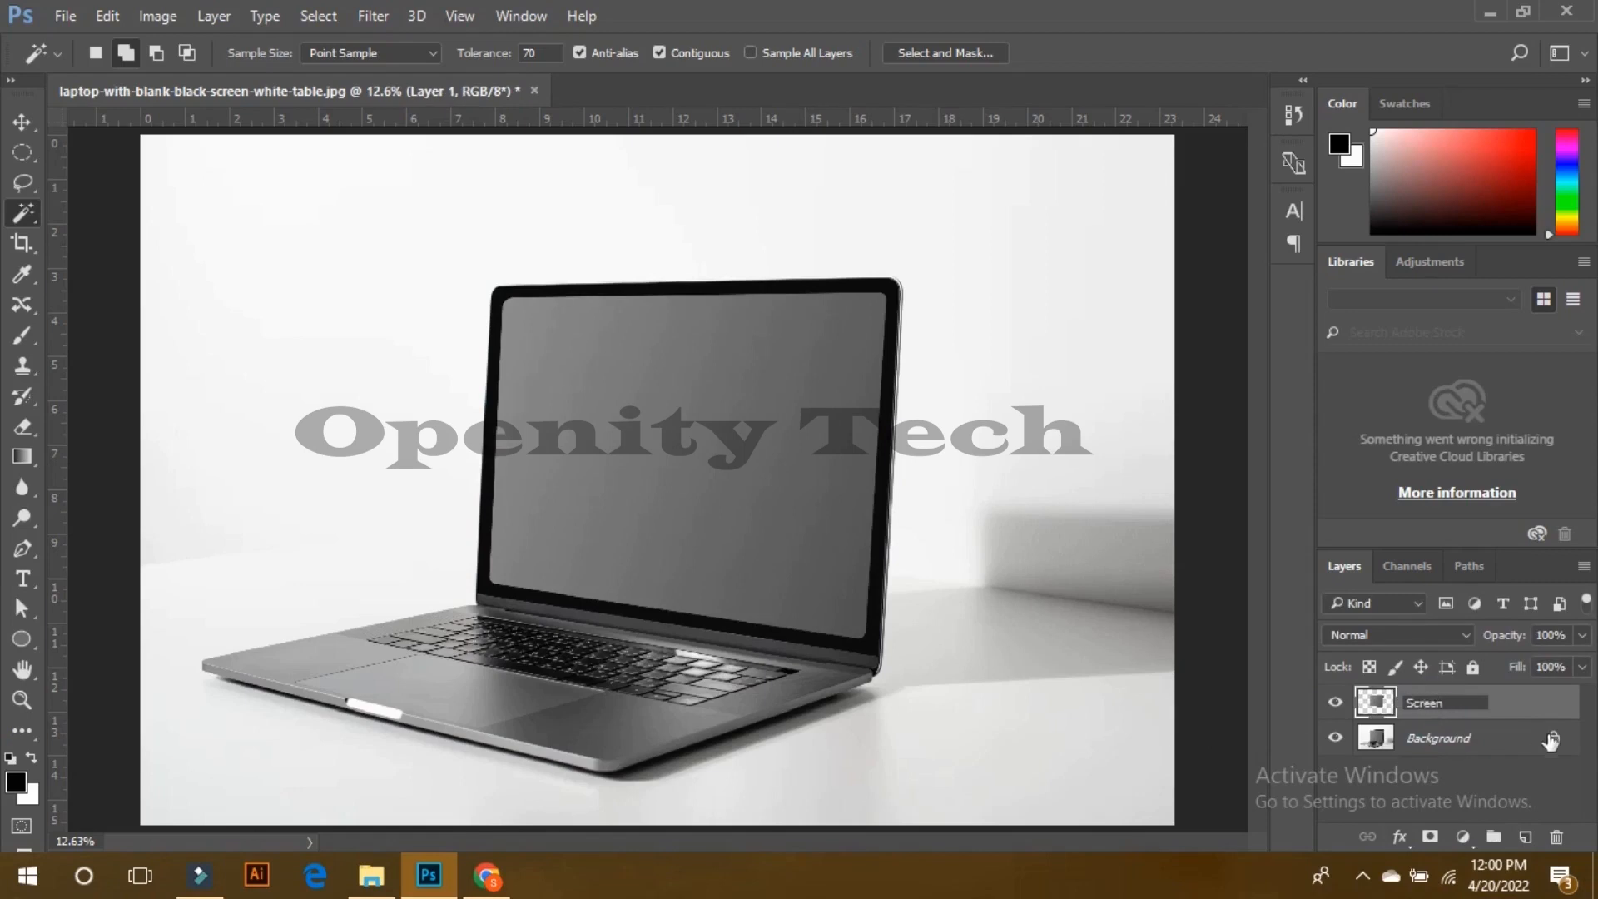
click(24, 122)
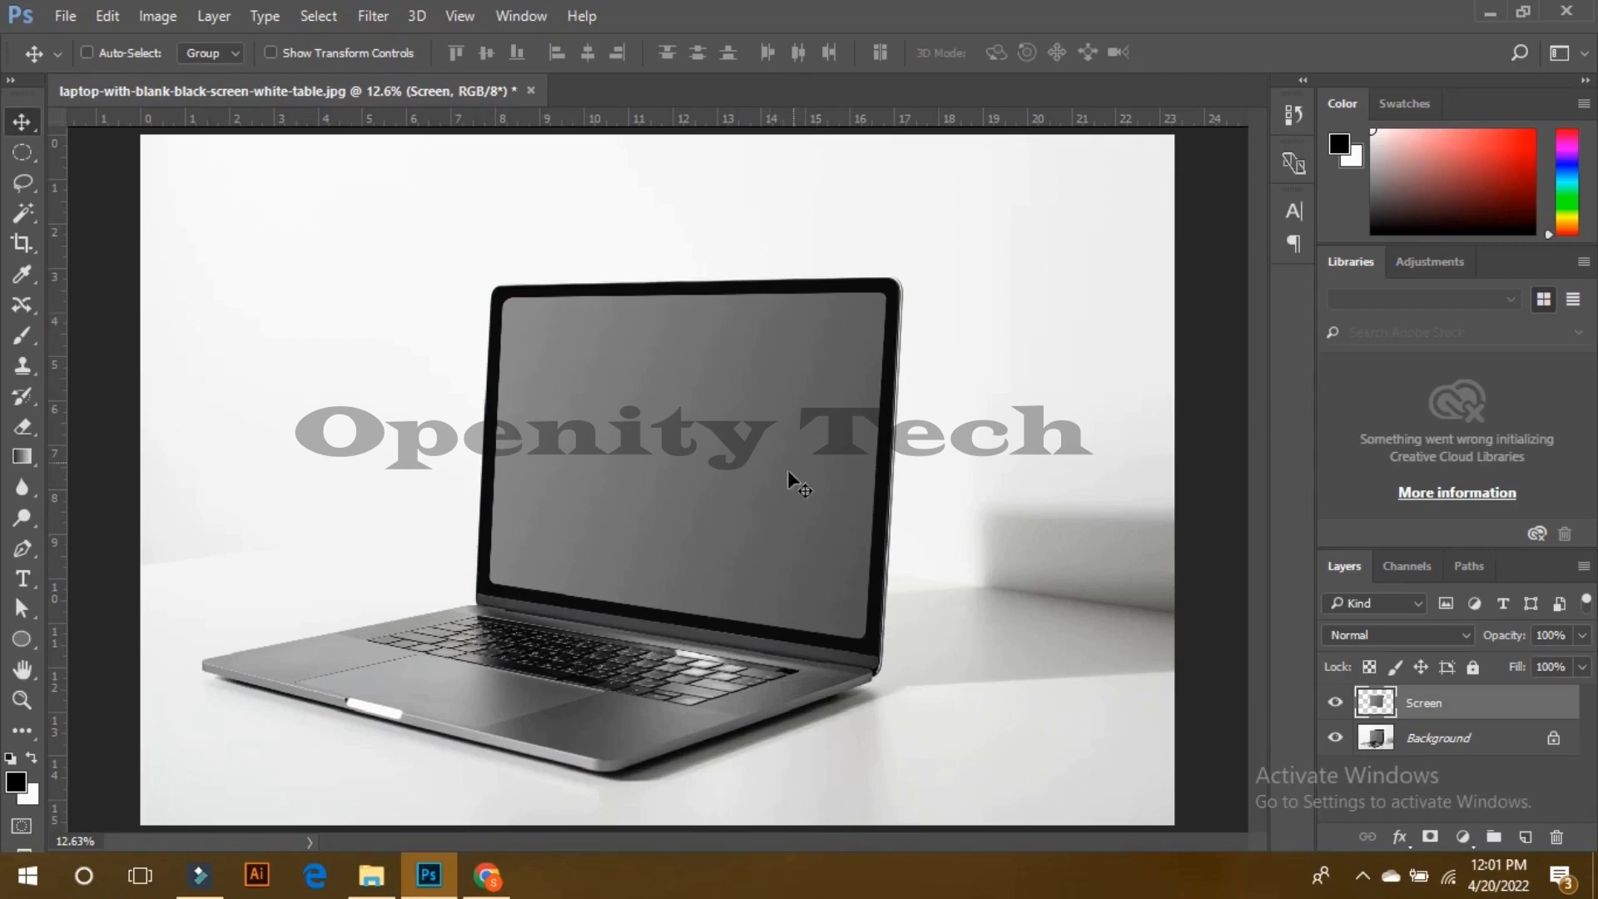
Step: Place the blue car photo from File Explorer into the laptop document above the Screen layer
click(371, 876)
scroll(542, 738, up, 5)
click(1055, 598)
drag(1055, 597, 673, 456)
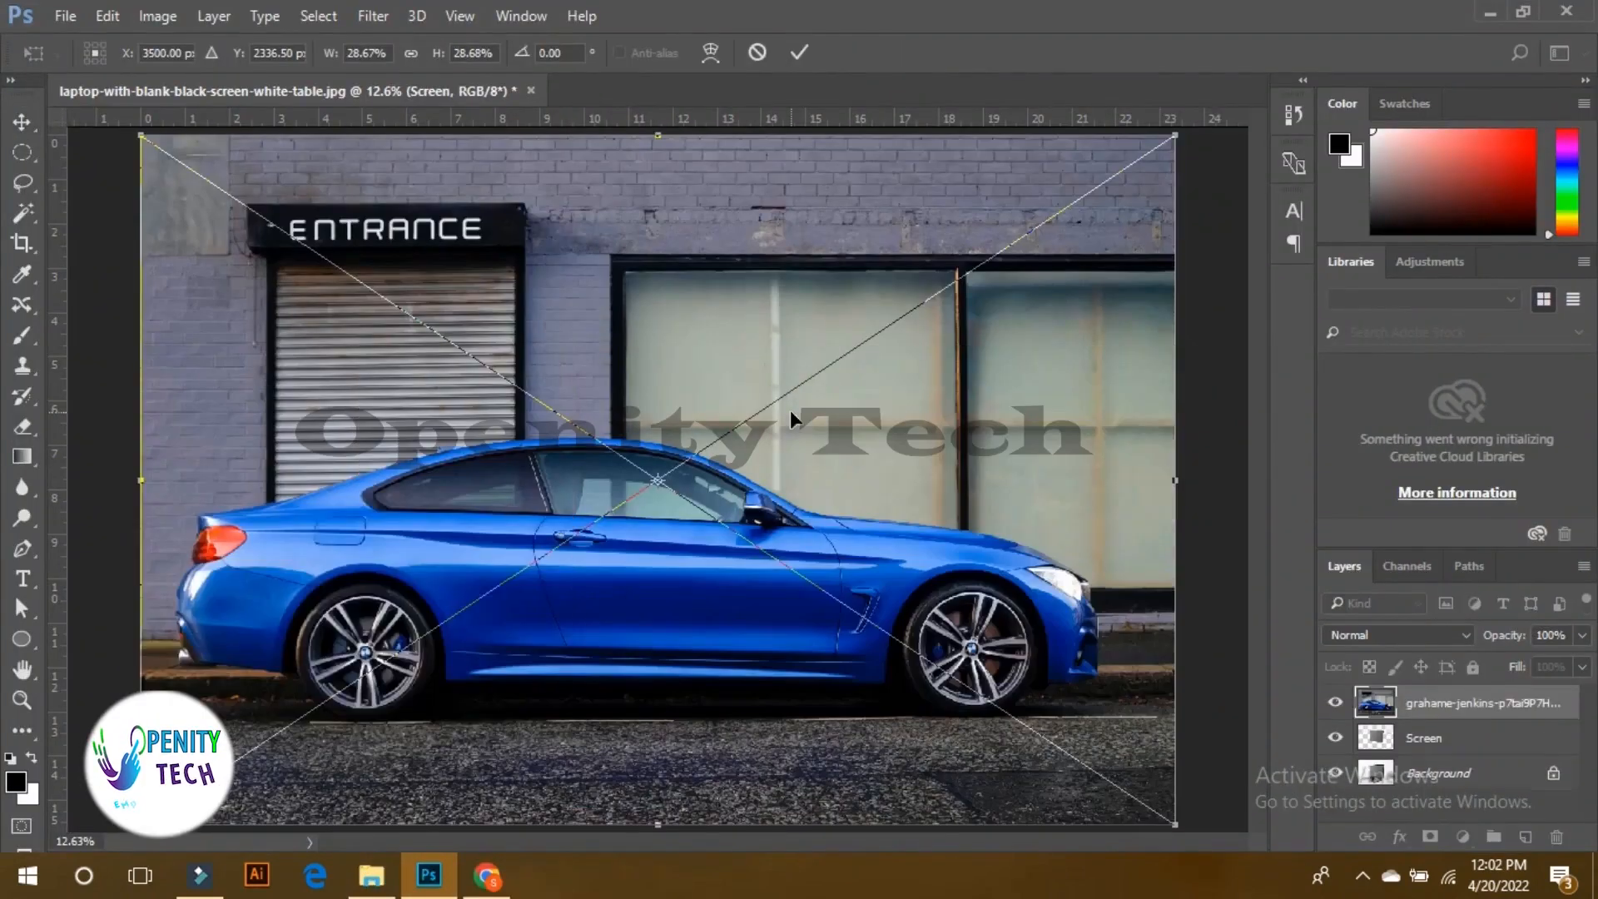
Step: Scale the car photo down over the laptop display, rotate it slightly to match the tilt, and clip it to the Screen layer
key(ctrl+minus)
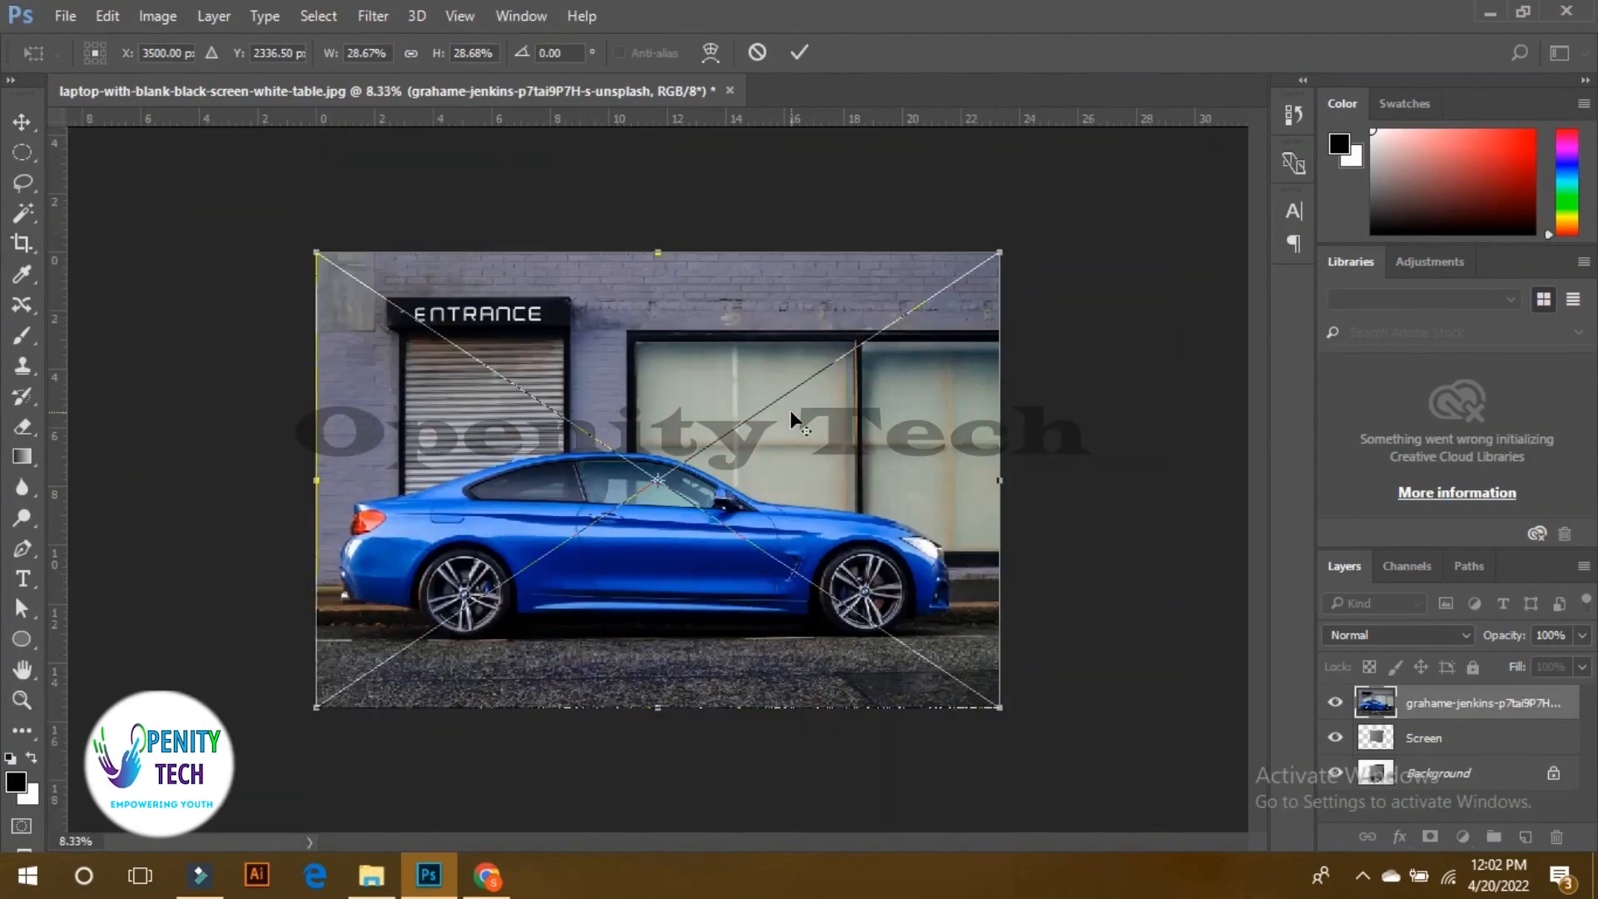
drag(1001, 254, 766, 440)
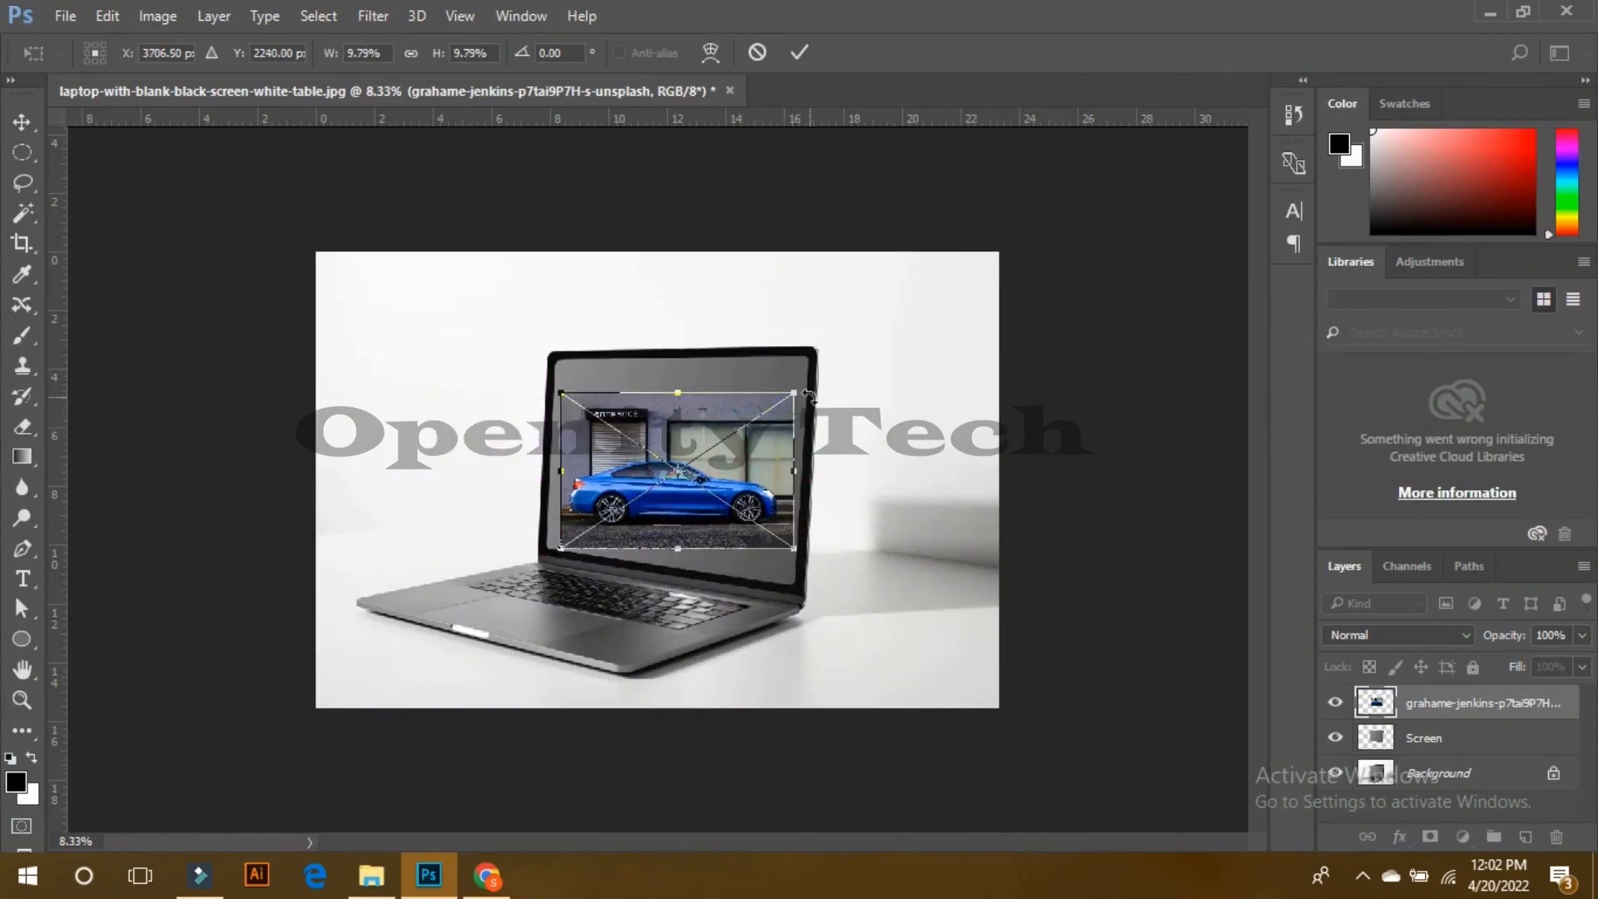
mouse_move(810, 390)
mouse_down()
mouse_move(815, 406)
mouse_move(829, 328)
mouse_move(876, 318)
mouse_move(806, 410)
mouse_move(882, 347)
mouse_move(826, 380)
mouse_up()
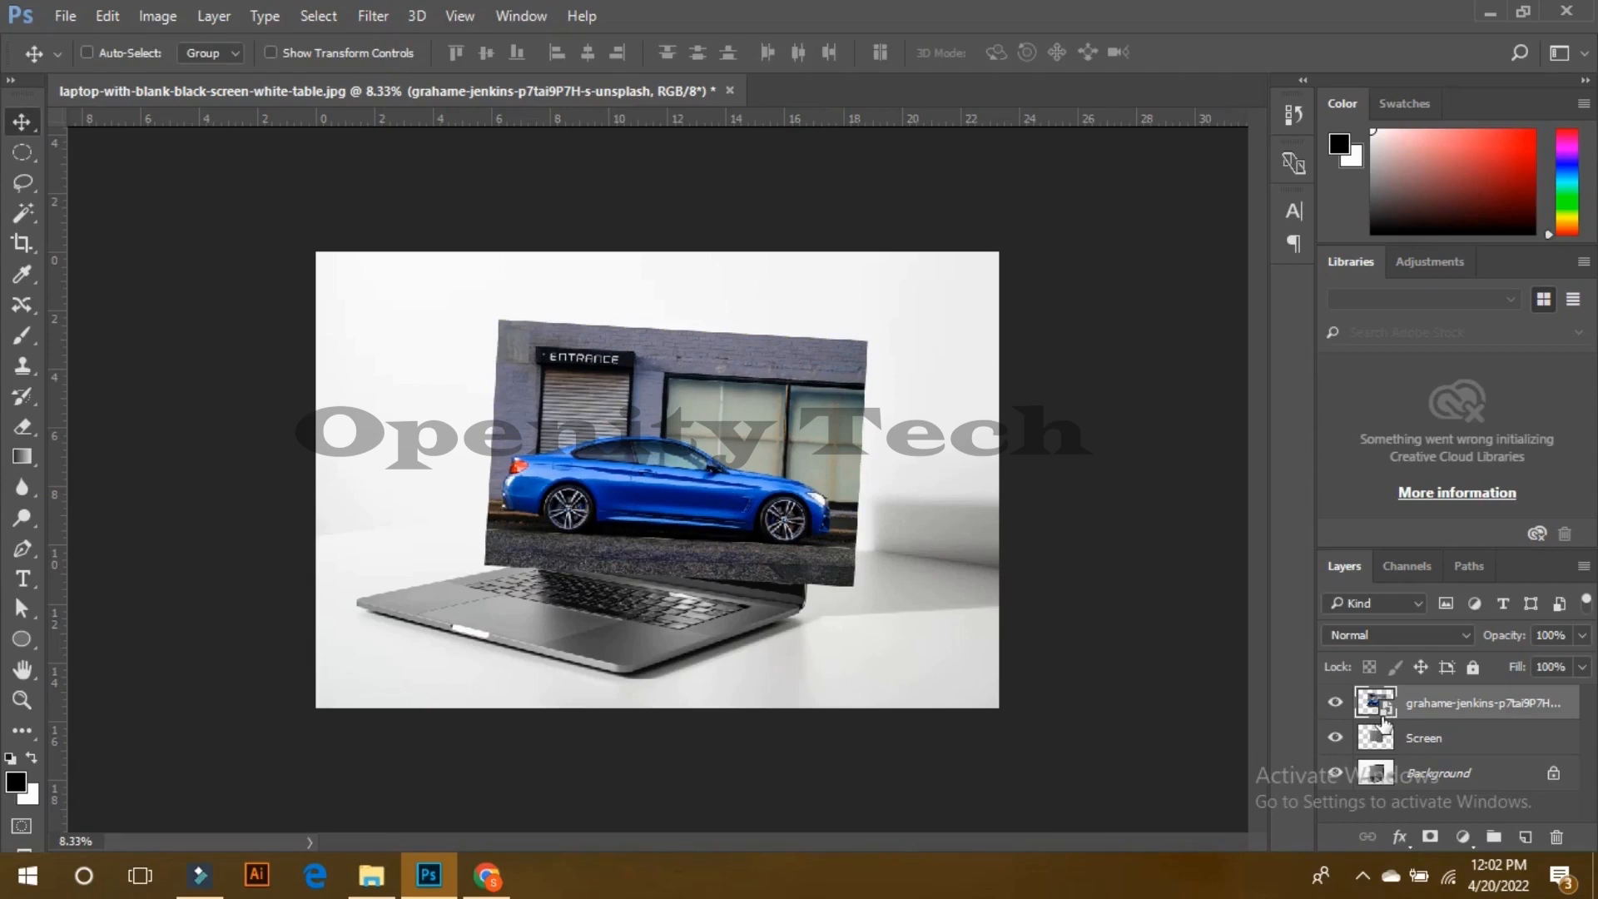
key(alt)
alt+click(1377, 719)
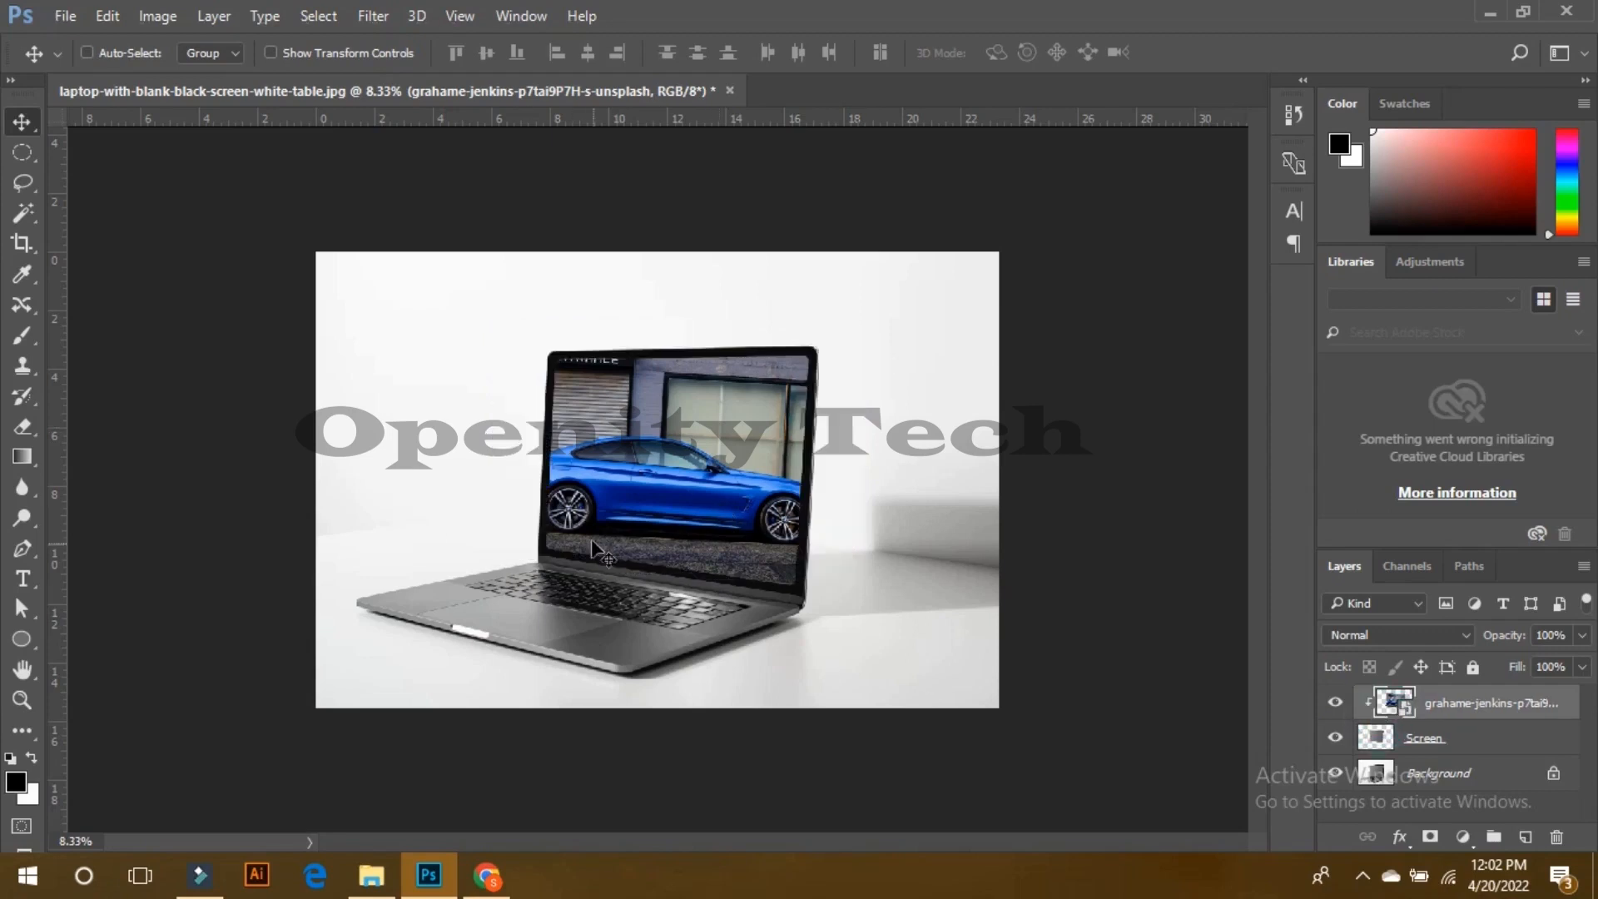
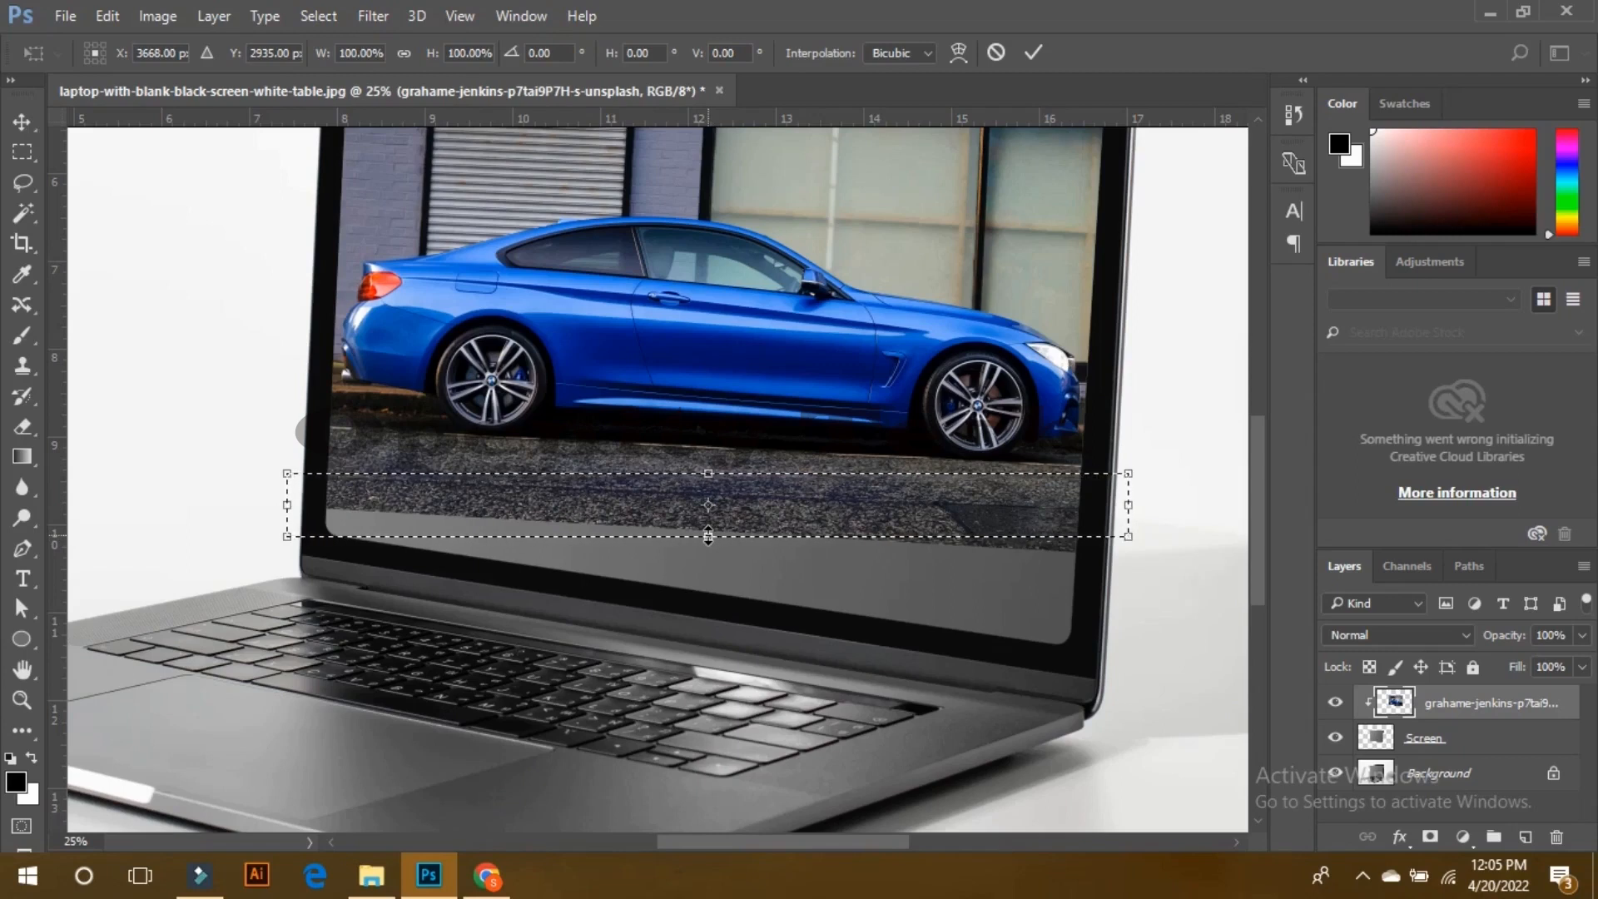
Step: Stretch the selected strip of road below the car to about 270% height so it fills the display's lower edge, and deselect it
drag(708, 535, 697, 644)
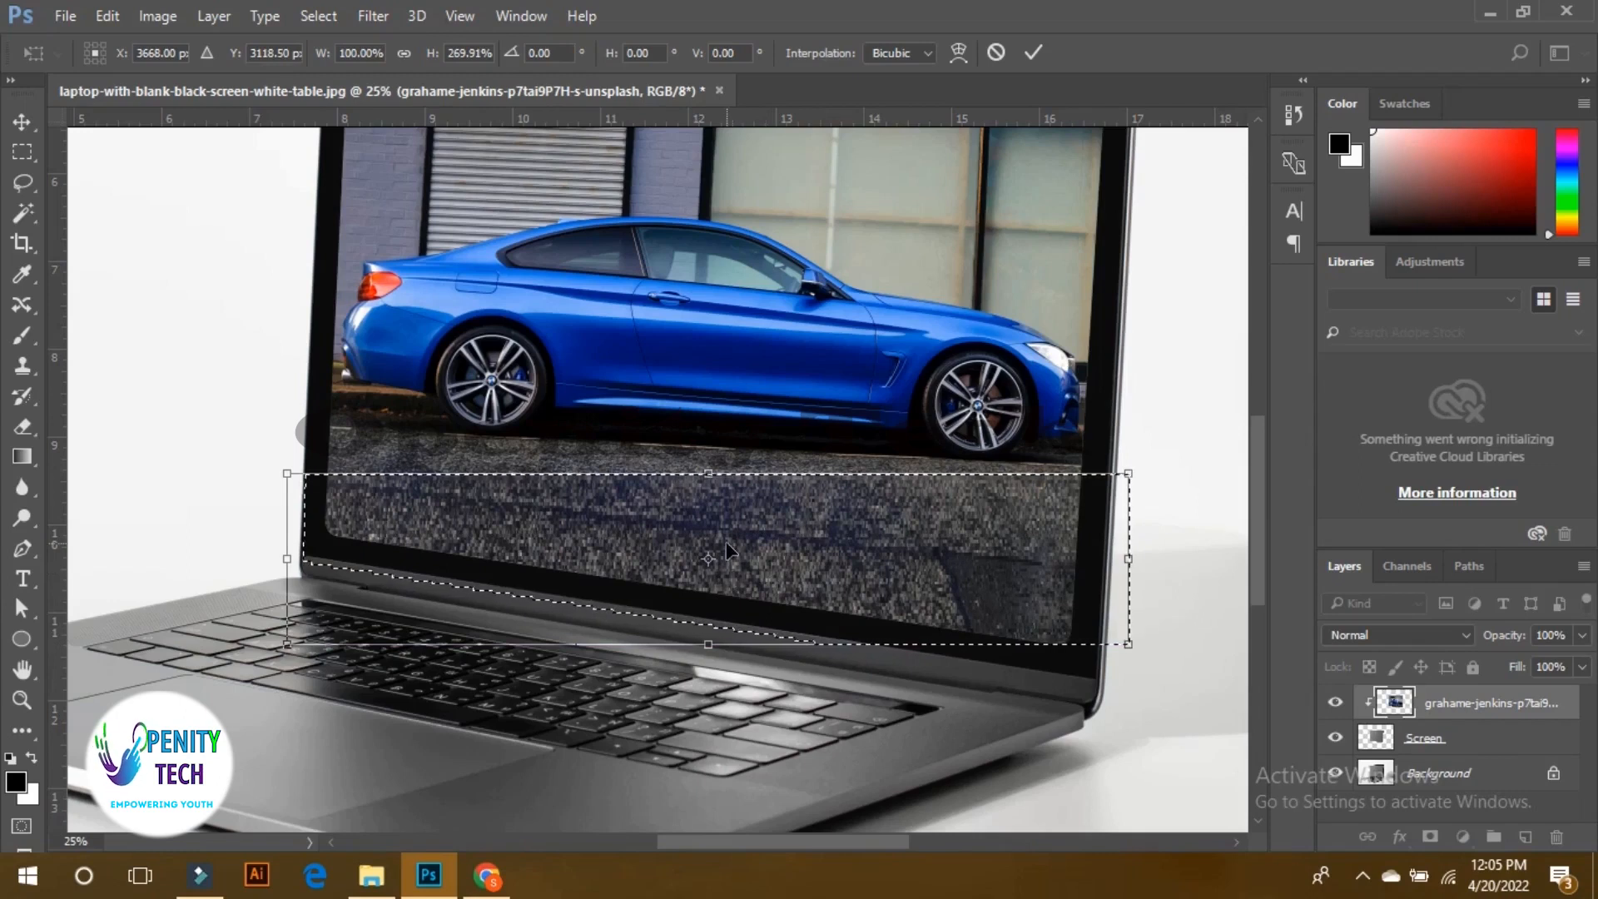
key(Return)
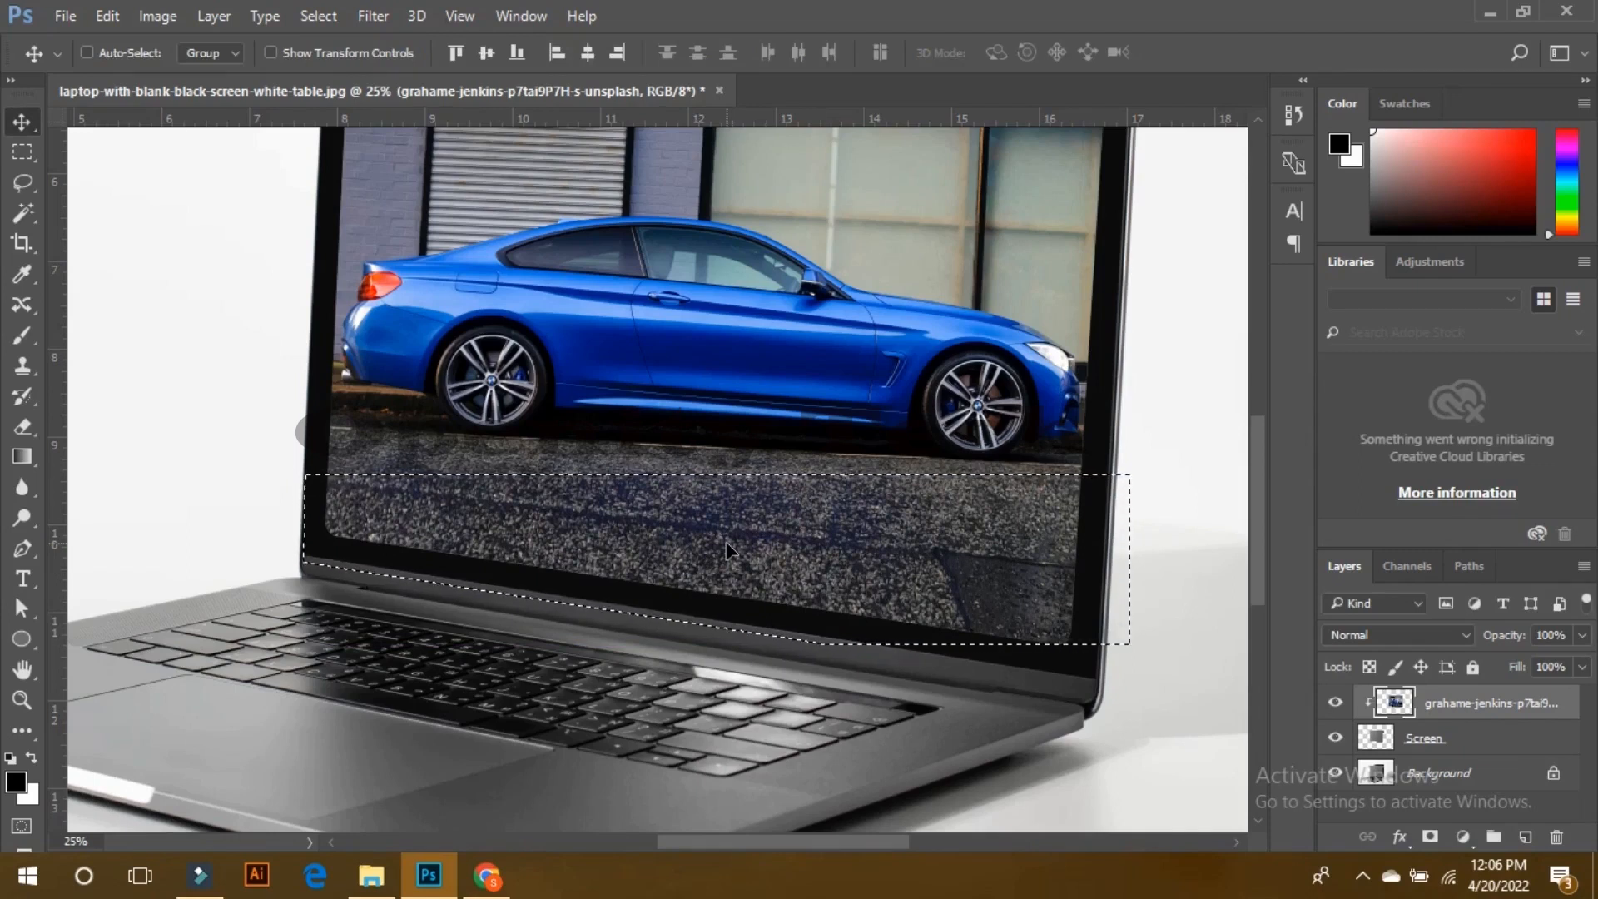
key(ctrl)
key(ctrl+d)
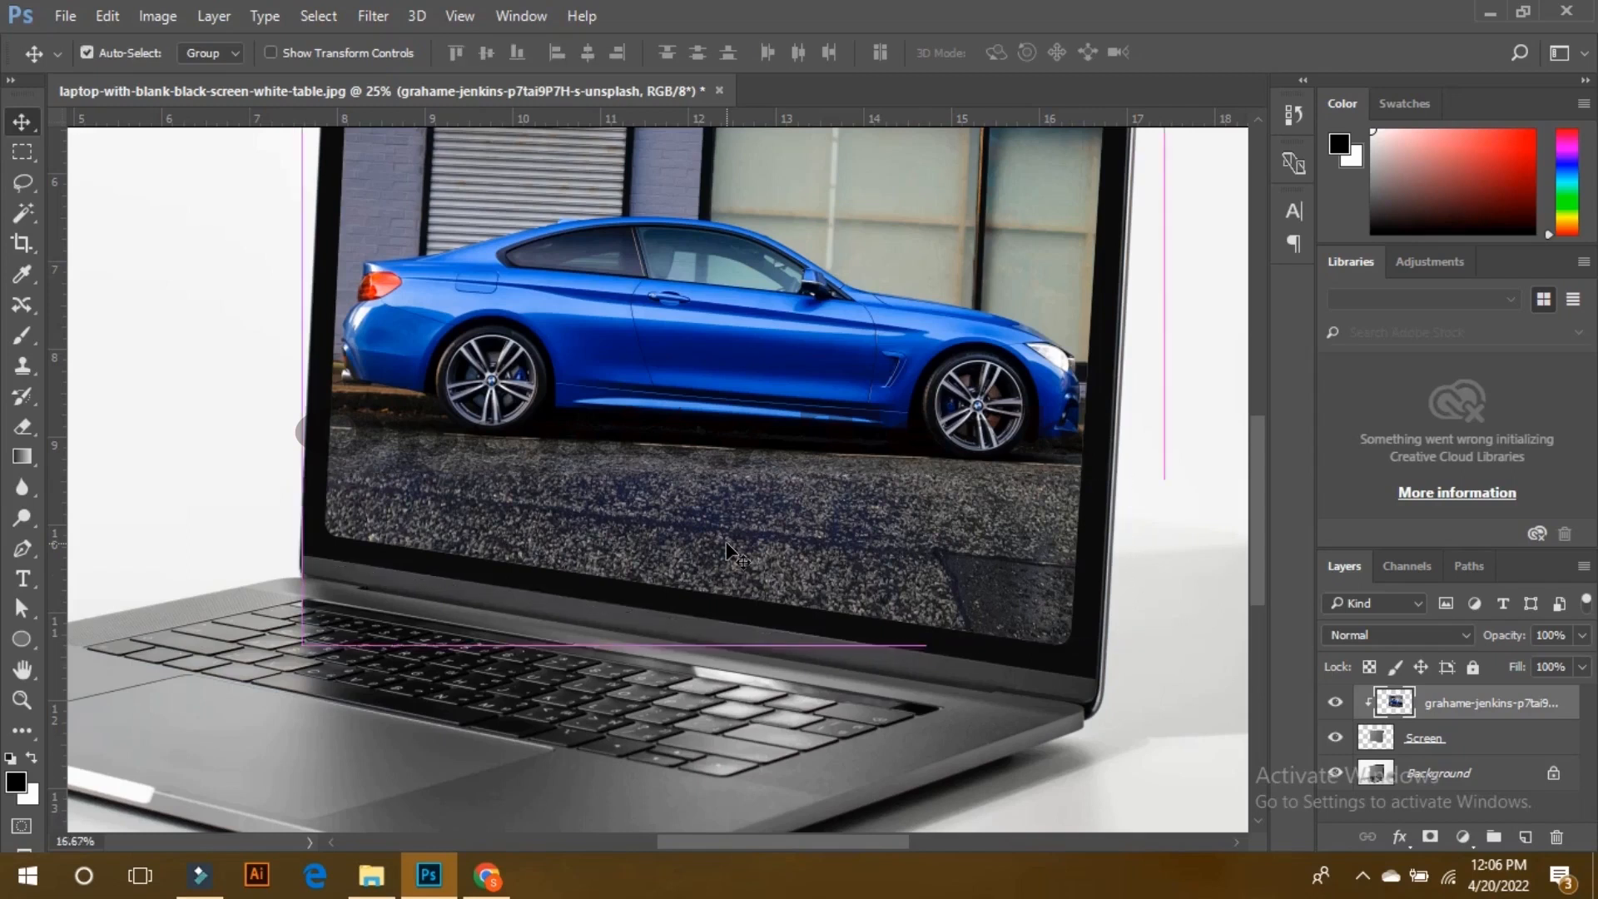
Step: Select the car photo's upper part with the Rectangular Marquee, stretch it upward to about 125% height, and deselect it
scroll(726, 549, down, 2)
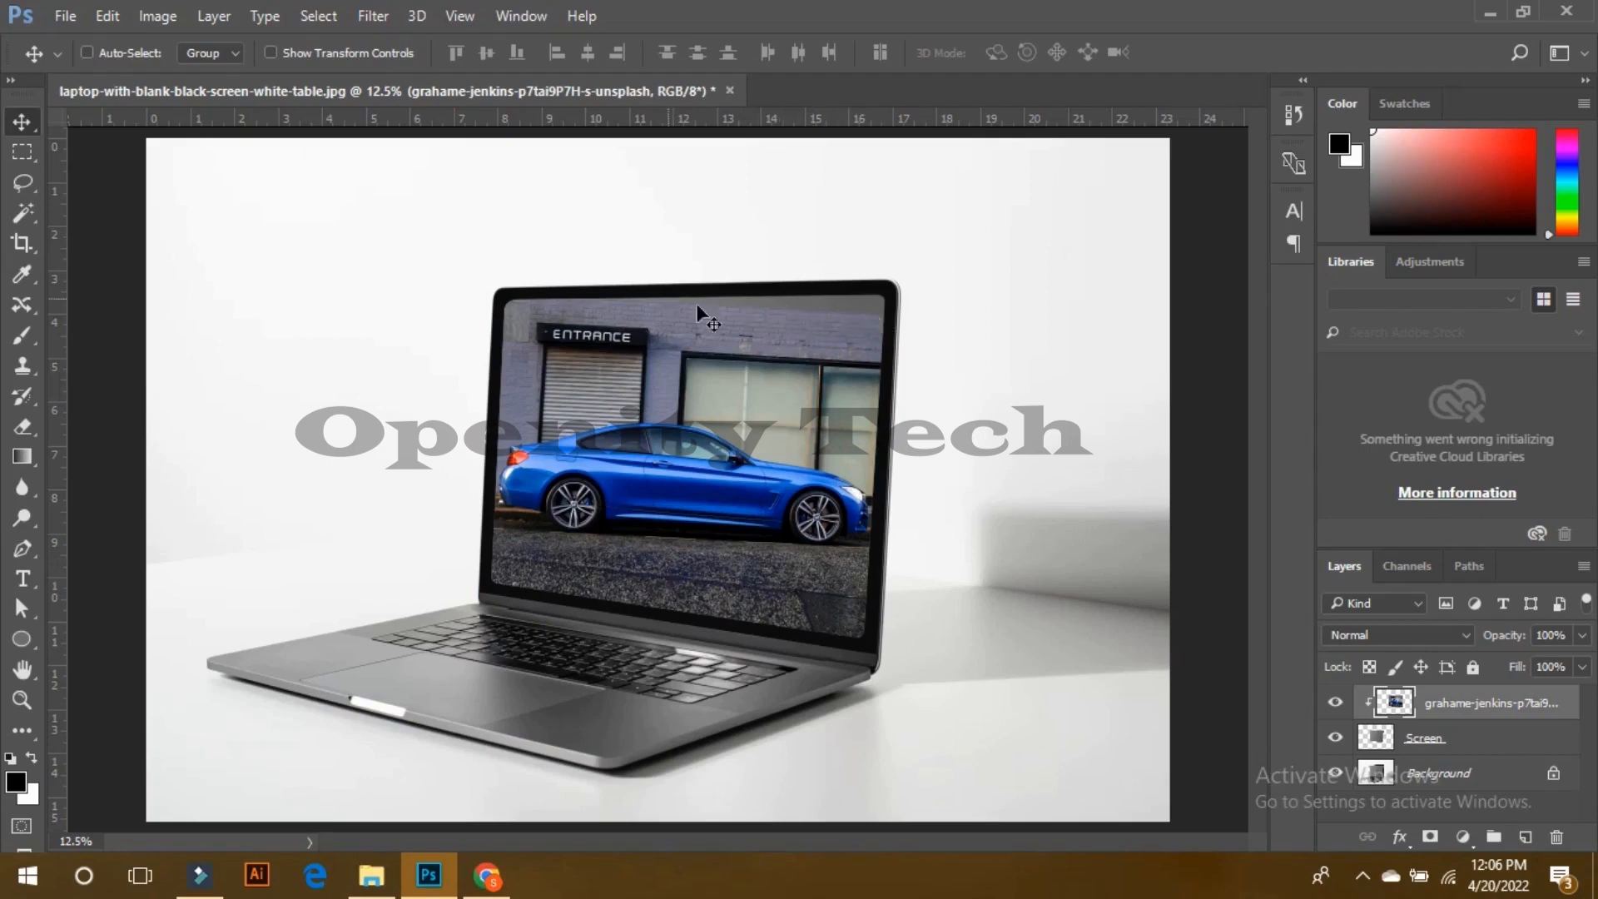
click(21, 152)
drag(442, 268, 968, 415)
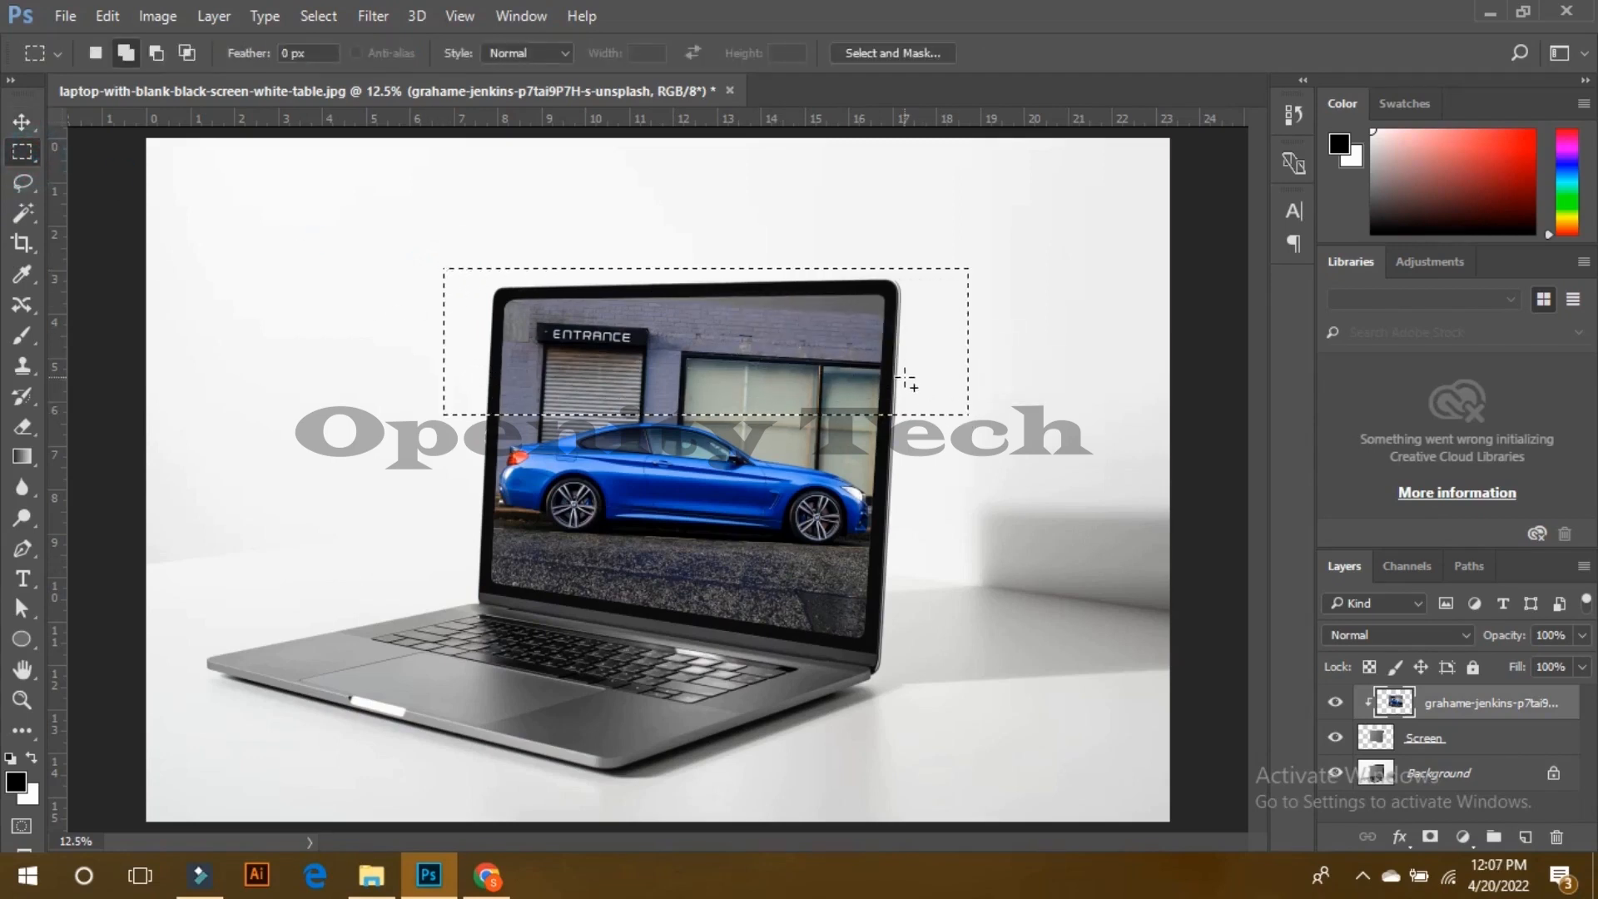
key(ctrl+t)
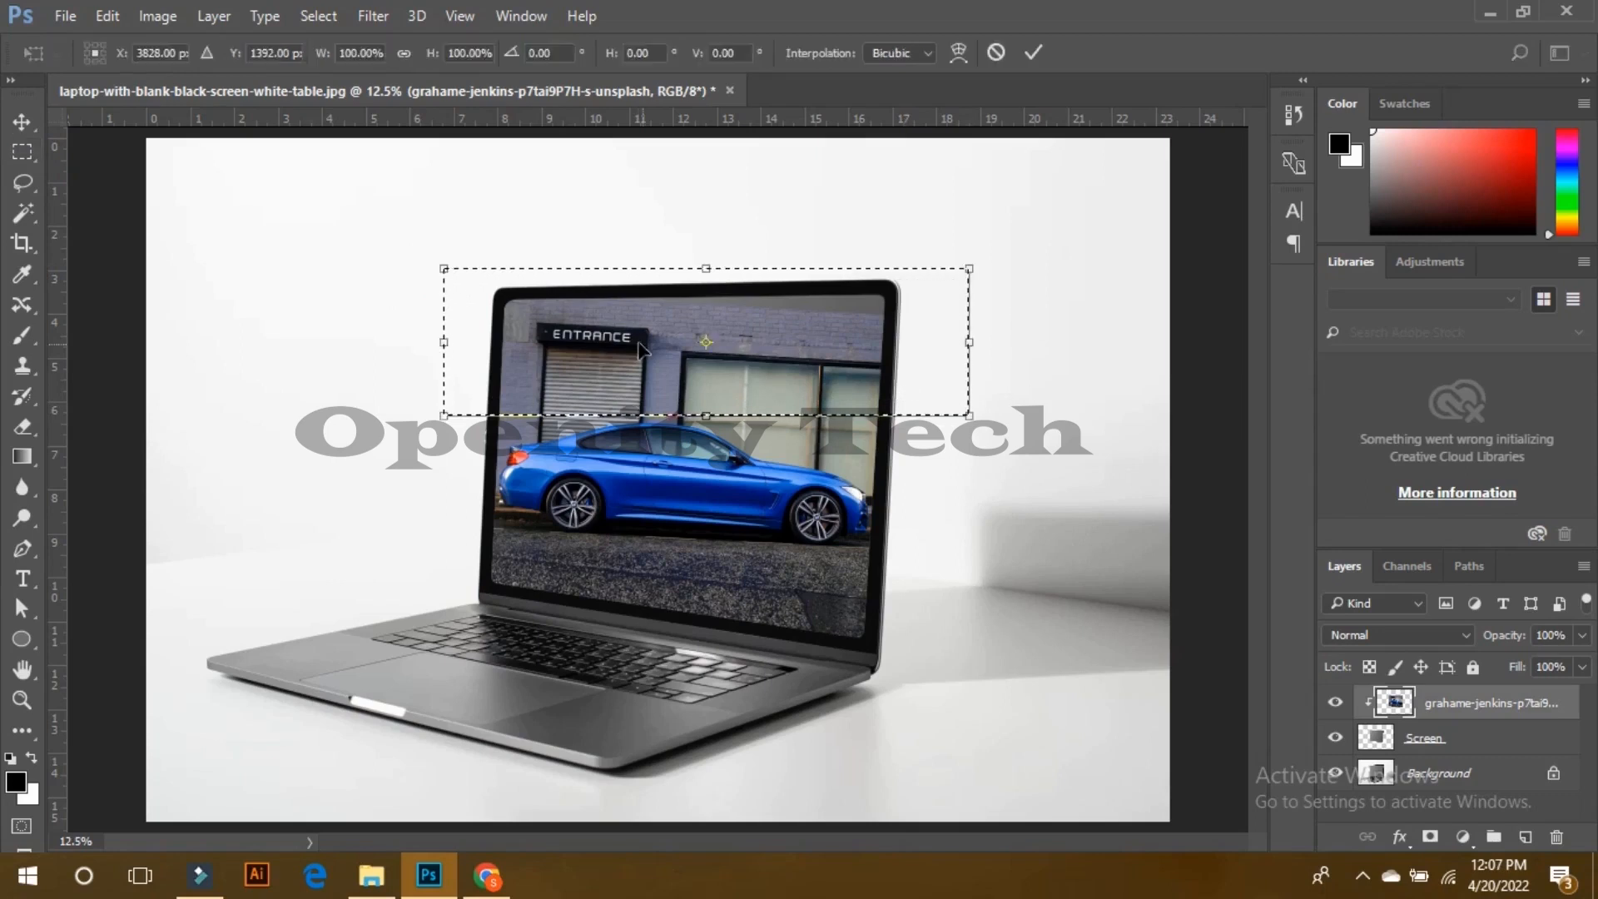
drag(708, 268, 716, 228)
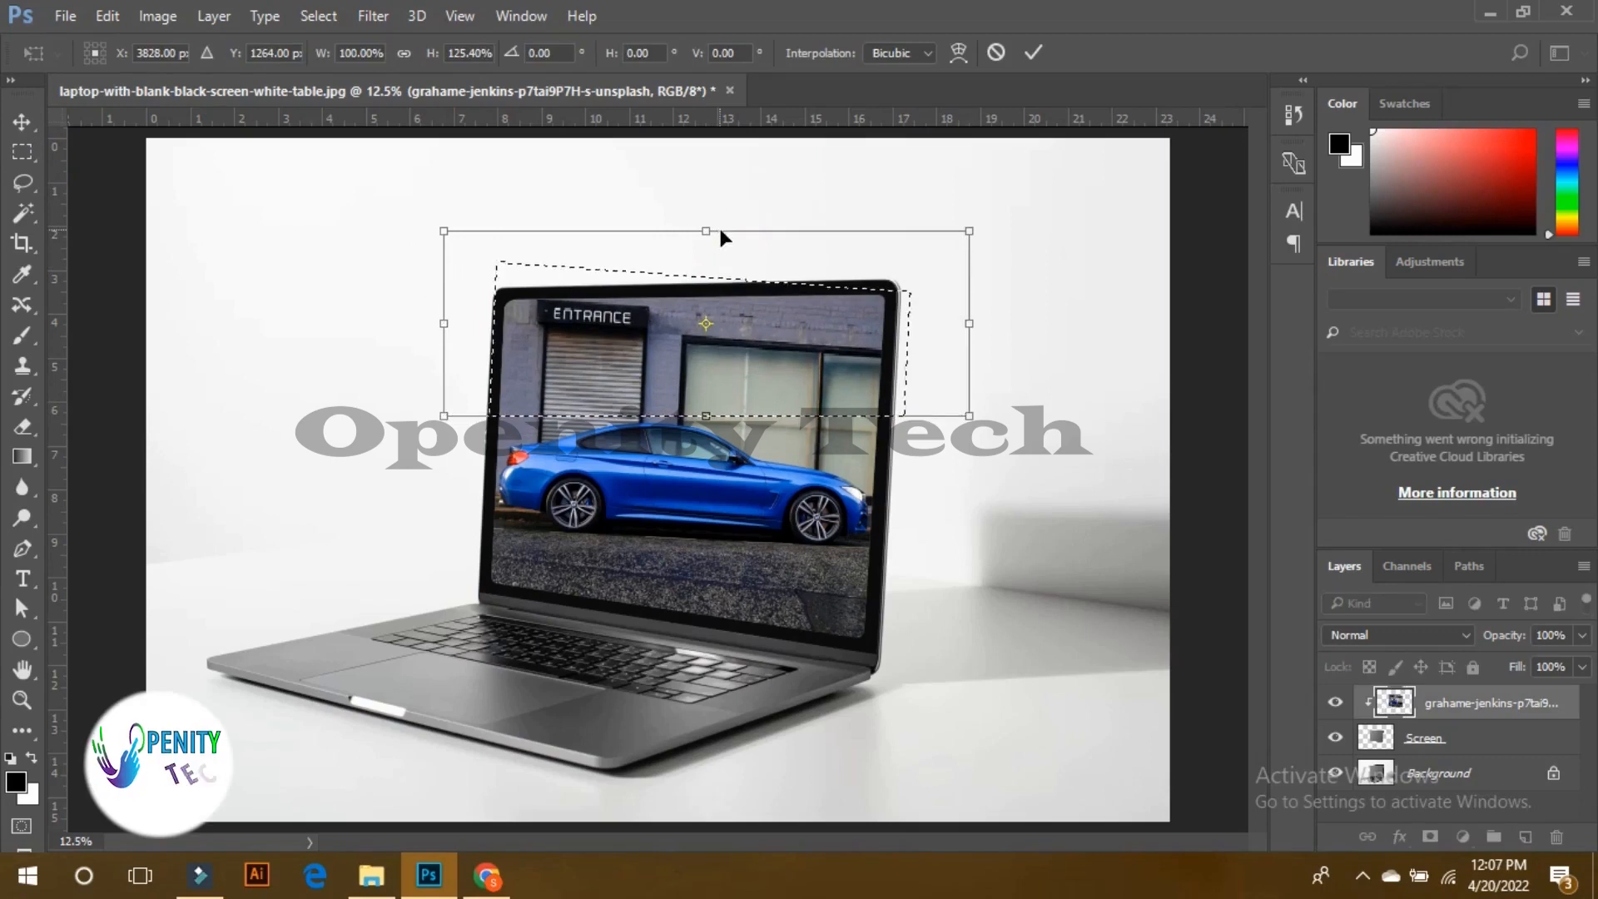
key(Return)
key(ctrl+d)
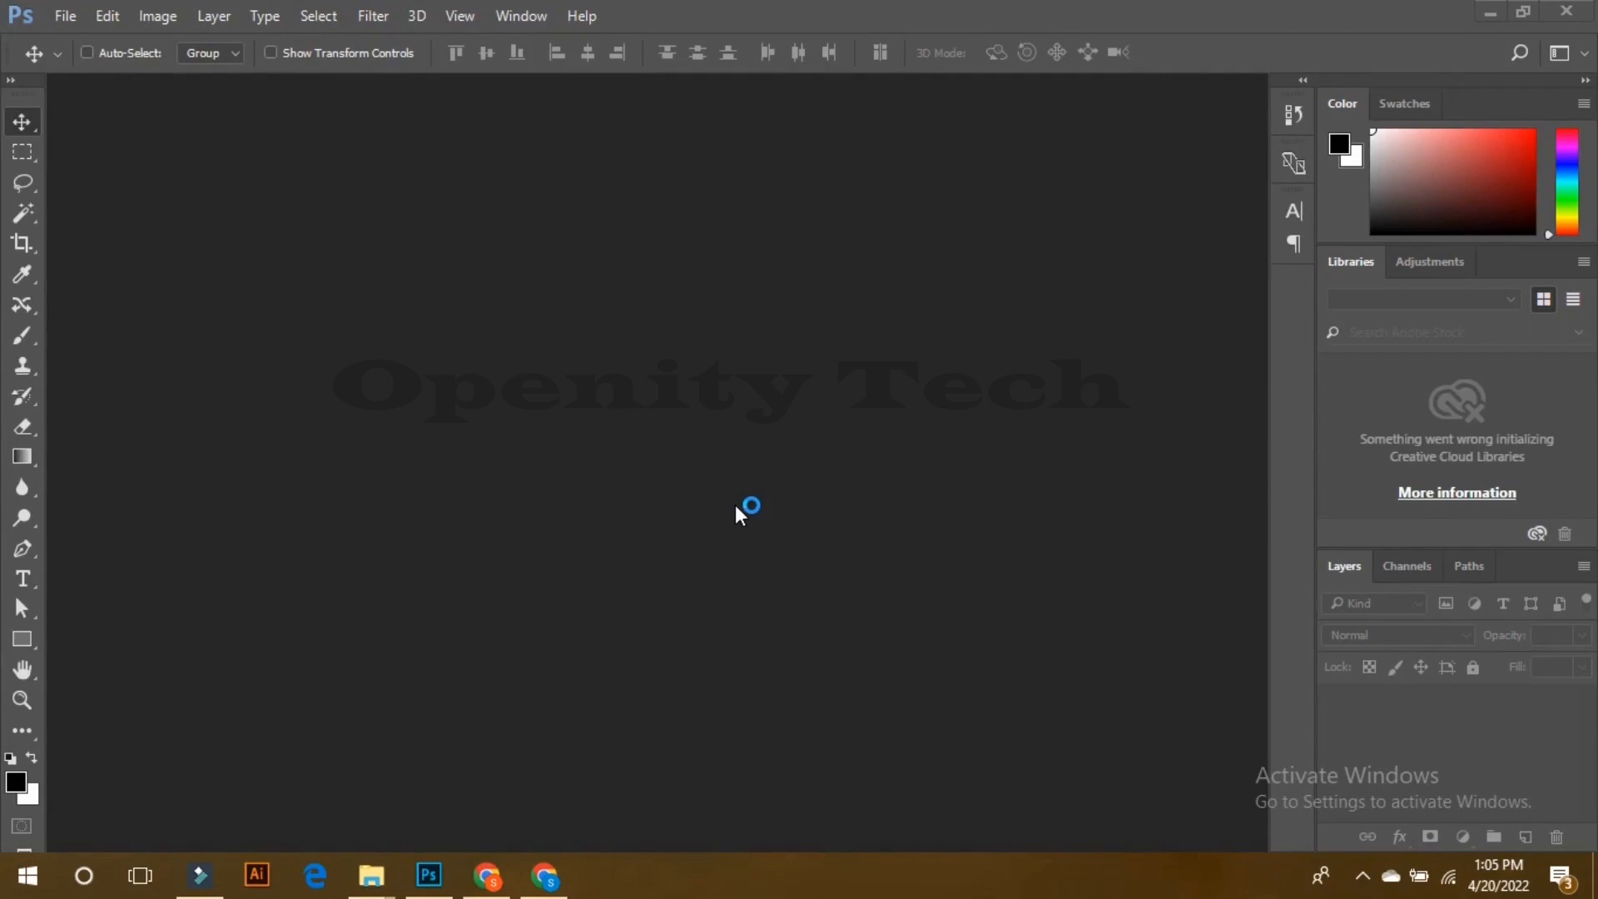
Step: Create a new 1000 x 1000 px document at 72 ppi with a white background
click(65, 16)
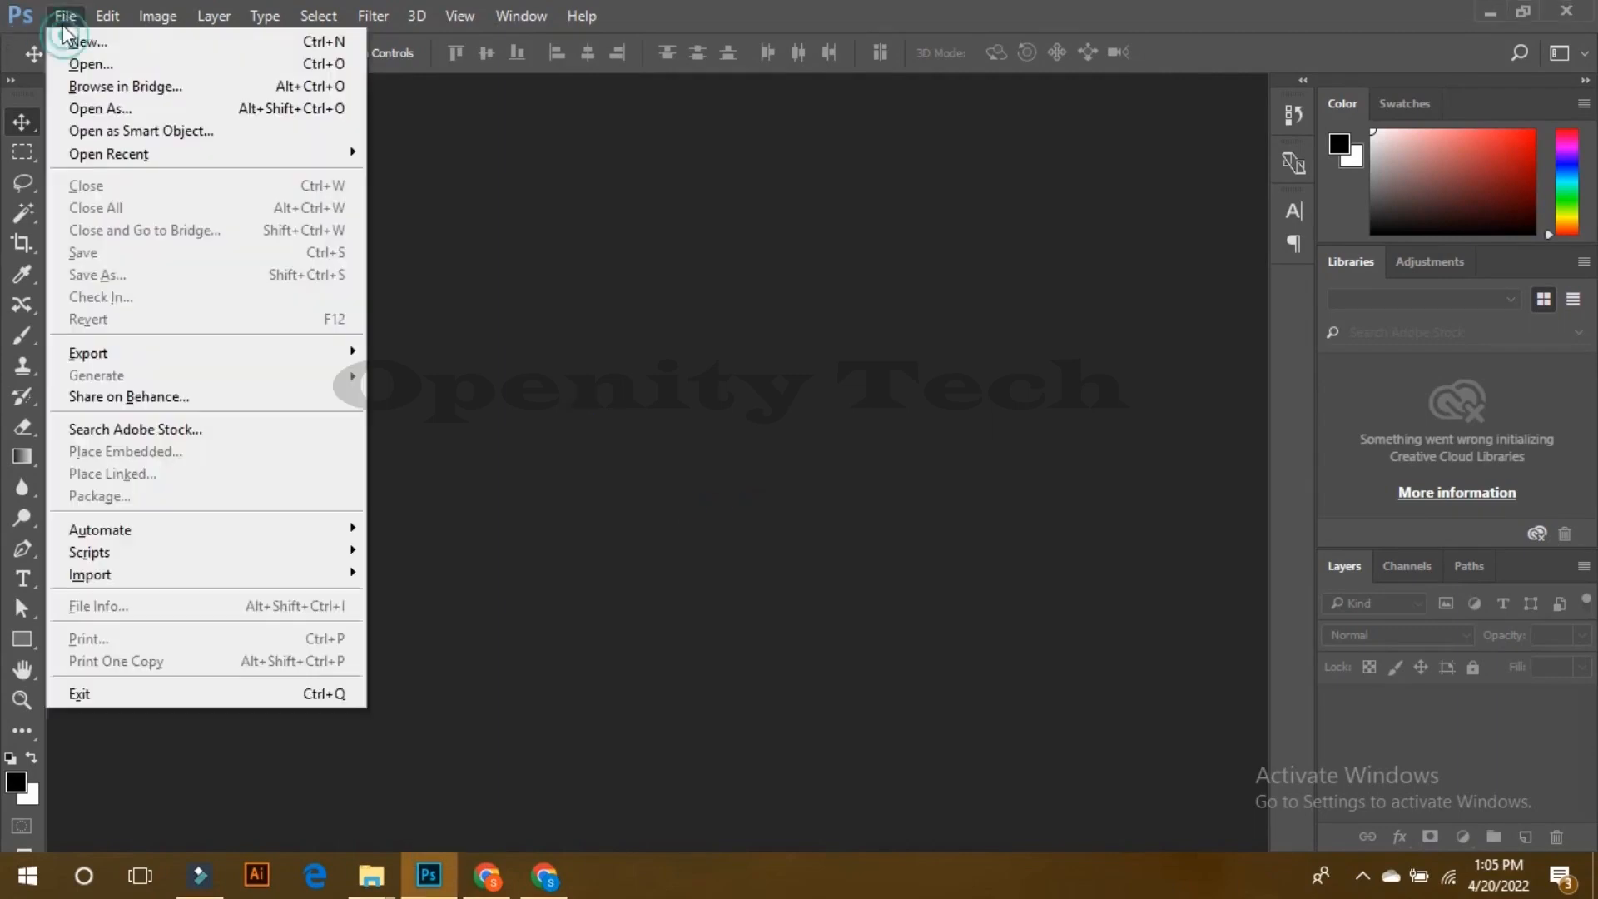
click(72, 44)
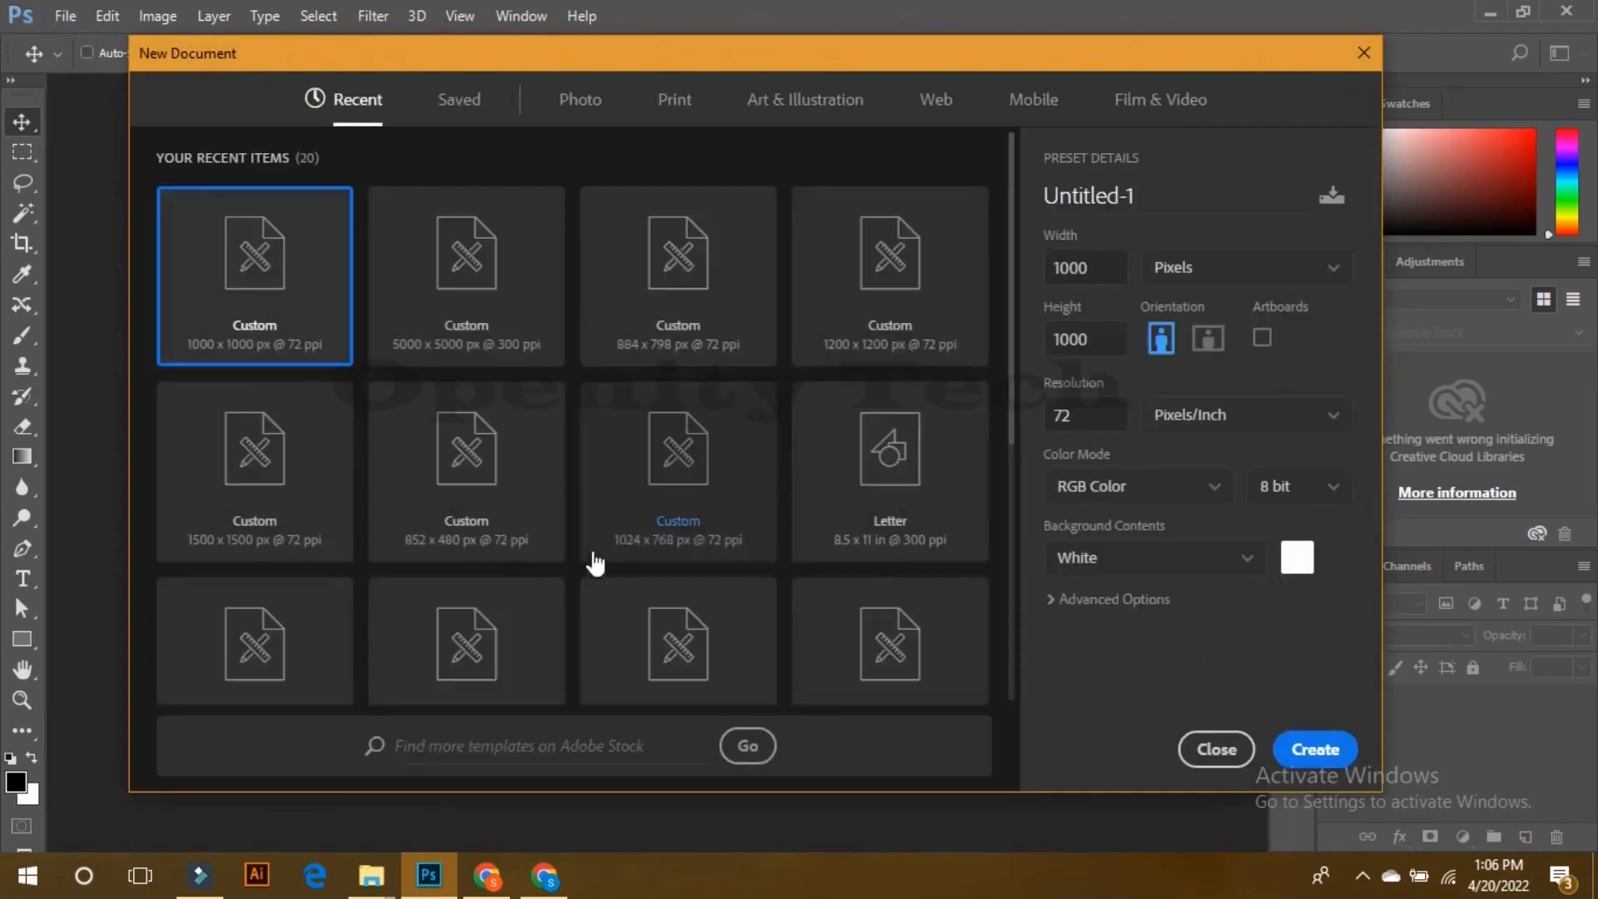
click(1315, 749)
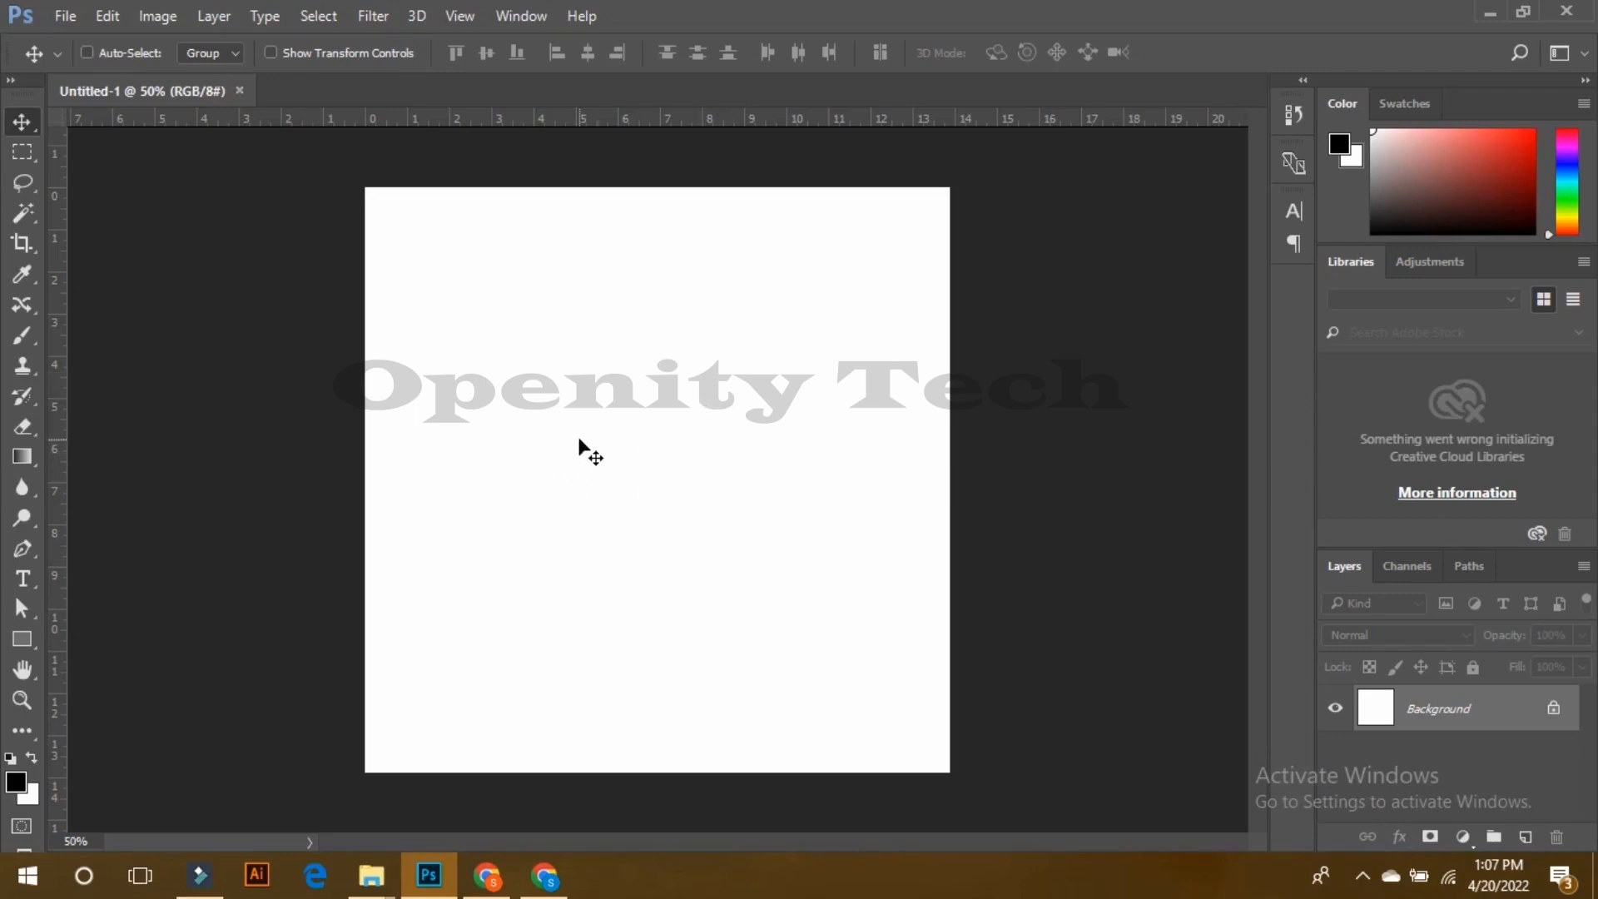
Step: Draw a black blob about 284 x 272 px near the canvas centre with the Custom Shape Tool
click(22, 646)
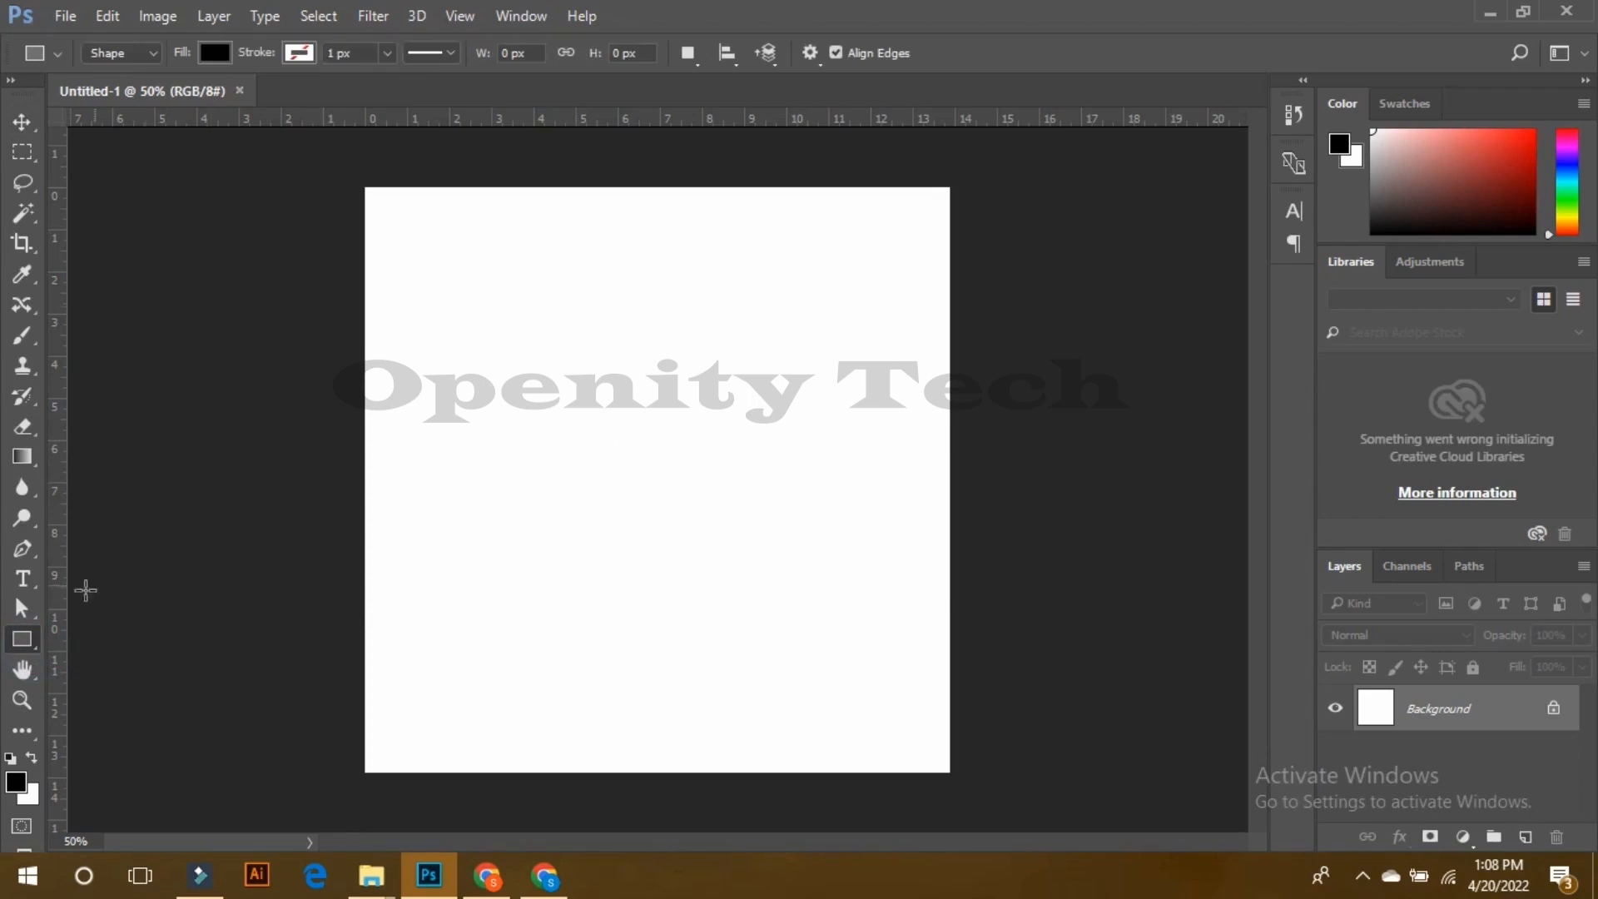
right_click(23, 653)
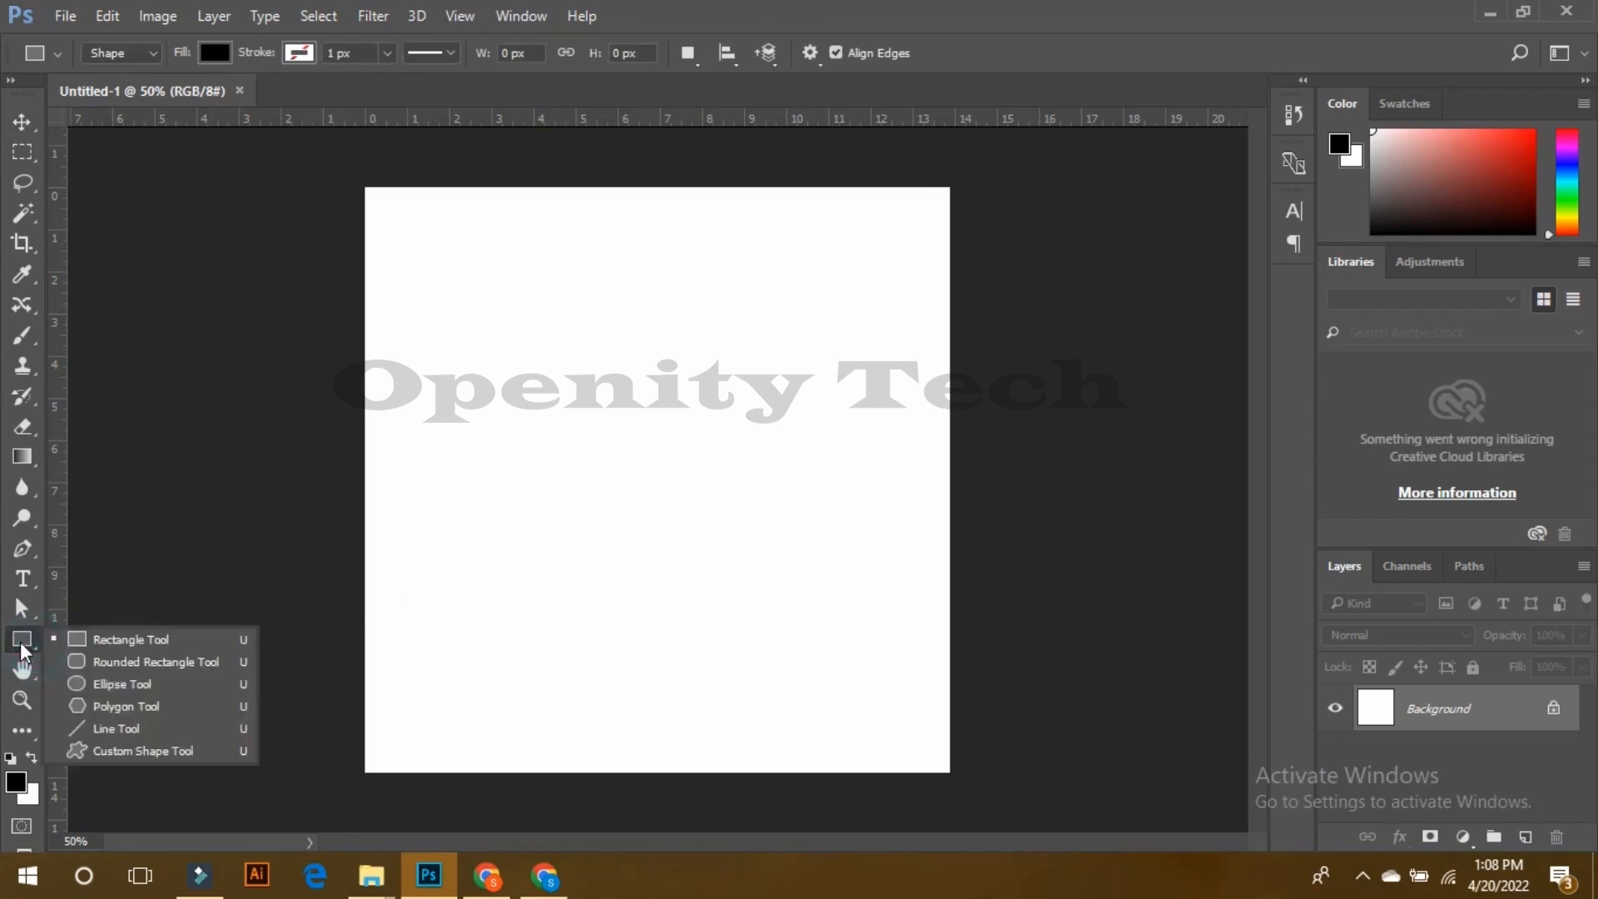
click(112, 747)
click(917, 55)
scroll(933, 212, down, 1)
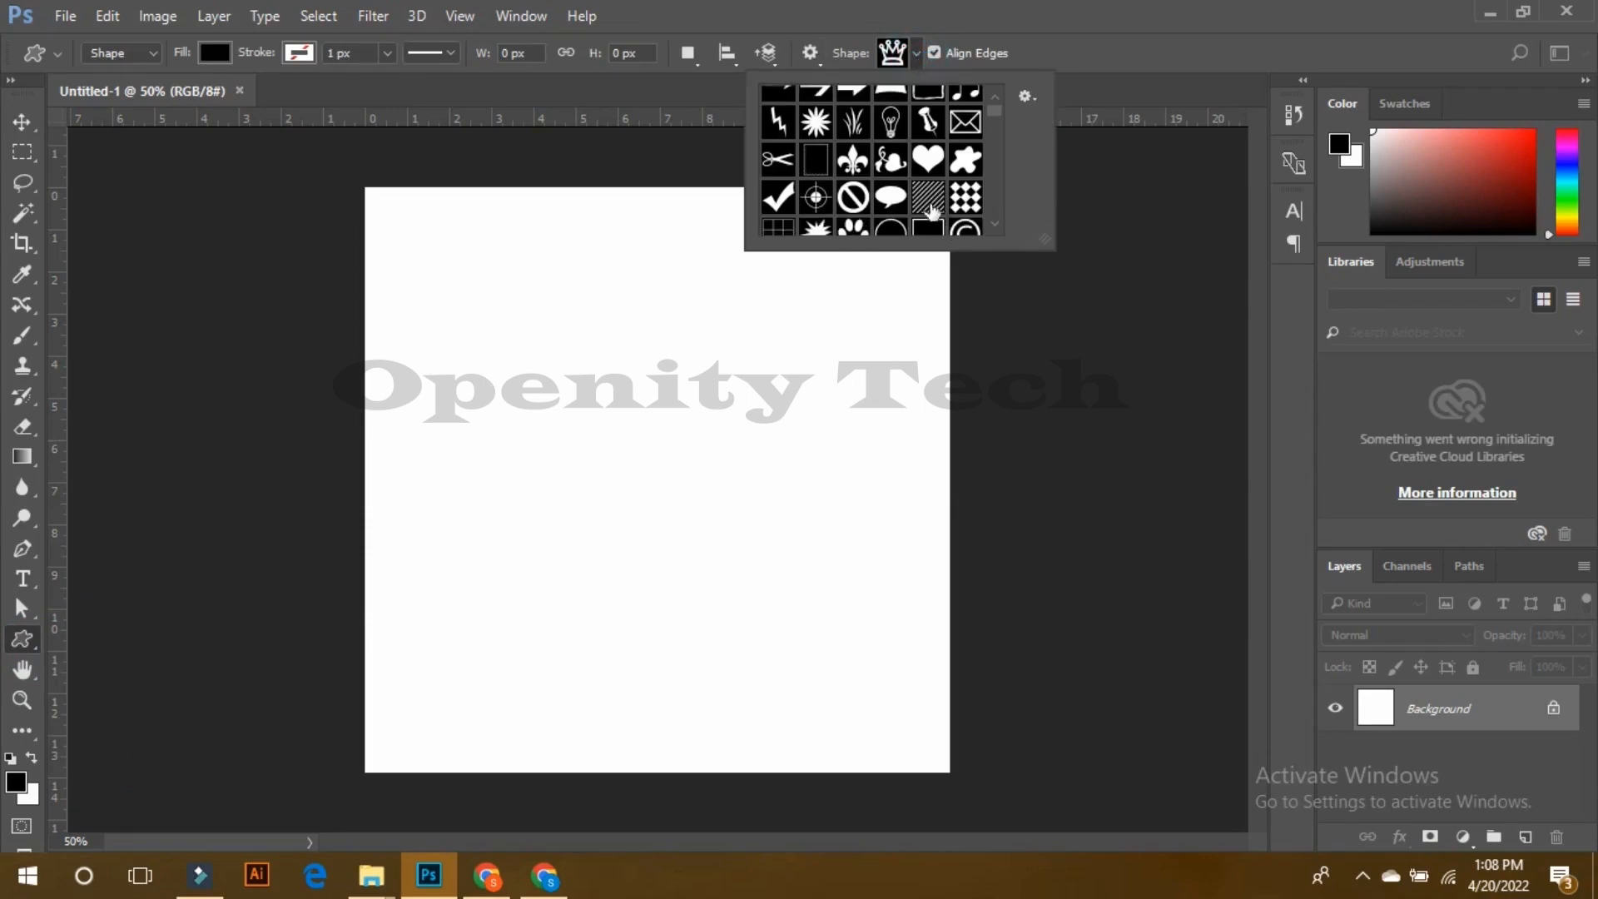
click(966, 160)
drag(507, 342, 672, 500)
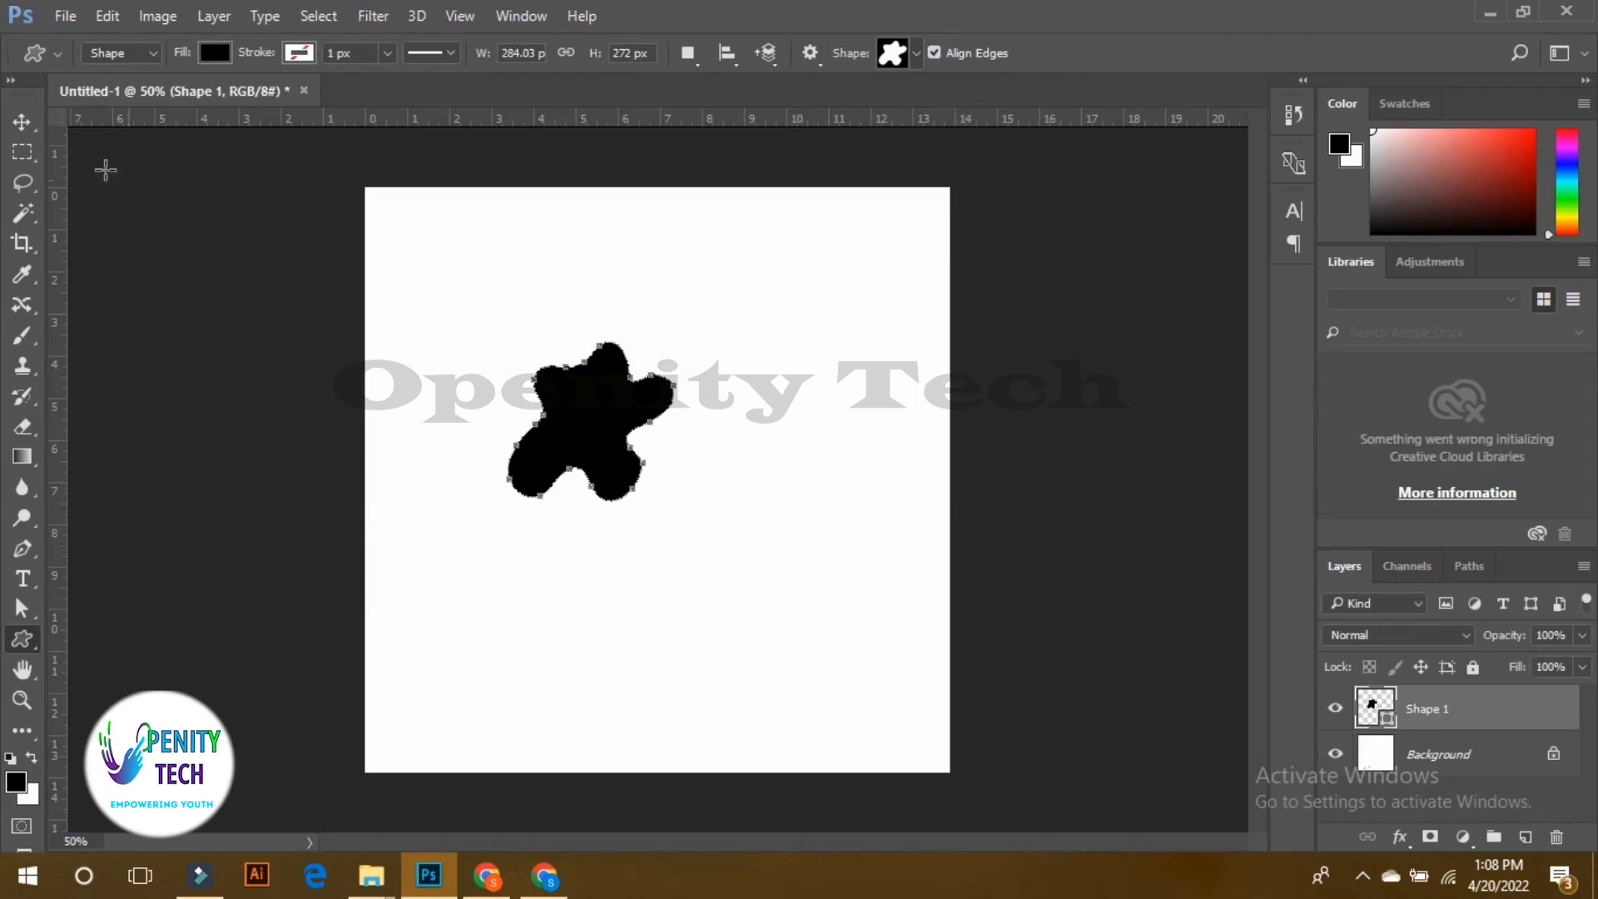
Step: Change the blob shape's fill to red and move the shape slightly right on the canvas
click(22, 121)
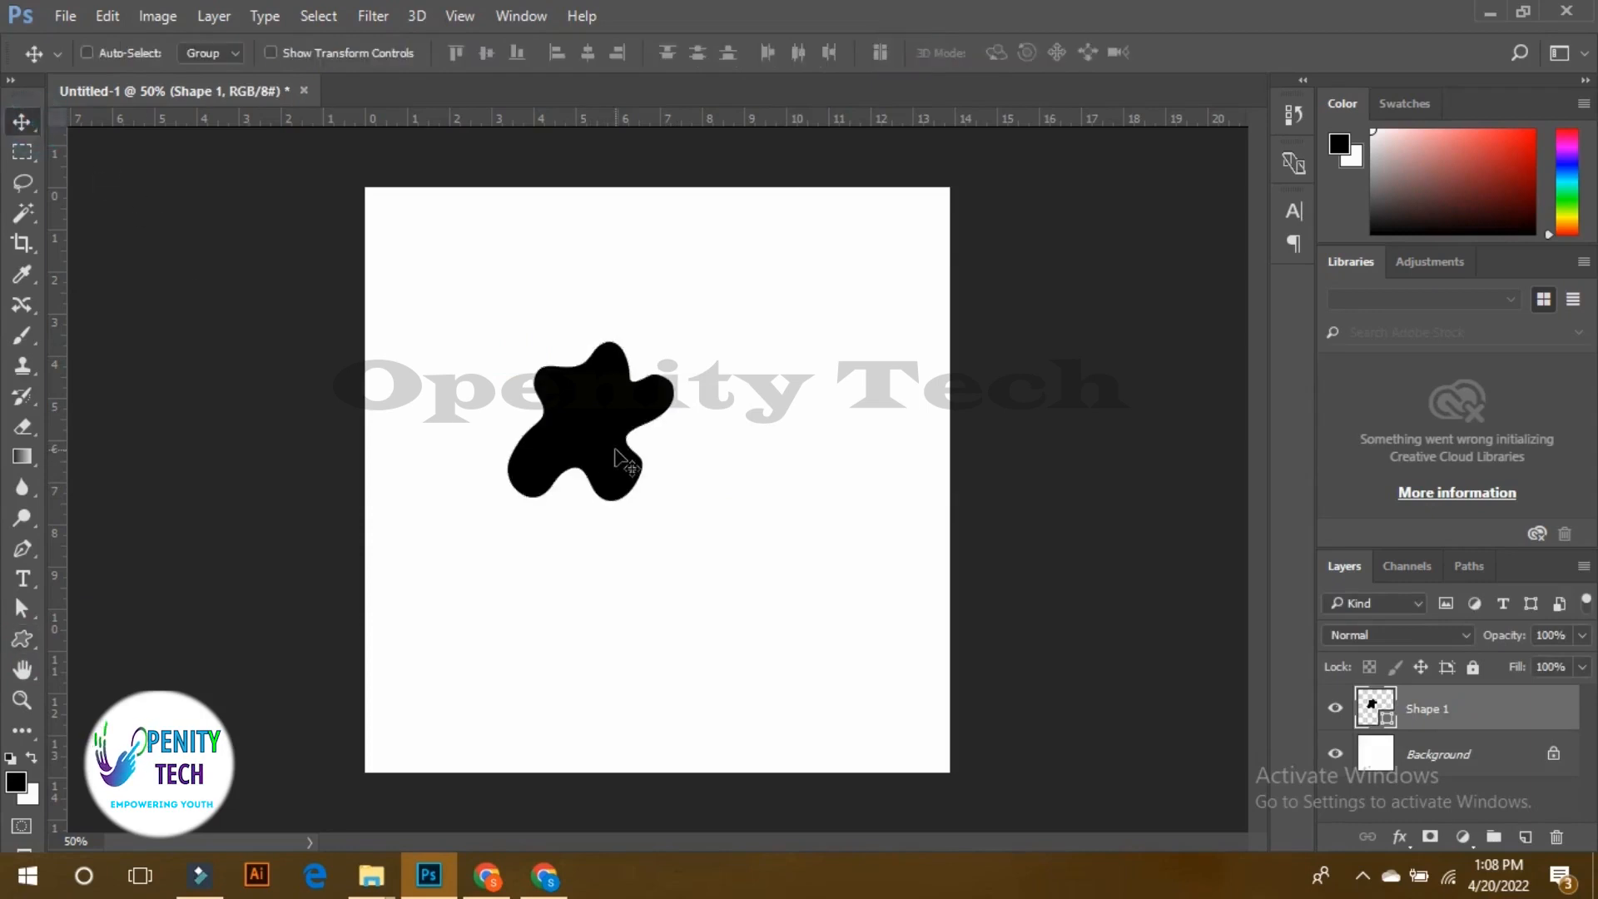
click(22, 638)
click(597, 435)
click(838, 387)
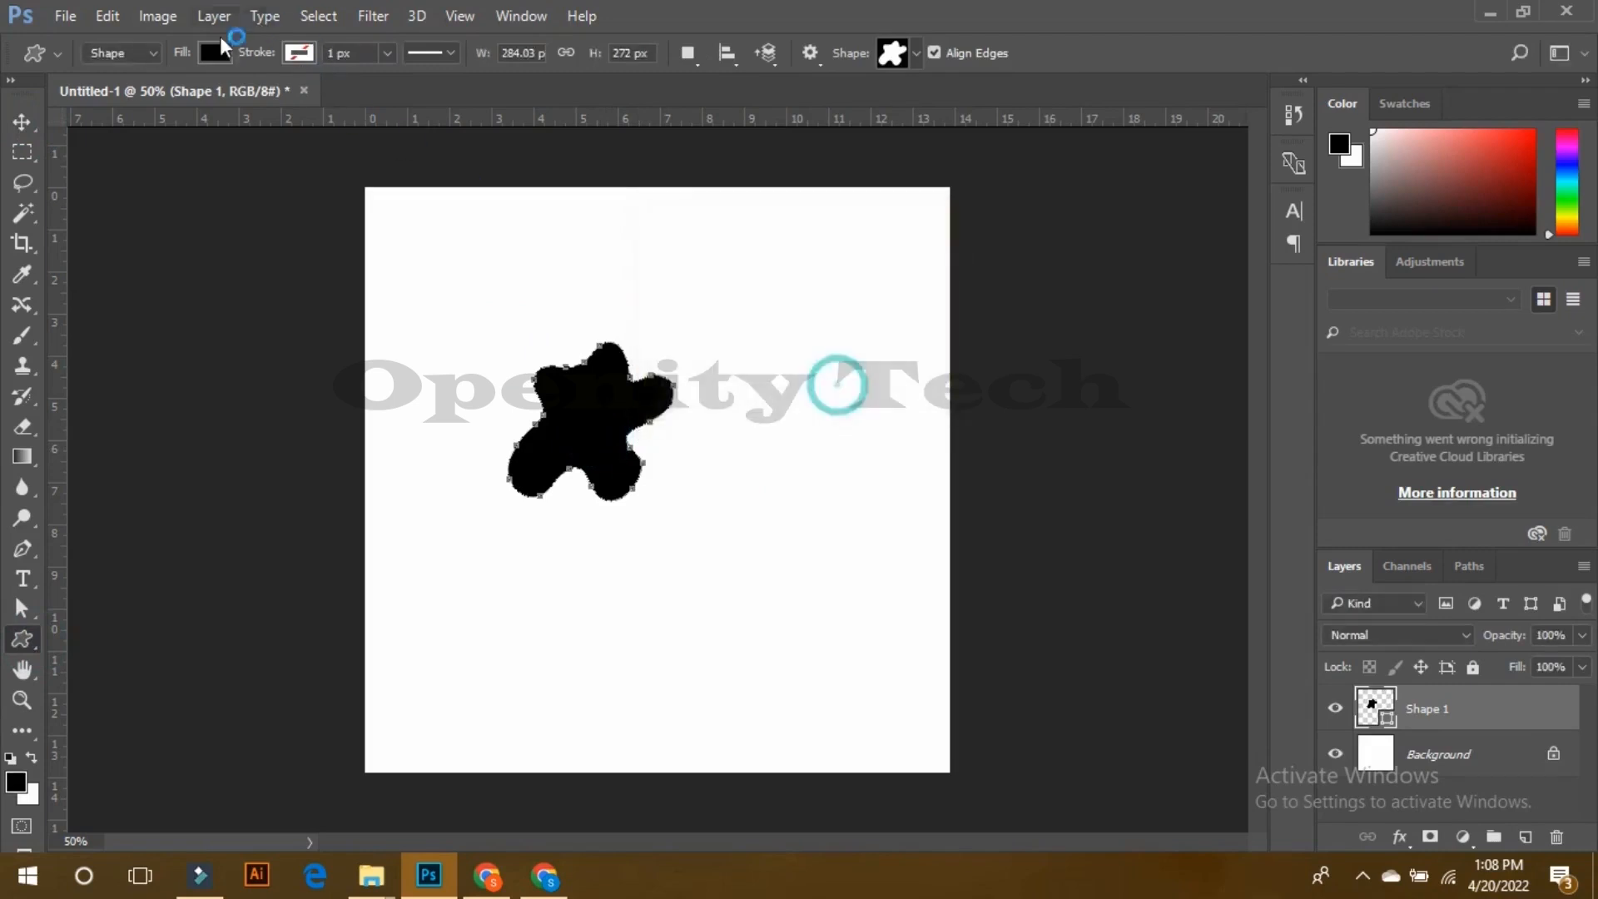
click(220, 50)
click(116, 176)
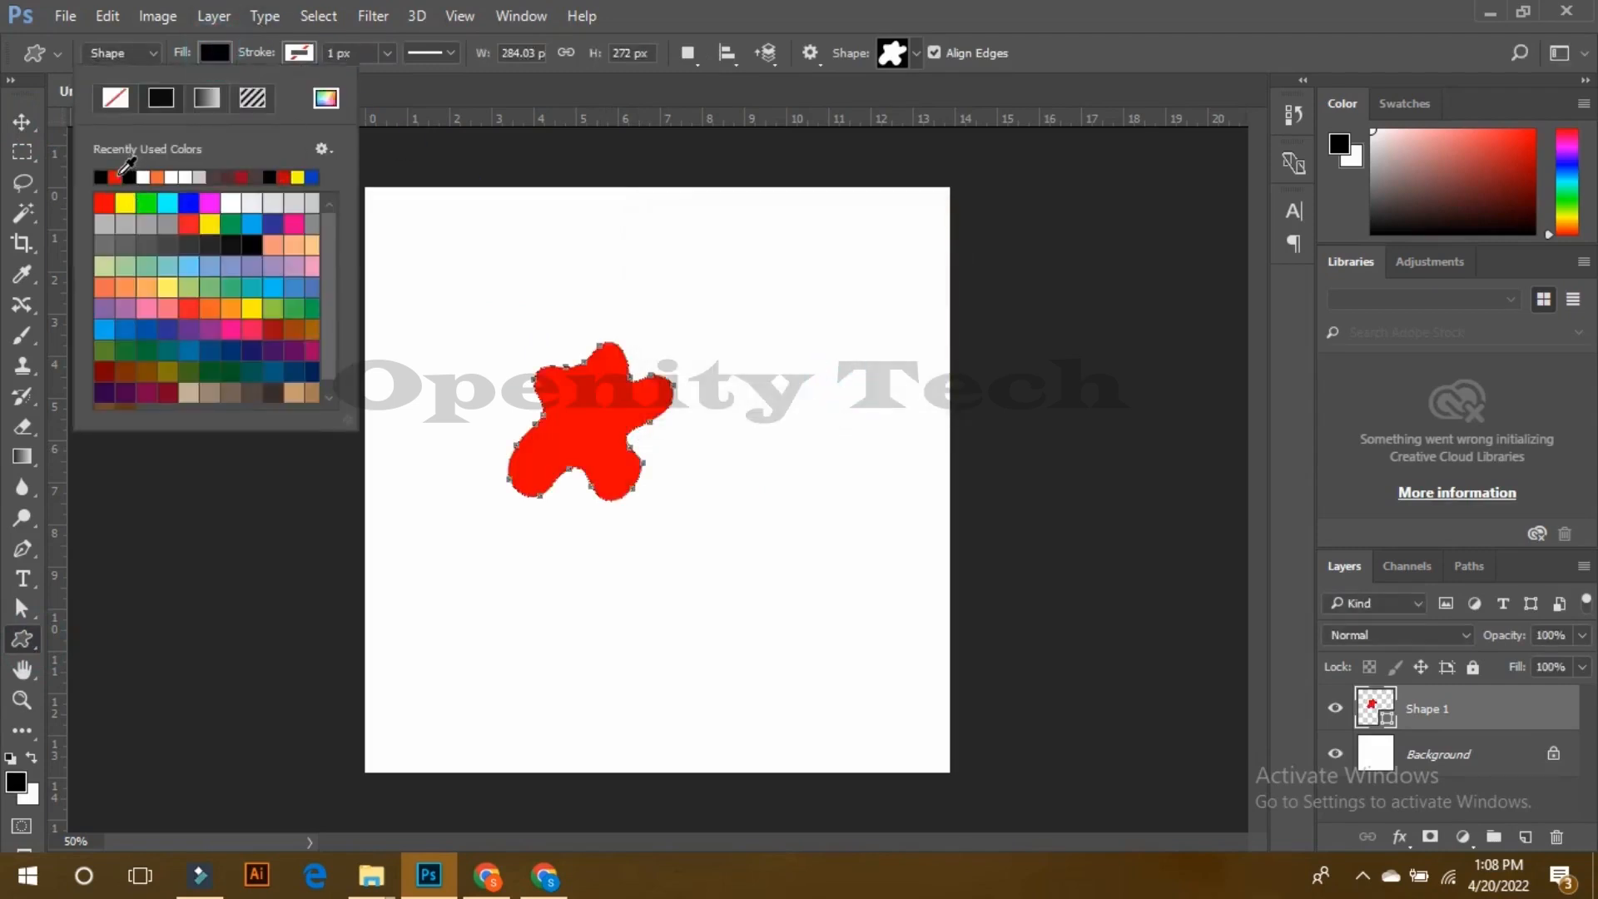
click(292, 509)
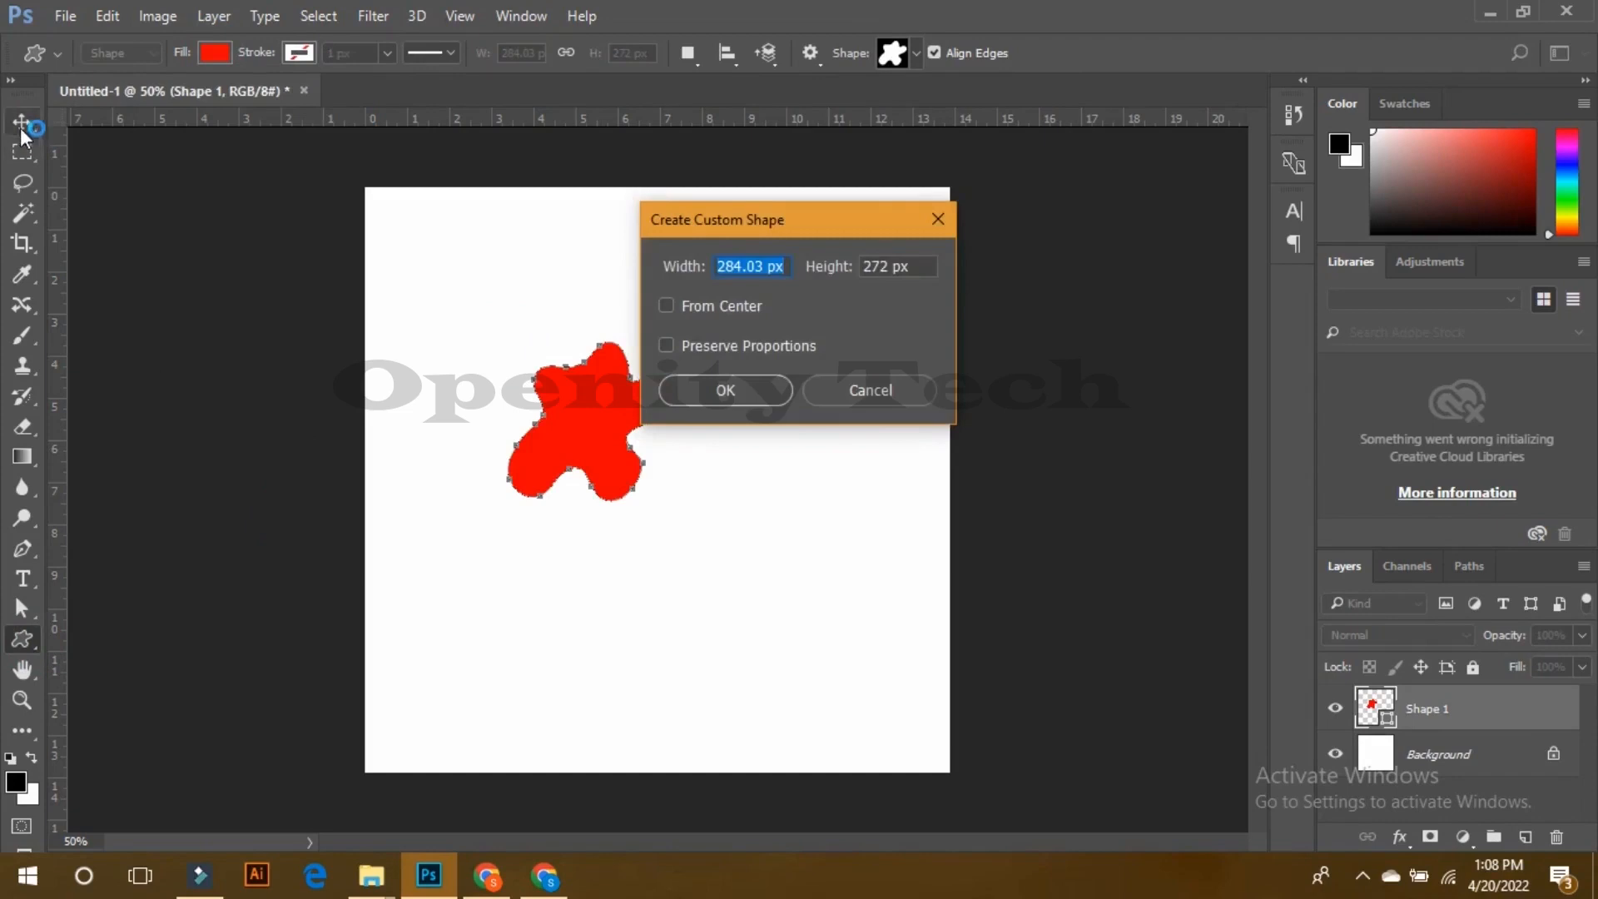
click(938, 219)
key(v)
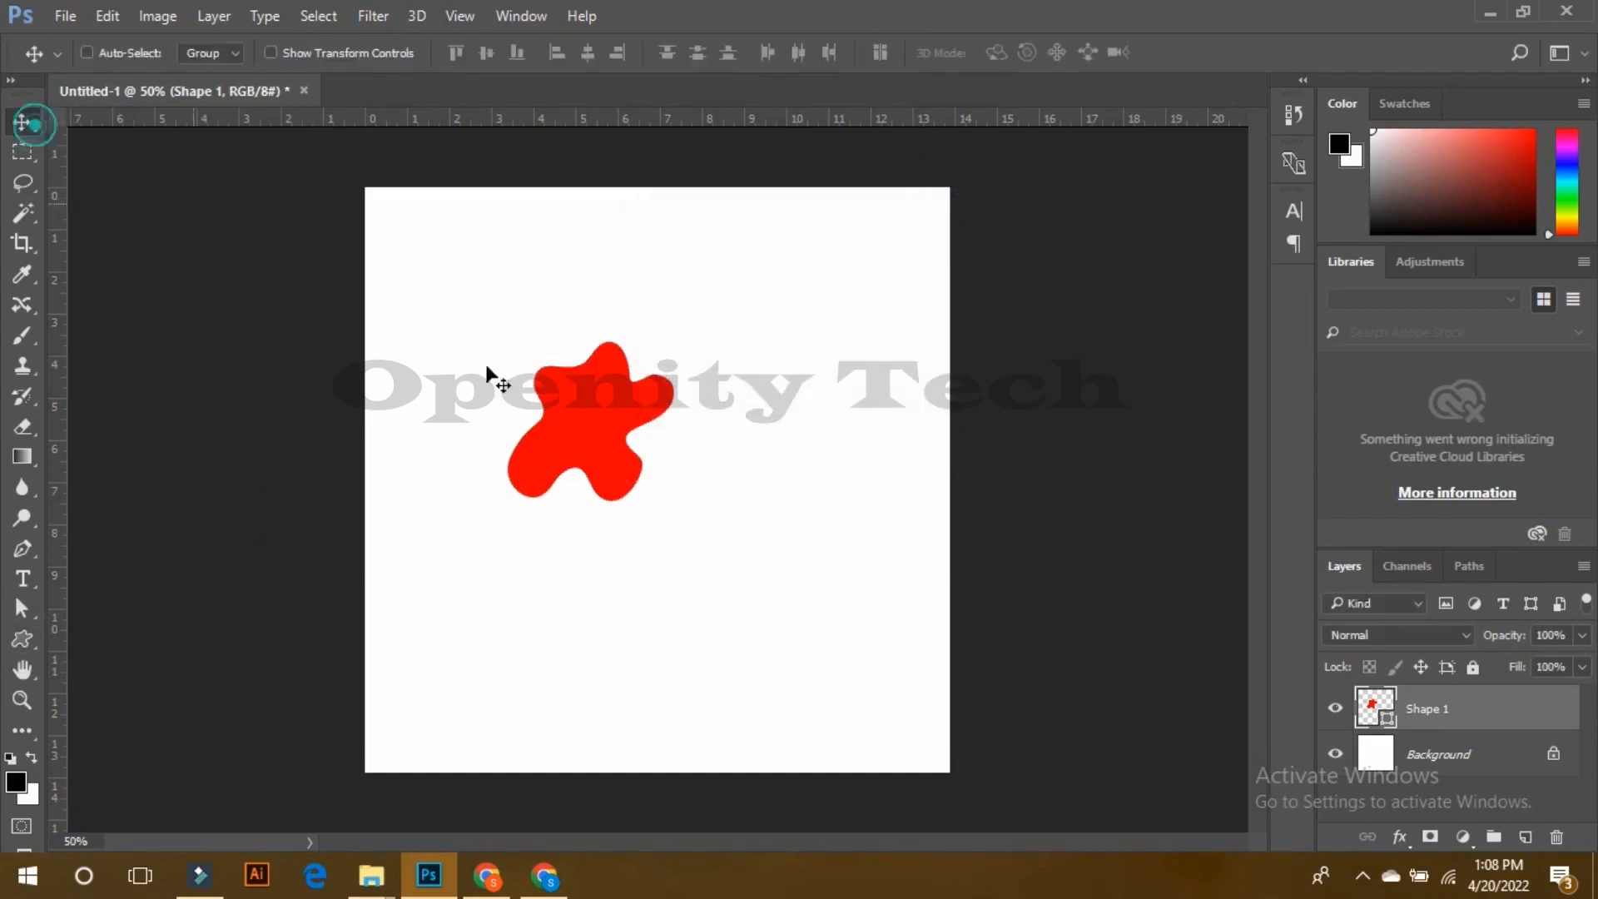
drag(580, 428, 642, 431)
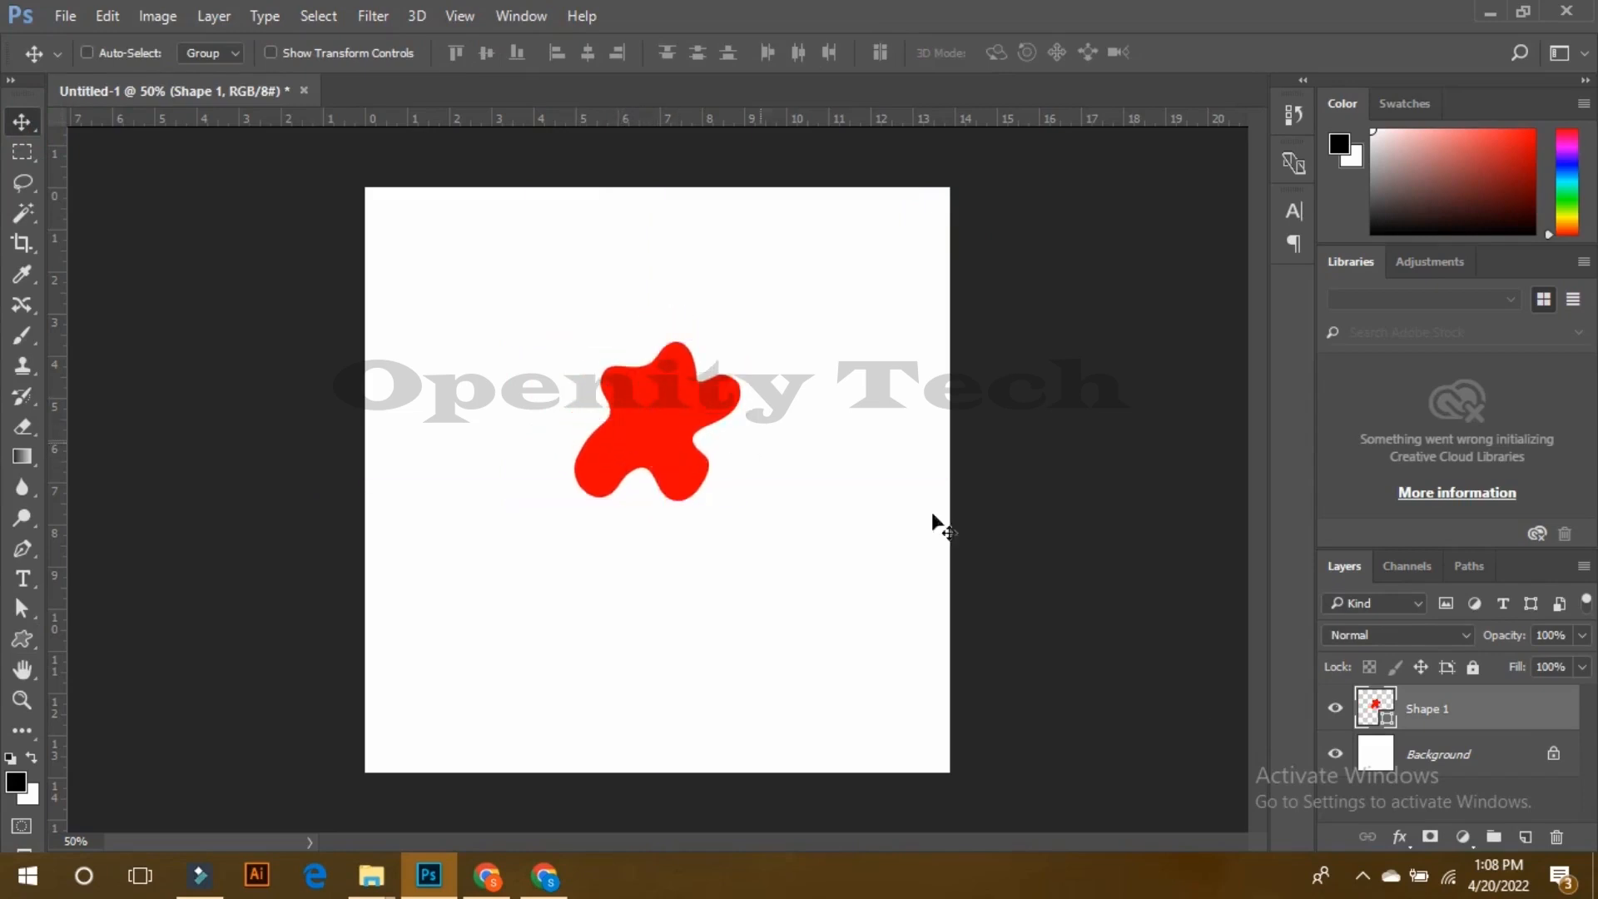
Step: Add a Bevel & Emboss effect to the Shape 1 layer and toggle it off and on to compare the look
click(1399, 837)
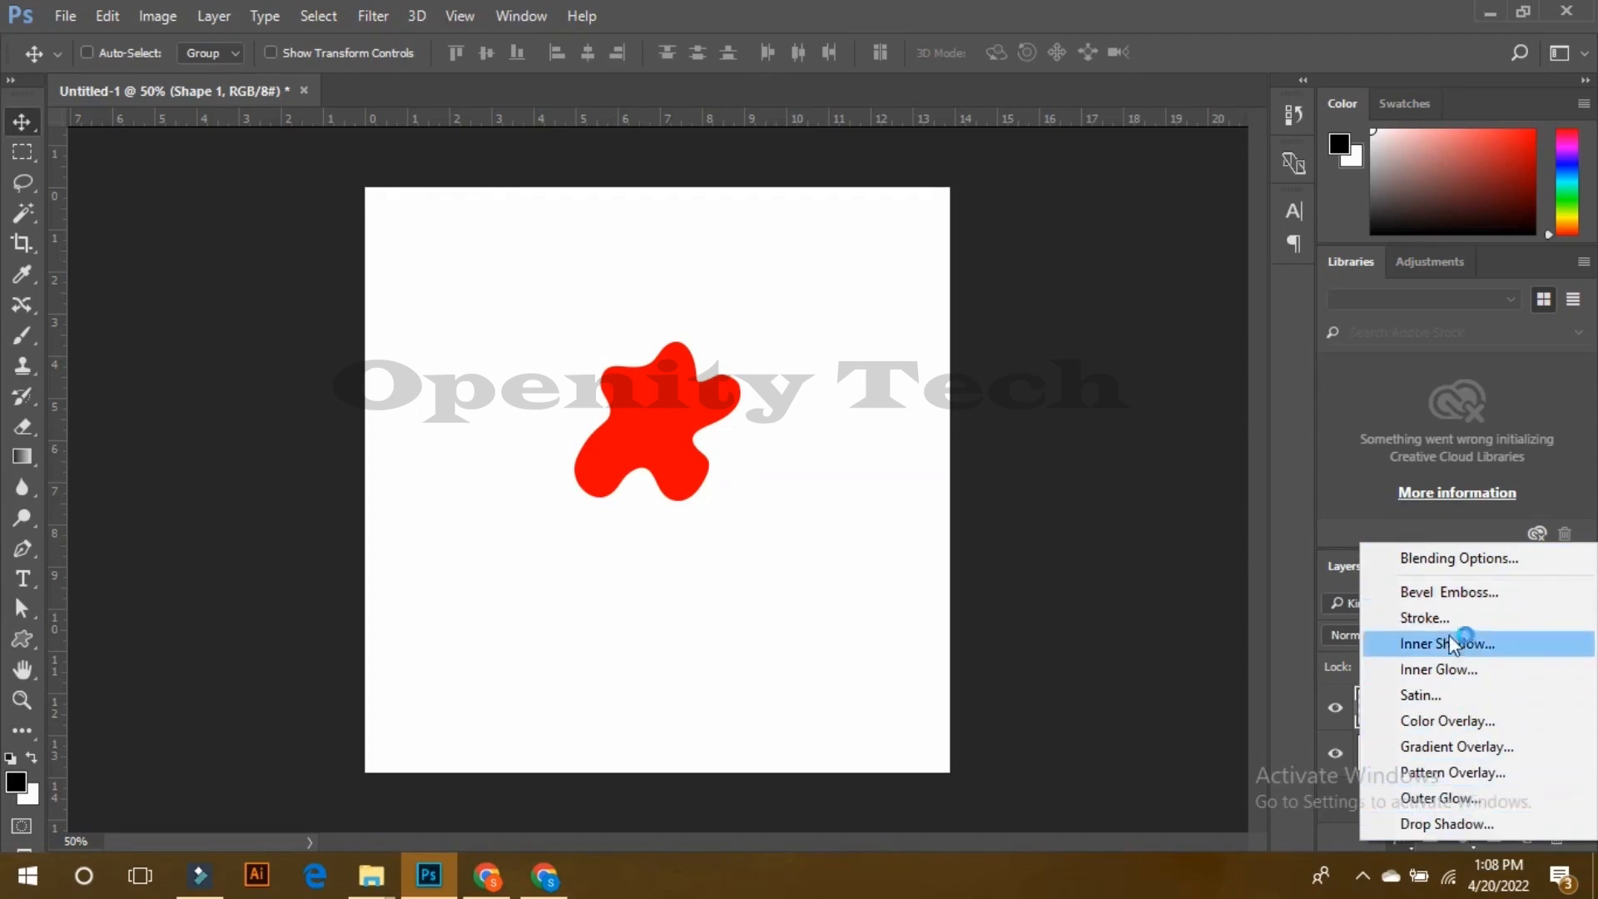
click(1496, 594)
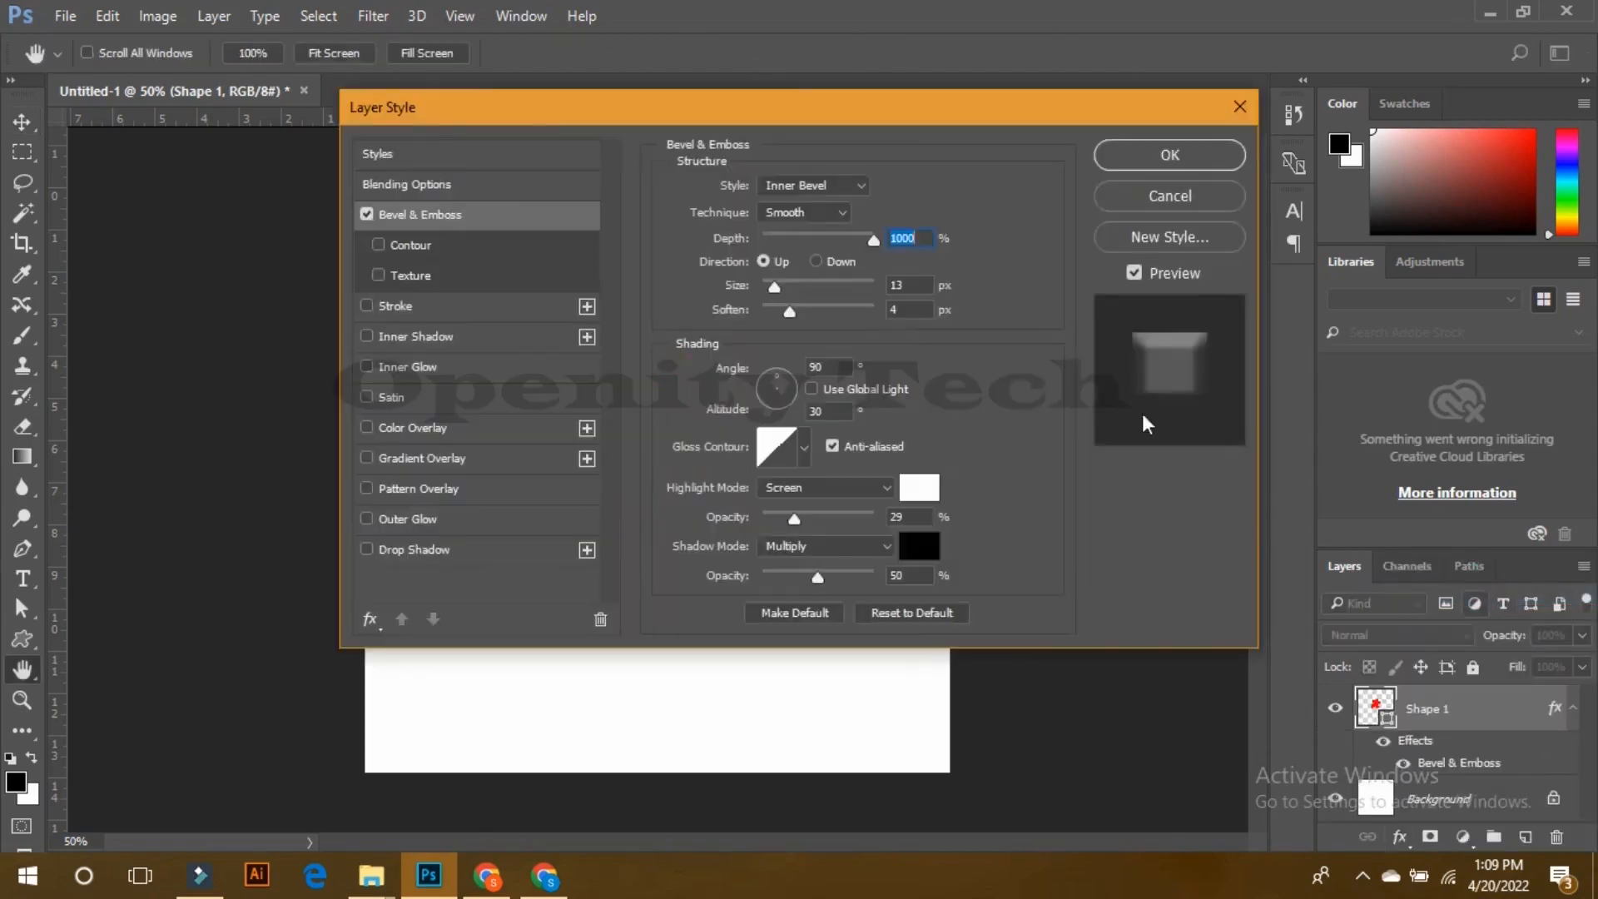
drag(417, 107, 849, 84)
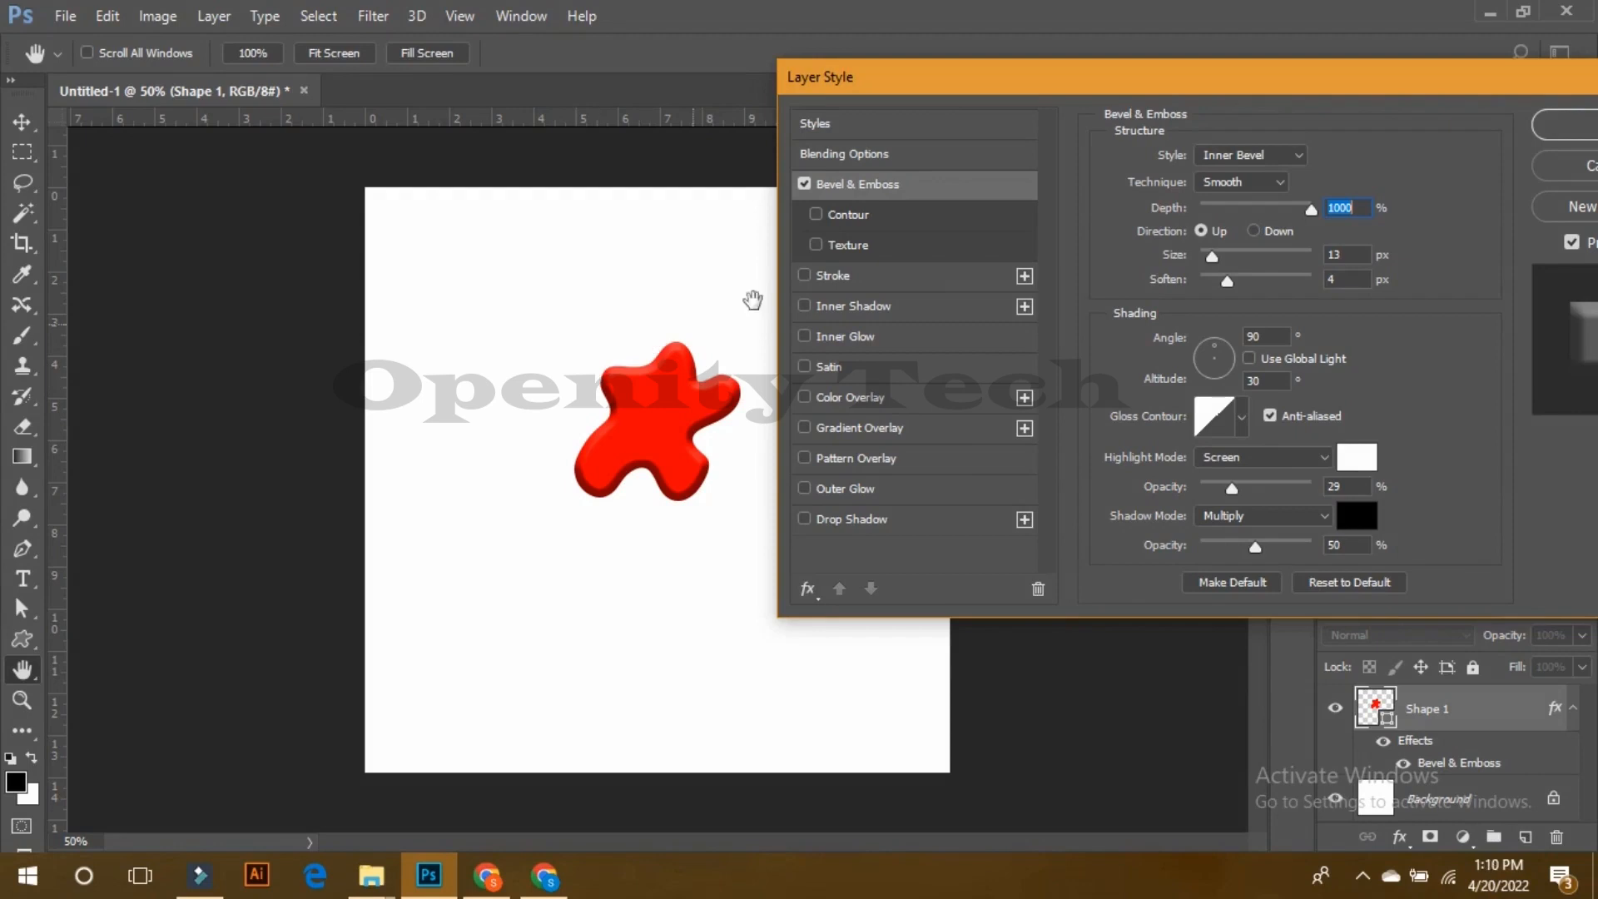
click(805, 184)
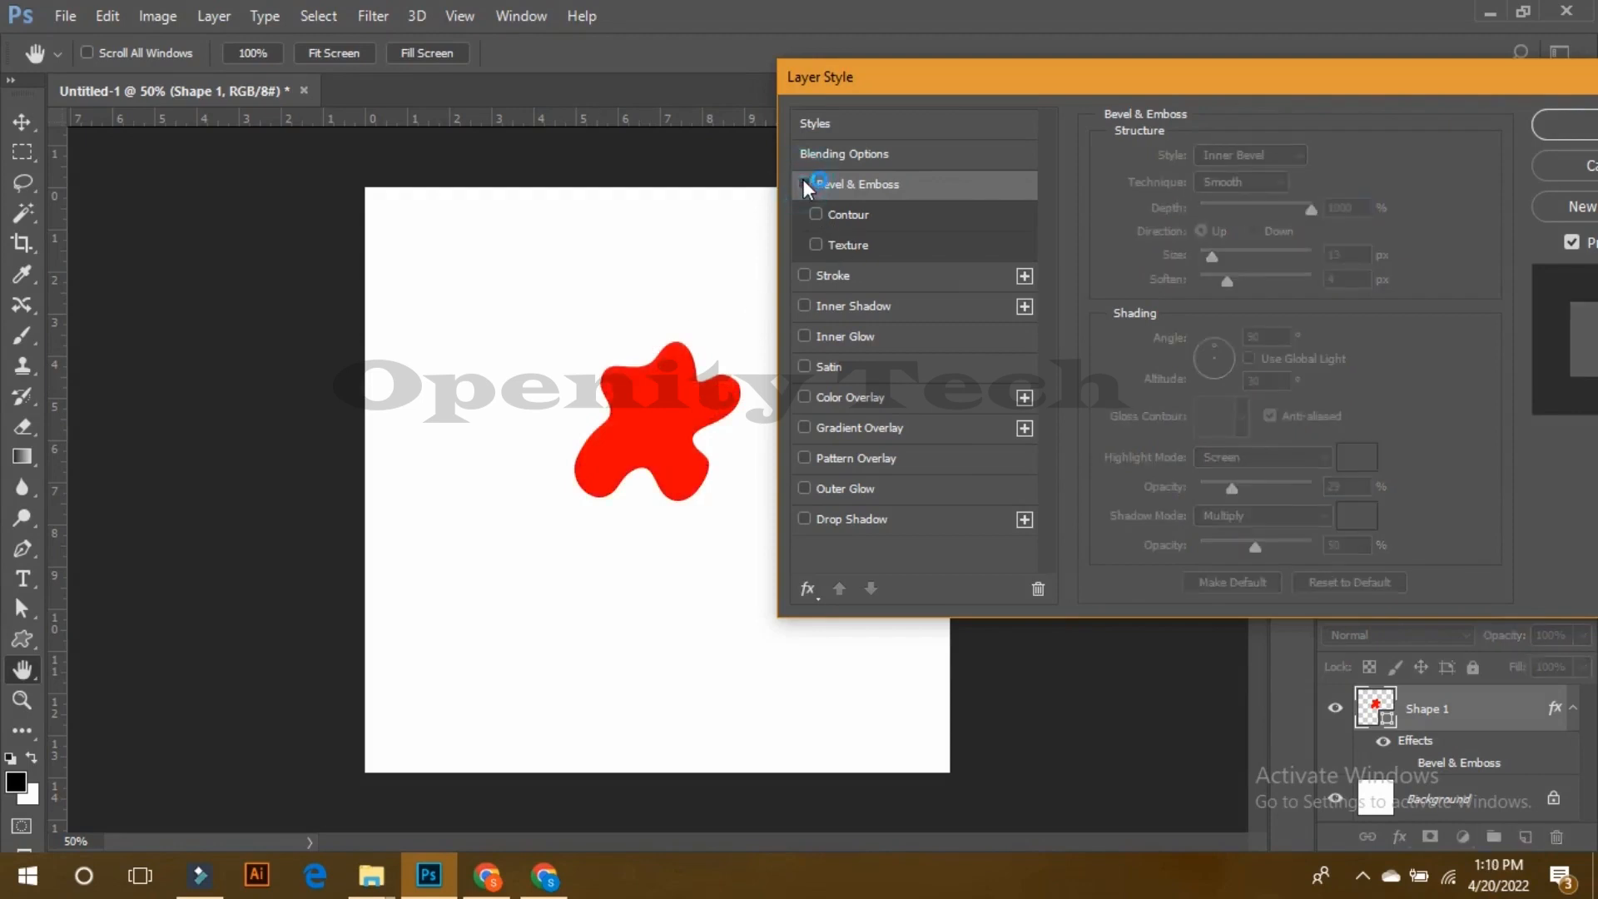
click(805, 184)
click(805, 184)
click(805, 184)
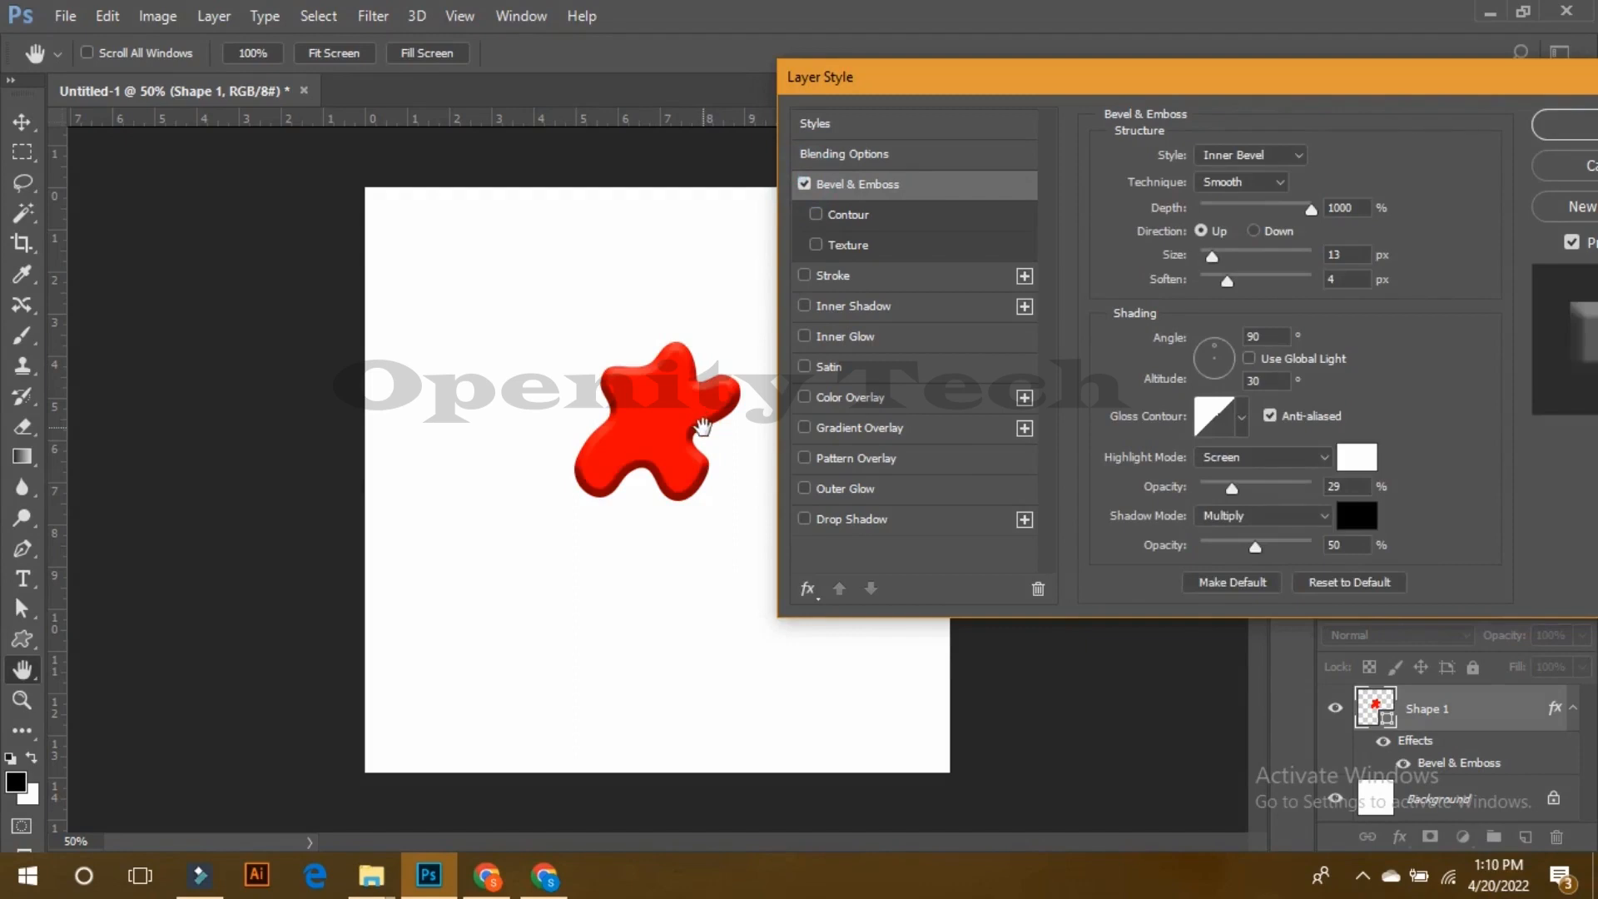
Step: Set the bevel's shadow colour to dark maroon and its Shadow Mode to Normal
click(1357, 516)
mouse_move(1163, 383)
mouse_down()
mouse_move(1134, 318)
mouse_move(1189, 402)
mouse_move(1232, 328)
mouse_move(1166, 349)
mouse_move(1127, 275)
mouse_move(1152, 314)
mouse_move(1153, 247)
mouse_up()
mouse_move(1232, 328)
mouse_down()
mouse_move(1232, 244)
mouse_move(1177, 278)
mouse_move(1168, 428)
mouse_up()
click(1429, 215)
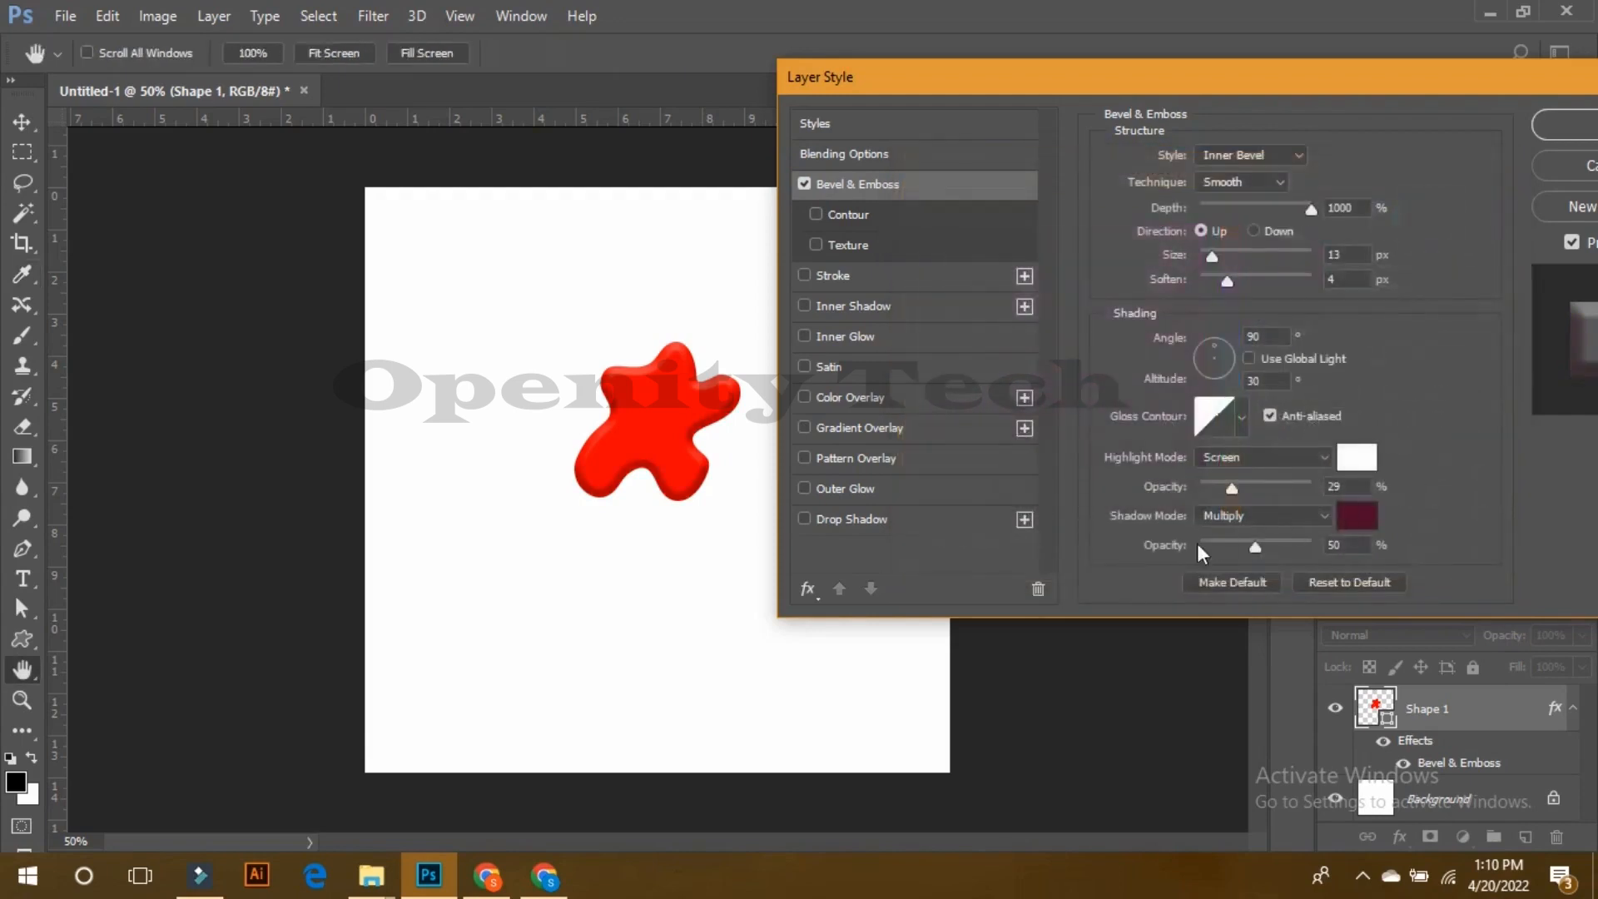
click(1224, 517)
click(1232, 50)
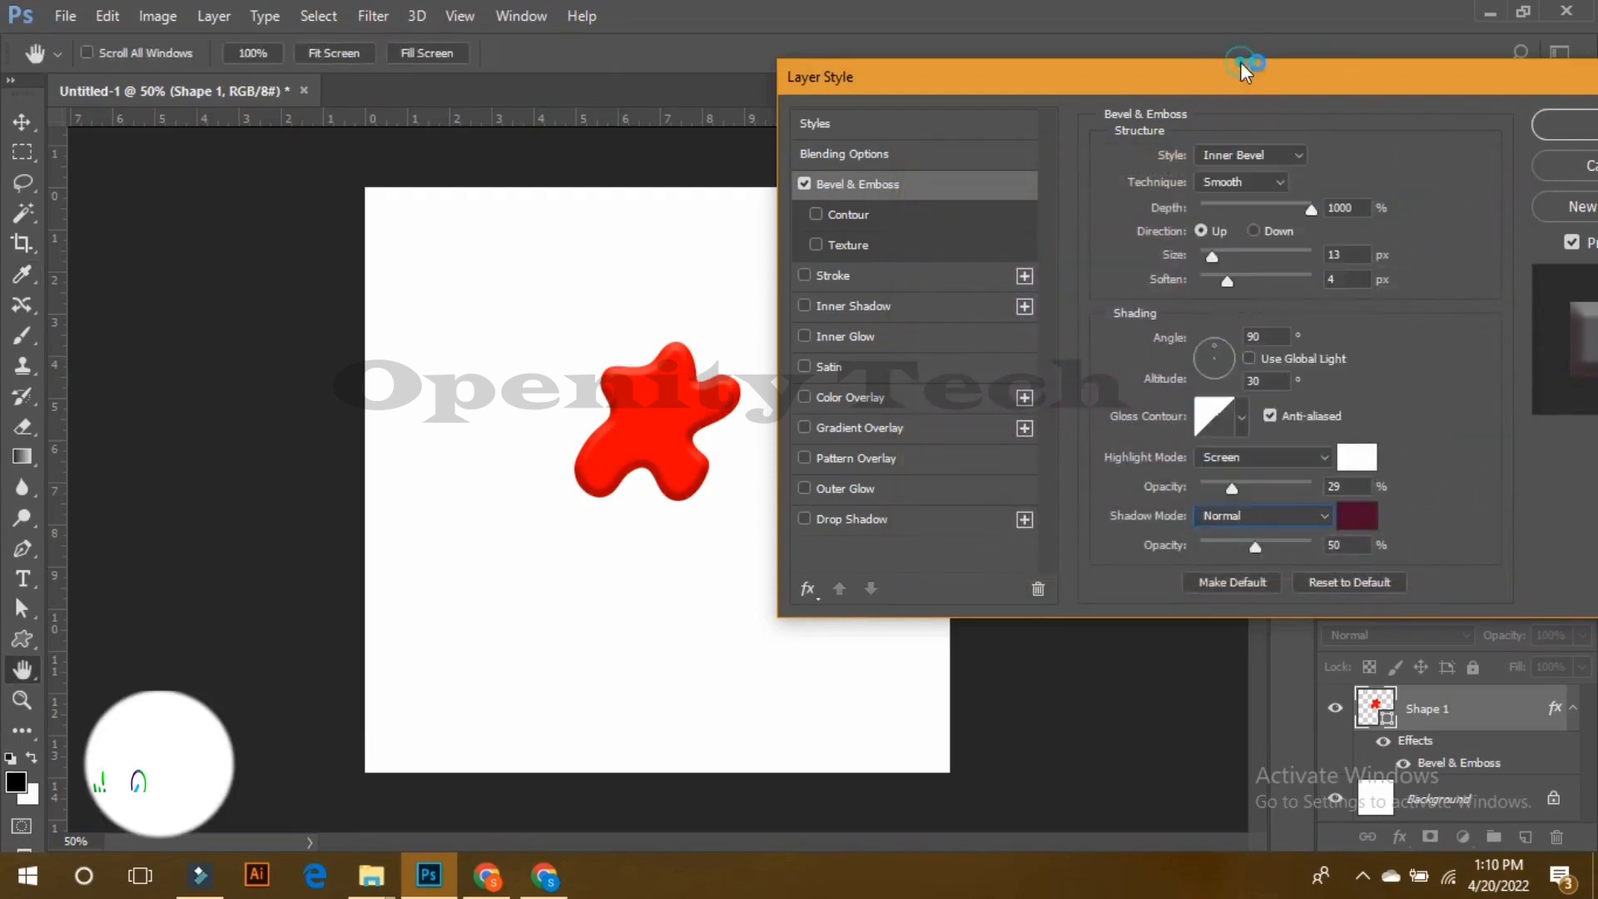
Step: Change the bevel's shadow colour to a bright blue on the Shape 1 layer
click(1357, 516)
click(1137, 309)
mouse_move(1226, 288)
mouse_down()
mouse_move(1228, 327)
mouse_move(1204, 314)
mouse_move(1203, 242)
mouse_up()
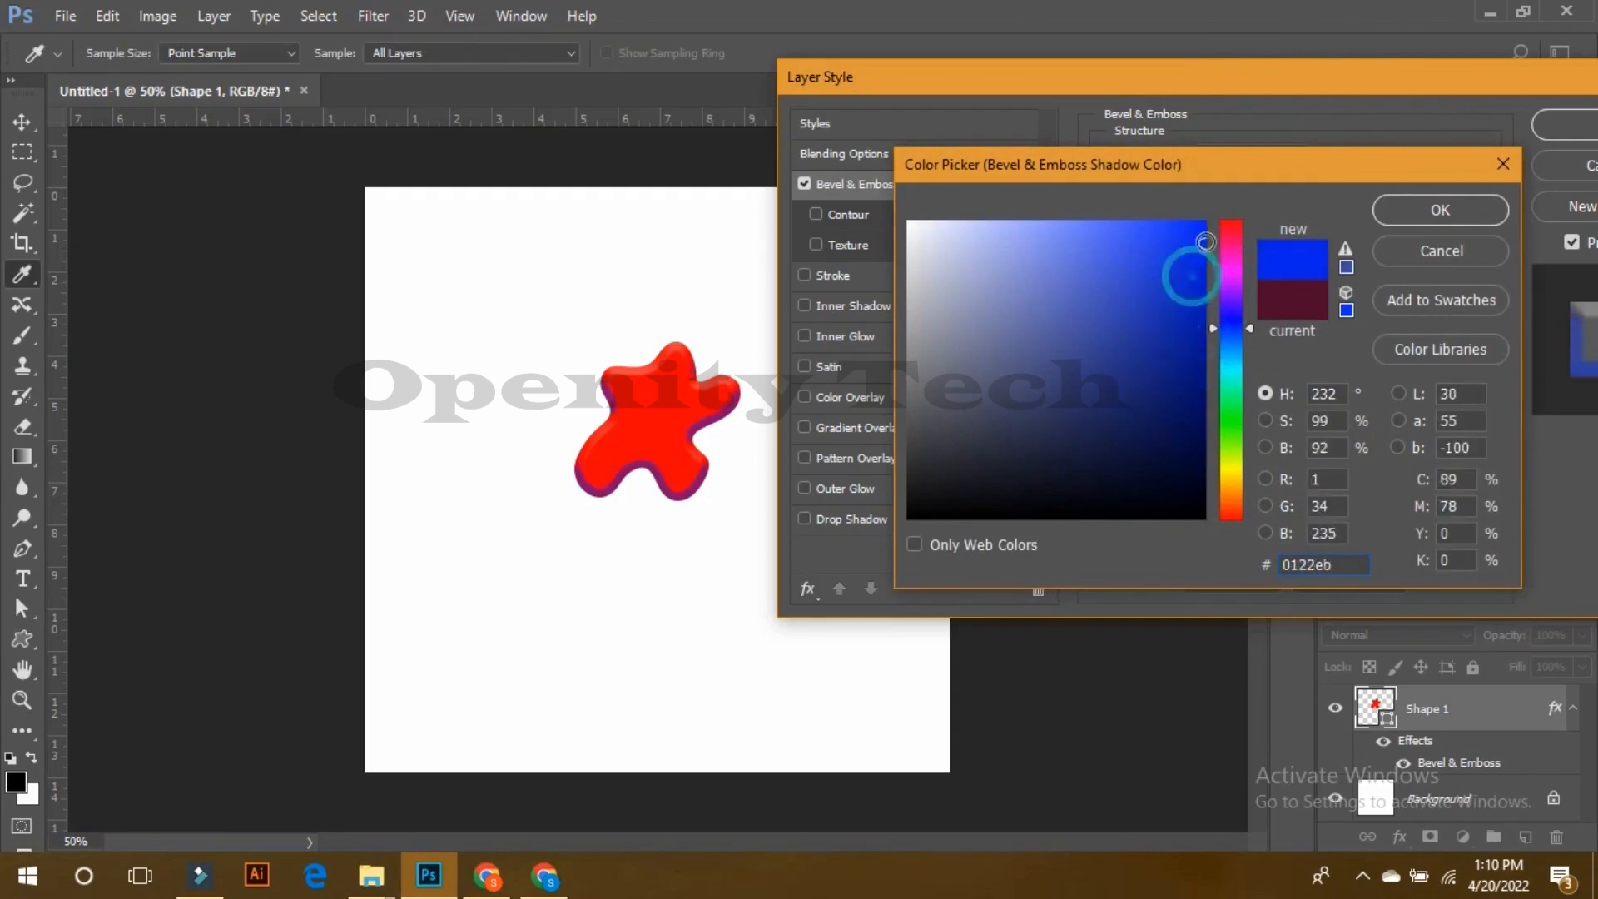
click(1439, 210)
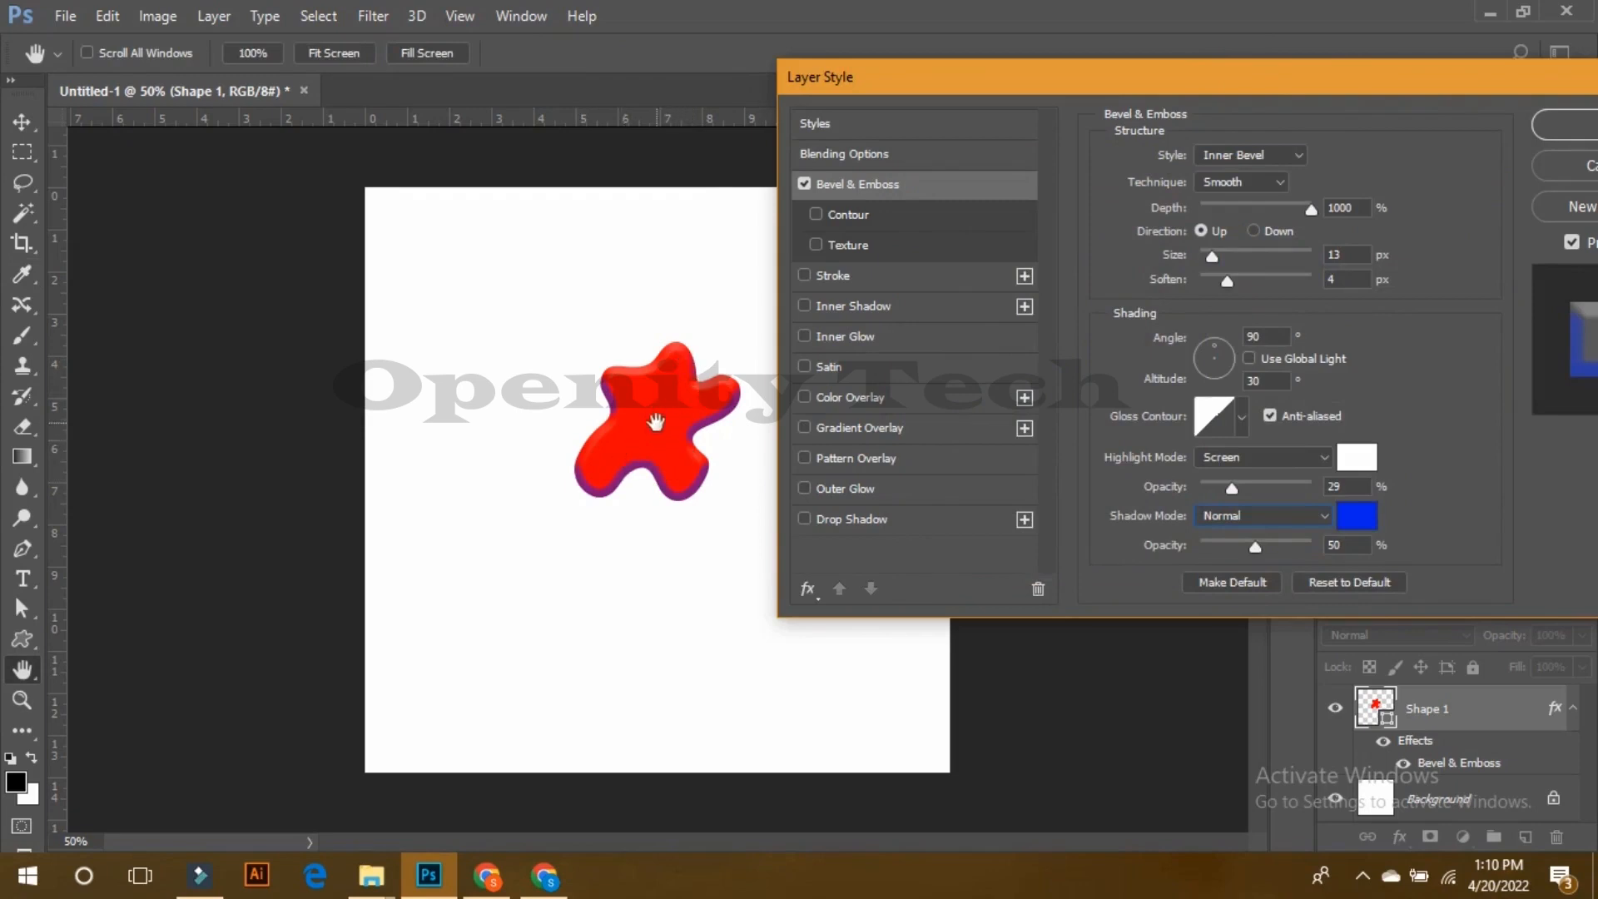
Step: Turn off the Bevel & Emboss effect and enable a Stroke effect on the Shape 1 layer
click(866, 184)
click(822, 214)
click(801, 184)
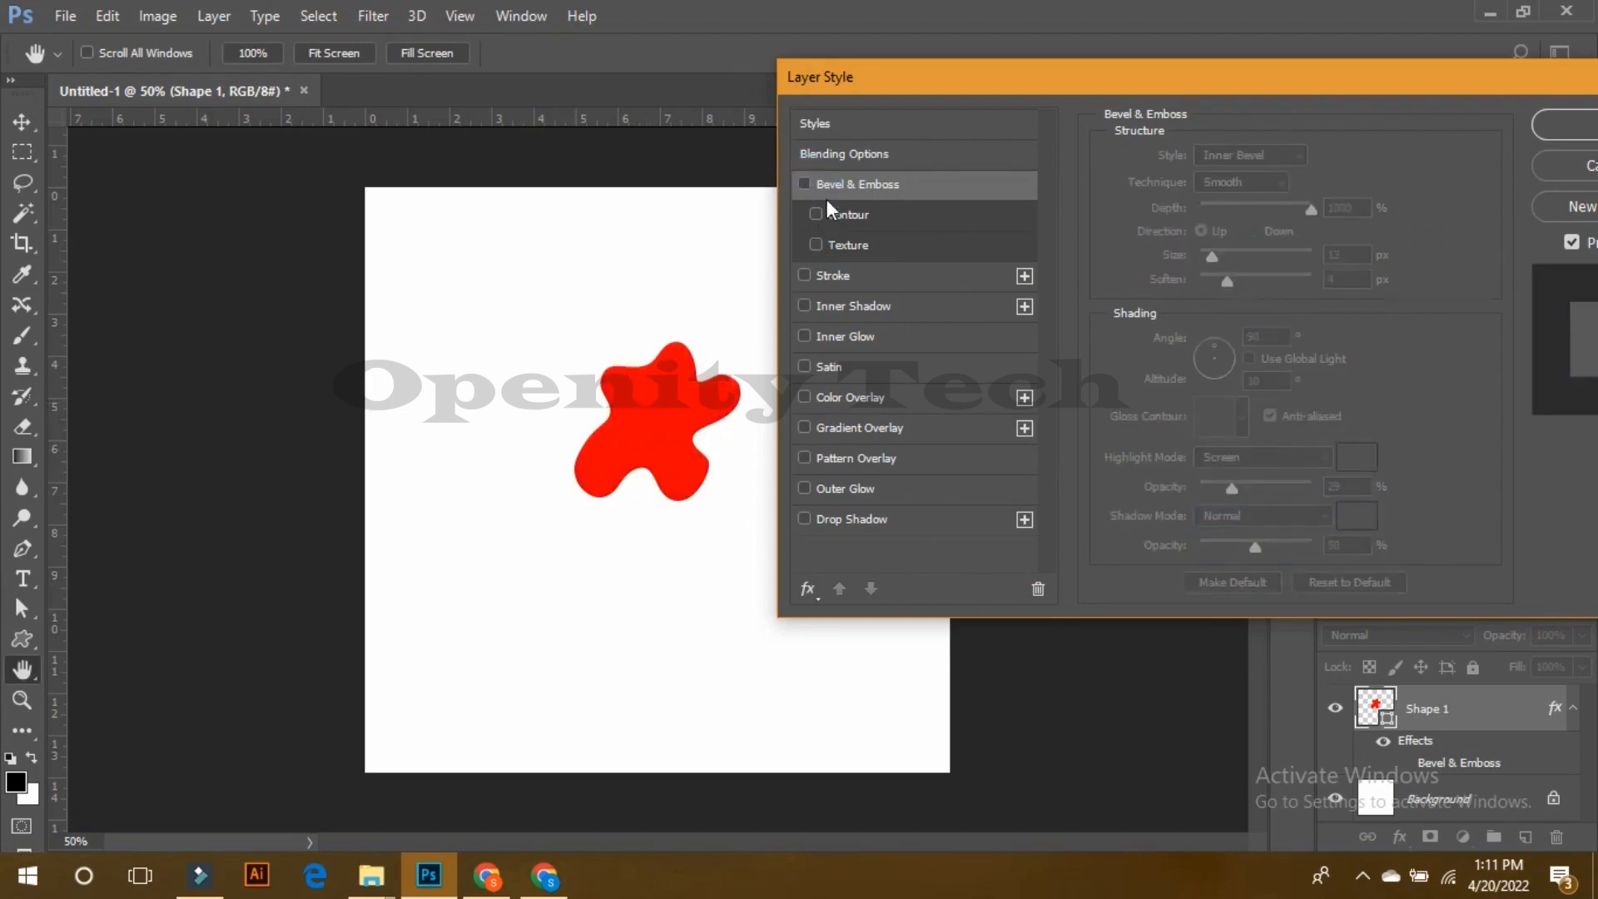
click(857, 272)
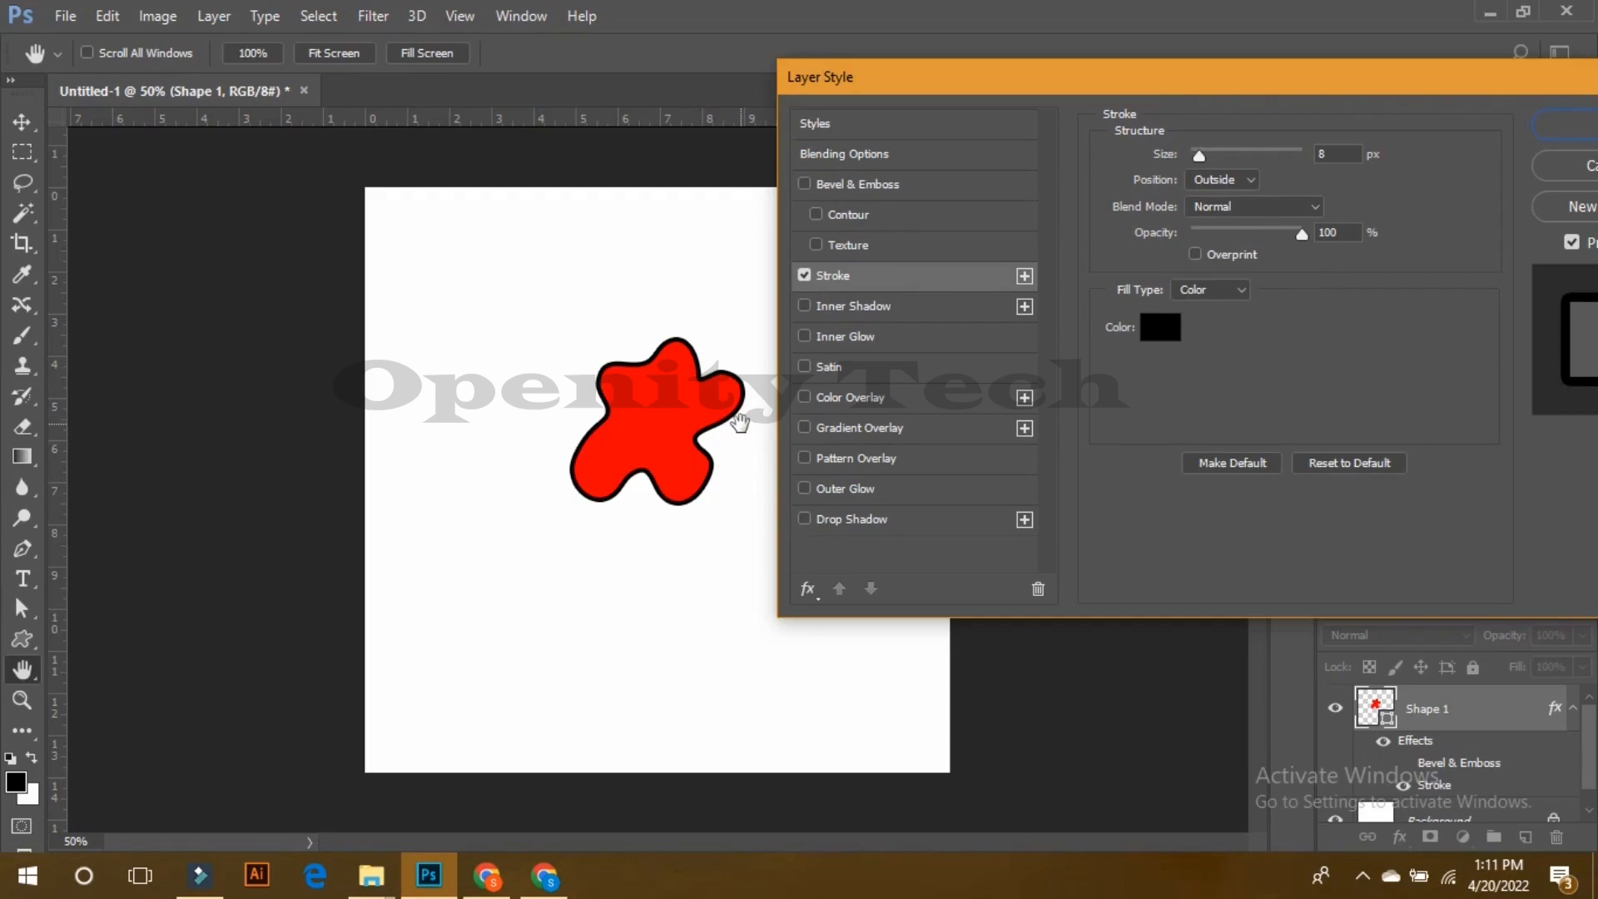
Step: Change the stroke colour of the blob shape to a vivid blue
click(1159, 331)
mouse_move(1131, 360)
mouse_down()
mouse_move(1177, 461)
mouse_move(982, 299)
mouse_move(949, 376)
mouse_up()
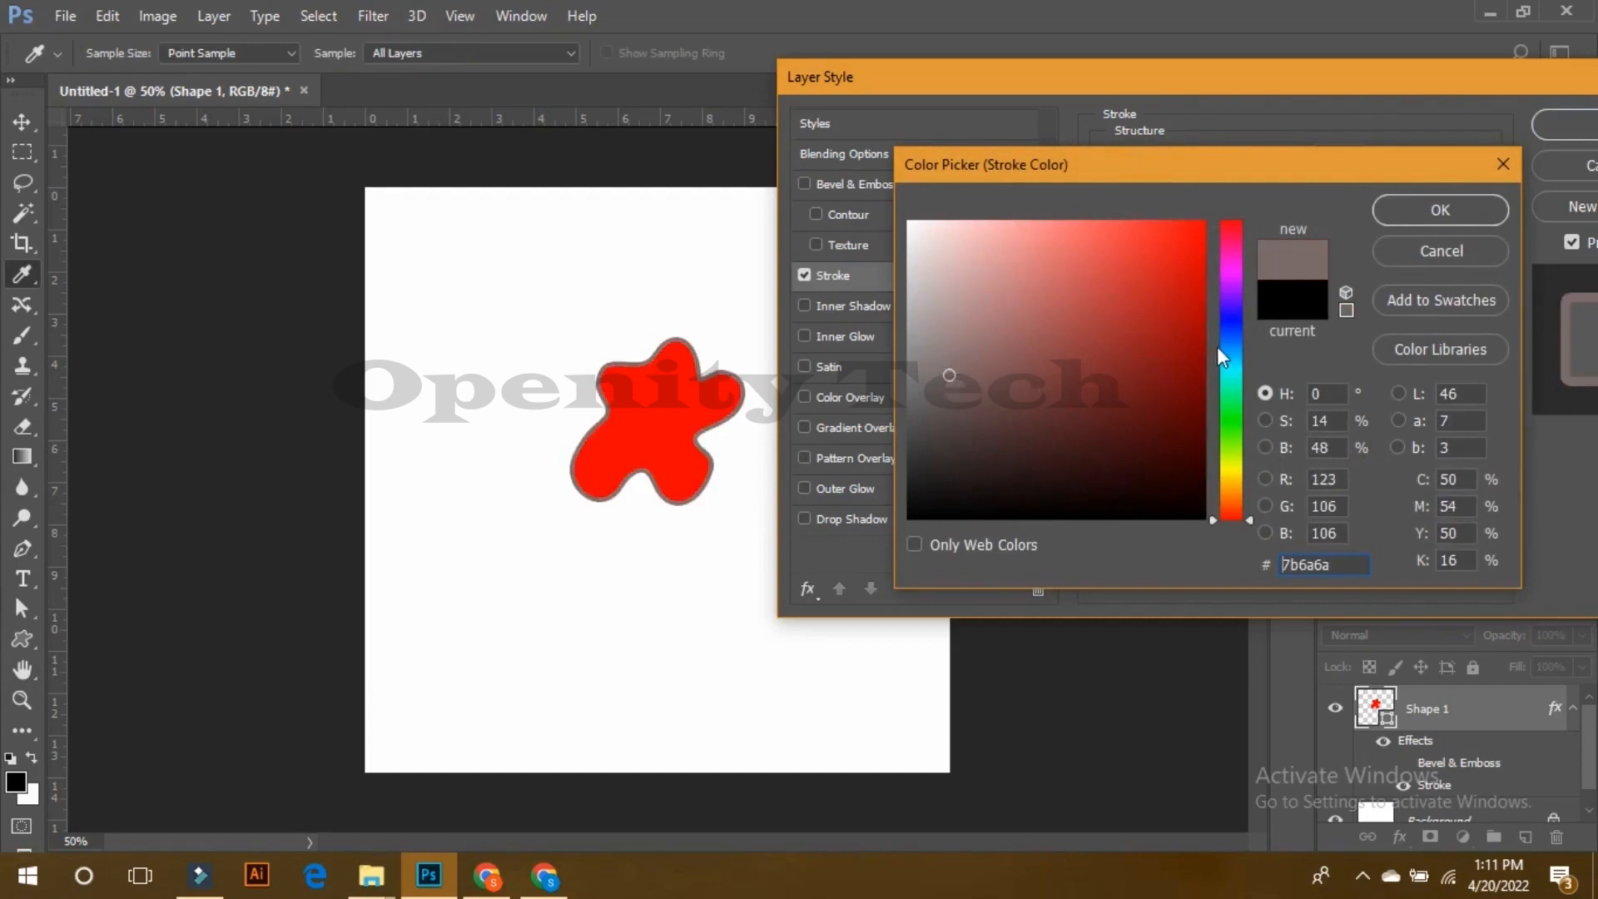
drag(1220, 357, 1221, 324)
click(1045, 321)
click(1144, 259)
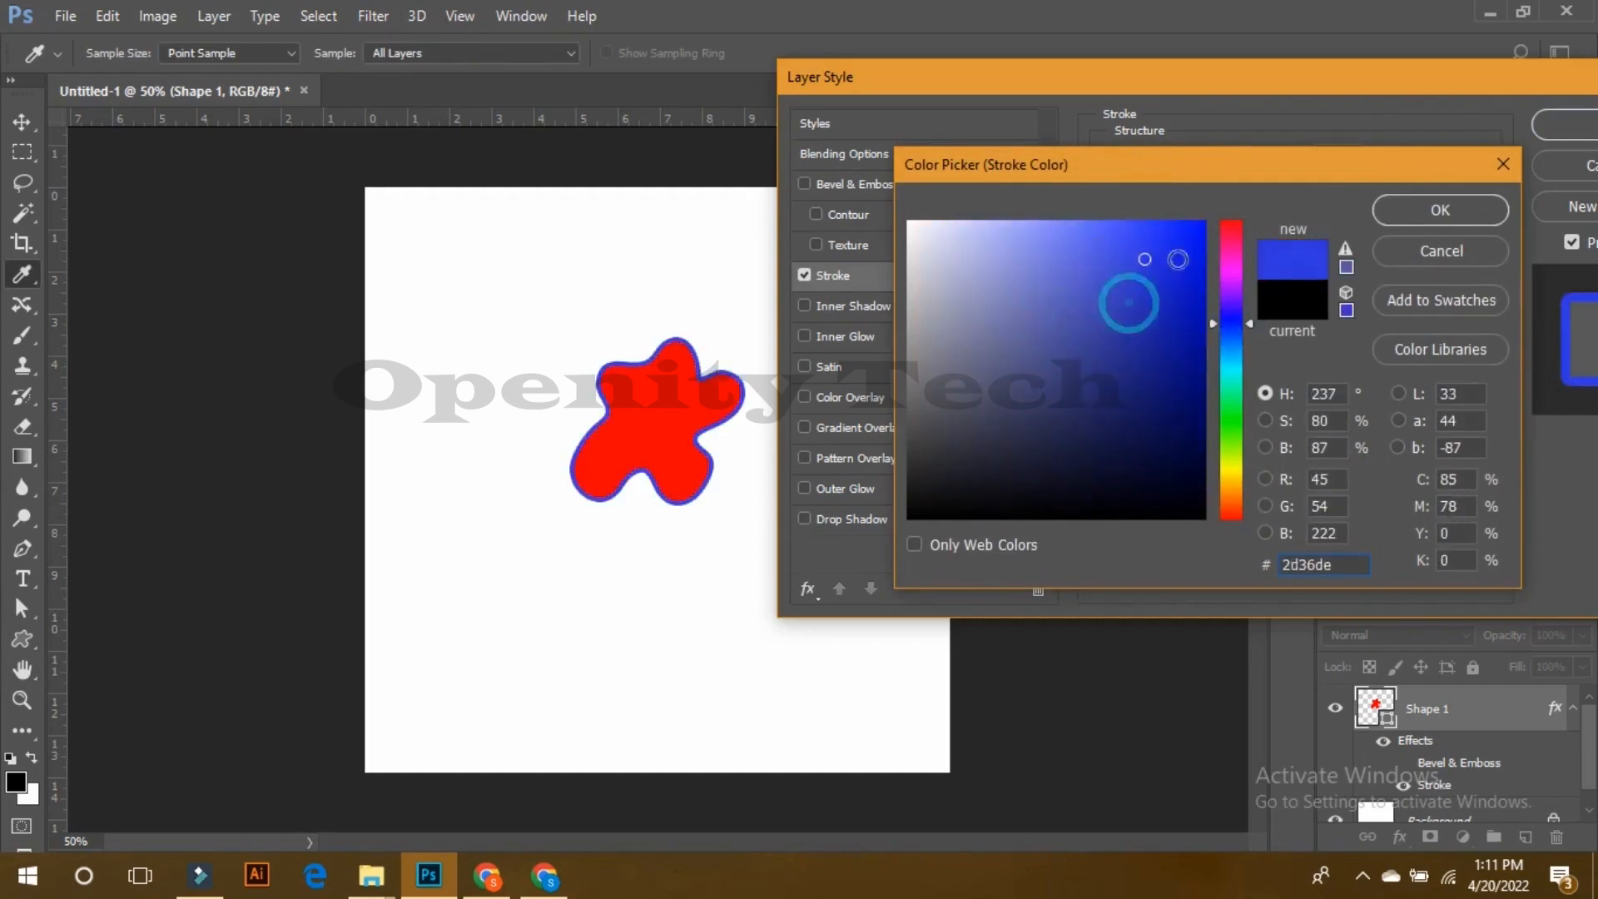
click(1395, 214)
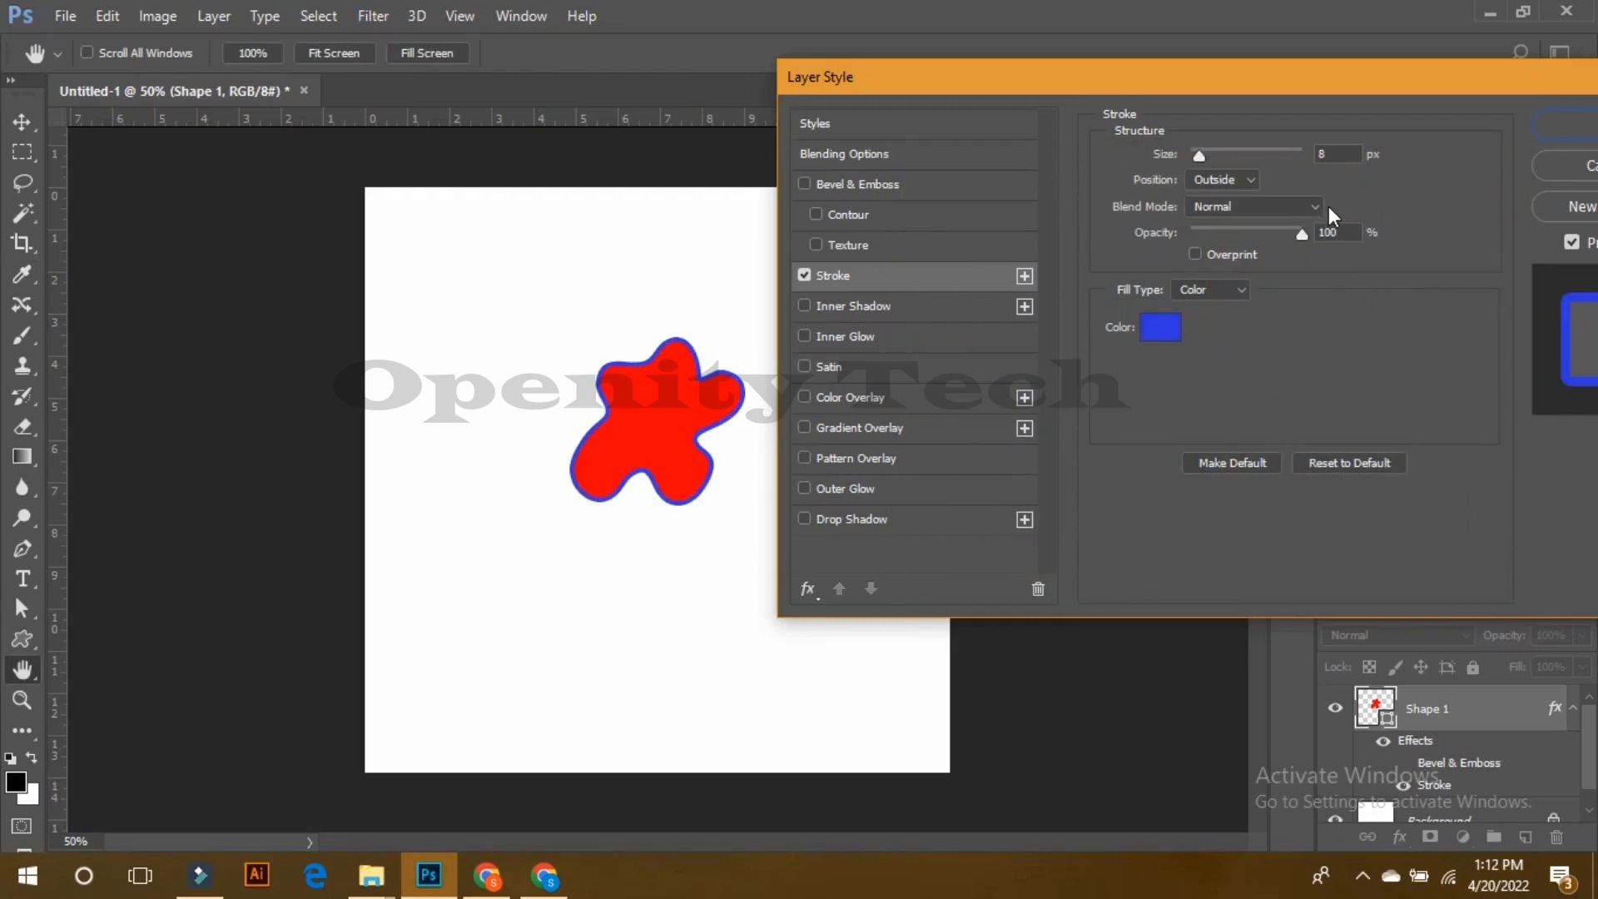
Step: Compare the stroke's Inside, Center and Outside positions along the blob's edge, finishing on Outside
click(1244, 182)
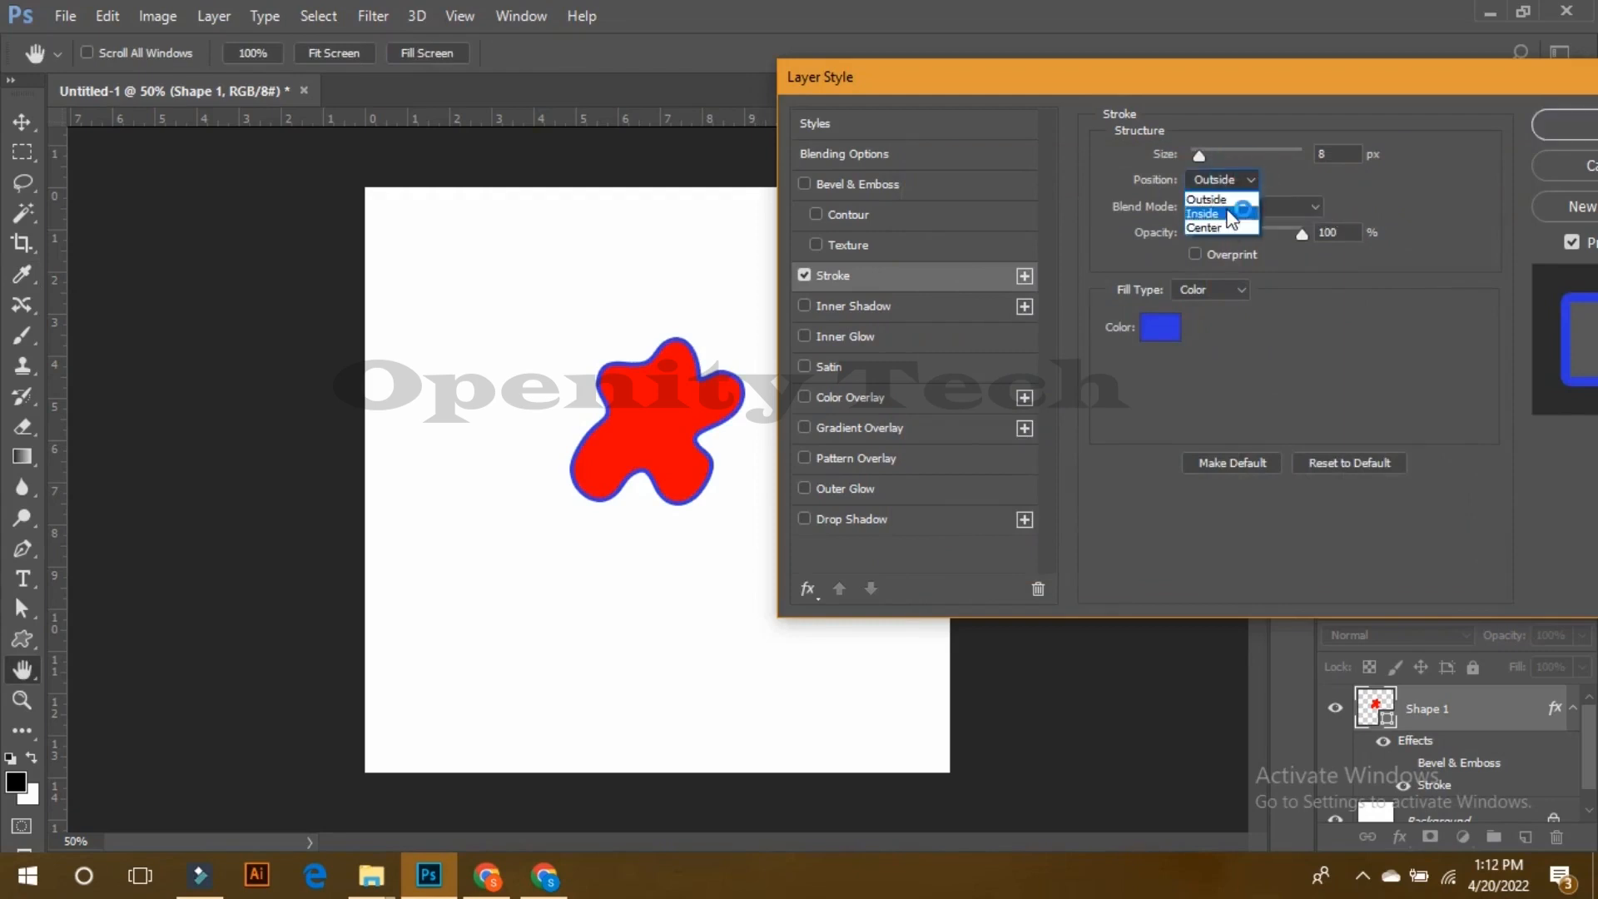
click(1228, 212)
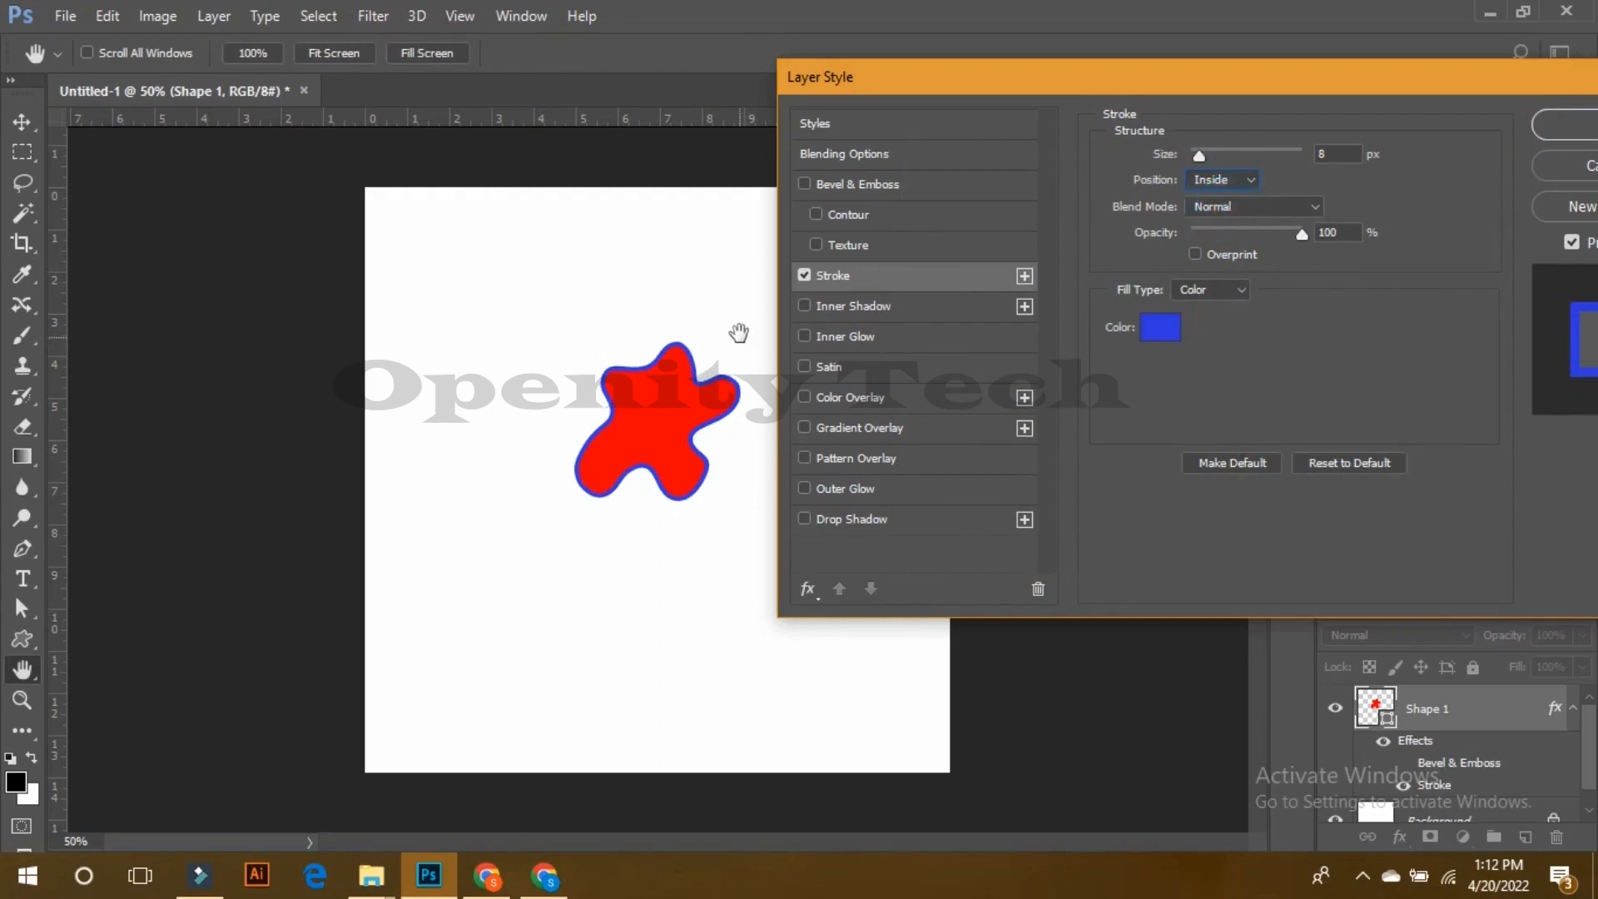
click(1217, 201)
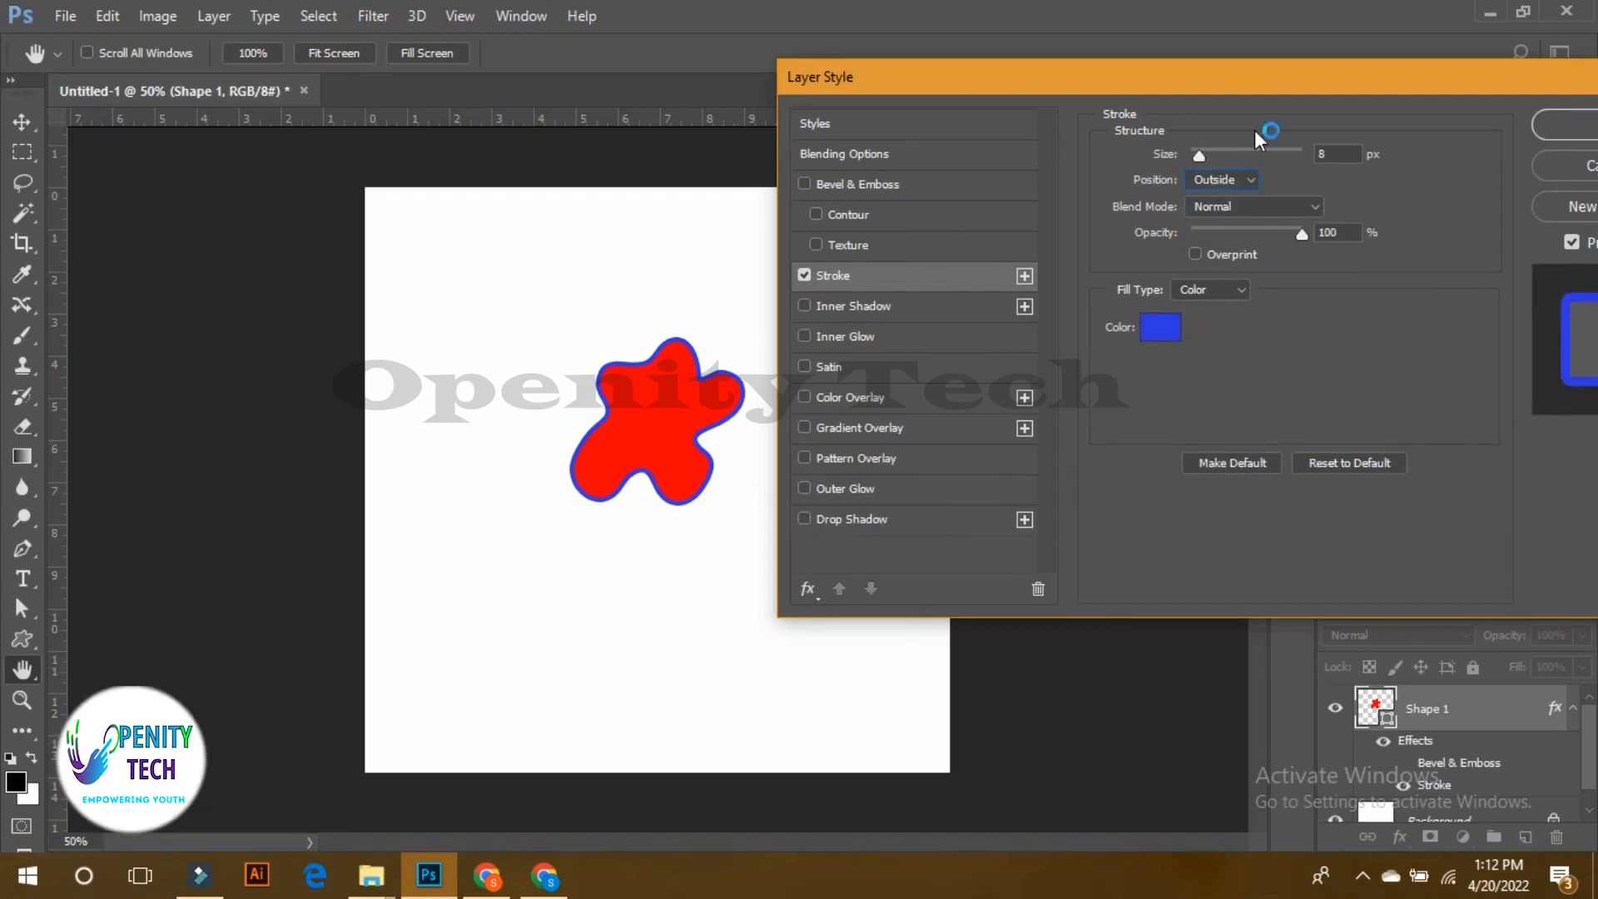
key(ctrl+plus)
key(ctrl+plus)
key(ctrl+plus)
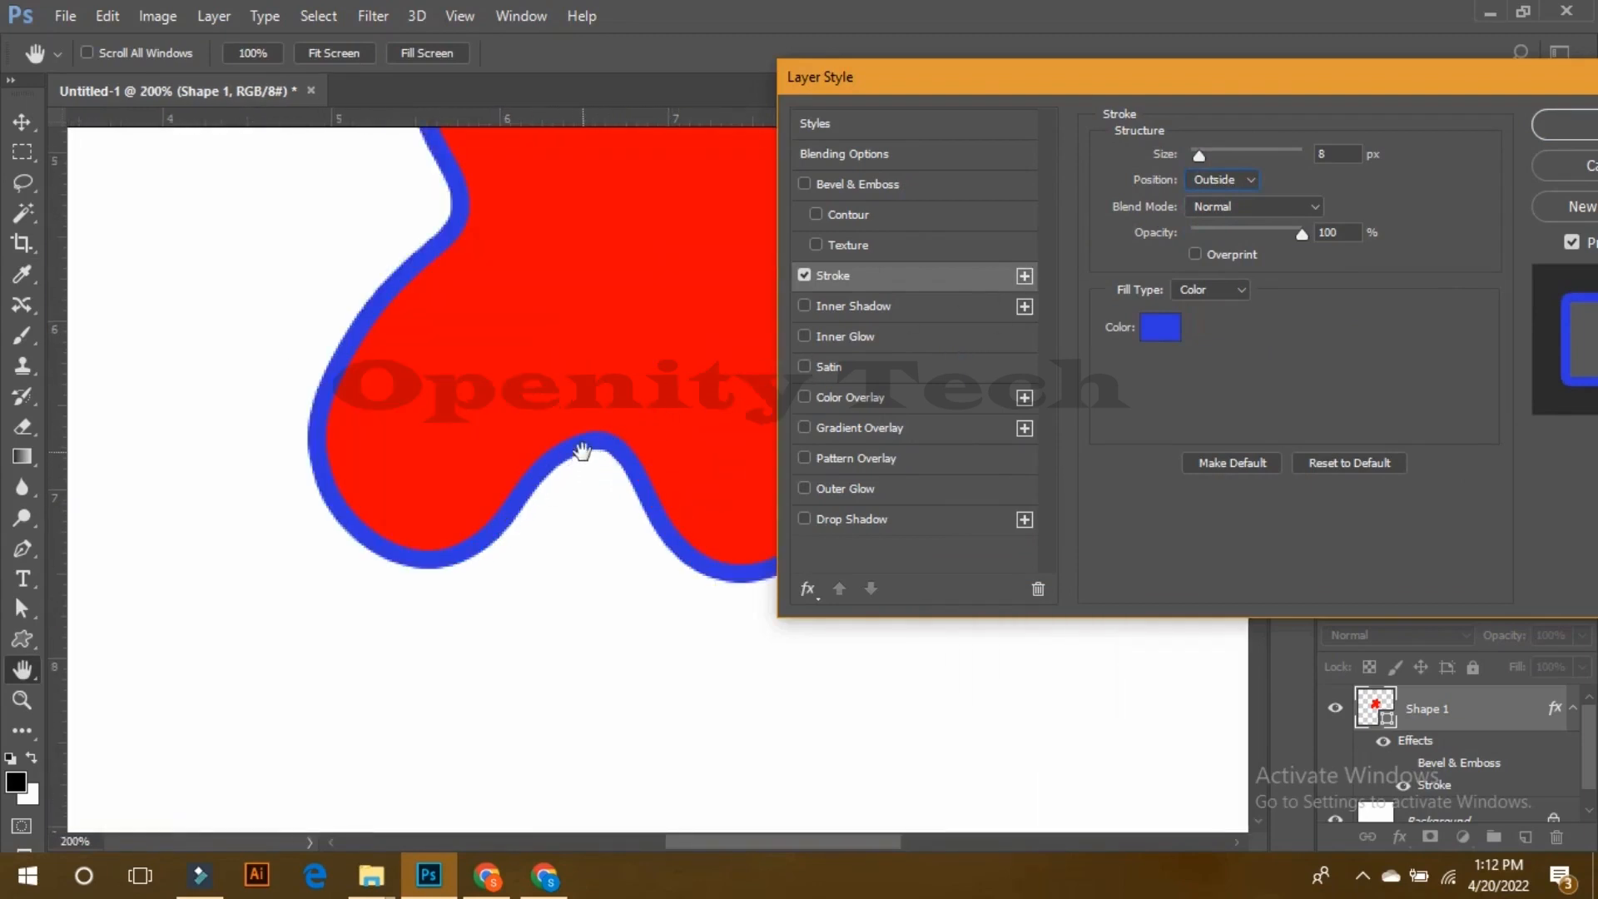
click(1228, 178)
click(1217, 208)
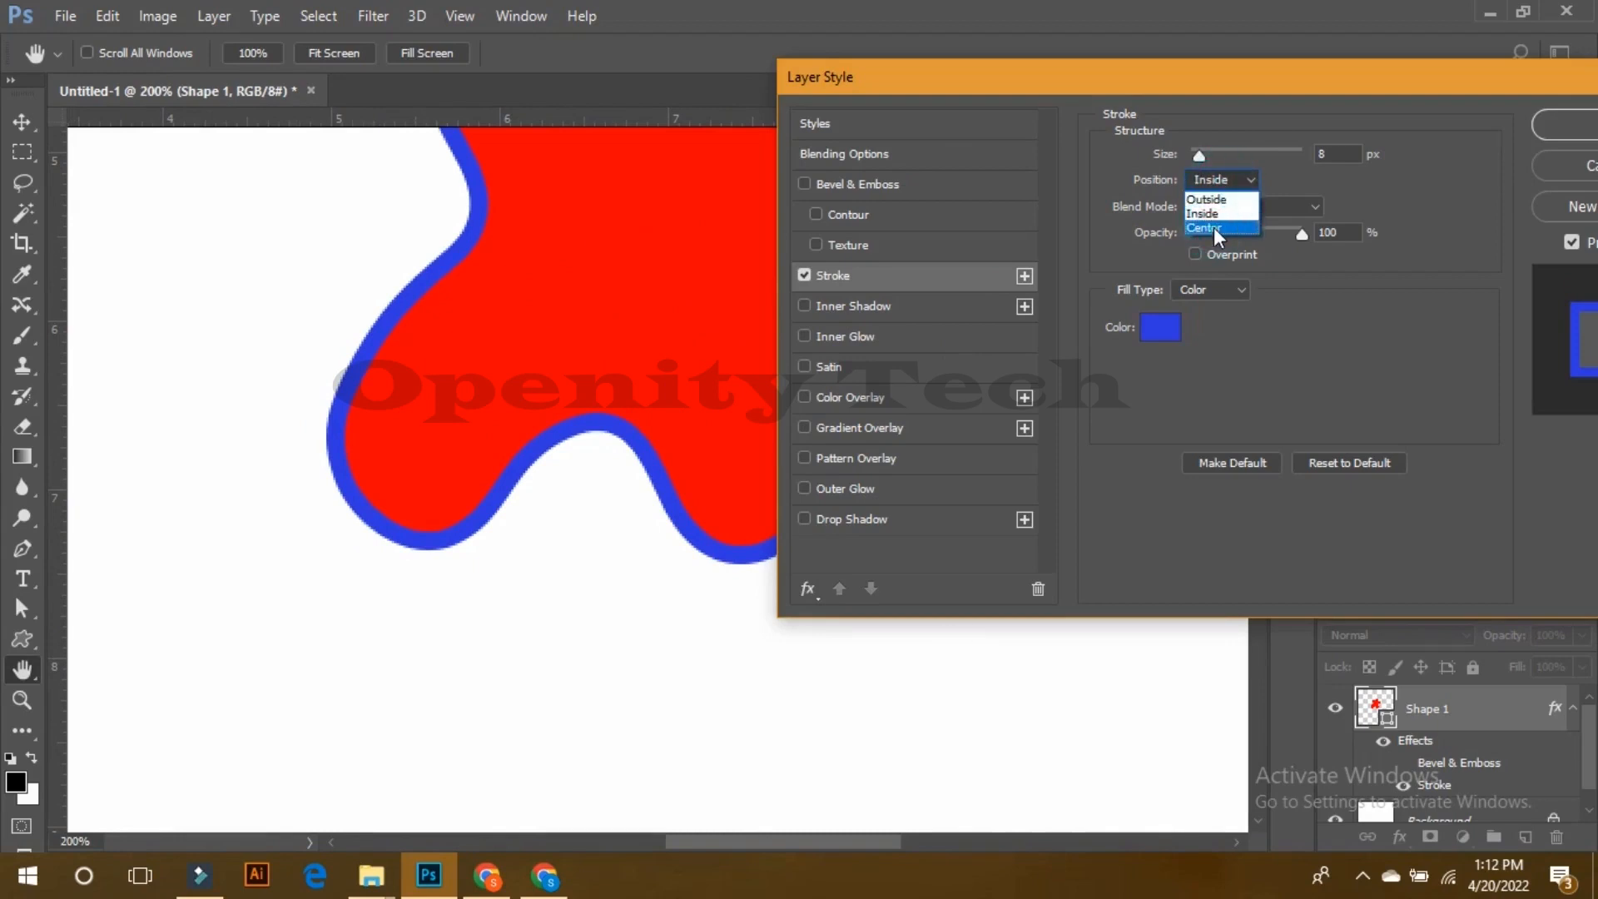
click(1213, 227)
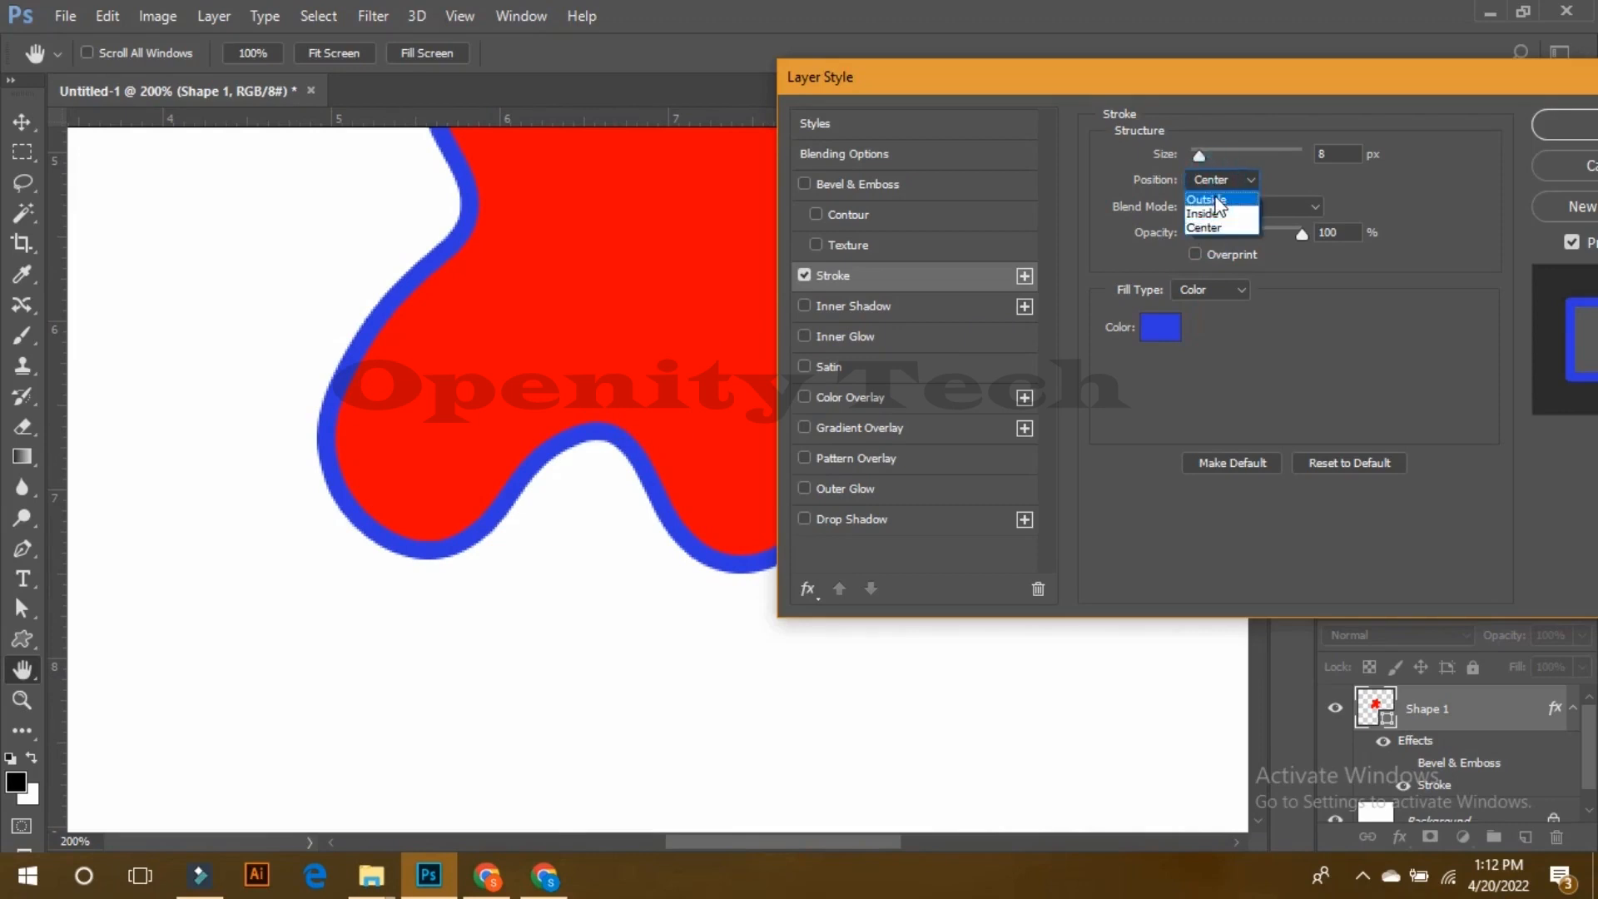
click(1215, 200)
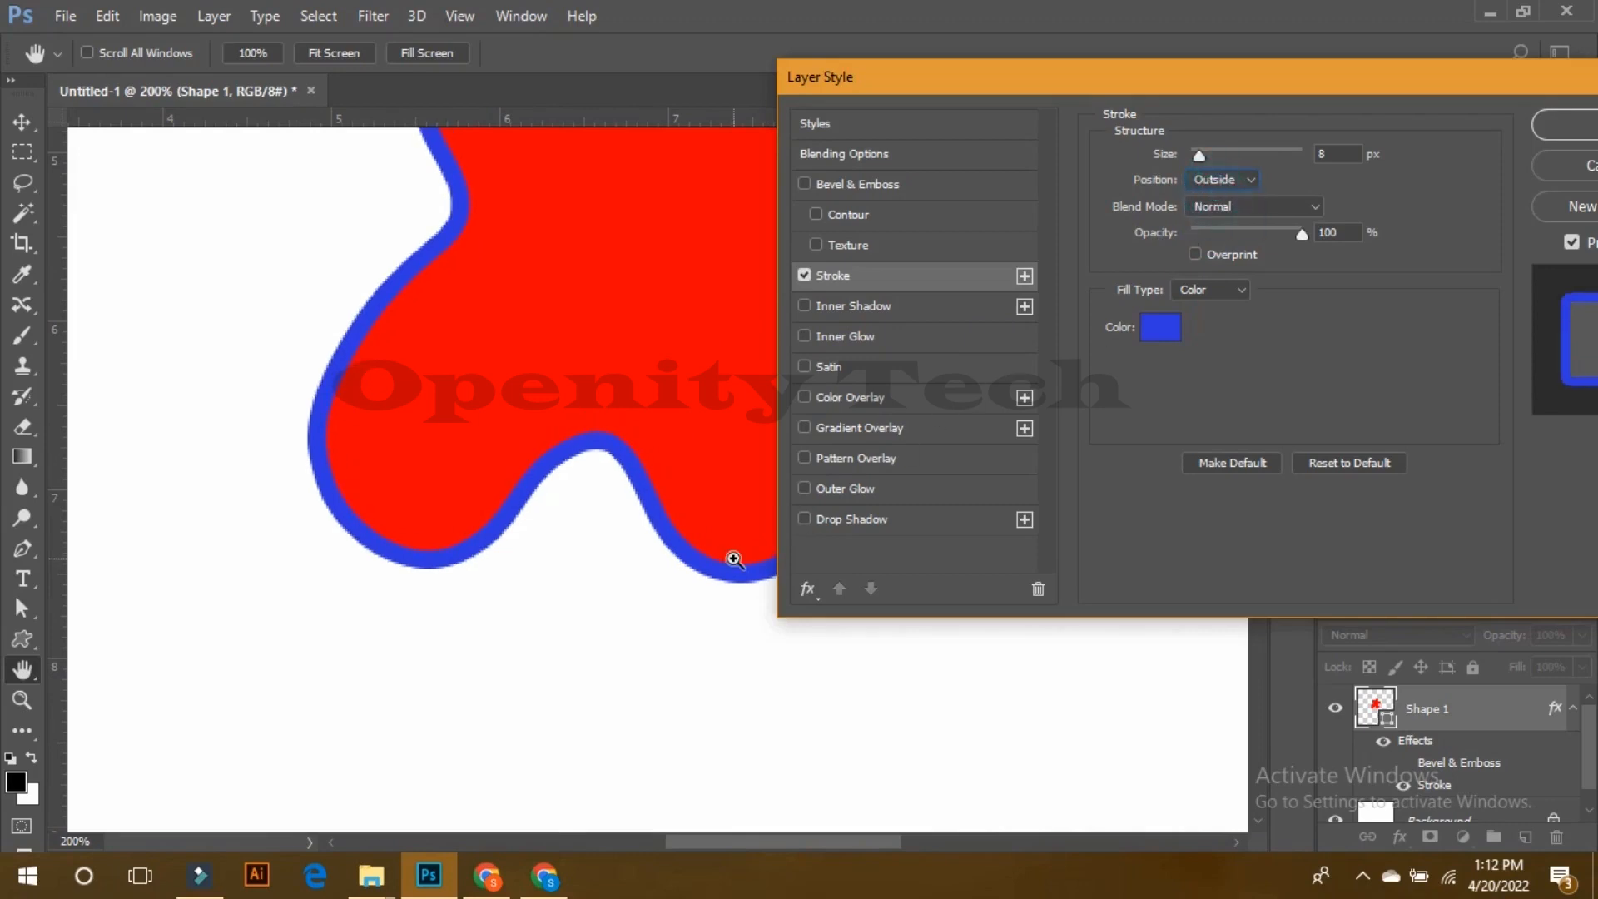
click(714, 599)
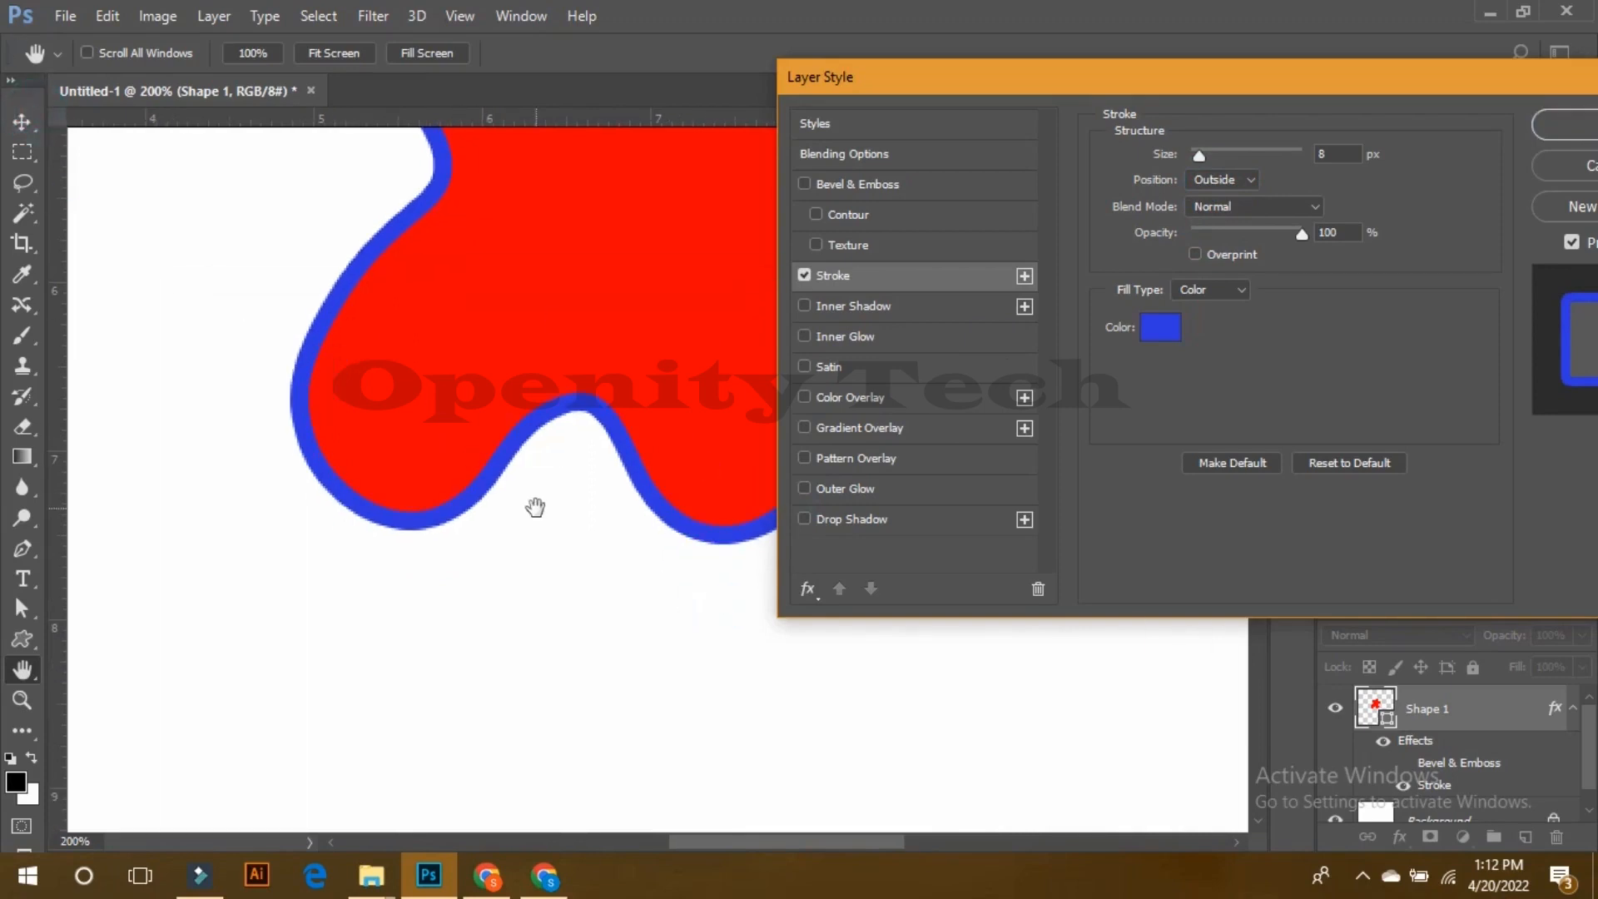
key(ctrl+minus)
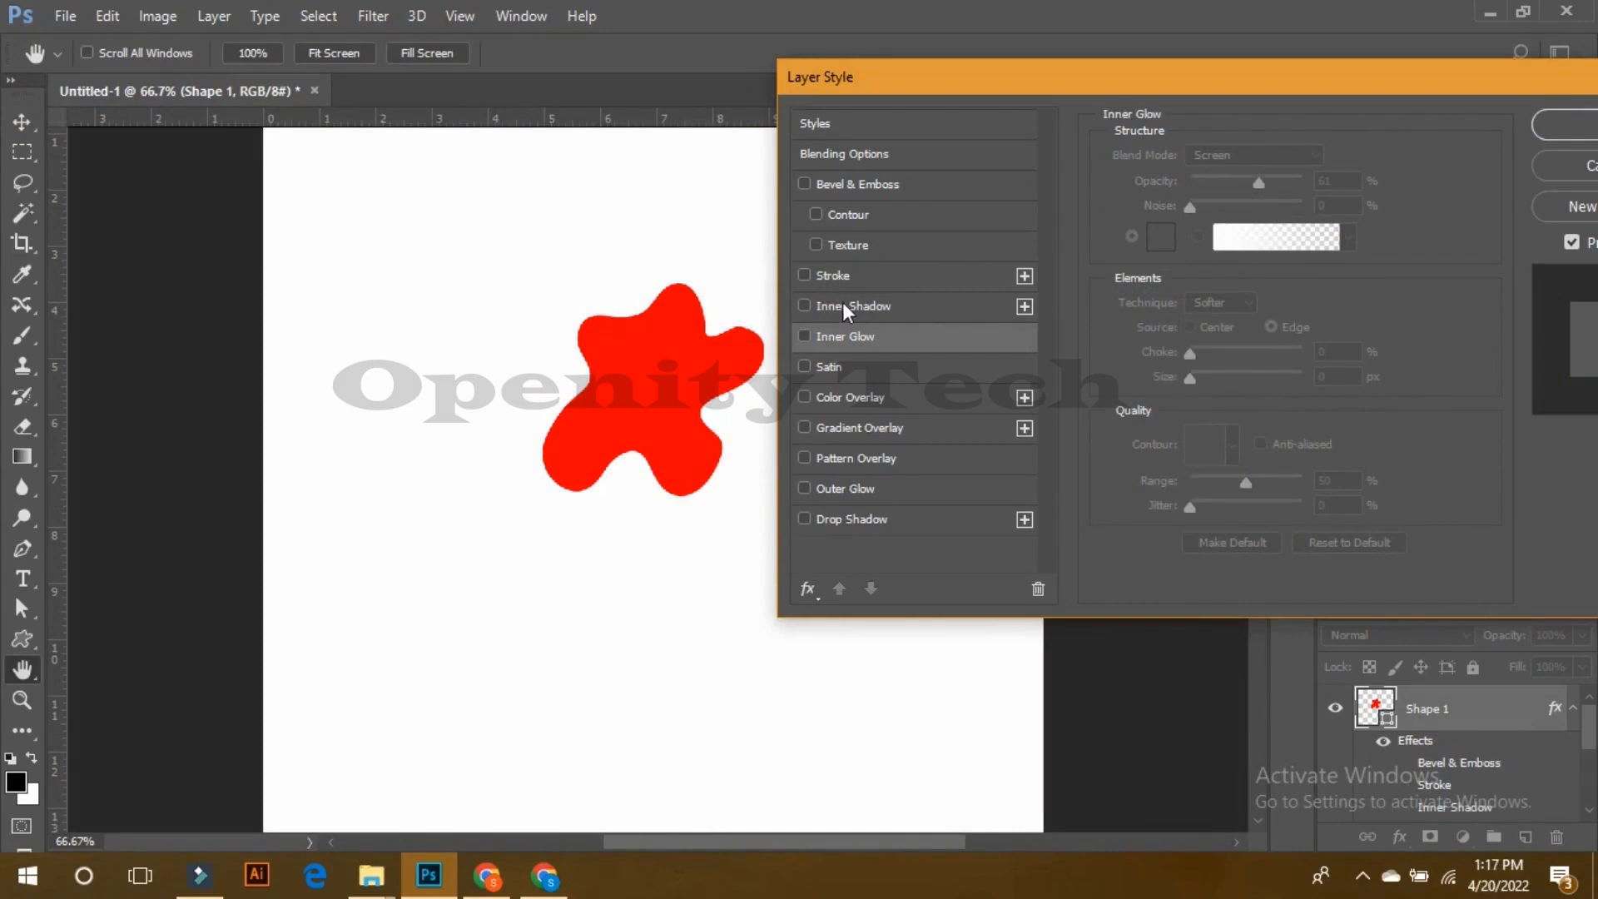
Step: Enable the Inner Shadow, Inner Glow and Satin effects on the Shape 1 layer
click(804, 306)
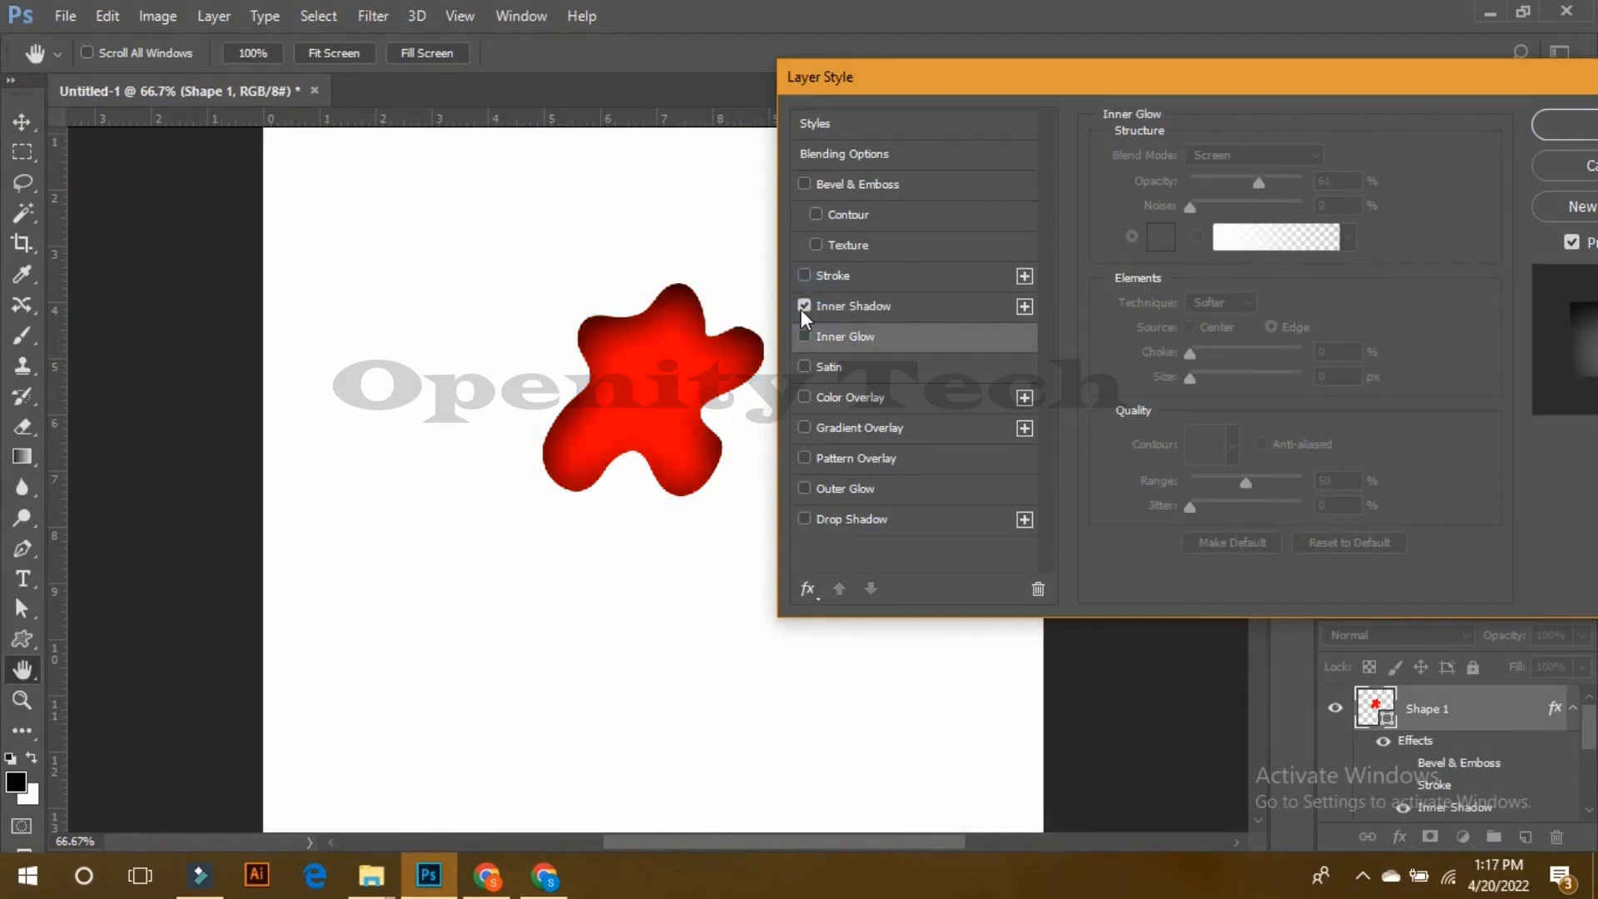
click(806, 336)
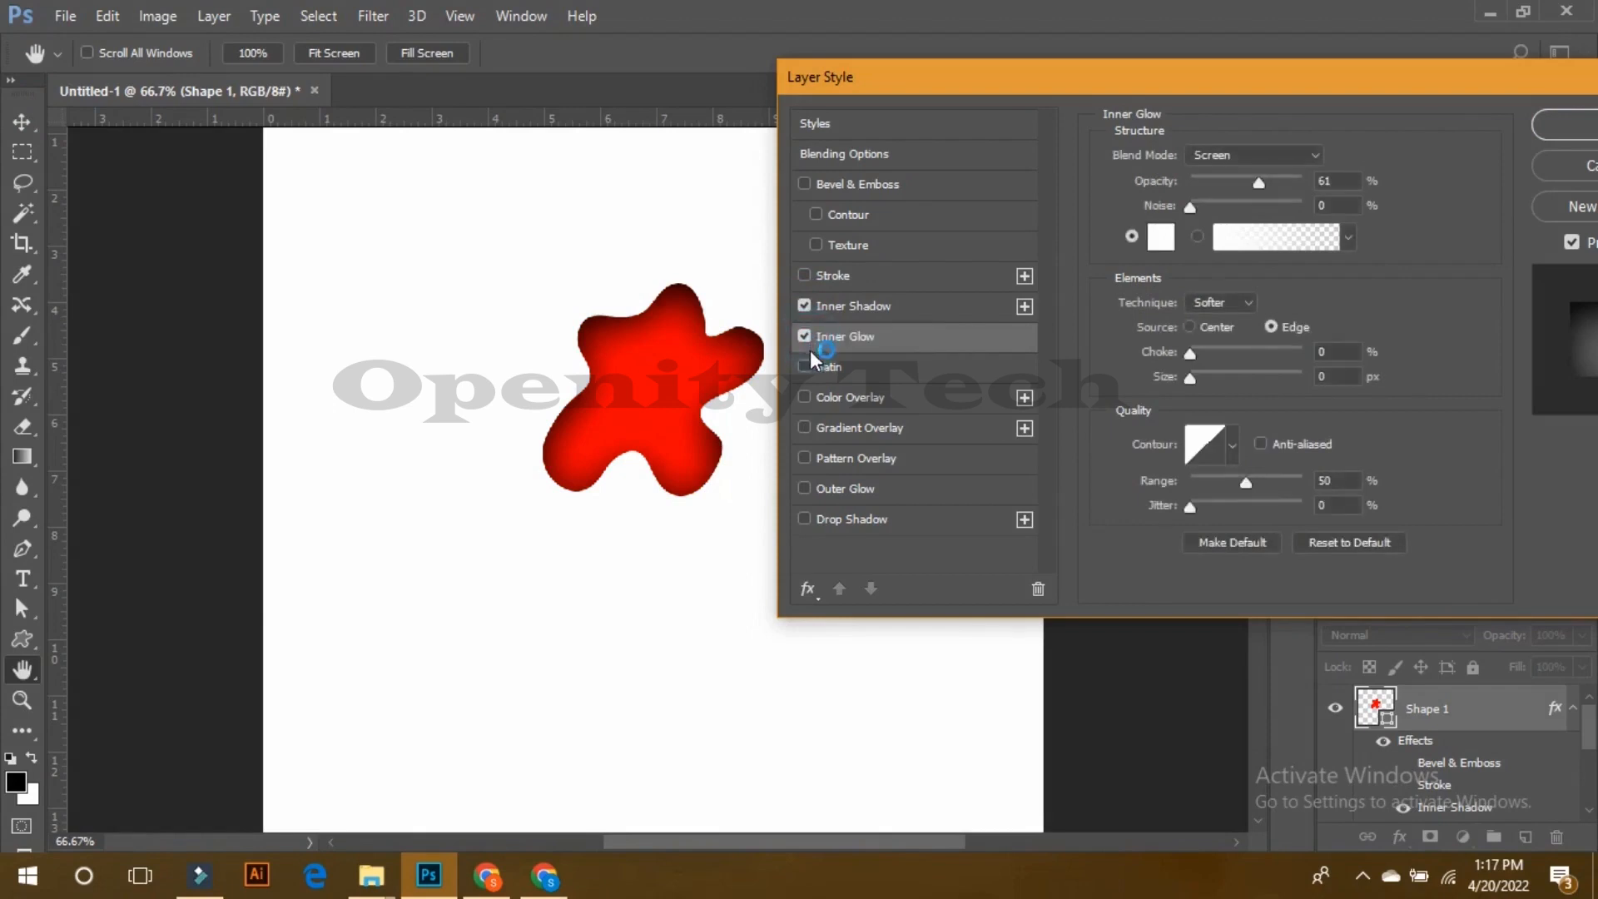
click(804, 366)
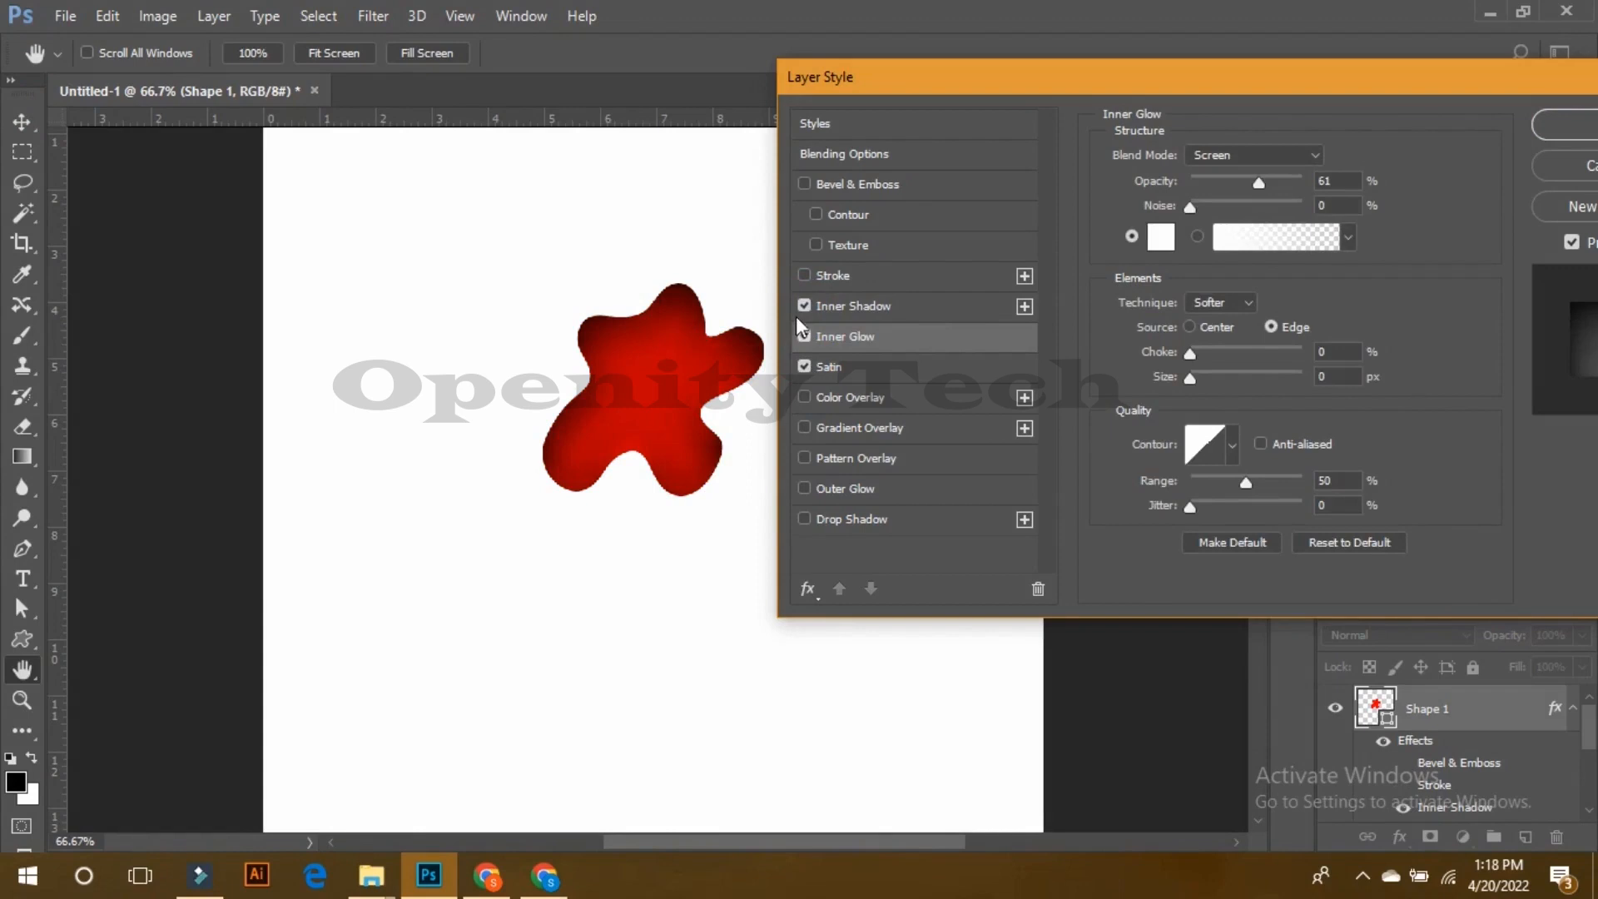
Step: Turn off the Inner Glow and Satin effects and show the Inner Shadow settings of Shape 1
click(804, 366)
click(867, 306)
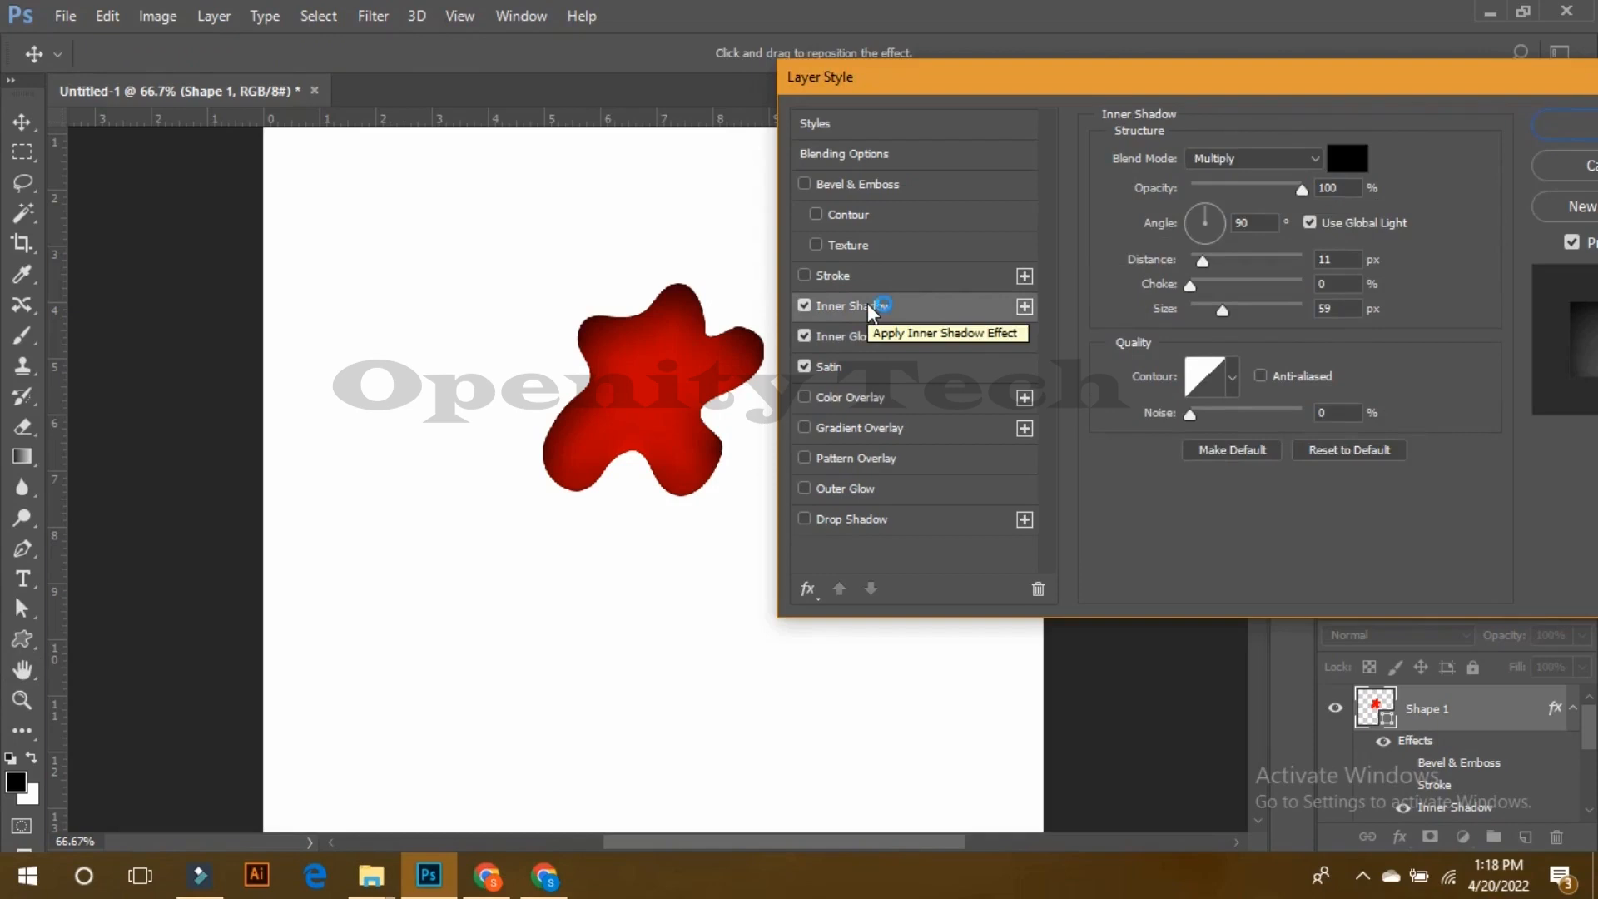
click(869, 307)
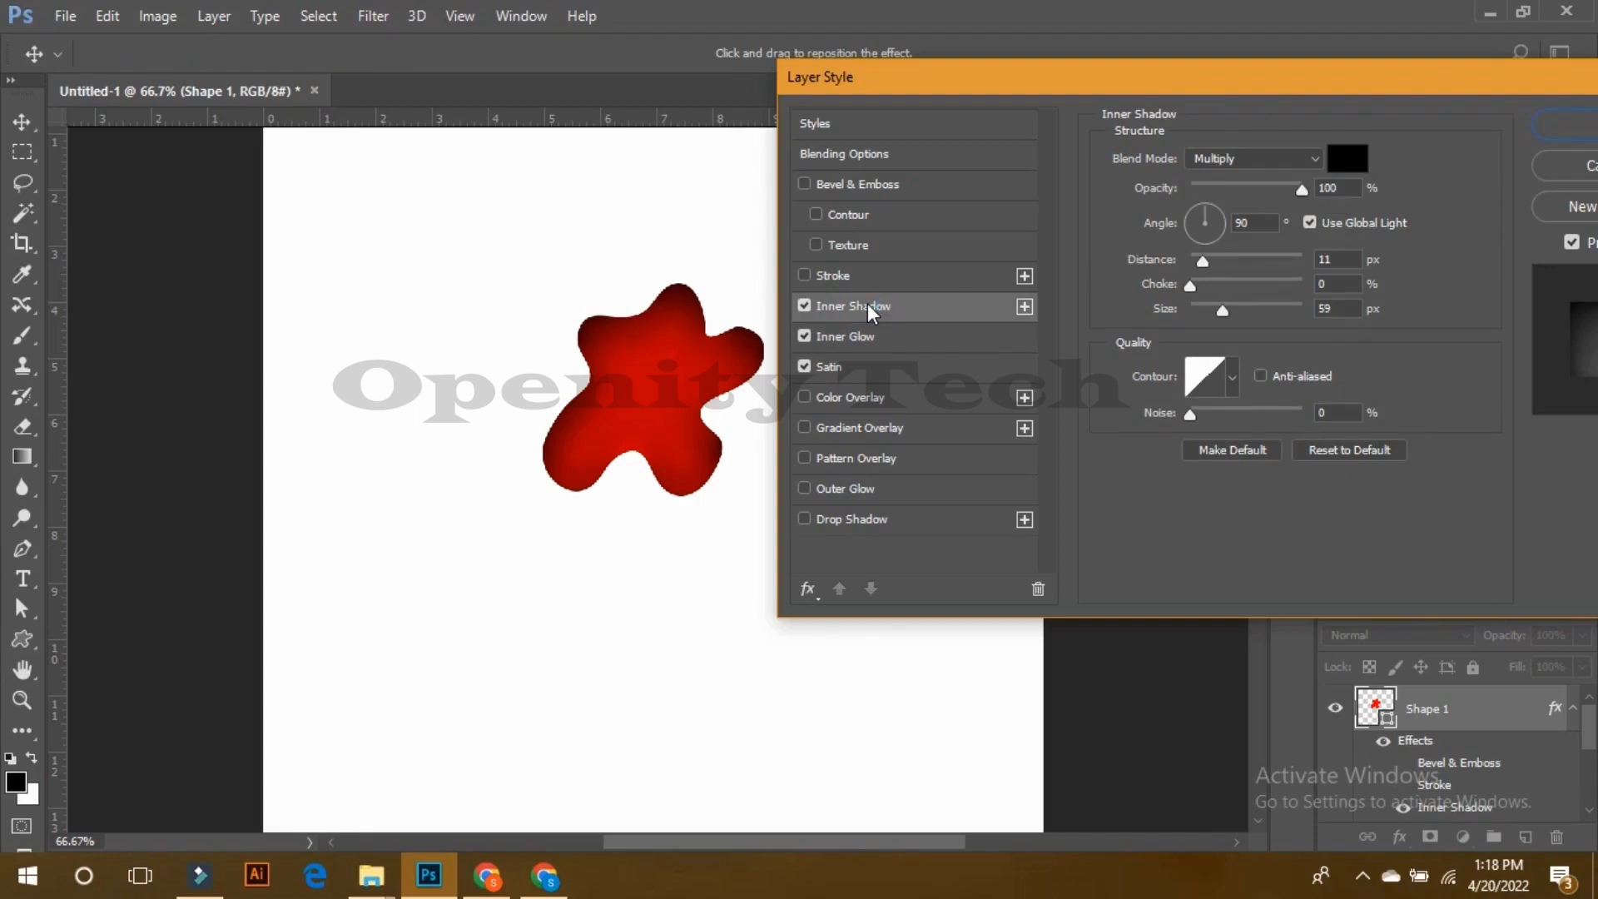
click(813, 335)
click(806, 365)
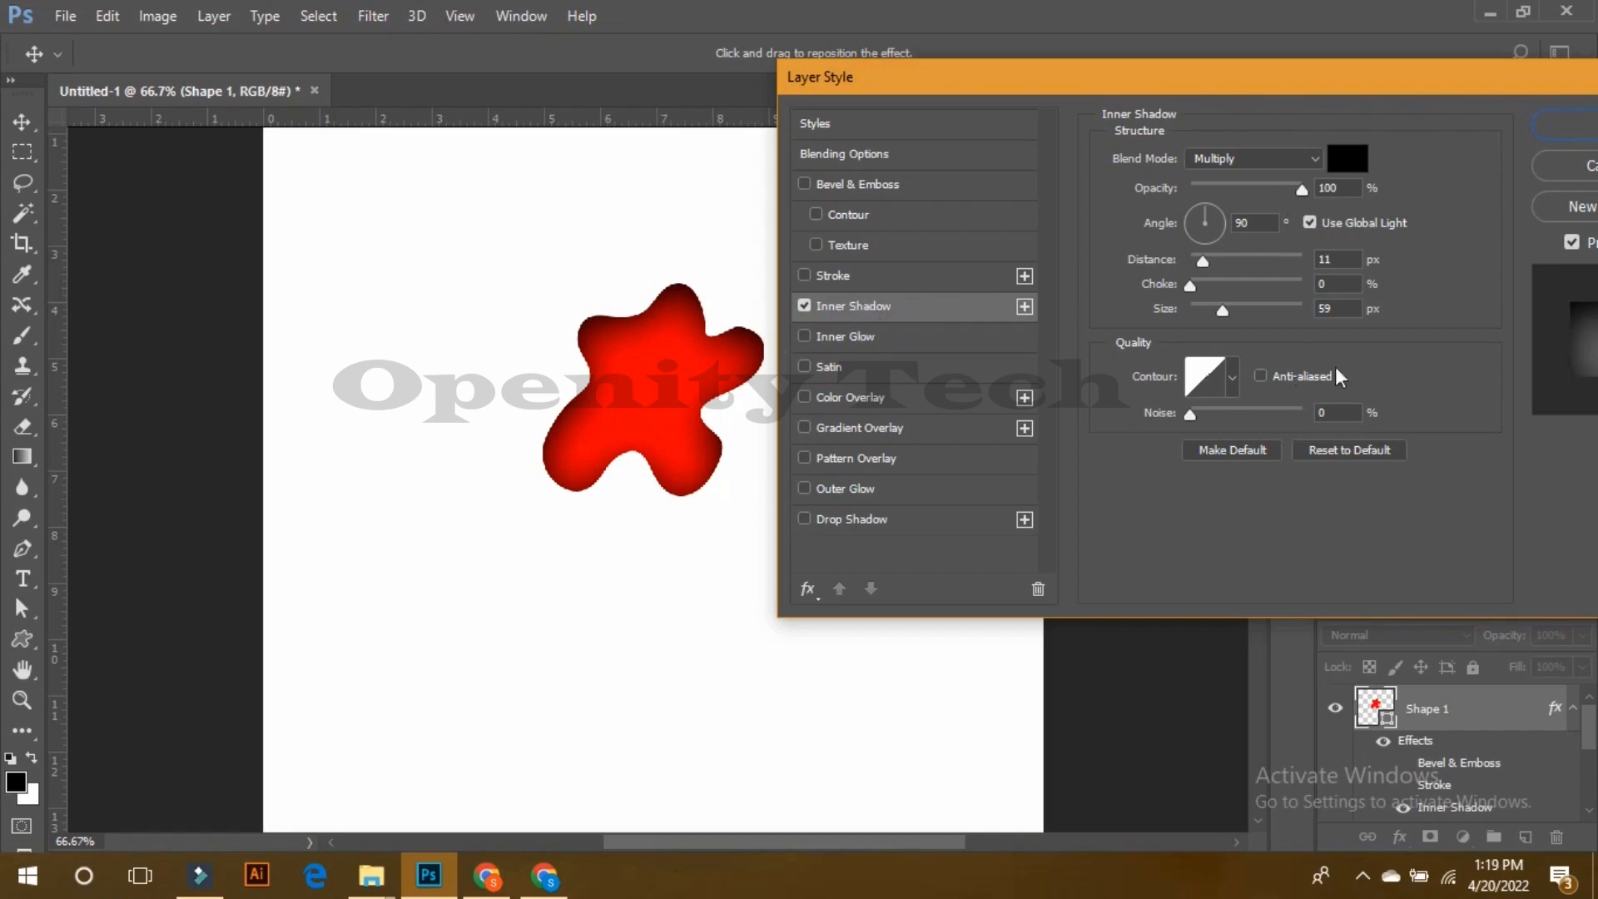
Step: Set the inner shadow's colour to white and its blend mode to Normal
click(1348, 159)
drag(1152, 322, 912, 226)
click(1425, 210)
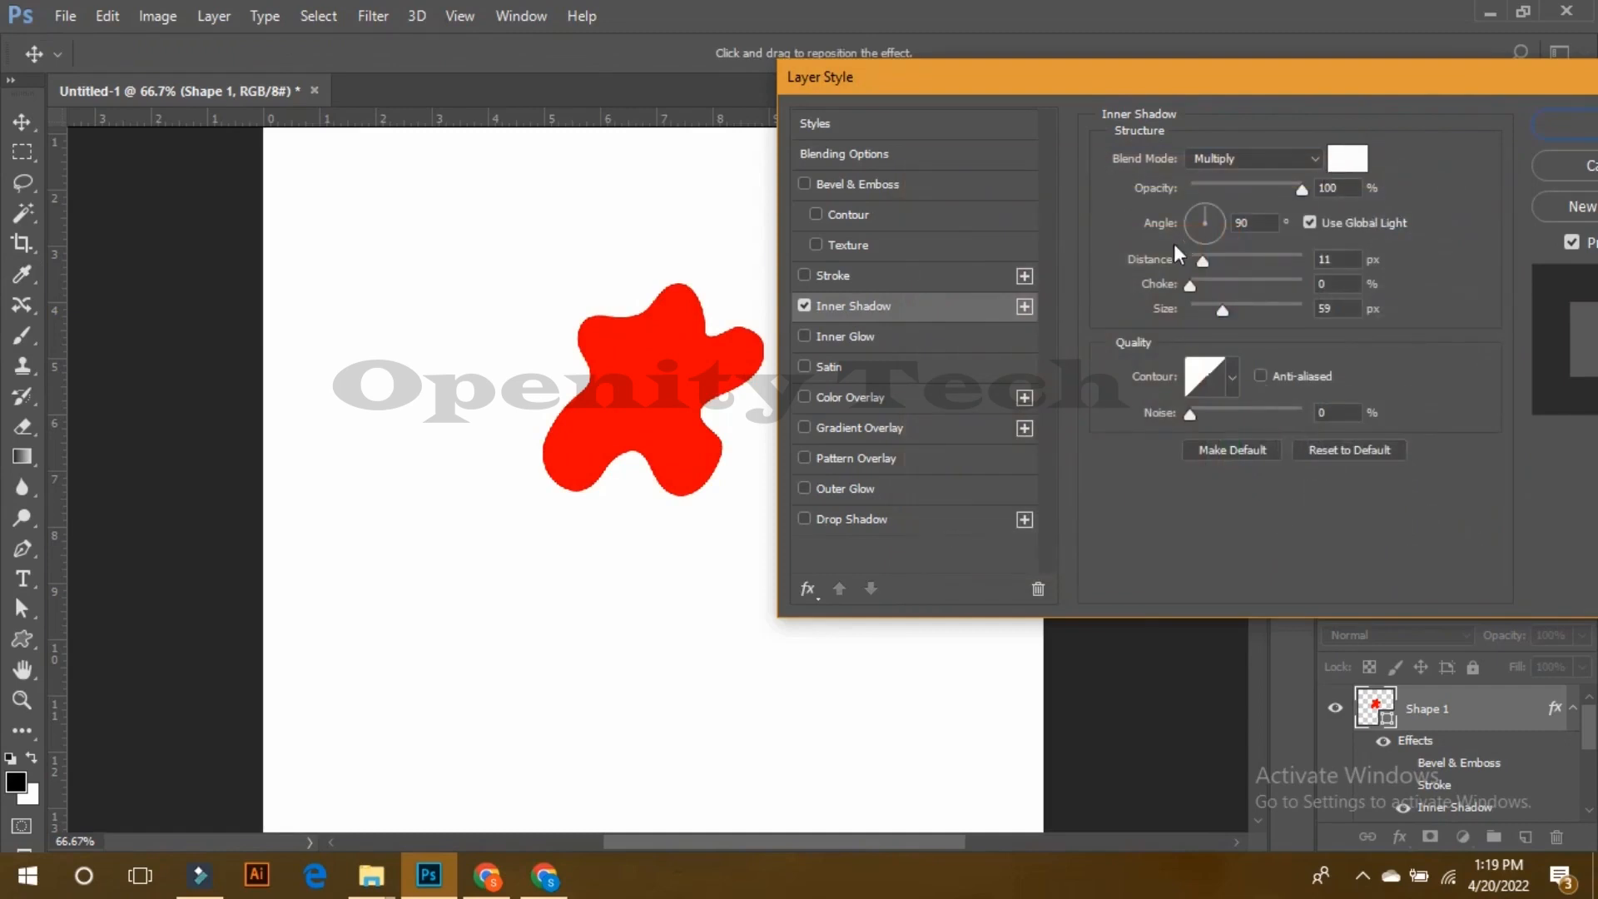
click(1259, 156)
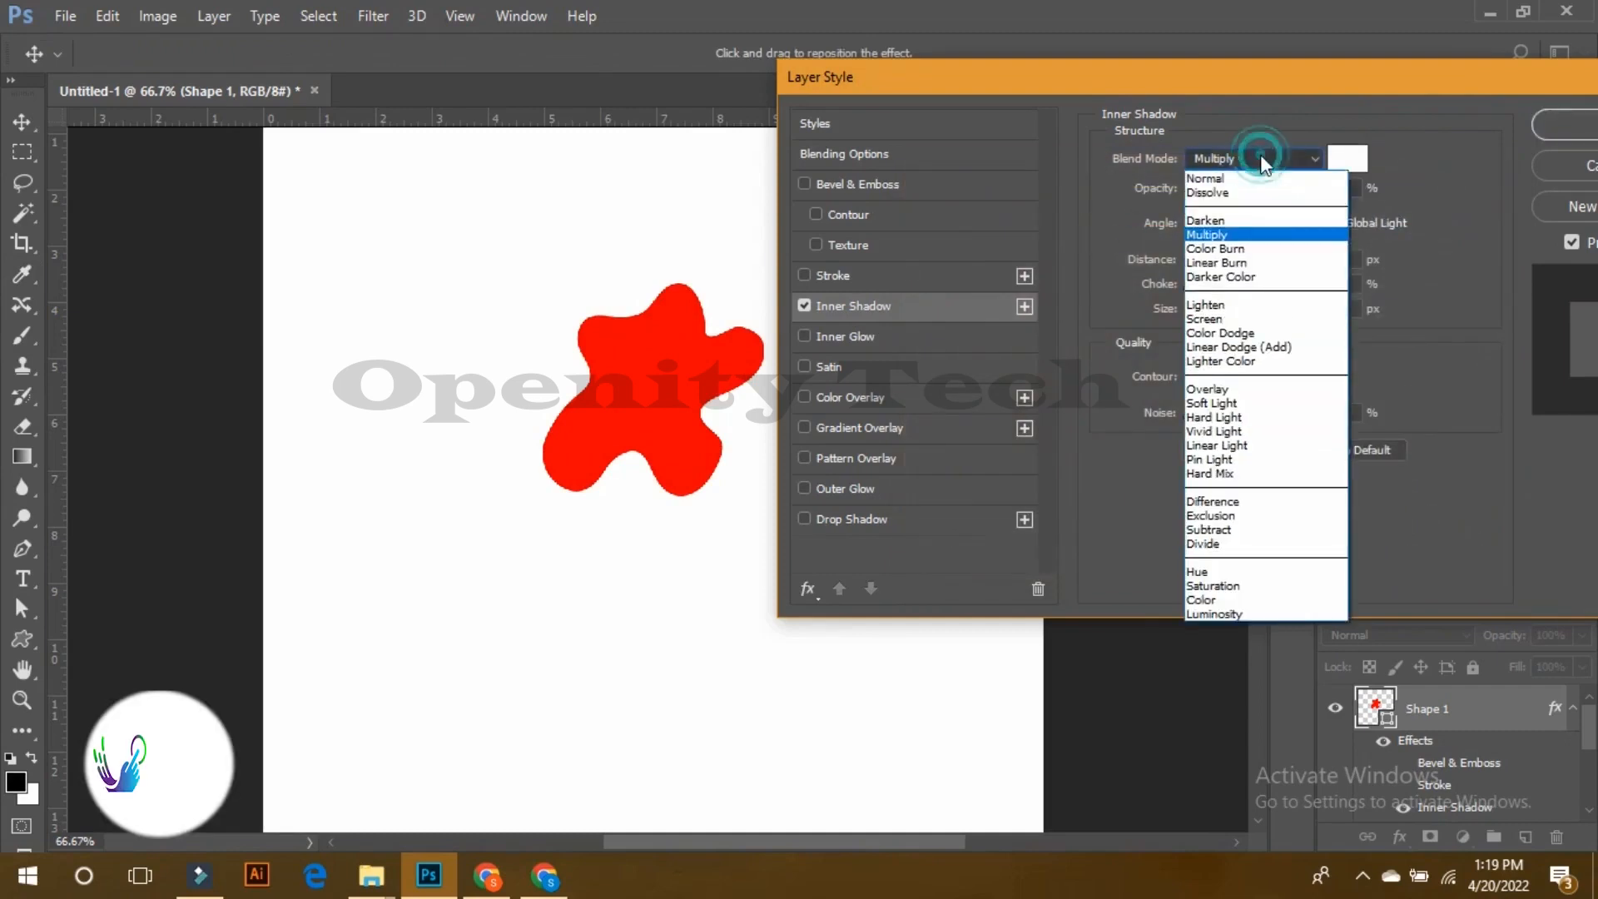
click(1225, 179)
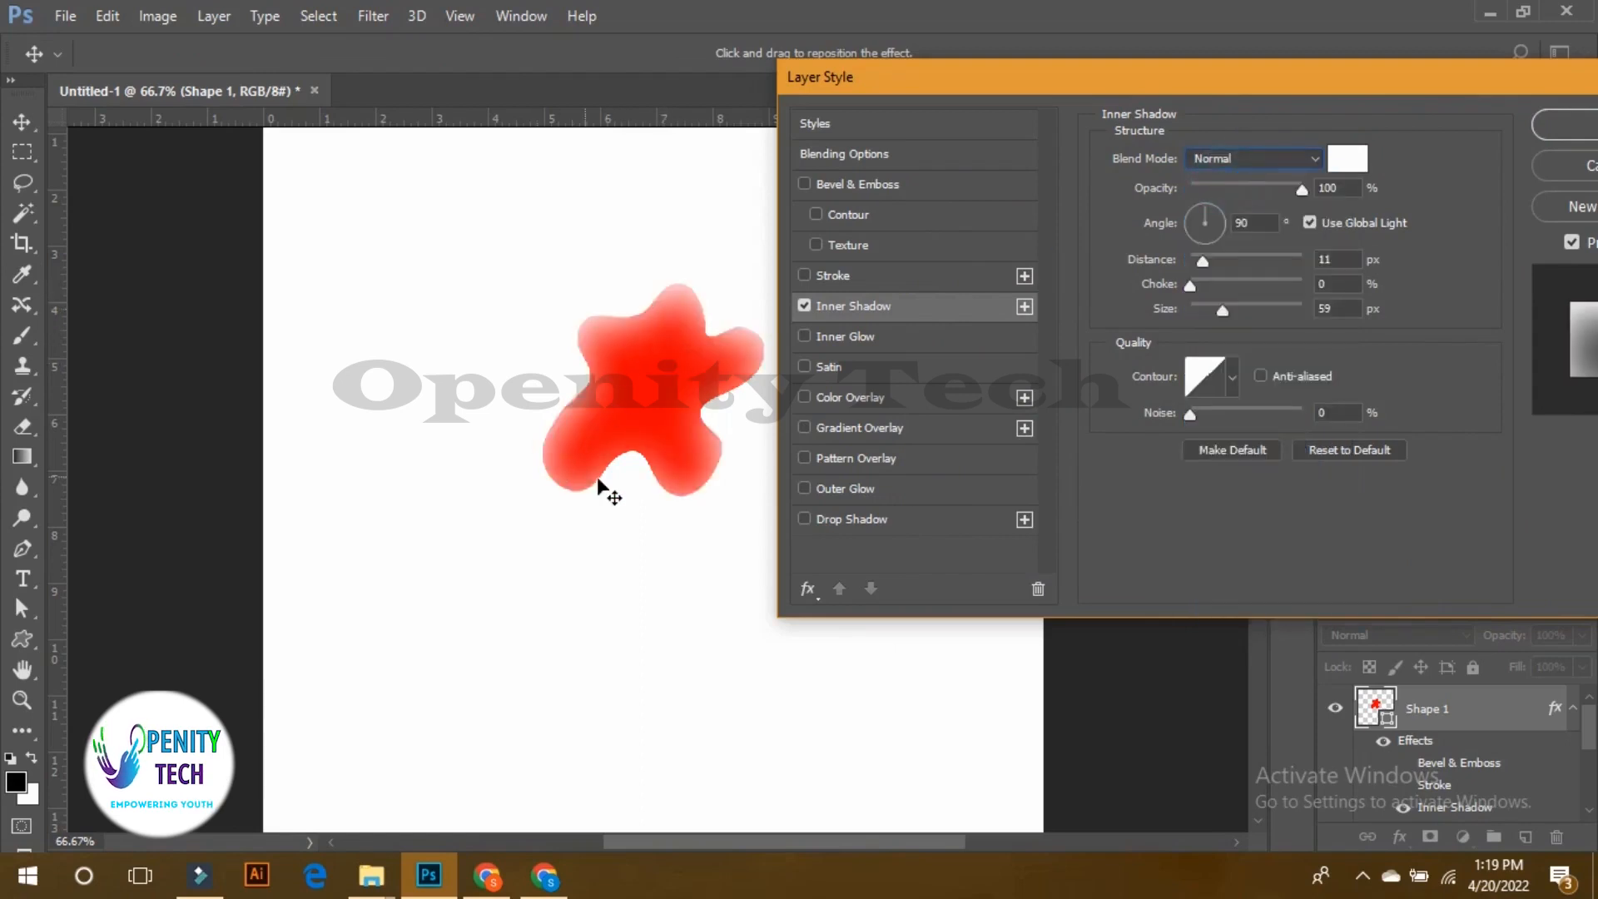
Step: Recolour the inner shadow to dark blue 0c5476 and set its distance to 16 px, choke to 21% and size to 49 px
click(1343, 158)
drag(1137, 383, 1232, 358)
drag(1137, 343, 1174, 380)
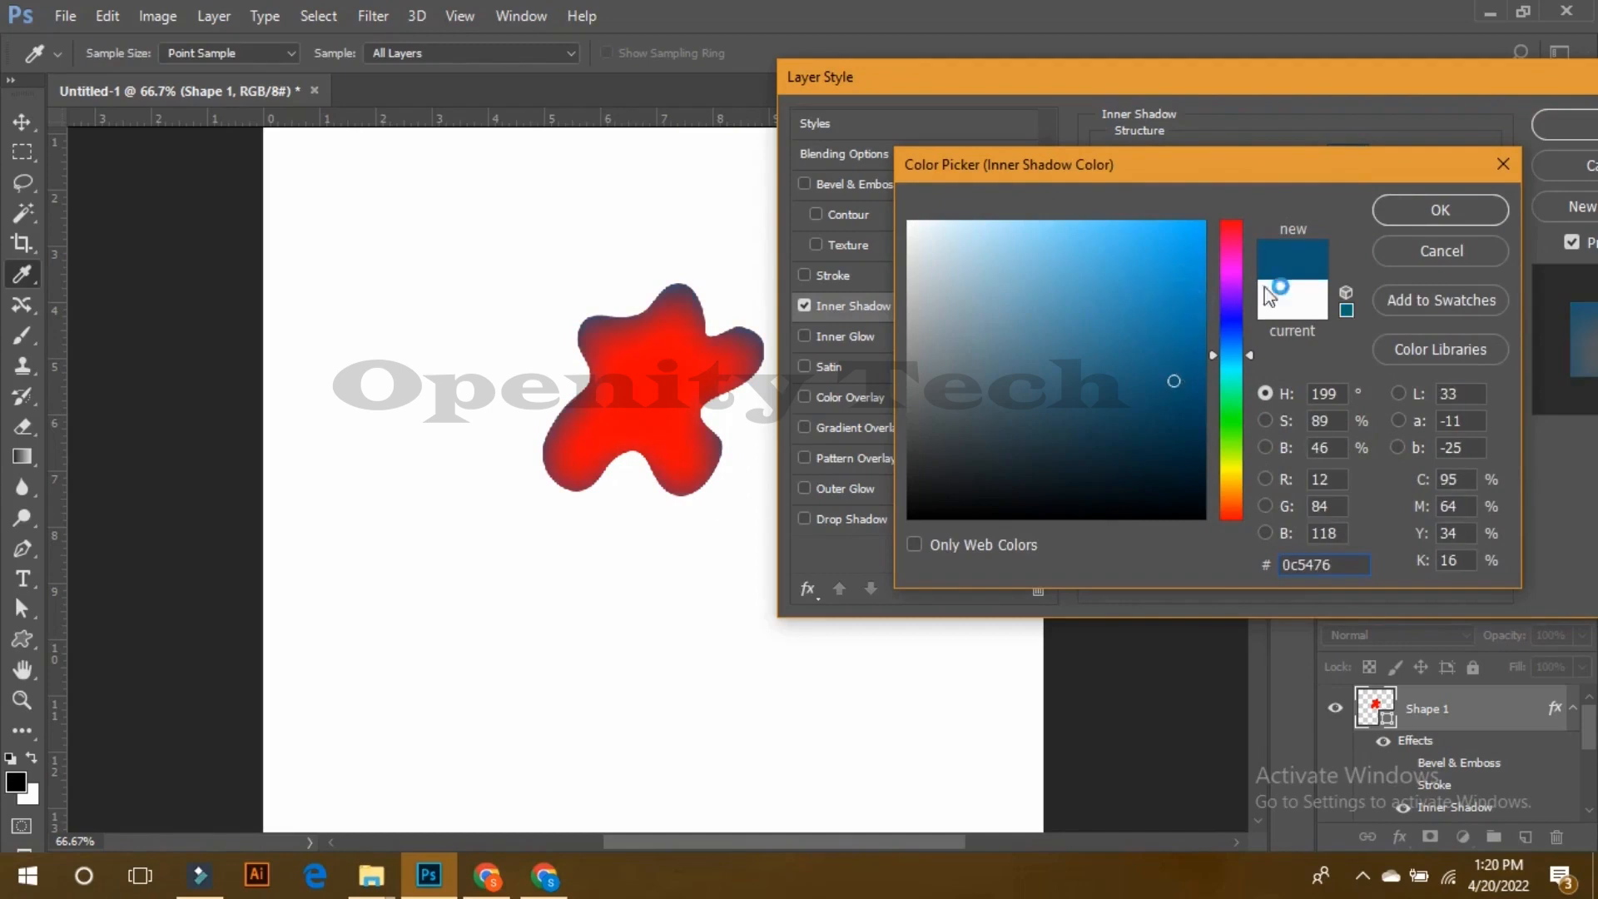
click(1402, 218)
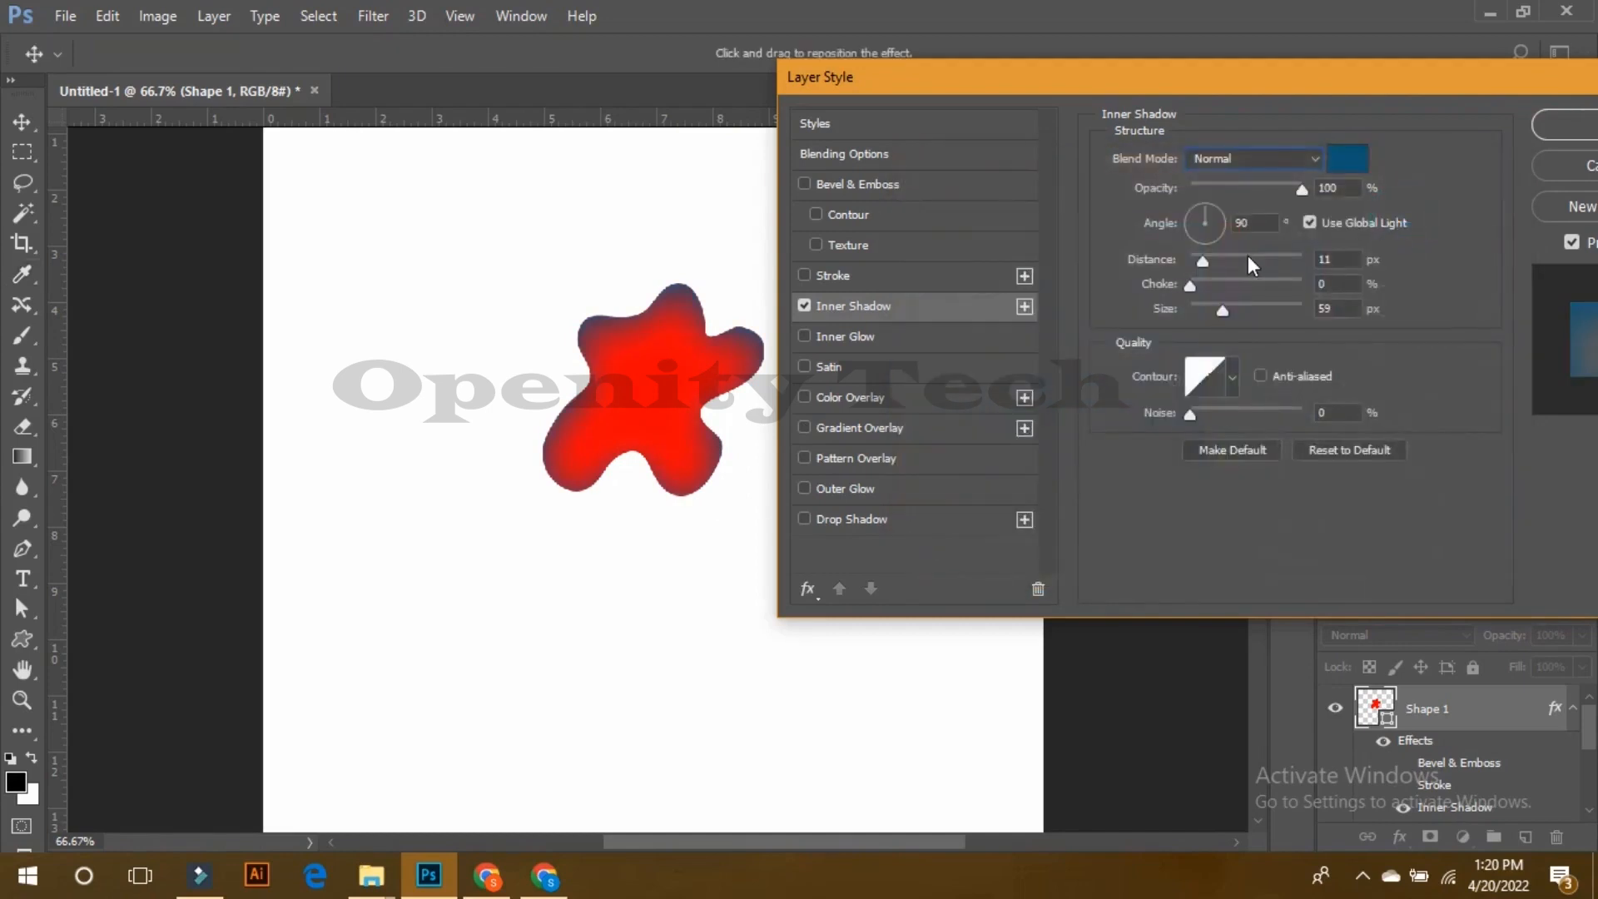
mouse_move(1197, 259)
mouse_down()
mouse_move(1229, 265)
mouse_move(1194, 268)
mouse_move(1209, 274)
mouse_up()
drag(1196, 289, 1219, 316)
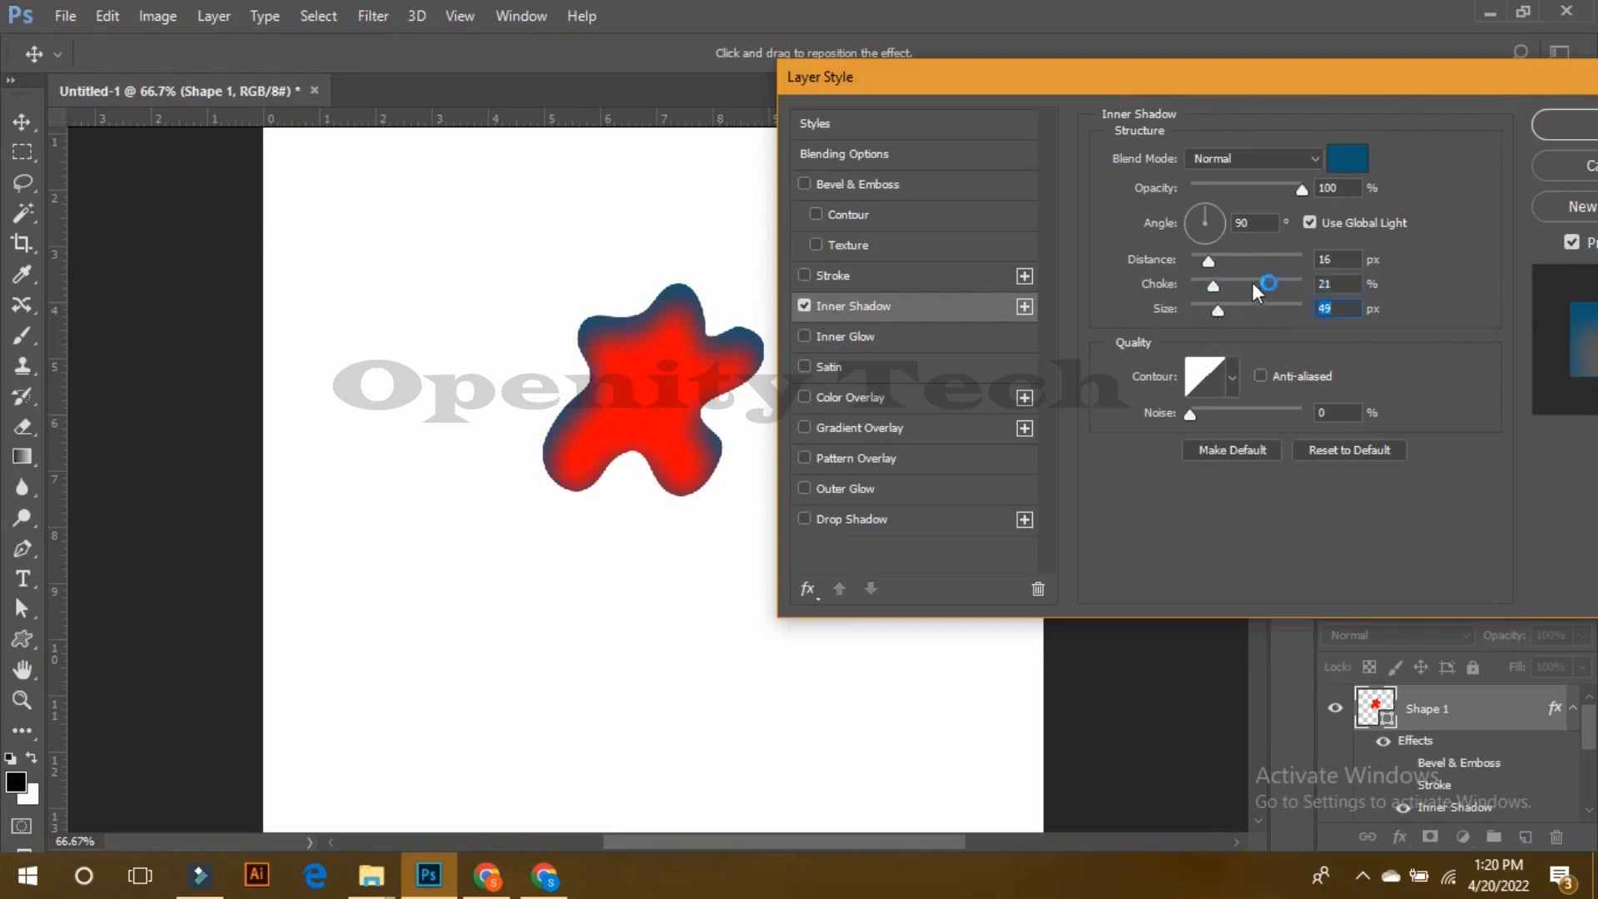
Step: Turn off the Inner Shadow effect and apply Inner Glow to the shape instead
click(816, 341)
click(803, 306)
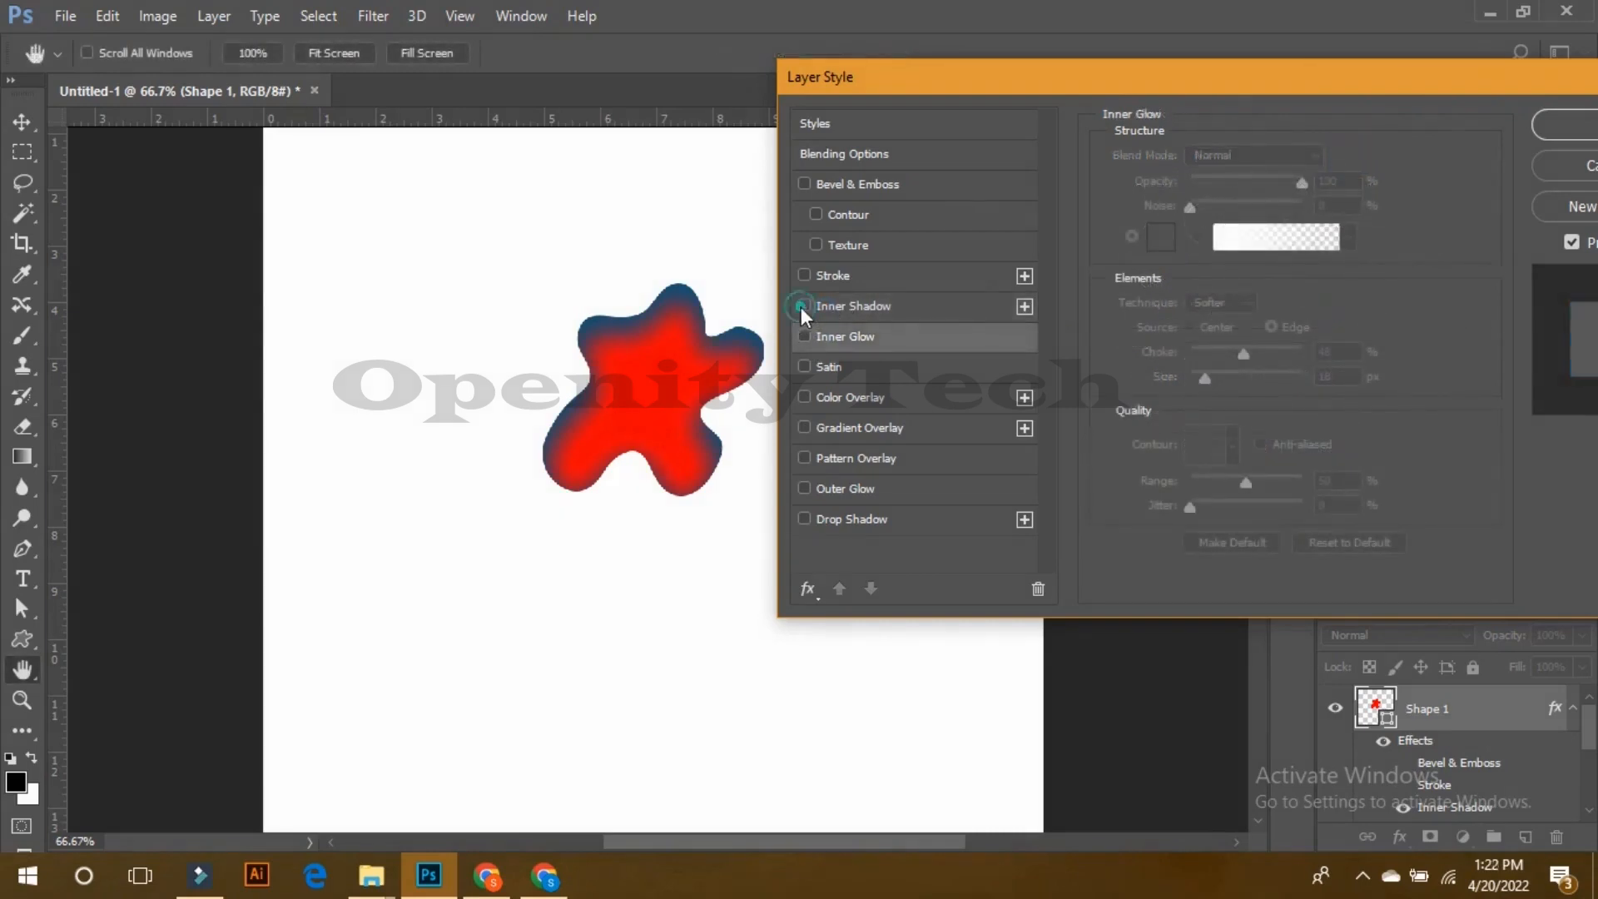
click(803, 337)
click(847, 337)
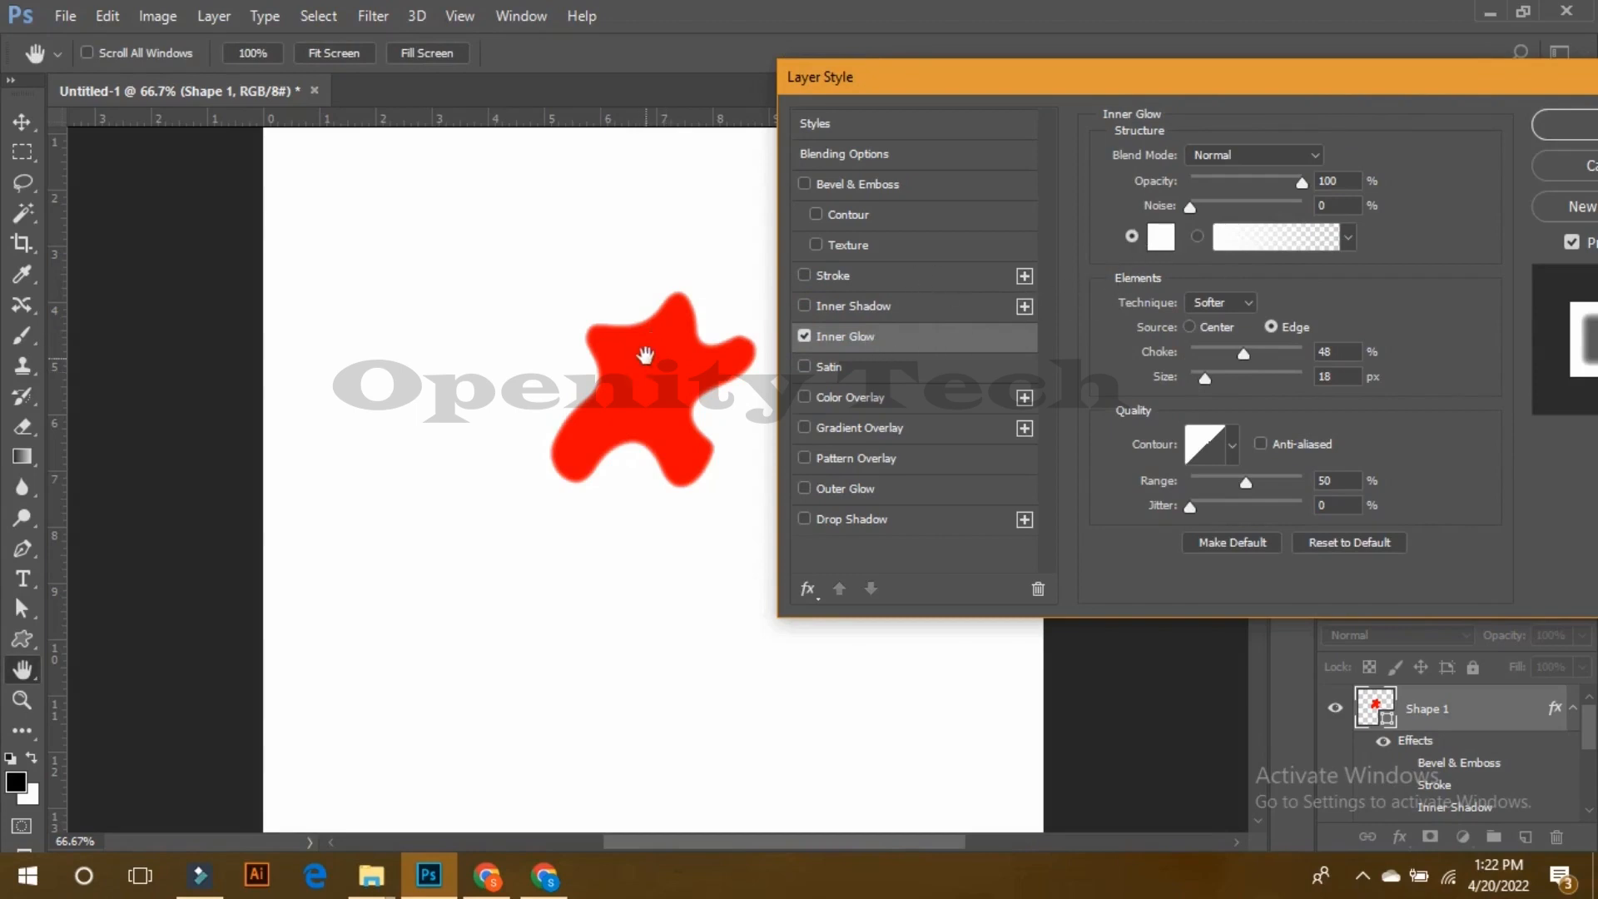
Step: Change the inner glow's colour to yellow-green c5ed0c
click(1165, 243)
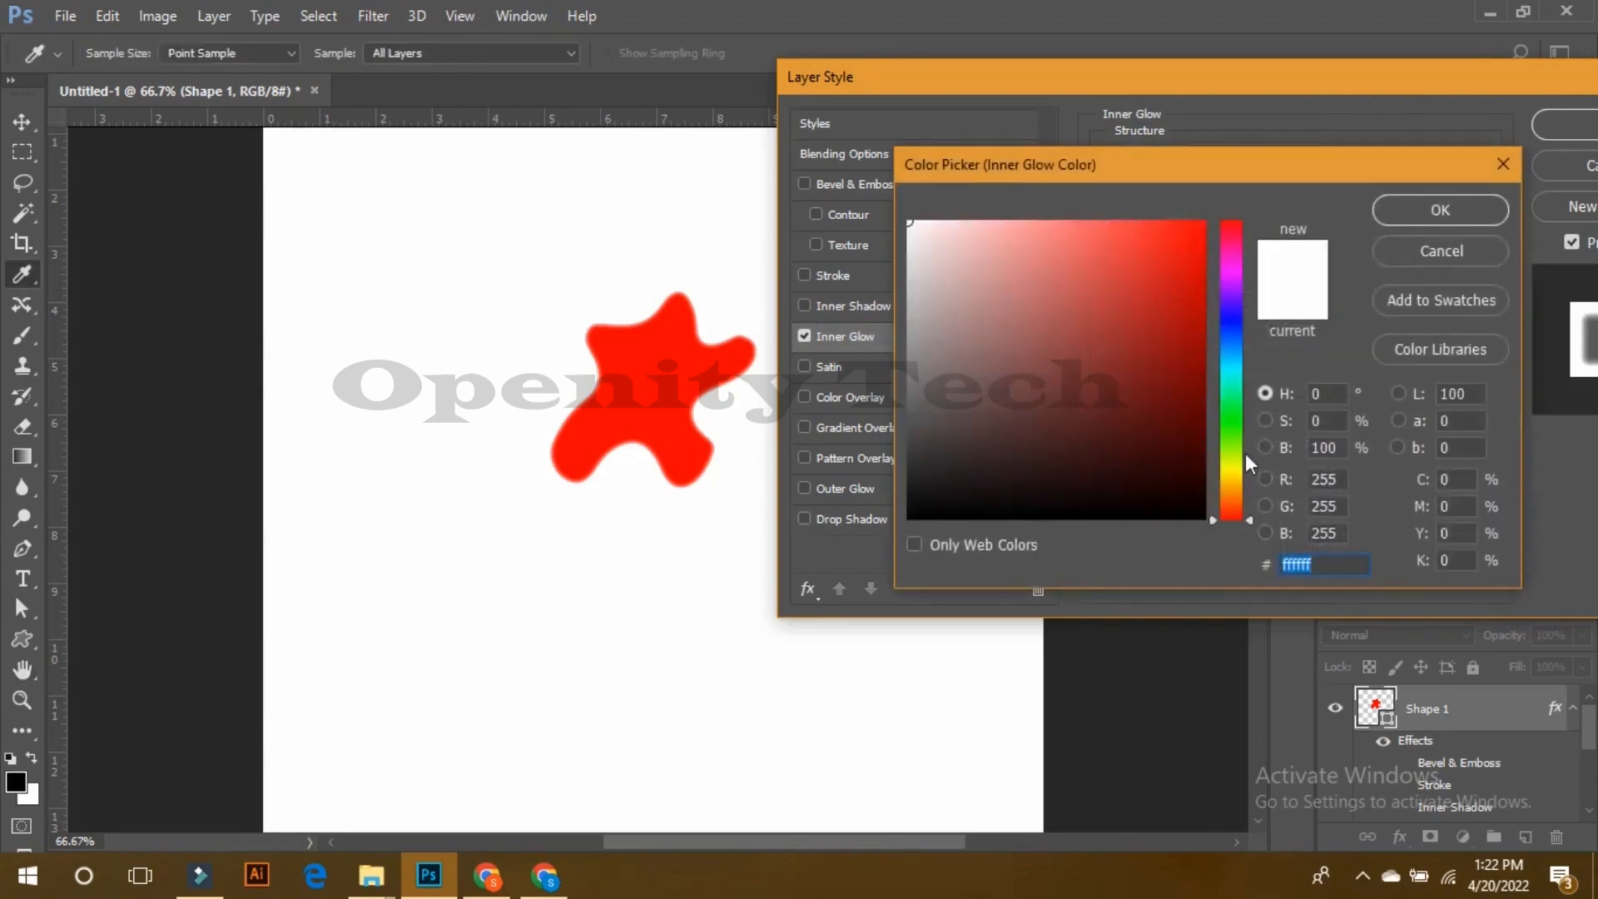
click(1230, 463)
click(1163, 288)
drag(1163, 288, 1188, 245)
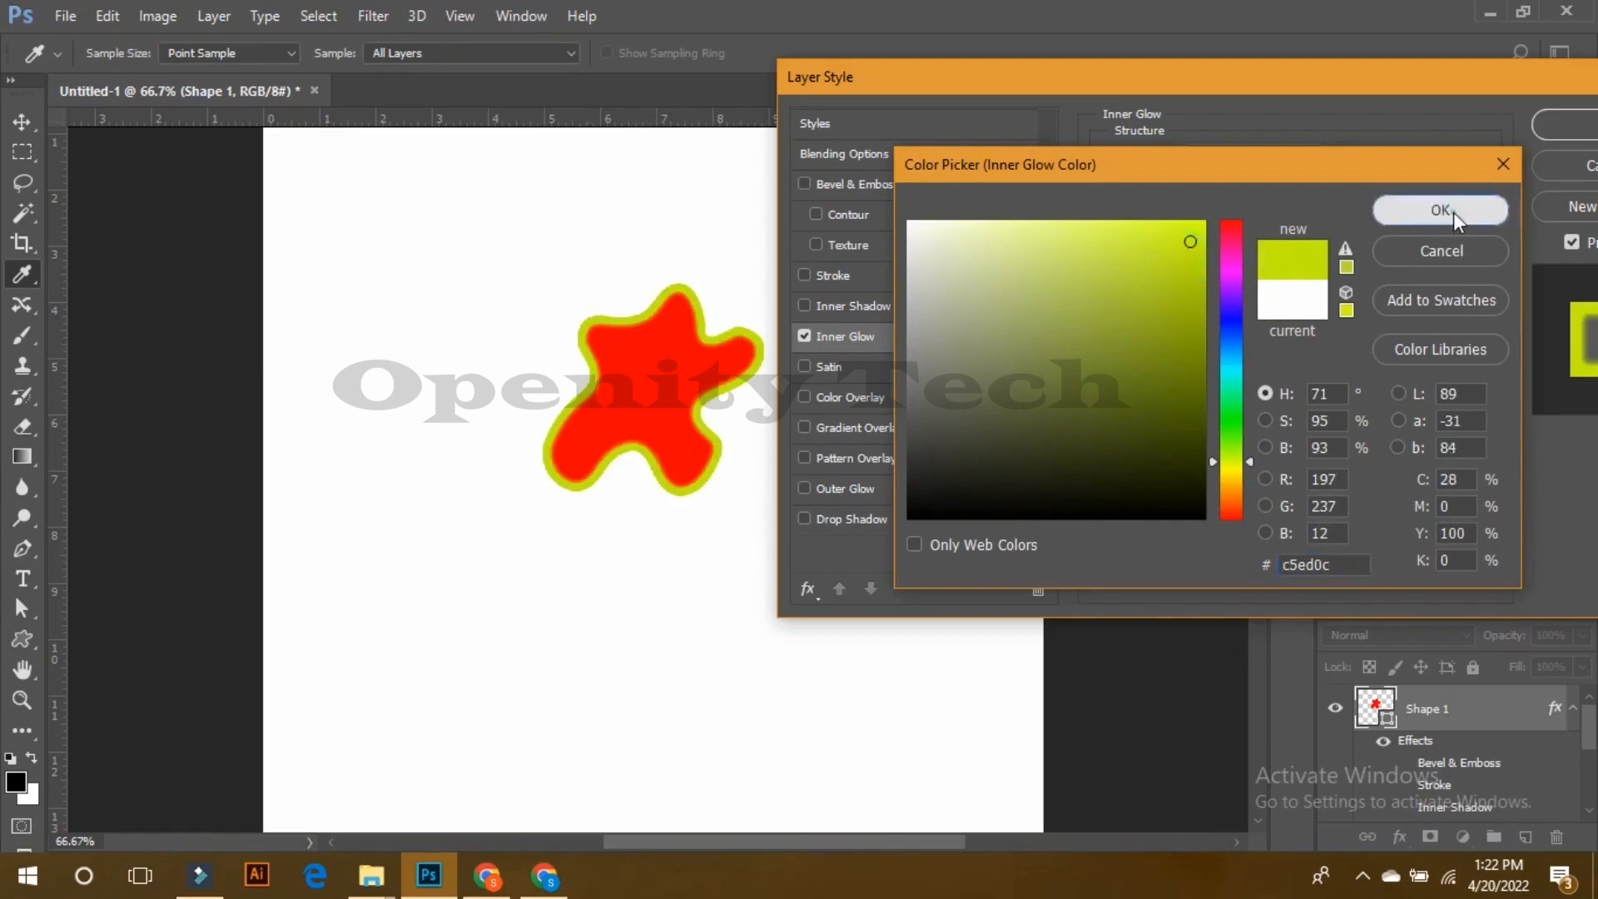
click(1454, 211)
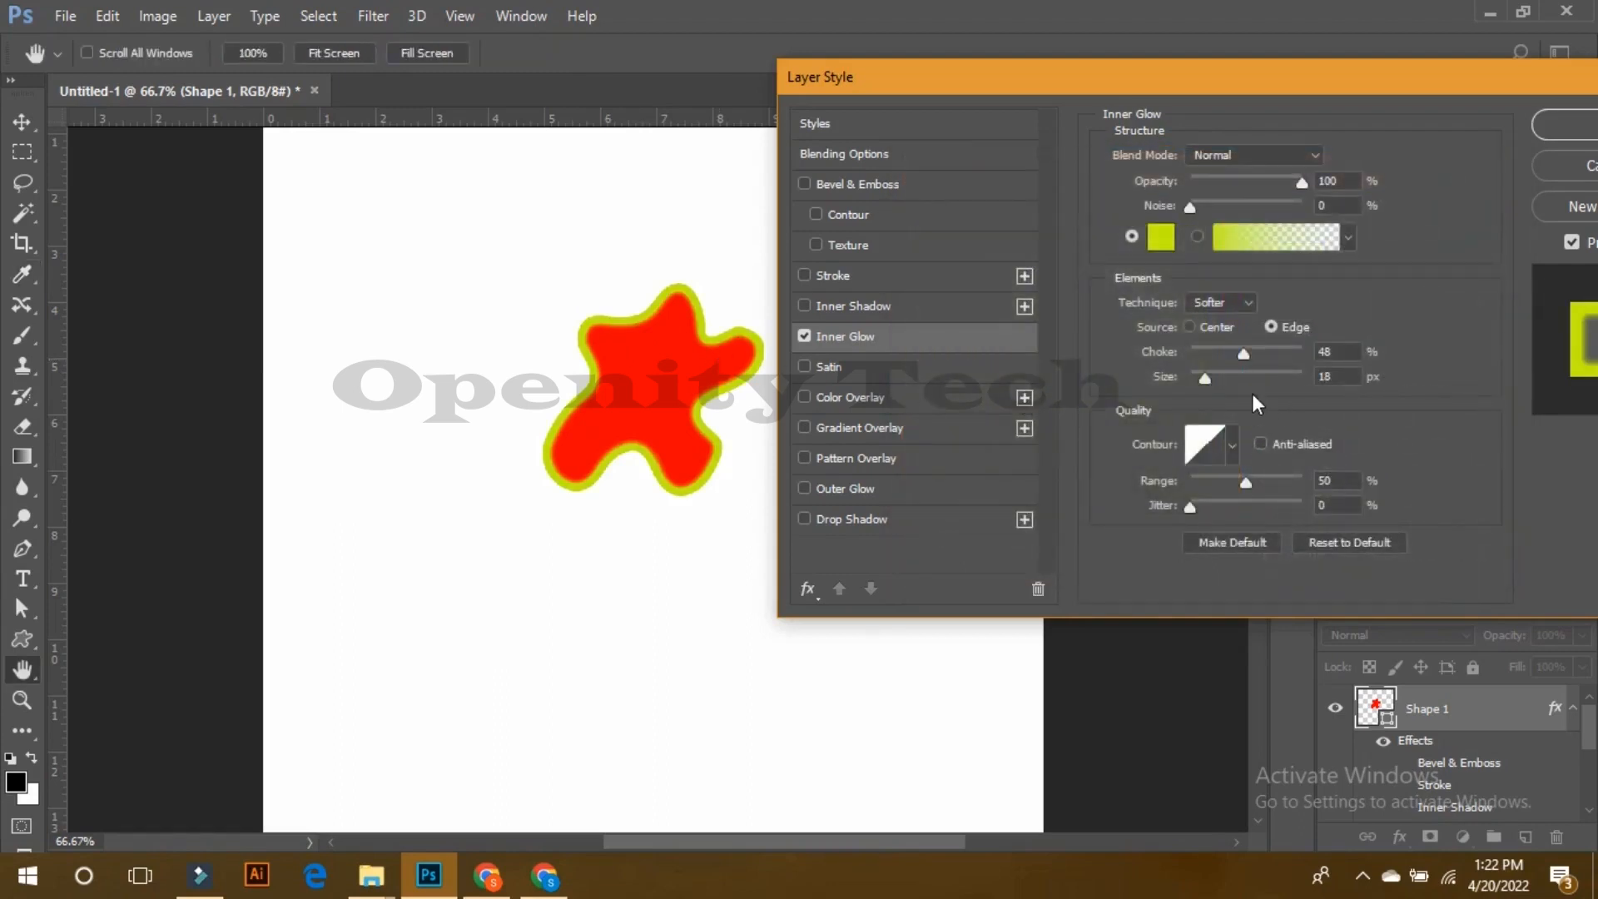
Step: Set the inner glow's choke to 0% and size to 29 px, and lower its opacity with the Normal blend mode
drag(1243, 354, 1215, 382)
drag(1301, 182, 1251, 183)
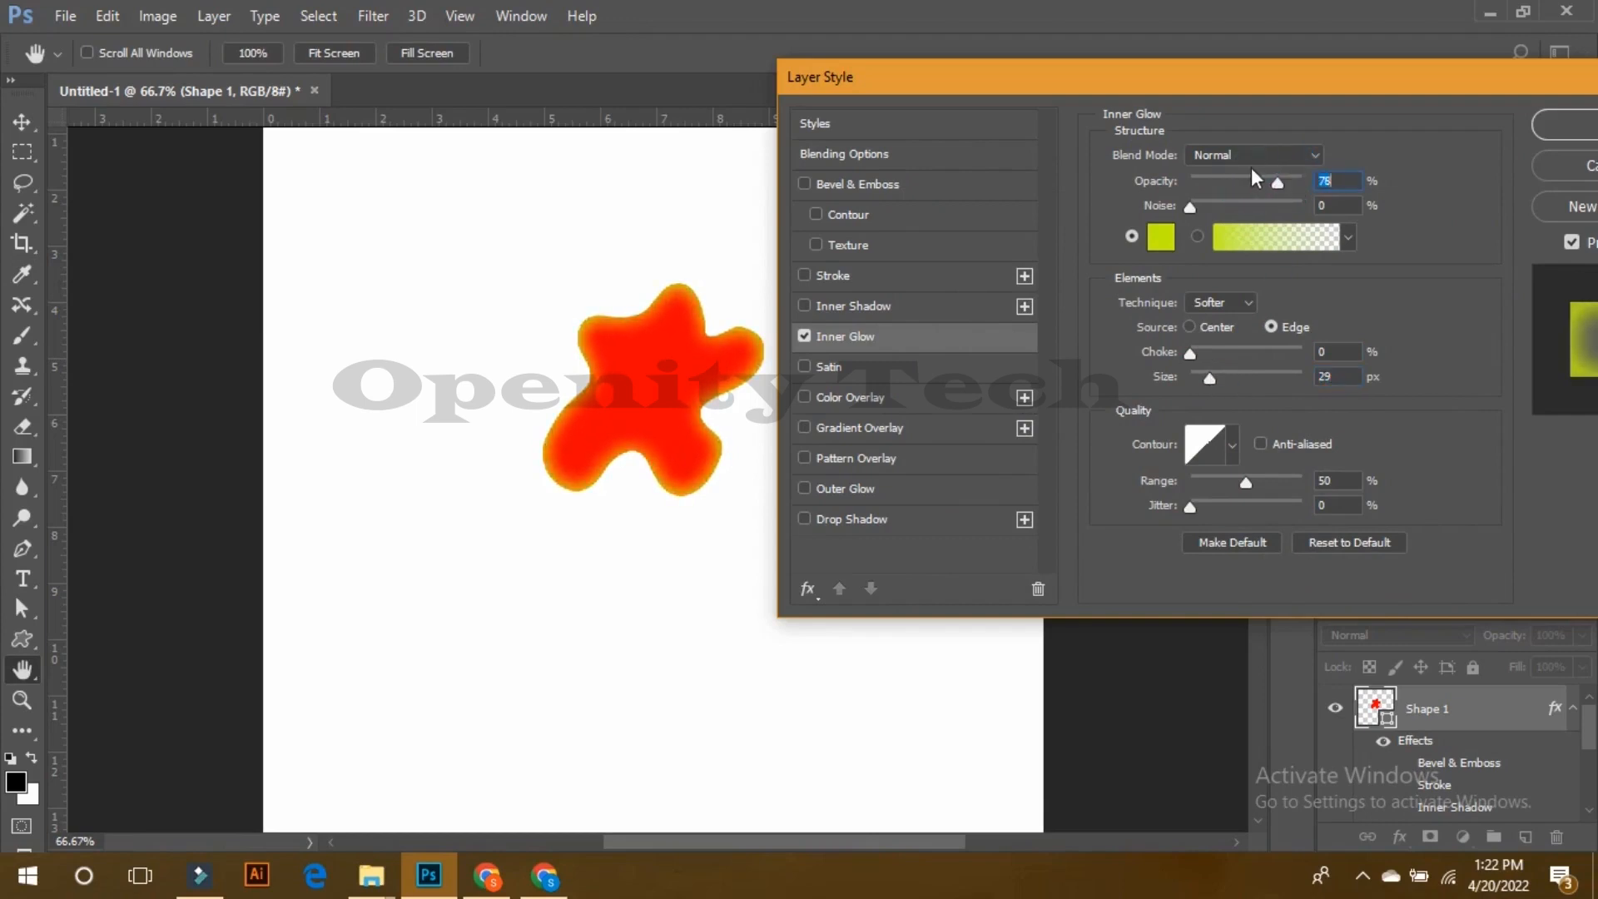
click(1249, 155)
click(1211, 176)
Step: Replace the Inner Glow with a Satin effect, setting its opacity to 44% and slightly increasing its distance
click(803, 334)
click(808, 362)
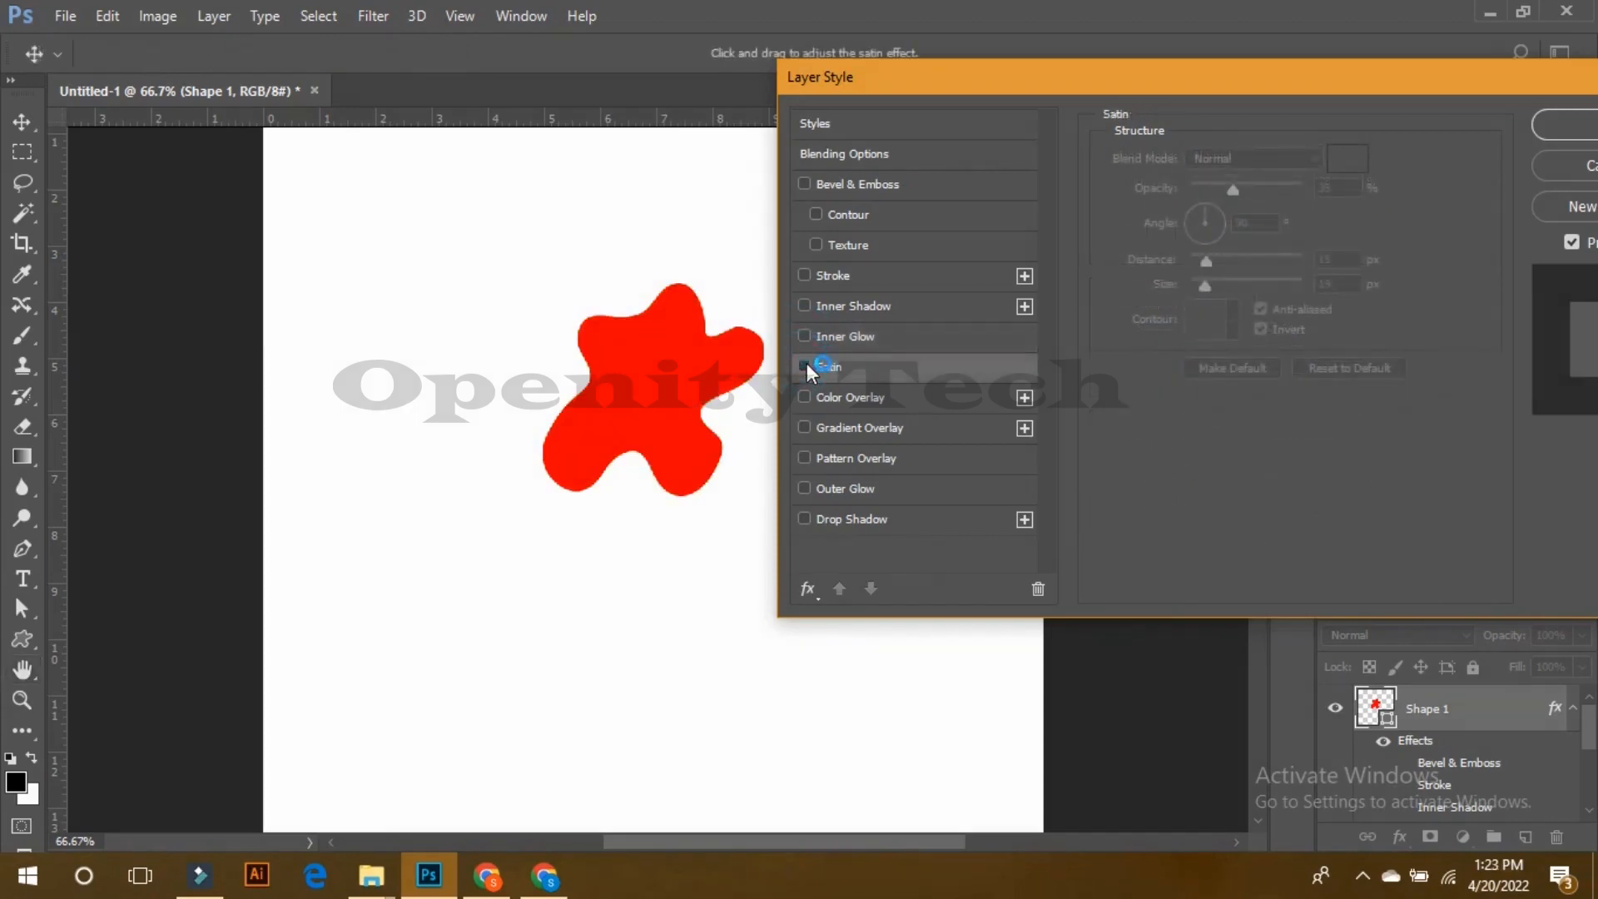
click(805, 364)
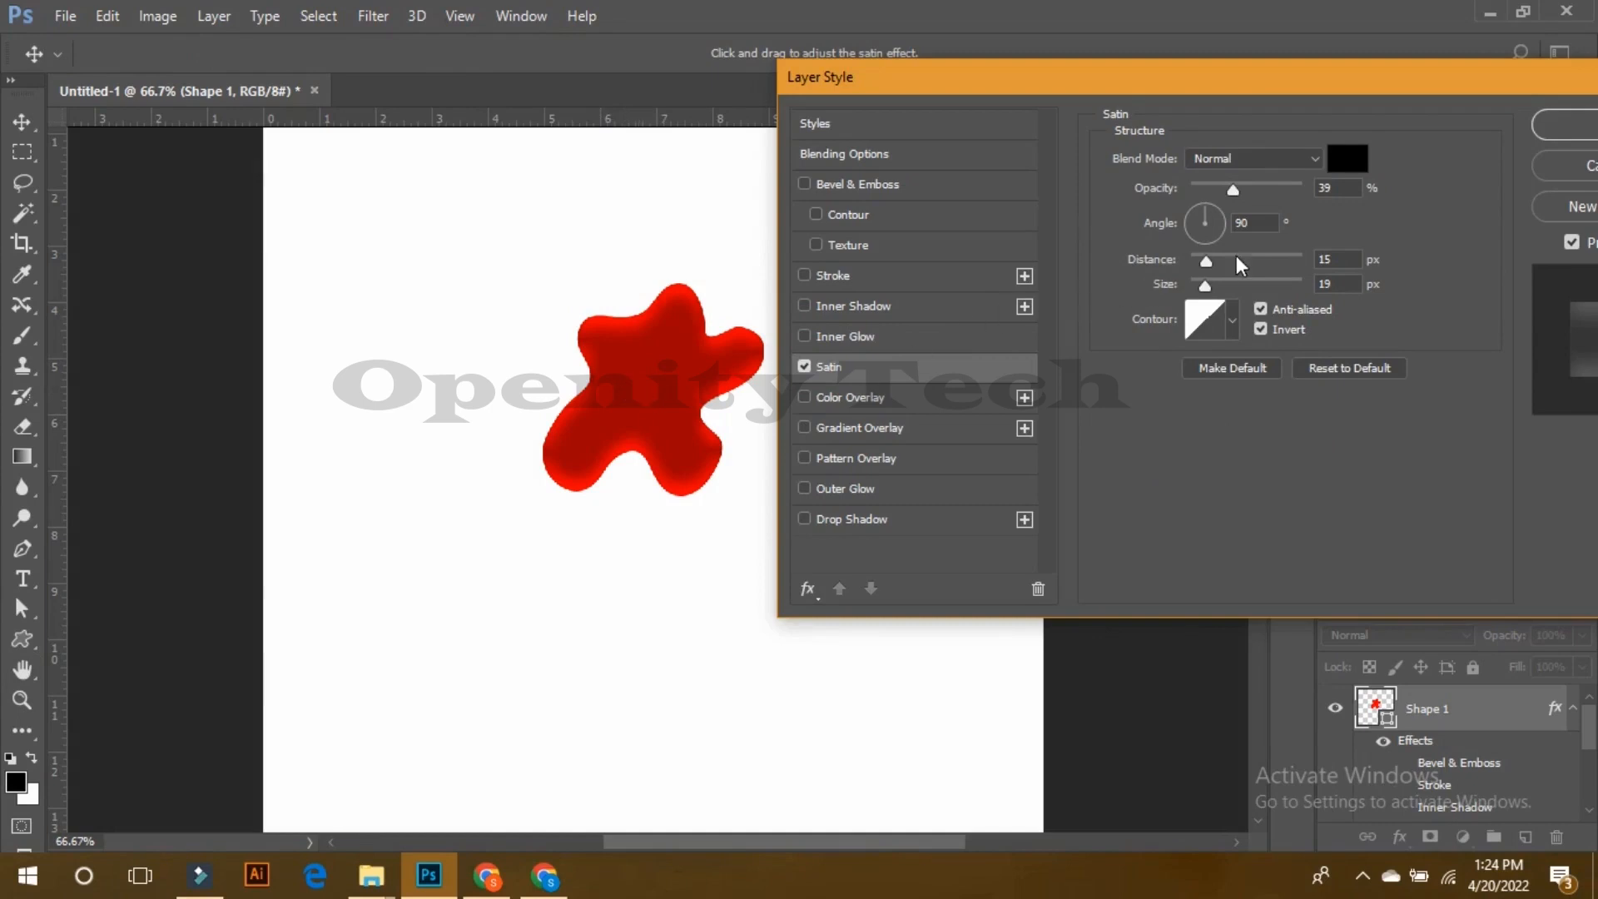
mouse_move(1254, 190)
mouse_down()
mouse_move(1276, 183)
mouse_move(1240, 195)
mouse_up()
drag(1204, 265, 1210, 263)
Step: Turn off the Satin effect and apply a Color Overlay to the shape
click(804, 366)
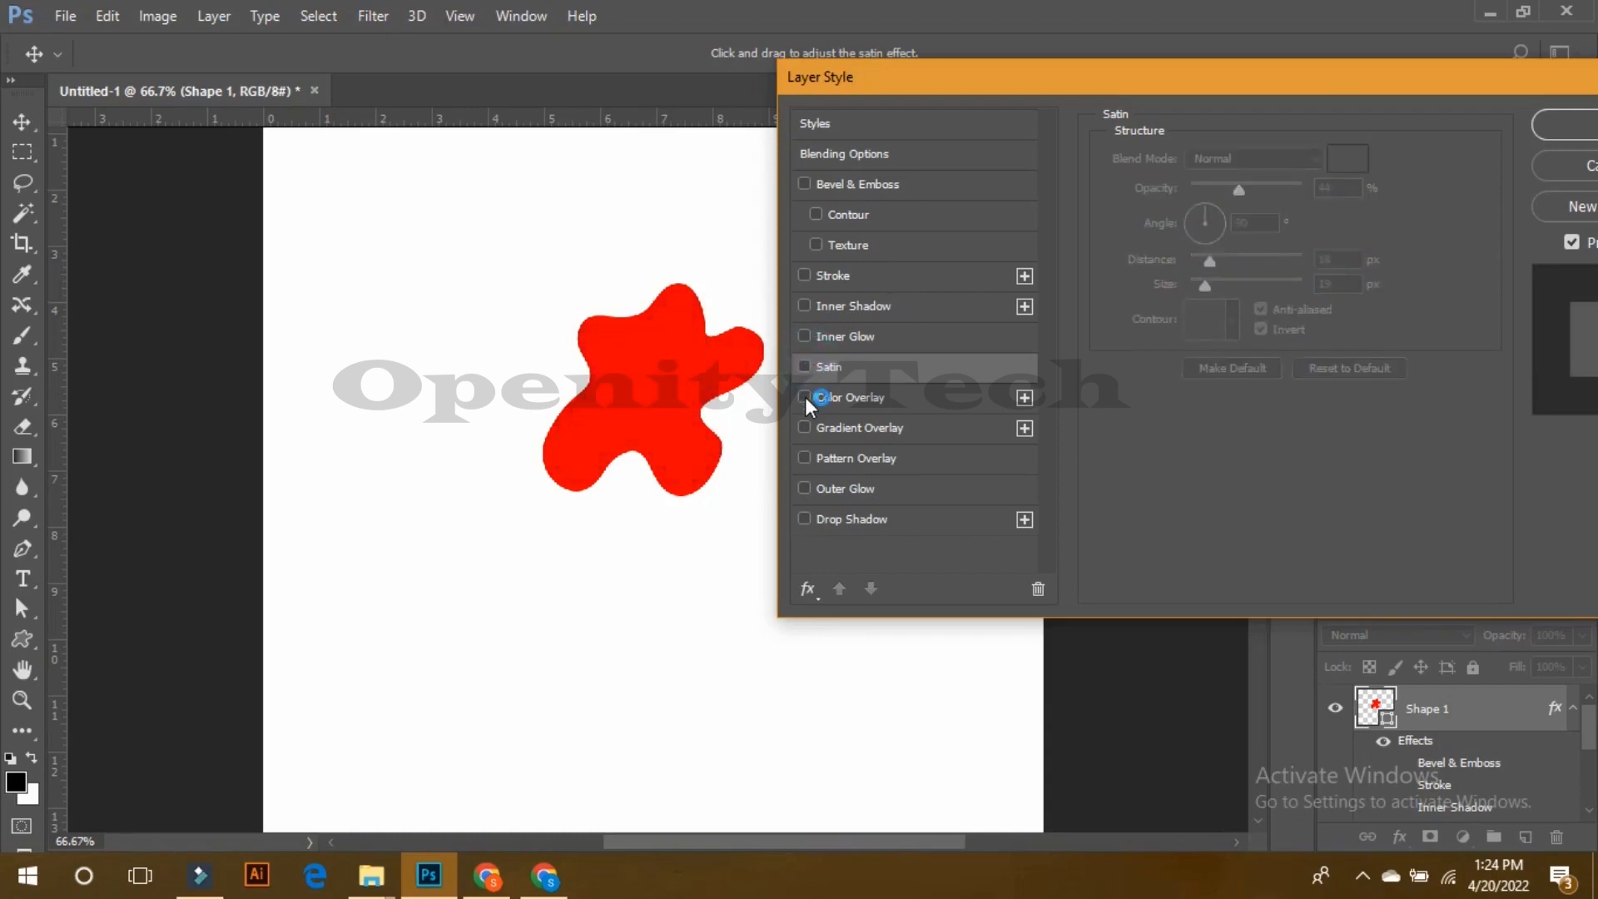
click(804, 398)
click(846, 397)
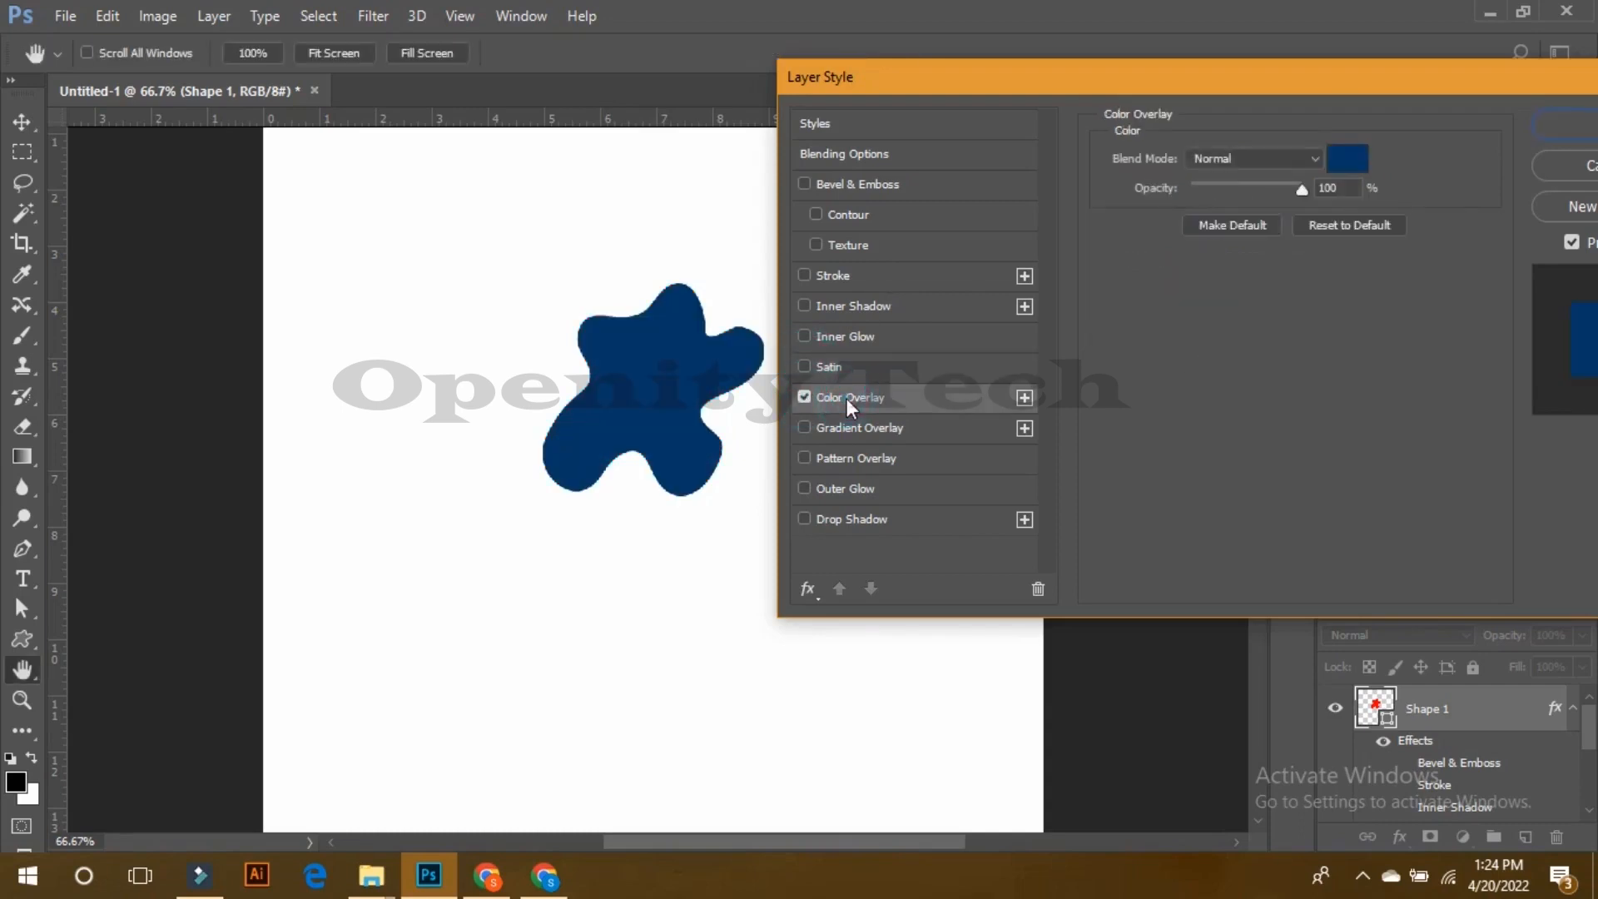
Step: Change the overlay colour to a medium green and set its opacity to 100%
click(1340, 158)
drag(1222, 329, 1222, 435)
drag(1107, 399, 1164, 288)
click(1386, 212)
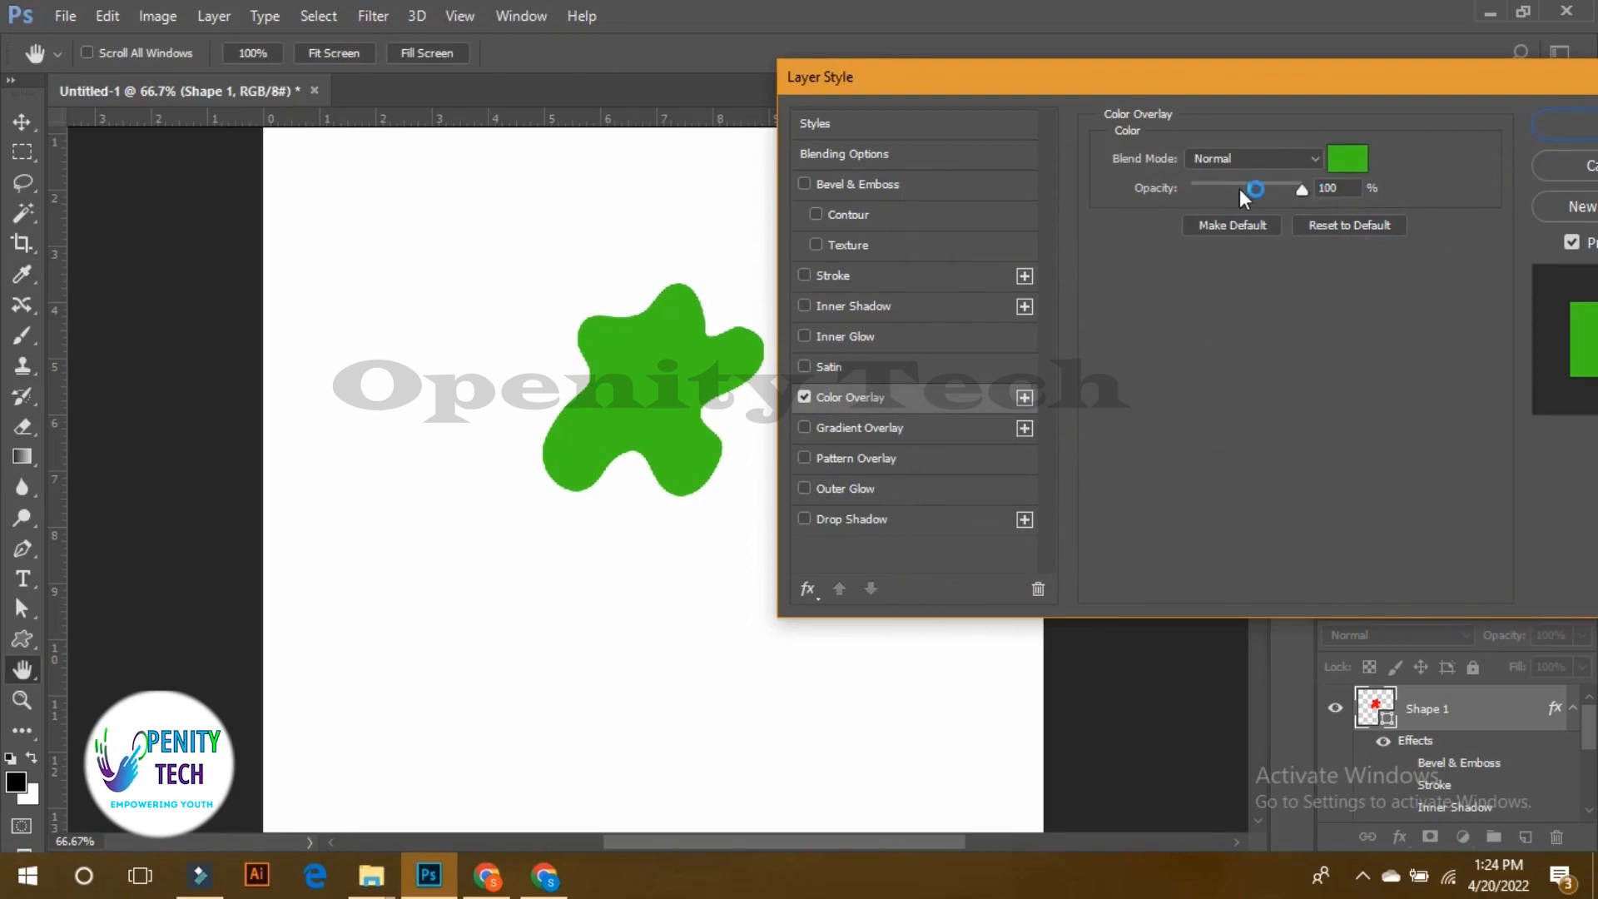
drag(1274, 182, 1310, 187)
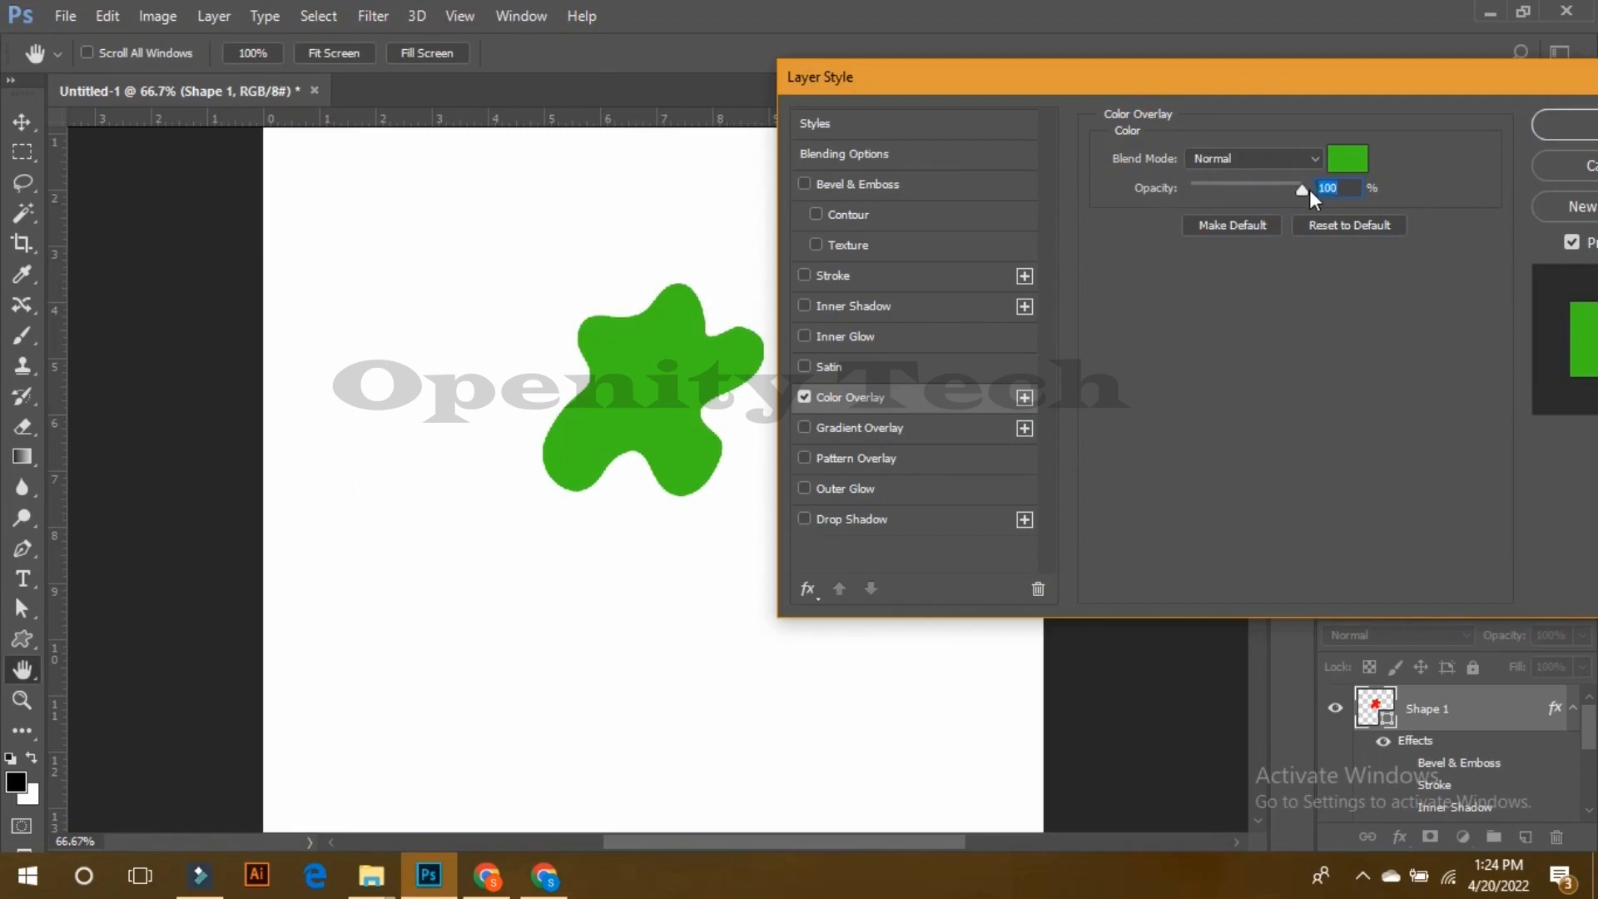
Step: Turn off the Color Overlay and apply a Gradient Overlay to the shape
click(804, 396)
click(804, 426)
click(849, 427)
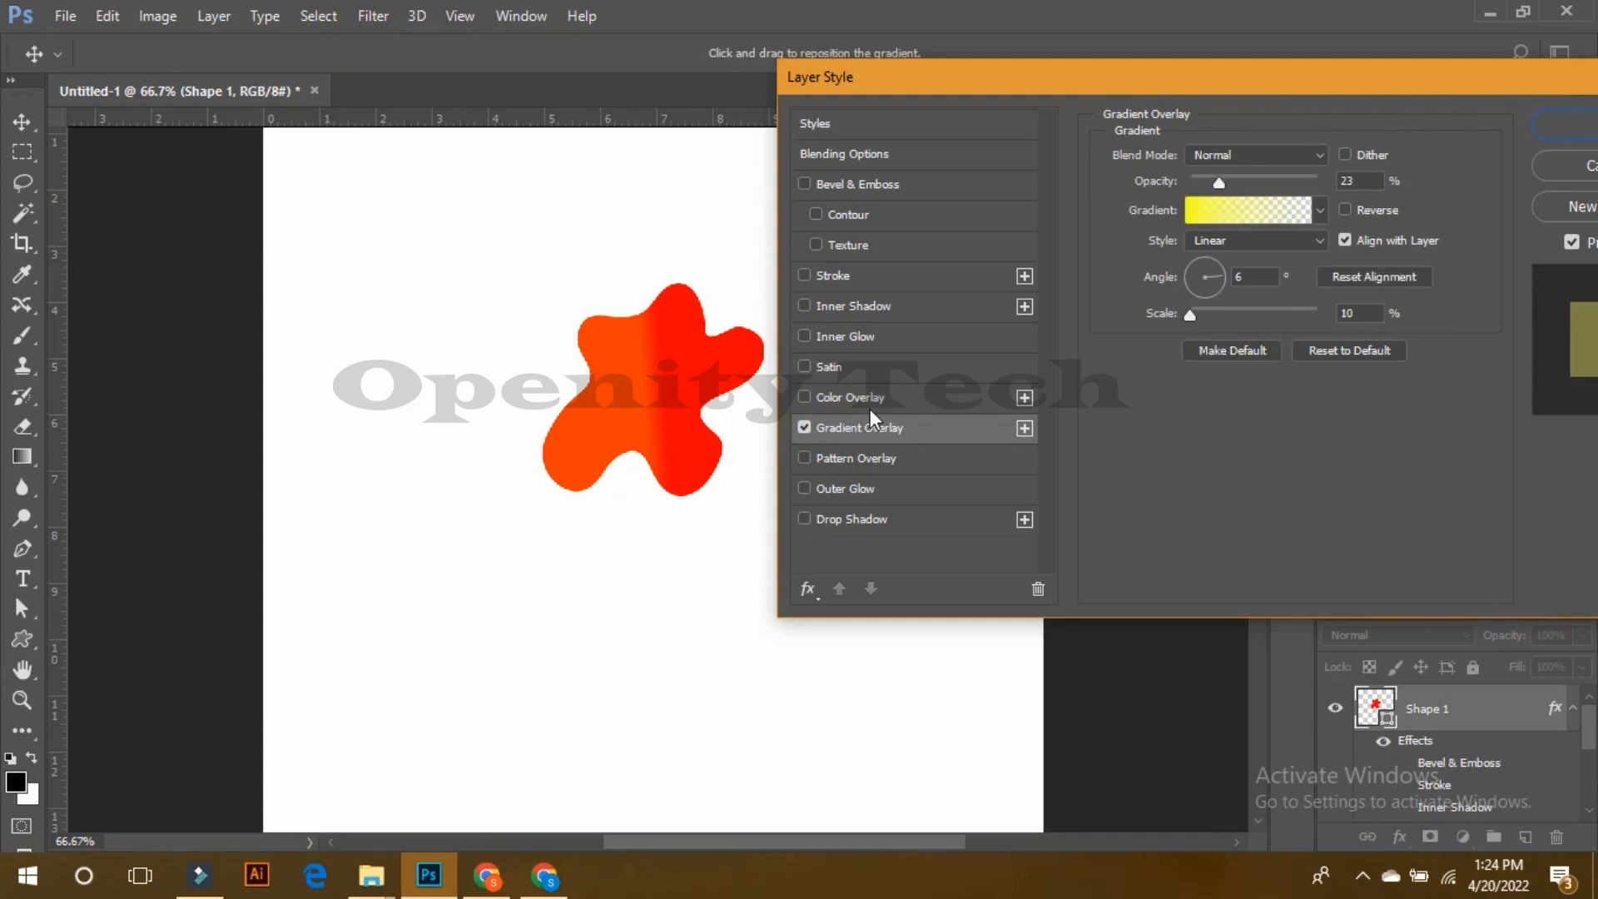
Step: Choose the yellow, violet, orange and blue gradient preset for the overlay, with 100% opacity and a -18° angle
click(1207, 215)
click(1176, 297)
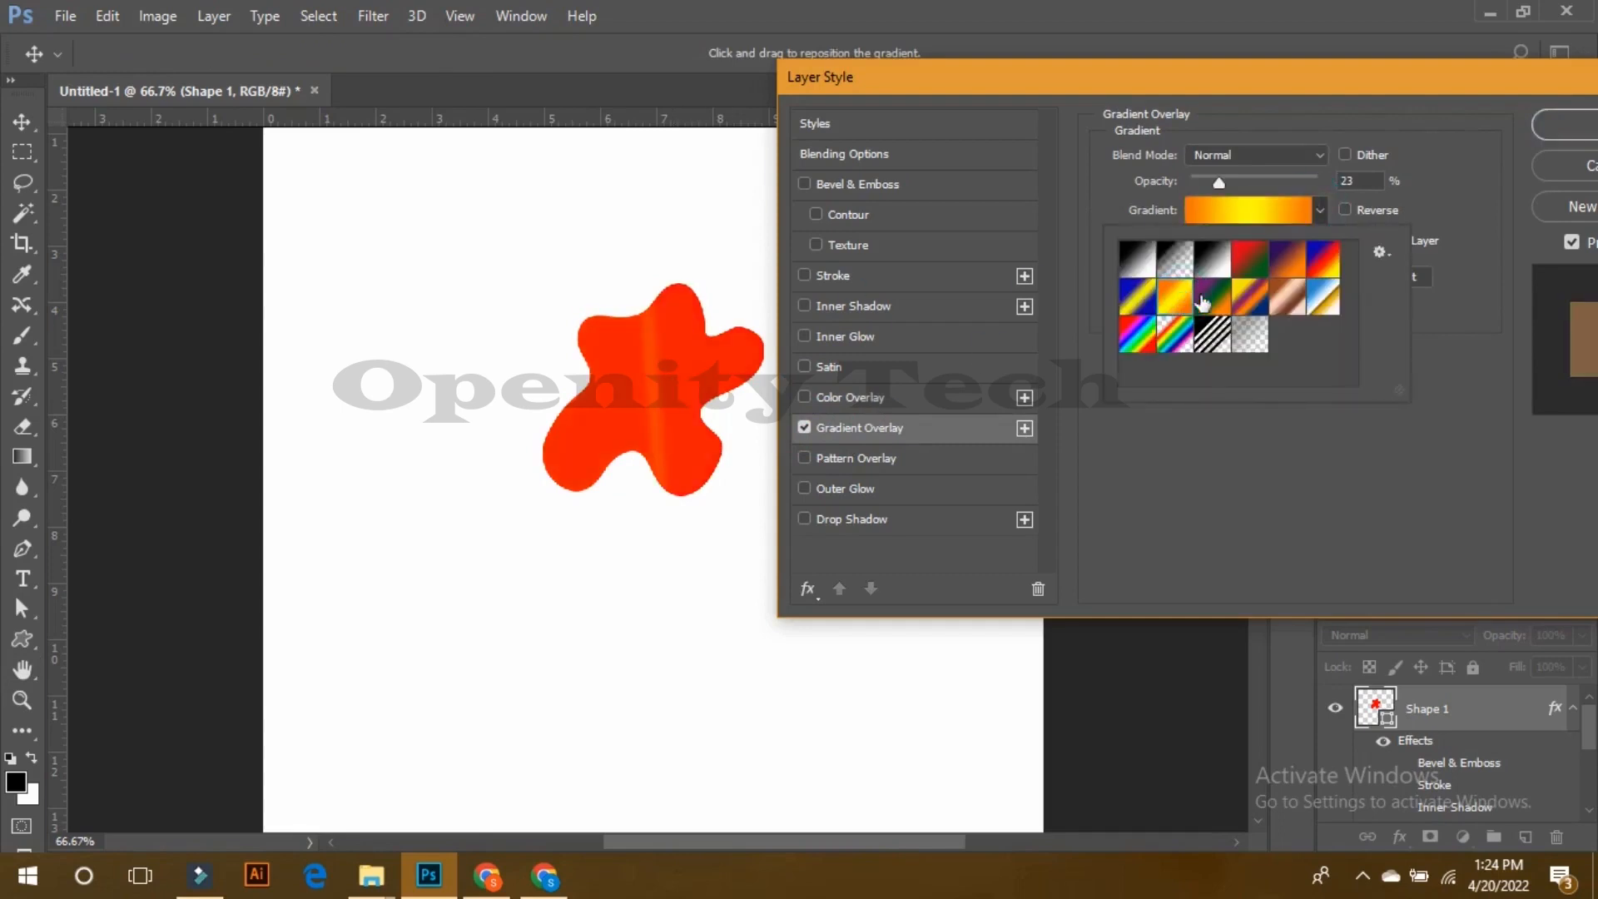
click(1205, 298)
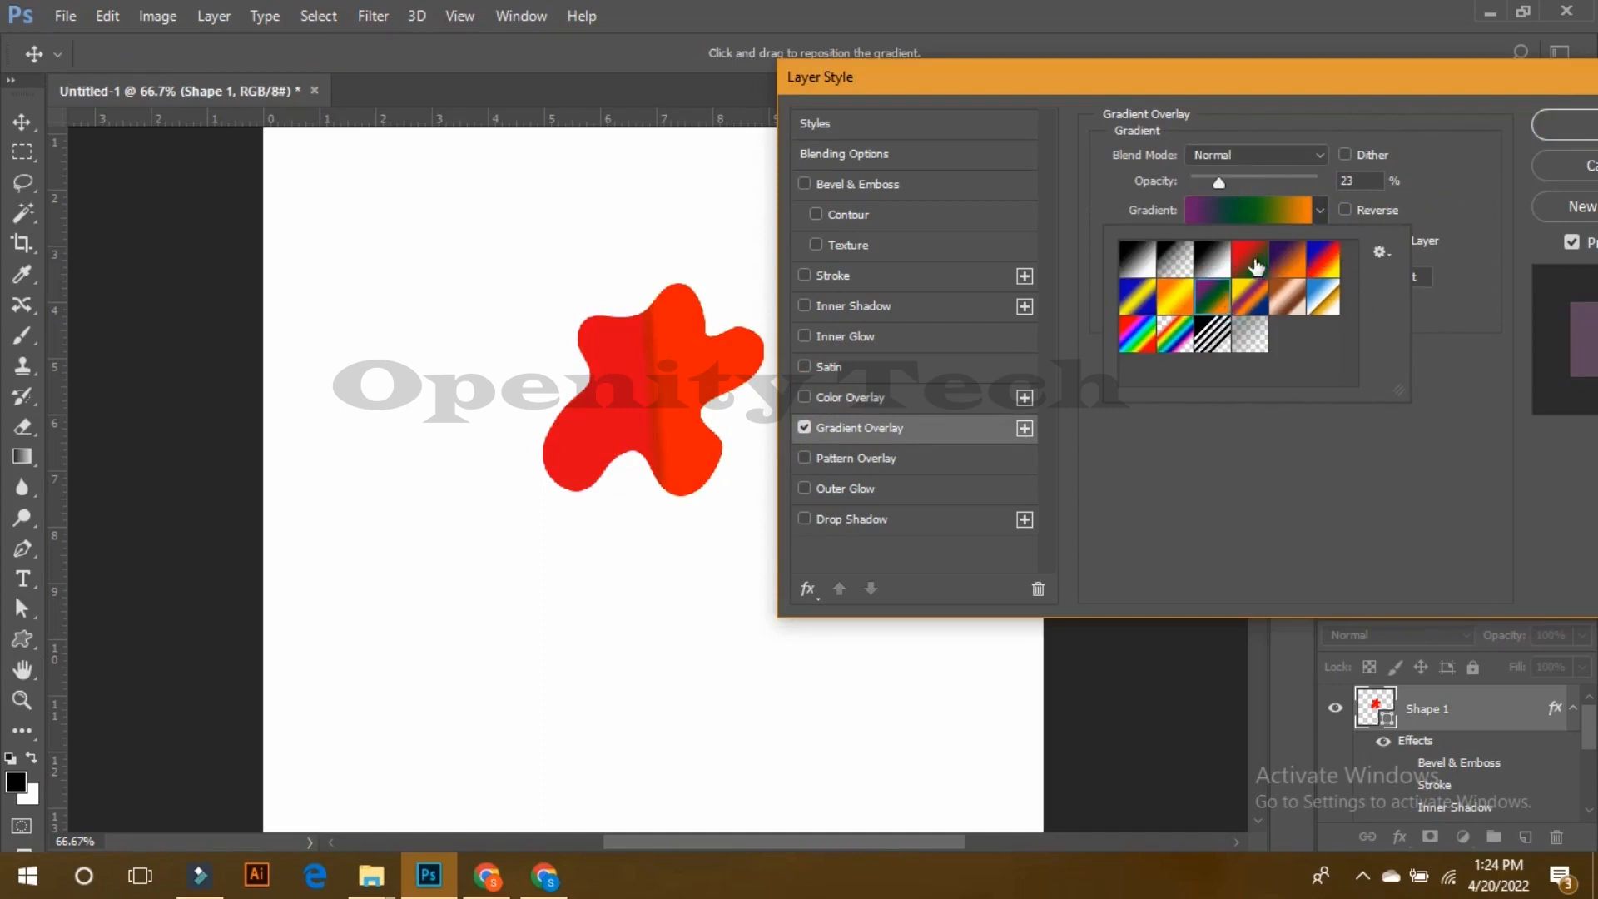
click(1256, 266)
click(1251, 297)
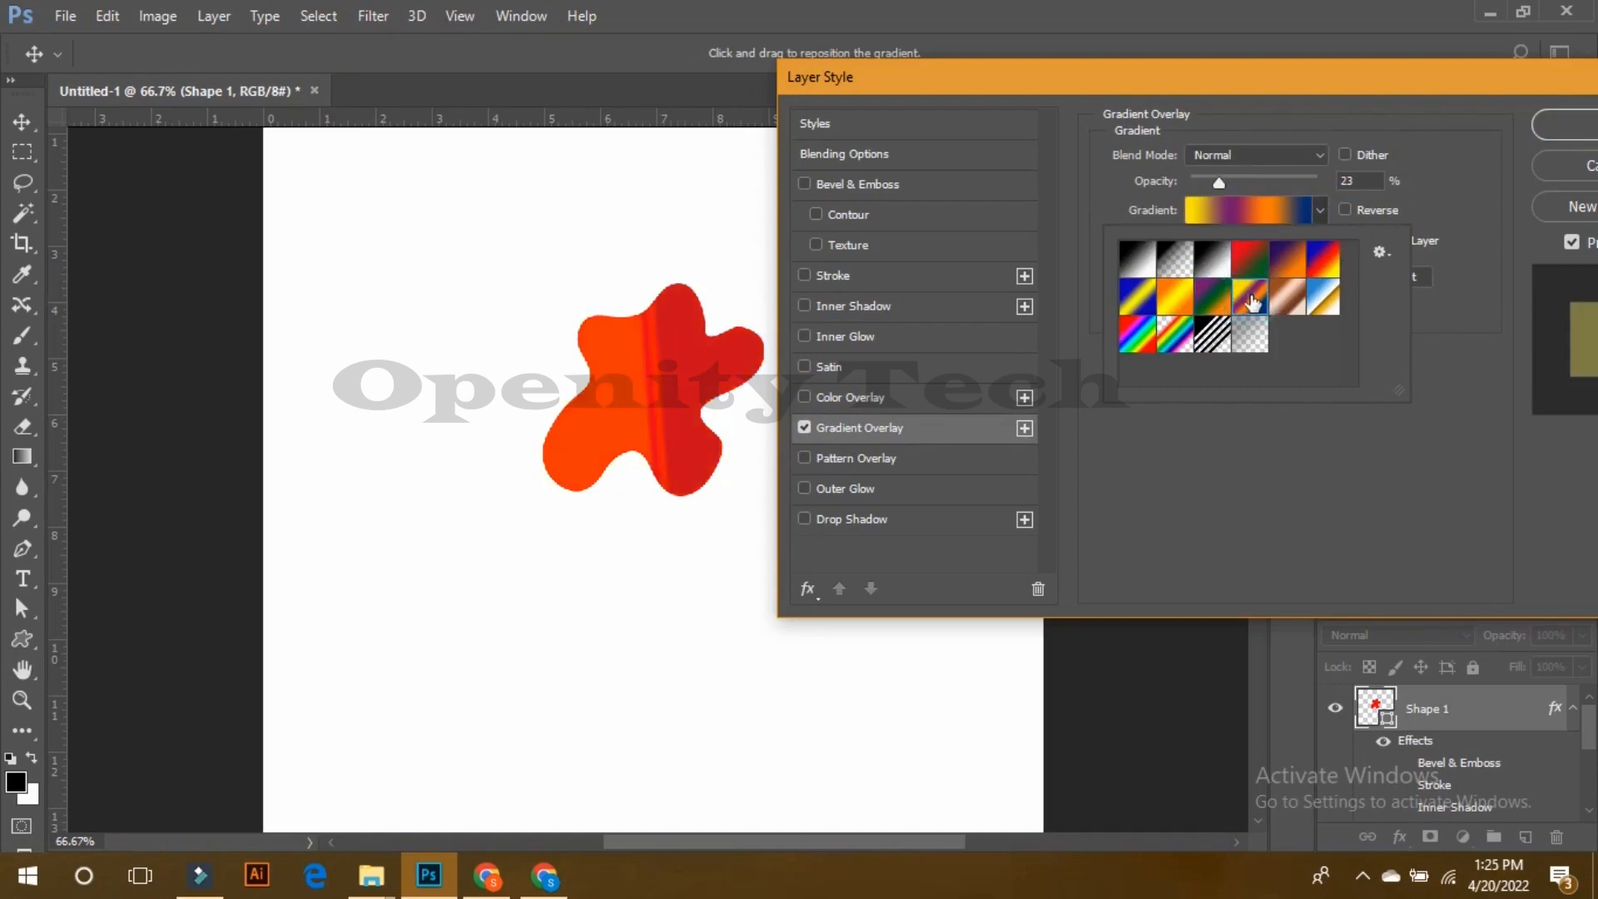
drag(1218, 179, 1329, 170)
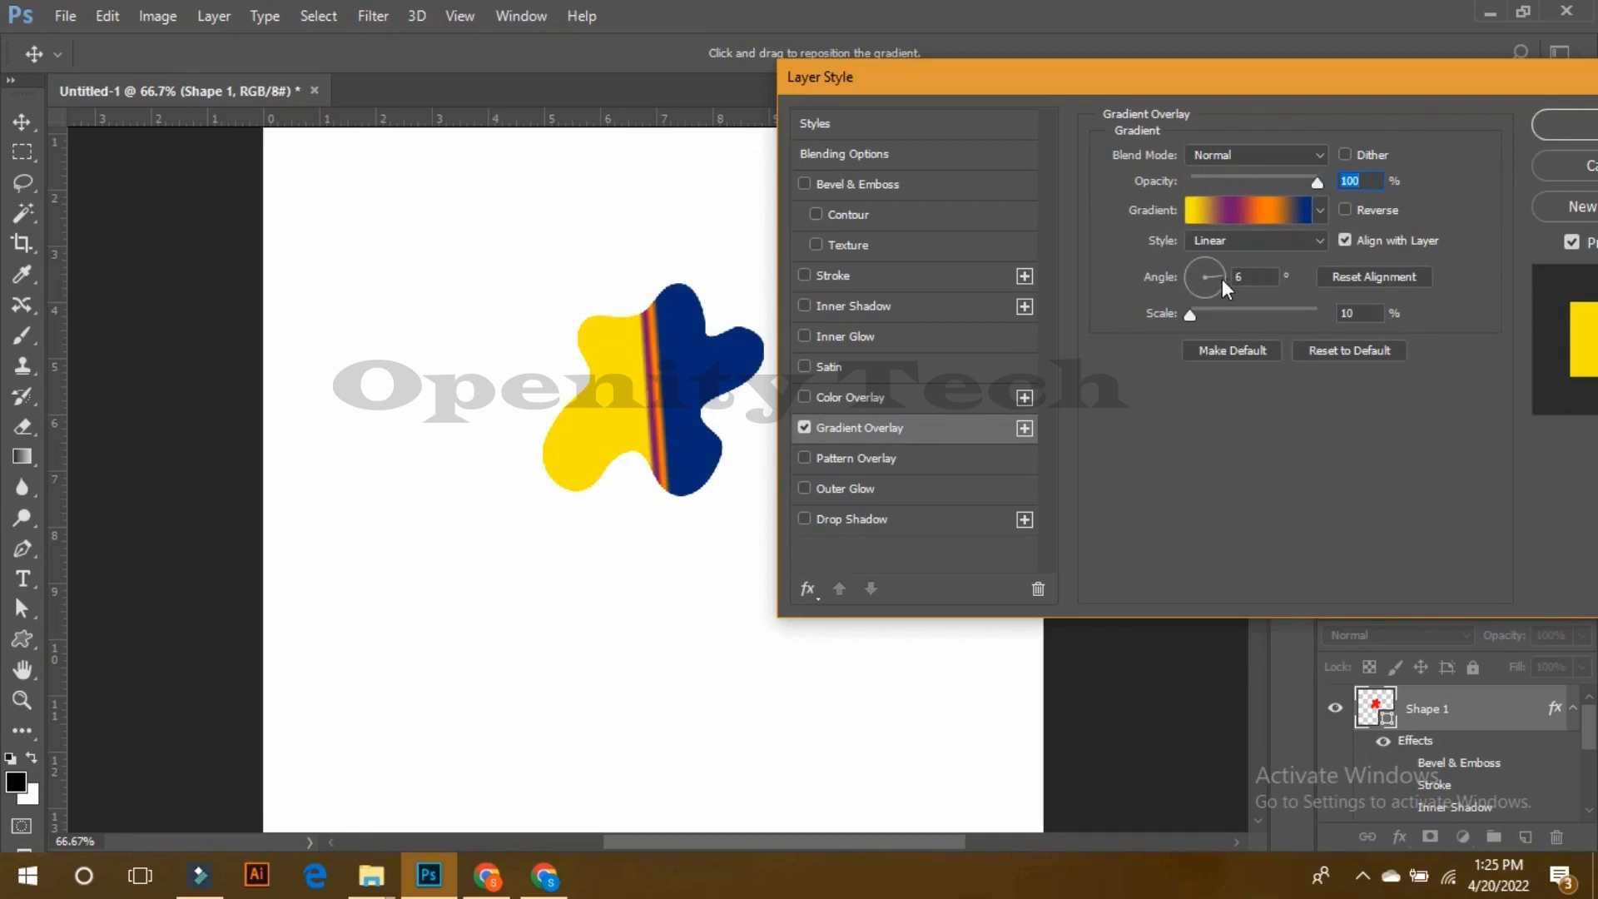
mouse_move(1222, 286)
mouse_down()
mouse_move(1191, 282)
mouse_move(1221, 282)
mouse_up()
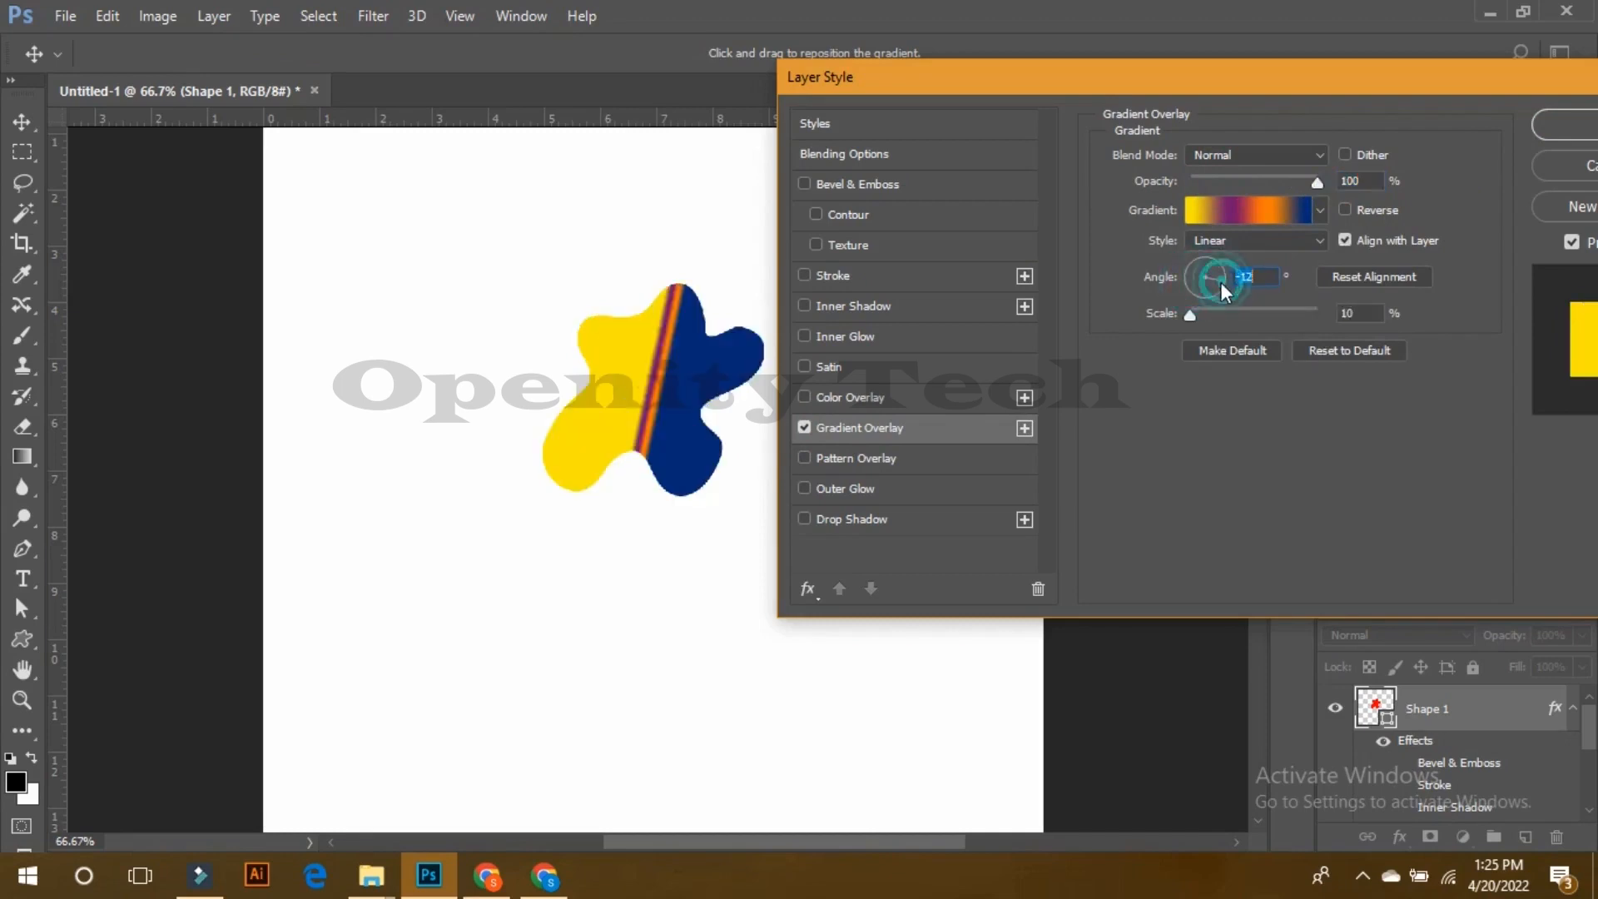
Step: Try the Radial style on the gradient overlay and return it to Linear
click(1319, 241)
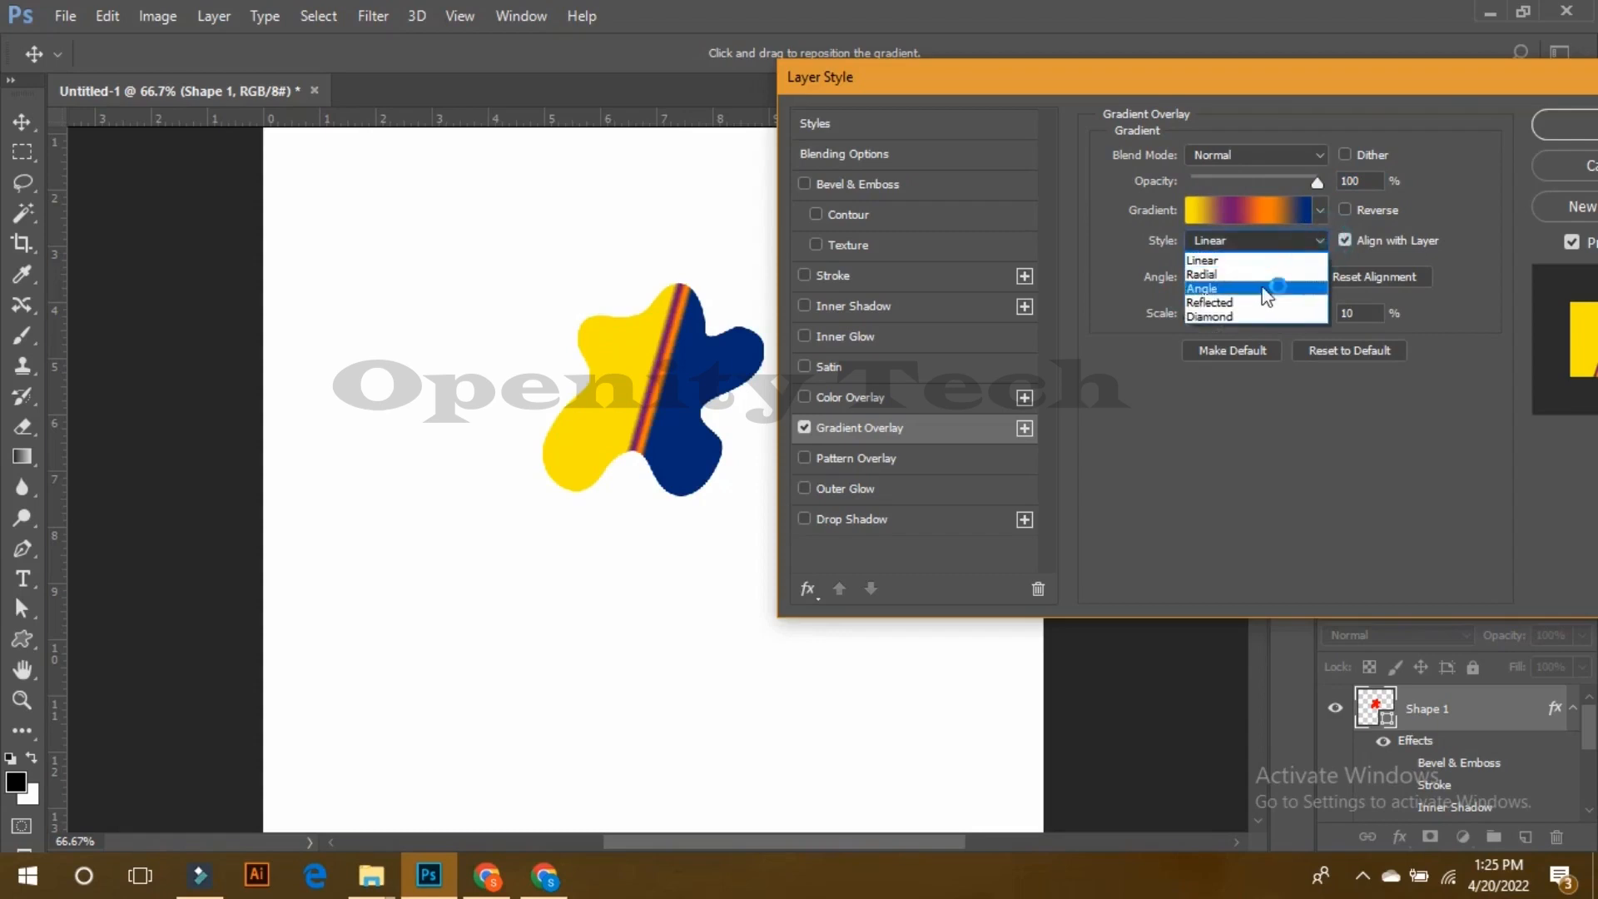
click(1295, 258)
click(1315, 241)
click(1257, 274)
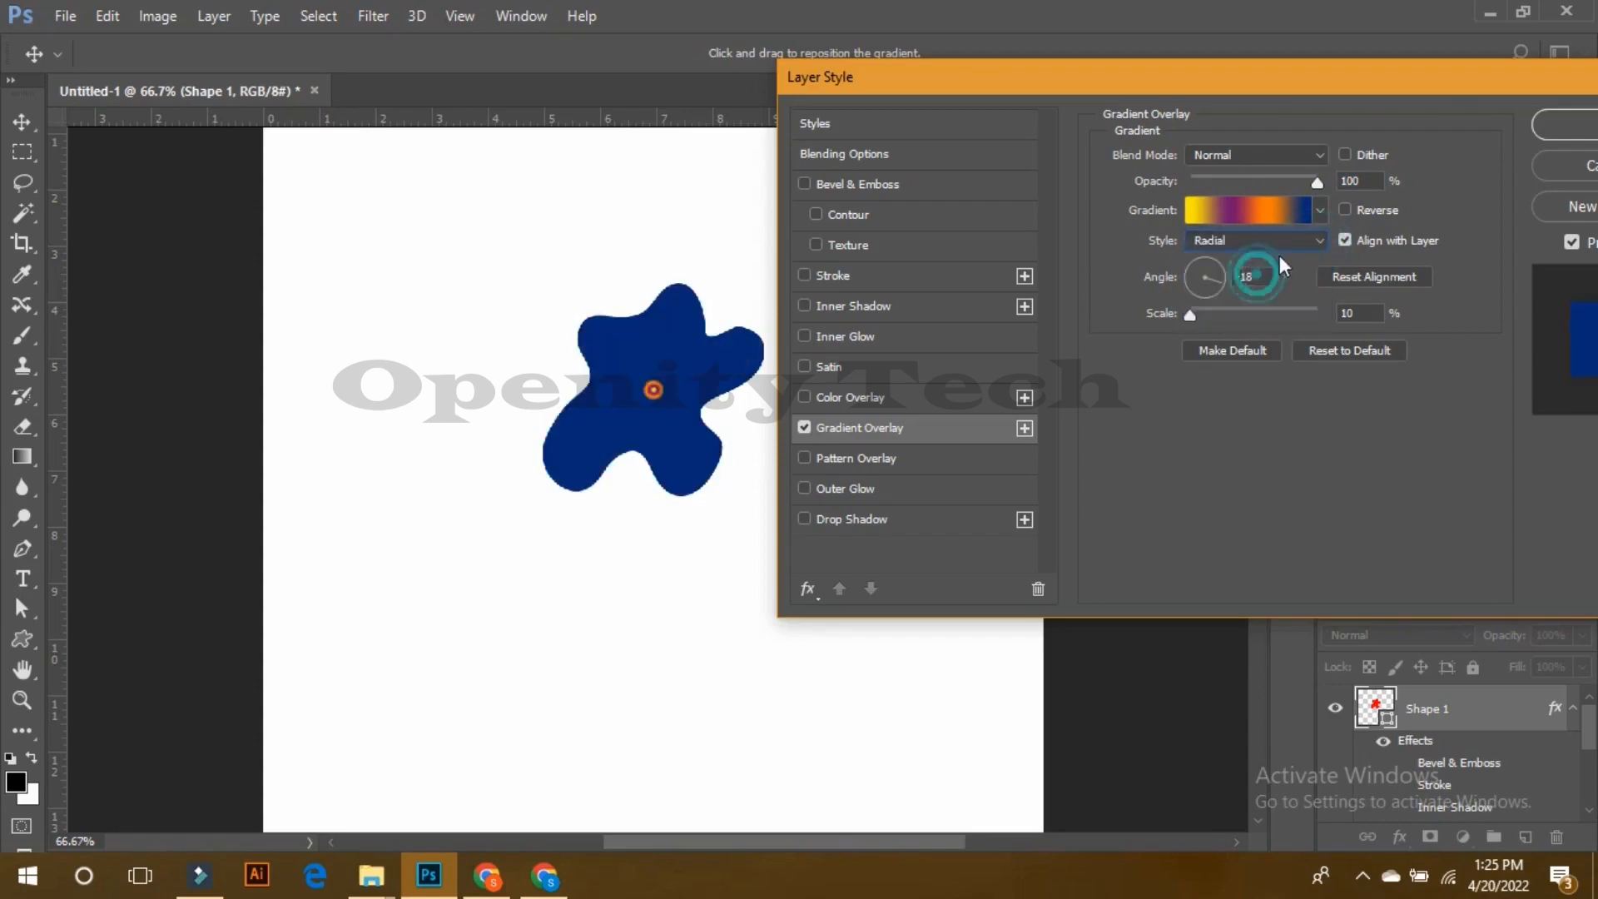
click(1320, 241)
click(1232, 257)
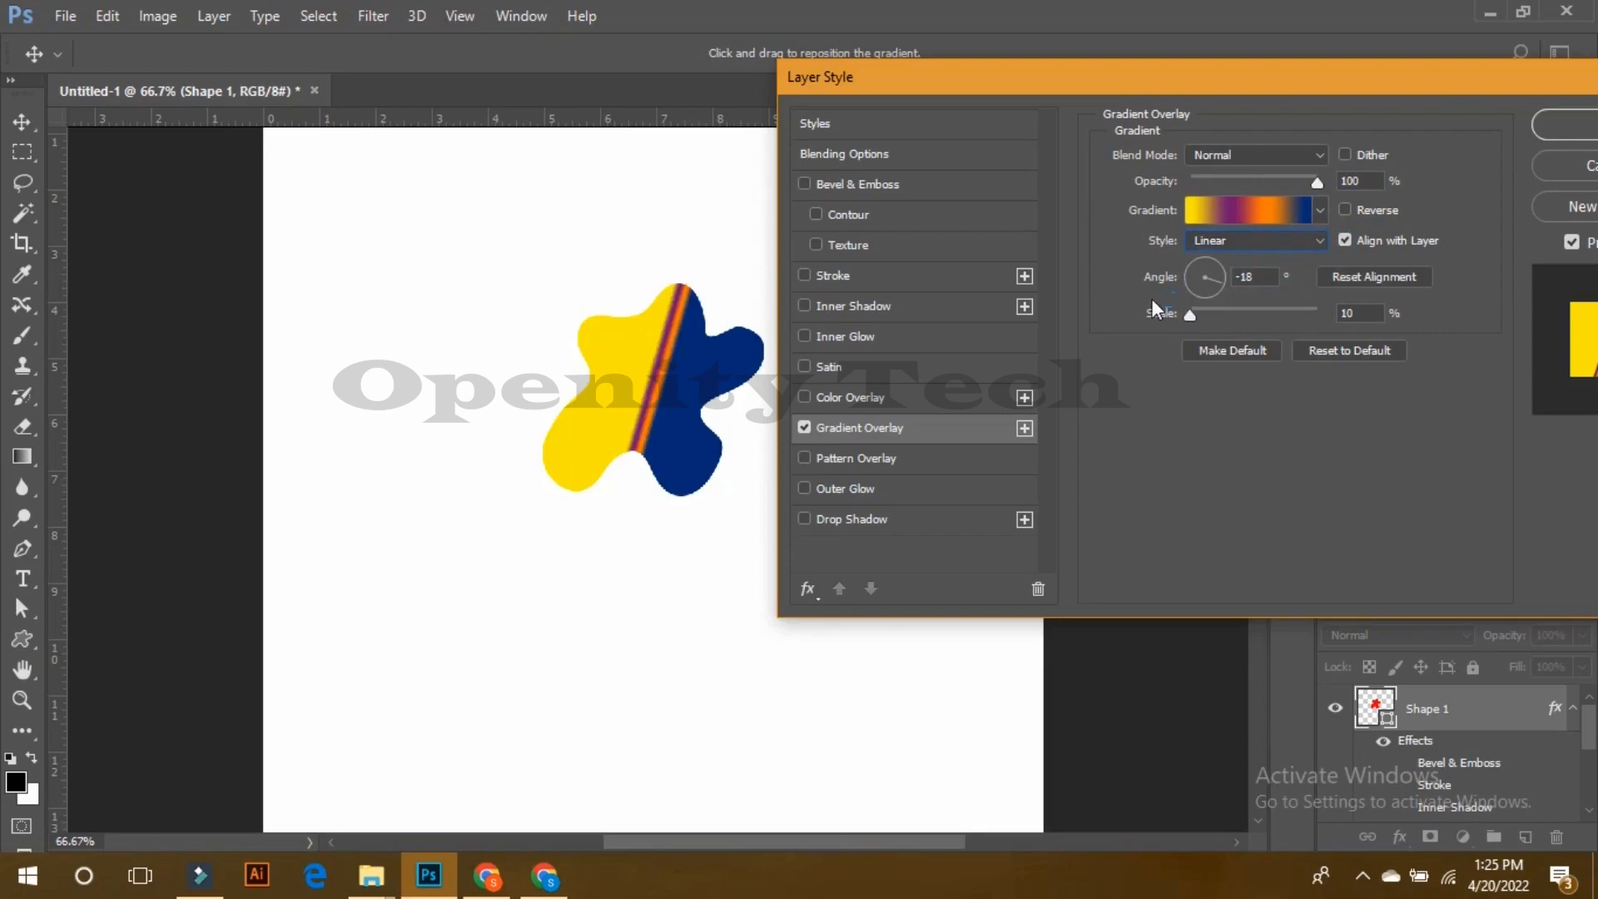
Step: Apply a Pattern Overlay to the shape and turn off the Gradient Overlay
click(851, 458)
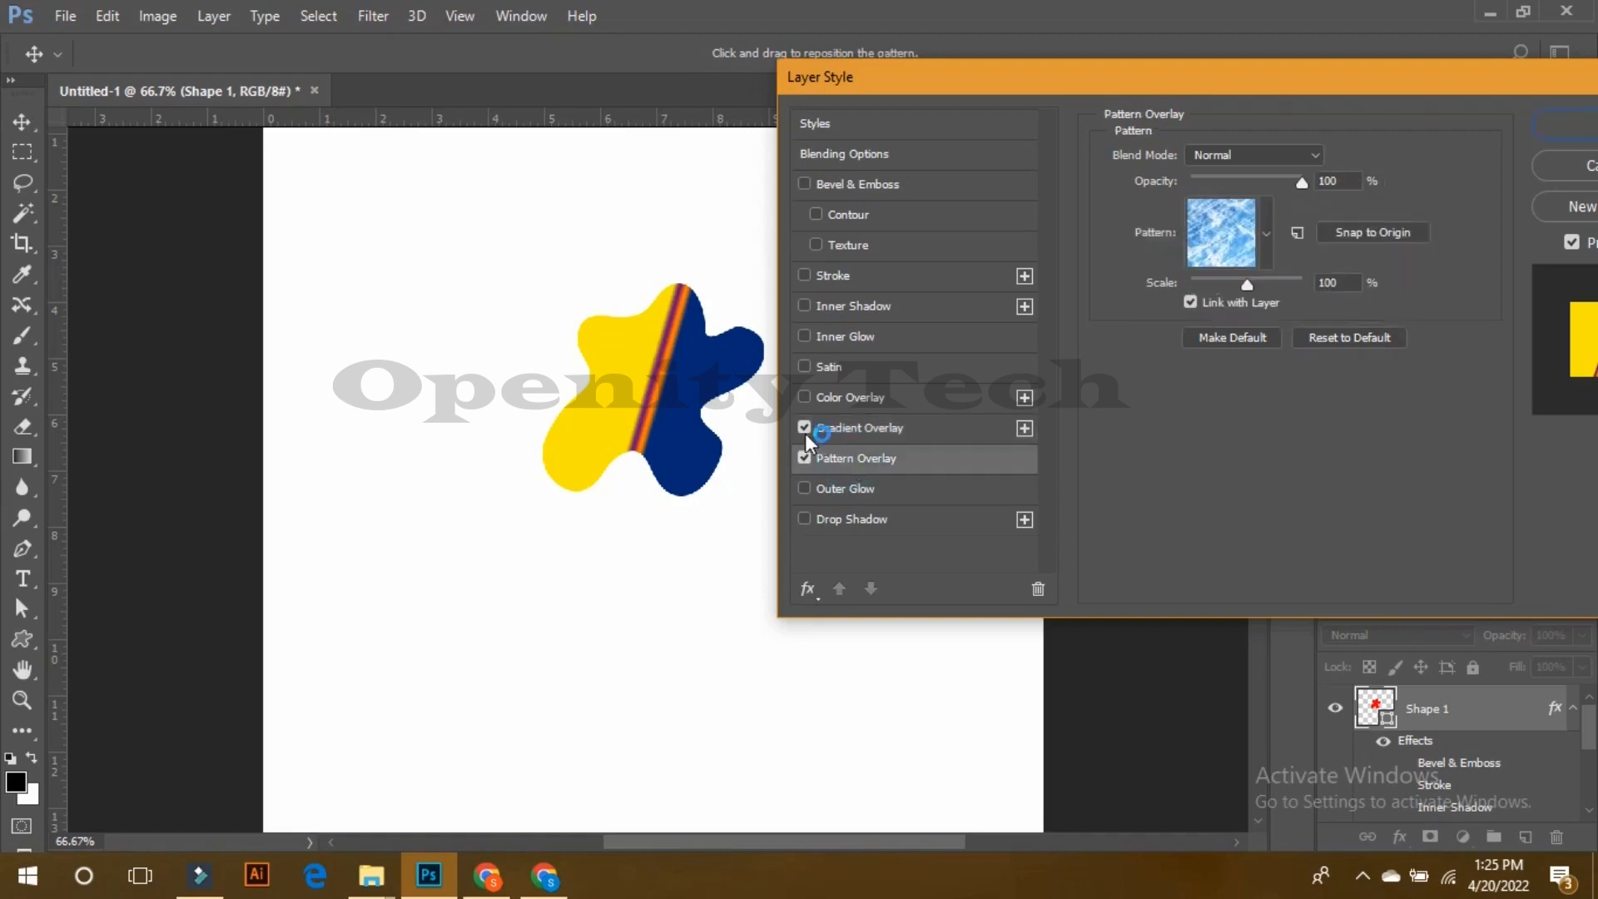
click(805, 428)
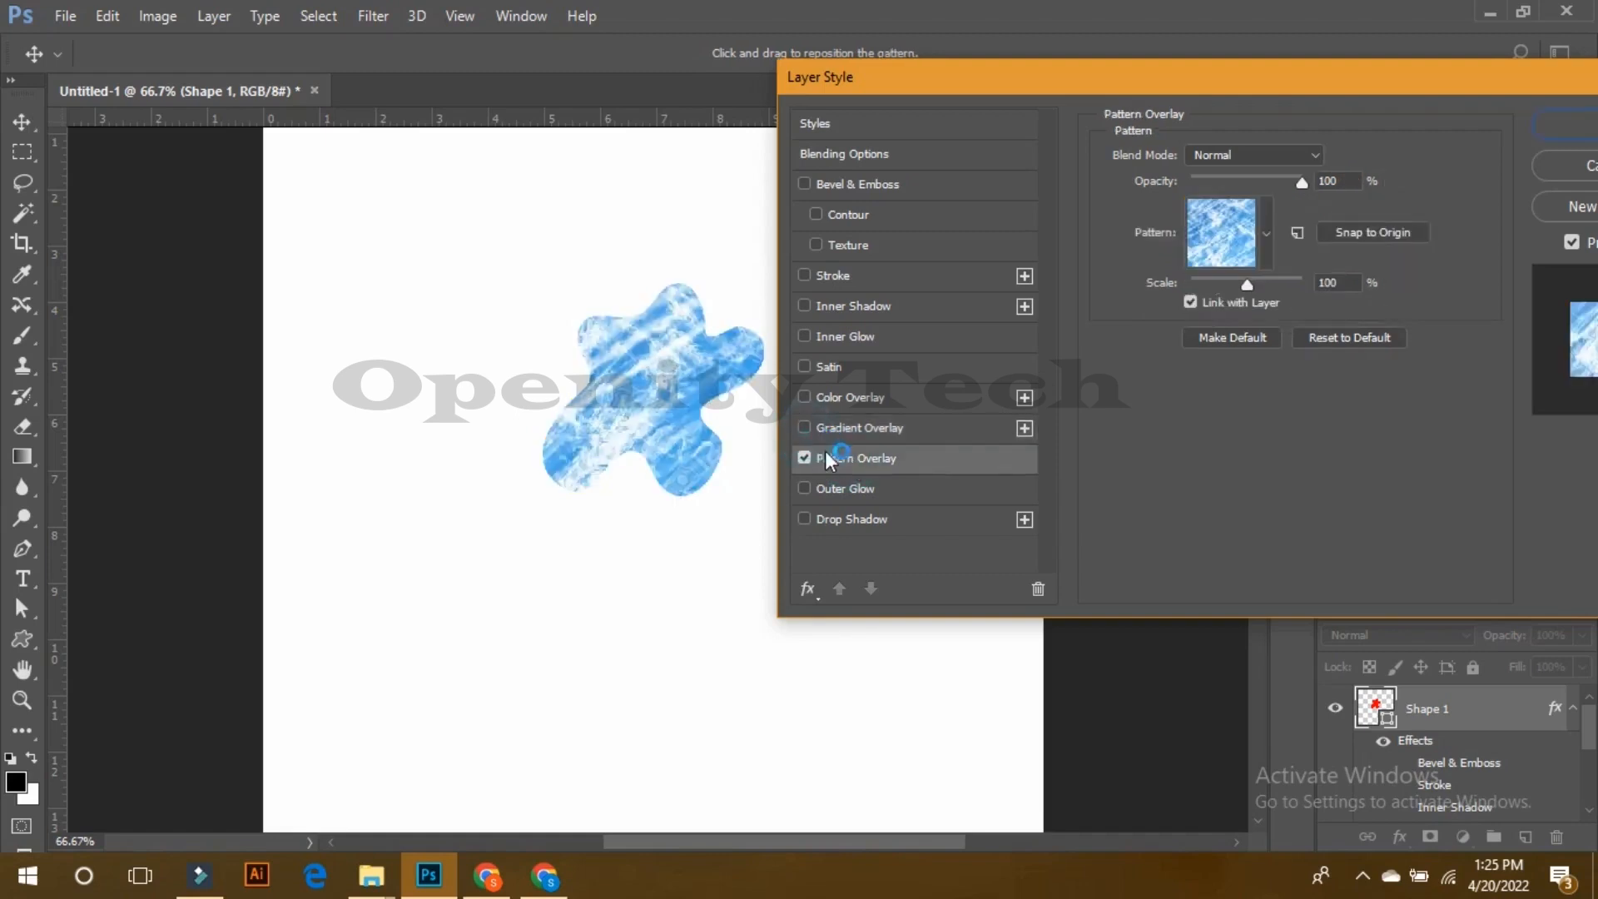
Step: Append the Nature Patterns library to the Pattern Overlay's available patterns
click(1266, 233)
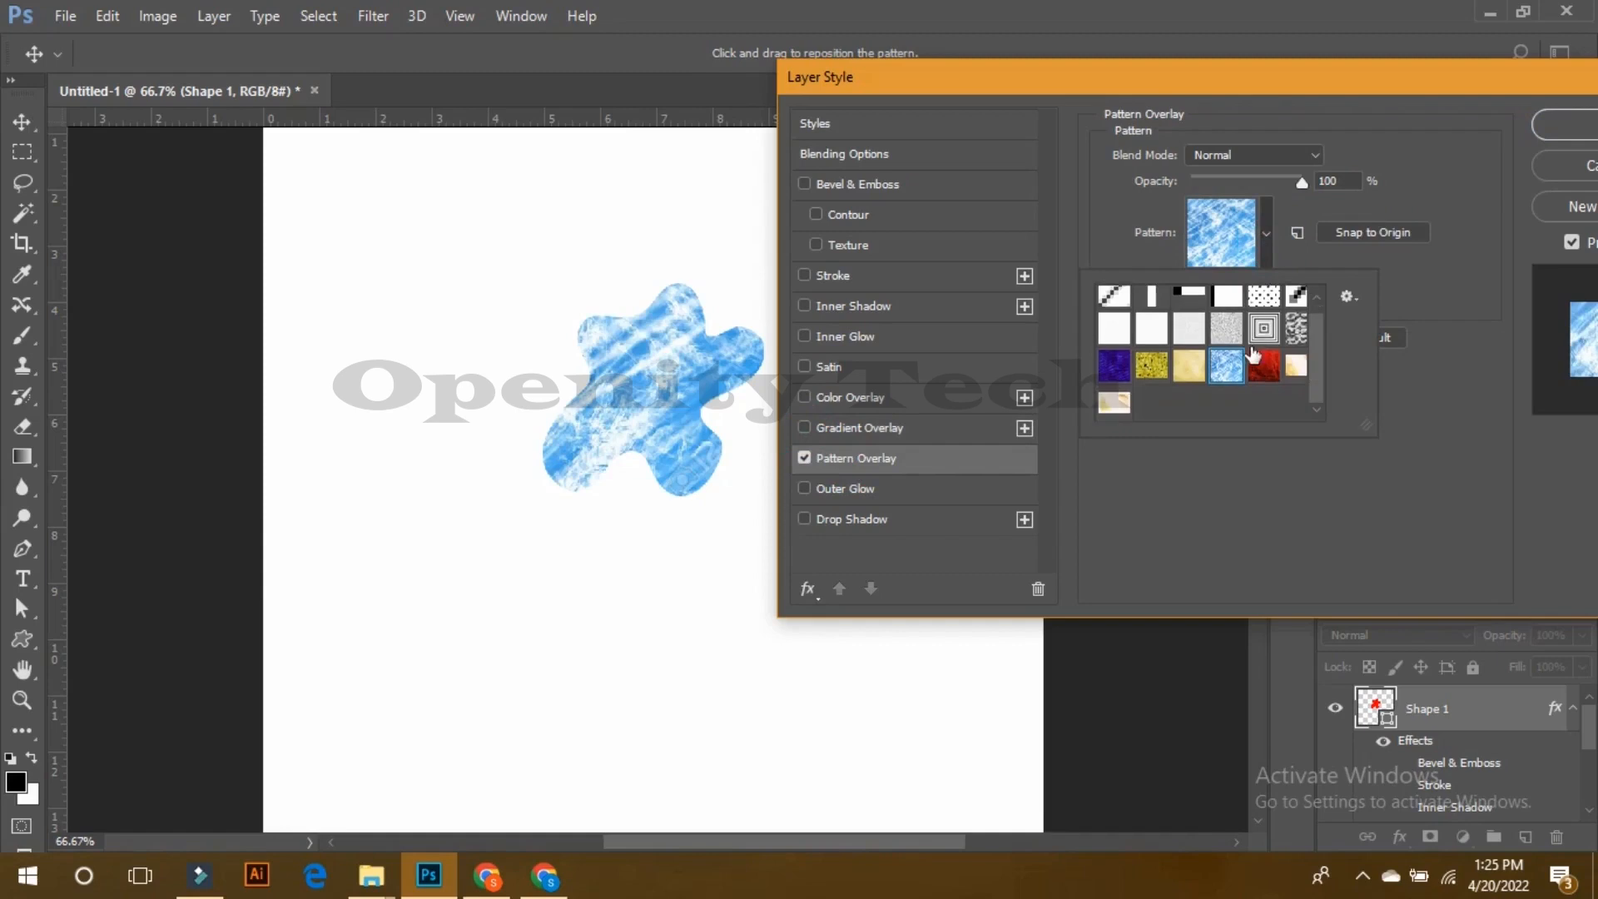
click(1347, 297)
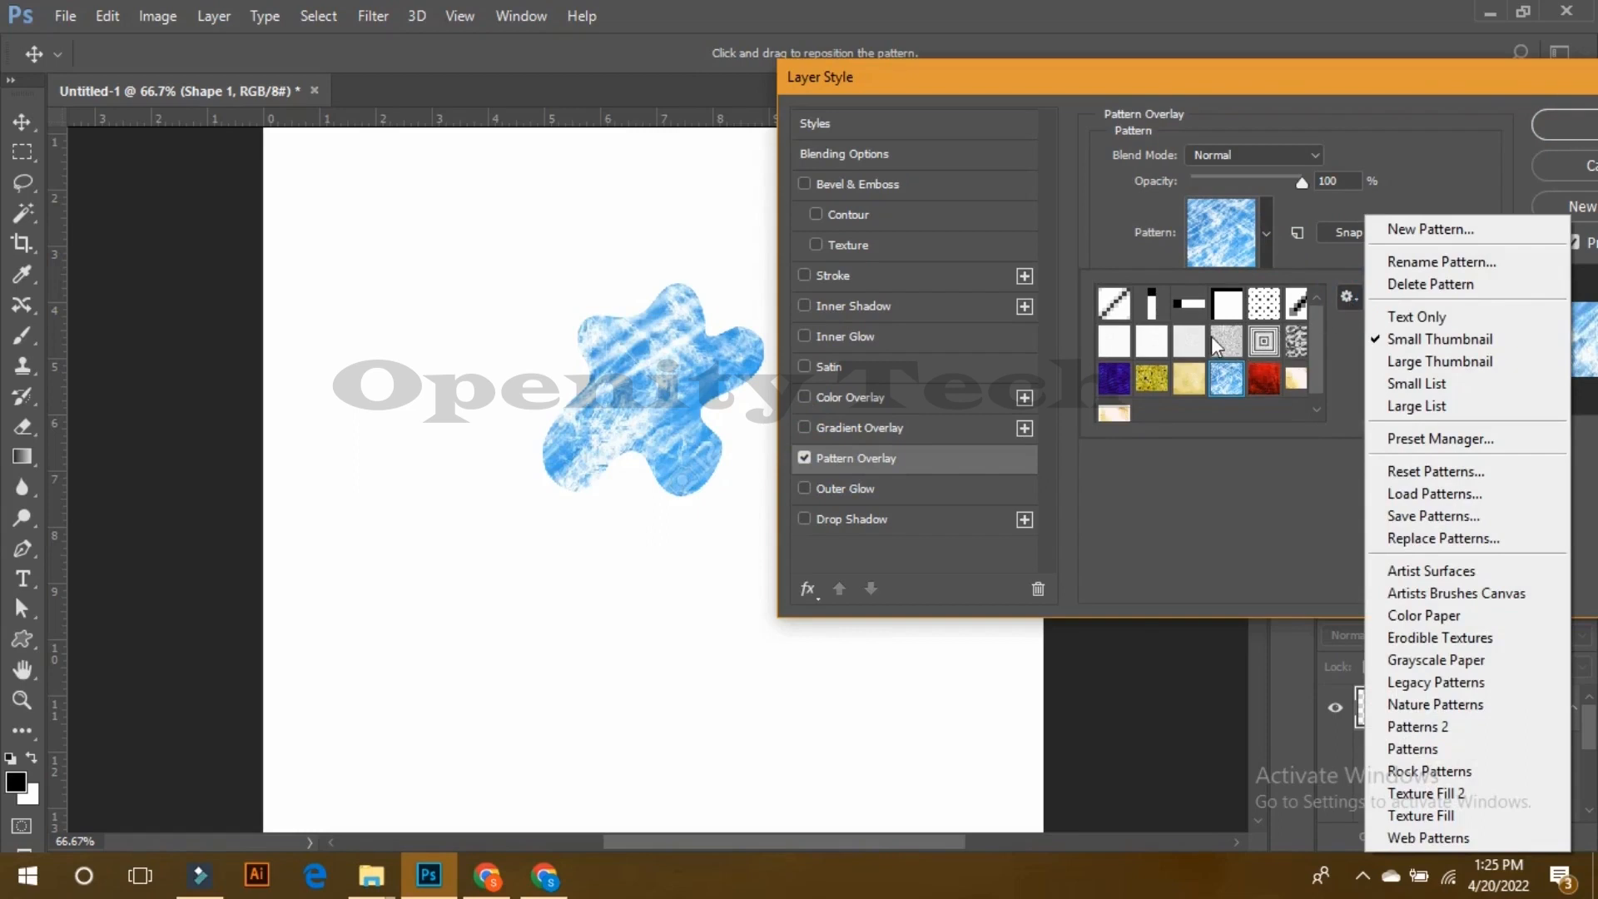
click(1212, 336)
click(1346, 300)
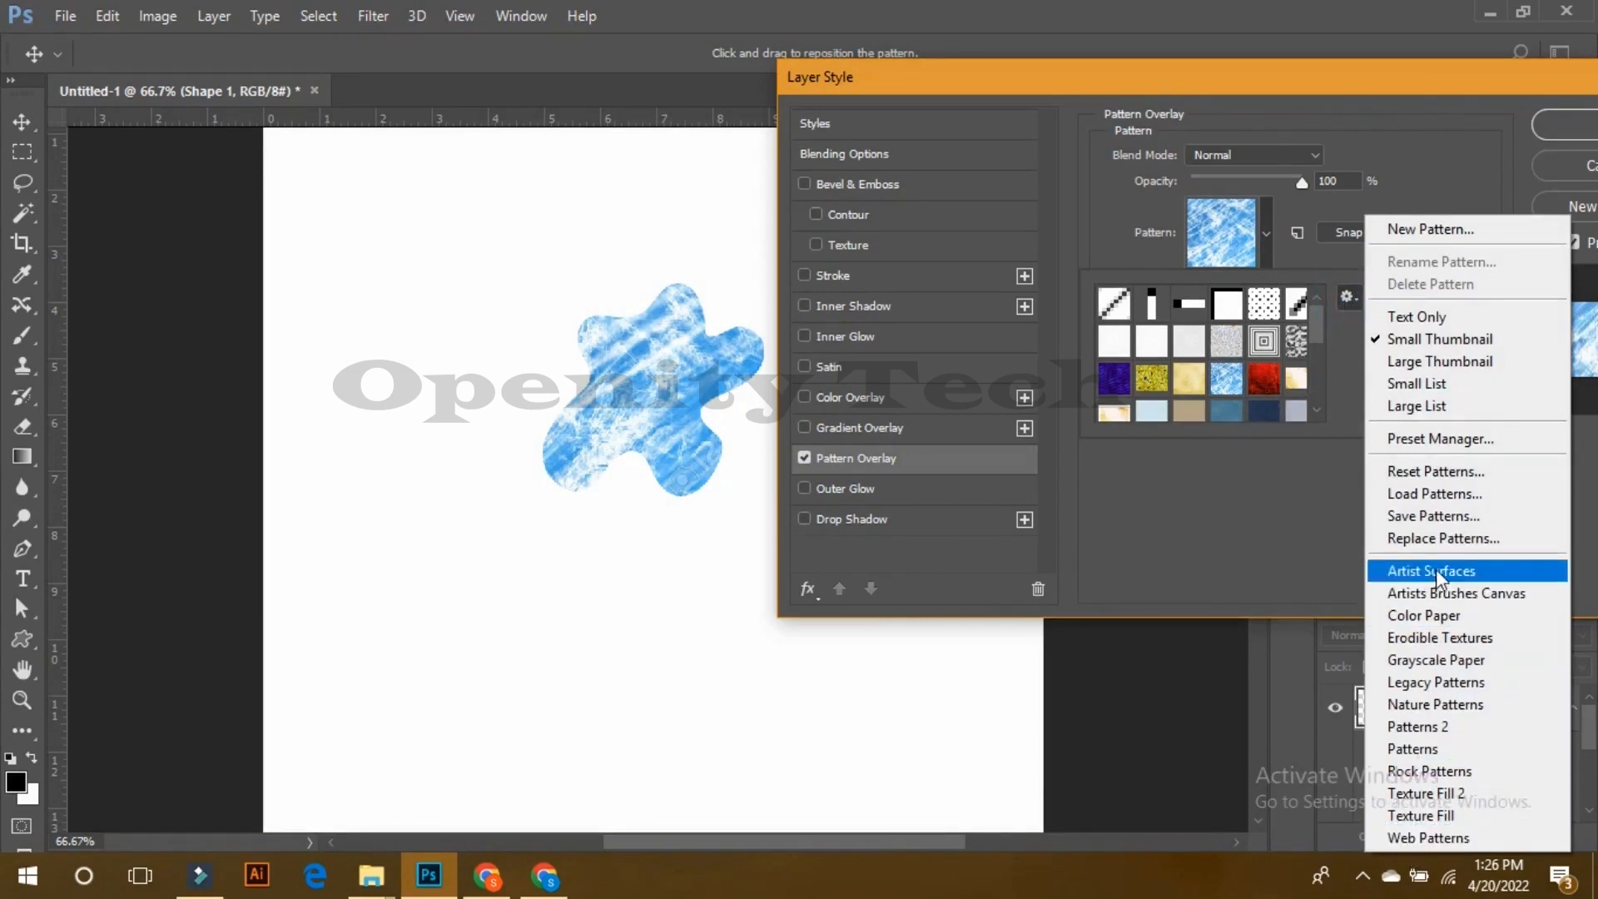
click(1458, 578)
click(1415, 834)
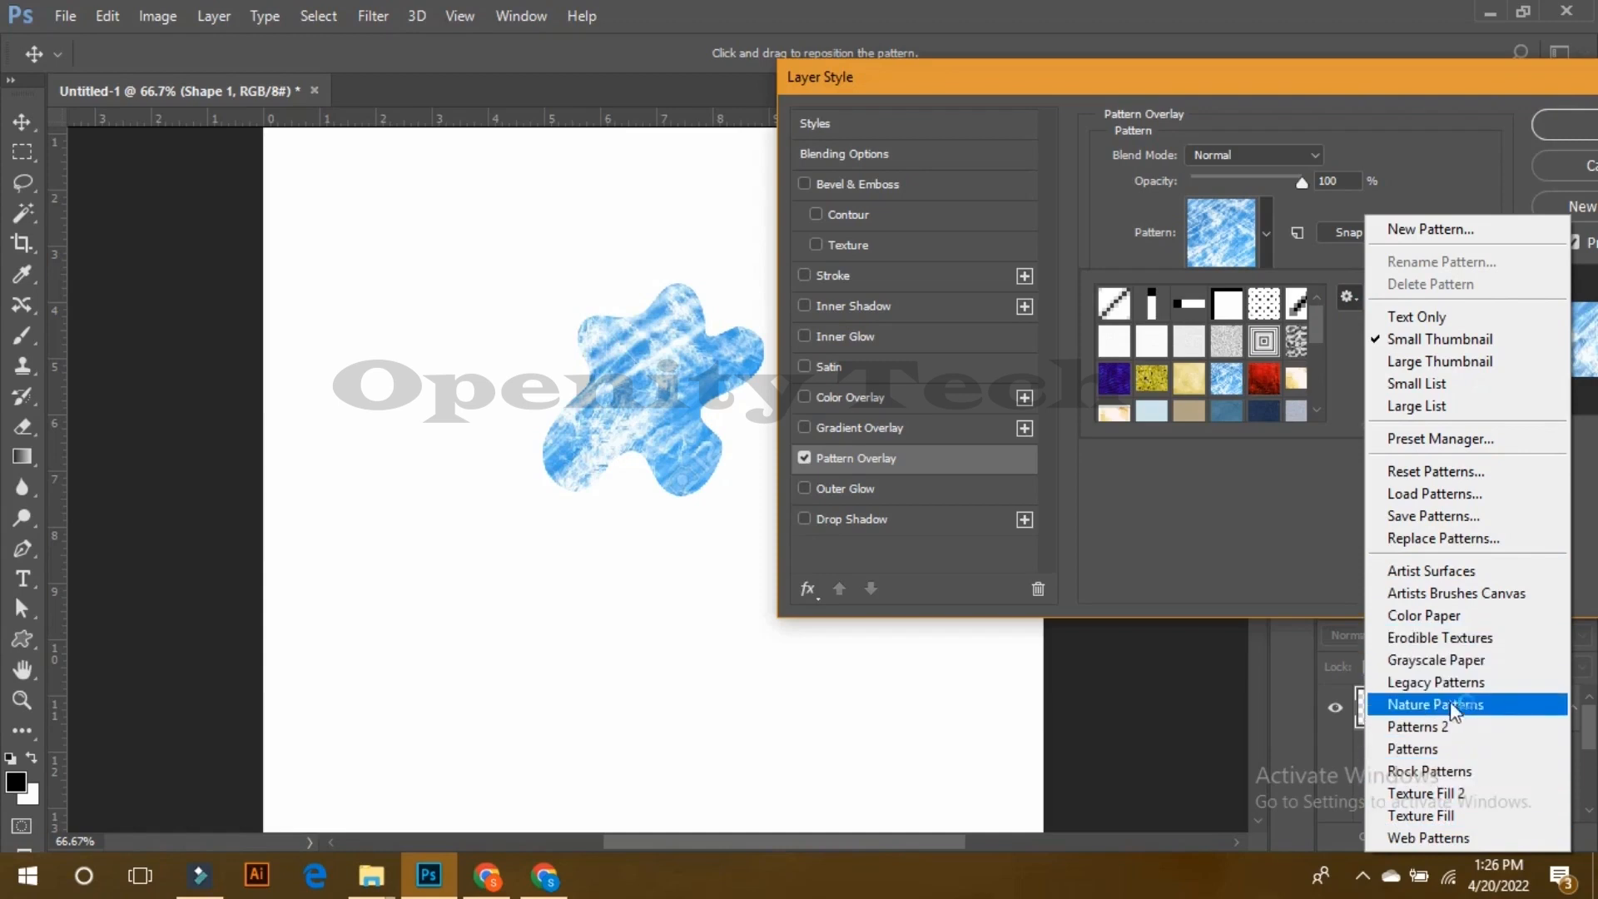
click(1481, 709)
click(1481, 714)
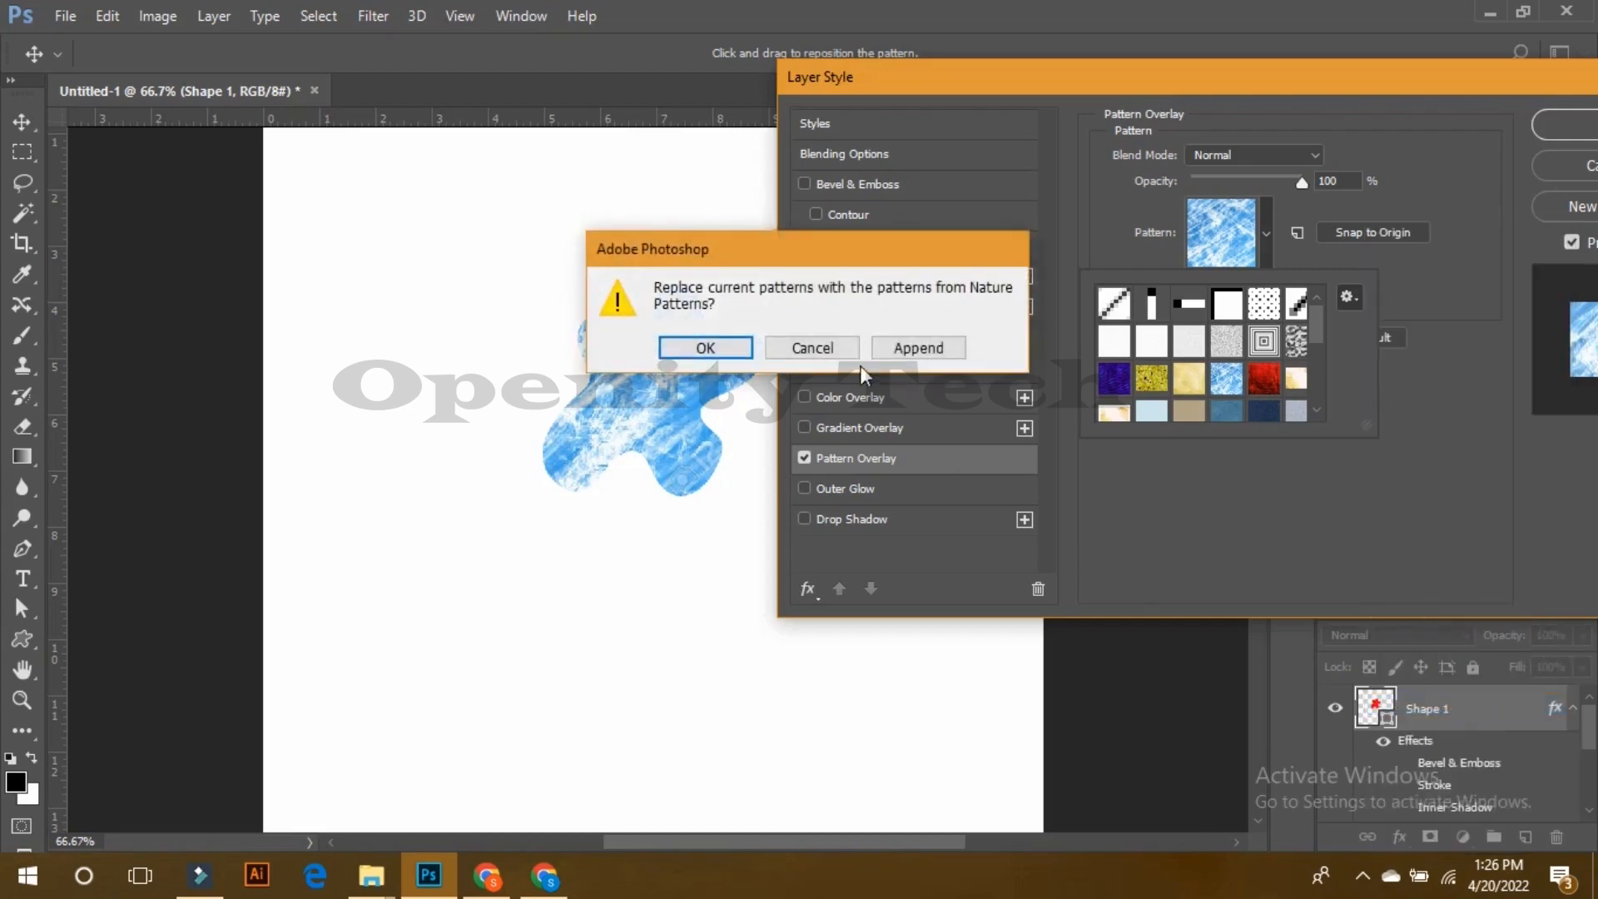
click(928, 349)
Step: Try the green leaf and blue daisy patterns on the shape and choose the purple flower pattern
drag(1315, 325, 1315, 386)
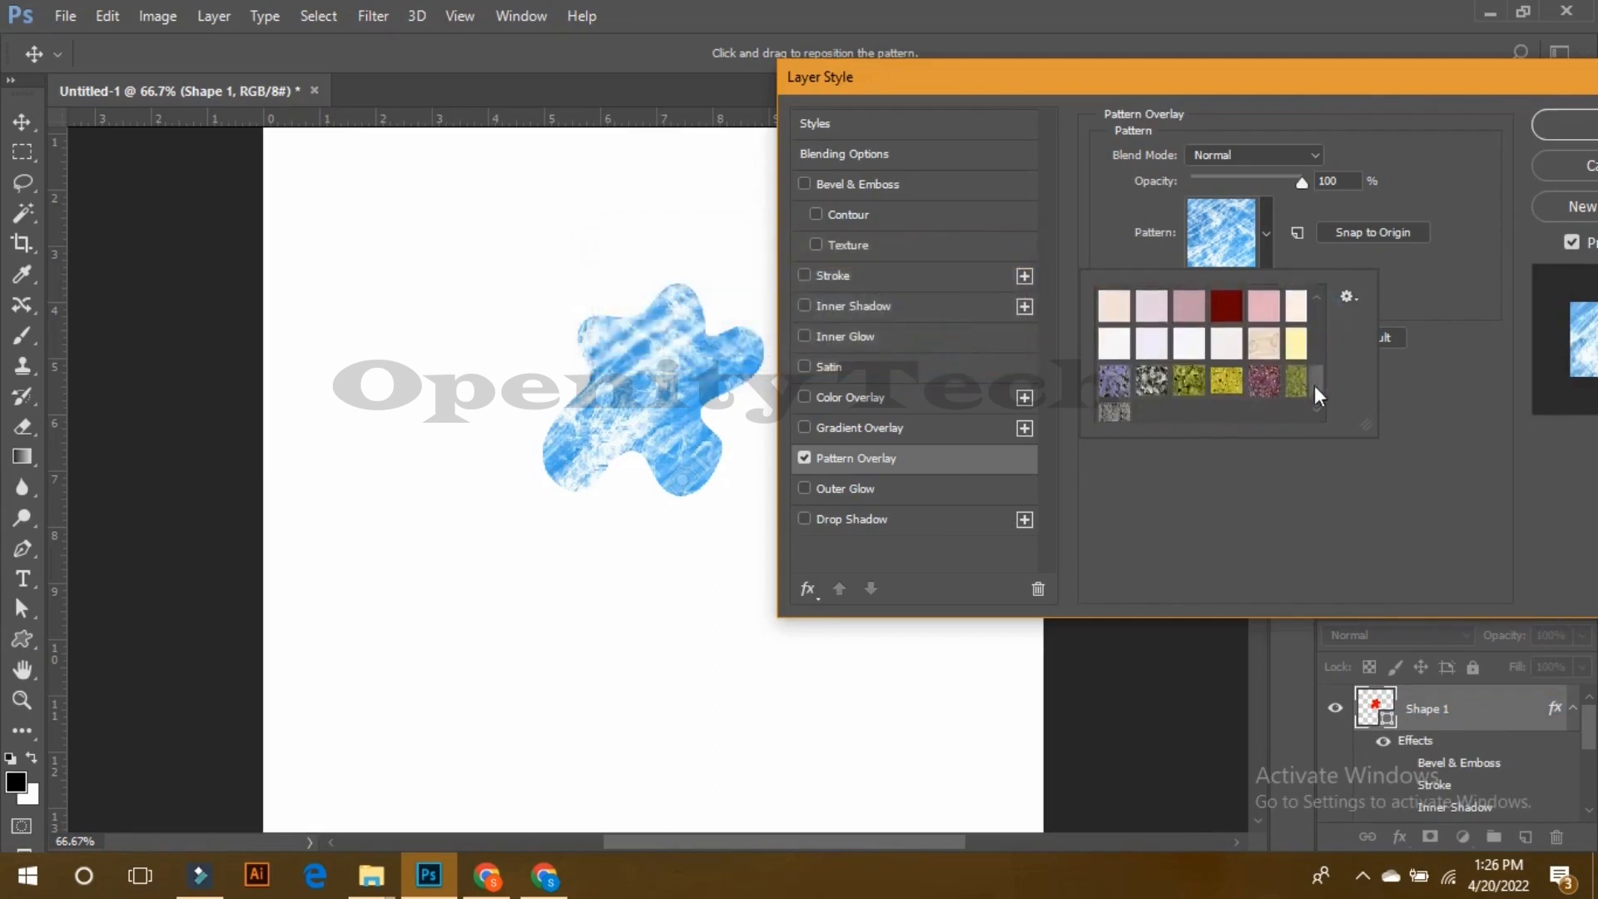
click(1152, 365)
click(1189, 364)
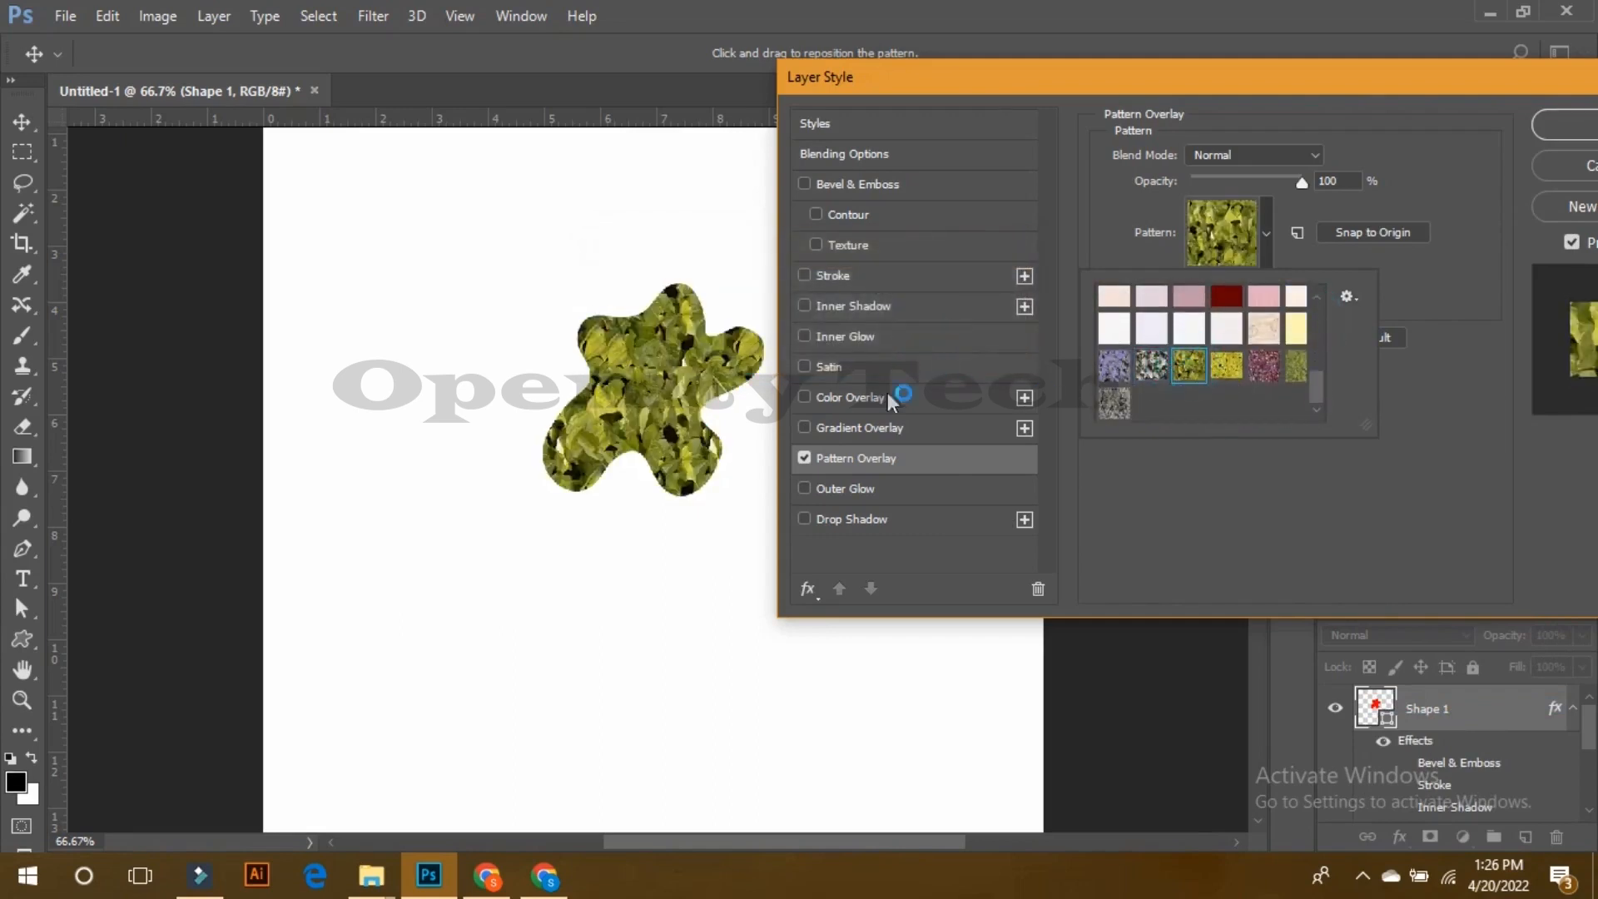
click(1116, 365)
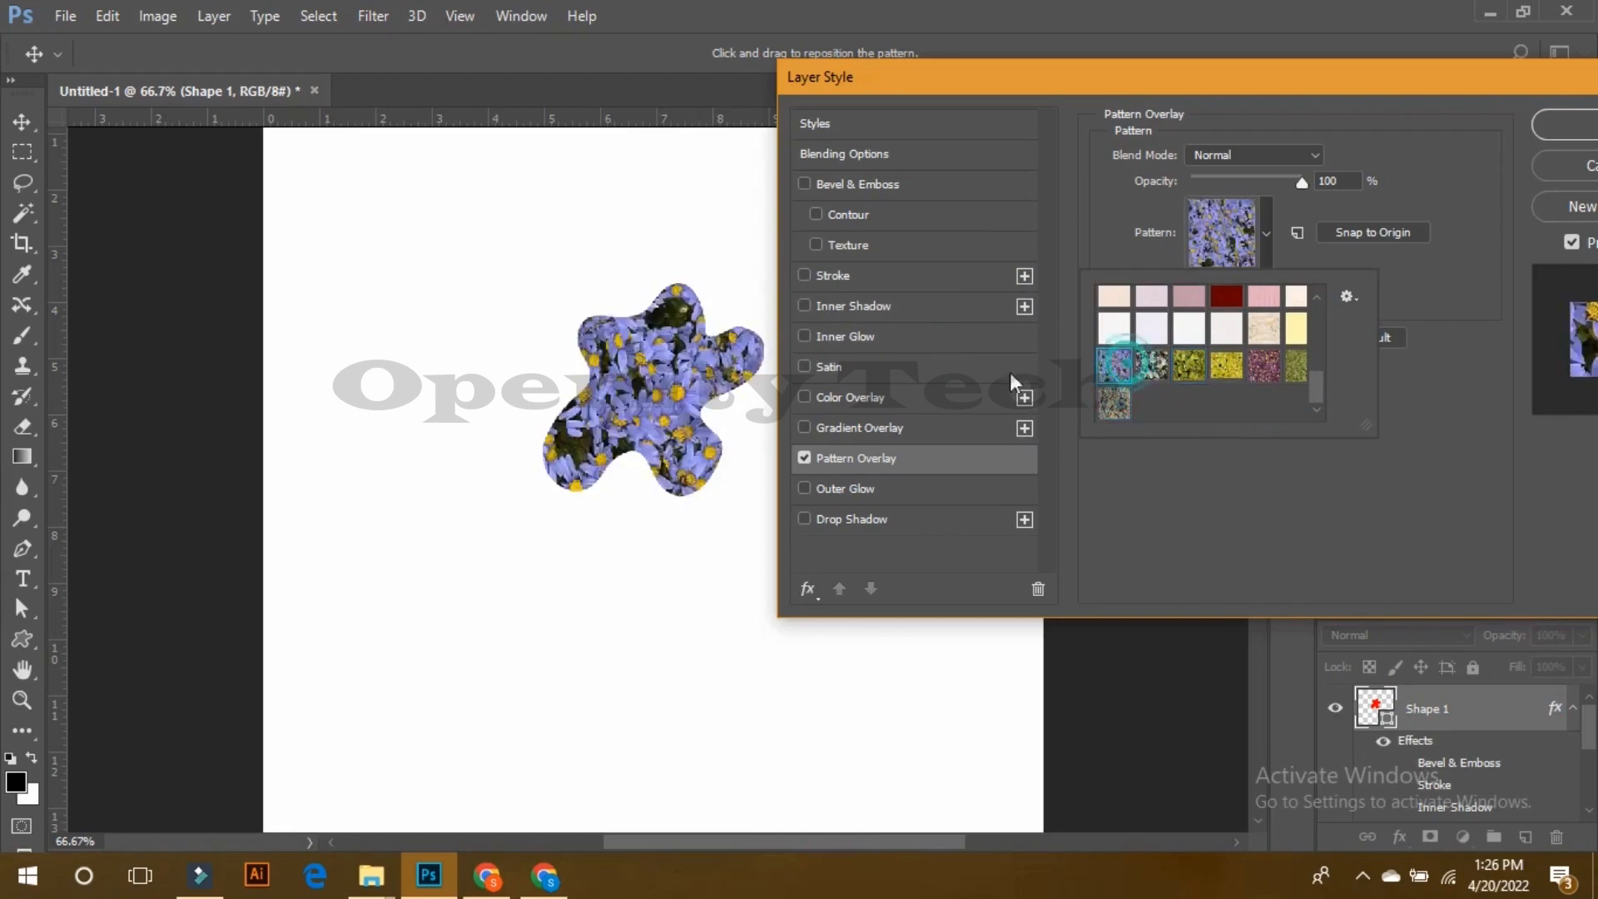
click(1265, 366)
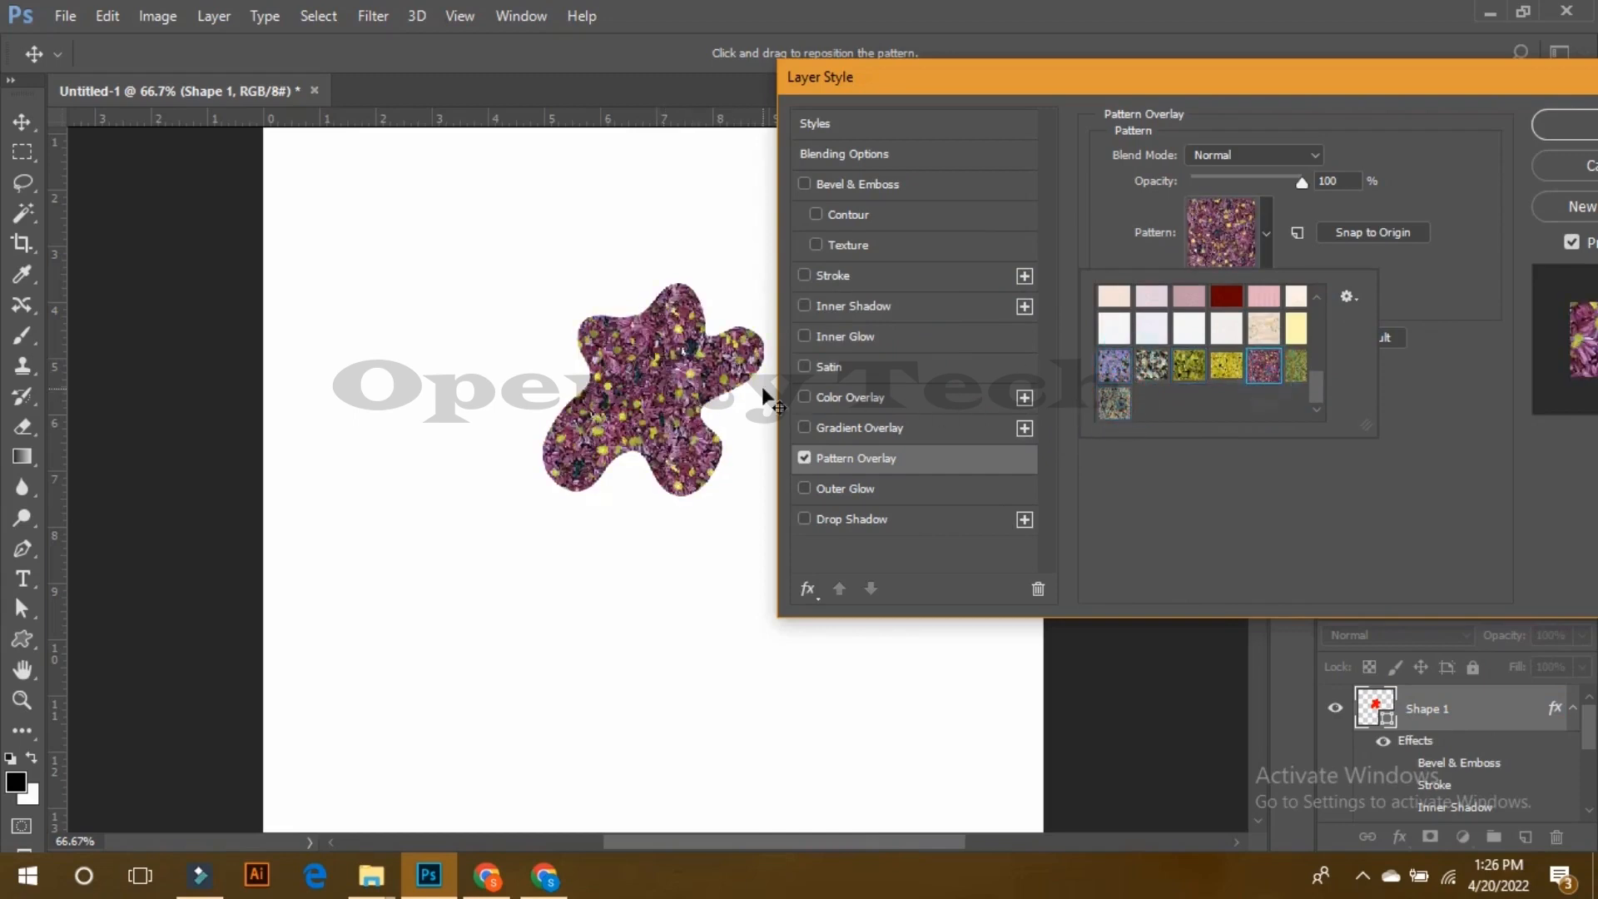
Step: Set the Pattern Overlay's scale to 79% with 100% opacity
click(1373, 316)
mouse_move(1288, 188)
mouse_down()
mouse_move(1228, 192)
mouse_move(1312, 192)
mouse_up()
mouse_move(1253, 287)
mouse_down()
mouse_move(1231, 288)
mouse_move(1284, 292)
mouse_move(1236, 308)
mouse_up()
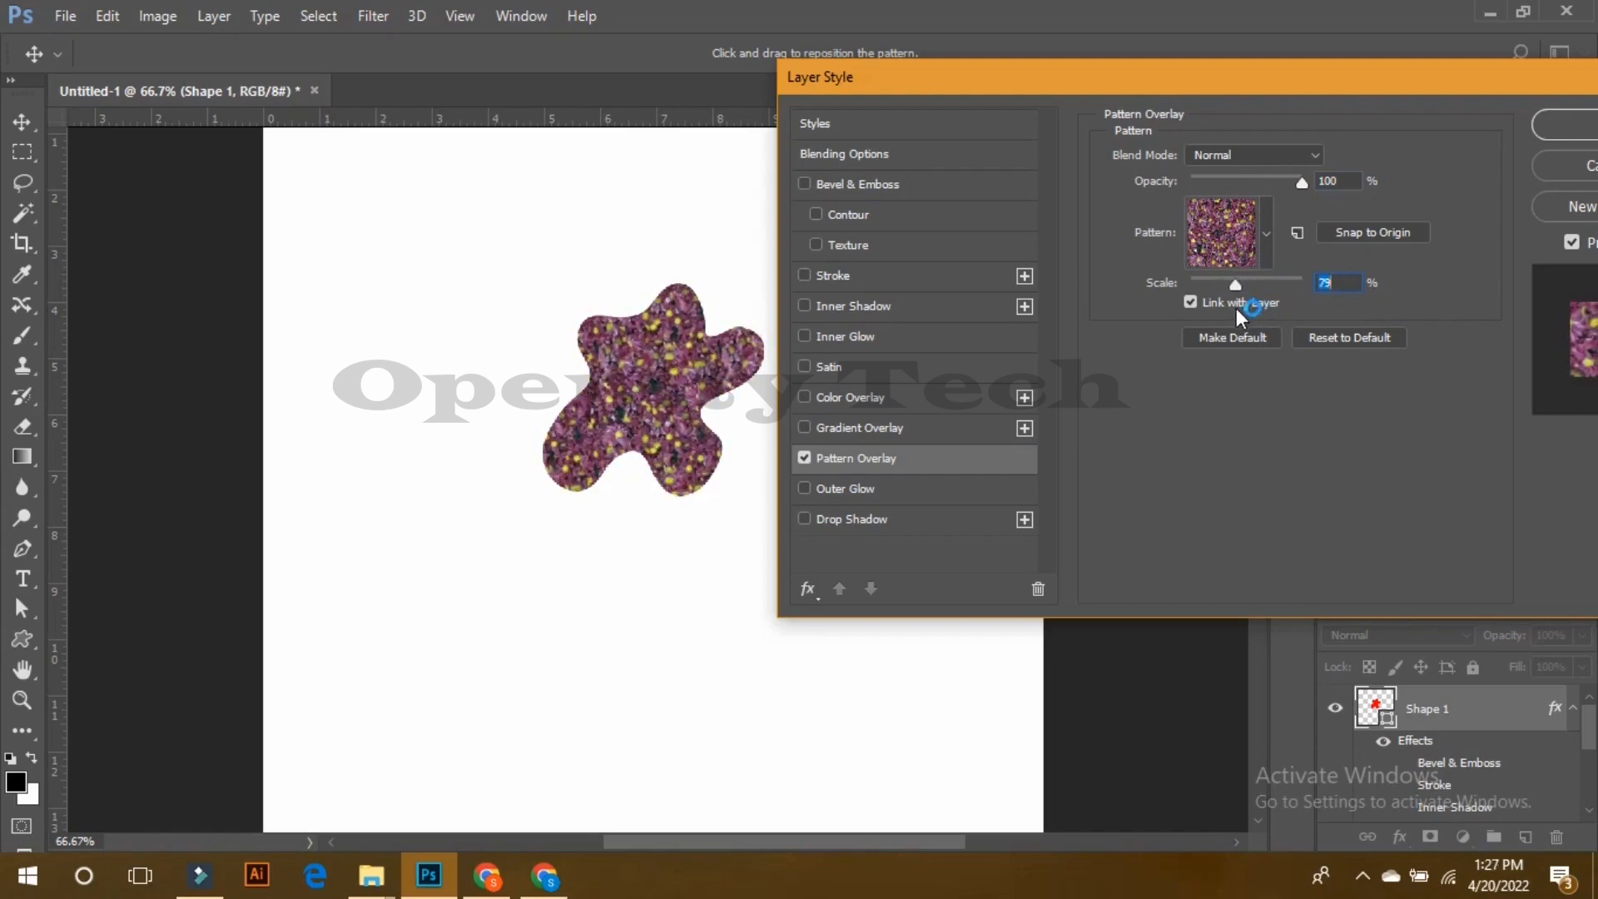
Step: Turn off the Pattern Overlay and apply an Outer Glow to the shape
click(803, 458)
click(804, 489)
click(848, 491)
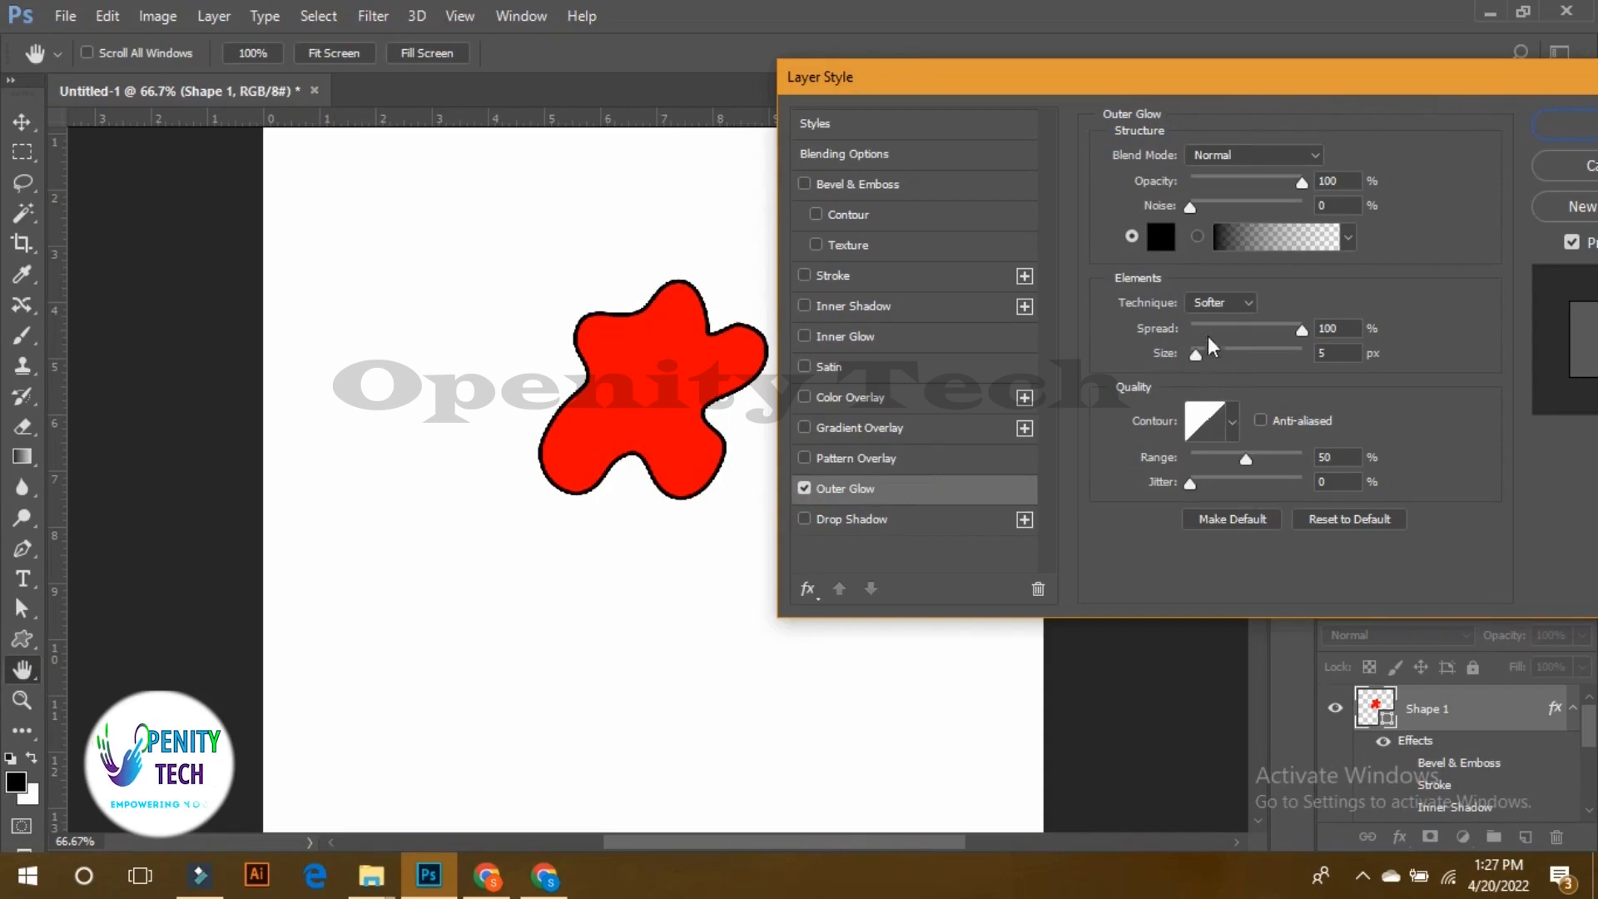
Step: Set the Outer Glow's size to 27 px and its spread to 0%
click(1322, 180)
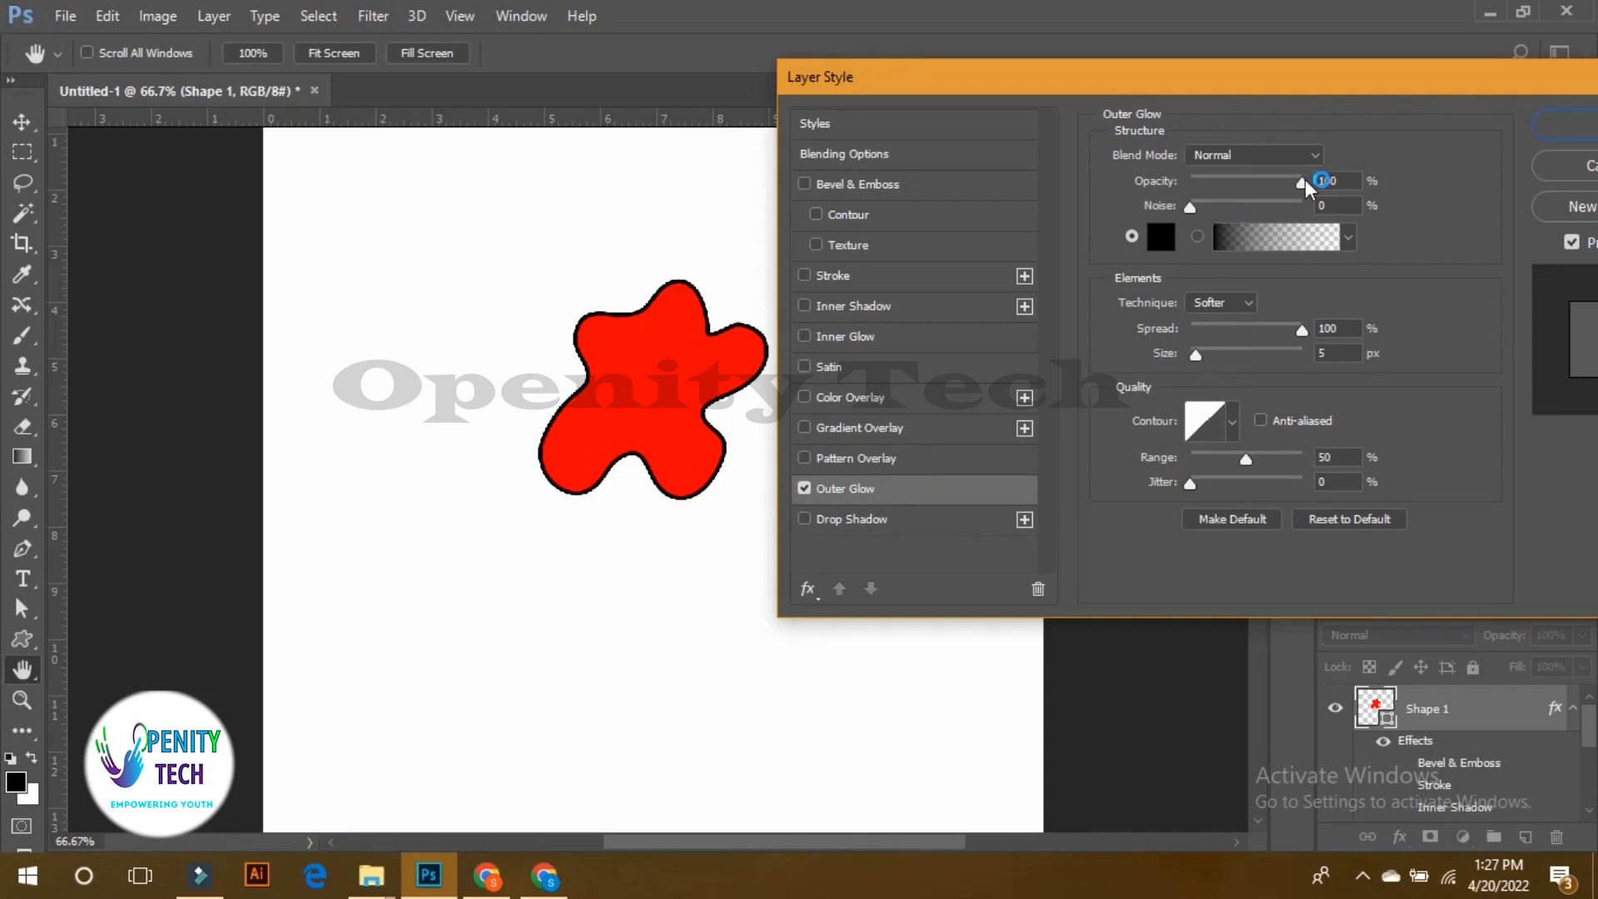
drag(1196, 355, 1209, 354)
drag(1302, 328, 1191, 348)
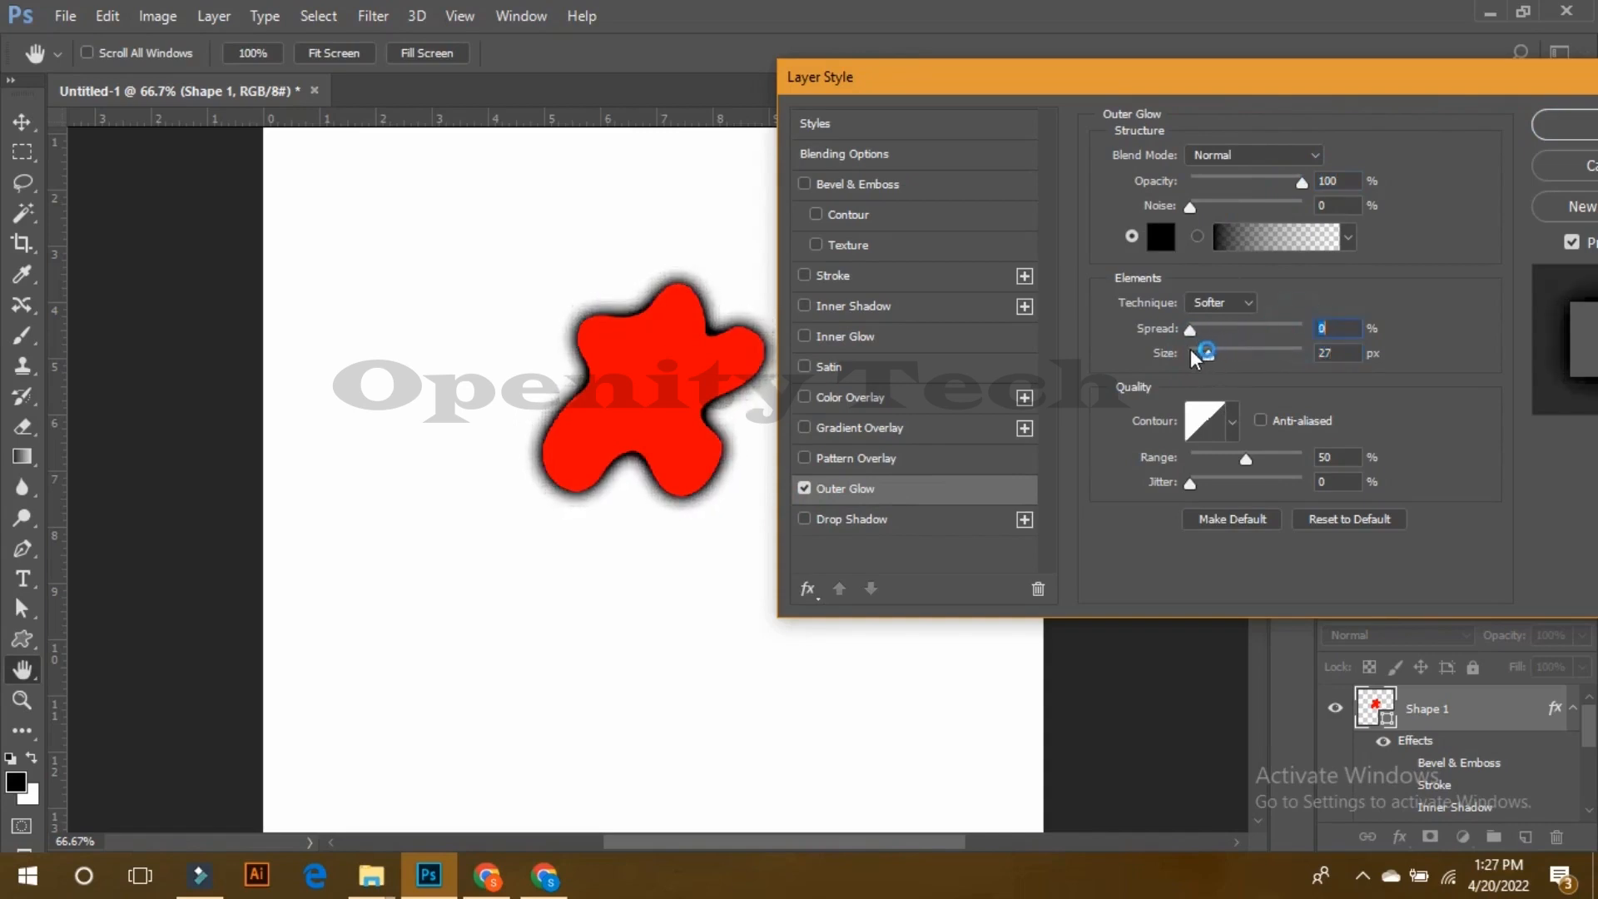
Step: Change the Outer Glow color to olive green, #97b00a
click(1159, 238)
click(1232, 463)
click(1208, 227)
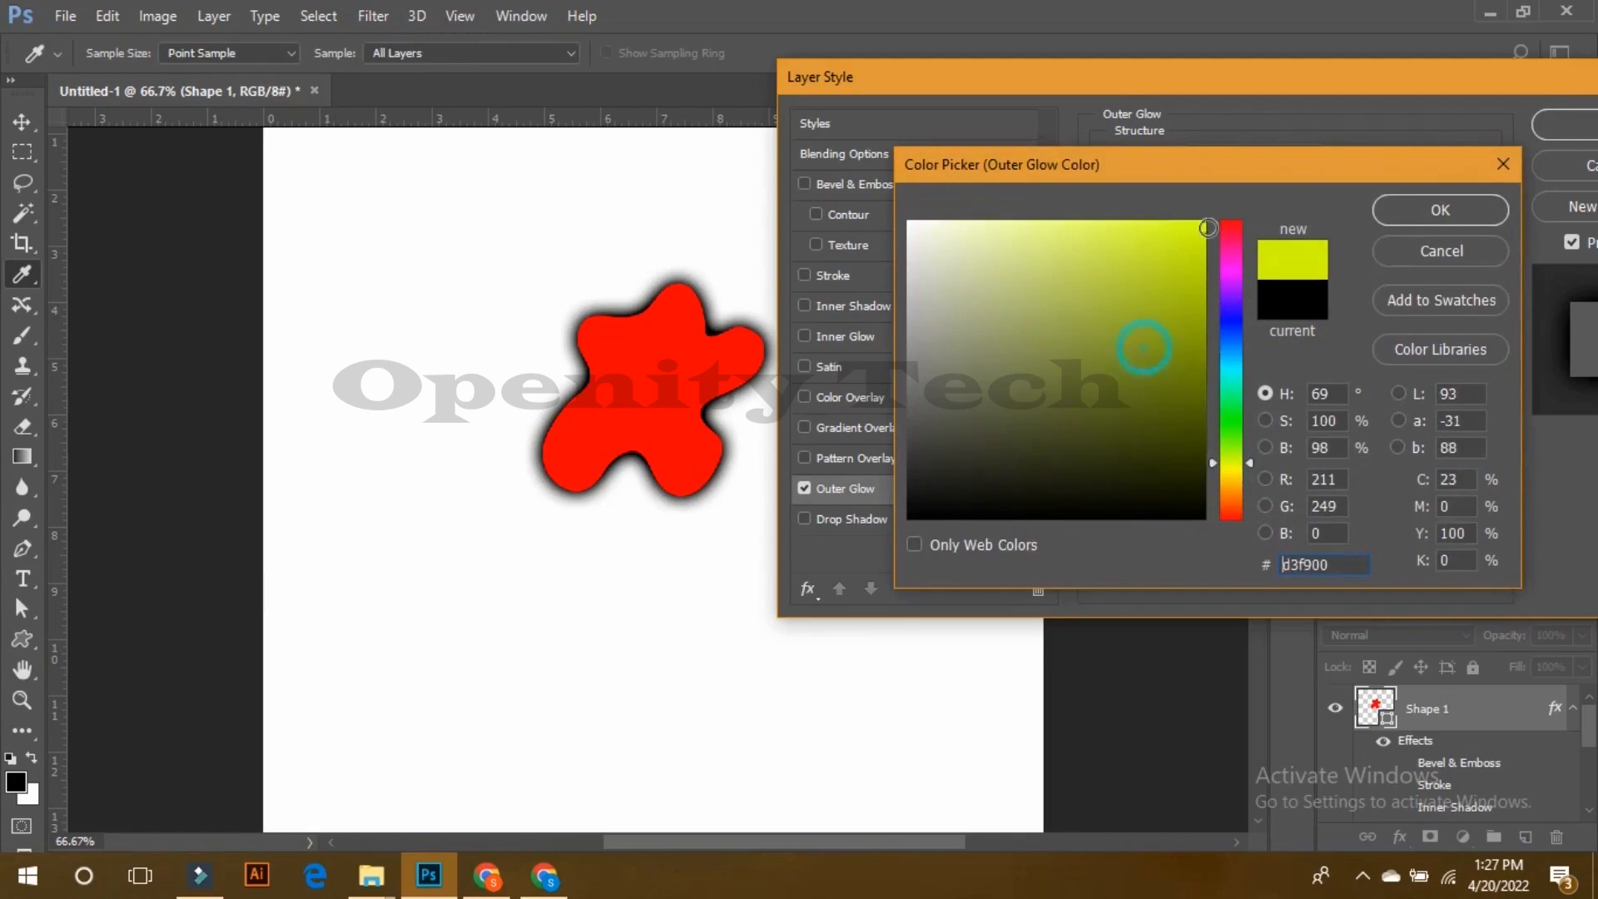
drag(1197, 325, 1188, 312)
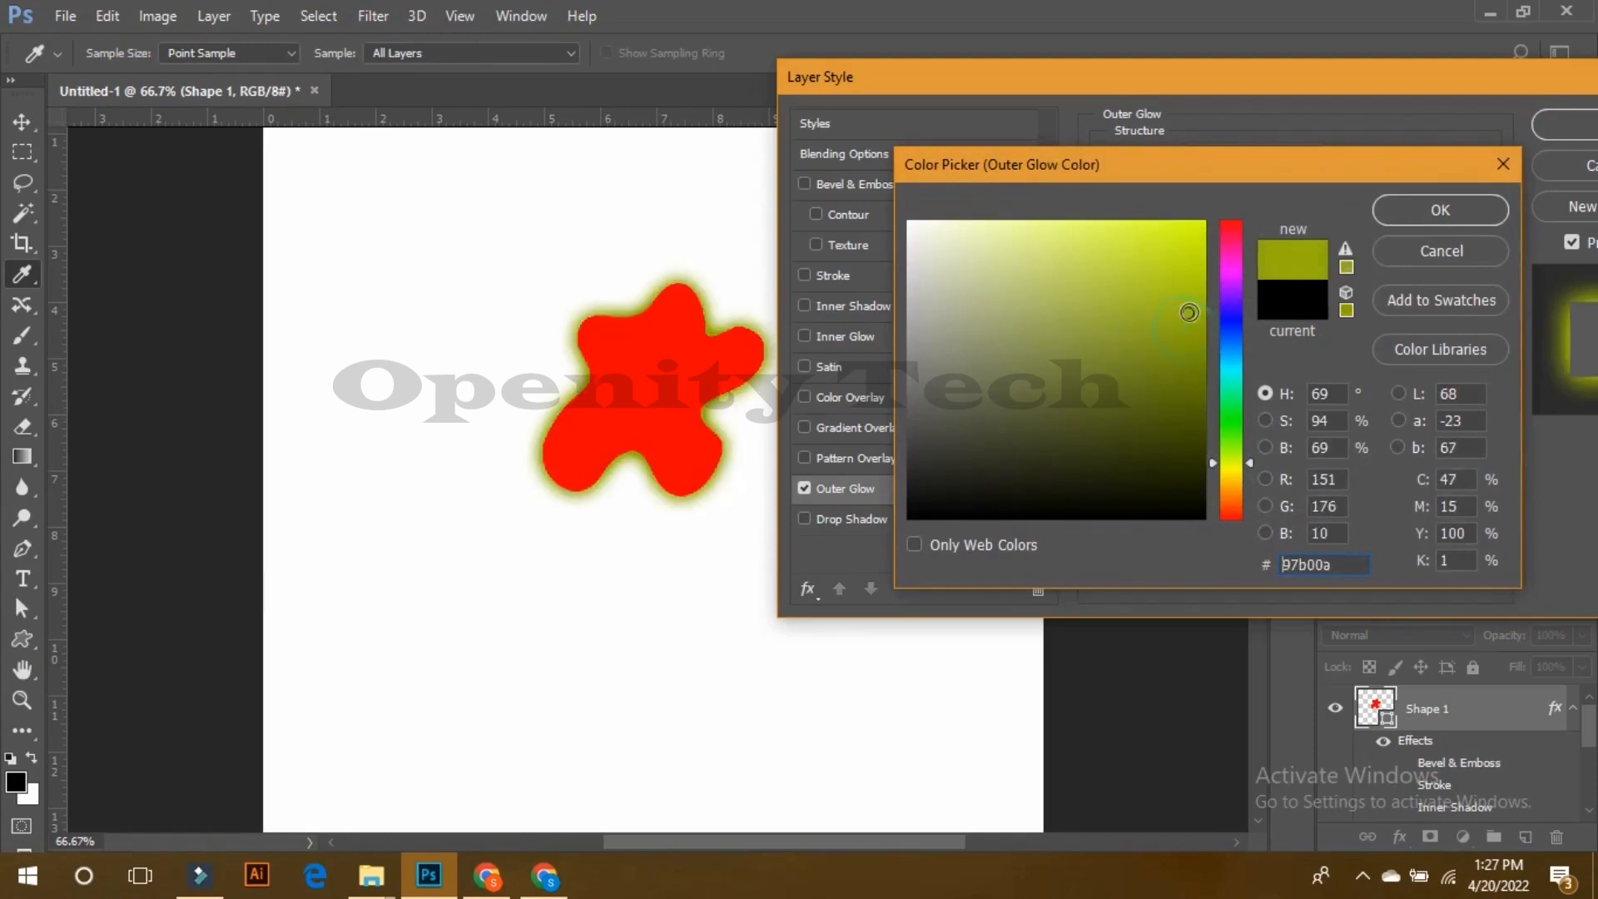
click(1436, 215)
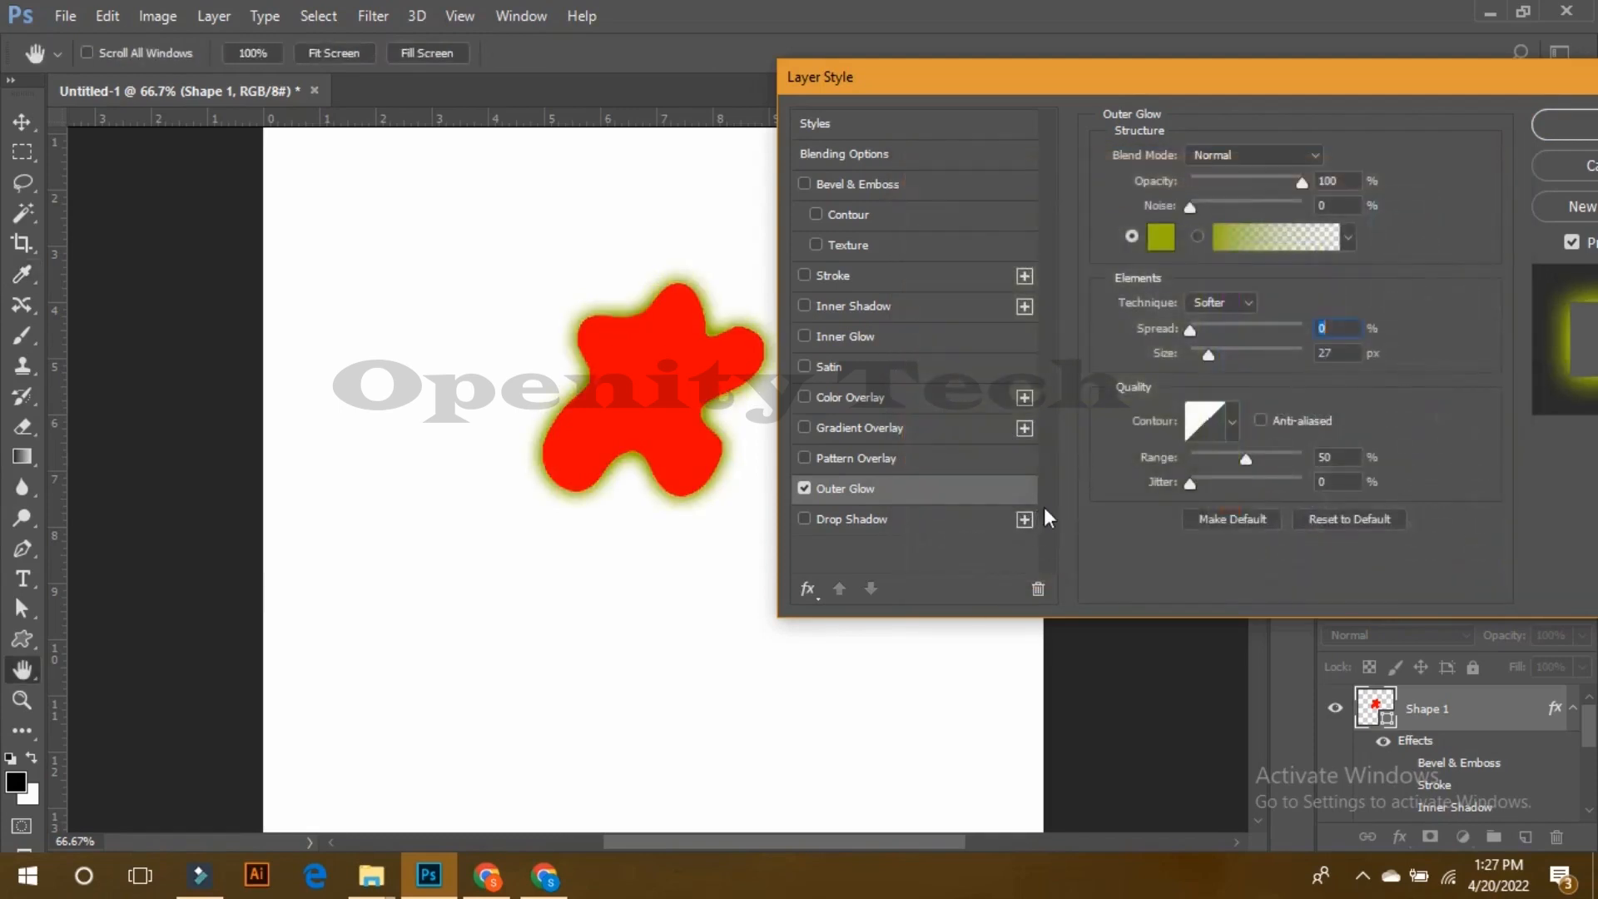
Step: Turn off the Outer Glow and apply a Drop Shadow to the shape
click(806, 489)
click(804, 519)
click(858, 520)
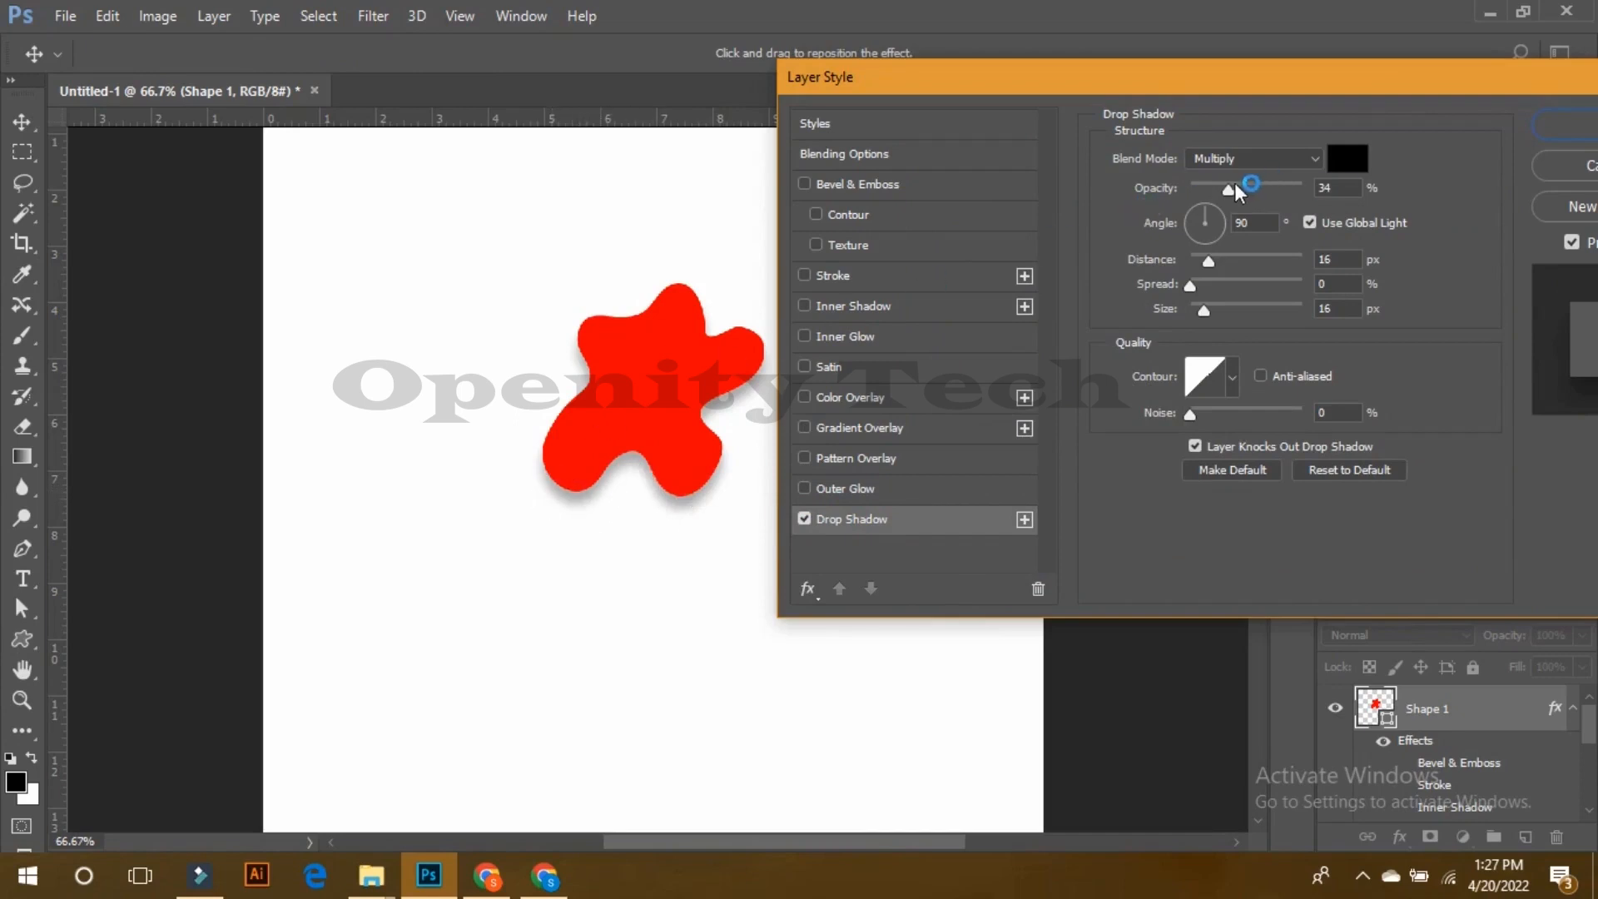
Step: Set the Drop Shadow's opacity to 100% and distance to 19 px, keeping the Multiply blend mode
drag(1231, 187, 1337, 183)
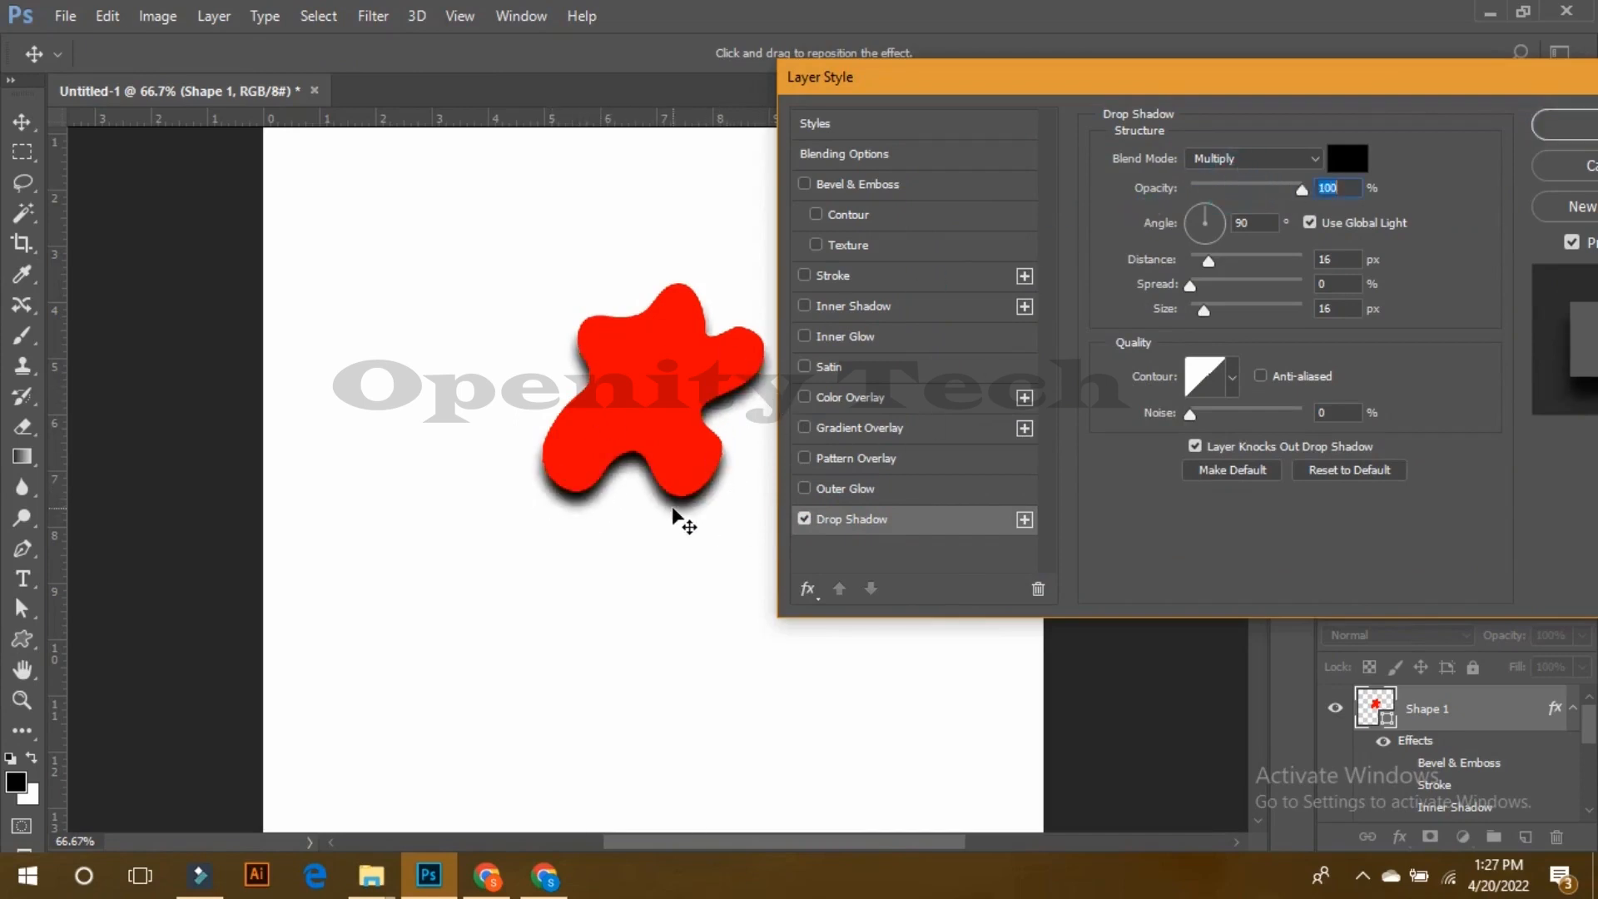
mouse_move(1192, 258)
mouse_down()
mouse_move(1282, 260)
mouse_move(1212, 263)
mouse_up()
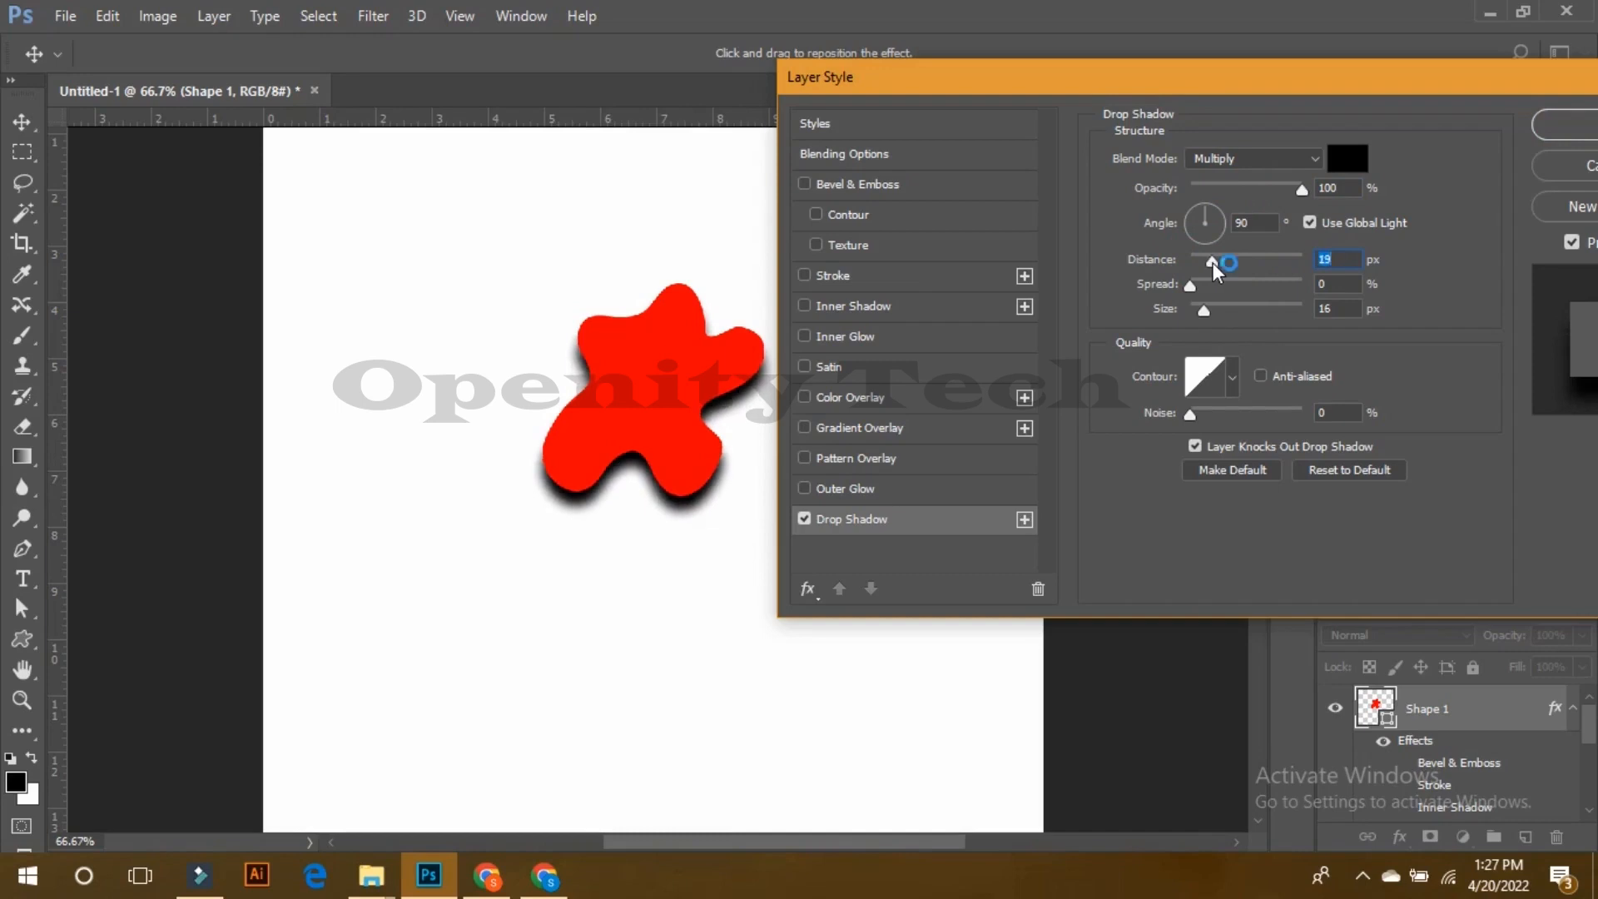
click(1264, 156)
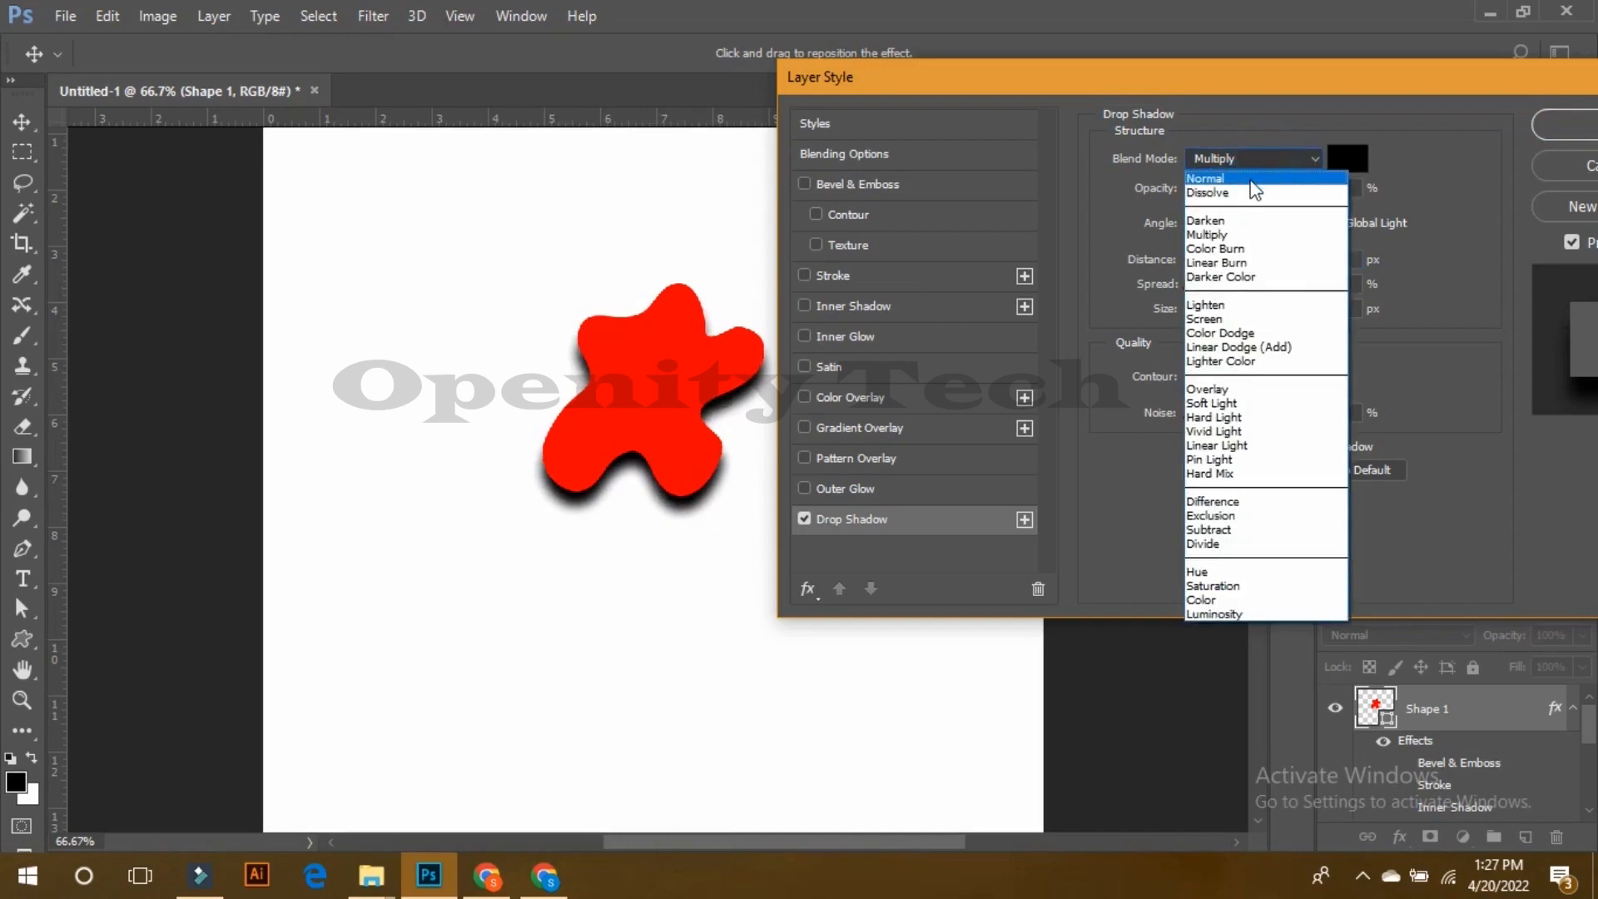
click(1267, 116)
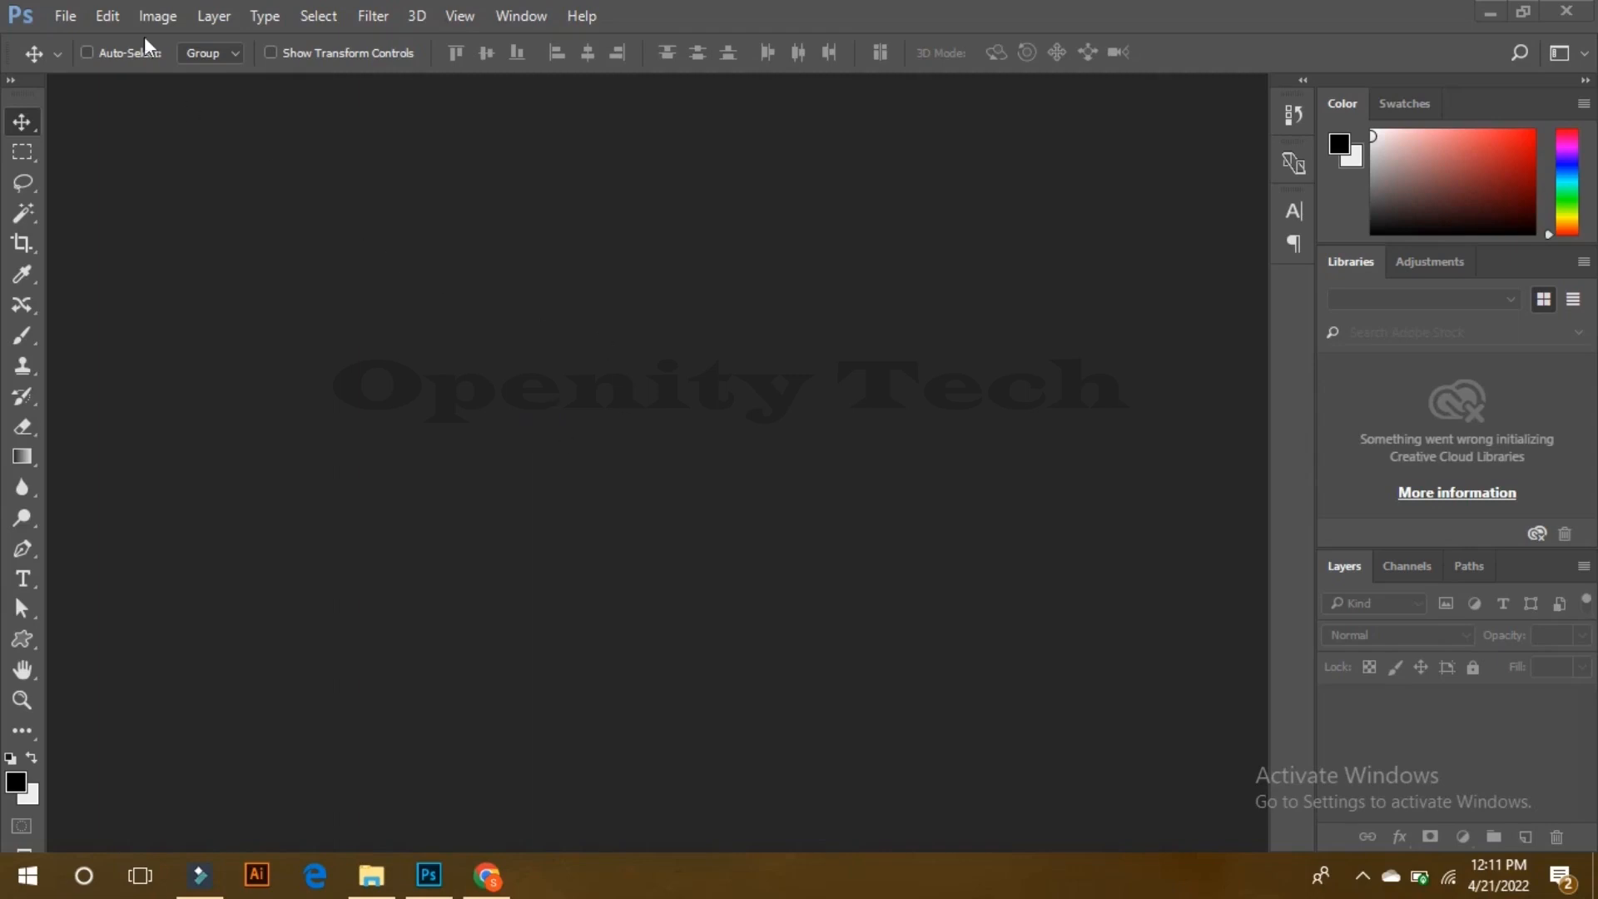
Step: Open the office interior photo from the Downloads folder in Photoshop and place the sliced figs photo over it
click(372, 875)
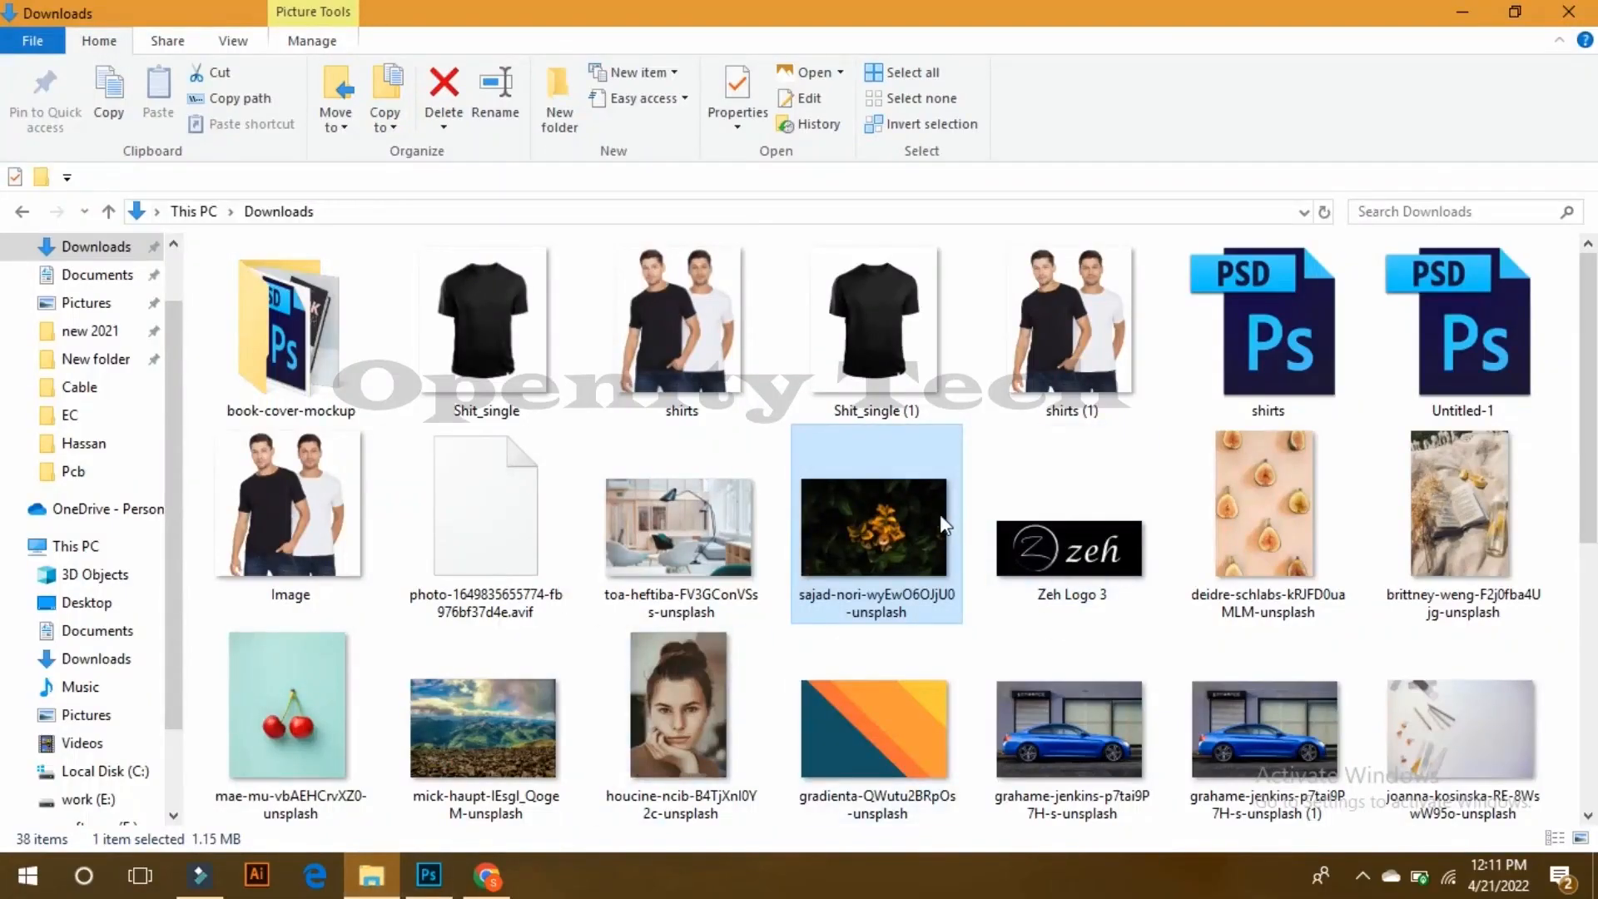
drag(723, 521, 560, 670)
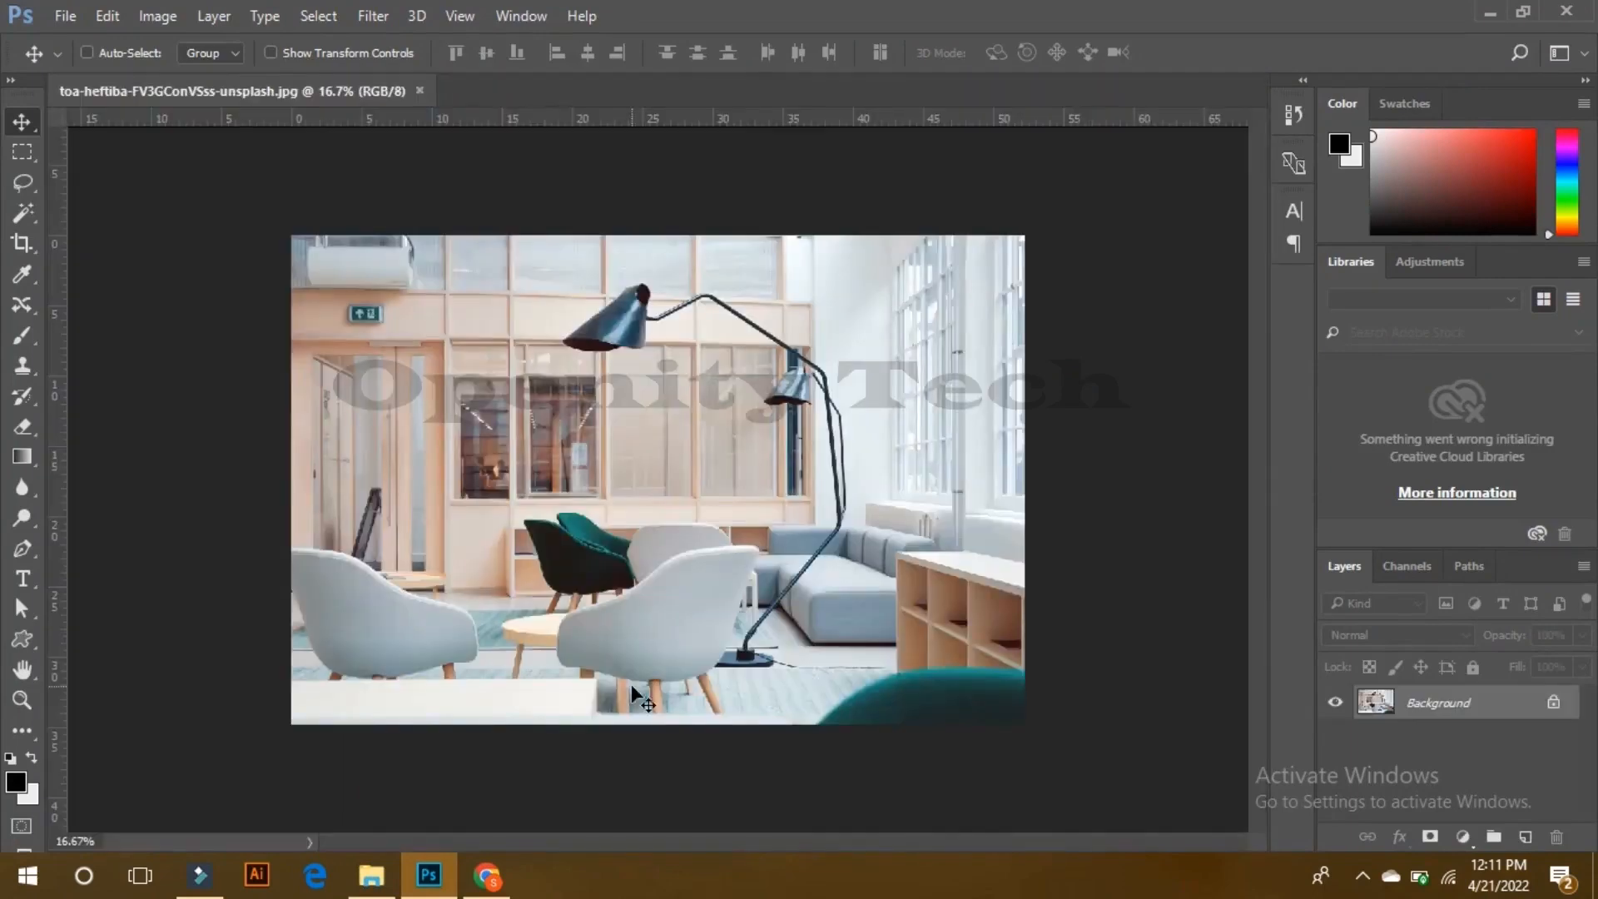
click(371, 874)
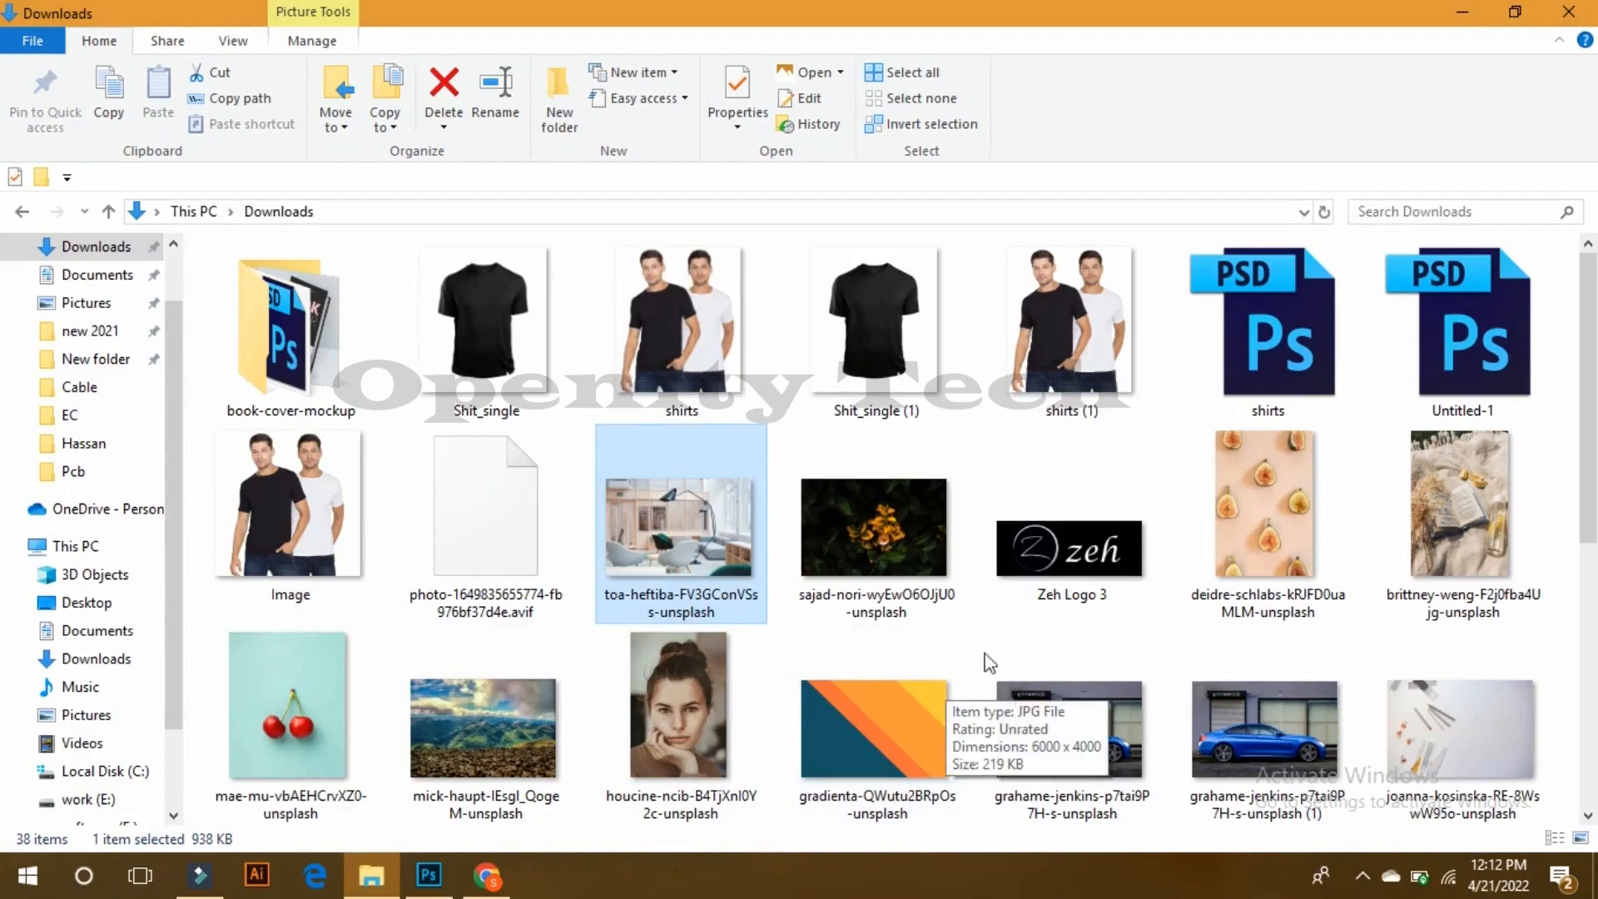
click(1447, 501)
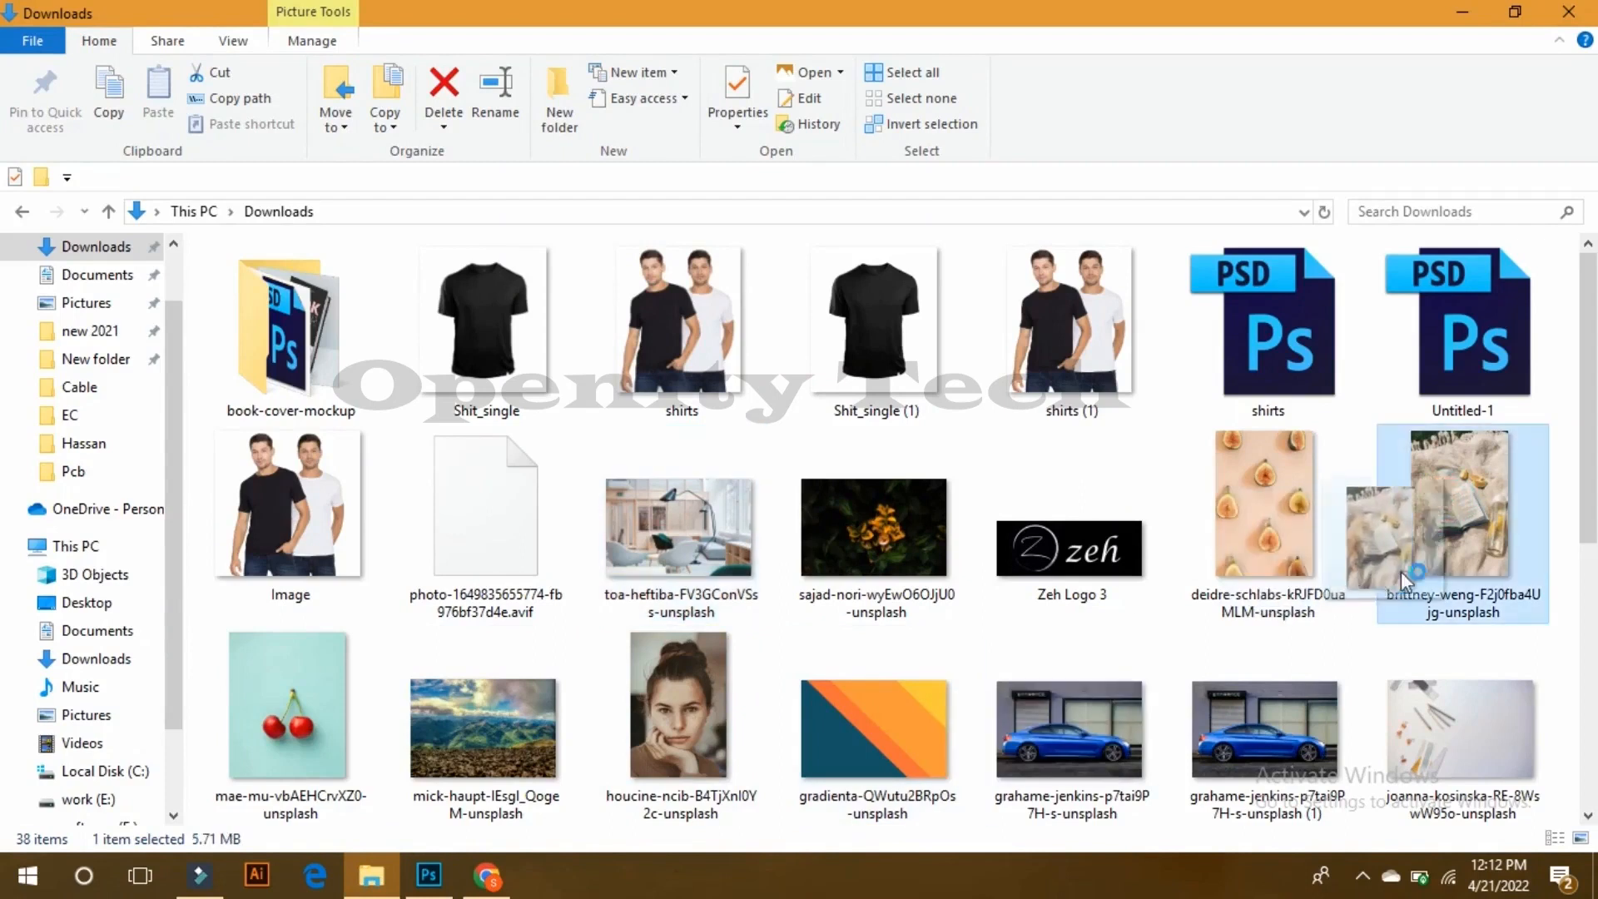
click(1296, 511)
drag(666, 658, 686, 487)
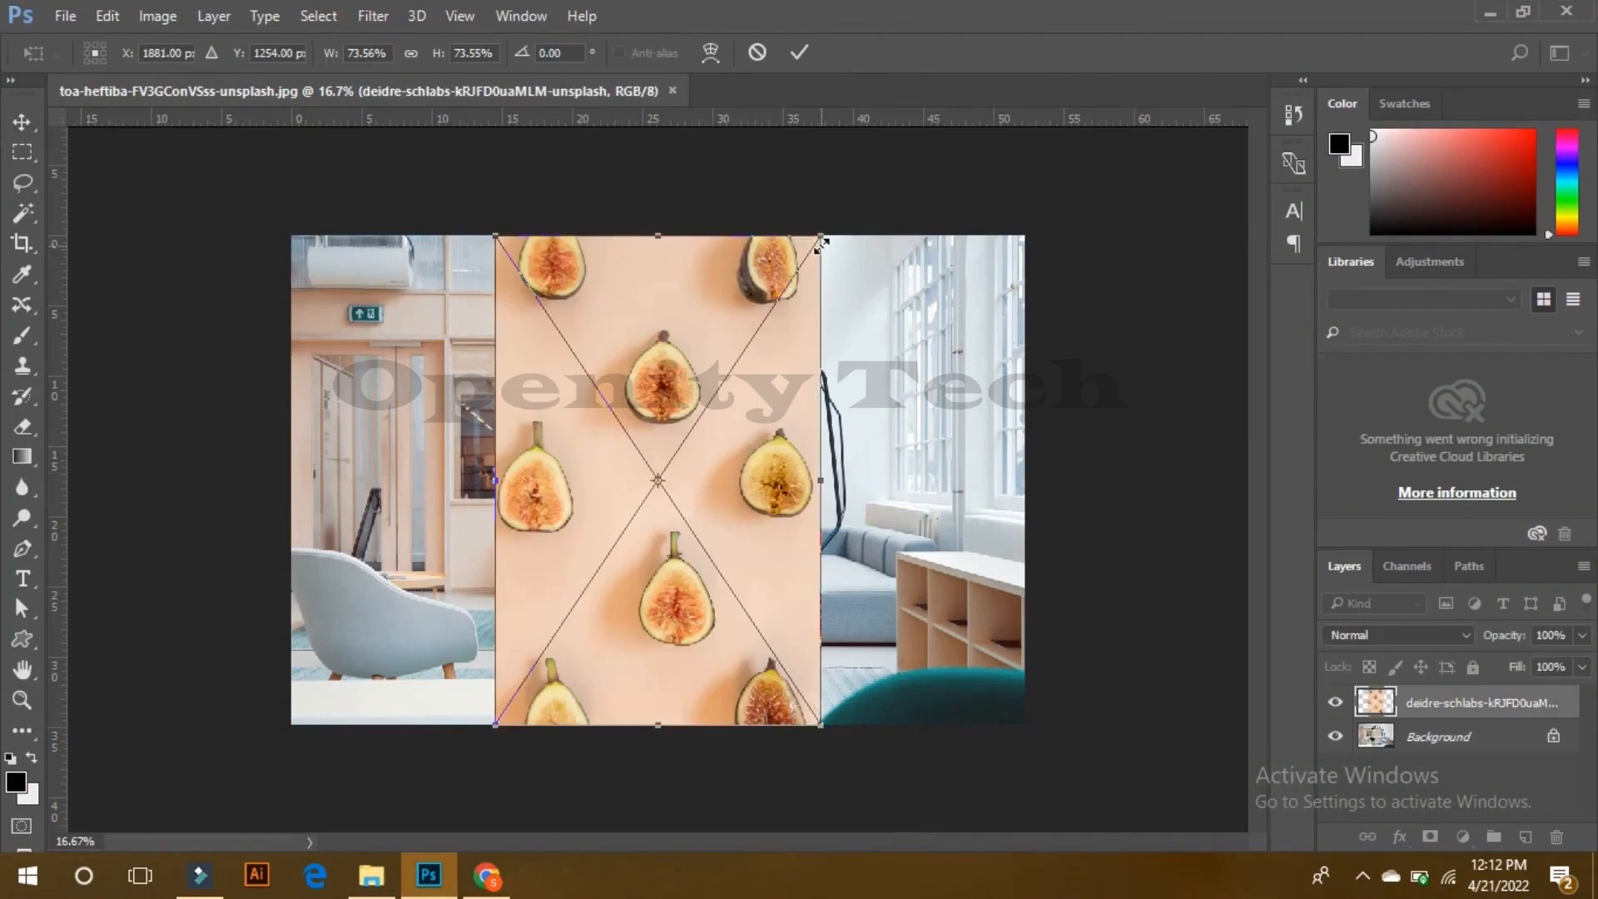
Step: Enlarge the placed fig photo to about 167% and position it so that it covers the whole canvas
drag(822, 243, 1246, 91)
drag(848, 352, 851, 366)
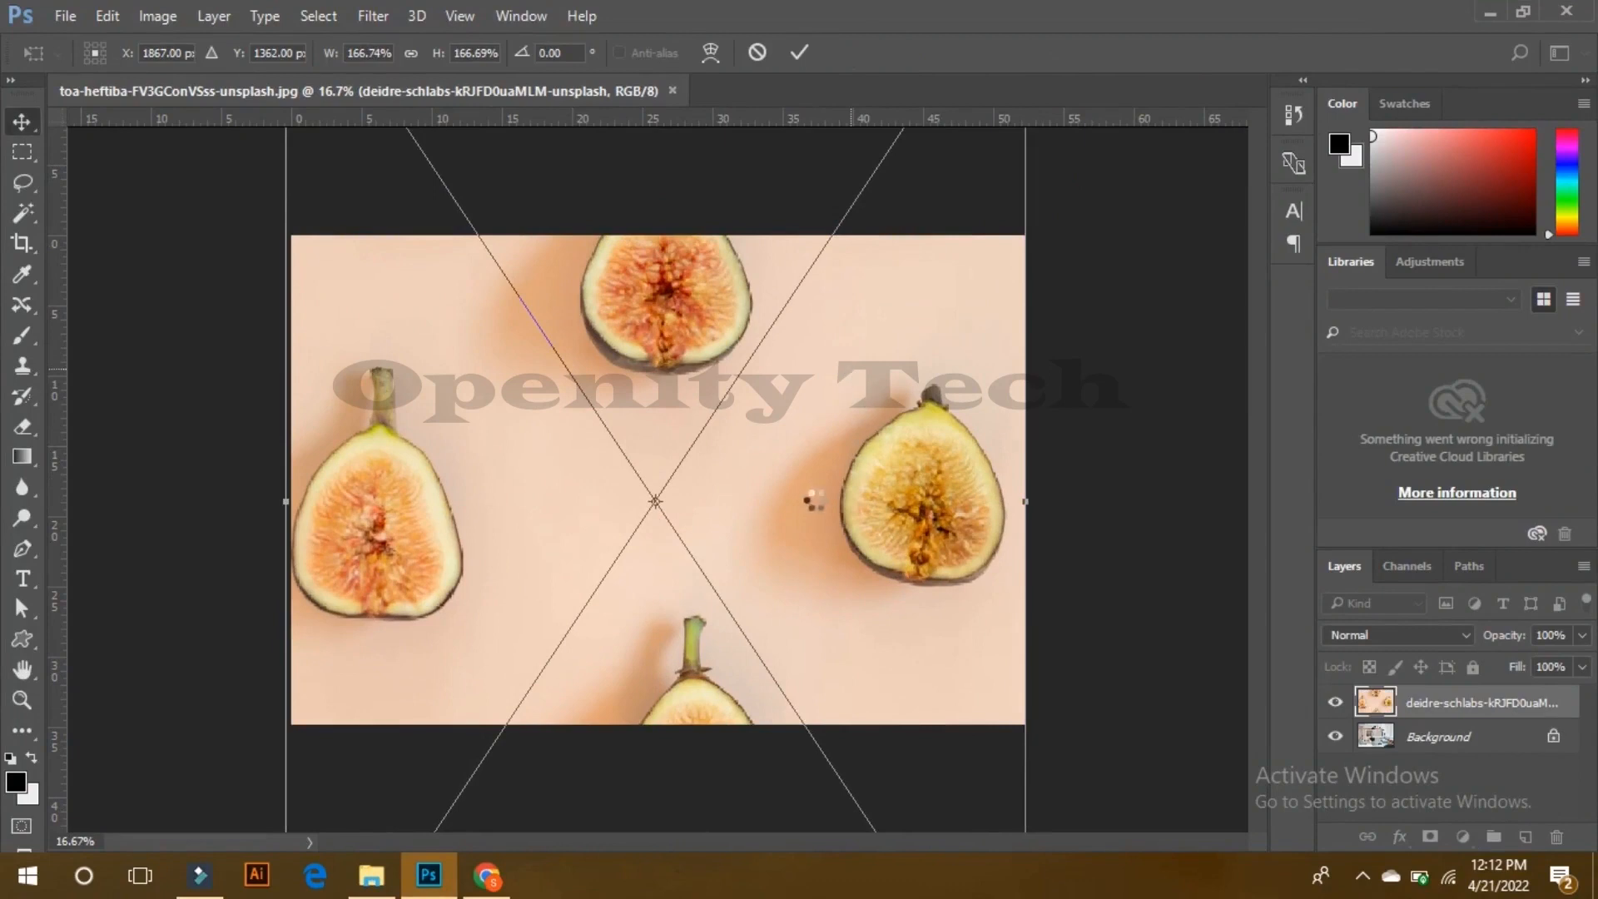
key(Return)
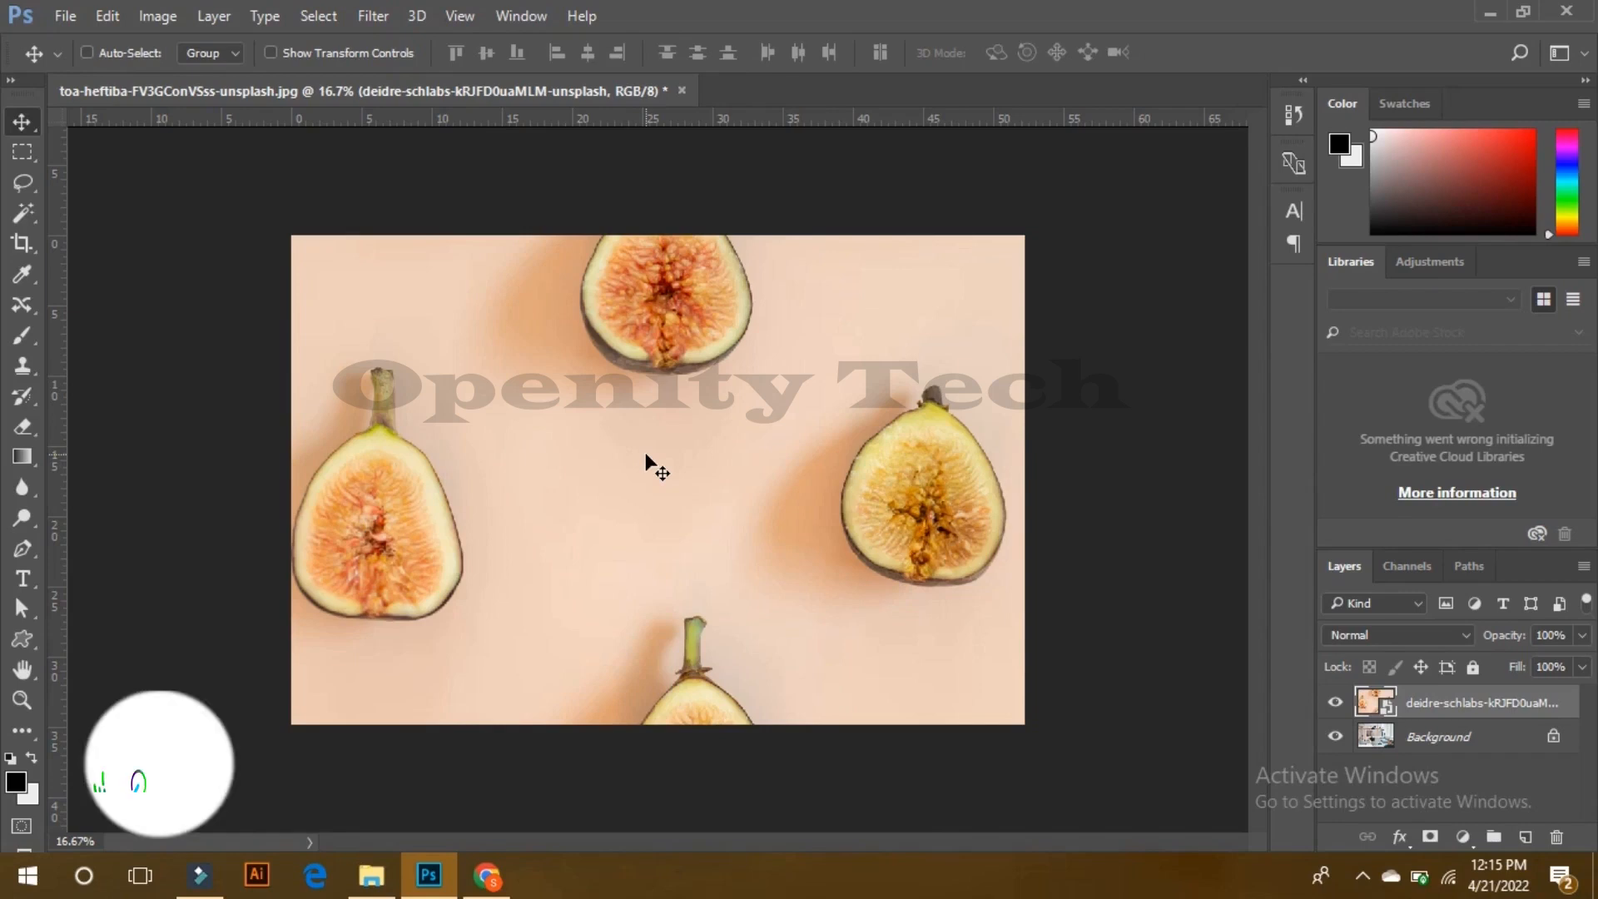
Step: Try 41% opacity on the fig layer and return it to 100%
click(1582, 636)
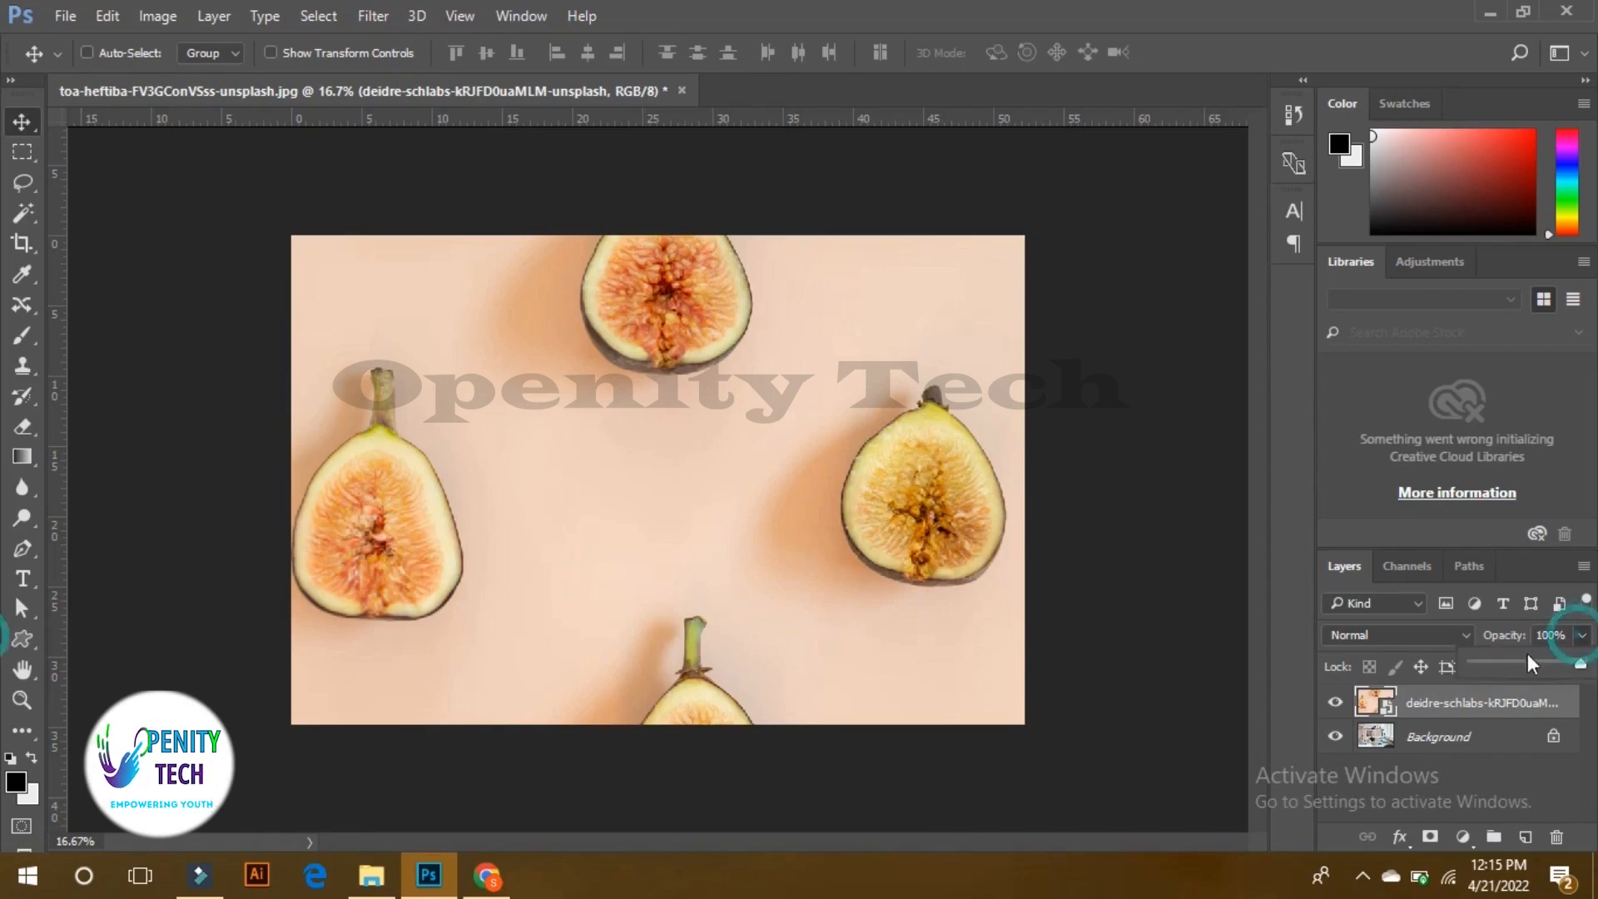
click(1518, 663)
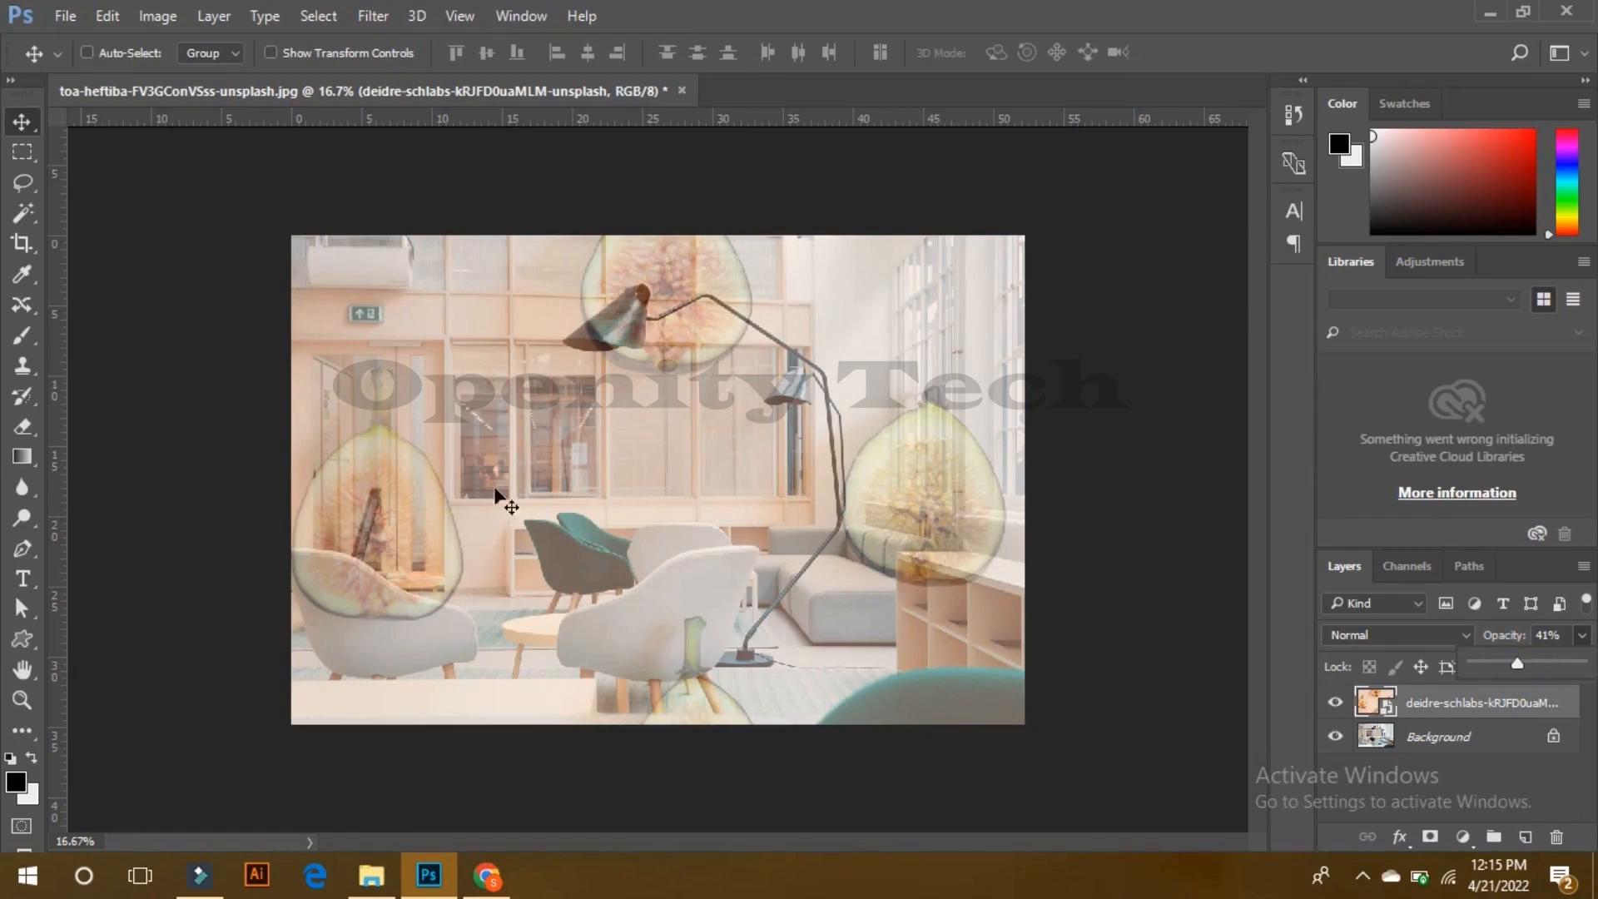
click(1039, 566)
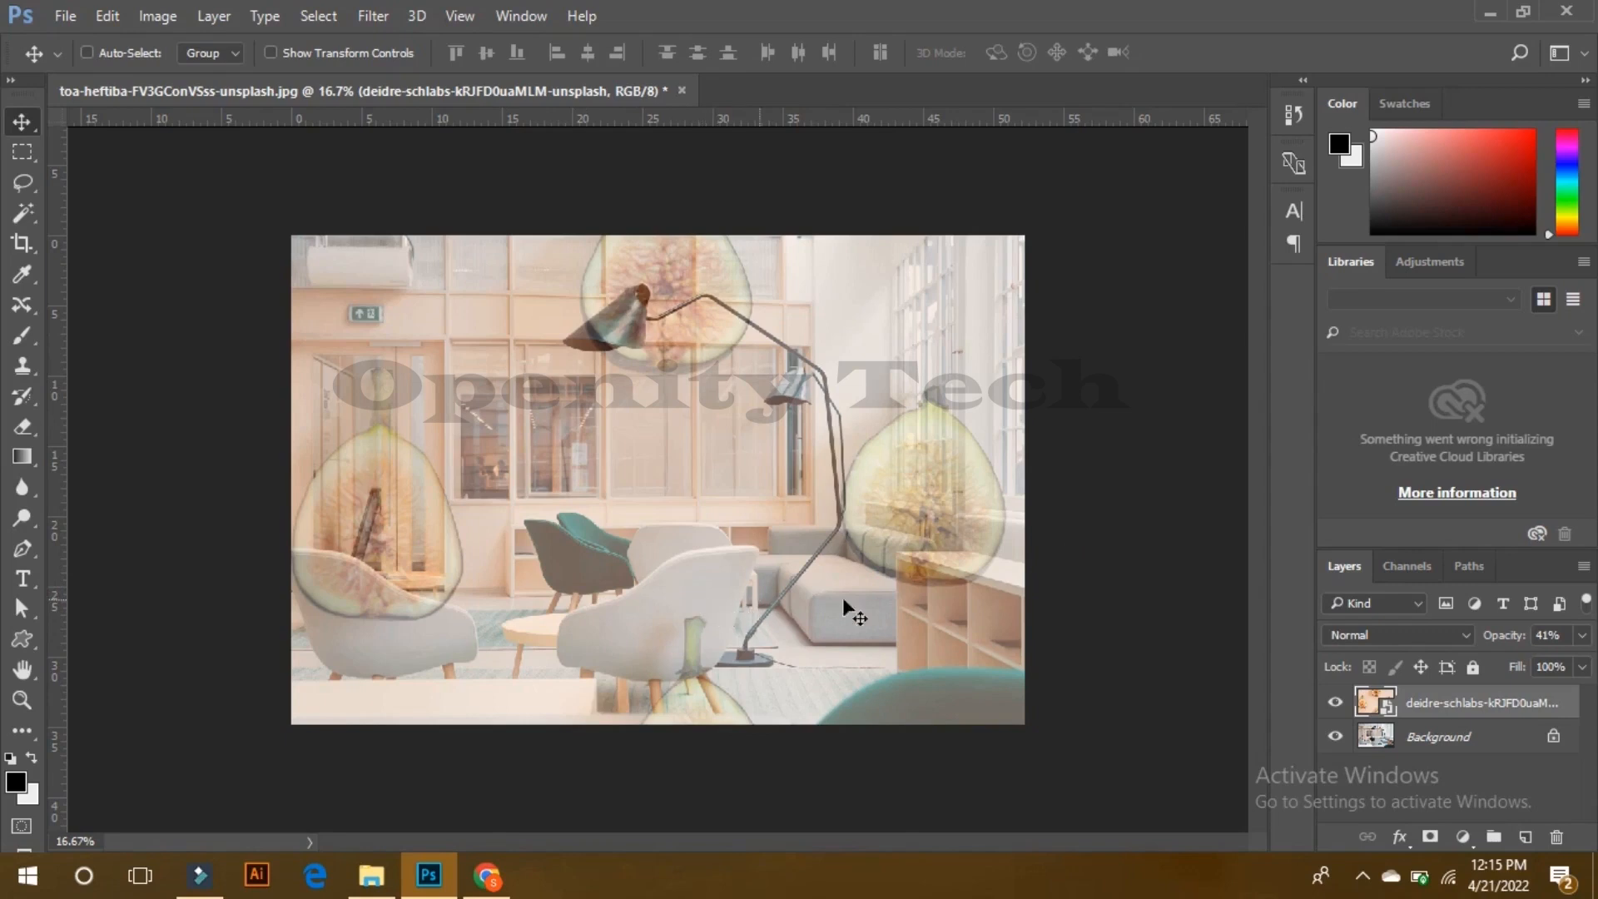
click(1583, 636)
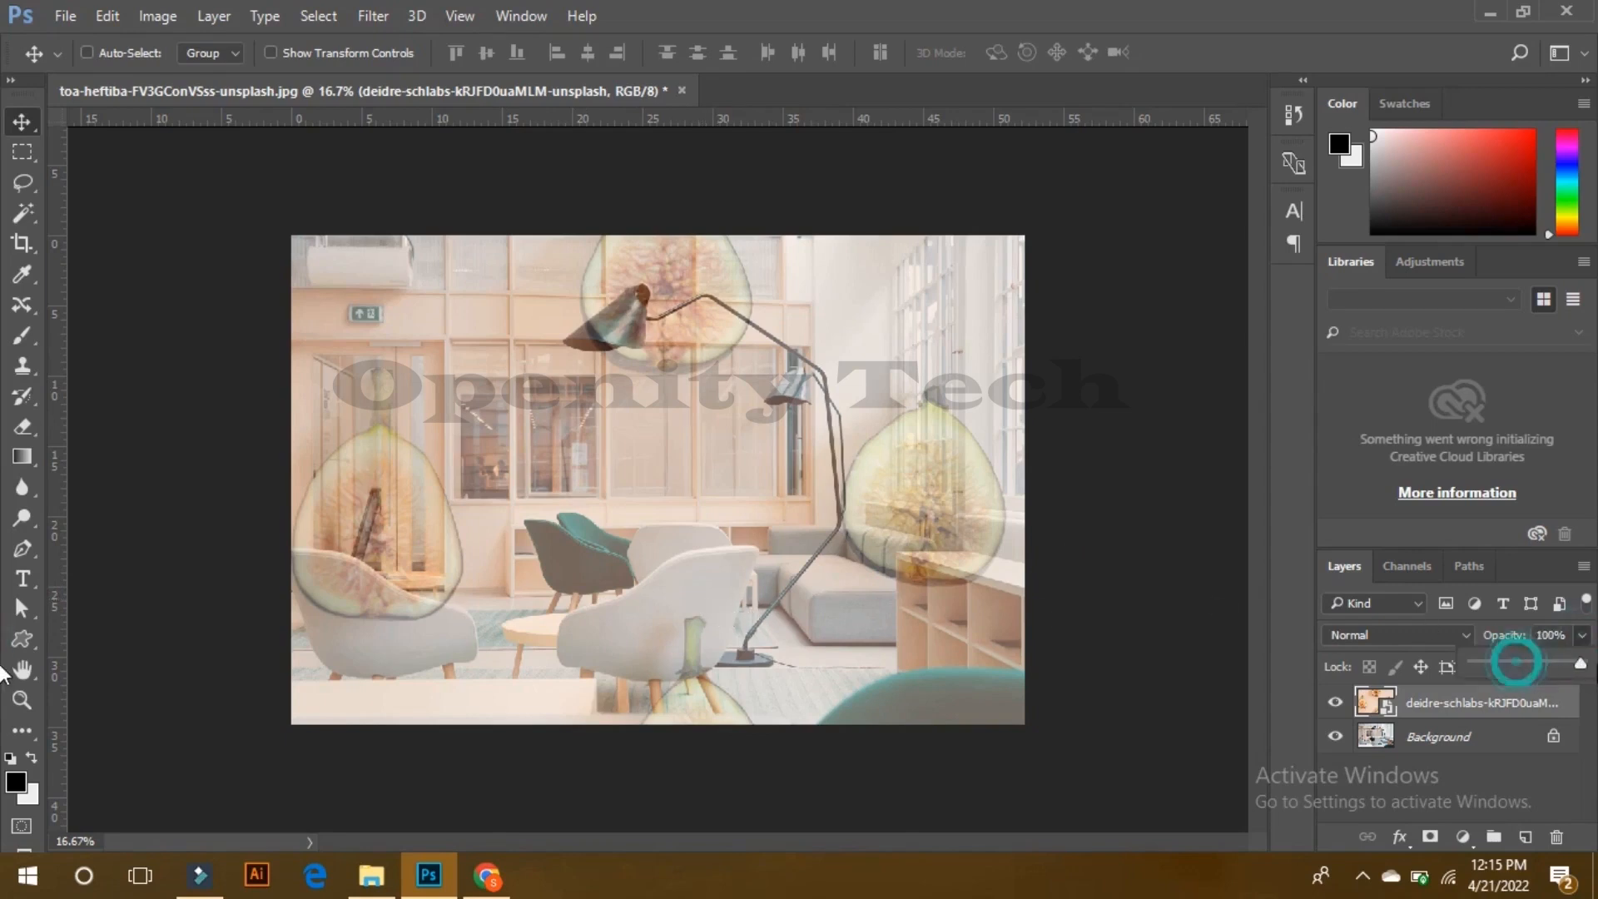
drag(1517, 662, 1580, 663)
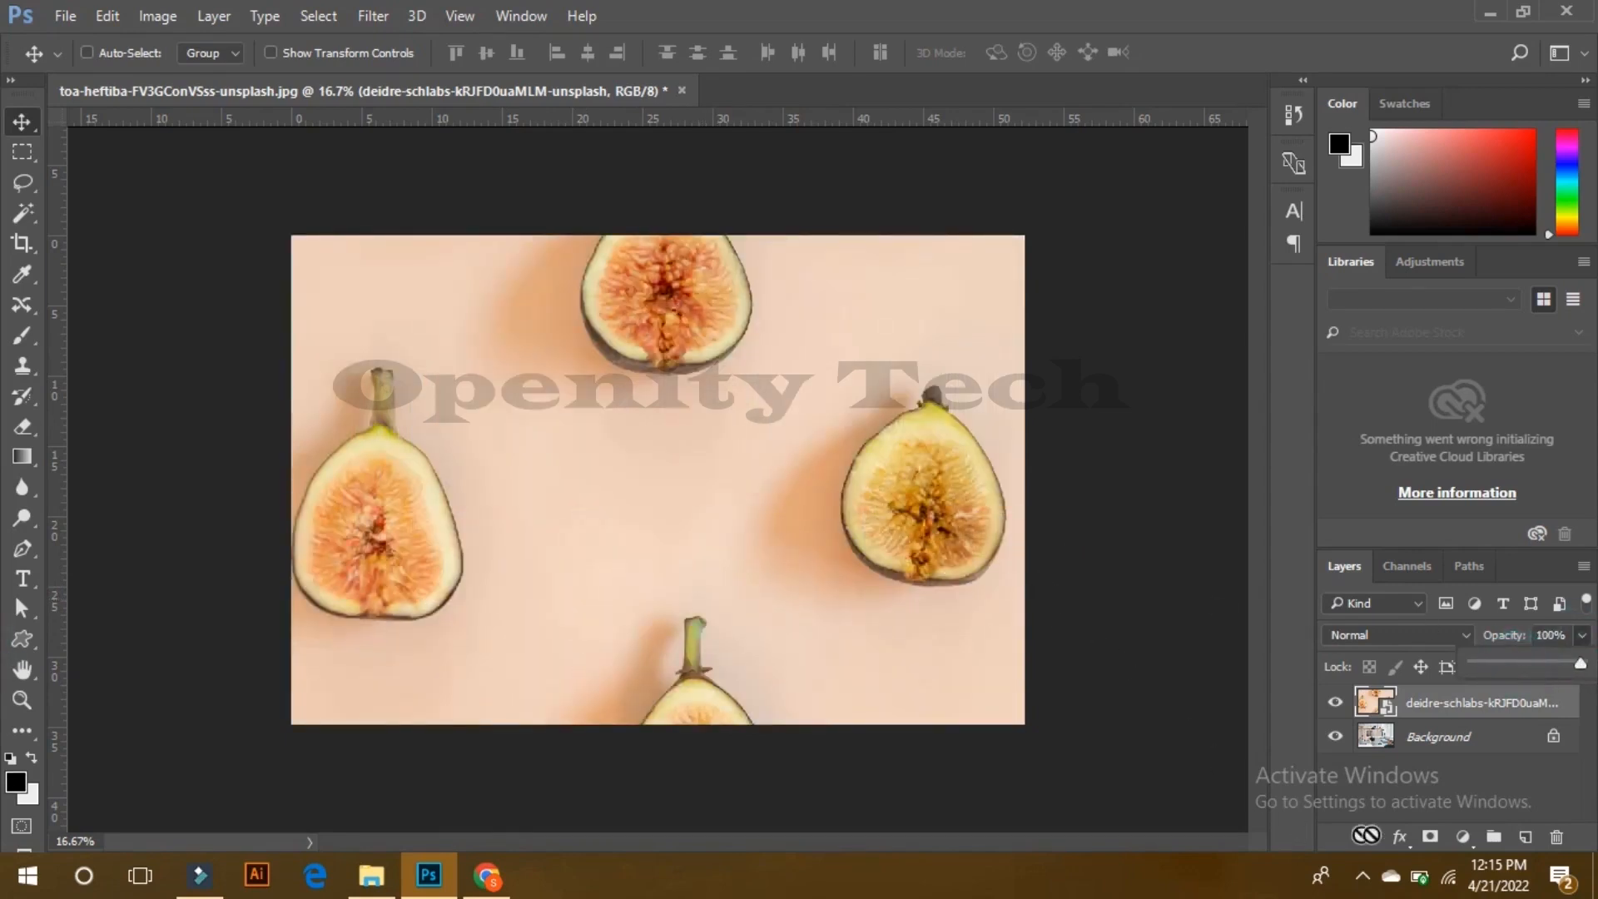
Step: Review the fig layer's Blending Options, moving the dialog off most of the photo, and accept the dialog
click(1404, 839)
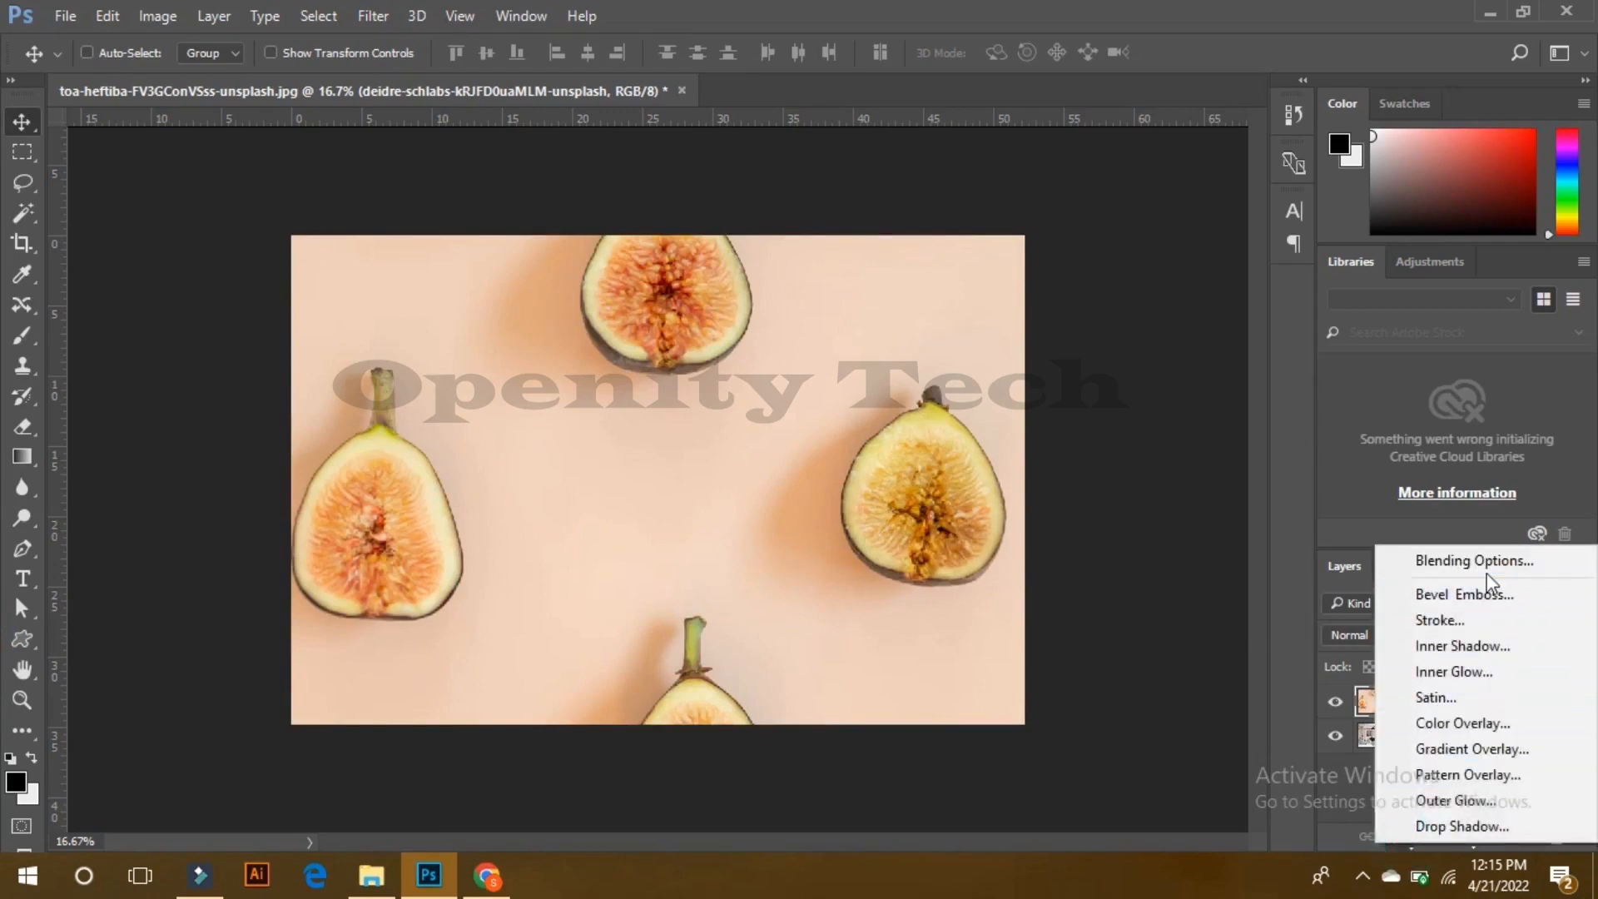
click(1535, 562)
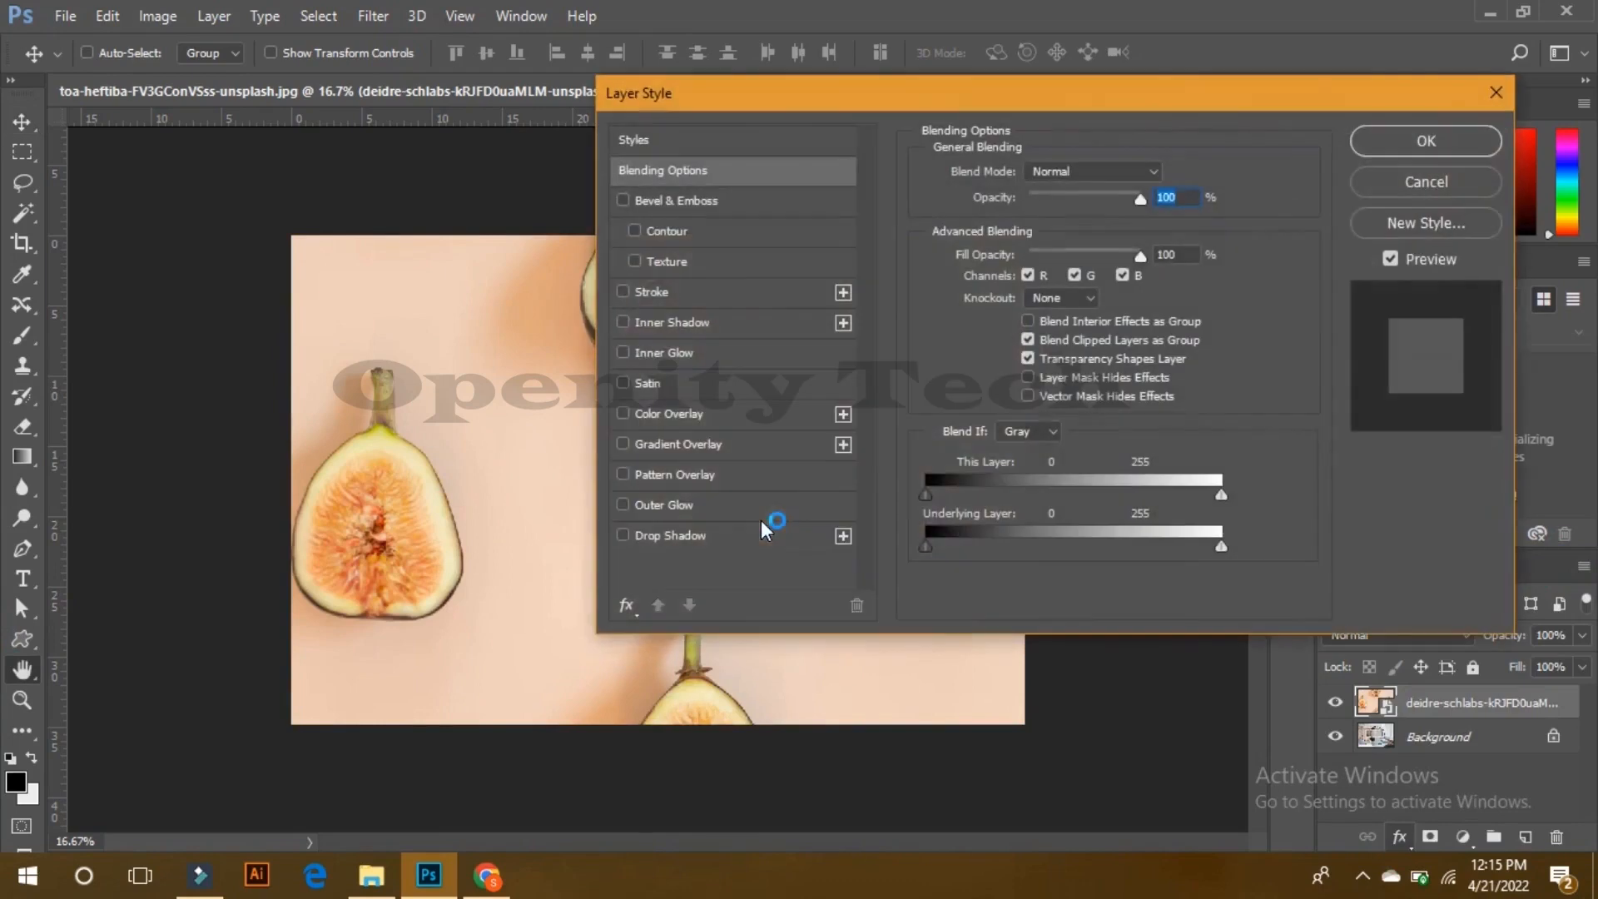
drag(796, 97, 907, 41)
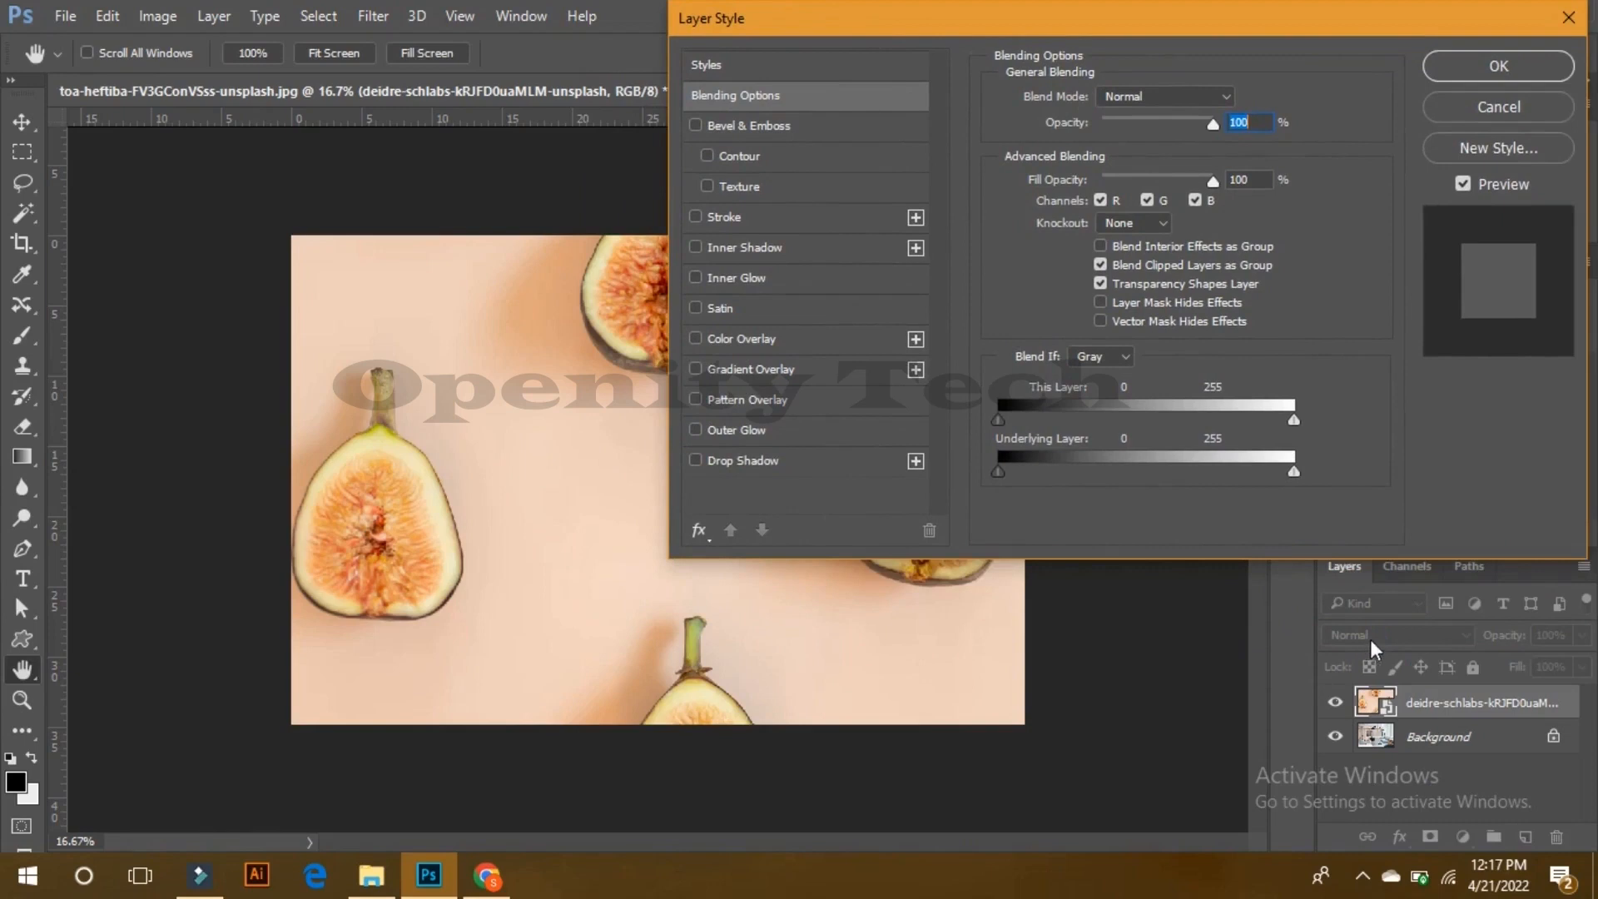
key(Return)
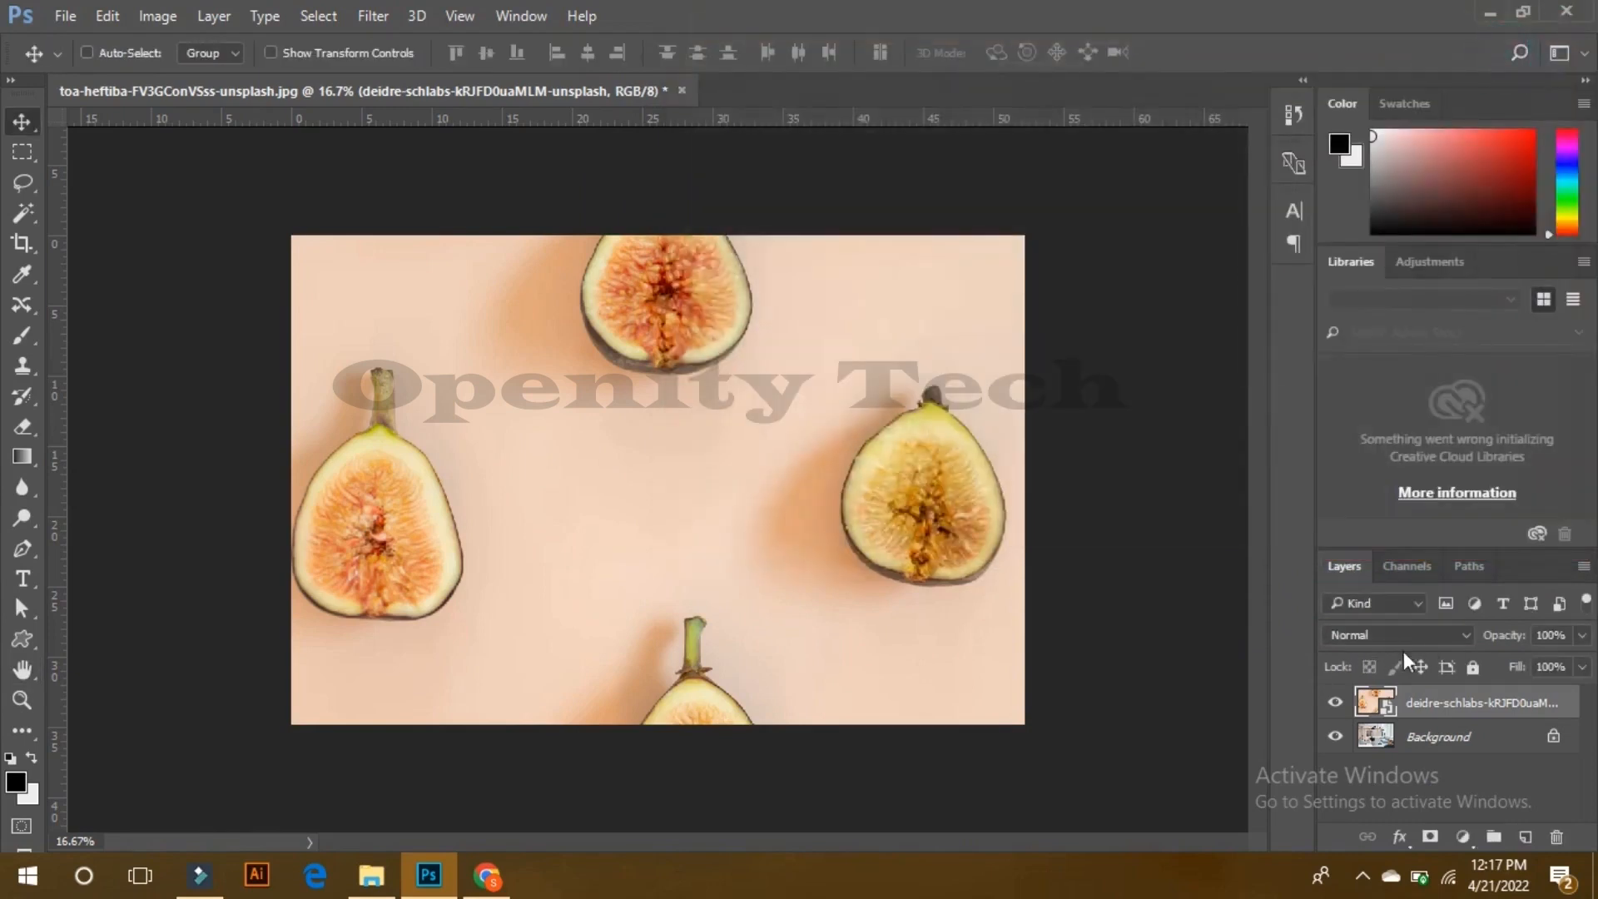
Step: Try the Vivid Light and Color Dodge blend modes on the fig layer and return it to Normal
click(1379, 641)
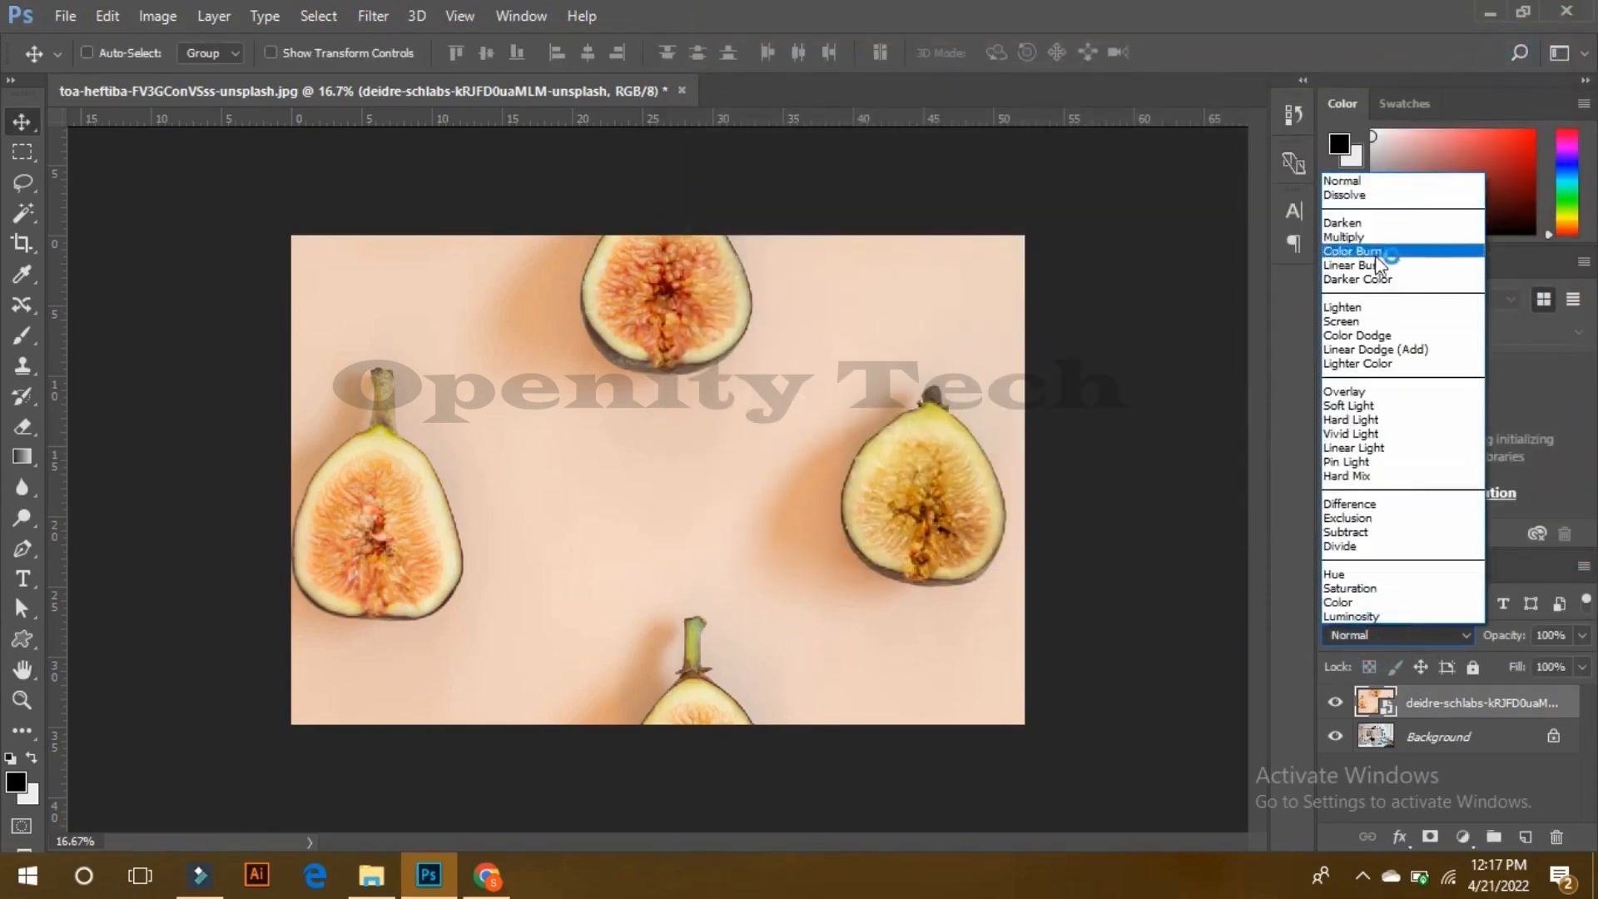
click(1375, 434)
click(1390, 635)
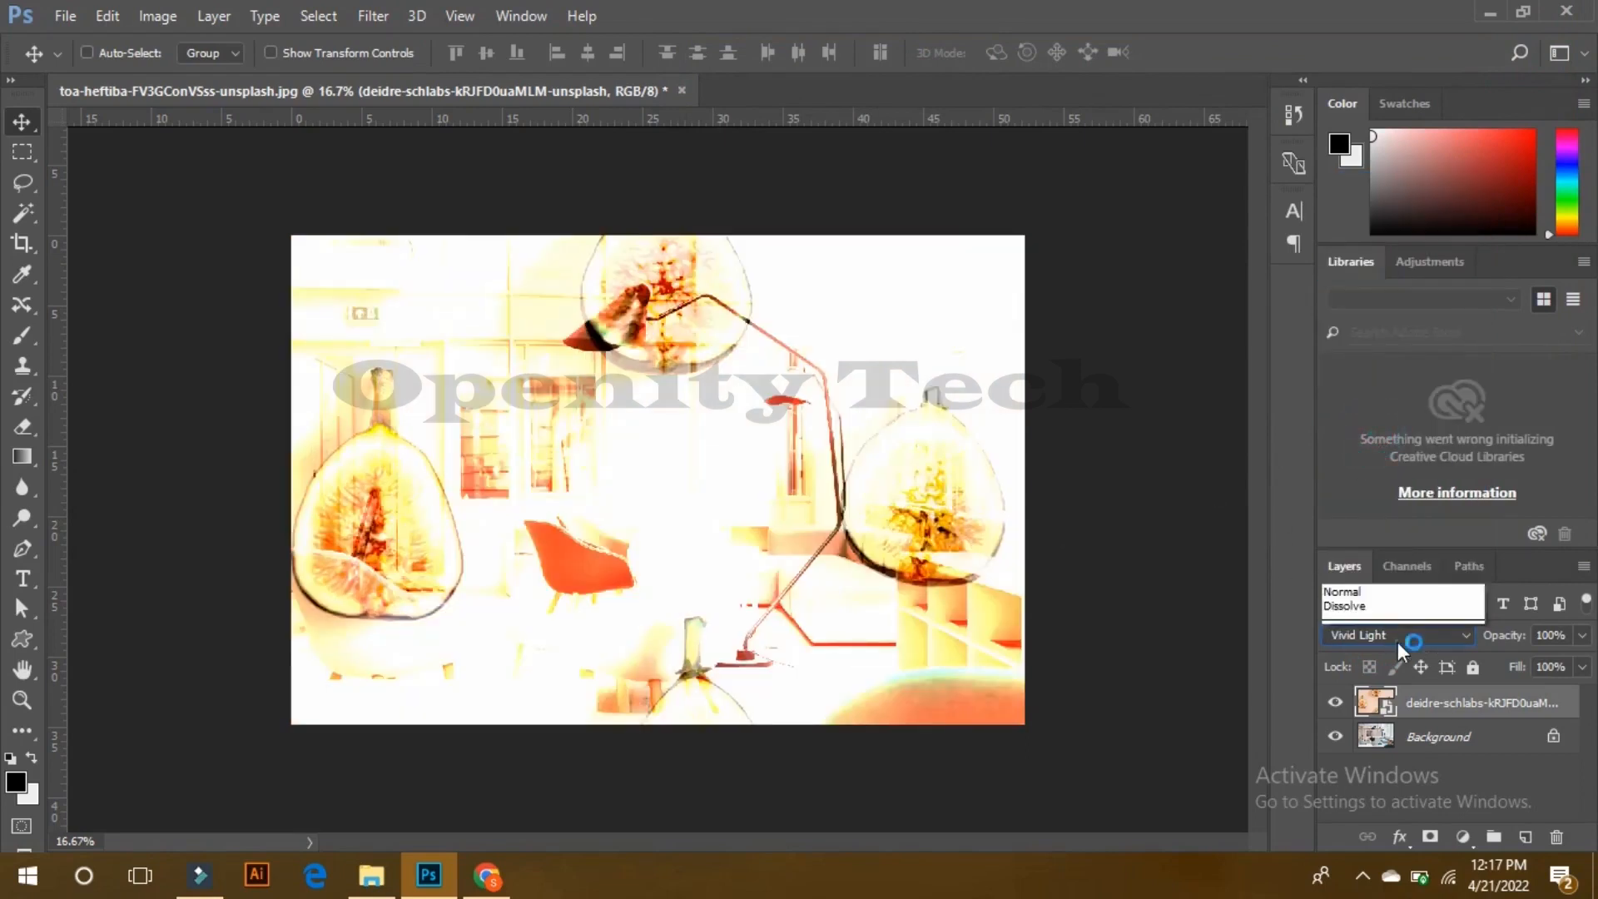
click(1369, 335)
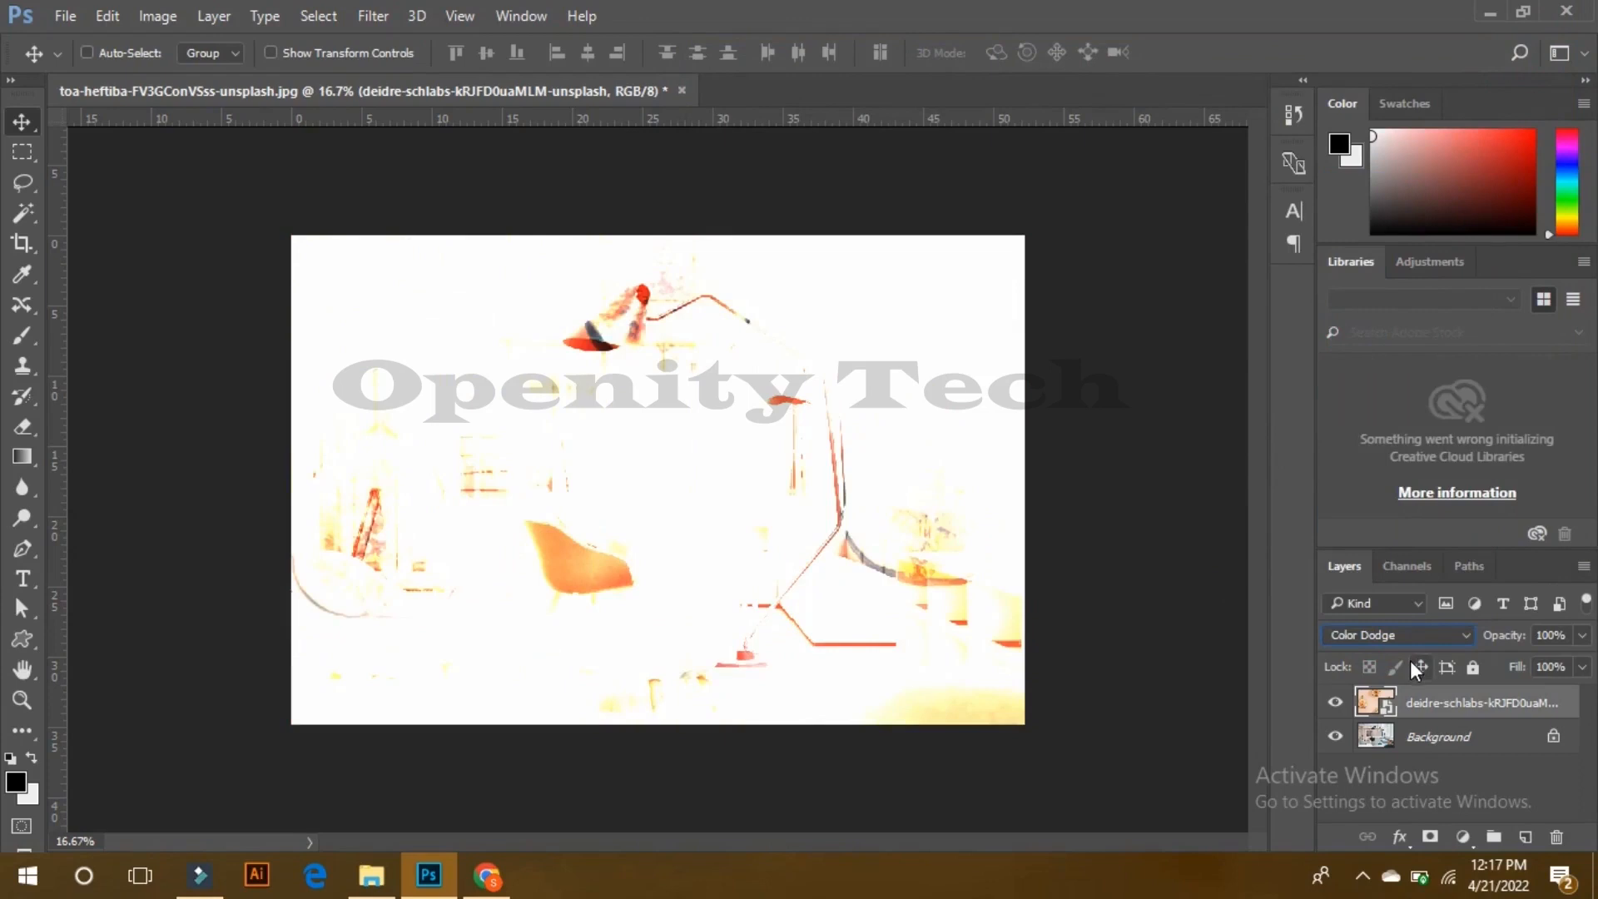
click(1405, 636)
click(1372, 178)
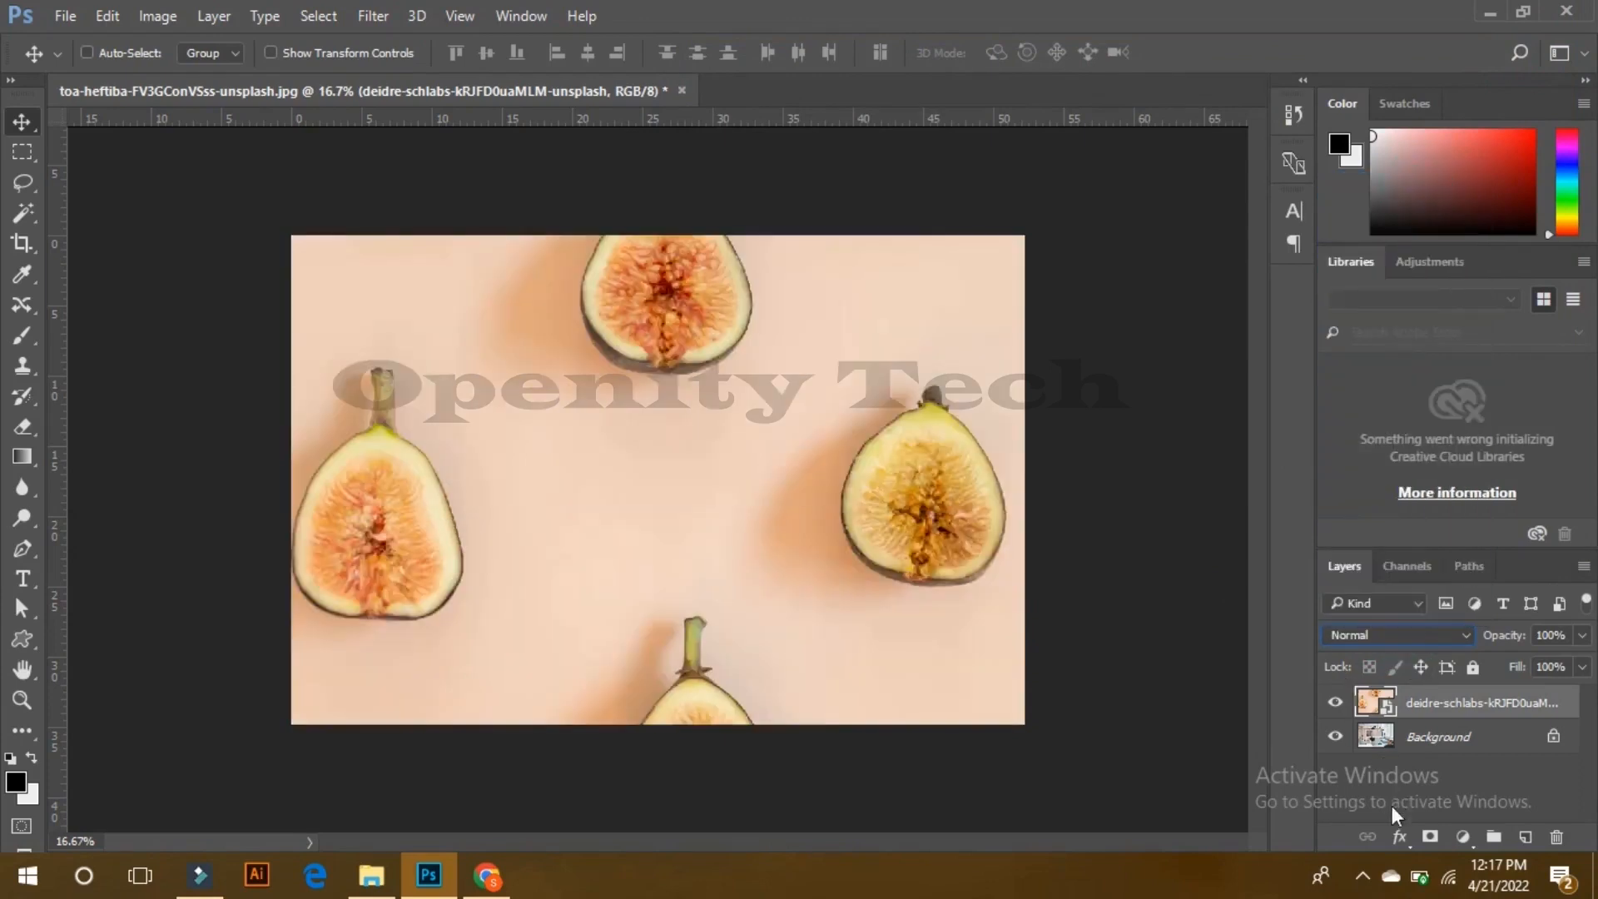
Step: In the fig layer's Blending Options, turn the R, G and B channels off and back on one at a time, and accept the dialog
click(1398, 836)
click(1415, 560)
mouse_move(1195, 121)
mouse_down()
mouse_move(1152, 127)
mouse_move(1222, 124)
mouse_up()
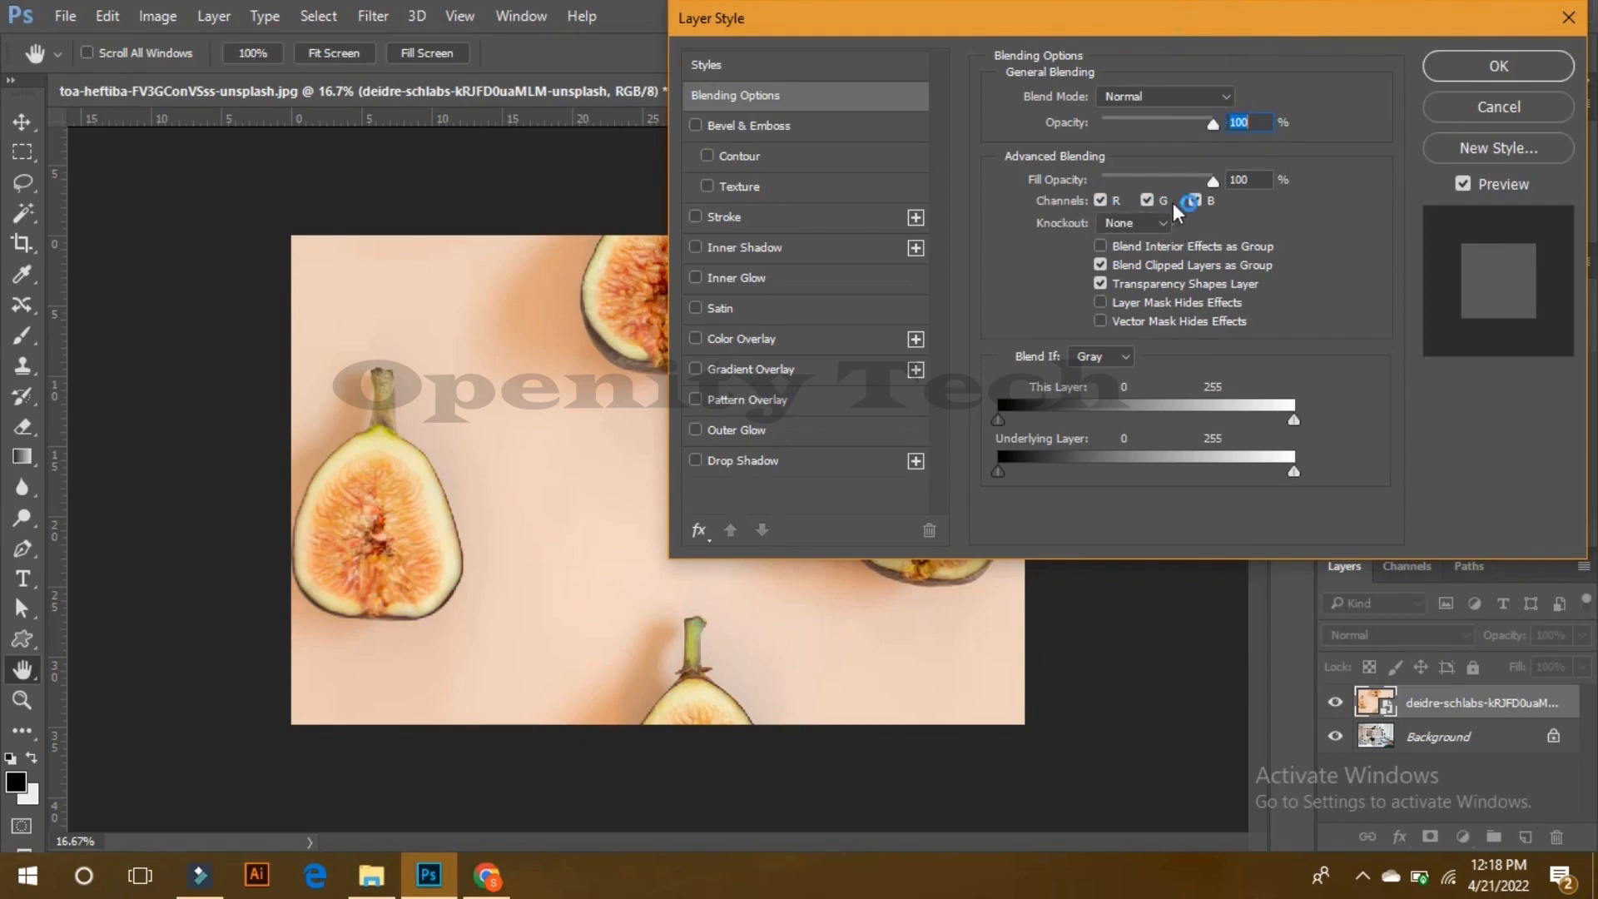
click(1104, 202)
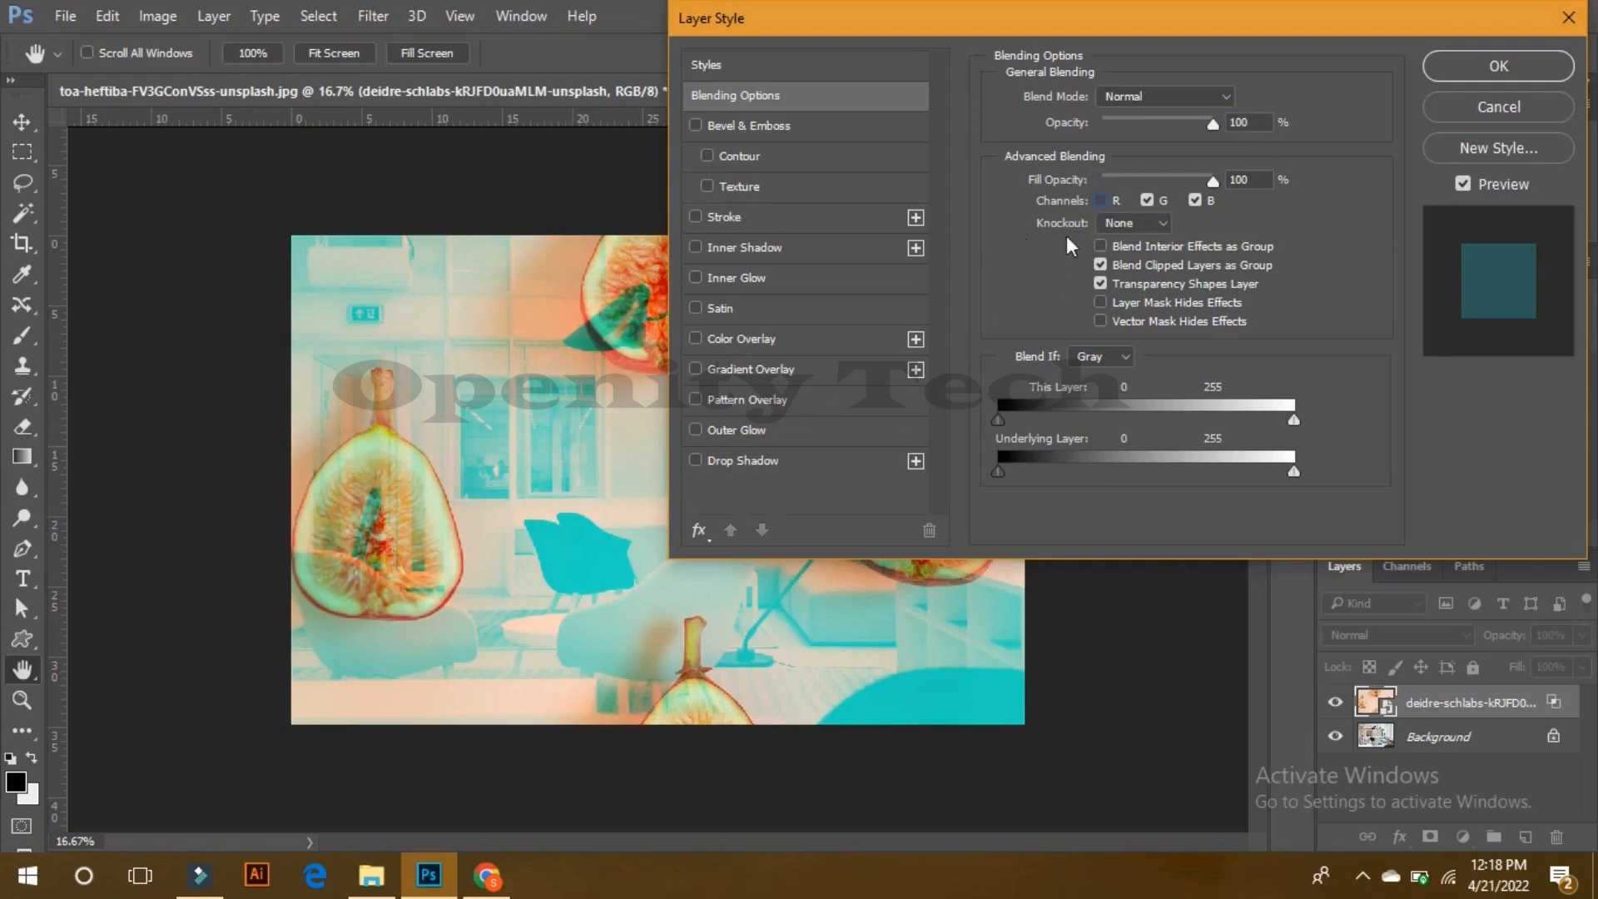
click(1103, 202)
click(1151, 201)
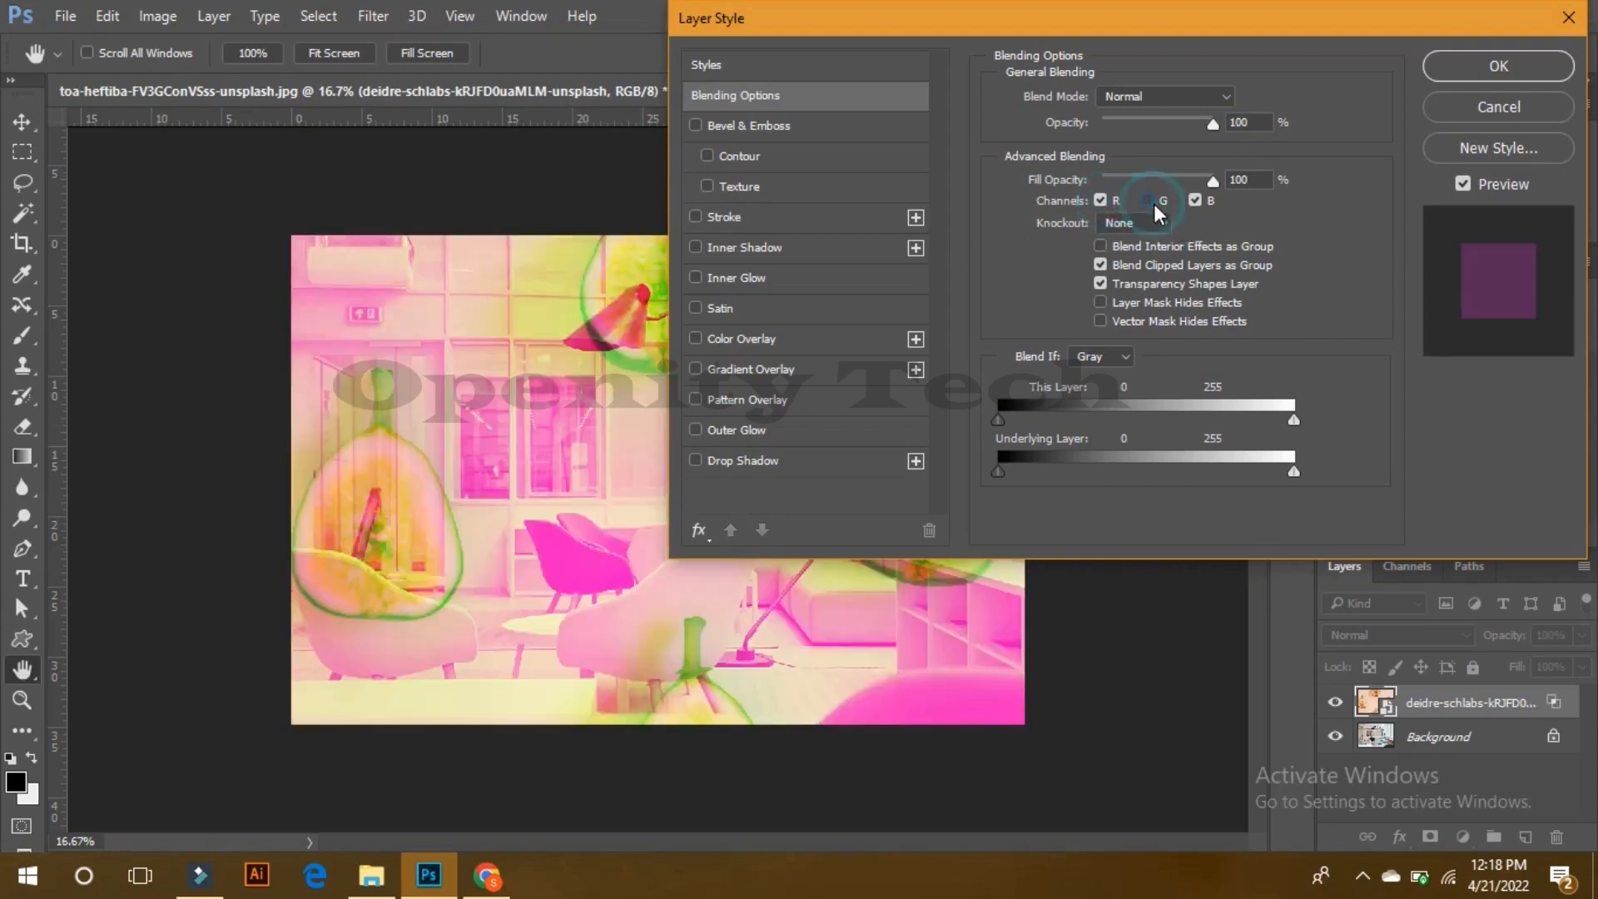
click(1154, 203)
click(1196, 203)
click(1196, 203)
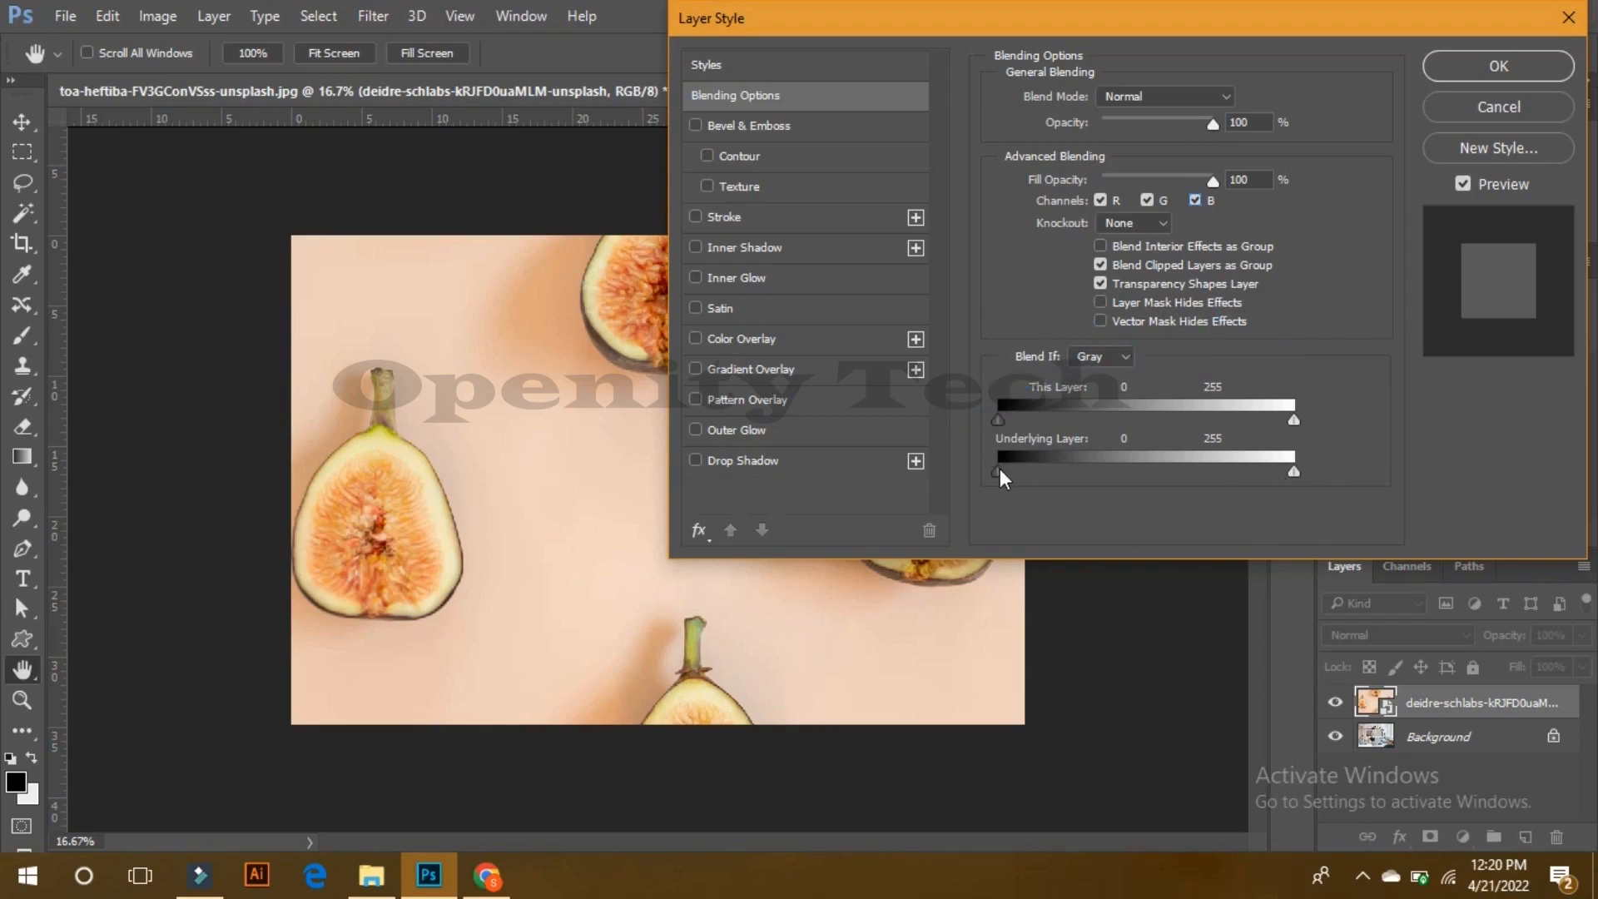
click(1462, 73)
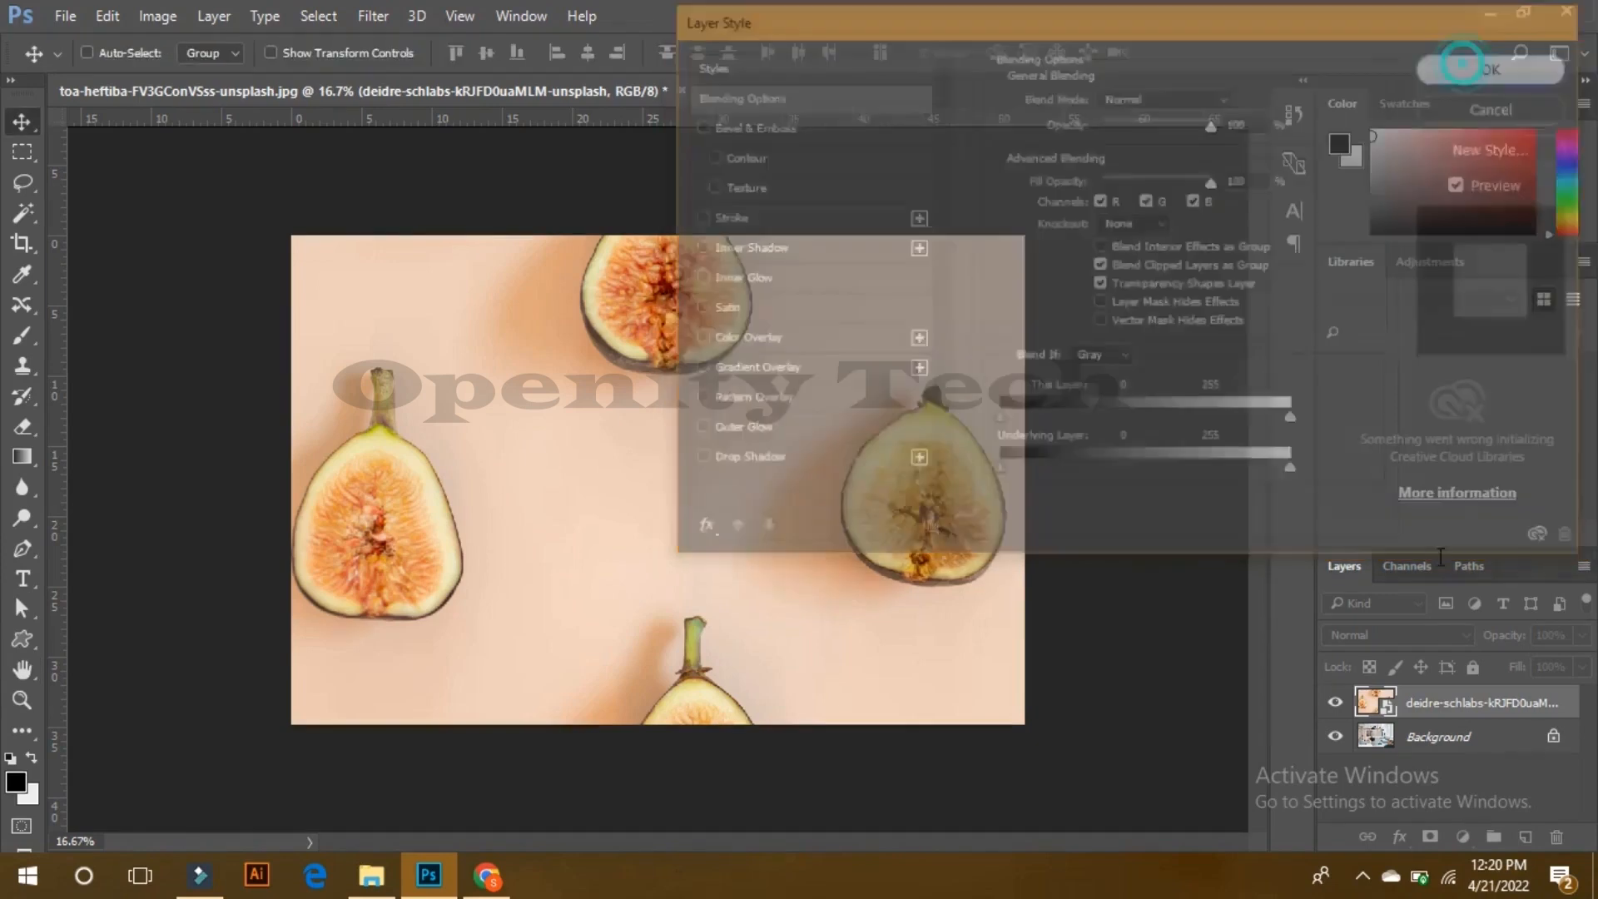
Step: Delete the fig layer, add an empty layer above the office photo, and select a full-width horizontal band across its middle
drag(1551, 705, 1555, 837)
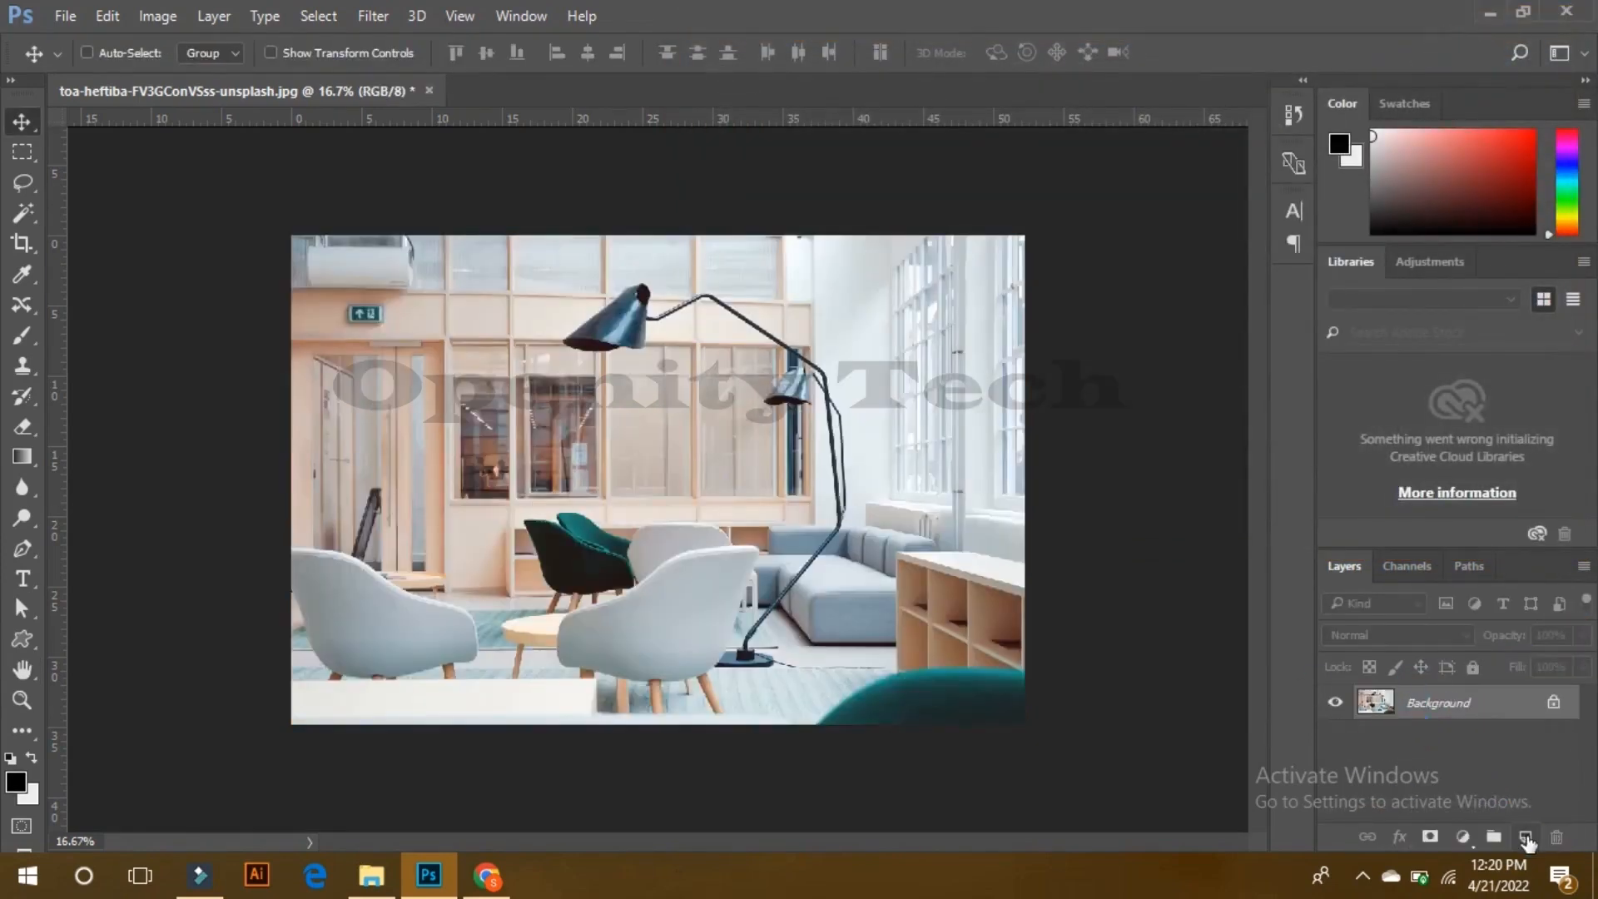
click(1525, 837)
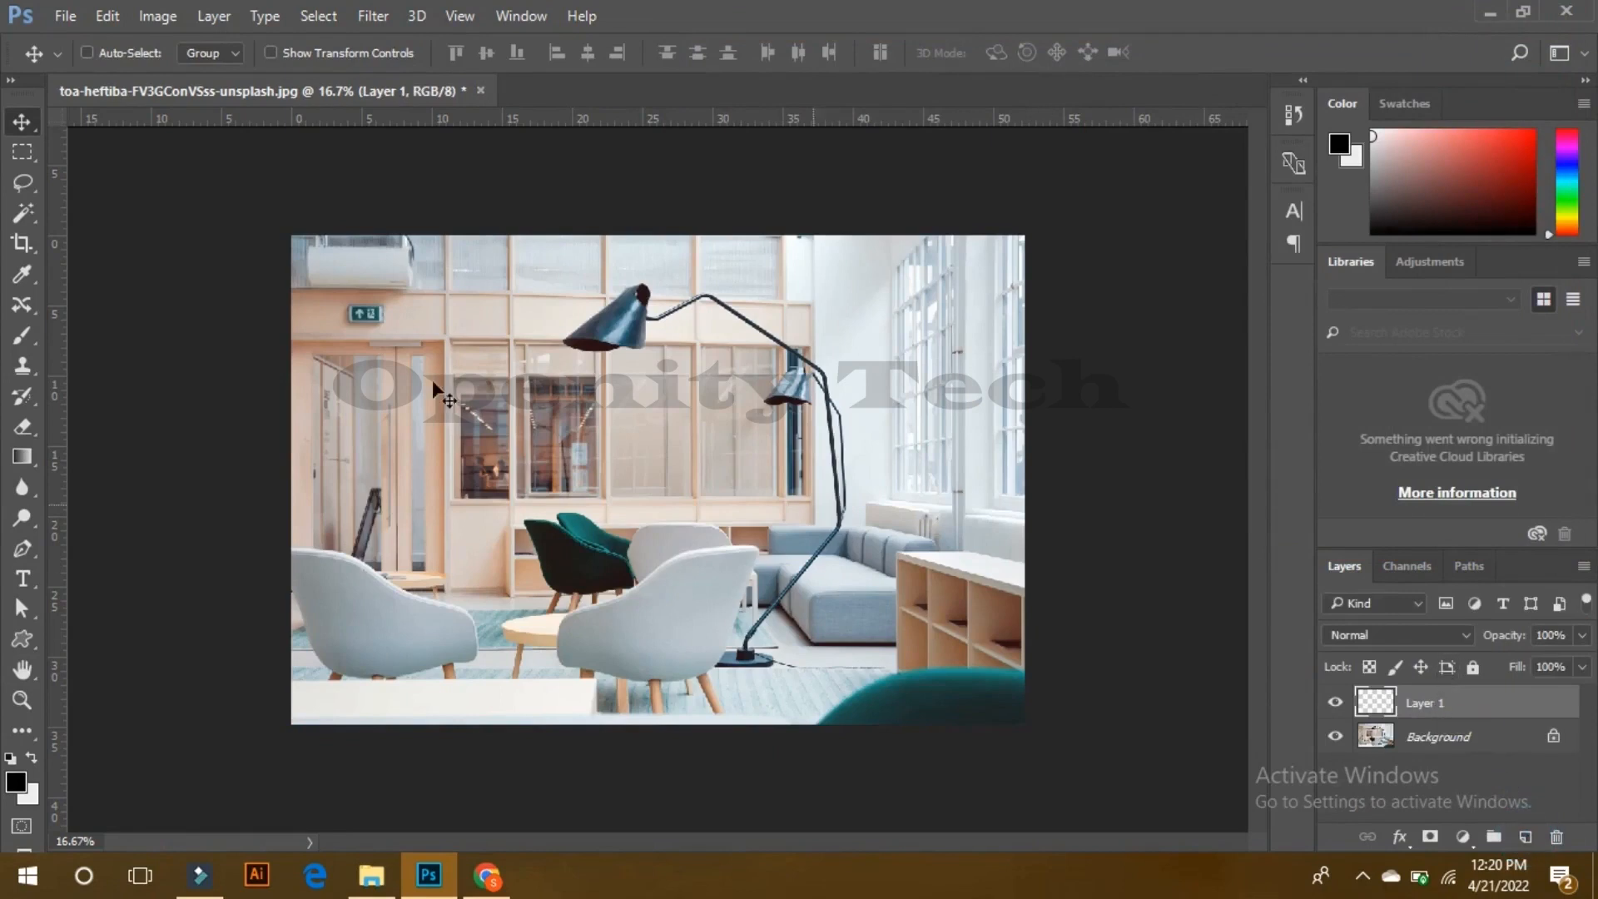
click(25, 157)
drag(254, 381, 1069, 541)
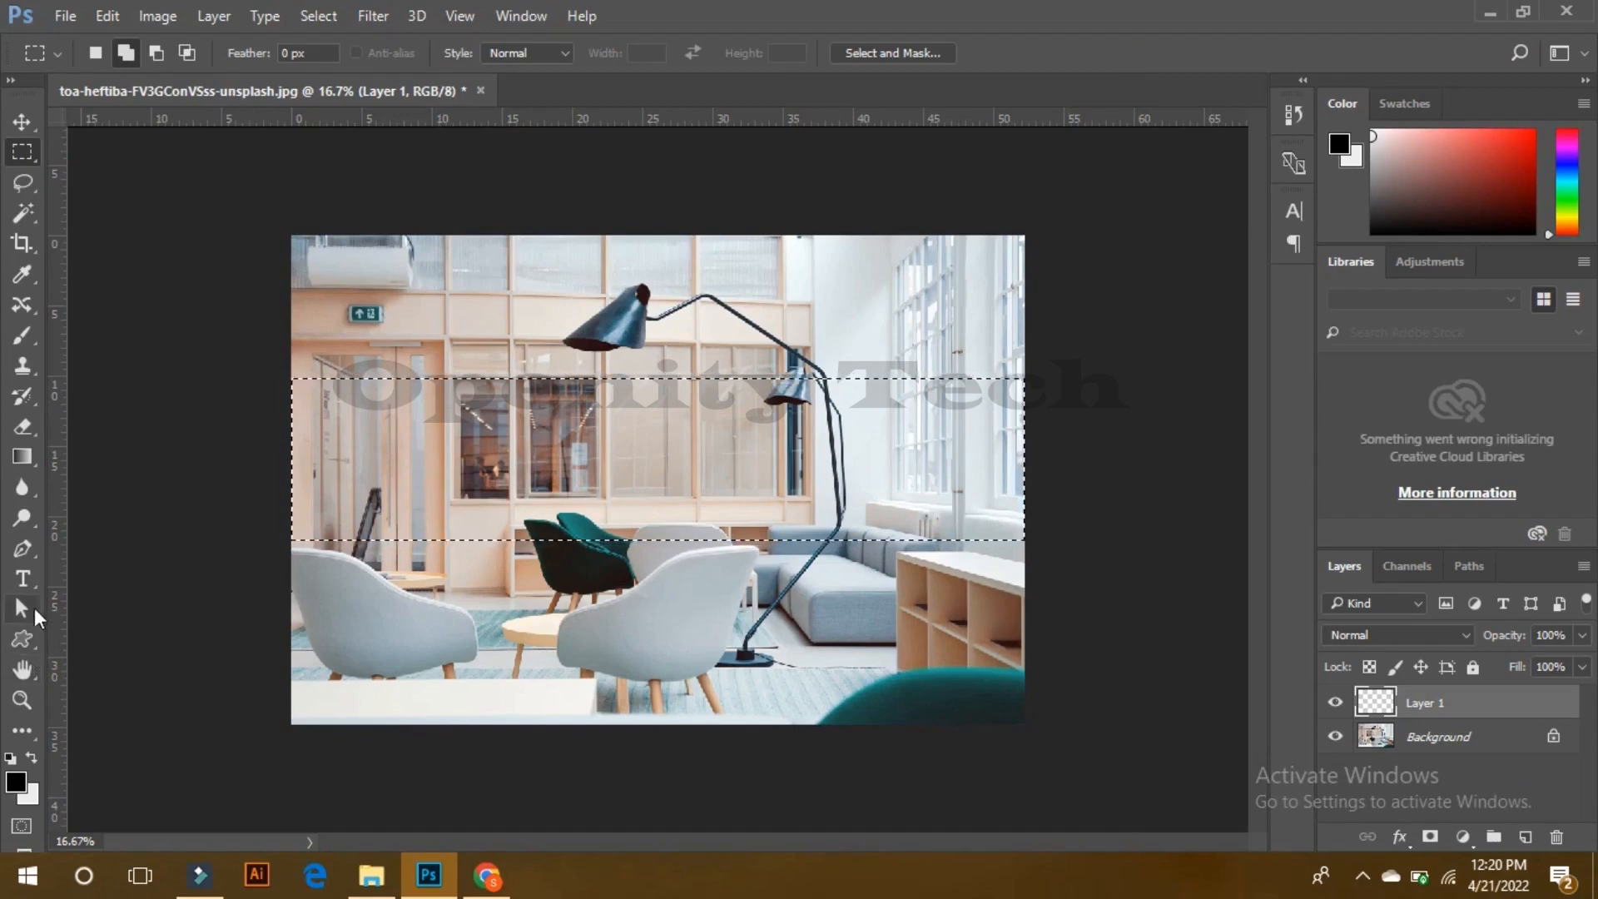
Step: Fill the selected band with a horizontal linear gradient from white at its left end to black at its right, and deselect it
click(26, 457)
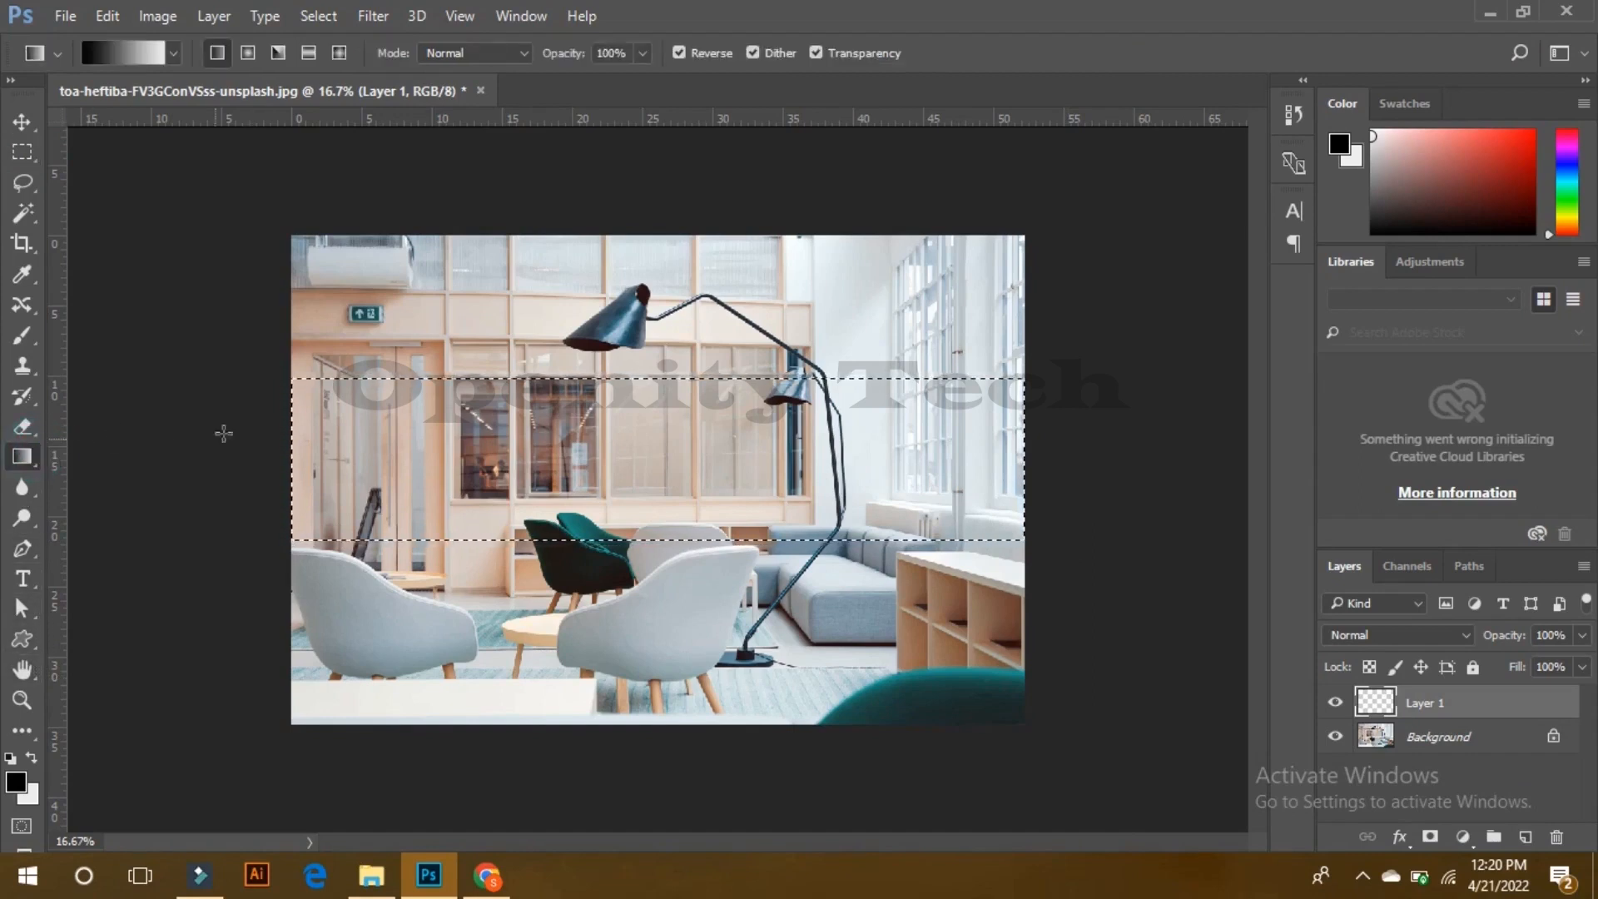
click(173, 56)
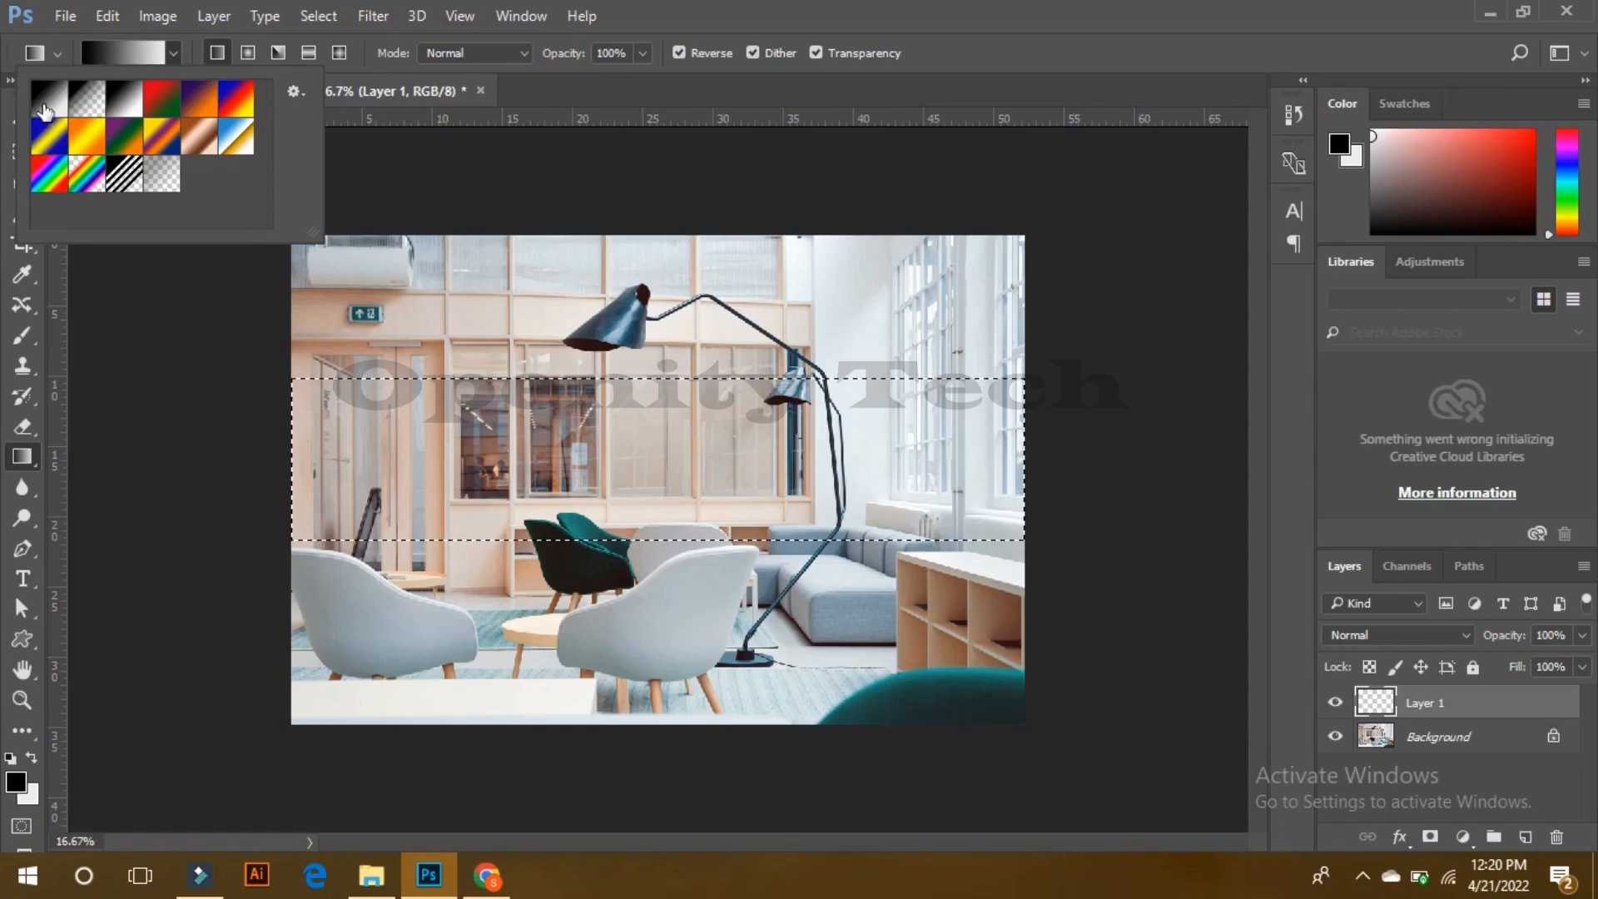
drag(285, 457, 1083, 452)
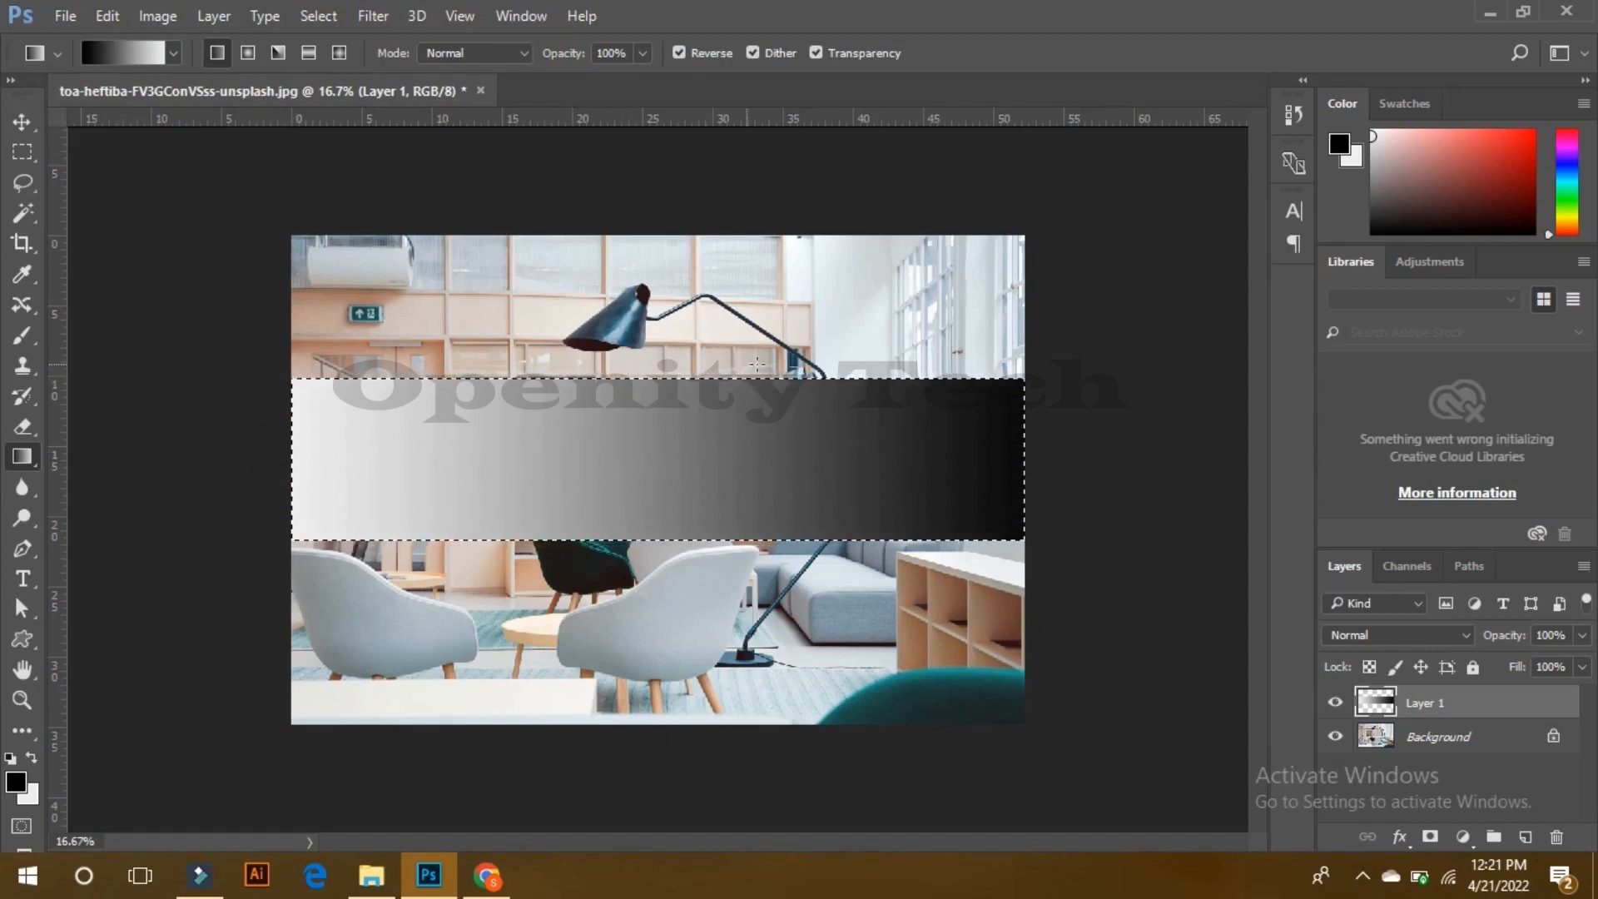
click(24, 123)
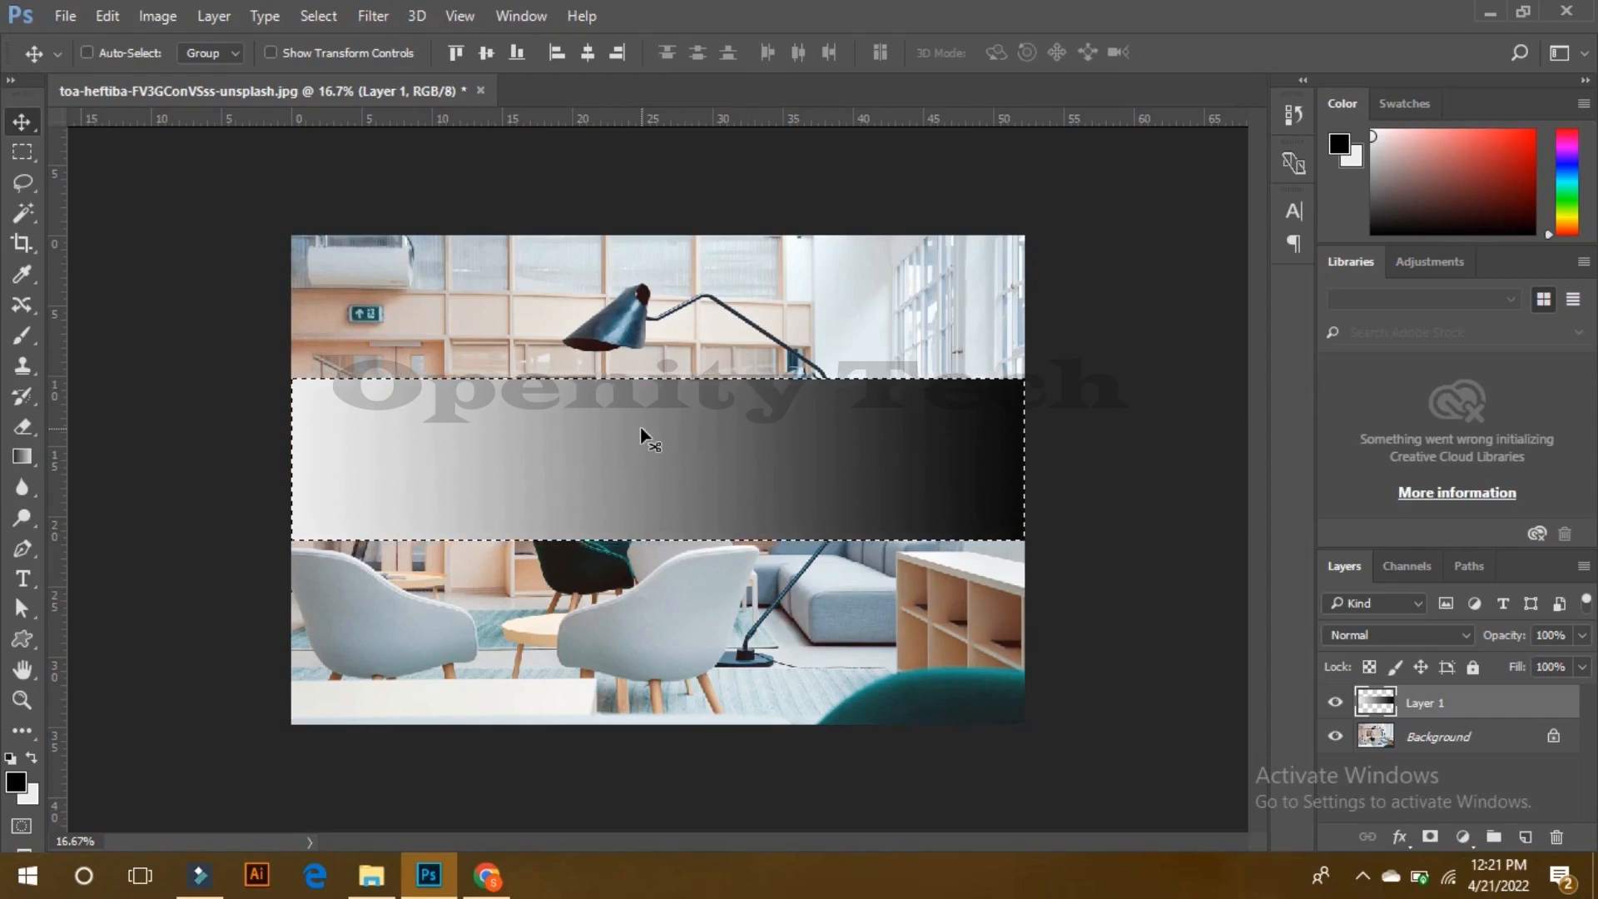
key(ctrl+d)
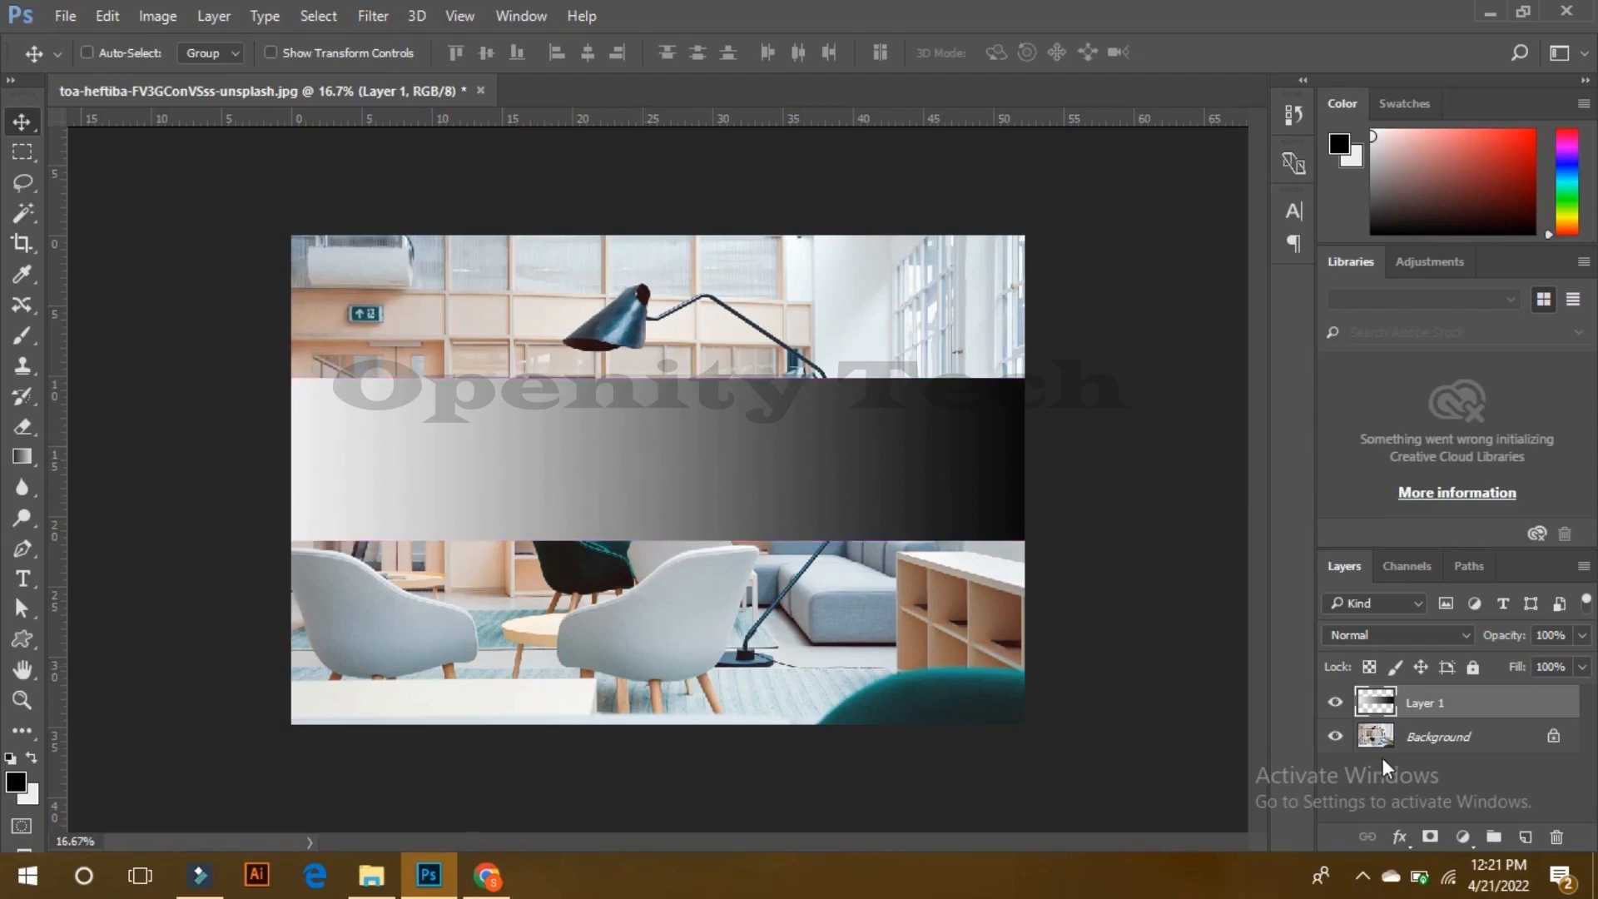
Step: Hide and show the gradient layer twice to compare it with the office photo beneath
click(1337, 708)
click(1337, 707)
click(1337, 706)
click(1337, 706)
Step: Open the gradient layer's Blending Options and move the dialog clear of most of the gradient band
click(1400, 836)
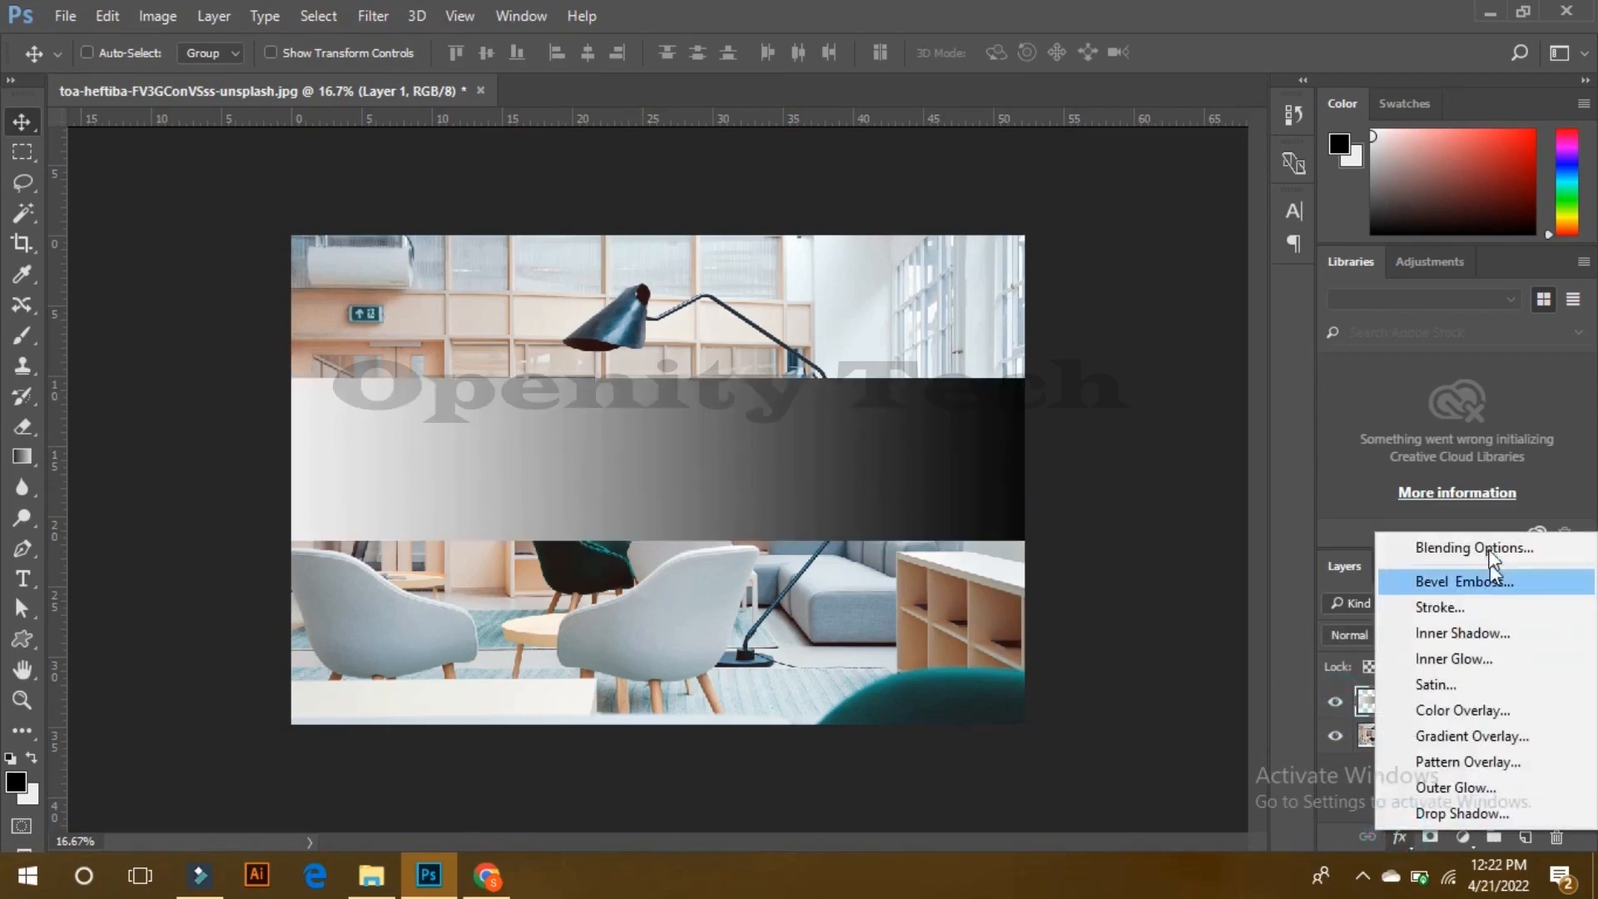
click(1473, 548)
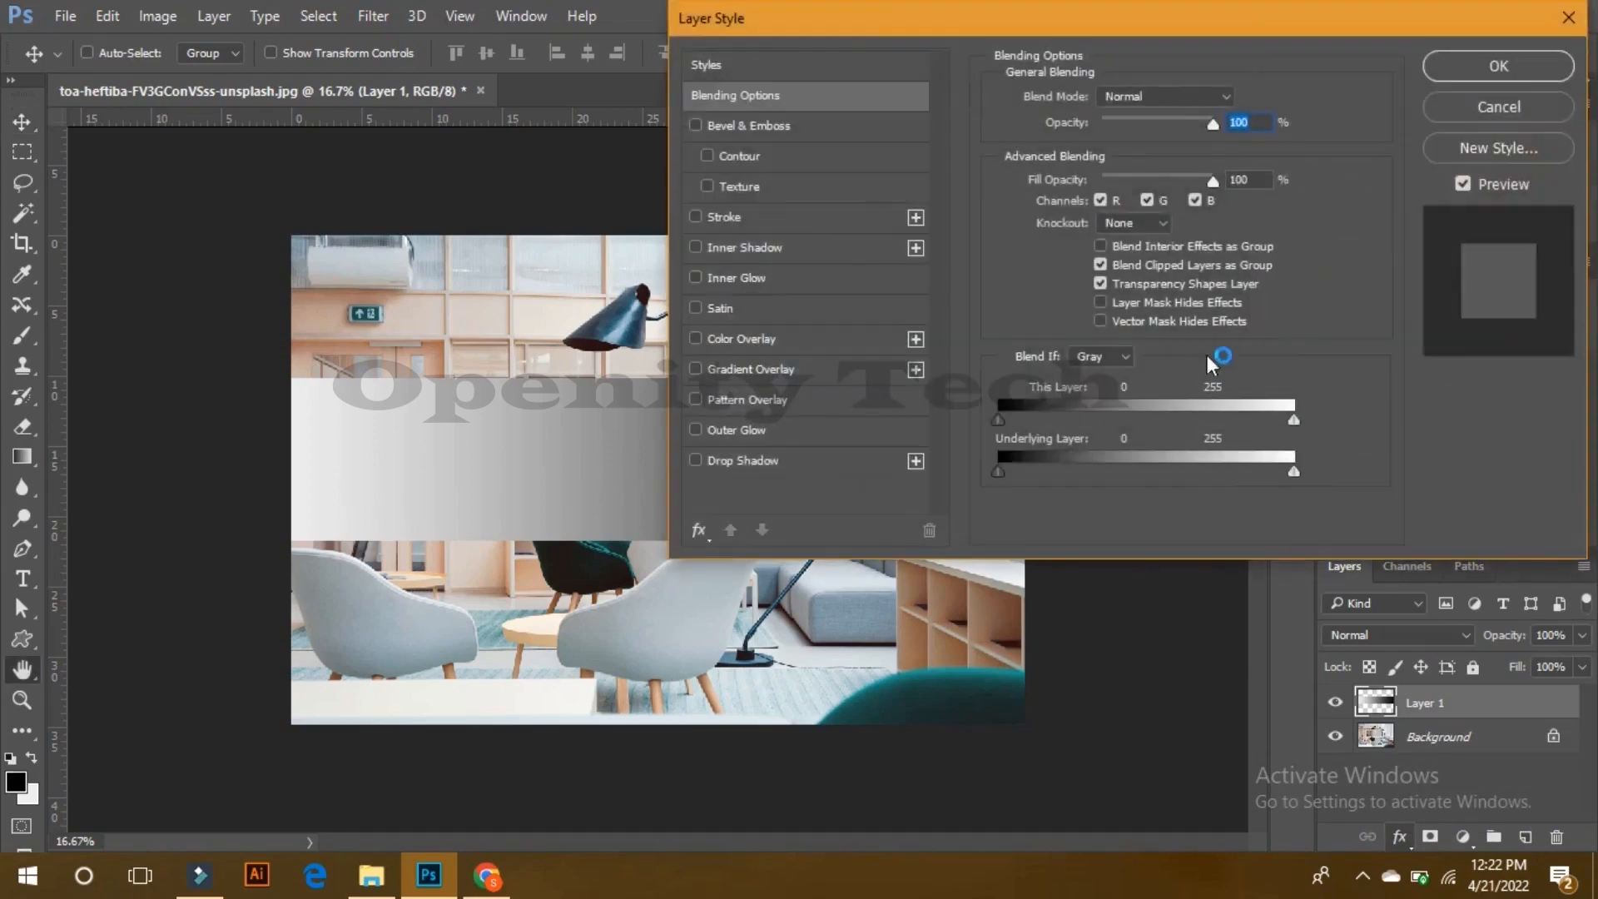
drag(1013, 13, 1100, 13)
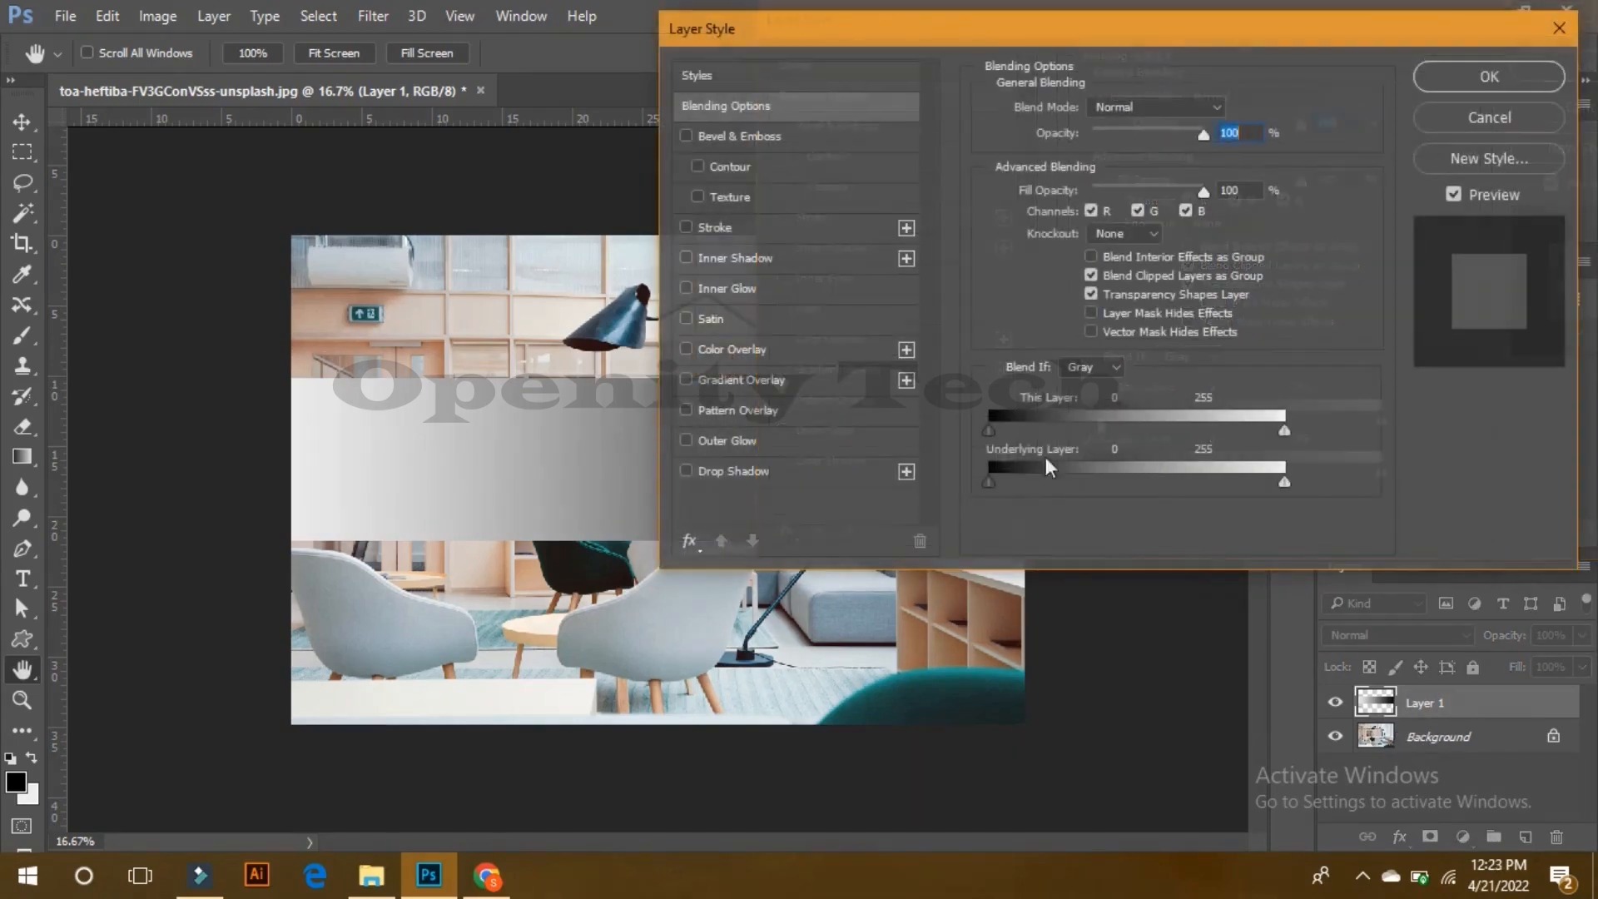
drag(1071, 32, 730, 62)
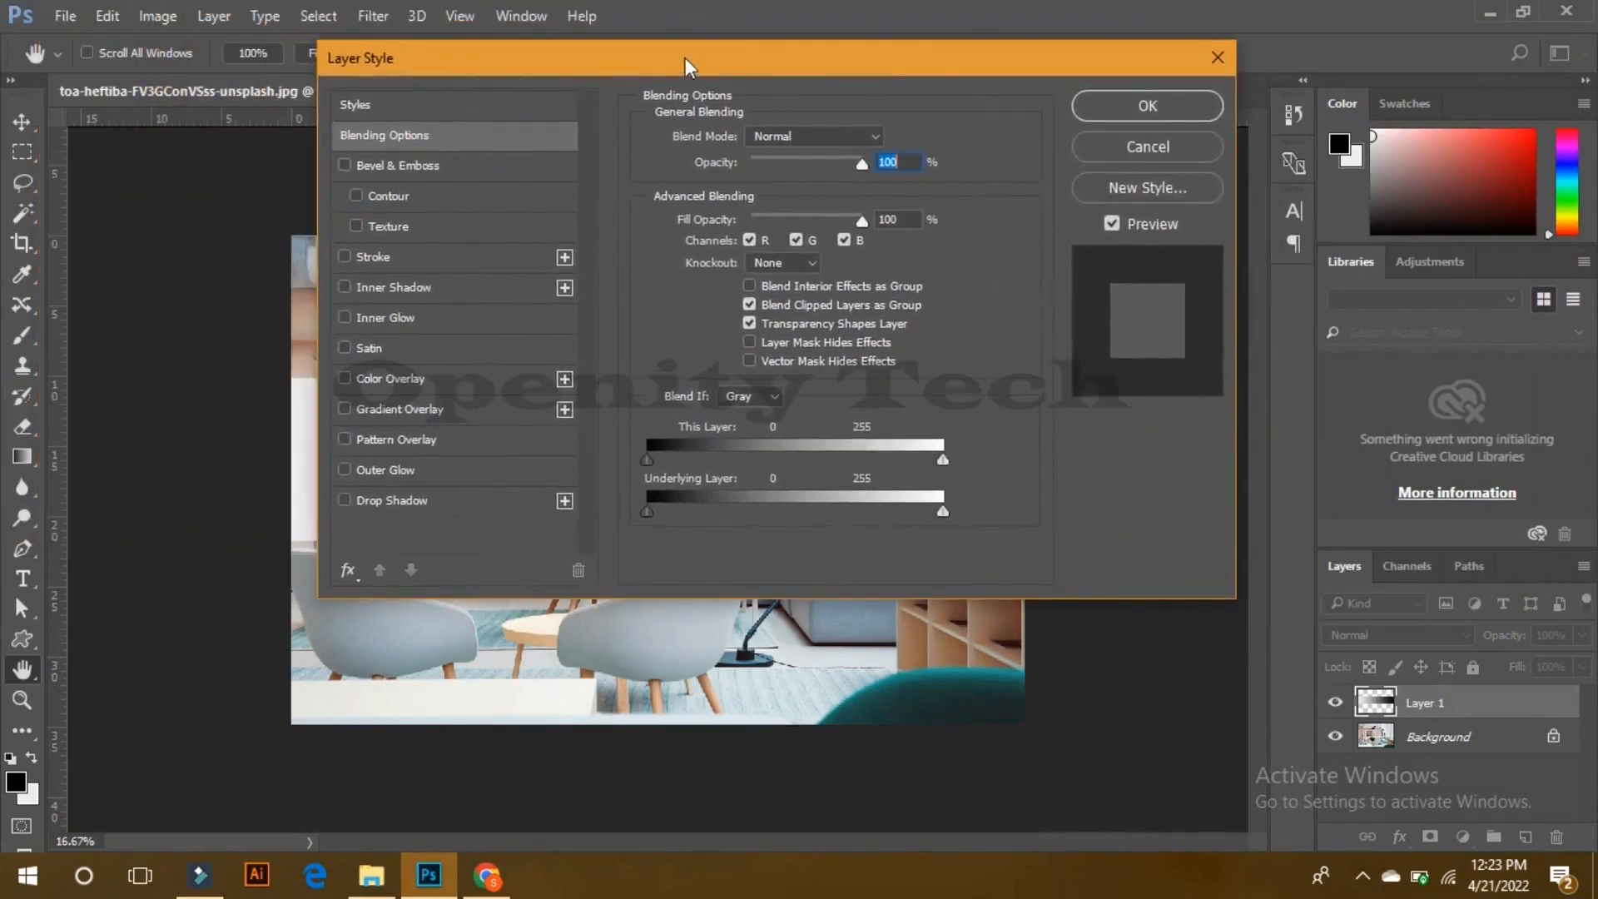
drag(453, 72, 1122, 44)
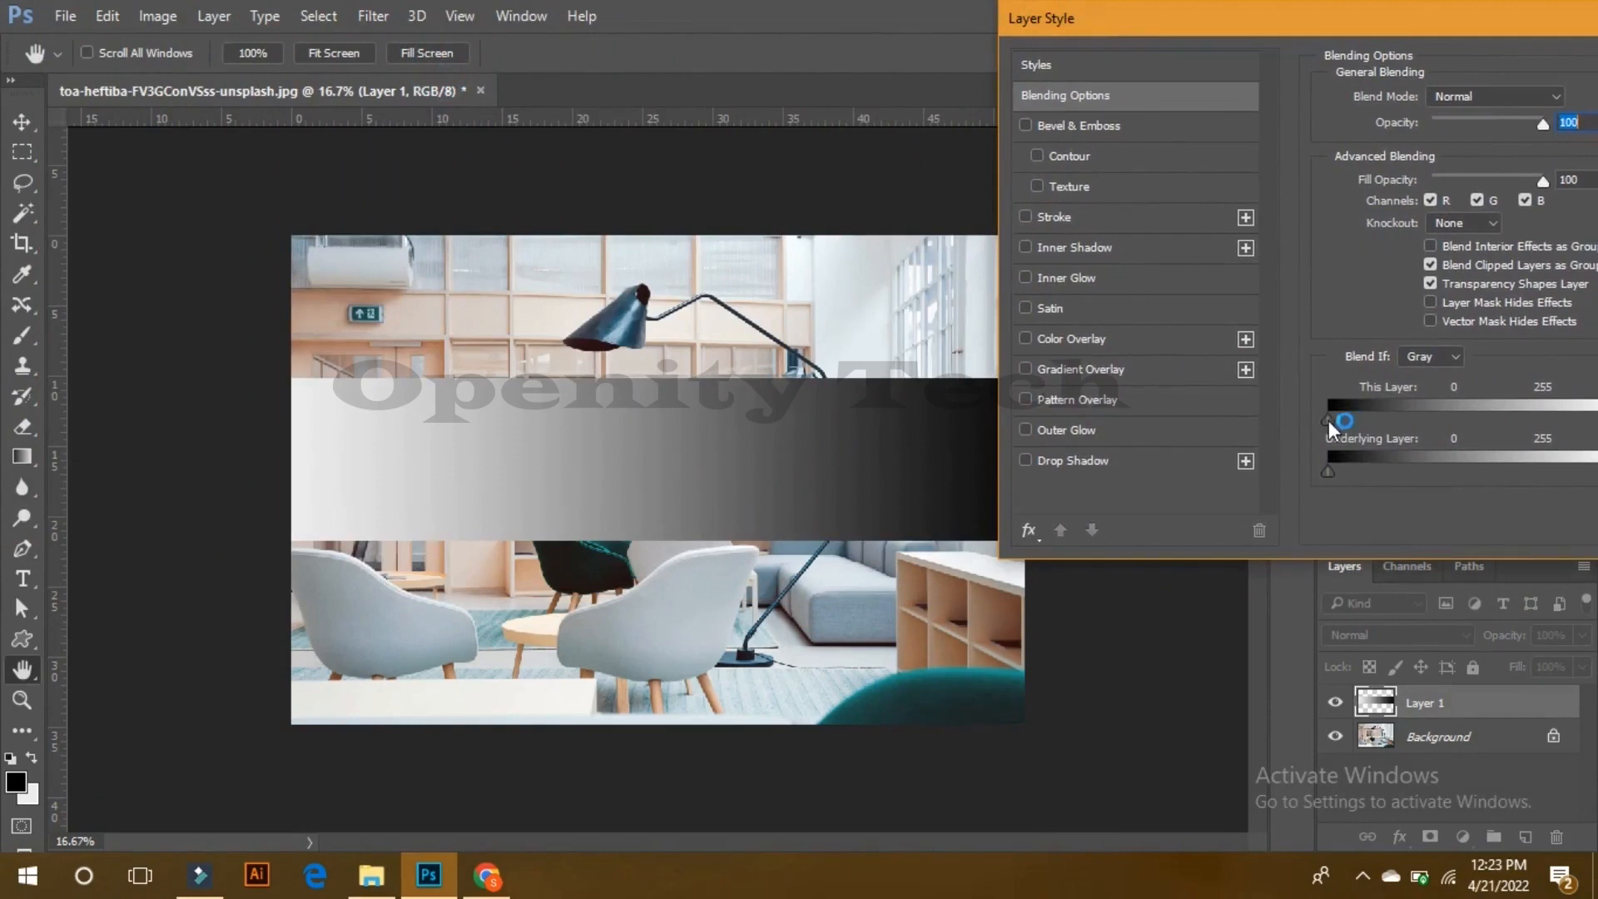
Step: Try a higher black limit for This Layer under Blend If Gray and lower it to 4
drag(1329, 422, 1390, 426)
drag(1392, 426, 1336, 417)
drag(1432, 18, 1324, 19)
mouse_move(1517, 421)
mouse_down()
mouse_move(1357, 426)
mouse_move(1546, 423)
mouse_up()
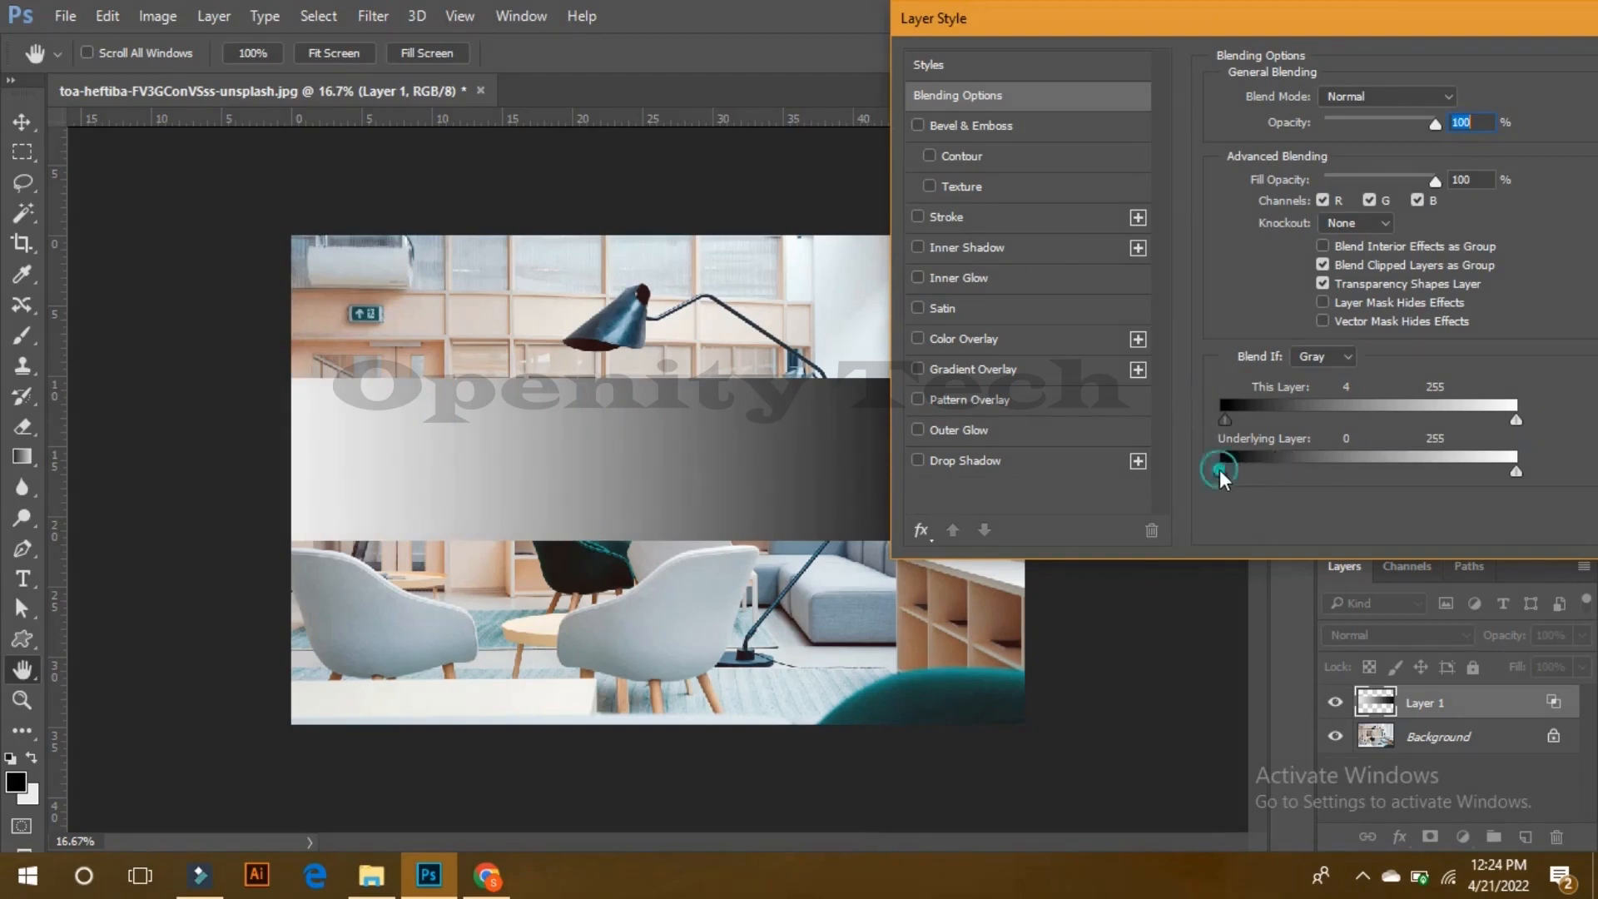
Step: Try an Underlying Layer black limit of 71 and a white limit of 196, restoring them to 0 and 255
drag(1240, 469, 1303, 469)
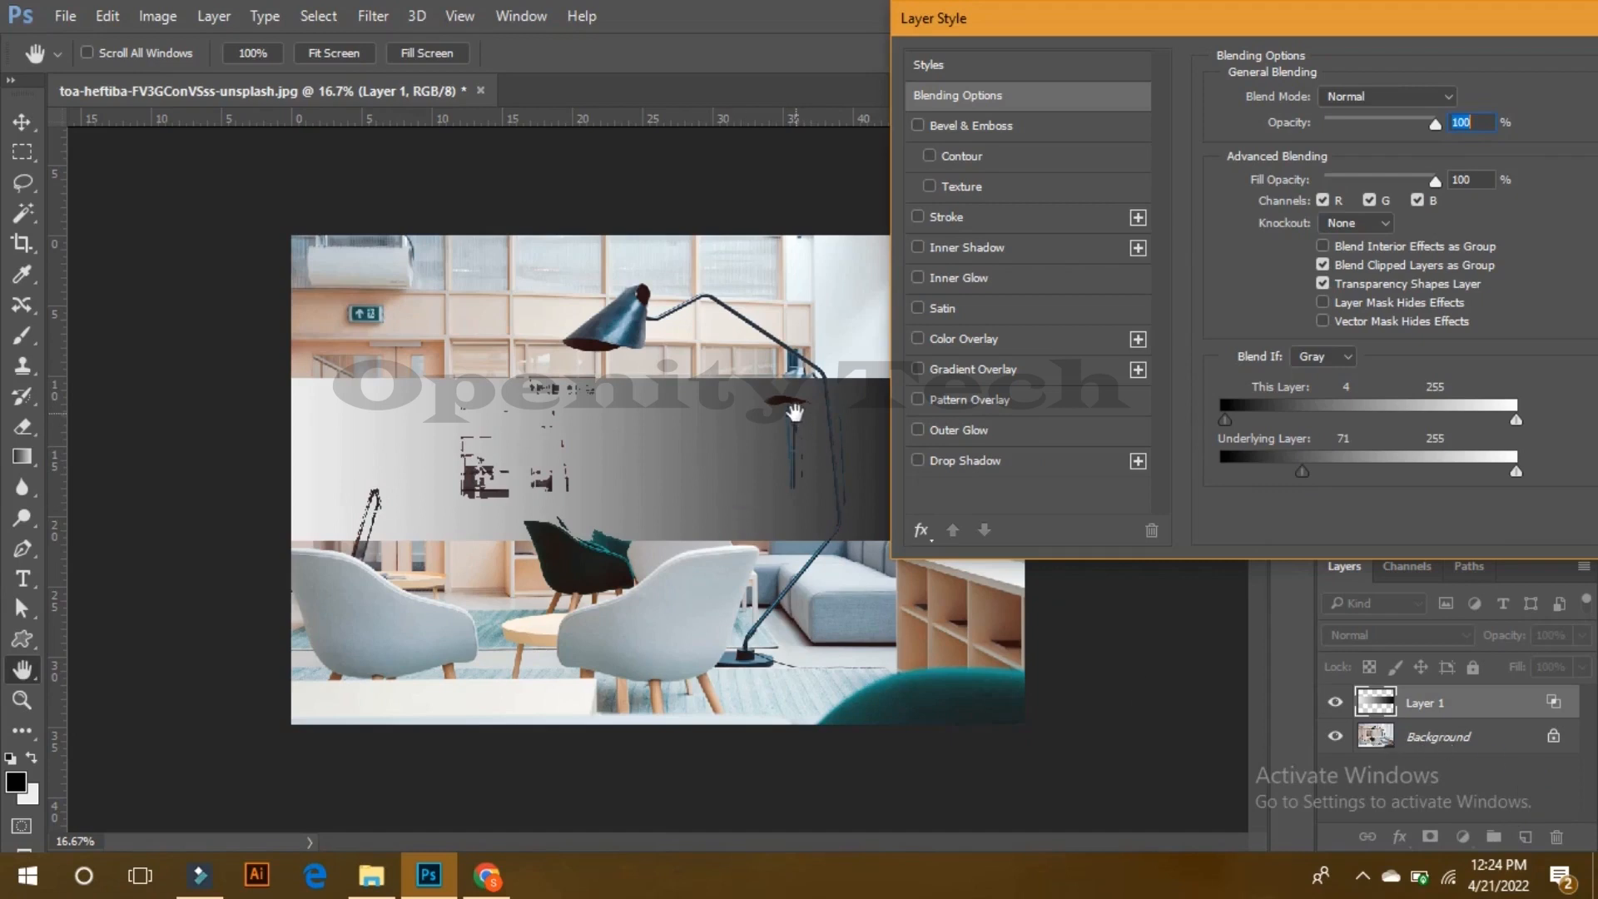
drag(1307, 474, 1220, 472)
drag(1516, 473, 1447, 478)
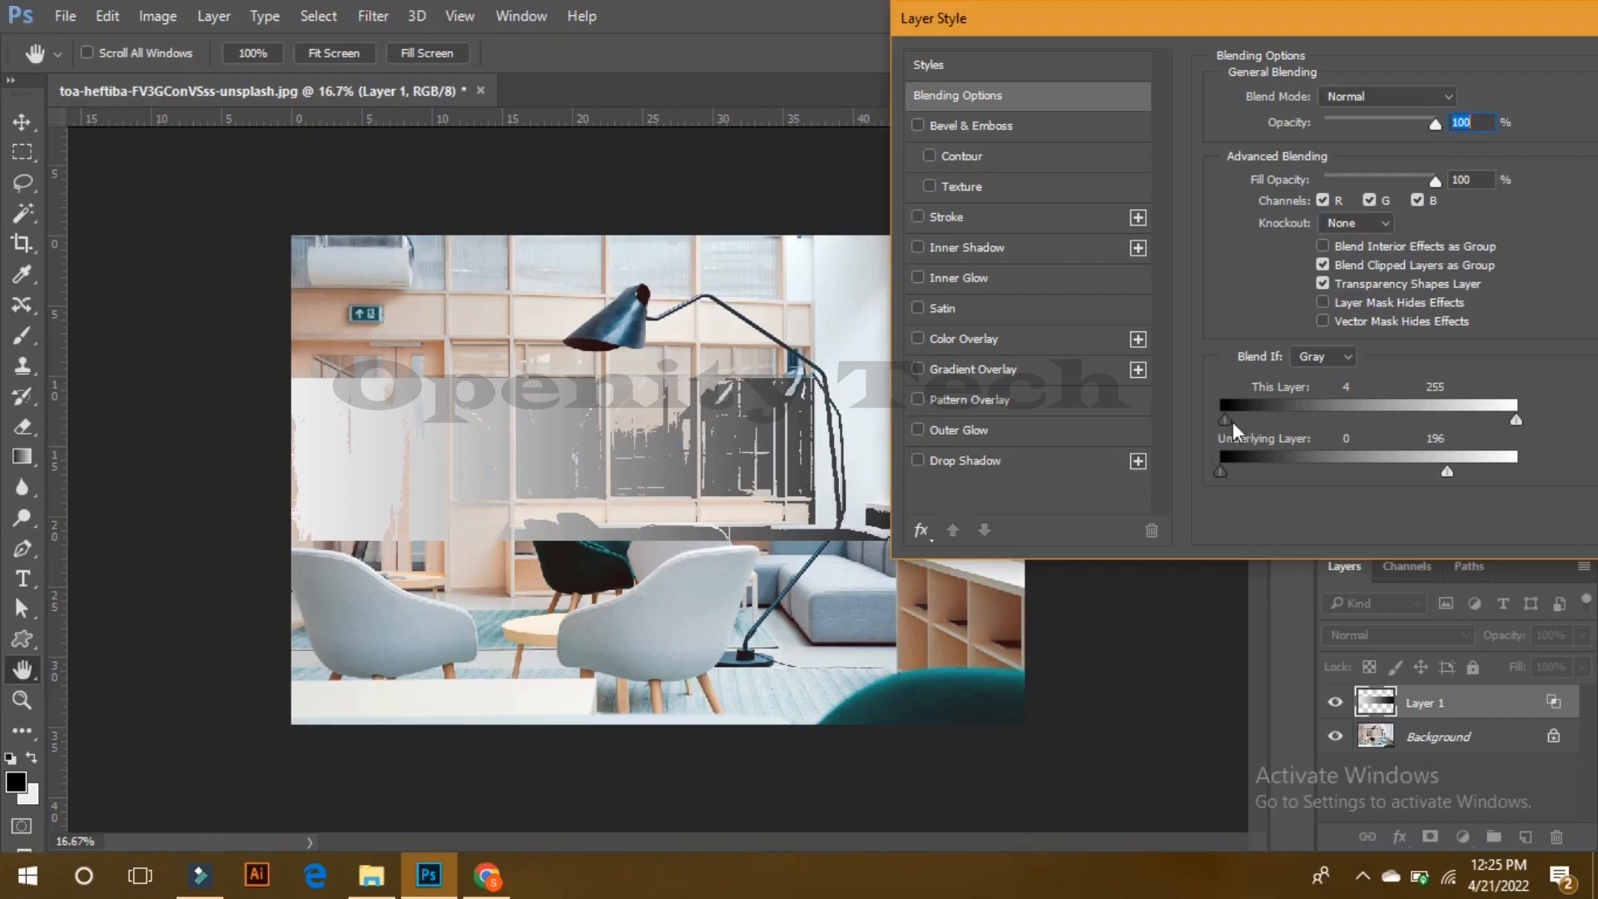
mouse_move(1446, 472)
mouse_down()
mouse_move(1431, 474)
mouse_move(1446, 475)
mouse_up()
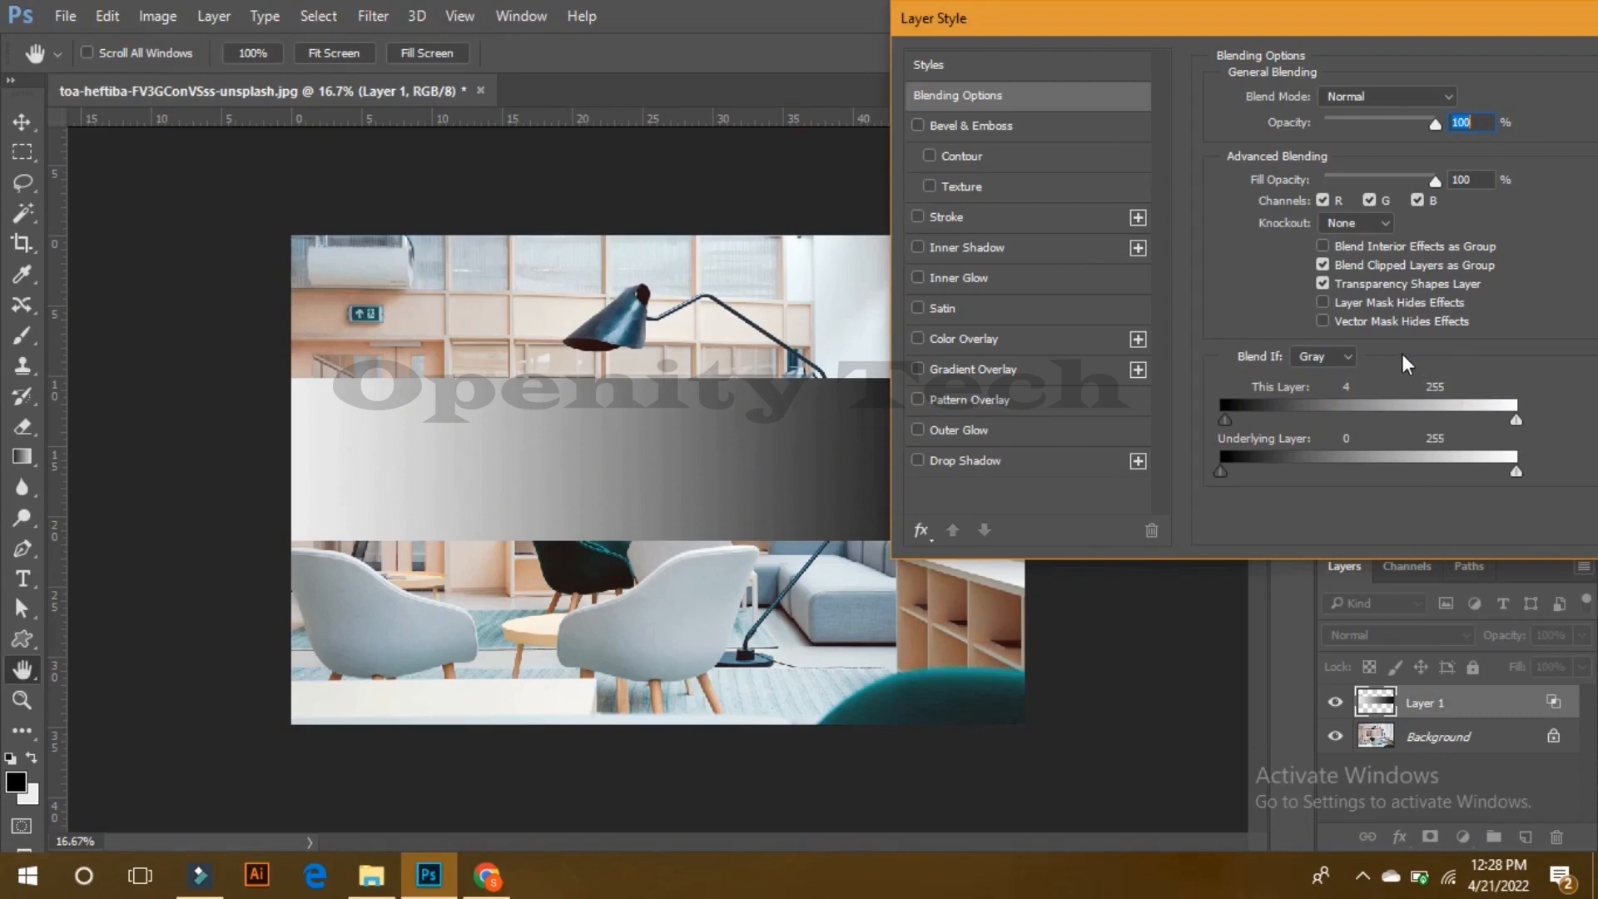
Step: Try a This Layer white limit of 171 and a black limit of 95, returning them to 255 and 0
drag(1516, 419, 1419, 421)
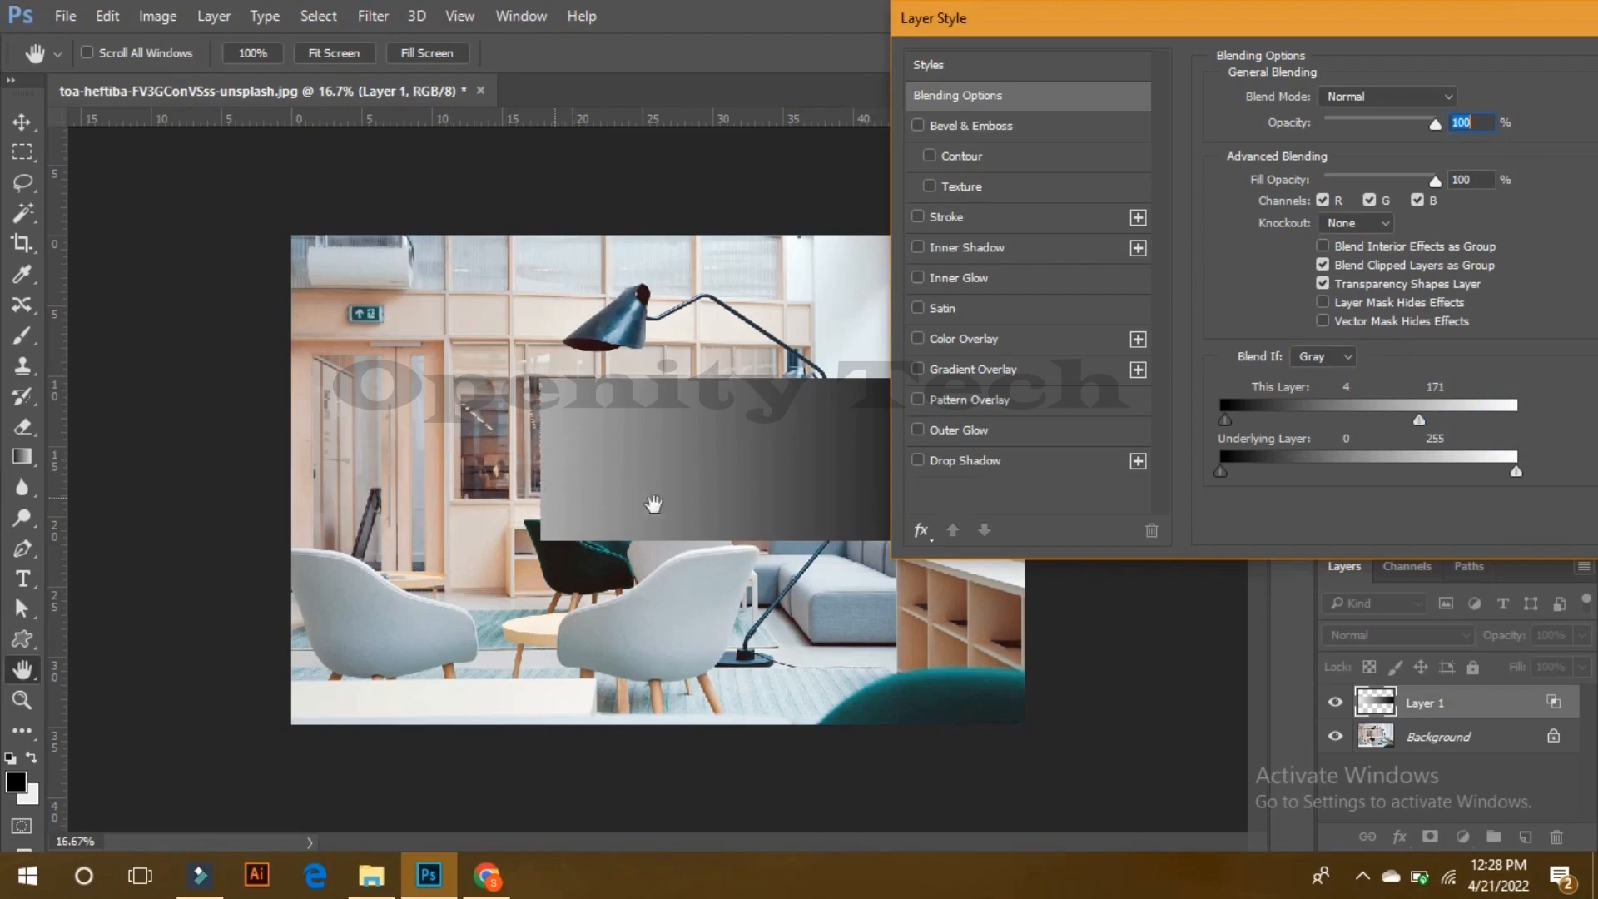
drag(1418, 419, 1517, 419)
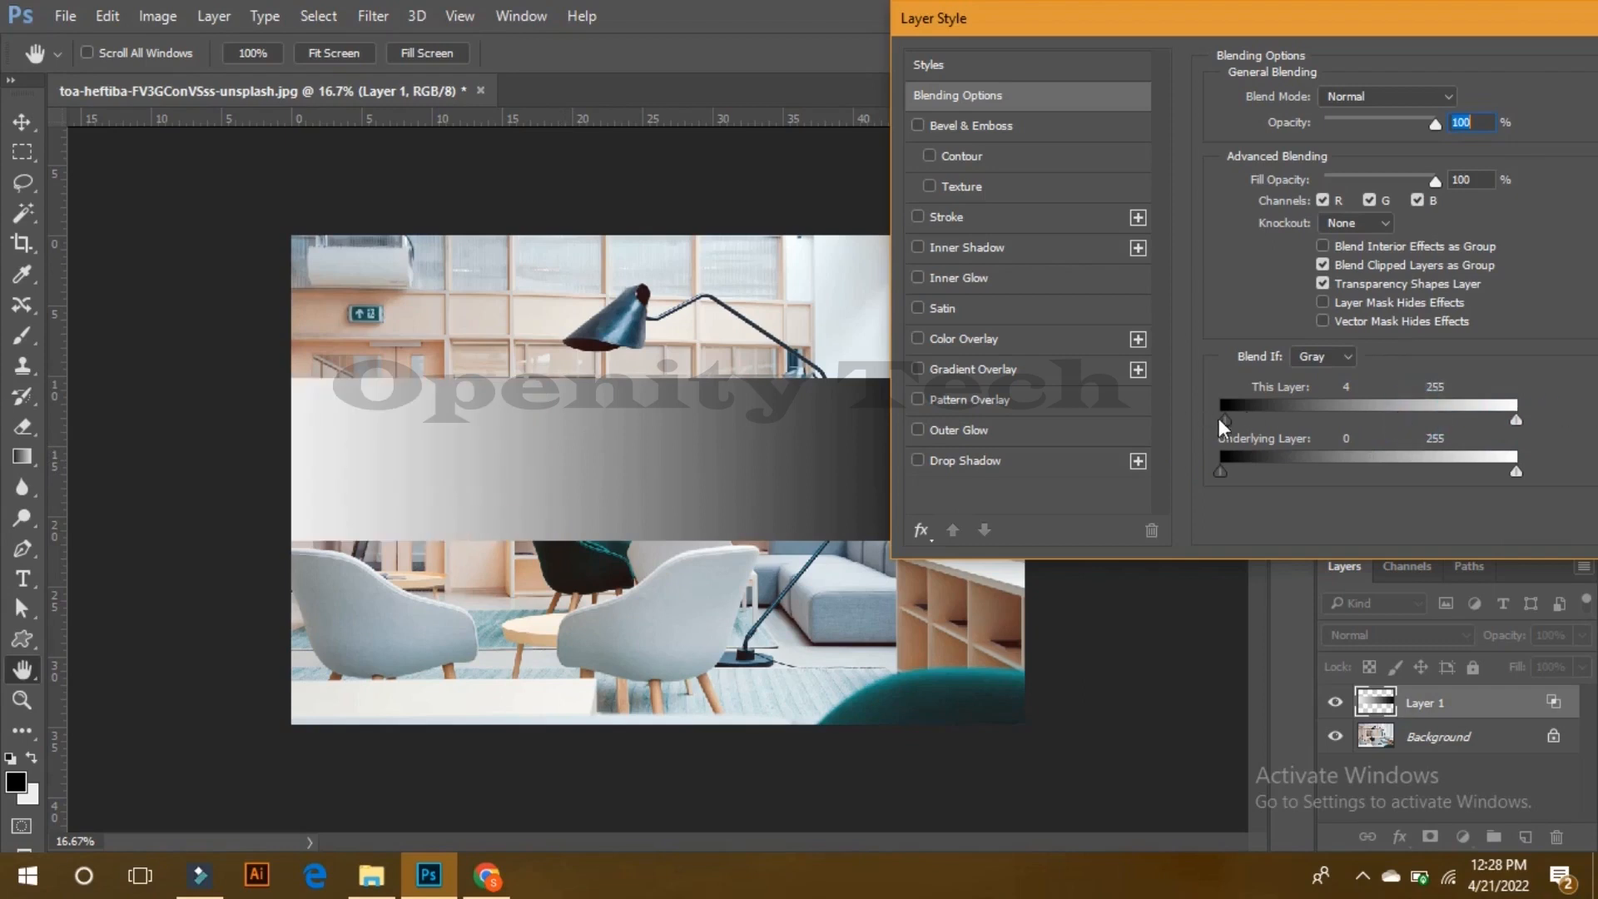
drag(1224, 421, 1221, 421)
drag(1233, 421, 1331, 423)
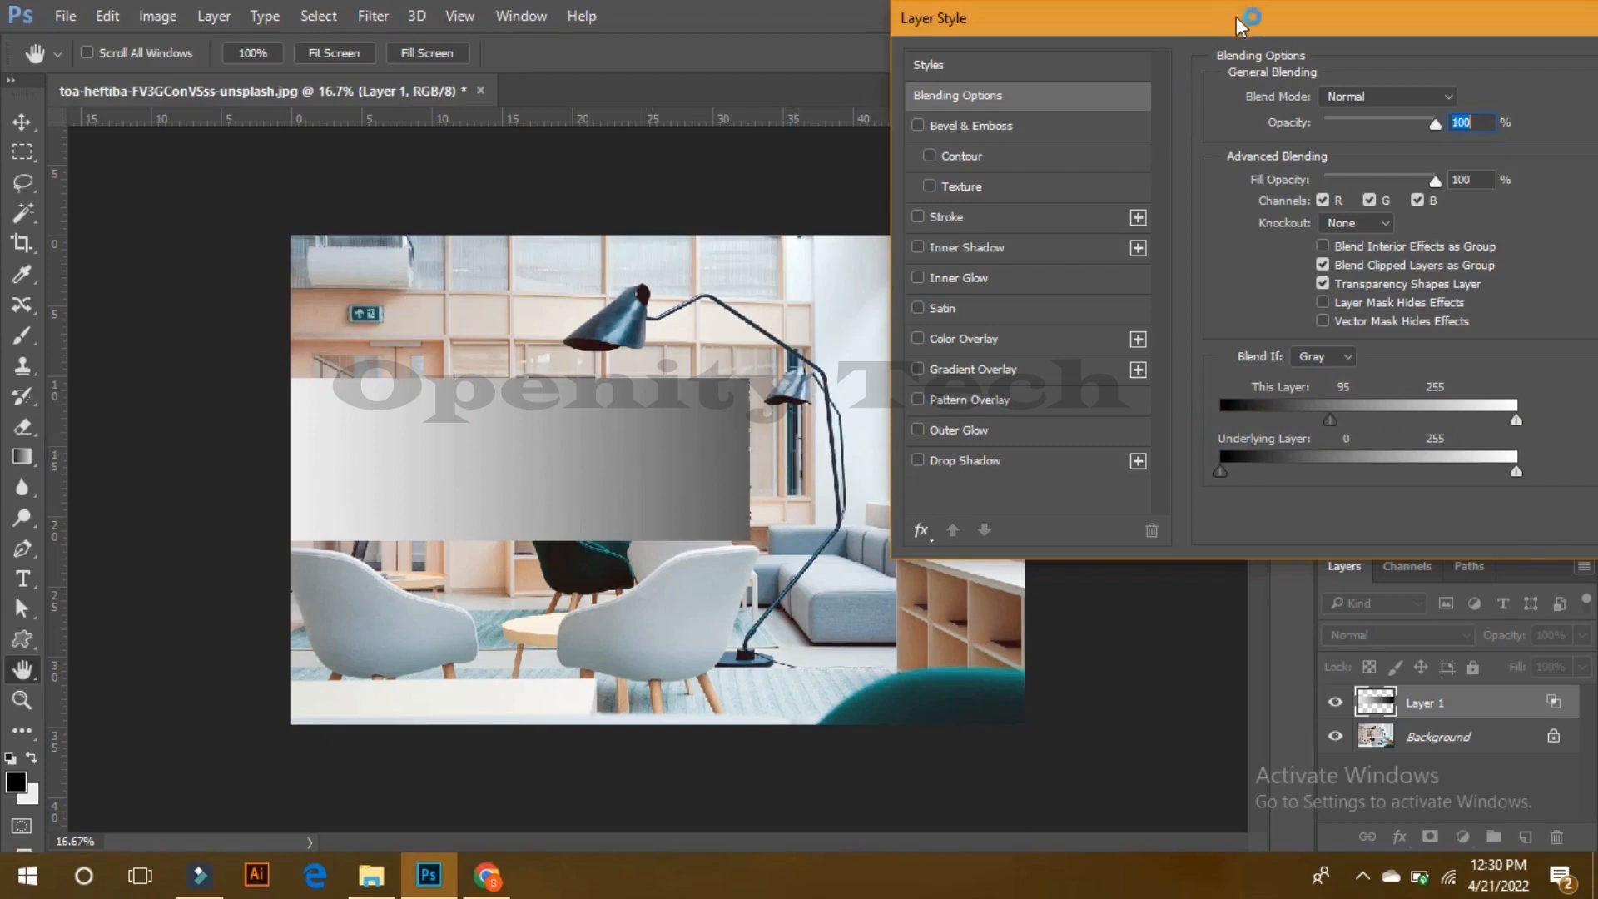
drag(1341, 411, 1209, 426)
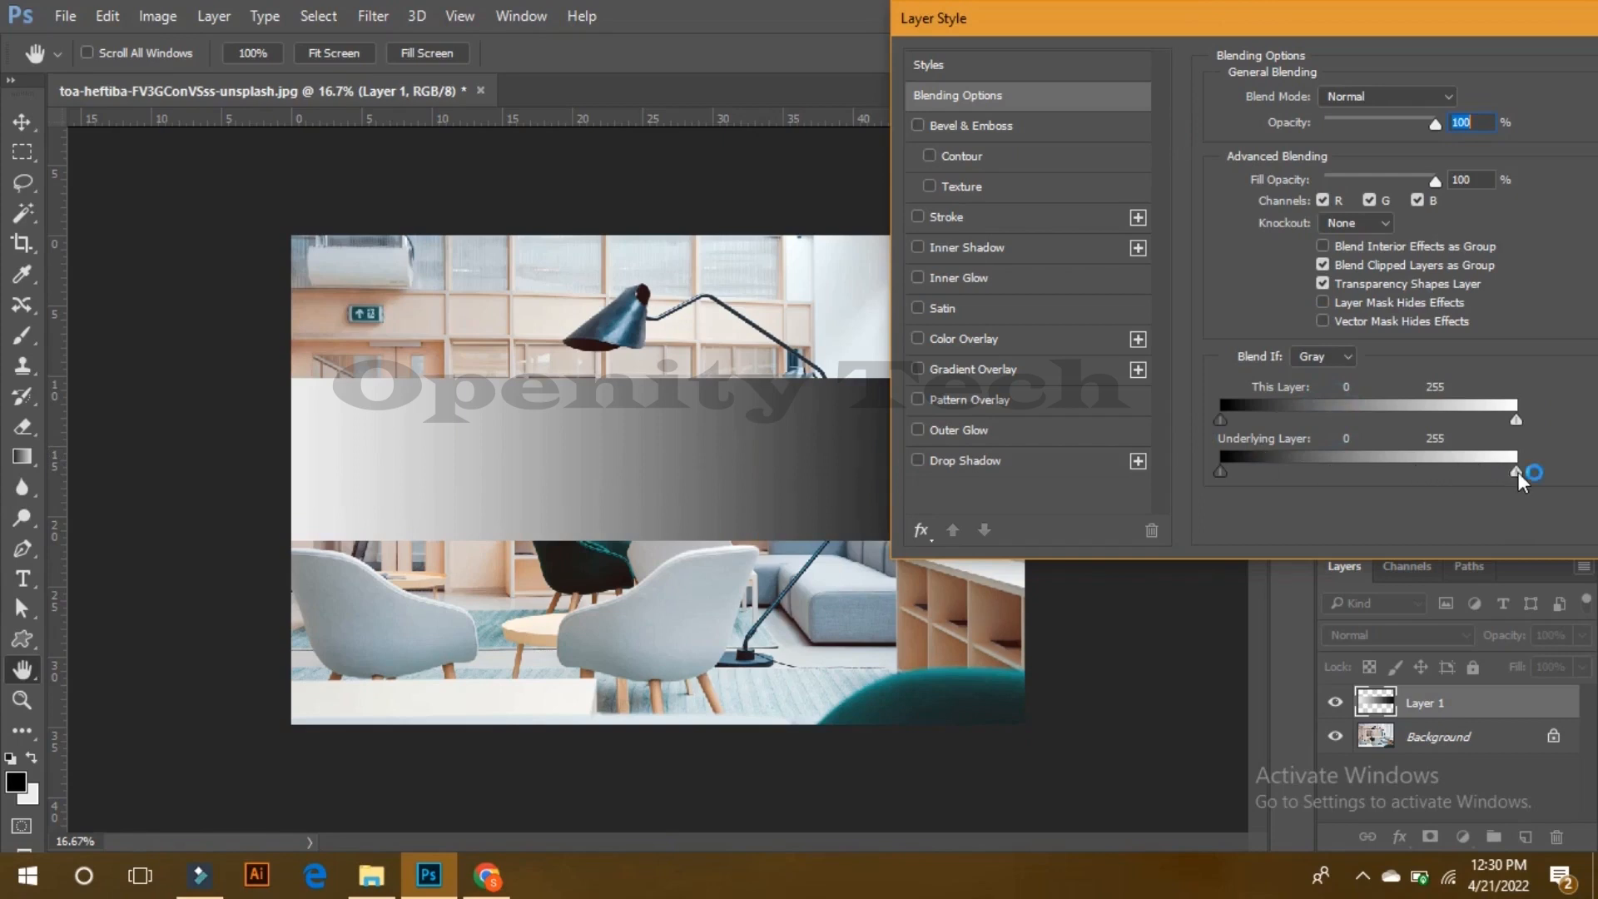
Step: Set the Underlying Layer's white limit to 202 under Blend If Gray
drag(1519, 472, 1456, 469)
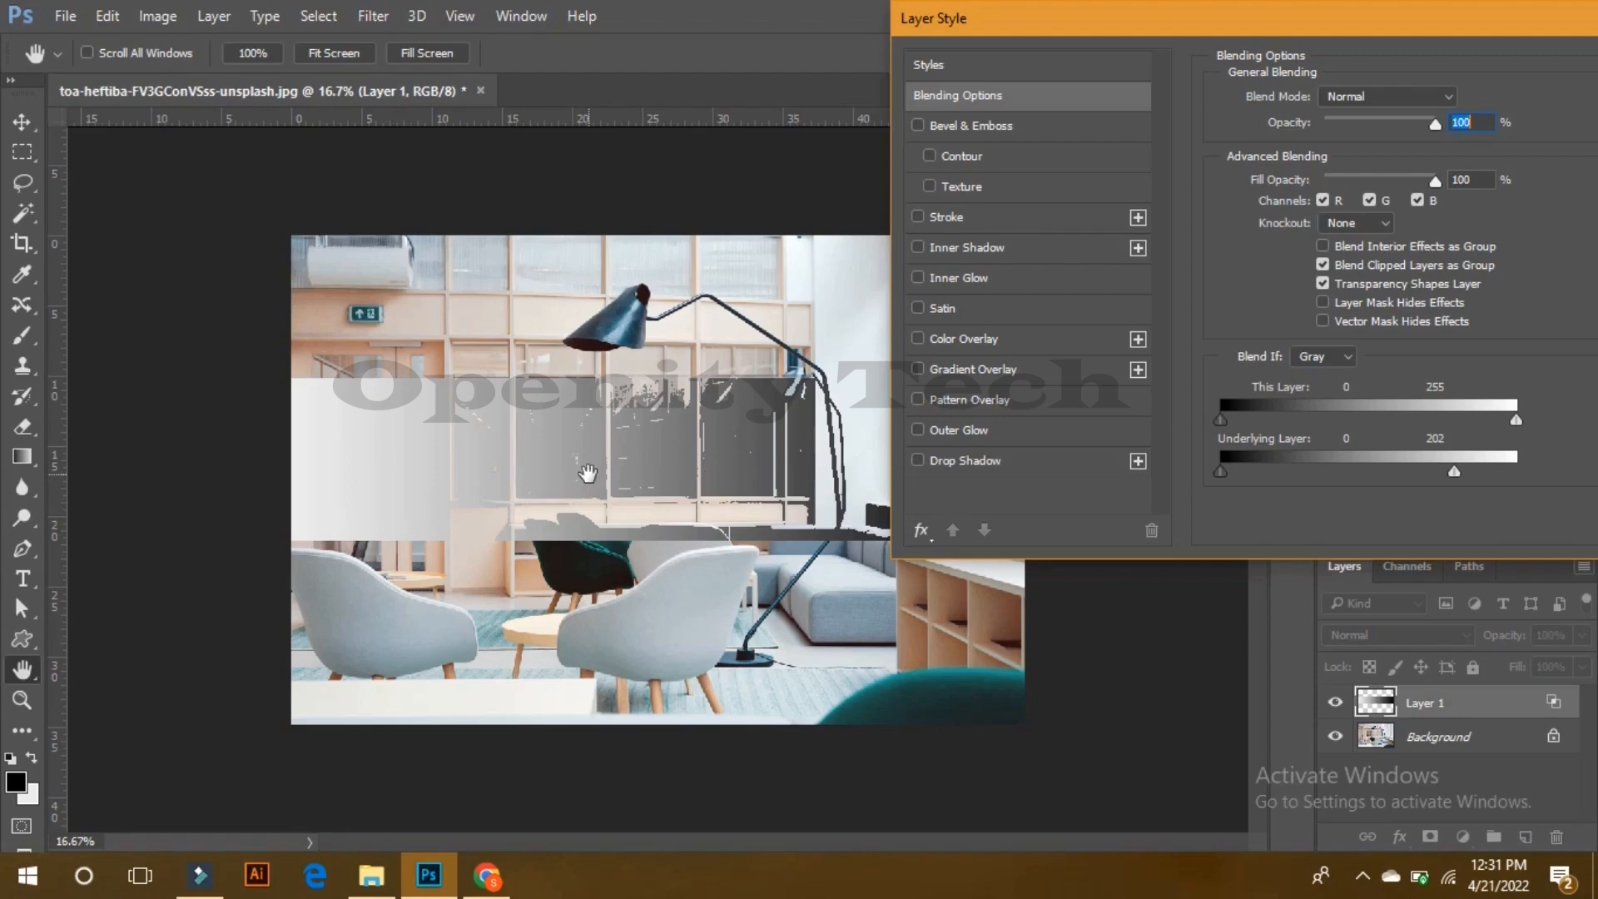
Step: Restore the Underlying Layer's white limit to 255 and try a black limit of 110, returning it to 0
drag(1454, 471, 1582, 472)
drag(1221, 471, 1347, 475)
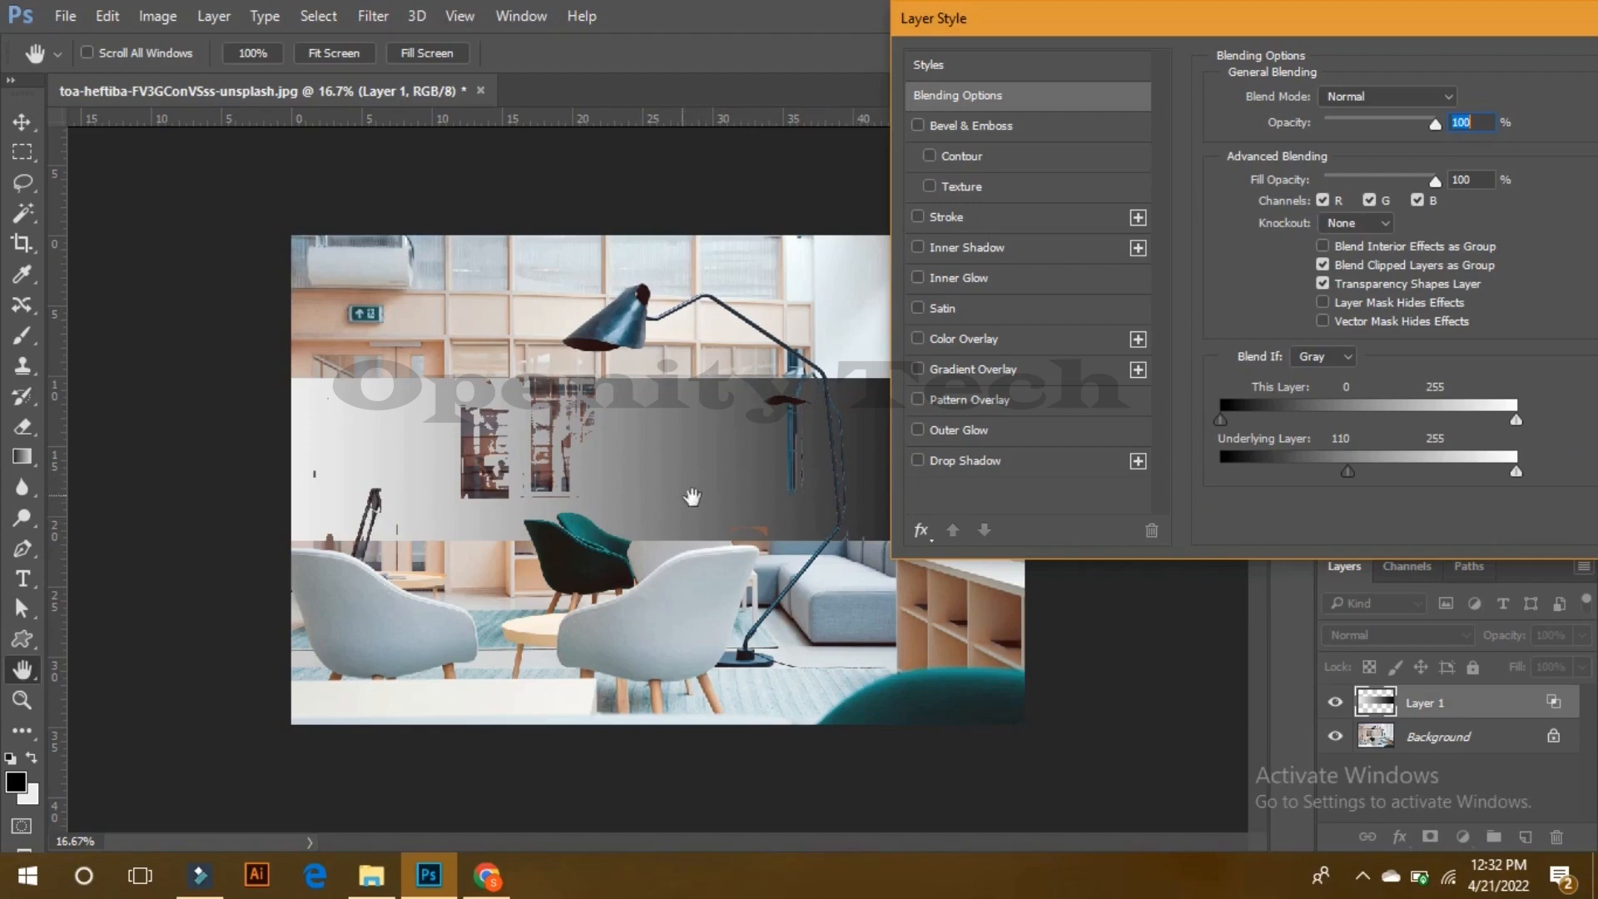
drag(1346, 473, 1202, 473)
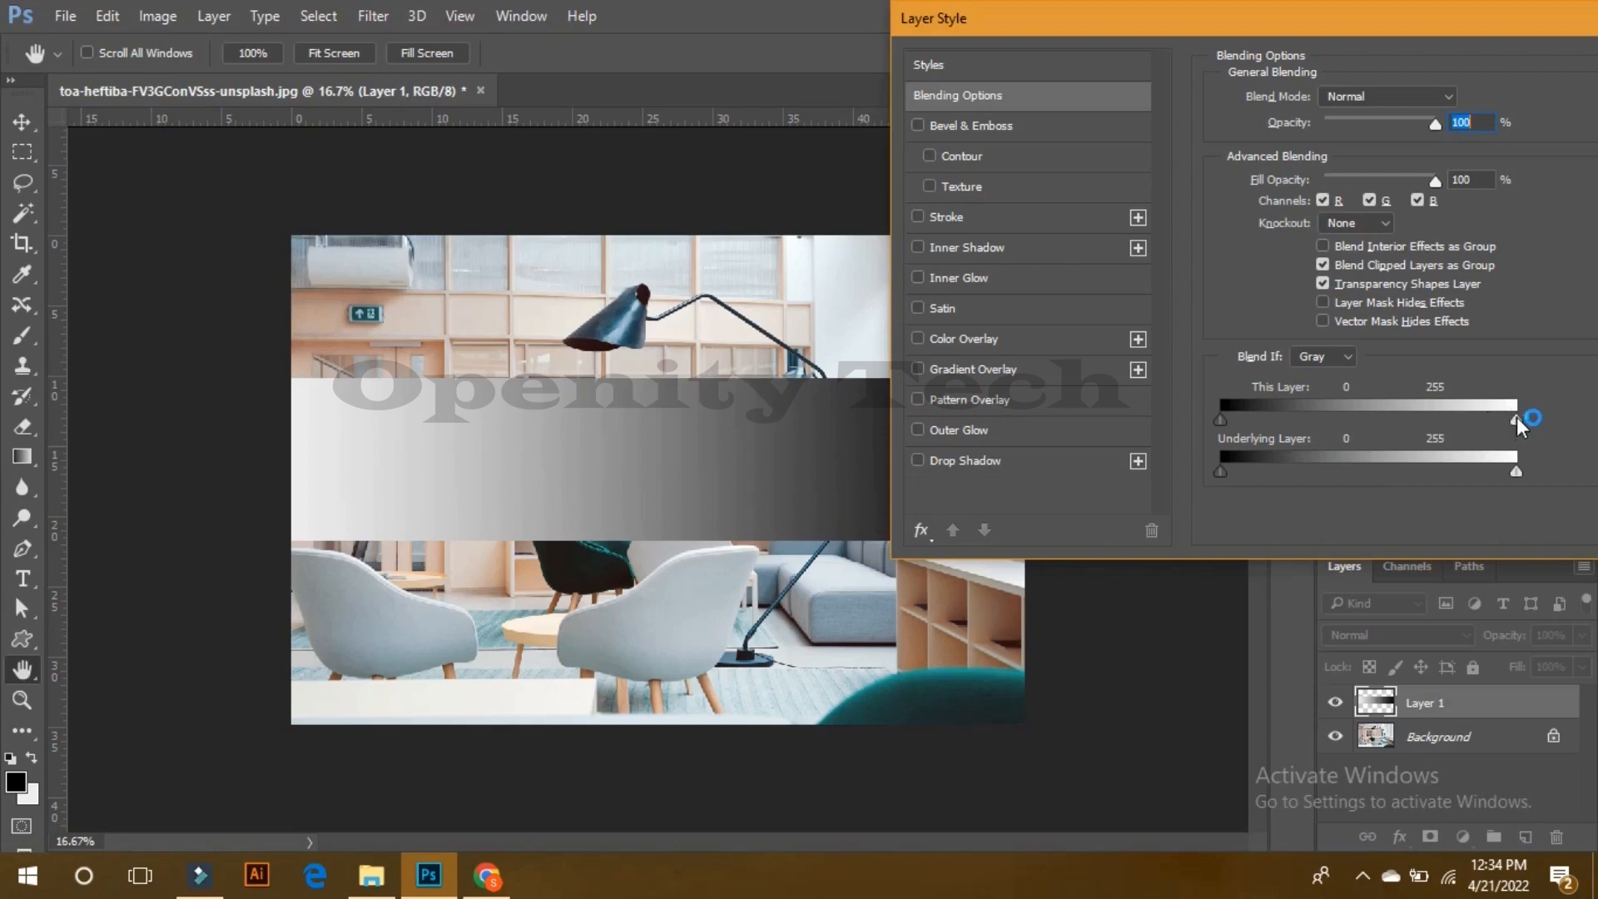
Step: Try This Layer white limits of 203 and 206 under Blend If Gray, and split the white slider to 208 / 255
drag(1517, 421, 1456, 415)
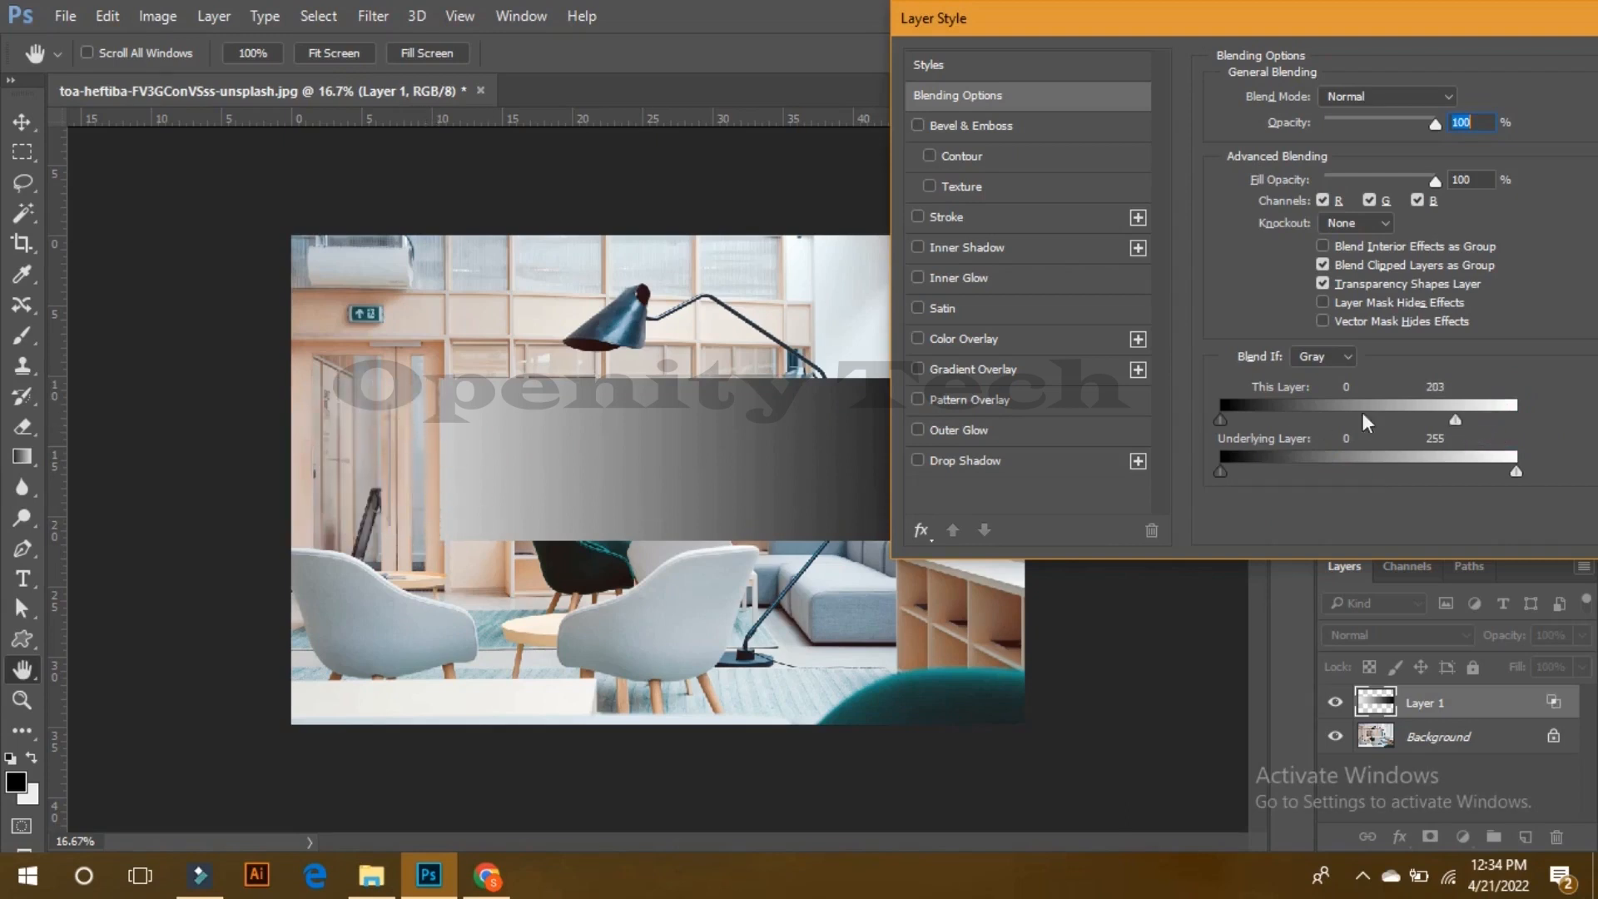
mouse_move(1455, 420)
mouse_down()
mouse_move(1425, 417)
mouse_move(1469, 435)
mouse_up()
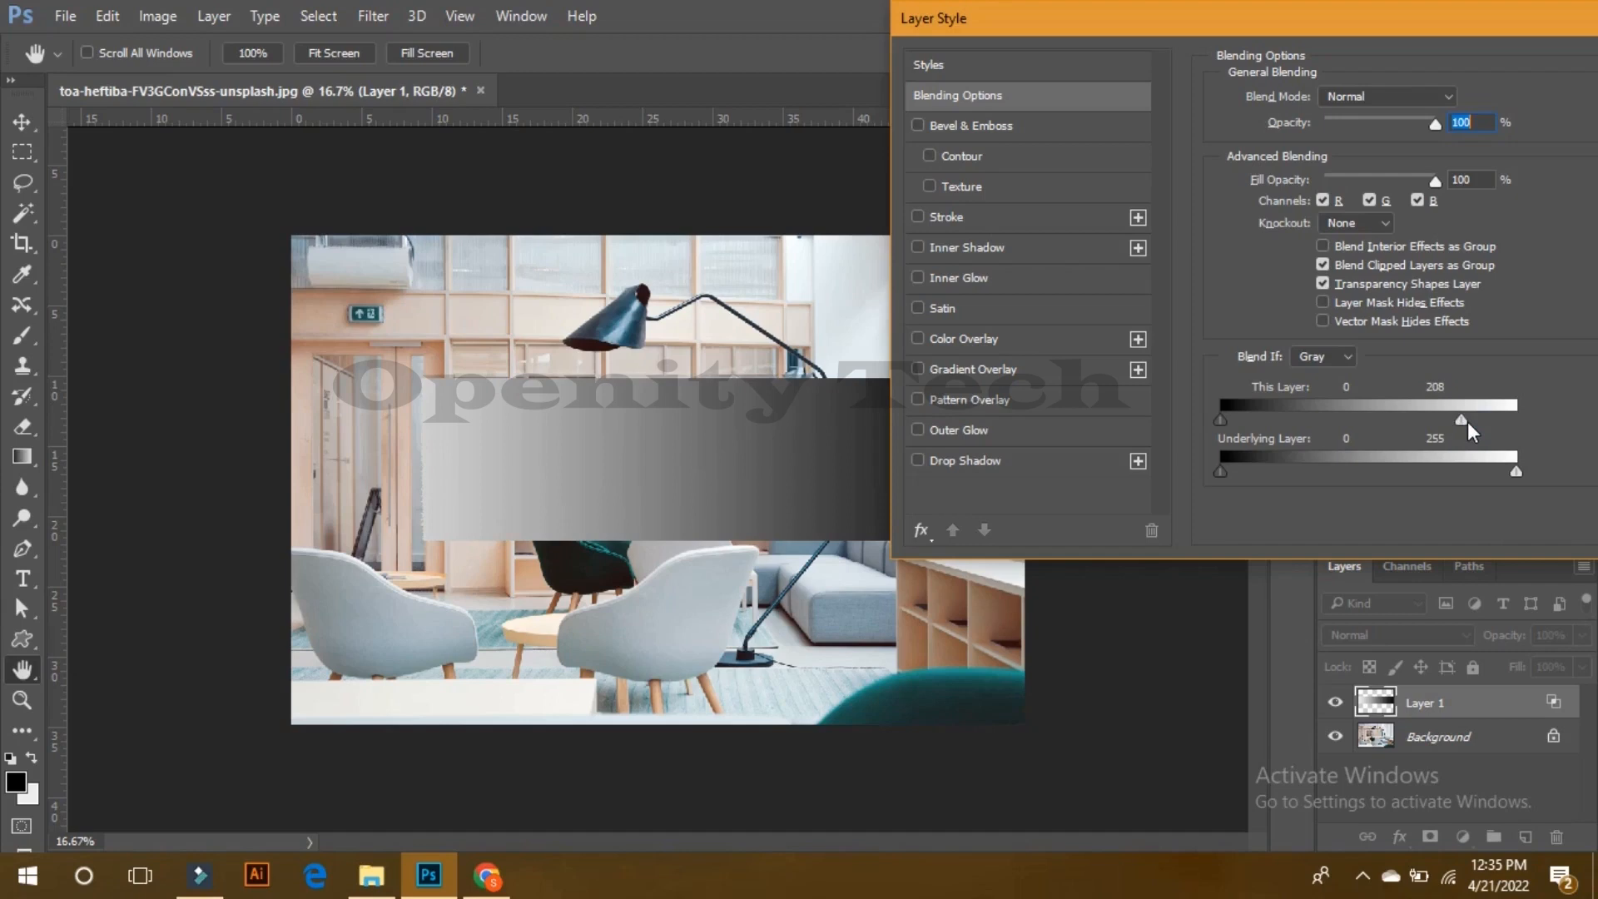
drag(1466, 423, 1522, 423)
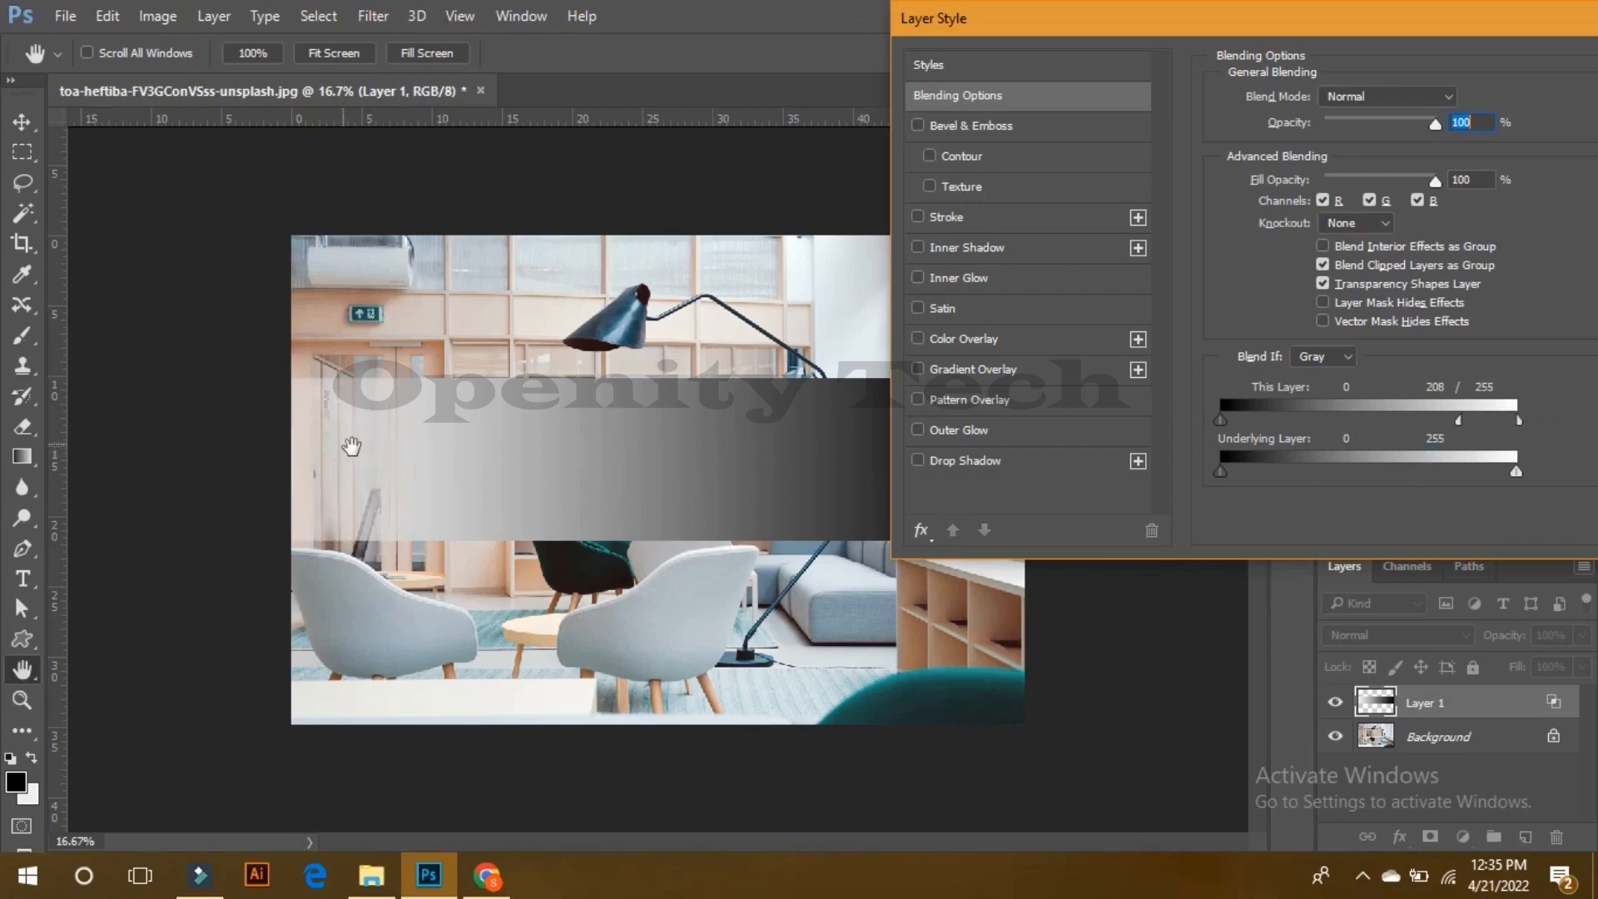
Step: Try split This Layer white limits of 160 / 255, 141 / 221 and 134 / 252, and reset them to 255
drag(1461, 419, 1405, 435)
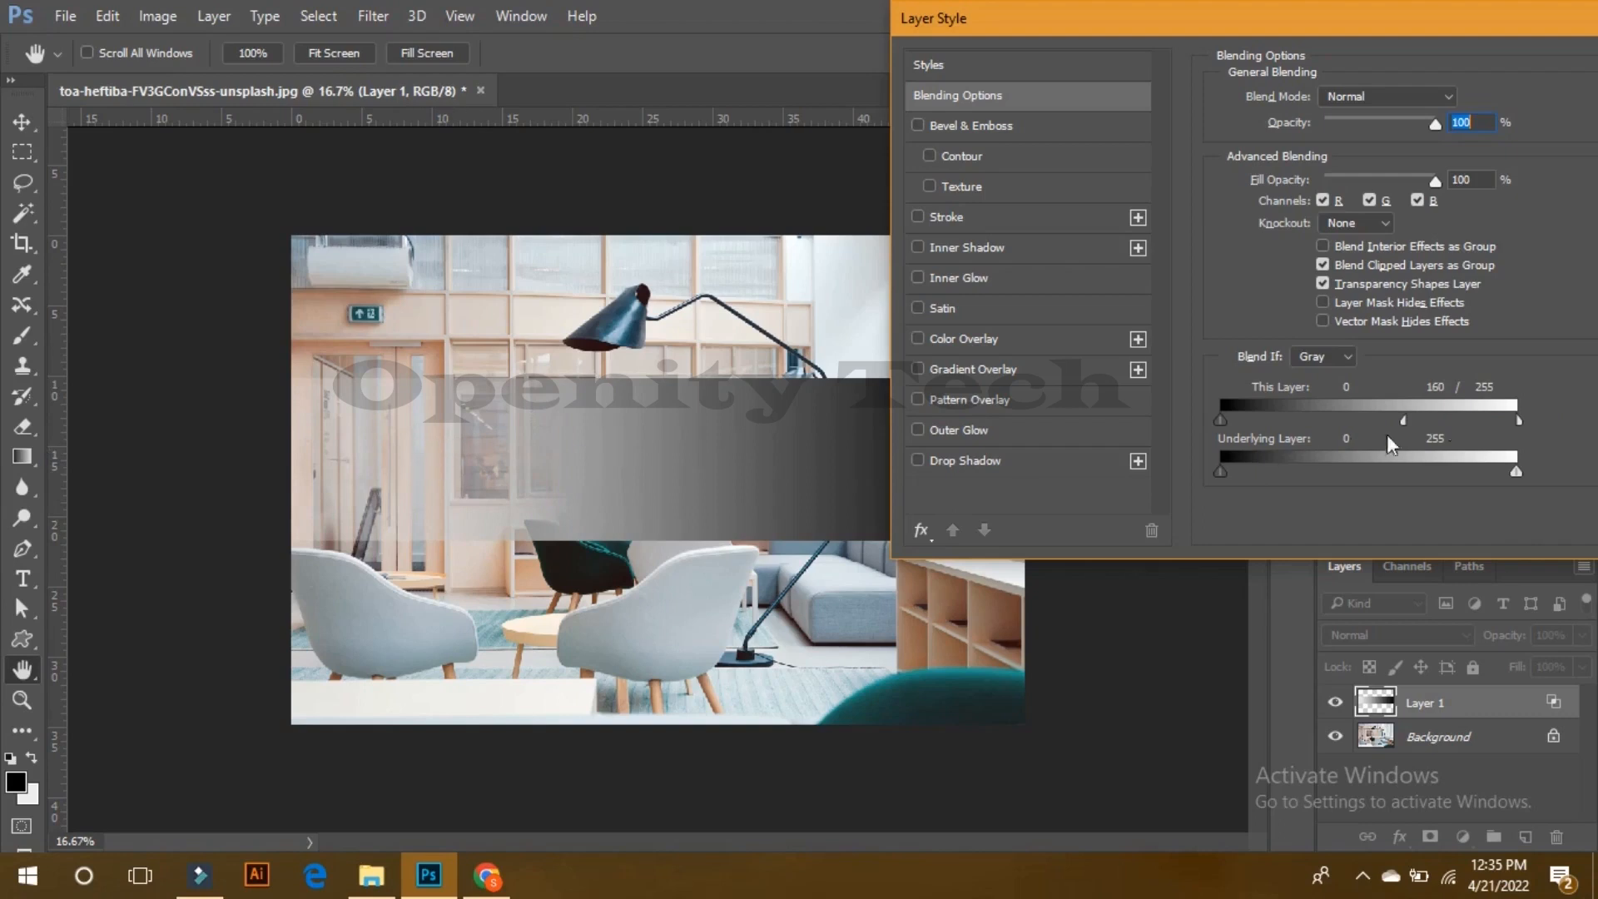
drag(1520, 419, 1376, 422)
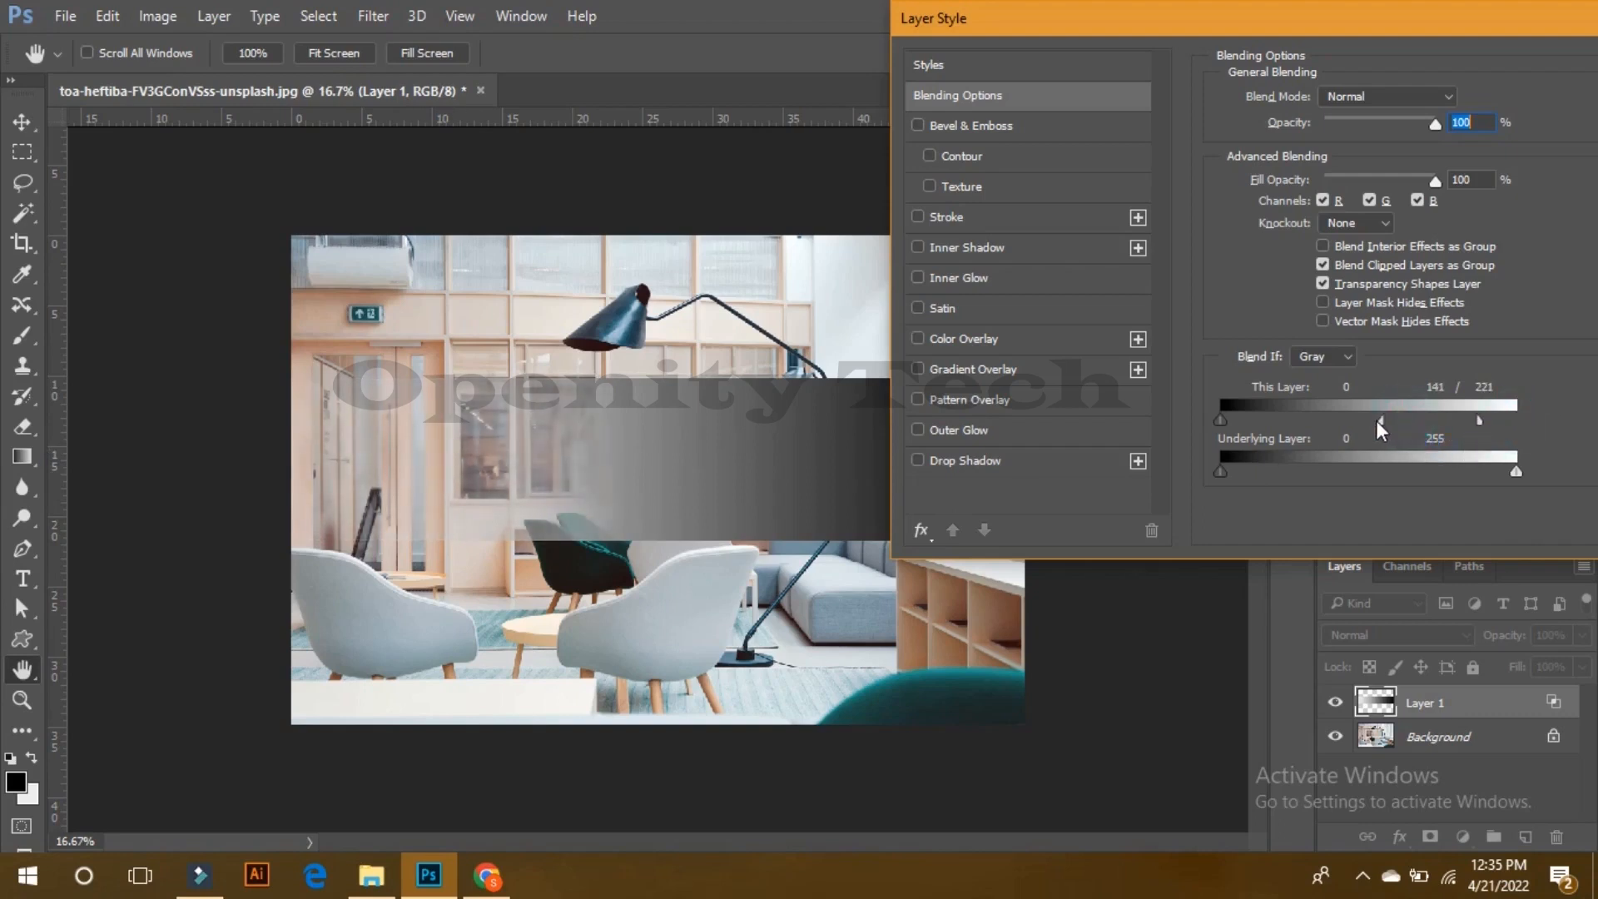
drag(1482, 420, 1515, 423)
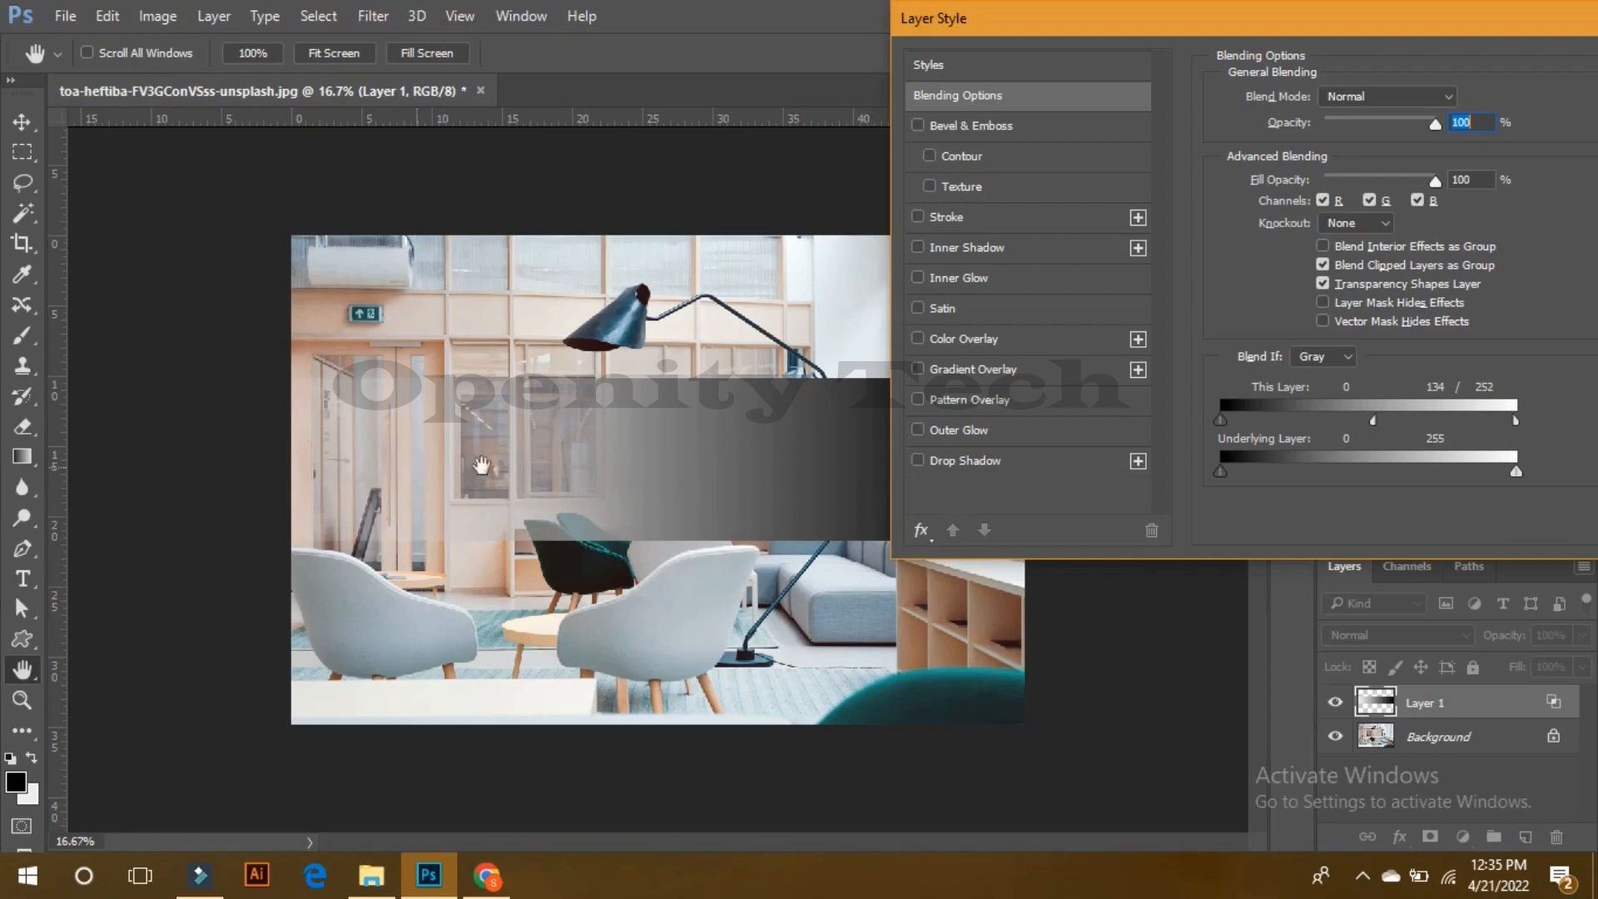
click(1348, 458)
key(ctrl+z)
Step: Try a This Layer black limit of 94 and a split black slider, restoring the limit to 0
drag(1221, 420, 1330, 423)
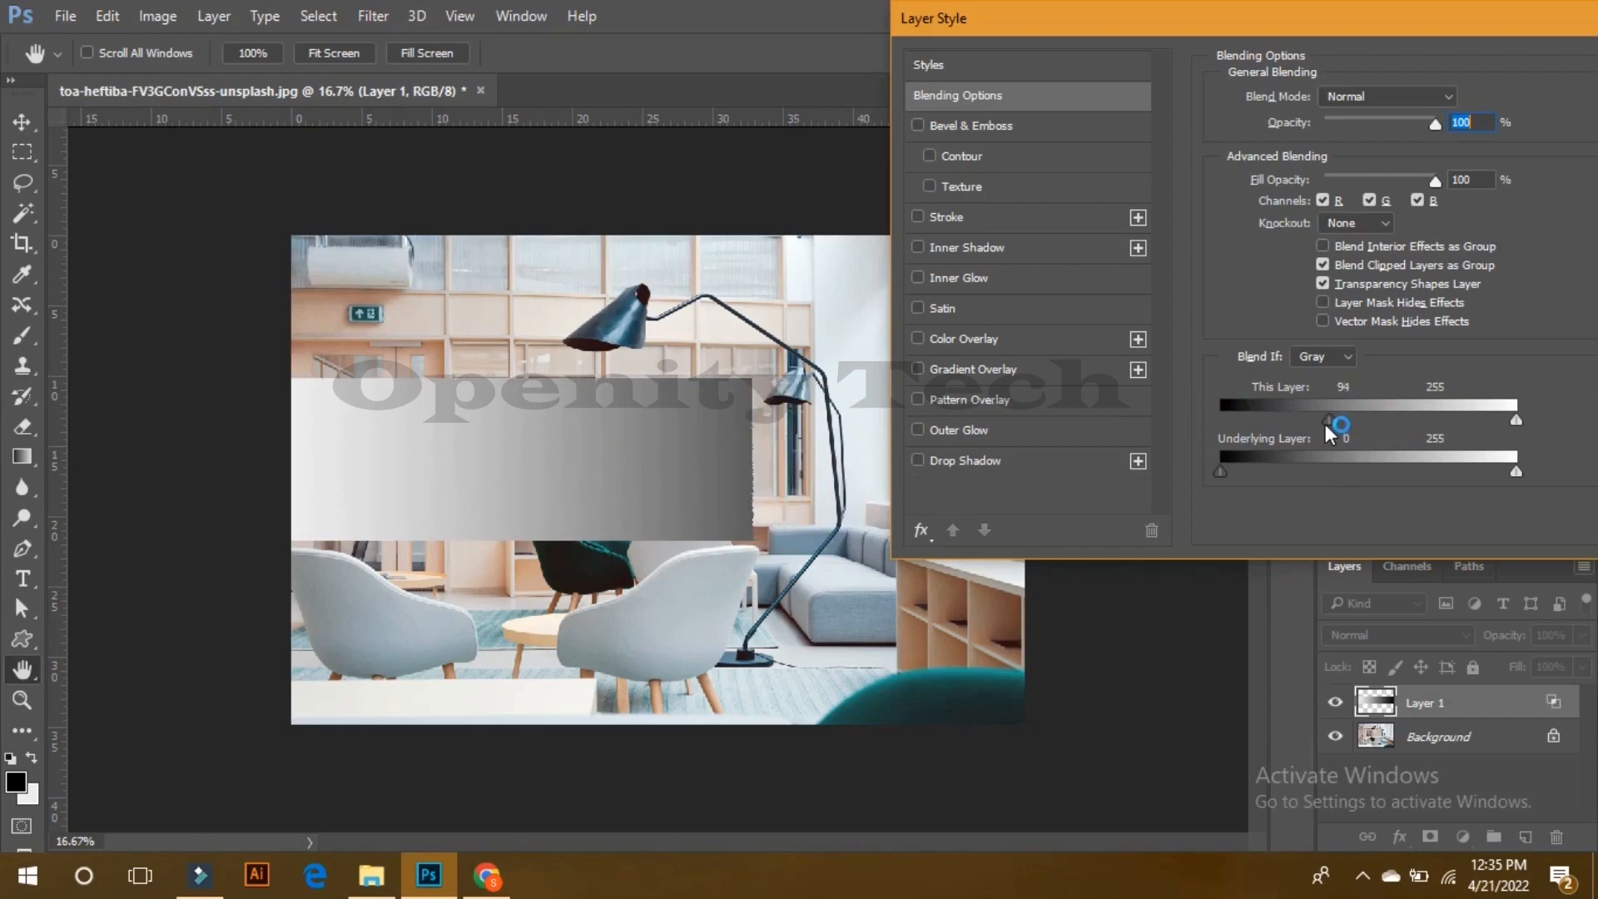
drag(1330, 423, 1192, 423)
drag(1094, 10, 1252, 11)
drag(1491, 423, 1542, 422)
mouse_move(1386, 419)
mouse_down()
mouse_move(1510, 421)
mouse_move(1372, 428)
mouse_up()
drag(1540, 421, 1356, 435)
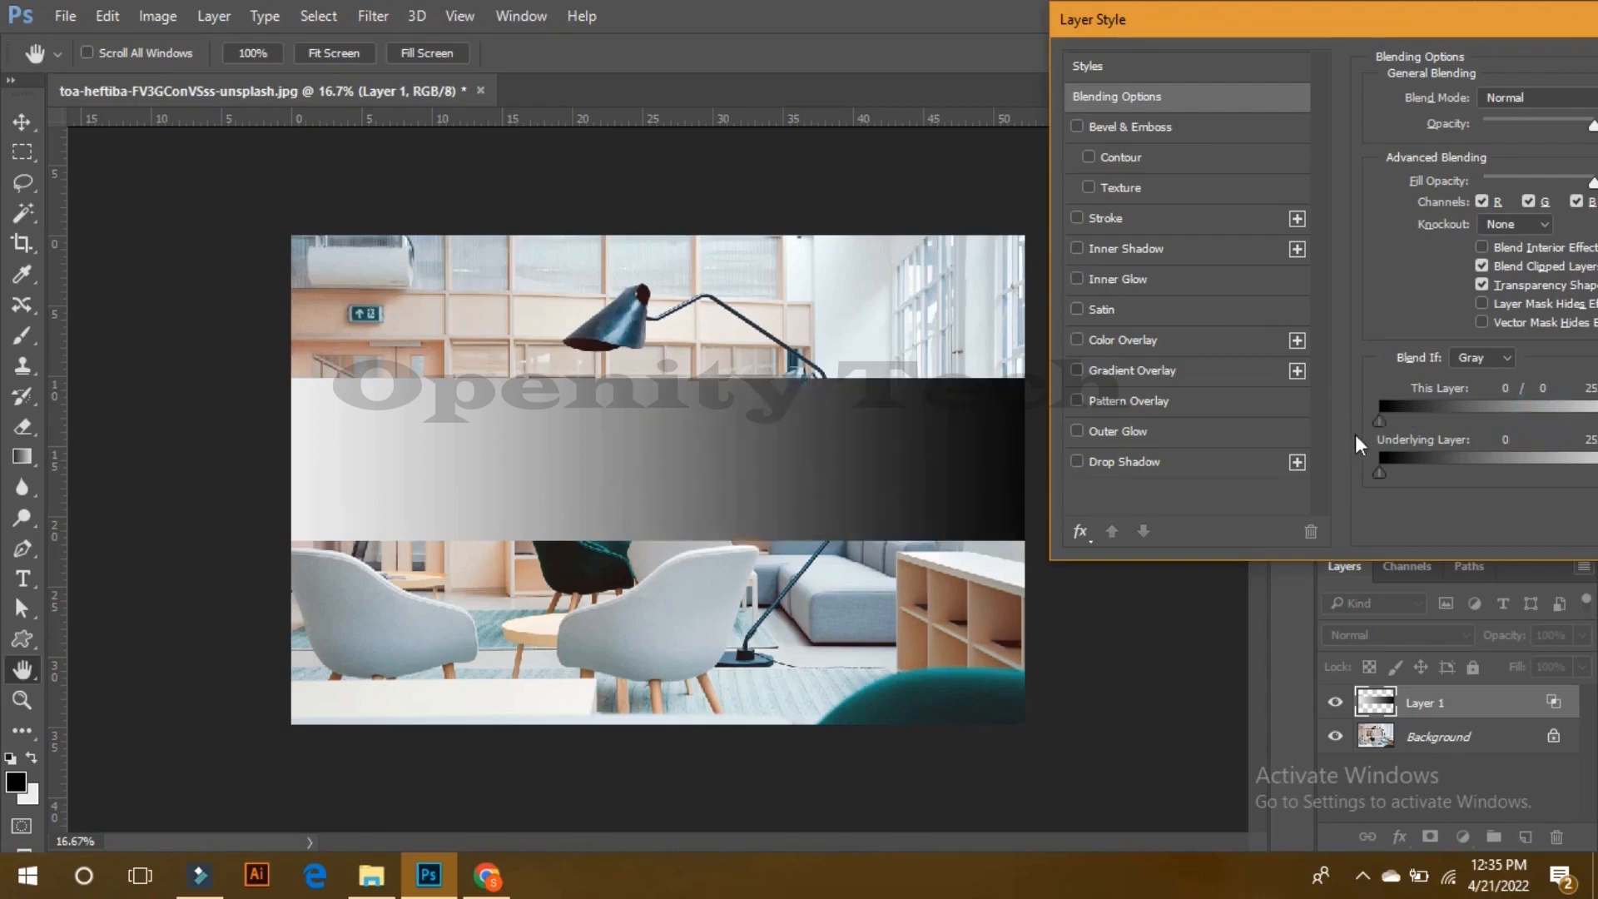
mouse_move(1432, 29)
mouse_down()
mouse_move(1161, 34)
mouse_move(1434, 15)
mouse_move(1410, 28)
mouse_up()
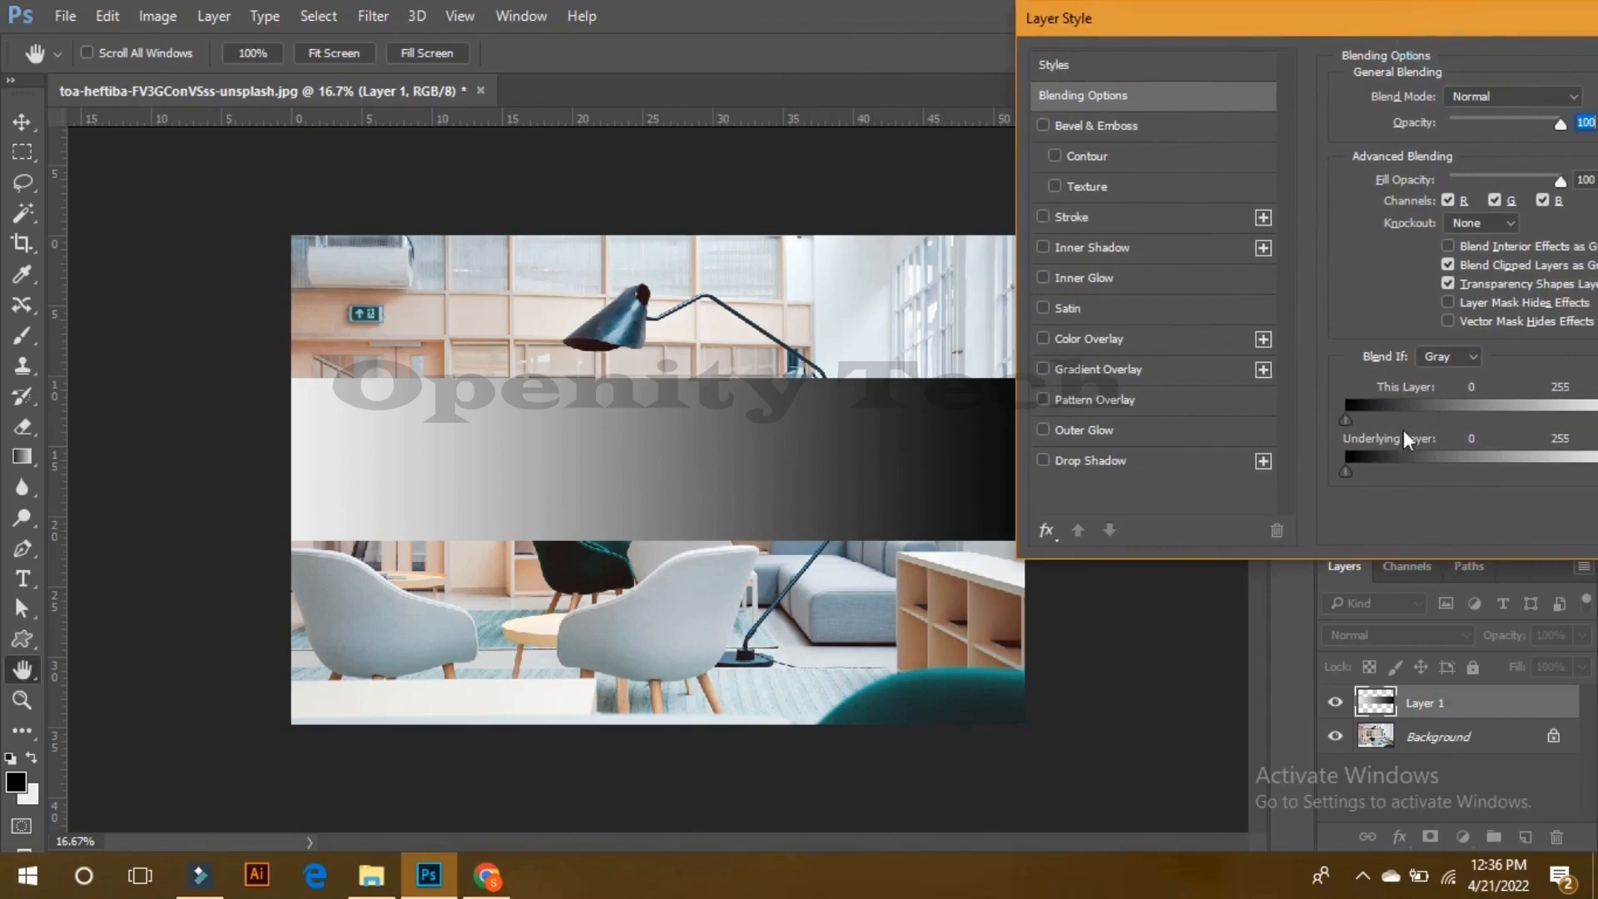
Step: Try split Underlying Layer black limits of 0 / 115 and 0 / 168, and restore the black limit to 0
mouse_move(1346, 473)
mouse_down()
mouse_move(1481, 472)
mouse_move(1343, 473)
mouse_up()
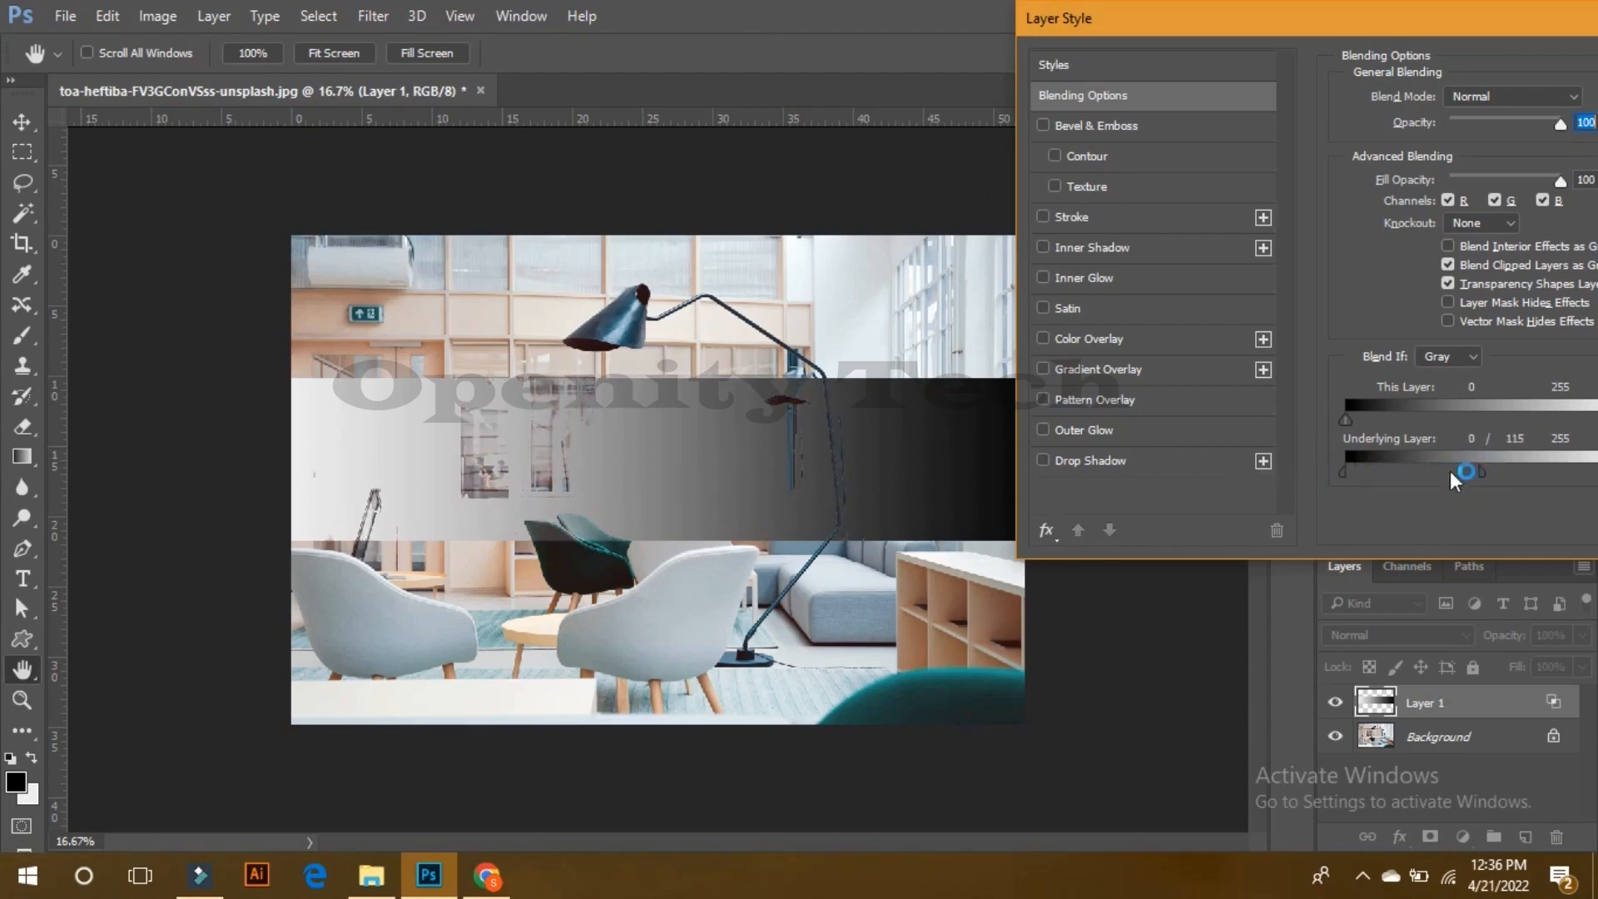
drag(1481, 472, 1597, 473)
drag(1265, 25, 1165, 27)
drag(1495, 475, 1424, 472)
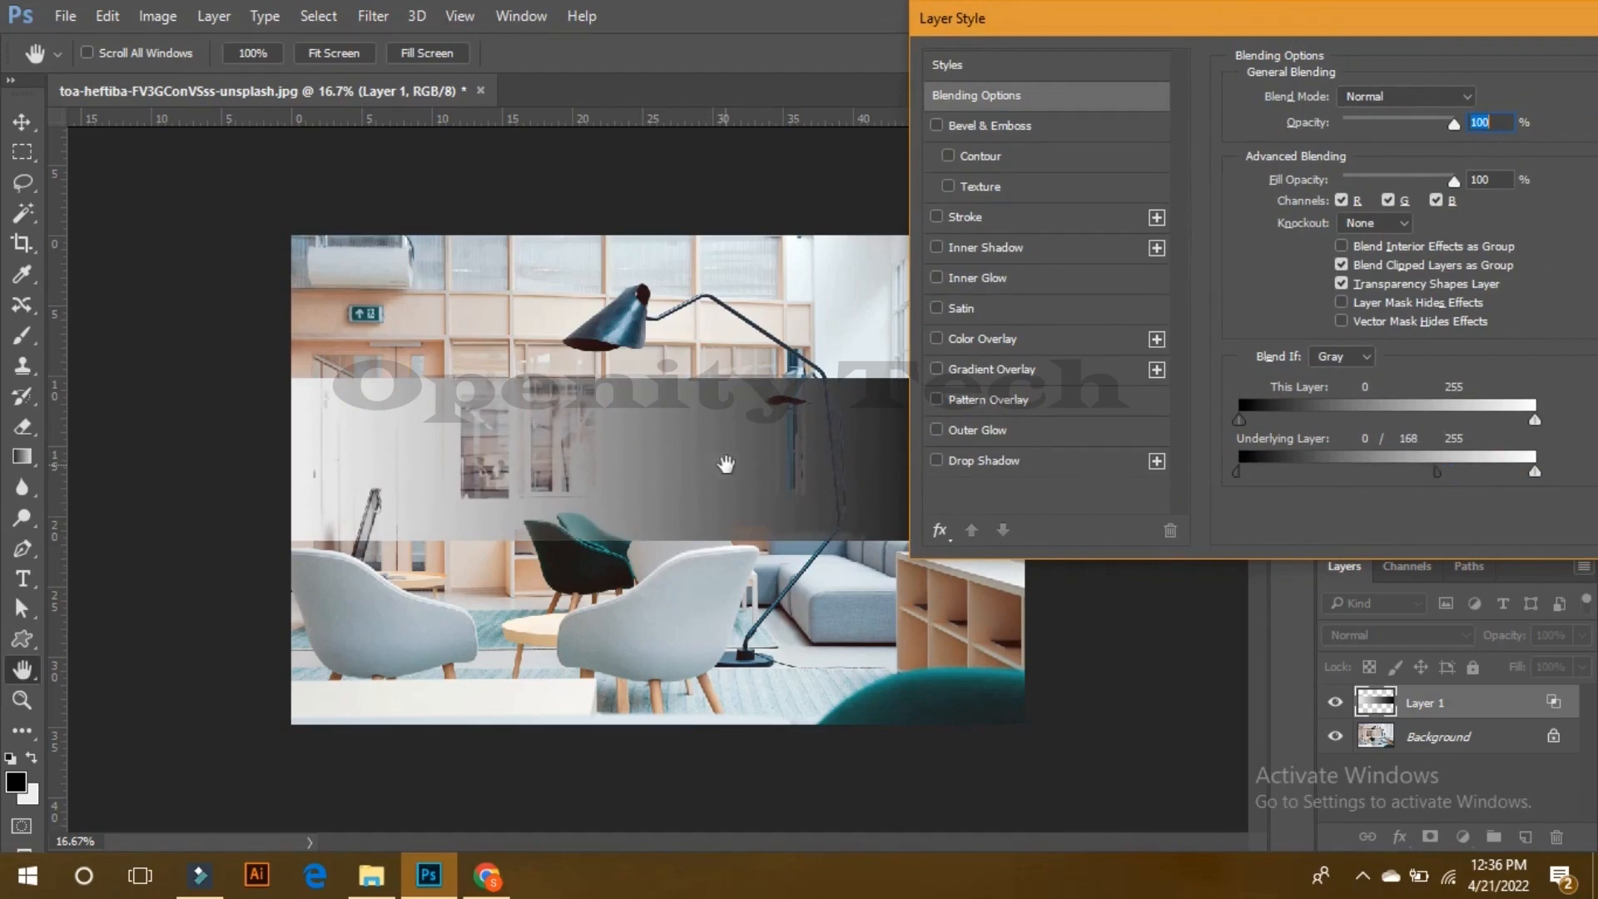
drag(1443, 476, 1240, 472)
Step: Try an Underlying Layer white limit of 161, restore it to 255, and close the layer style settings
drag(1537, 471, 1427, 466)
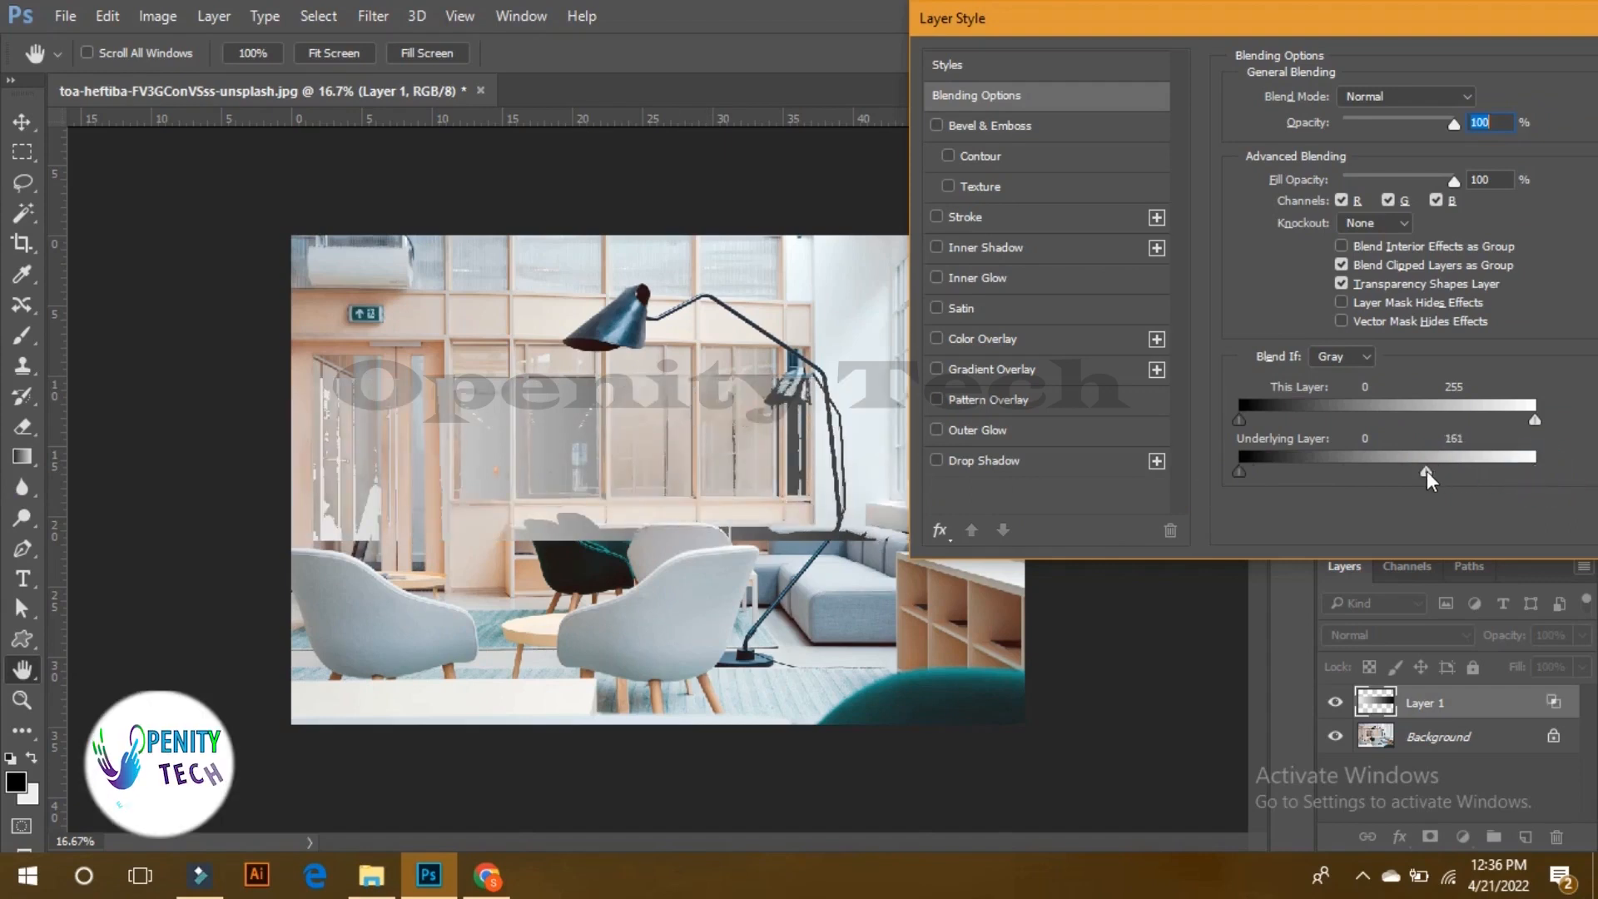
drag(1427, 471, 1537, 471)
drag(1424, 473, 1363, 471)
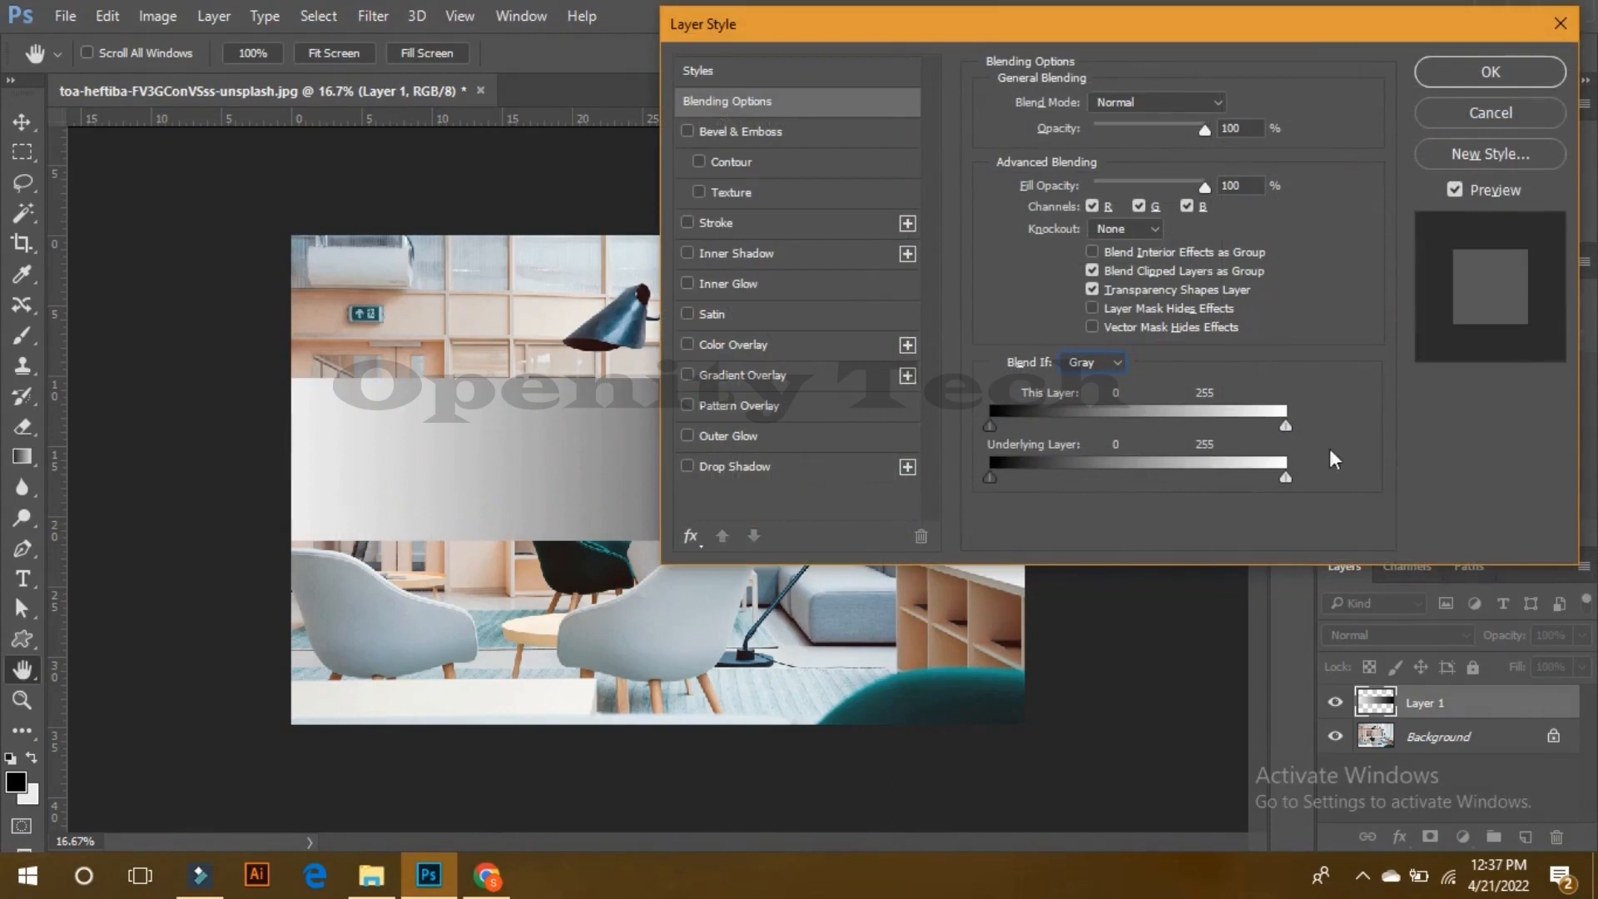
click(1458, 80)
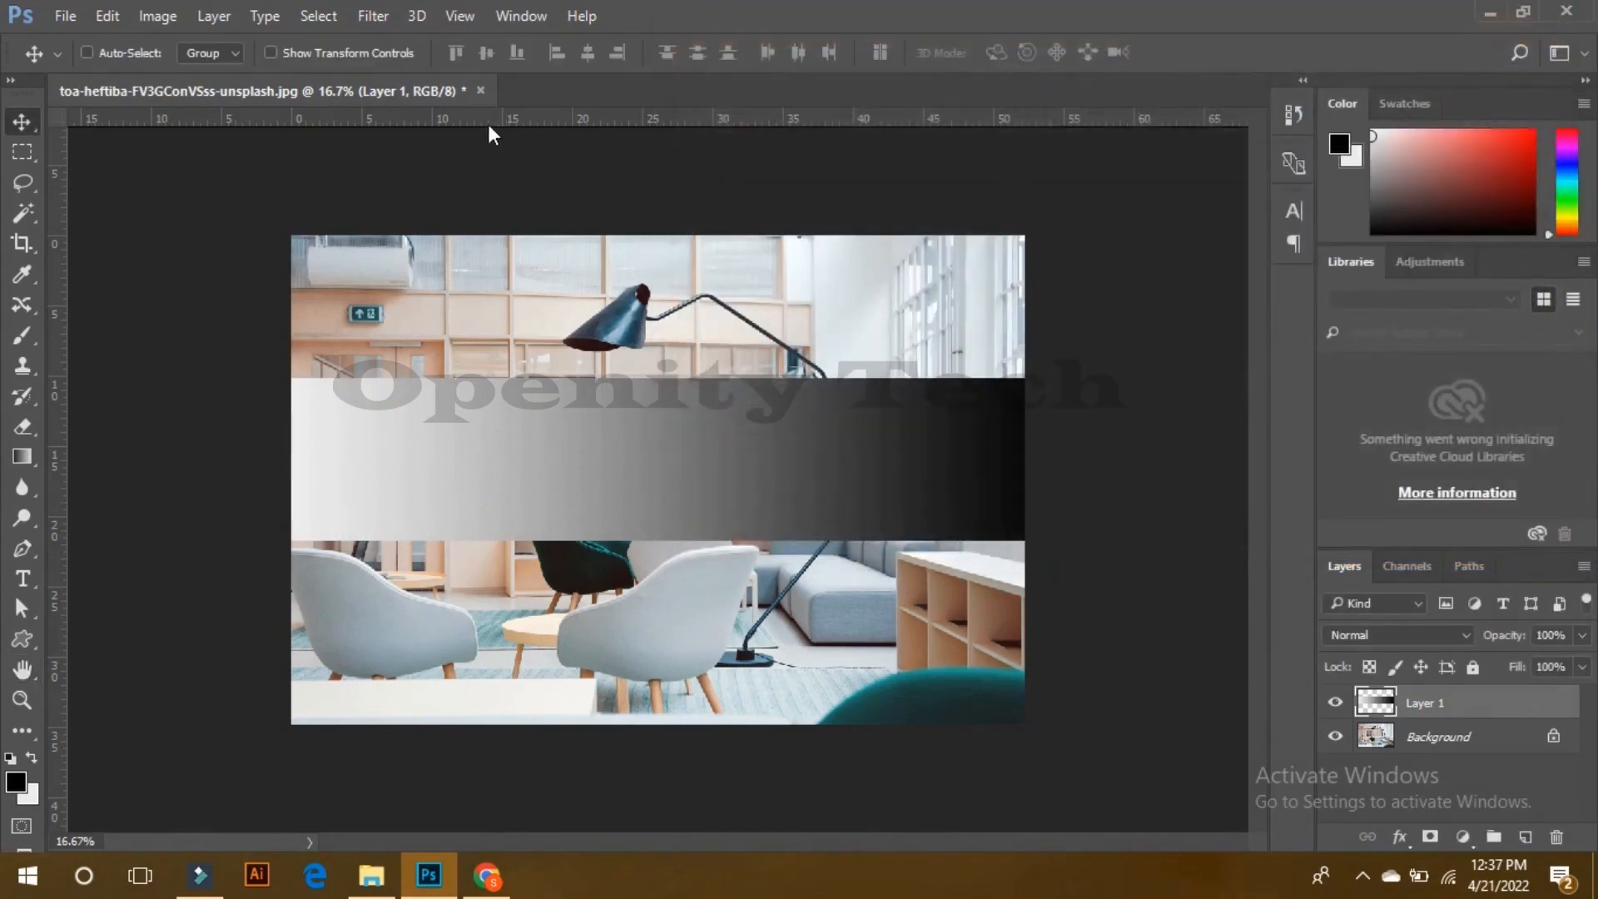
Step: Close the office photo without saving and open the cloud-sky image from the Downloads folder in Photoshop
click(481, 90)
click(816, 347)
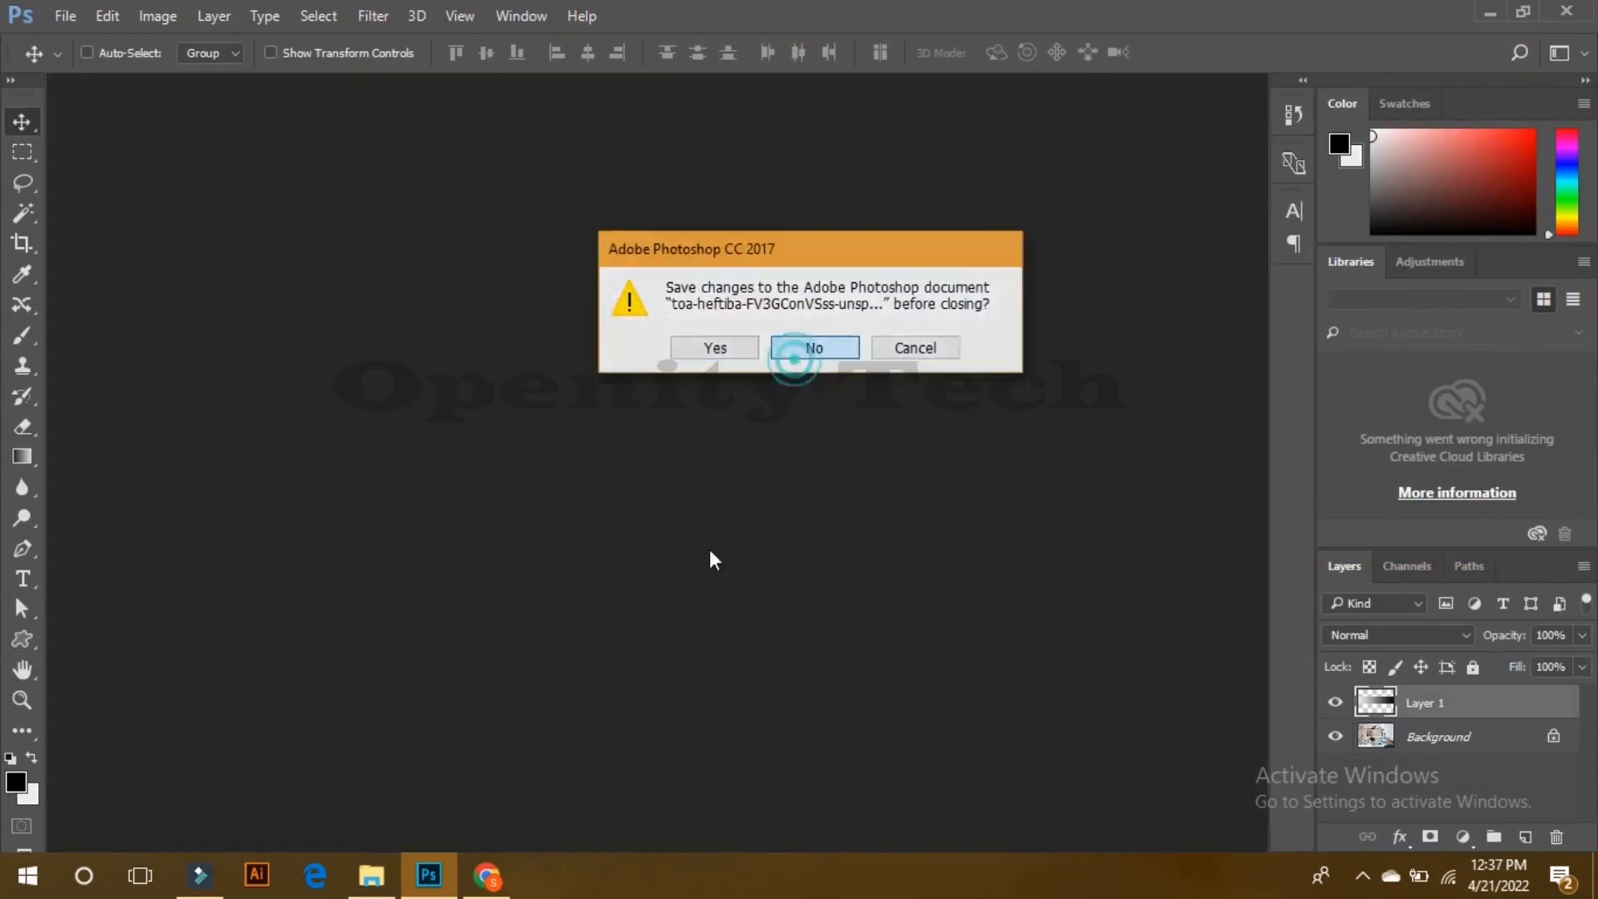
click(411, 884)
scroll(916, 666, down, 5)
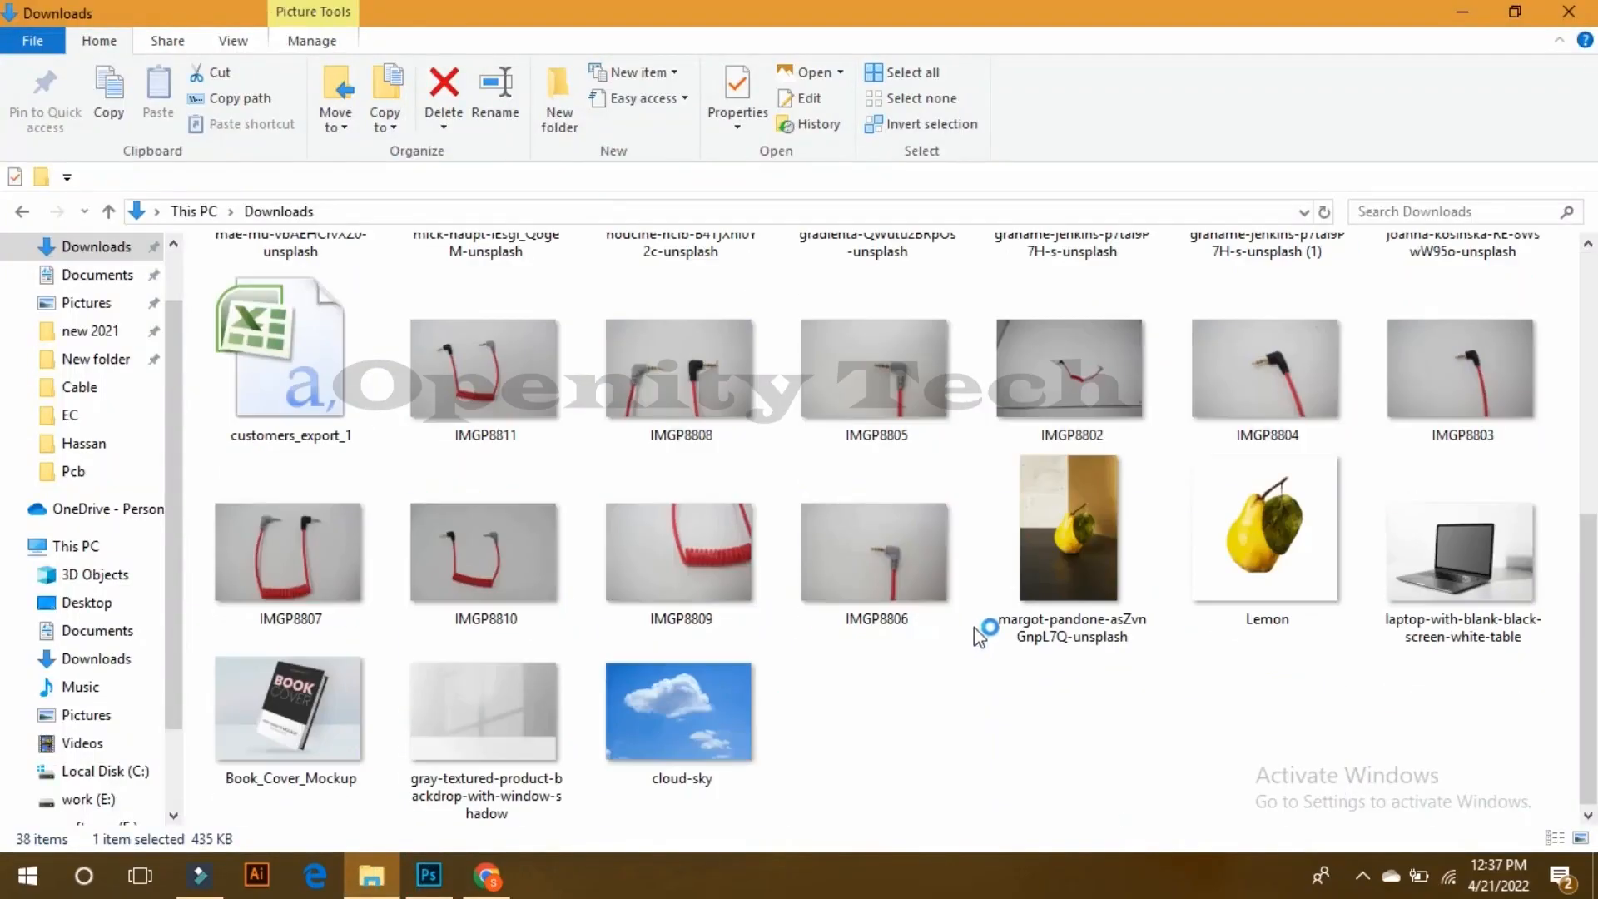
drag(684, 702, 697, 552)
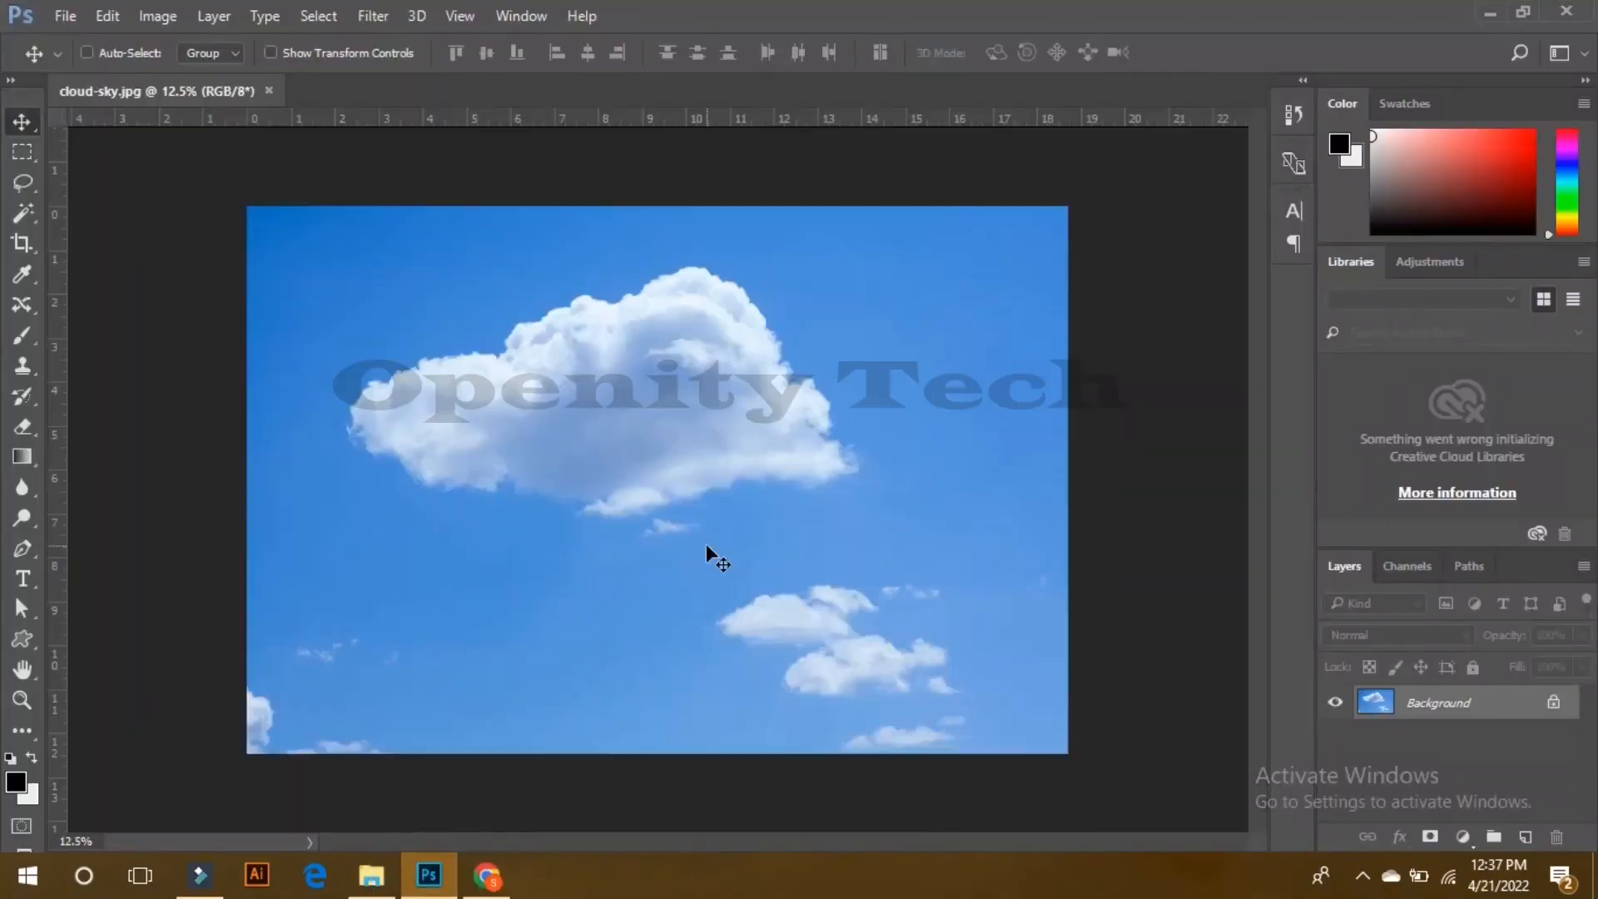
Step: Add the text "Hello" over the large cloud in 300 pt Roboto Slab
click(22, 579)
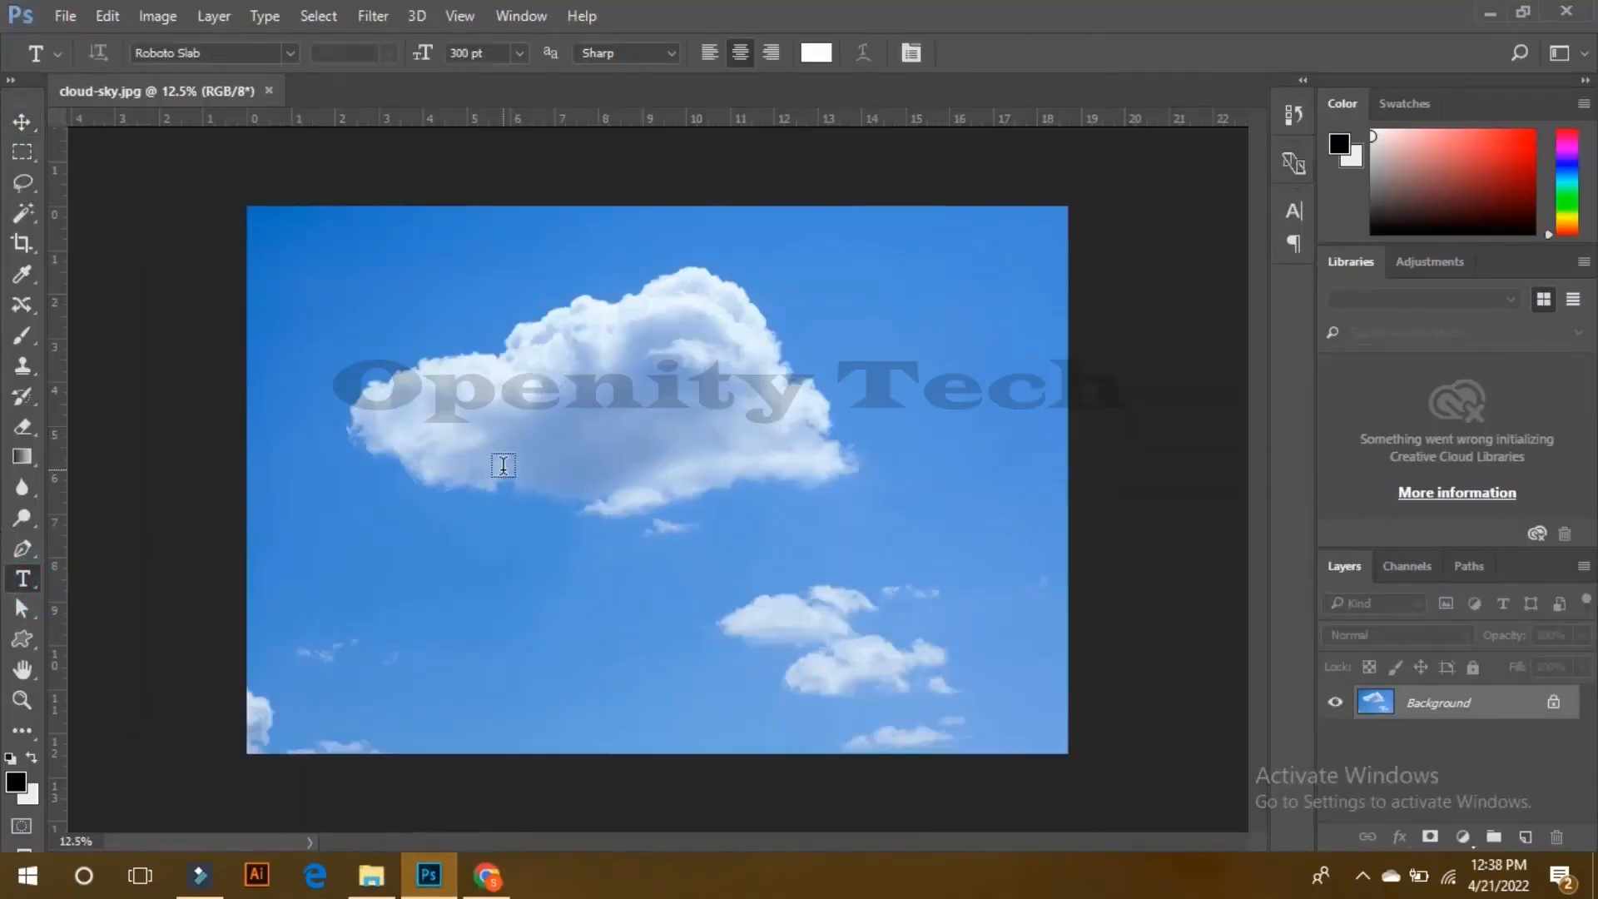
click(503, 470)
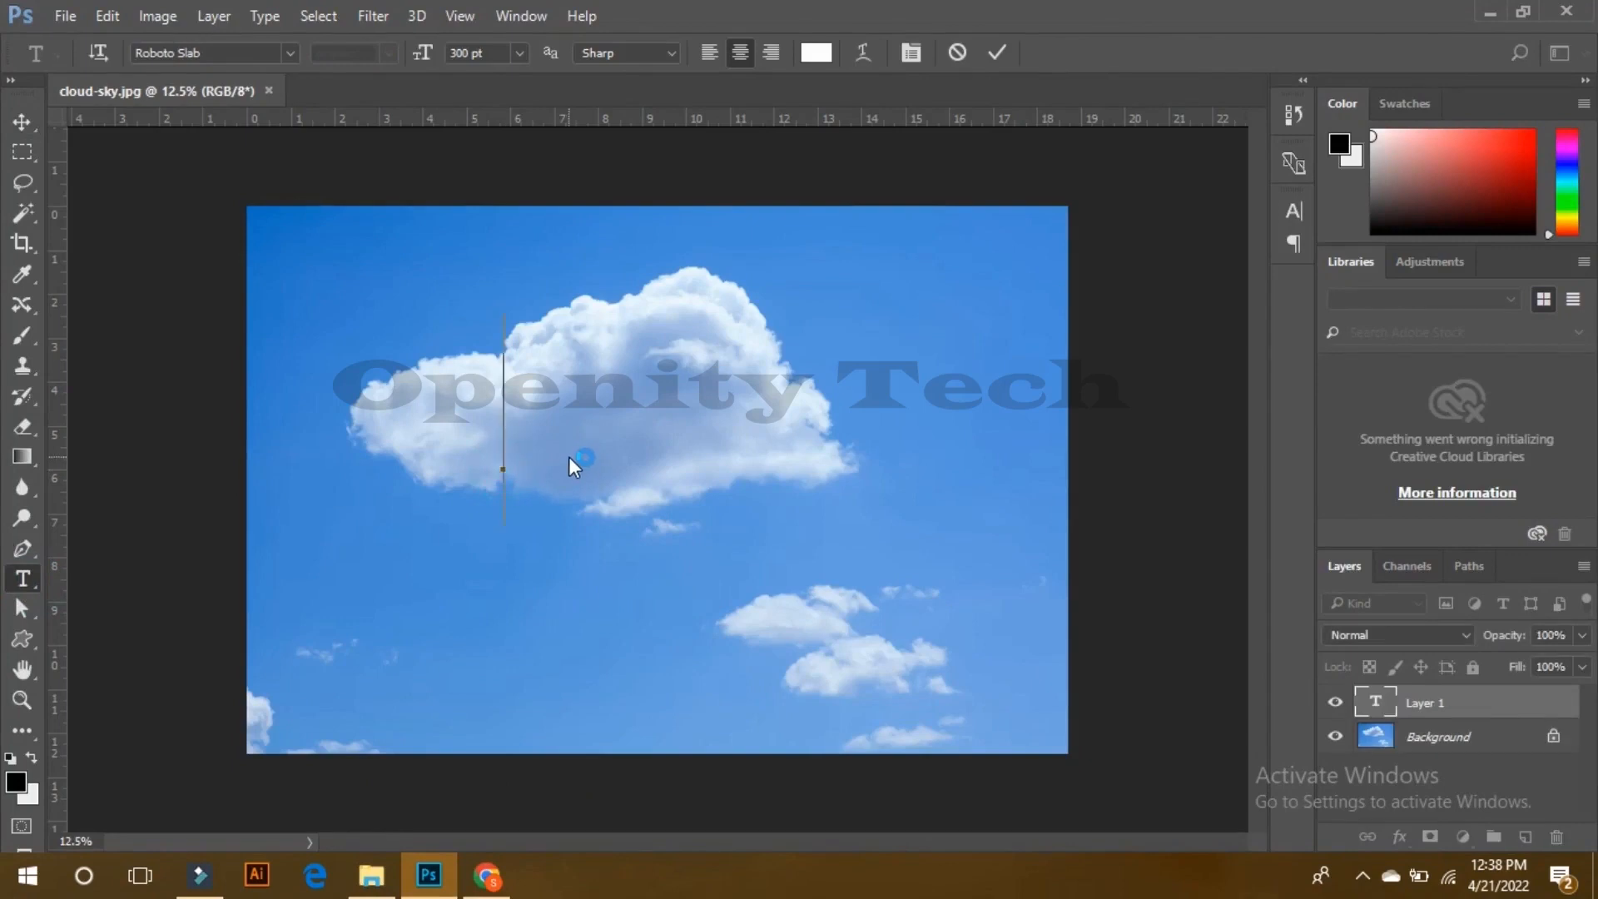
text(OP)
text(LLO)
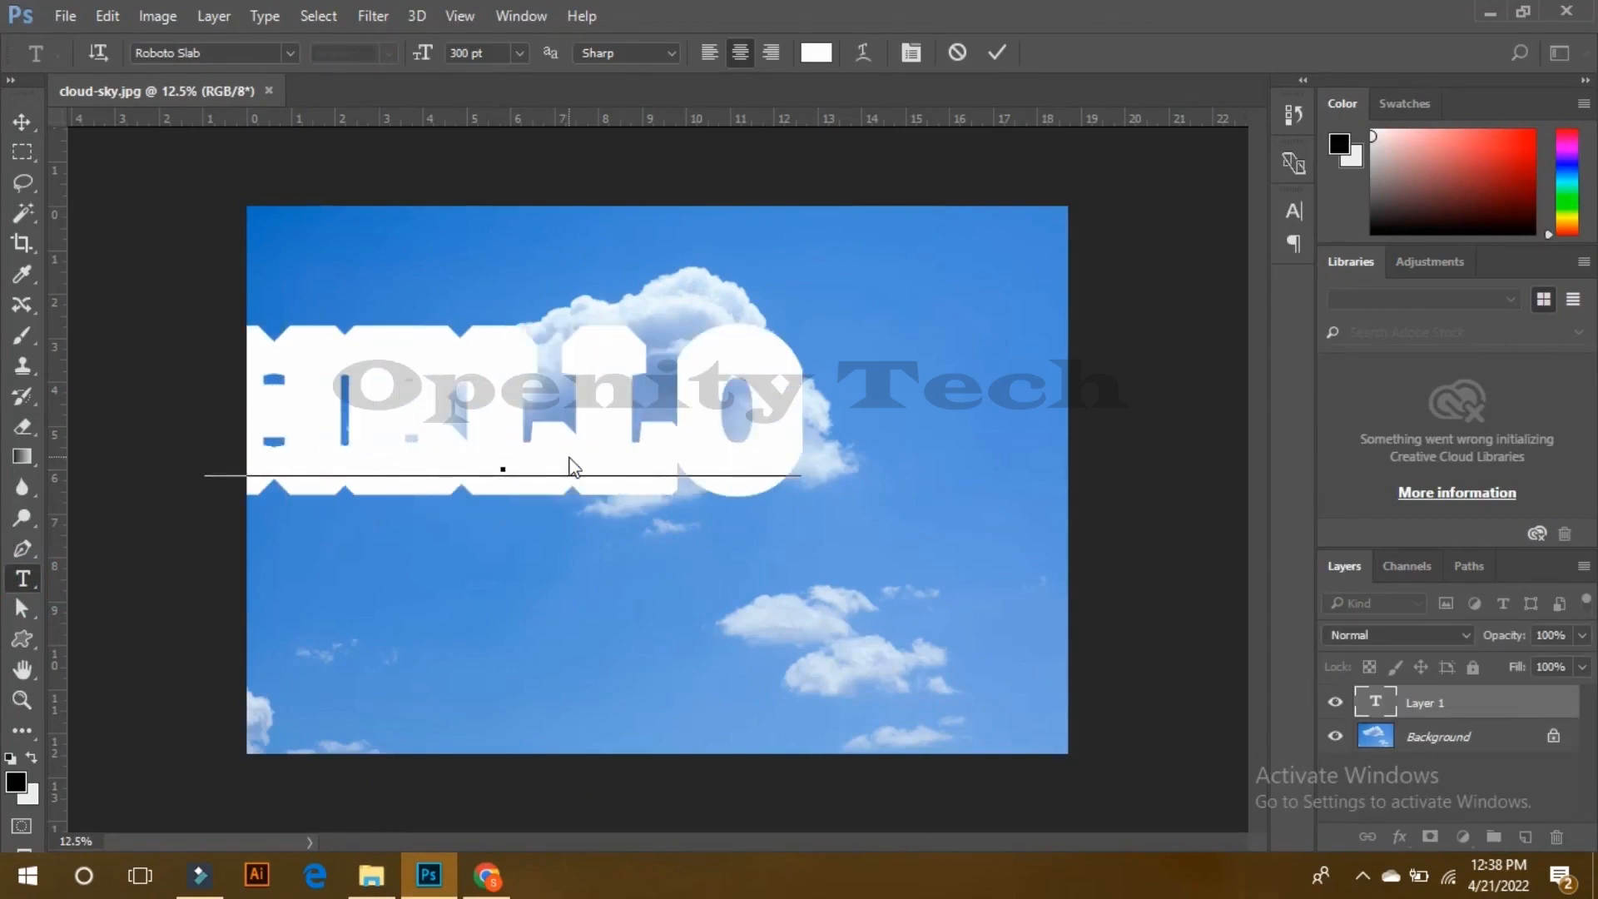
Step: Turn off All Caps and Faux Bold for the whole "Hello" text
key(ctrl+a)
key(ctrl+t)
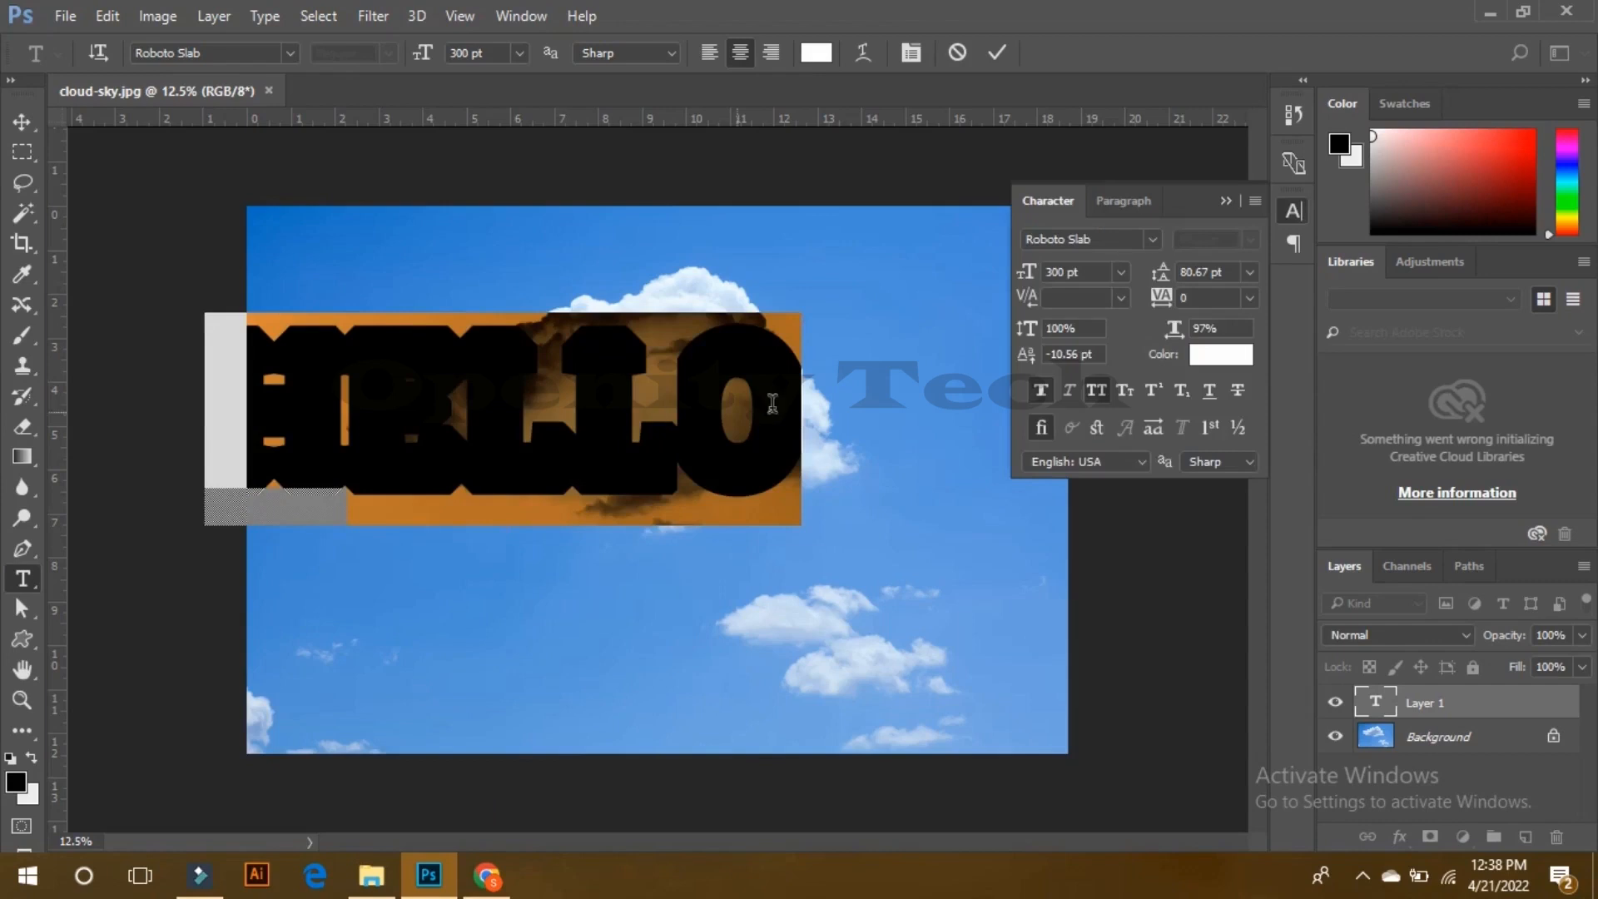
click(1093, 389)
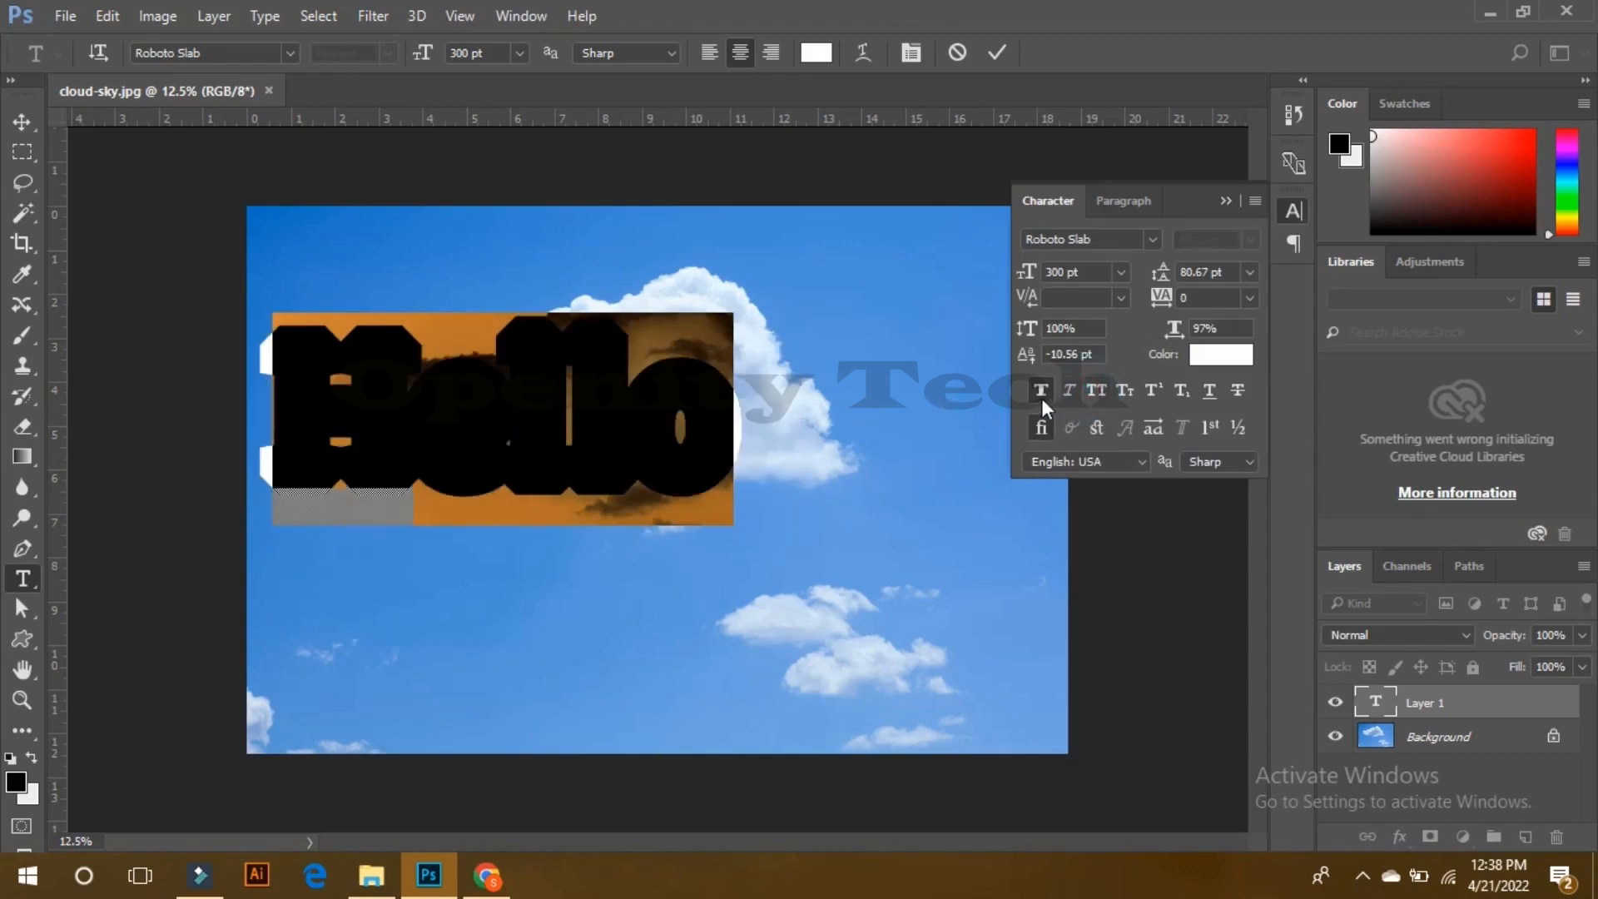
click(1042, 397)
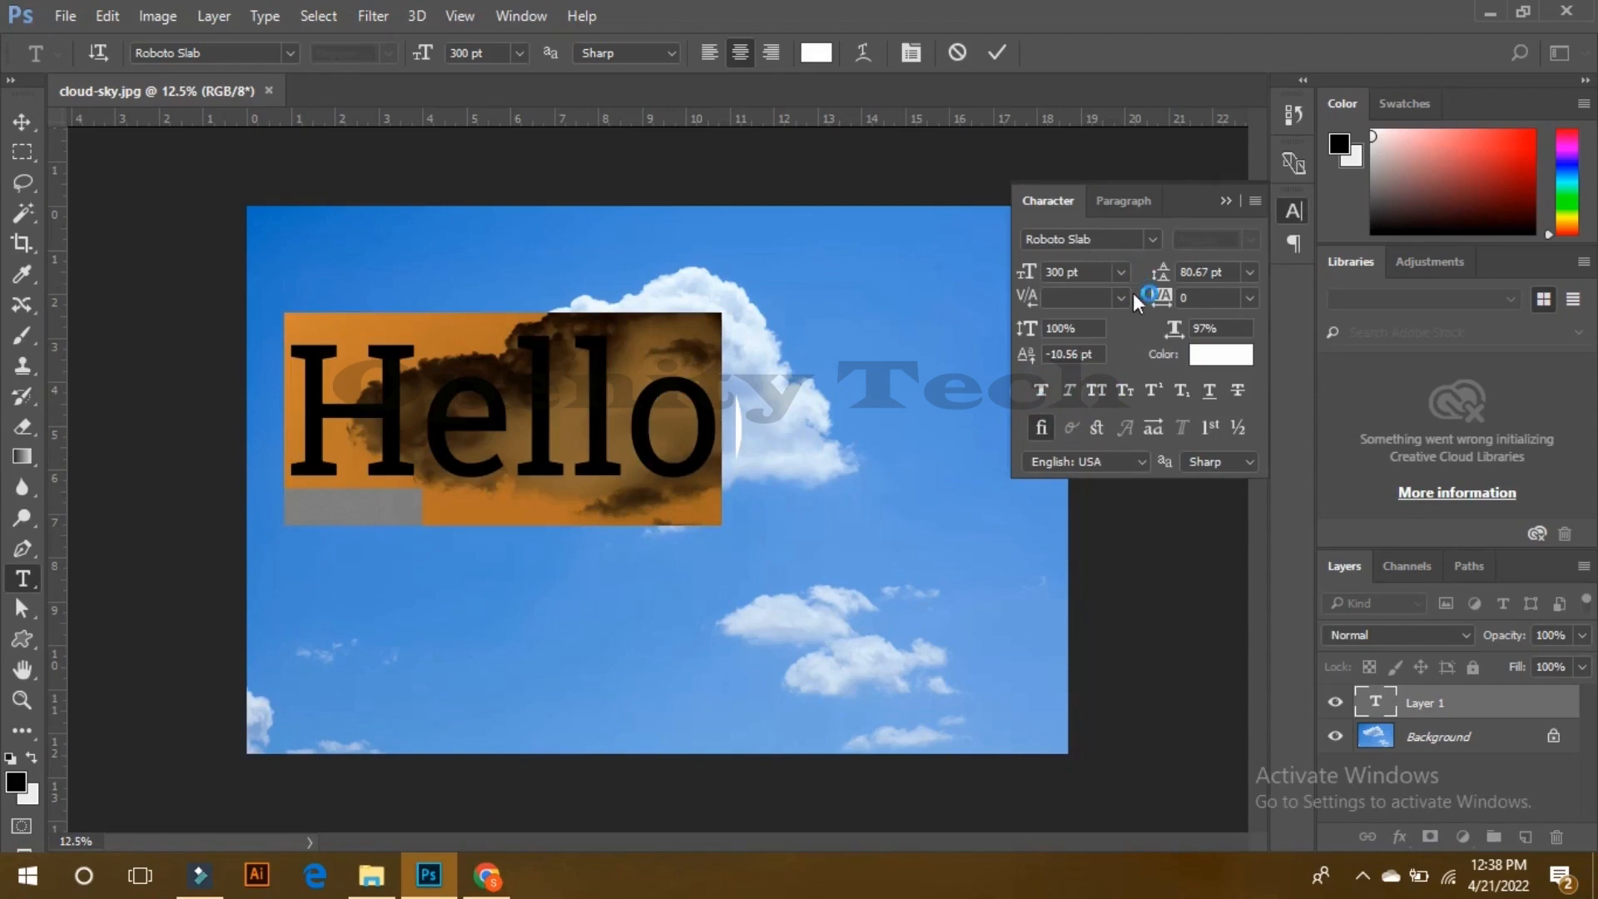
Step: Set the text color of "Hello" to near-black #030000
click(1221, 354)
drag(1142, 381, 1204, 517)
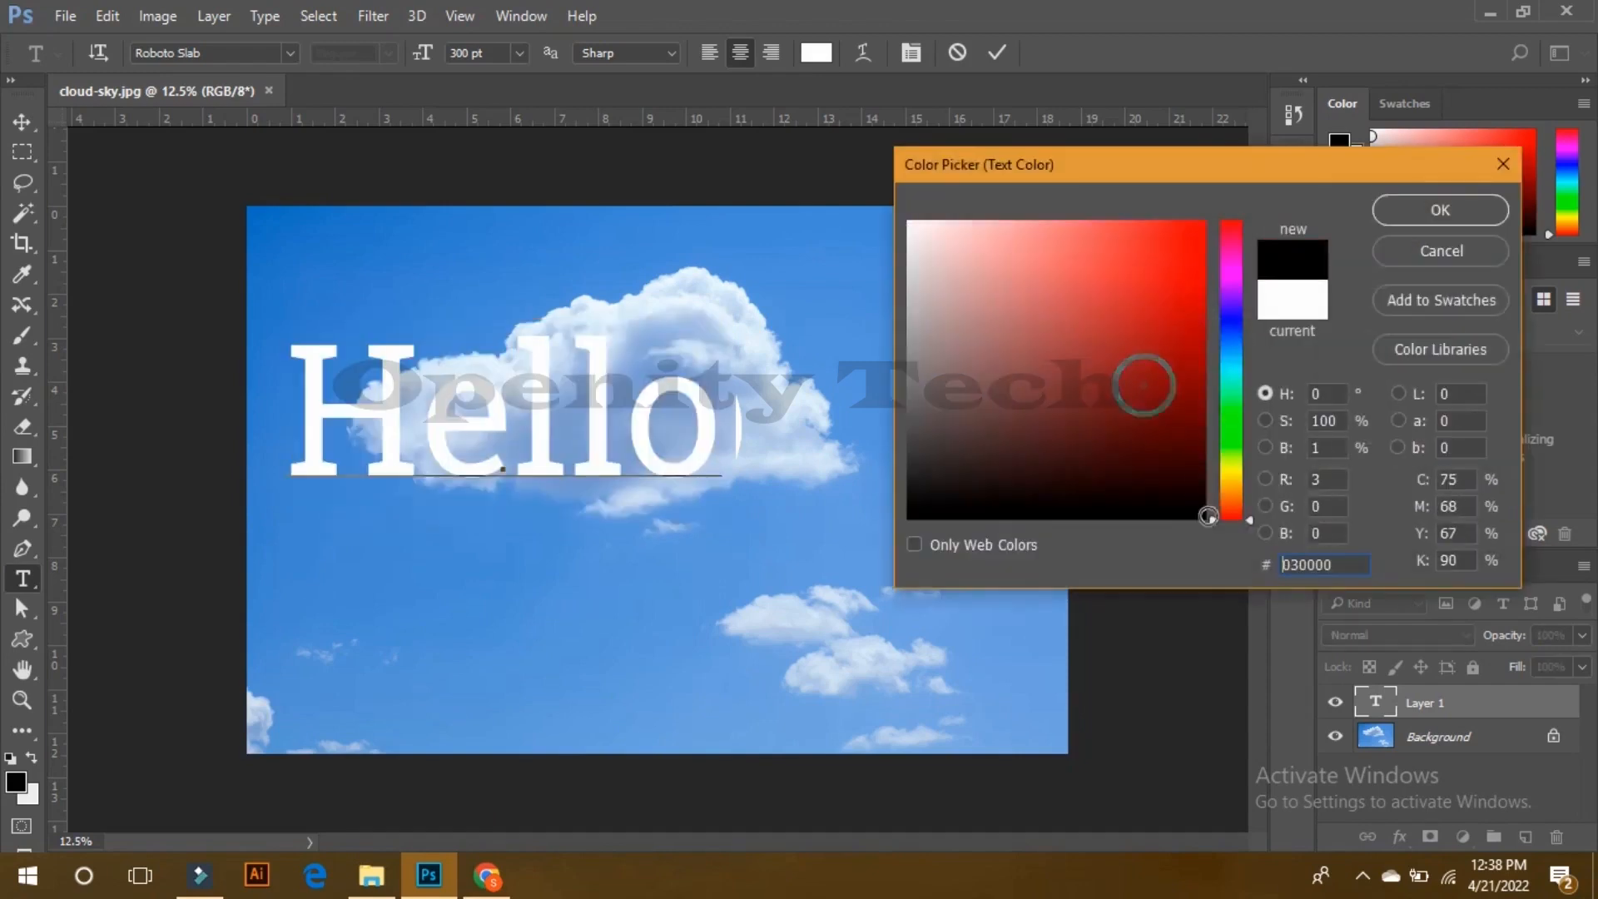
click(1407, 218)
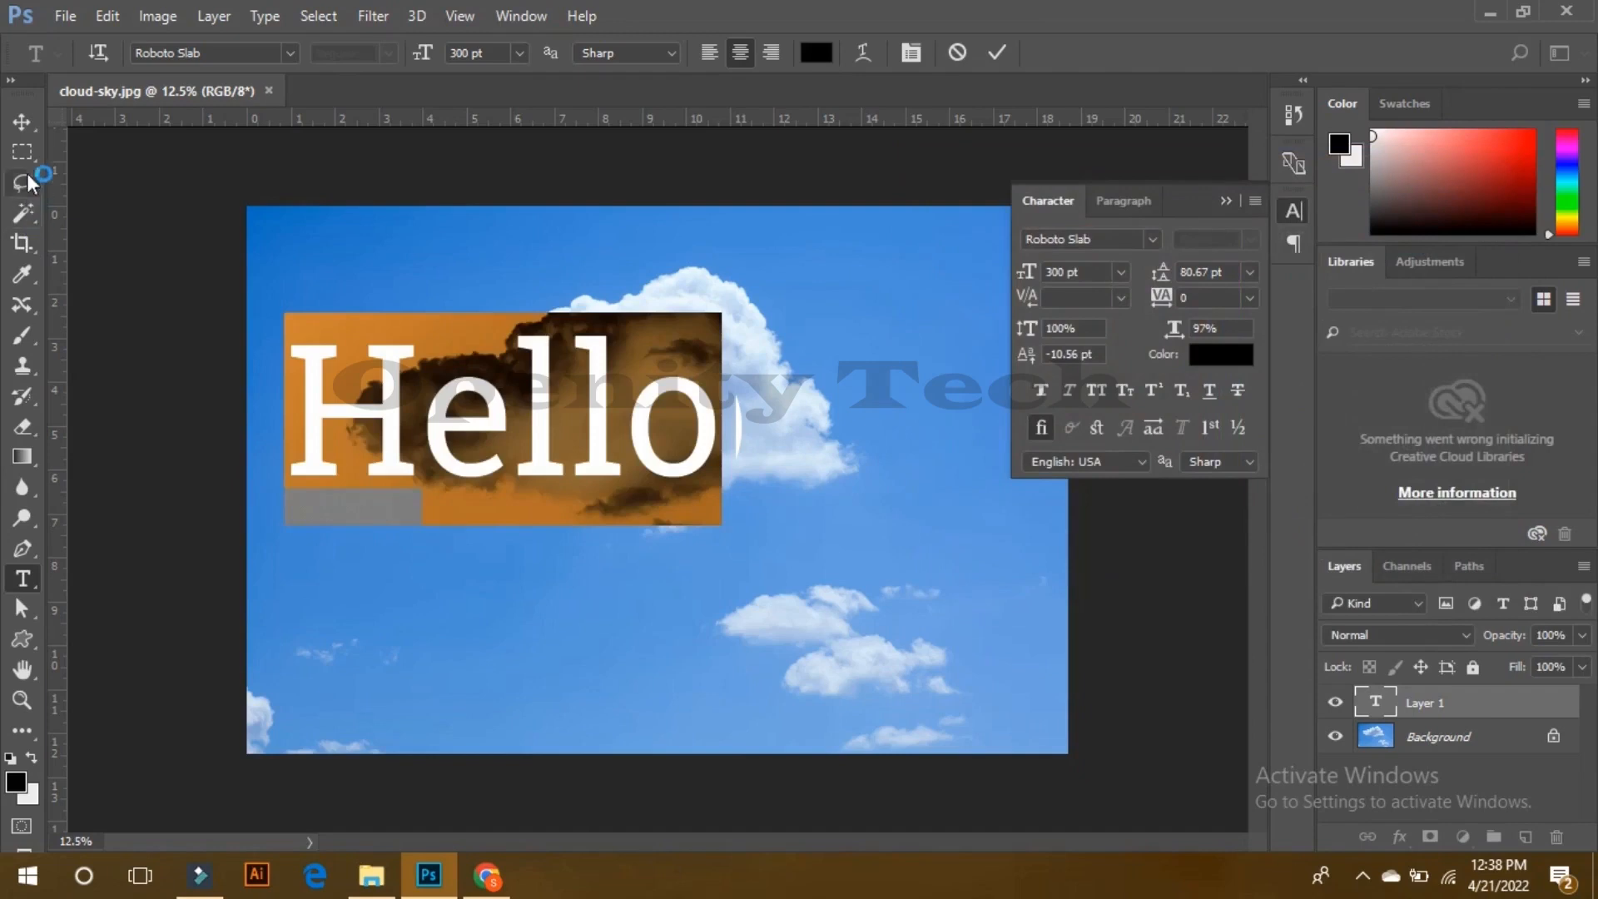
Step: Move the "Hello" text up so it overlaps the upper edge of the large cloud
click(23, 122)
drag(583, 392, 747, 342)
click(638, 501)
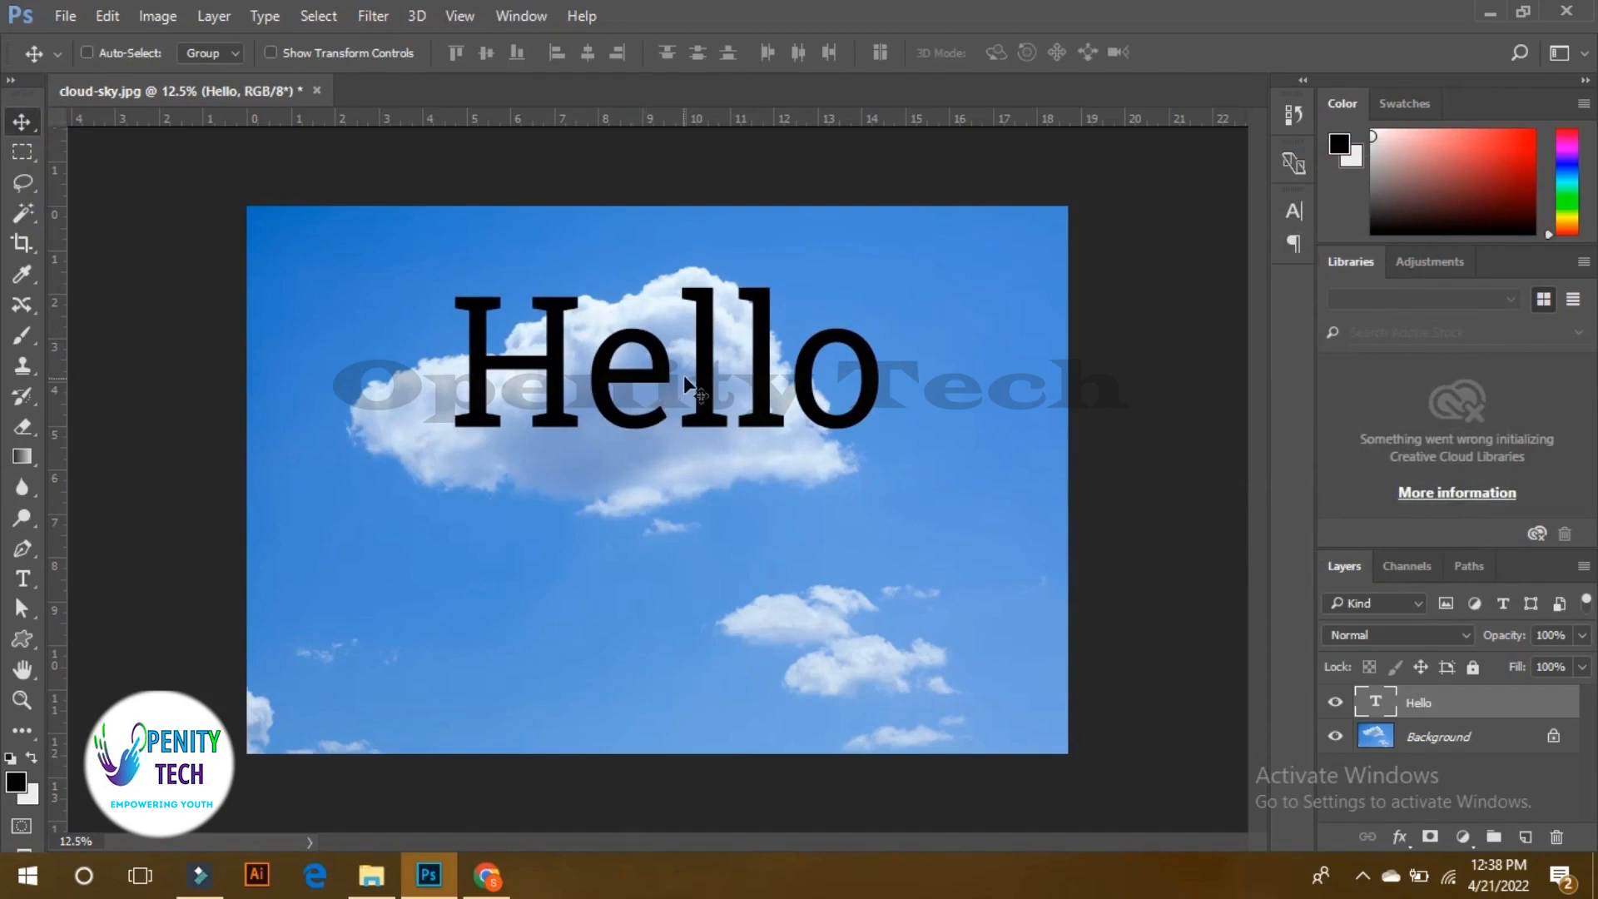
mouse_move(697, 372)
mouse_down()
mouse_move(700, 391)
mouse_move(716, 338)
mouse_move(708, 347)
mouse_up()
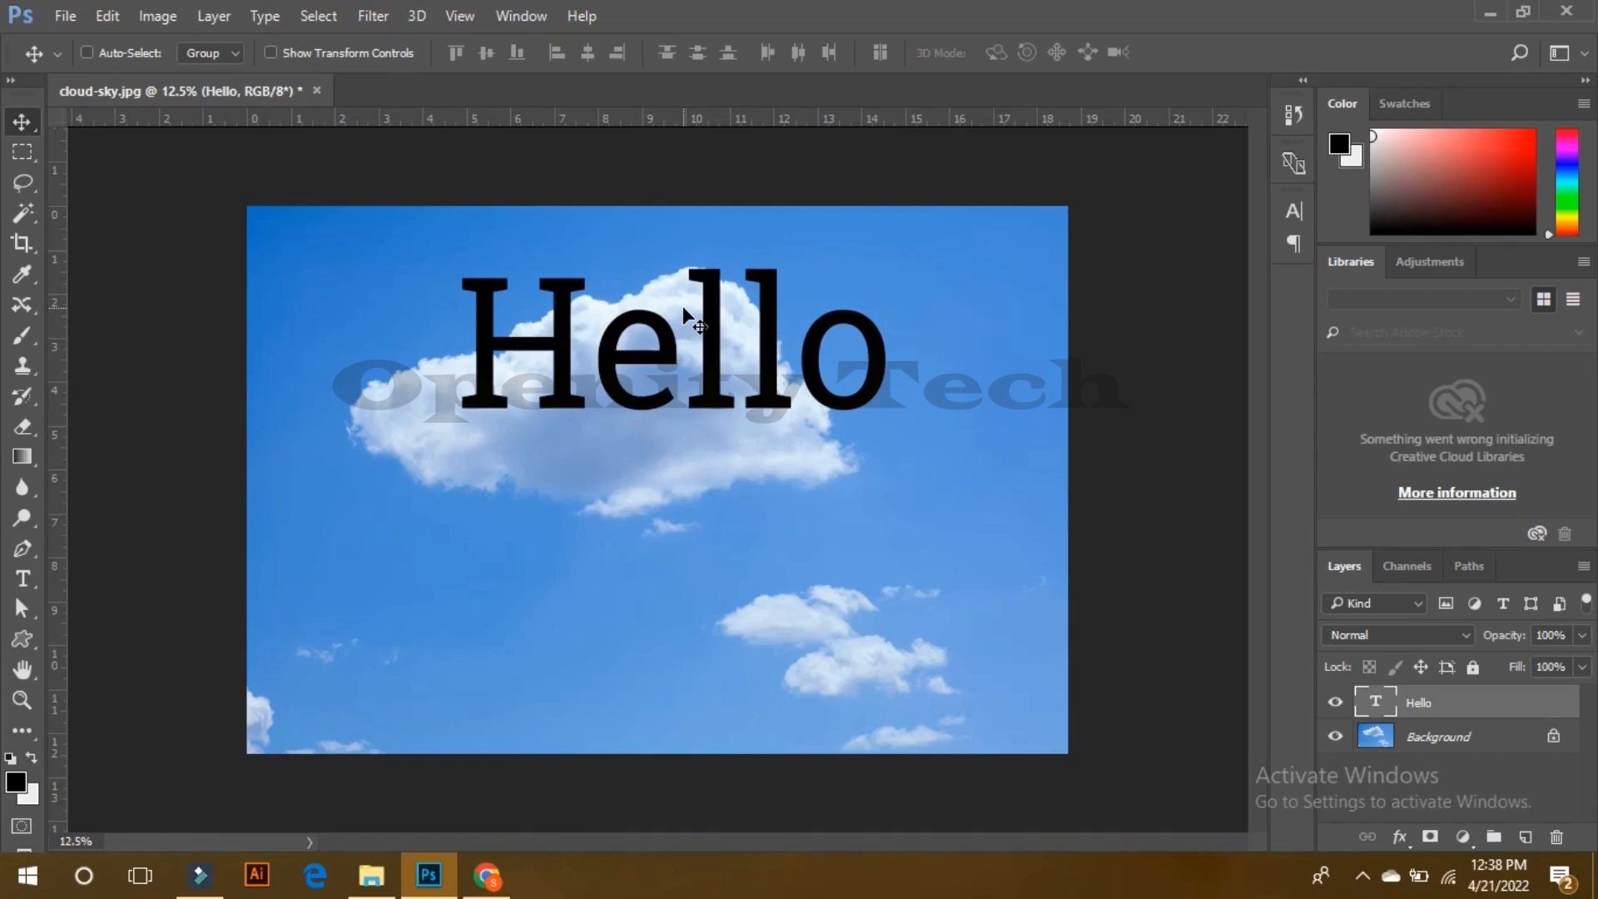
drag(722, 300, 730, 278)
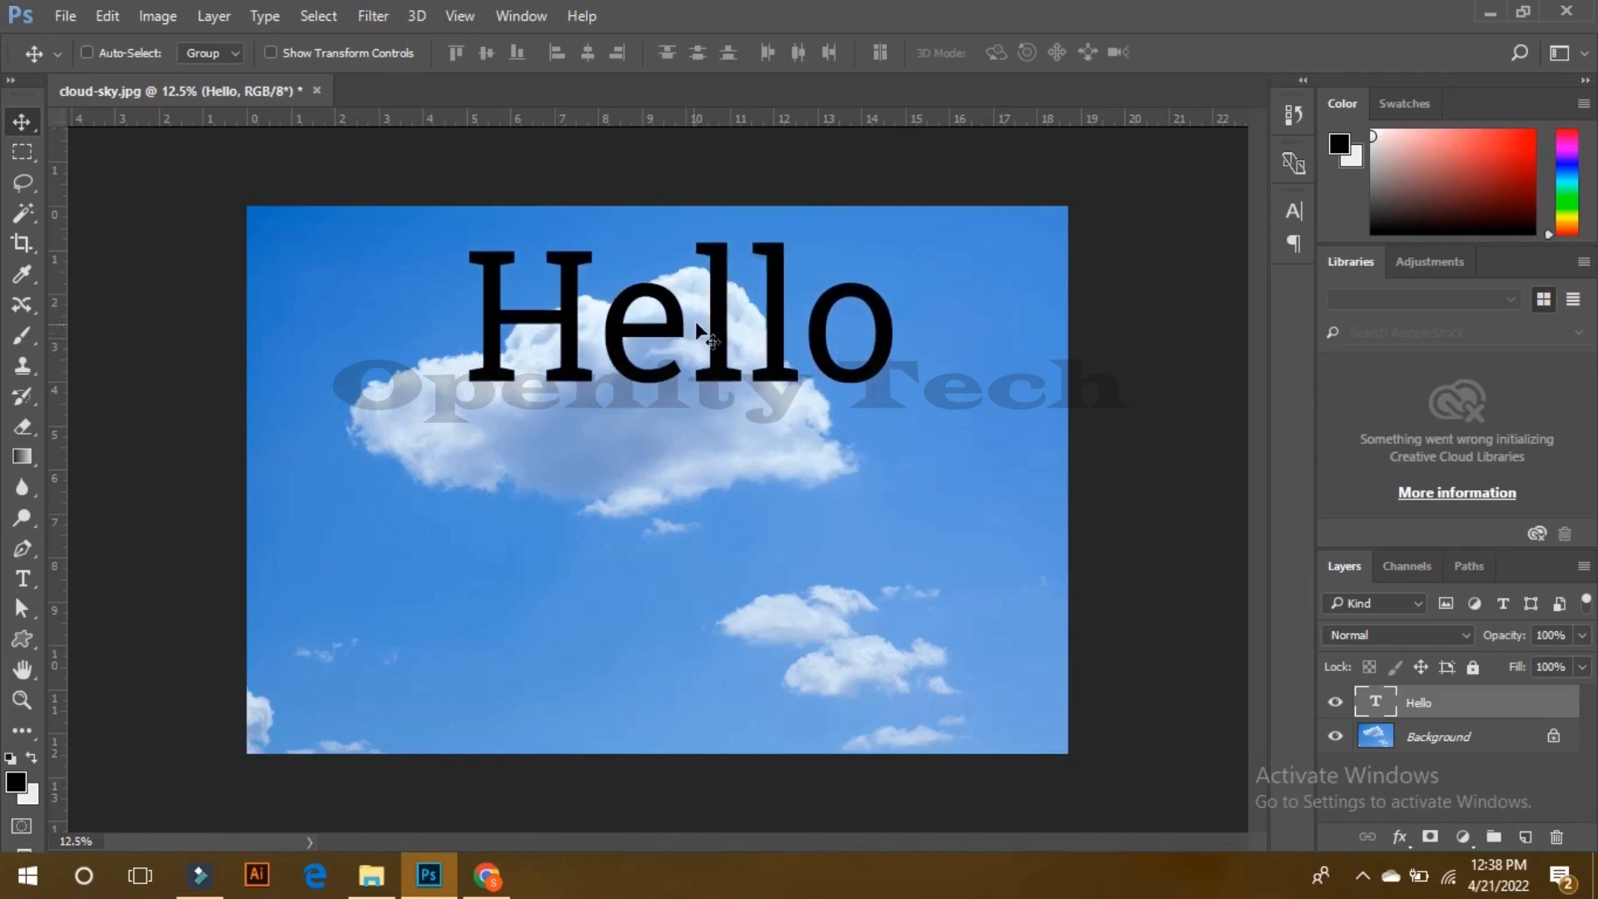
Step: In the Hello layer's Blending Options, split the Underlying Layer white limit under Blend If Gray to 148 / 255
click(1399, 837)
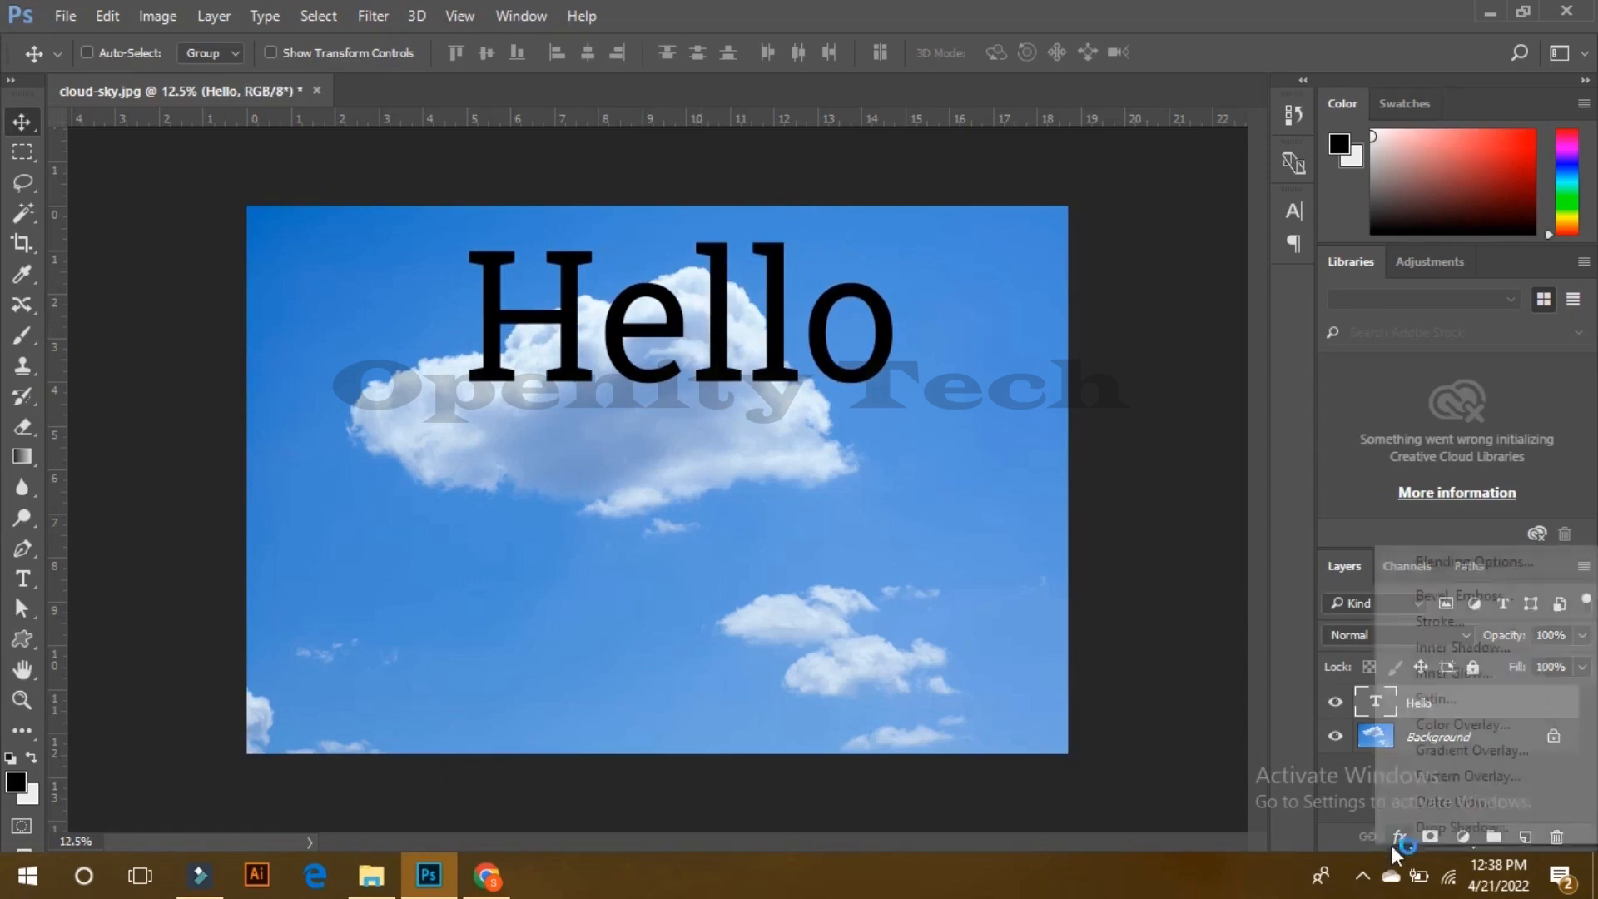
click(1444, 562)
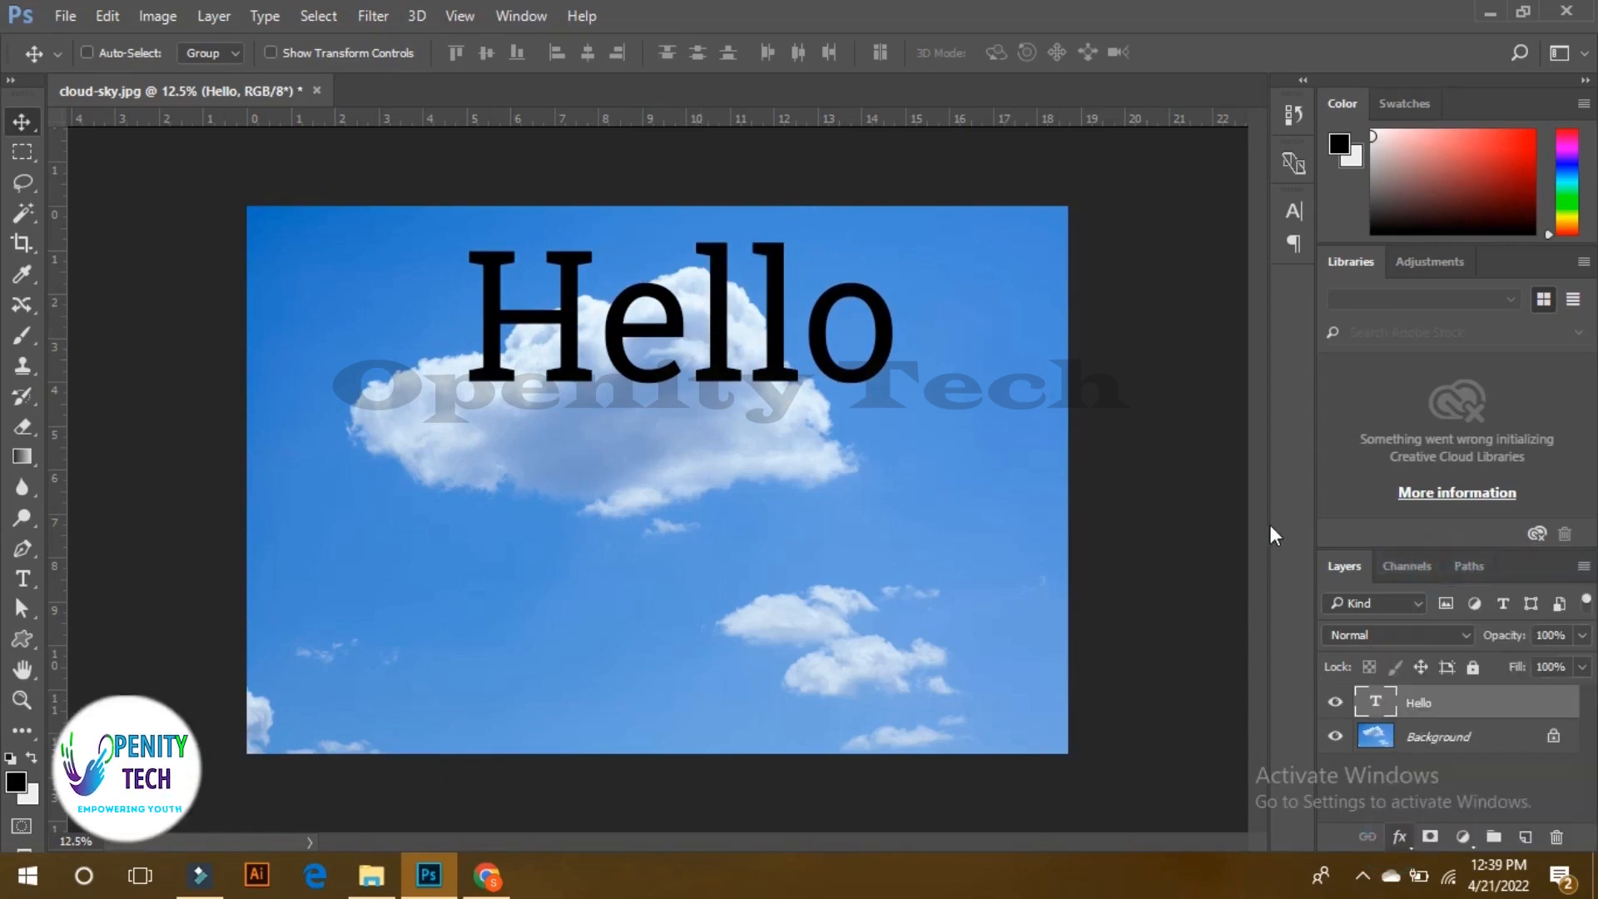
drag(1047, 25, 1230, 16)
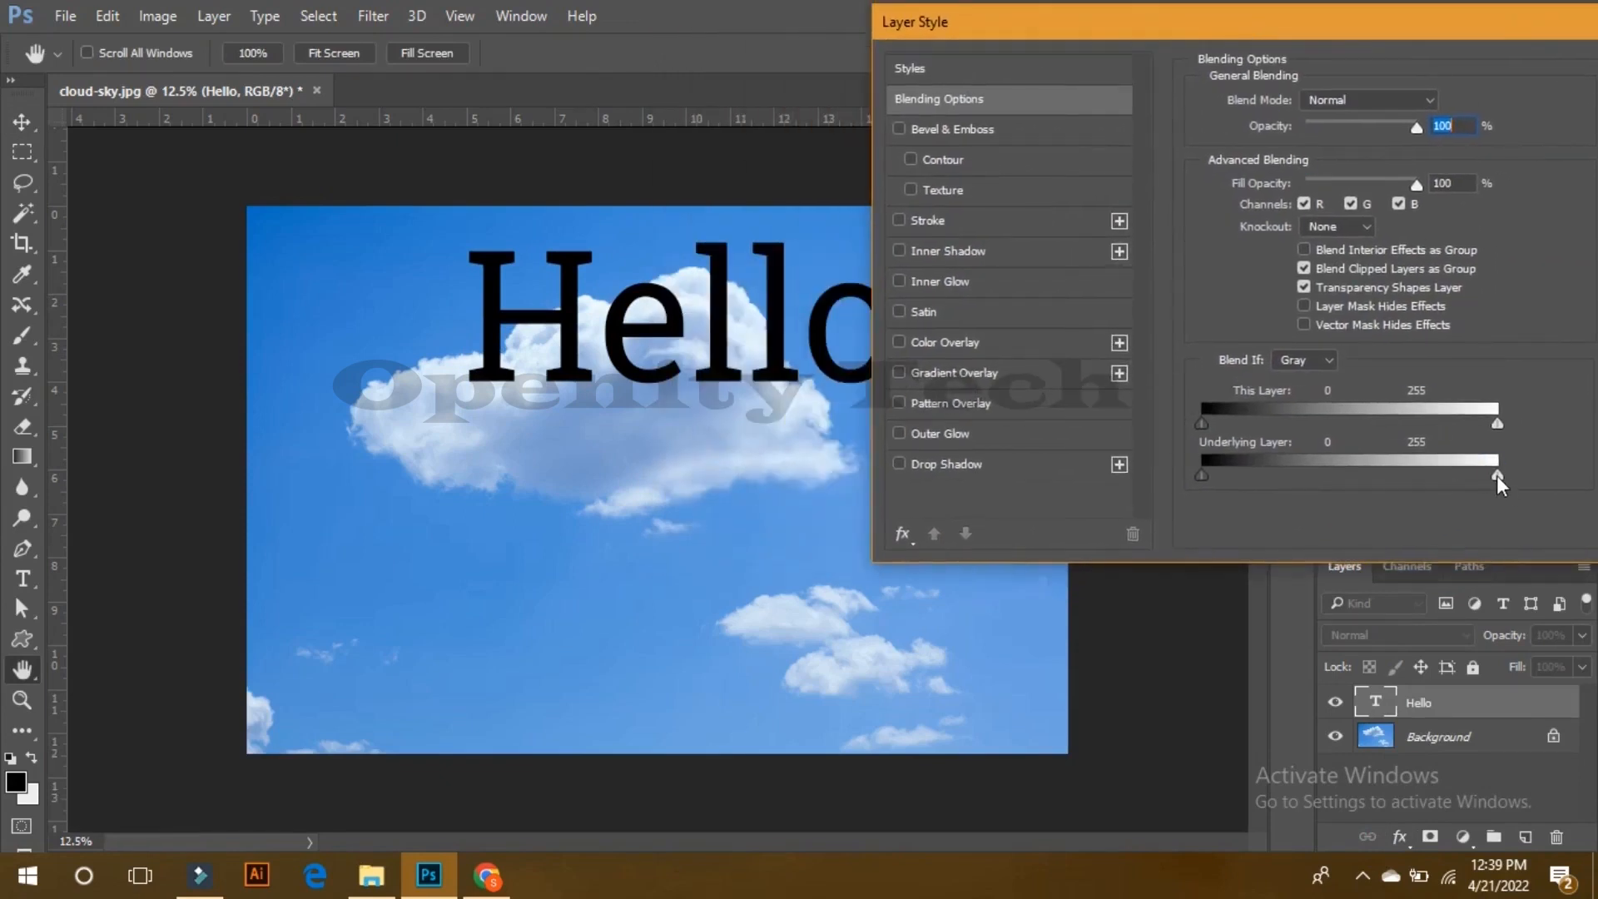
drag(1497, 476, 1533, 475)
drag(1416, 481, 1380, 481)
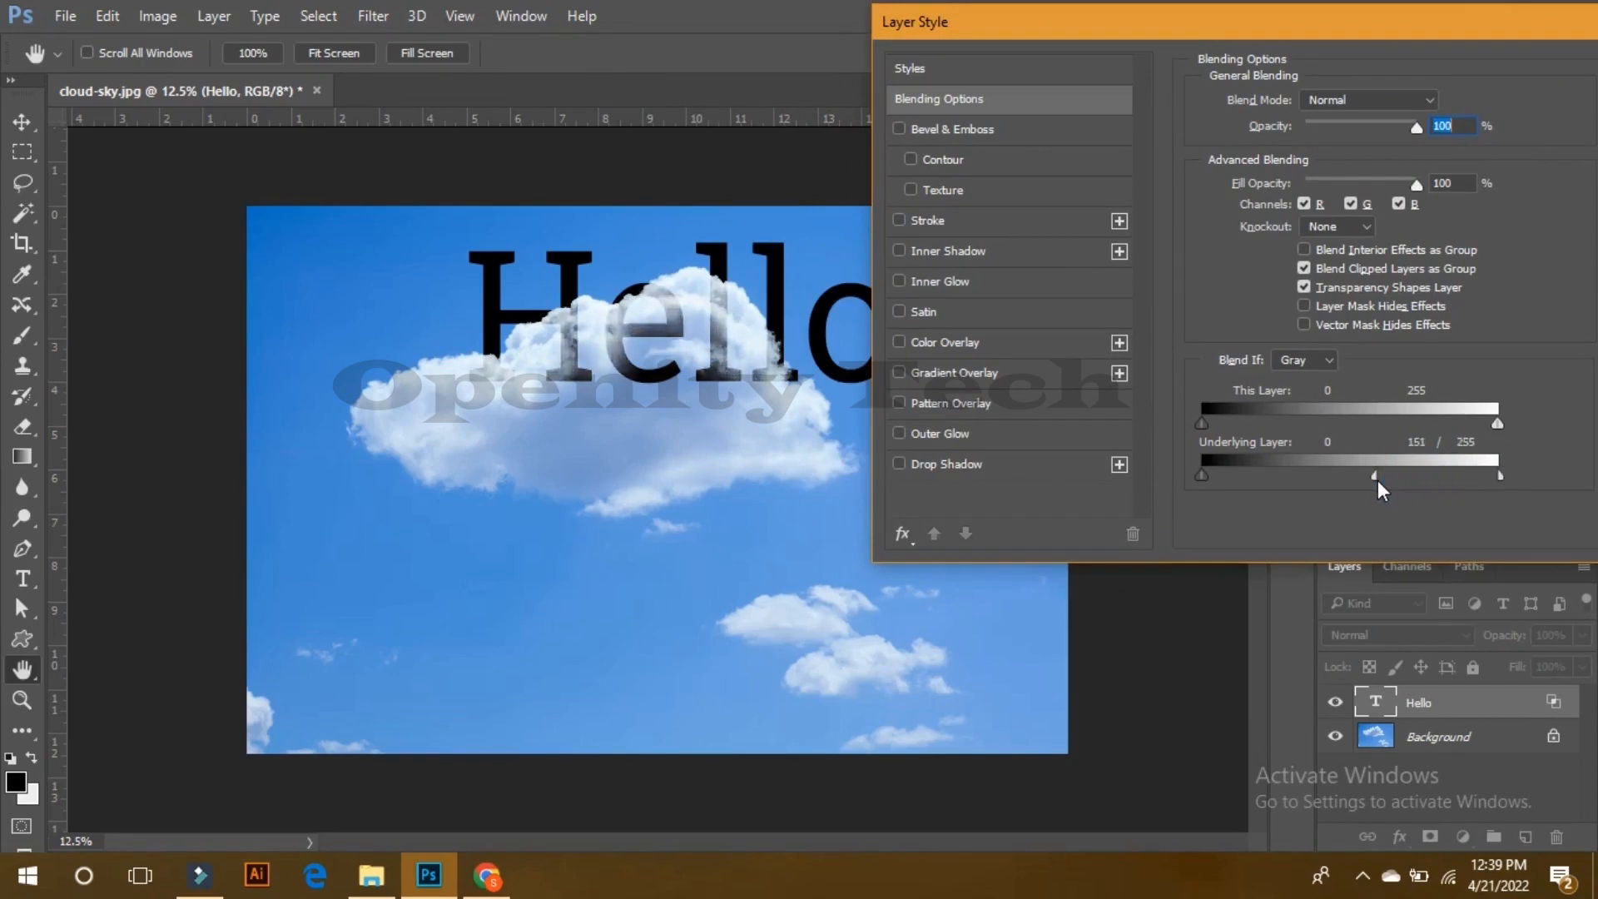
drag(1476, 48, 1404, 68)
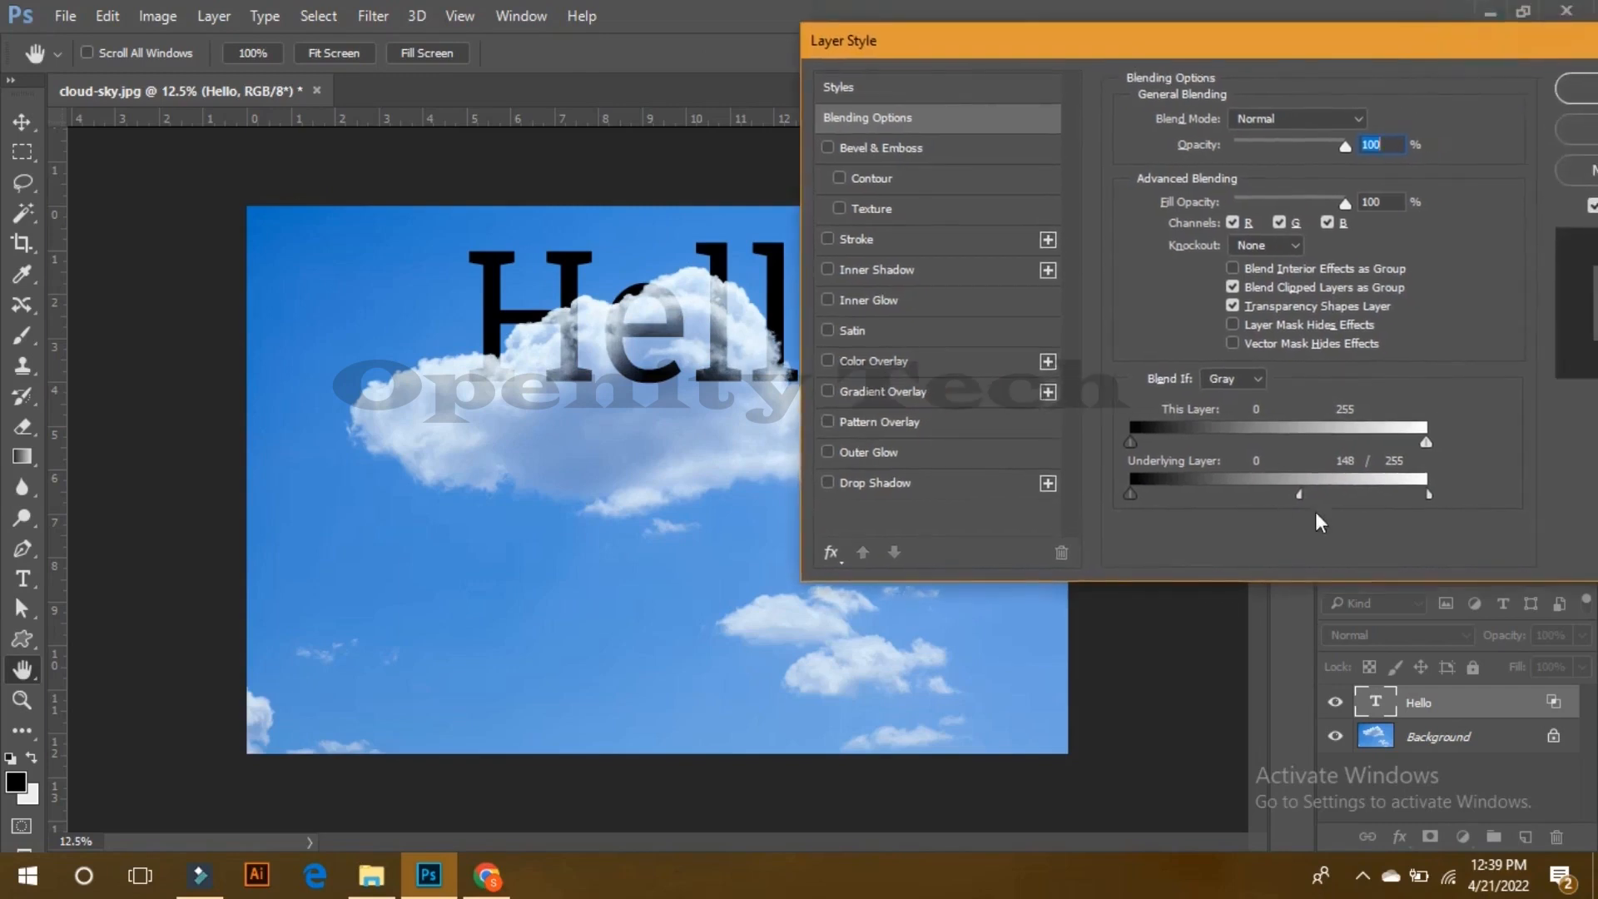
Step: Set the Hello layer's Underlying Layer white split under Blend If Gray to 97 / 255 and apply the layer style
drag(1282, 489, 1243, 500)
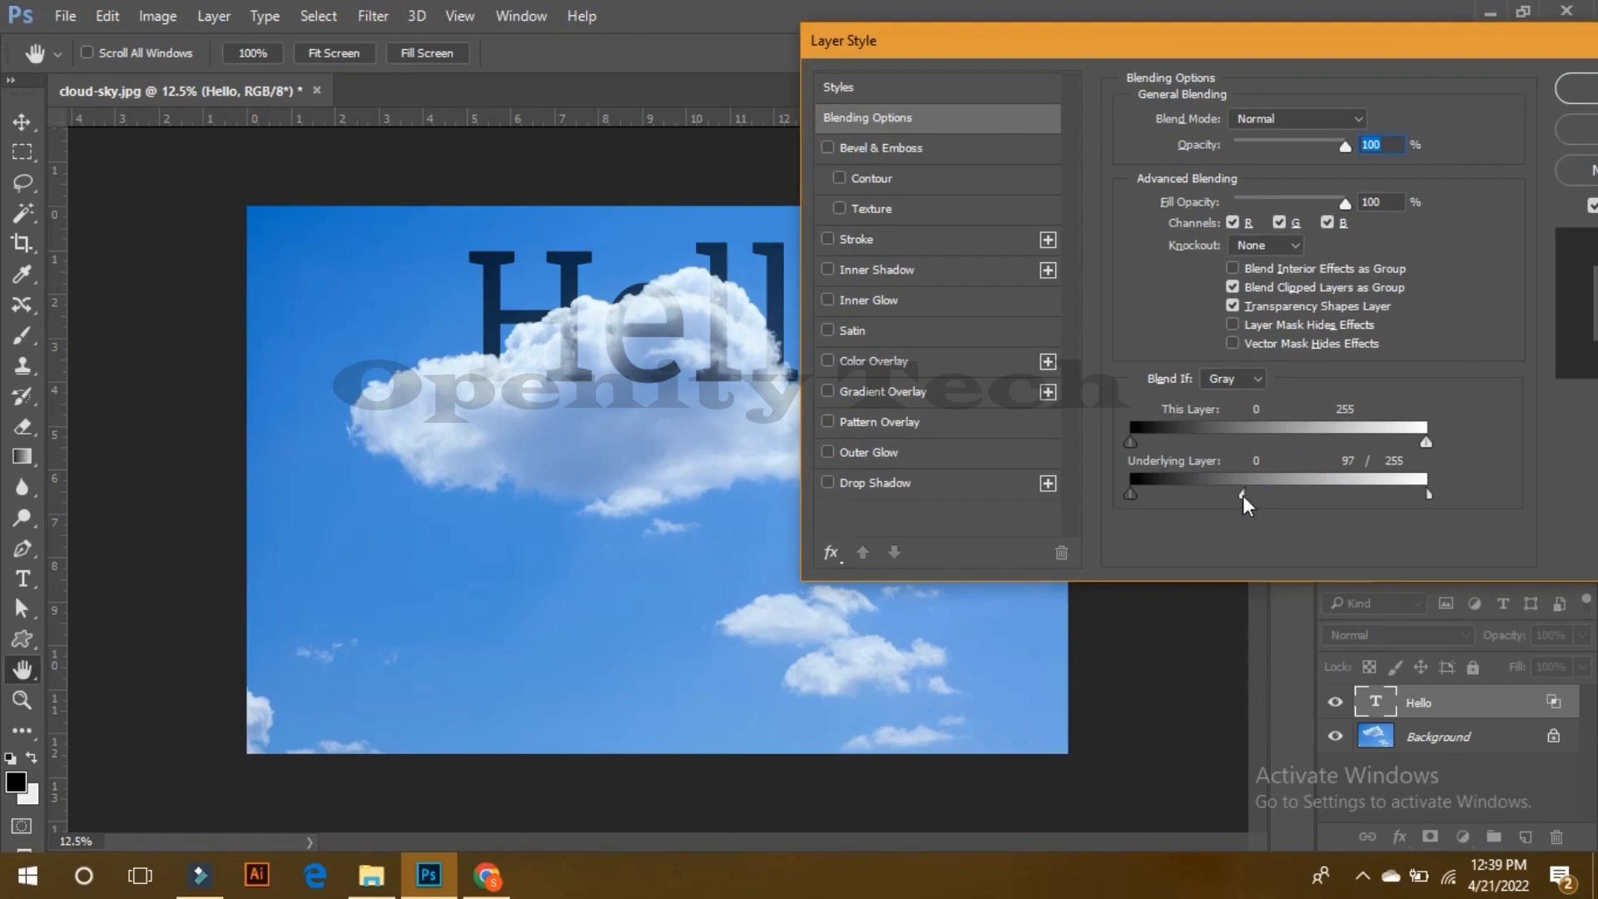
click(1568, 96)
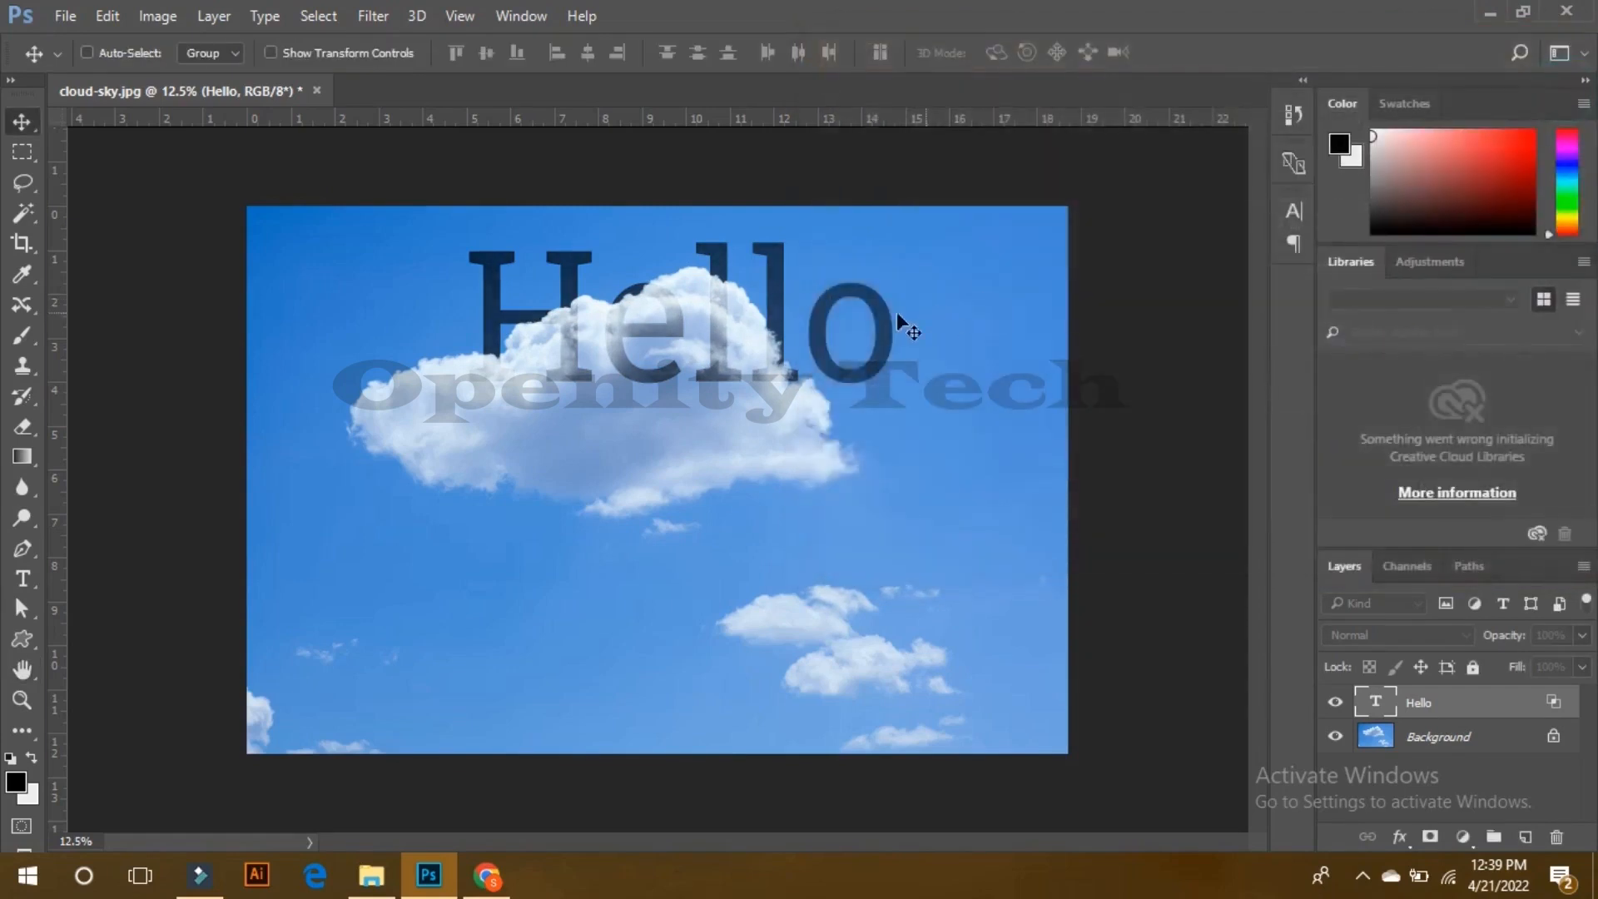
Step: Move the "Hello" text slightly higher behind the large cloud's upper edge
mouse_move(772, 251)
mouse_down()
mouse_move(717, 327)
mouse_move(733, 296)
mouse_move(754, 325)
mouse_move(732, 287)
mouse_move(745, 277)
mouse_move(919, 248)
mouse_move(1102, 246)
mouse_move(932, 287)
mouse_move(821, 278)
mouse_move(761, 234)
mouse_move(764, 281)
mouse_move(769, 233)
mouse_move(756, 274)
mouse_move(763, 250)
mouse_up()
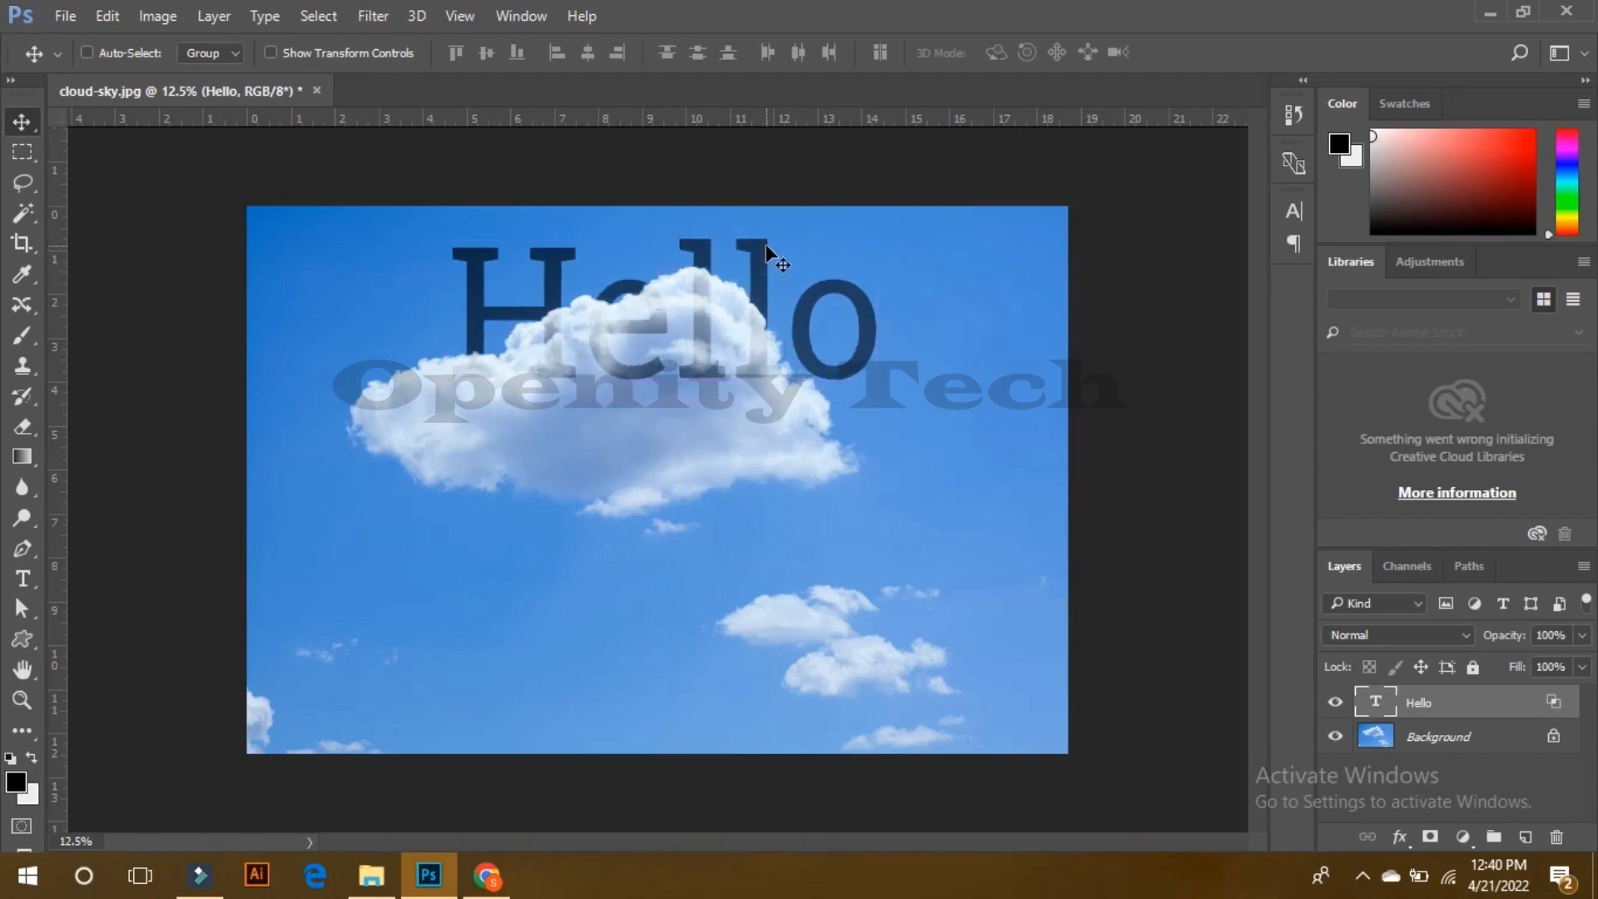
drag(767, 250, 776, 236)
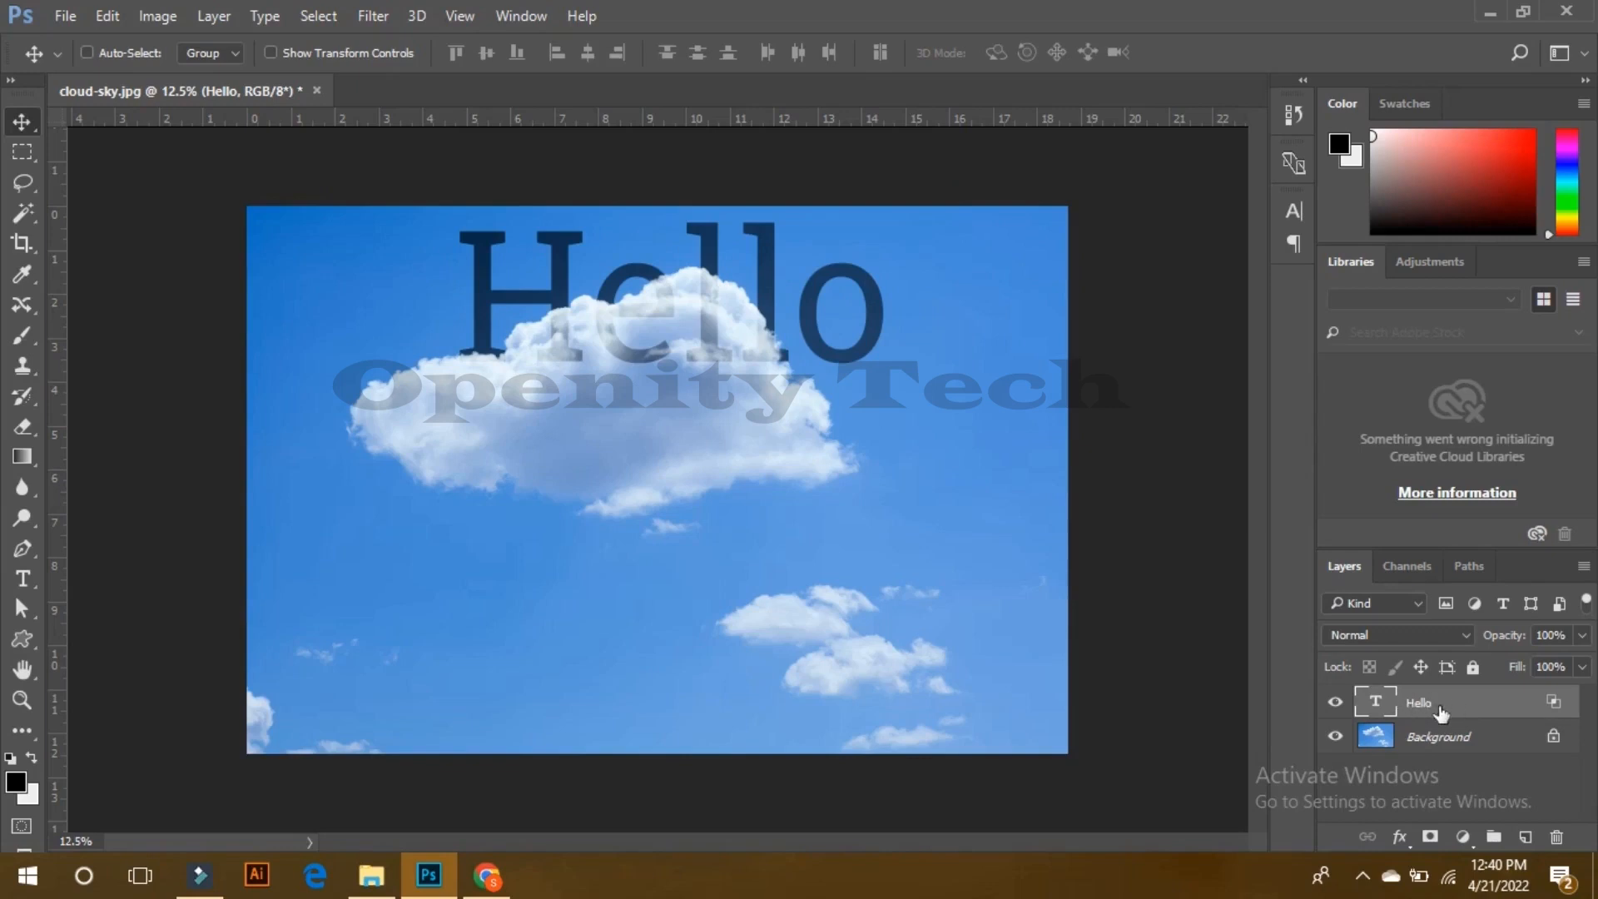
mouse_move(773, 258)
mouse_down()
mouse_move(886, 299)
mouse_move(788, 368)
mouse_move(759, 293)
mouse_move(804, 274)
mouse_move(777, 276)
mouse_move(713, 341)
mouse_move(779, 264)
mouse_up()
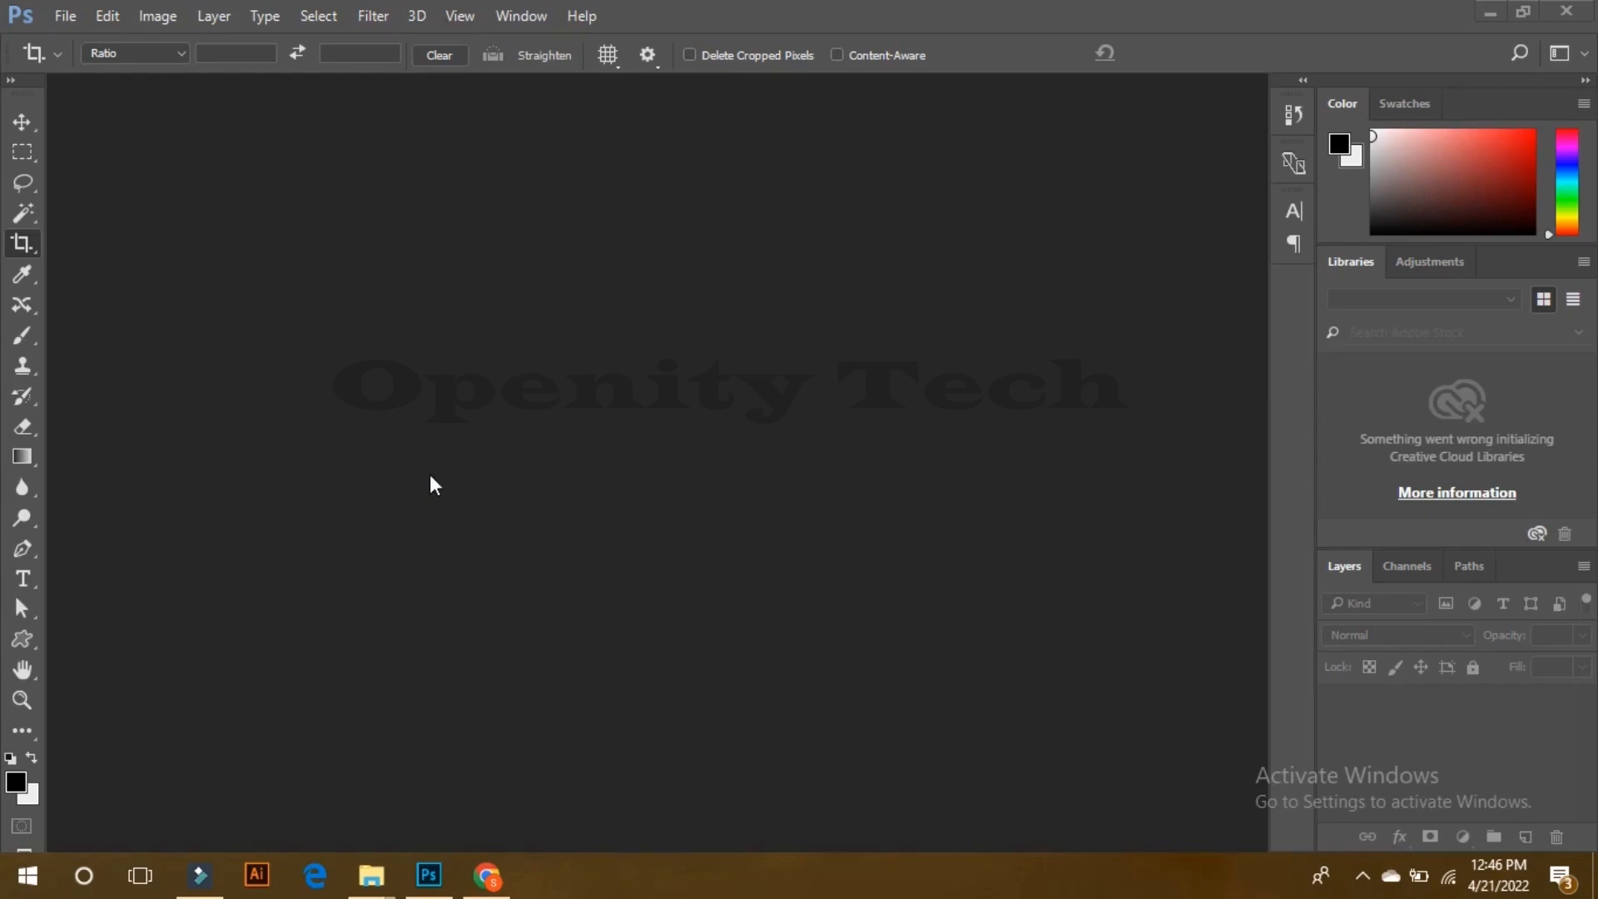
Step: Open "Image (15)" from the Downloads folder in Photoshop and activate the Move tool
mouse_move(352, 865)
click(319, 786)
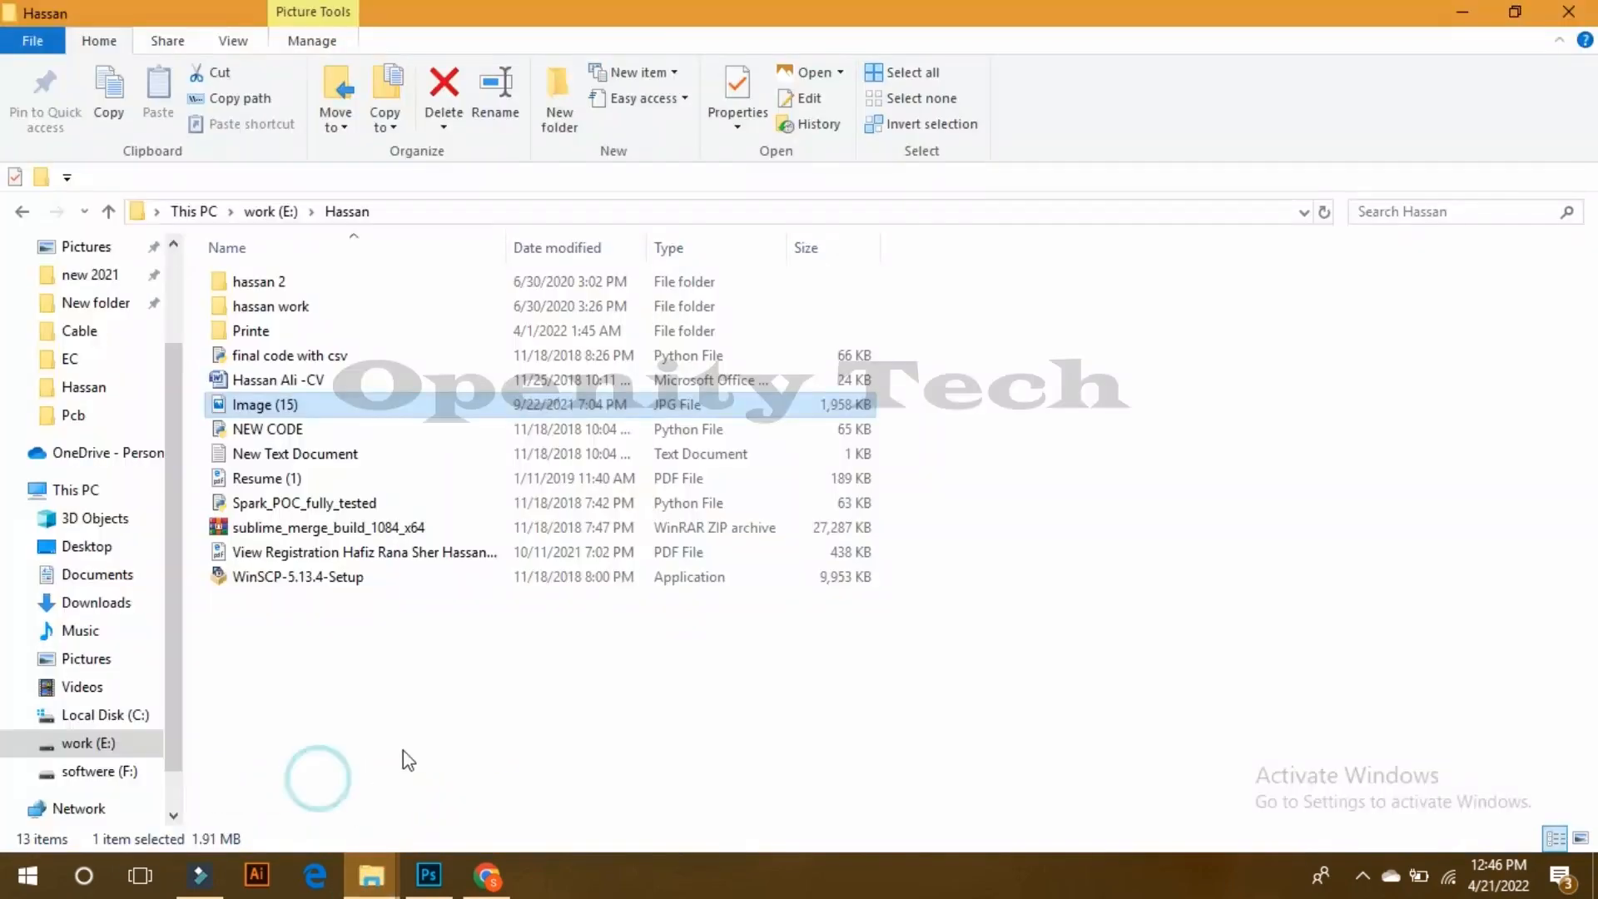
scroll(75, 316, up, 2)
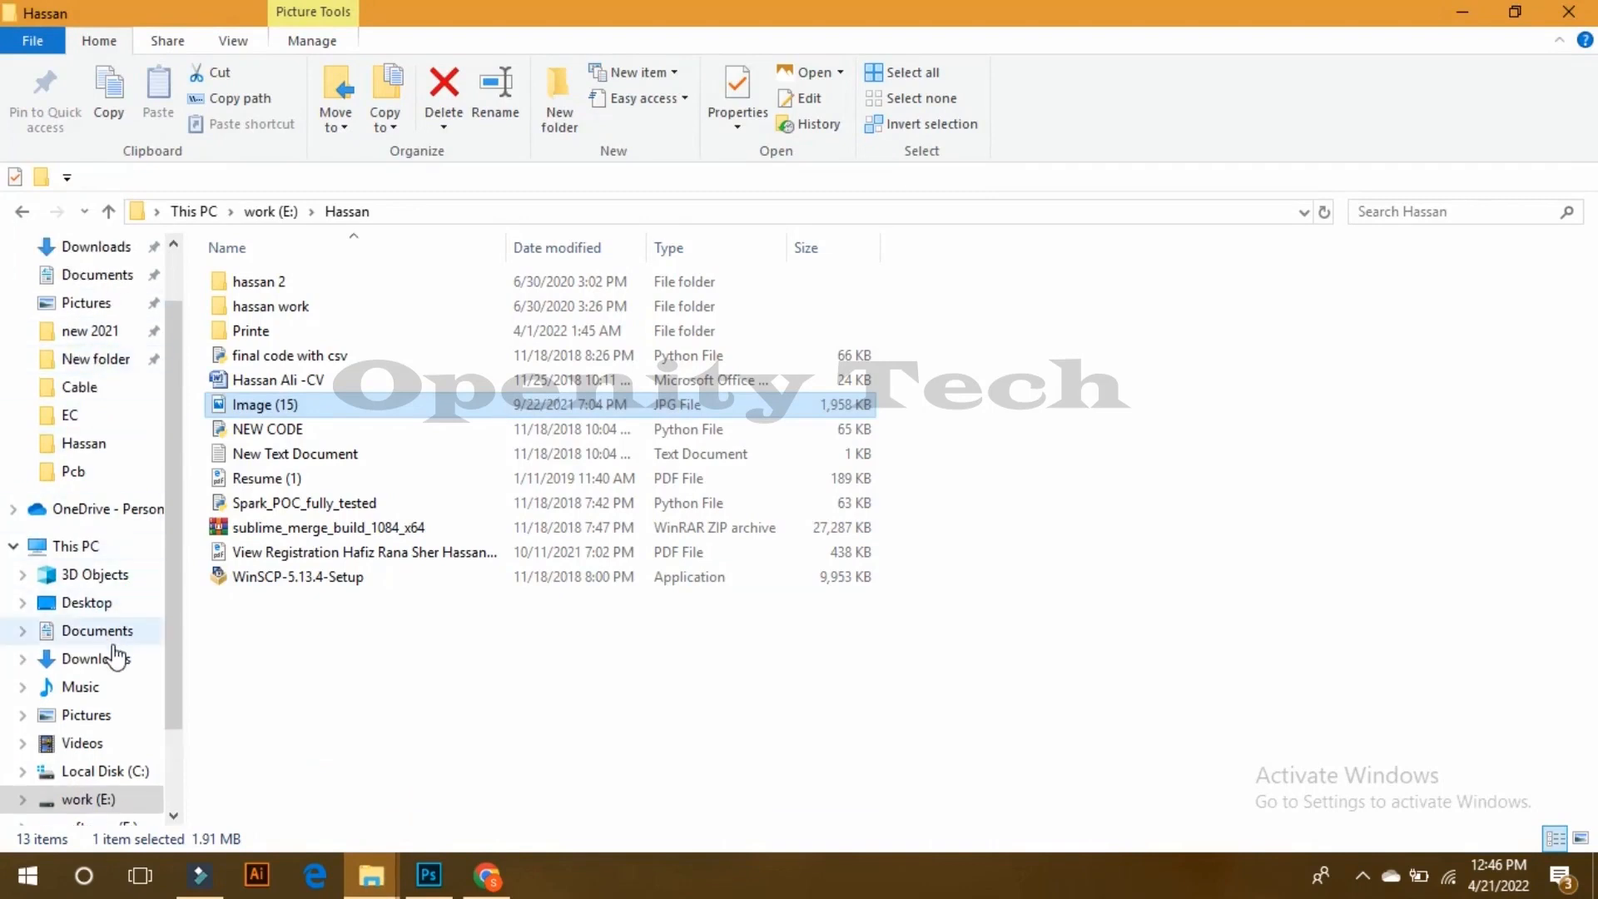
click(108, 657)
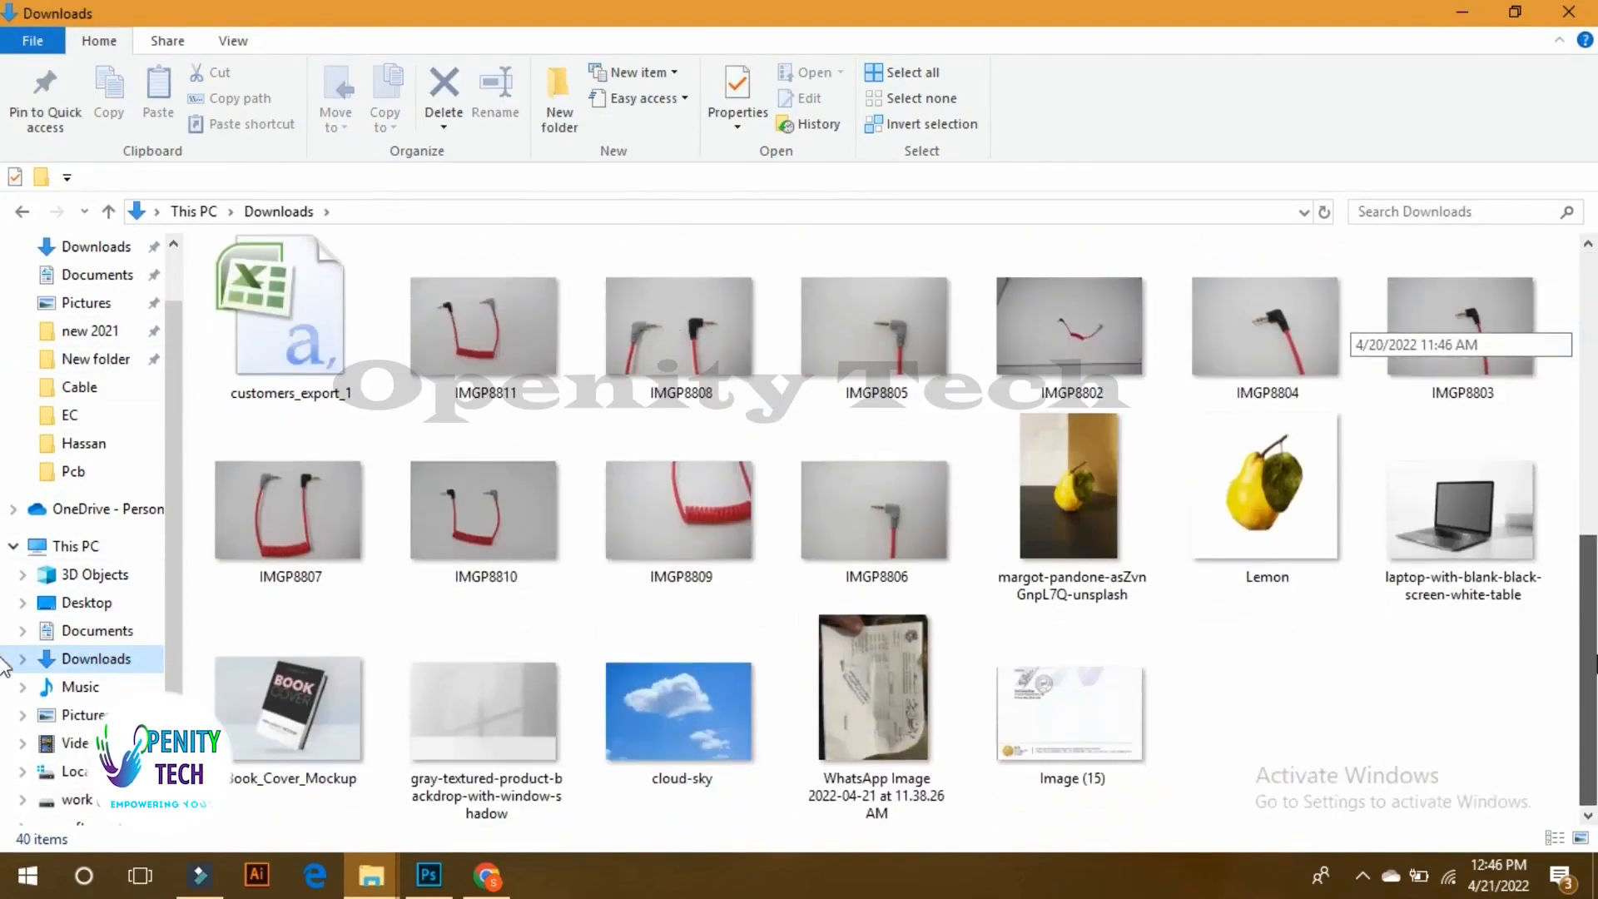
drag(1070, 707, 582, 436)
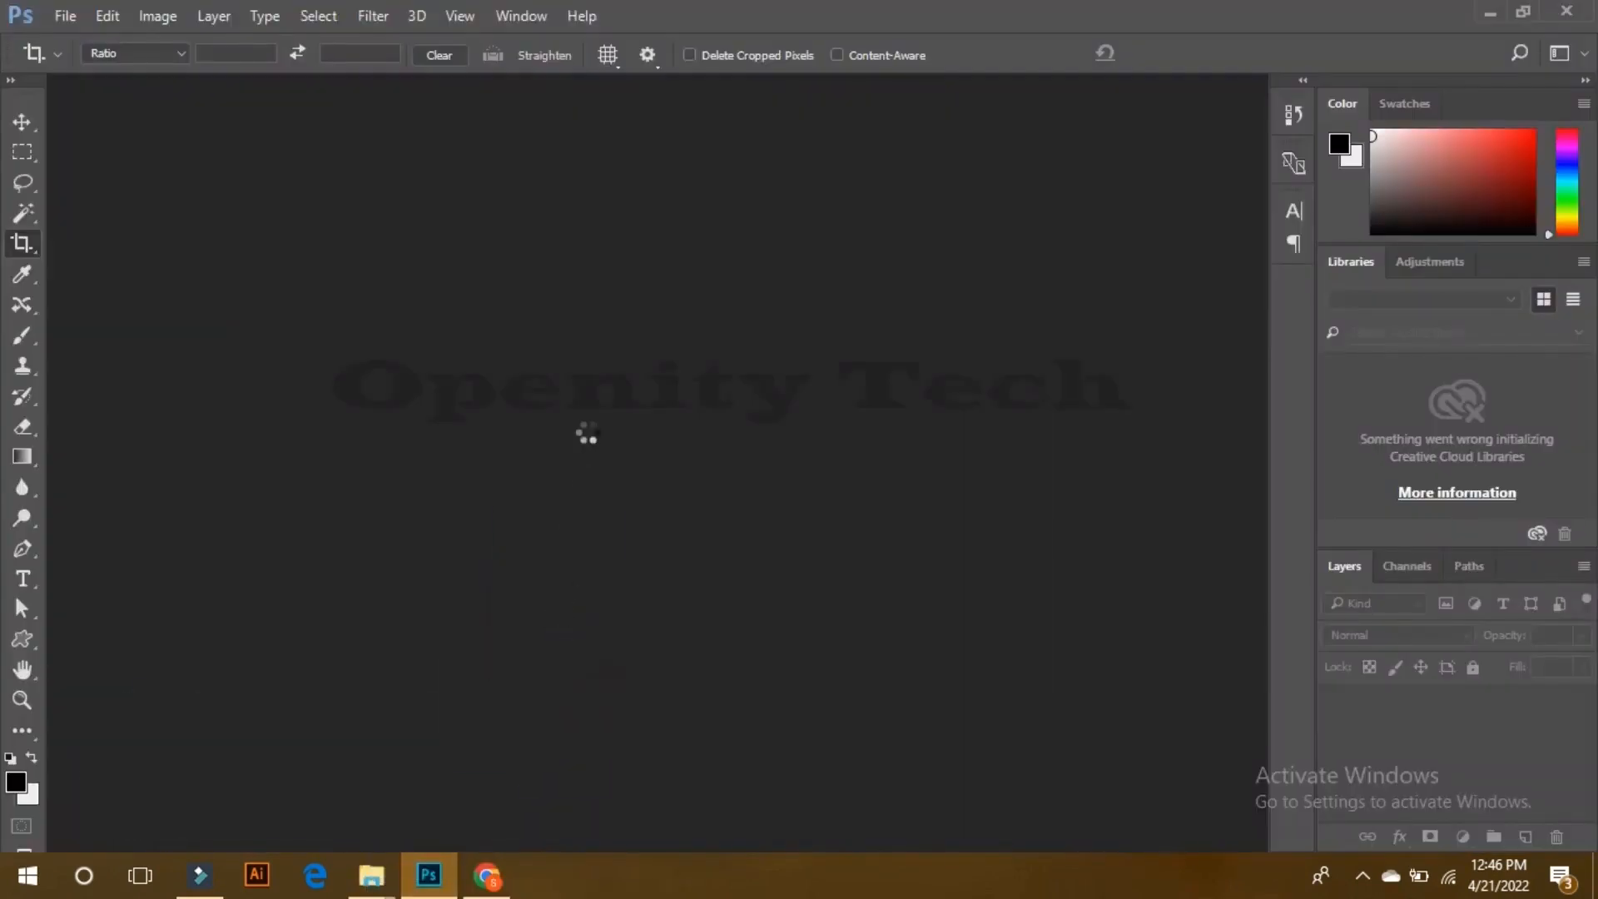
key(v)
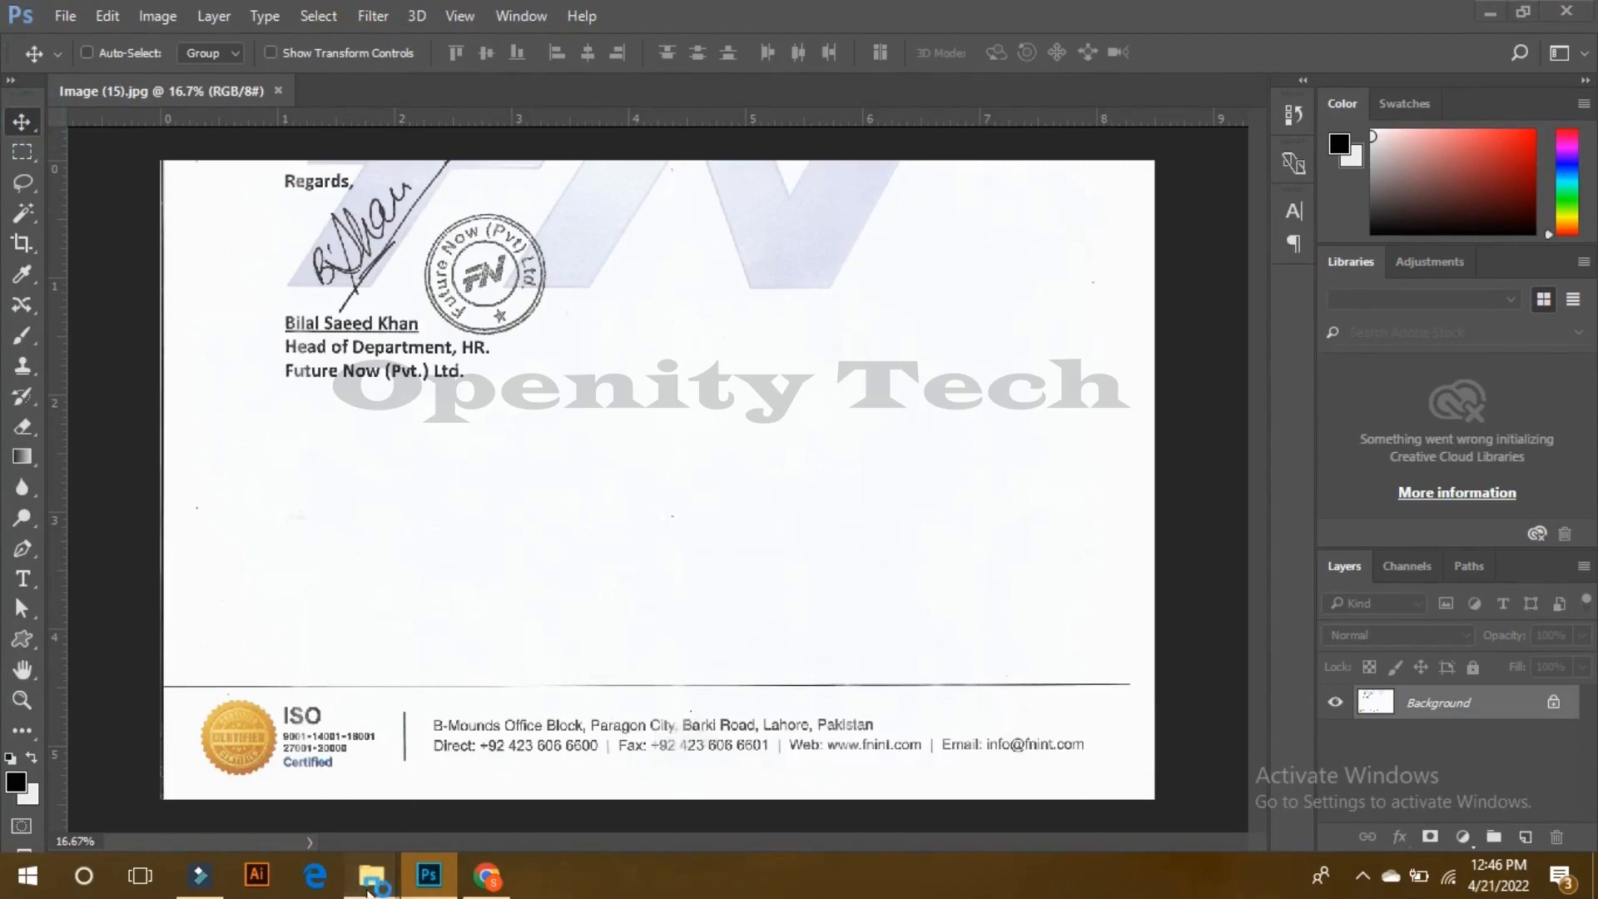
Step: Place the WhatsApp receipt photo from Downloads over the letter and rotate it about 90° counterclockwise so its text reads upright
mouse_move(389, 867)
click(299, 783)
drag(877, 707, 738, 496)
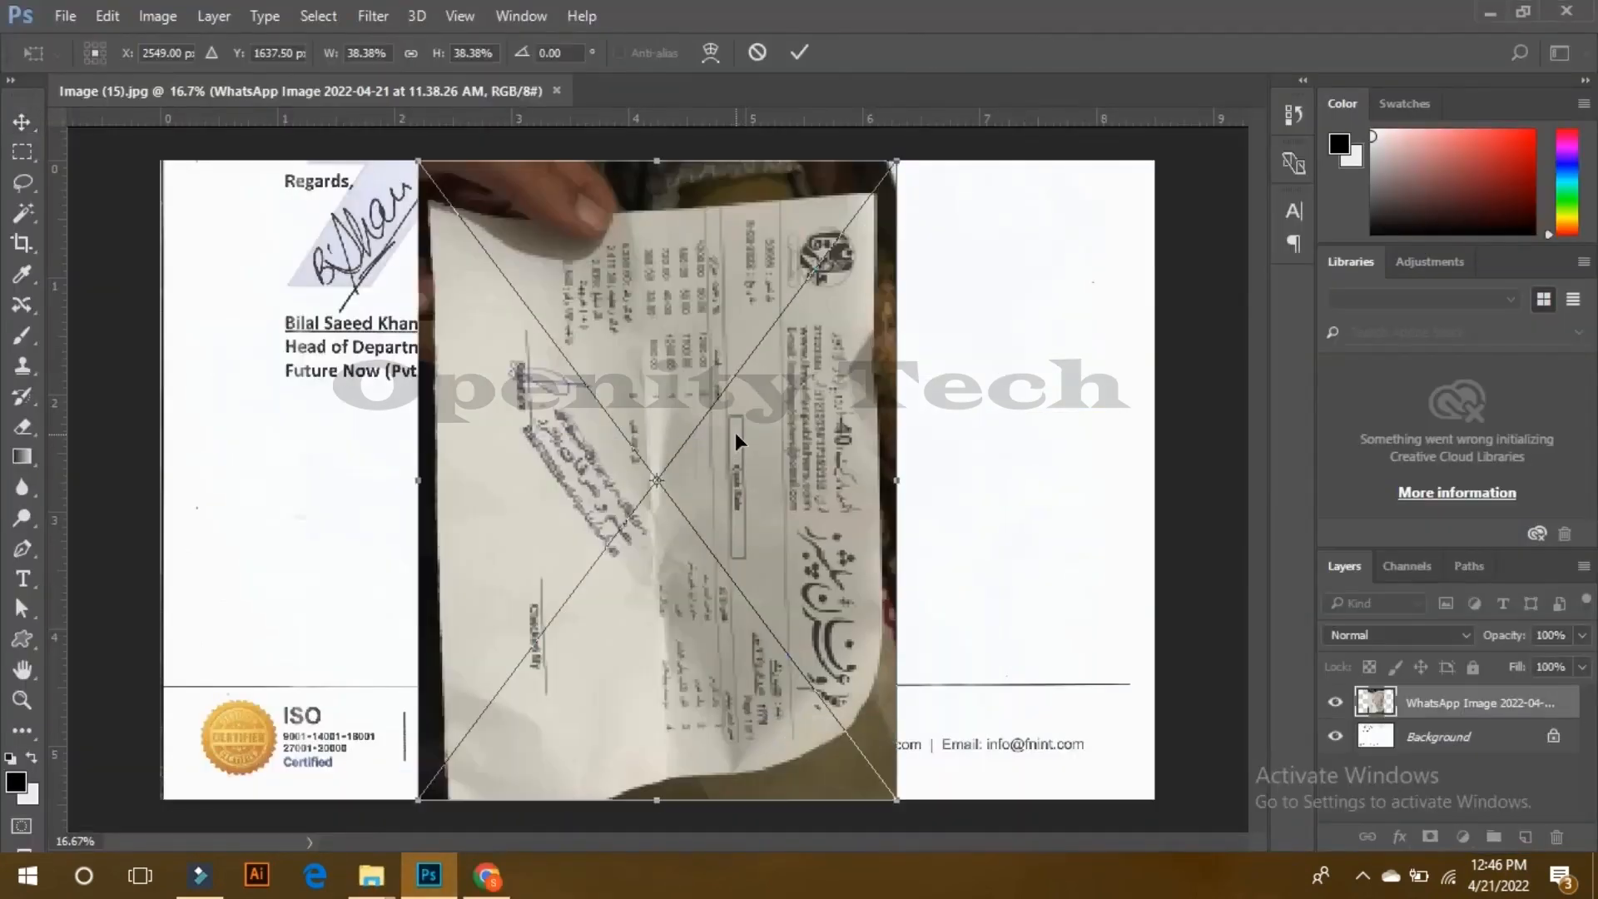
drag(906, 670, 924, 220)
key(Return)
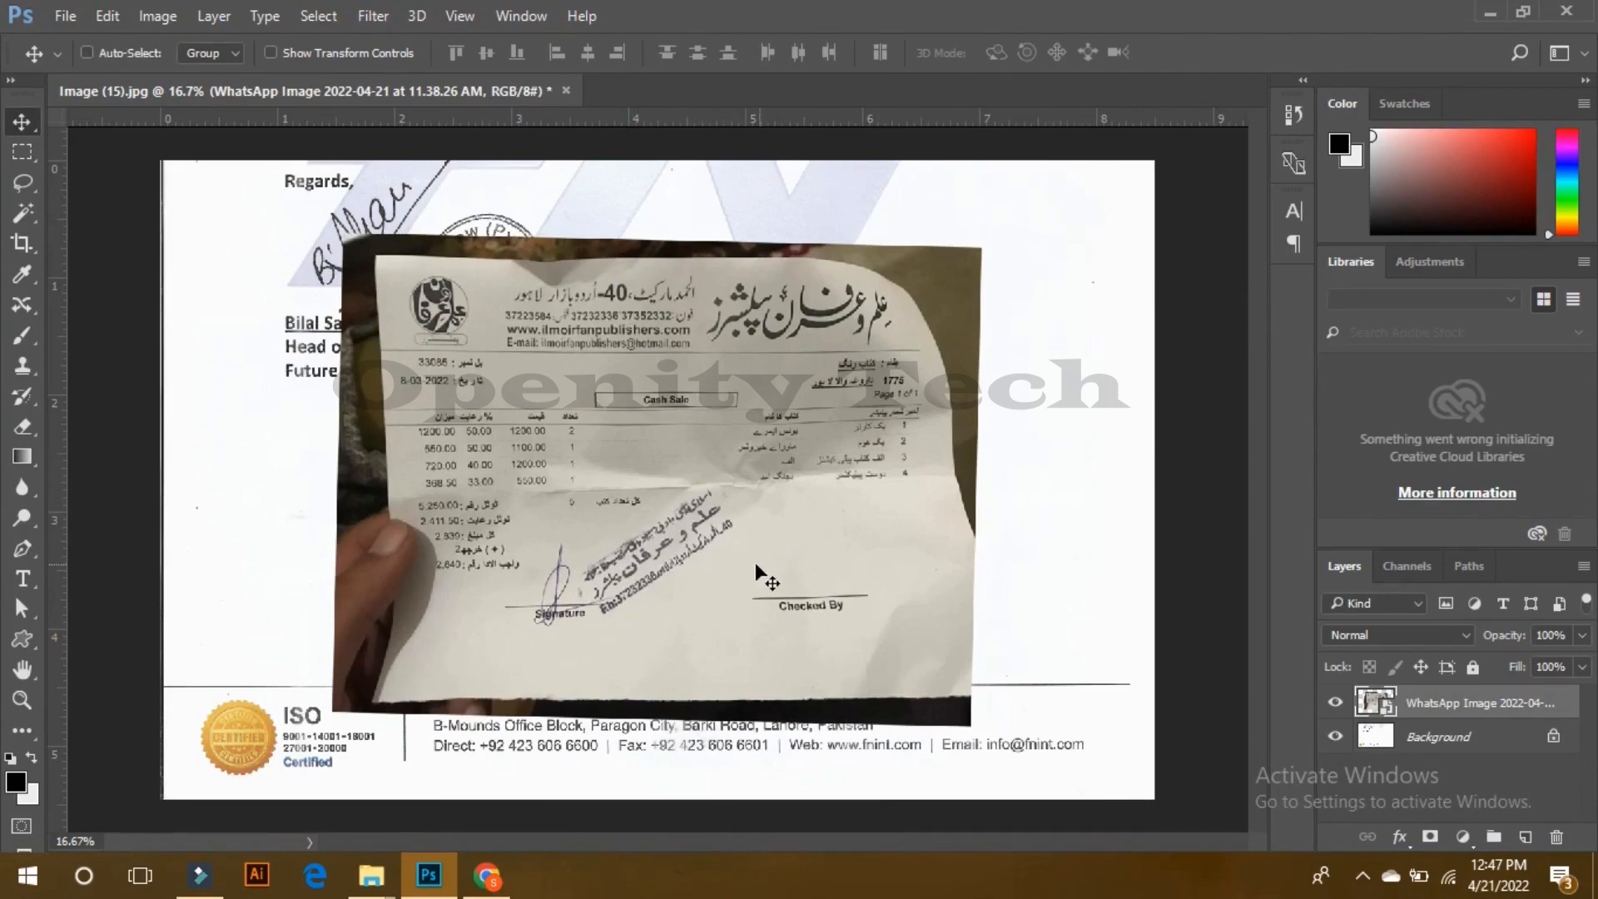
Step: Trace a closed Pen path around the signature and stamp on the receipt and convert it to a selection
key(p)
click(525, 582)
click(542, 548)
click(567, 532)
click(586, 548)
click(613, 542)
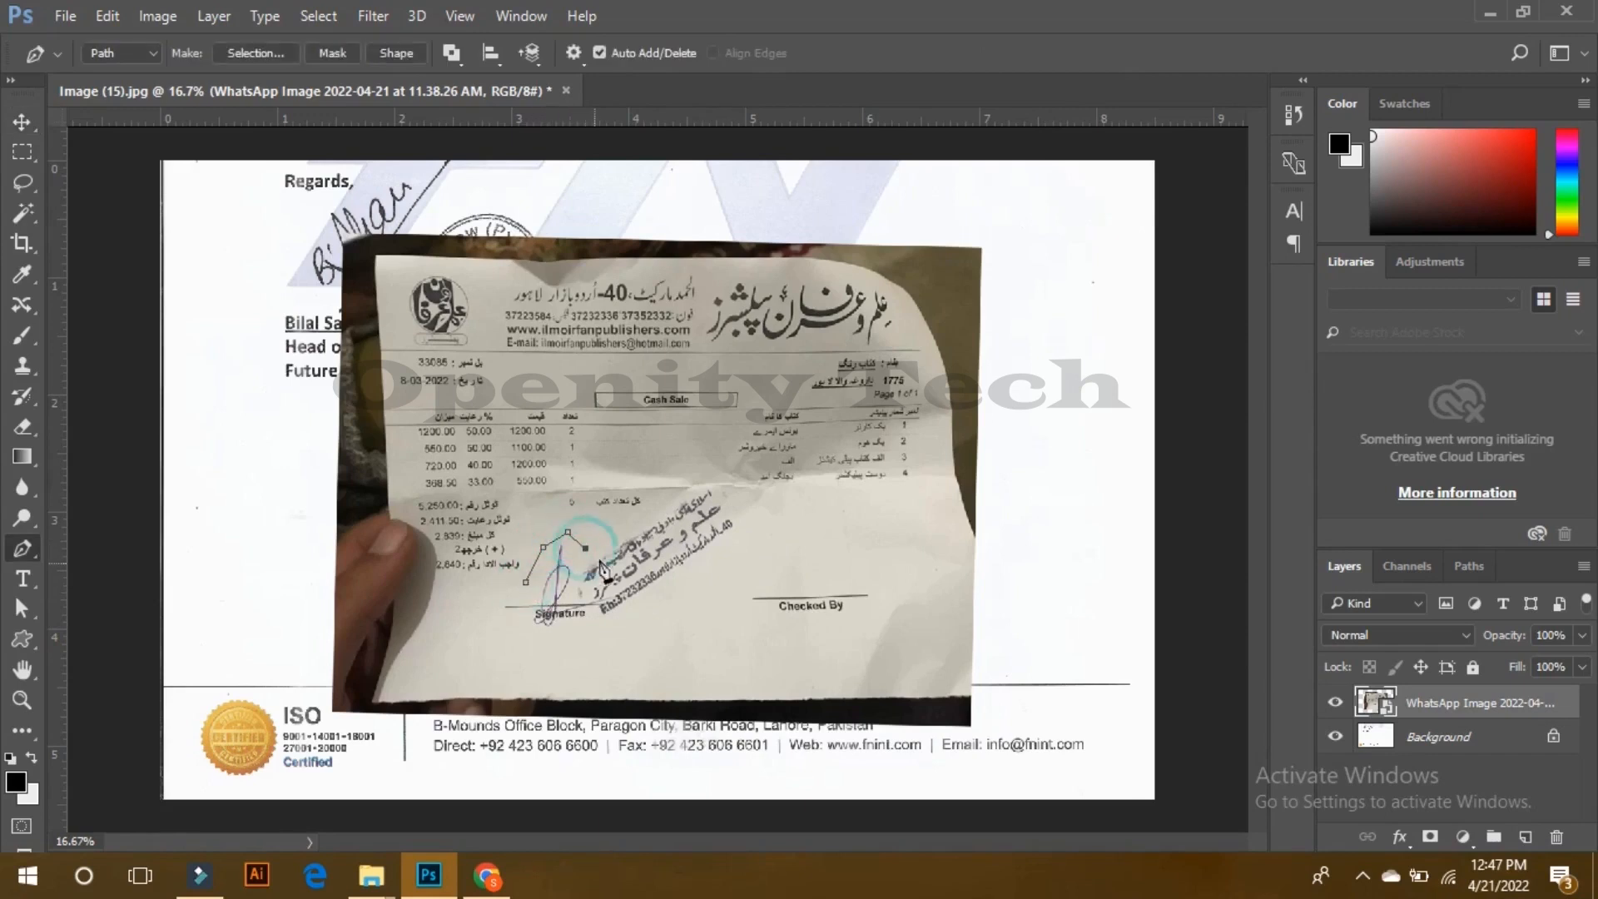
click(648, 514)
click(668, 498)
click(696, 483)
click(716, 481)
click(730, 497)
click(737, 523)
click(735, 544)
click(704, 565)
click(644, 598)
click(608, 631)
click(562, 640)
click(523, 627)
click(499, 614)
click(509, 592)
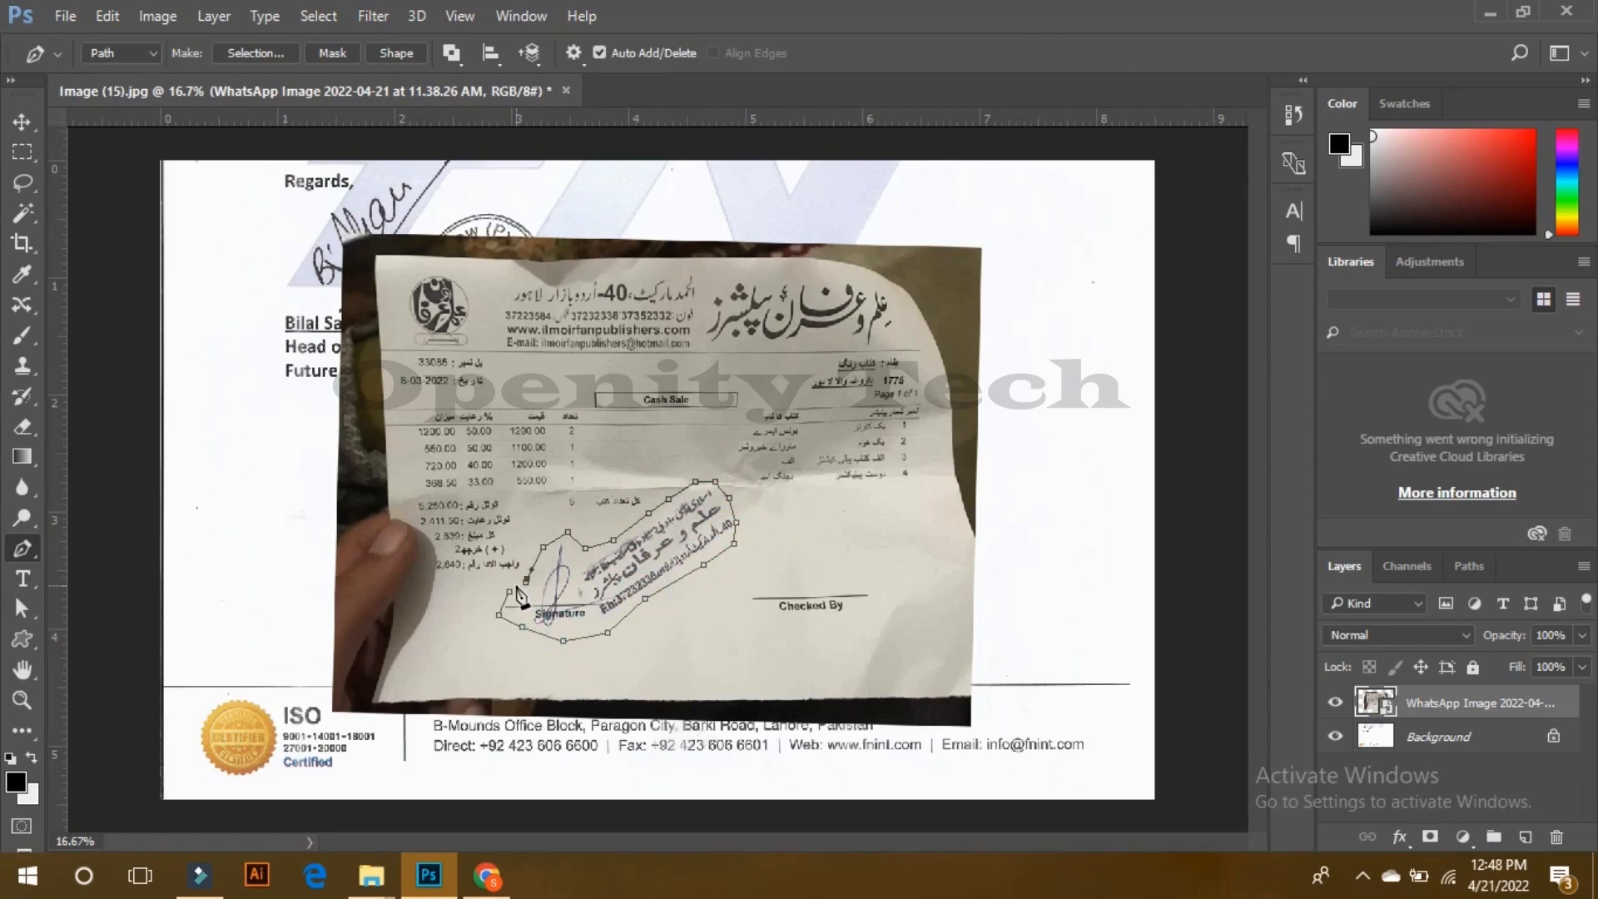
key(ctrl+Return)
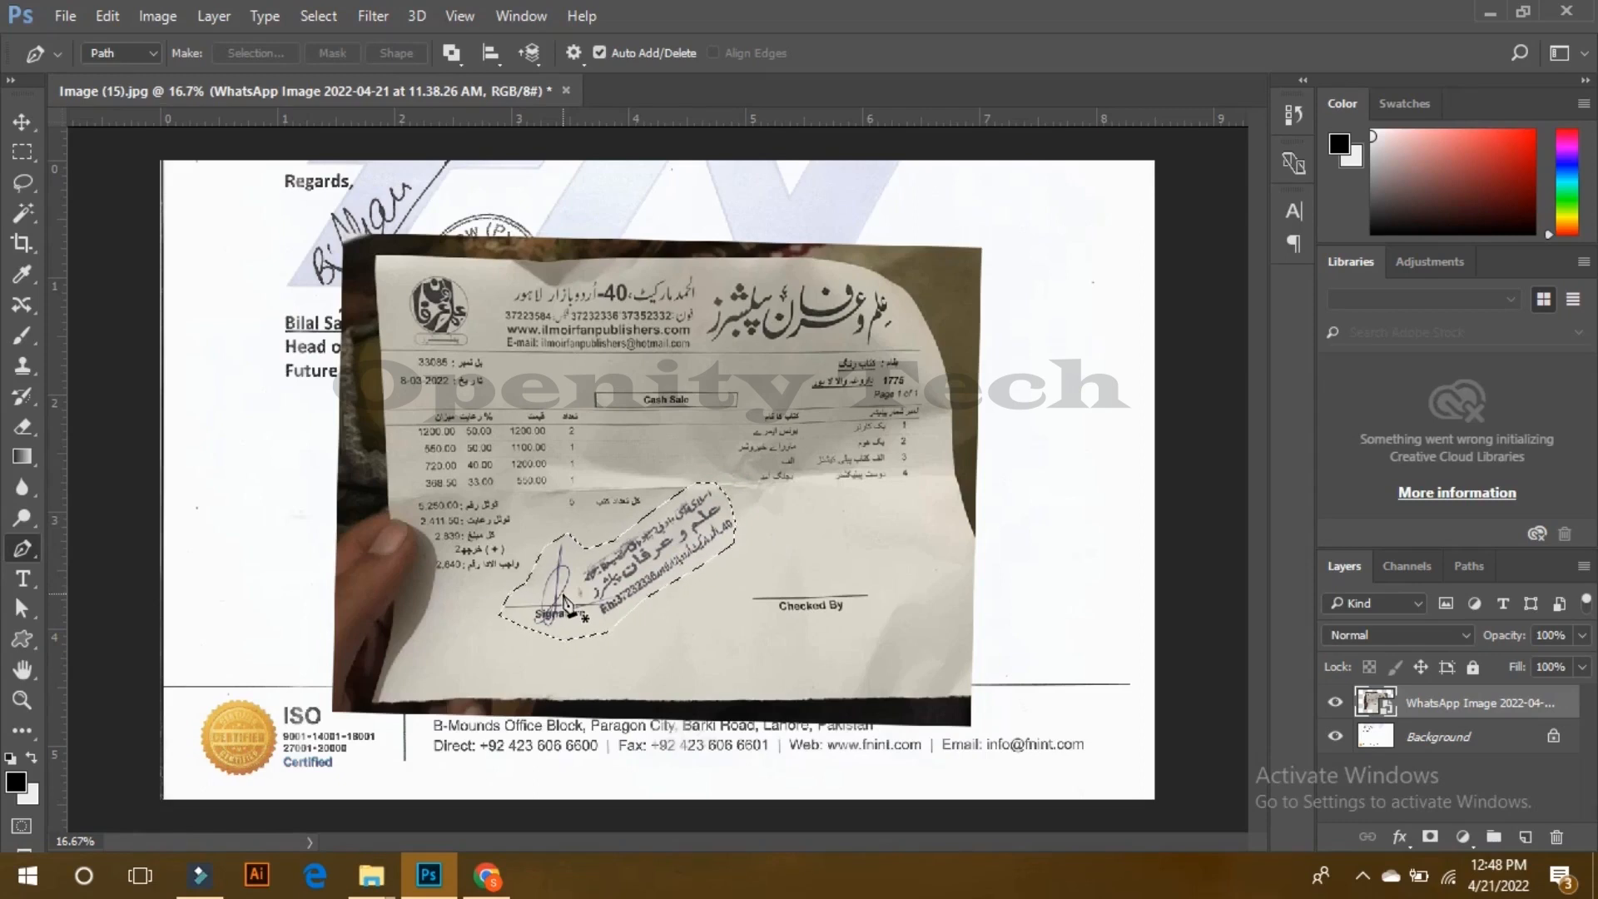
Step: Copy the selected signature and stamp to a new layer, clear the selection, and delete the receipt photo layer
key(ctrl+j)
key(ctrl+d)
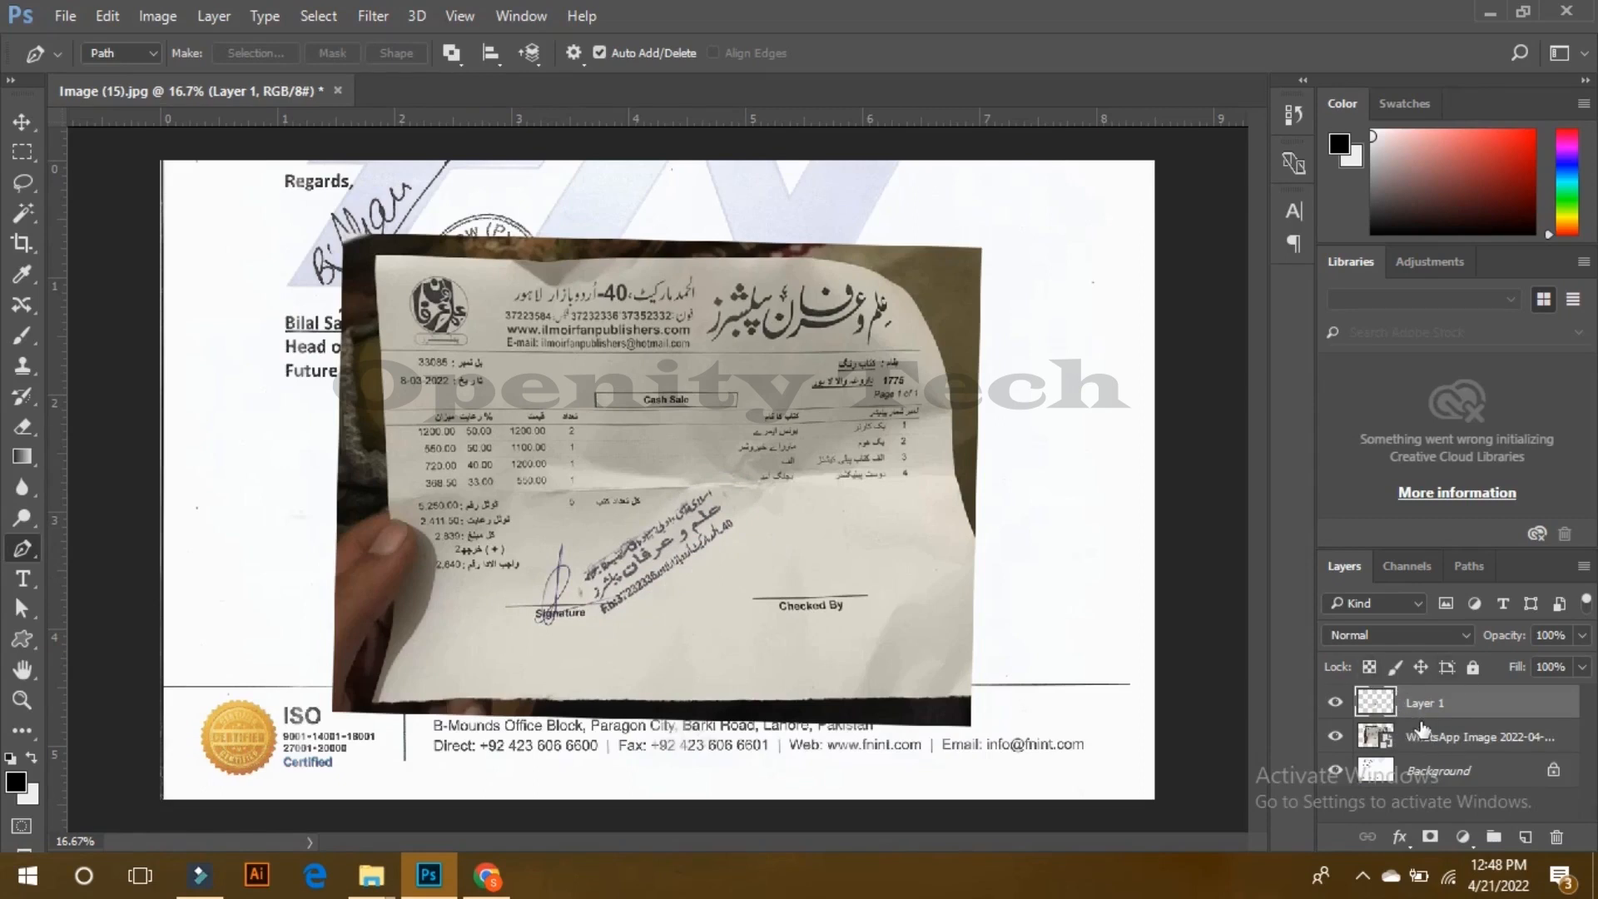
drag(1450, 732, 1557, 836)
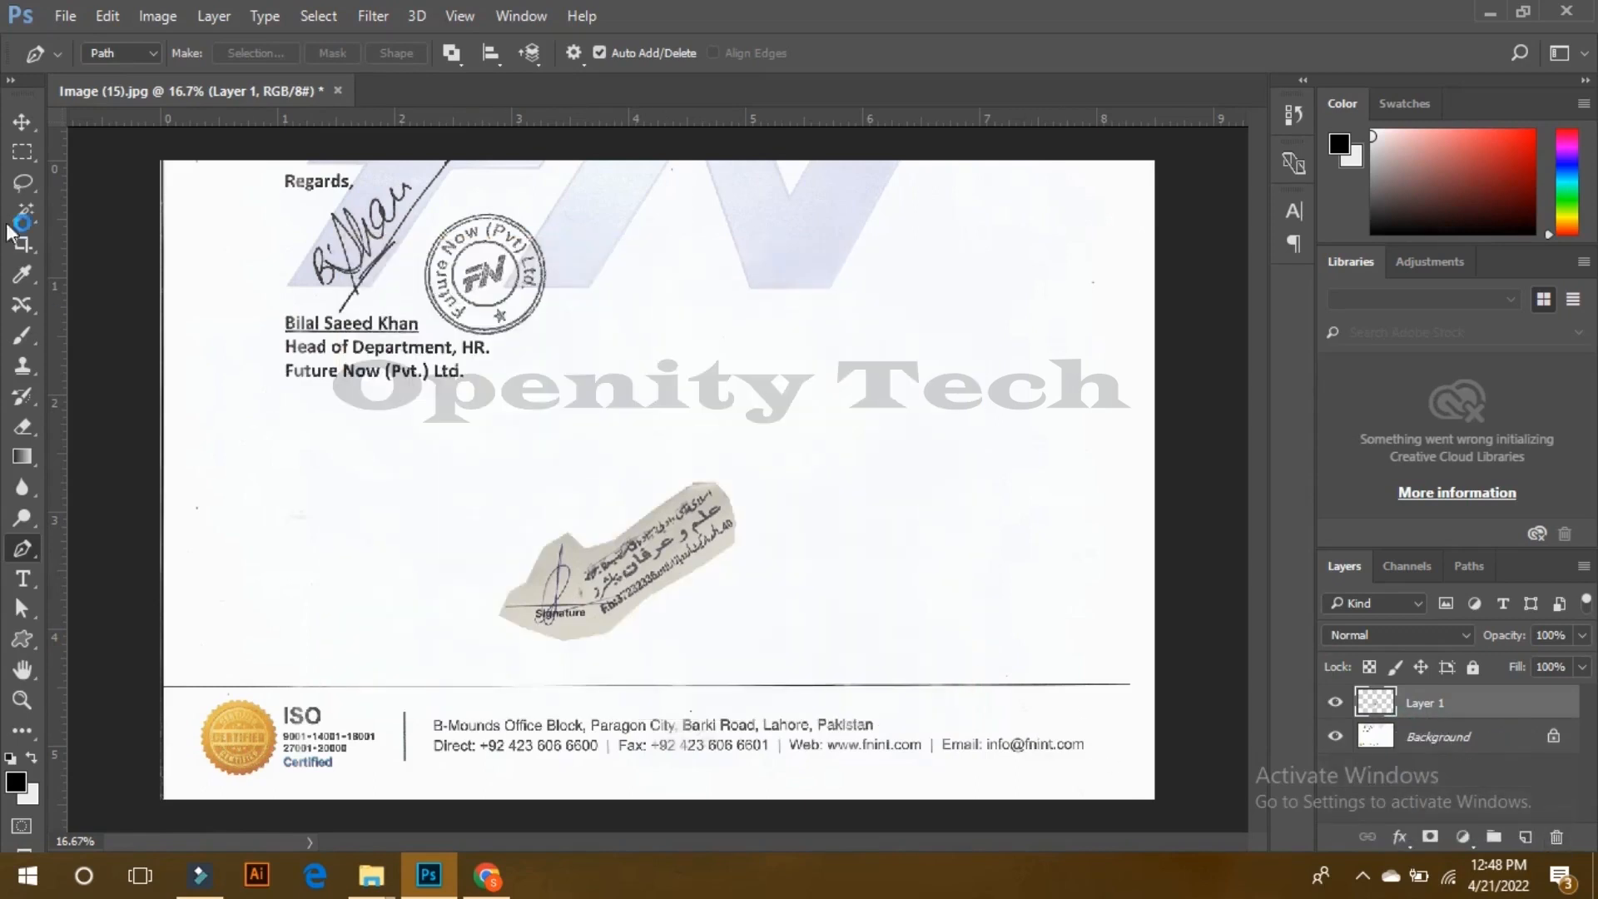
Step: Move the signature cutout to the letter's right side and scale it to about 120%
click(22, 122)
mouse_move(664, 554)
mouse_down()
mouse_move(871, 425)
mouse_move(1003, 404)
mouse_up()
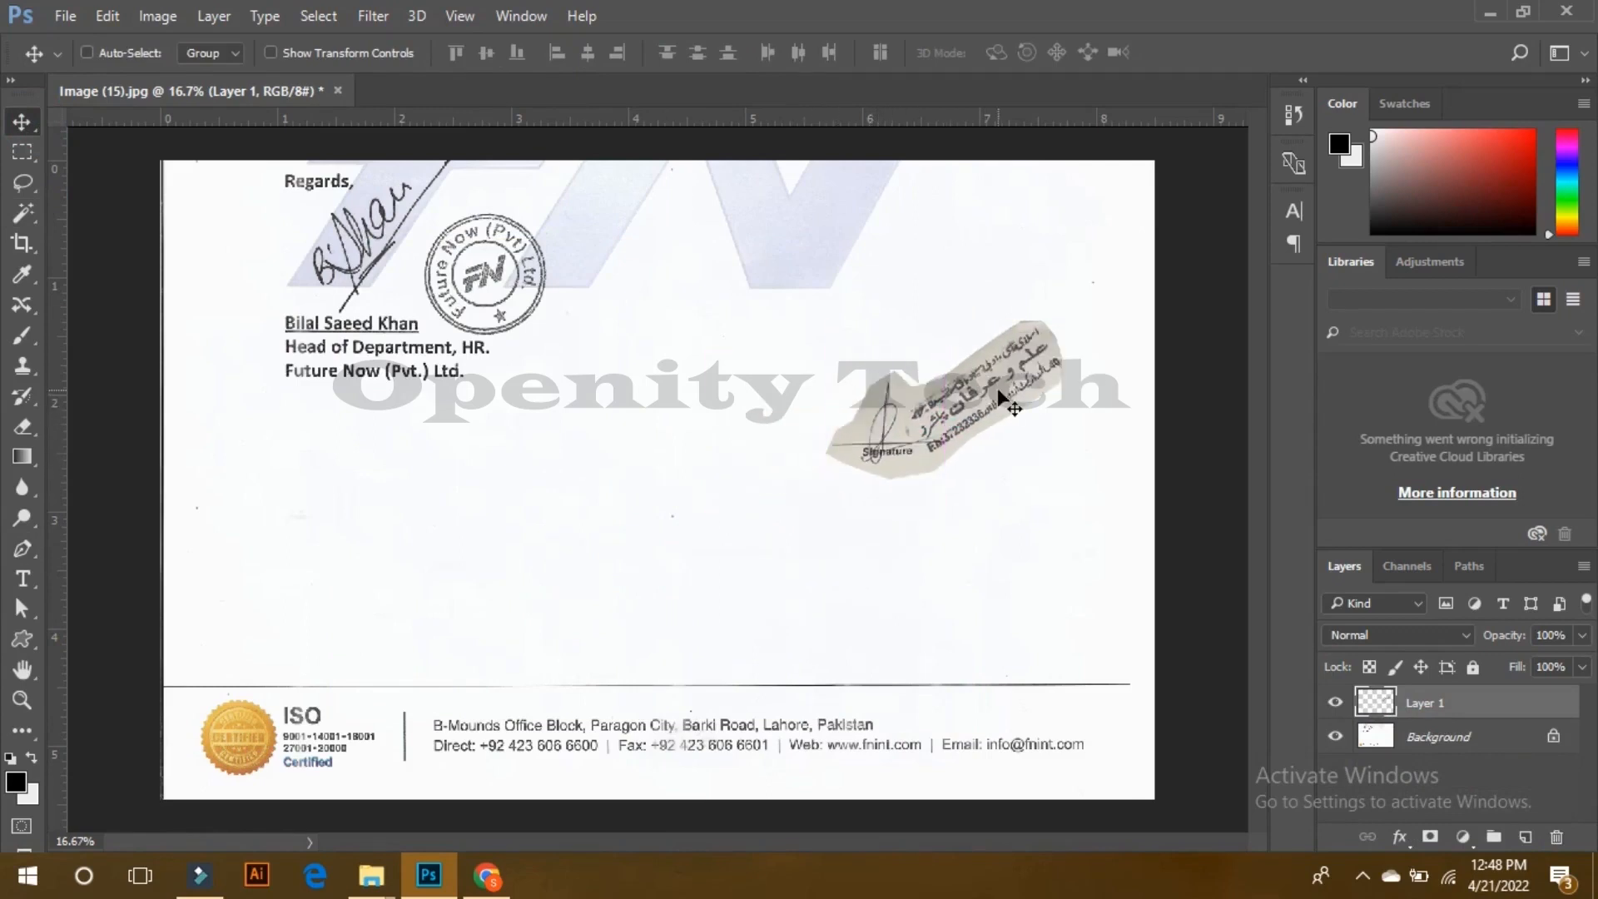
key(ctrl+t)
drag(1059, 314, 1084, 305)
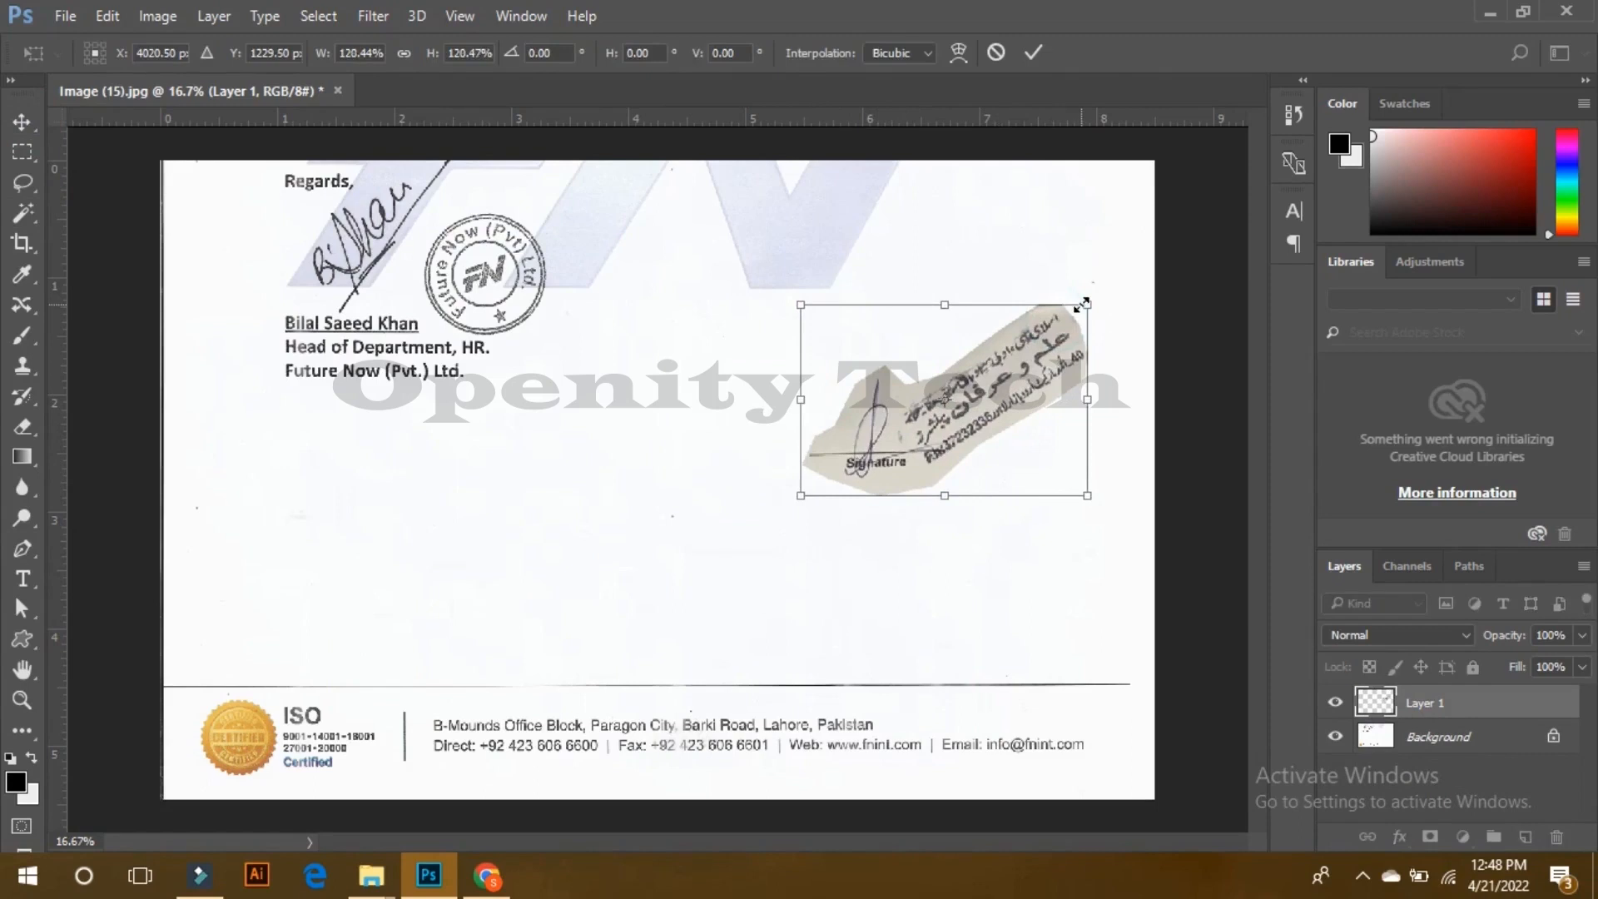
key(Return)
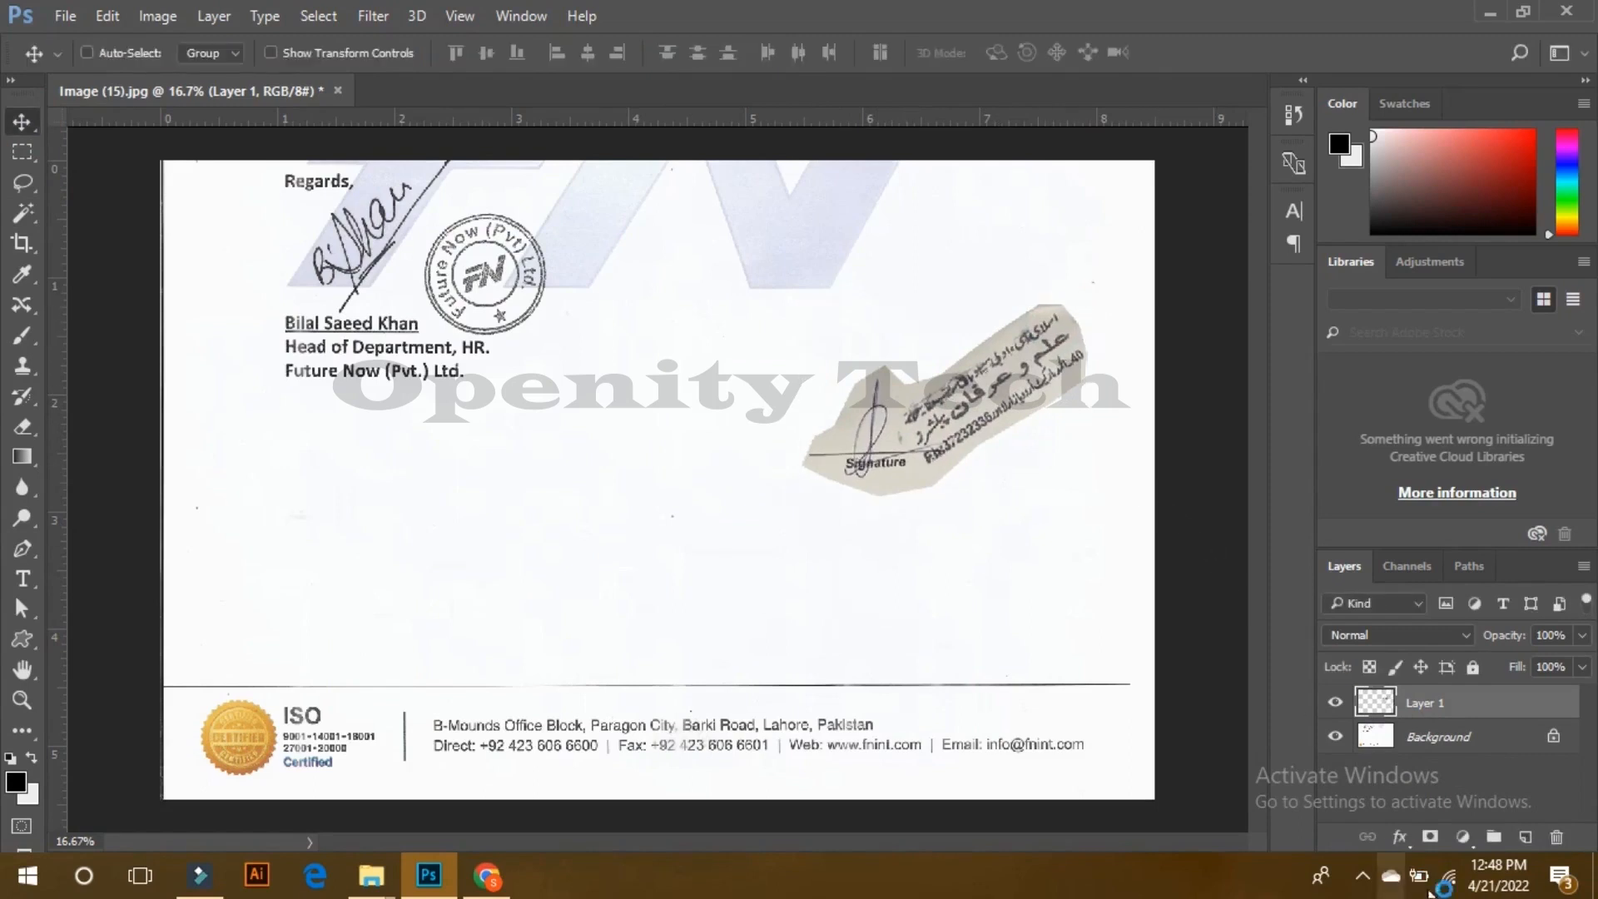
Step: In Layer 1's Blending Options, lower the This Layer white limit under Blend If Gray to about 190
click(1400, 837)
click(1467, 560)
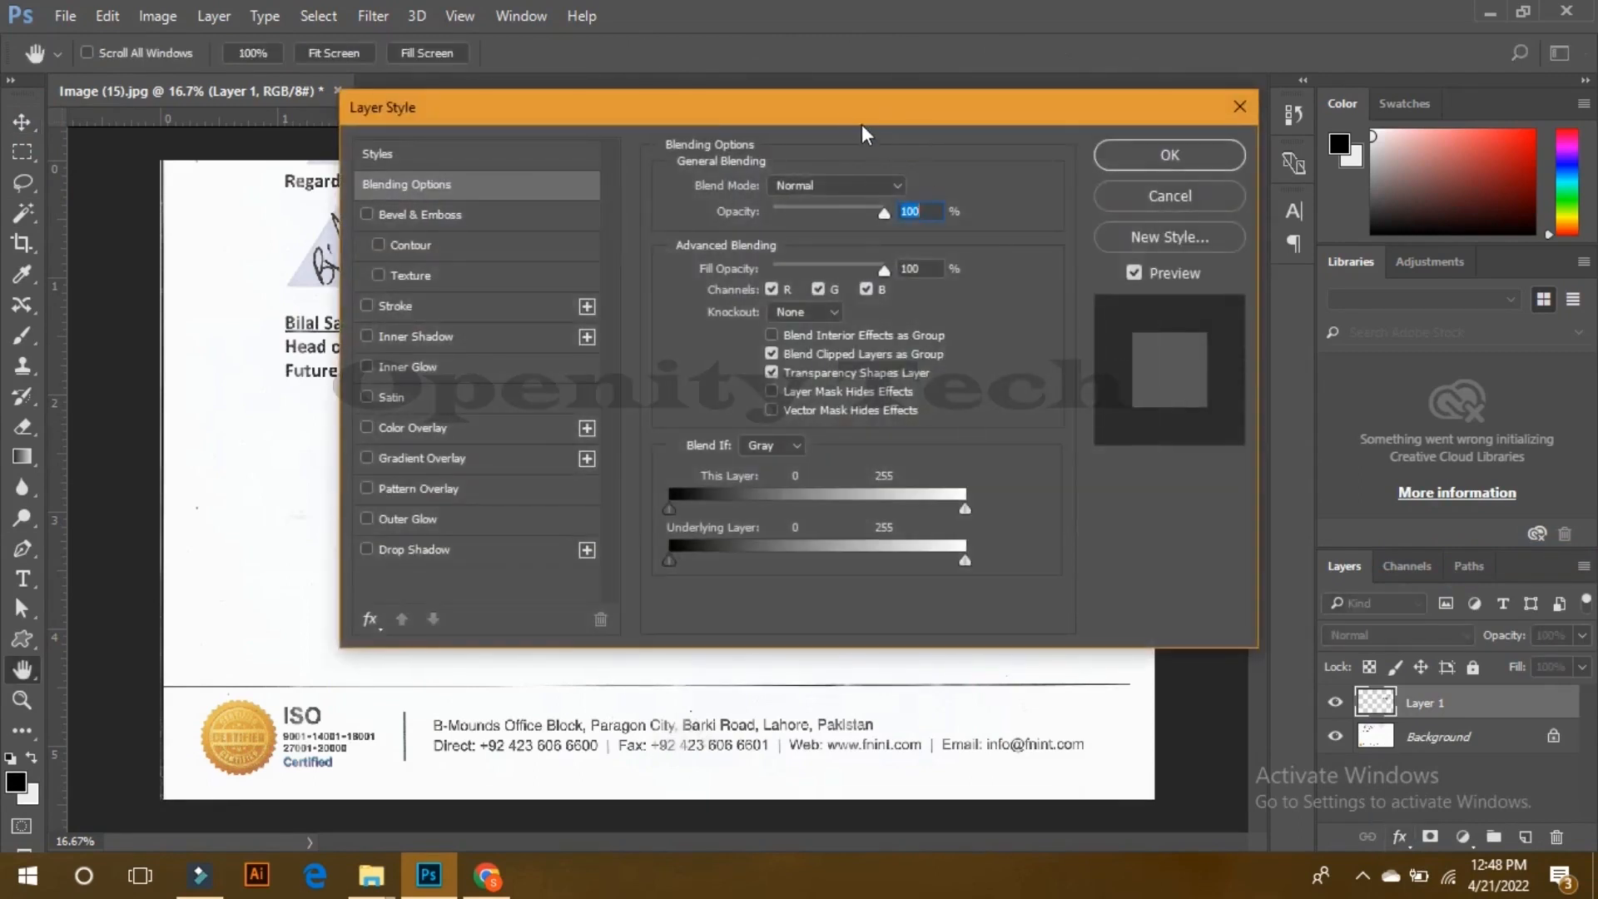
drag(843, 115, 357, 32)
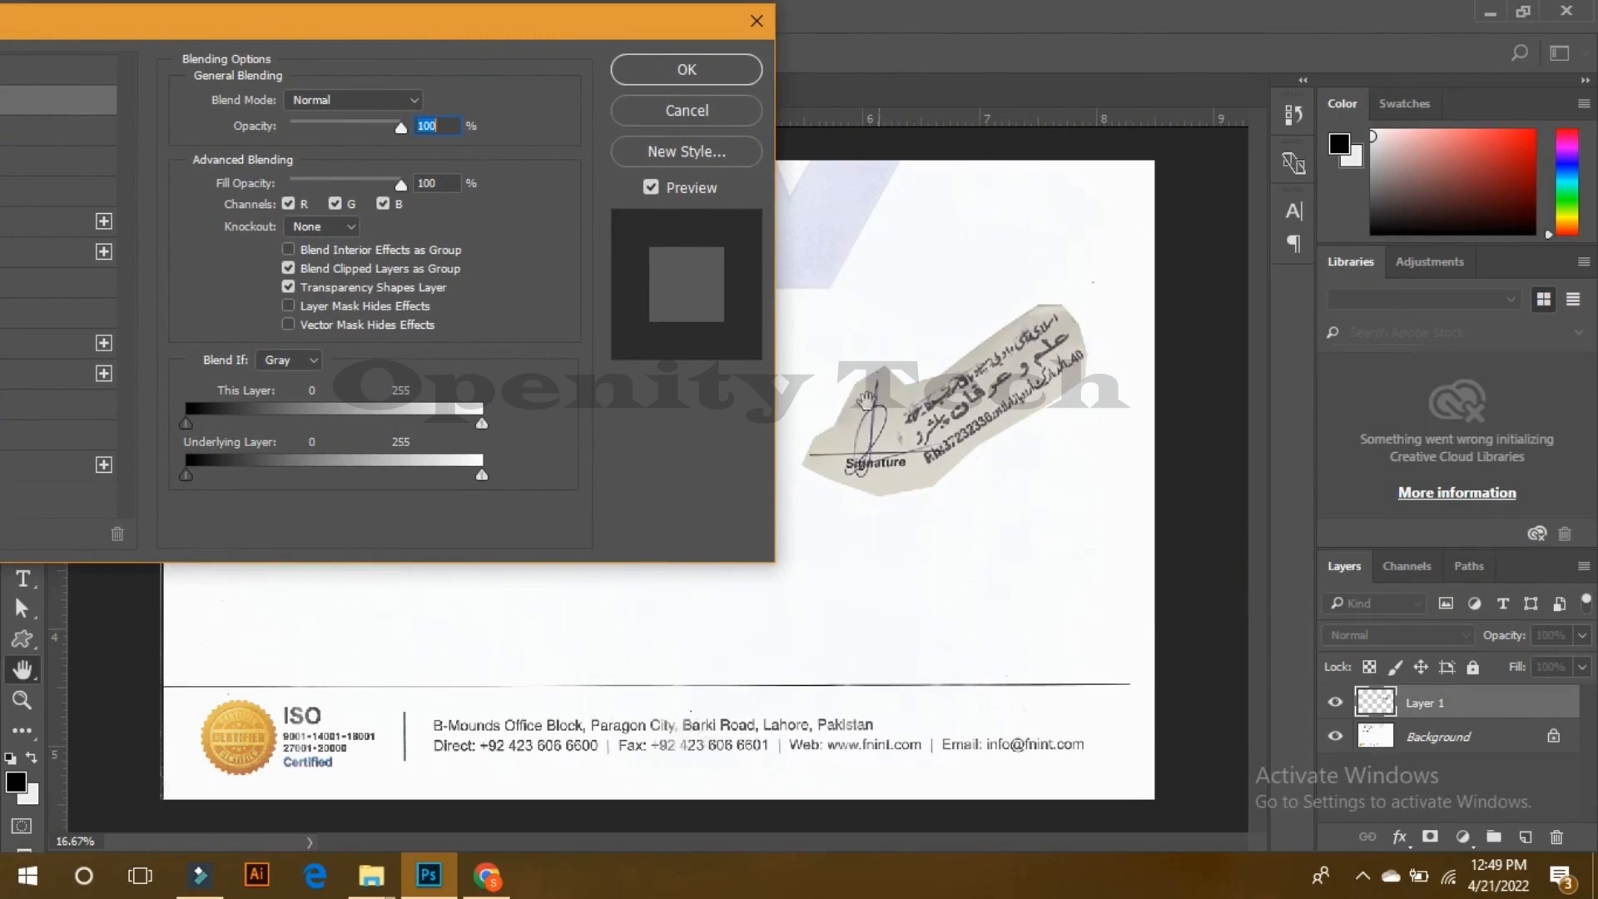
drag(482, 423, 402, 423)
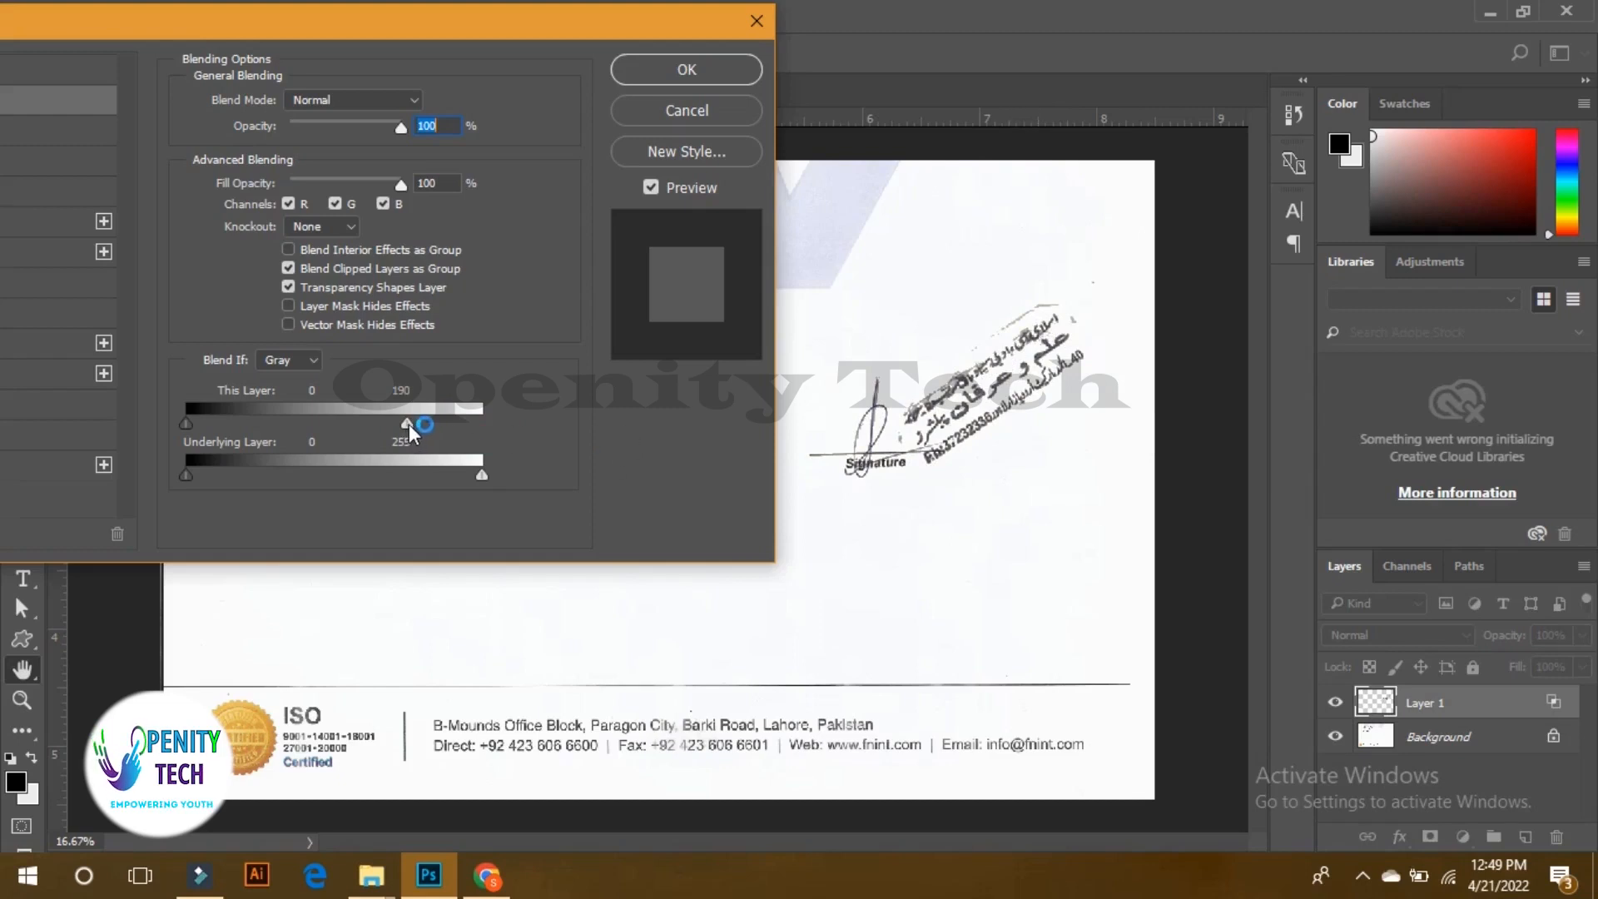
Step: Split the signature layer's This Layer white limit to about 133 / 185 and apply the layer style
key(alt)
drag(408, 423, 522, 427)
drag(405, 423, 311, 430)
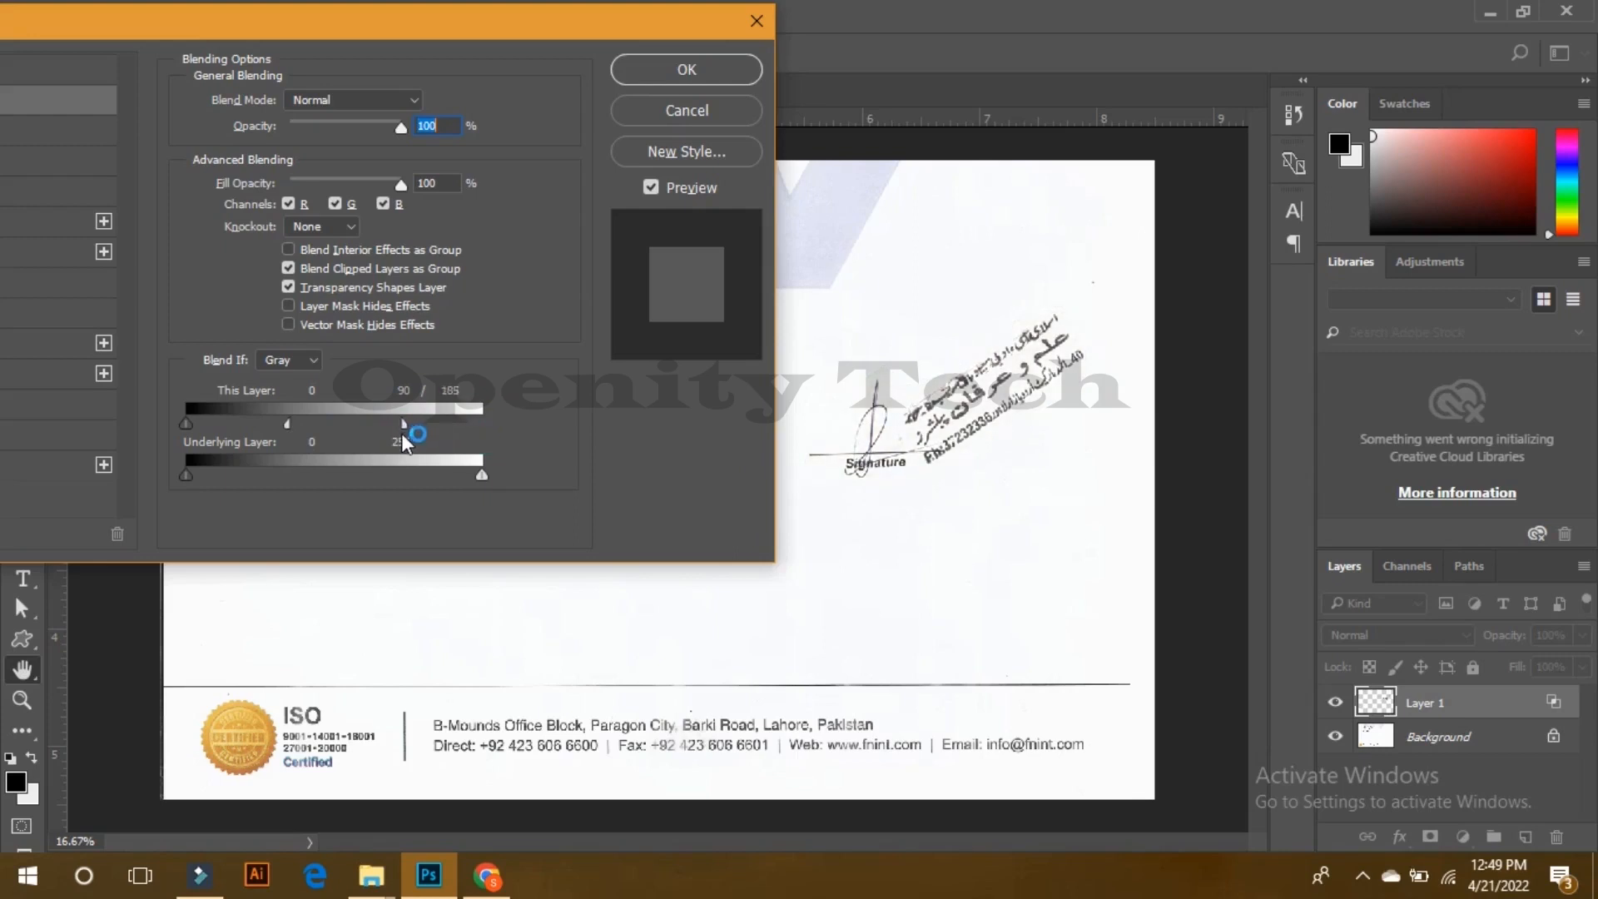
drag(291, 429, 333, 421)
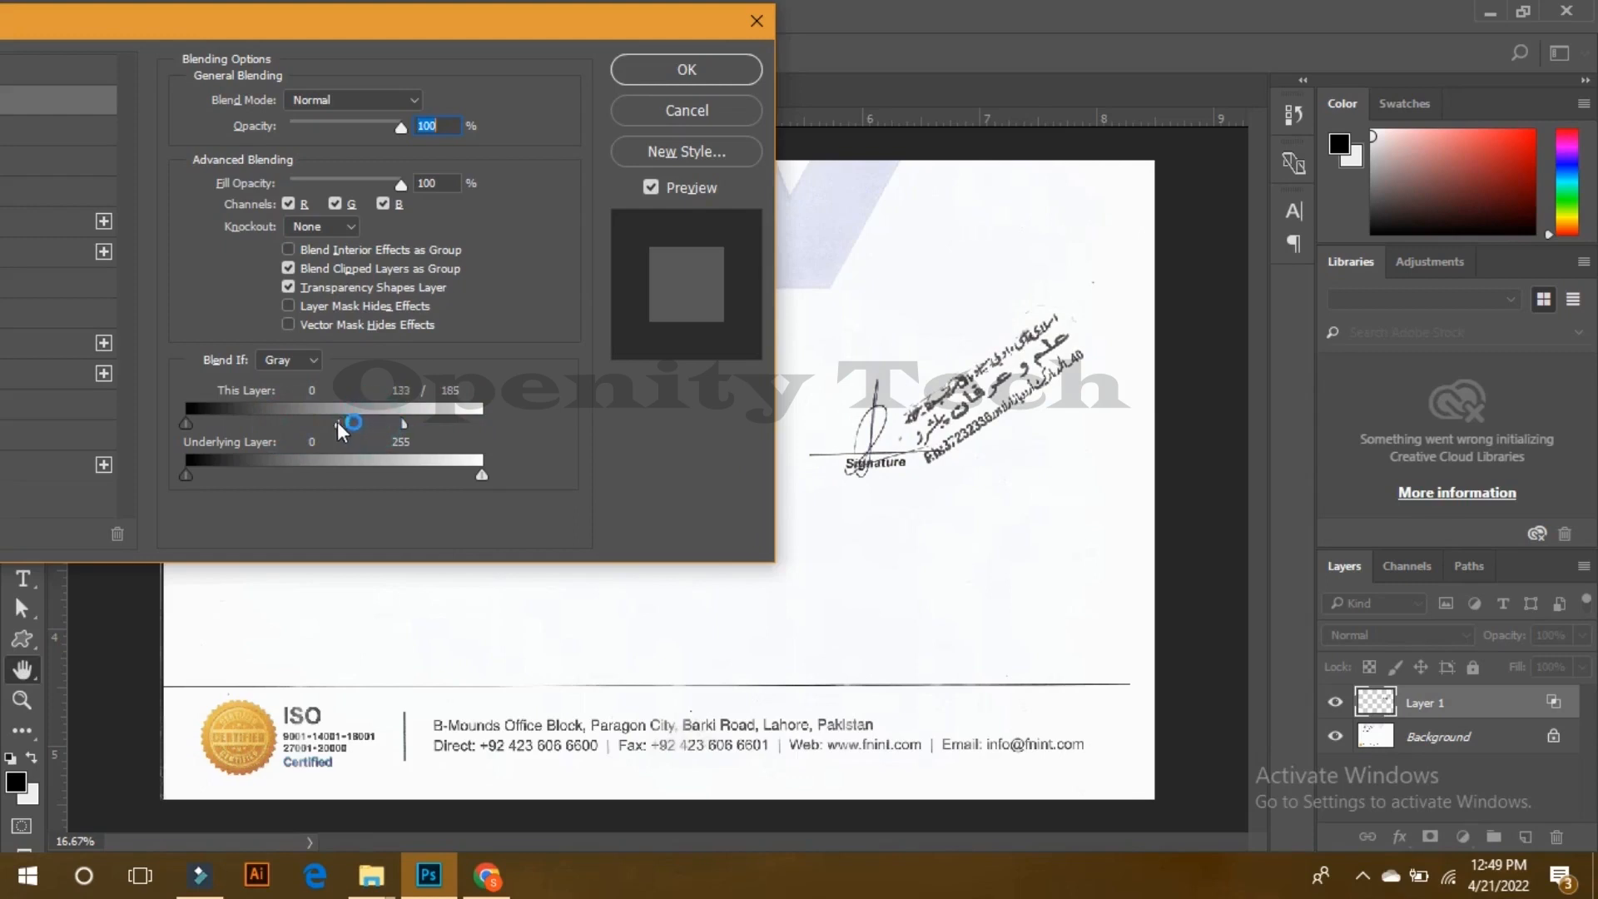
drag(417, 423, 418, 423)
click(687, 70)
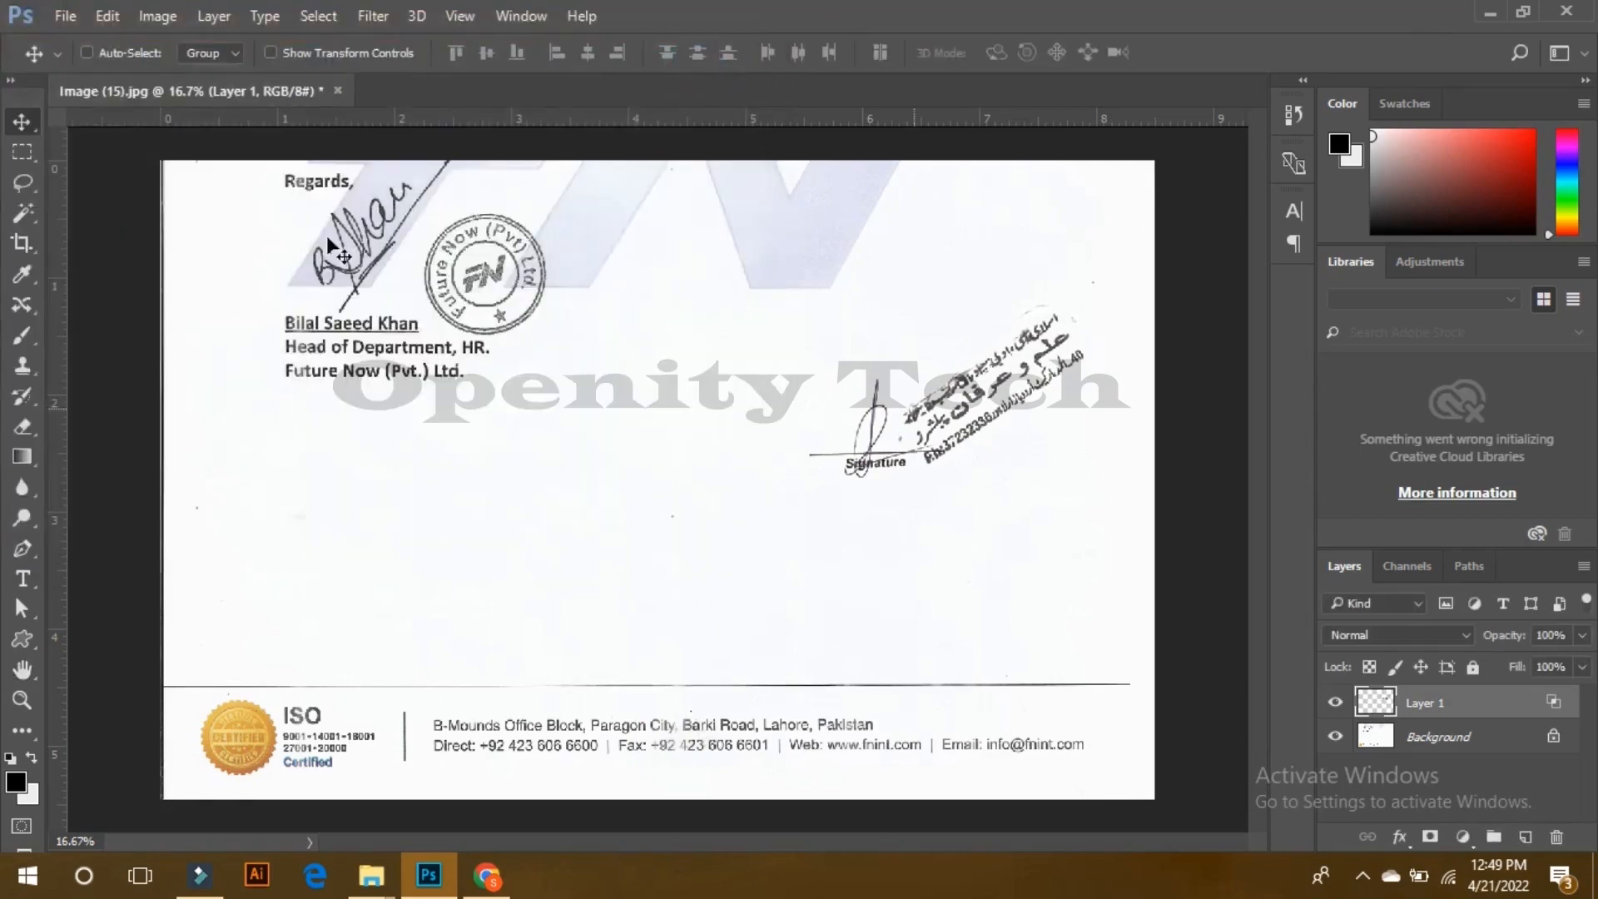
Step: Move the blended signature and stamp slightly lower and to the right on the letter
drag(965, 404, 969, 482)
scroll(966, 481, up, 1)
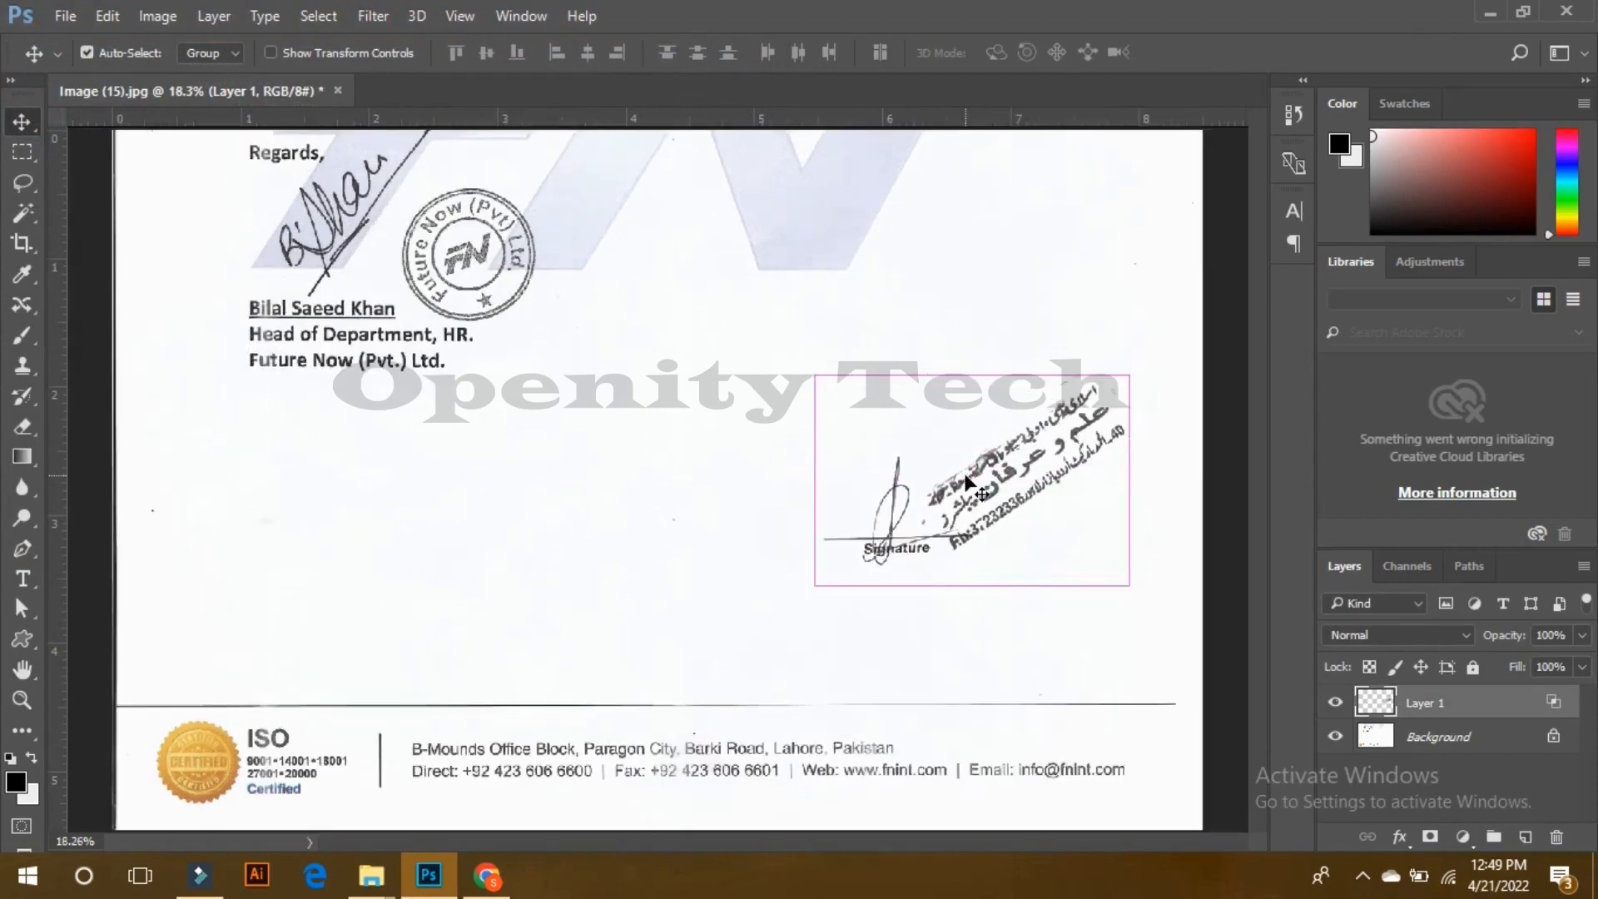
scroll(966, 481, down, 2)
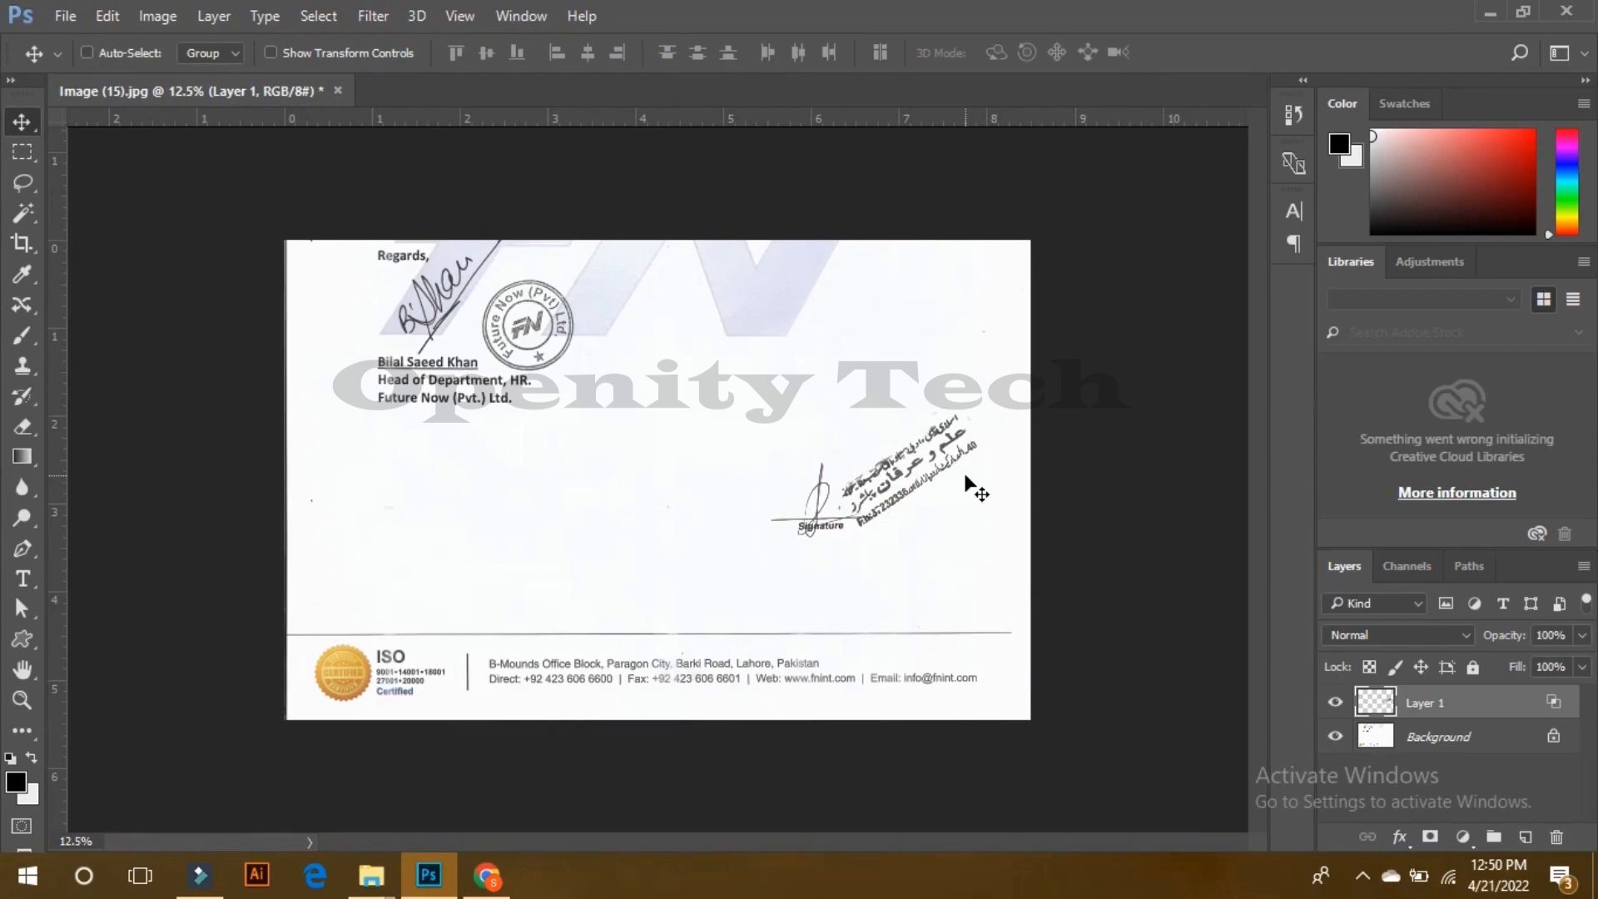
mouse_move(924, 470)
mouse_down()
mouse_move(941, 604)
mouse_move(938, 472)
mouse_up()
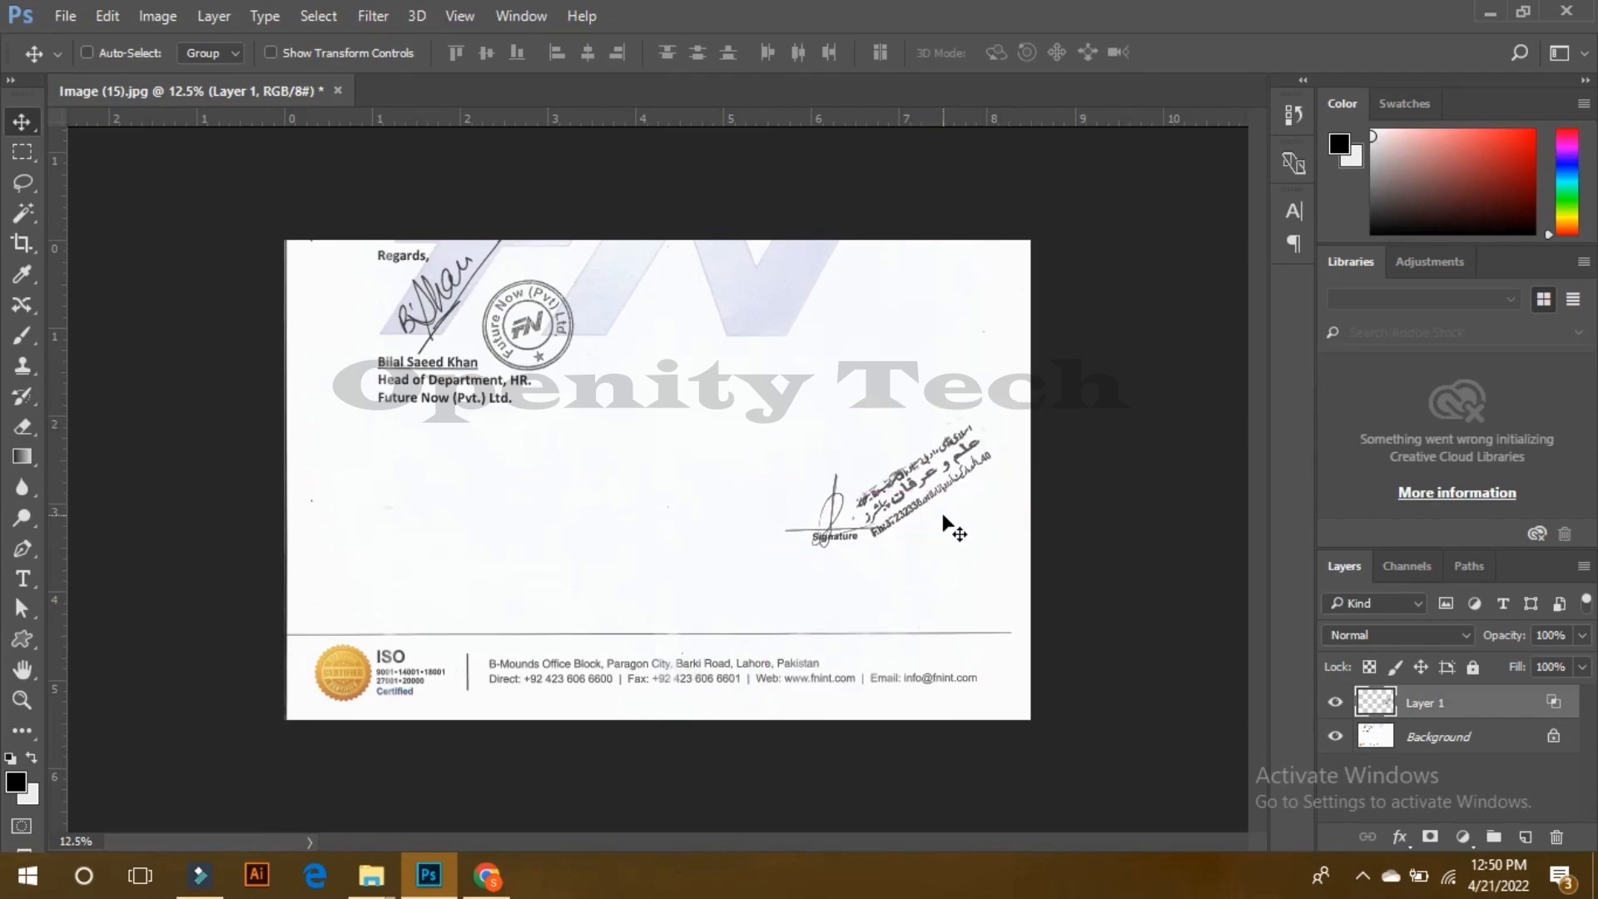
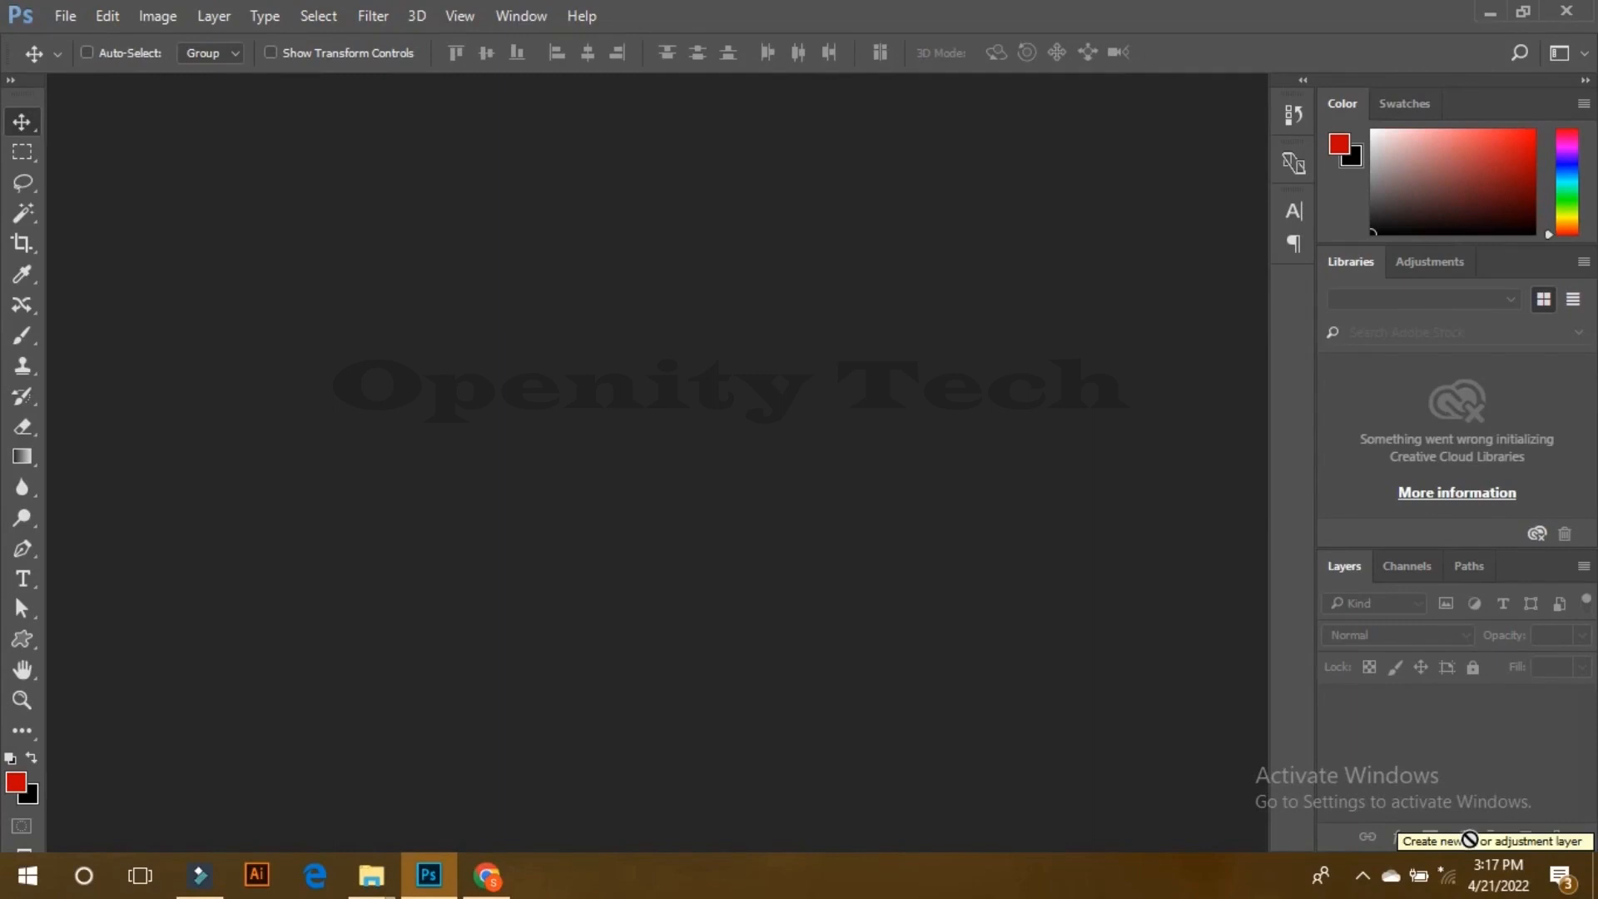
Step: Create a new blank document 1000 pixels wide and 1000 pixels high
click(65, 16)
click(70, 38)
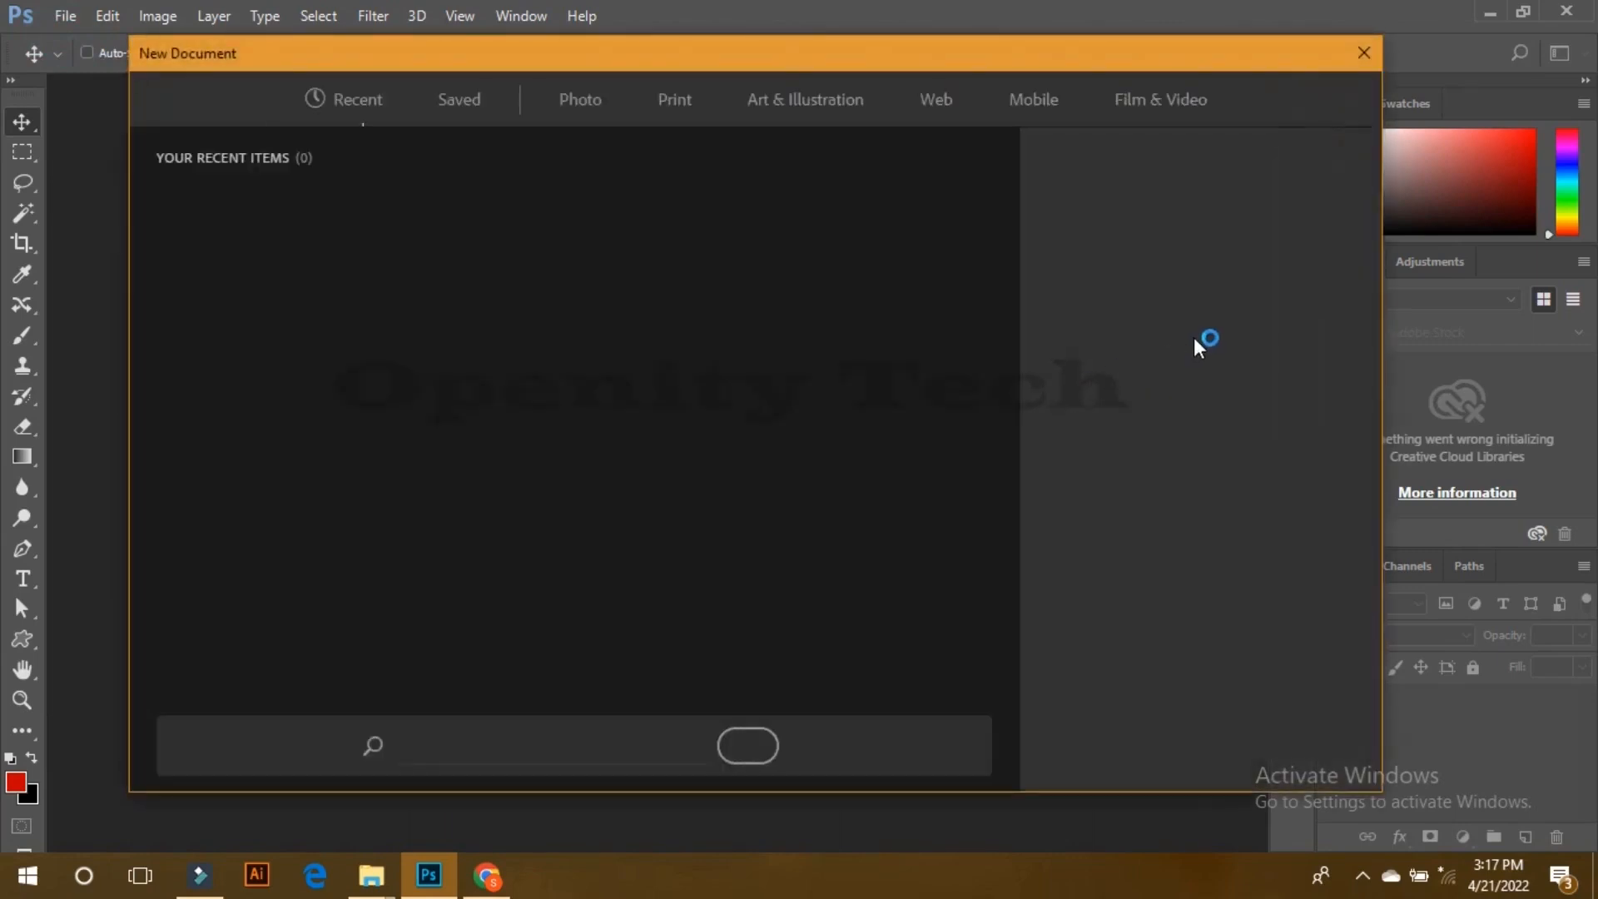
click(1095, 266)
text(1500)
click(1088, 264)
text(1000)
click(1091, 337)
text(1000)
click(1313, 748)
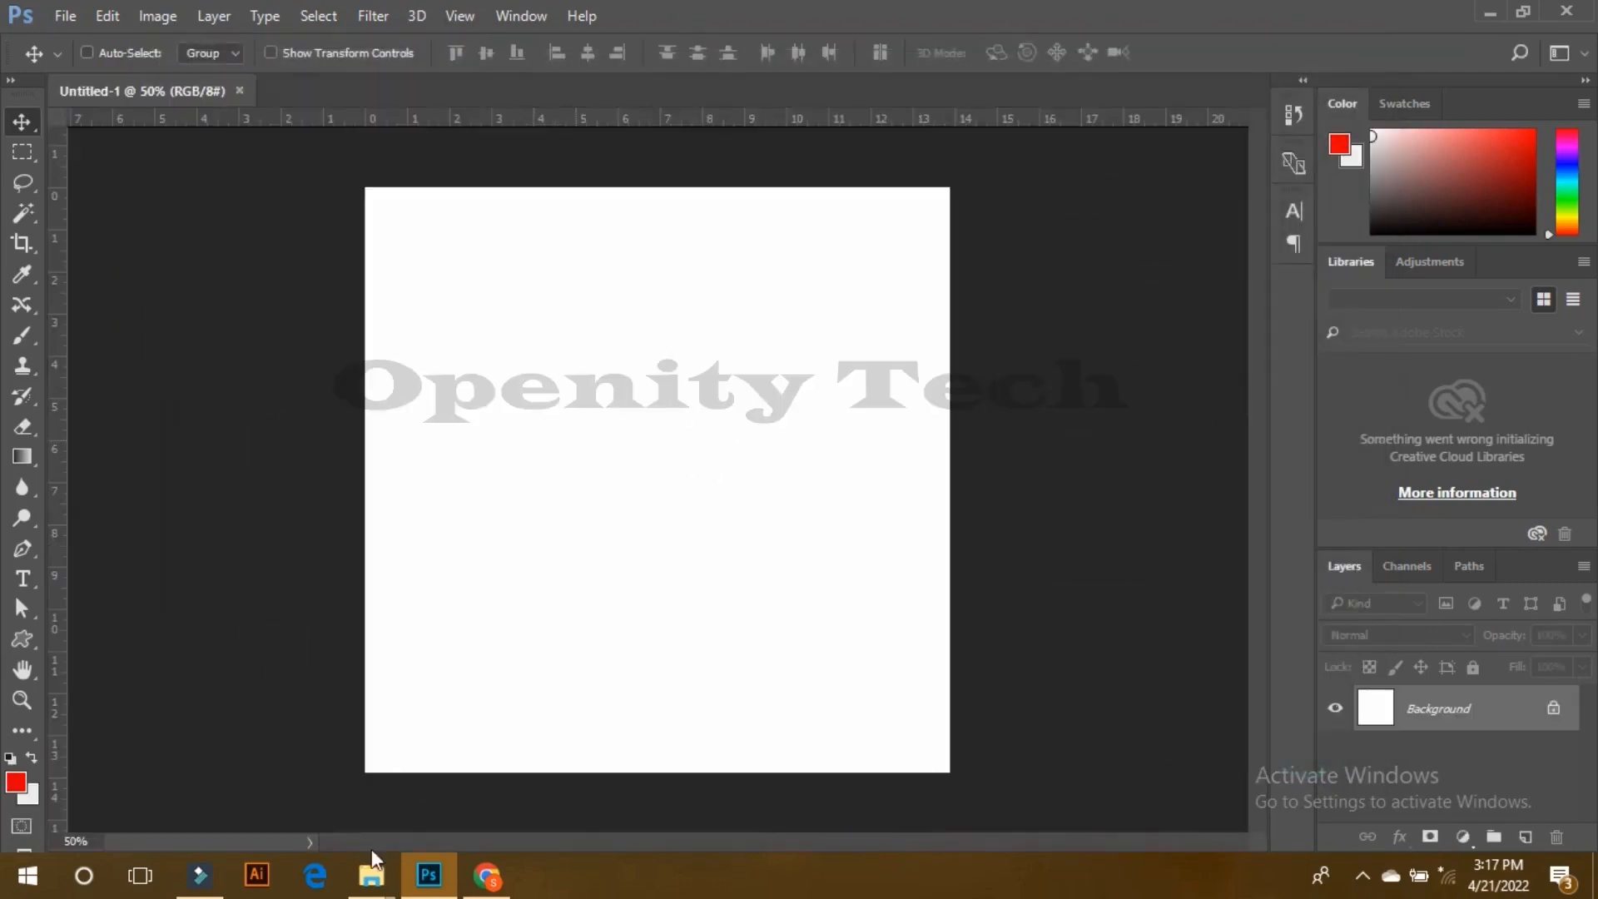
Step: Place the yellow pear photo from the Downloads folder into the document and enlarge it to fill the canvas width
mouse_move(372, 862)
click(379, 787)
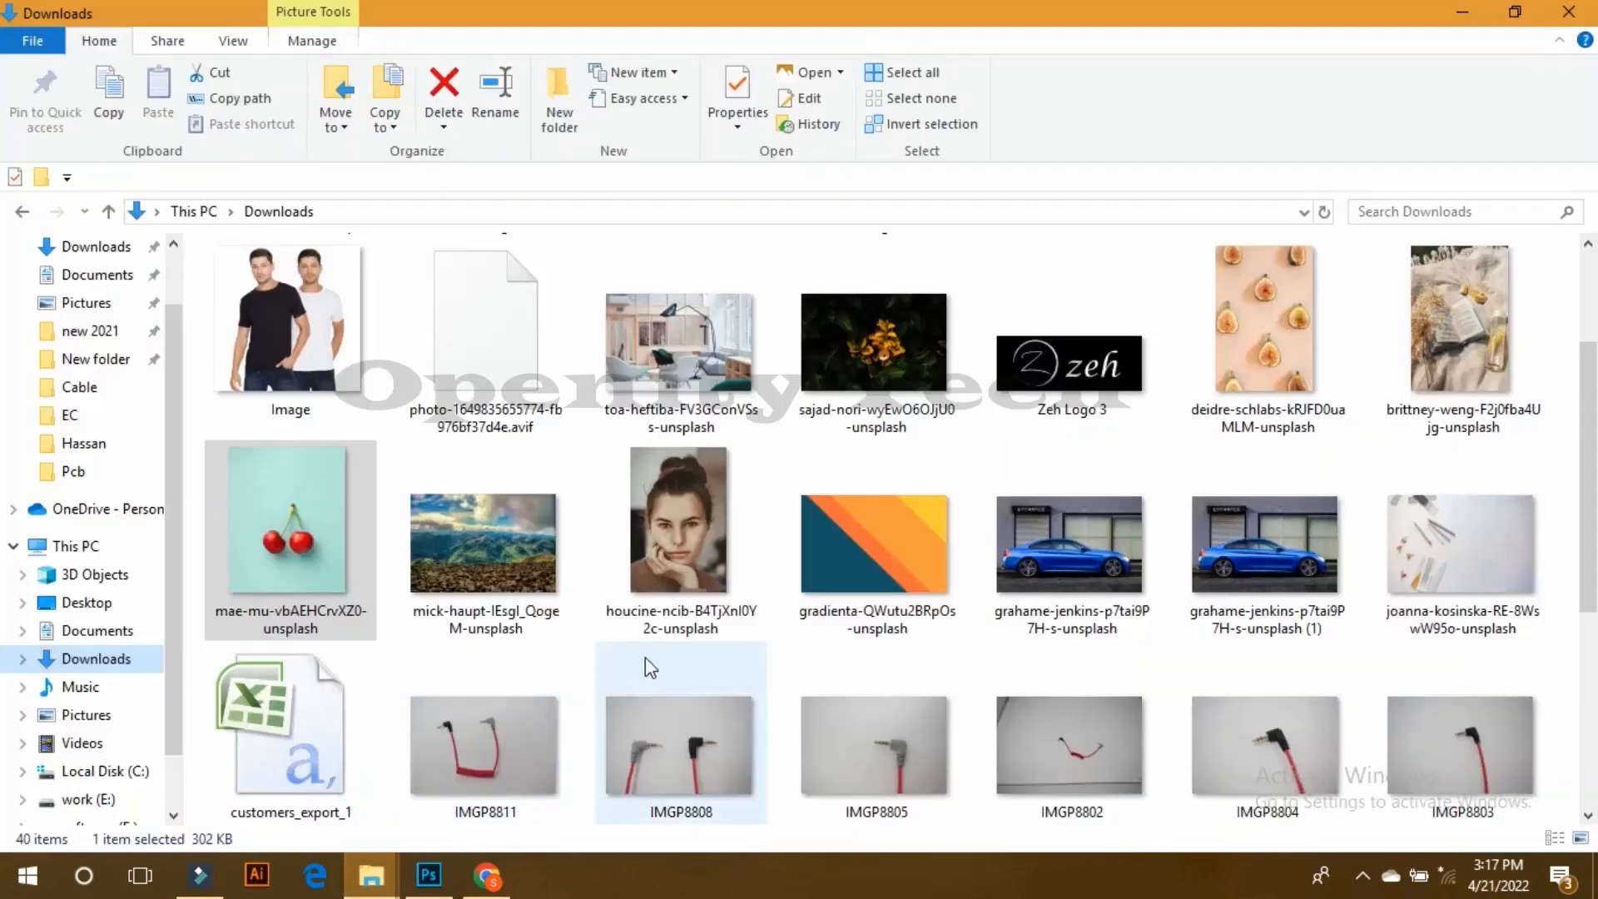
scroll(688, 642, down, 2)
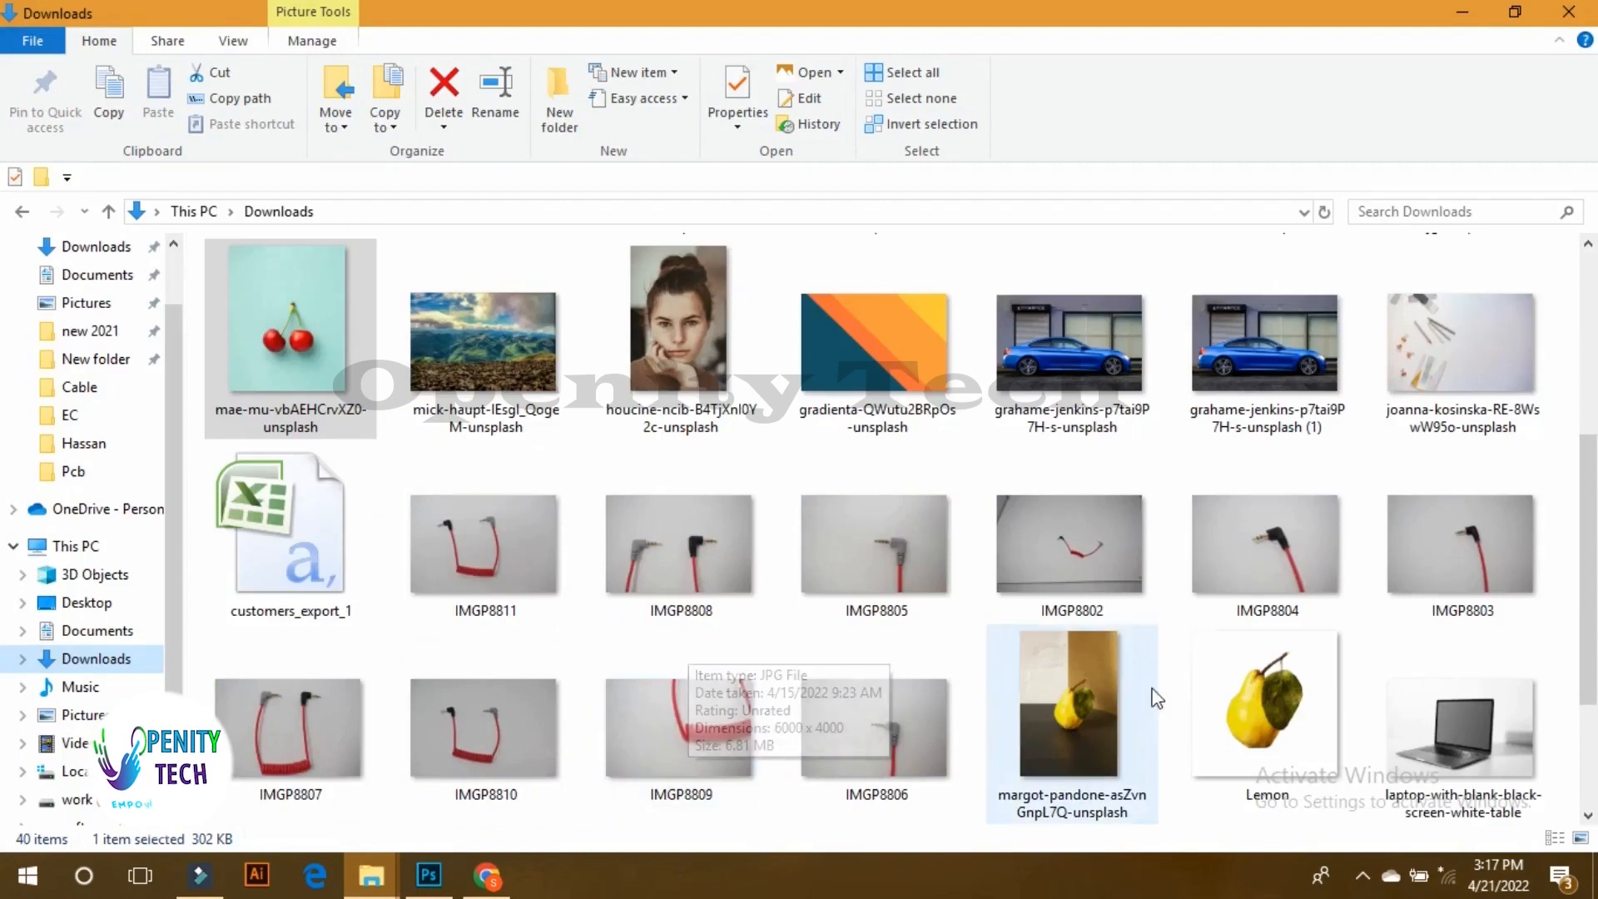
click(1078, 707)
drag(1078, 707, 607, 487)
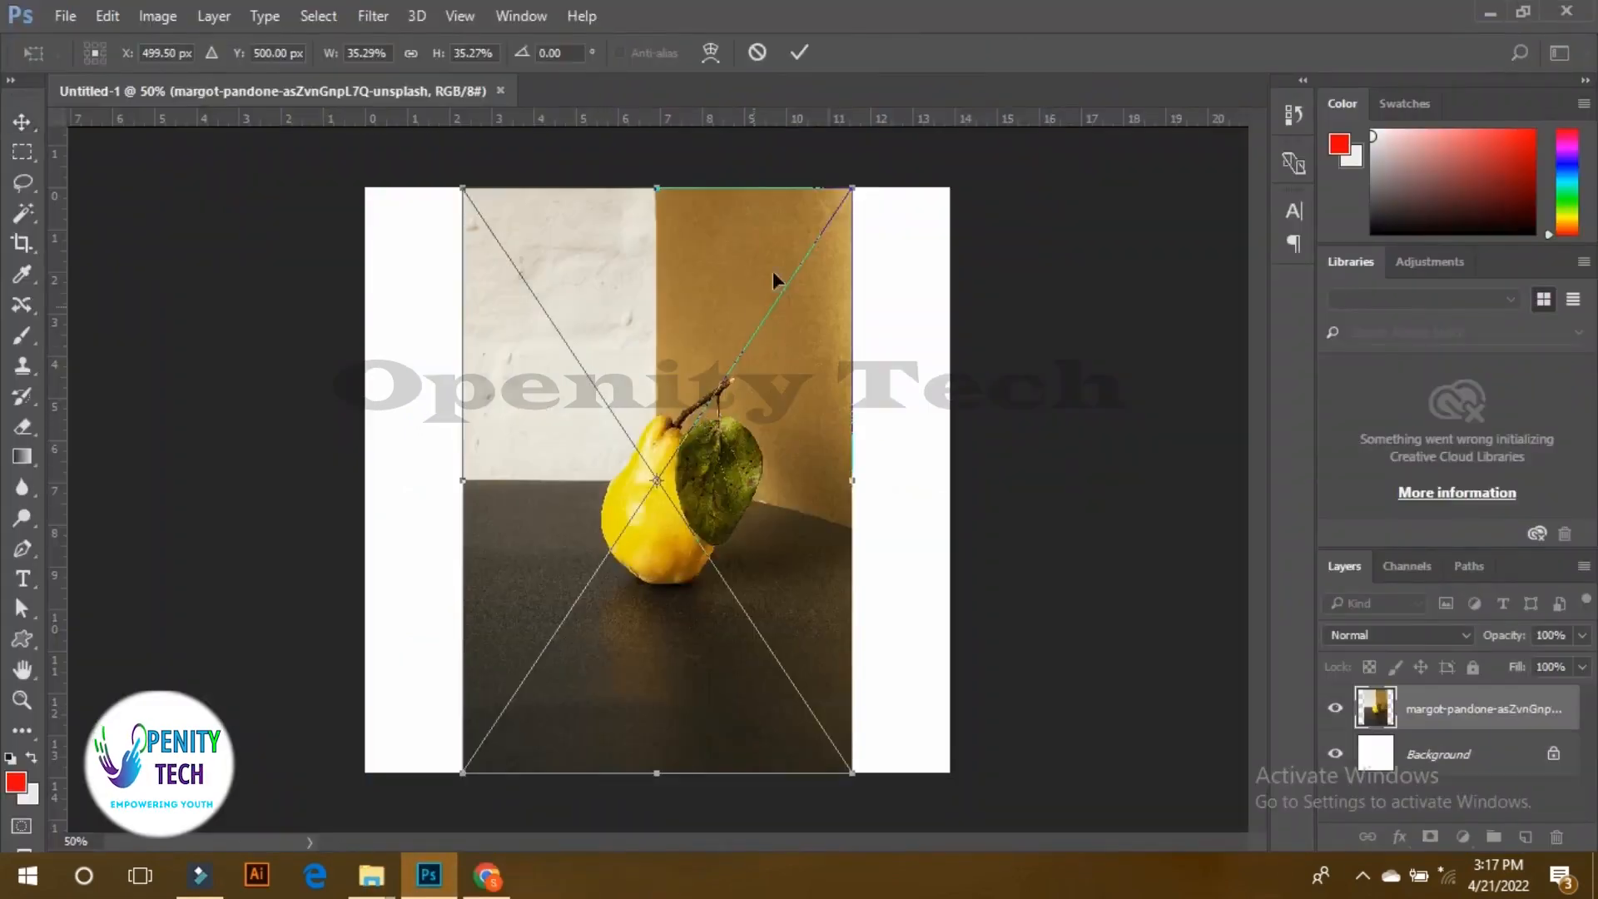
drag(849, 186, 1041, 92)
key(Return)
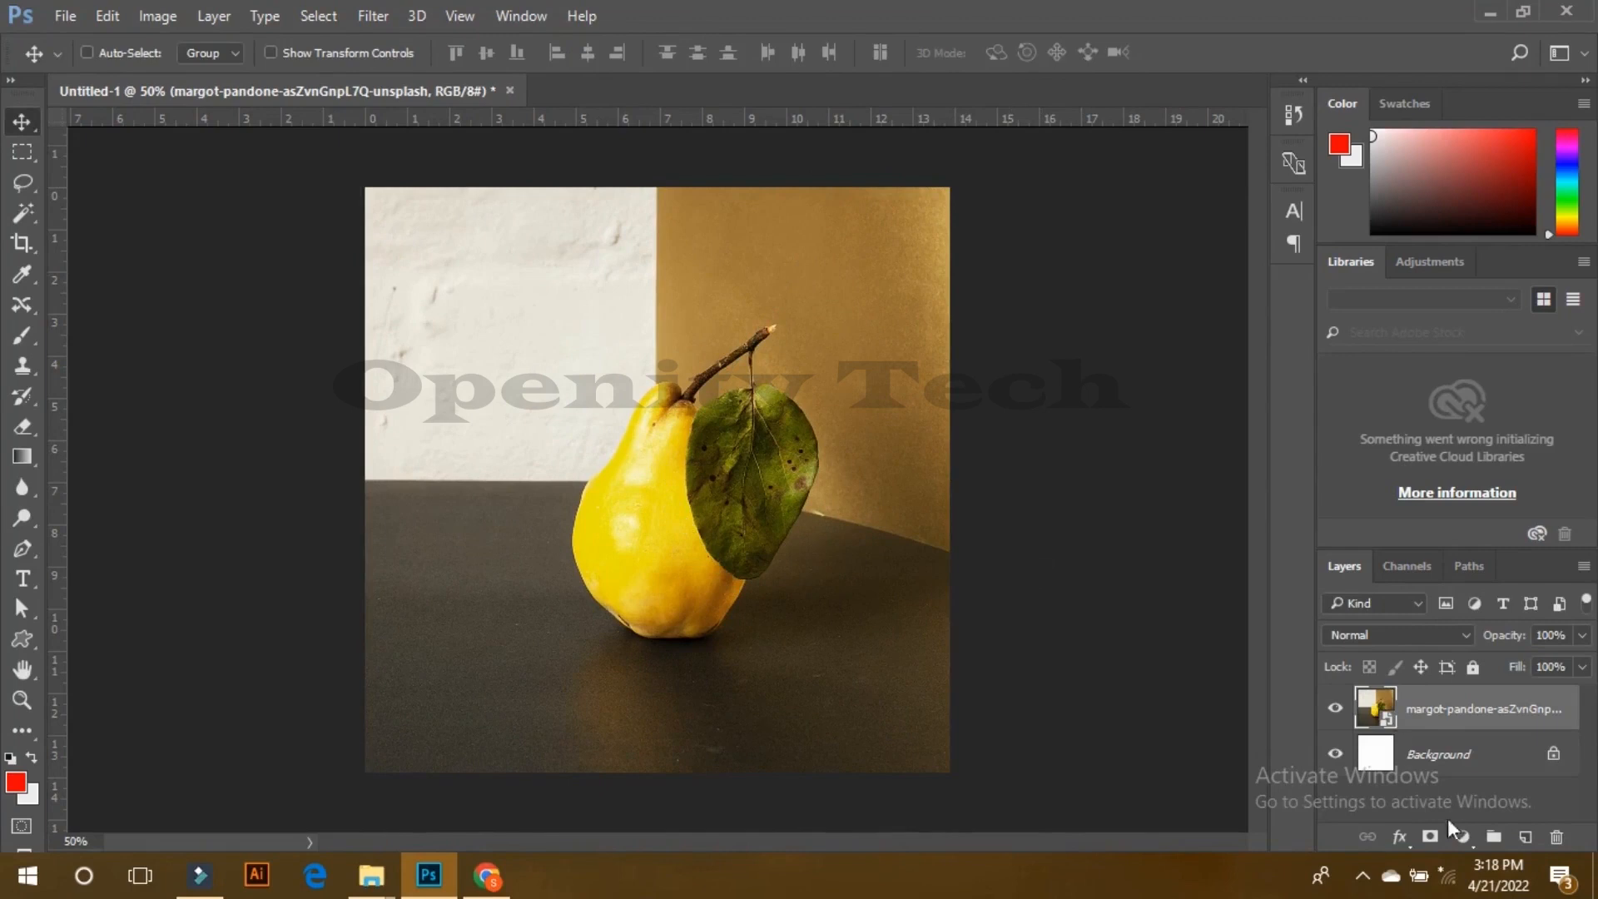
click(1463, 837)
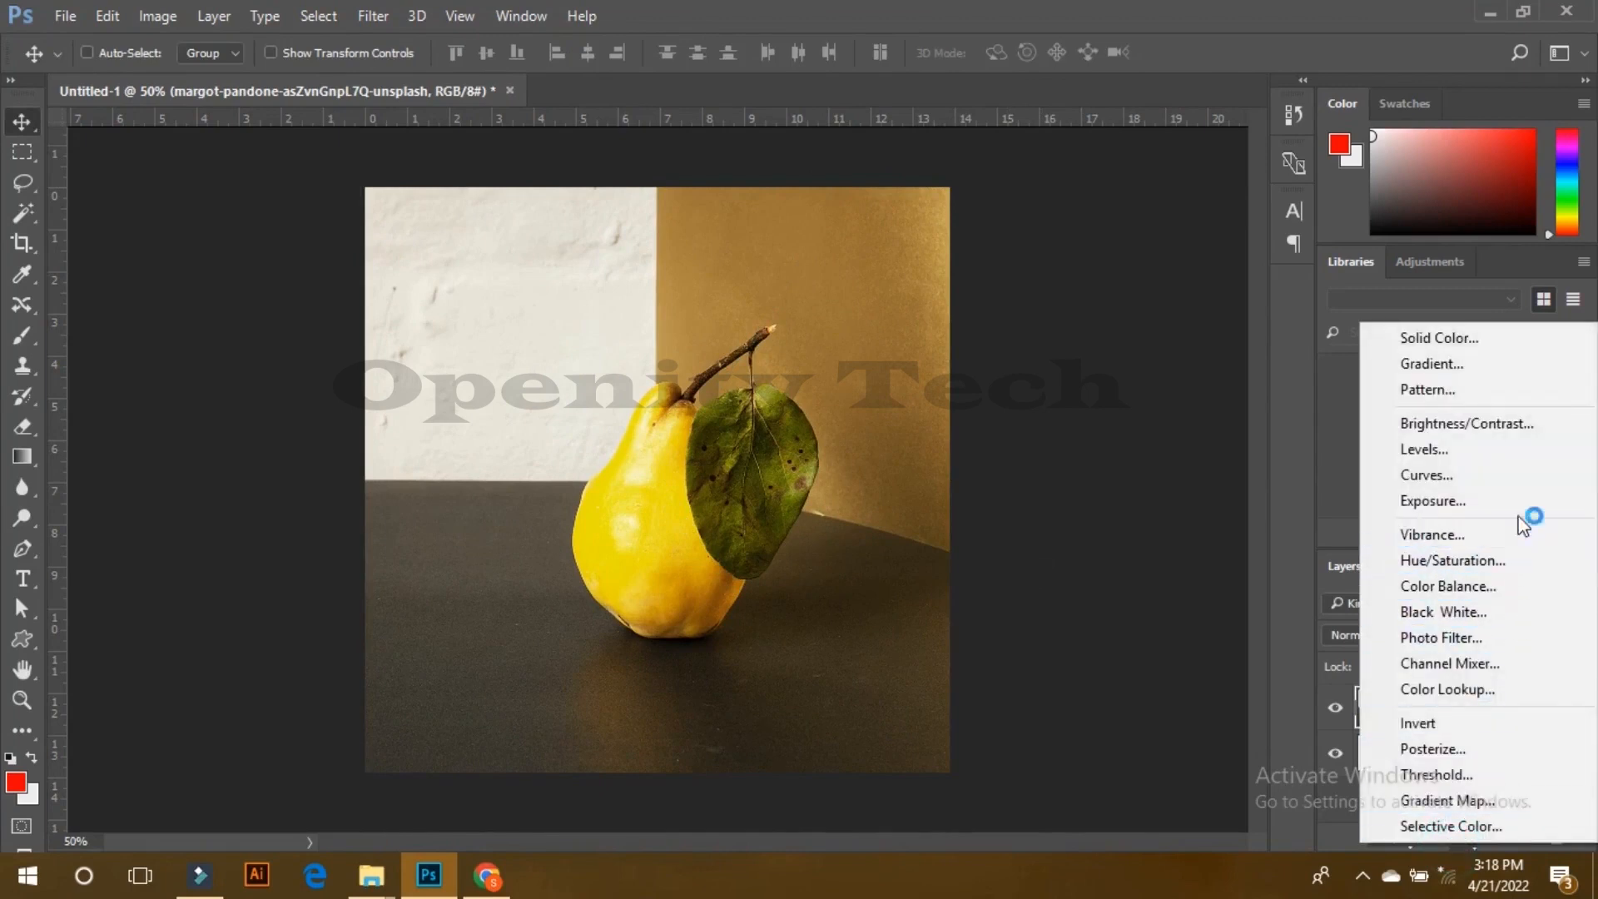
click(1475, 344)
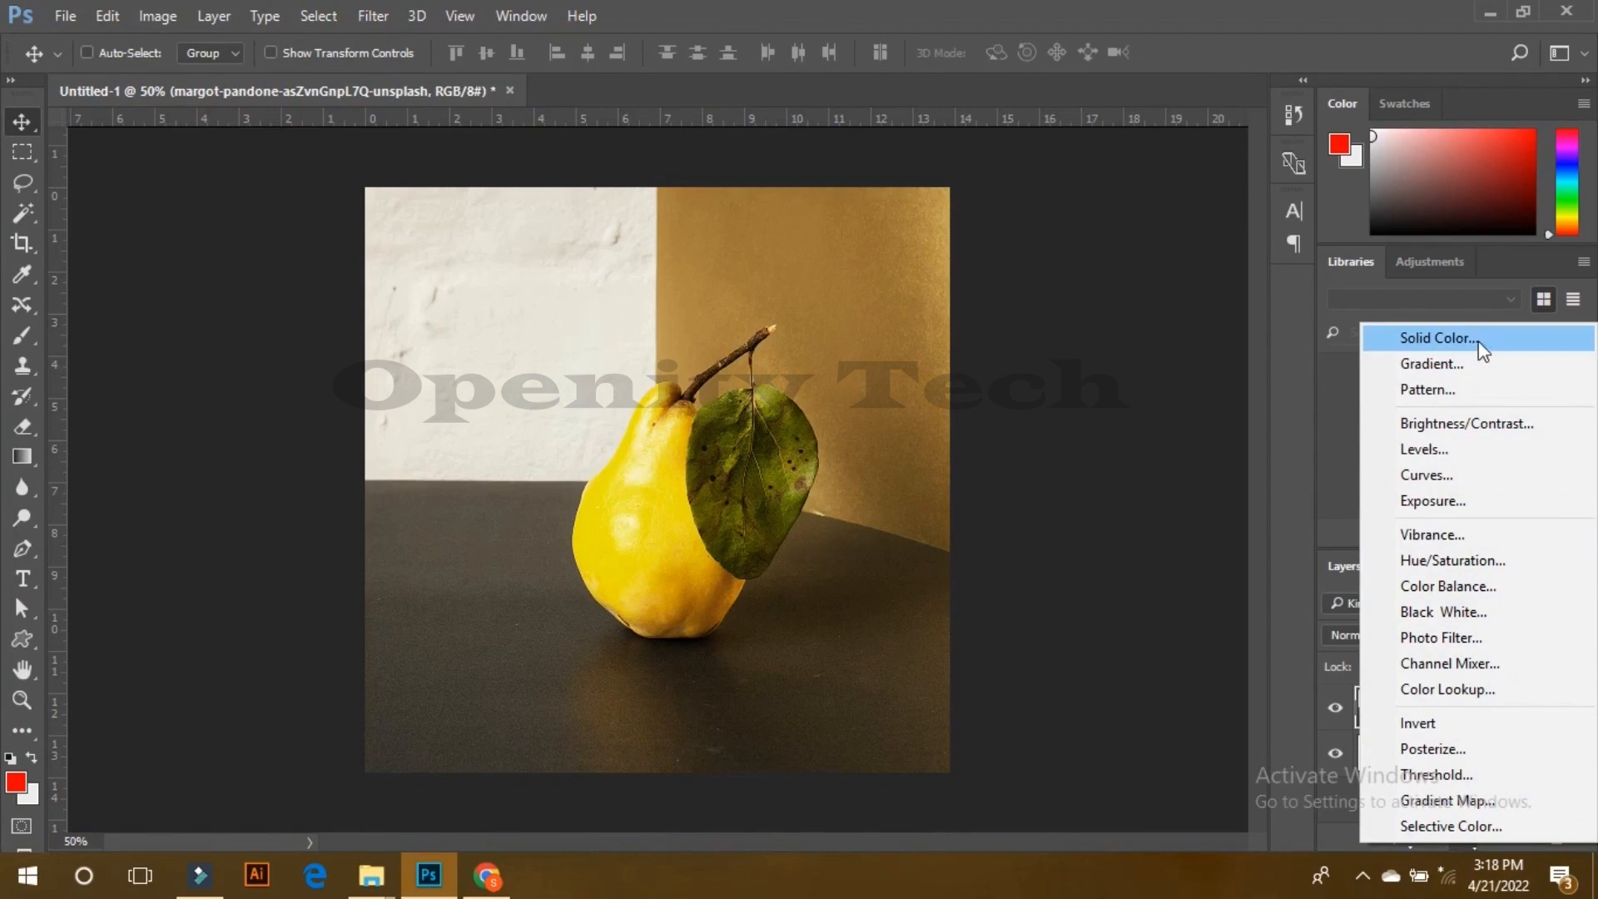
click(1478, 342)
mouse_move(1153, 317)
mouse_down()
mouse_move(1156, 460)
mouse_move(982, 467)
mouse_move(1060, 304)
mouse_move(1192, 225)
mouse_move(1140, 349)
mouse_up()
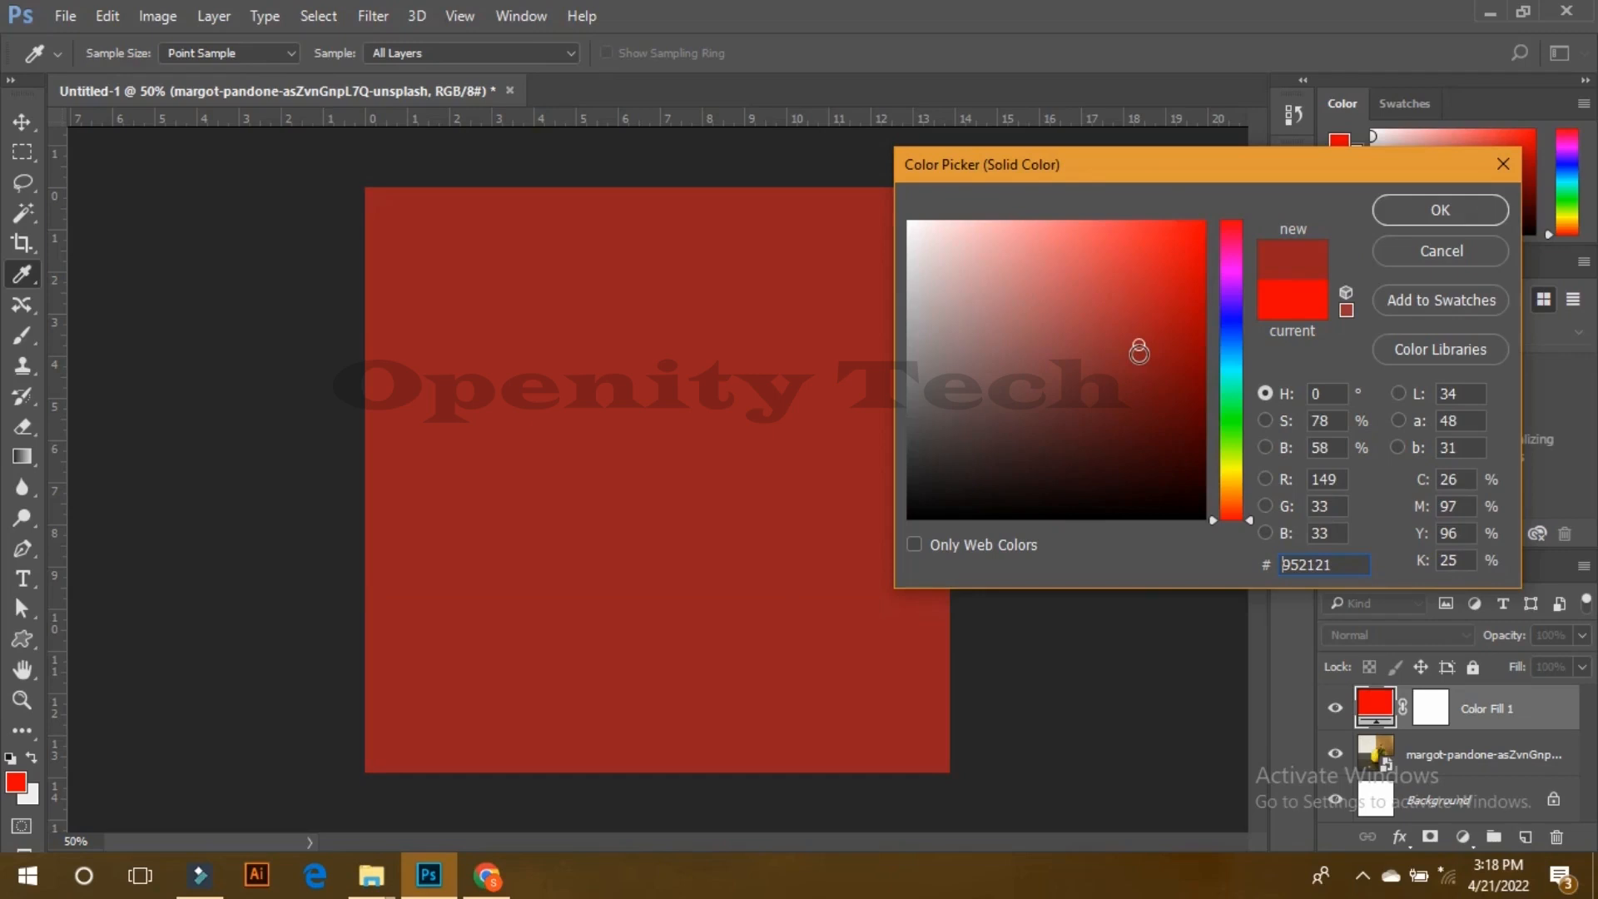
click(1404, 253)
Step: Add a Gradient fill layer above the pear photo using the orange-yellow-orange gradient preset
click(1463, 837)
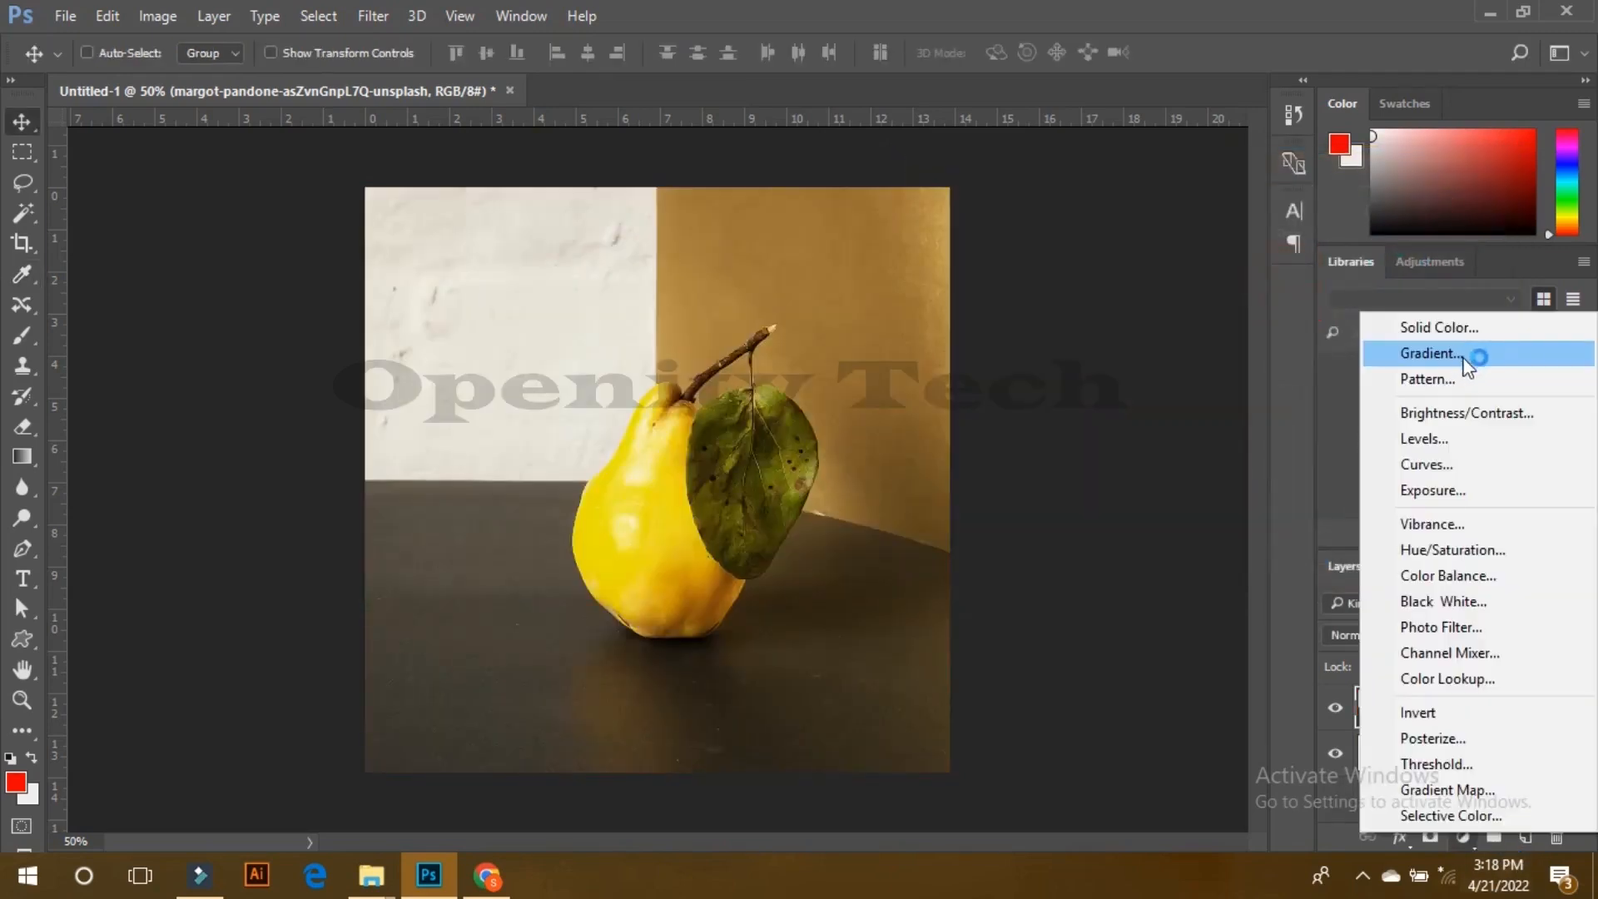
click(1479, 369)
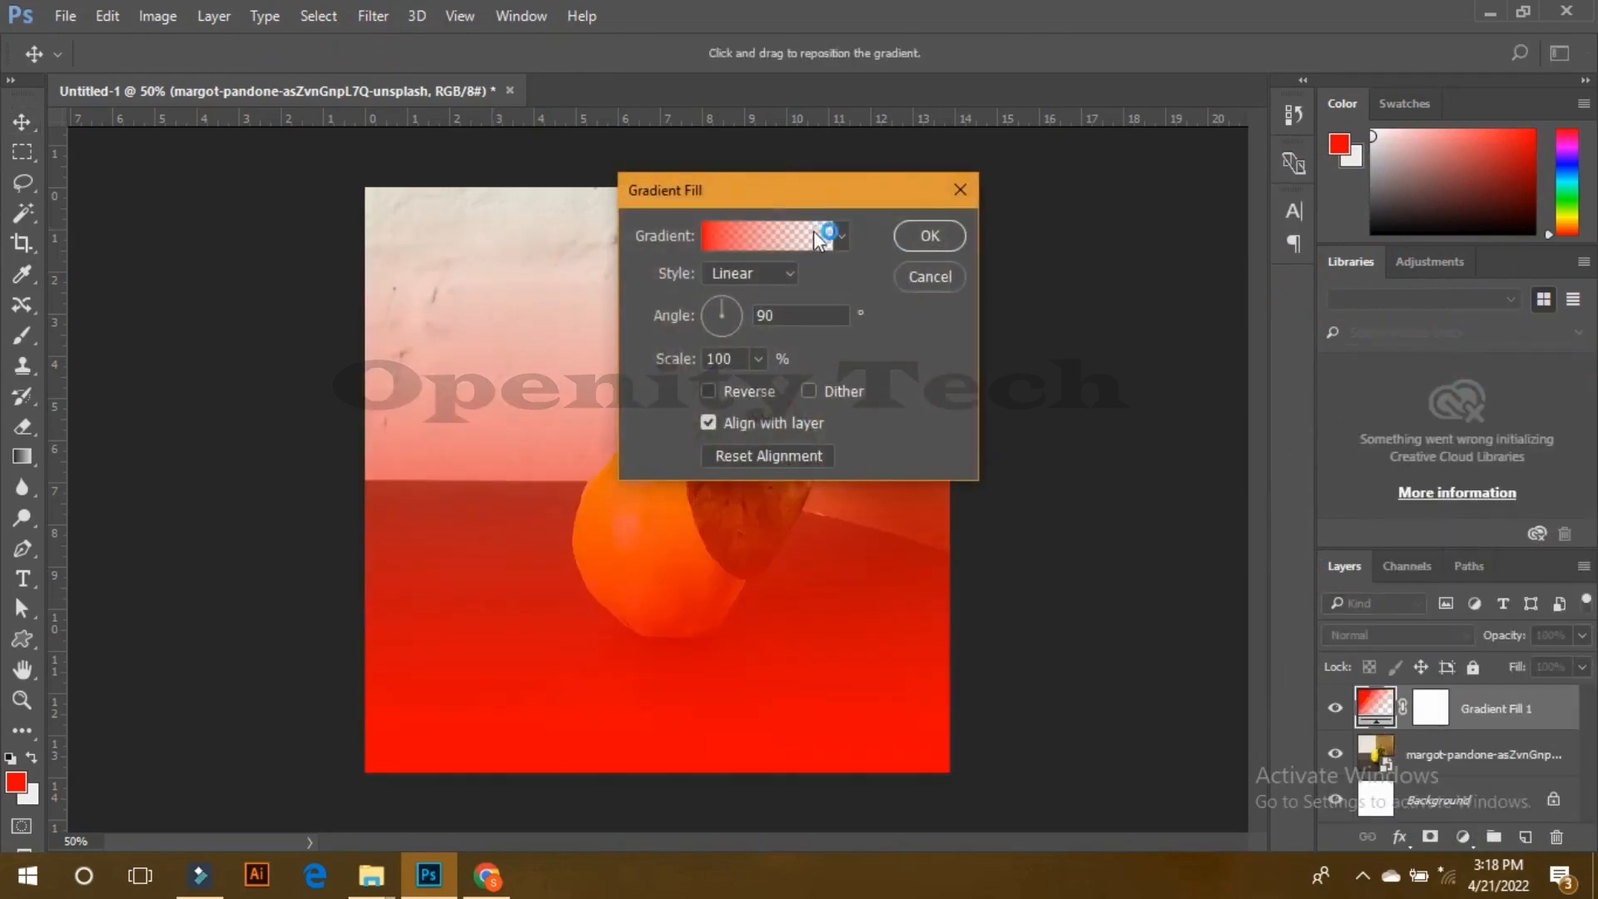
click(842, 235)
click(732, 322)
click(695, 323)
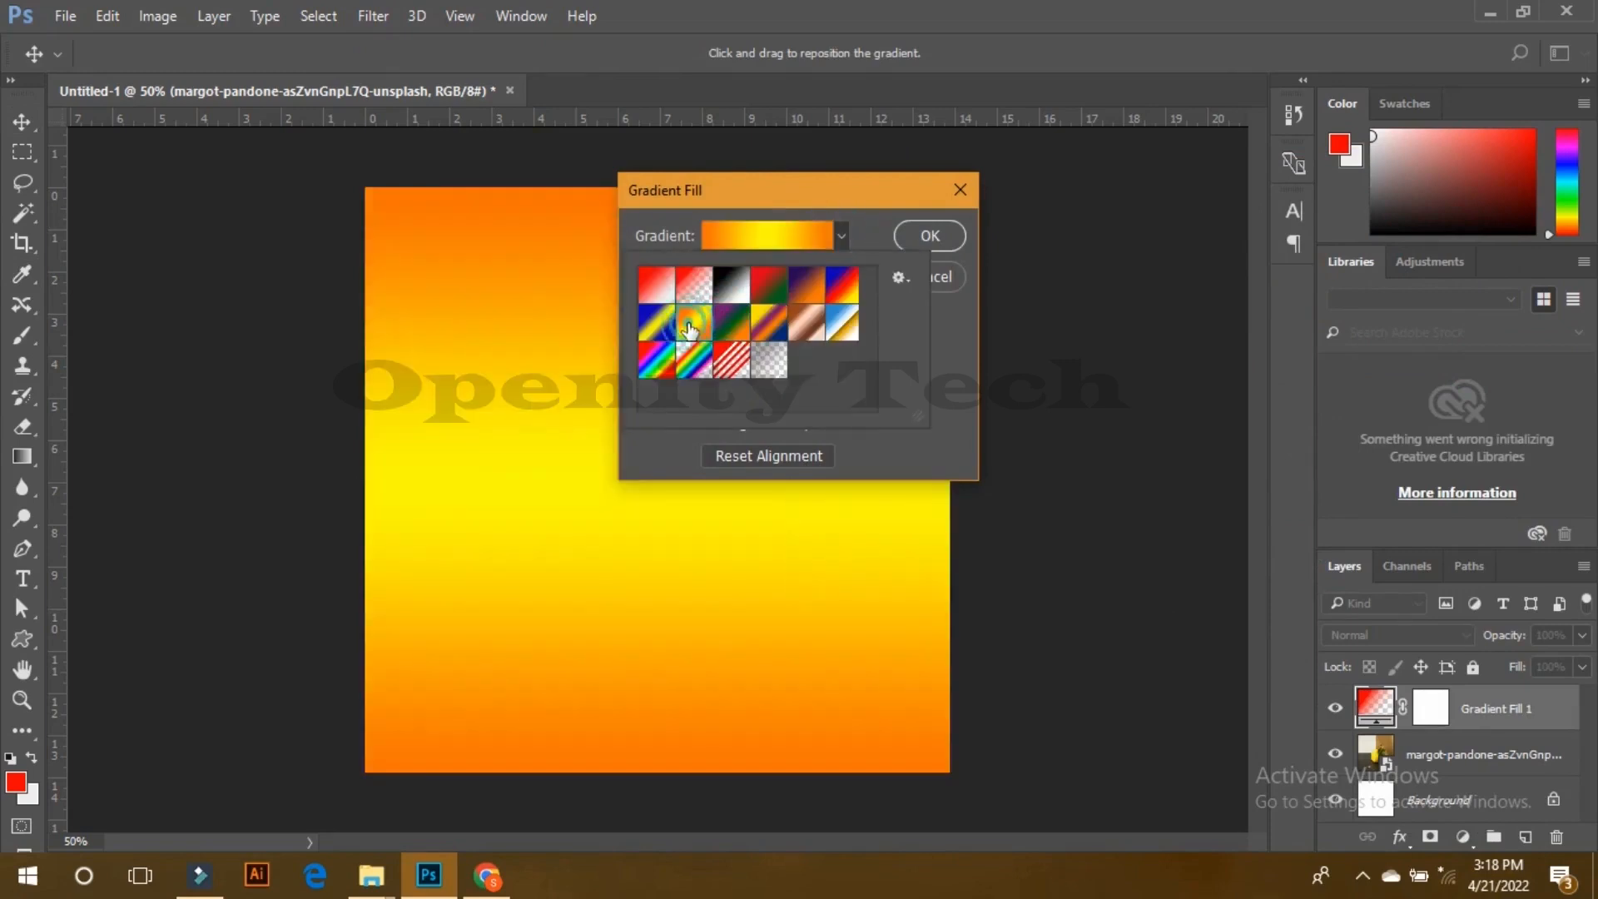
click(931, 233)
click(931, 234)
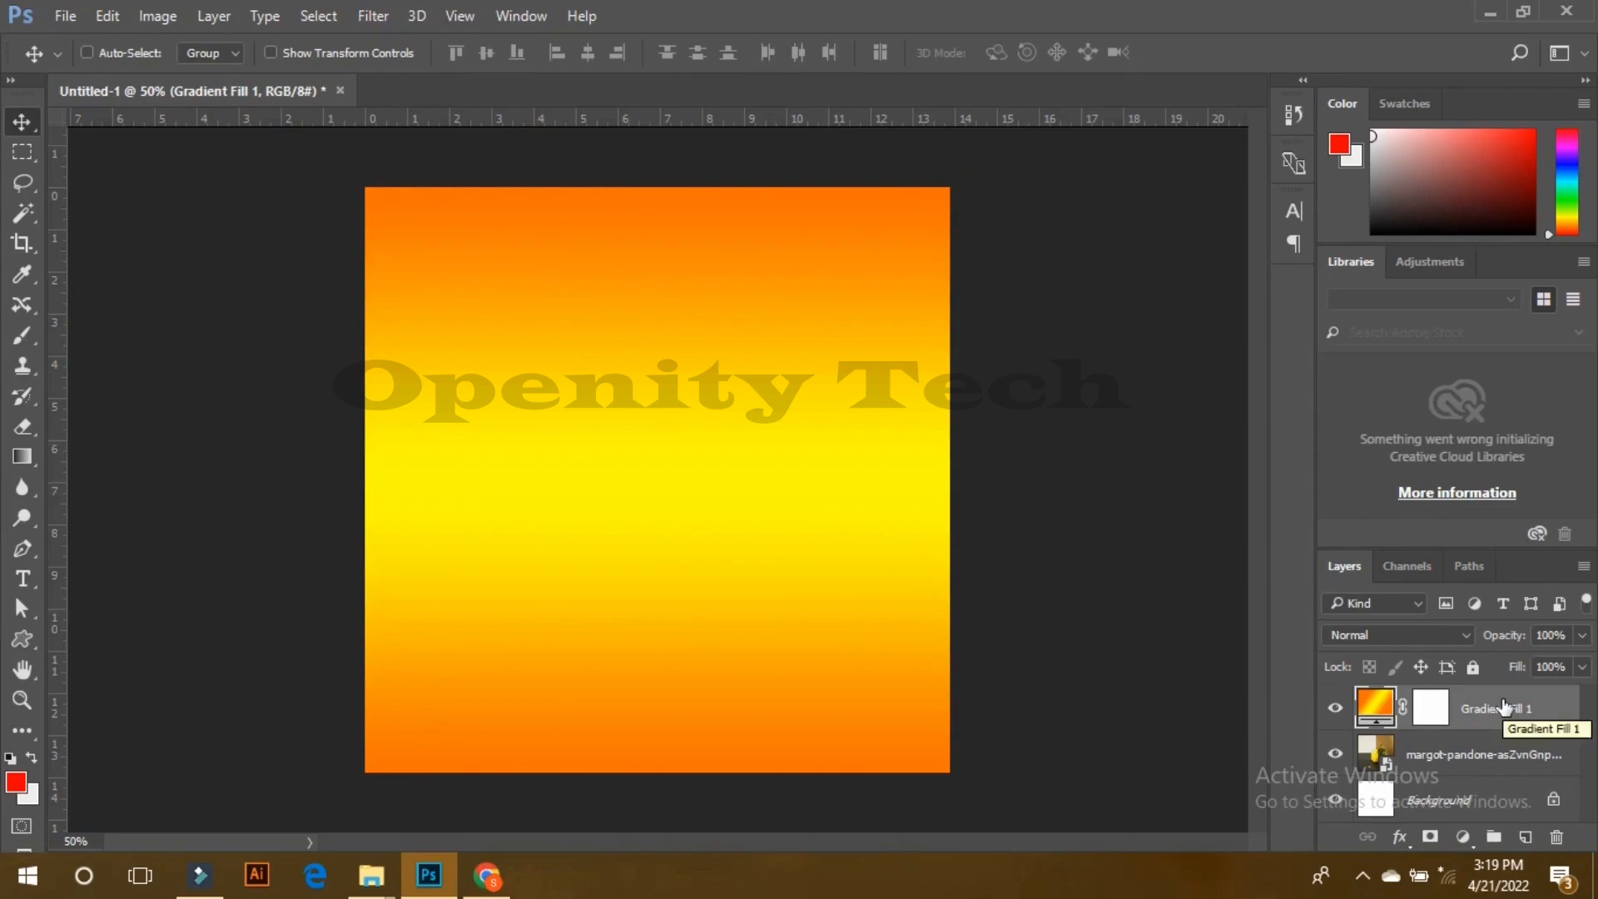
Step: Lower the gradient fill layer's opacity to 60% and invert its layer mask to black
click(1582, 635)
mouse_move(1560, 660)
mouse_down()
mouse_move(1500, 666)
mouse_move(1537, 666)
mouse_up()
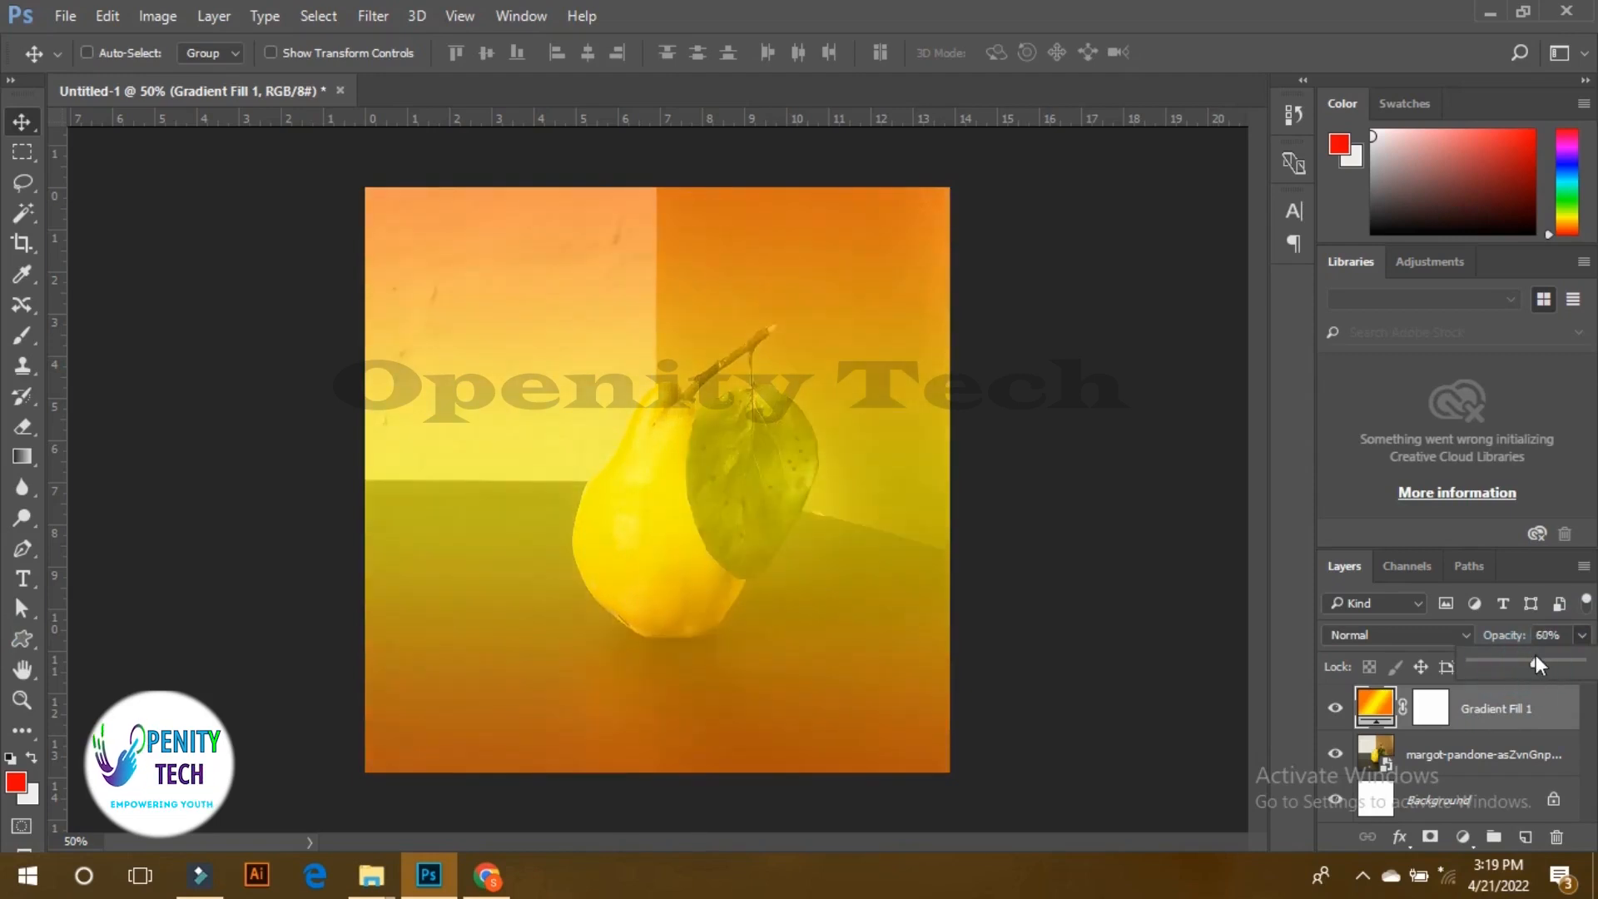
click(1431, 709)
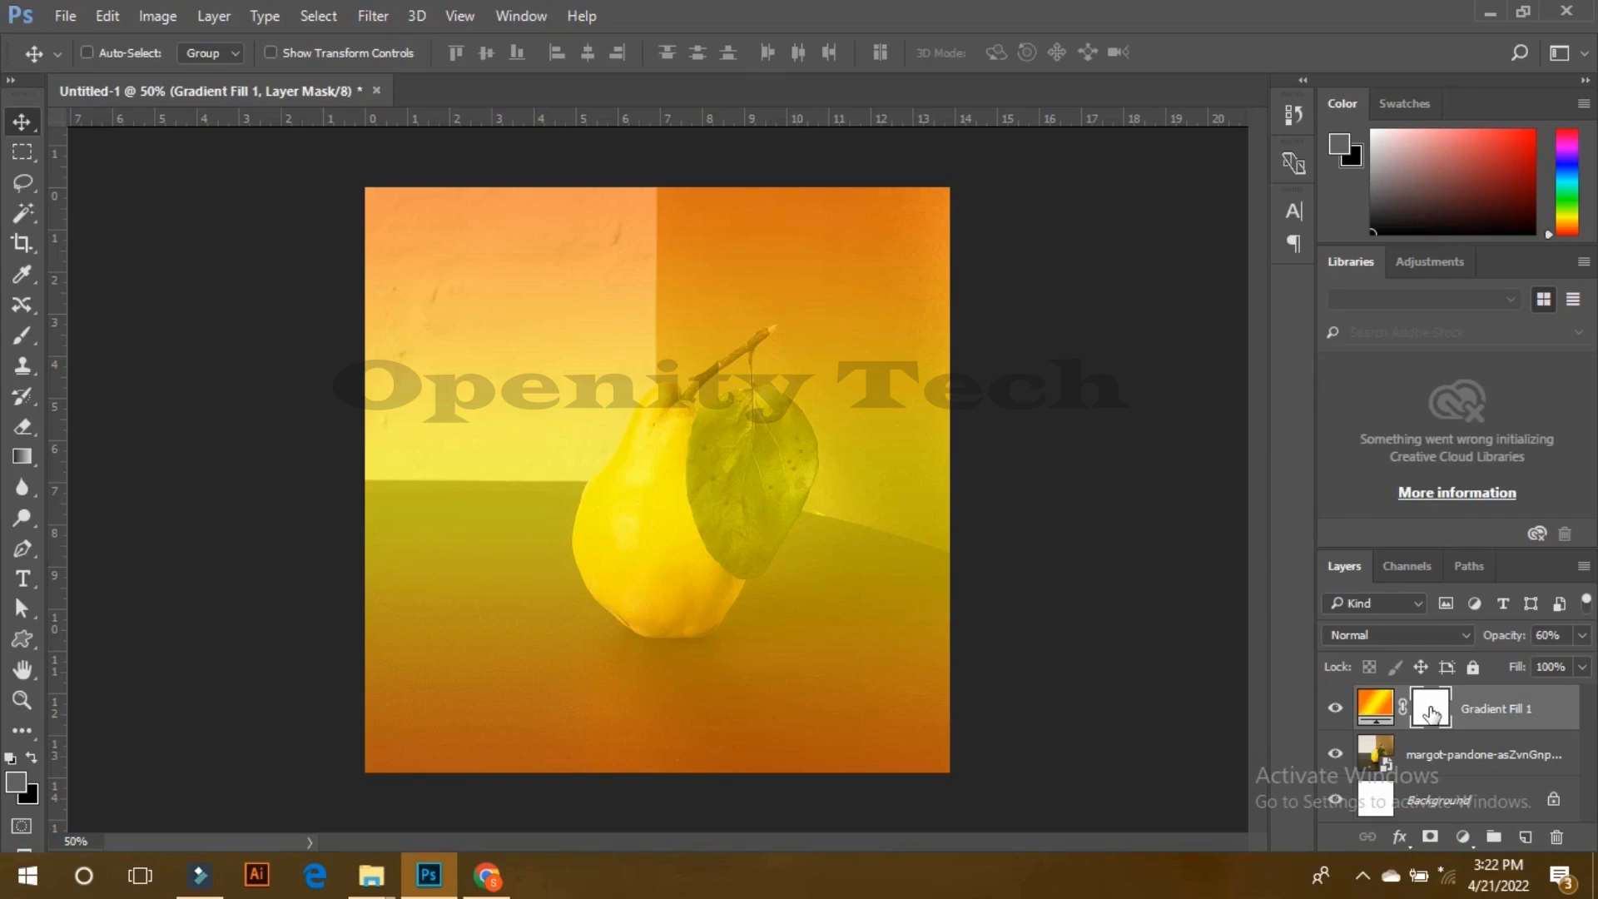
key(d)
key(ctrl+i)
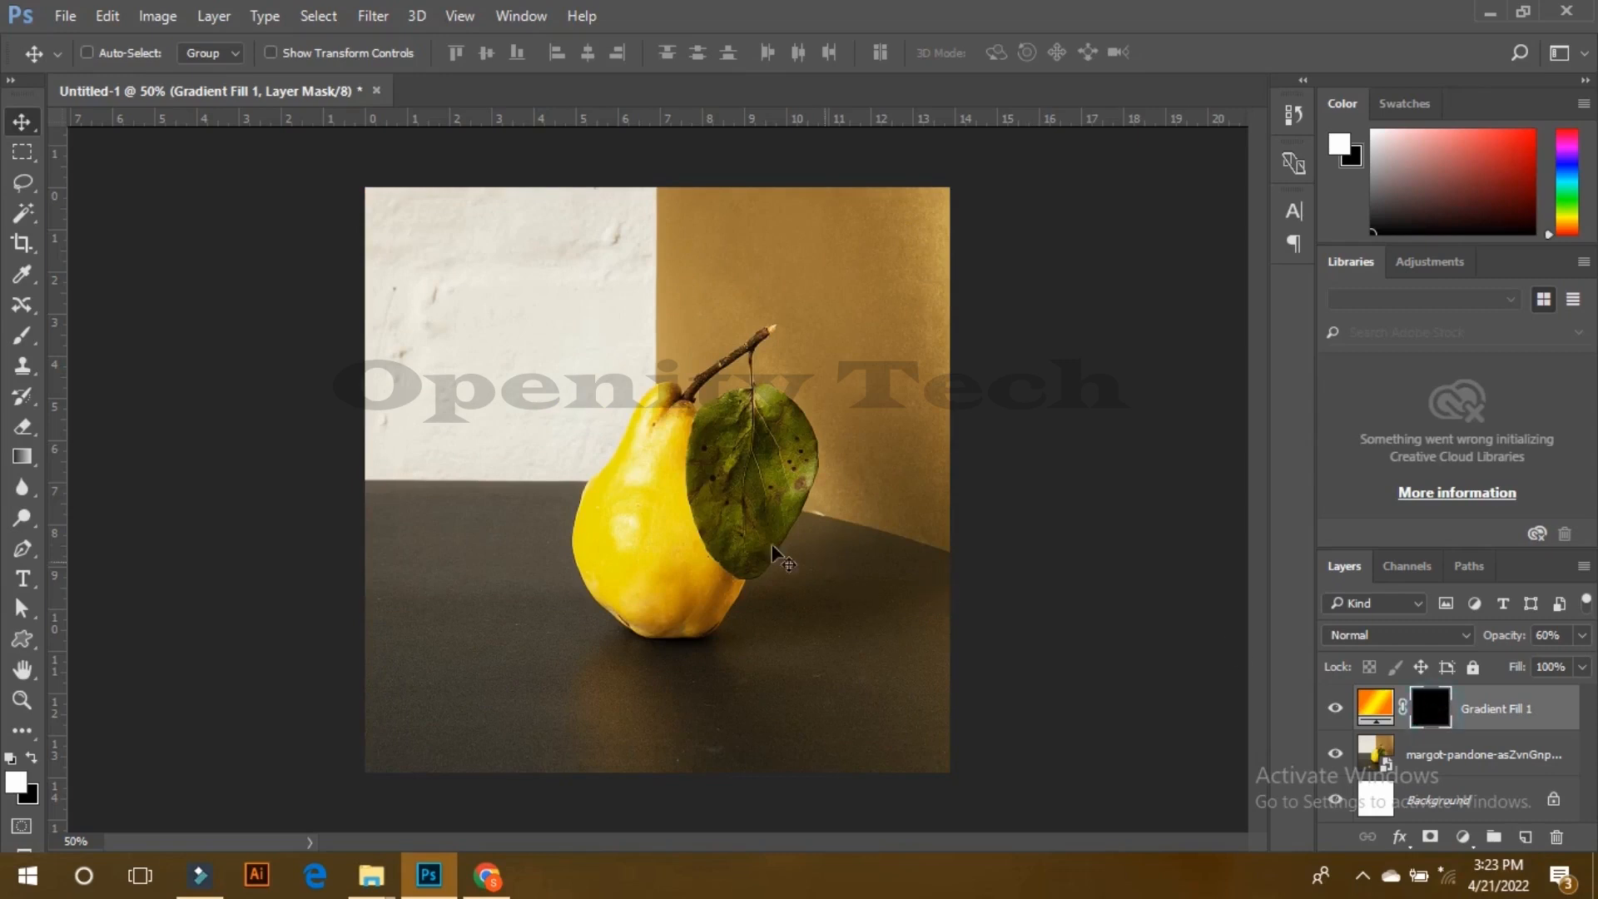
Step: Paint white on the gradient's mask over the pear and walls, first with a 40 px brush and finally with a 200 px one
click(22, 337)
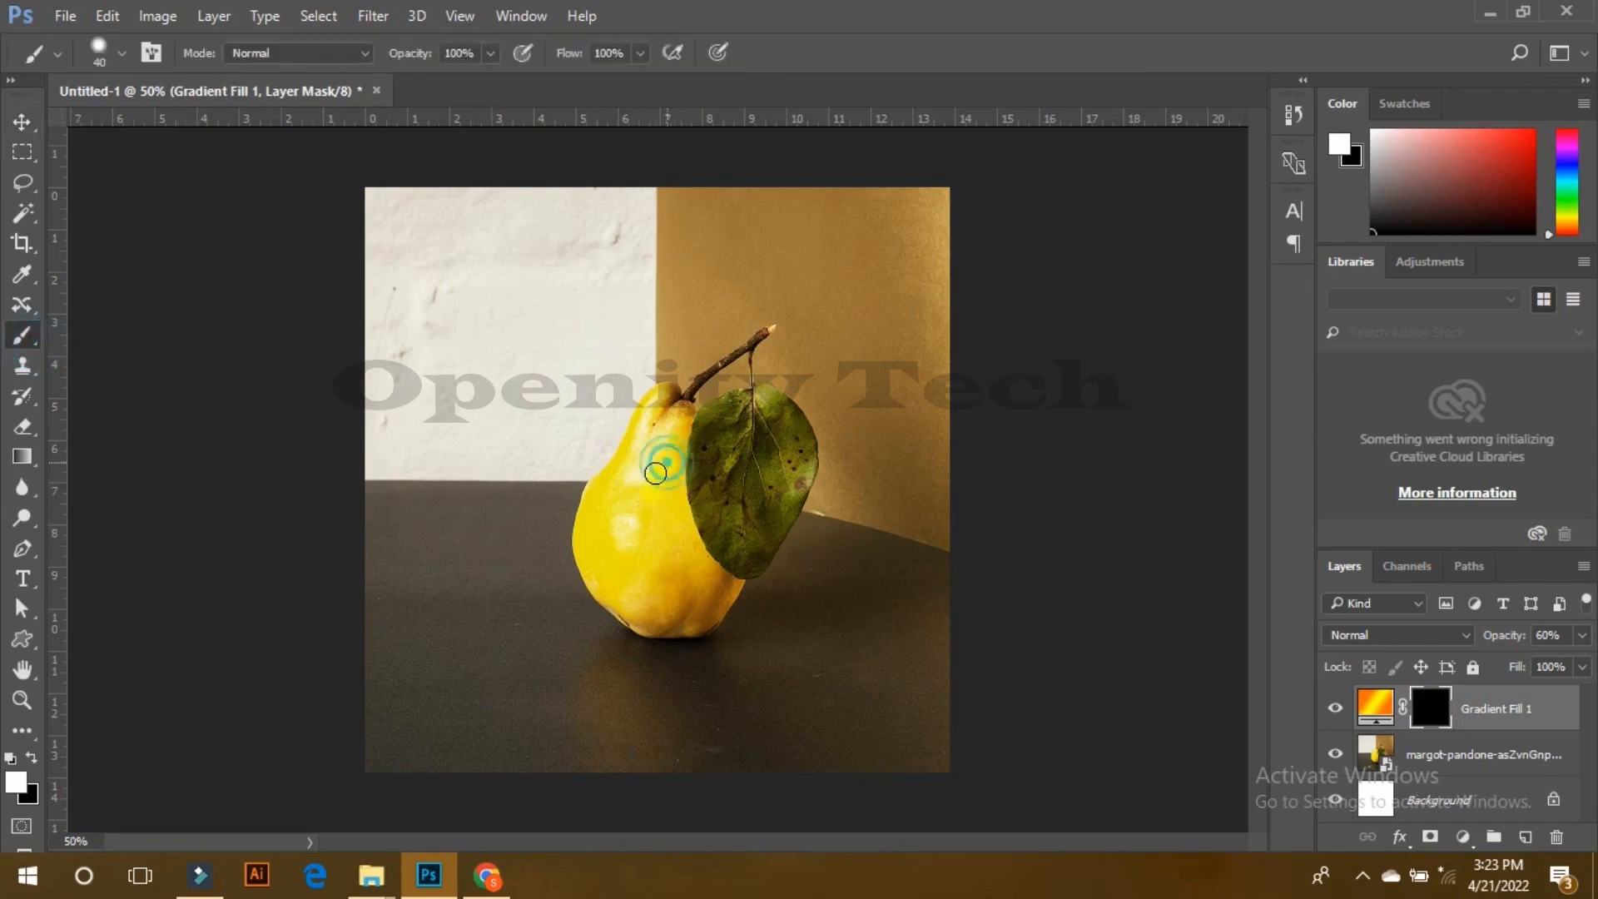
mouse_move(720, 516)
mouse_down()
mouse_move(700, 456)
mouse_move(705, 472)
mouse_move(792, 435)
mouse_move(751, 424)
mouse_move(734, 483)
mouse_move(708, 444)
mouse_move(646, 471)
mouse_move(653, 401)
mouse_move(583, 531)
mouse_move(578, 420)
mouse_move(767, 304)
mouse_move(741, 385)
mouse_move(776, 466)
mouse_move(832, 528)
mouse_move(941, 545)
mouse_move(720, 490)
mouse_move(769, 446)
mouse_move(387, 515)
mouse_up()
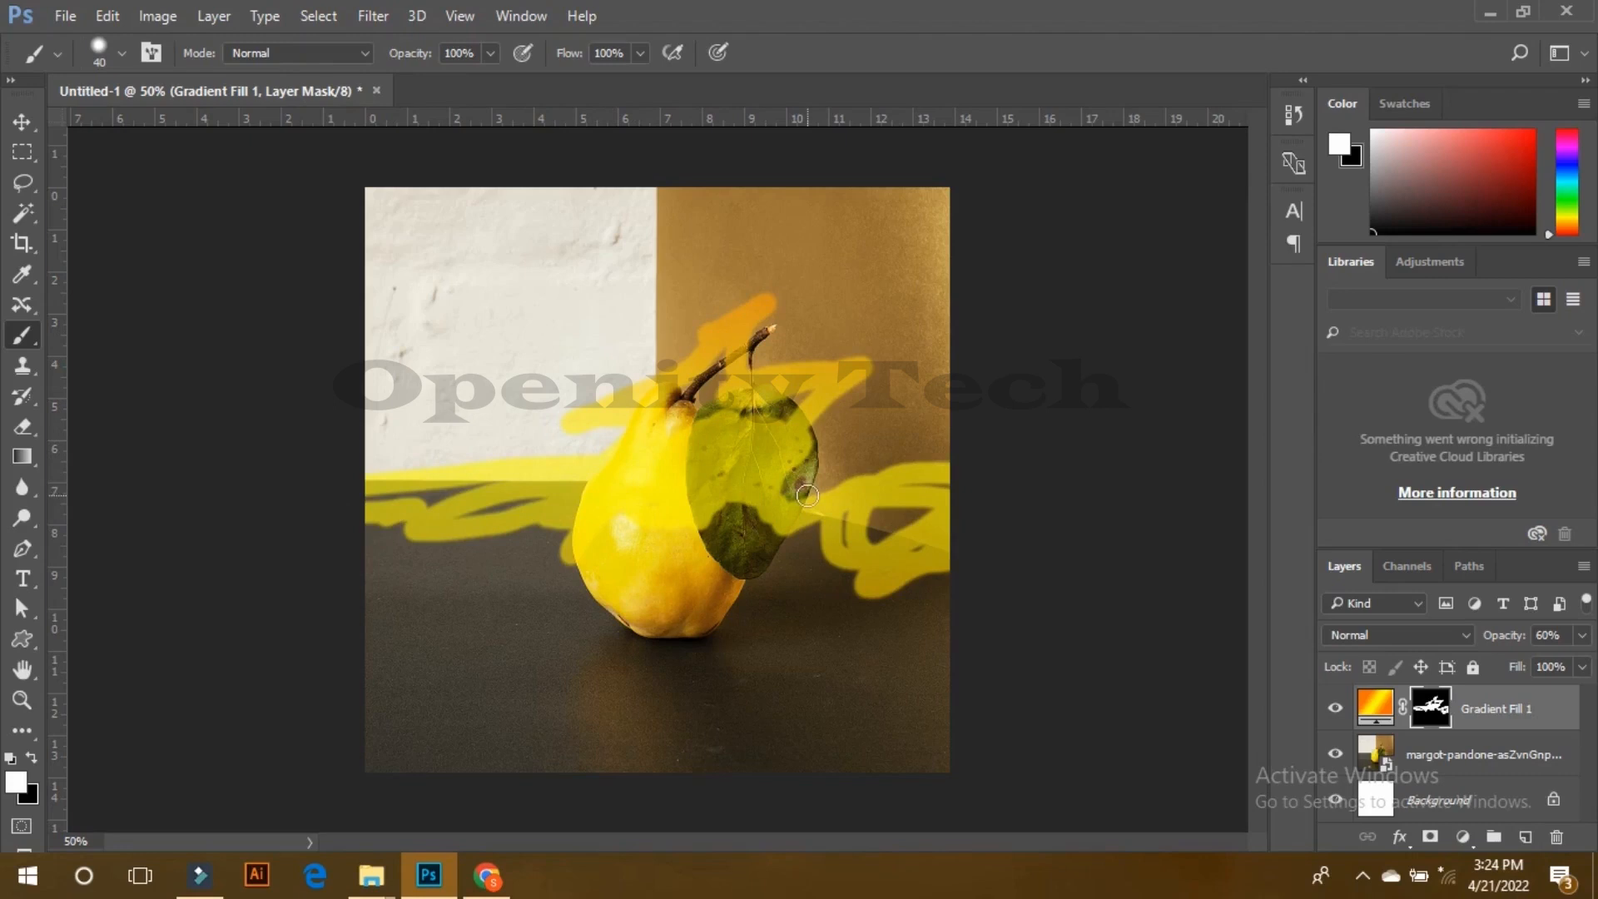
key(bracketright)
key(bracketright)
key(bracketright)
key(bracketright)
key(bracketright)
key(bracketright)
key(bracketright)
key(bracketright)
key(bracketright)
key(bracketright)
click(861, 489)
mouse_move(861, 489)
mouse_down()
mouse_move(834, 453)
mouse_move(865, 403)
mouse_move(793, 282)
mouse_move(942, 240)
mouse_move(917, 366)
mouse_move(928, 182)
mouse_move(747, 287)
mouse_move(729, 223)
mouse_move(588, 207)
mouse_move(475, 238)
mouse_move(425, 231)
mouse_move(444, 263)
mouse_move(381, 216)
mouse_move(615, 261)
mouse_move(711, 366)
mouse_up()
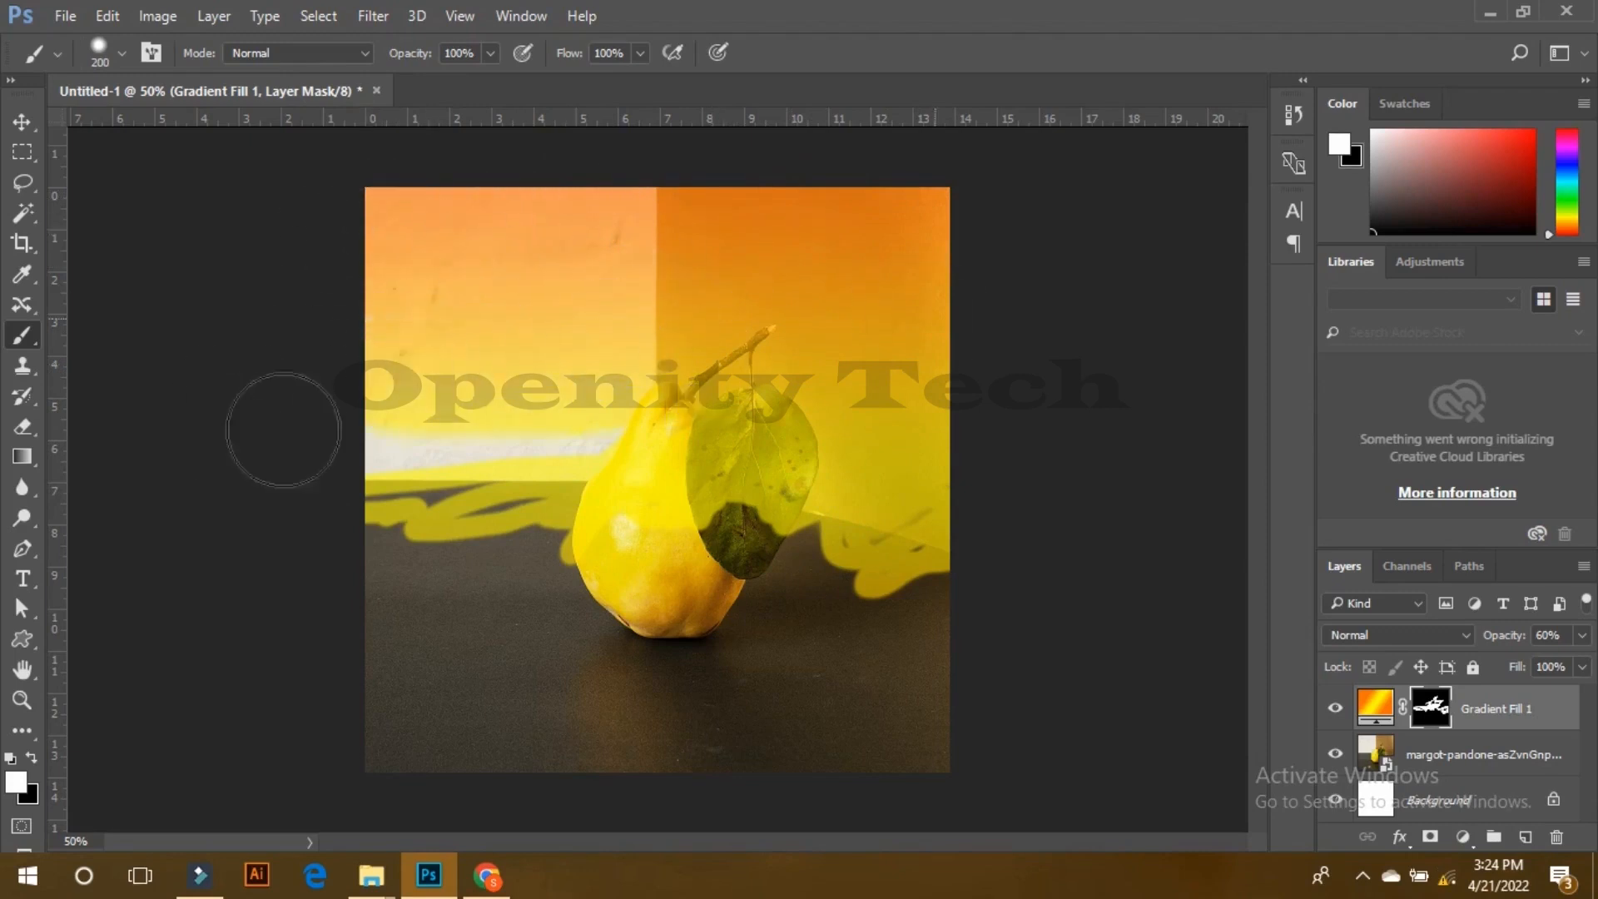
mouse_move(948, 501)
mouse_down()
mouse_move(889, 524)
mouse_move(376, 523)
mouse_move(476, 516)
mouse_move(378, 537)
mouse_move(366, 565)
mouse_move(957, 580)
mouse_move(367, 571)
mouse_up()
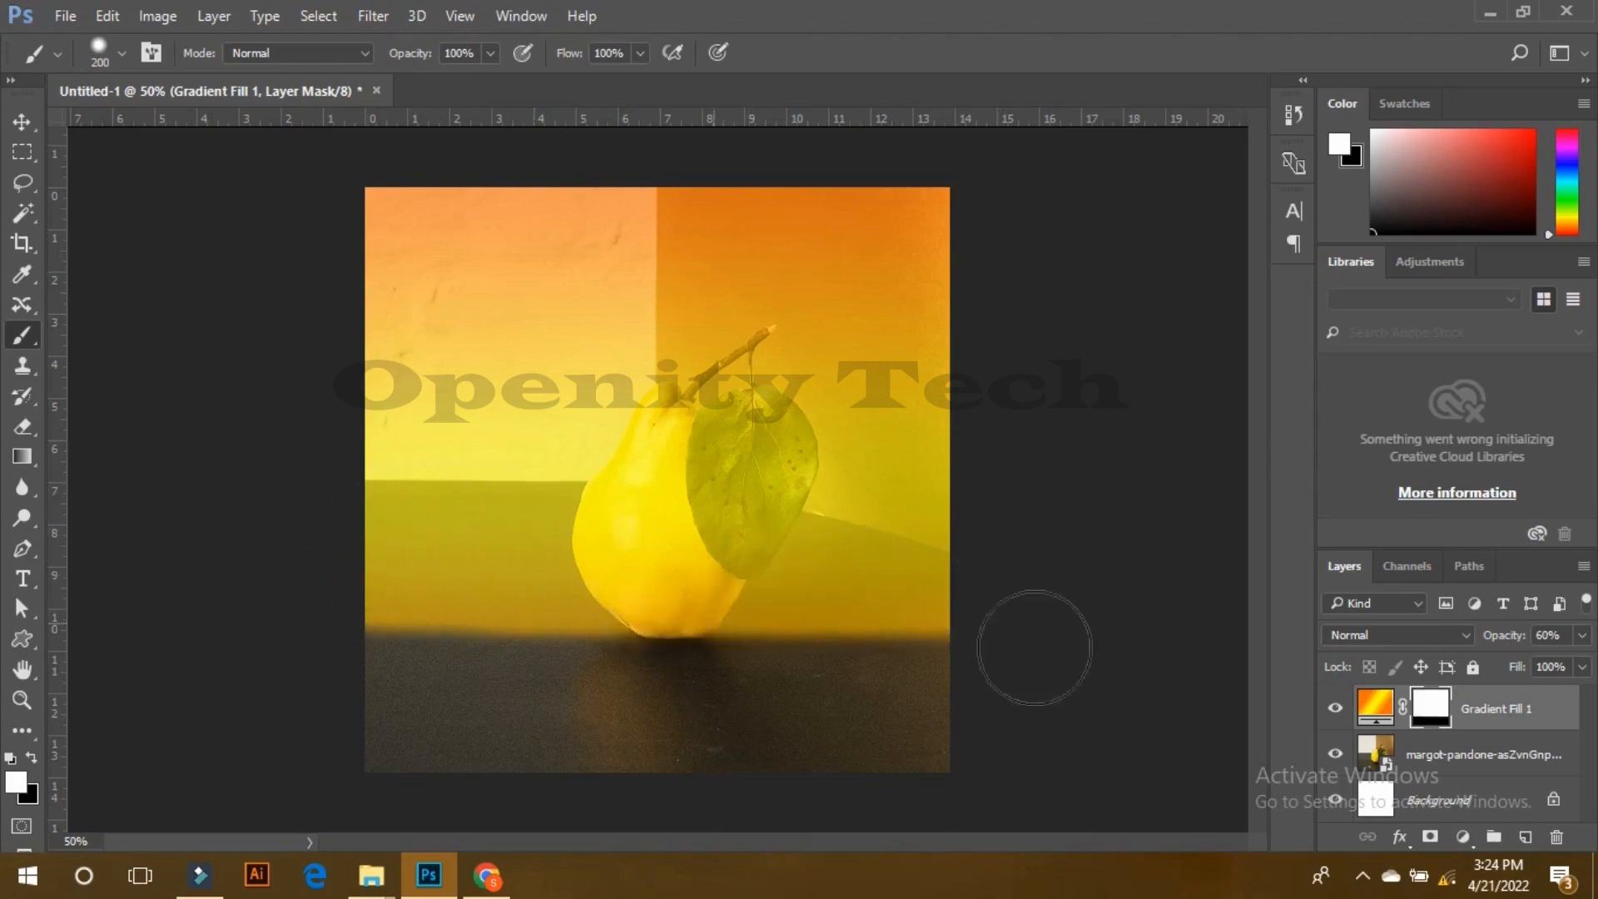
Step: Raise the gradient fill layer's opacity to 77% and extend the white mask painting slightly below the pear
click(1582, 635)
mouse_move(1555, 669)
mouse_down()
mouse_move(1576, 668)
mouse_move(1556, 666)
mouse_up()
click(1582, 635)
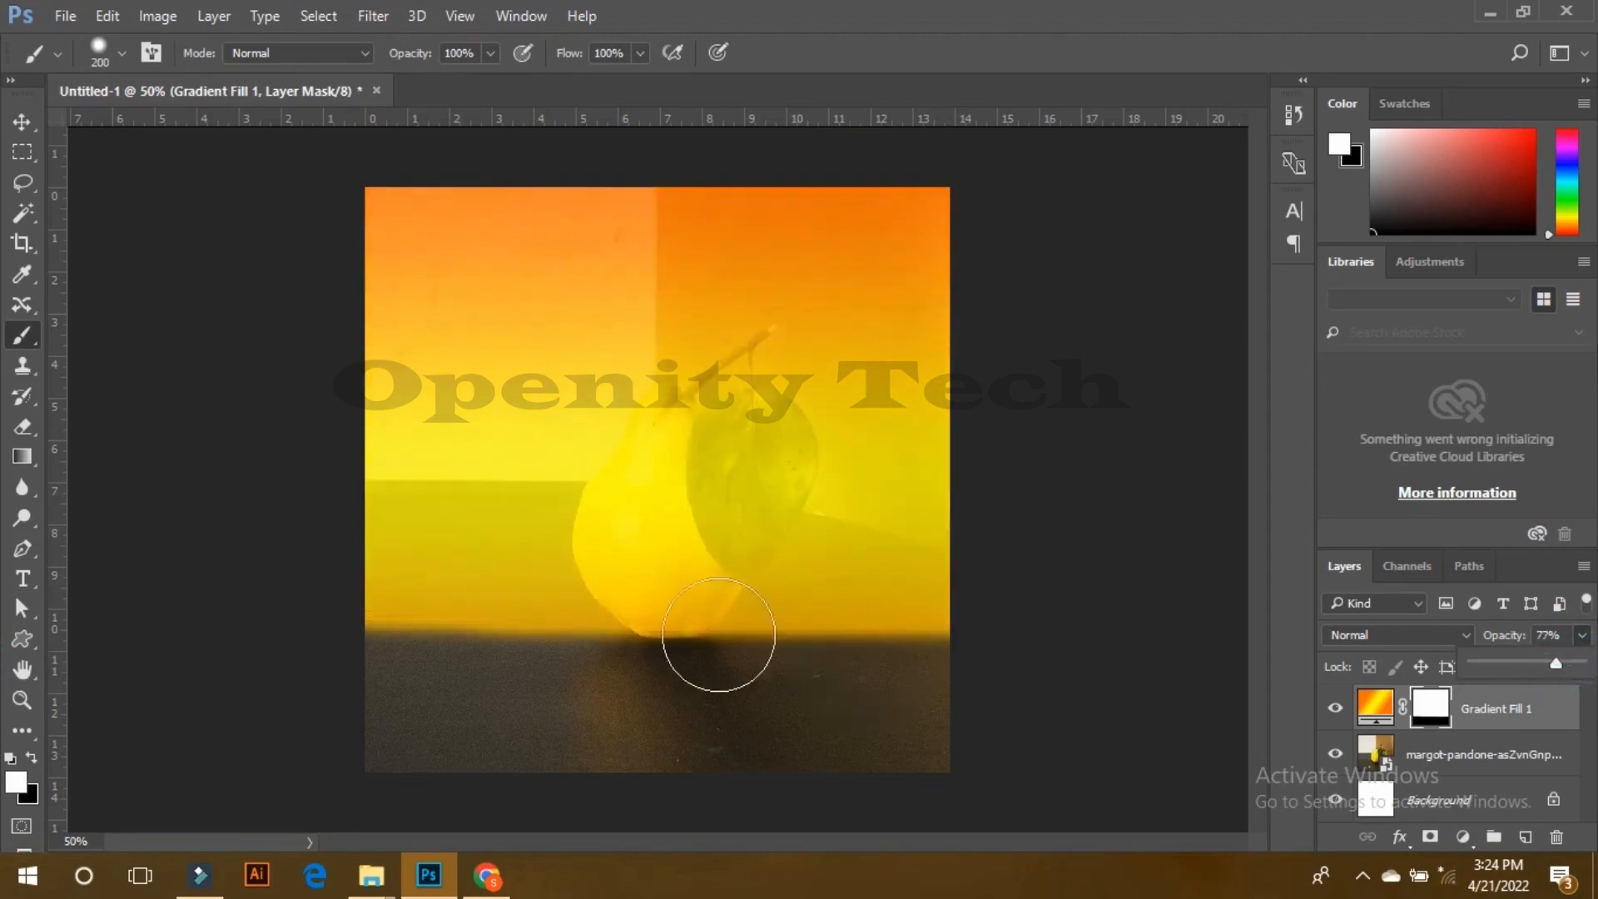
mouse_move(596, 608)
mouse_down()
mouse_move(347, 607)
mouse_move(778, 589)
mouse_move(1036, 607)
mouse_move(971, 626)
mouse_up()
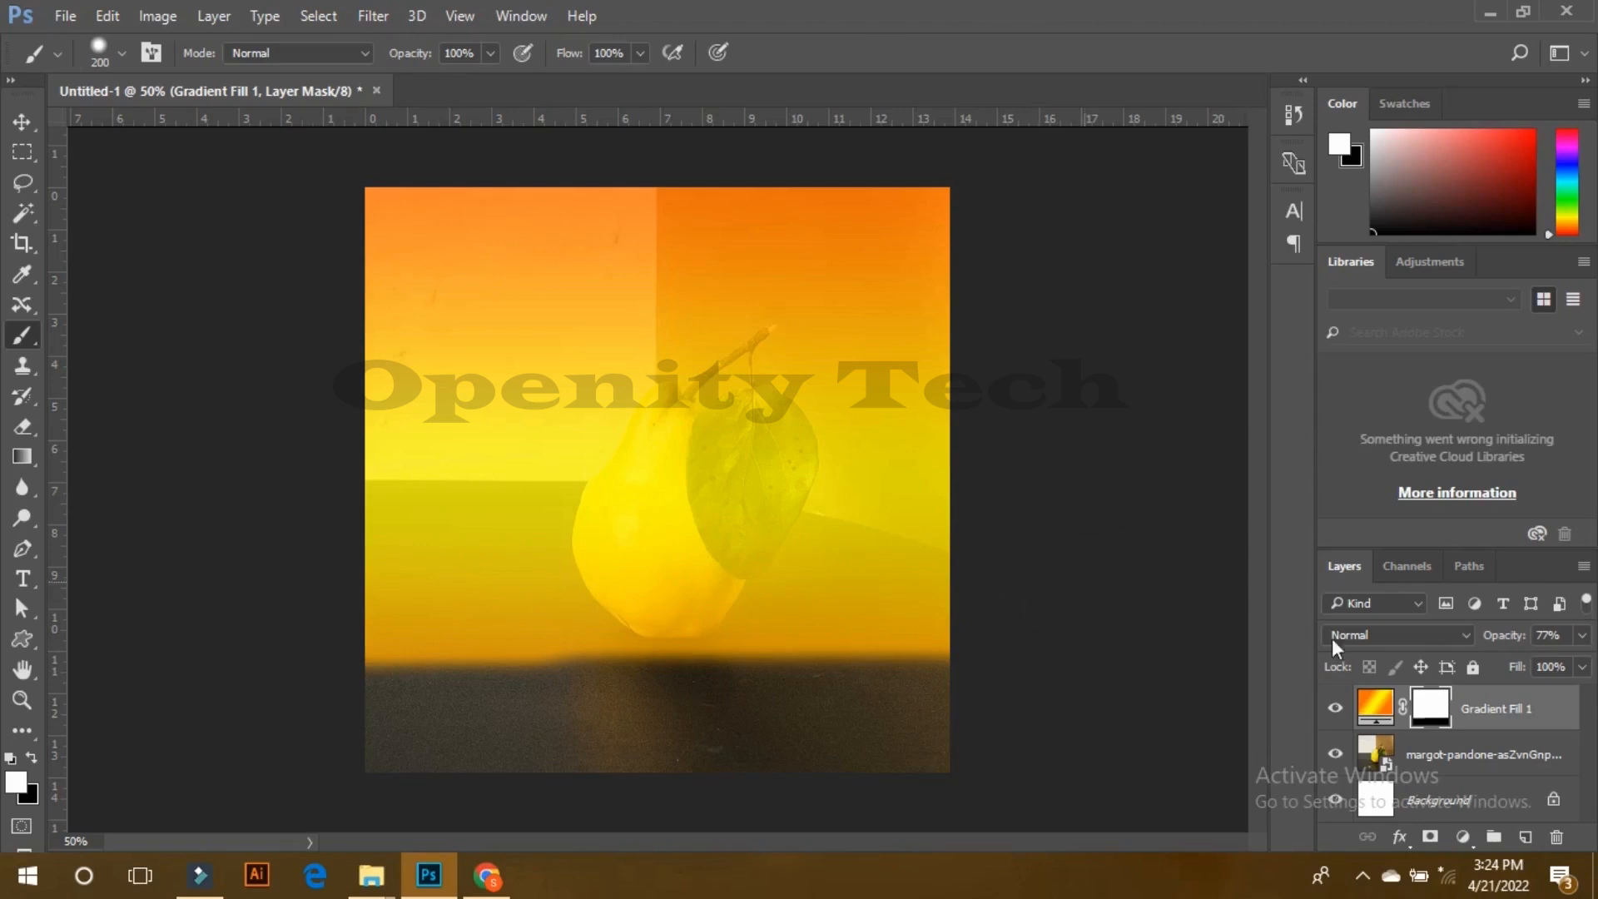
Step: Delete the gradient fill layer
drag(1486, 708, 1557, 837)
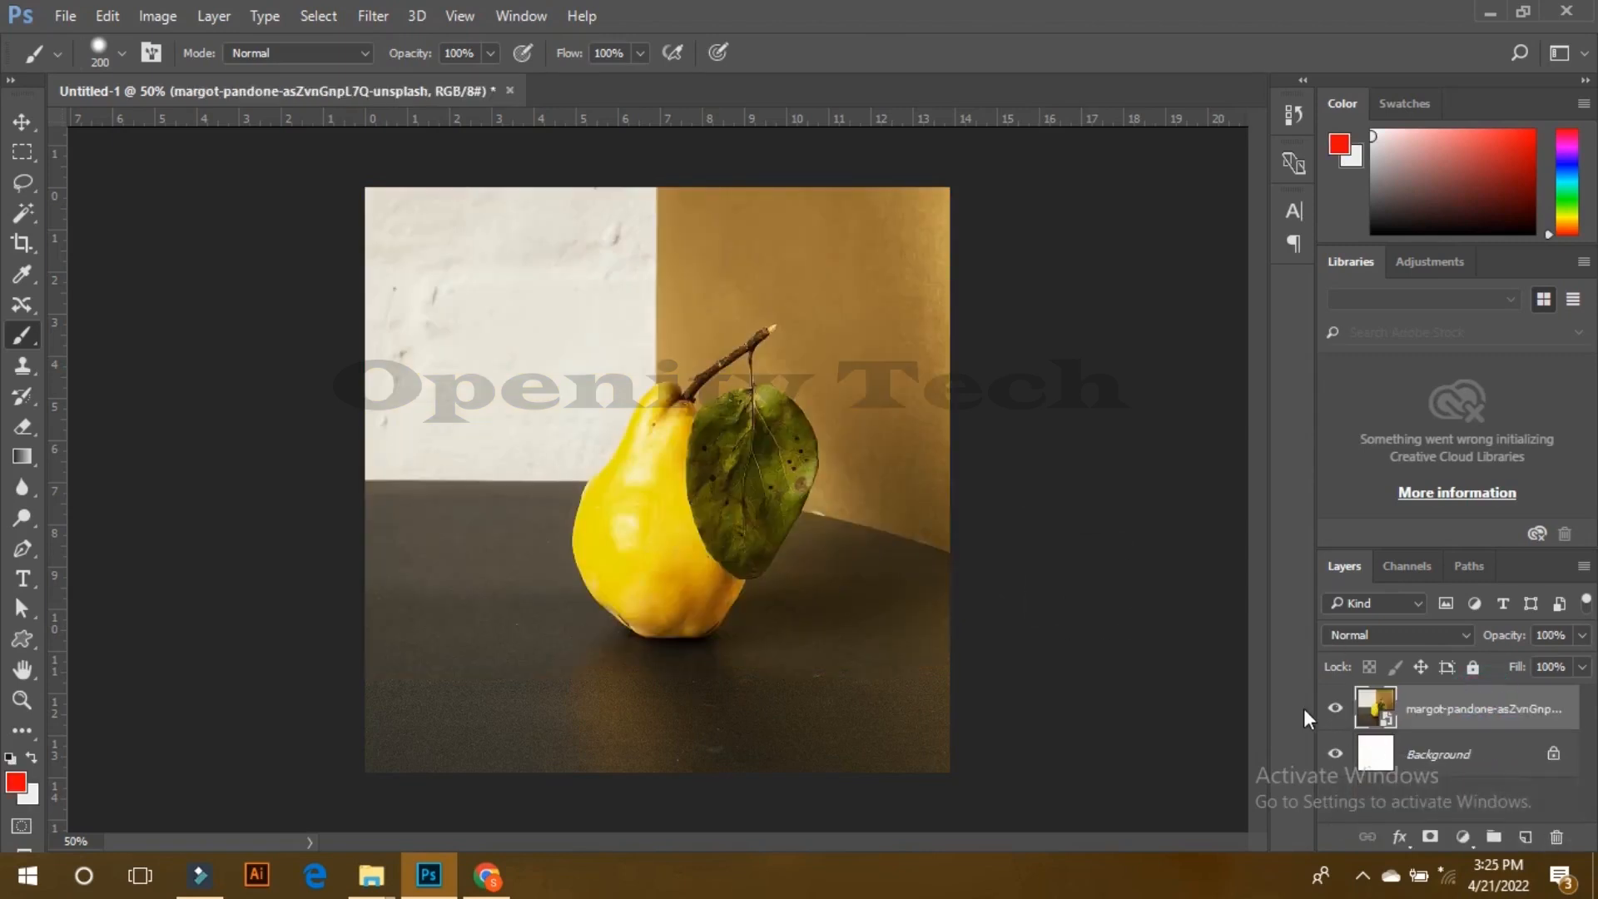
Step: Add a Pattern fill layer above the pear photo and append the Texture Fill 2 patterns to the pattern presets
click(1463, 837)
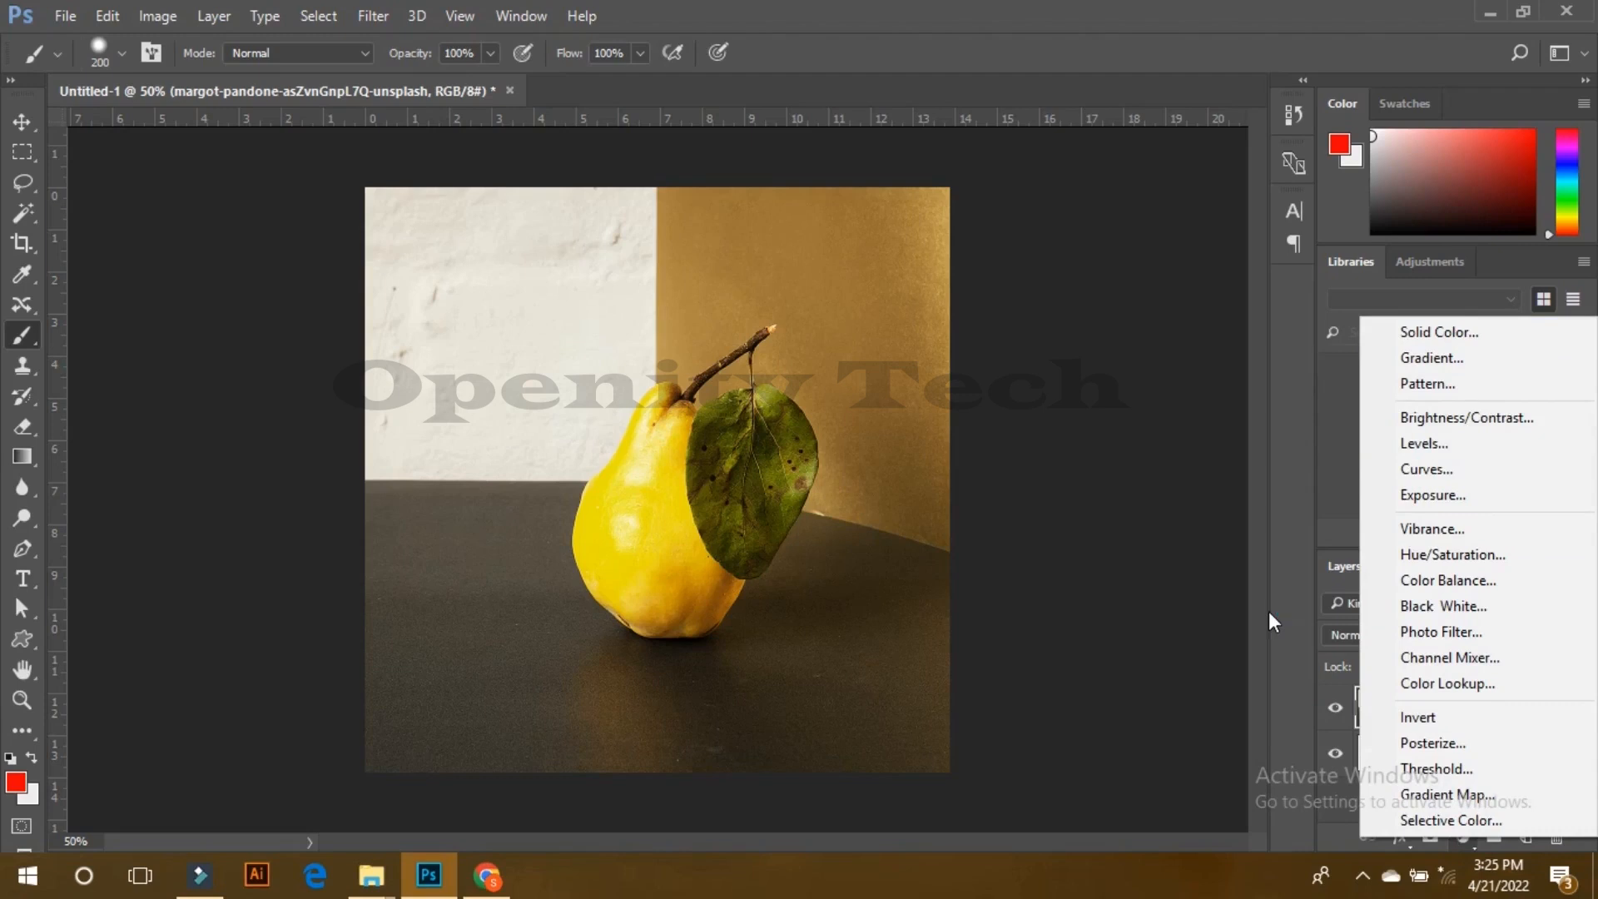
click(1428, 384)
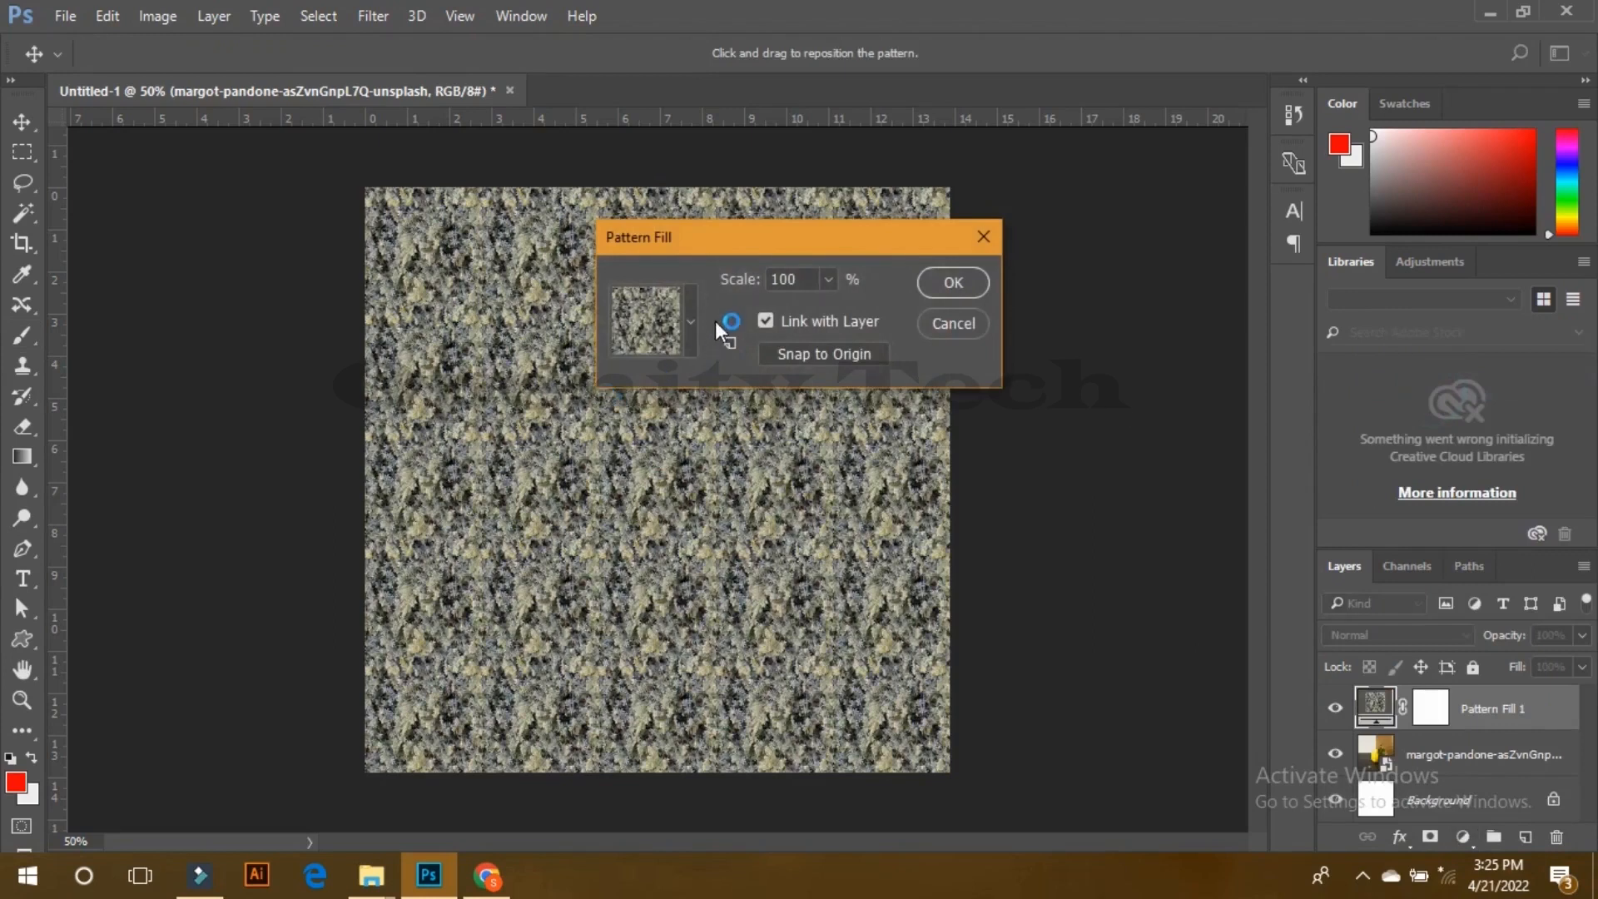
click(692, 323)
scroll(737, 442, down, 3)
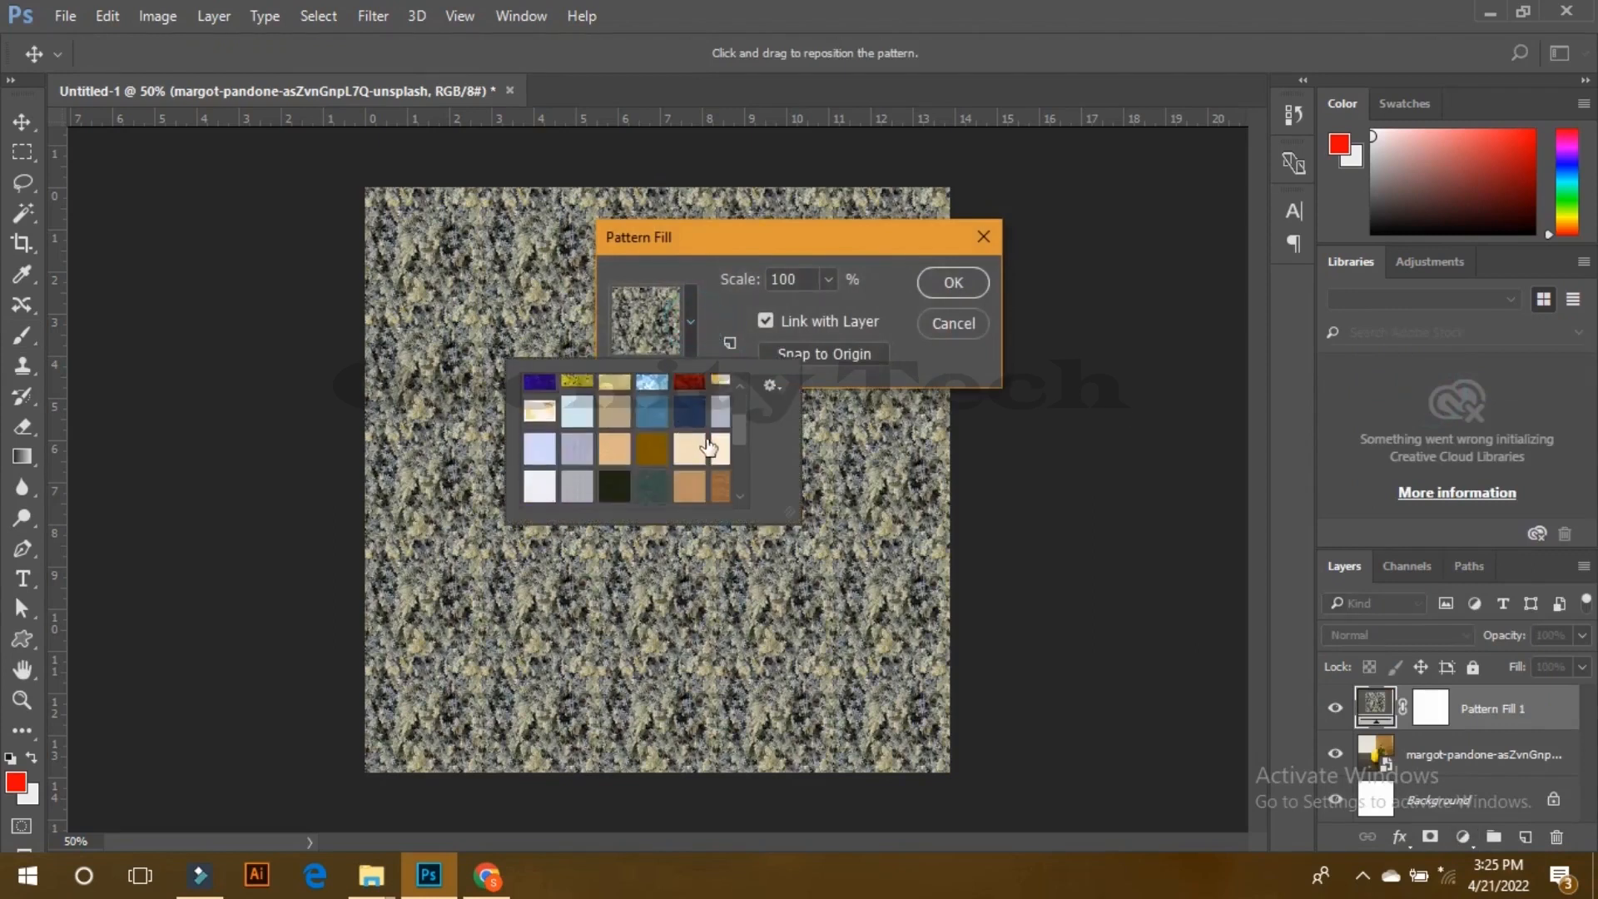
drag(737, 443, 748, 488)
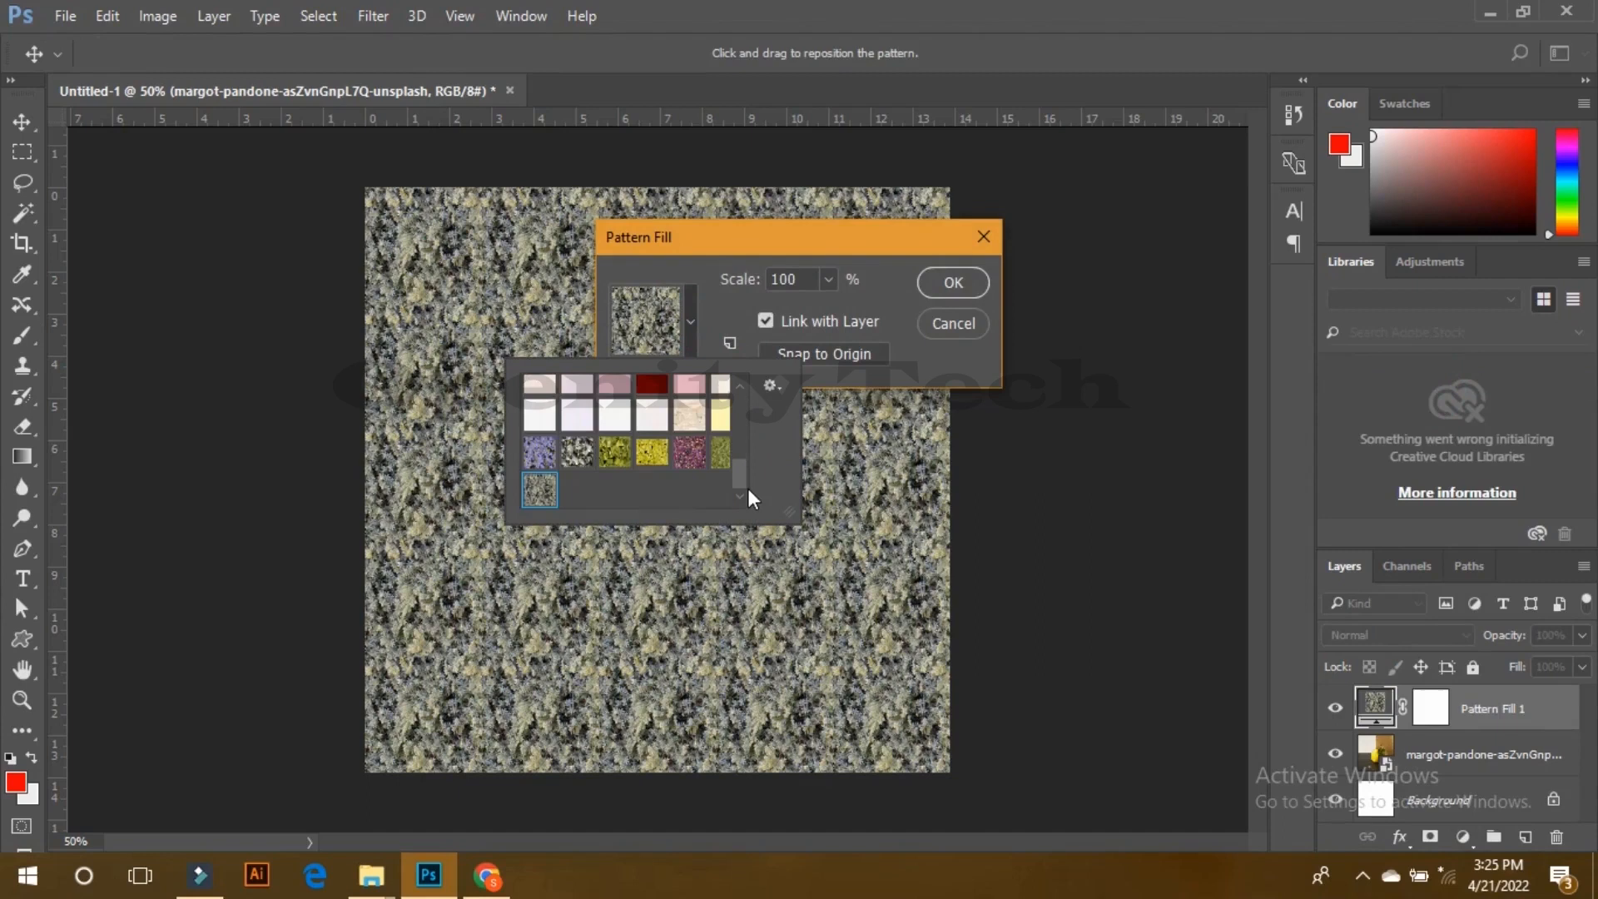
click(770, 385)
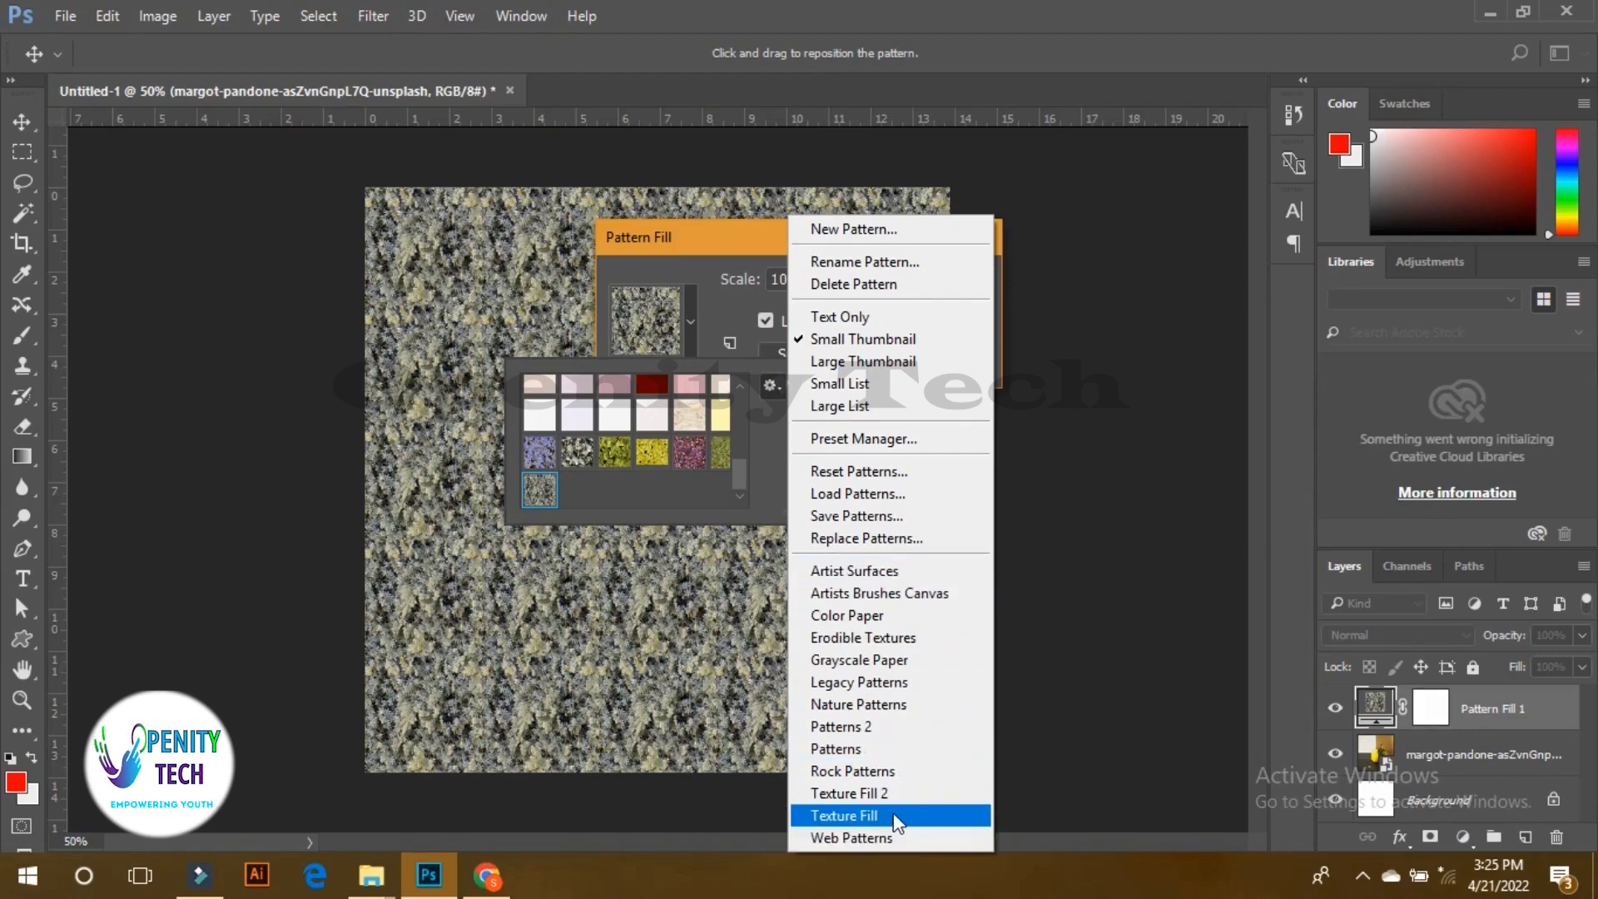
click(876, 799)
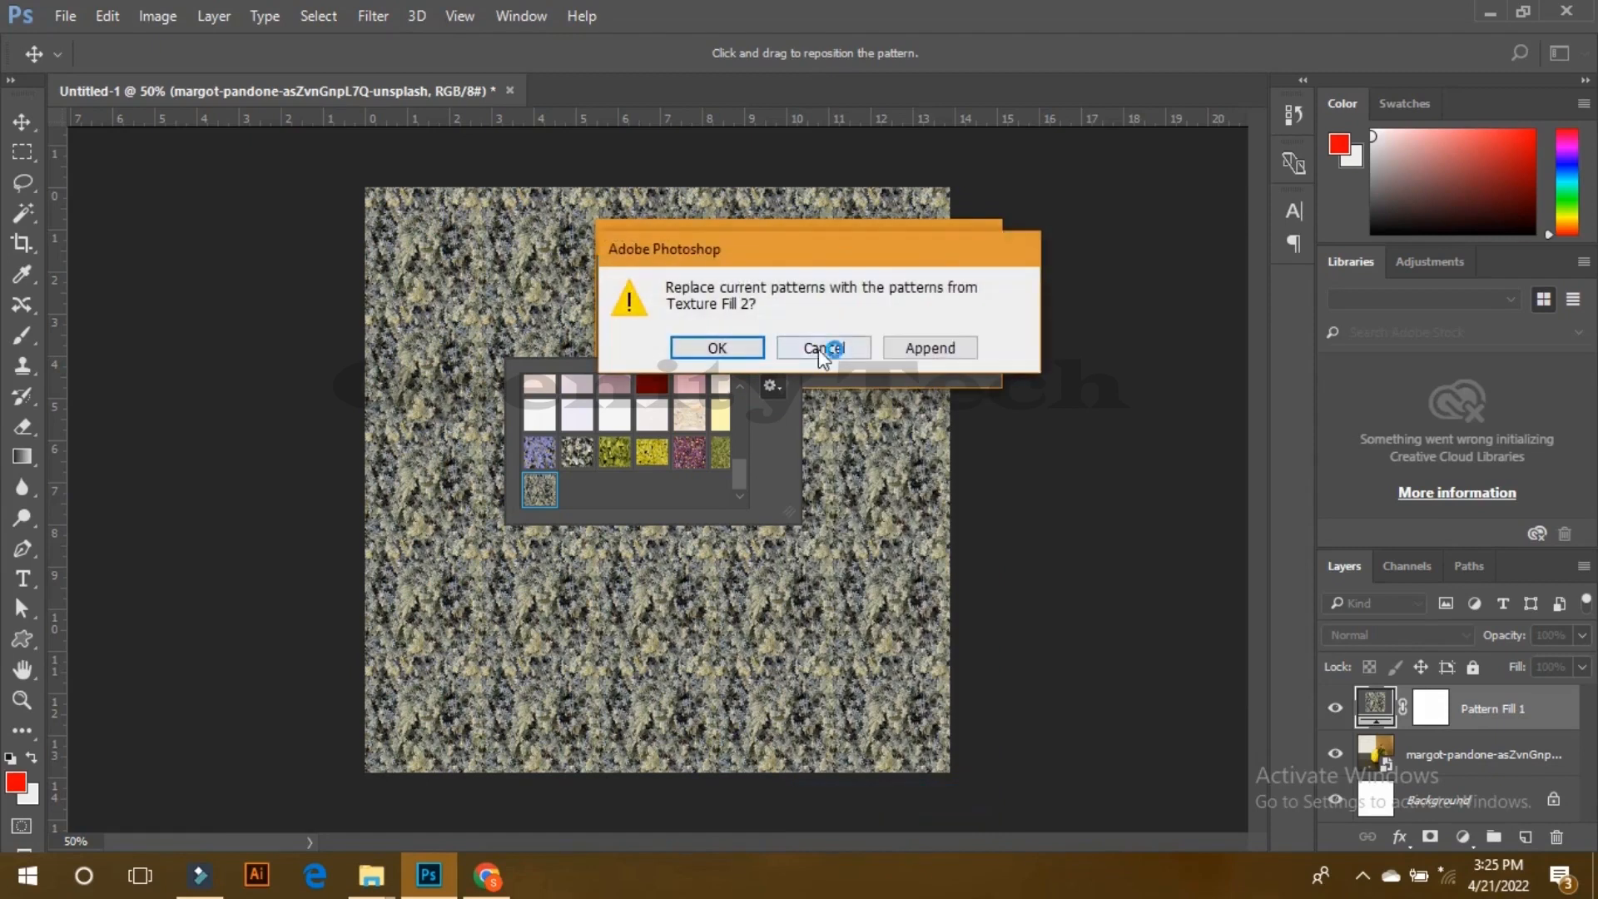
click(930, 350)
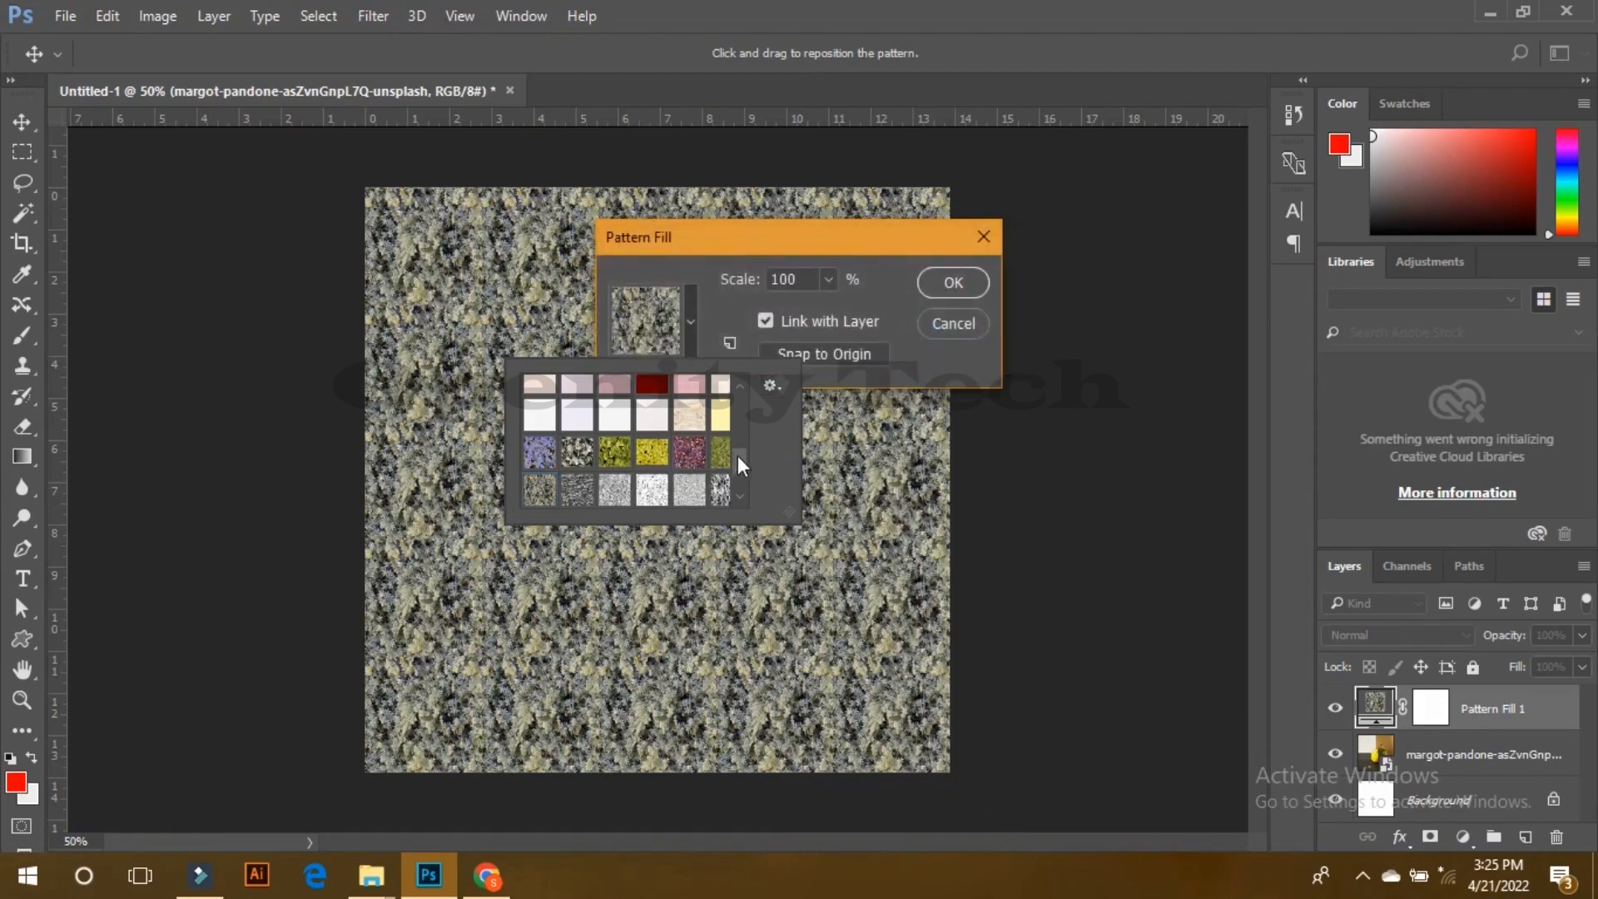
Step: Try several patterns for the fill, including black-and-white textures, a purple speckle and a pale pink paper
drag(740, 458, 736, 486)
click(614, 454)
click(577, 454)
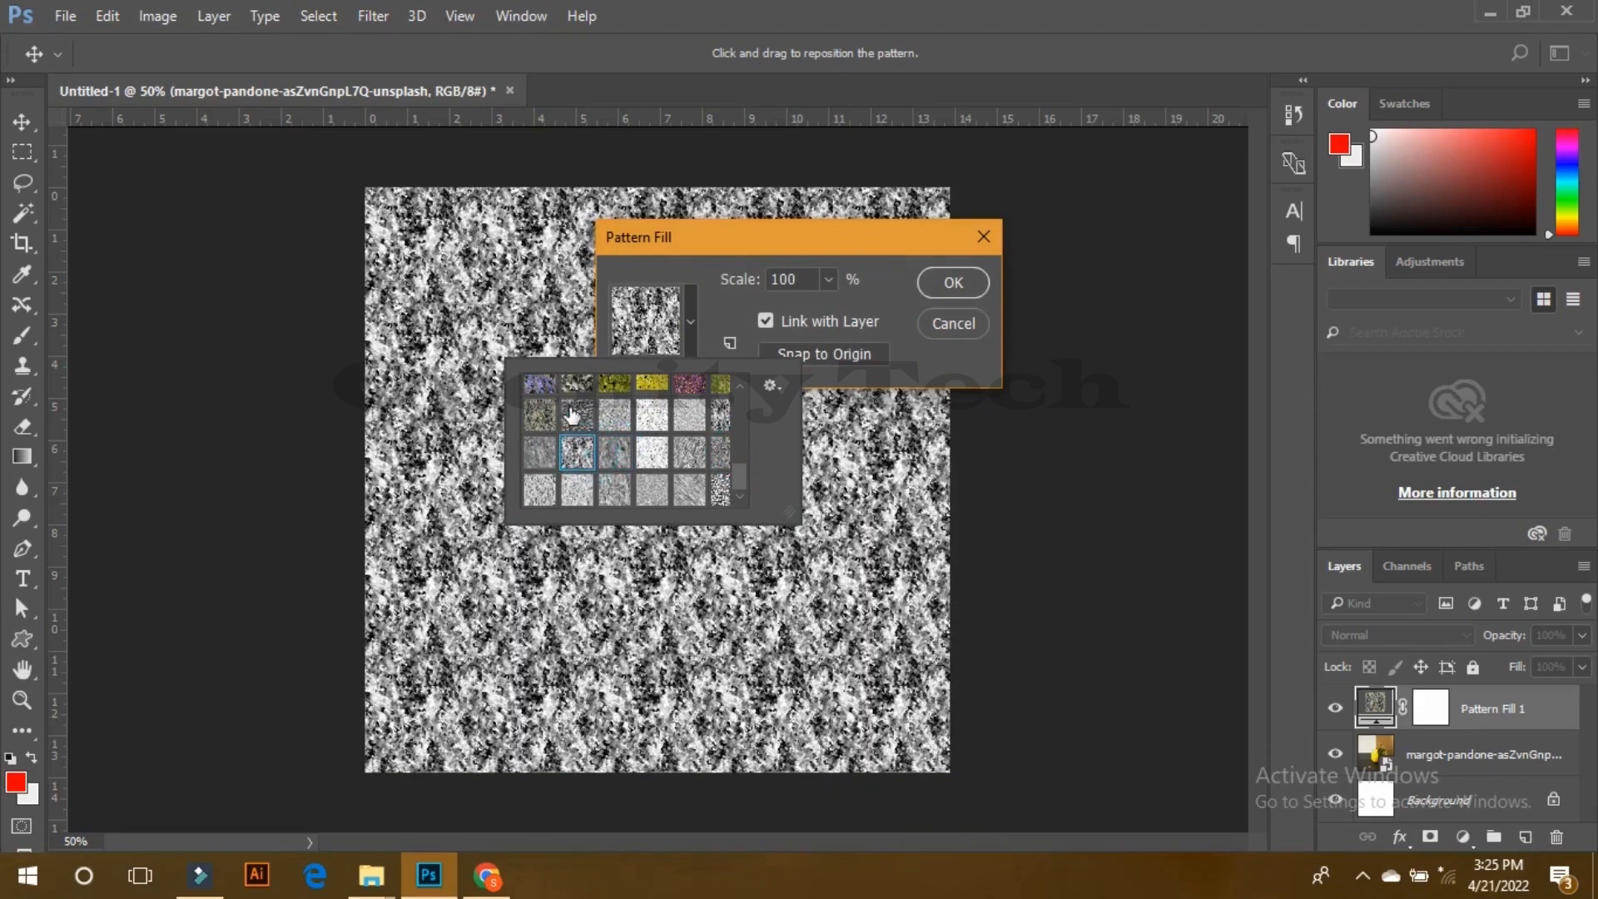
click(571, 414)
scroll(657, 457, up, 1)
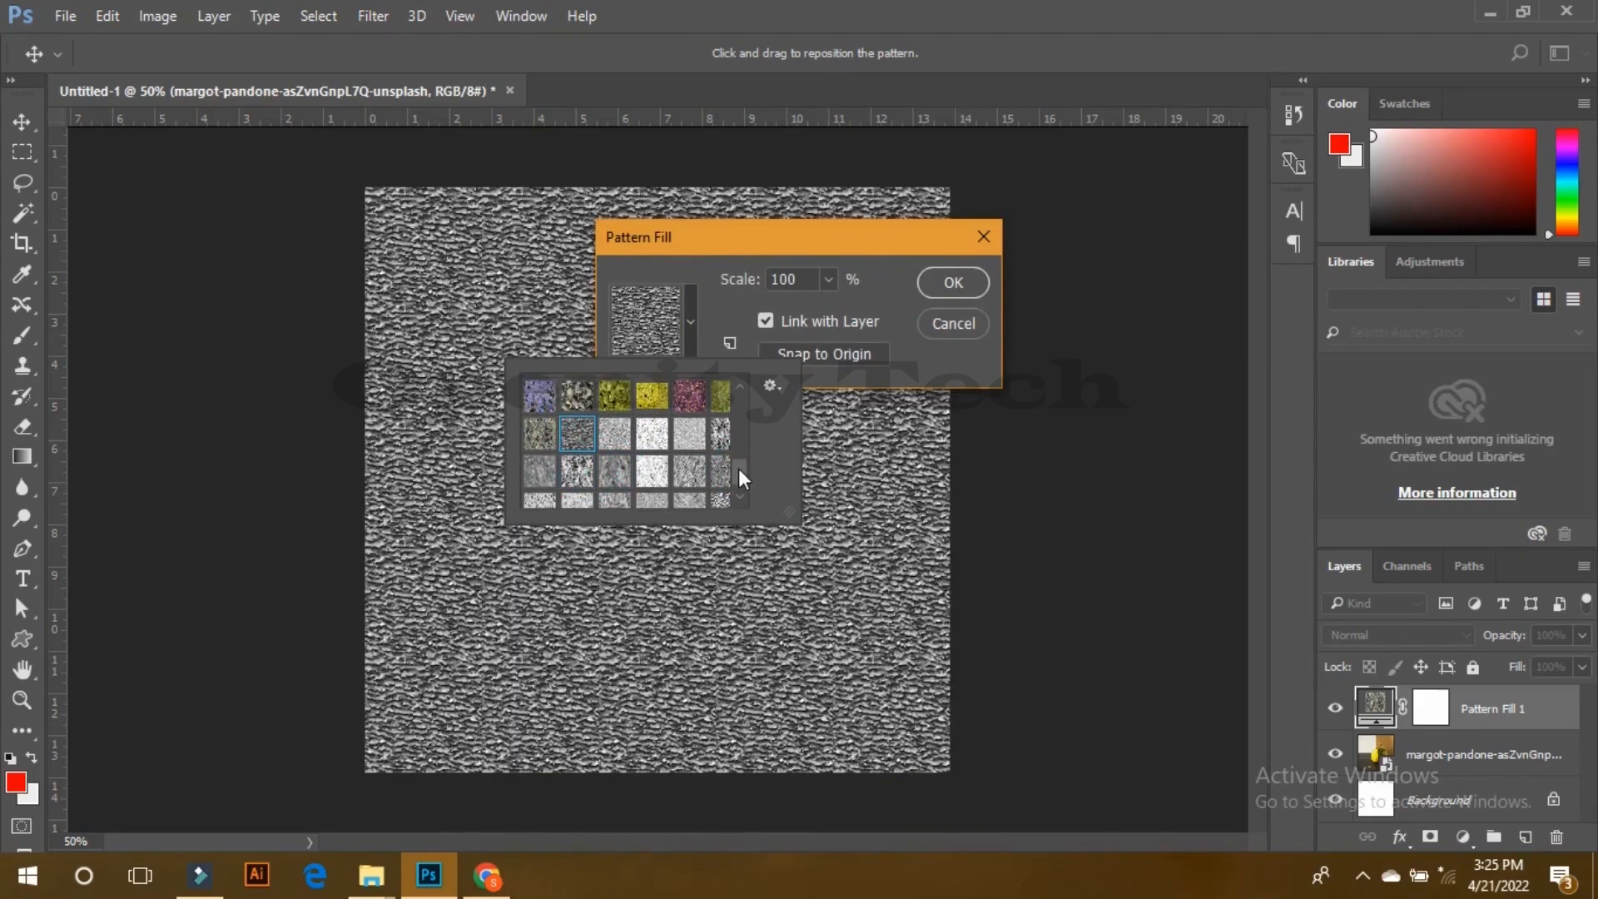
scroll(741, 467, up, 1)
click(690, 420)
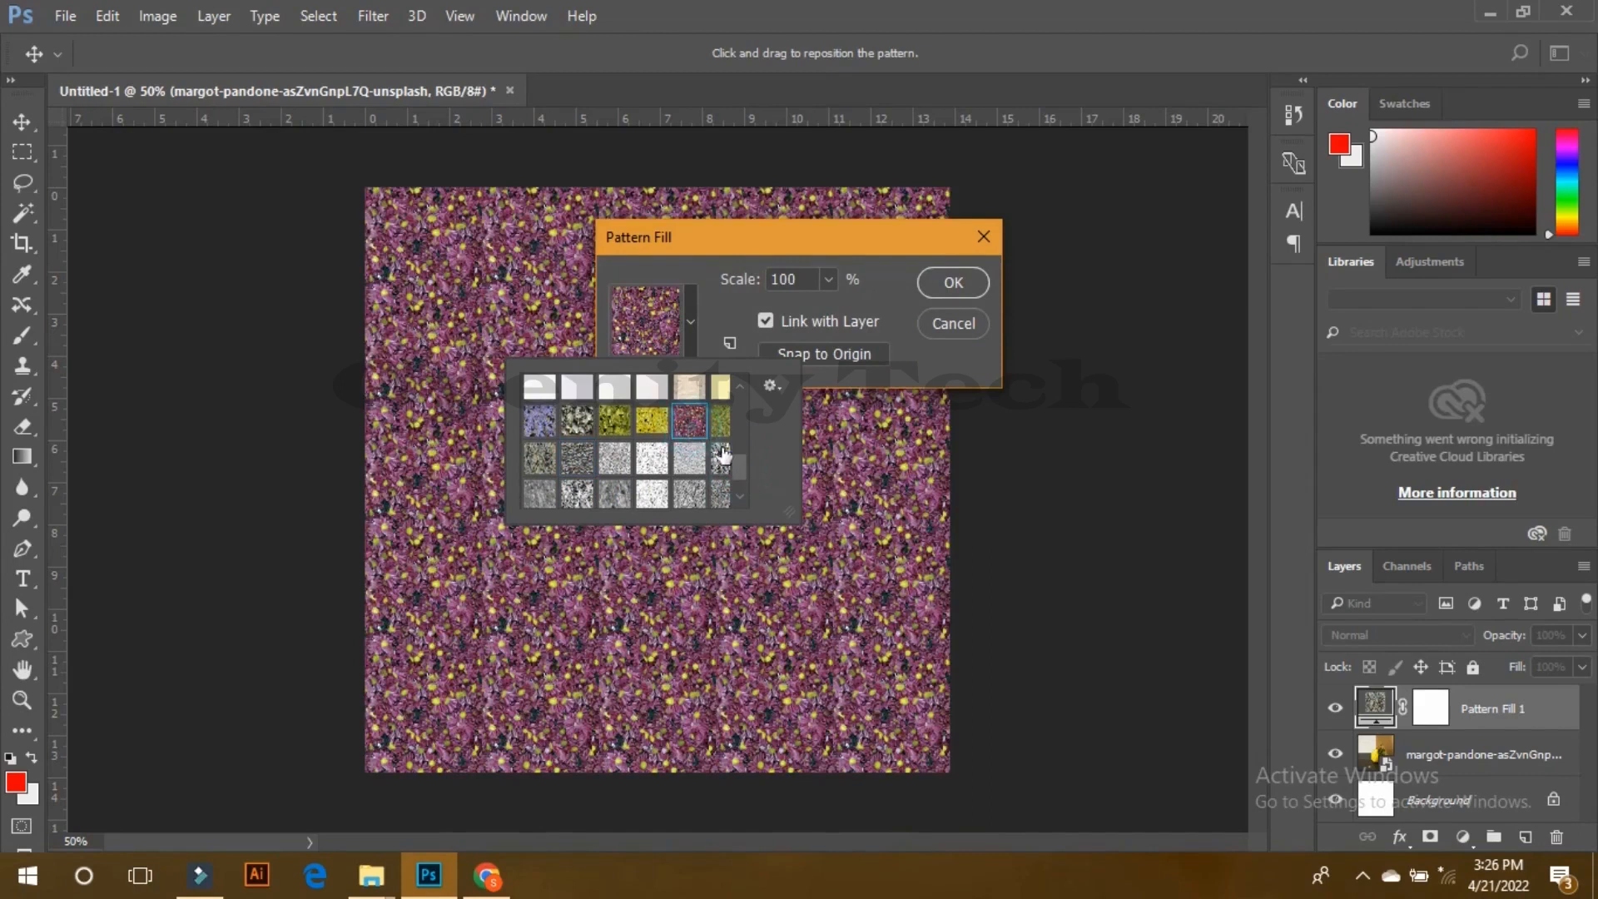
scroll(722, 454, up, 2)
click(541, 403)
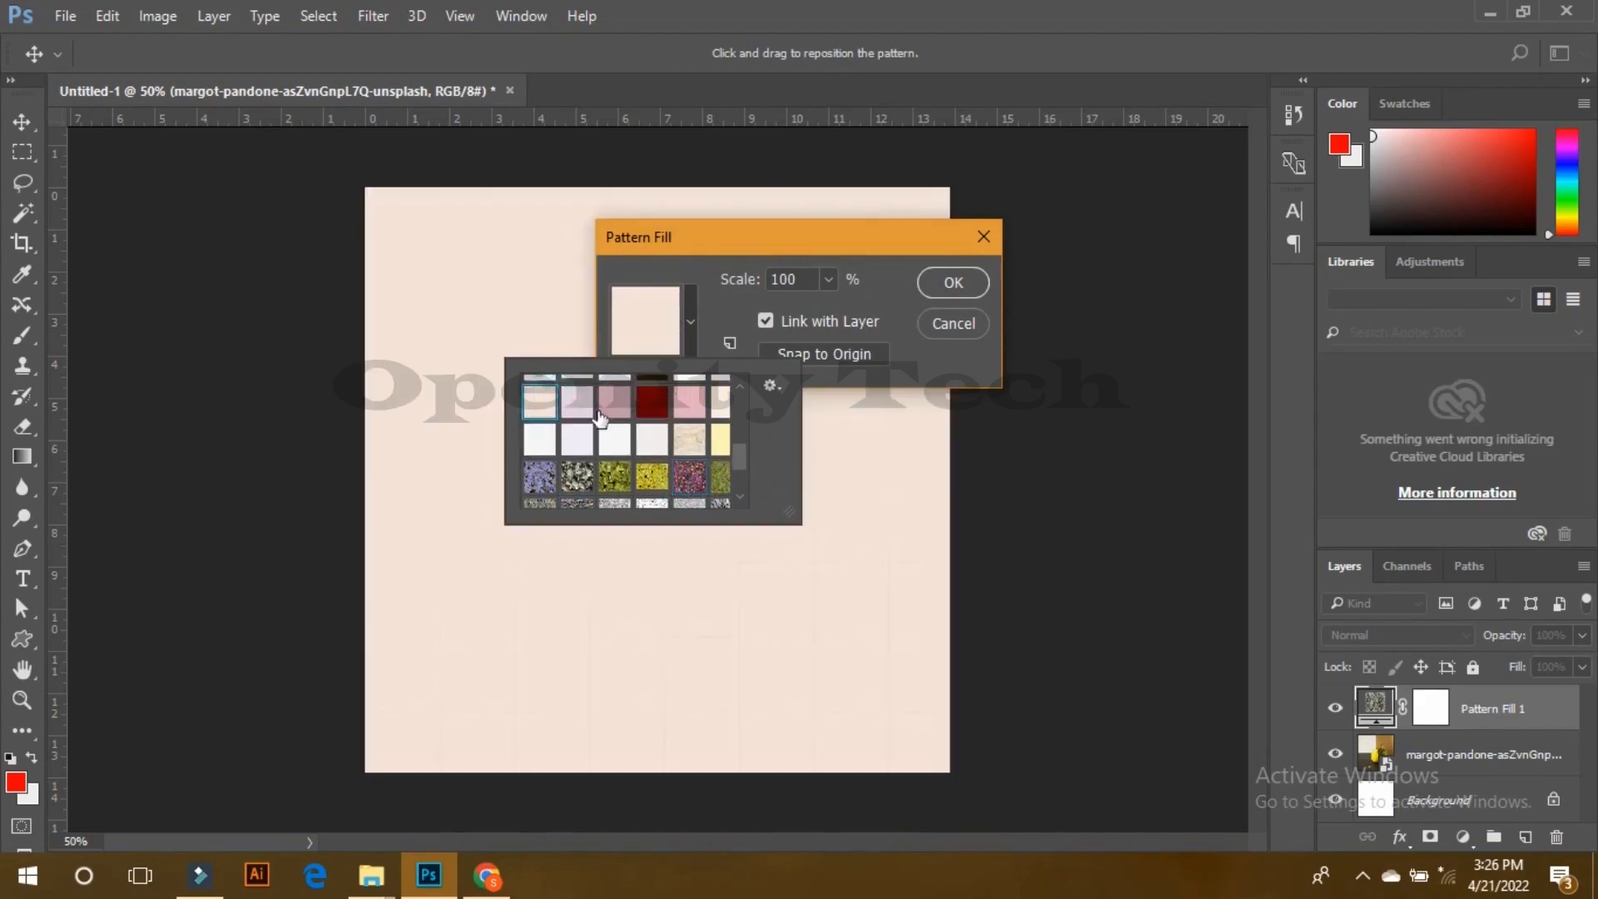
click(607, 406)
click(556, 409)
Step: Choose the off-white paper pattern with grey flecks and apply the pattern fill
scroll(650, 472, up, 1)
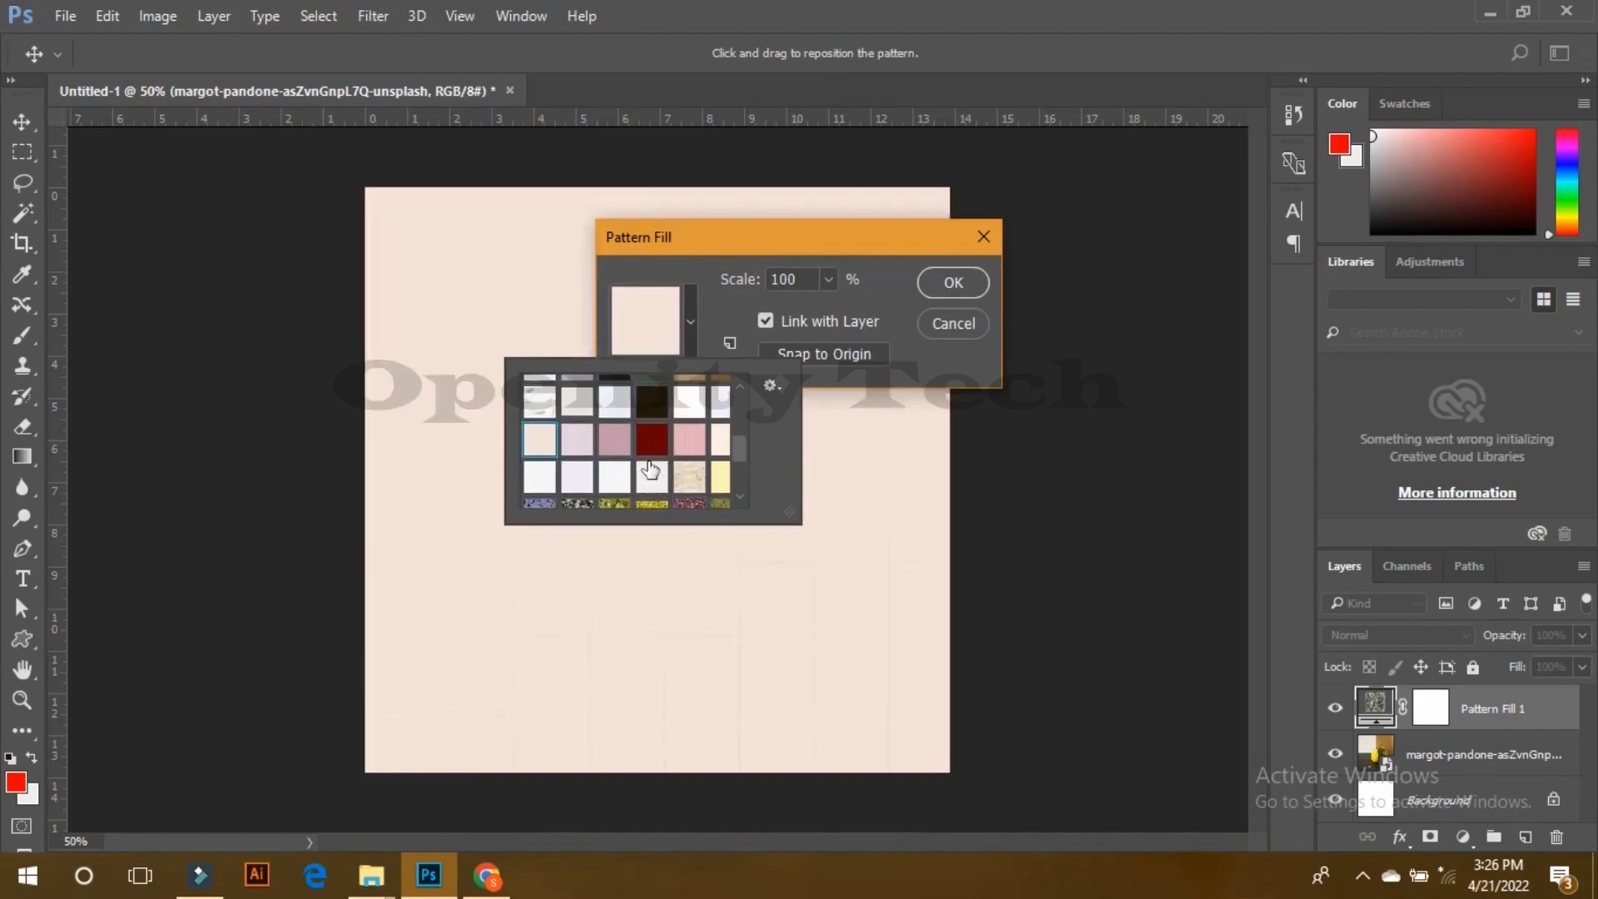
click(542, 404)
click(943, 282)
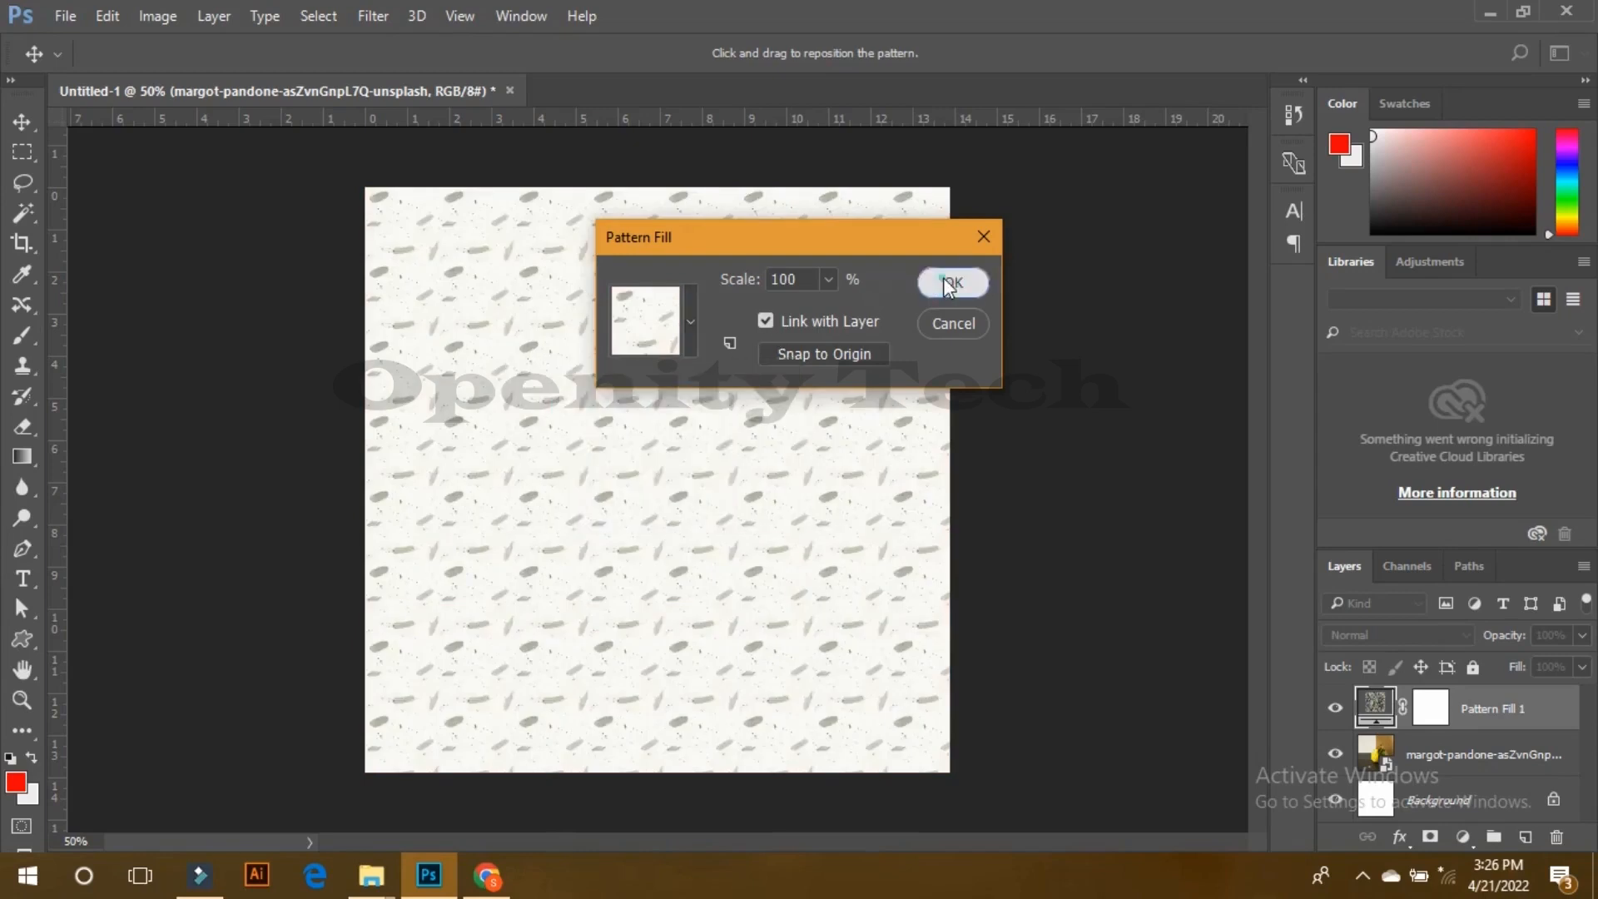
click(950, 282)
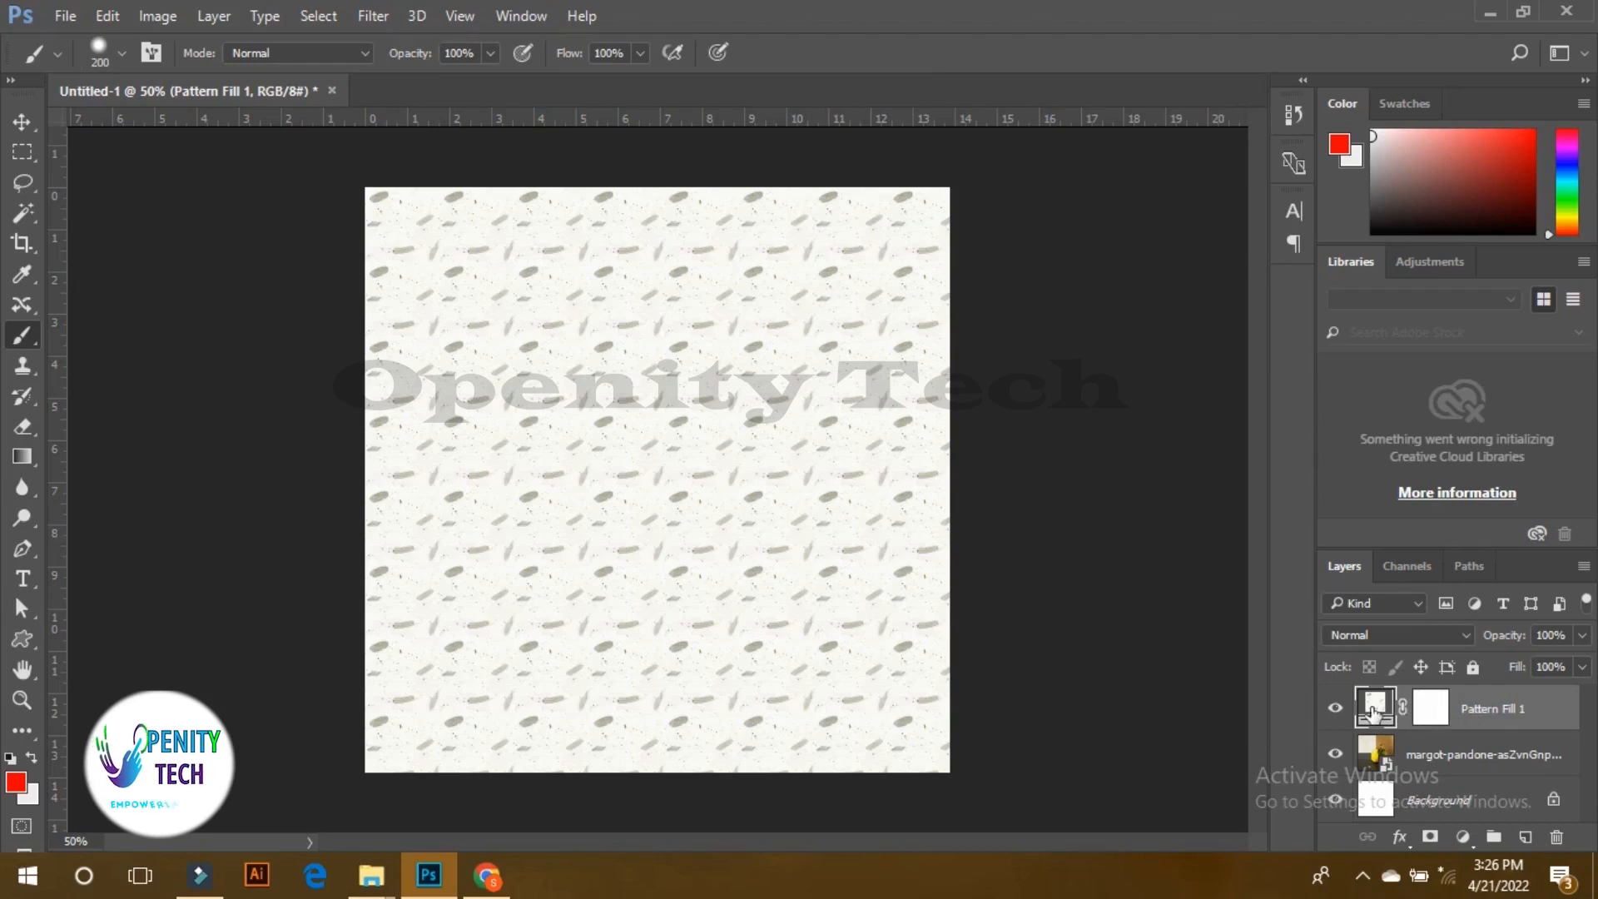
Step: Paint black with the brush on the pattern fill's mask to reveal the upper half of the pear photo
click(1440, 714)
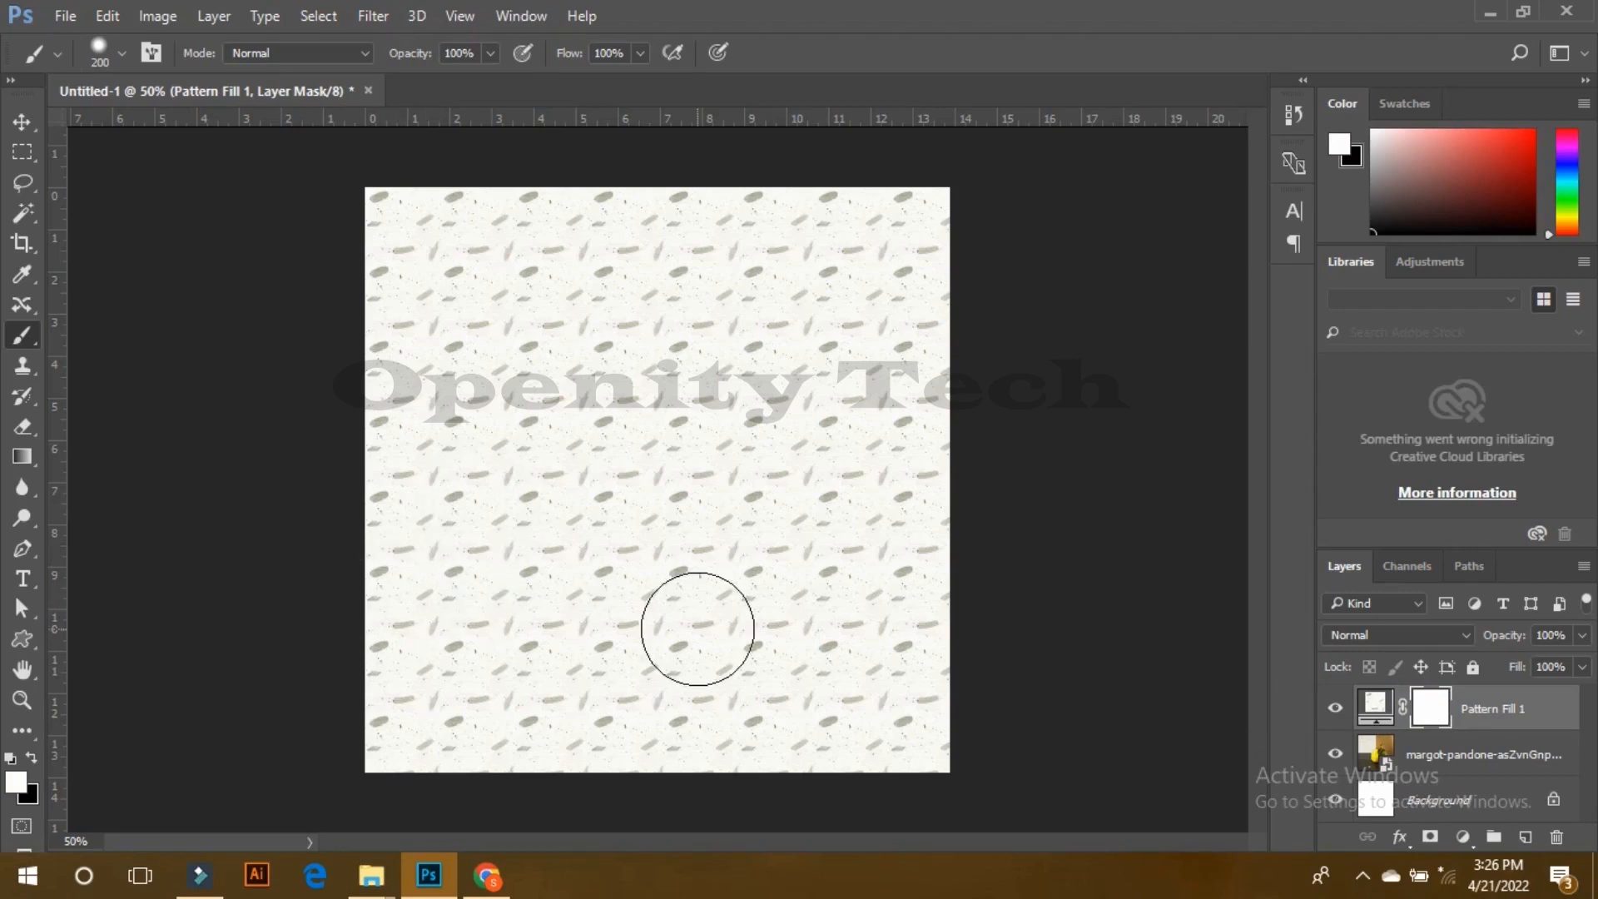
key(x)
mouse_move(357, 214)
mouse_down()
mouse_move(954, 248)
mouse_move(553, 292)
mouse_move(838, 286)
mouse_move(392, 347)
mouse_move(694, 370)
mouse_up()
mouse_move(841, 376)
mouse_down()
mouse_move(412, 388)
mouse_move(1076, 407)
mouse_move(356, 412)
mouse_move(1002, 414)
mouse_up()
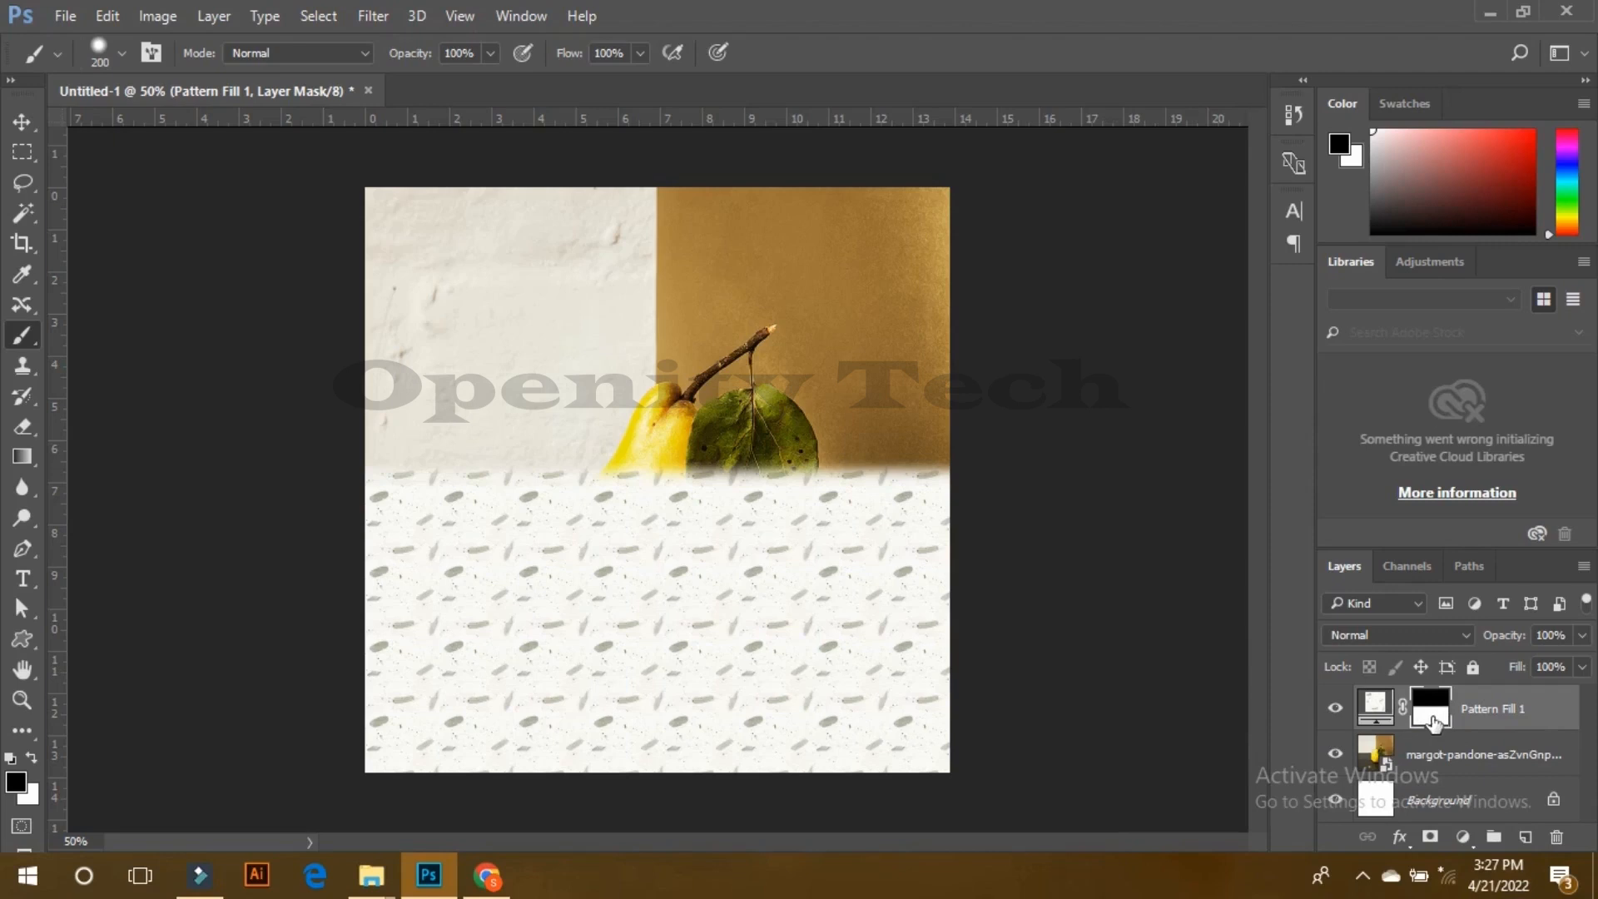
Step: Try to paint directly on the pattern fill's content and decline rasterizing the fill
click(1384, 711)
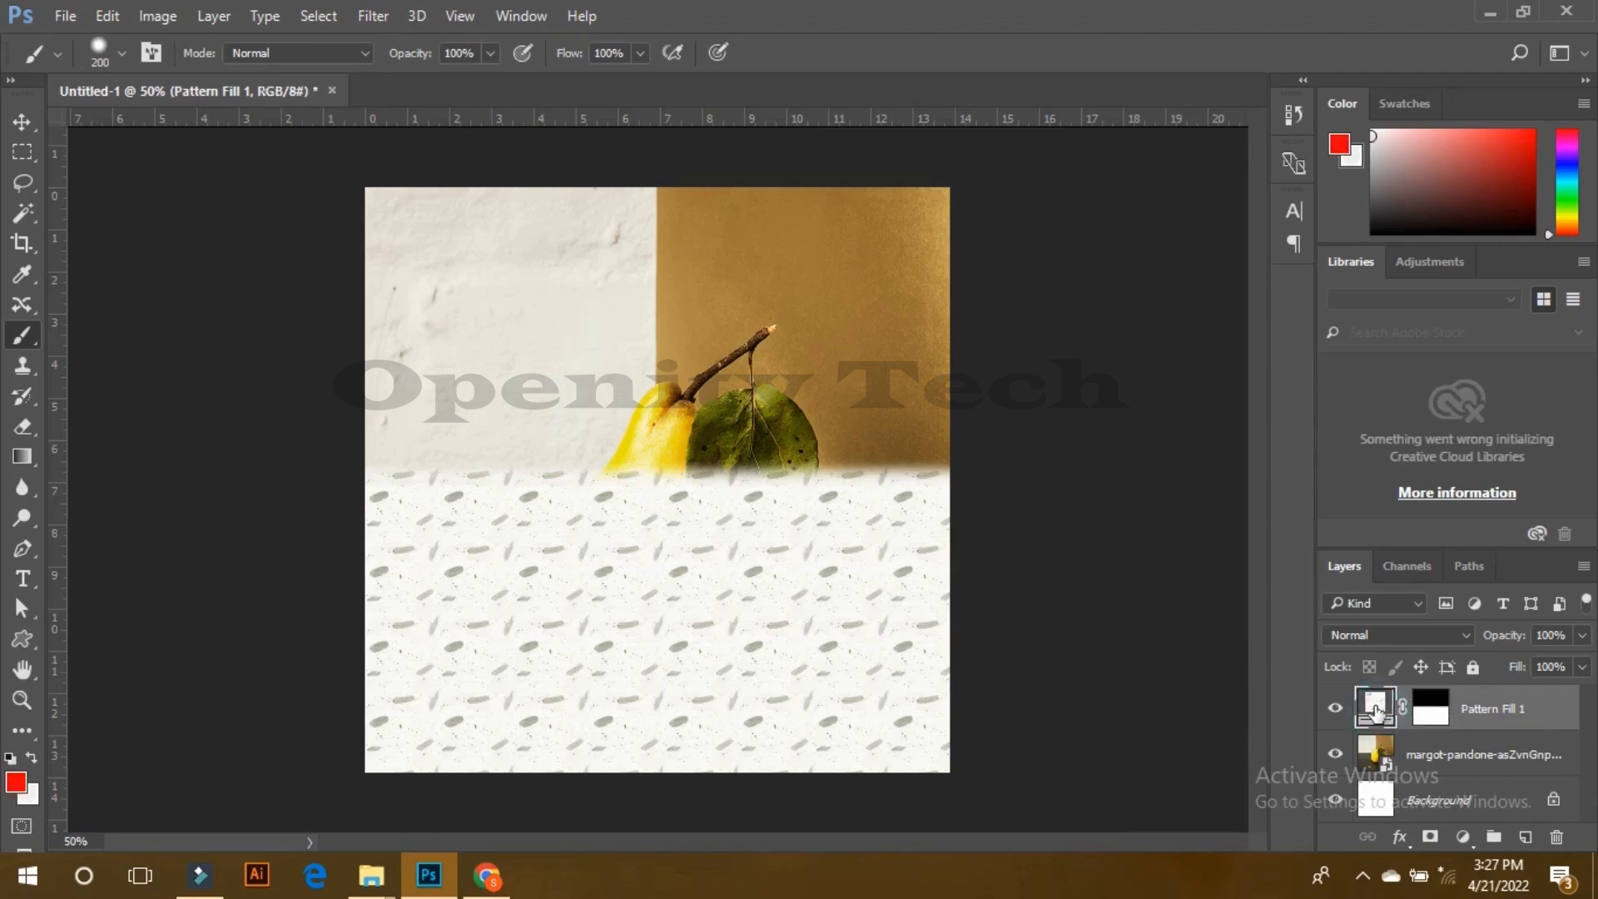
click(614, 396)
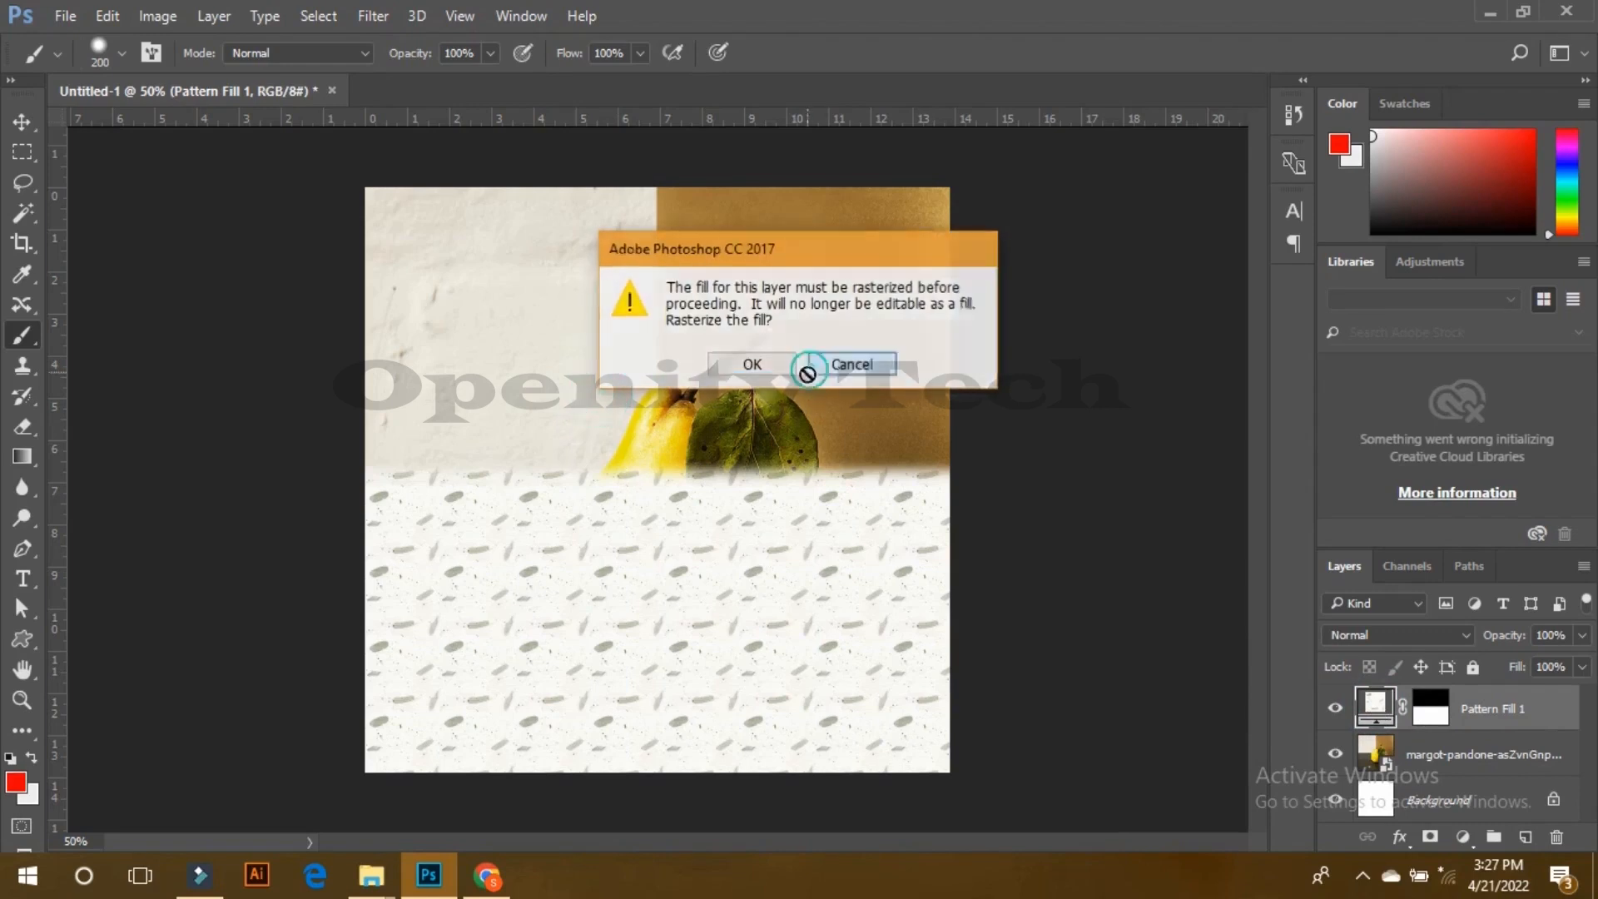
click(804, 365)
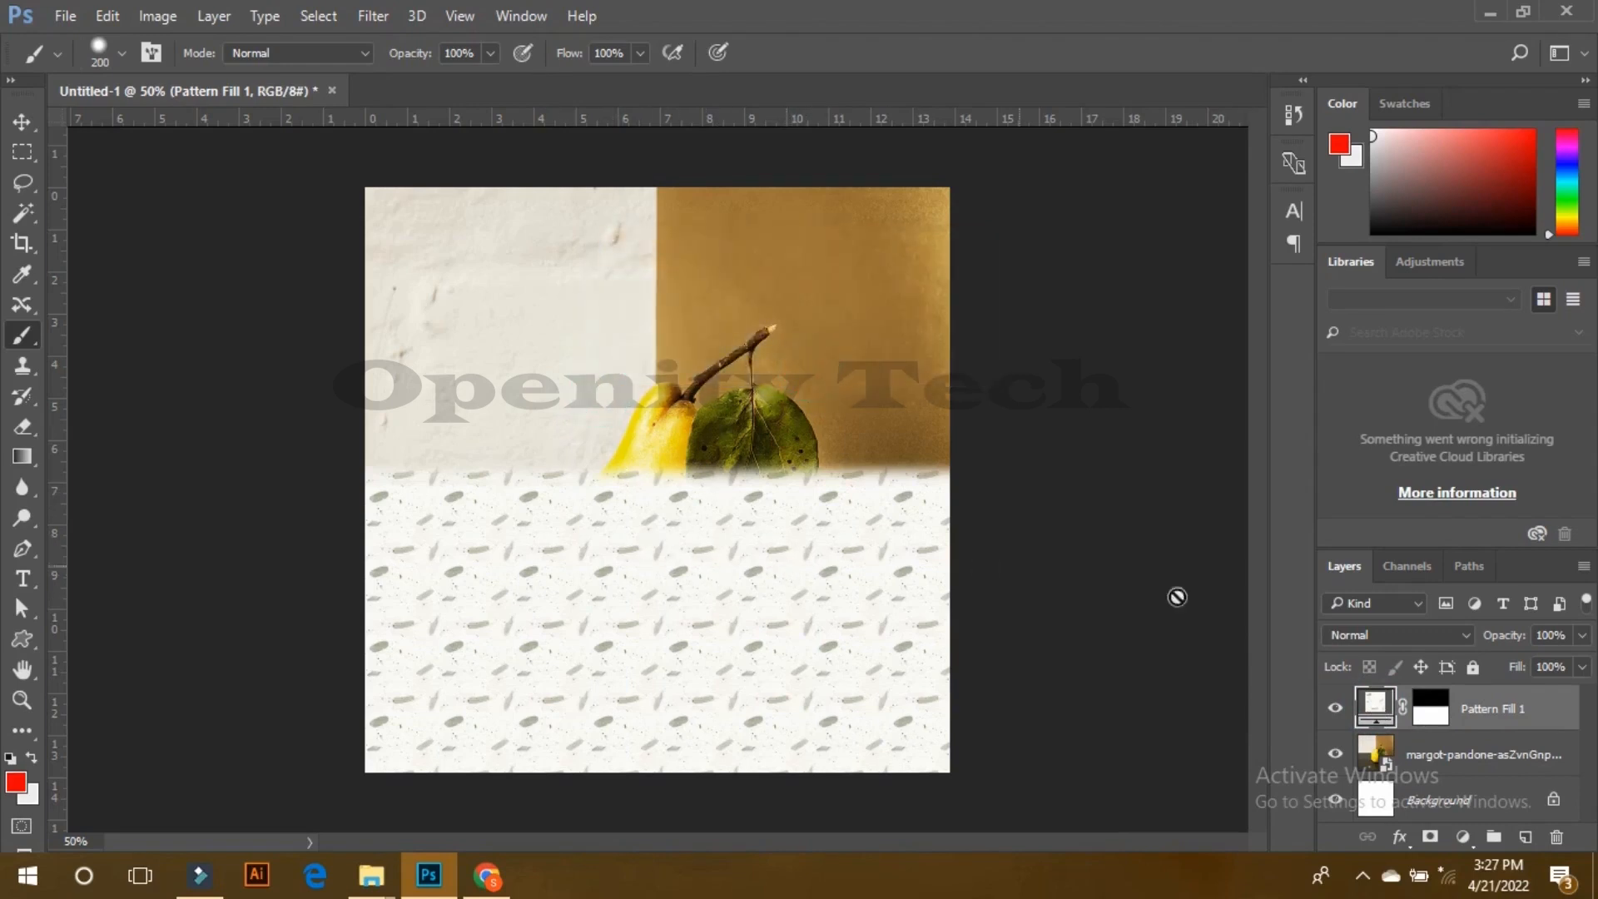
Step: Delete the pattern fill layer above the pear photo
click(1426, 718)
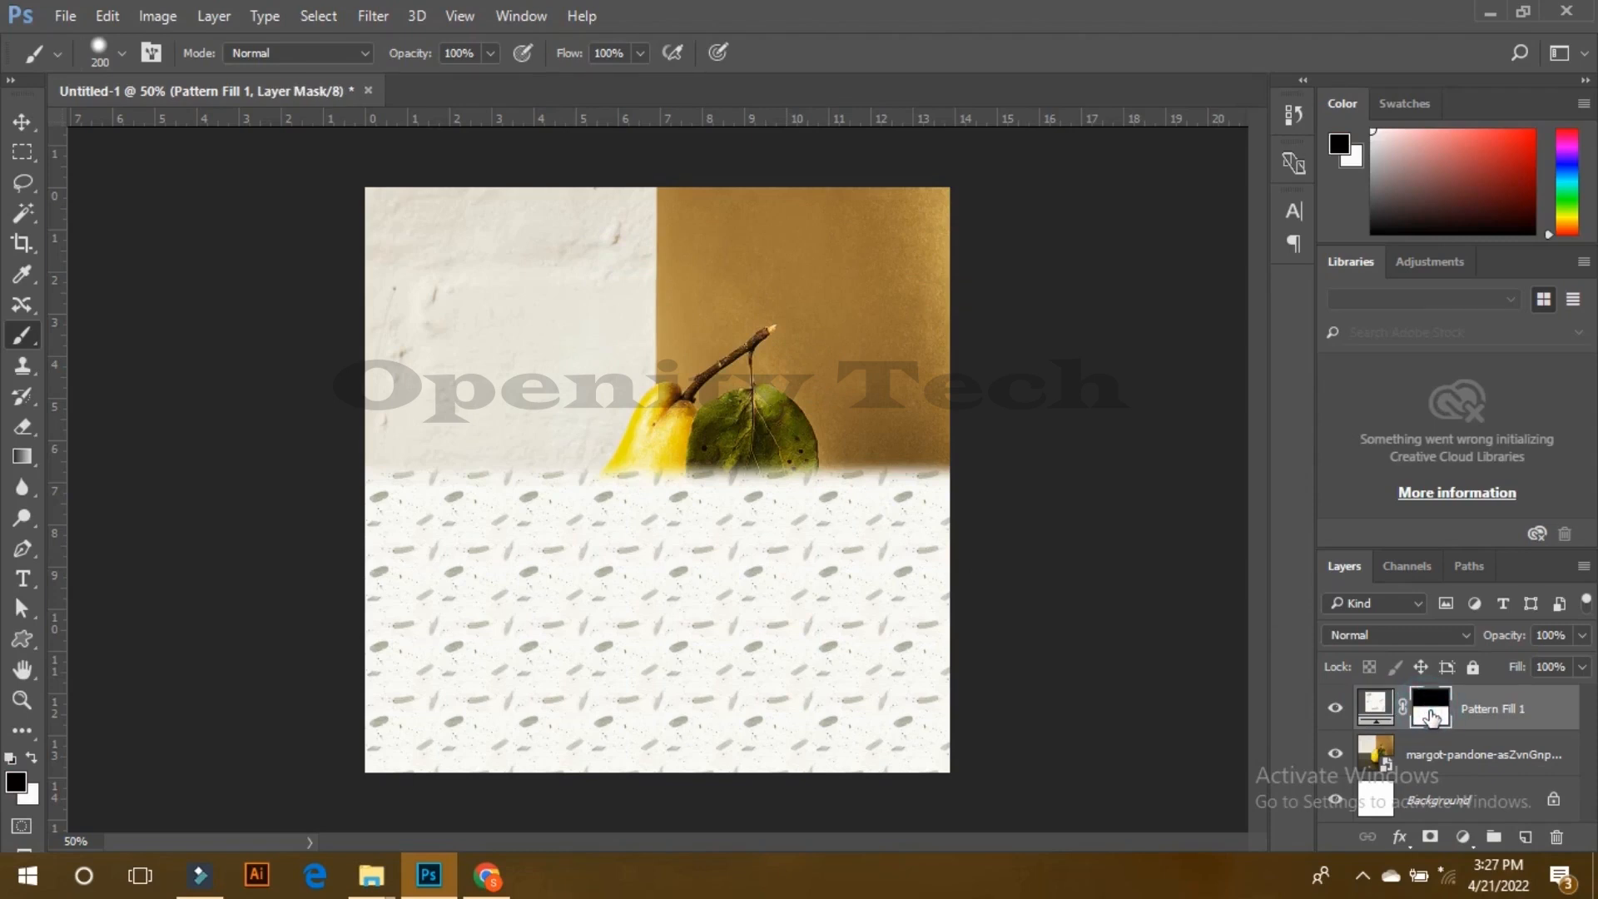
drag(1432, 718, 1557, 836)
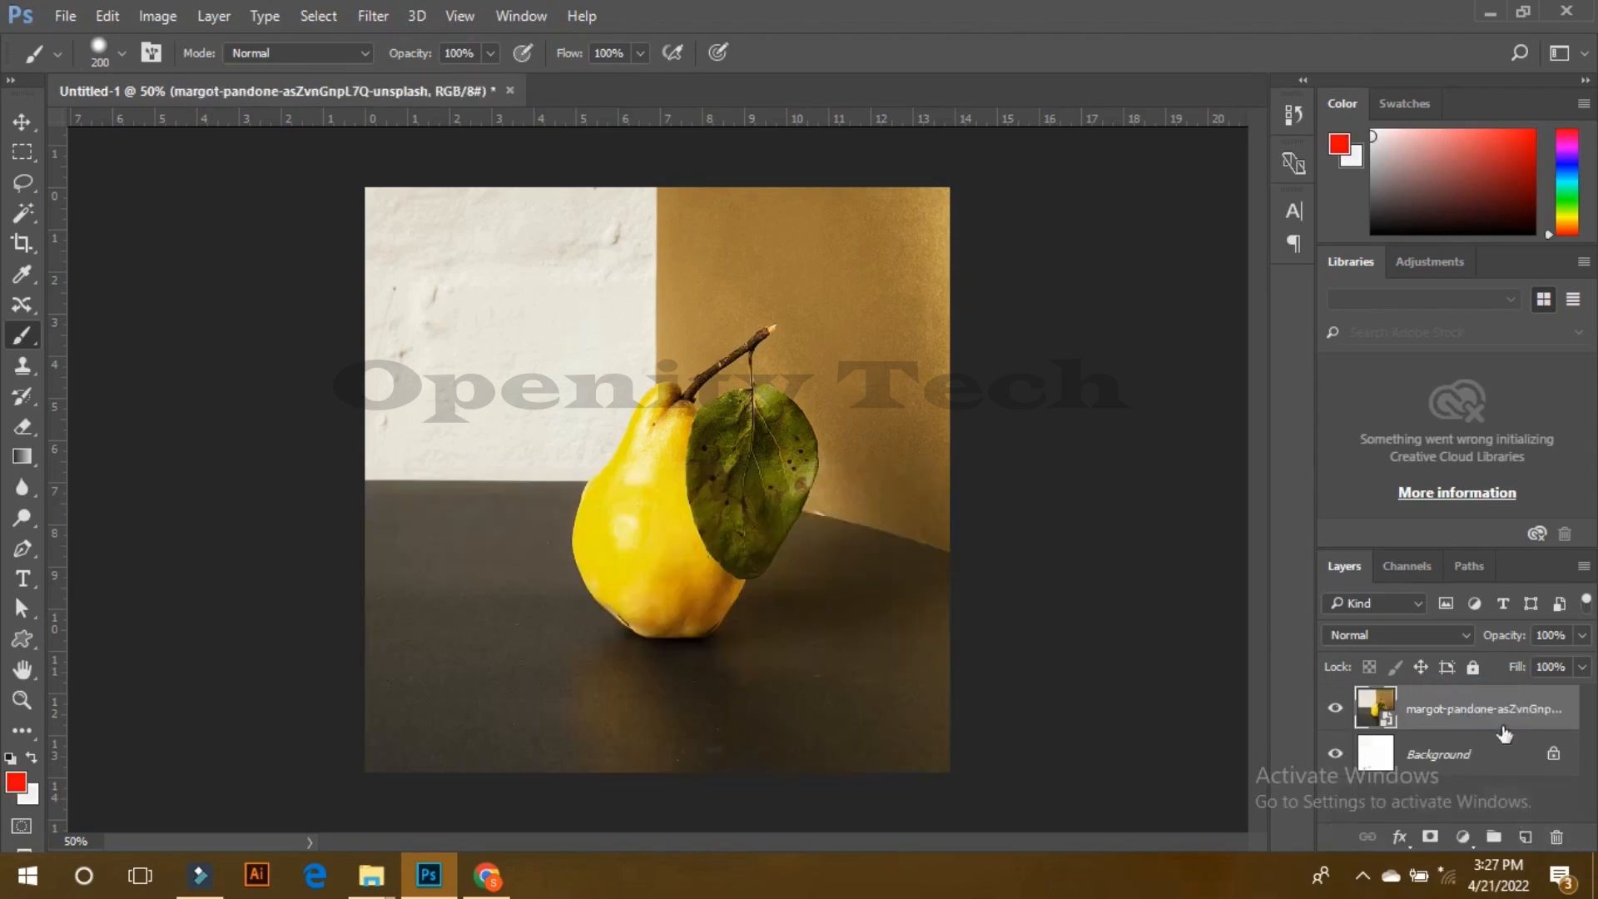
click(1403, 839)
click(1252, 812)
Step: Add a Brightness/Contrast adjustment layer above the pear photo and set its brightness to 0
click(1463, 837)
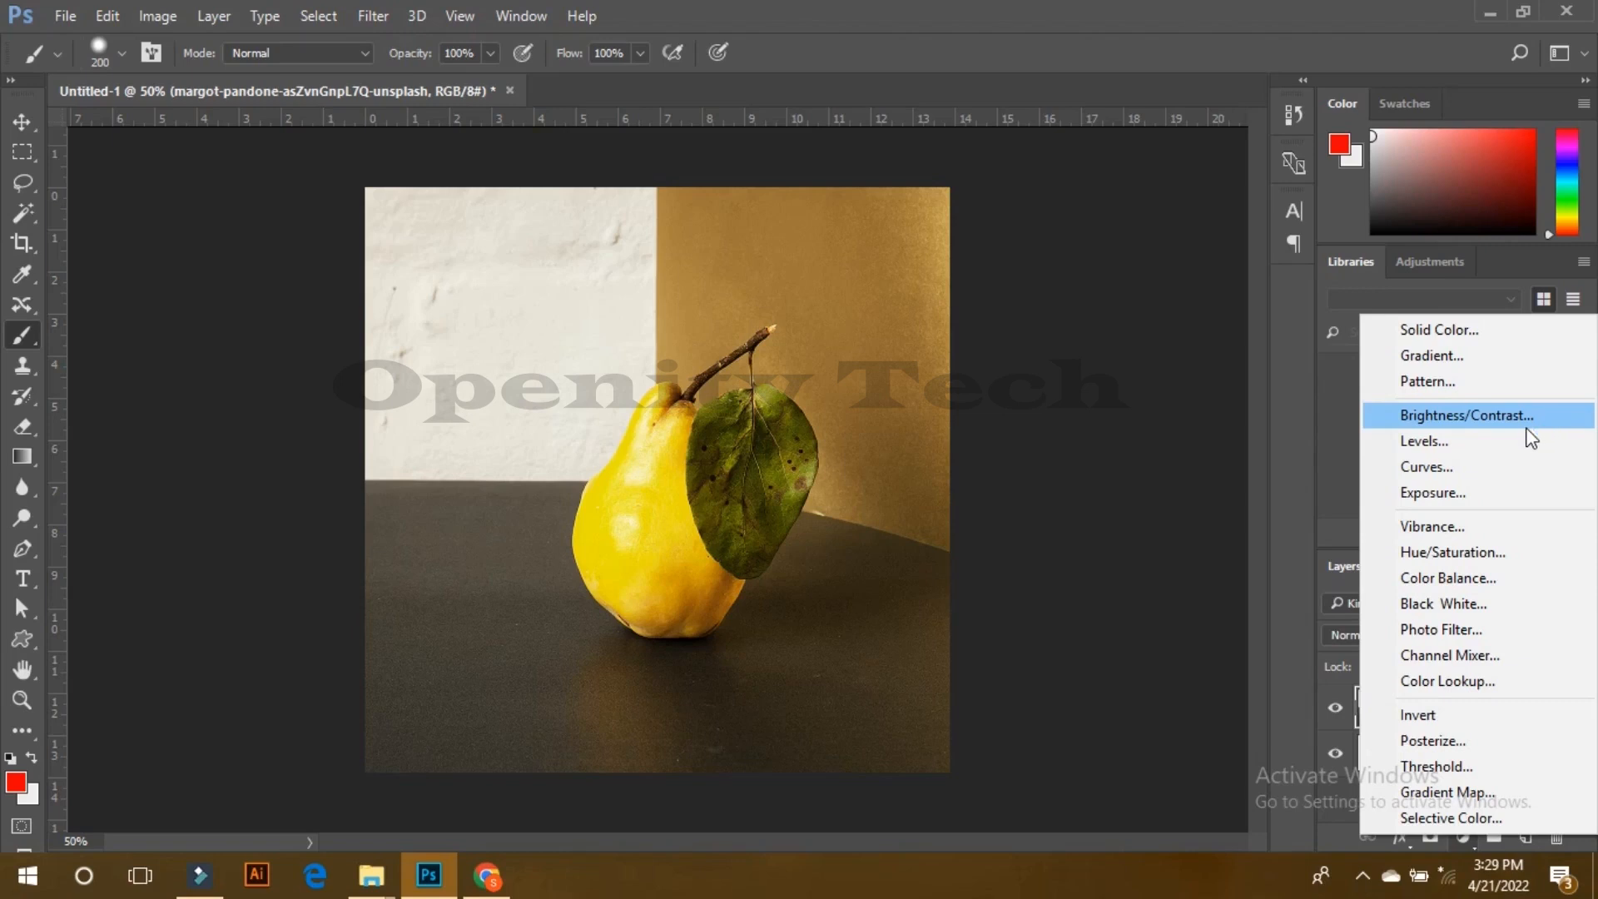
click(1459, 429)
mouse_move(1257, 314)
mouse_down()
mouse_move(1404, 306)
mouse_move(1147, 313)
mouse_move(1314, 311)
mouse_move(1258, 321)
mouse_up()
click(1384, 288)
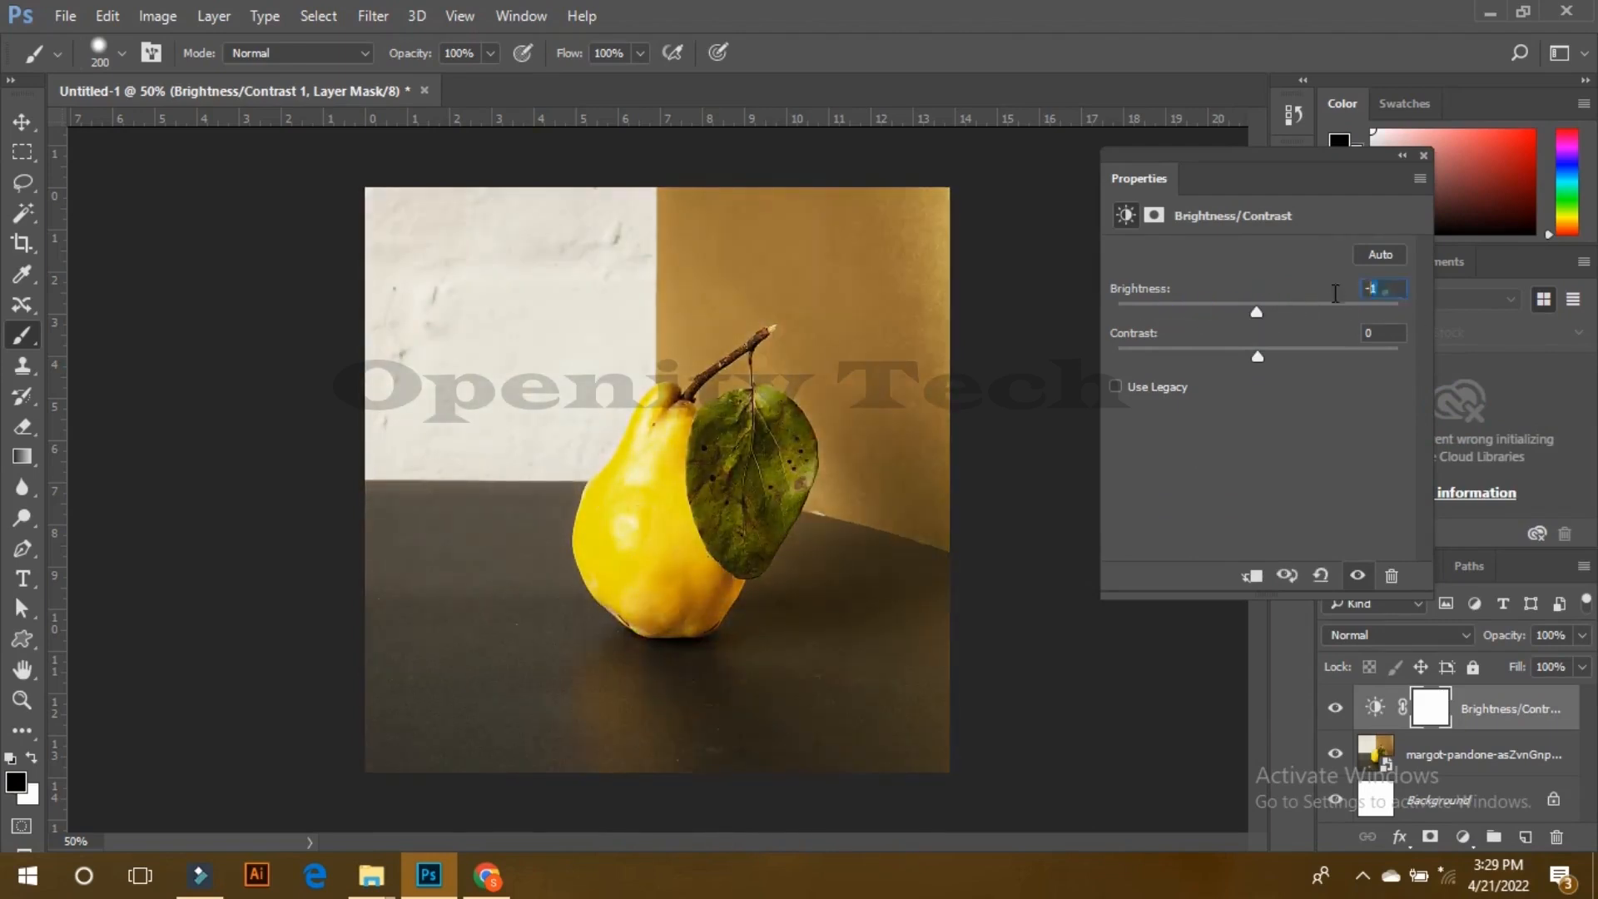
text(0)
Step: Try contrast values up to 80 and above, bring the contrast back down, and delete the Brightness/Contrast layer
drag(1257, 357, 1317, 363)
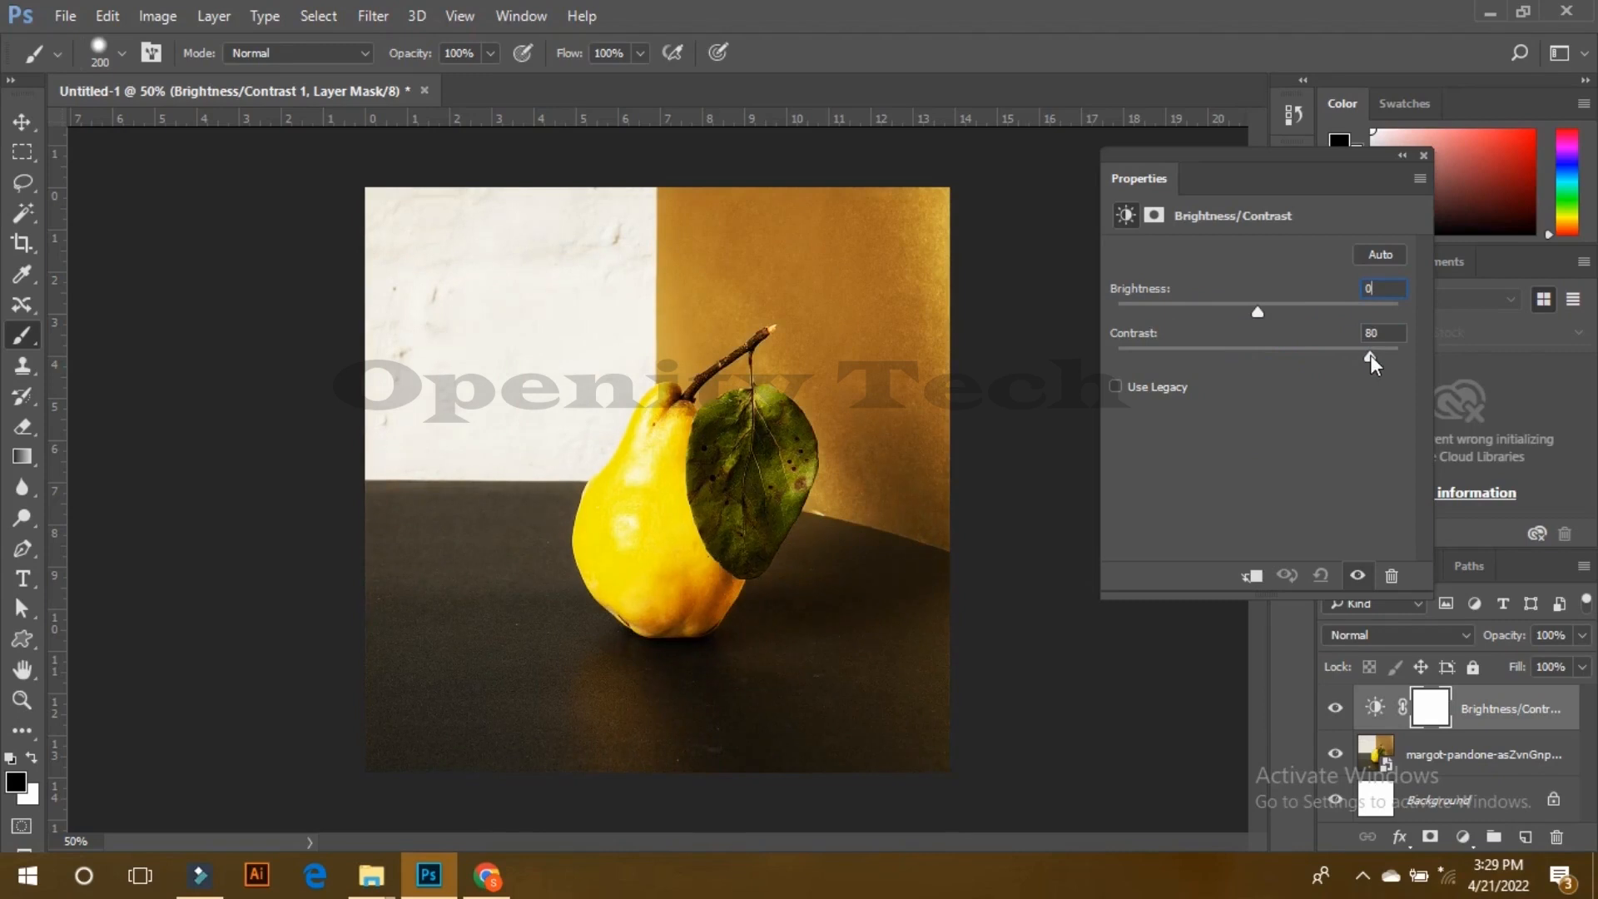
drag(1376, 355, 1382, 353)
drag(1383, 357, 1258, 367)
drag(1498, 708, 1557, 837)
Step: Add a Levels adjustment layer, try a black input level of 126, and undo that change
click(1462, 838)
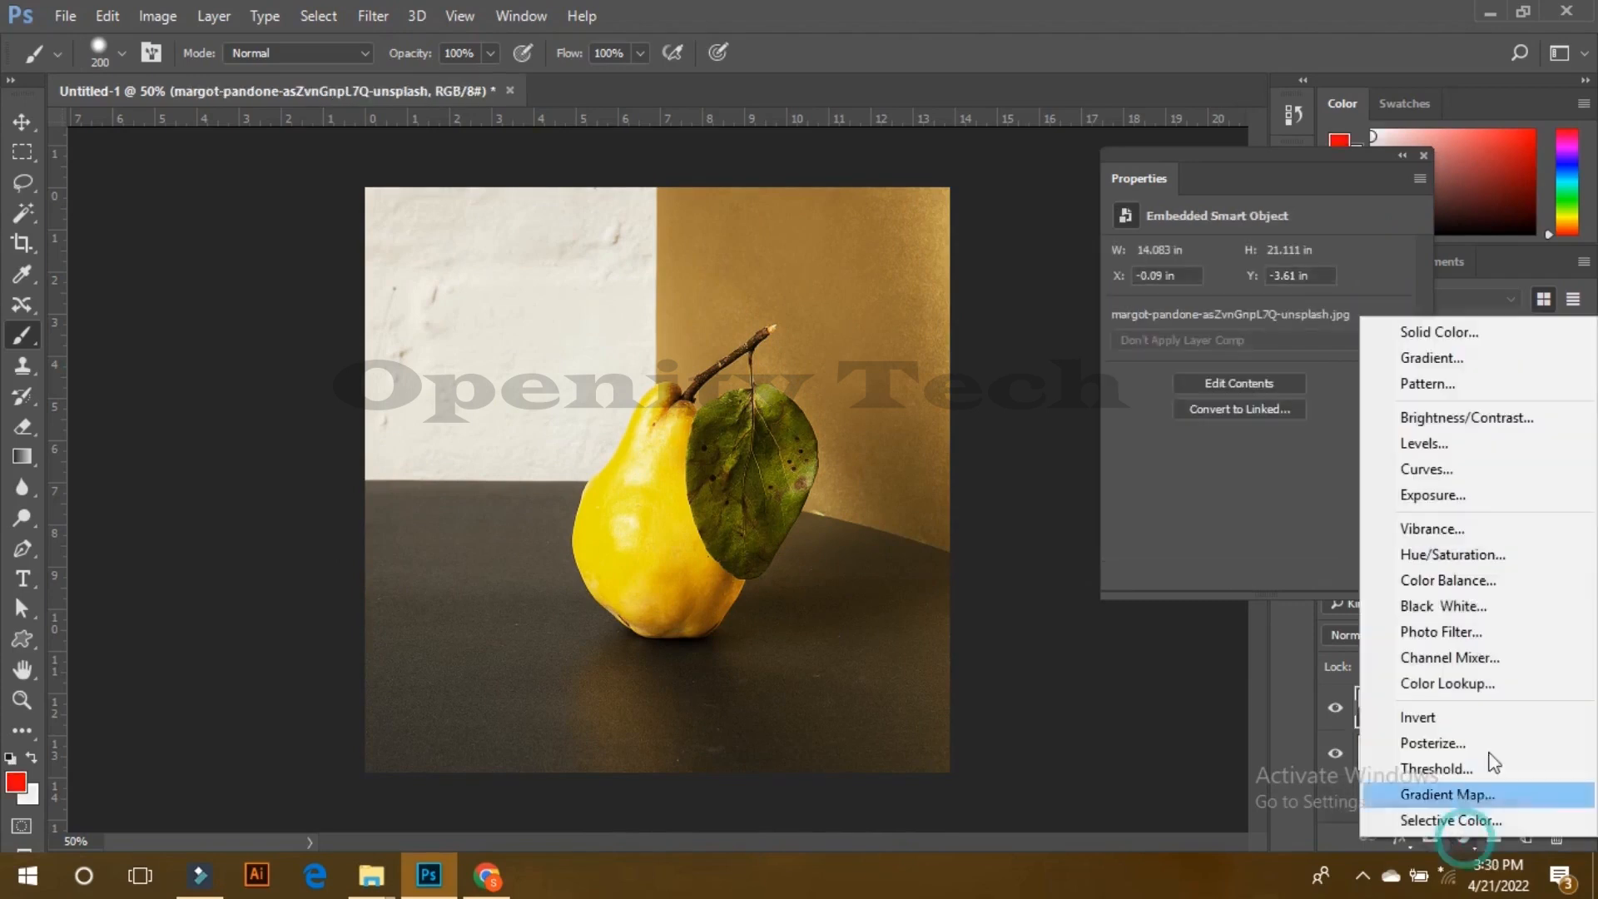
click(1465, 446)
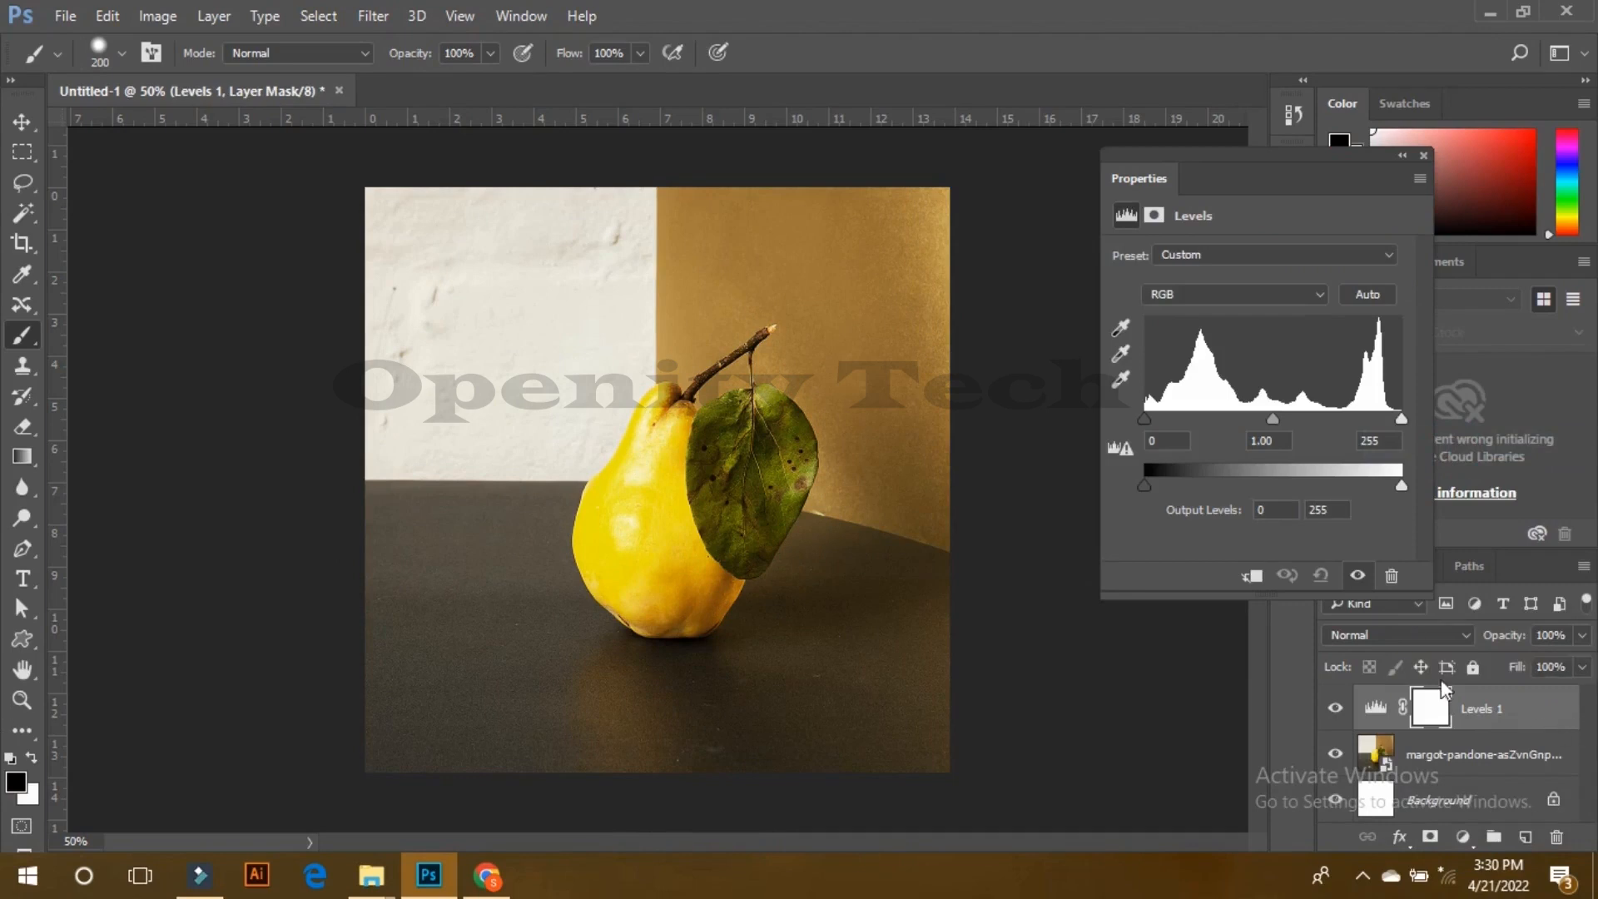
drag(1146, 421, 1247, 407)
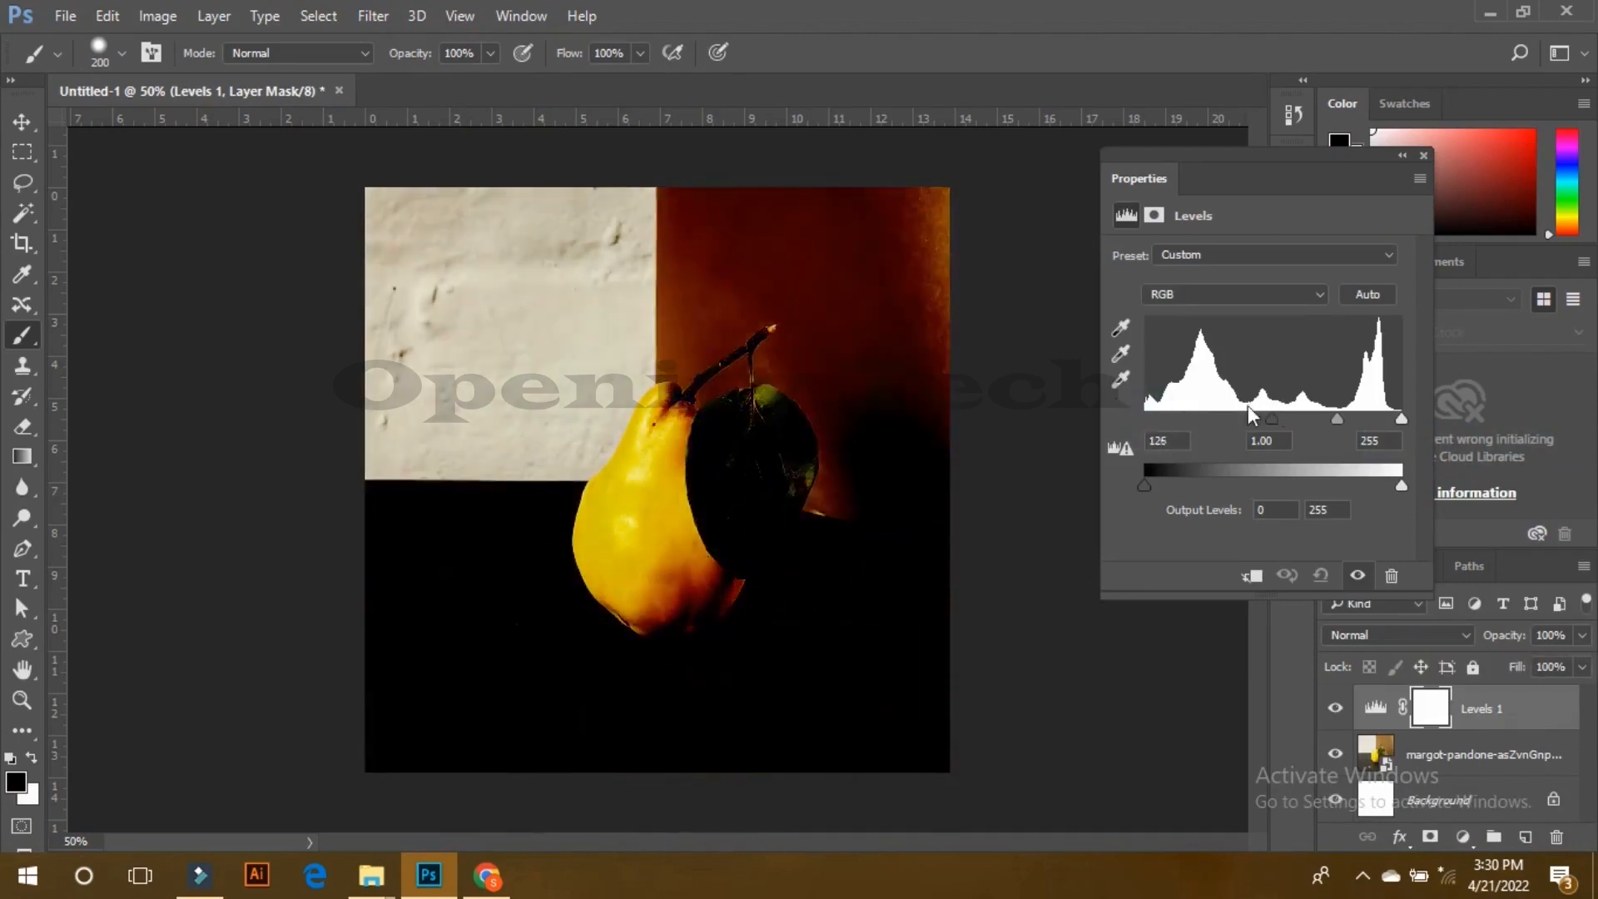
key(ctrl+z)
Step: Set the Levels midtone input to 1.05 while testing the other input and output sliders, and delete the Levels layer
mouse_move(1404, 417)
mouse_down()
mouse_move(1352, 421)
mouse_move(1397, 421)
mouse_up()
mouse_move(1272, 418)
mouse_down()
mouse_move(1257, 417)
mouse_move(1302, 416)
mouse_move(1268, 418)
mouse_up()
mouse_move(1145, 485)
mouse_down()
mouse_move(1195, 480)
mouse_move(1145, 486)
mouse_up()
mouse_move(1405, 486)
mouse_down()
mouse_move(1384, 488)
mouse_move(1402, 485)
mouse_up()
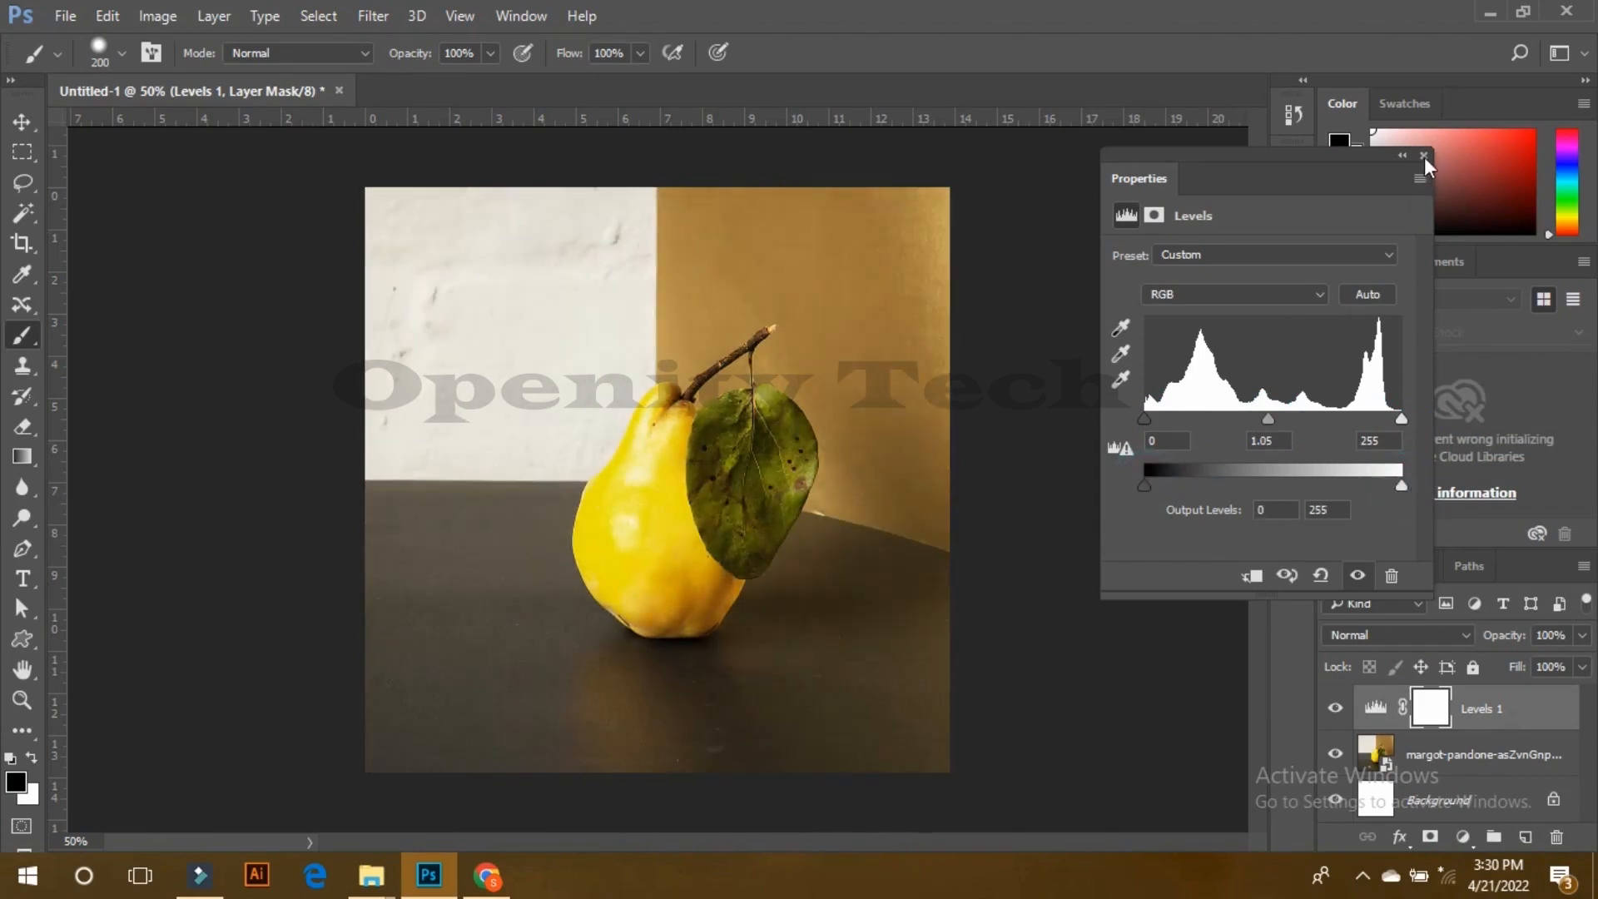
click(1423, 155)
drag(1474, 709, 1557, 838)
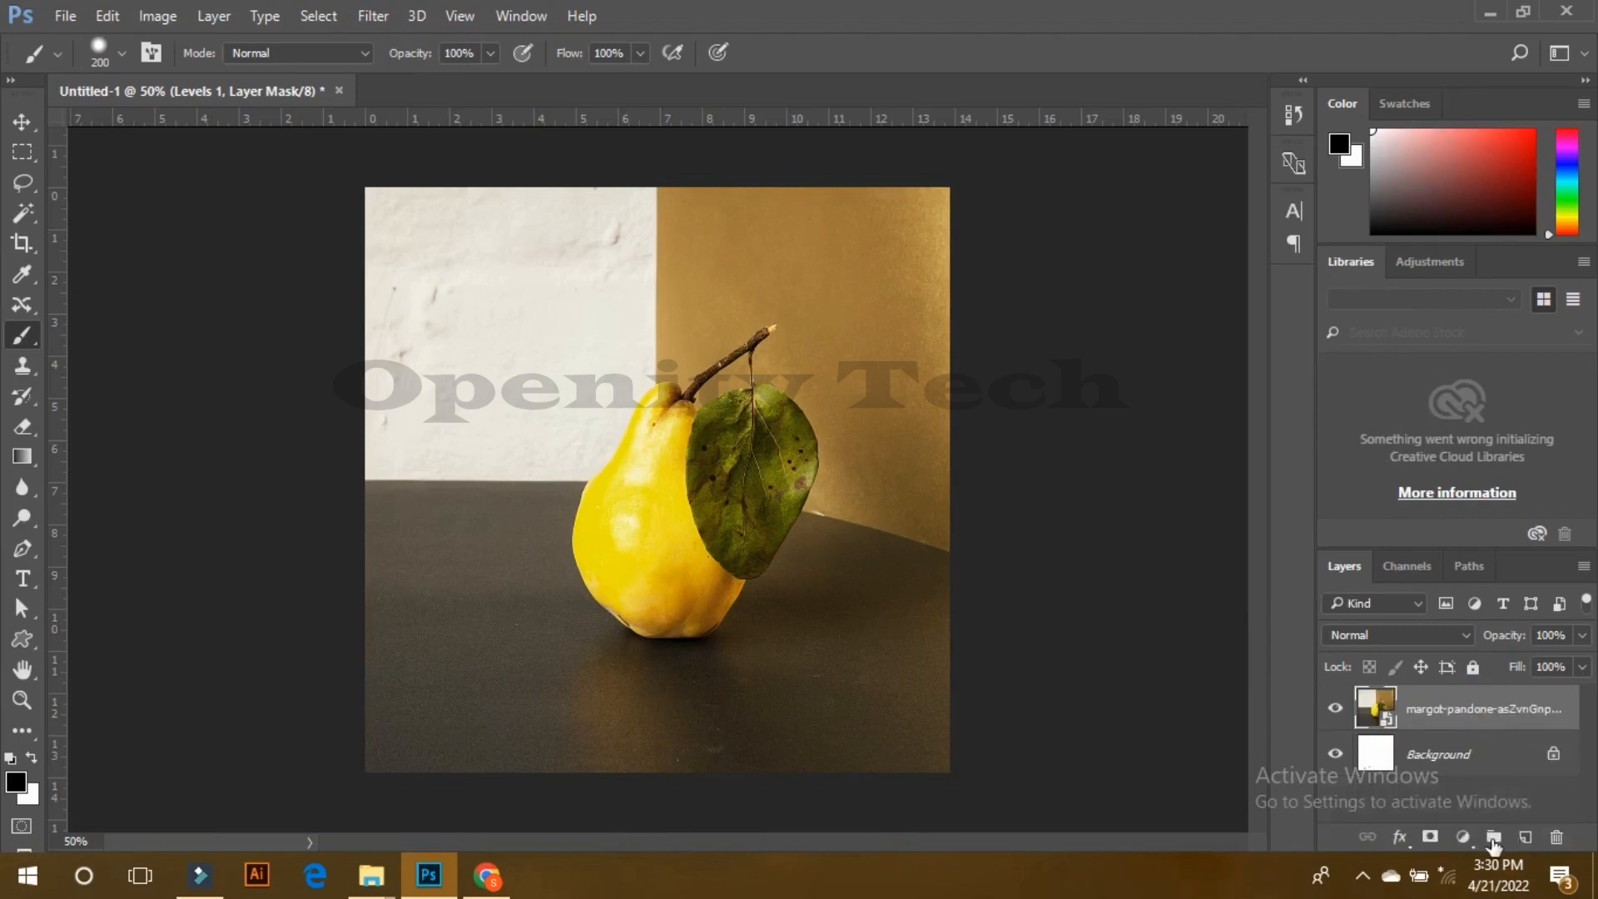
Step: Add a Curves adjustment layer and bend its RGB curve into an S-shape with raised highlights and lowered shadows
click(1460, 839)
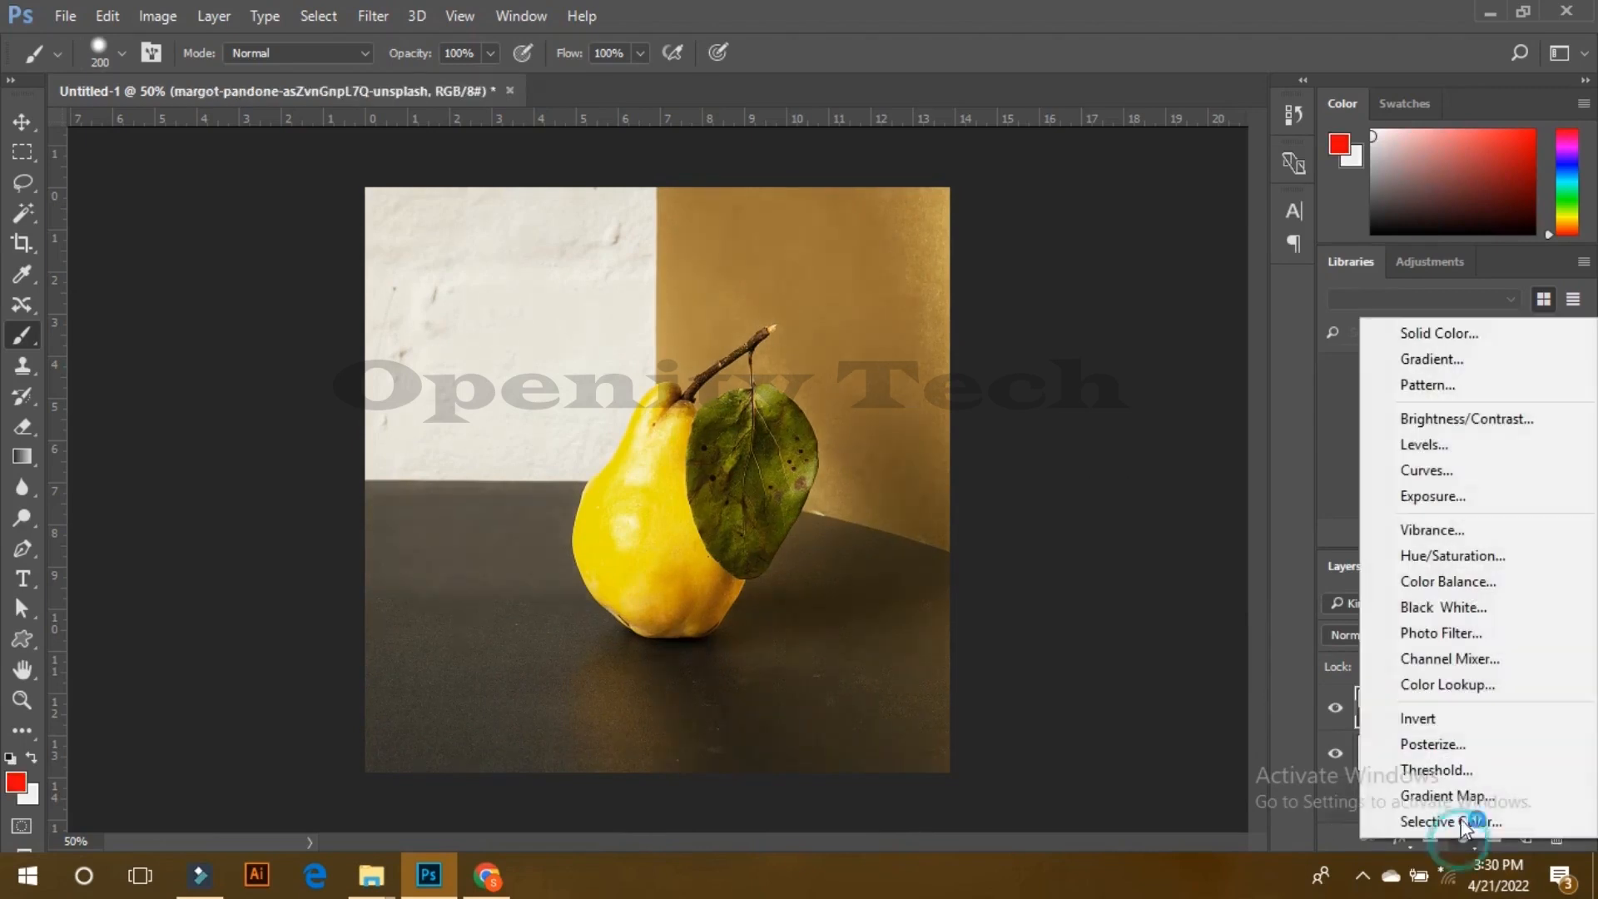
click(1433, 463)
drag(1280, 374, 1272, 422)
drag(1362, 333, 1315, 354)
drag(1239, 465, 1237, 481)
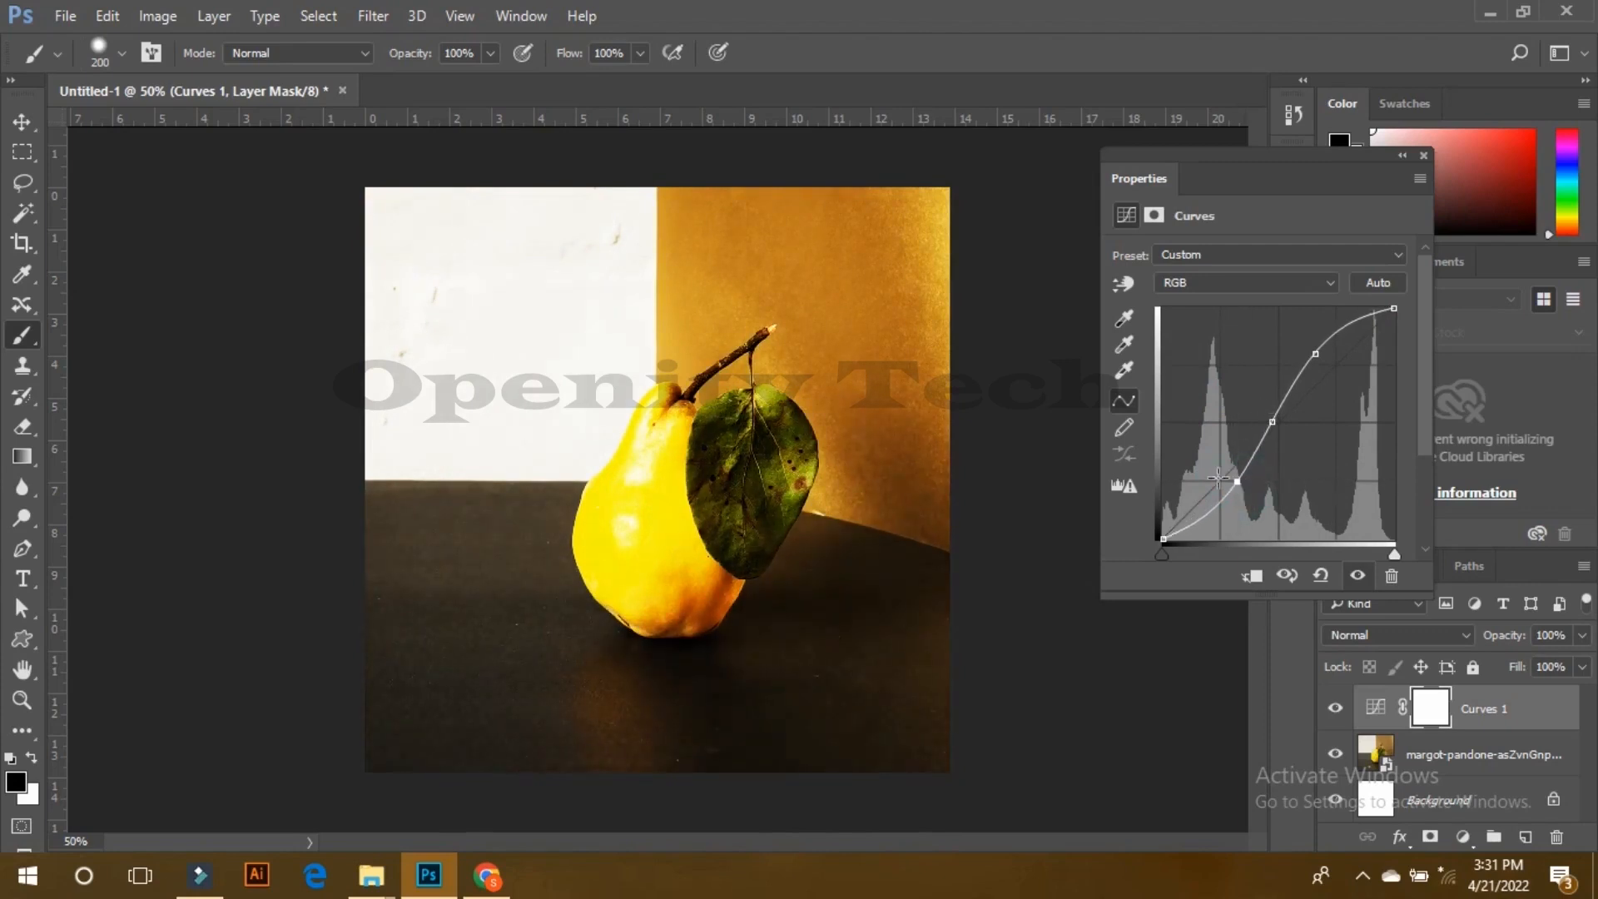
Step: Delete the Curves adjustment layer
click(1424, 154)
click(1485, 710)
key(Delete)
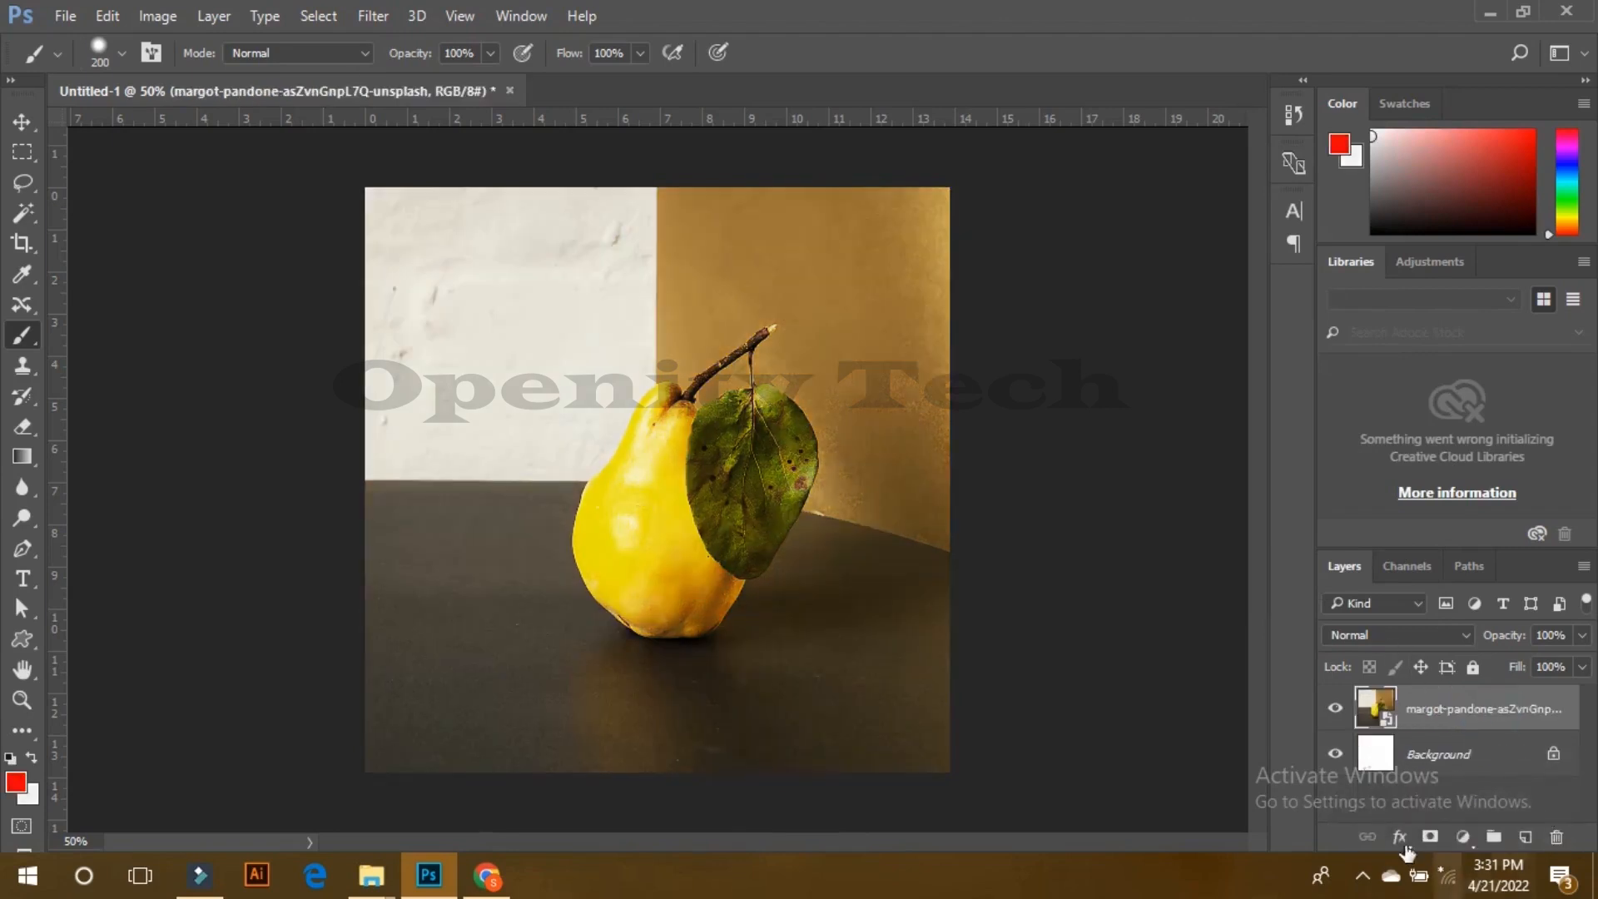
Step: Add an Exposure adjustment layer with exposure +0.11, offset -0.0083 and gamma correction 1.28
click(1463, 837)
click(1441, 500)
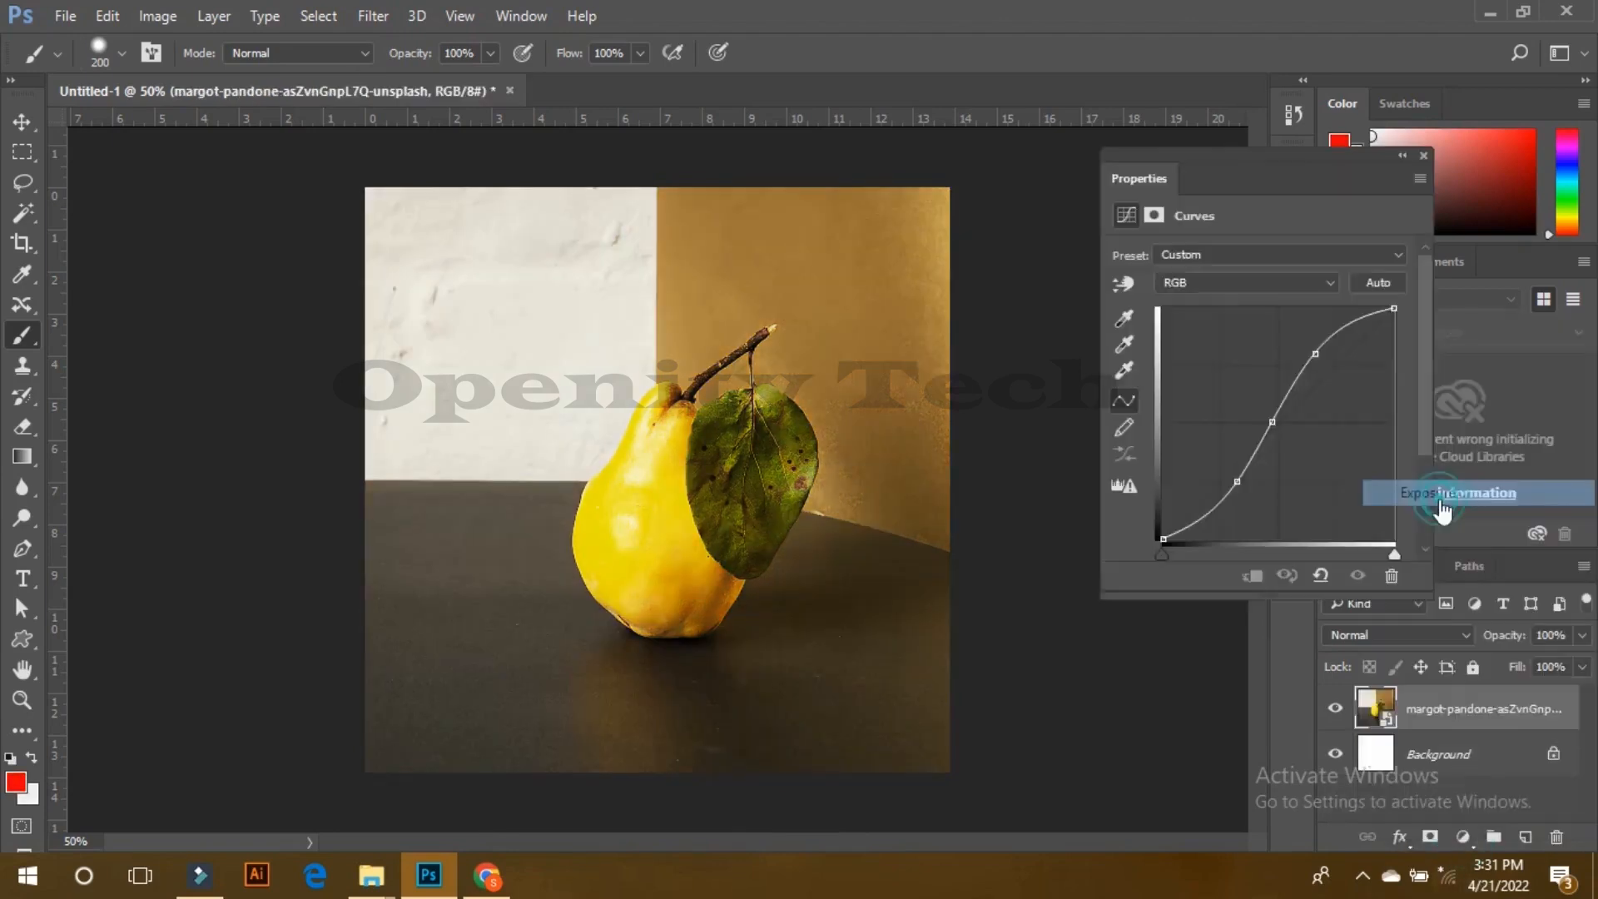
drag(1255, 303, 1235, 405)
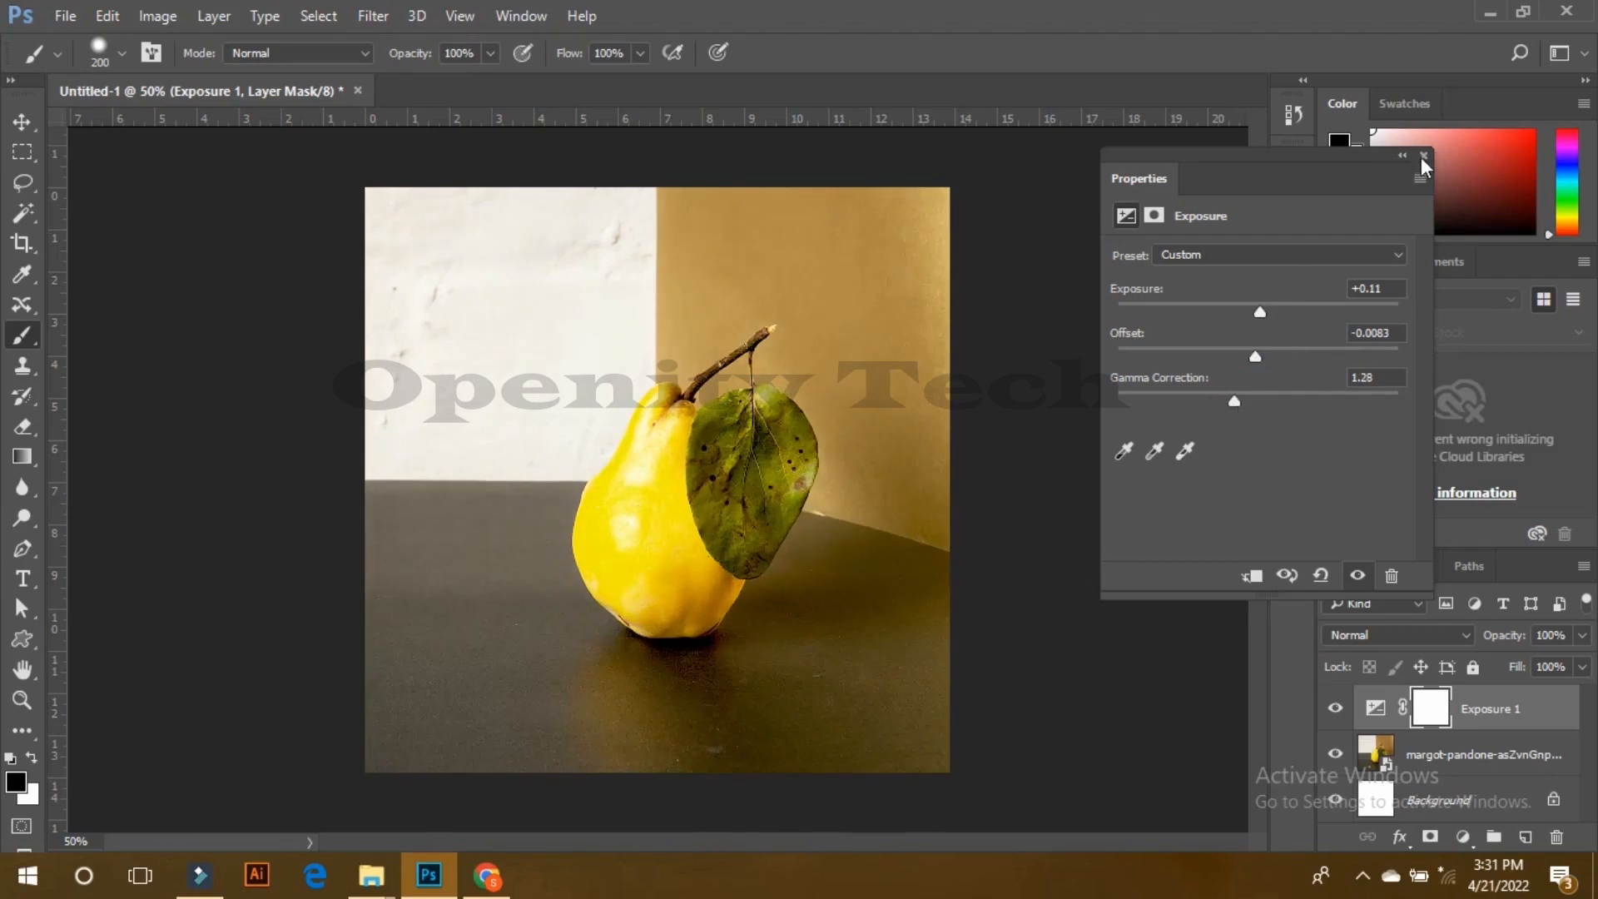
Step: Delete the Exposure layer's mask and the Exposure adjustment layer itself
click(1424, 156)
drag(1432, 709, 1557, 837)
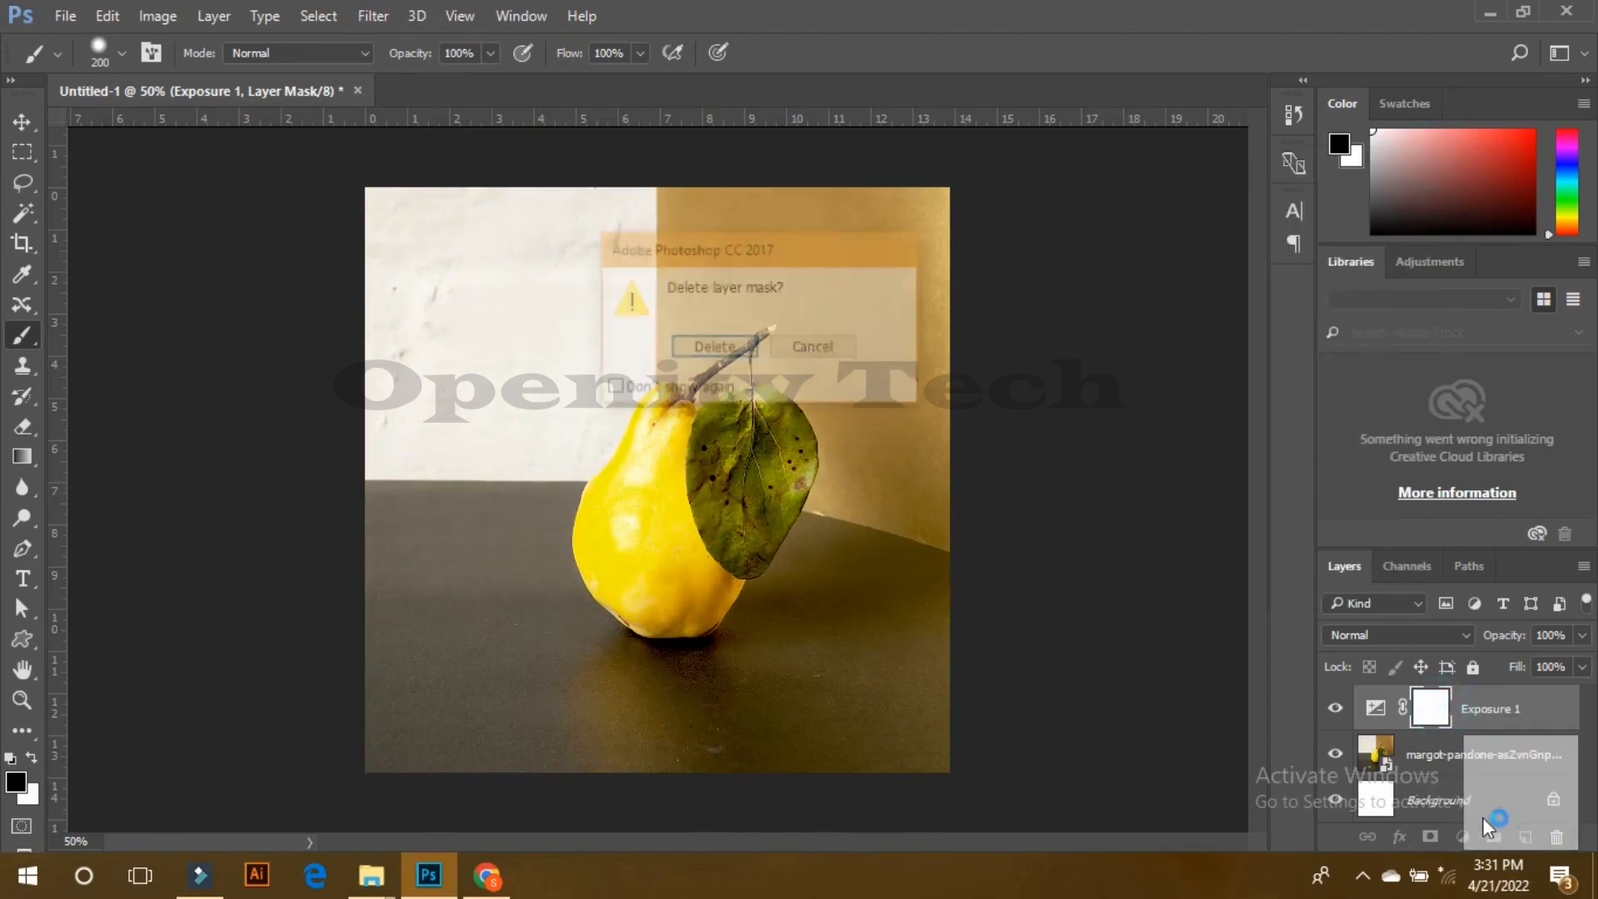
click(717, 347)
drag(1465, 709, 1557, 837)
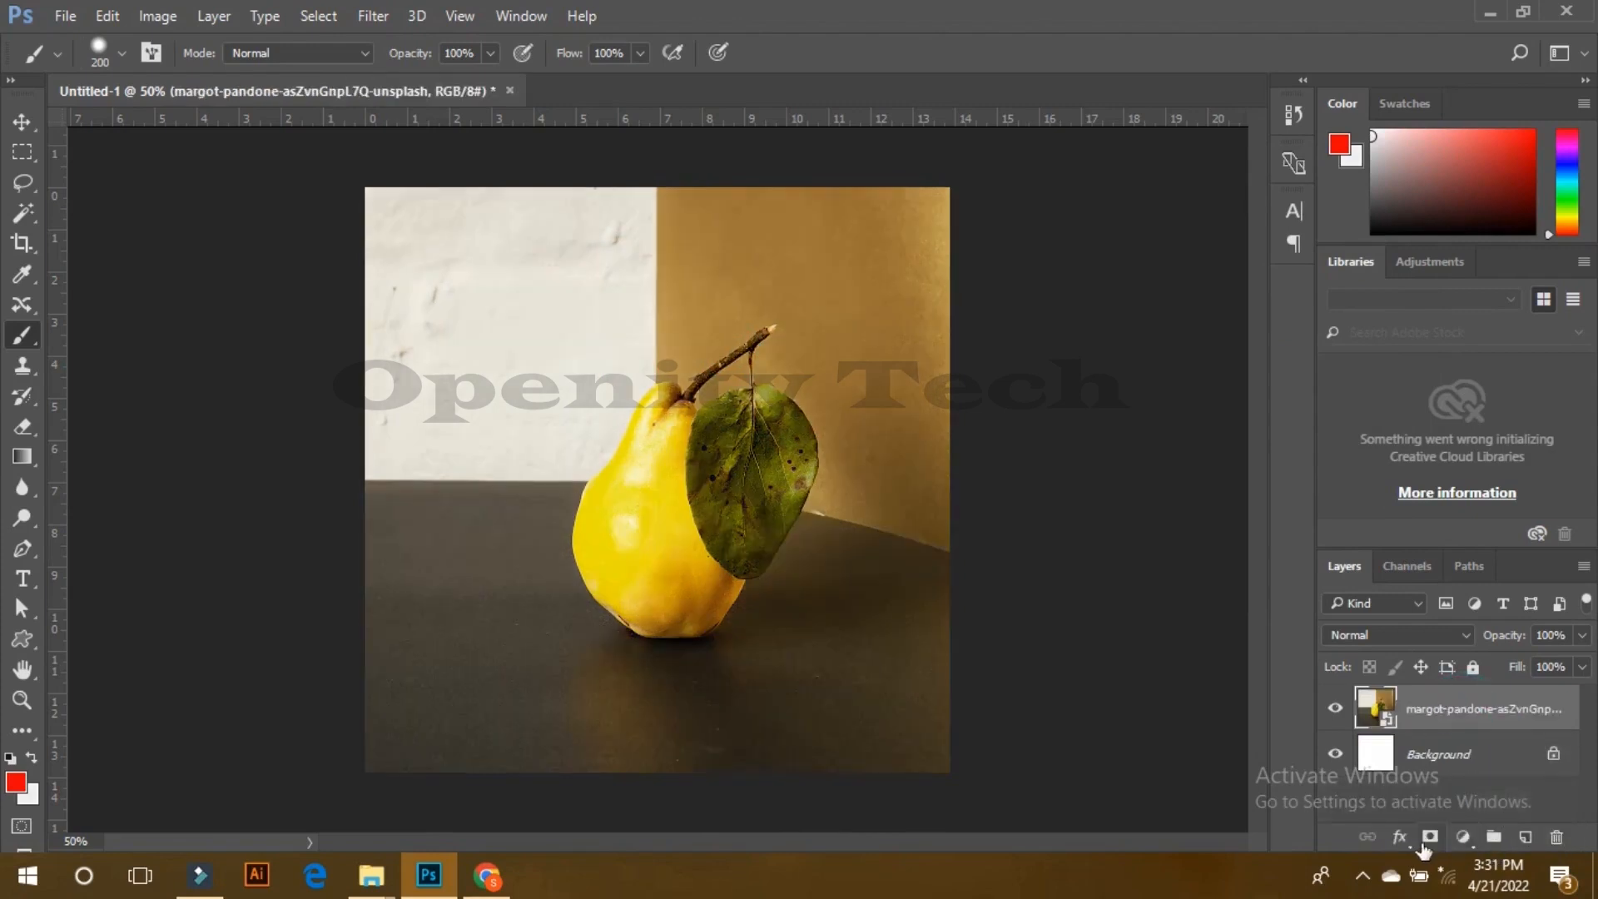
Step: Add a Vibrance adjustment layer above the pear photo and raise its vibrance to +100
click(1463, 837)
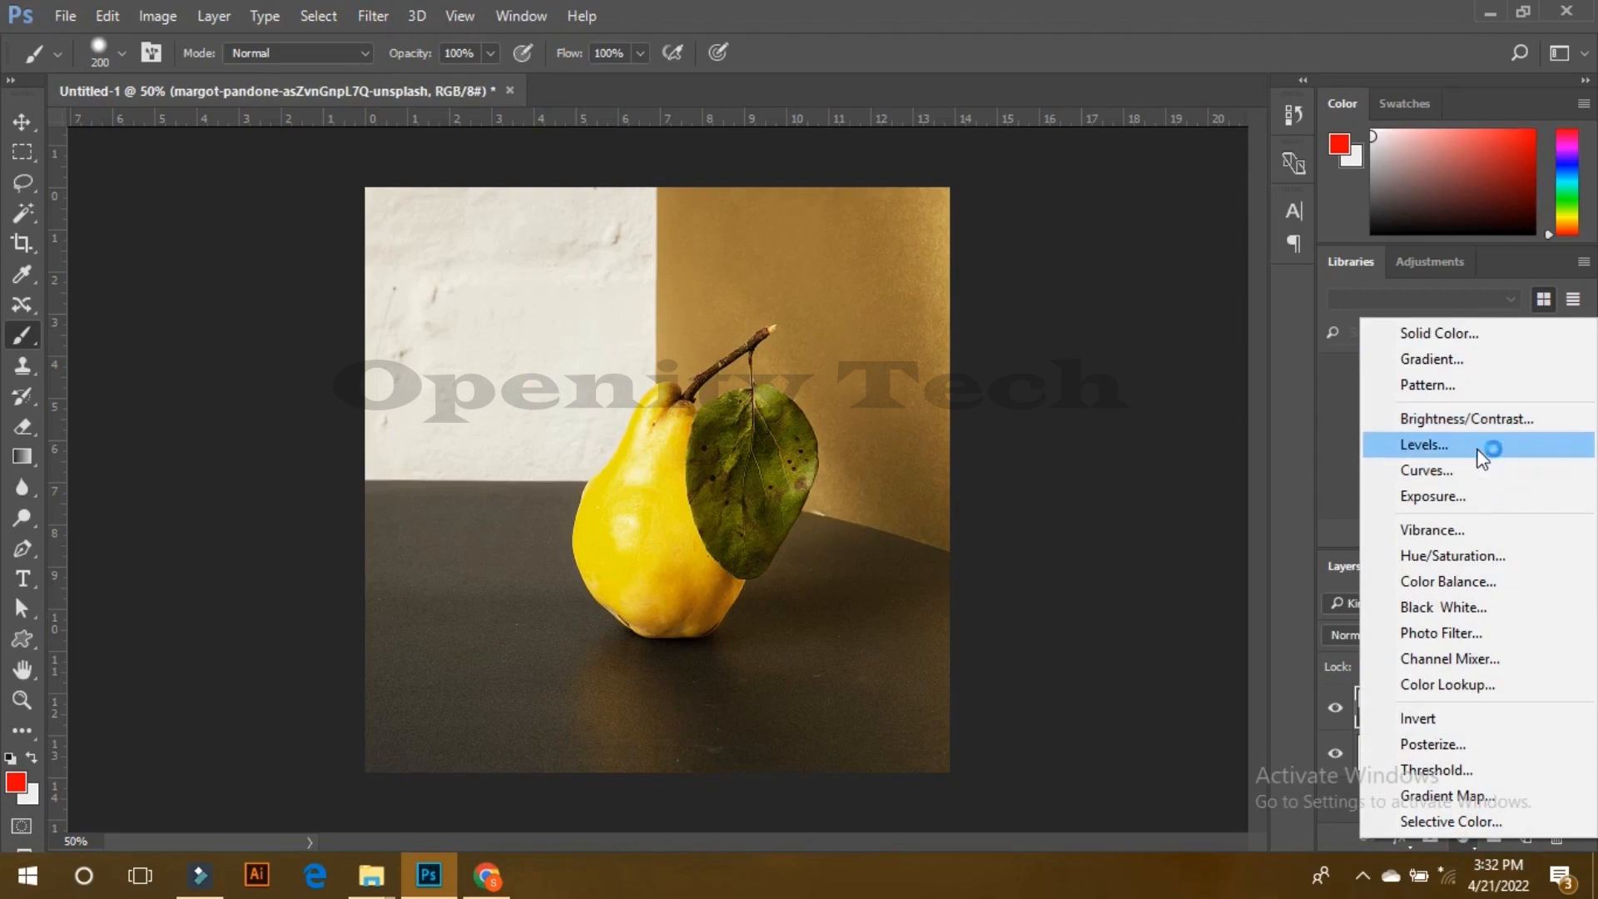
click(1484, 416)
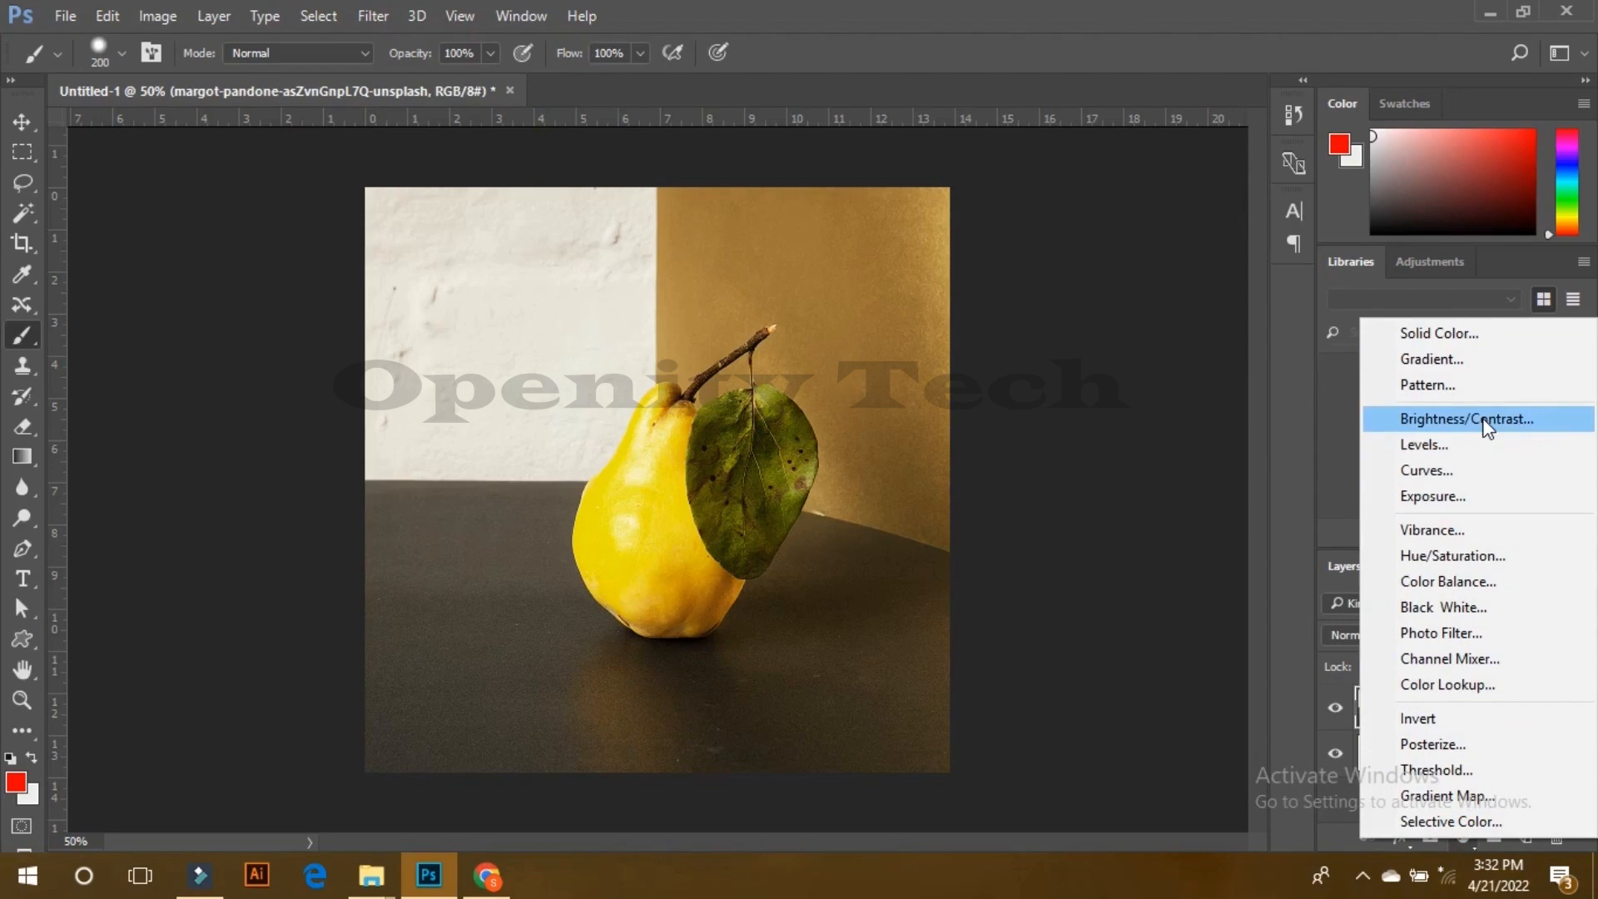
click(1486, 420)
click(1484, 419)
click(1441, 431)
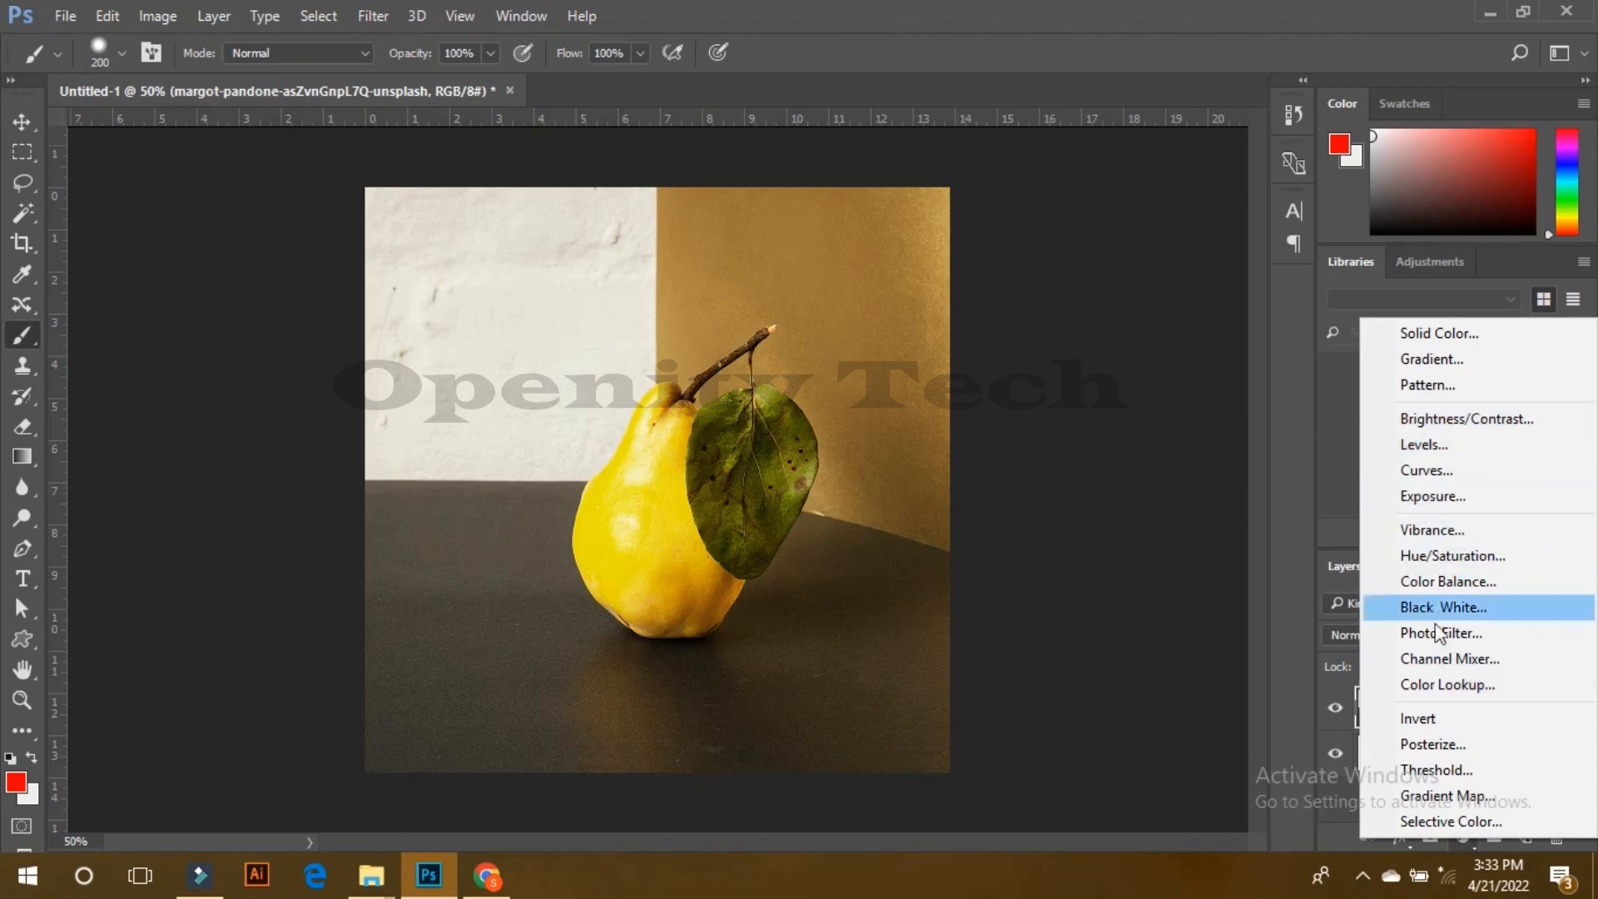
click(1535, 693)
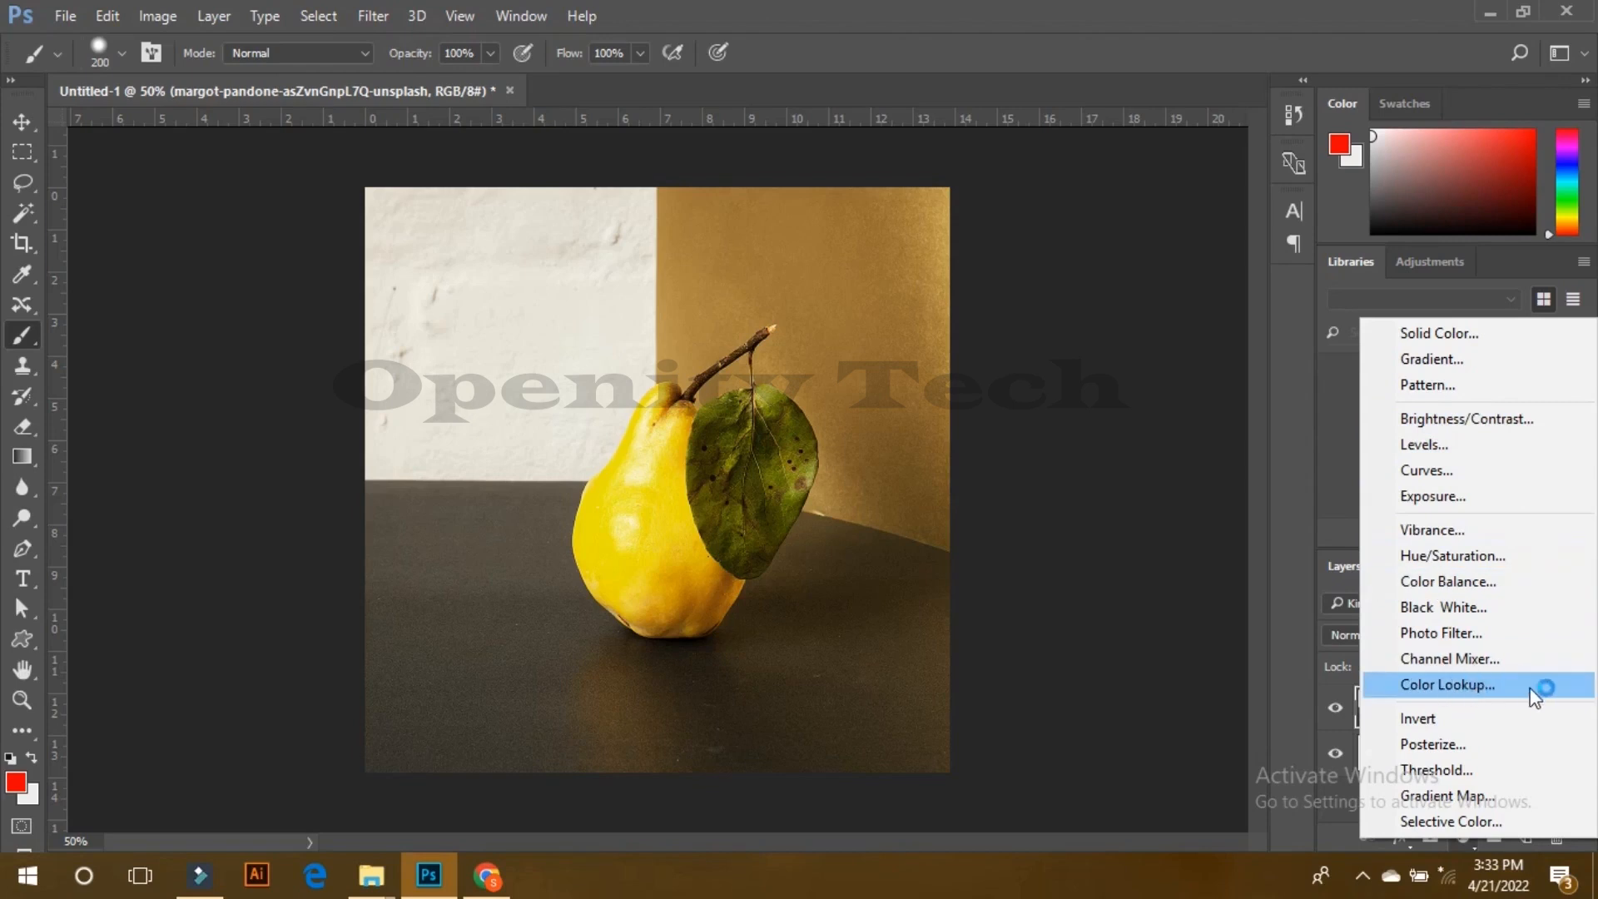
click(1476, 536)
drag(1256, 275, 1334, 275)
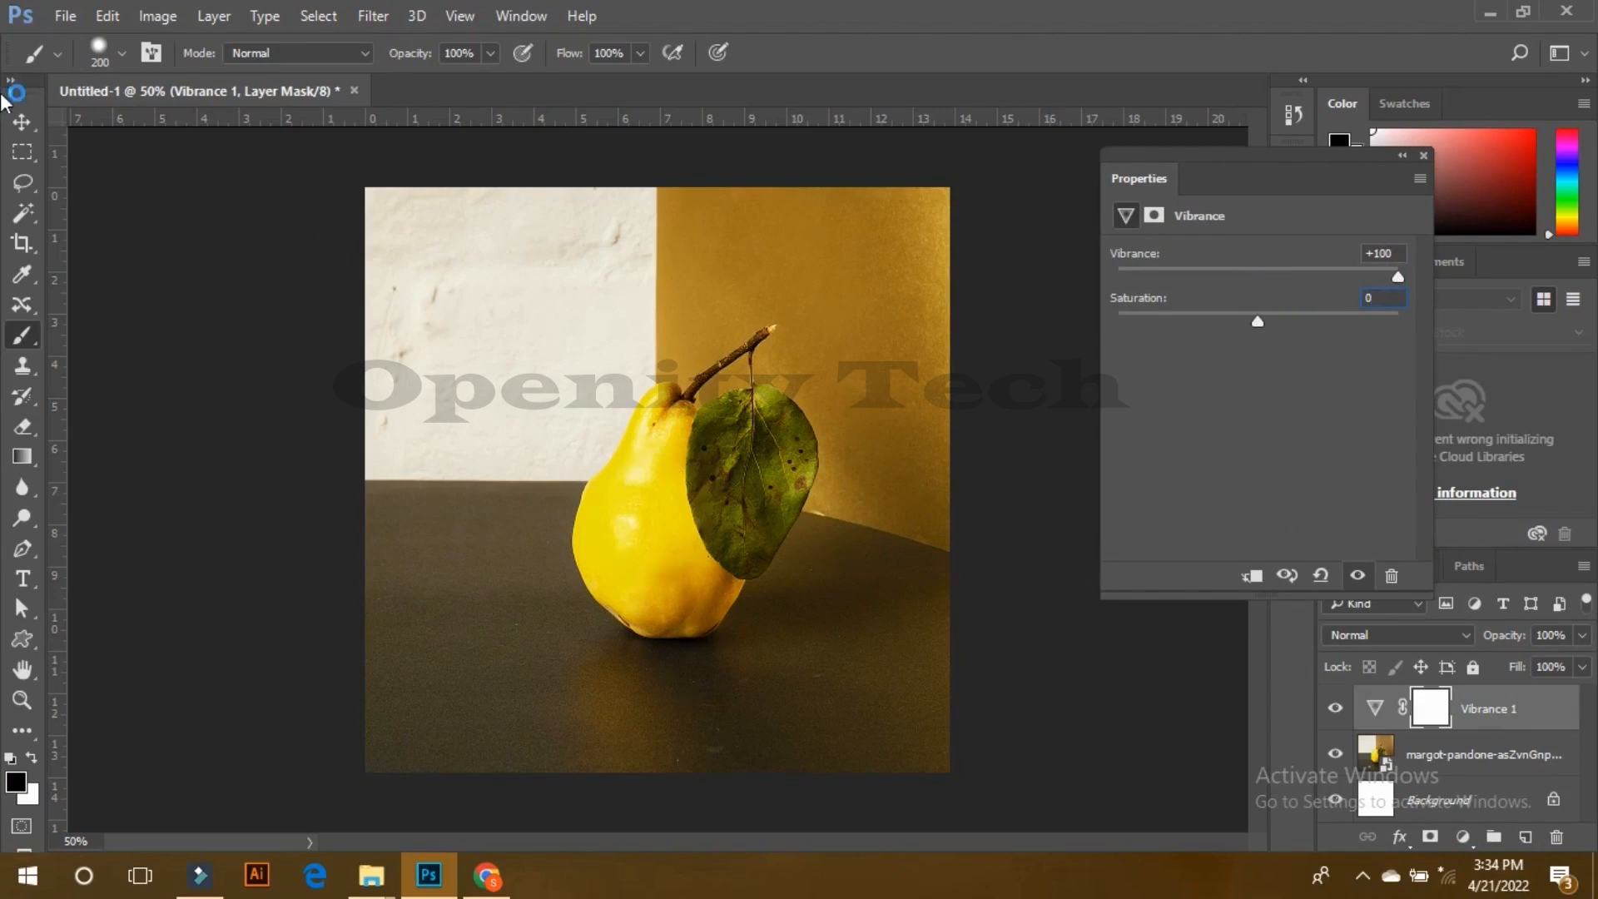
Step: Lower the vibrance to +4 and try saturation at +100 and -100, ending at +7
click(22, 121)
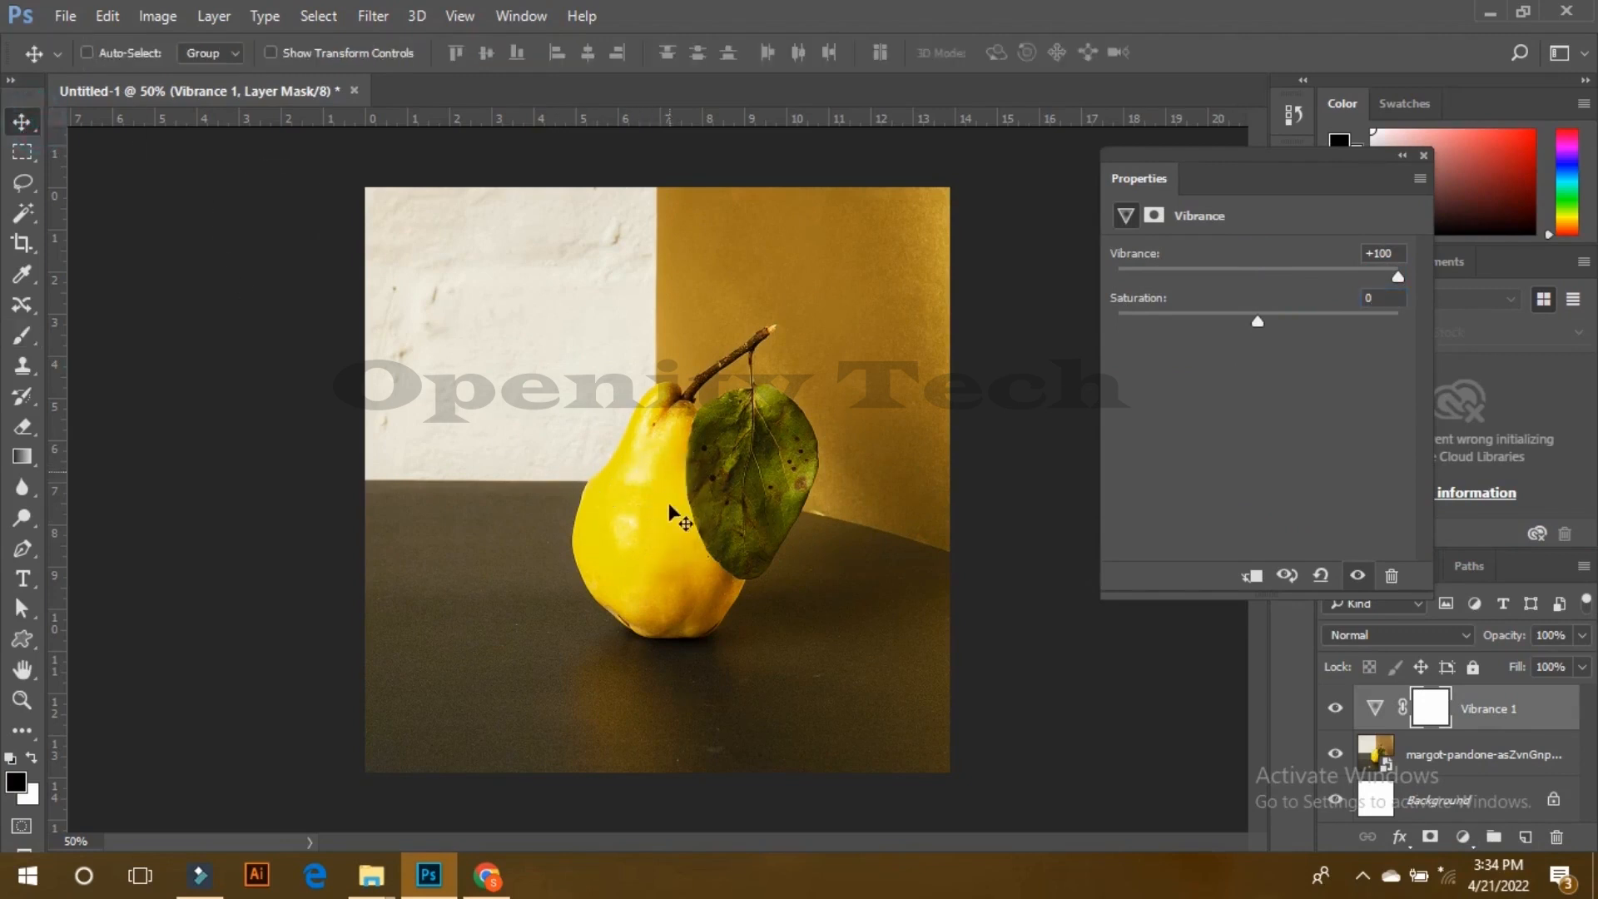
drag(1385, 276, 1423, 325)
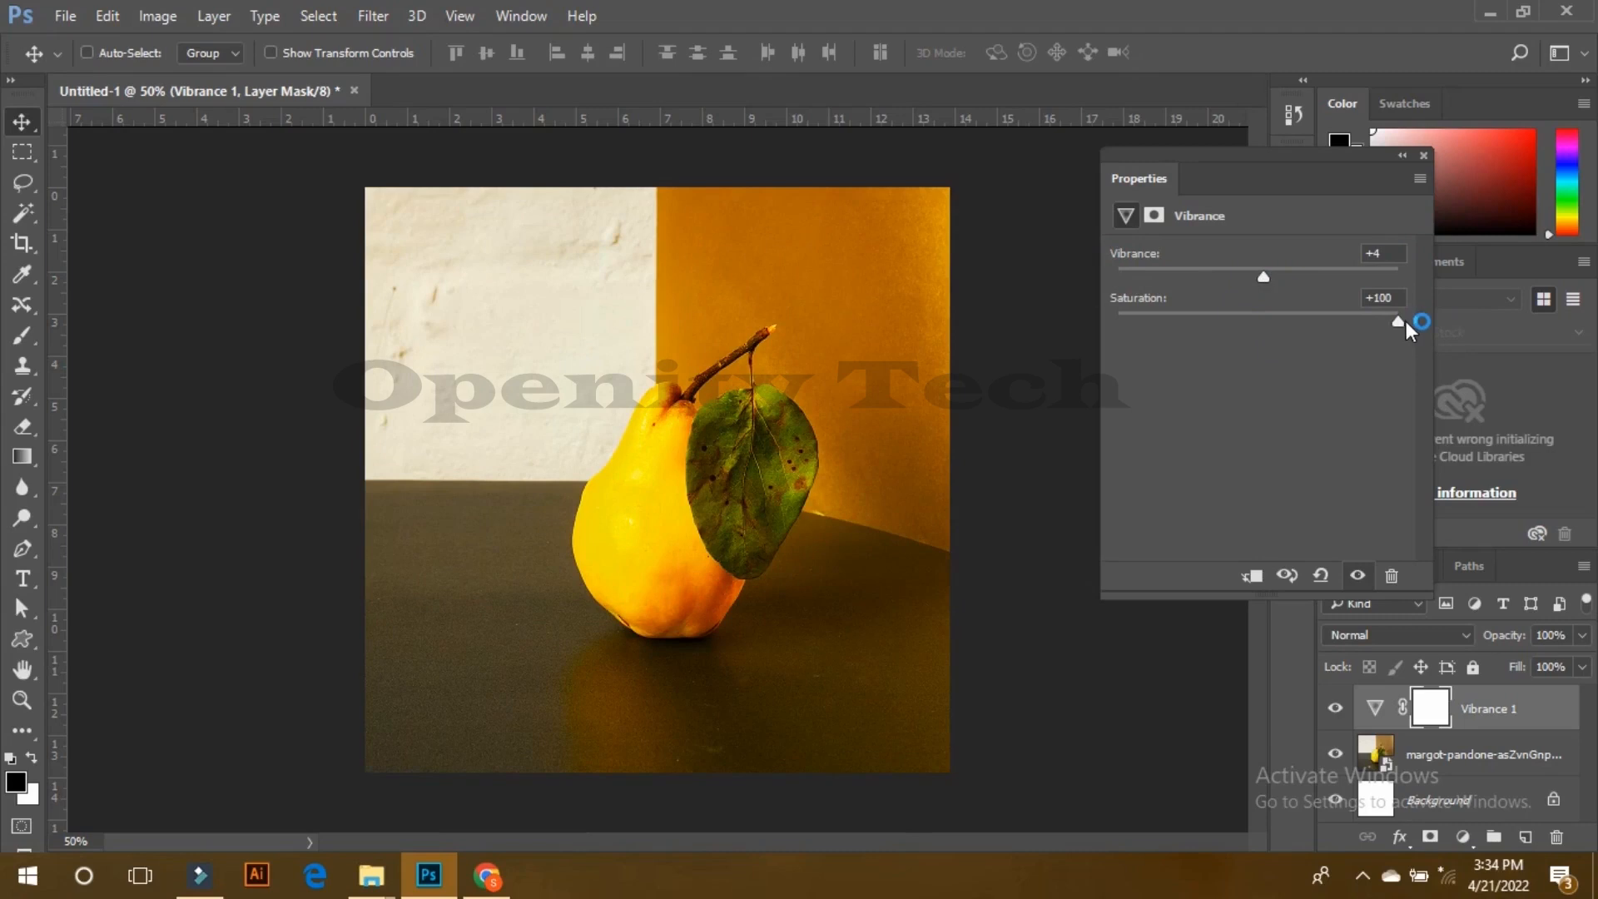
drag(1397, 323, 1096, 328)
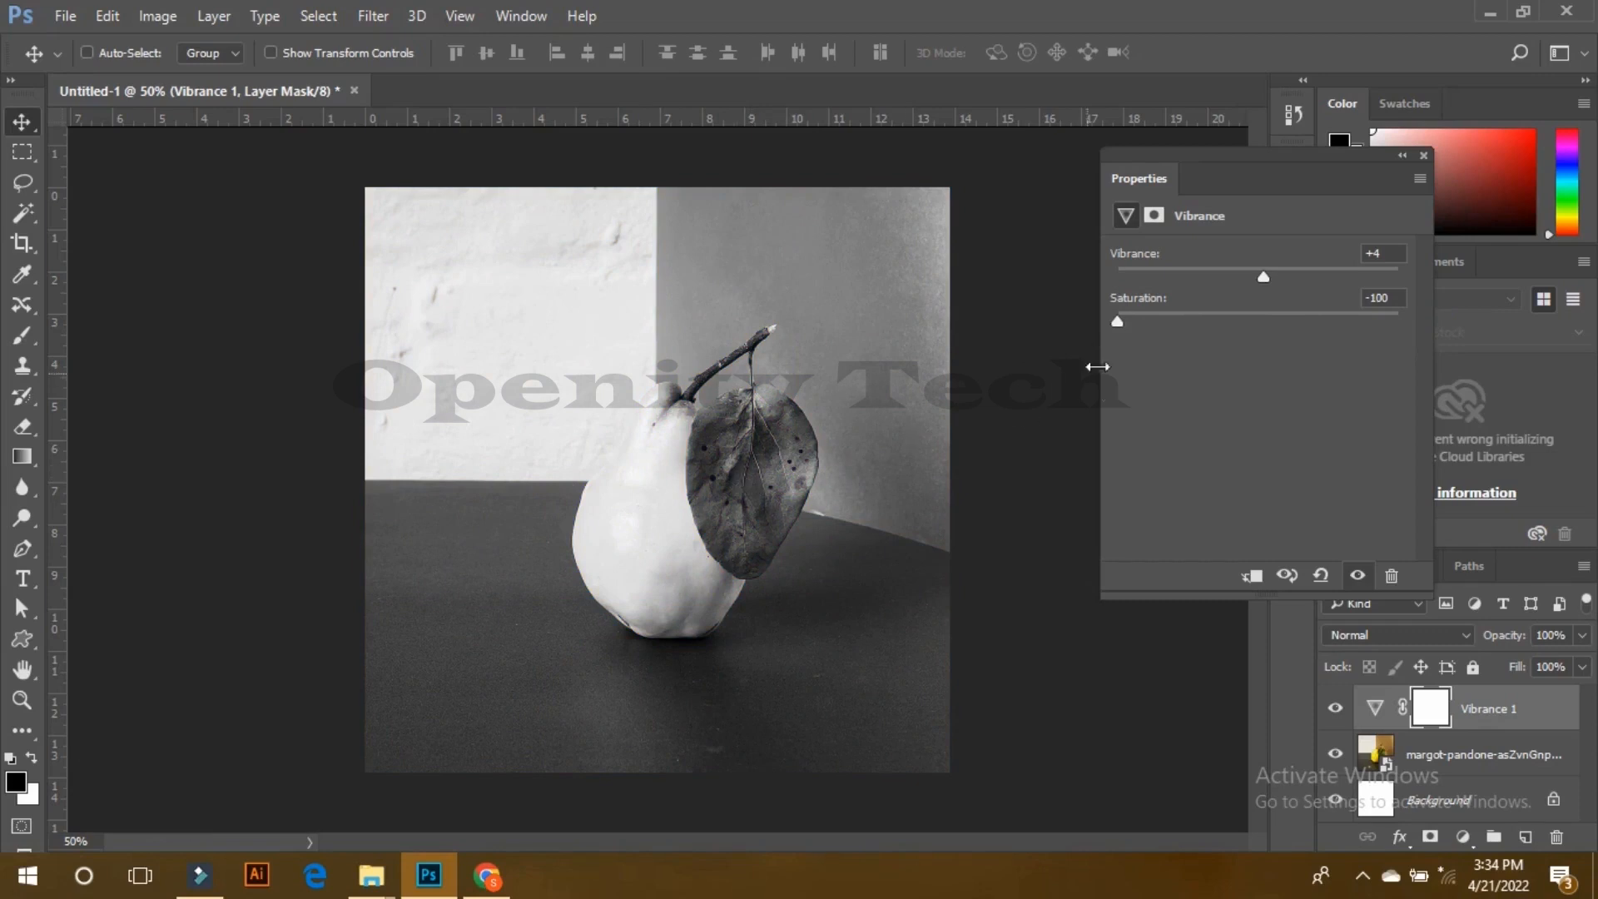
click(1260, 315)
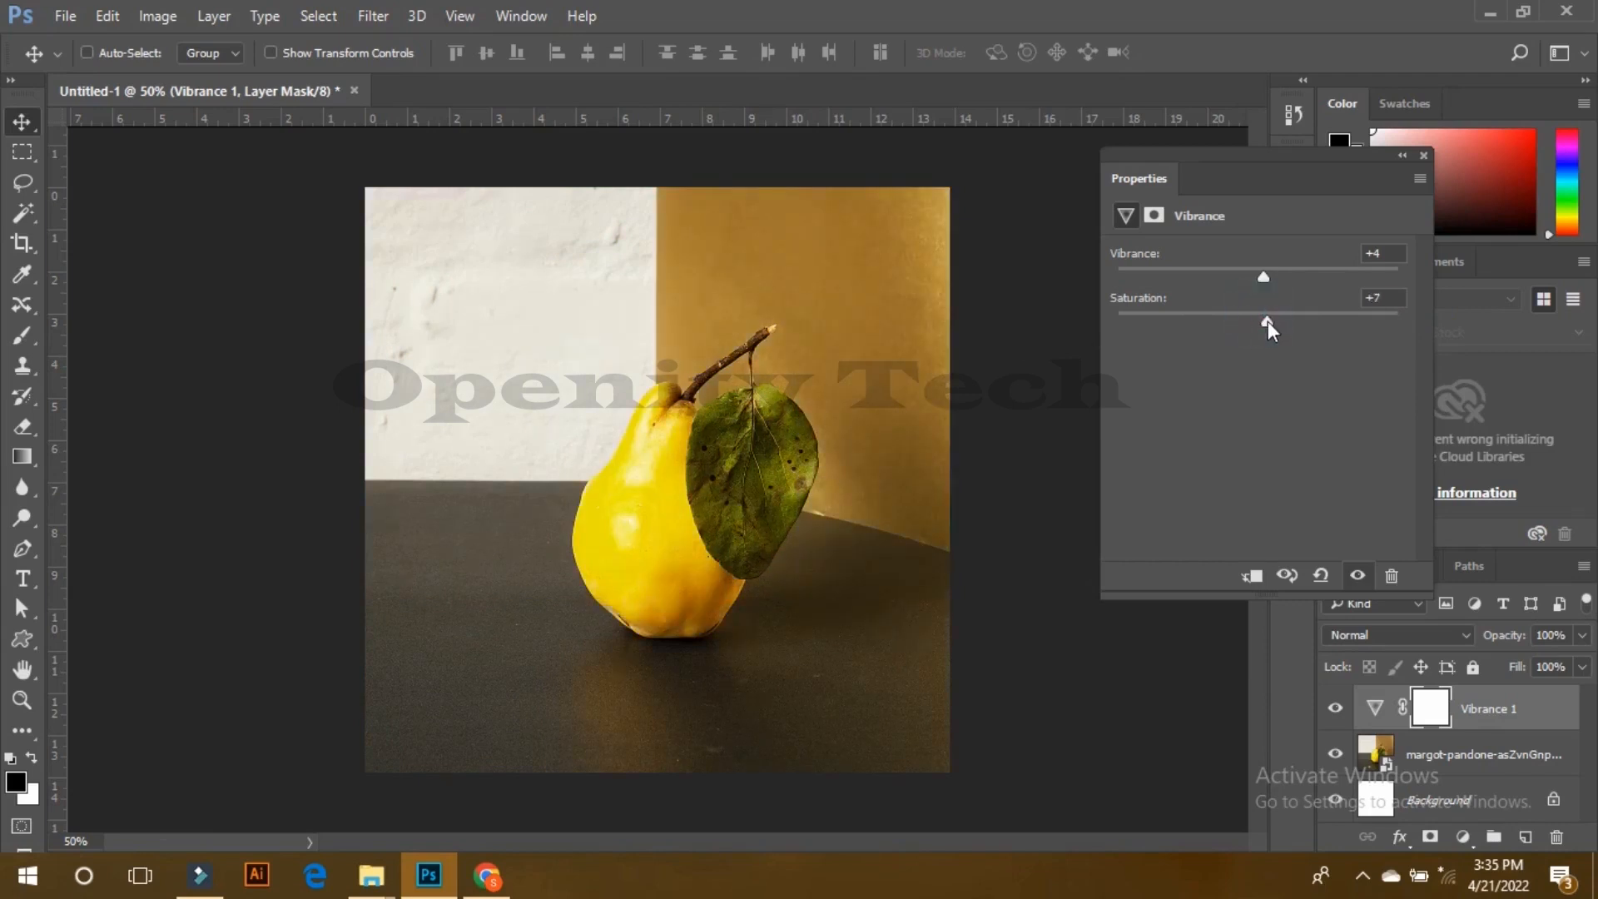
Step: Delete the Vibrance adjustment layer
click(1424, 156)
drag(1465, 718, 1513, 789)
key(Delete)
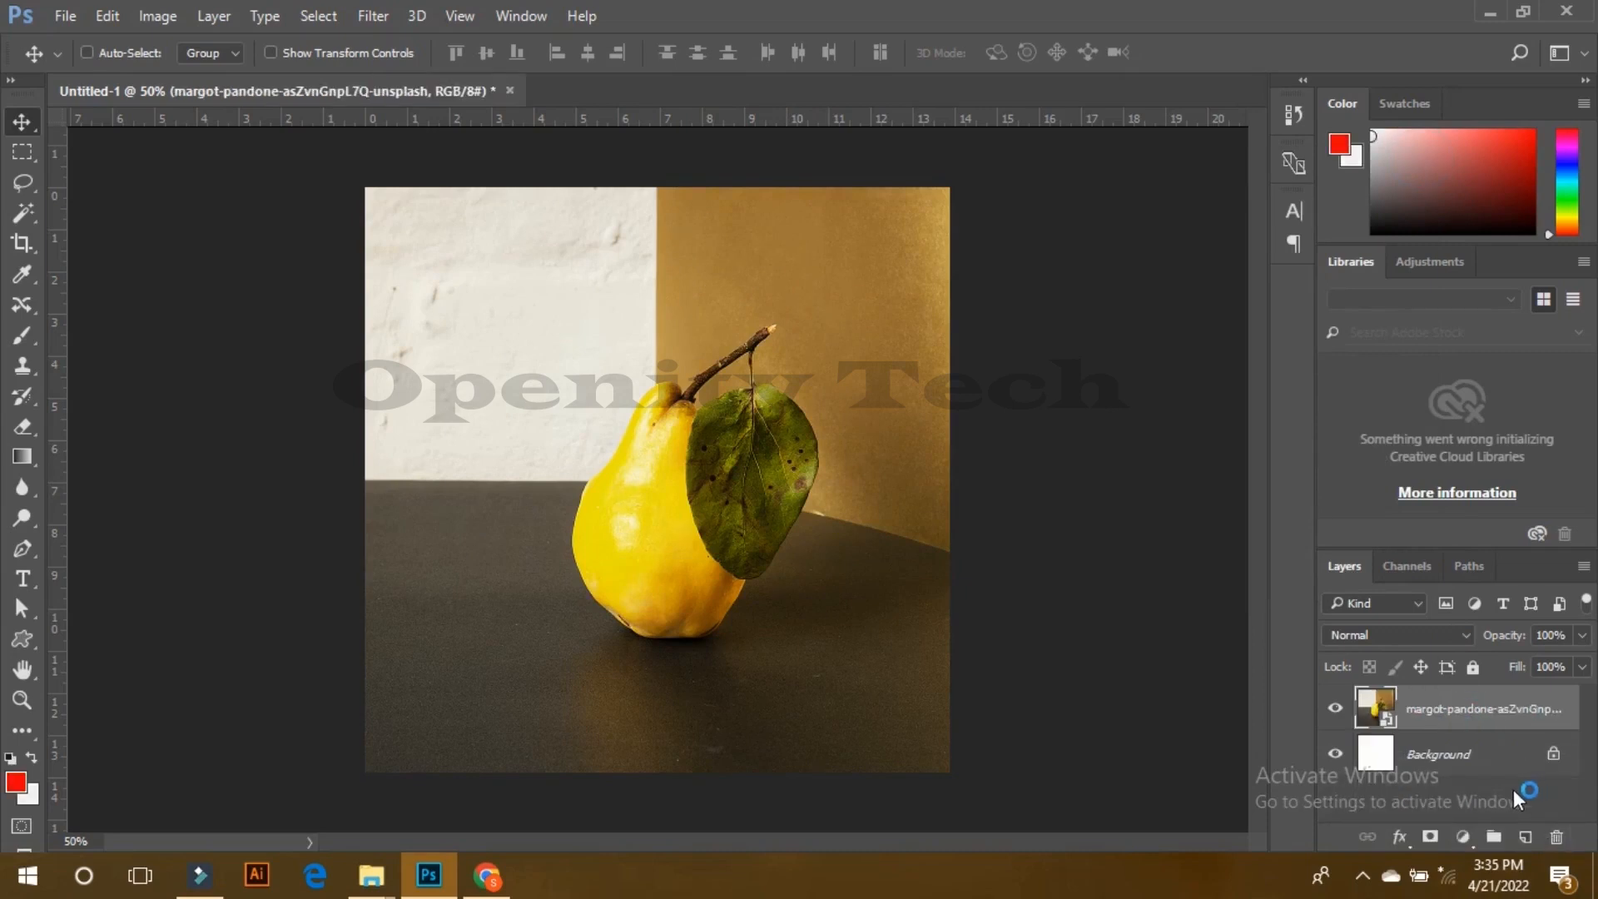
Step: Add a Hue/Saturation adjustment layer above the pear photo and shift its master hue to +42
click(1467, 840)
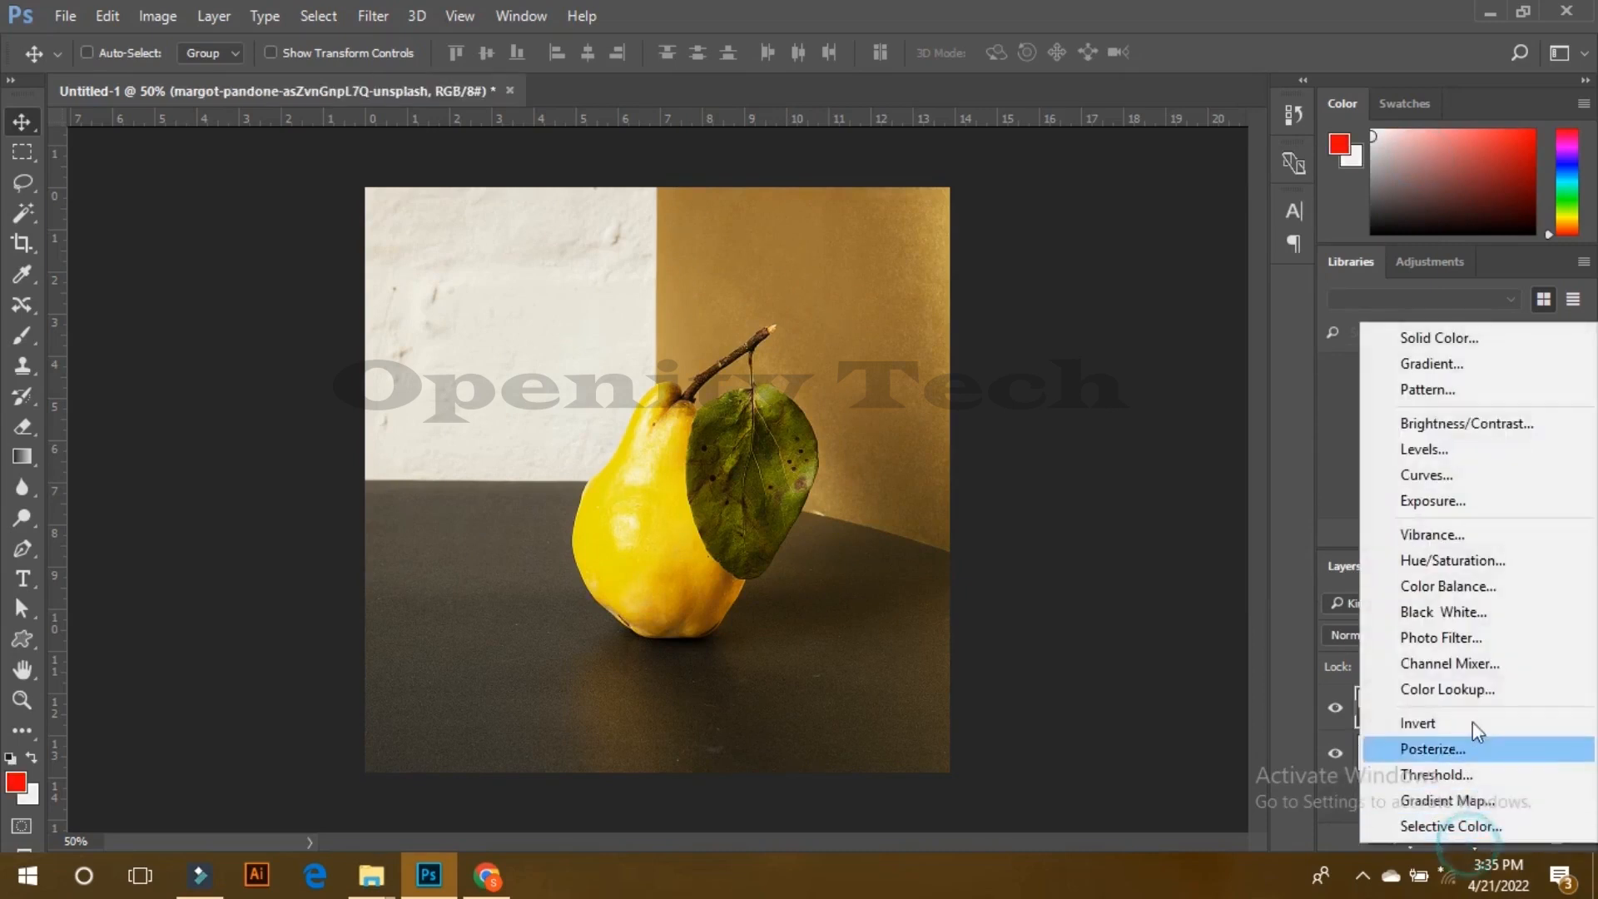
click(1450, 561)
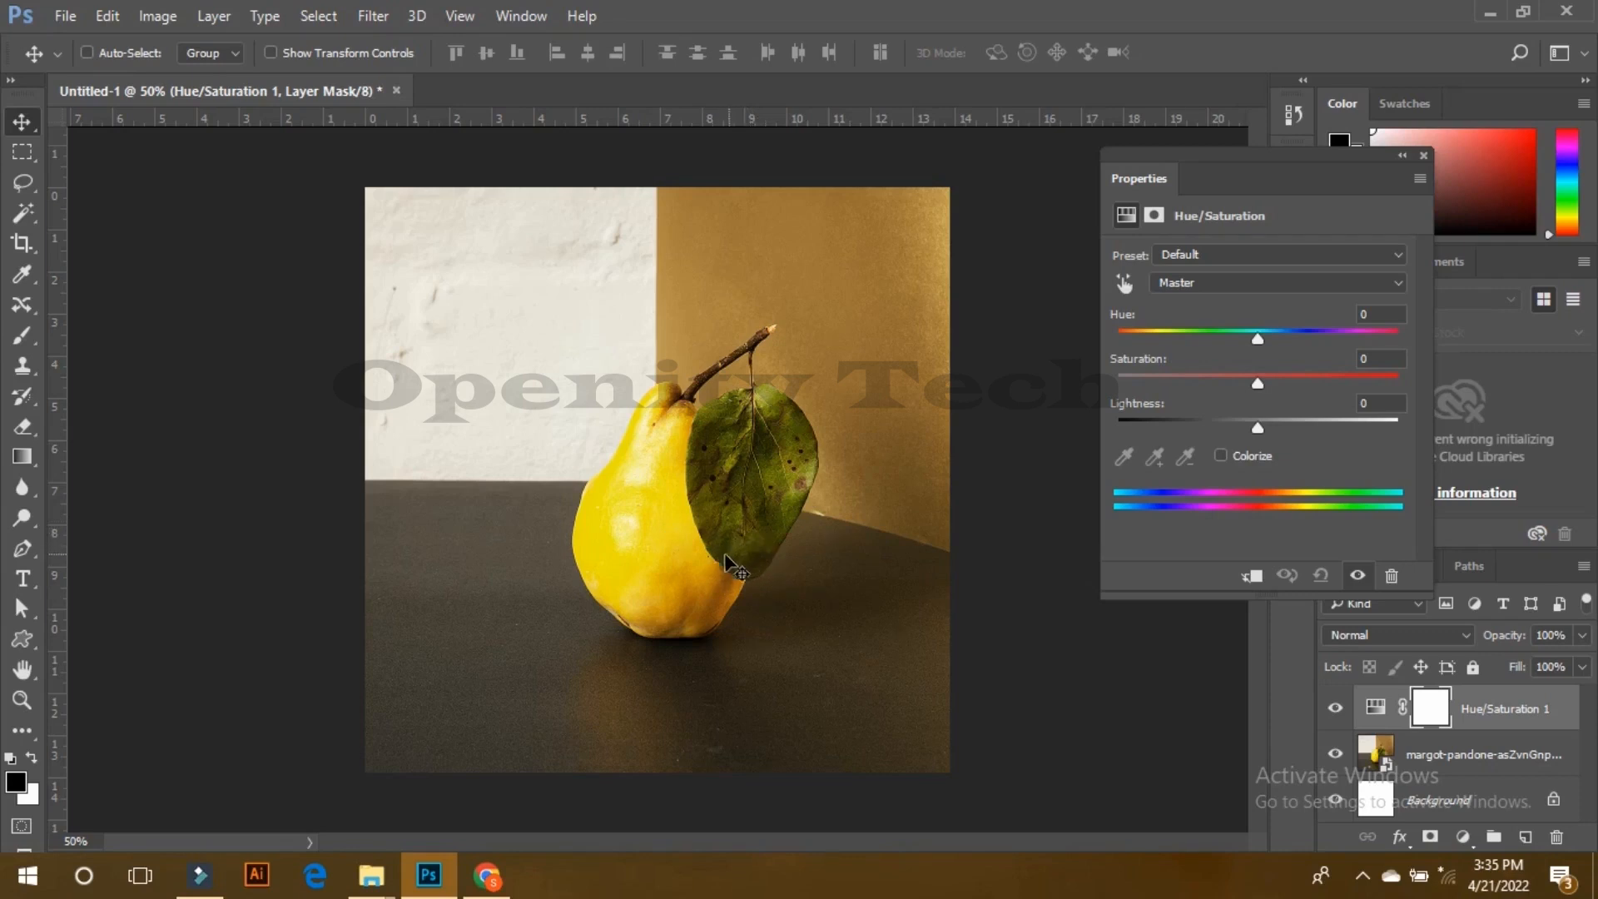
drag(1256, 336, 1322, 338)
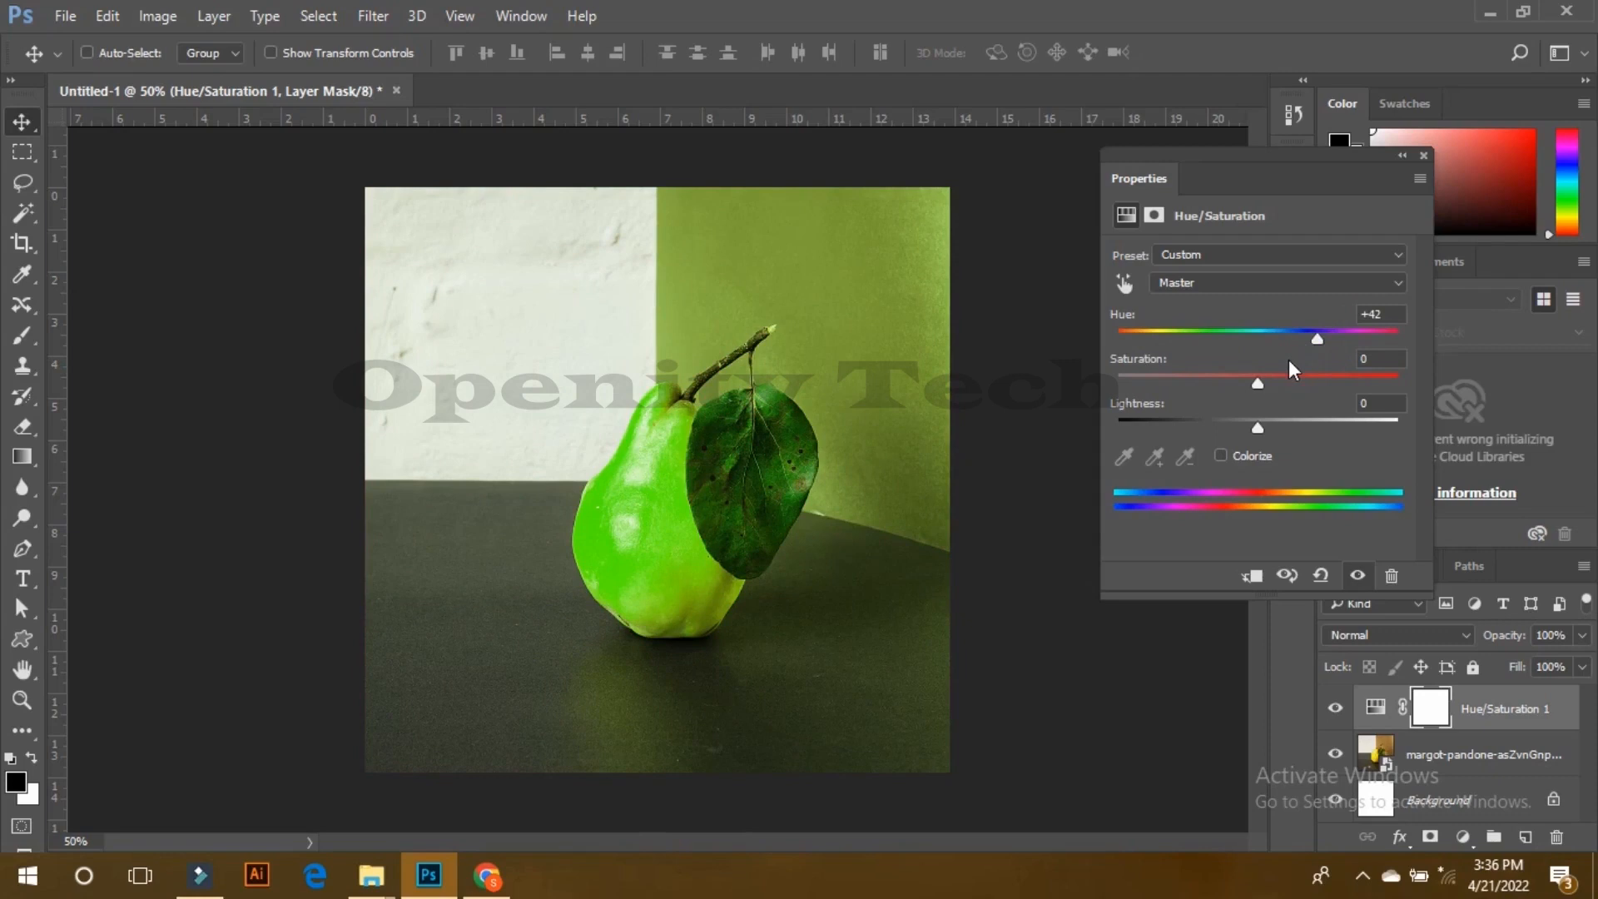
Step: Try out saturation and lightness shifts on the Hue/Saturation adjustment and reset both to 0
drag(1249, 383, 1209, 388)
drag(1266, 385, 1256, 431)
text(0)
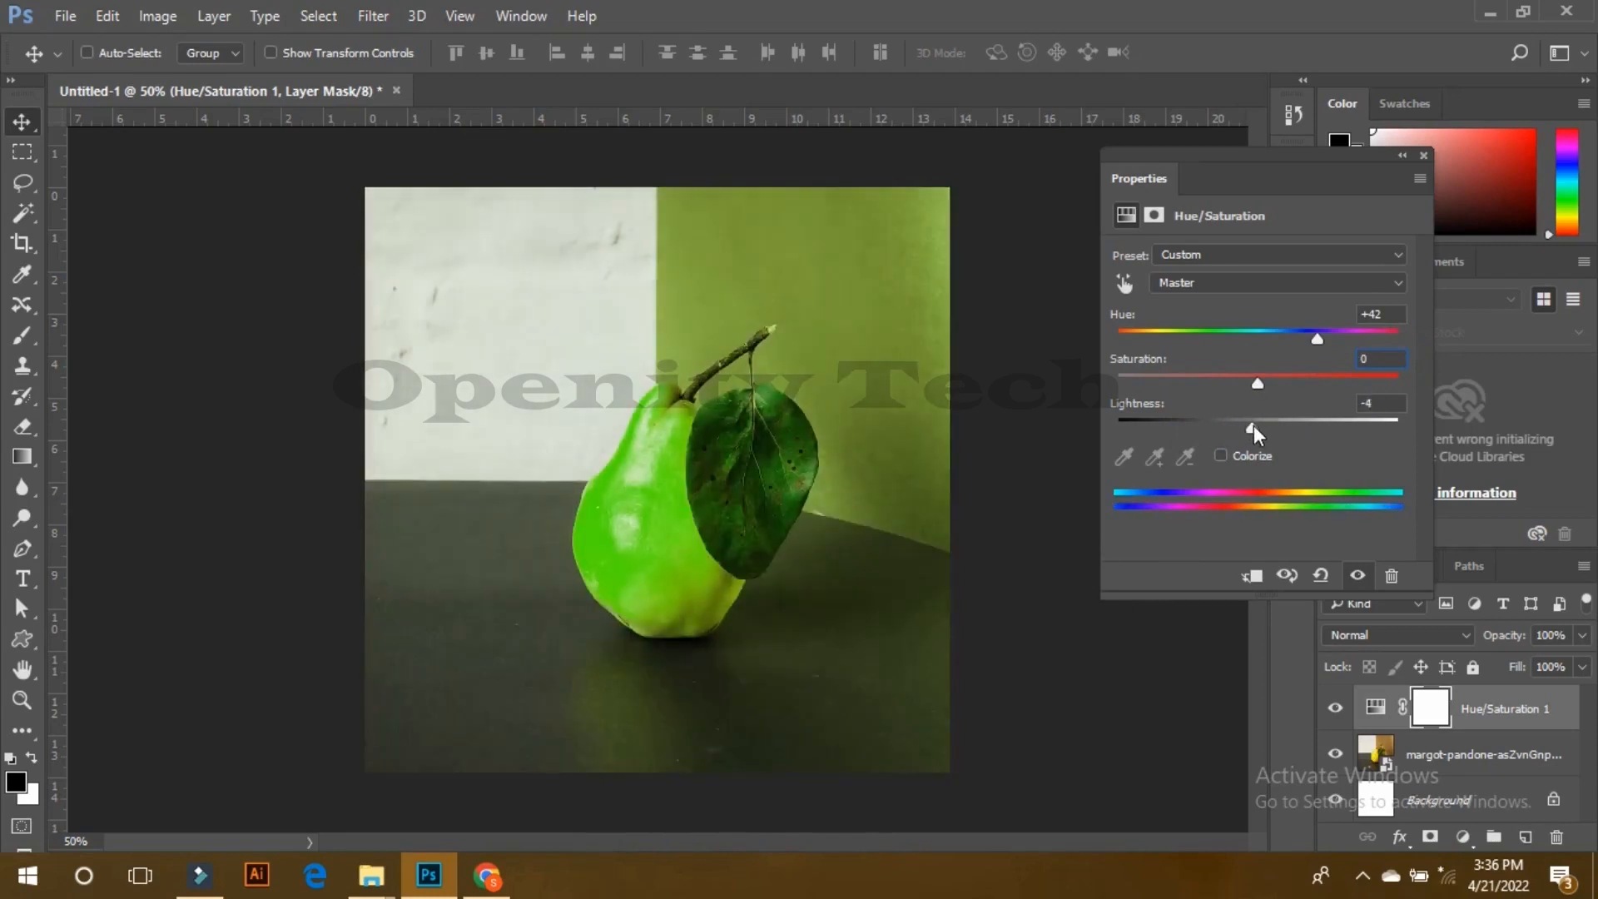
double_click(1370, 403)
text(0)
Step: Set the master hue to -43, close the adjustment's properties and invert the Hue/Saturation layer mask to black
drag(1320, 335, 1201, 342)
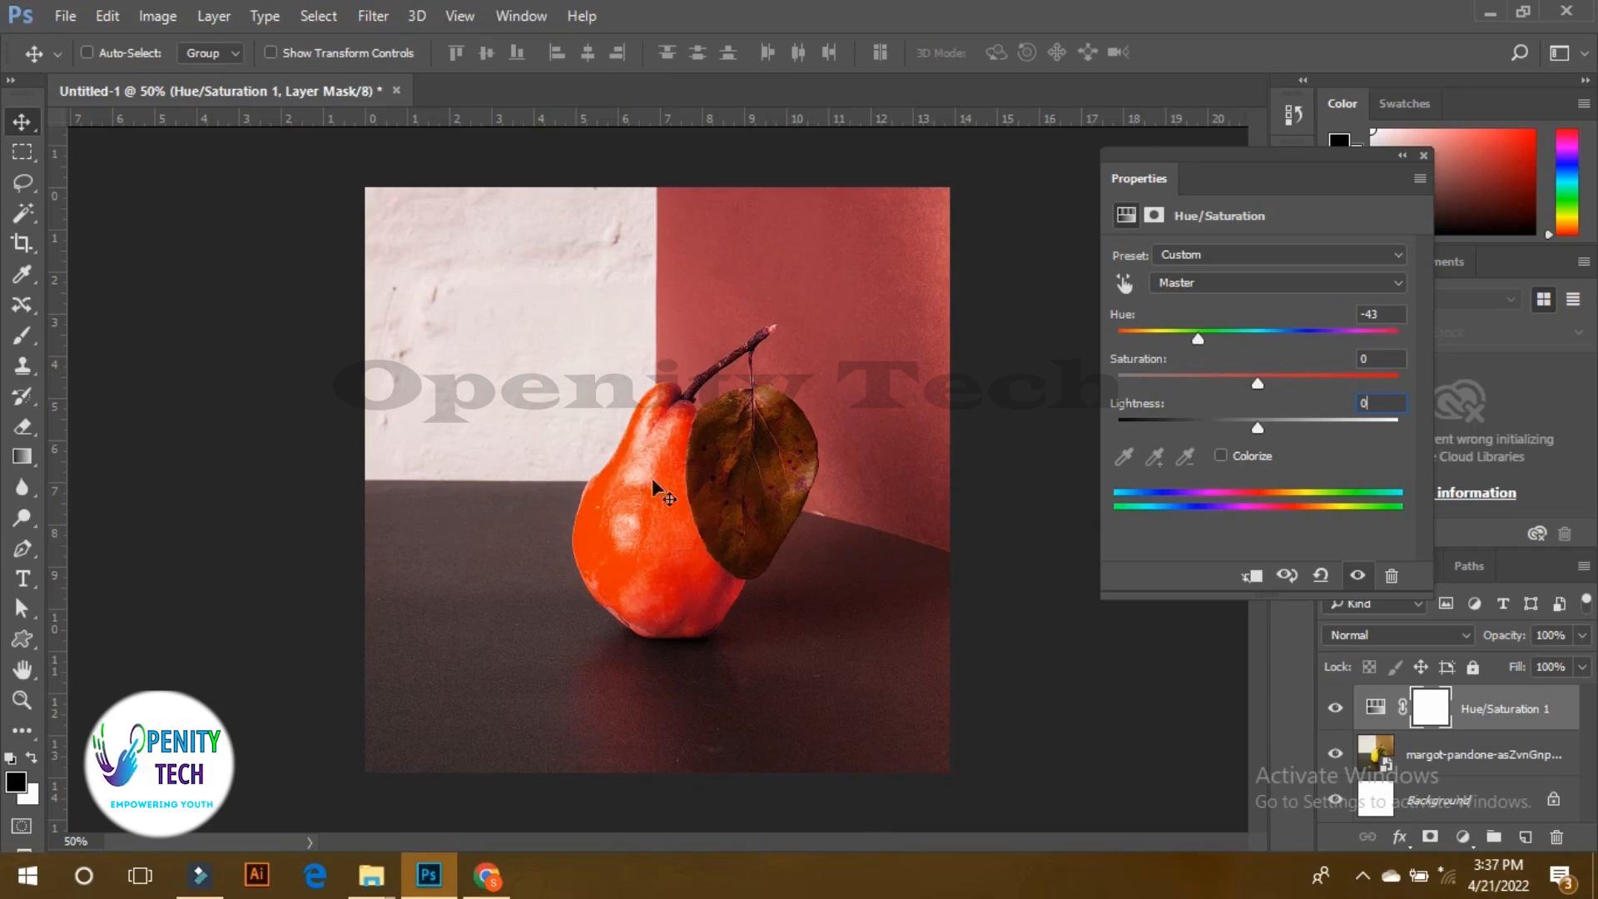
click(1423, 158)
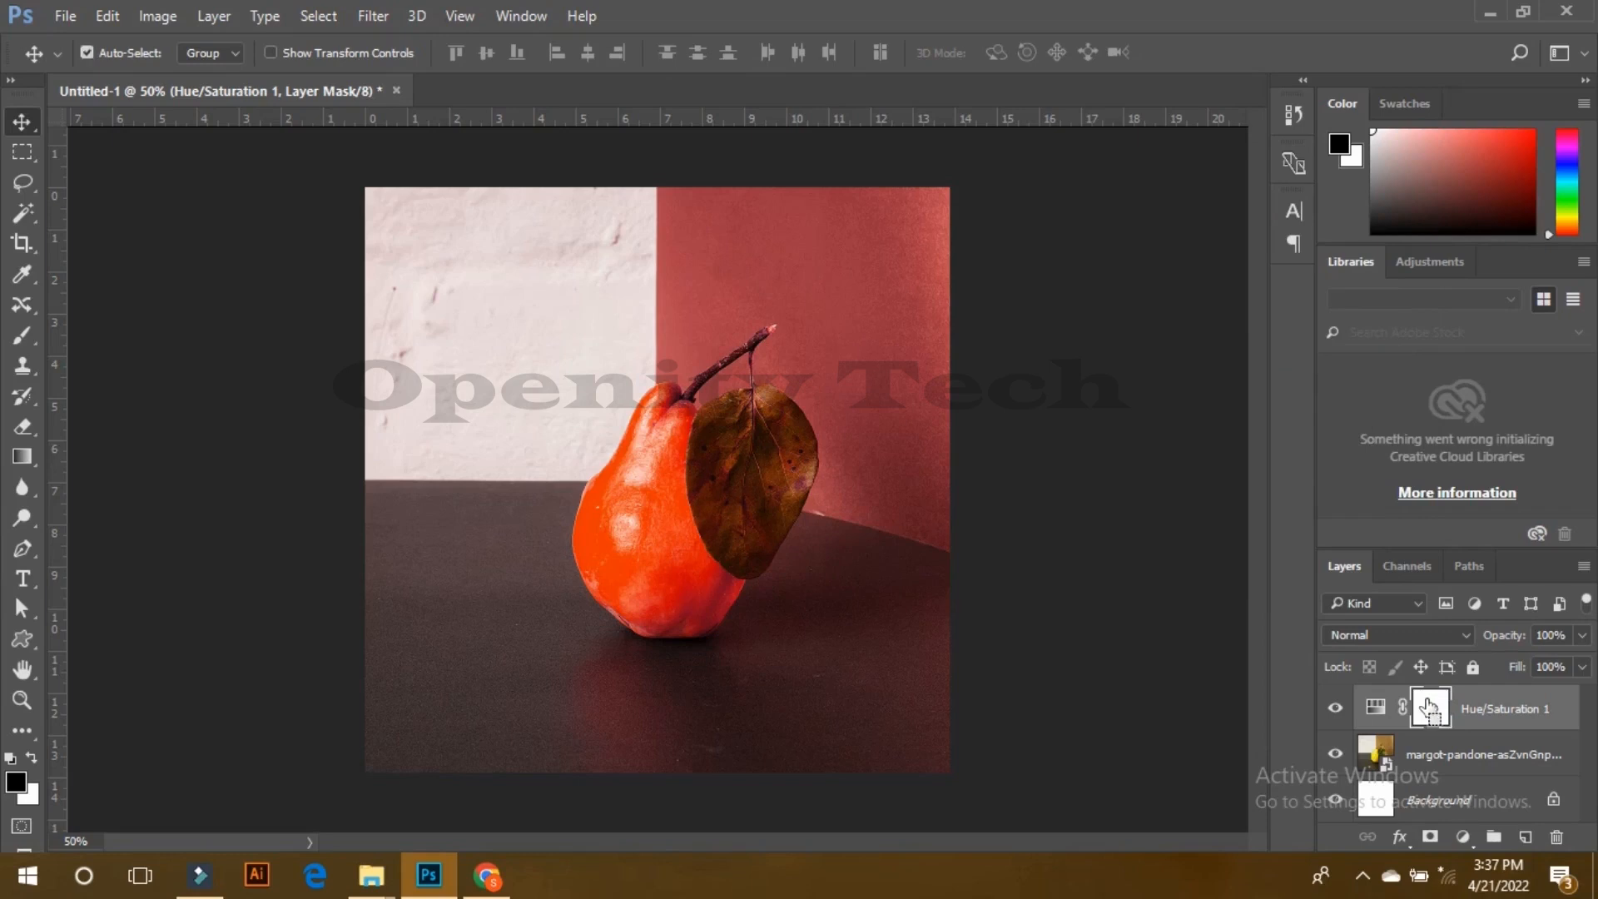
key(ctrl+i)
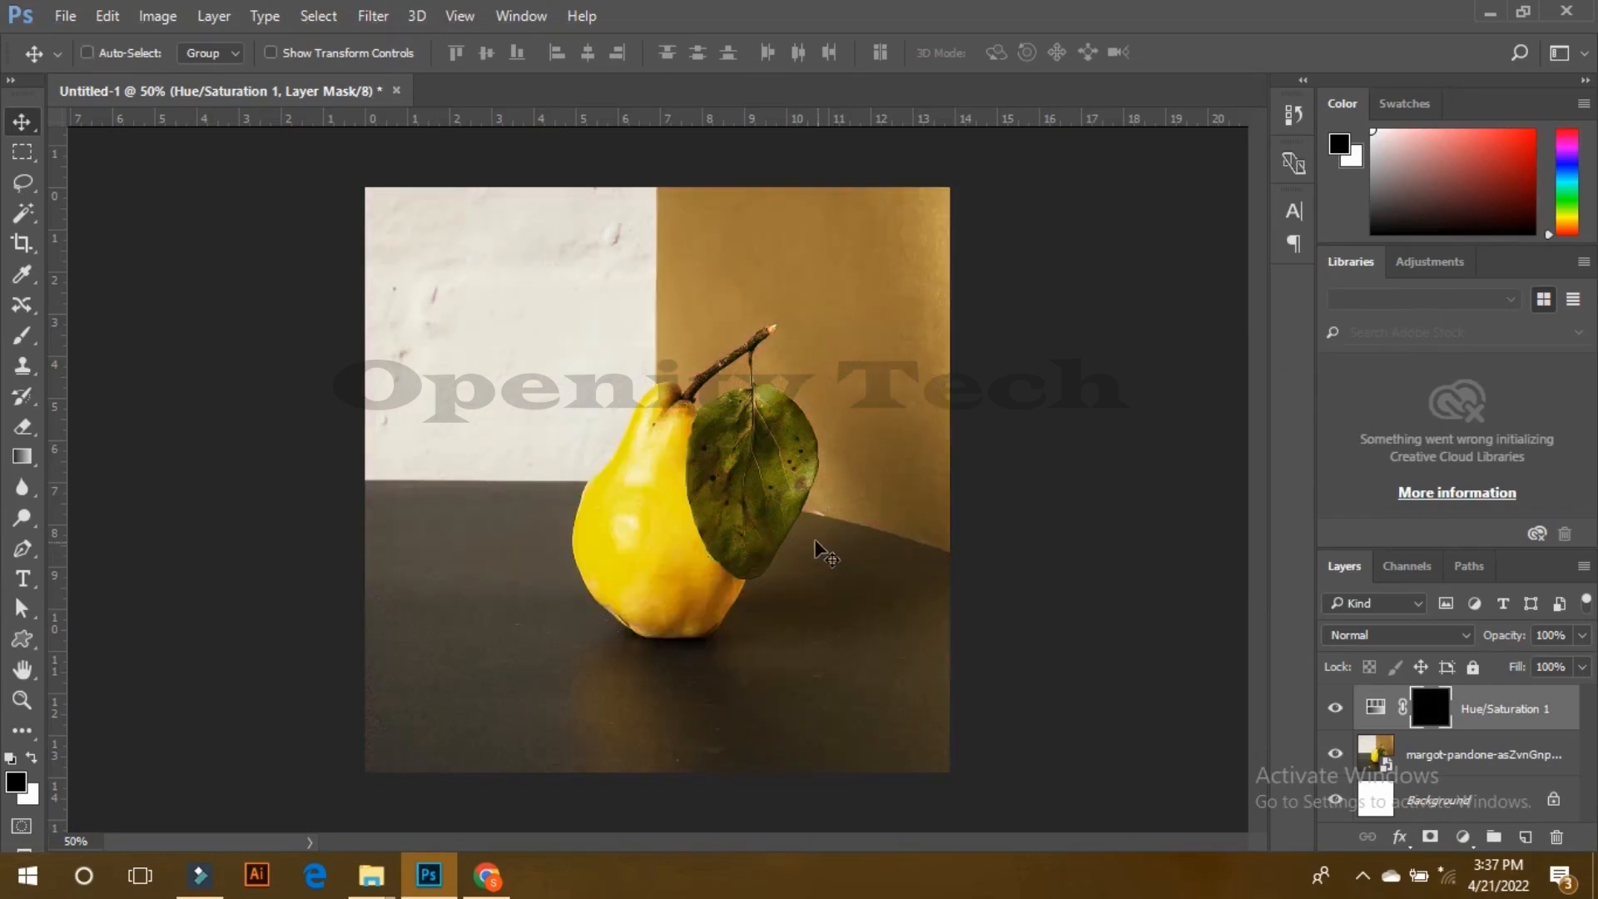
Step: Paint white with a reduced soft brush over the pear's body on the Hue/Saturation mask, avoiding the leaf
key(ctrl+plus)
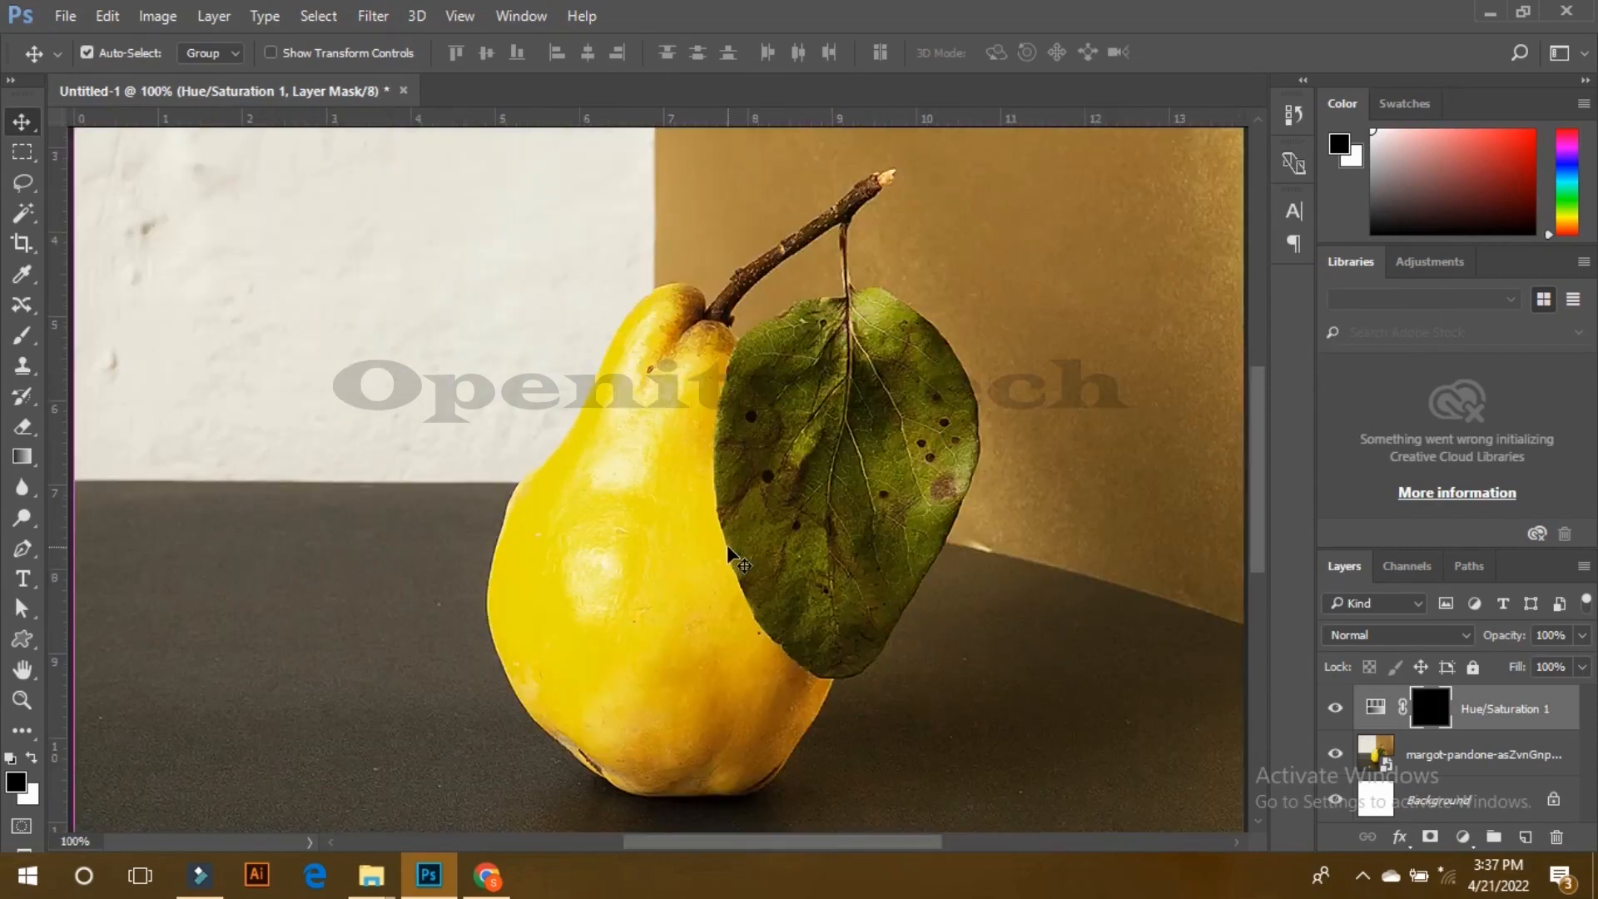
drag(731, 553, 804, 477)
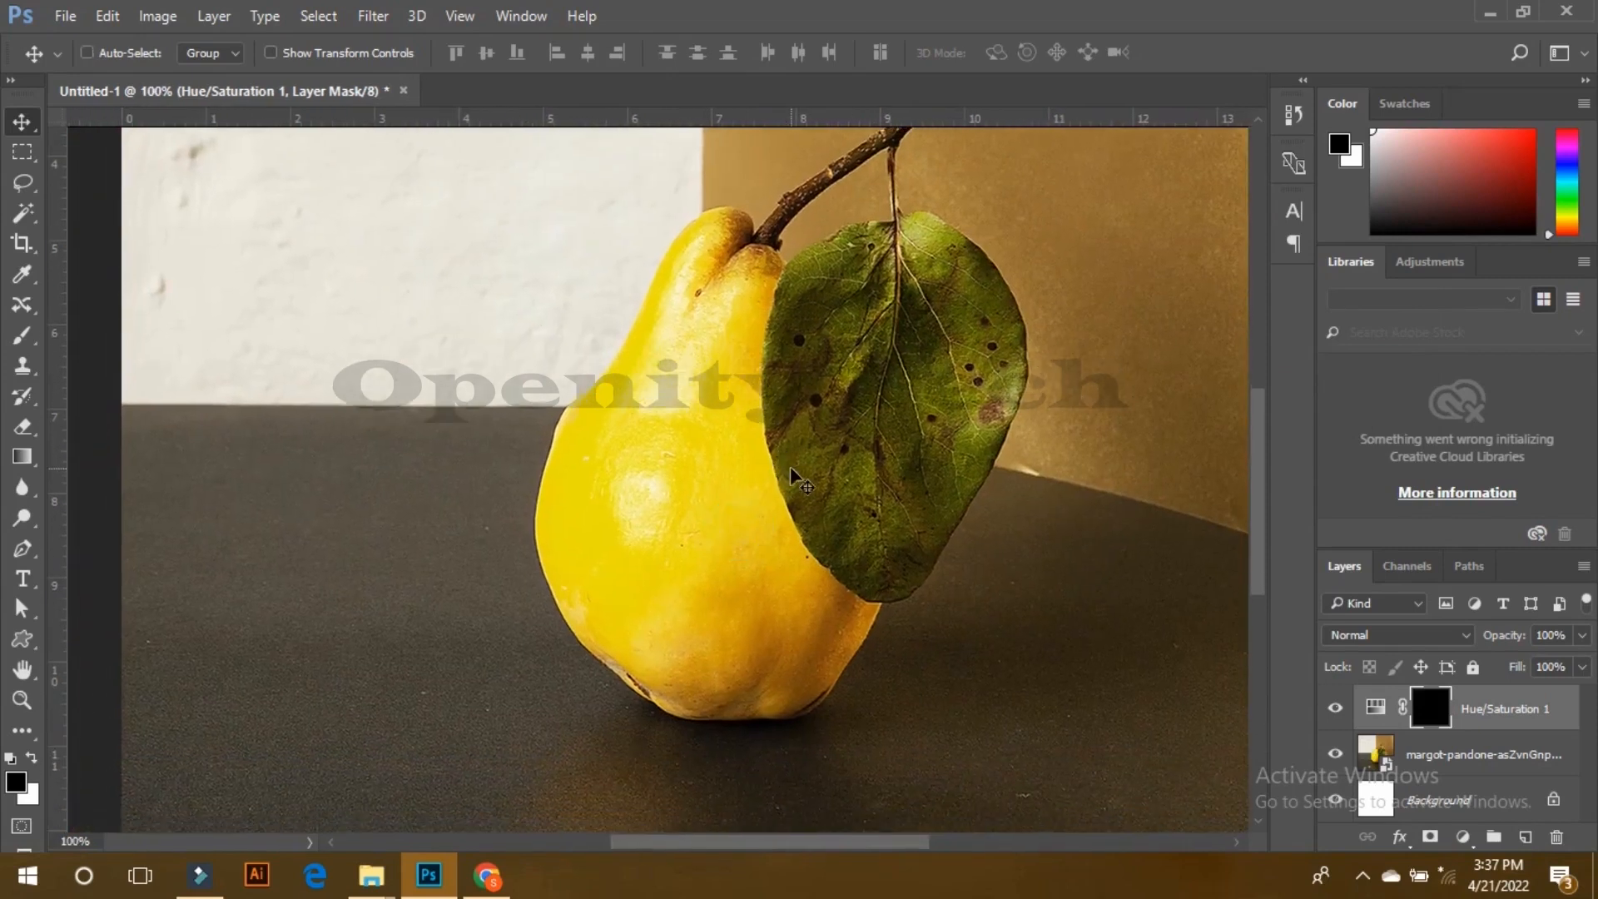
click(23, 337)
click(32, 758)
key(bracketleft)
key(bracketleft)
key(bracketleft)
key(bracketleft)
key(bracketleft)
key(bracketleft)
key(bracketleft)
mouse_move(660, 500)
mouse_down()
mouse_move(703, 342)
mouse_move(596, 489)
mouse_move(617, 578)
mouse_move(679, 560)
mouse_move(737, 473)
mouse_move(723, 358)
mouse_move(736, 265)
mouse_move(721, 247)
mouse_move(679, 279)
mouse_move(619, 418)
mouse_move(587, 433)
mouse_move(604, 420)
mouse_move(565, 518)
mouse_move(620, 631)
mouse_move(716, 684)
mouse_move(761, 680)
mouse_move(802, 666)
mouse_move(821, 620)
mouse_move(759, 526)
mouse_move(770, 487)
mouse_move(737, 620)
mouse_move(695, 616)
mouse_move(710, 624)
mouse_up()
Step: Paint white with a smaller brush along the pear's edge just below the leaf on the mask
key(bracketleft)
key(bracketleft)
key(bracketleft)
key(bracketleft)
key(bracketleft)
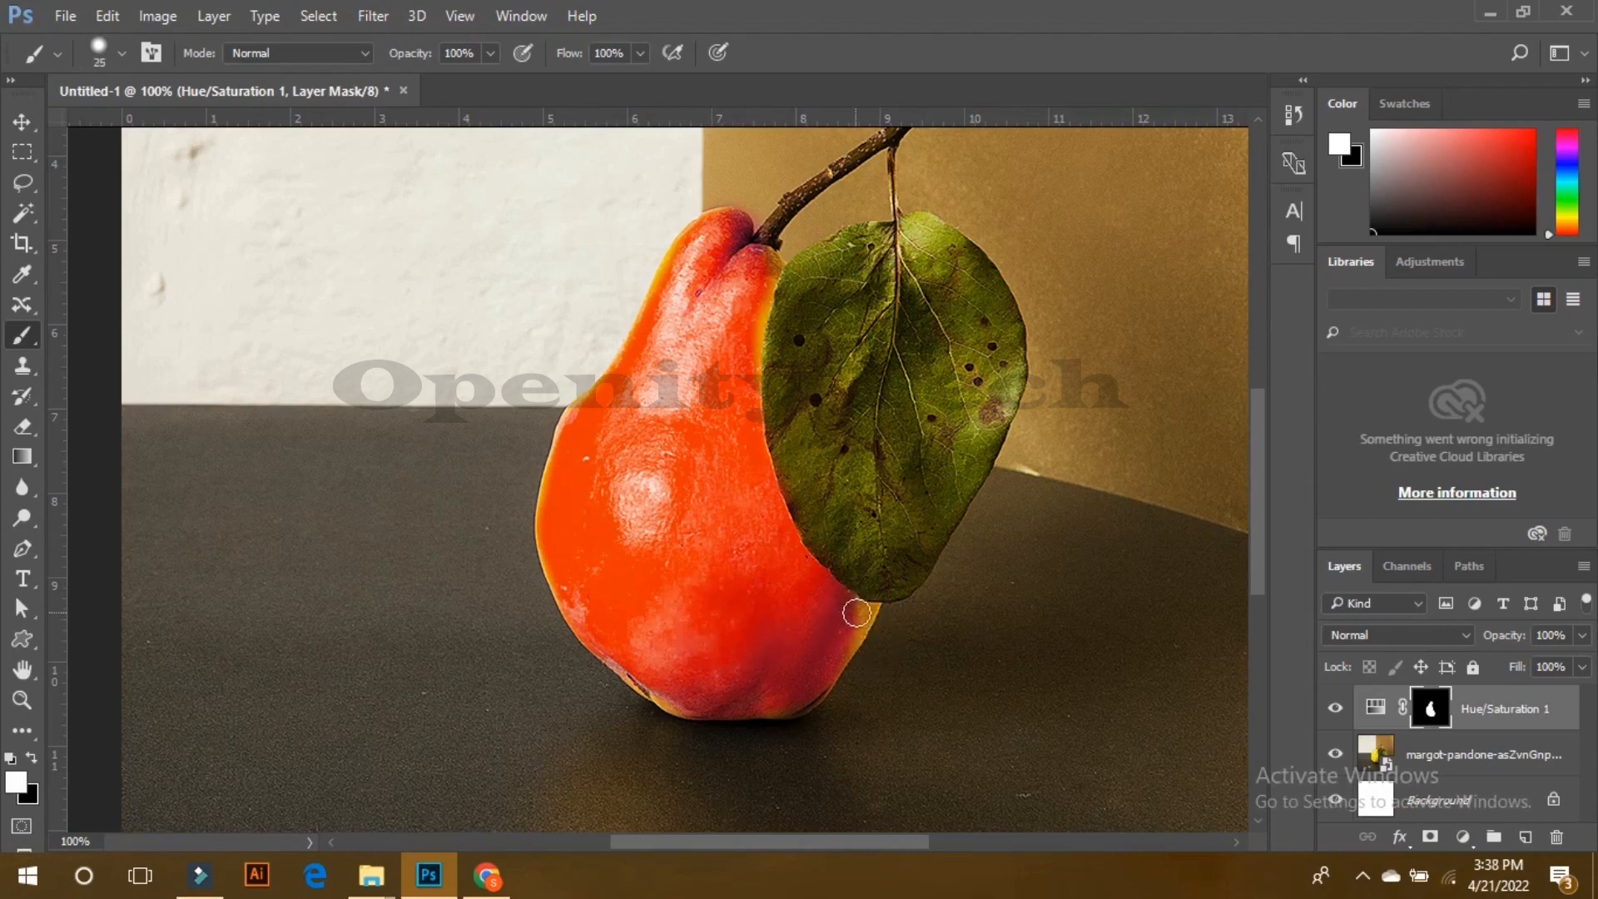
click(856, 613)
drag(858, 613, 839, 647)
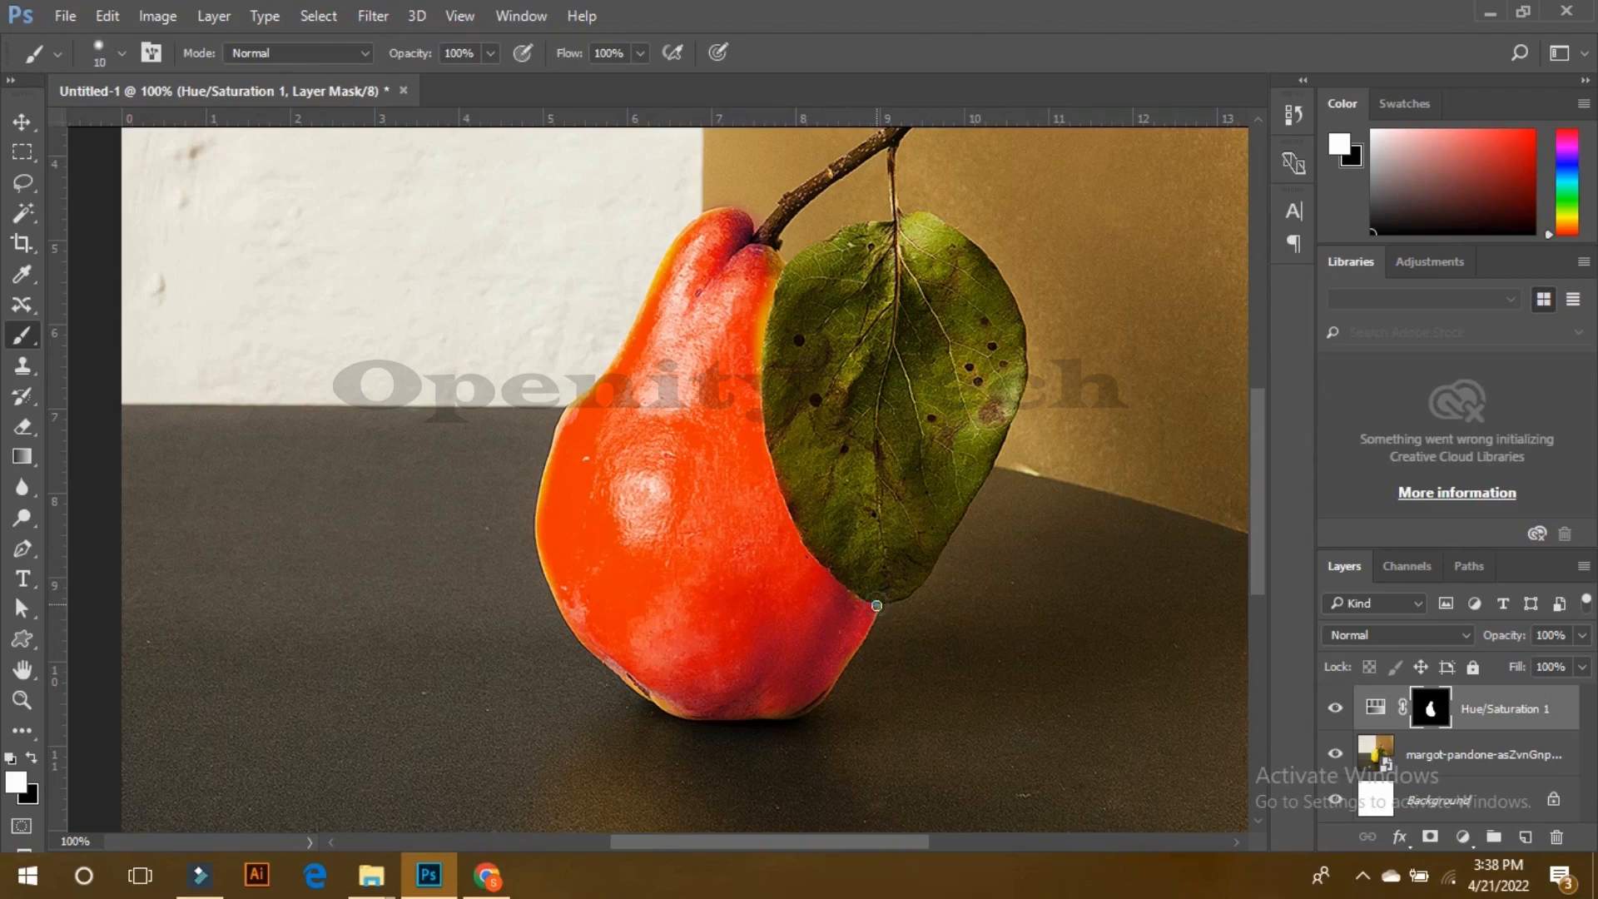
Step: Enlarge the brush to 35 px and paint white along the pear's outer edge and neck on the mask
key(bracketright)
key(bracketright)
key(bracketright)
key(bracketright)
key(bracketright)
mouse_move(624, 651)
mouse_down()
mouse_move(704, 701)
mouse_move(649, 613)
mouse_move(573, 414)
mouse_up()
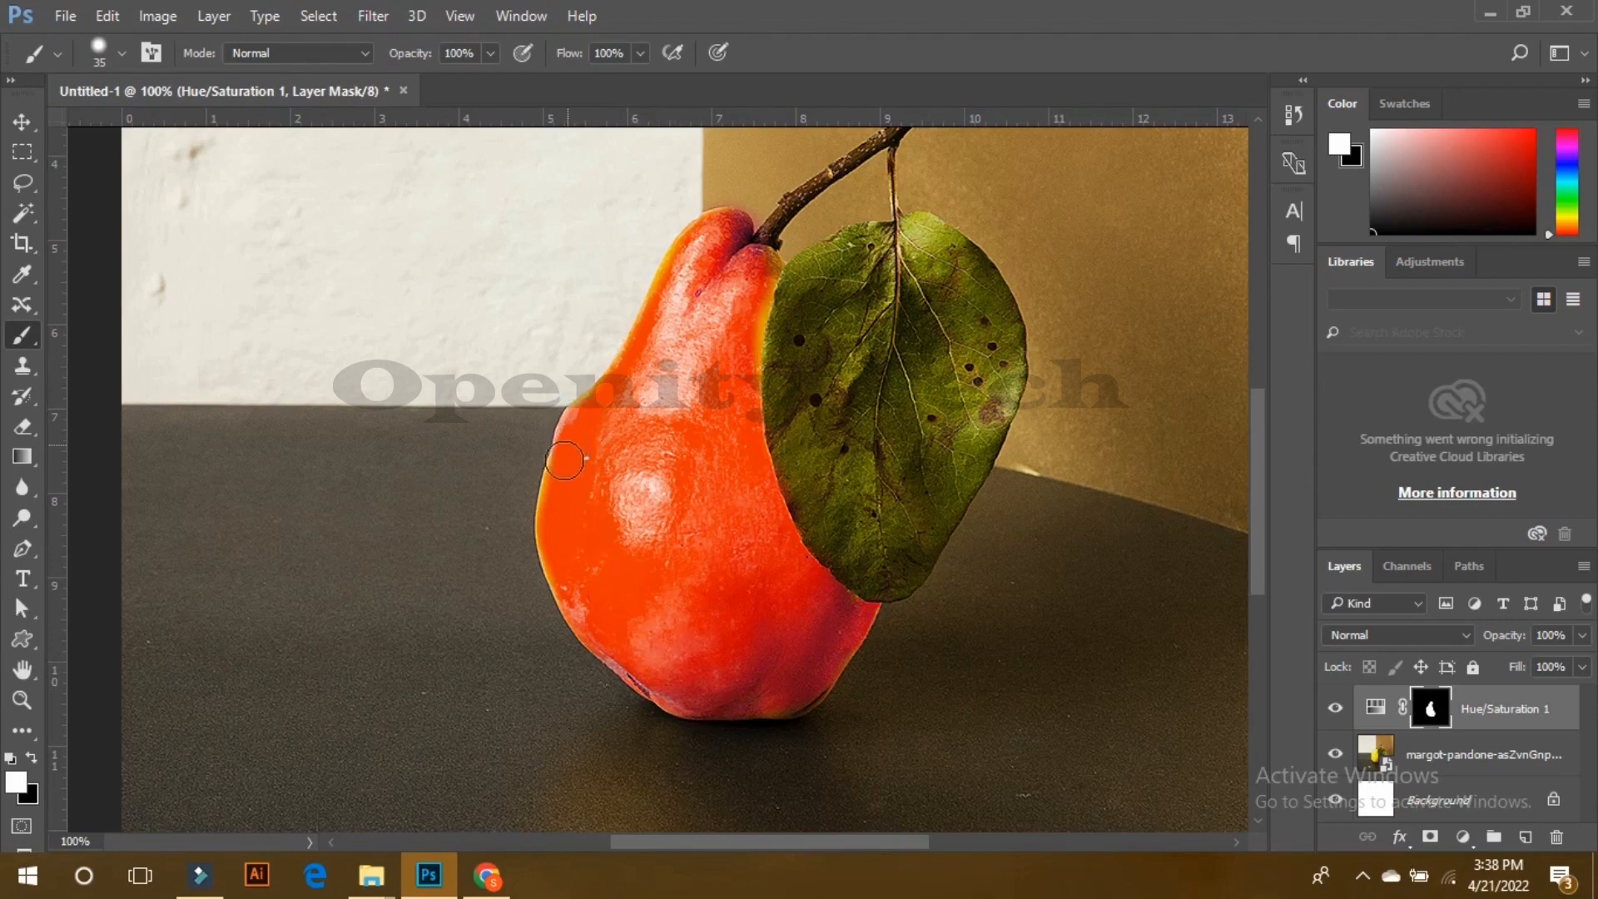
drag(557, 496, 561, 576)
scroll(716, 253, up, 1)
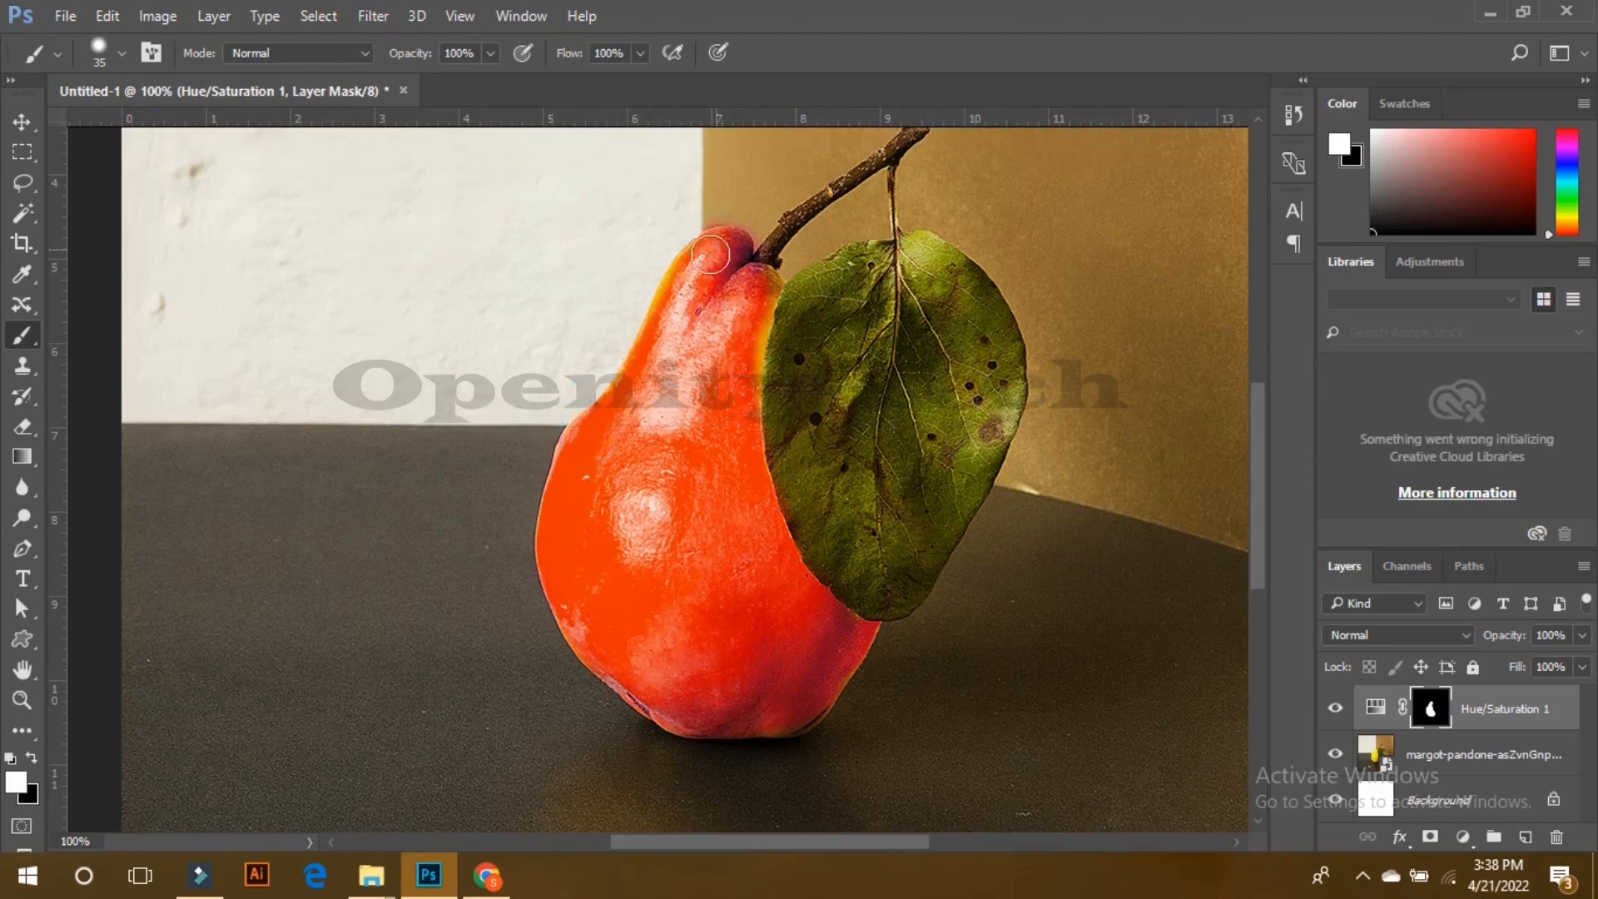
mouse_move(740, 304)
mouse_down()
mouse_move(764, 302)
mouse_move(744, 398)
mouse_move(690, 455)
mouse_up()
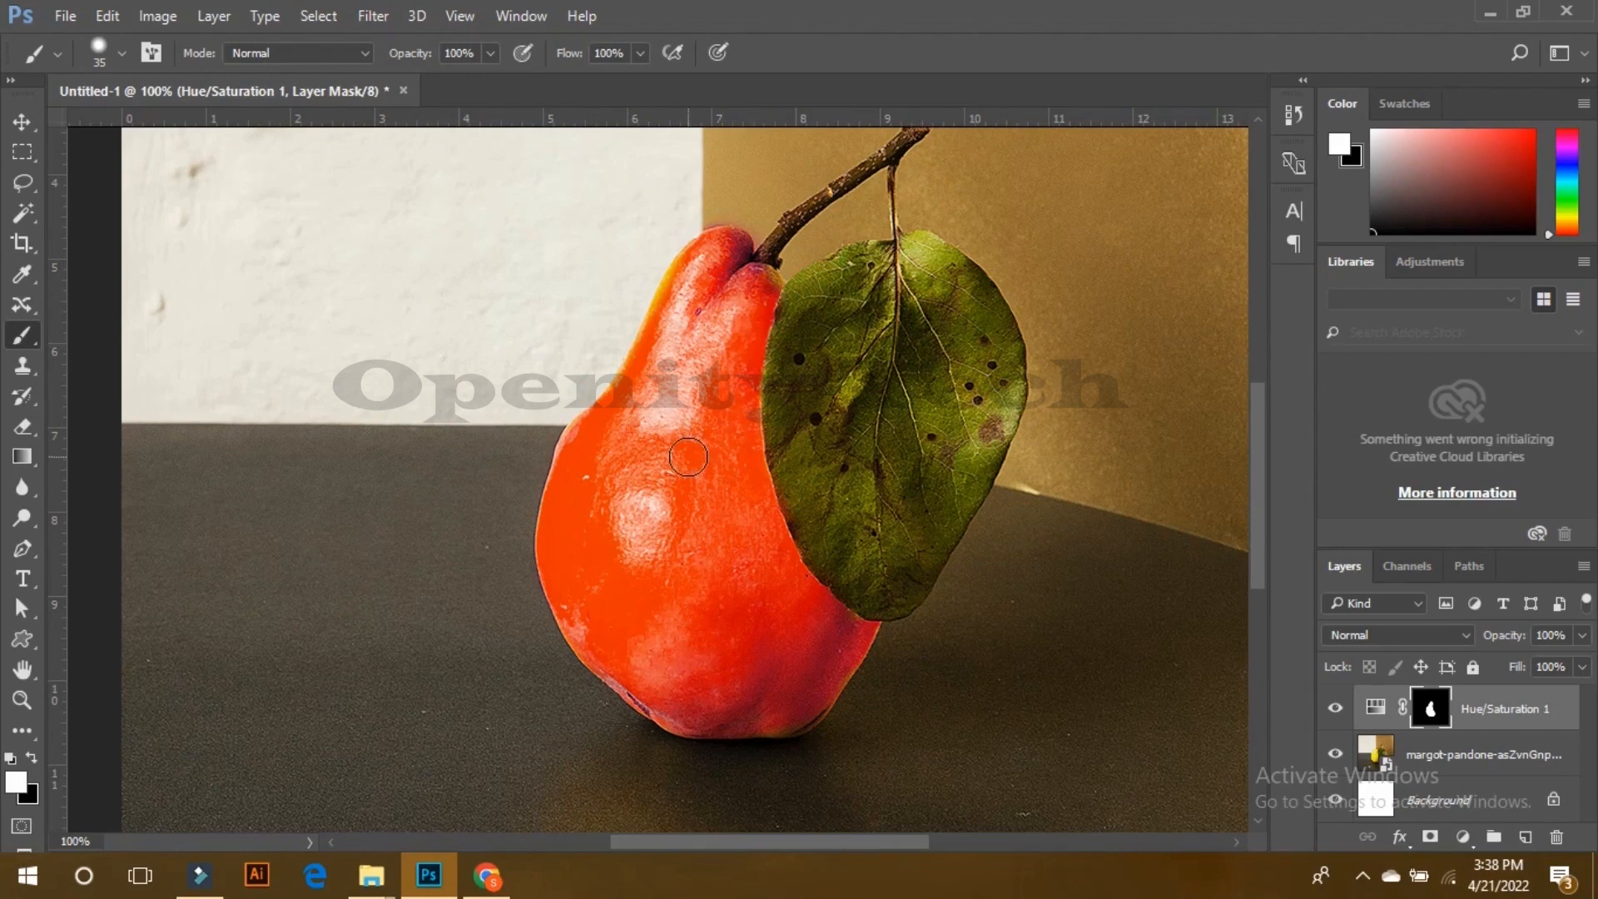
scroll(688, 457, down, 3)
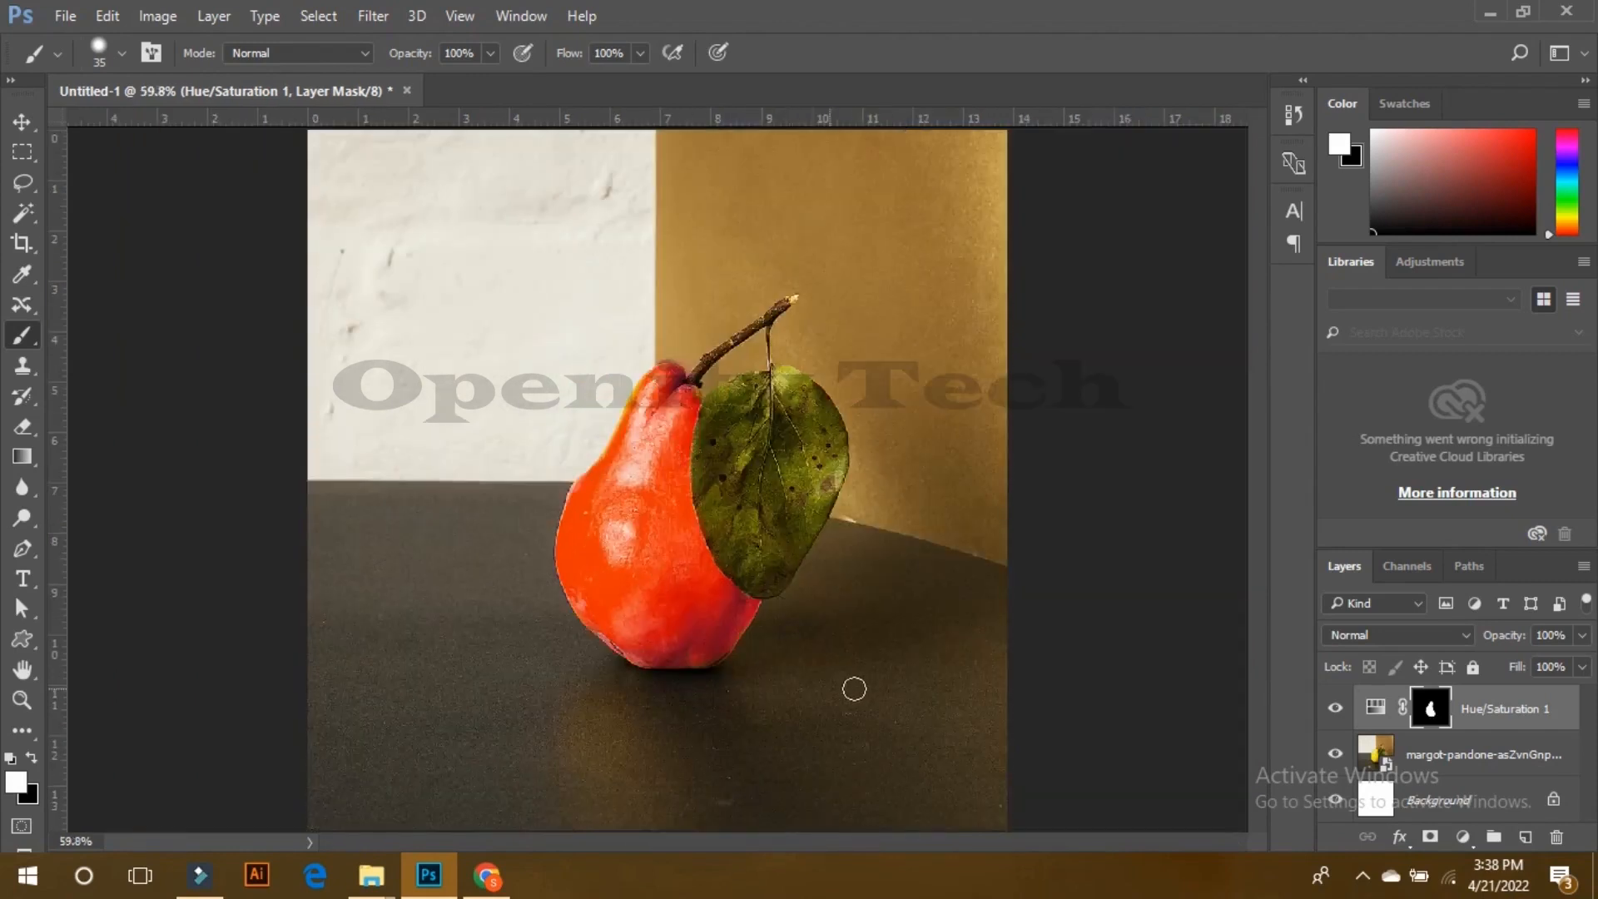
Step: Toggle the Hue/Saturation layer's visibility several times to compare the pear with and without the colour change
click(1332, 708)
click(1332, 708)
click(1332, 707)
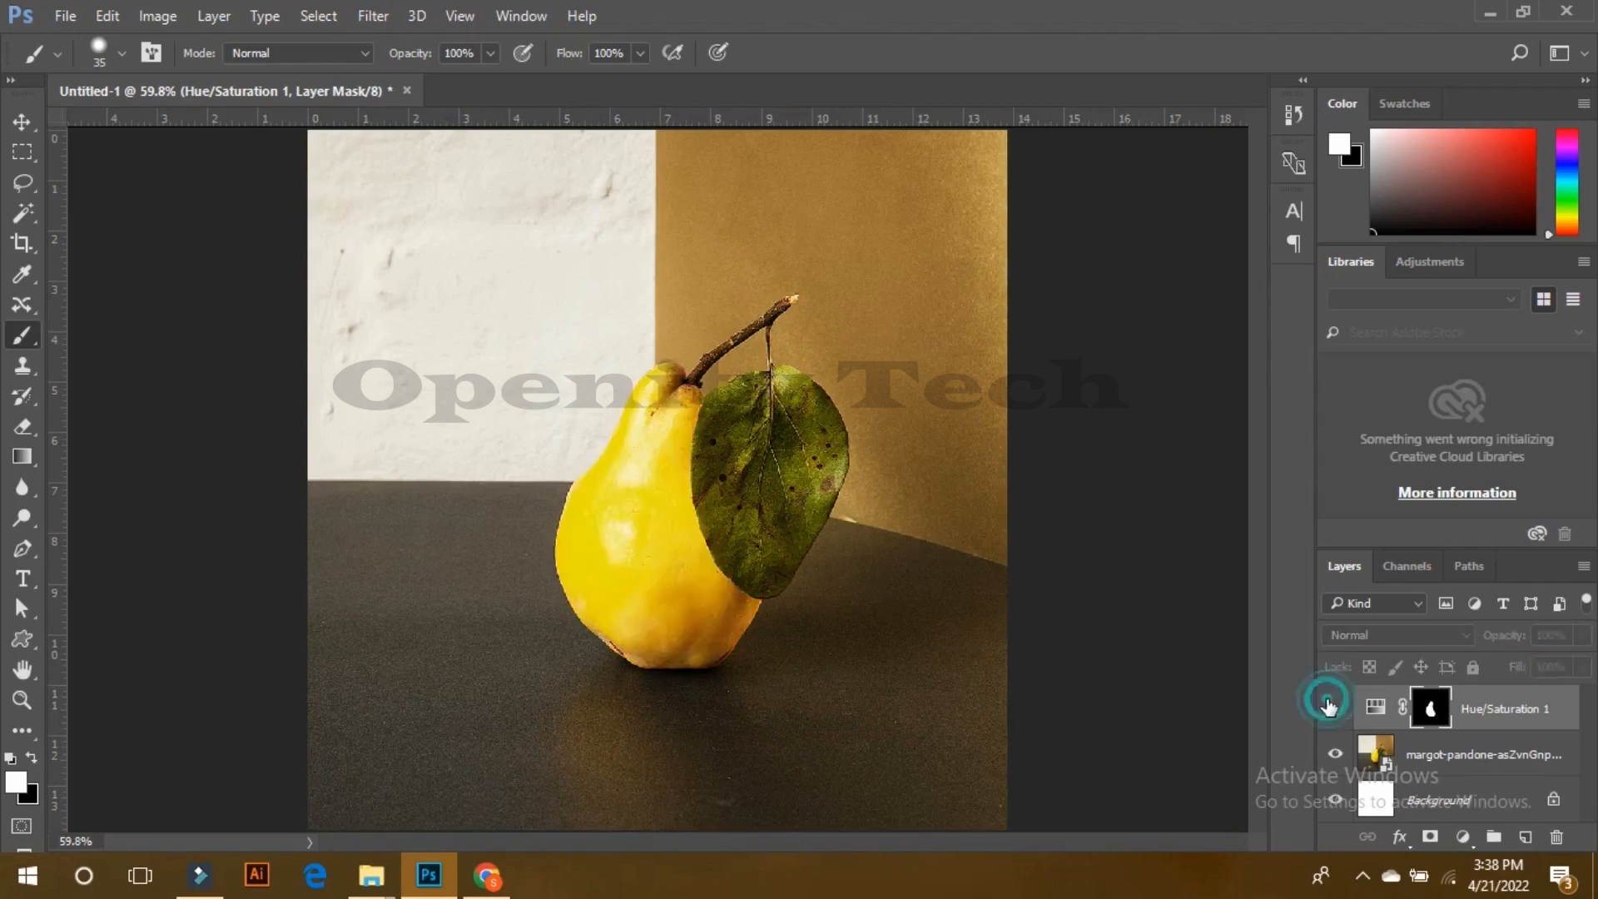
click(1332, 708)
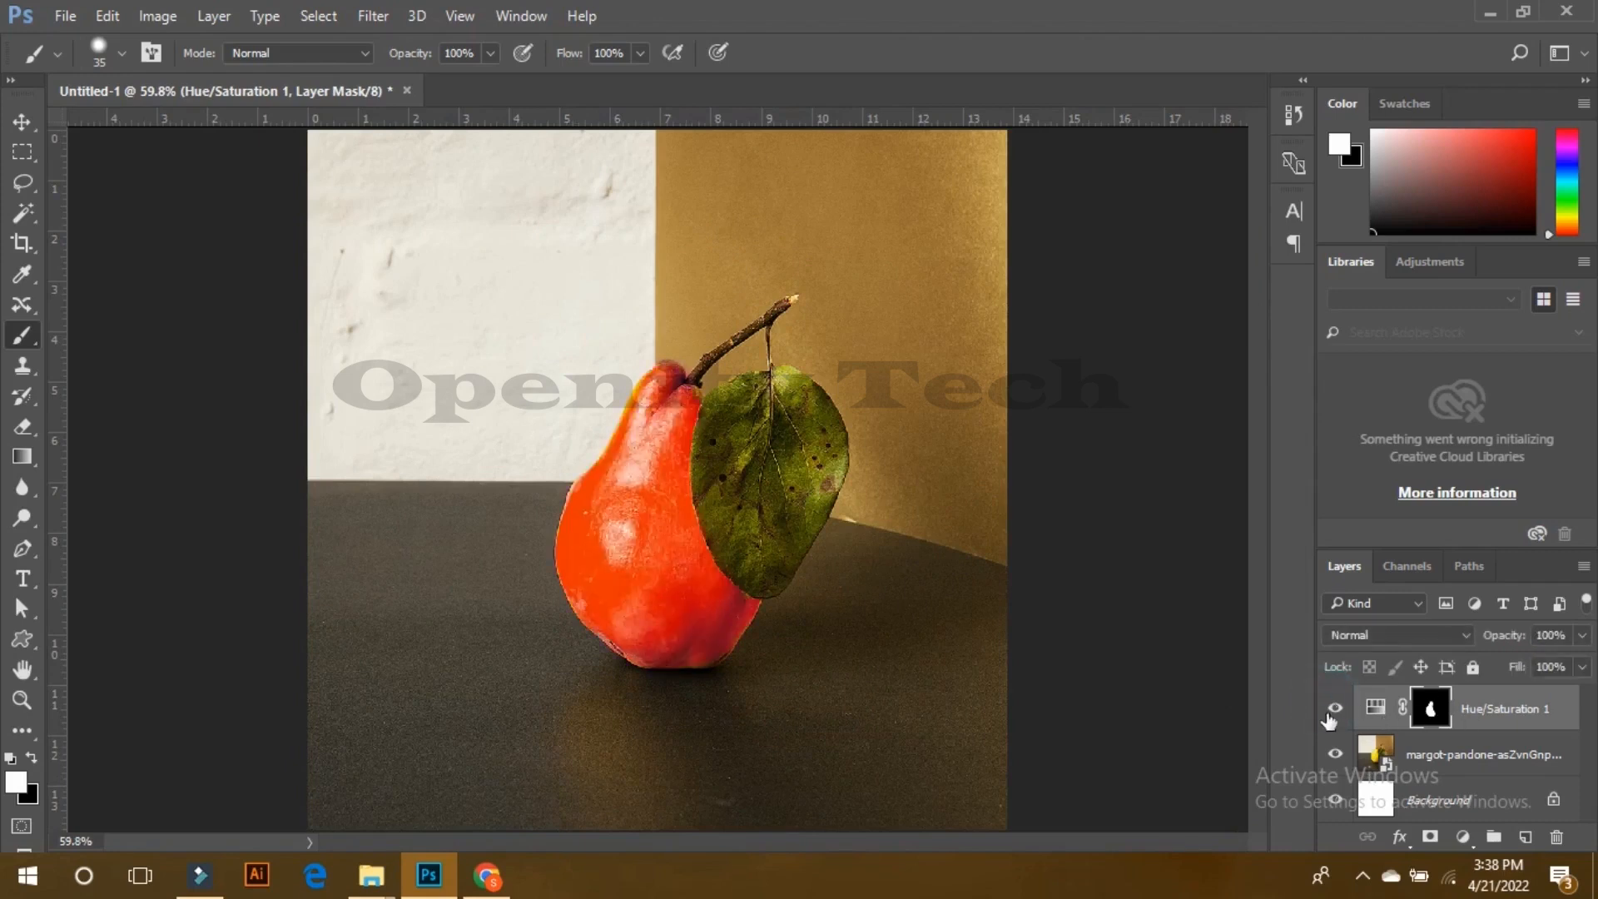
click(1332, 709)
click(1332, 709)
click(1335, 708)
click(1335, 707)
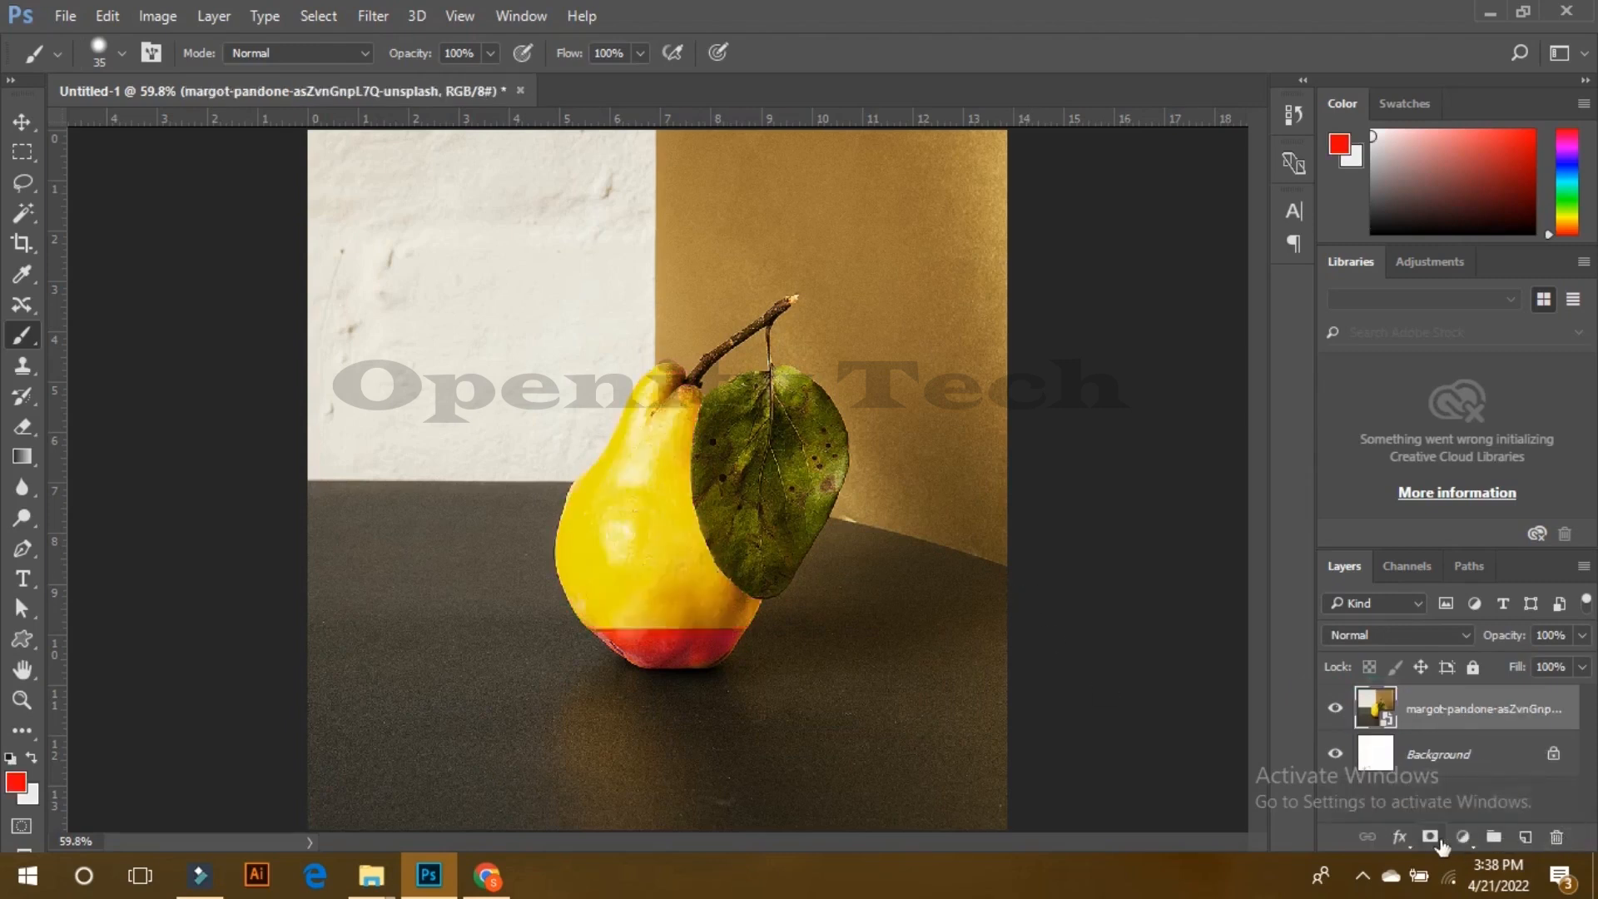
Step: Add a Hue/Saturation adjustment layer above the pear photo and show its available colour ranges
click(1467, 839)
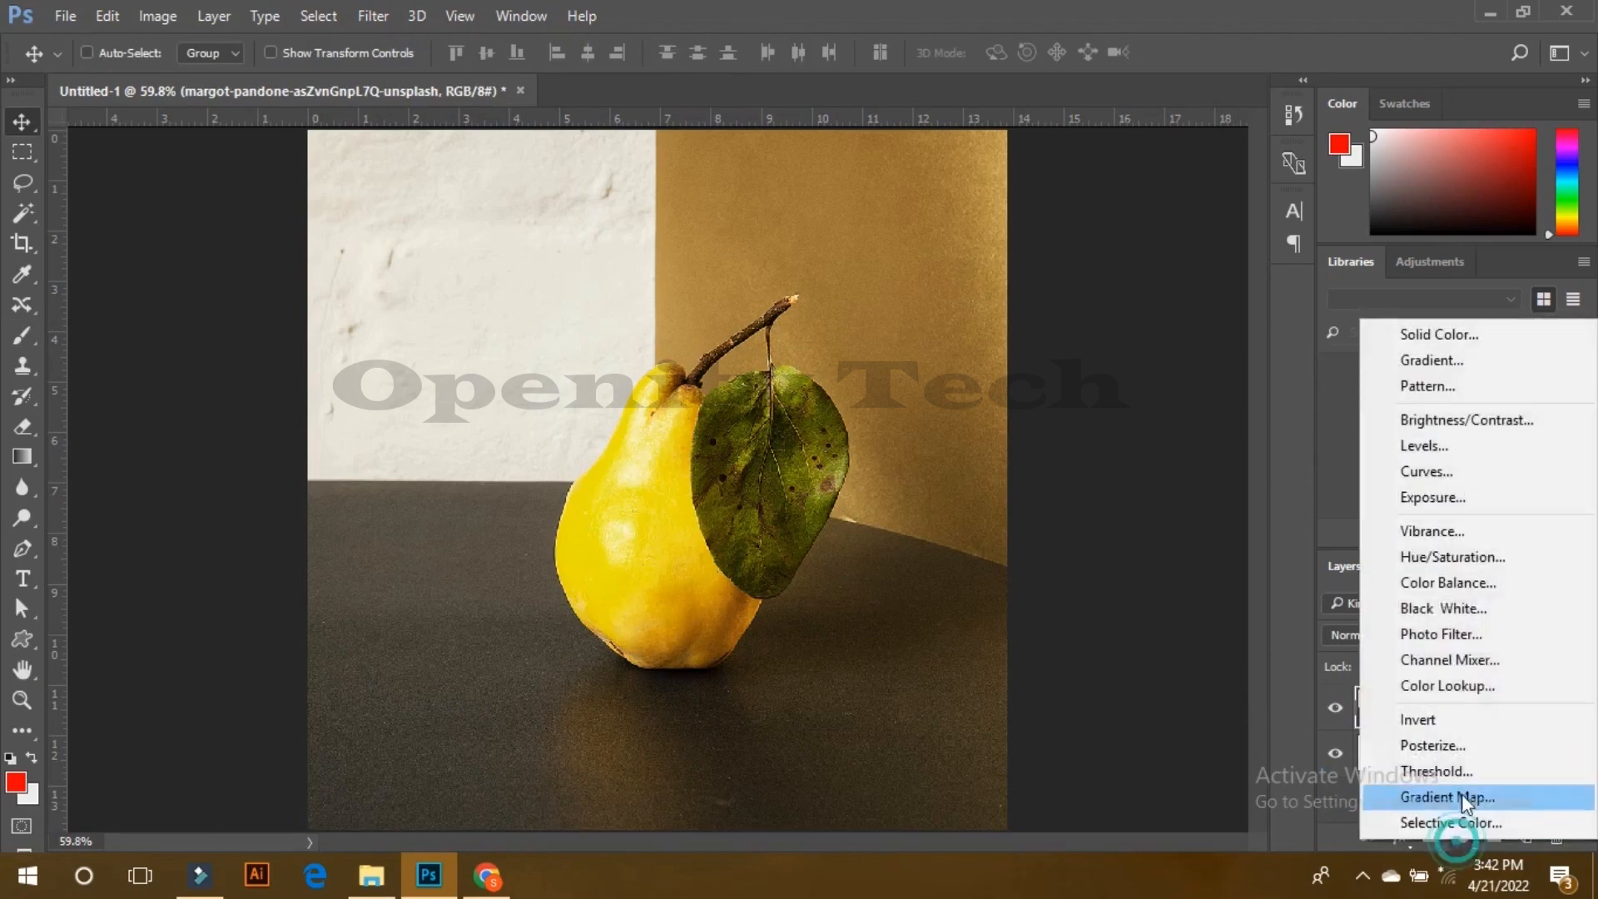
click(1426, 560)
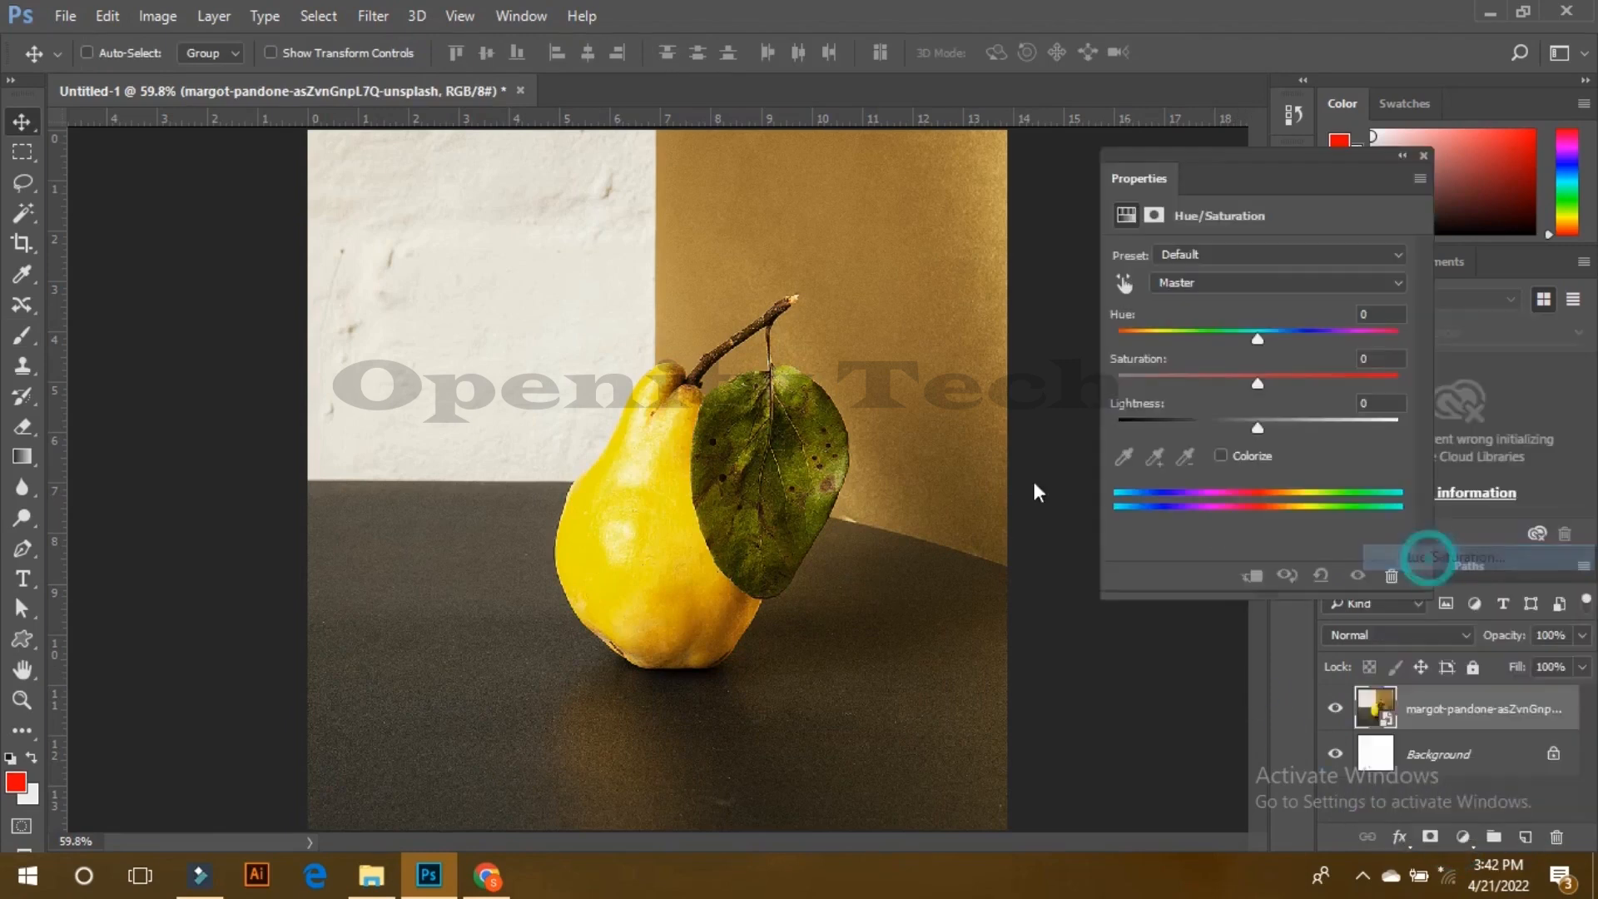
click(1243, 281)
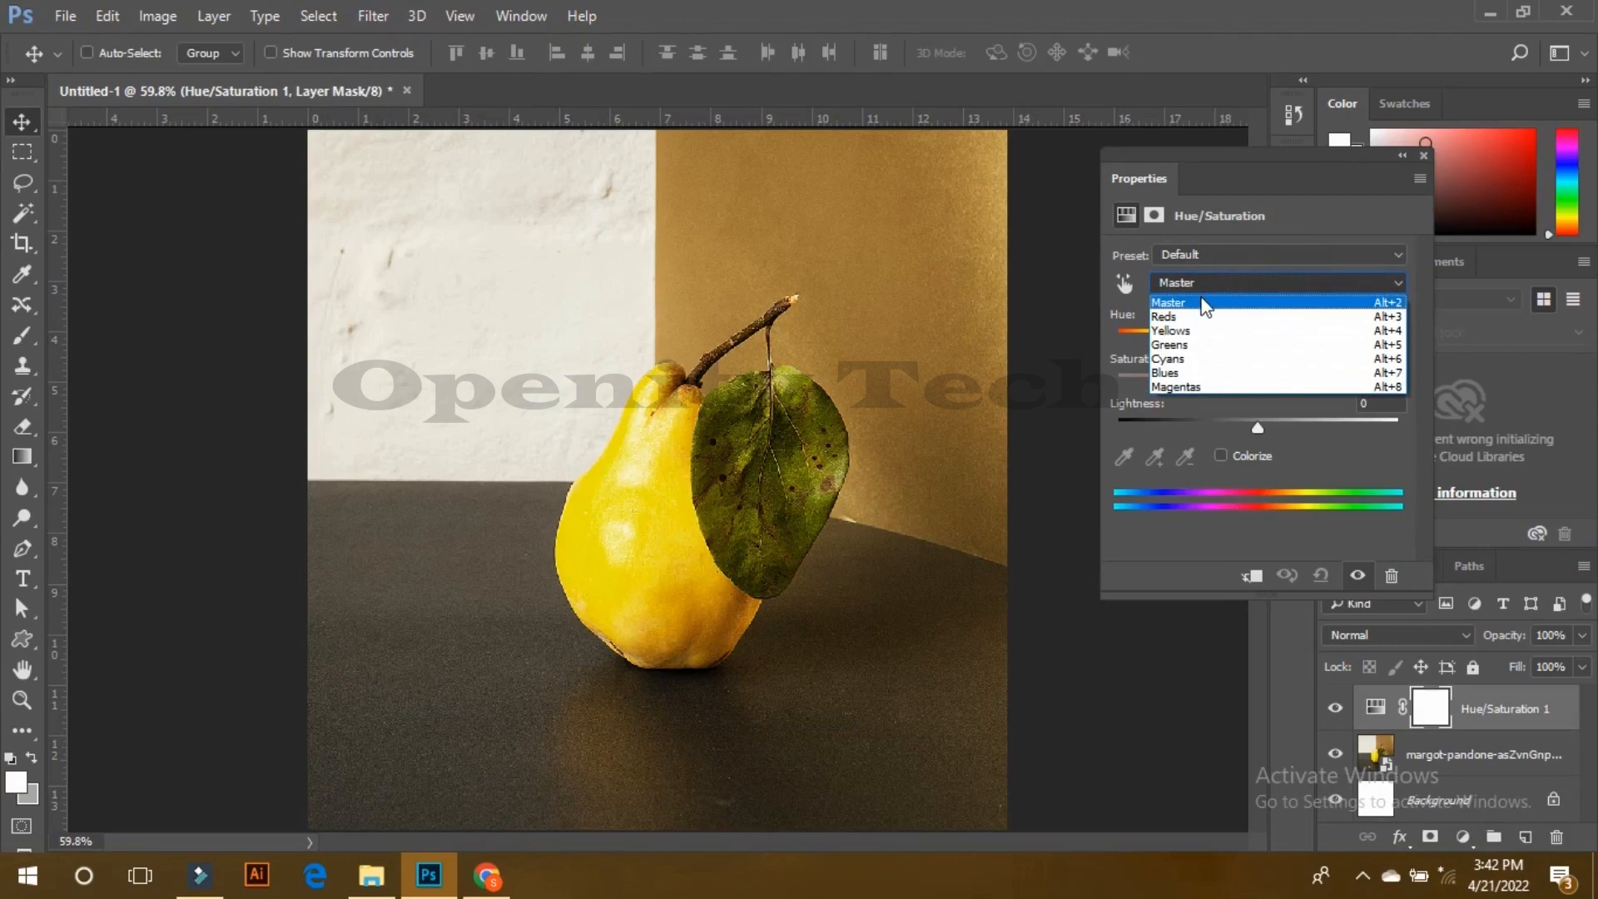
Step: Open the gradienta-QWutu2BRpOs-unsplash image from Downloads as its own document and add a Hue/Saturation adjustment layer
click(371, 875)
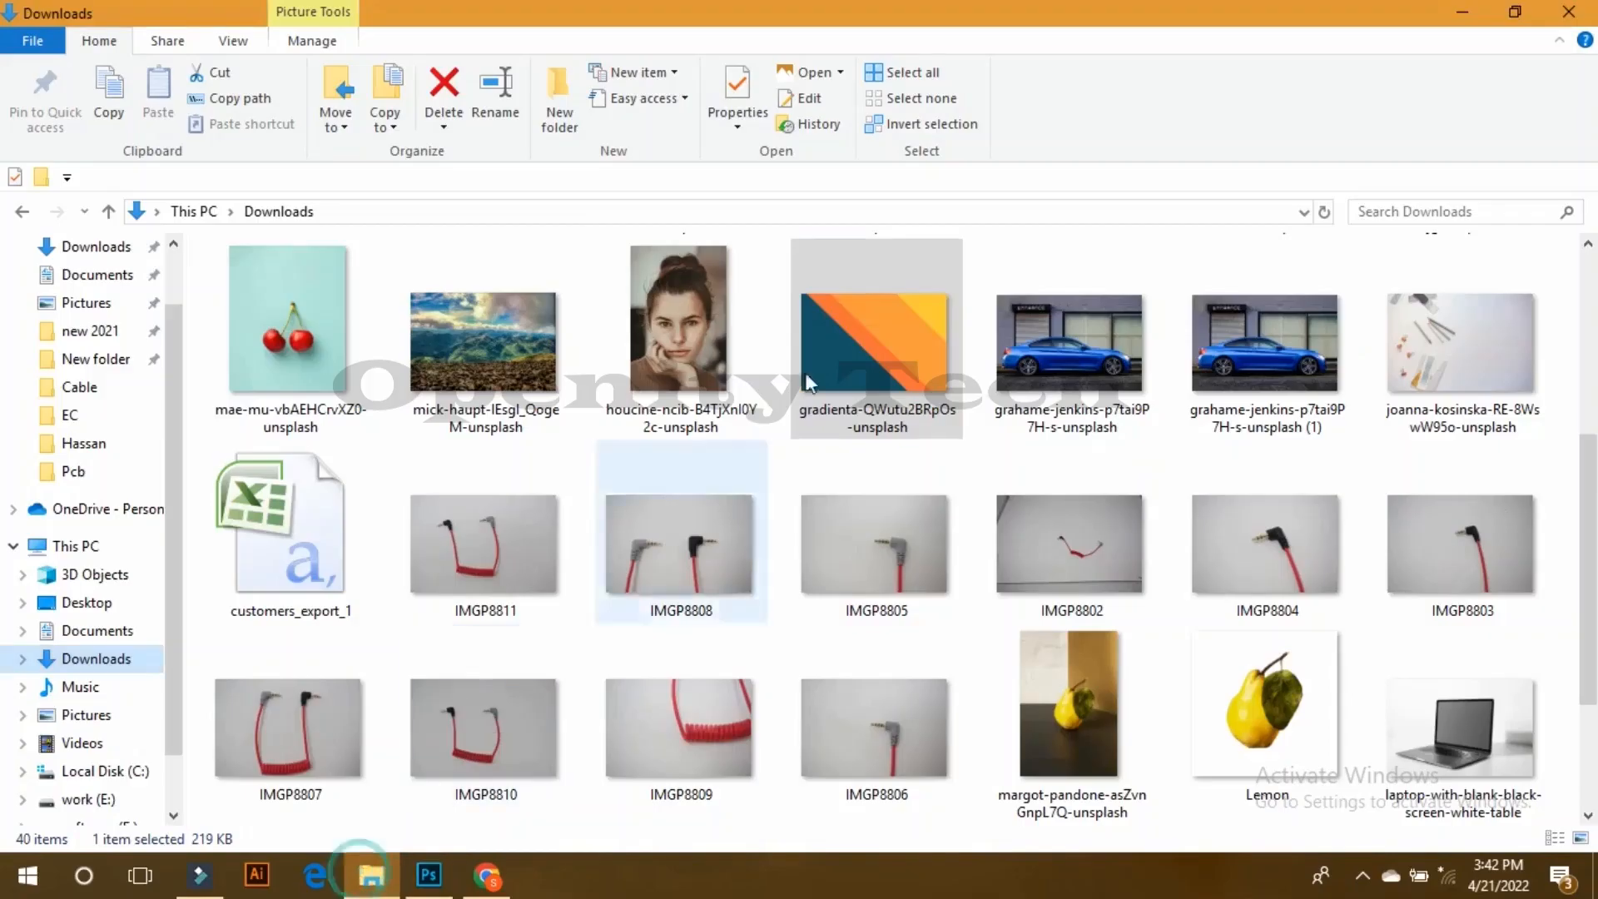
drag(616, 637, 757, 47)
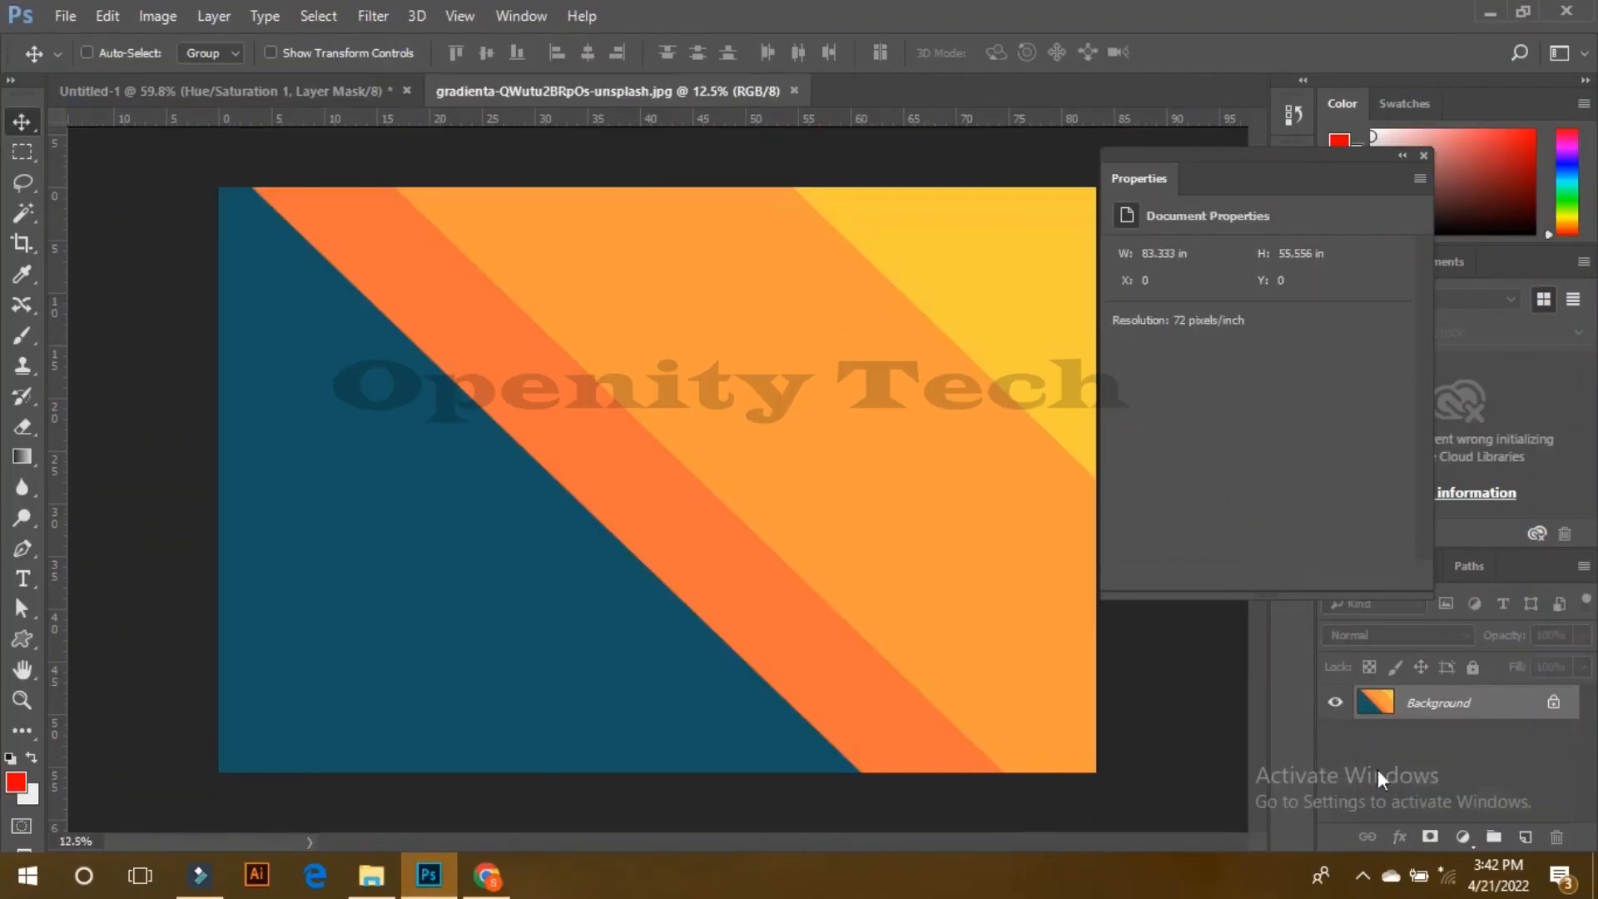
click(1464, 838)
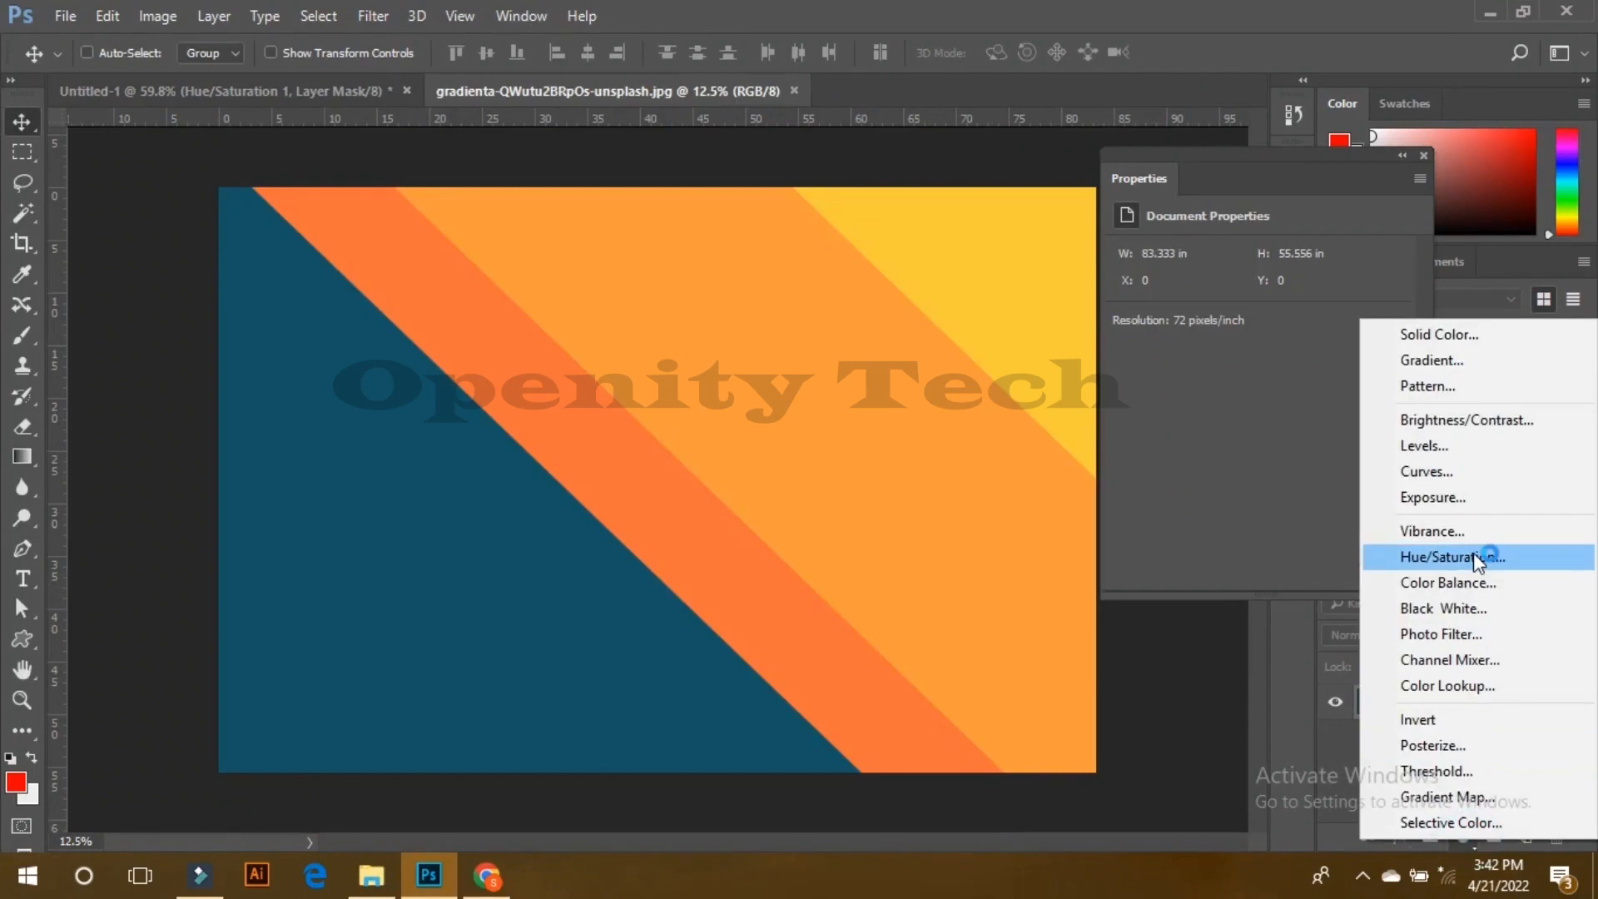
click(1477, 559)
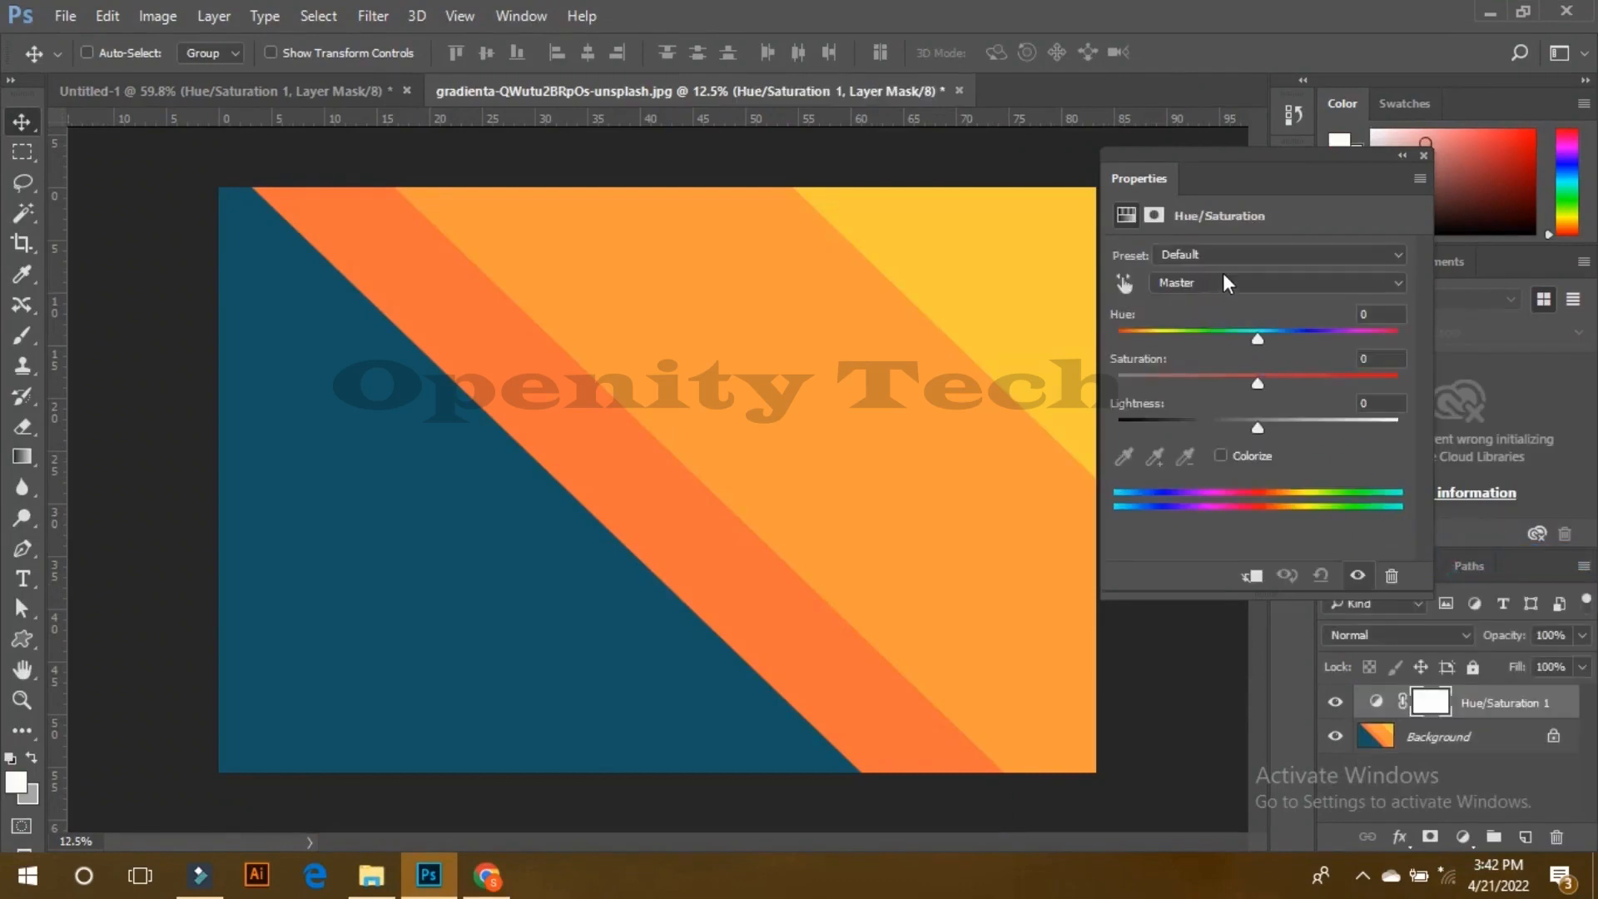
Step: Try a master hue of -12 on the striped image and reset it to 0
mouse_move(1256, 337)
mouse_down()
mouse_move(1202, 336)
mouse_move(1341, 341)
mouse_move(1280, 360)
mouse_move(1255, 355)
mouse_move(1262, 334)
mouse_move(1170, 333)
mouse_move(1352, 331)
mouse_move(1167, 343)
mouse_move(1242, 340)
mouse_up()
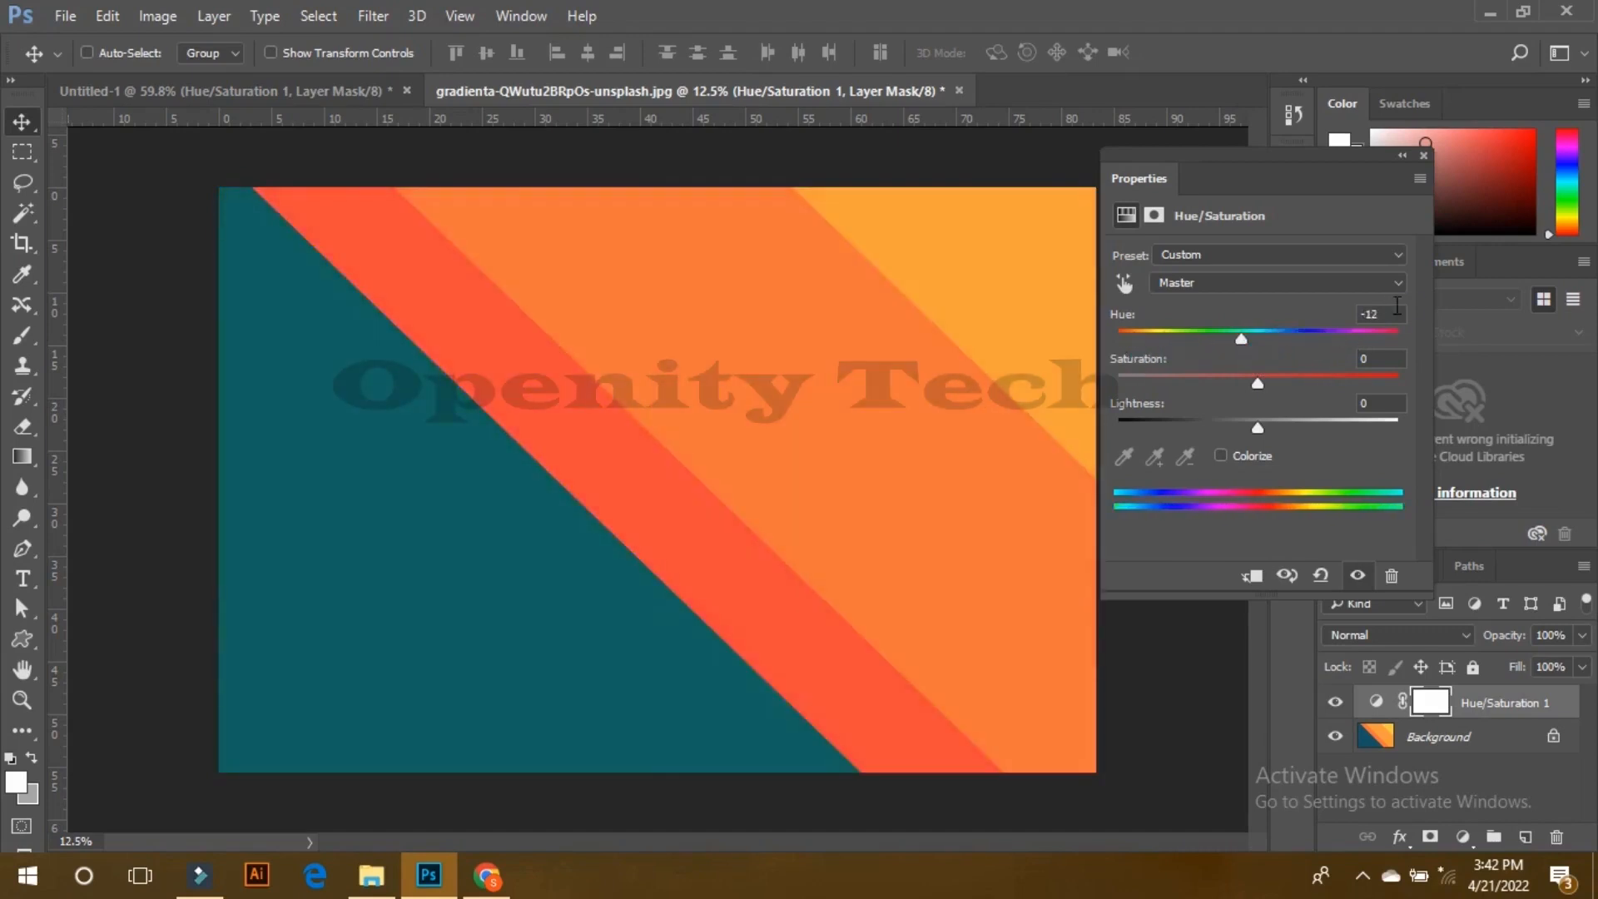
text(0)
key(Return)
Step: Try out hue shifts limited to the Reds and the Cyans on the striped image
click(1250, 282)
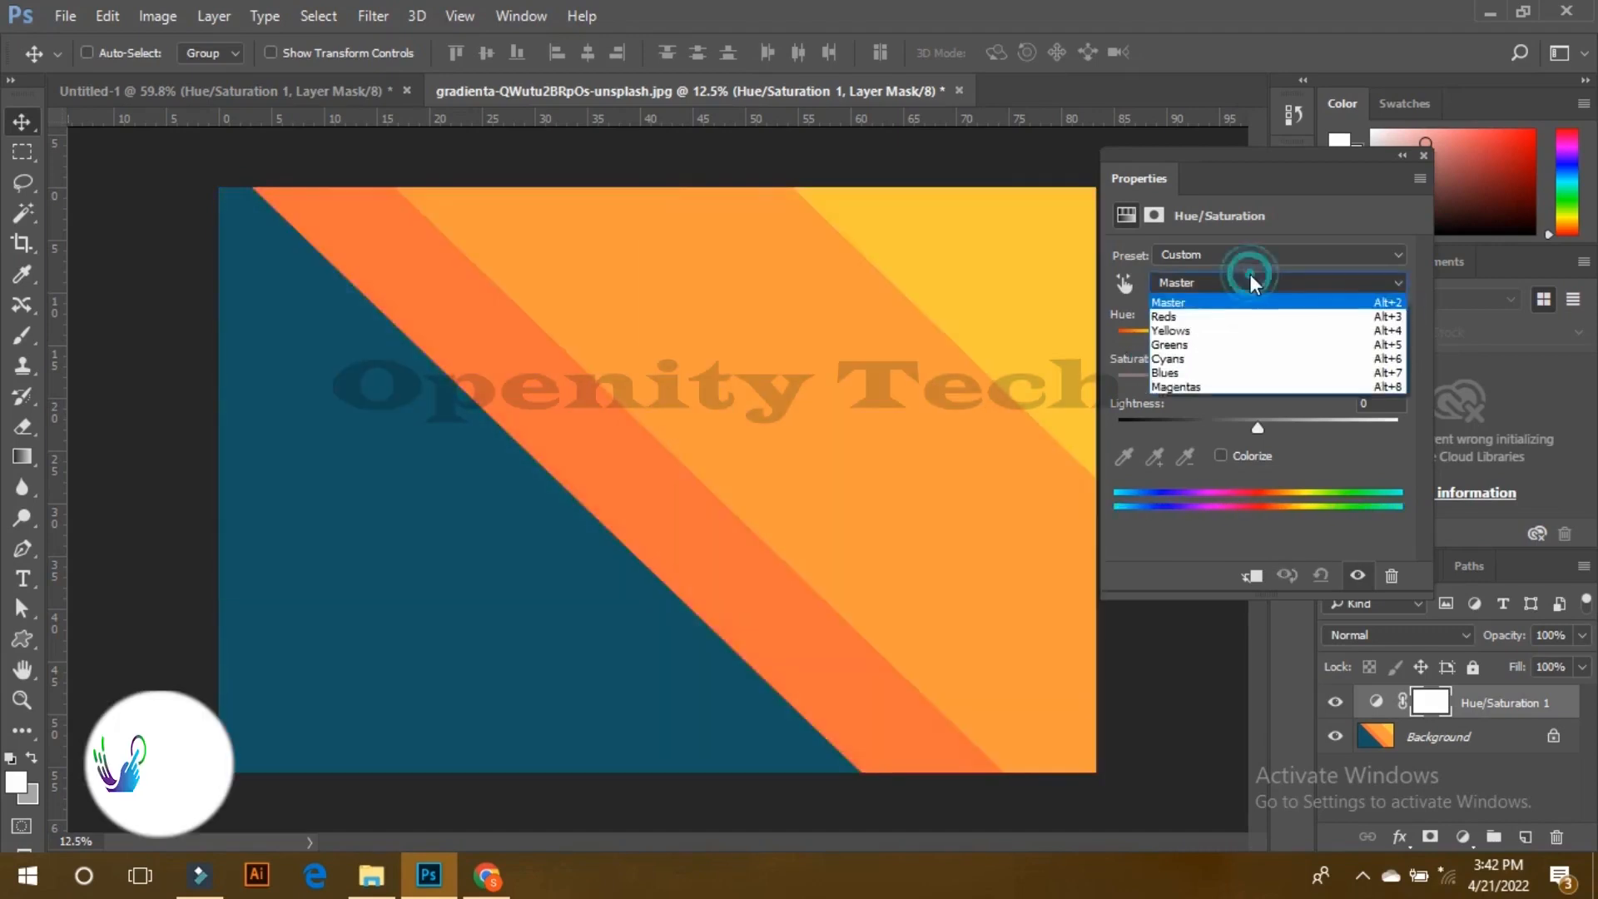
click(1201, 318)
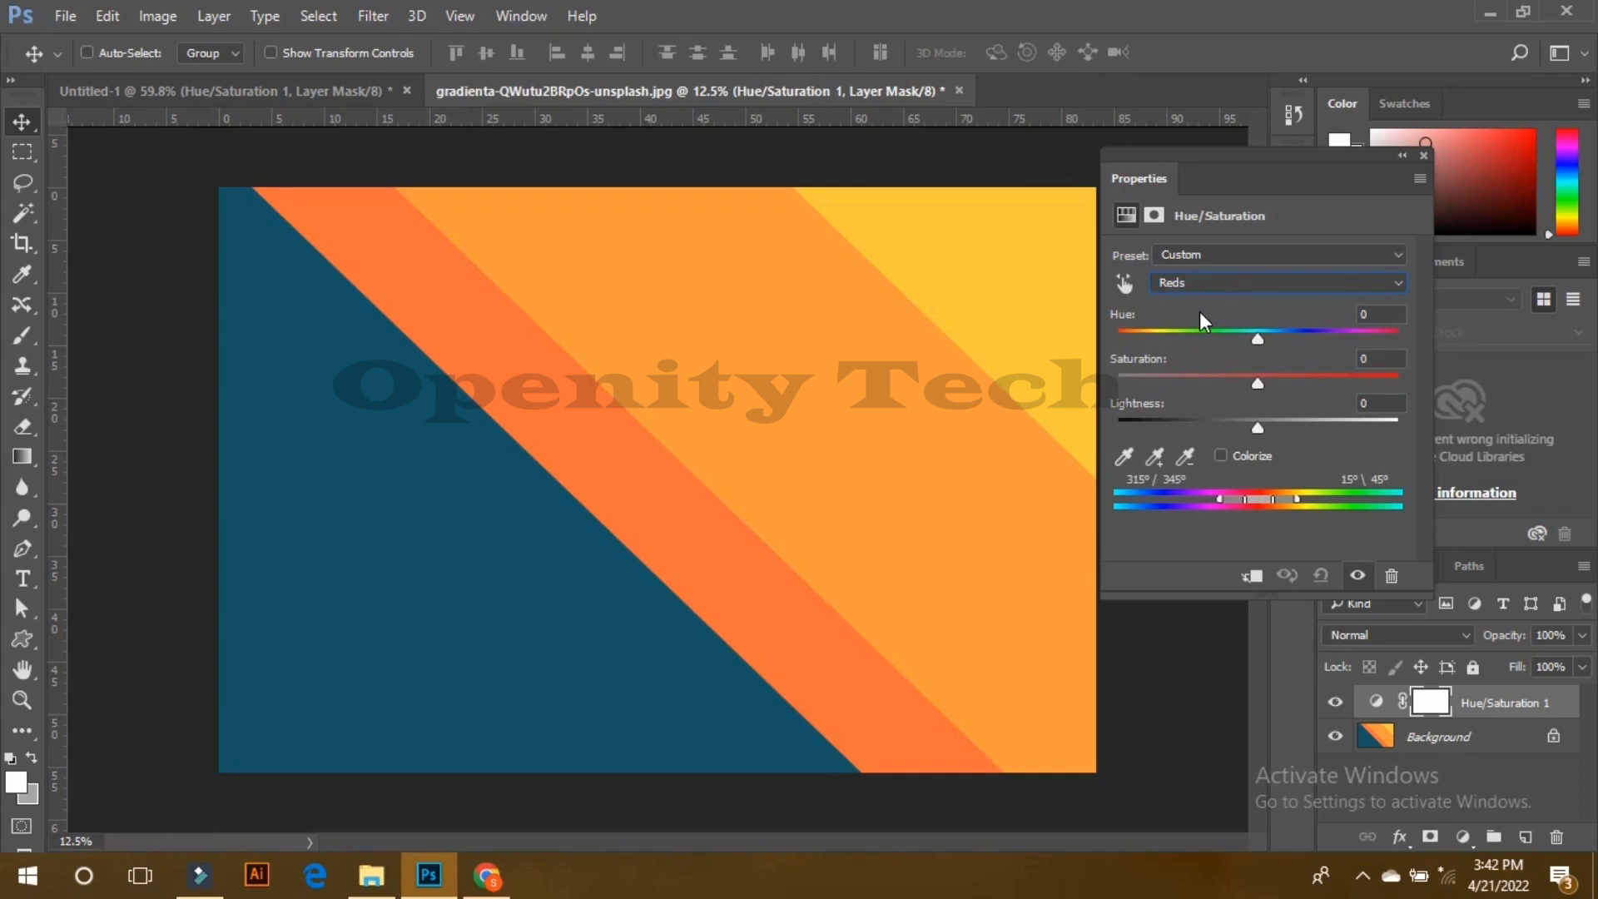
mouse_move(1257, 339)
mouse_down()
mouse_move(1160, 341)
mouse_move(1341, 342)
mouse_move(1152, 343)
mouse_move(1260, 333)
mouse_up()
click(1245, 287)
click(1212, 359)
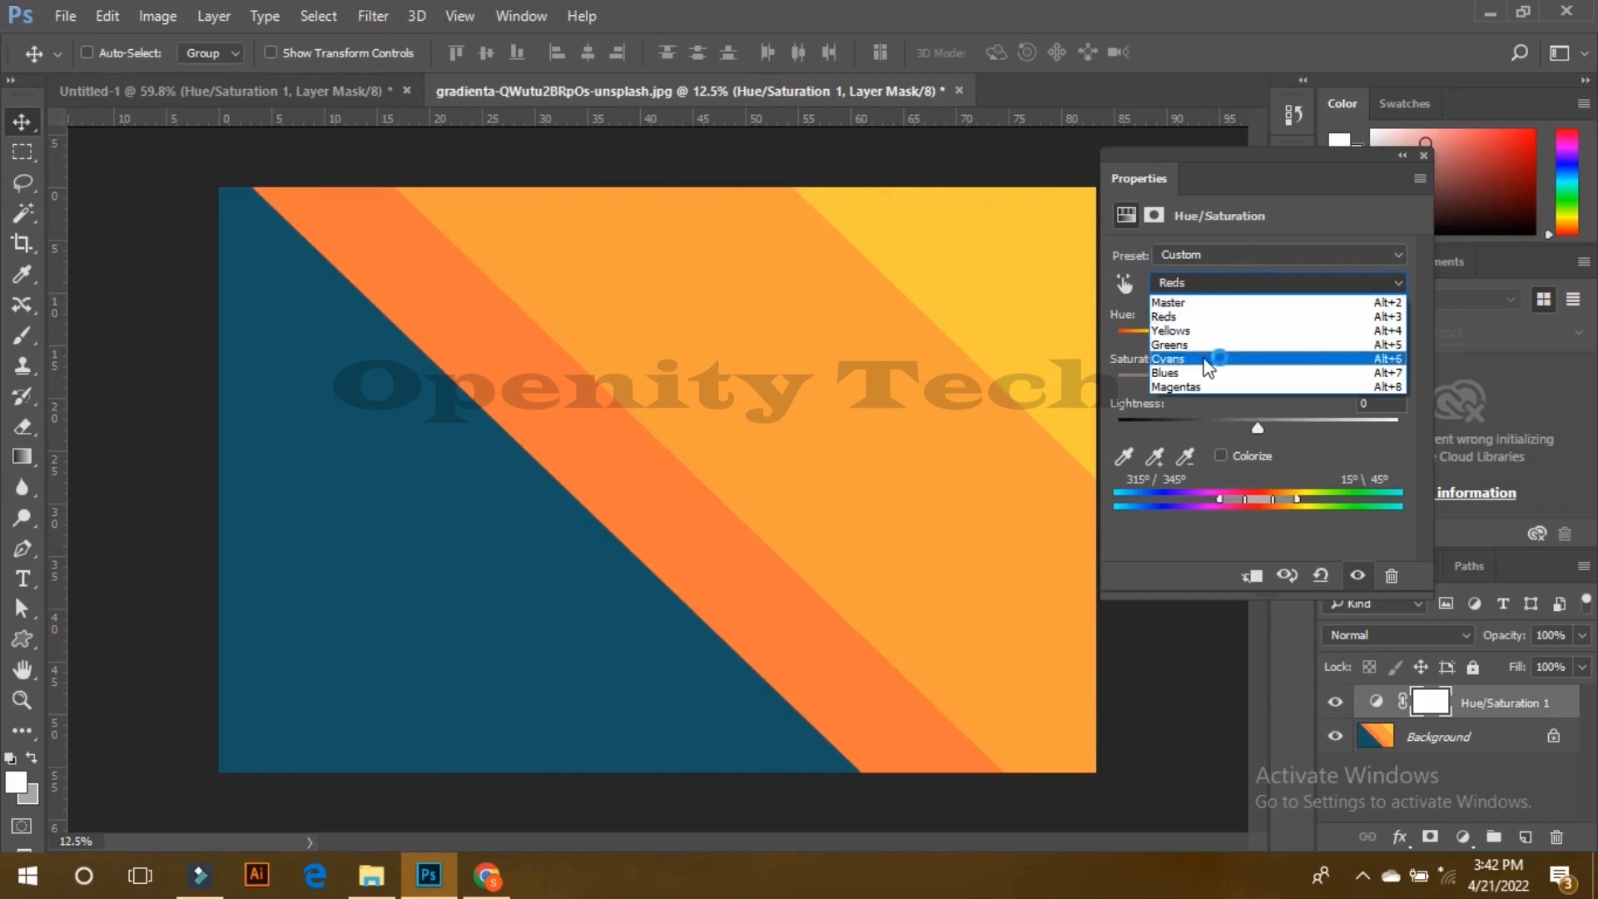
mouse_move(1258, 332)
mouse_down()
mouse_move(1229, 337)
mouse_move(1286, 339)
mouse_move(1256, 345)
mouse_up()
click(1238, 287)
click(1210, 303)
scroll(1199, 286, down, 4)
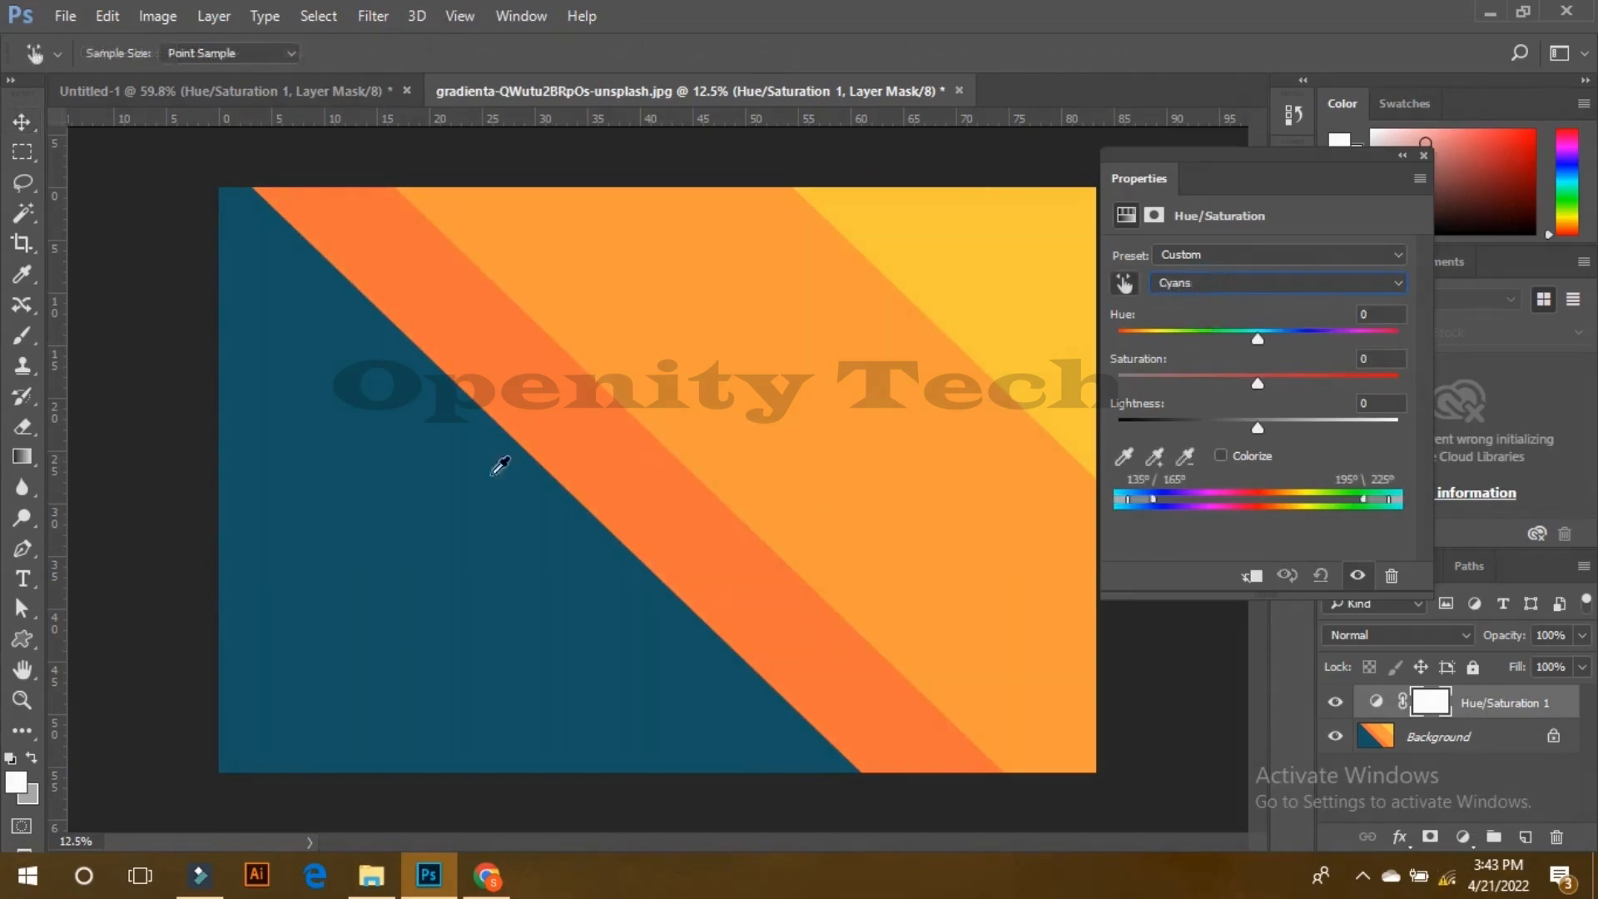
Step: From the Master range, sample the dark blue area with the on-image adjustment tool and set the Cyans hue to +1
click(1247, 282)
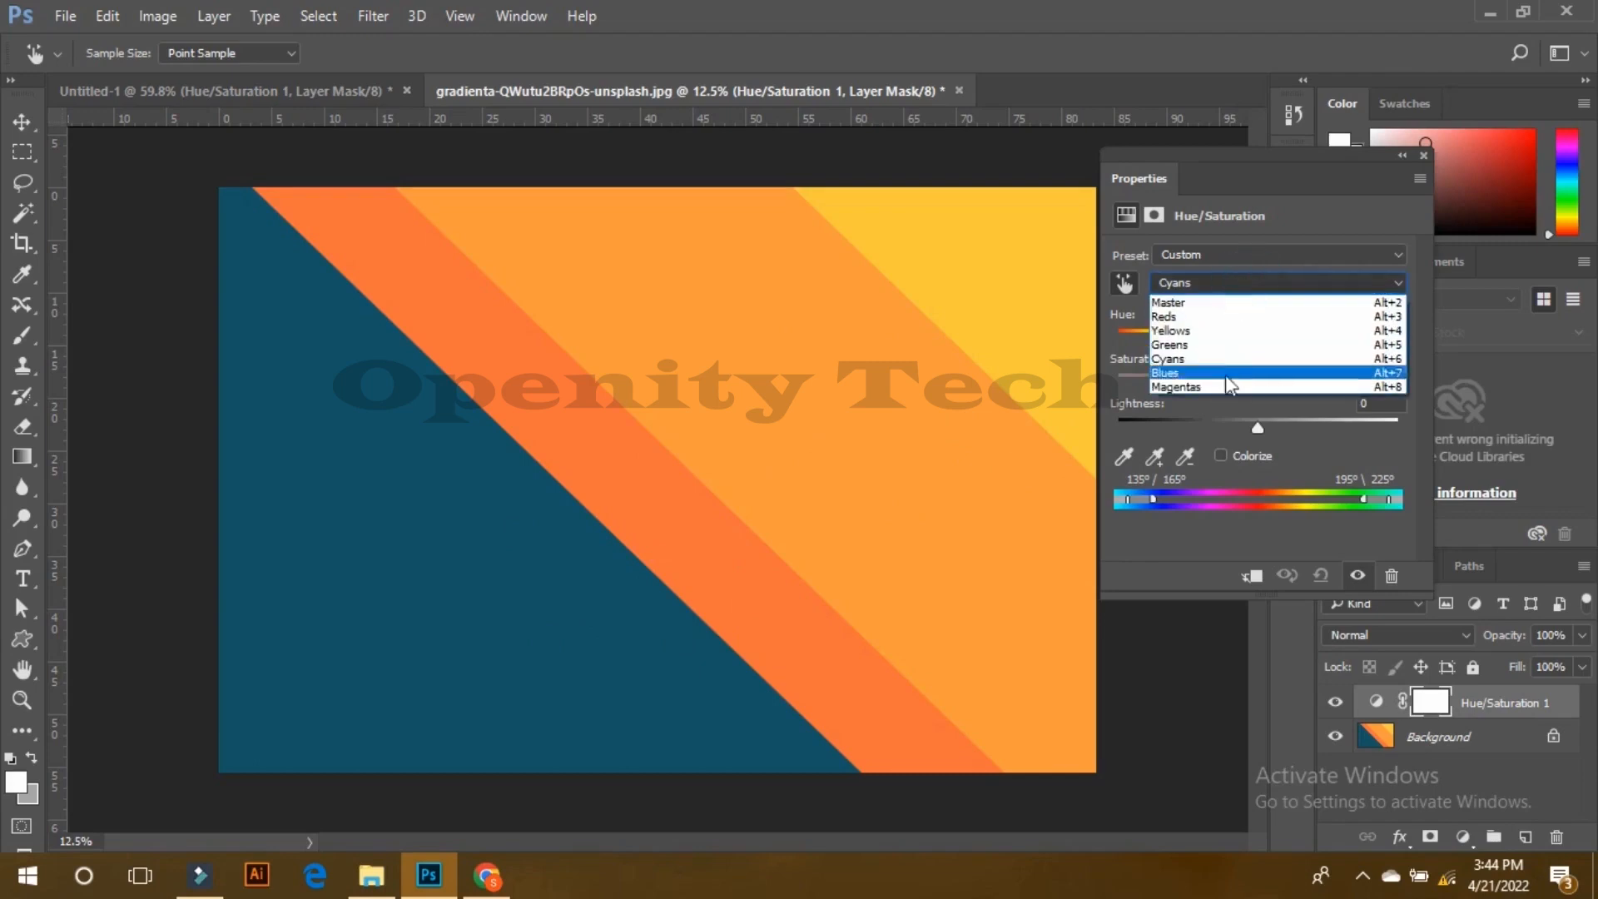
click(1186, 303)
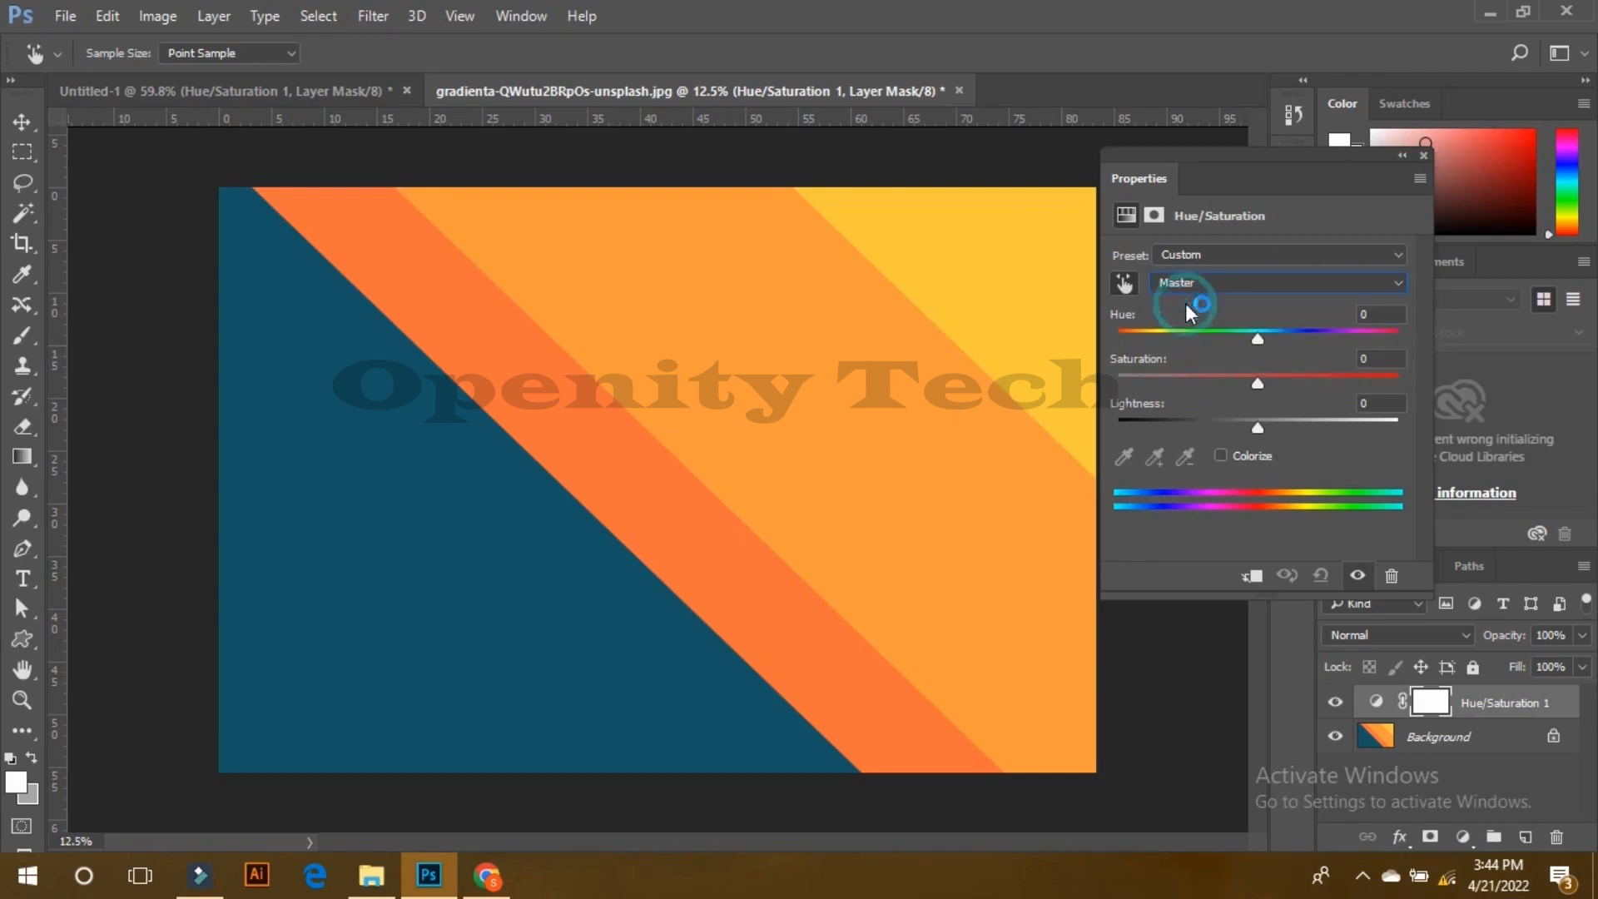
click(1123, 284)
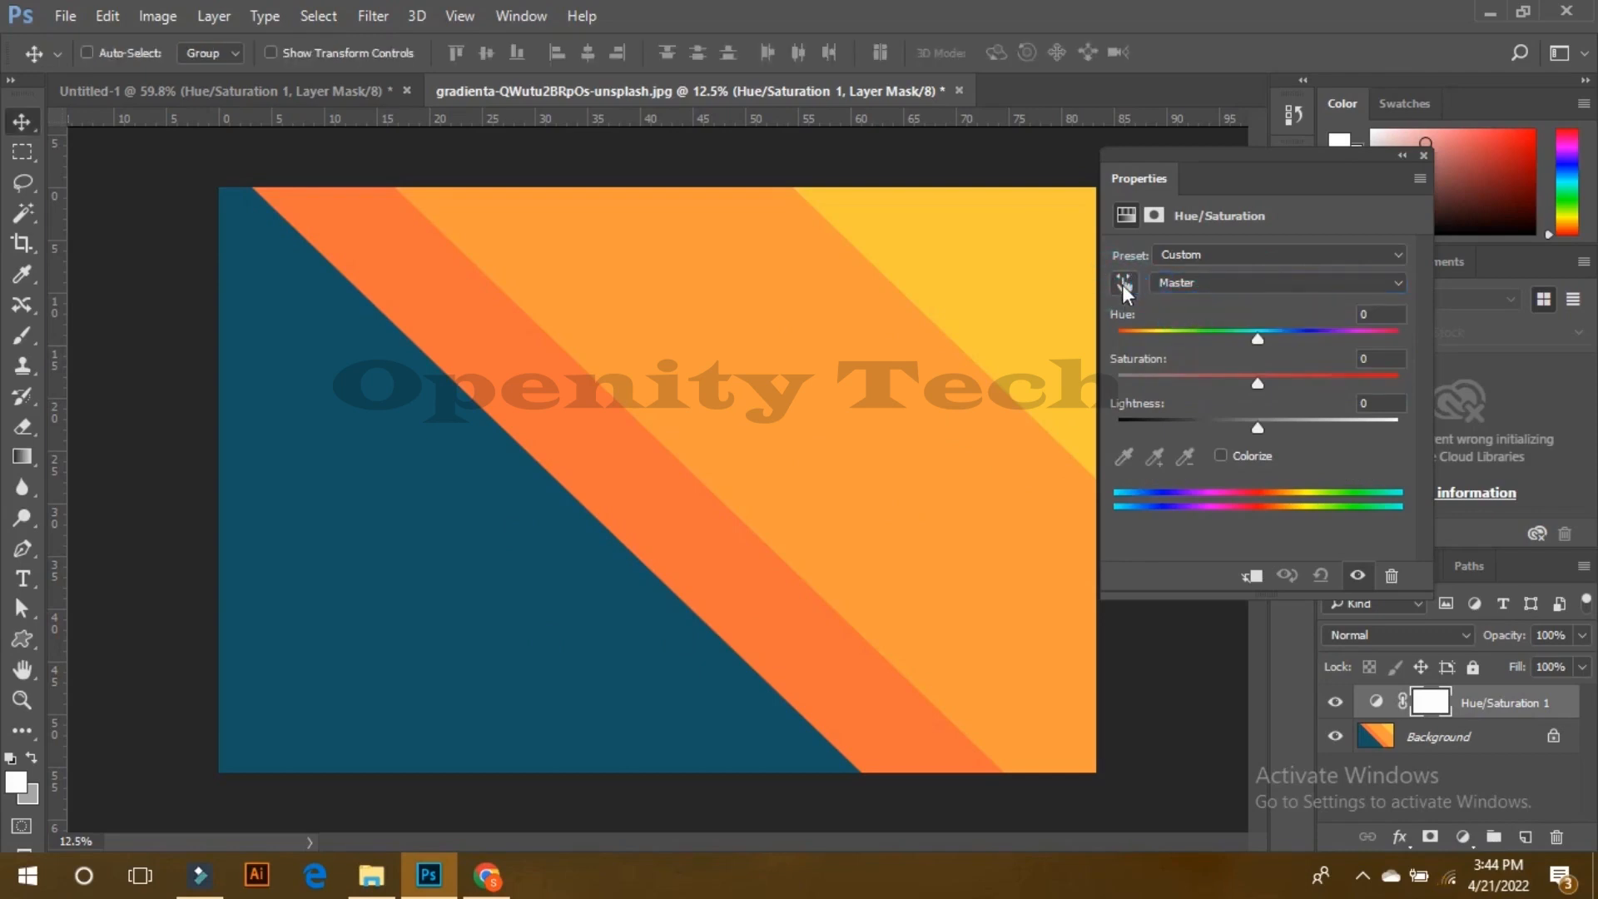
click(1123, 285)
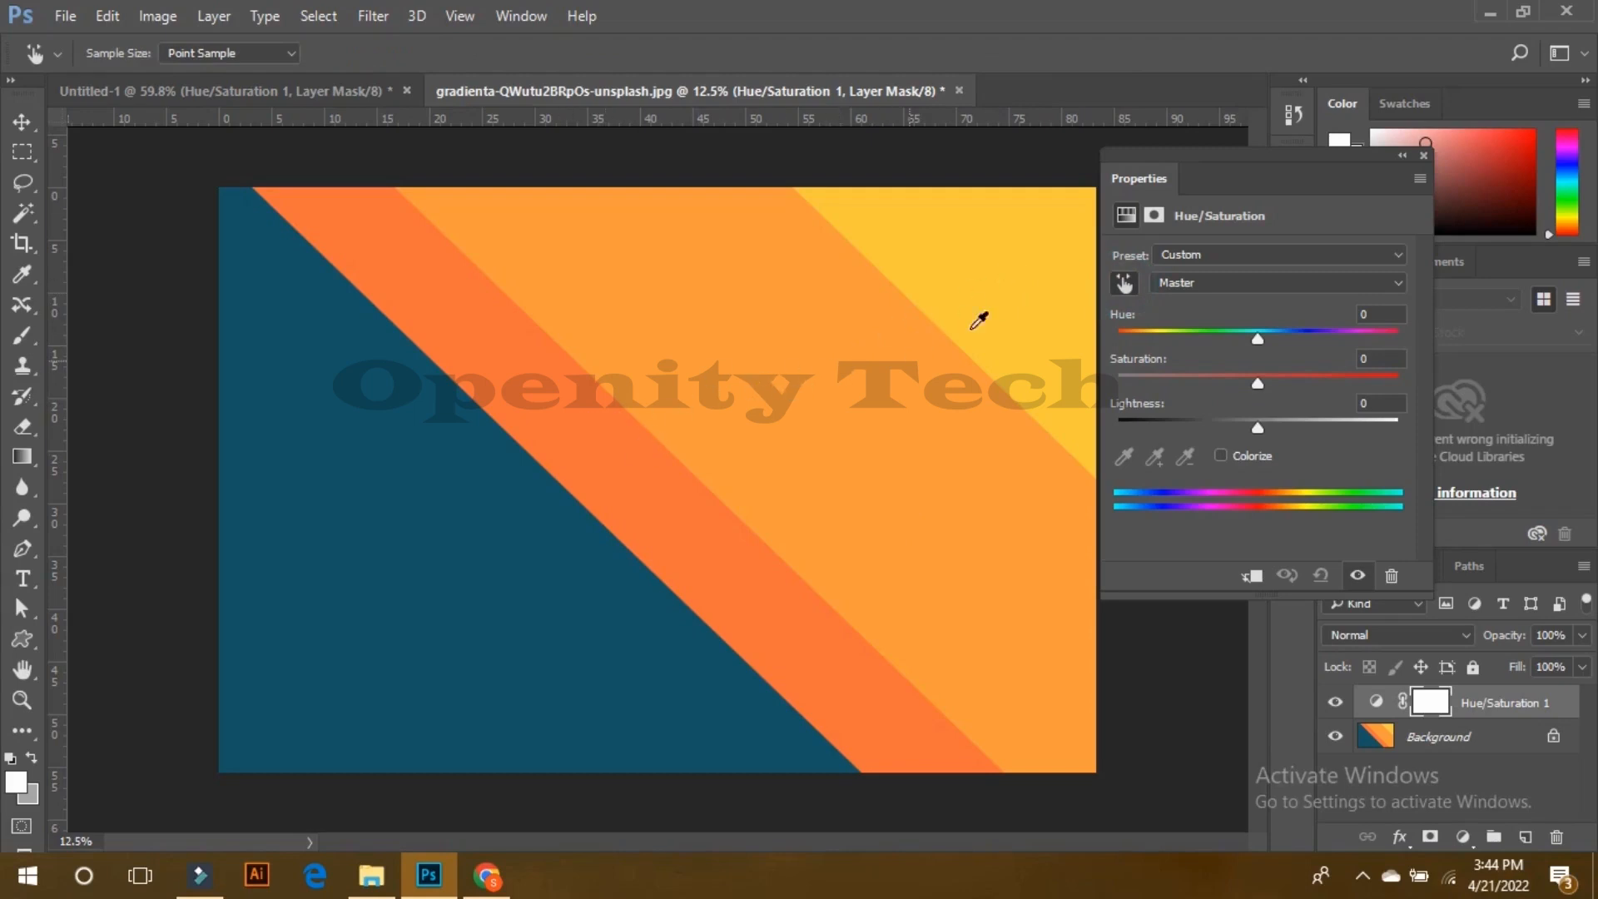
click(442, 565)
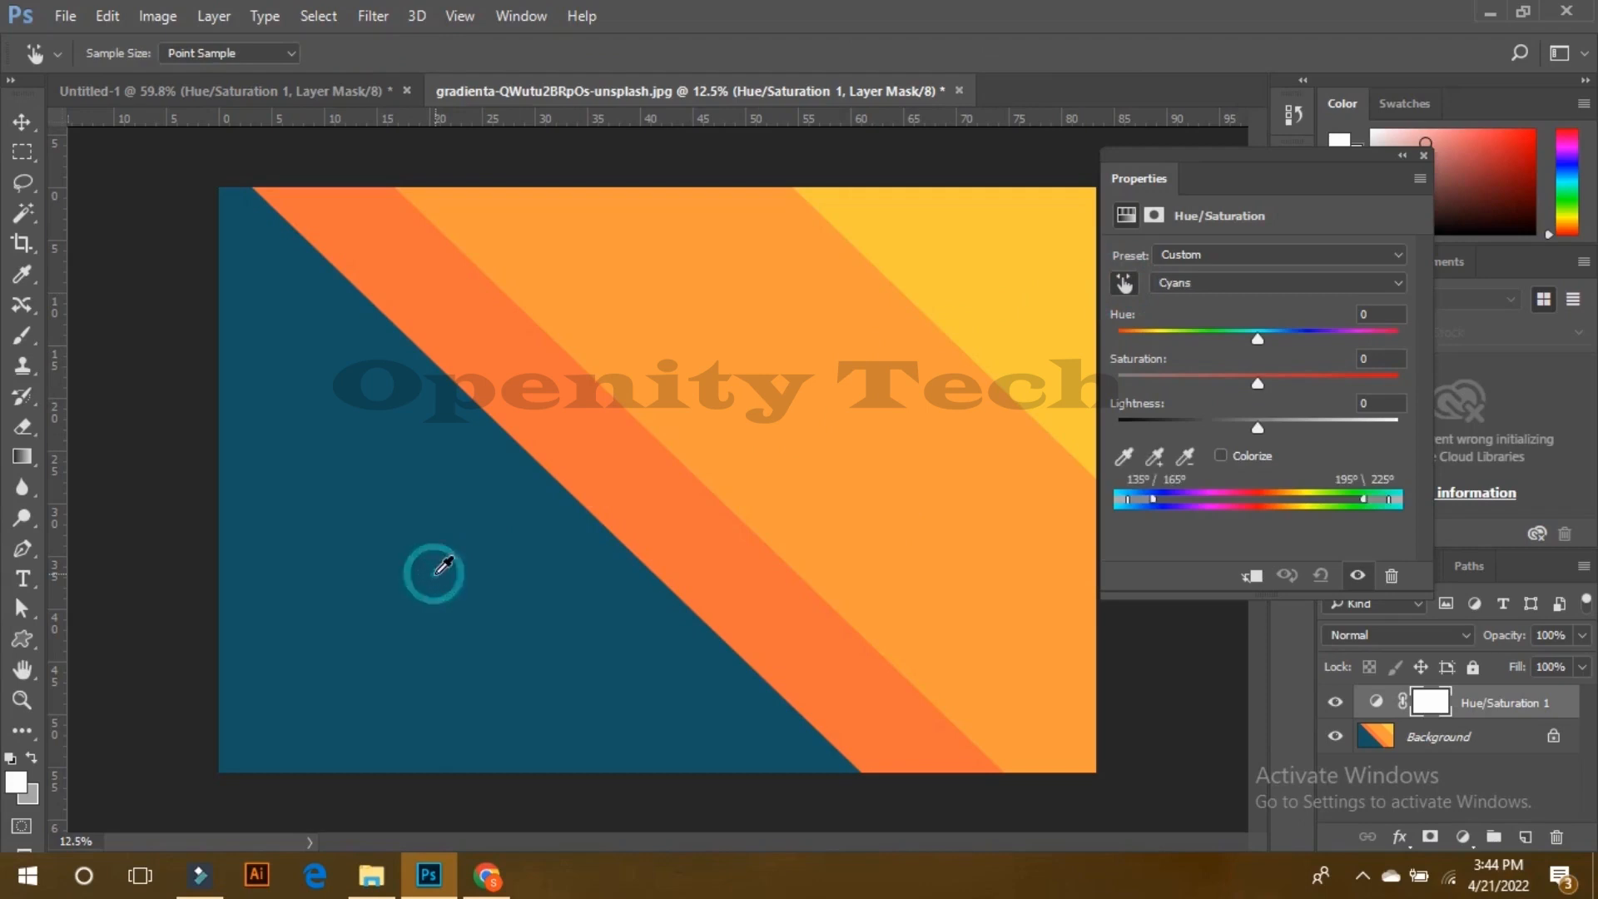
mouse_move(1258, 339)
mouse_down()
mouse_move(1236, 337)
mouse_move(1375, 341)
mouse_move(1245, 348)
mouse_move(1260, 354)
mouse_up()
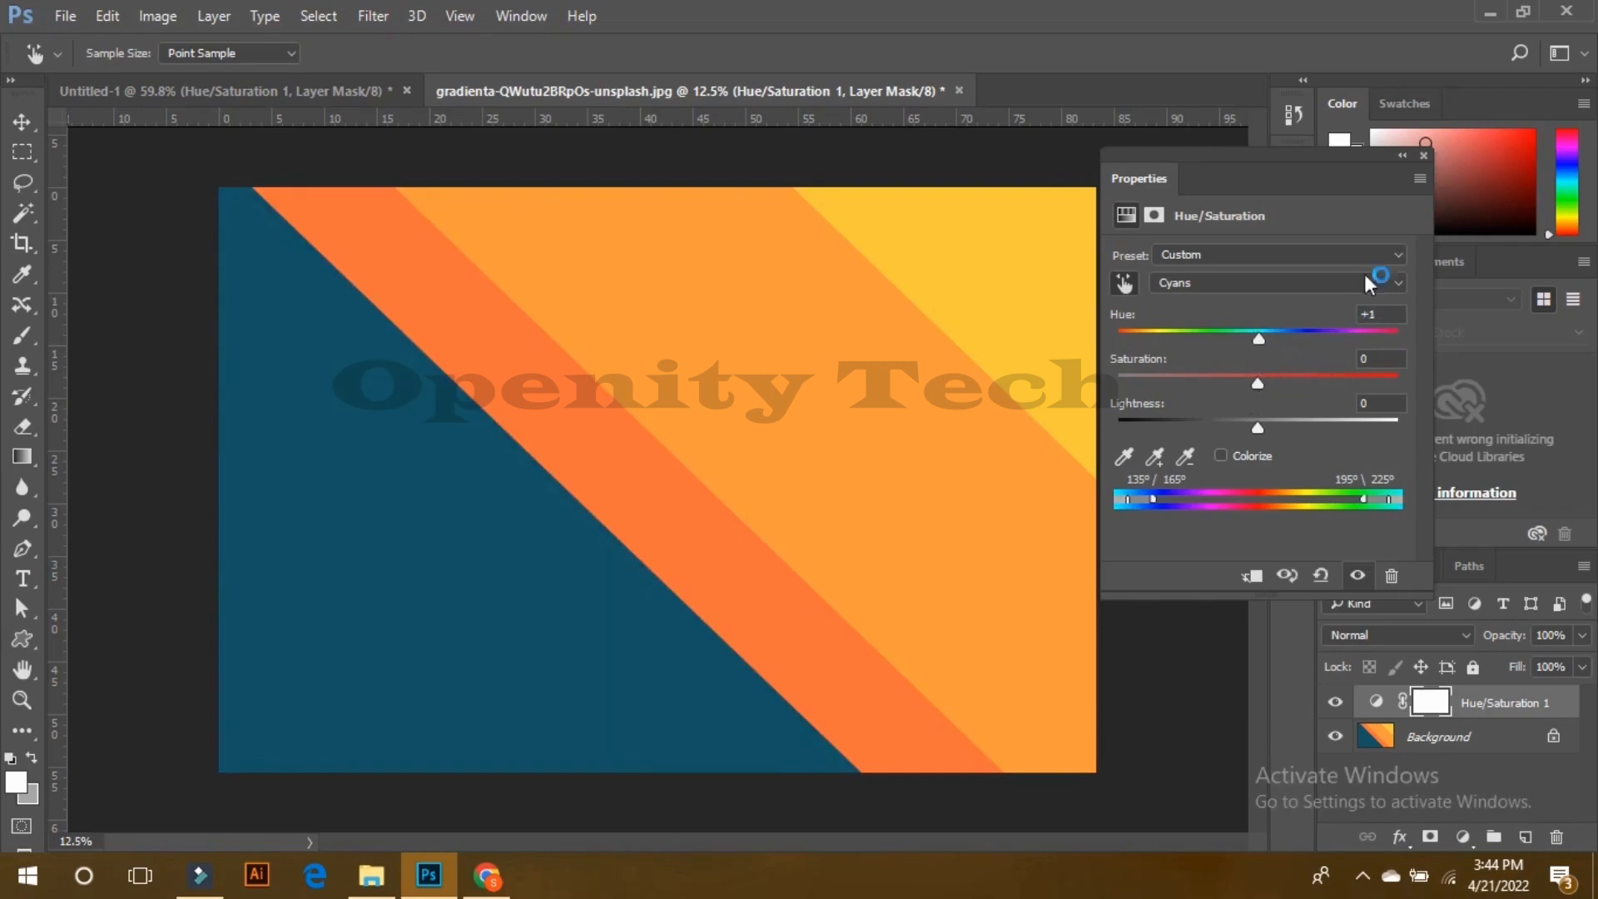
key(v)
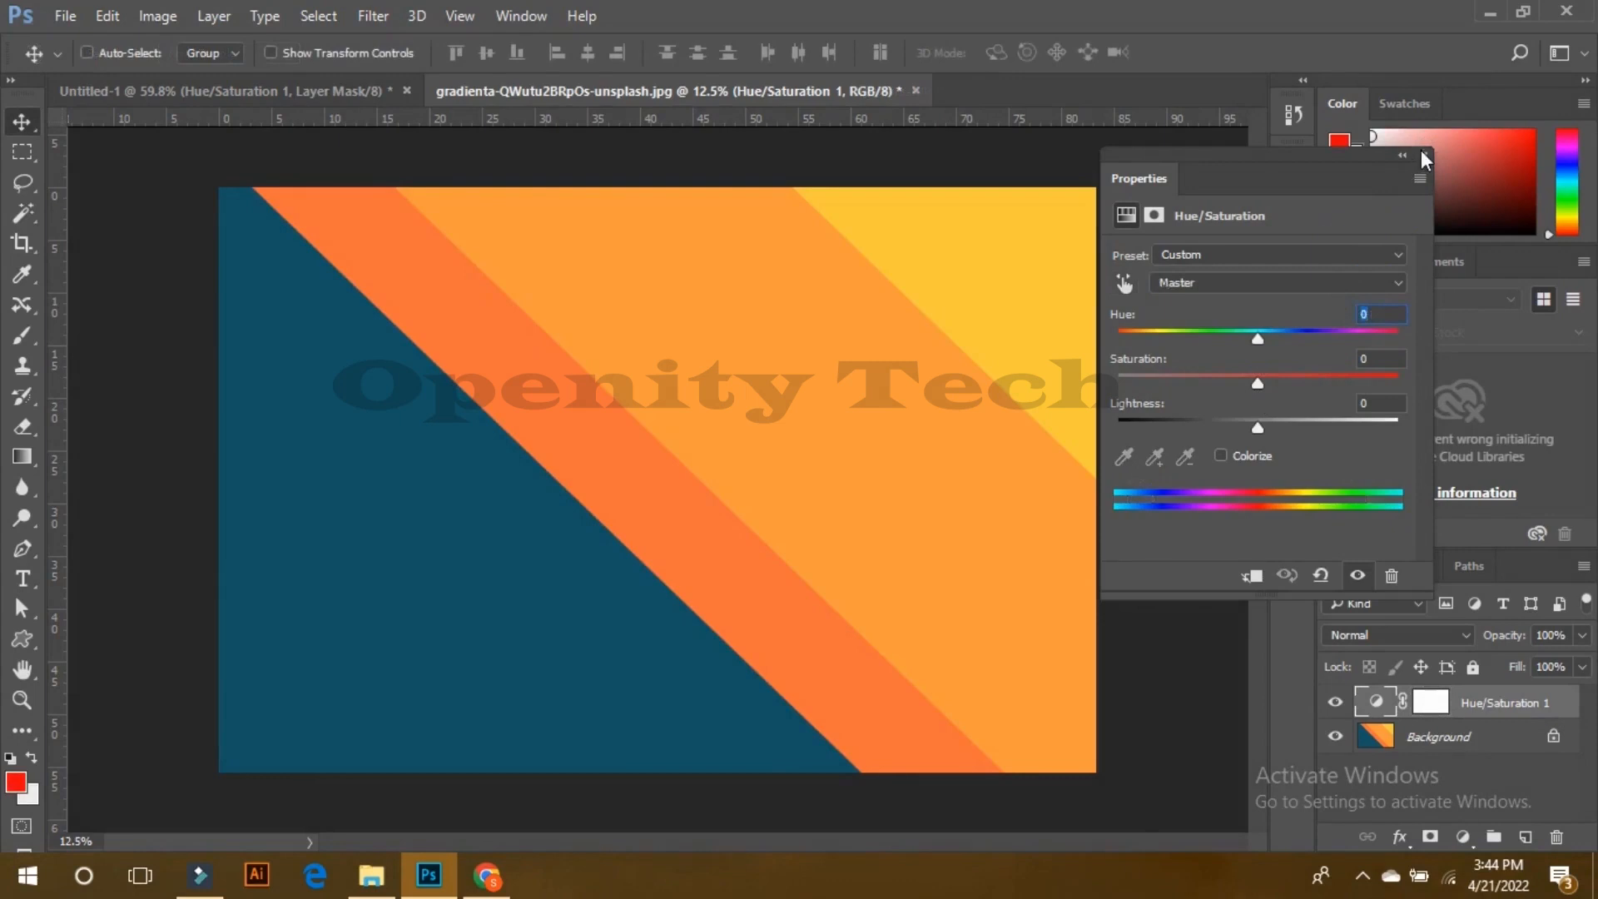
Step: Close the adjustment's properties and delete the layer mask of the striped image's Hue/Saturation layer
click(1423, 156)
drag(1446, 710, 1555, 837)
click(737, 348)
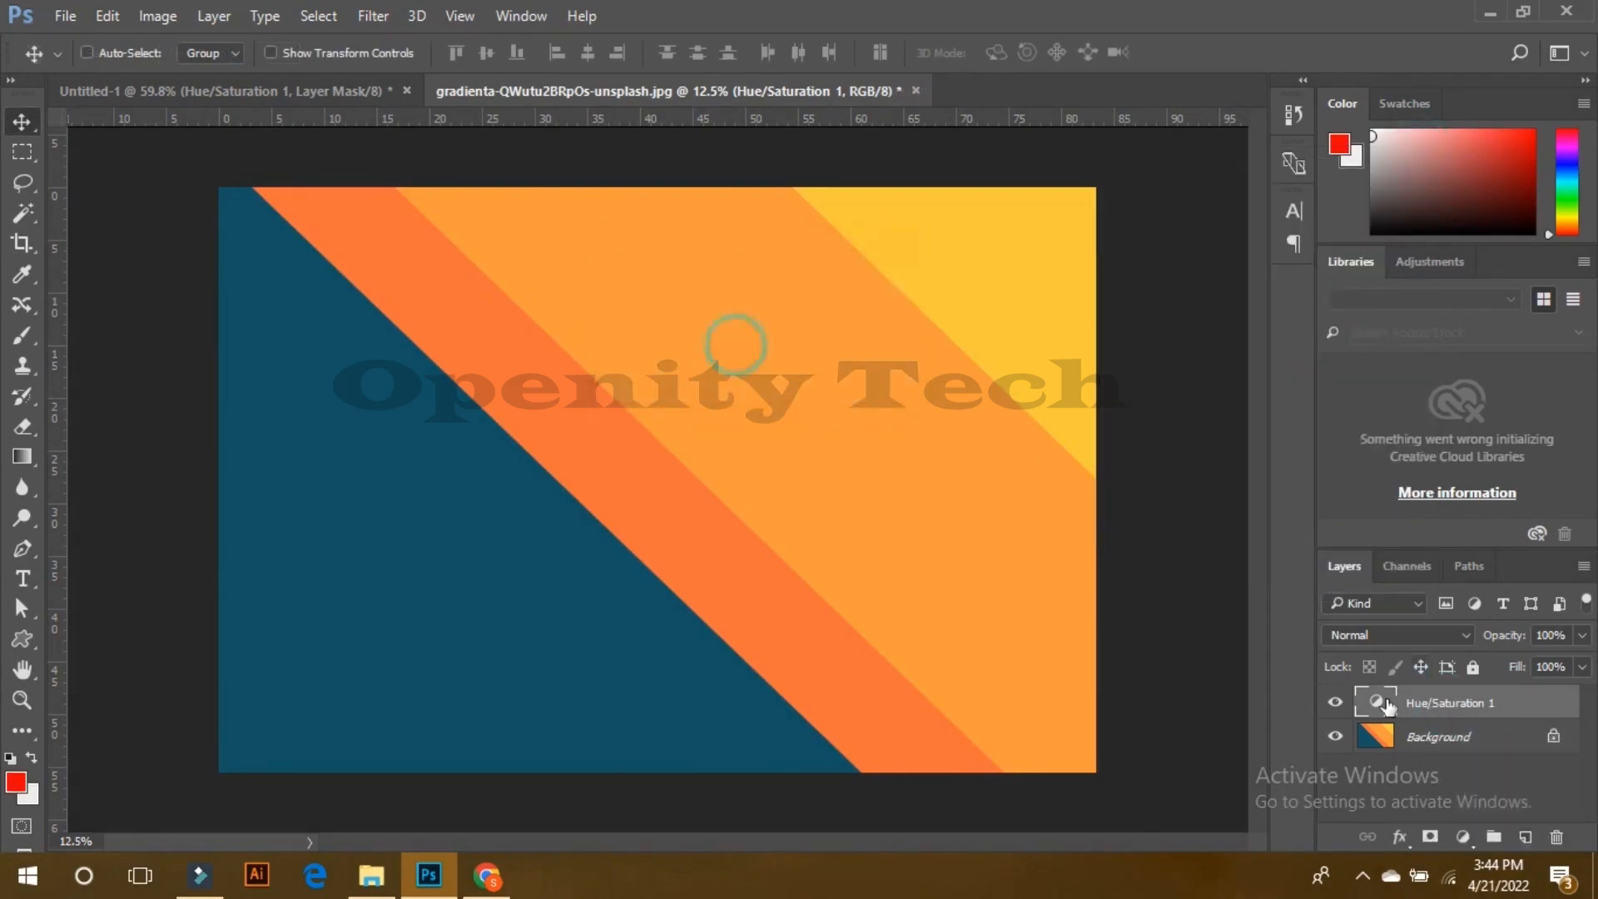
Step: Delete the Hue/Saturation layers from both documents, closing the striped image without saving before removing the one on the pear photo
key(Delete)
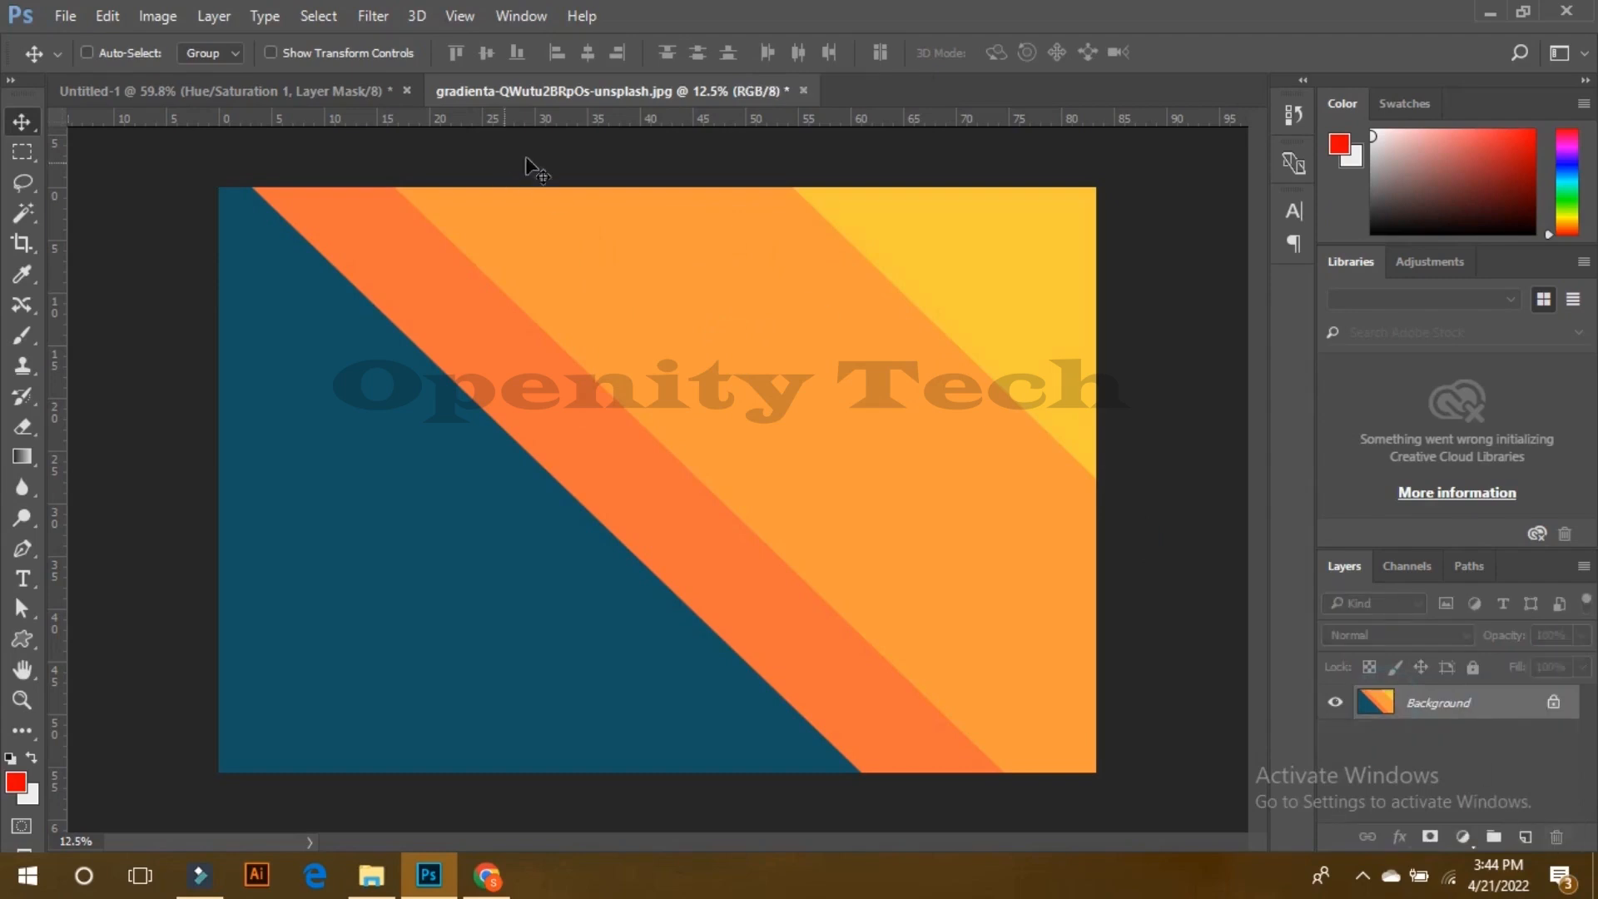
click(804, 90)
click(826, 358)
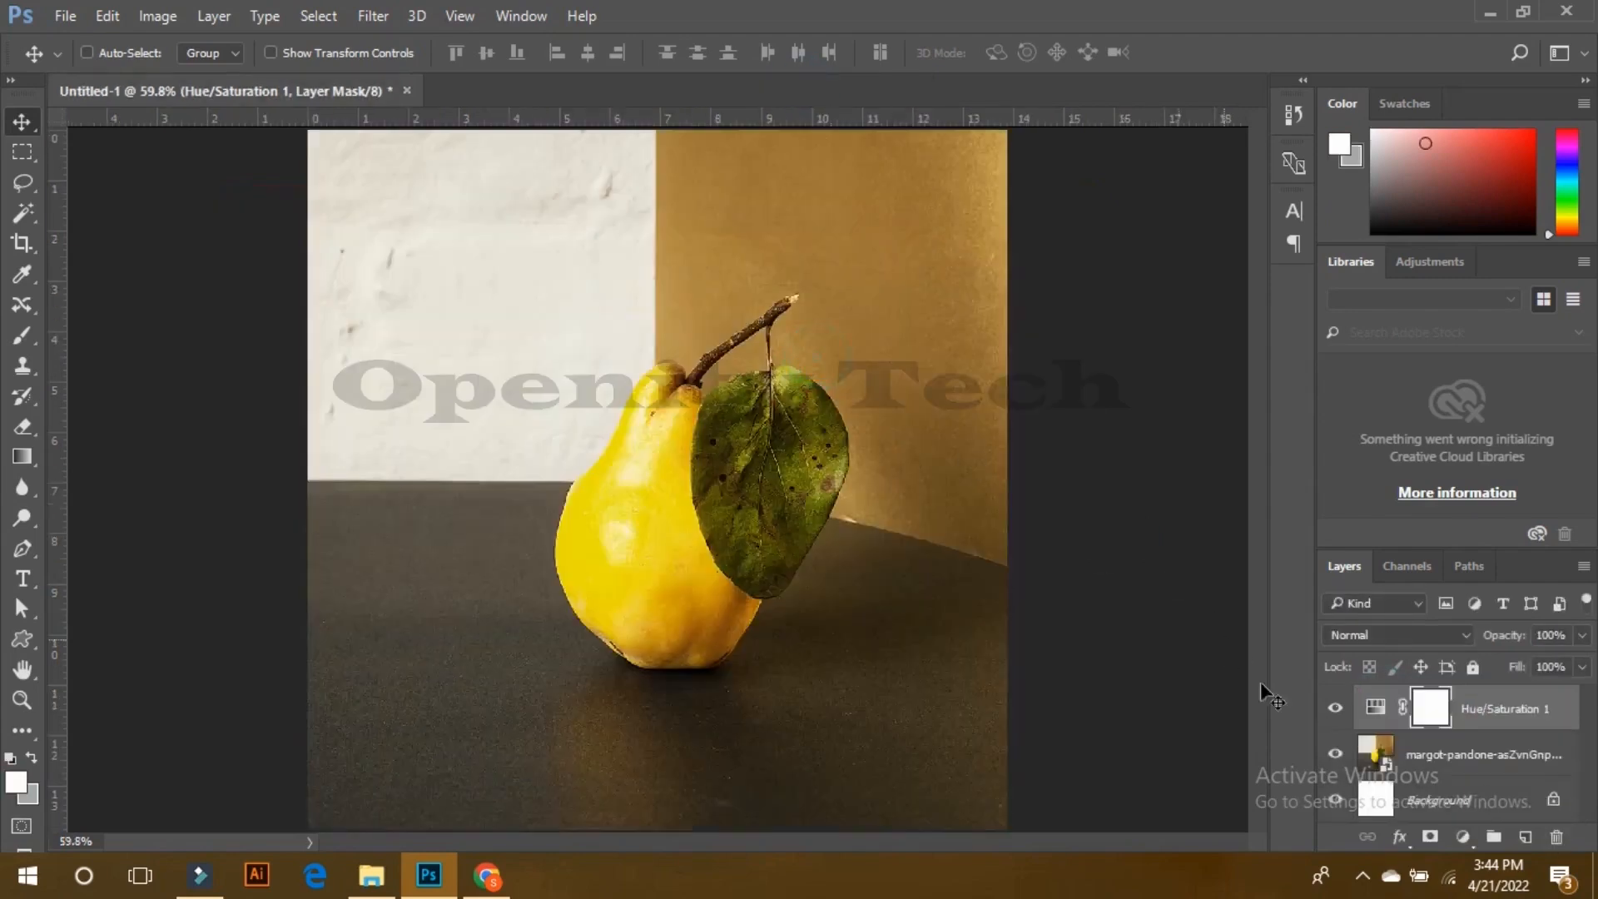
drag(1465, 709, 1556, 837)
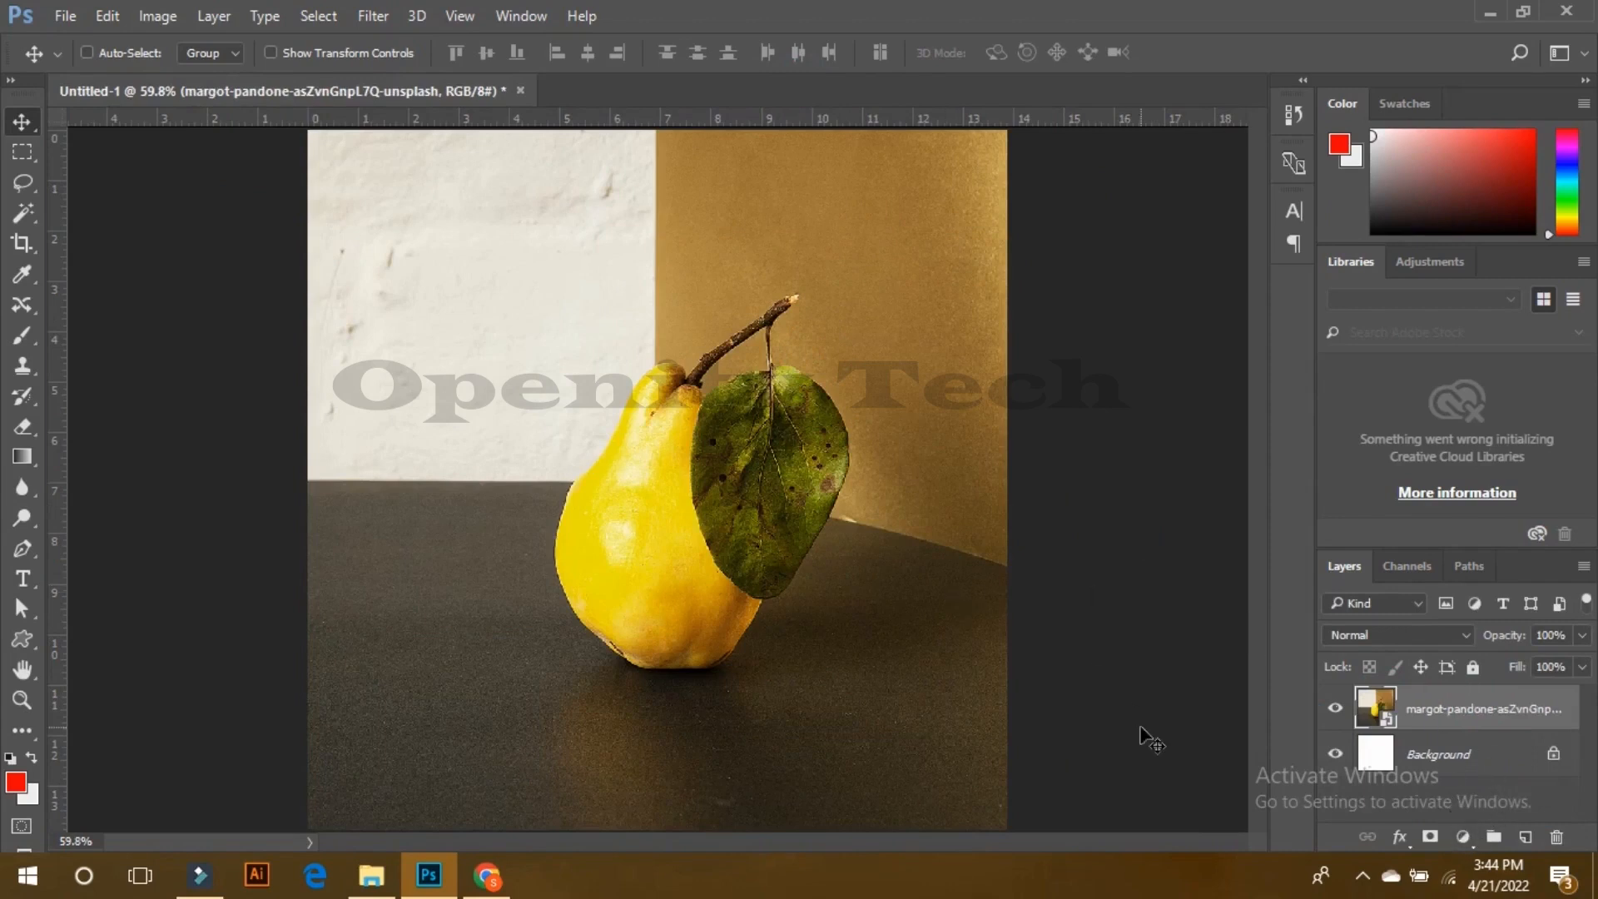
Step: Try a Color Balance layer on the pear photo with midtones Cyan-Red +10, Magenta-Green +80 and Yellow-Blue +22, and delete the layer
click(1463, 837)
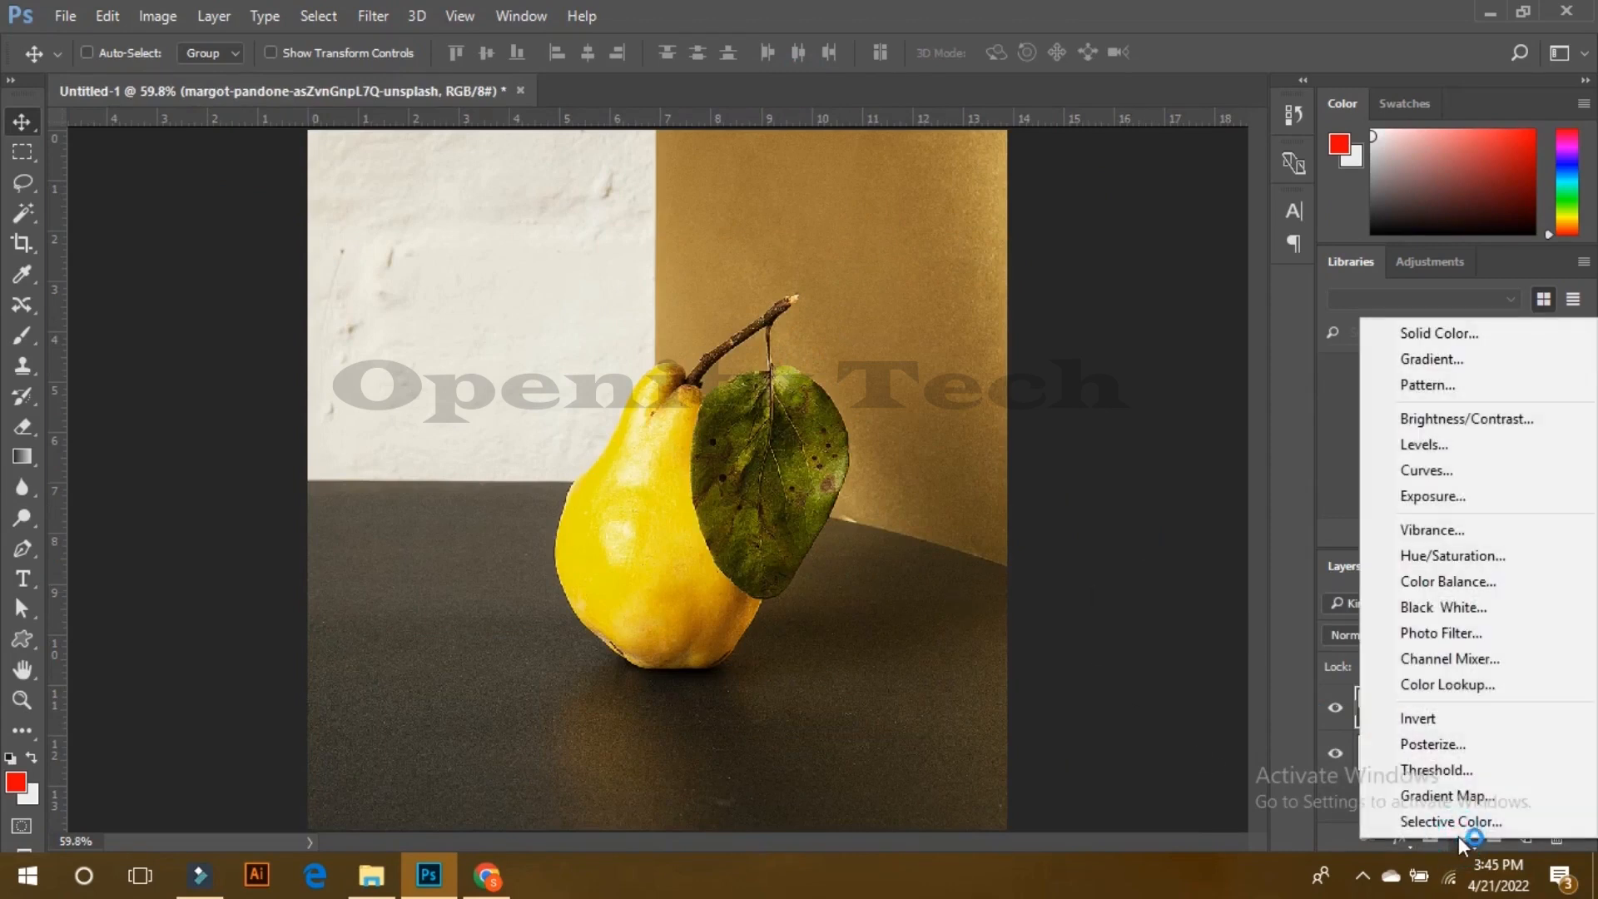
click(1467, 584)
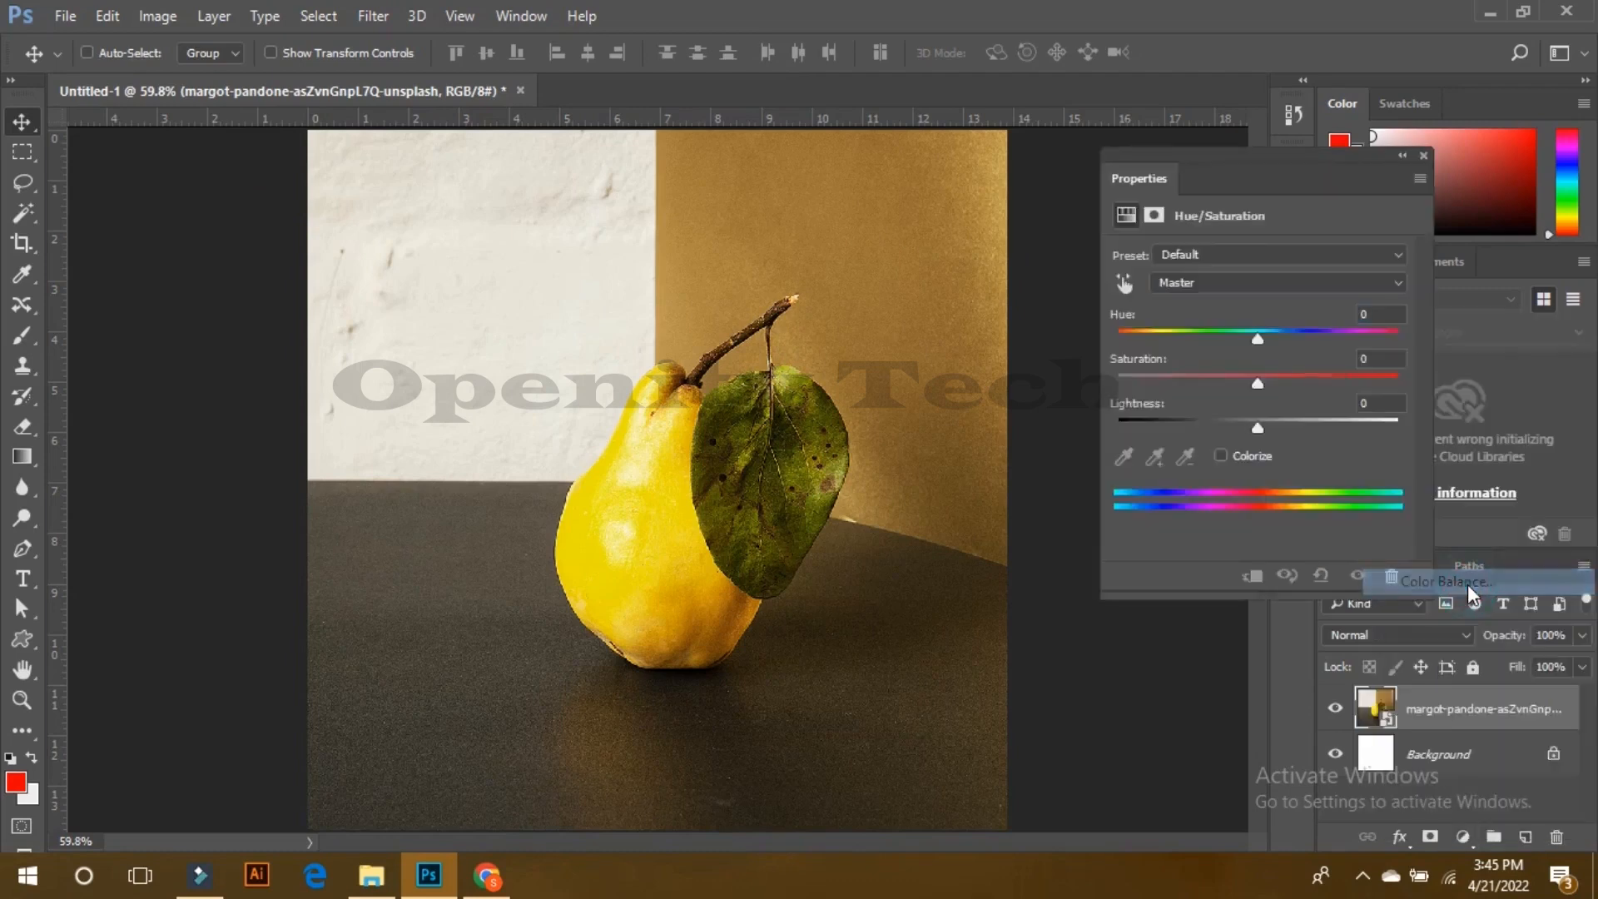
drag(1185, 306, 1315, 341)
drag(1232, 390, 1162, 397)
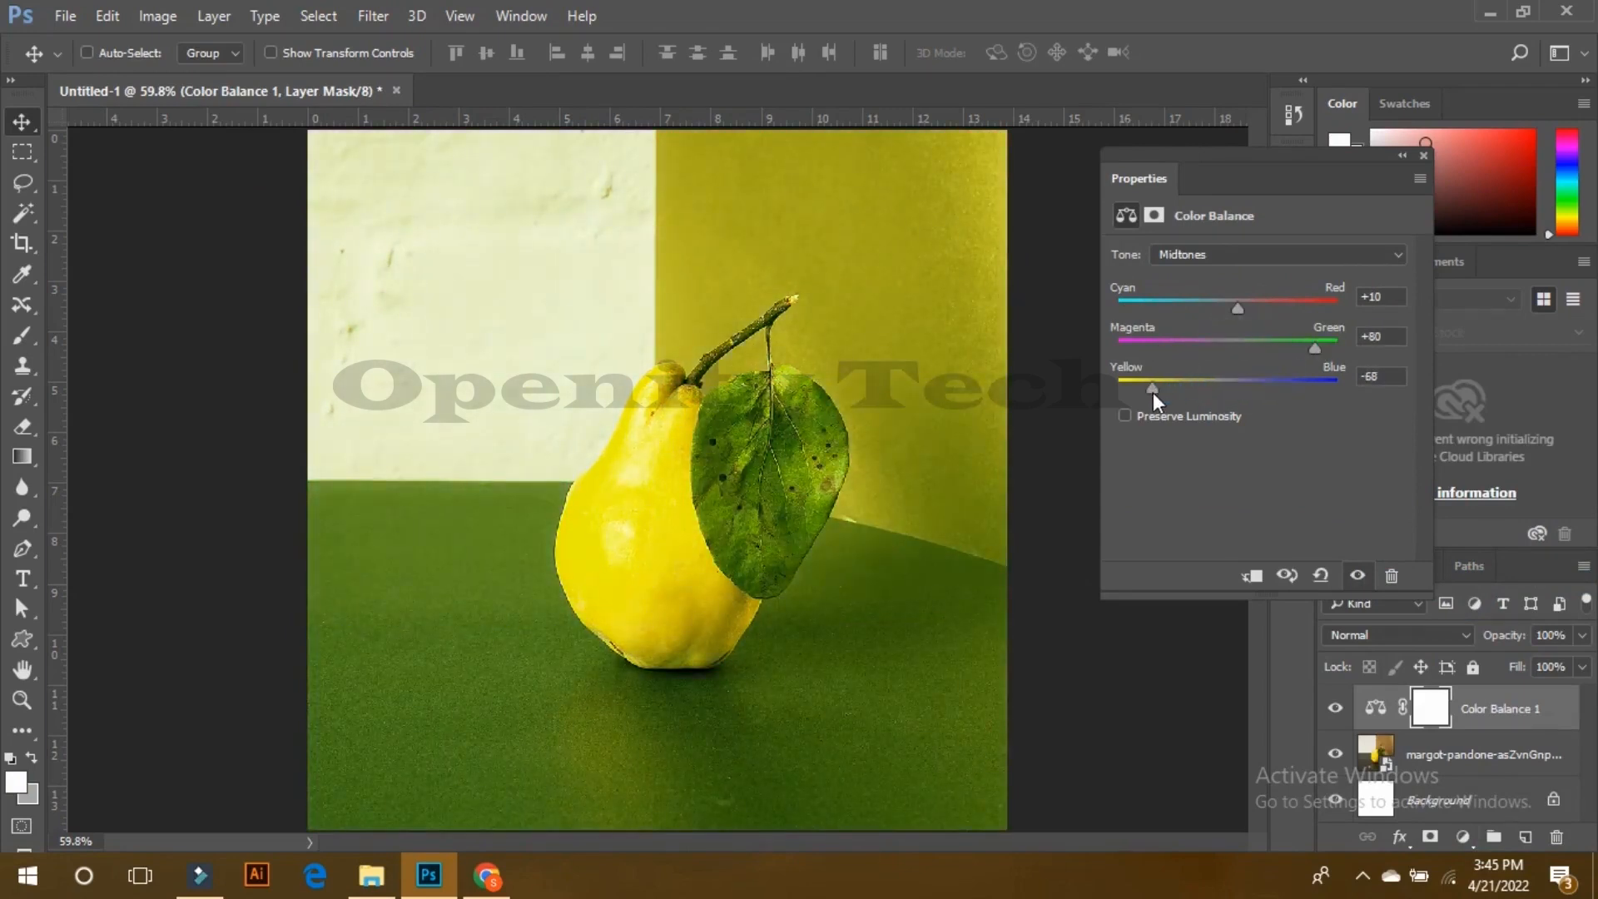
drag(1290, 379, 1314, 379)
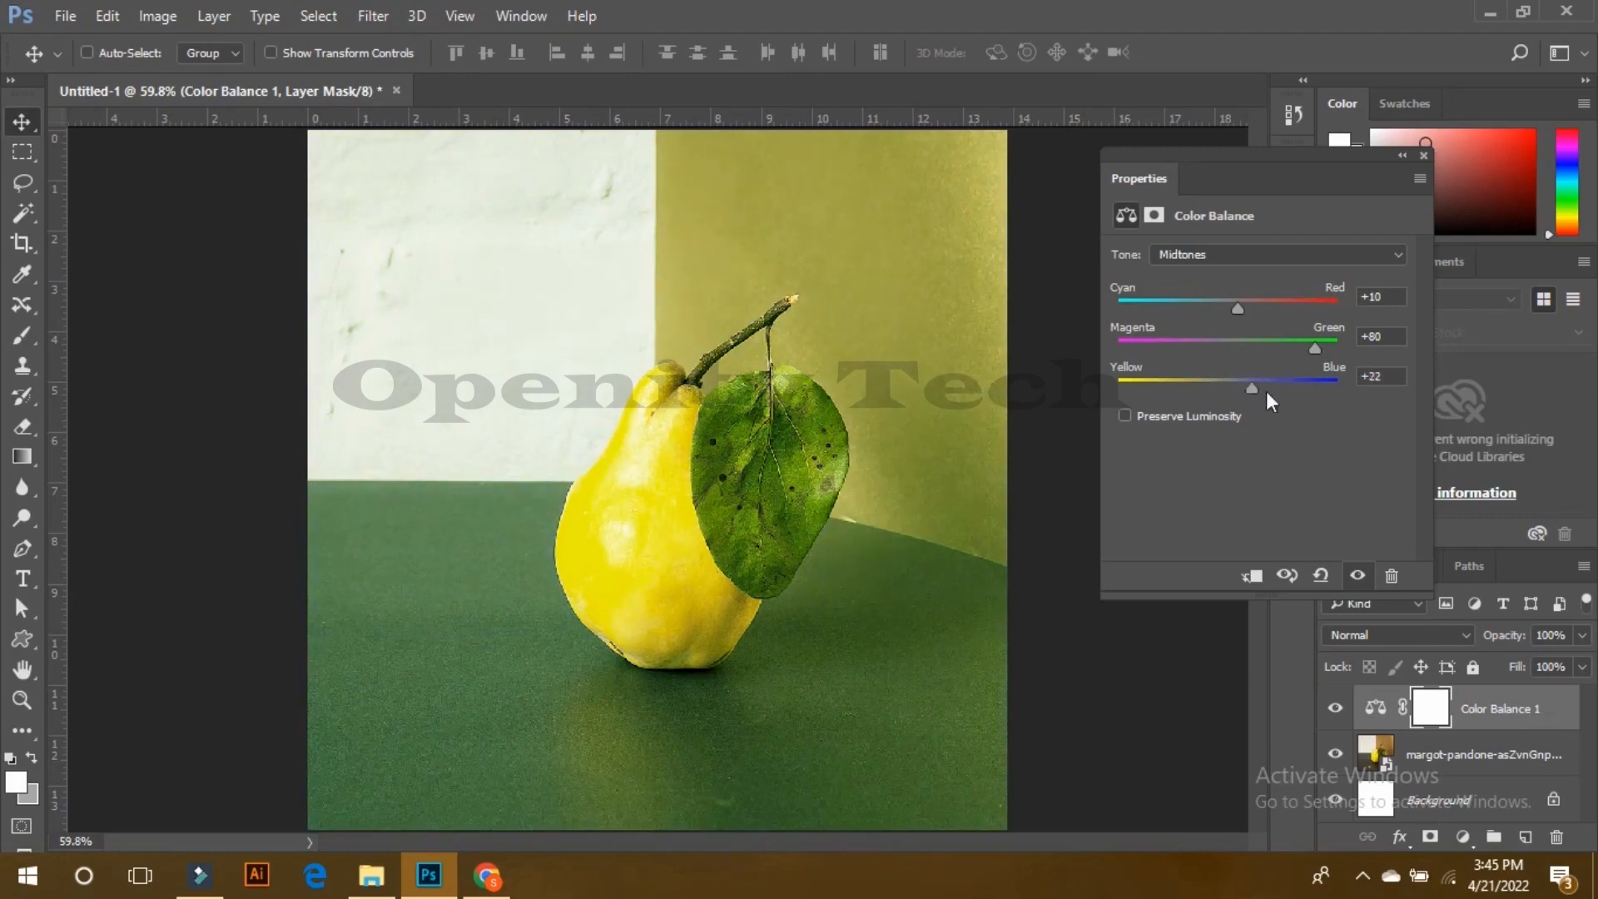
click(1425, 156)
drag(1434, 708, 1558, 835)
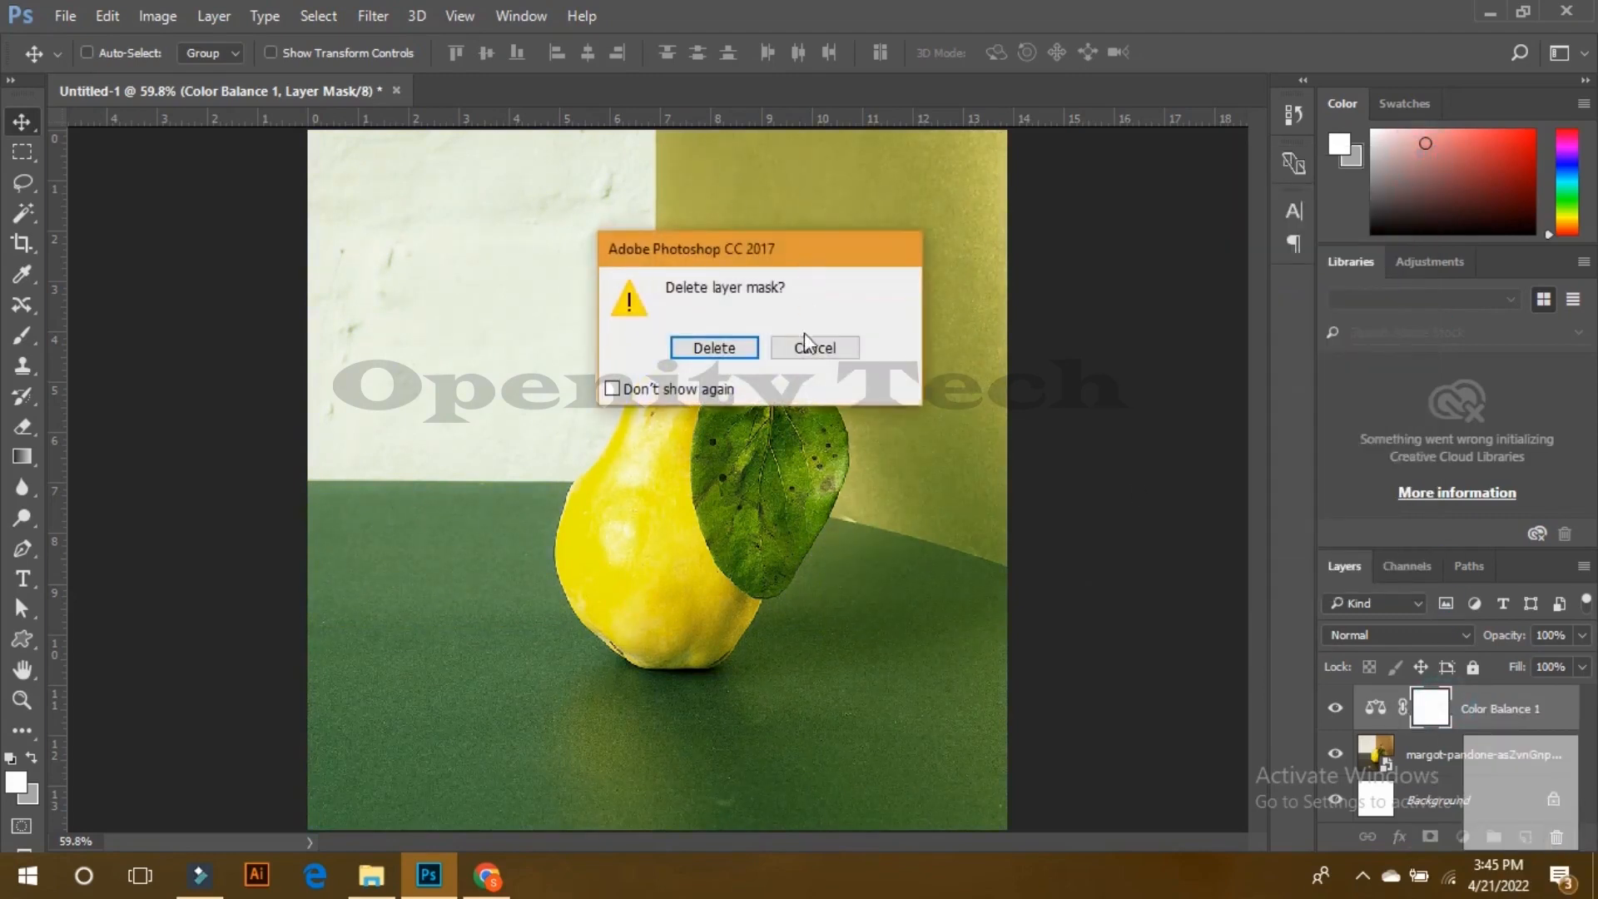
click(804, 346)
drag(1369, 702, 1557, 836)
Step: Add a Black & White adjustment layer over the pear photo and try out its Reds and Yellows values
click(1463, 837)
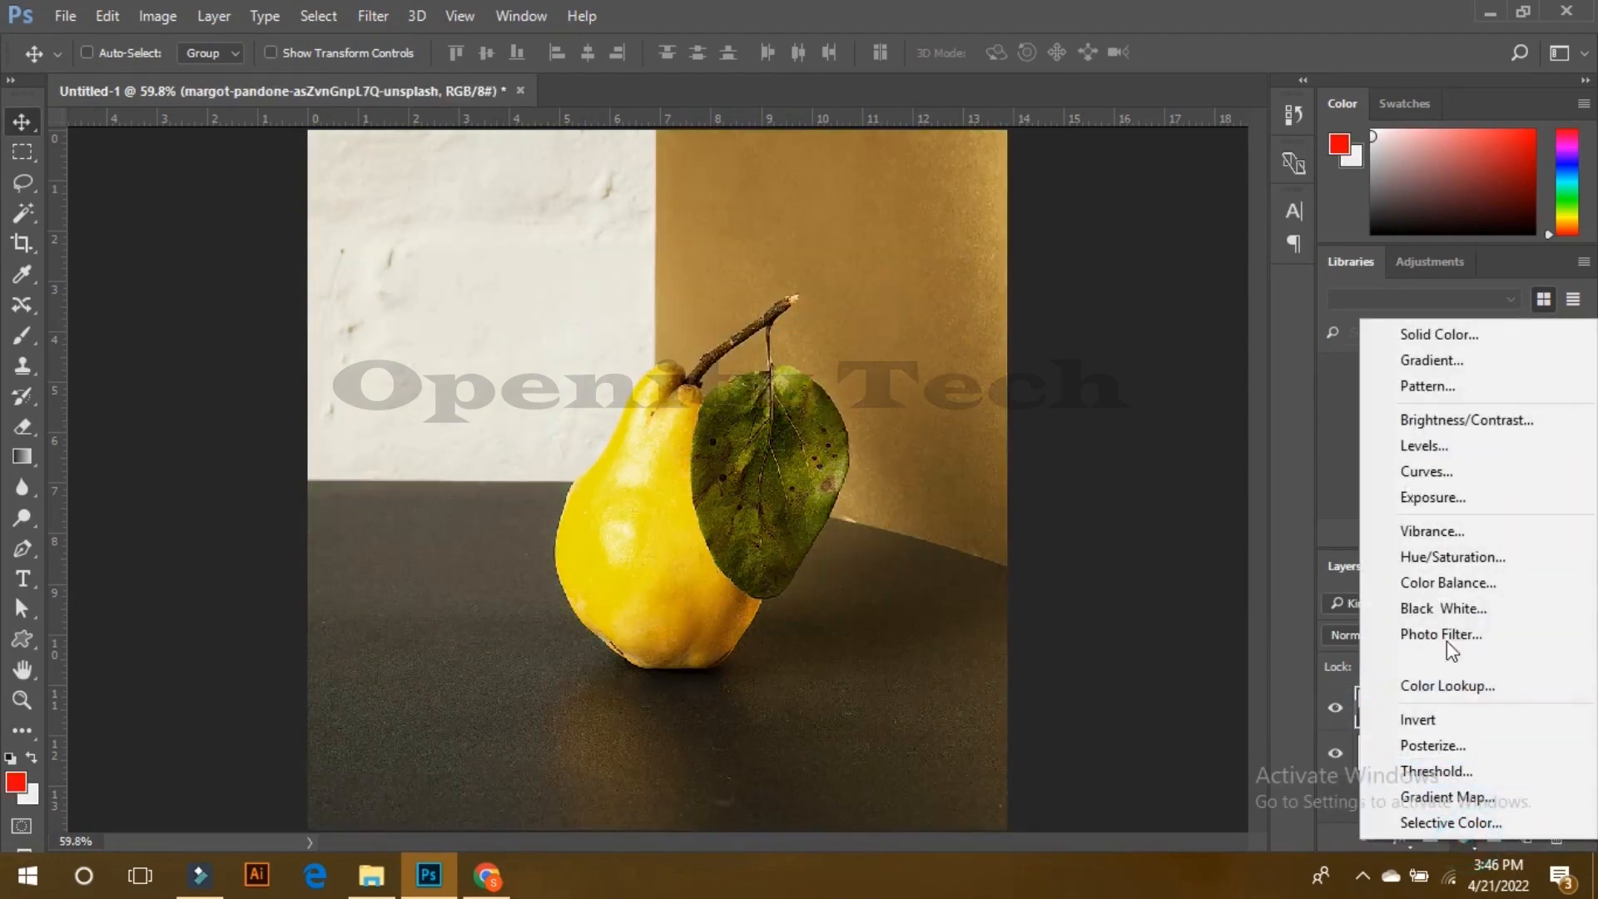
click(1462, 611)
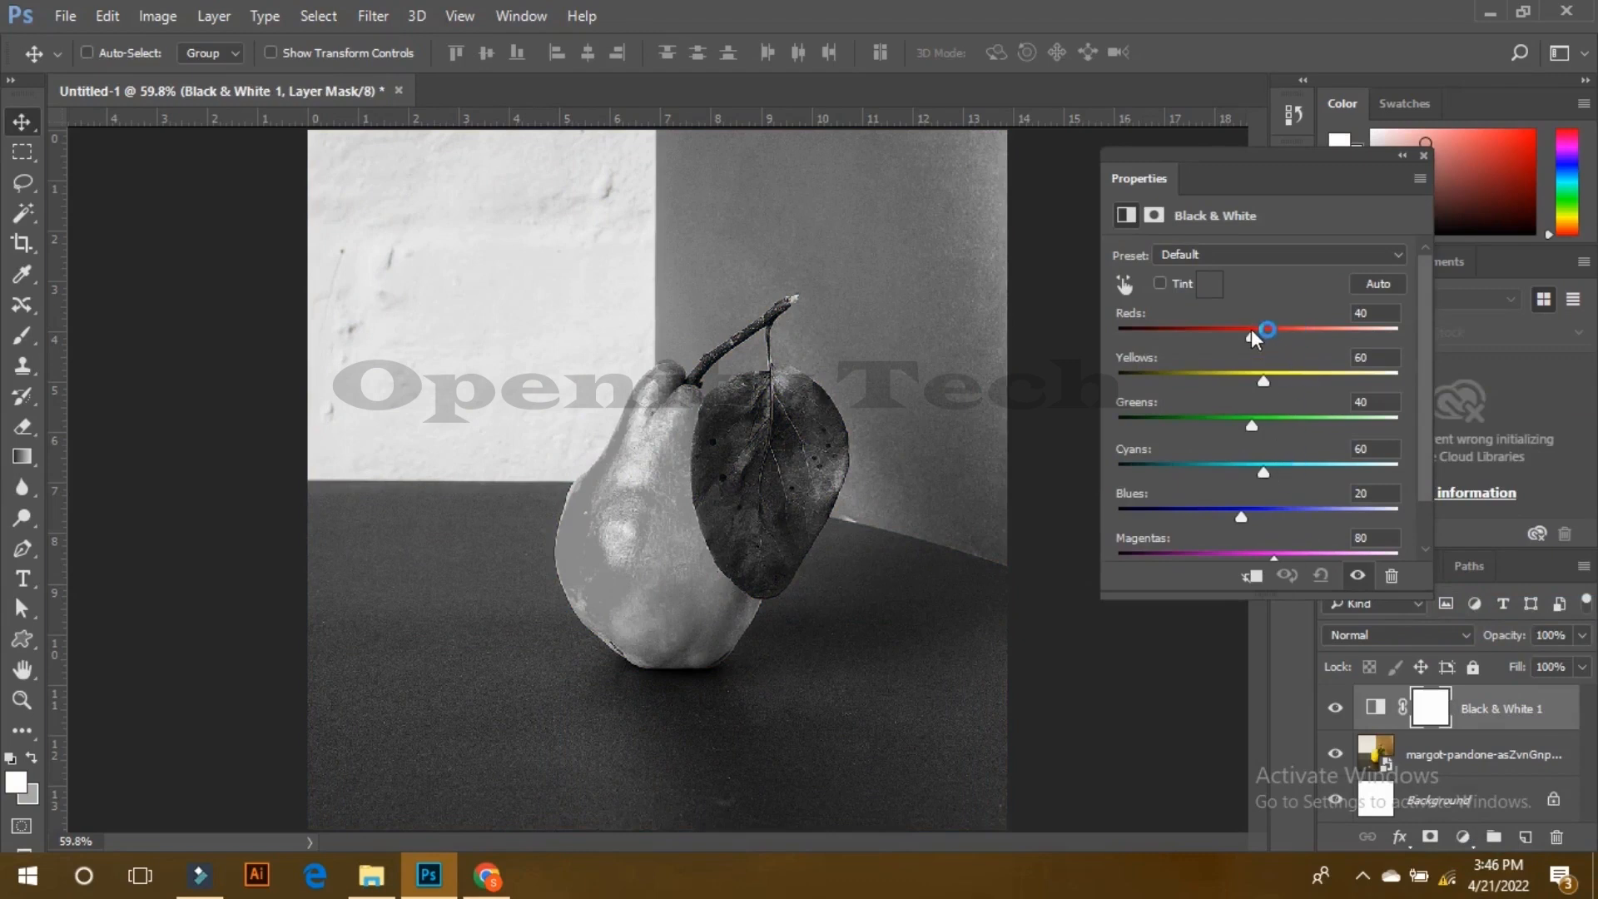
drag(1251, 332, 1264, 380)
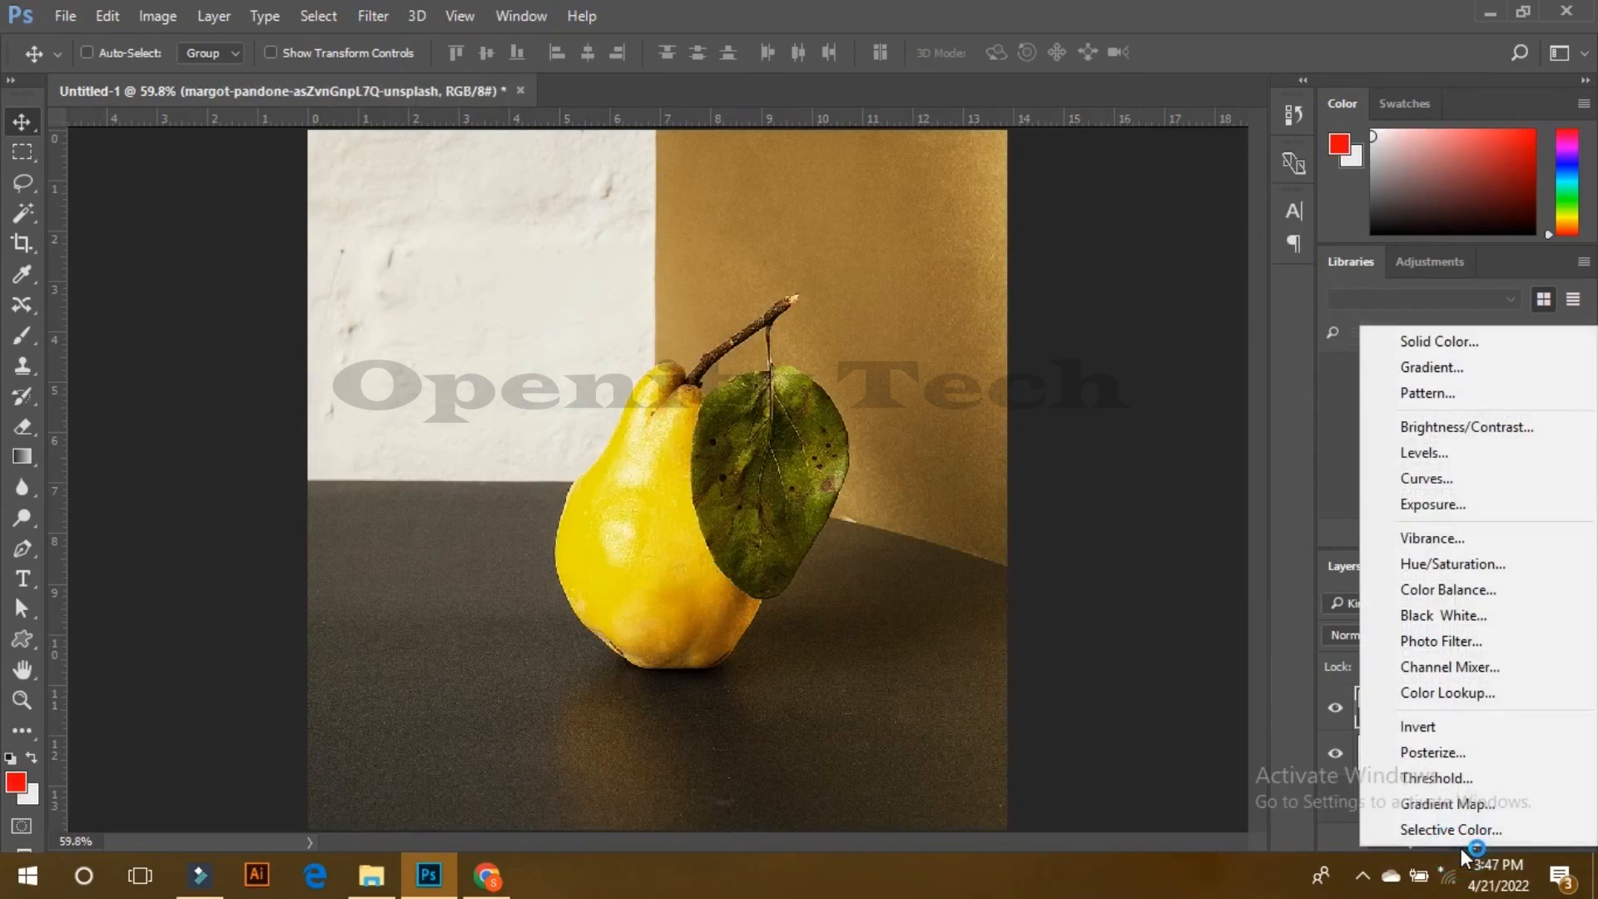
Step: Try a Photo Filter layer on the pear photo with the custom colour 005aff at 84% density, and delete the layer
click(1455, 643)
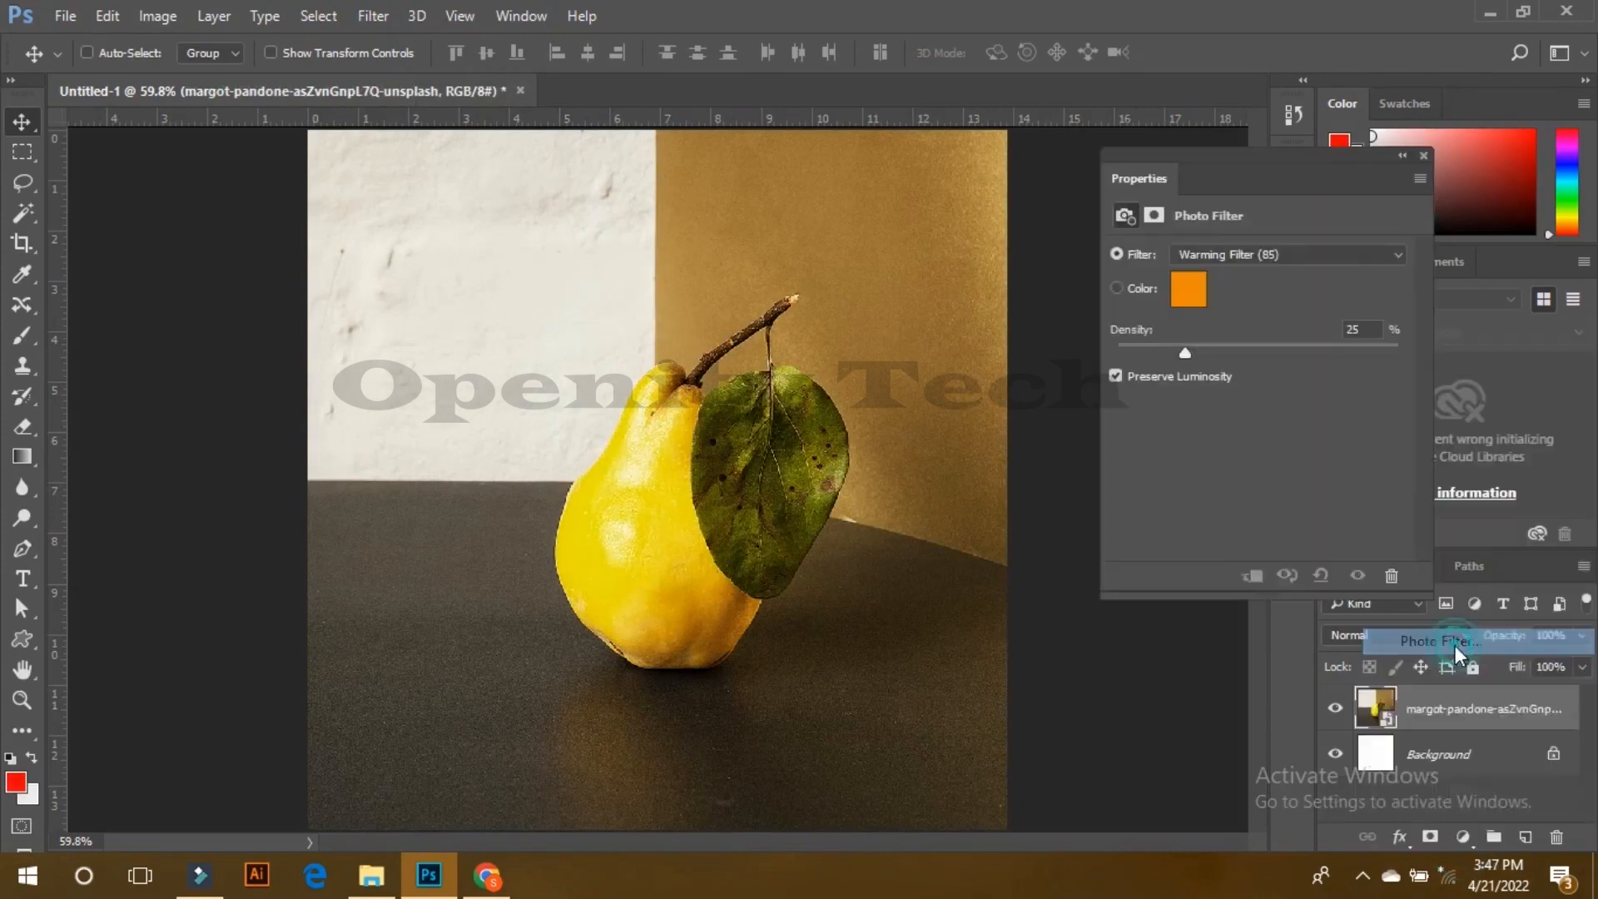
click(1187, 289)
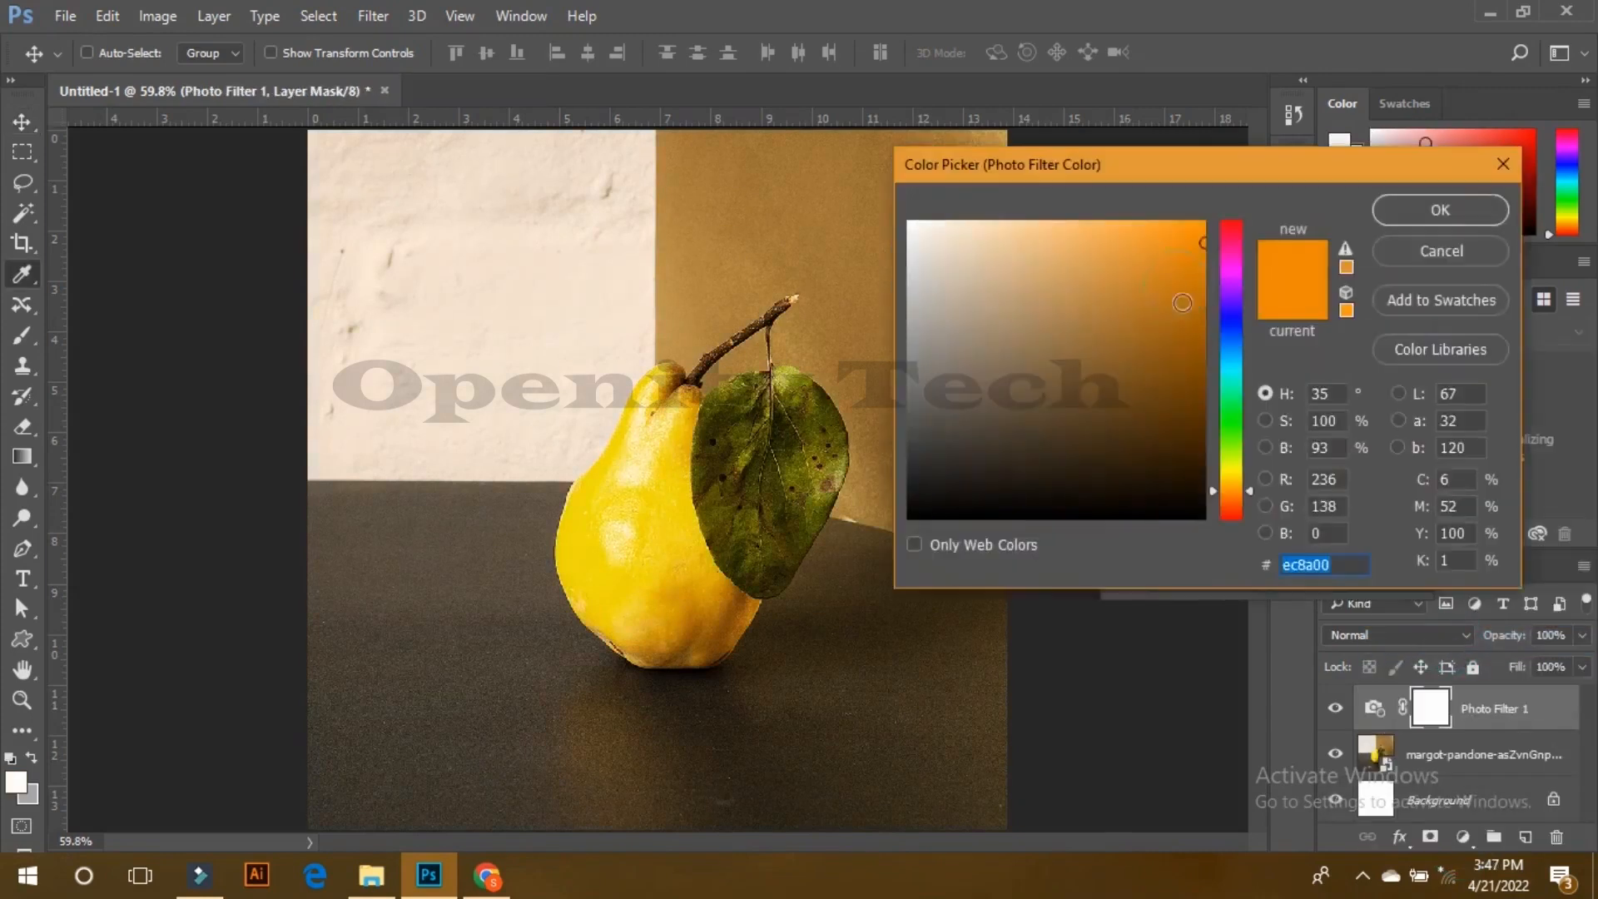
click(1178, 314)
click(1236, 333)
mouse_move(1177, 341)
mouse_down()
mouse_move(1207, 250)
mouse_move(1298, 218)
mouse_up()
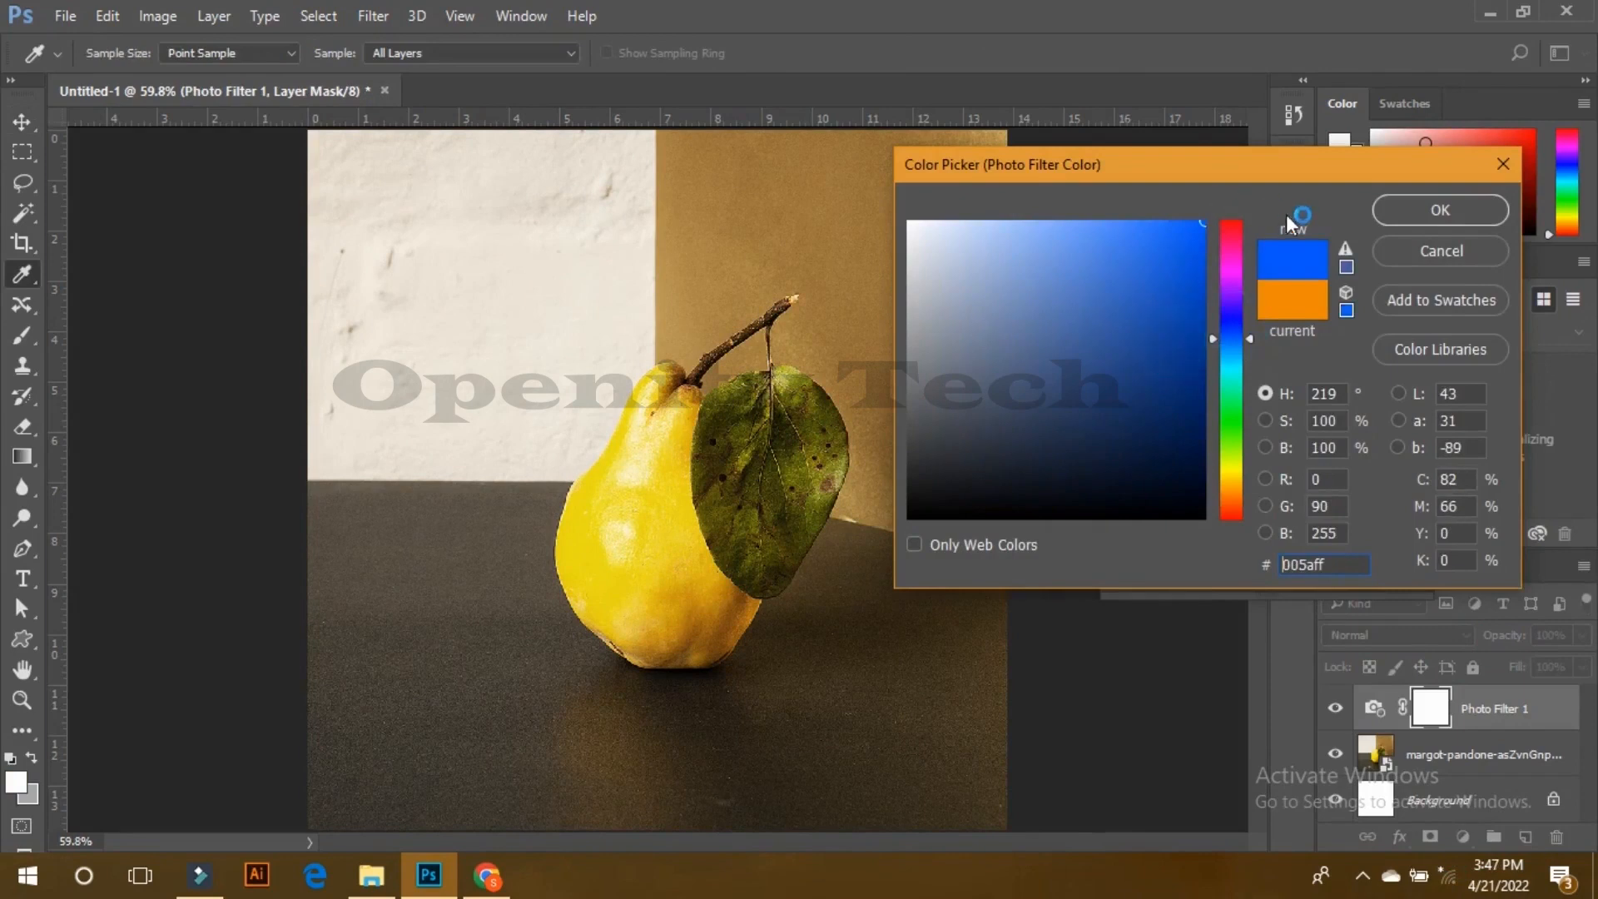
click(1427, 214)
drag(1256, 350, 1312, 350)
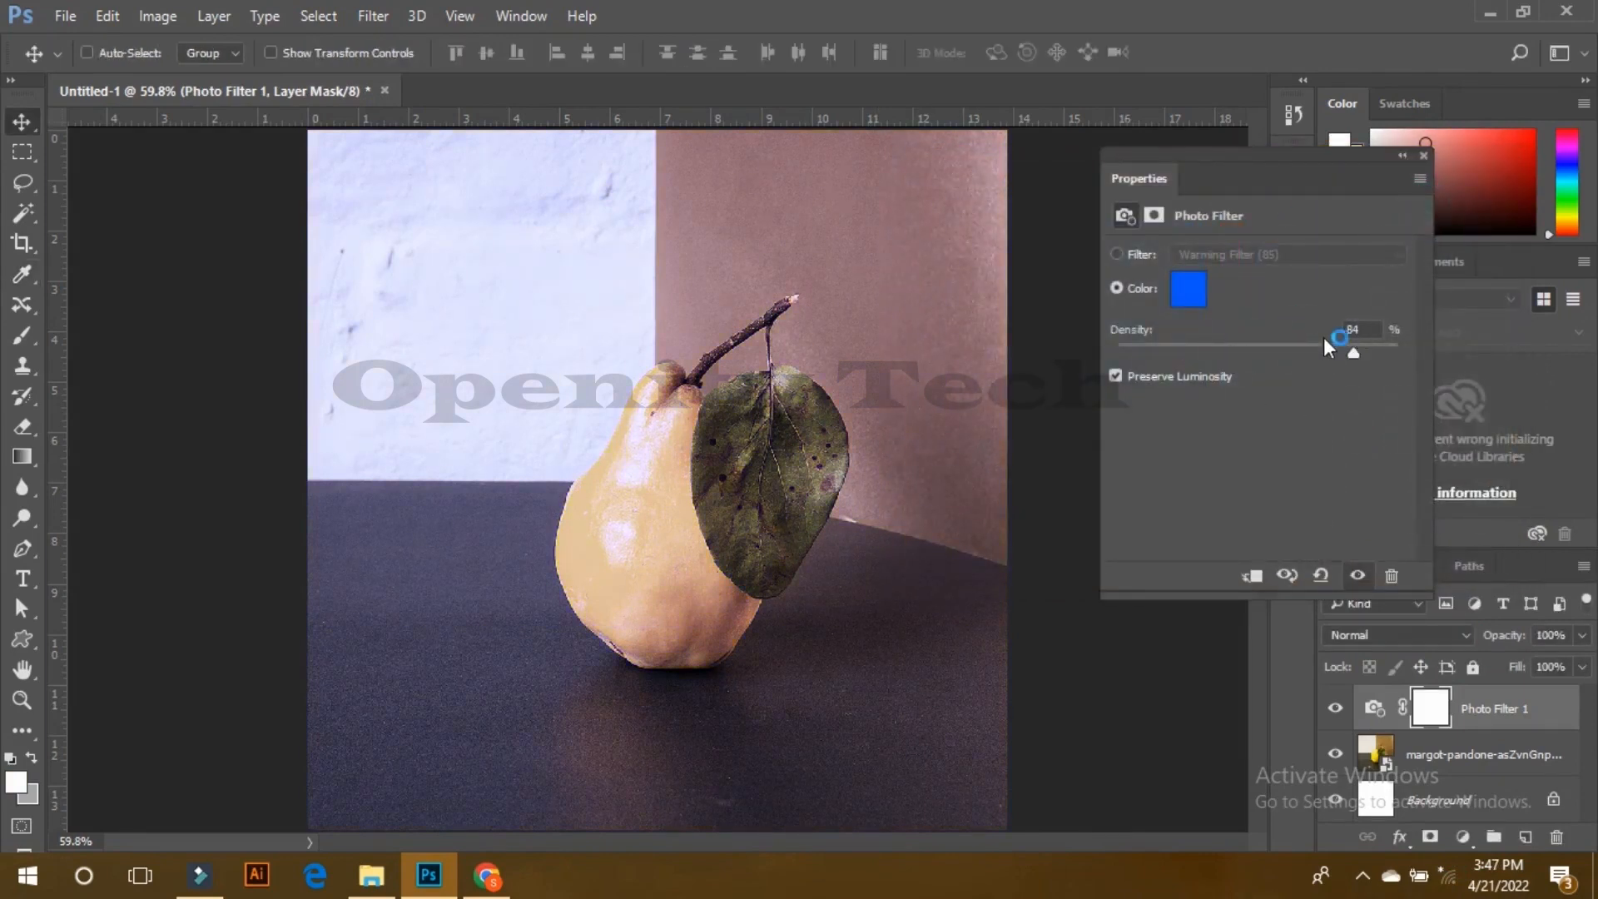
click(1425, 155)
drag(1374, 712, 1557, 837)
Step: Try a Channel Mixer layer with Red +7% and Green -45% in the Red output channel, and delete the layer
click(1463, 837)
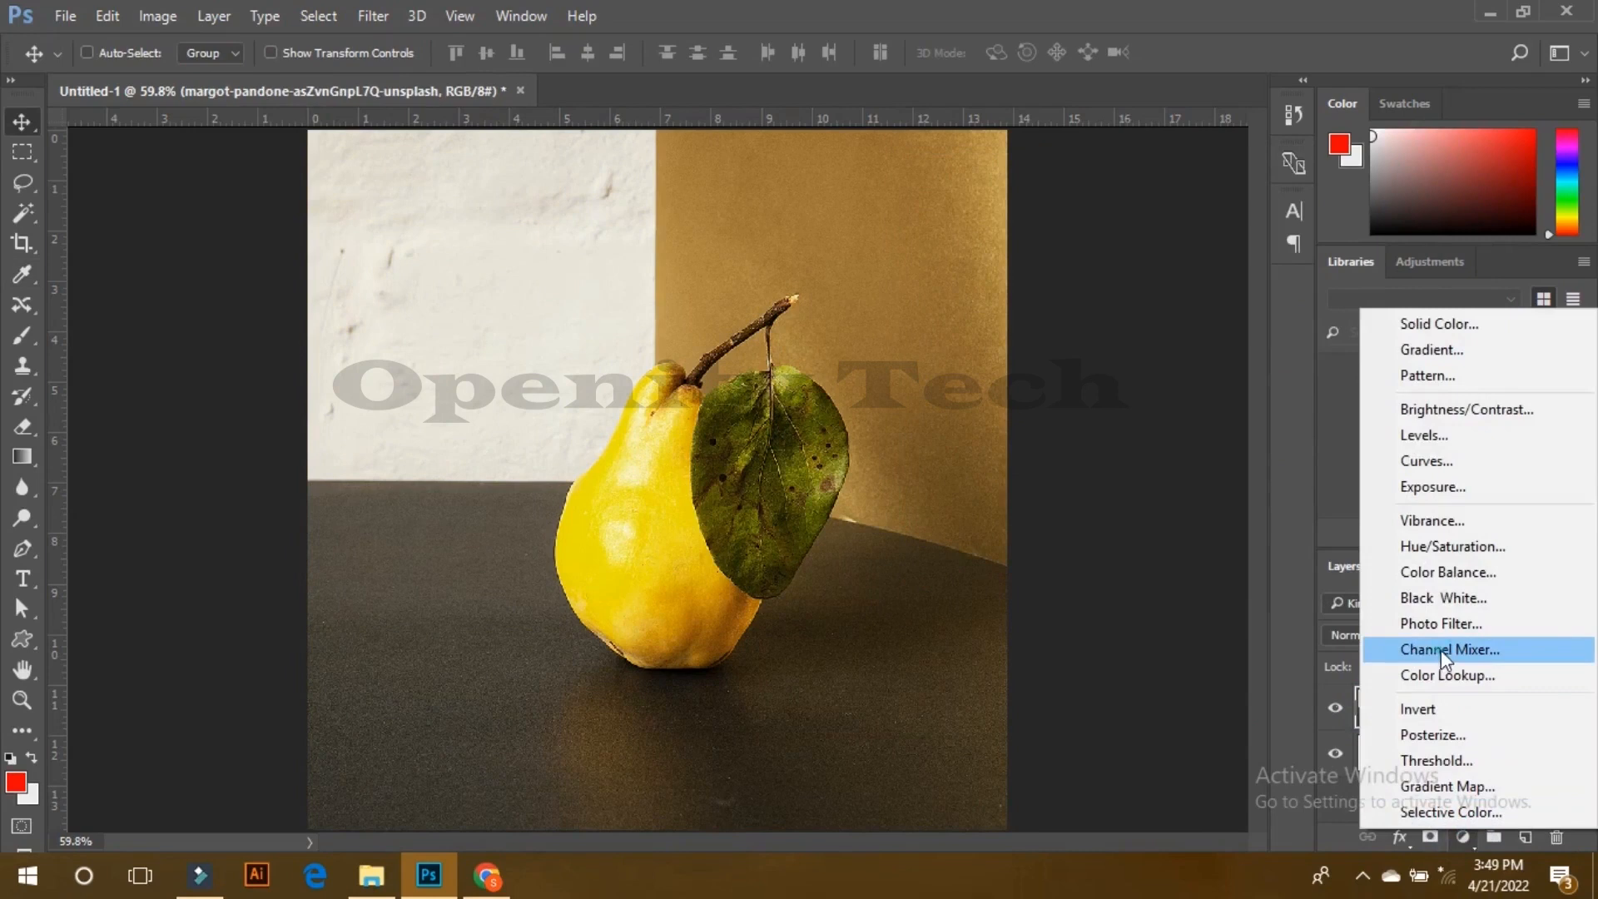
click(1440, 651)
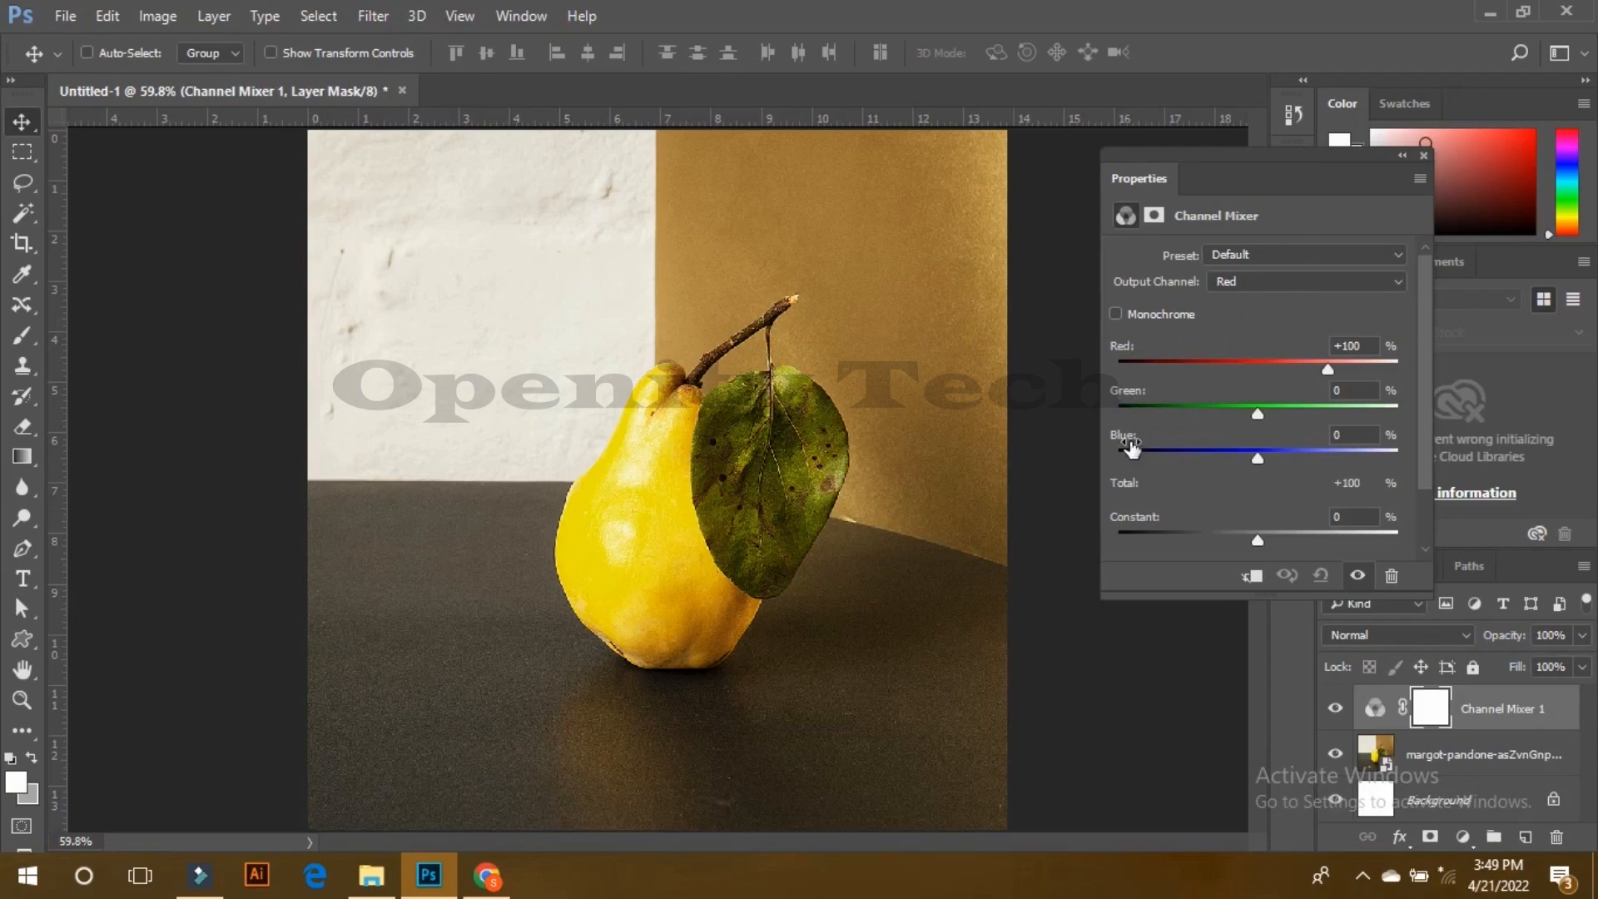
drag(1280, 361, 1247, 413)
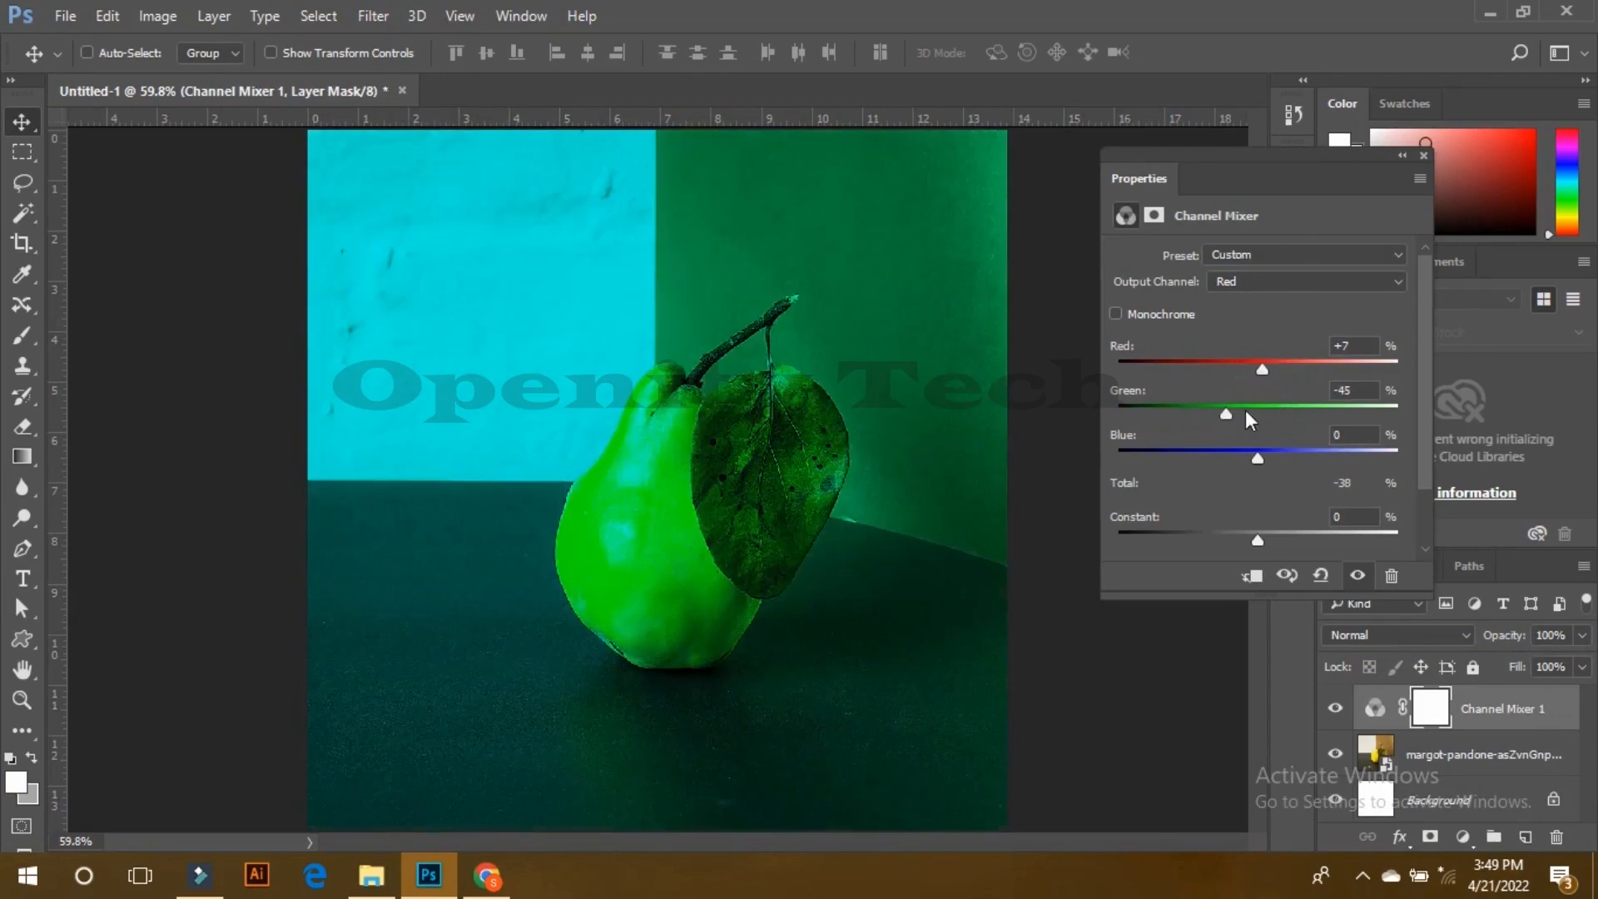
click(1424, 155)
drag(1375, 708, 1557, 837)
Step: Add a Color Lookup adjustment layer over the pear photo and apply the NightFromDay.CUBE 3D LUT
click(1462, 837)
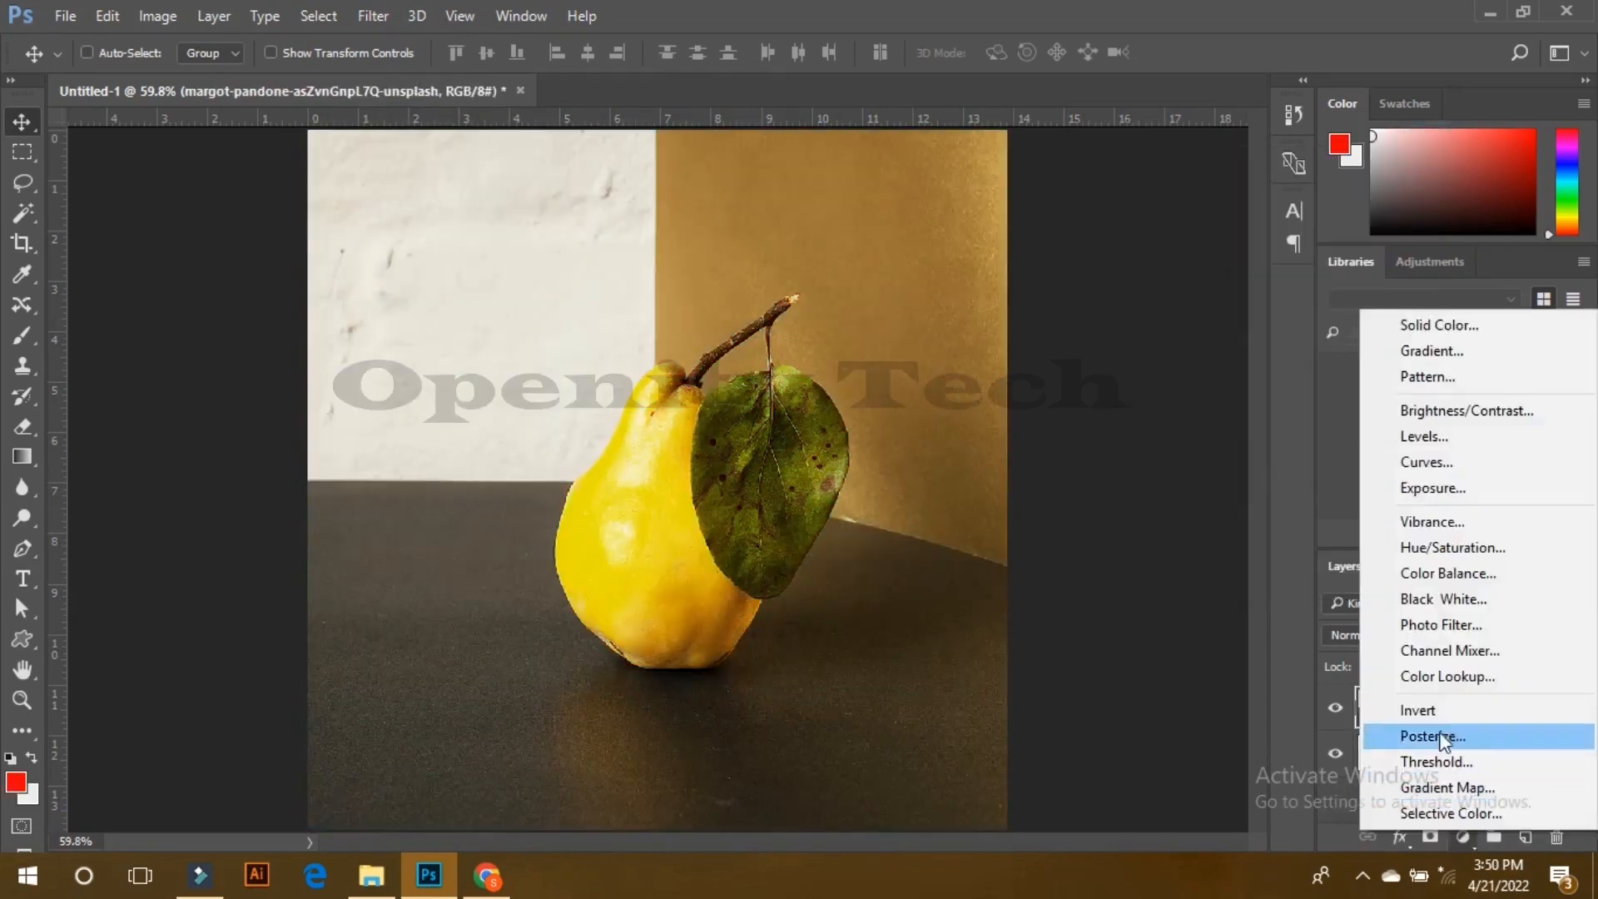
click(1446, 676)
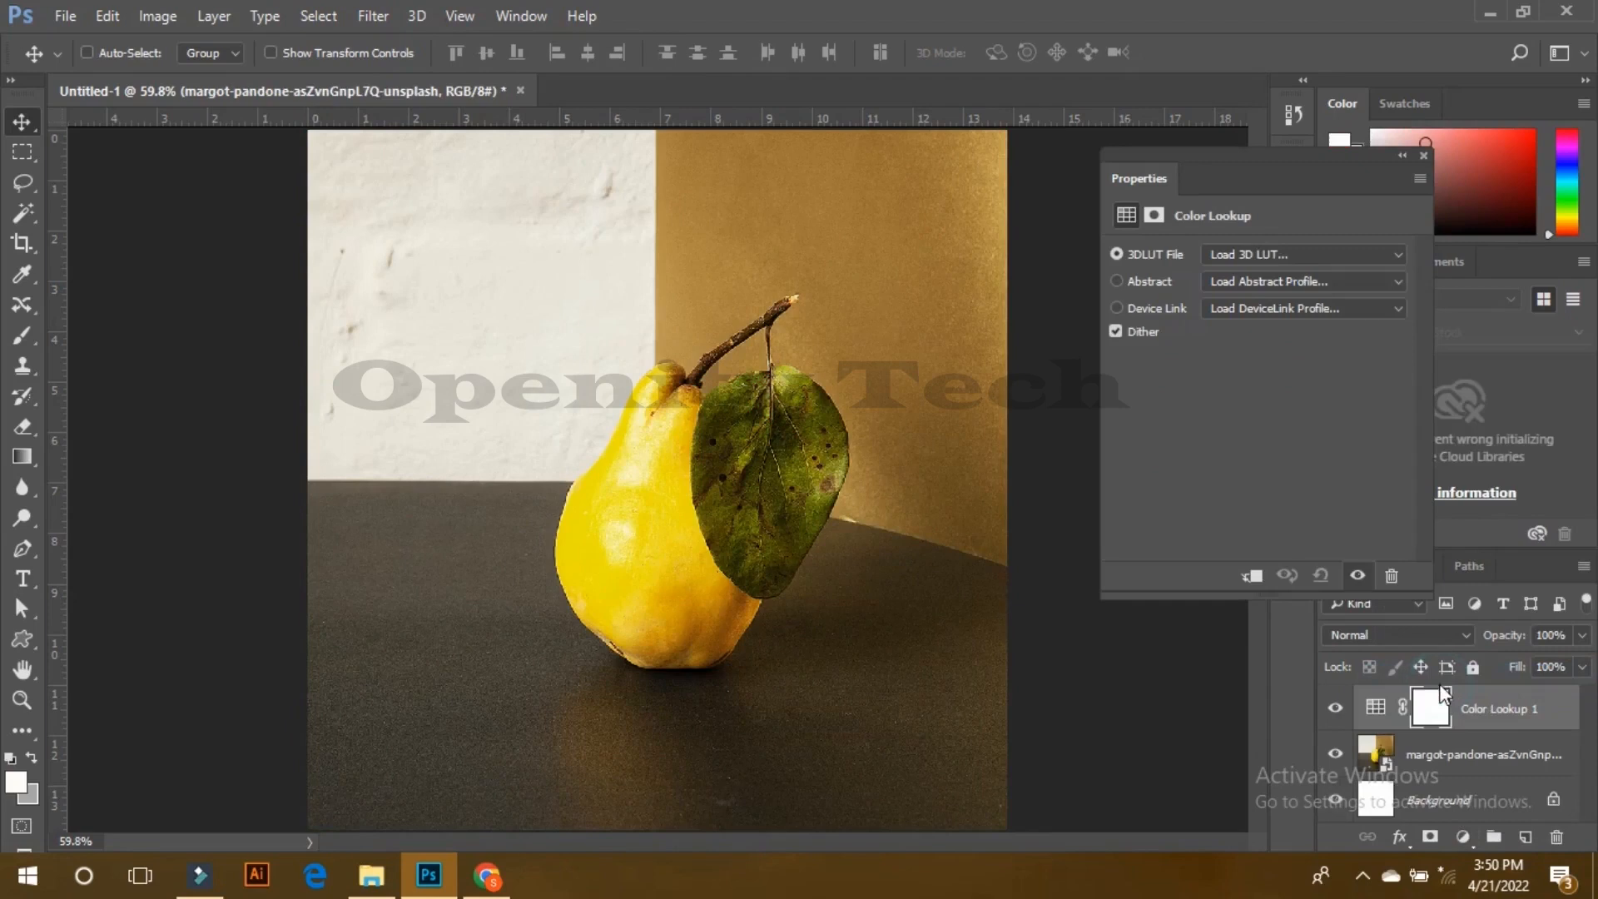
click(1287, 255)
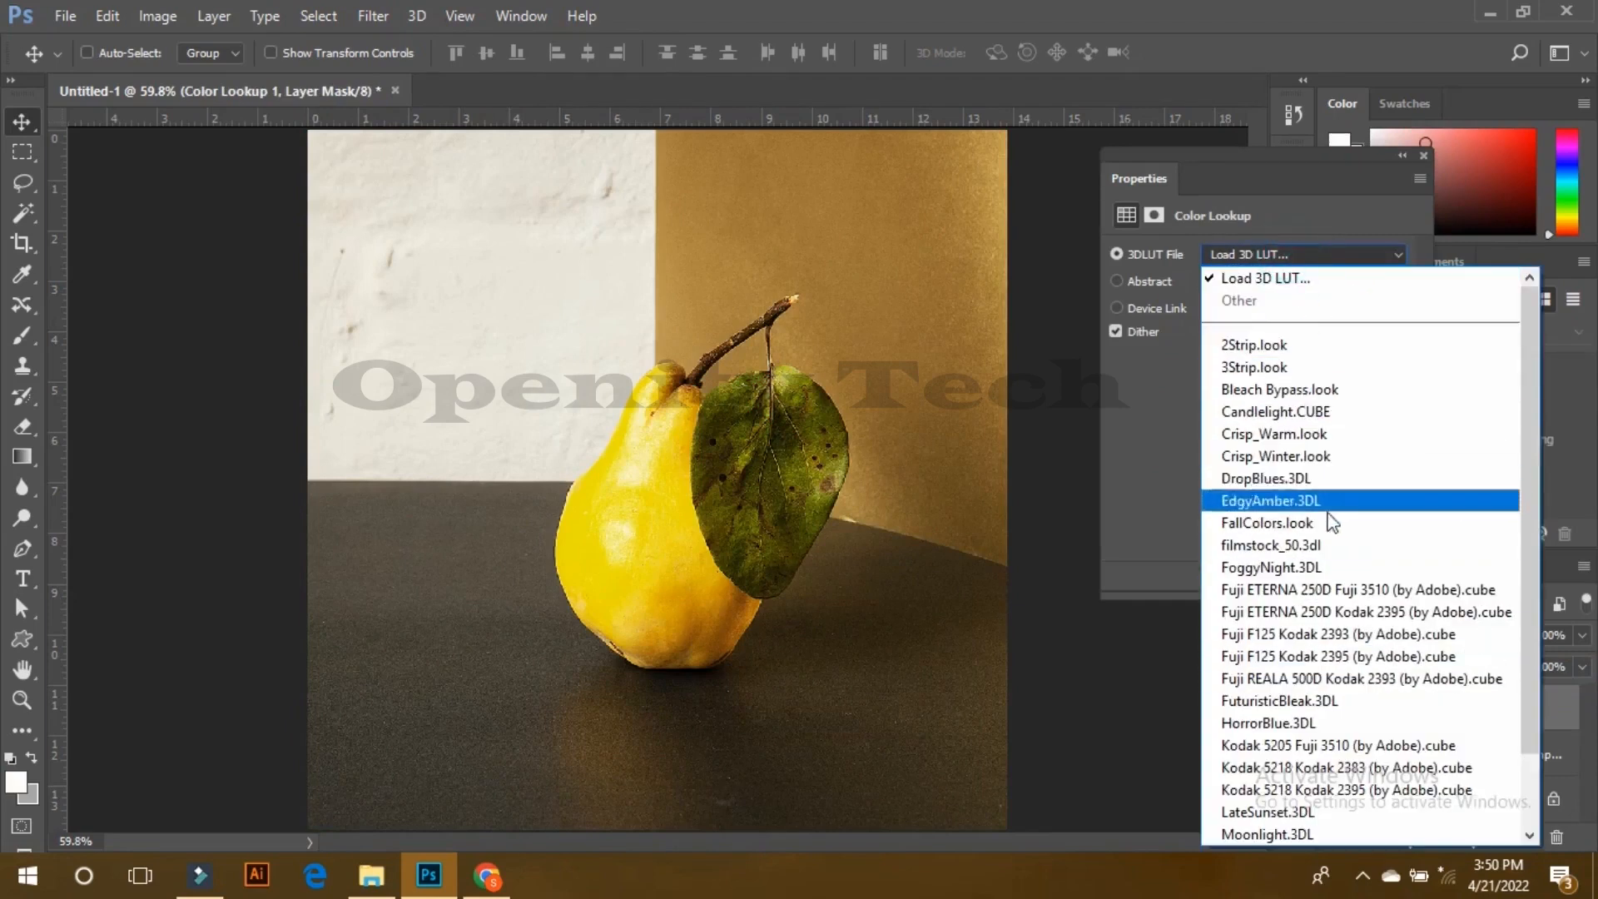
scroll(1332, 525, down, 2)
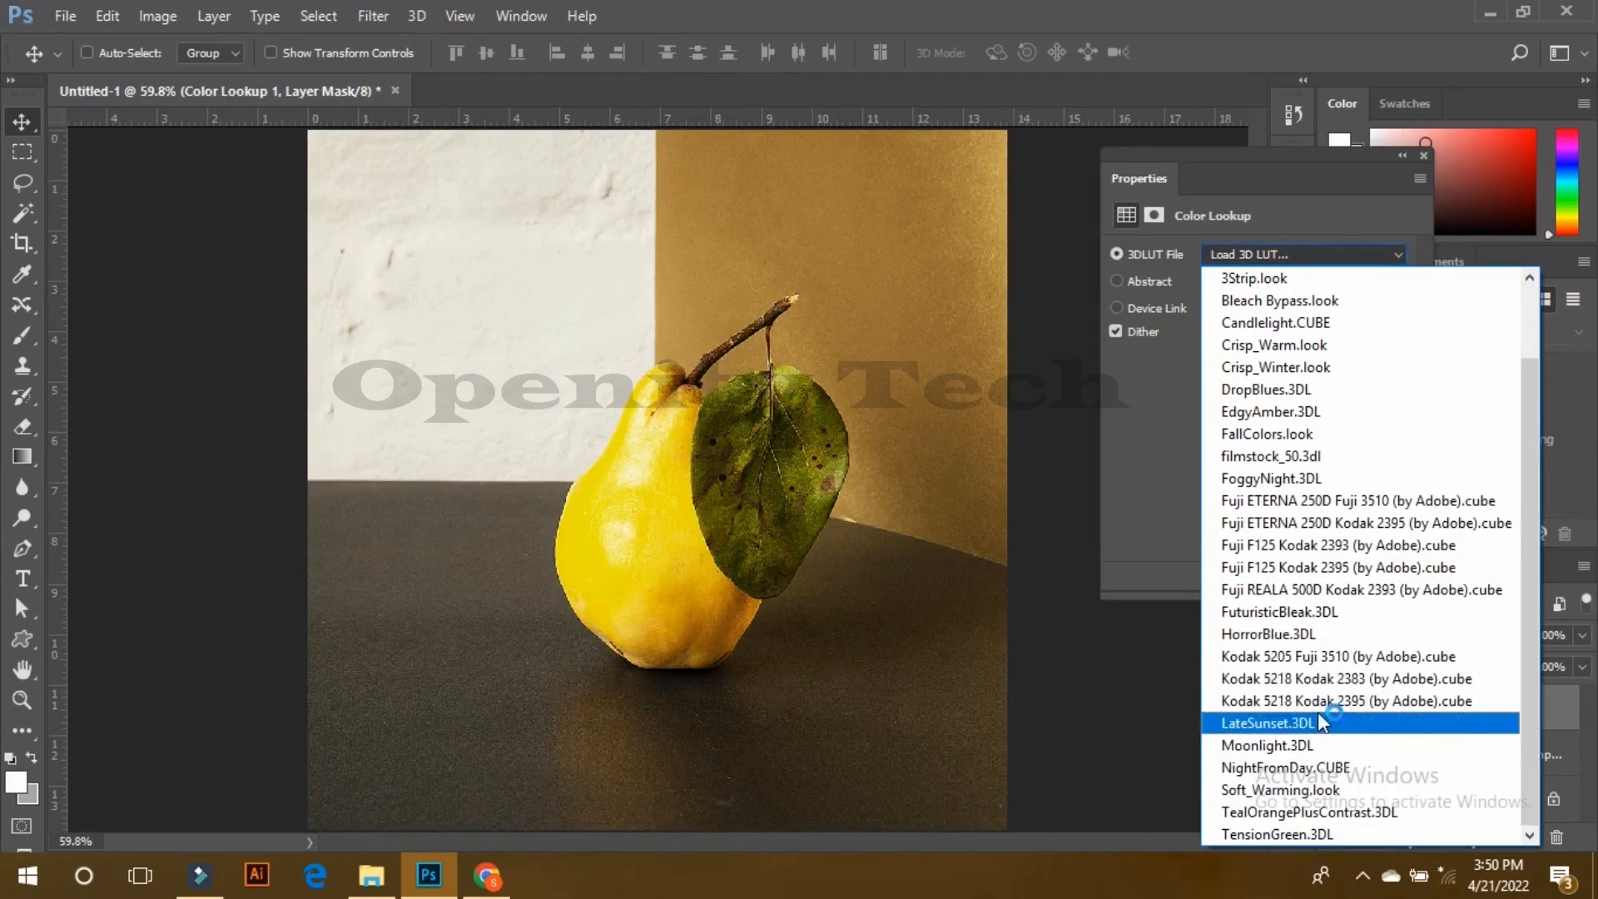
click(1296, 767)
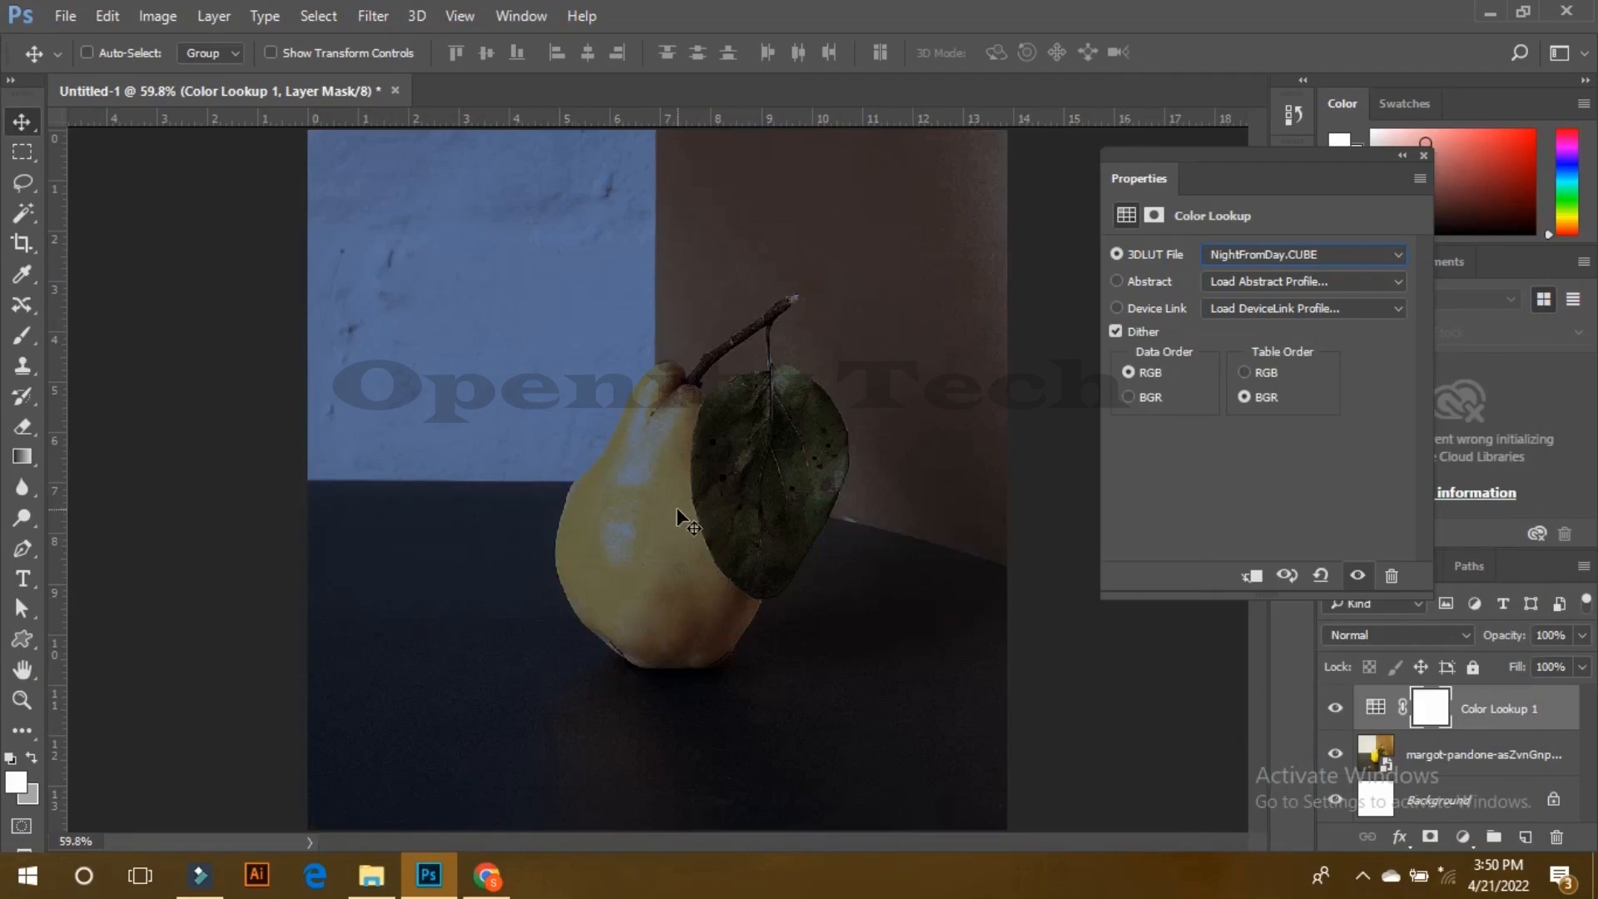
Step: Try the HorrorBlue.3DL, Fuji F125 Kodak 2393 and Bleach Bypass.look 3DLUT files on the Color Lookup adjustment layer
click(1263, 253)
click(1298, 635)
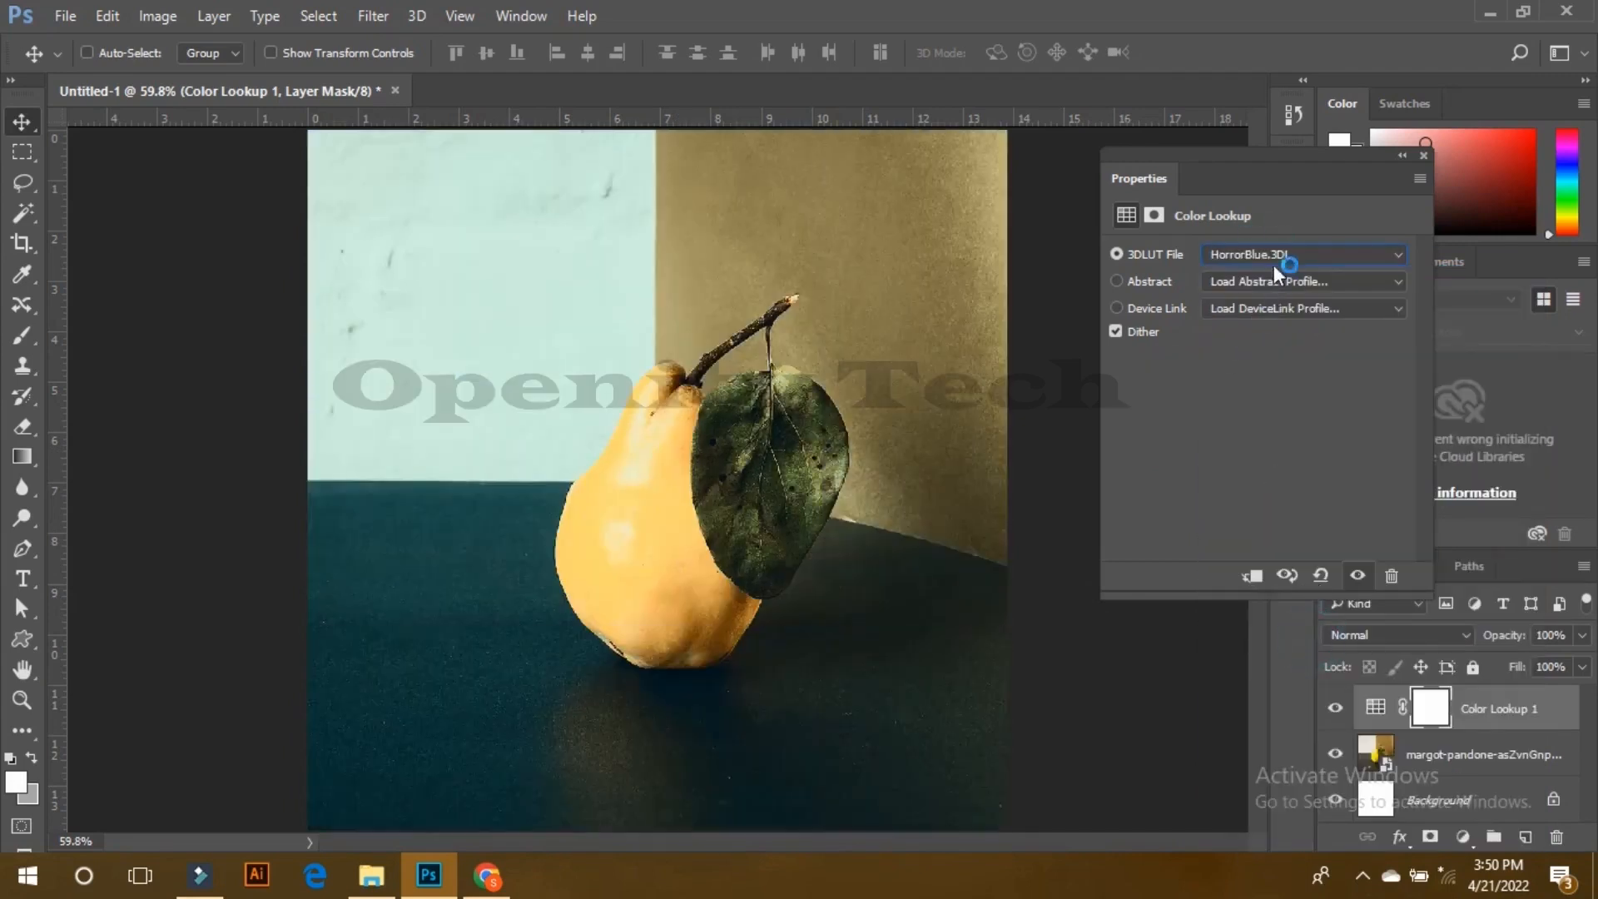
click(1274, 255)
click(1271, 457)
click(1267, 256)
click(1282, 546)
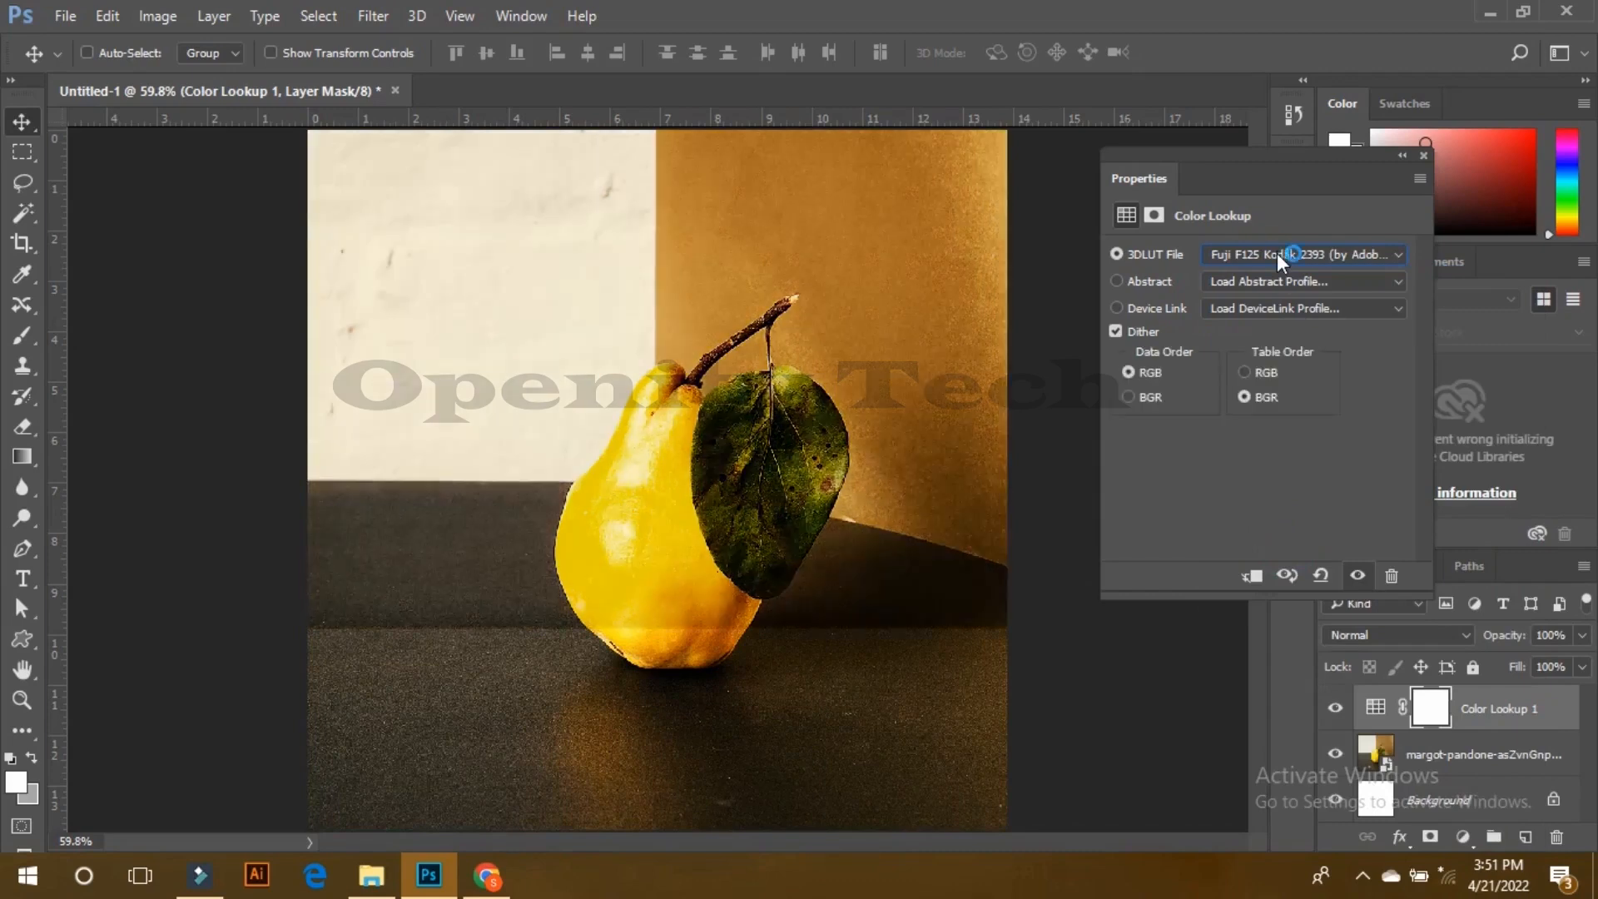
click(1277, 253)
click(1286, 385)
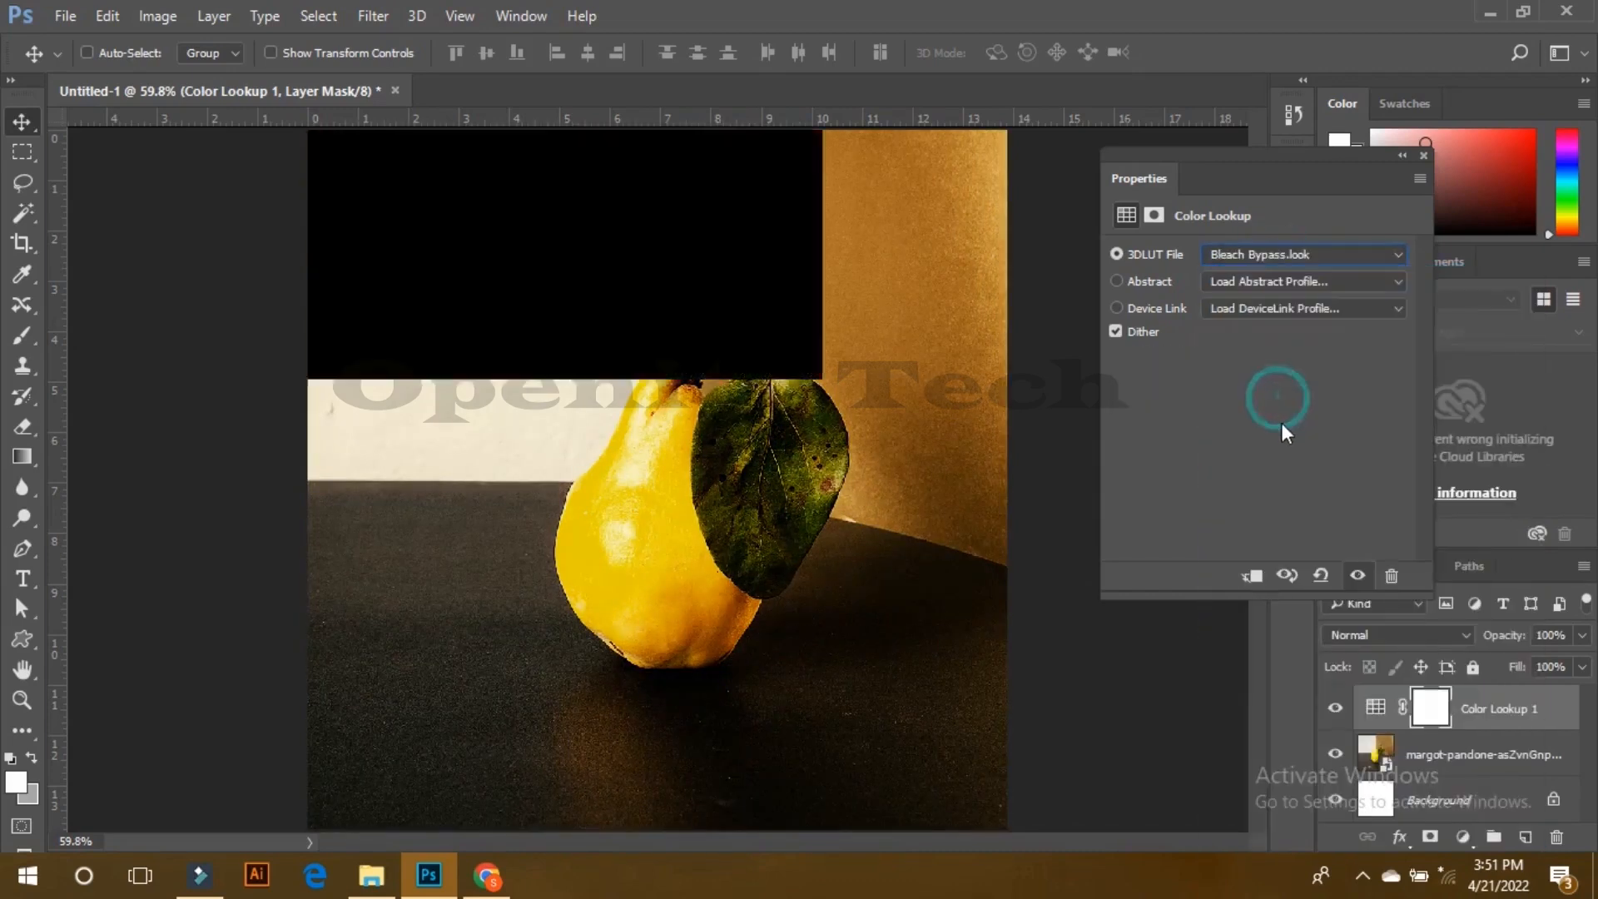
Step: Try the 3DLUT files EdgyAmber.3DL, Fuji F125 Kodak 2393, Kodak 5205 Fuji 3510 and FoggyNight.3DL on the Color Lookup layer
click(1264, 255)
click(1288, 412)
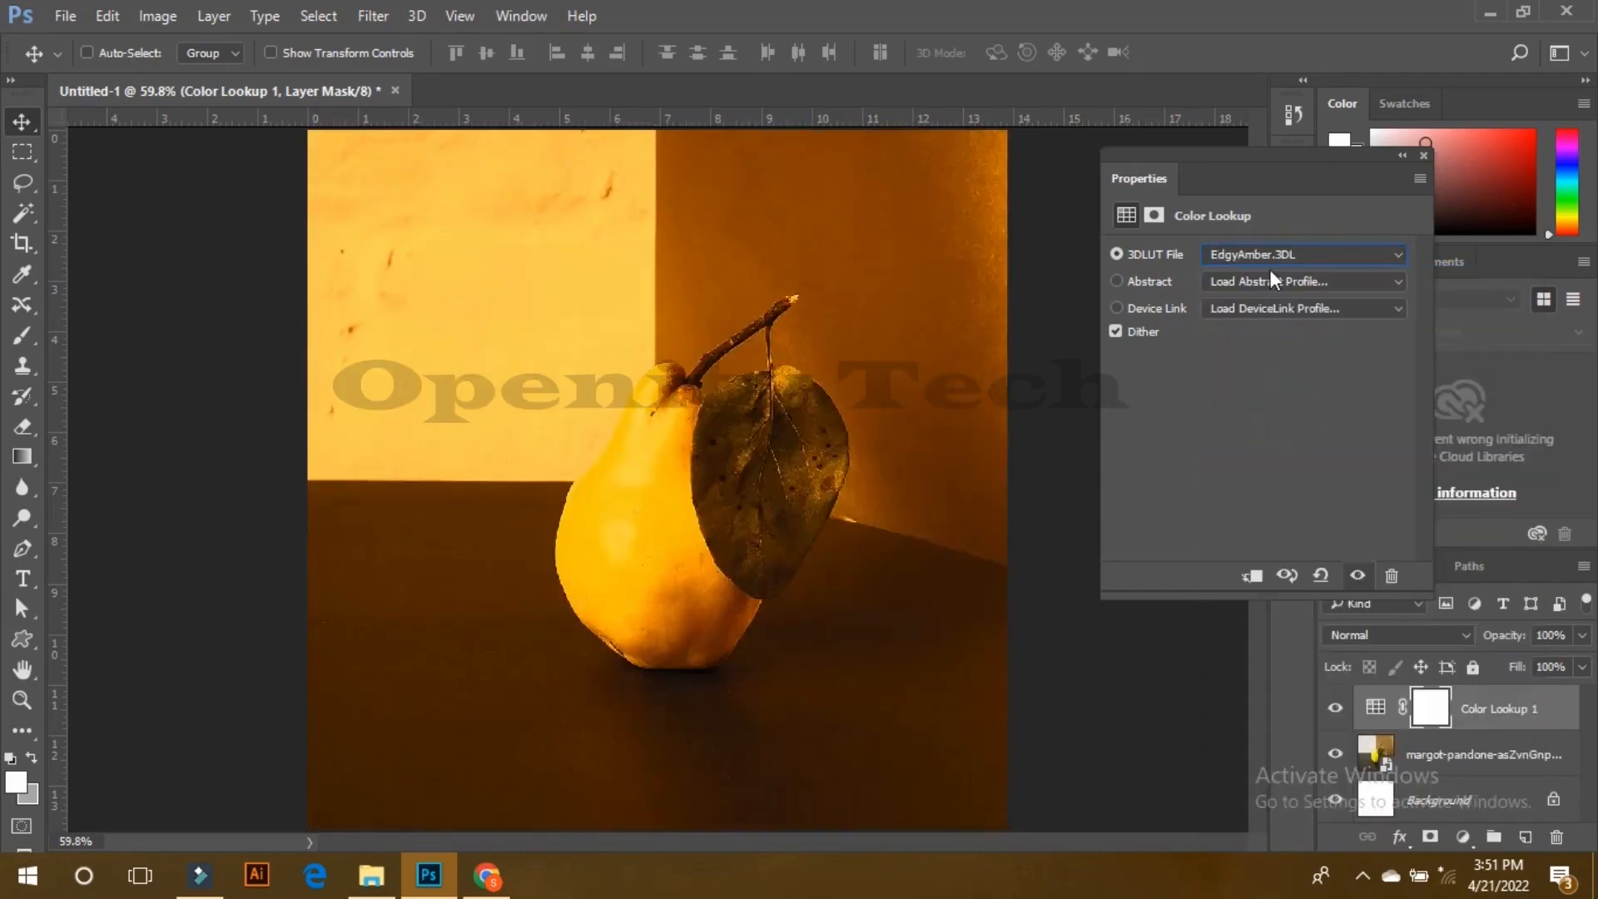
click(1271, 253)
click(1286, 547)
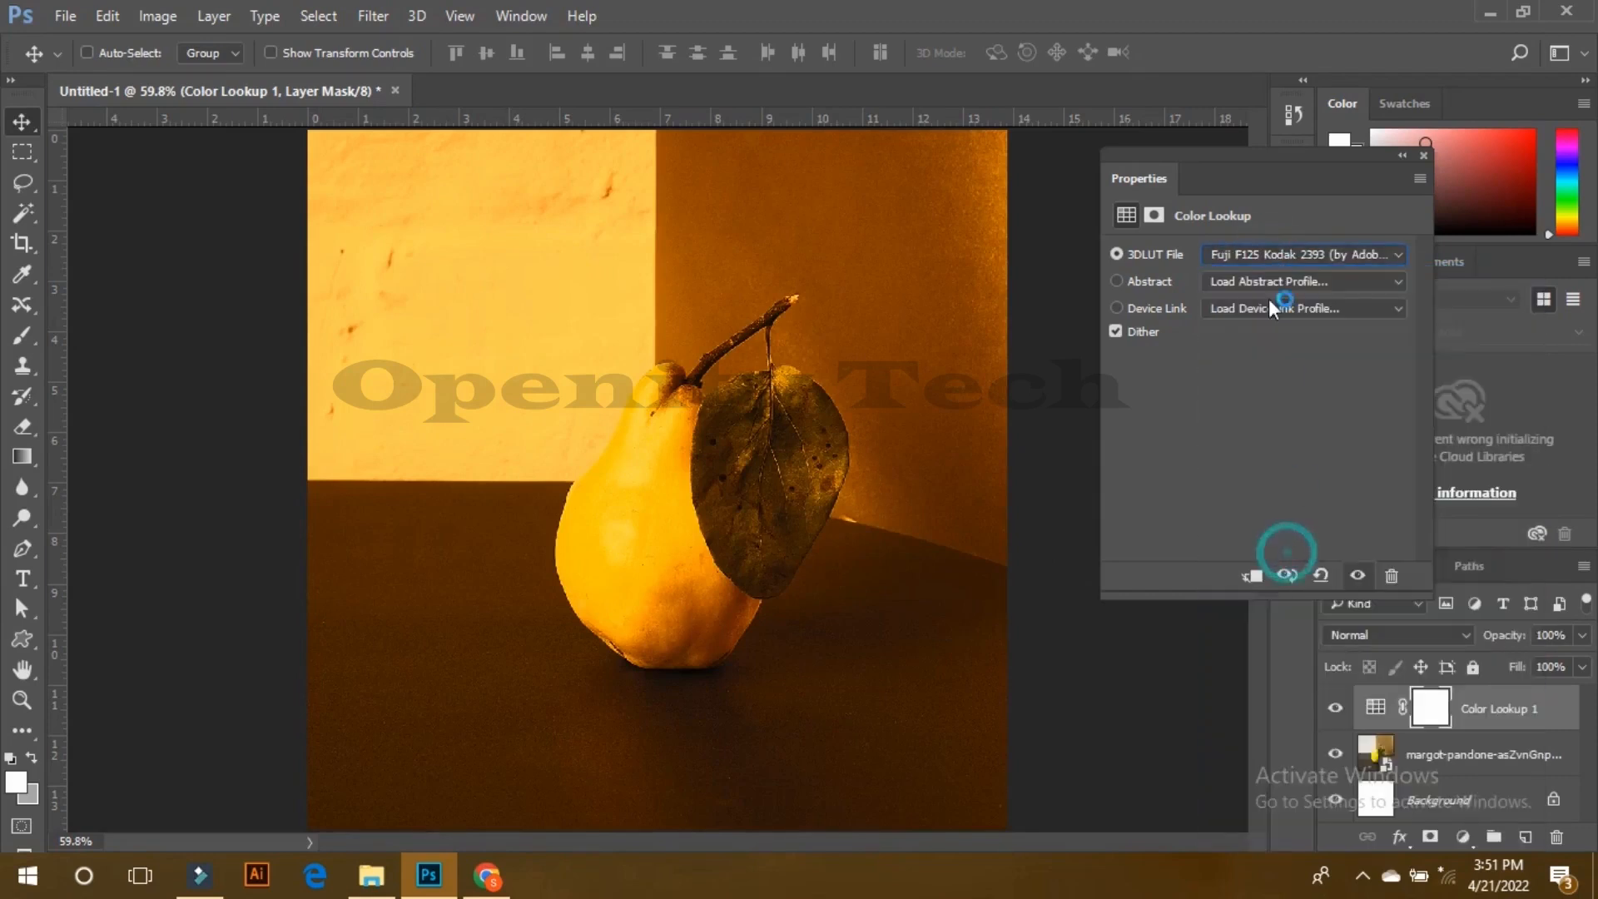
click(1262, 253)
click(1301, 659)
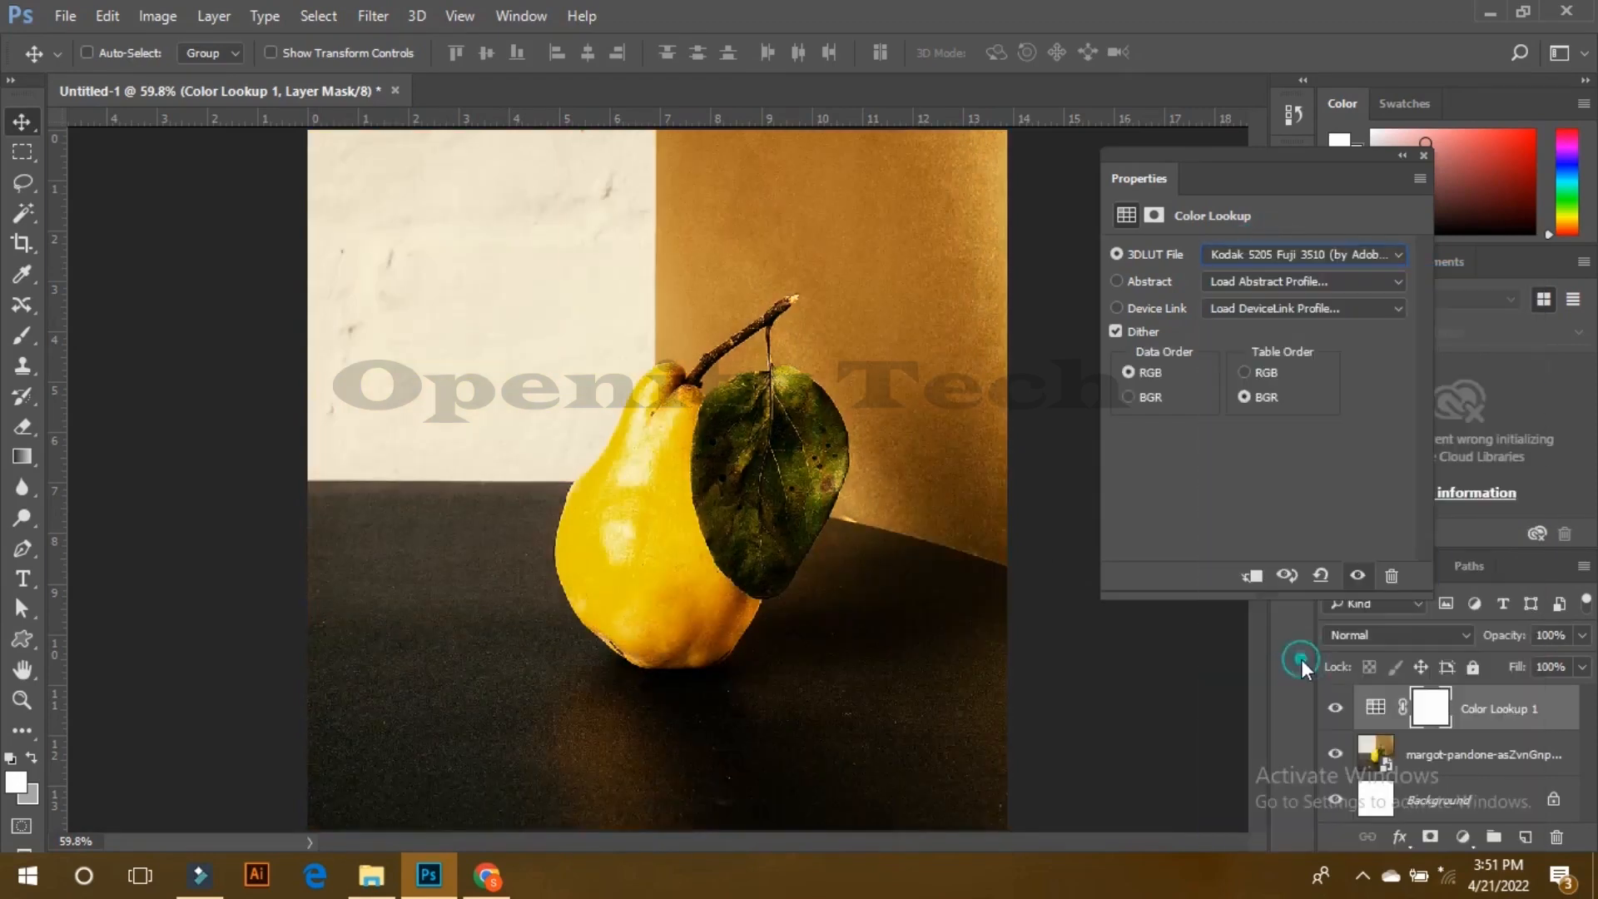
click(1259, 253)
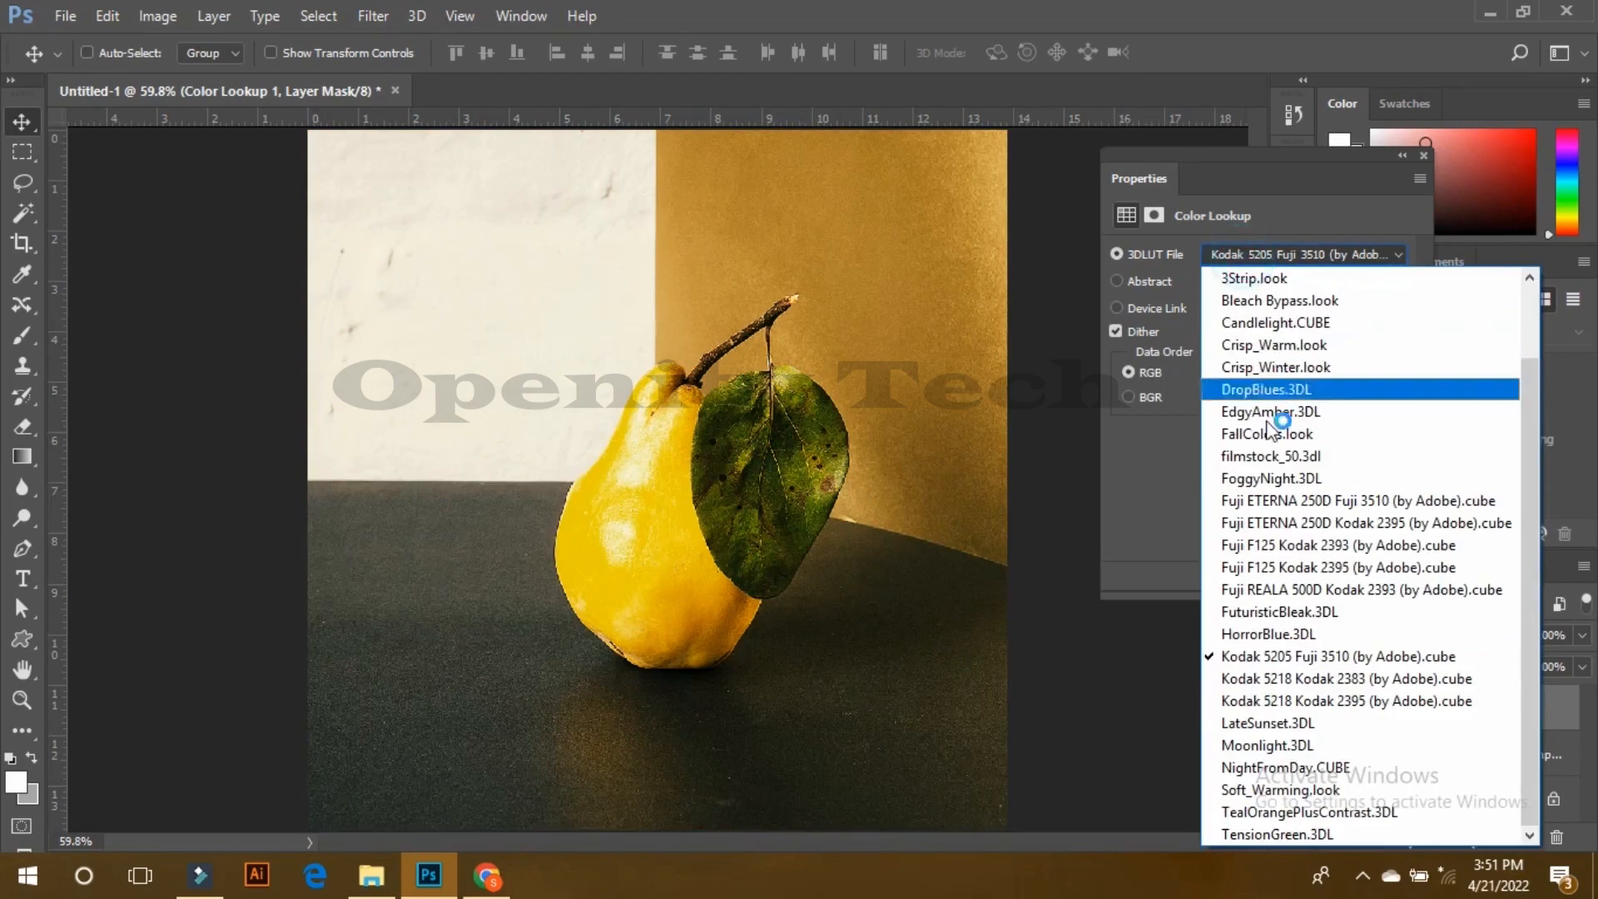
click(1276, 480)
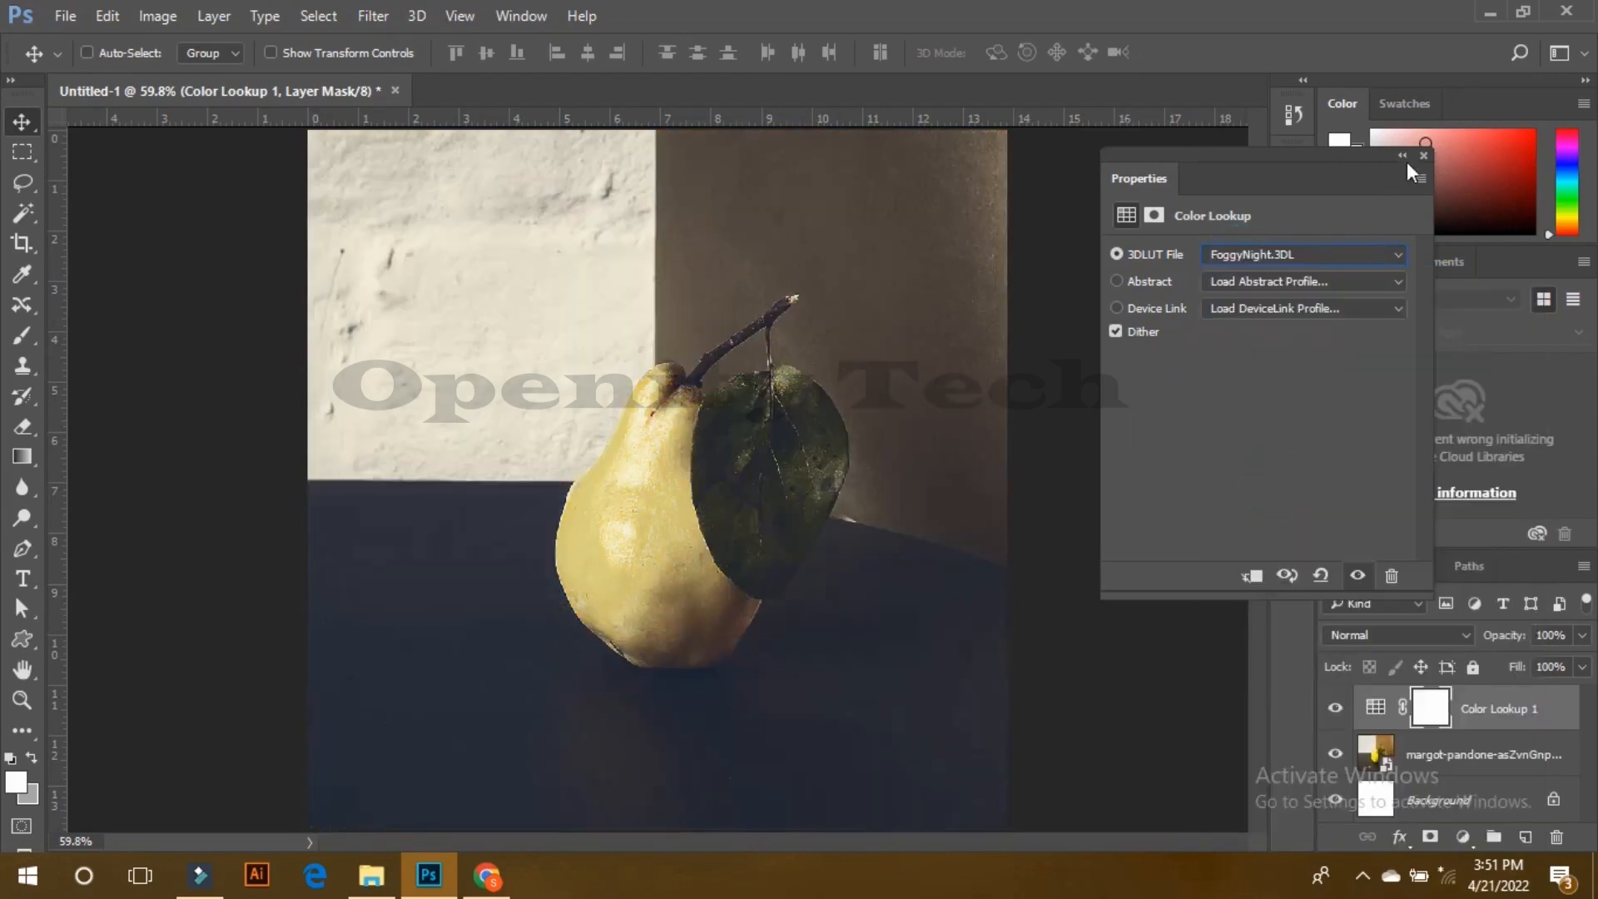
Step: Close the Color Lookup settings and delete the Color Lookup adjustment layer above the pear photo
click(1424, 156)
click(1583, 635)
mouse_move(1496, 662)
mouse_down()
mouse_move(1532, 663)
mouse_move(1511, 664)
mouse_up()
drag(1402, 723, 1555, 839)
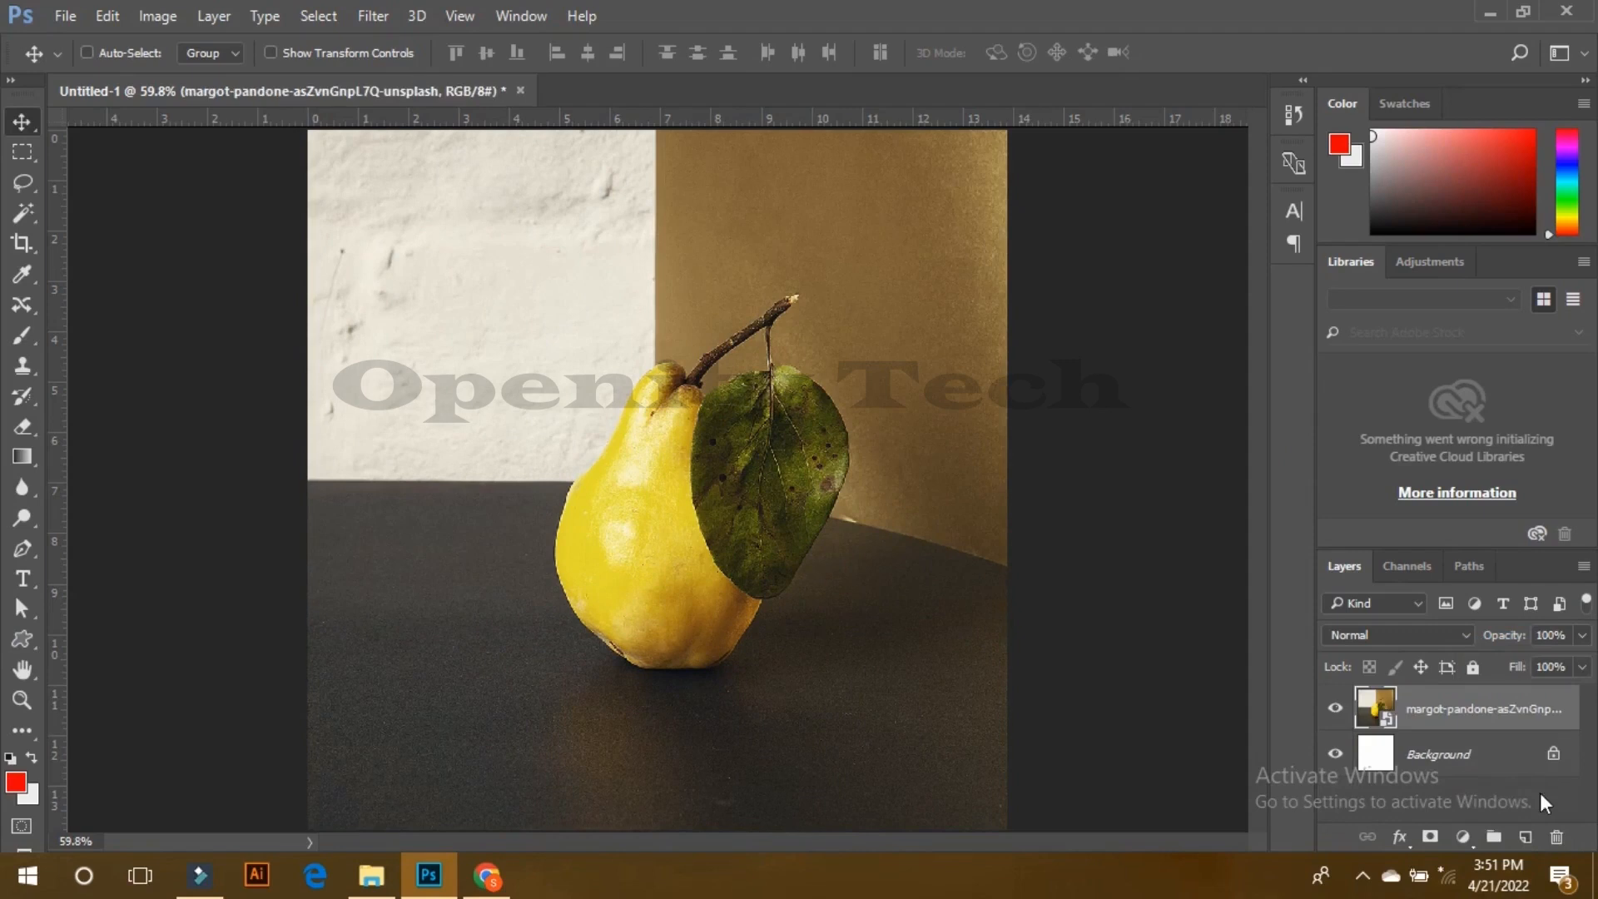
Step: Try an Invert adjustment layer over the pear photo and delete it
click(1409, 841)
click(1311, 781)
click(1463, 840)
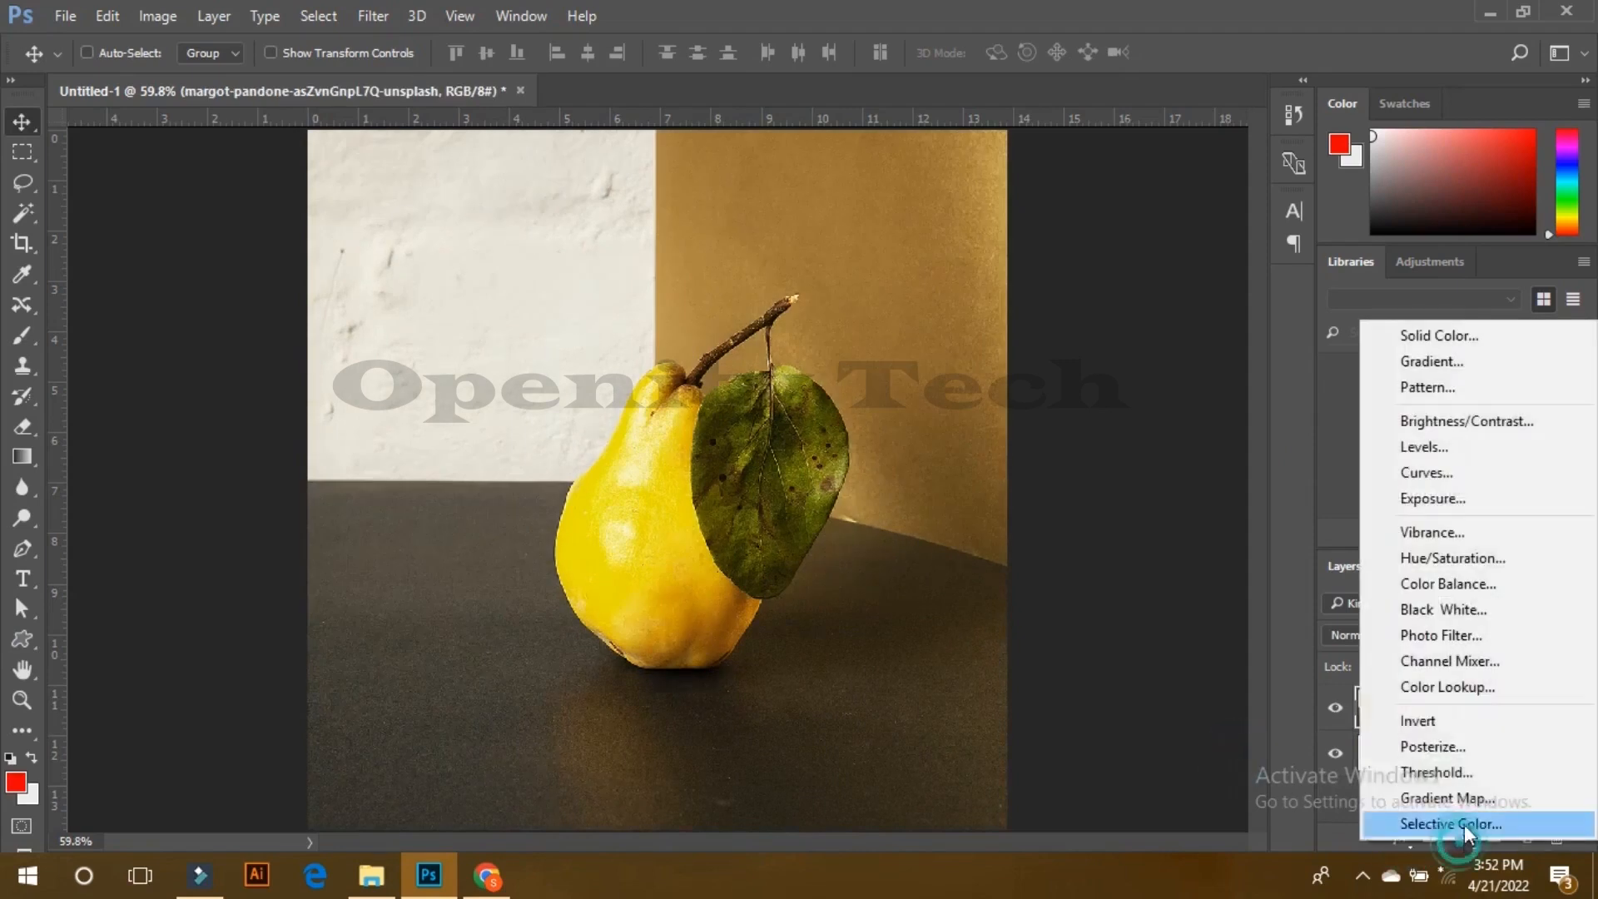
click(1467, 717)
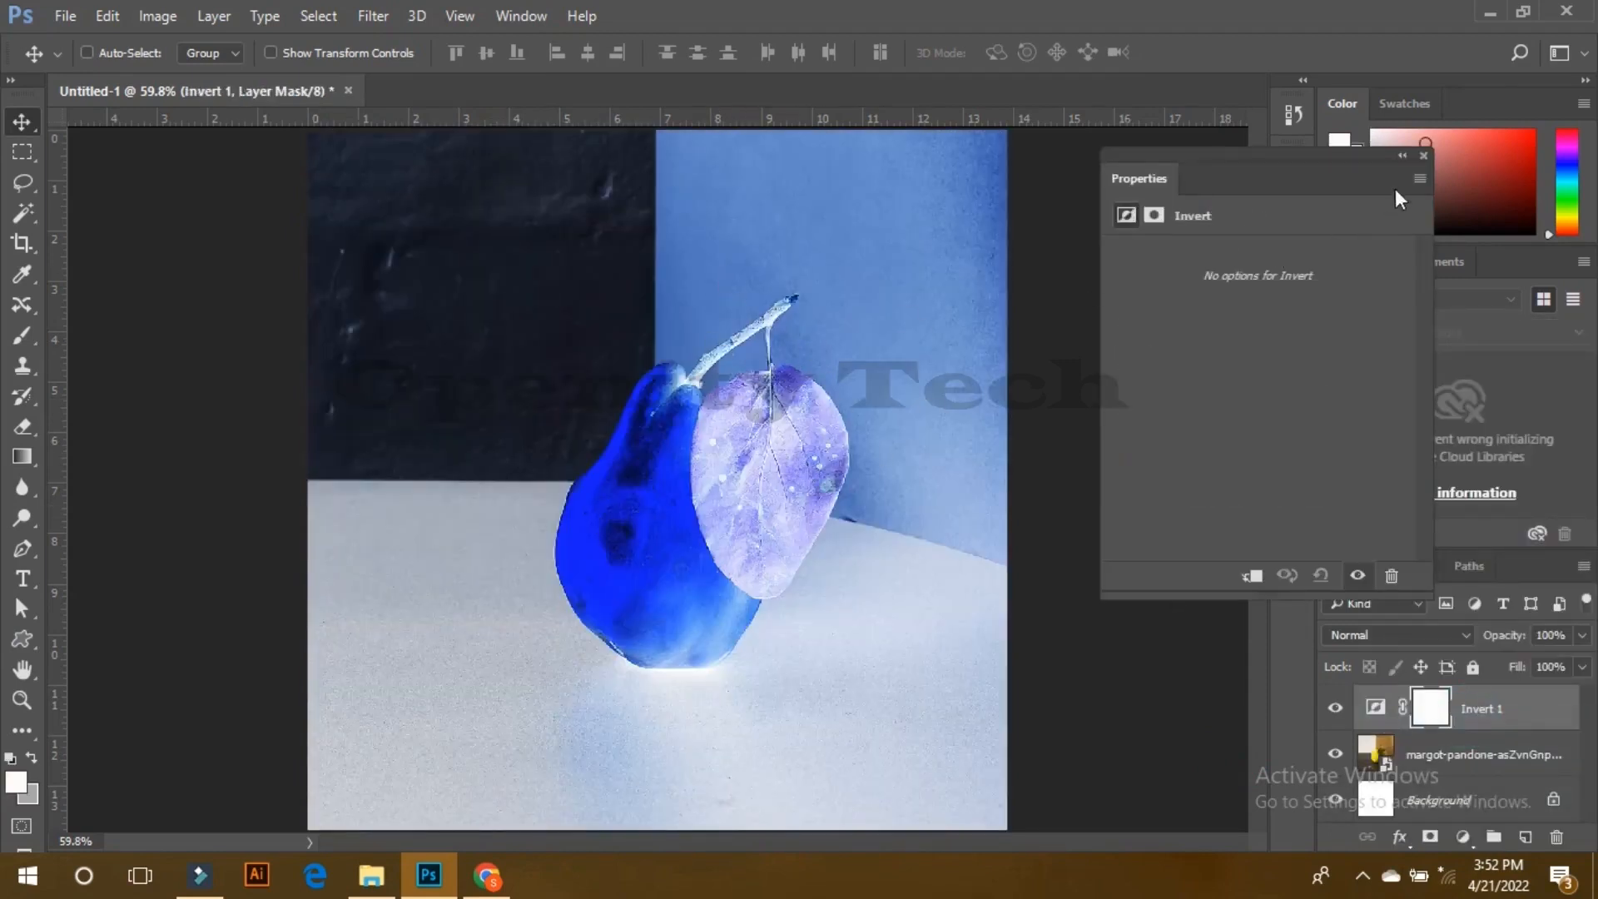
click(1423, 157)
drag(1508, 721, 1556, 836)
Step: Try a Posterize adjustment layer with 118 levels over the pear photo and delete it
click(1463, 837)
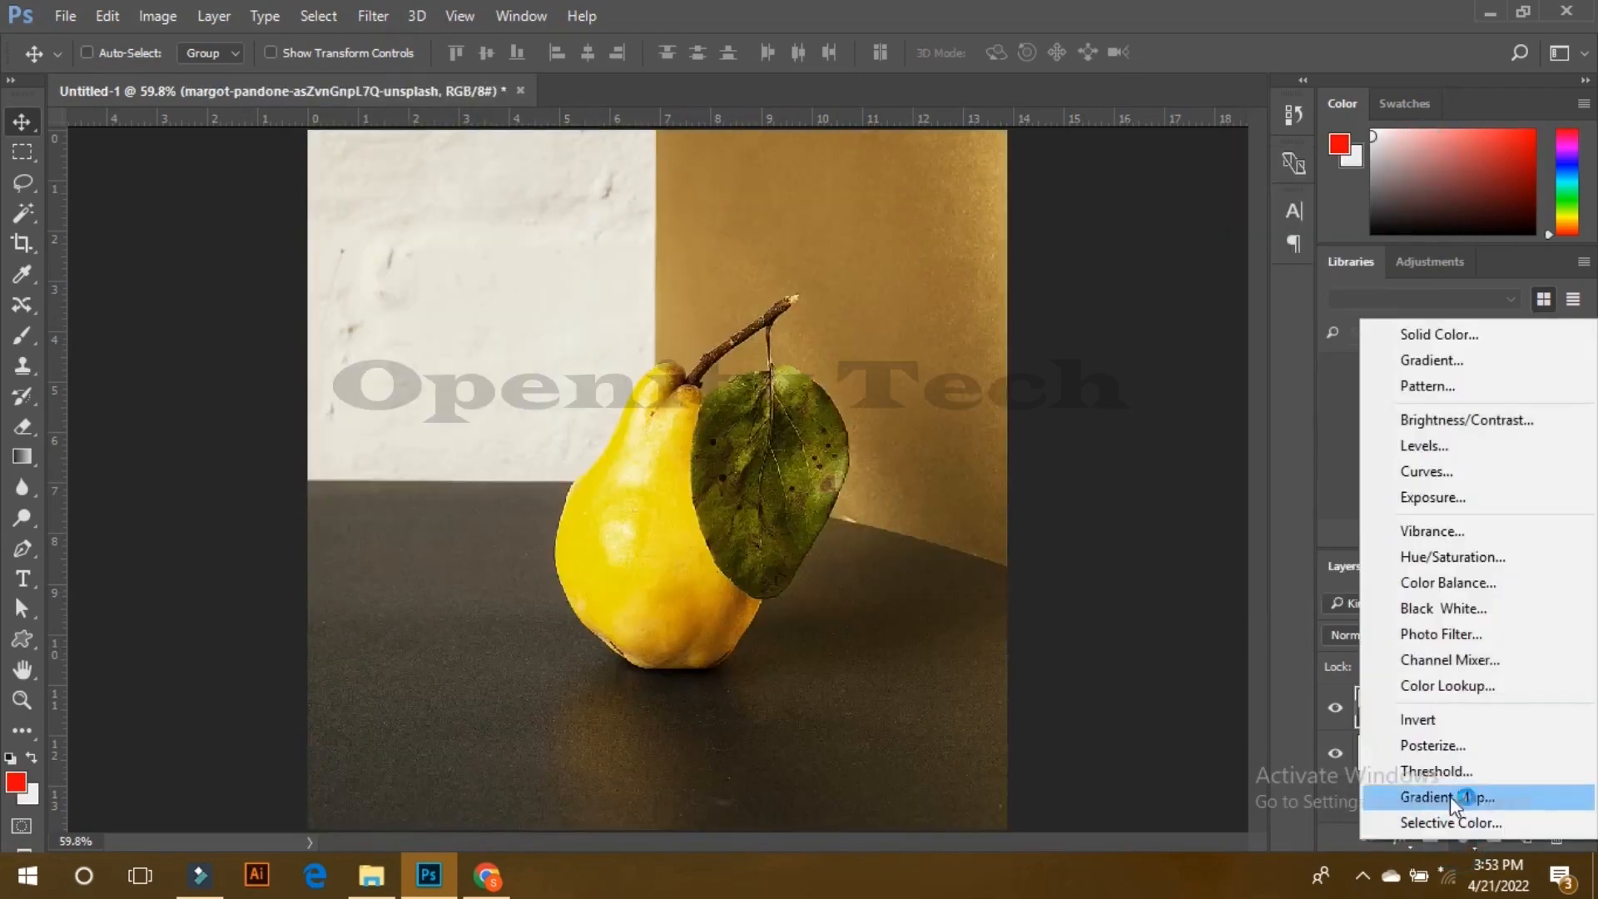
click(1463, 750)
click(1240, 268)
mouse_move(1241, 268)
mouse_down()
mouse_move(1125, 271)
mouse_move(1201, 275)
mouse_move(1124, 286)
mouse_move(1392, 278)
mouse_move(1246, 278)
mouse_up()
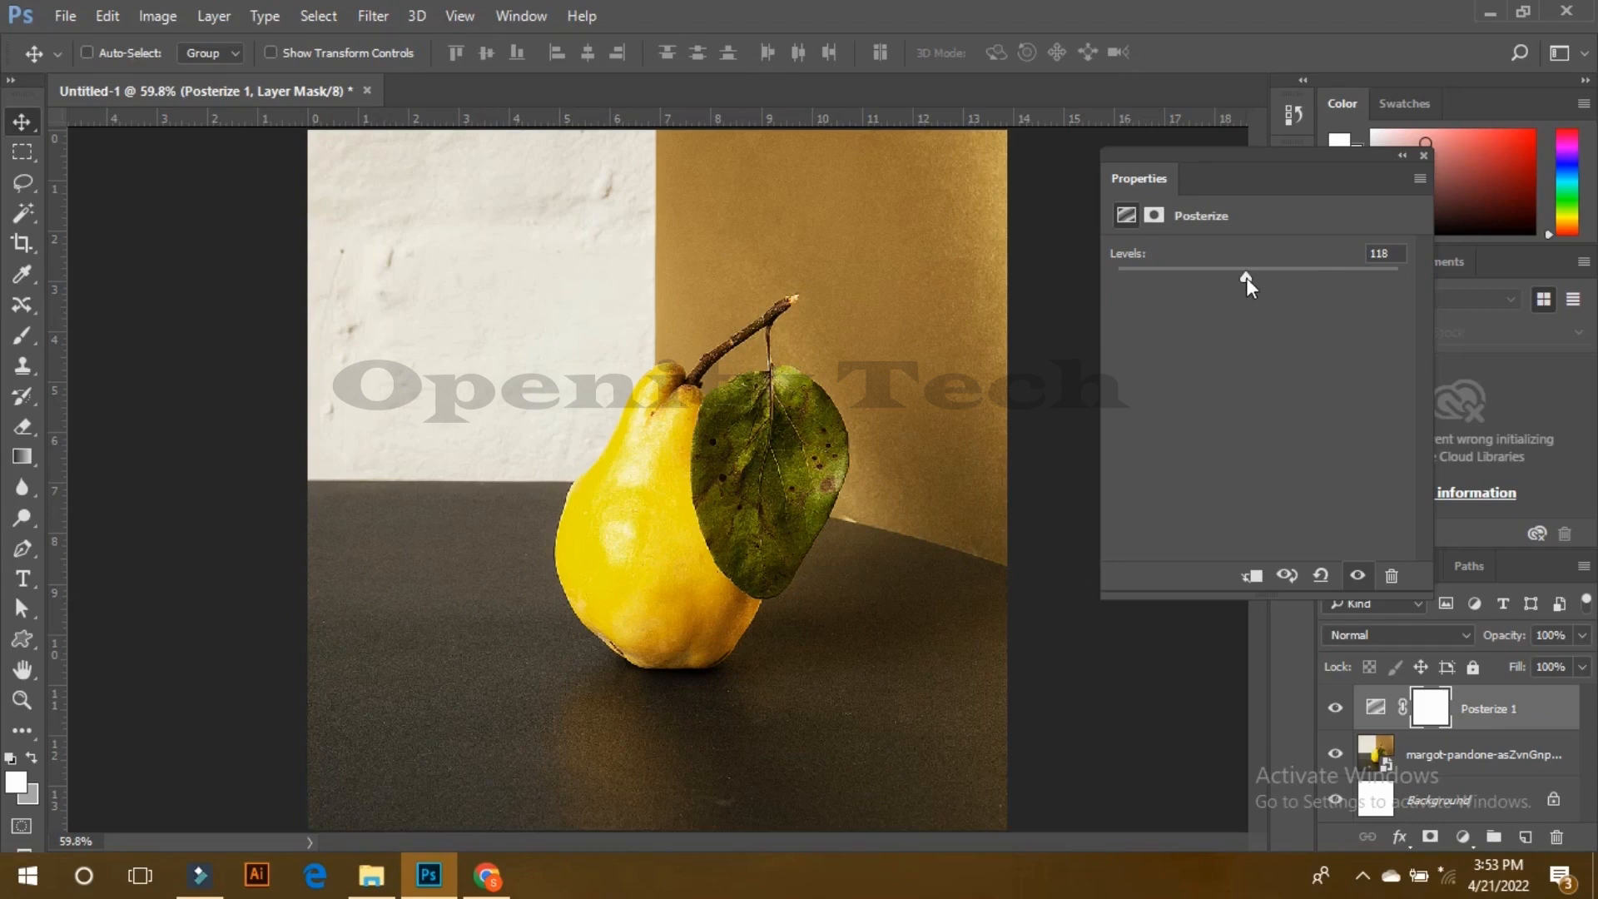
click(1424, 155)
drag(1407, 706, 1557, 837)
Step: Try a Threshold adjustment layer at level 112 over the pear photo and delete it
click(1462, 837)
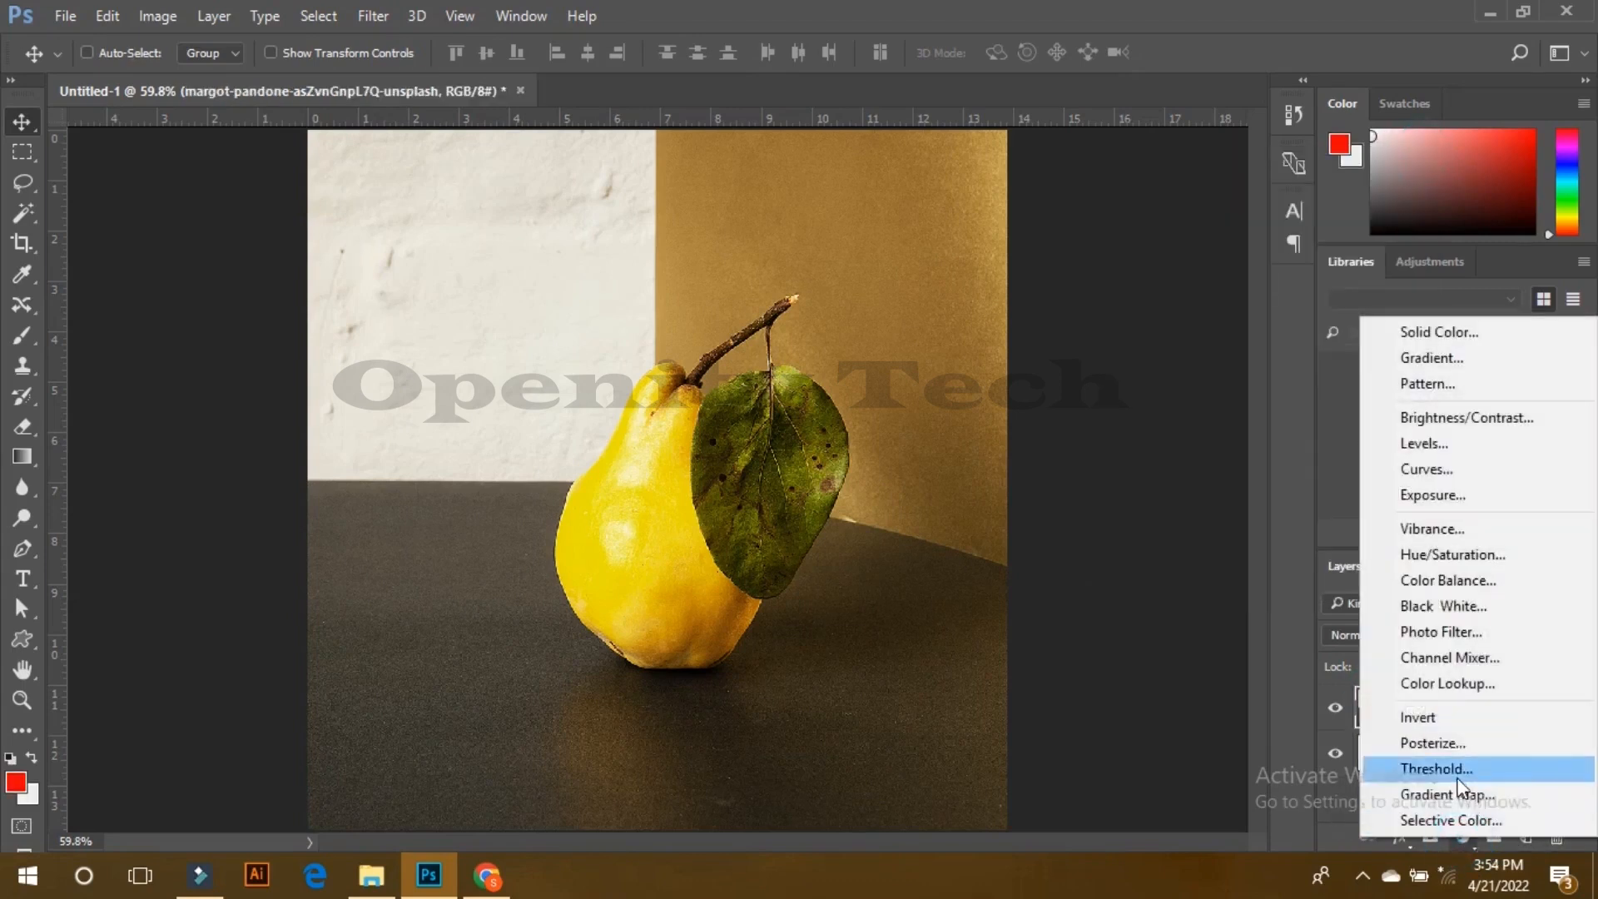
click(1426, 760)
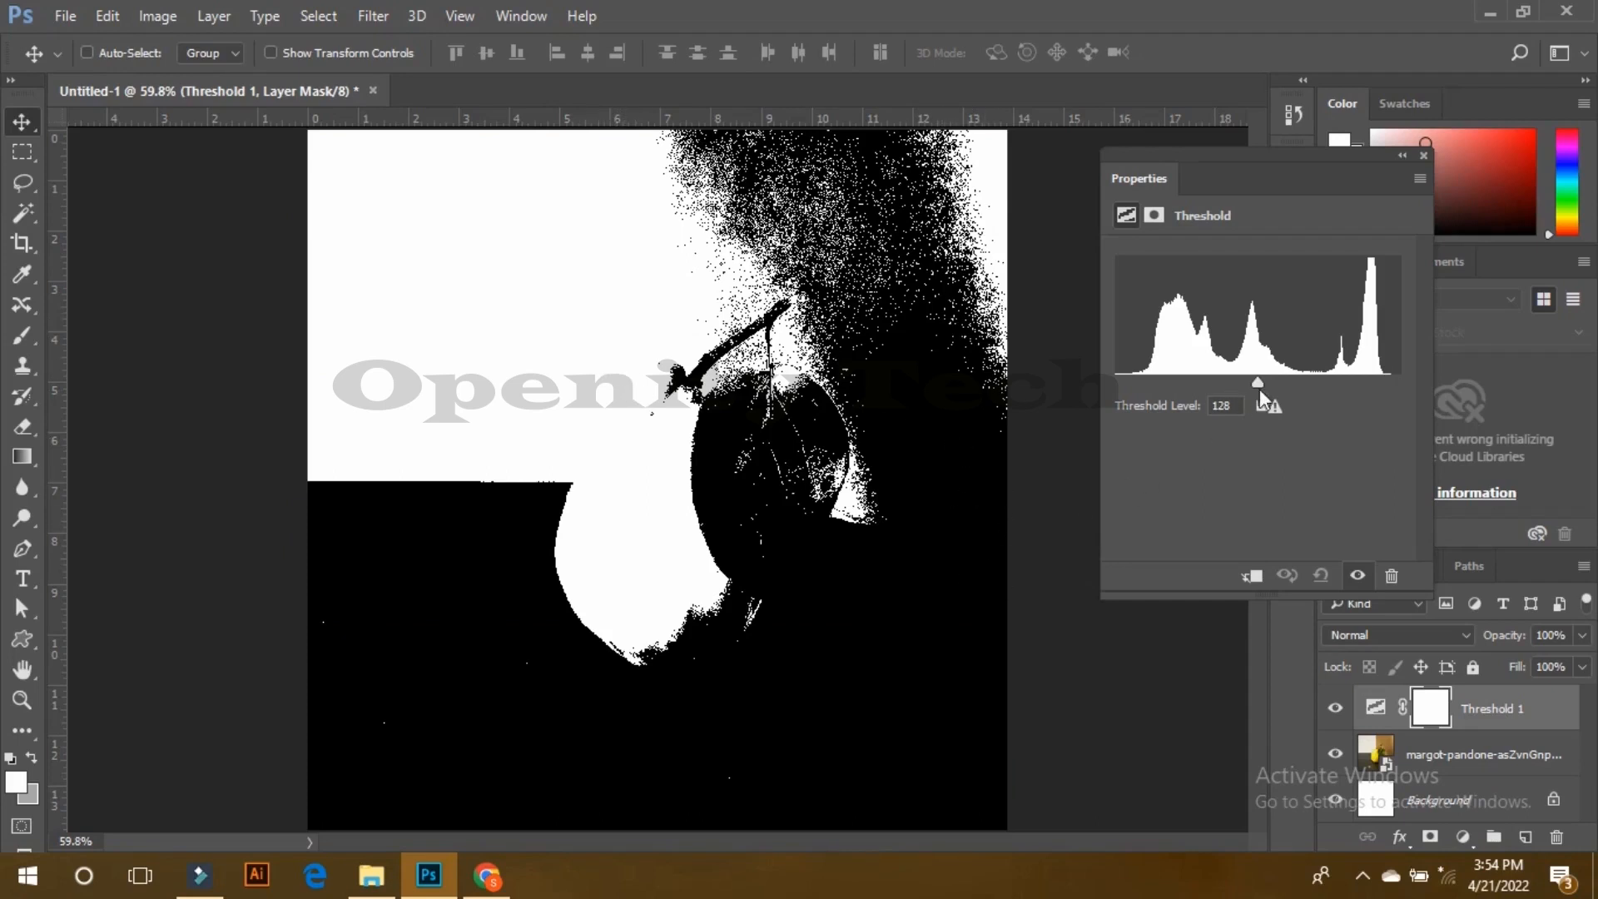
mouse_move(1257, 381)
mouse_down()
mouse_move(1306, 382)
mouse_move(1171, 386)
mouse_move(1241, 383)
mouse_up()
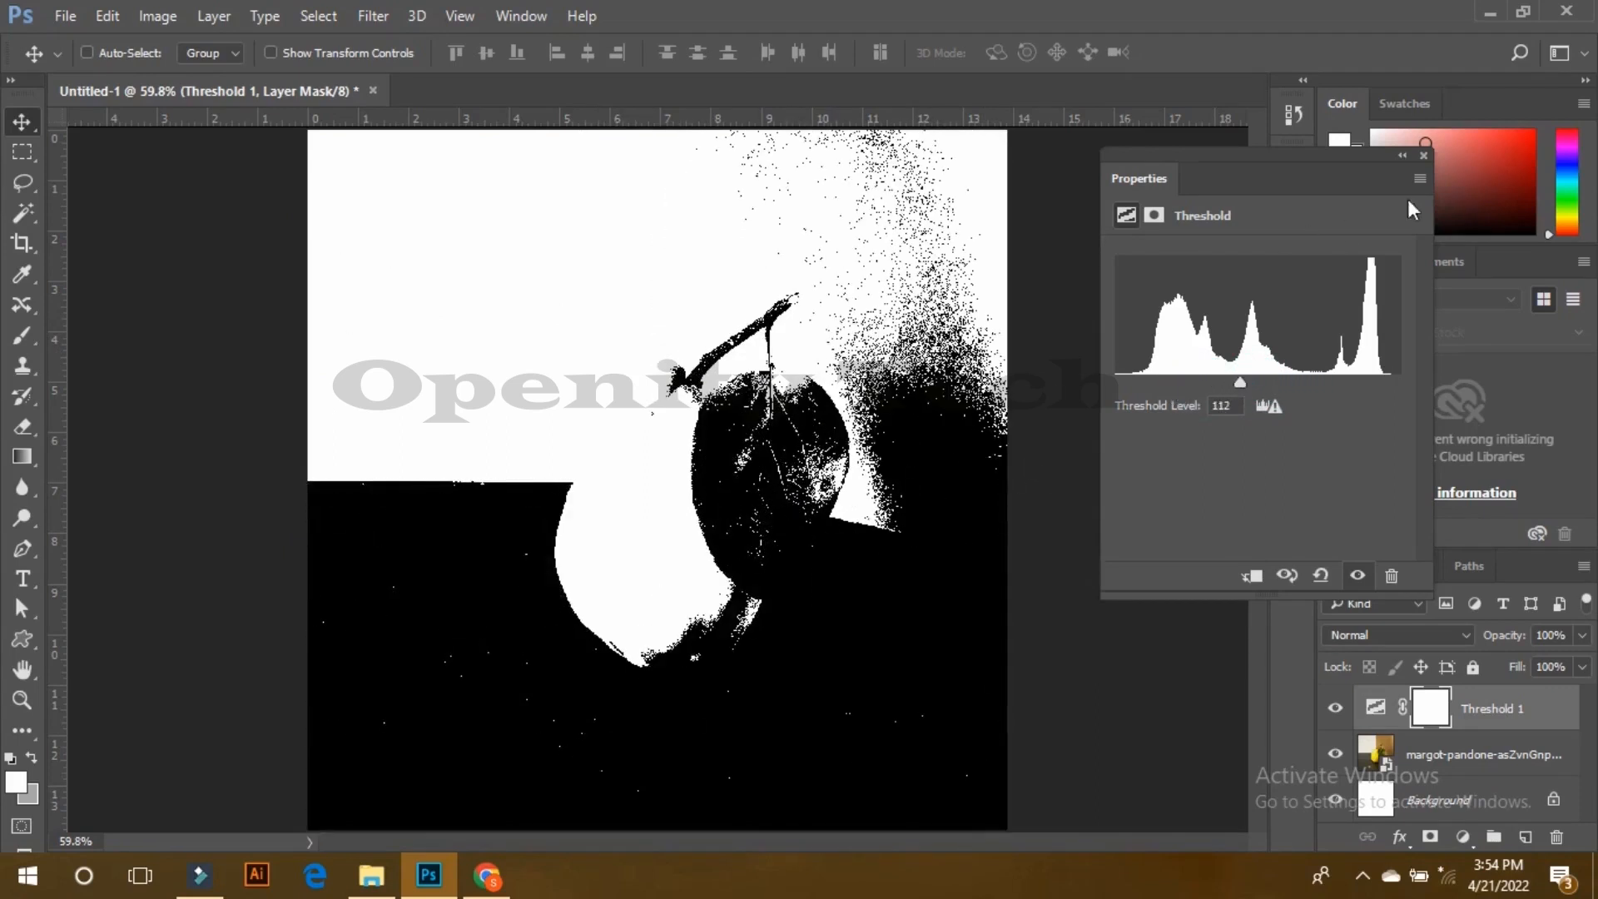
click(1424, 156)
drag(1554, 708, 1555, 835)
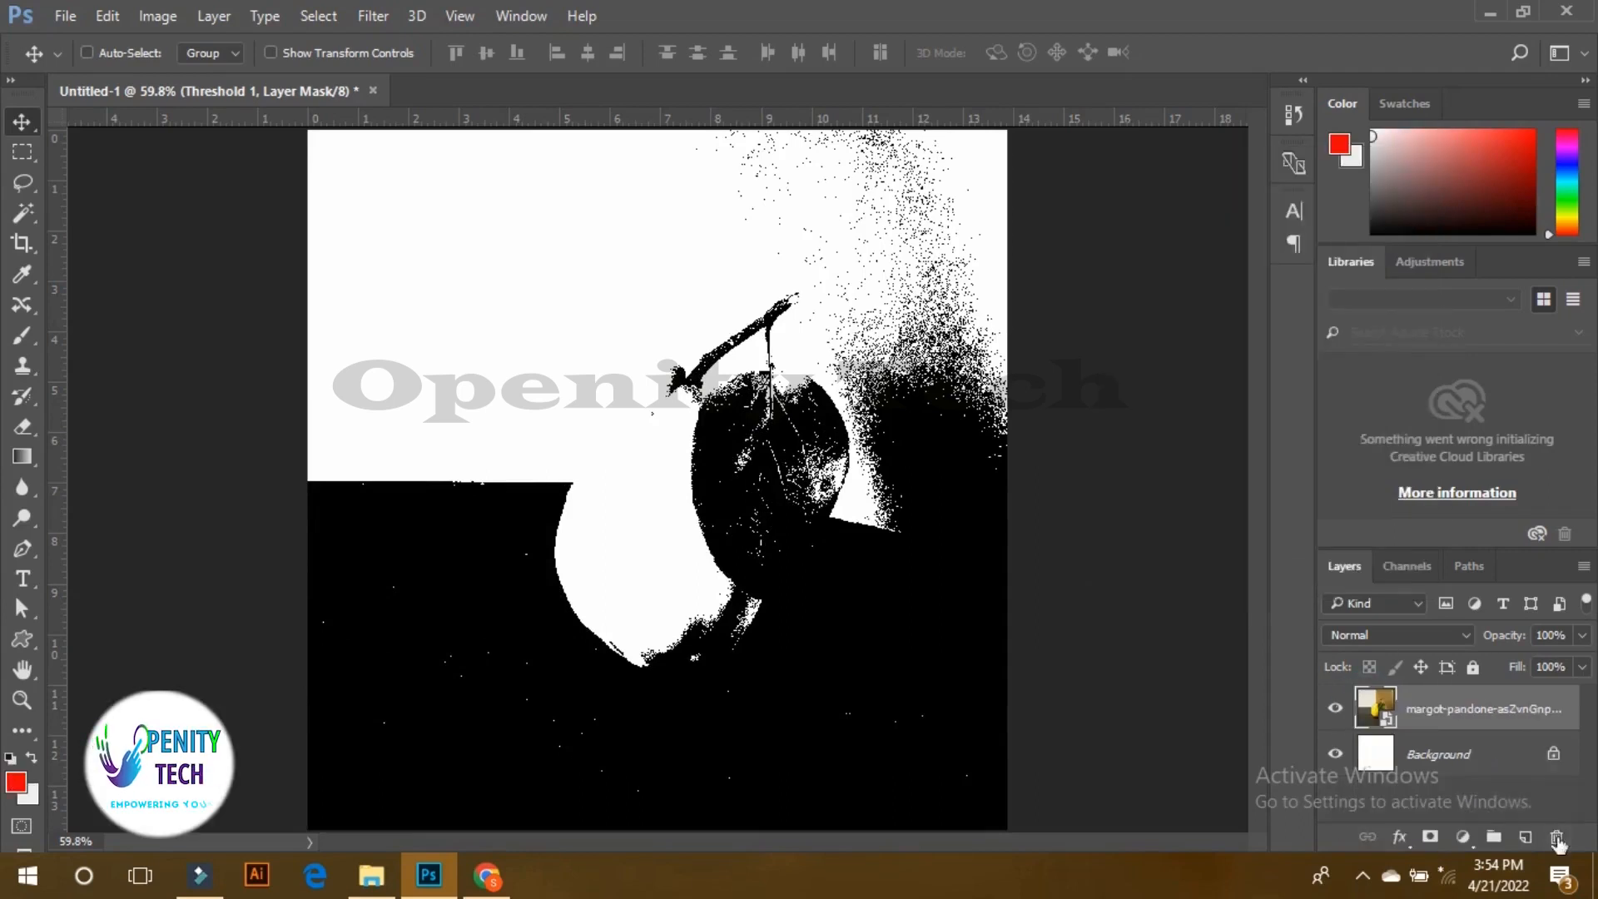
Step: Add a Gradient Map adjustment layer over the pear photo and apply the blue-yellow-blue gradient preset
click(1463, 837)
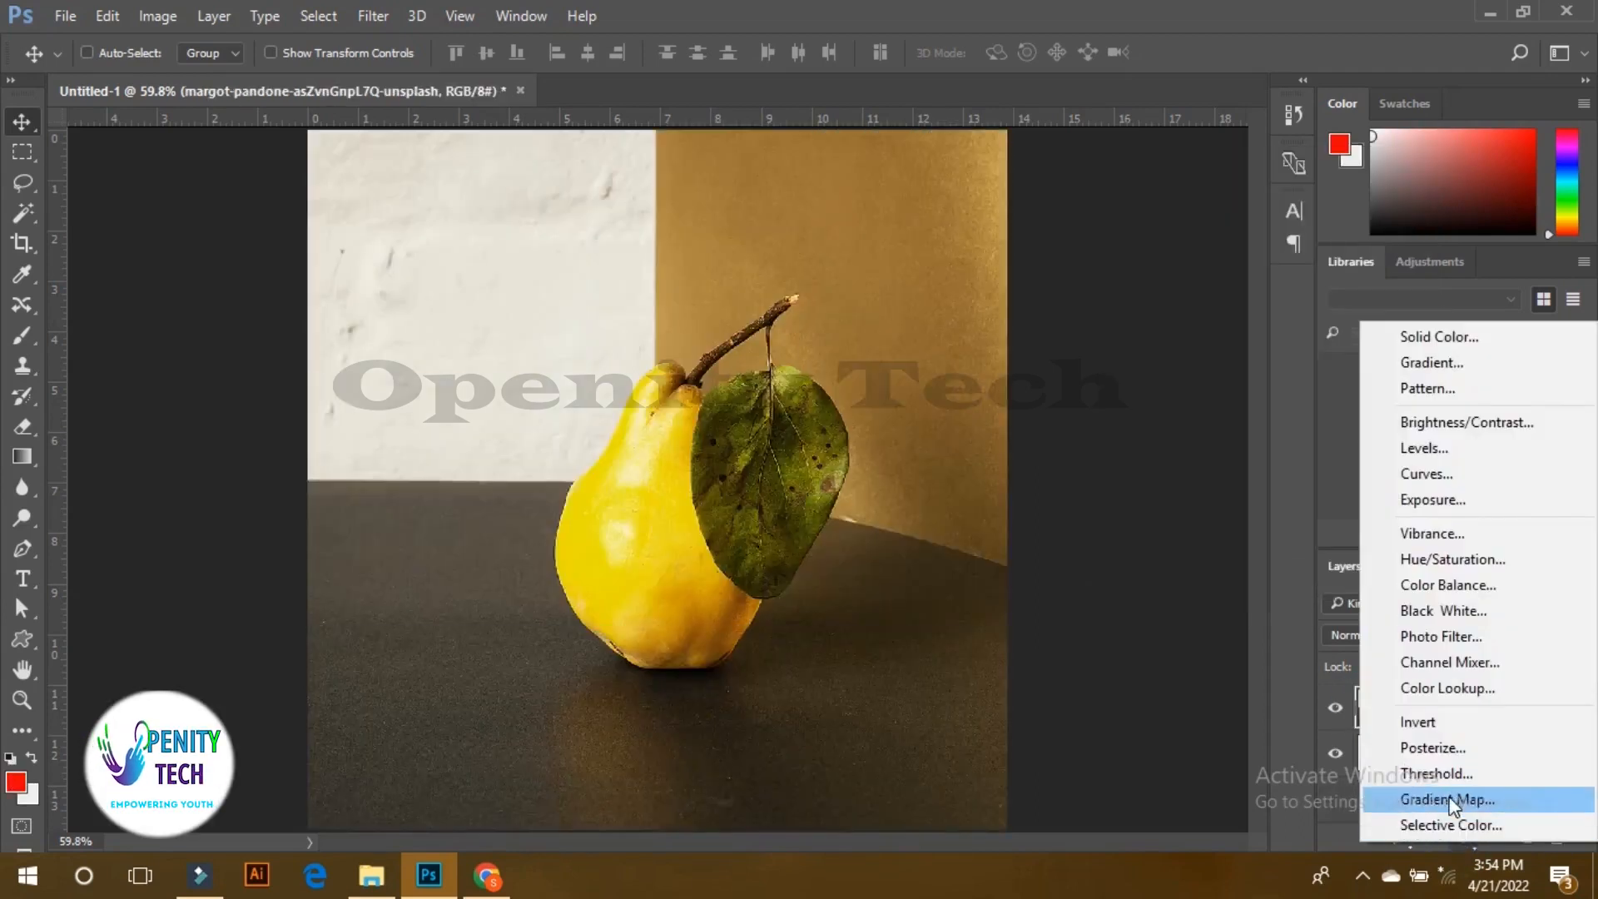
click(1495, 801)
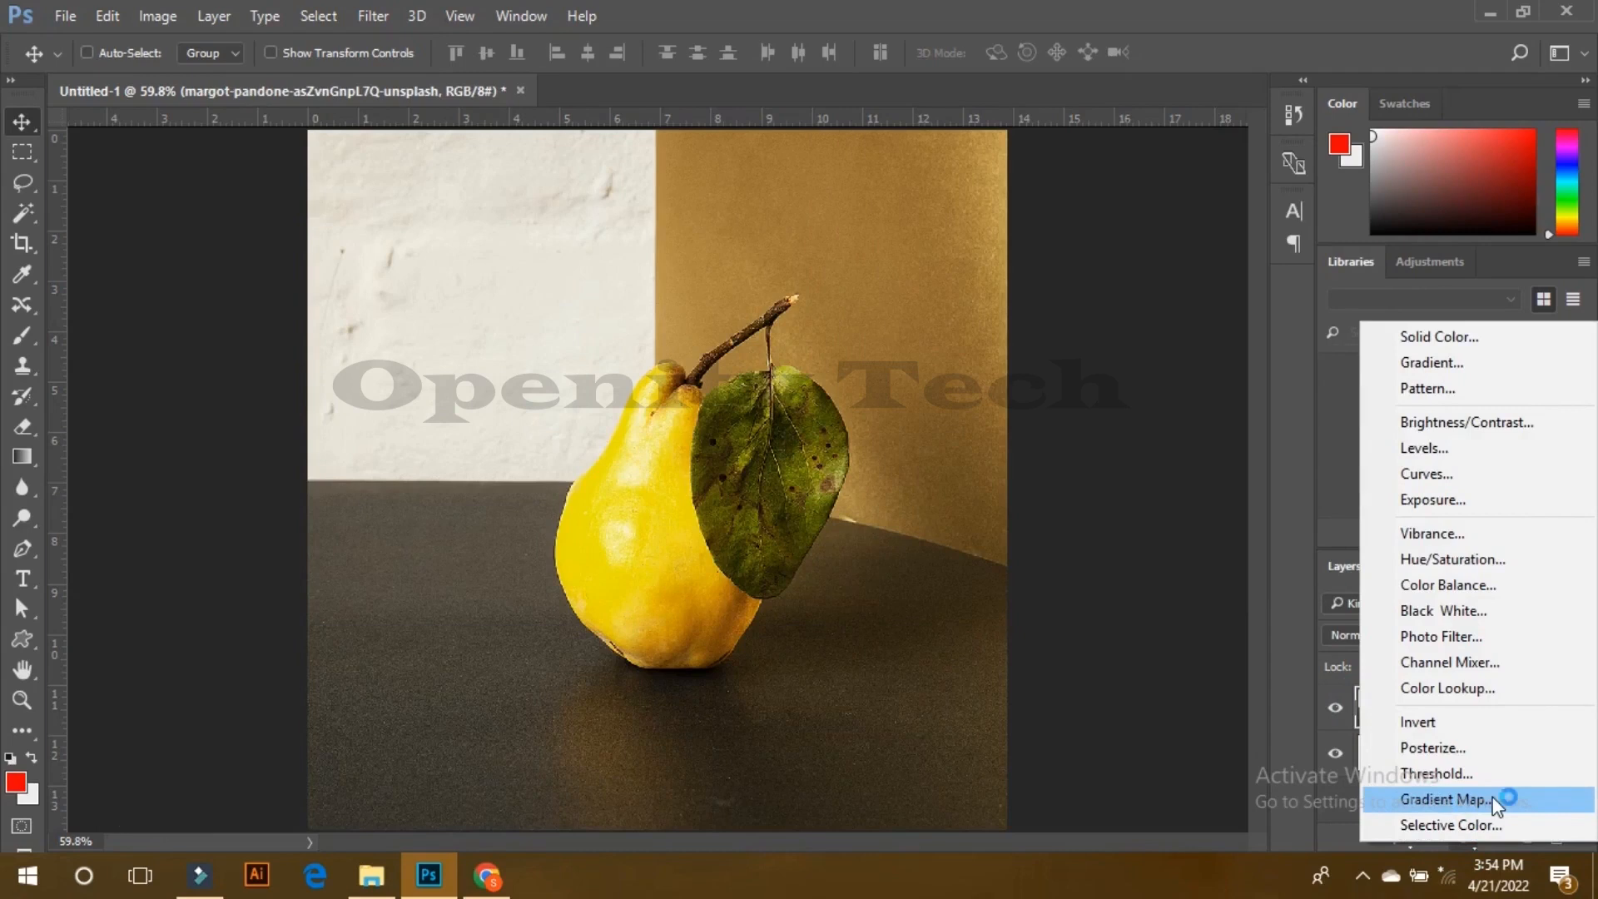
click(1442, 794)
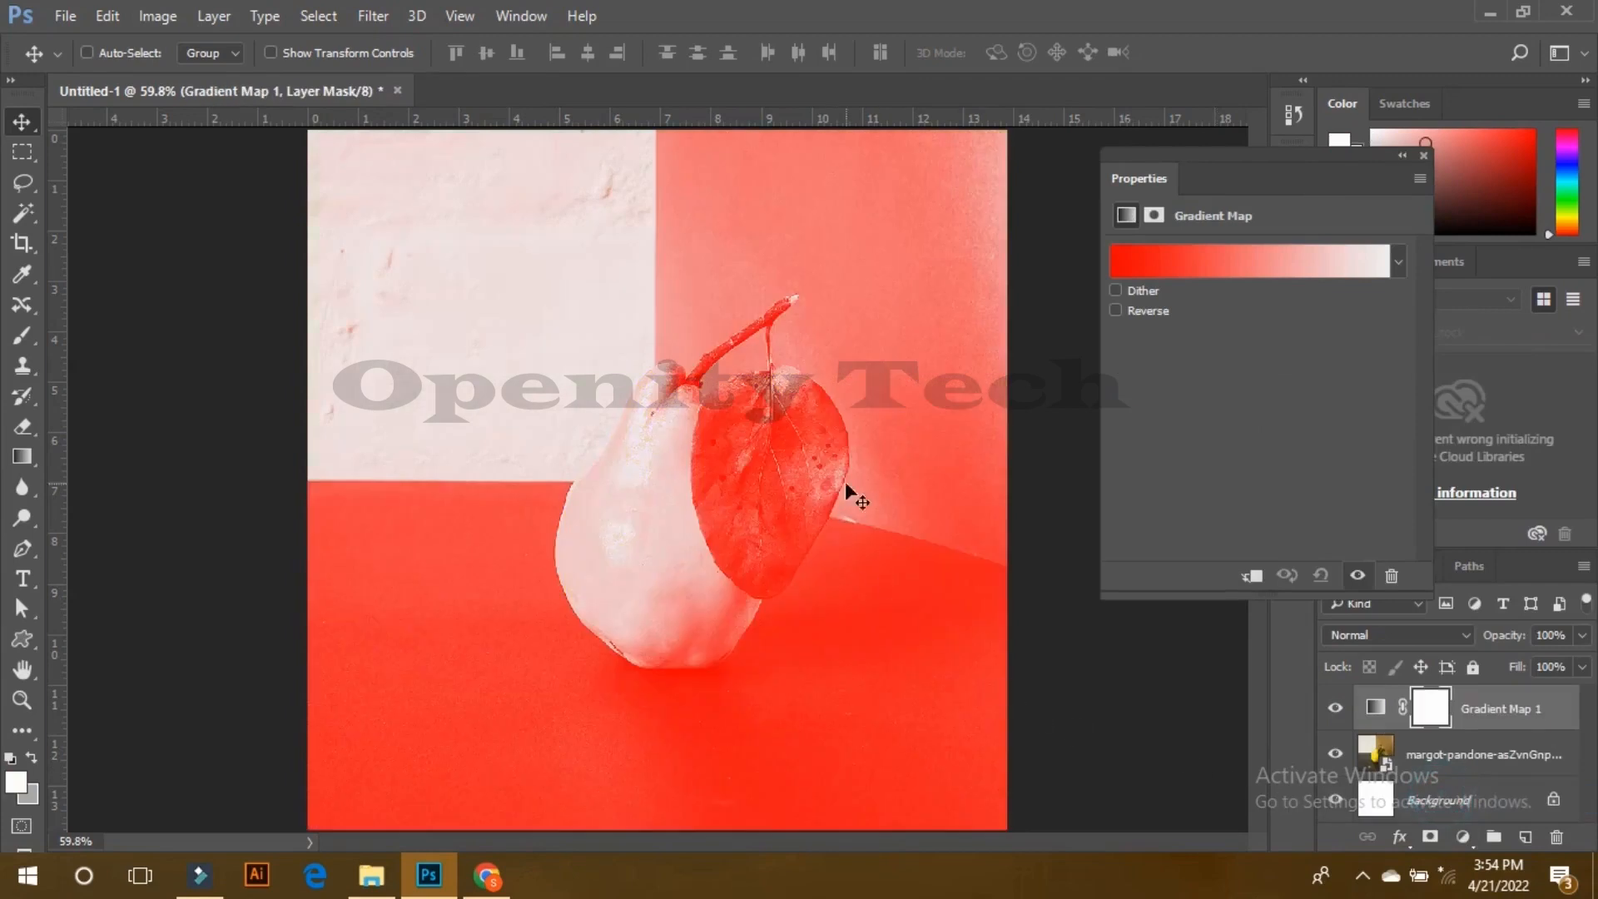
click(1400, 263)
click(1144, 363)
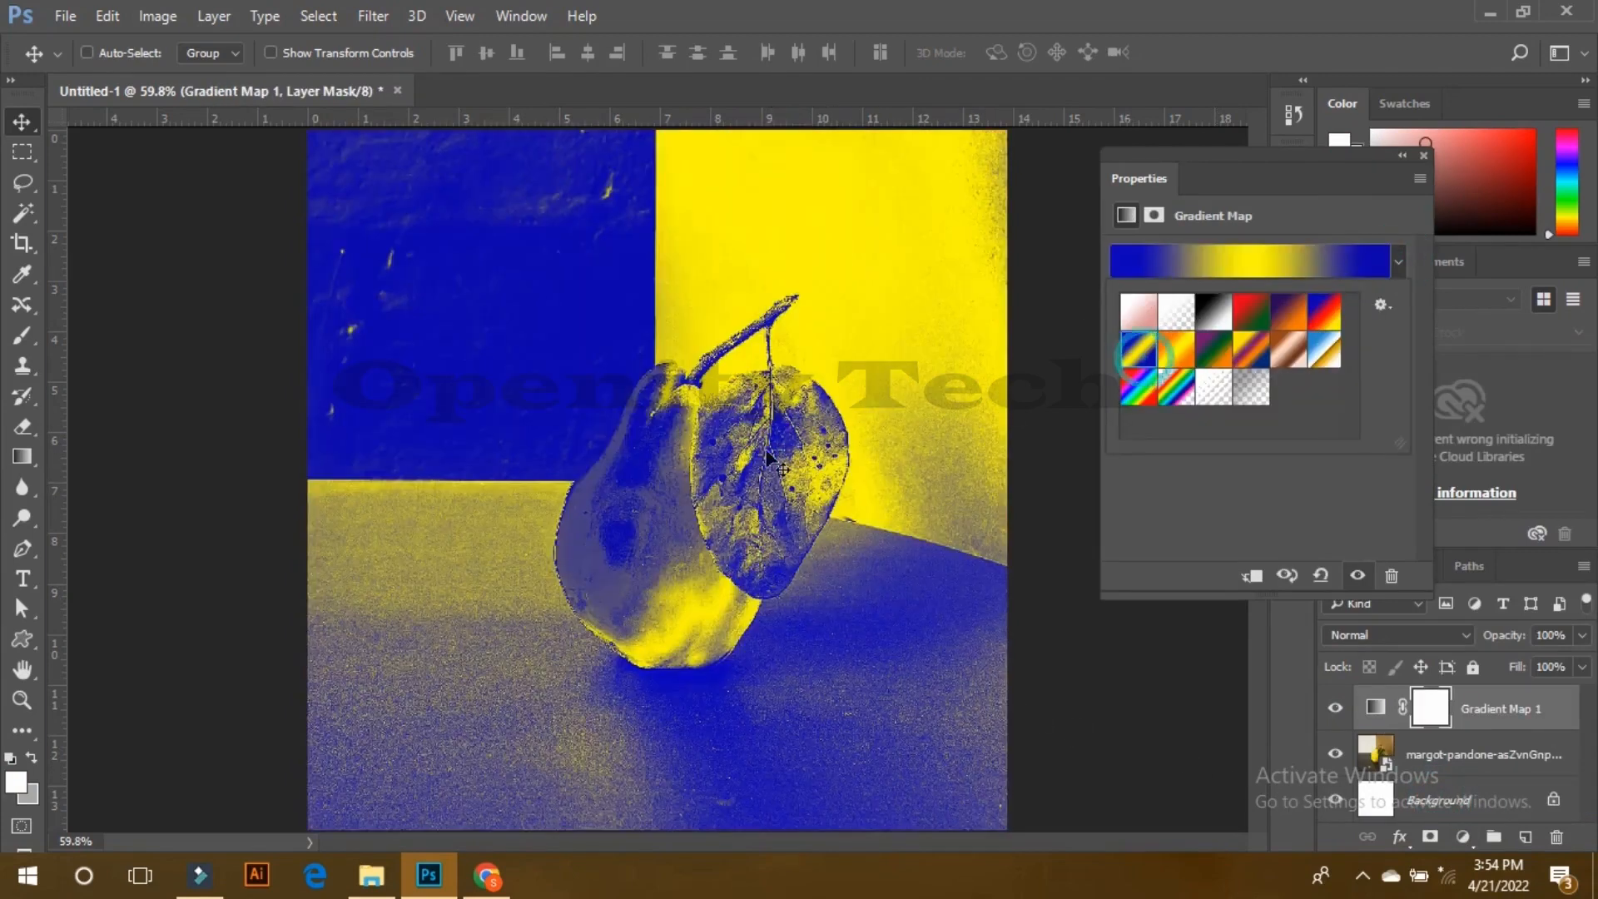
Step: Try several other gradient presets on the Gradient Map, ending with the rainbow spectrum, and delete the adjustment layer
click(1185, 354)
click(1221, 358)
click(1251, 350)
click(1328, 351)
click(1177, 388)
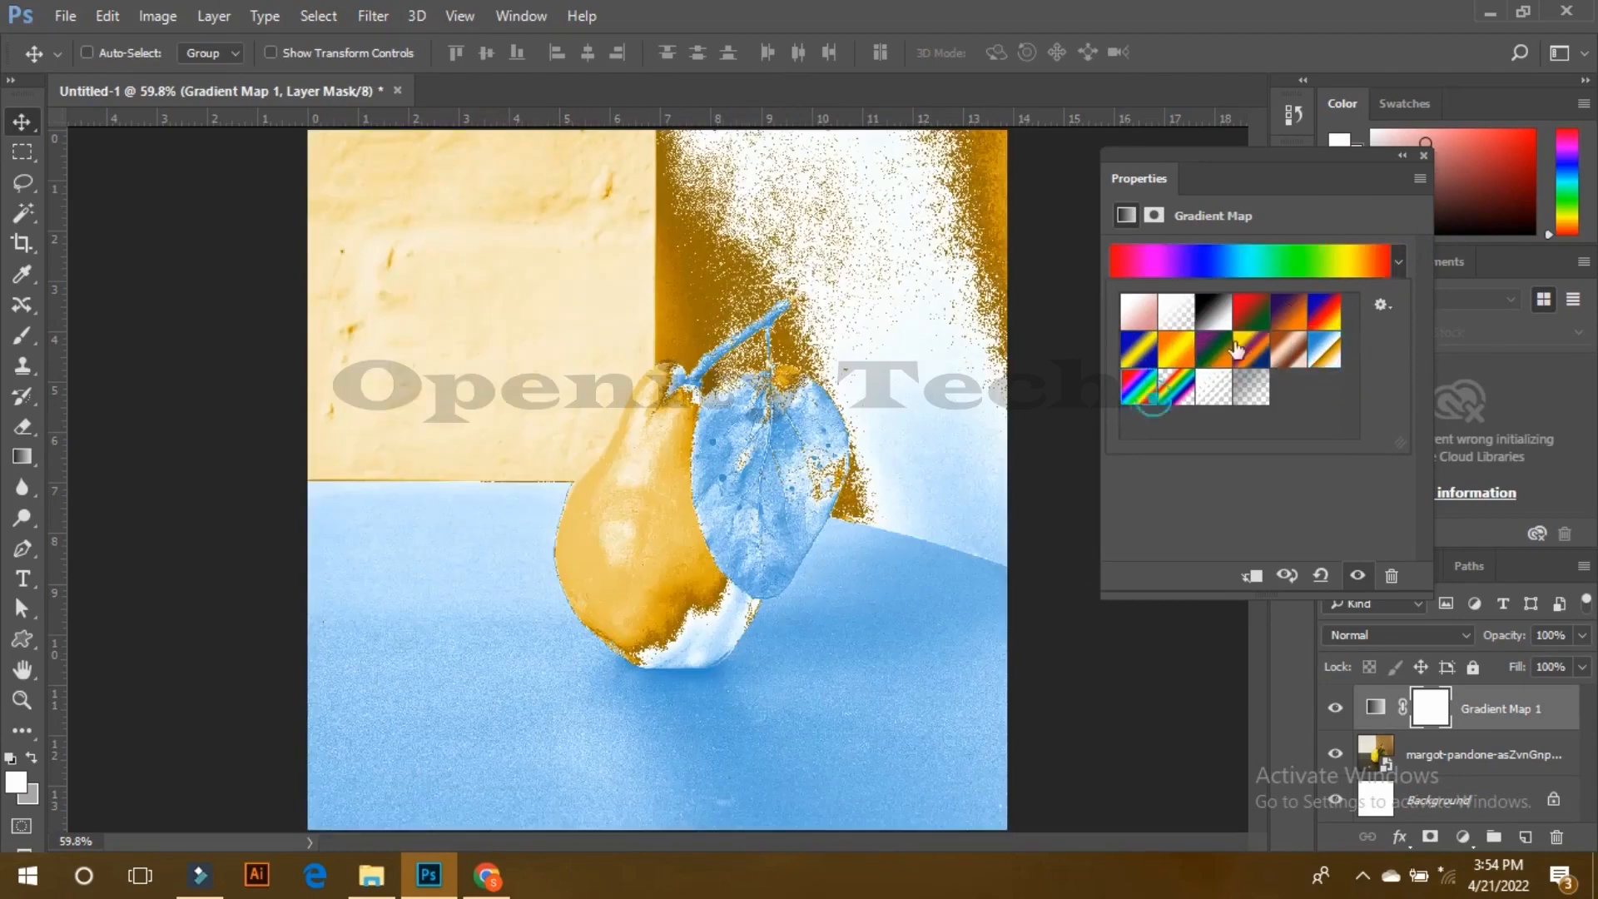
click(1425, 154)
click(1424, 155)
drag(1410, 718, 1557, 837)
Step: Add a Selective Color adjustment layer over the pear photo and target the Yellows
click(1463, 837)
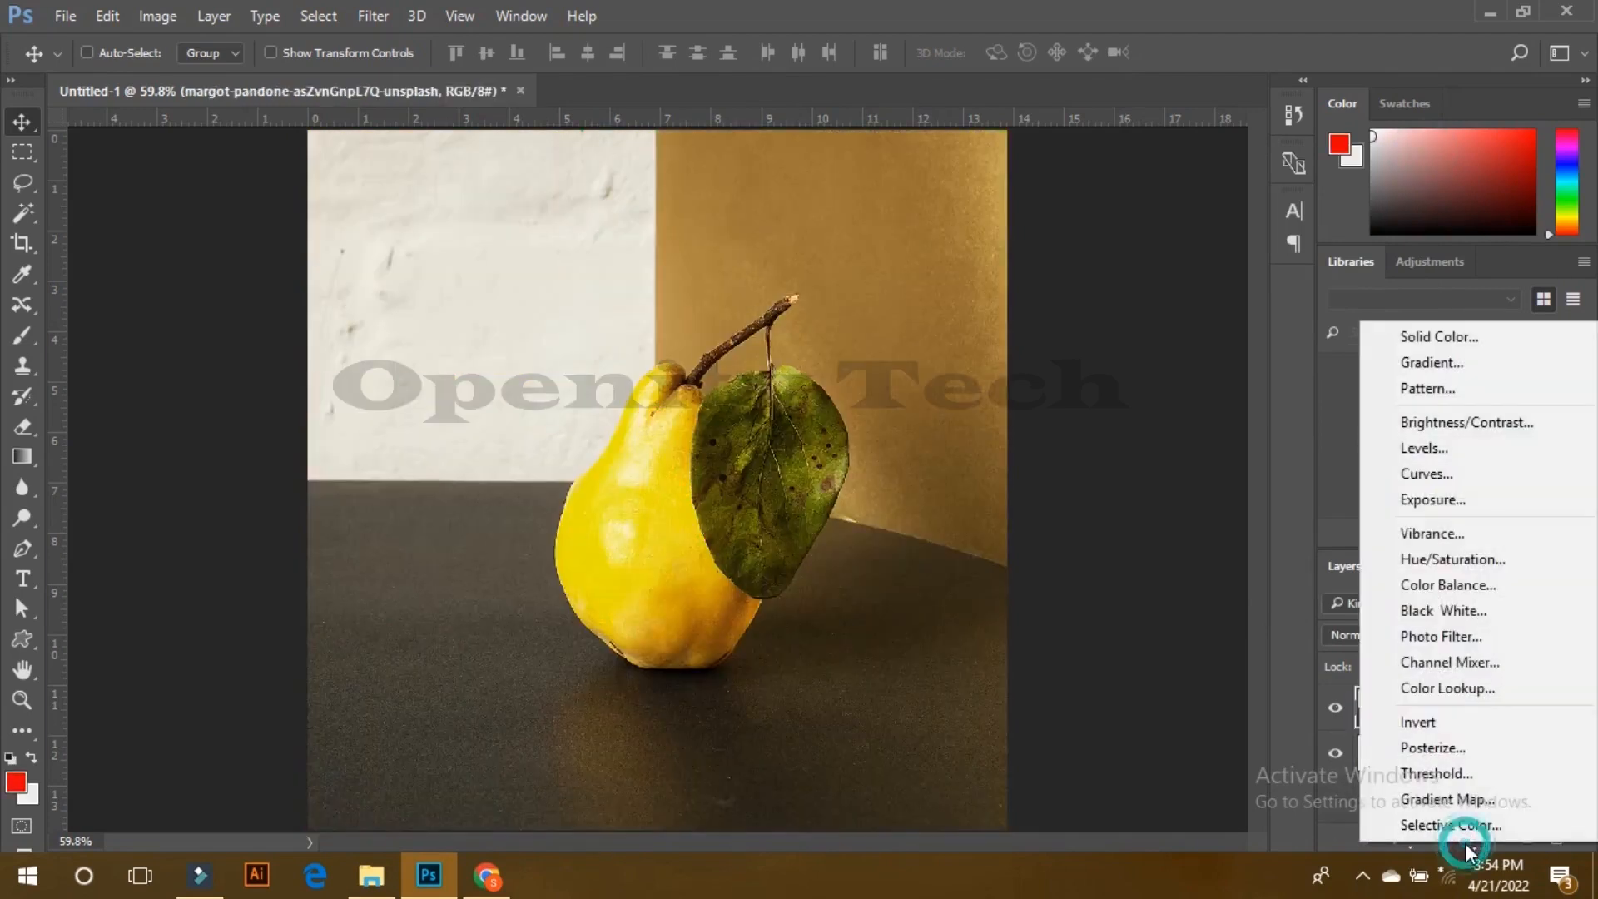
click(1462, 849)
click(1463, 839)
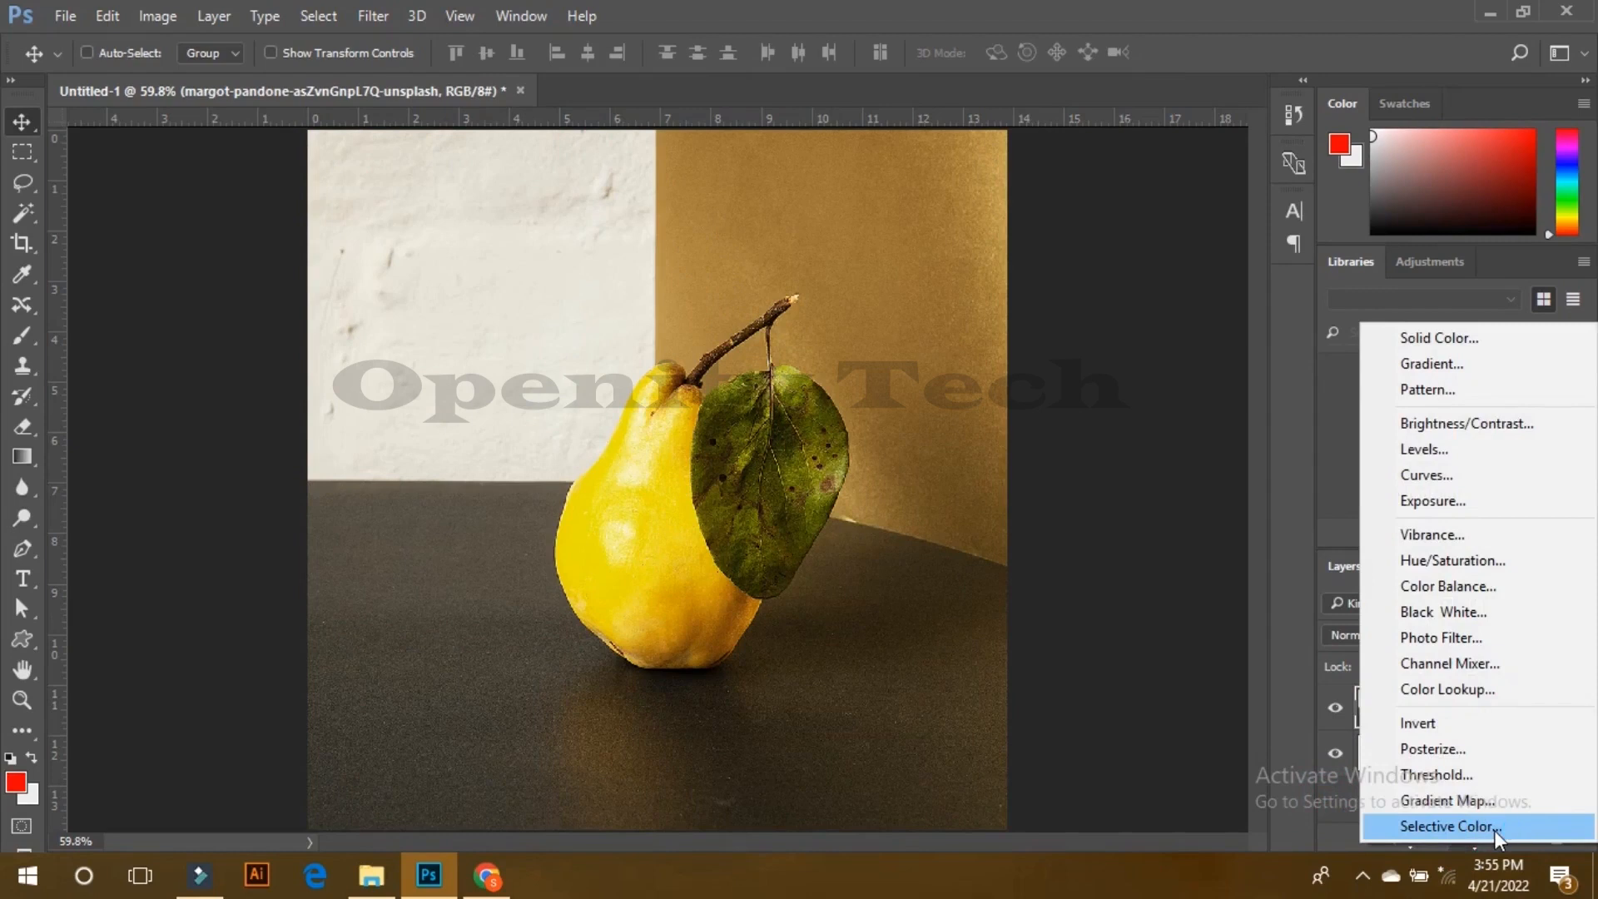
click(1496, 831)
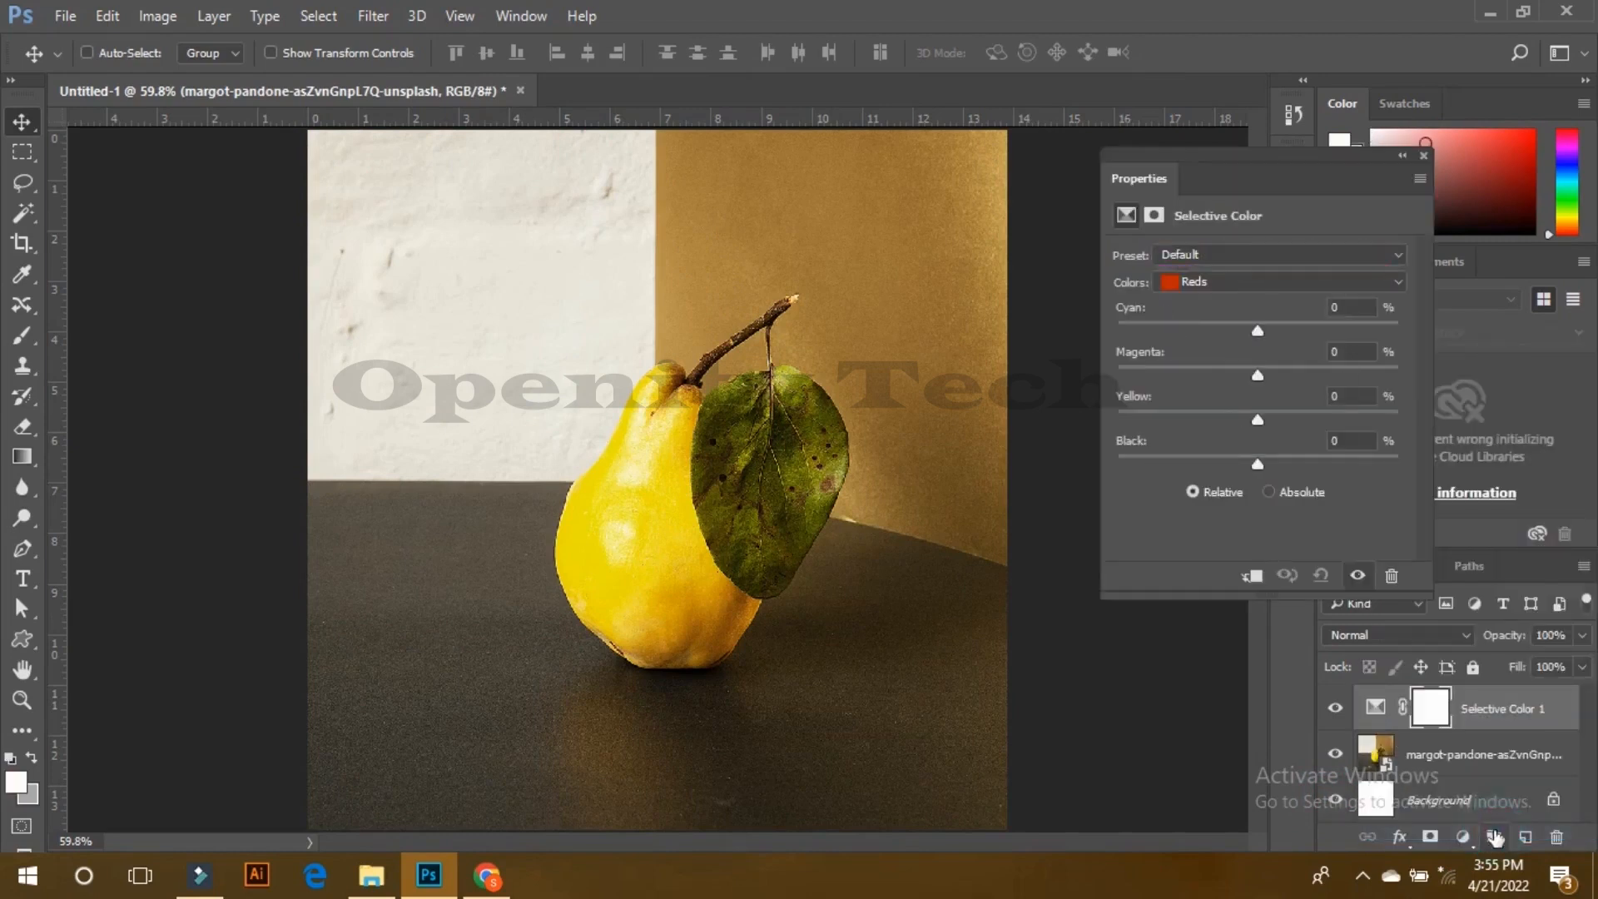
click(1202, 282)
click(1207, 301)
click(1221, 279)
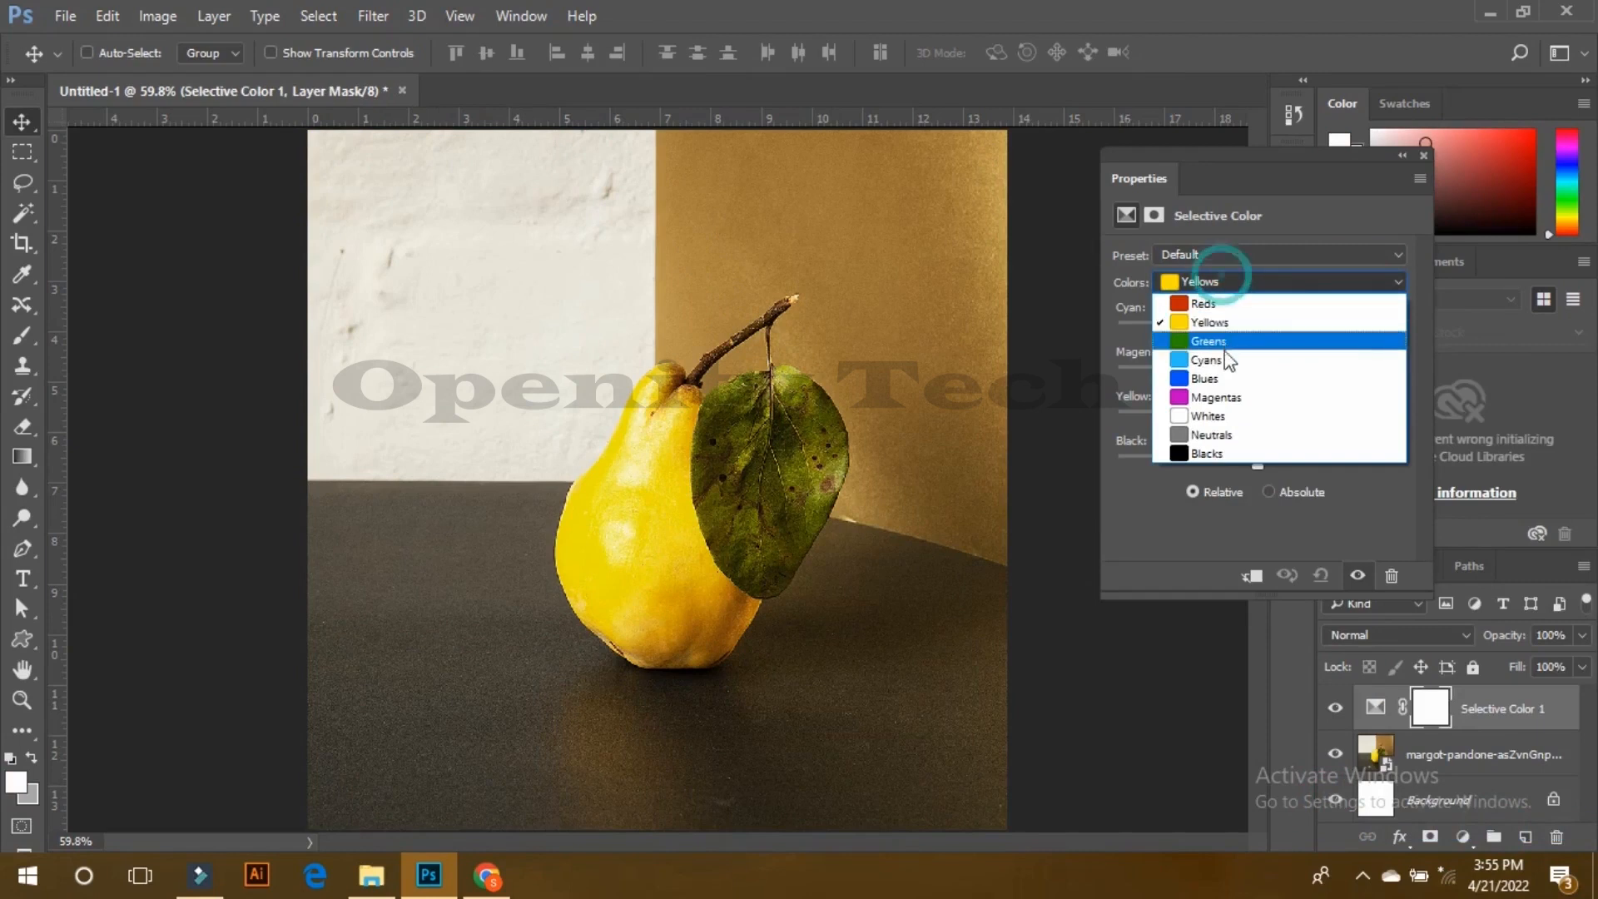
Step: Set the Yellows to Cyan -69%, Magenta +26% and Yellow -20%, and delete the Selective Color layer
click(1252, 323)
drag(1252, 327, 1162, 328)
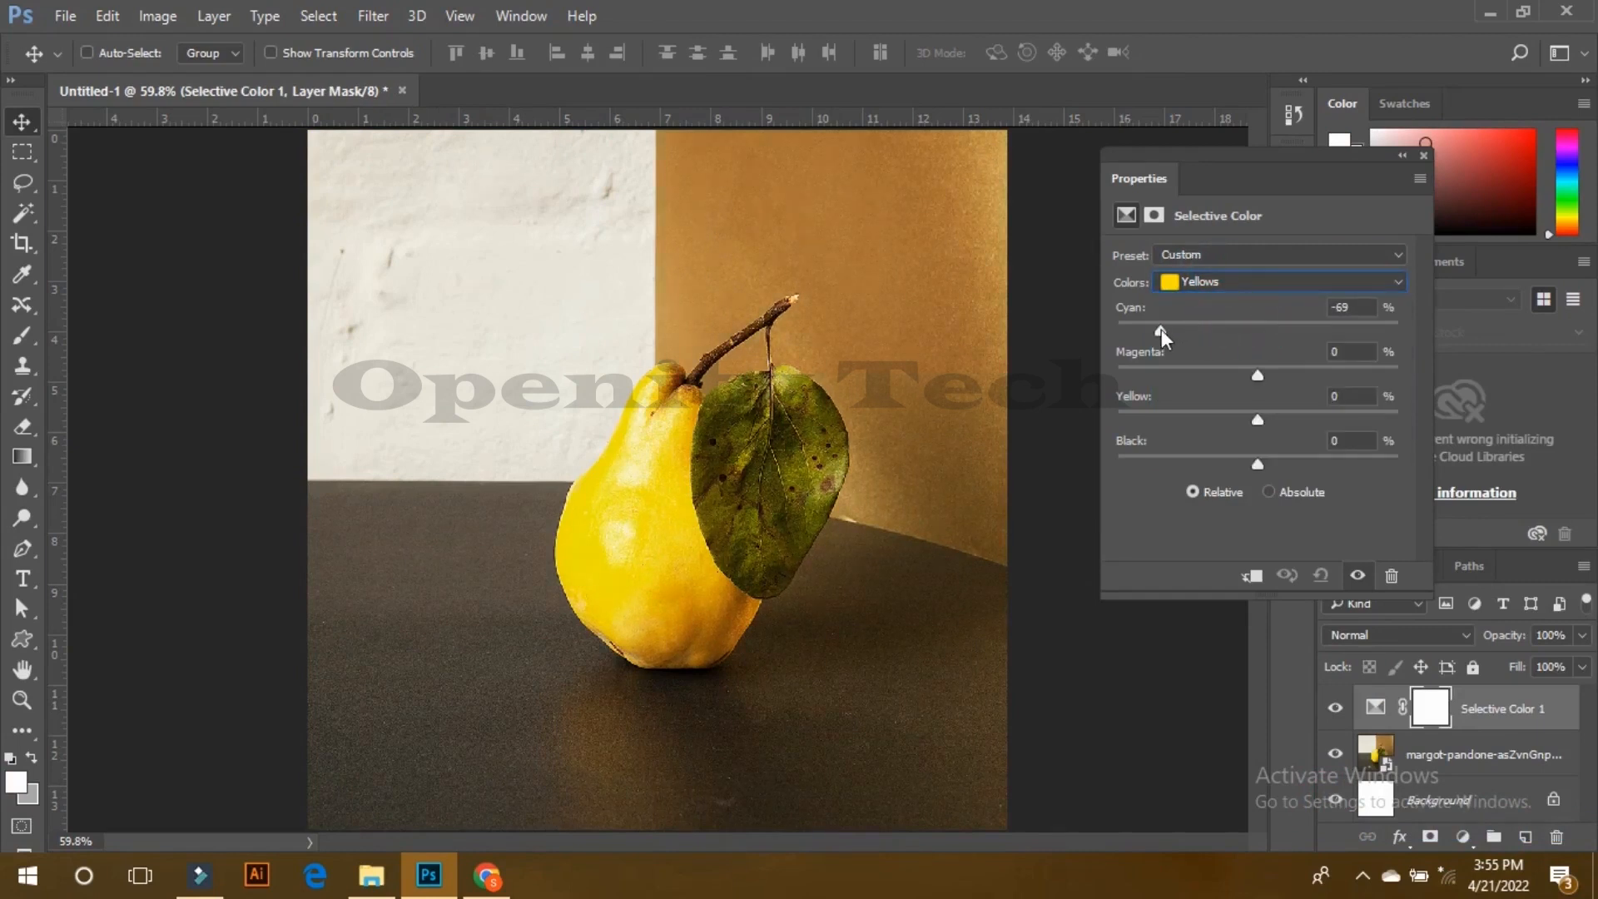
drag(1258, 375, 1237, 420)
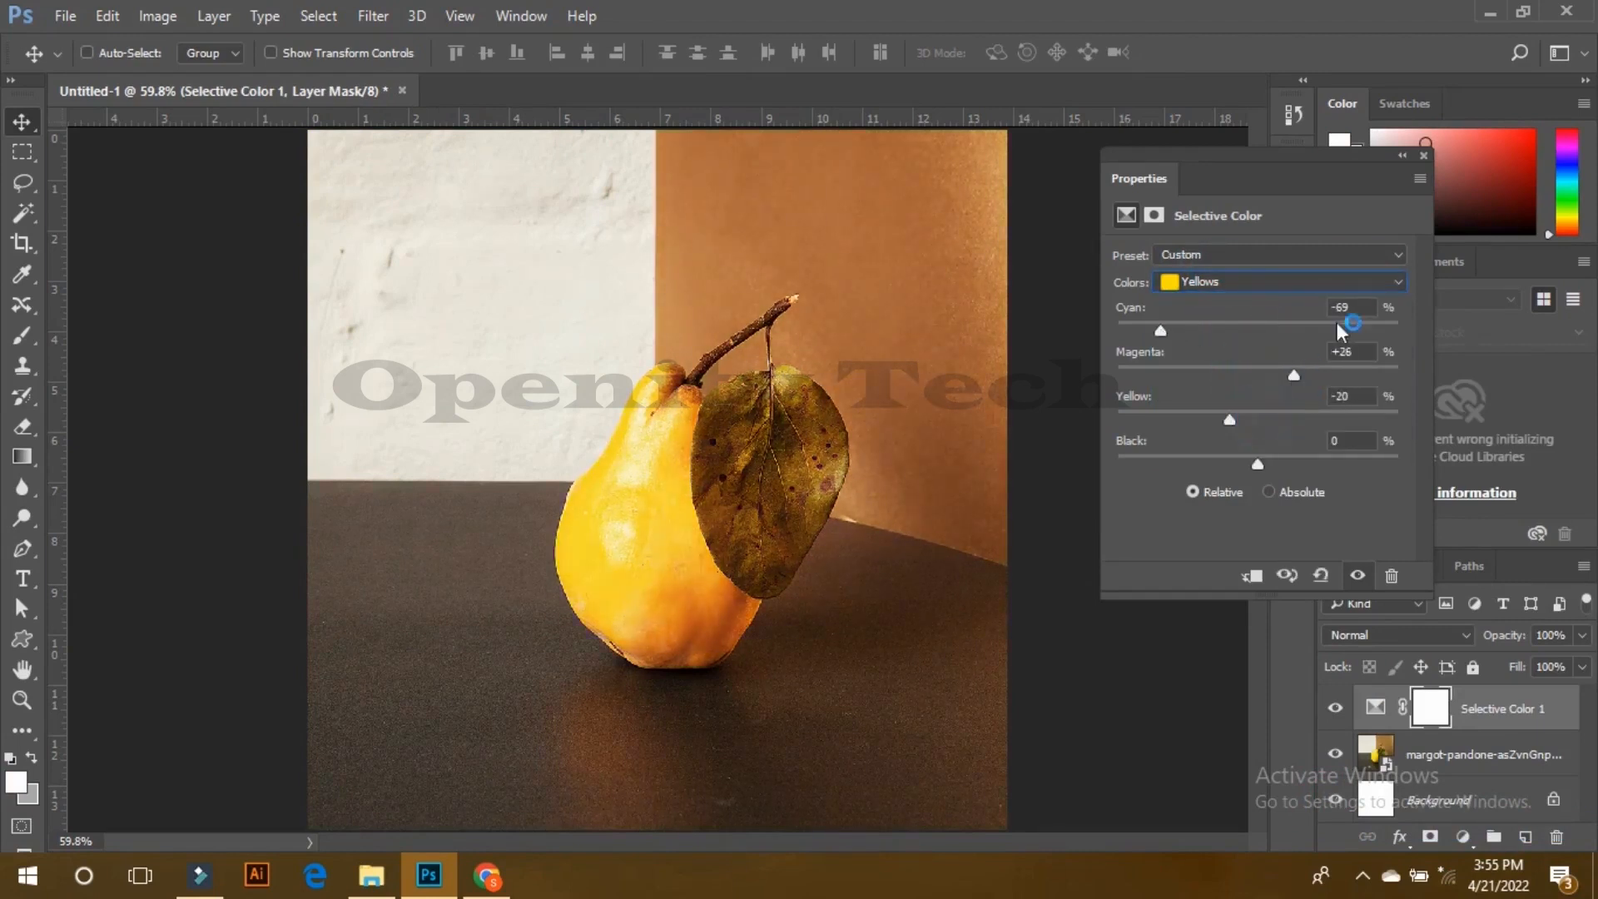
click(1424, 156)
drag(1376, 708, 1558, 837)
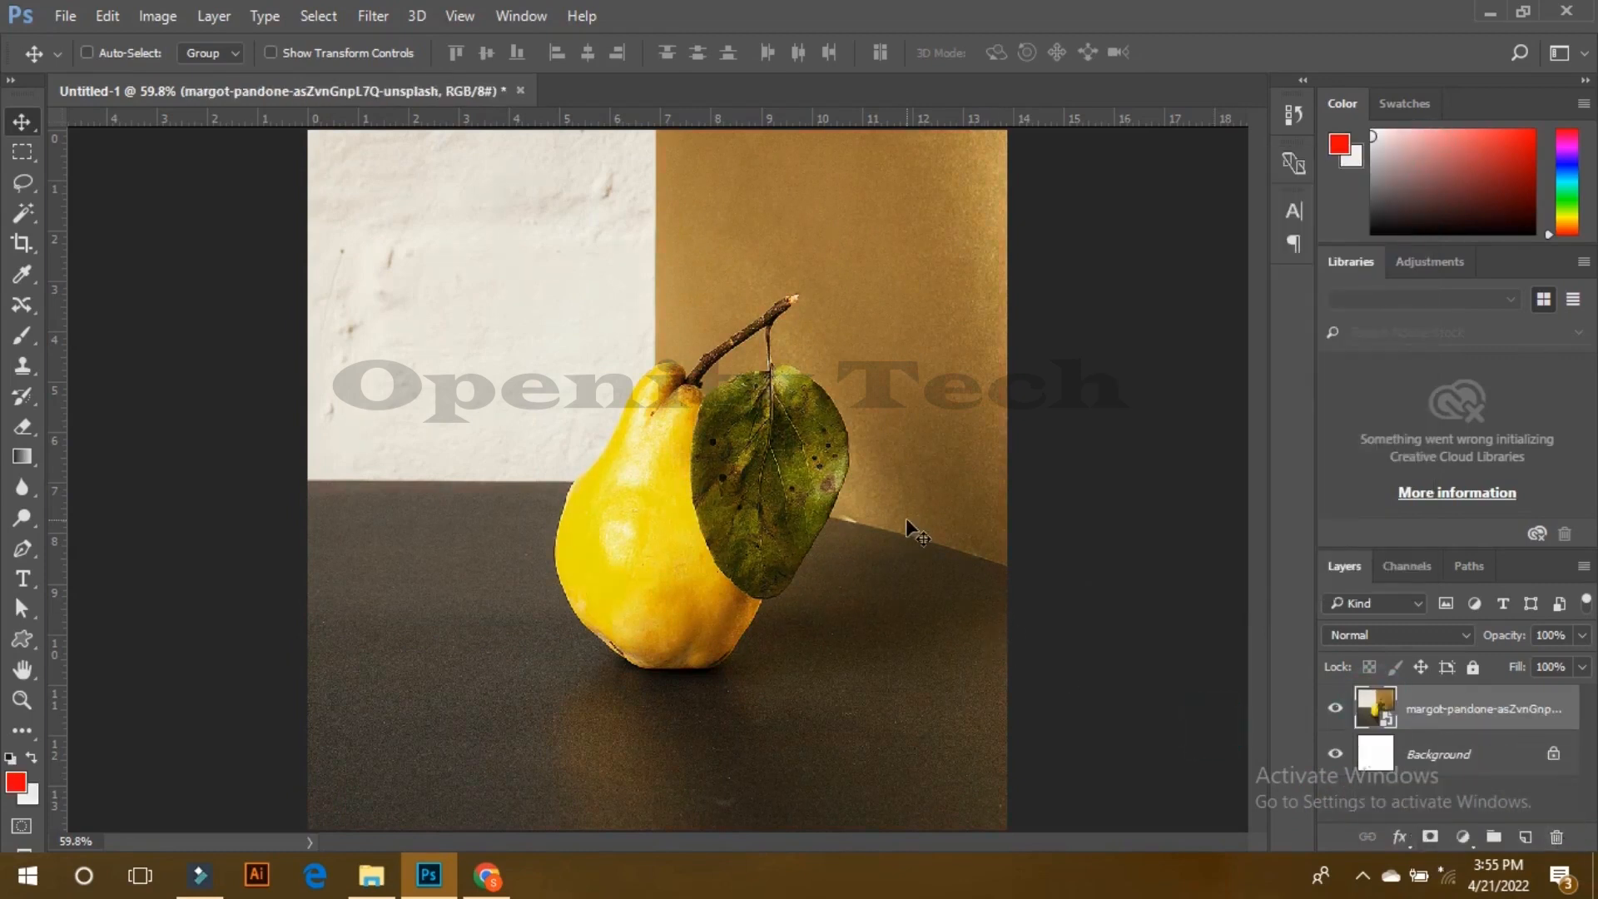
click(1463, 839)
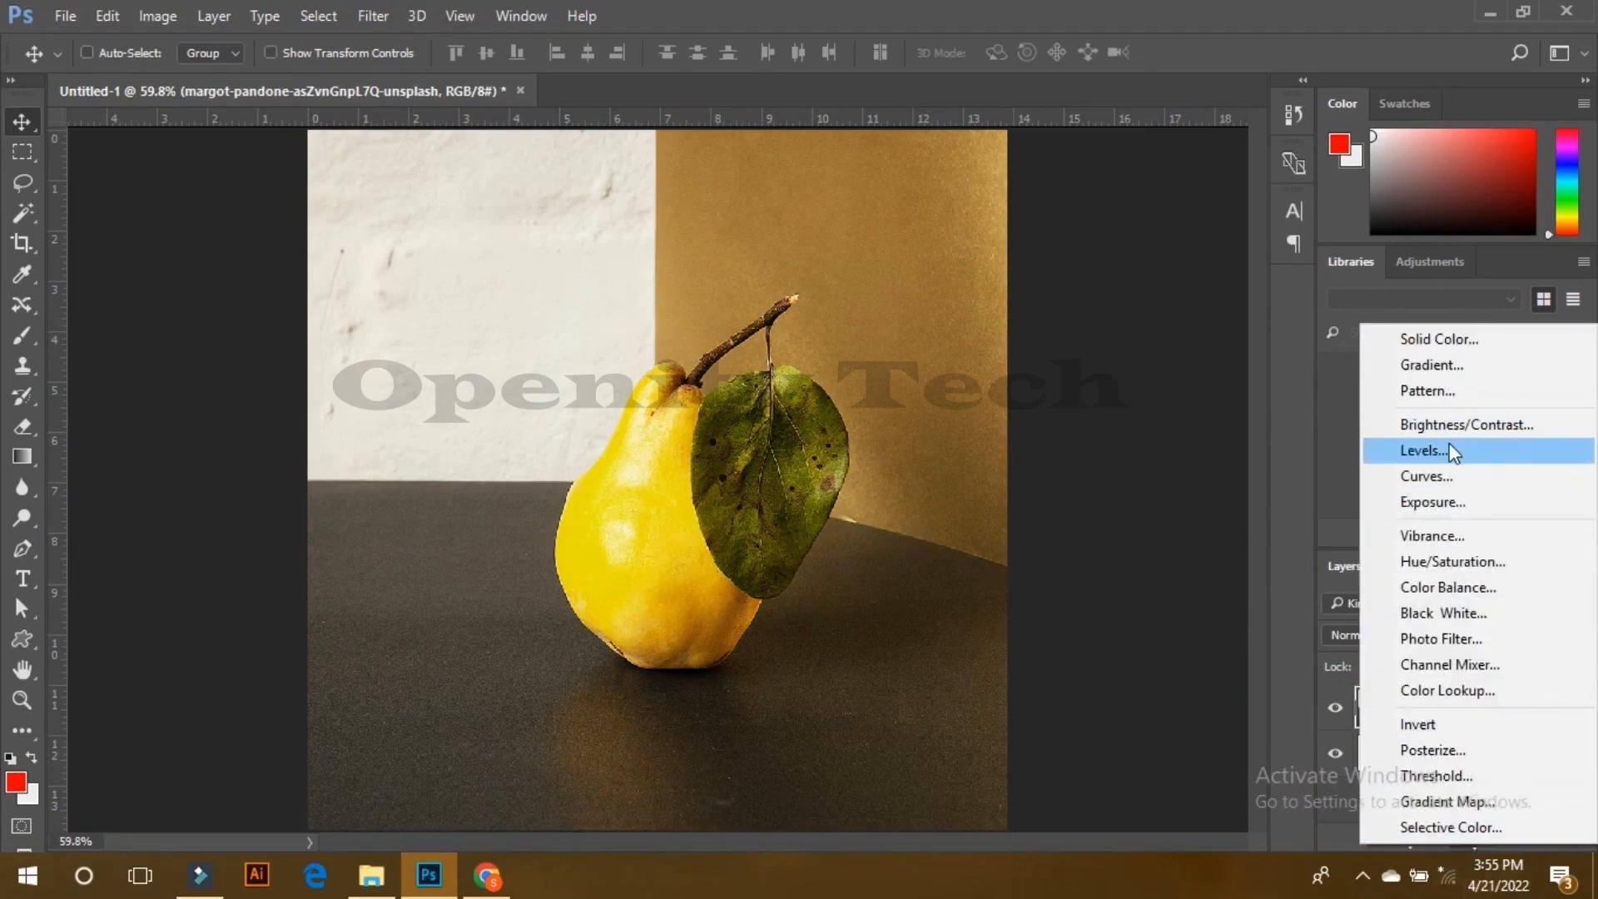
click(1467, 393)
click(1467, 565)
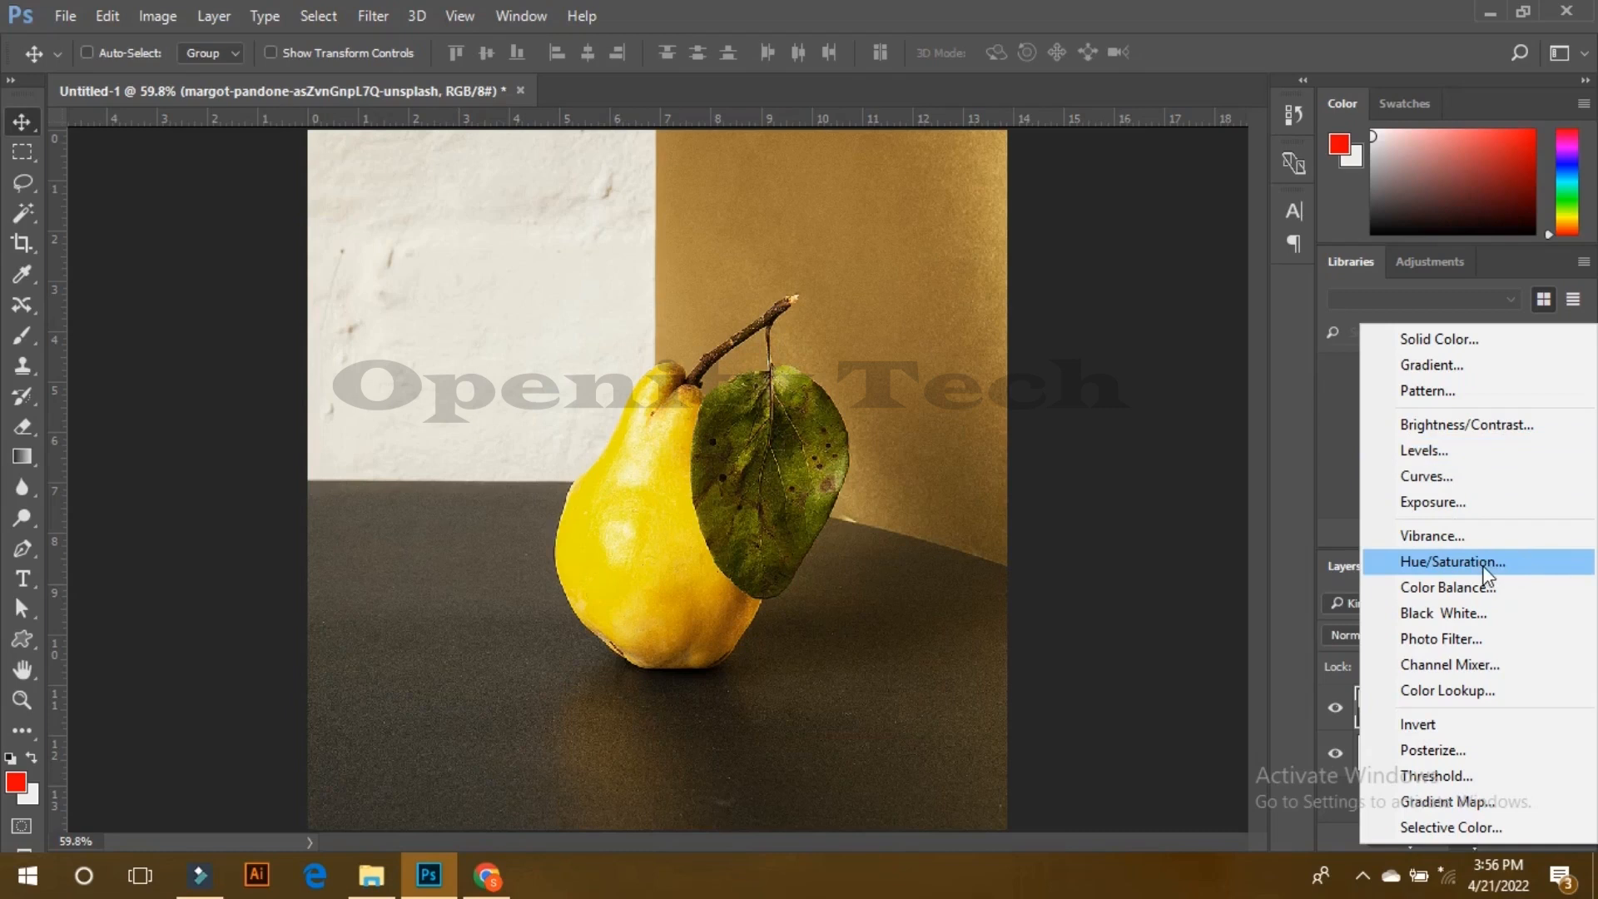
click(1477, 588)
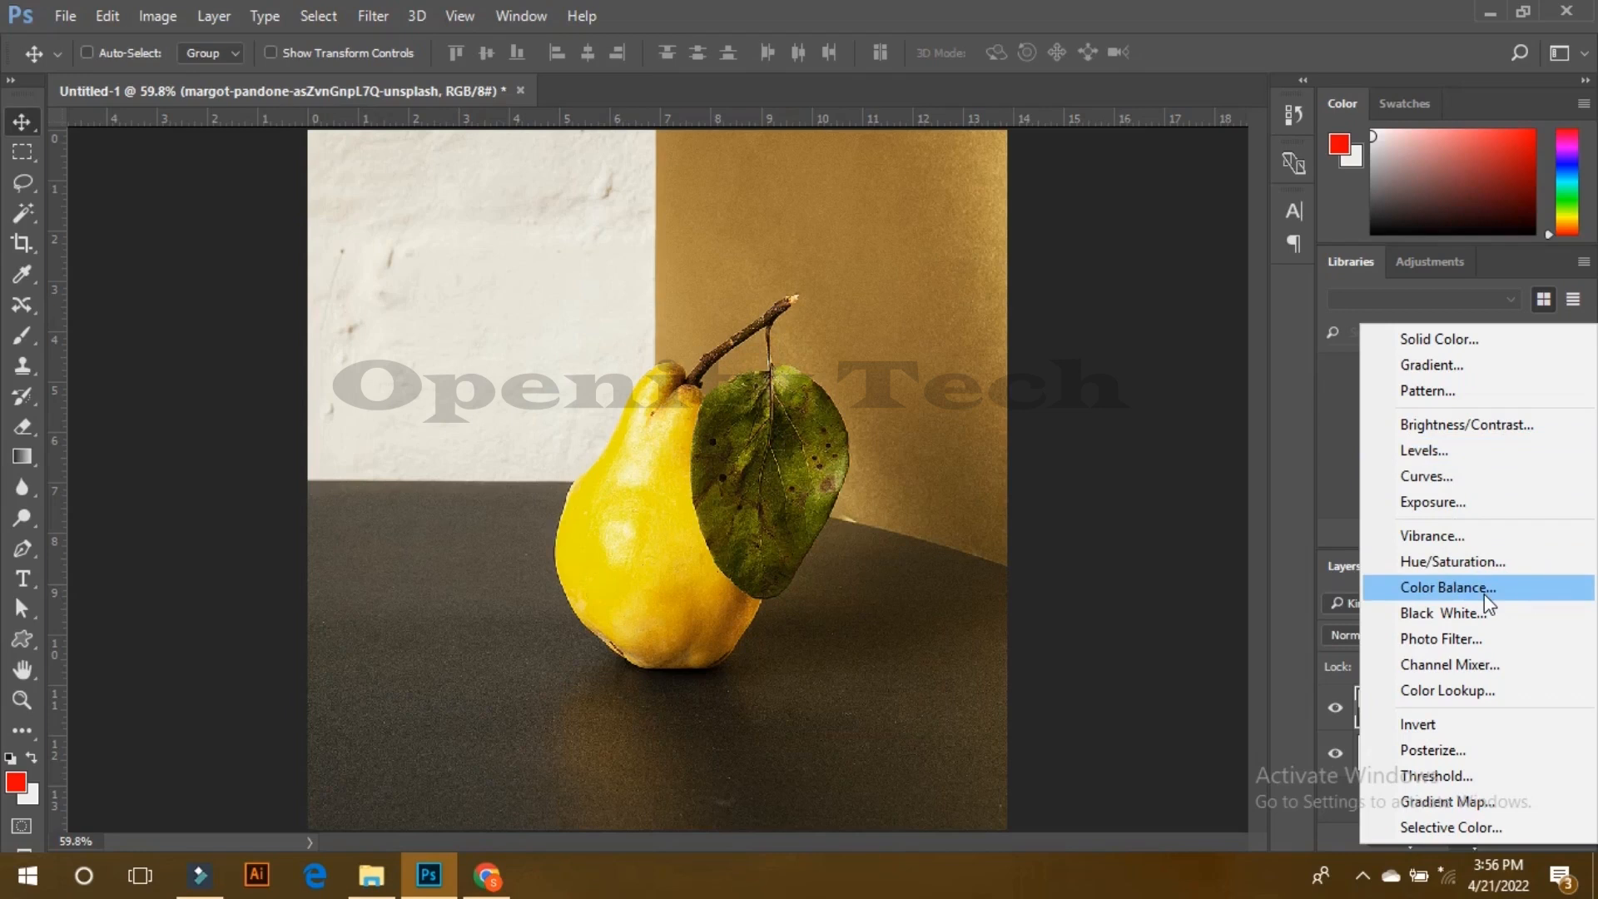
click(1231, 672)
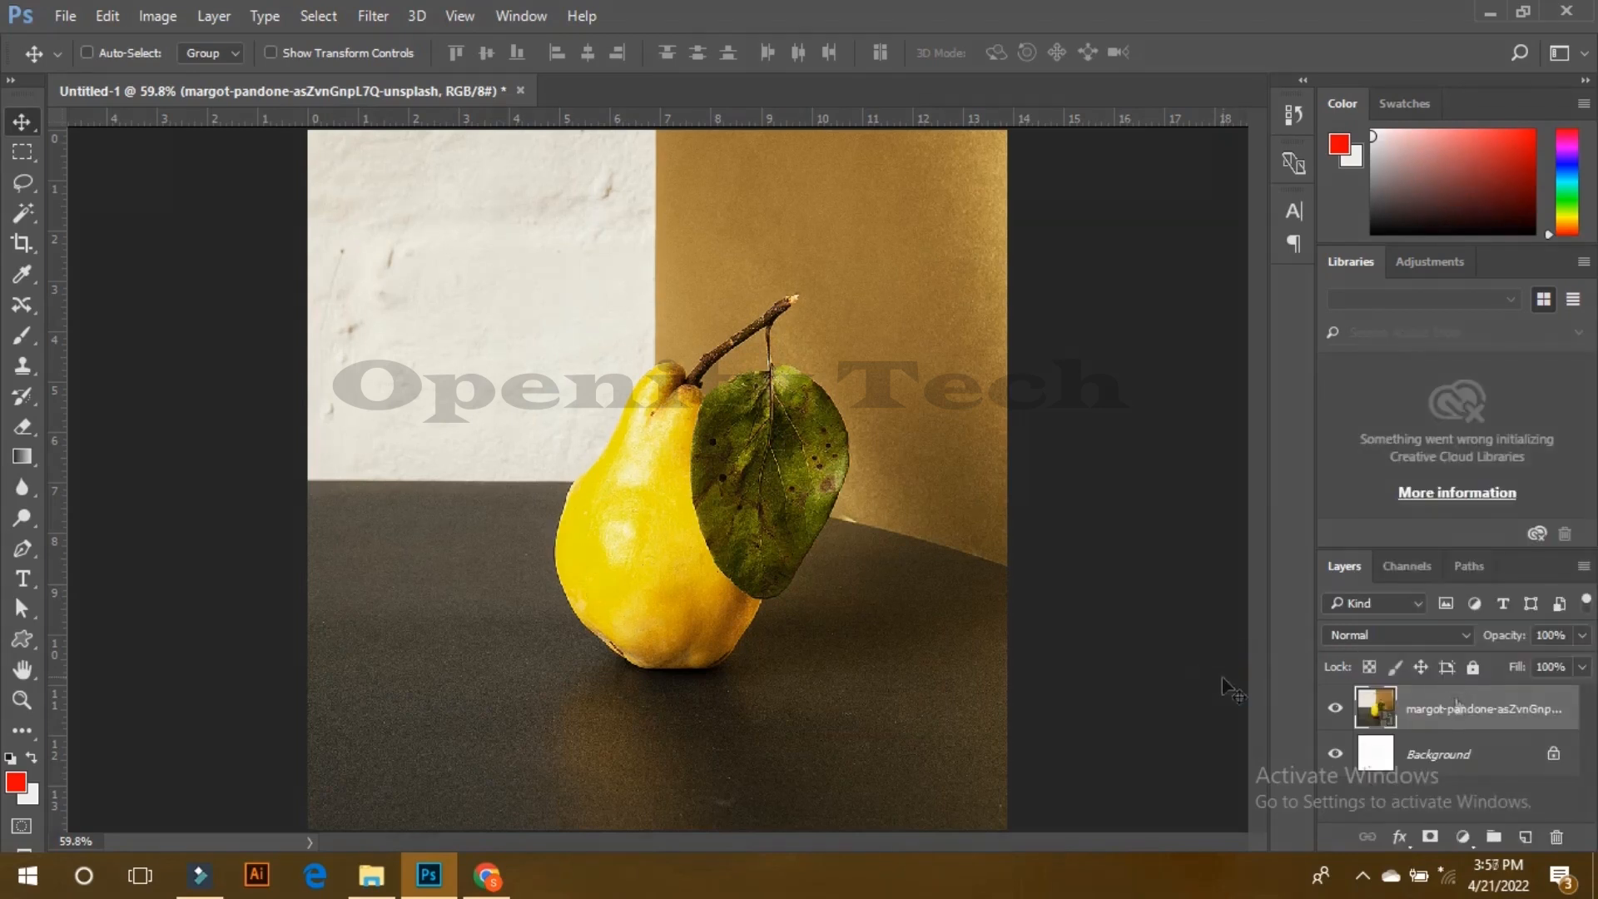
click(1463, 837)
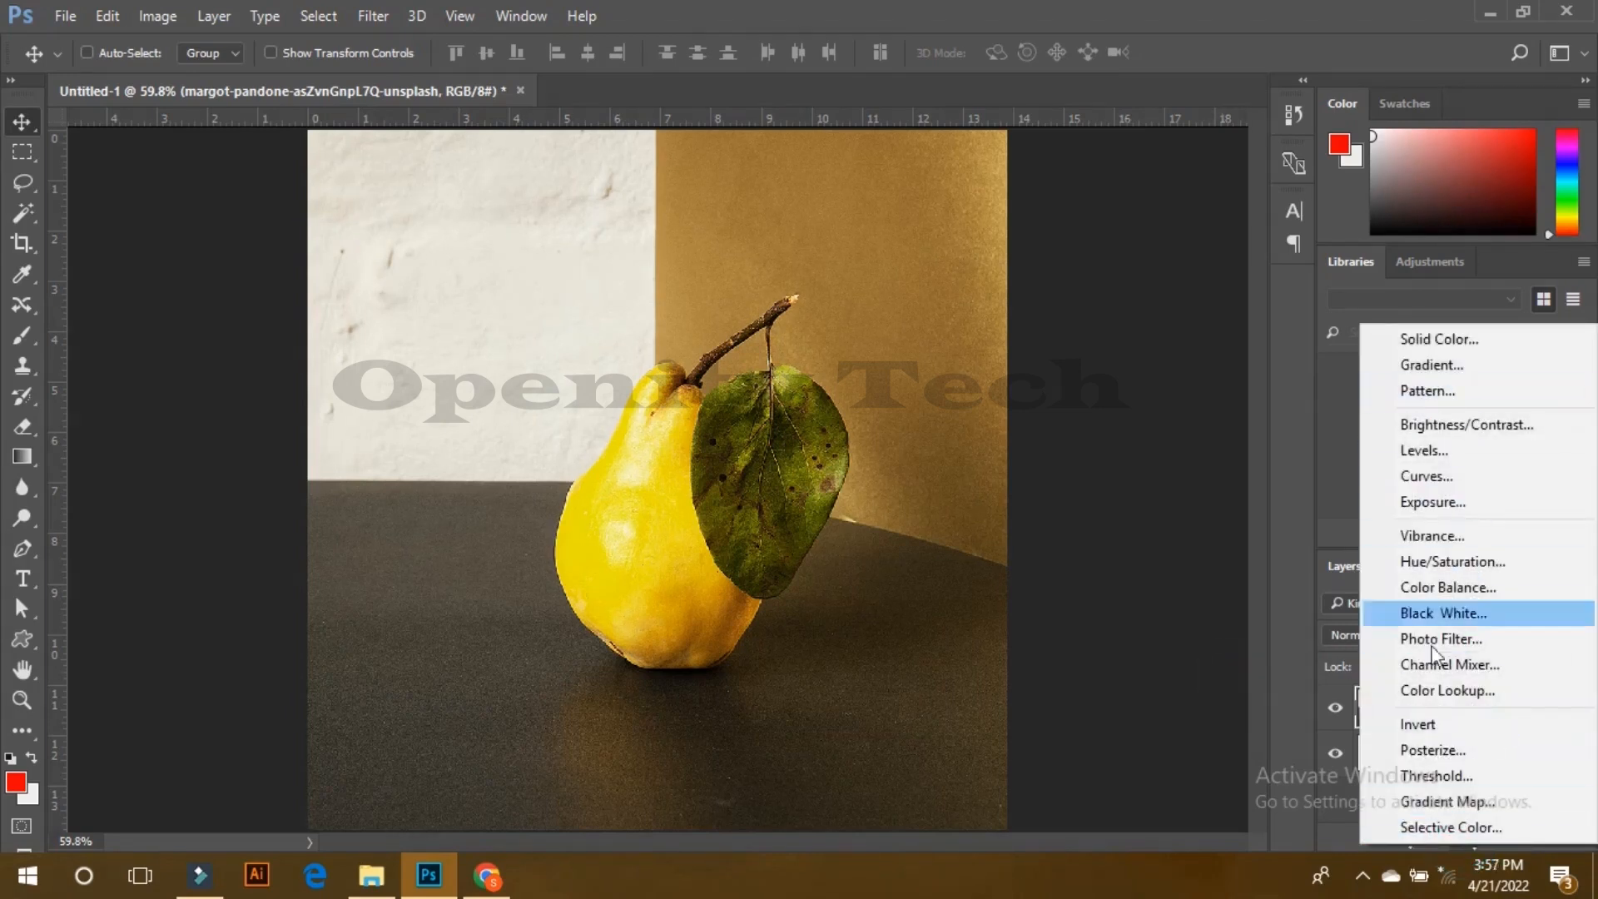
click(1043, 455)
Step: Apply a direct Hue/Saturation adjustment to the pear photo, shifting the Master hue until the yellow pear turns turquoise green
click(152, 16)
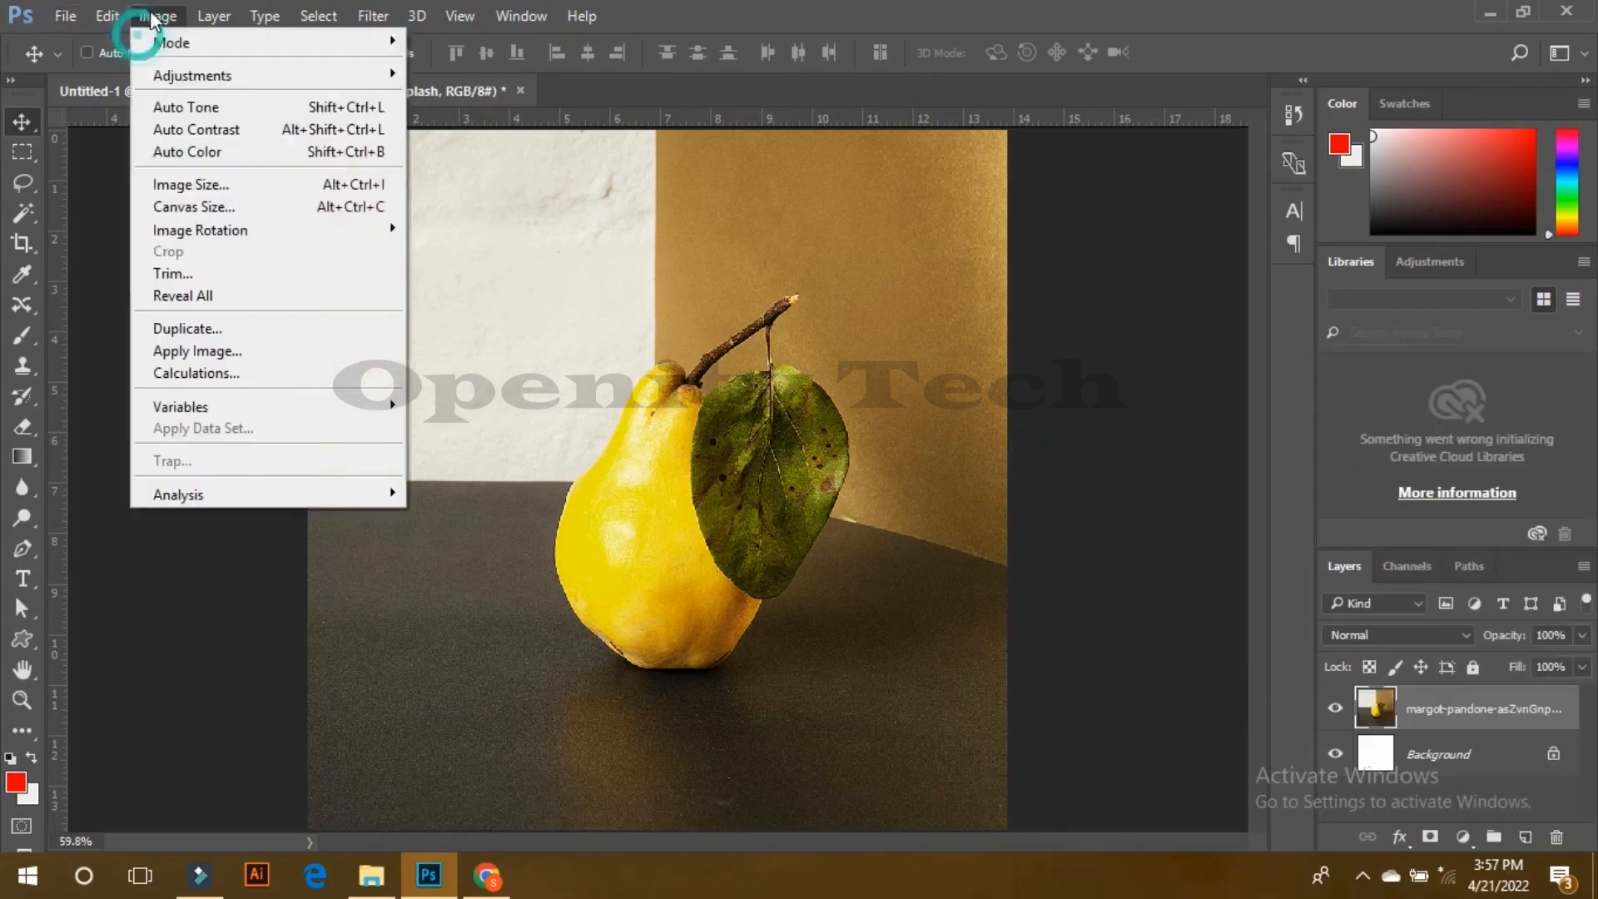
click(168, 75)
click(250, 76)
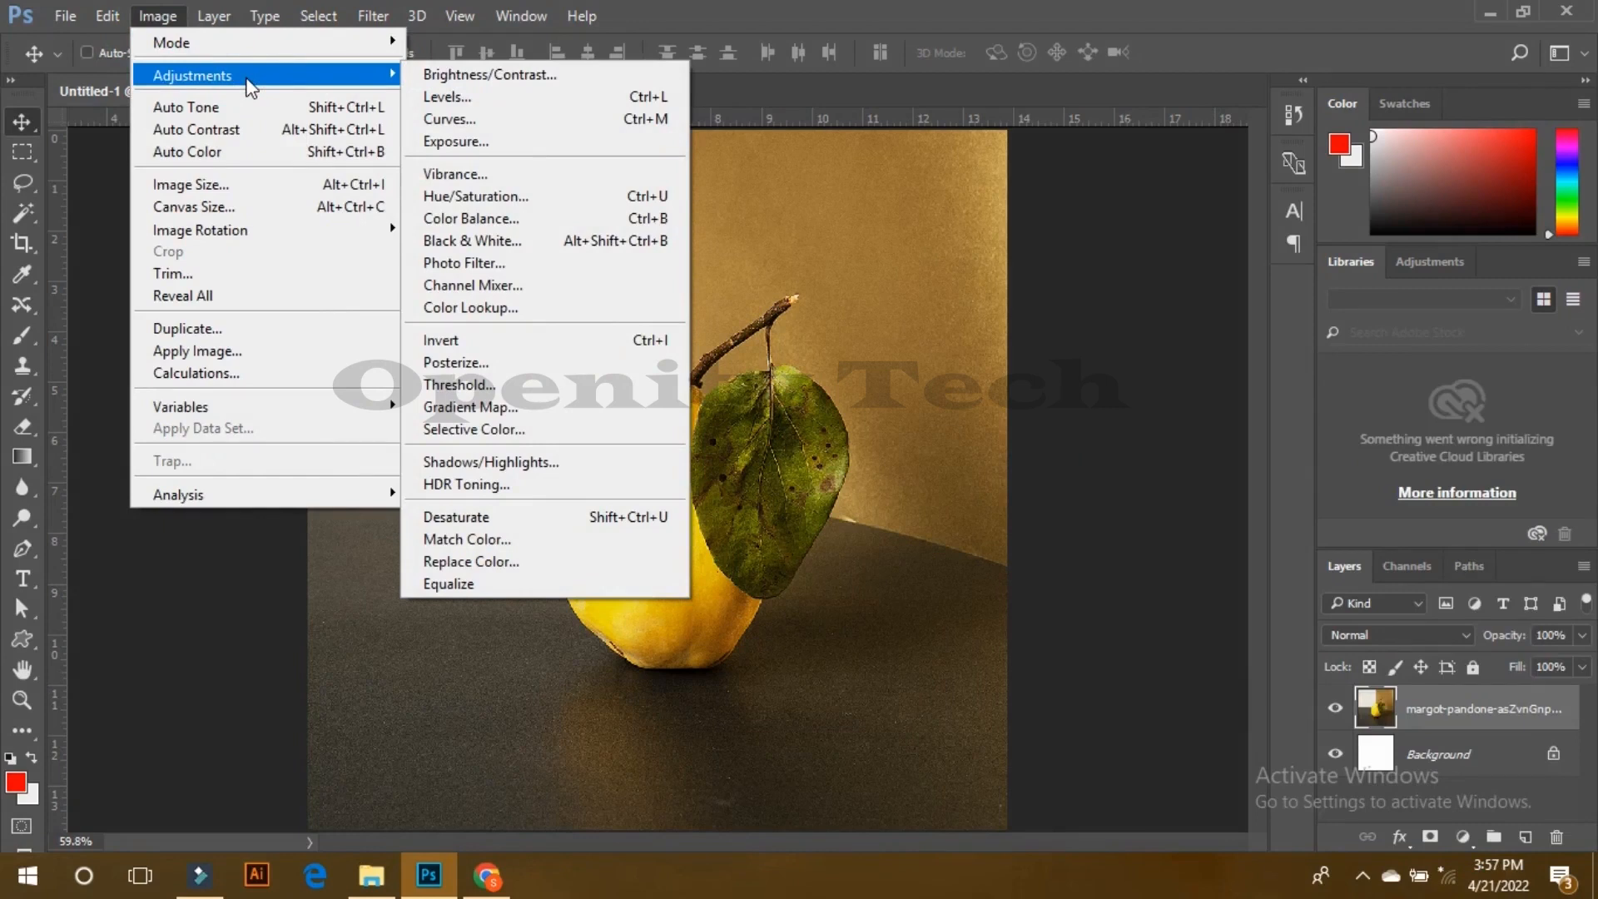
click(277, 74)
click(278, 75)
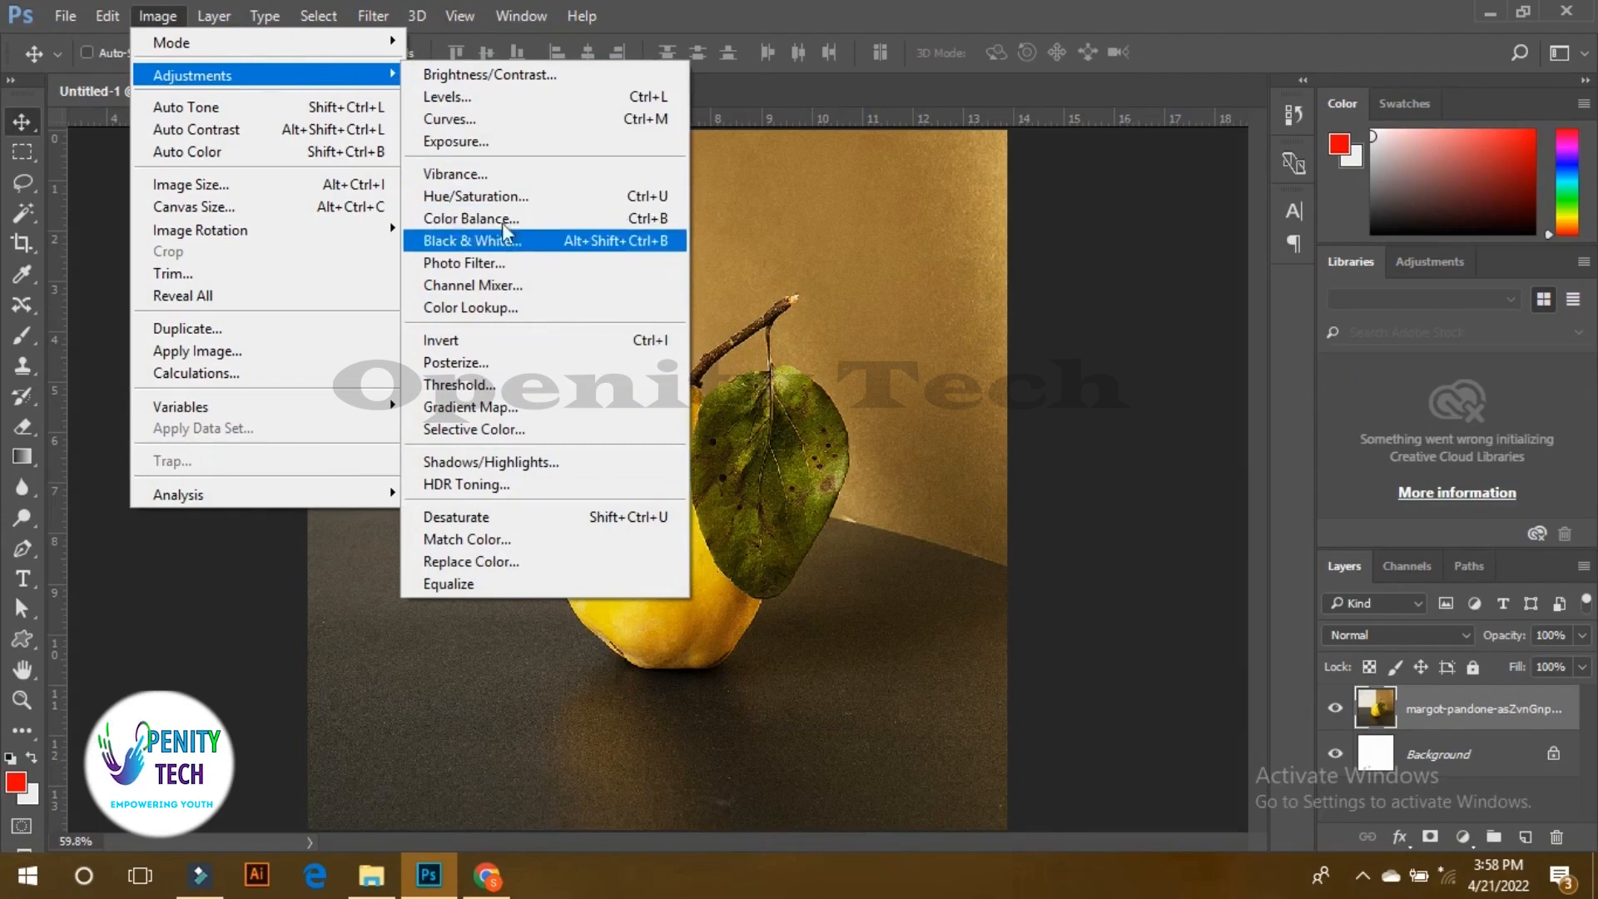
click(492, 198)
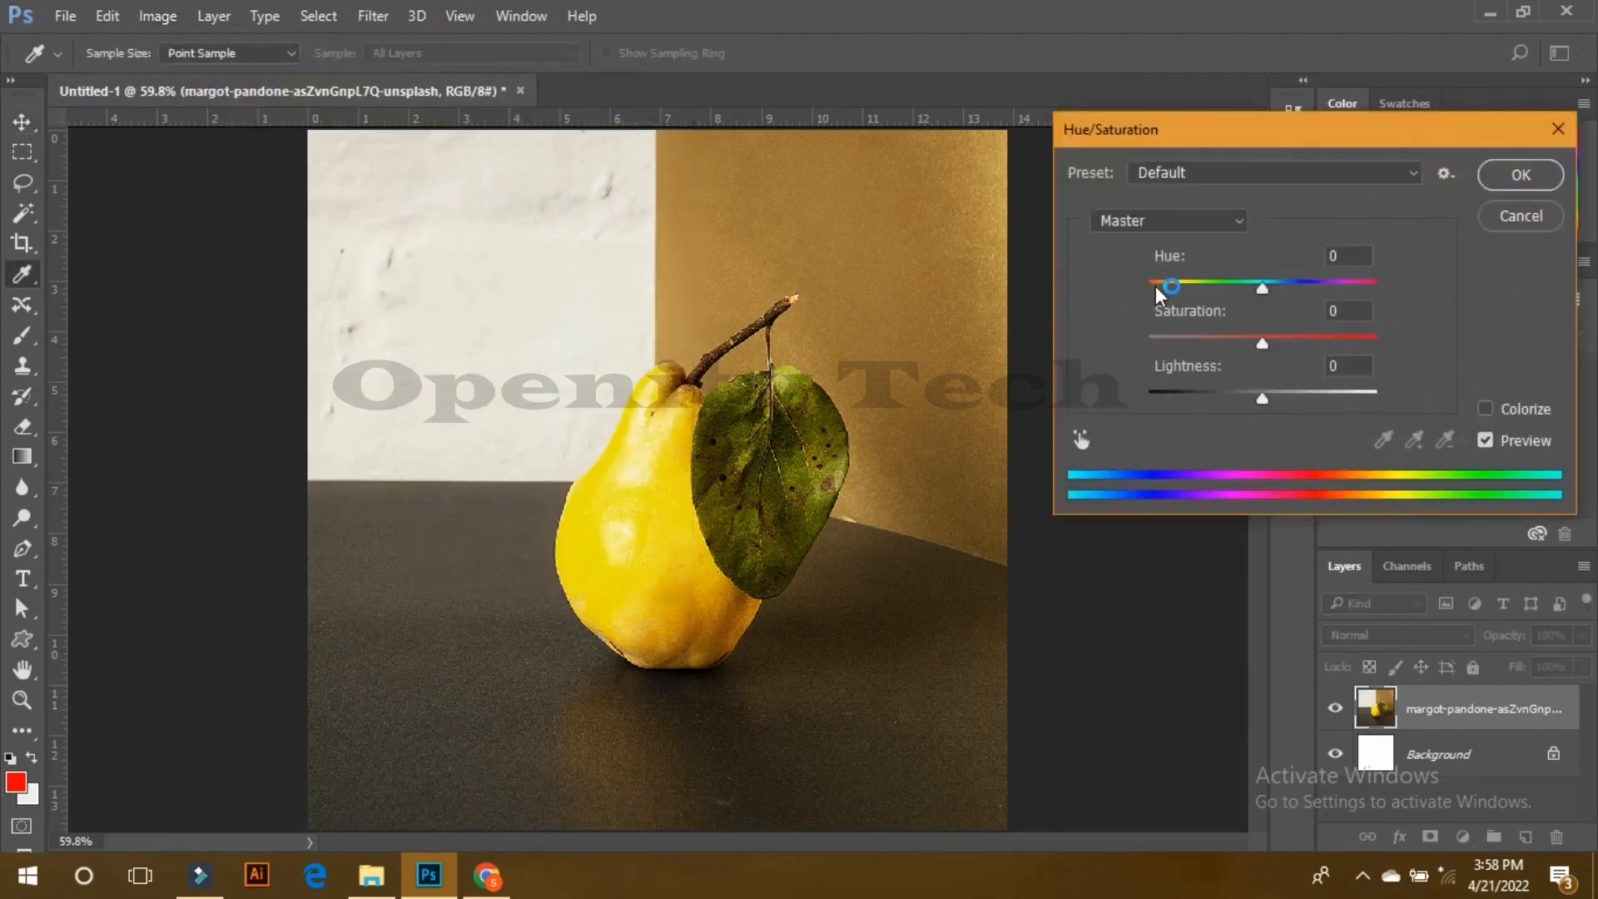
drag(1268, 280, 1350, 278)
click(1493, 182)
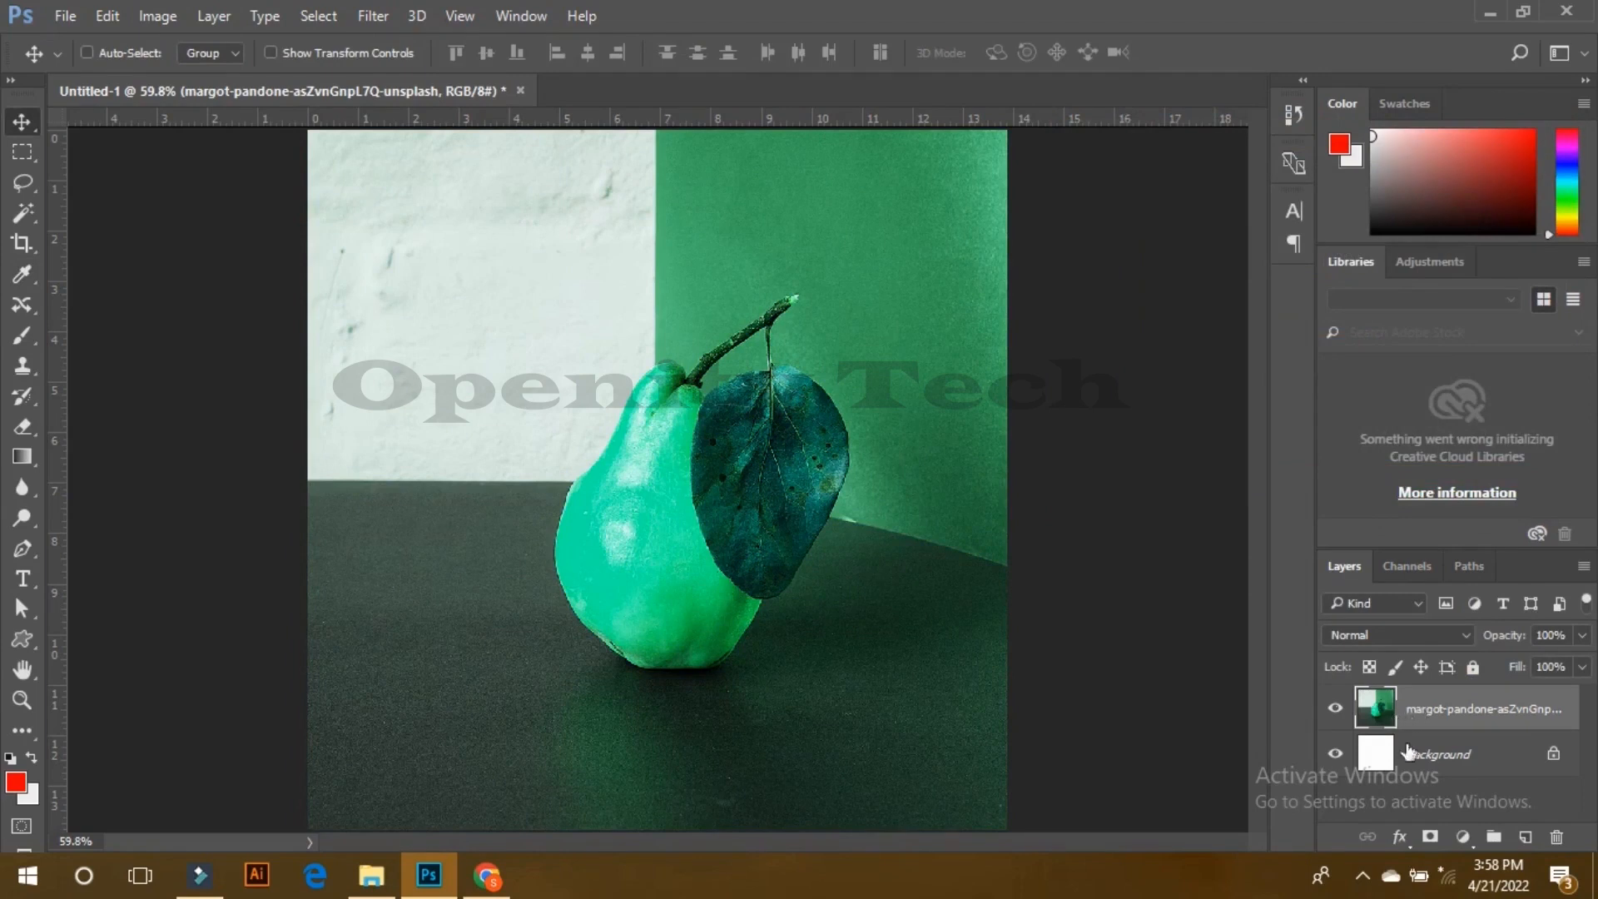
Step: Add a Curves adjustment layer over the pear photo and raise the middle of the RGB curve to brighten it
click(1463, 837)
click(1427, 472)
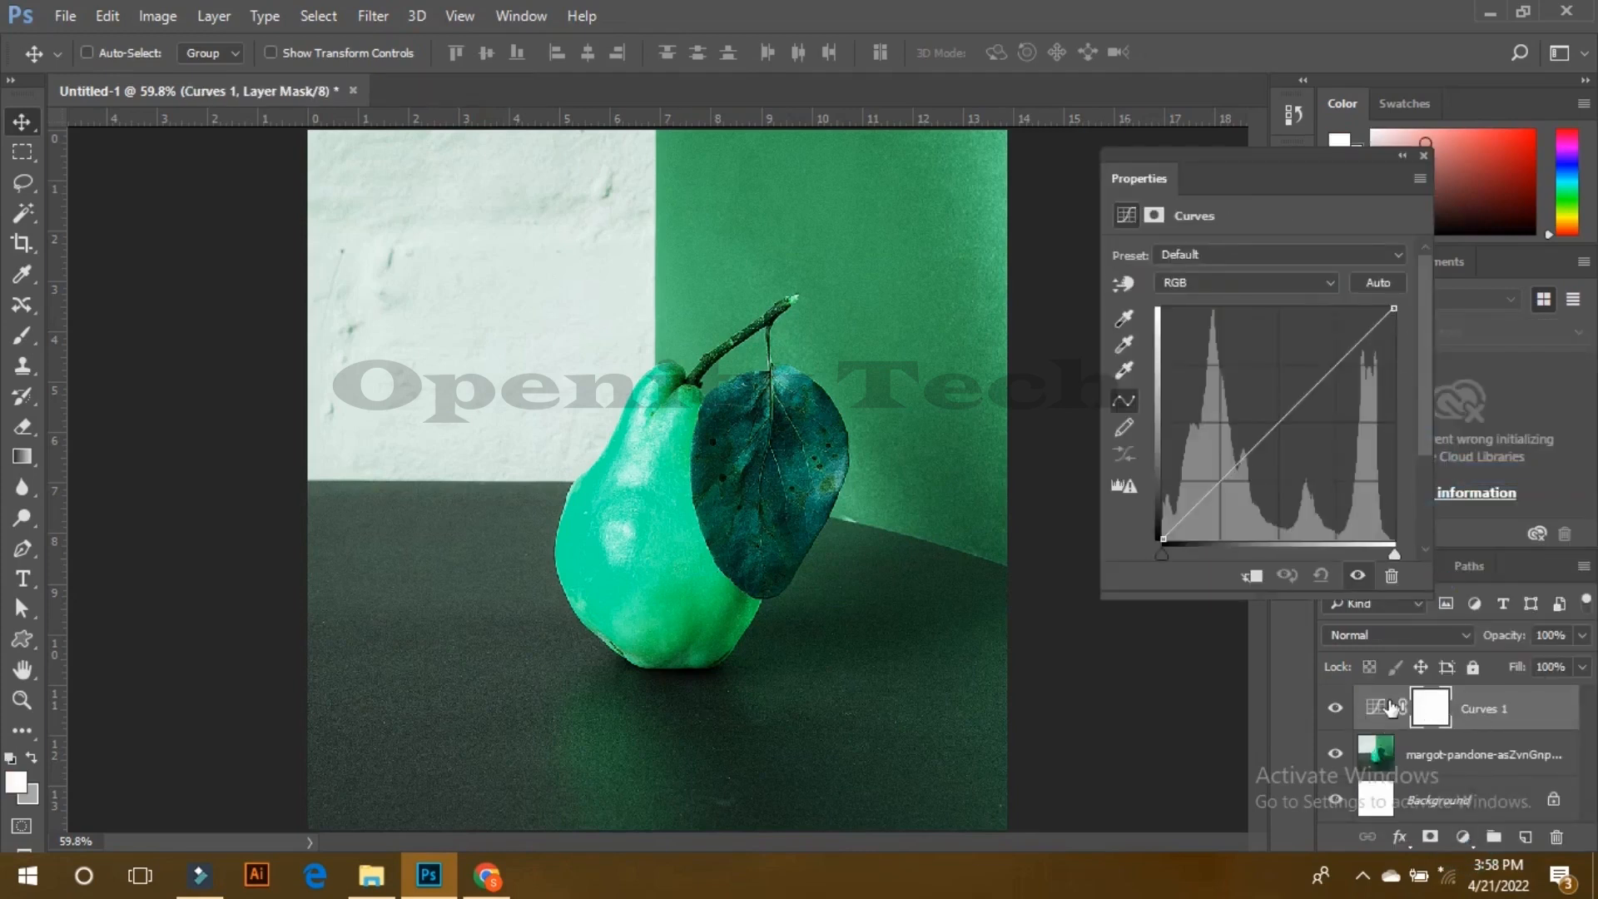
drag(1288, 419, 1260, 405)
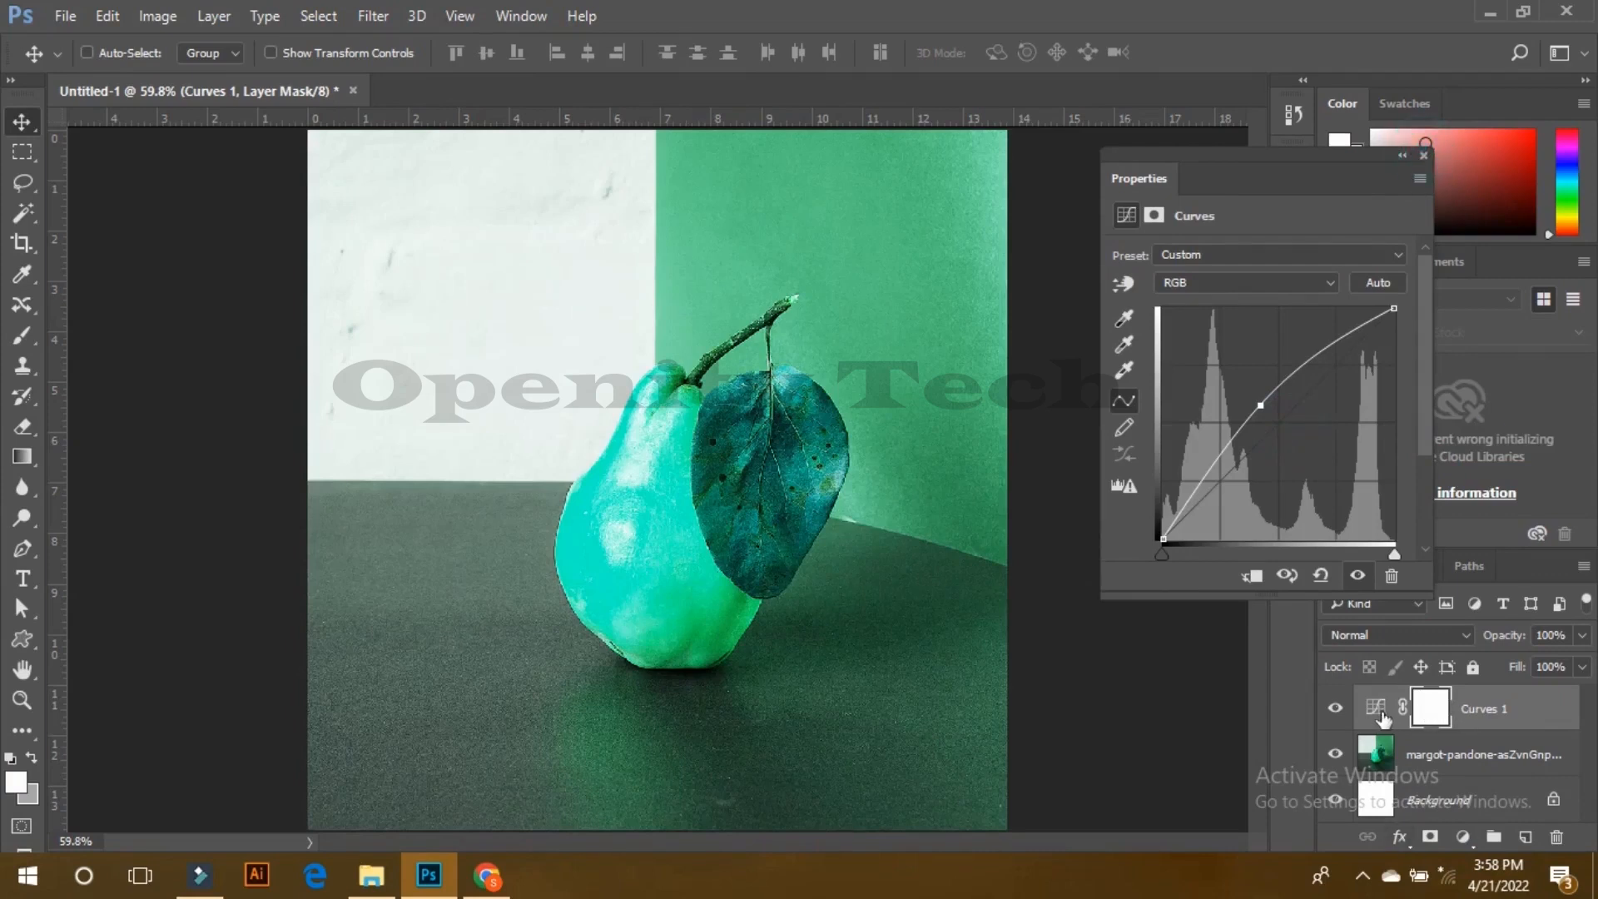
click(1423, 155)
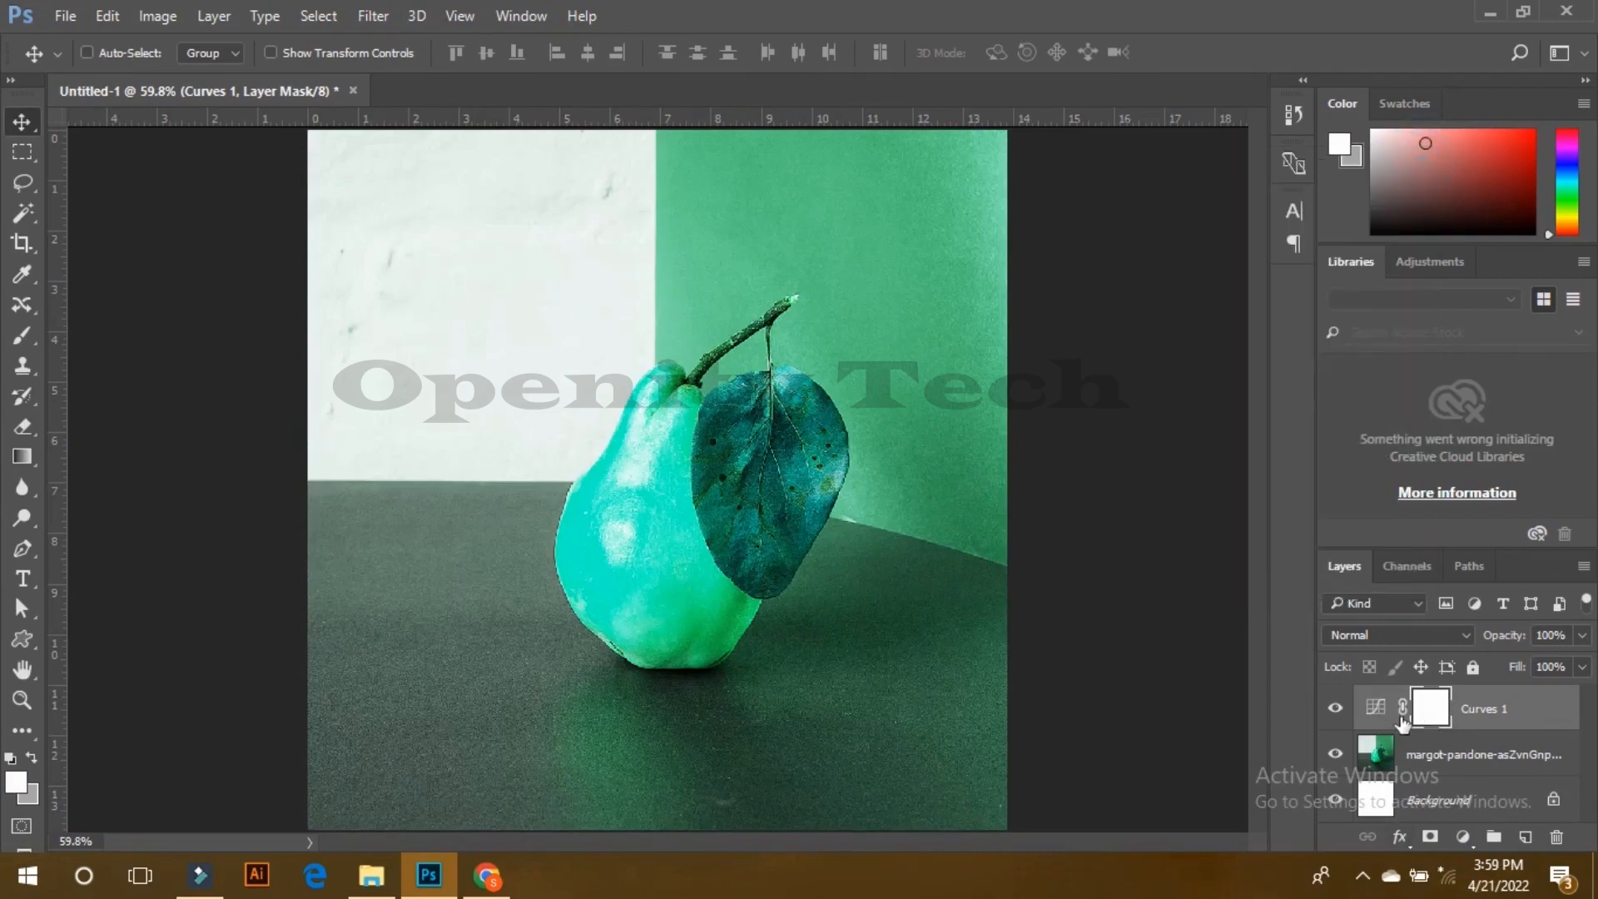
Step: Delete the Curves adjustment layer and the pear photo layer
click(1377, 707)
click(1580, 635)
drag(1518, 657, 1582, 665)
drag(1465, 708, 1557, 837)
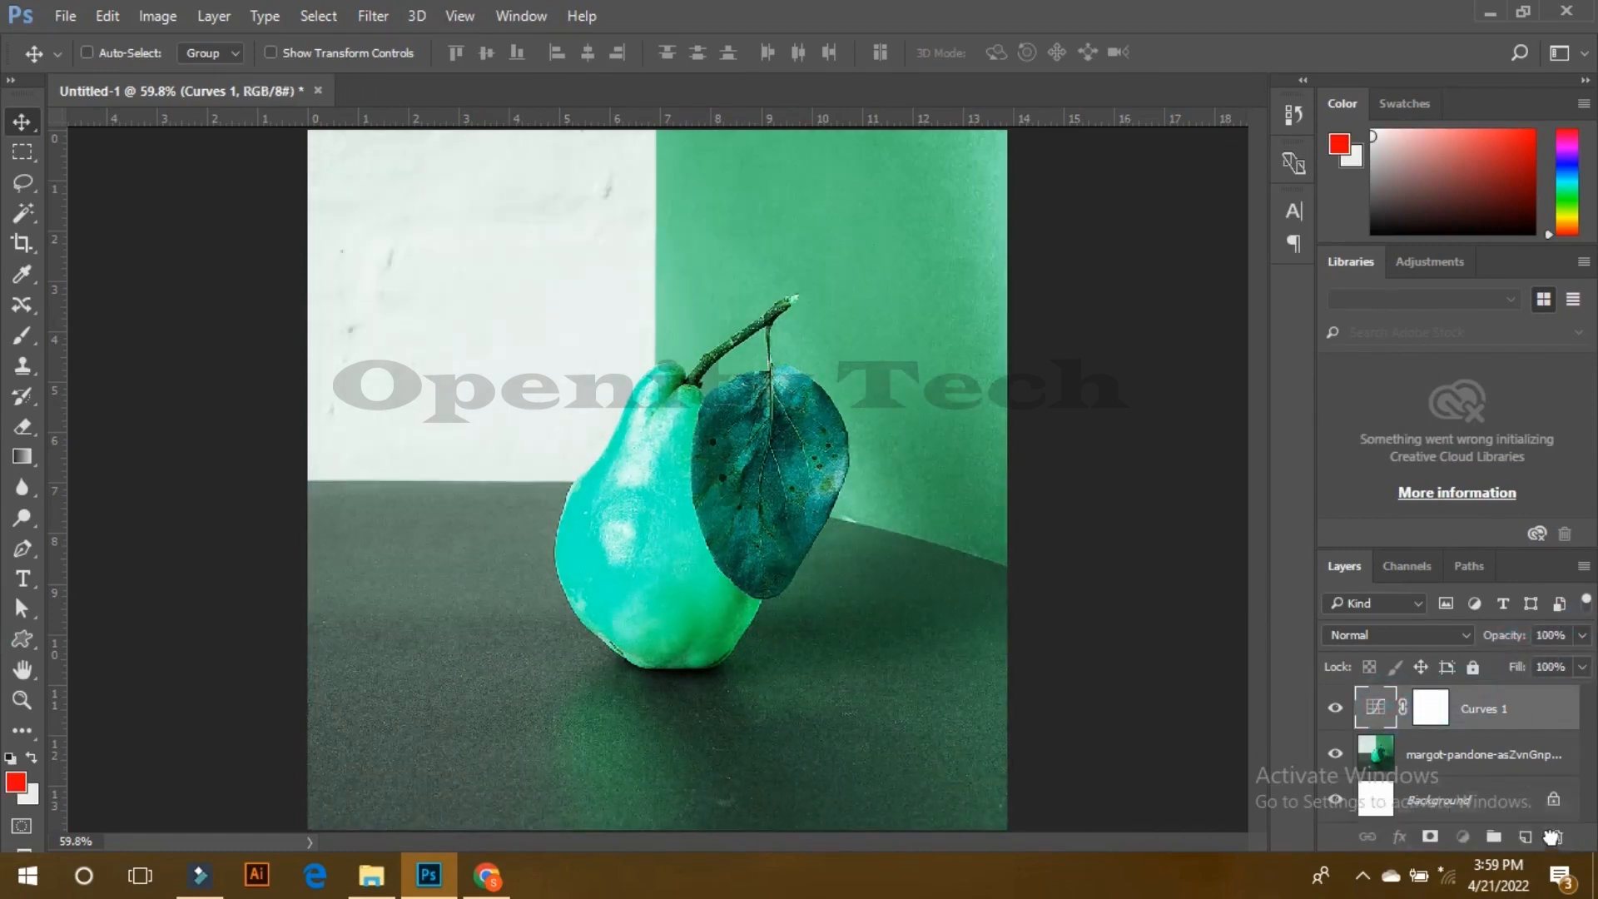
drag(1489, 729, 1557, 837)
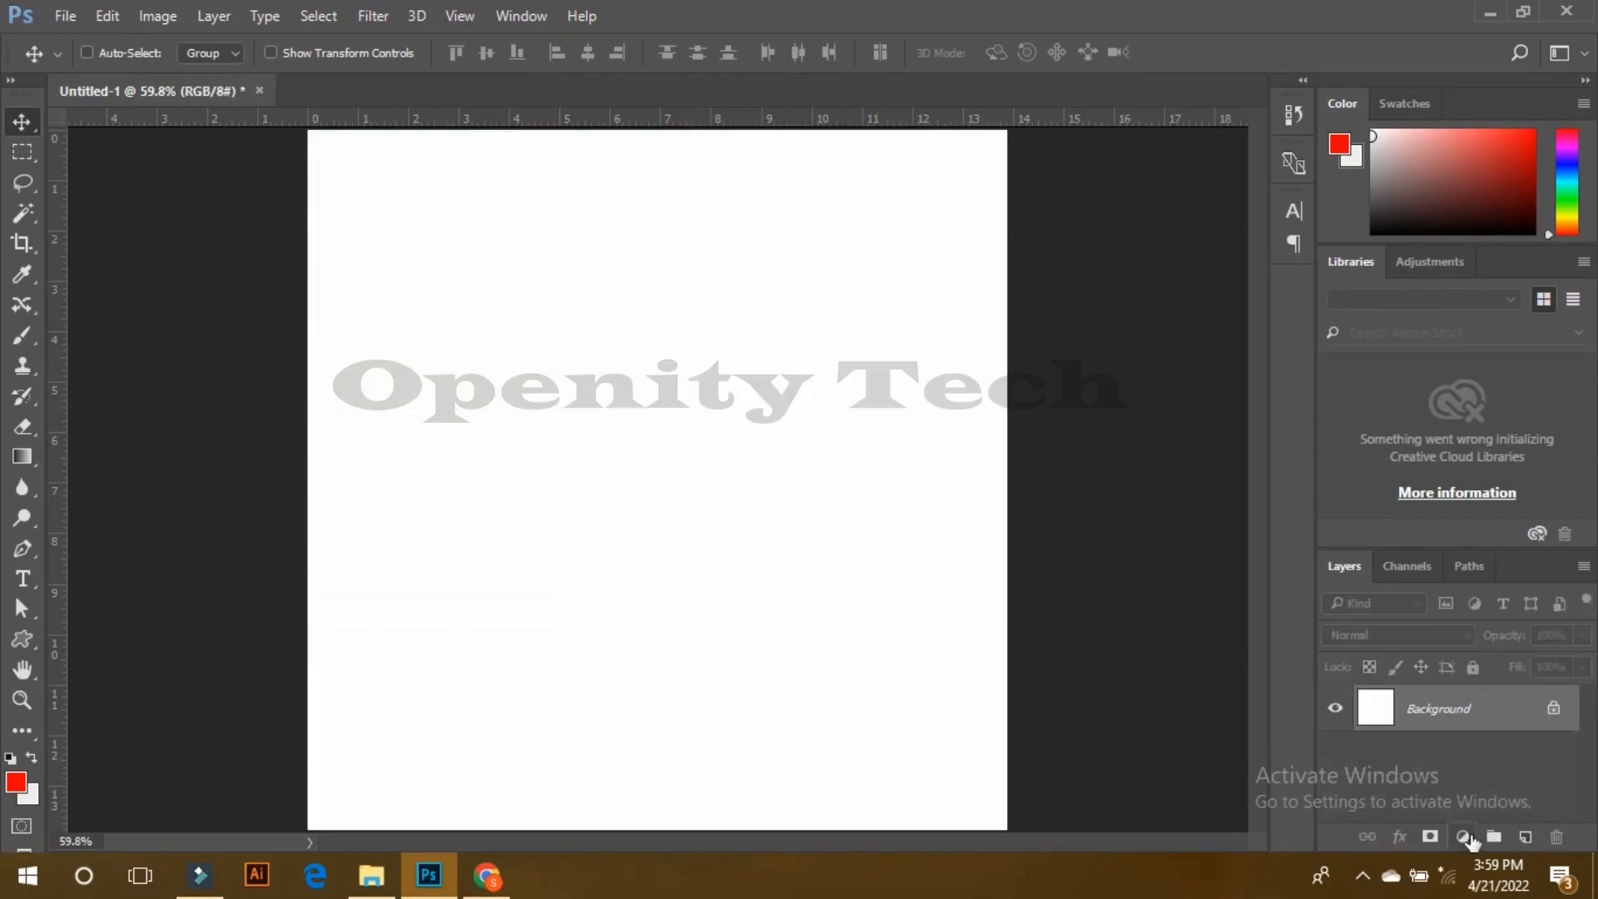
click(1463, 836)
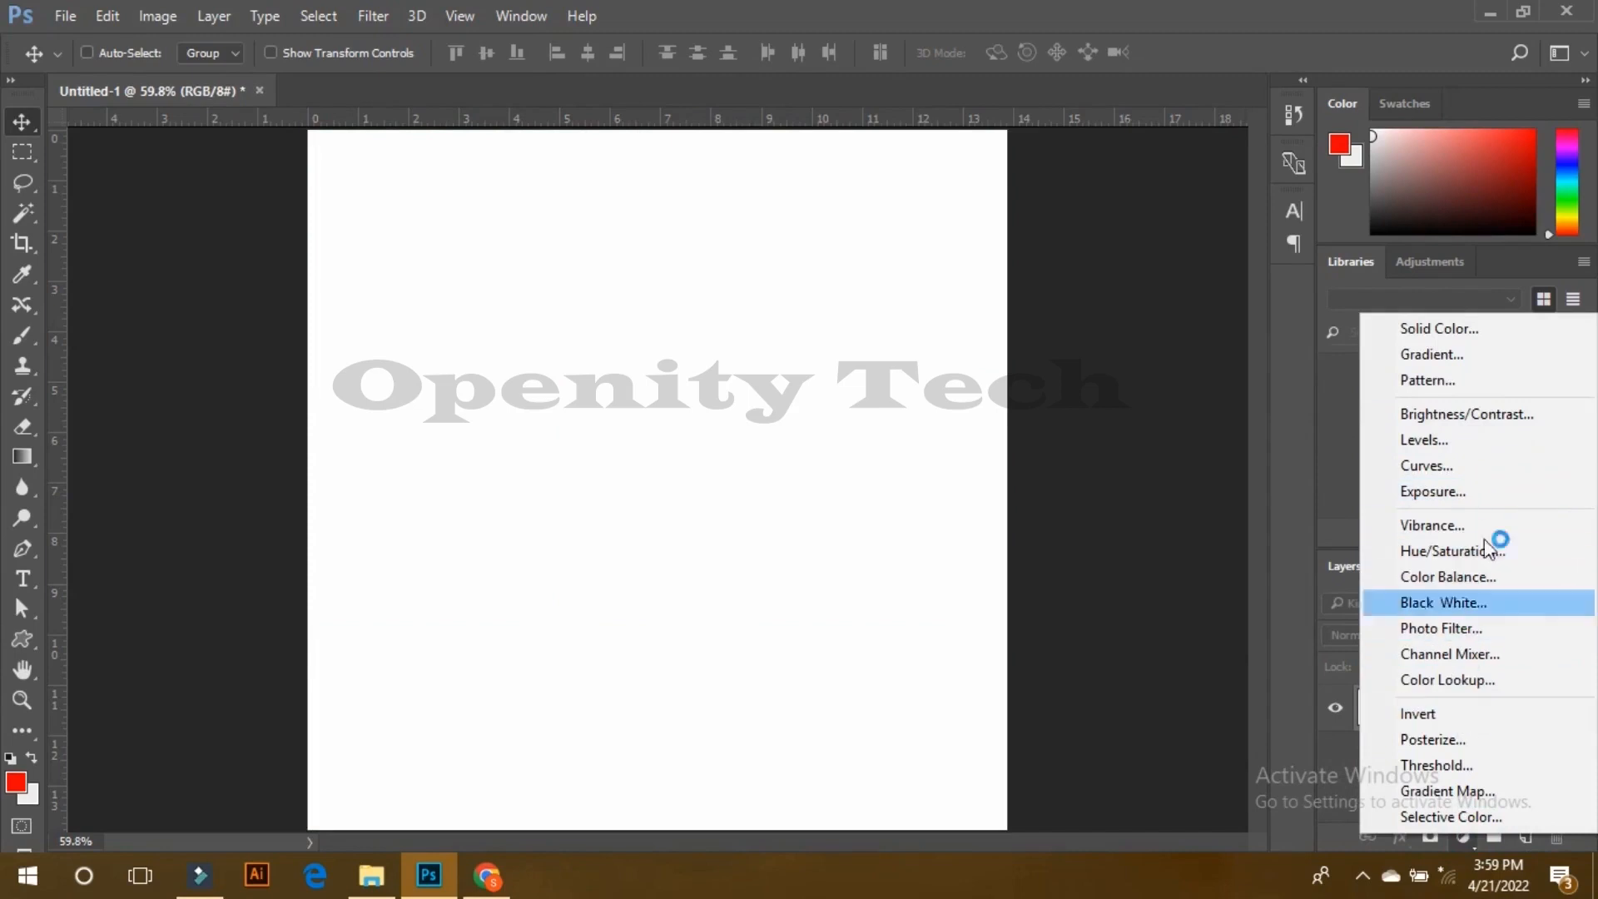
click(1088, 518)
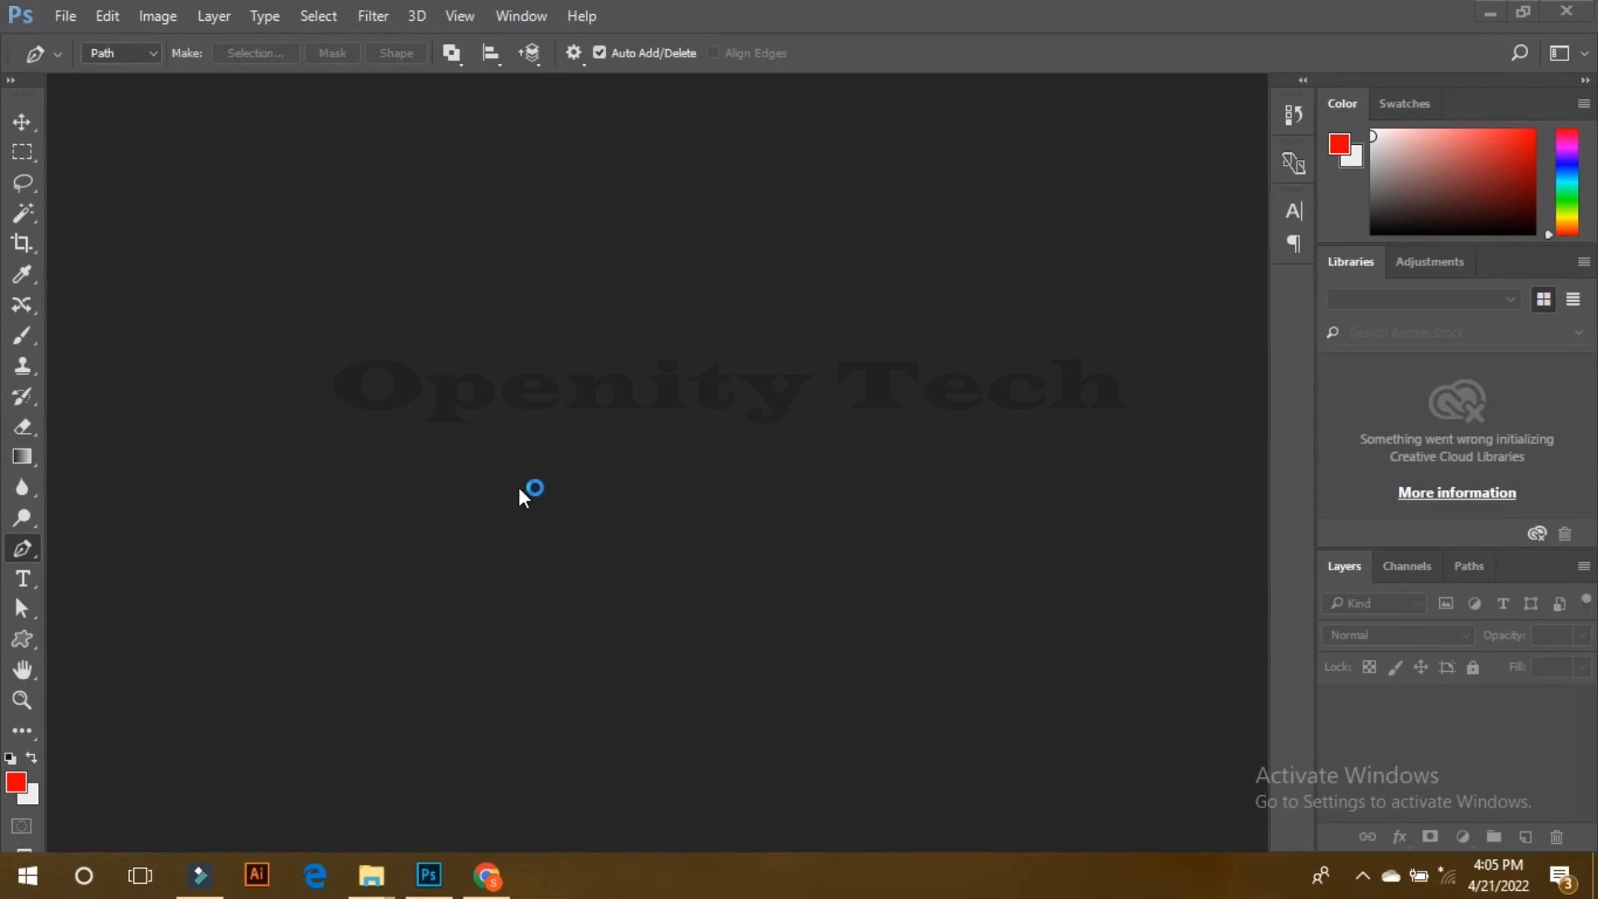
Step: Open the mountain landscape photo from the Downloads folder in Photoshop and activate the Move tool
mouse_move(379, 876)
click(291, 766)
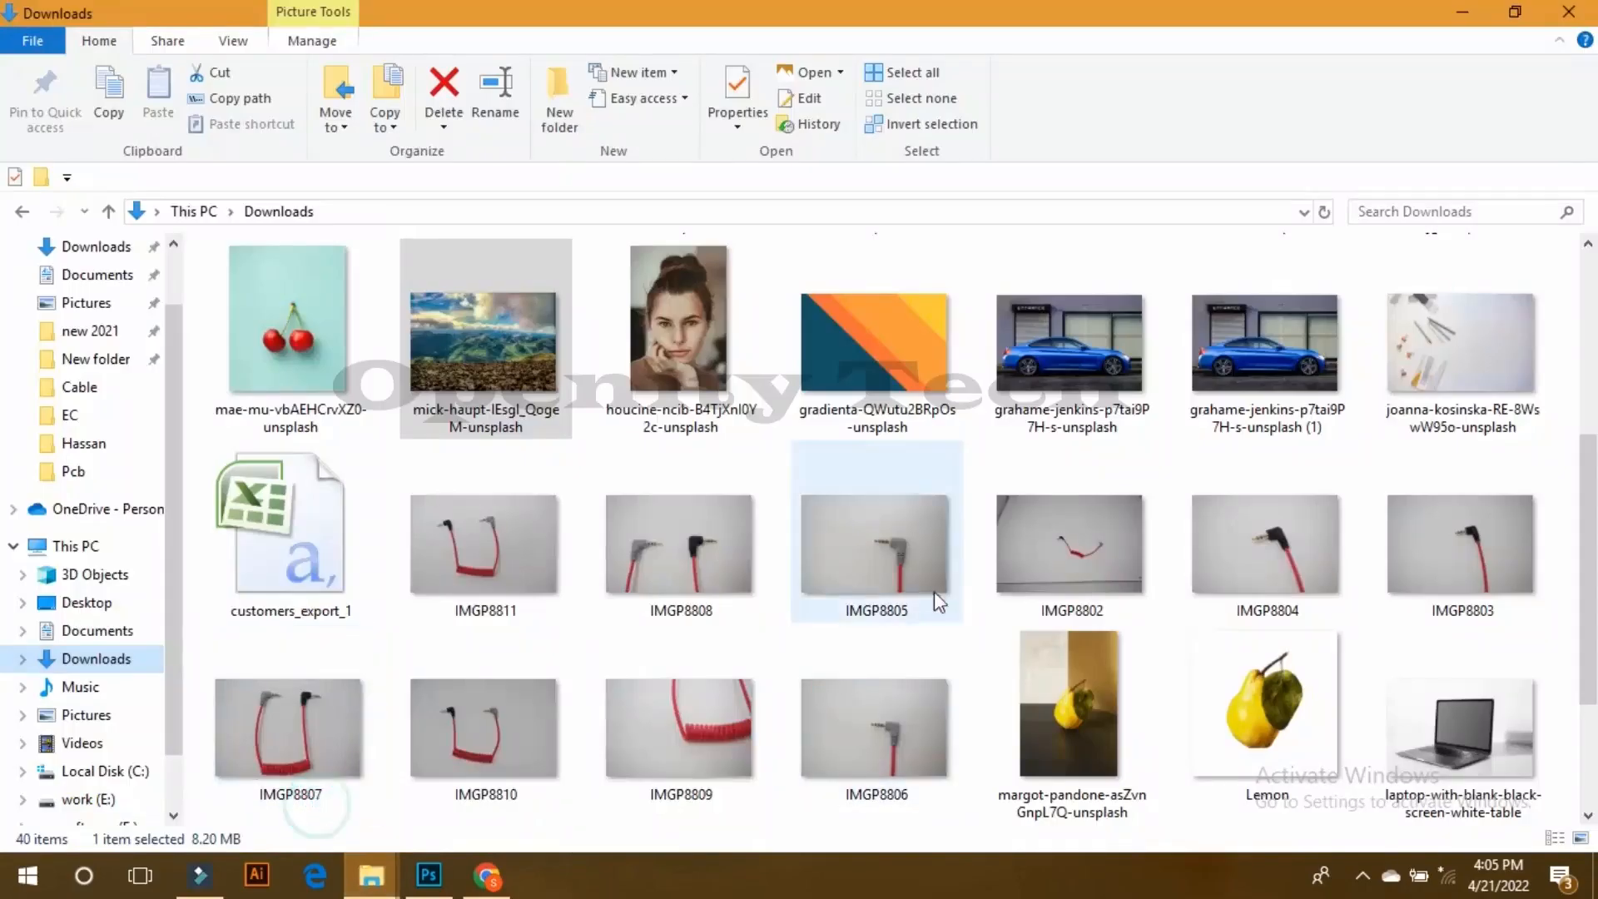
drag(508, 362, 524, 564)
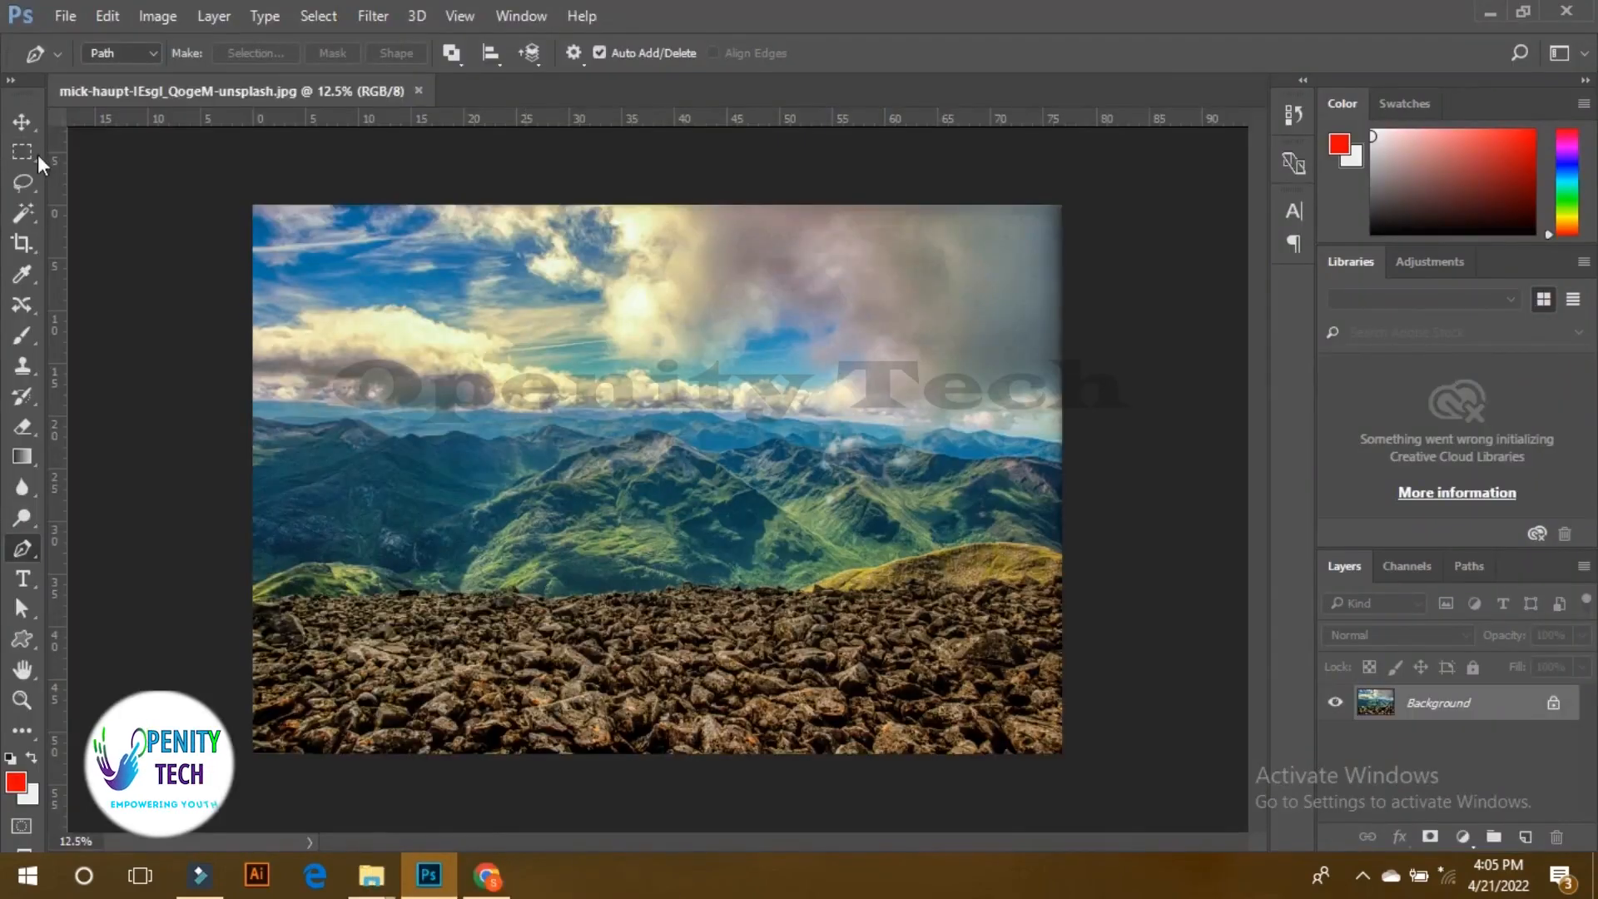
click(22, 121)
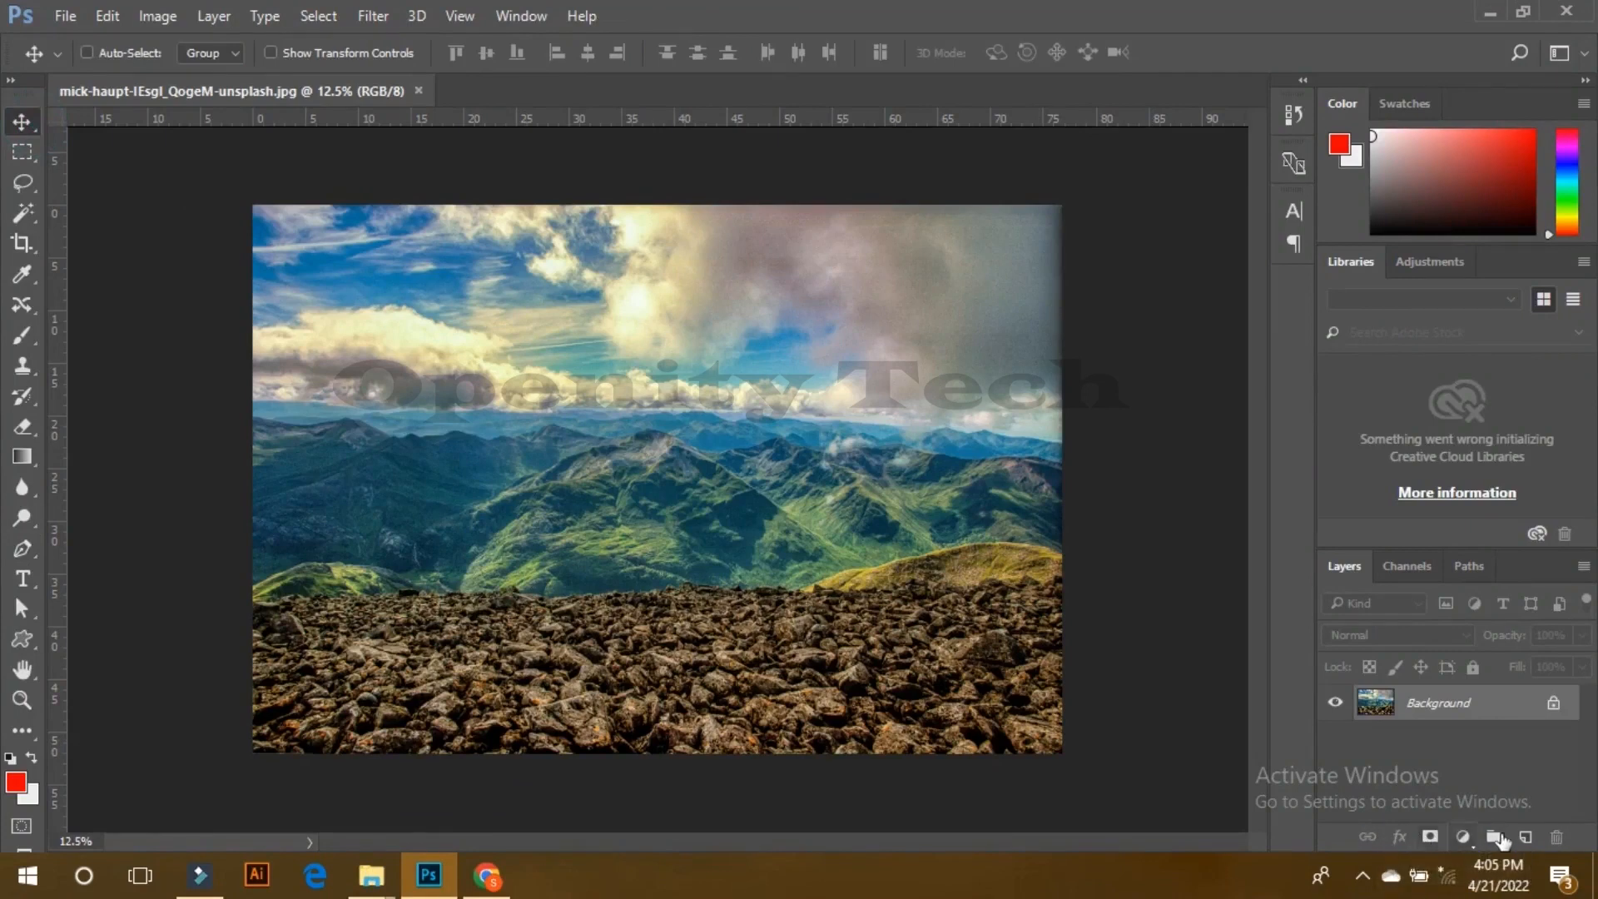
Step: Add a new empty layer above the mountain photo and display the image's channels
click(1527, 838)
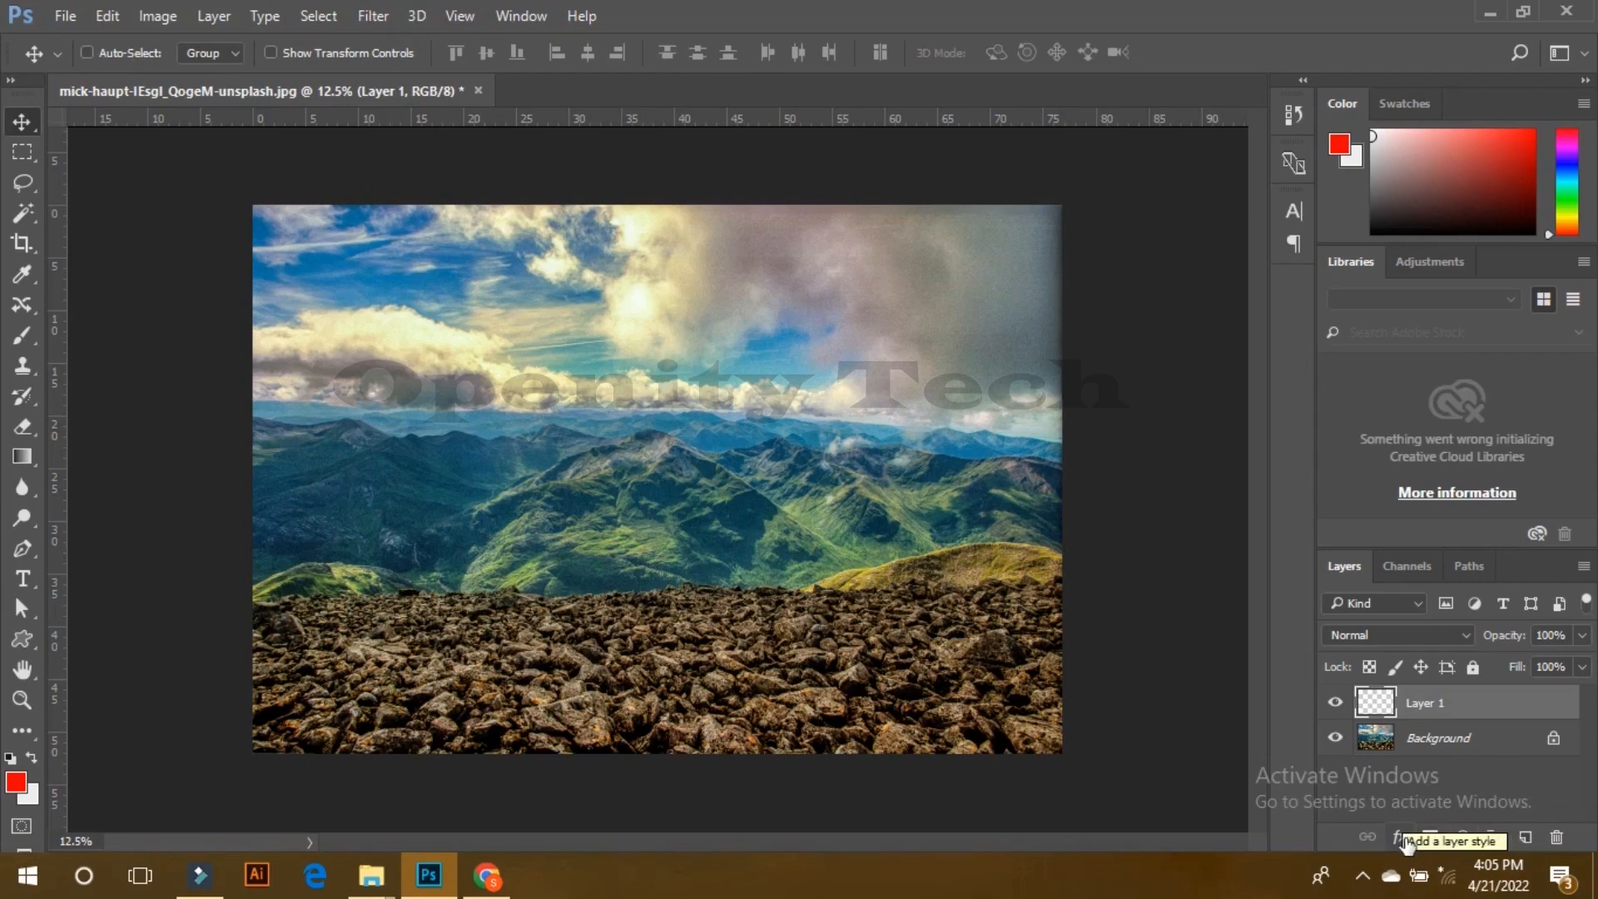
click(1382, 573)
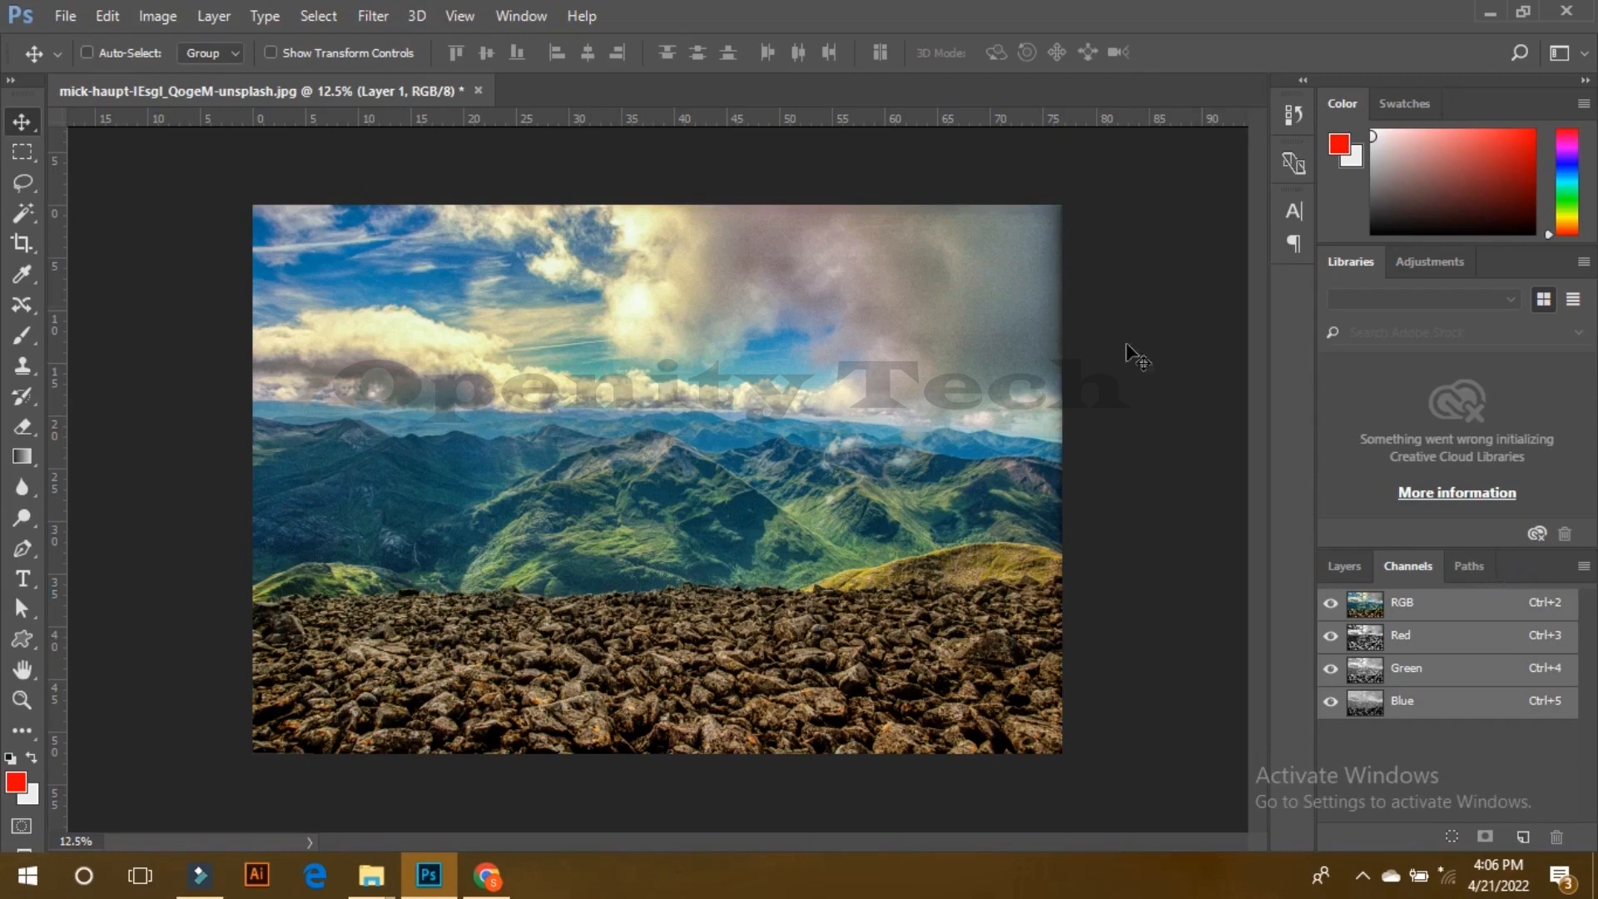
Step: Create a 768 × 1024 px document at 72 ppi in RGB Color mode, check its channels and close it
click(65, 15)
click(65, 15)
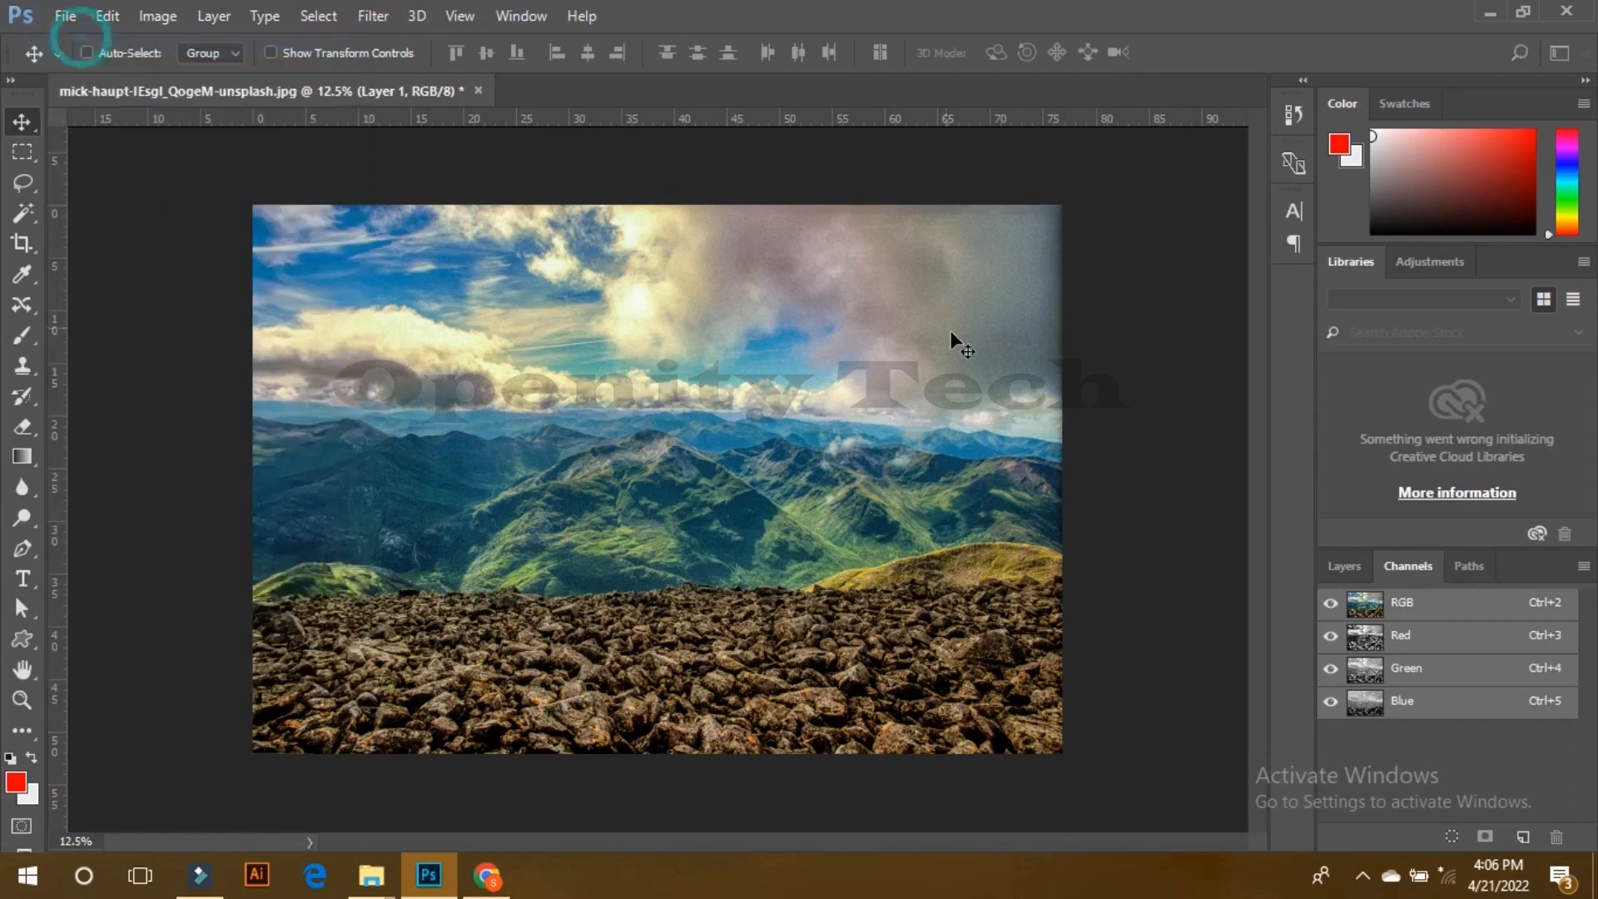
key(ctrl+n)
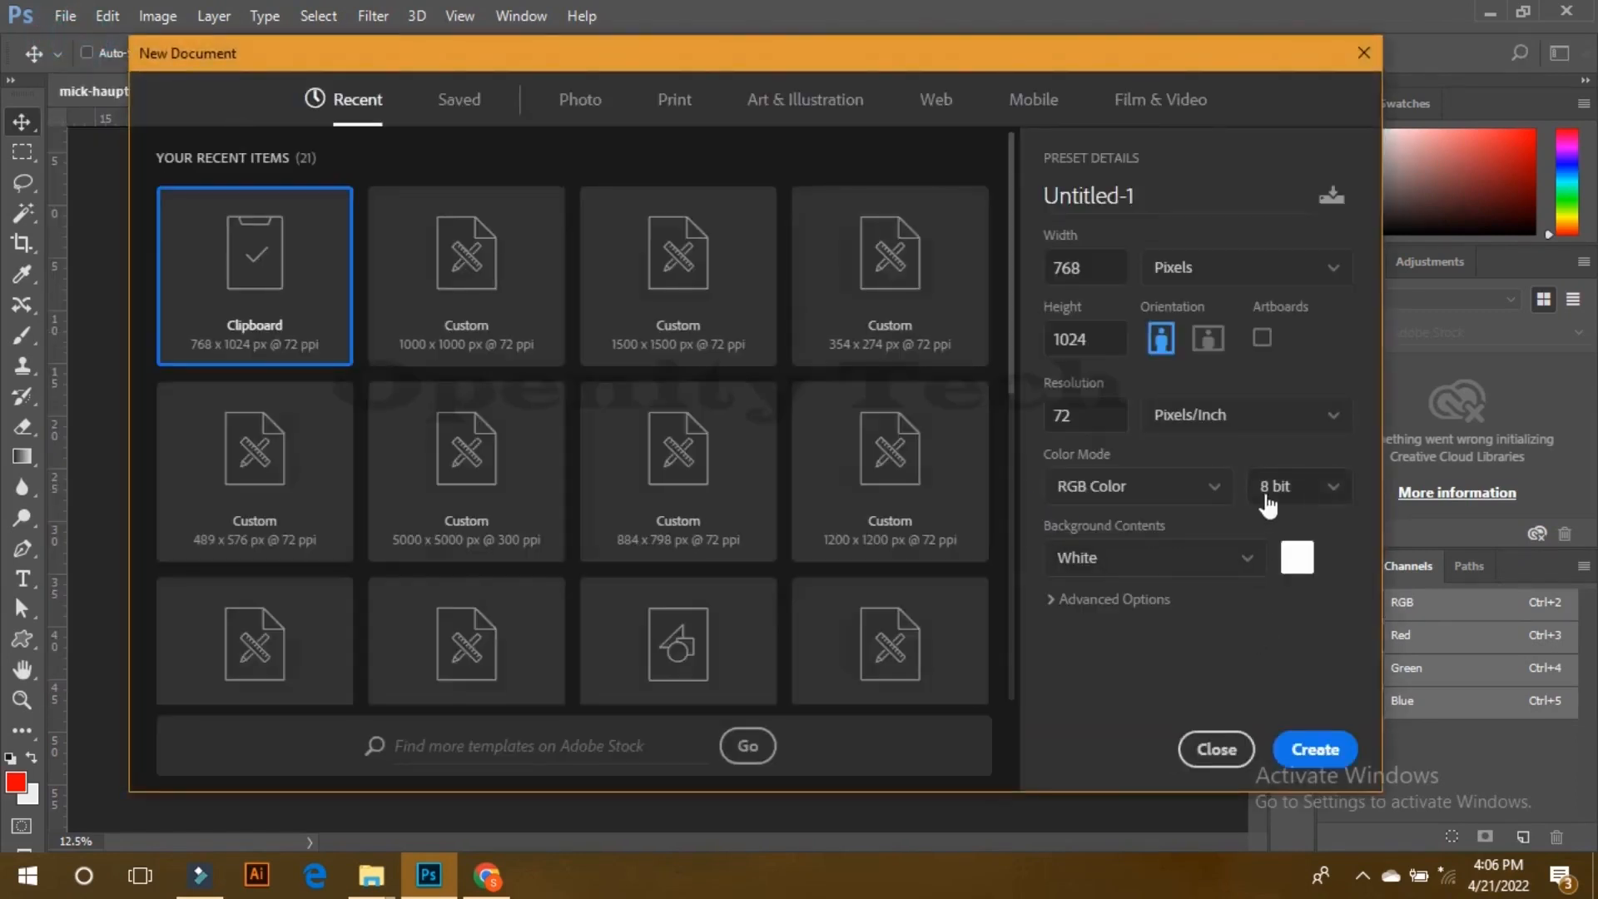
click(1149, 488)
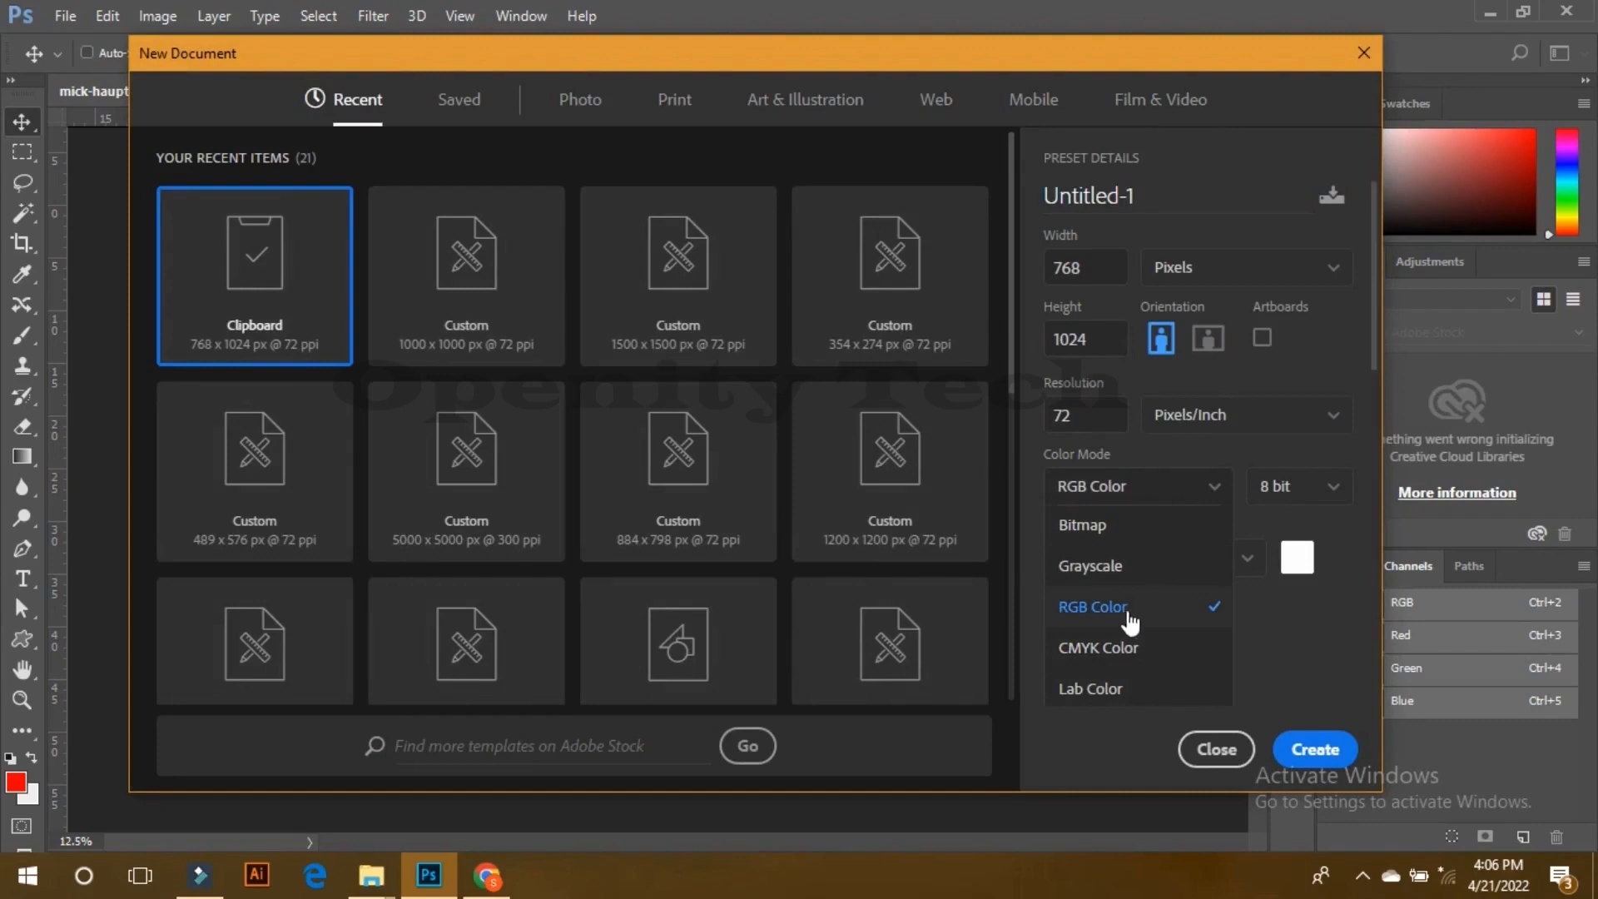
click(1300, 748)
click(1300, 749)
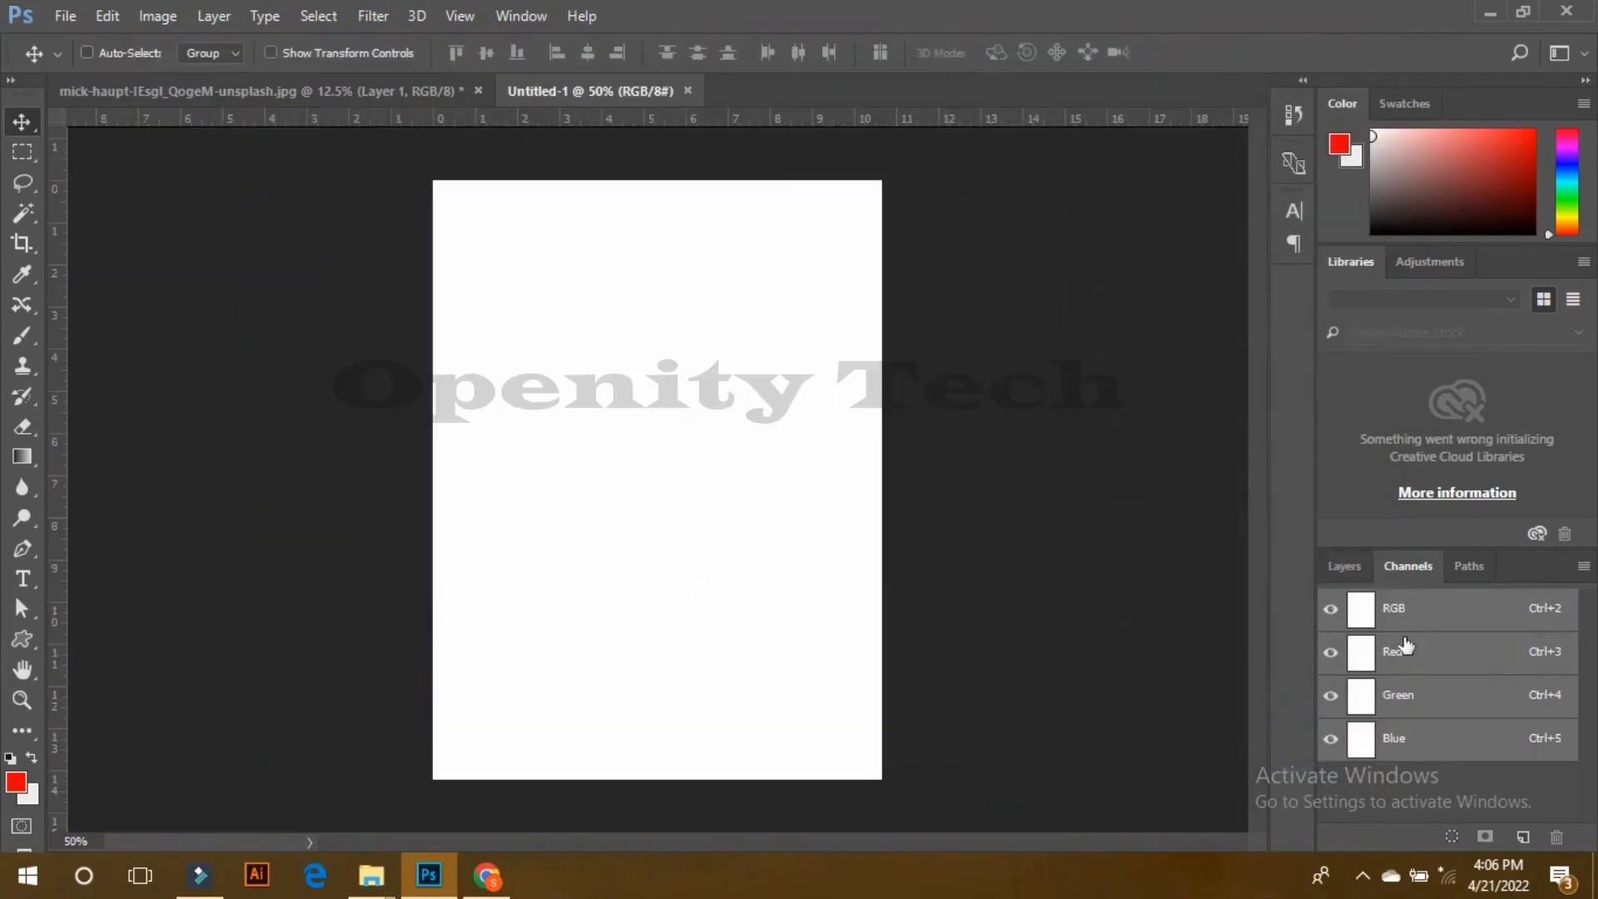
click(687, 90)
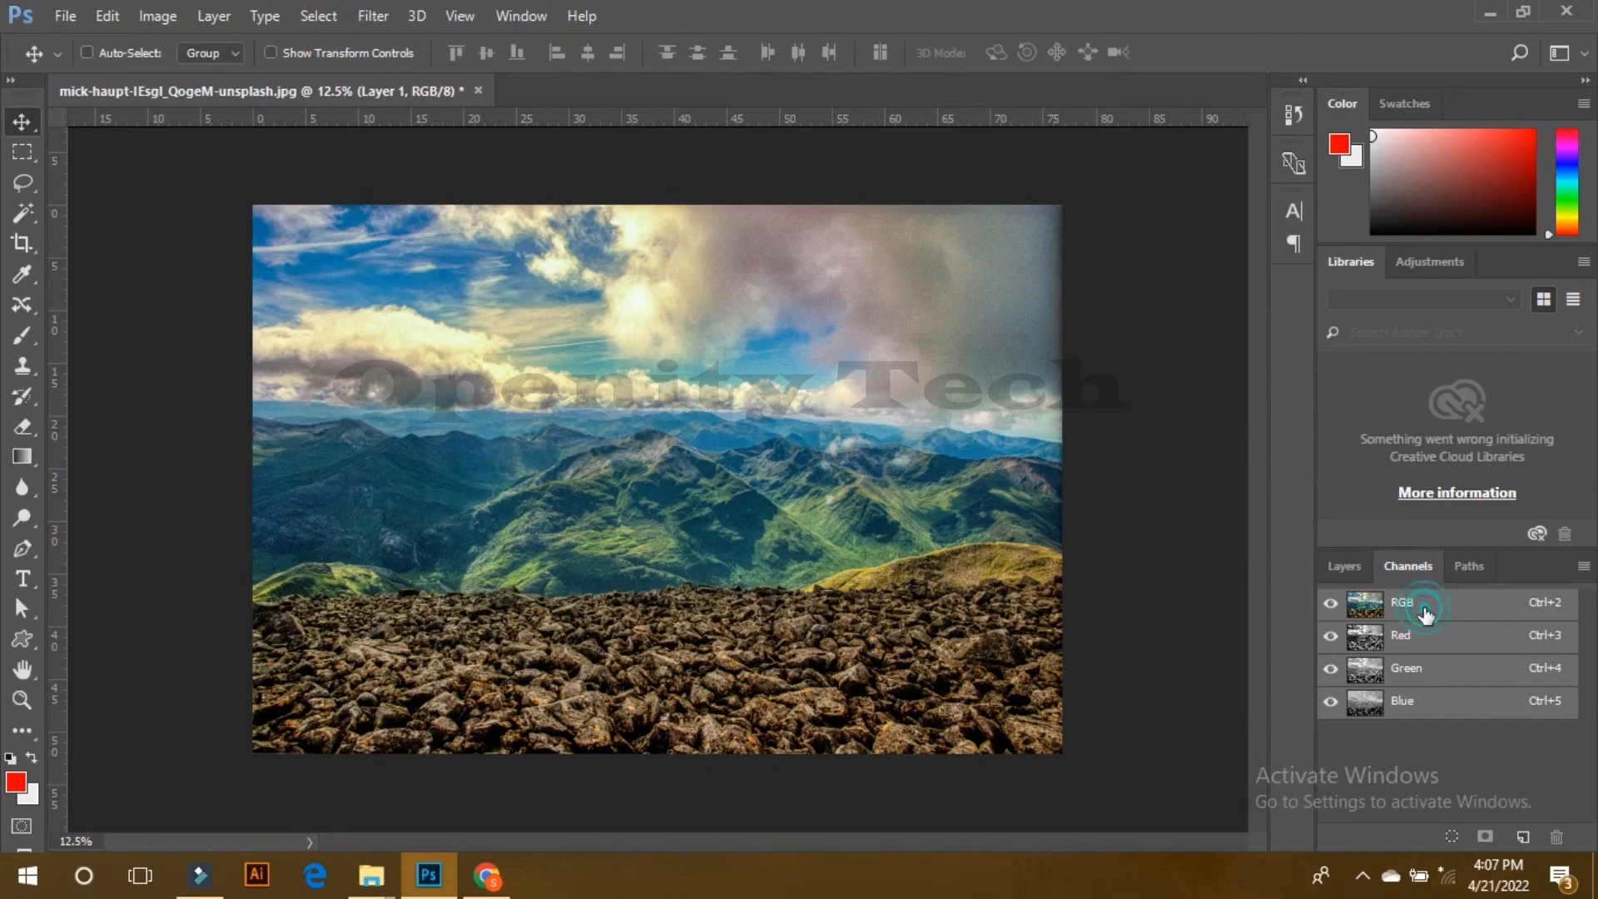
Step: Hide the Red and Green channels to view the mountain photo in Blue only, and show both channels again
click(1331, 636)
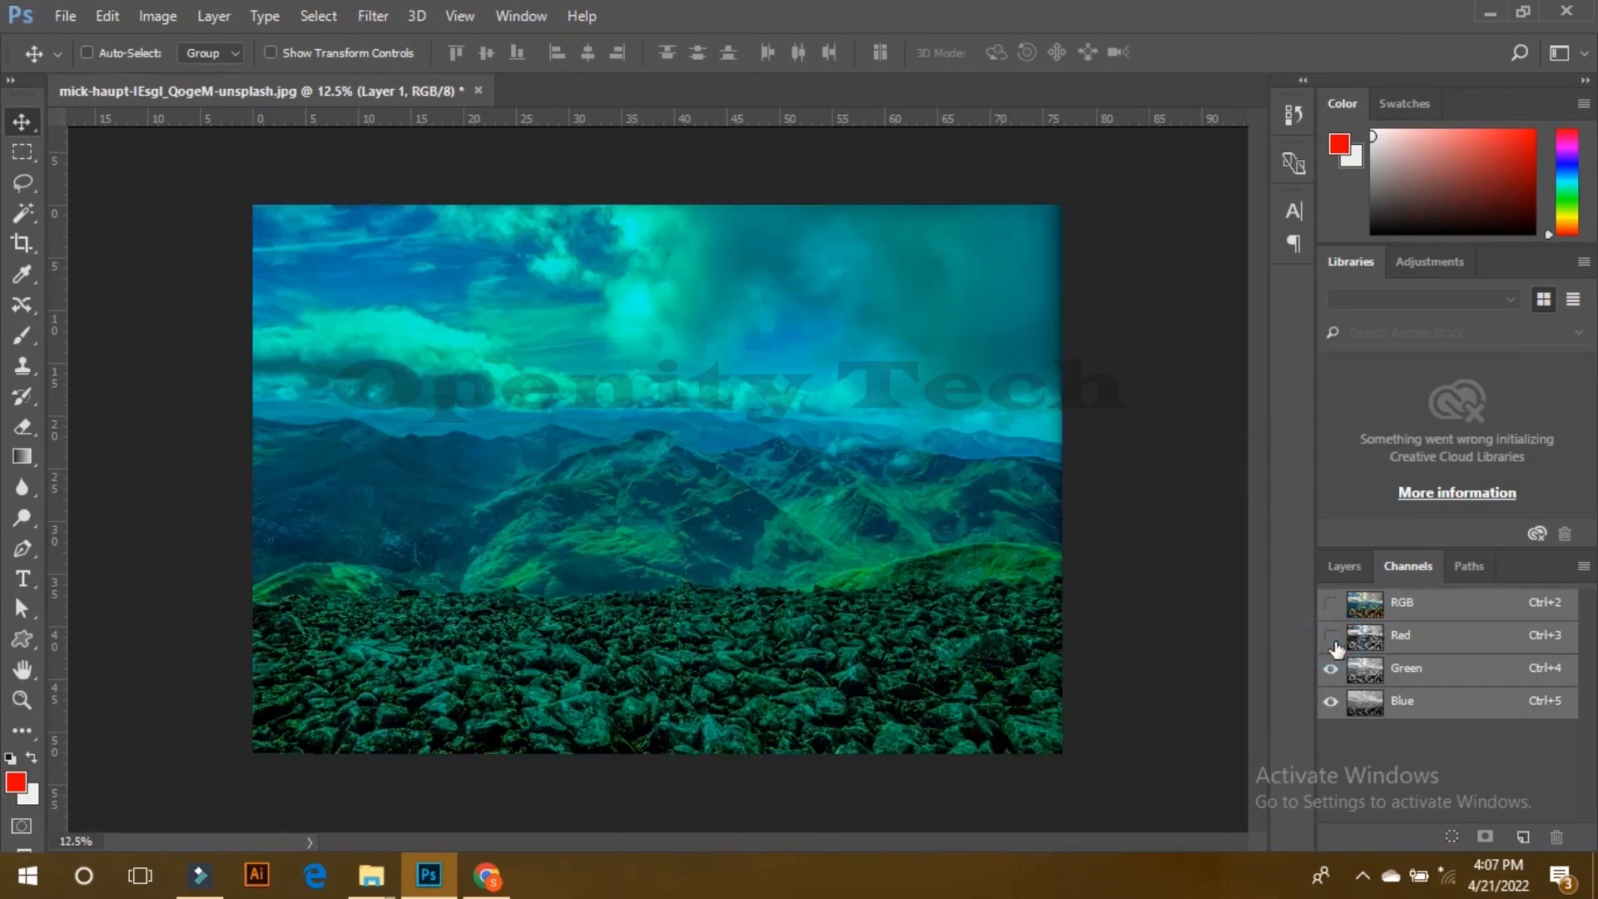
click(1330, 668)
click(1329, 702)
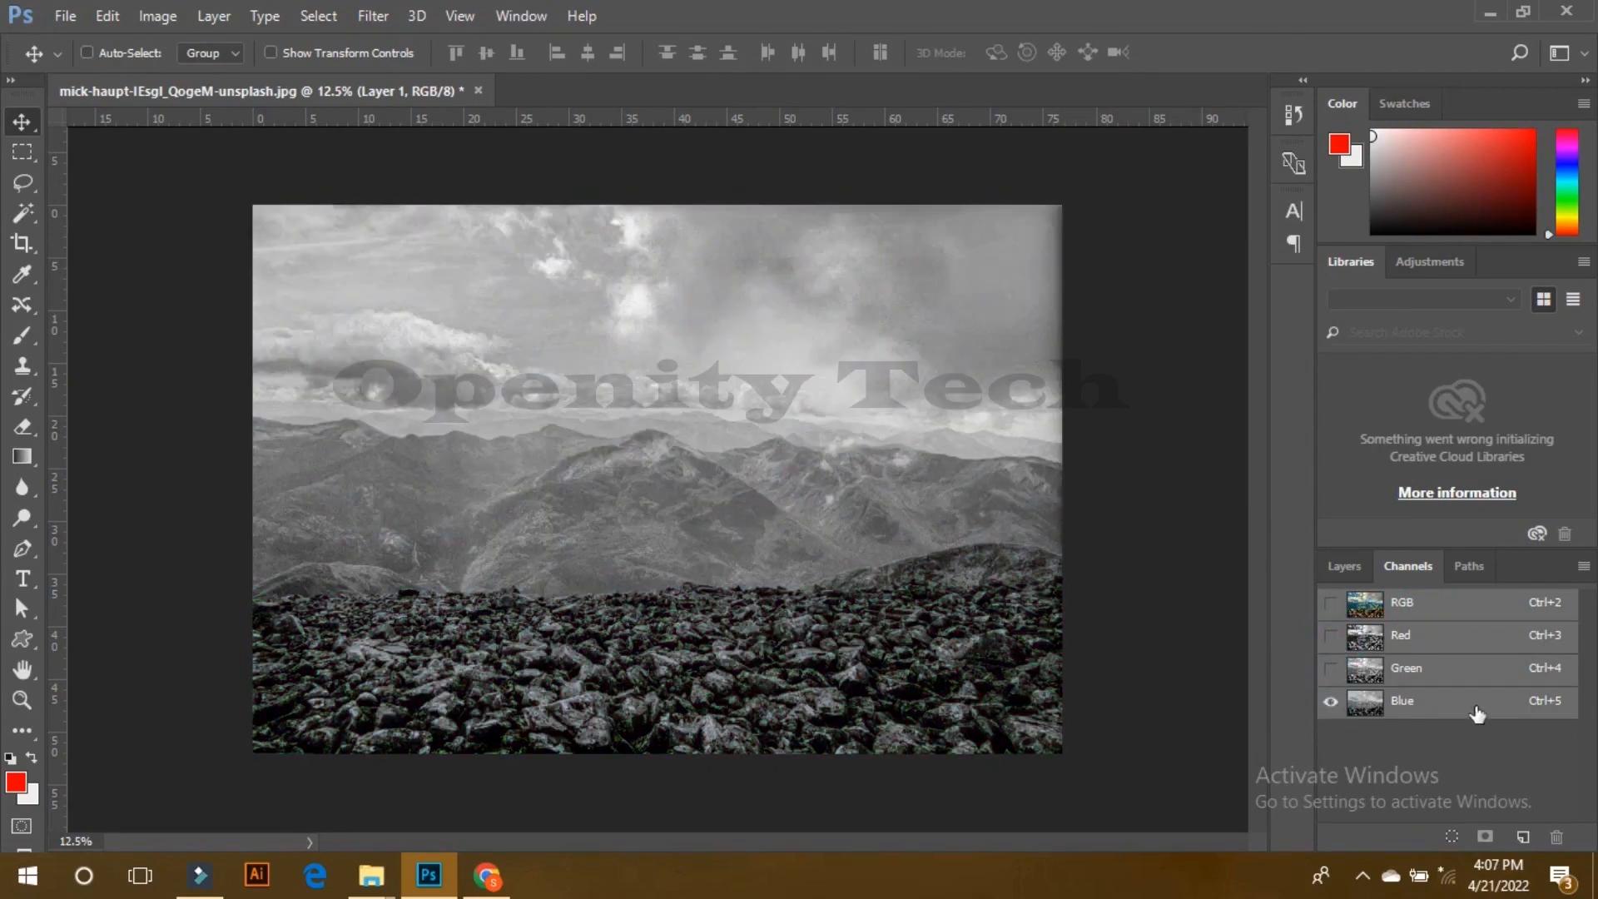
click(1330, 669)
click(1331, 635)
Step: Toggle the Red and Green channels to compare the photo without Green and with only Blue
click(1330, 636)
click(1330, 635)
click(1330, 669)
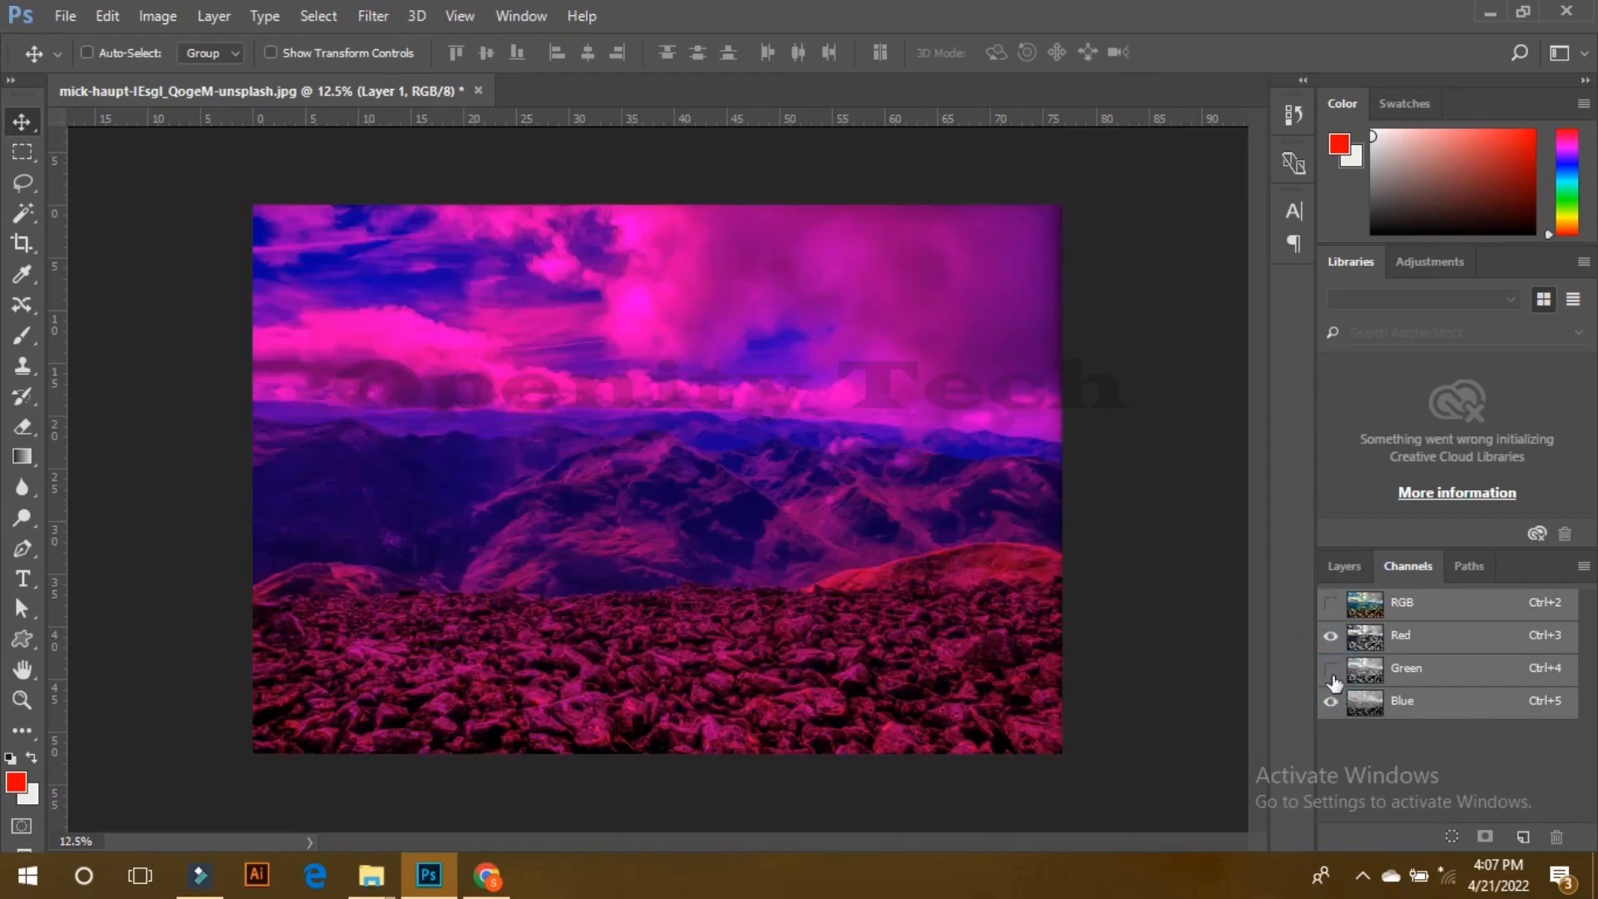
click(1332, 671)
click(1331, 671)
click(1331, 637)
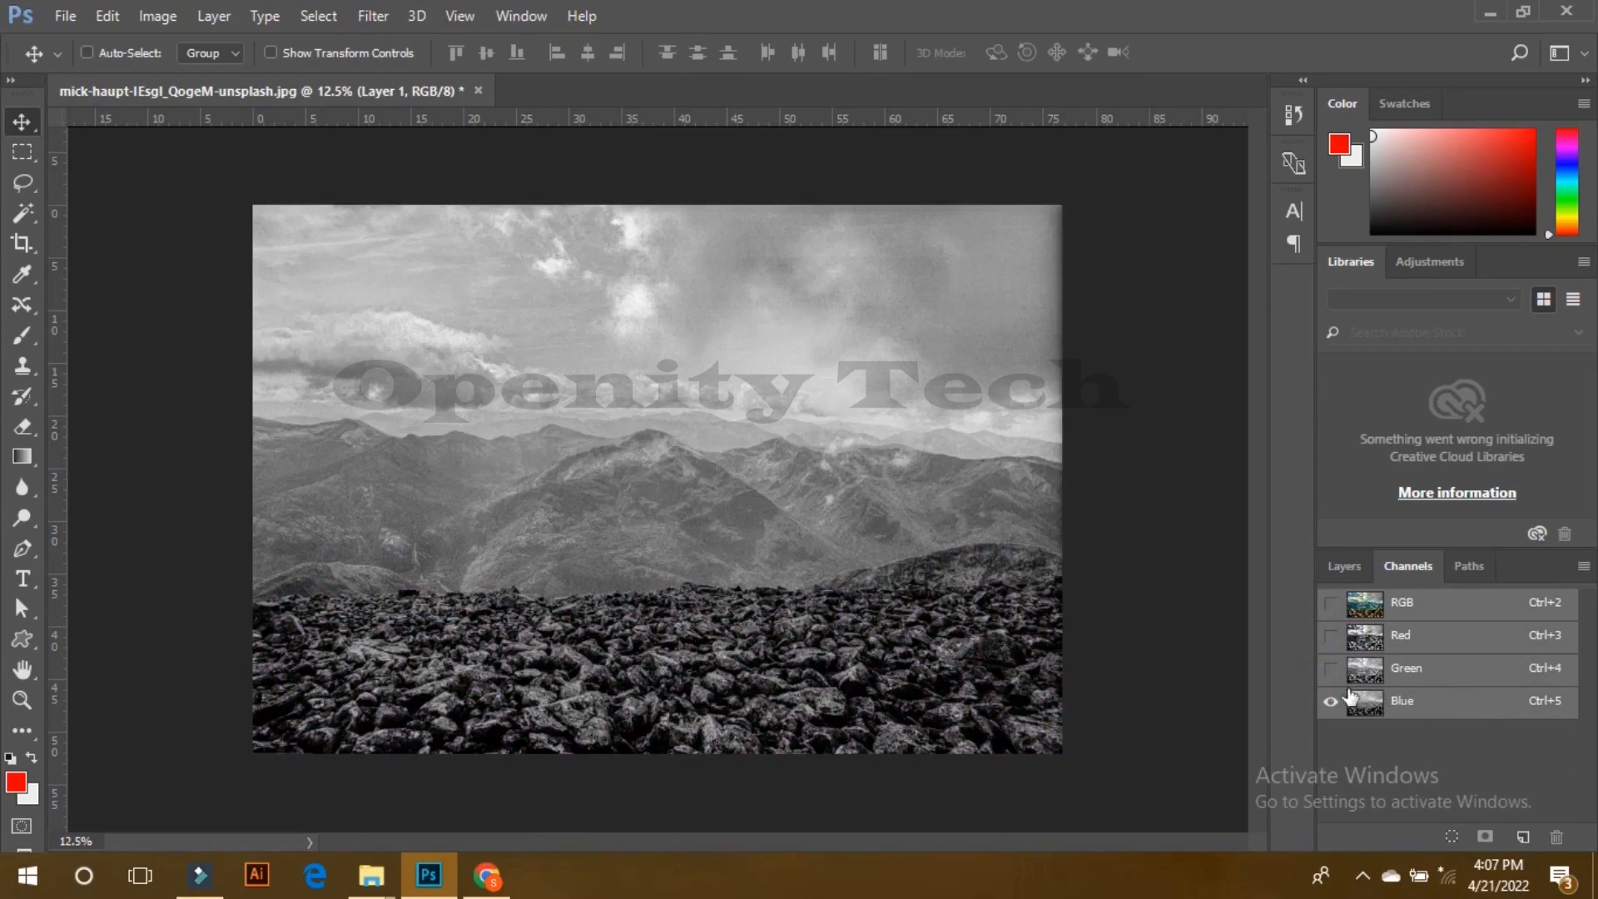
Step: View the Green and Blue channels together and Green alone, and turn all channels of the photo back on
click(1331, 669)
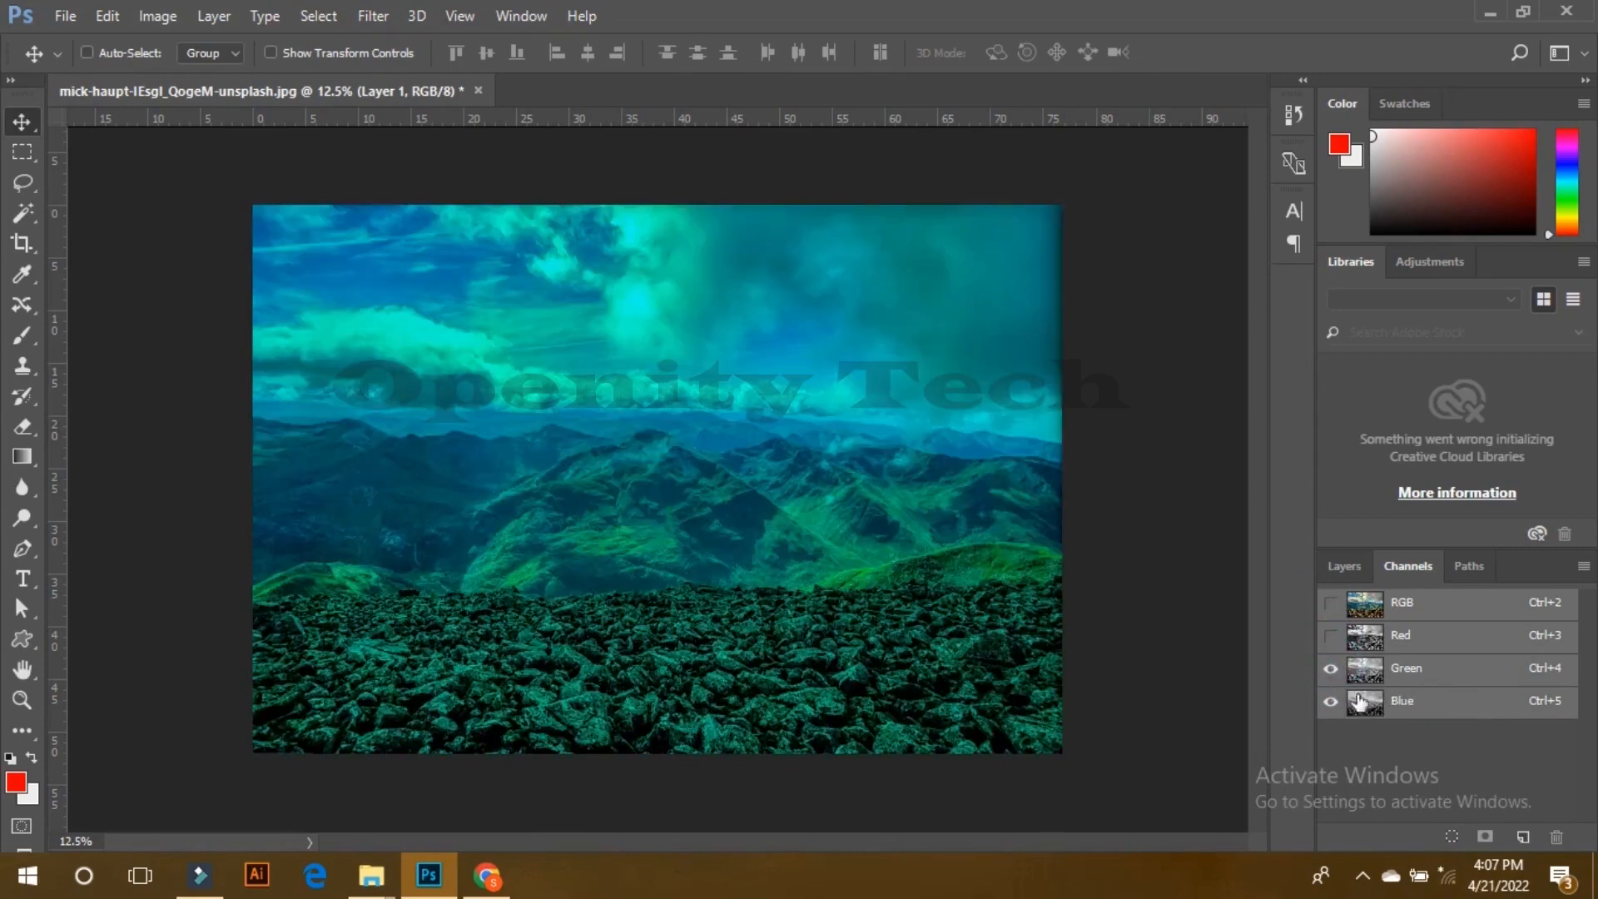
click(1331, 669)
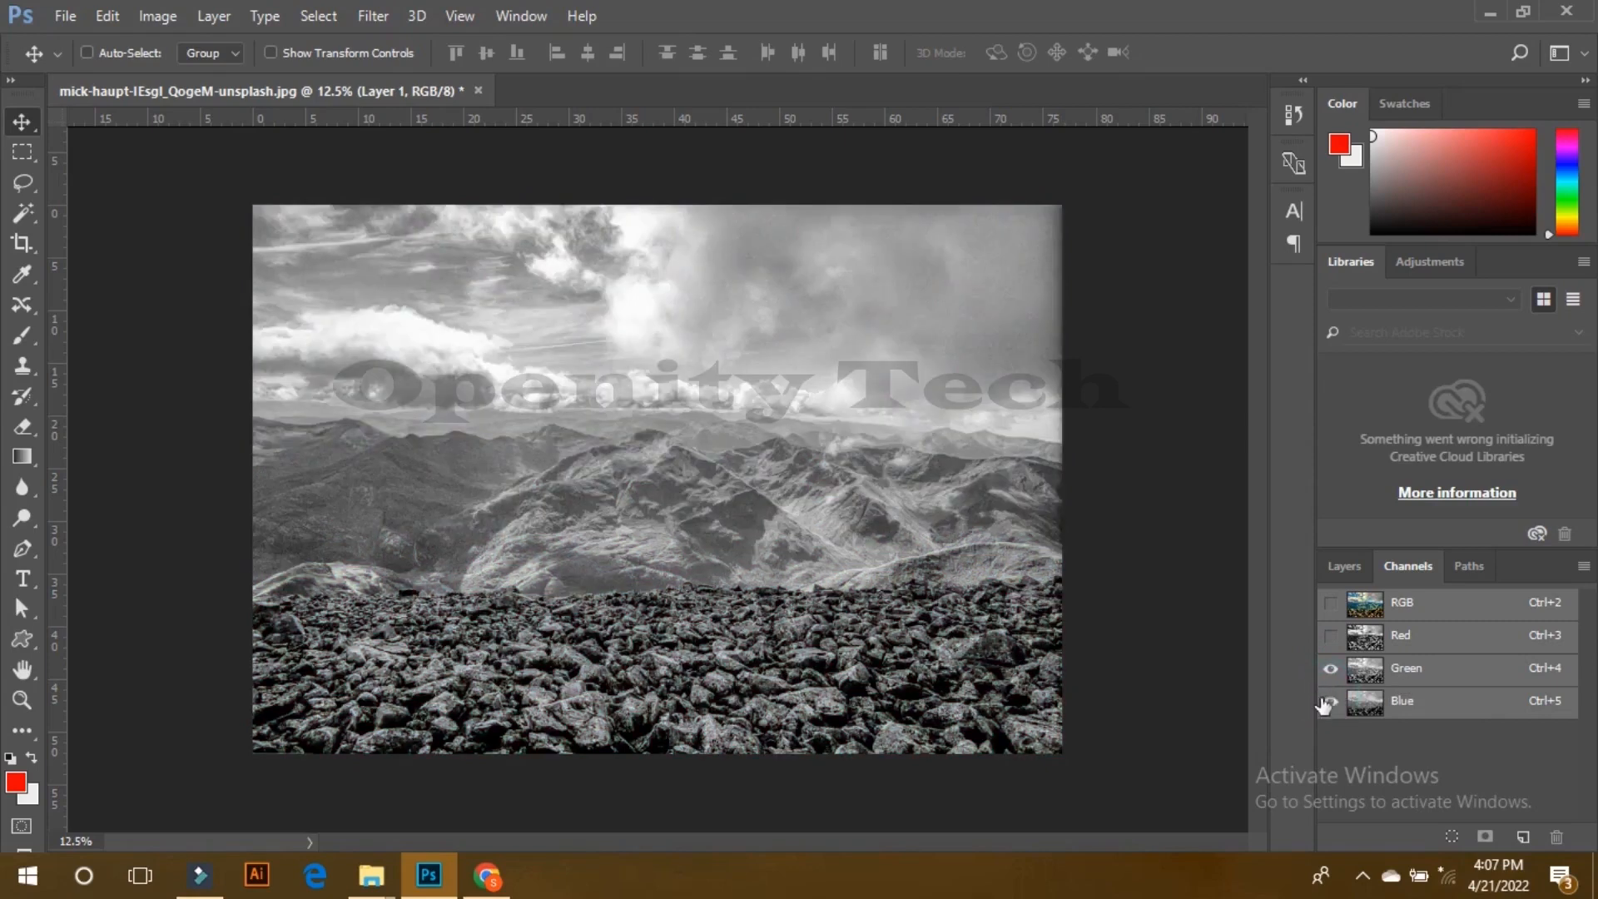
click(1331, 668)
click(1331, 635)
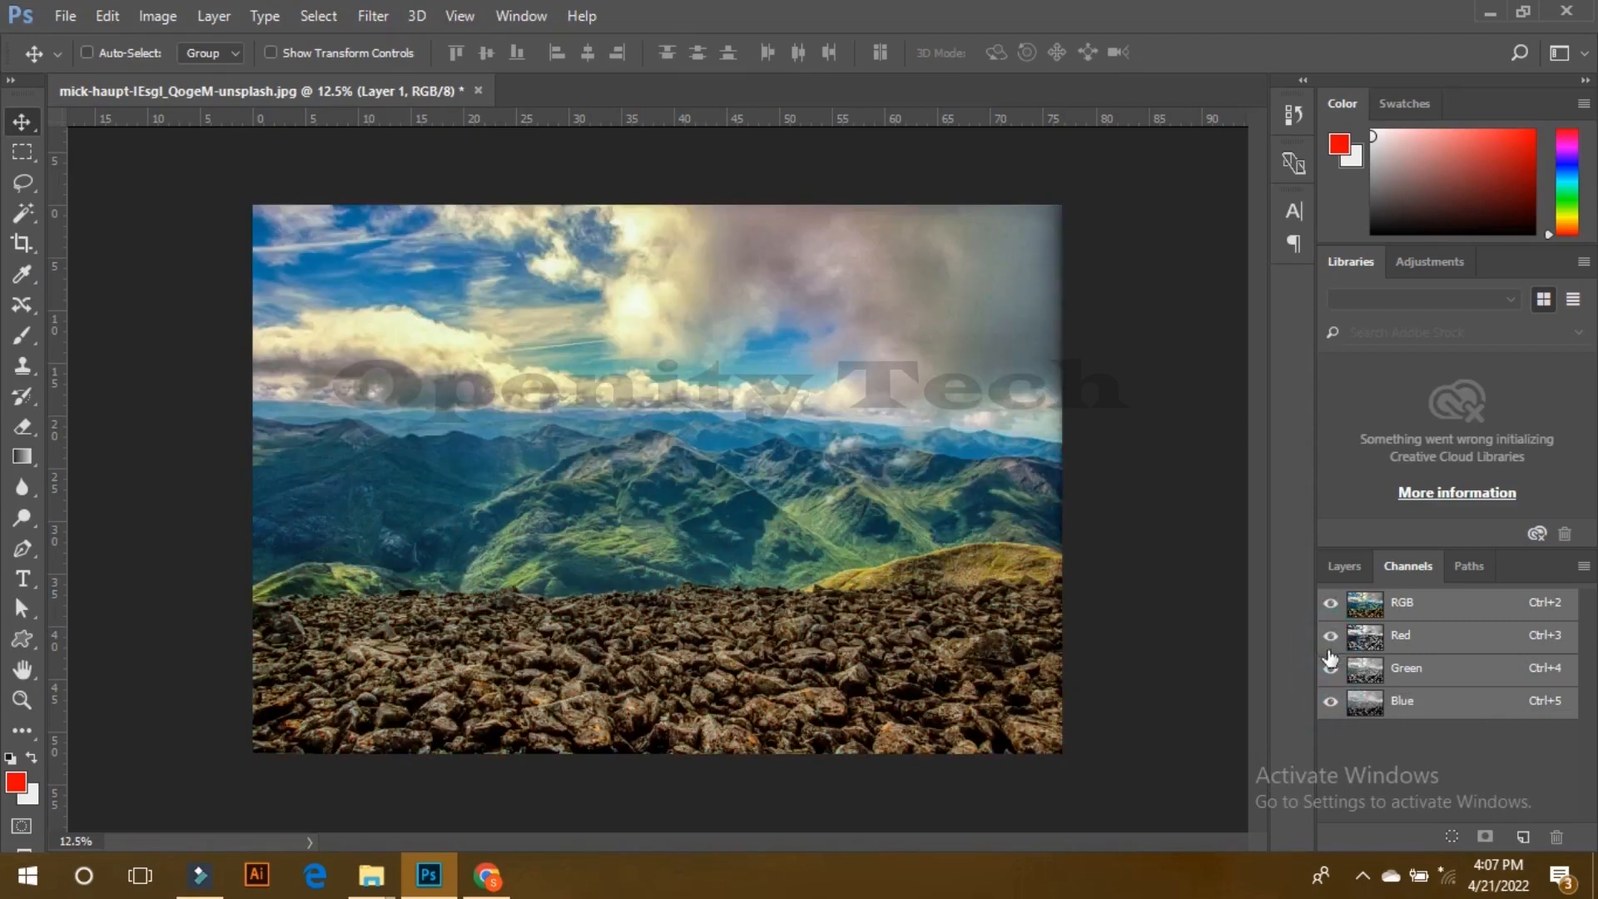
Step: View the photo with Green hidden while toggling Blue, and restore the composite RGB view
click(1331, 669)
click(1331, 701)
click(1332, 703)
click(1331, 701)
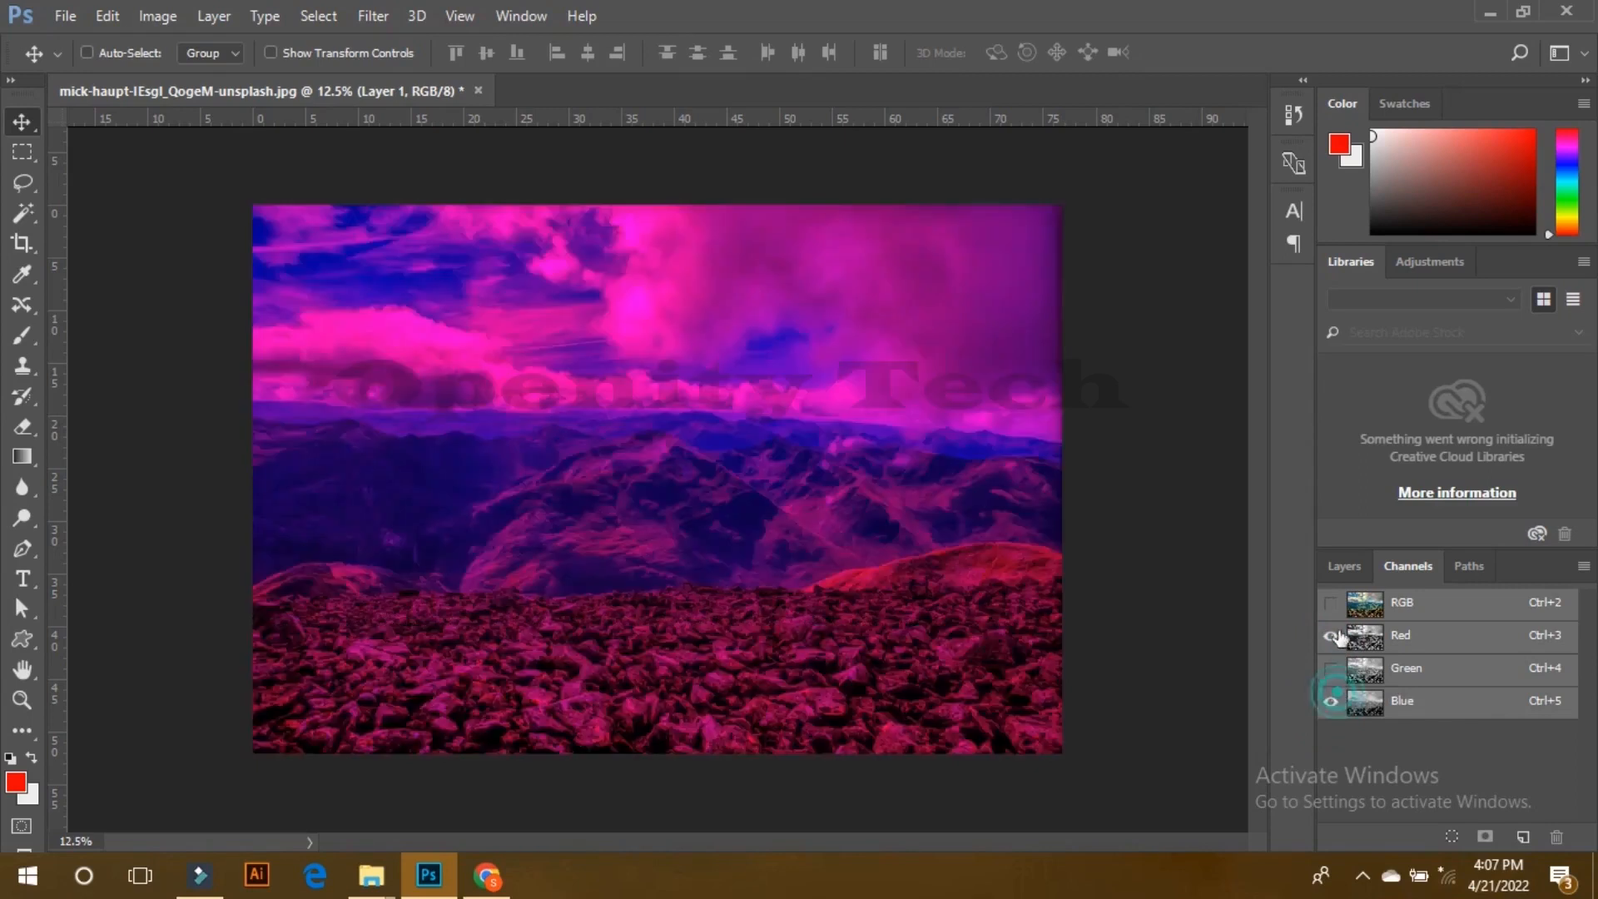
click(1331, 603)
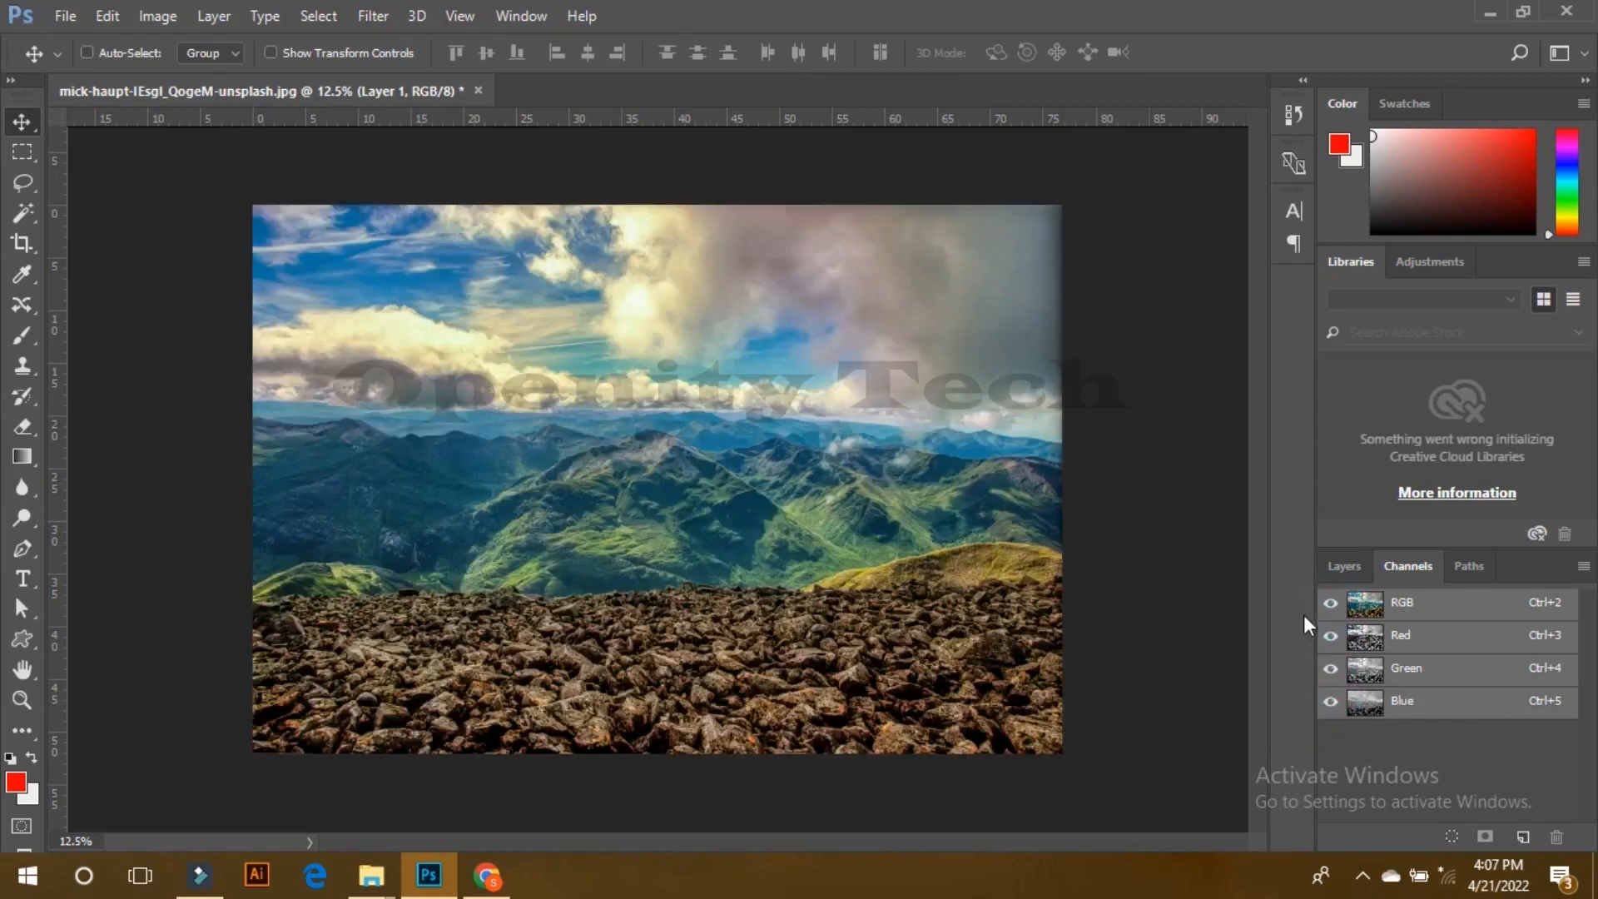
Step: Display the paths and outline the cloud bank at the photo's left edge with a closed Pen tool path
click(25, 123)
click(1466, 566)
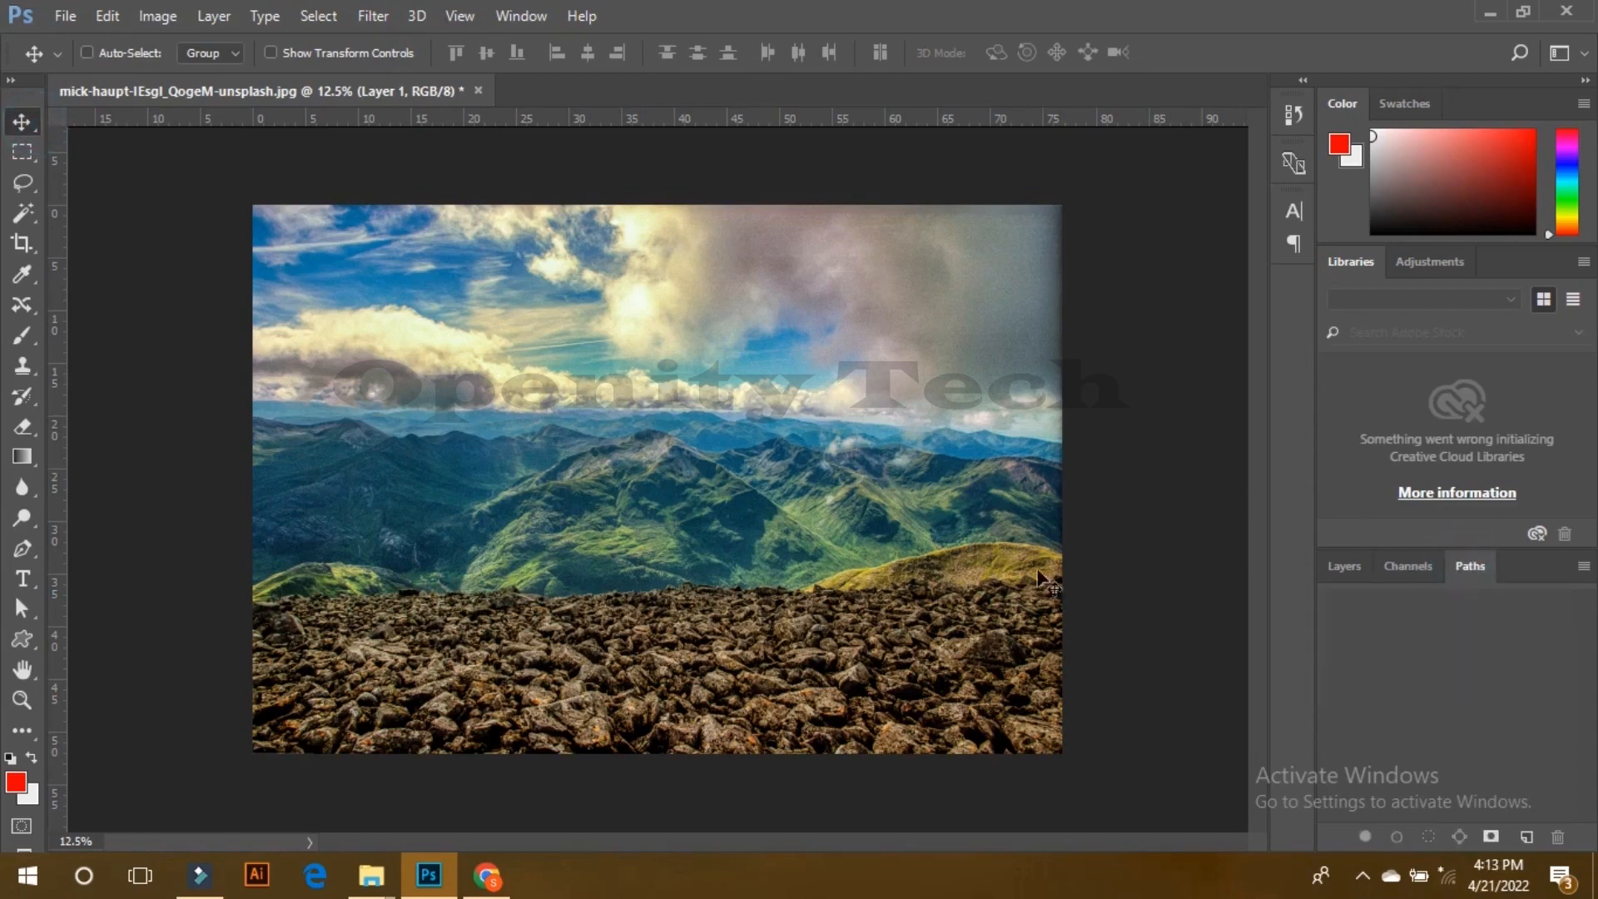
click(33, 553)
click(248, 317)
click(285, 307)
click(334, 299)
click(415, 295)
click(461, 298)
click(491, 330)
click(523, 374)
click(499, 413)
click(436, 426)
click(283, 425)
click(241, 423)
click(232, 323)
click(248, 318)
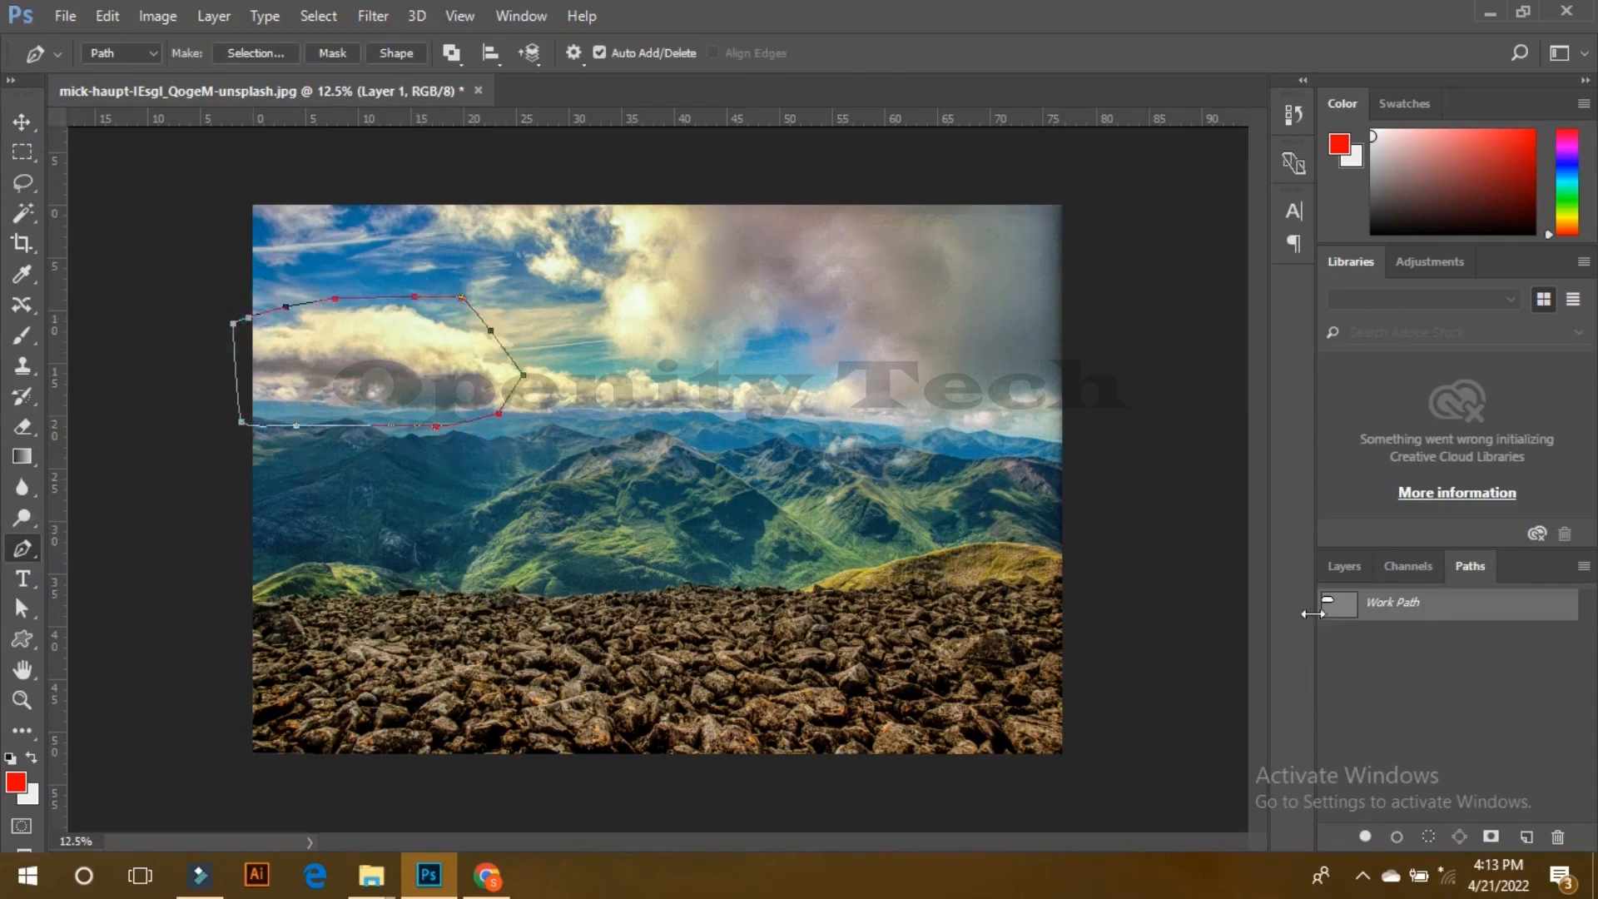
Step: Save the work path around the clouds under the name Path 1
double_click(1397, 605)
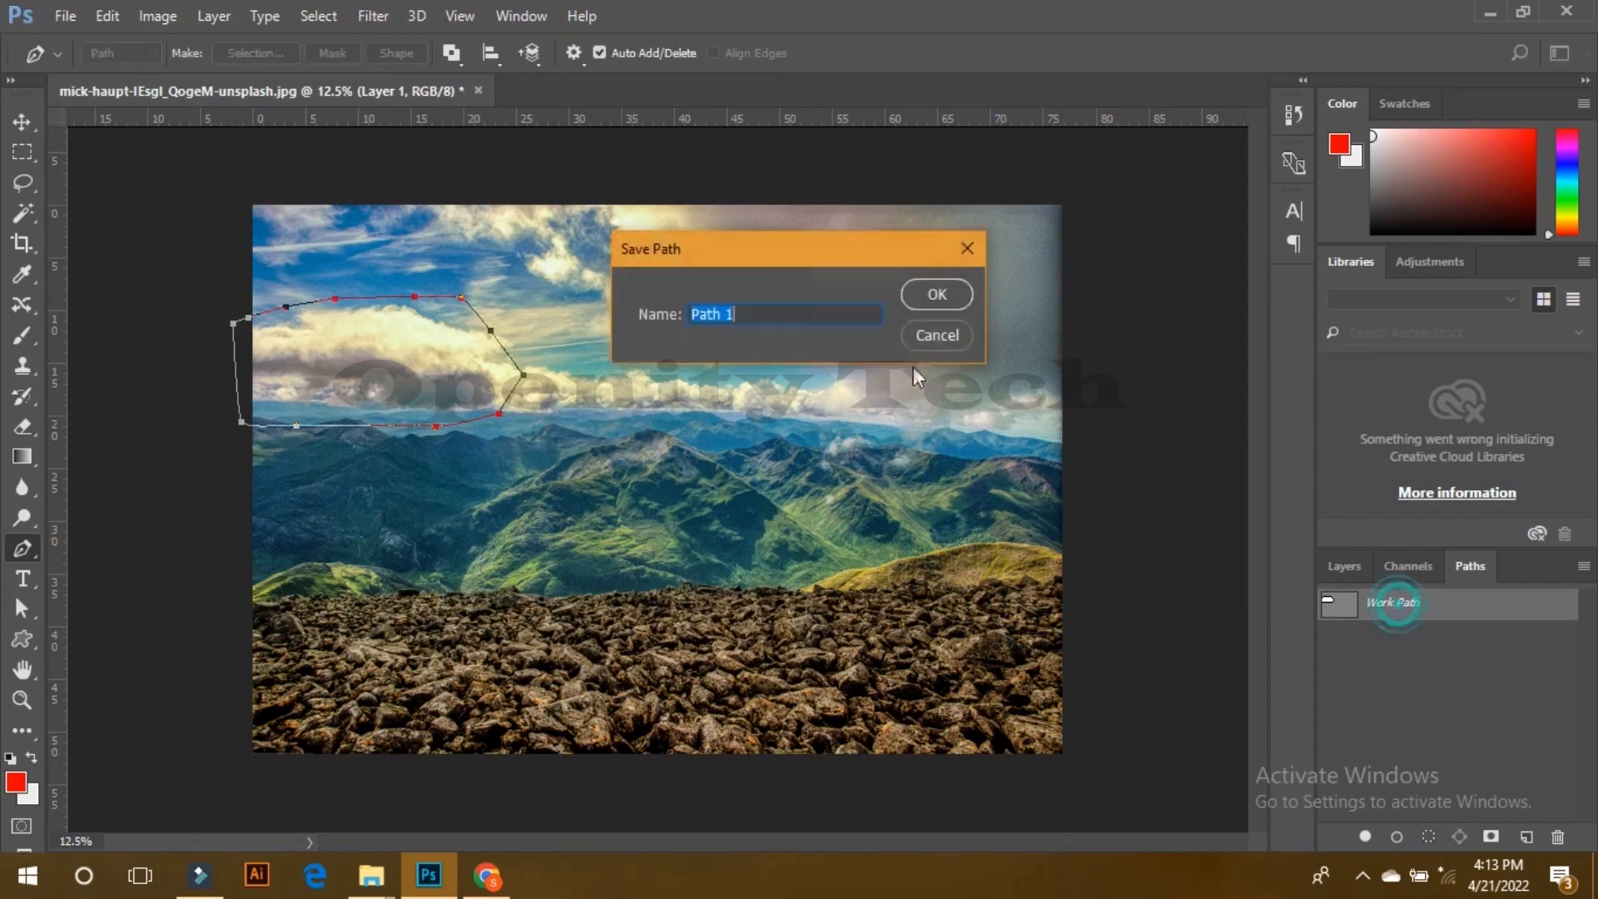
click(937, 297)
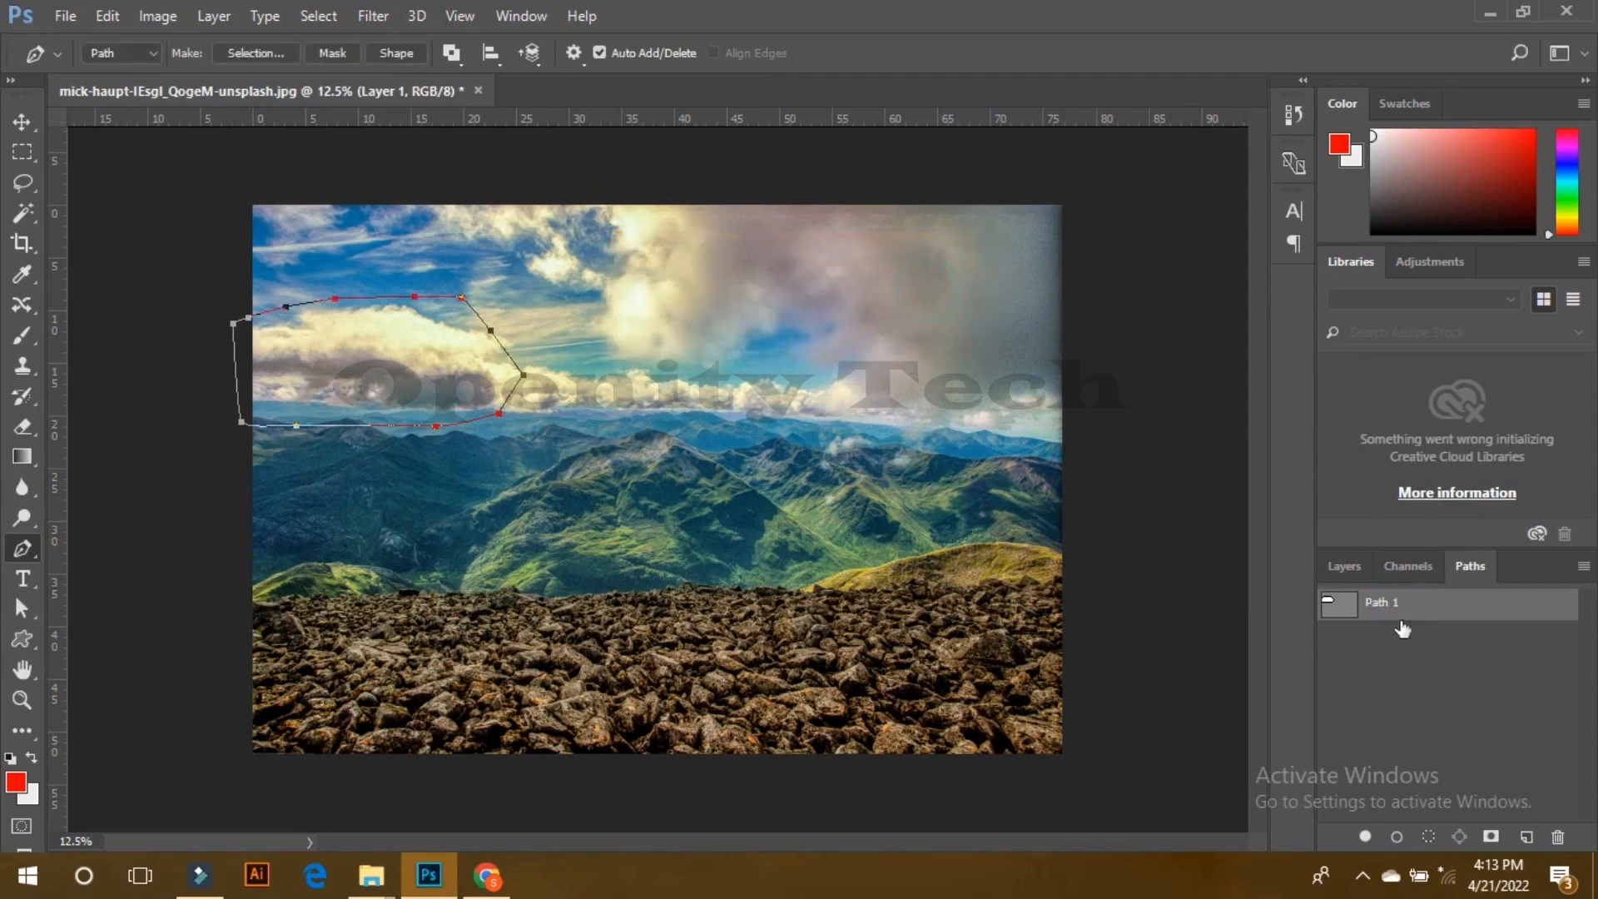
Step: Create a new path named Path 2 and outline the central mountain peak with a closed Pen tool path
click(1527, 837)
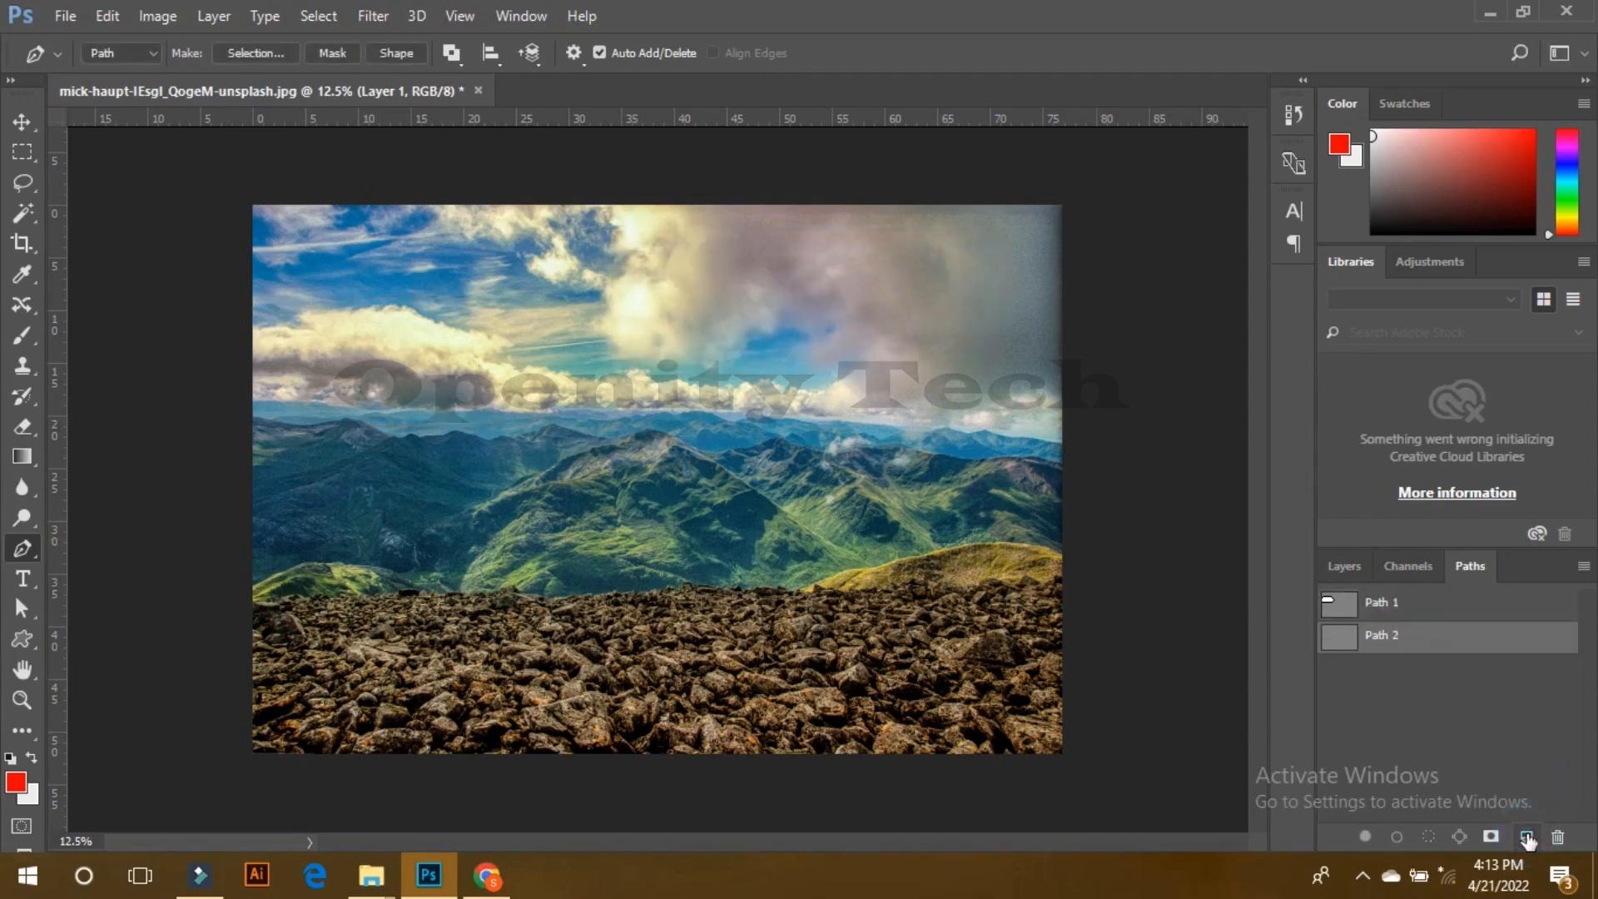
click(647, 414)
click(748, 412)
click(845, 475)
click(837, 523)
click(740, 562)
click(668, 559)
click(614, 471)
click(614, 457)
click(647, 410)
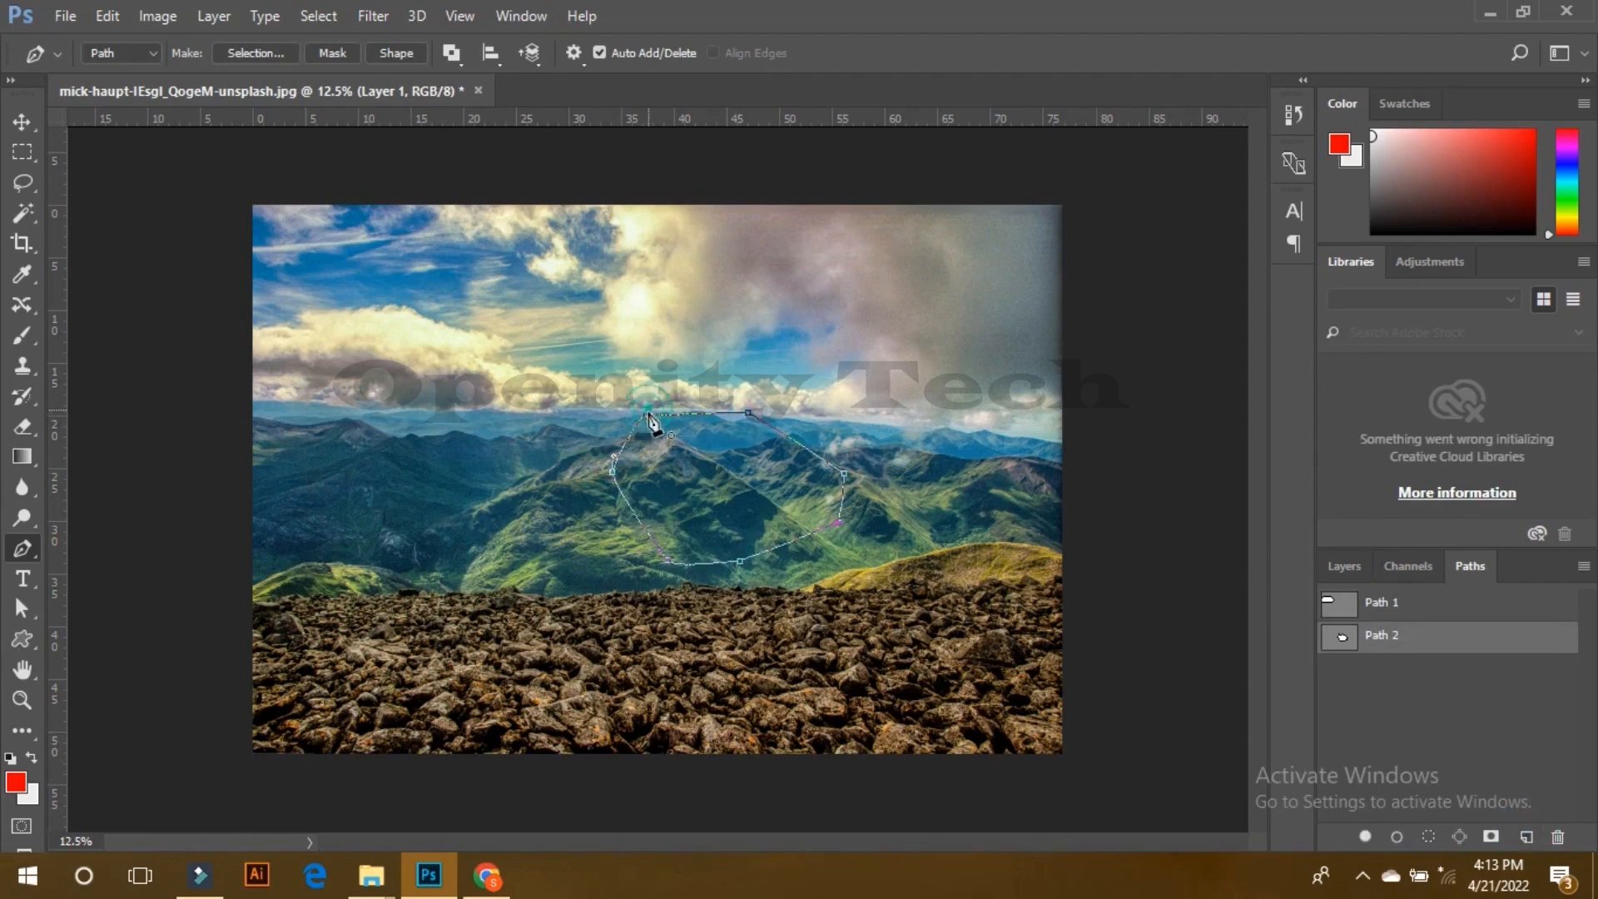
Step: Display Path 1 and Path 2 alternately on the photo to compare their outlines
click(1463, 681)
click(1416, 599)
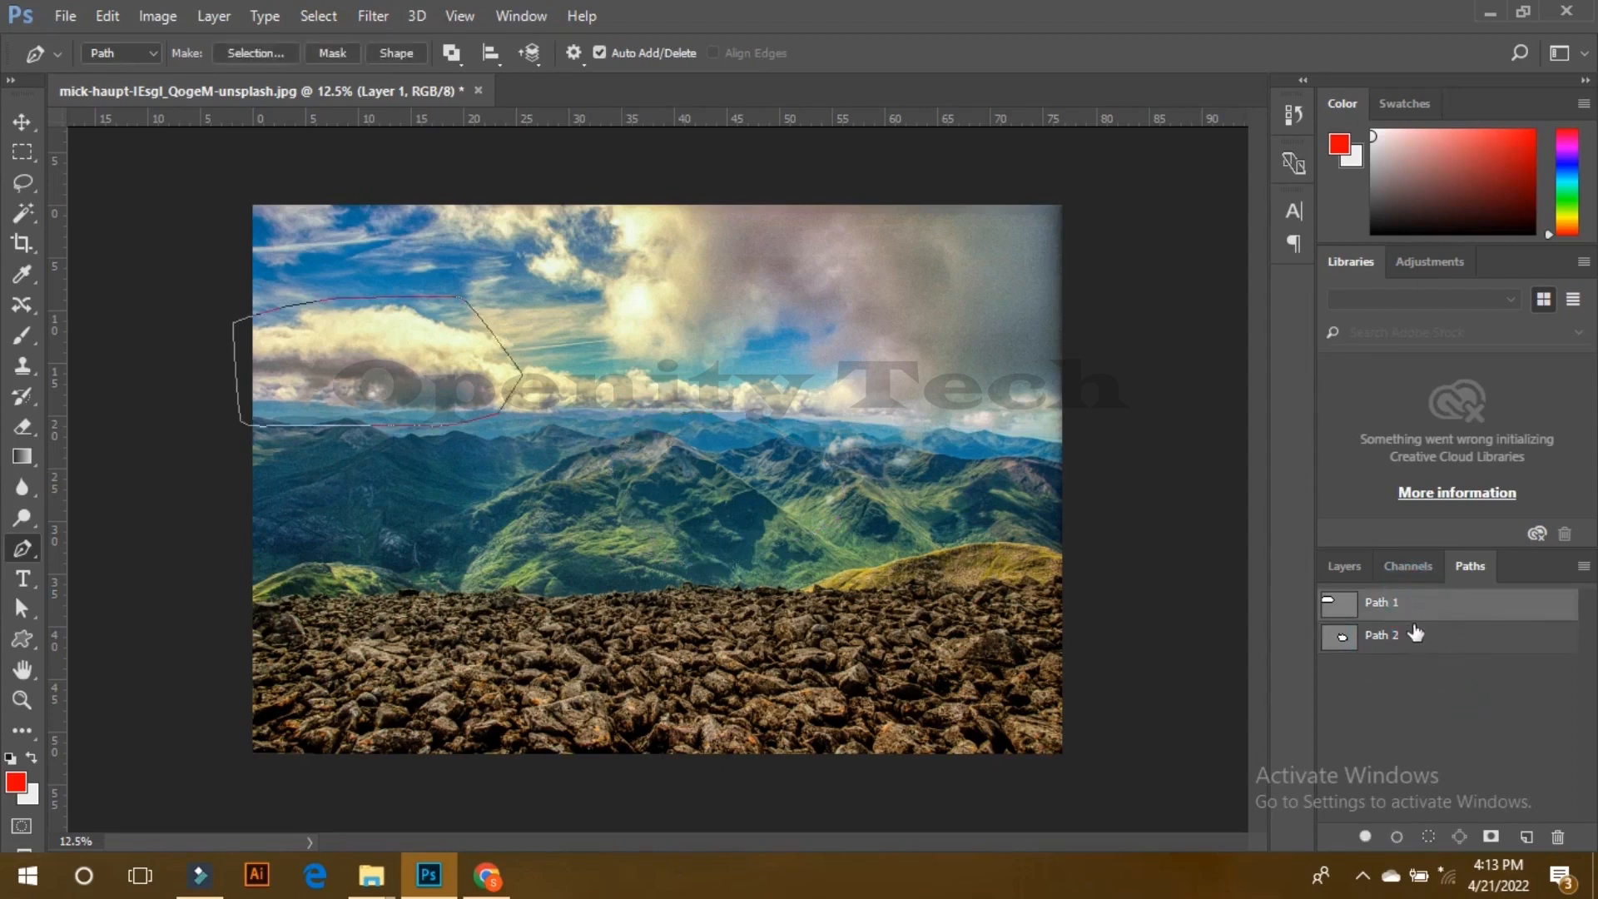
click(1410, 636)
click(1417, 608)
click(1410, 637)
Step: Load Path 1 as a selection and try to move the selected cloud area on Layer 1
click(1399, 607)
key(ctrl+Return)
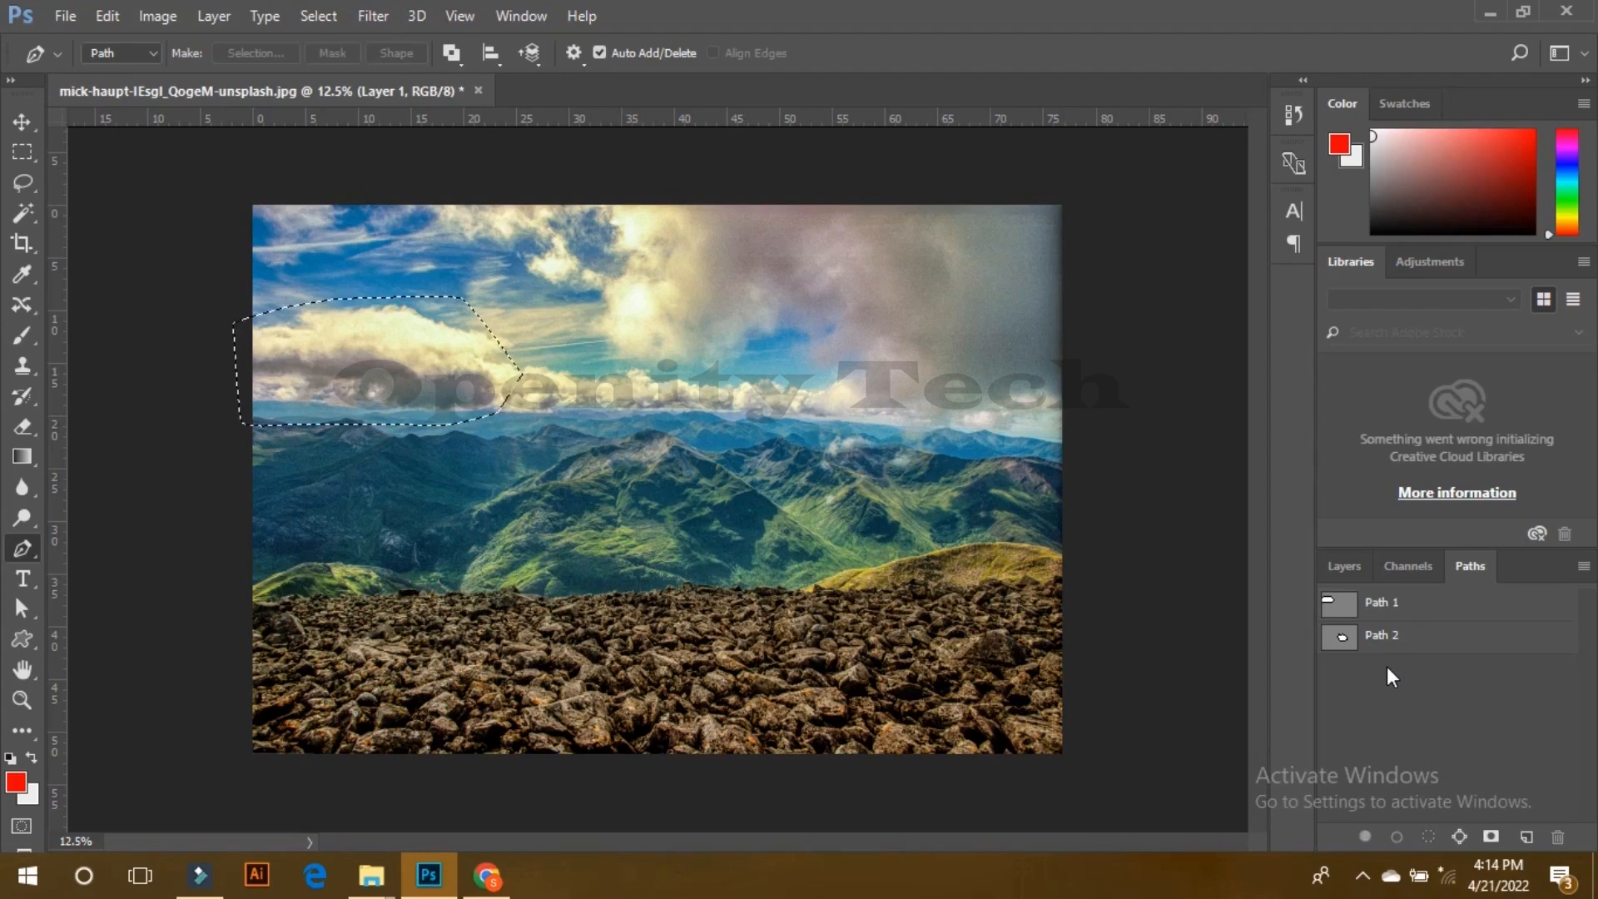
click(22, 122)
click(300, 339)
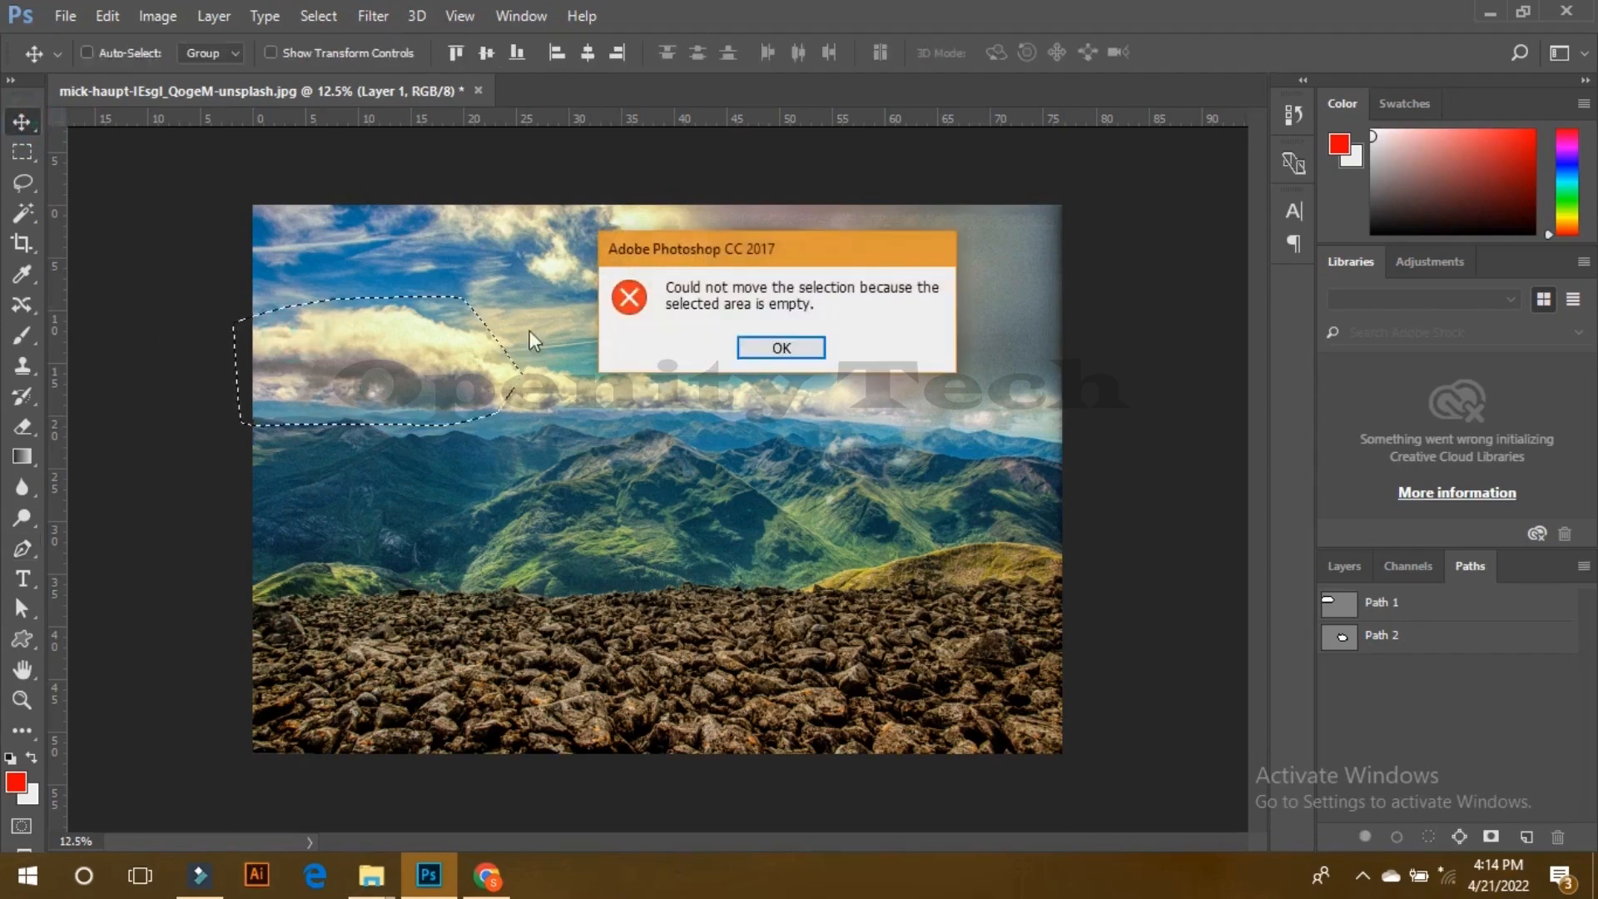
click(778, 347)
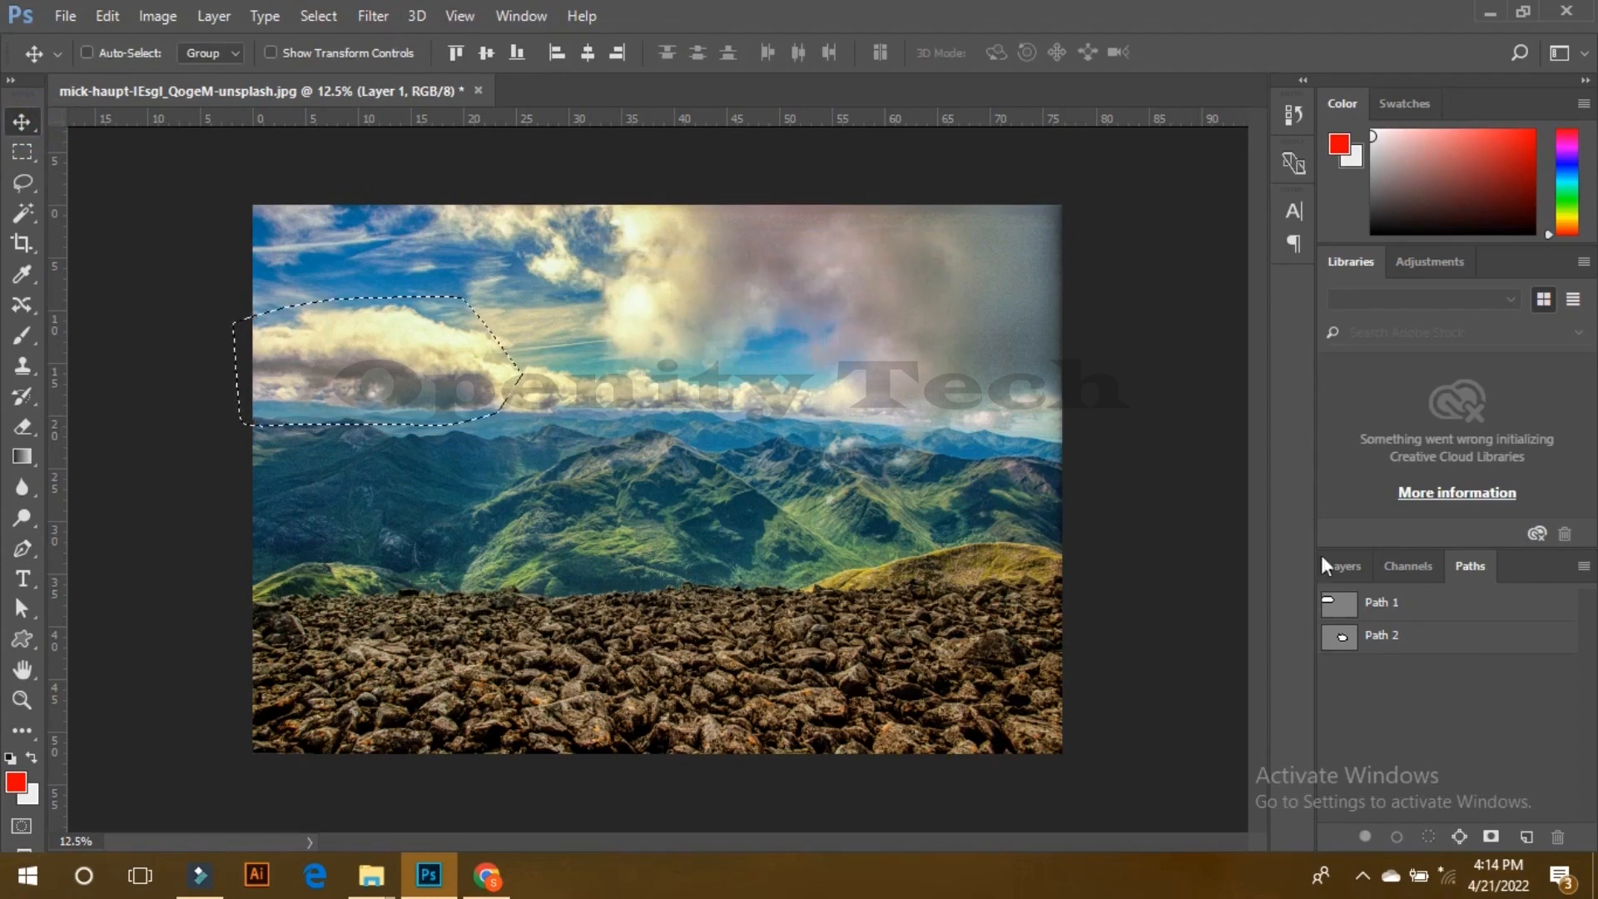
click(1344, 566)
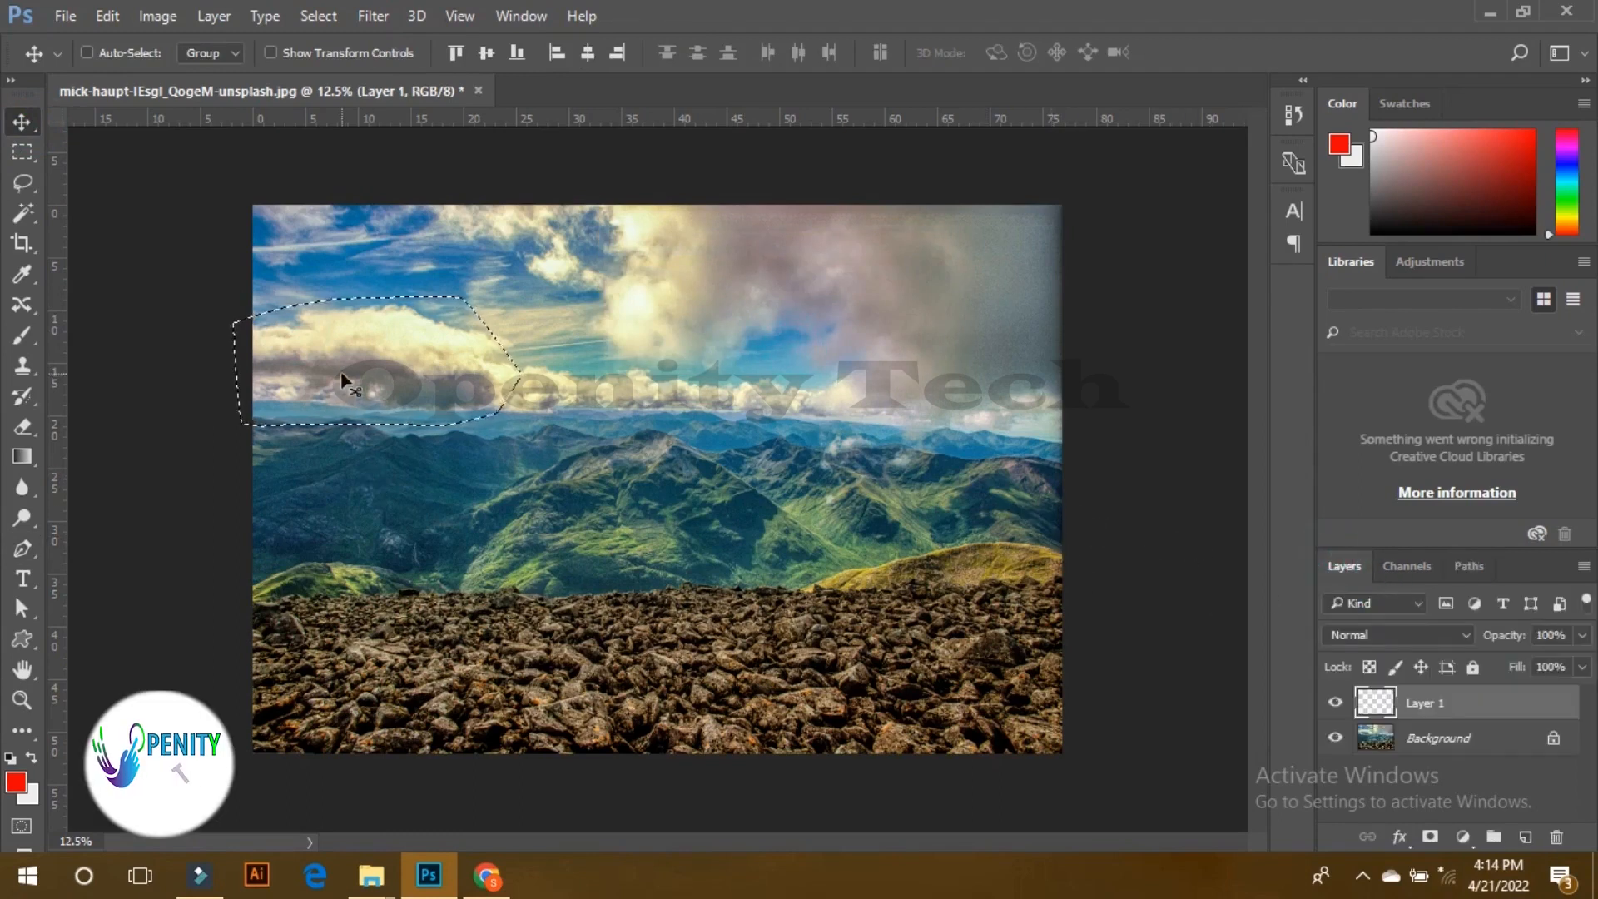
click(387, 351)
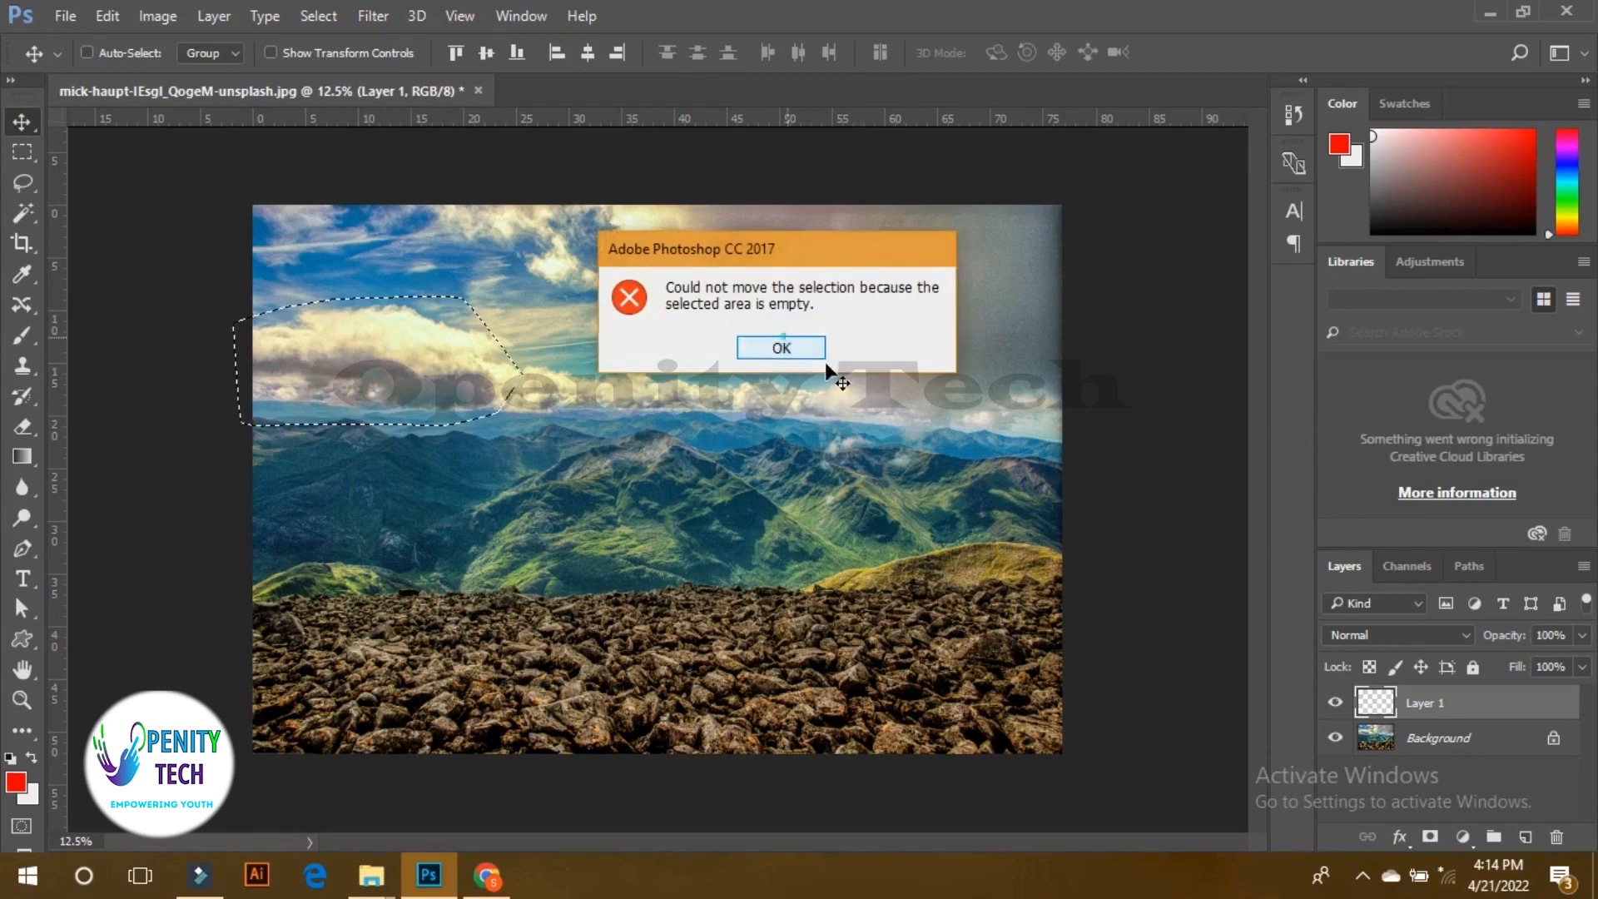
click(778, 349)
Step: Move the selected clouds on the Background layer toward the middle of the sky, and undo the move
click(1439, 738)
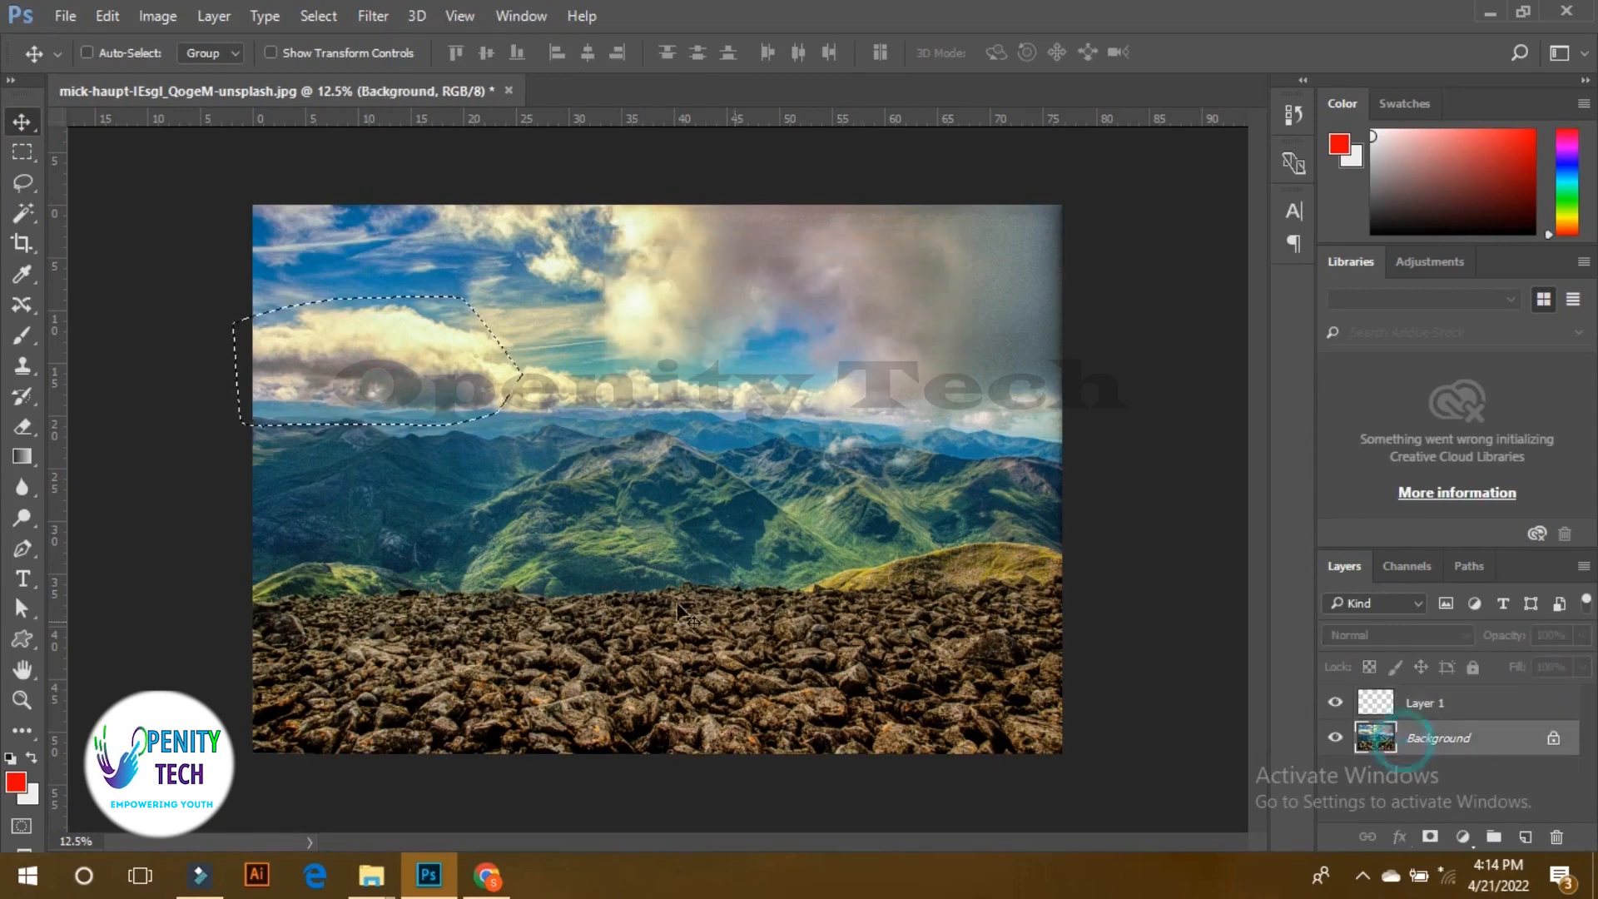
drag(348, 375, 654, 382)
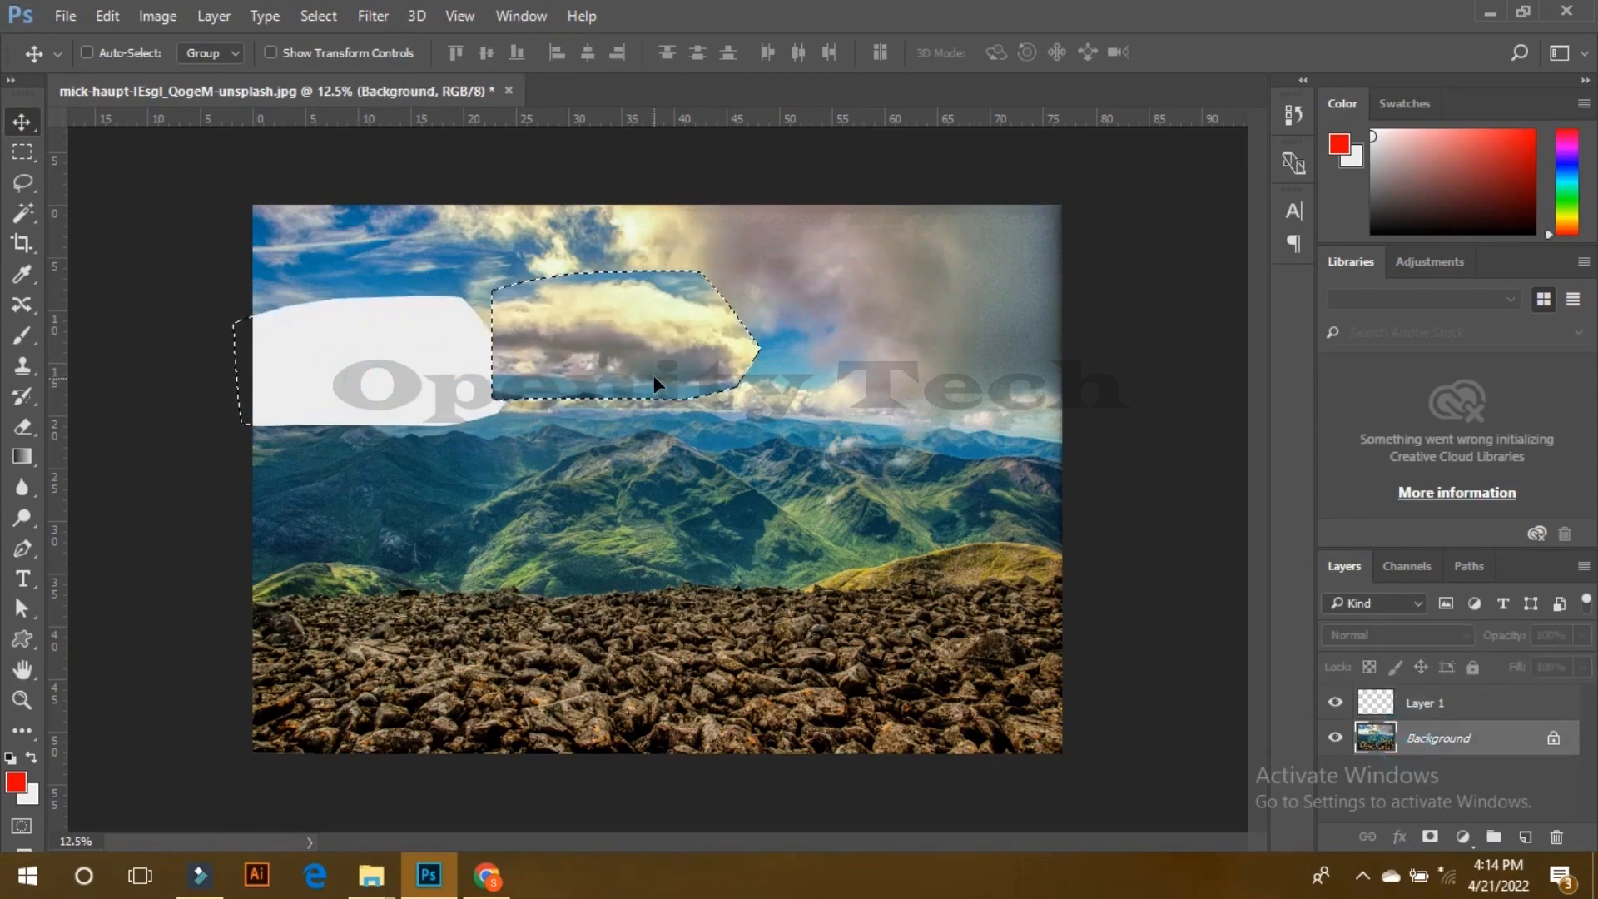
key(ctrl+z)
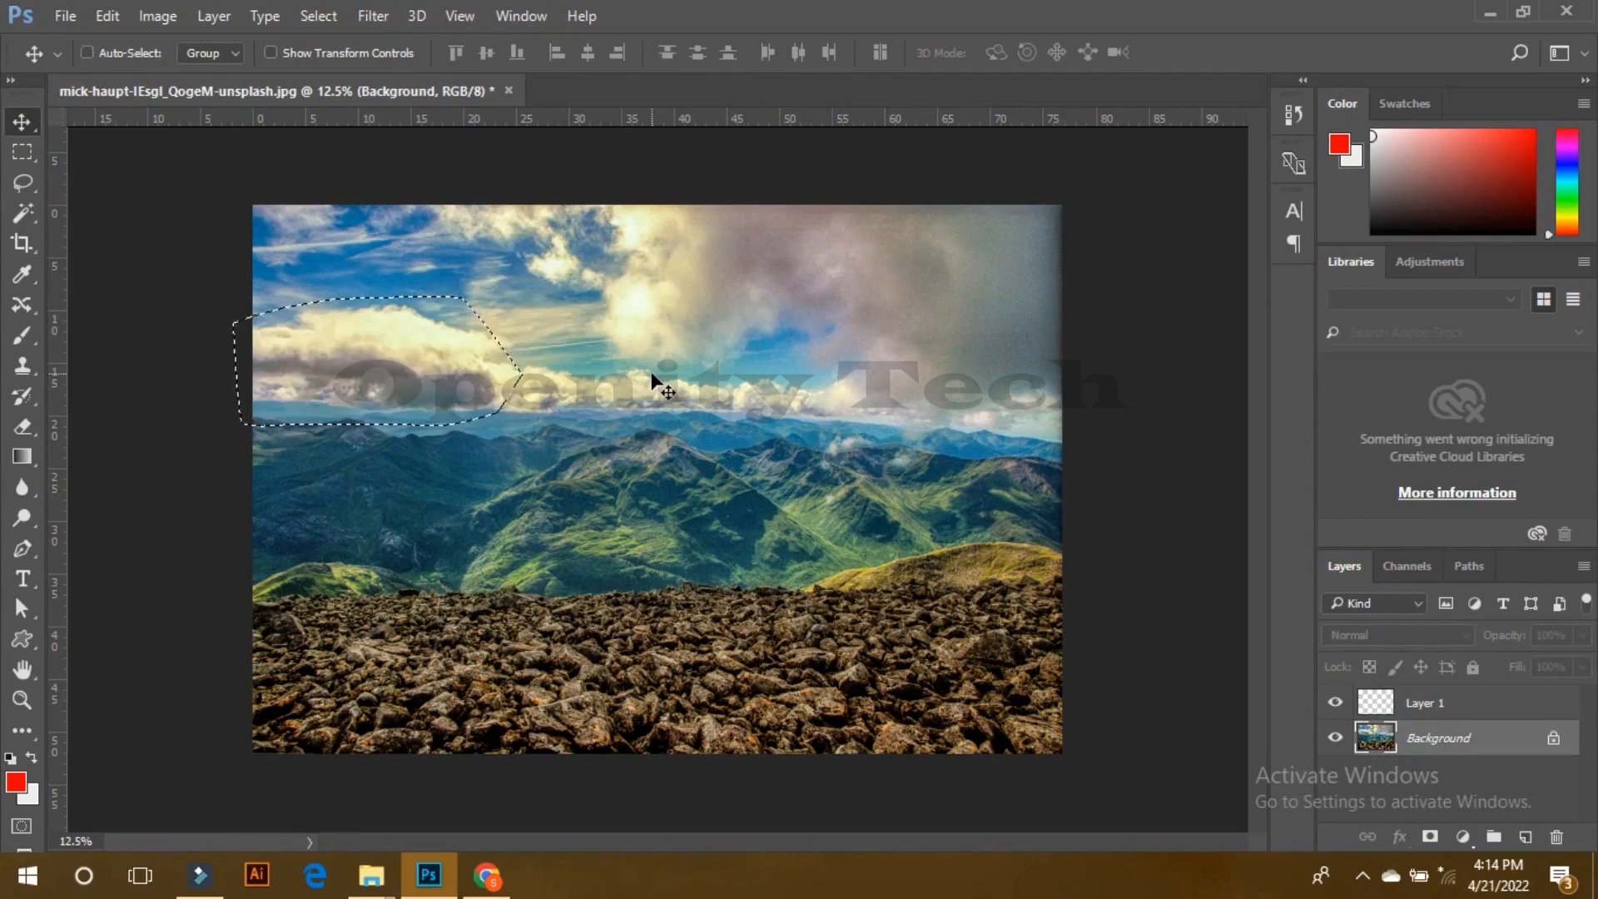
Step: Add two overlapping rectangular marquee areas over the sky and mountains to the selection, and deselect everything
click(21, 151)
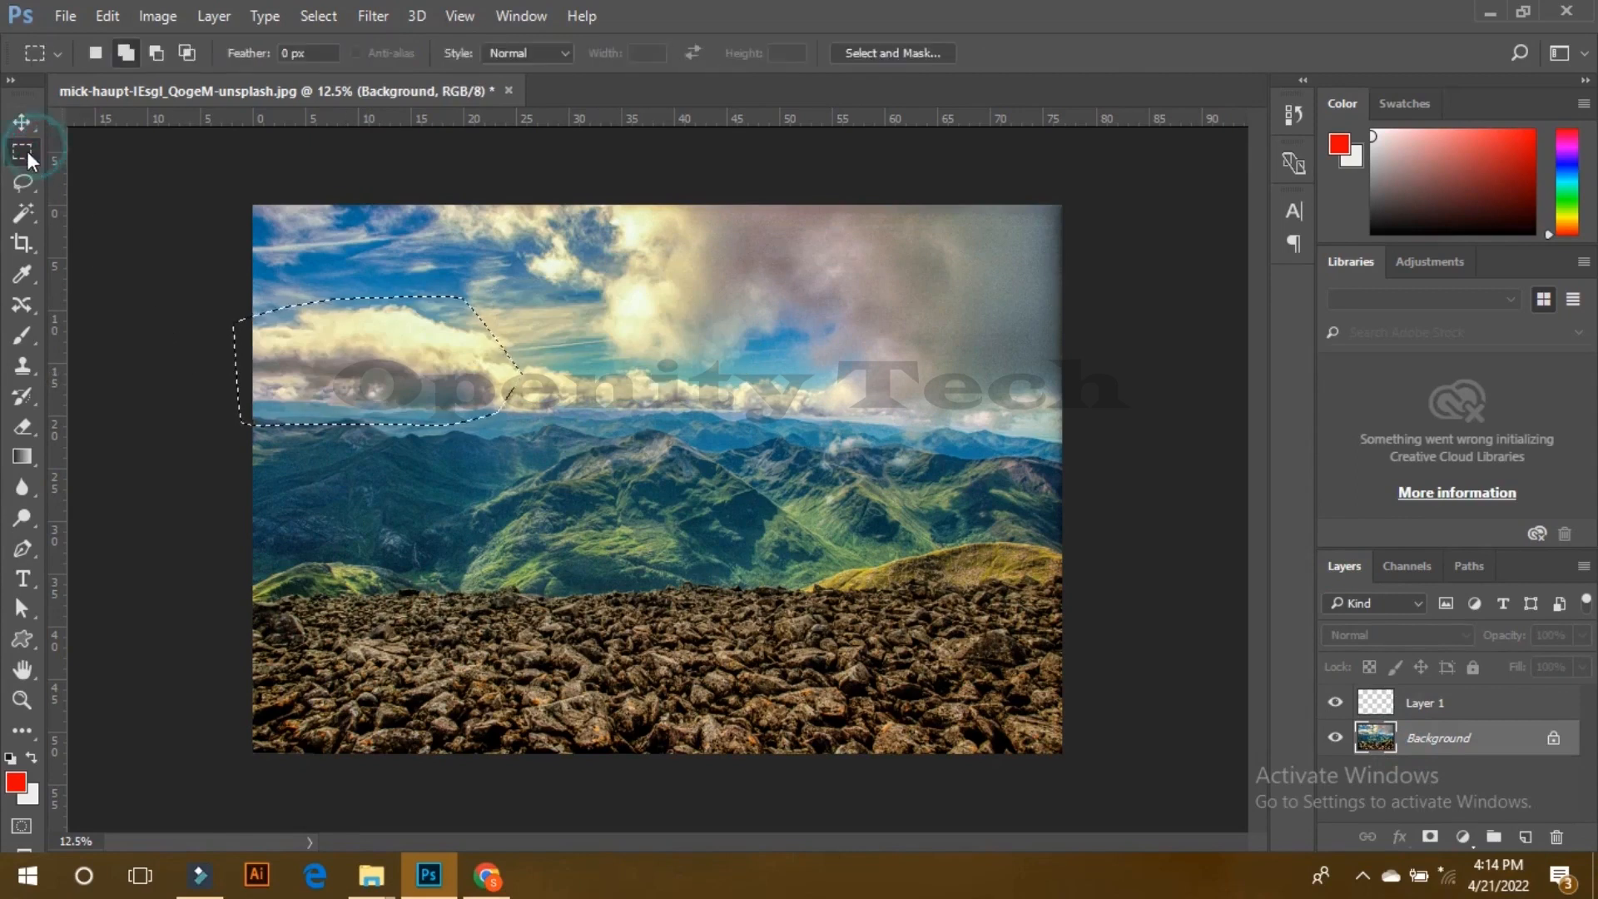
drag(230, 211, 848, 455)
drag(480, 333, 843, 568)
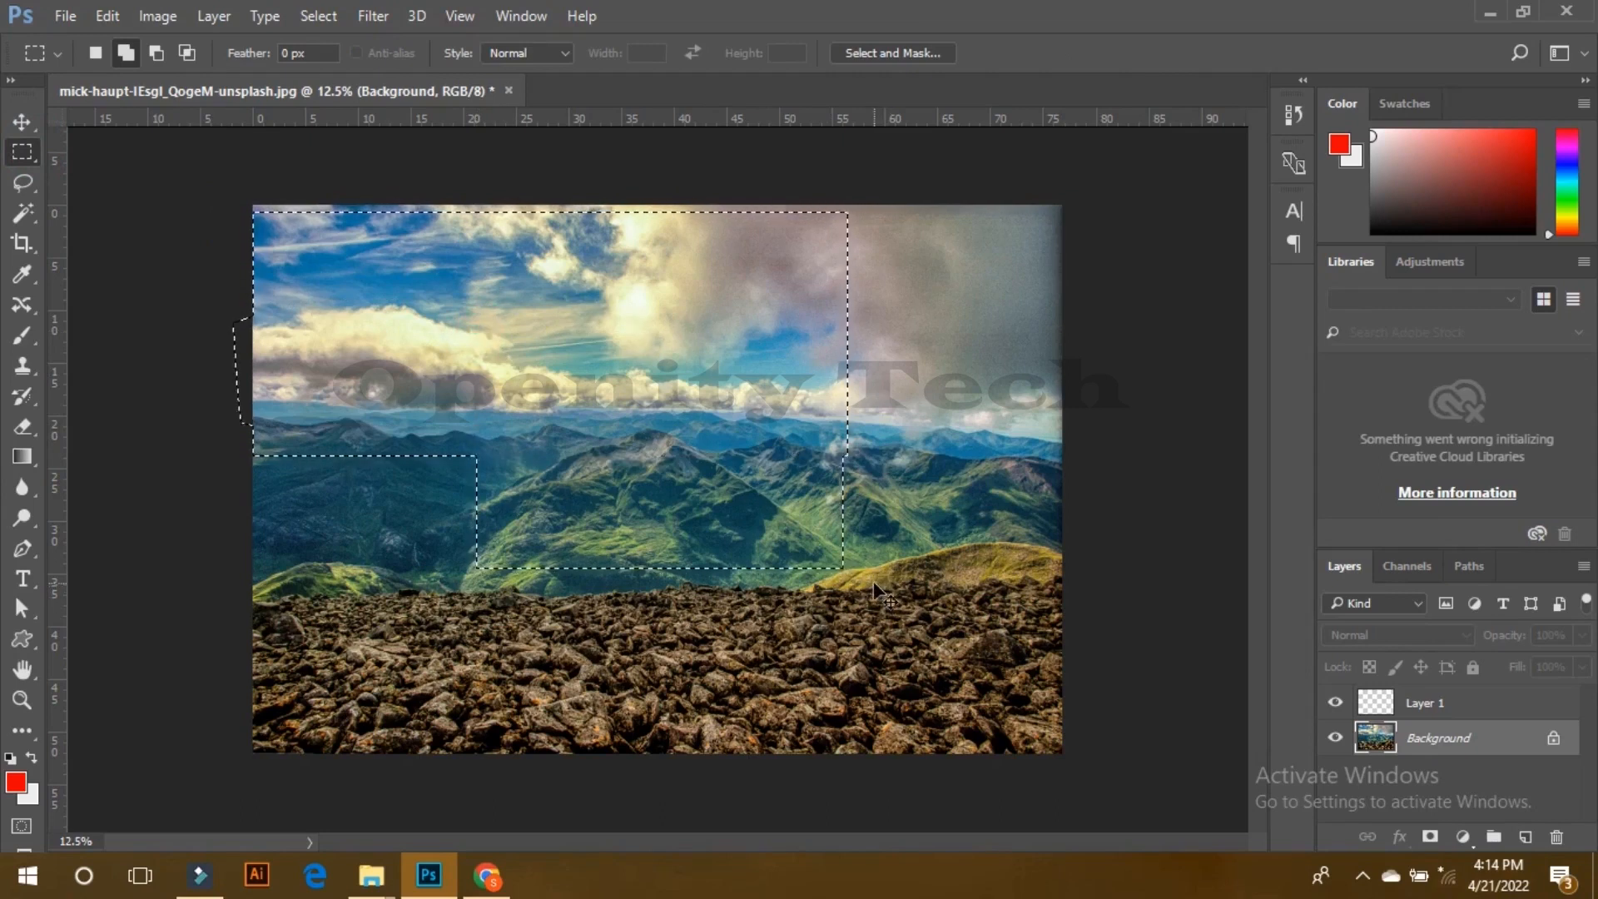
key(ctrl+d)
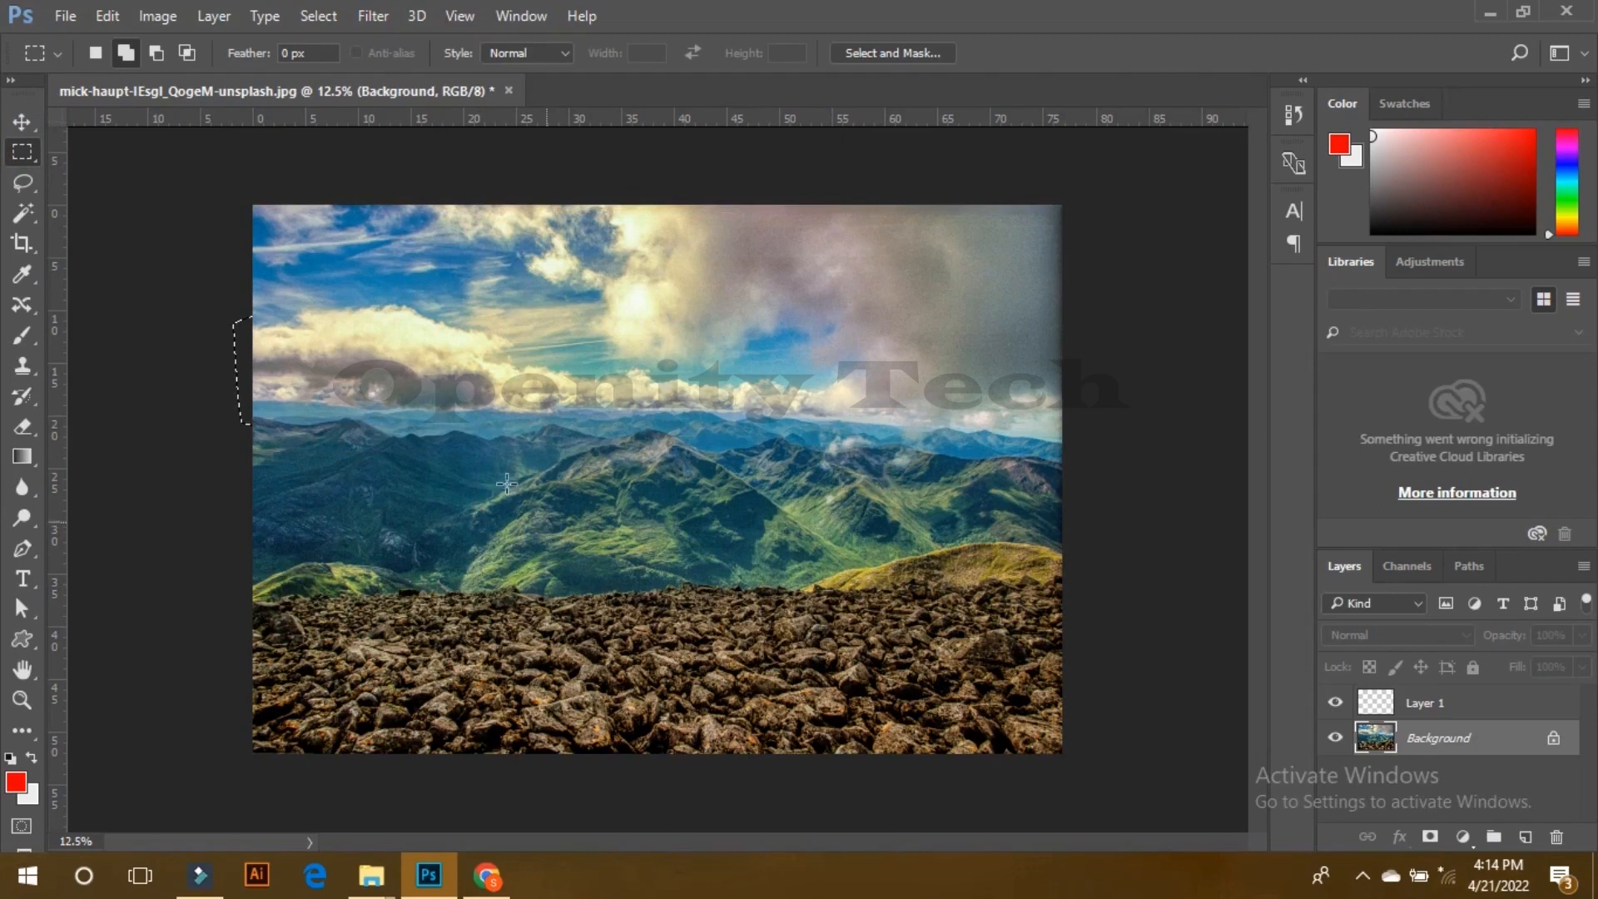
key(v)
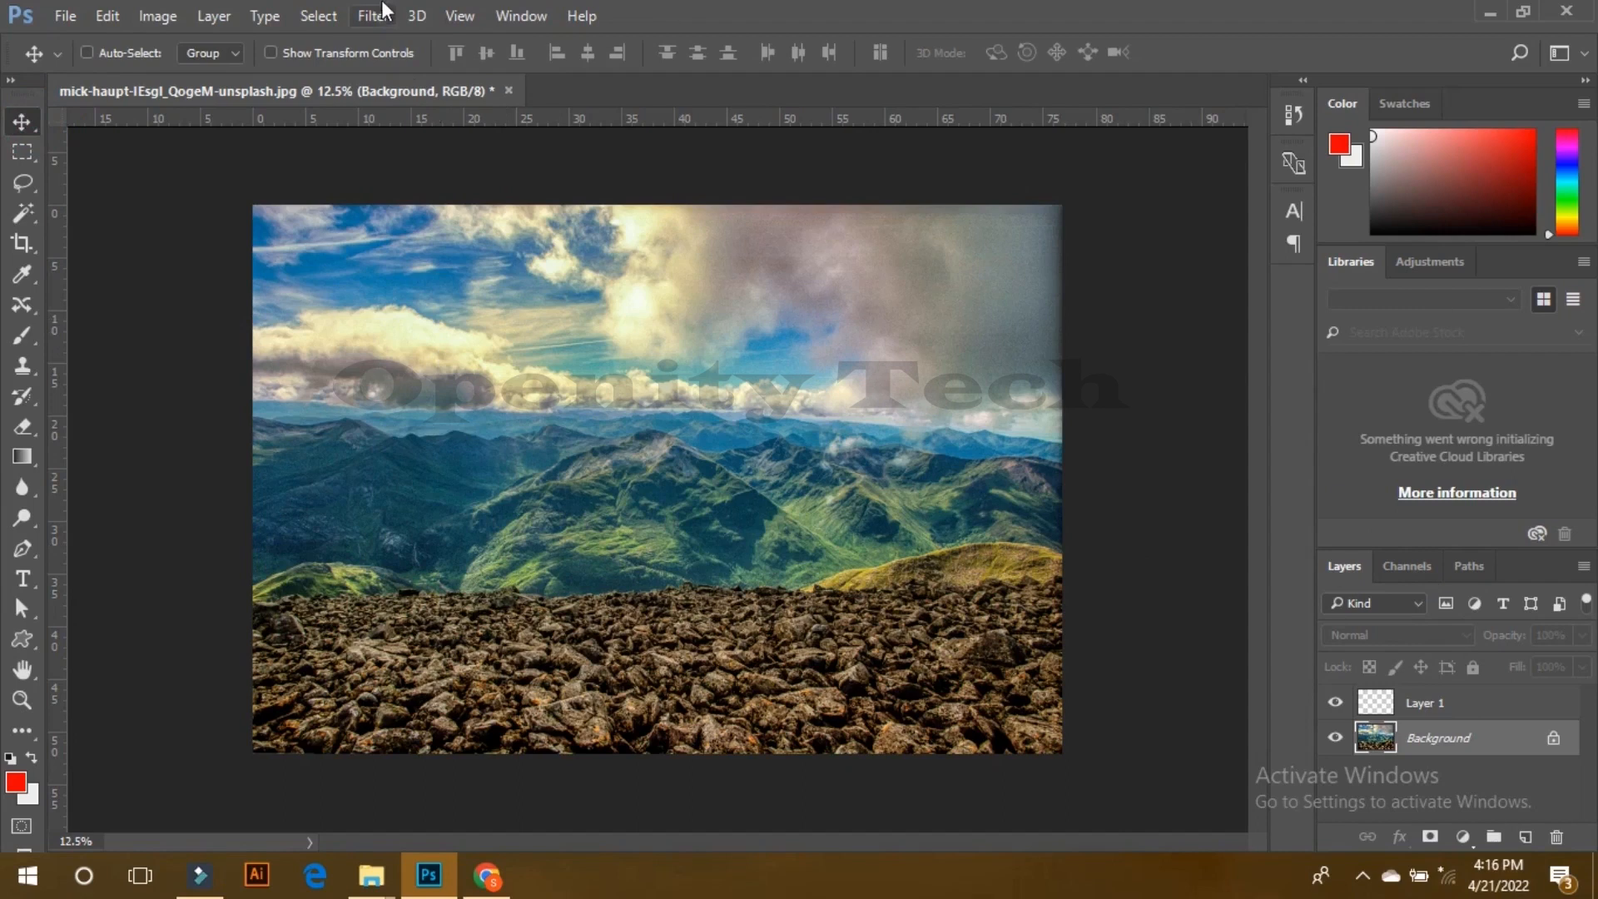
Step: Apply a Motion Blur with angle 0 and distance 138 pixels to the Background layer, and undo it
click(376, 15)
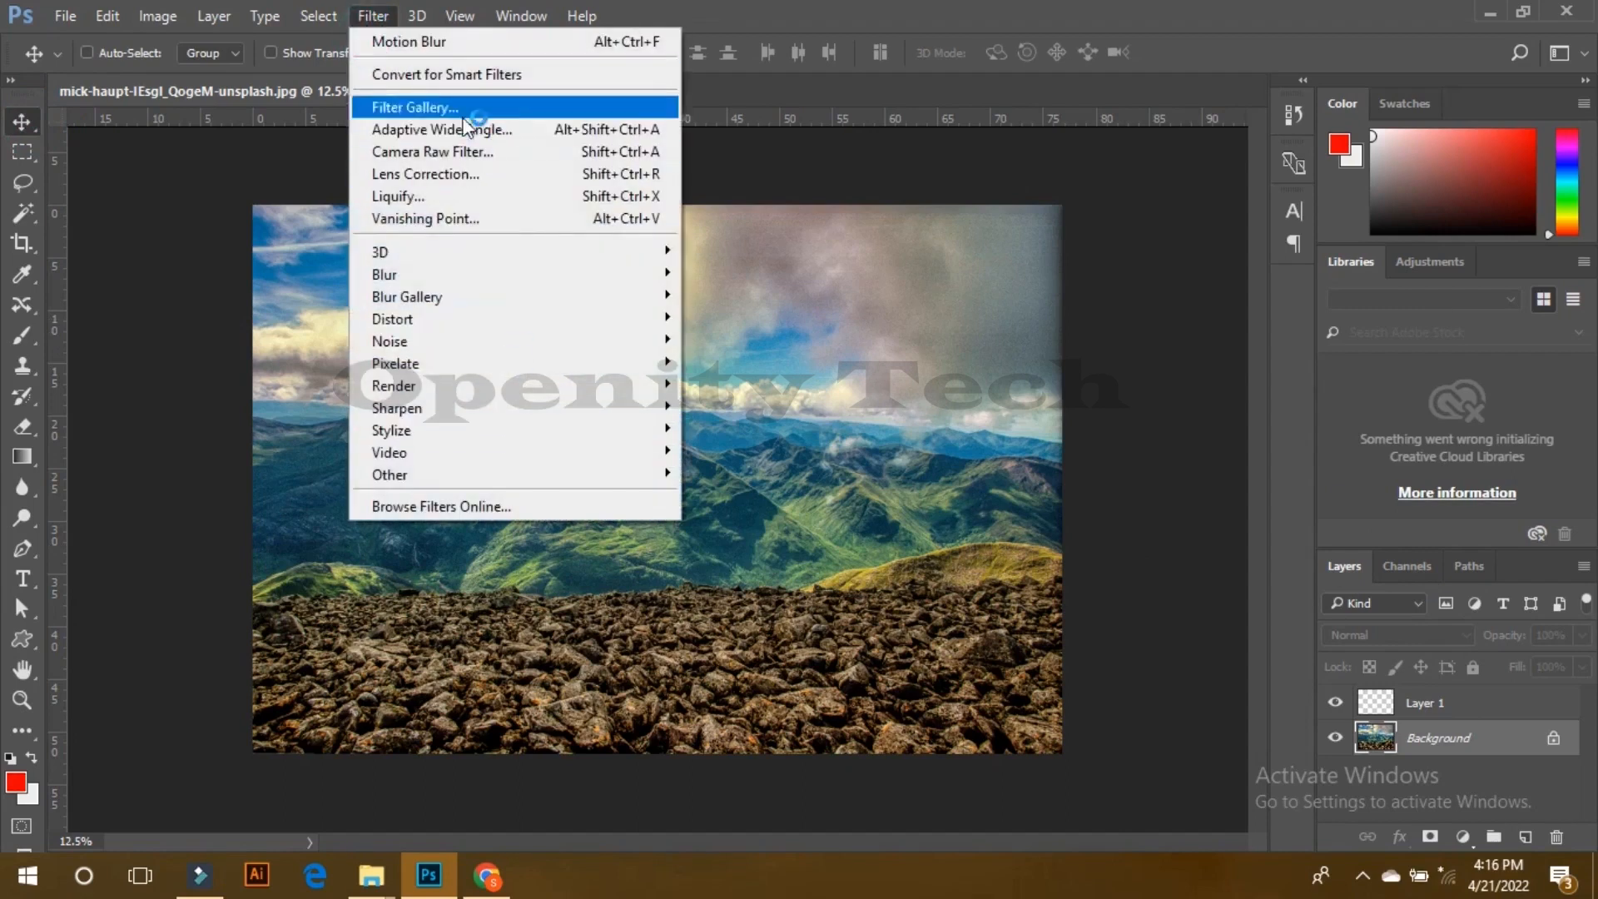
mouse_move(412, 276)
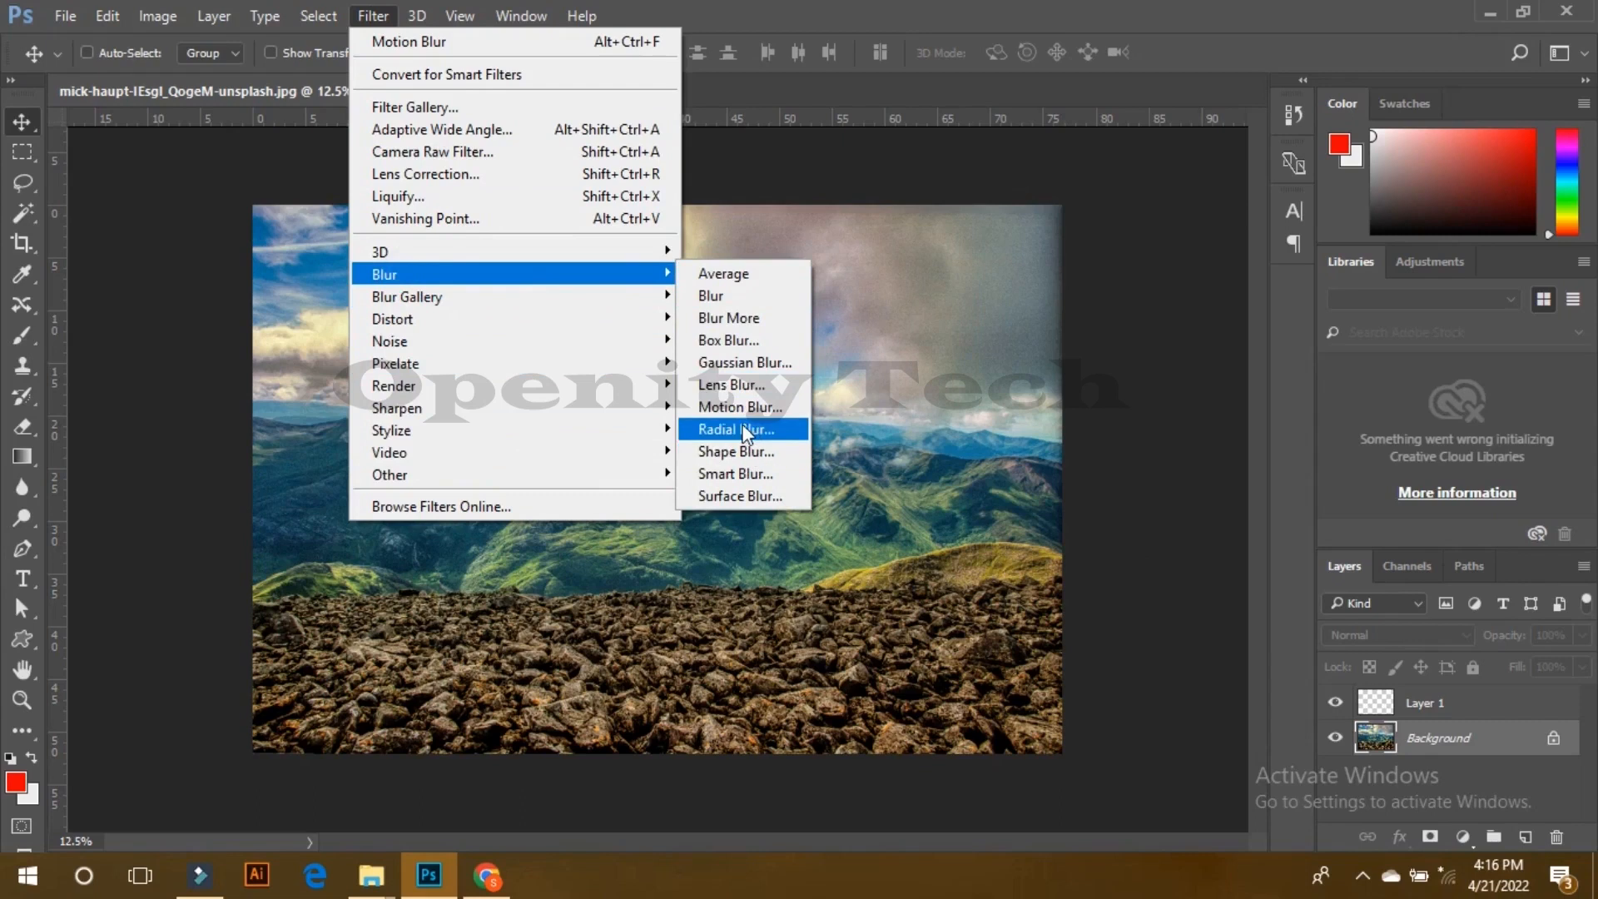
click(764, 408)
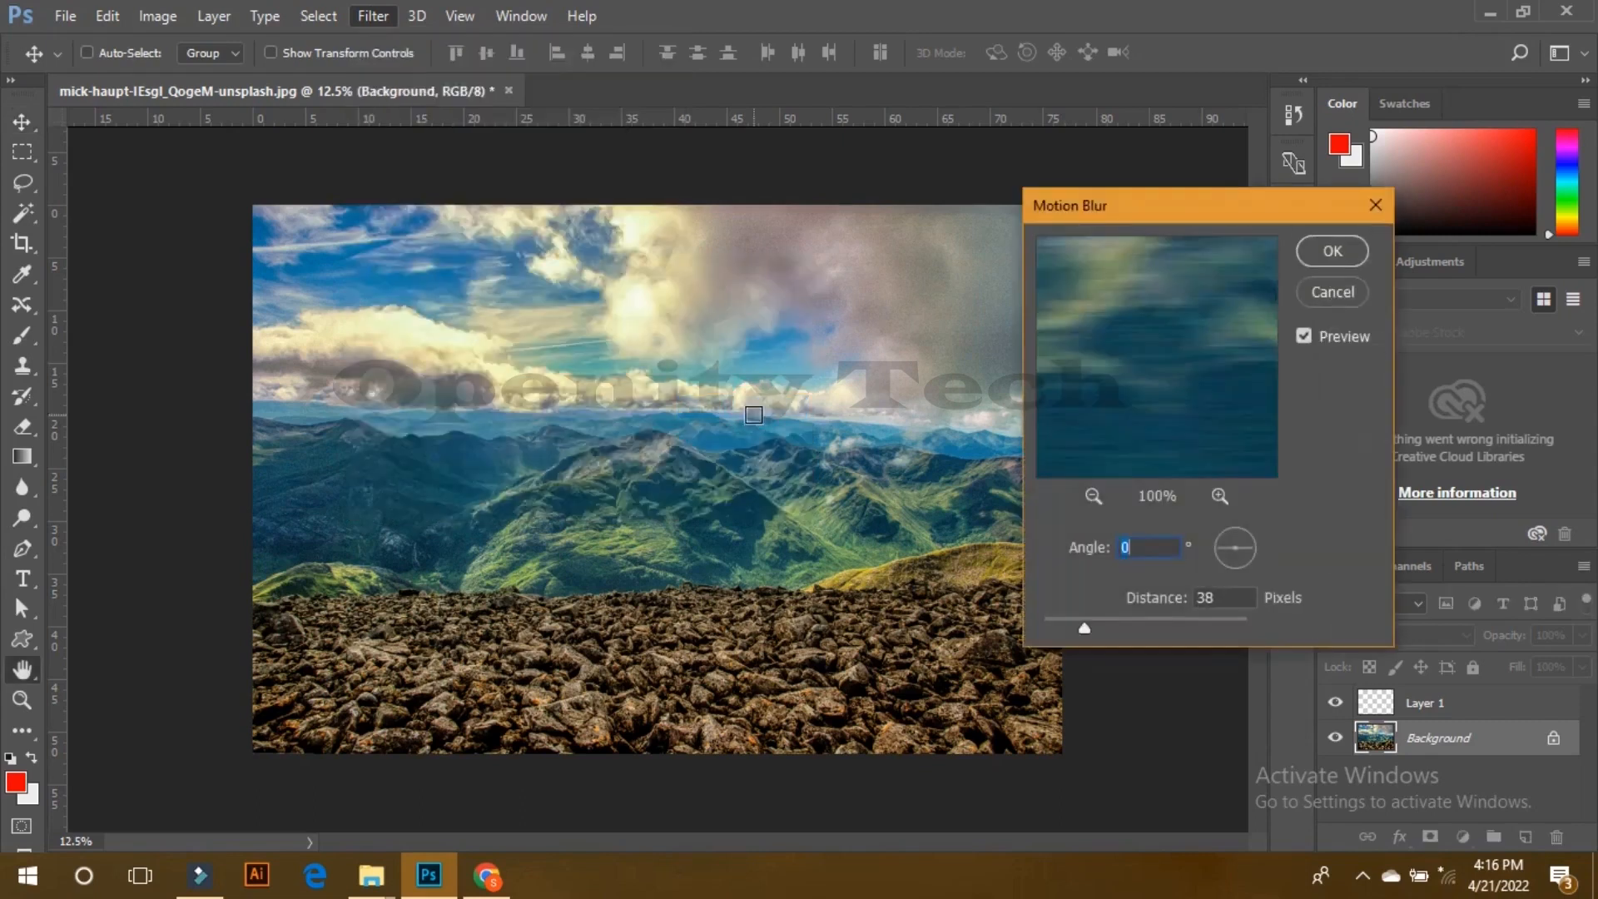
click(1128, 627)
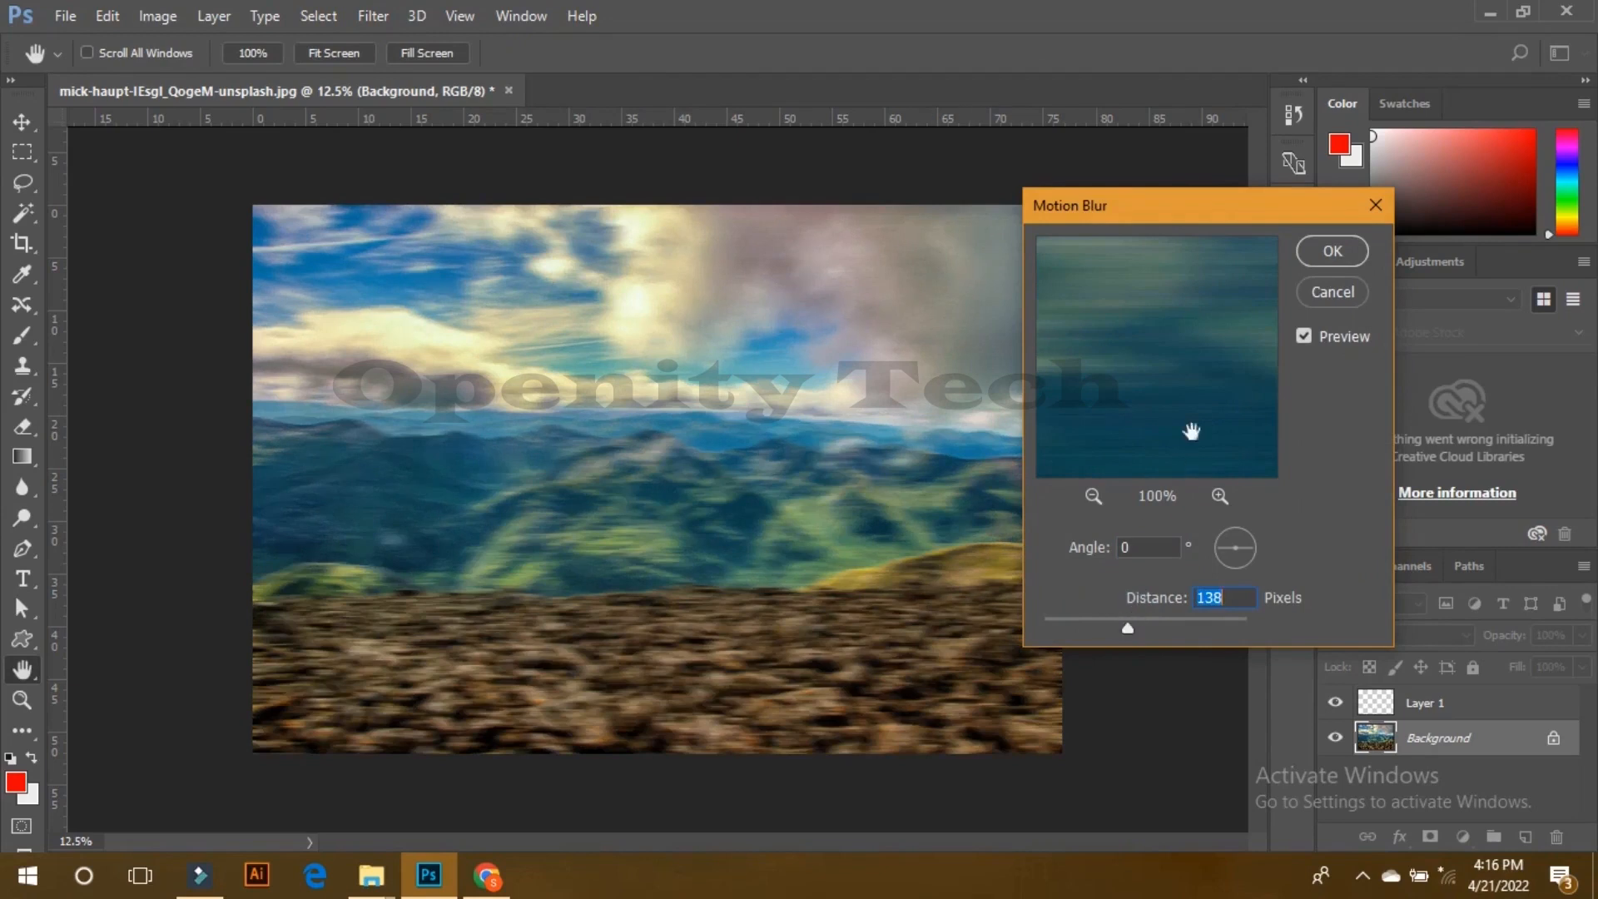
click(1332, 251)
key(ctrl+z)
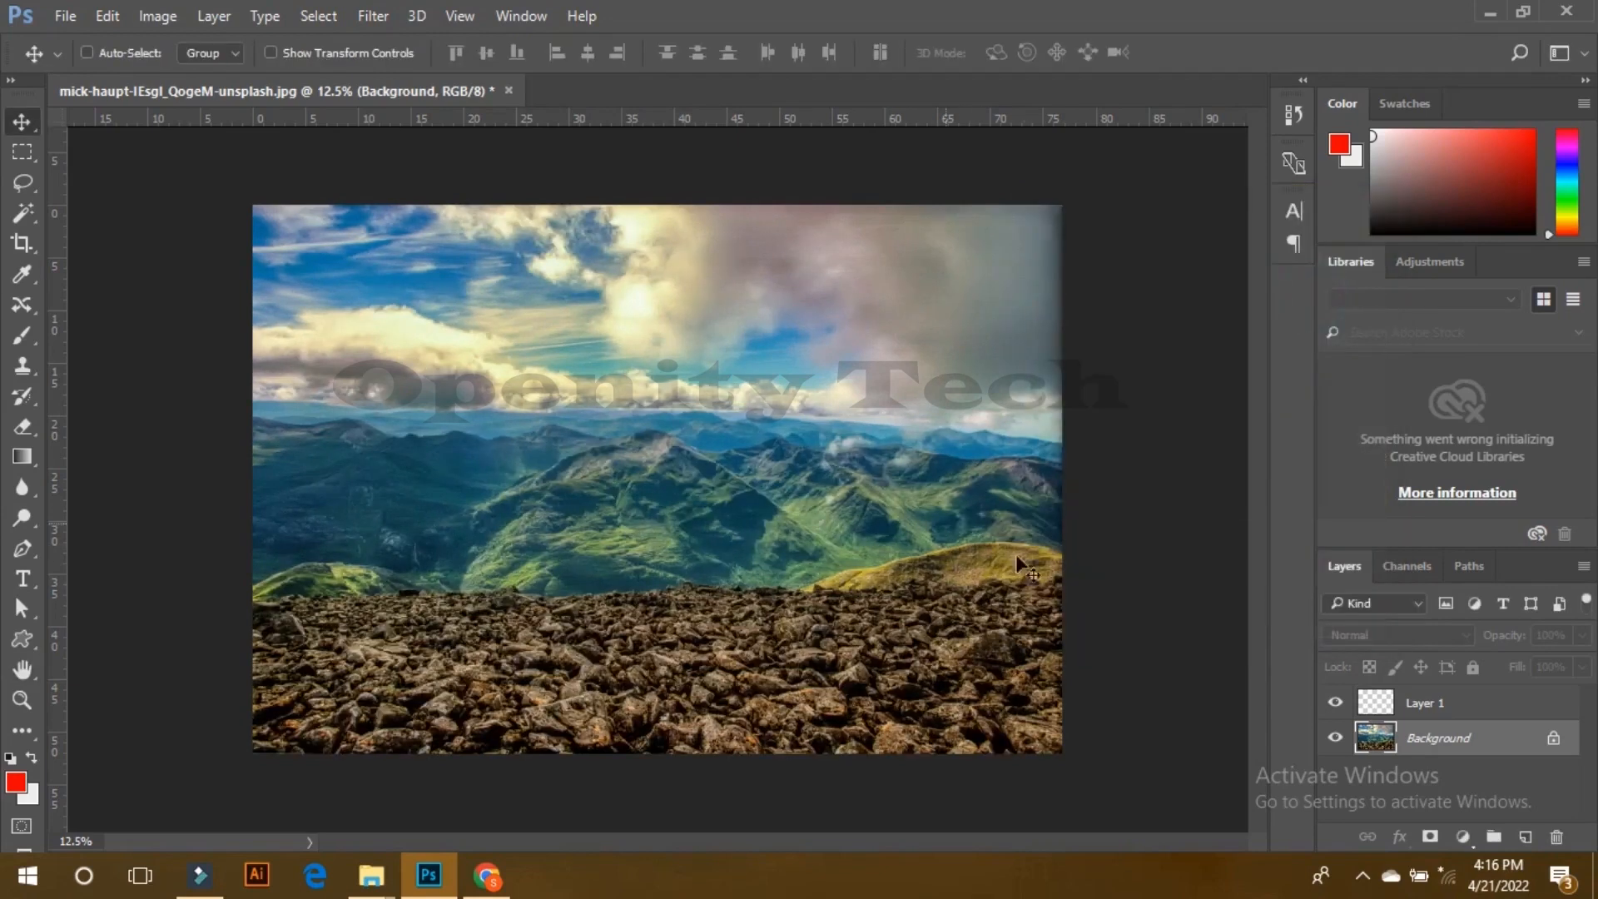
Step: Look through the filter categories and open the Camera Raw Filter for the Background layer
click(372, 16)
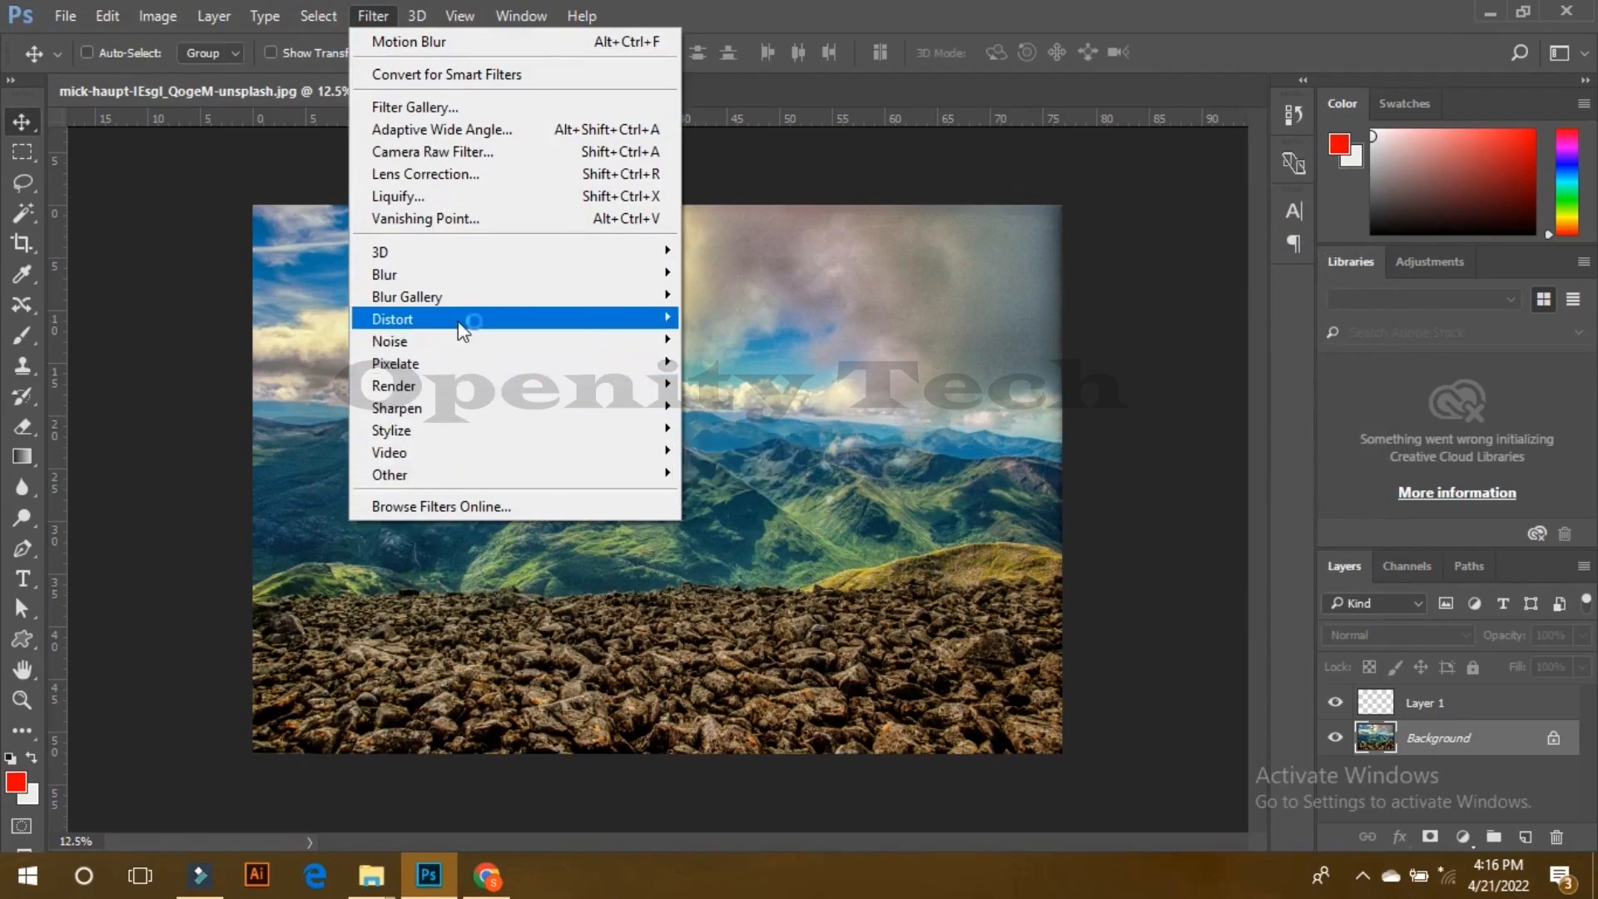
mouse_move(459, 324)
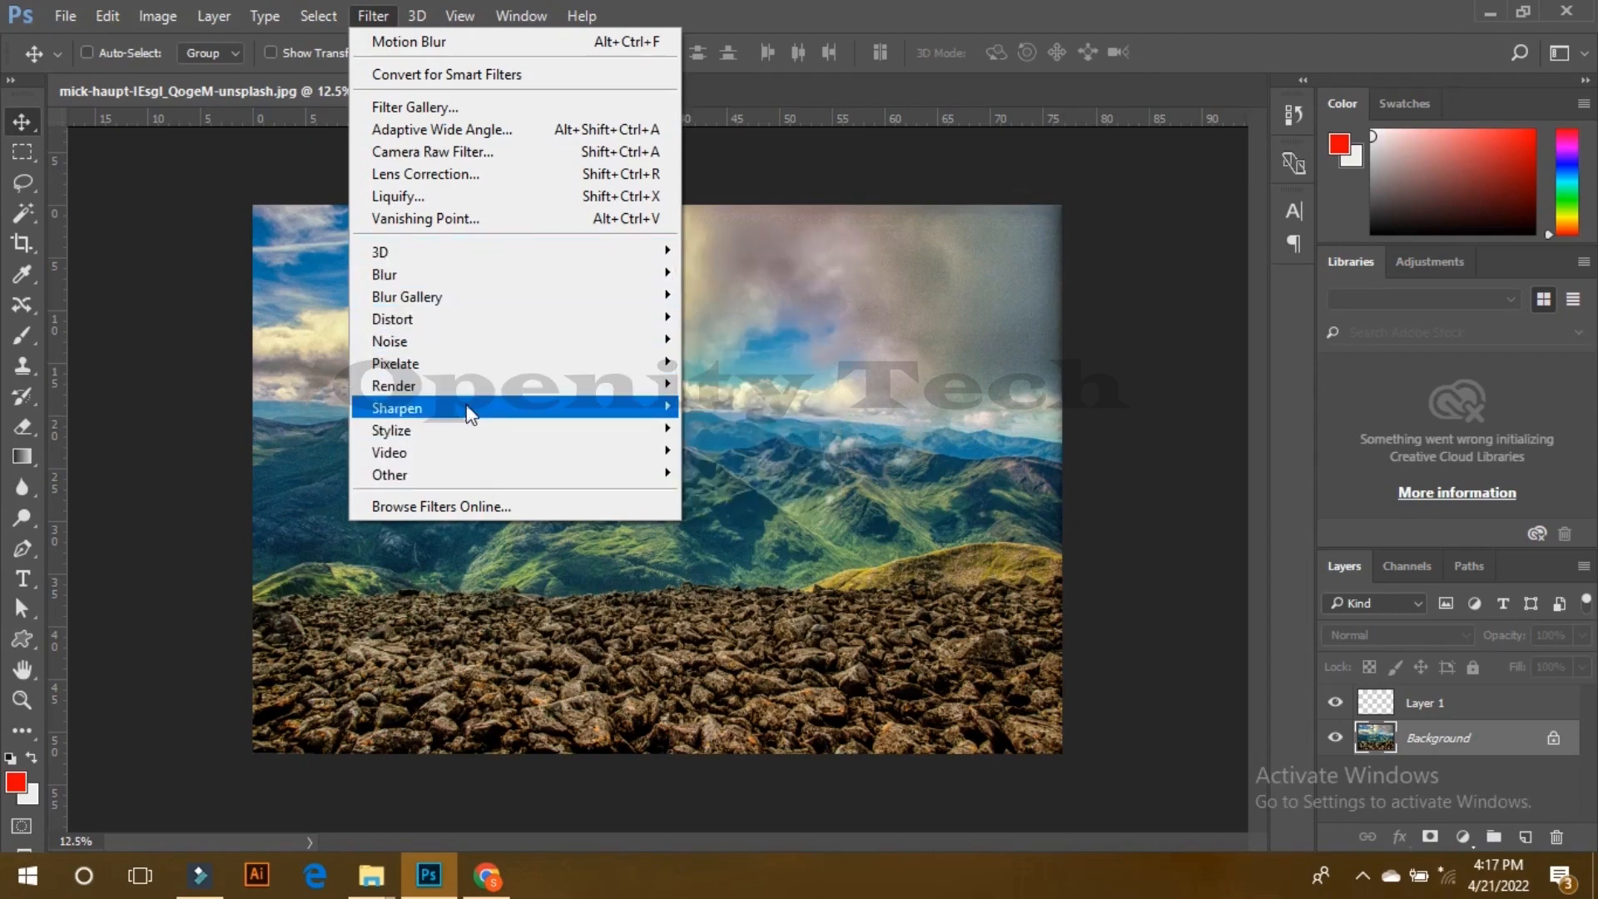
mouse_move(470, 414)
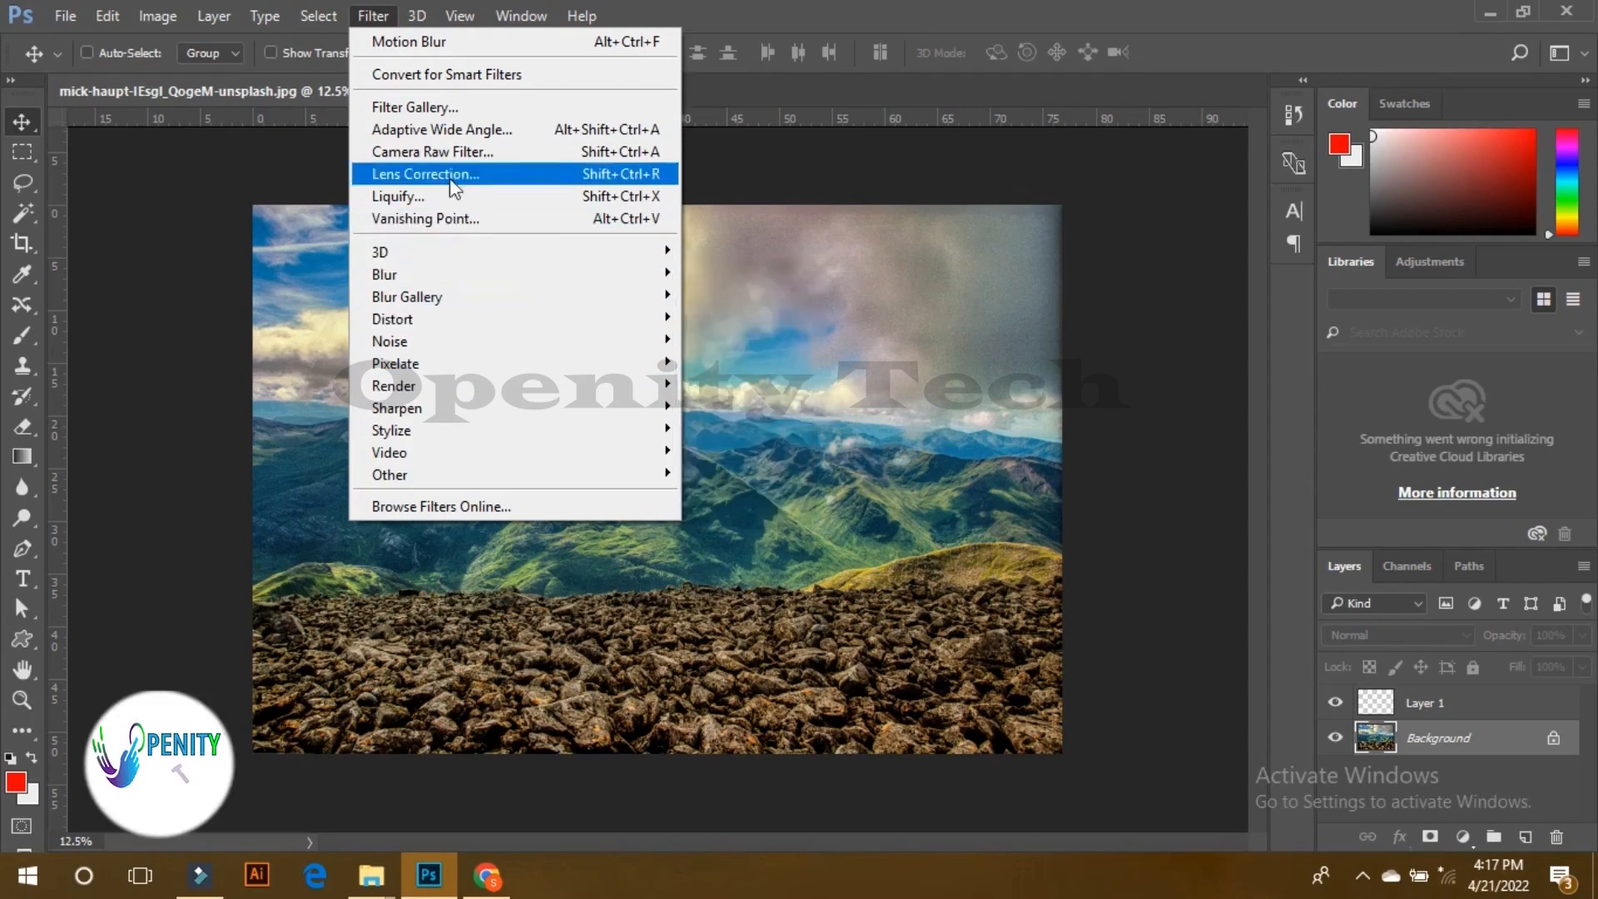
click(507, 153)
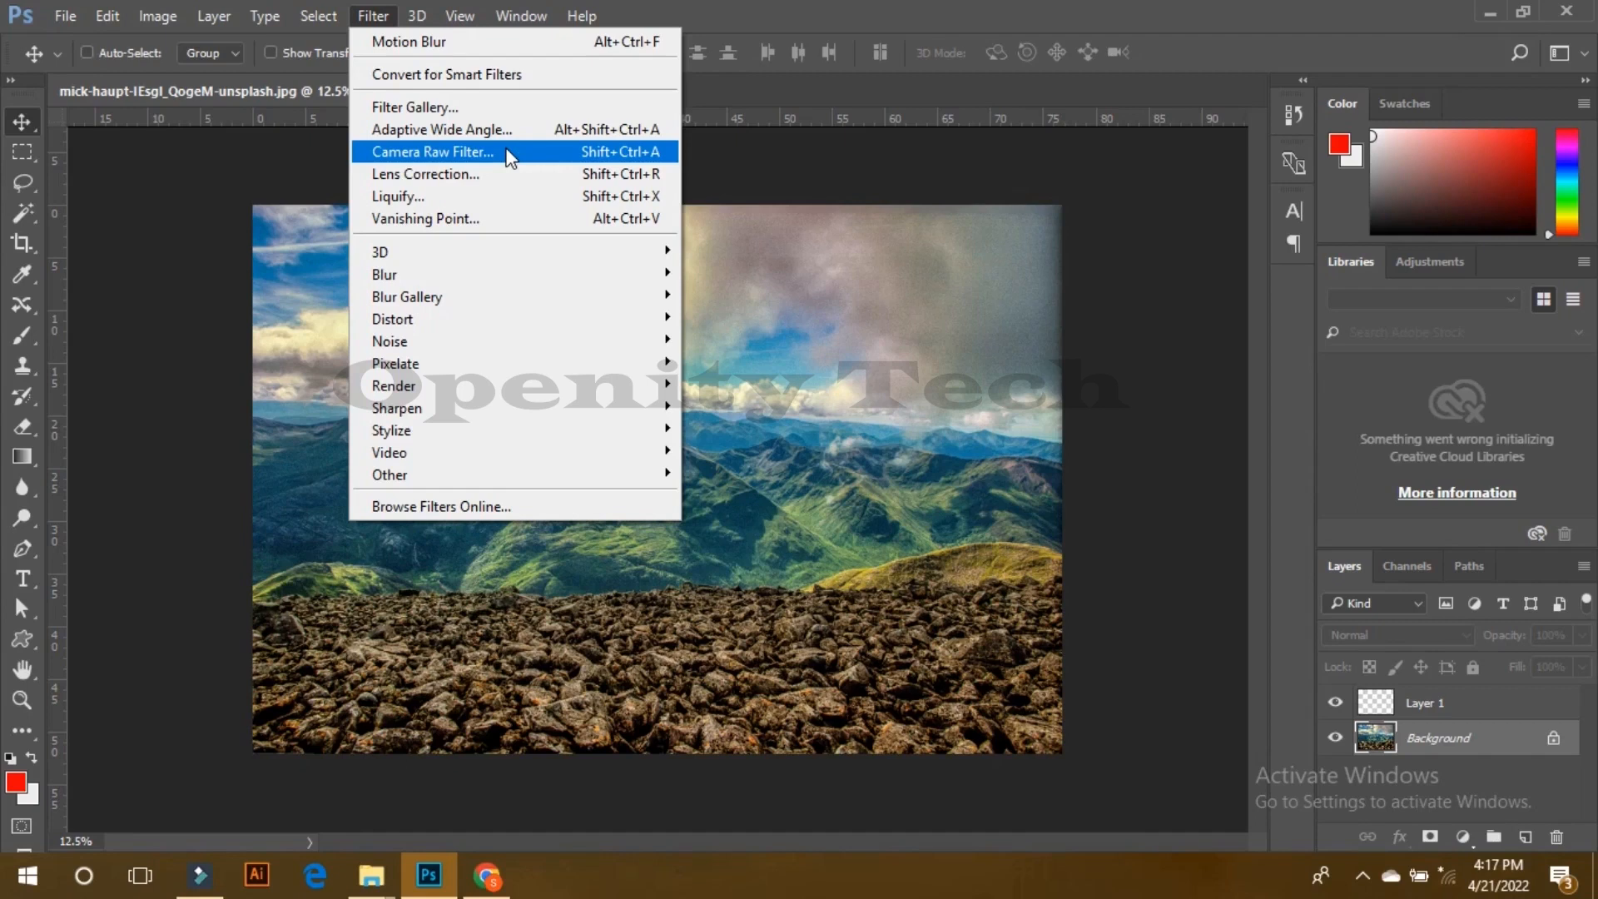
click(510, 155)
click(504, 152)
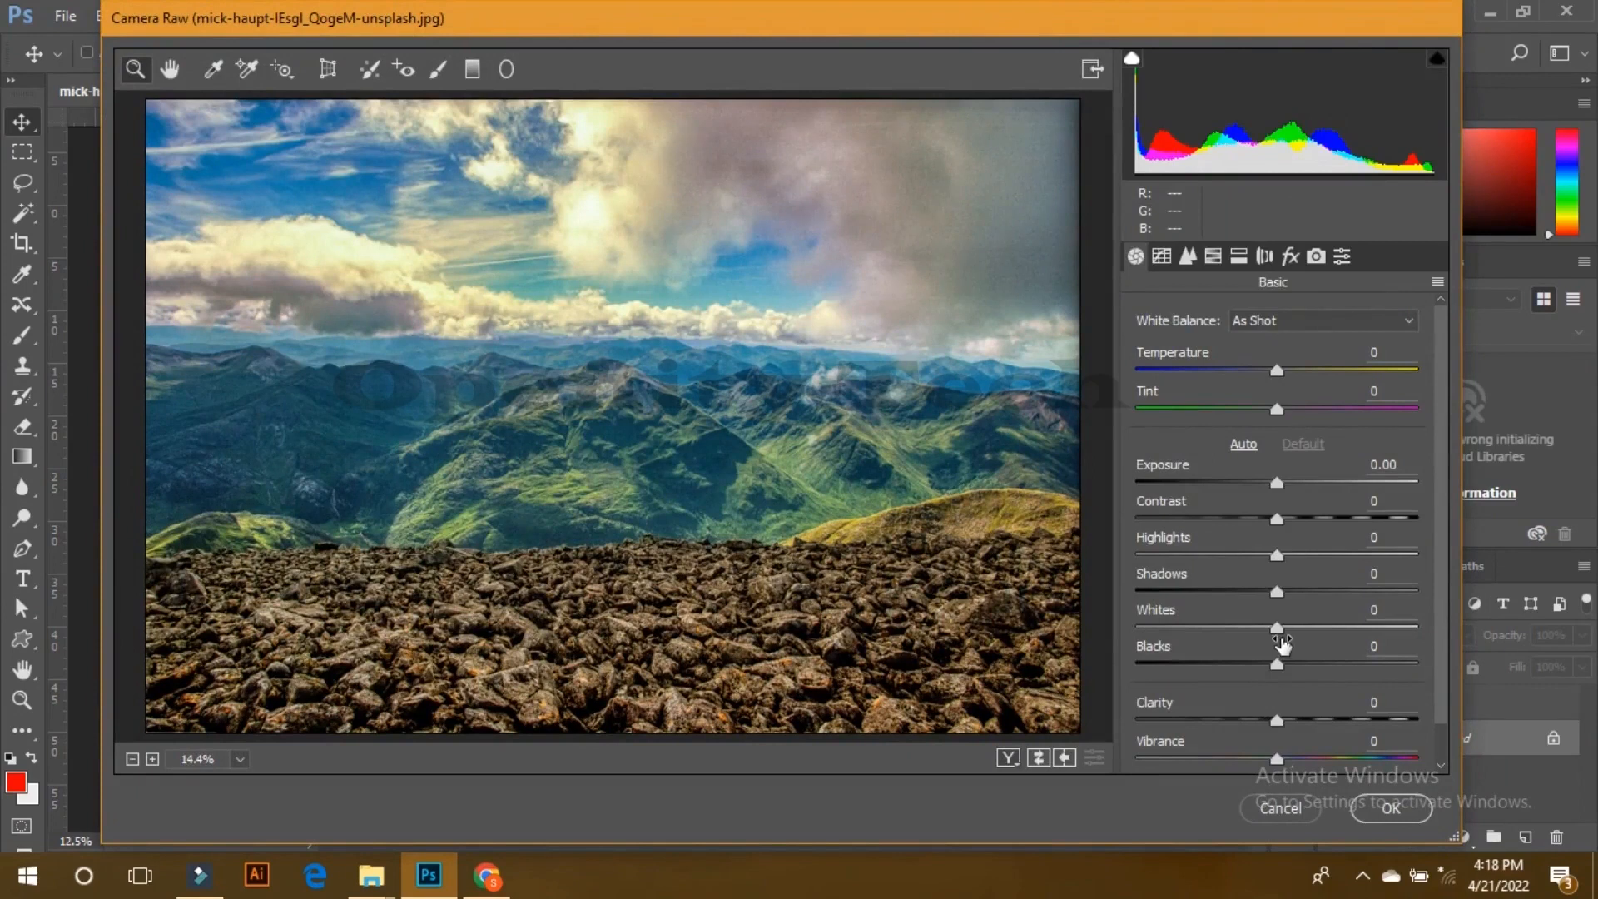
Step: Try the Camera Raw exposure, reset it to 0, and set Contrast to +63
click(1279, 486)
mouse_move(1278, 487)
mouse_down()
mouse_move(1320, 484)
mouse_move(1271, 485)
mouse_up()
text(0)
key(Return)
click(1278, 521)
drag(1278, 521, 1382, 518)
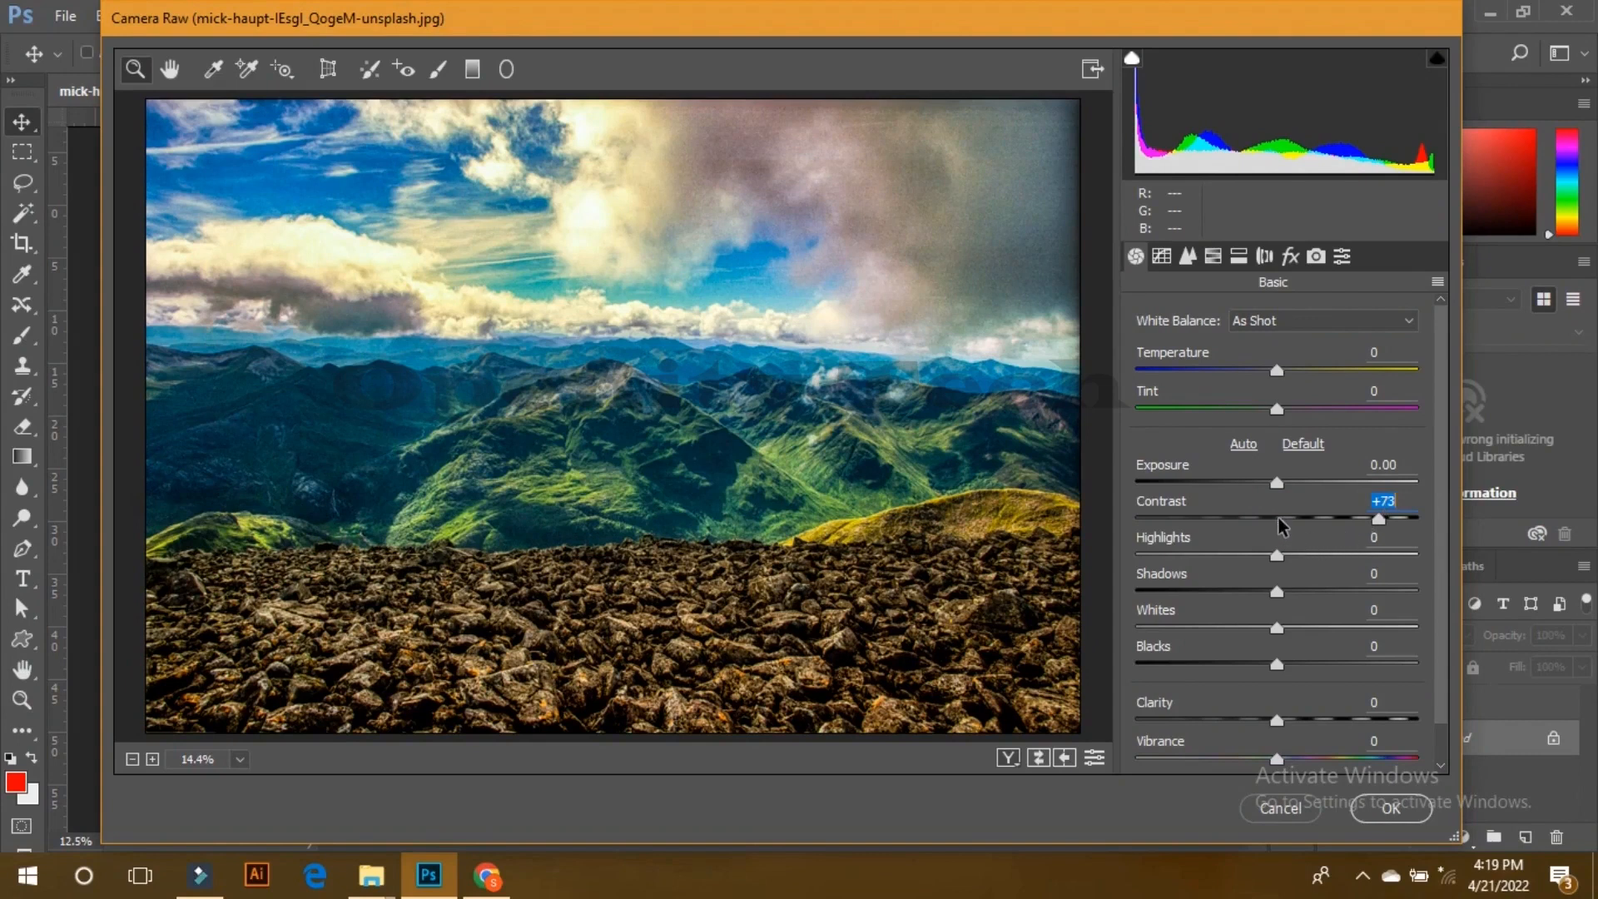
drag(1279, 518, 1367, 518)
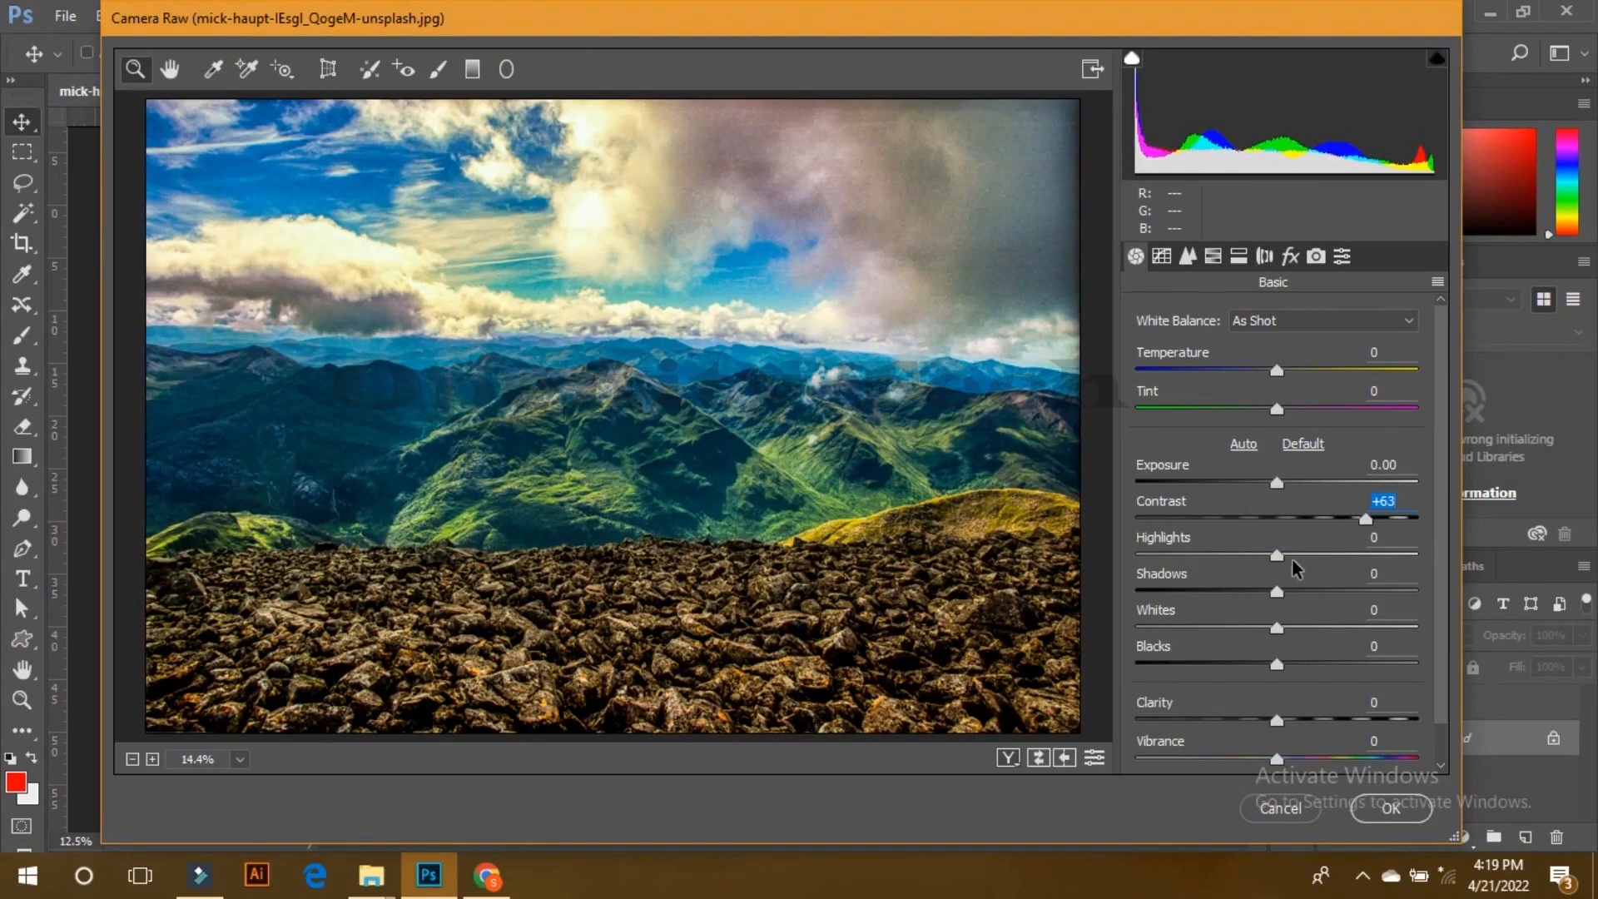
Step: Set Highlights to -29, Shadows to +63, Whites to -56, Blacks to +90, Clarity to +46 and Vibrance to +33
drag(1277, 555, 1365, 593)
drag(1277, 628, 1199, 627)
drag(1273, 664, 1403, 653)
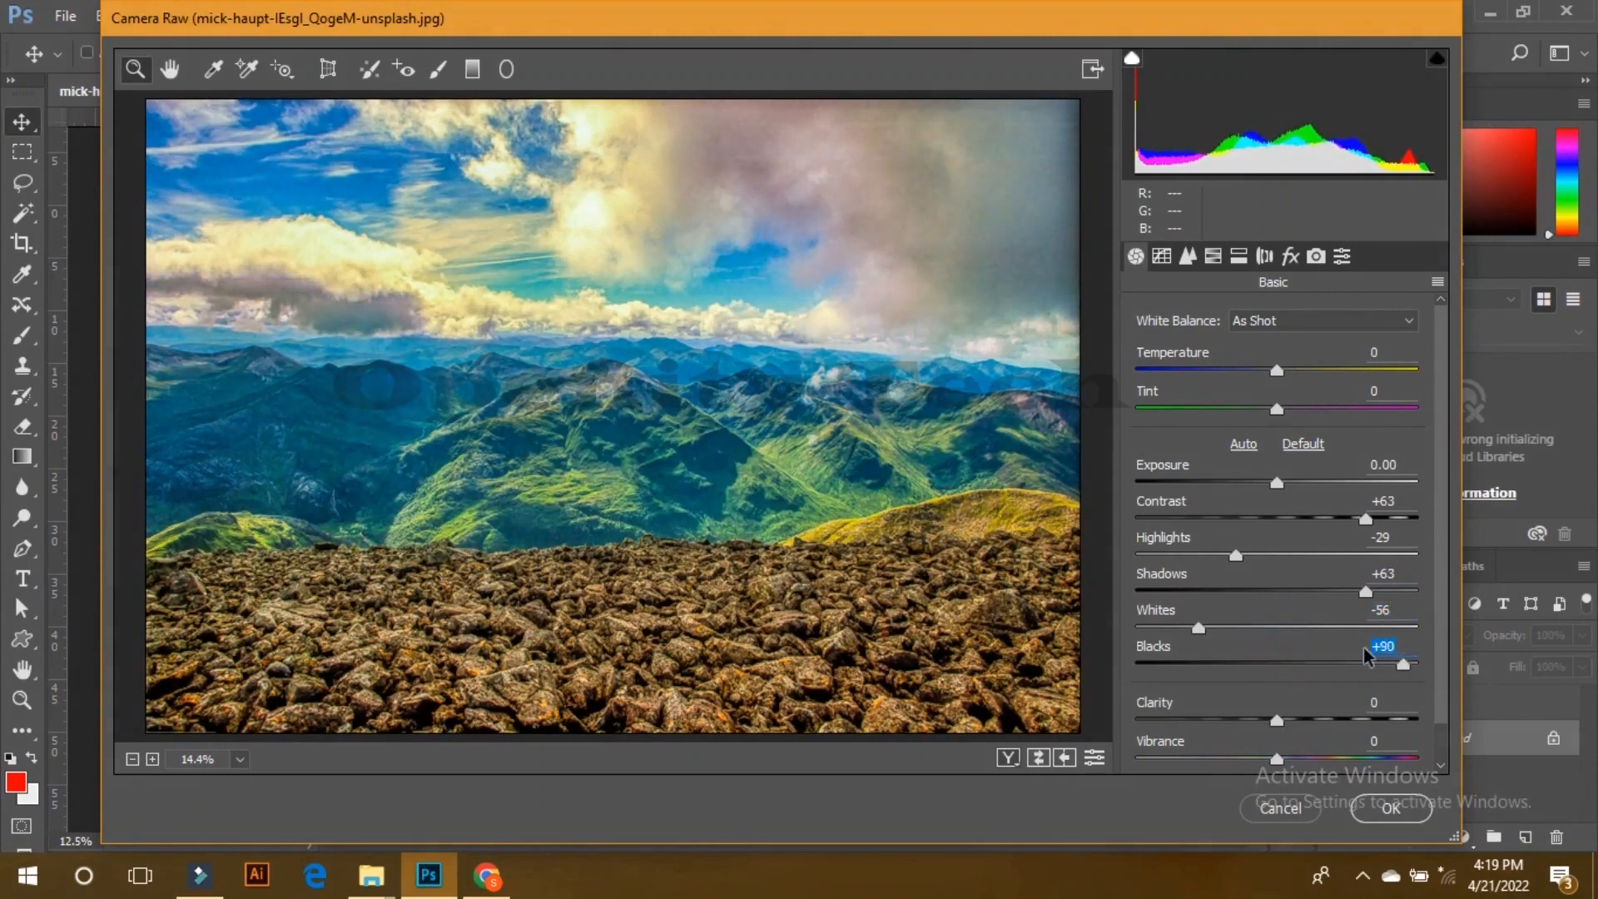
scroll(1344, 670, down, 1)
drag(1277, 681, 1309, 723)
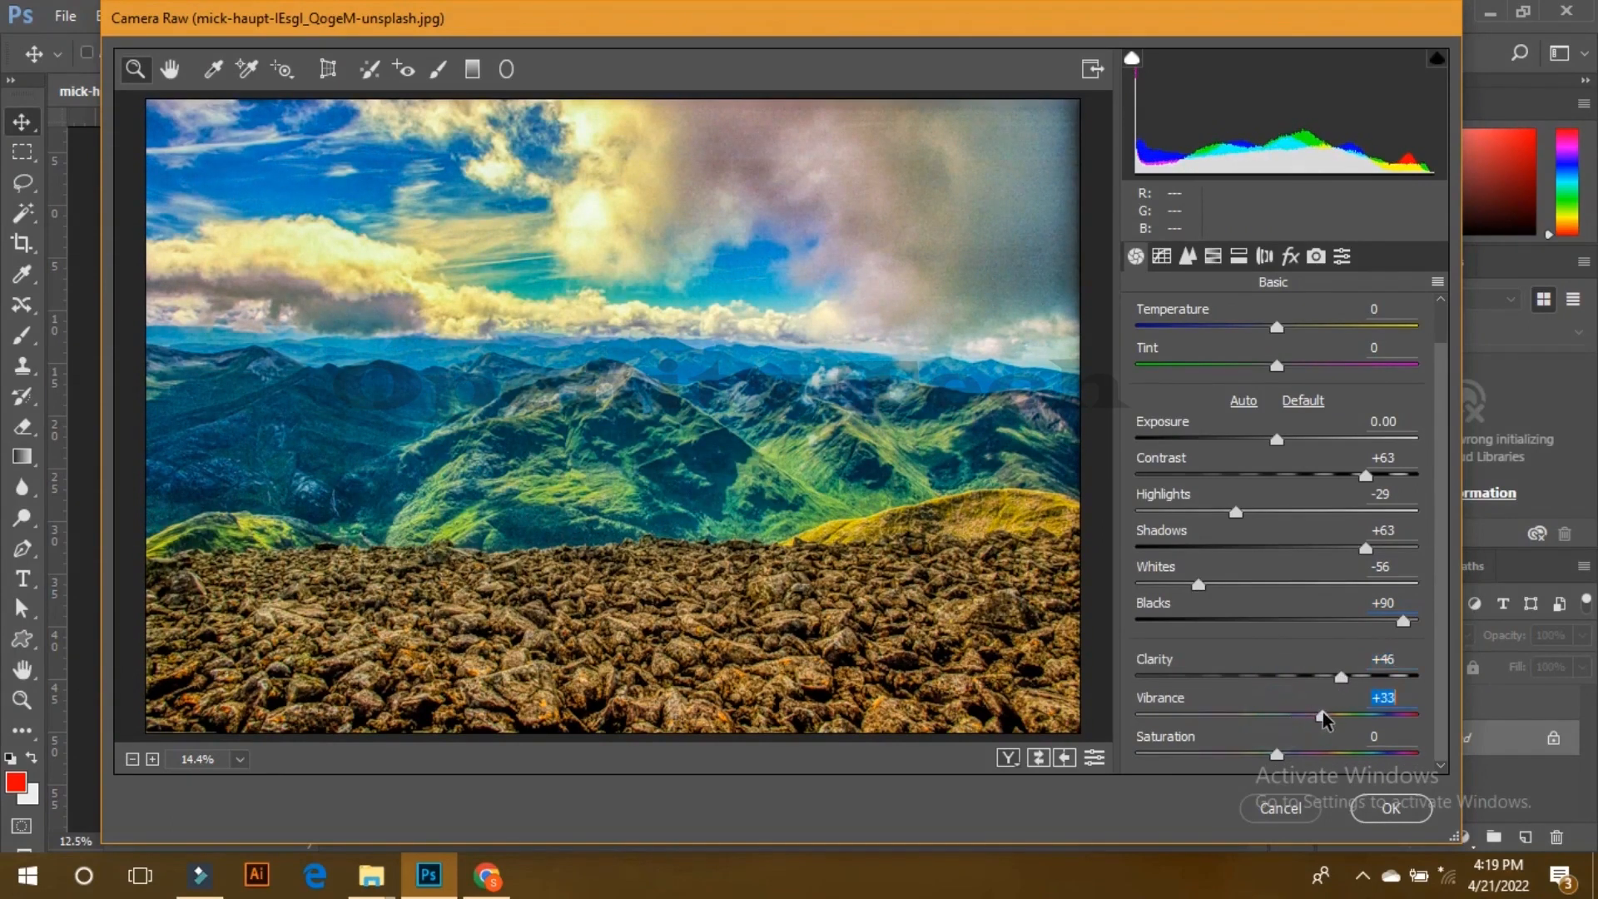
Step: Set Darks to -28 in the parametric tone curve and apply the Camera Raw filter to the photo
click(1163, 260)
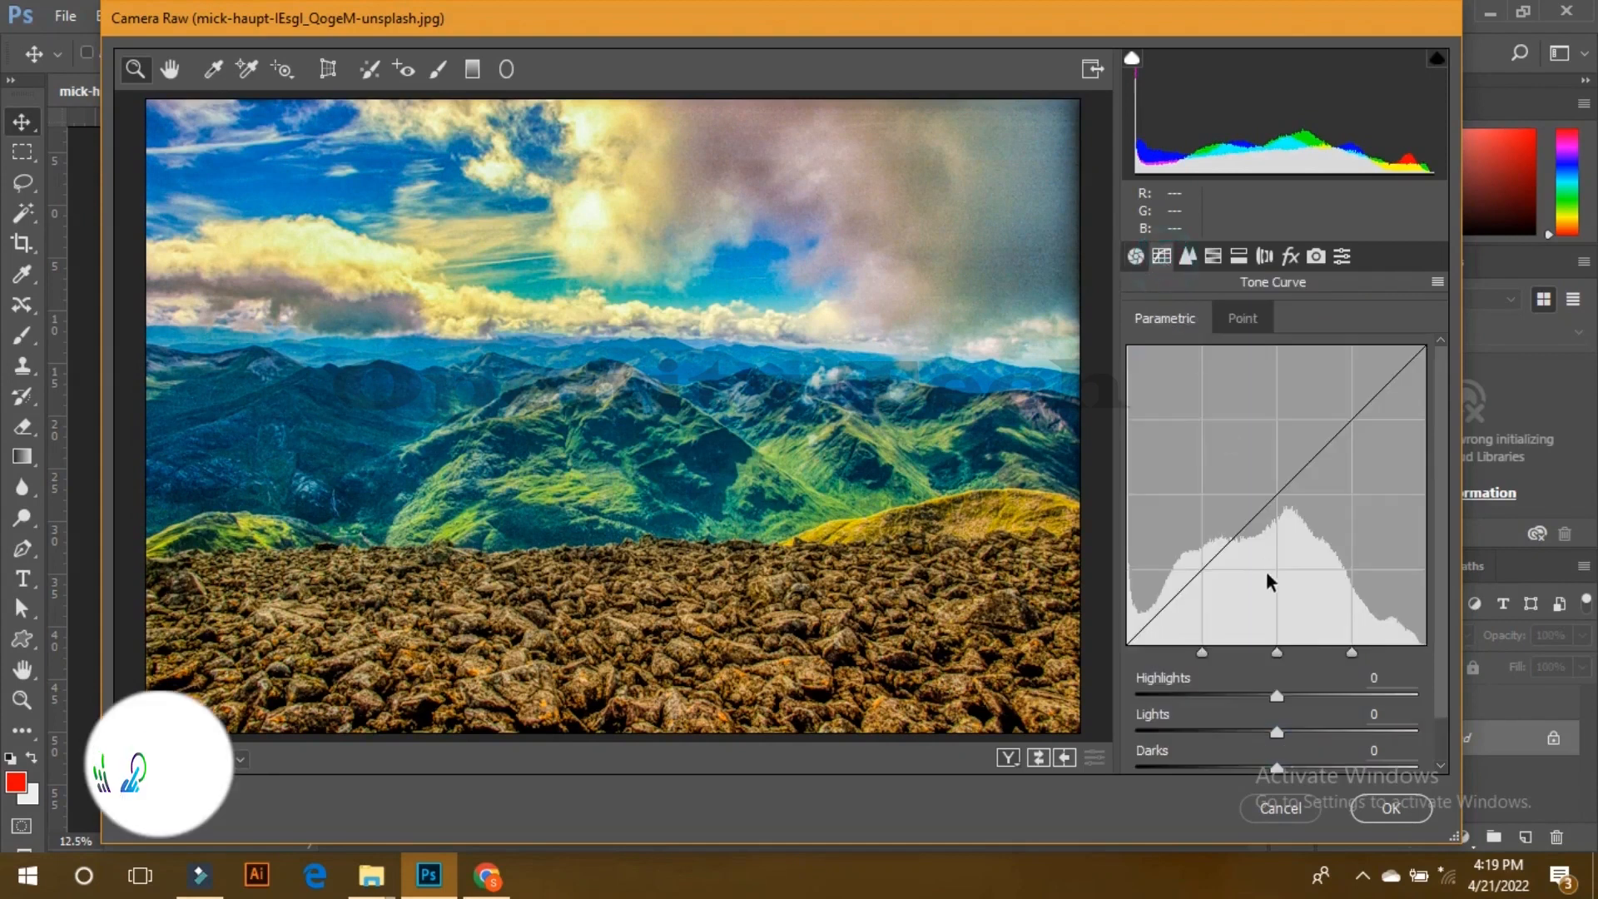
scroll(1278, 716, down, 1)
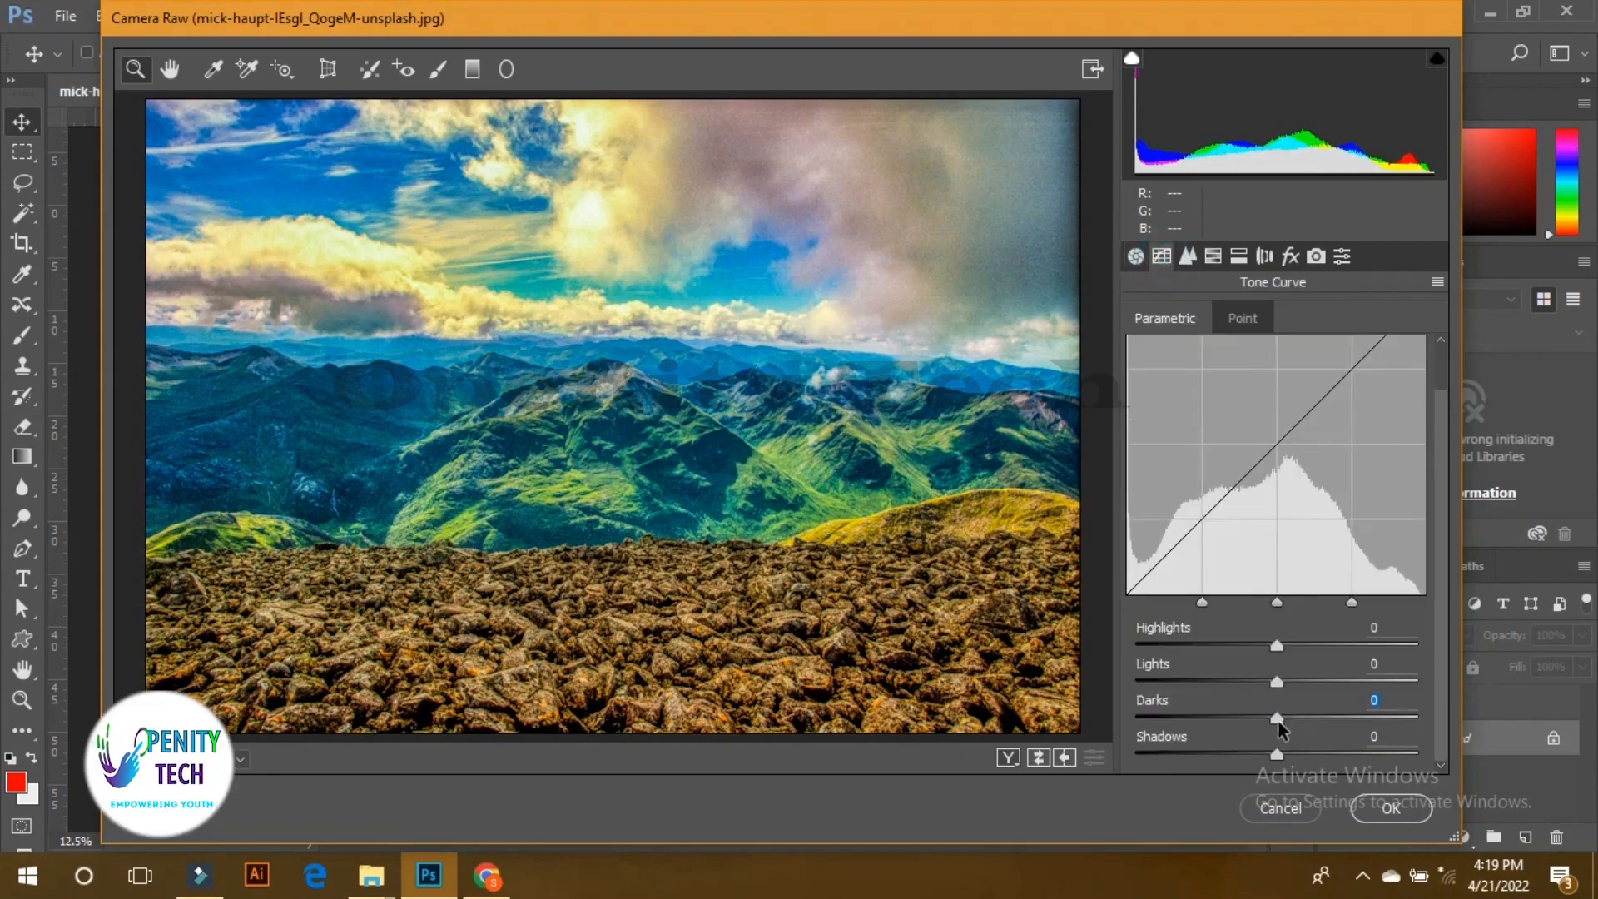
drag(1276, 715, 1239, 721)
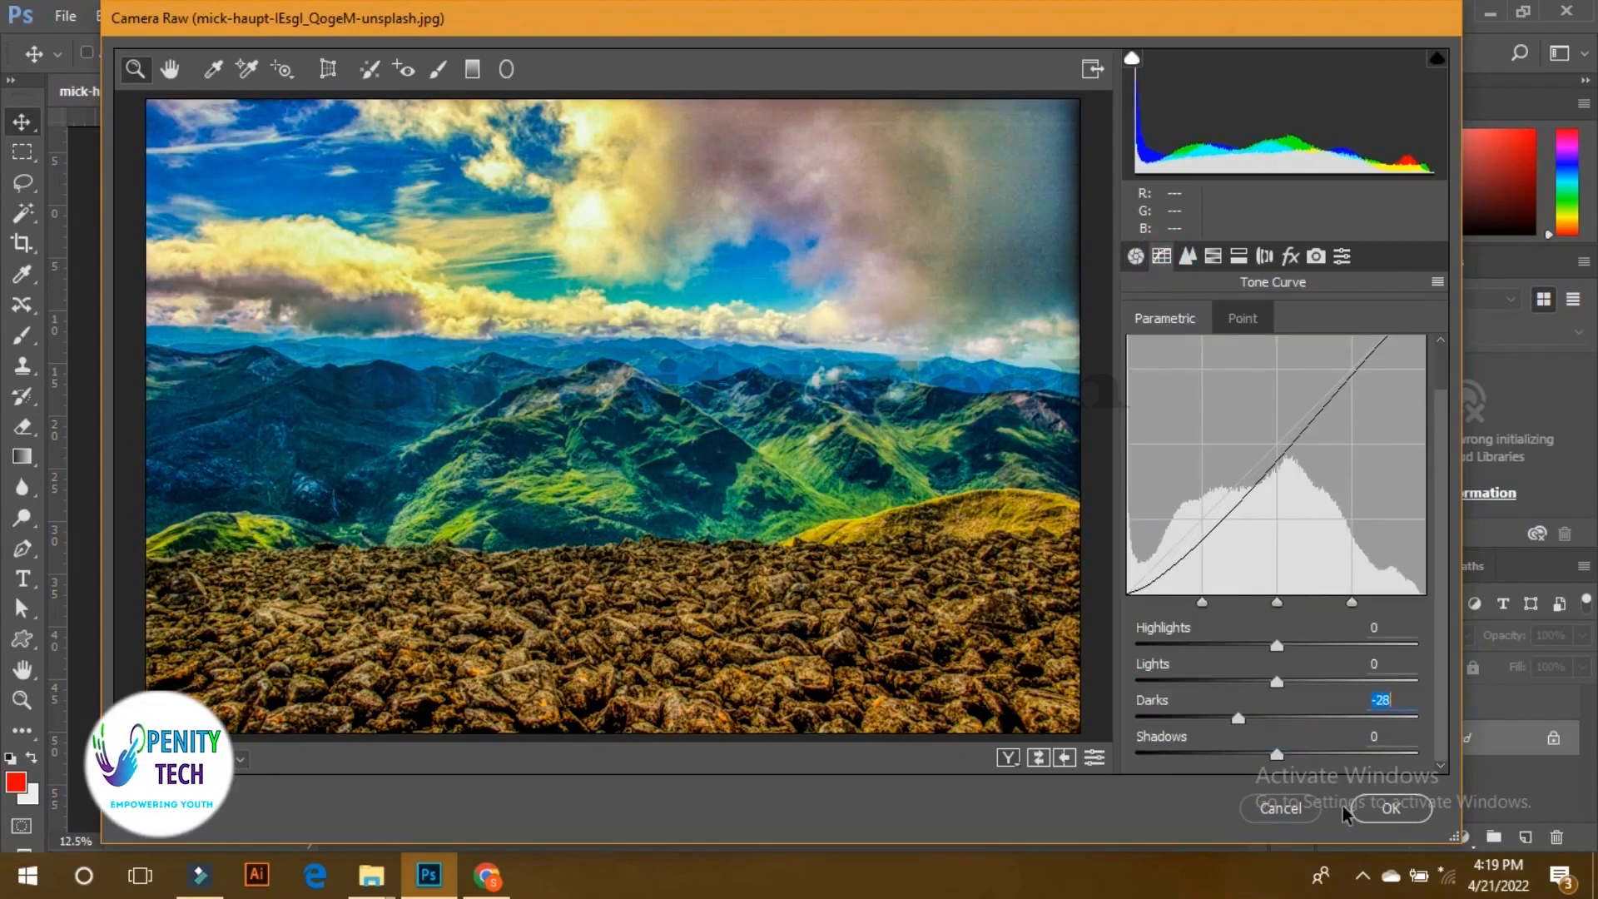
click(1371, 812)
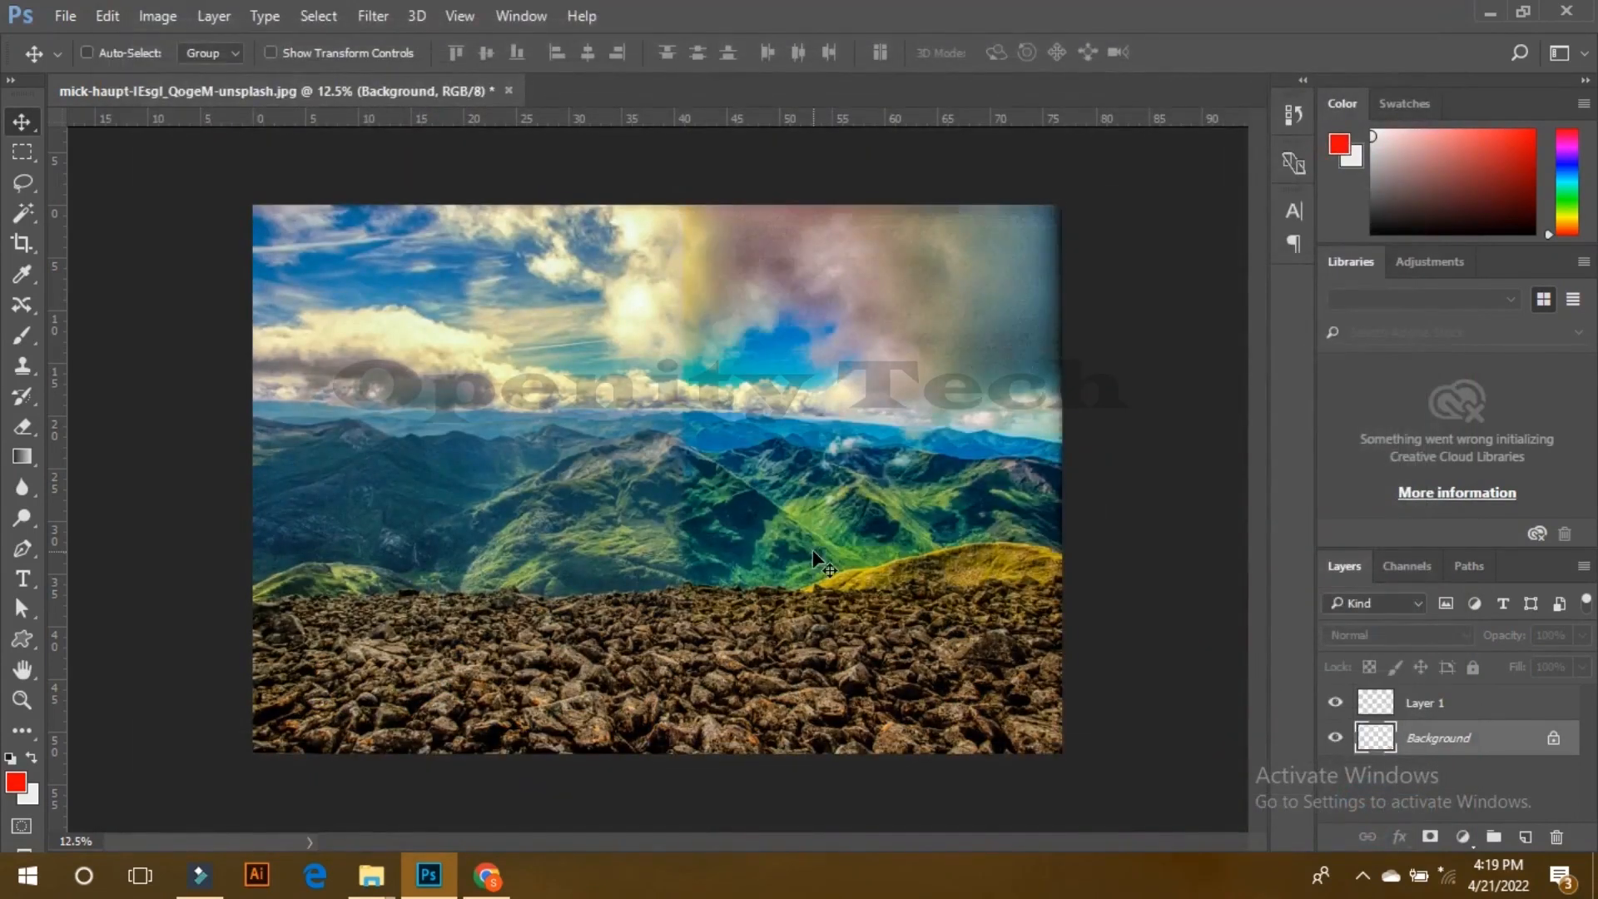
Step: Undo and redo the Camera Raw filter repeatedly to compare before and after, ending with the filter undone
key(ctrl+z)
key(ctrl+z)
key(ctrl+z)
key(ctrl+z)
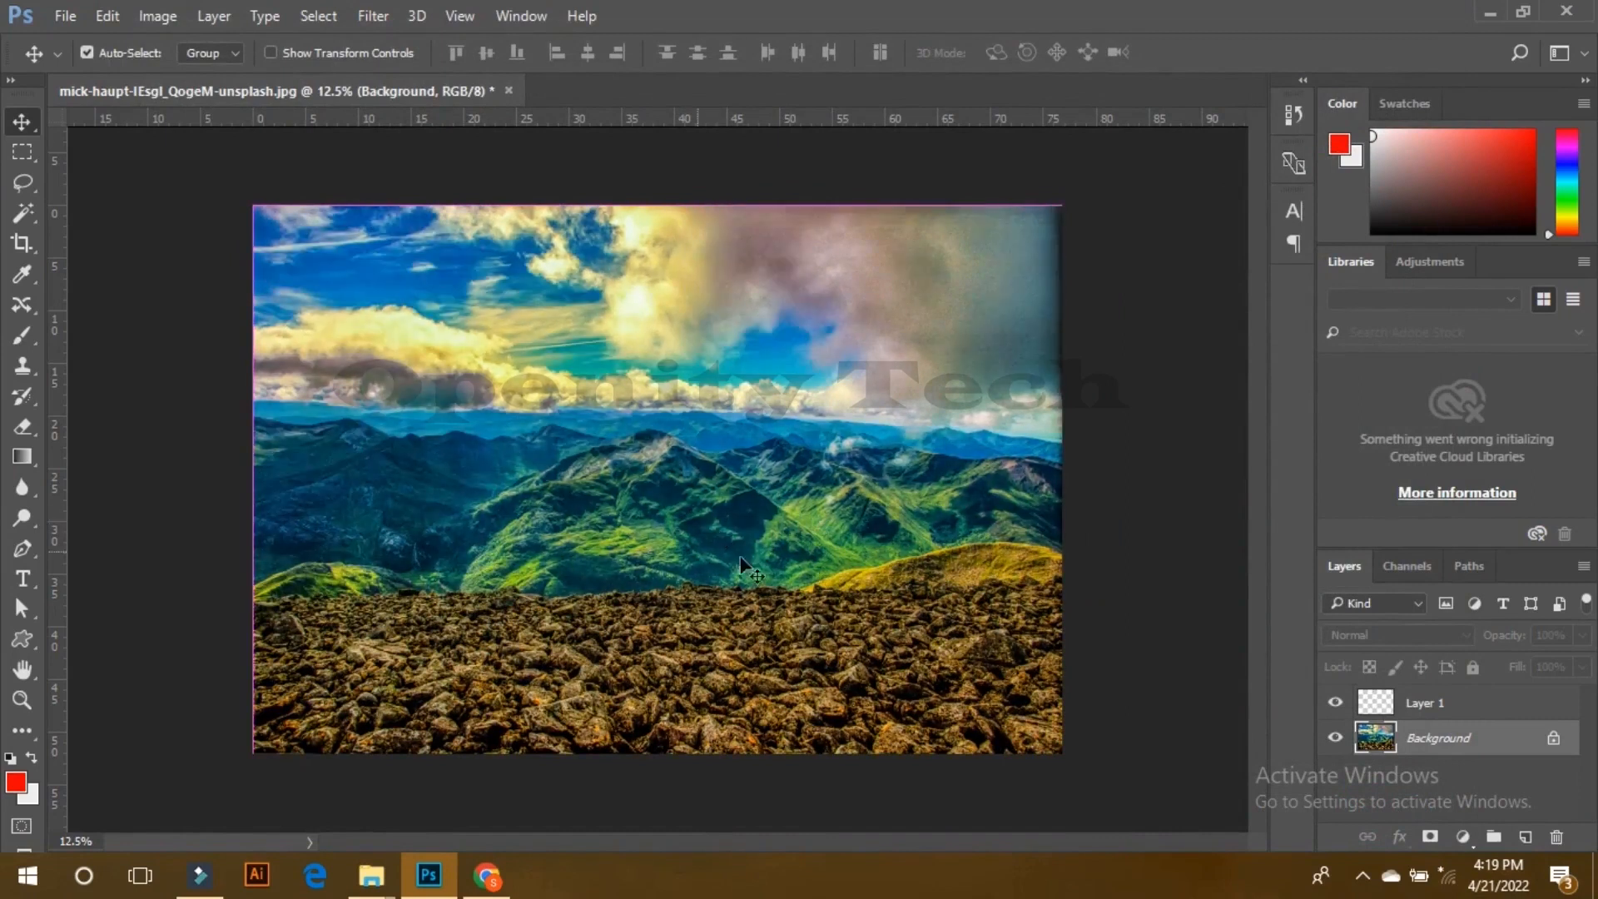
key(ctrl+z)
key(ctrl+z)
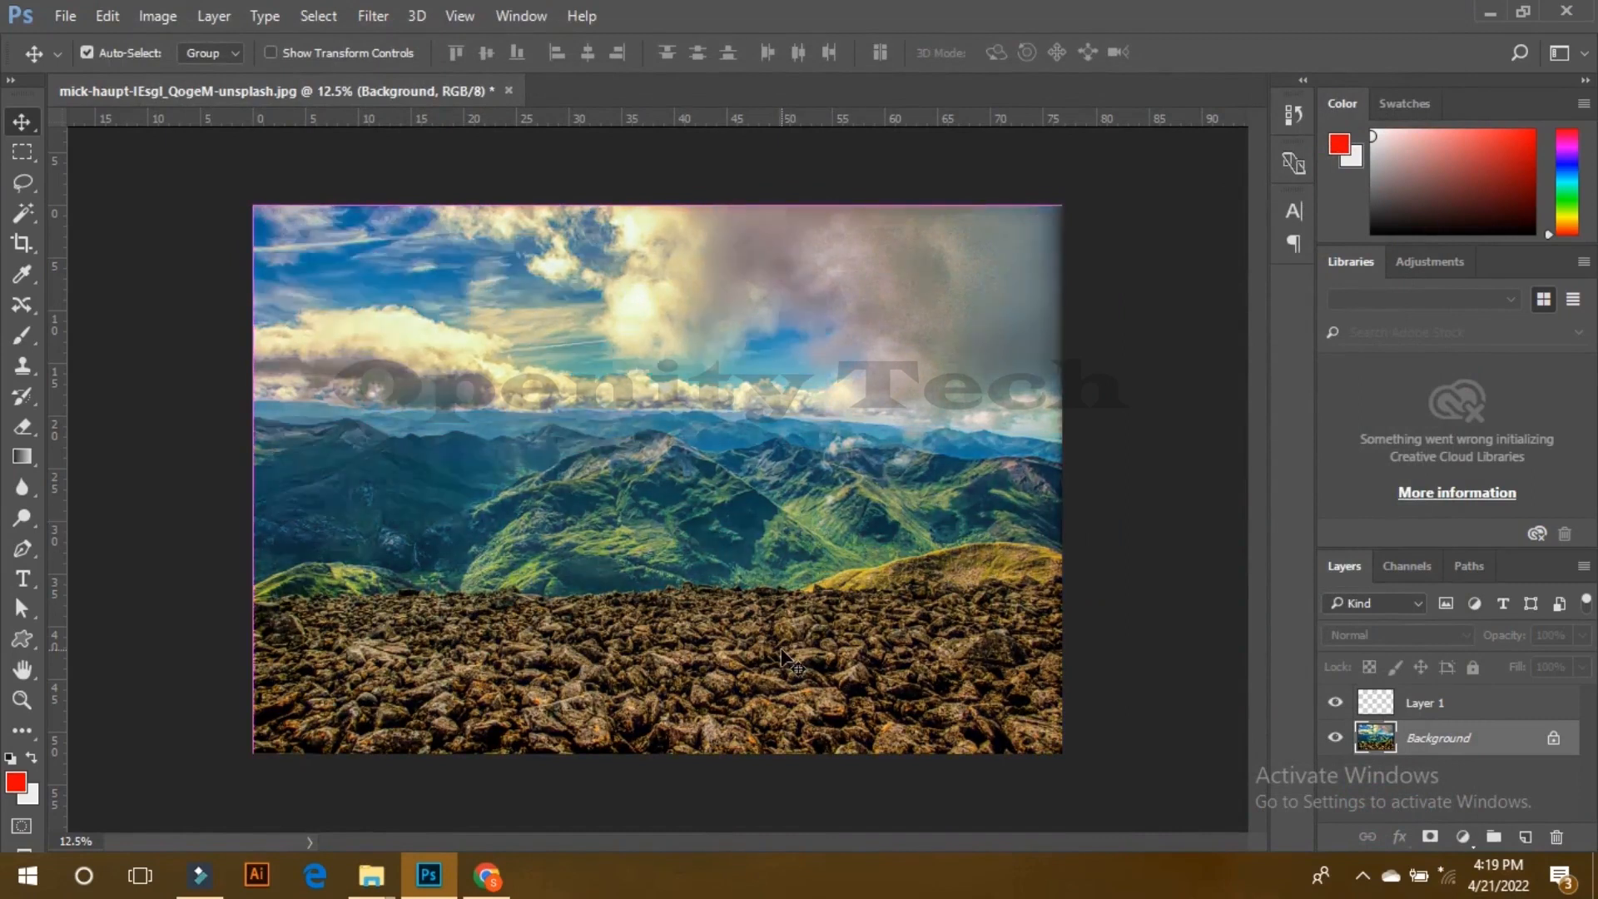
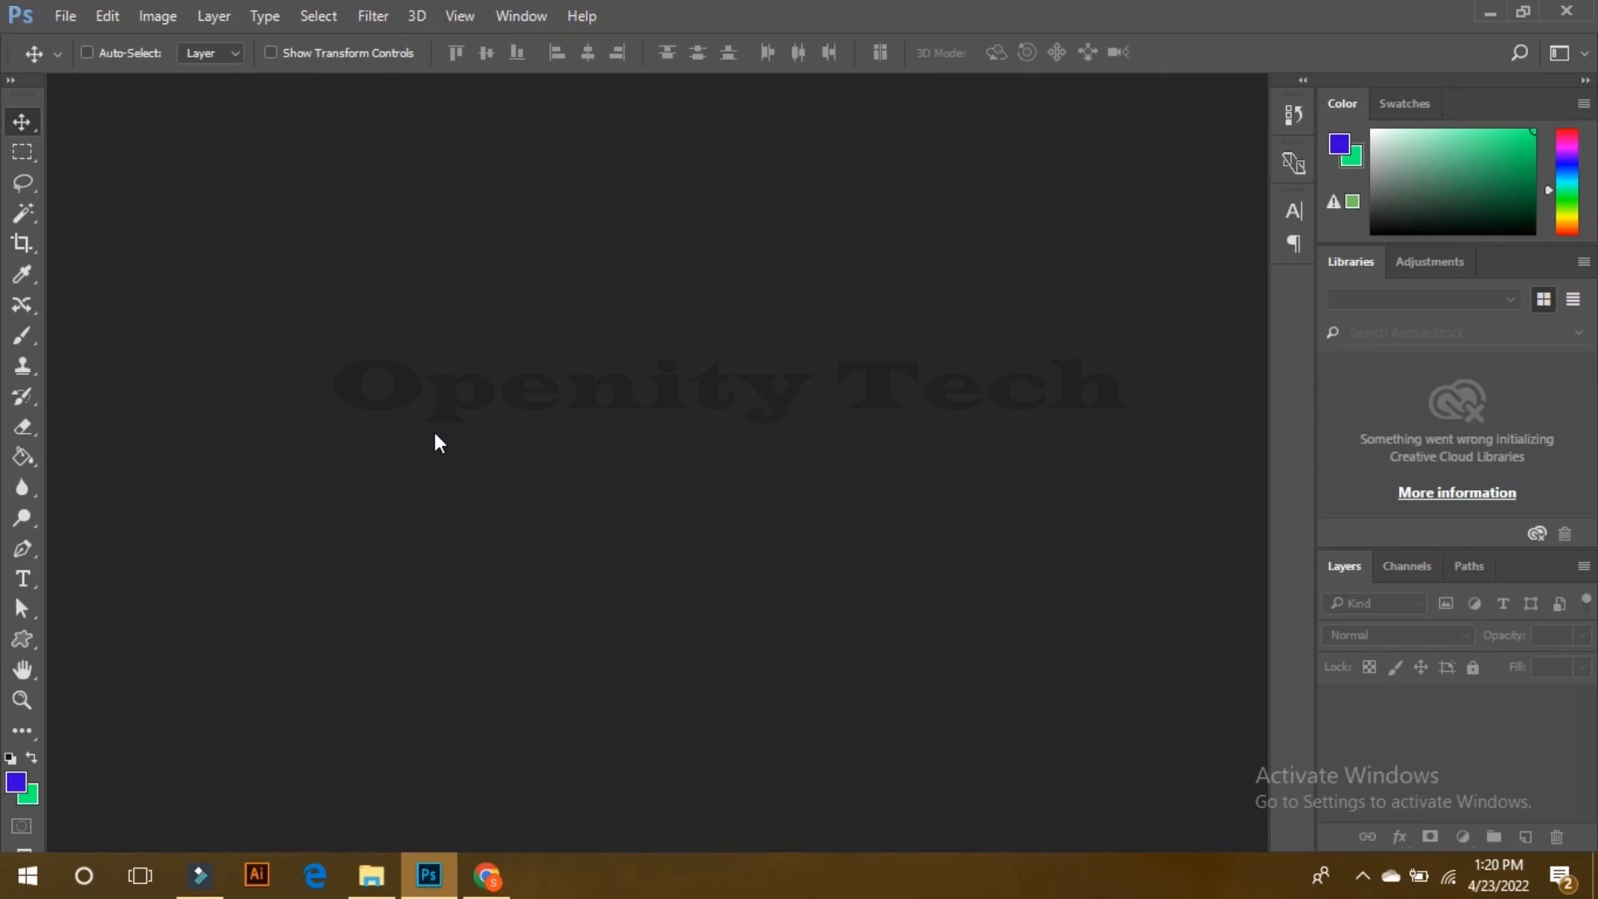
Step: Switch to Chrome and browse the professional logo image results for design inspiration
click(487, 876)
scroll(425, 516, up, 8)
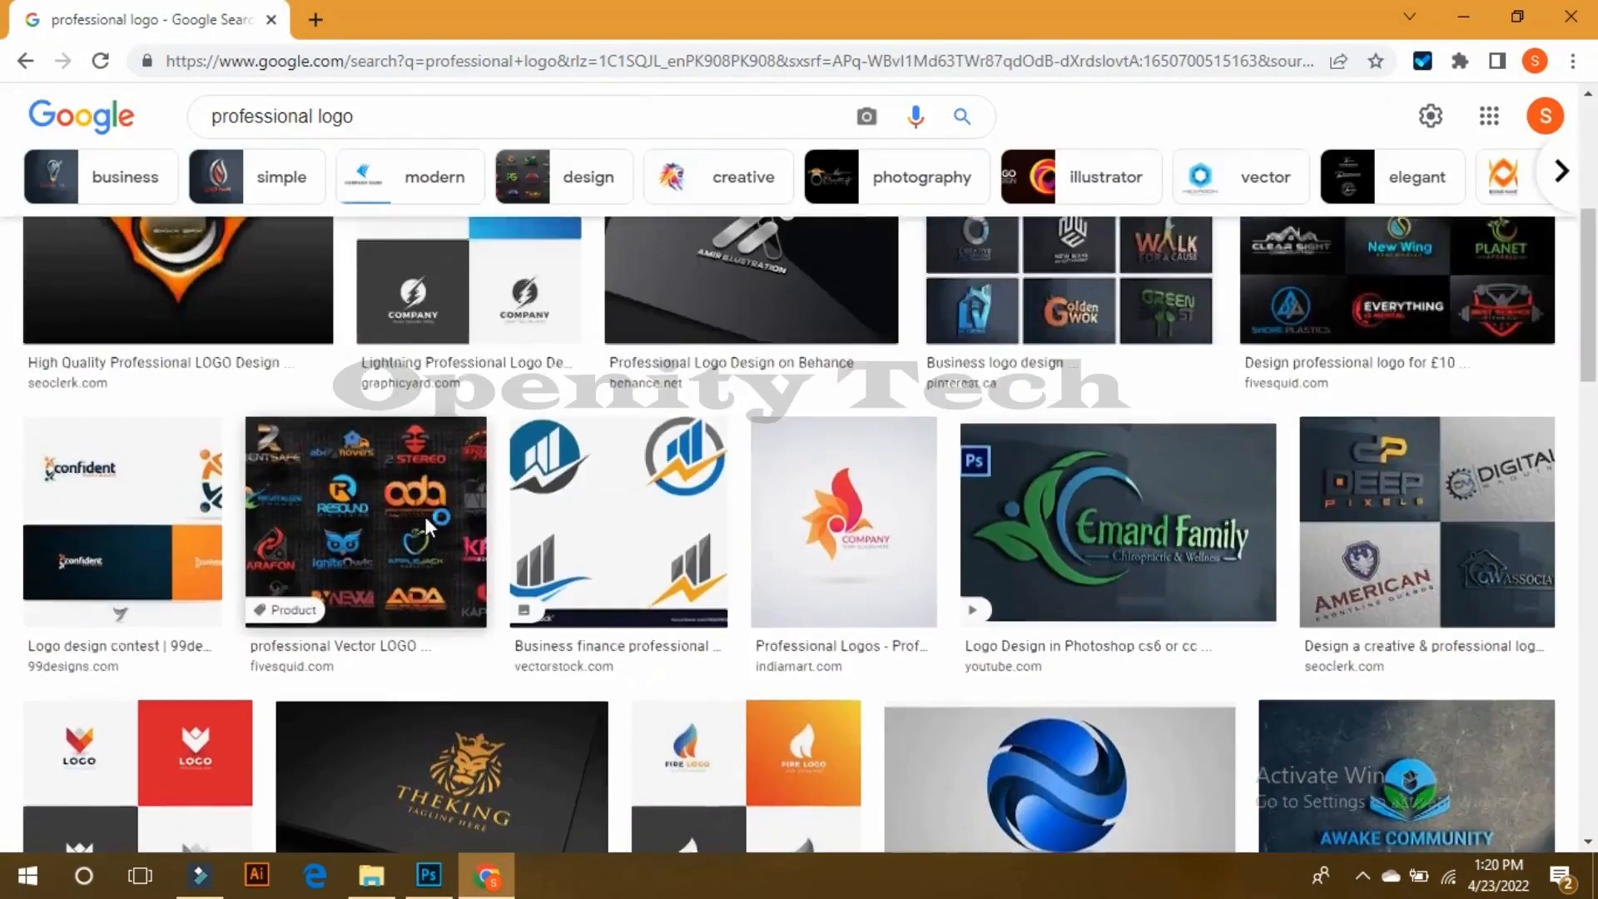
scroll(428, 526, up, 2)
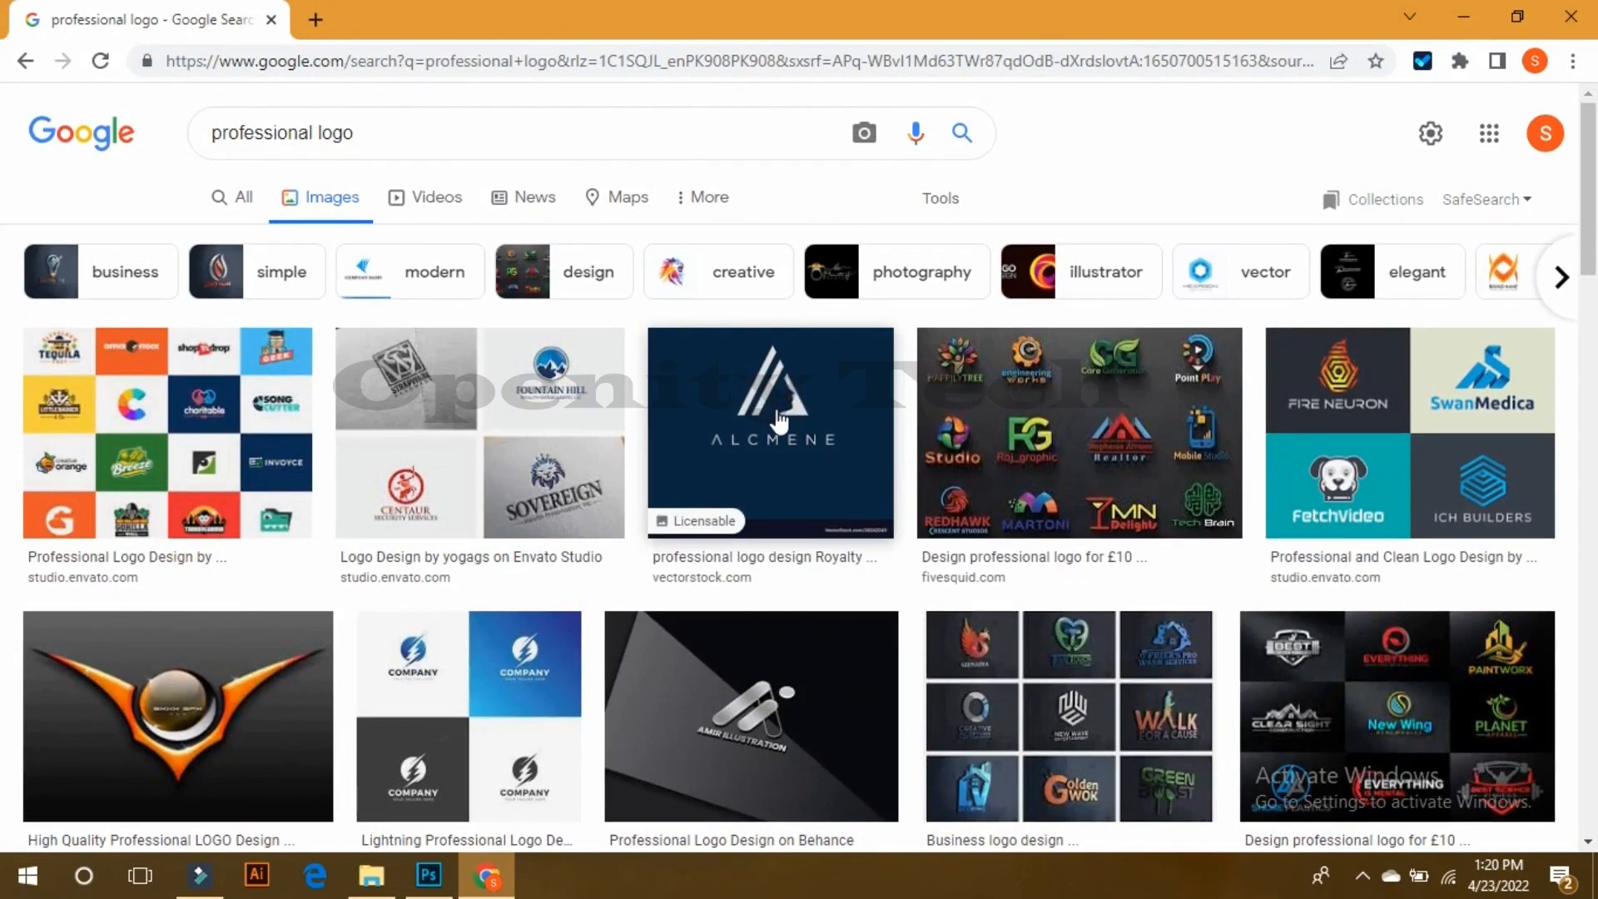
scroll(833, 433, down, 8)
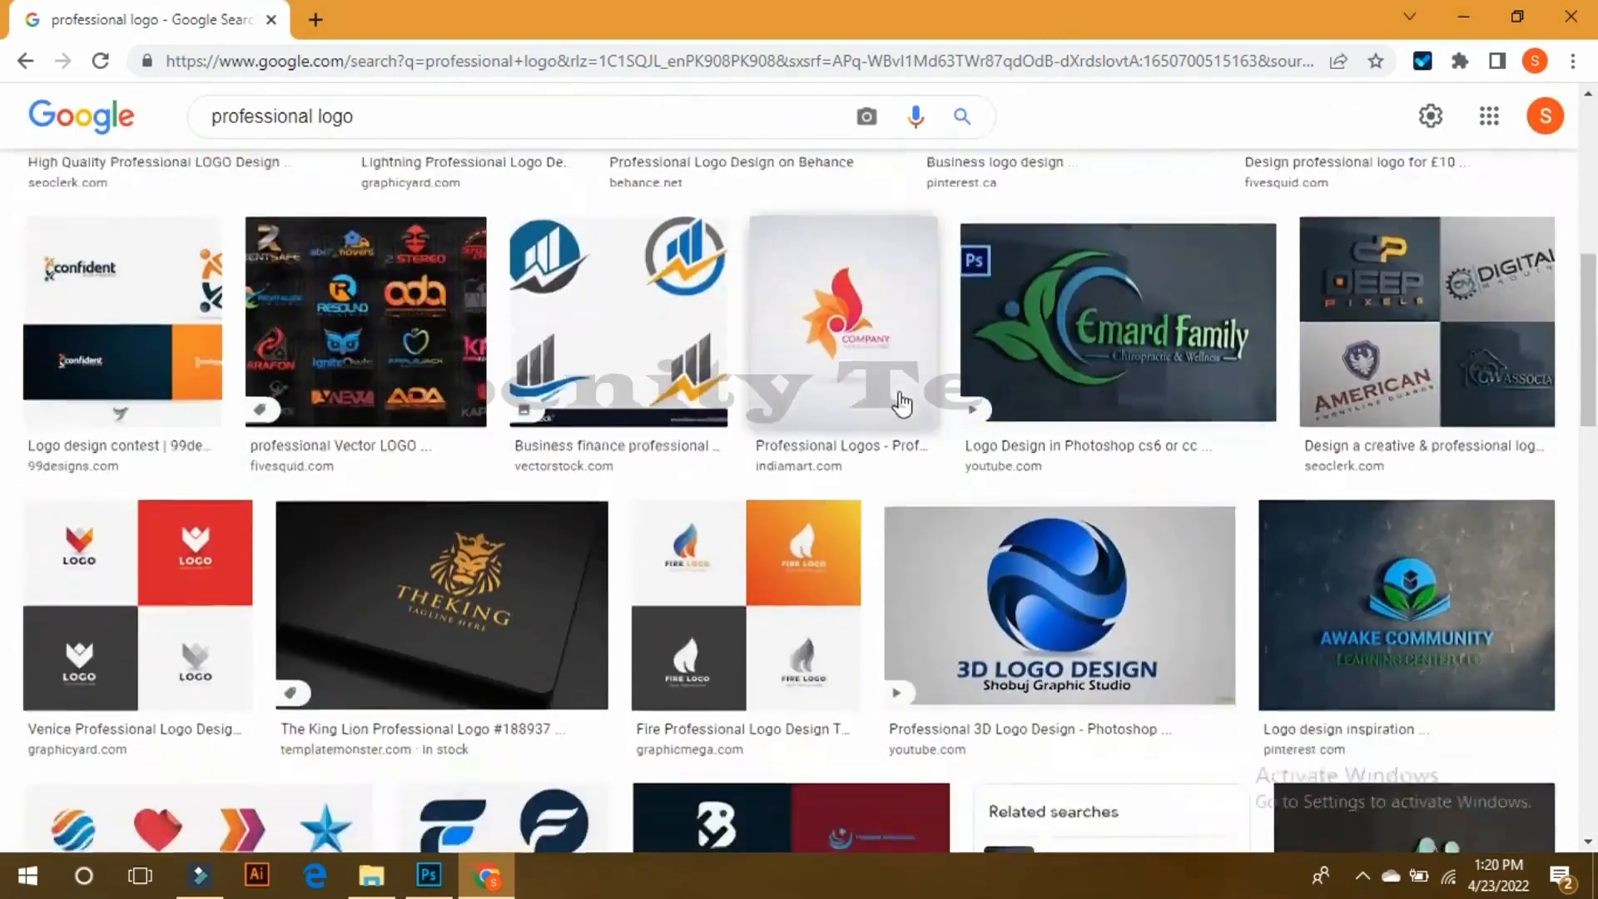
scroll(902, 403, down, 18)
scroll(804, 421, down, 11)
scroll(801, 433, up, 8)
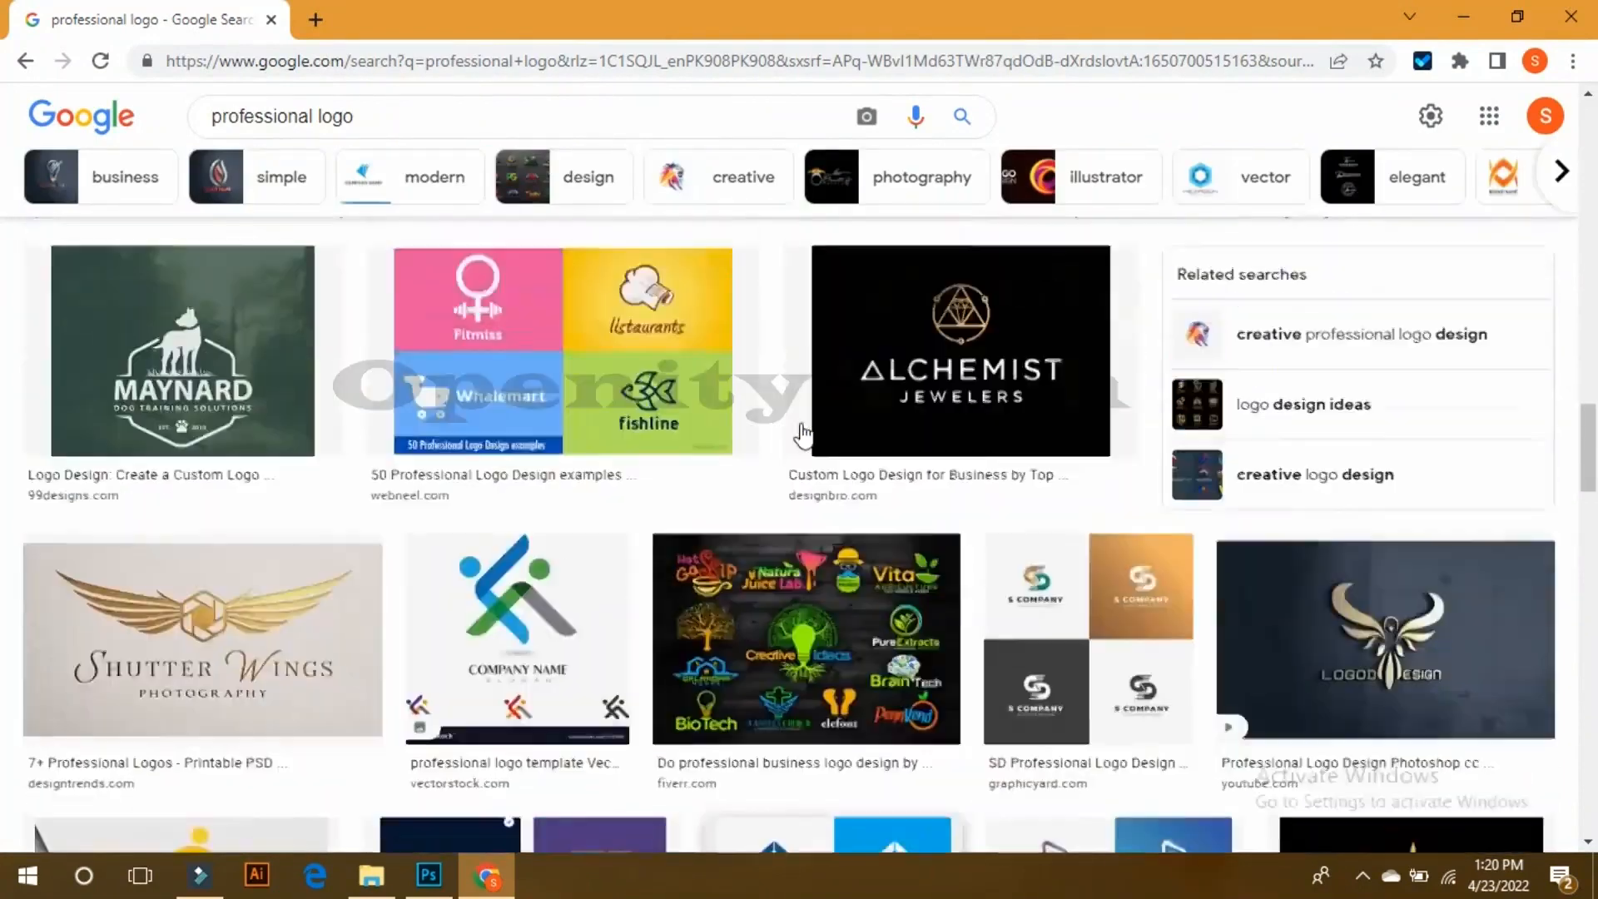
scroll(801, 432, up, 15)
scroll(804, 434, down, 1)
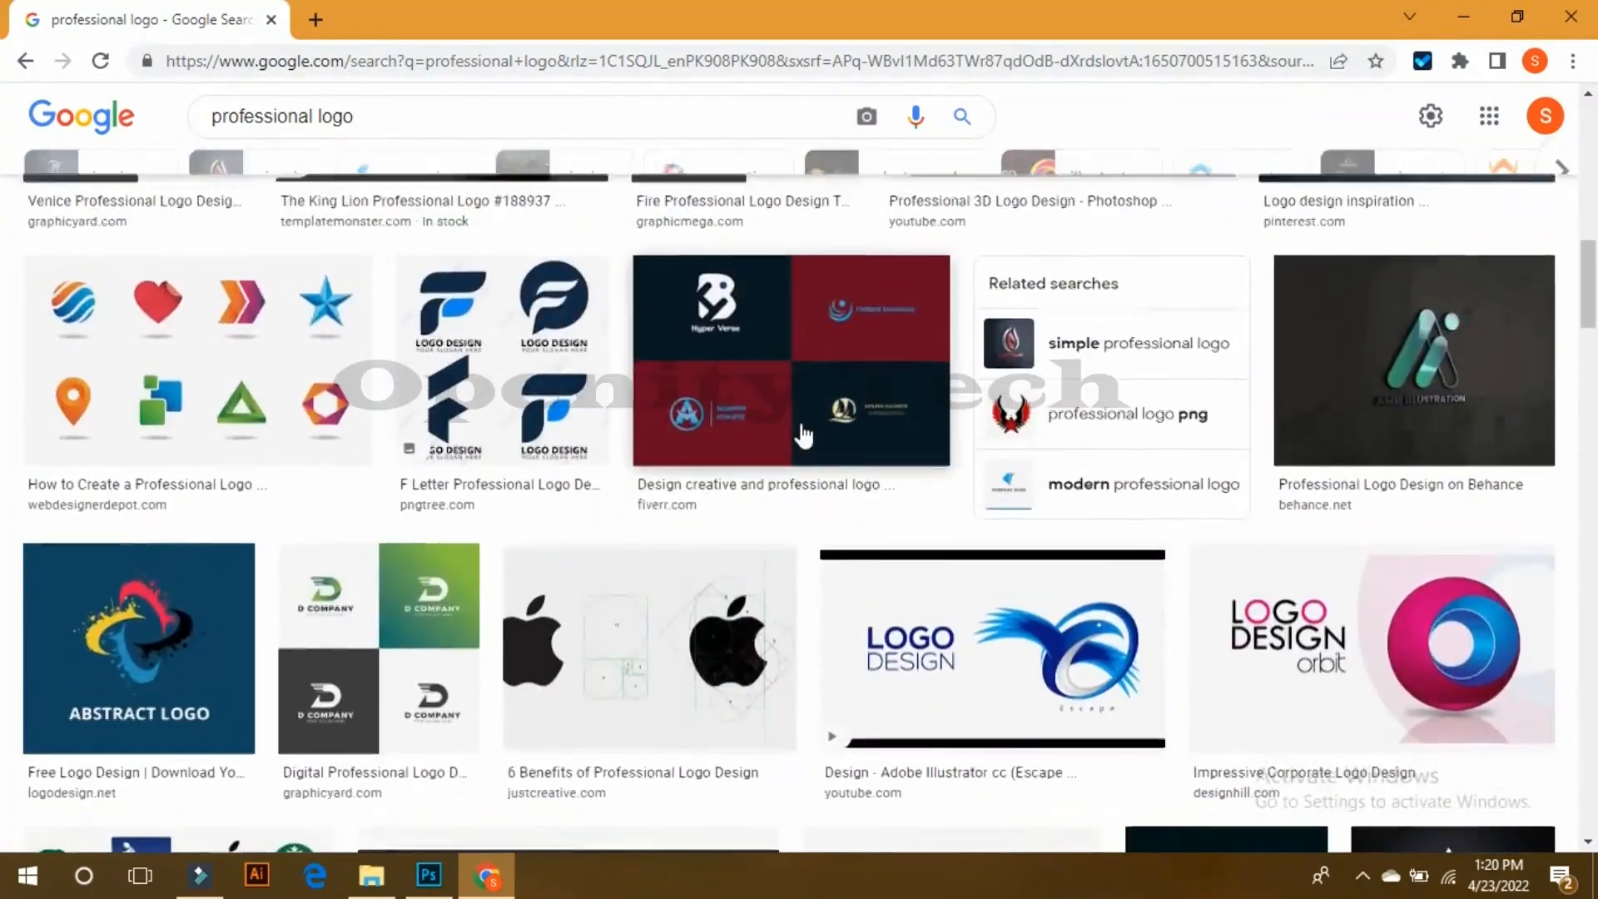
scroll(800, 434, up, 12)
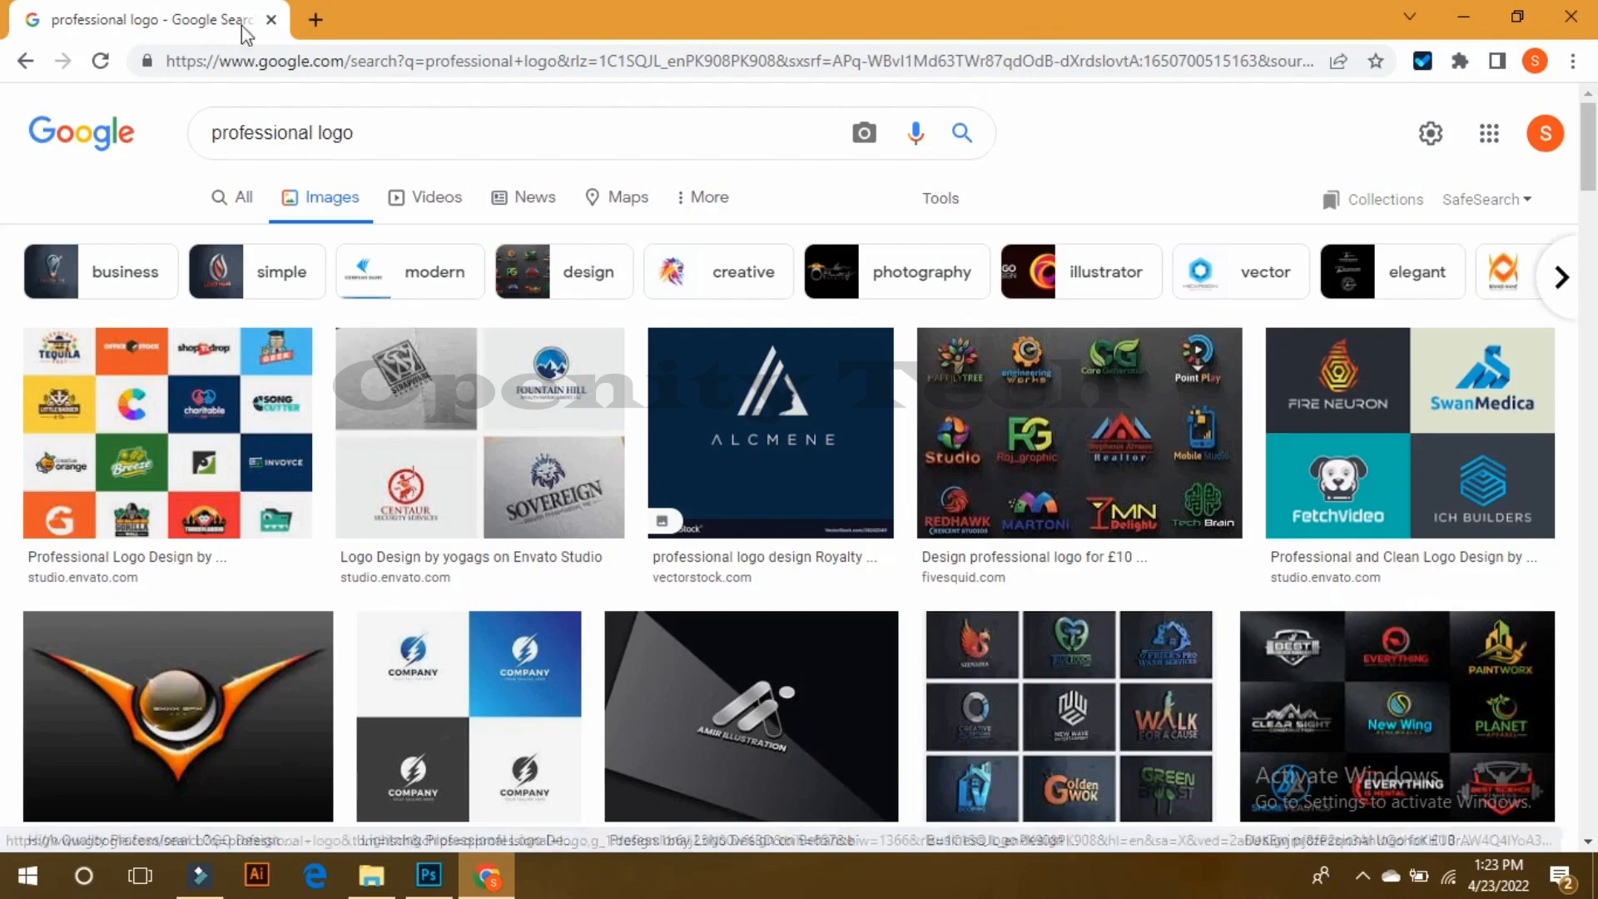
Step: Search for abstractfonts in a new browser tab and open the abstract fonts website from the results
click(315, 20)
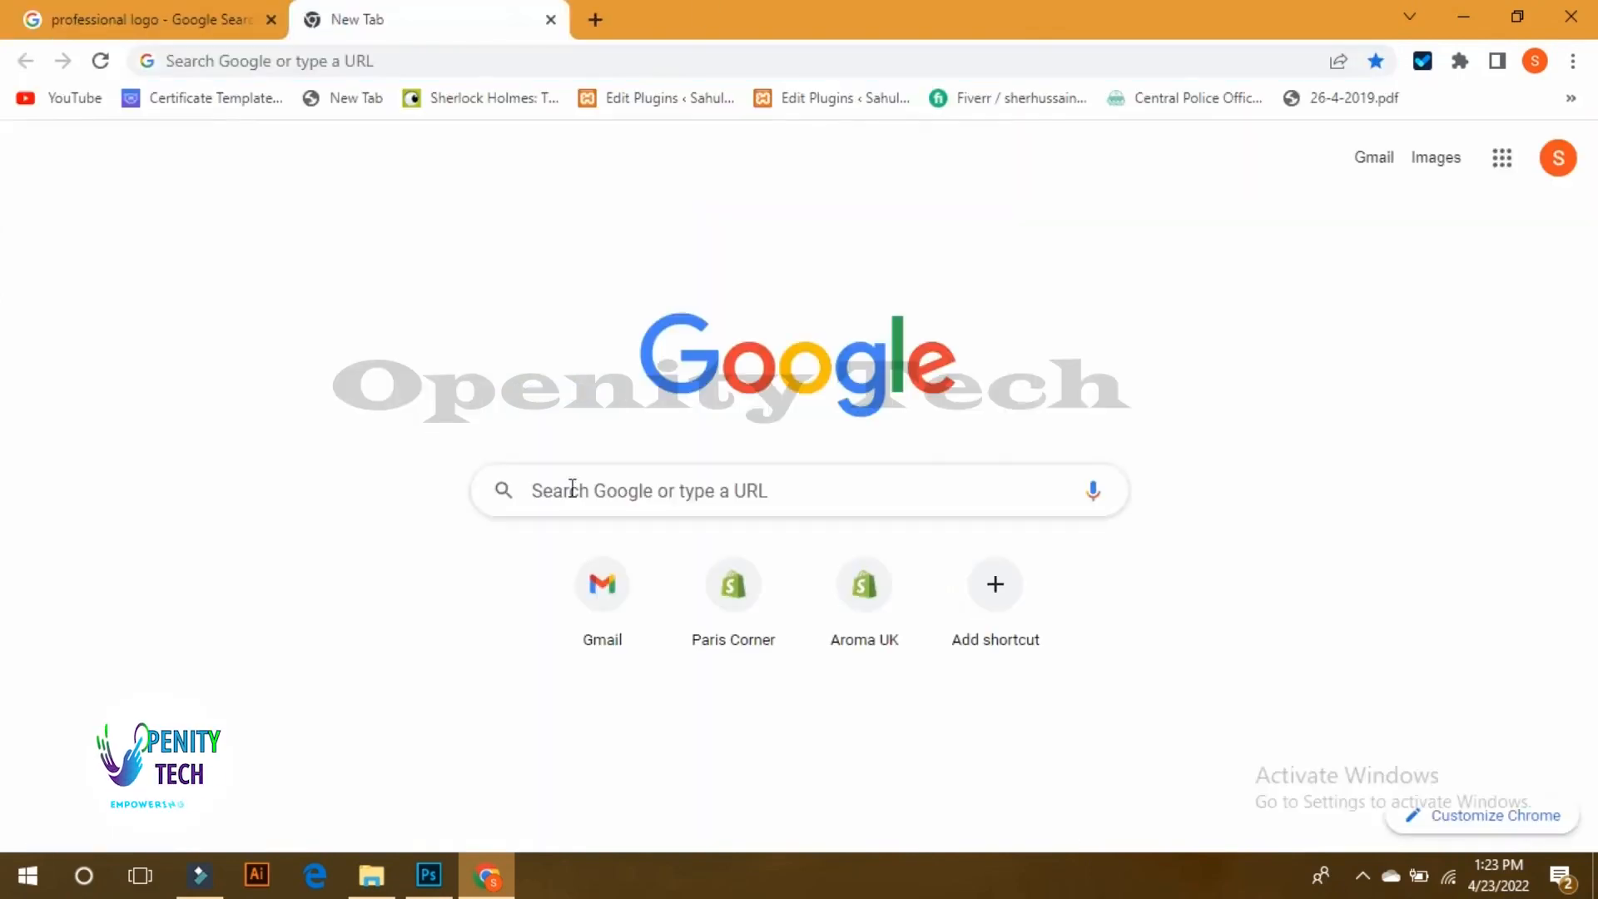
click(572, 488)
text(abd)
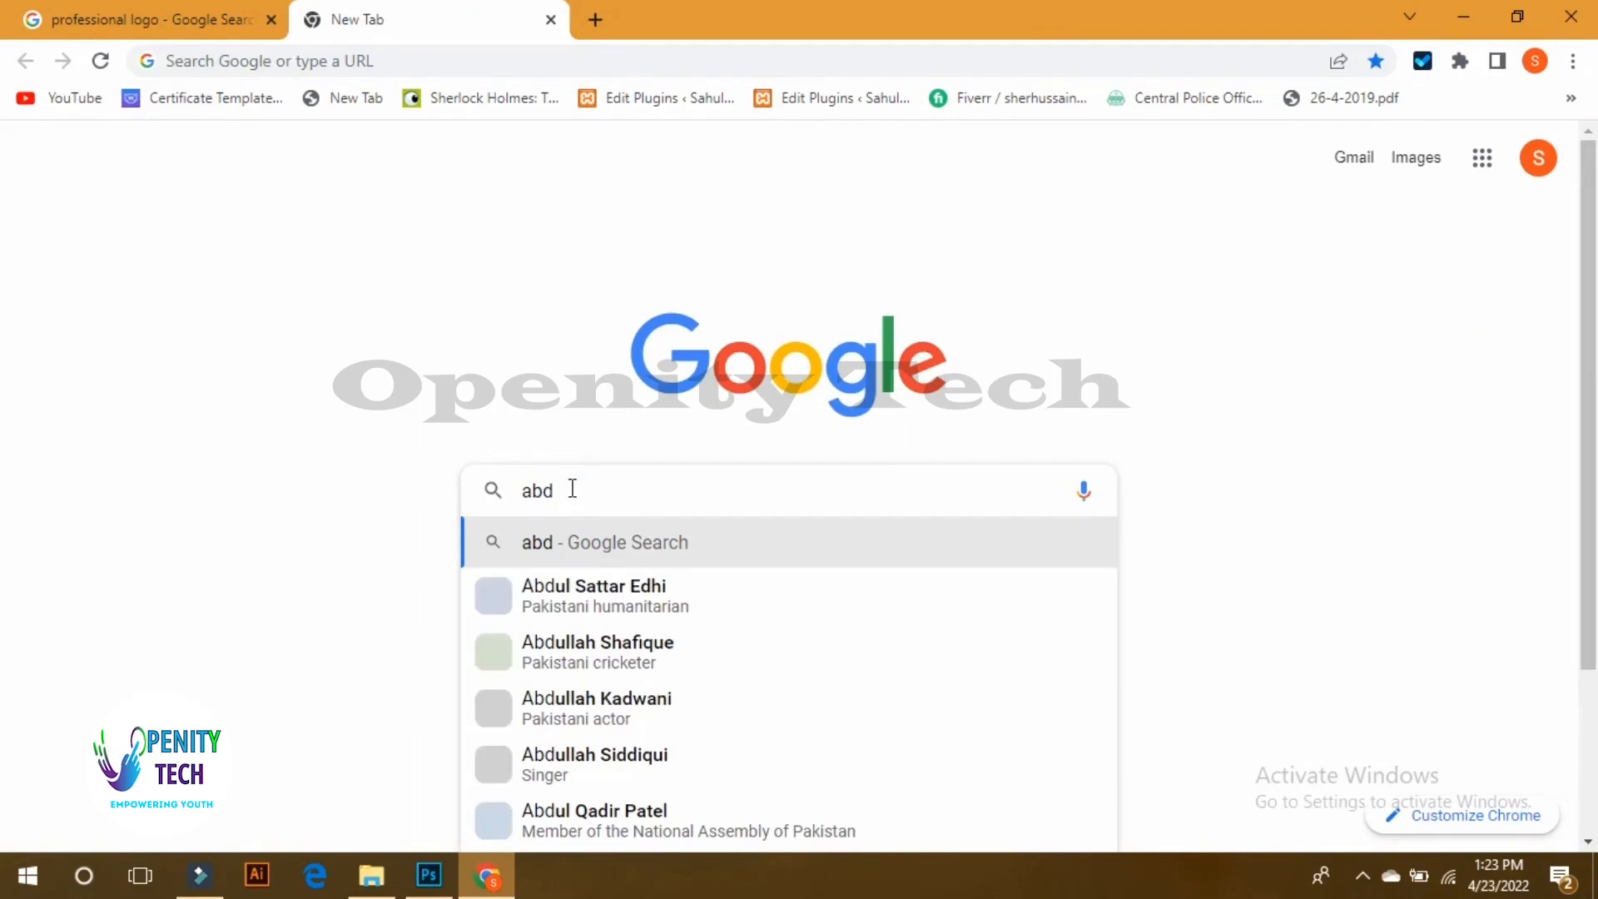
key(BackSpace)
text(stractfonts)
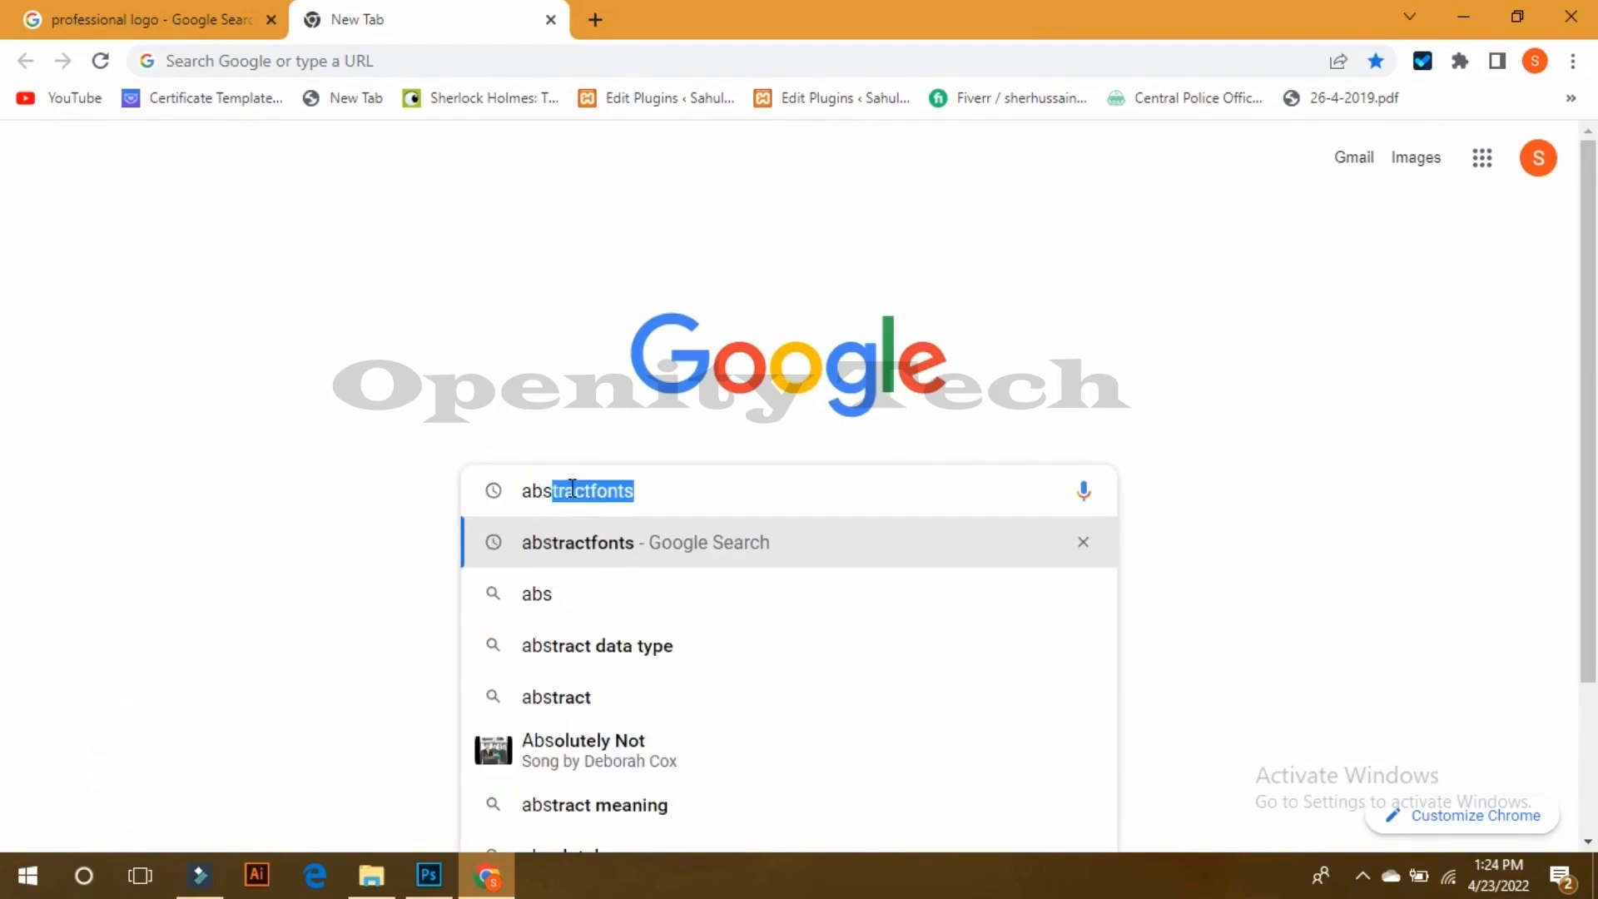
key(Return)
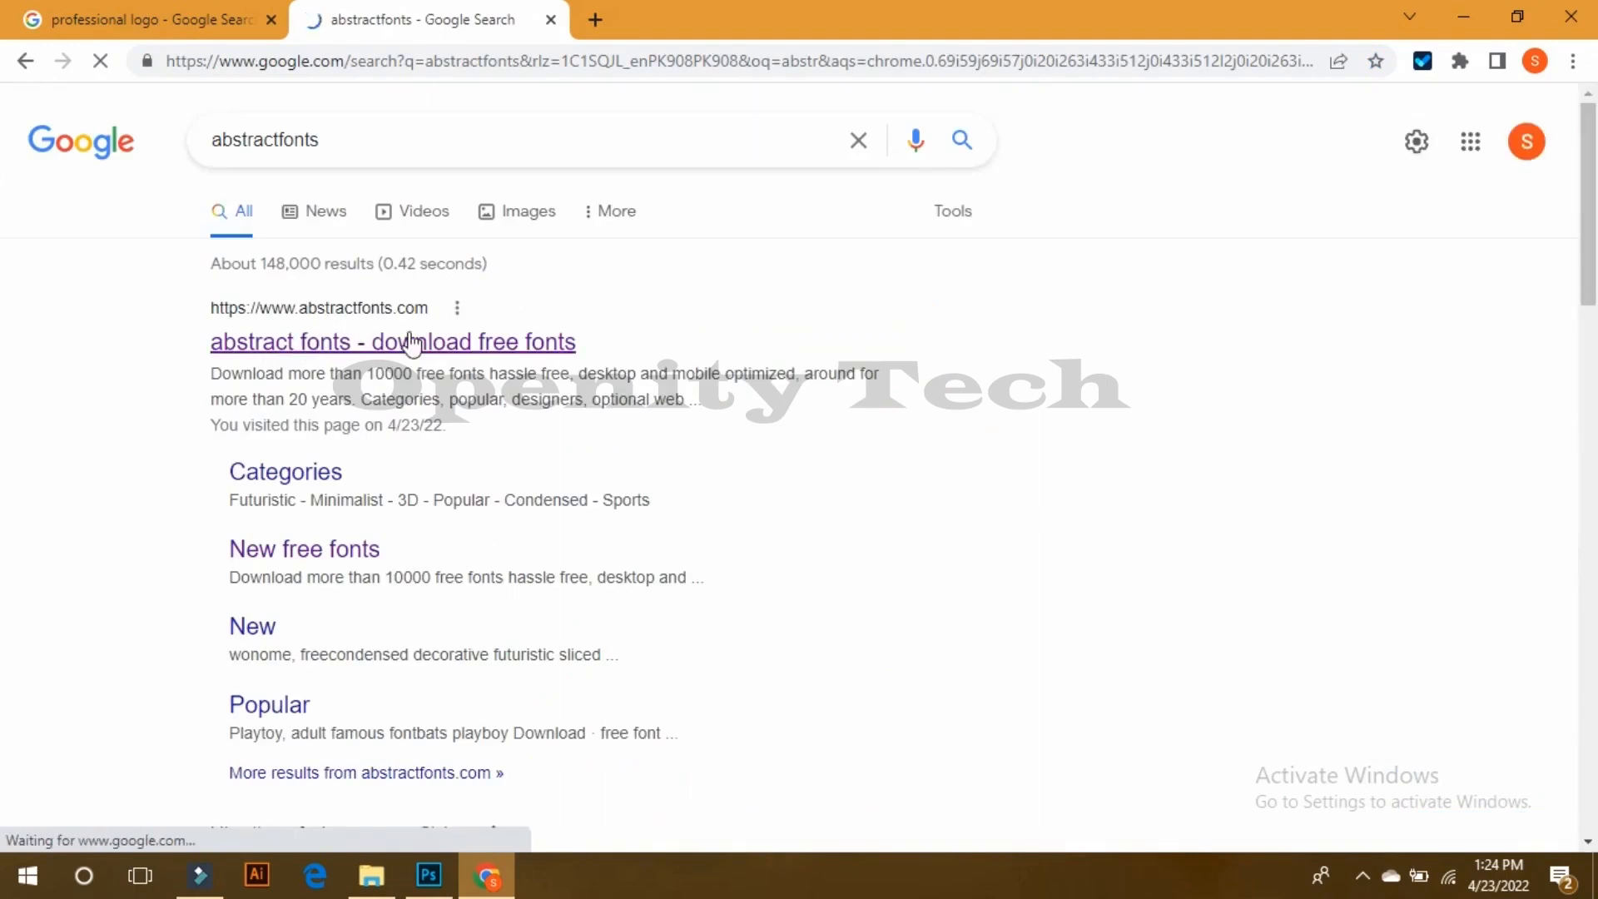
click(395, 347)
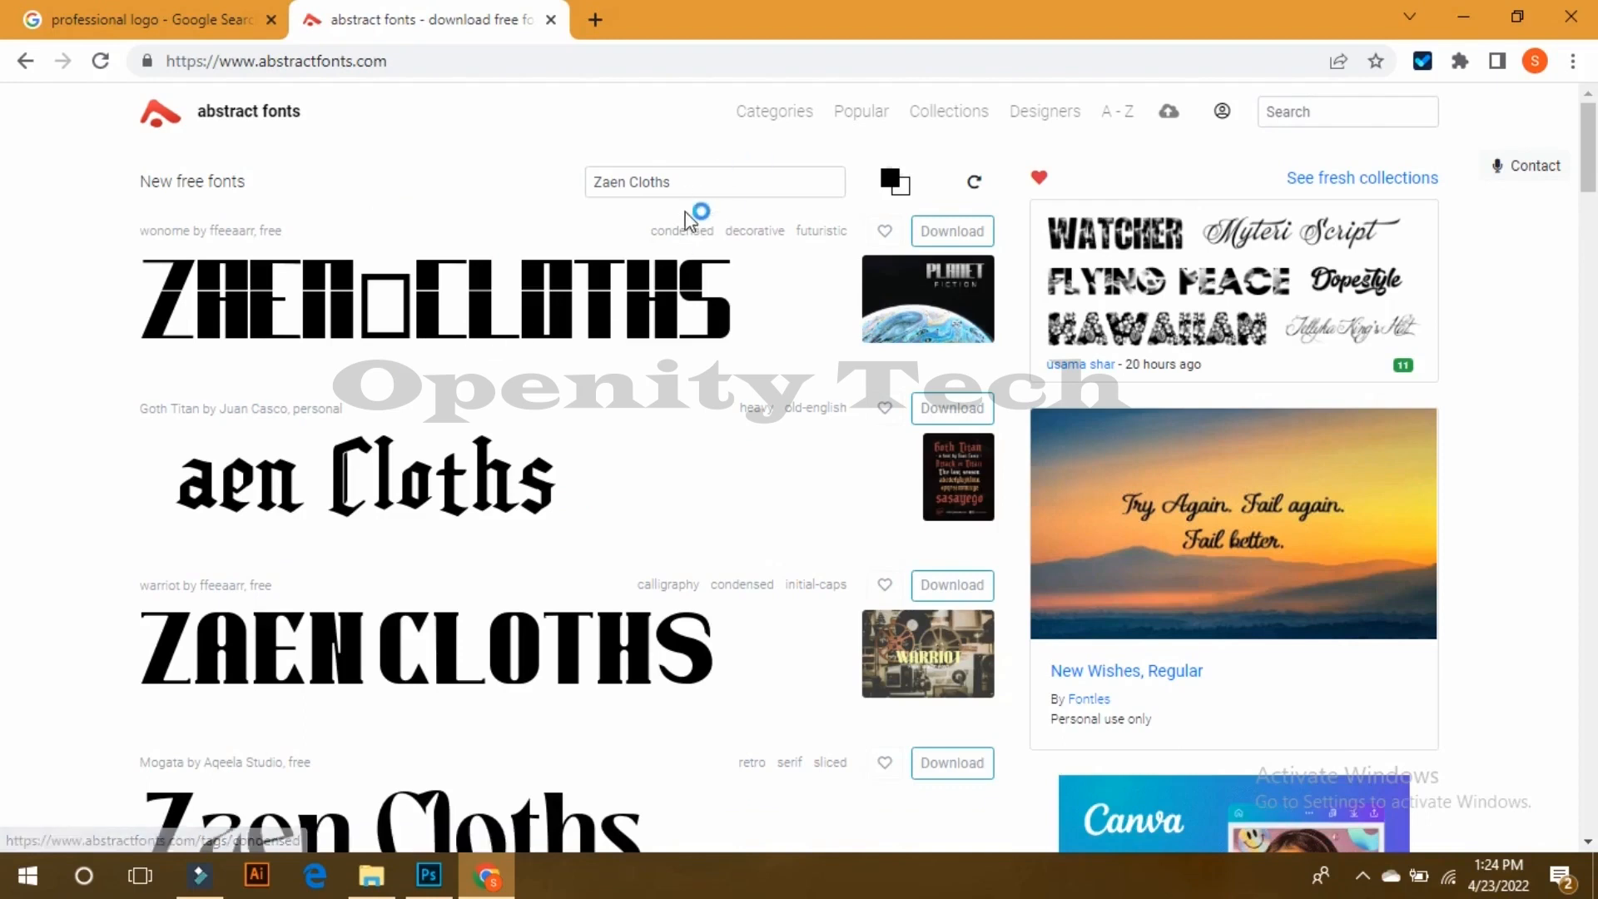
Step: Set the custom font preview text on the new free fonts page to "Kitab Rang"
click(698, 182)
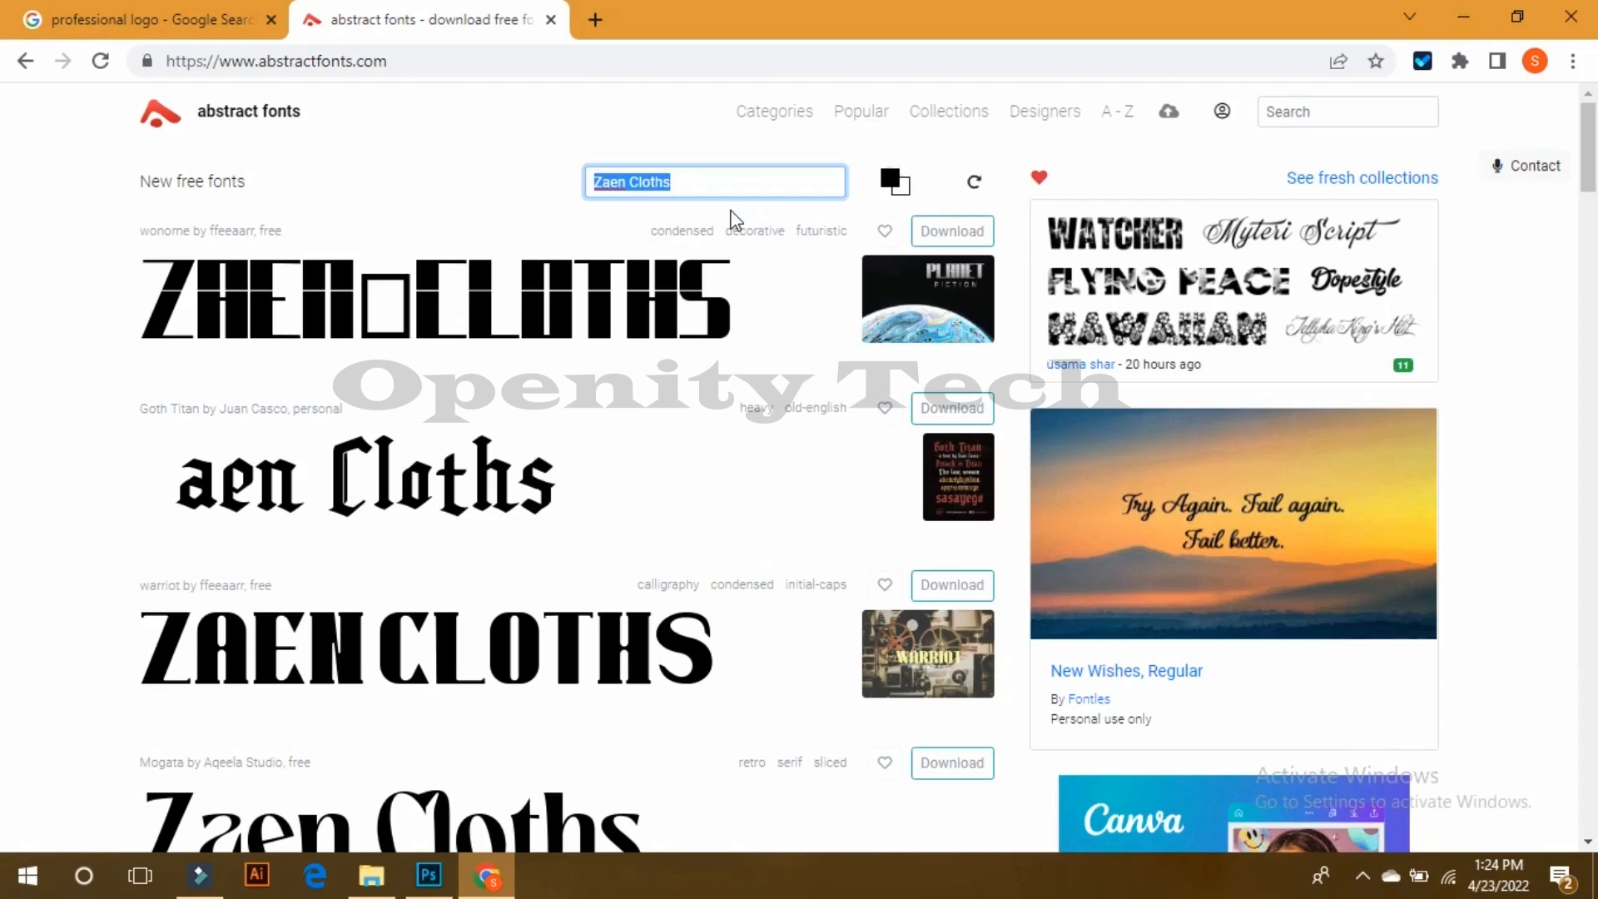
text(Kitan Rang)
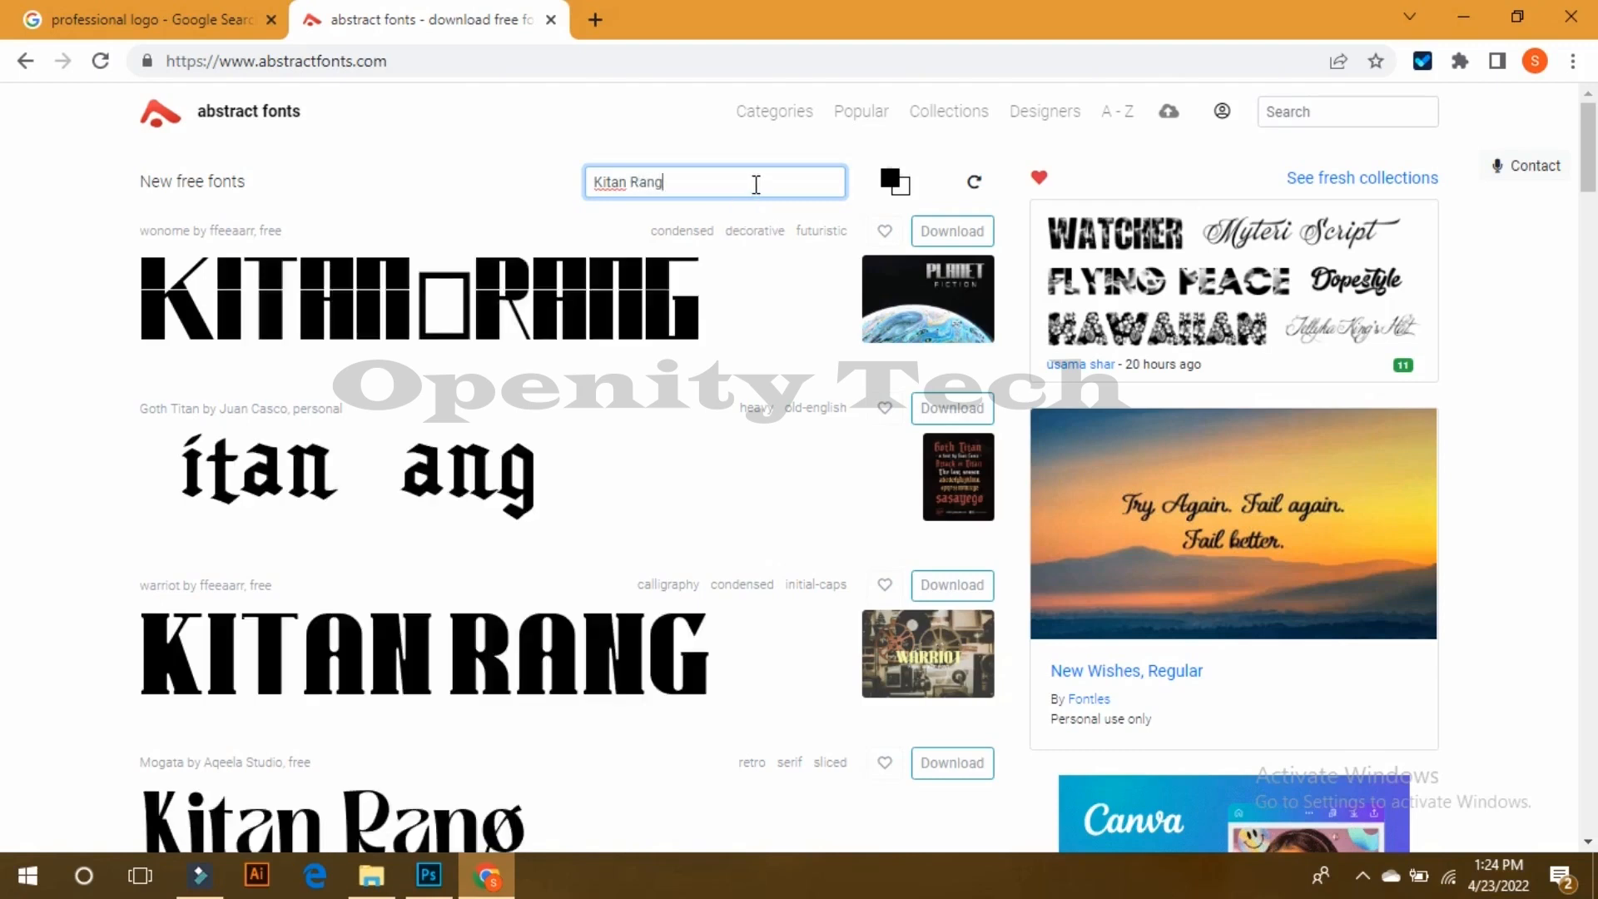
click(30, 338)
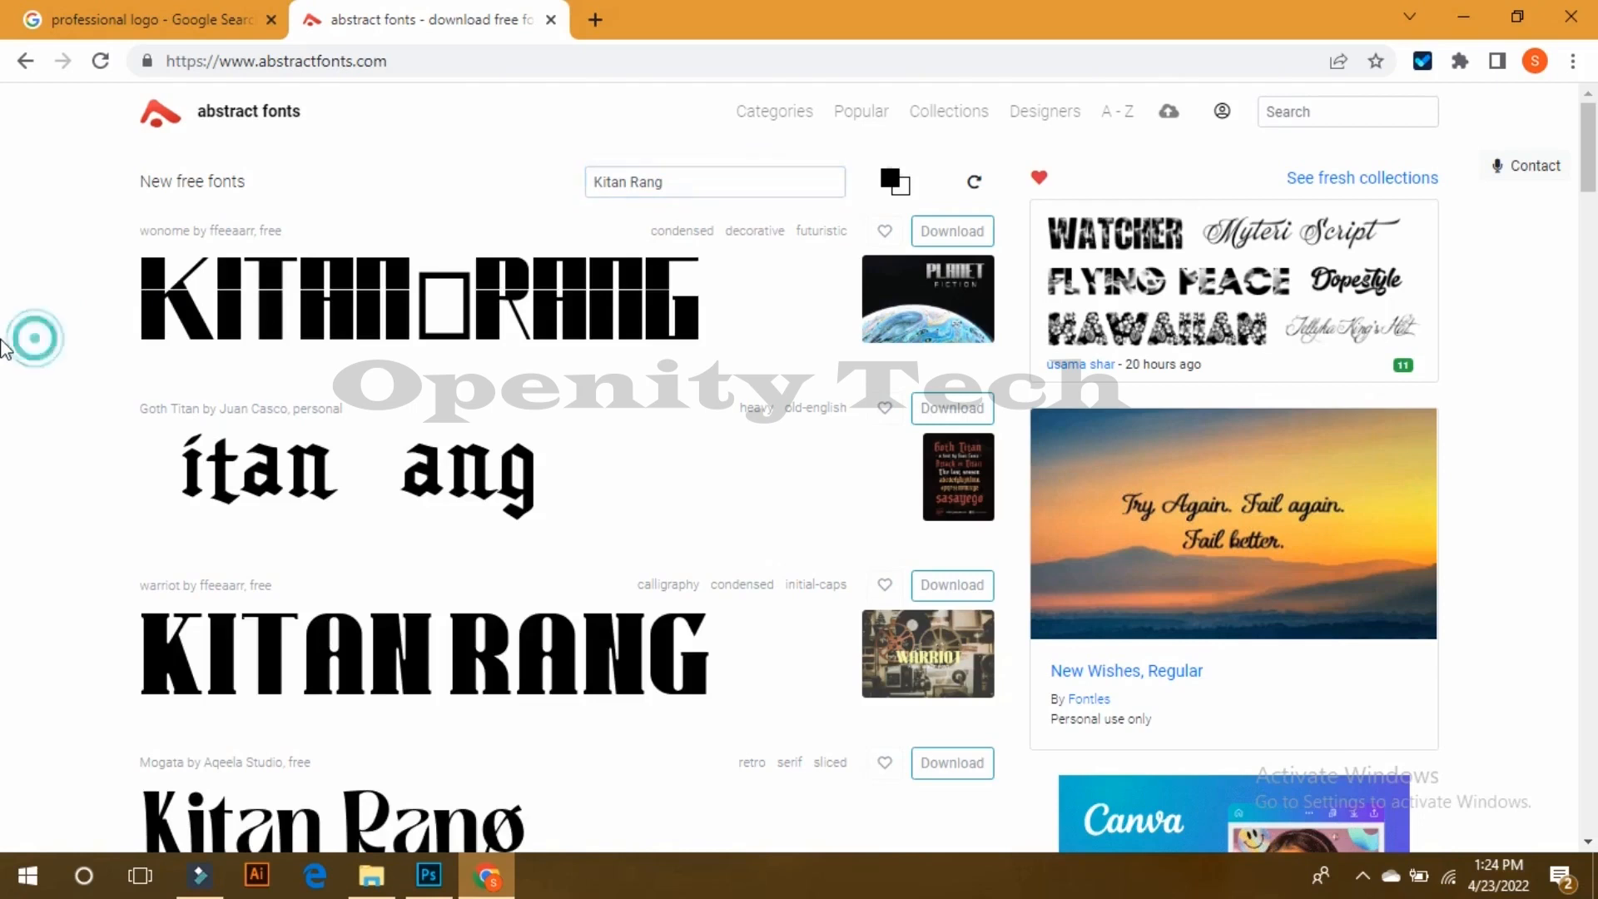
click(631, 190)
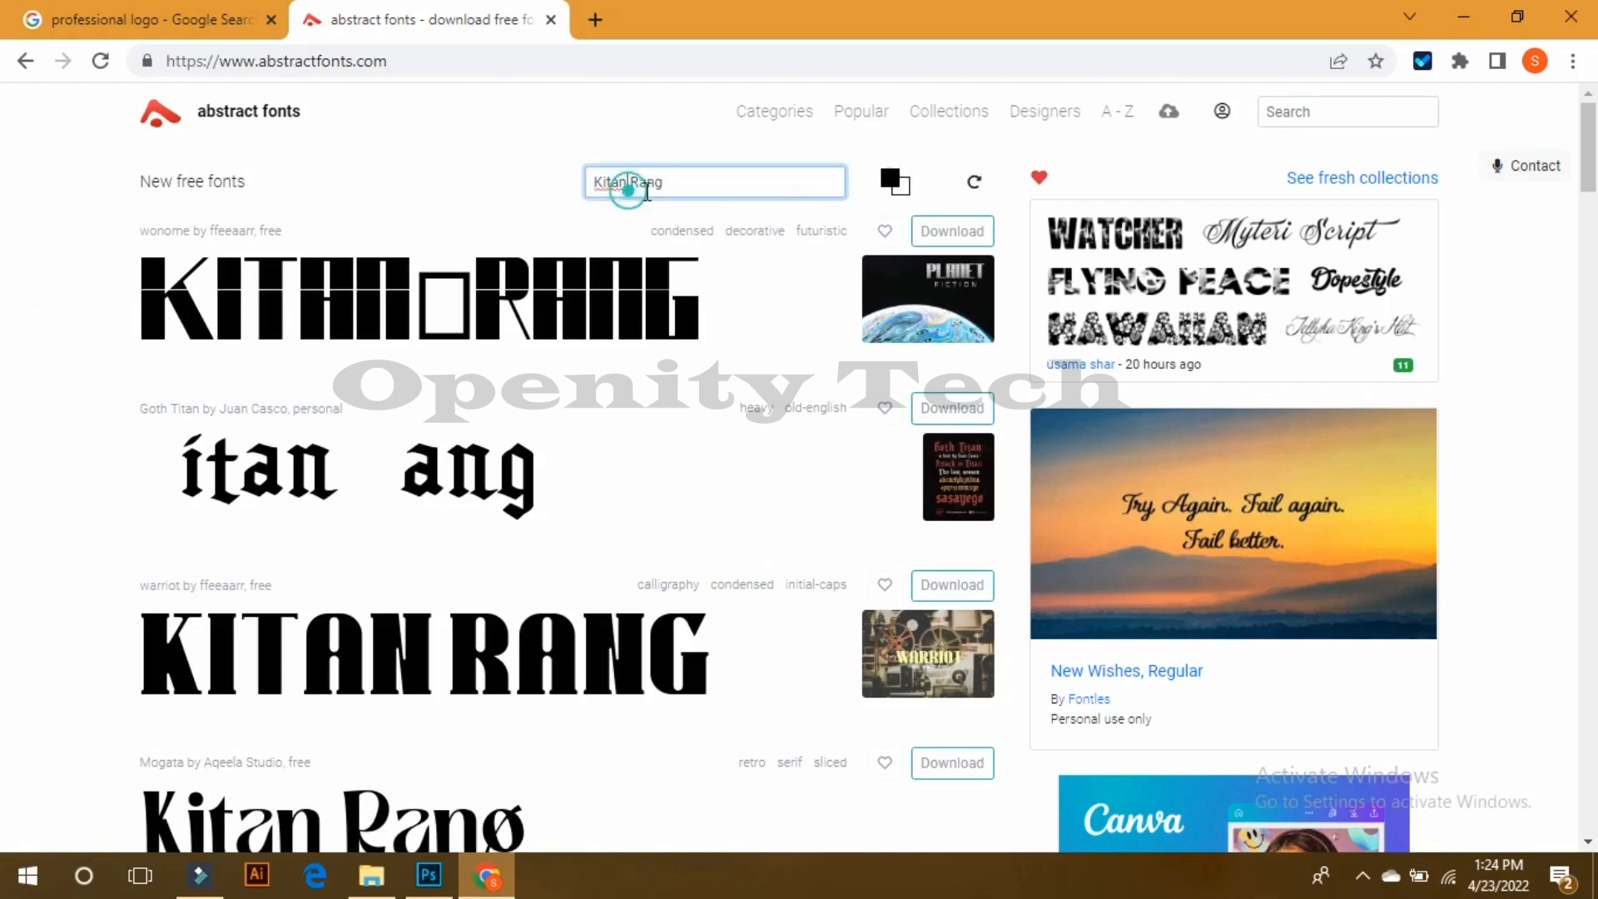
text(b)
click(50, 293)
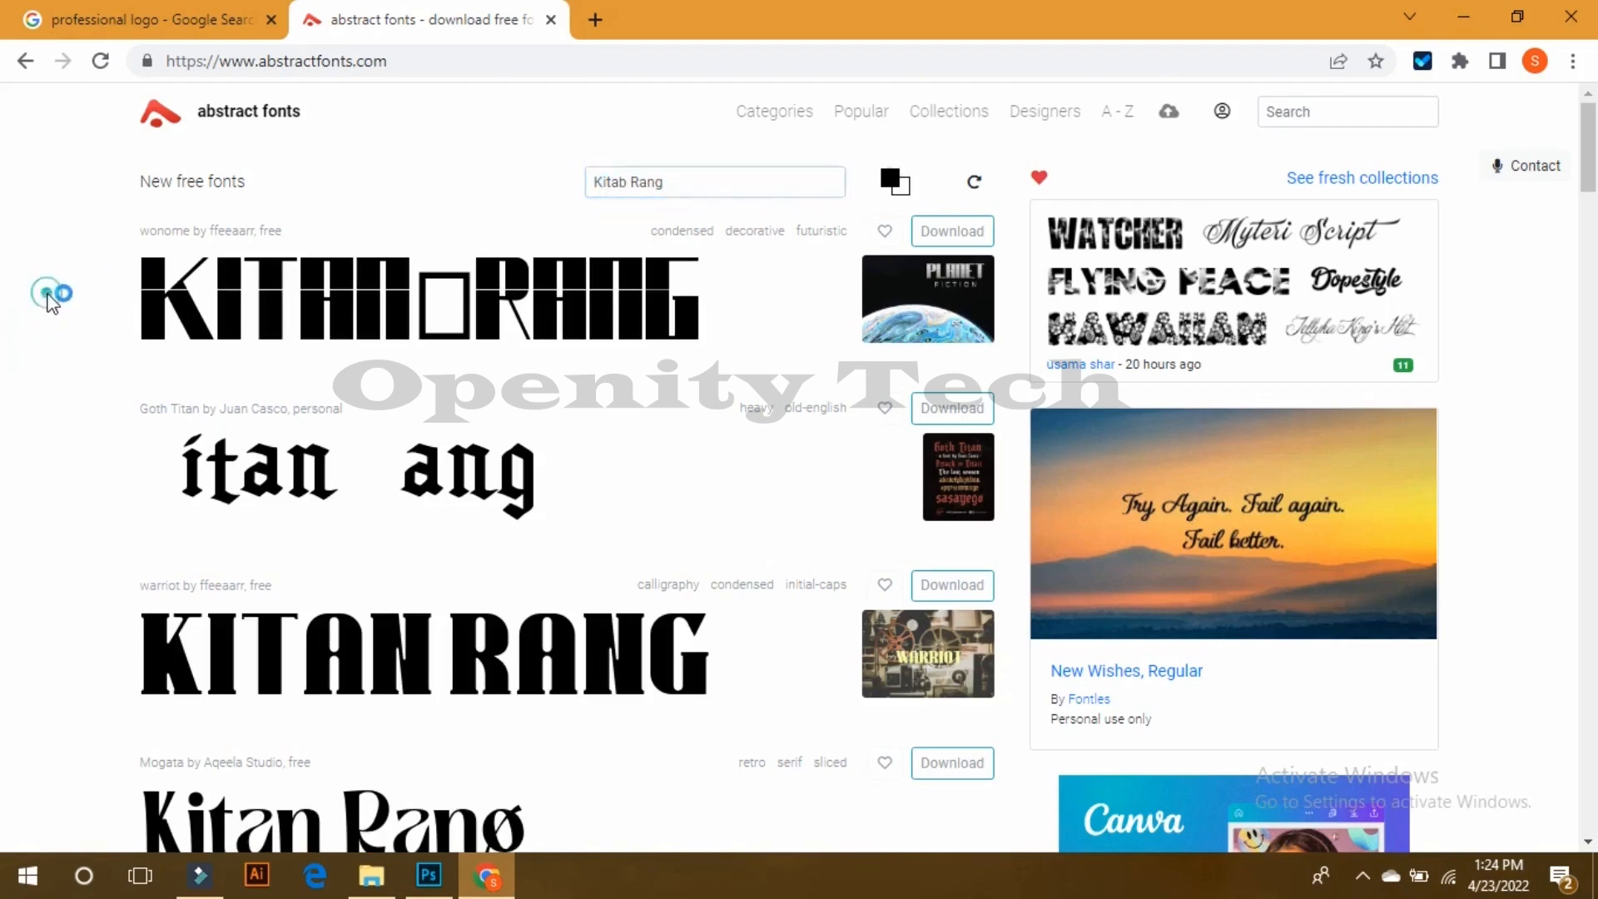
Step: Look through the Kitab Rang previews on the first page of new free fonts
scroll(50, 293, down, 10)
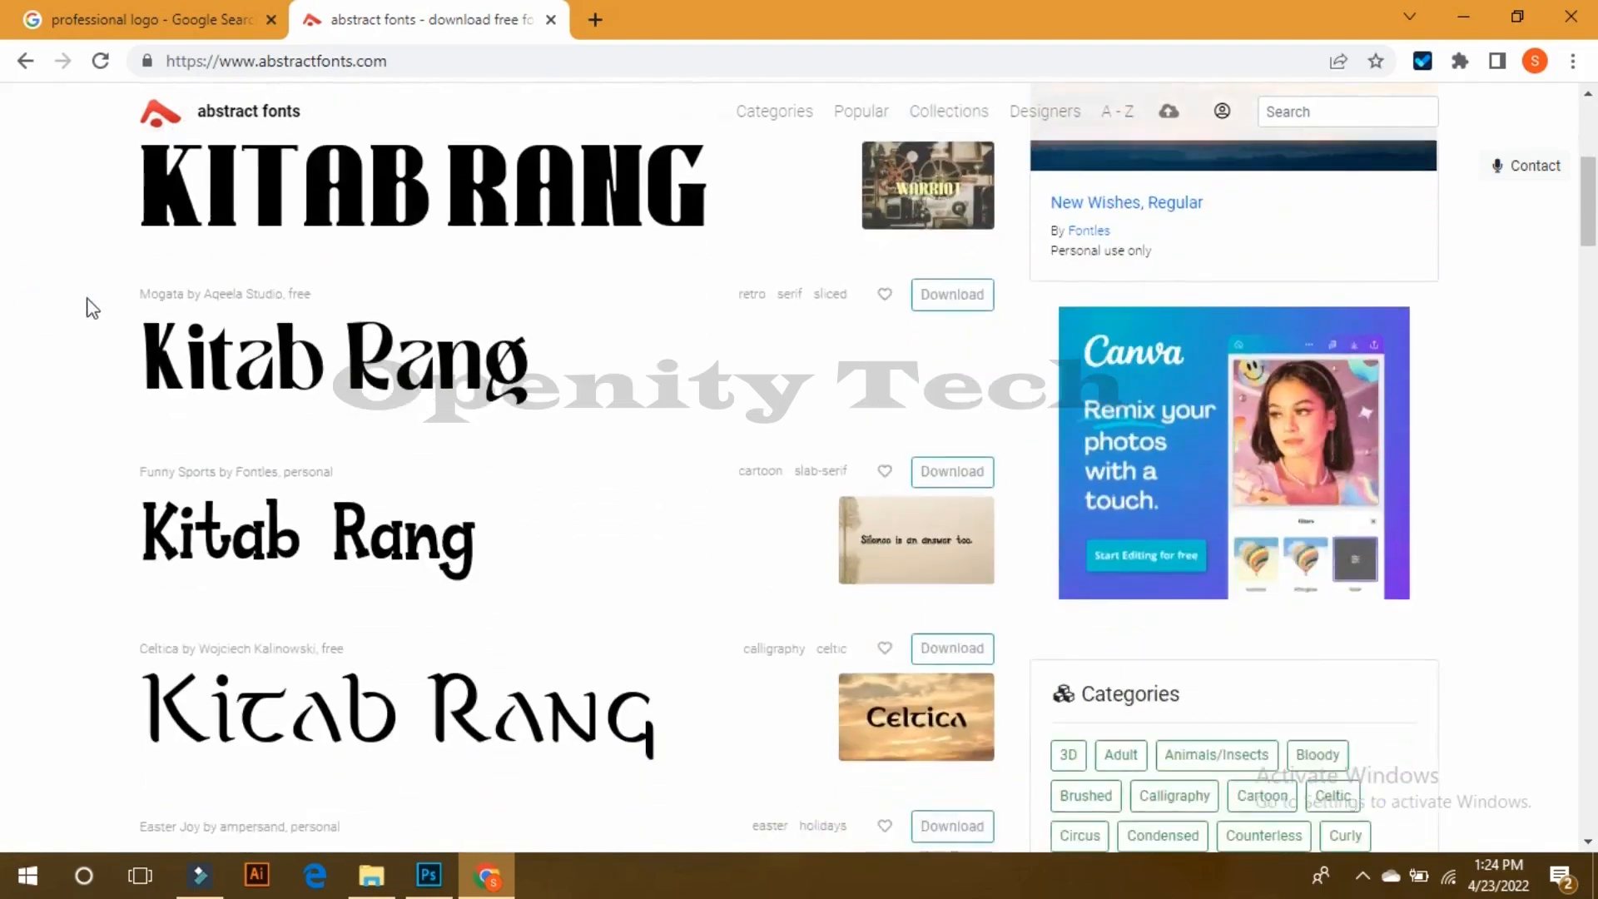
scroll(83, 325, down, 5)
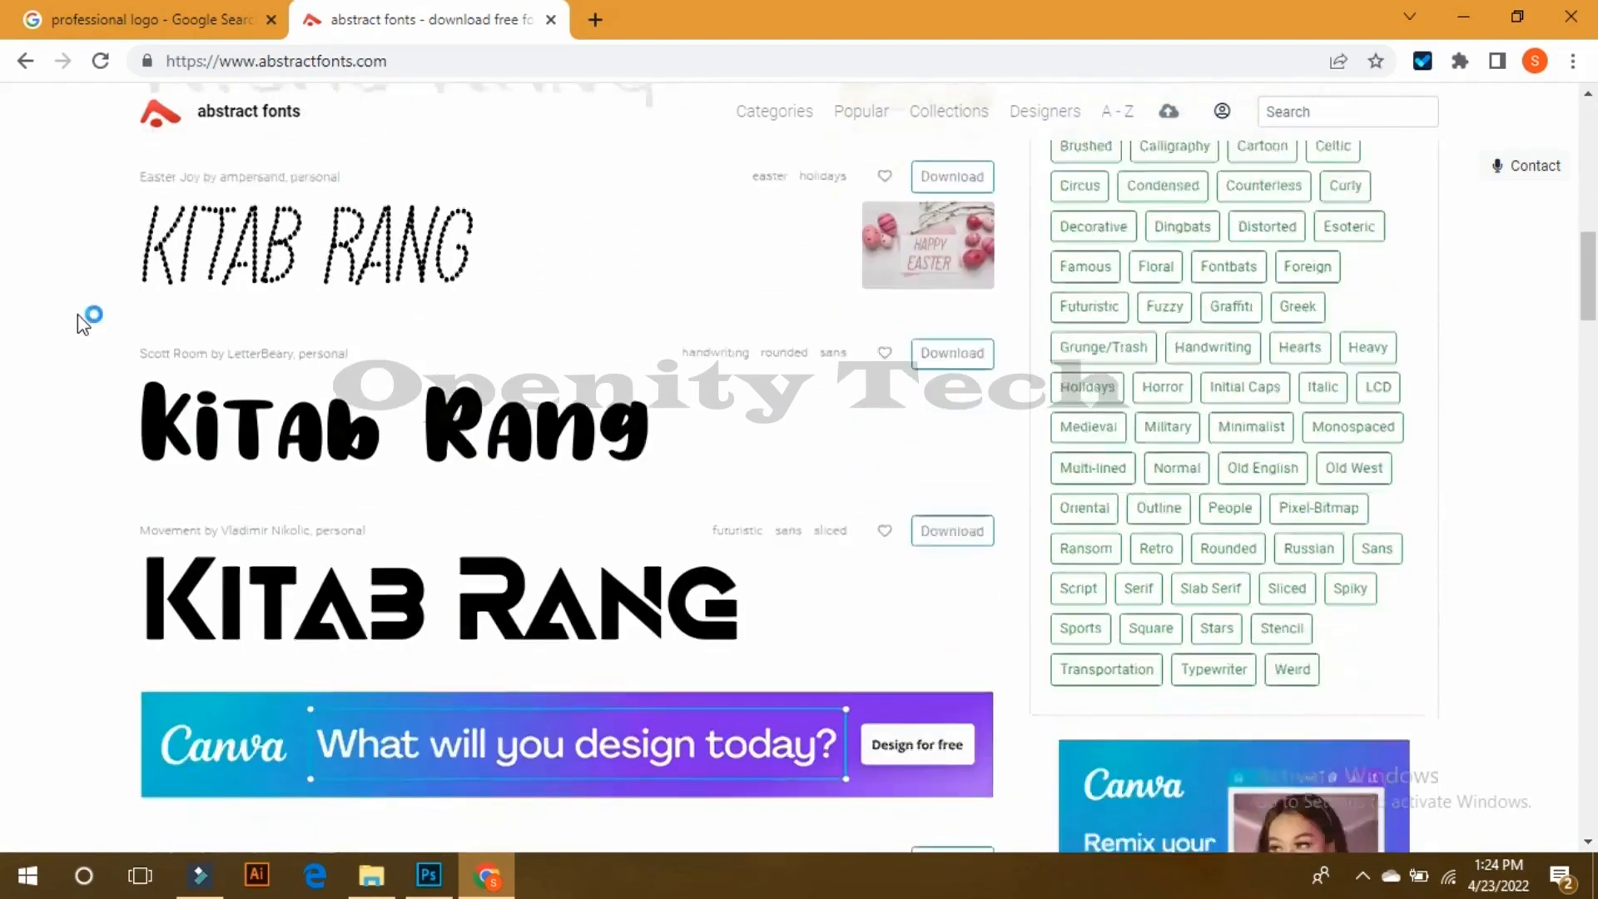
scroll(17, 332, down, 15)
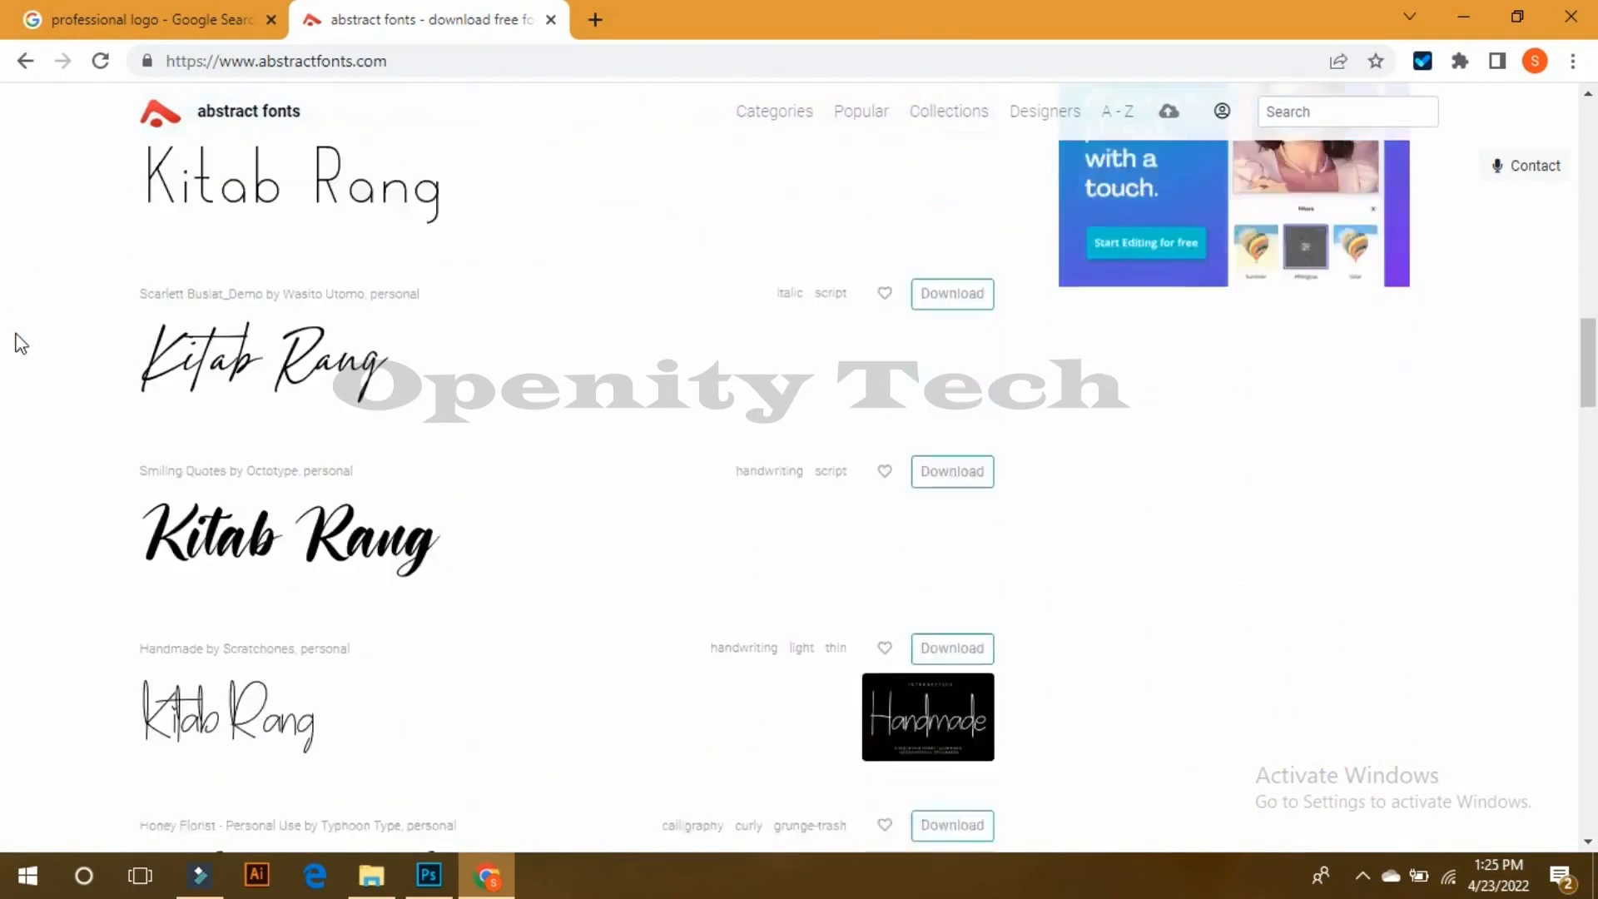
scroll(50, 345, down, 9)
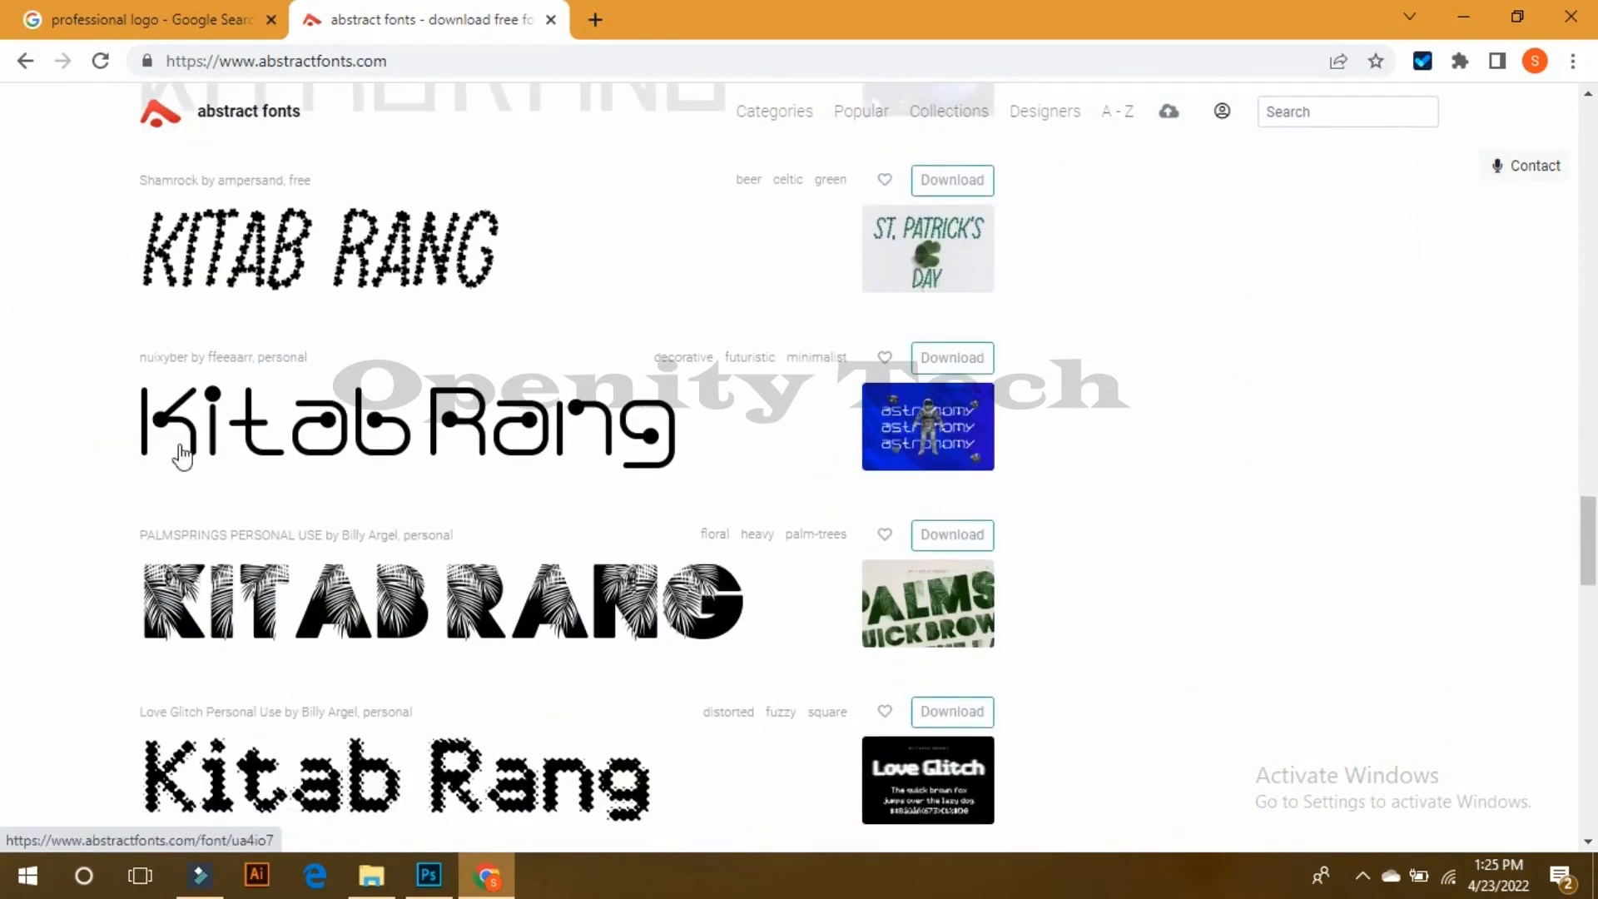
scroll(333, 416, down, 8)
scroll(363, 461, down, 10)
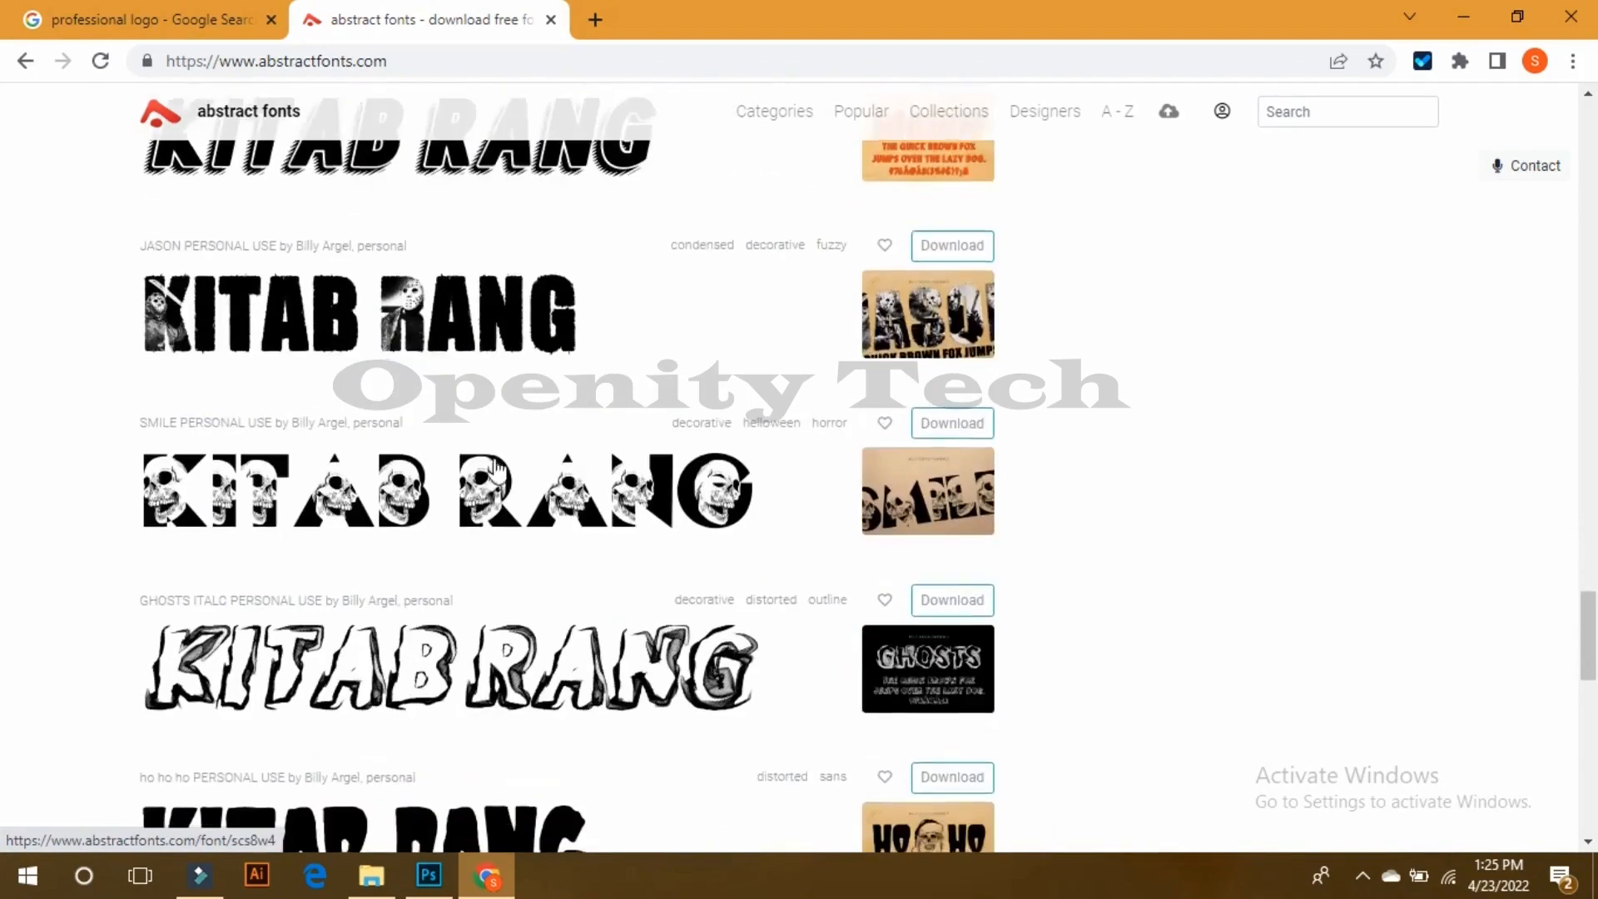
scroll(407, 518, down, 3)
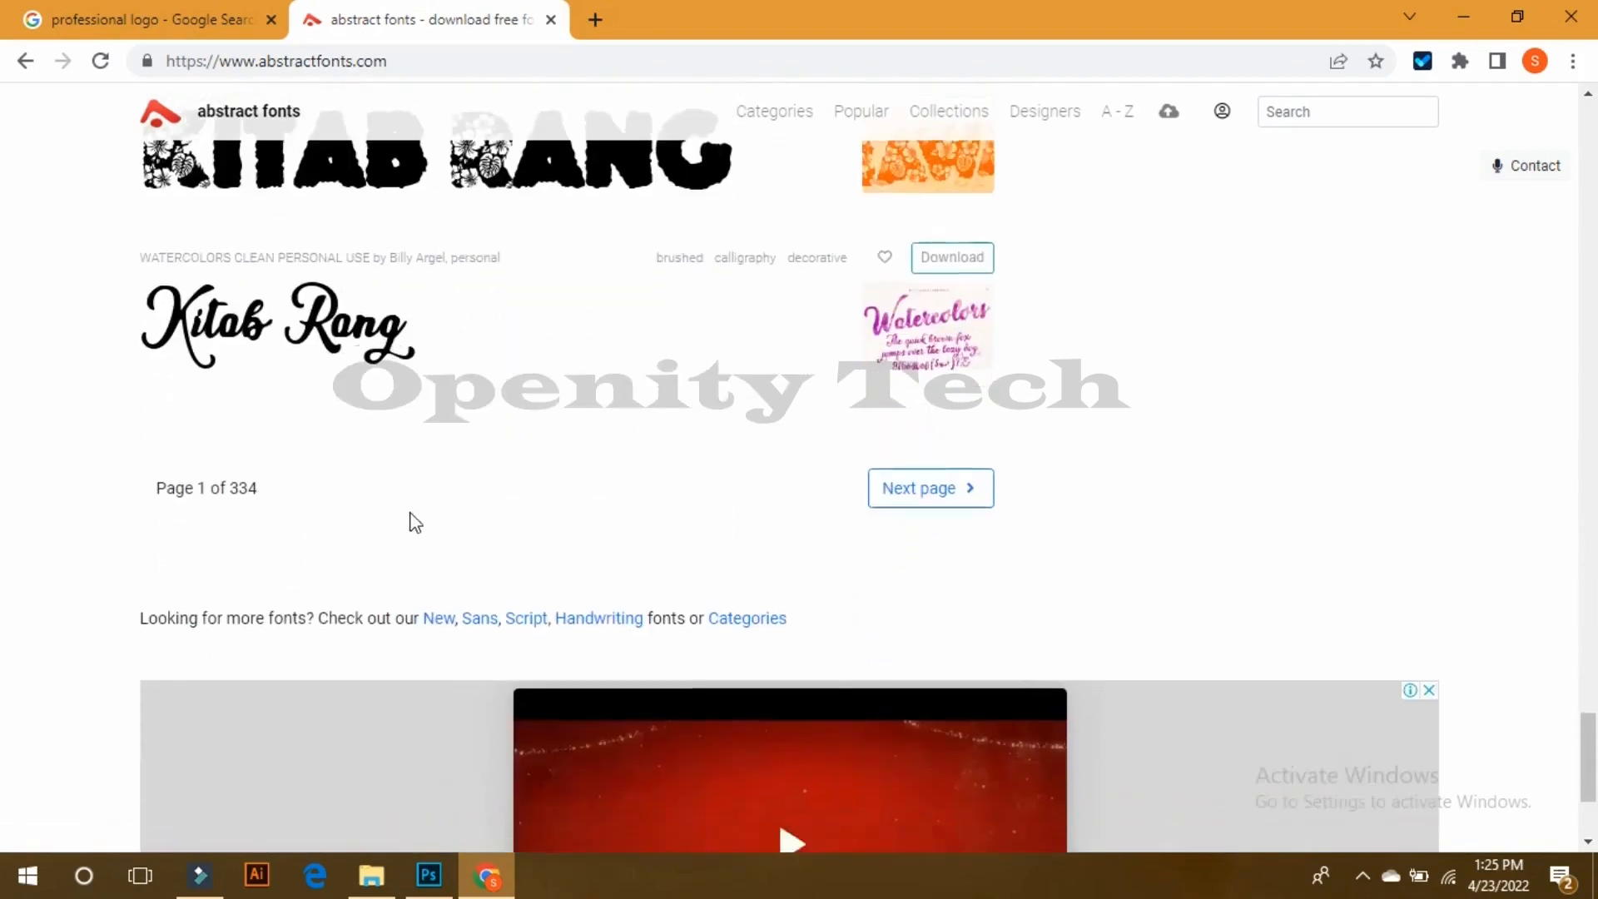
Step: Open page 2 of the new free fonts and examine its Kitab Rang previews down to the end
click(922, 495)
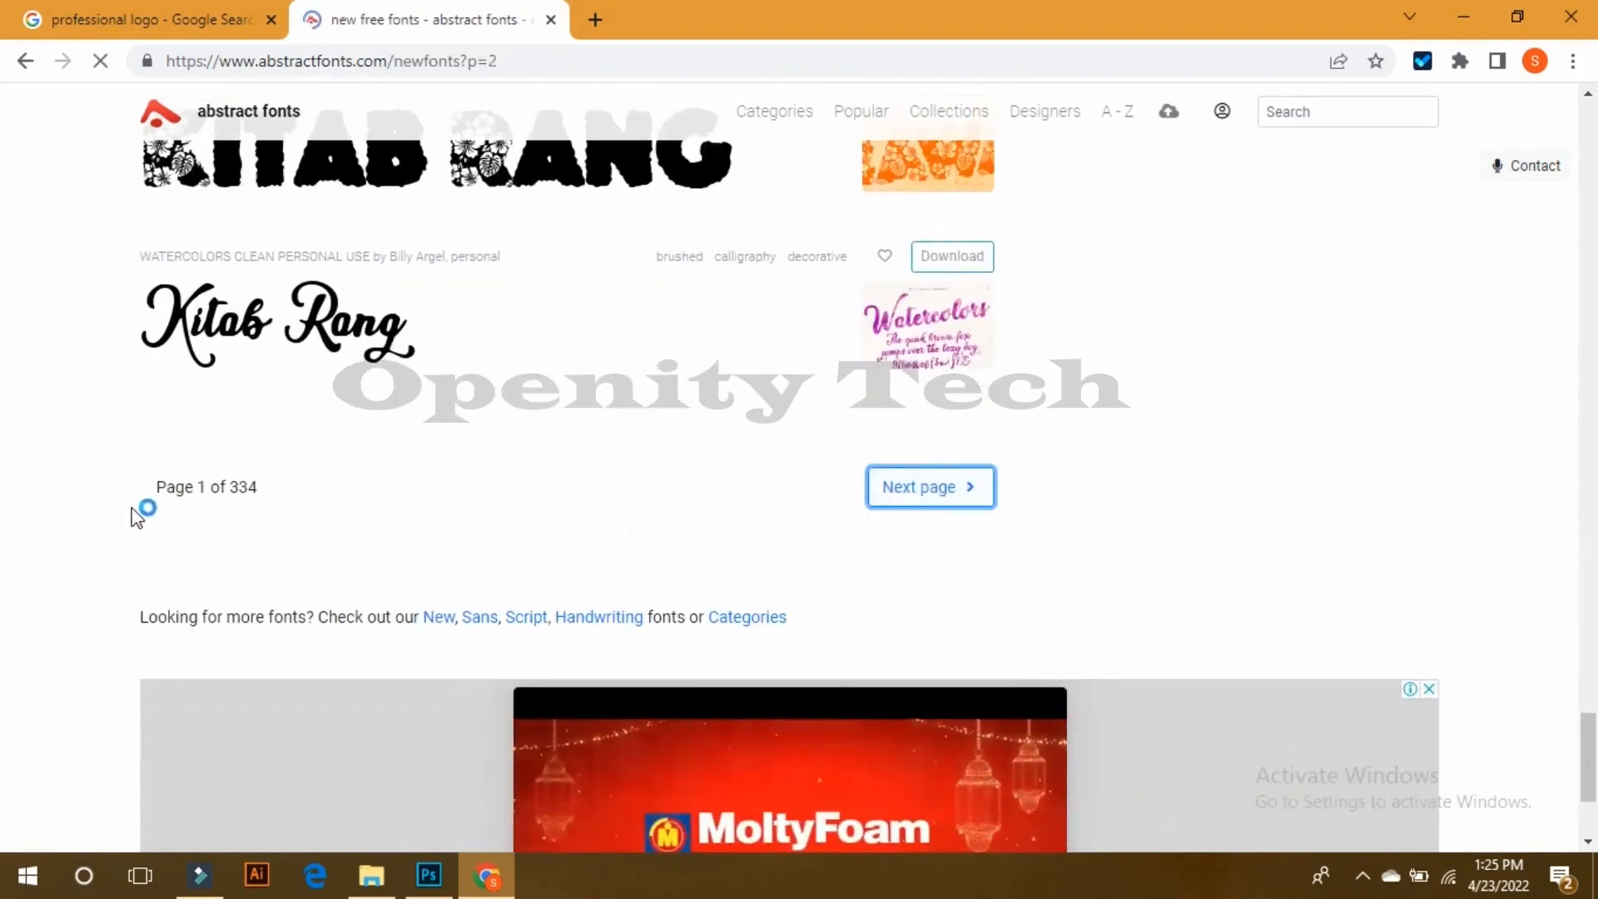
scroll(317, 466, down, 2)
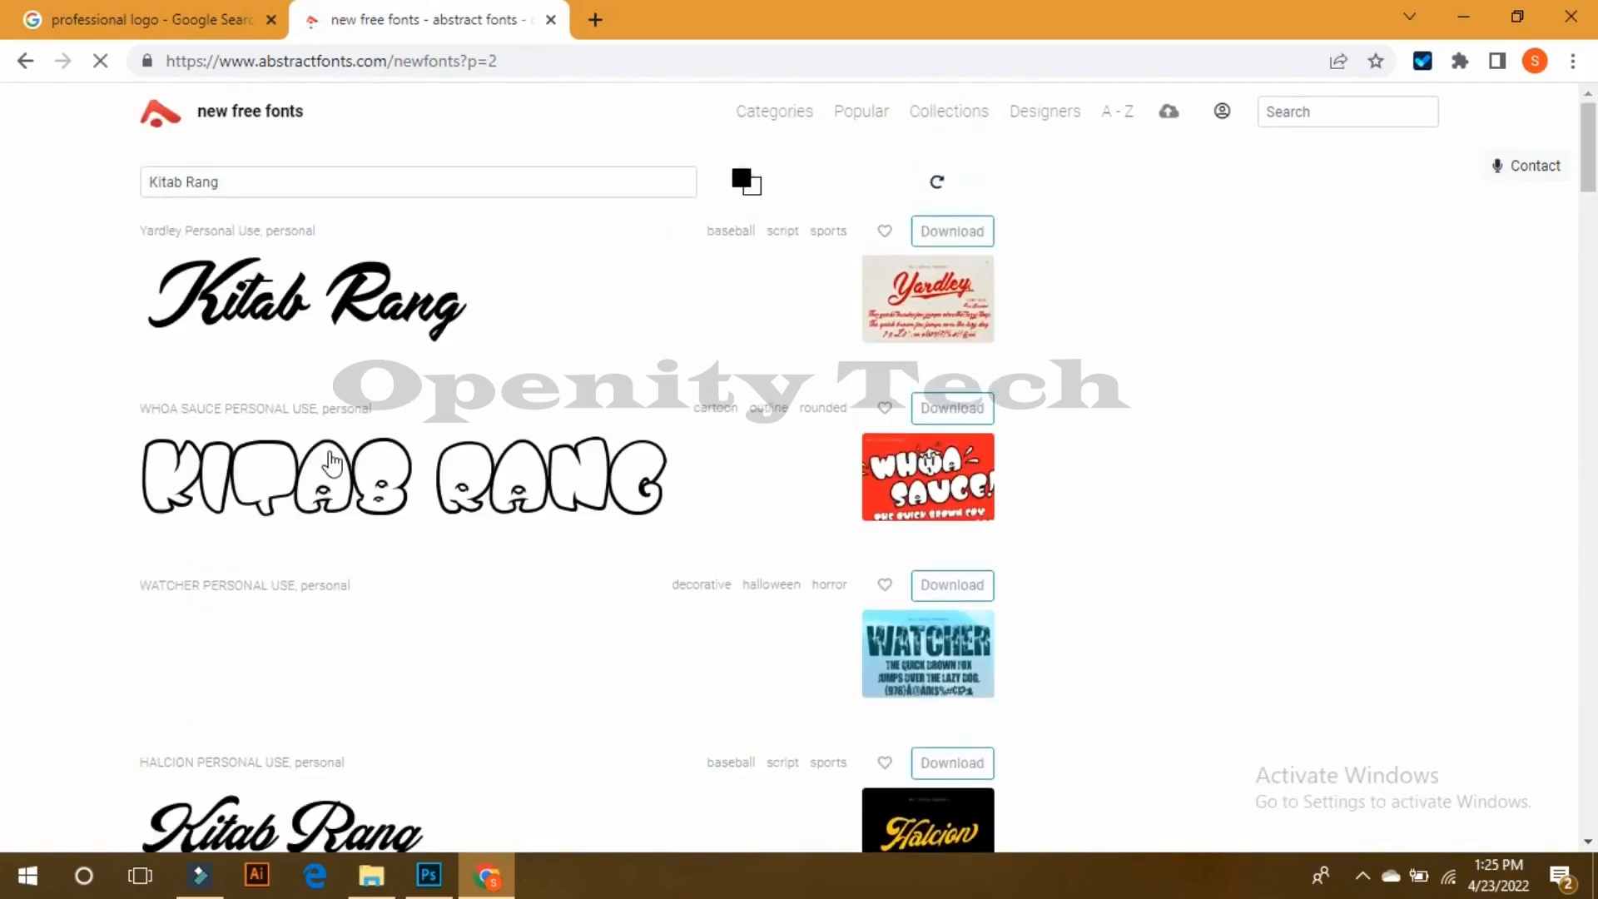
scroll(335, 462, down, 4)
scroll(412, 430, down, 8)
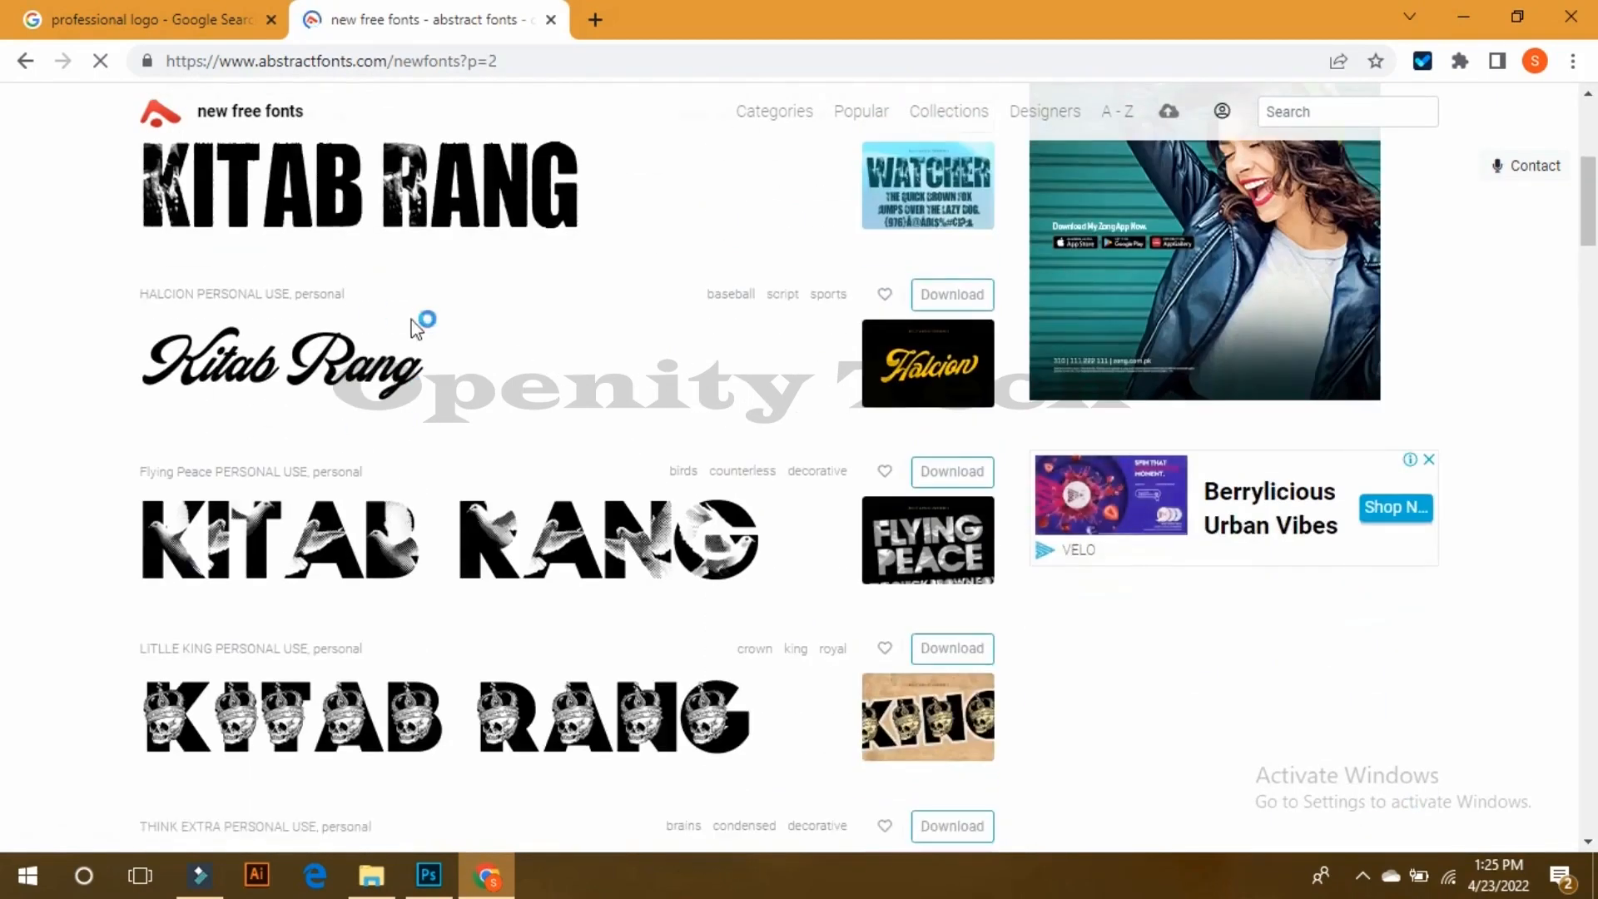
scroll(67, 370, down, 13)
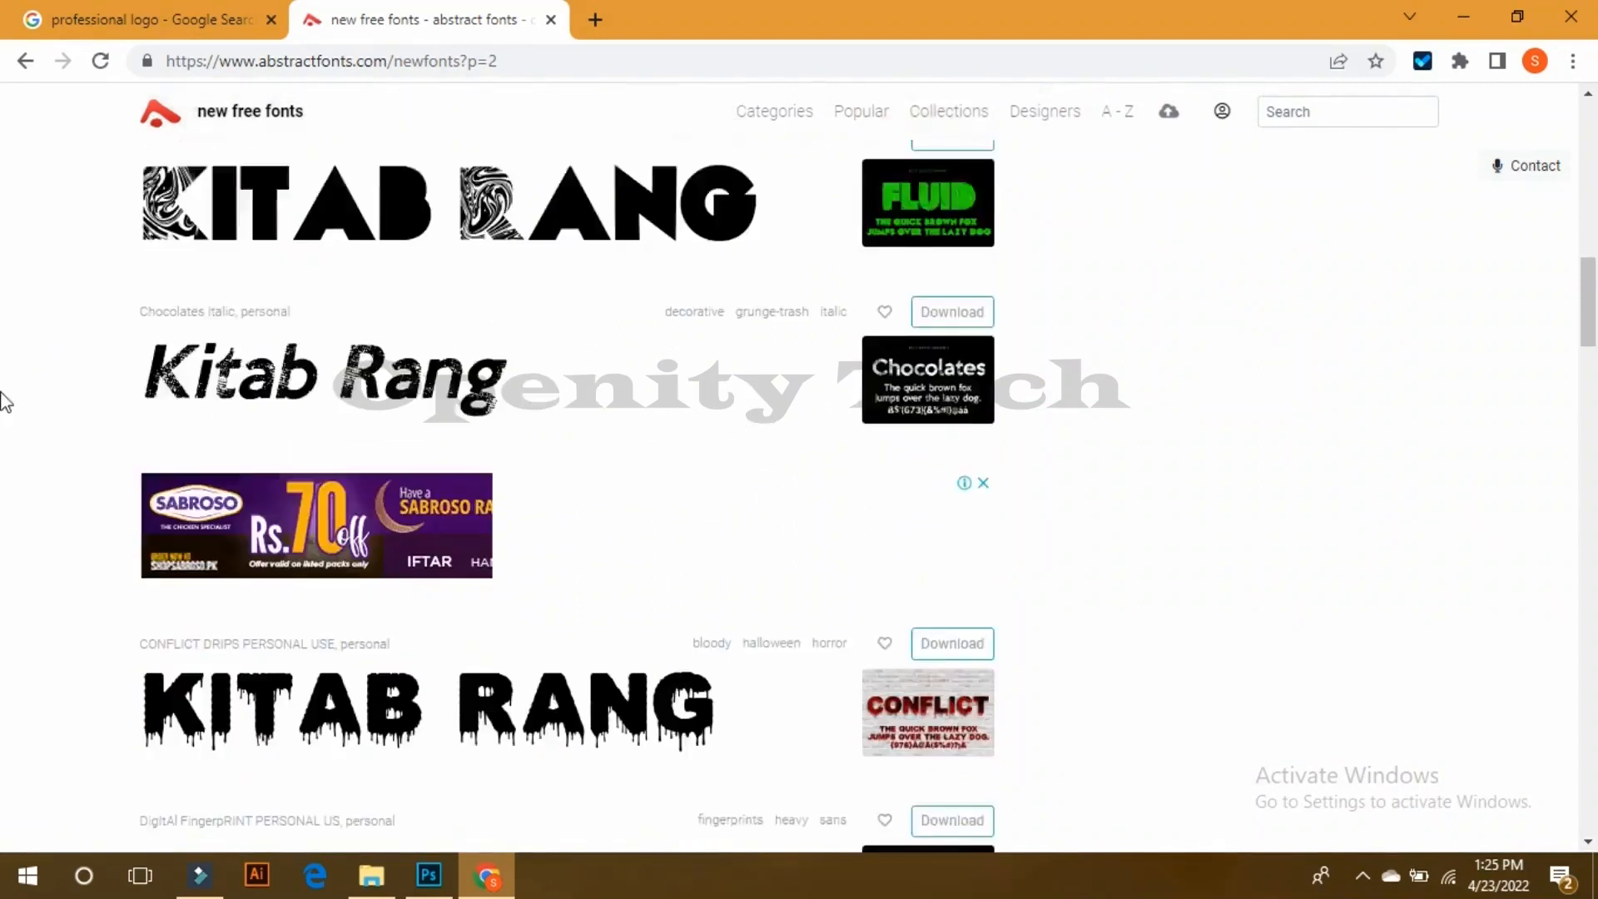
scroll(17, 571, down, 4)
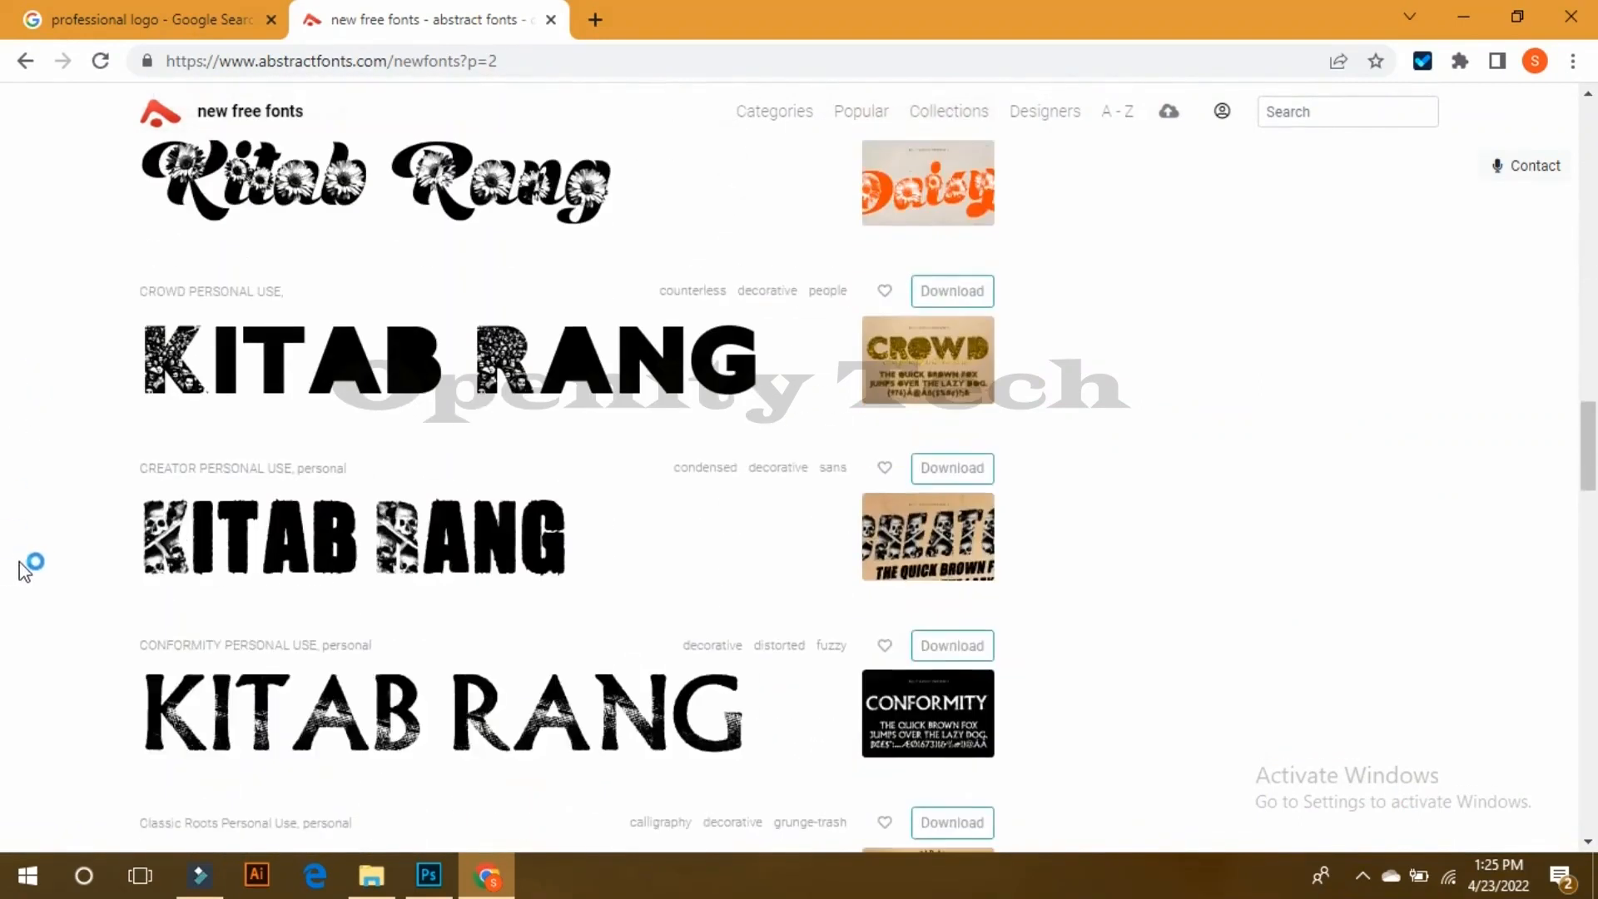
scroll(59, 583, down, 7)
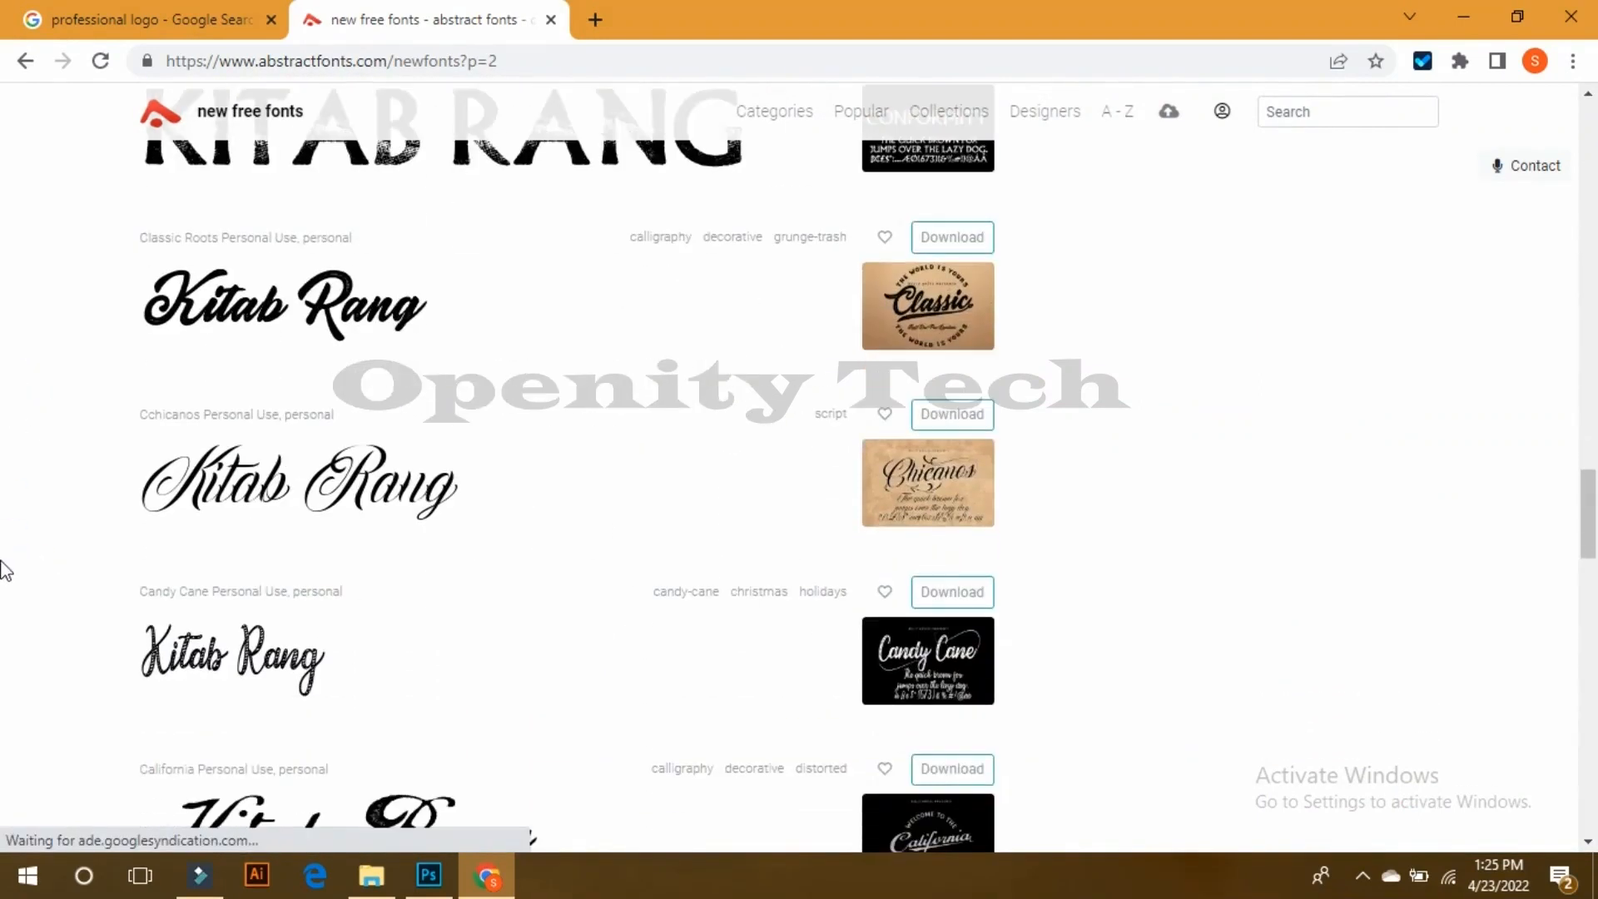
scroll(30, 564, down, 8)
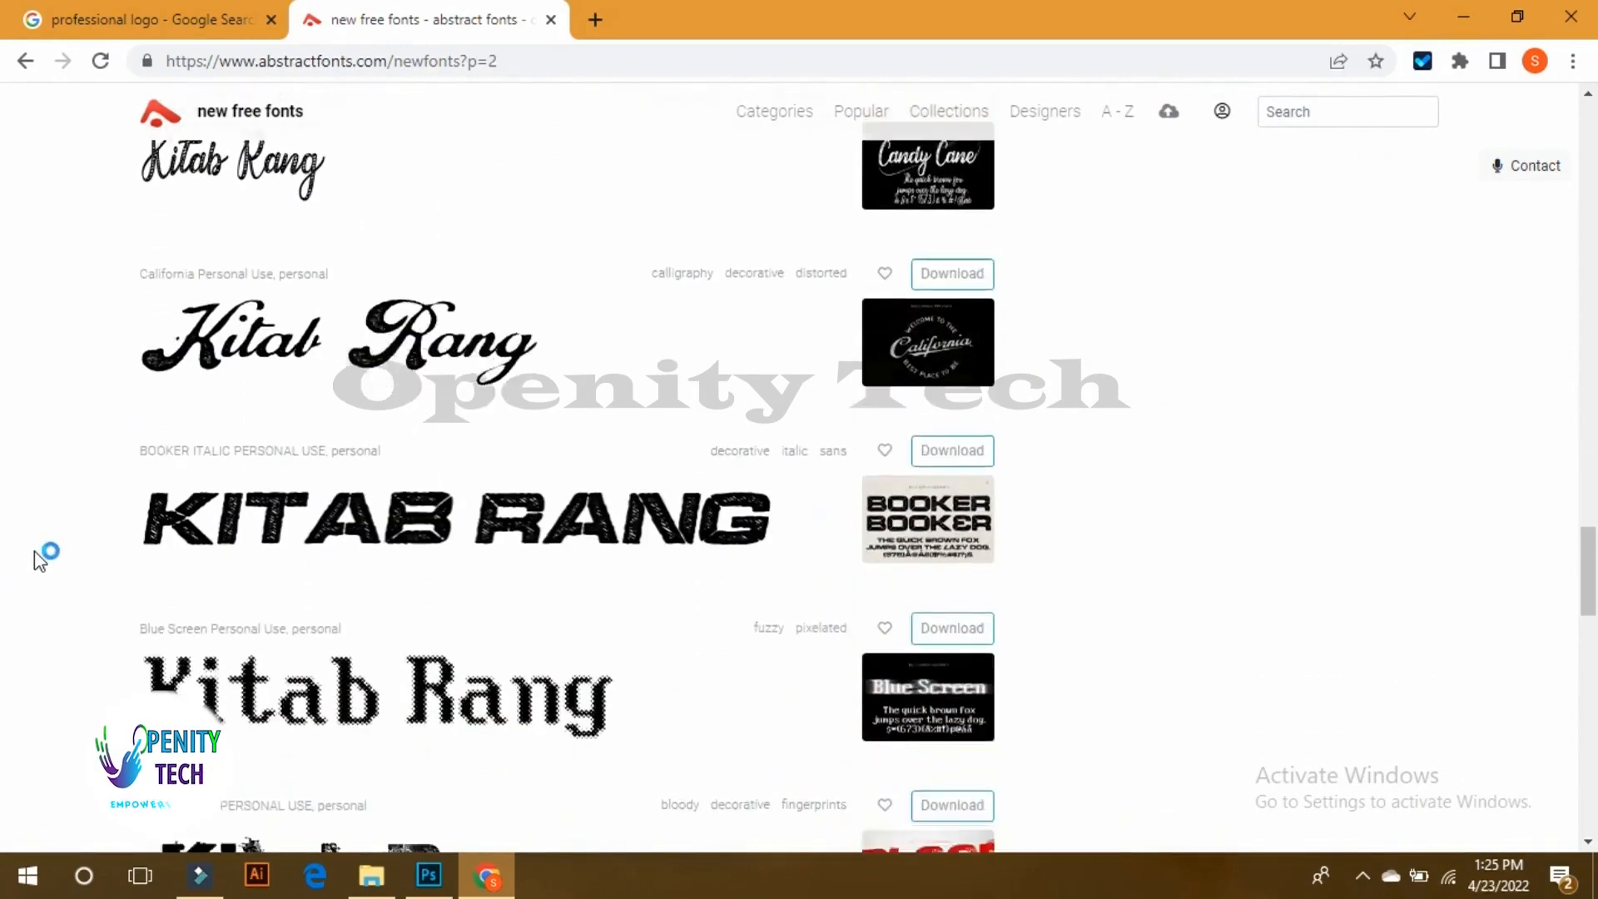
scroll(37, 547, down, 4)
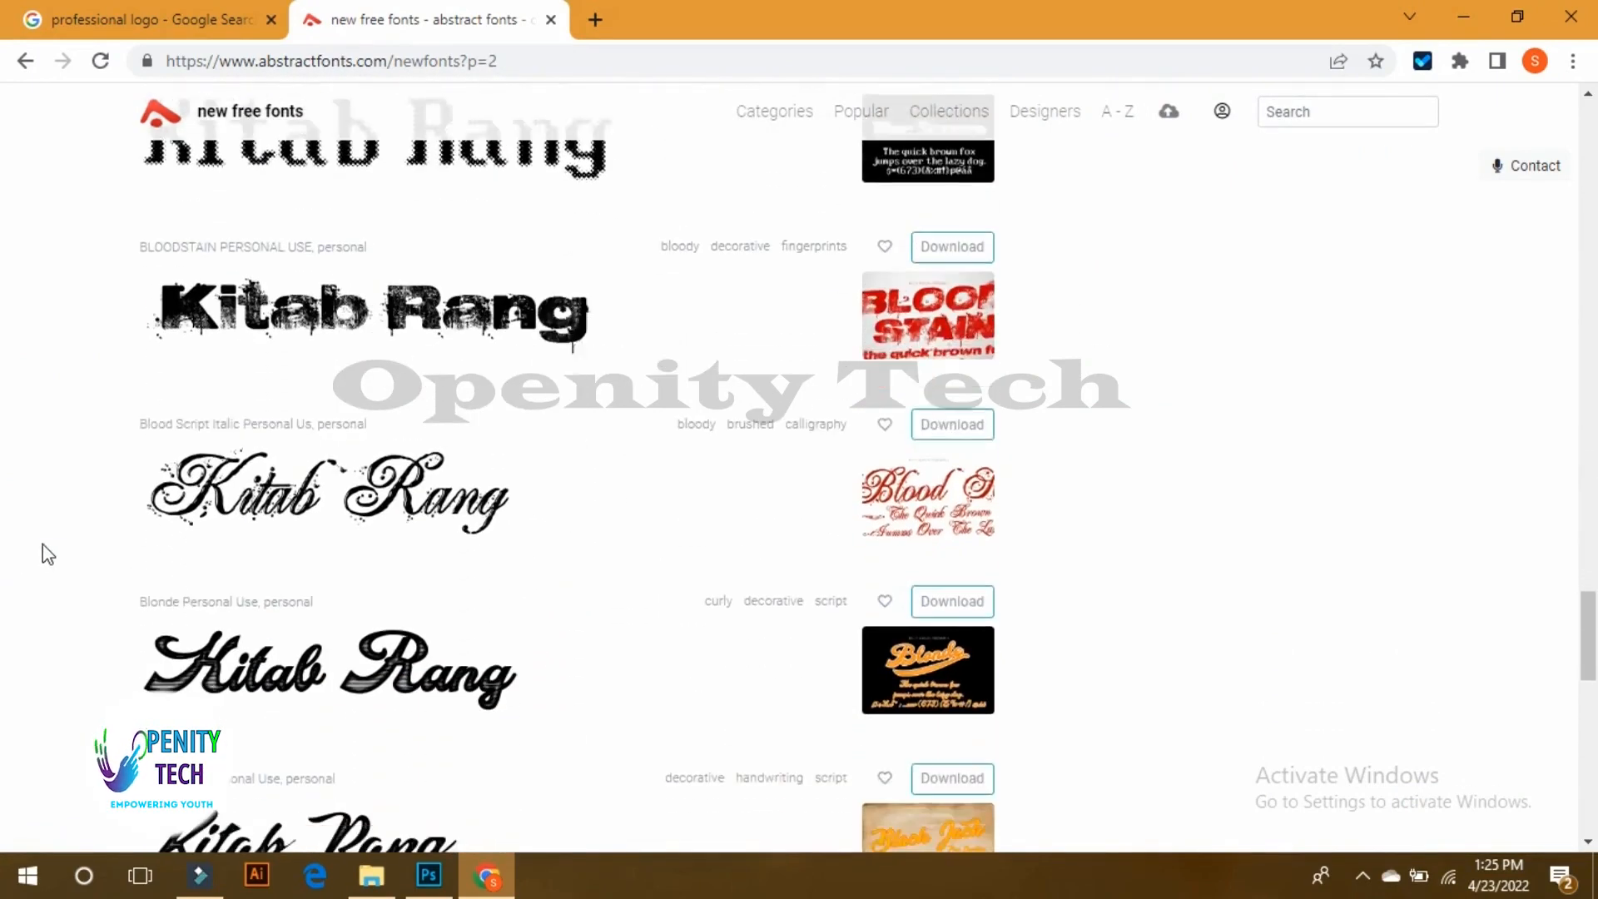
scroll(42, 549, down, 3)
scroll(42, 543, down, 8)
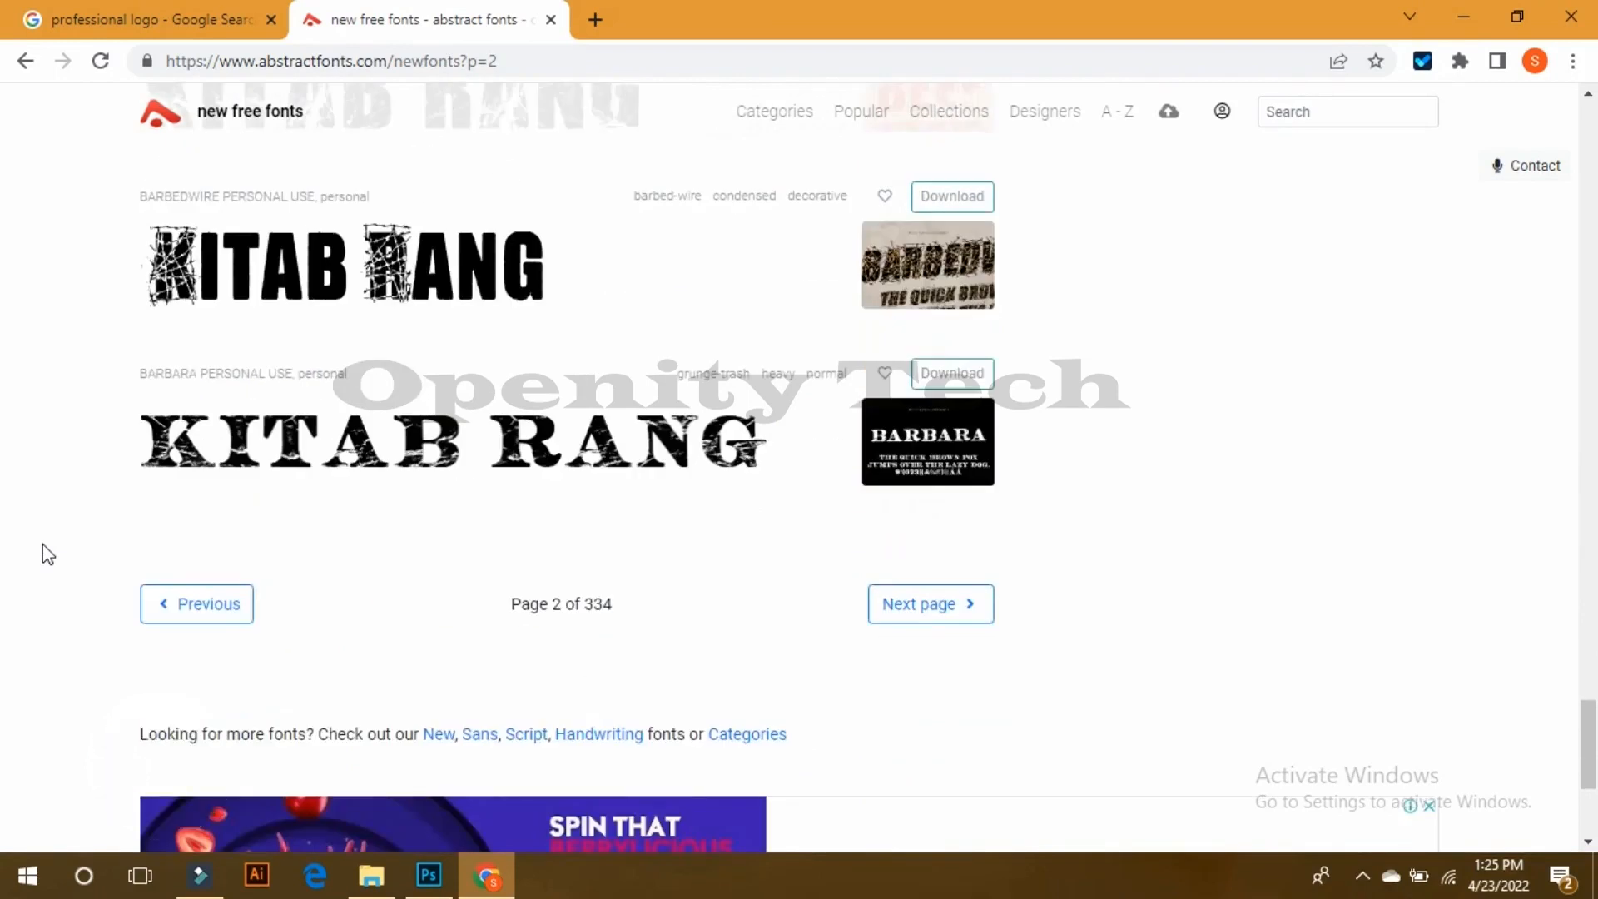
scroll(830, 702, up, 1)
Step: Go to page 3 of the new free fonts and download the Angeles Personal Use font
click(926, 723)
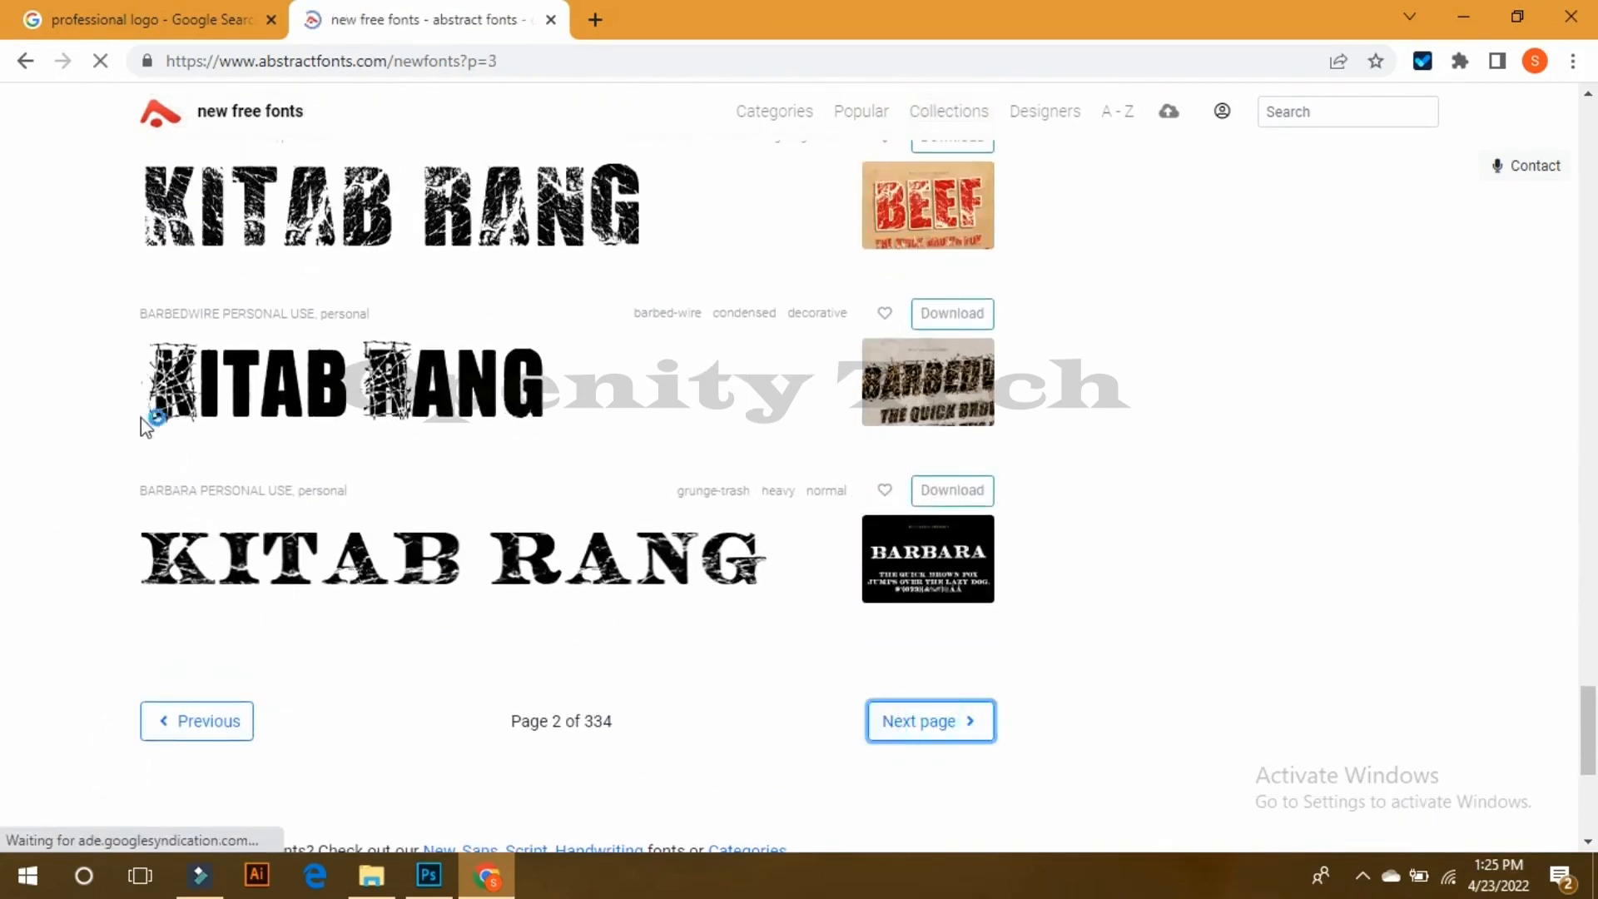
scroll(114, 385, down, 4)
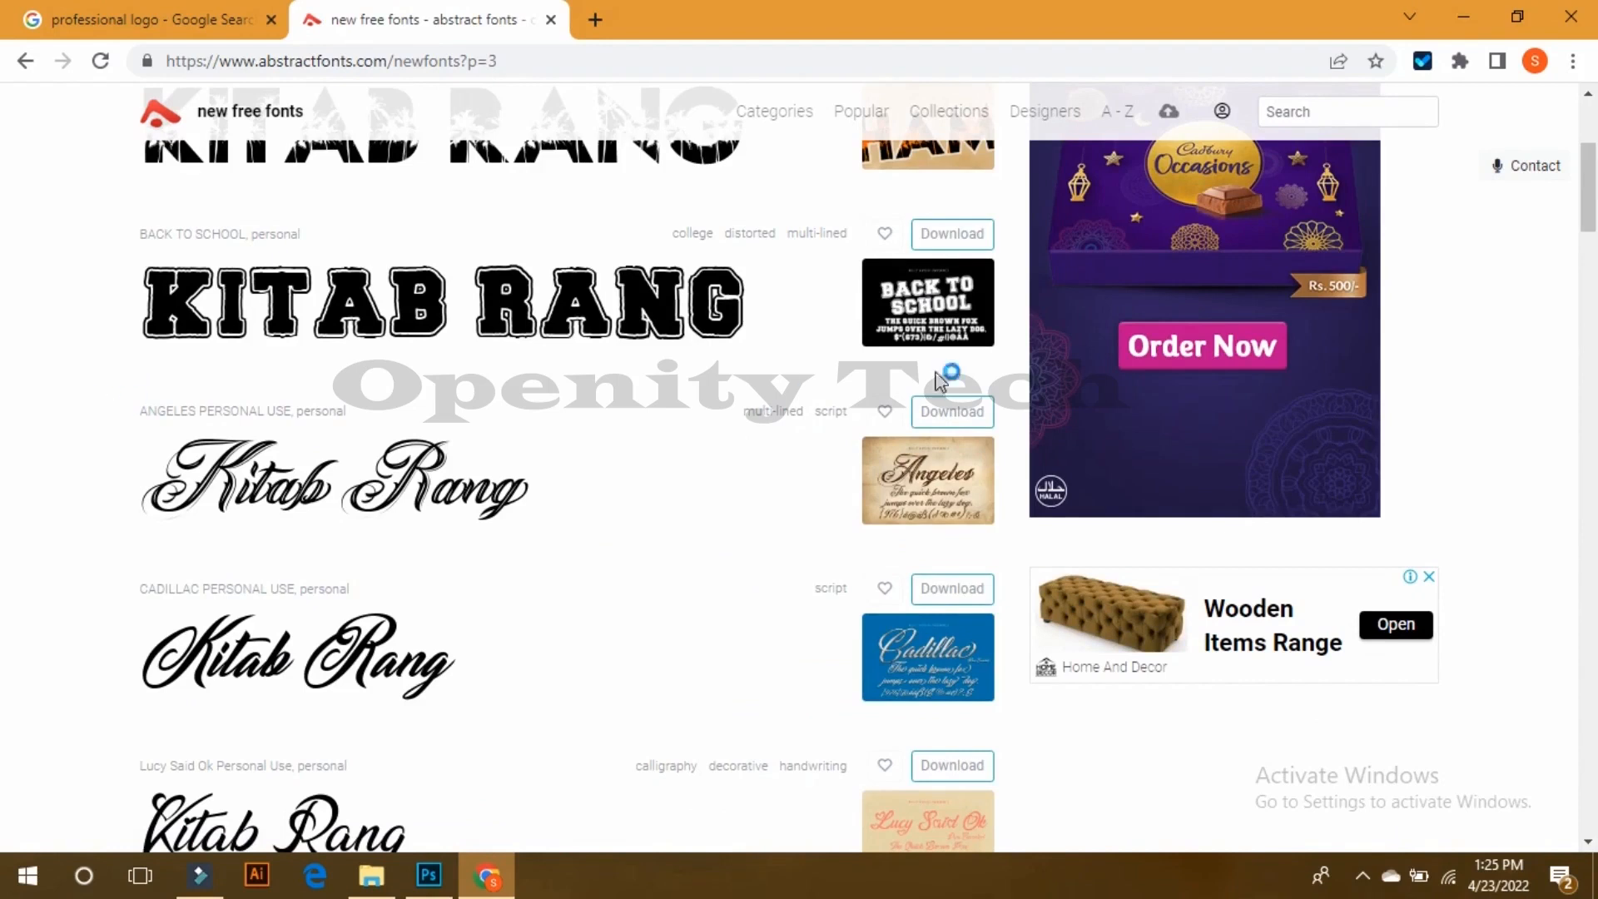
click(974, 426)
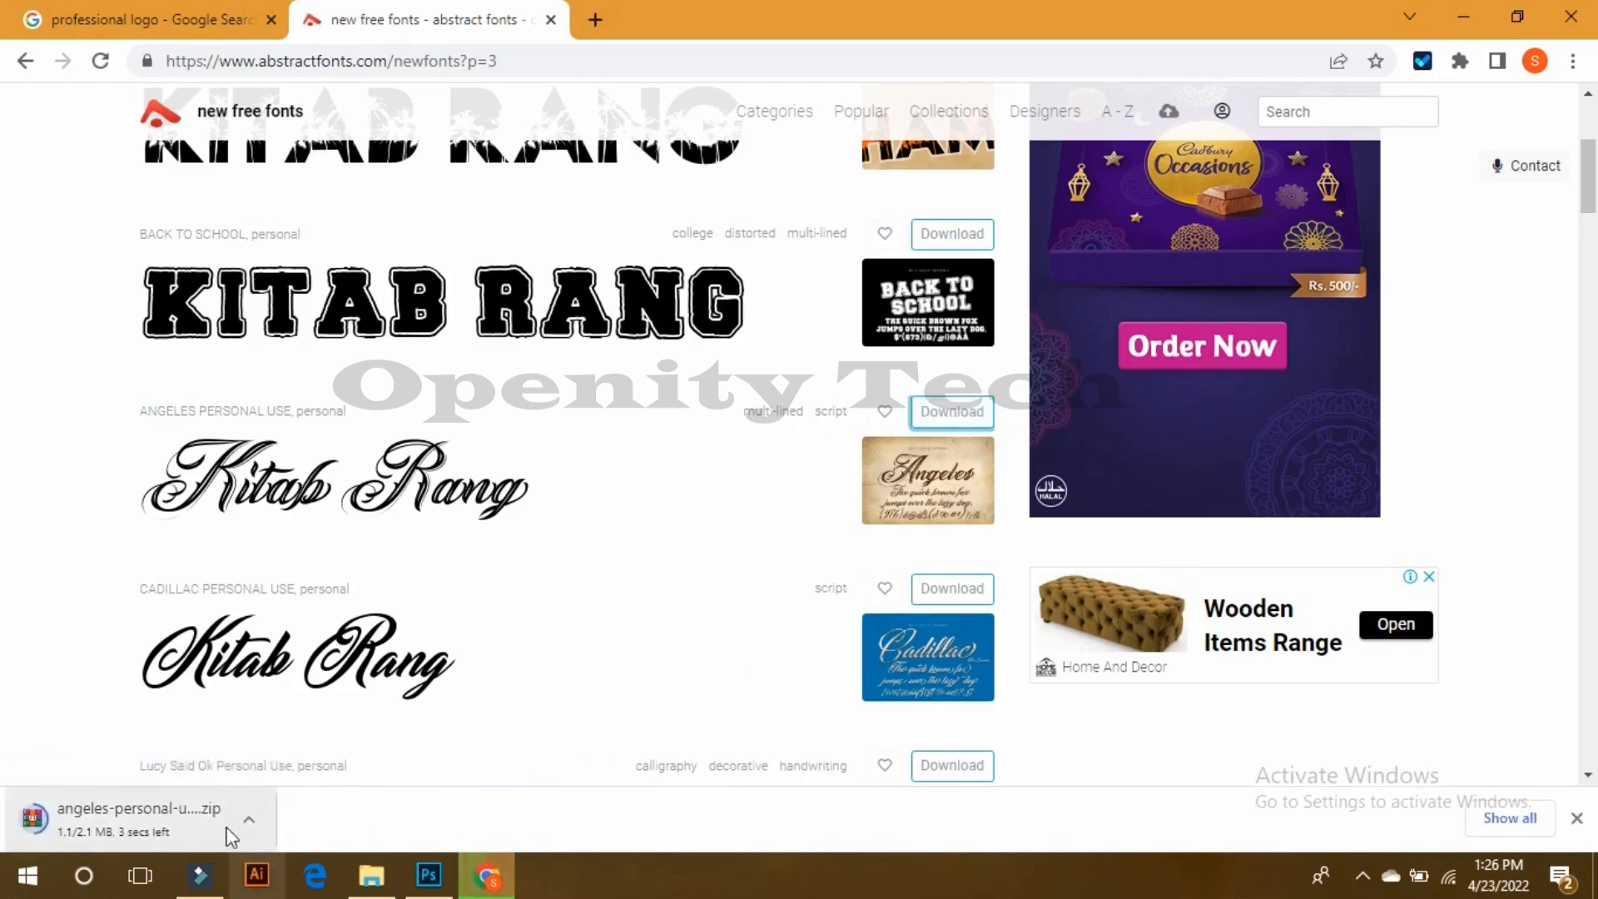
Step: Locate the downloaded angeles-personal-use archive in Downloads and extract it to its own angeles-personal-use folder
click(263, 822)
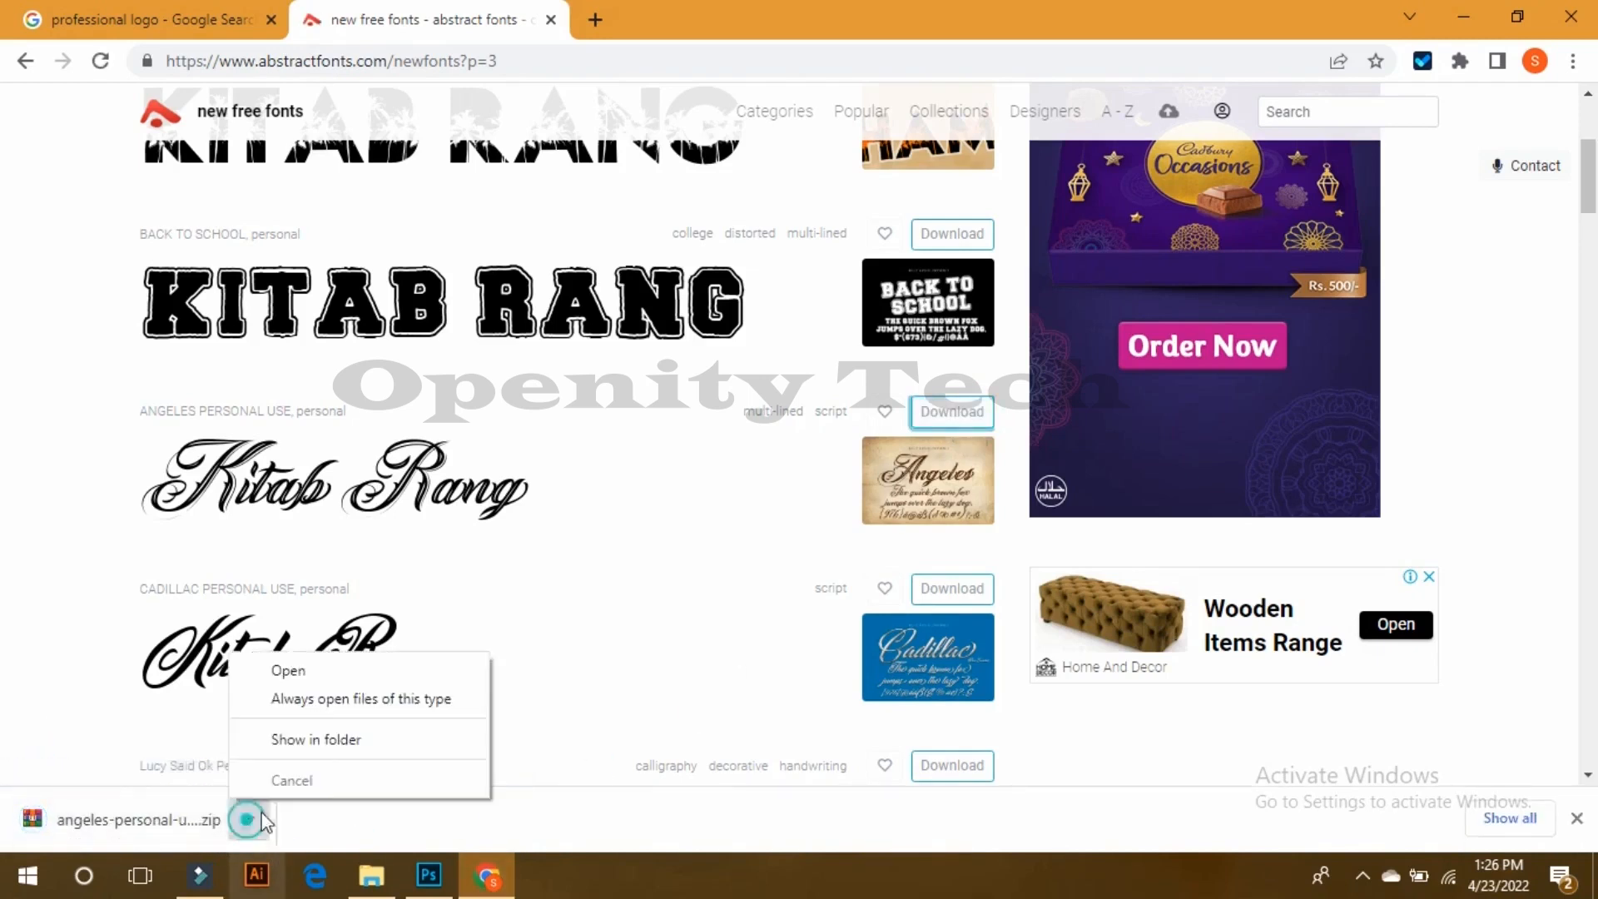
click(320, 741)
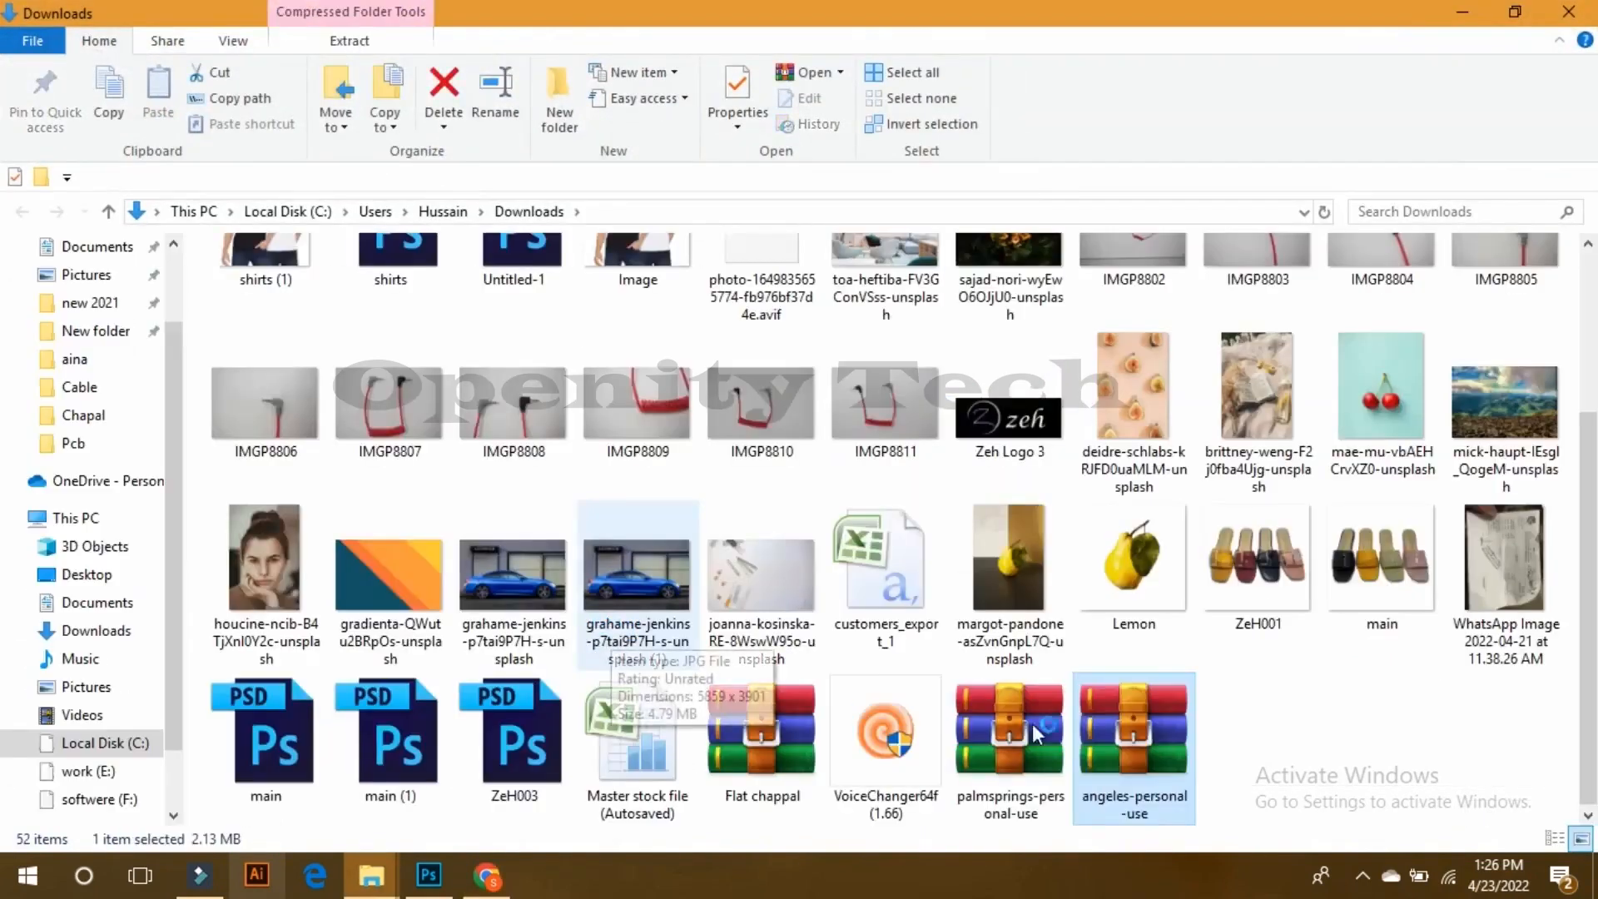
right_click(1118, 714)
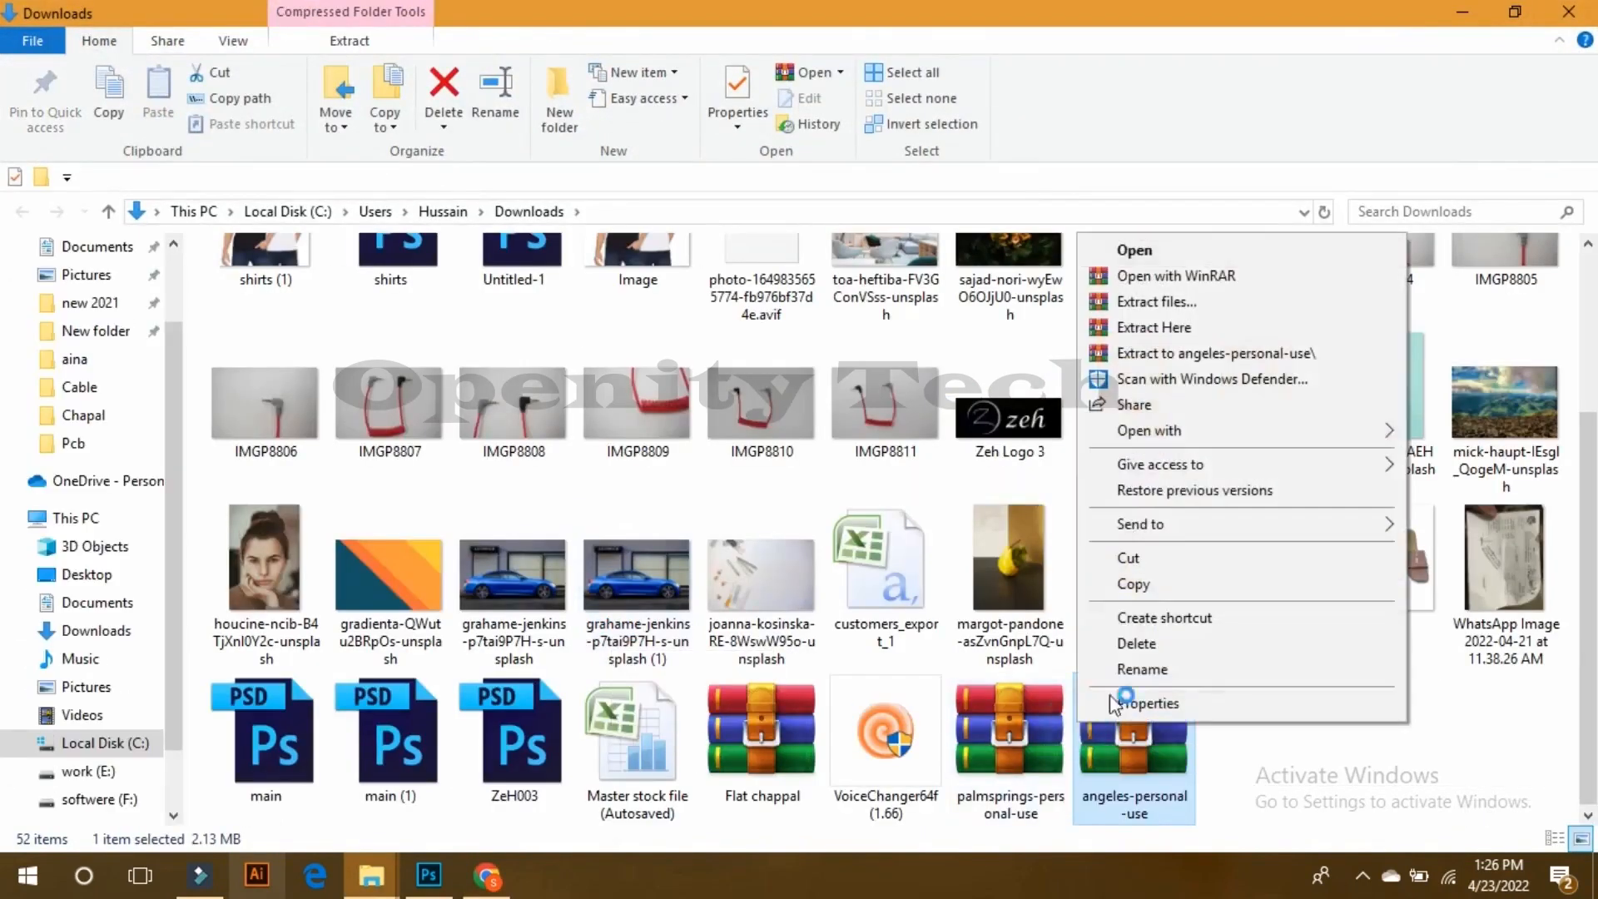
click(1187, 353)
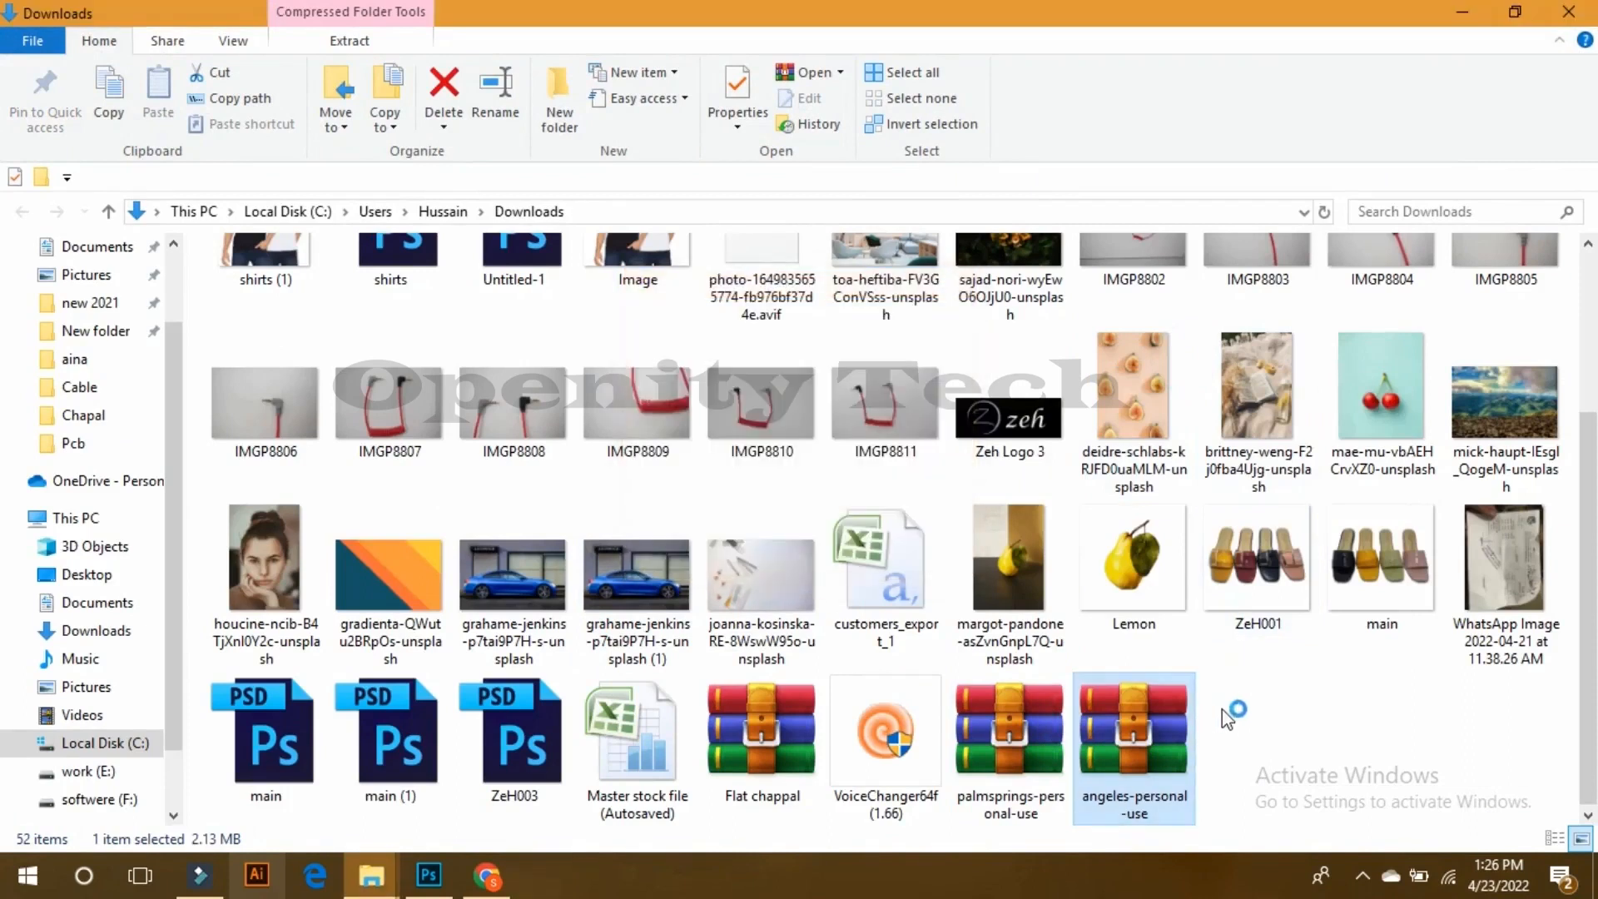
Step: Install the ANGELES PERSONAL USE TrueType font from the extracted angeles-personal-use folder
scroll(583, 483, up, 3)
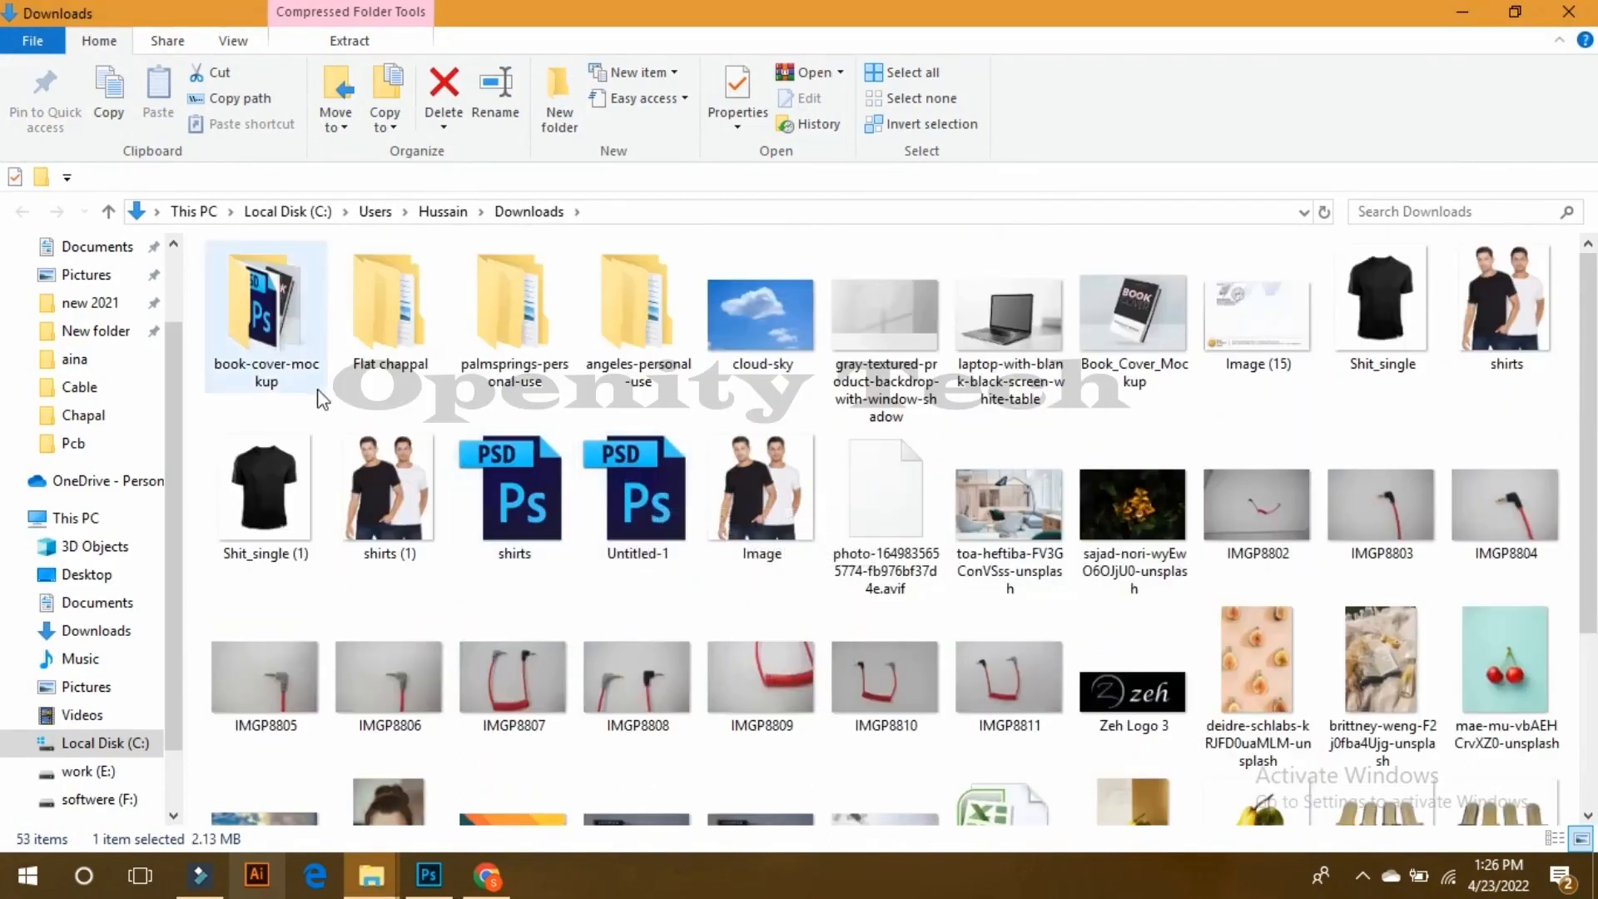
double_click(626, 326)
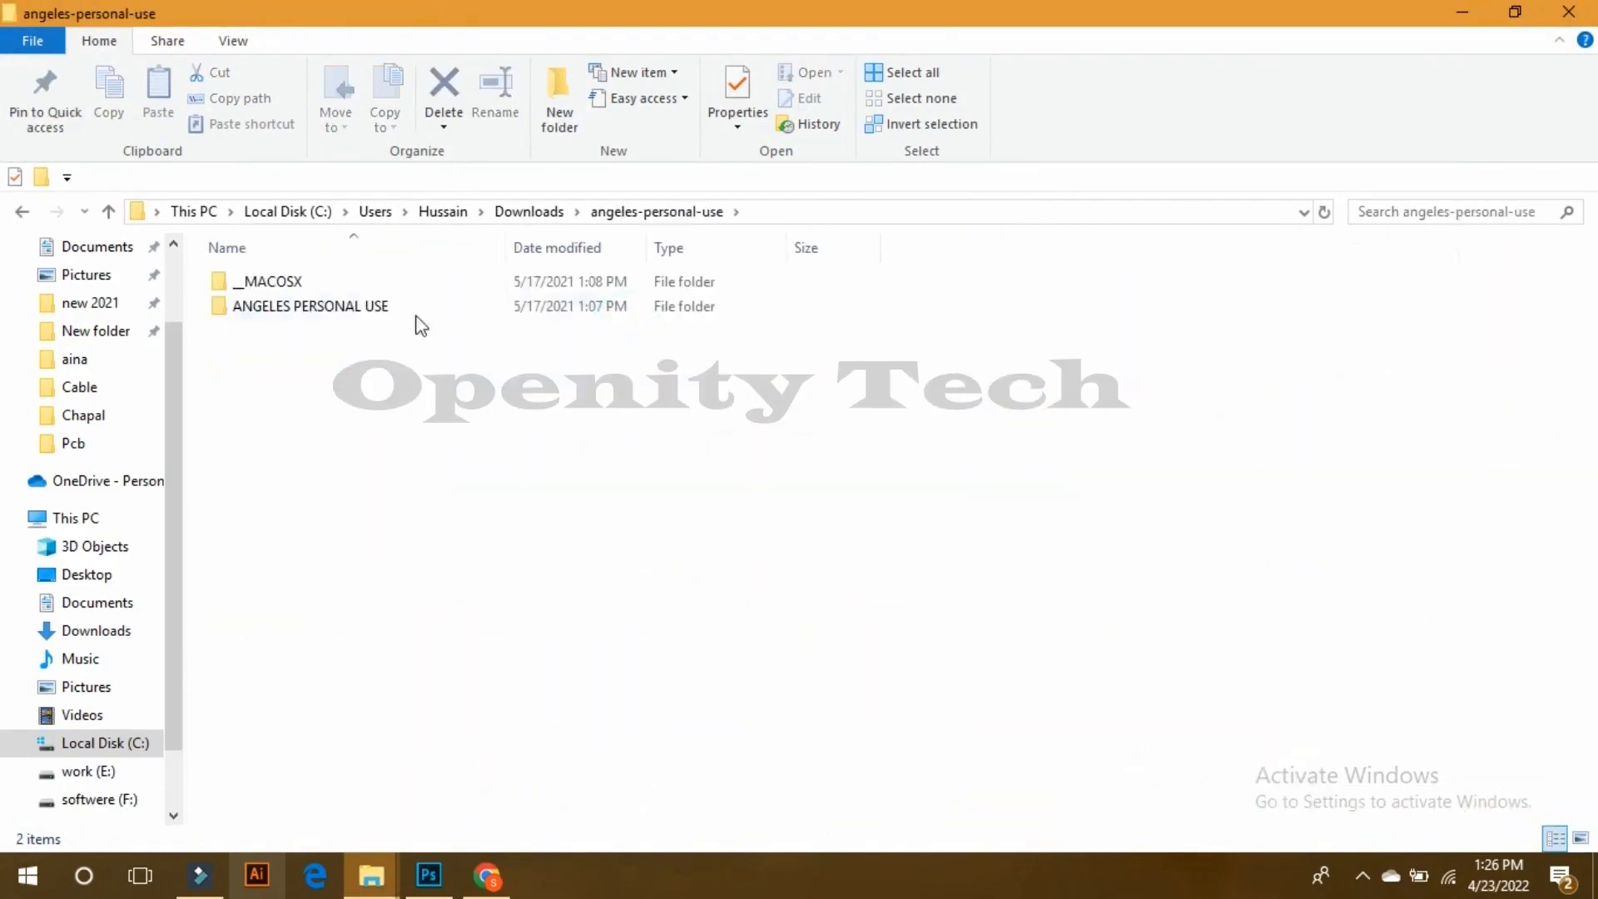
double_click(315, 310)
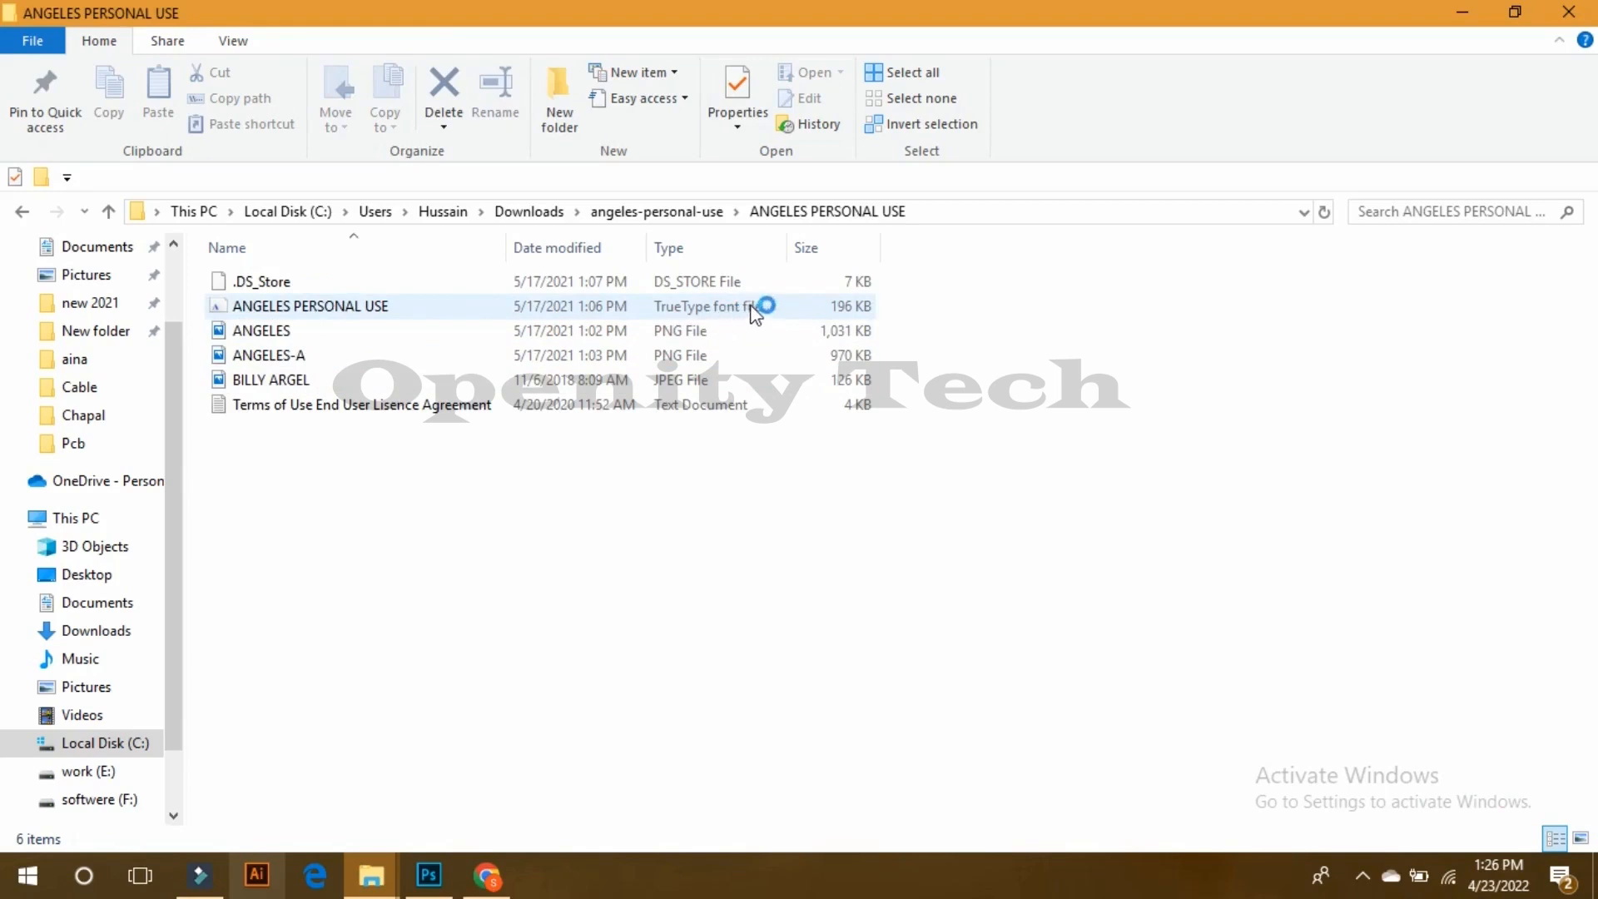
double_click(425, 313)
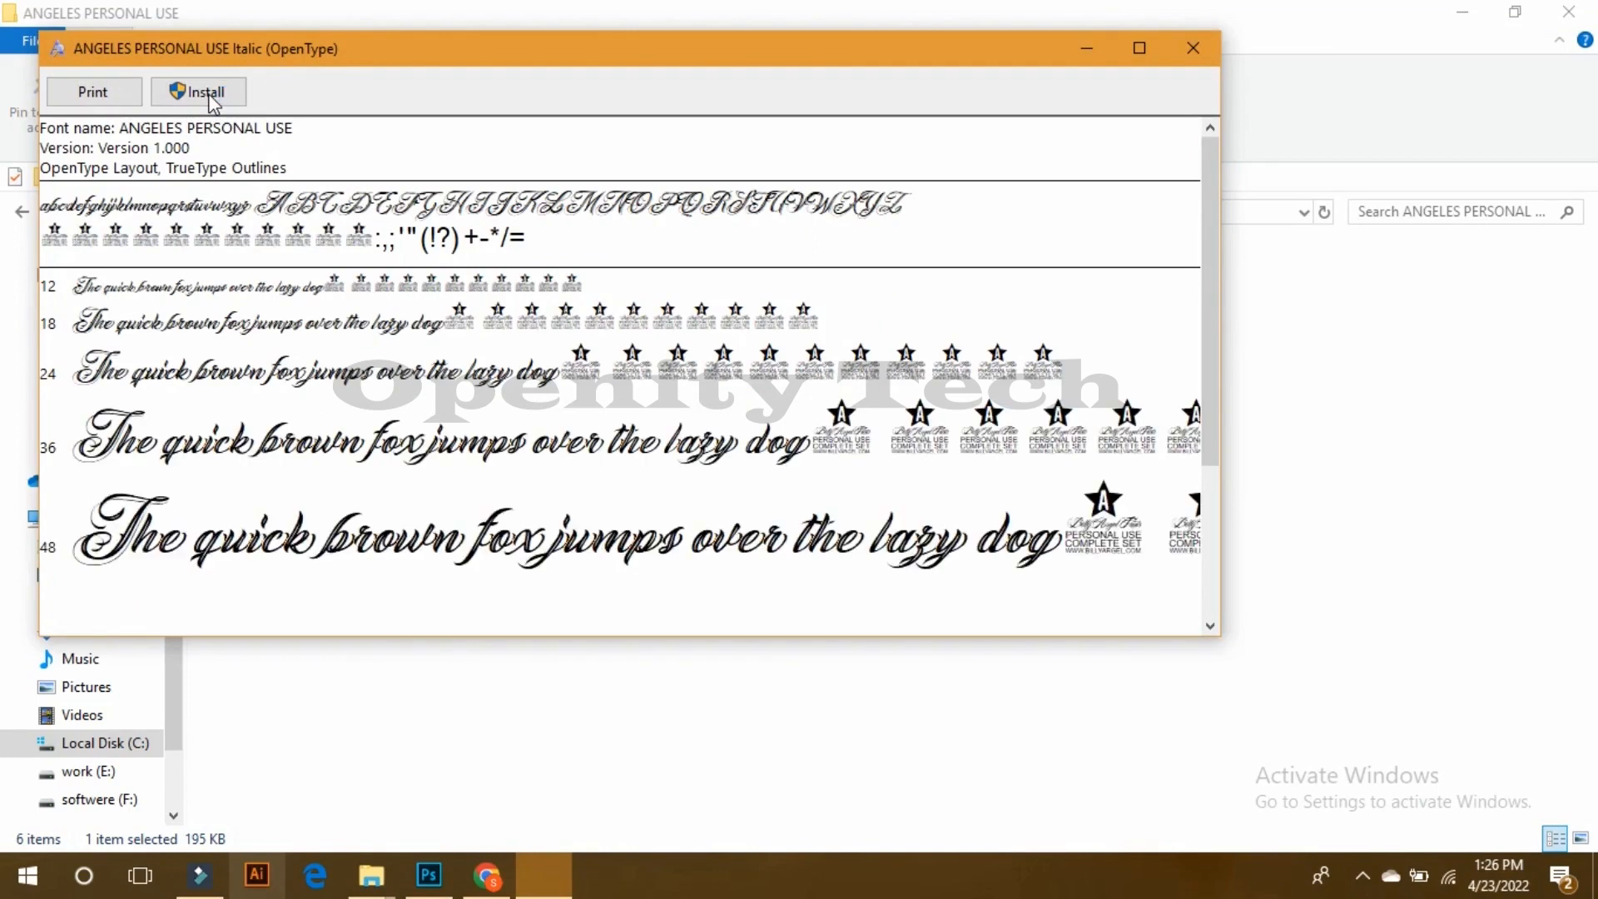
click(208, 94)
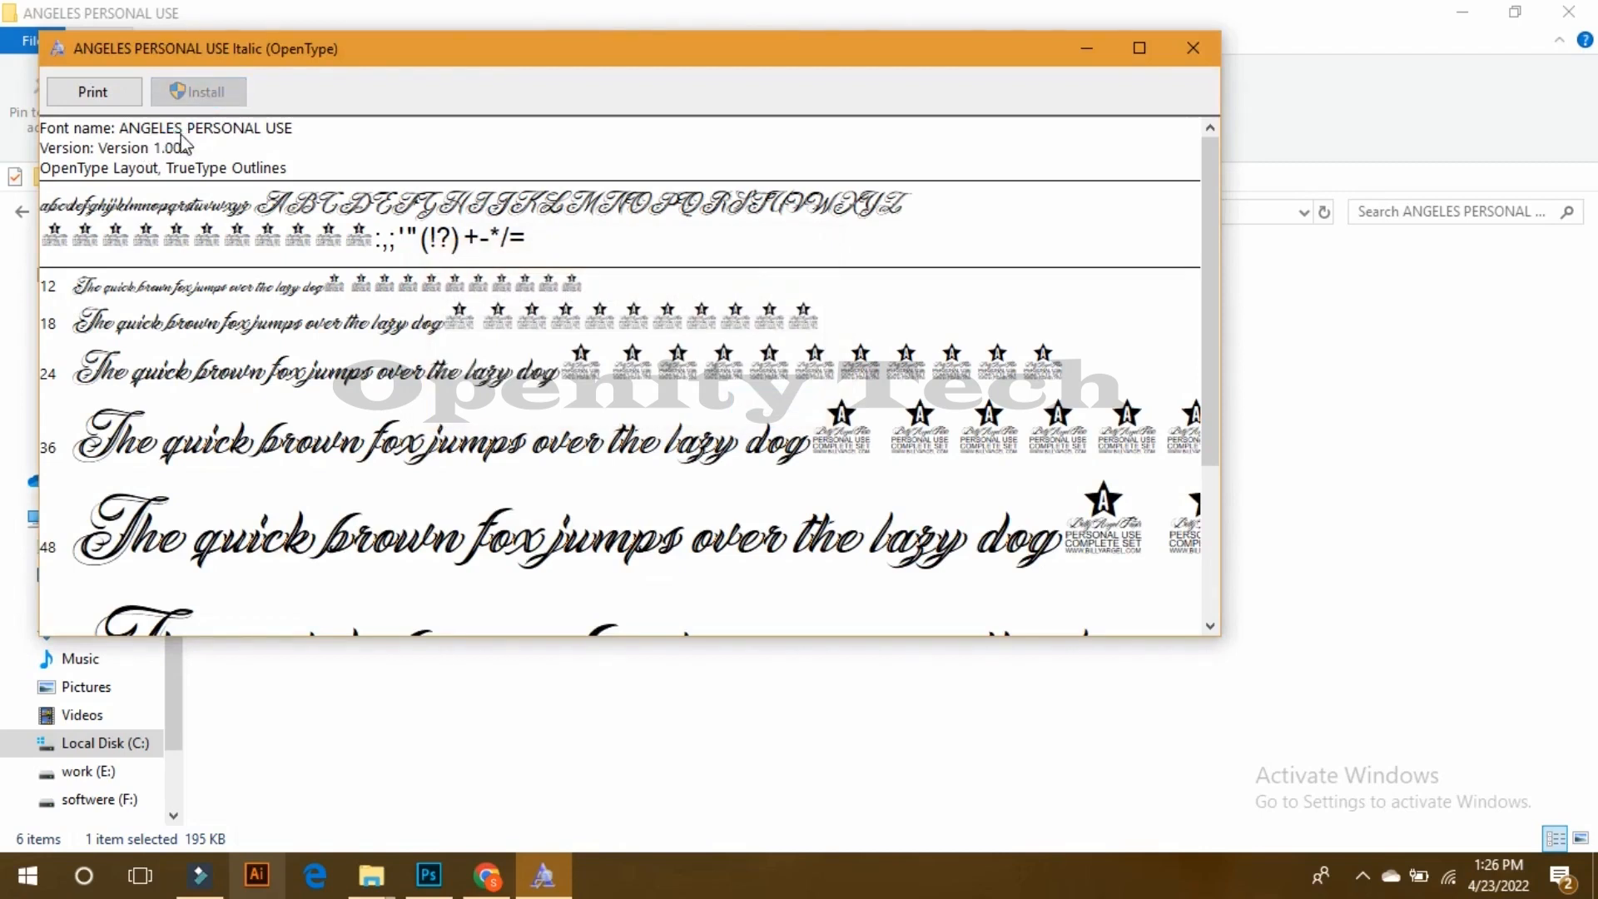
Step: Switch to Photoshop and create a new 1000 x 1000 pixel document in RGB color mode
click(429, 875)
click(65, 16)
click(73, 43)
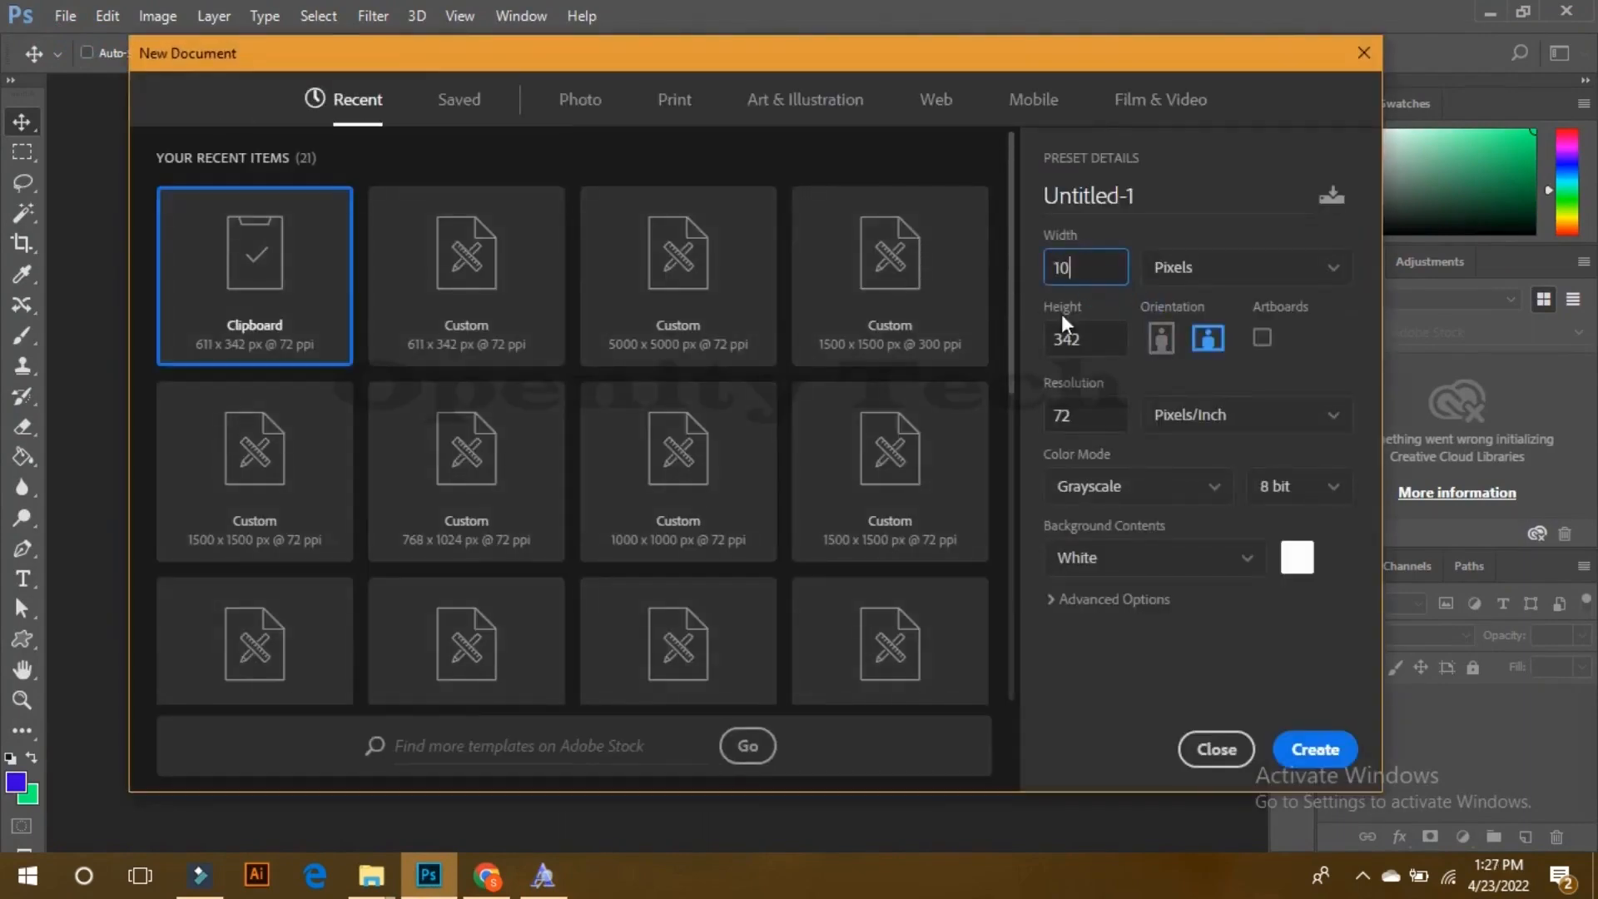
click(1093, 339)
text(1000)
click(1126, 486)
click(1093, 606)
click(1316, 749)
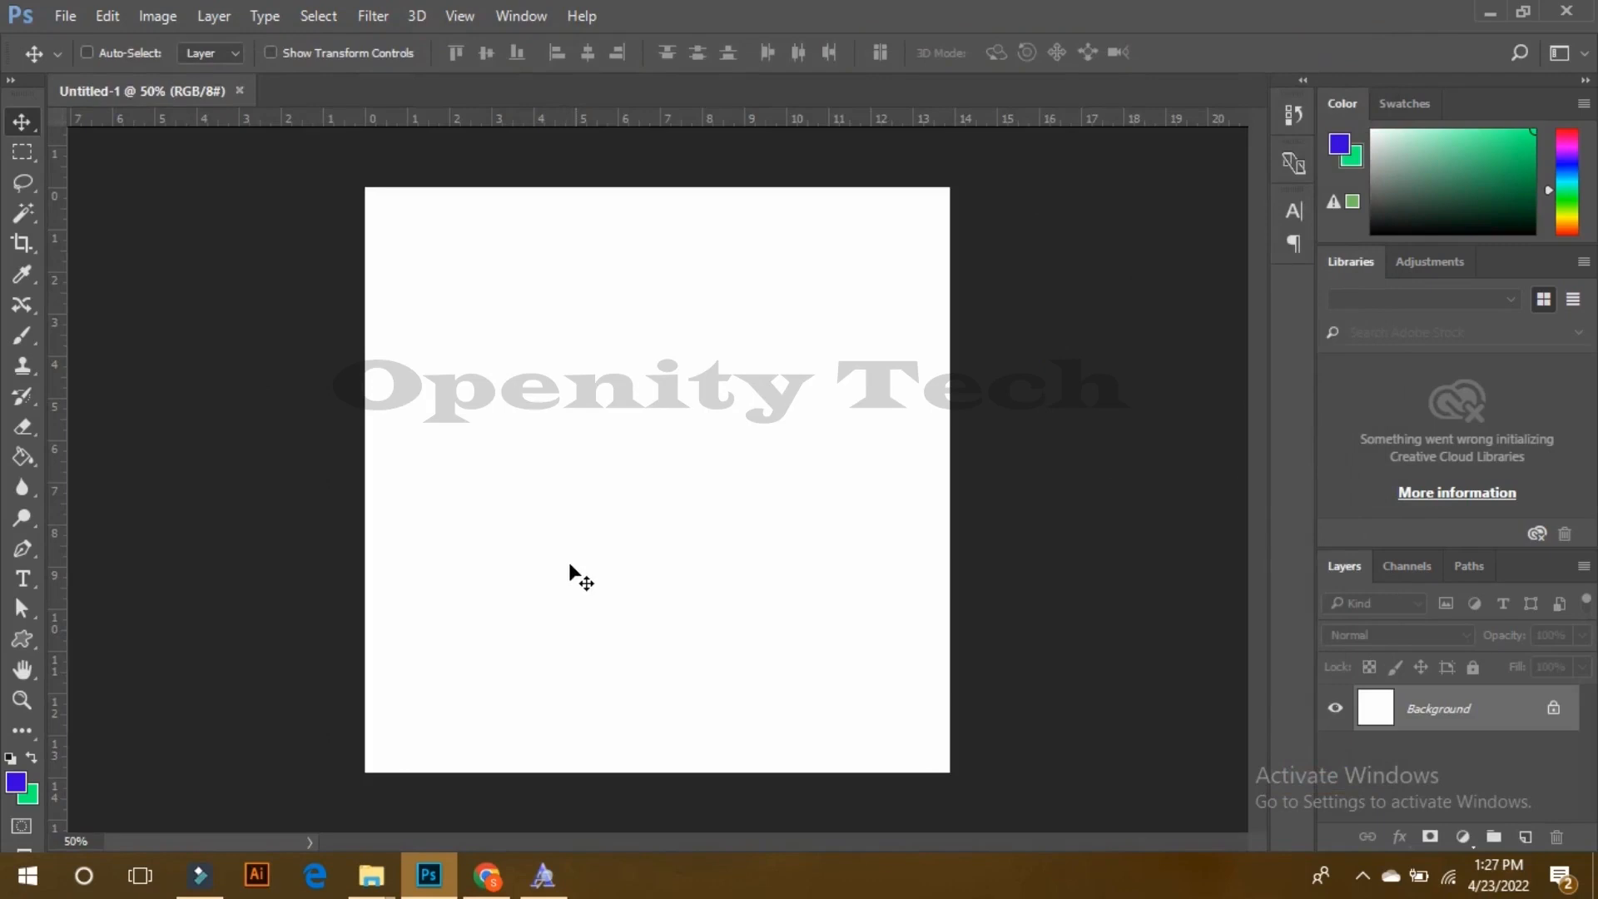
Step: Add the text "Kitab Rang" to the canvas and move it fully inside the upper half
key(t)
click(556, 388)
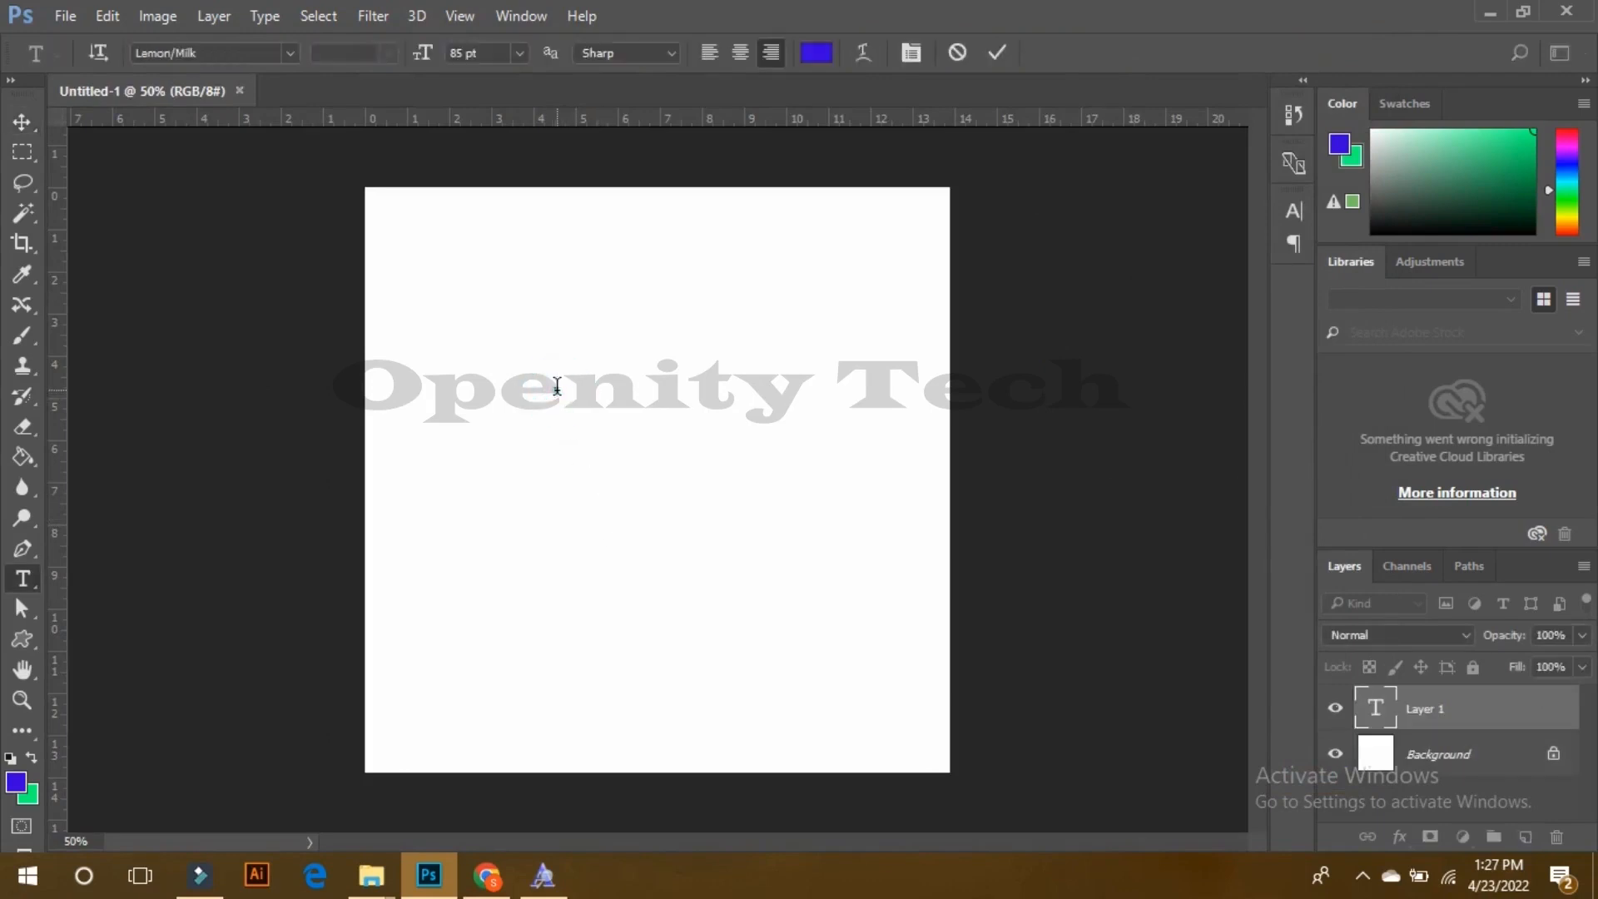
text(KIT)
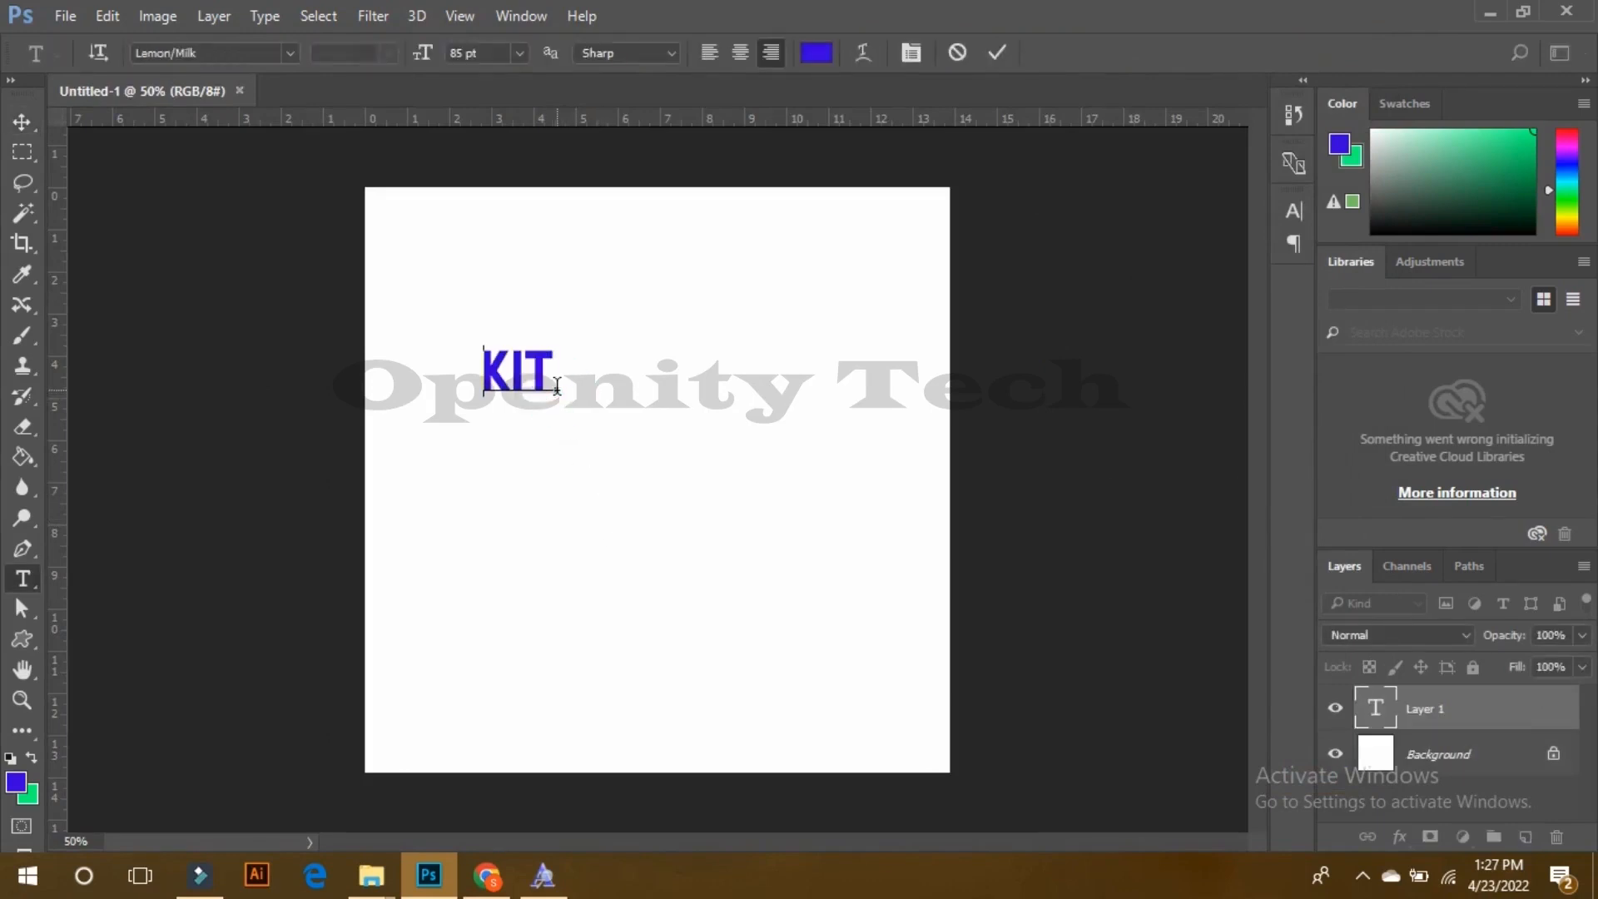
text(AB RANG)
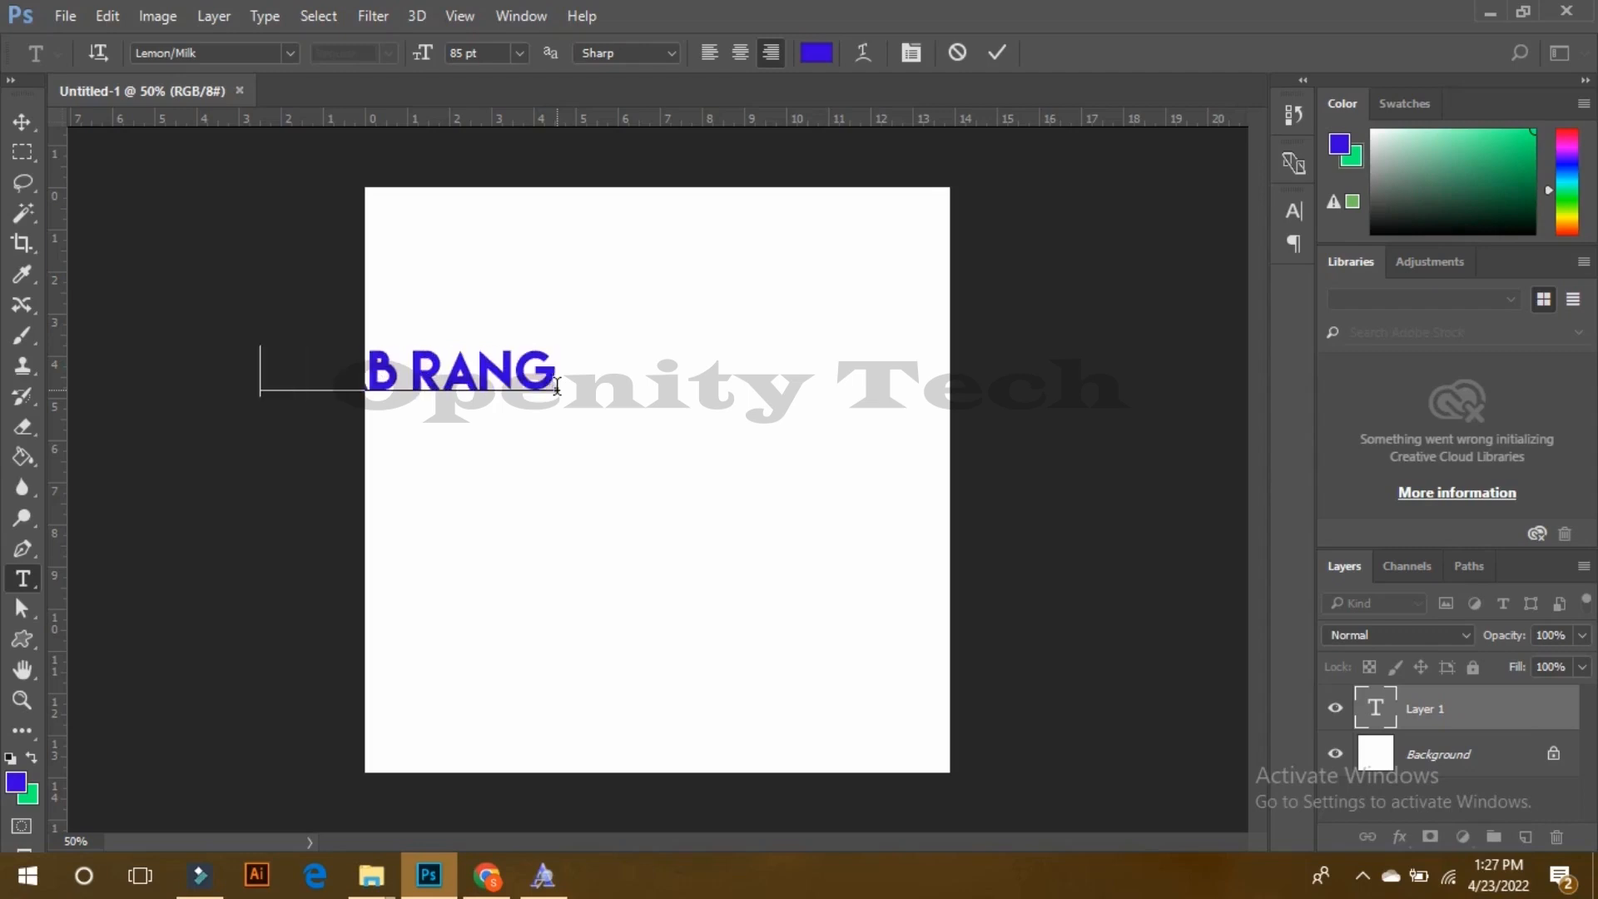
click(22, 122)
drag(508, 384, 731, 366)
Step: Change the font of the whole Kitab Rang text to ANGELES PERSONAL USE
key(t)
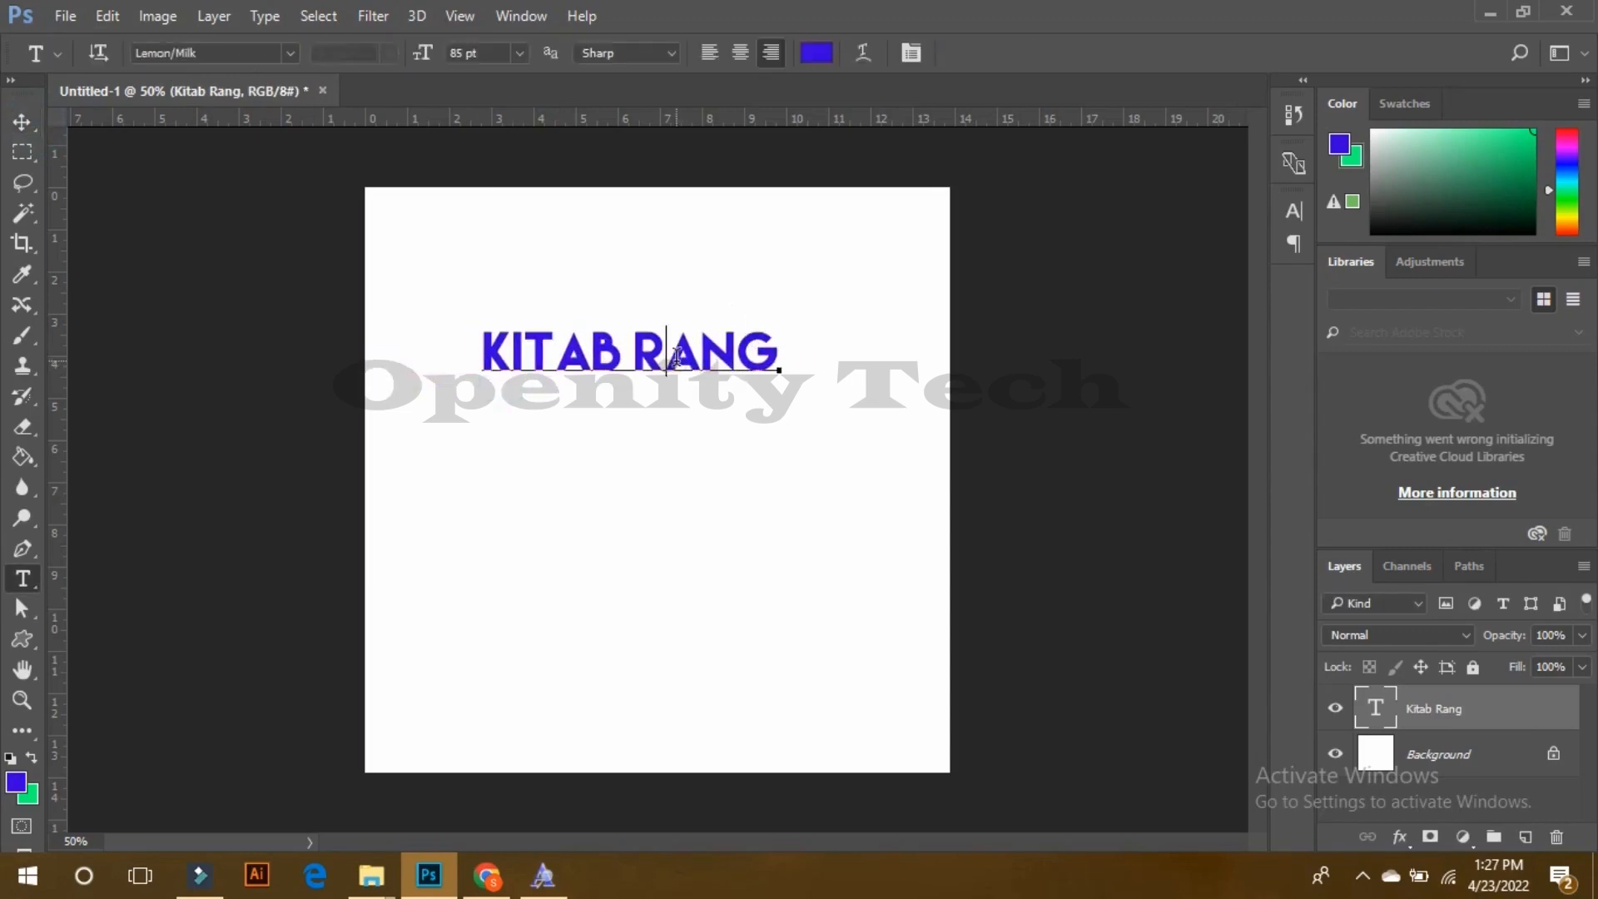
click(658, 351)
key(ctrl+a)
click(213, 54)
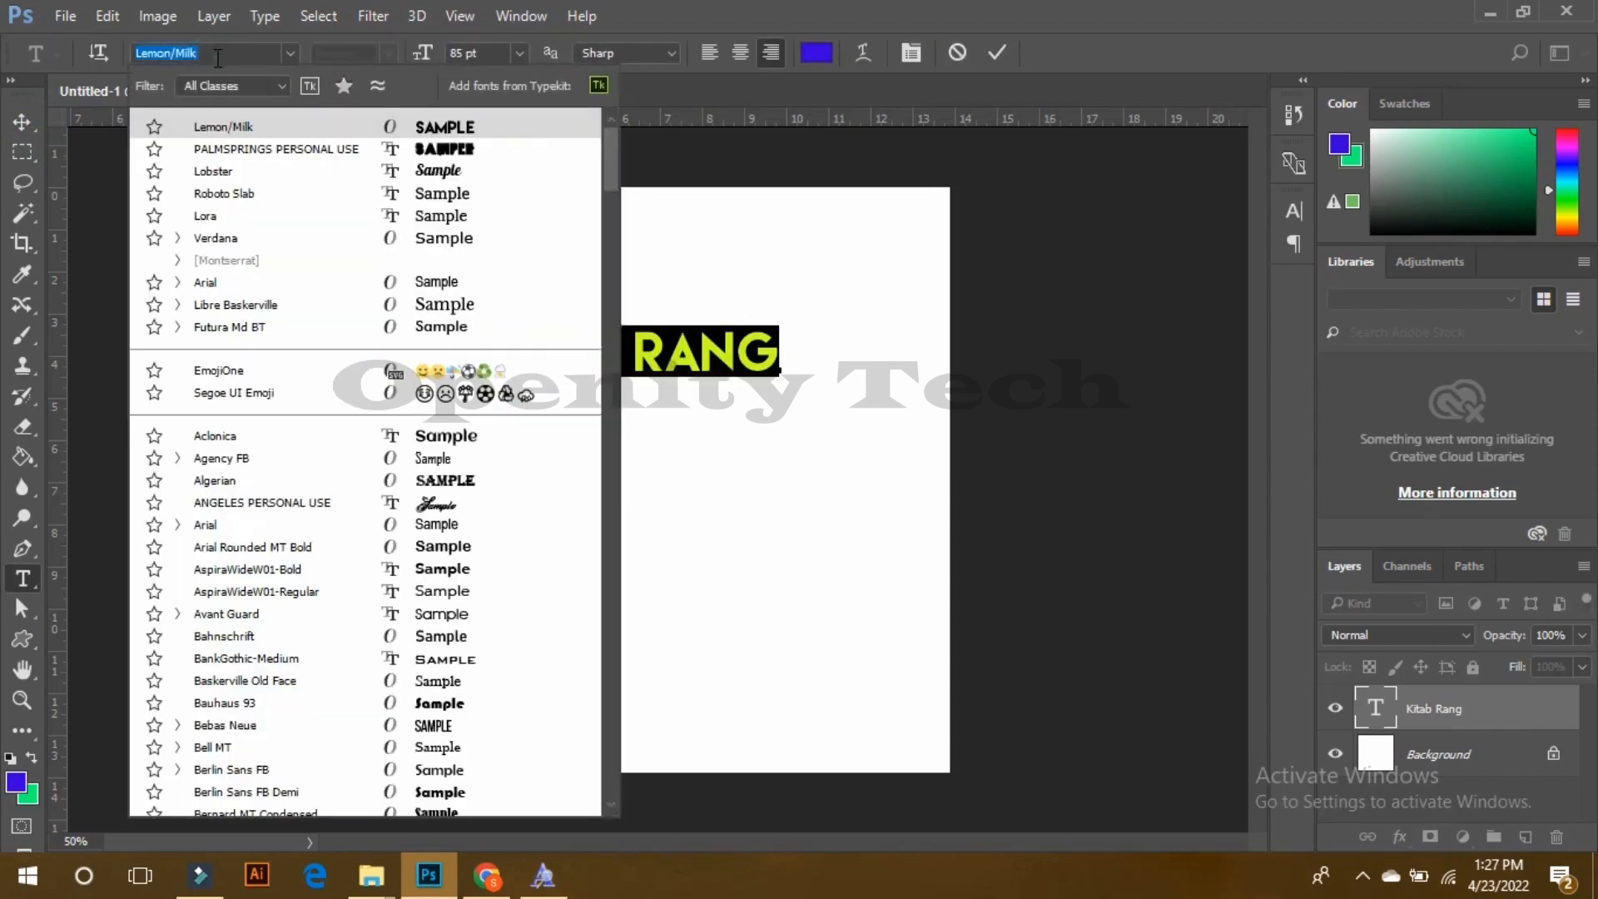
click(146, 54)
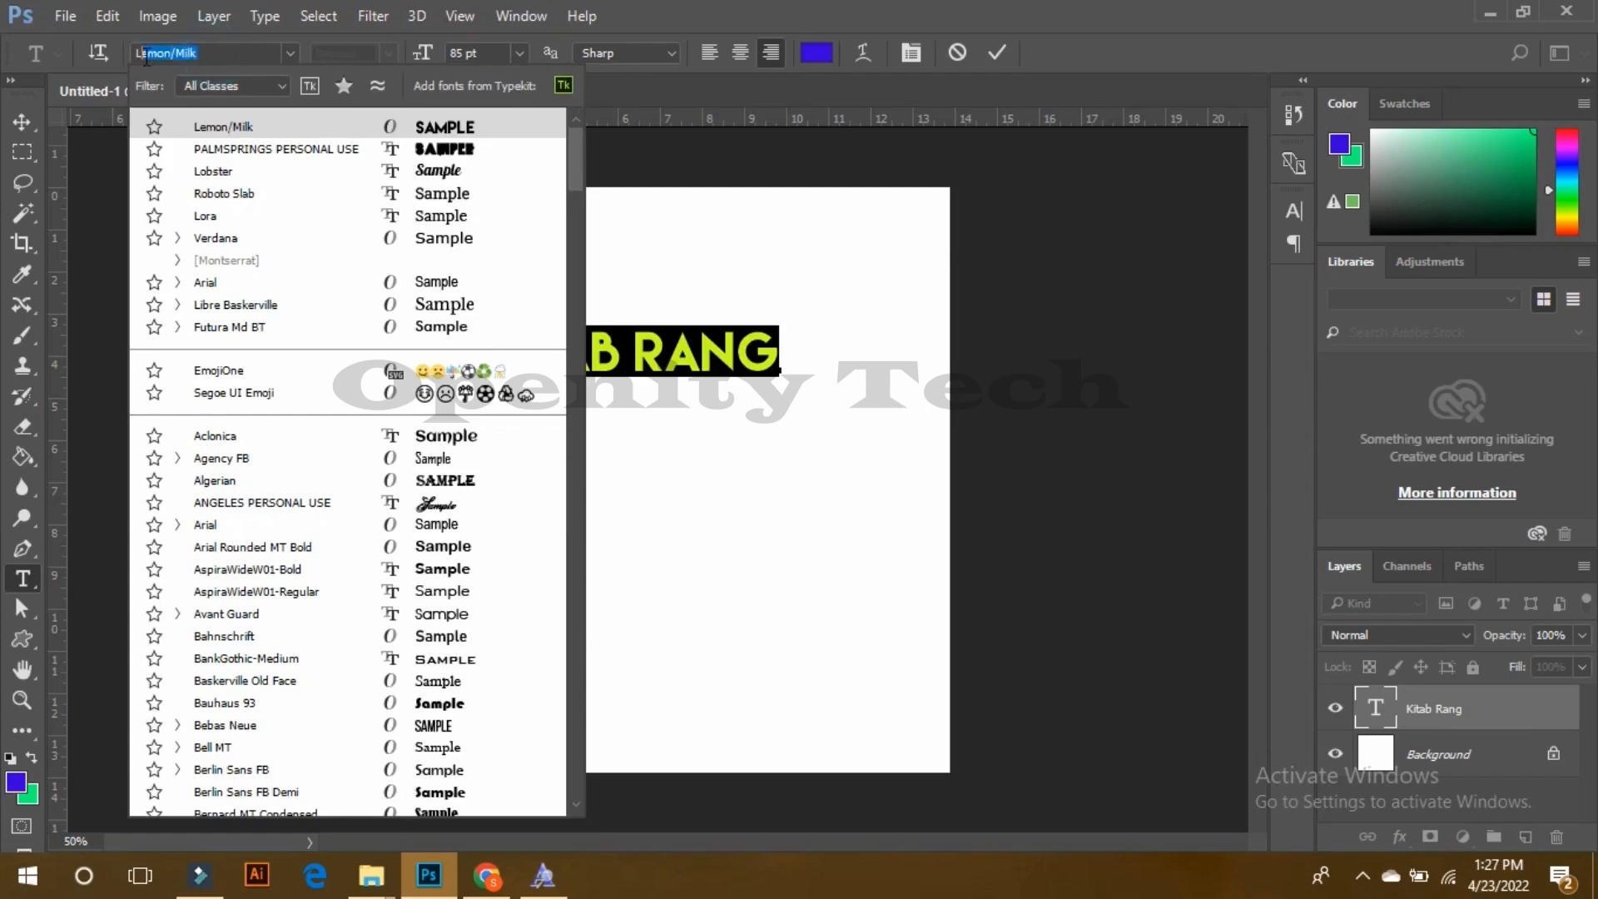
text(ang)
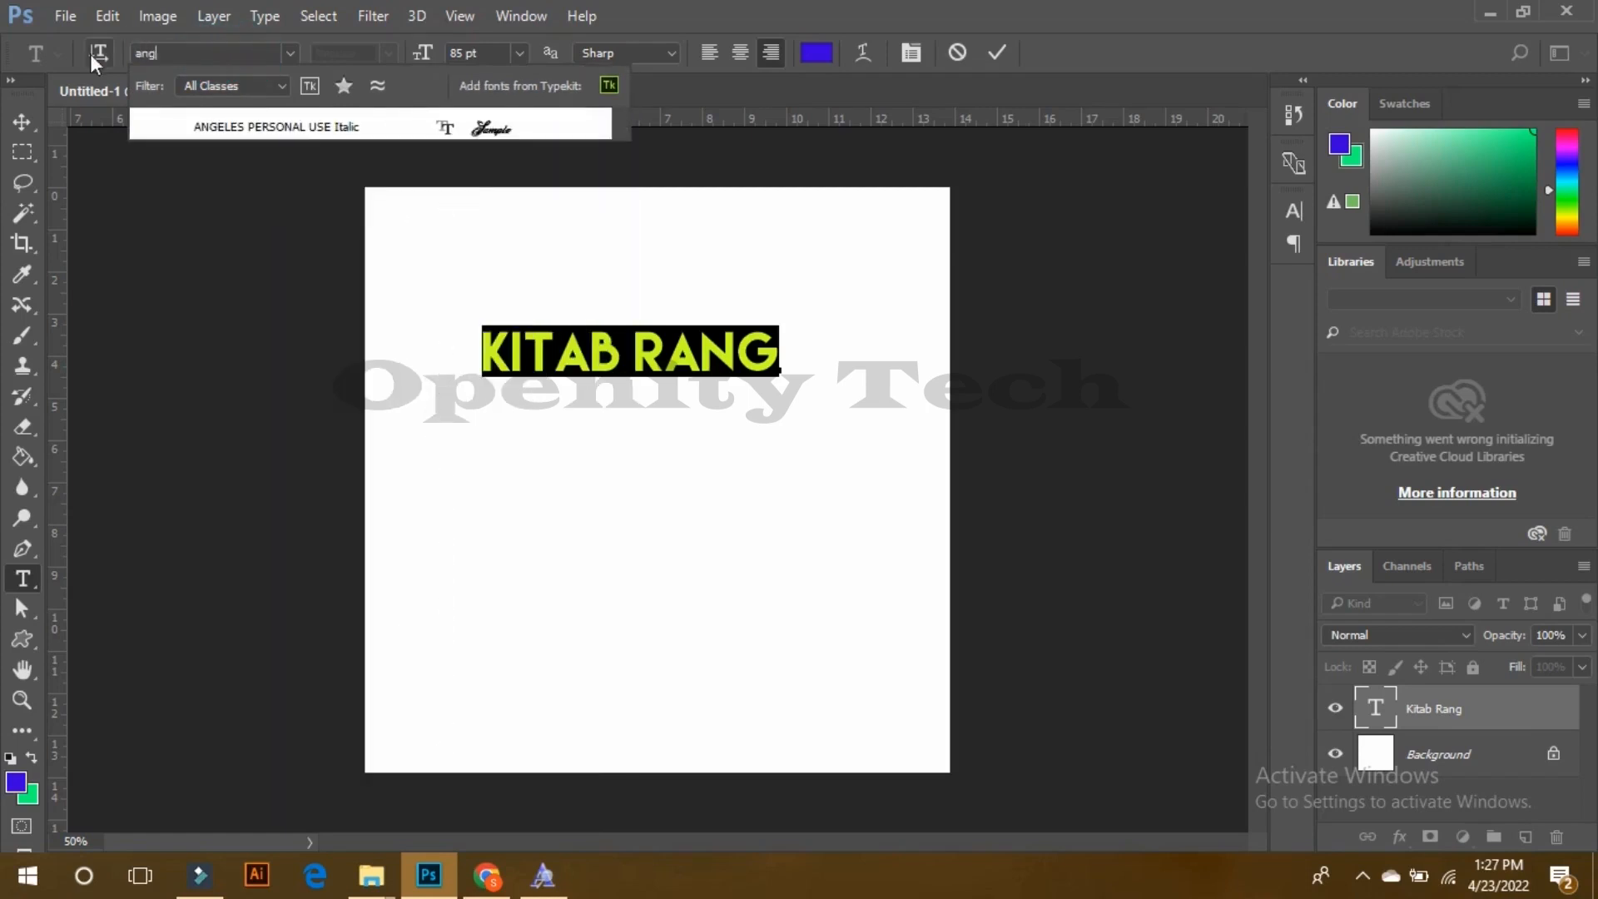
click(295, 128)
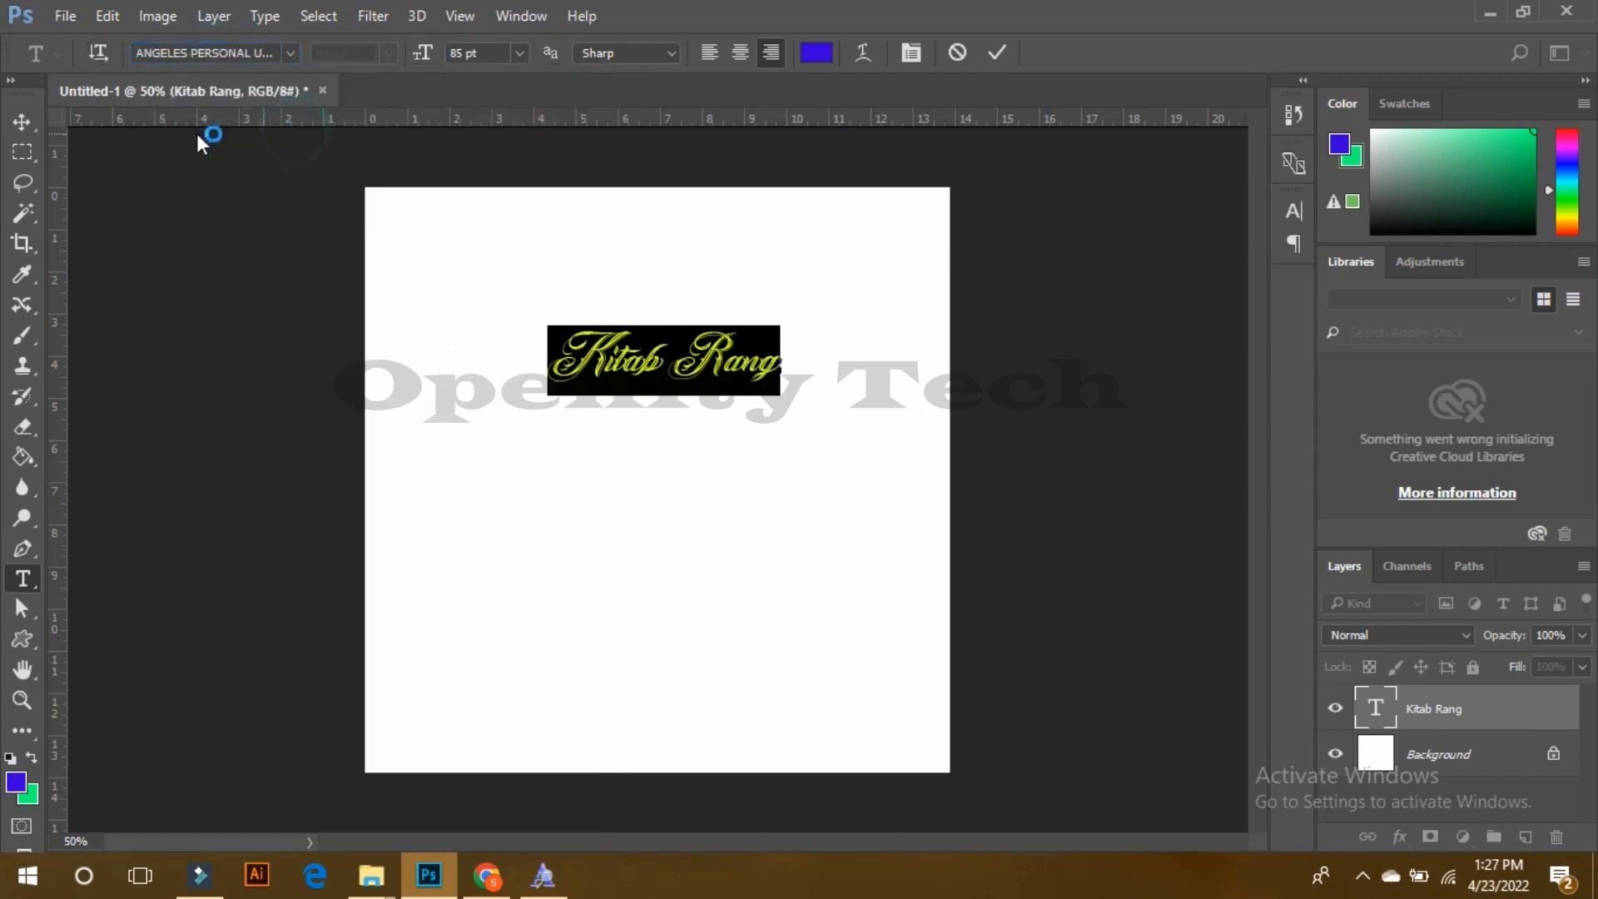
Step: Scale the Kitab Rang text proportionally to about 167%
click(20, 145)
drag(749, 367, 854, 302)
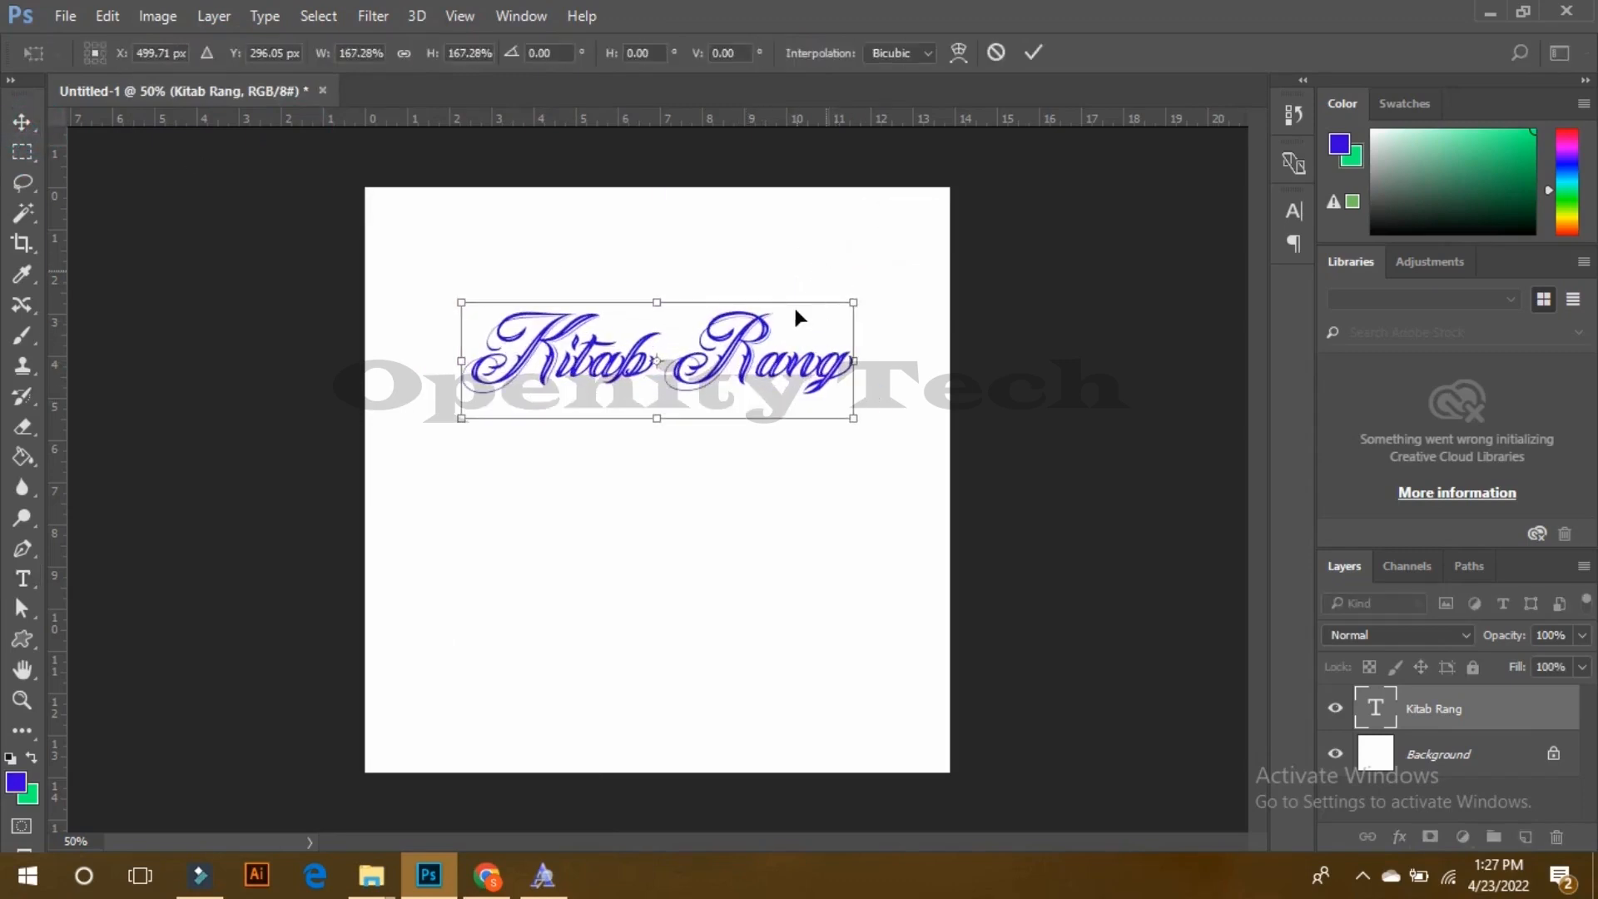
key(Return)
Step: Move the Kitab Rang text down to the middle of the canvas and fill it with the default black
drag(754, 350, 754, 454)
key(d)
key(alt+BackSpace)
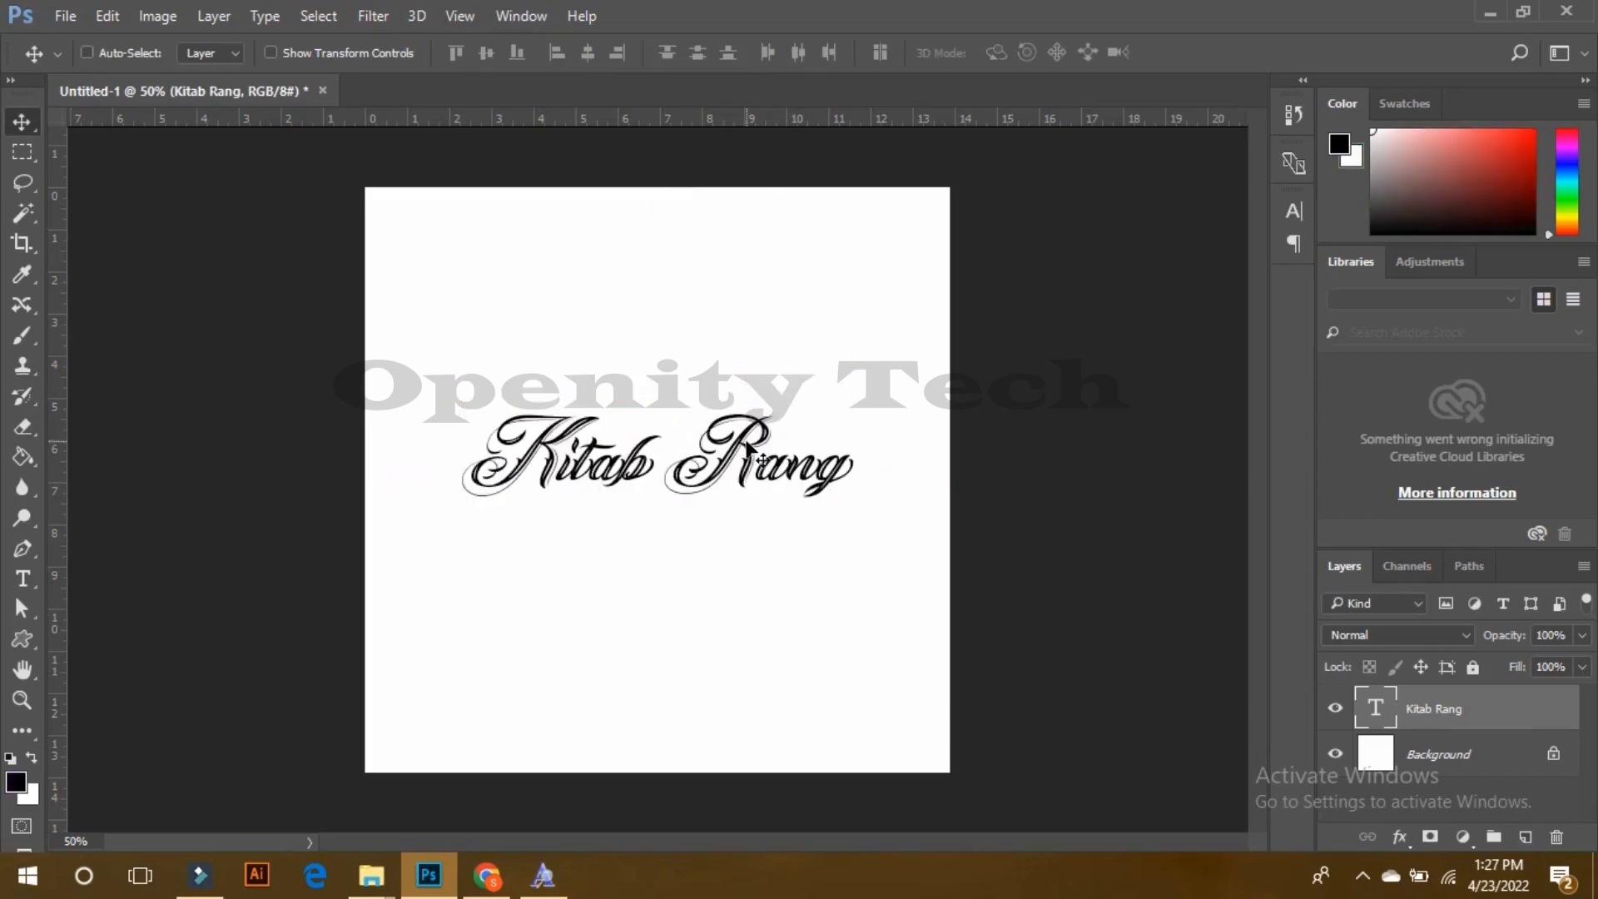
Step: Try faux bold on the whole Kitab Rang text, shift the text slightly, and undo both changes
key(t)
click(754, 466)
key(ctrl+a)
click(1293, 210)
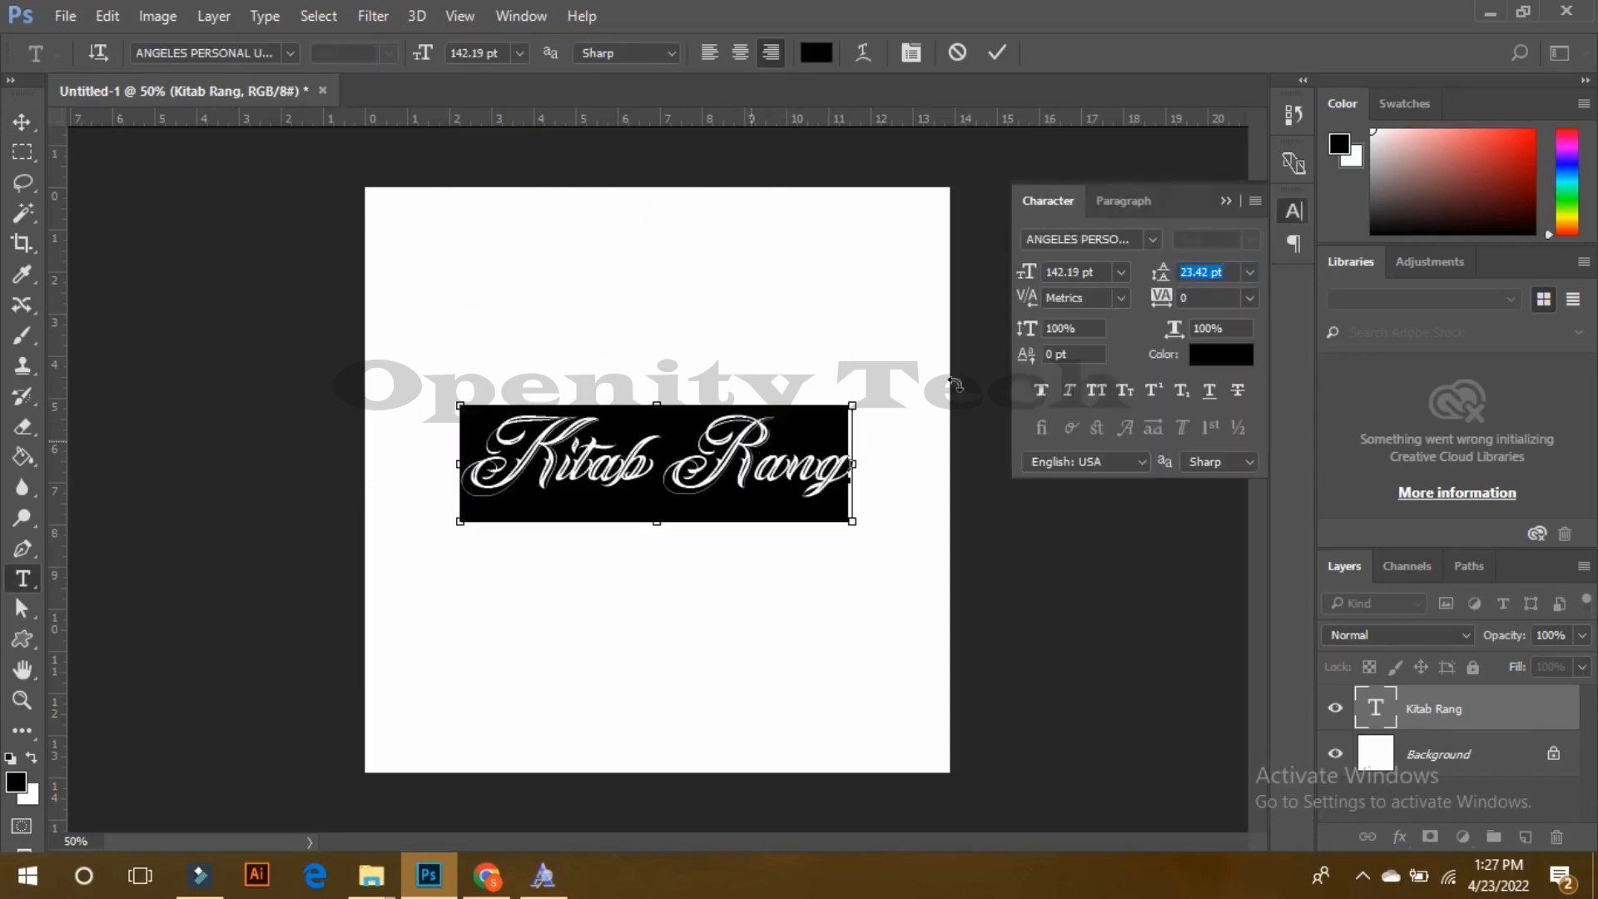
click(1044, 389)
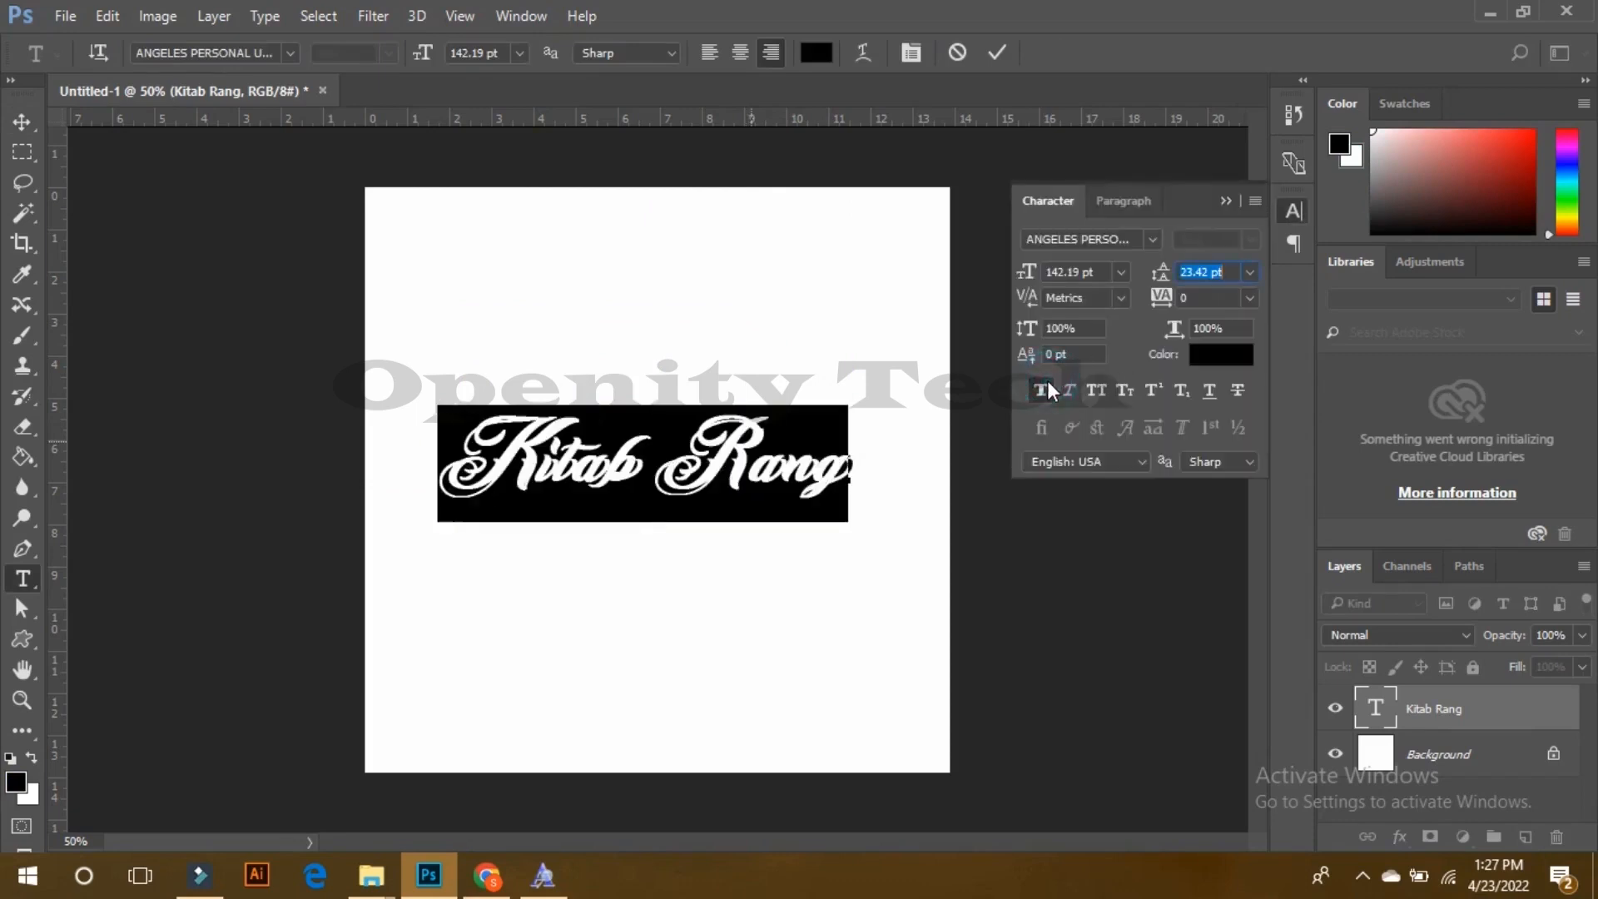
click(1225, 201)
click(21, 121)
drag(688, 451, 727, 466)
key(ctrl+alt+z)
key(ctrl+alt+z)
Step: Enlarge the Kitab Rang text a little more and nudge it to the centre of the canvas
key(ctrl+t)
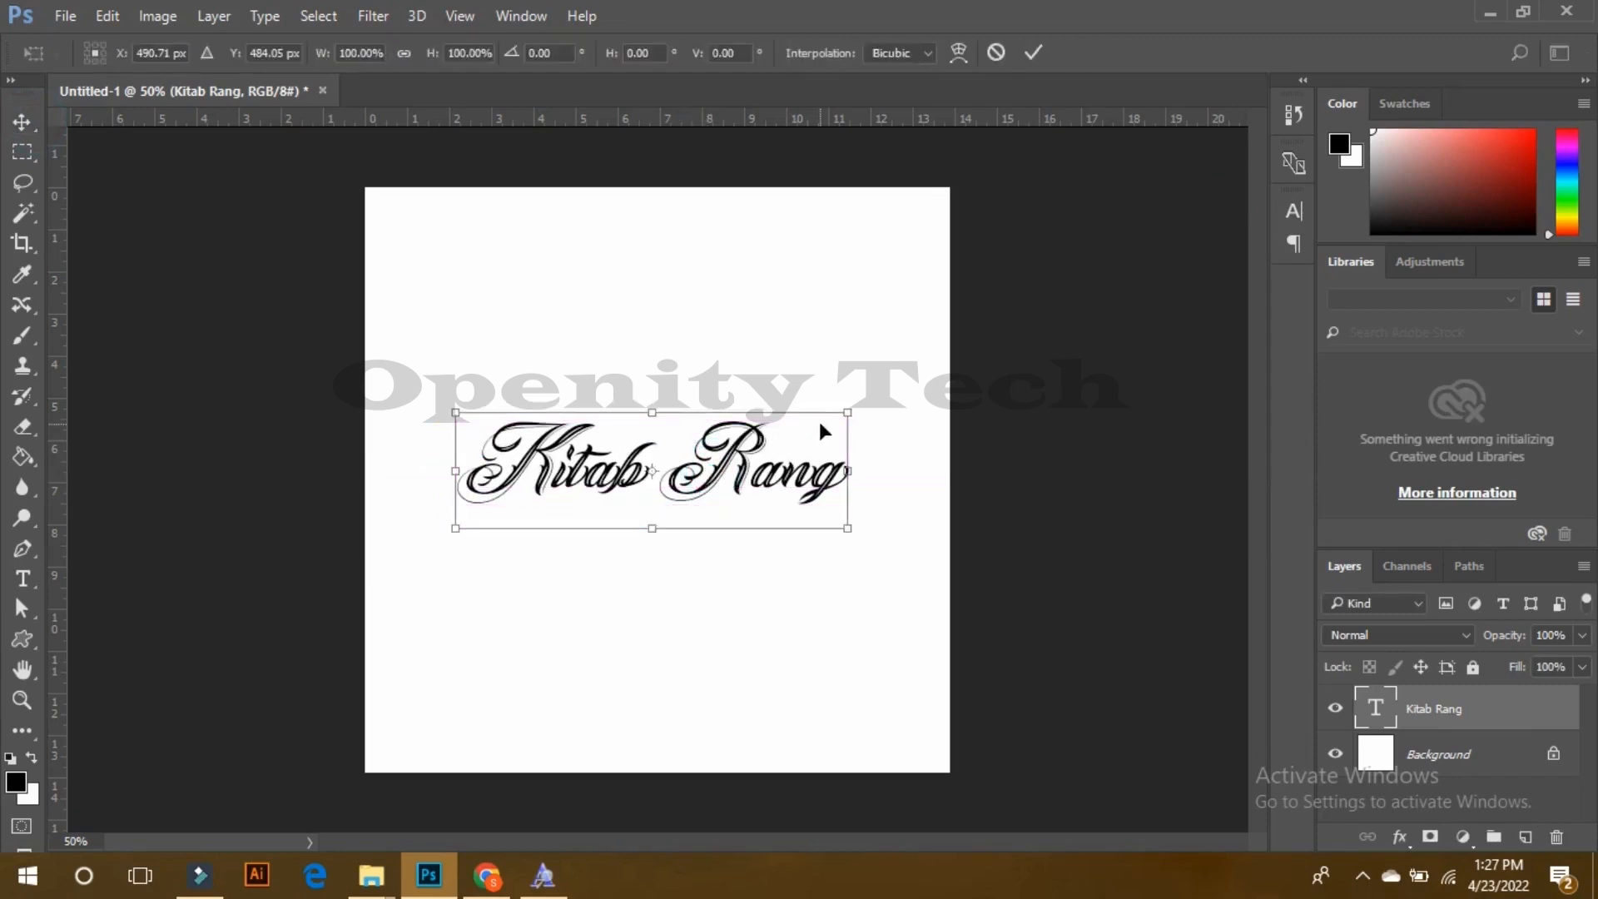
drag(849, 421, 879, 379)
key(Return)
drag(801, 463, 790, 458)
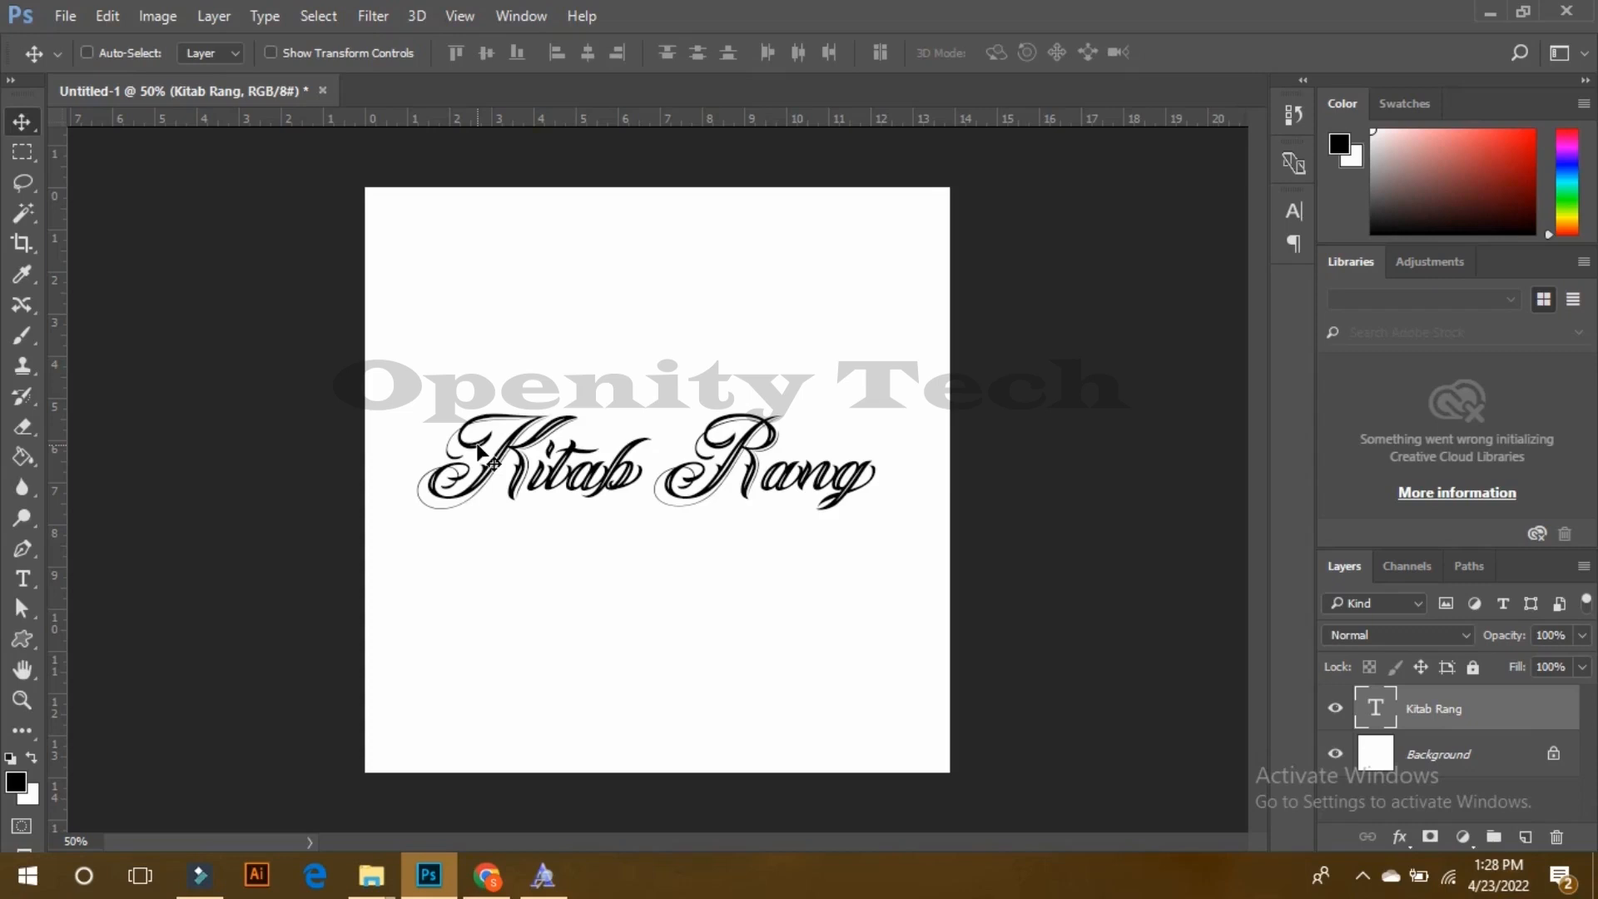
Step: Switch to Chrome, search for "wix logo maker" in a new tab and start the Wix Logo Maker
click(487, 875)
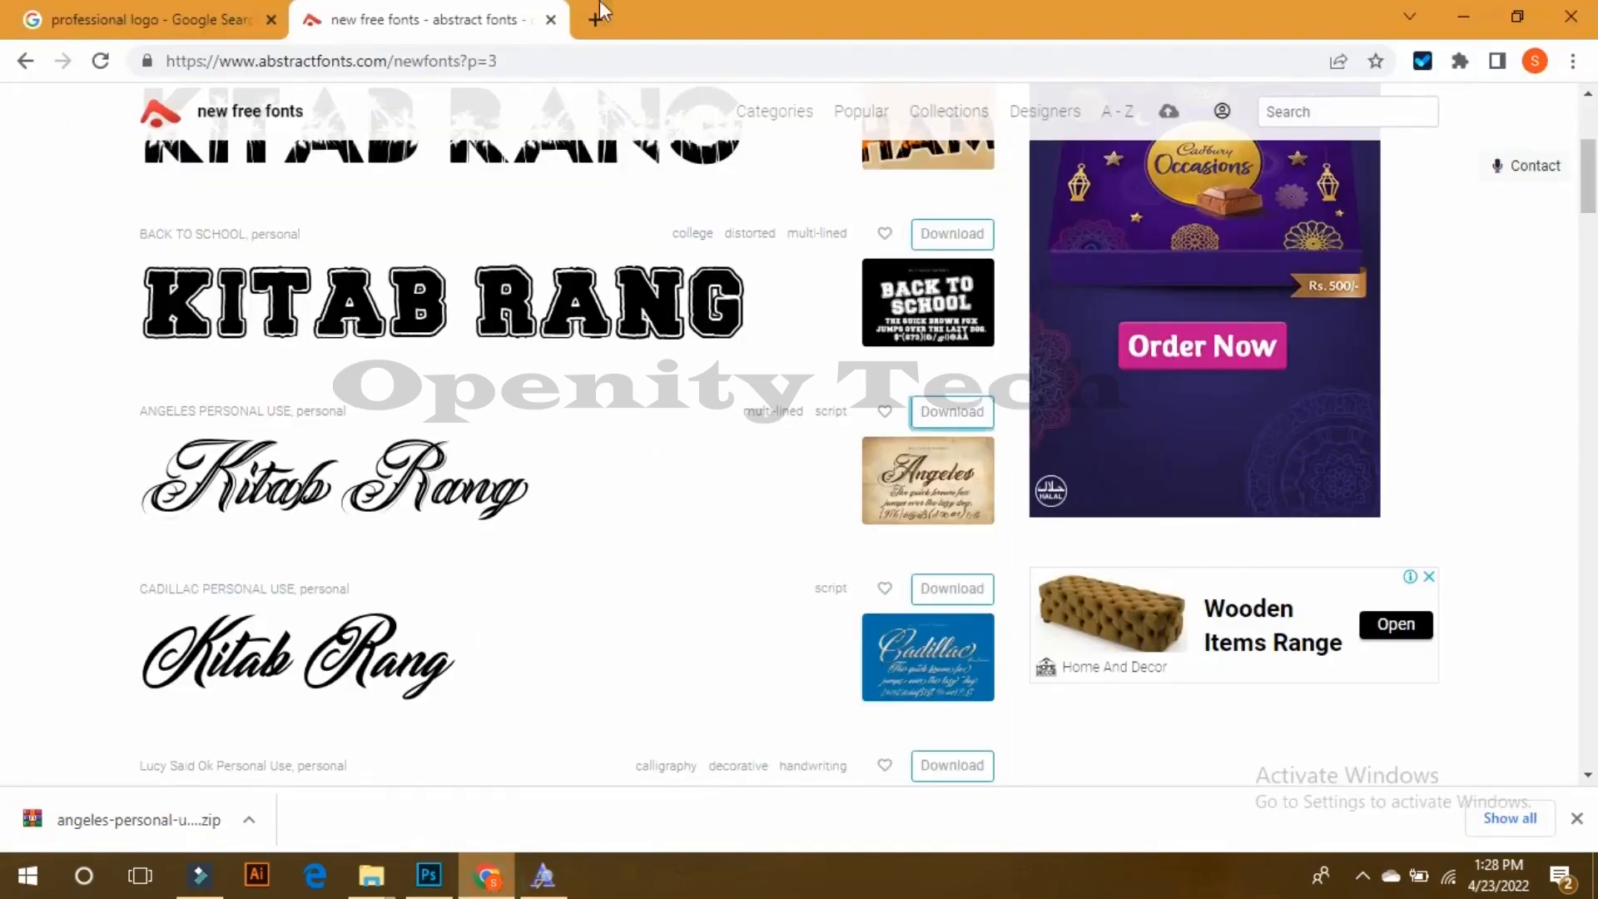
click(594, 20)
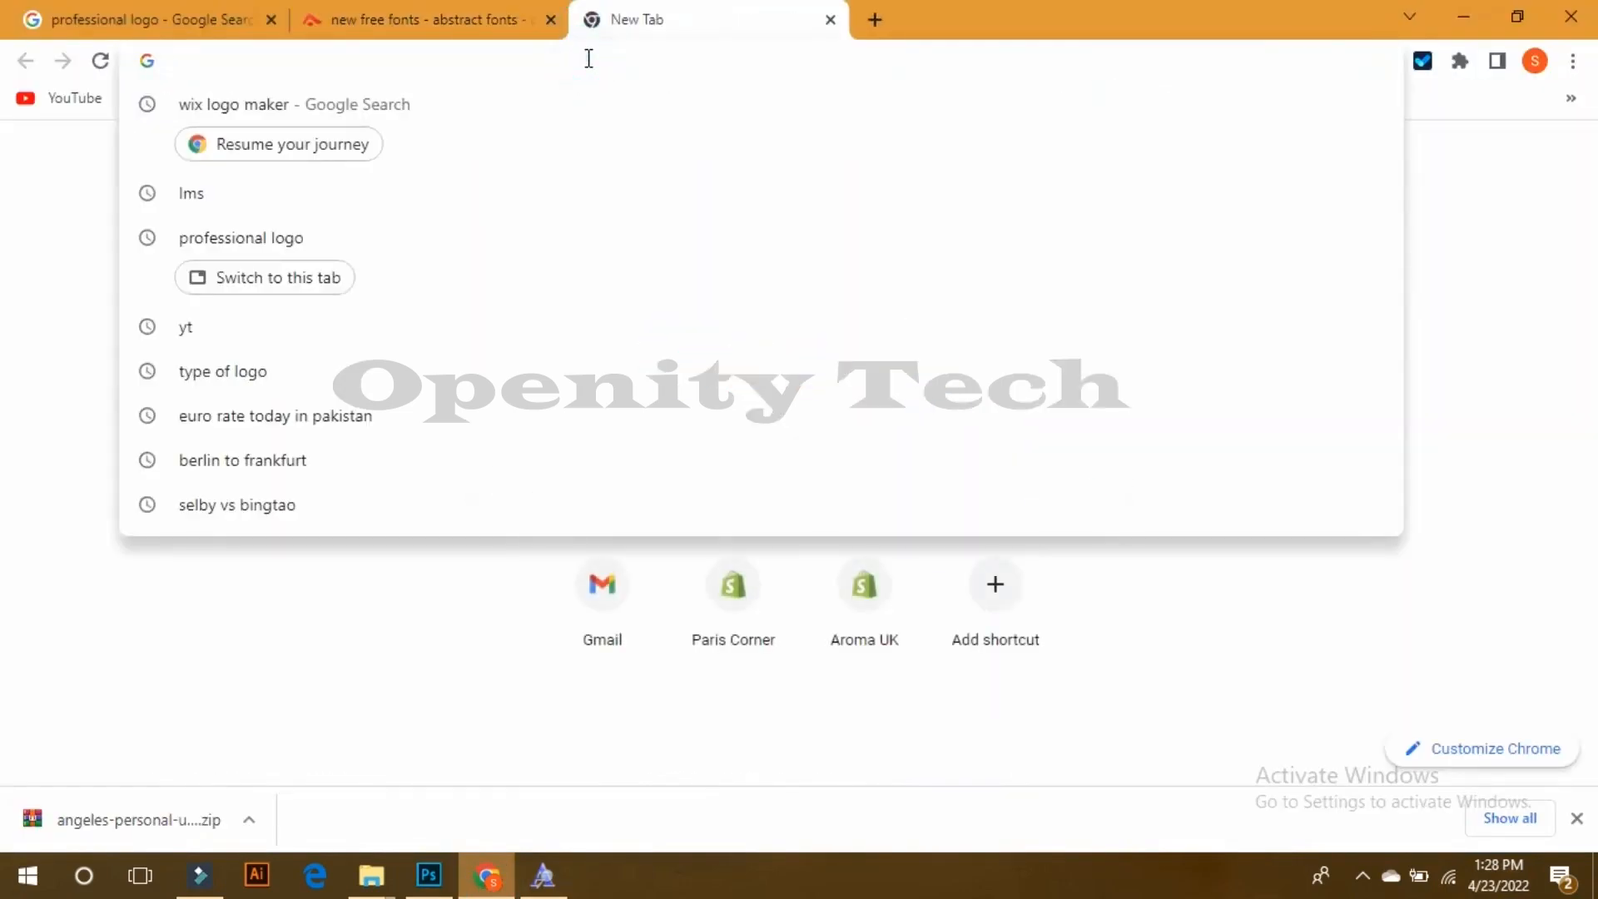
text(wix)
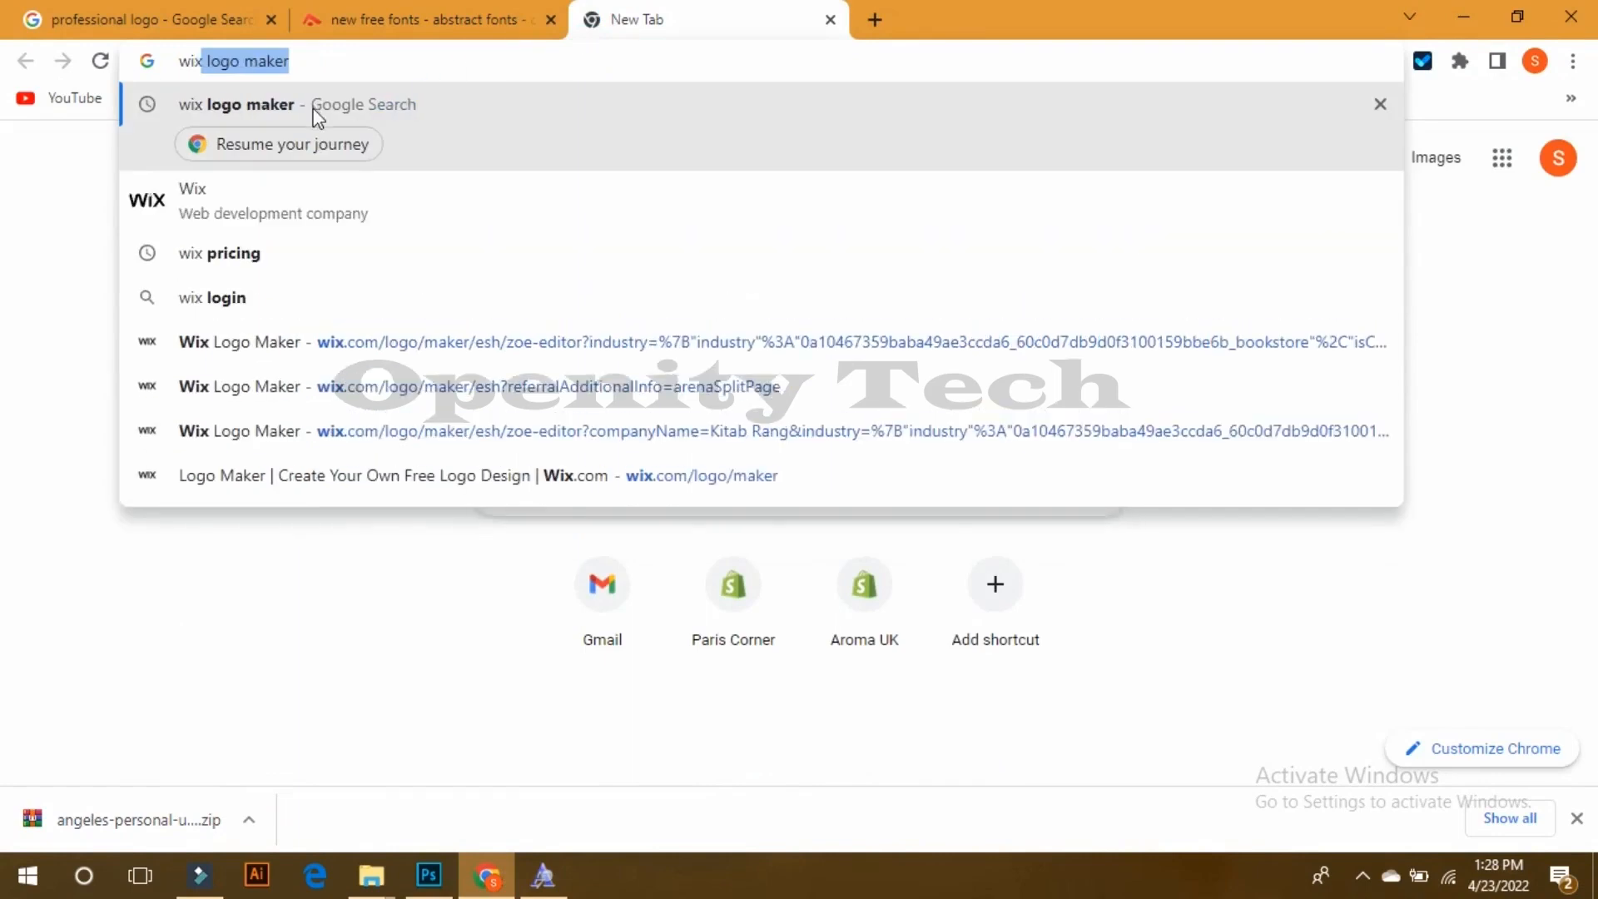
click(314, 109)
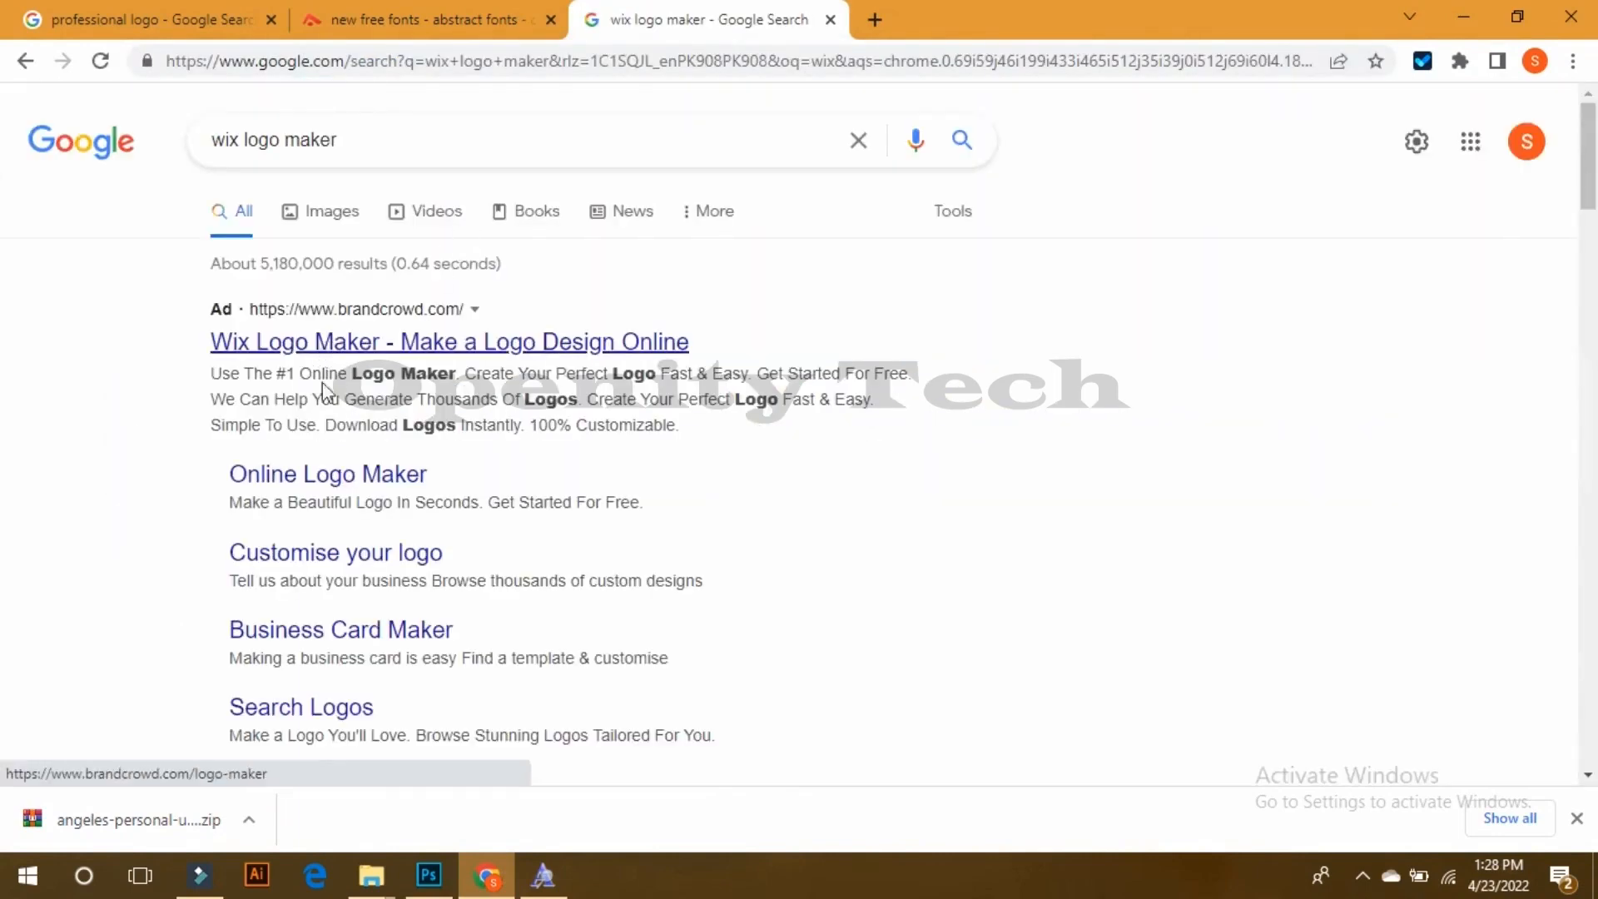
scroll(303, 420, down, 4)
click(293, 483)
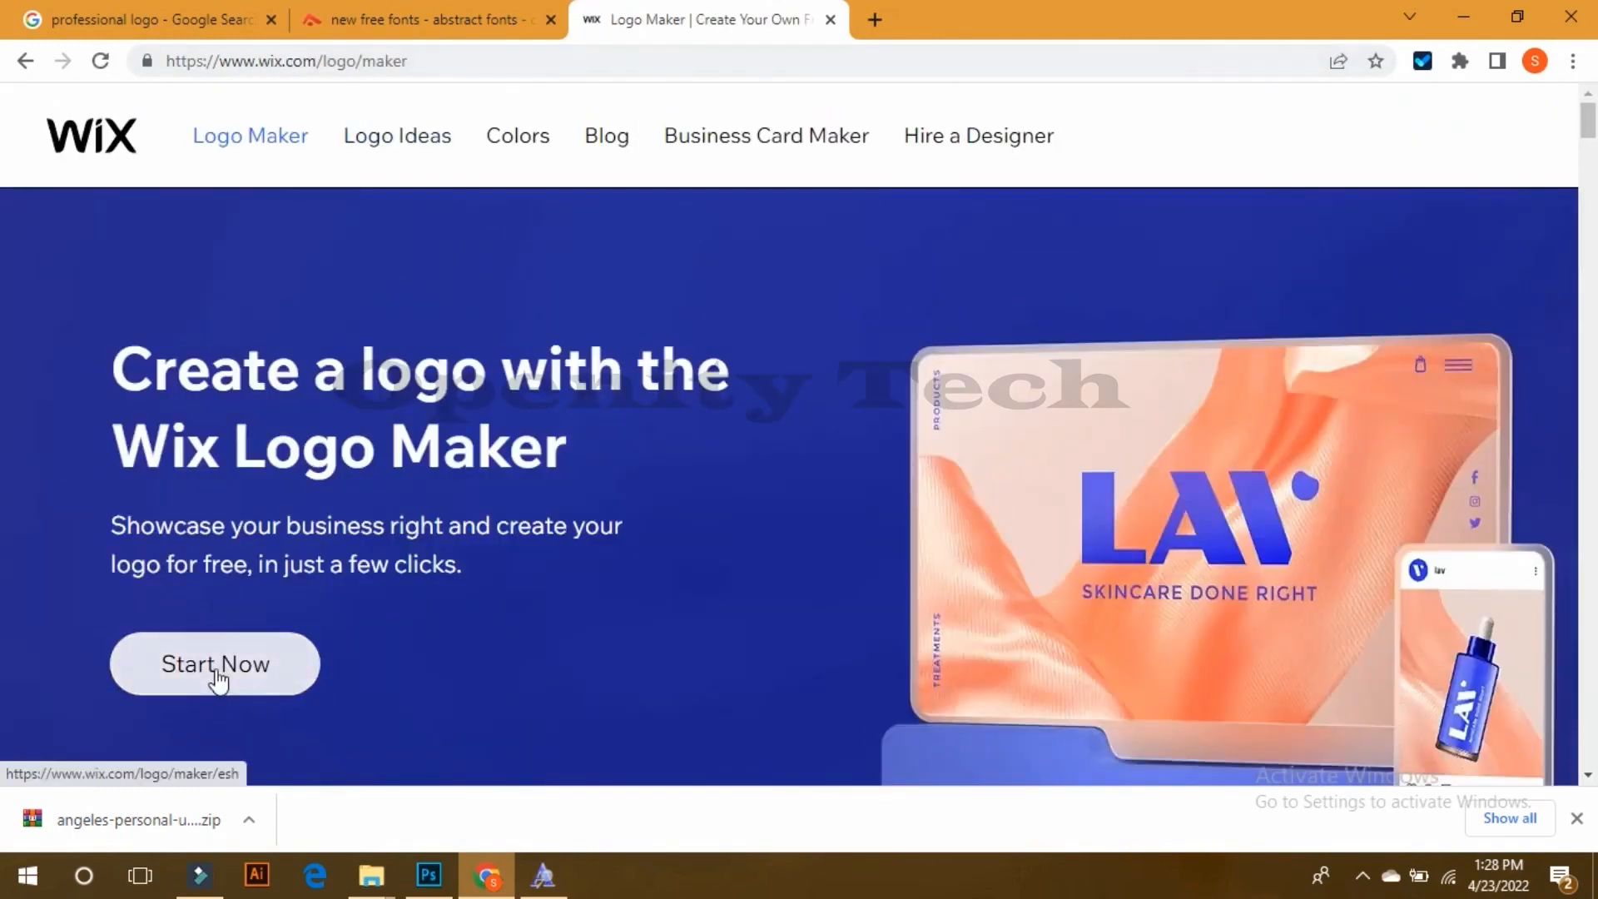
click(217, 666)
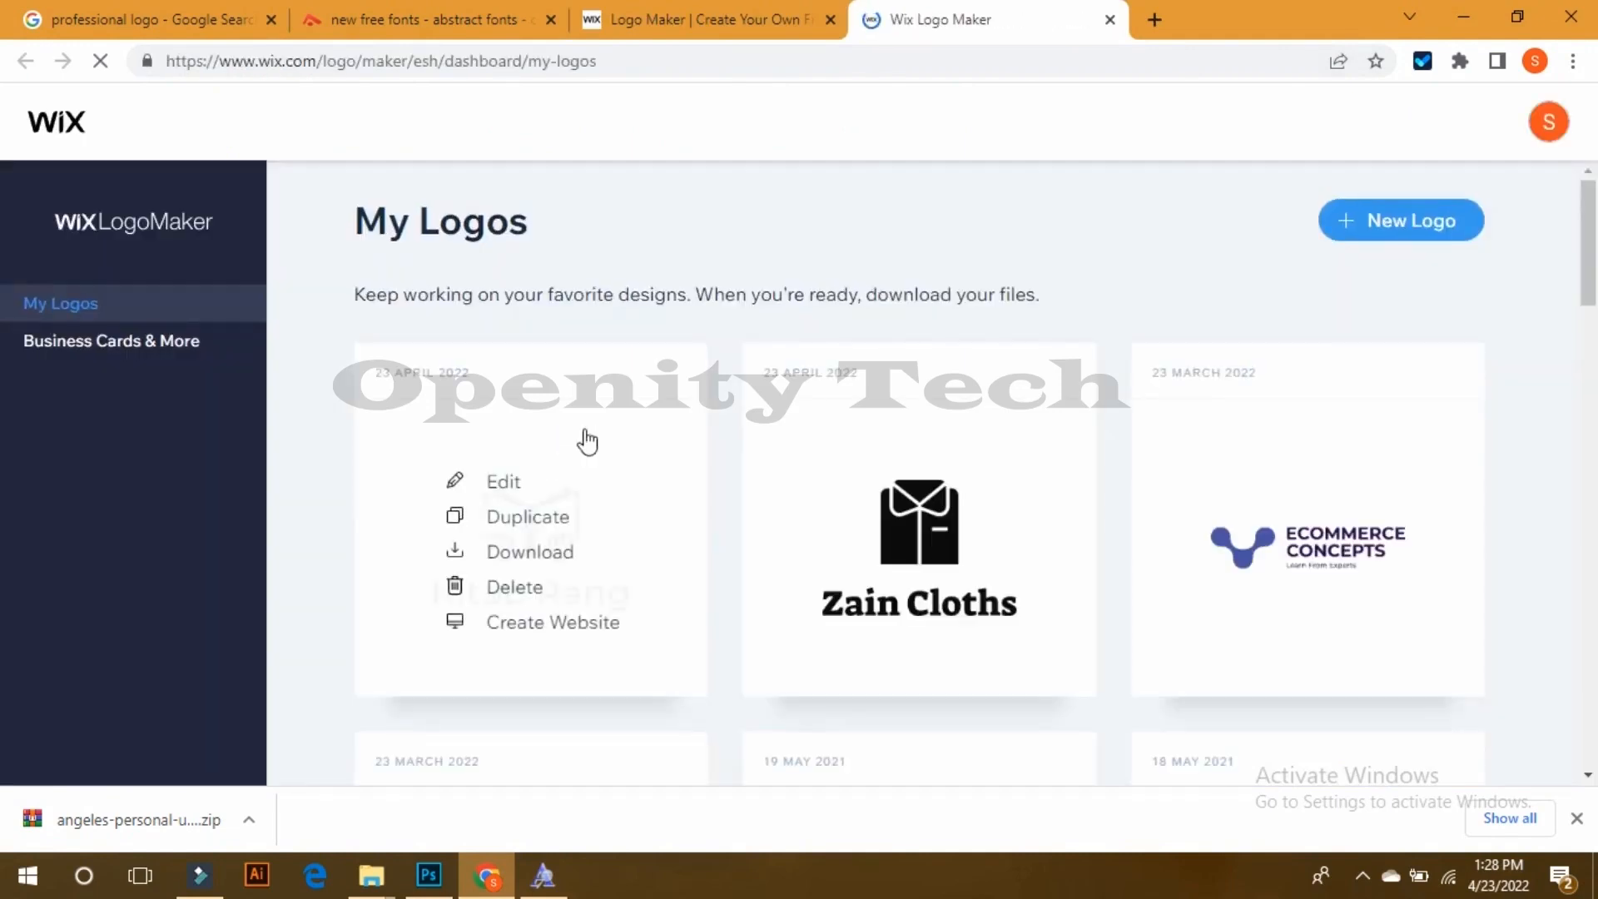
Step: Start a new logo from the My Logos page and choose to create it yourself rather than hire a designer
scroll(633, 399, down, 1)
scroll(1238, 300, up, 1)
click(1399, 221)
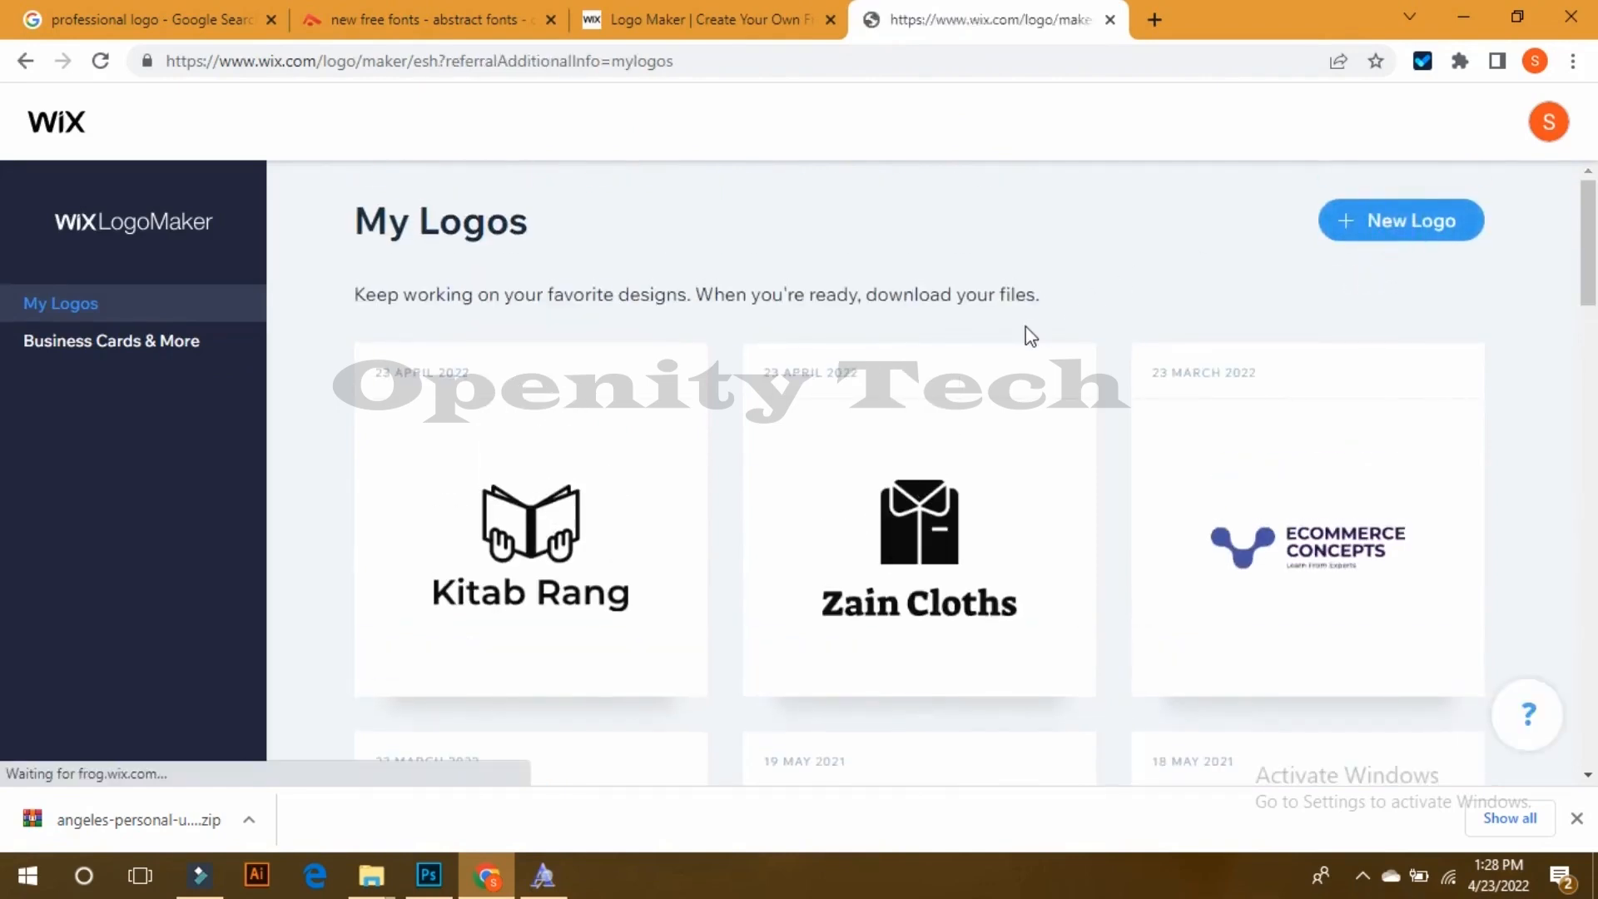
scroll(1026, 336, down, 4)
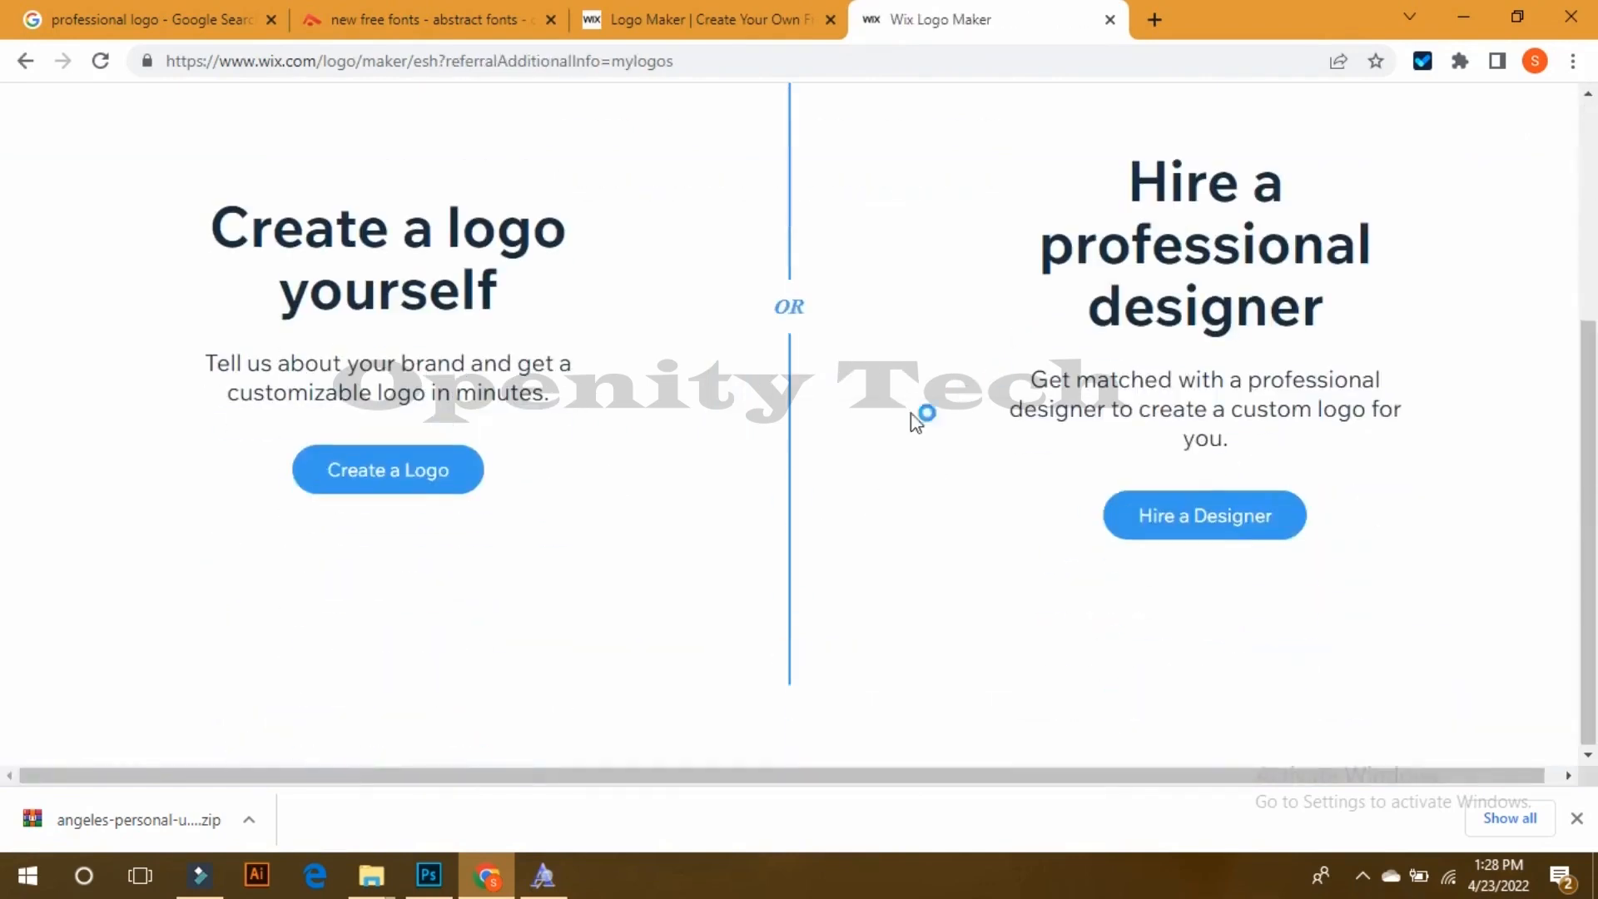
click(419, 487)
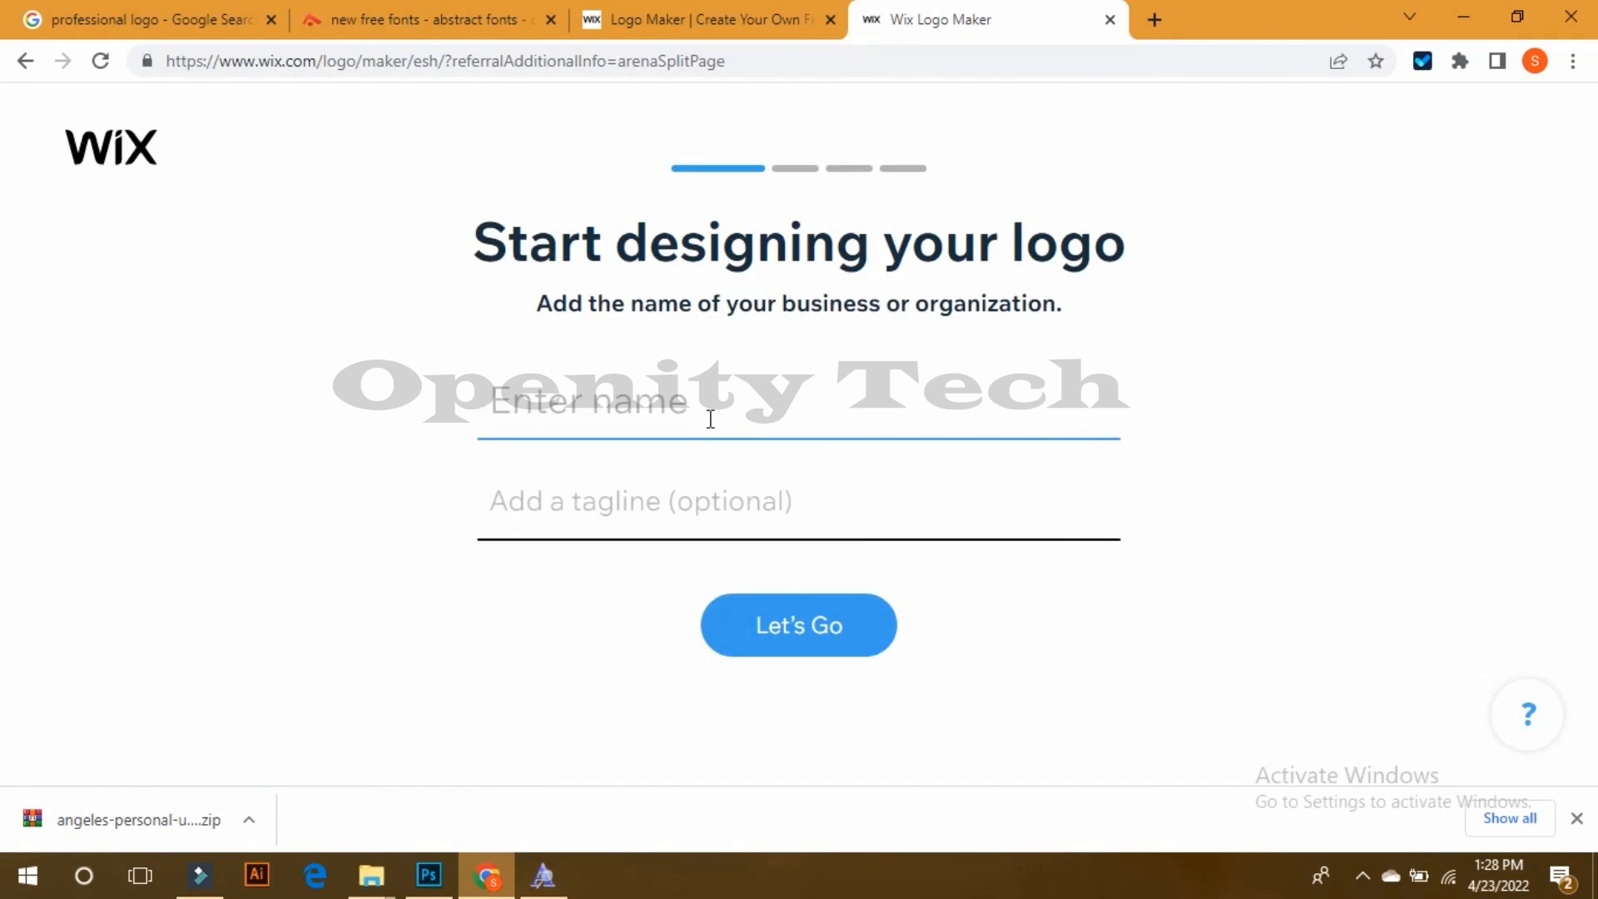
Step: Enter Kitab Rang as the business name, leave the tagline empty and continue to the industry question
text(Kitab )
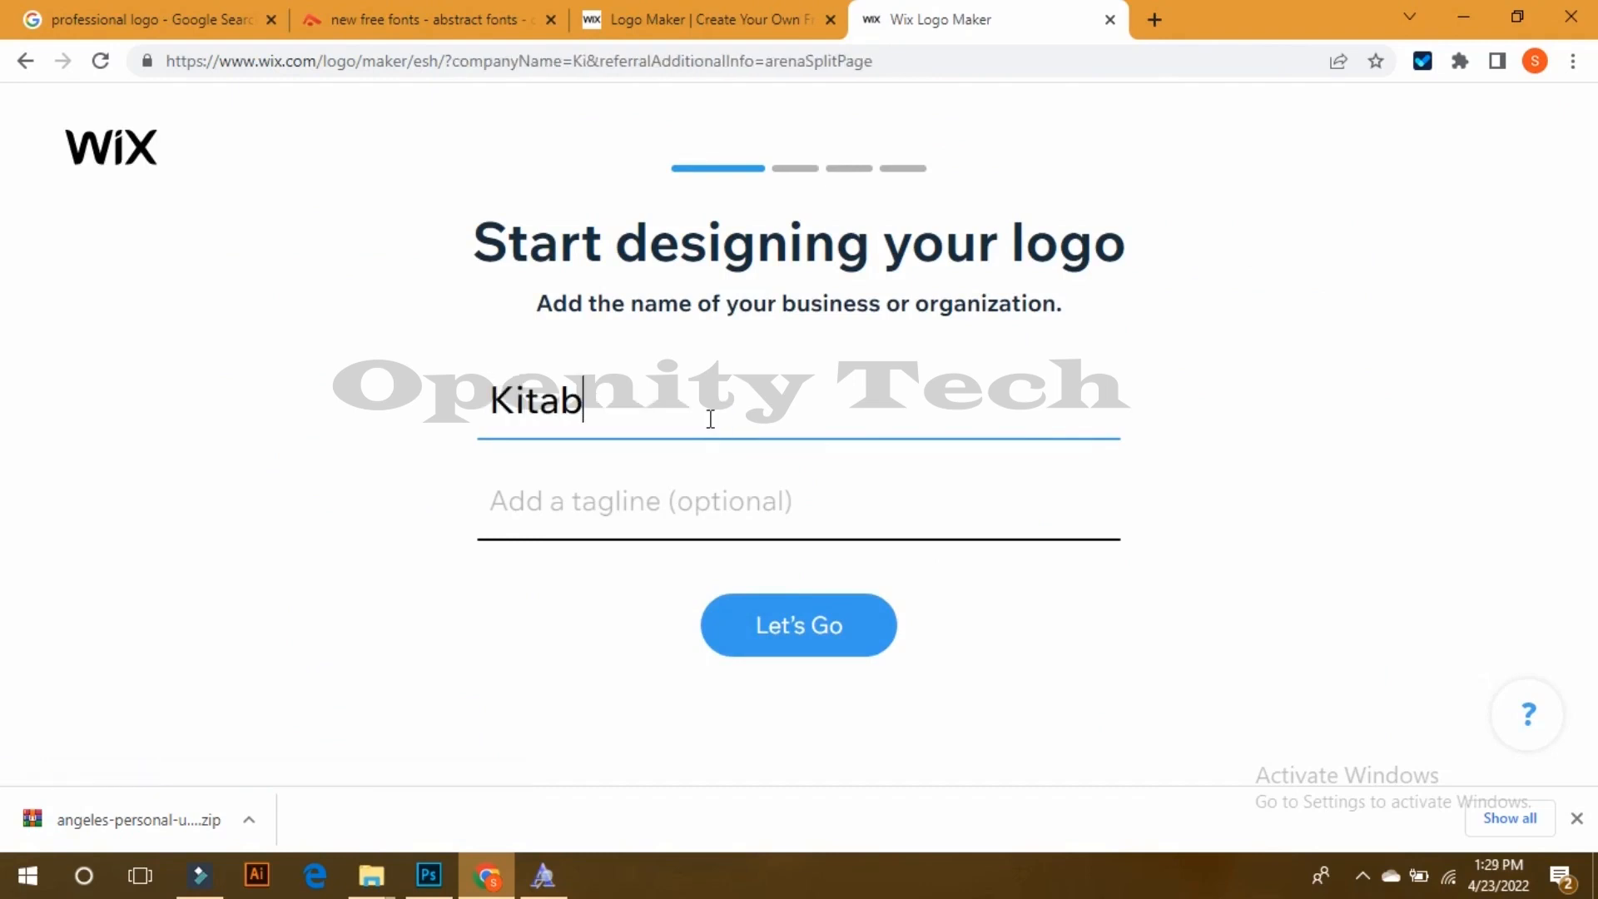
text(Rang)
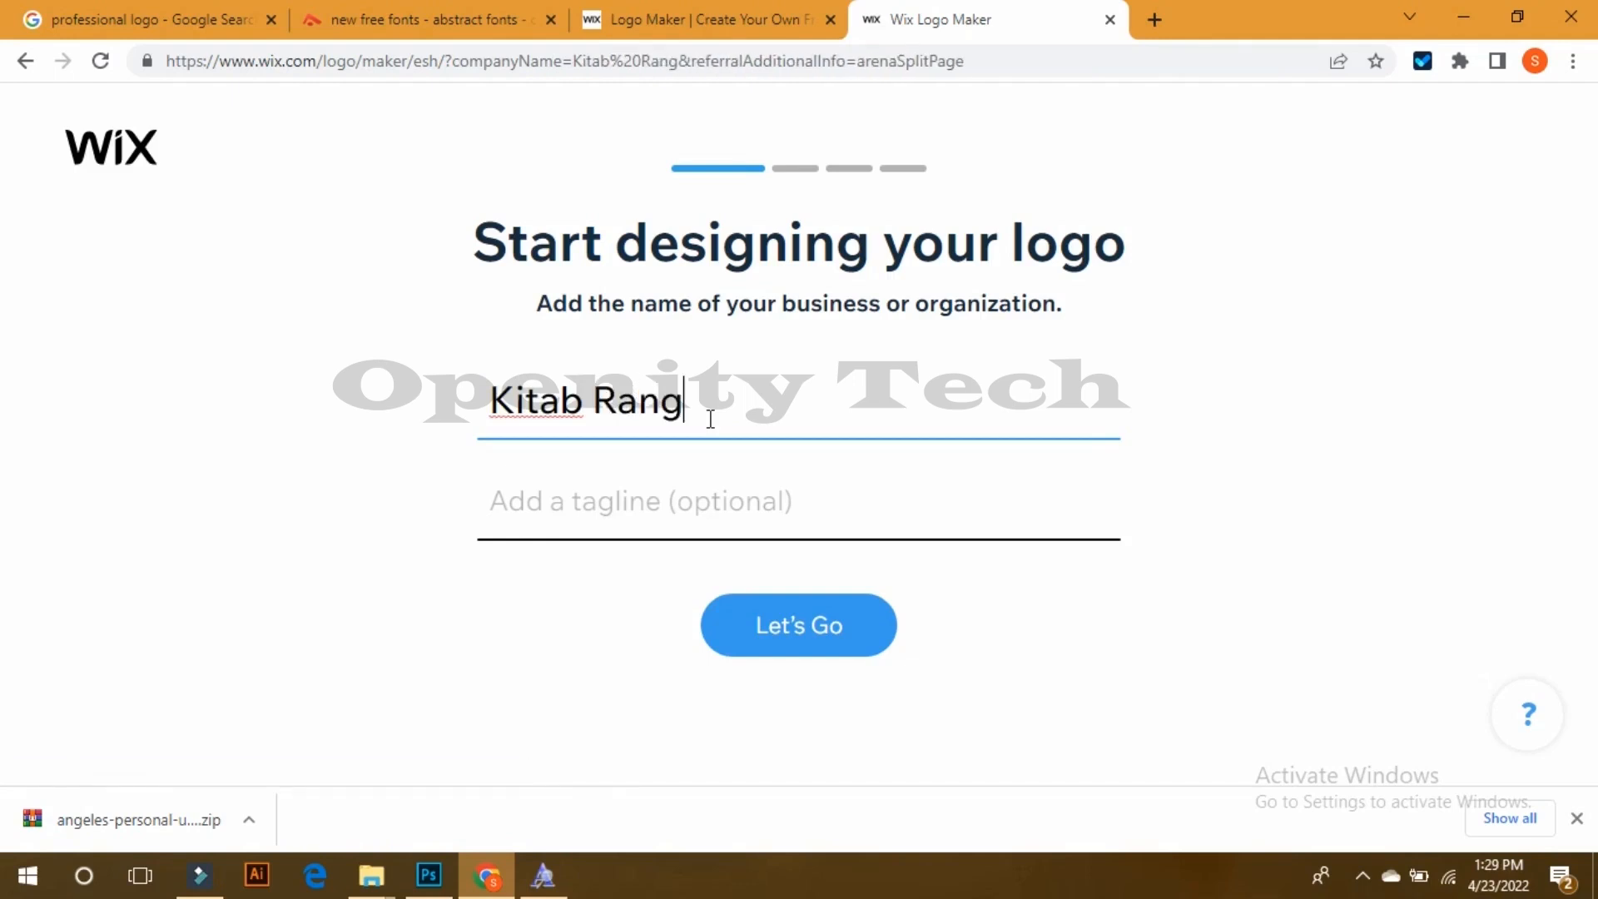
click(793, 637)
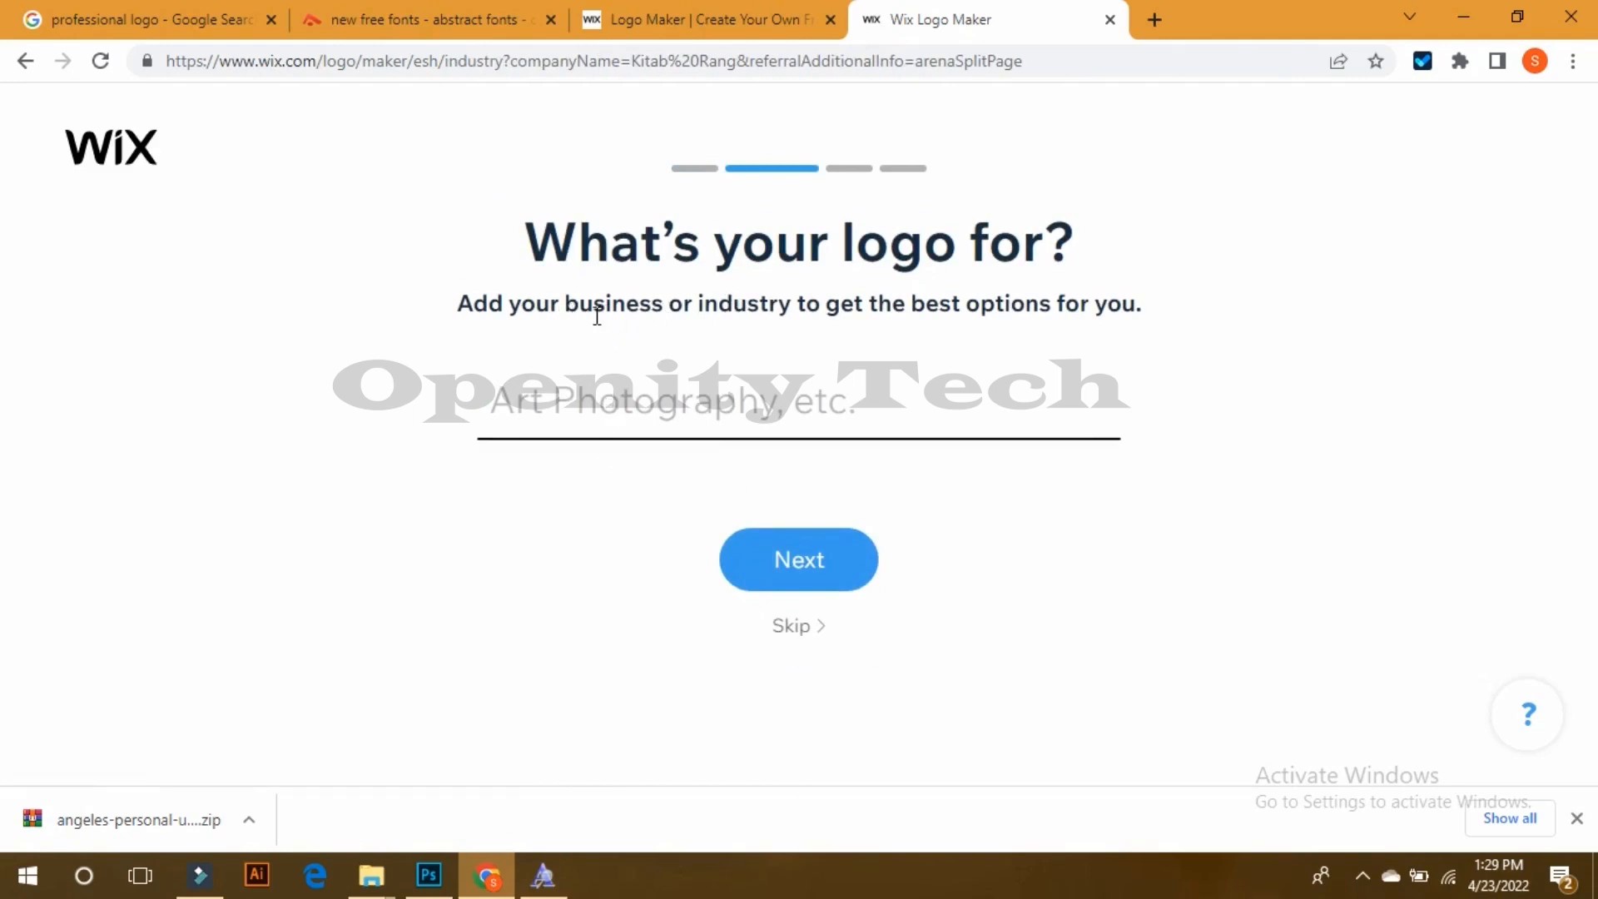
Step: Search the industries for "book", choose Bookstore as what the logo is for and continue
click(694, 414)
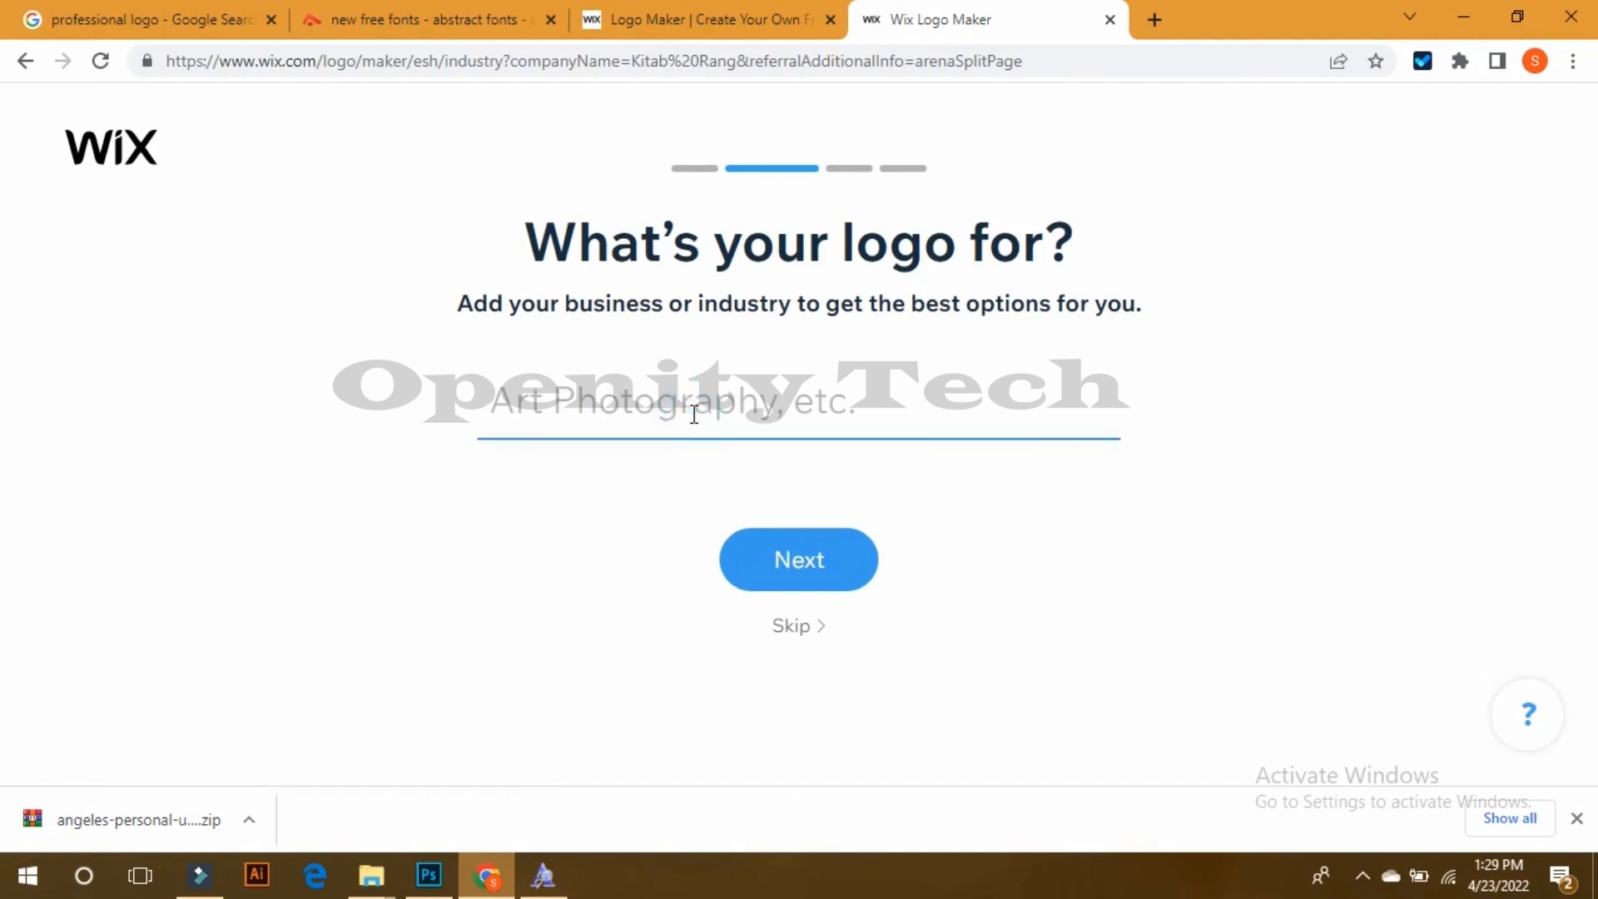
text(book)
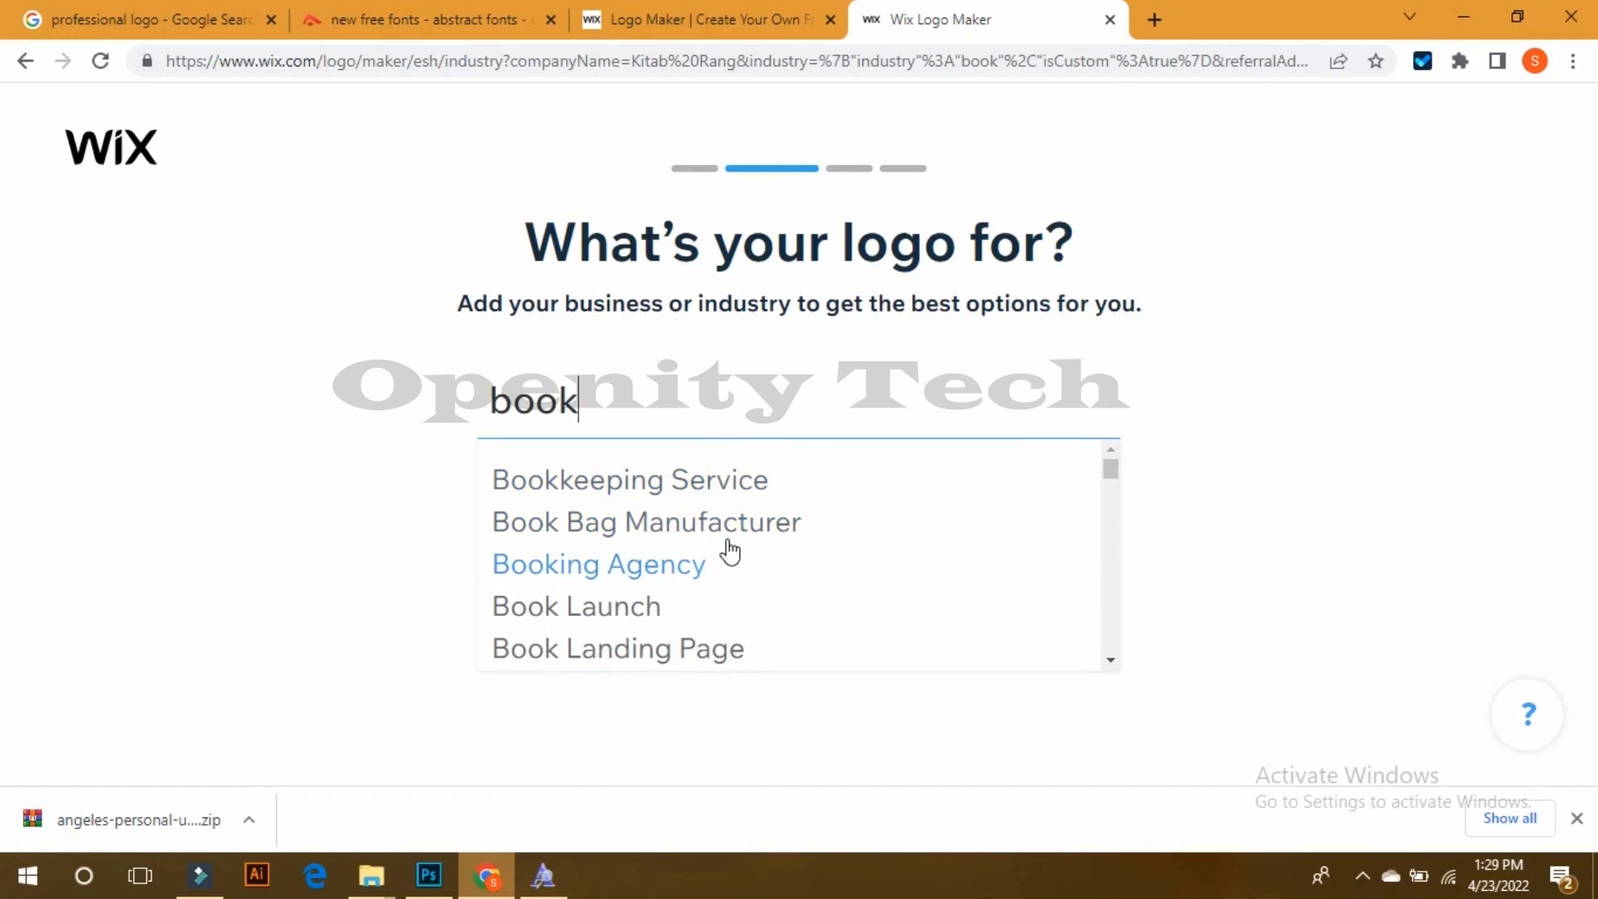
scroll(730, 551, down, 3)
scroll(693, 562, down, 2)
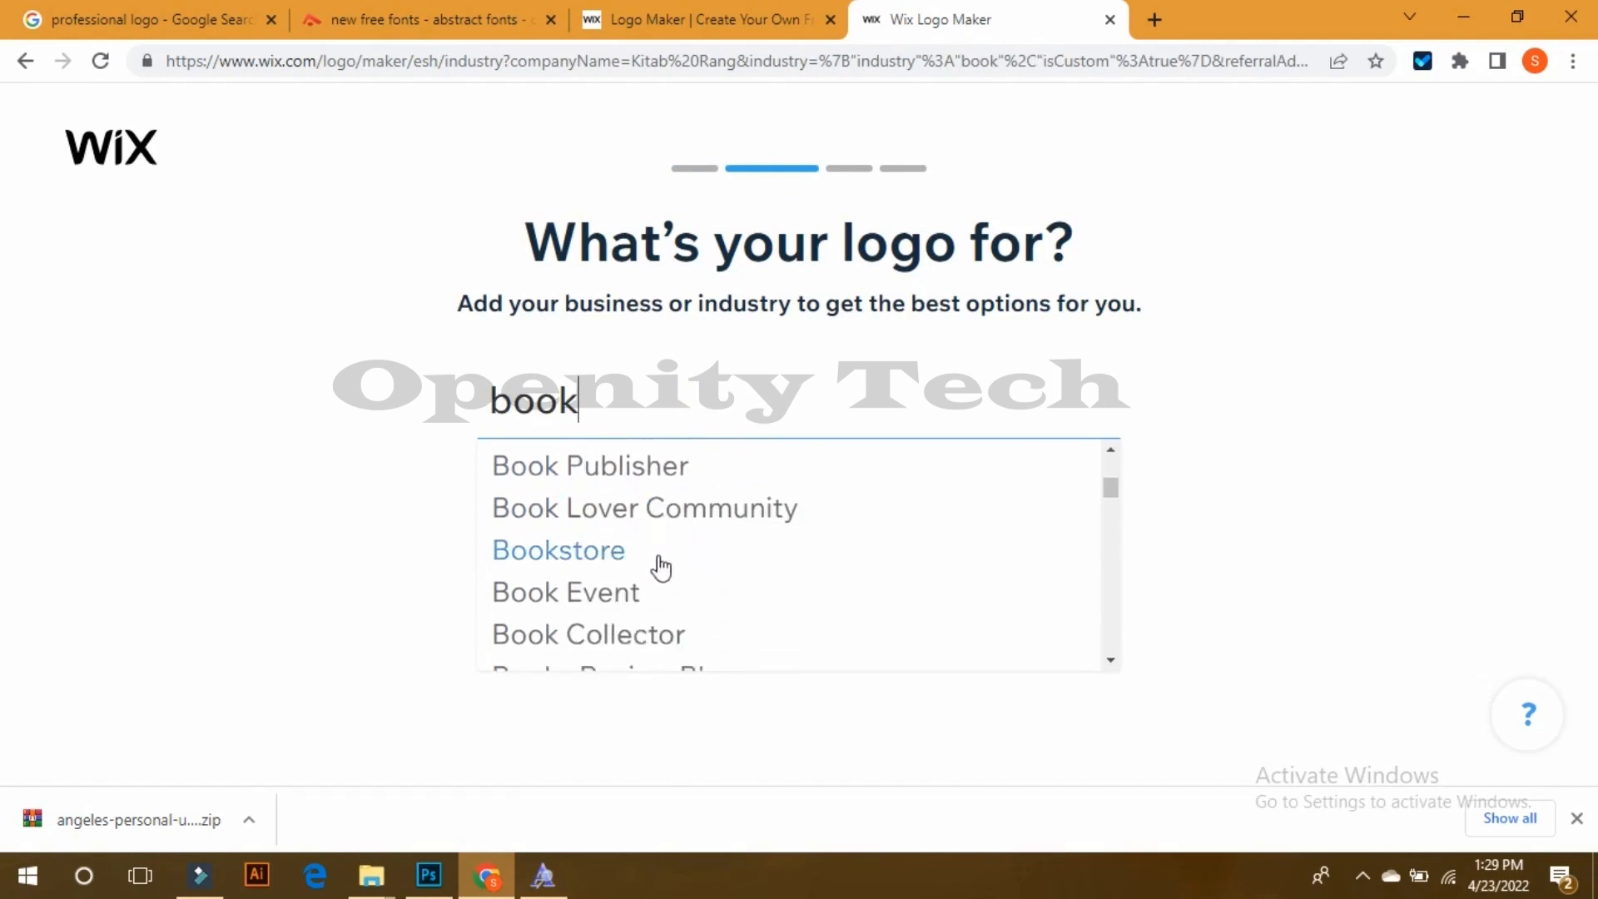
click(621, 560)
click(817, 578)
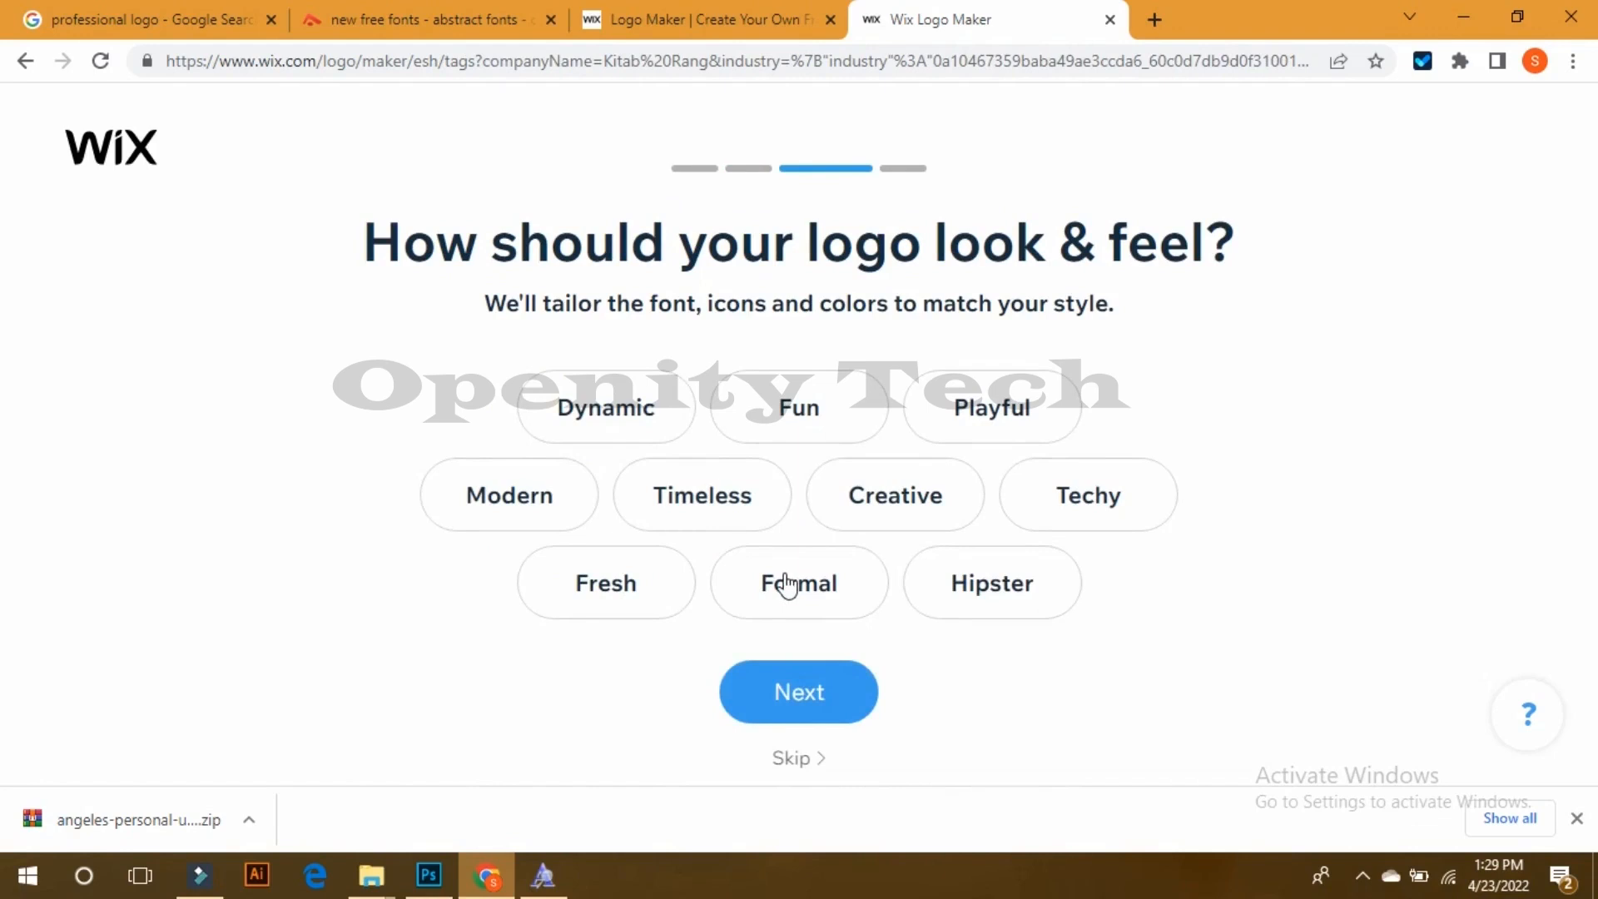
Step: Choose Modern, Fresh and Creative as the logo's look and feel and continue
click(492, 523)
click(613, 582)
click(900, 507)
click(842, 709)
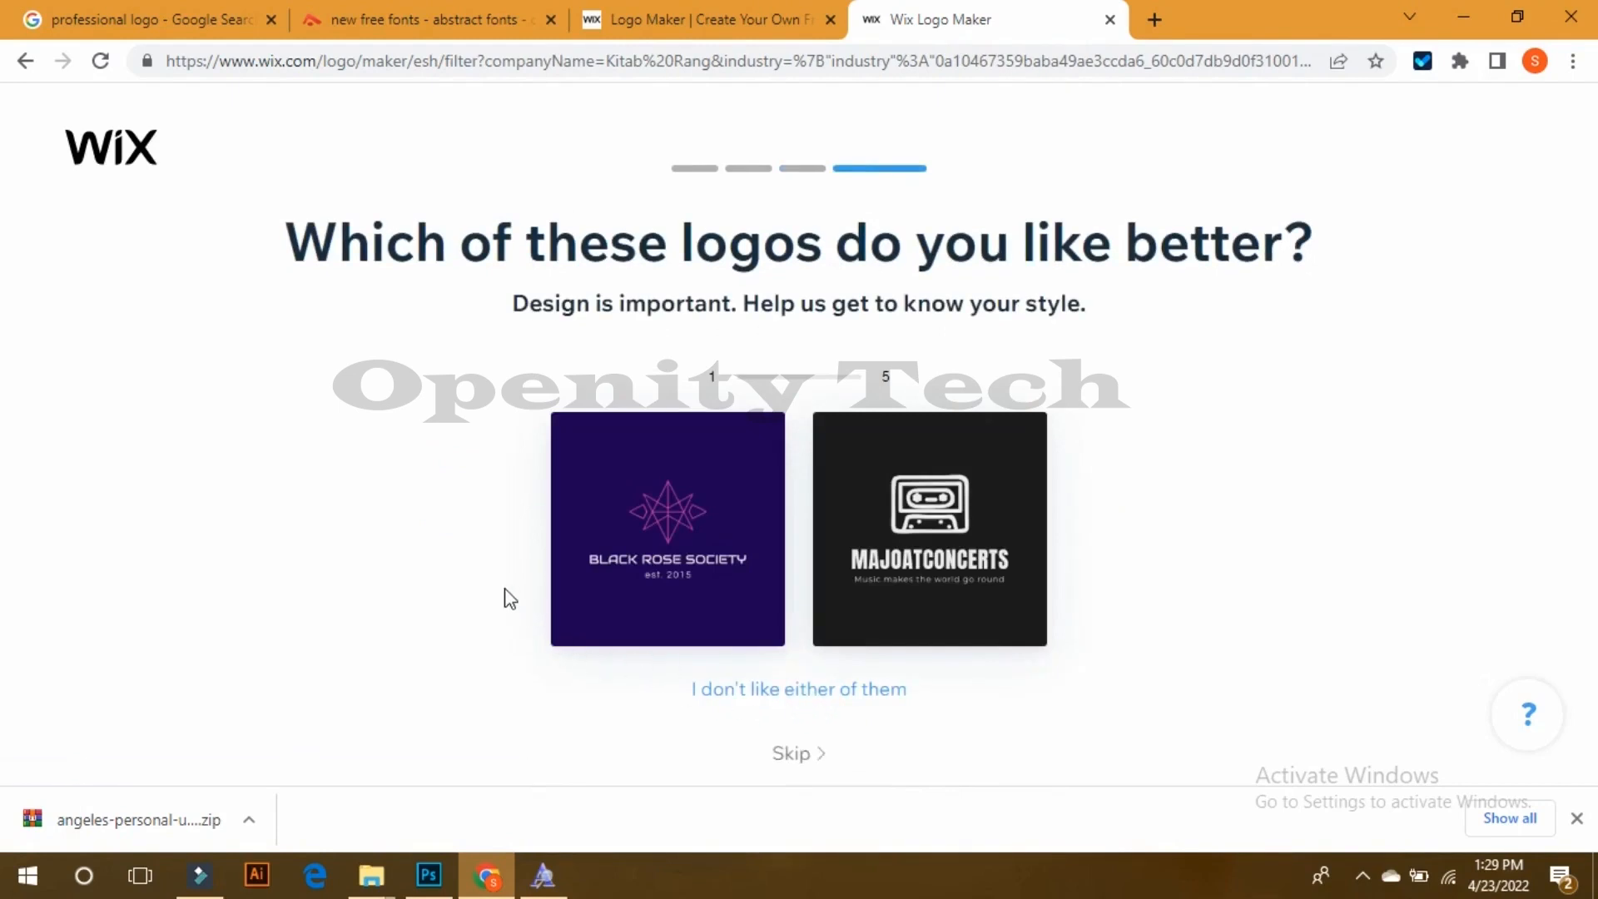
Step: Choose Black Rose Society and Bucher in the first two logo comparisons and pick a favourite in each of the remaining three
click(630, 565)
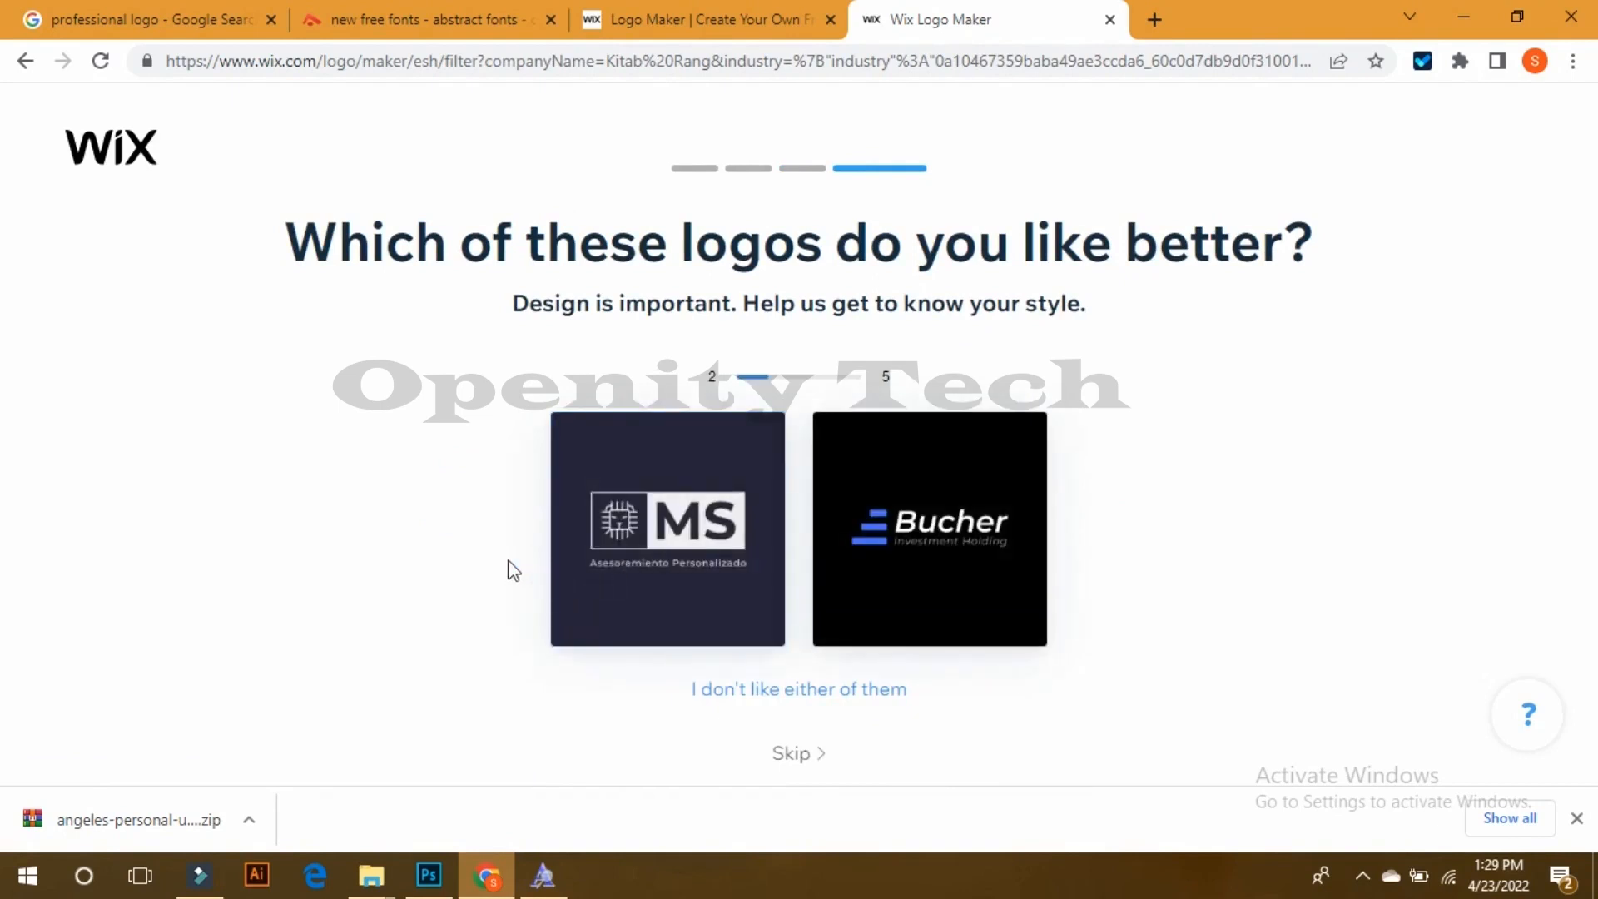
click(939, 553)
click(930, 533)
click(551, 556)
click(910, 563)
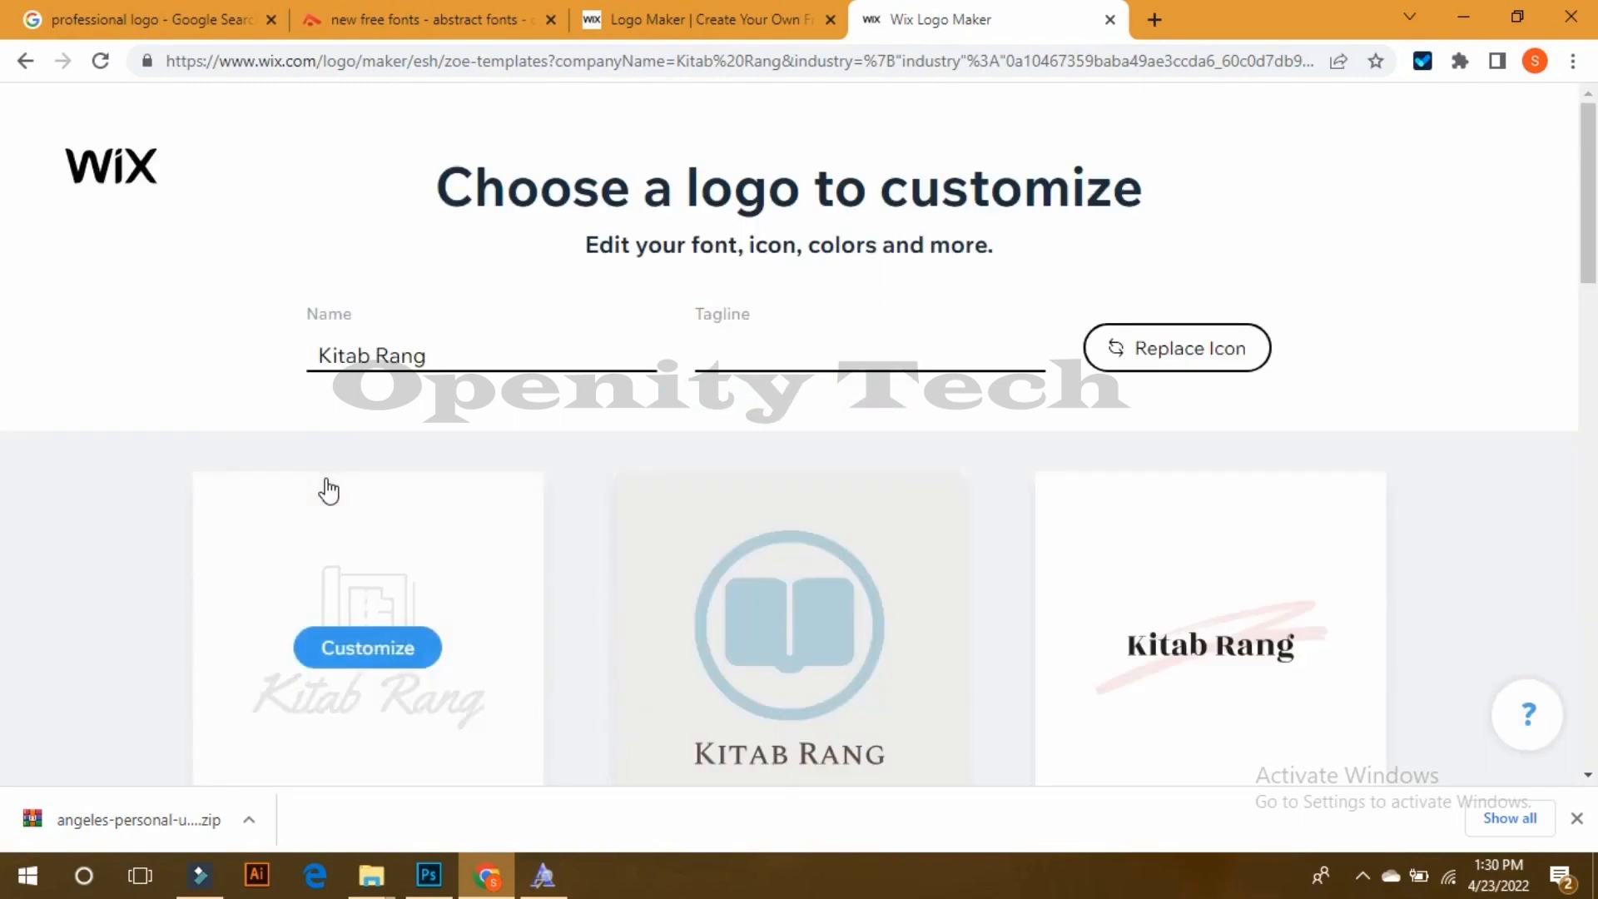
Step: Browse the suggested Kitab Rang logo designs, loading two further batches, to compare their icons, fonts and colours
scroll(136, 526, down, 3)
scroll(144, 499, up, 1)
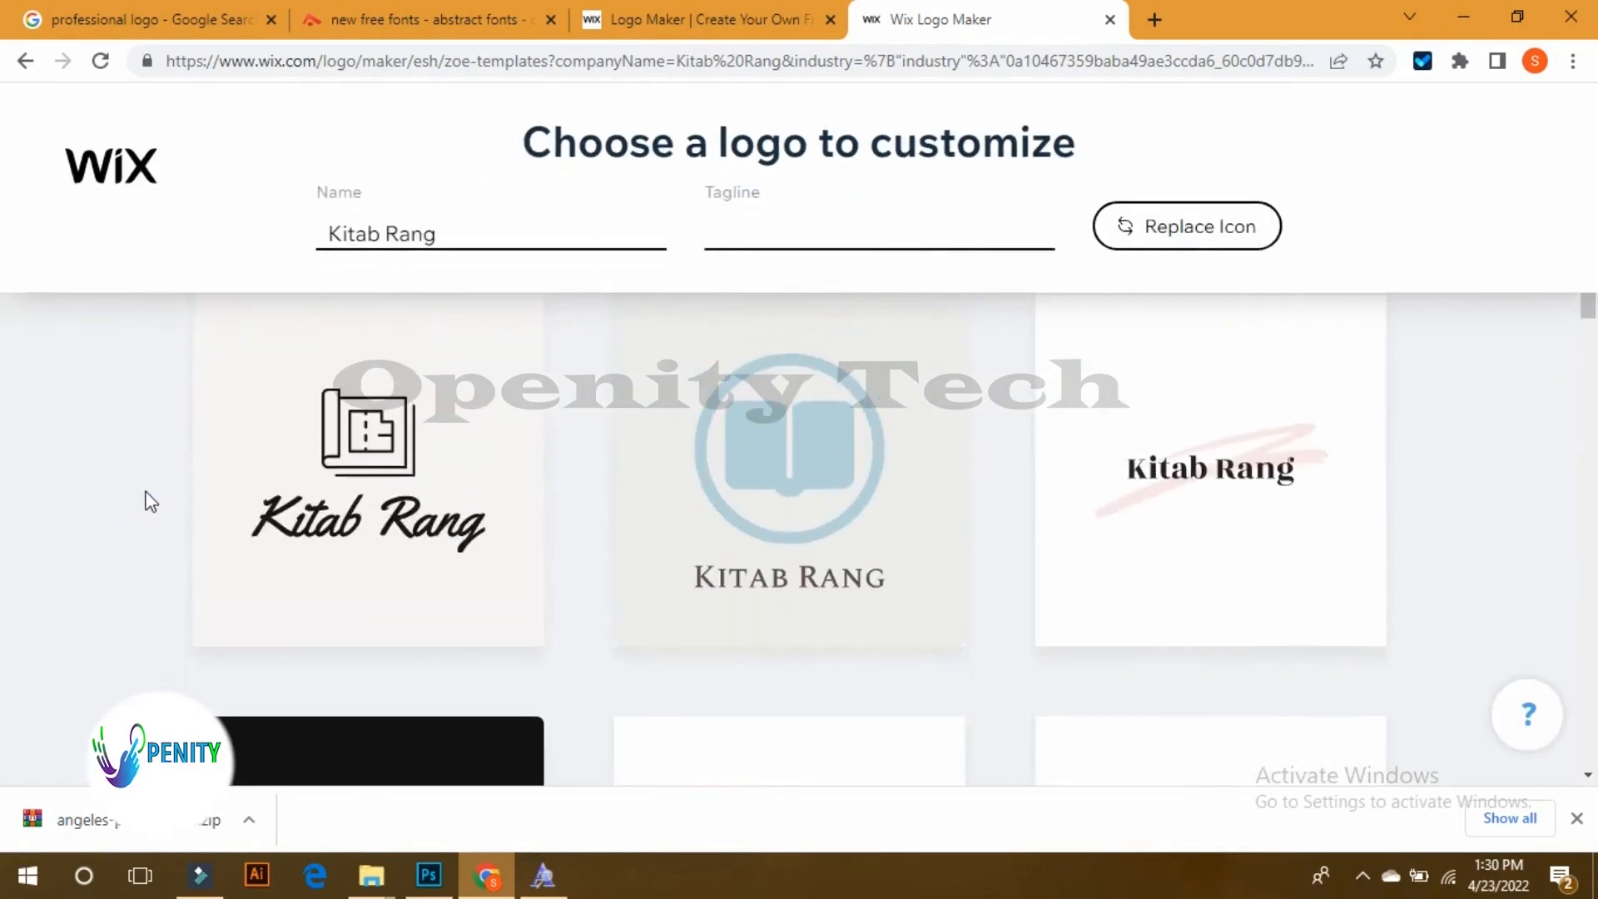
scroll(151, 500, down, 4)
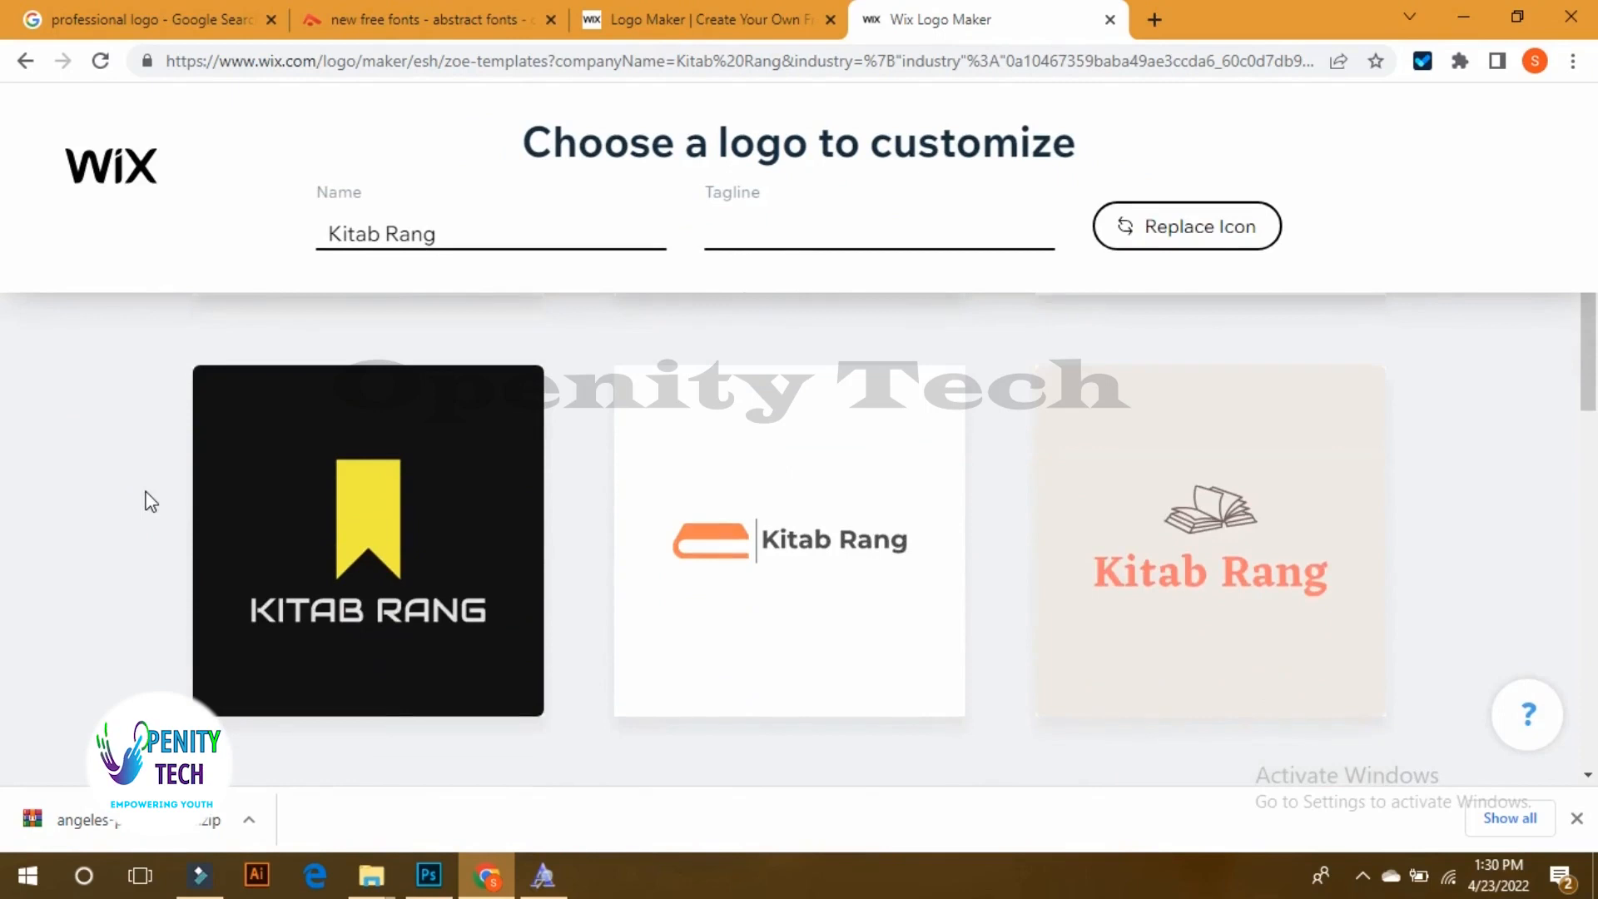
scroll(150, 501, down, 10)
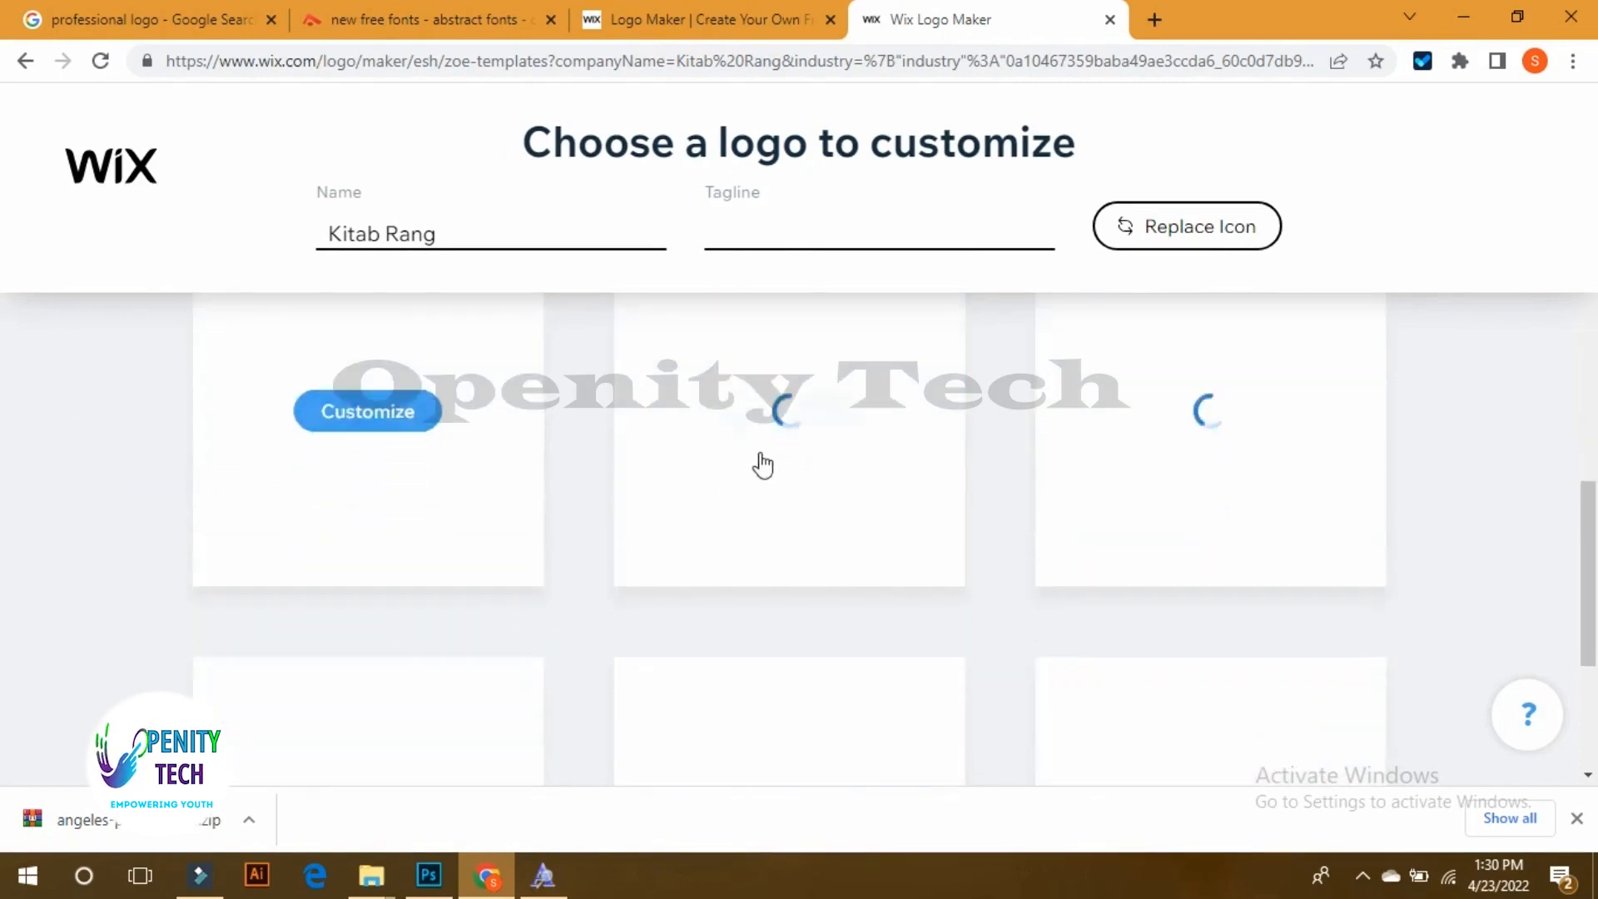
scroll(7, 560, down, 3)
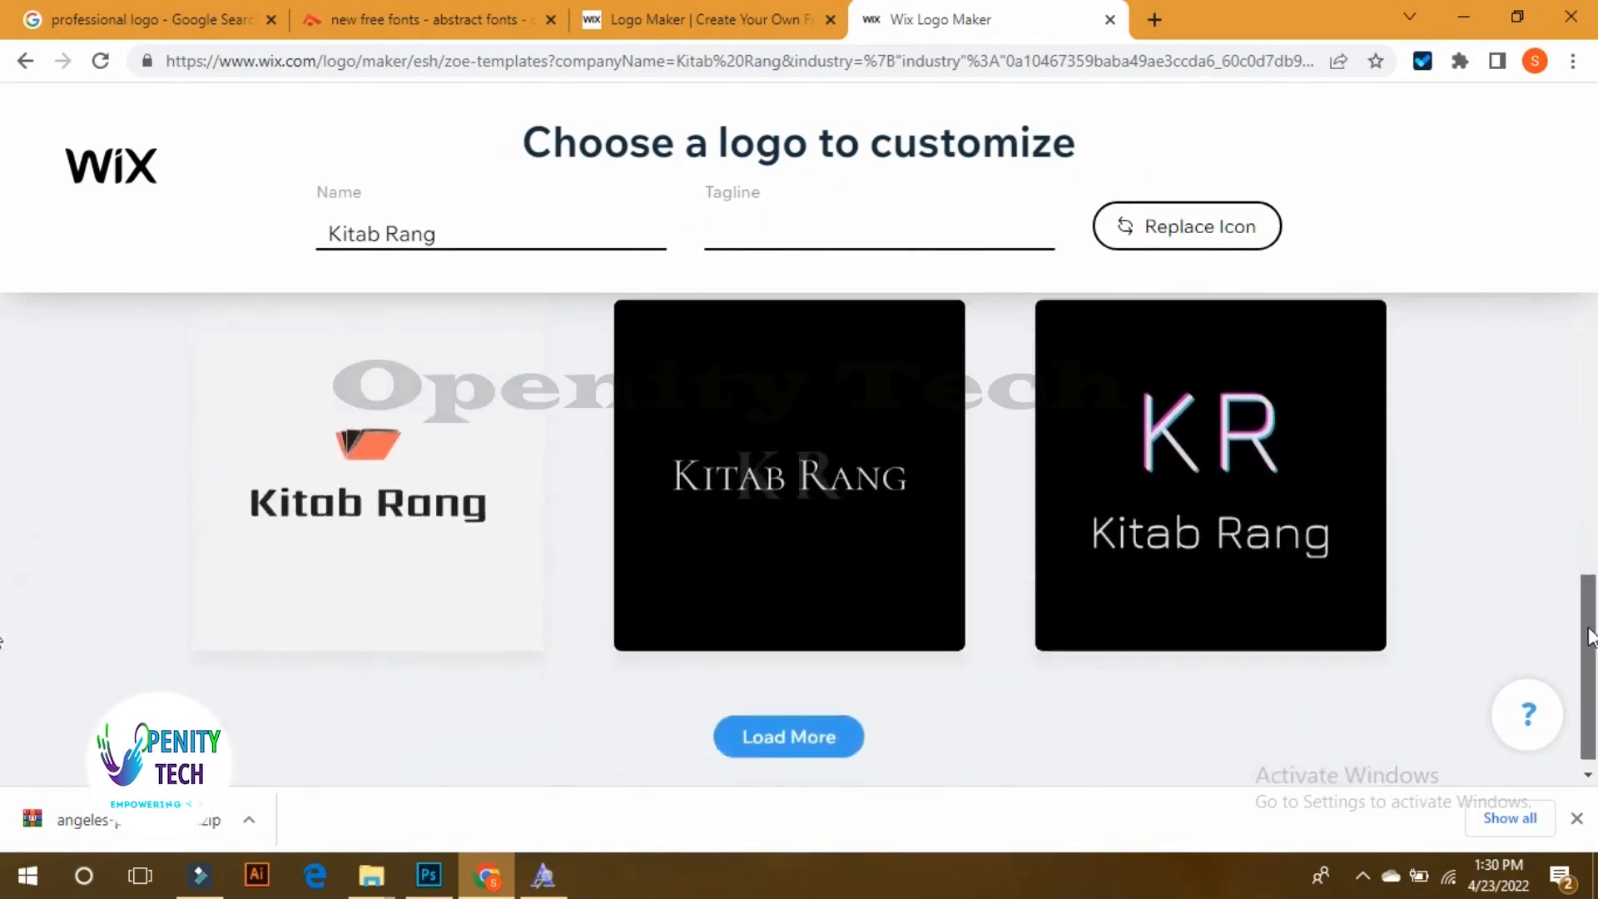
click(786, 718)
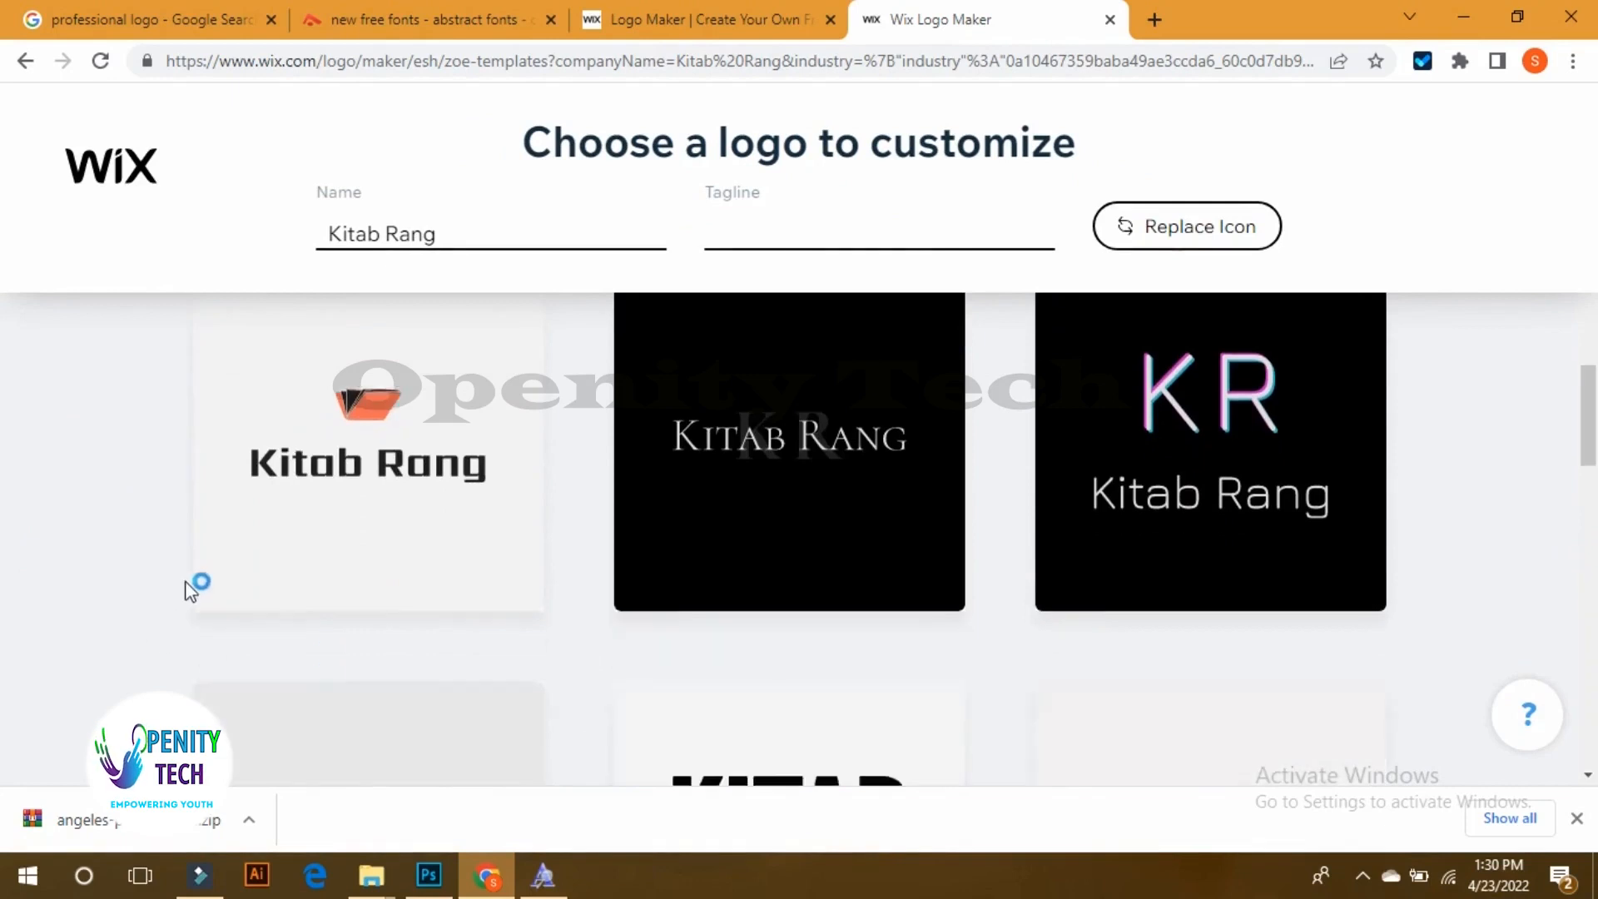
scroll(197, 582, down, 3)
scroll(56, 575, down, 10)
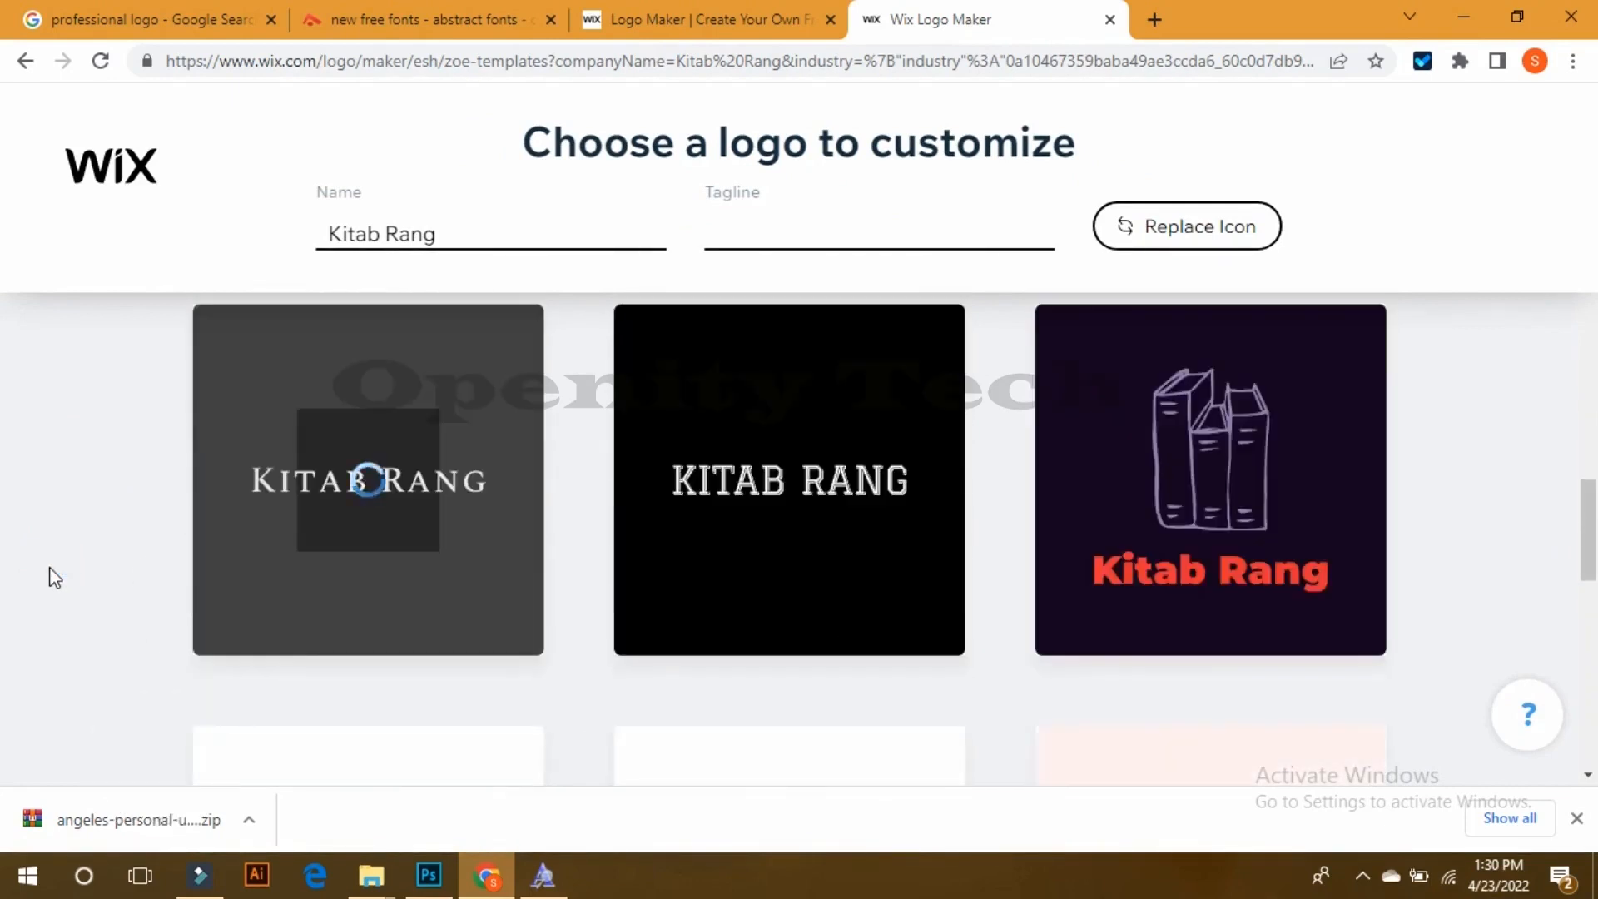
scroll(53, 578, down, 5)
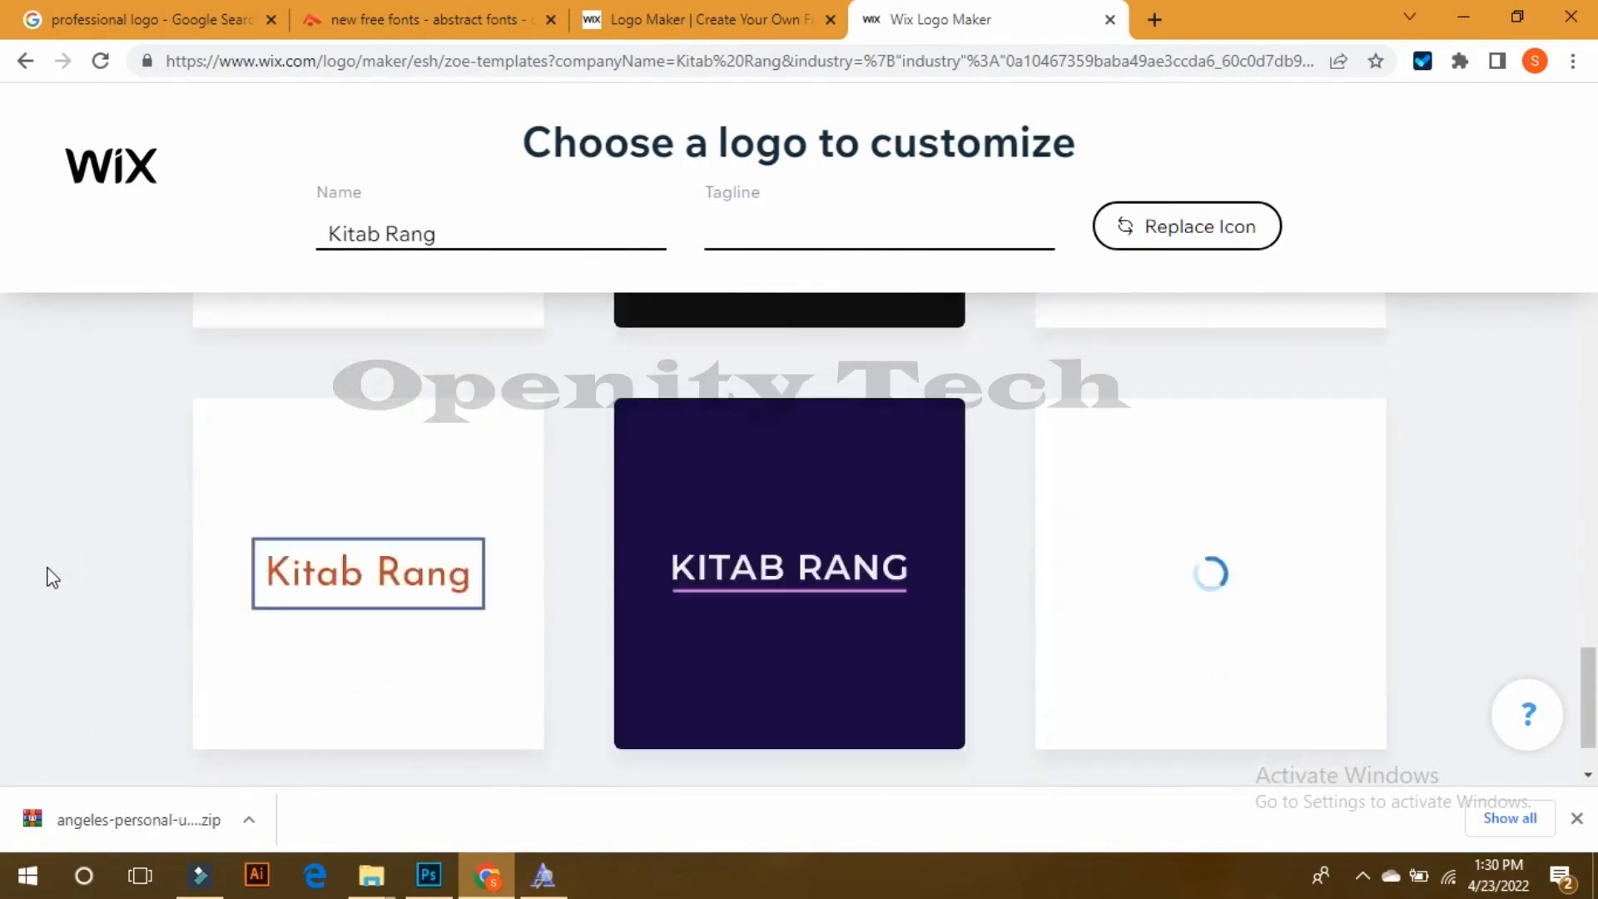
scroll(52, 577, down, 4)
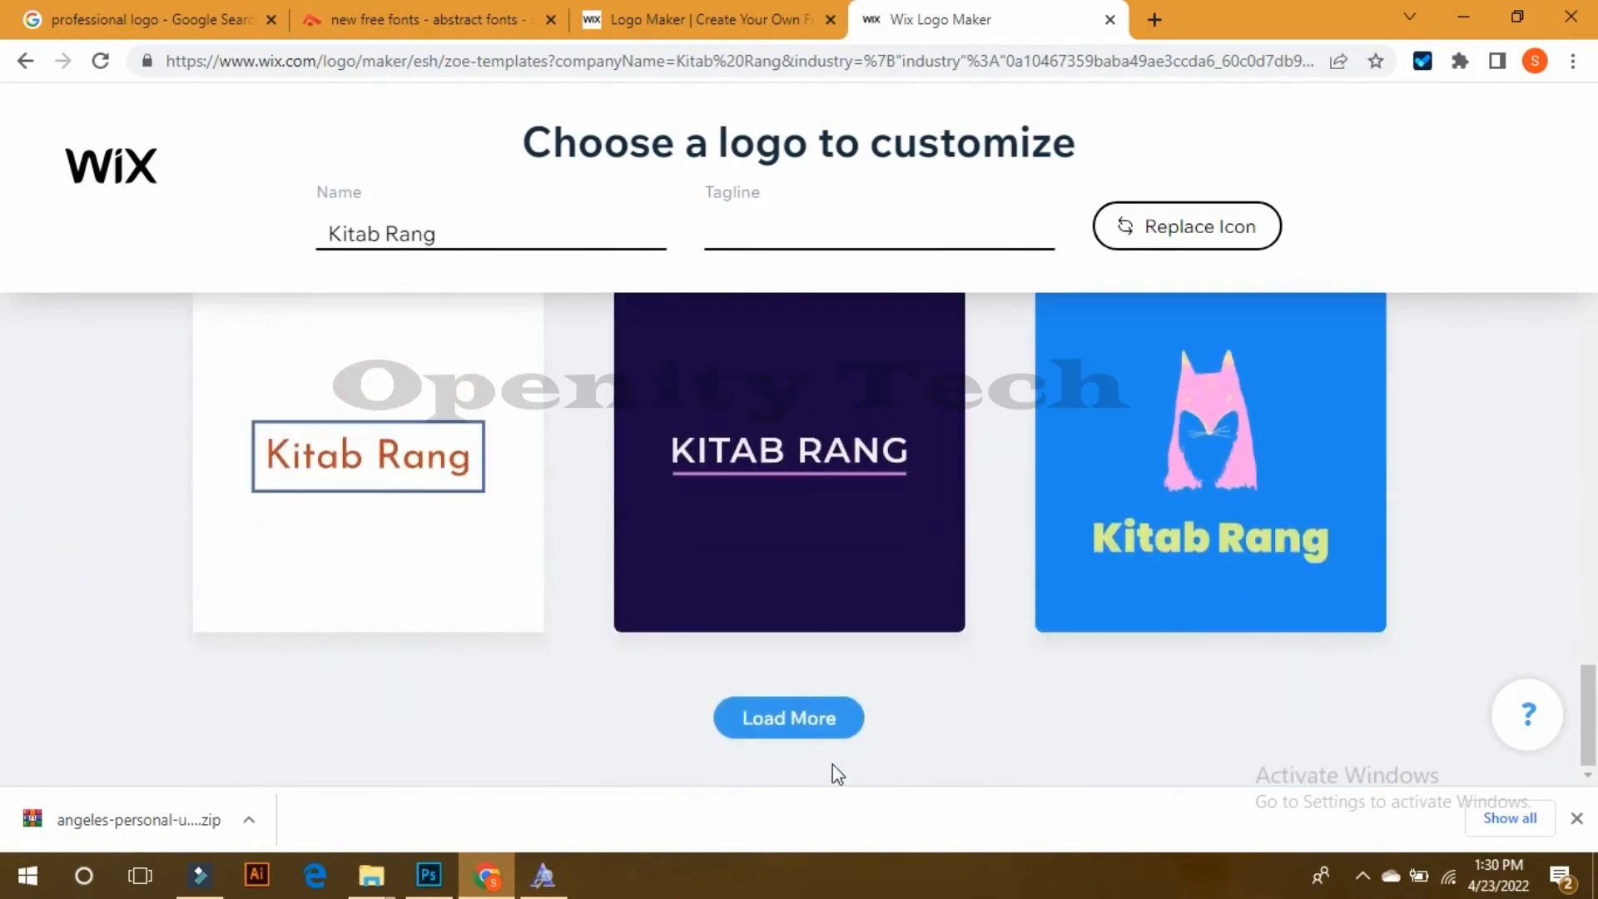
click(795, 721)
scroll(80, 588, down, 10)
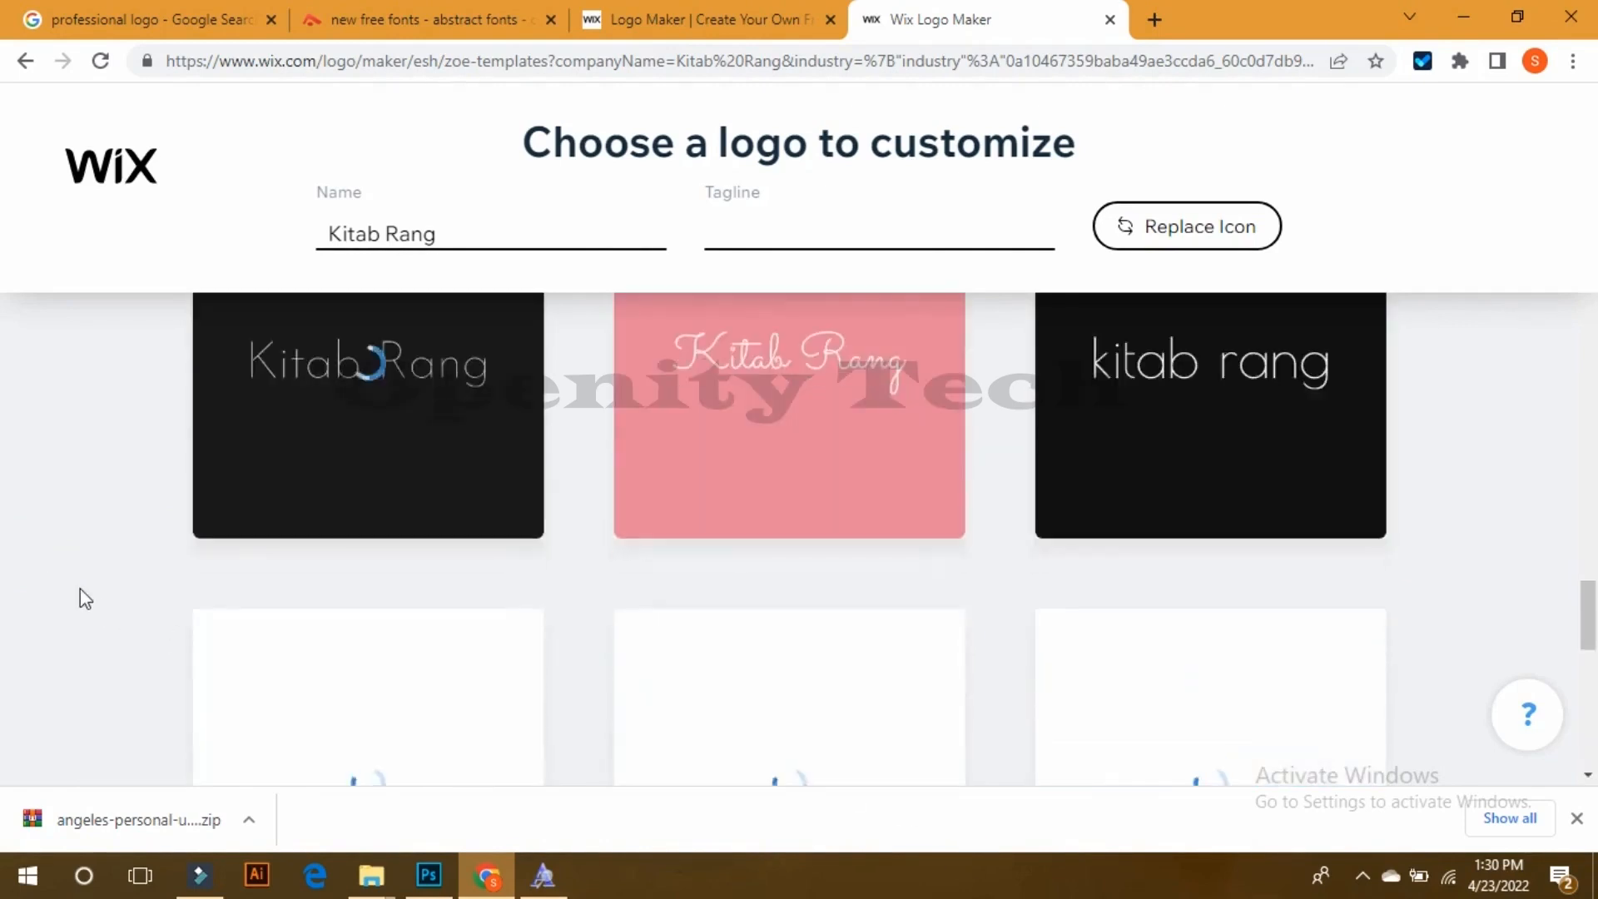
scroll(80, 590, down, 10)
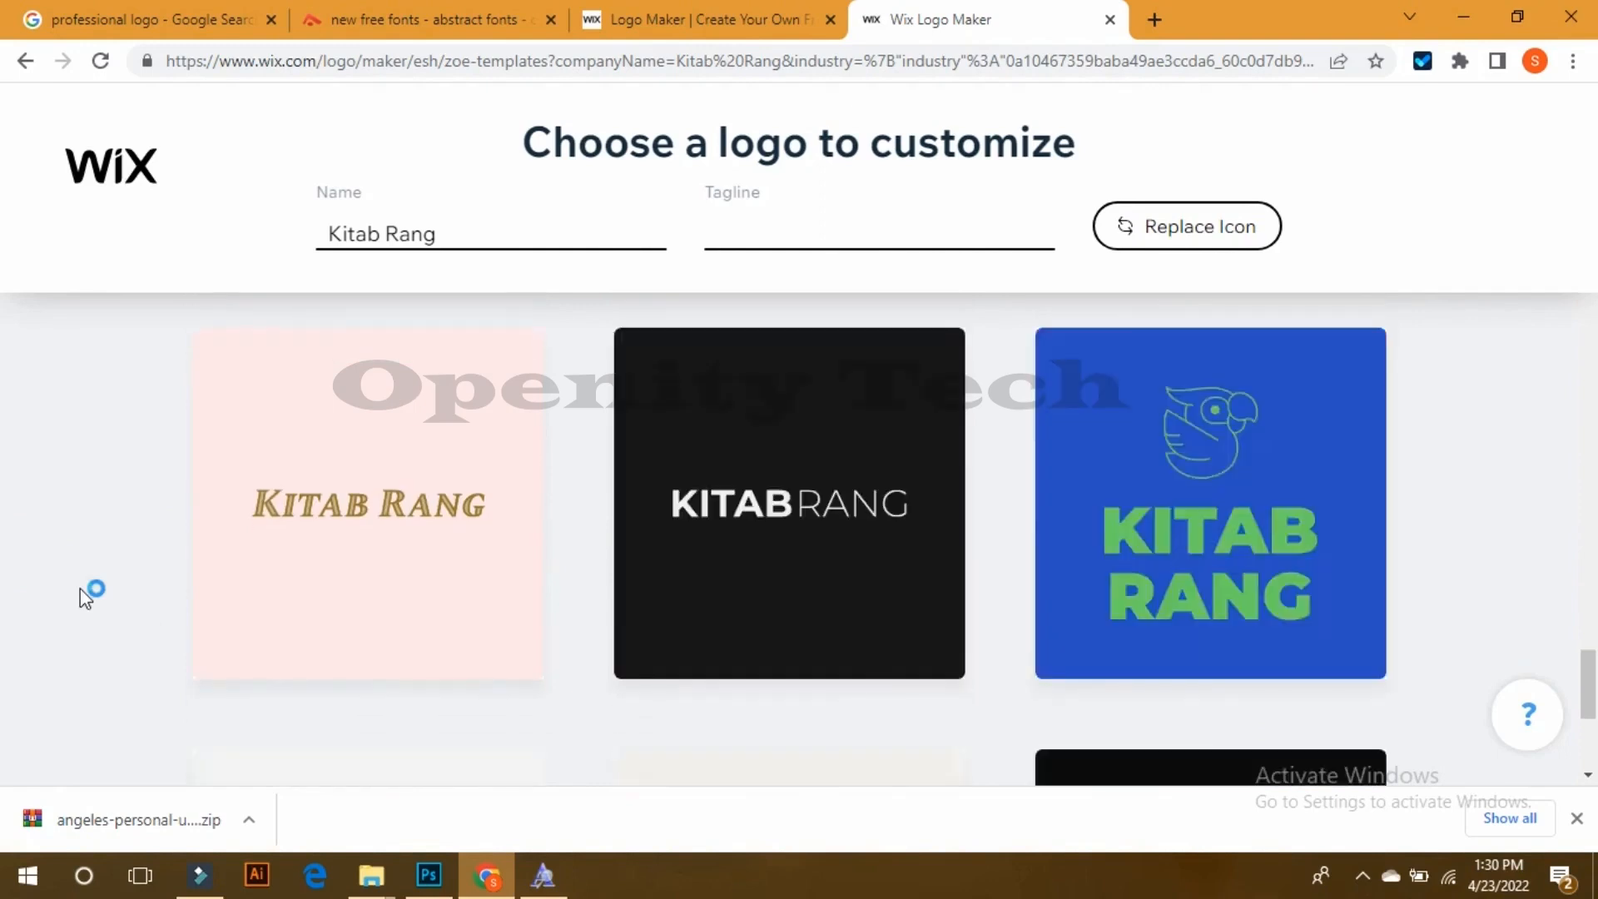
scroll(80, 588, down, 5)
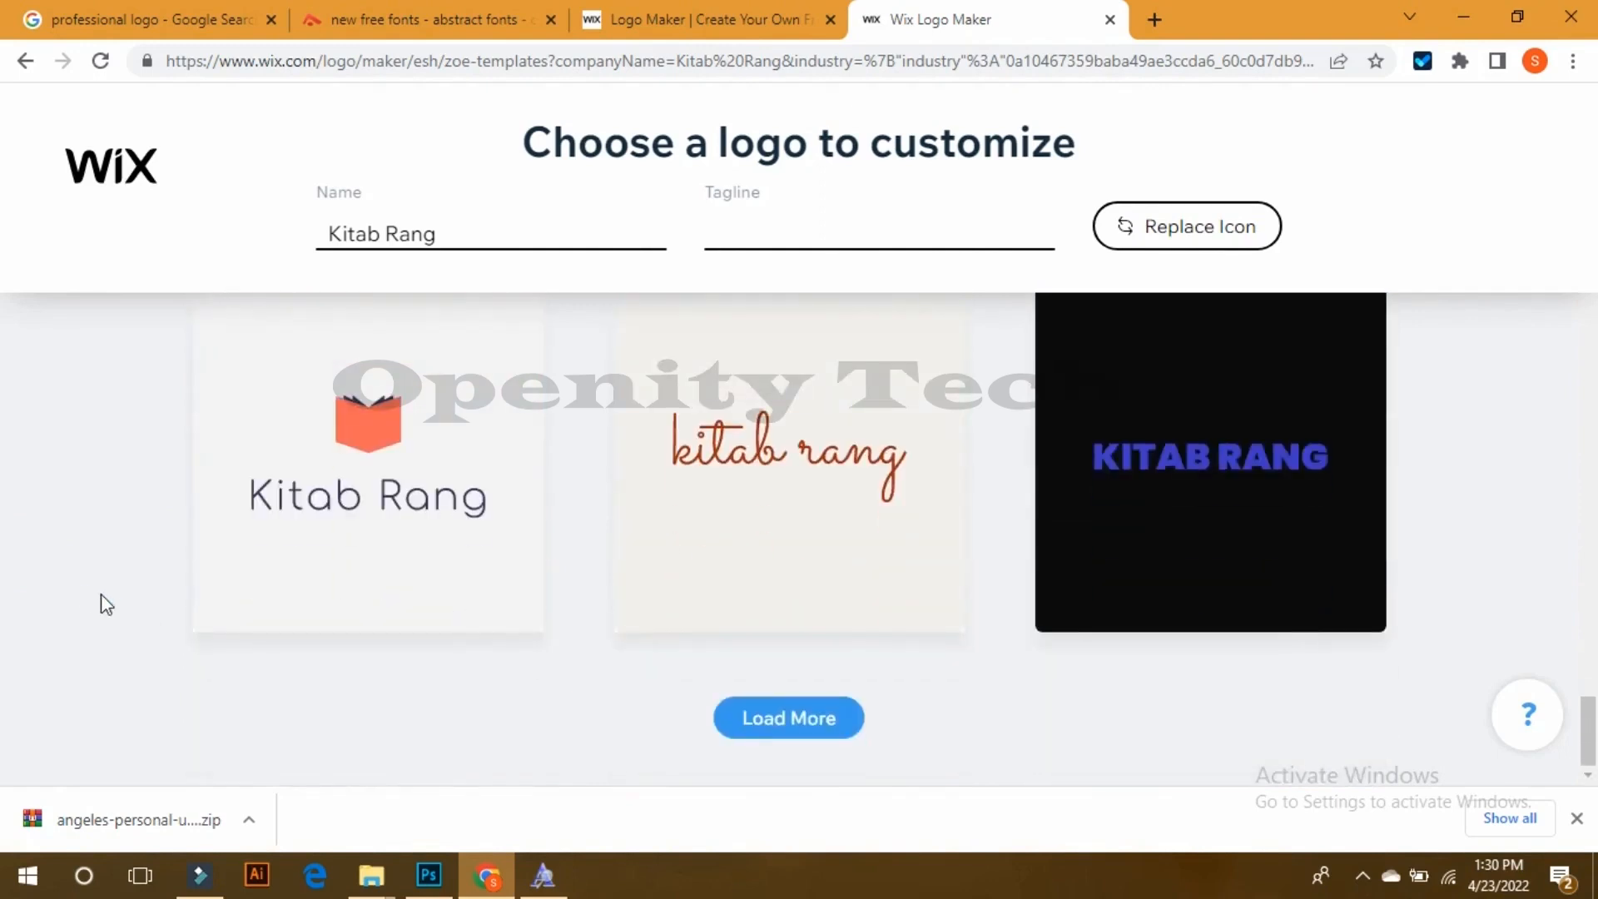
Step: Load two more batches of Kitab Rang logo designs, dismiss the hire-a-designer offer, and compare the icons, fonts and colours
scroll(103, 602, up, 1)
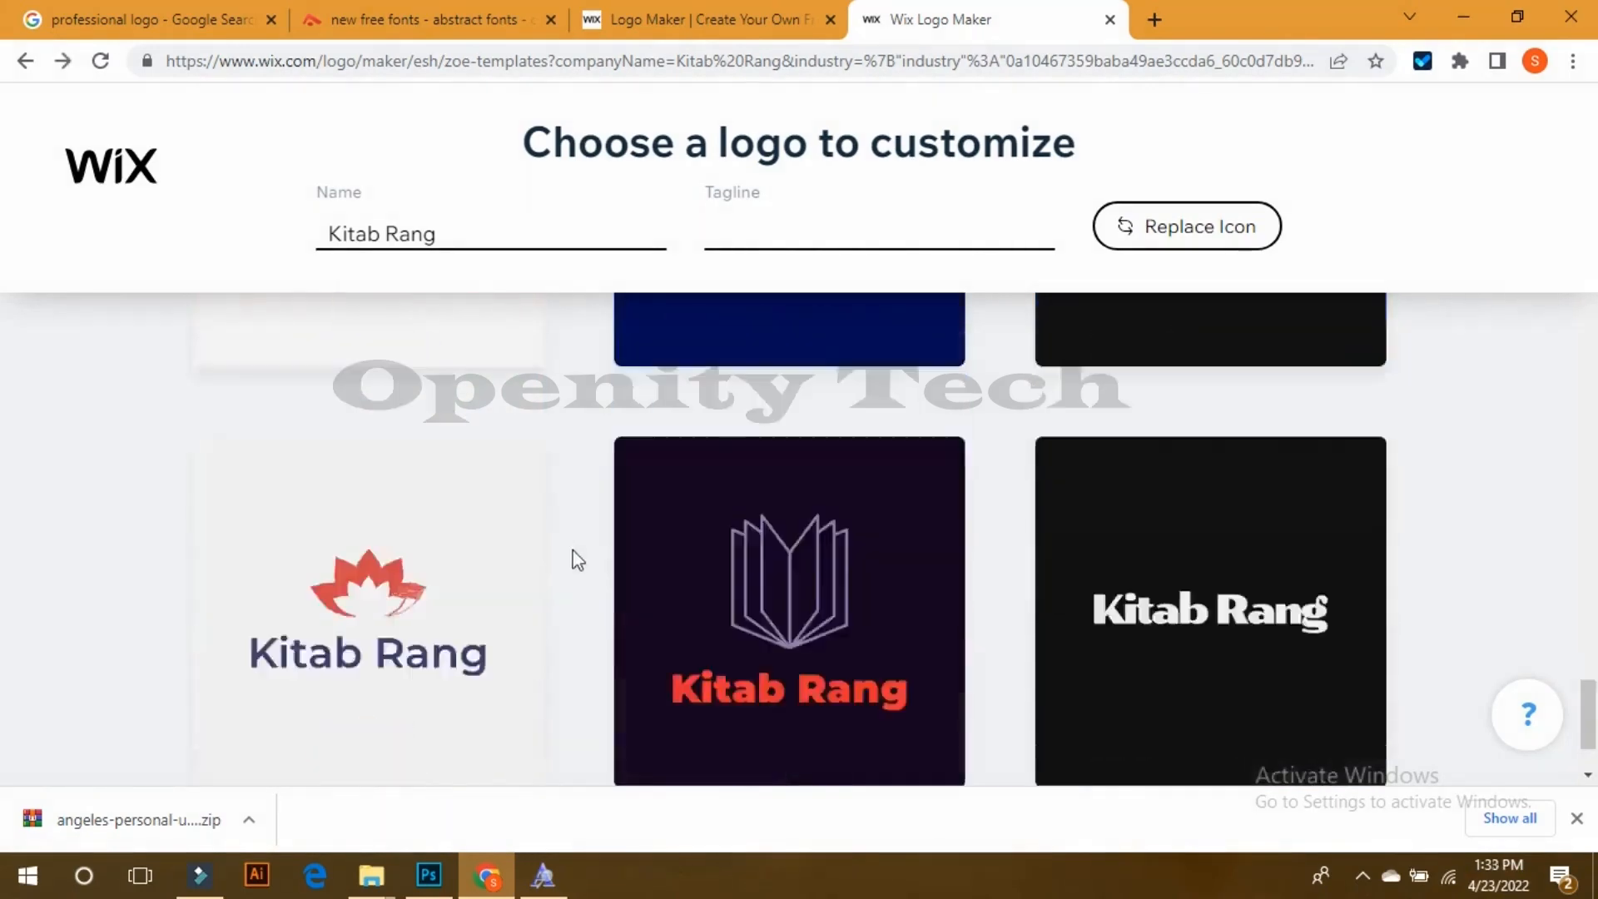
scroll(666, 617, down, 2)
click(813, 717)
scroll(11, 571, down, 5)
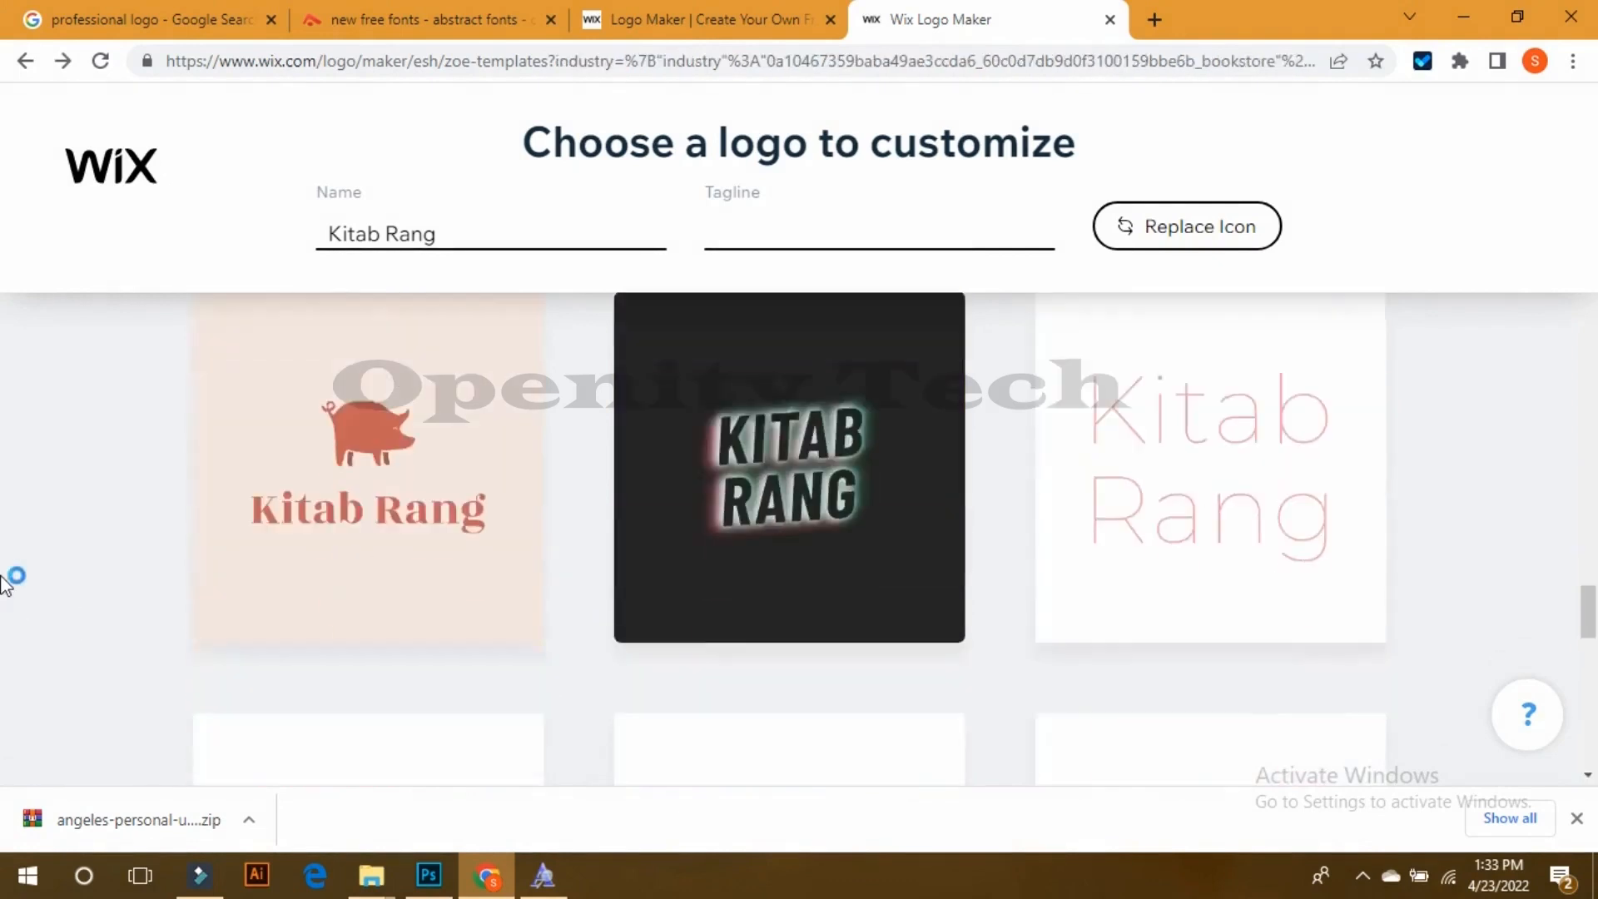
scroll(4, 586, down, 10)
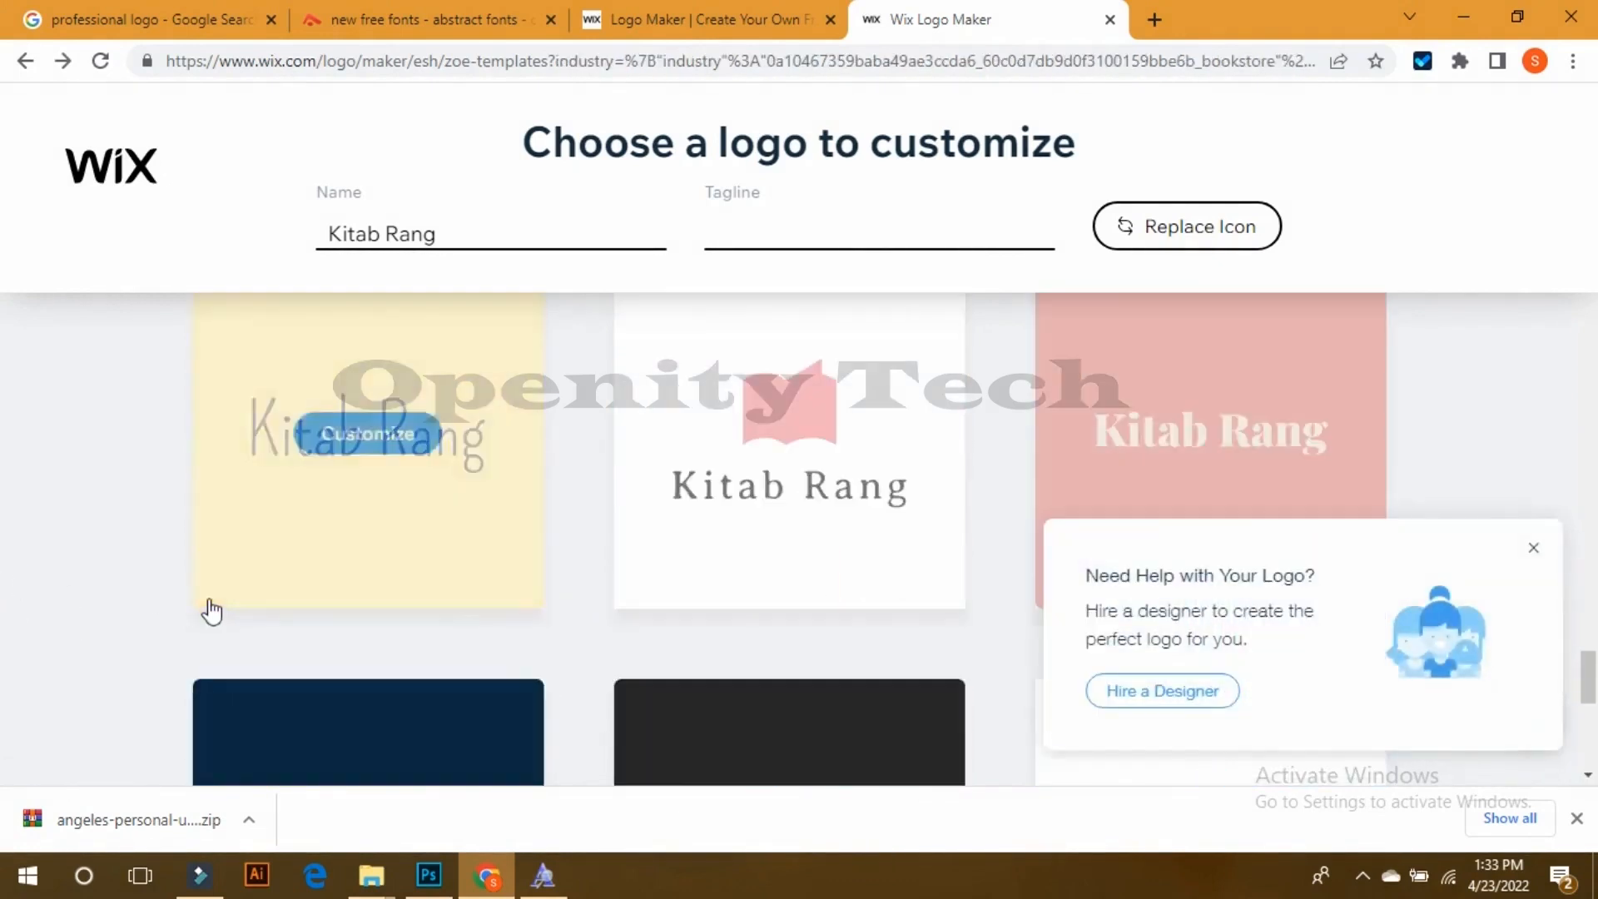
click(1536, 549)
scroll(1550, 526, down, 7)
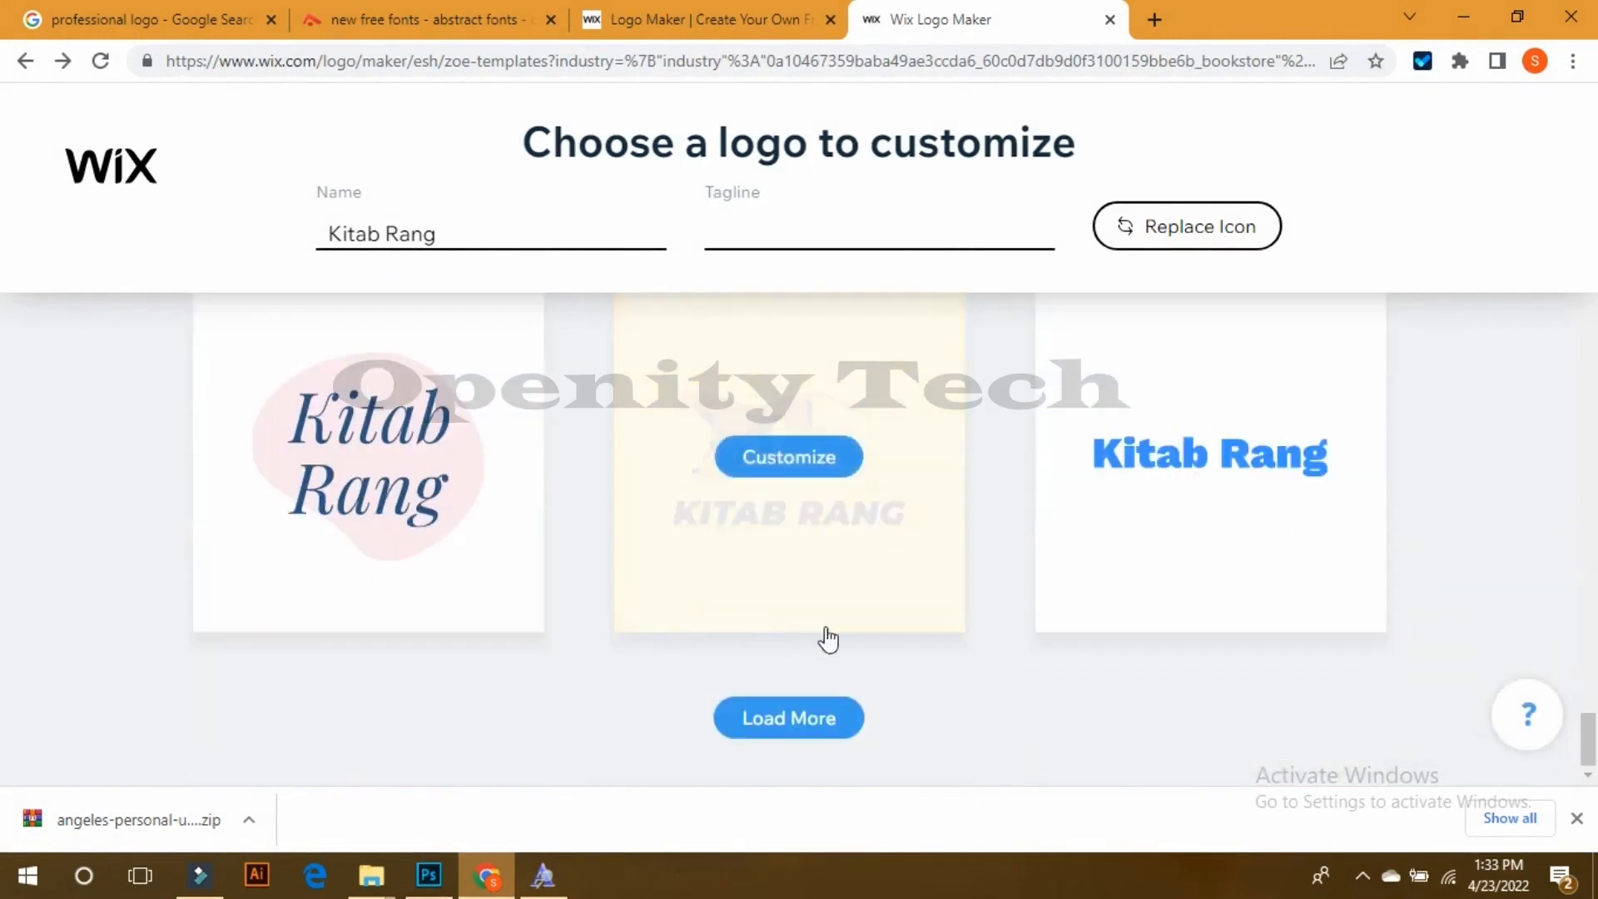
click(813, 717)
scroll(1498, 582, down, 4)
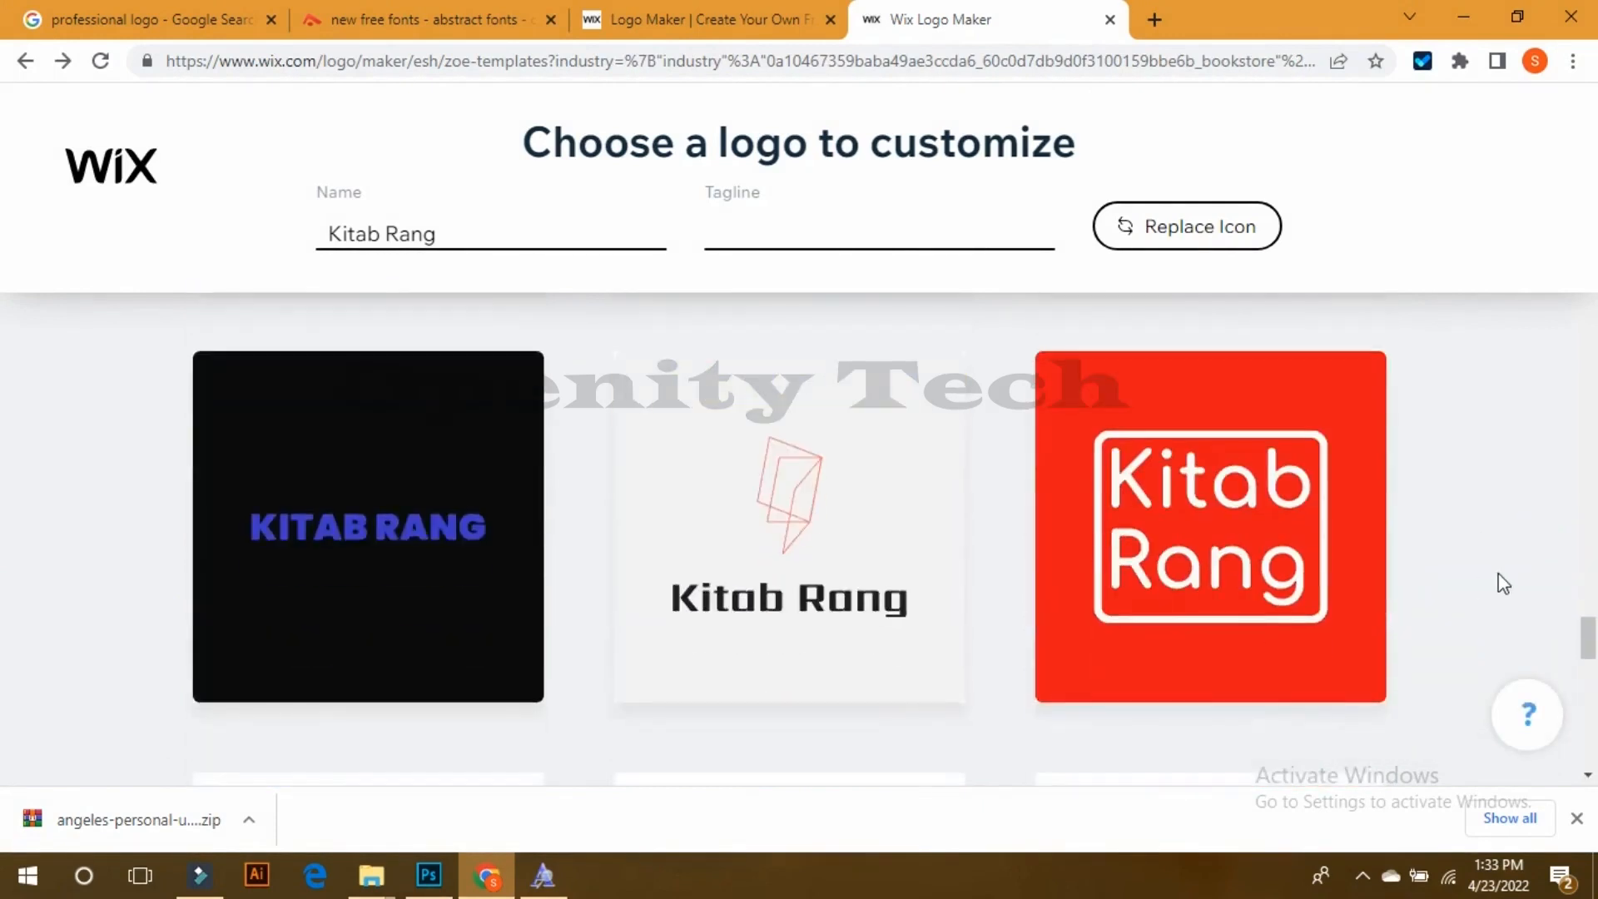
scroll(1504, 583, down, 5)
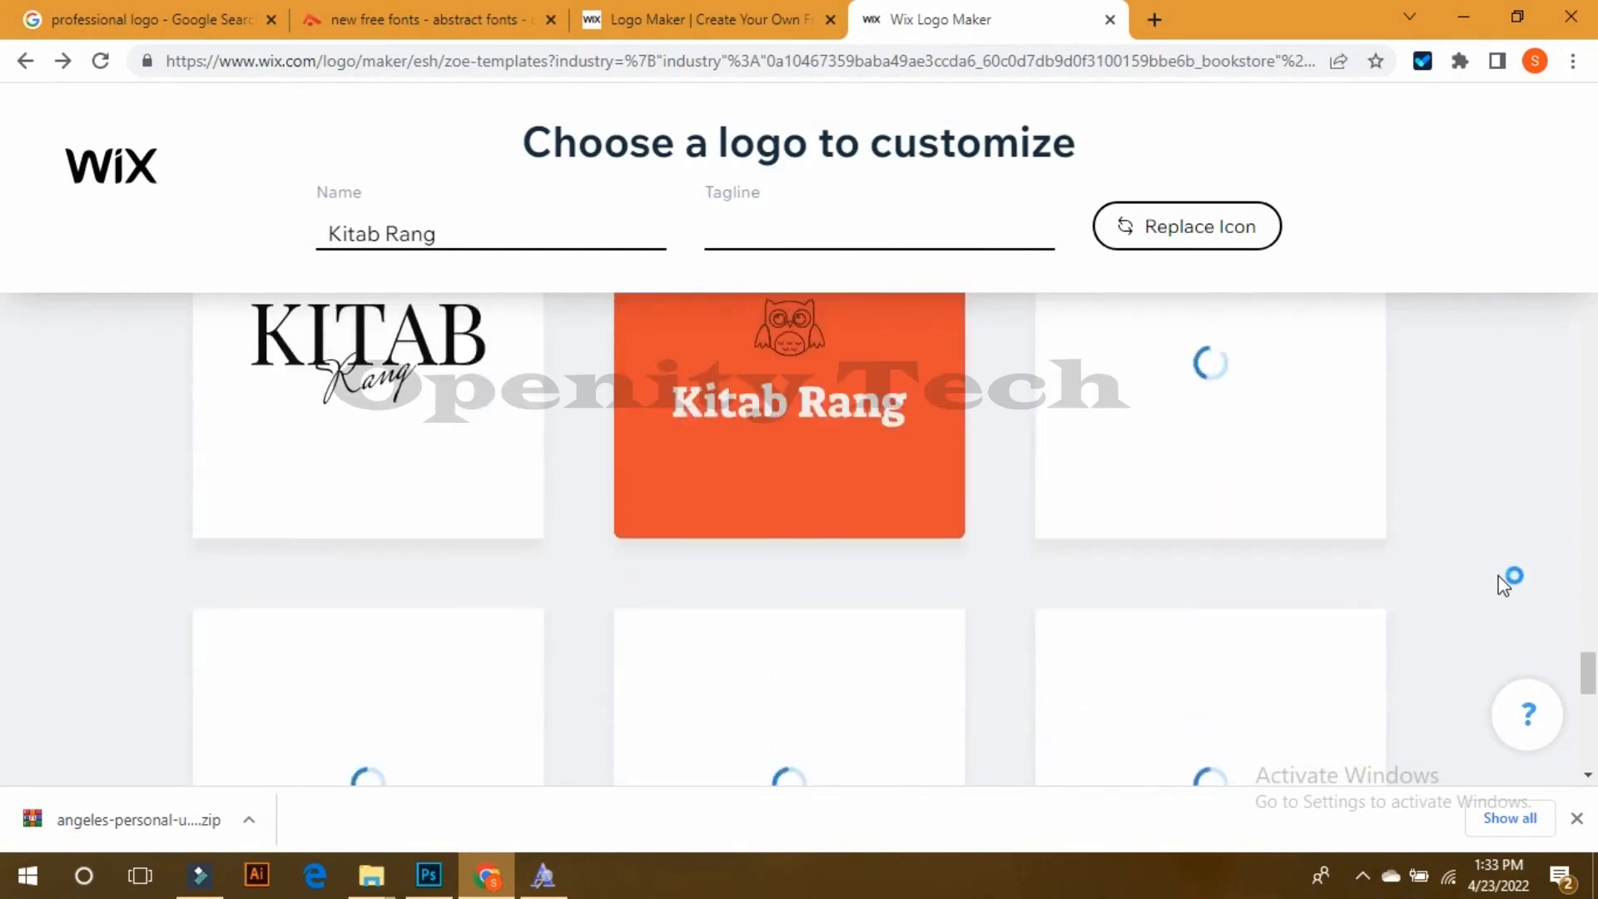
scroll(1503, 583, down, 3)
scroll(1505, 585, down, 4)
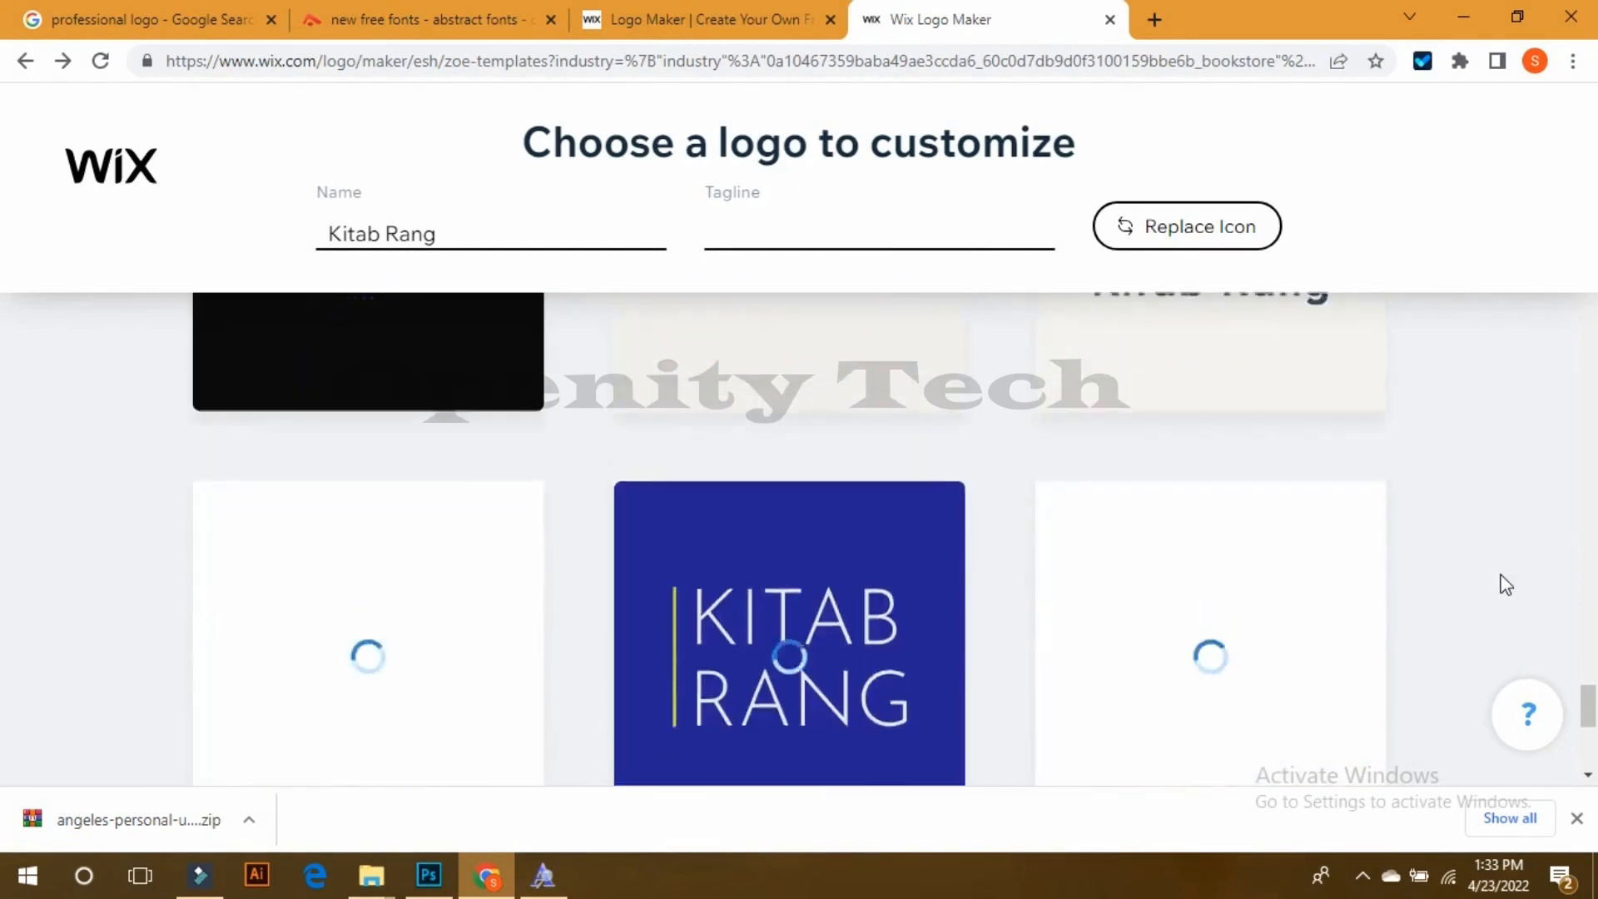
scroll(1506, 585, up, 3)
scroll(1505, 585, down, 6)
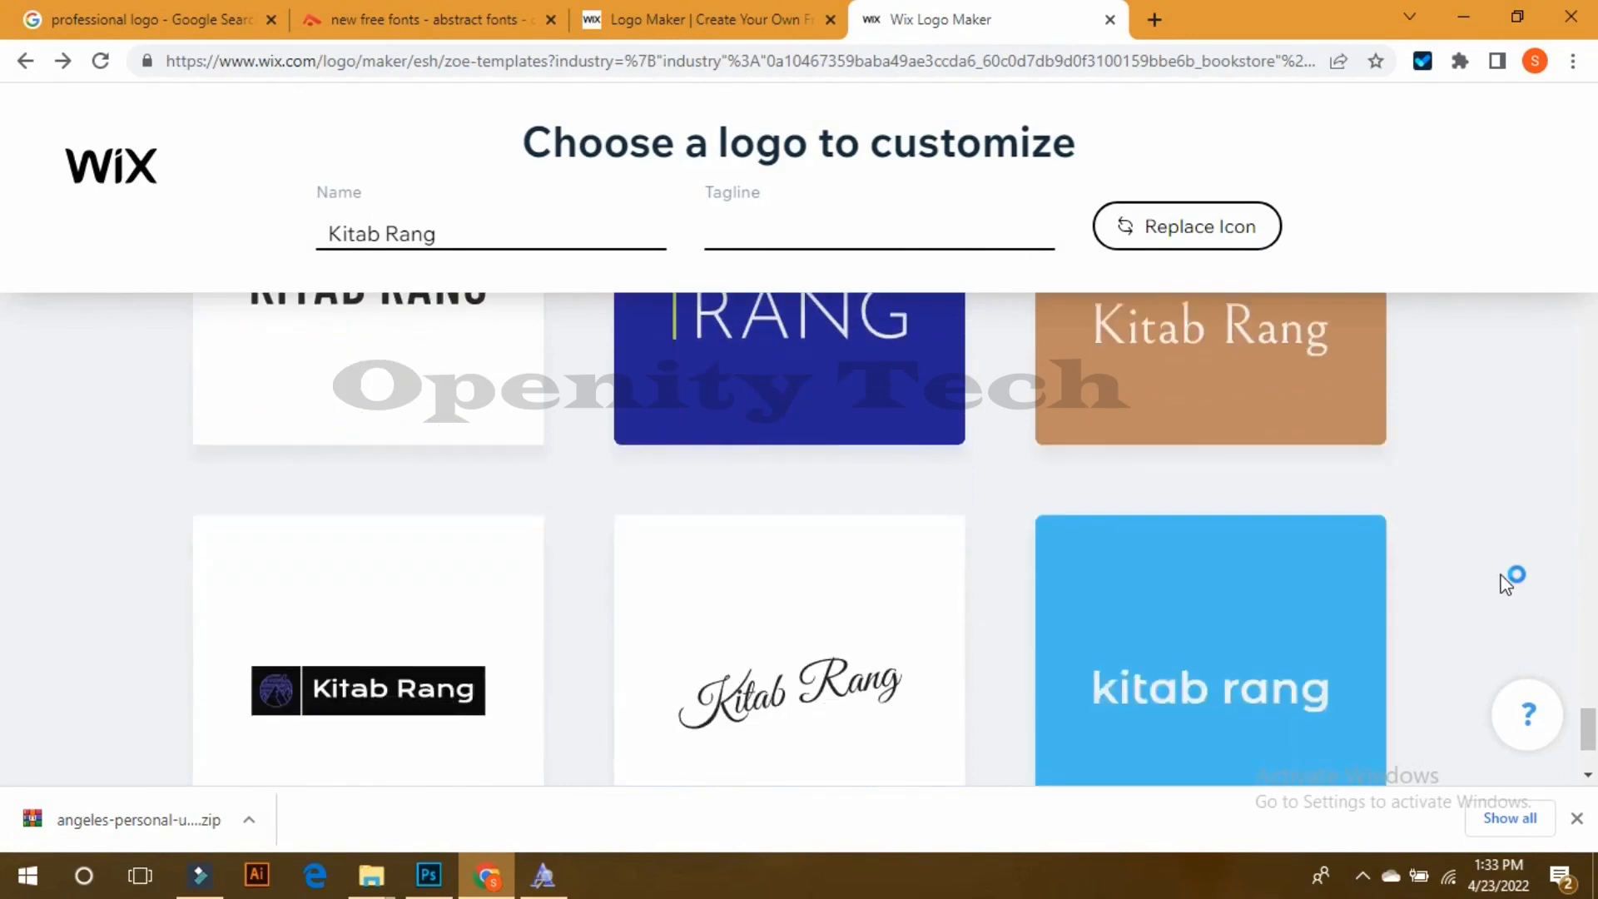
scroll(1507, 583, down, 3)
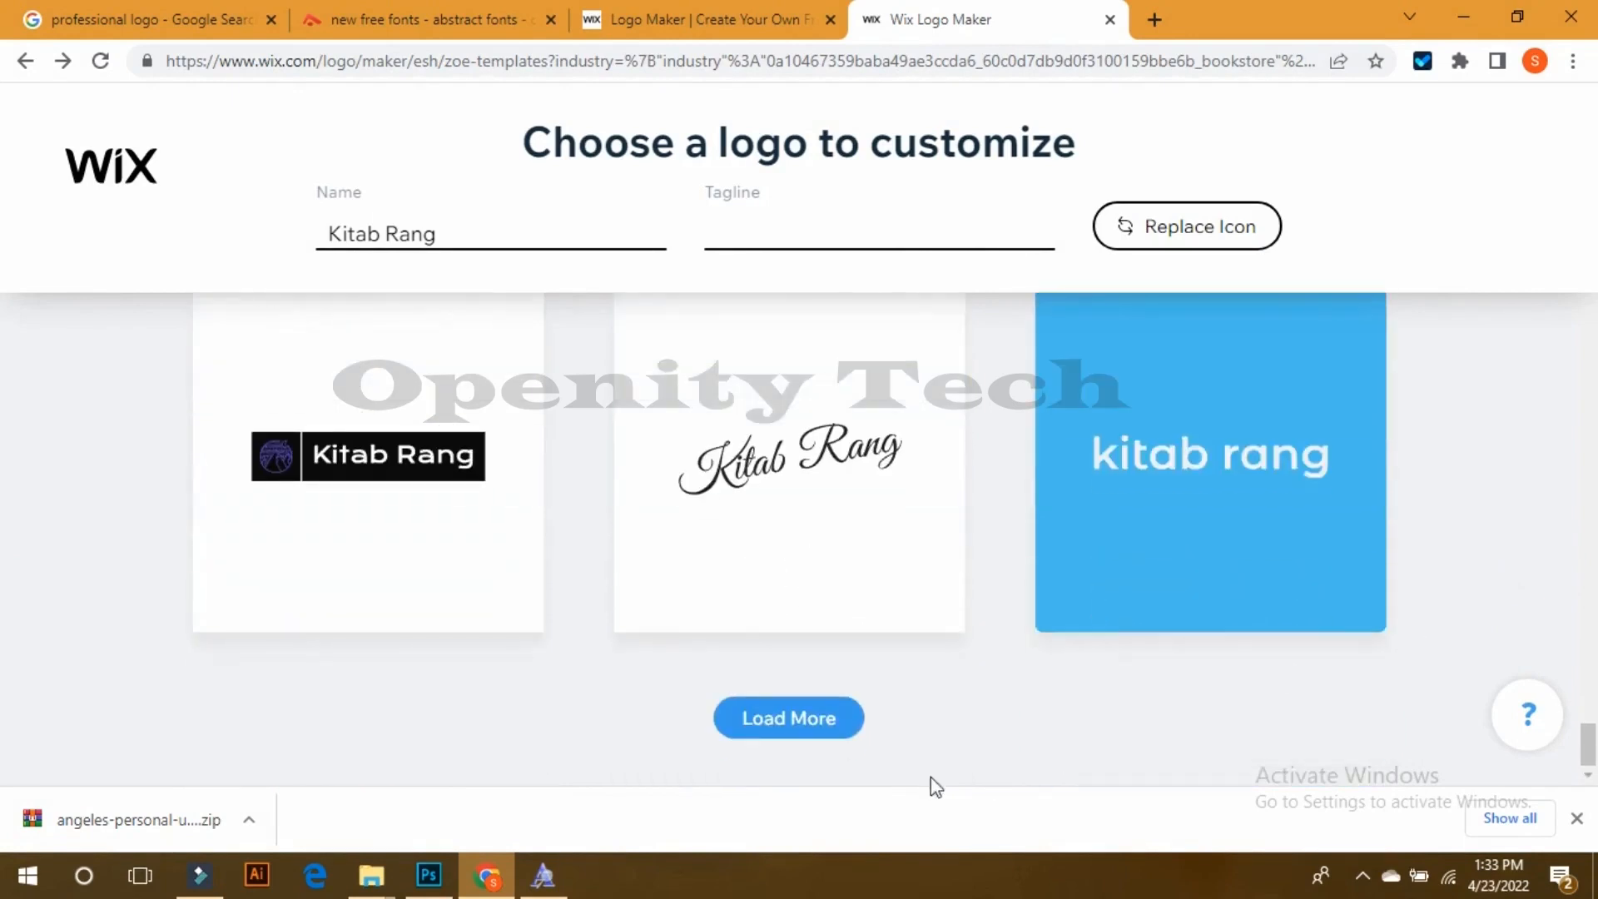
Step: Load another two batches of logo designs and examine the text-only, underlined and framed Kitab Rang variants
click(812, 718)
scroll(1499, 541, down, 4)
scroll(1503, 537, down, 5)
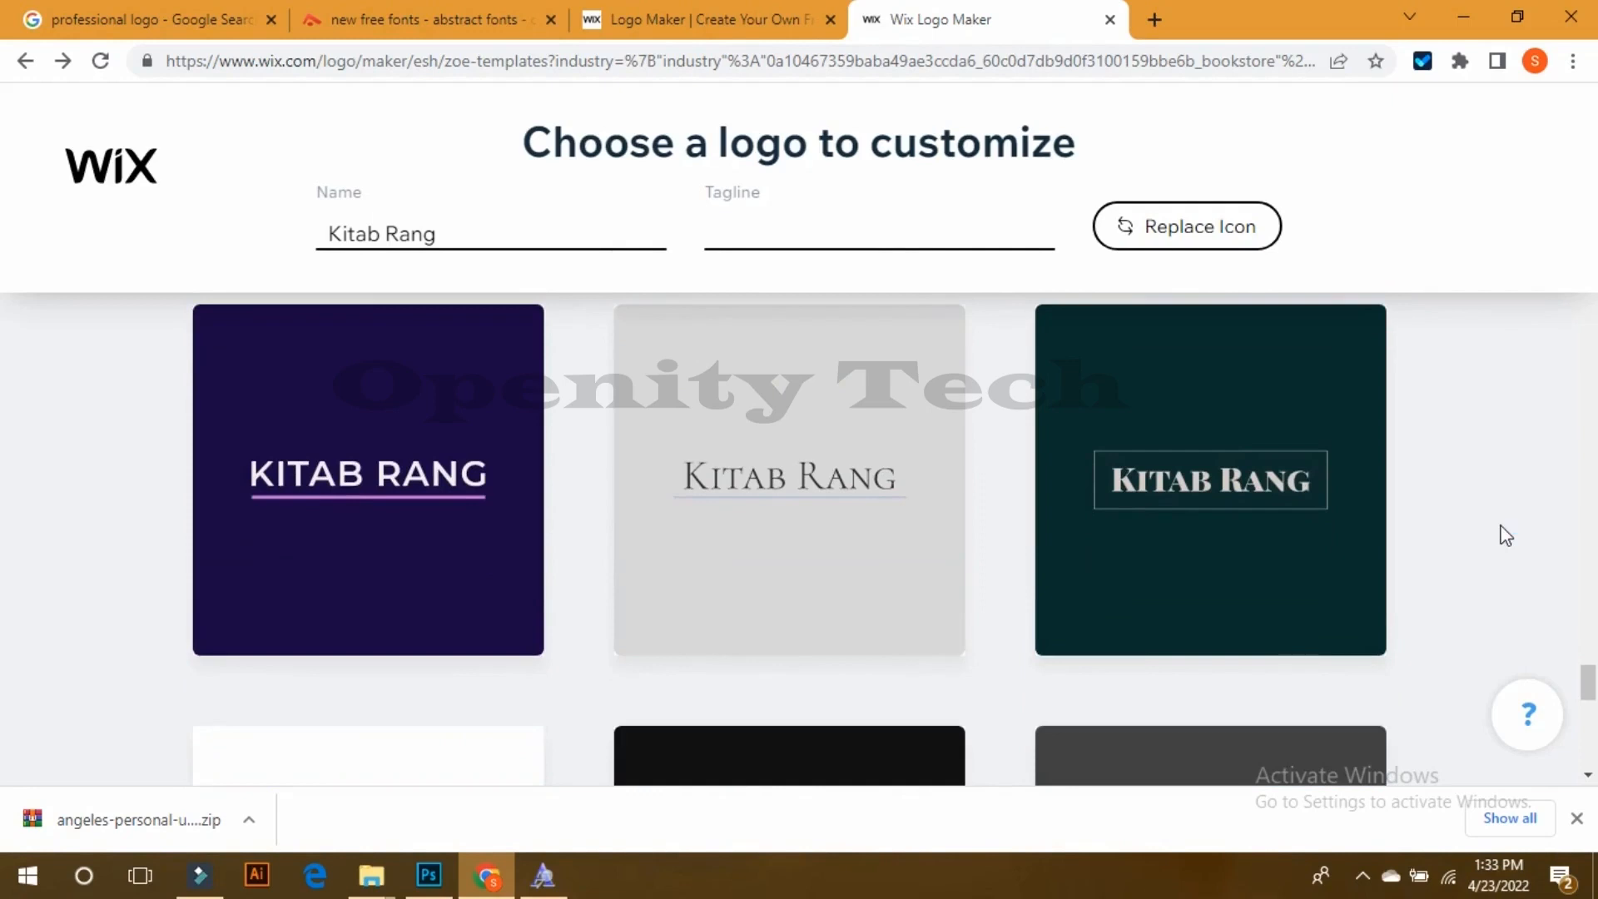
scroll(1524, 520, down, 5)
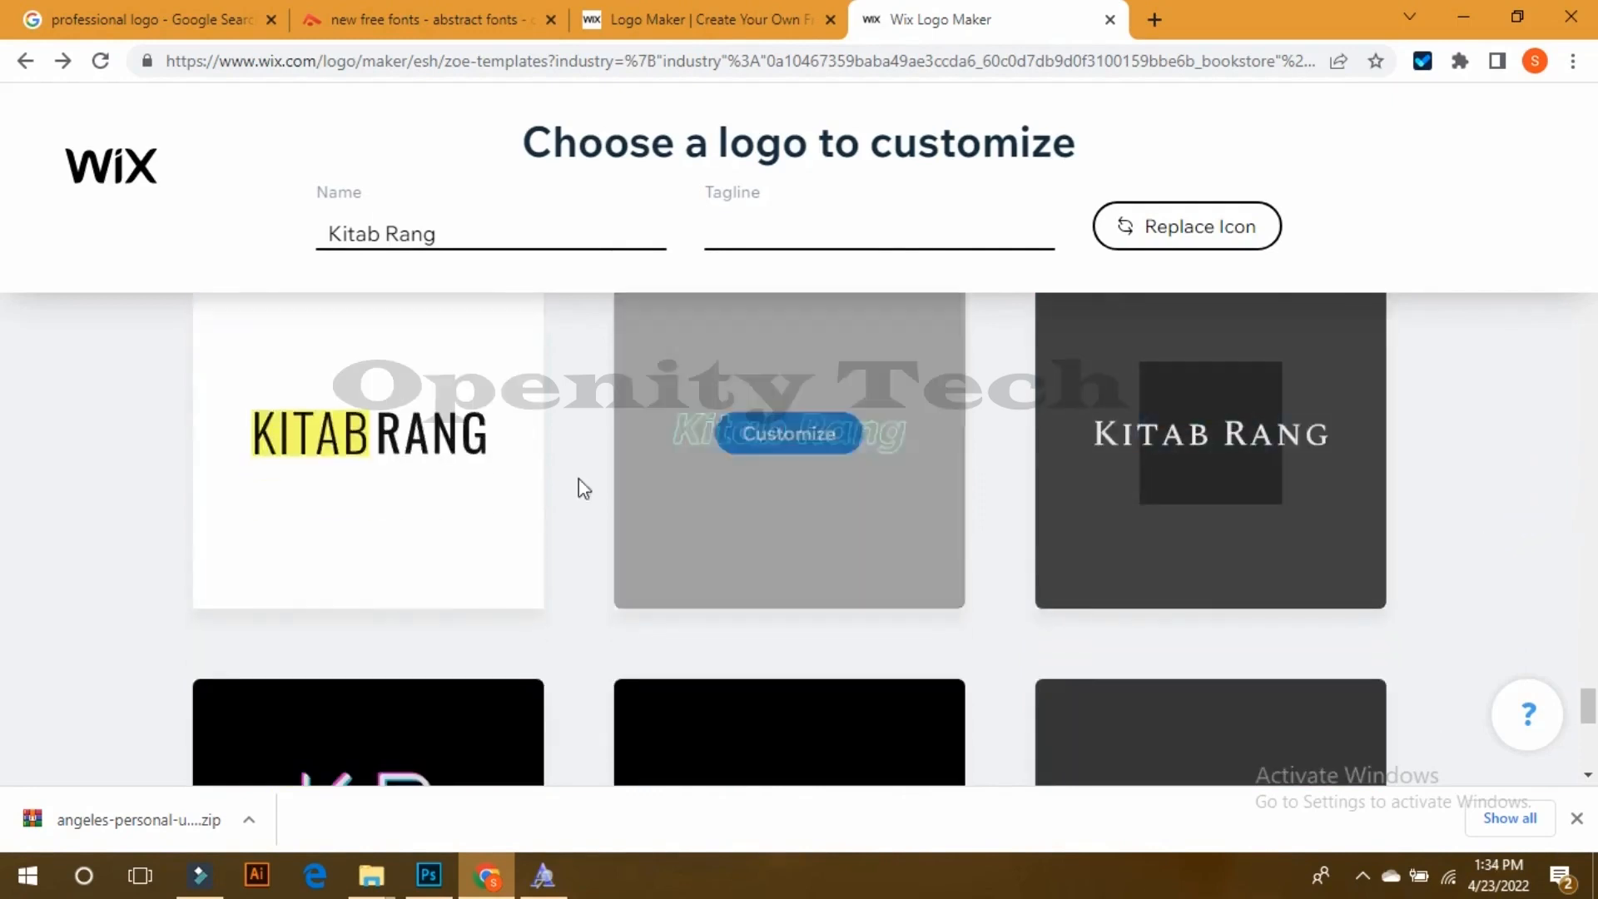
scroll(133, 458, down, 5)
scroll(123, 454, down, 2)
scroll(121, 454, up, 4)
scroll(118, 454, down, 7)
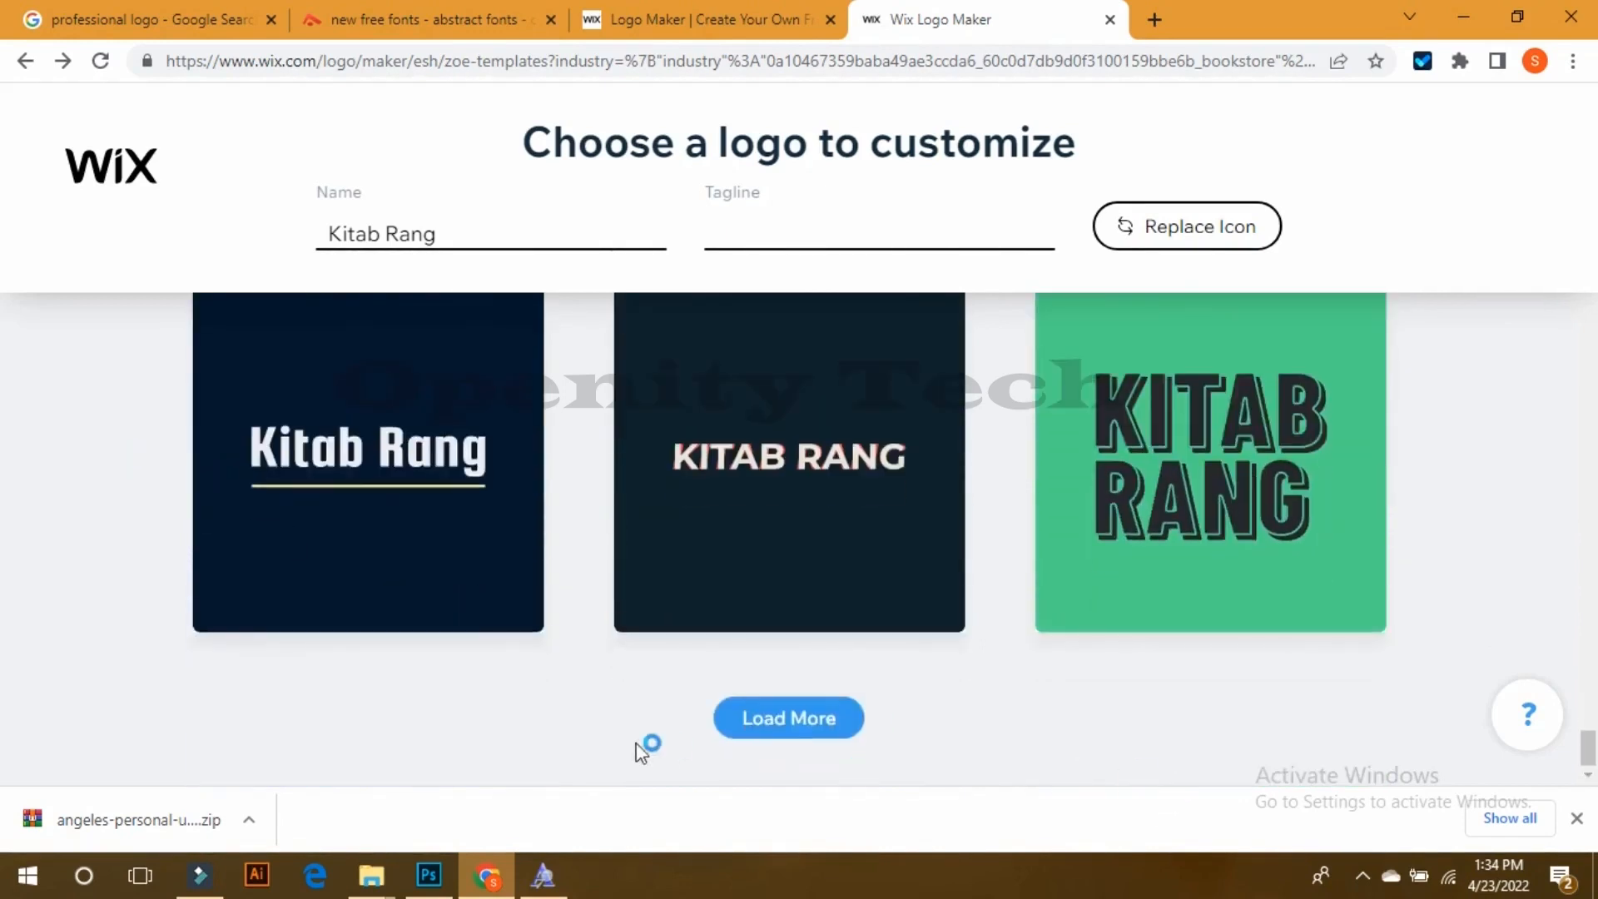
click(767, 718)
scroll(158, 583, down, 5)
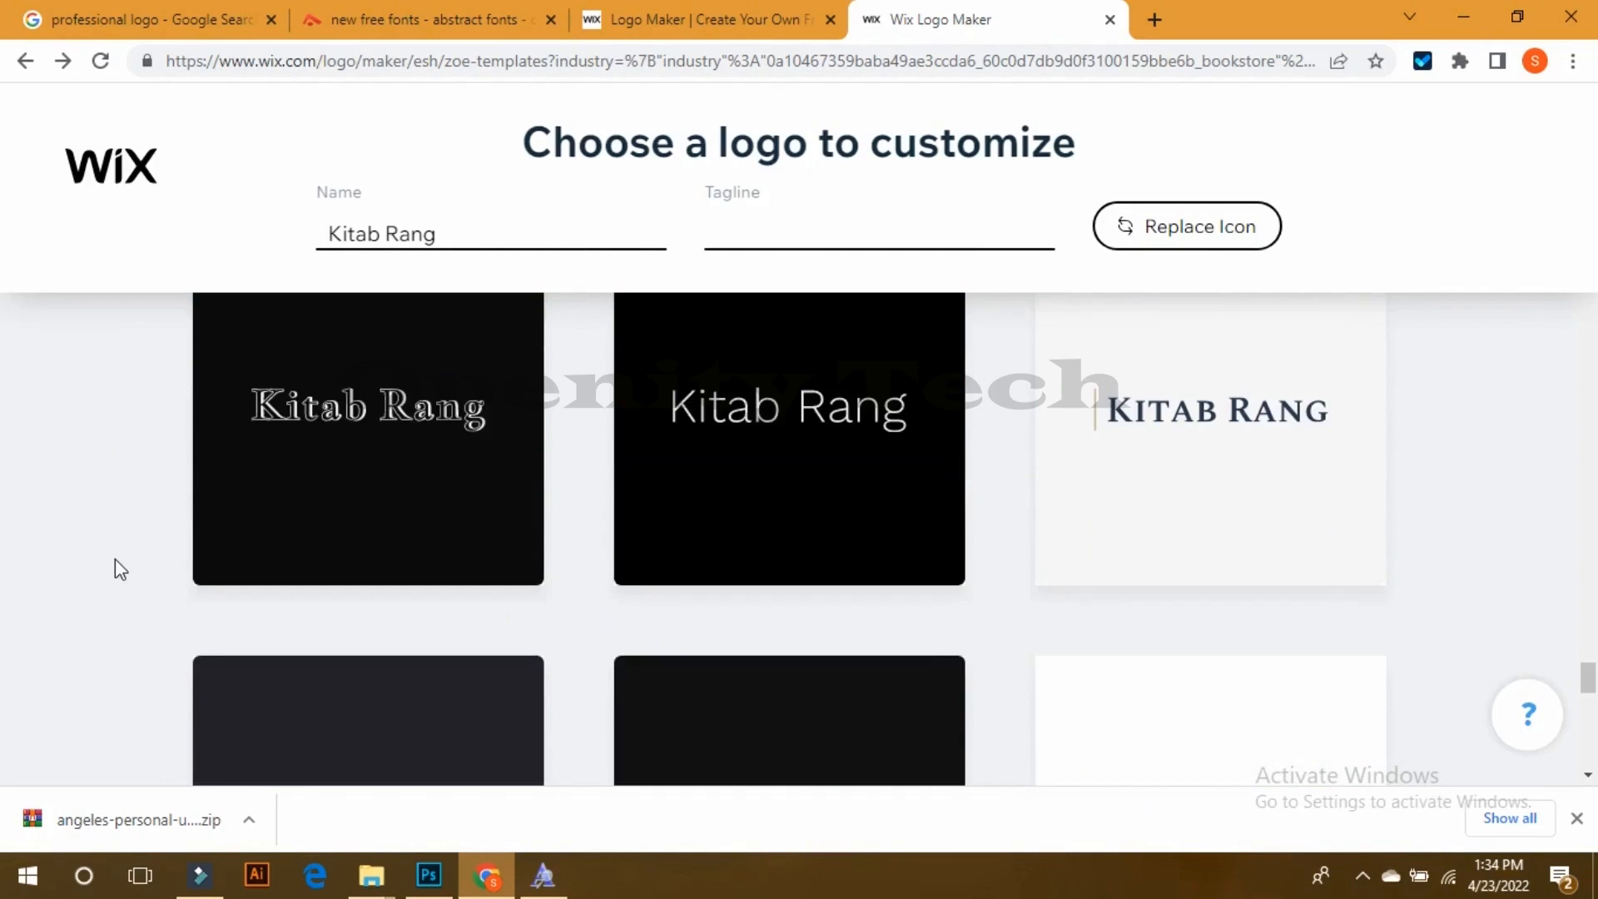
Step: Switch to the Abstract Fonts page and examine the Kitab Rang previews on pages 3 and 4 of the new free fonts
click(499, 19)
scroll(477, 431, down, 15)
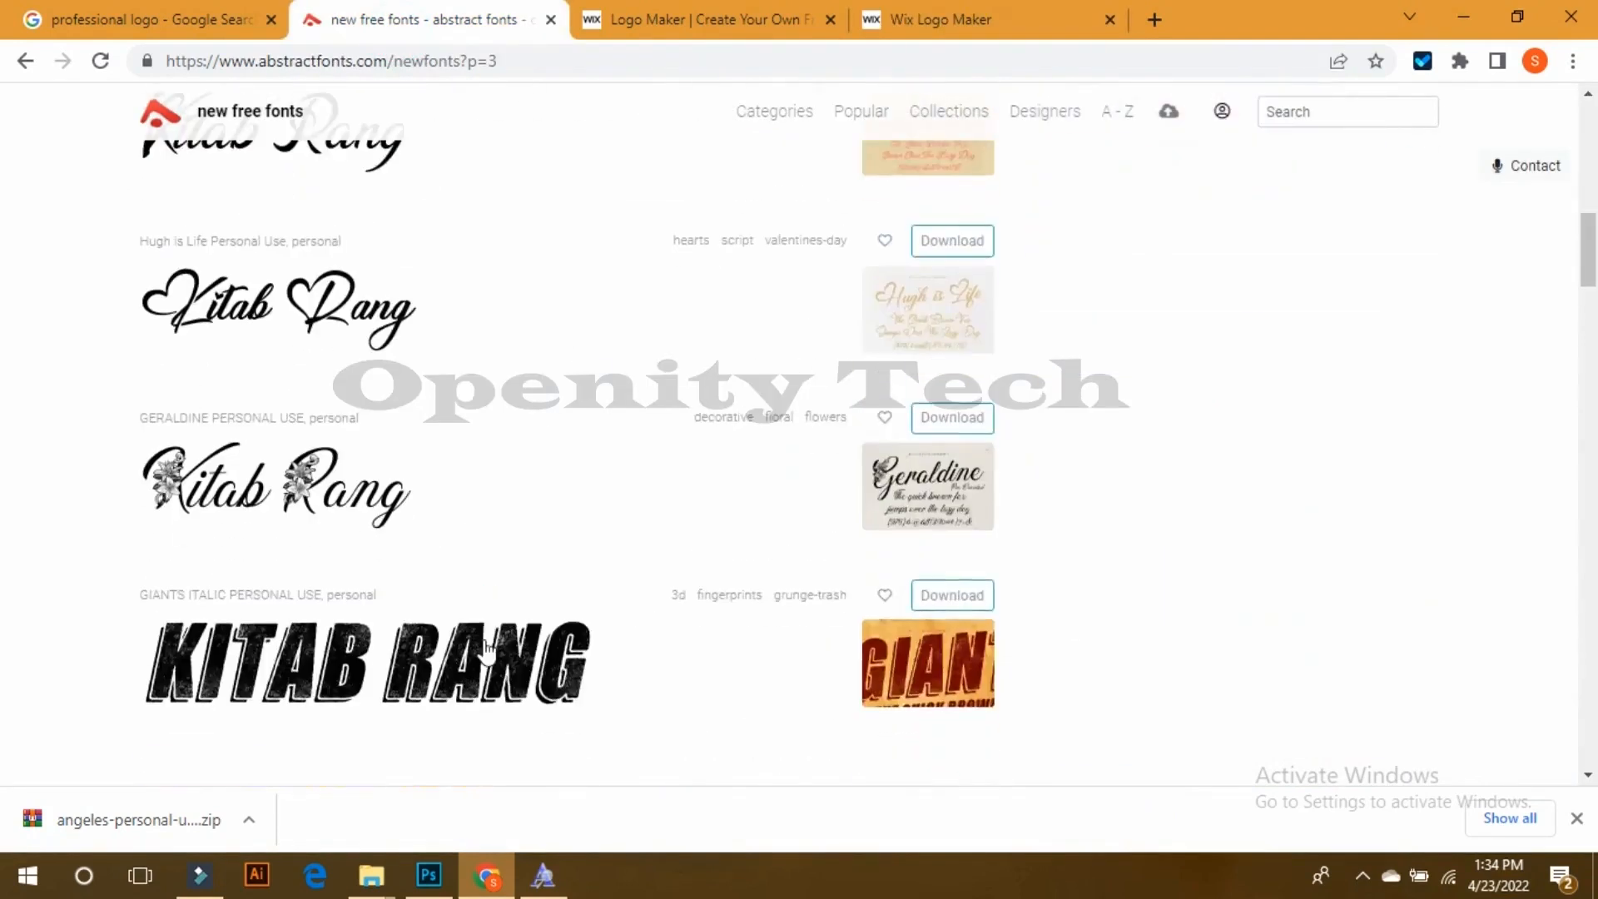
scroll(7, 453, down, 15)
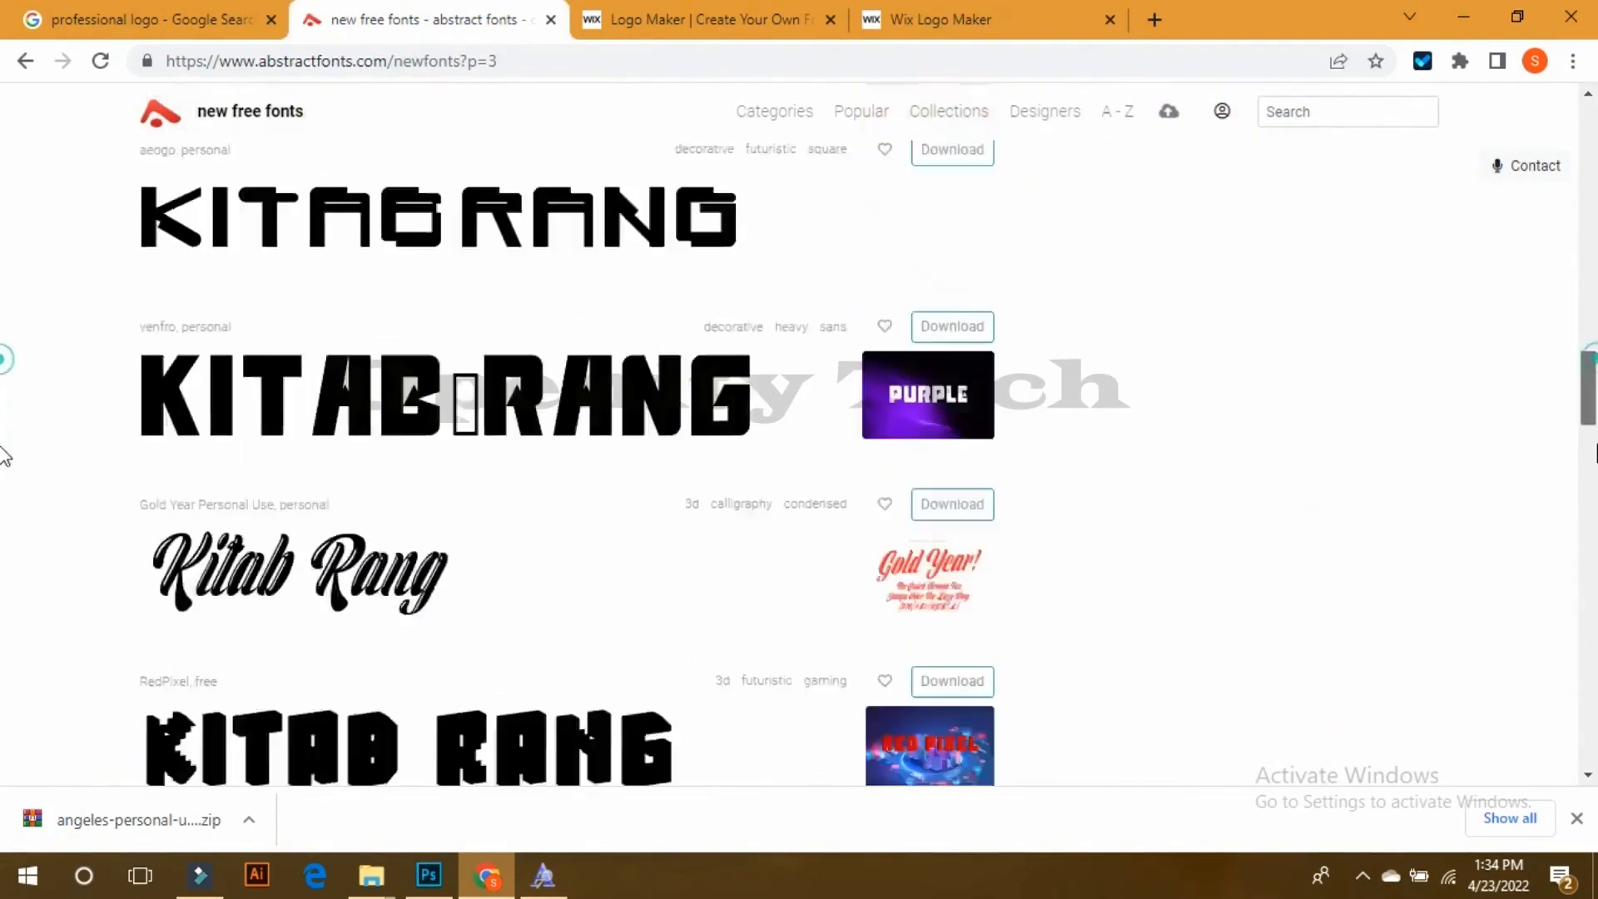
click(908, 550)
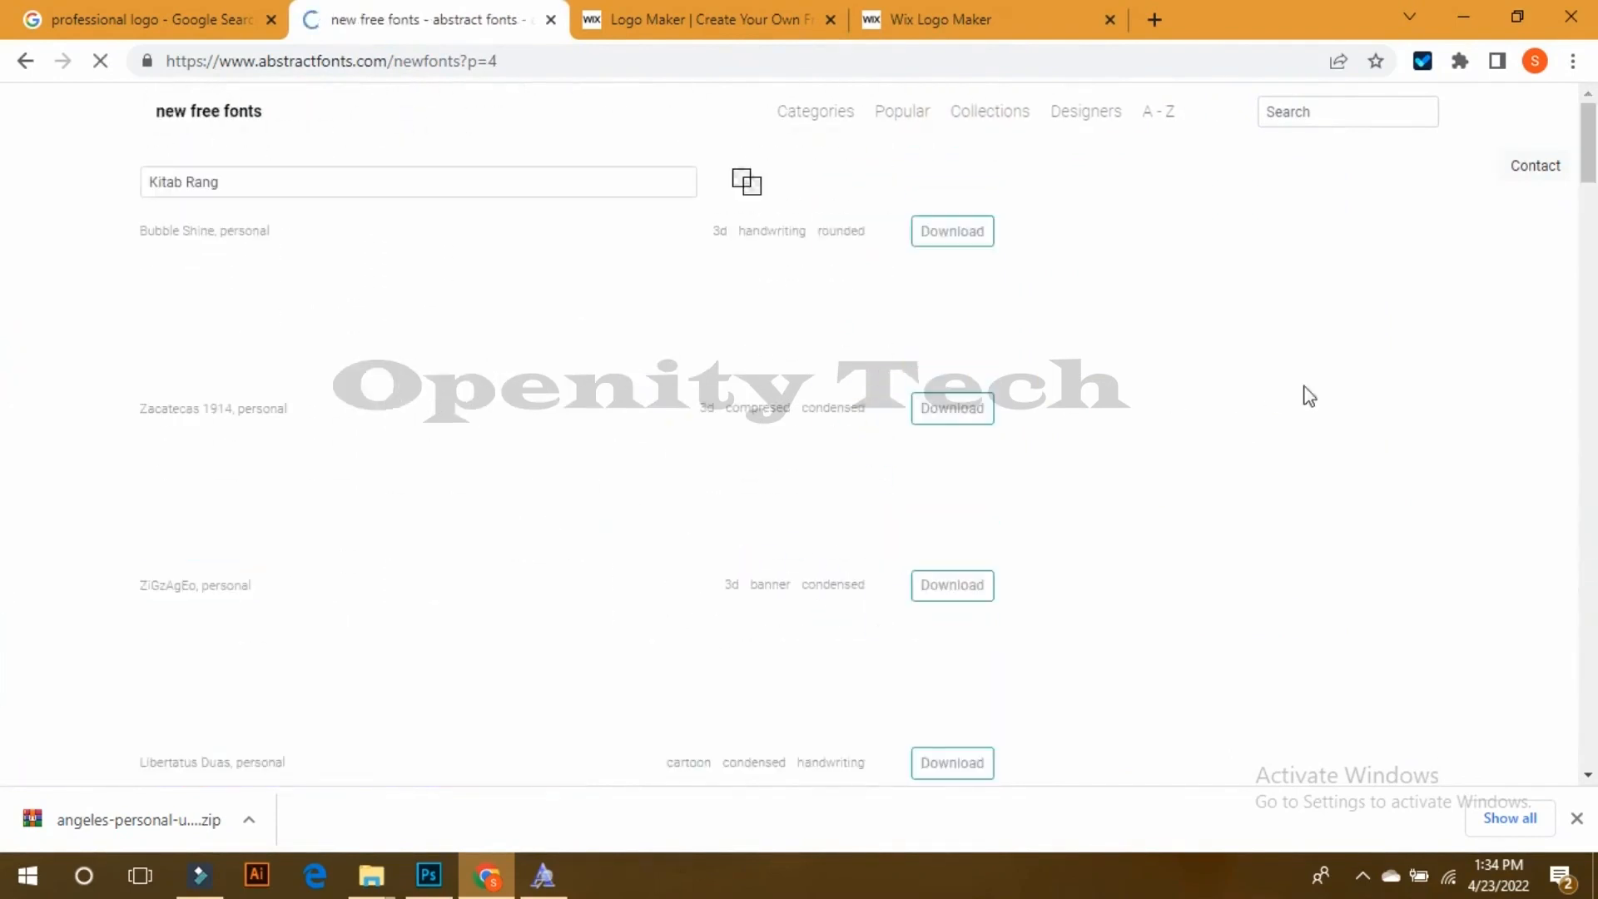
scroll(4, 200, down, 3)
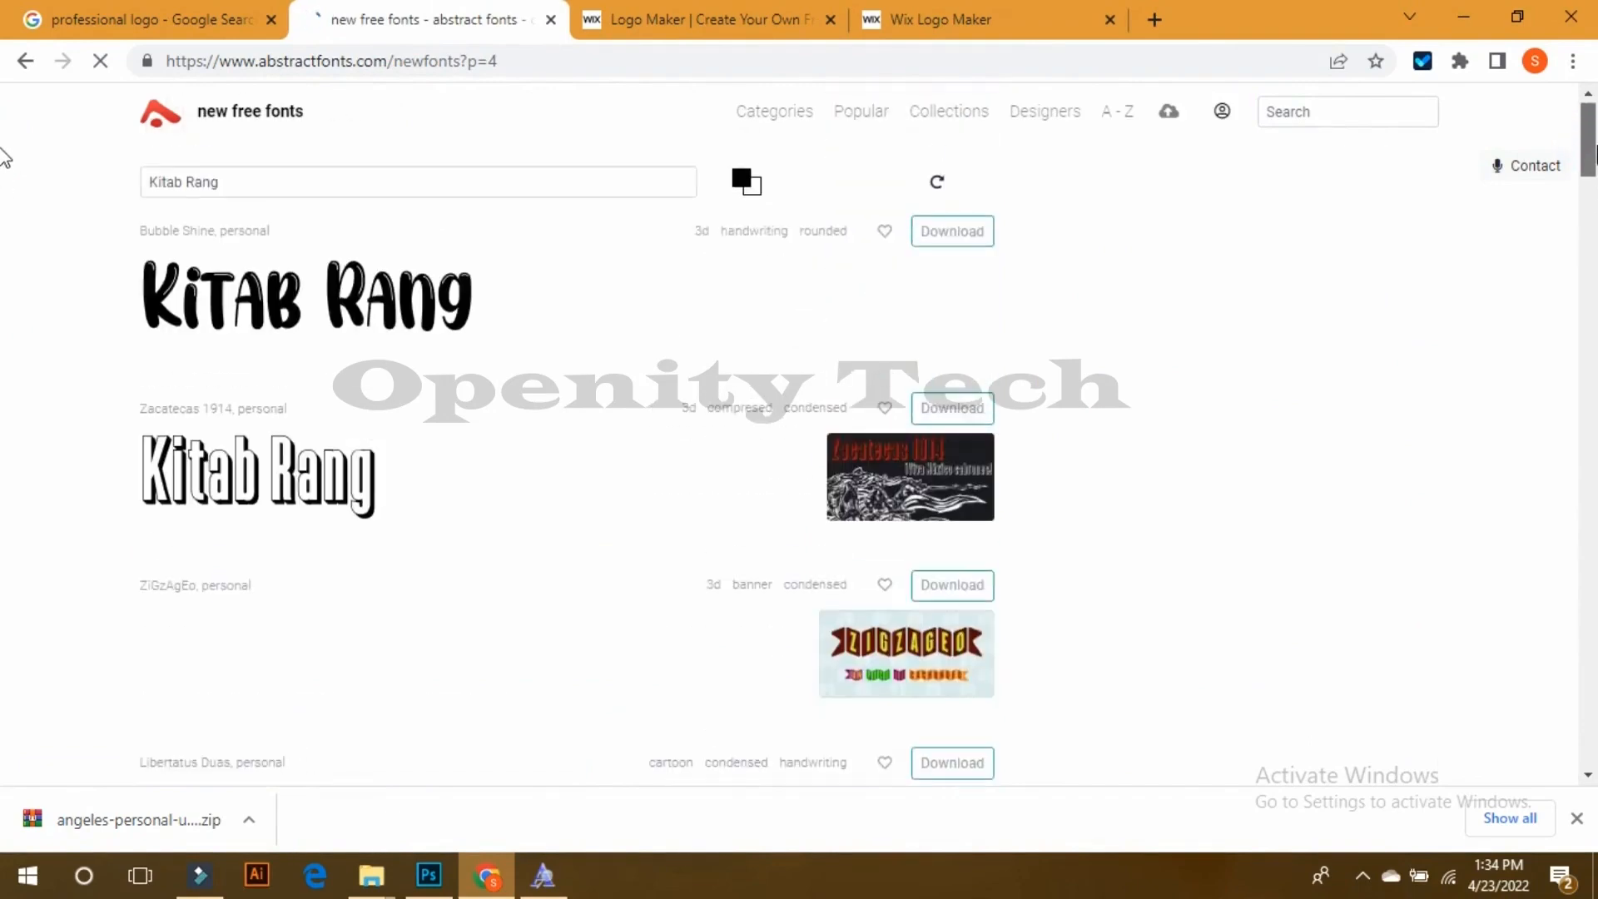
scroll(10, 220, down, 10)
scroll(4, 312, down, 5)
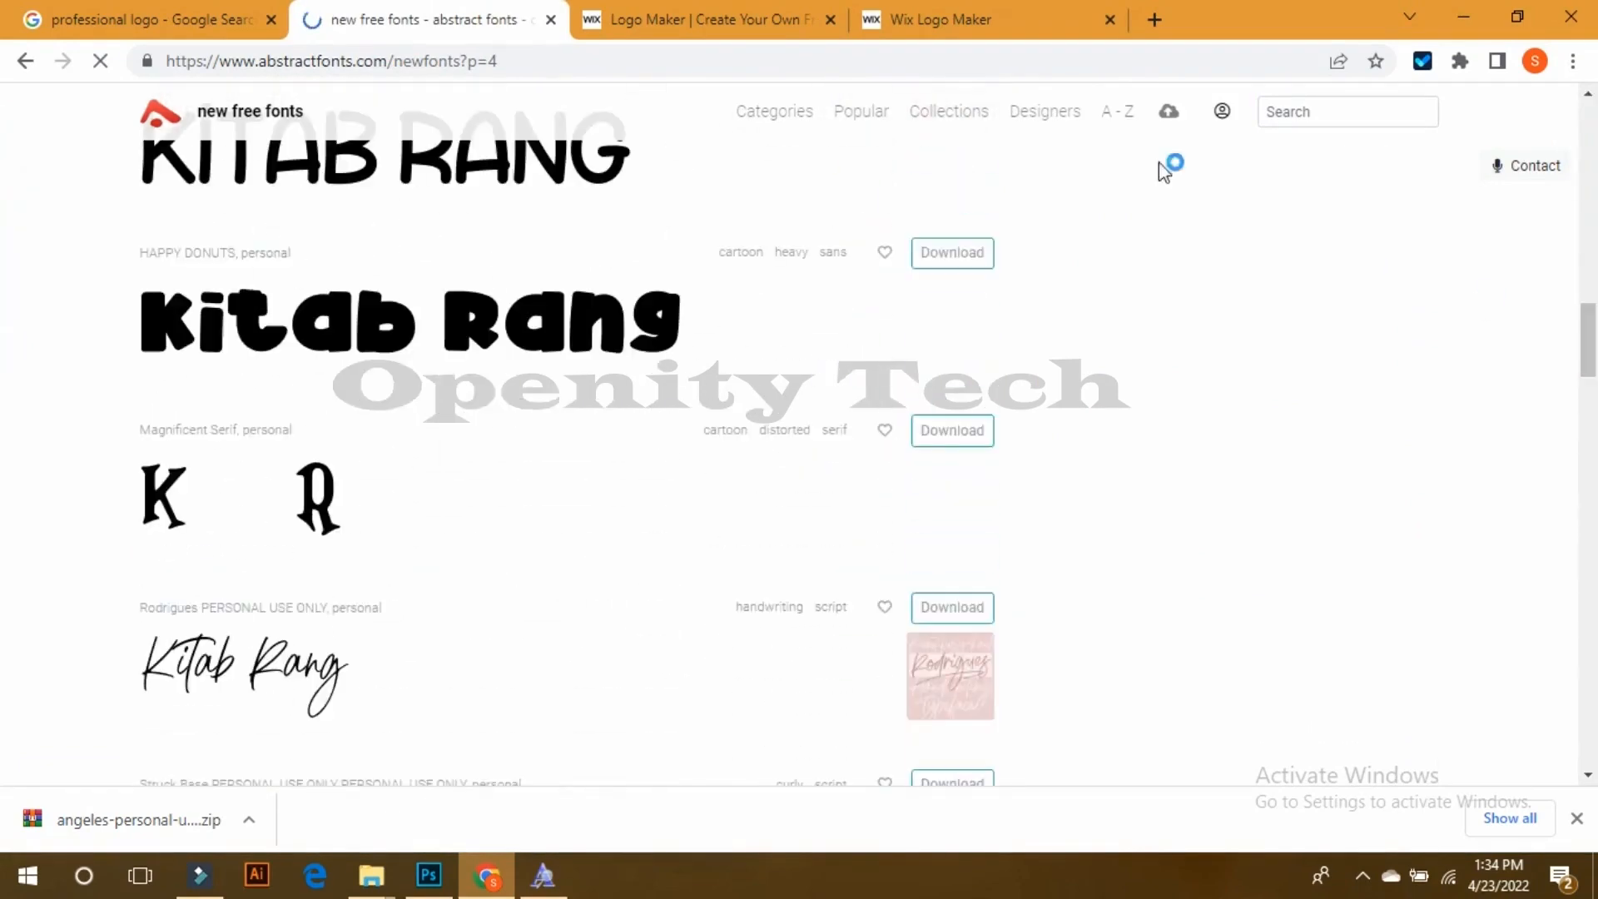
Step: Return to the Wix logo suggestions and open the orange Kitab Rang design with the round book icon for customization
click(924, 33)
scroll(916, 503, down, 8)
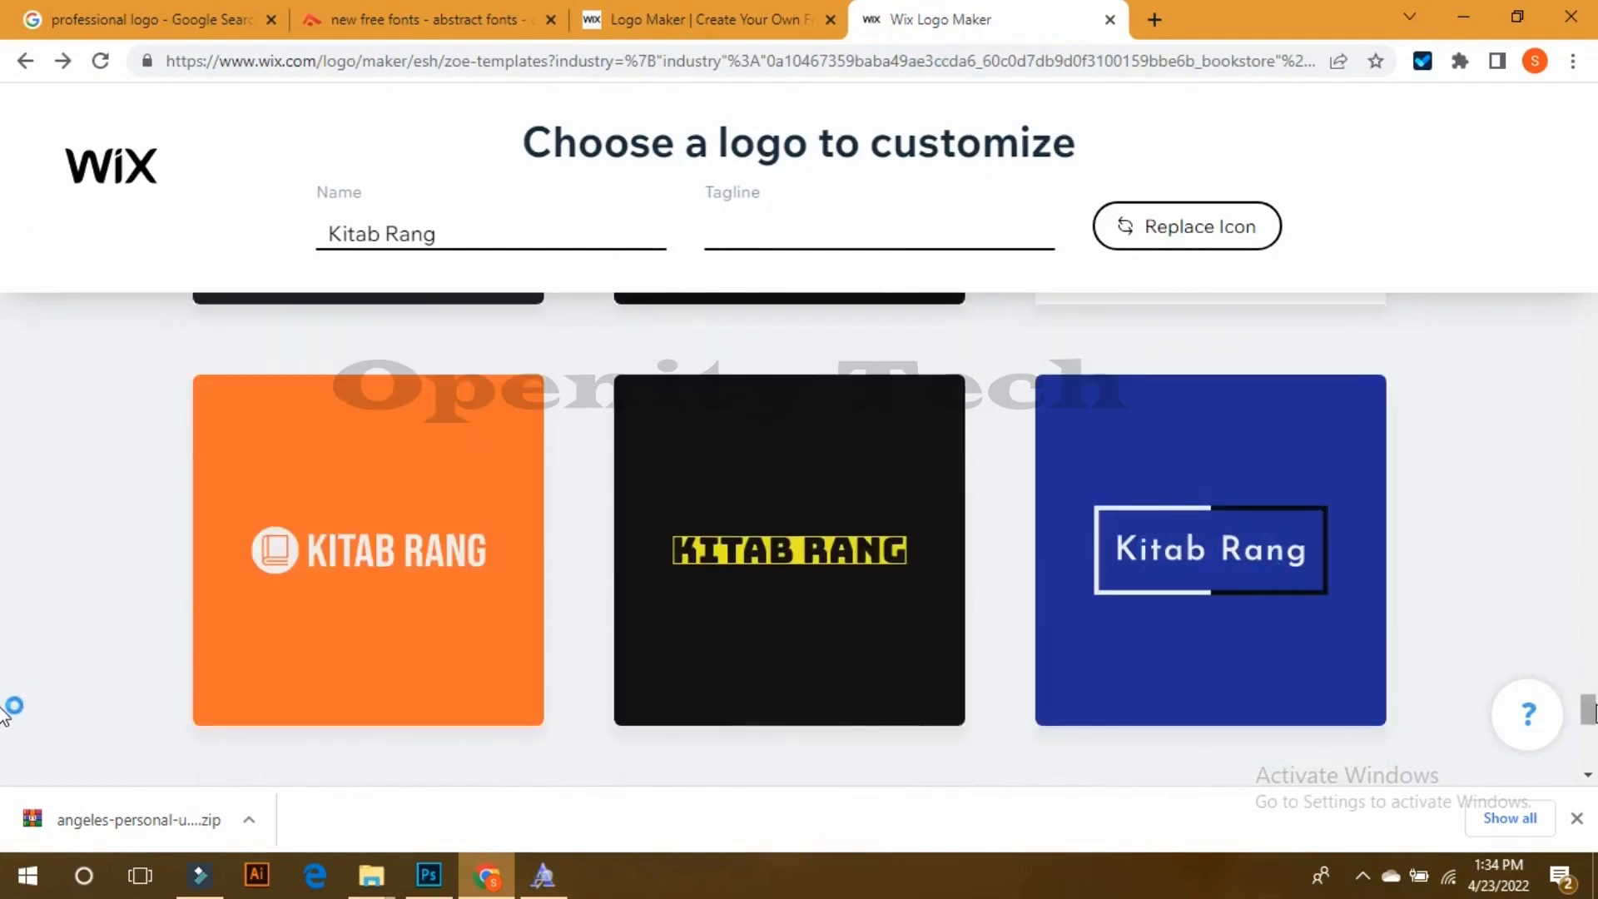
scroll(4, 712, down, 1)
scroll(4, 712, up, 3)
scroll(5, 711, down, 1)
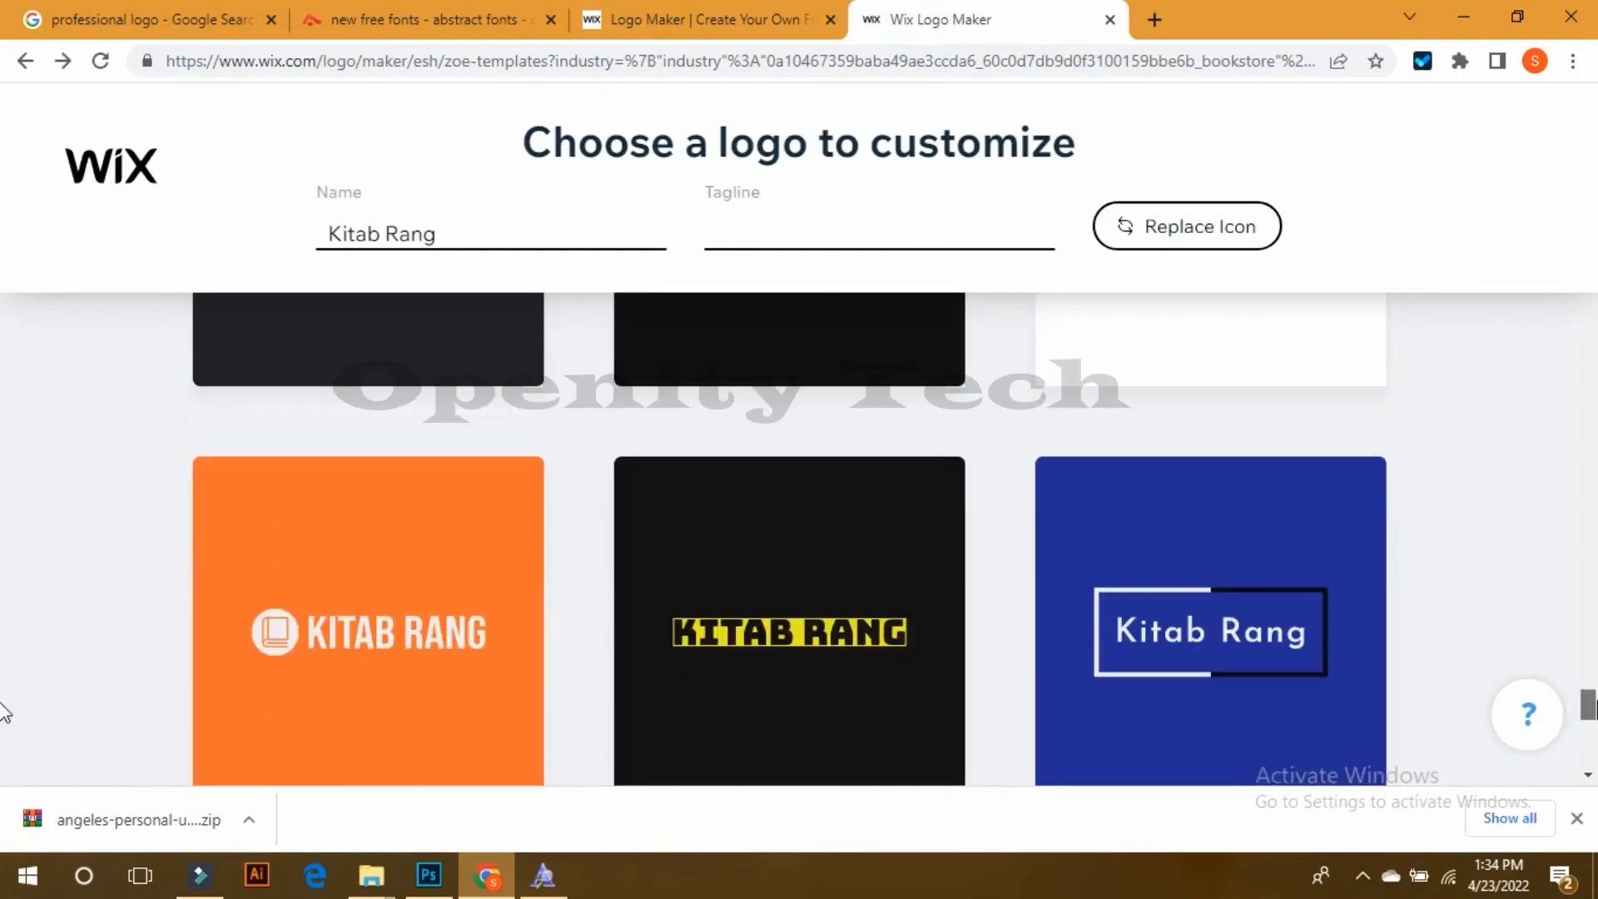
scroll(535, 712, down, 1)
mouse_move(335, 589)
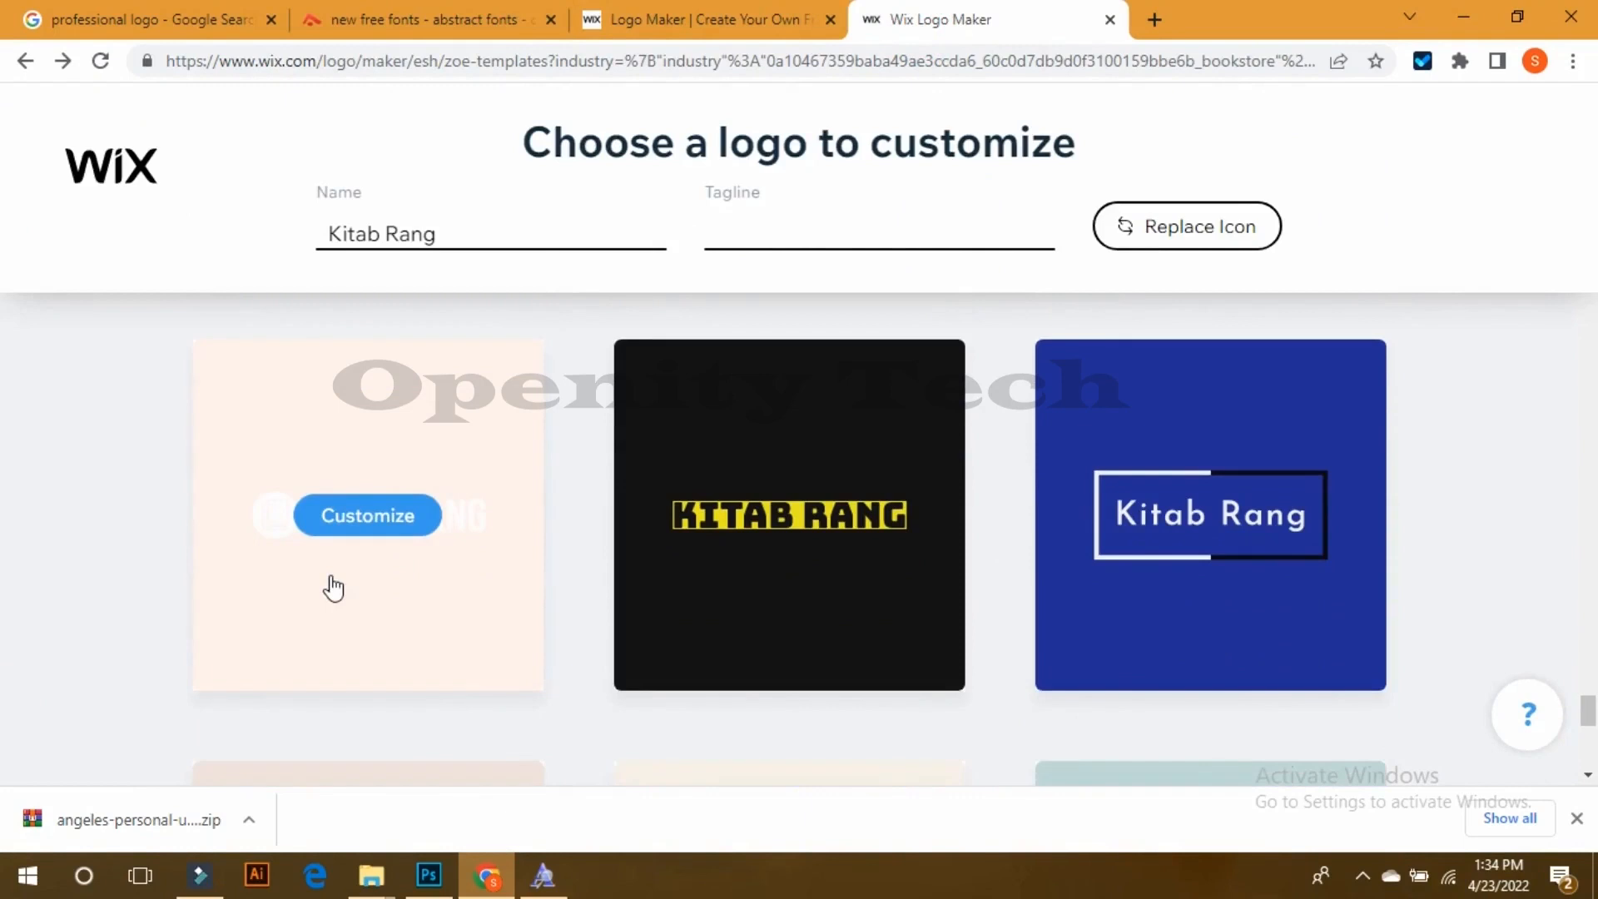
click(336, 516)
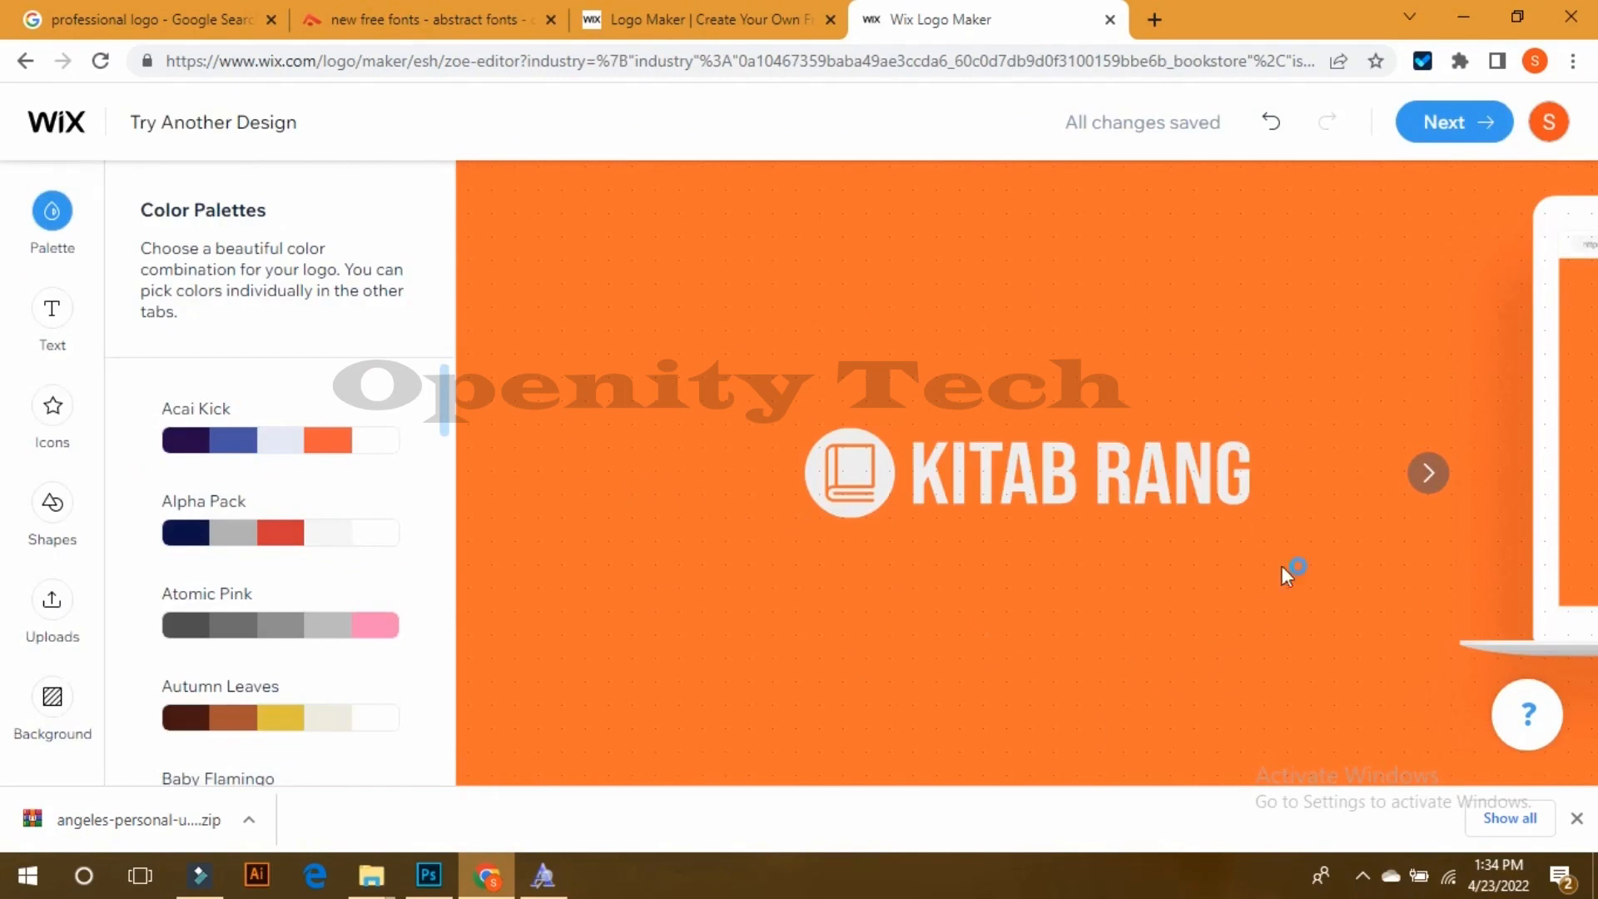
Step: Apply the Acai Kick palette to the logo and set the book icon's color to 000000
click(358, 460)
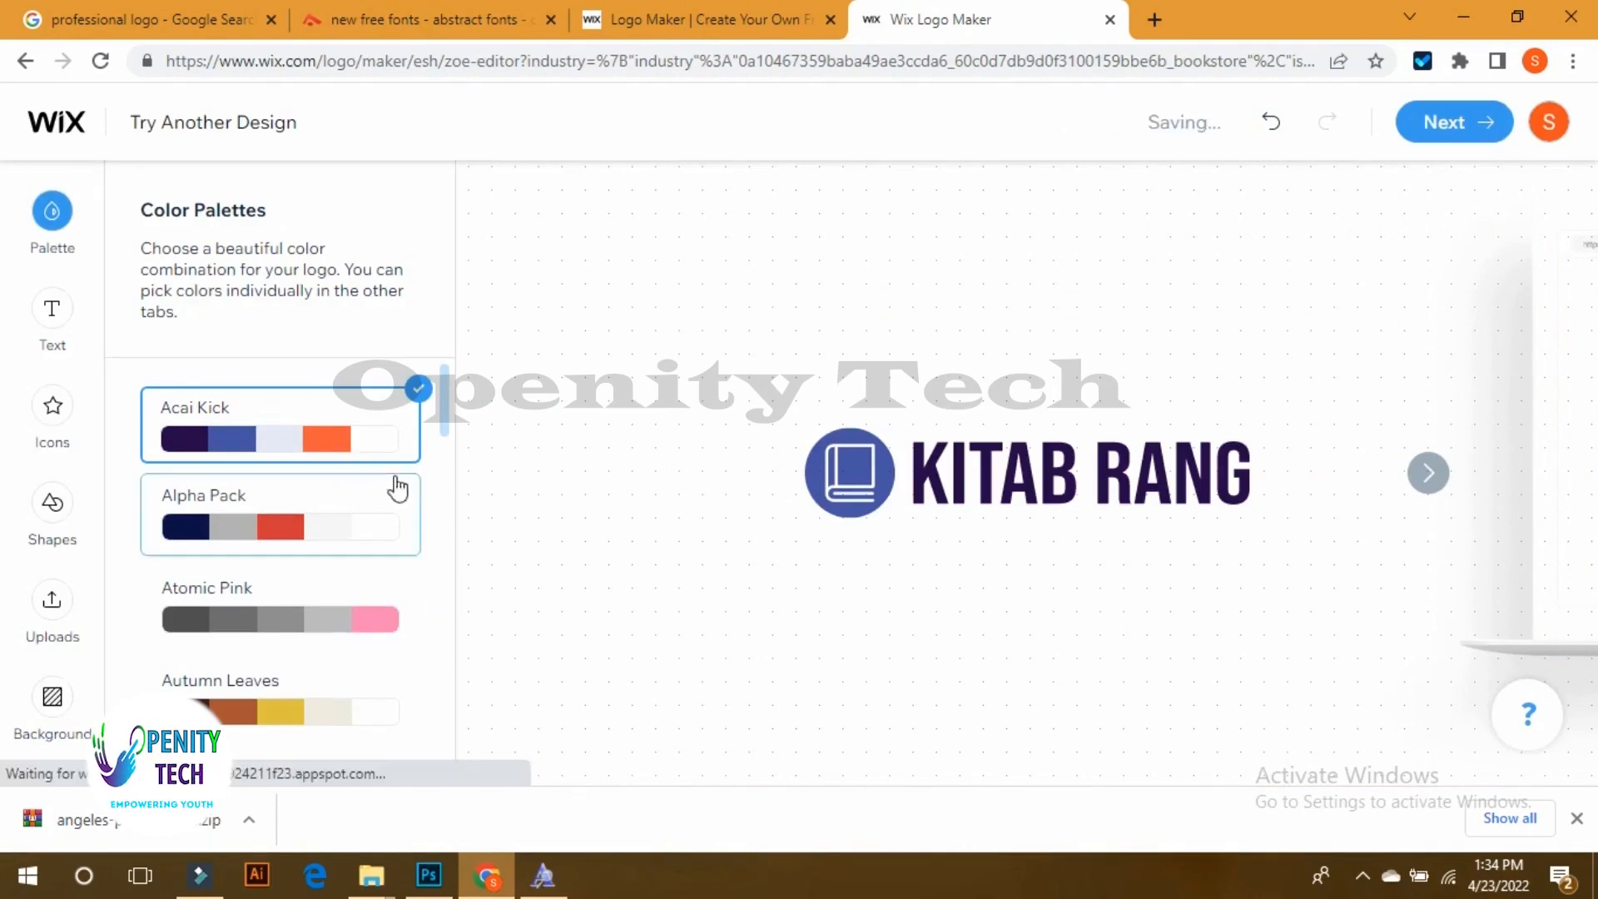
click(830, 494)
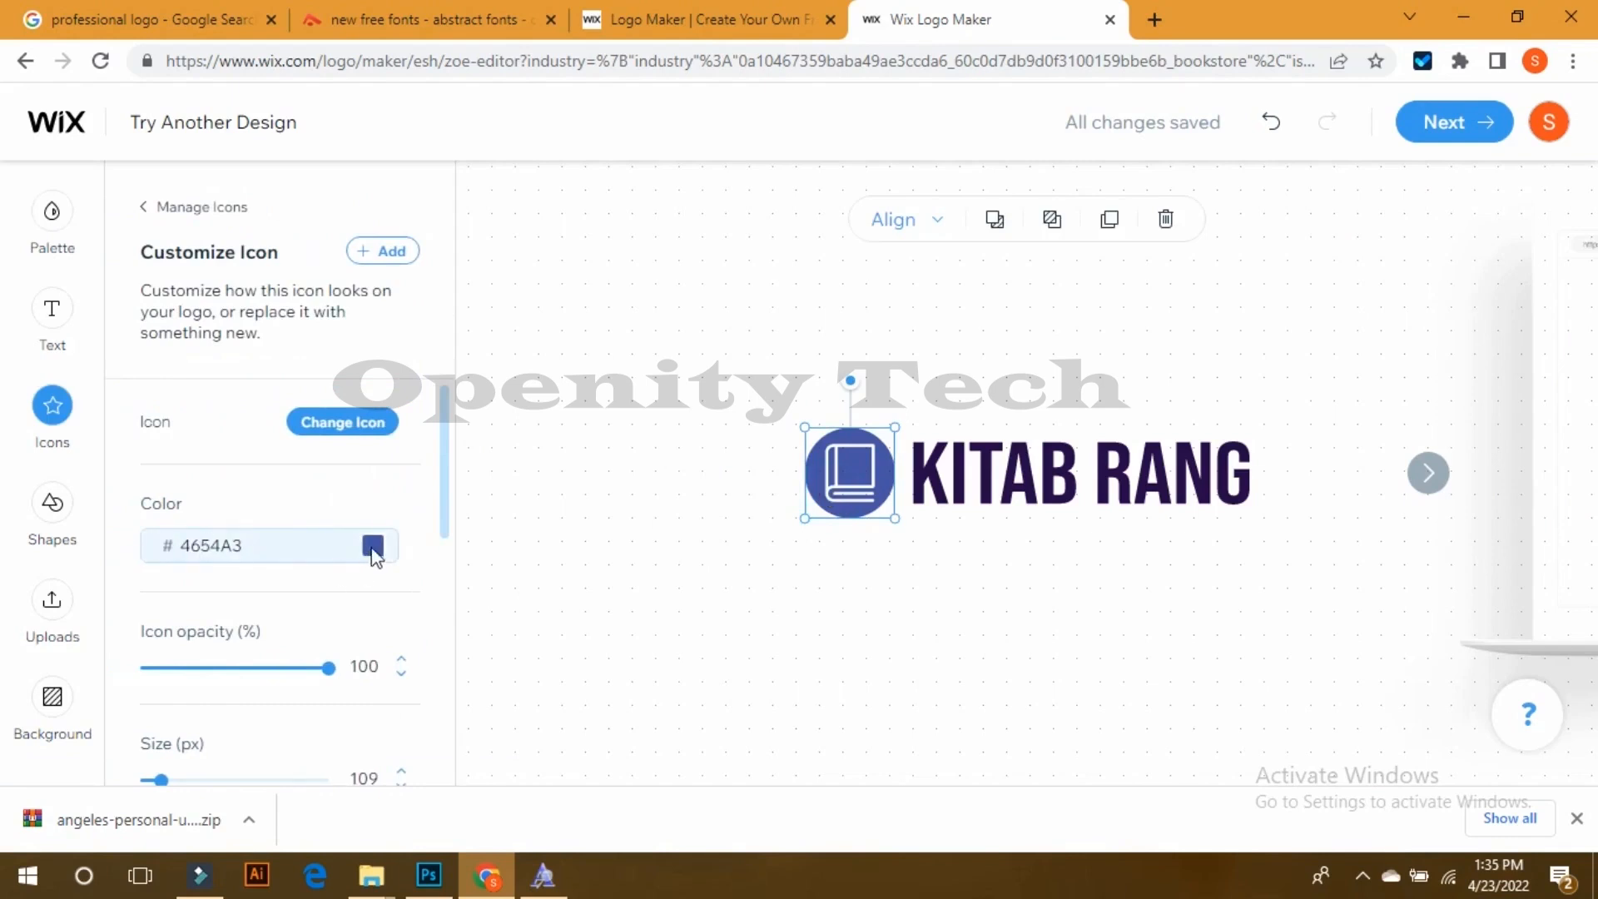
click(374, 548)
drag(529, 458, 702, 533)
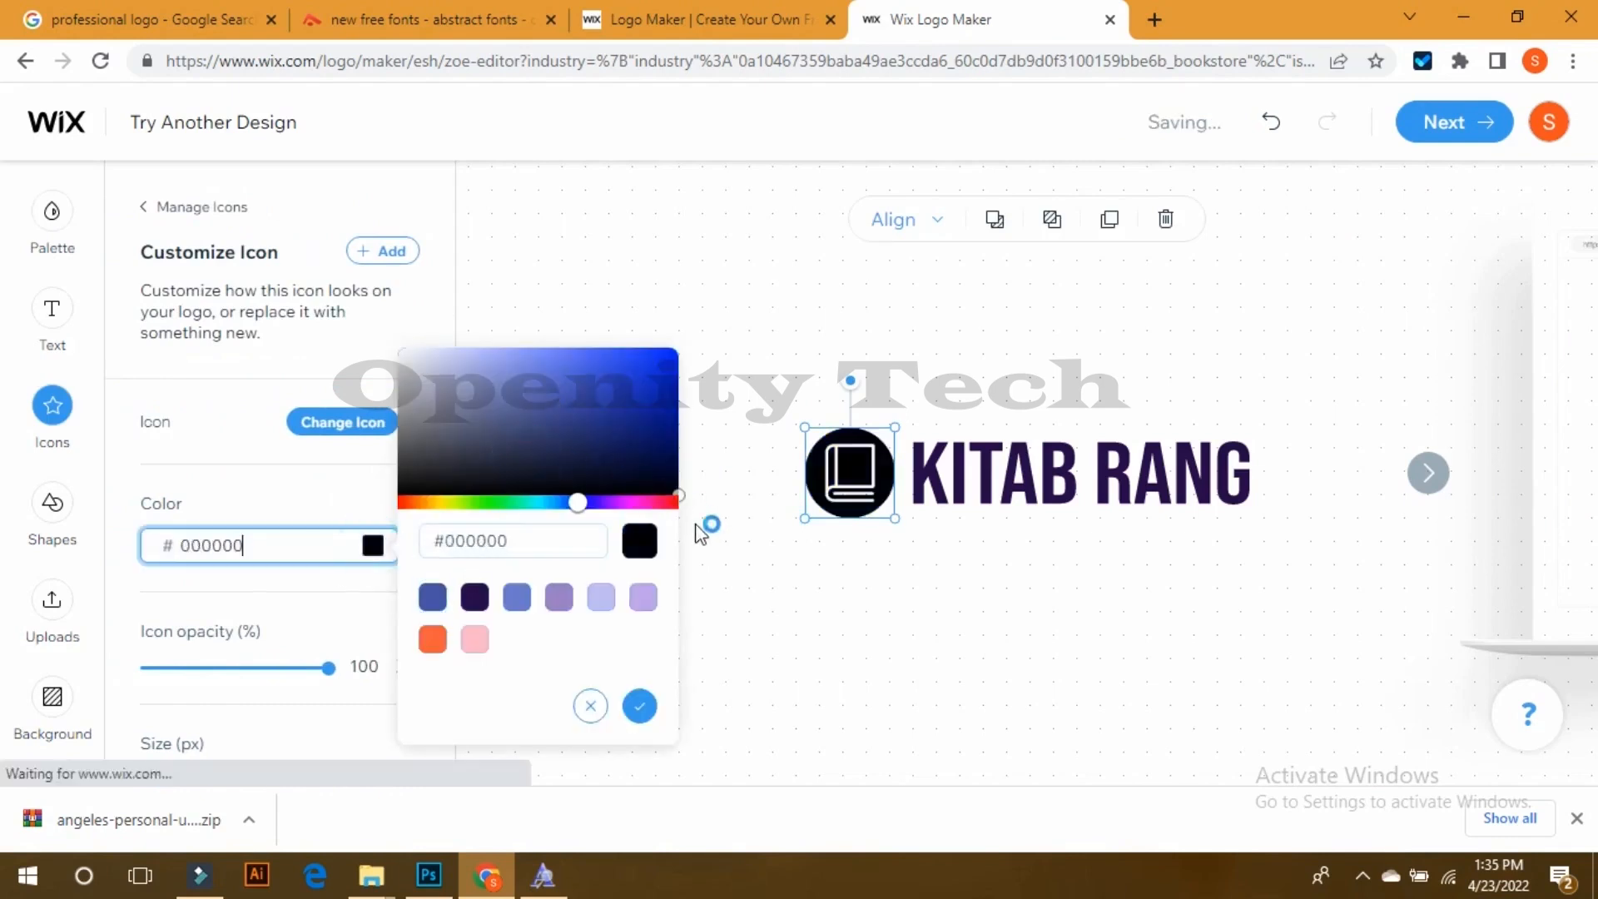
click(786, 621)
Step: Change the text color of the Kitab Rang lettering to black
click(963, 477)
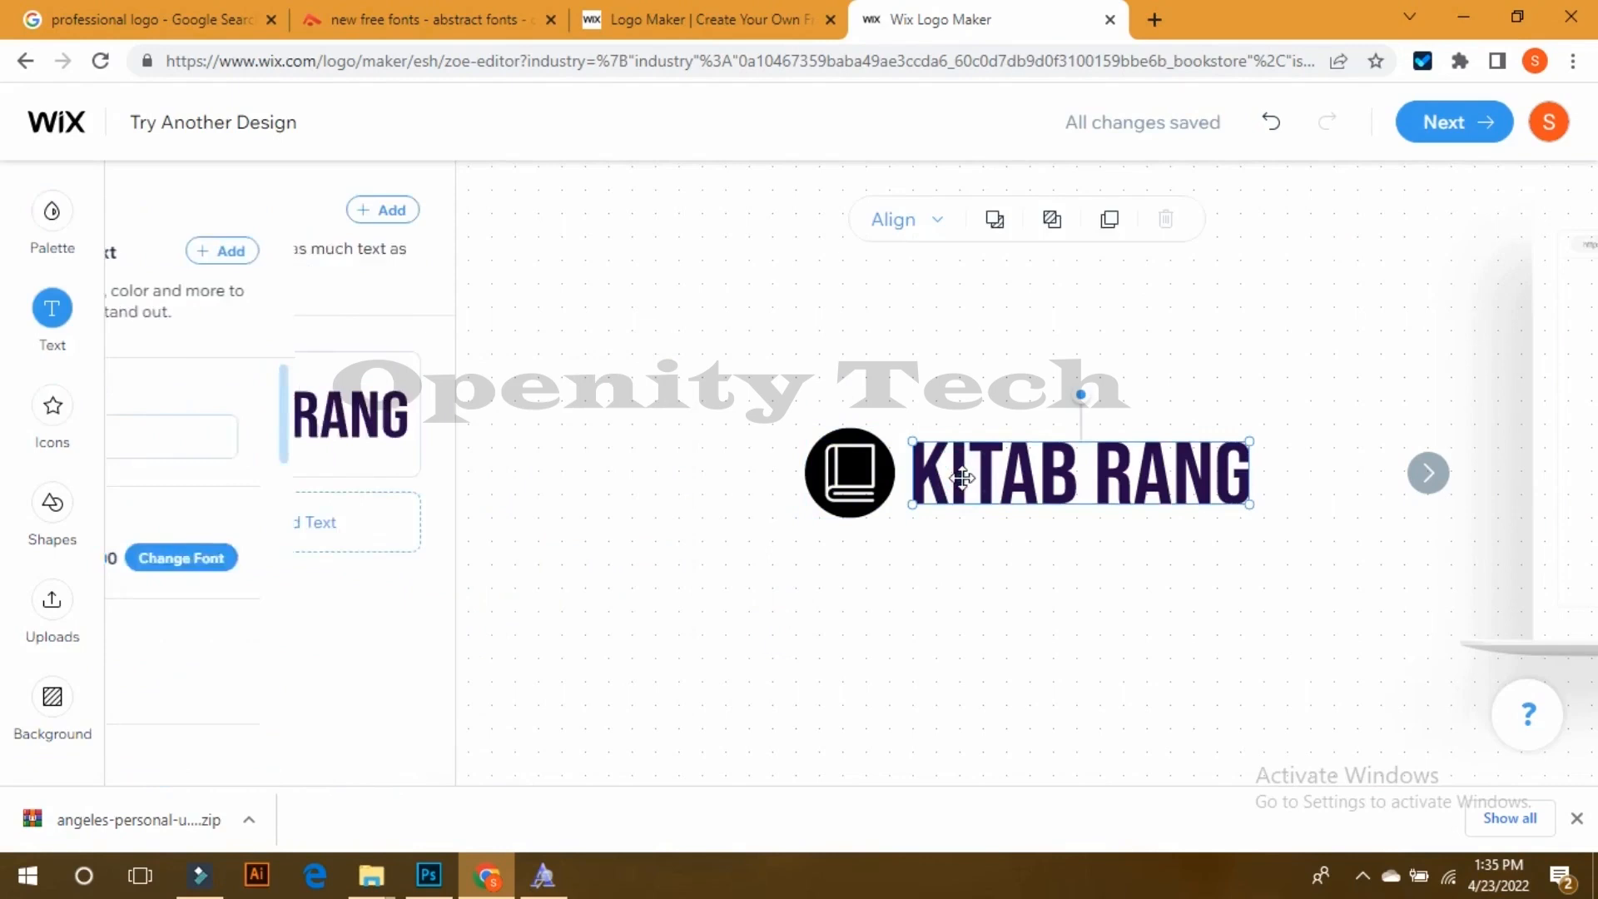
click(972, 479)
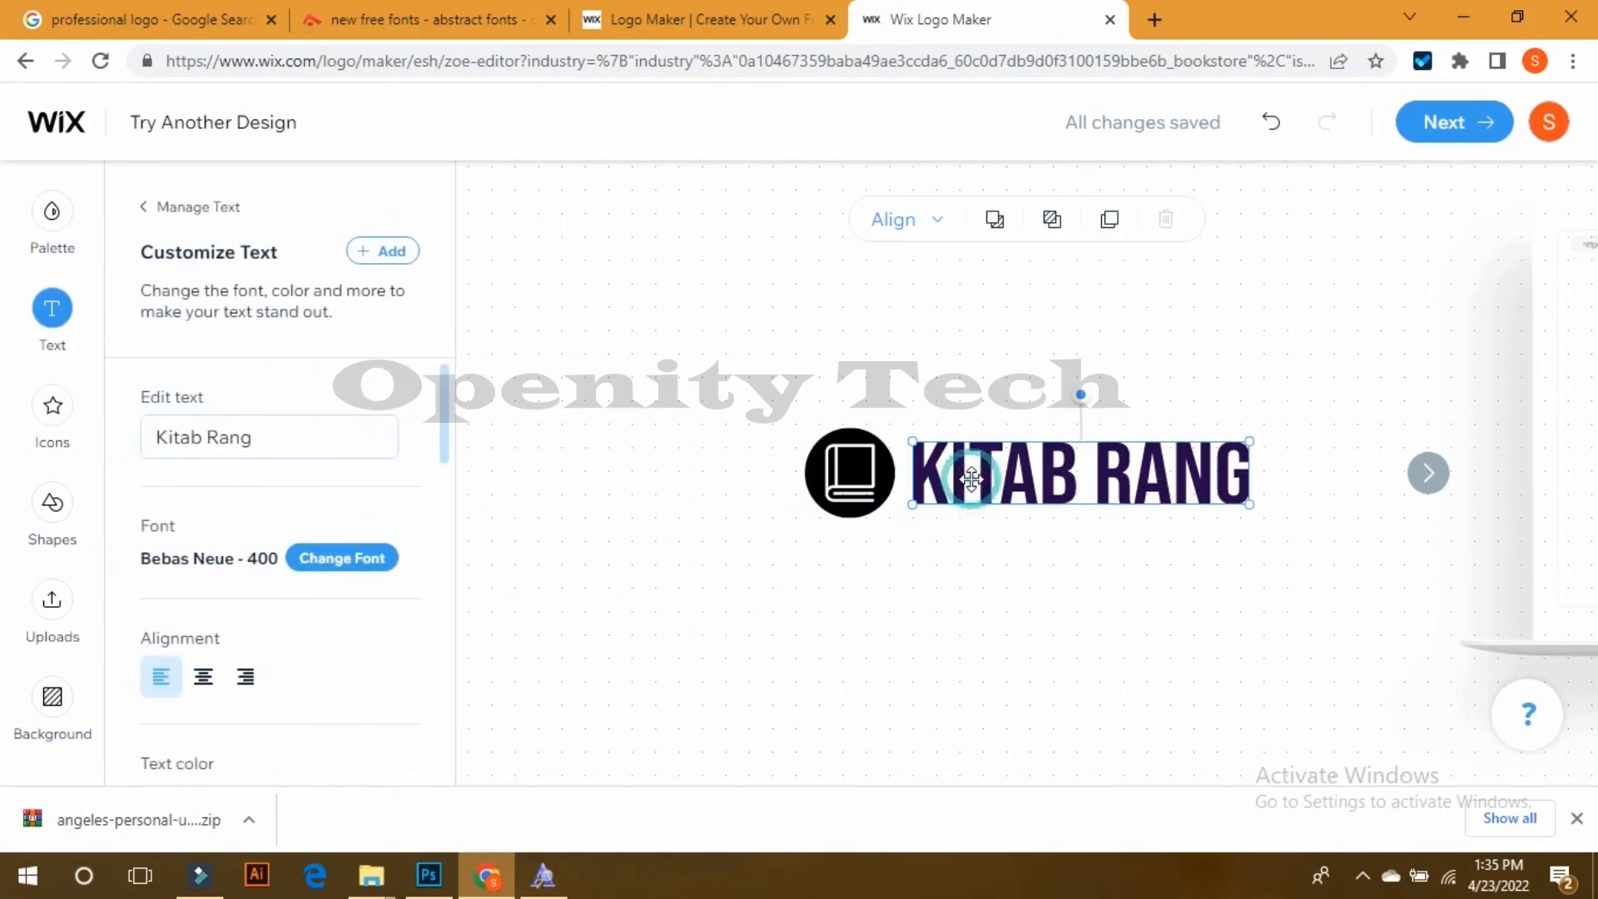
scroll(350, 625, down, 4)
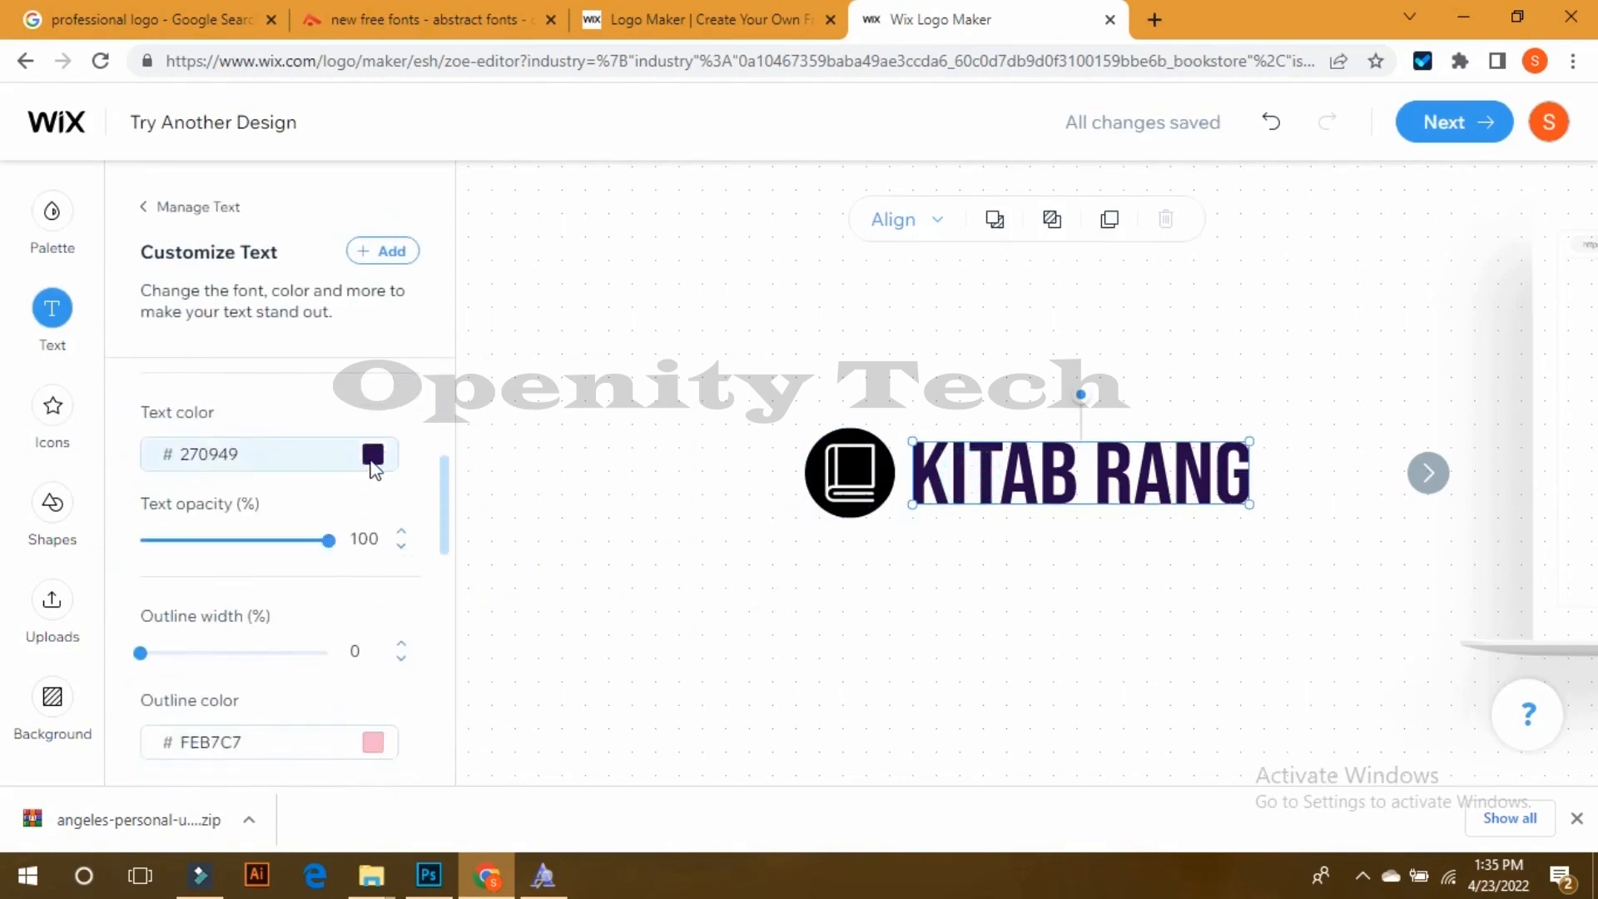
click(373, 455)
drag(626, 392, 706, 442)
click(951, 623)
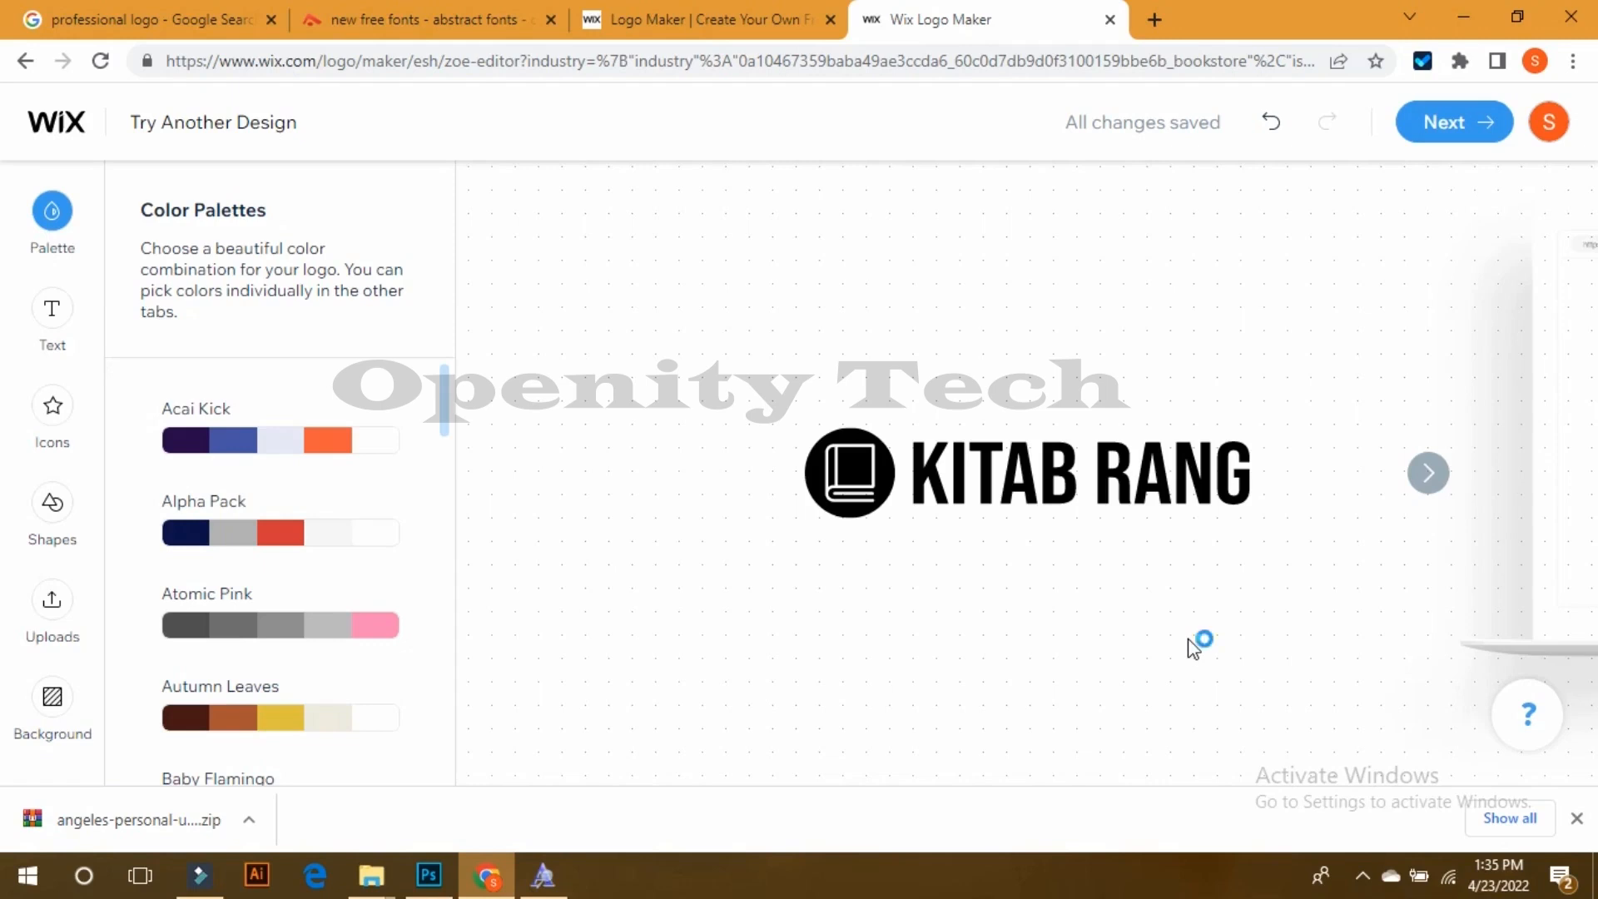
Step: Find and open Snipping Tool and capture a rectangular snip around the black Kitab Rang logo
click(27, 874)
text(scre)
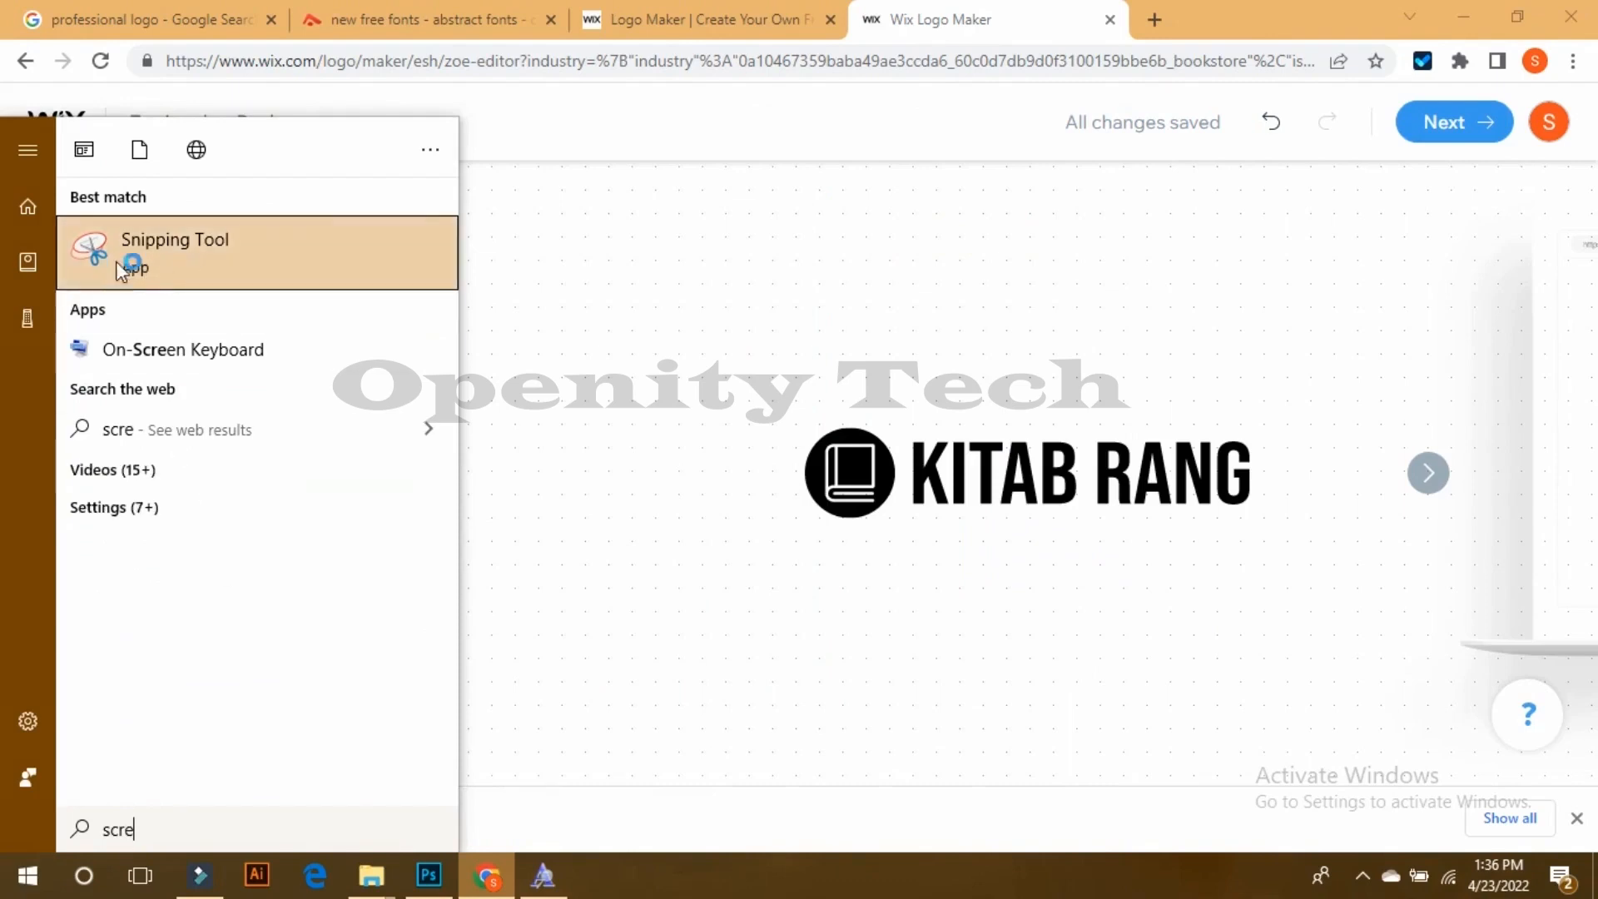
click(147, 241)
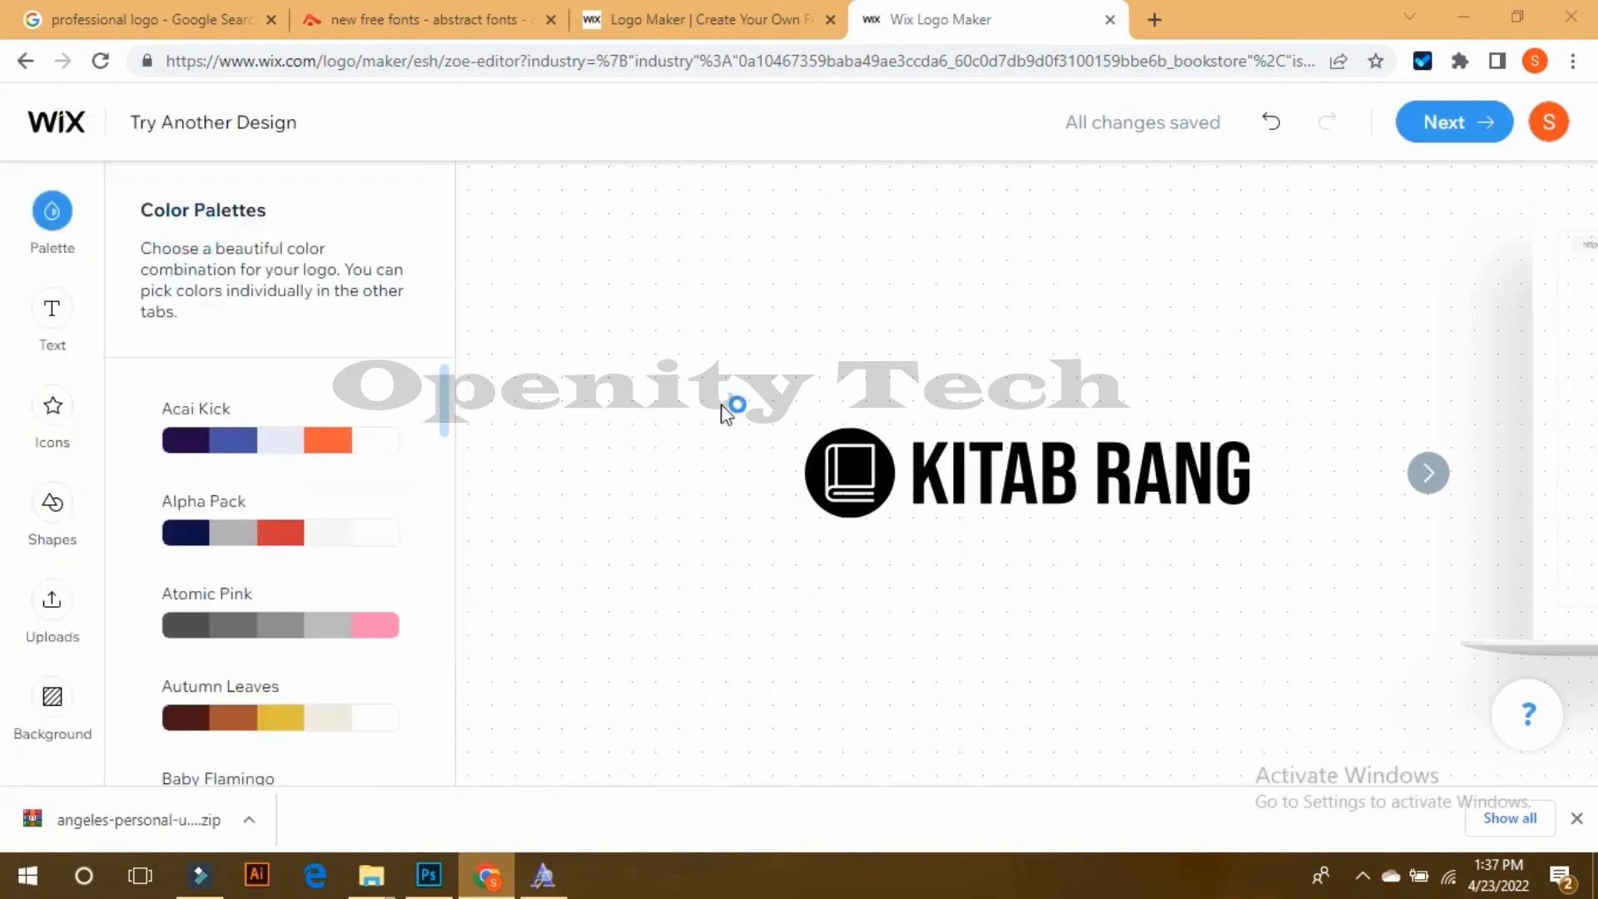
click(278, 216)
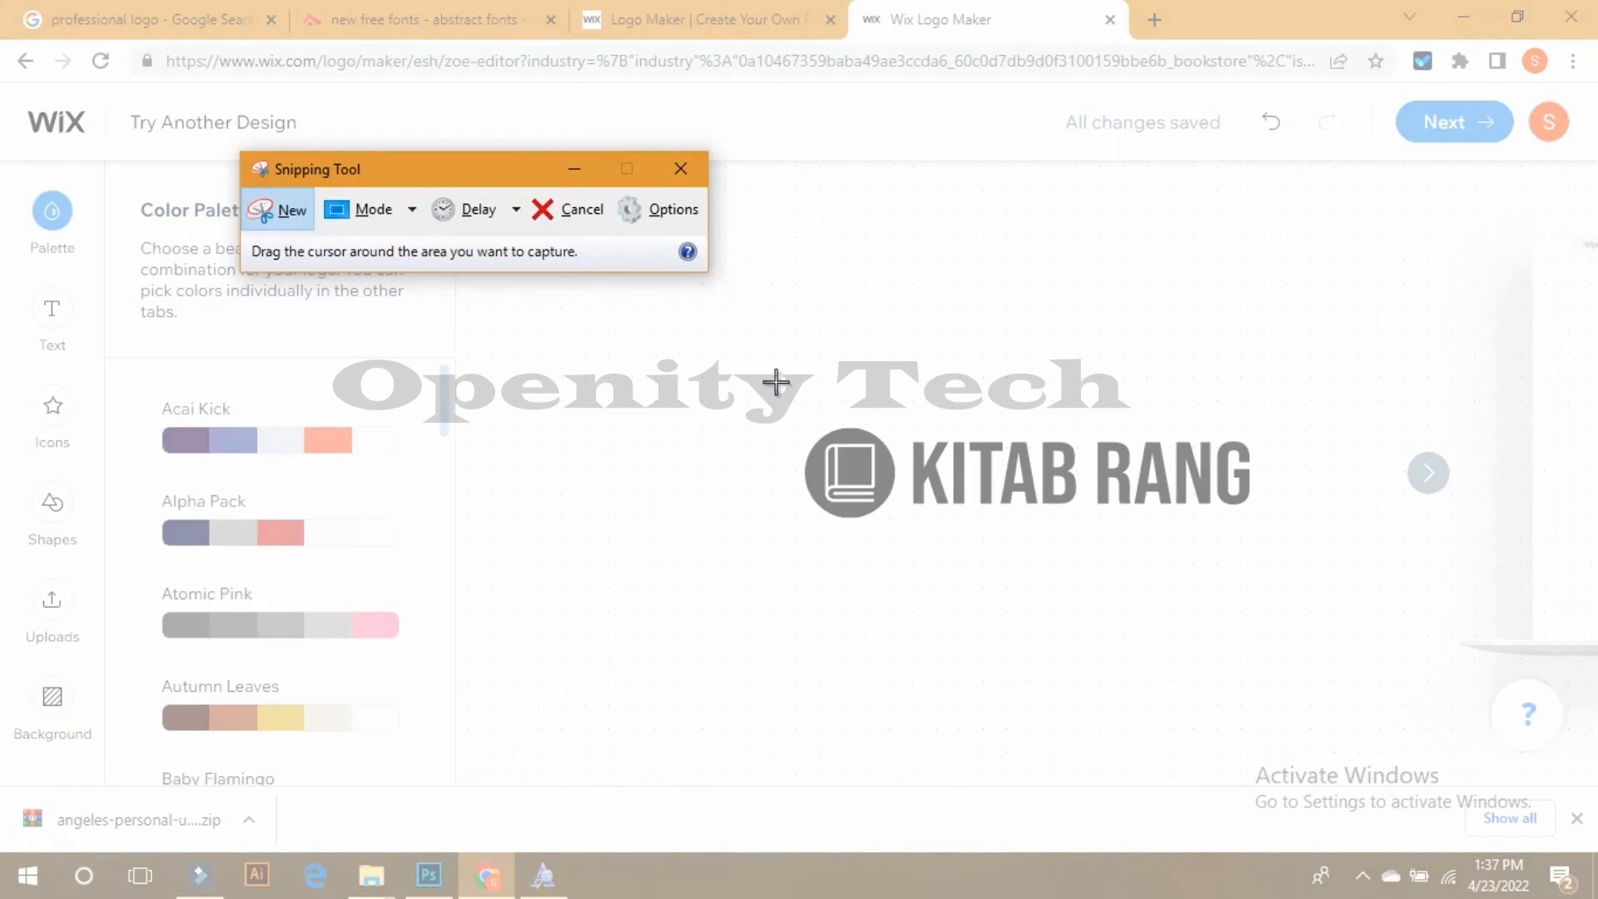
drag(764, 366, 1288, 562)
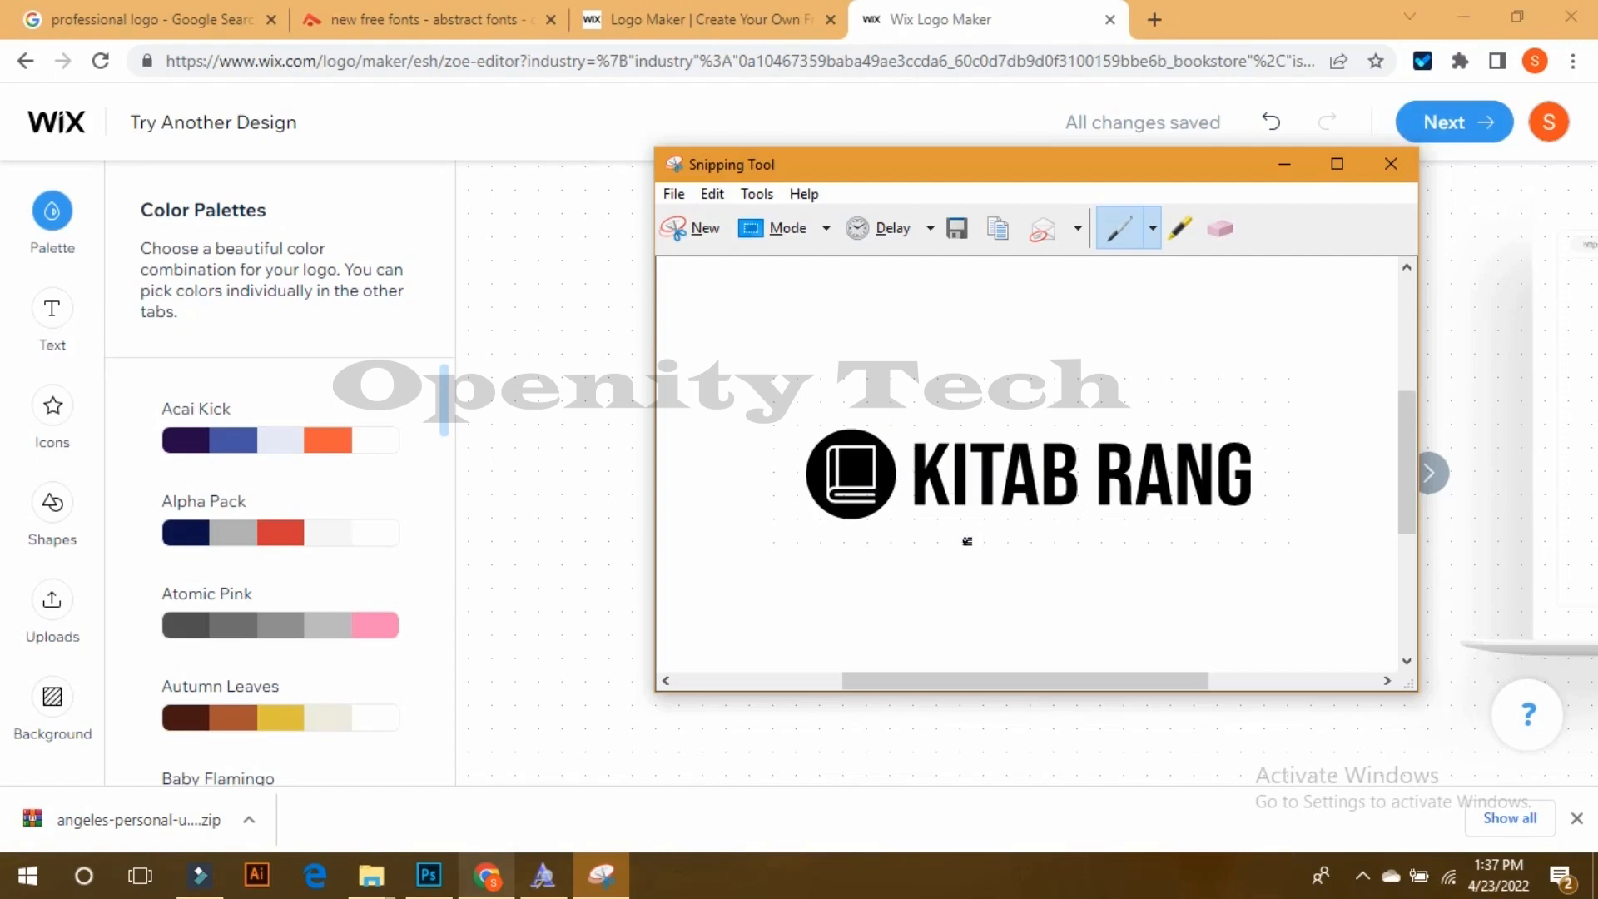
Step: Switch to Adobe Illustrator and create a new Letter-size print document, 612 by 792 pt, in CMYK
click(267, 881)
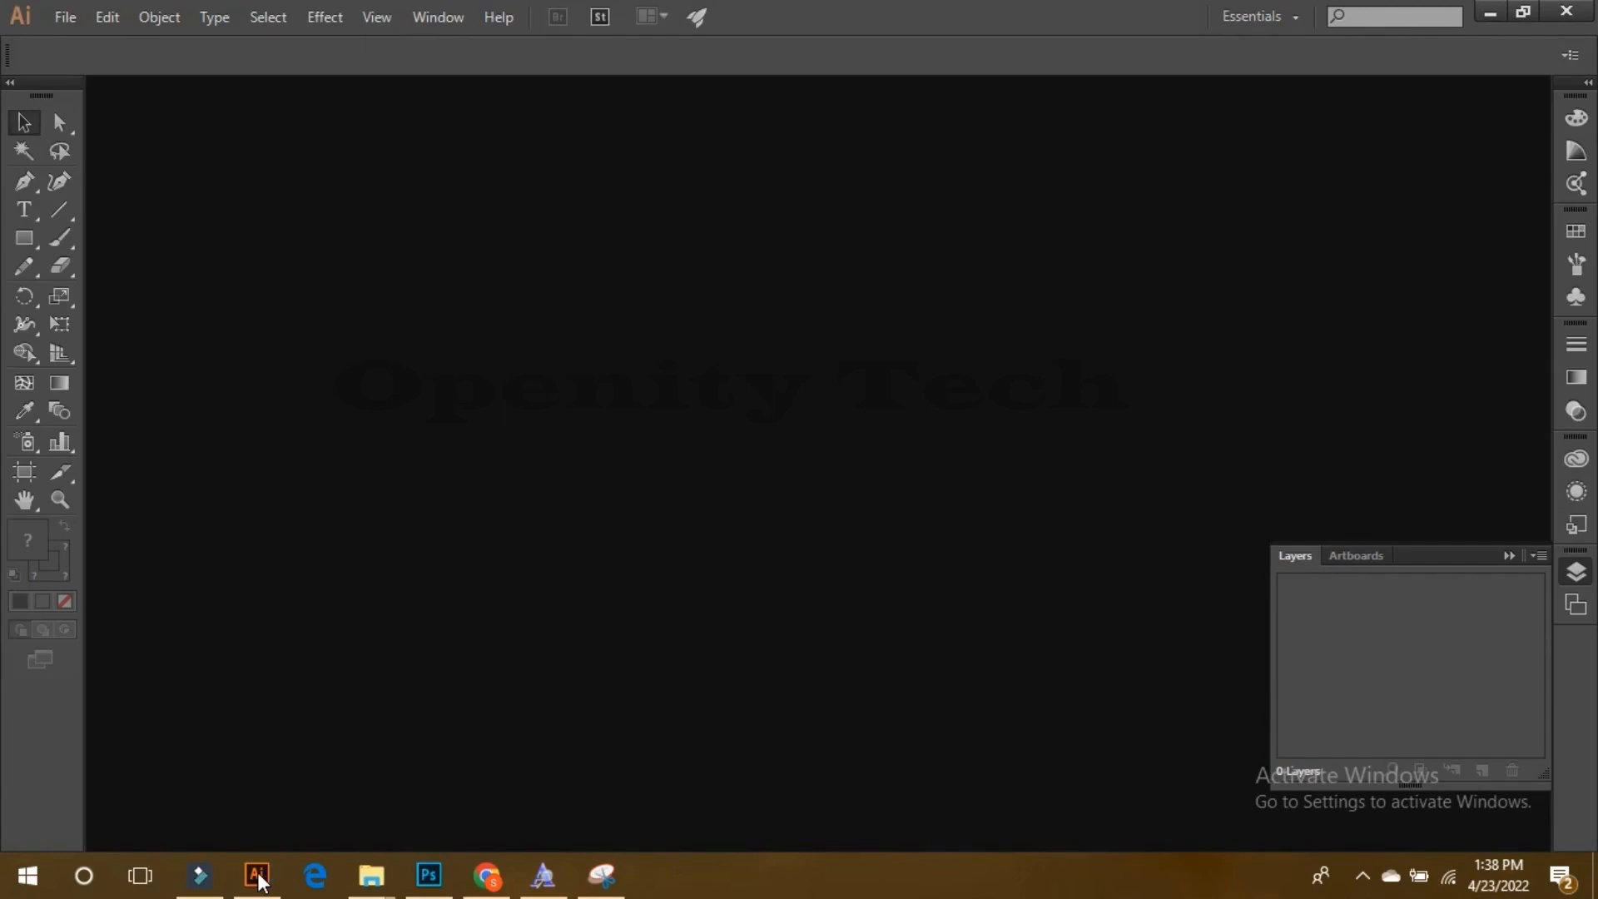
click(65, 16)
click(93, 44)
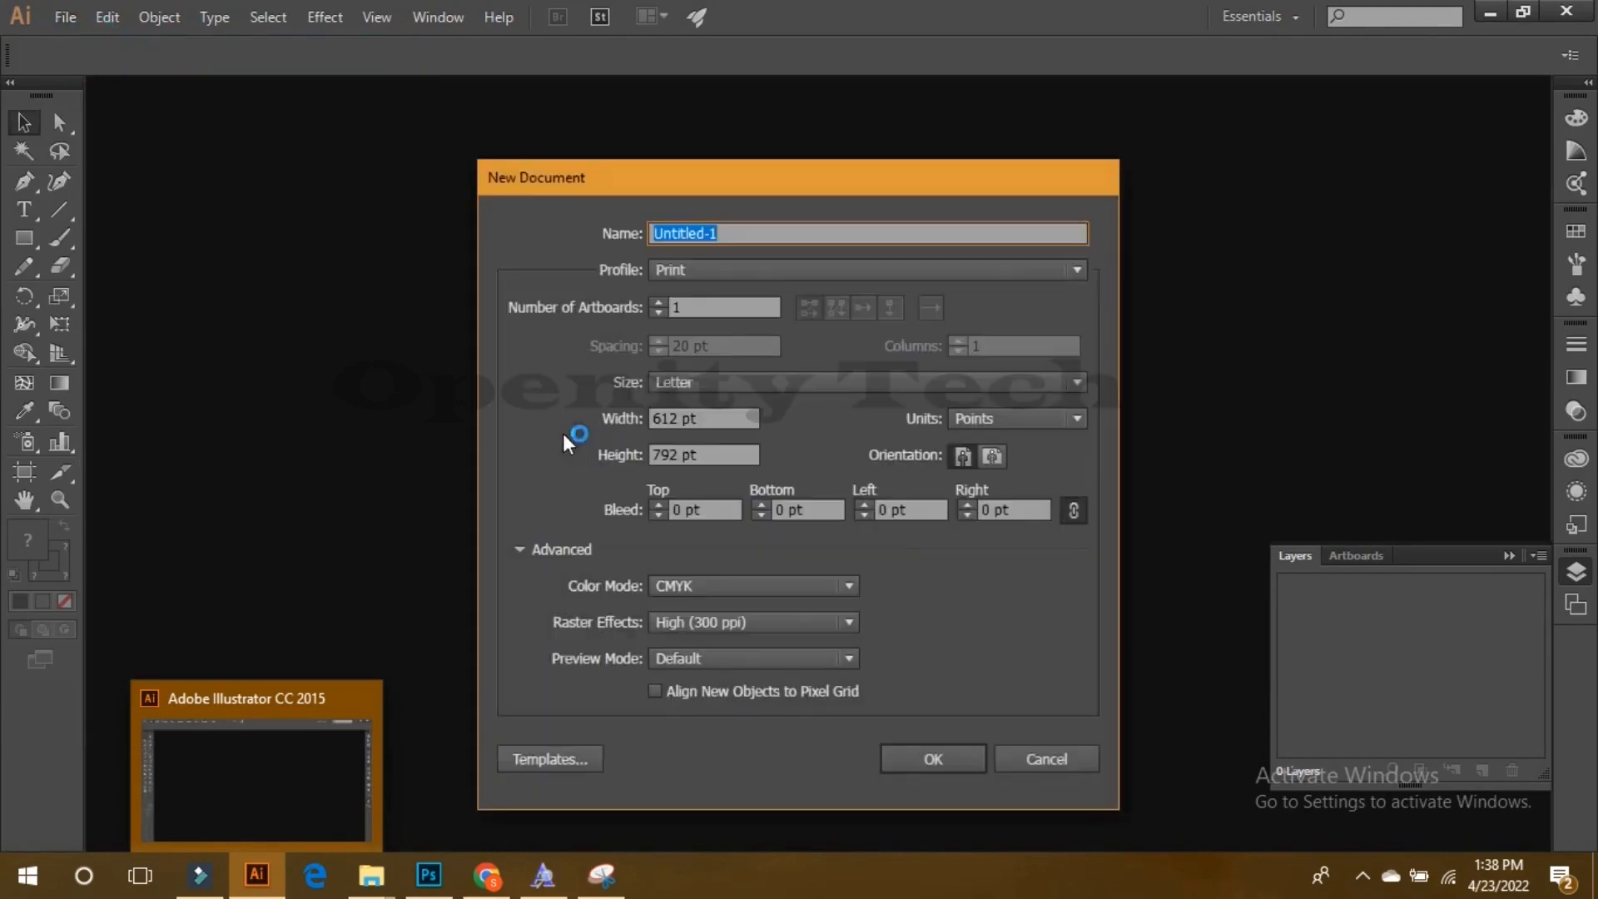
click(930, 757)
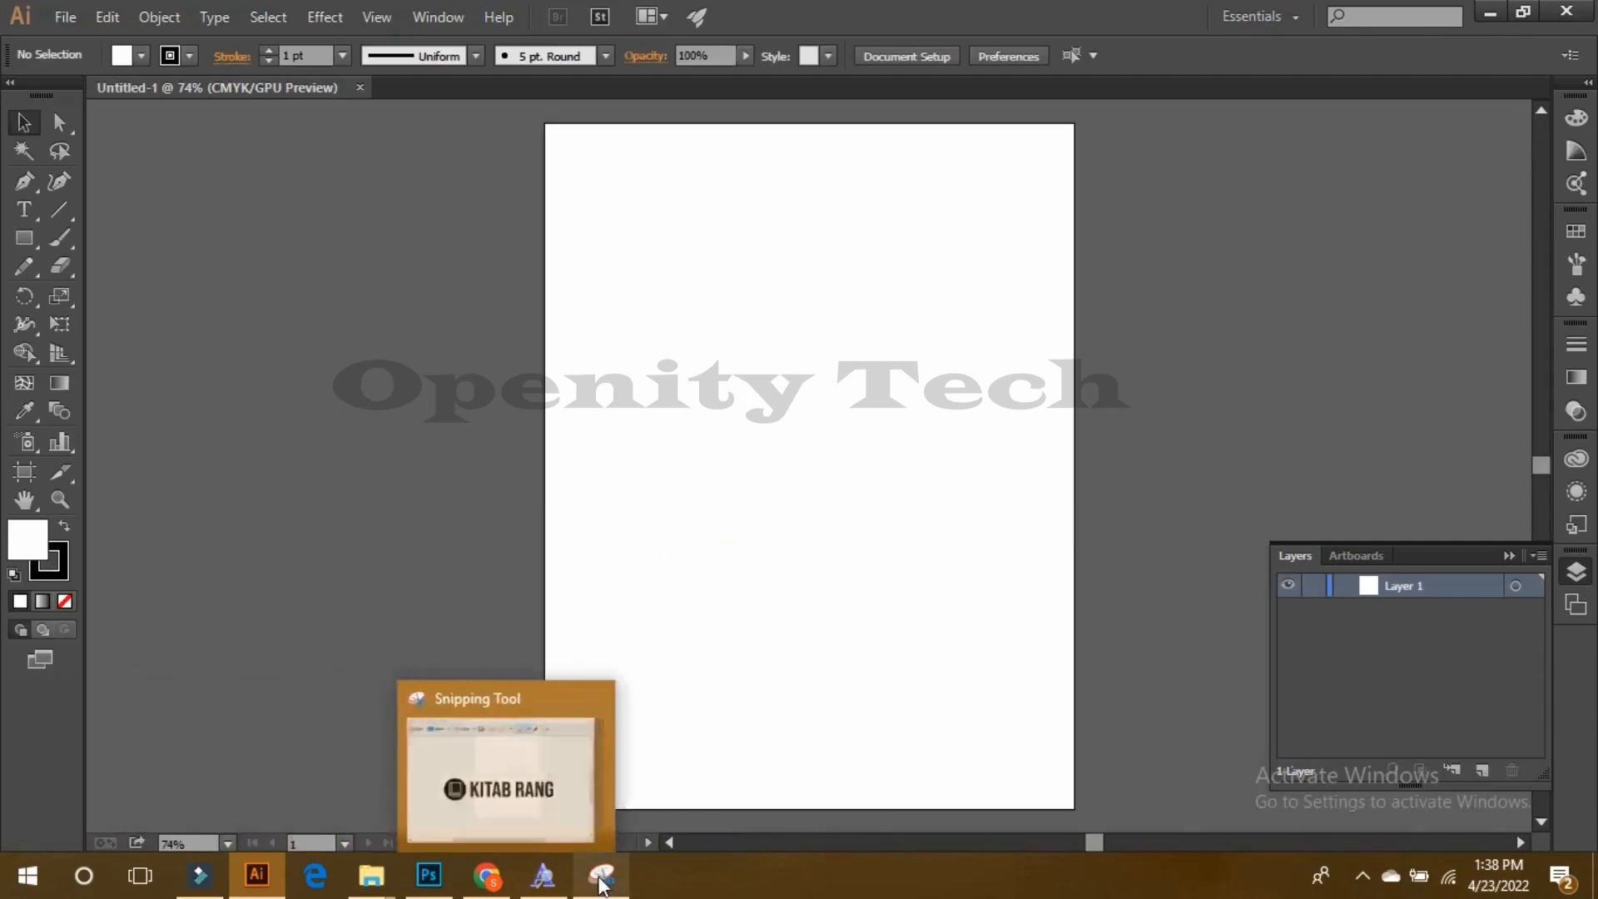
Step: Copy the Kitab Rang snip from Snipping Tool and return to the blank Illustrator document
click(601, 875)
right_click(863, 435)
click(919, 479)
right_click(926, 476)
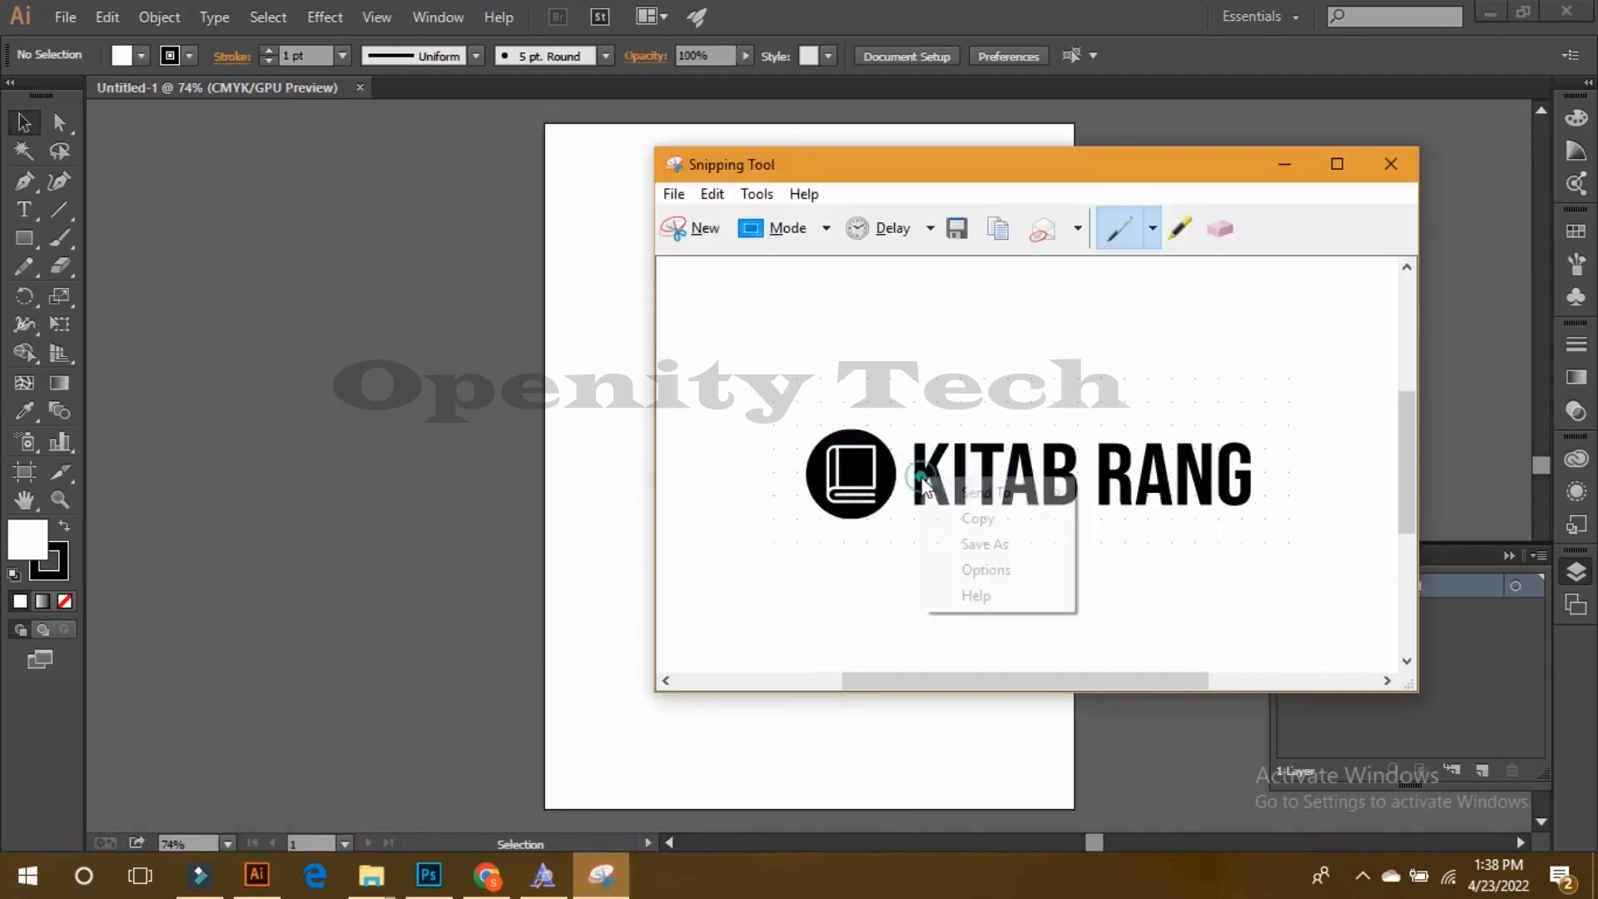
click(957, 515)
click(641, 402)
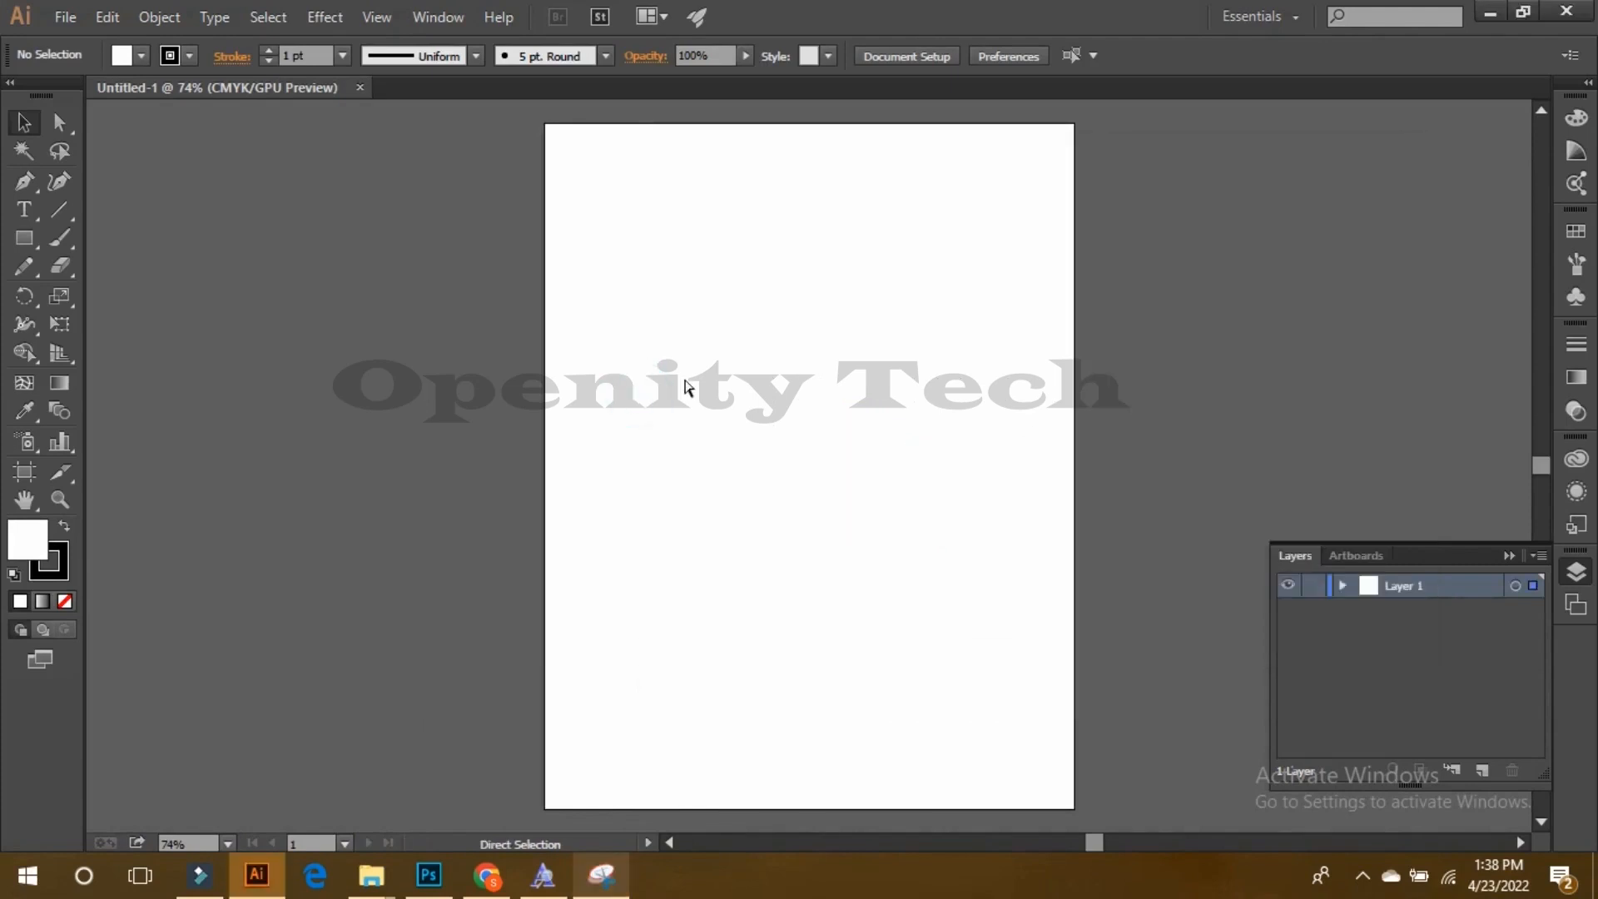
Step: Paste the copied logo image onto the artboard and apply Image Trace with the default preset
key(ctrl+v)
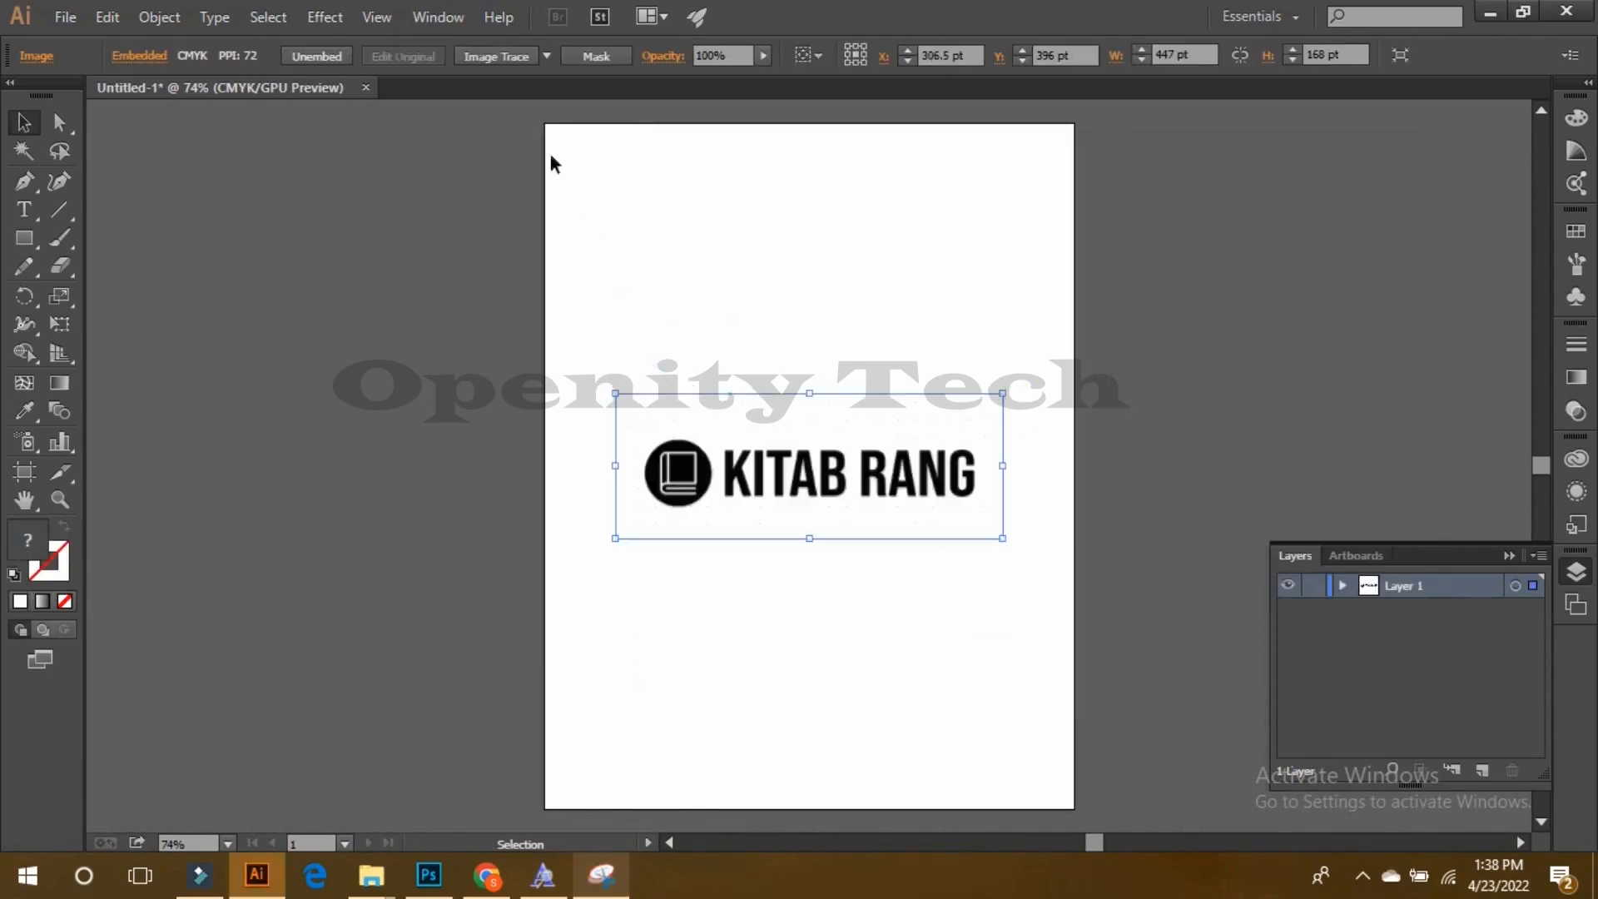
click(503, 60)
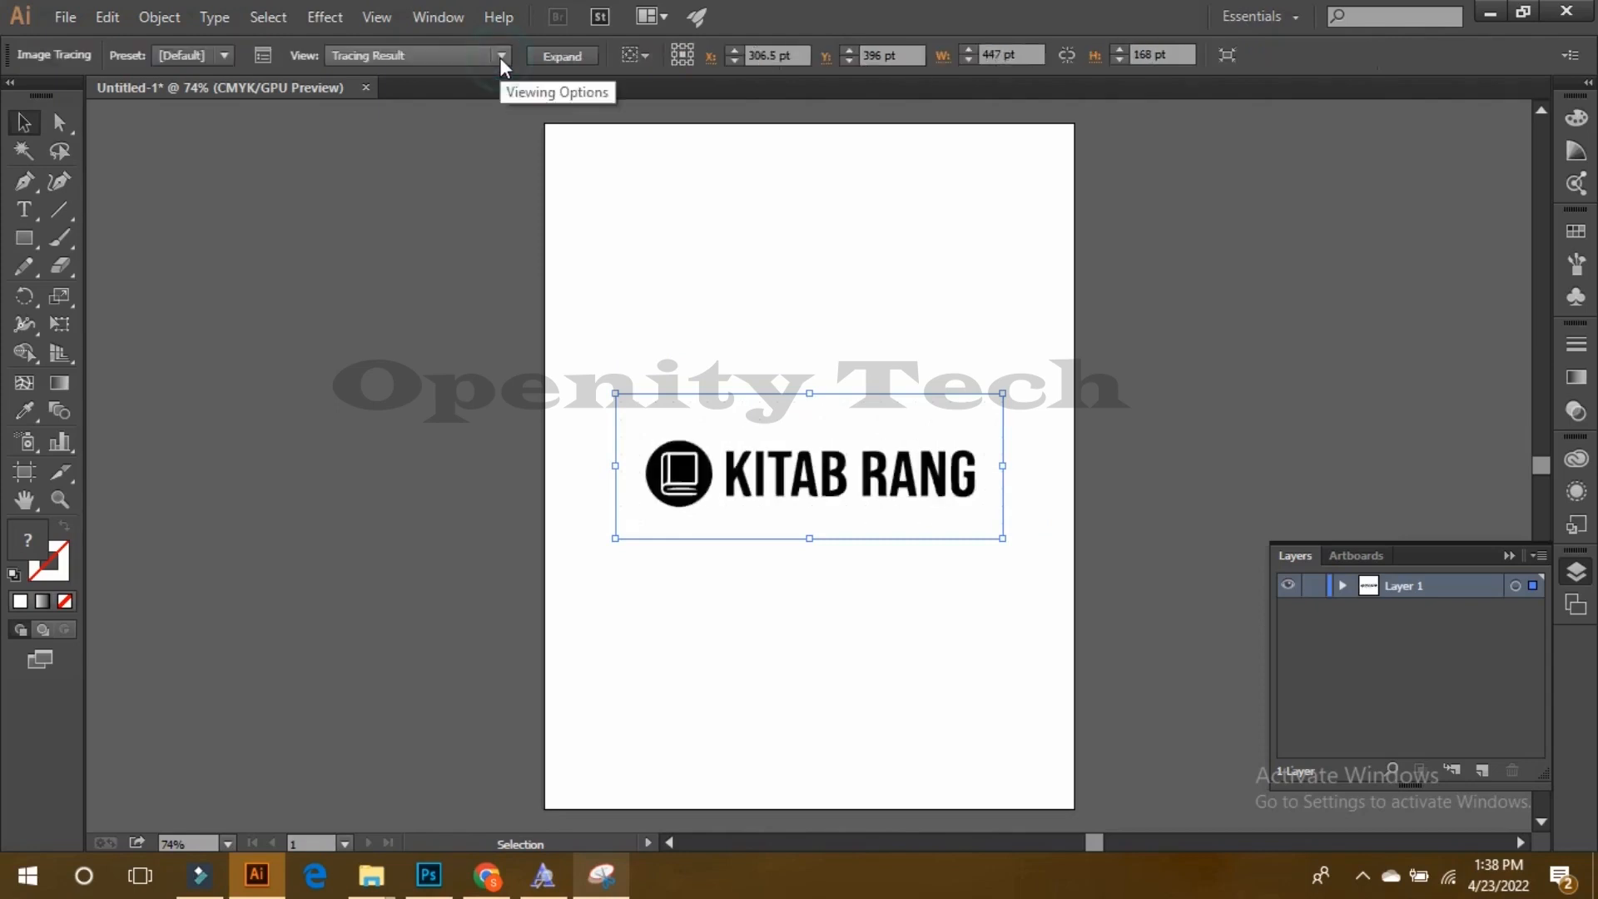
click(780, 291)
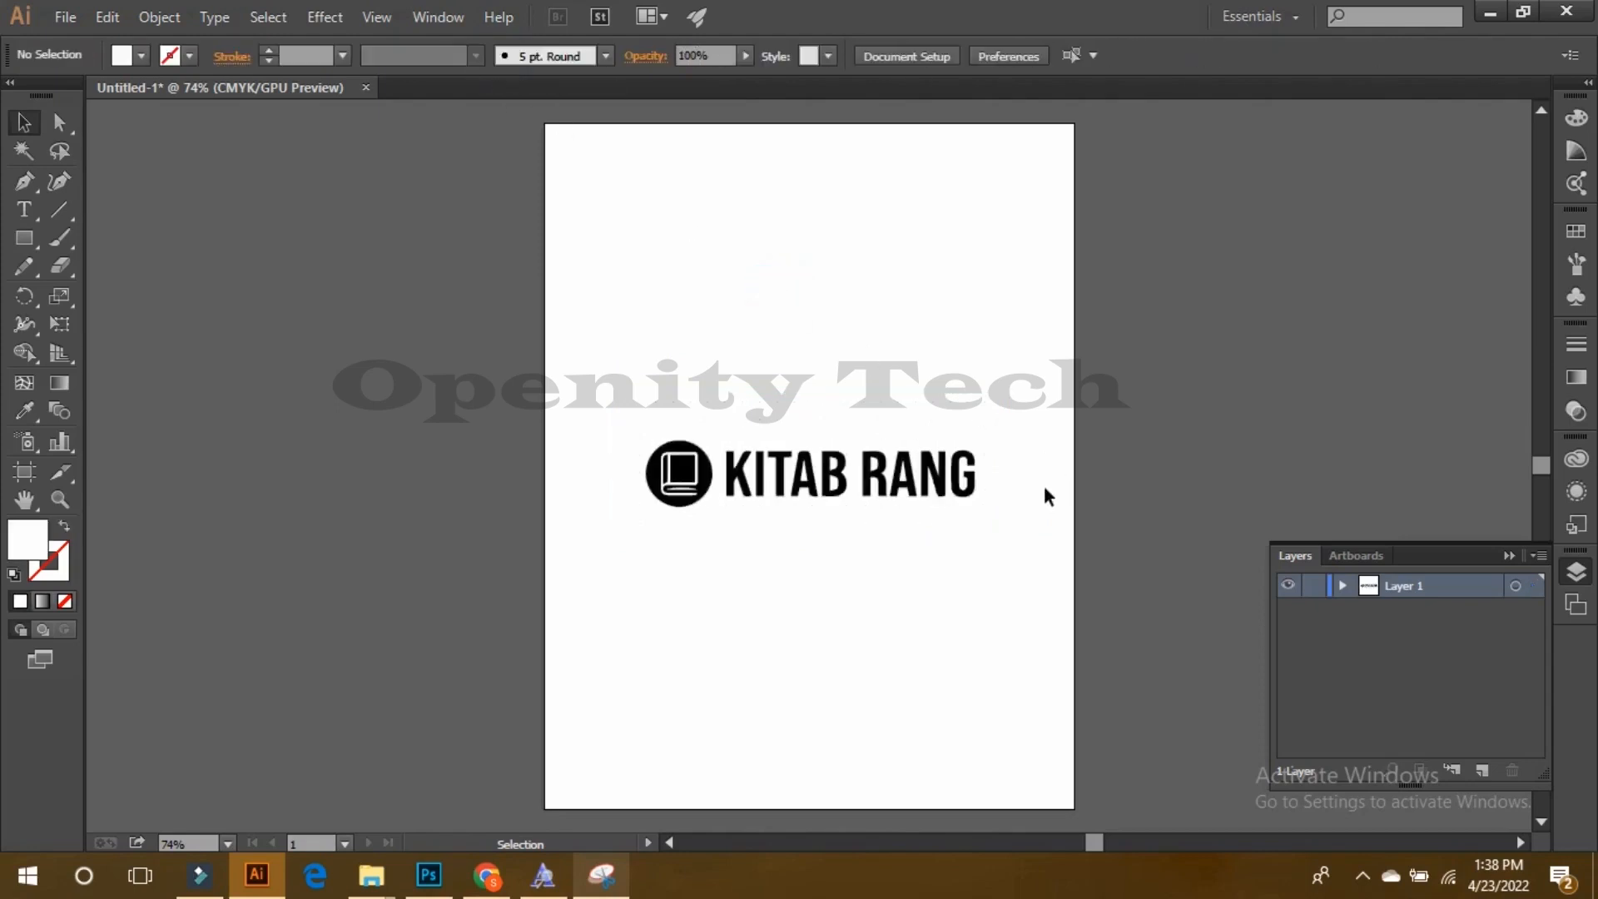
Step: Examine the edge quality of the traced Kitab Rang logo at different magnifications
key(ctrl+plus)
key(ctrl+plus)
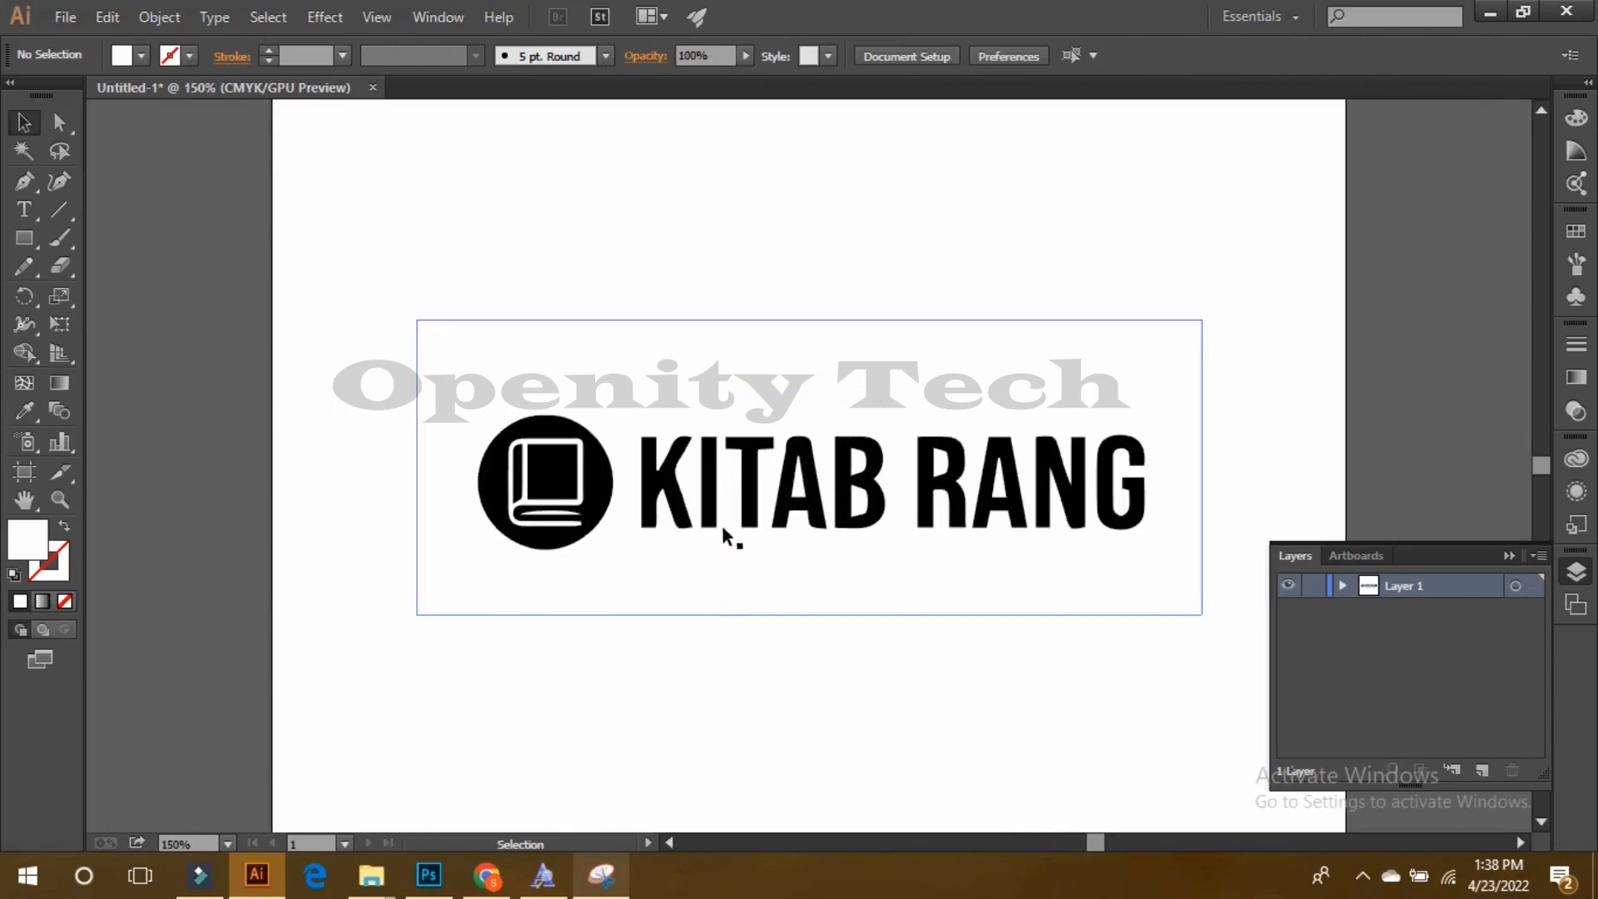
key(ctrl+minus)
key(ctrl+minus)
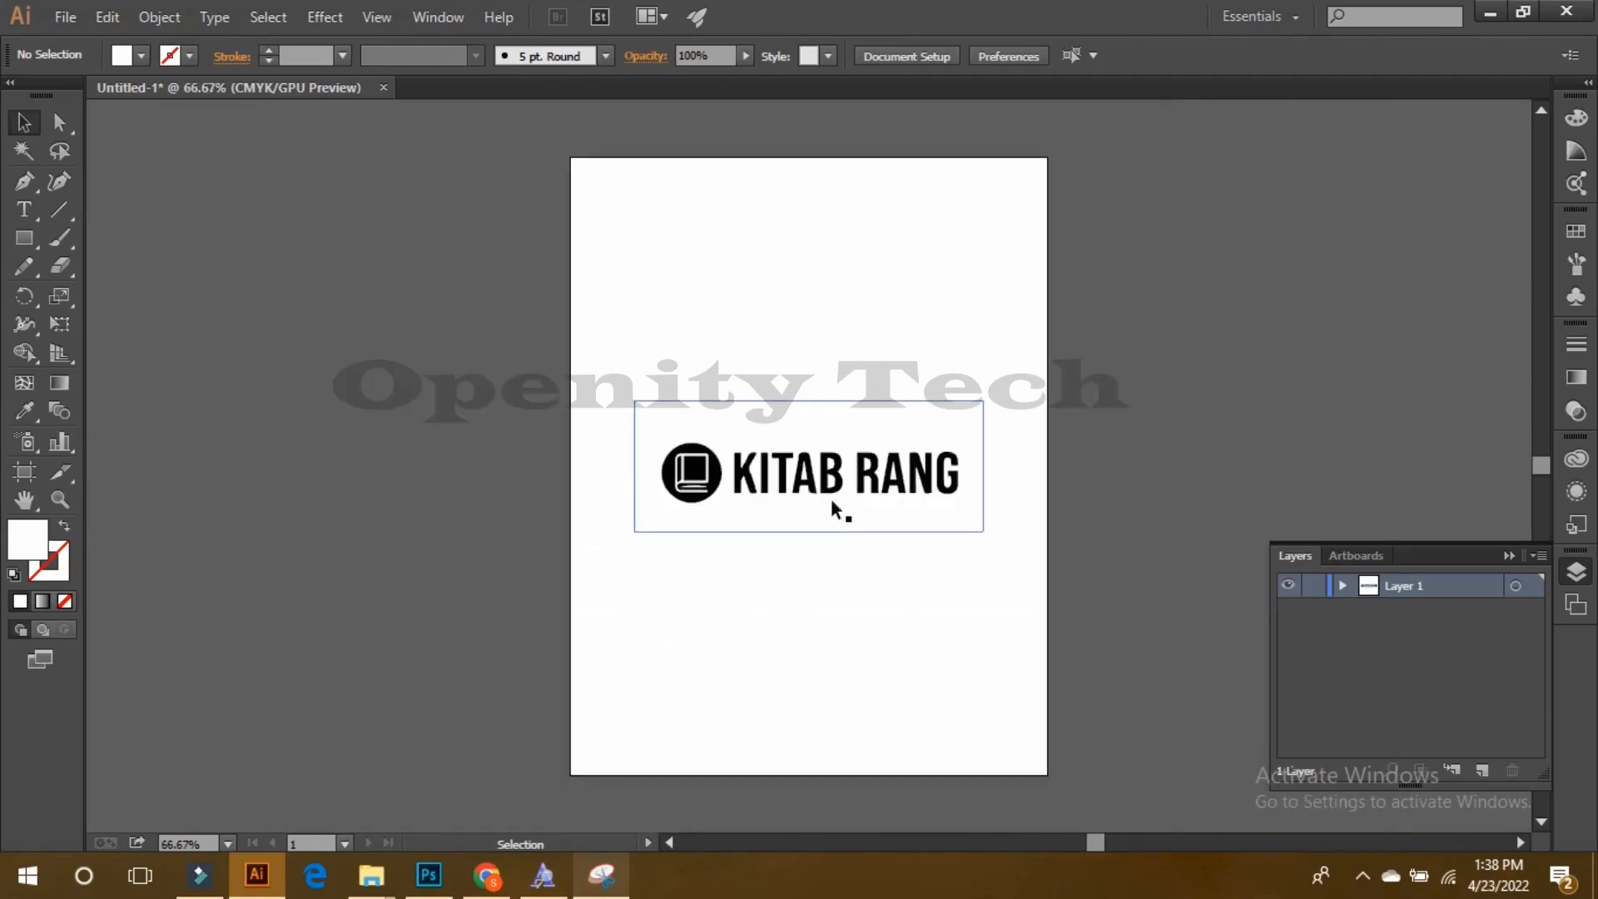
key(ctrl+plus)
key(ctrl+plus)
key(ctrl+plus)
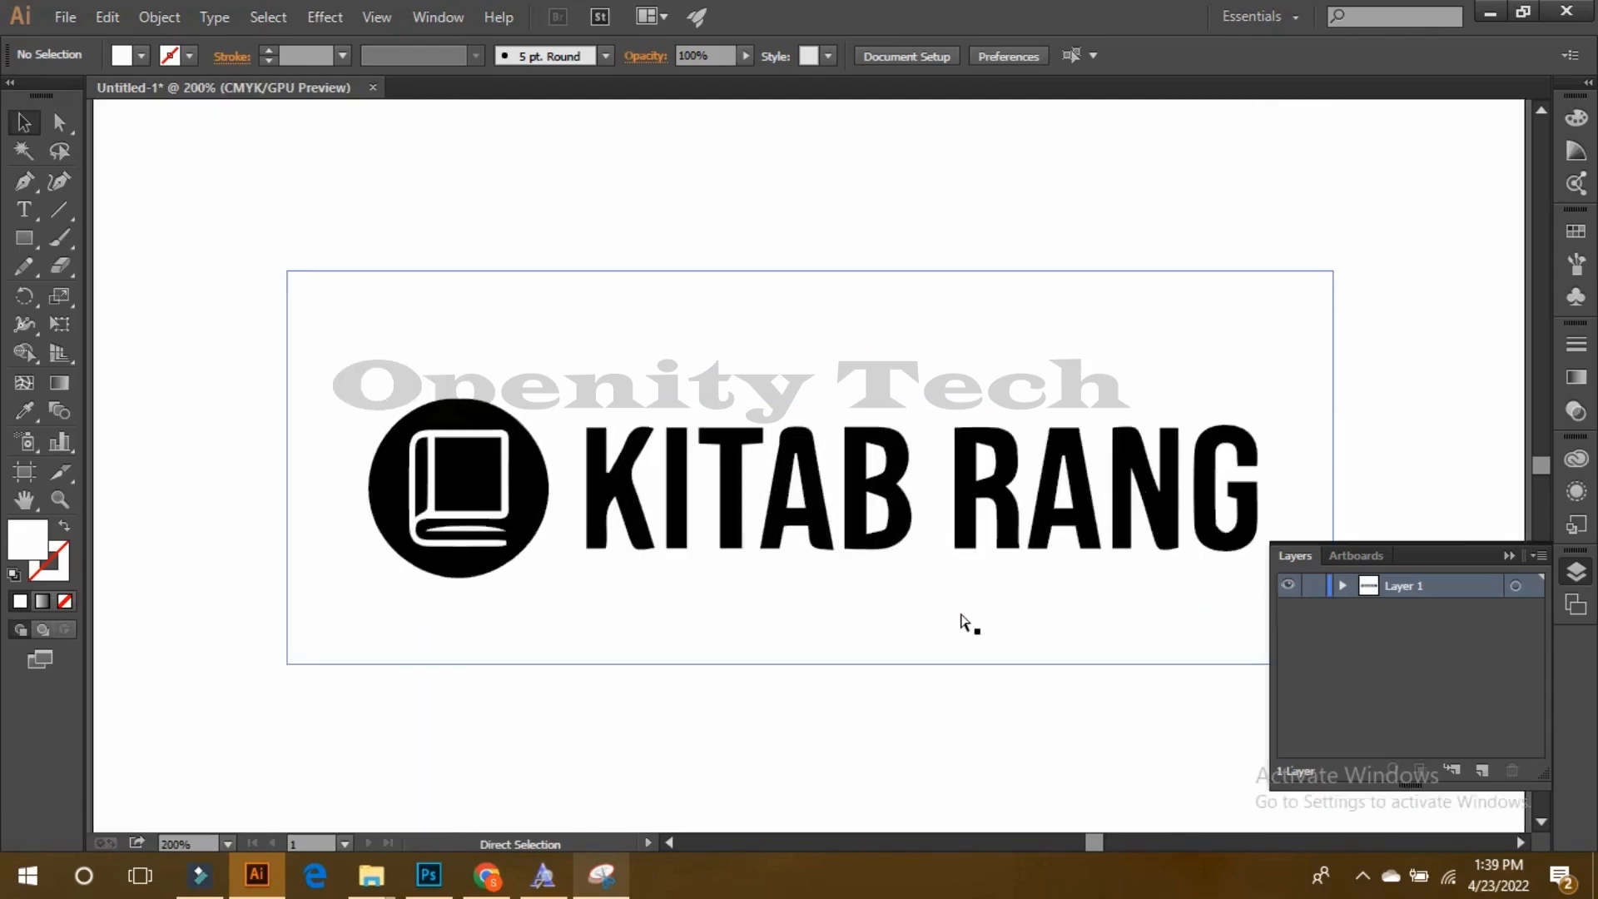
key(ctrl+minus)
key(ctrl+plus)
key(ctrl+minus)
key(ctrl+minus)
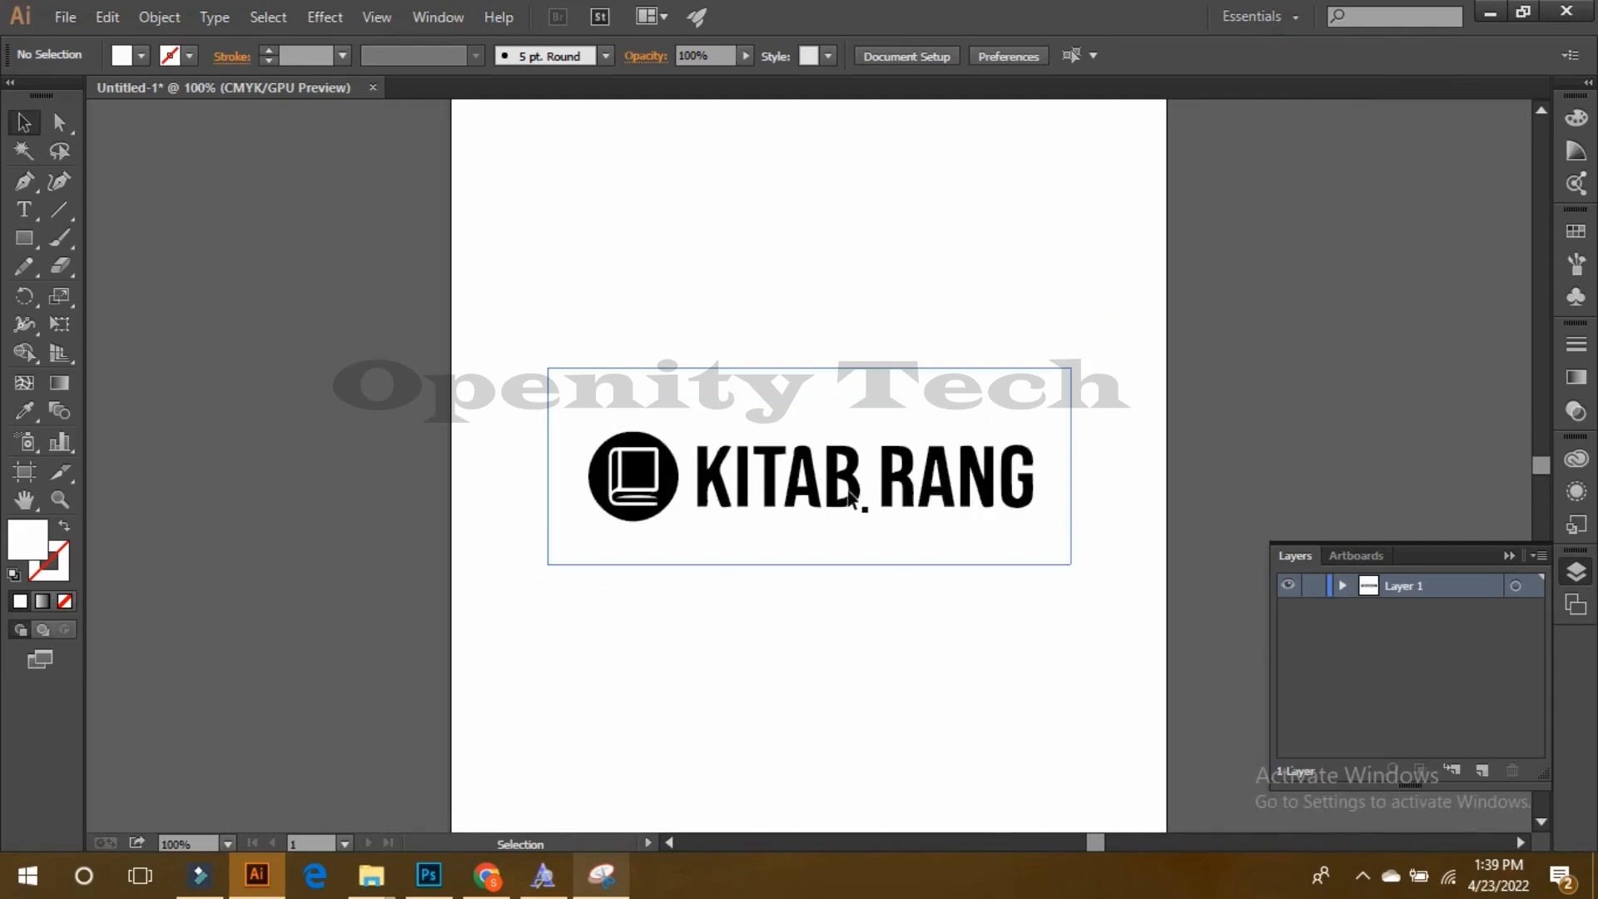
Step: Move the traced logo off the artboard onto the empty canvas beside its left edge
click(879, 481)
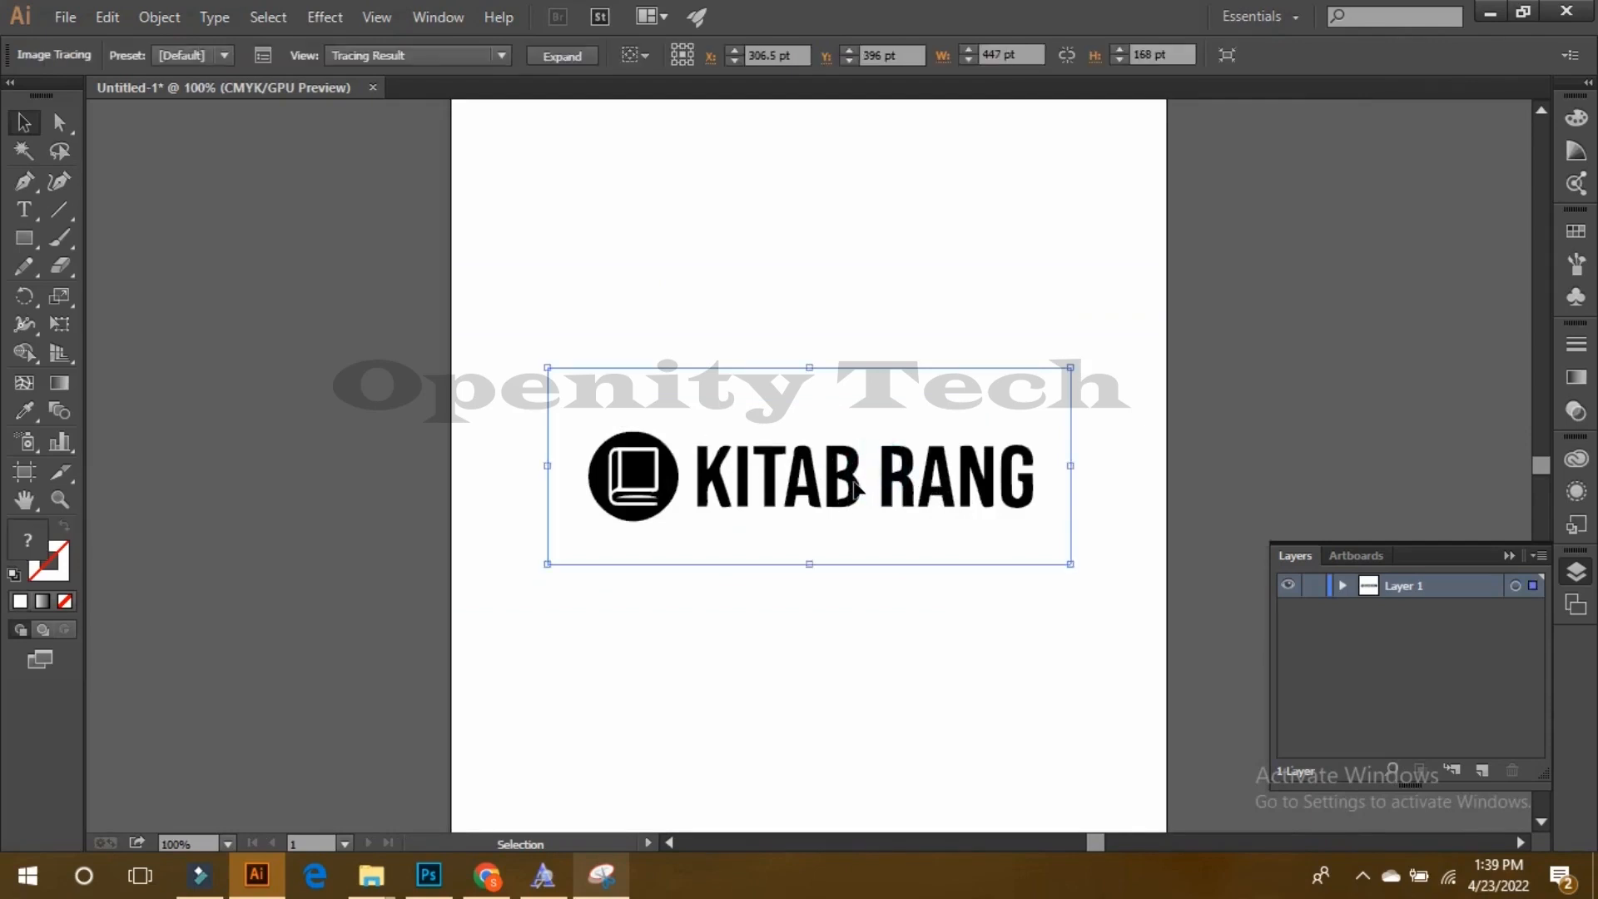
drag(843, 494, 333, 426)
drag(1098, 845, 1077, 842)
drag(695, 417, 647, 408)
click(542, 582)
click(535, 653)
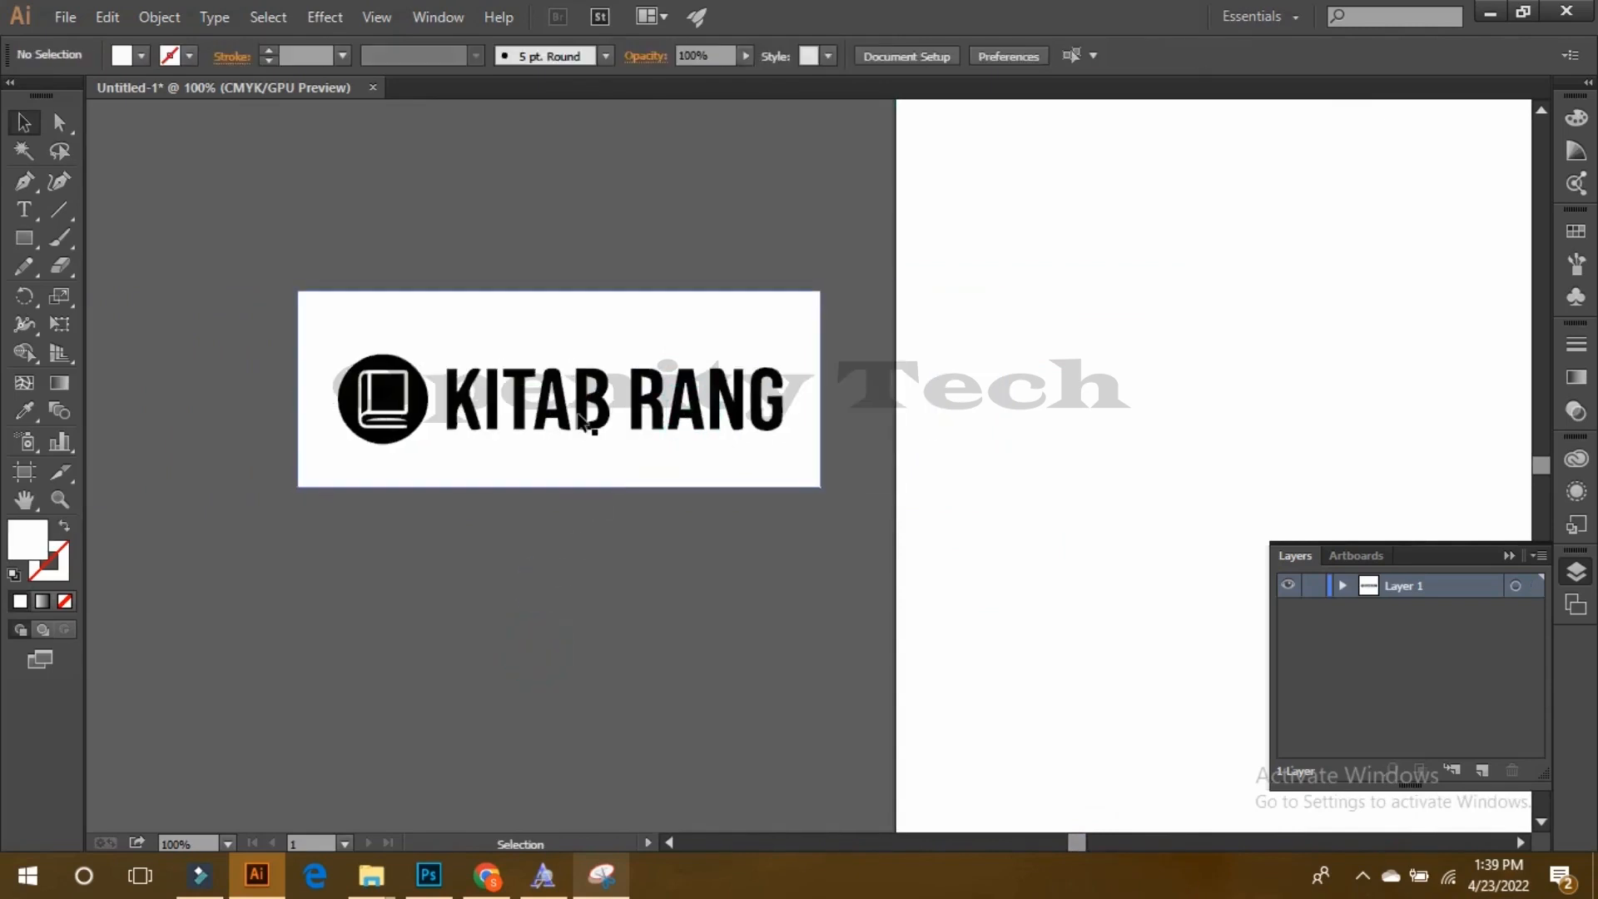
click(556, 348)
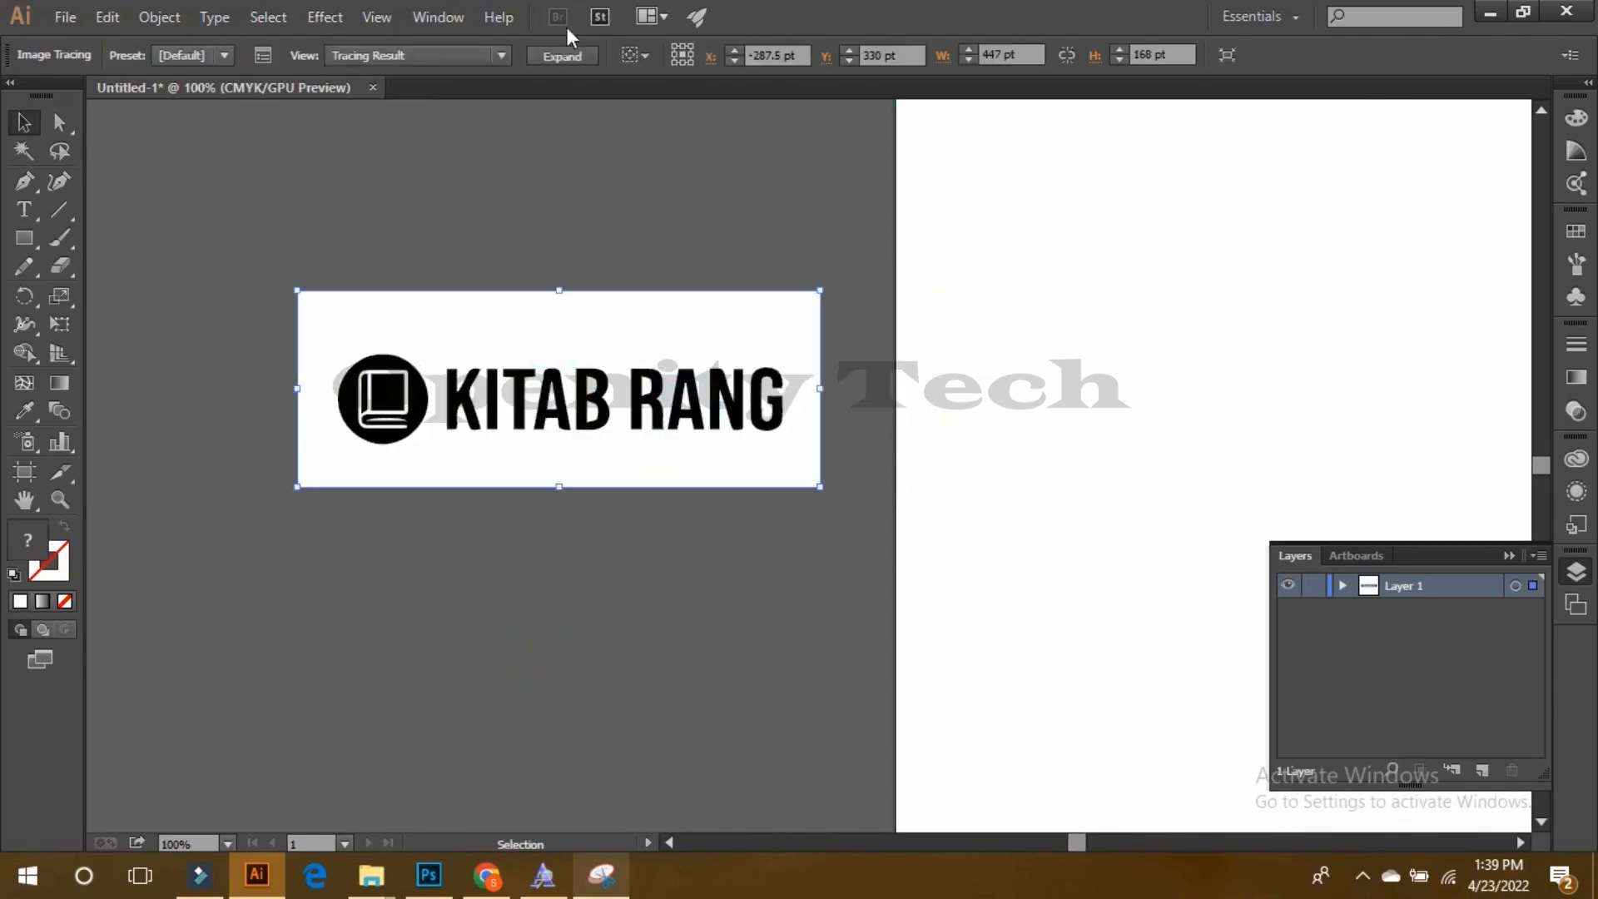
click(549, 57)
click(613, 313)
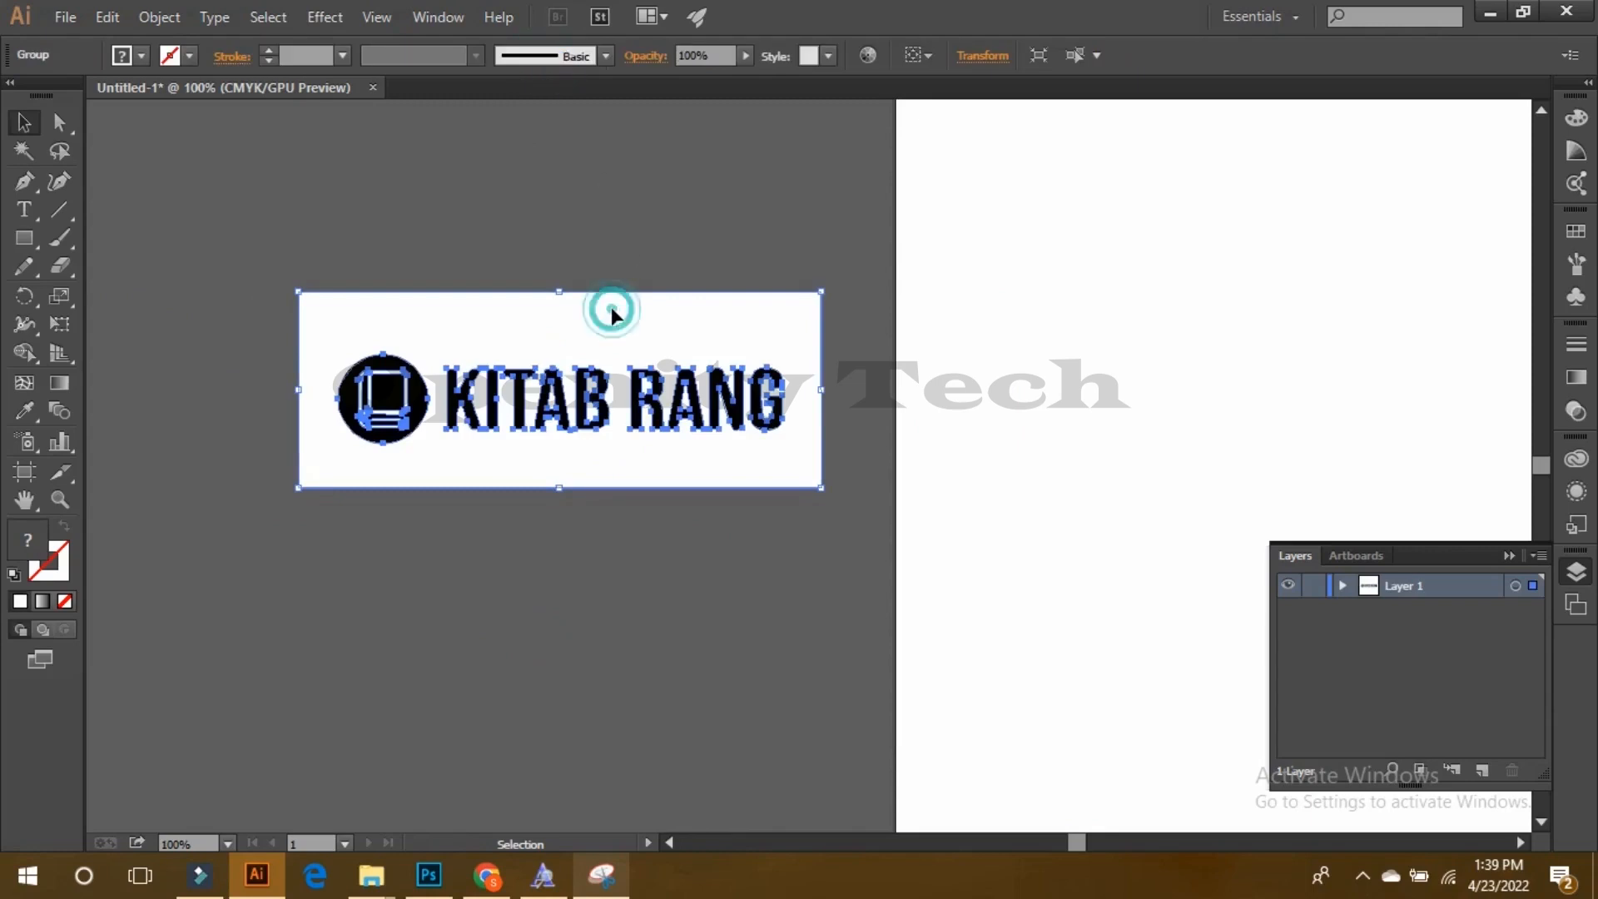
key(ctrl+z)
Step: Expand the traced logo into editable paths and ungroup them
click(567, 322)
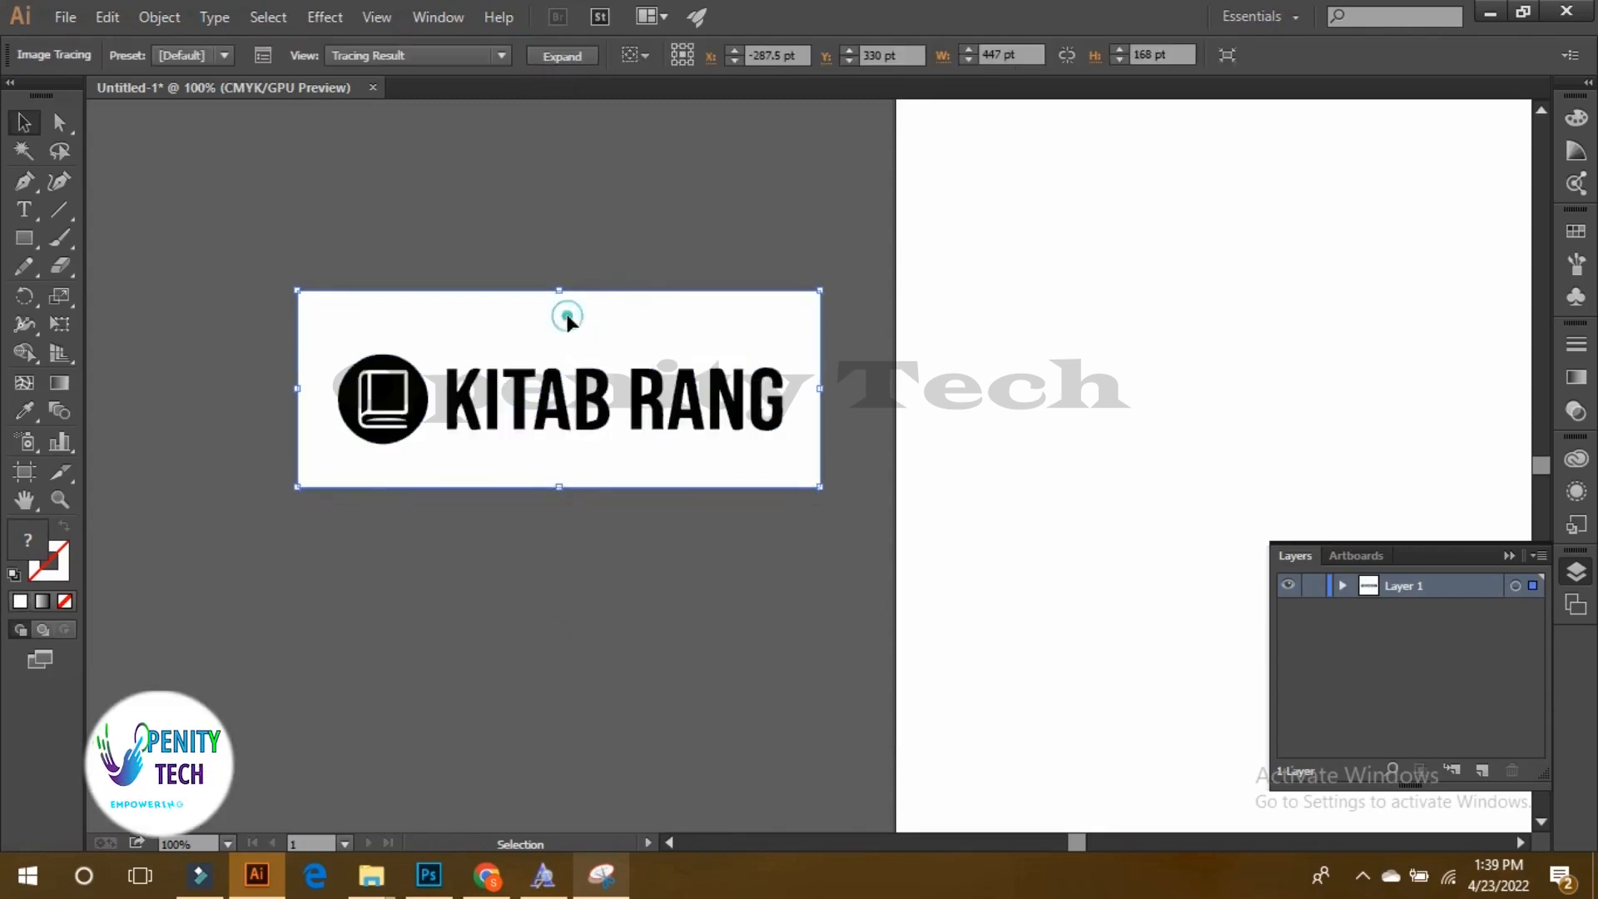
click(553, 55)
click(549, 250)
click(524, 337)
right_click(527, 333)
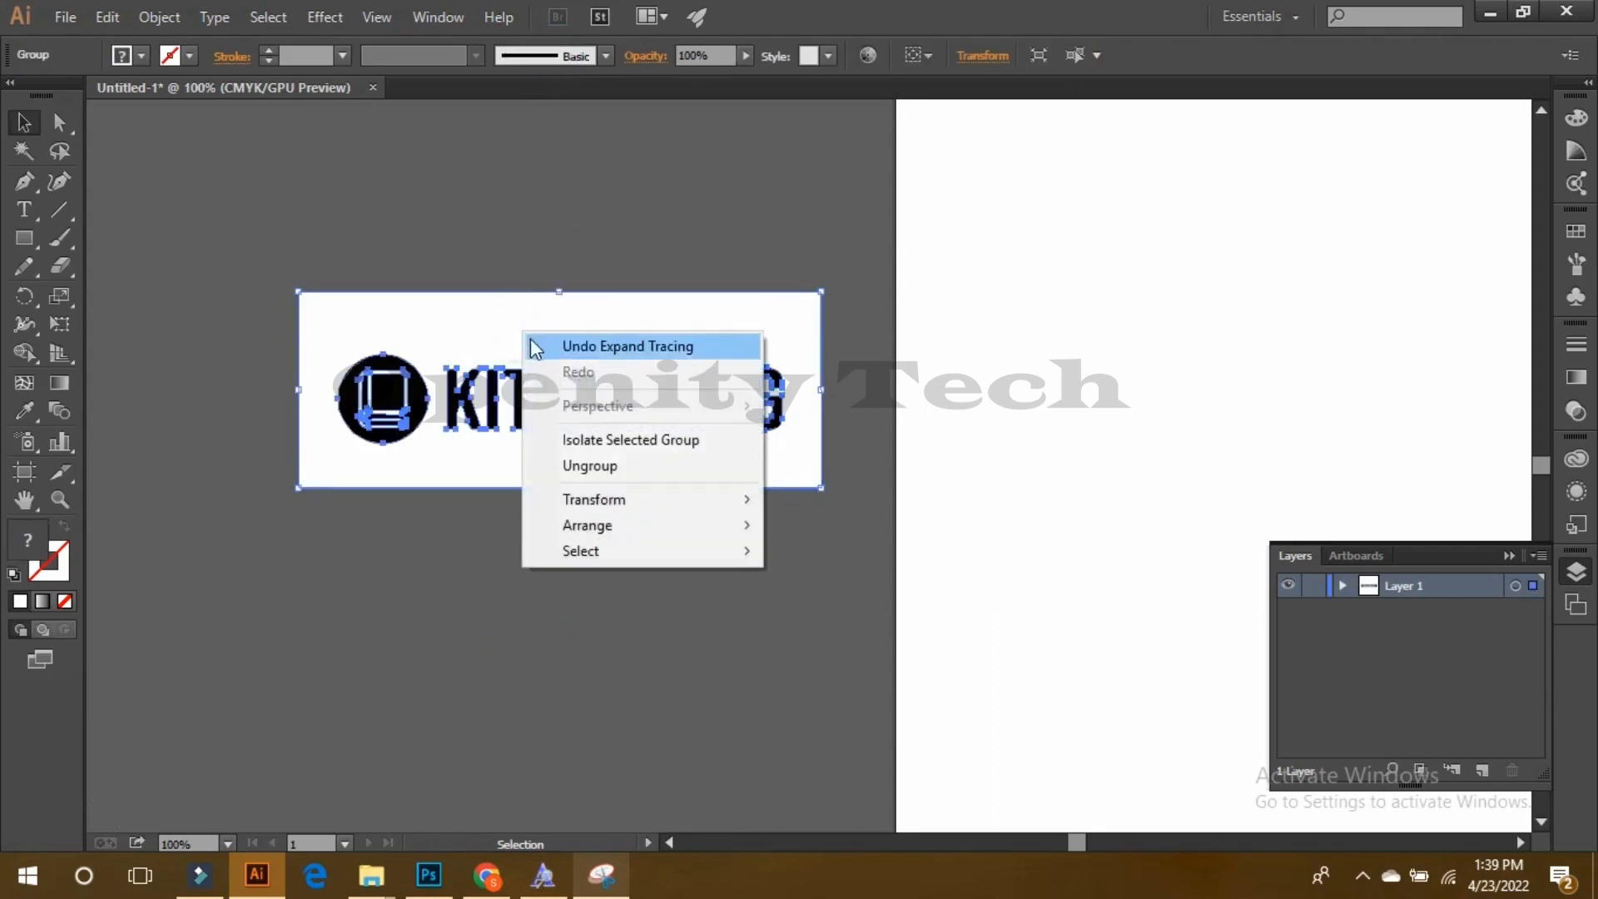
click(591, 466)
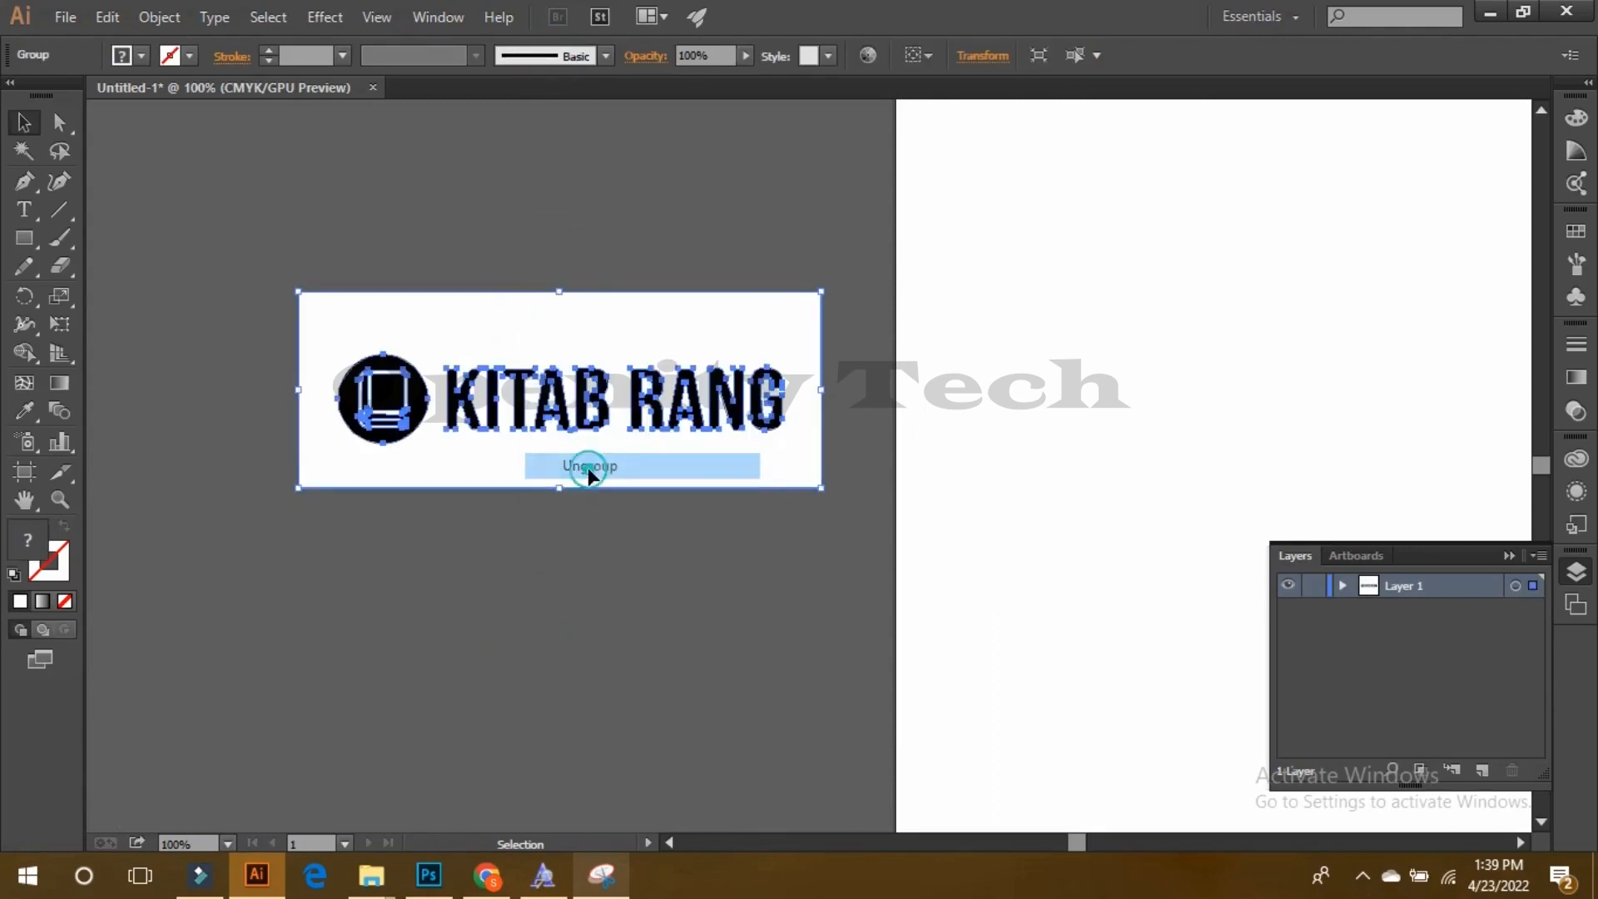
Step: Separate the white background shape from the logo paths and delete it
click(538, 258)
drag(527, 328, 778, 517)
key(ctrl+z)
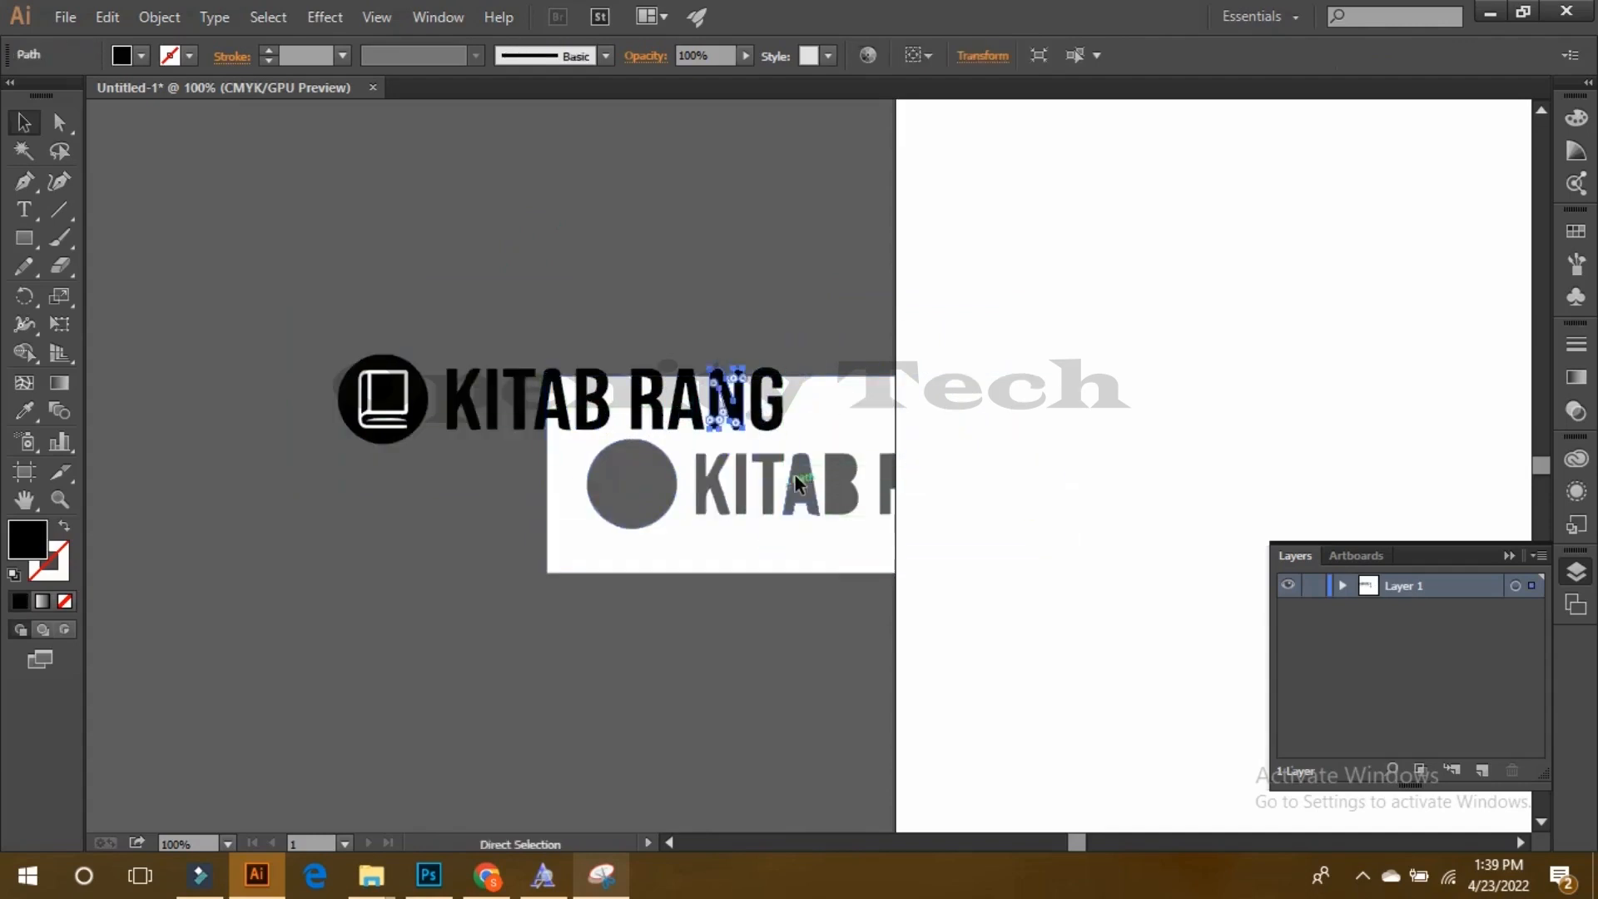
drag(846, 428, 585, 535)
drag(792, 618, 239, 756)
key(Delete)
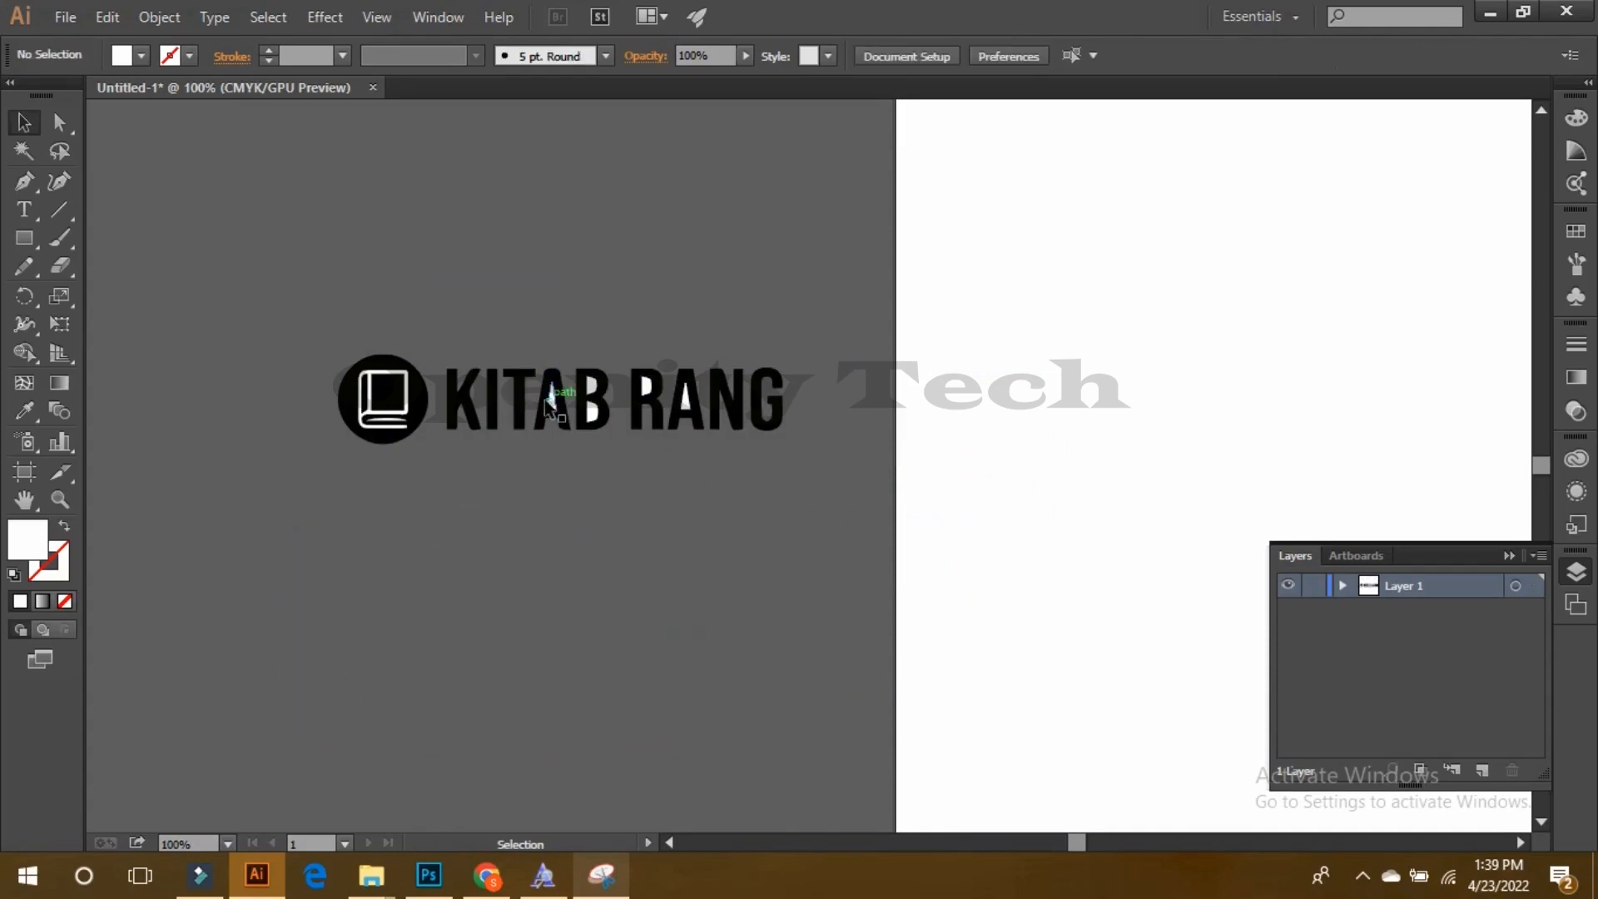
Step: Delete the white filler shapes inside the letters A, R and B of the KITAB RANG lettering
key(ctrl+equal)
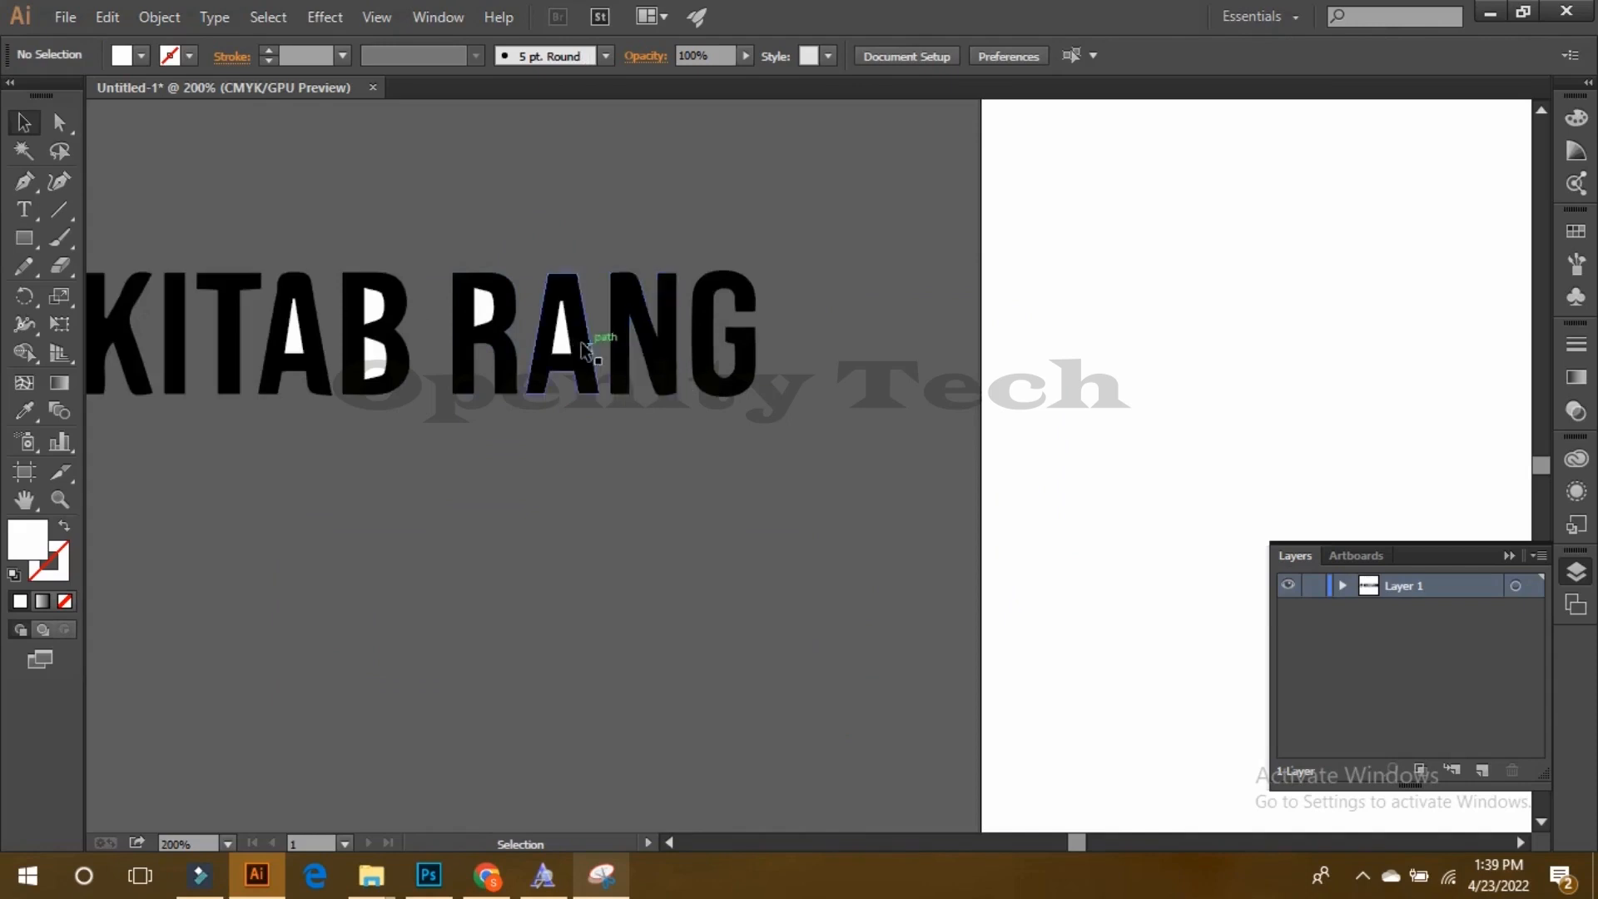
click(578, 350)
click(562, 329)
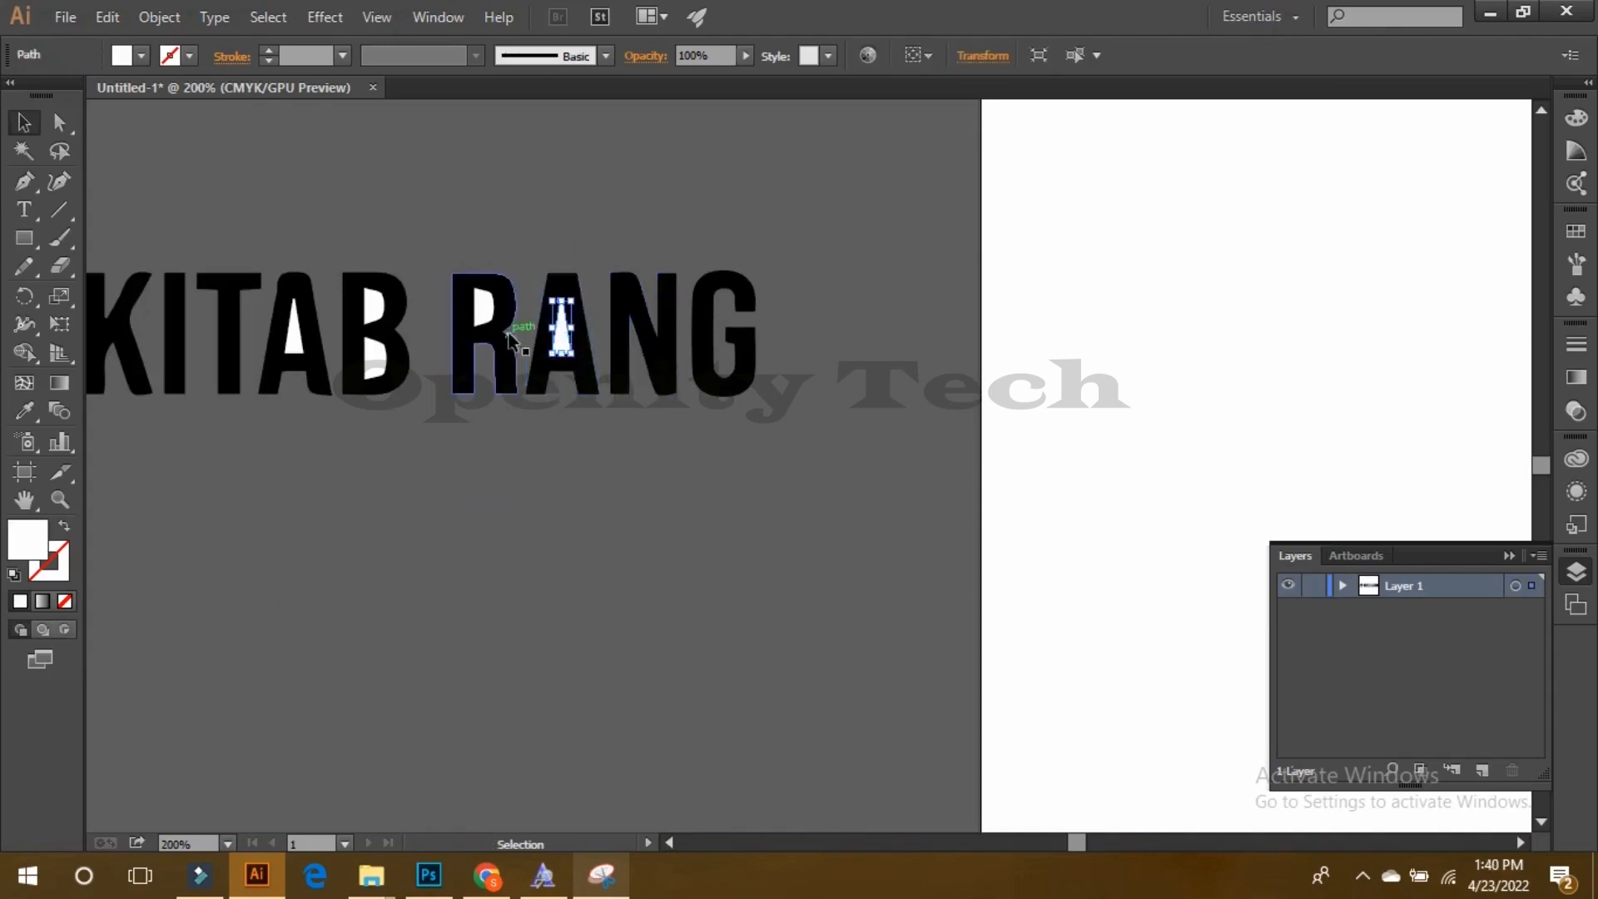
click(484, 312)
click(563, 343)
click(523, 317)
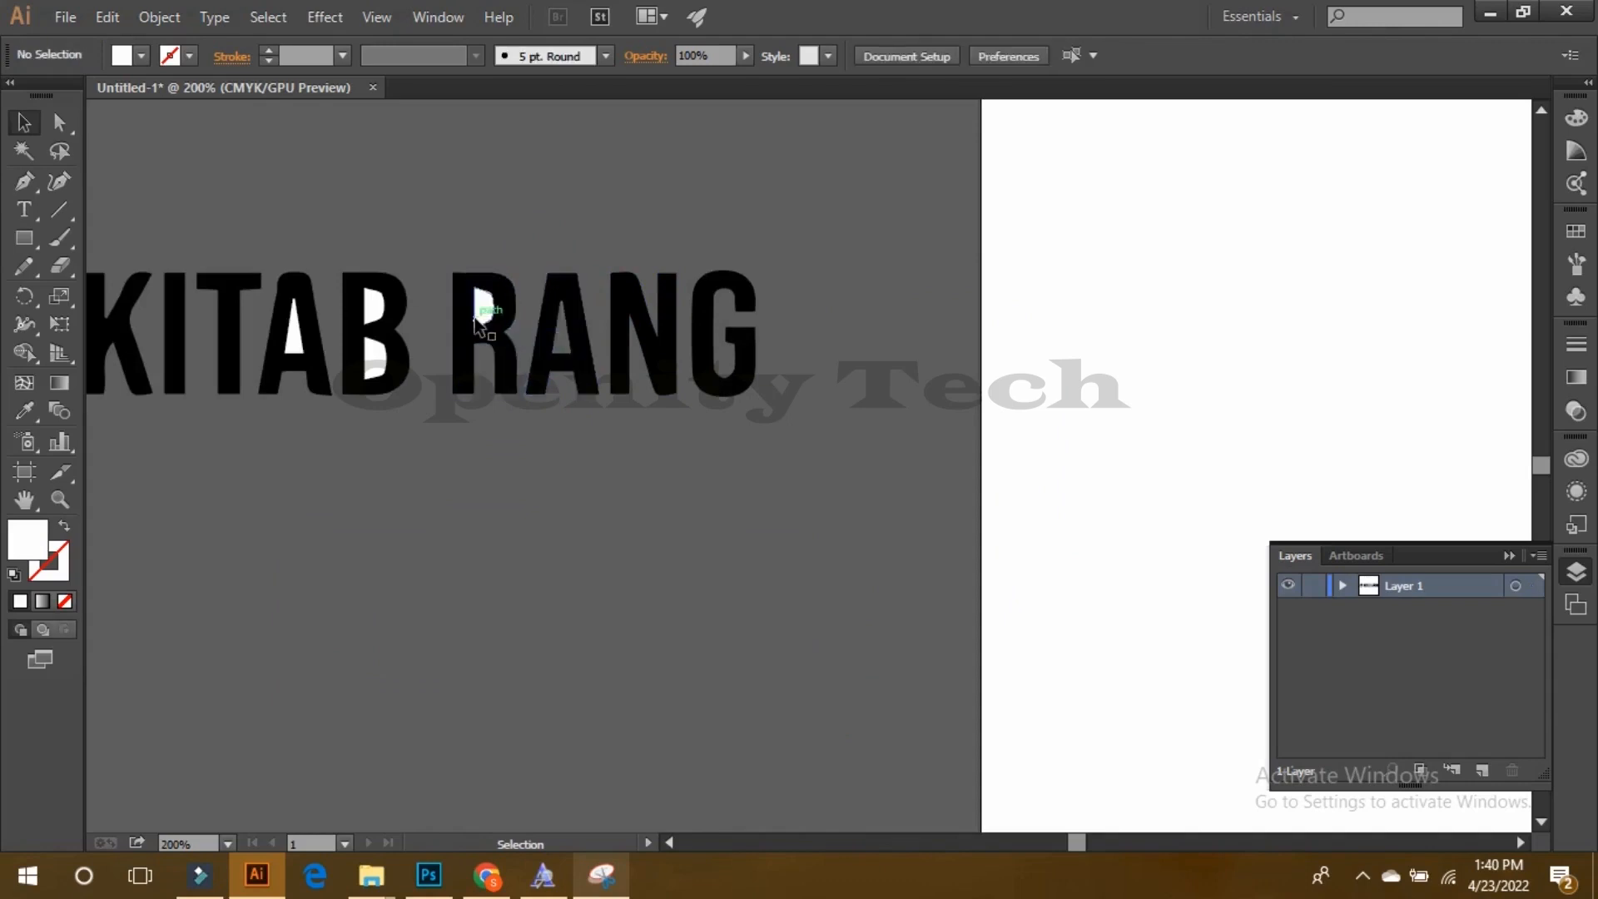
click(366, 358)
key(Delete)
click(297, 337)
key(Delete)
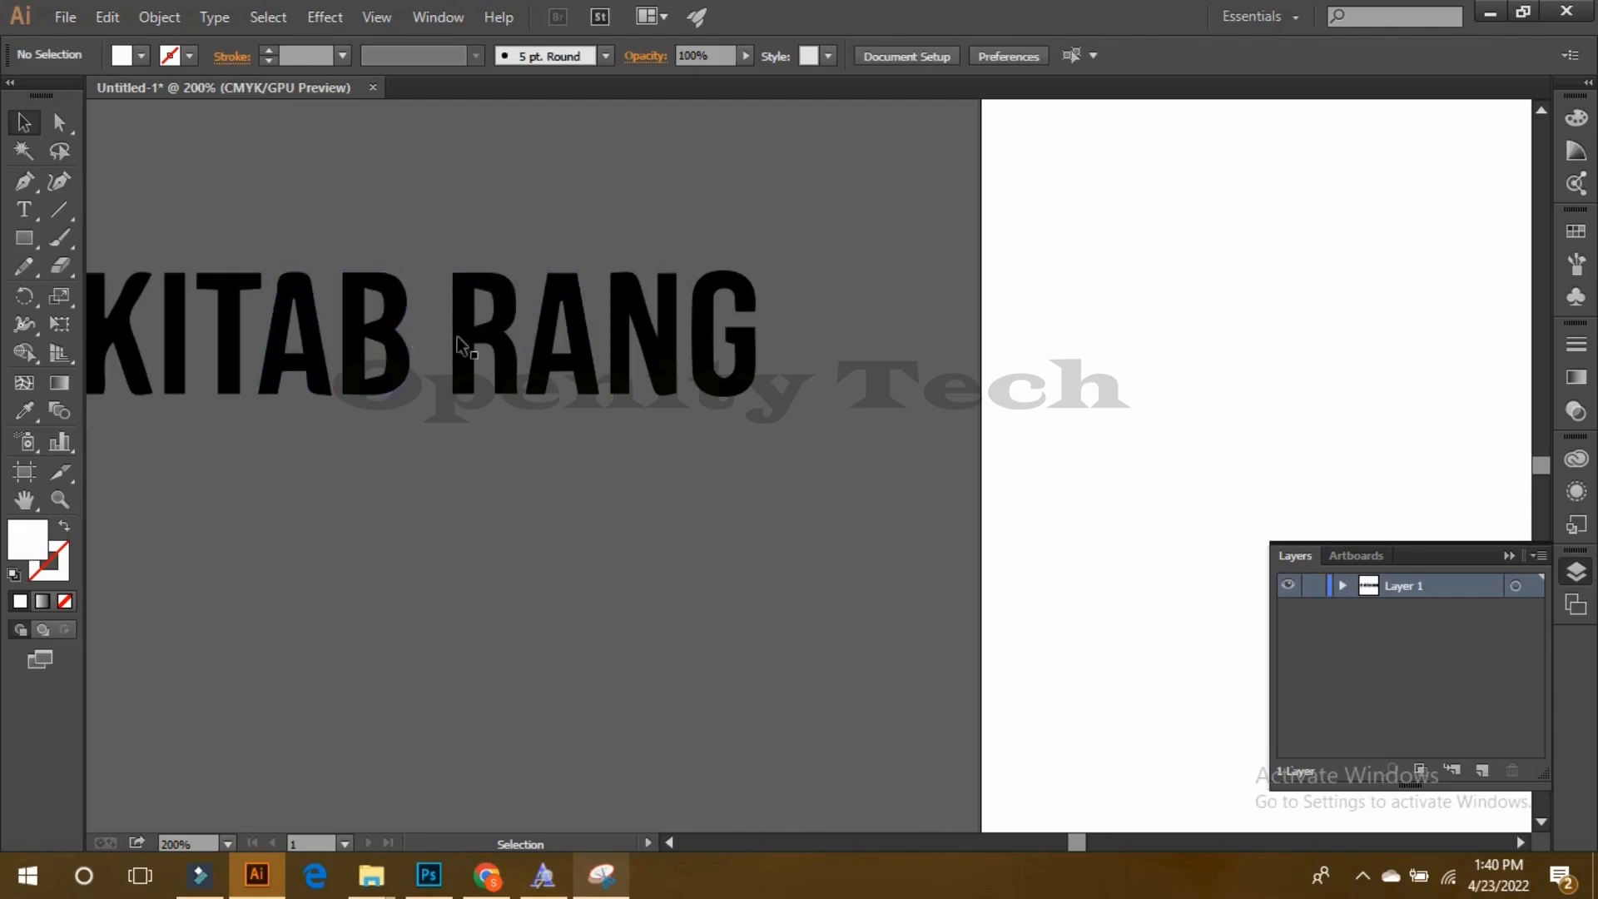
Step: Delete the white outline and page shapes inside the round book icon
drag(1074, 840, 1059, 842)
drag(867, 360, 925, 371)
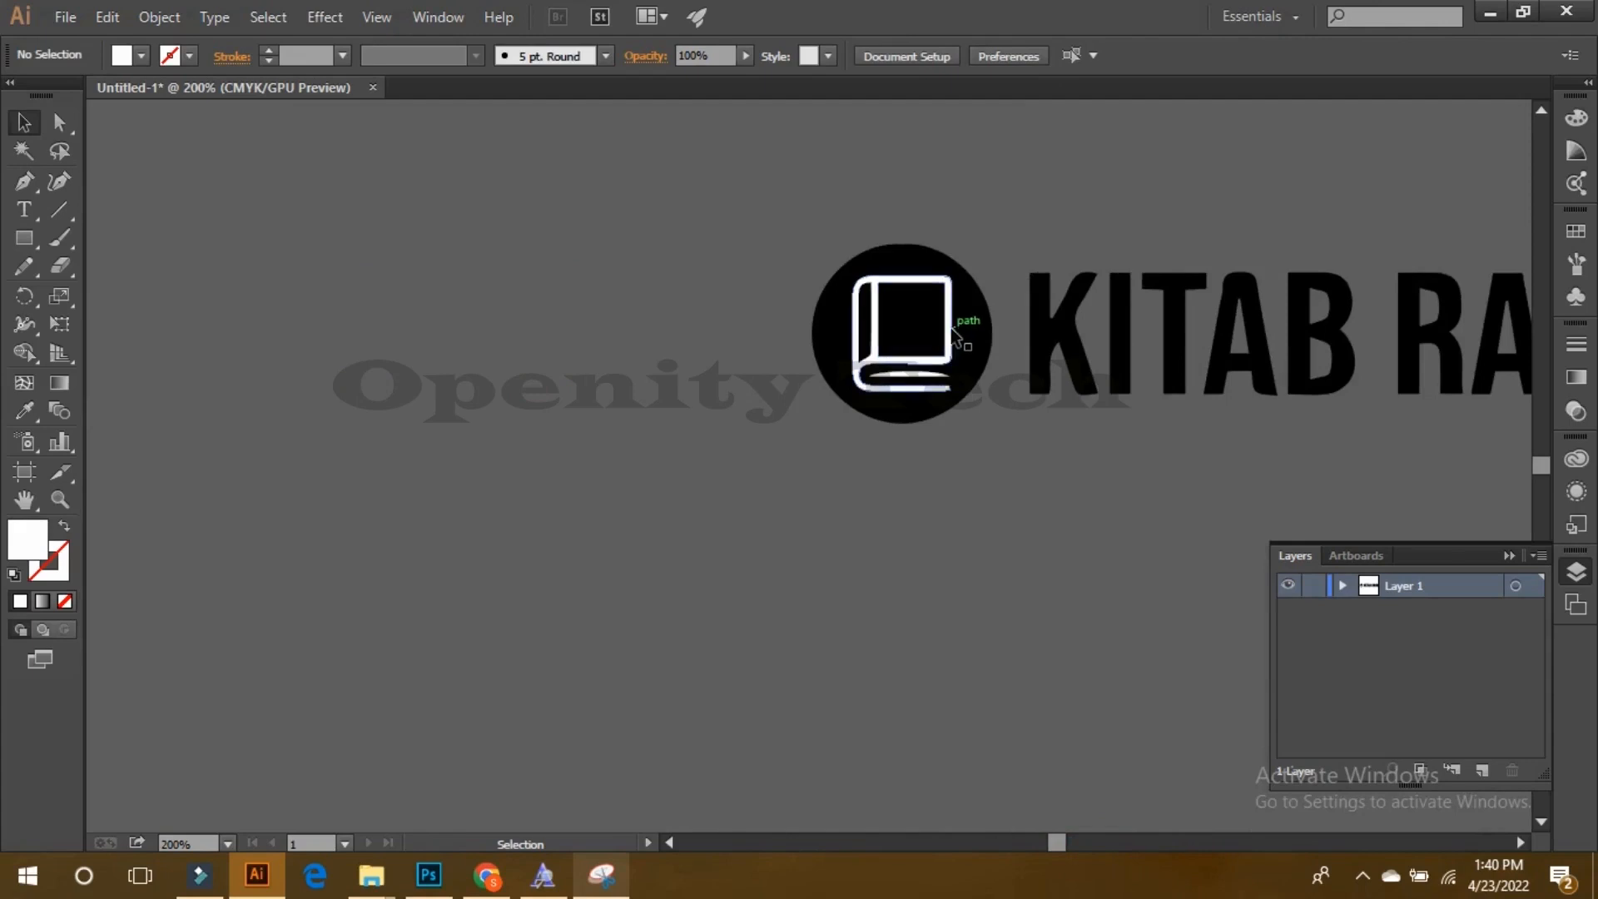
click(948, 326)
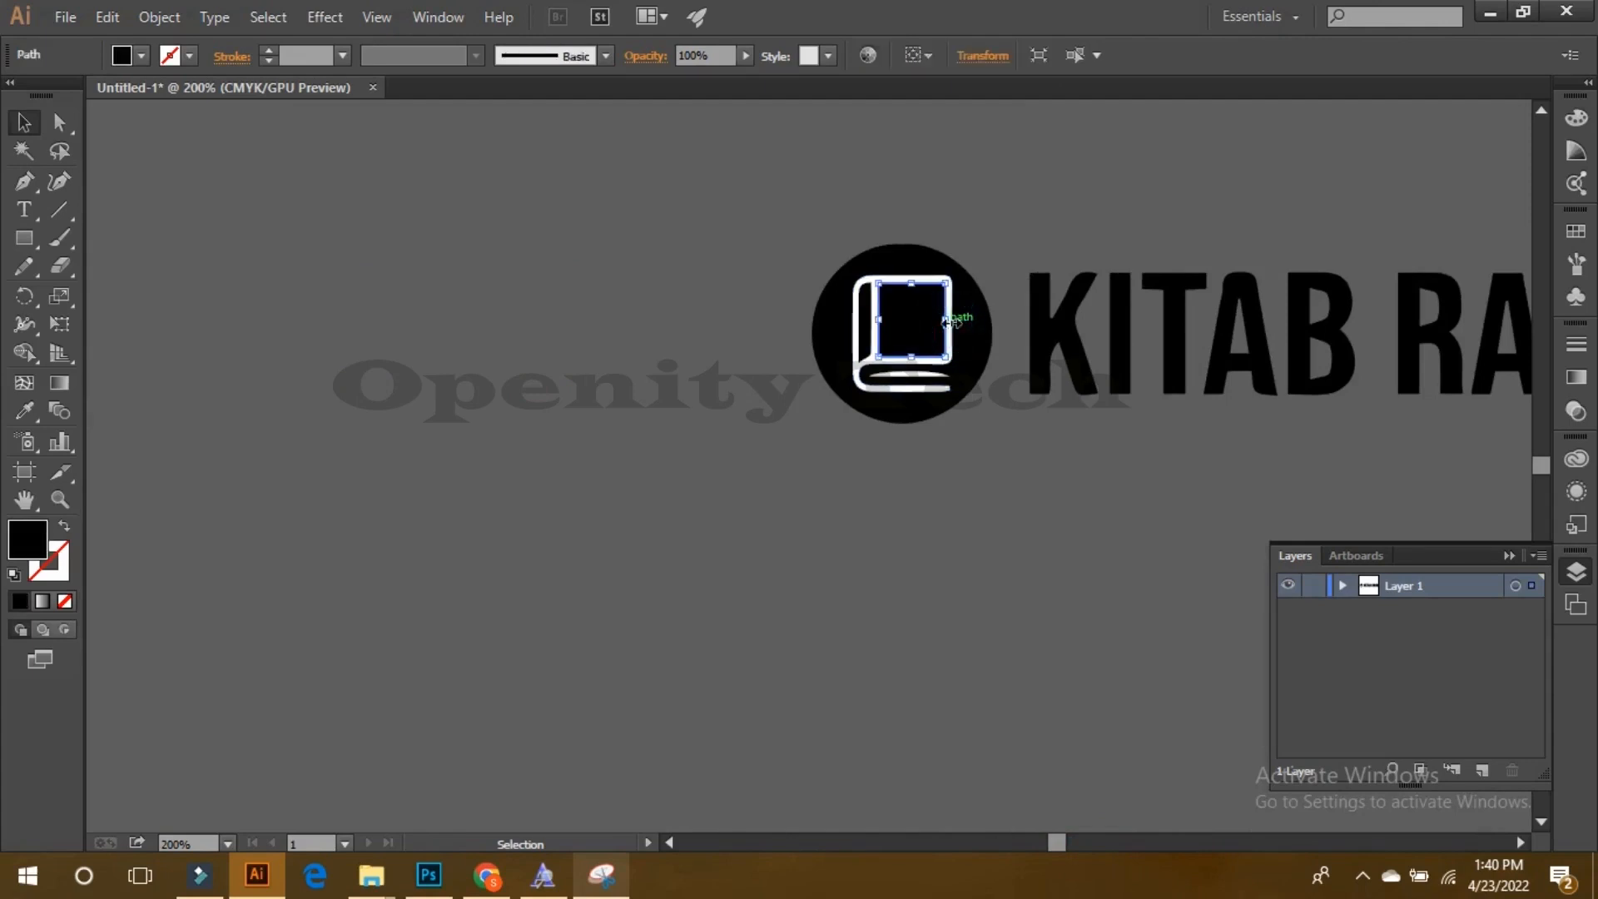
click(949, 322)
click(964, 267)
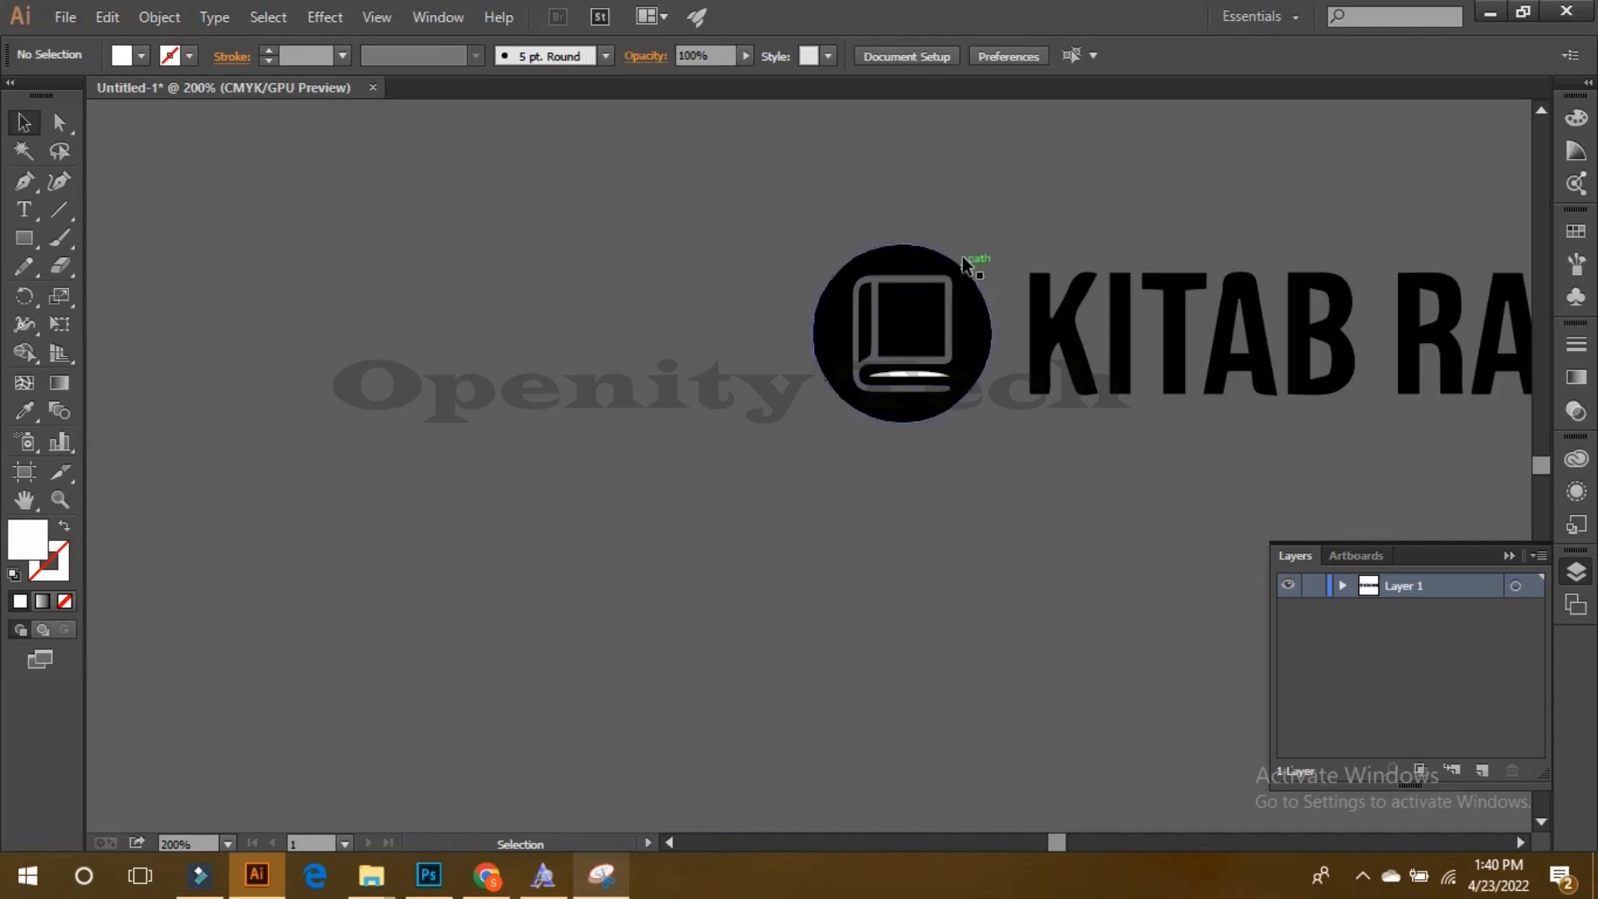
click(907, 379)
click(960, 491)
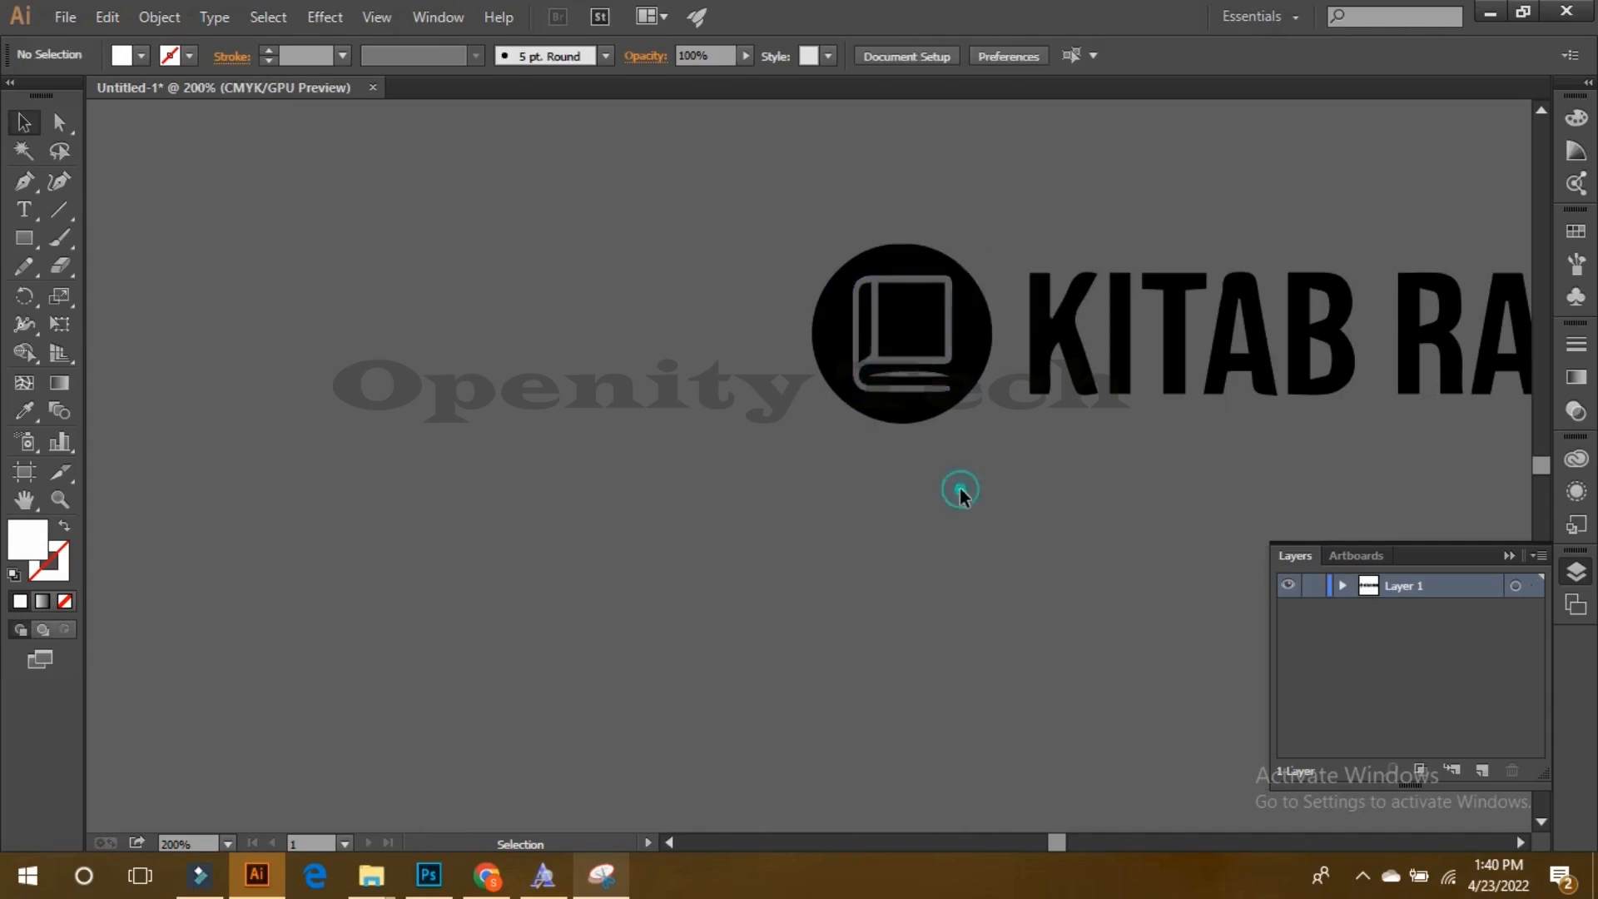
Step: Delete all of the KITAB RANG lettering, keeping only the round book icon
key(ctrl+minus)
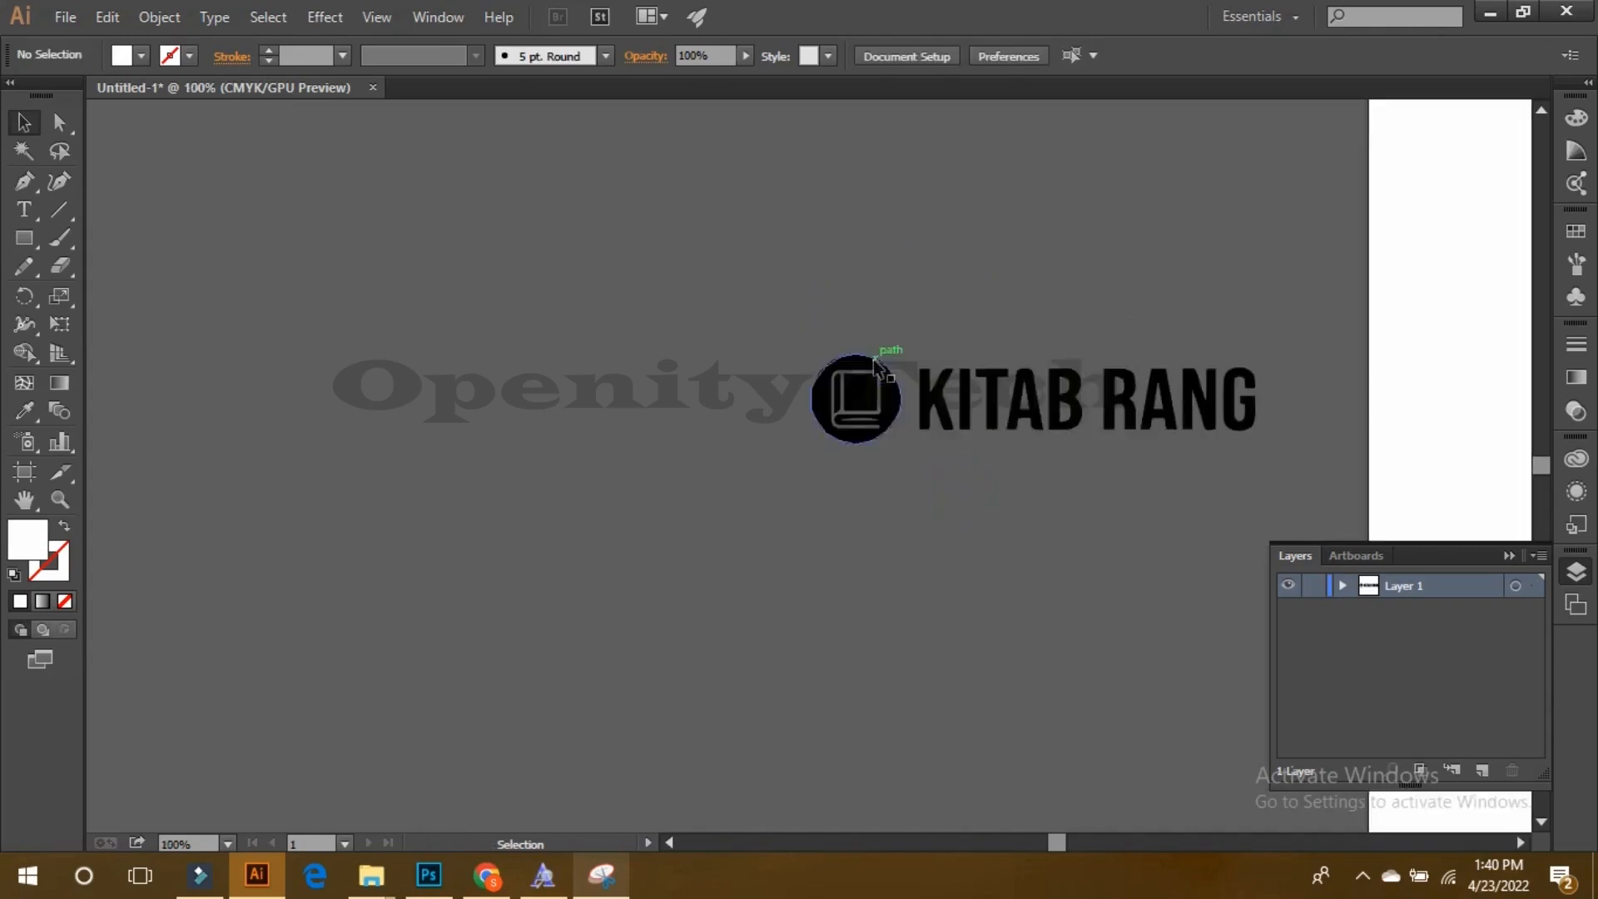
drag(1321, 334, 913, 537)
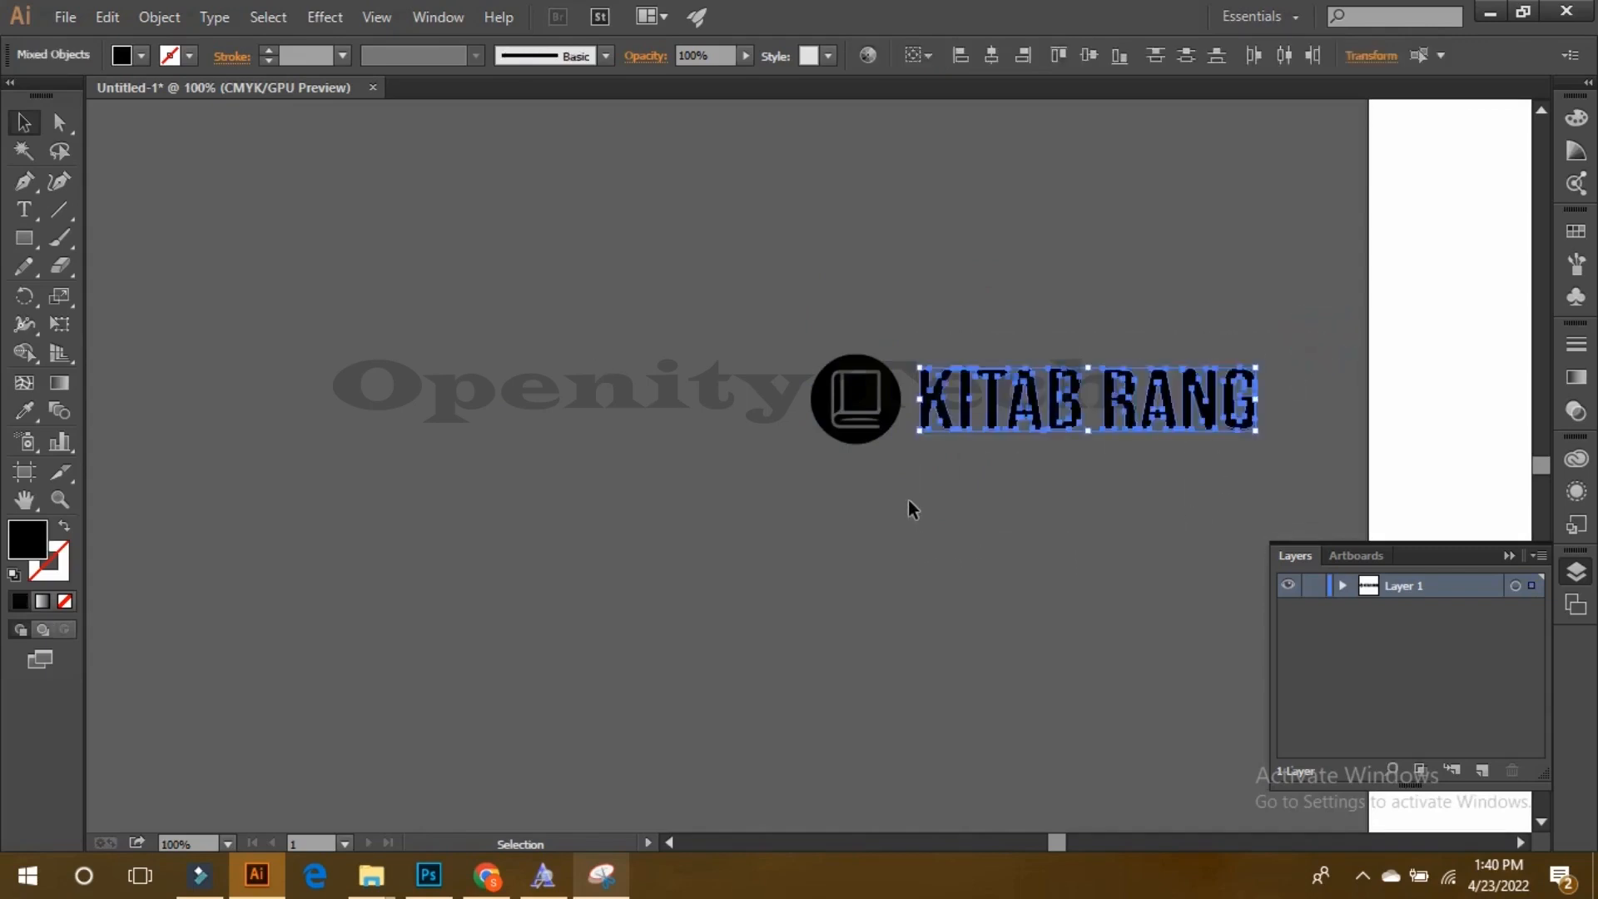
key(Delete)
Step: Select all parts of the round book icon and move them together onto the white artboard
drag(774, 314, 961, 484)
click(940, 420)
drag(754, 337, 949, 516)
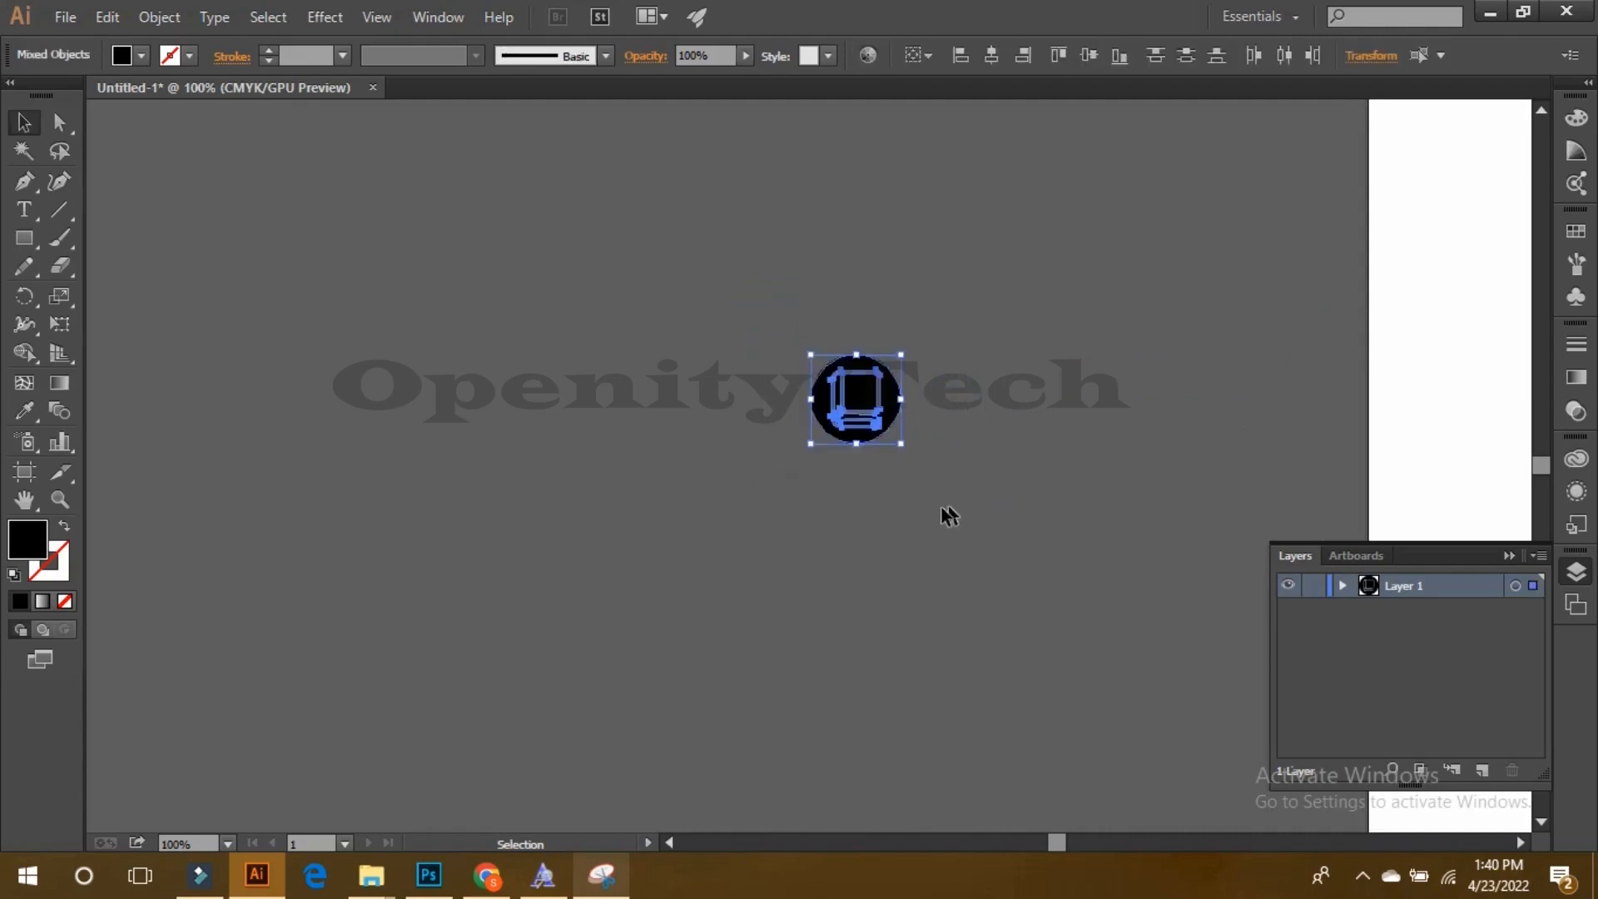
click(934, 527)
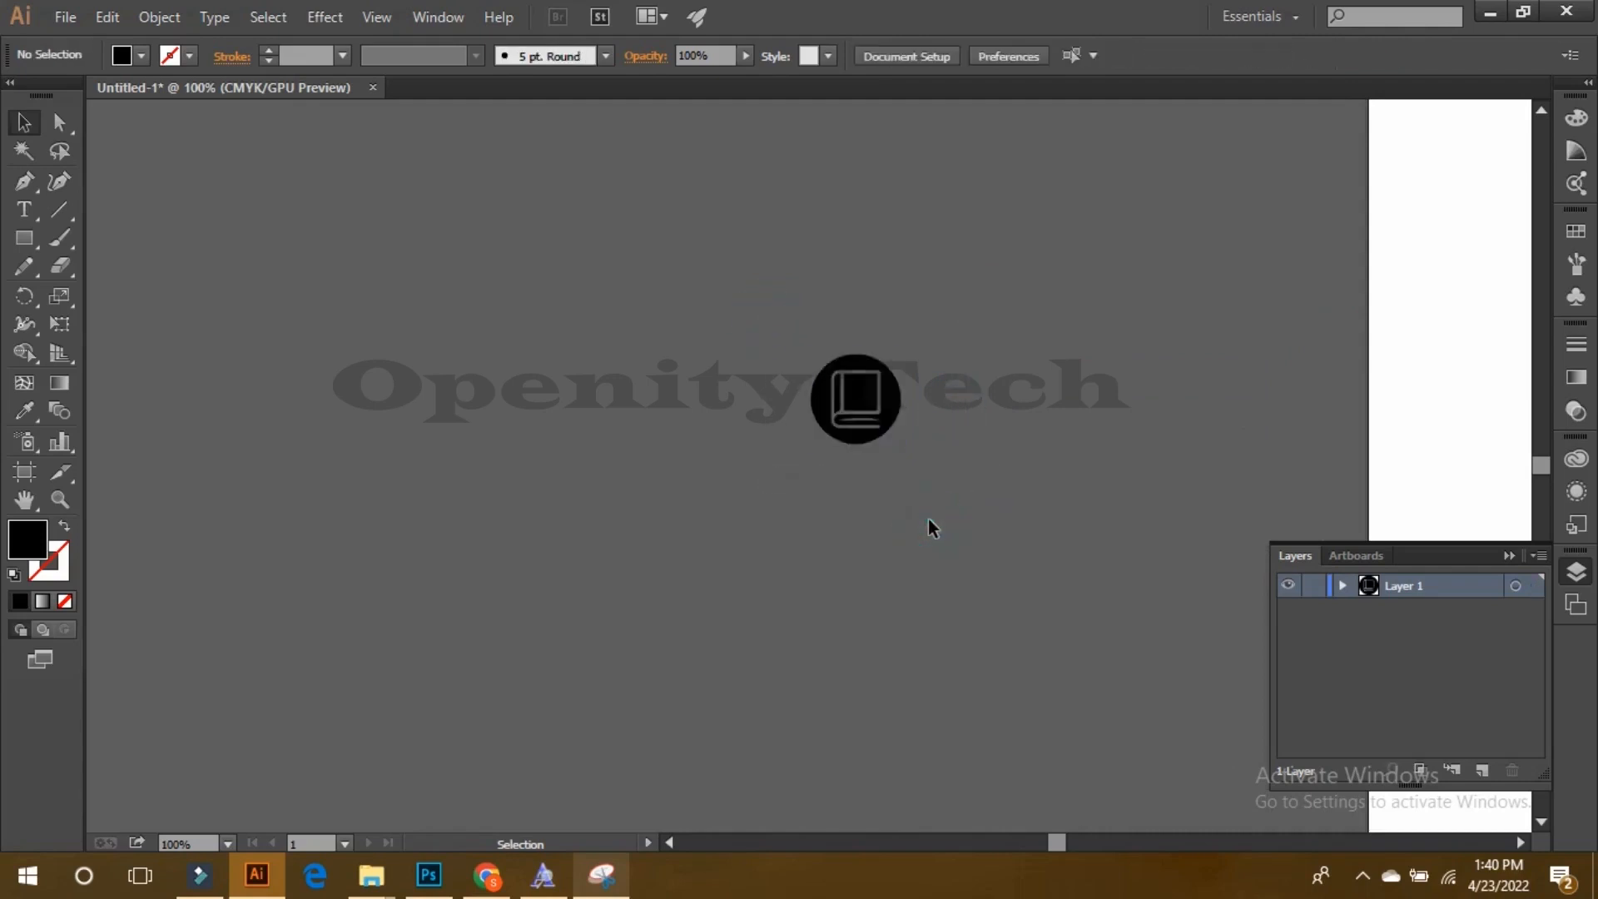
key(ctrl+minus)
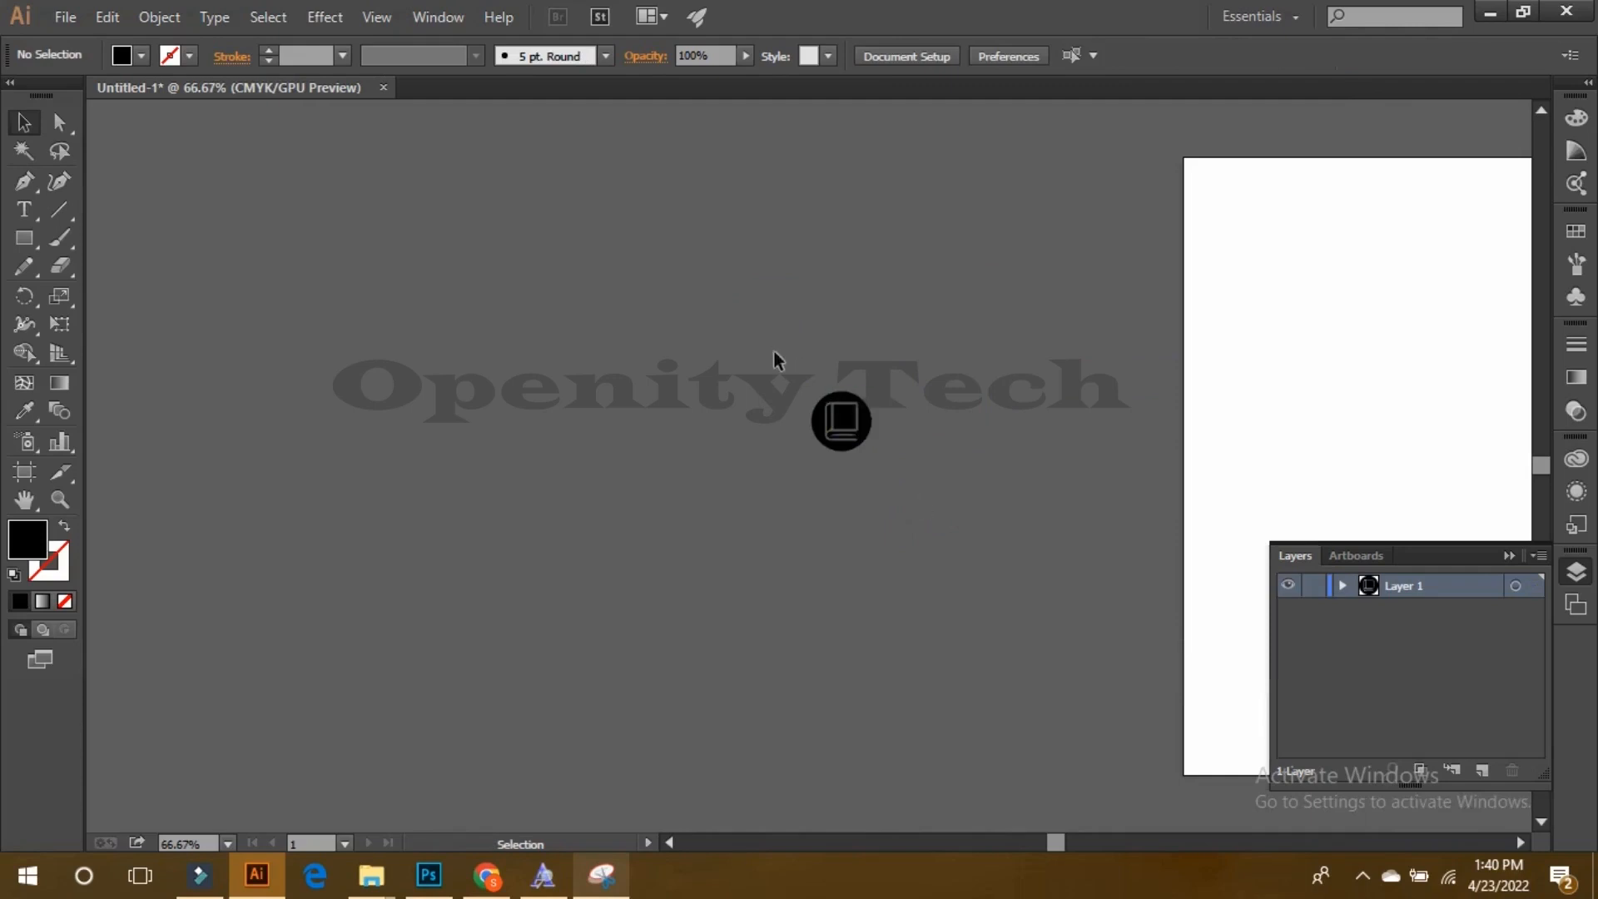
drag(775, 358, 895, 502)
drag(865, 421, 1383, 409)
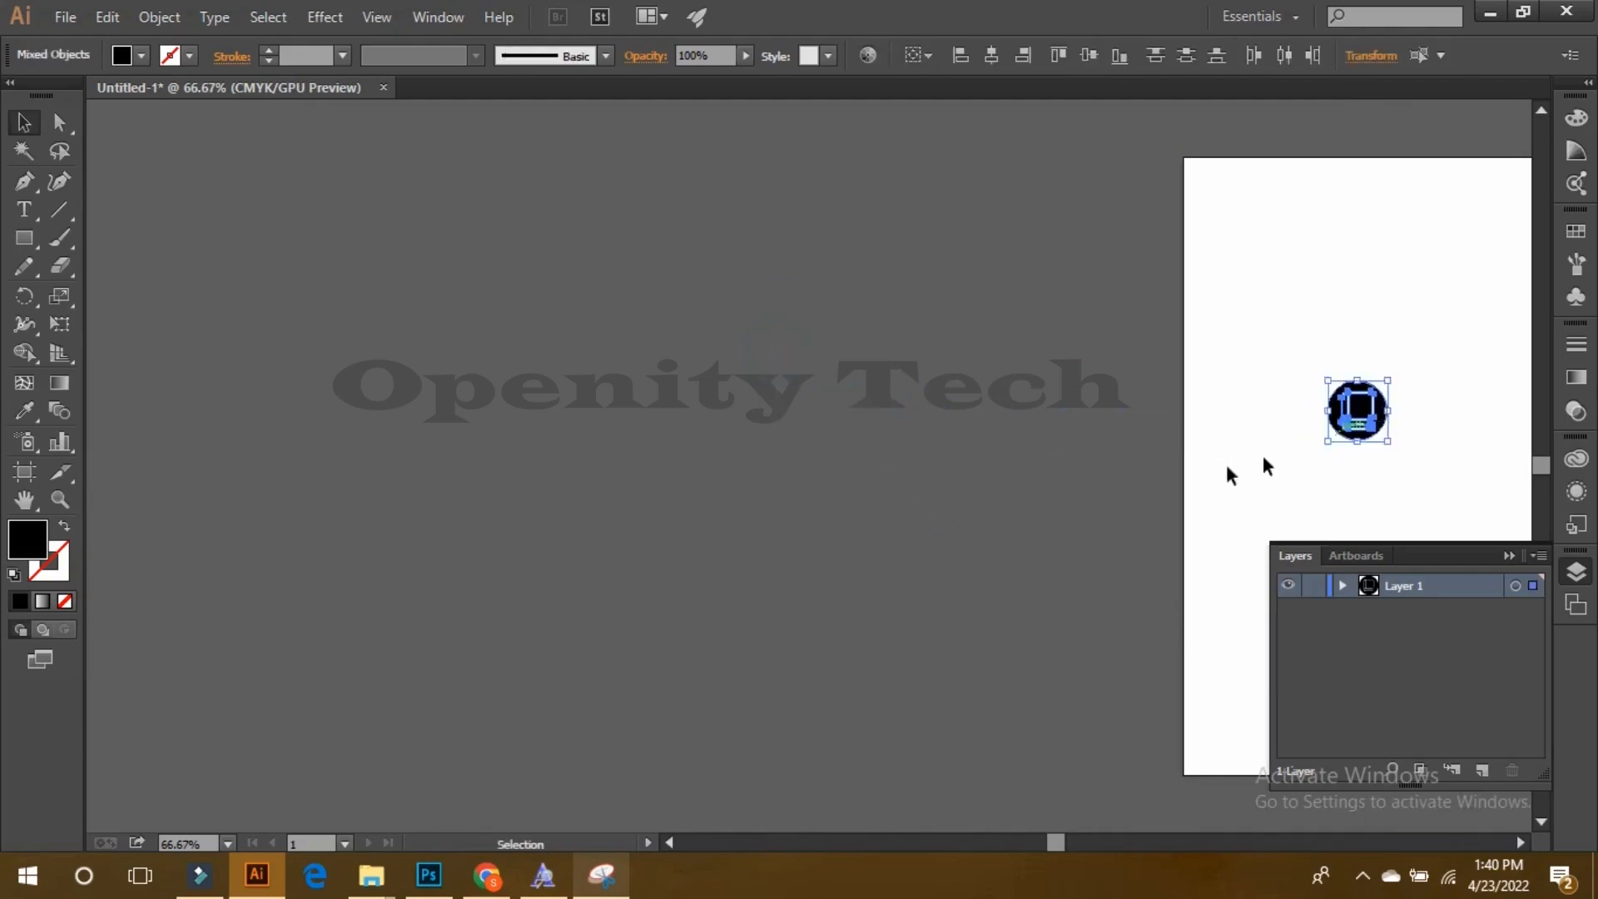
Step: Add the point text "Kitab Rang" on the artboard below the round book icon
click(1124, 466)
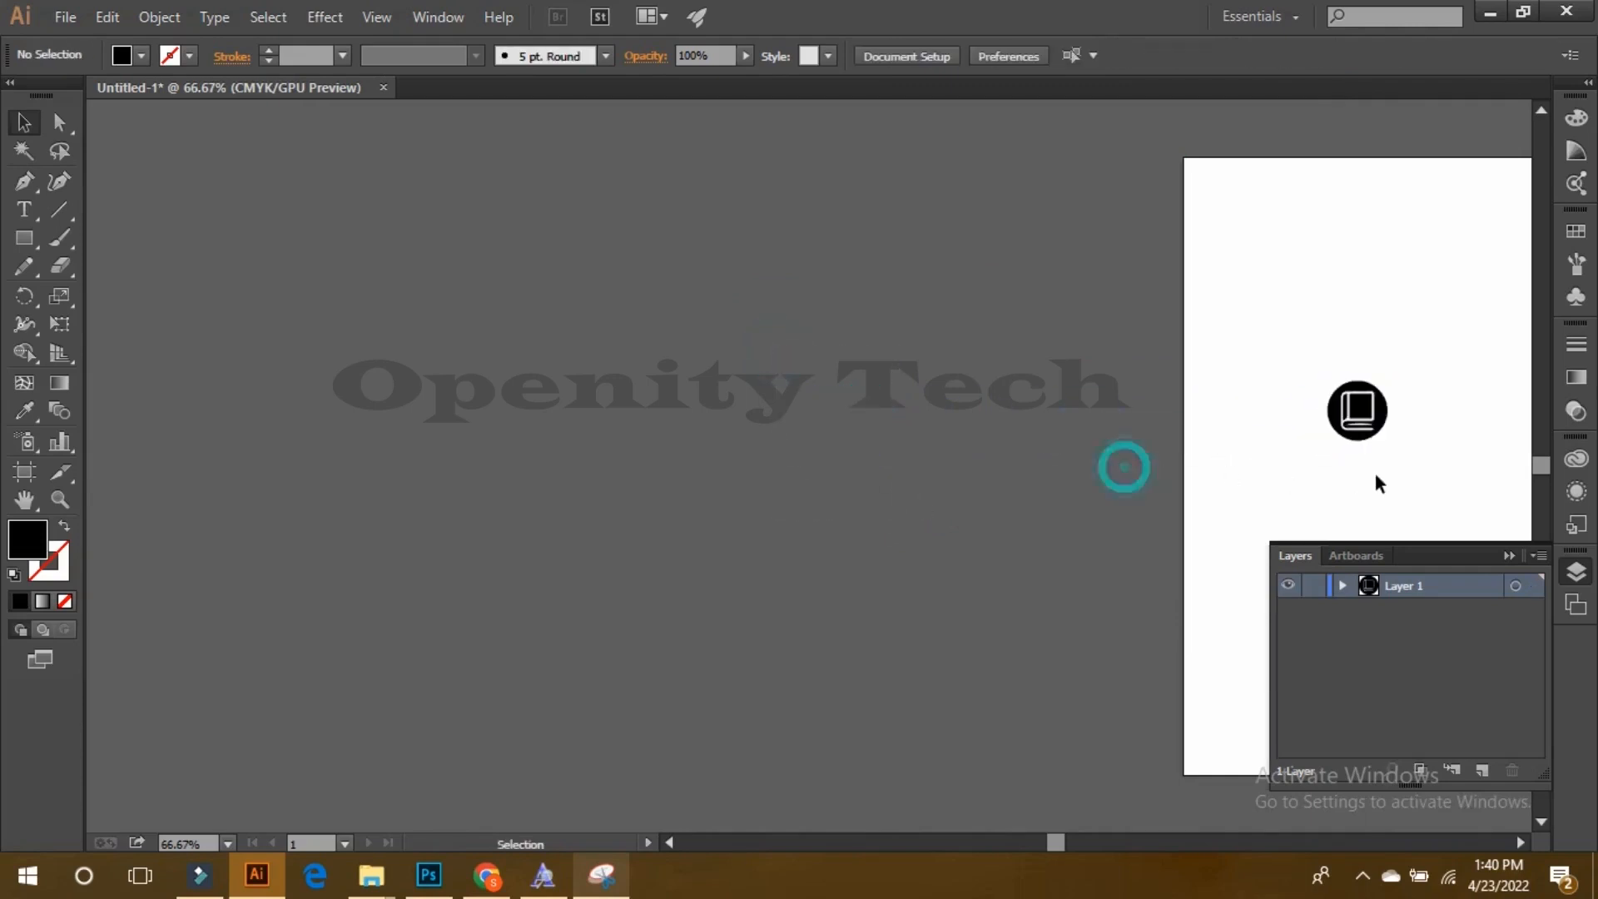
click(26, 209)
click(1208, 491)
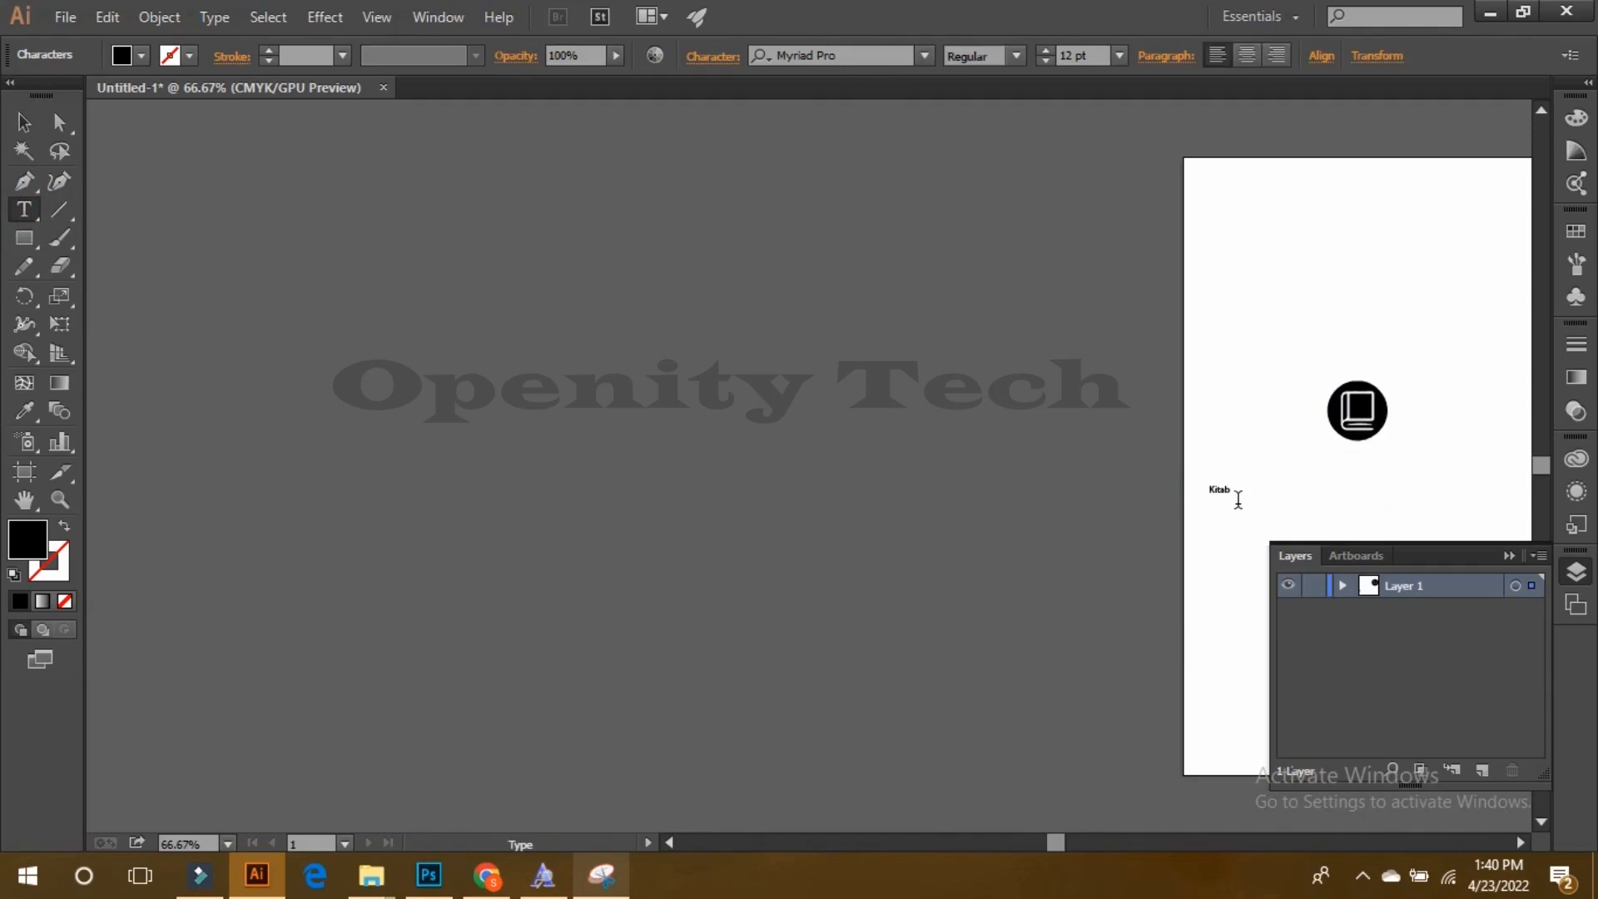
text(Kitab Rang)
Step: Enlarge the Kitab Rang text to about 66 pt and position it beneath the round book icon
click(24, 122)
drag(1252, 481, 1311, 448)
drag(1299, 480, 1432, 484)
click(958, 379)
drag(1071, 842, 1089, 841)
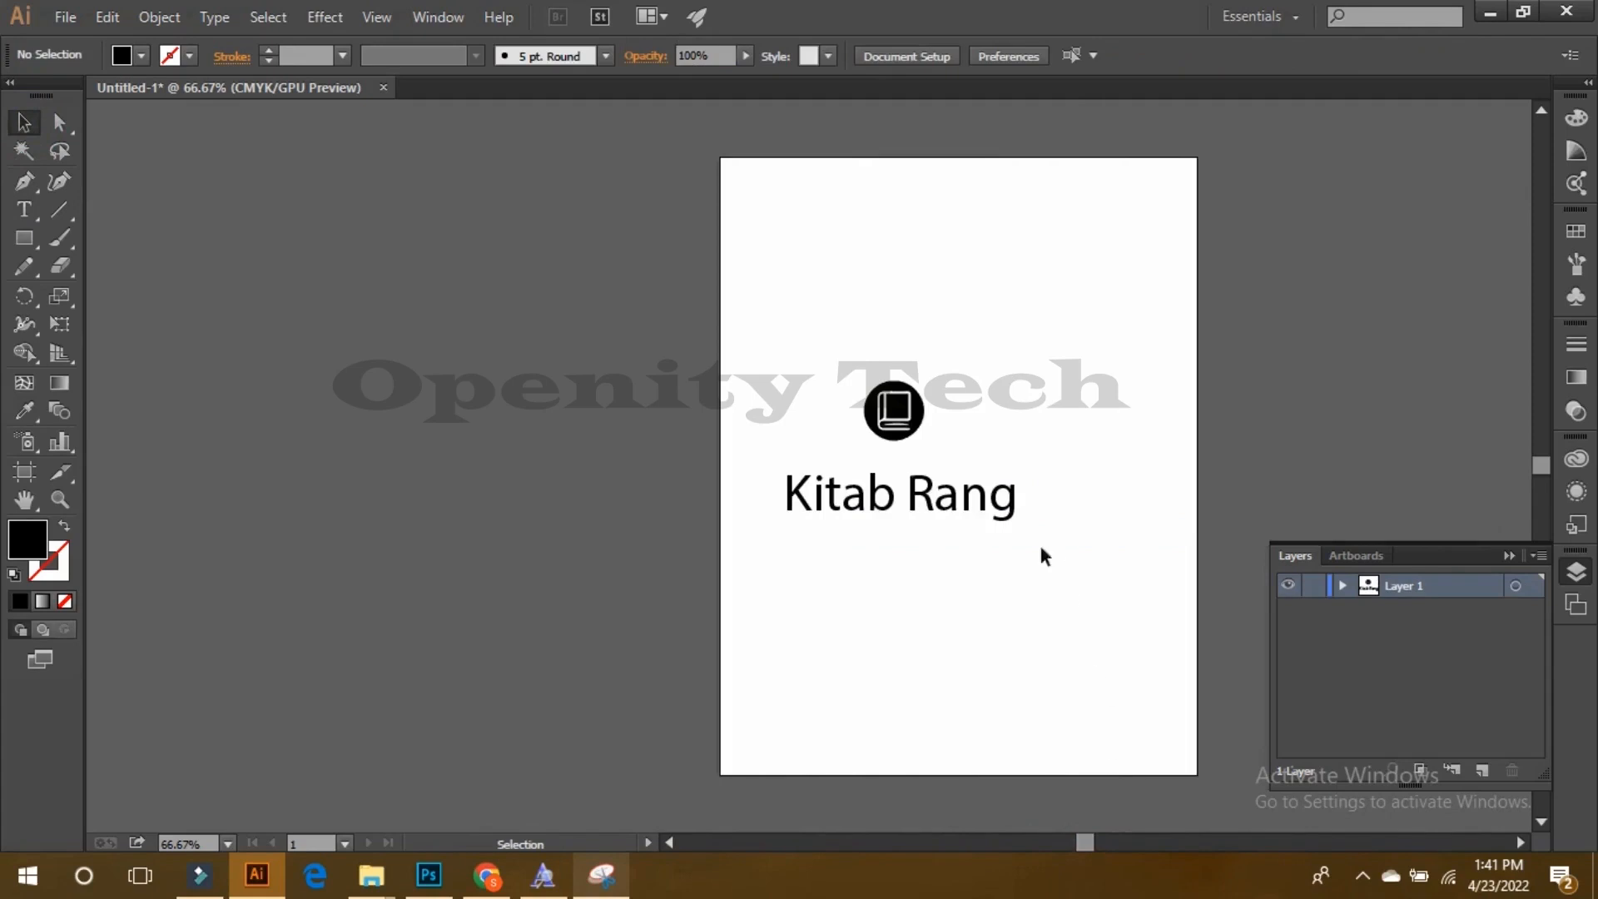
Step: Change the font of the whole Kitab Rang text to ANGELES PERSONAL USE Italic
double_click(922, 498)
triple_click(912, 505)
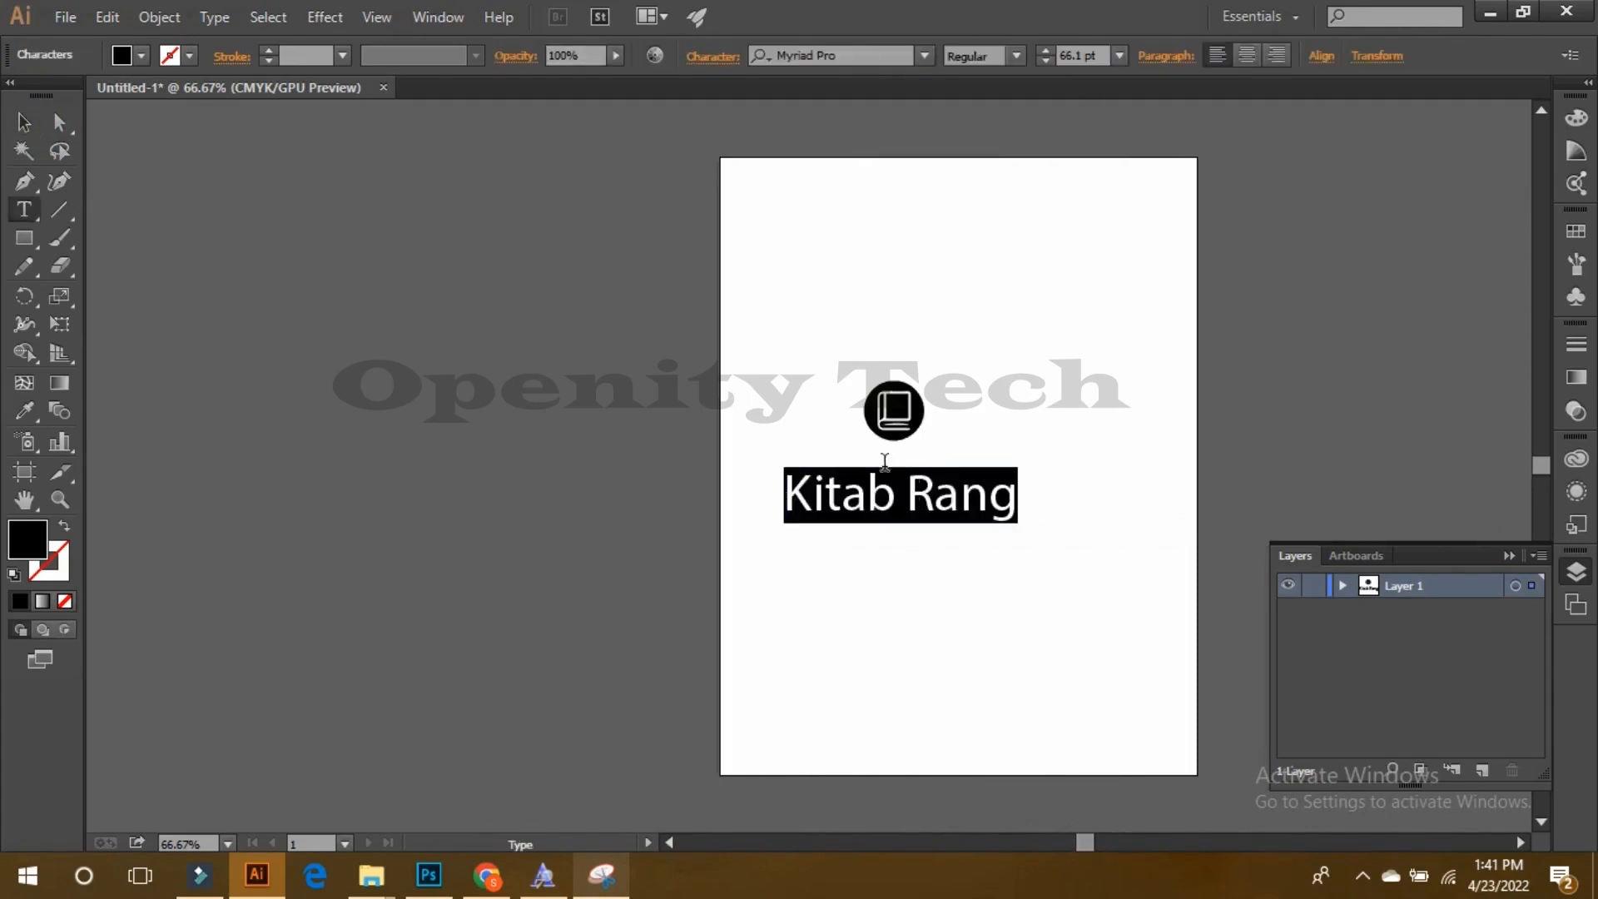
click(924, 55)
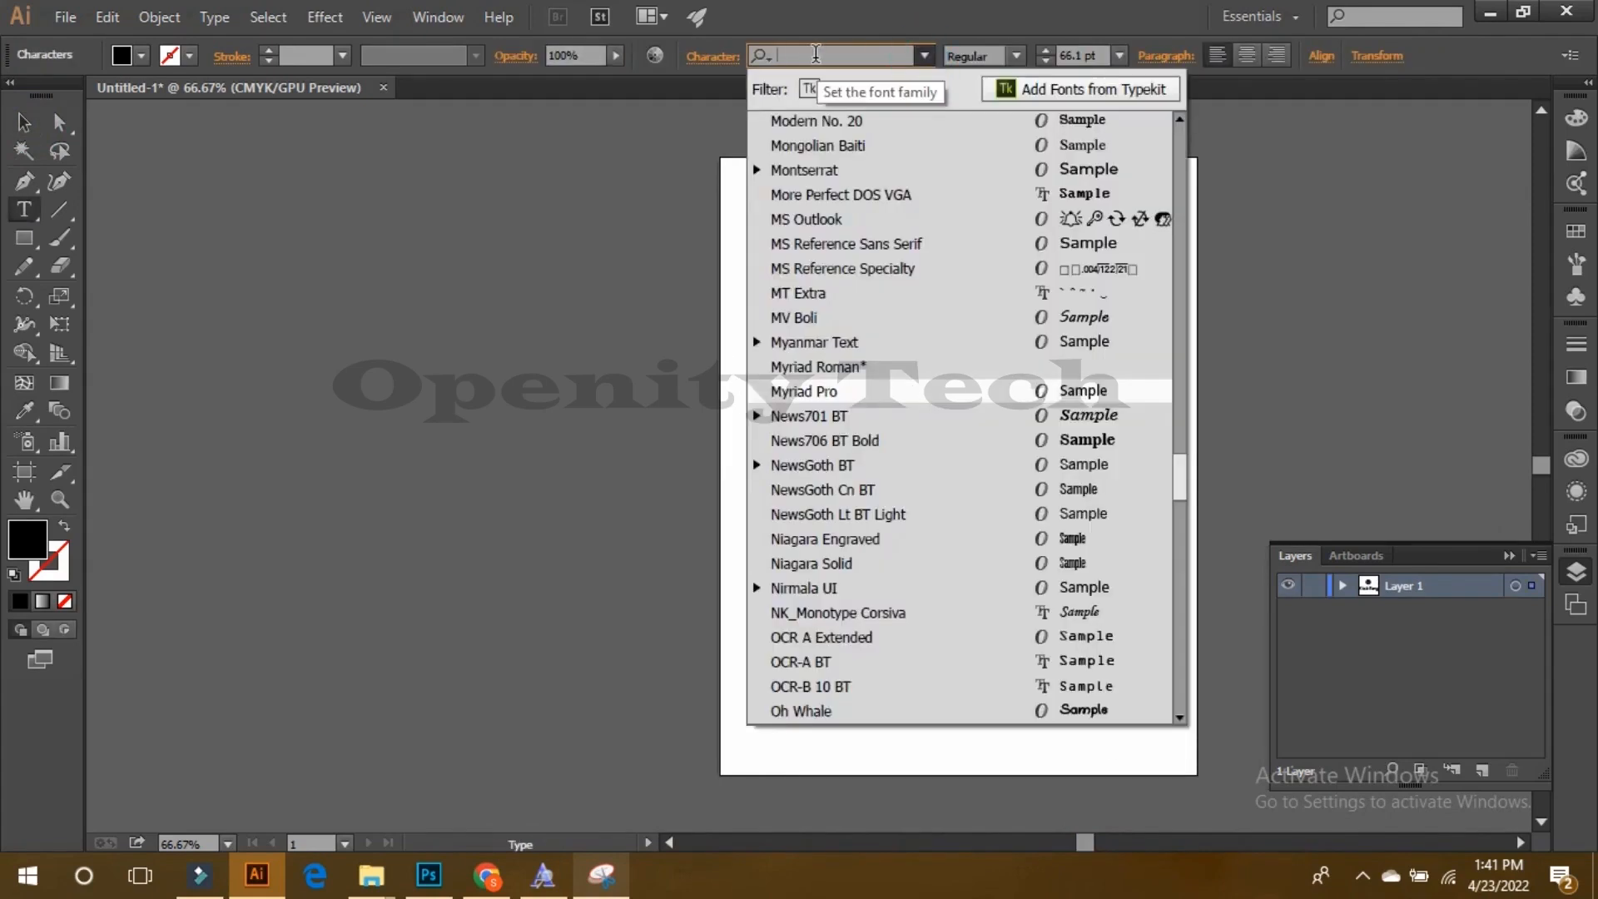
text(ang)
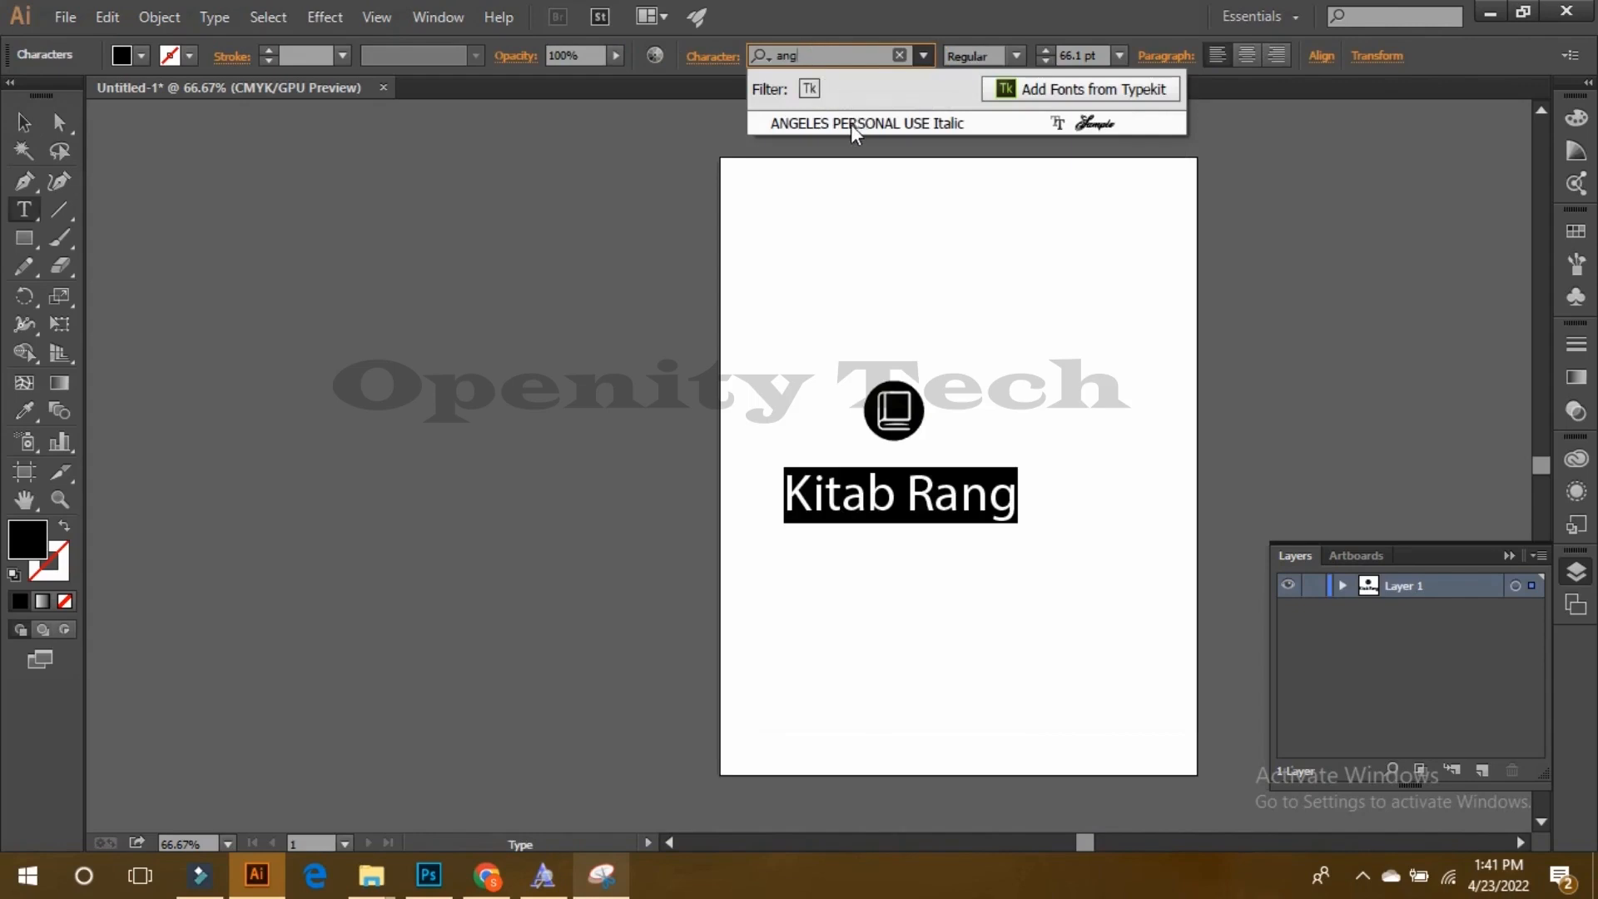
click(855, 125)
click(32, 124)
click(325, 333)
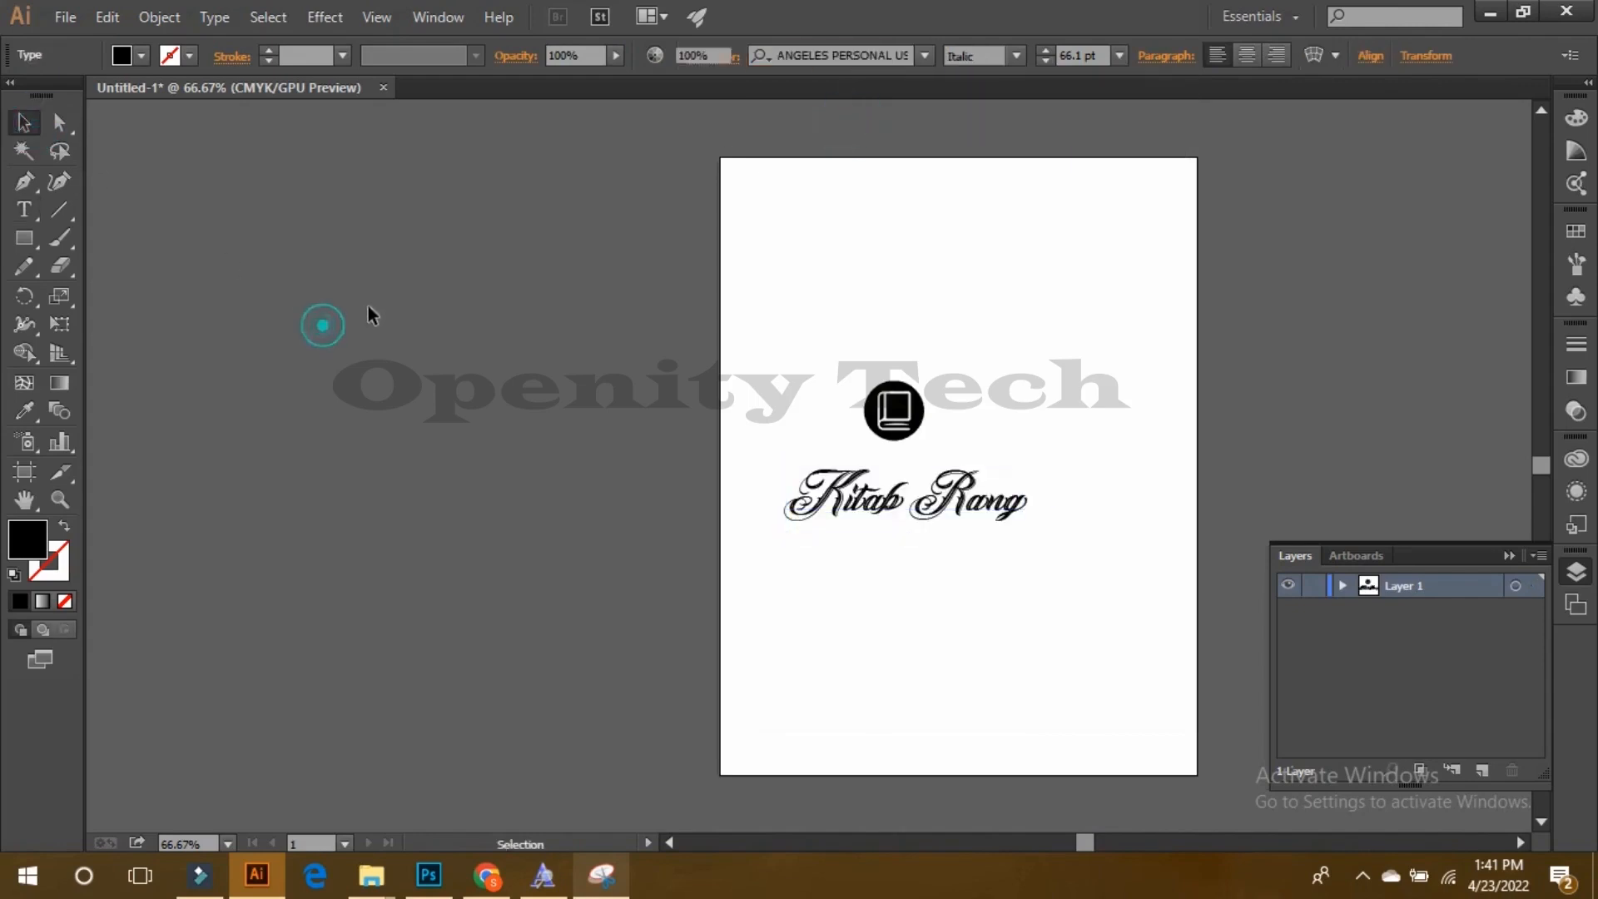
Step: Enlarge the round book icon and centre the Kitab Rang text directly beneath it
drag(936, 500, 937, 508)
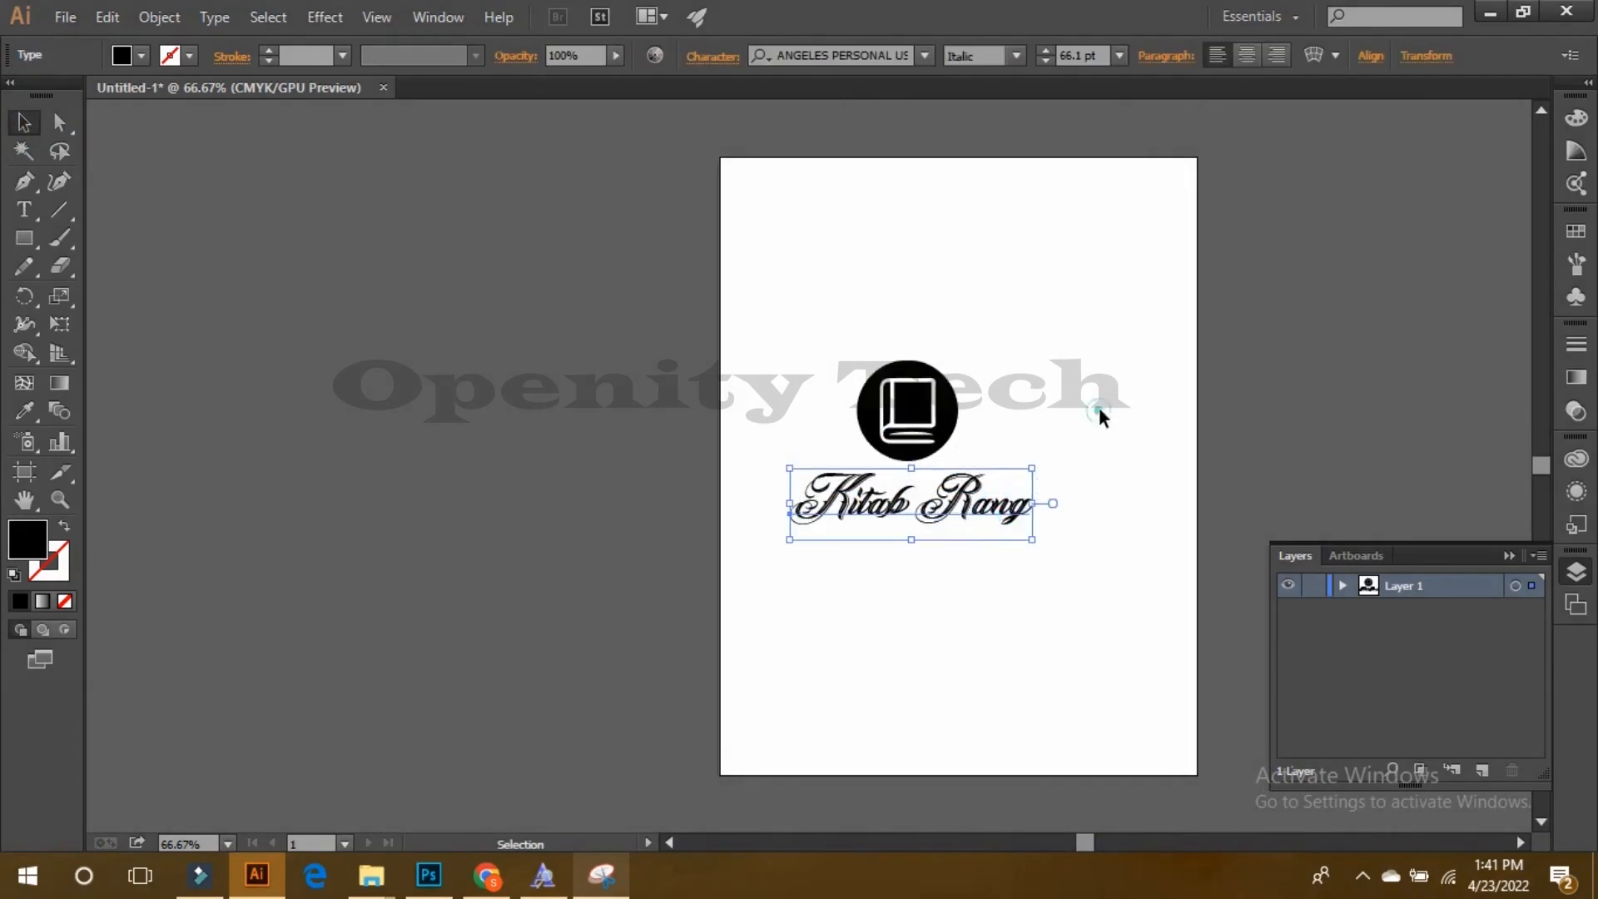
click(1099, 417)
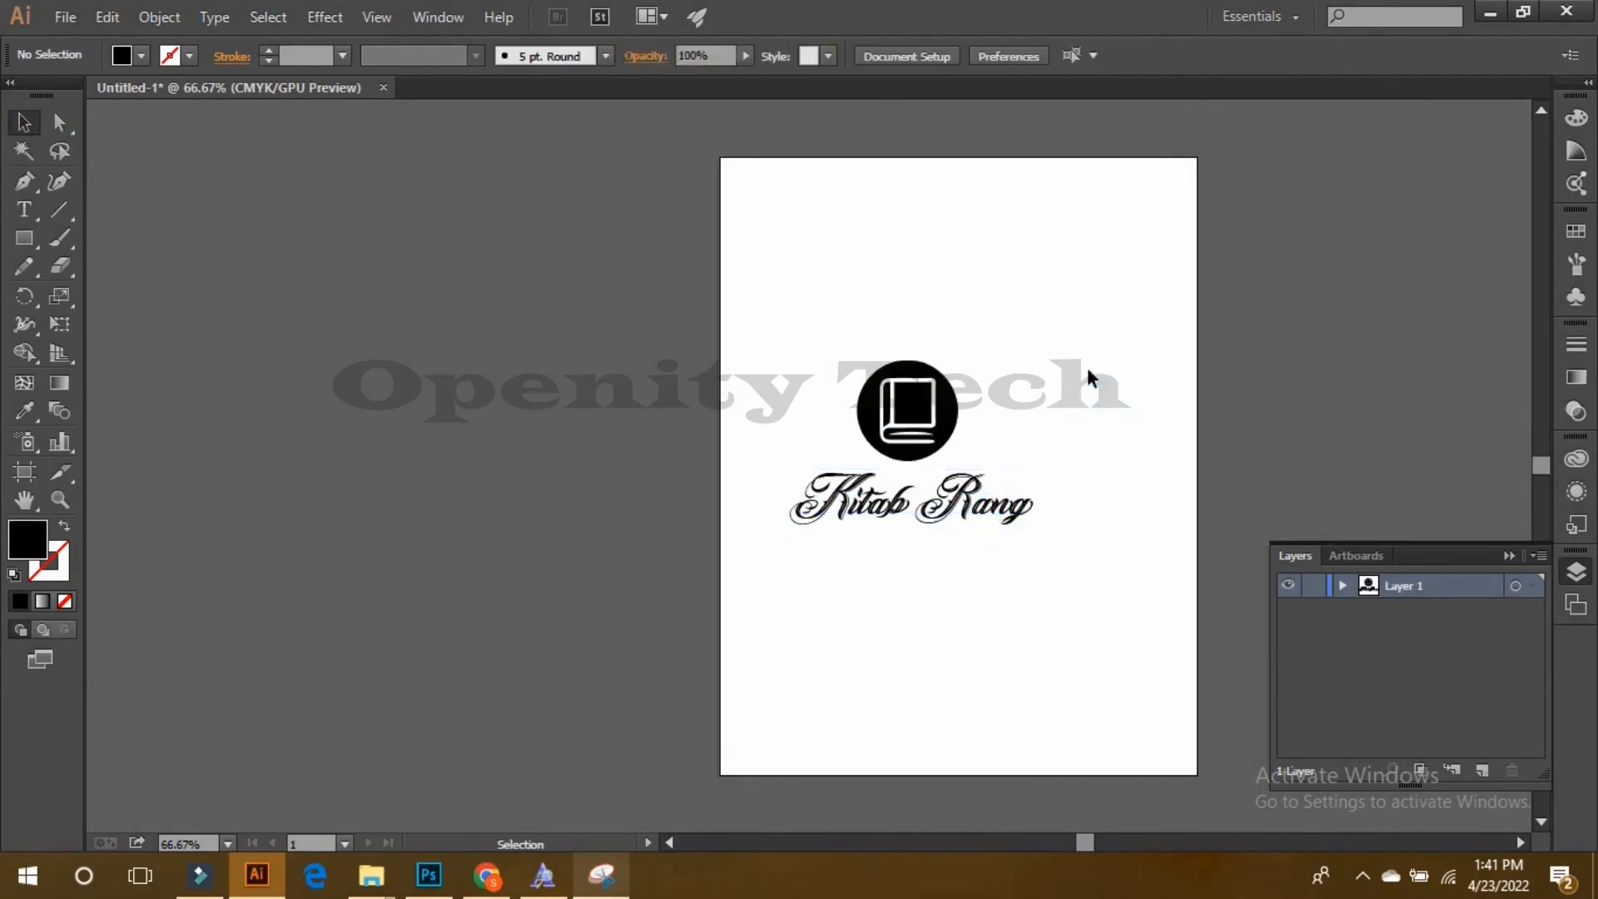
drag(974, 497, 972, 497)
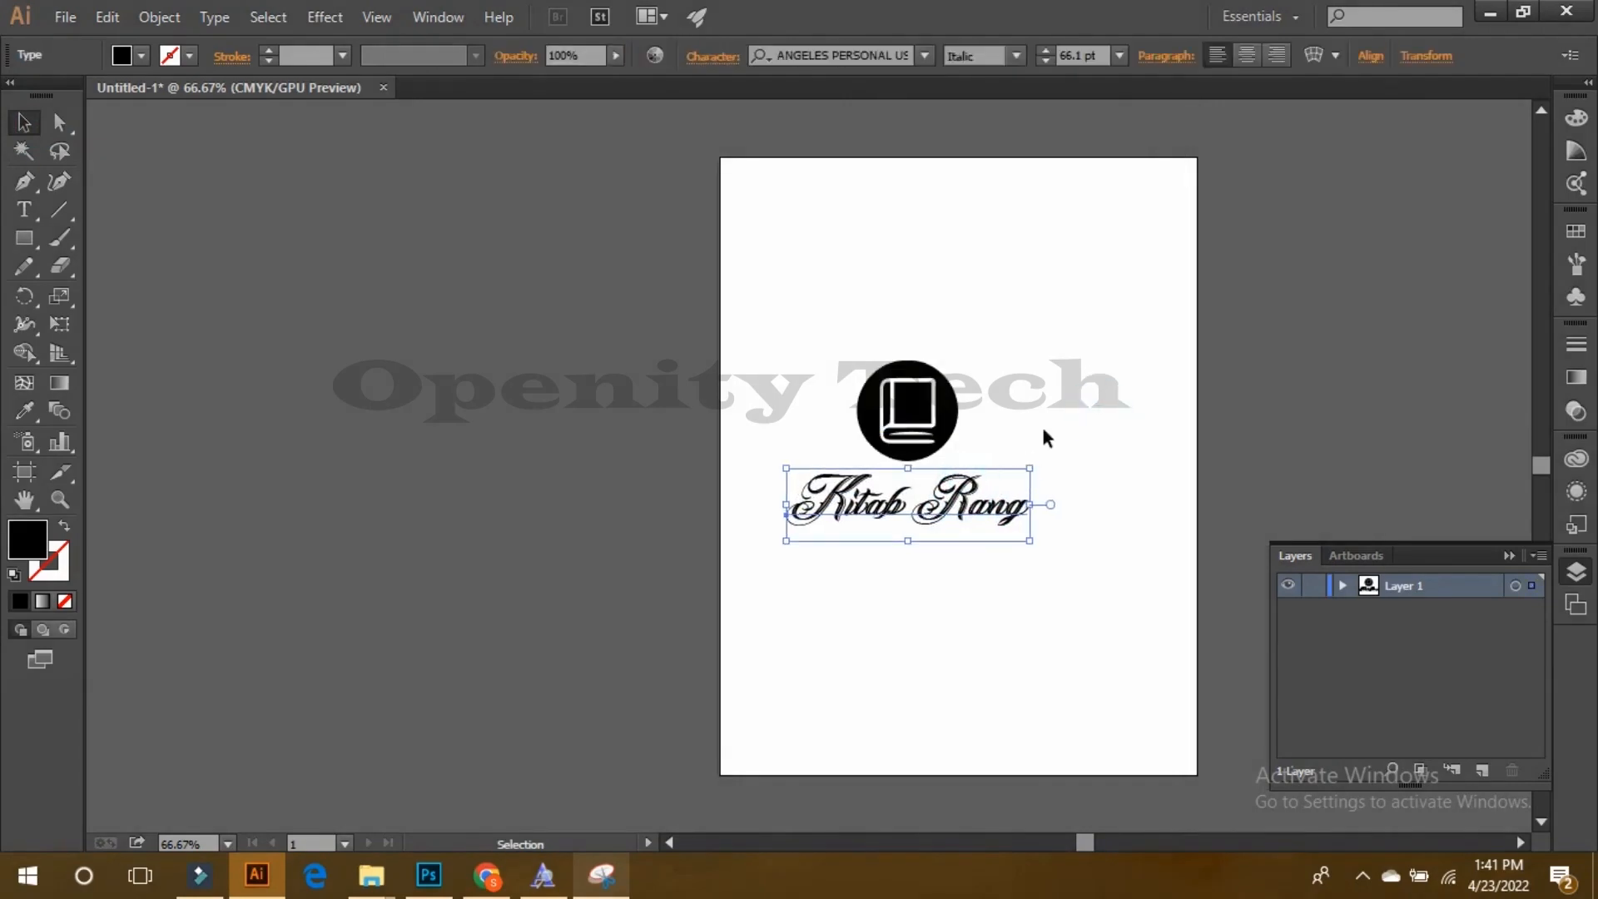
click(1074, 392)
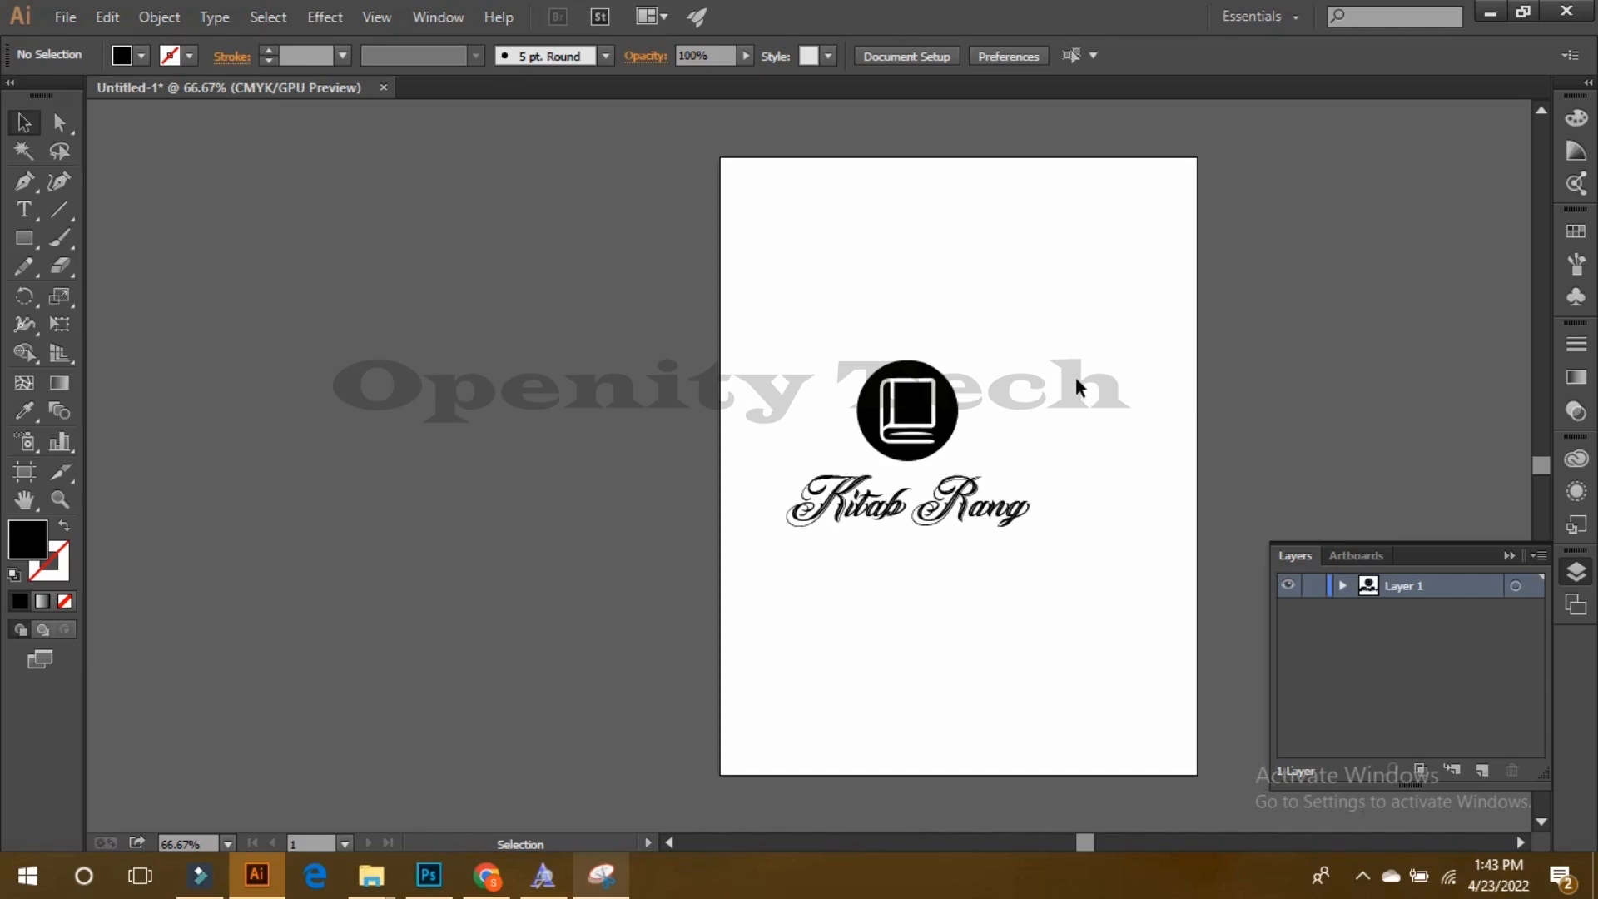
Step: Delete the Kitab Rang text from the artboard, keeping only the round book icon
click(978, 522)
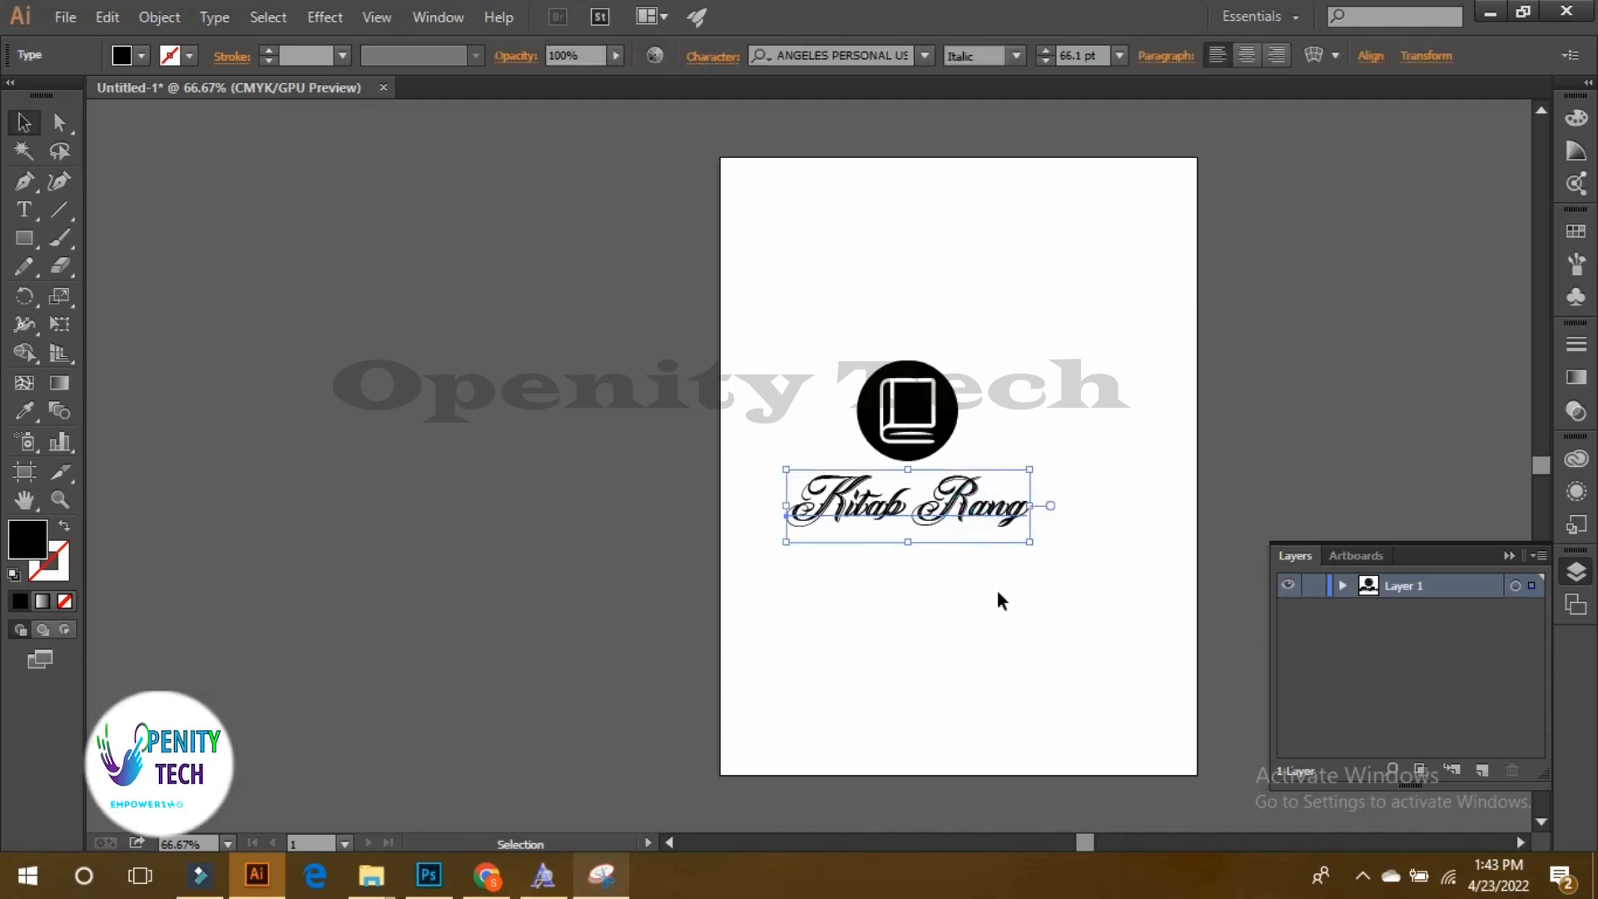
click(996, 616)
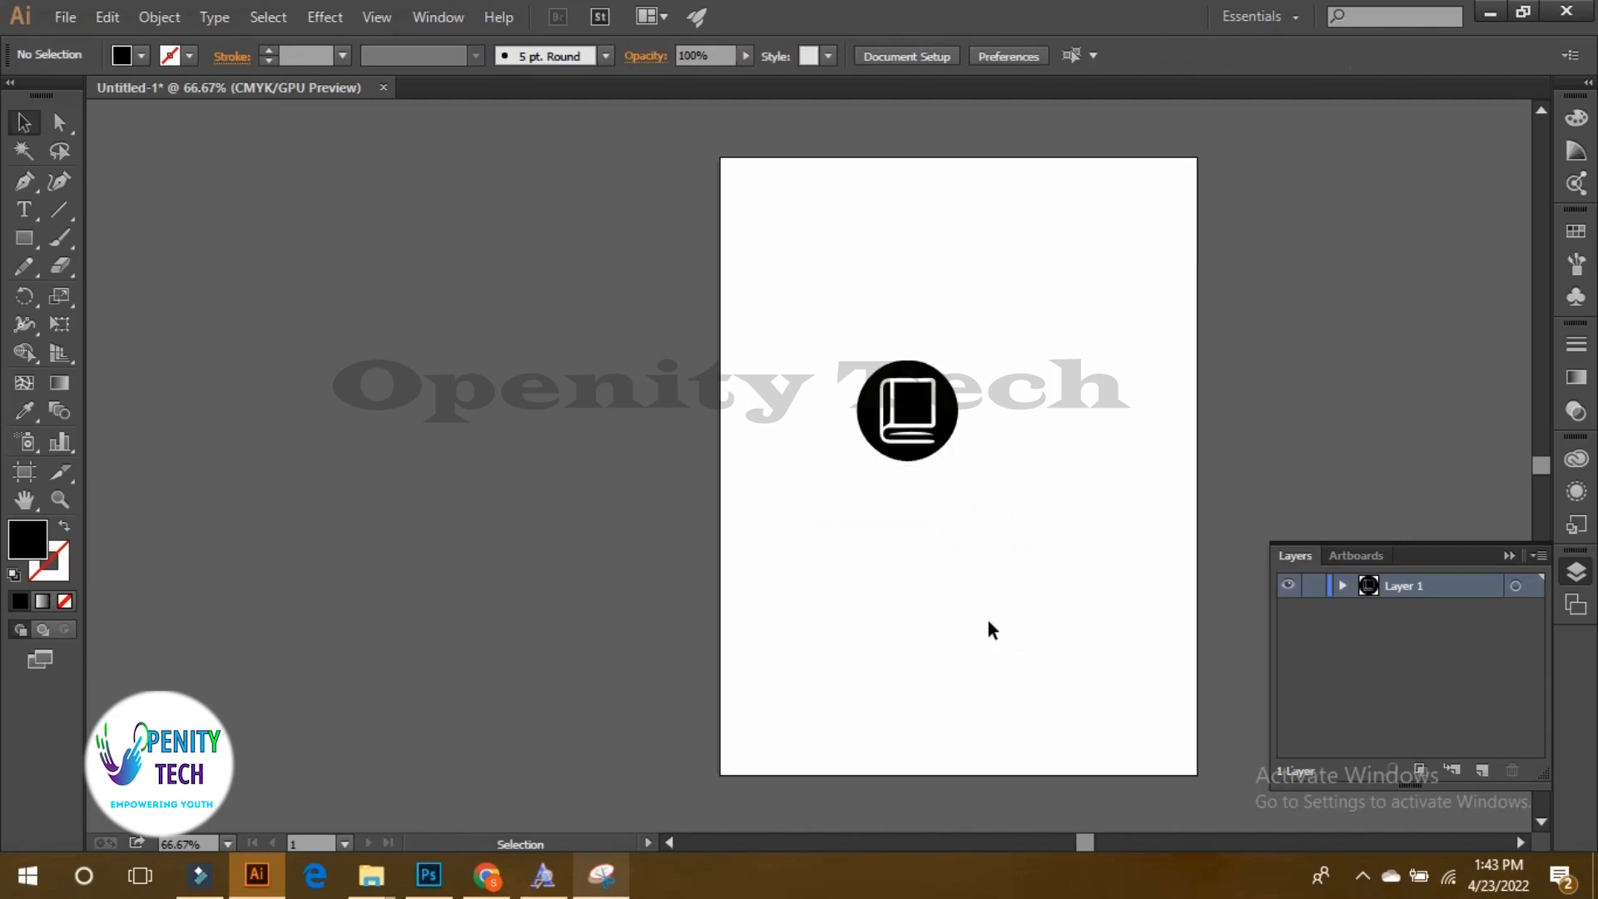
Step: Copy all parts of the book icon, switch to Photoshop, and place it as a smart object scaled above the Kitab Rang text
drag(793, 334, 1056, 532)
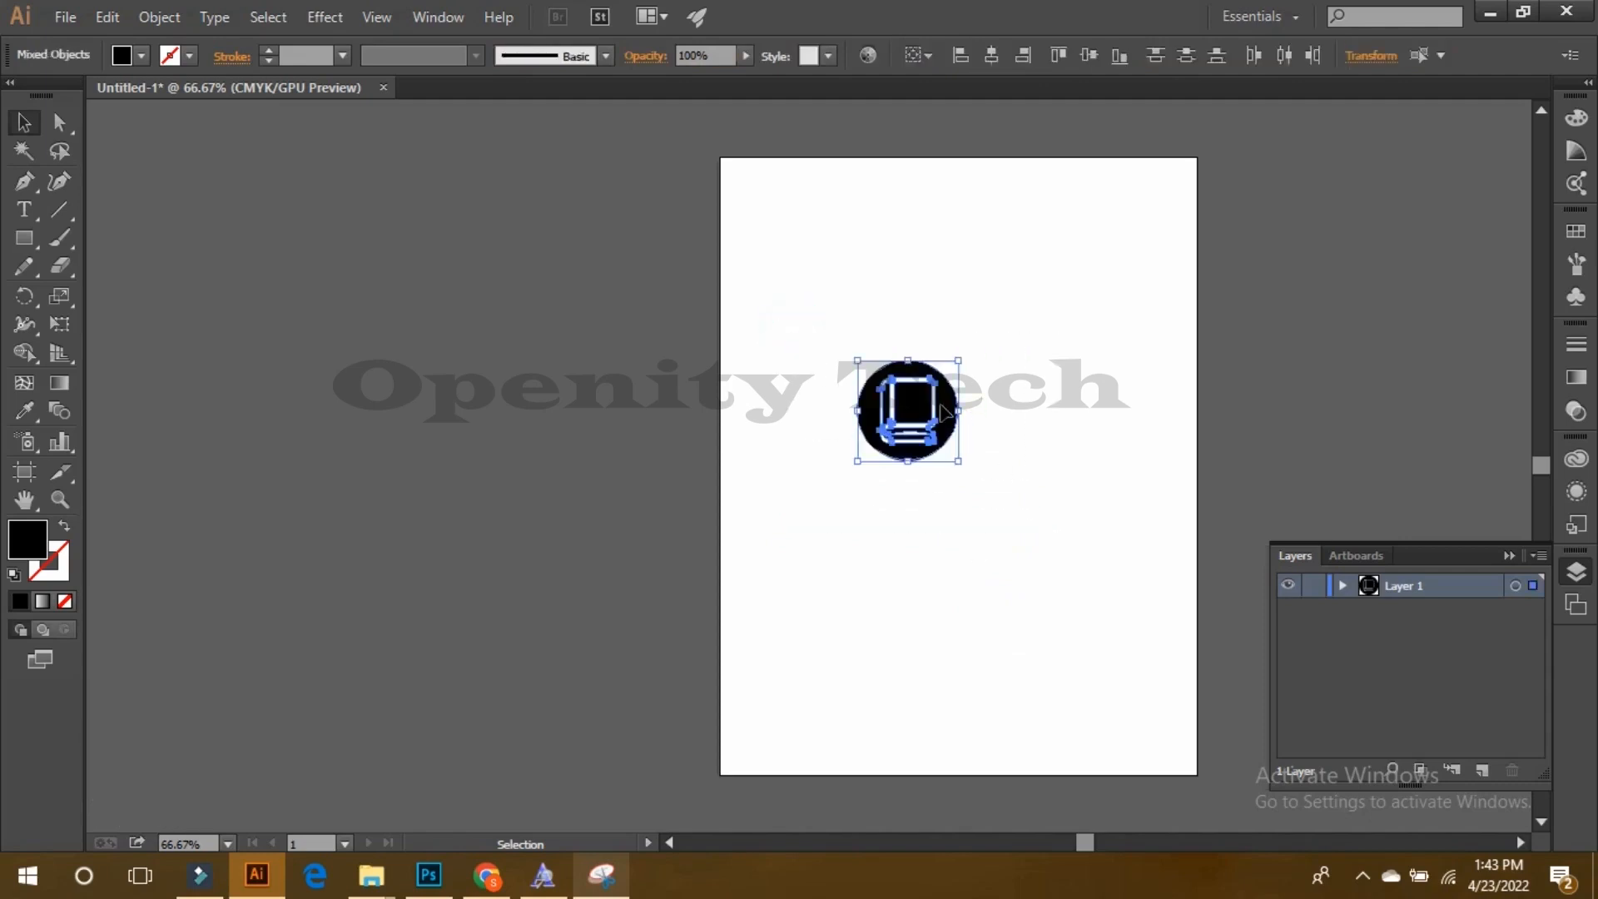
drag(817, 325, 747, 219)
key(Return)
key(ctrl)
key(ctrl+t)
click(816, 268)
click(813, 281)
click(816, 323)
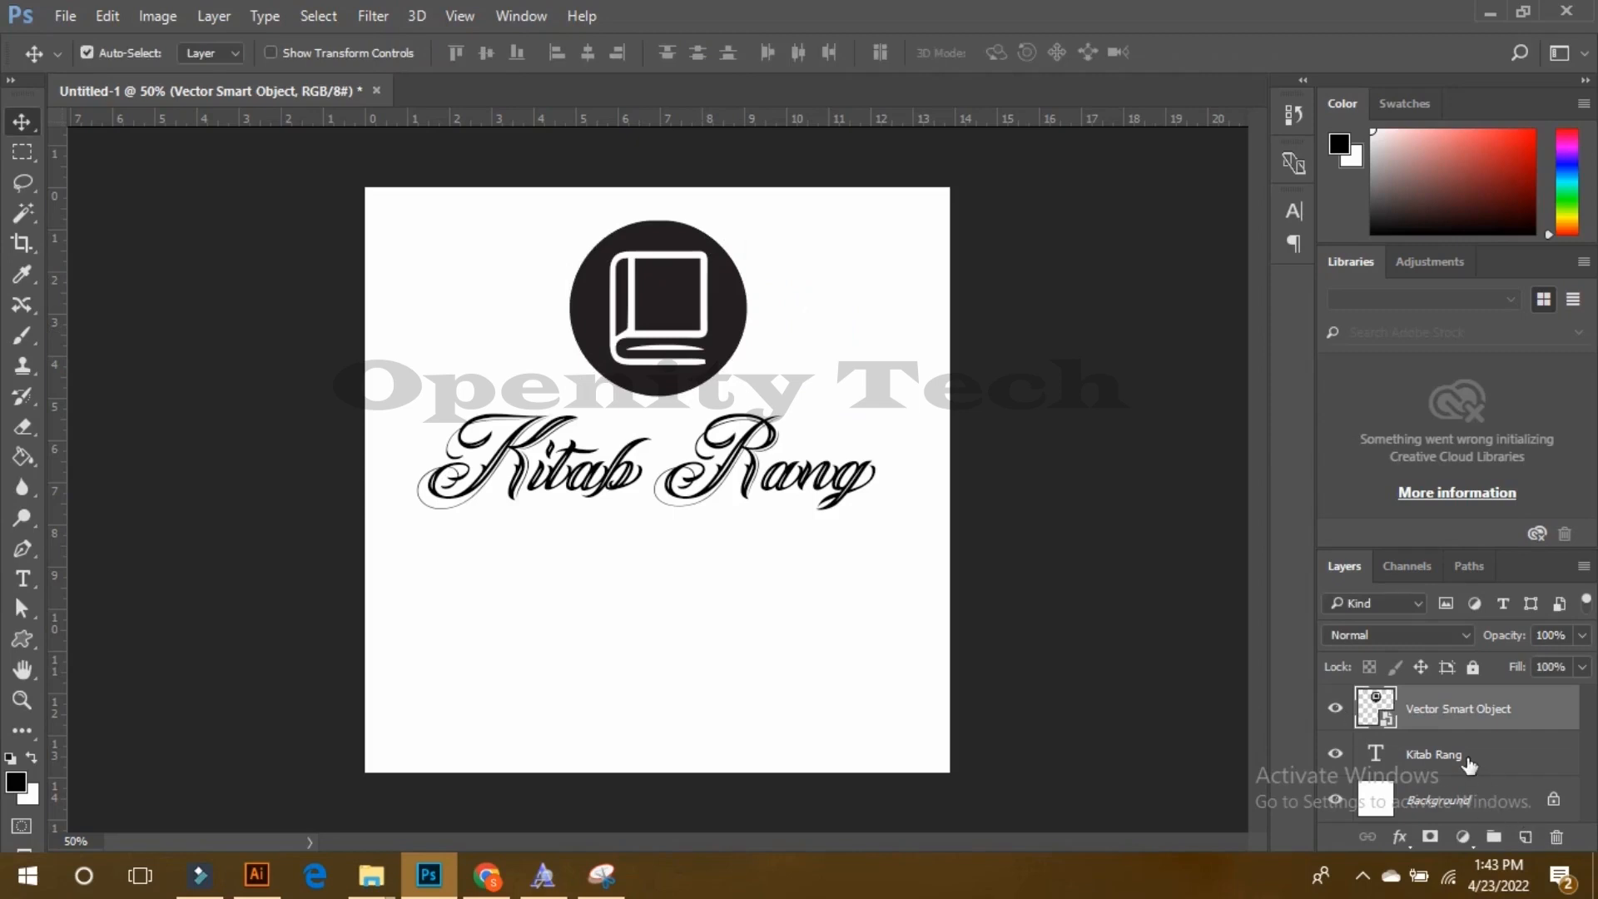
Step: Align the icon and Kitab Rang text layers by their horizontal centers and move both down toward the canvas middle
ctrl+click(1466, 759)
click(590, 57)
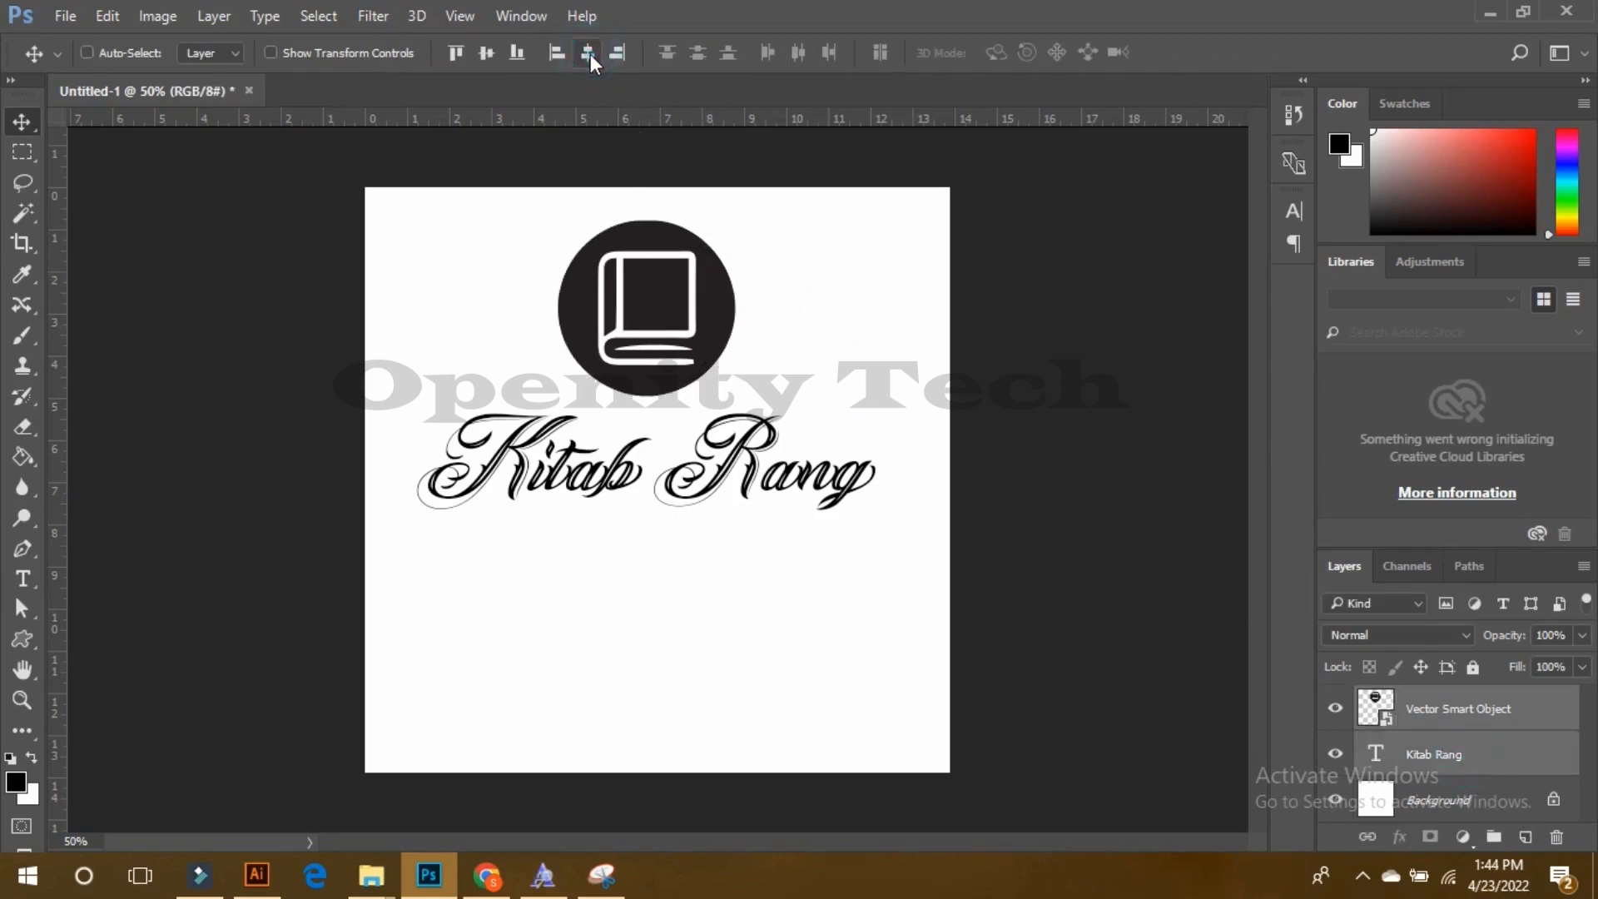
drag(671, 330, 670, 425)
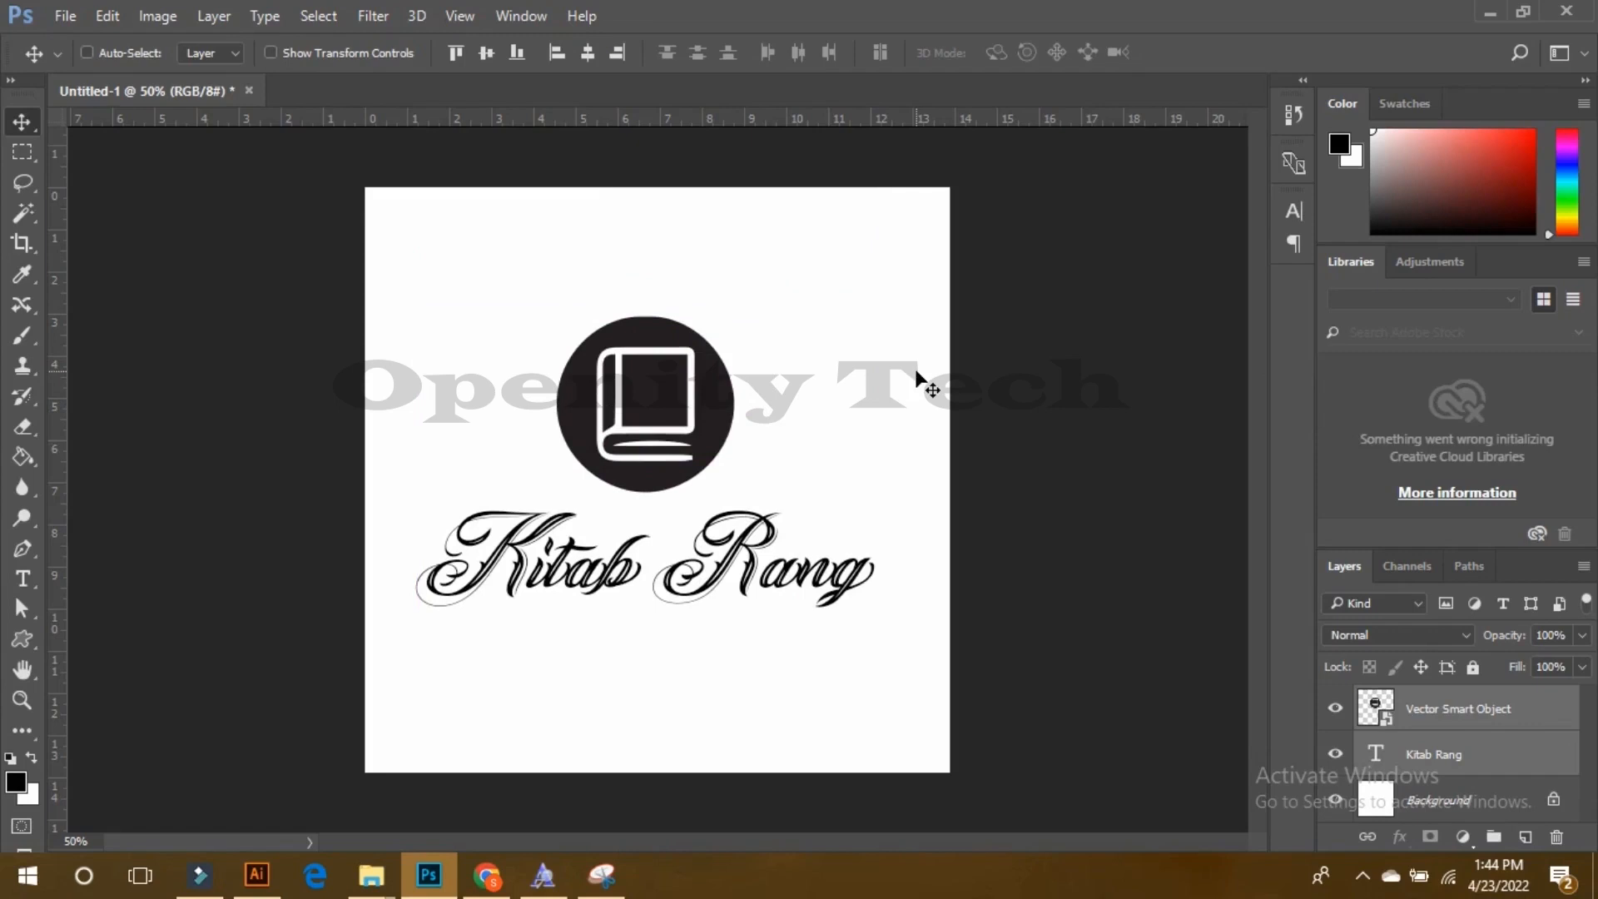
Step: Group the icon and text layers and give the group a Color Overlay in dark green #234e18
key(ctrl+g)
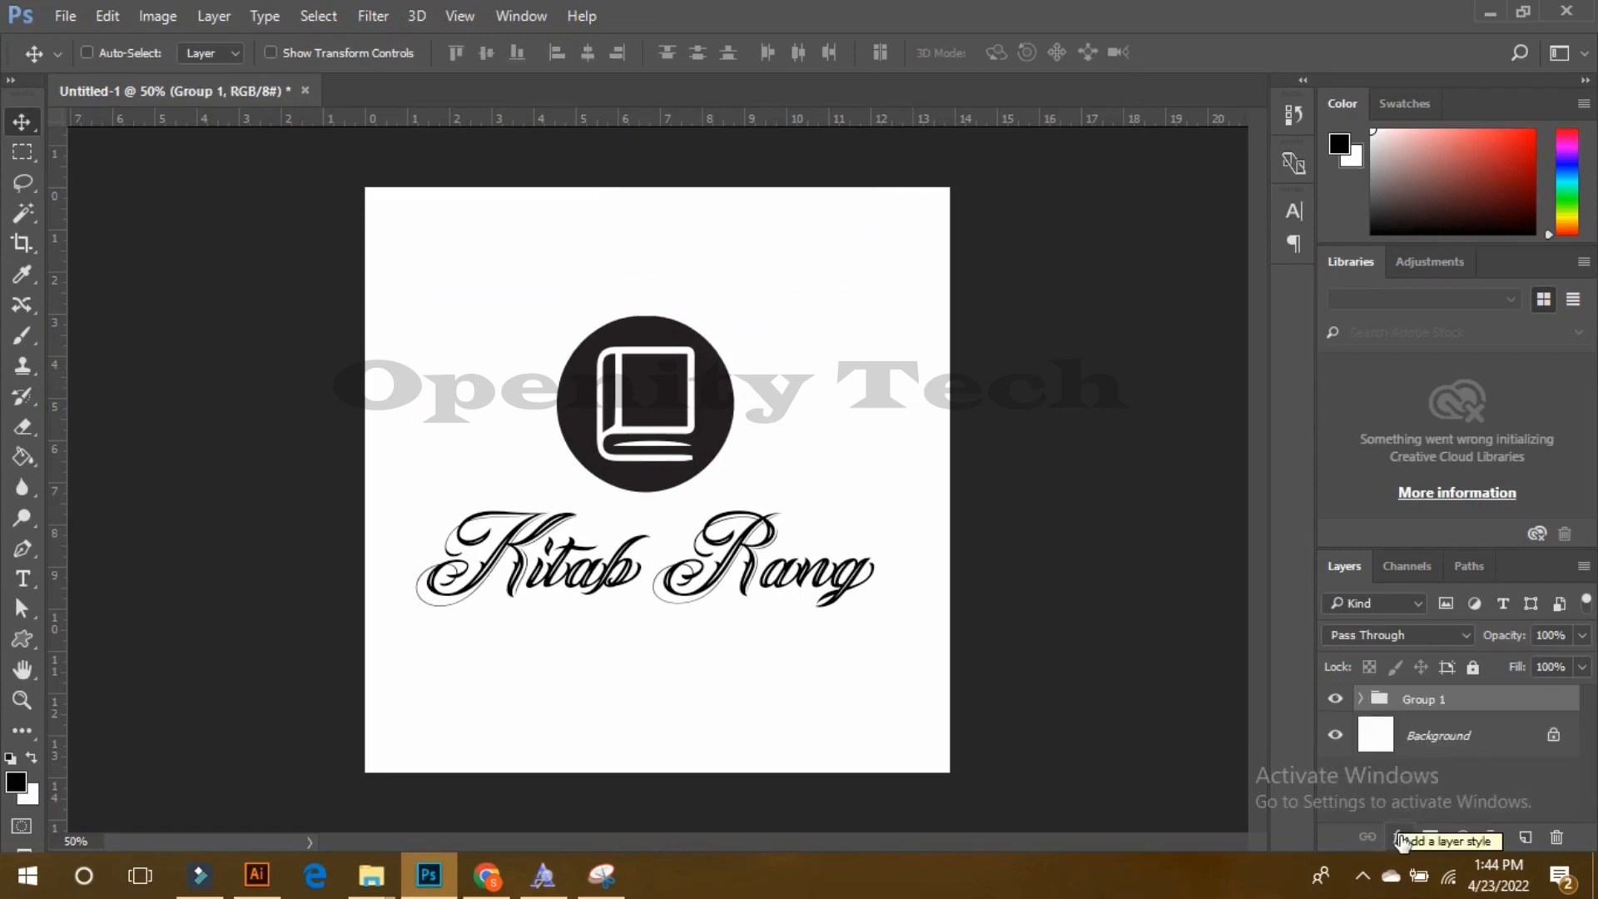
click(1402, 839)
click(1253, 791)
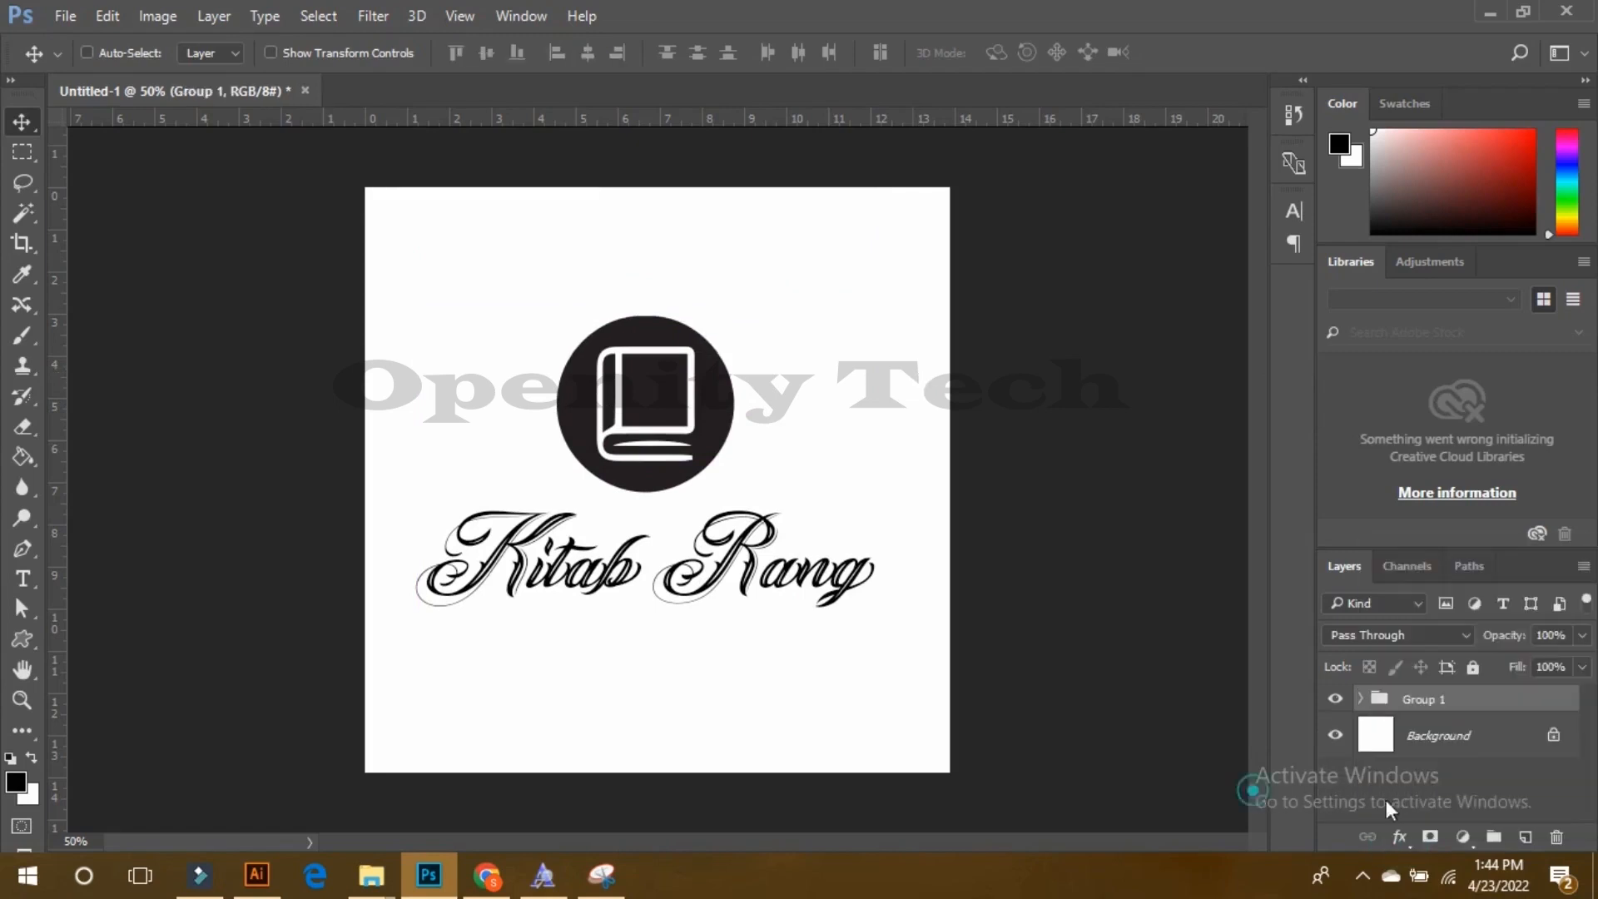
click(1399, 837)
click(1437, 717)
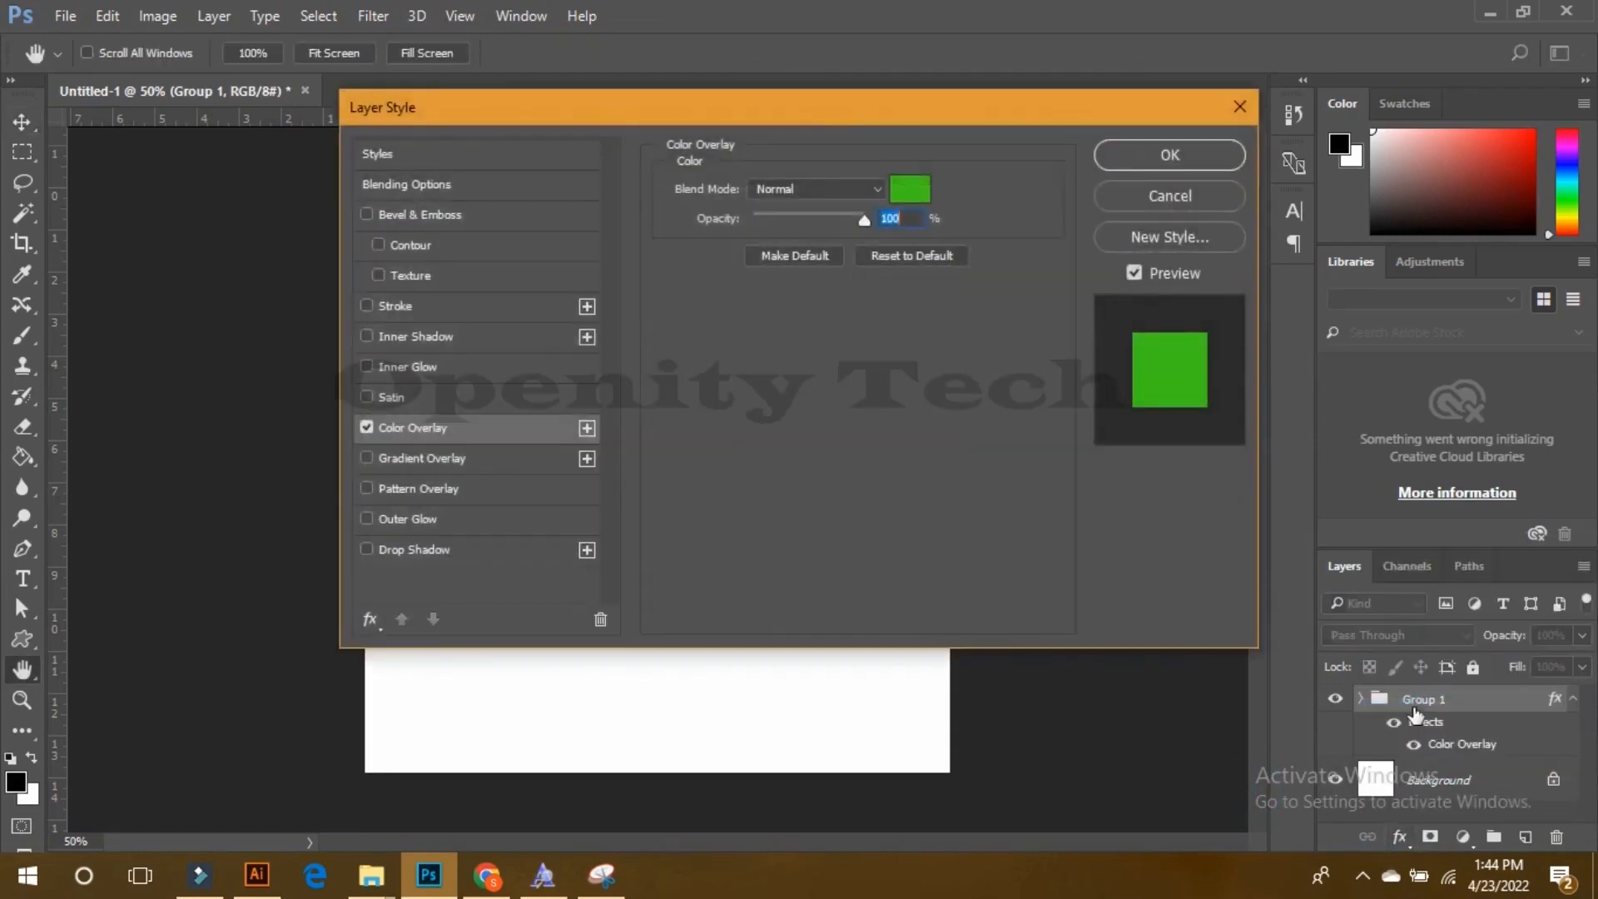
drag(816, 114, 1220, 41)
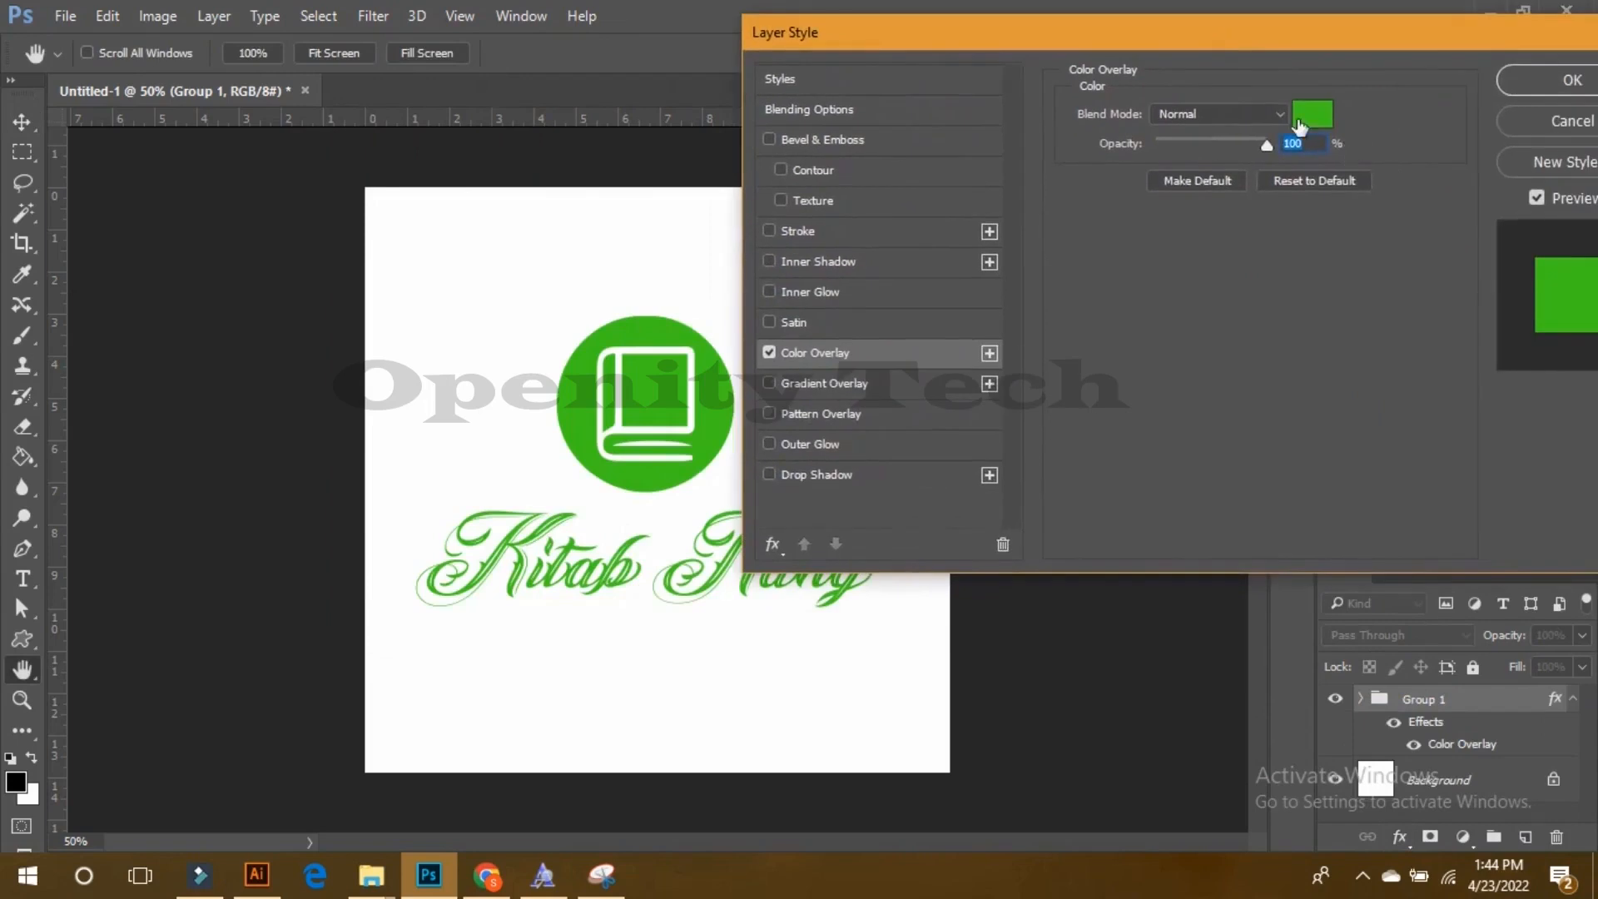
click(1300, 124)
drag(1203, 433, 944, 402)
drag(1119, 402, 1123, 428)
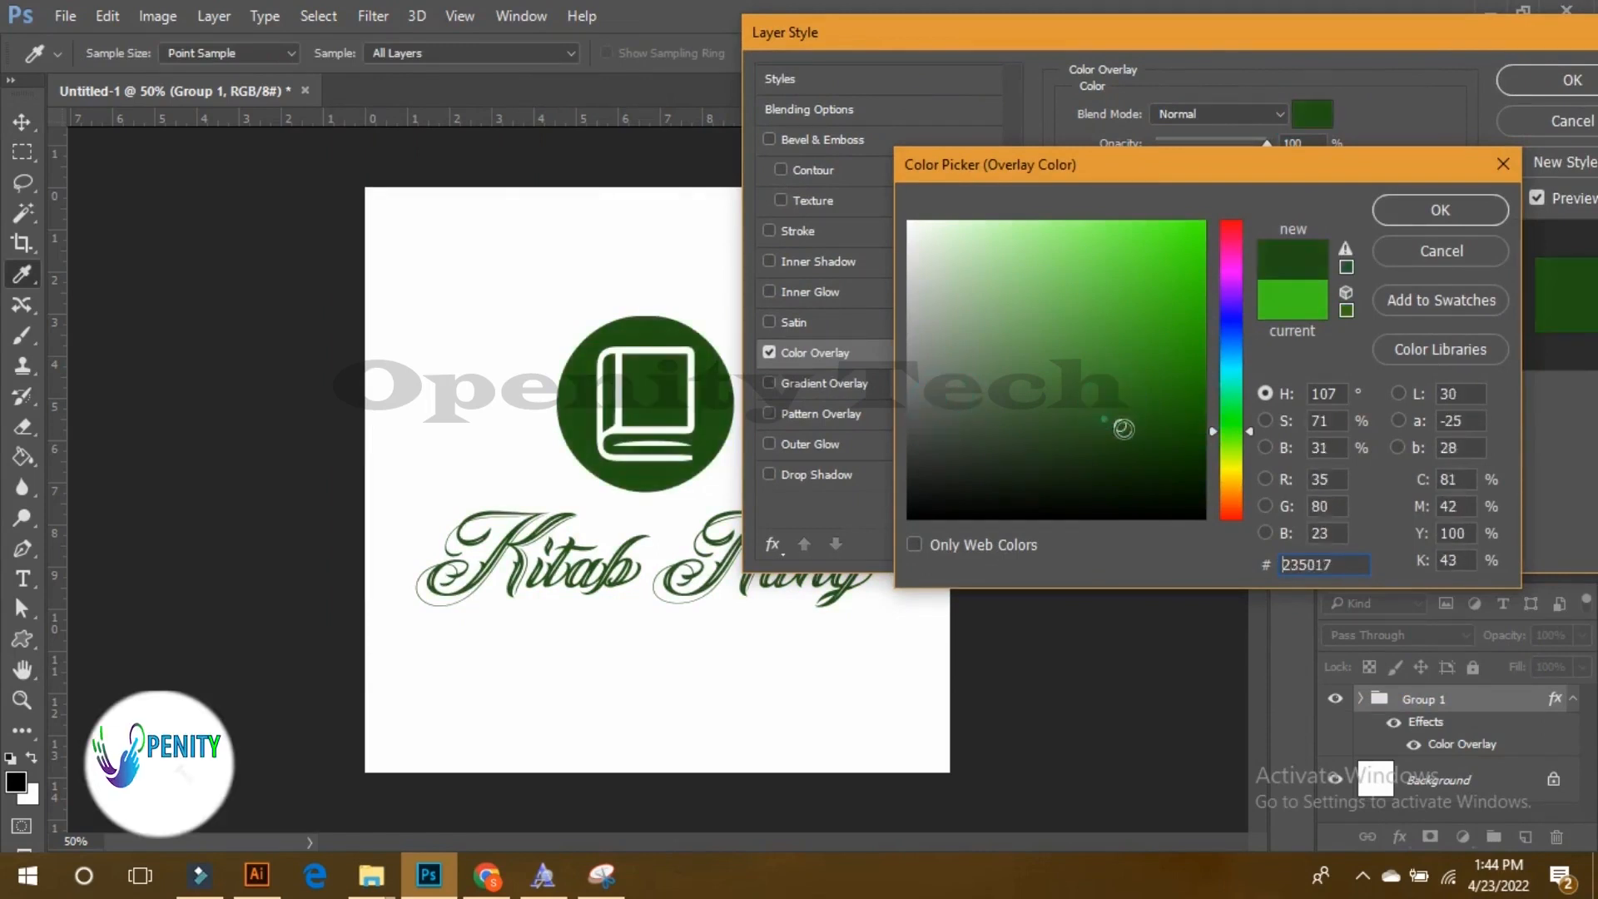
click(1403, 212)
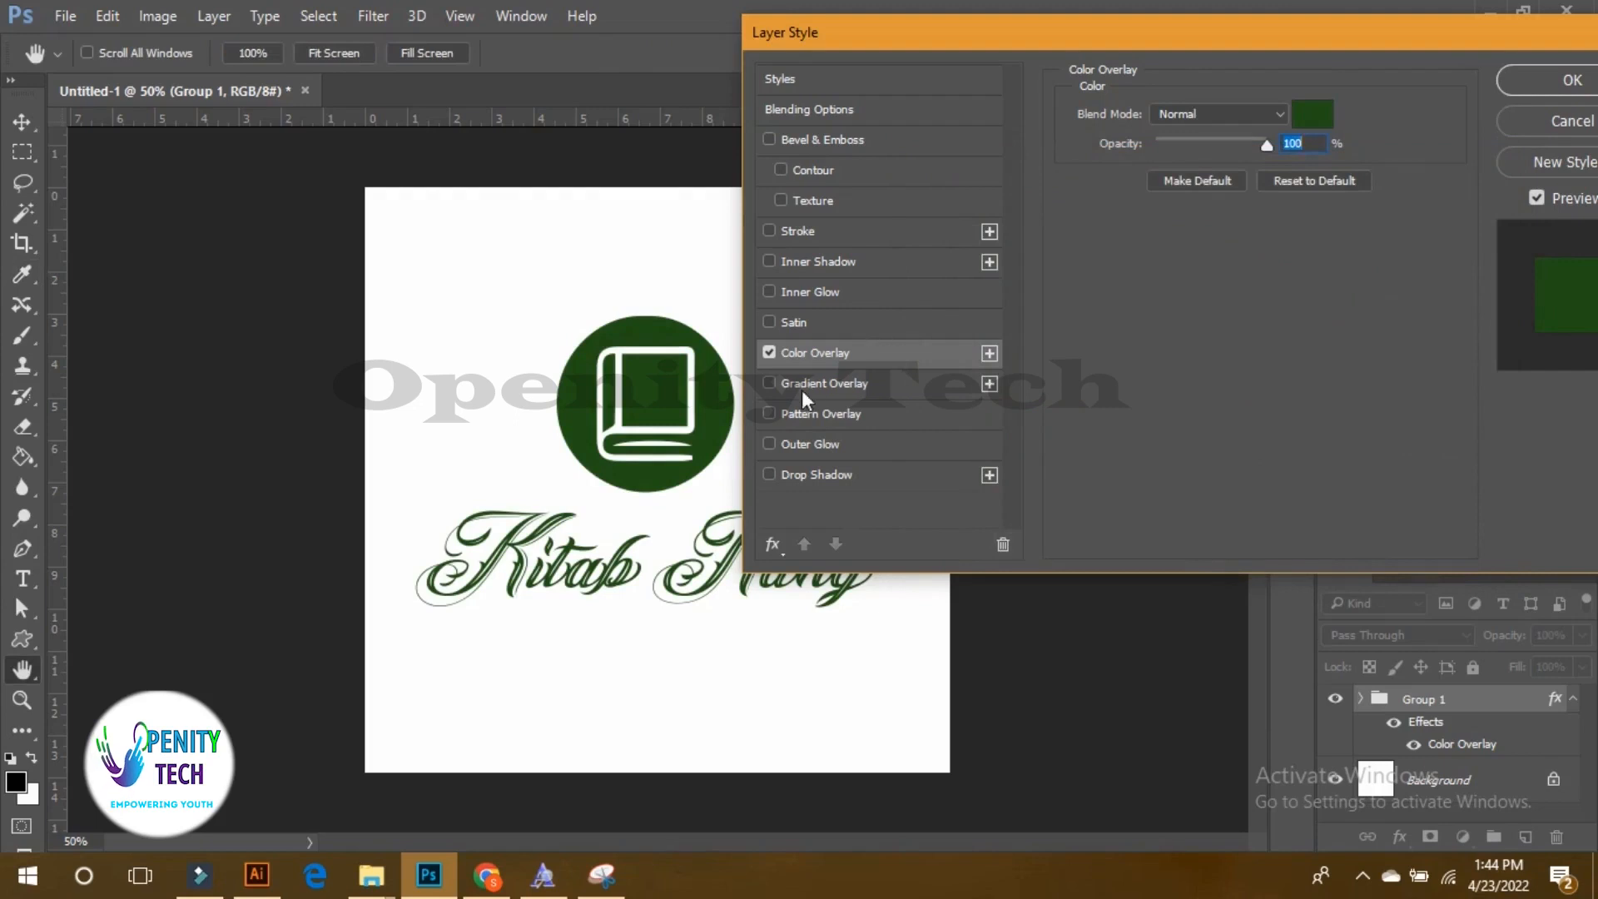
Step: Try a Gradient Overlay on the group in place of the Color Overlay, ending with the black-to-transparent preset
click(769, 352)
click(769, 383)
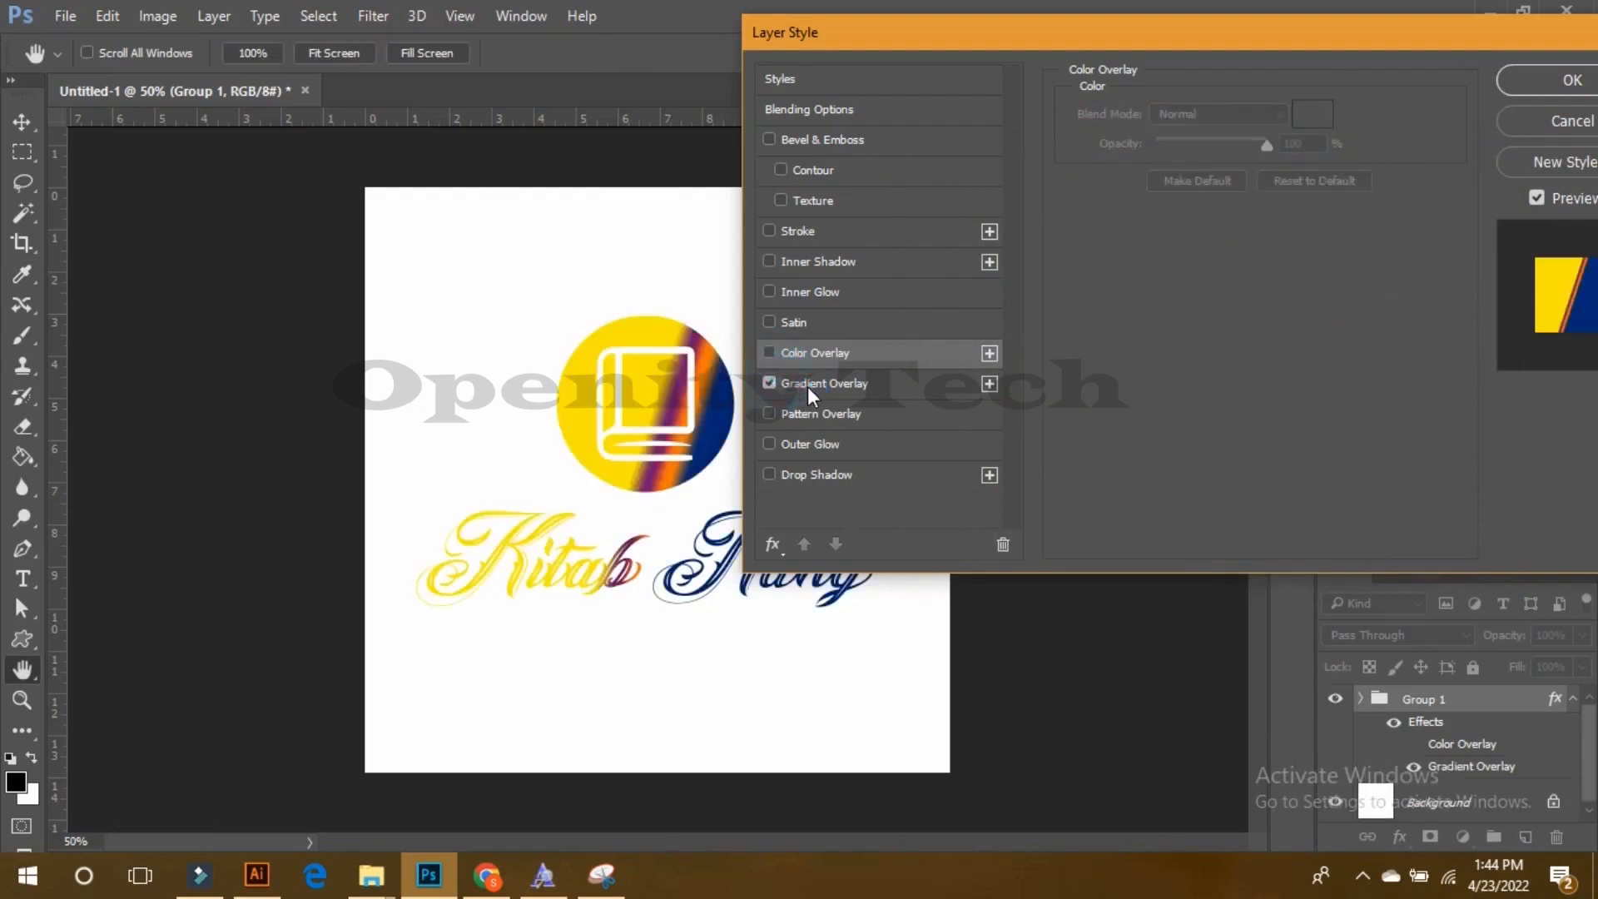
click(813, 392)
click(1286, 165)
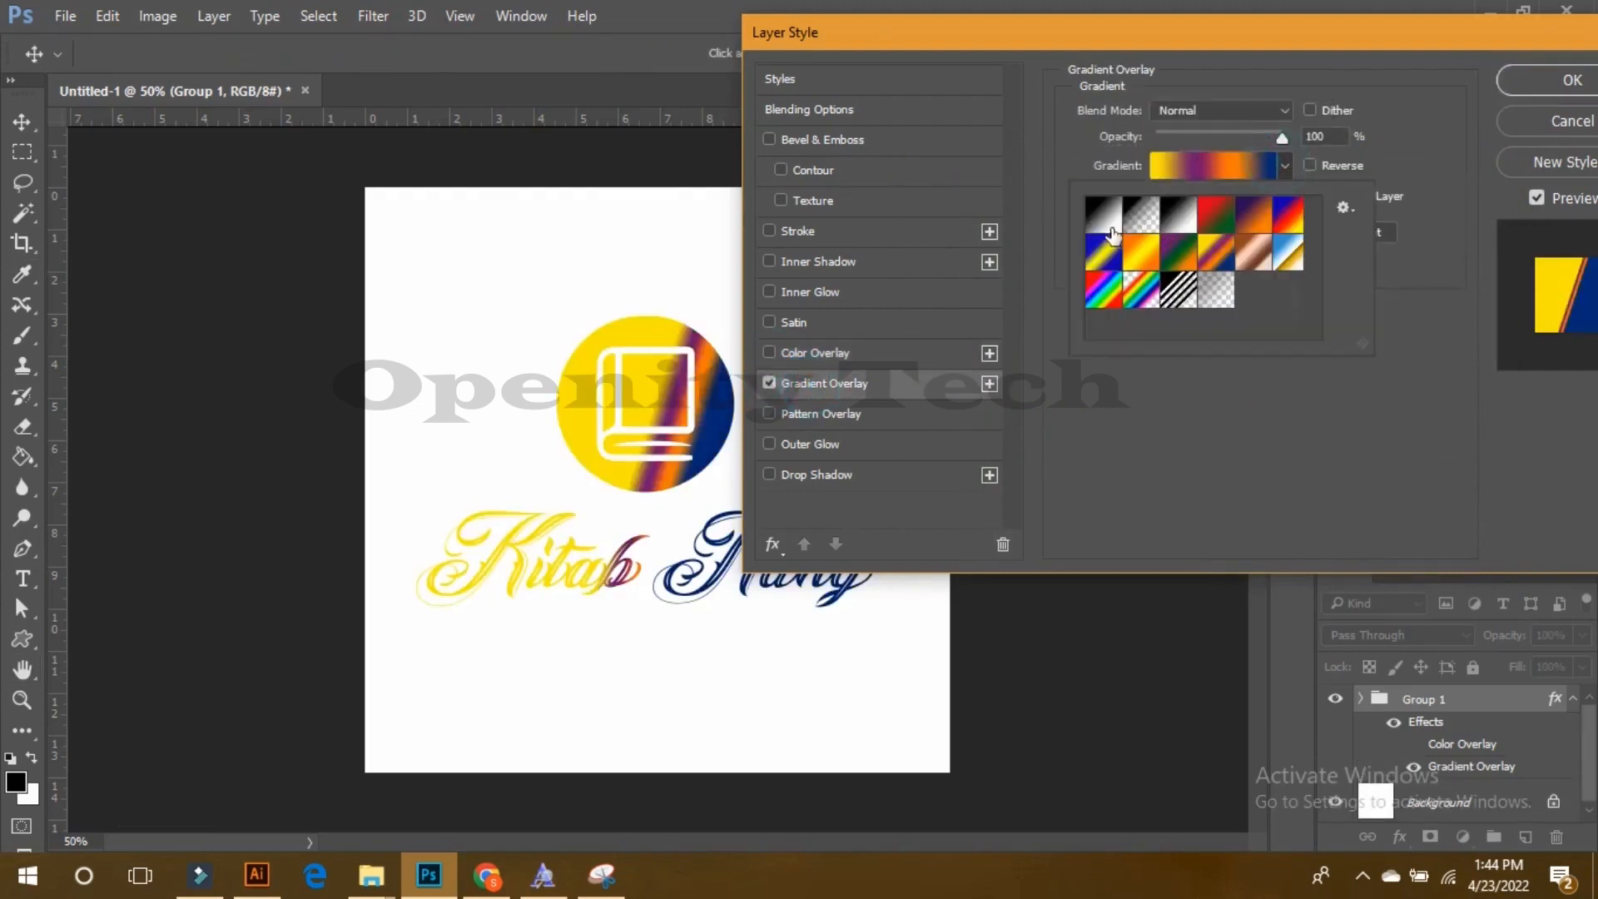
click(1107, 221)
click(1147, 220)
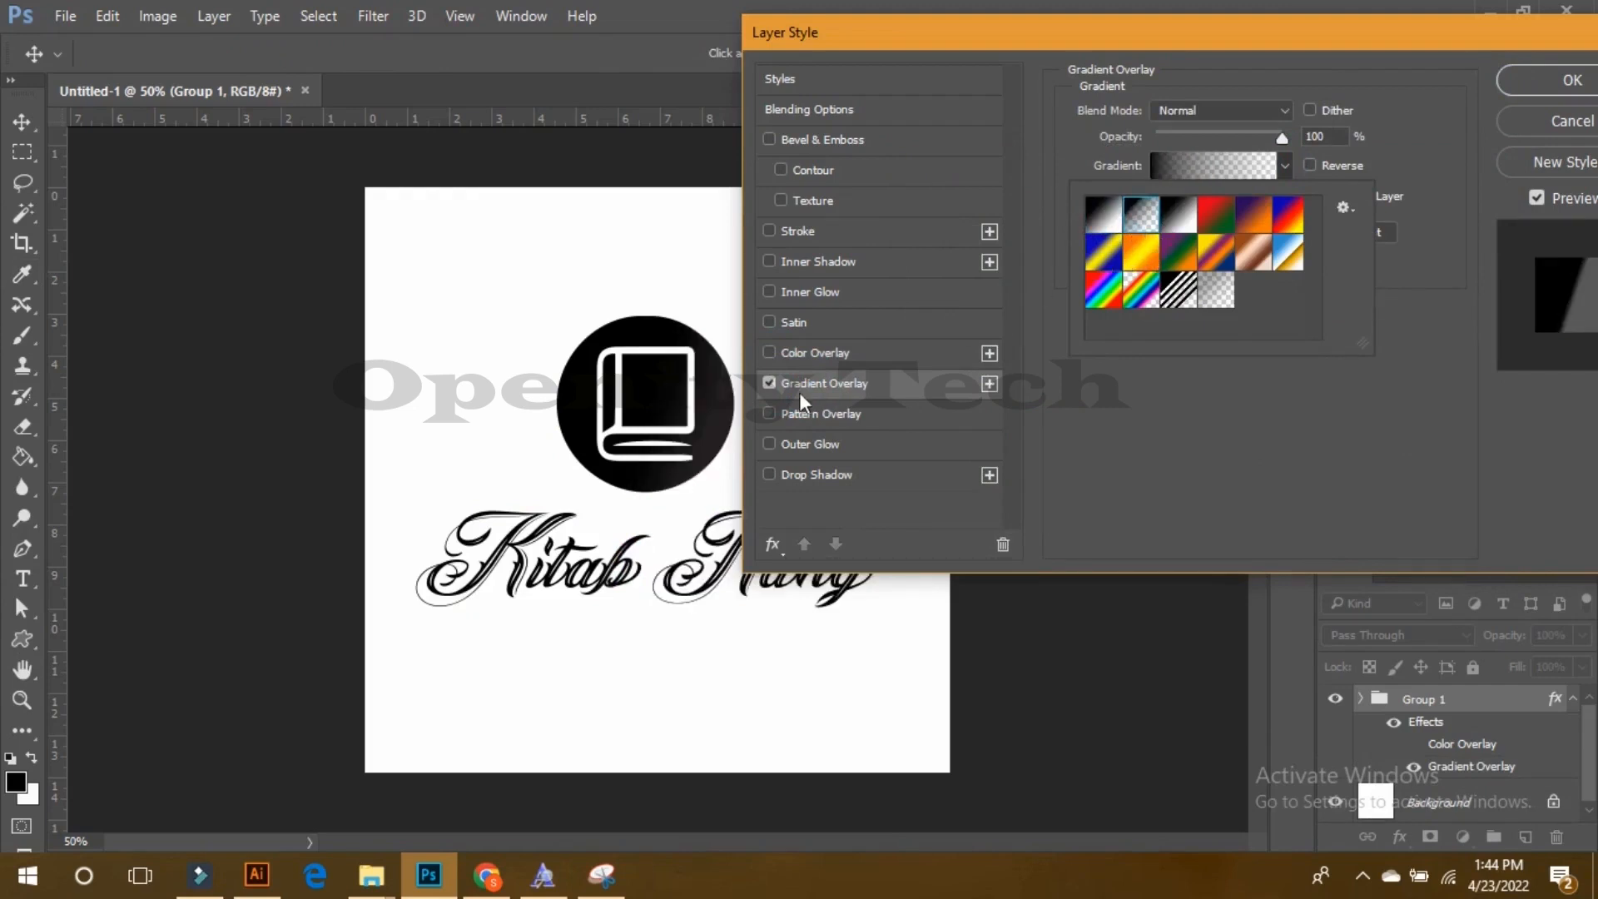
Step: Turn off the Gradient Overlay and try out Pattern Overlay and Drop Shadow on the group
click(770, 384)
click(770, 414)
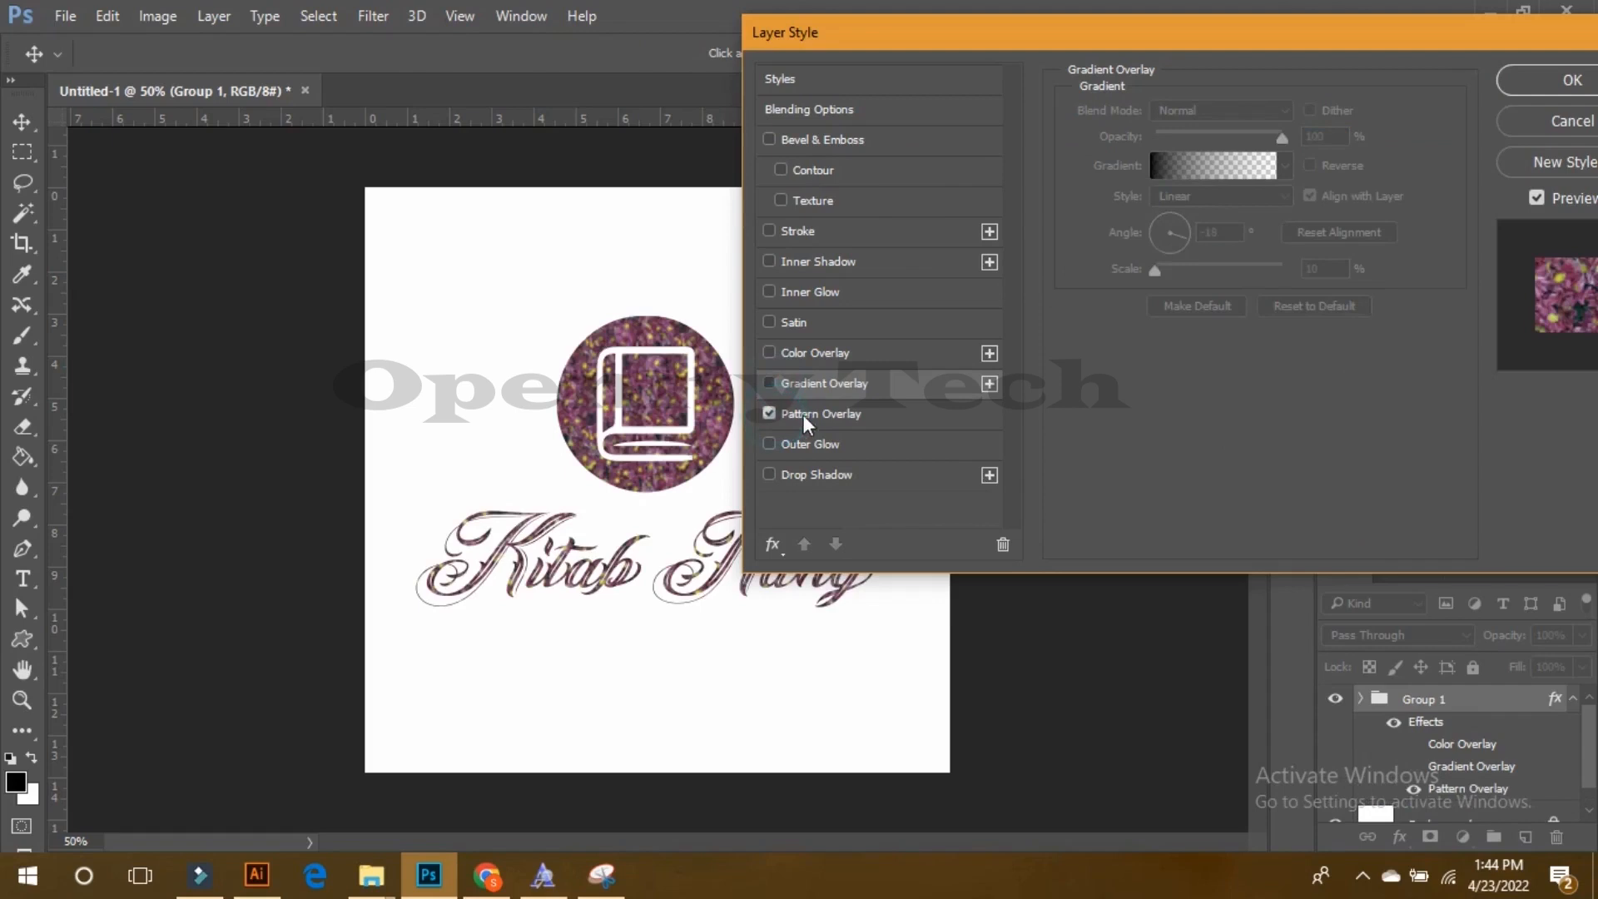
click(770, 414)
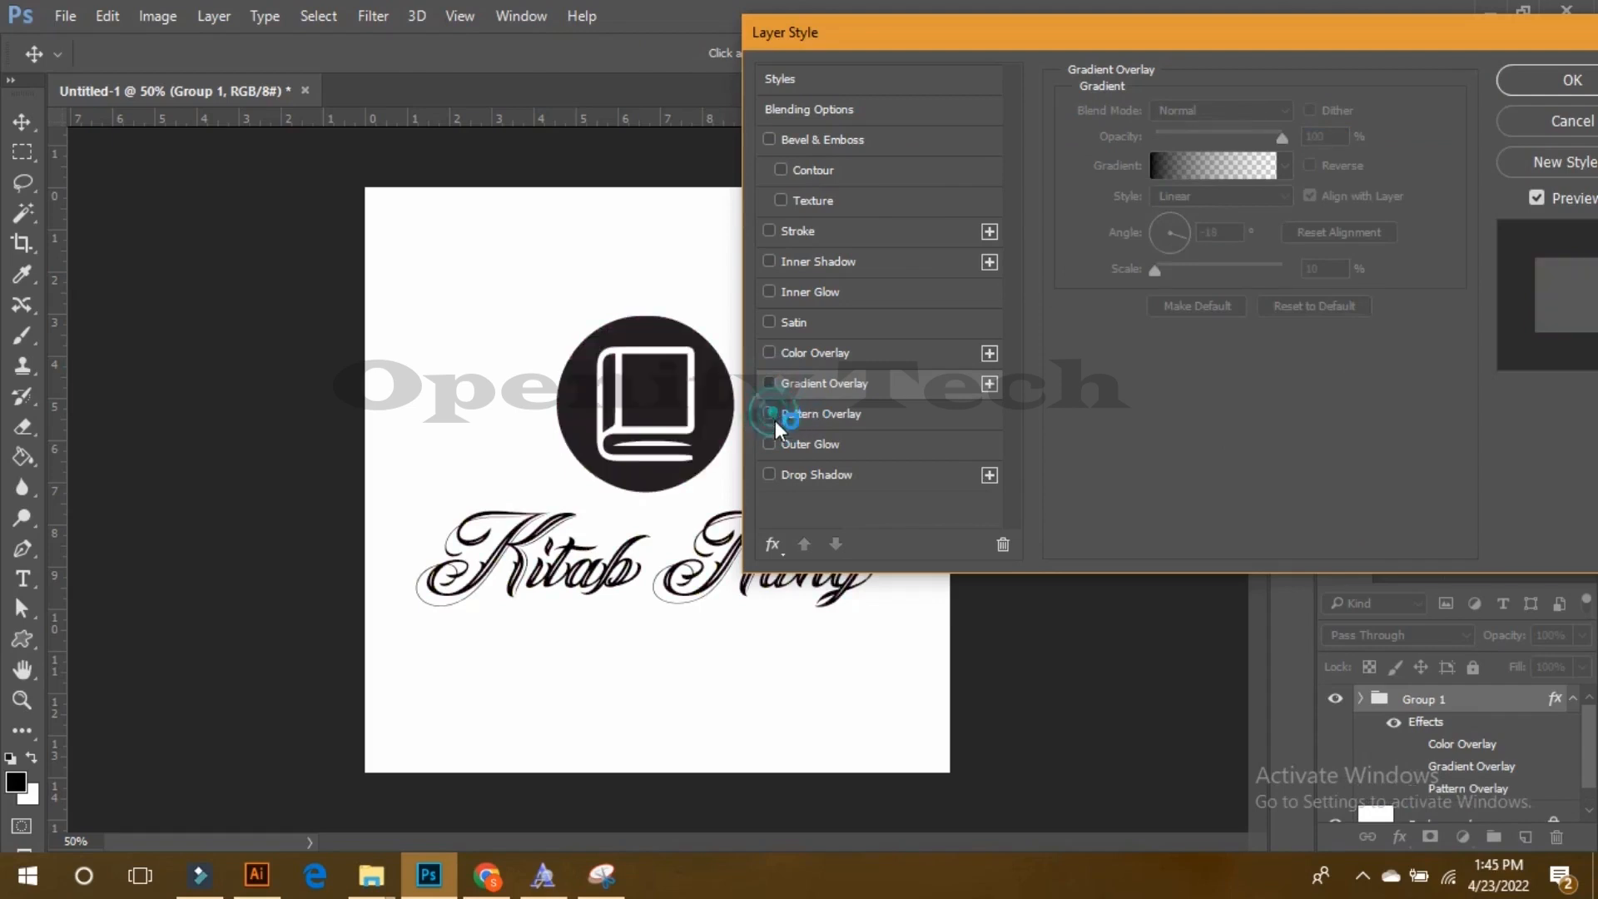
click(771, 475)
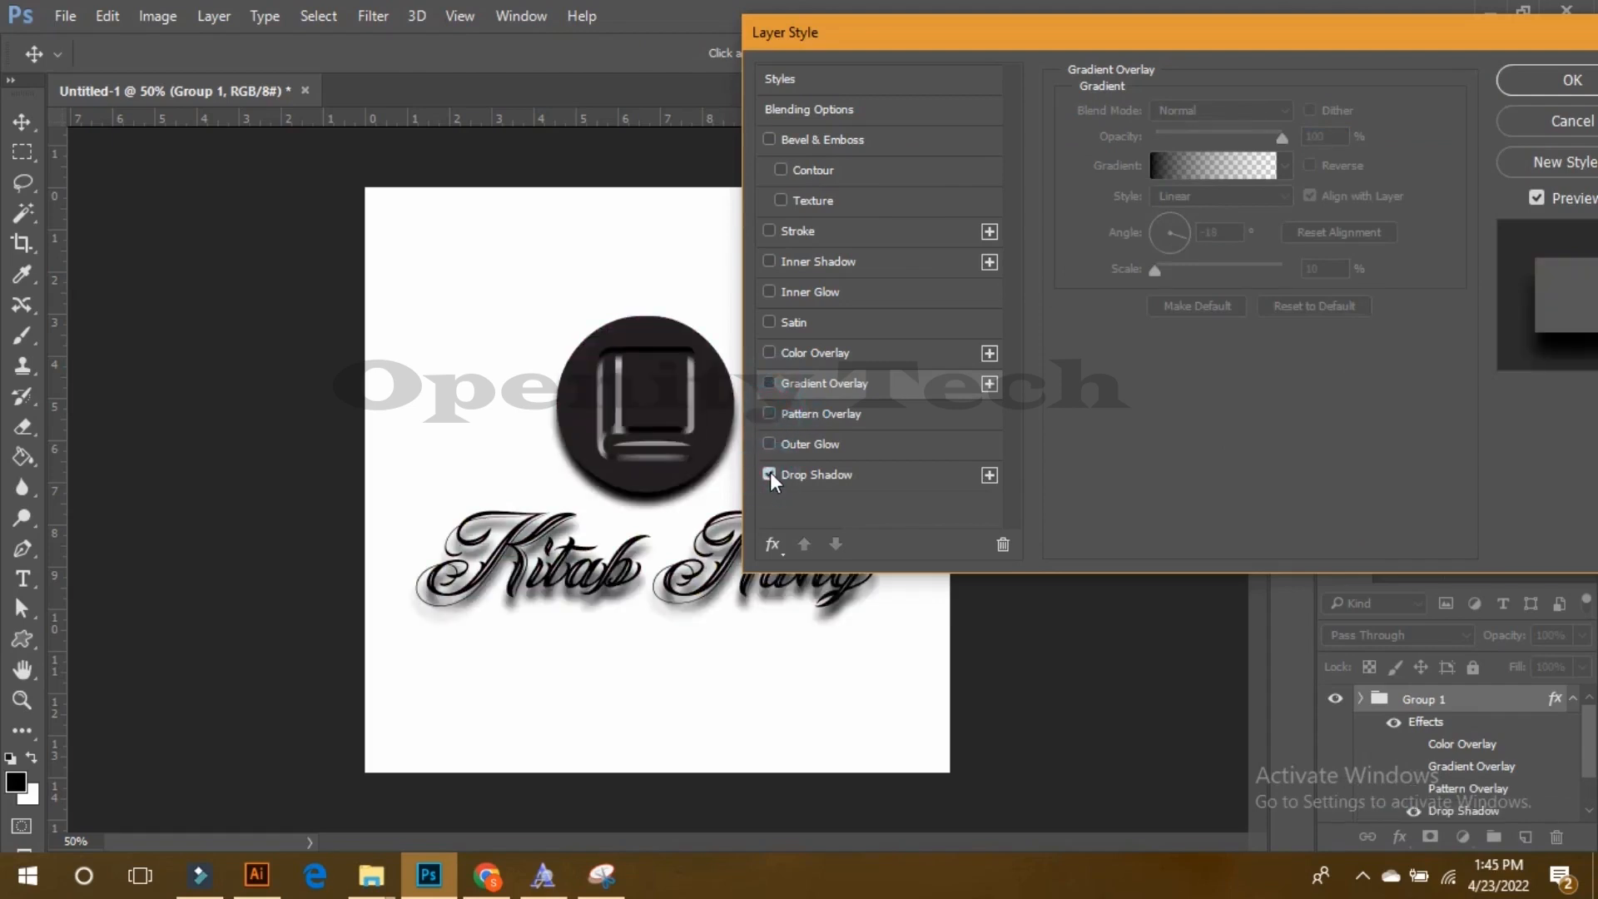
click(770, 474)
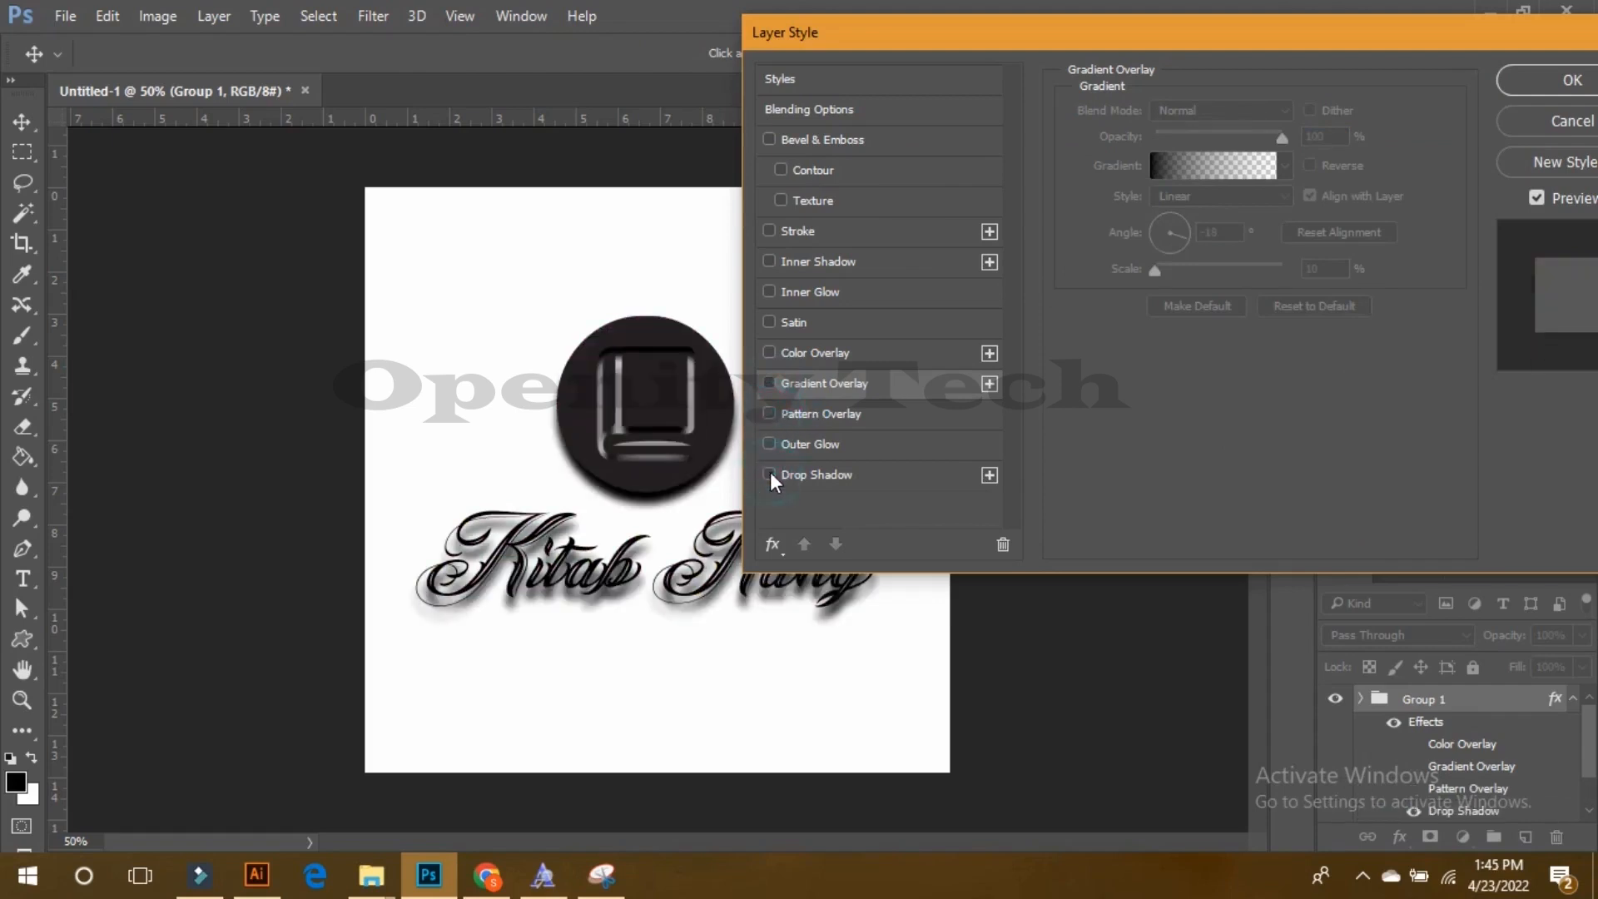
Step: Re-enable the group's Color Overlay with dark green #234e18 and apply the layer style
click(801, 353)
click(1312, 113)
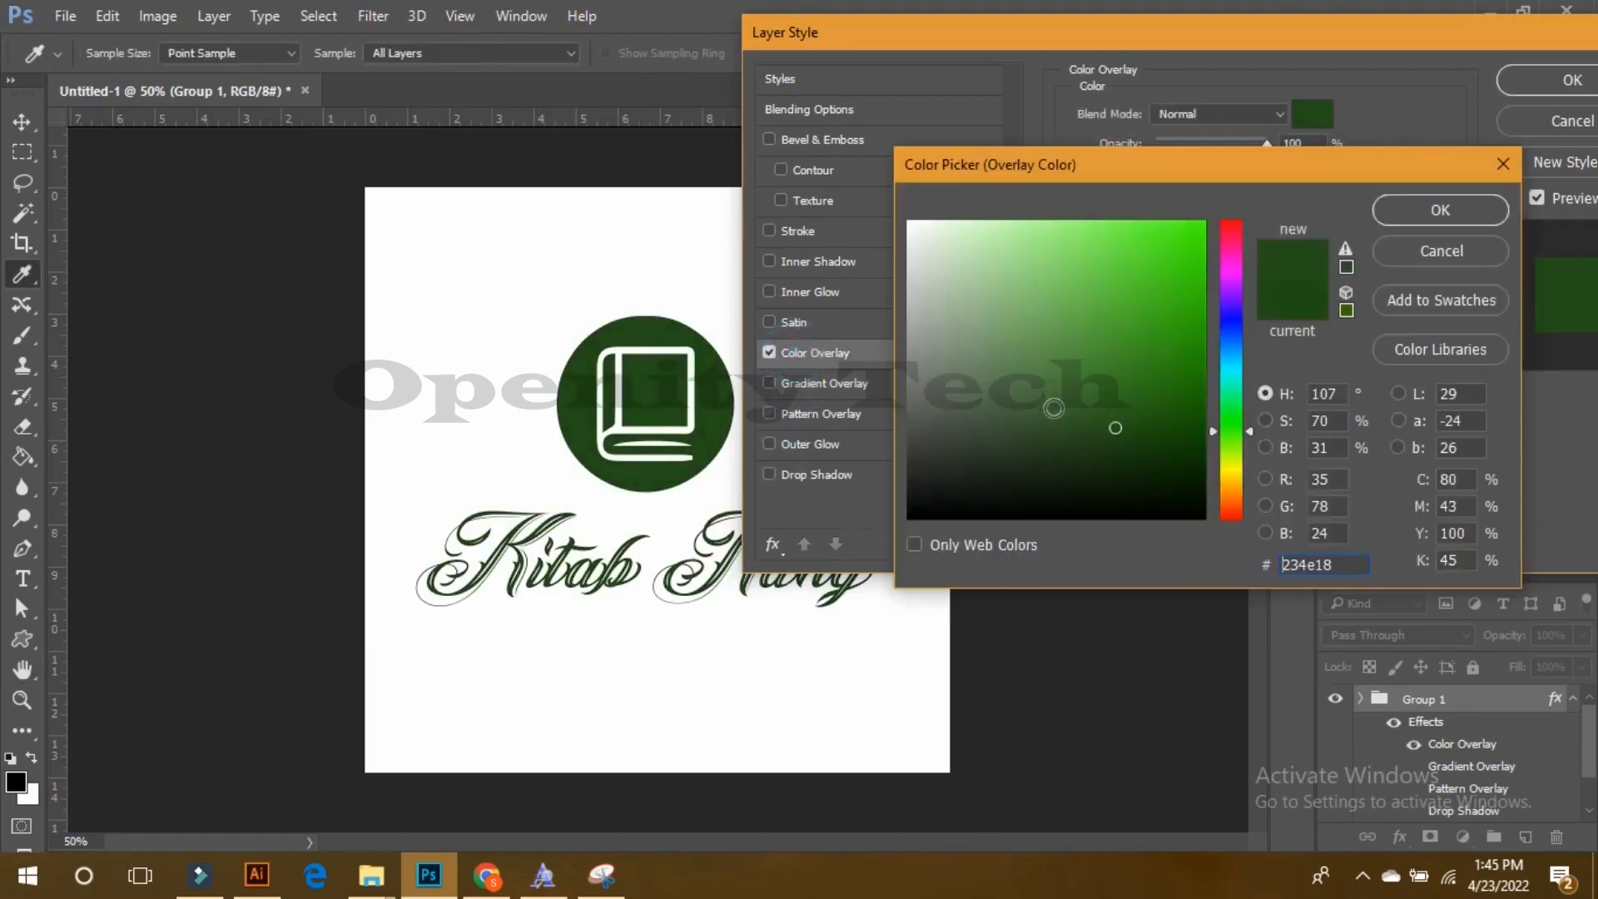
click(1388, 215)
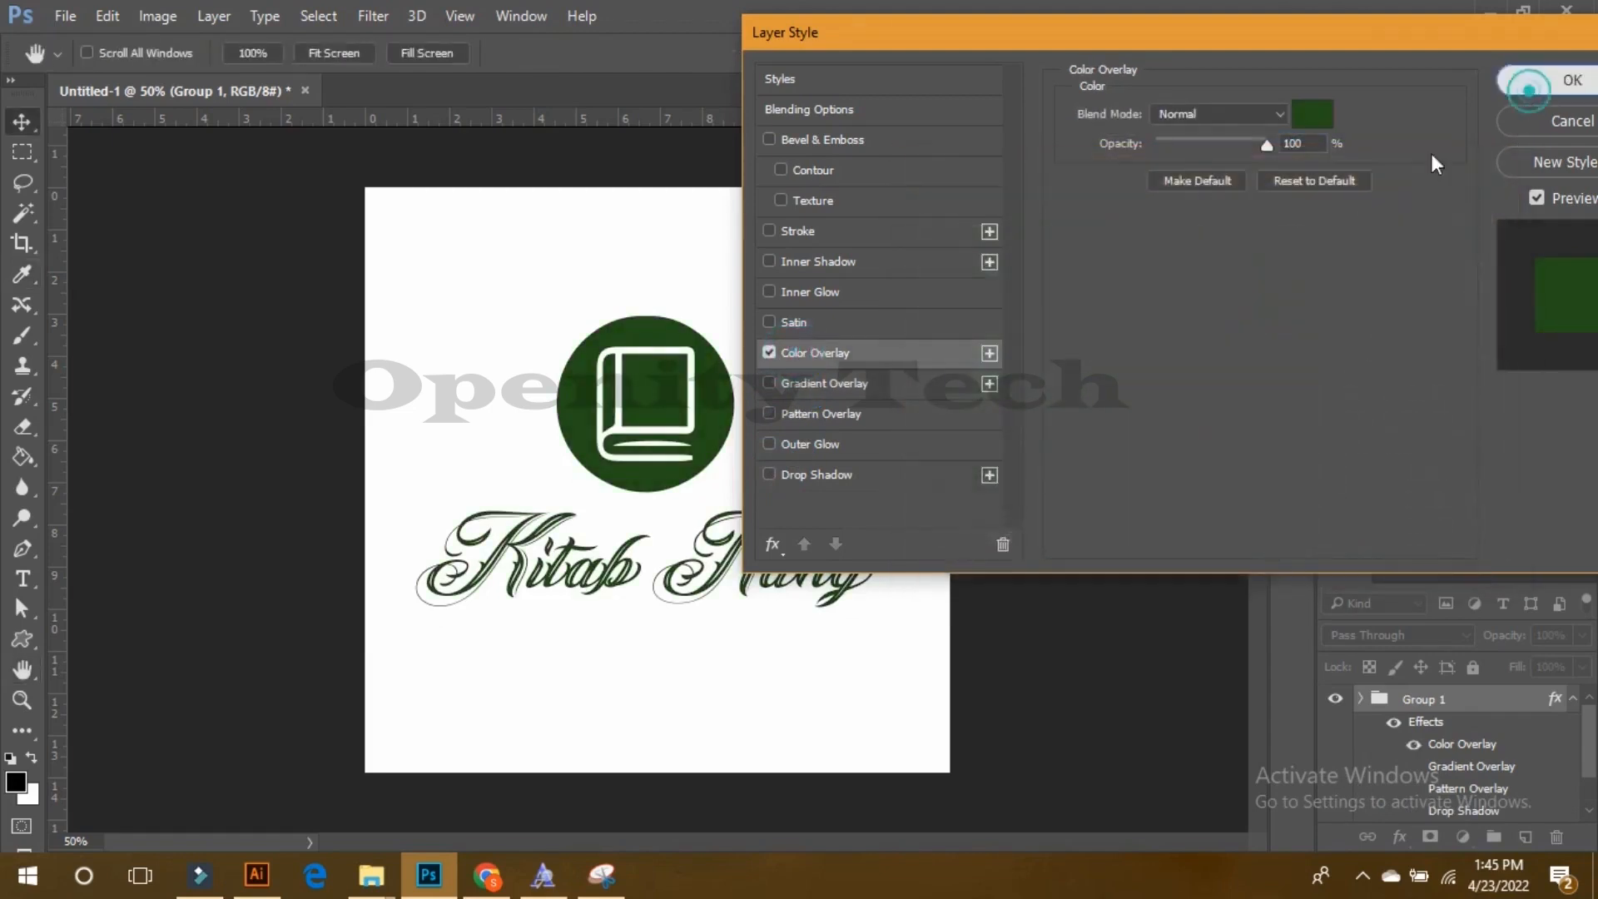
click(1532, 83)
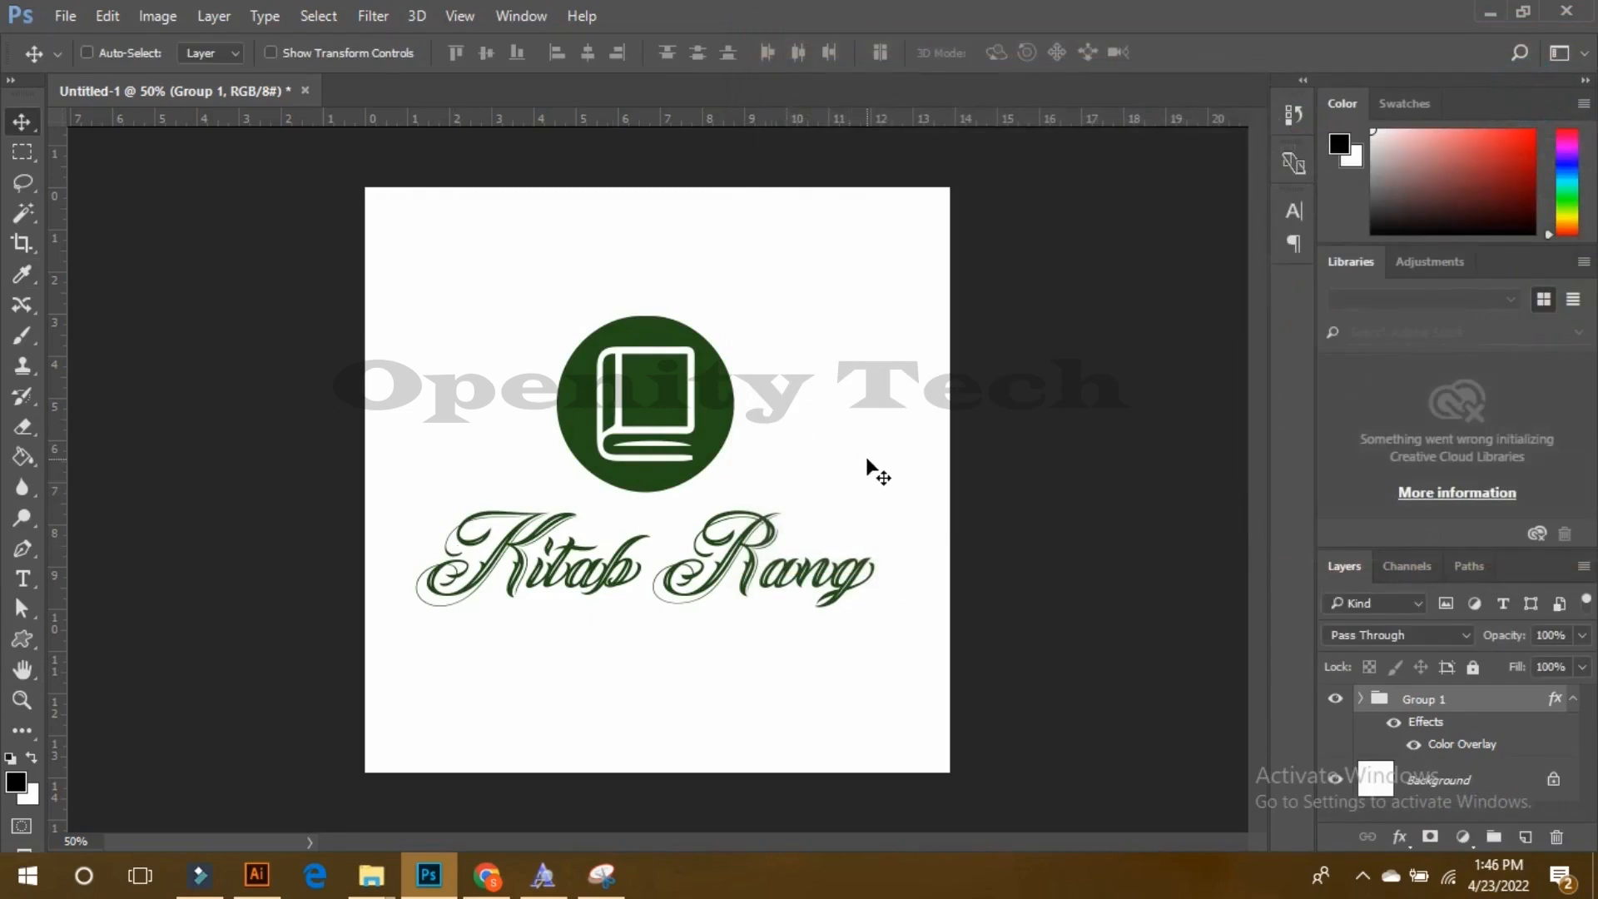